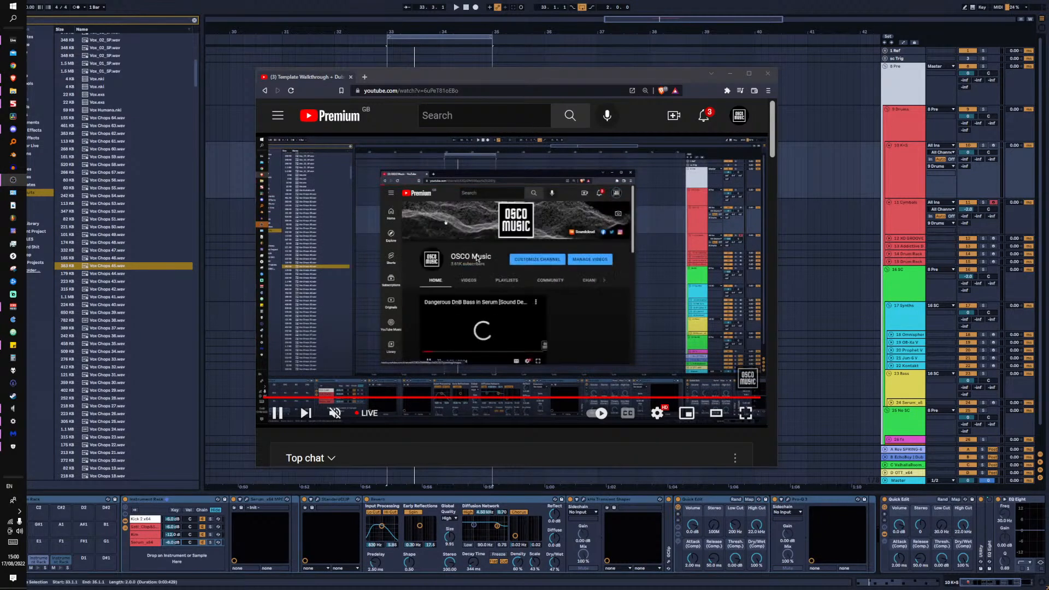
Mute the live stream playback, then move the browser window up and left with its chat in view
{"action": "left_click", "coordinate": [364, 414]}
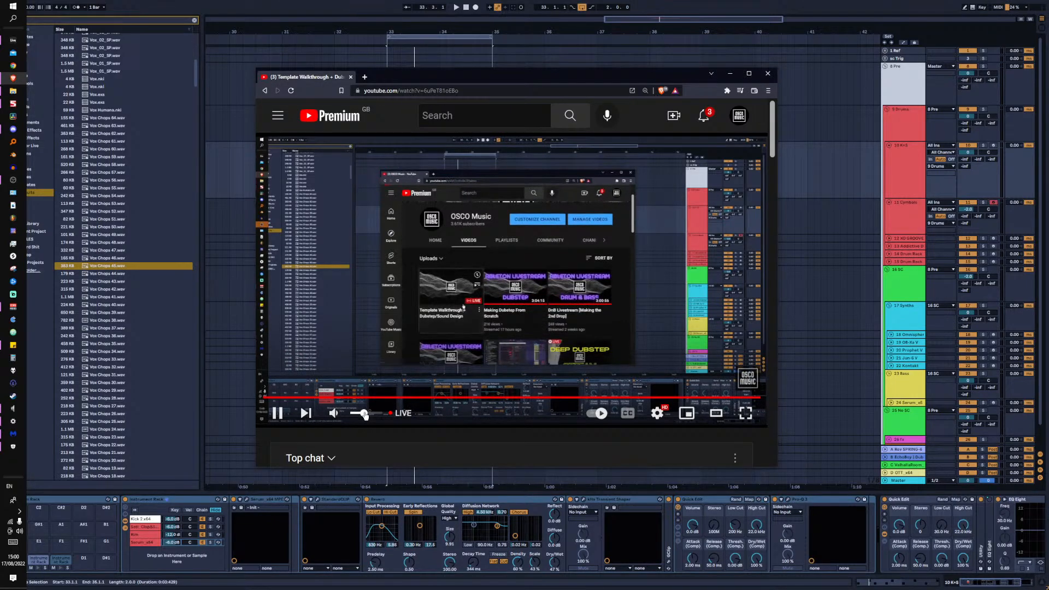
{"action": "left_click", "coordinate": [334, 413]}
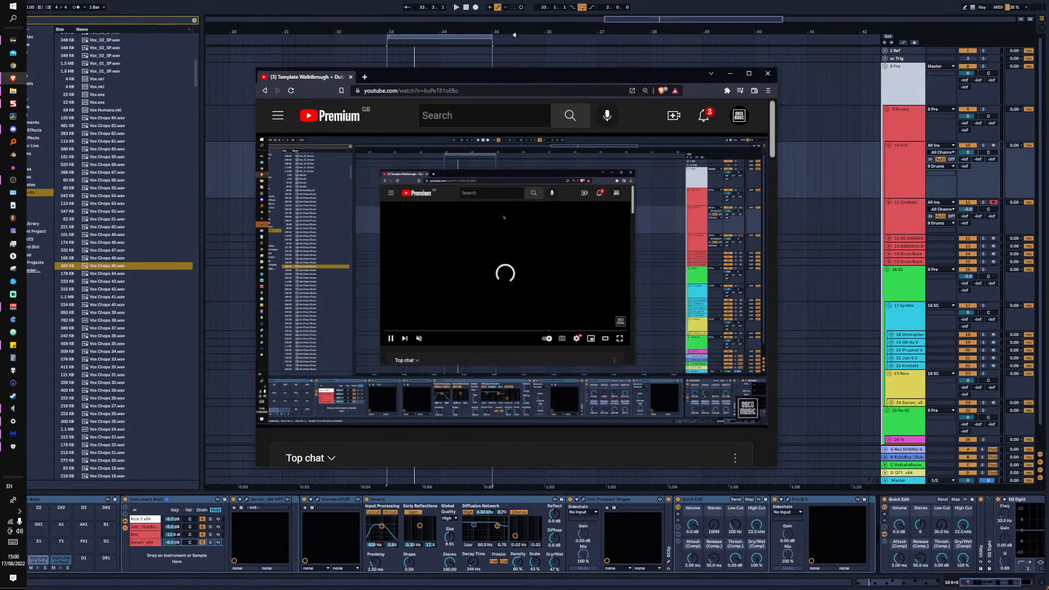
{"action": "left_click_drag", "start_coordinate": [676, 77], "coordinate": [608, 56]}
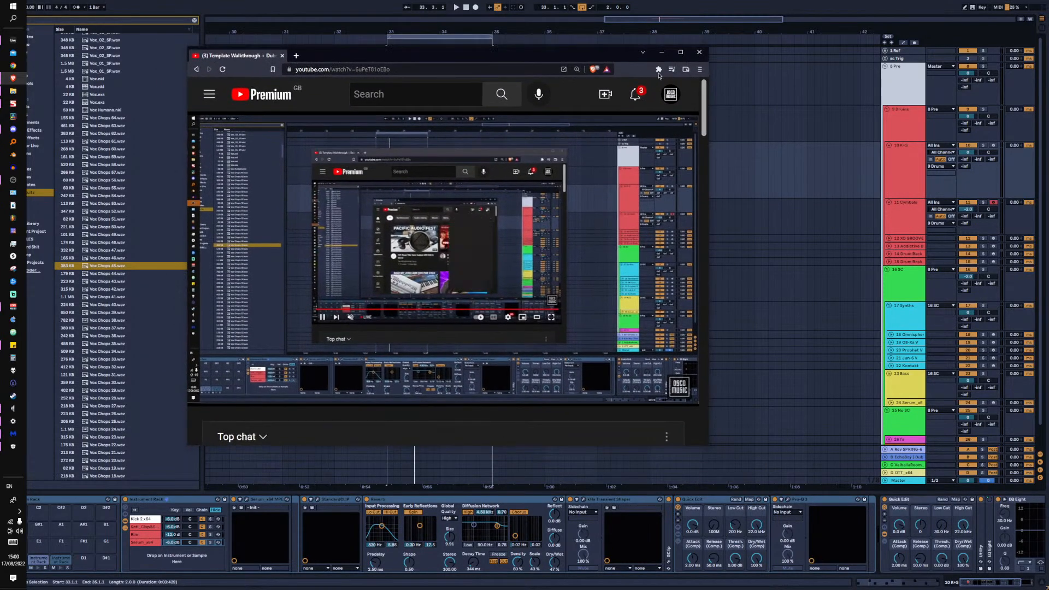
{"action": "scroll", "coordinate": [583, 208], "scroll_direction": "down", "scroll_amount": 5}
{"action": "scroll", "coordinate": [654, 157], "scroll_direction": "down", "scroll_amount": 2}
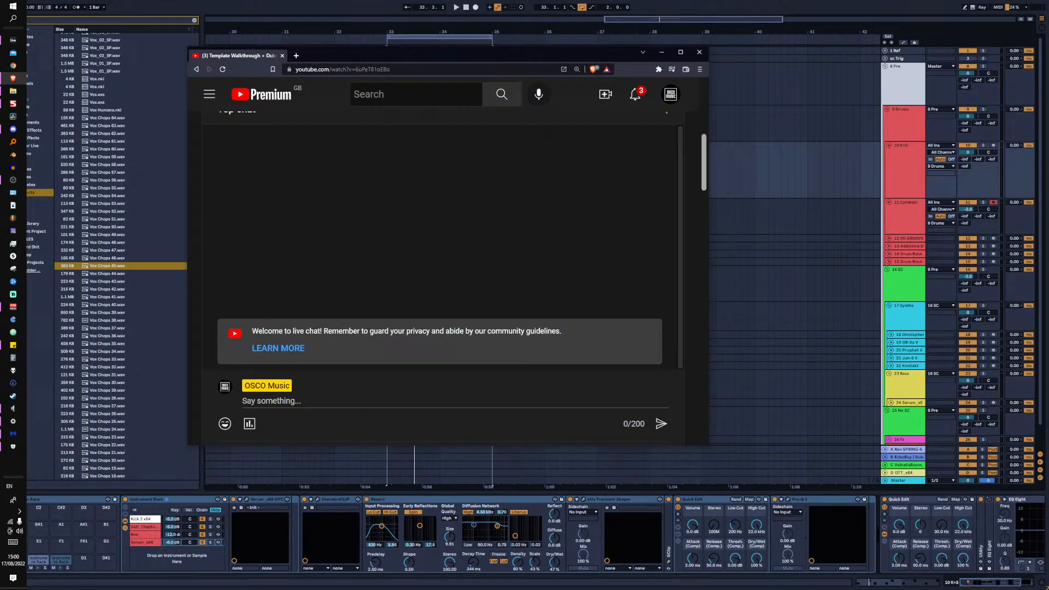
Narrow the browser window, place it over the sample browser, and switch the stream's chat from Top chat to Live chat
{"action": "key", "text": "alt+Tab"}
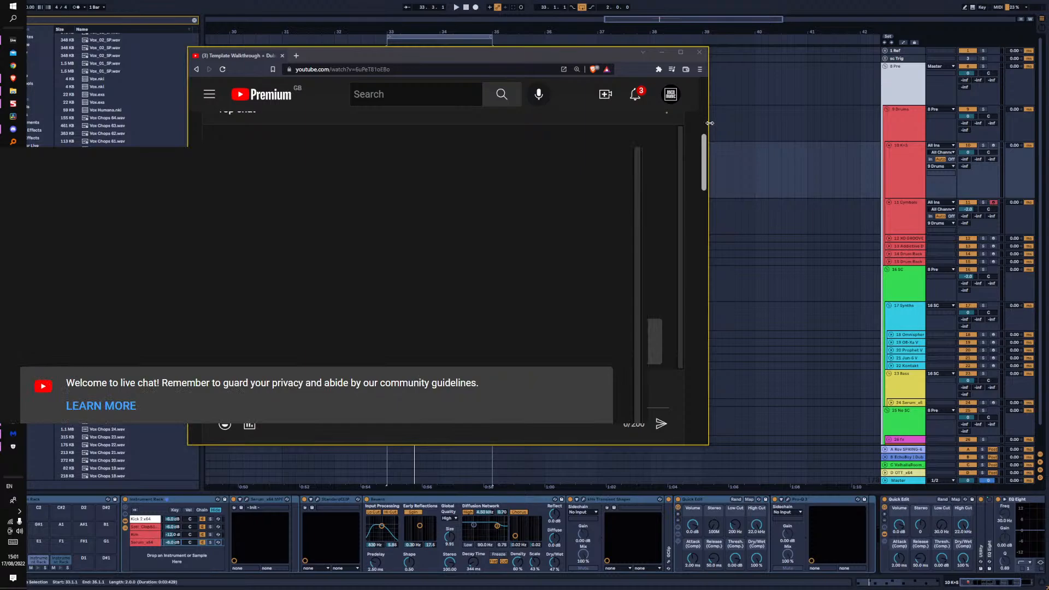
{"action": "left_click_drag", "start_coordinate": [709, 123], "coordinate": [487, 134]}
{"action": "left_click_drag", "start_coordinate": [373, 54], "coordinate": [222, 21]}
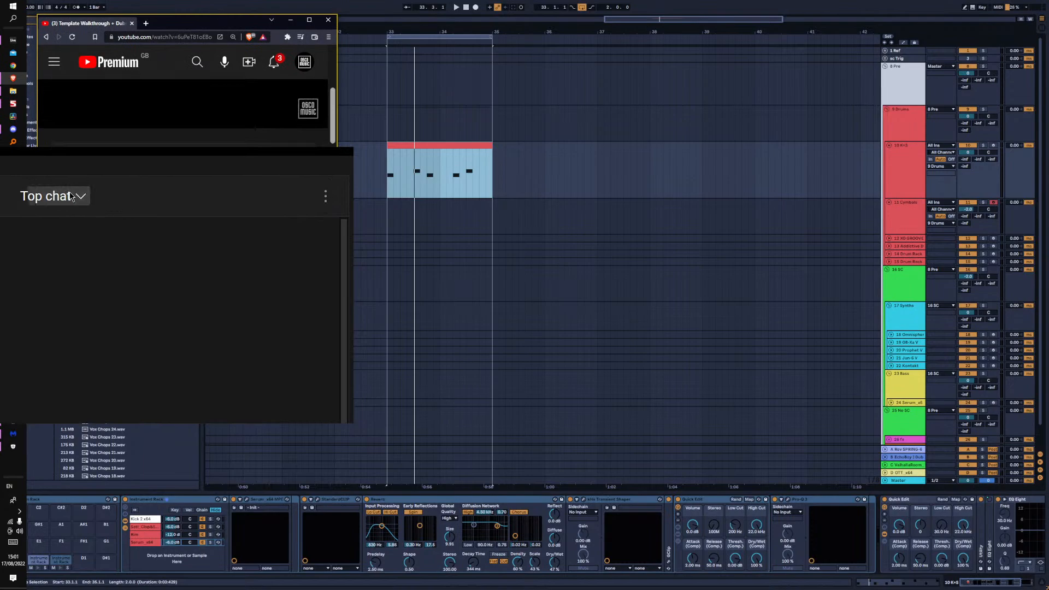
{"action": "left_click", "coordinate": [73, 197]}
{"action": "left_click", "coordinate": [75, 279]}
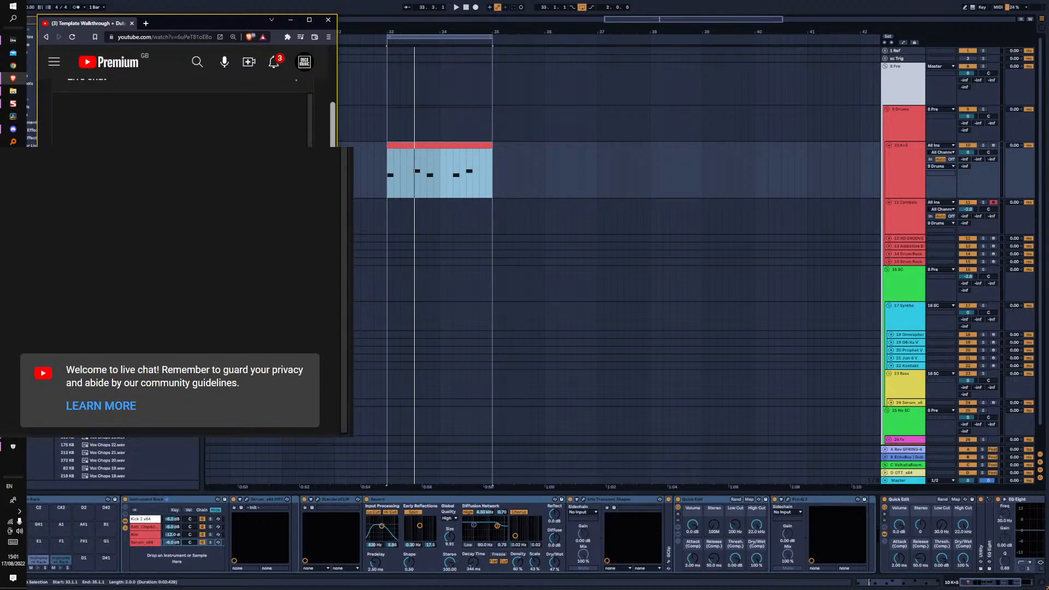
Zoom the stream page out and shrink the browser window around the live chat so it covers less of the arrangement
{"action": "left_click_drag", "start_coordinate": [338, 48], "coordinate": [296, 48]}
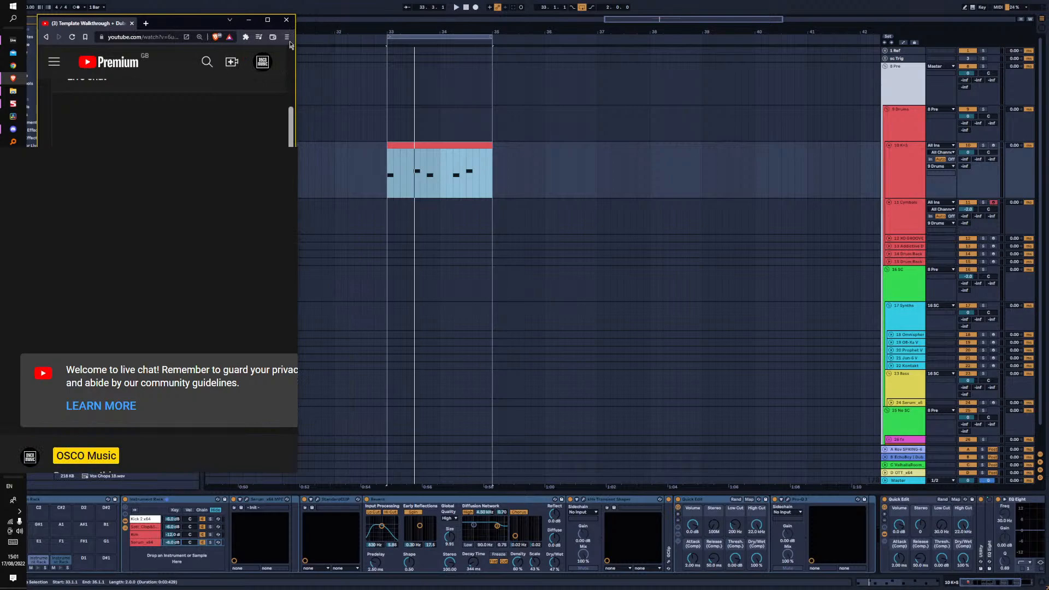
{"action": "left_click", "coordinate": [286, 36]}
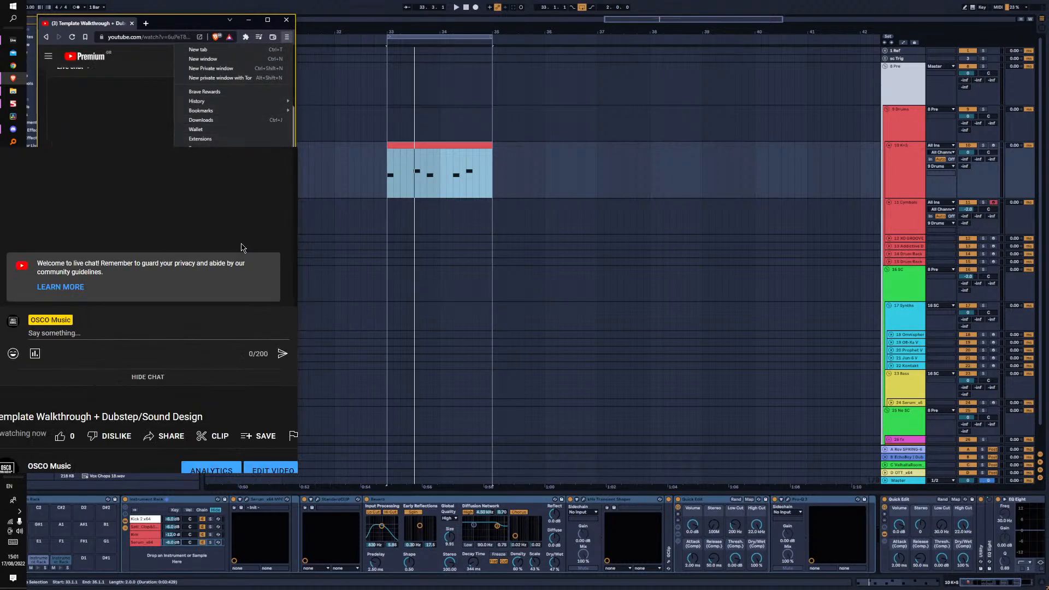
{"action": "key", "text": "Escape"}
{"action": "scroll", "coordinate": [287, 434], "scroll_direction": "up", "scroll_amount": 3}
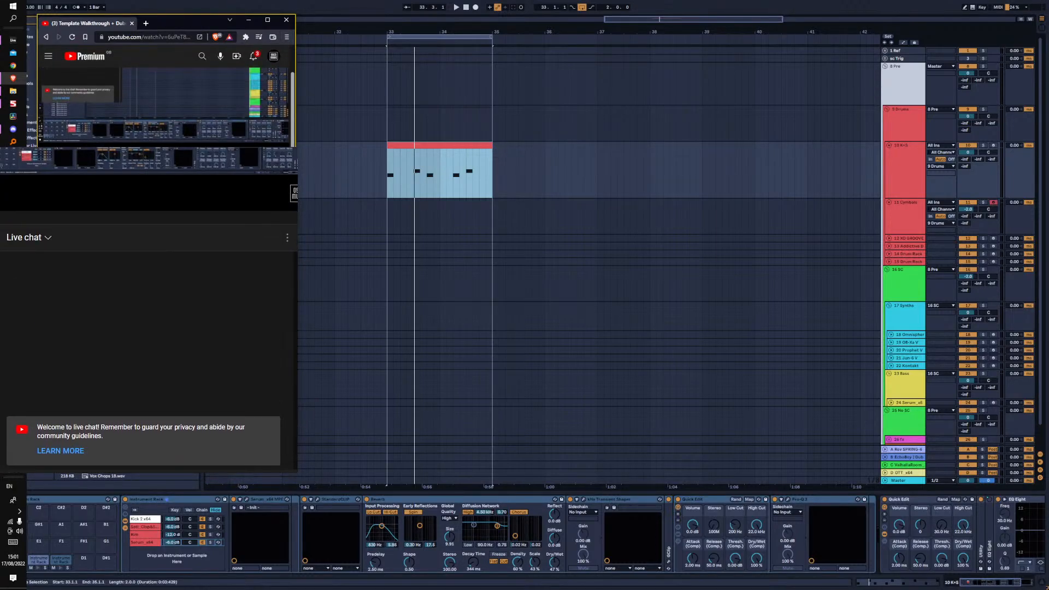
{"action": "left_click_drag", "start_coordinate": [295, 295], "coordinate": [242, 295]}
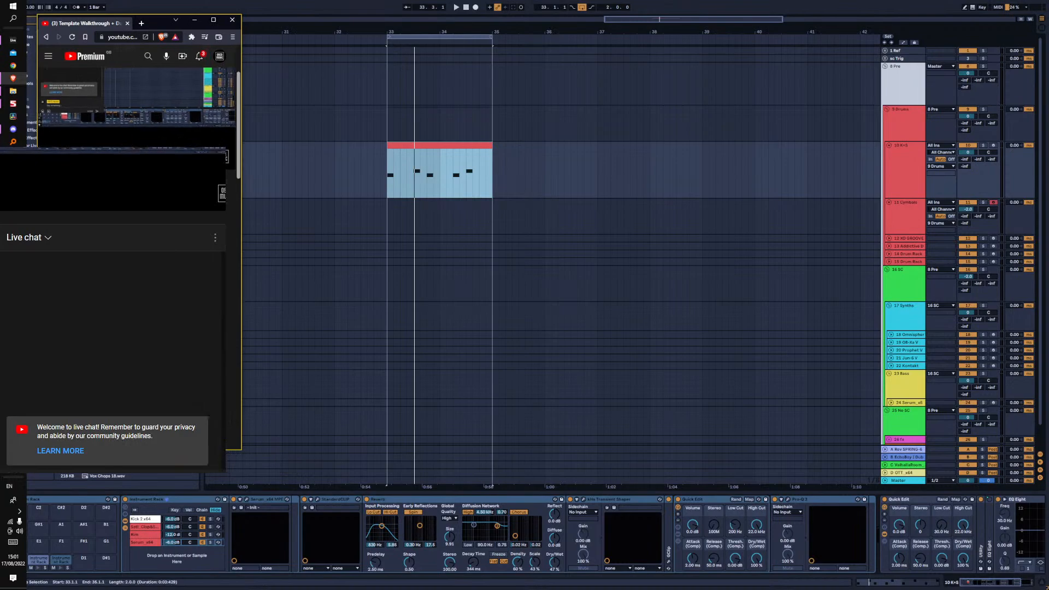
{"action": "mouse_move", "coordinate": [191, 450]}
{"action": "left_mouse_down"}
{"action": "mouse_move", "coordinate": [191, 473]}
{"action": "mouse_move", "coordinate": [191, 438]}
{"action": "left_mouse_up"}
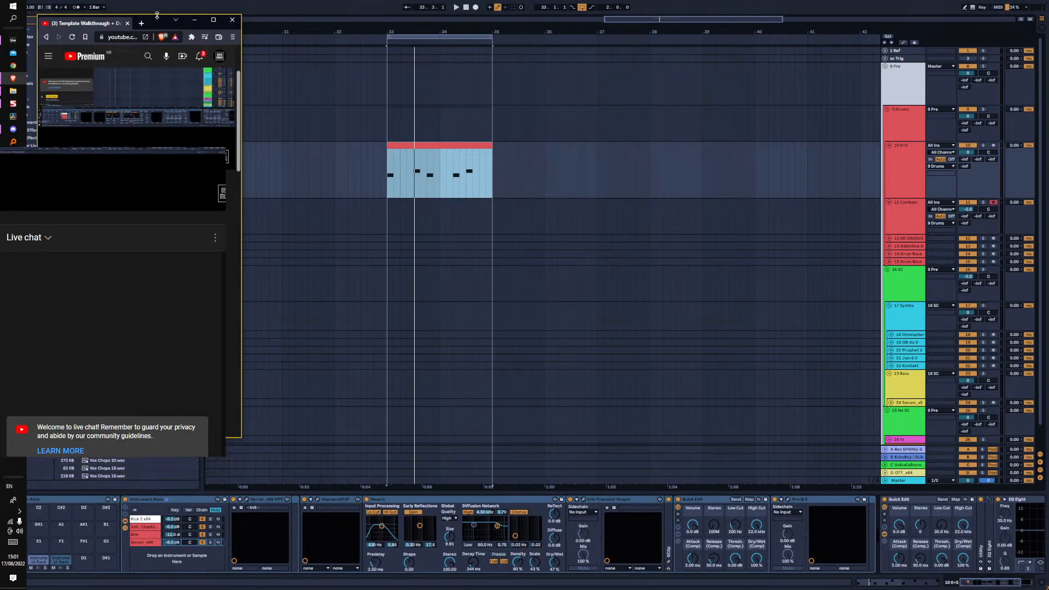
{"action": "left_click_drag", "start_coordinate": [158, 17], "coordinate": [134, 24]}
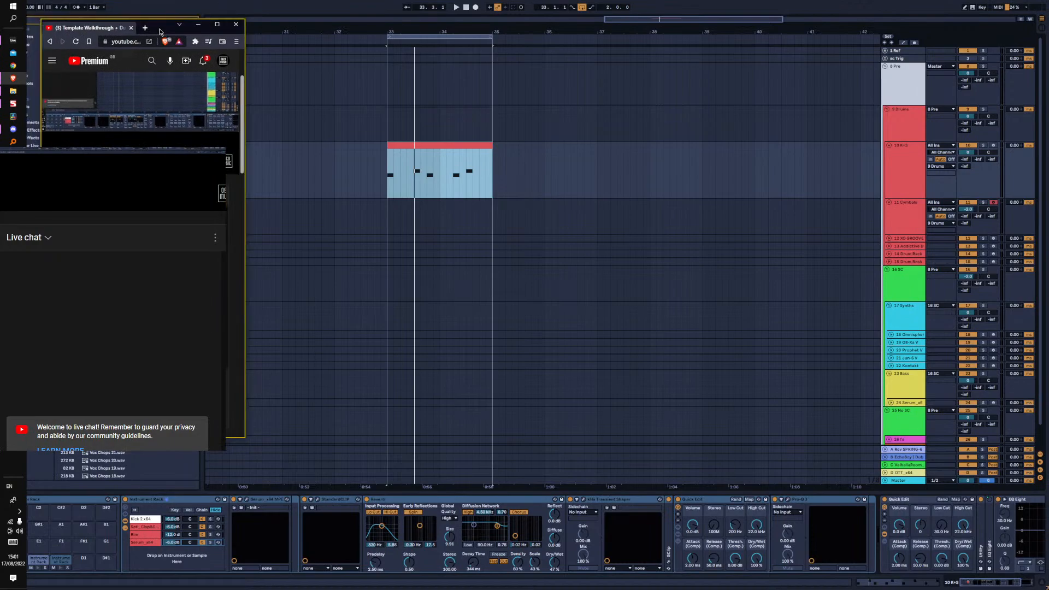
{"action": "left_click", "coordinate": [360, 8]}
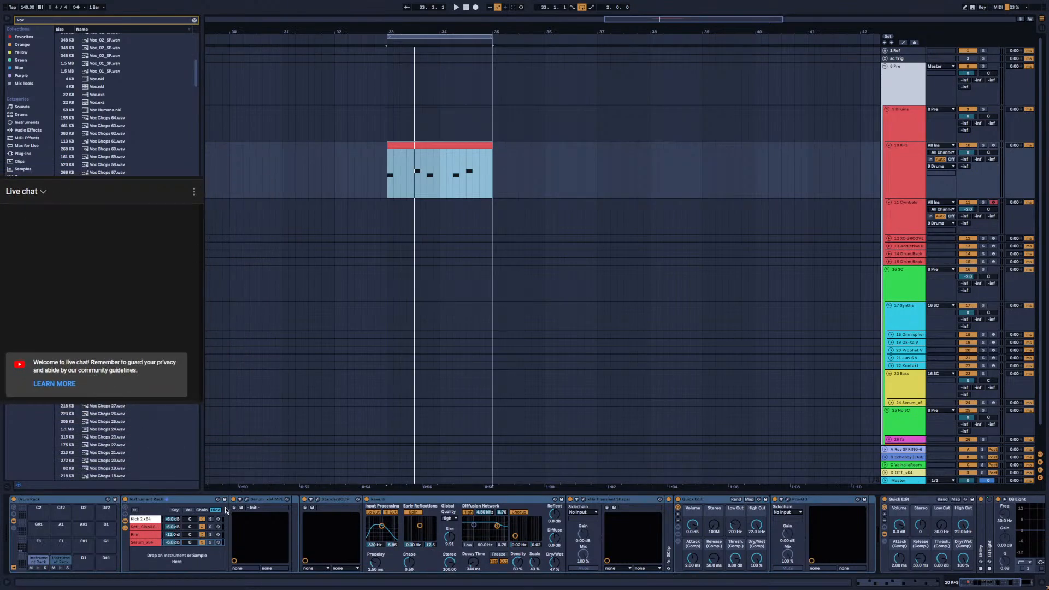
Try smaller and larger page zoom levels for the live chat in the browser window
{"action": "key", "text": "alt+Tab"}
{"action": "key", "text": "alt+Tab"}
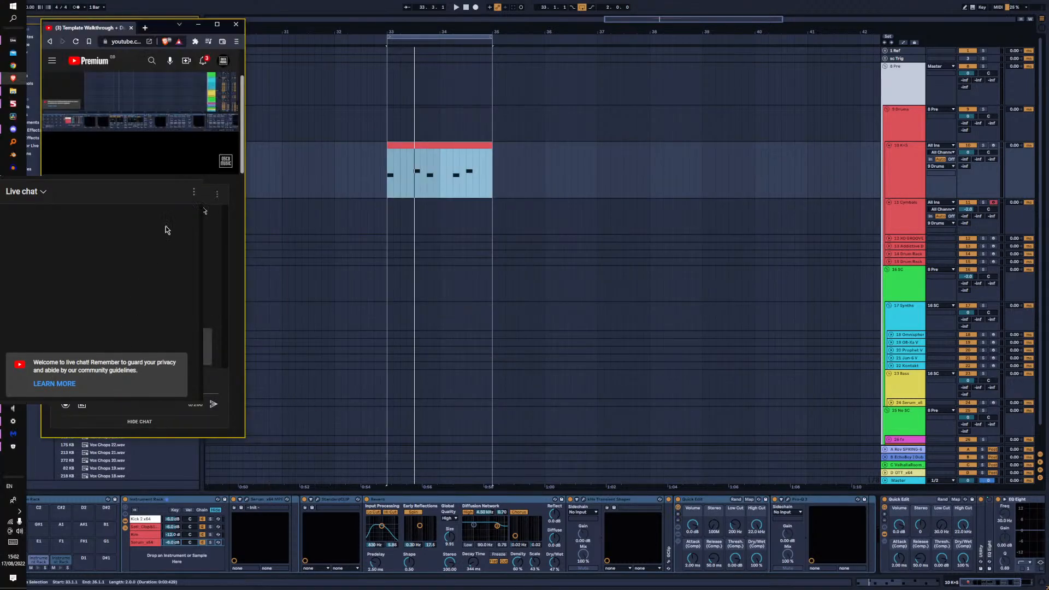
{"action": "left_click", "coordinate": [236, 41]}
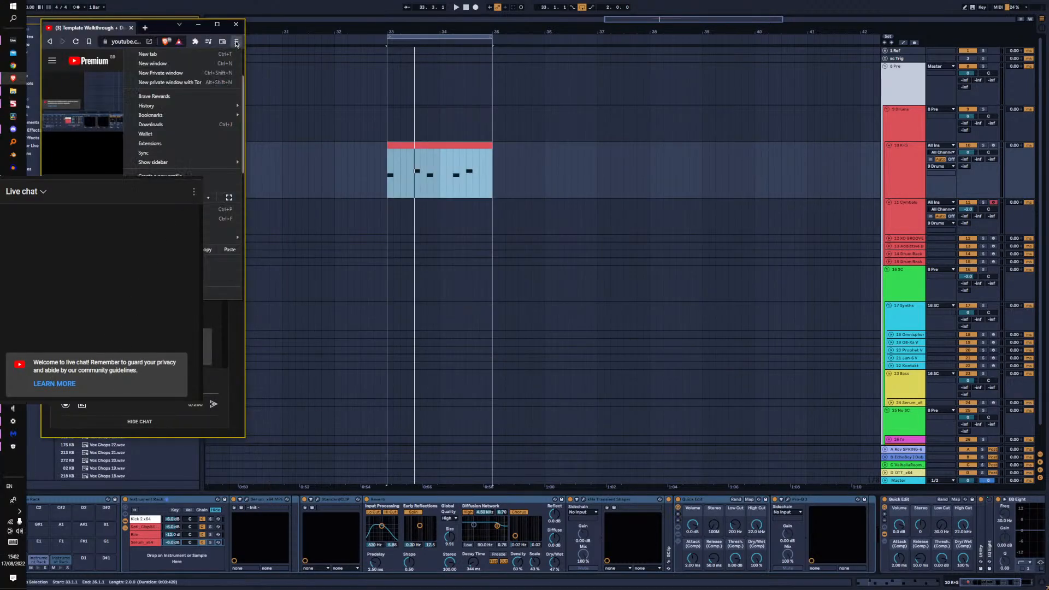
{"action": "left_click", "coordinate": [152, 197]}
{"action": "left_click", "coordinate": [152, 199]}
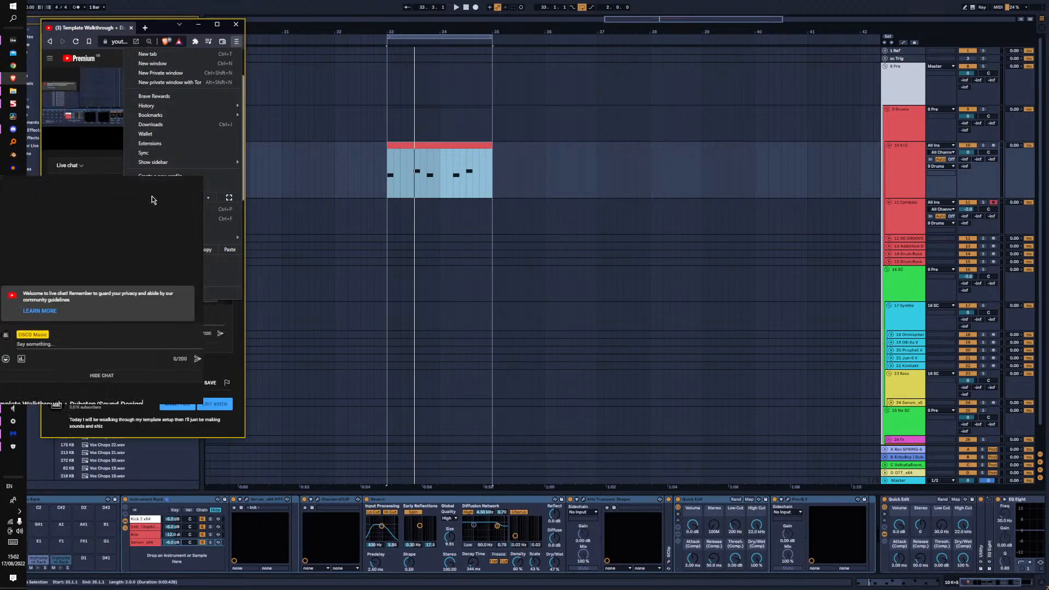
{"action": "left_click", "coordinate": [208, 199]}
{"action": "left_click", "coordinate": [208, 198]}
{"action": "left_click", "coordinate": [209, 199]}
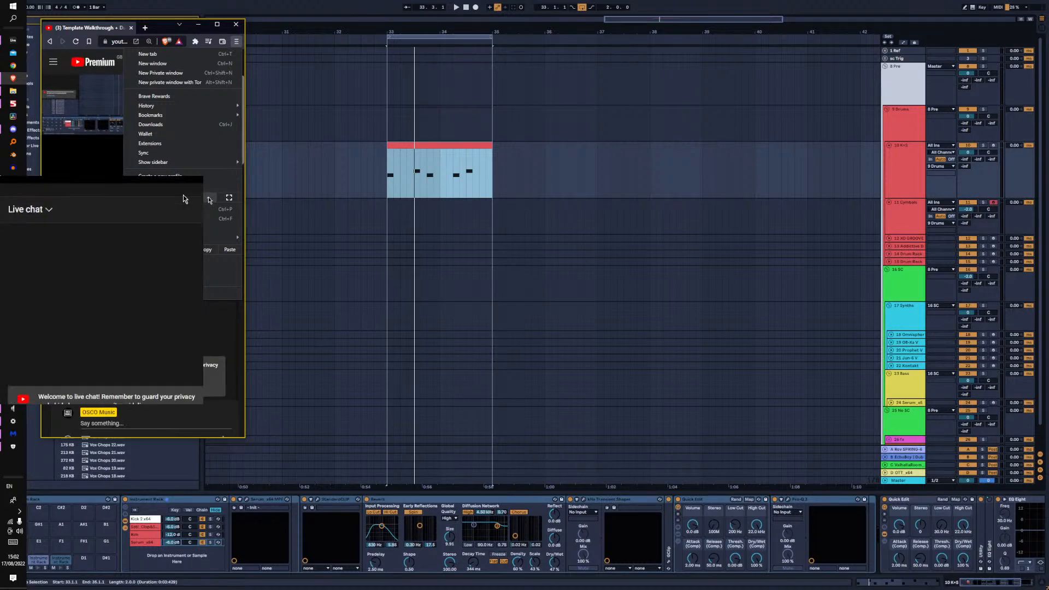
{"action": "left_click", "coordinate": [151, 196]}
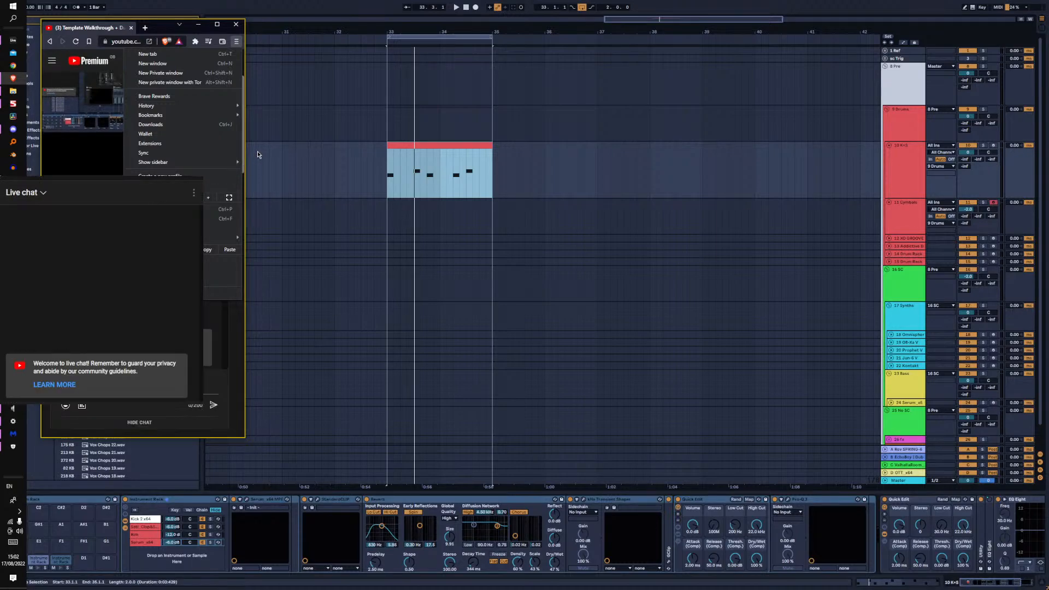
{"action": "left_click", "coordinate": [275, 13]}
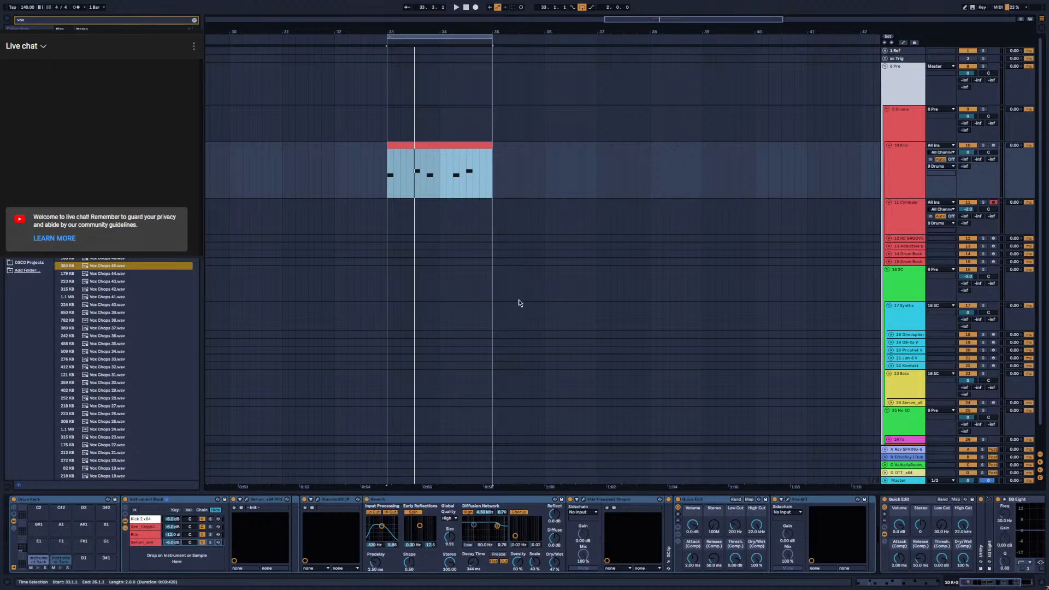
Bring the live chat into position on the stream page and minimize the browser window
{"action": "left_click", "coordinate": [307, 309]}
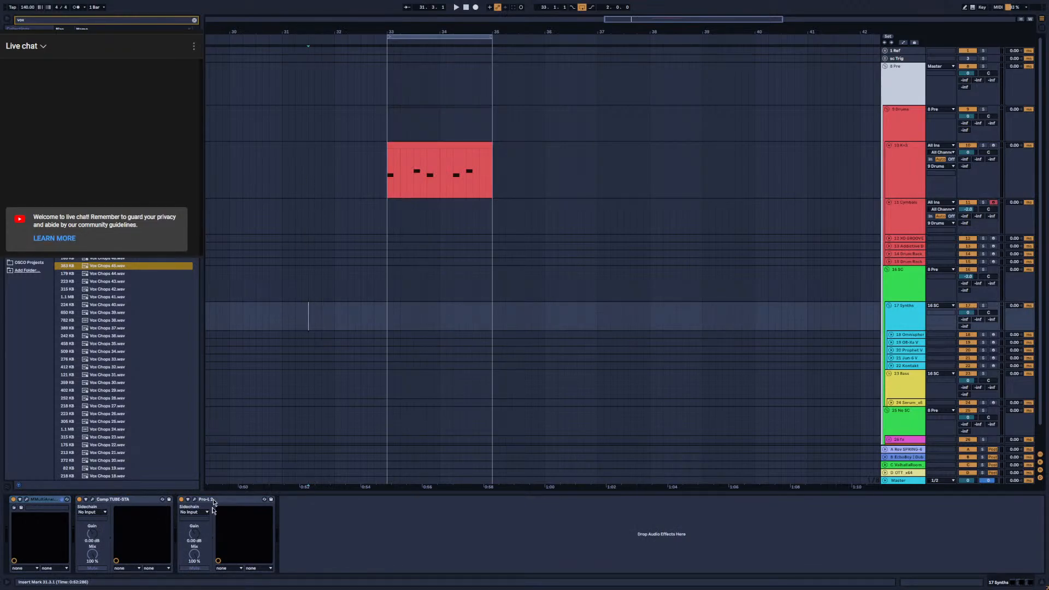
{"action": "key", "text": "alt+Tab"}
{"action": "key", "text": "alt+Tab"}
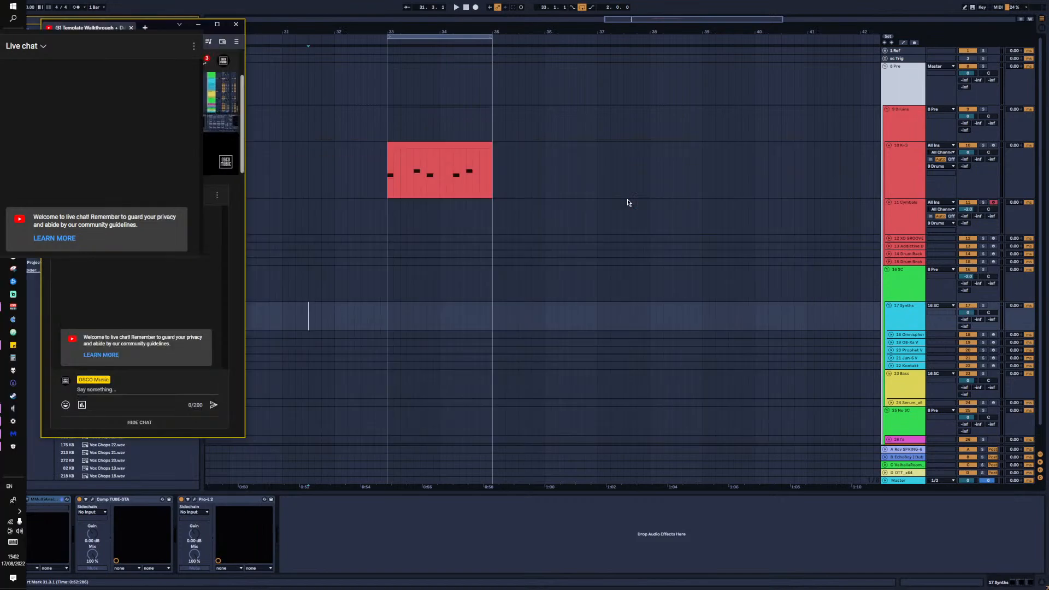
{"action": "left_click", "coordinate": [628, 203]}
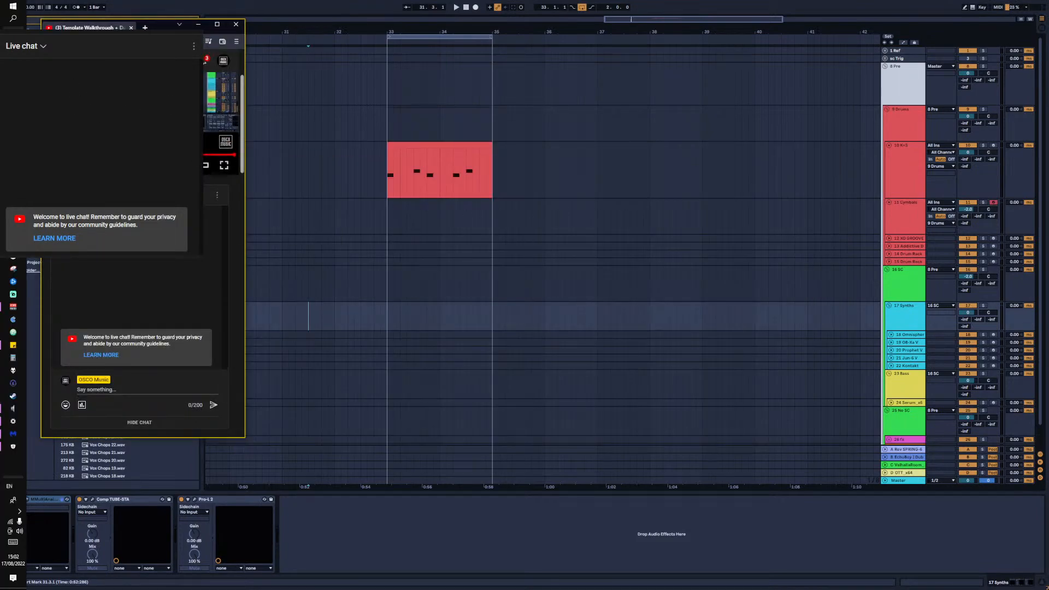
{"action": "scroll", "coordinate": [223, 167], "scroll_direction": "up", "scroll_amount": 2}
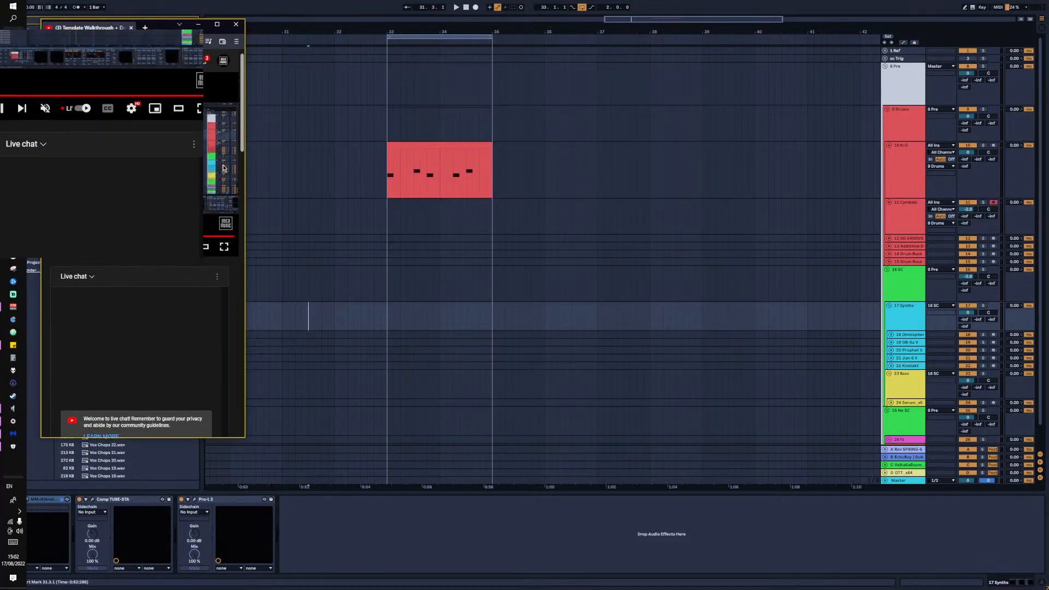
{"action": "scroll", "coordinate": [223, 168], "scroll_direction": "down", "scroll_amount": 5}
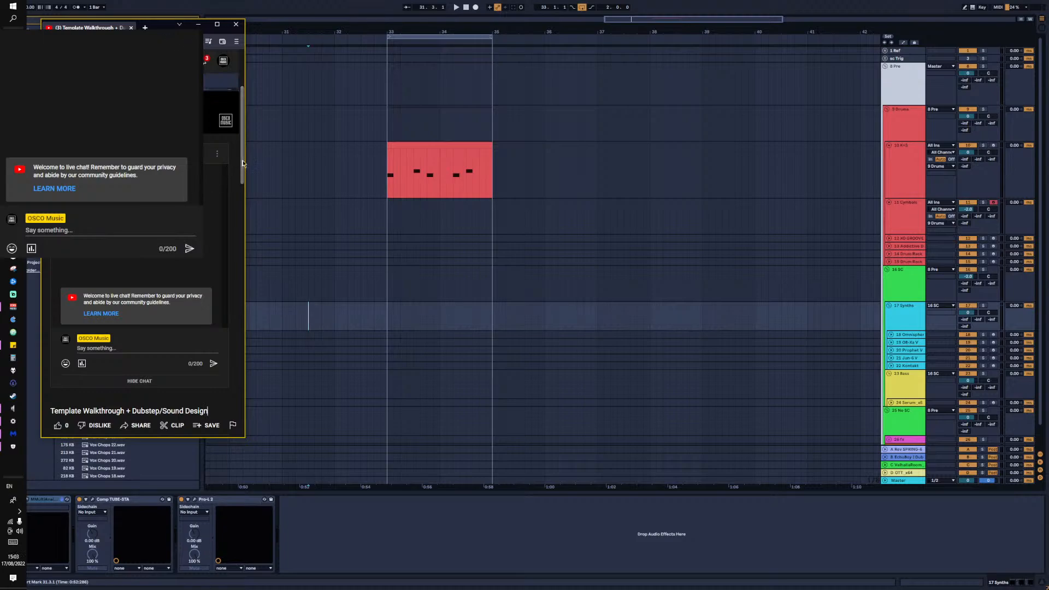
{"action": "left_click_drag", "start_coordinate": [243, 162], "coordinate": [244, 153]}
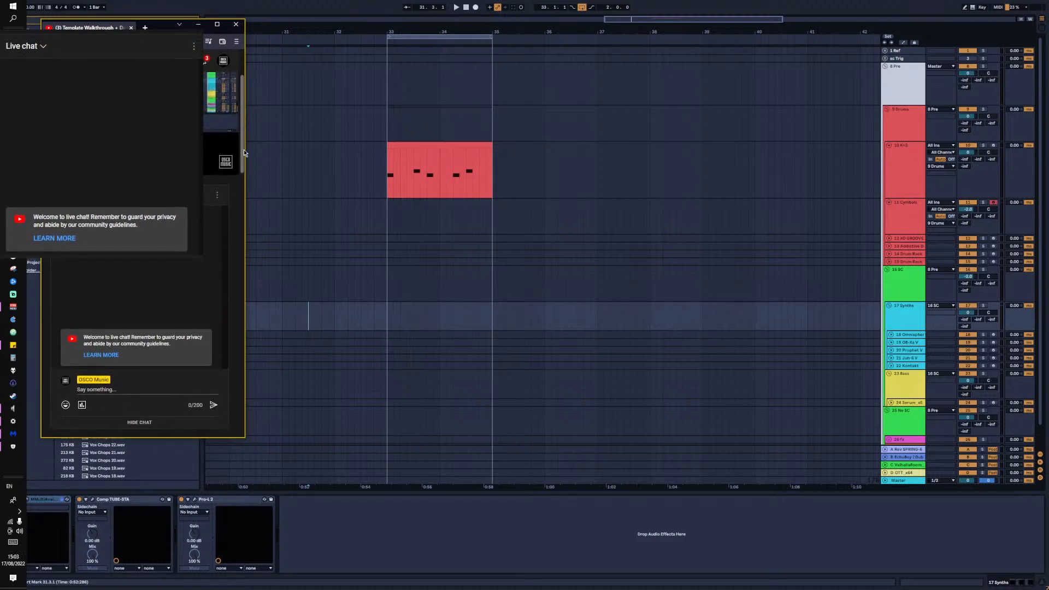
{"action": "left_click", "coordinate": [199, 25]}
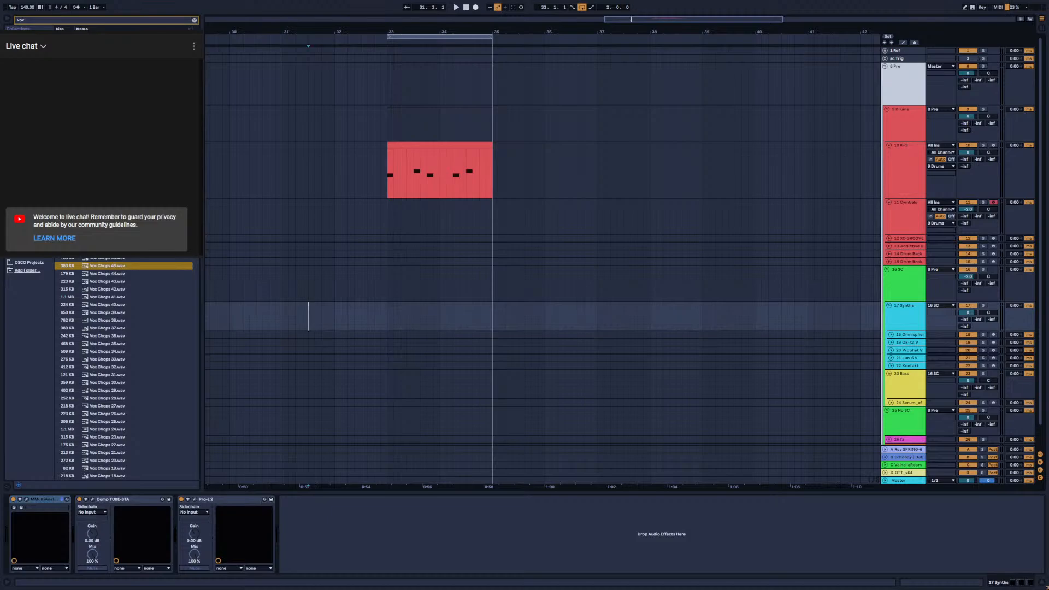
Read the sticky note reminder about the template walkthrough and hide it again
{"action": "left_click", "coordinate": [13, 345]}
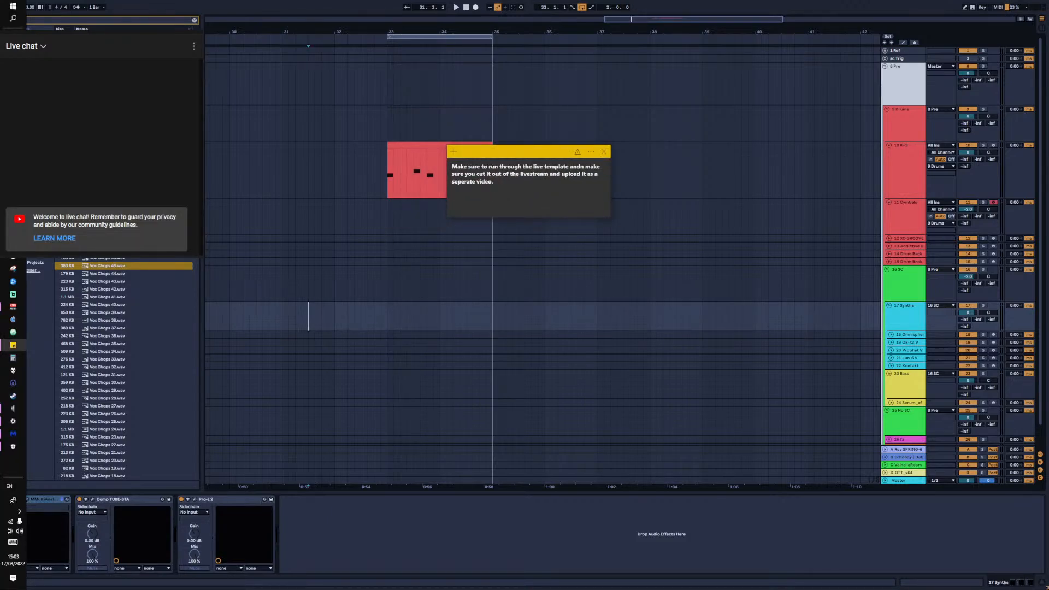
{"action": "left_click", "coordinate": [13, 345]}
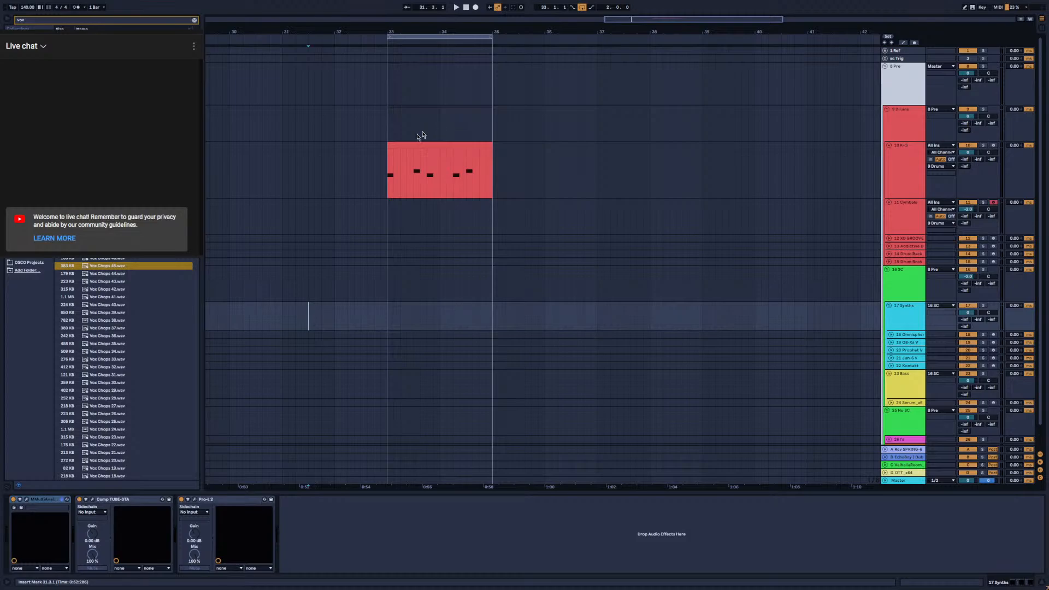
Collapse the Pre group, then expand the Ref group and its 2 Audio track
{"action": "left_click", "coordinate": [886, 66]}
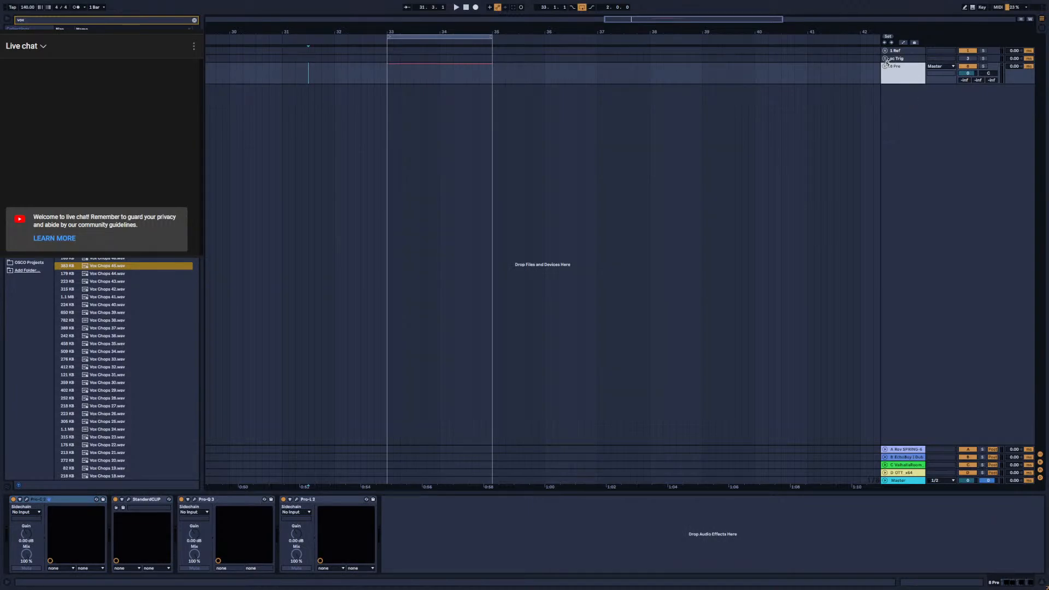
{"action": "left_click", "coordinate": [909, 51]}
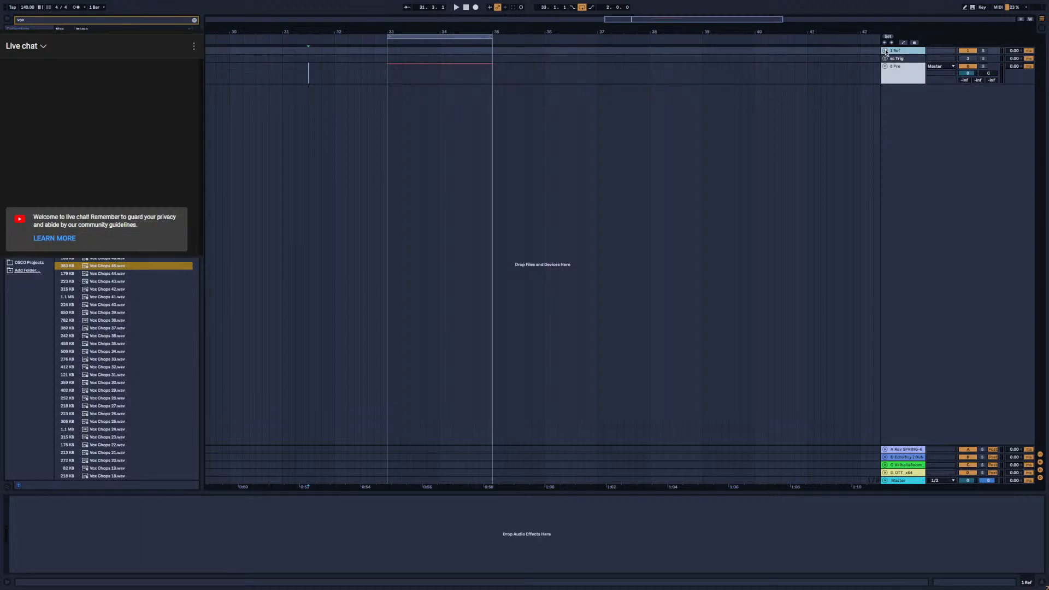
{"action": "left_click", "coordinate": [886, 51]}
{"action": "left_click", "coordinate": [888, 81]}
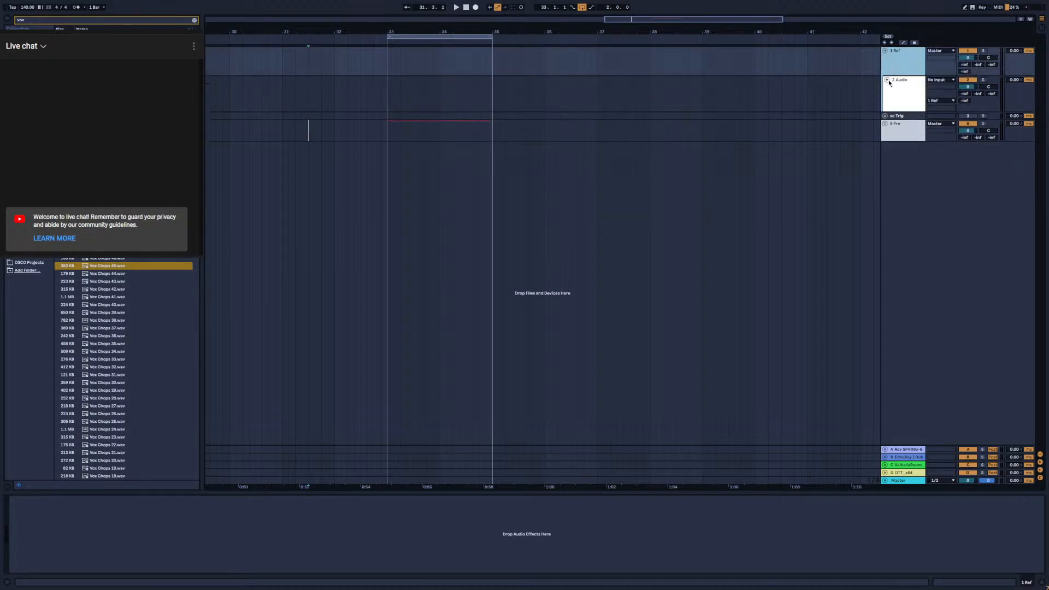
Select the Pre group and fold the 2 Audio track inside the Ref group
{"action": "left_click", "coordinate": [894, 131]}
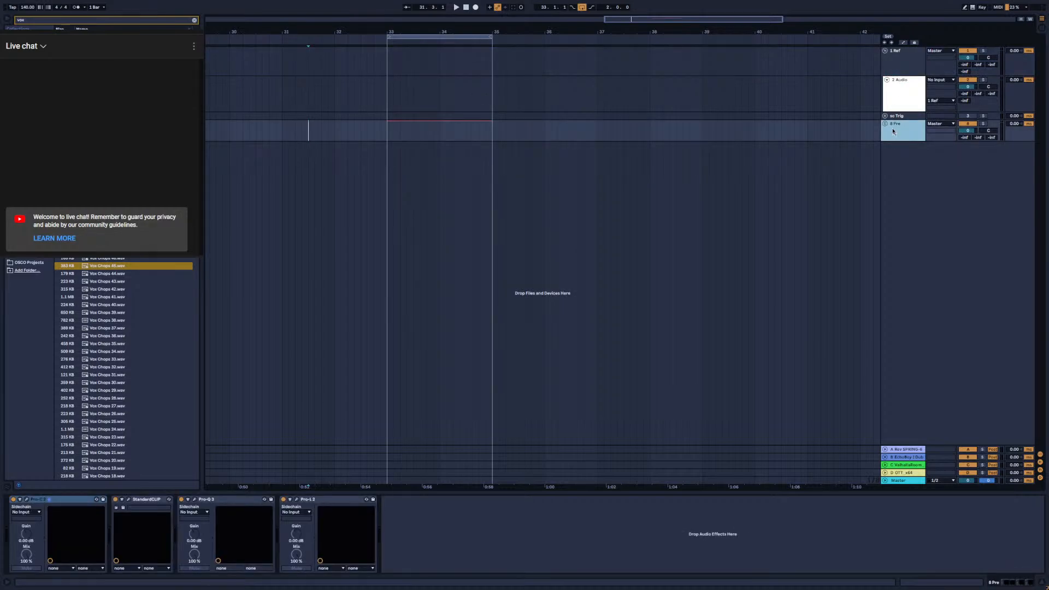
{"action": "left_click", "coordinate": [885, 124]}
{"action": "left_click", "coordinate": [886, 124]}
{"action": "left_click", "coordinate": [888, 80]}
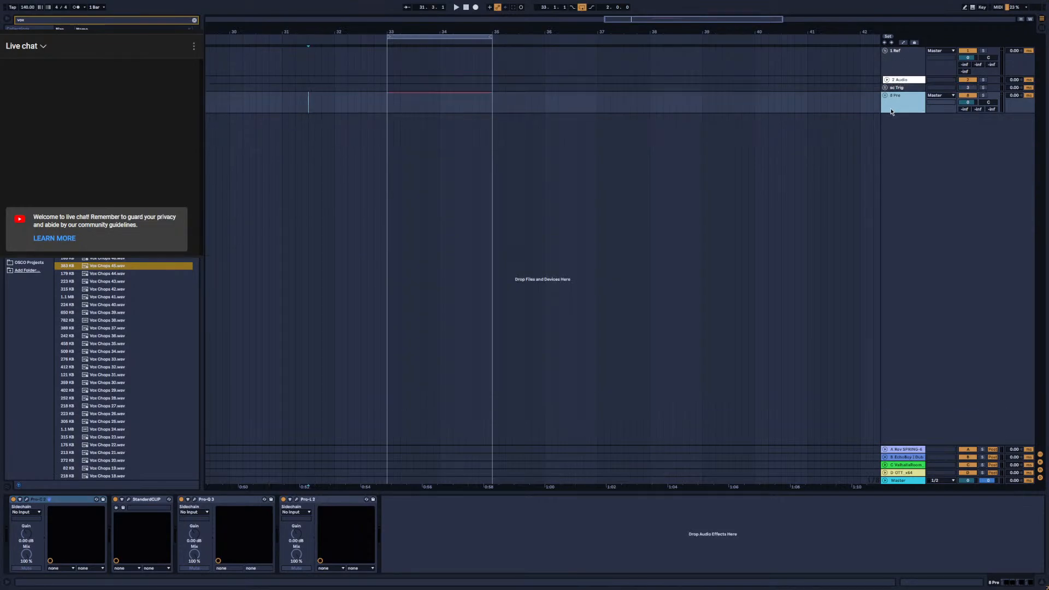
Search the browser for "ref", try the REFERENCE plug-in at the end of the Pre group's device chain, and remove it
{"action": "key", "text": "ctrl+f"}
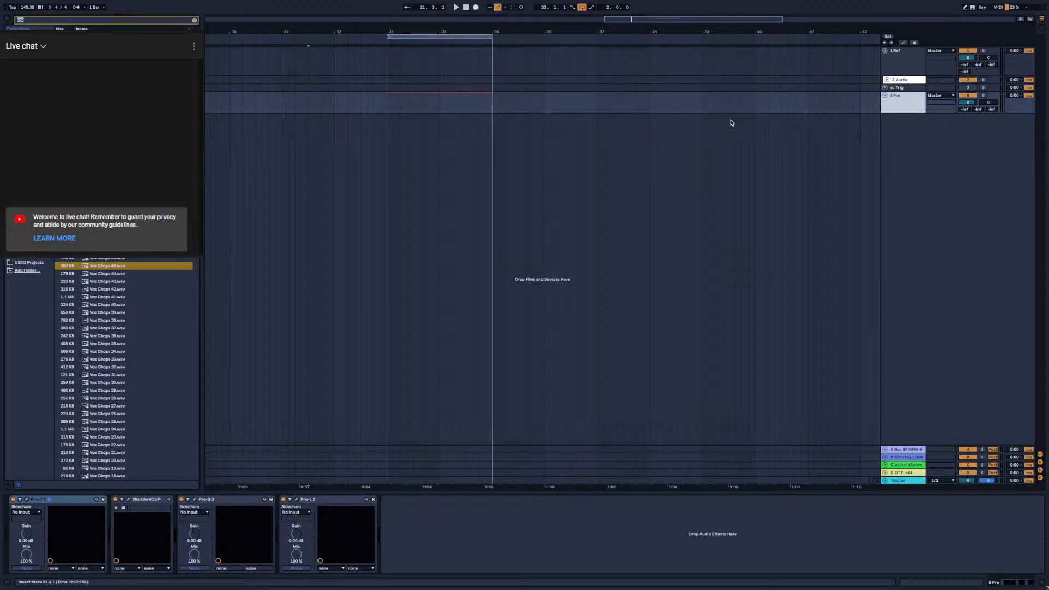
{"action": "type", "text": "ref"}
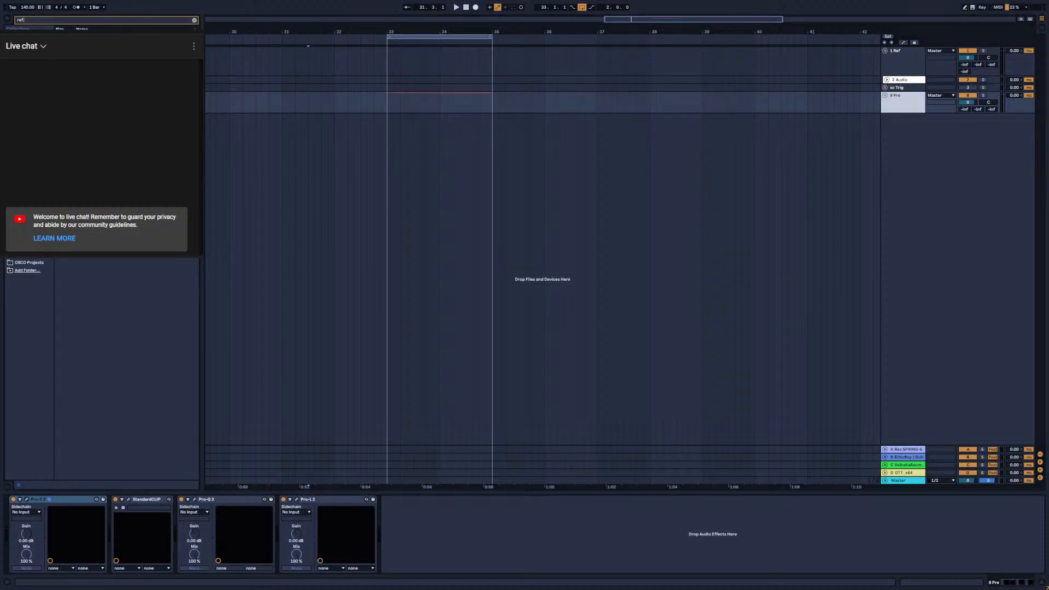
{"action": "left_click_drag", "start_coordinate": [103, 164], "coordinate": [428, 523]}
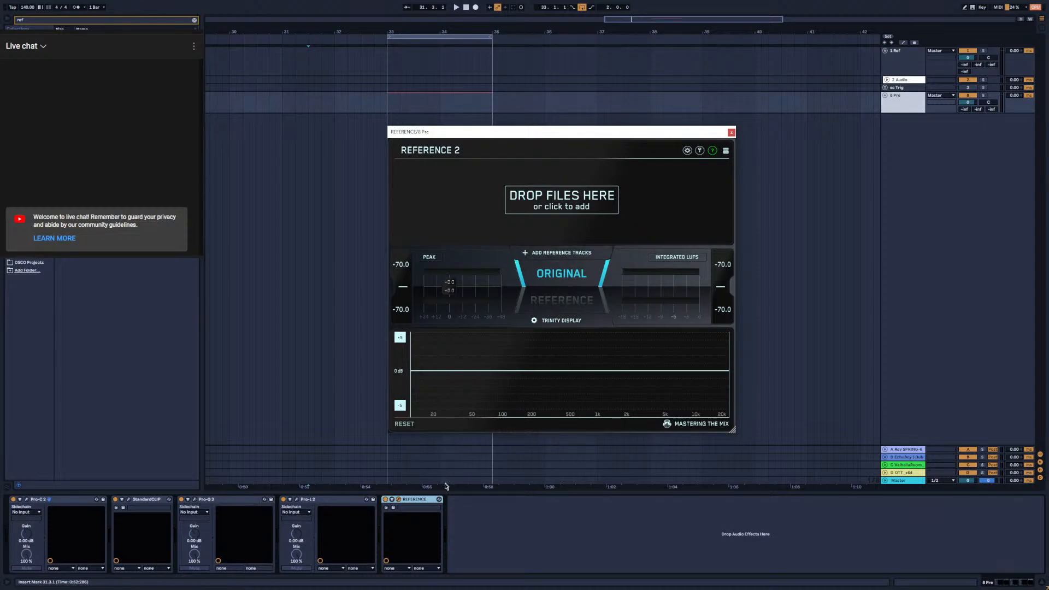
{"action": "left_click", "coordinate": [426, 502]}
{"action": "key", "text": "Delete"}
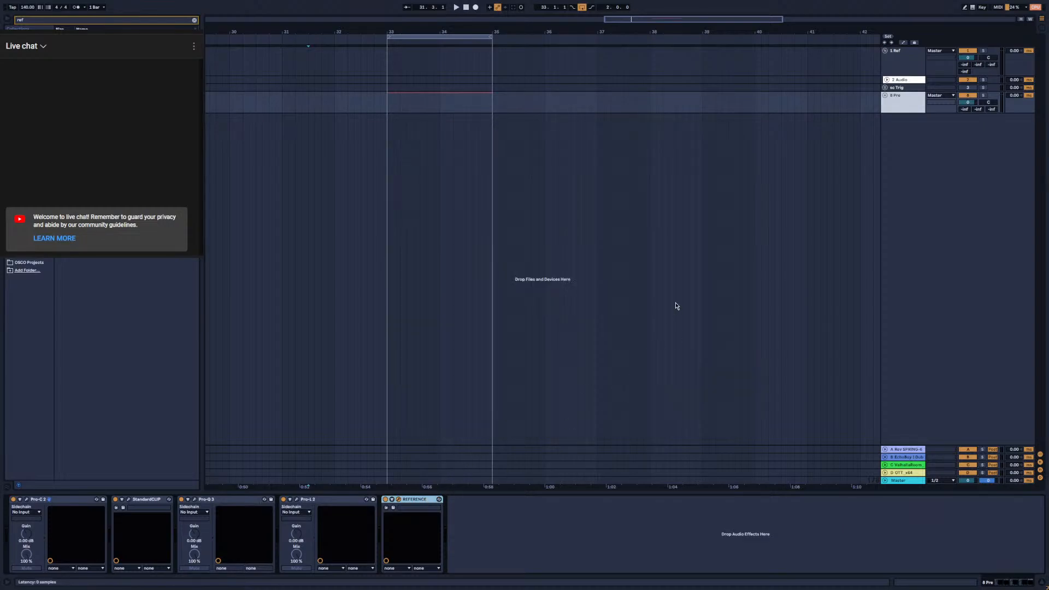
Delete the Ref group, then unfold the sc Trig group to view its tracks and fold it again
{"action": "left_click", "coordinate": [918, 71]}
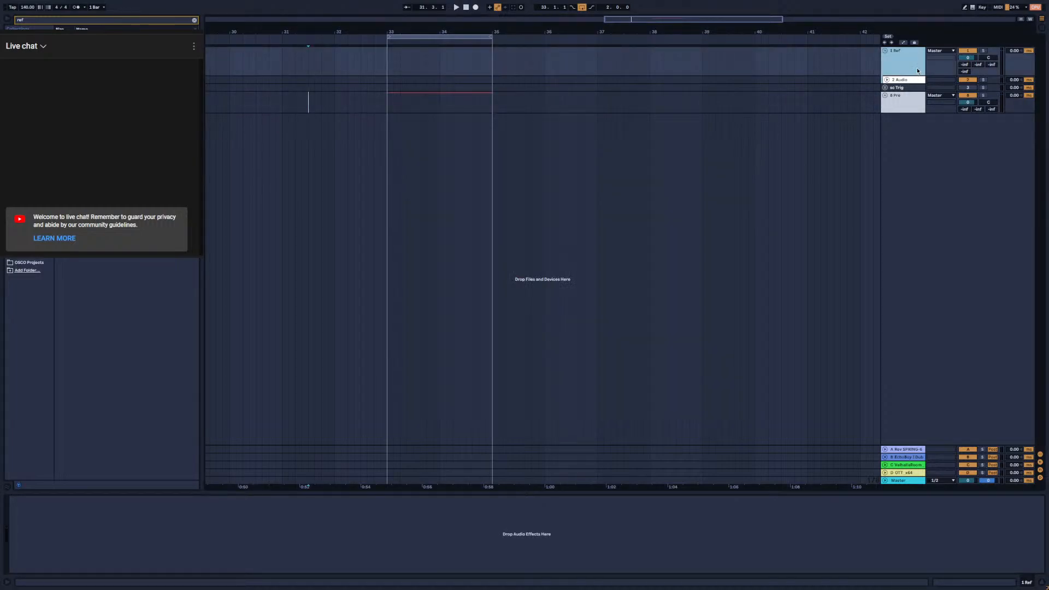
{"action": "key", "text": "Delete"}
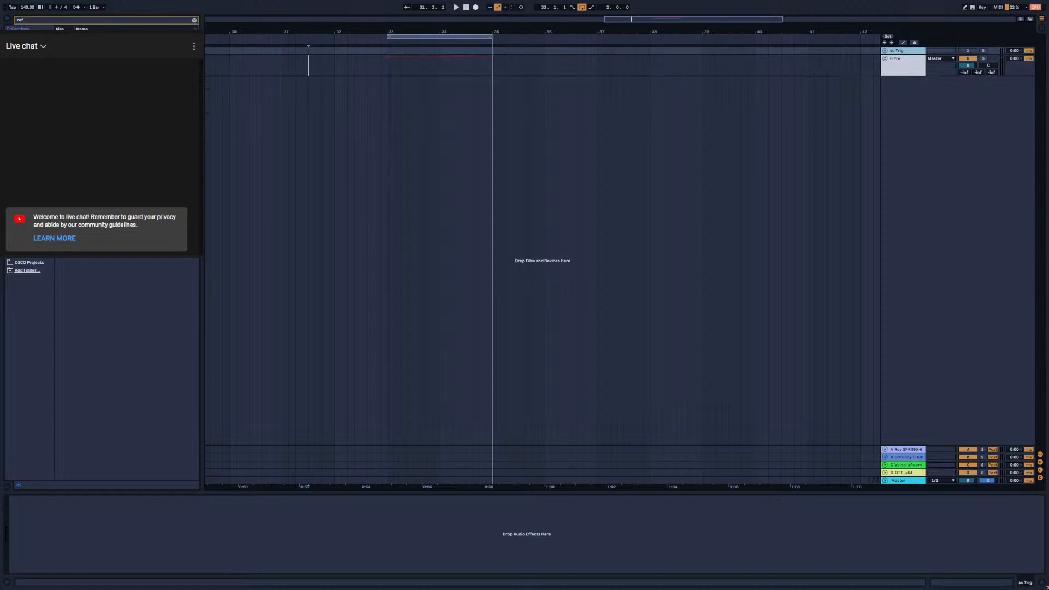
{"action": "left_click", "coordinate": [887, 51]}
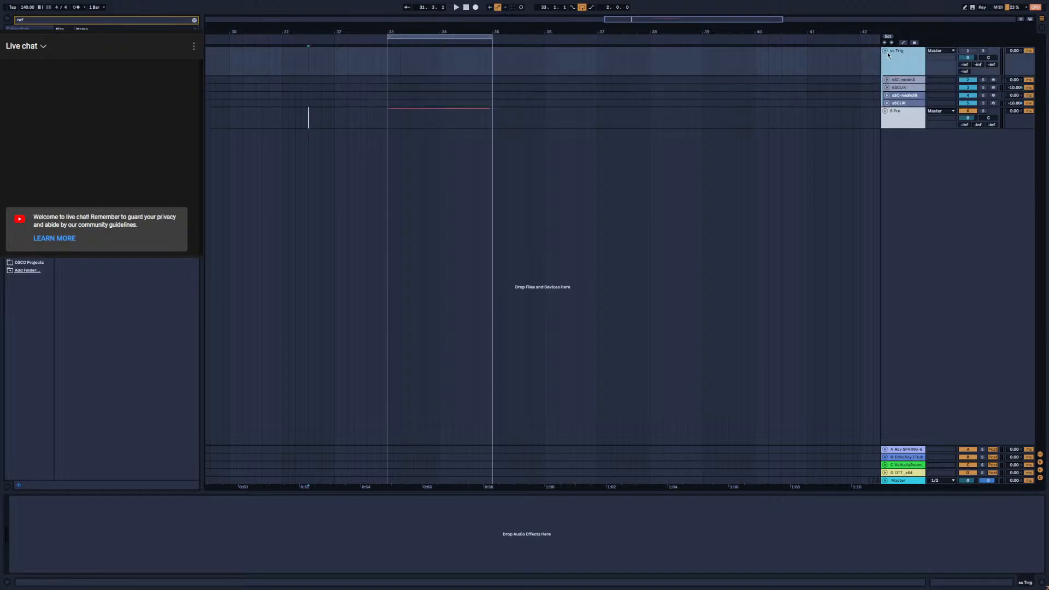
{"action": "left_click", "coordinate": [886, 51]}
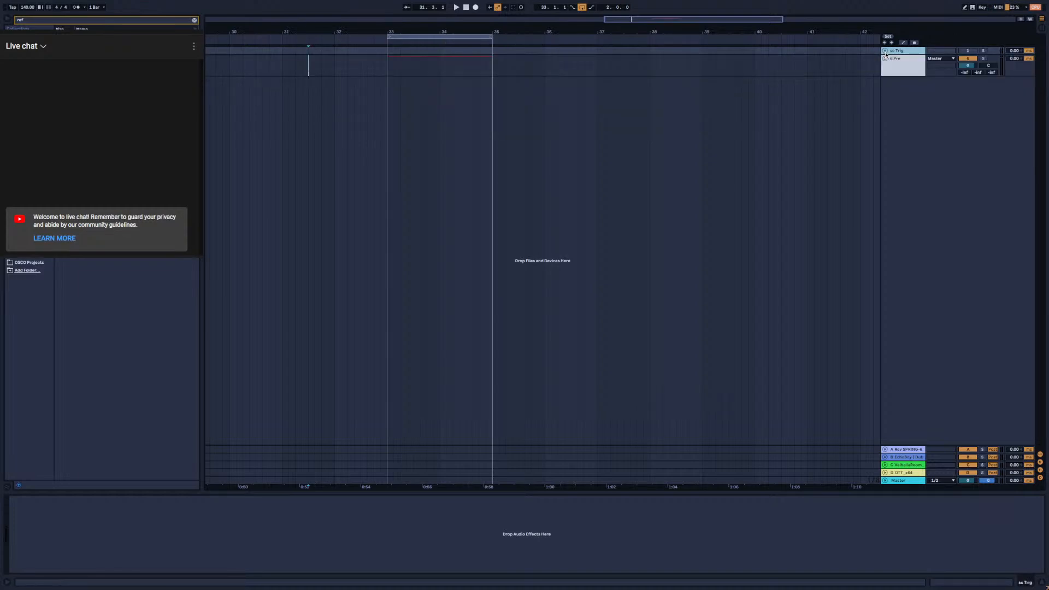
{"action": "left_click", "coordinate": [886, 51]}
{"action": "left_click", "coordinate": [886, 51]}
Expand the Pre group and fold the K+S track and the Drums, Synths and Bass groups inside it
{"action": "left_click", "coordinate": [885, 59]}
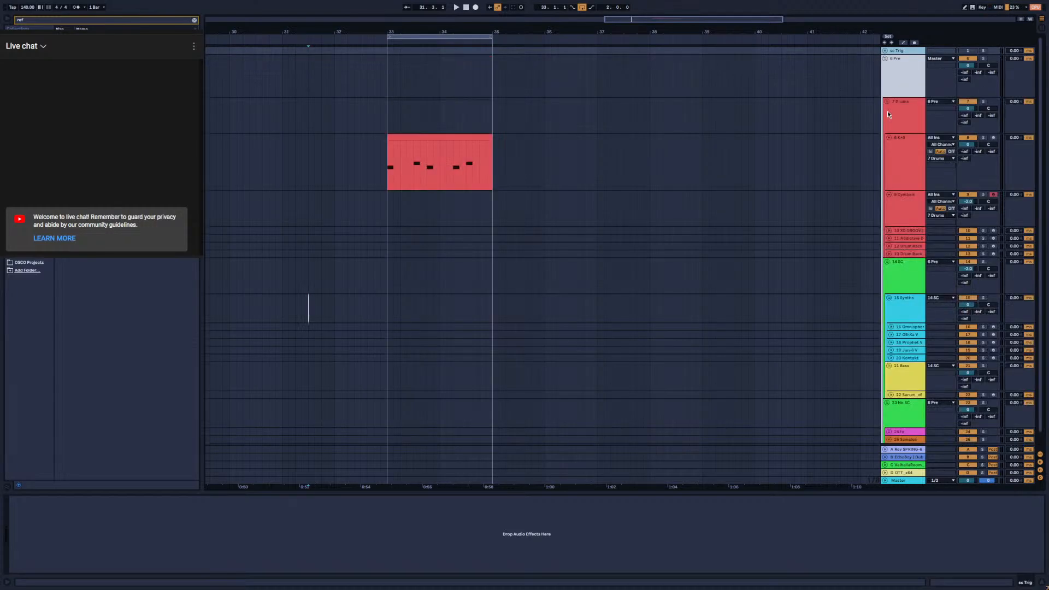
{"action": "left_click", "coordinate": [888, 139]}
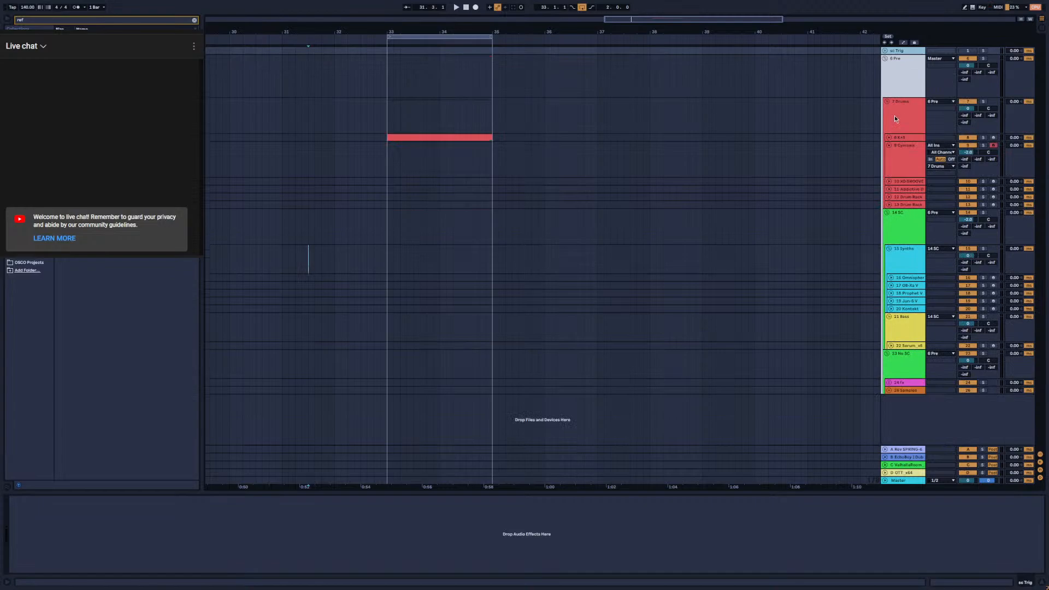
{"action": "left_click", "coordinate": [895, 118]}
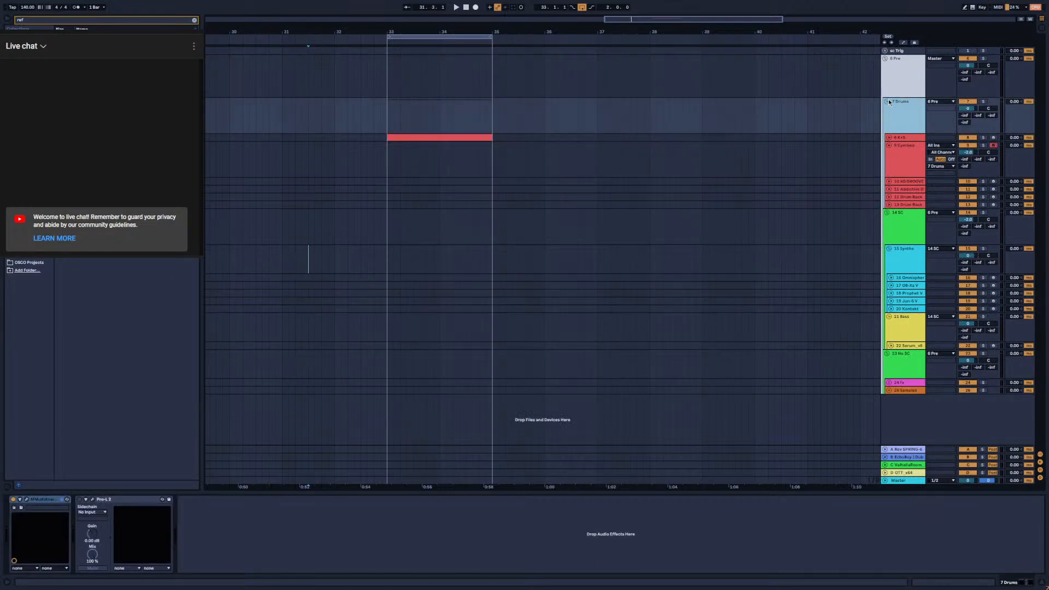
{"action": "left_click", "coordinate": [888, 102]}
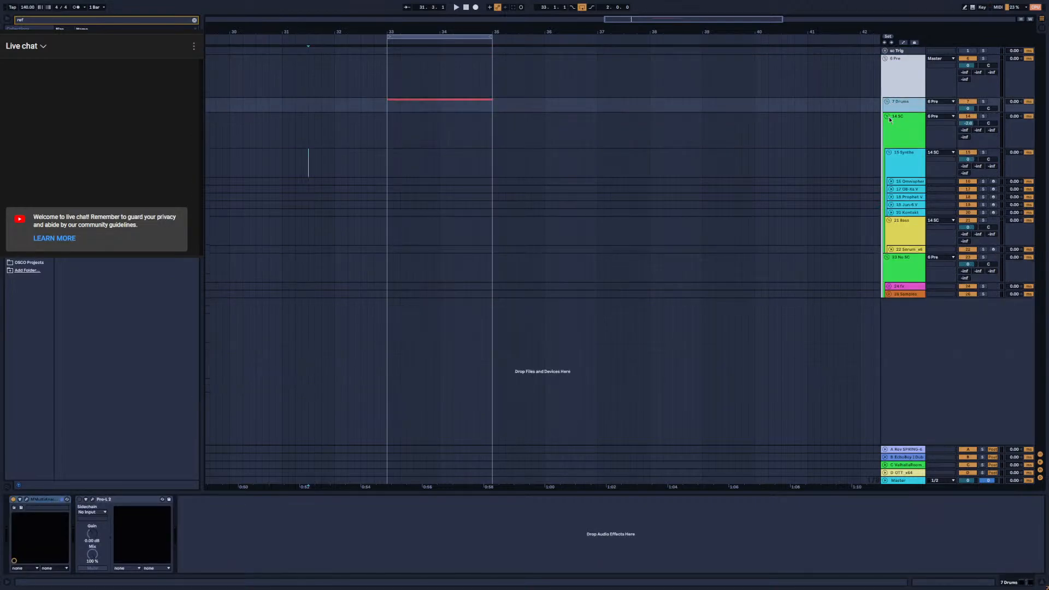
{"action": "left_click", "coordinate": [889, 152]}
{"action": "left_click", "coordinate": [889, 160]}
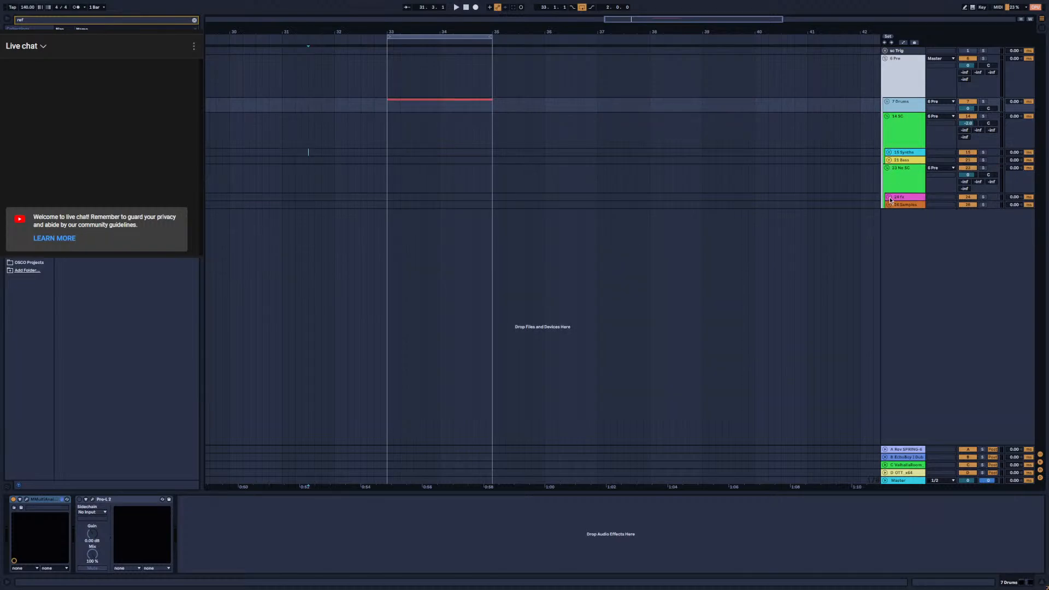
Expand the Drums group, show the K+S track's device chain, and fold the Cymbals track
{"action": "left_click", "coordinate": [887, 102]}
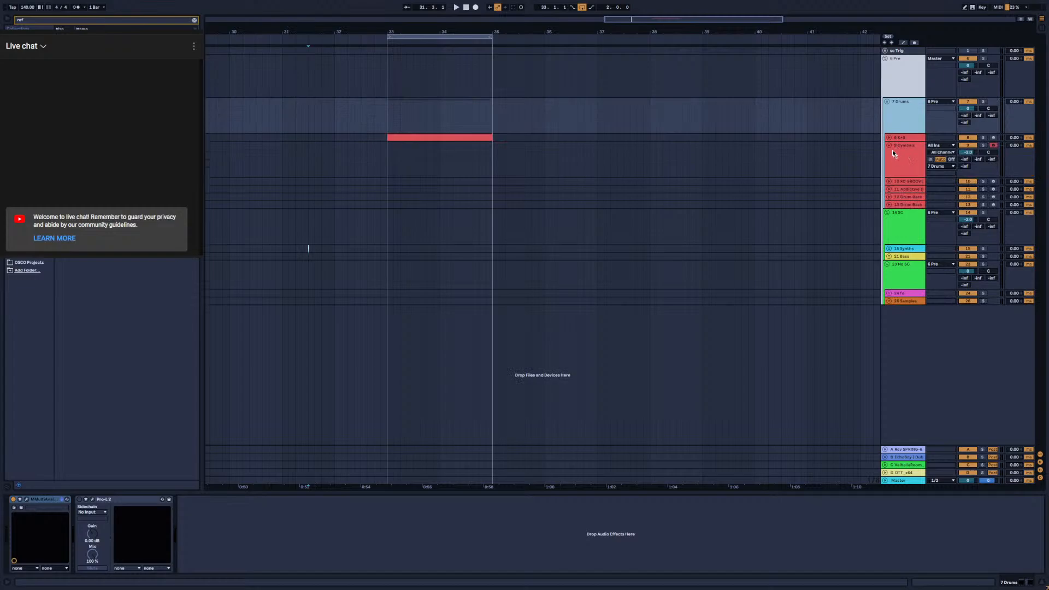
{"action": "left_click", "coordinate": [895, 138]}
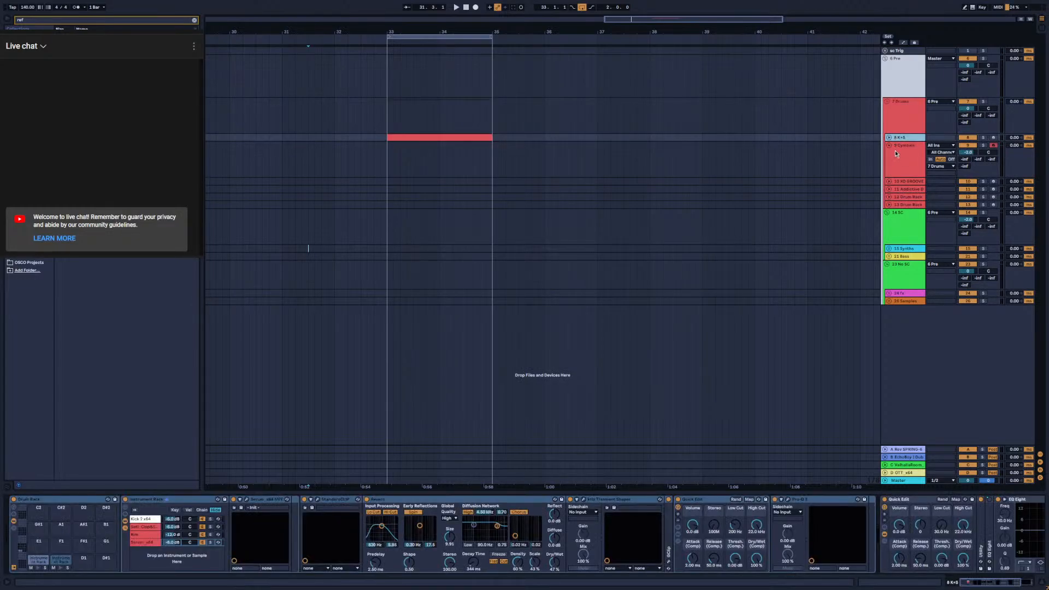
{"action": "left_click", "coordinate": [889, 146]}
Open the XO plug-in on the XO GROOVE track, dismiss its welcome message, and toggle host sync before closing it
{"action": "left_click", "coordinate": [899, 153]}
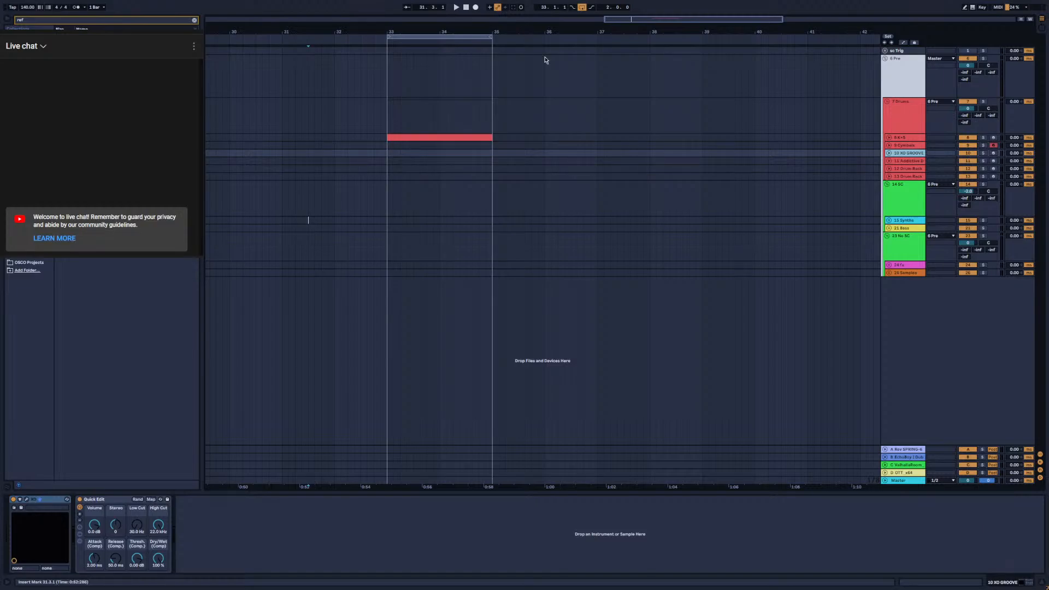
{"action": "left_click", "coordinate": [889, 155]}
{"action": "left_click", "coordinate": [889, 154]}
{"action": "left_click", "coordinate": [22, 499]}
{"action": "left_click", "coordinate": [20, 499]}
{"action": "left_click_drag", "start_coordinate": [473, 0], "coordinate": [360, 49]}
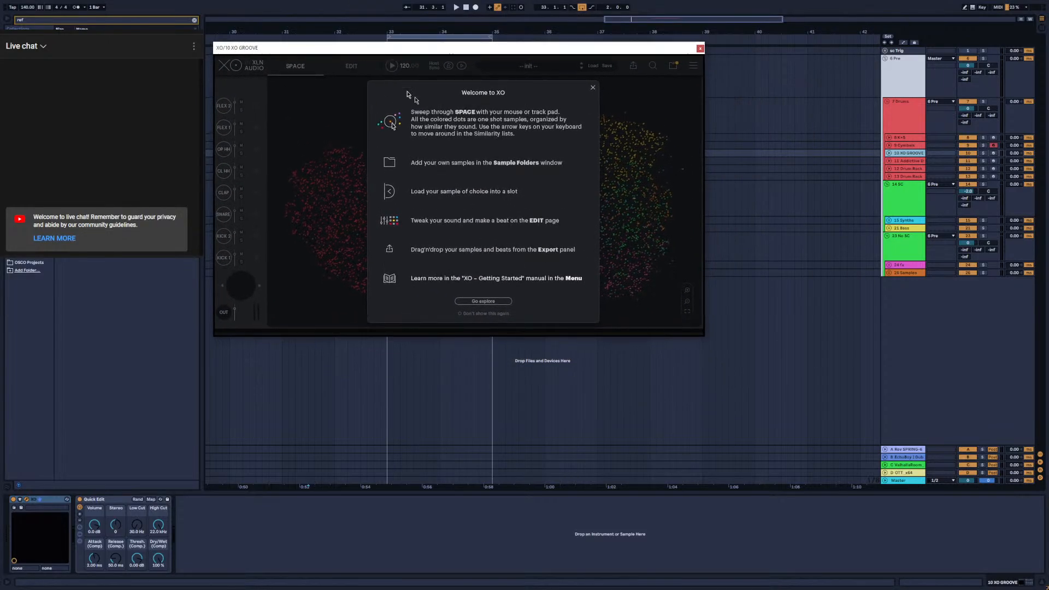
{"action": "left_click", "coordinate": [599, 90]}
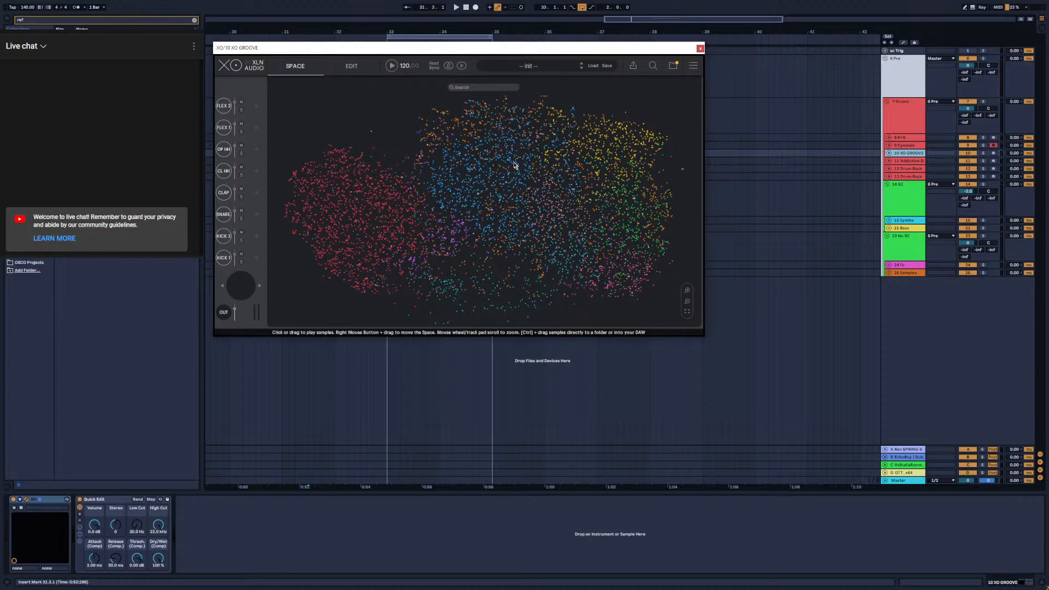
{"action": "left_click_drag", "start_coordinate": [445, 52], "coordinate": [560, 113]}
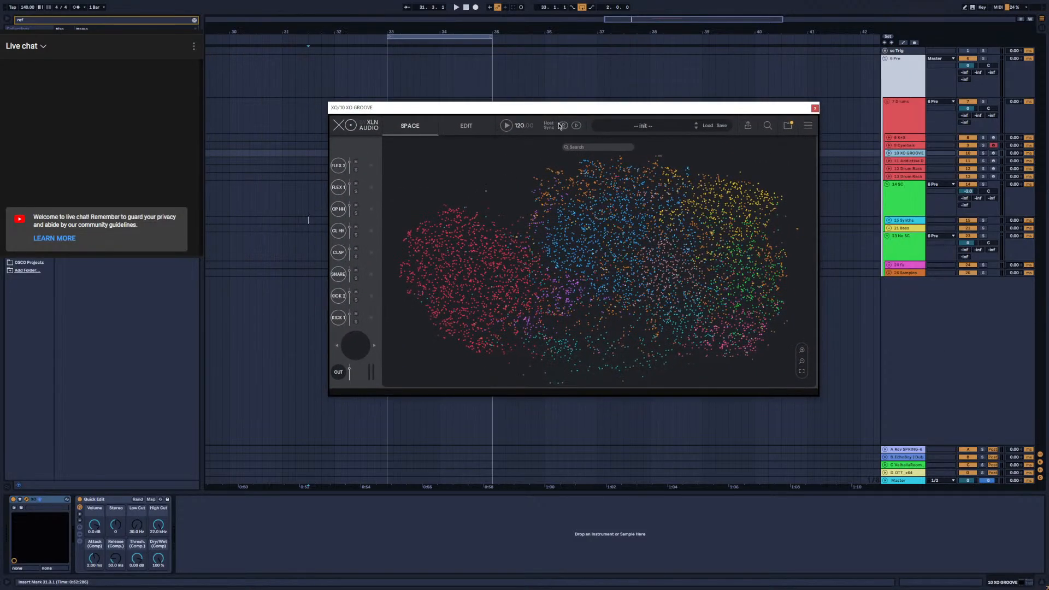
{"action": "left_click", "coordinate": [563, 125]}
{"action": "left_click", "coordinate": [815, 108]}
Open the Addictive Drums 2 plug-in from its track to view the drum kit, then close it
{"action": "key", "text": "Down"}
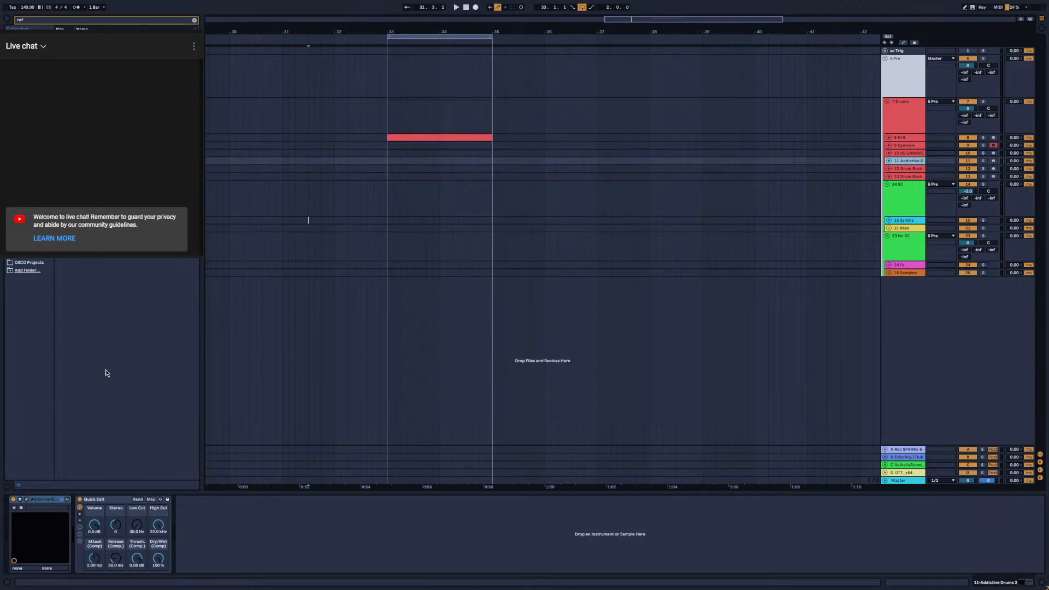
{"action": "left_click", "coordinate": [27, 500]}
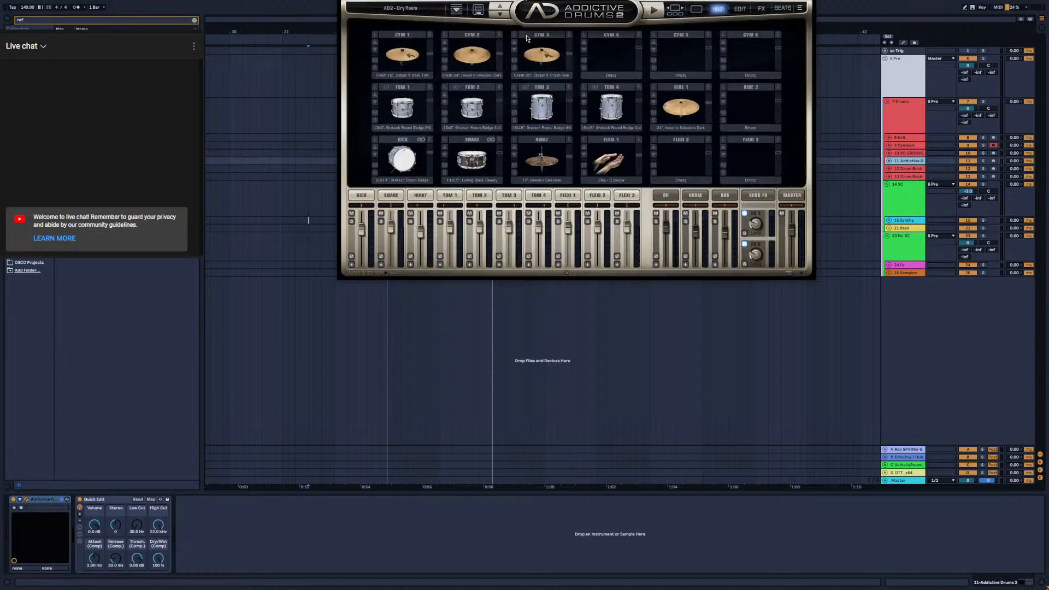
{"action": "left_click", "coordinate": [26, 499]}
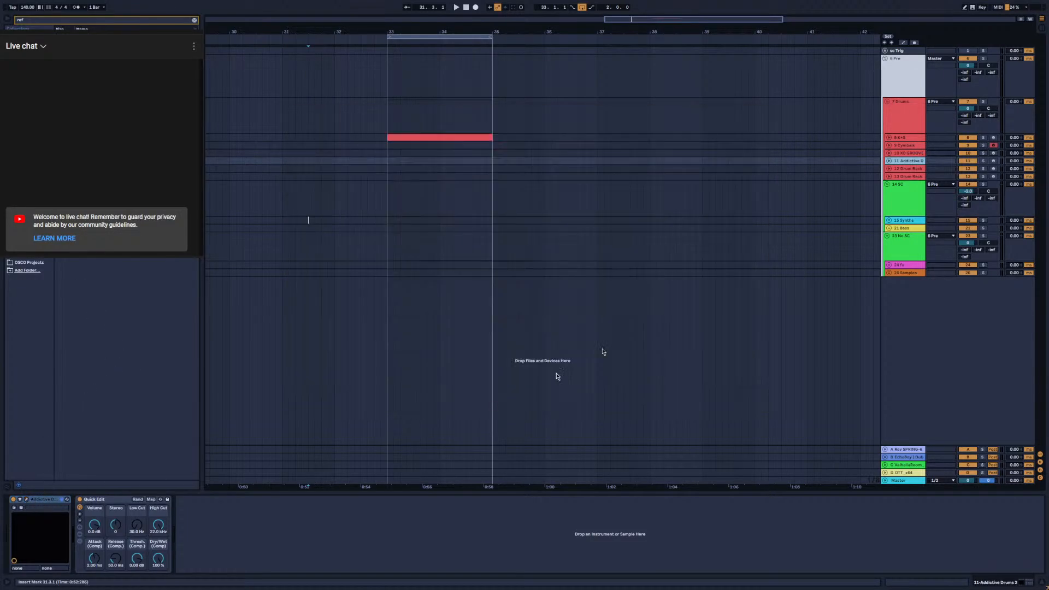
Show the first Drum Rack track's devices, including Quick Edit, and briefly unfold the track to view its mixer controls
{"action": "left_click", "coordinate": [902, 169]}
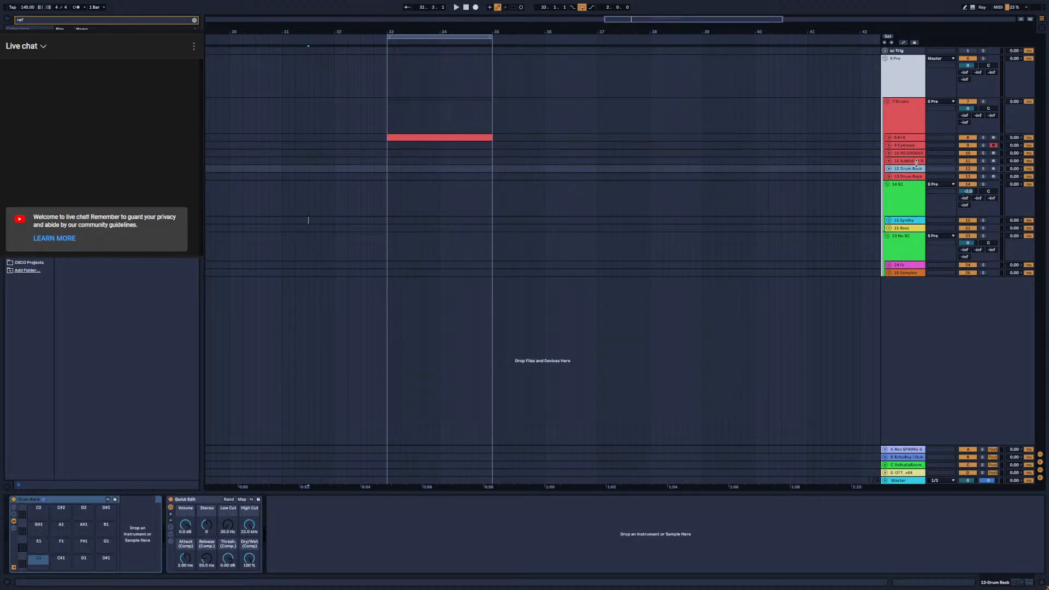
{"action": "left_click", "coordinate": [201, 500]}
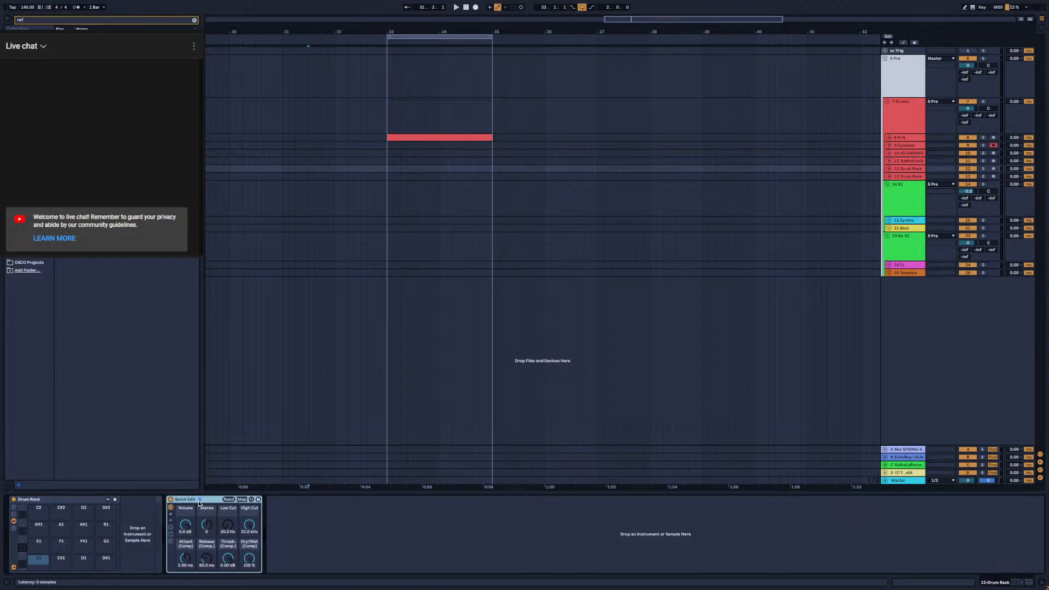
{"action": "left_click", "coordinate": [889, 168]}
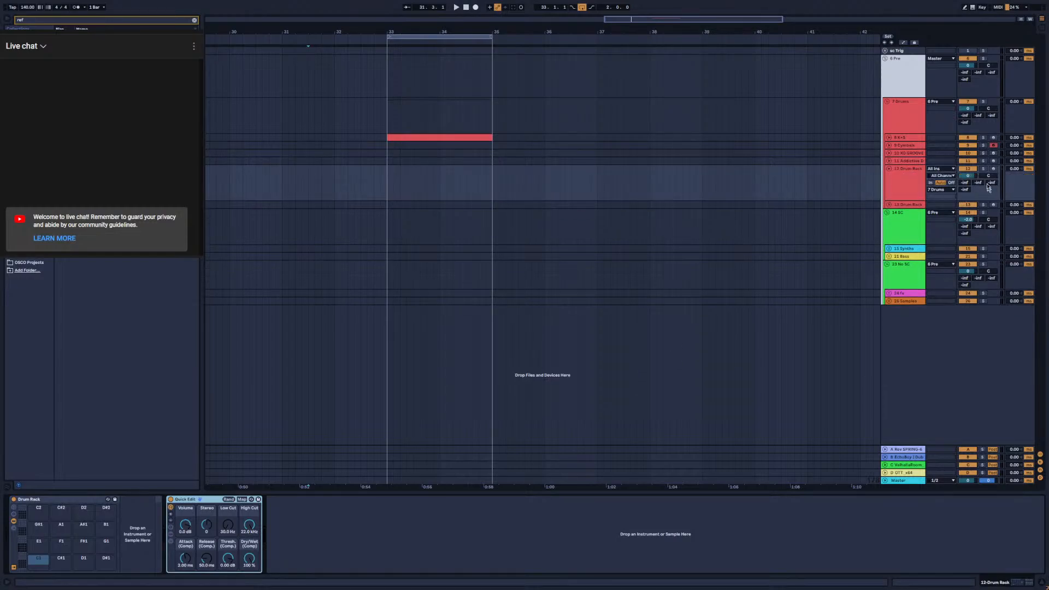
{"action": "left_click", "coordinate": [889, 168]}
{"action": "left_click", "coordinate": [899, 170]}
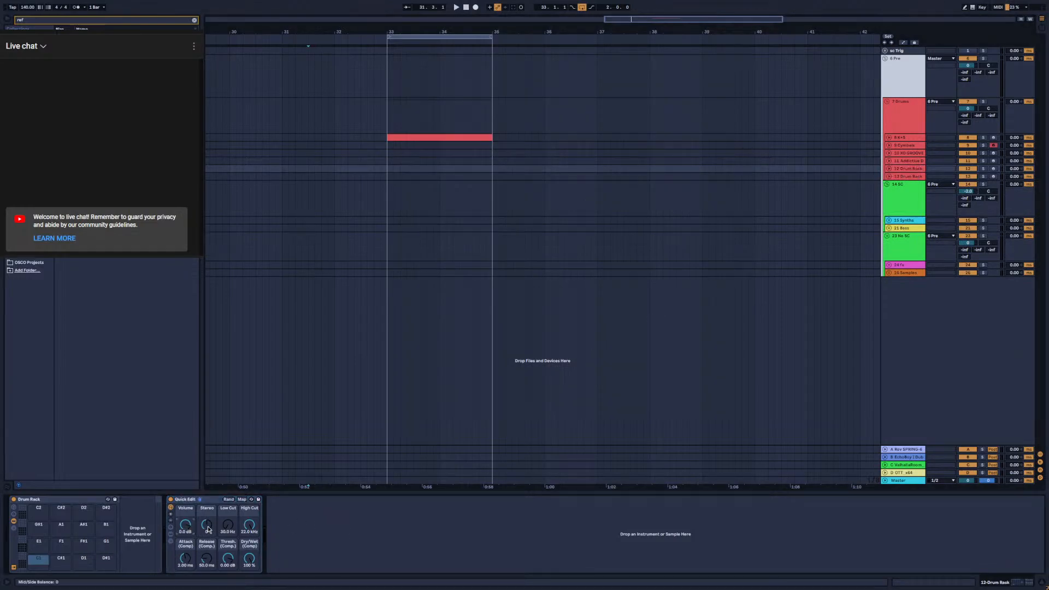
Try the Quick Edit rack's Stereo macro at 100S and reset it to 0
{"action": "left_click_drag", "start_coordinate": [207, 526], "coordinate": [206, 579]}
{"action": "left_click_drag", "start_coordinate": [207, 525], "coordinate": [206, 579]}
{"action": "double_click", "coordinate": [207, 525]}
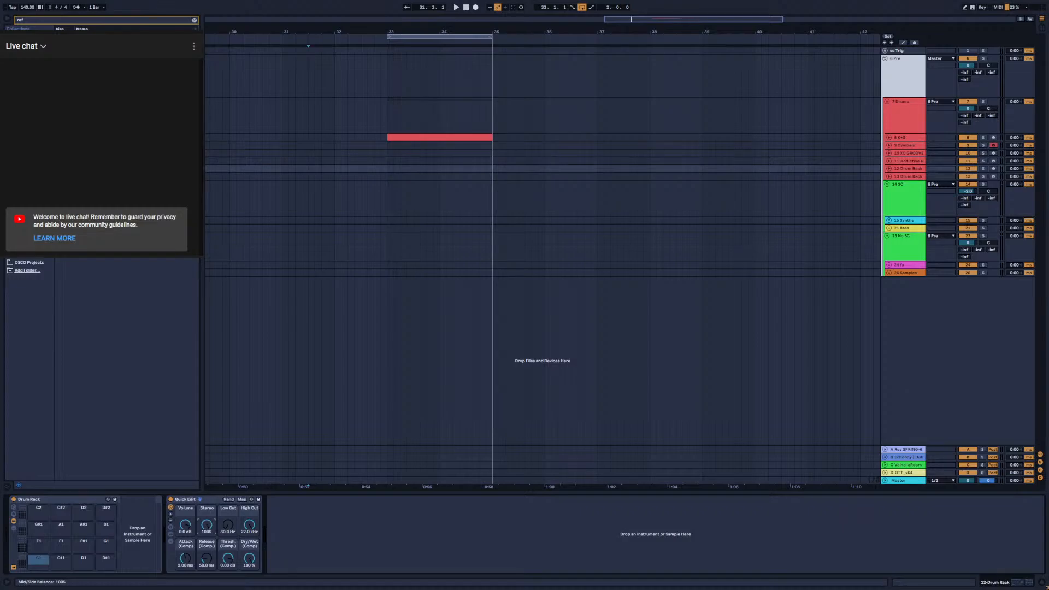
{"action": "double_click", "coordinate": [208, 527]}
Reveal the devices inside the Quick Edit rack, turn its Low Cut macro, and unfold EQ Eight
{"action": "left_click", "coordinate": [170, 534]}
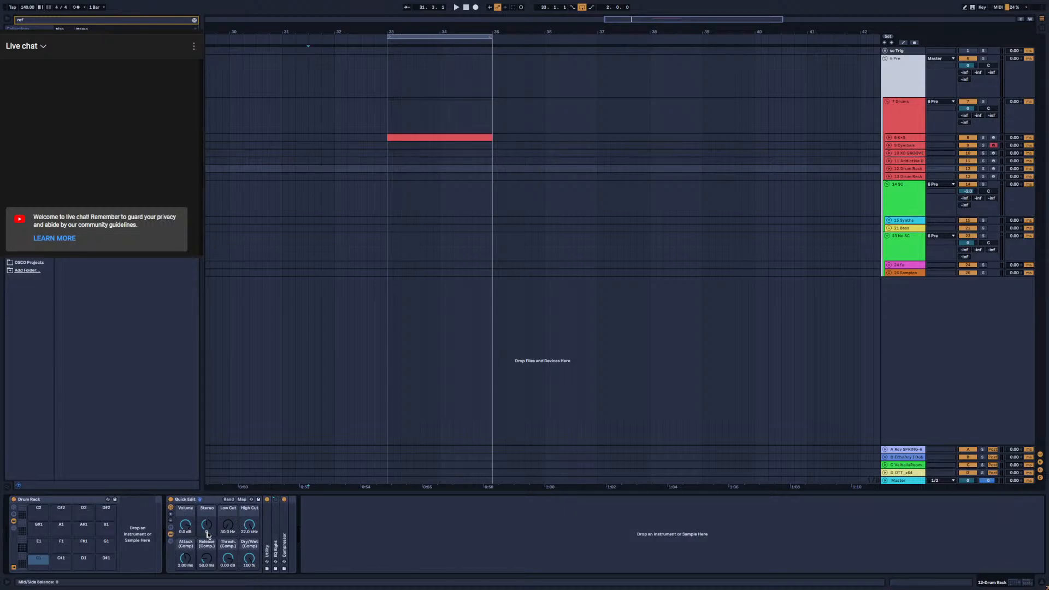
{"action": "left_click_drag", "start_coordinate": [227, 524], "coordinate": [227, 506]}
{"action": "double_click", "coordinate": [276, 539]}
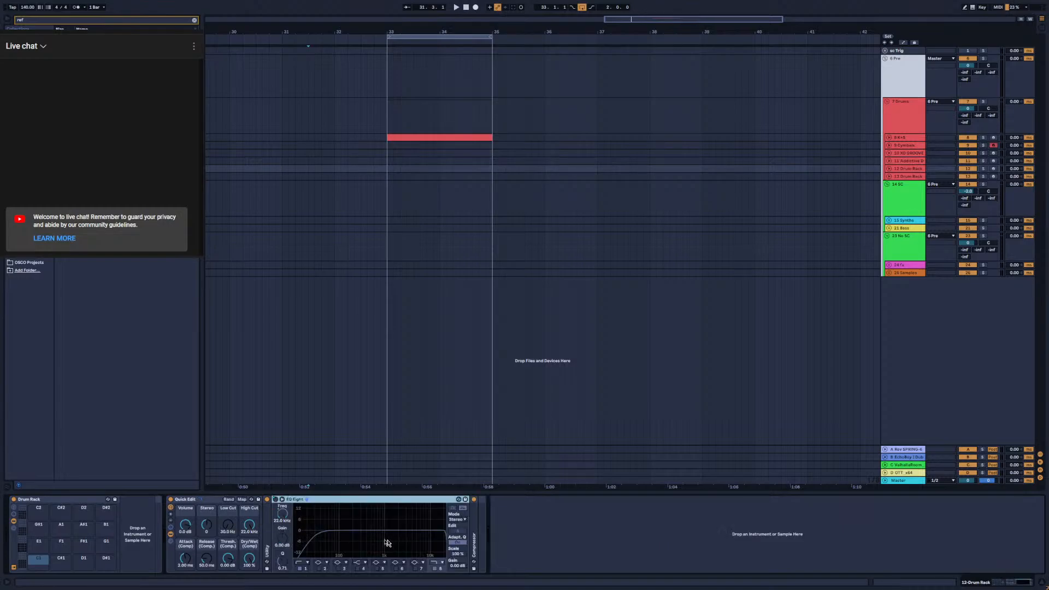
Try the Low Cut macro at 41.0 Hz, return it to 30.0 Hz, and fold EQ Eight
{"action": "left_click_drag", "start_coordinate": [227, 526], "coordinate": [228, 522]}
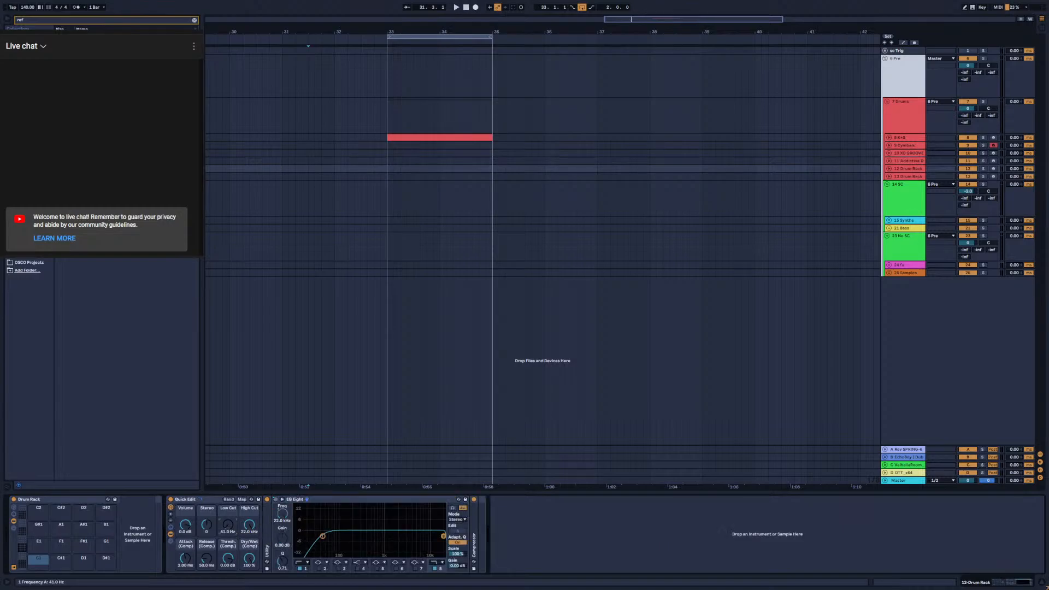
{"action": "mouse_move", "coordinate": [322, 536]}
{"action": "left_mouse_down"}
{"action": "mouse_move", "coordinate": [432, 536]}
{"action": "mouse_move", "coordinate": [314, 536]}
{"action": "left_mouse_up"}
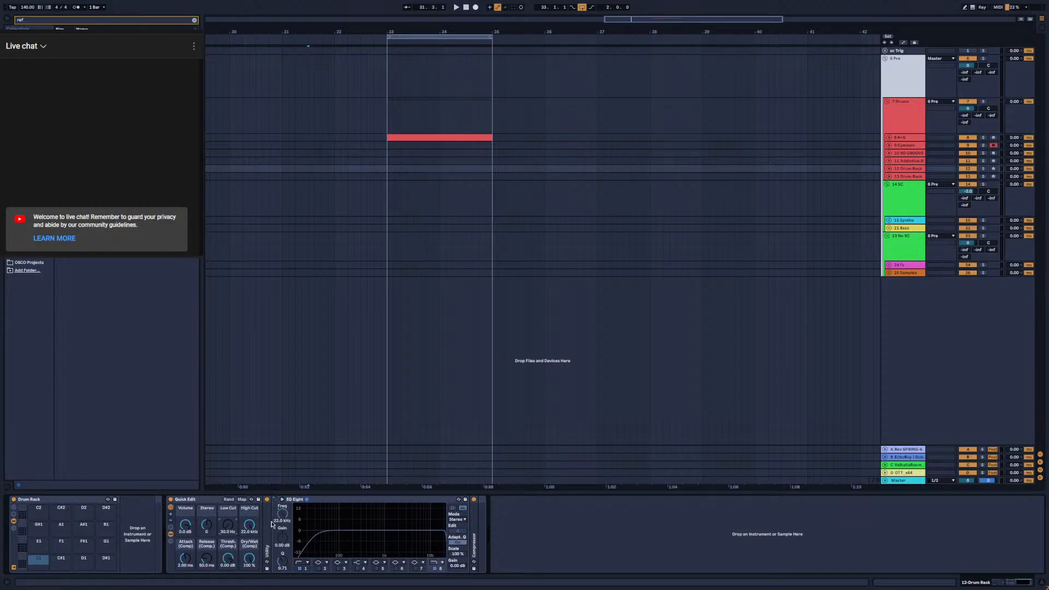
{"action": "double_click", "coordinate": [341, 500]}
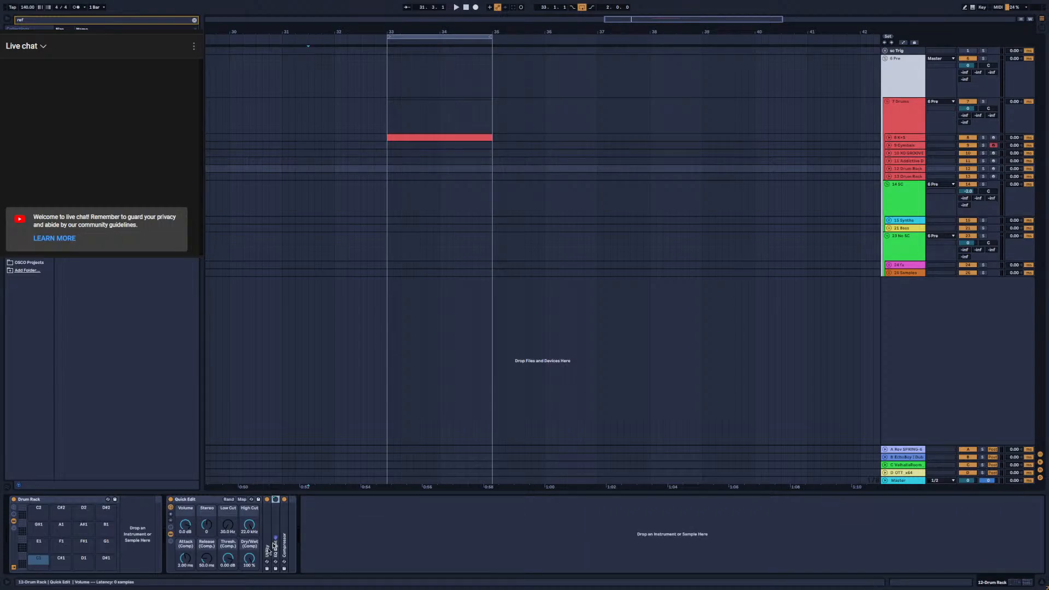
Unfold the Compressor inside Quick Edit and set the rack's compressor Dry/Wet macro to 0.0 %
{"action": "left_click", "coordinate": [284, 551]}
{"action": "double_click", "coordinate": [284, 552]}
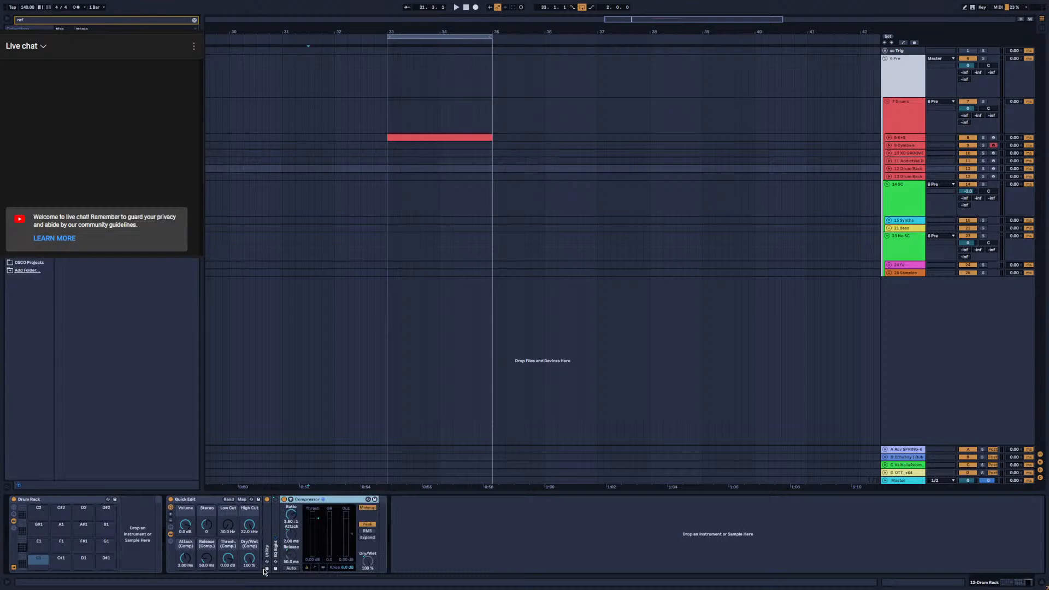
{"action": "left_click_drag", "start_coordinate": [249, 558], "coordinate": [249, 587]}
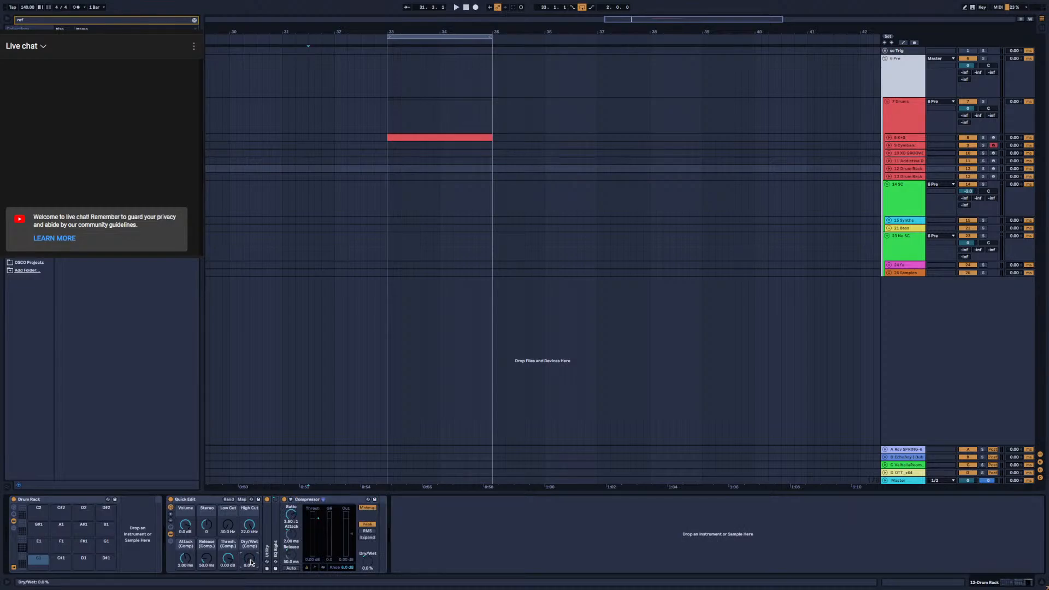
{"action": "left_click_drag", "start_coordinate": [251, 563], "coordinate": [253, 588]}
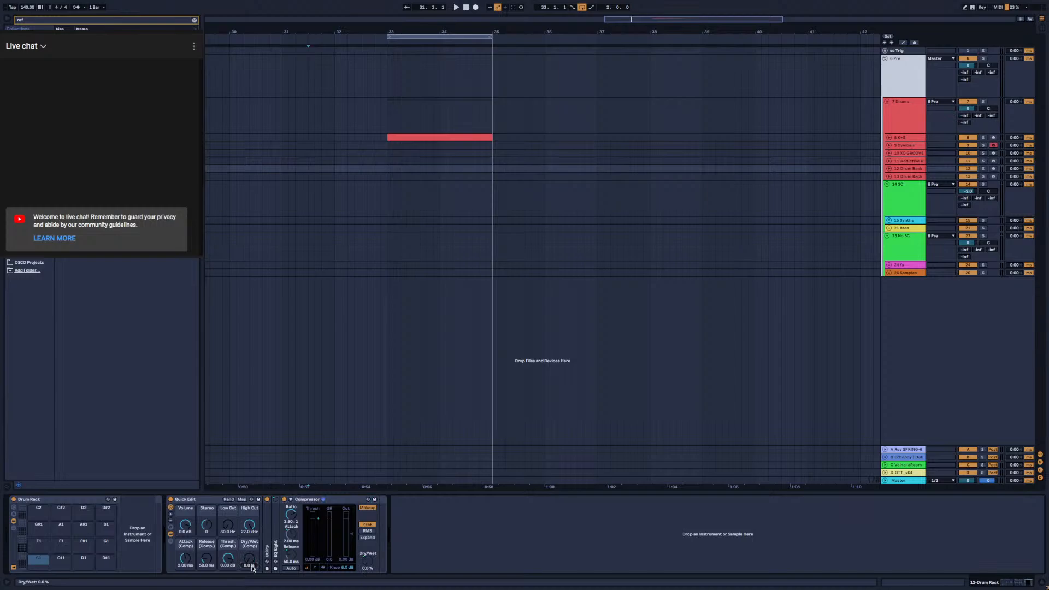
Demonstrate folding the whole Quick Edit rack, fold its Compressor, and hide the devices inside the rack
{"action": "double_click", "coordinate": [210, 500]}
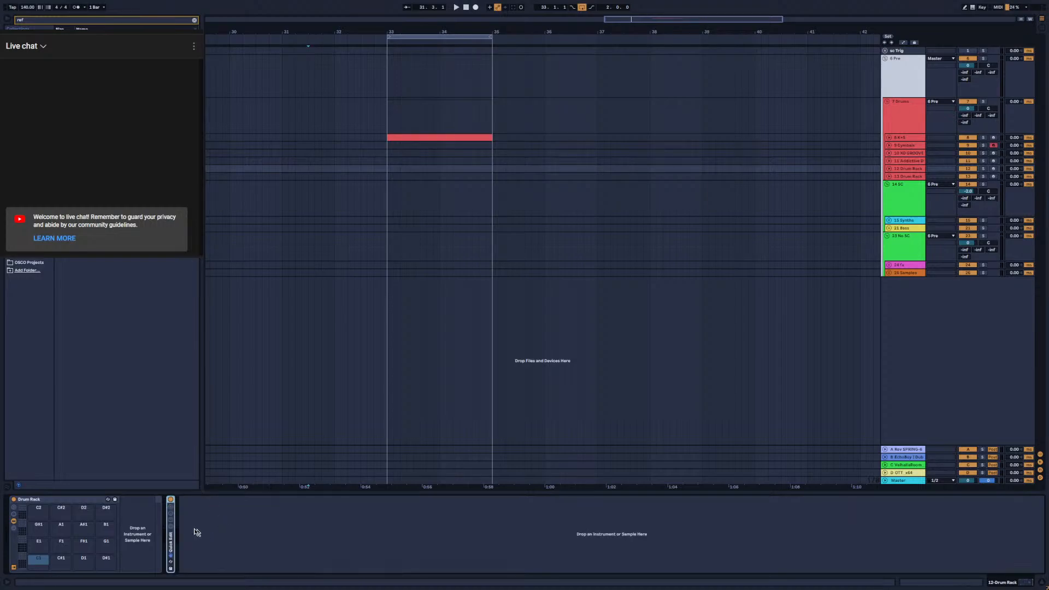
{"action": "double_click", "coordinate": [172, 553]}
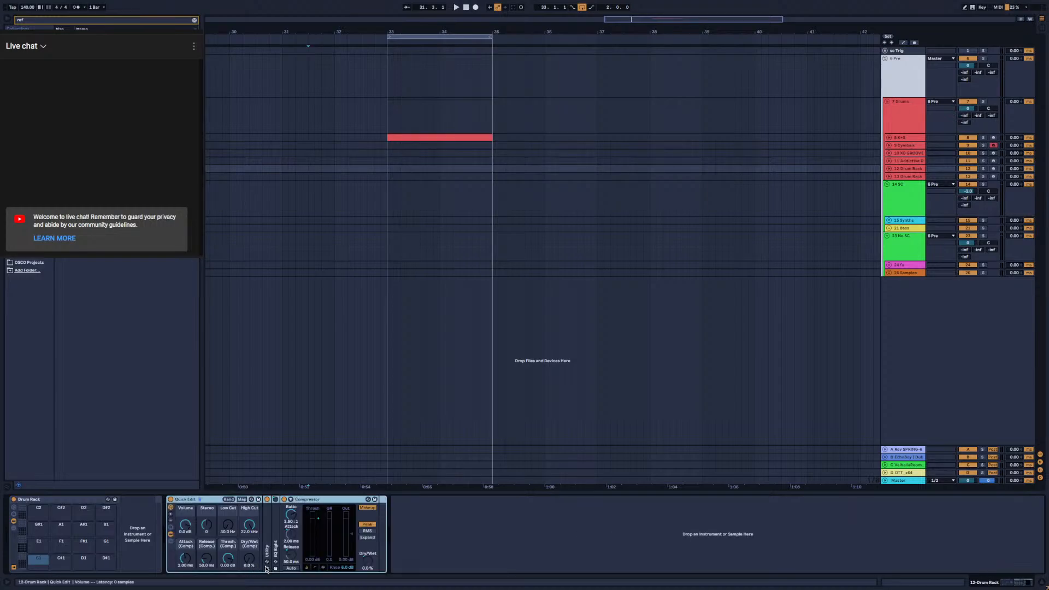
{"action": "double_click", "coordinate": [214, 499]}
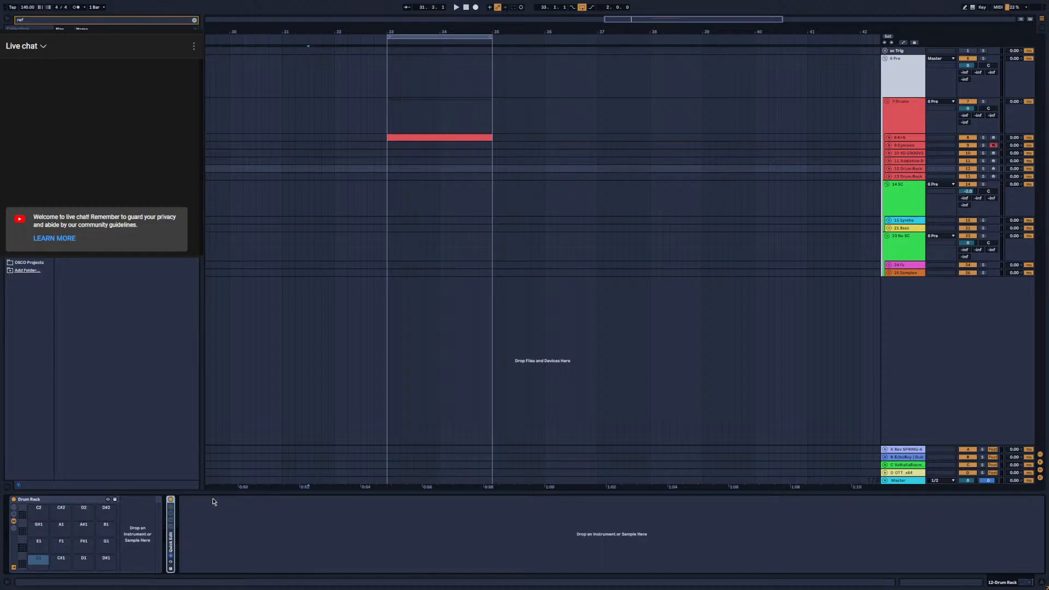
{"action": "double_click", "coordinate": [168, 555]}
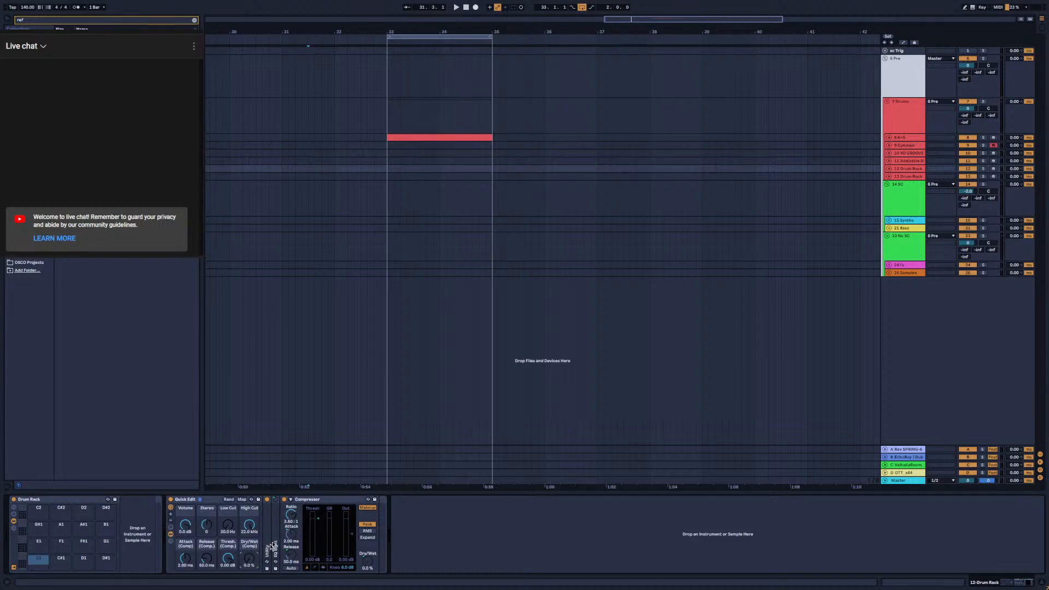
{"action": "double_click", "coordinate": [312, 501]}
{"action": "left_click", "coordinate": [171, 535]}
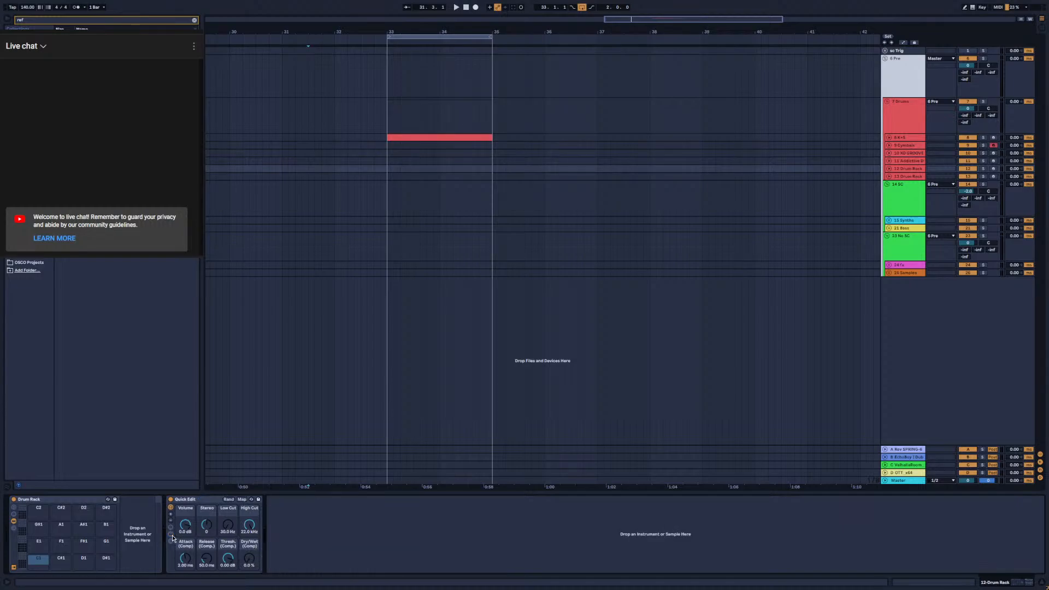
Show the device chains of the Addictive Drums 2, XO GROOVE and K+S tracks in the Drums group
{"action": "left_click", "coordinate": [913, 162]}
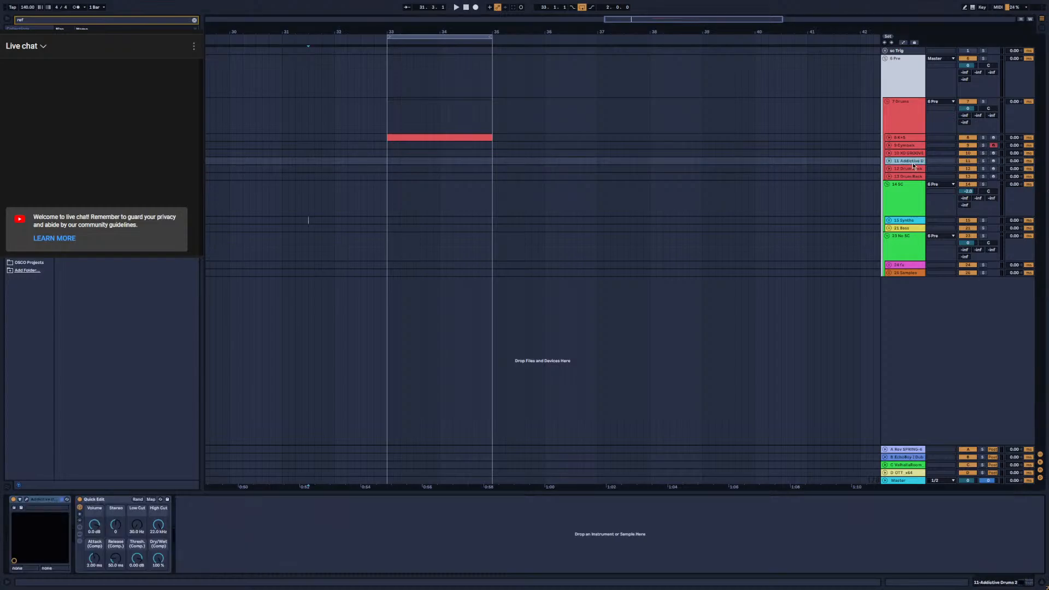
{"action": "left_click", "coordinate": [911, 153]}
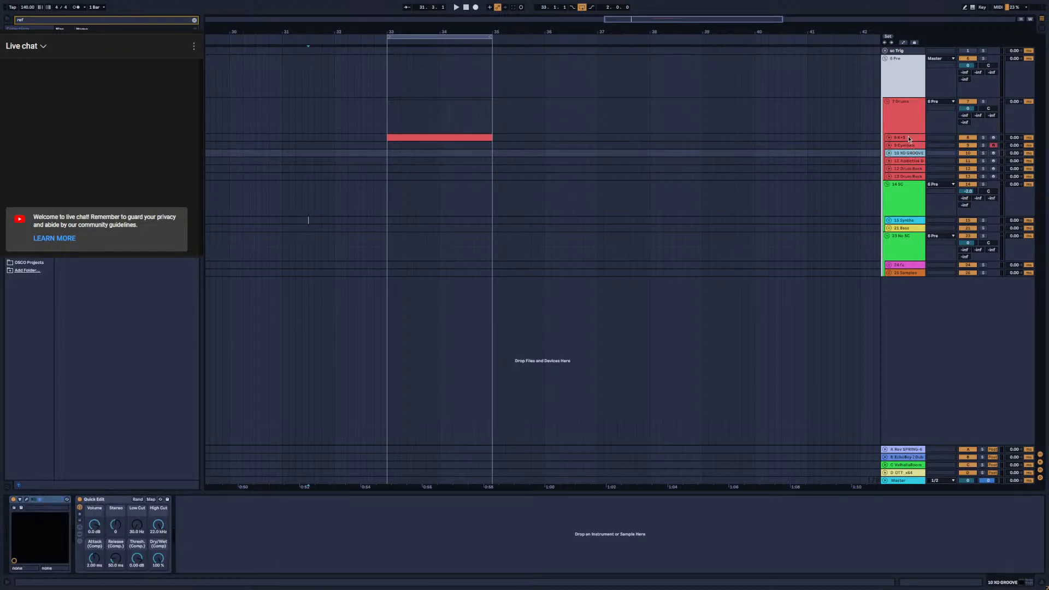
{"action": "left_click", "coordinate": [908, 136]}
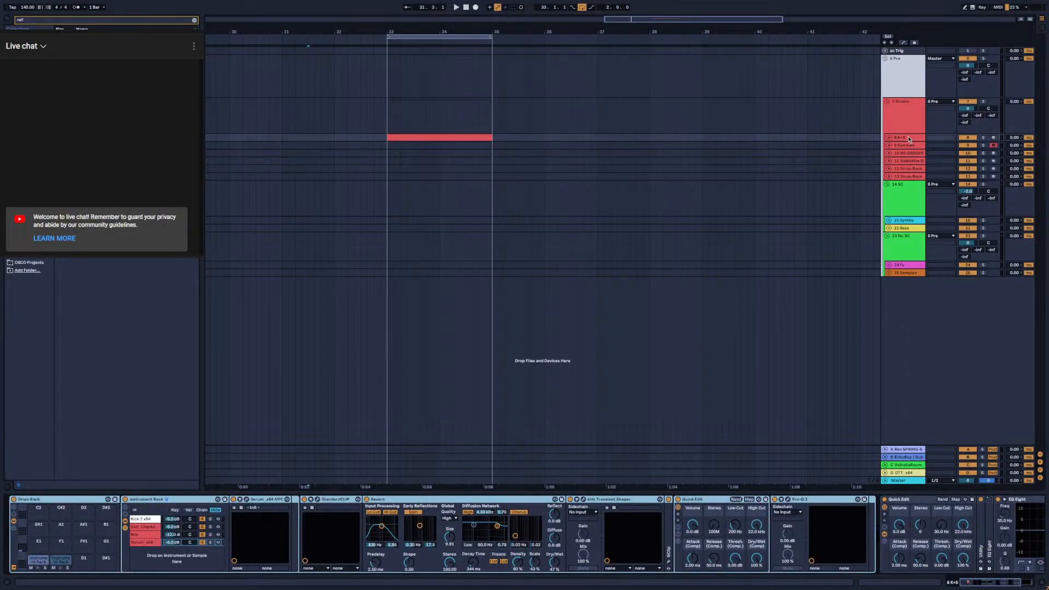
Set the Low Cut macro of the Cymbals track's Quick Edit rack to 30.0 Hz
{"action": "left_click", "coordinate": [906, 145]}
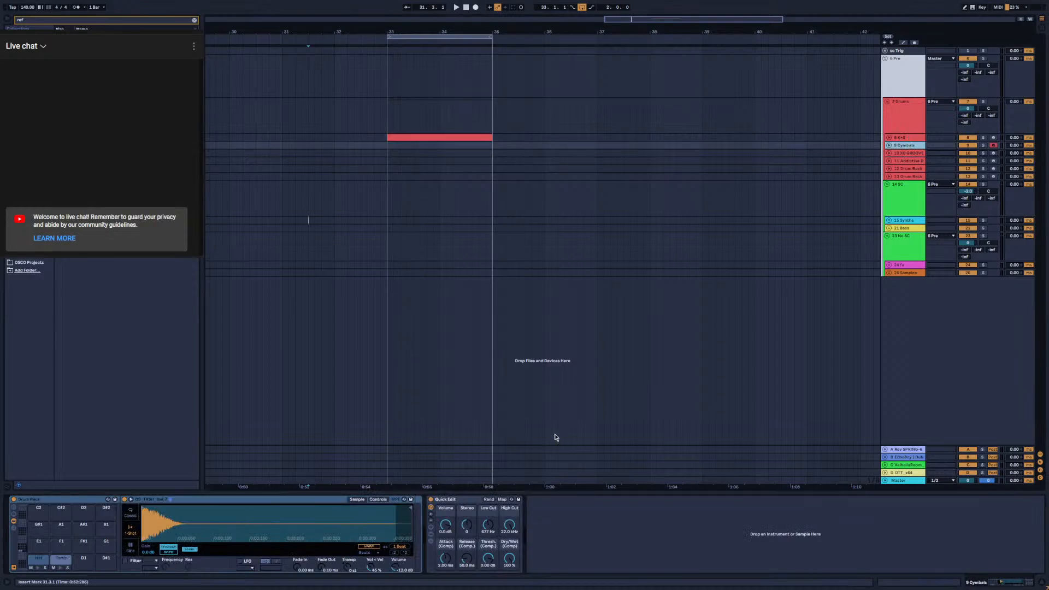
{"action": "left_click", "coordinate": [451, 500]}
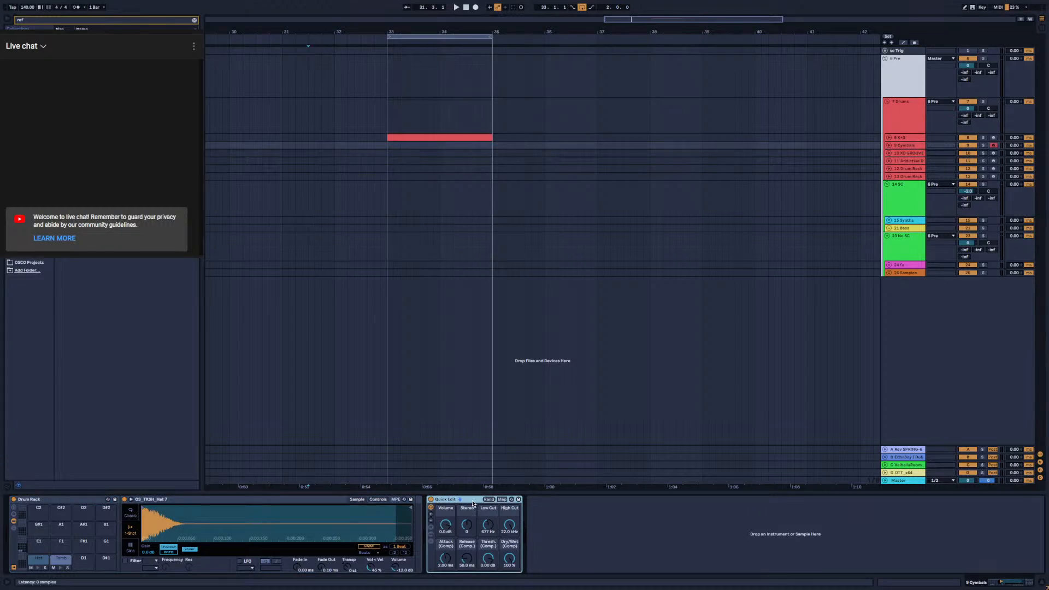
{"action": "left_click_drag", "start_coordinate": [488, 524], "coordinate": [488, 571]}
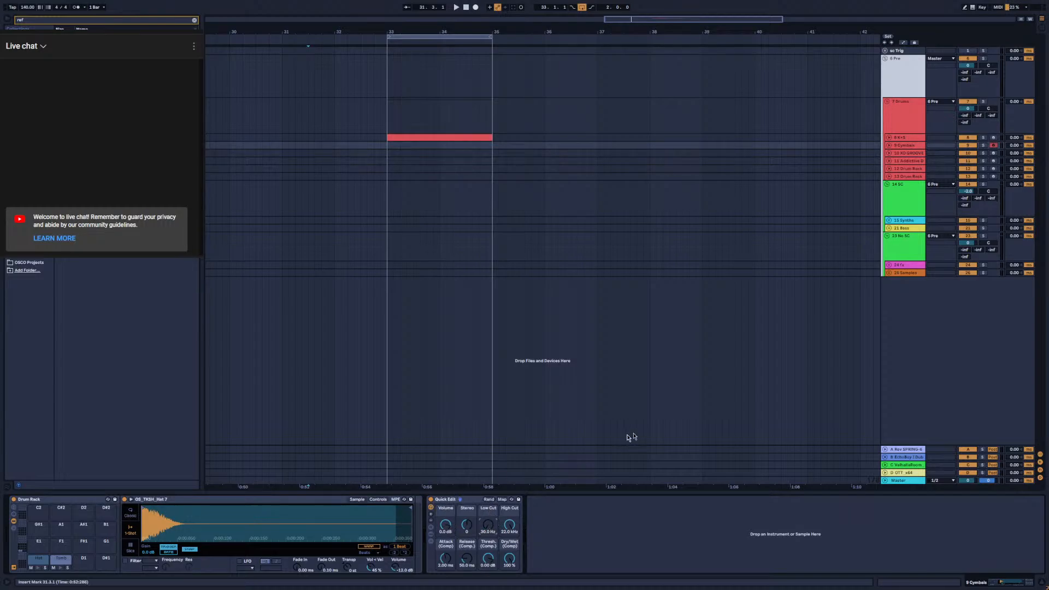
Show the SC and Drums group effect chains, folding the Drums group and unfolding the Synths group inside SC
{"action": "left_click", "coordinate": [920, 155]}
{"action": "left_click", "coordinate": [913, 184]}
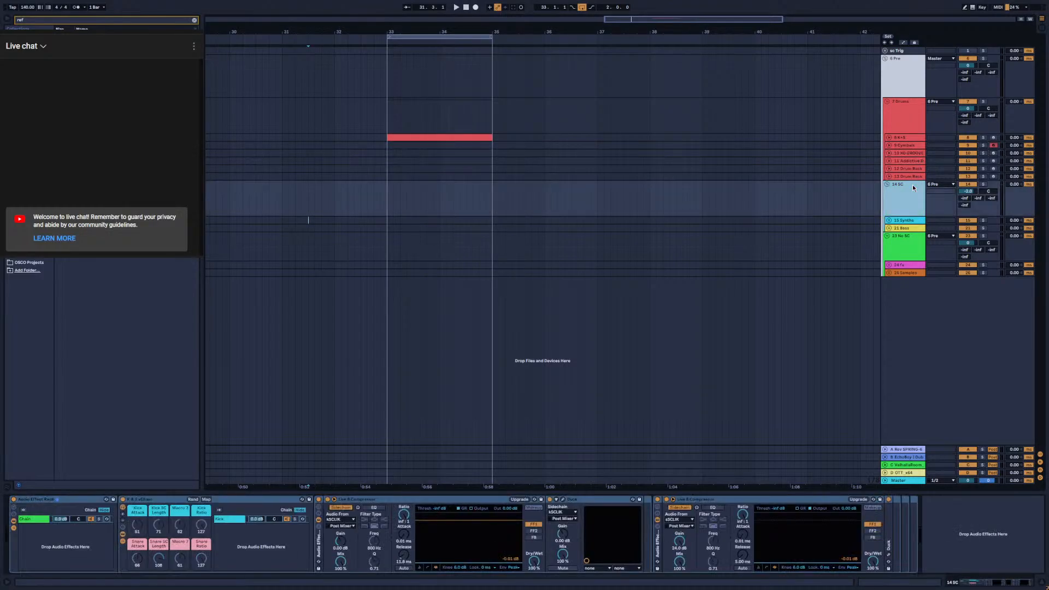
{"action": "left_click", "coordinate": [892, 121]}
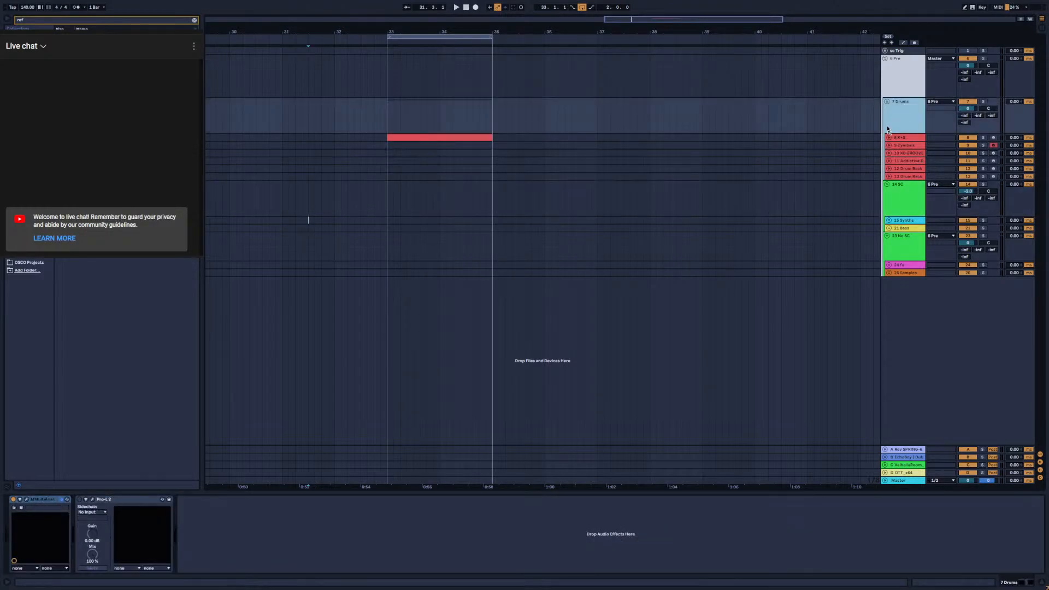
{"action": "left_click", "coordinate": [887, 101]}
{"action": "left_click", "coordinate": [889, 153]}
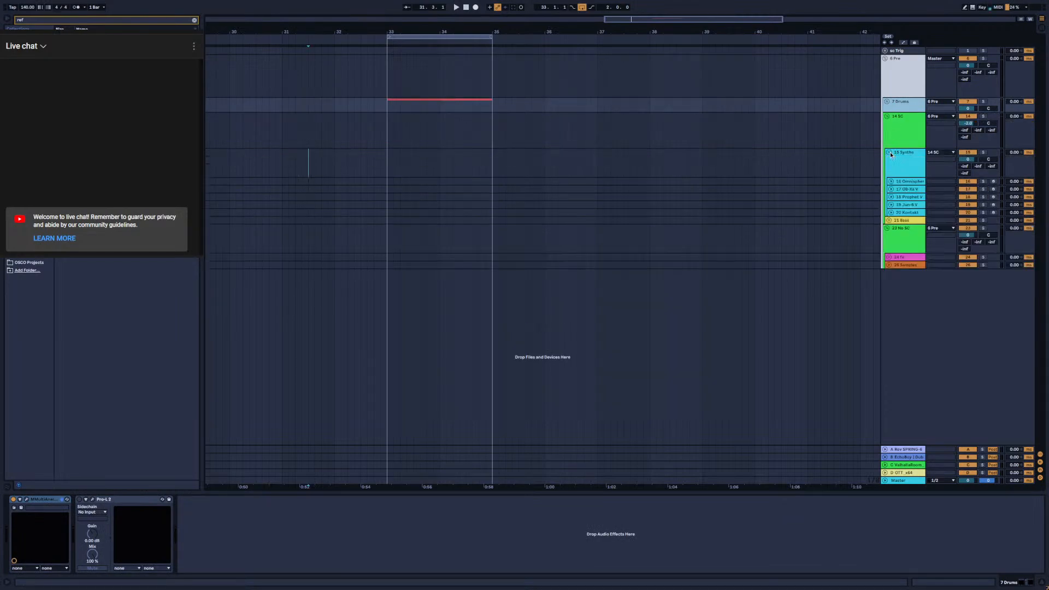
Review the Kontakt, Jun-6 V, Prophet V3, OB-Xa V and Omnisphere tracks, briefly showing the OB-Xa V plug-in window
{"action": "left_click", "coordinate": [905, 212]}
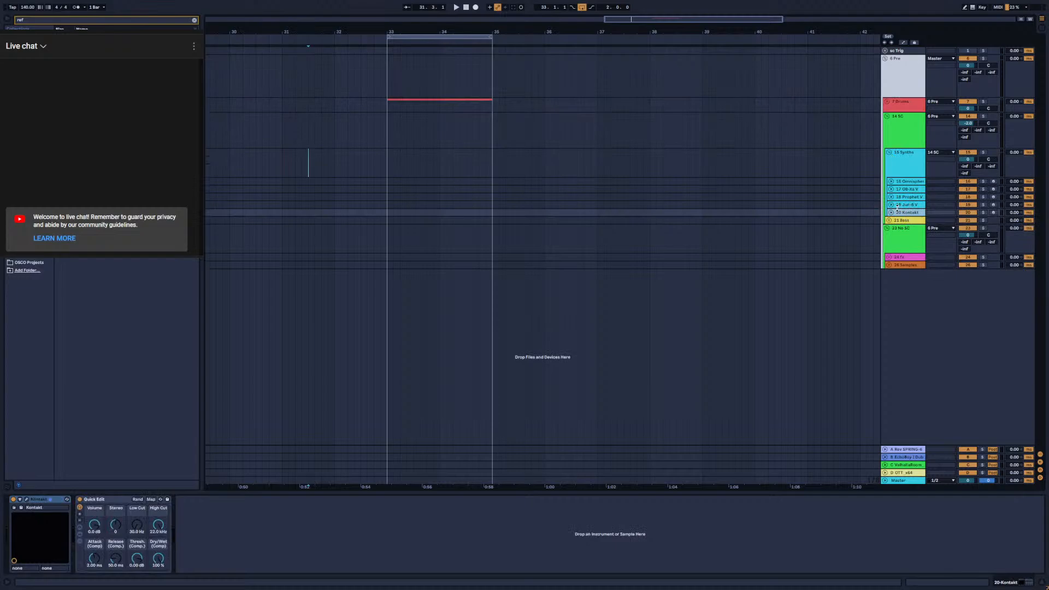
{"action": "left_click", "coordinate": [901, 205]}
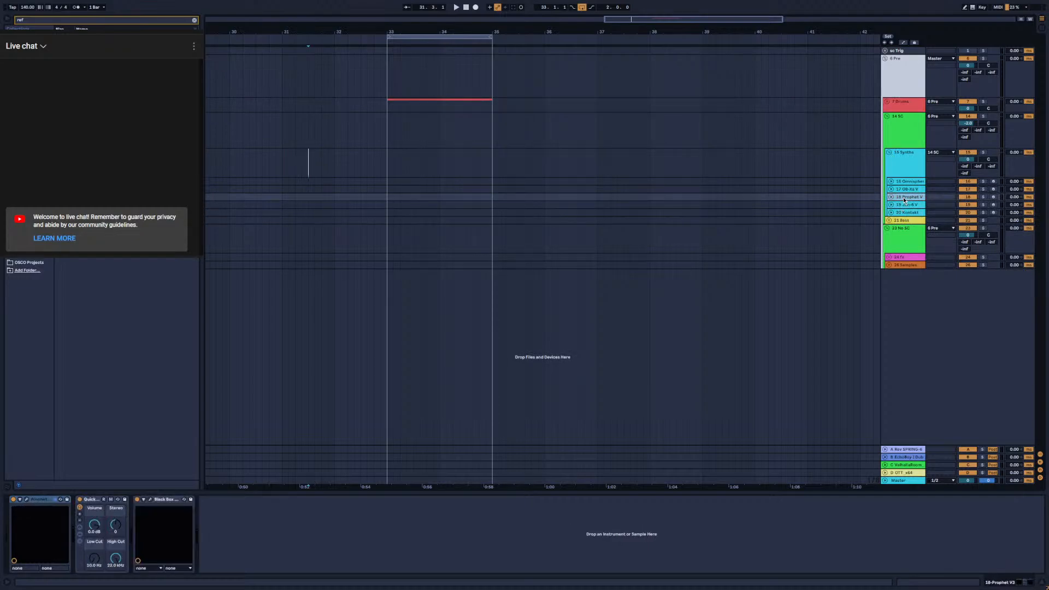
{"action": "left_click", "coordinate": [904, 190]}
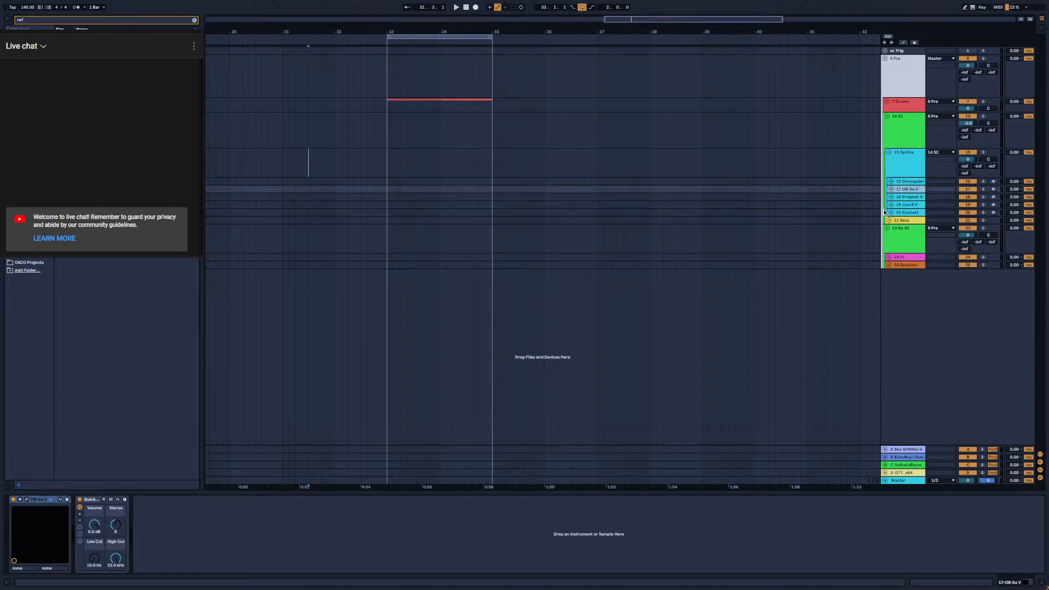
{"action": "left_click", "coordinate": [26, 500]}
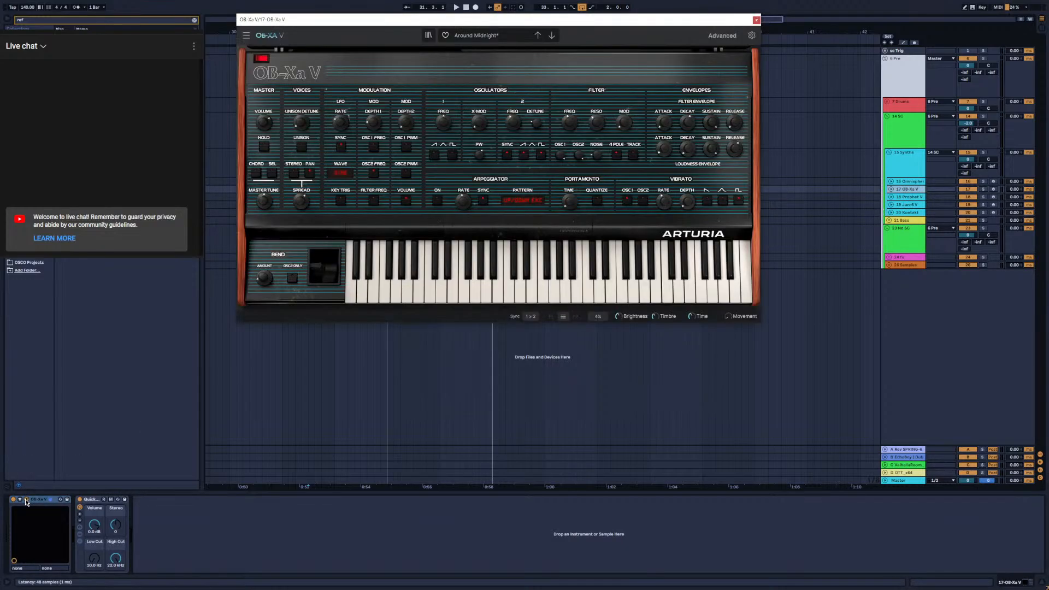
{"action": "left_click", "coordinate": [26, 500]}
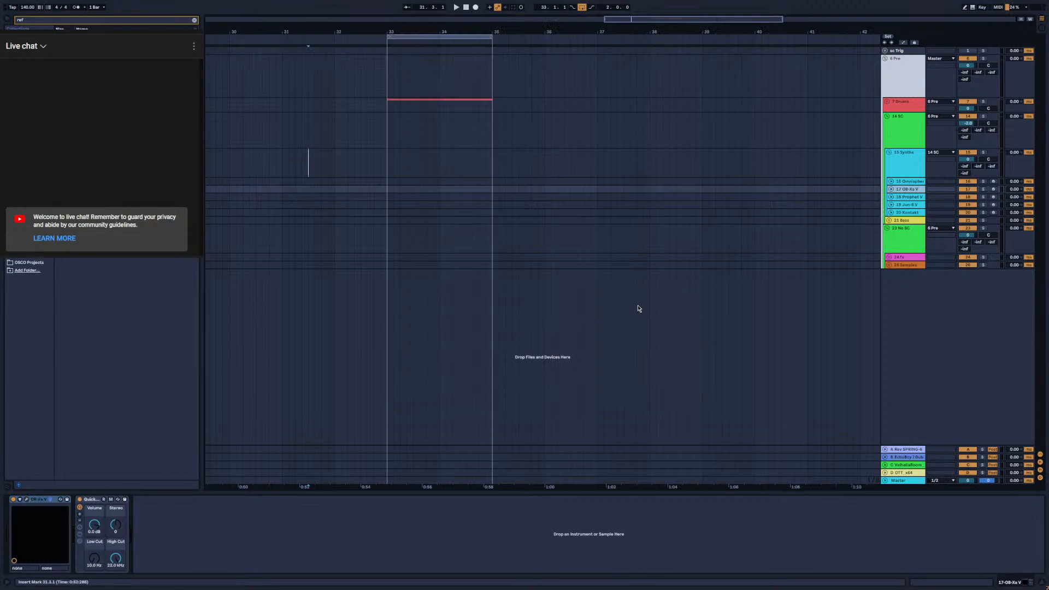
{"action": "left_click", "coordinate": [909, 182]}
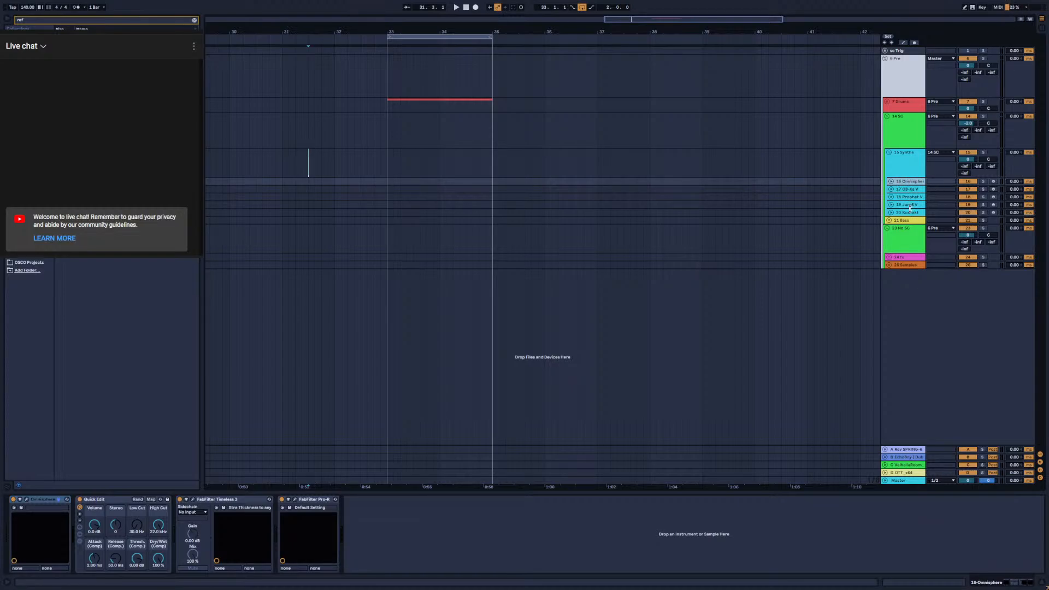
Unfold the Bass group and its Serum track, and show both of their device chains
{"action": "left_click", "coordinate": [889, 221]}
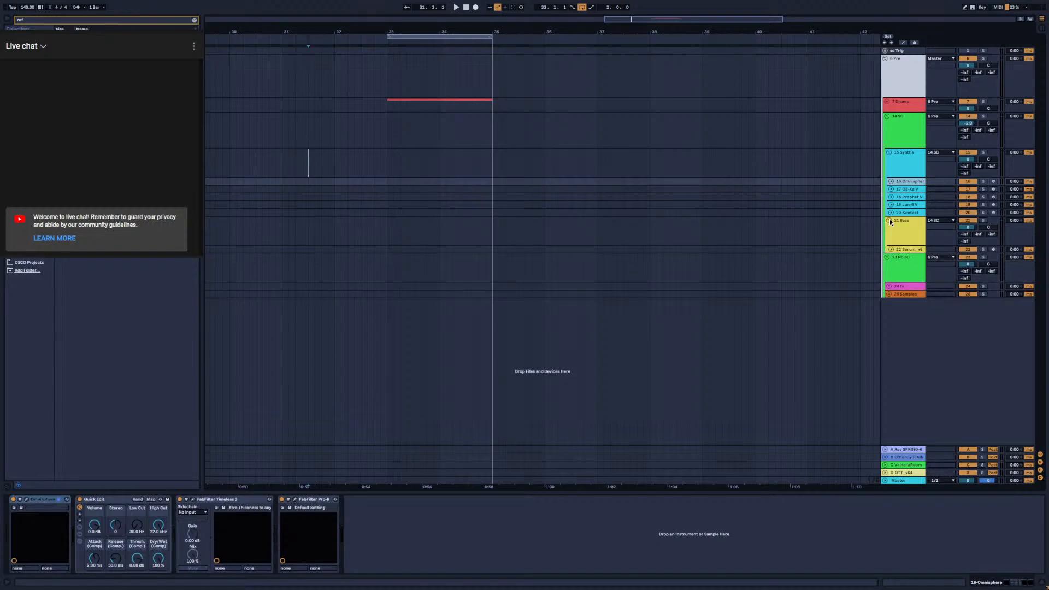
{"action": "left_click", "coordinate": [891, 250]}
{"action": "left_click", "coordinate": [899, 254]}
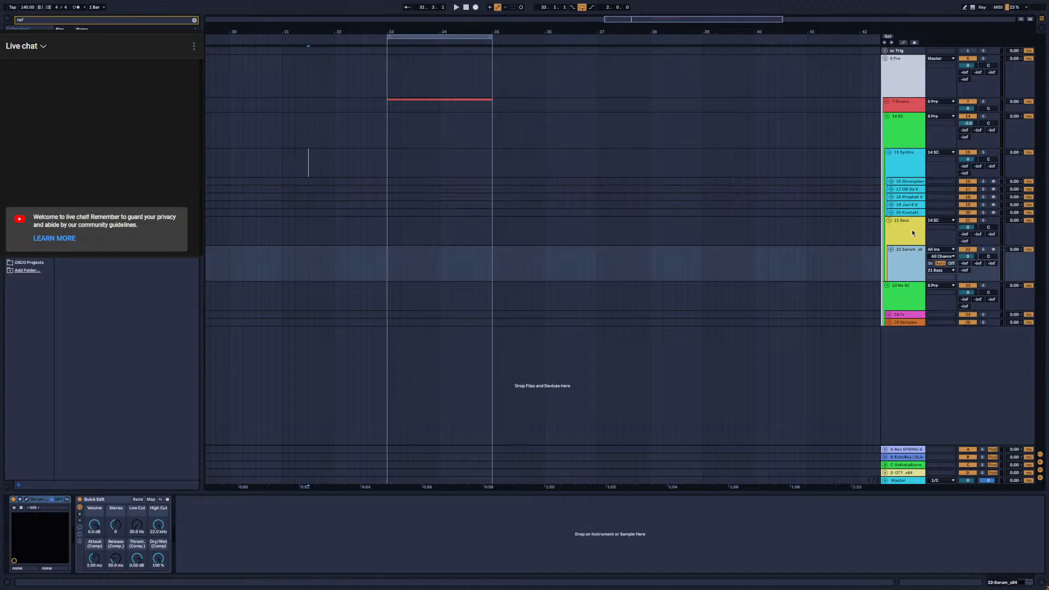
{"action": "left_click", "coordinate": [912, 231]}
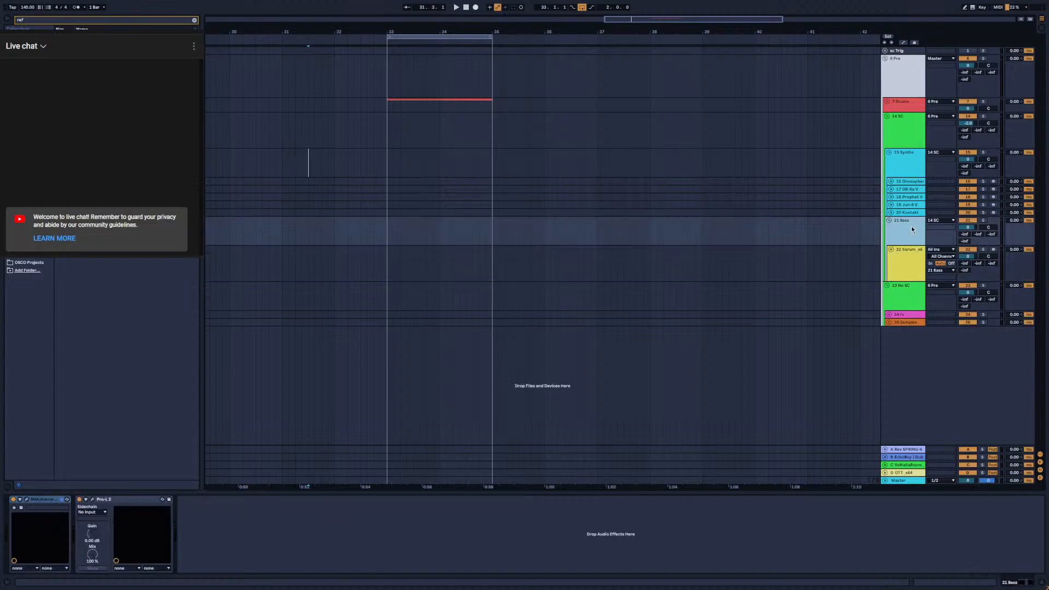
{"action": "left_click", "coordinate": [904, 258]}
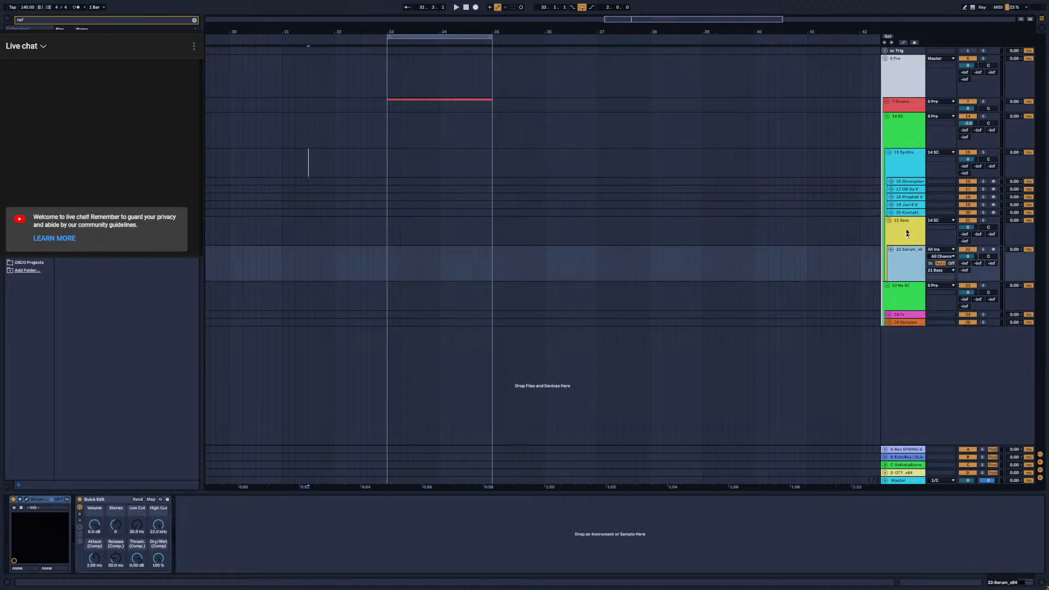
Set the gain of the Synths group's Pro-L 2 limiter to +0.0 dB and close its plug-in window
{"action": "left_click", "coordinate": [907, 153]}
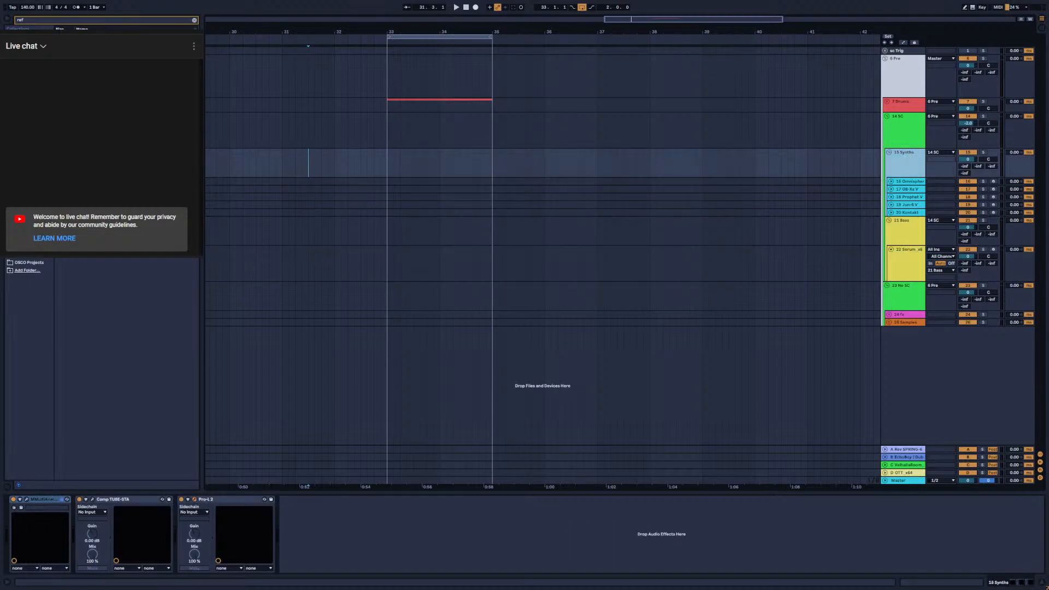
{"action": "left_click_drag", "start_coordinate": [717, 1], "coordinate": [522, 138]}
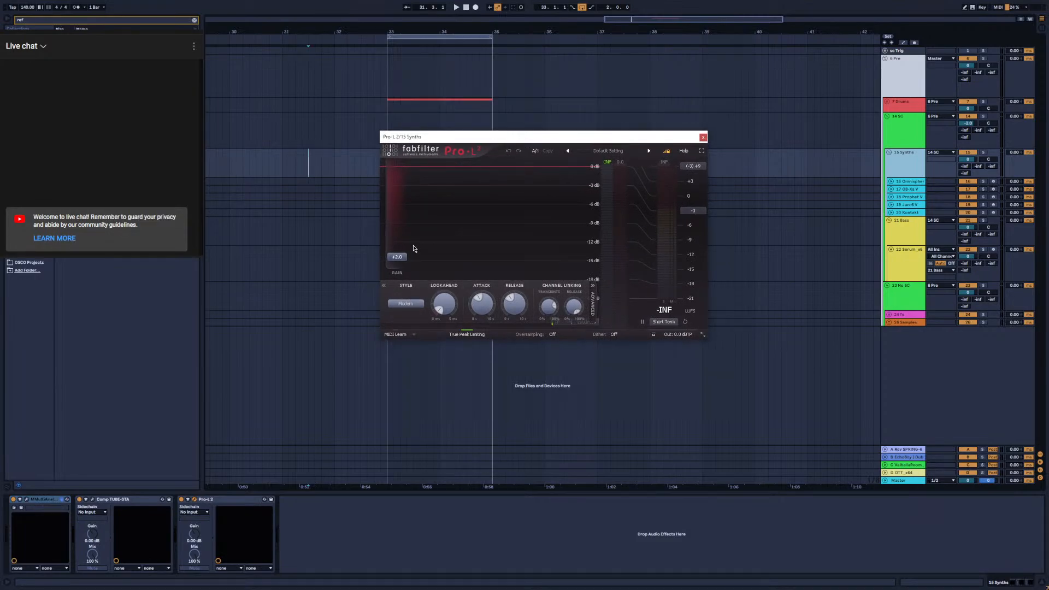
{"action": "left_click_drag", "start_coordinate": [397, 258], "coordinate": [391, 289]}
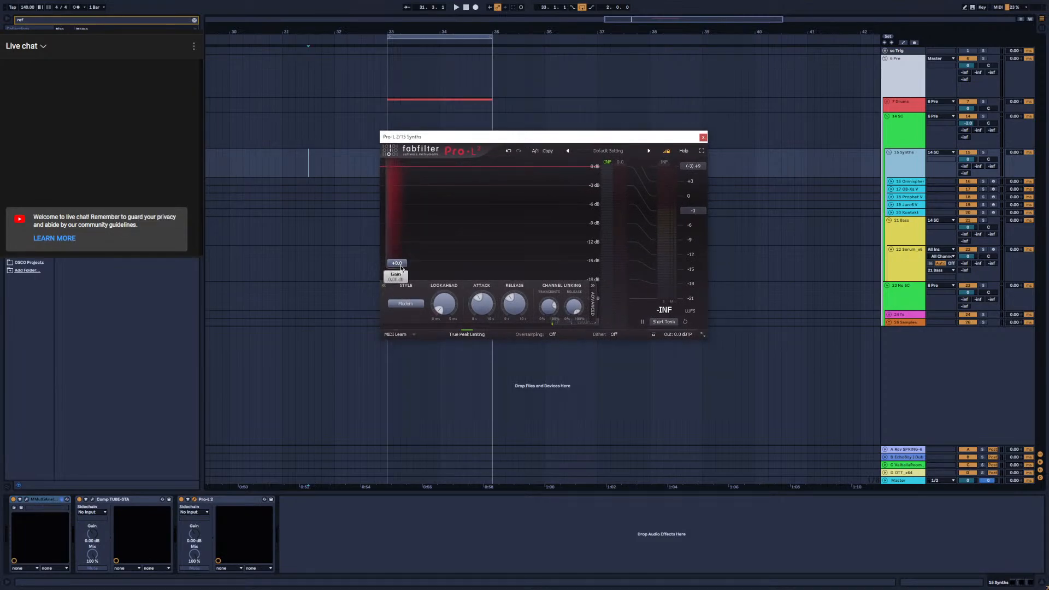
{"action": "left_click", "coordinate": [194, 499]}
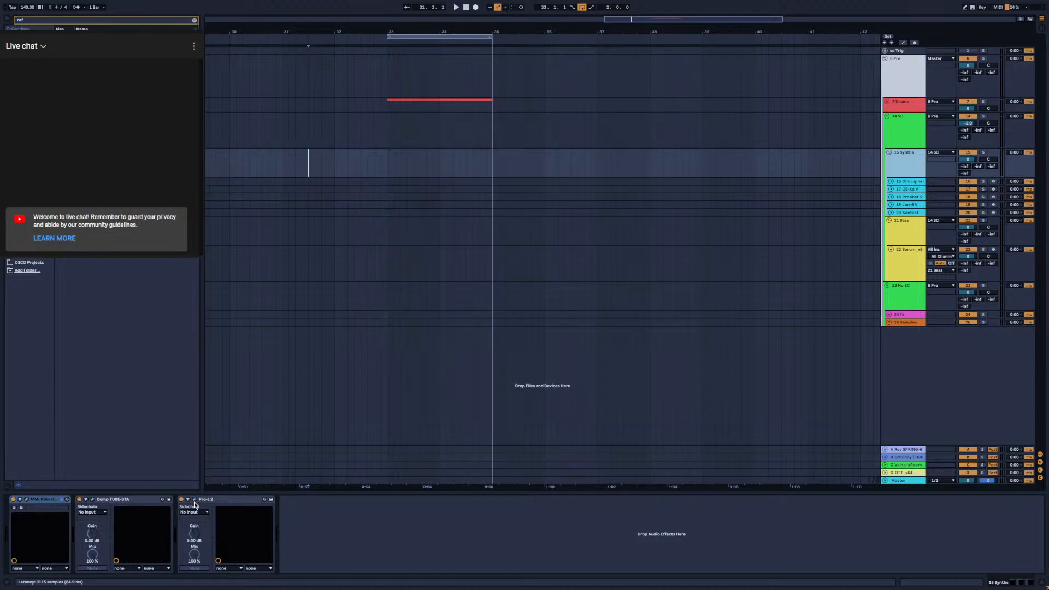
Open the Synths group's Comp TUBE-STA compressor window and place it over the middle of the arrangement
{"action": "left_click", "coordinate": [92, 499]}
{"action": "left_click_drag", "start_coordinate": [362, 42], "coordinate": [448, 192]}
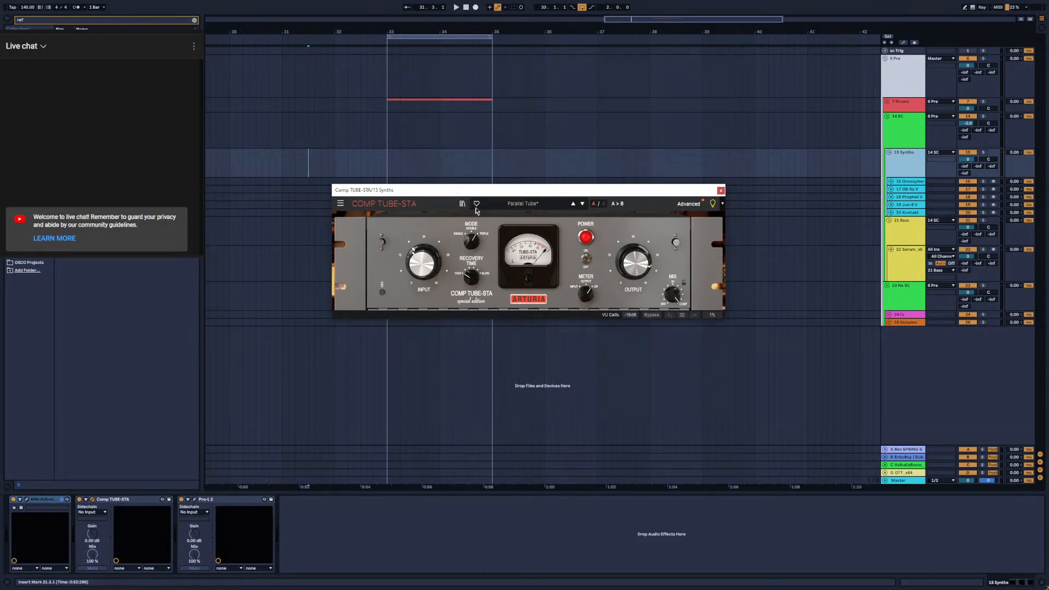
{"action": "mouse_move", "coordinate": [476, 191]}
{"action": "left_mouse_down"}
{"action": "mouse_move", "coordinate": [452, 216]}
{"action": "mouse_move", "coordinate": [452, 201]}
{"action": "mouse_move", "coordinate": [482, 206]}
{"action": "left_mouse_up"}
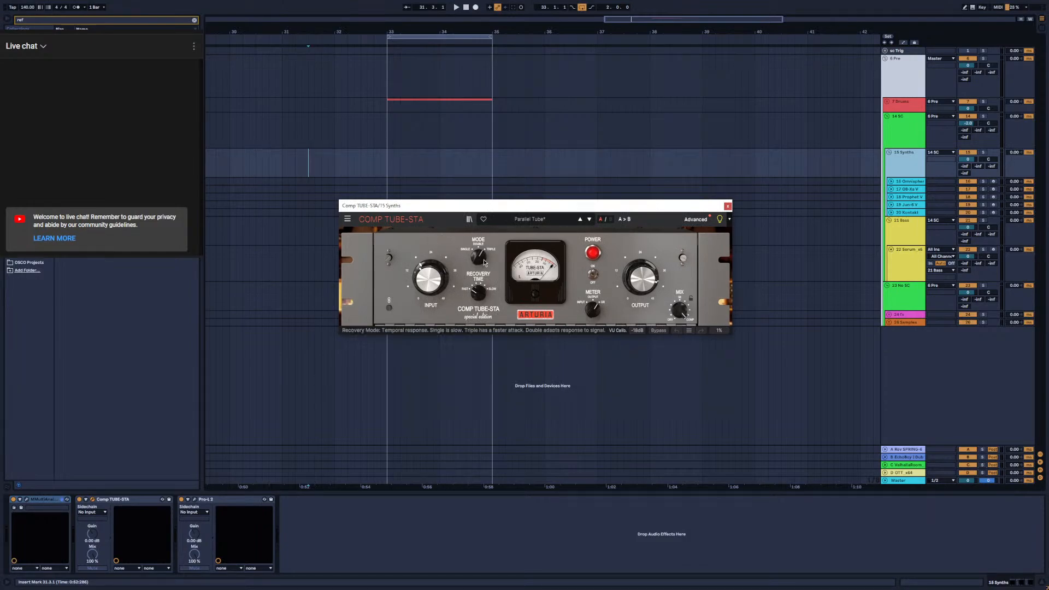
{"action": "mouse_move", "coordinate": [563, 208]}
{"action": "left_mouse_down"}
{"action": "mouse_move", "coordinate": [519, 199]}
{"action": "mouse_move", "coordinate": [543, 170]}
{"action": "mouse_move", "coordinate": [549, 212]}
{"action": "mouse_move", "coordinate": [607, 271]}
{"action": "mouse_move", "coordinate": [575, 219]}
{"action": "left_mouse_up"}
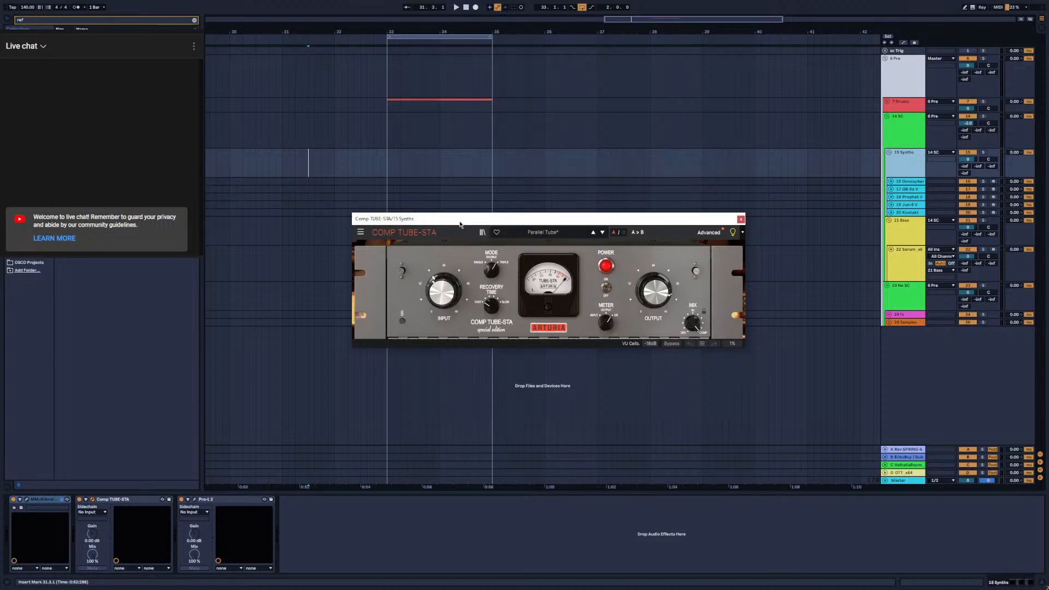
{"action": "mouse_move", "coordinate": [459, 221]}
{"action": "left_mouse_down"}
{"action": "mouse_move", "coordinate": [456, 283]}
{"action": "mouse_move", "coordinate": [441, 226]}
{"action": "left_mouse_up"}
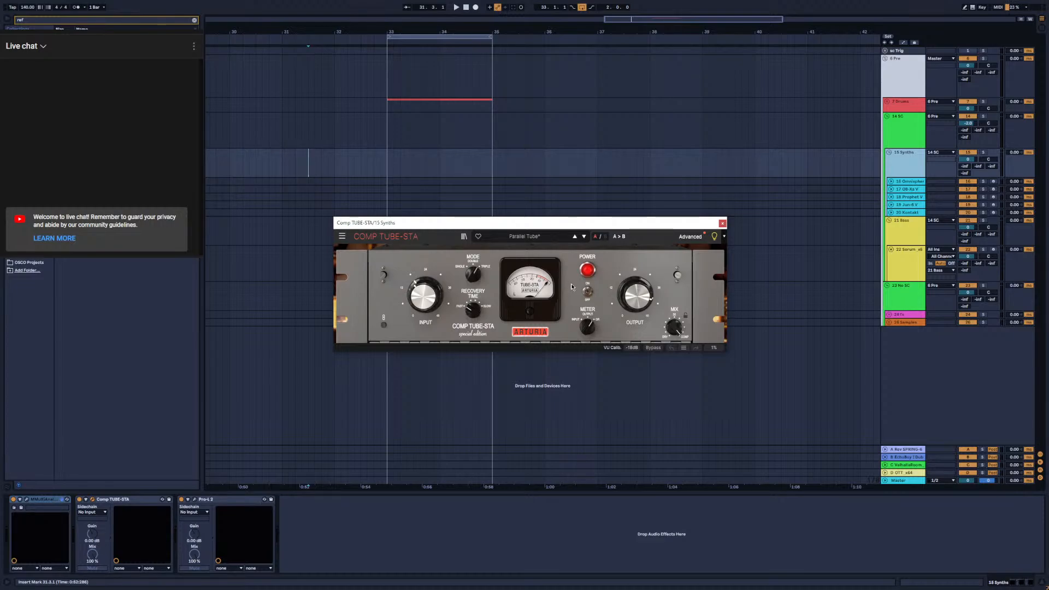
Search the browser for 117 and look through the matching files for a compressor plug-in
{"action": "mouse_move", "coordinate": [430, 300]}
{"action": "key", "text": "ctrl+f"}
{"action": "type", "text": "11"}
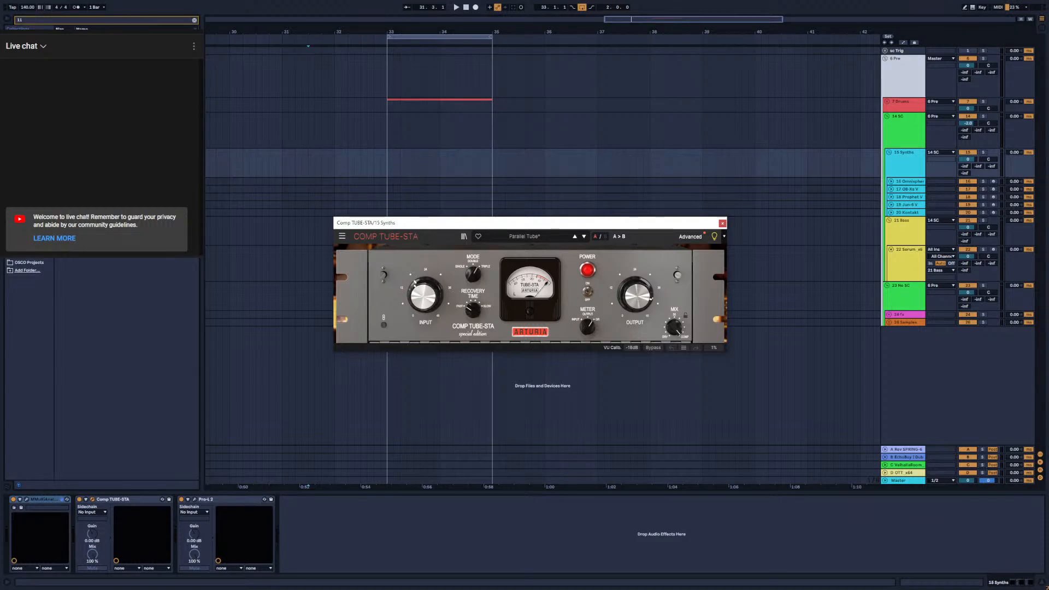
{"action": "type", "text": "7"}
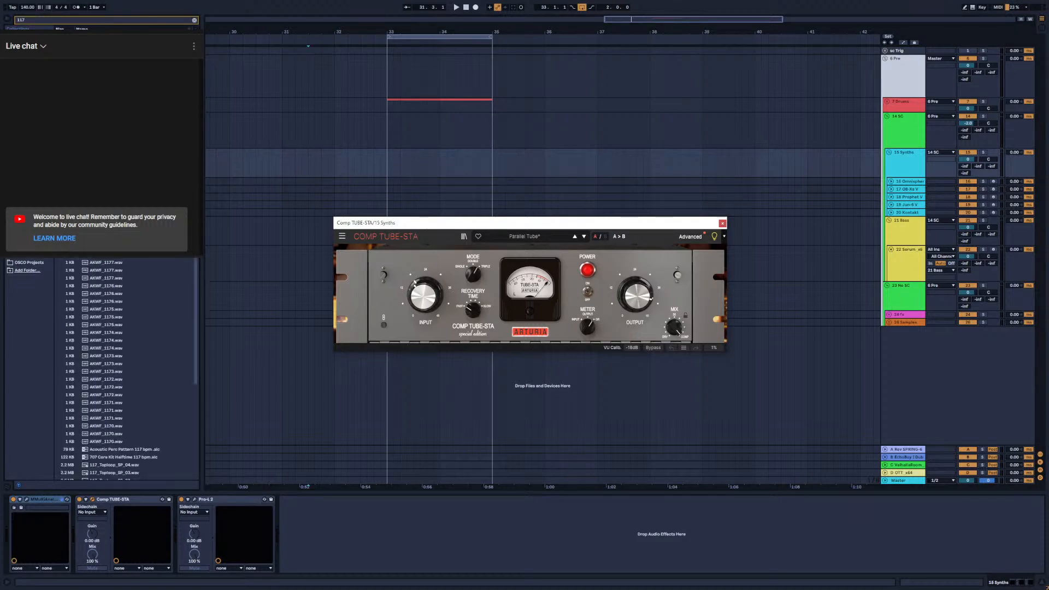
{"action": "type", "text": "56"}
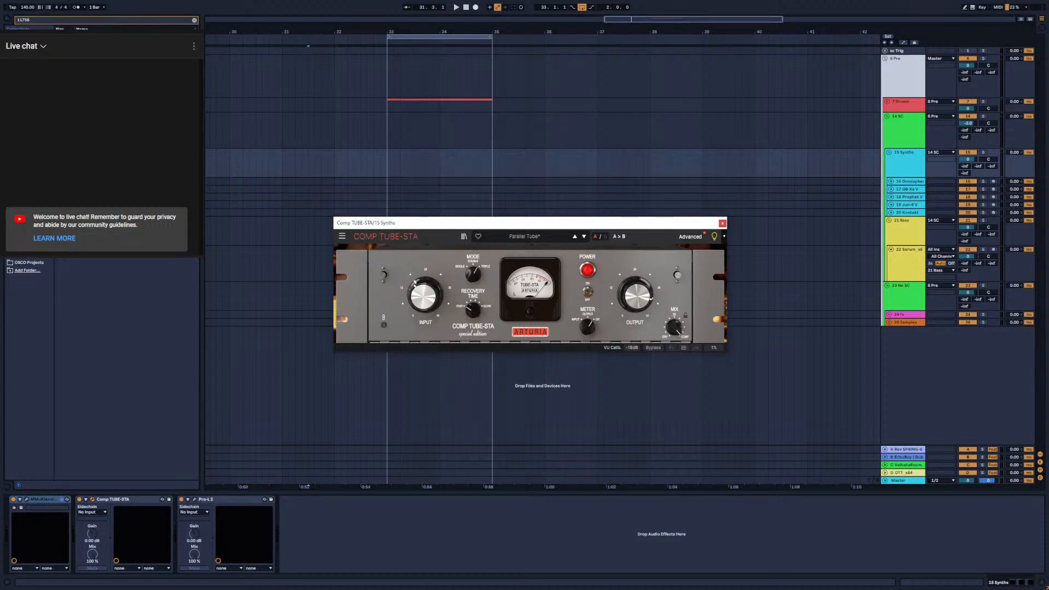
{"action": "left_click", "coordinate": [37, 20]}
{"action": "key", "text": "BackSpace"}
{"action": "key", "text": "BackSpace"}
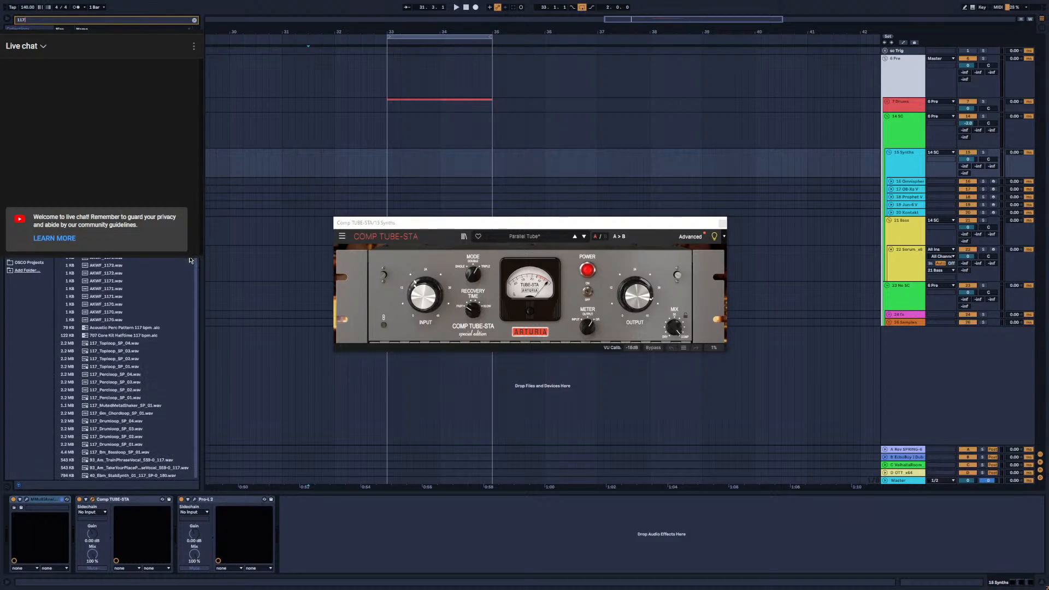
{"action": "scroll", "coordinate": [188, 289], "scroll_direction": "up", "scroll_amount": 3}
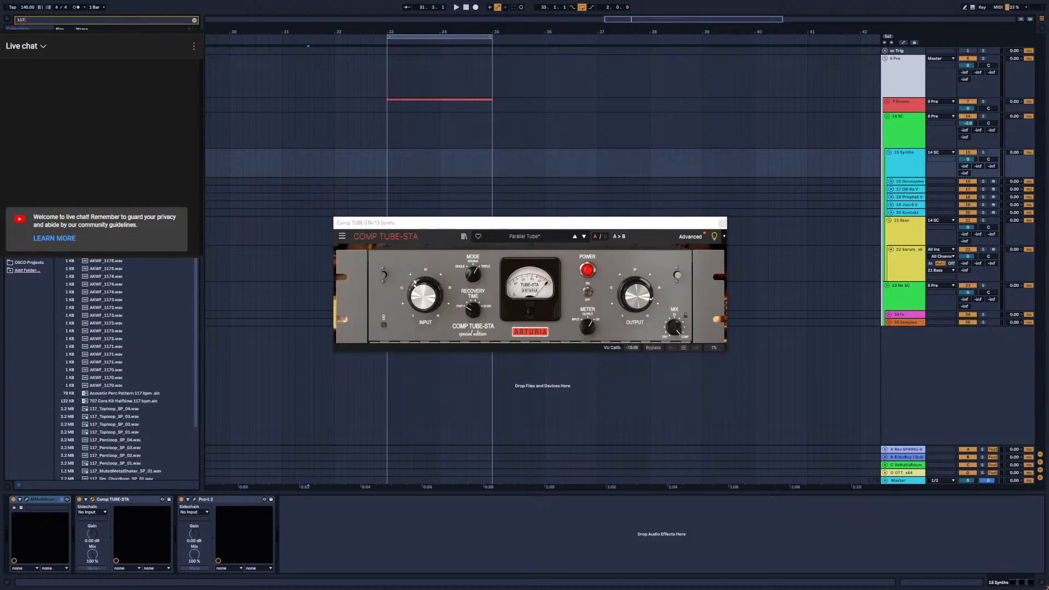
Re-enter 117 as the browser search term and narrow the search to the plug-ins
{"action": "double_click", "coordinate": [48, 21]}
{"action": "type", "text": "11"}
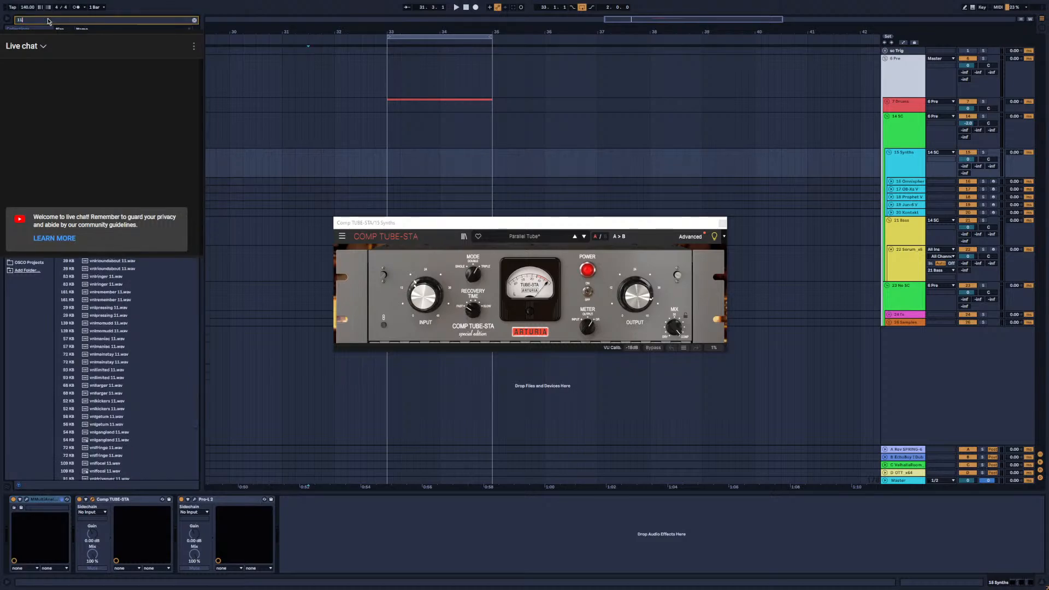
{"action": "type", "text": "7"}
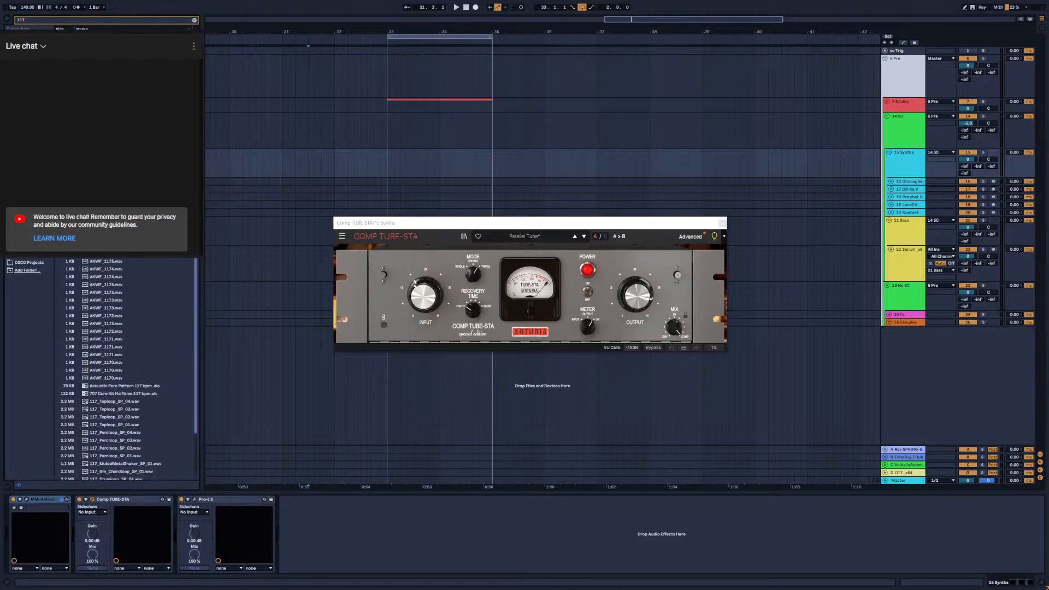
{"action": "left_click", "coordinate": [25, 150]}
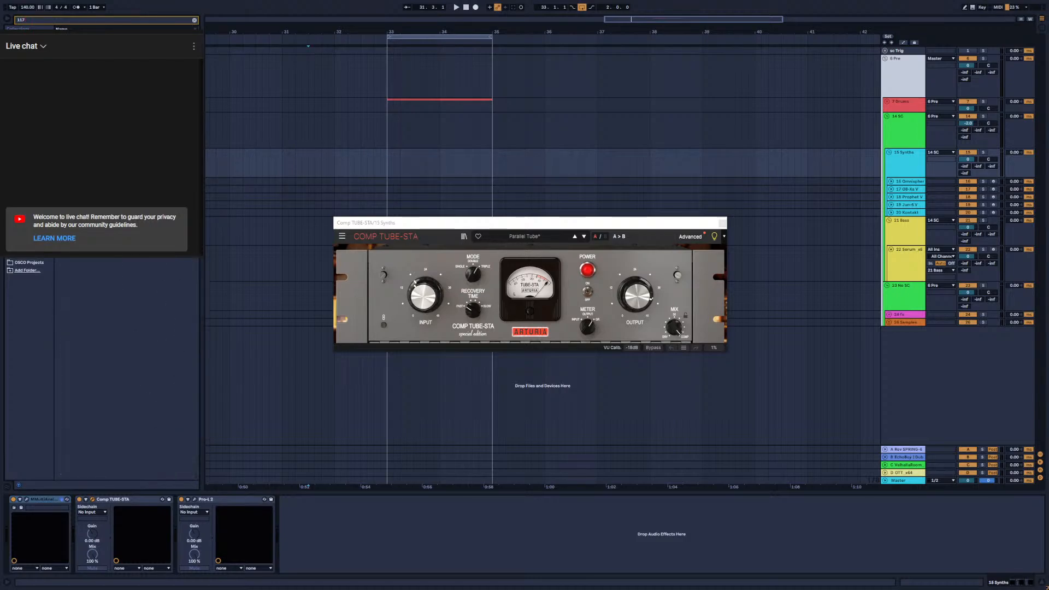
Clear the browser search, expand the Waves plug-ins and load CLA-76 Stereo onto the Synths group
{"action": "left_click", "coordinate": [194, 20]}
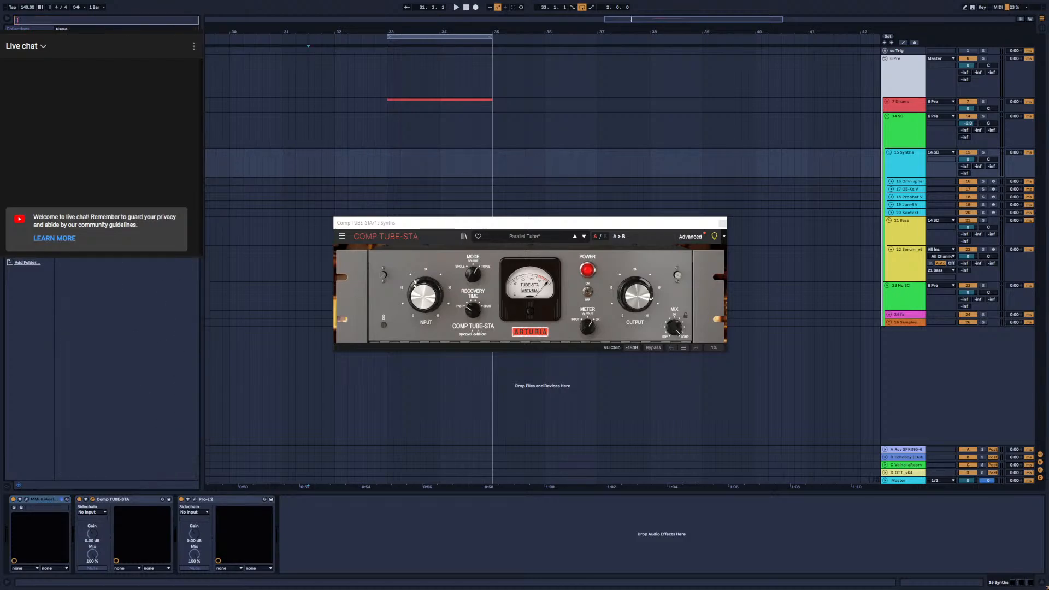
{"action": "left_click", "coordinate": [25, 152]}
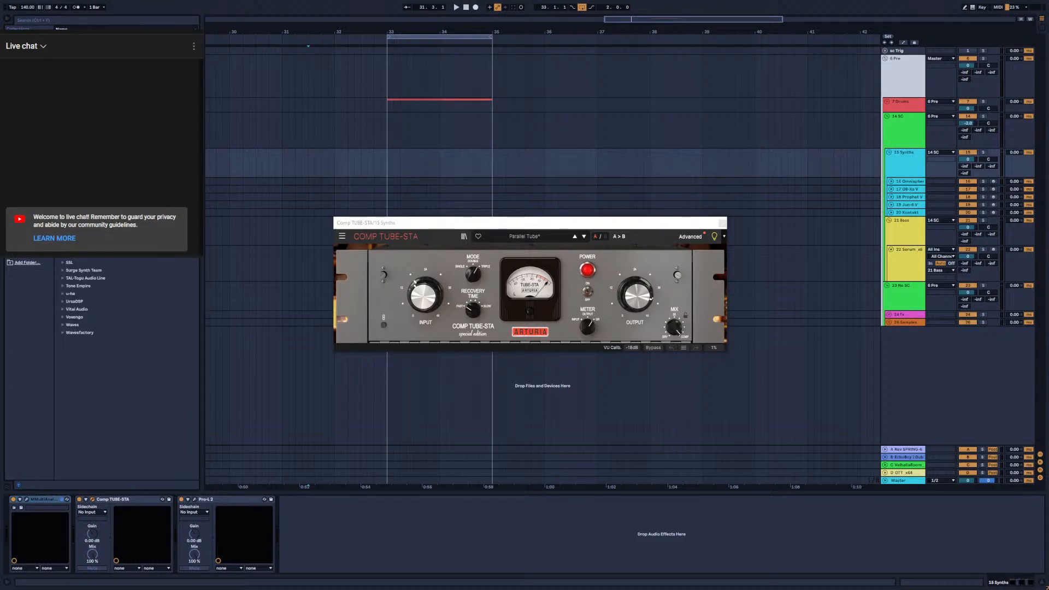
{"action": "left_click", "coordinate": [62, 325]}
{"action": "left_click", "coordinate": [63, 325]}
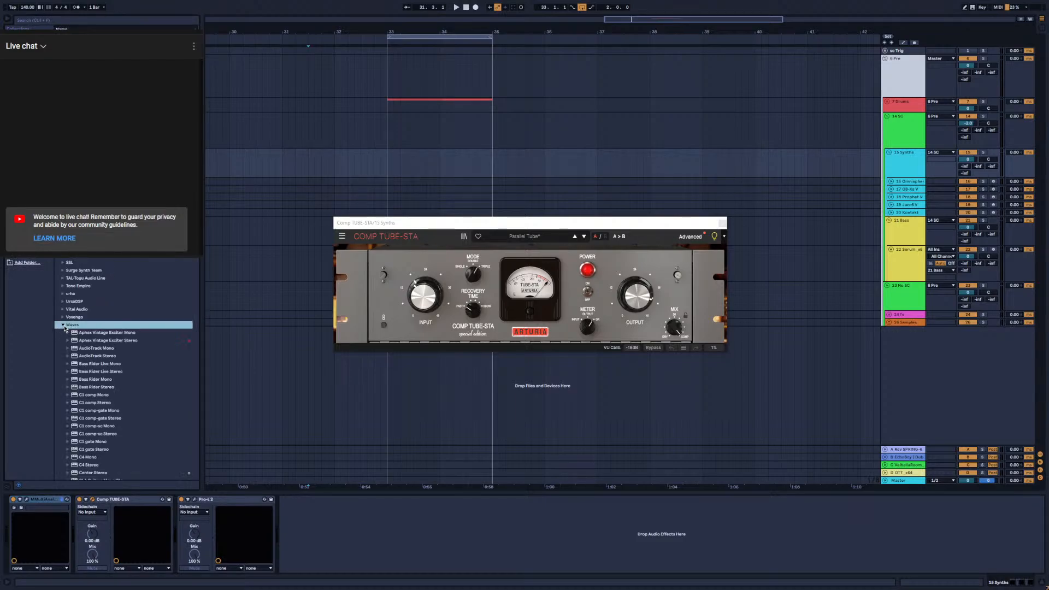
{"action": "scroll", "coordinate": [67, 328], "scroll_direction": "down", "scroll_amount": 3}
{"action": "scroll", "coordinate": [67, 327], "scroll_direction": "down", "scroll_amount": 7}
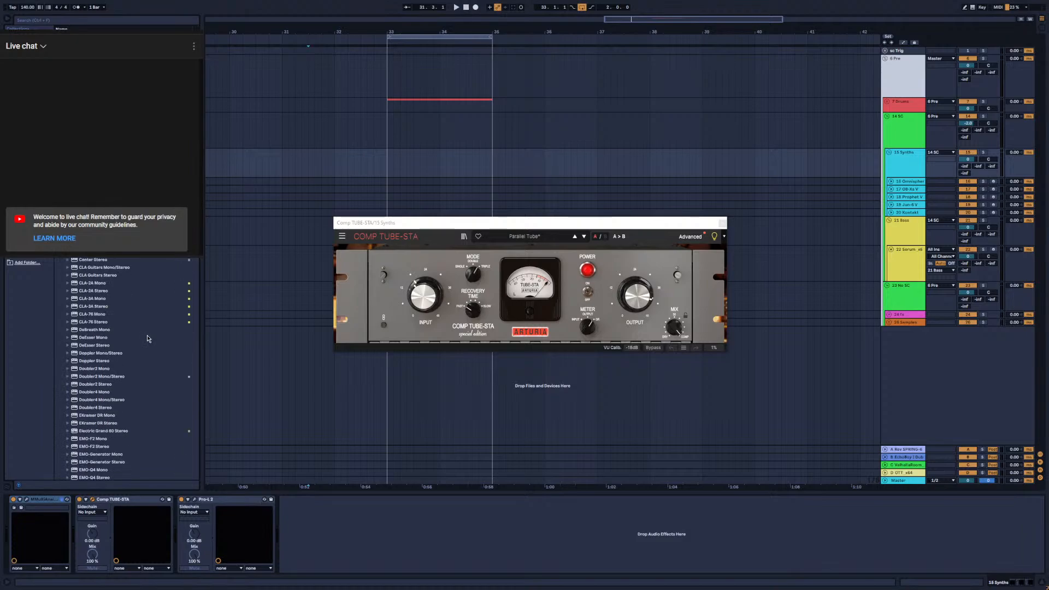
{"action": "double_click", "coordinate": [98, 321]}
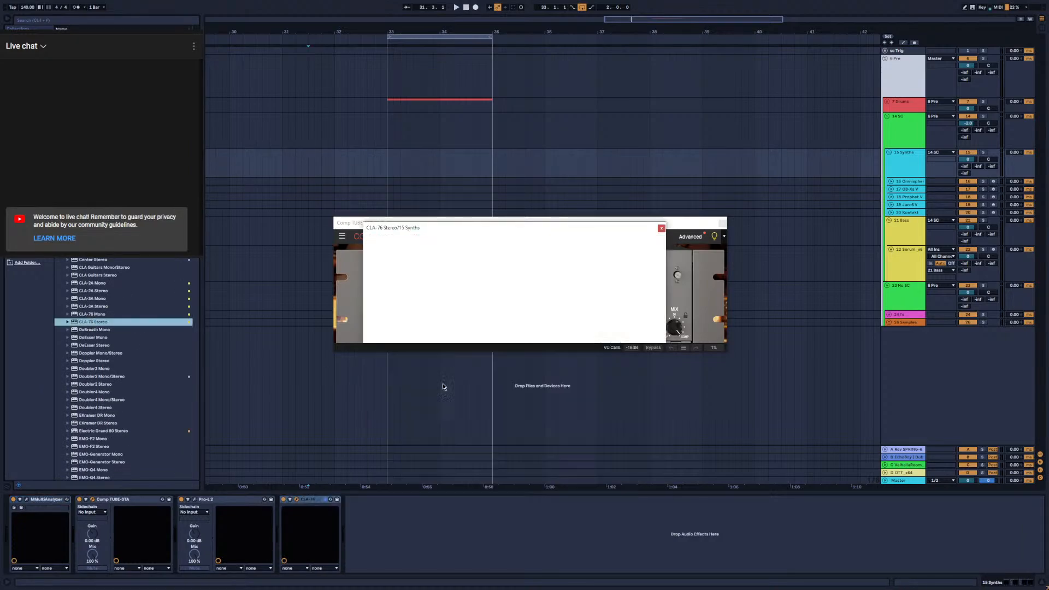
Arrange the CLA-76 window directly above the Comp TUBE-STA window so both compressors can be compared
{"action": "left_click_drag", "start_coordinate": [474, 229], "coordinate": [446, 100]}
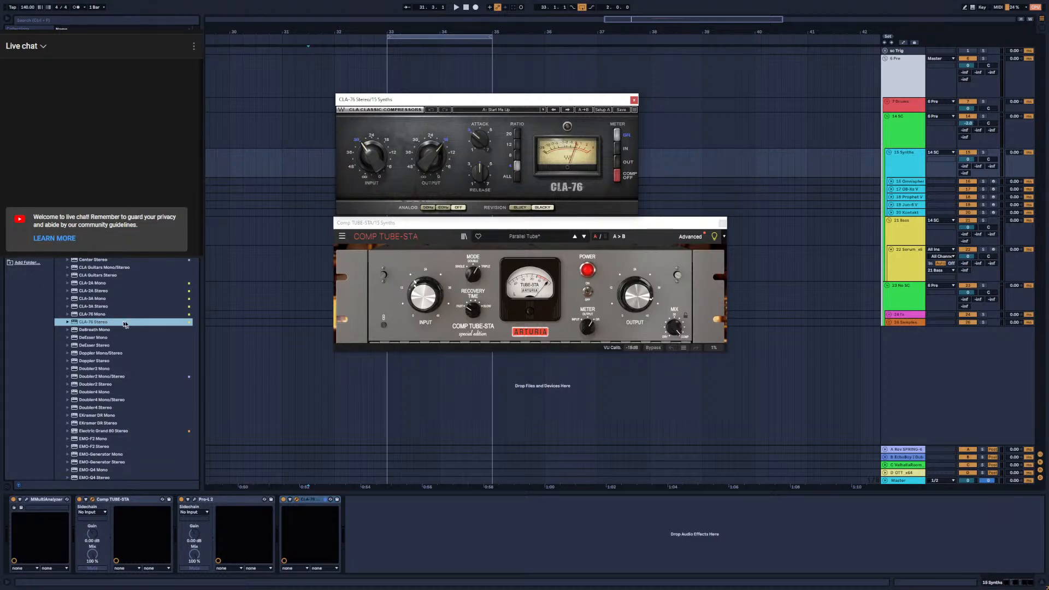
{"action": "mouse_move", "coordinate": [459, 230]}
{"action": "left_mouse_down"}
{"action": "mouse_move", "coordinate": [456, 245]}
{"action": "mouse_move", "coordinate": [463, 236]}
{"action": "left_mouse_up"}
{"action": "mouse_move", "coordinate": [446, 100]}
{"action": "left_mouse_down"}
{"action": "mouse_move", "coordinate": [433, 110]}
{"action": "mouse_move", "coordinate": [437, 102]}
{"action": "left_mouse_up"}
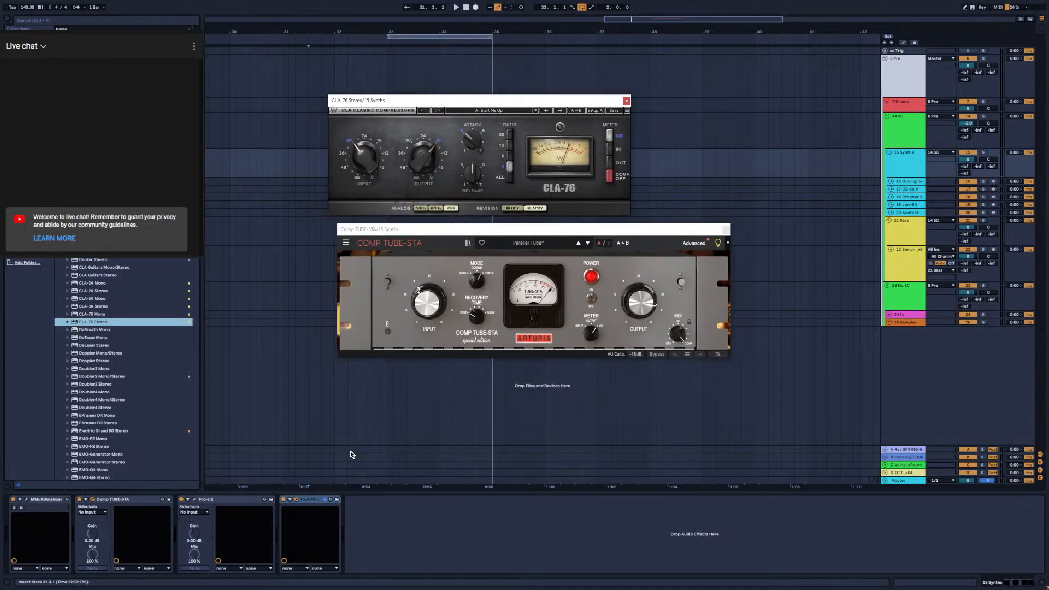
Delete the CLA-76 from the Synths group's chain and close the Comp TUBE-STA window
{"action": "left_click", "coordinate": [308, 500]}
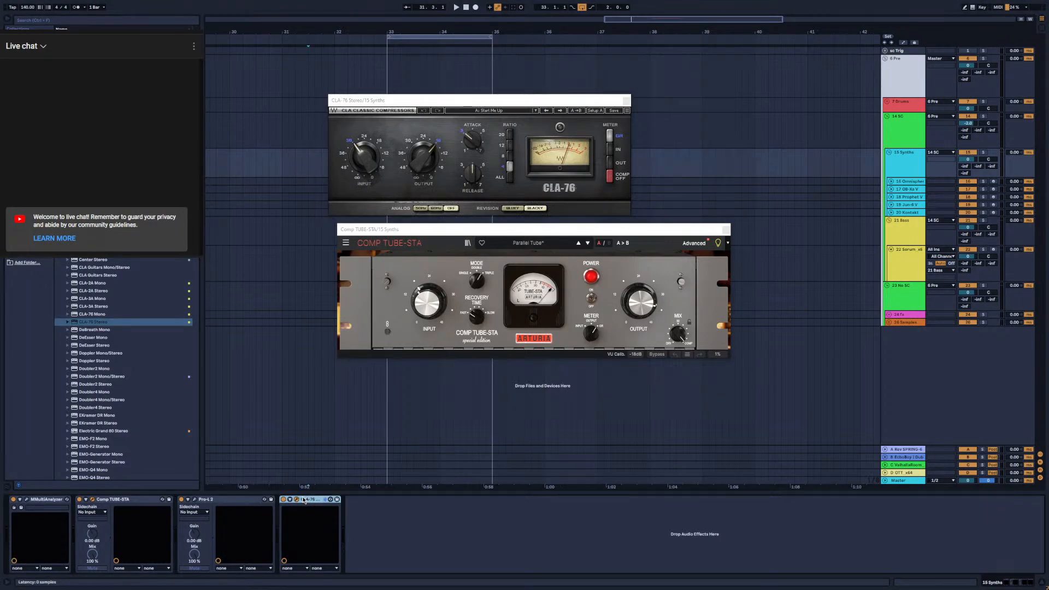
{"action": "key", "text": "Delete"}
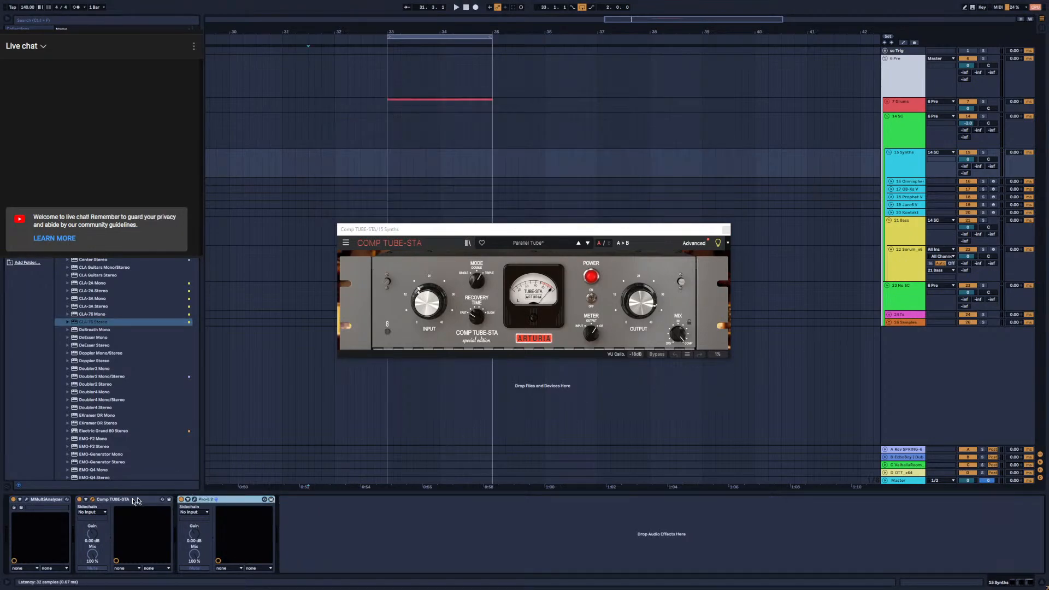
{"action": "left_click", "coordinate": [93, 499]}
Compare the device chains of the Bass group and its Serum track, ending on the Bass group
{"action": "left_click", "coordinate": [902, 241]}
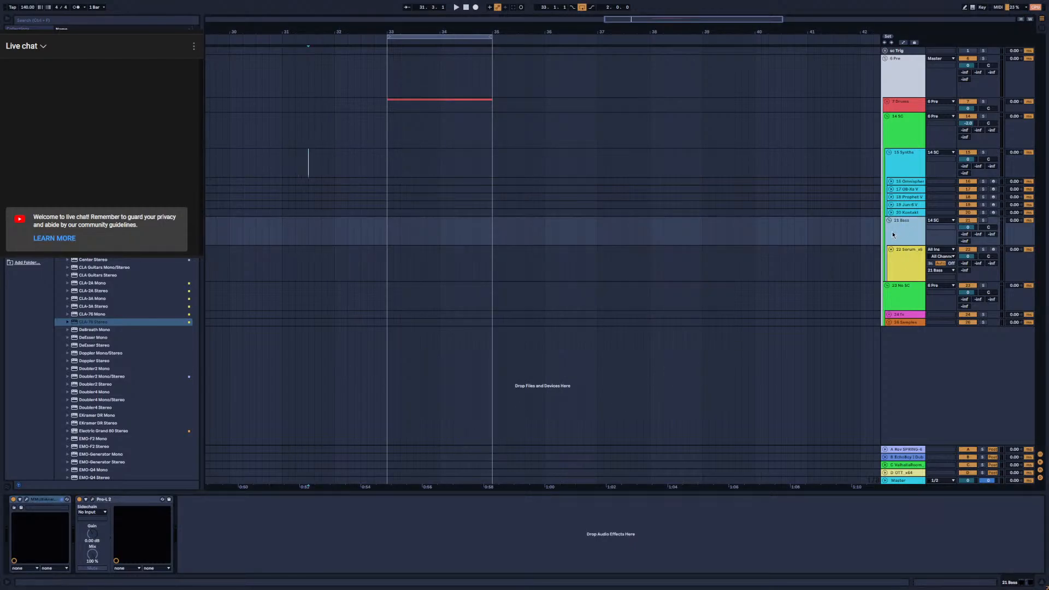
{"action": "left_click", "coordinate": [906, 263]}
{"action": "left_click", "coordinate": [900, 238]}
{"action": "left_click", "coordinate": [897, 257]}
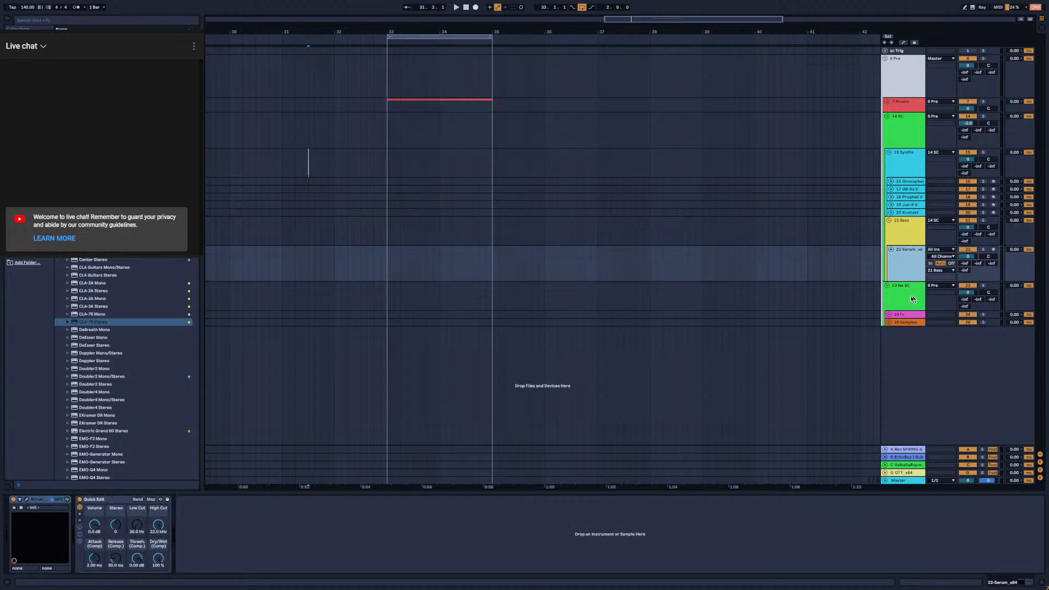
{"action": "left_click", "coordinate": [911, 230]}
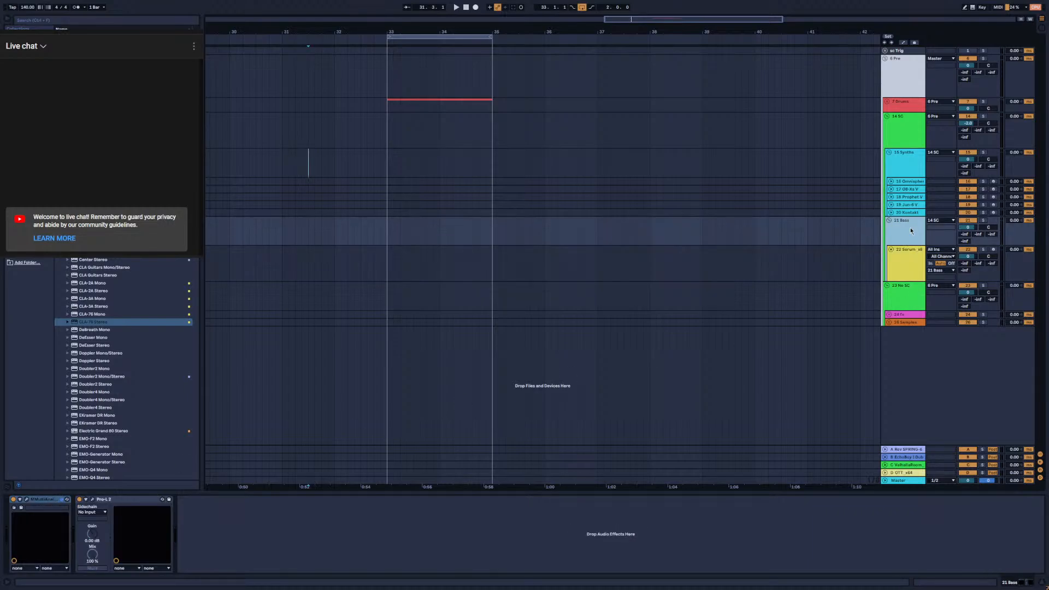
{"action": "left_click", "coordinate": [897, 265]}
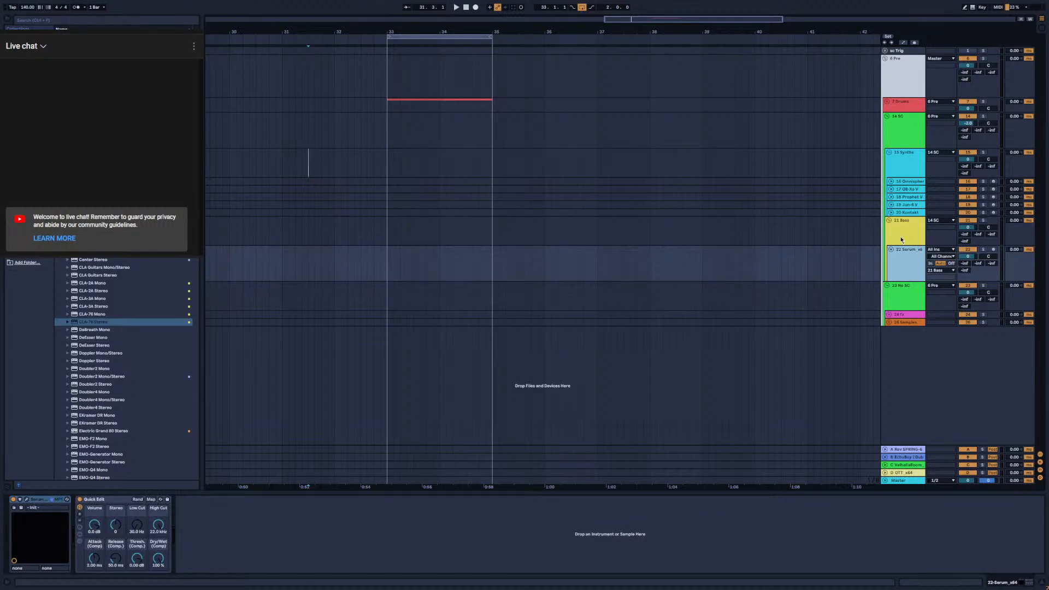
{"action": "left_click", "coordinate": [903, 239]}
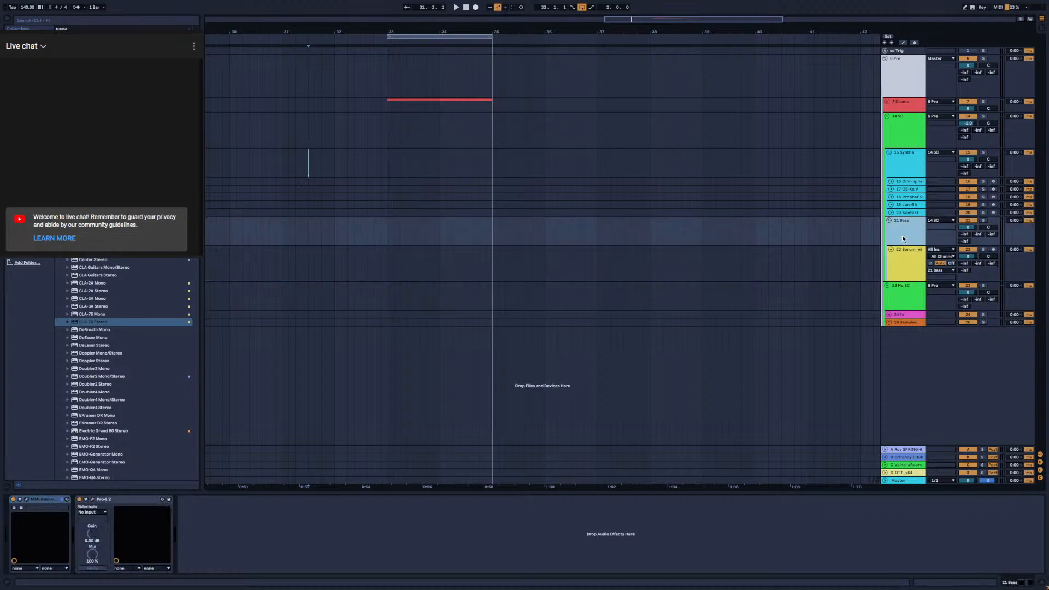
Find Pro-MB in the browser and insert it before the Pro-L 2 limiter on the Bass group
{"action": "key", "text": "ctrl+f"}
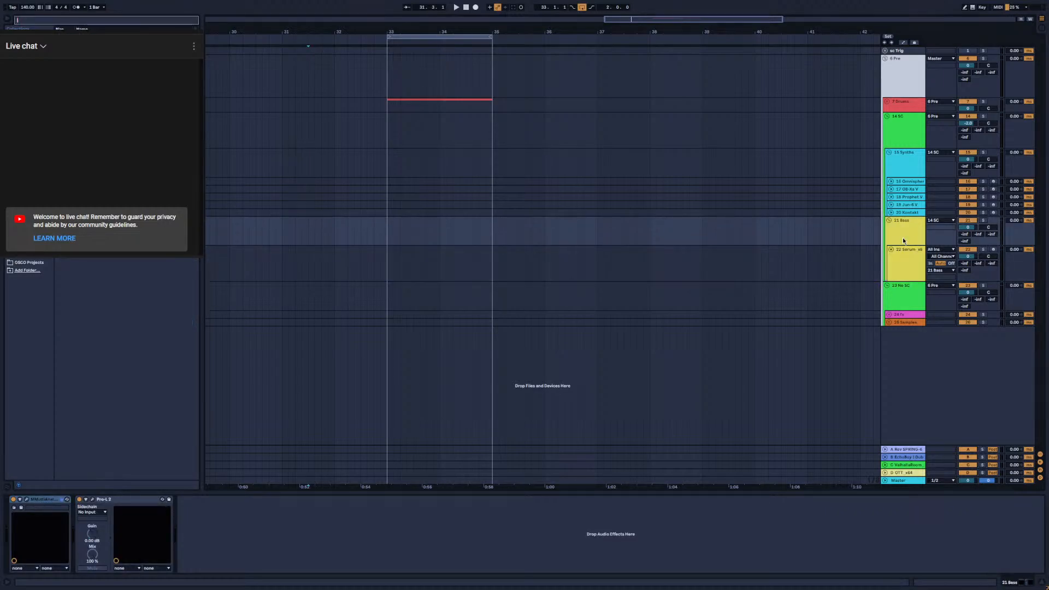
{"action": "type", "text": "promb"}
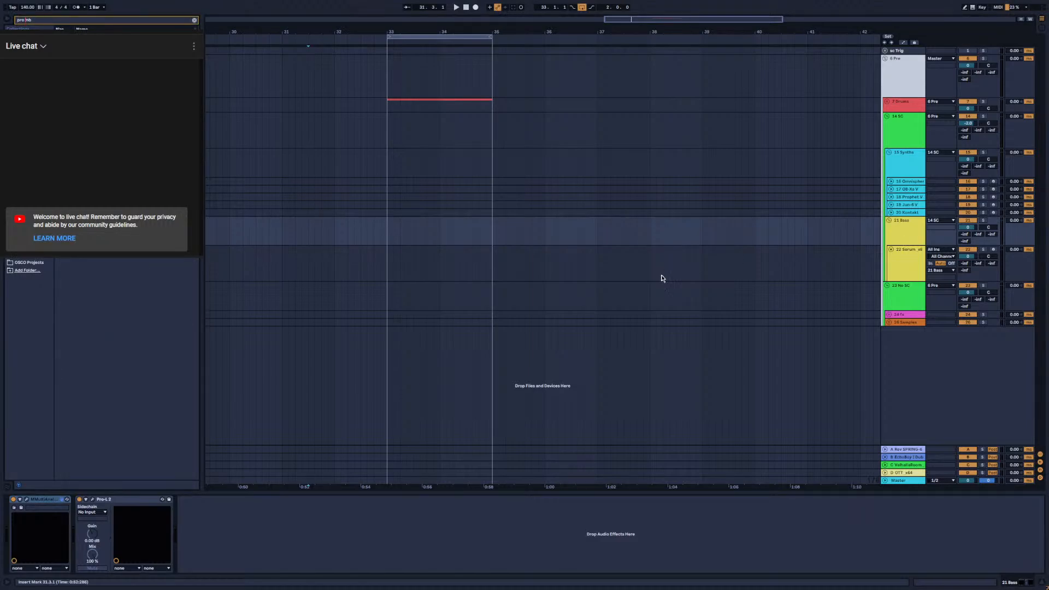
{"action": "left_click_drag", "start_coordinate": [90, 36], "coordinate": [75, 561]}
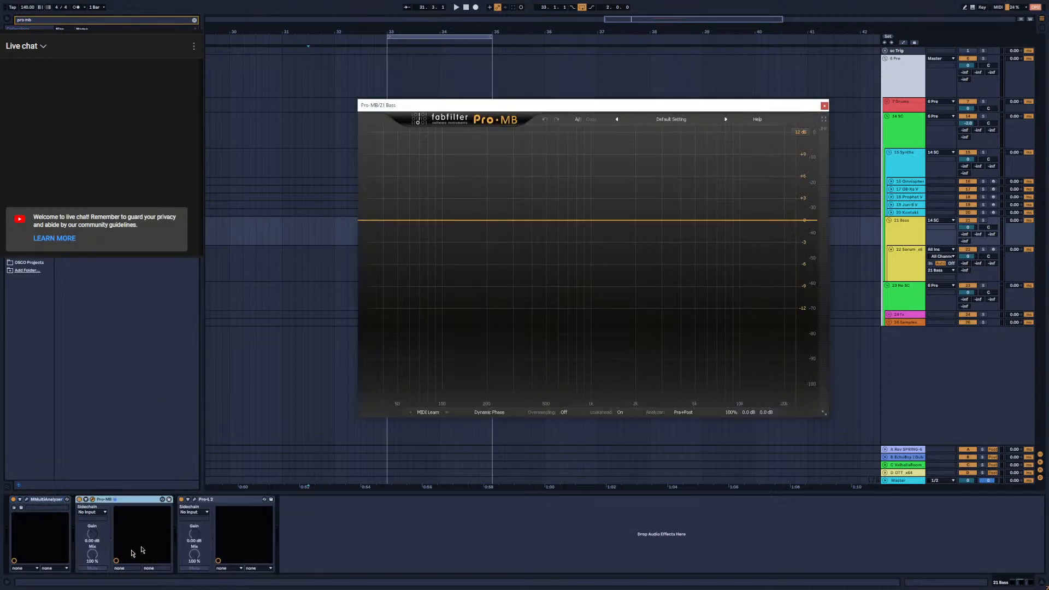
Open the Bass group's Pro-L 2 window and view its list of limiting styles without changing the style
{"action": "left_click", "coordinate": [193, 500]}
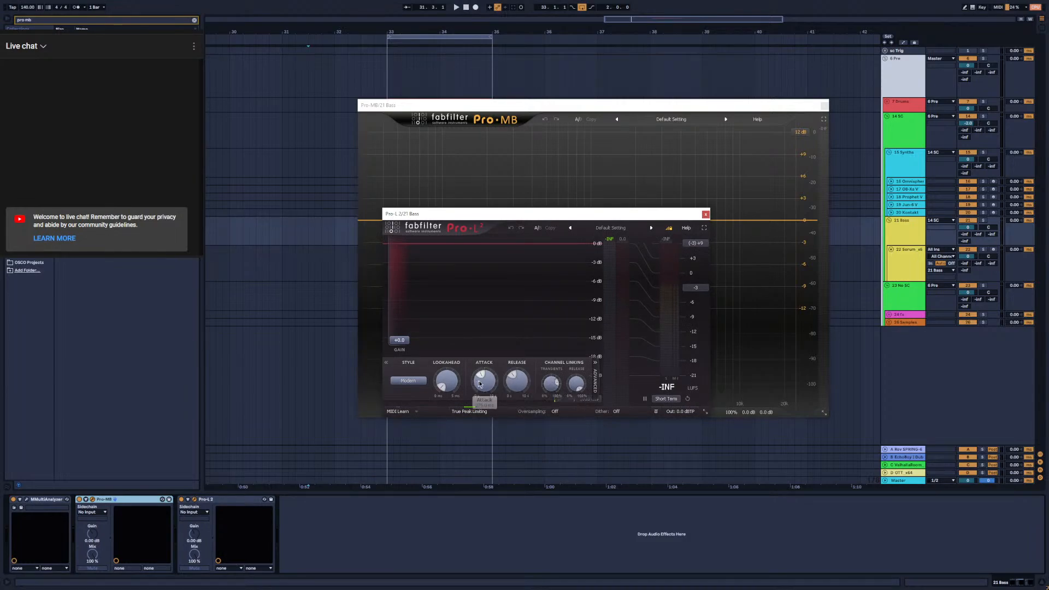
{"action": "left_click", "coordinate": [411, 381]}
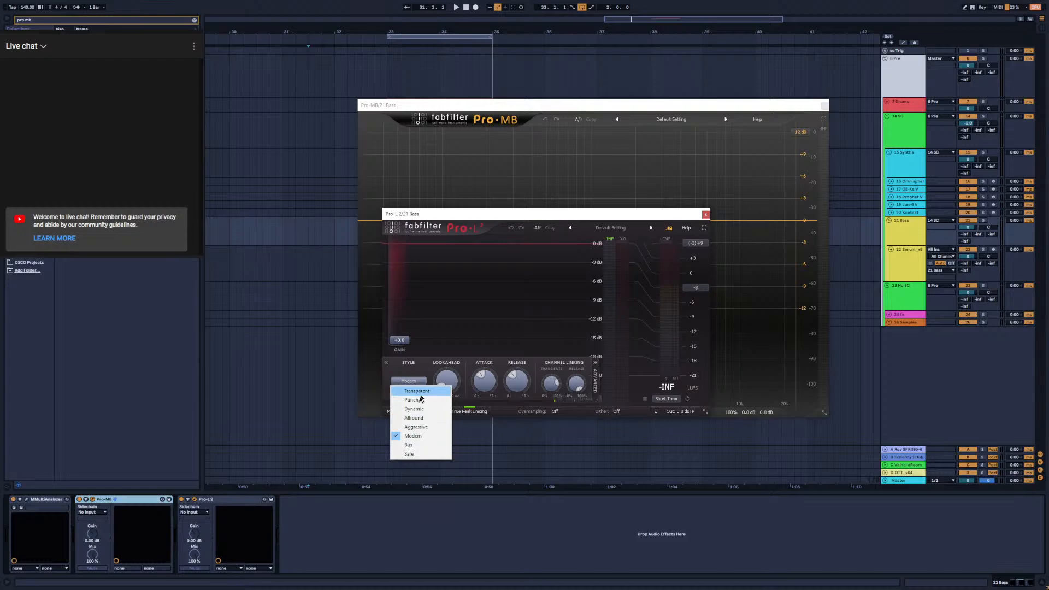
{"action": "left_click", "coordinate": [397, 370]}
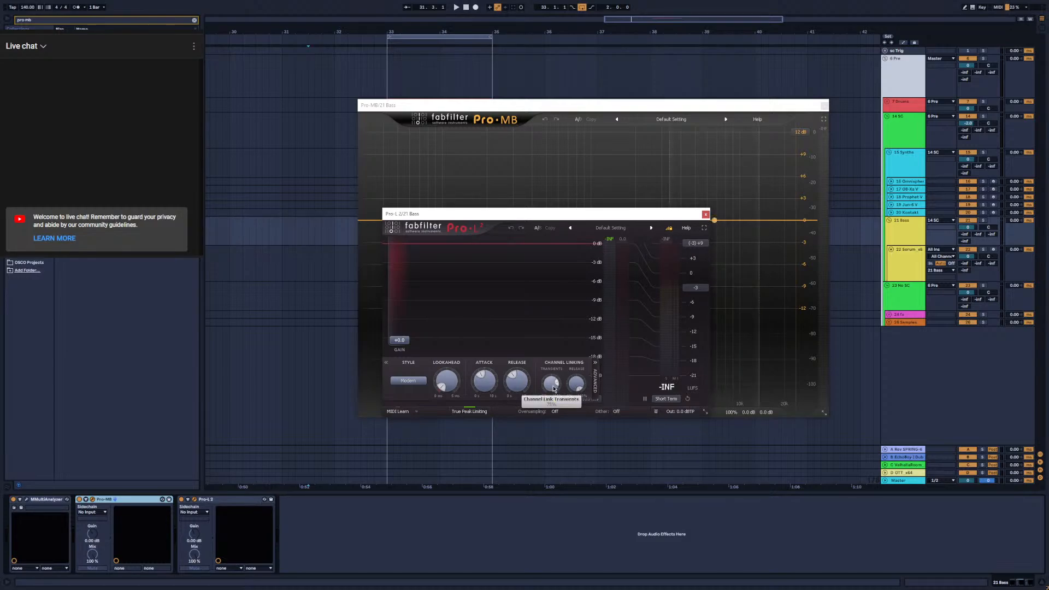
Adjust the transient channel linking of the Bass group's Pro-L 2, and close the Pro-MB and Pro-L 2 windows
{"action": "left_click_drag", "start_coordinate": [553, 388], "coordinate": [589, 284]}
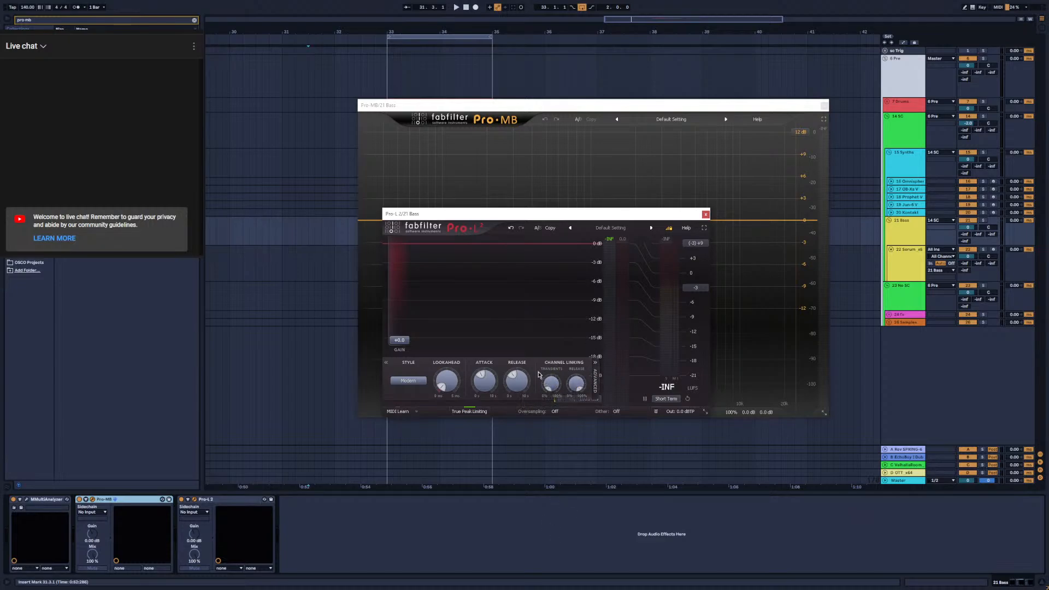
{"action": "mouse_move", "coordinate": [484, 386]}
{"action": "left_click", "coordinate": [93, 500]}
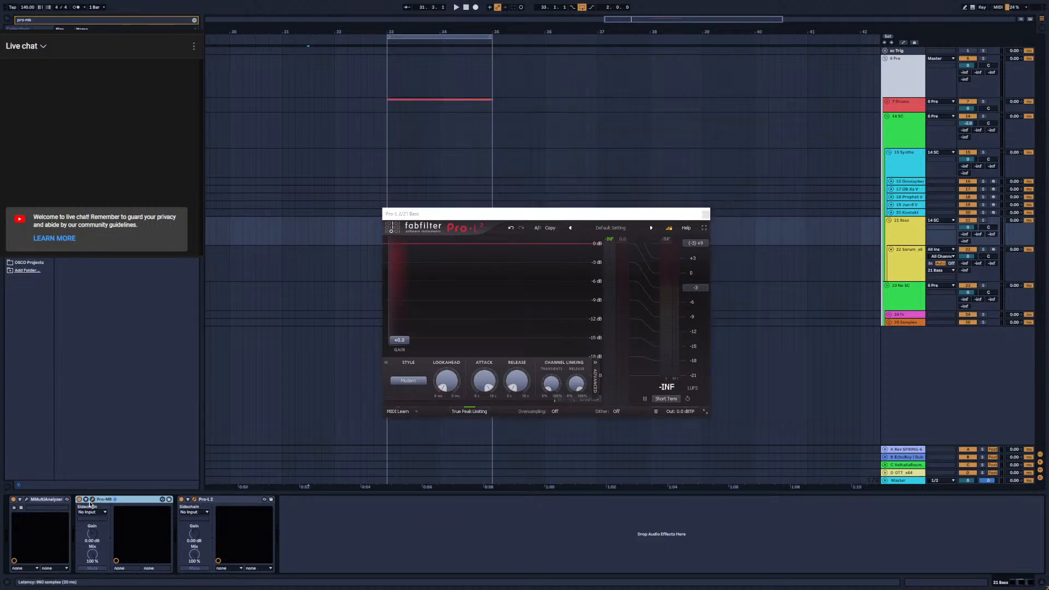
{"action": "left_click", "coordinate": [194, 499]}
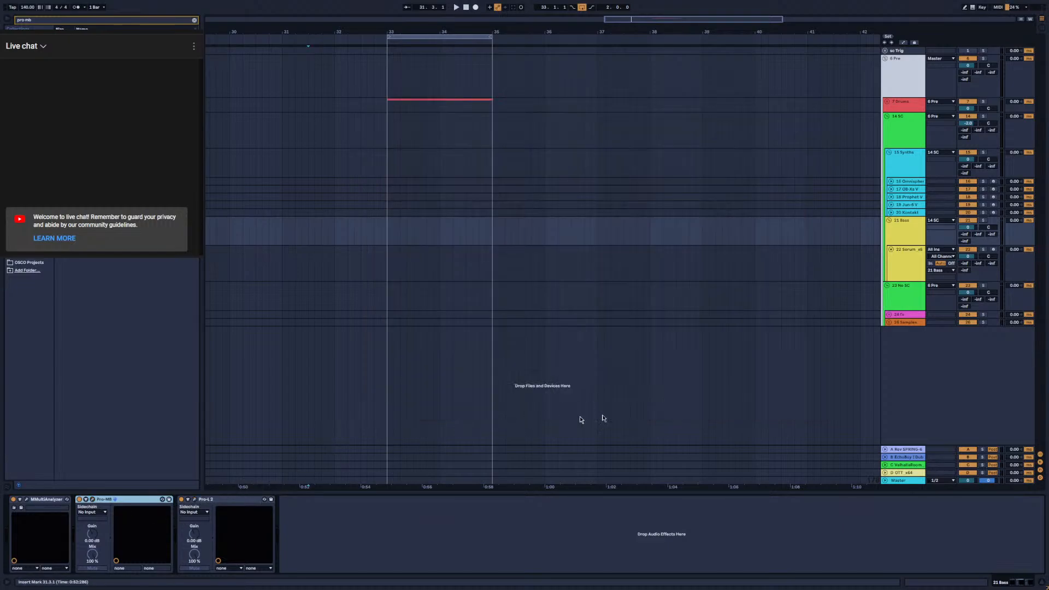
Unfold the Fx group, show the Spooky Atmos track's device chain and open its Serum window
{"action": "left_click", "coordinate": [901, 275]}
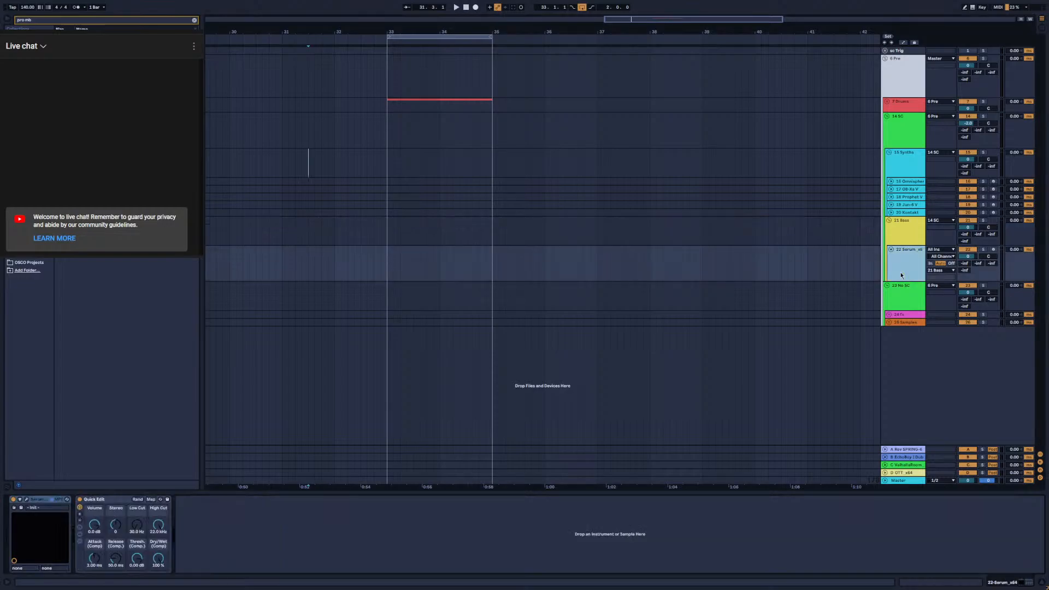
{"action": "left_click", "coordinate": [888, 301]}
{"action": "left_click", "coordinate": [888, 314]}
{"action": "left_click", "coordinate": [904, 315]}
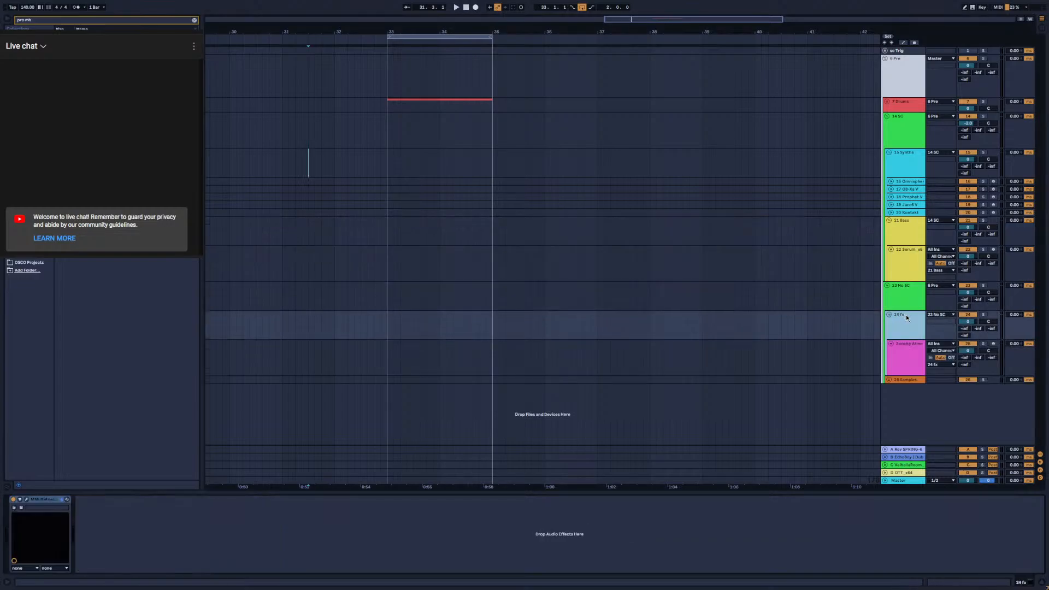
{"action": "left_click", "coordinate": [910, 355]}
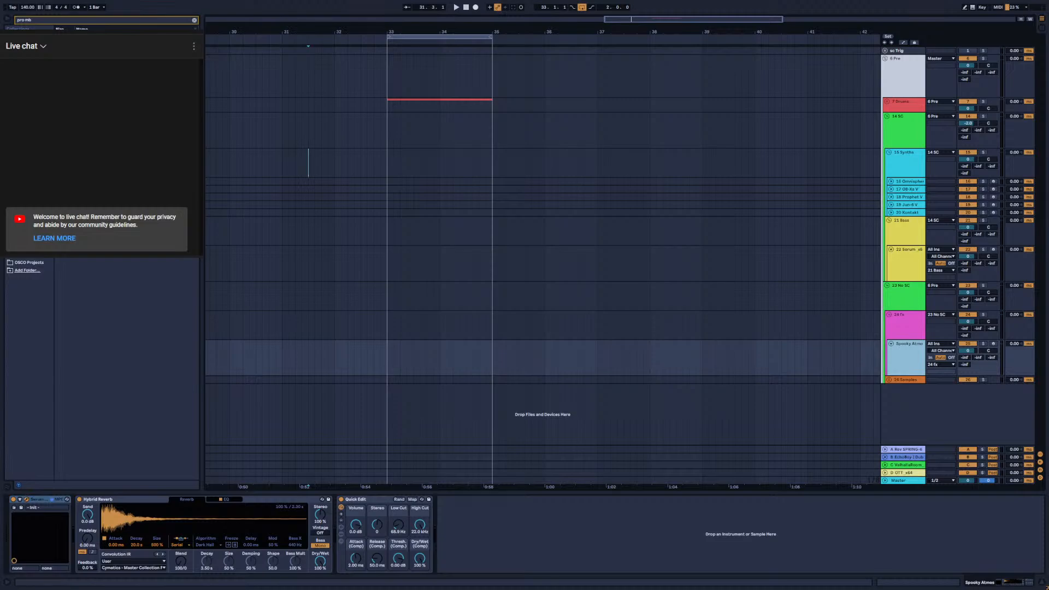
{"action": "key", "text": "ctrl+alt+p"}
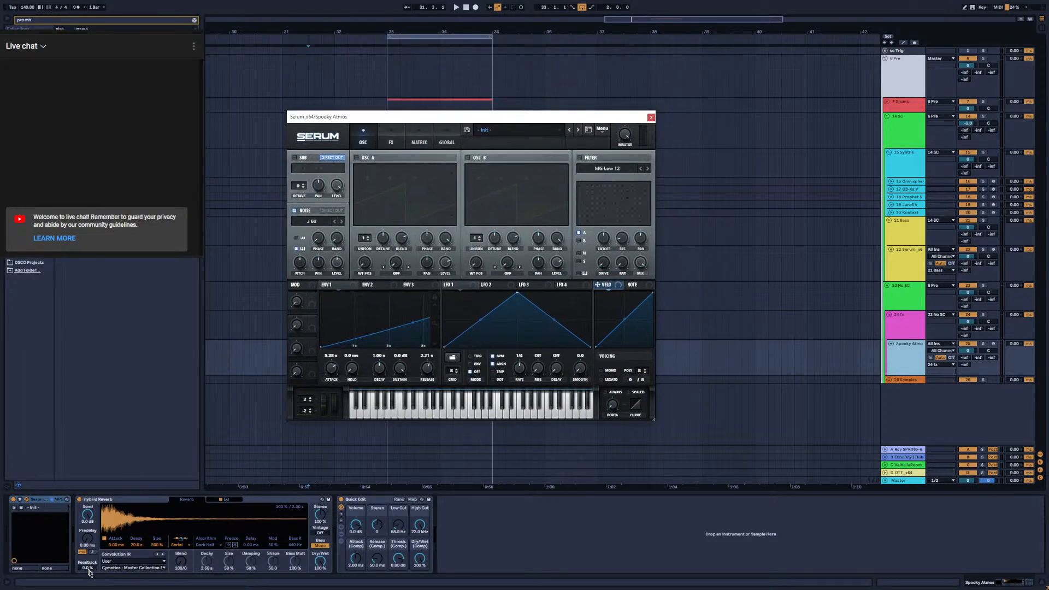
Switch the Spooky Atmos Hybrid Reverb's impulse response to Metal Bowl 11, and back to the second Metal Bowl 11 entry
{"action": "left_click", "coordinate": [122, 568]}
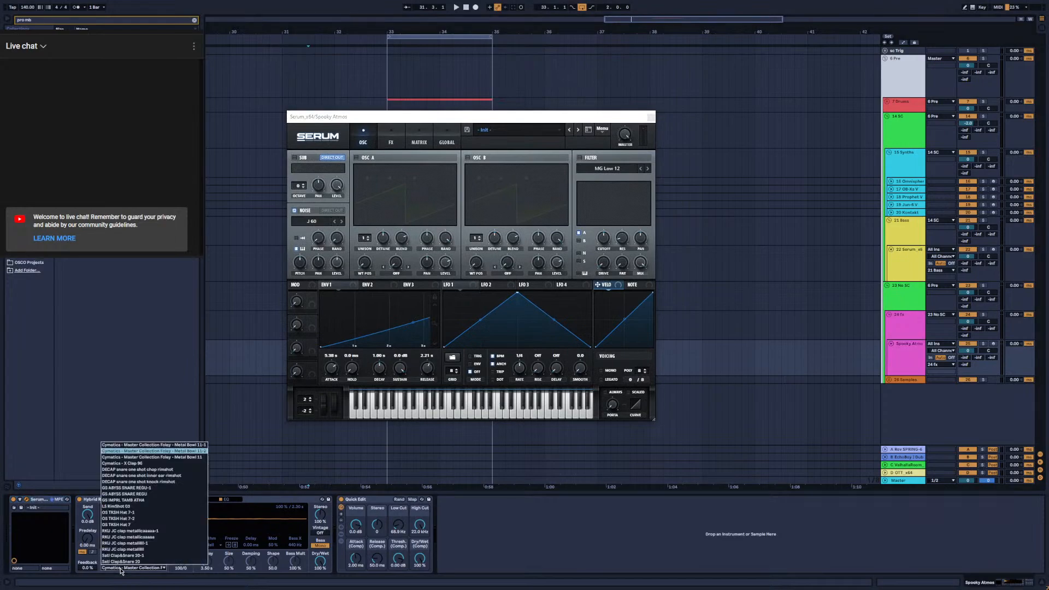
{"action": "left_click", "coordinate": [163, 457]}
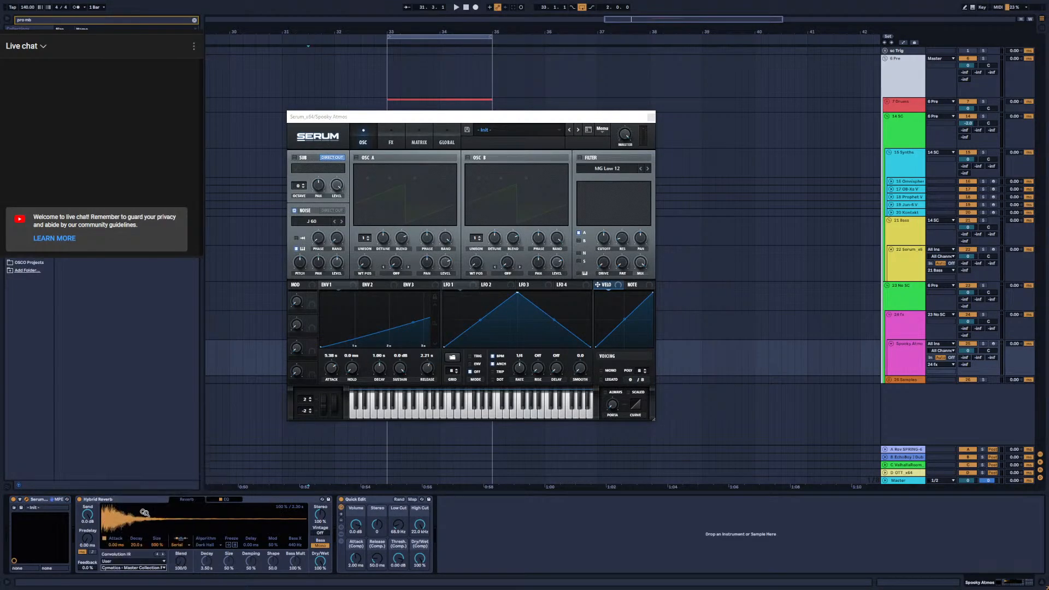
{"action": "left_click", "coordinate": [131, 569]}
{"action": "left_click", "coordinate": [137, 452]}
Search the browser for "master collection bowl", checking the impulse response's name in the Hybrid Reverb, and preview the matching sample
{"action": "key", "text": "ctrl+f"}
{"action": "type", "text": "master collection"}
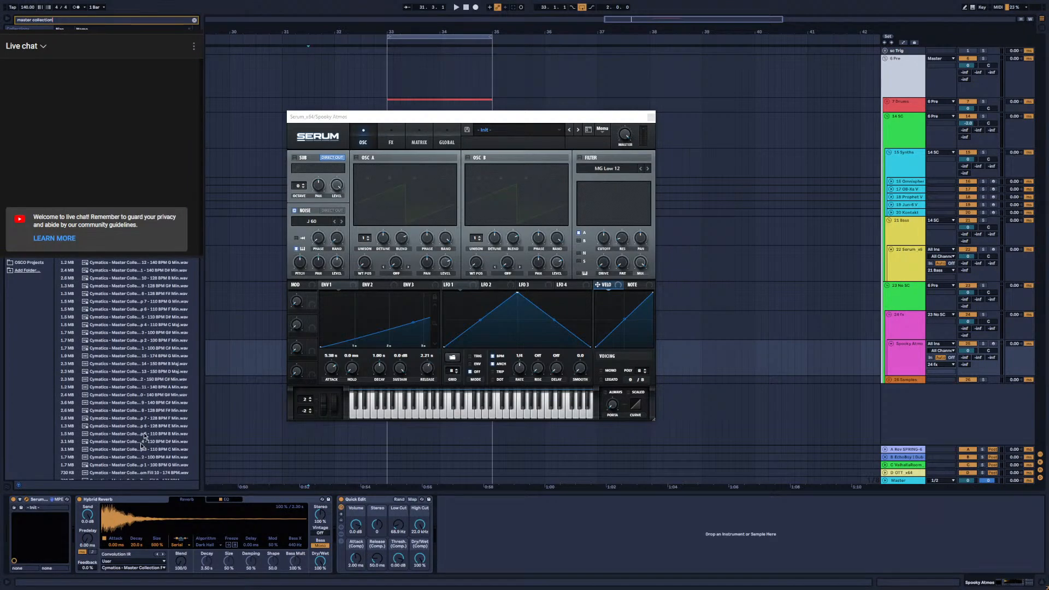
{"action": "left_click", "coordinate": [157, 568]}
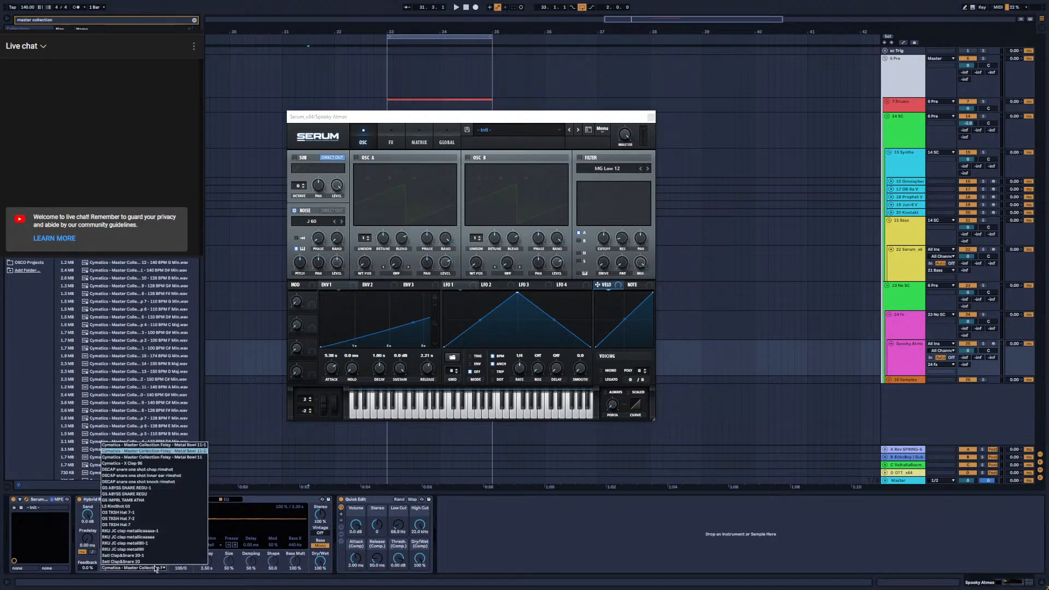
{"action": "left_click", "coordinate": [157, 568]}
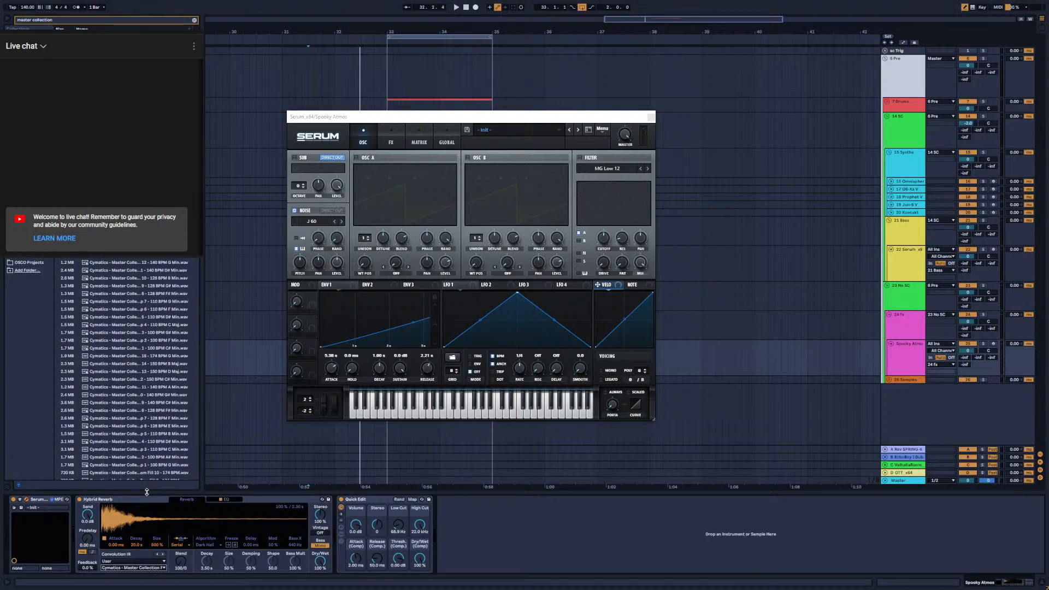
{"action": "left_click", "coordinate": [86, 22]}
{"action": "type", "text": "bowl"}
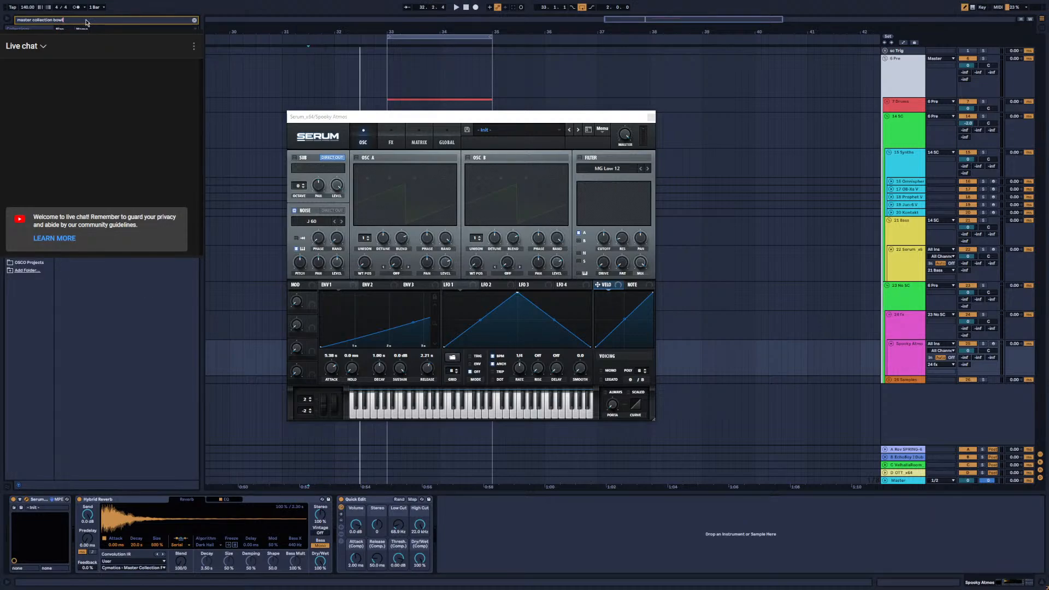
{"action": "key", "text": "Down"}
Load the first Metal Bowl 11 impulse response in the Hybrid Reverb and set its routing to Convolution, with the Spooky Atmos track armed
{"action": "left_click", "coordinate": [159, 569]}
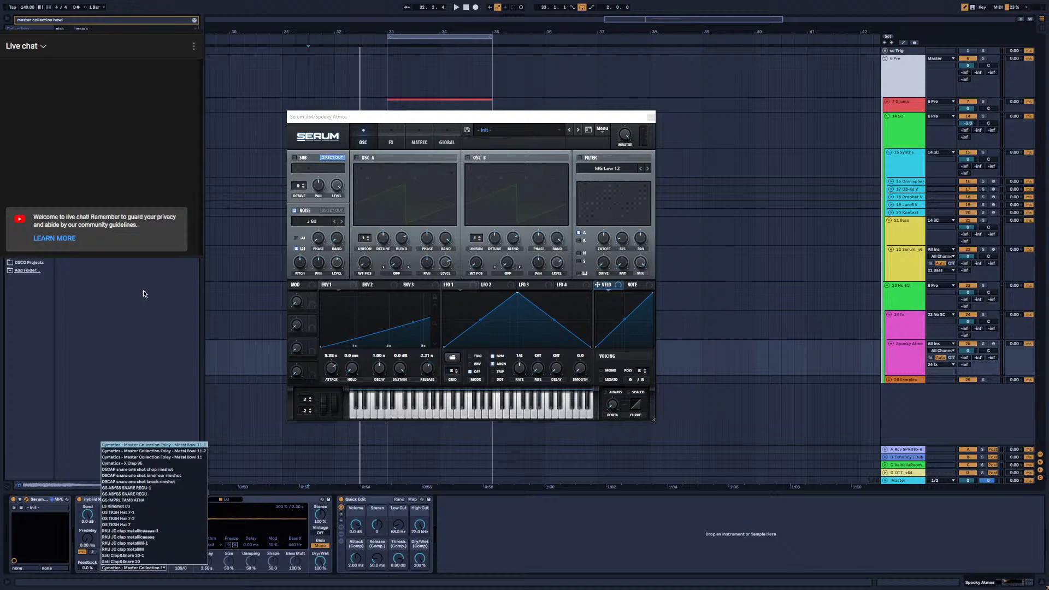
{"action": "left_click", "coordinate": [150, 445]}
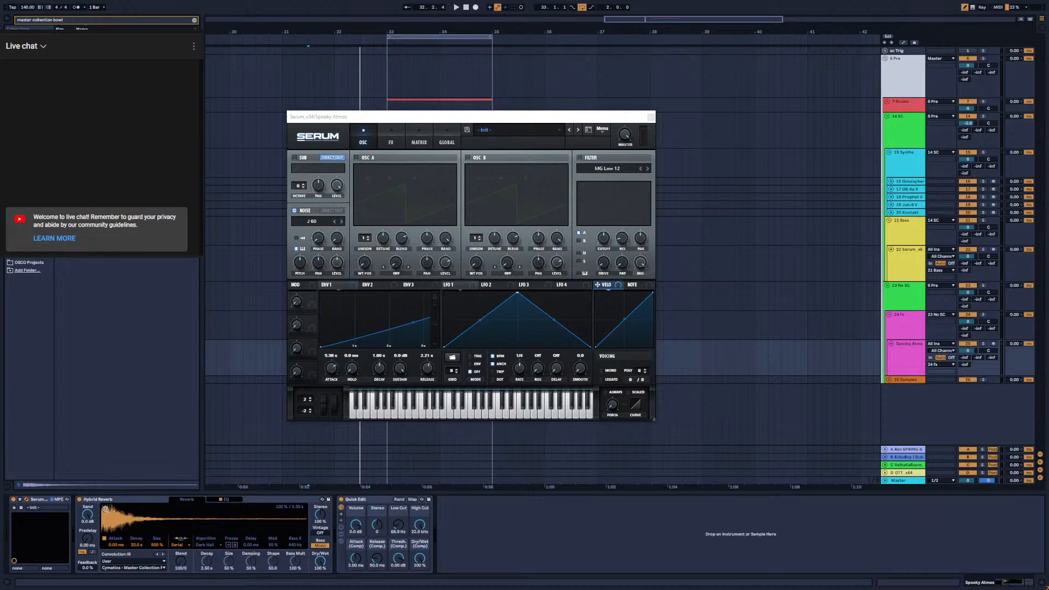
{"action": "left_click", "coordinate": [994, 345]}
{"action": "left_click", "coordinate": [851, 361]}
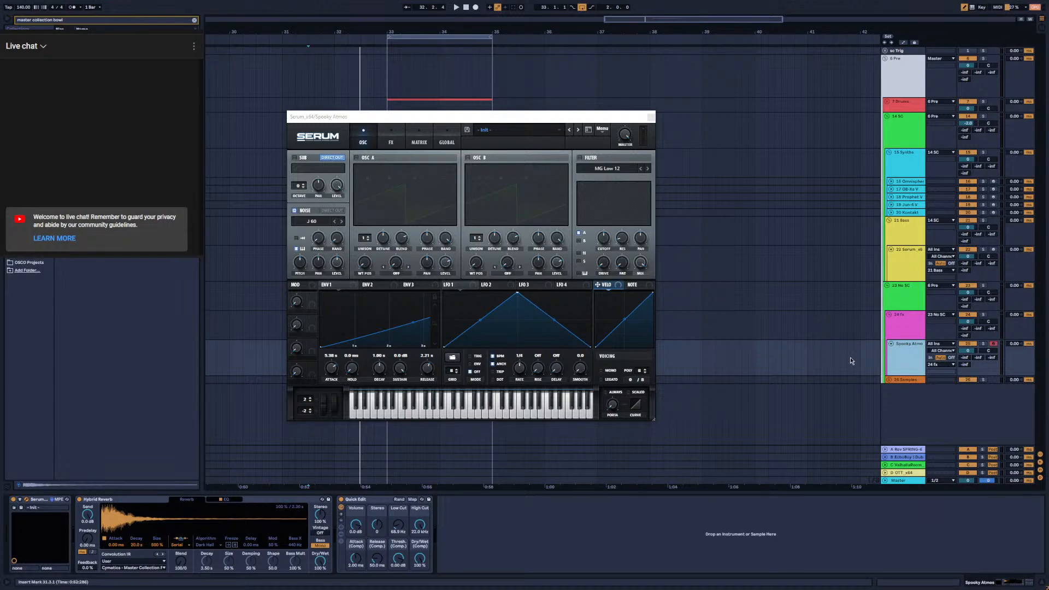
{"action": "left_click", "coordinate": [178, 541]}
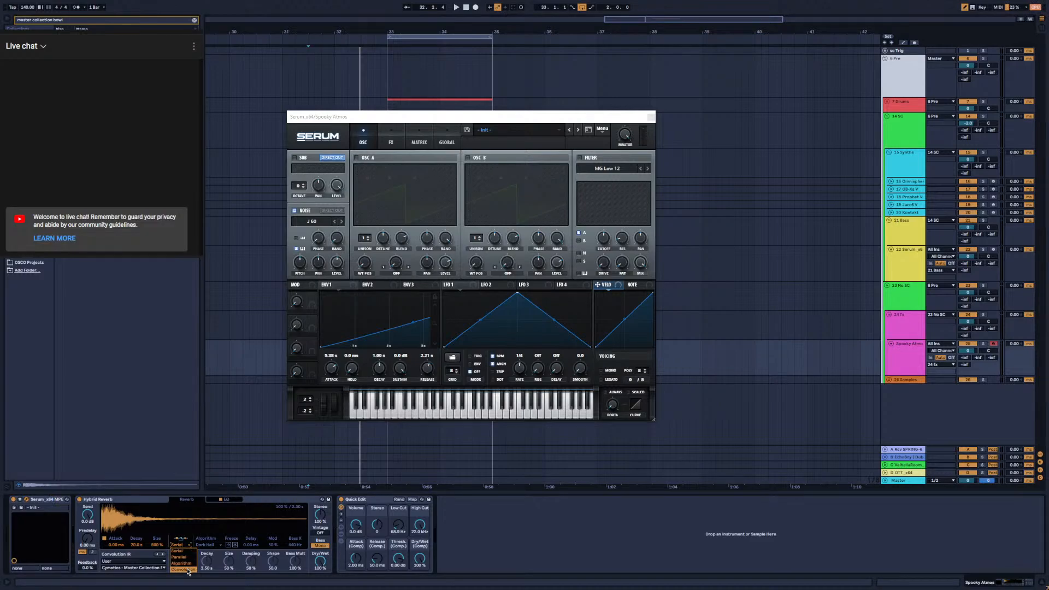
{"action": "left_click", "coordinate": [188, 570]}
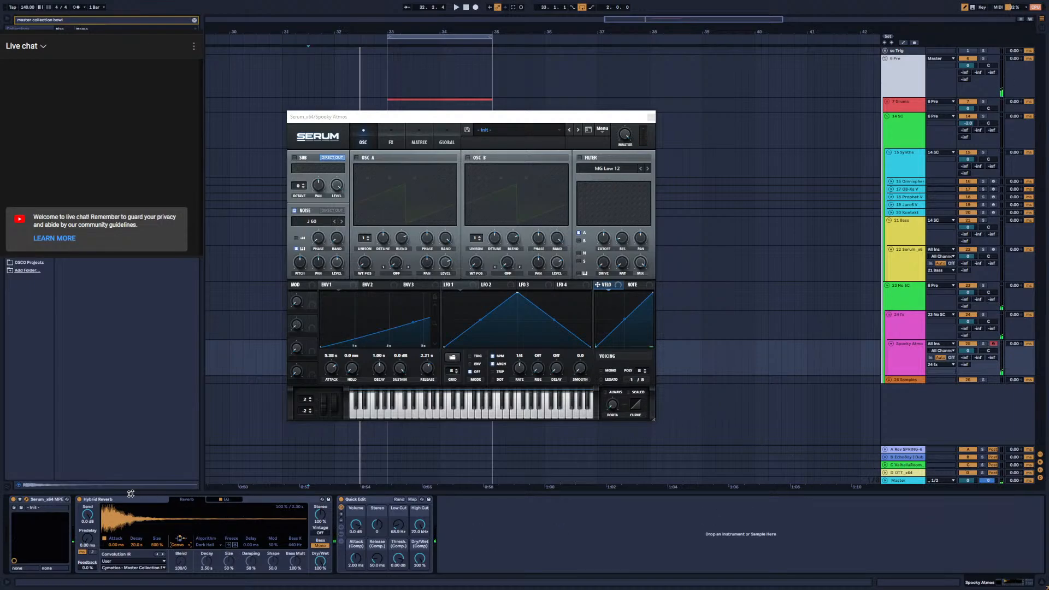
Bypass the Hybrid Reverb to compare the dry sound, adjust the zoom of Serum's envelope 1 graph, and re-enable the reverb
{"action": "left_click", "coordinate": [78, 500]}
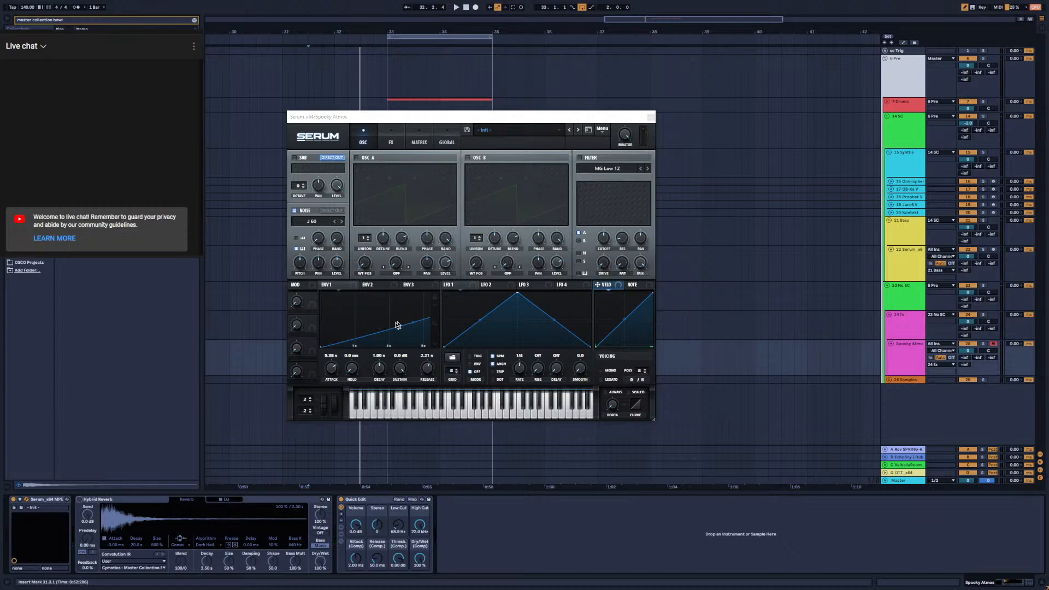
{"action": "mouse_move", "coordinate": [437, 323]}
{"action": "left_mouse_down"}
{"action": "mouse_move", "coordinate": [435, 349]}
{"action": "mouse_move", "coordinate": [431, 304]}
{"action": "left_mouse_up"}
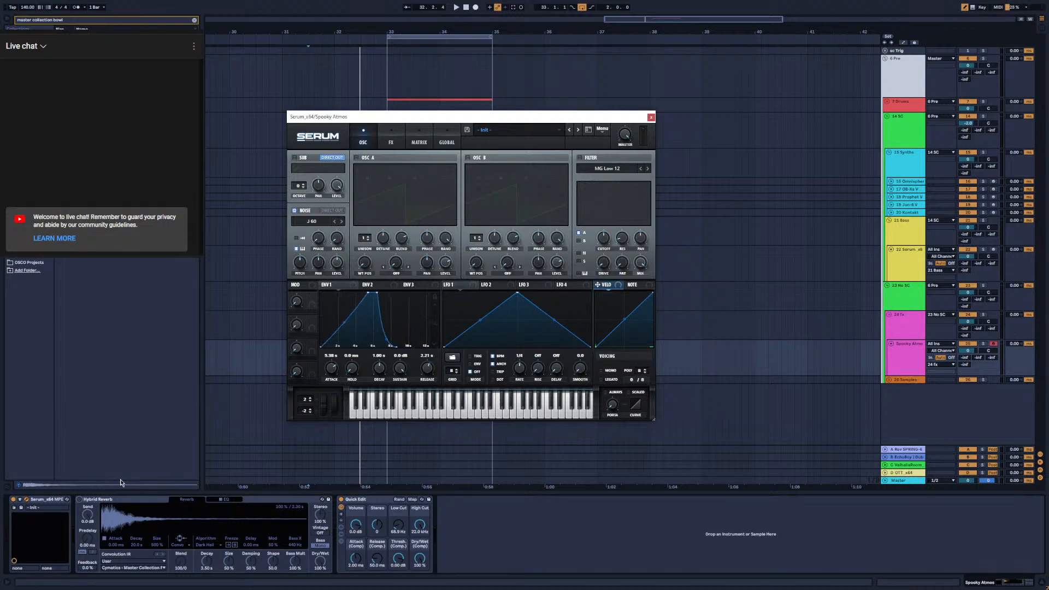
{"action": "left_click", "coordinate": [79, 499]}
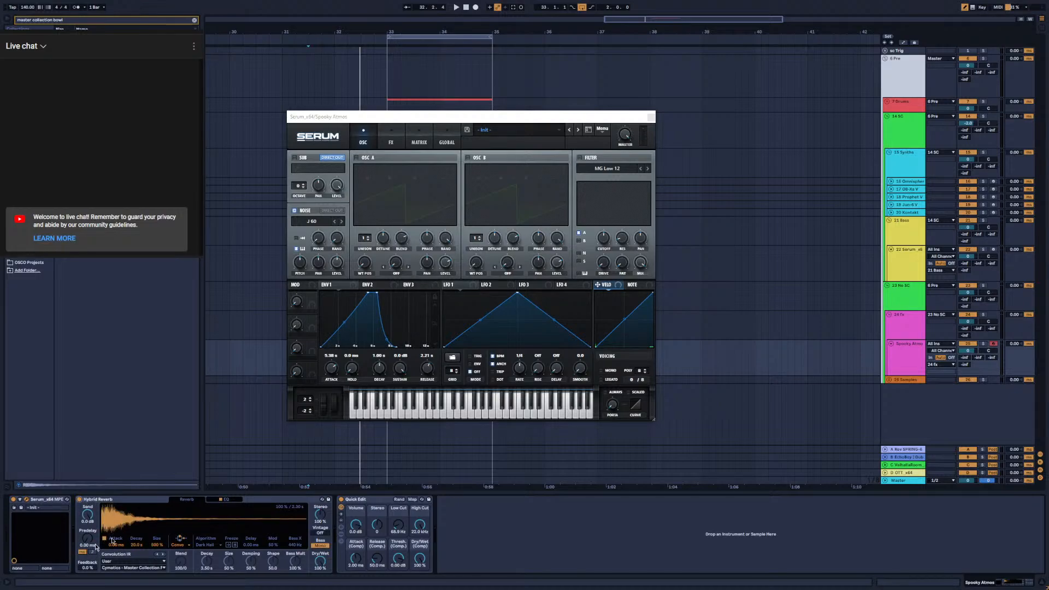
Load the bowl sample from the browser into the Hybrid Reverb as its impulse response, and close the Serum window
{"action": "left_click", "coordinate": [99, 36]}
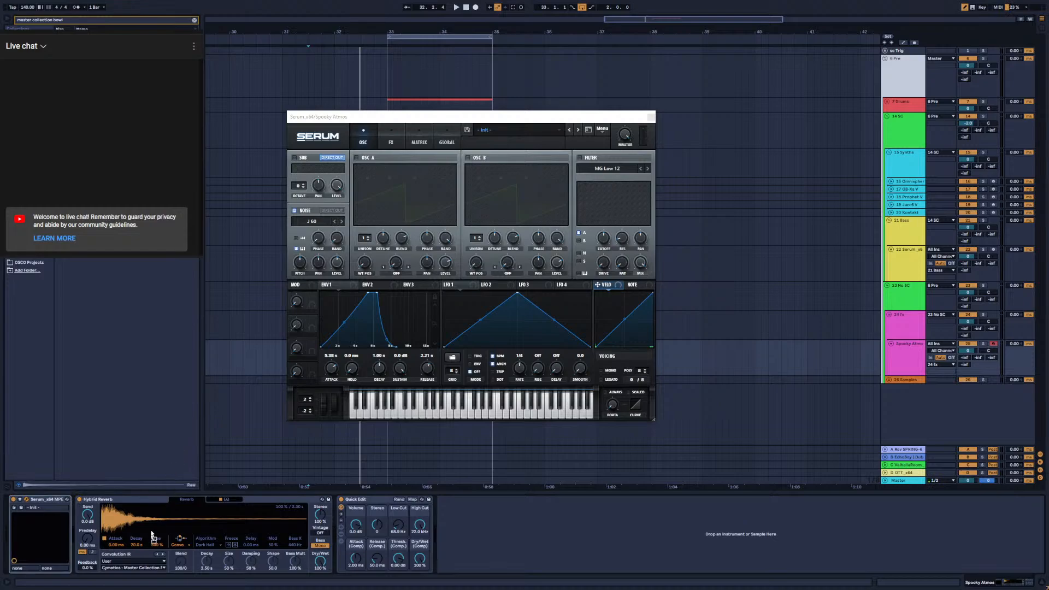
{"action": "left_click_drag", "start_coordinate": [155, 533], "coordinate": [150, 520]}
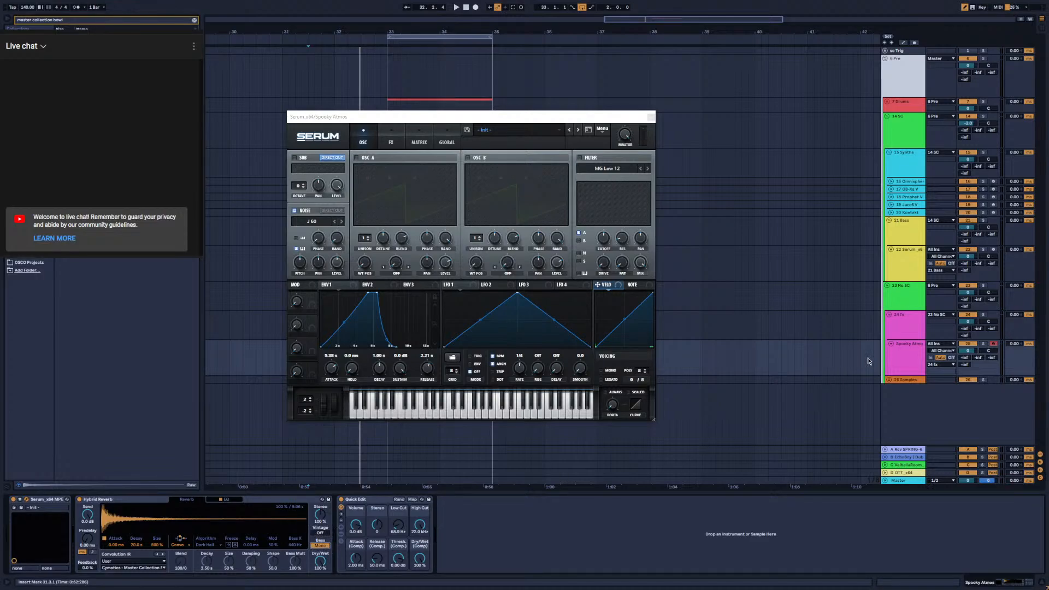
{"action": "left_click", "coordinate": [651, 117]}
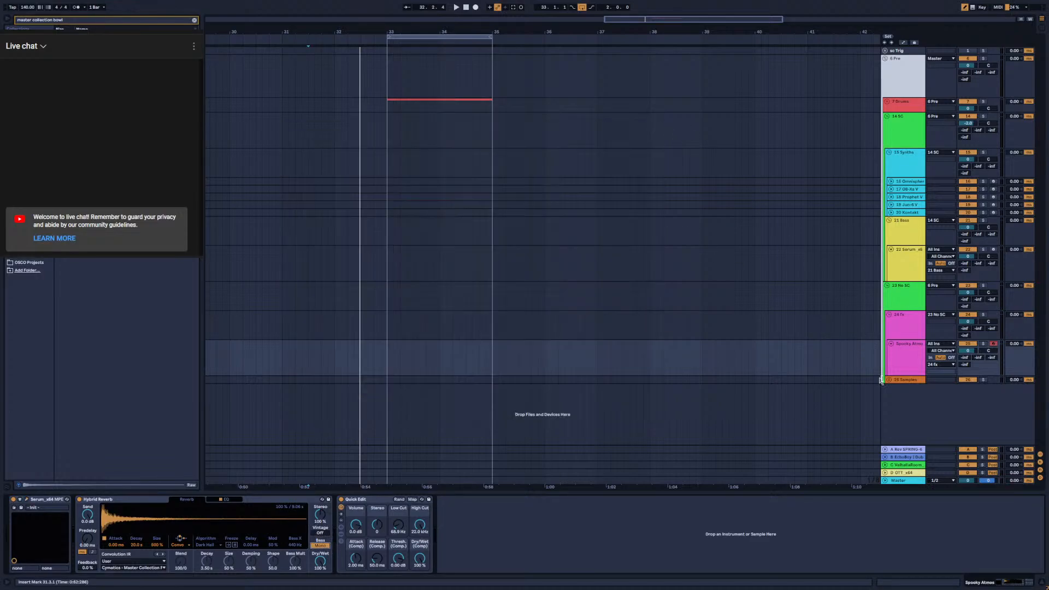
Lower the Spooky Atmos track volume to -19.2 dB and raise its Quick Edit Low Cut to 362 Hz
{"action": "left_click_drag", "start_coordinate": [968, 351], "coordinate": [968, 374]}
{"action": "left_click_drag", "start_coordinate": [971, 355], "coordinate": [972, 362]}
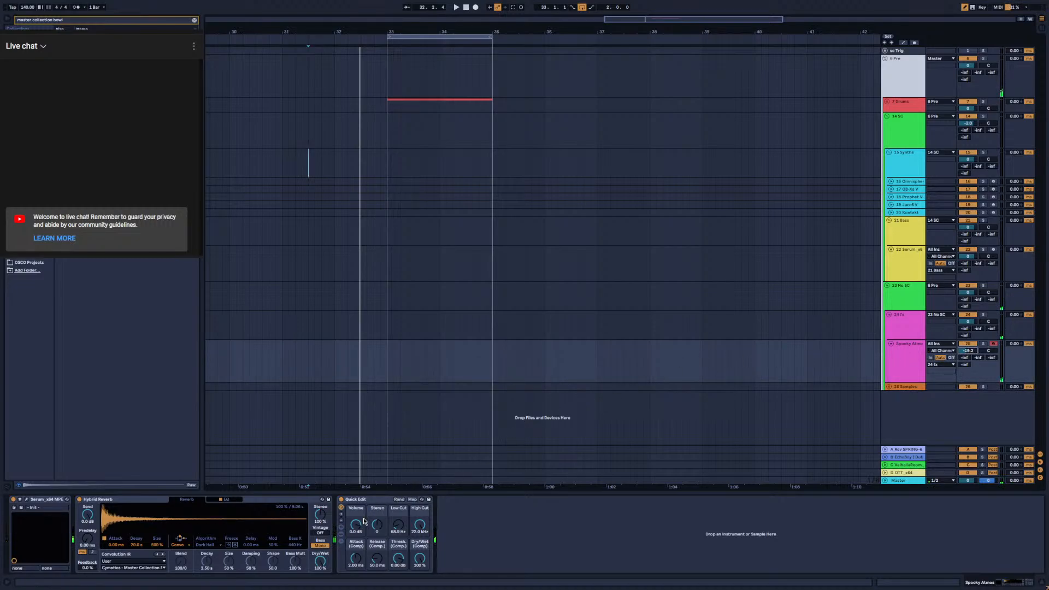
{"action": "left_click_drag", "start_coordinate": [399, 524], "coordinate": [399, 500]}
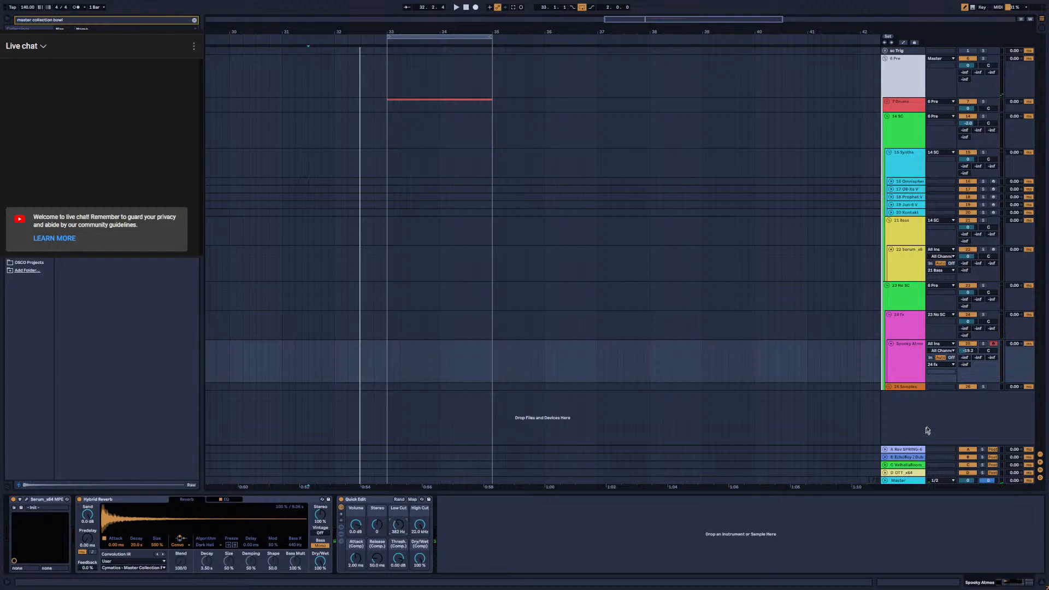
Unfold the Samples group, fold the Fx group, and view the device chains of the two audio tracks and the Samples group
{"action": "left_click", "coordinate": [890, 387]}
{"action": "scroll", "coordinate": [882, 289], "scroll_direction": "down", "scroll_amount": 1}
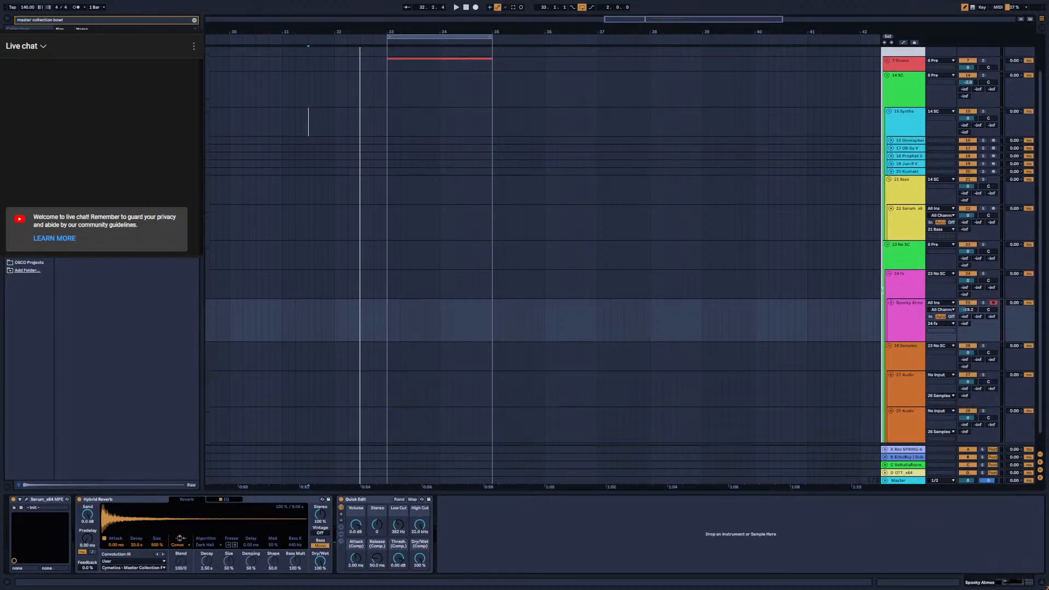
{"action": "left_click", "coordinate": [888, 273]}
{"action": "left_click", "coordinate": [907, 367]}
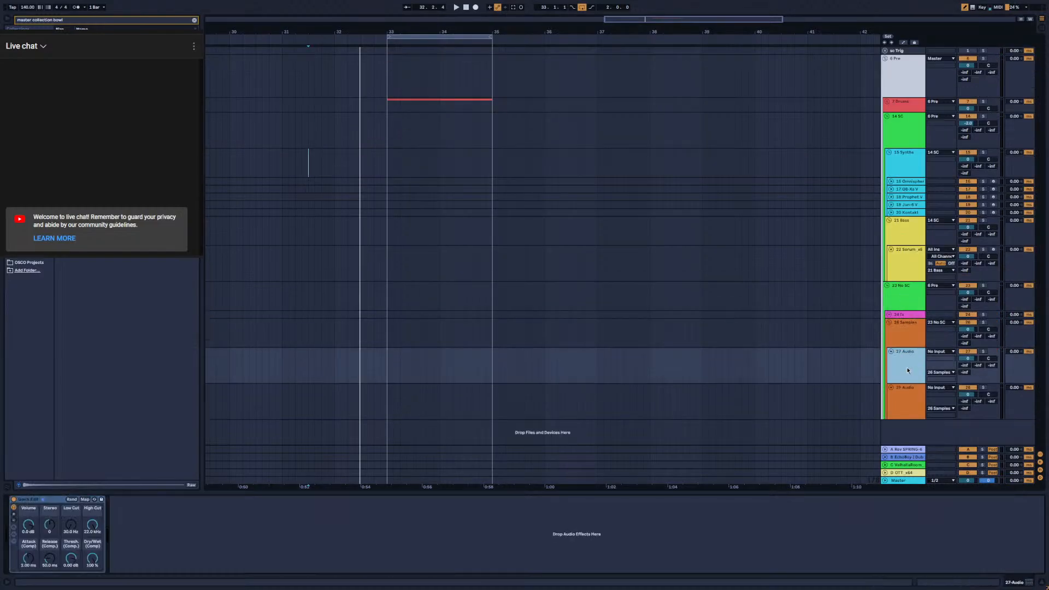
{"action": "left_click", "coordinate": [909, 389]}
{"action": "left_click", "coordinate": [901, 357]}
{"action": "left_click", "coordinate": [892, 324]}
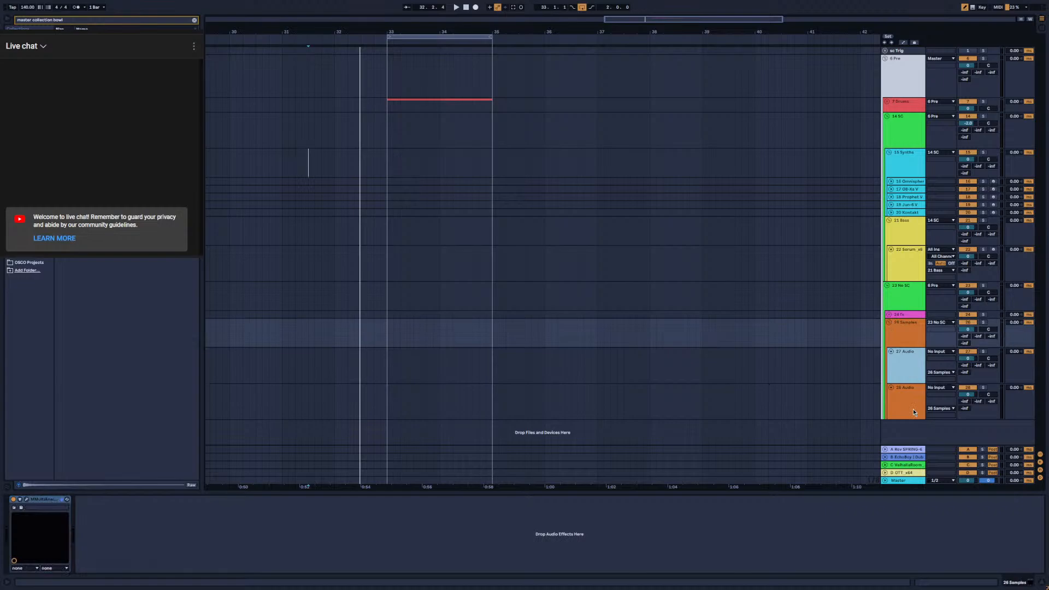
Fold the Samples group and view the device chains of the Fx group and the SC group
{"action": "left_click", "coordinate": [889, 322]}
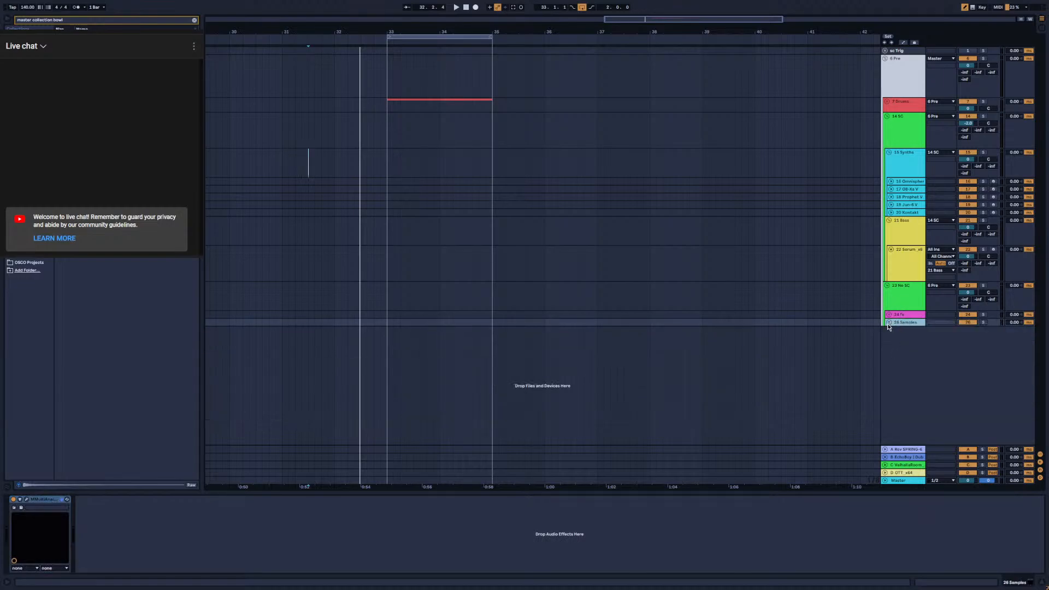
{"action": "key", "text": "Up"}
{"action": "left_click", "coordinate": [890, 322]}
{"action": "left_click", "coordinate": [889, 323]}
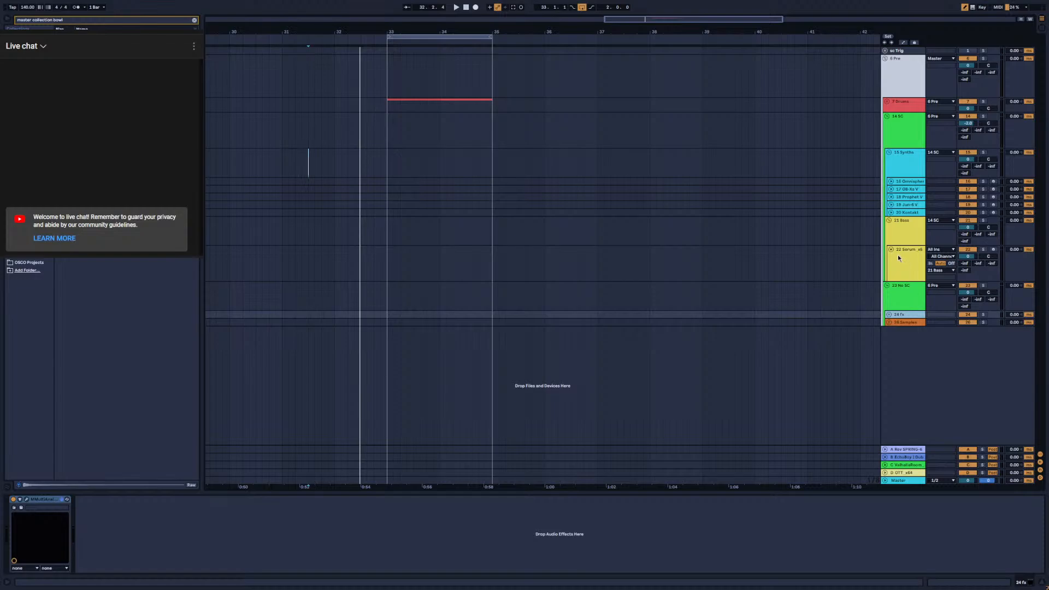
{"action": "left_click", "coordinate": [897, 141]}
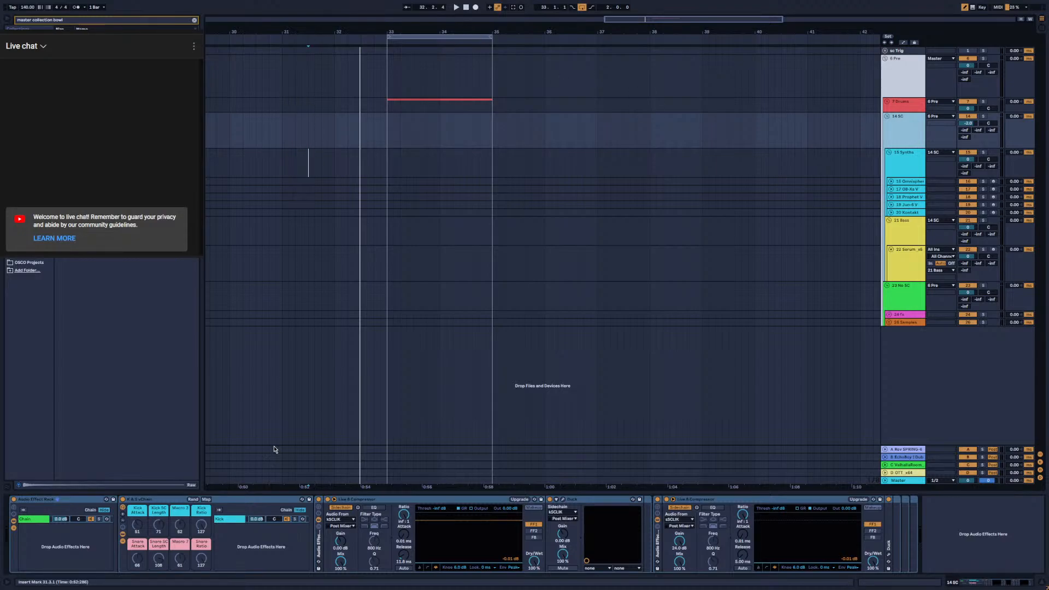
Switch to the web browser window with the livestream, read its live chat, and minimize the window
{"action": "key", "text": "alt+Tab"}
{"action": "key", "text": "alt+Tab"}
{"action": "key", "text": "alt+Tab"}
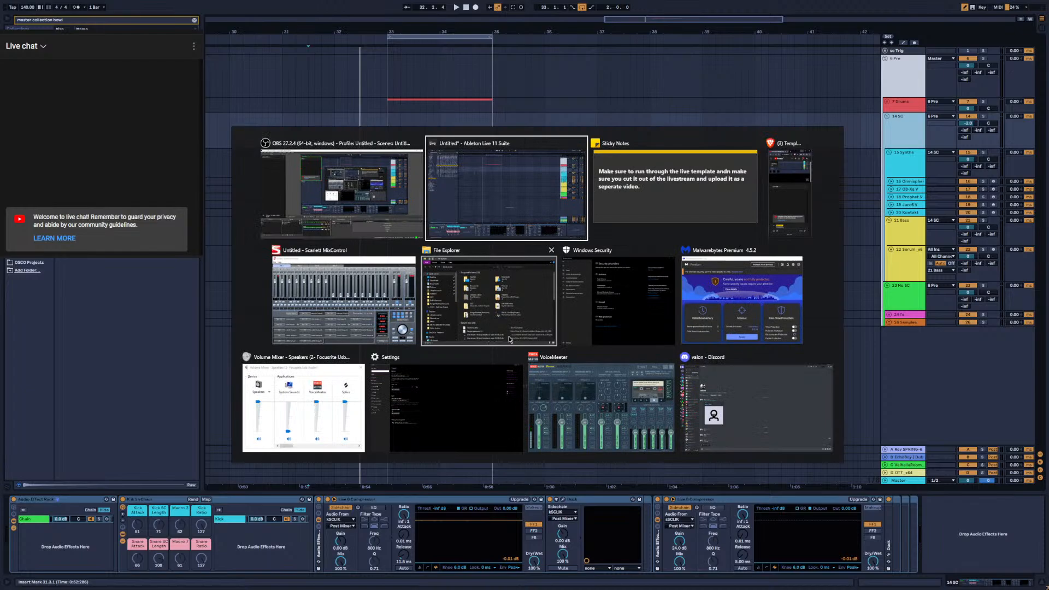
{"action": "left_click", "coordinate": [515, 207]}
{"action": "key", "text": "alt+Tab"}
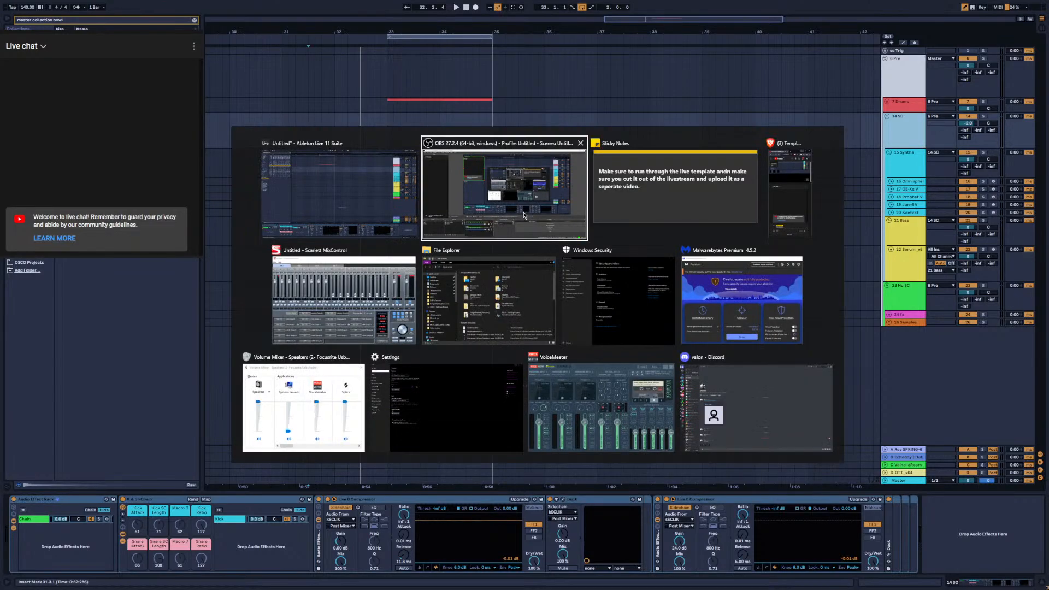
{"action": "left_click", "coordinate": [788, 191]}
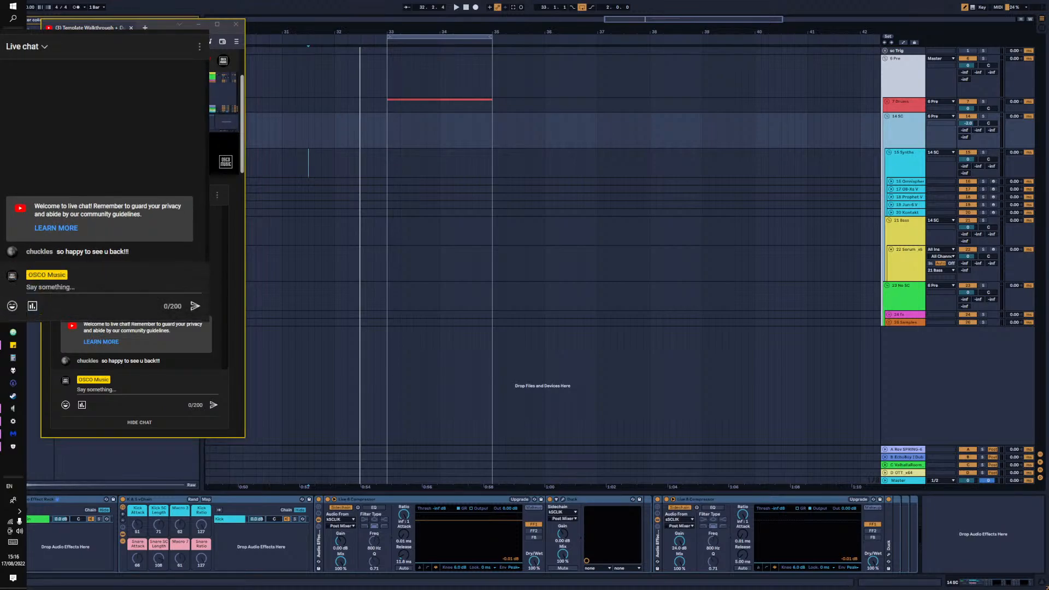
{"action": "left_click", "coordinate": [199, 25]}
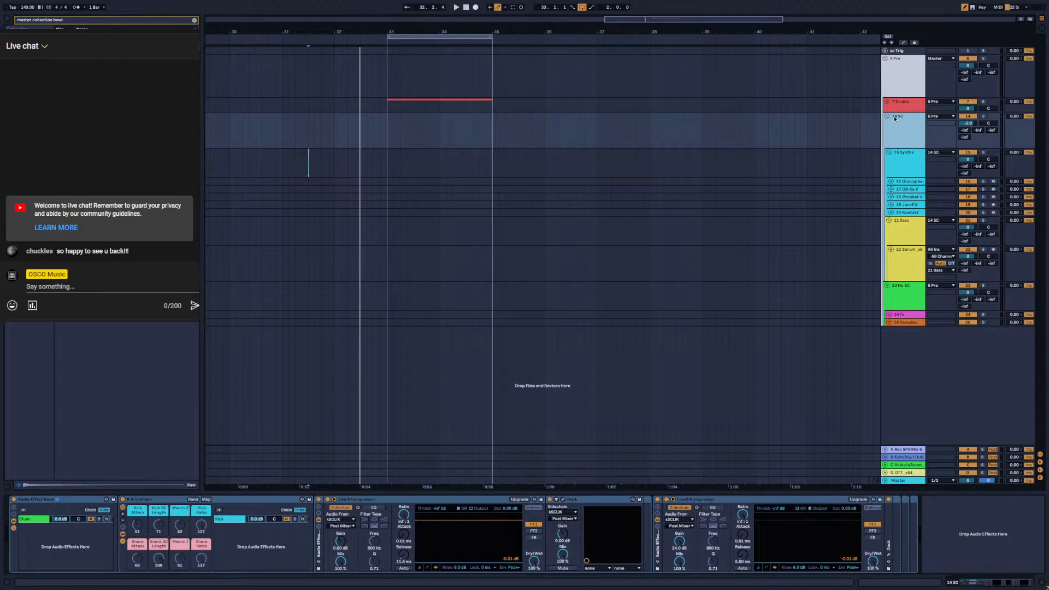
Show the SC group's device chain and lower the Kick SC Length macro in its K & S rack to 18
{"action": "left_click", "coordinate": [899, 50]}
{"action": "left_click", "coordinate": [906, 145]}
{"action": "left_click", "coordinate": [660, 541]}
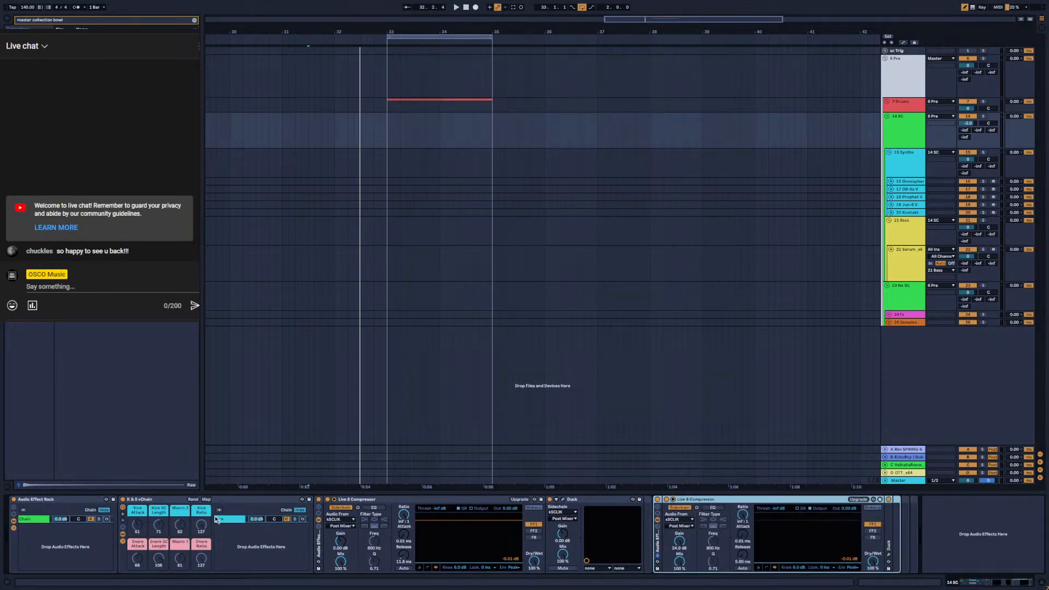
{"action": "double_click", "coordinate": [142, 500]}
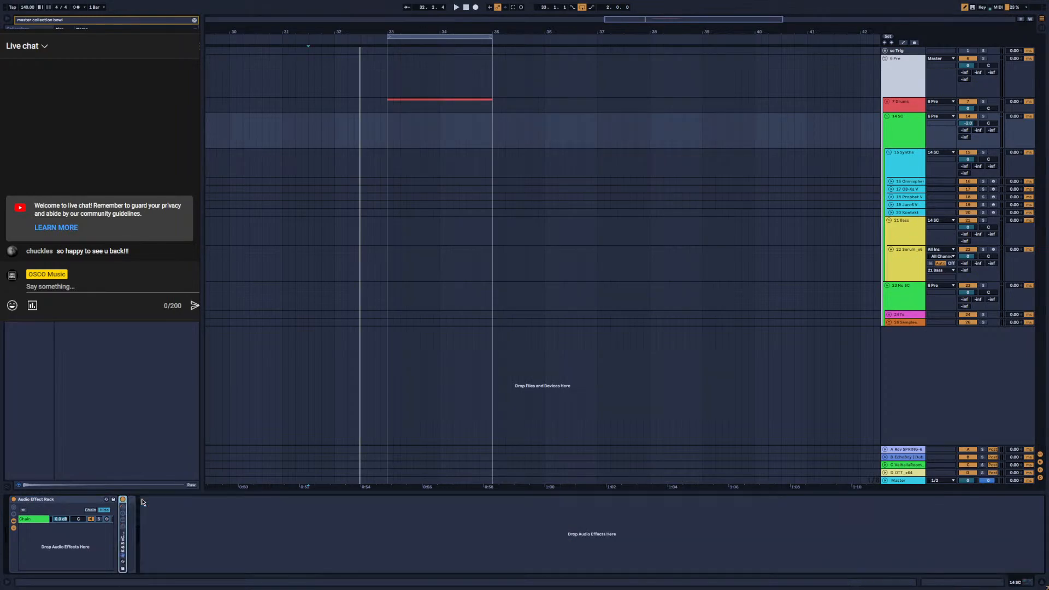
{"action": "double_click", "coordinate": [123, 541]}
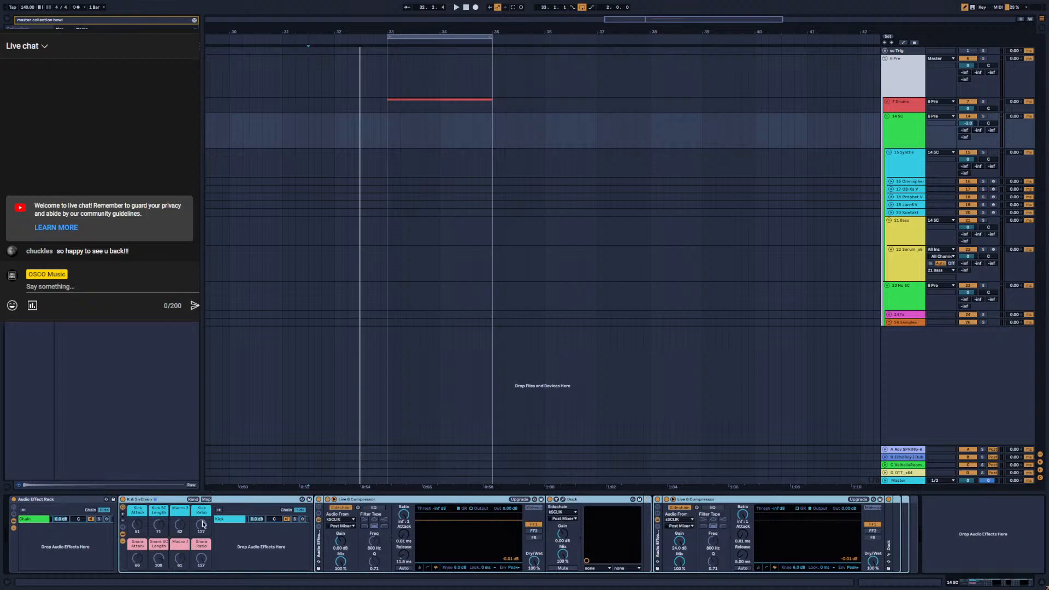
{"action": "left_click_drag", "start_coordinate": [180, 526], "coordinate": [158, 533]}
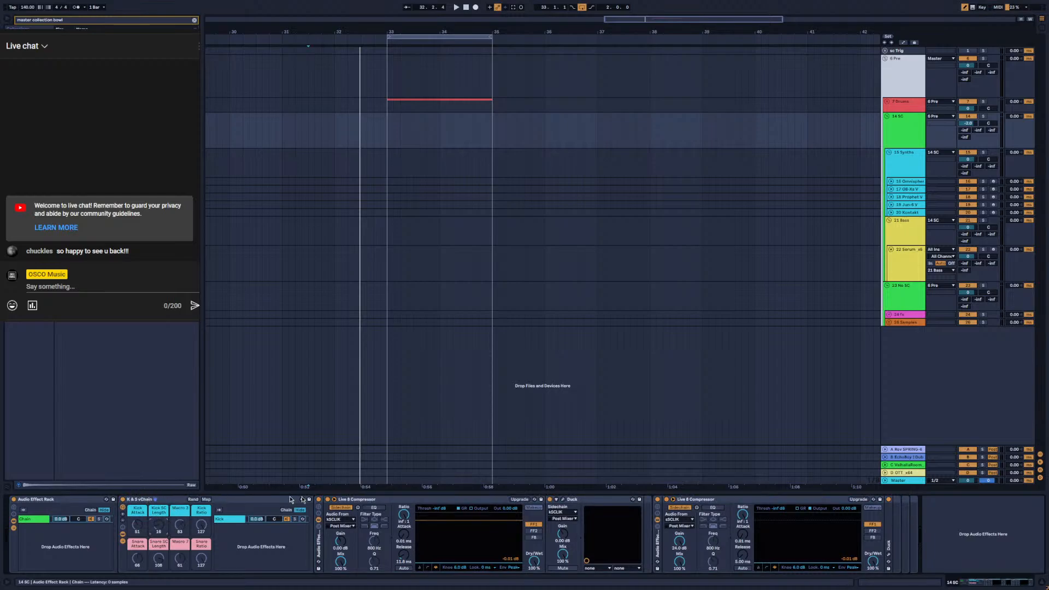
Move the K & S rack and both compressor racks out of the SC group's outer Audio Effect Rack, then delete the leftover racks
{"action": "left_click", "coordinate": [317, 541]}
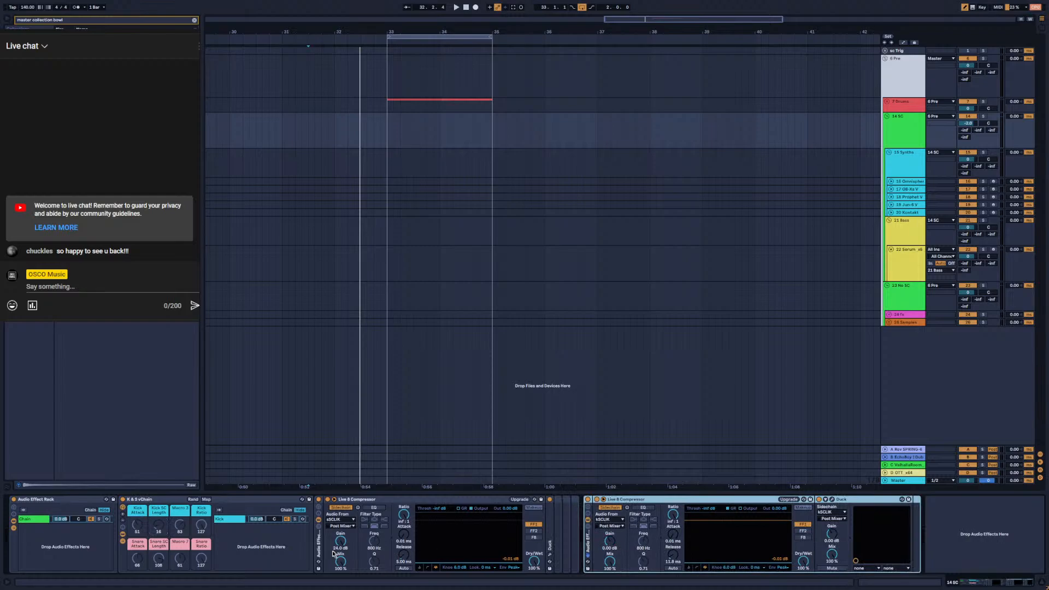
{"action": "left_click_drag", "start_coordinate": [318, 543], "coordinate": [958, 517]}
{"action": "left_click", "coordinate": [83, 501]}
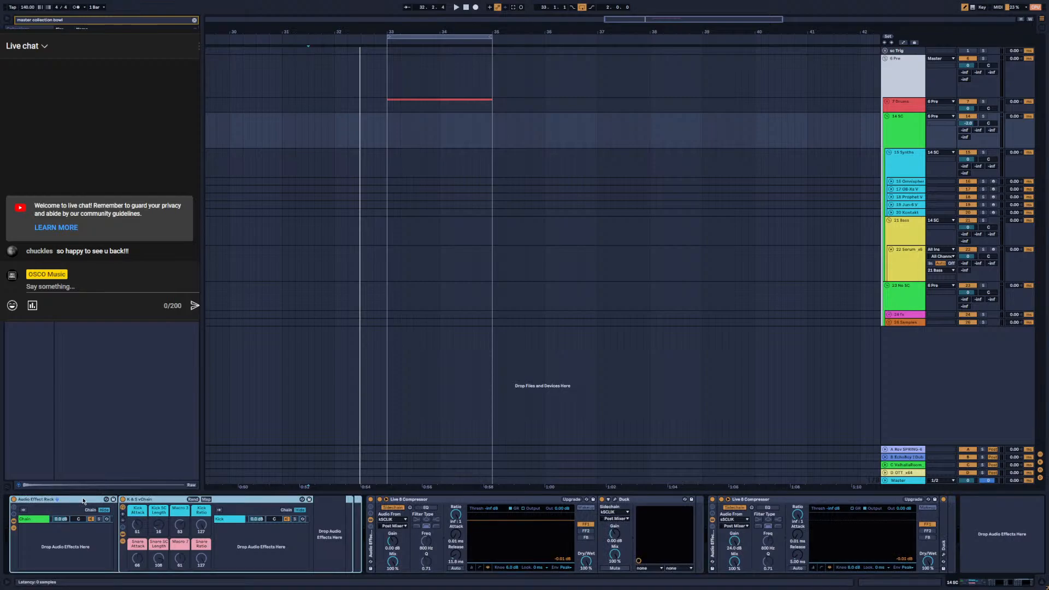
{"action": "key", "text": "Delete"}
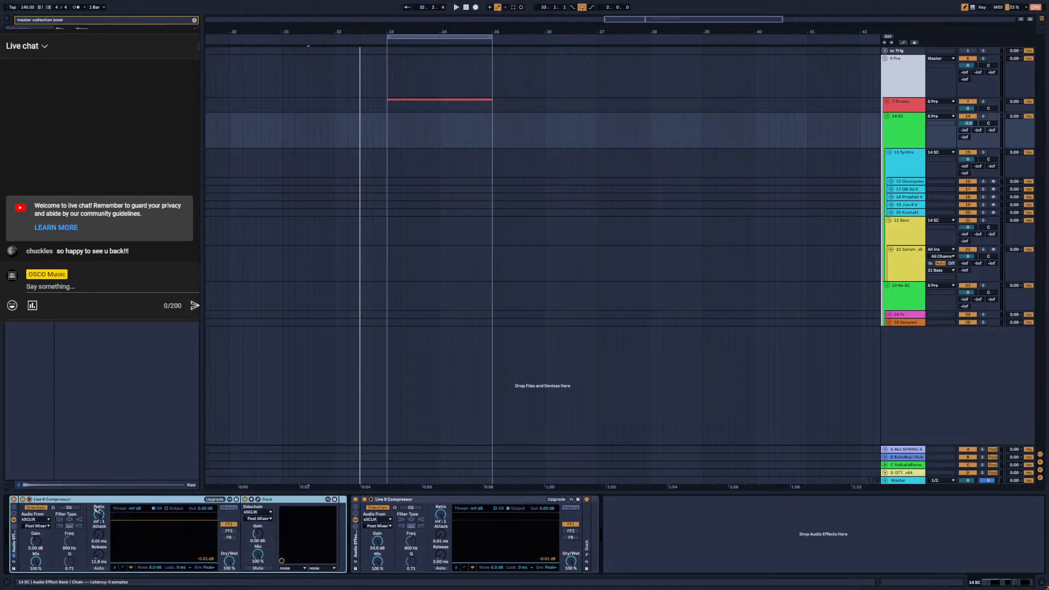
{"action": "left_click", "coordinate": [36, 520]}
{"action": "left_click", "coordinate": [47, 537]}
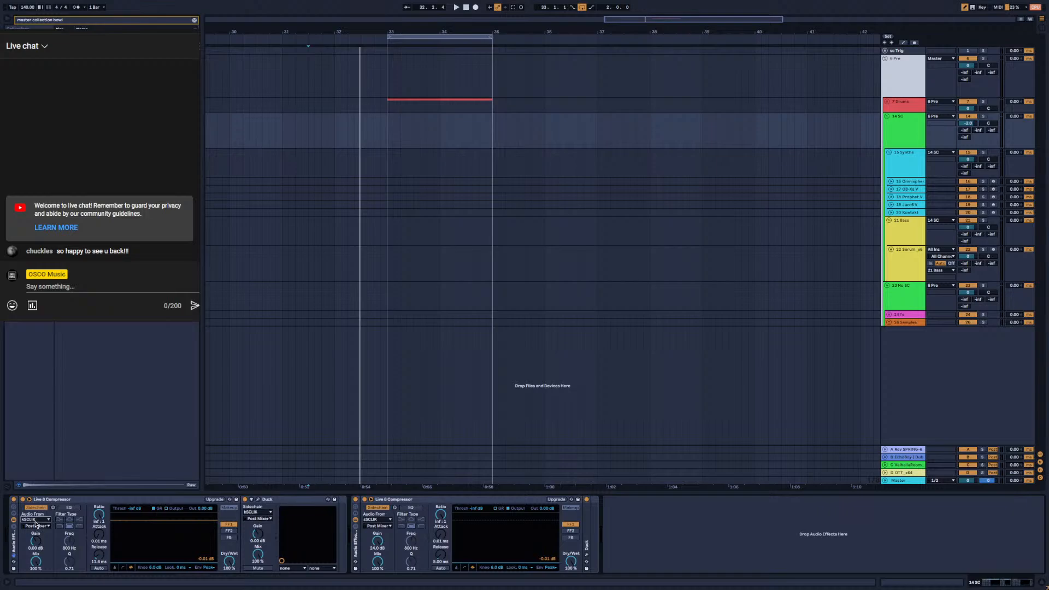
Unfold the sc Trig group and compare the Note Length and Operator devices on the kSCLIK and sSCLIK tracks
{"action": "left_click", "coordinate": [890, 52]}
{"action": "left_click", "coordinate": [885, 50]}
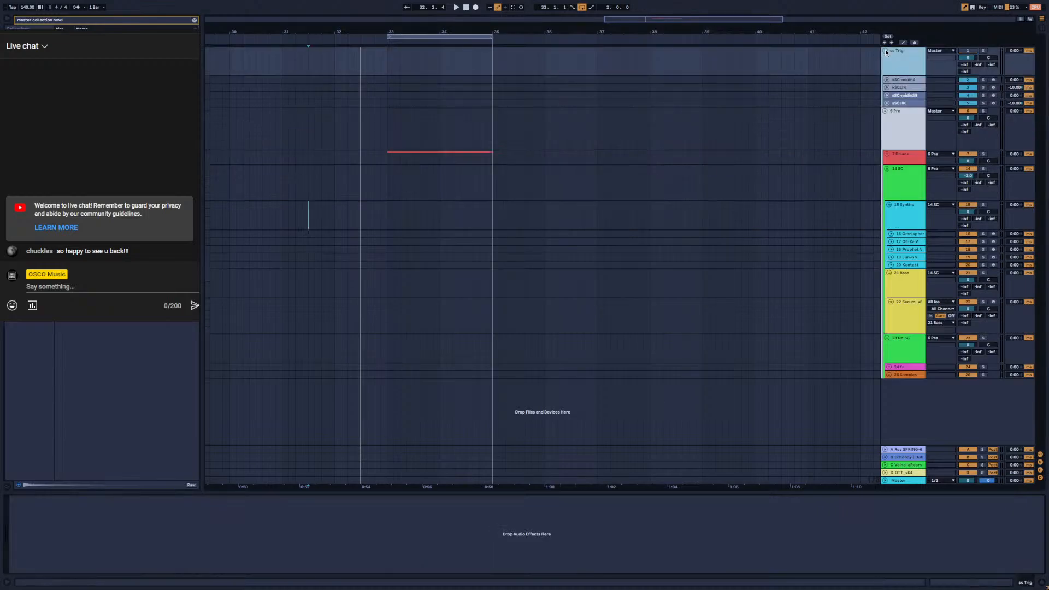
{"action": "left_click", "coordinate": [903, 80]}
{"action": "left_click", "coordinate": [907, 87]}
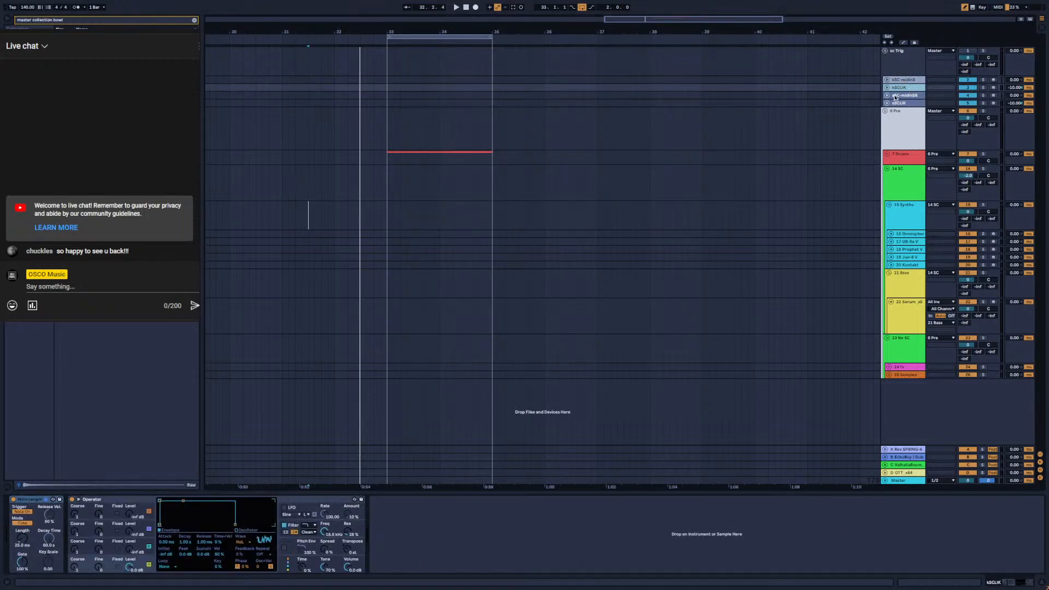
{"action": "left_click", "coordinate": [900, 103]}
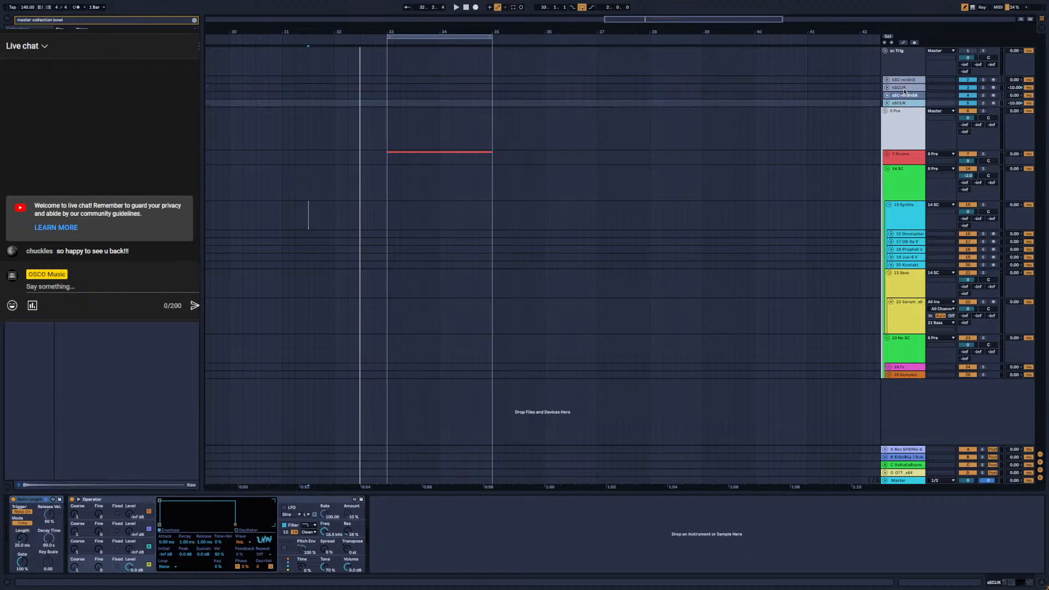
{"action": "left_click", "coordinate": [905, 89]}
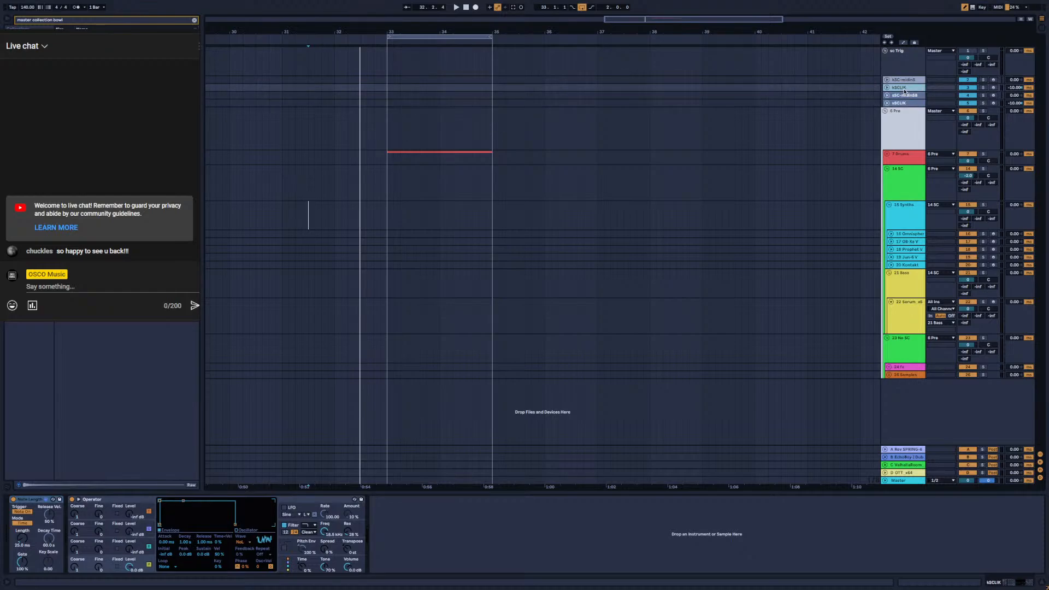
{"action": "left_click", "coordinate": [903, 104]}
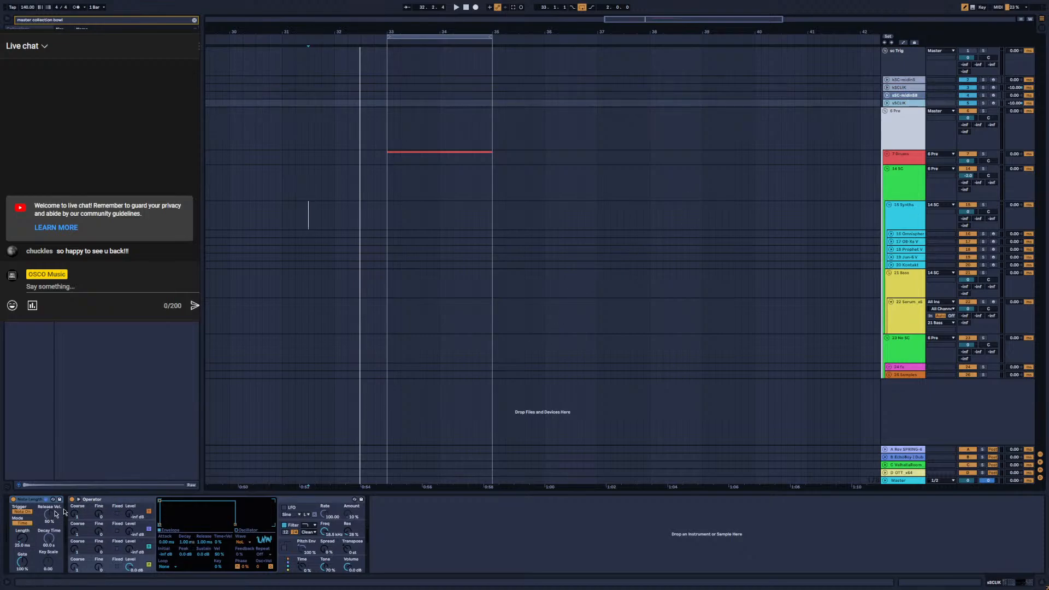
{"action": "left_click", "coordinate": [27, 501]}
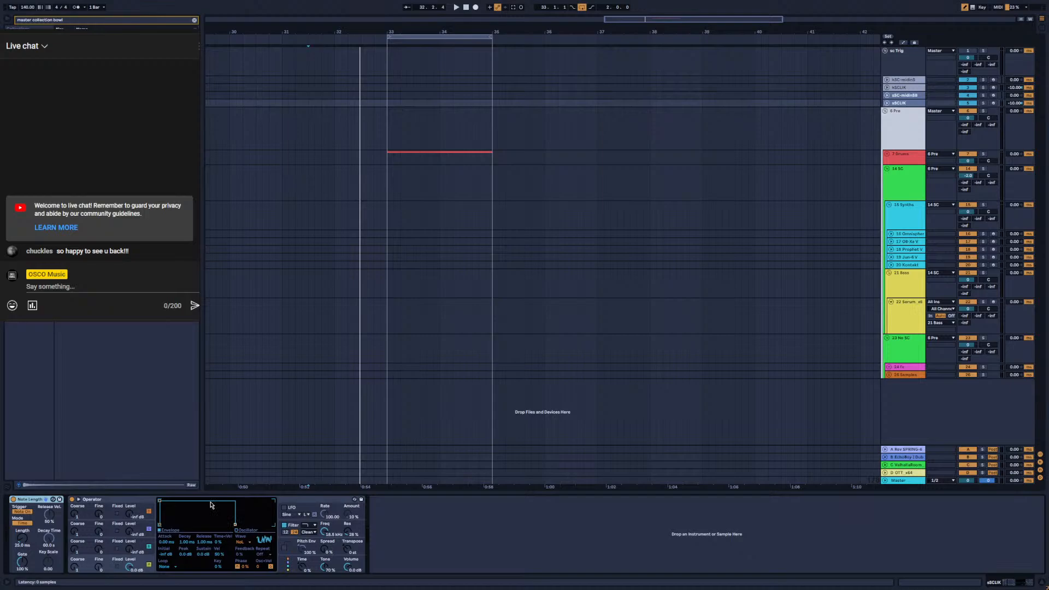
Unfold the two snare trigger tracks, the Drums group and the K+S track, and inspect the sSCLIK track's MIDI input source options
{"action": "left_click", "coordinate": [887, 103]}
{"action": "left_click", "coordinate": [888, 95]}
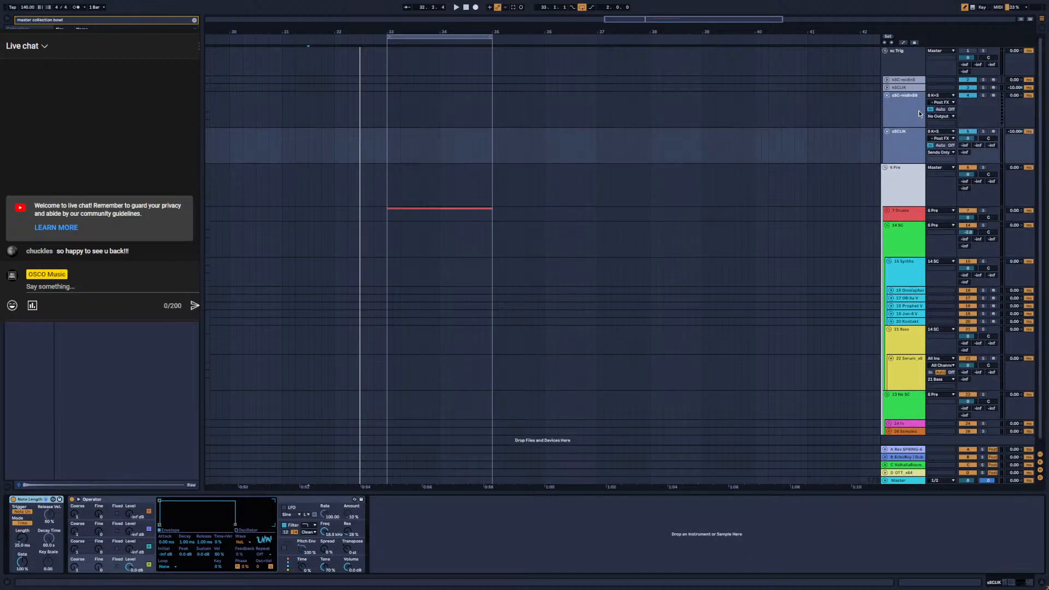
{"action": "left_click", "coordinate": [886, 210]}
{"action": "left_click", "coordinate": [889, 246]}
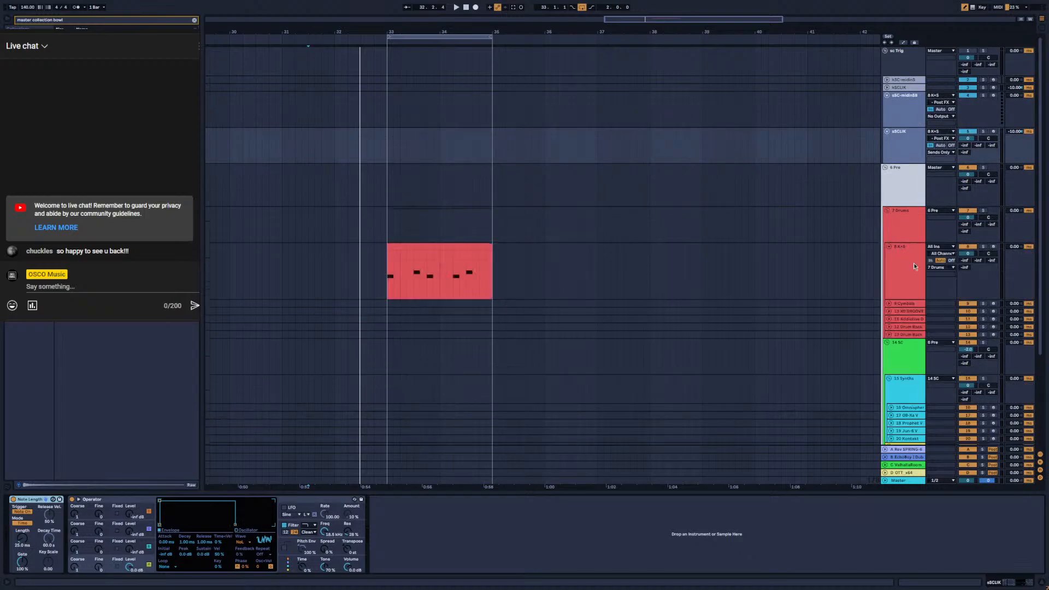
{"action": "left_click", "coordinate": [940, 132]}
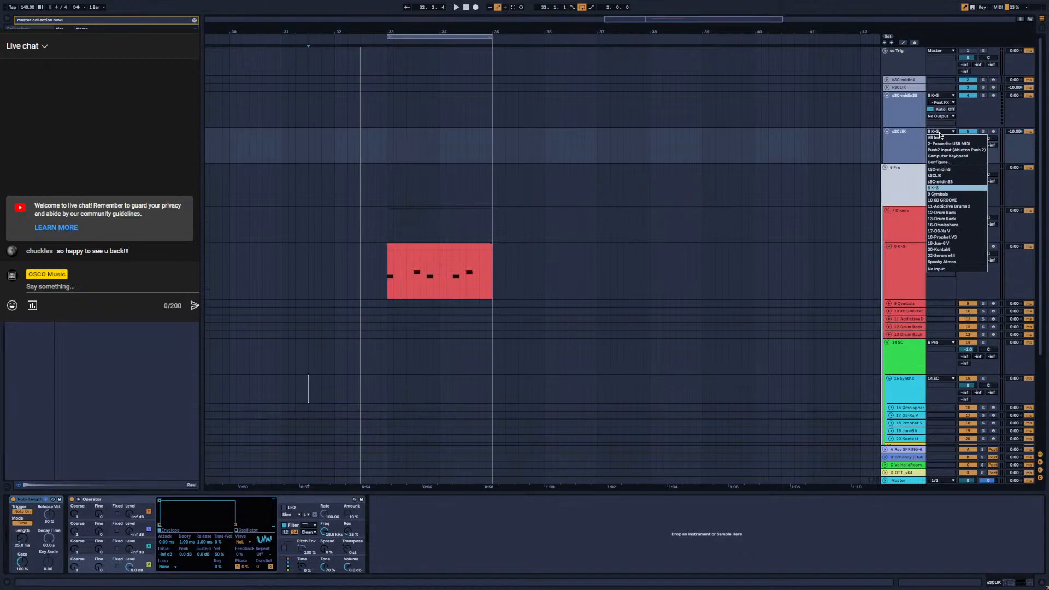
{"action": "left_click", "coordinate": [912, 278]}
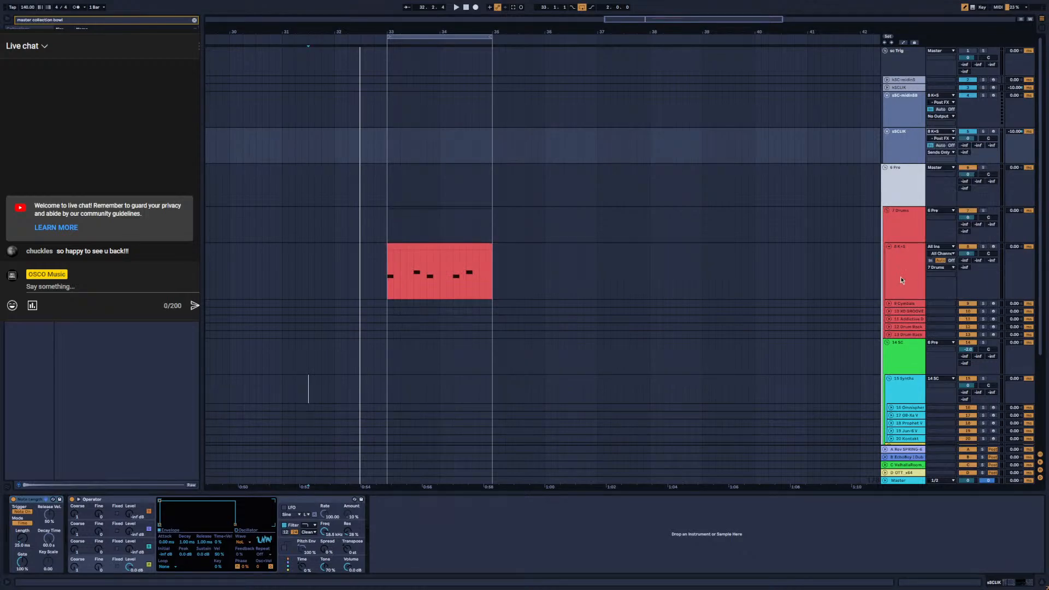
View the K+S device chain and inspect the MIDI source and Pre FX/Post FX tap-point options of the two snare trigger tracks
{"action": "left_click", "coordinate": [901, 276]}
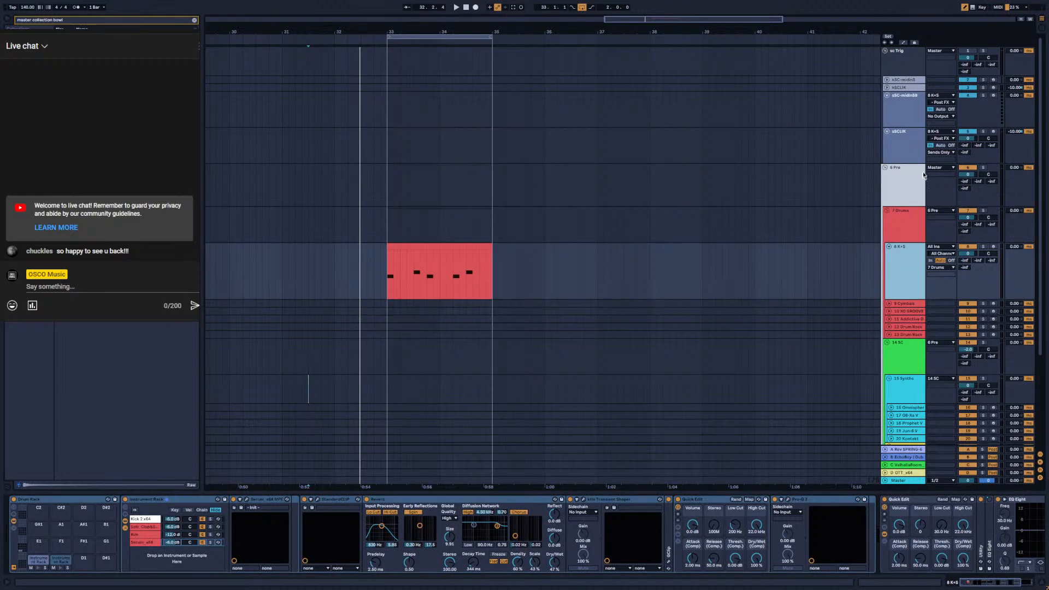
{"action": "left_click", "coordinate": [904, 115]}
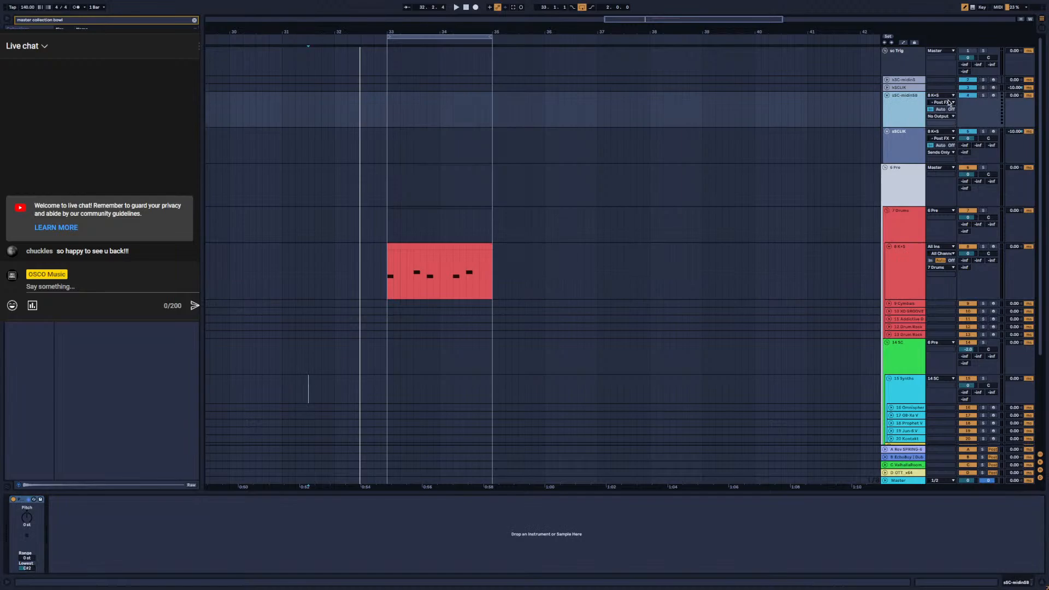
{"action": "left_click", "coordinate": [946, 97]}
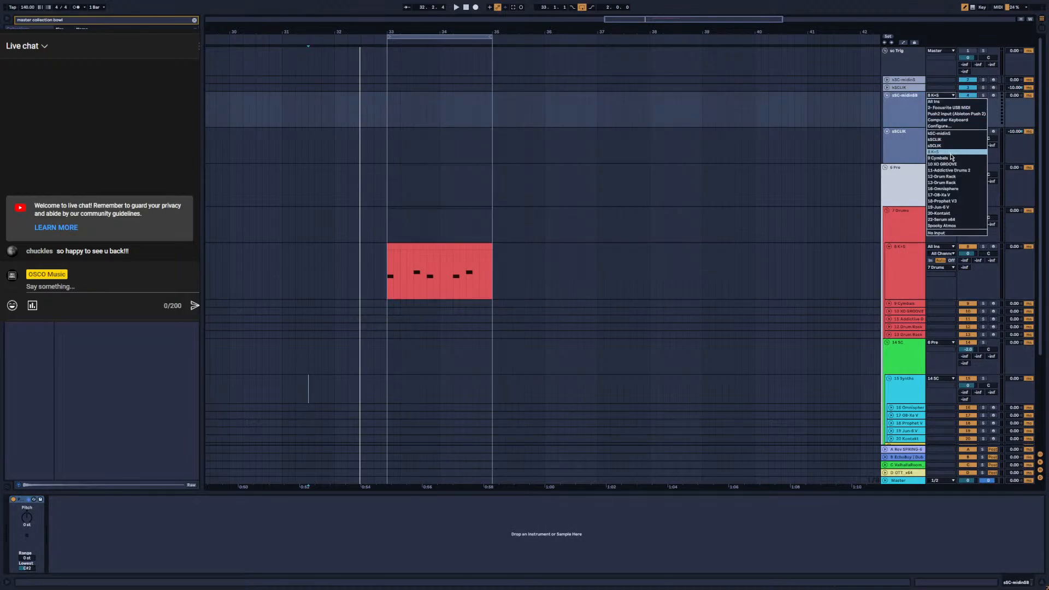
{"action": "left_click", "coordinate": [913, 105]}
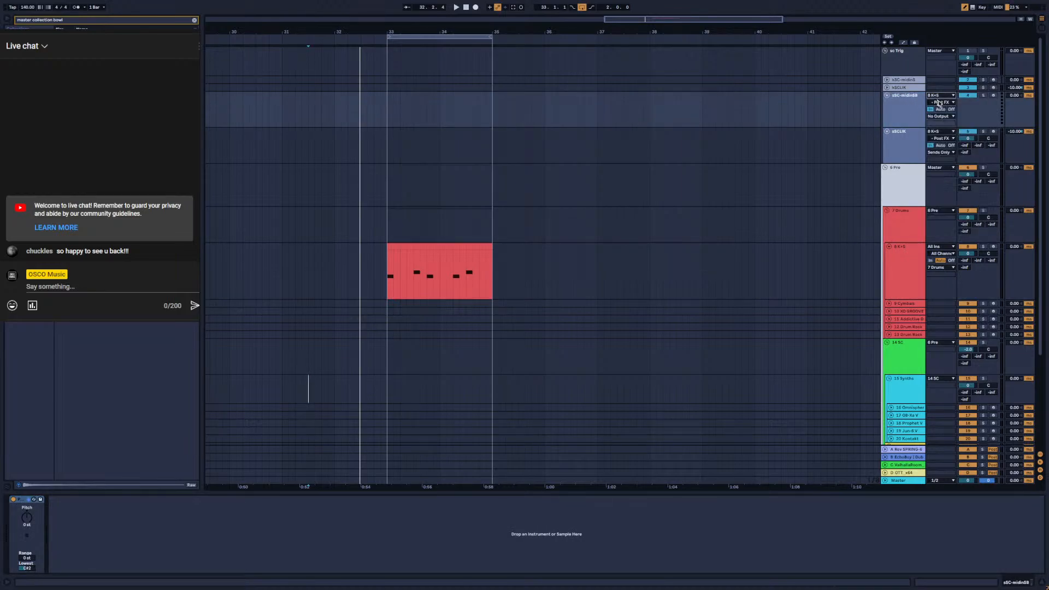
{"action": "left_click", "coordinate": [941, 103]}
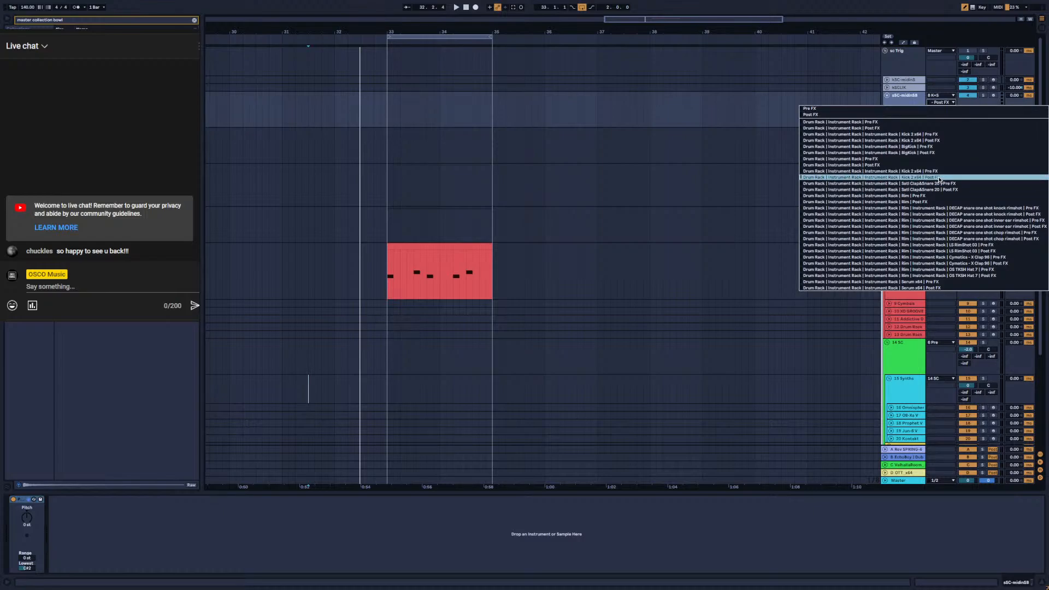
{"action": "left_click", "coordinate": [908, 96]}
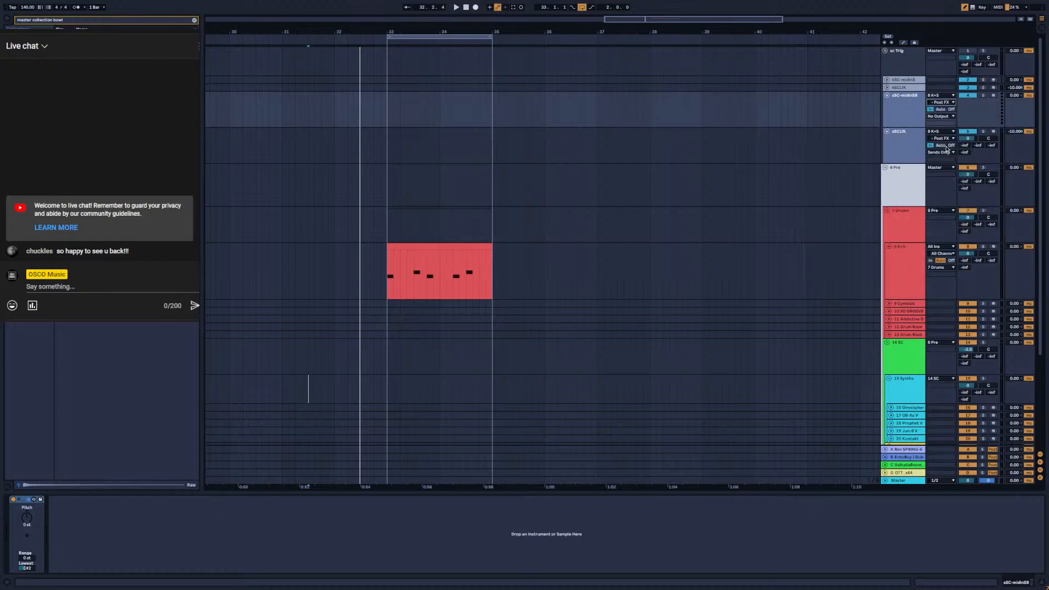
{"action": "left_click", "coordinate": [940, 139]}
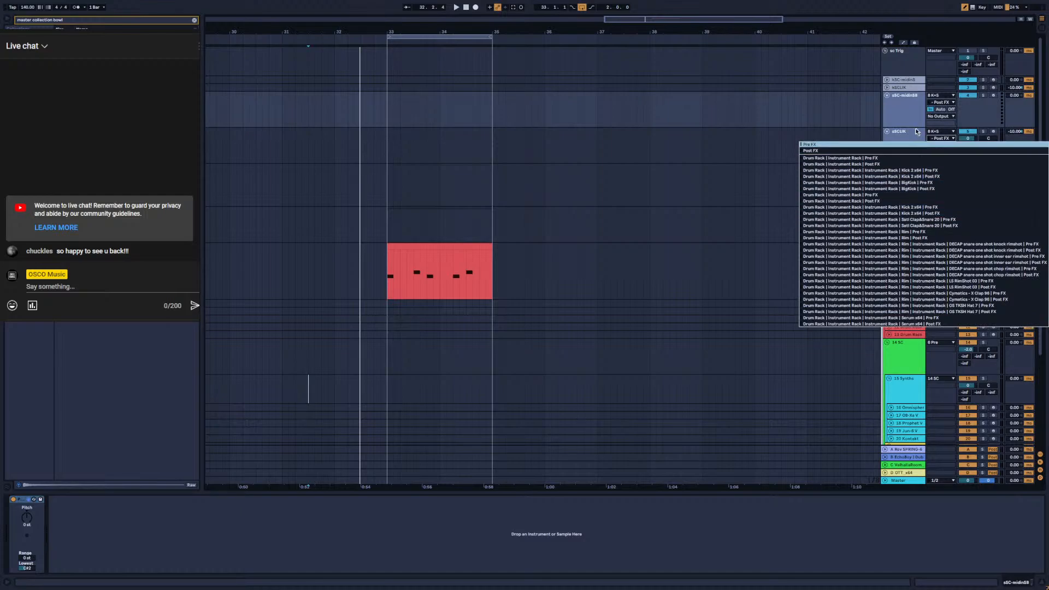
{"action": "left_click", "coordinate": [917, 132]}
Show the Kick 2 chain in the K+S track's Instrument Rack, view the Kick 2 plug-in window and close it
{"action": "left_click", "coordinate": [900, 266]}
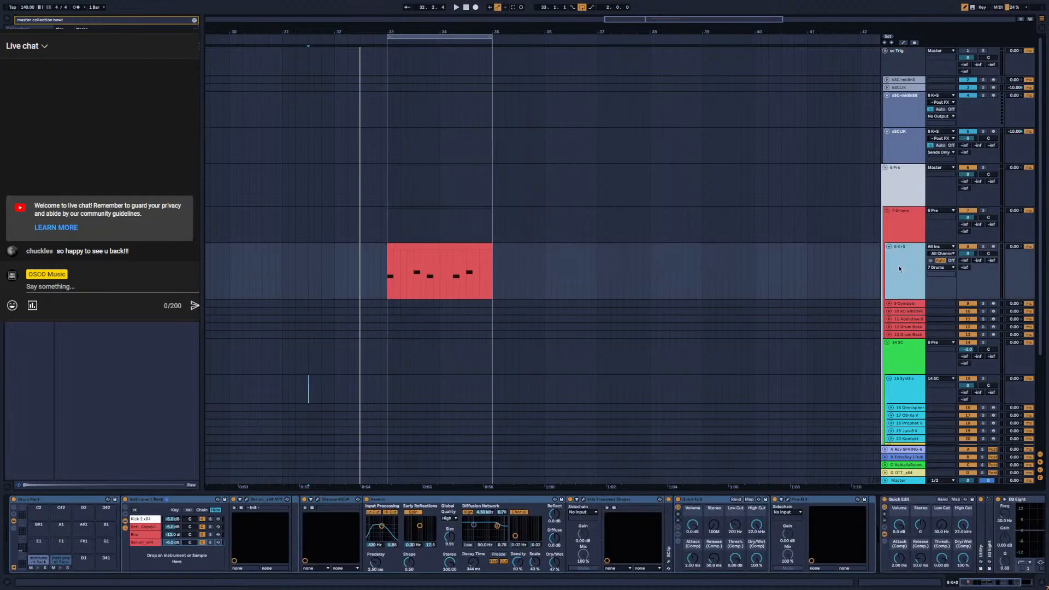
{"action": "left_click", "coordinate": [156, 519]}
{"action": "left_click", "coordinate": [145, 527]}
{"action": "left_click", "coordinate": [145, 519]}
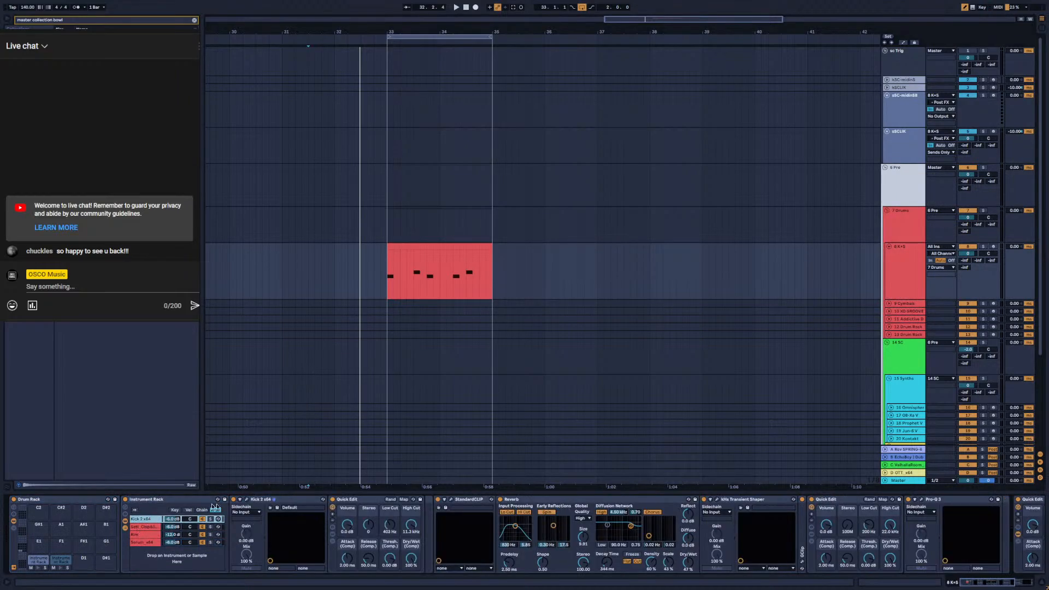
{"action": "left_click", "coordinate": [246, 500]}
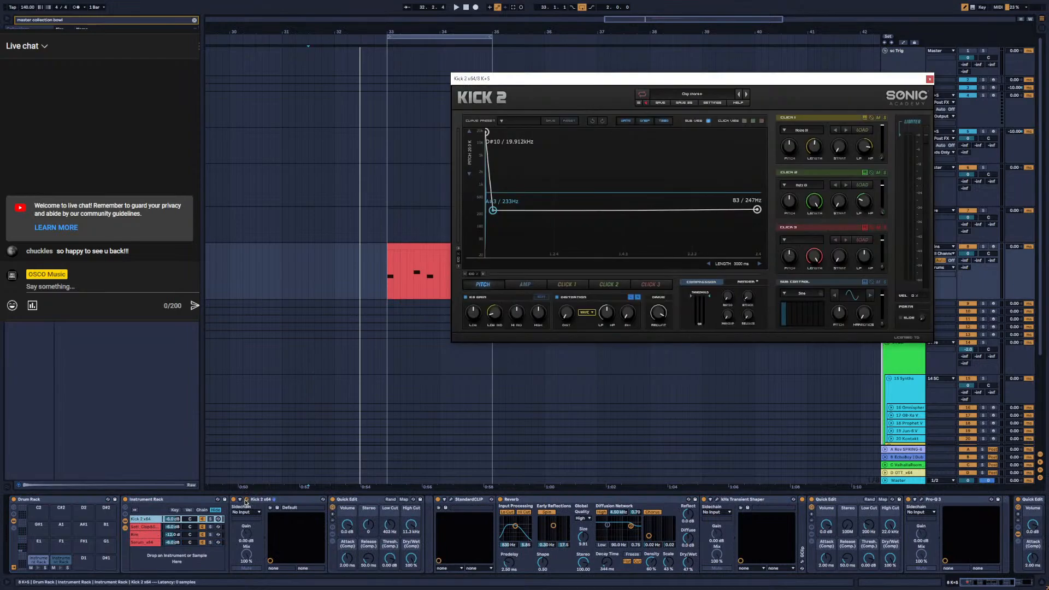
{"action": "left_click", "coordinate": [929, 79]}
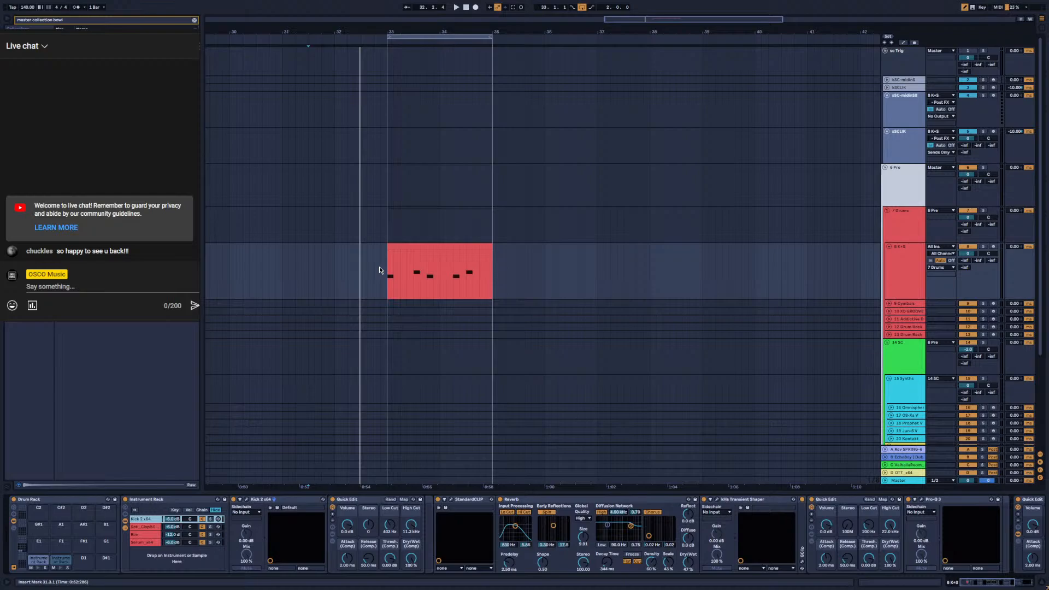
Compare the snare MIDI-in track's Pitch device with the Note Length and Operator devices on the kSCLIK and sSCLIK tracks
{"action": "left_click", "coordinate": [892, 101]}
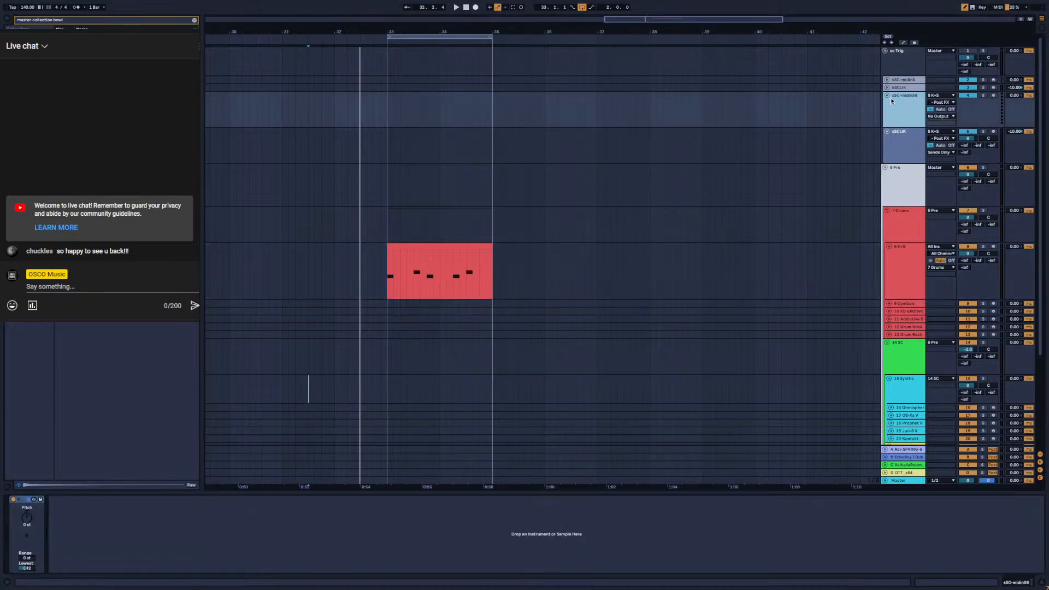
{"action": "left_click", "coordinate": [890, 87]}
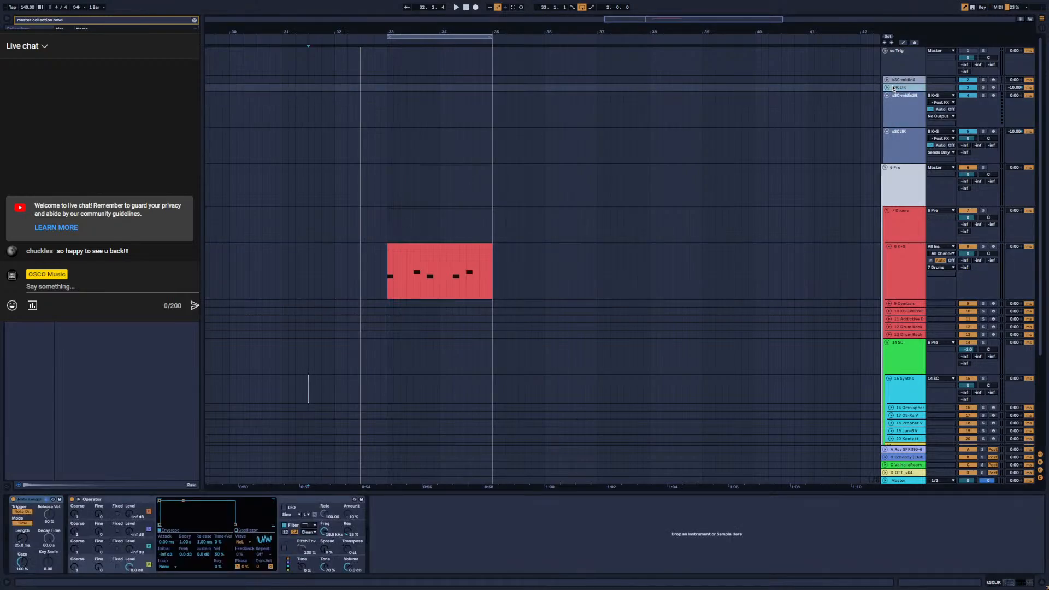
{"action": "left_click", "coordinate": [903, 111]}
{"action": "left_click", "coordinate": [901, 88]}
{"action": "left_click", "coordinate": [902, 100]}
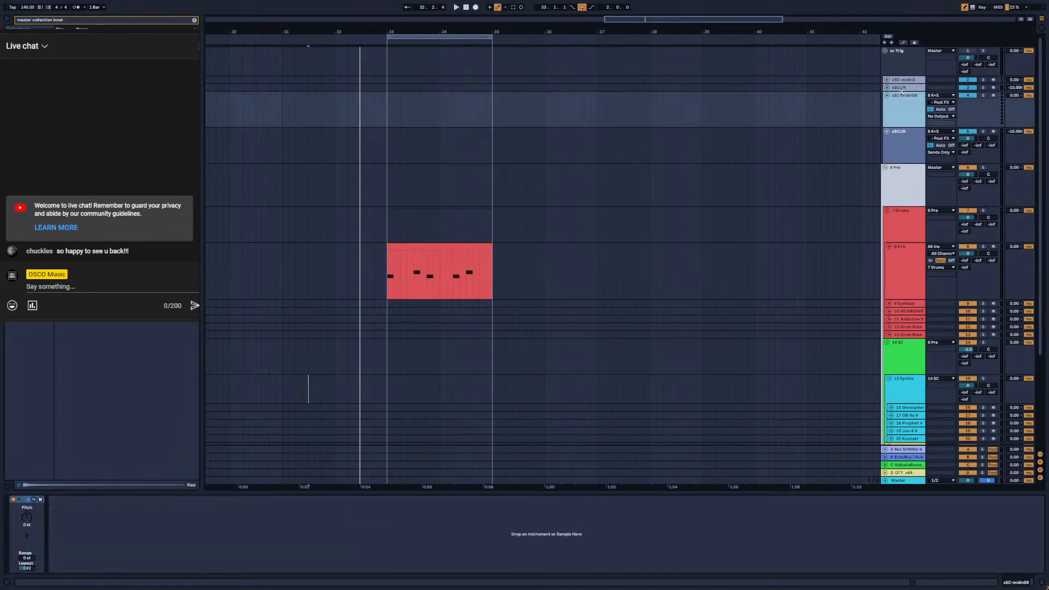
{"action": "left_click", "coordinate": [911, 146]}
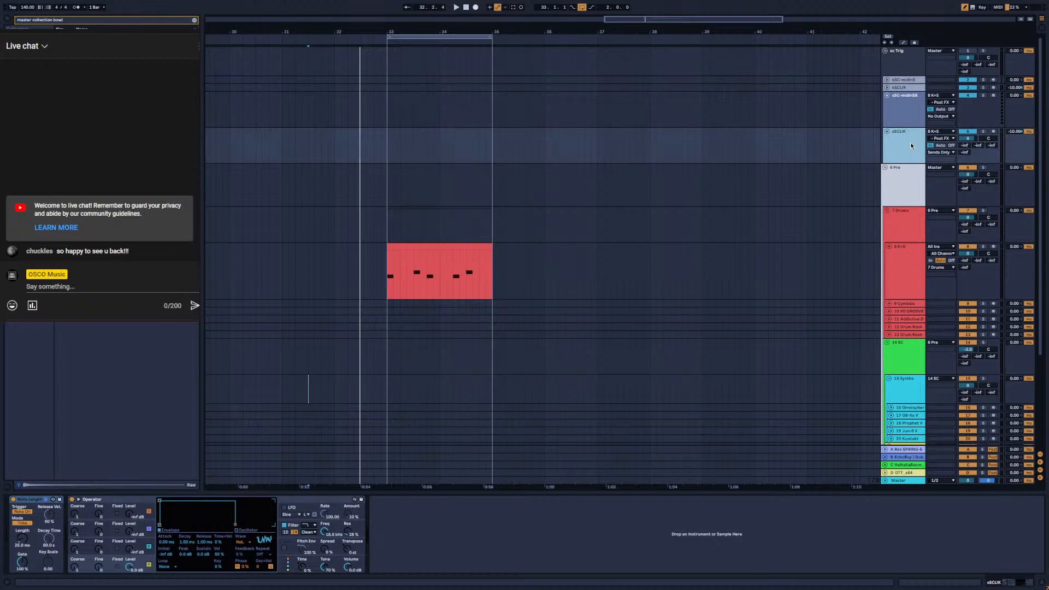
{"action": "left_click", "coordinate": [901, 120]}
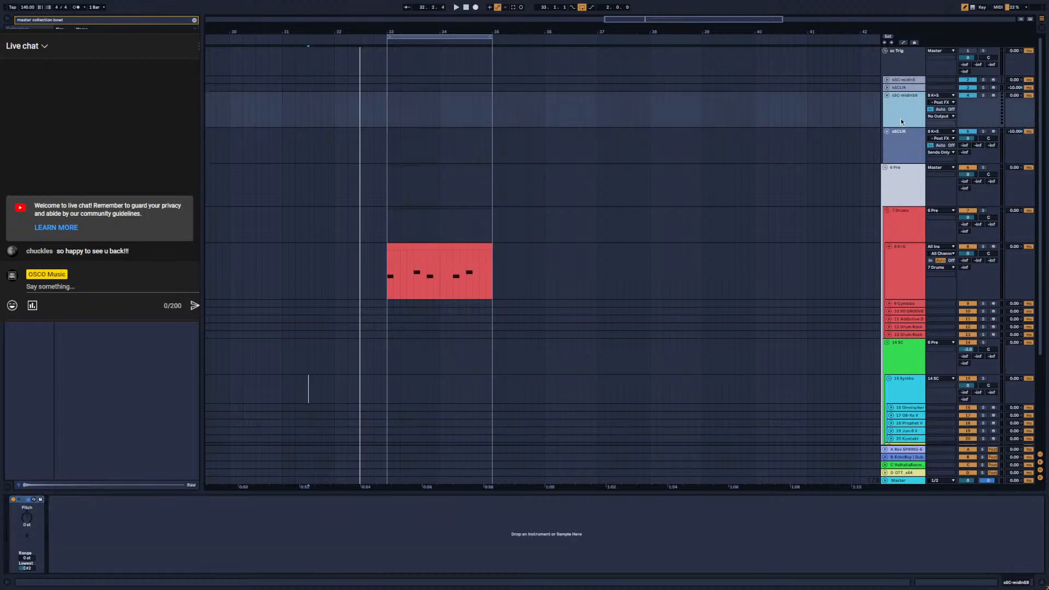
Select the kSCLIK track and unfold both kick trigger tracks to show their MIDI routing
{"action": "left_click", "coordinate": [900, 88]}
{"action": "left_click", "coordinate": [887, 87]}
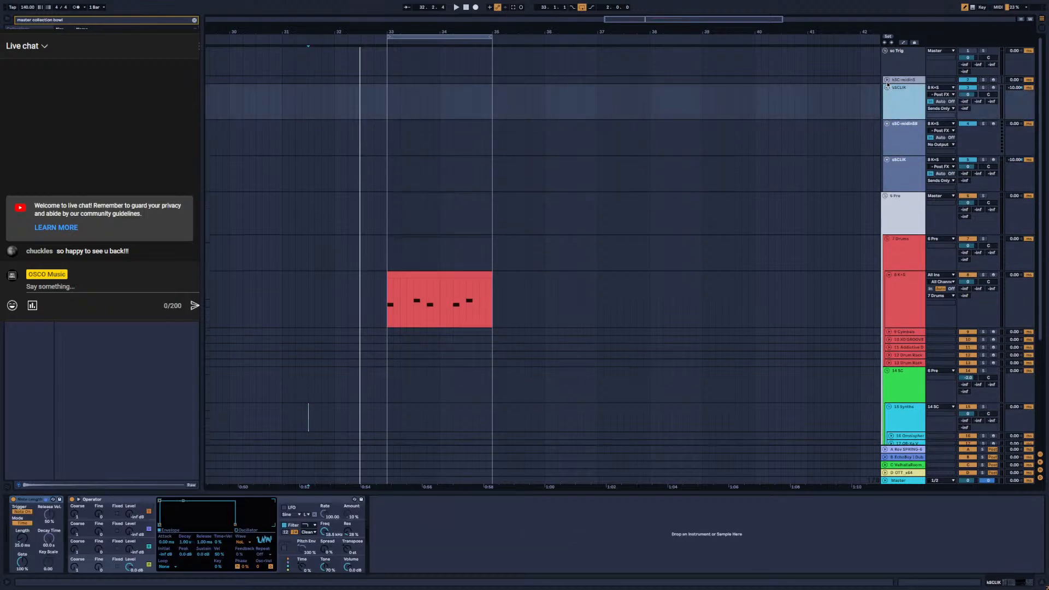
{"action": "left_click", "coordinate": [887, 79]}
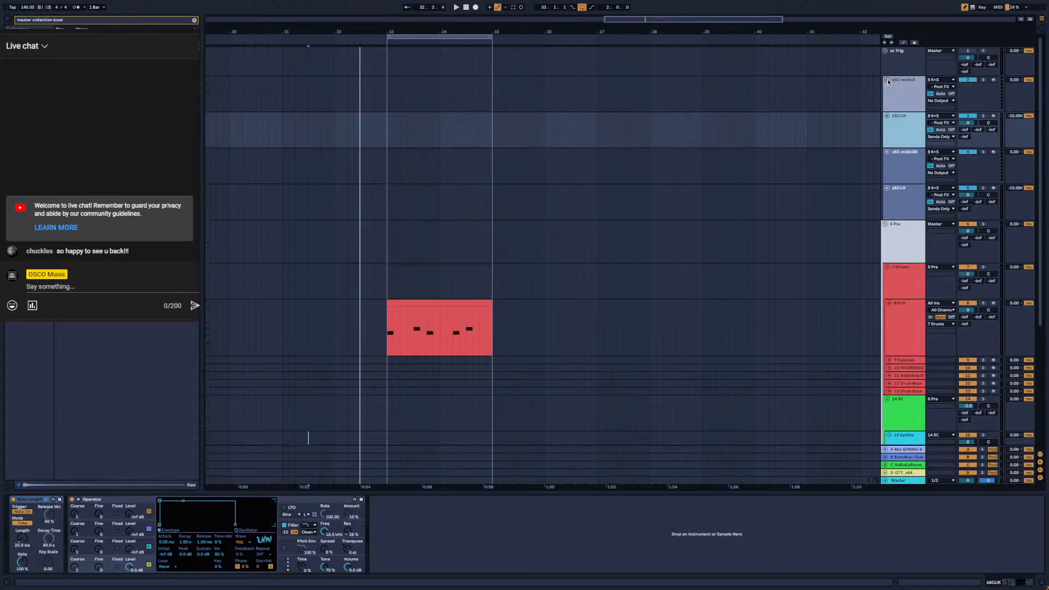
Examine how the MIDI-in tracks pair with their click tracks by viewing the device chains of the snare and kick triggers
{"action": "left_click", "coordinate": [912, 171]}
{"action": "left_click", "coordinate": [905, 189]}
{"action": "left_click", "coordinate": [906, 169]}
{"action": "left_click", "coordinate": [905, 189]}
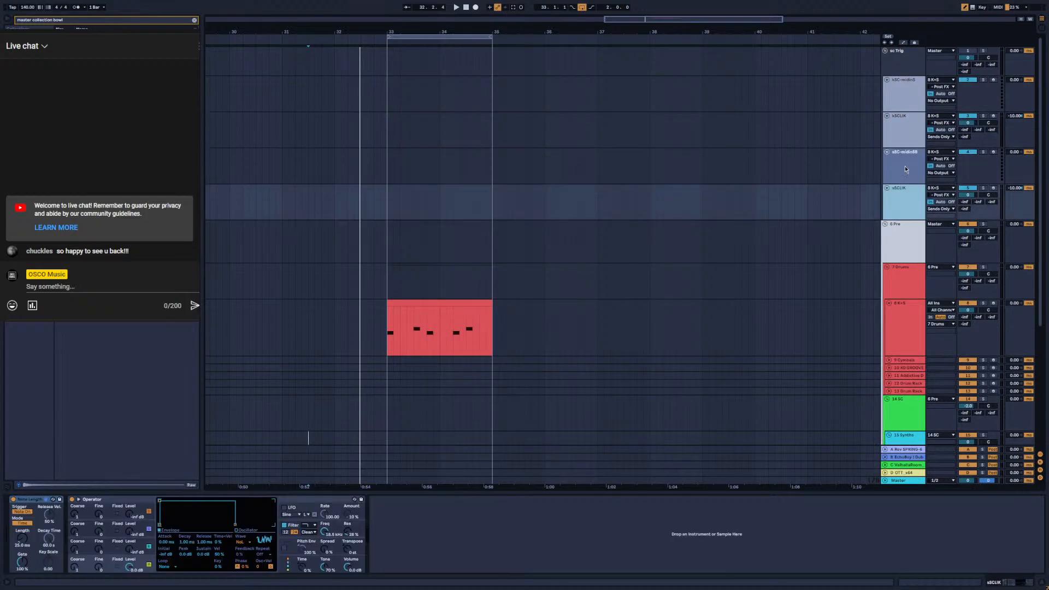
{"action": "left_click", "coordinate": [905, 167]}
{"action": "left_click", "coordinate": [906, 188]}
{"action": "left_click", "coordinate": [903, 170]}
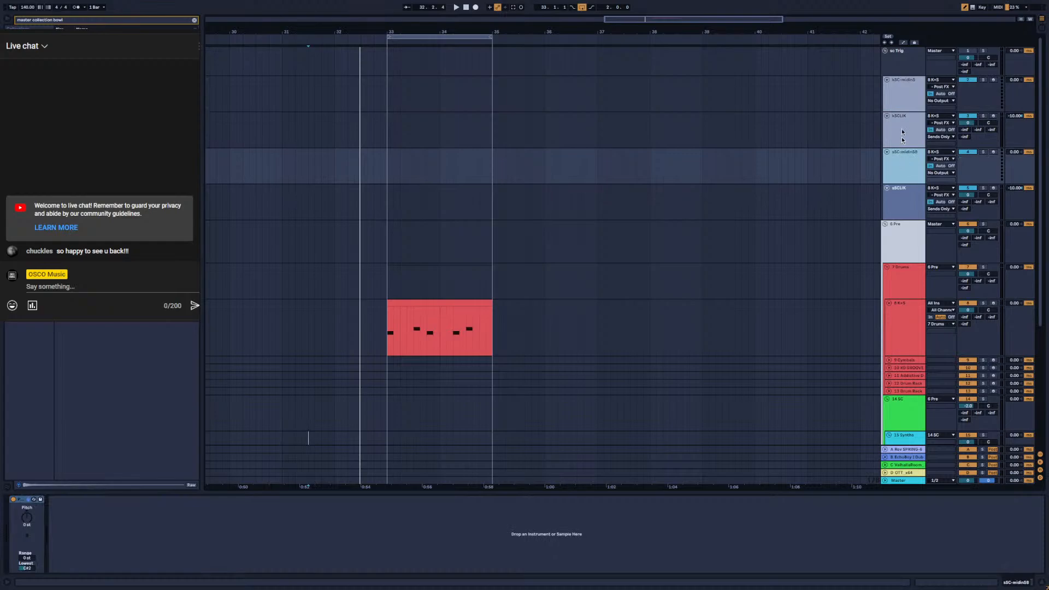
{"action": "left_click", "coordinate": [902, 101]}
{"action": "left_click", "coordinate": [912, 174]}
{"action": "left_click", "coordinate": [896, 100]}
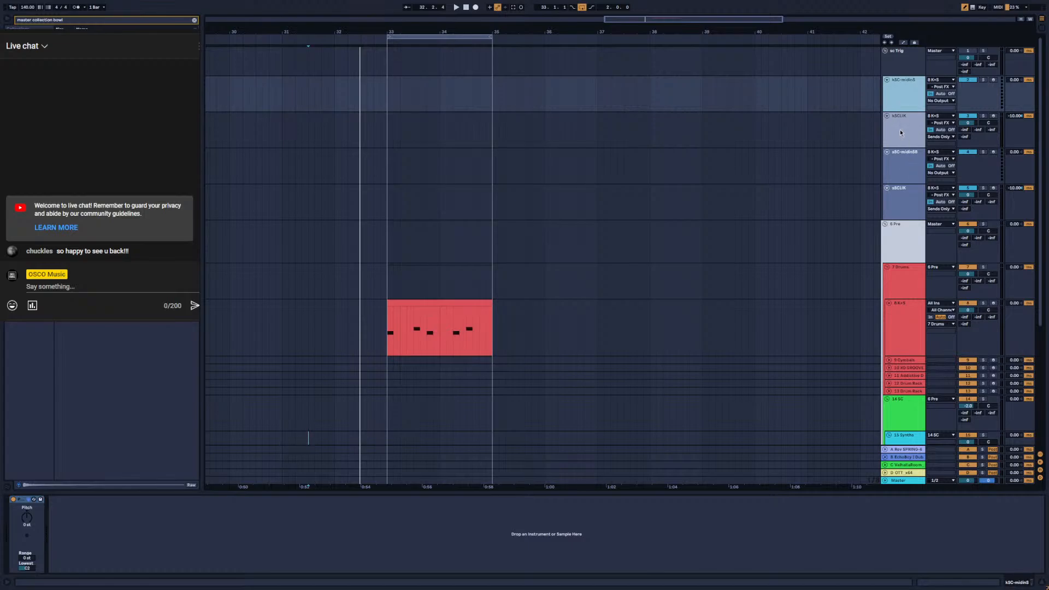
Compare the Pitch devices on the kick and snare MIDI-in tracks with the kSCLIK track's Note Length and Operator chain
{"action": "left_click", "coordinate": [906, 164]}
{"action": "left_click", "coordinate": [905, 97]}
{"action": "left_click", "coordinate": [910, 162]}
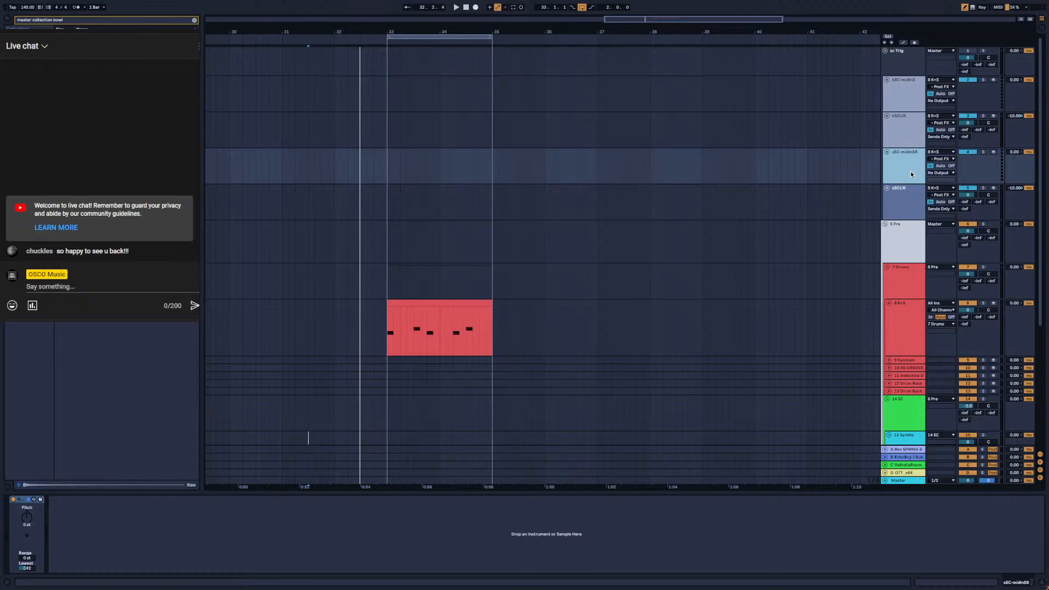
{"action": "left_click", "coordinate": [905, 97]}
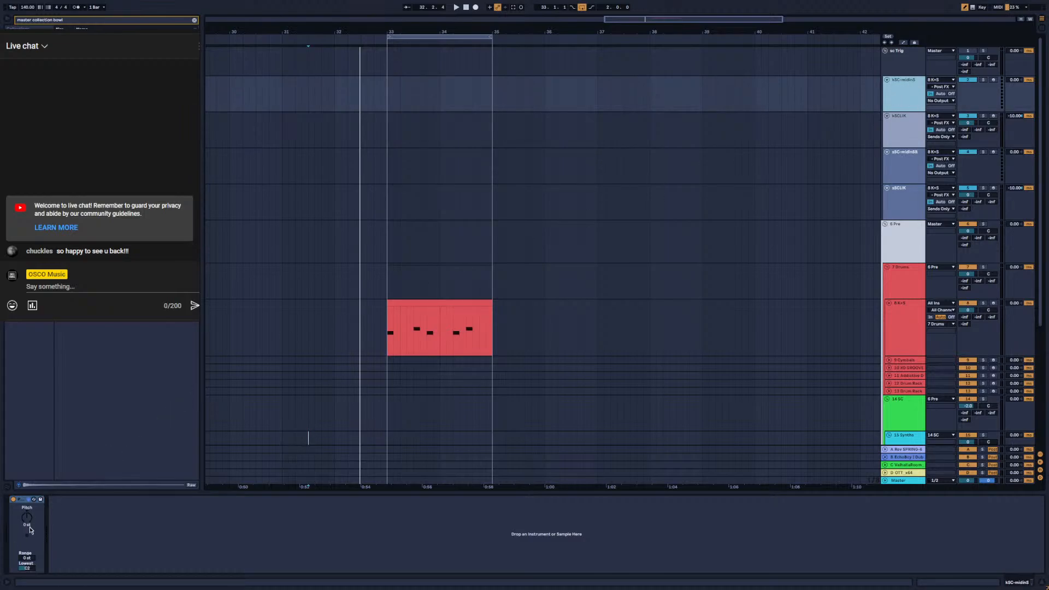
{"action": "left_click", "coordinate": [907, 120]}
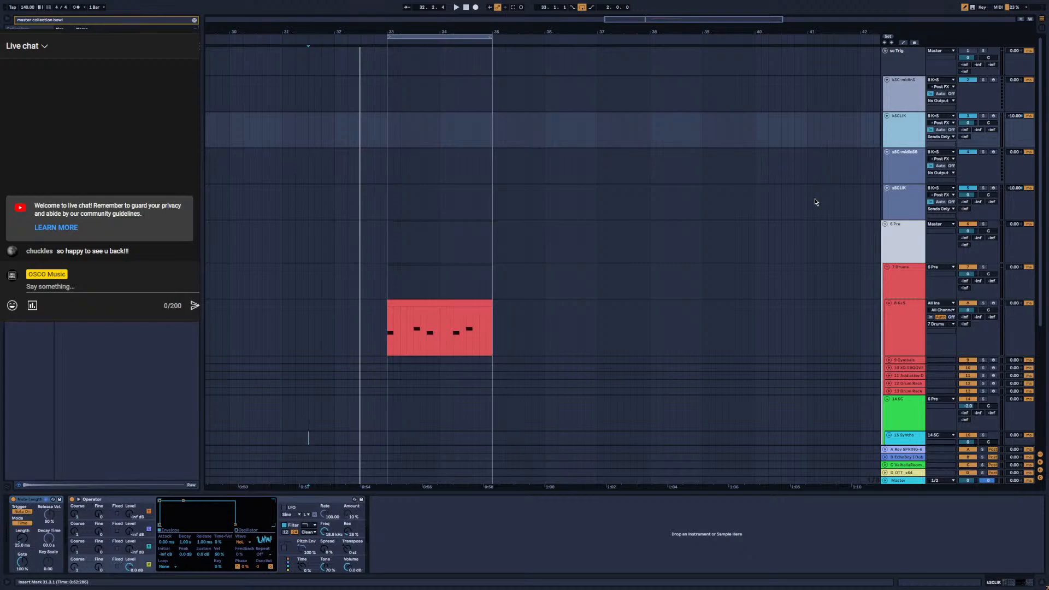
{"action": "key", "text": "Up"}
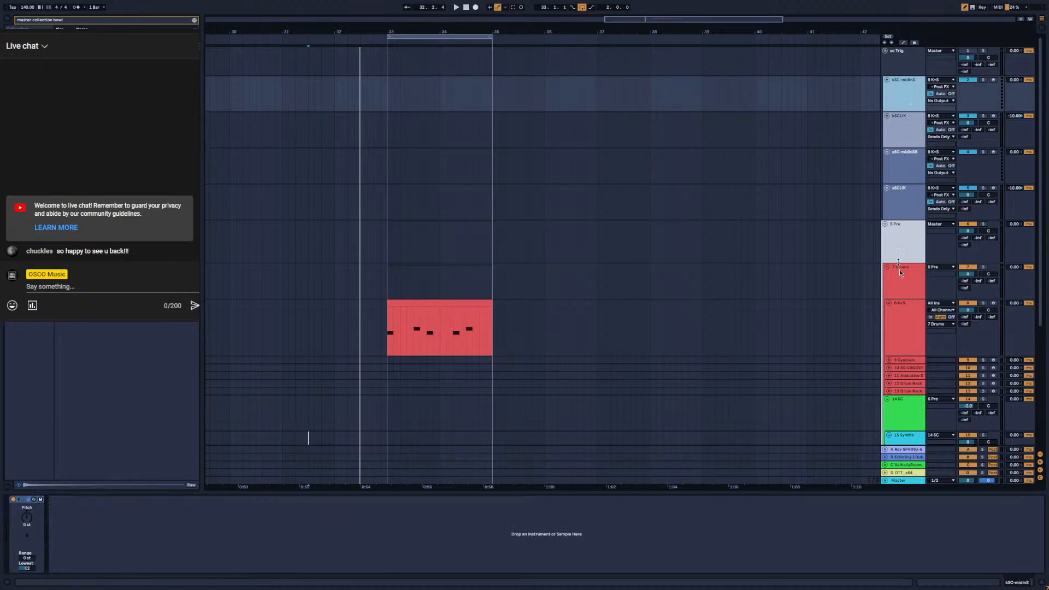
Open the K+S track's MIDI clip in the note editor and examine its kick and snare notes against the trigger tracks
{"action": "left_click", "coordinate": [909, 332]}
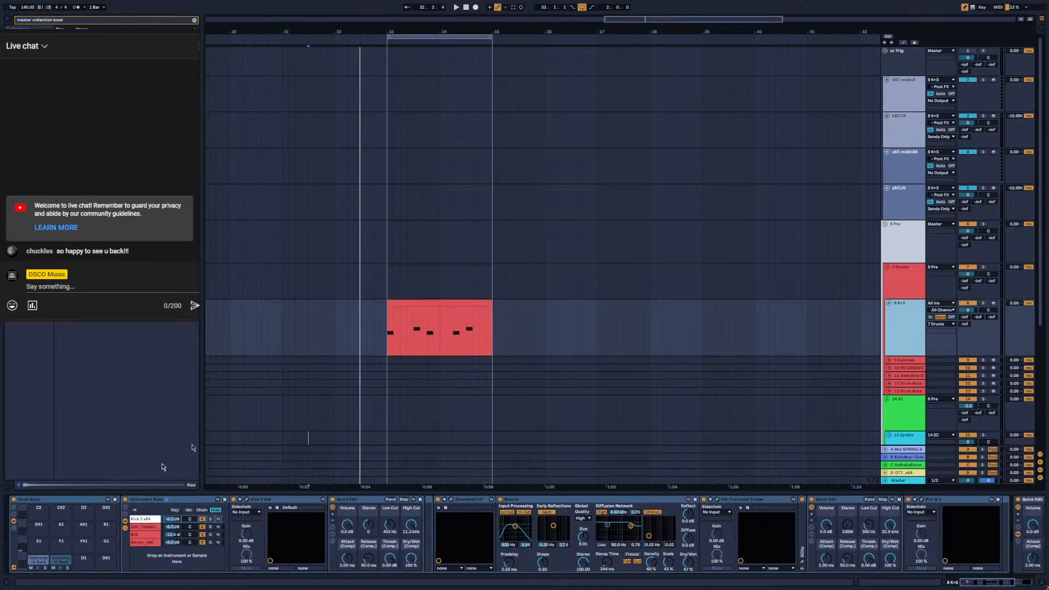
{"action": "double_click", "coordinate": [411, 302]}
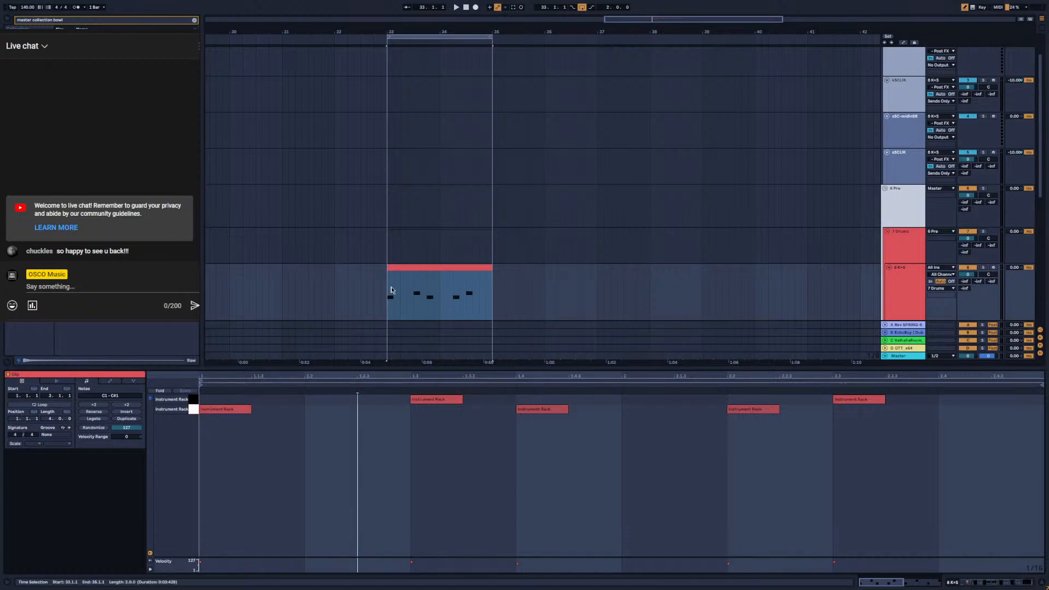
{"action": "scroll", "coordinate": [918, 239], "scroll_direction": "up", "scroll_amount": 1}
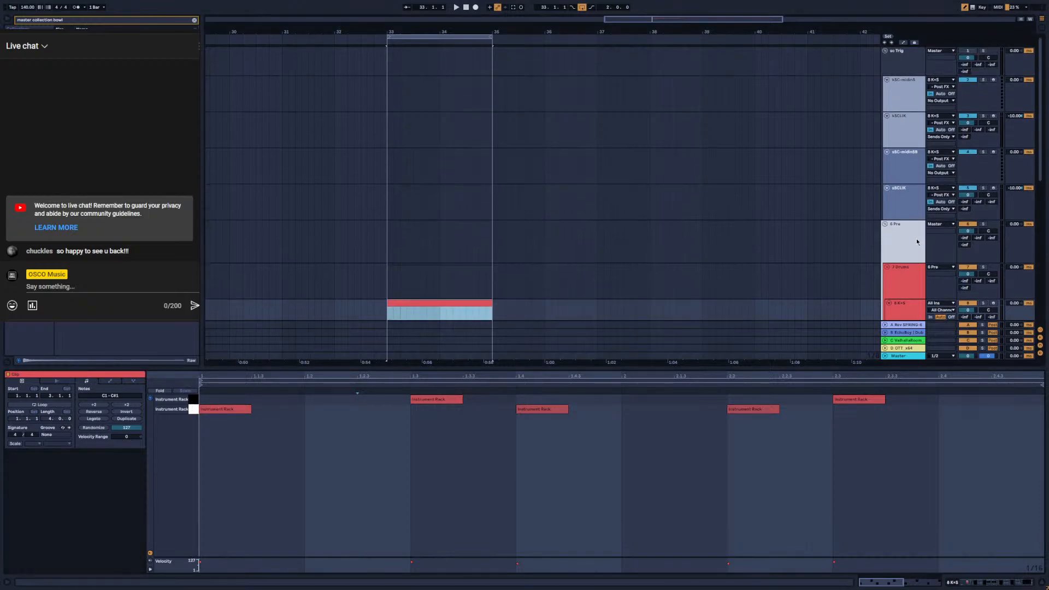
{"action": "scroll", "coordinate": [724, 306], "scroll_direction": "down", "scroll_amount": 1}
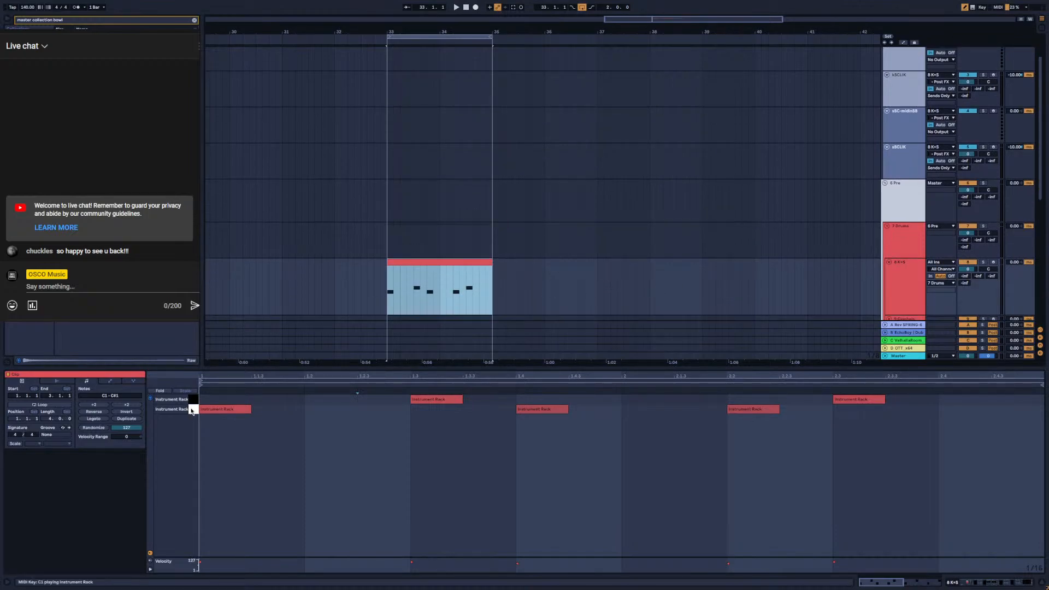
{"action": "scroll", "coordinate": [867, 246], "scroll_direction": "up", "scroll_amount": 1}
{"action": "scroll", "coordinate": [866, 246], "scroll_direction": "up", "scroll_amount": 1}
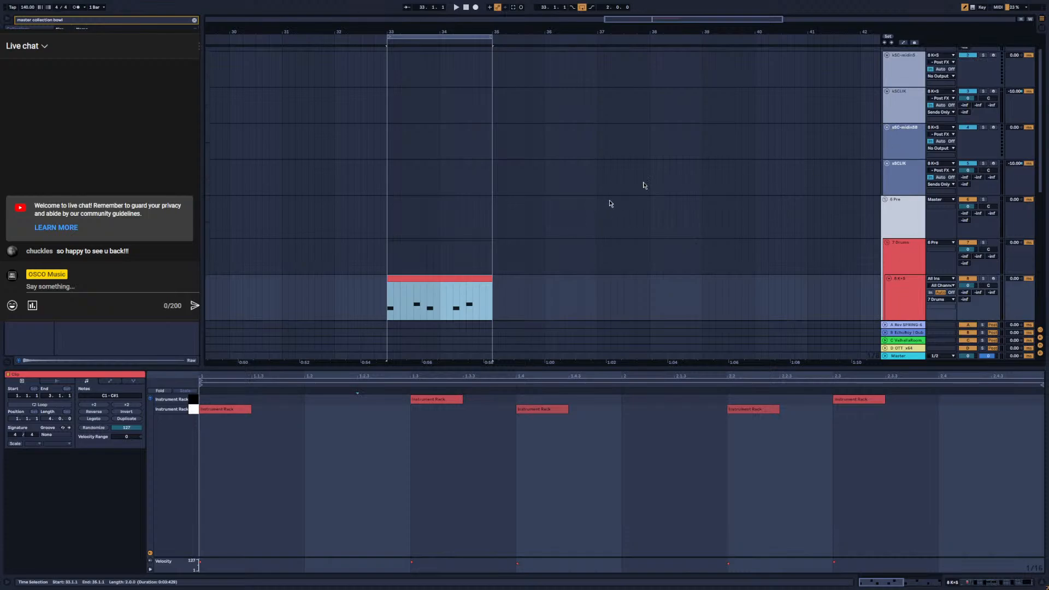
{"action": "scroll", "coordinate": [912, 116], "scroll_direction": "up", "scroll_amount": 3}
Return to the device view and check the lowest-note setting in the kick and snare MIDI-in tracks' Pitch devices, including the sSCLIK chain
{"action": "left_click", "coordinate": [910, 101]}
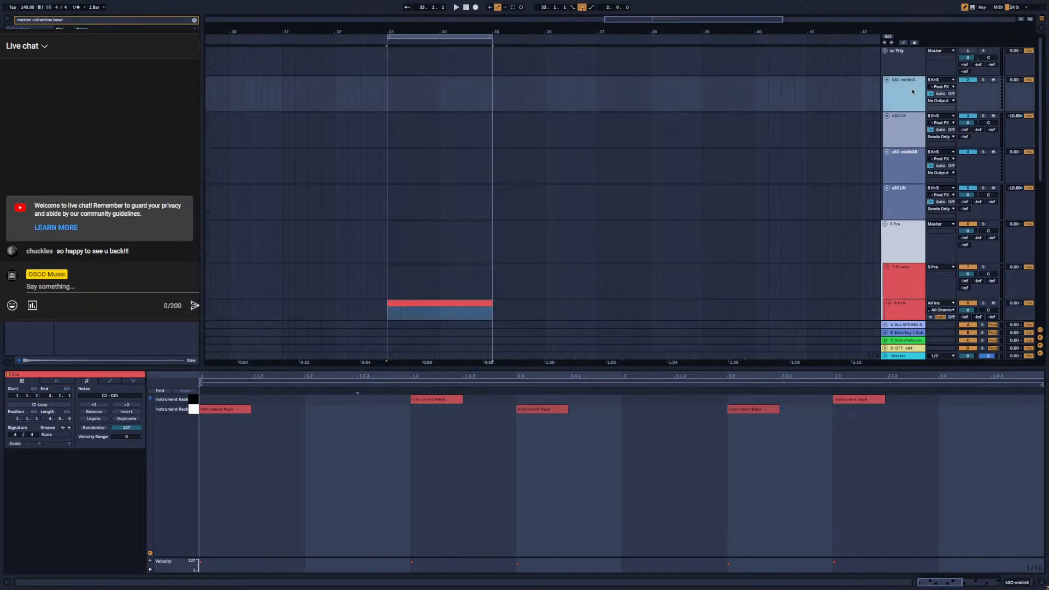
{"action": "left_click", "coordinate": [1009, 584]}
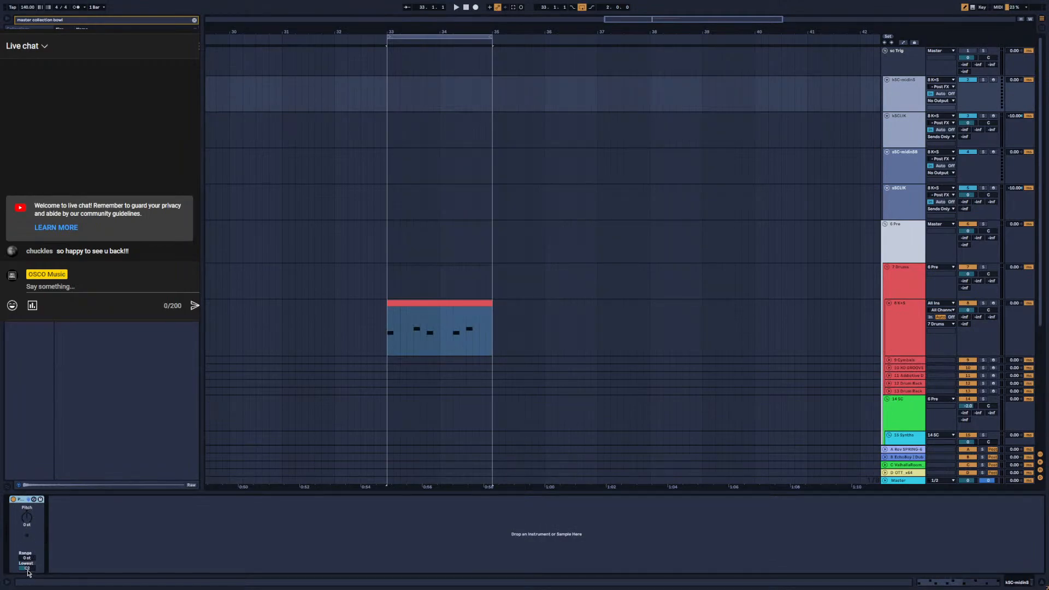
{"action": "left_click", "coordinate": [914, 172]}
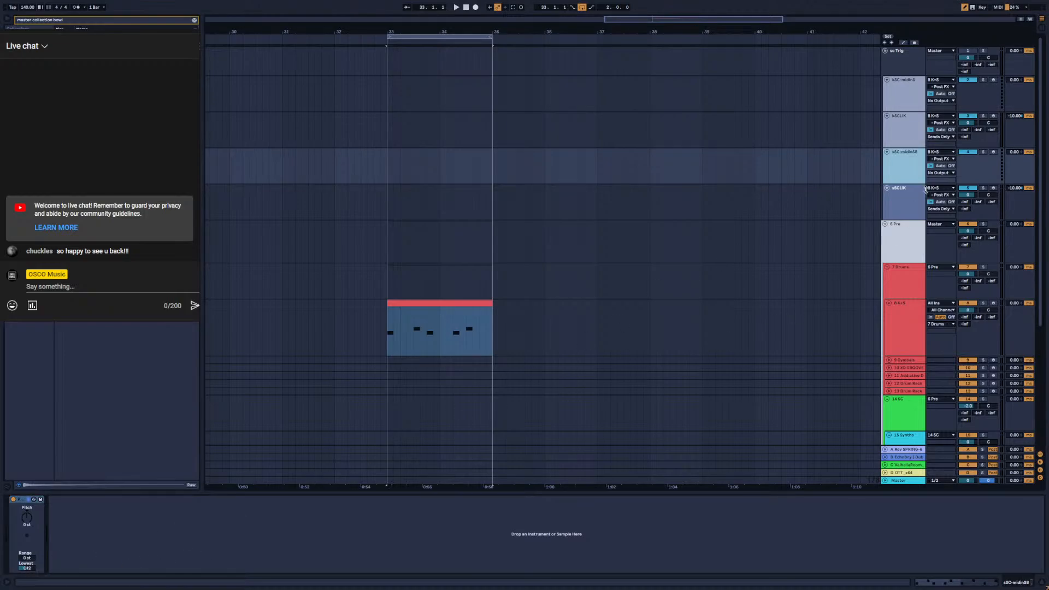
{"action": "left_click", "coordinate": [902, 204]}
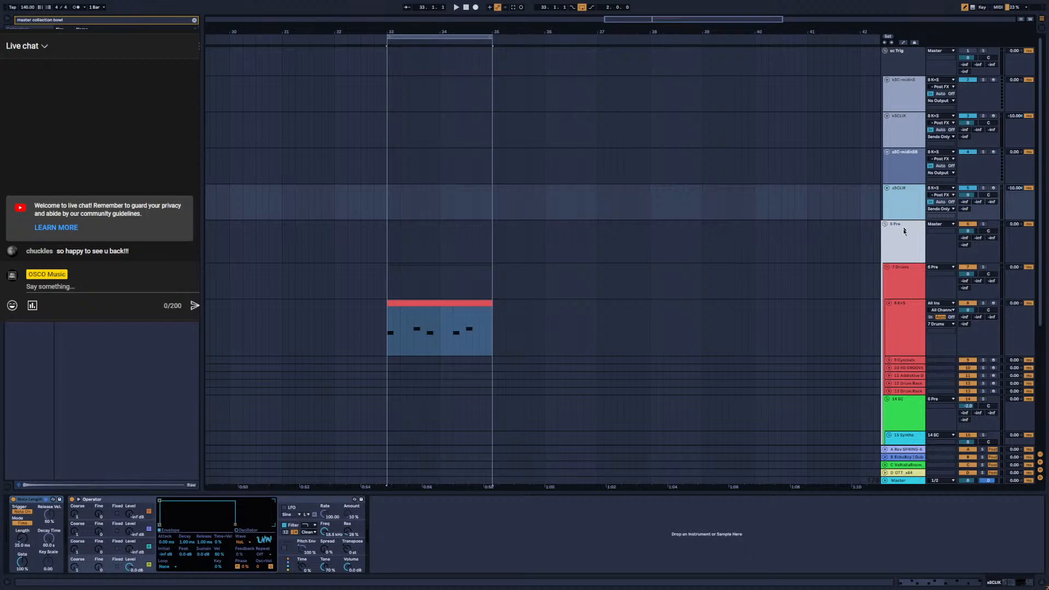
{"action": "left_click", "coordinate": [899, 156]}
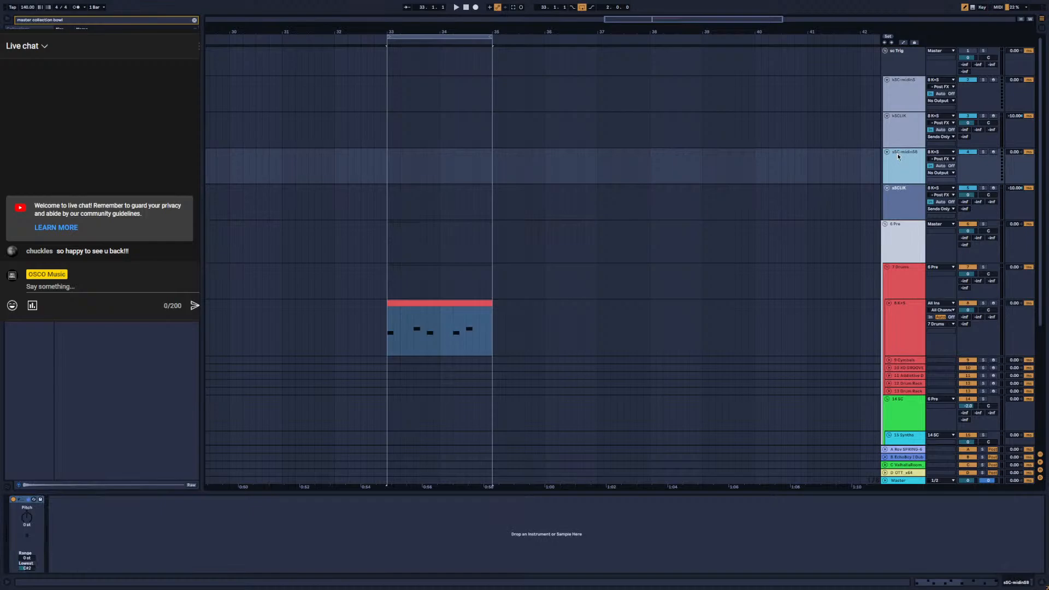
Trace the K+S clip's snare notes through the device chains of the snare MIDI-in and sSCLIK tracks
{"action": "left_click", "coordinate": [399, 302]}
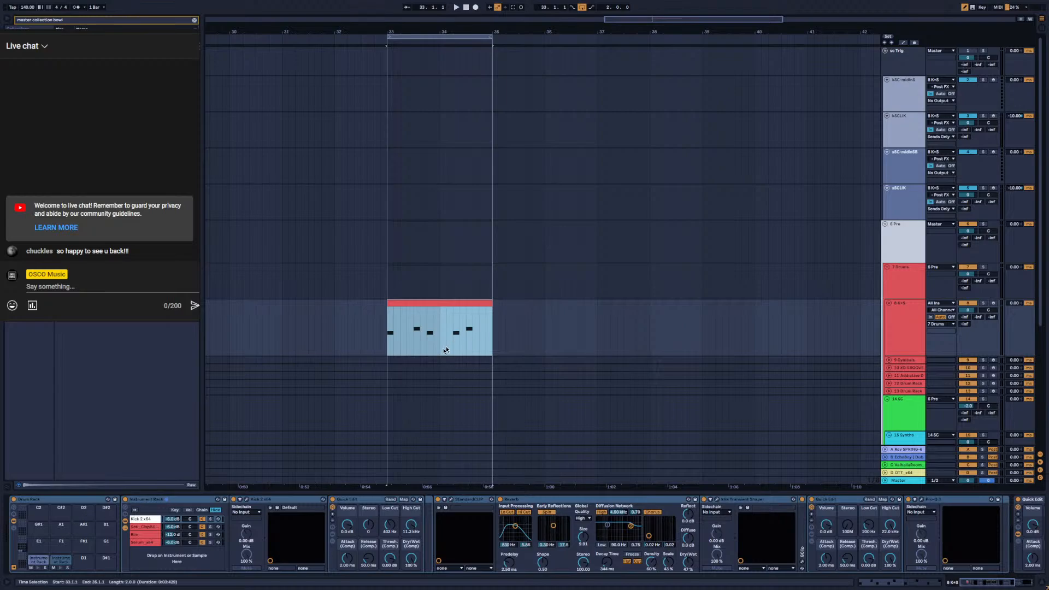
{"action": "left_click", "coordinate": [903, 190]}
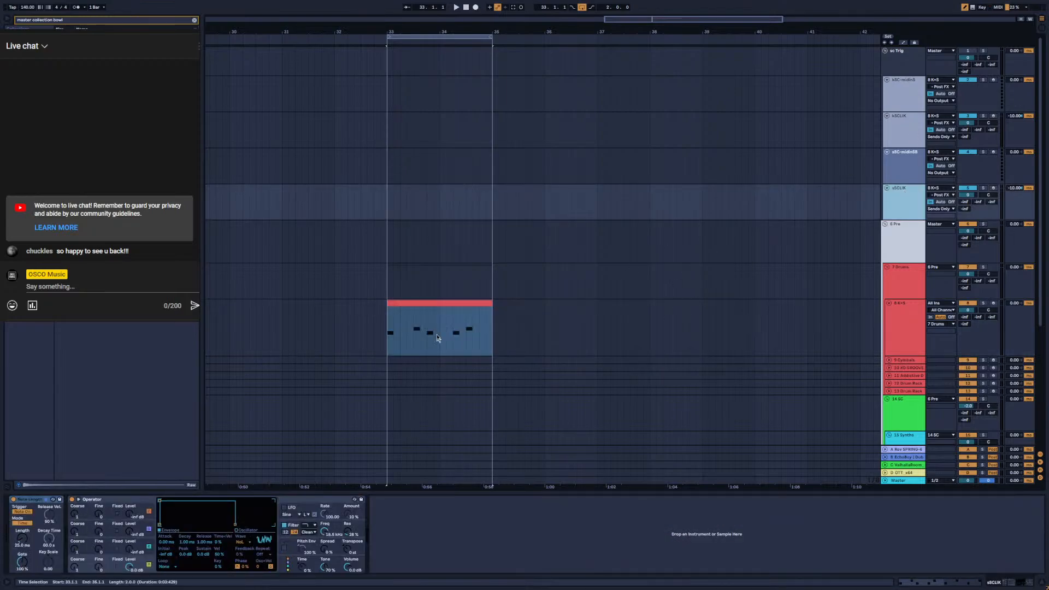
{"action": "left_click", "coordinate": [420, 310]}
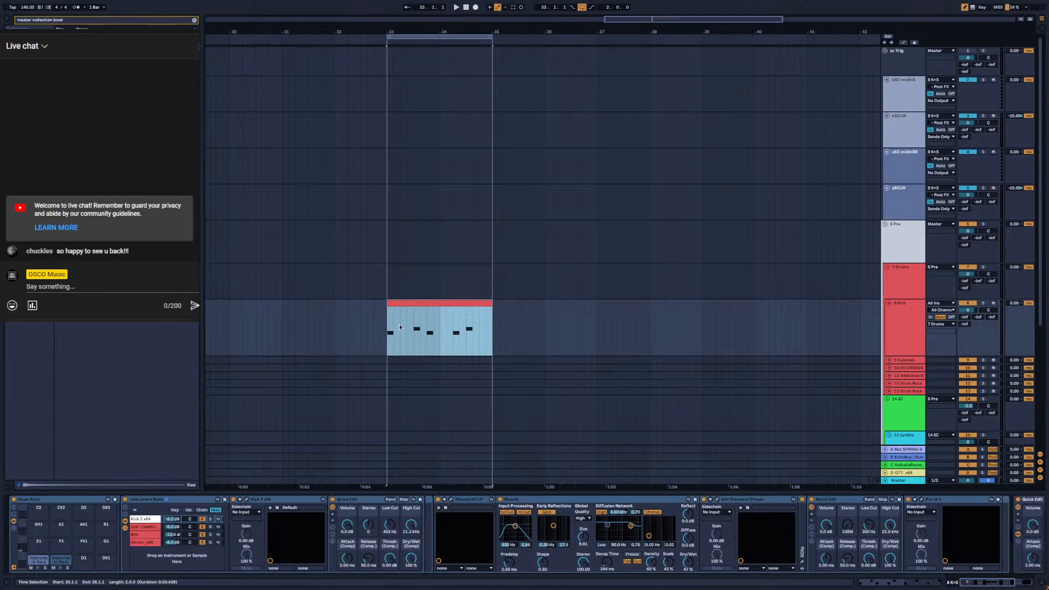
{"action": "left_click", "coordinate": [891, 169]}
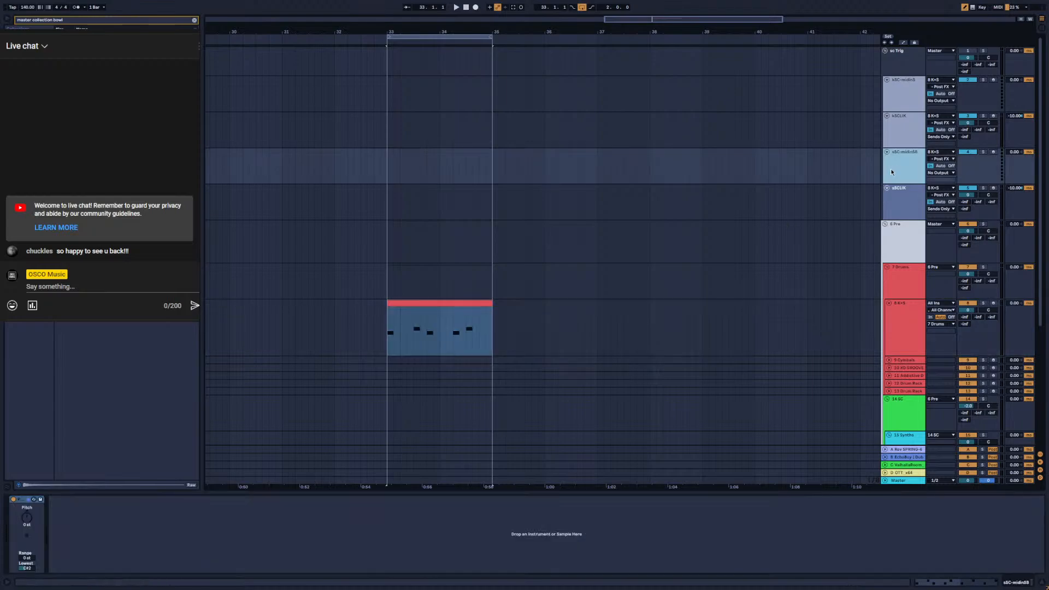
{"action": "key", "text": "Down"}
{"action": "left_click", "coordinate": [916, 167]}
{"action": "left_click", "coordinate": [913, 187]}
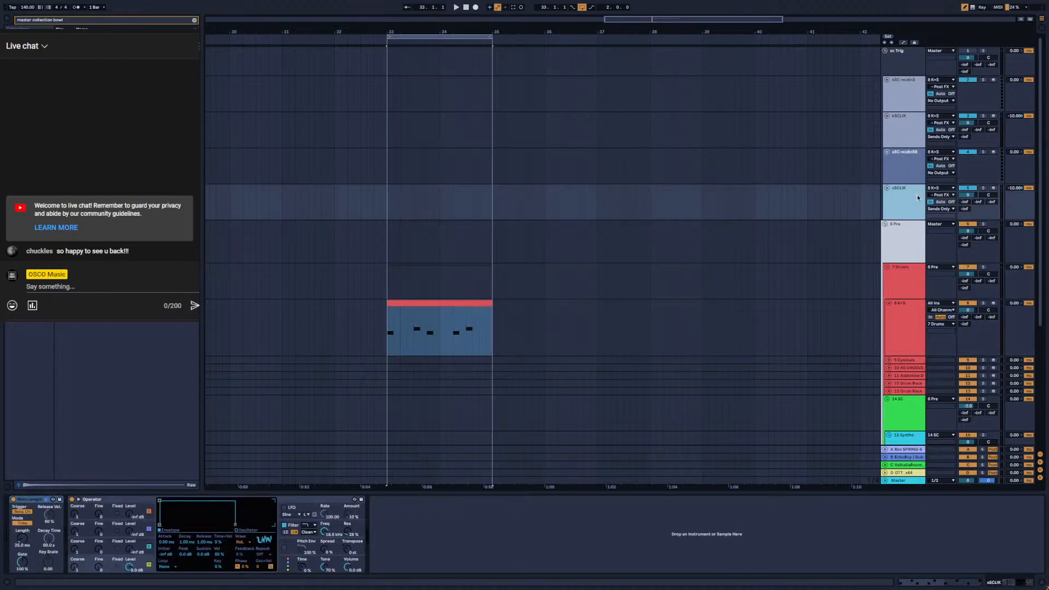
Set sSCLIK's MIDI input to the snare MIDI-in track and kSCLIK's to the kick MIDI-in track, and play the loop to test
{"action": "left_click", "coordinate": [942, 191]}
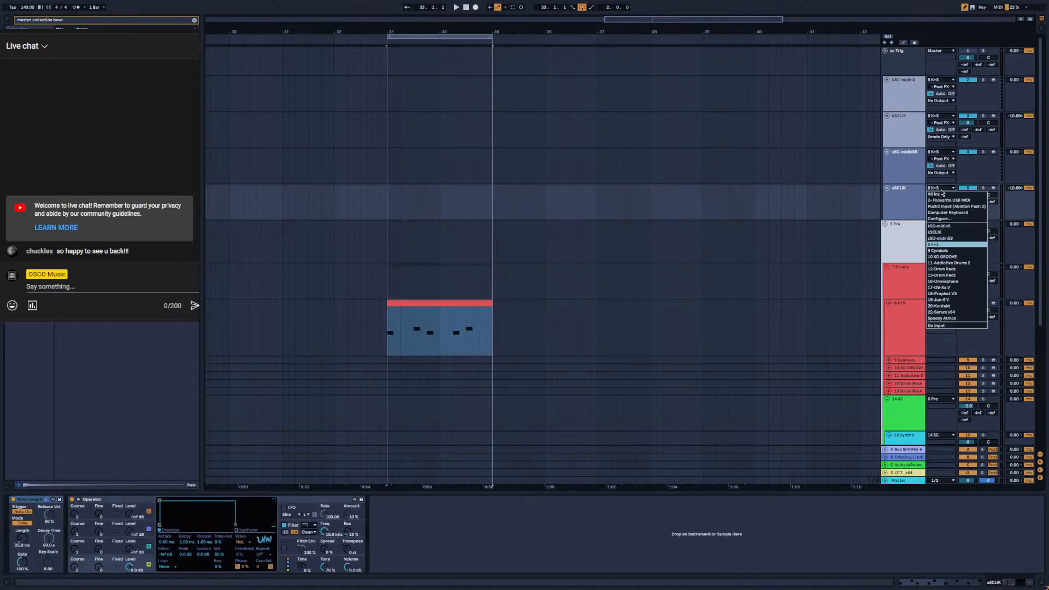
{"action": "left_click", "coordinate": [948, 239]}
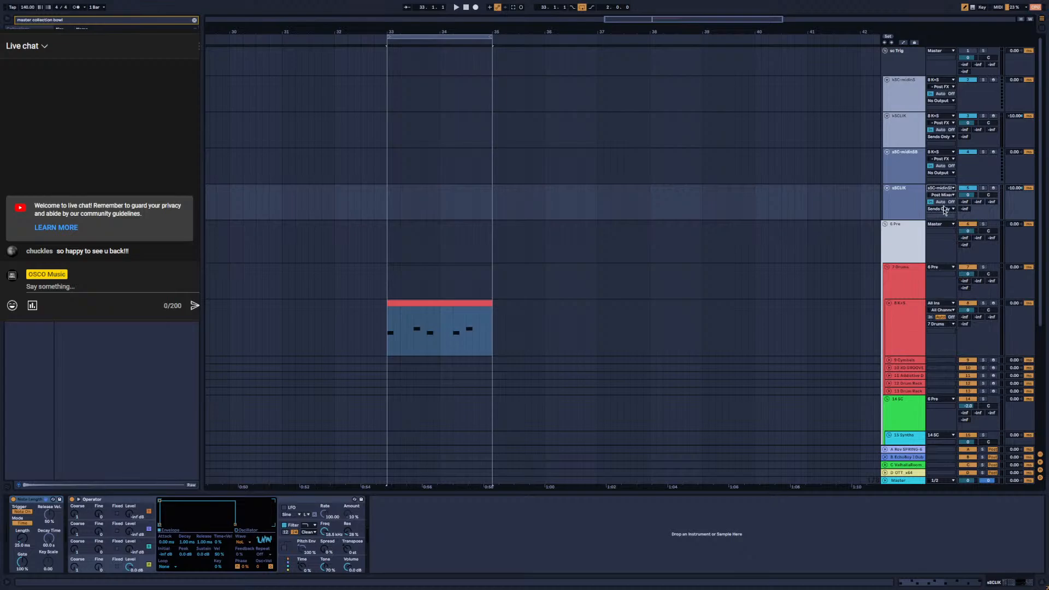
{"action": "left_click", "coordinate": [939, 117]}
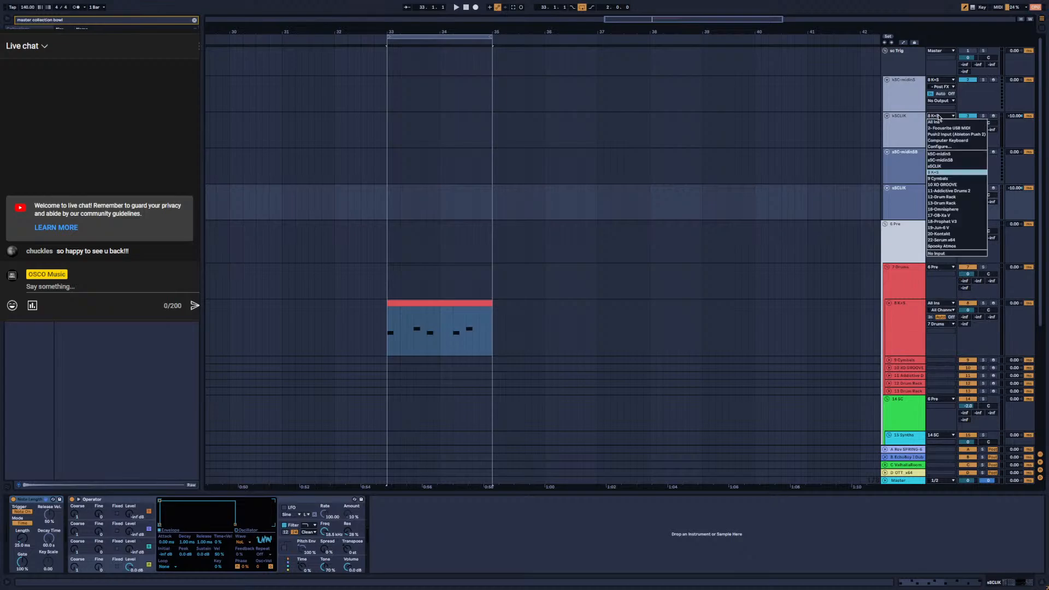
{"action": "left_click", "coordinate": [945, 156]}
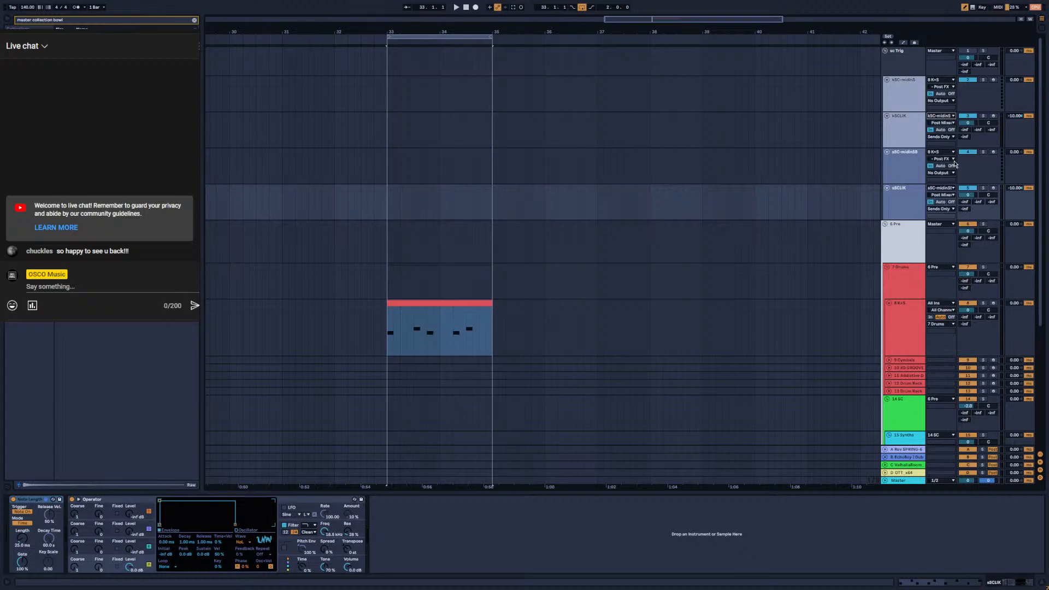
{"action": "key", "text": "space"}
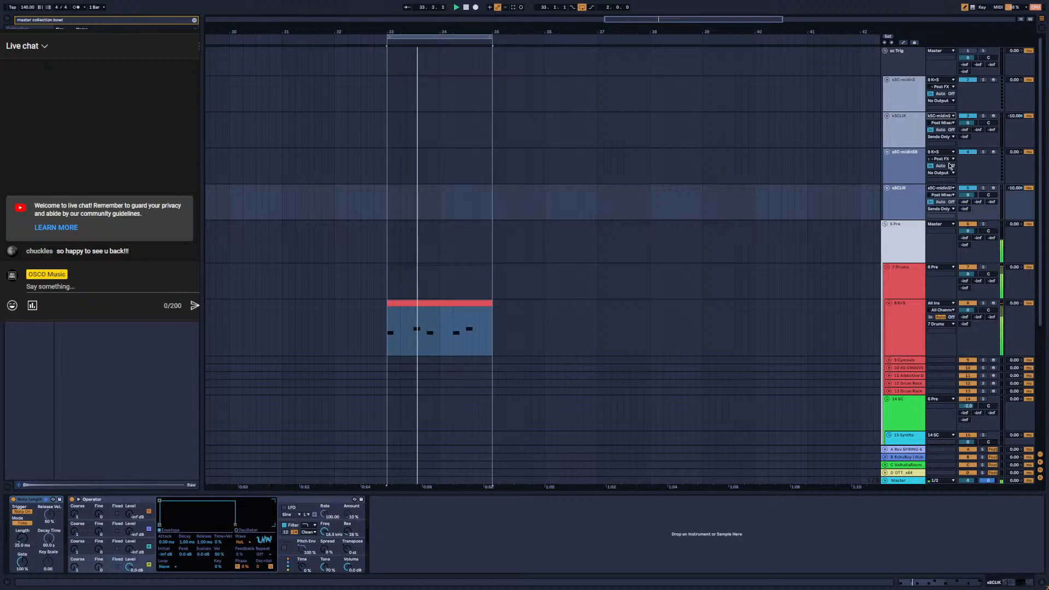
{"action": "key", "text": "space"}
{"action": "key", "text": "space"}
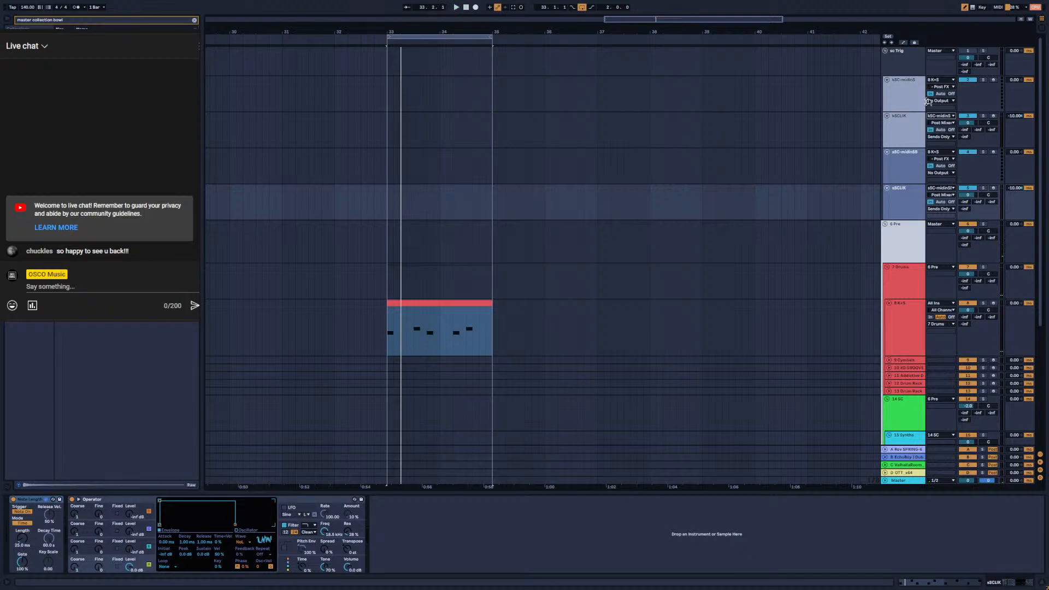
Set the kick MIDI-in track's monitoring to Auto, route its MIDI output to kSCLIK, and play the loop
{"action": "left_click", "coordinate": [942, 81]}
{"action": "left_click", "coordinate": [916, 93]}
{"action": "left_click", "coordinate": [940, 87]}
{"action": "left_click", "coordinate": [905, 84]}
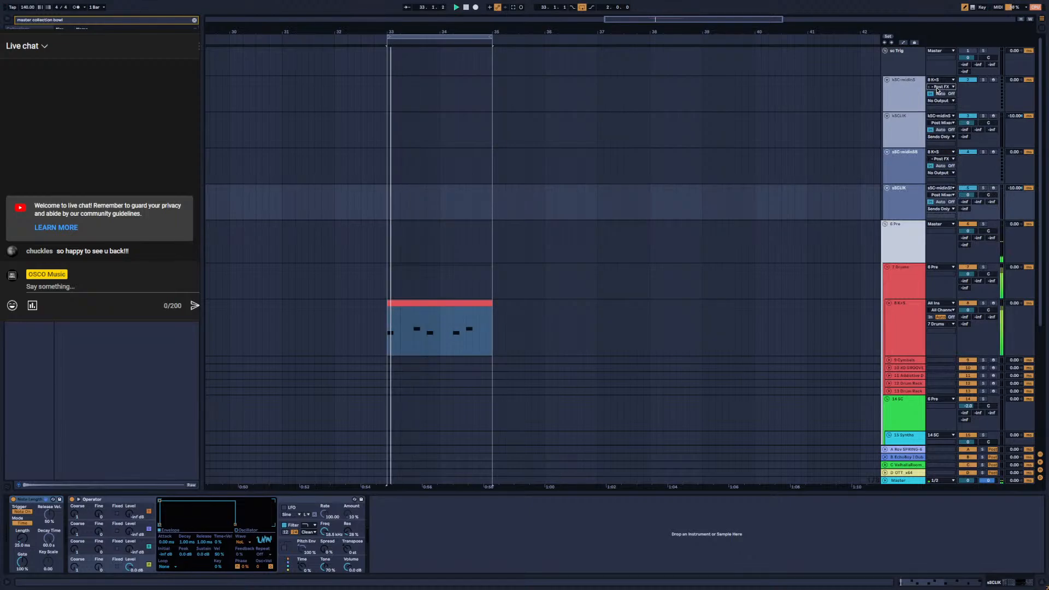
{"action": "left_click", "coordinate": [940, 94]}
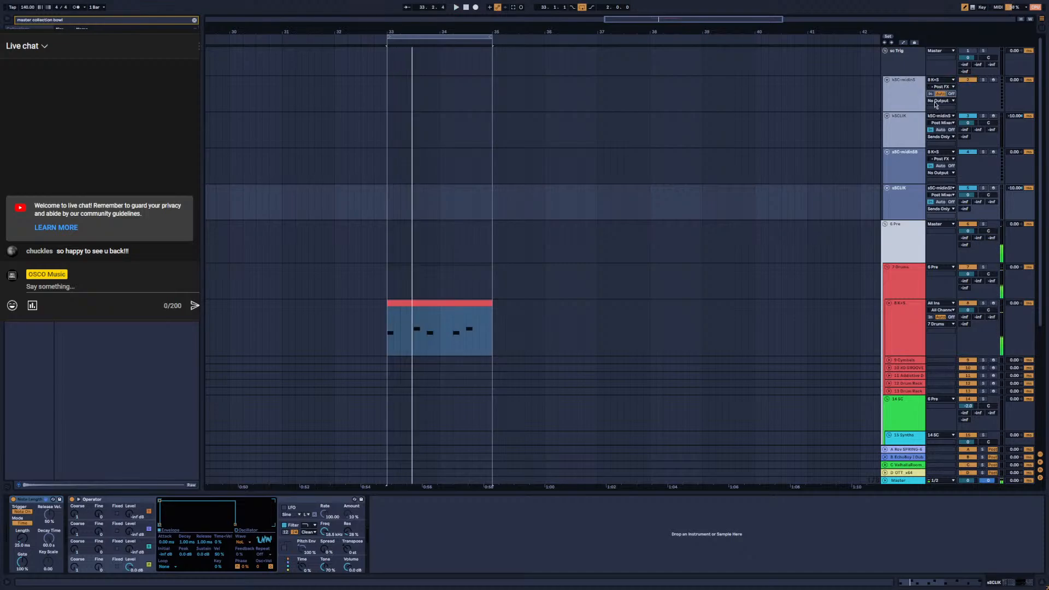
{"action": "left_click", "coordinate": [935, 103]}
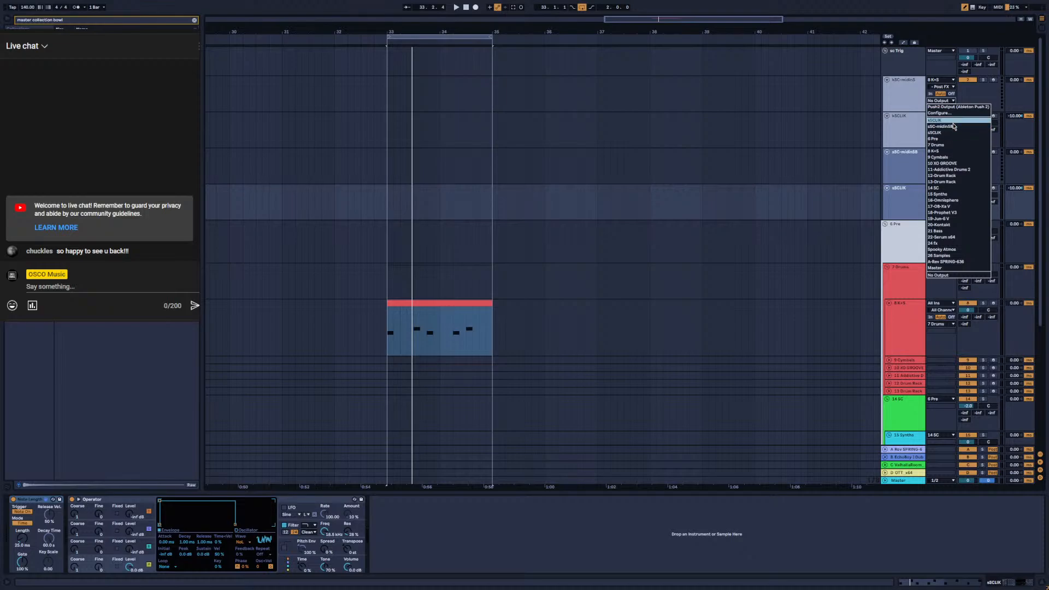
{"action": "left_click", "coordinate": [952, 120]}
{"action": "key", "text": "space"}
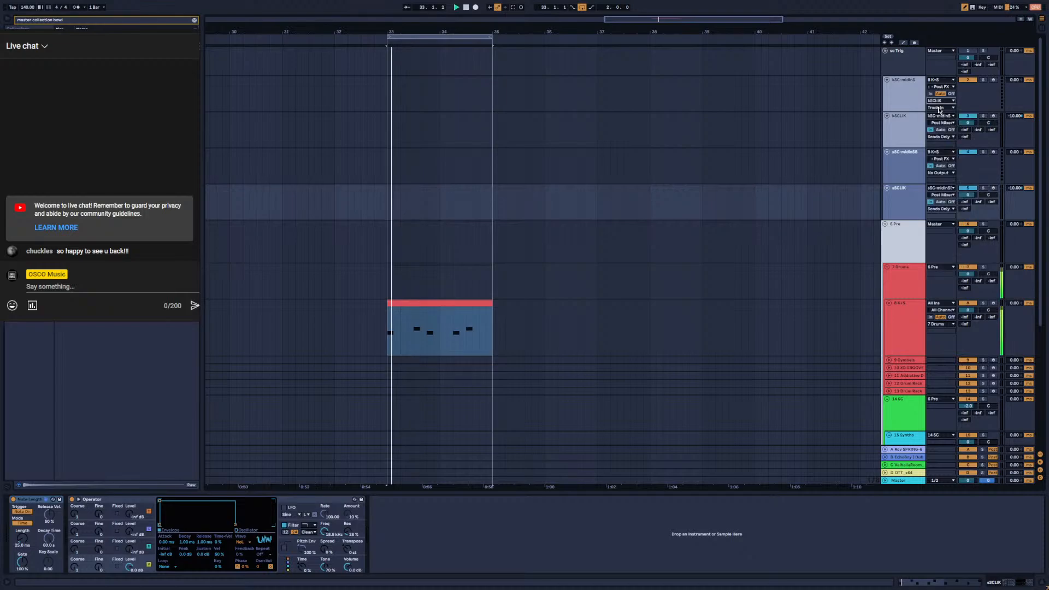
Try In and Off monitoring on the kick MIDI-in track, restore Auto, and set its output channel to 1-Operator
{"action": "left_click", "coordinate": [931, 94]}
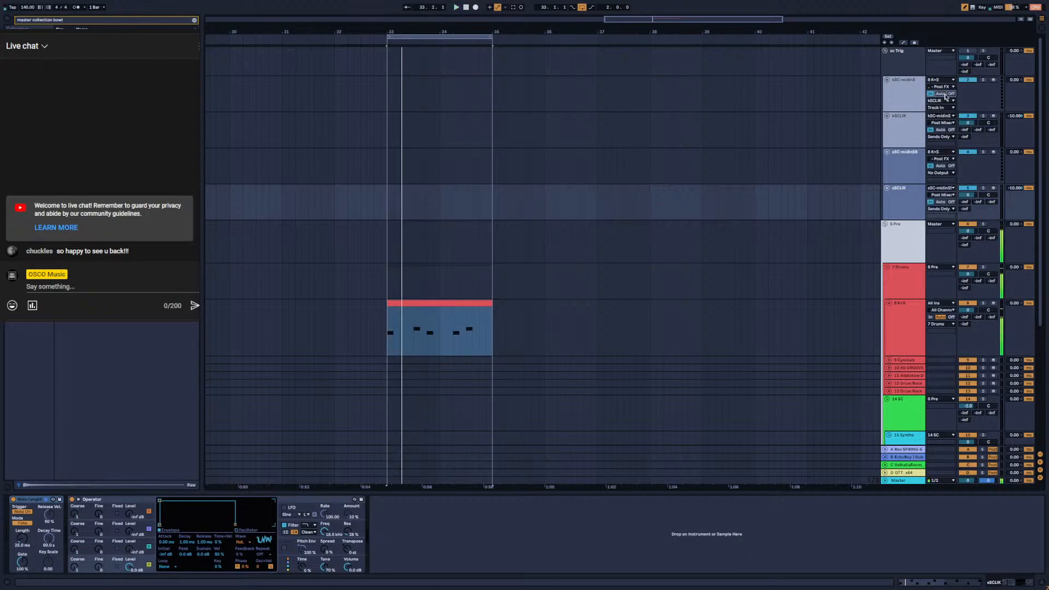
{"action": "left_click", "coordinate": [951, 94]}
{"action": "left_click", "coordinate": [940, 93]}
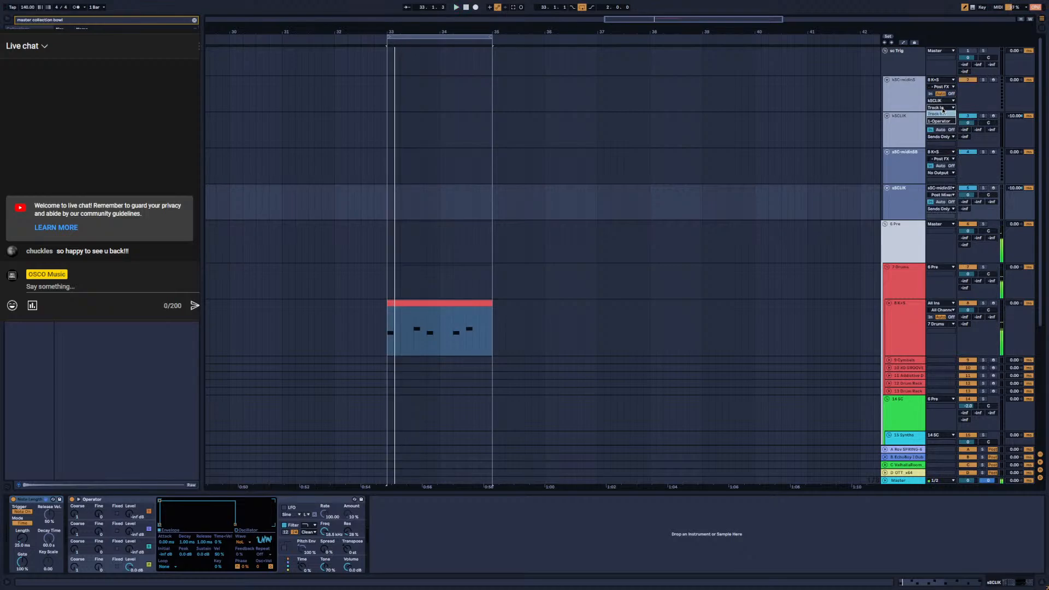
{"action": "left_click", "coordinate": [907, 98]}
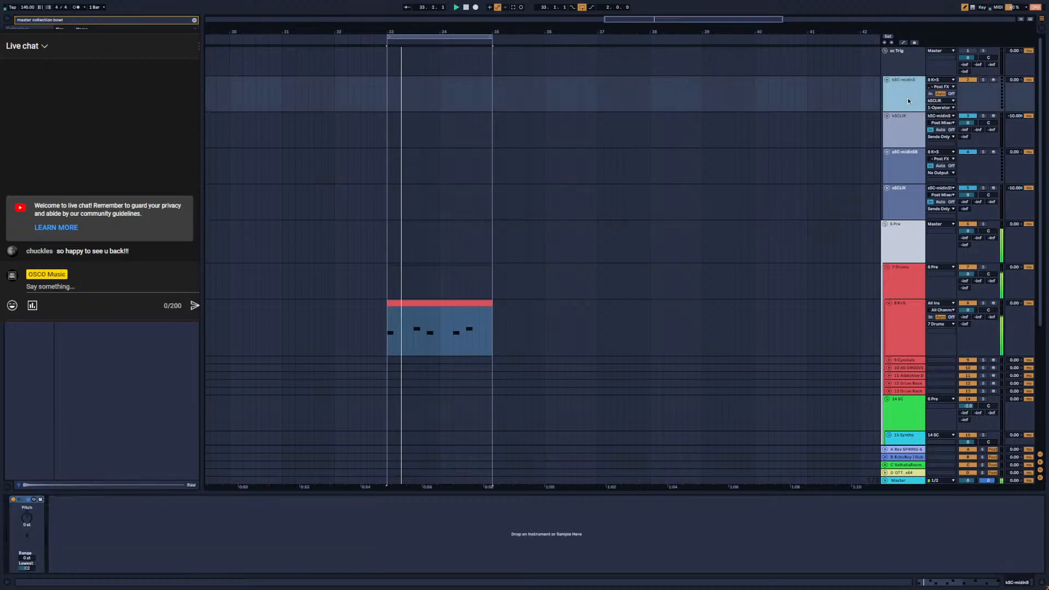
Select the kSCLIK track and choose the kick MIDI-in track again as its MIDI input
{"action": "left_click", "coordinate": [913, 122]}
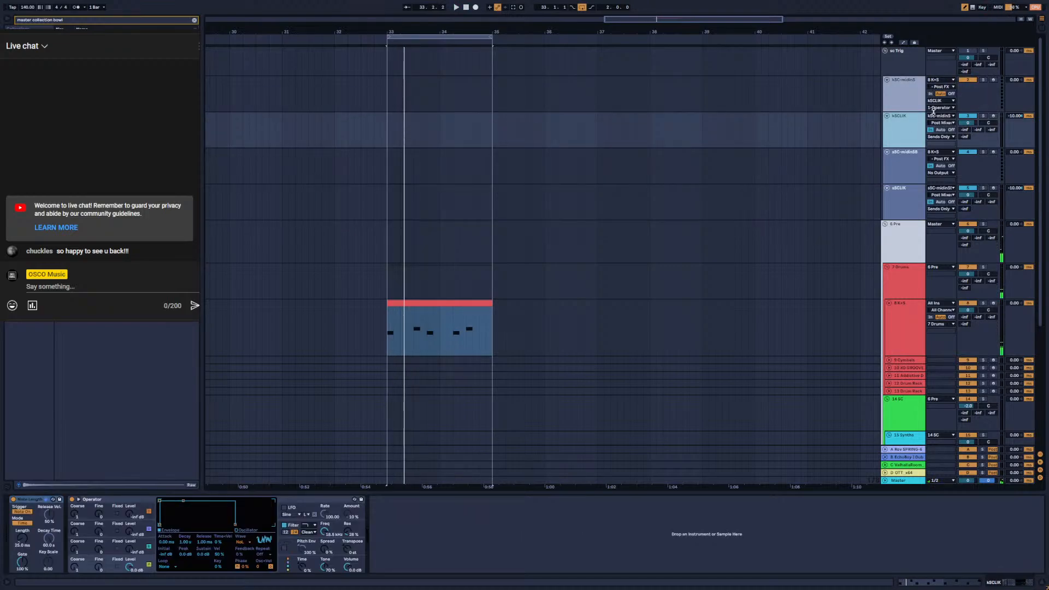
{"action": "left_click", "coordinate": [936, 116]}
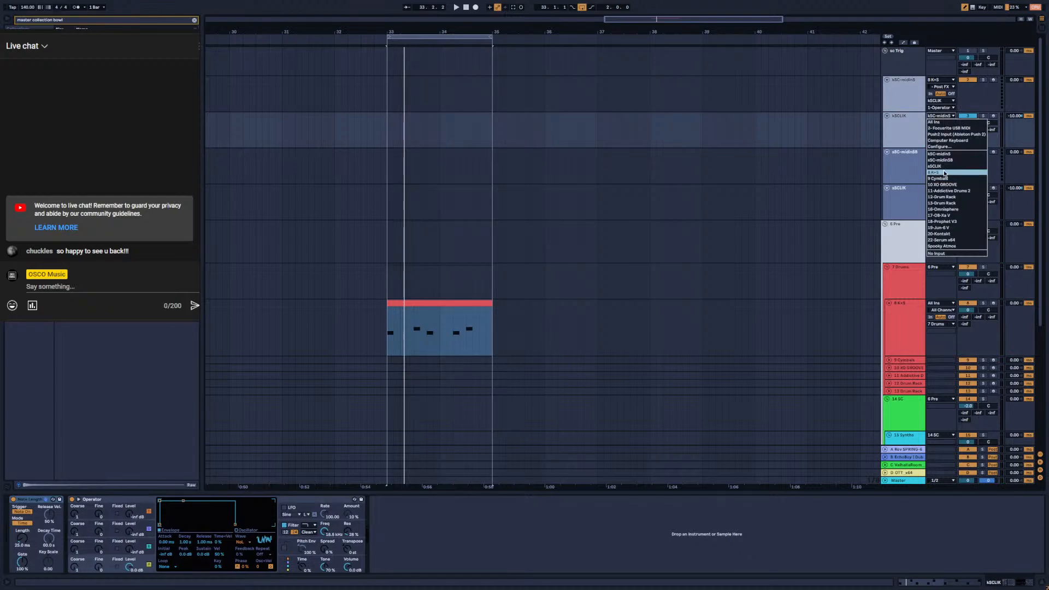
{"action": "left_click", "coordinate": [941, 154]}
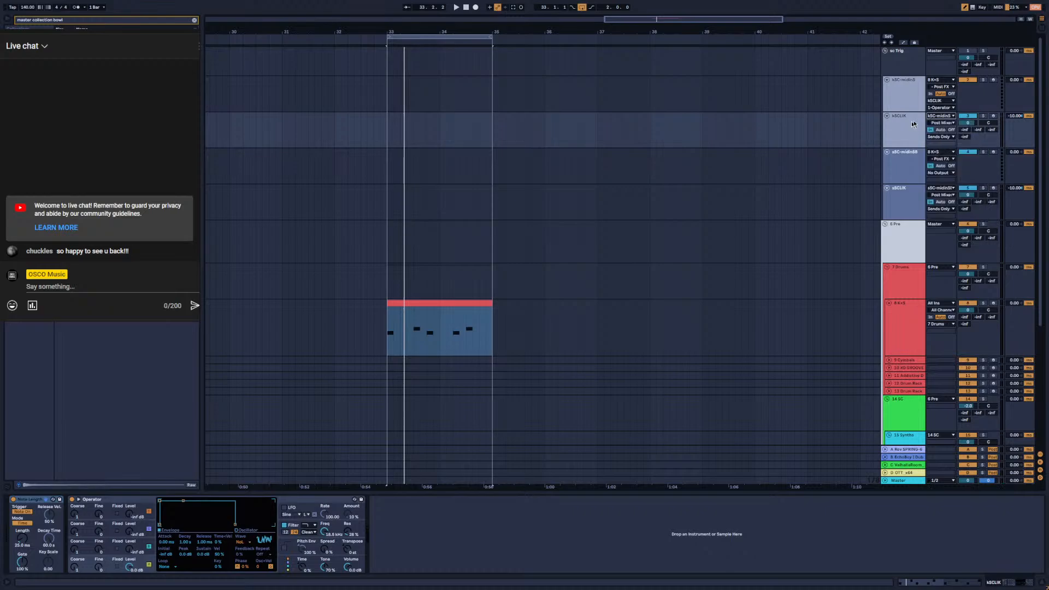
Set kSCLIK's MIDI input to 8 K+S, choose its Kick 2 x64 Post FX chain as the channel, and play the loop
{"action": "left_click", "coordinate": [909, 99]}
{"action": "left_click", "coordinate": [934, 116]}
{"action": "left_click", "coordinate": [935, 172]}
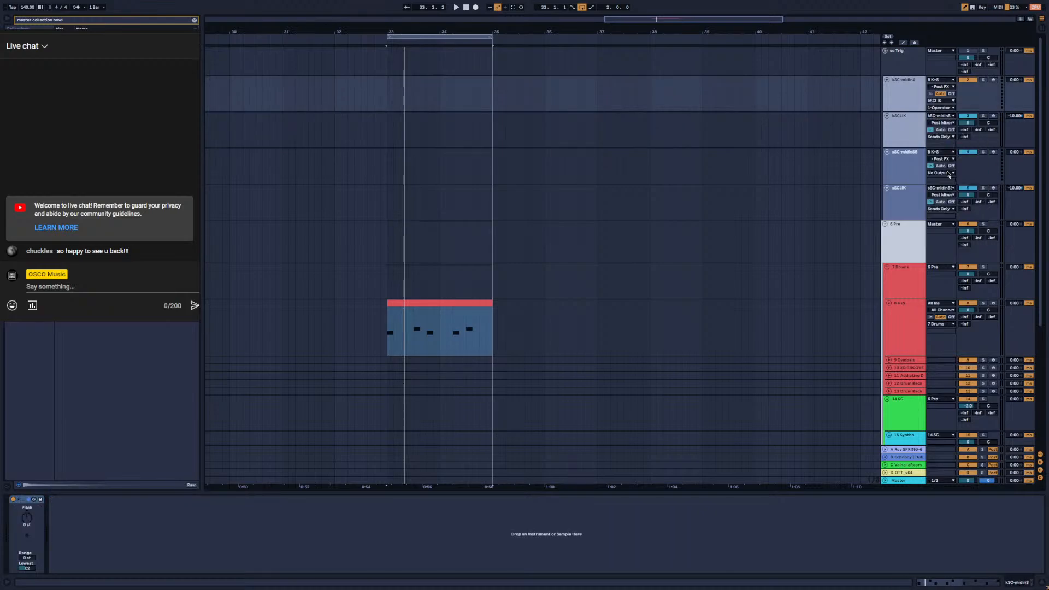
{"action": "left_click", "coordinate": [949, 122]}
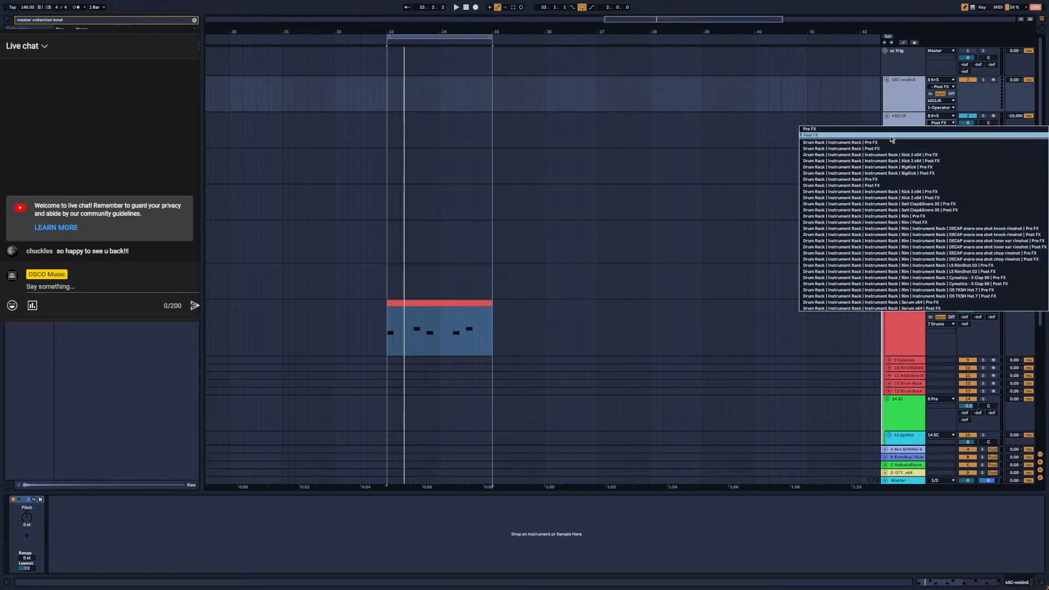
{"action": "left_click", "coordinate": [922, 199]}
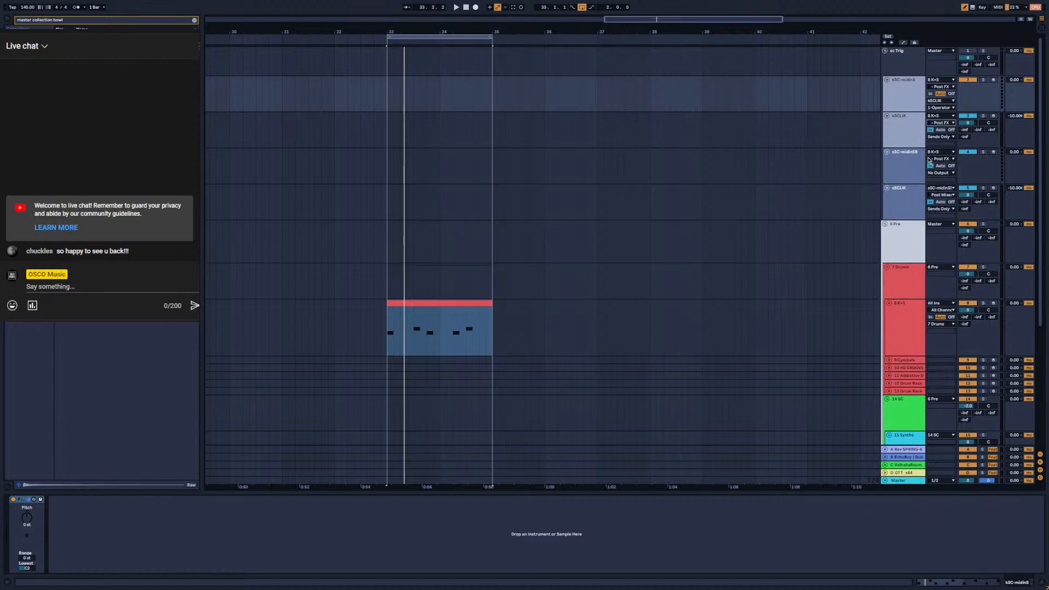
{"action": "left_click", "coordinate": [935, 123]}
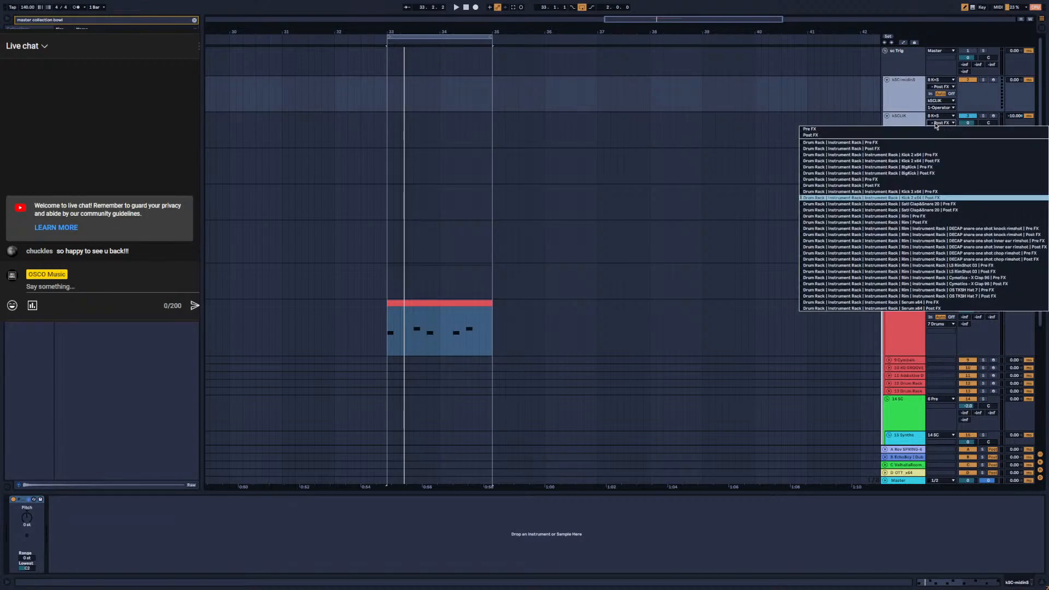
{"action": "left_click", "coordinate": [916, 119]}
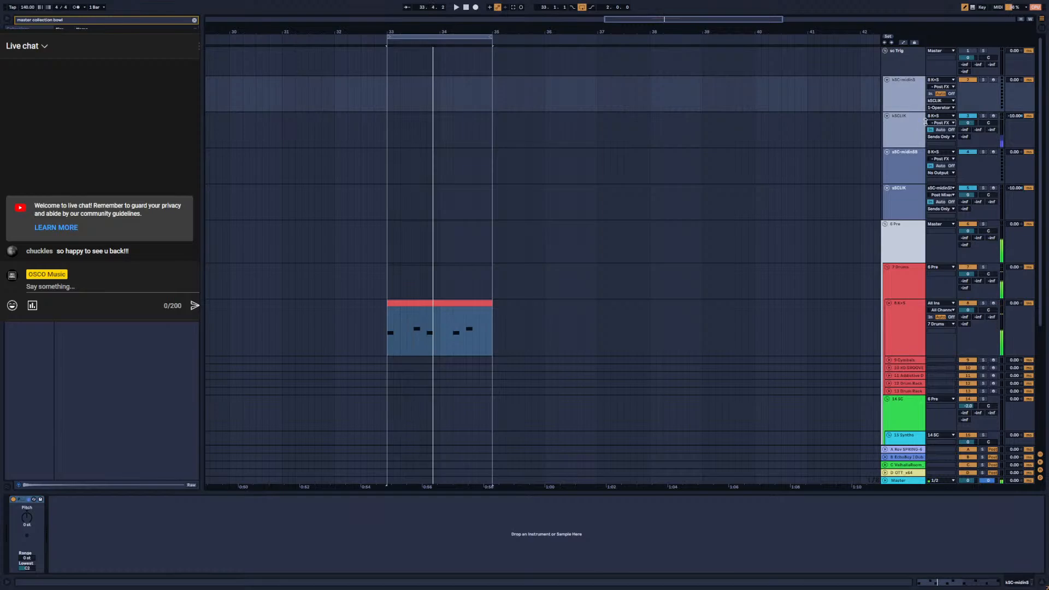
Reselect 8 K+S as kSCLIK's MIDI input, set its channel to the BigKick Post FX chain, and play the loop
{"action": "left_click", "coordinate": [908, 125]}
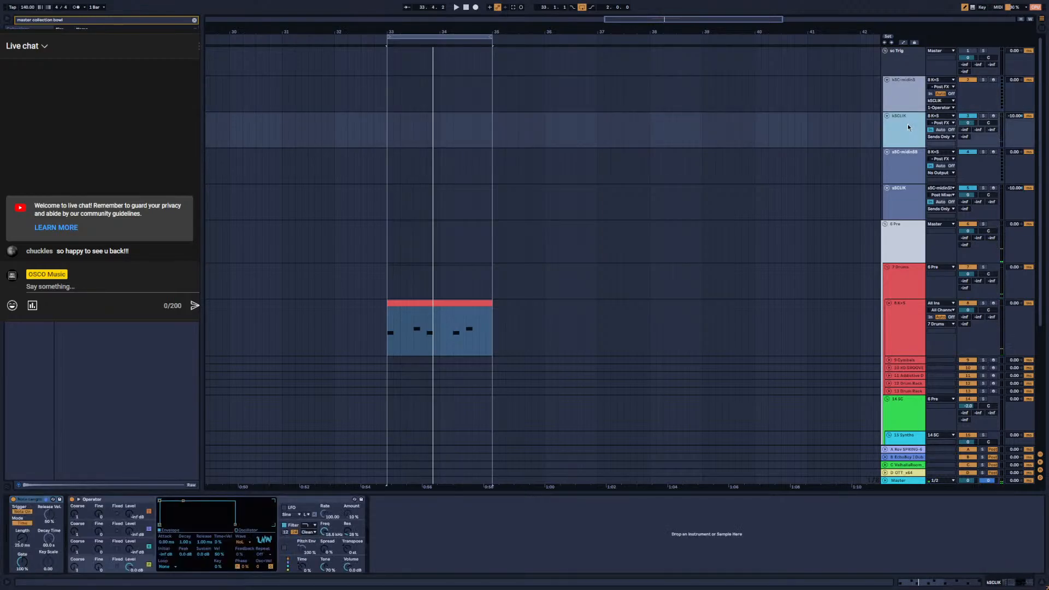
{"action": "left_click", "coordinate": [942, 123]}
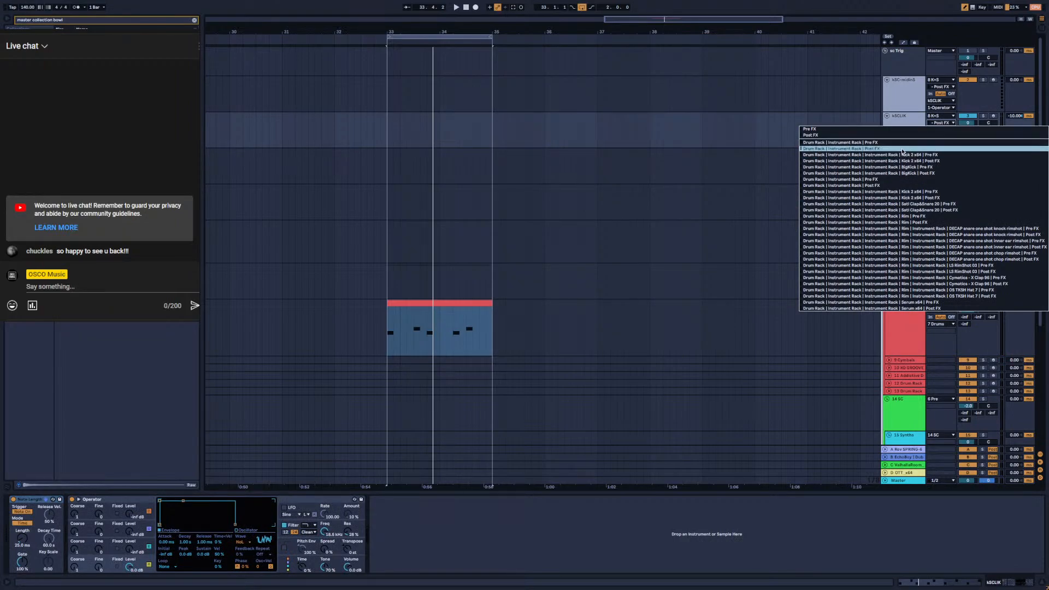
{"action": "left_click", "coordinate": [906, 117]}
{"action": "left_click", "coordinate": [936, 117]}
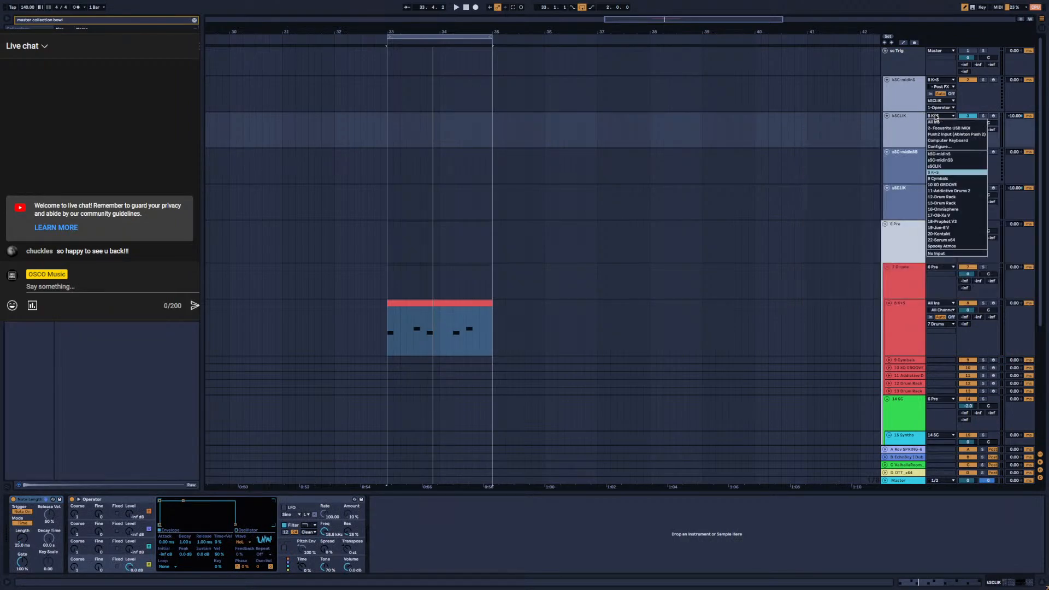
{"action": "left_click", "coordinate": [948, 172]}
{"action": "left_click", "coordinate": [949, 123]}
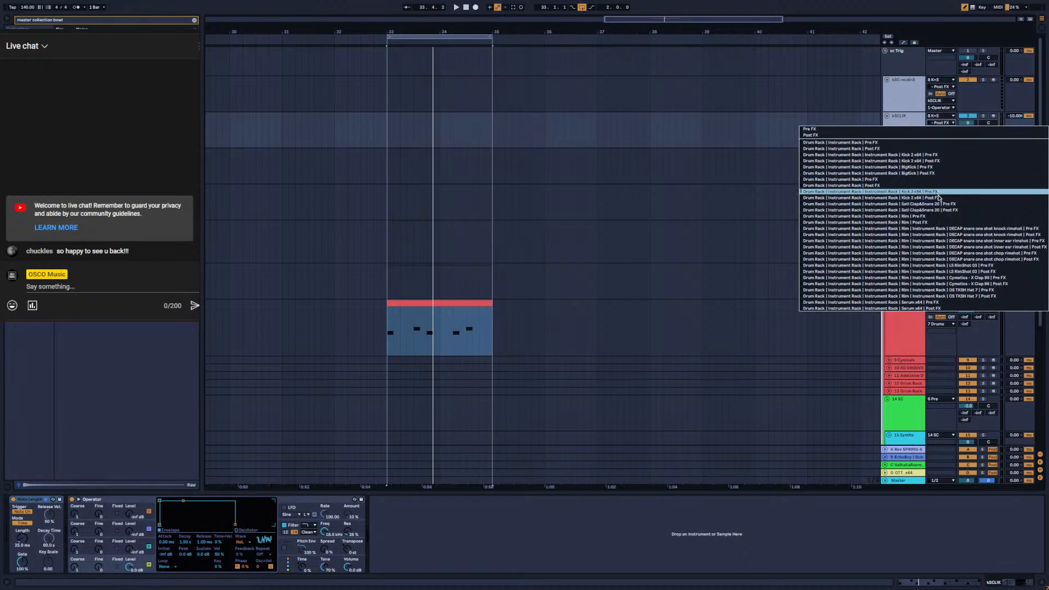
{"action": "left_click", "coordinate": [892, 174]}
{"action": "key", "text": "space"}
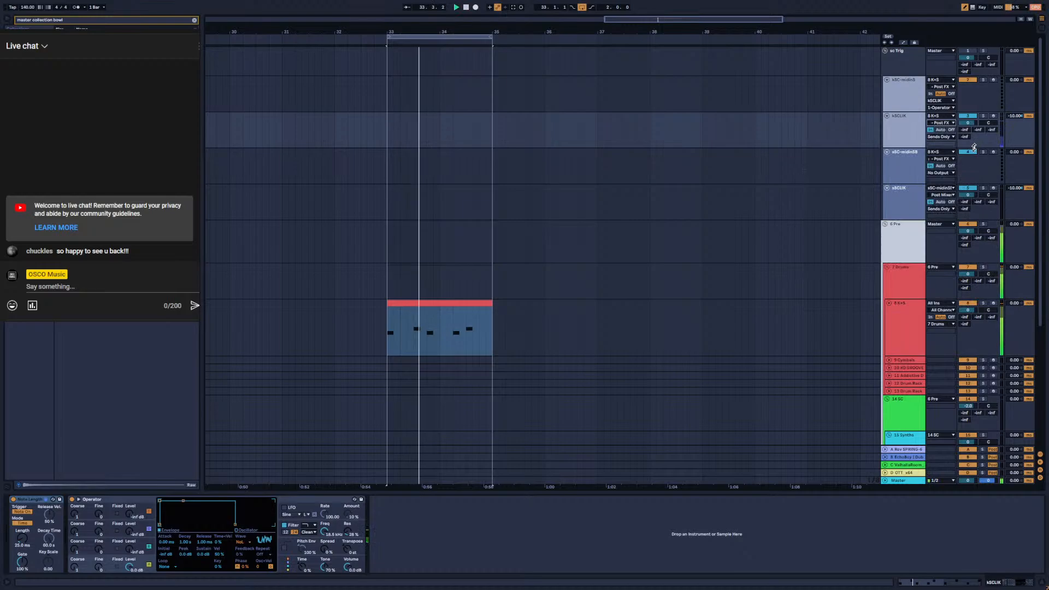
Set sSCLIK's MIDI input to 8 K+S with the first Kick 2 x64 Post FX chain as its channel, and play the loop
{"action": "left_click", "coordinate": [919, 196]}
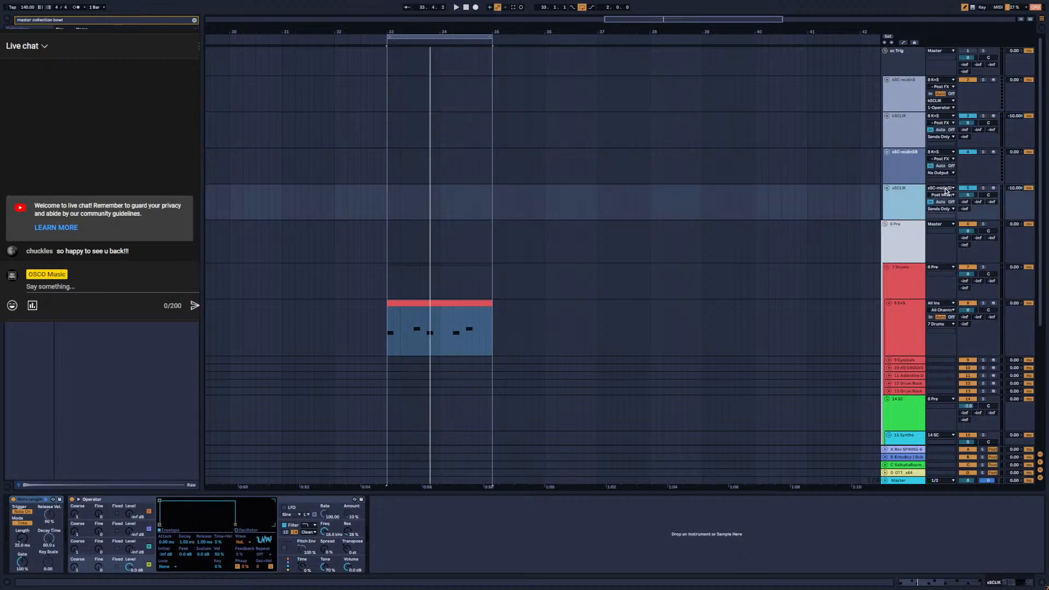
{"action": "left_click", "coordinate": [946, 189]}
{"action": "left_click", "coordinate": [946, 194]}
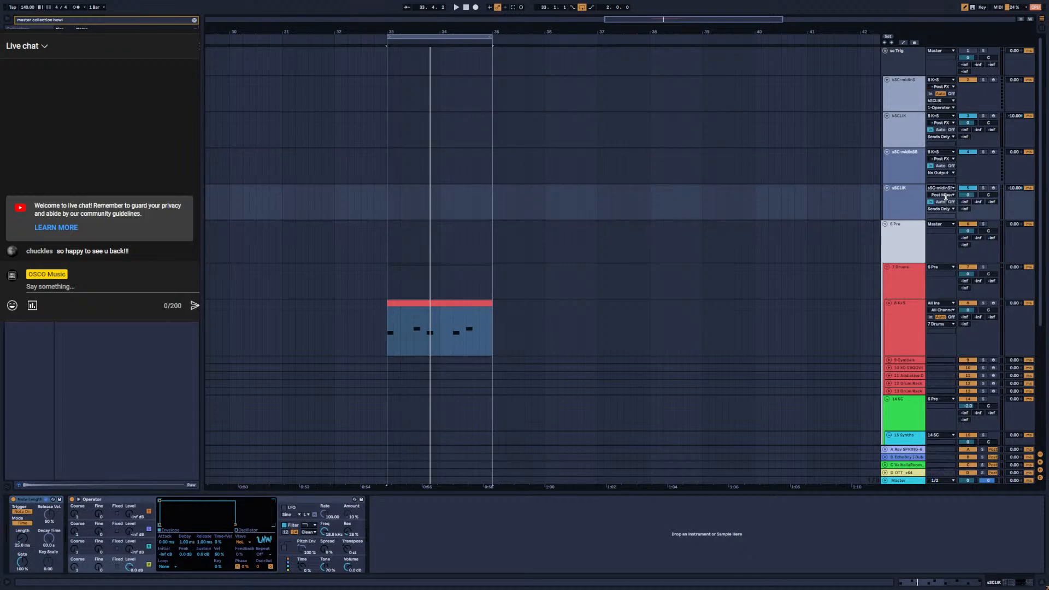
{"action": "left_click", "coordinate": [943, 195]}
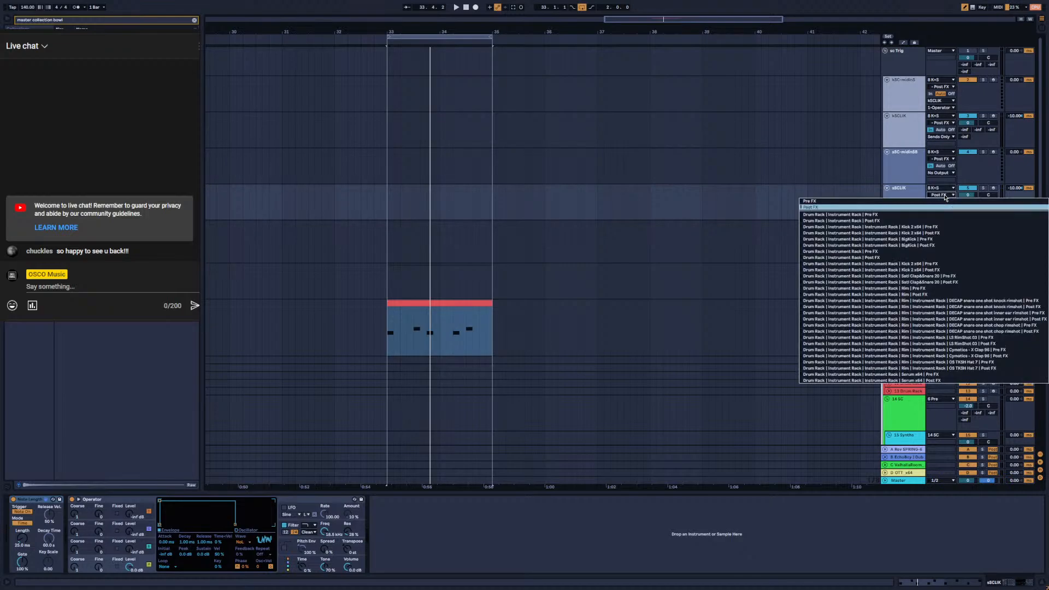
{"action": "left_click", "coordinate": [905, 234]}
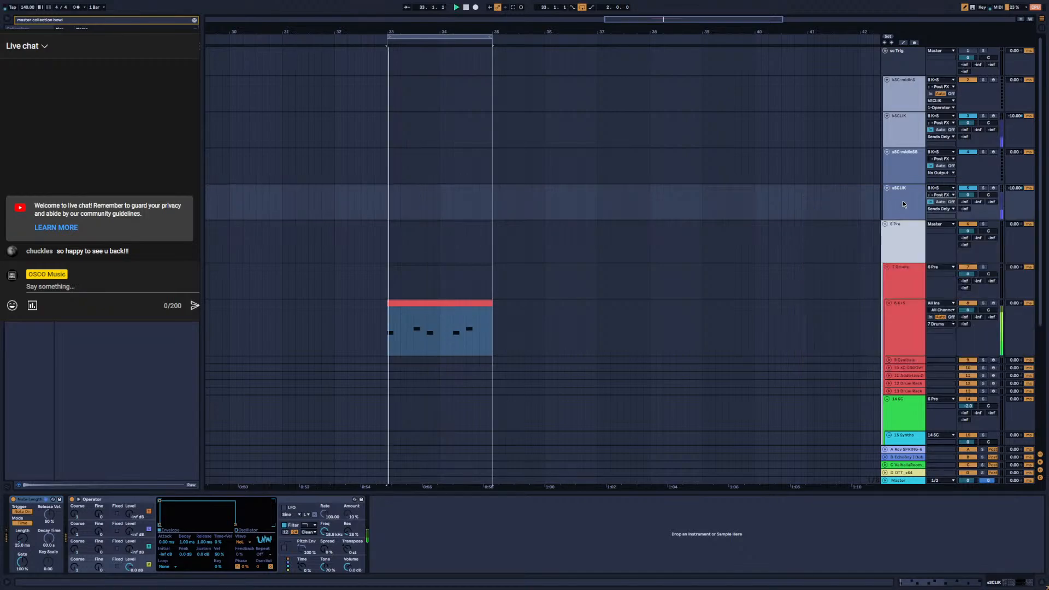
Change sSCLIK's input channel to the second Kick 2 x64 Post FX chain and play the loop to test the trigger
{"action": "left_click", "coordinate": [940, 195]}
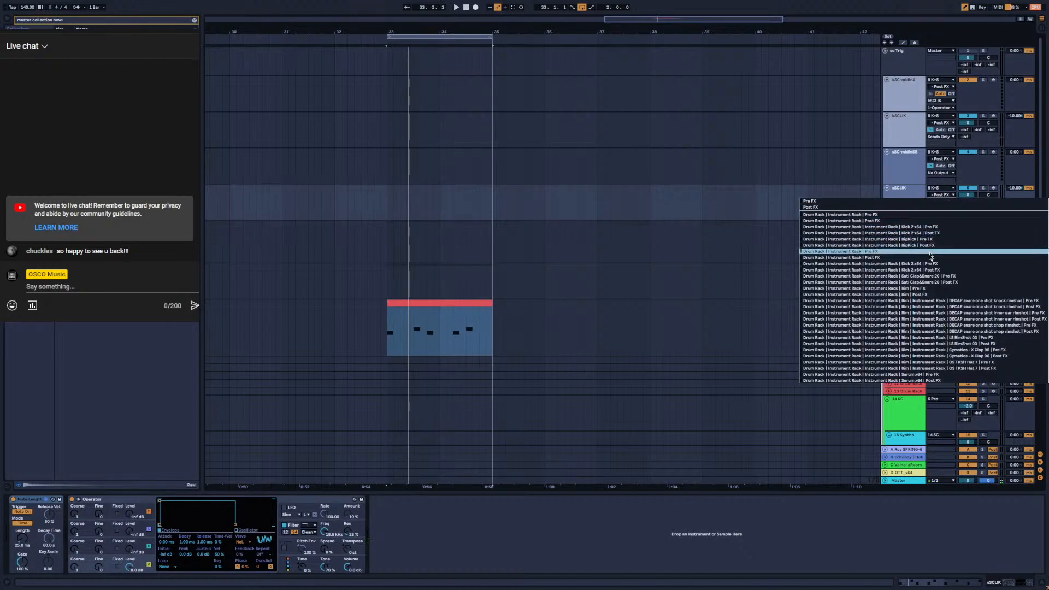
{"action": "left_click", "coordinate": [929, 270]}
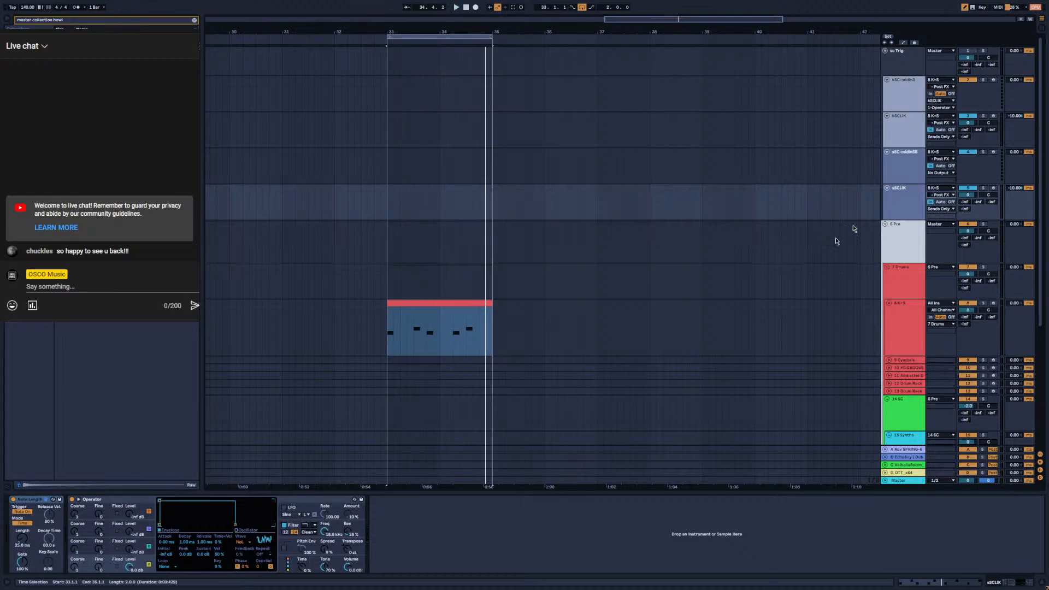
{"action": "key", "text": "space"}
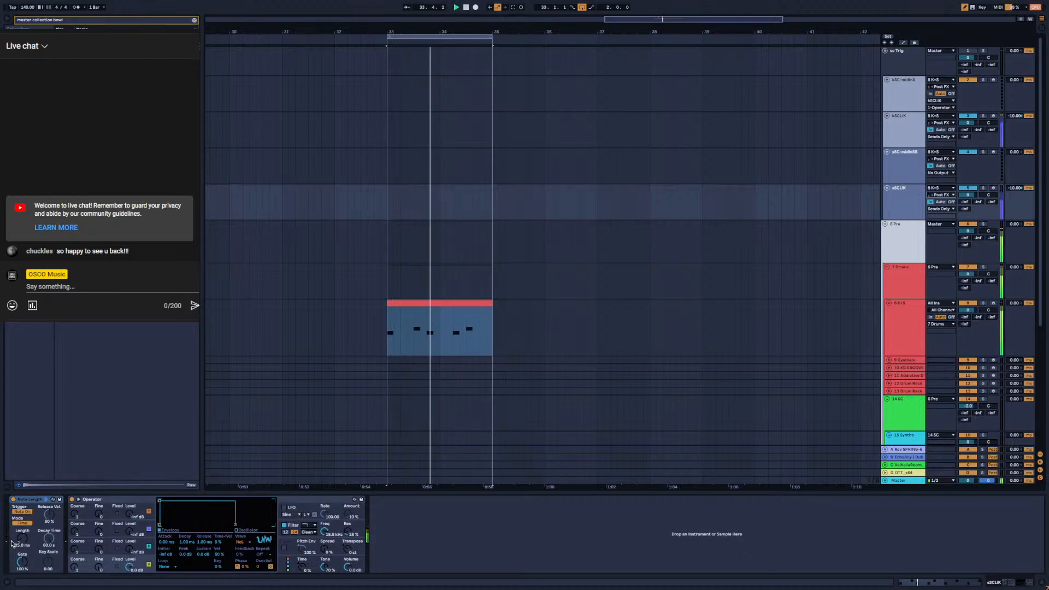
{"action": "left_click_drag", "start_coordinate": [15, 544], "coordinate": [7, 530]}
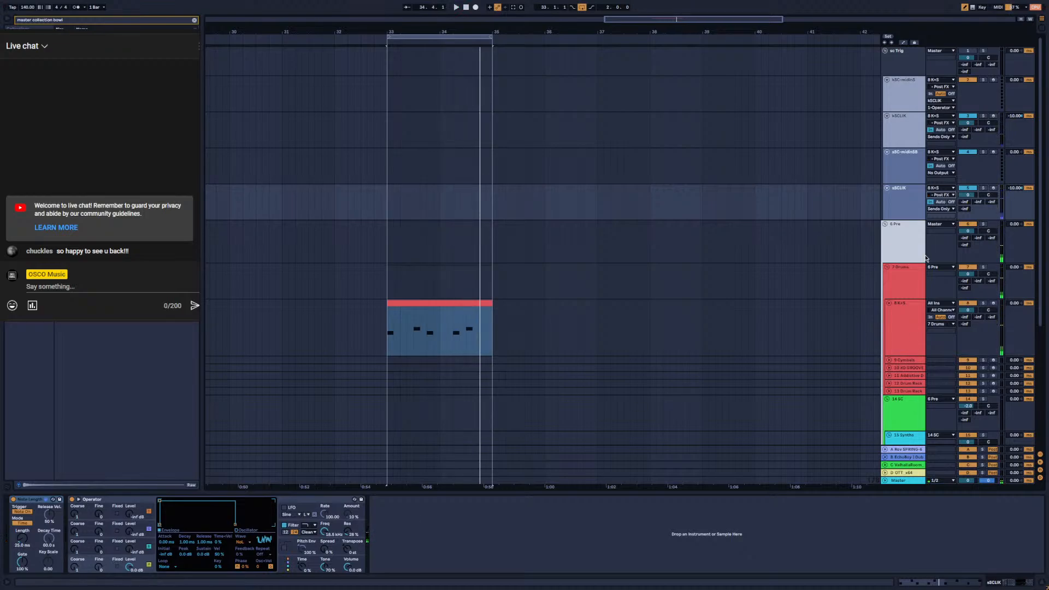
Raise the sidechain gain of the SC group's first Compressor to 24.0 dB while playing the loop
{"action": "left_click", "coordinate": [918, 399]}
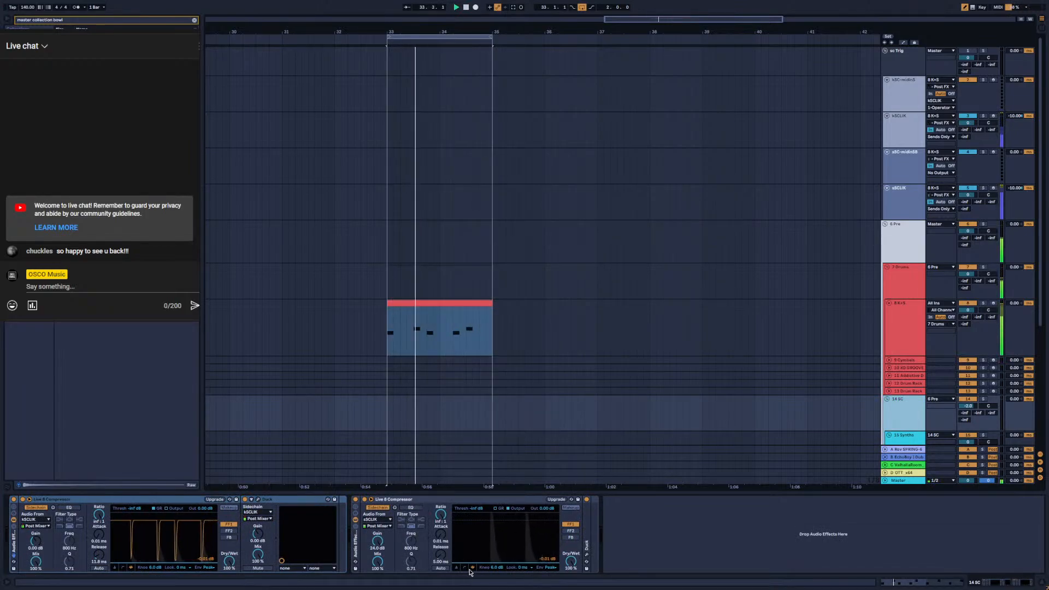
{"action": "left_click", "coordinate": [472, 568]}
{"action": "key", "text": "space"}
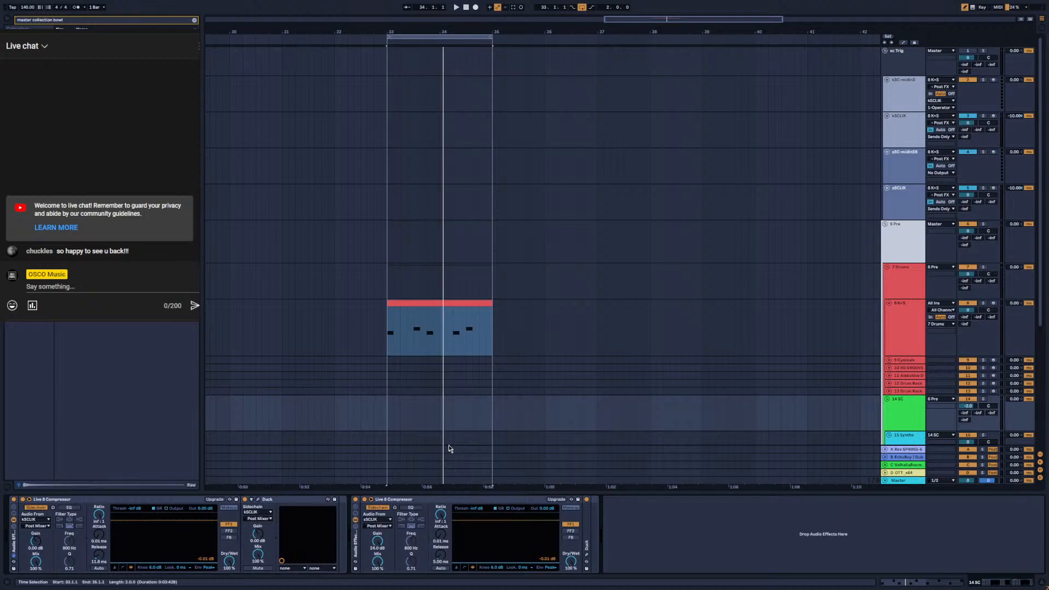
{"action": "key", "text": "space"}
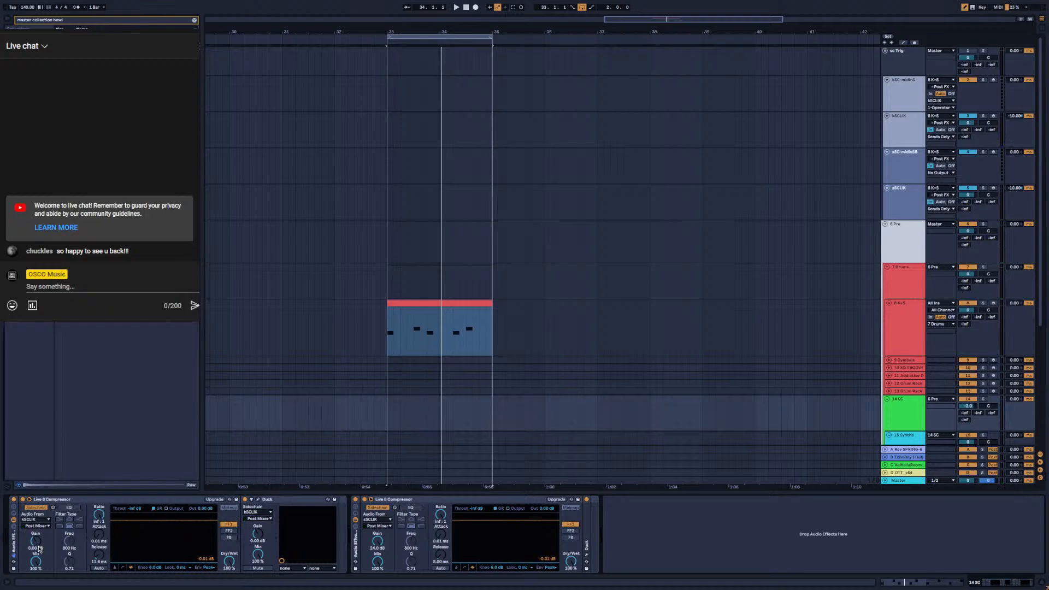
{"action": "left_click_drag", "start_coordinate": [39, 549], "coordinate": [39, 543]}
{"action": "key", "text": "space"}
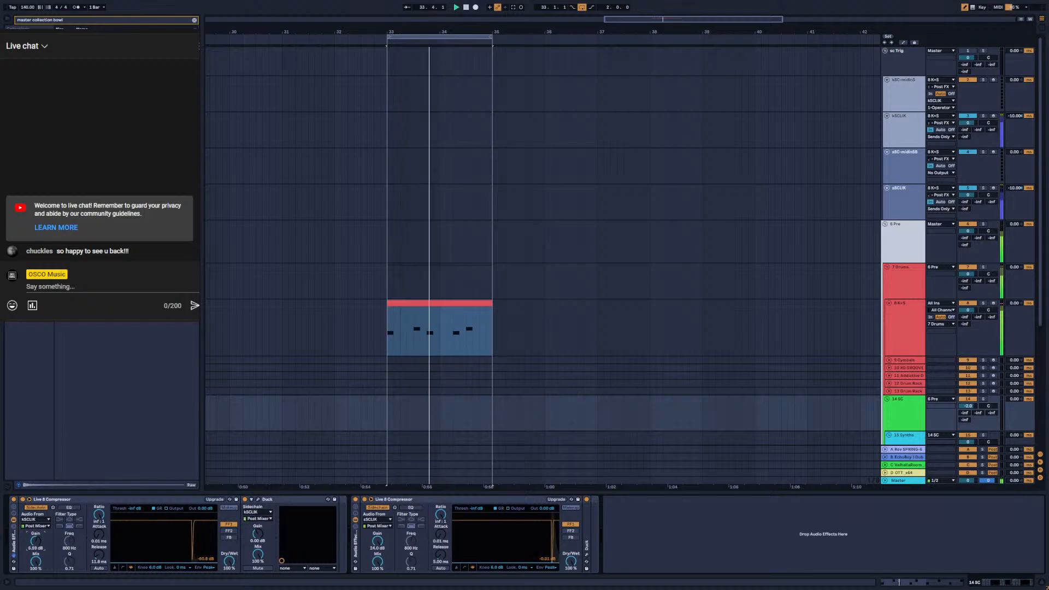
{"action": "left_click_drag", "start_coordinate": [37, 542], "coordinate": [37, 498]}
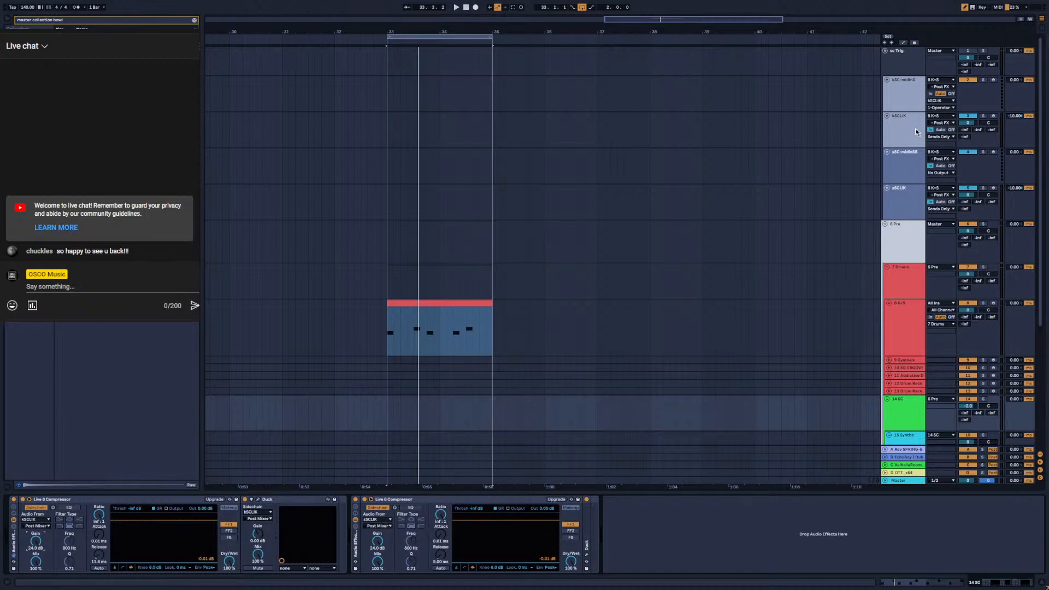
Delete the snare and kick MIDI-in tracks, keeping only the kSCLIK and sSCLIK trigger tracks
{"action": "left_click", "coordinate": [902, 137]}
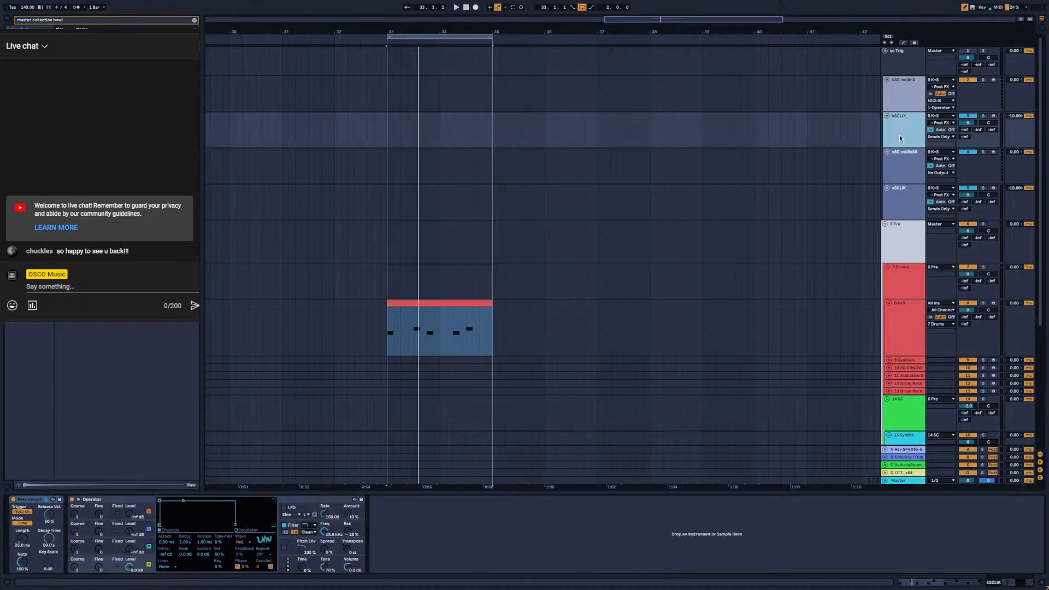
{"action": "left_click", "coordinate": [903, 186]}
{"action": "left_click", "coordinate": [902, 169]}
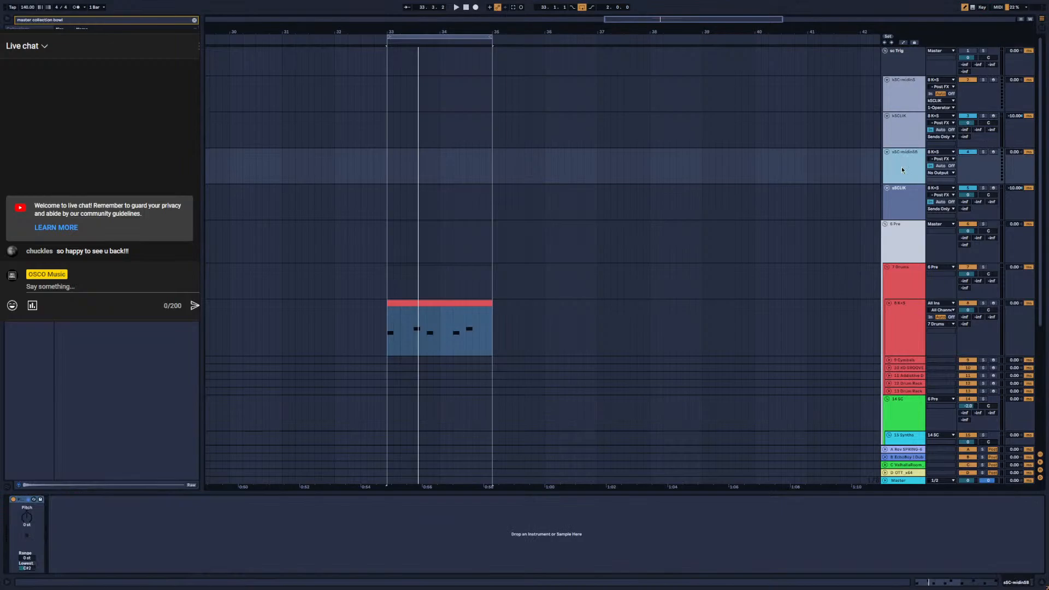
{"action": "key", "text": "Delete"}
{"action": "left_click", "coordinate": [903, 98]}
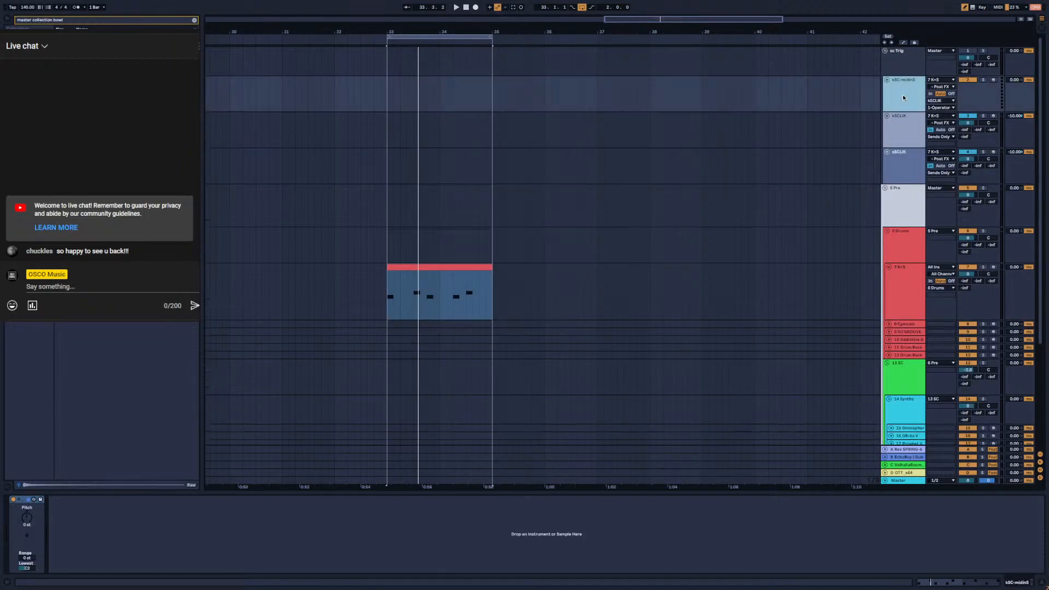
{"action": "key", "text": "Delete"}
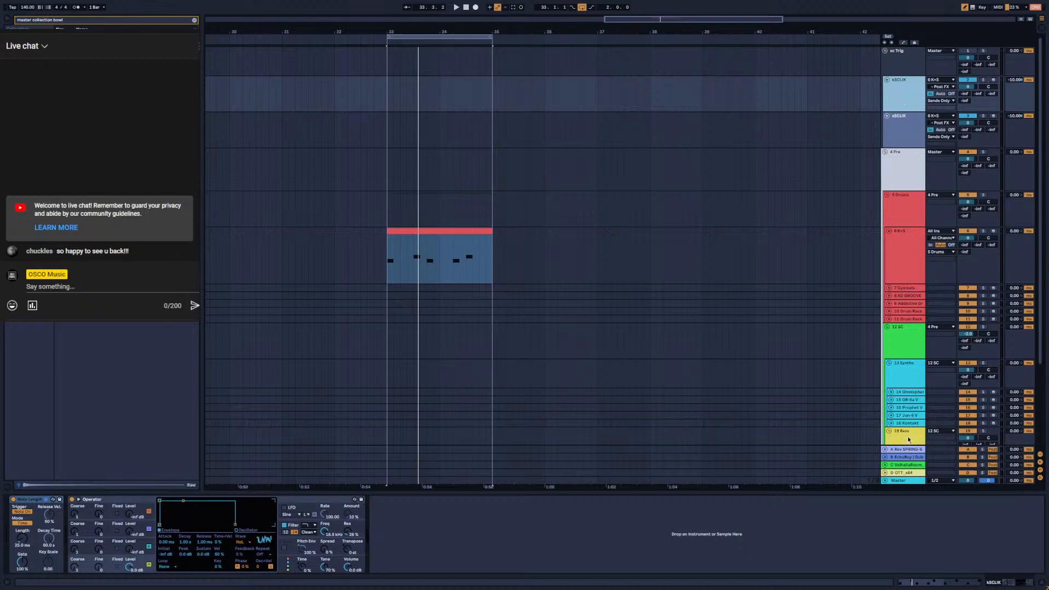
Open the Duck plugin window on the SC group and move it clear of the track headers
{"action": "left_click", "coordinate": [903, 331]}
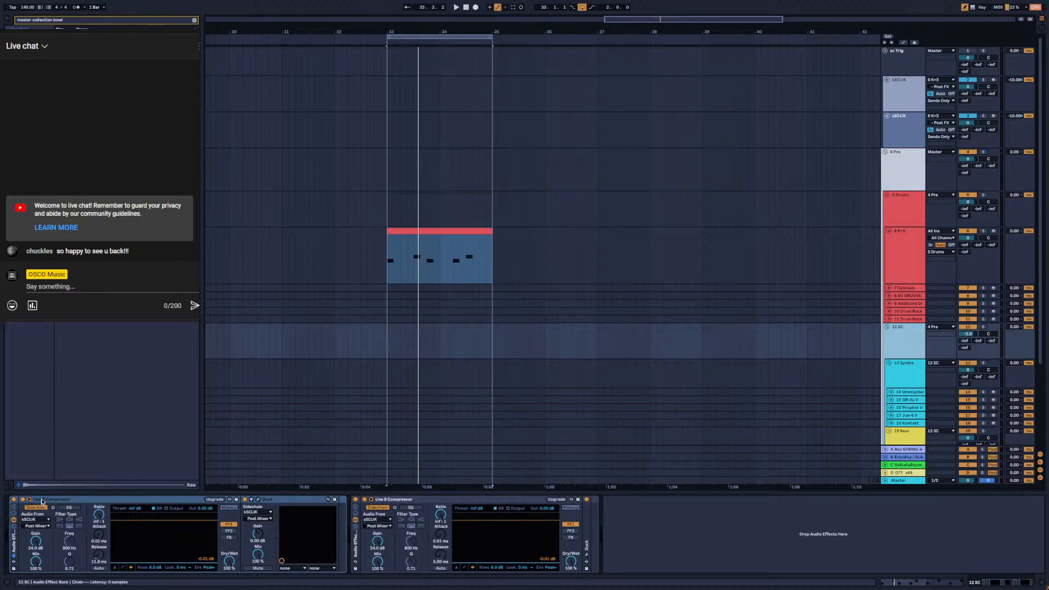
{"action": "left_click", "coordinate": [41, 500]}
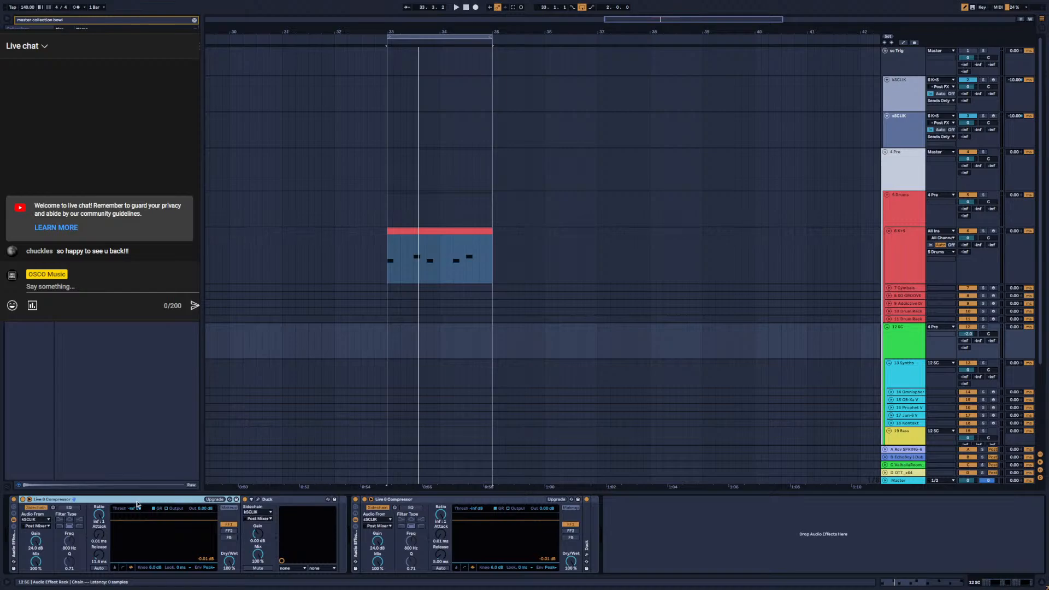
{"action": "left_click", "coordinate": [258, 499]}
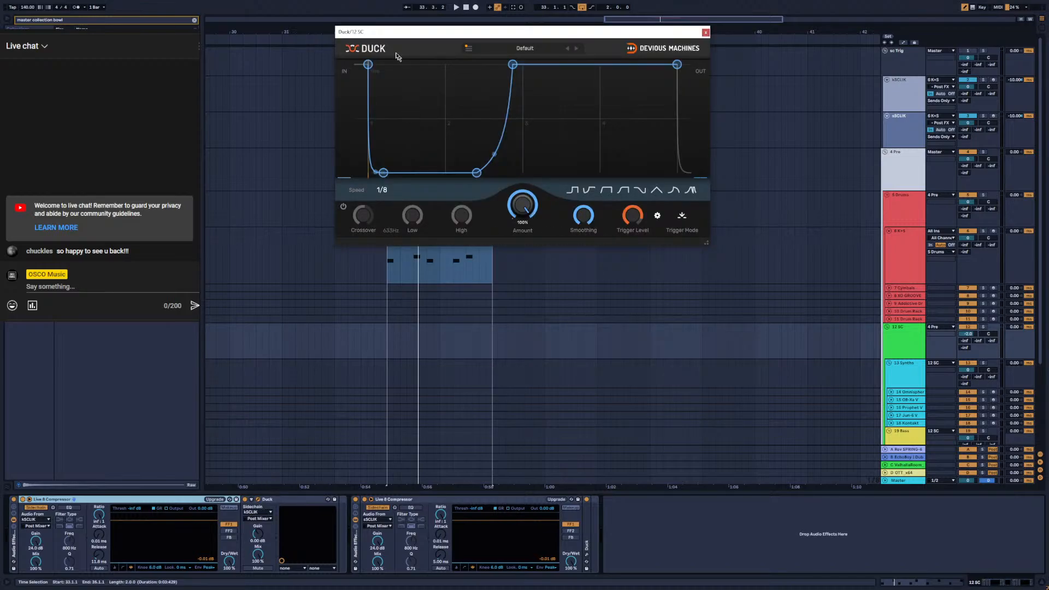
{"action": "left_click_drag", "start_coordinate": [427, 32], "coordinate": [318, 102]}
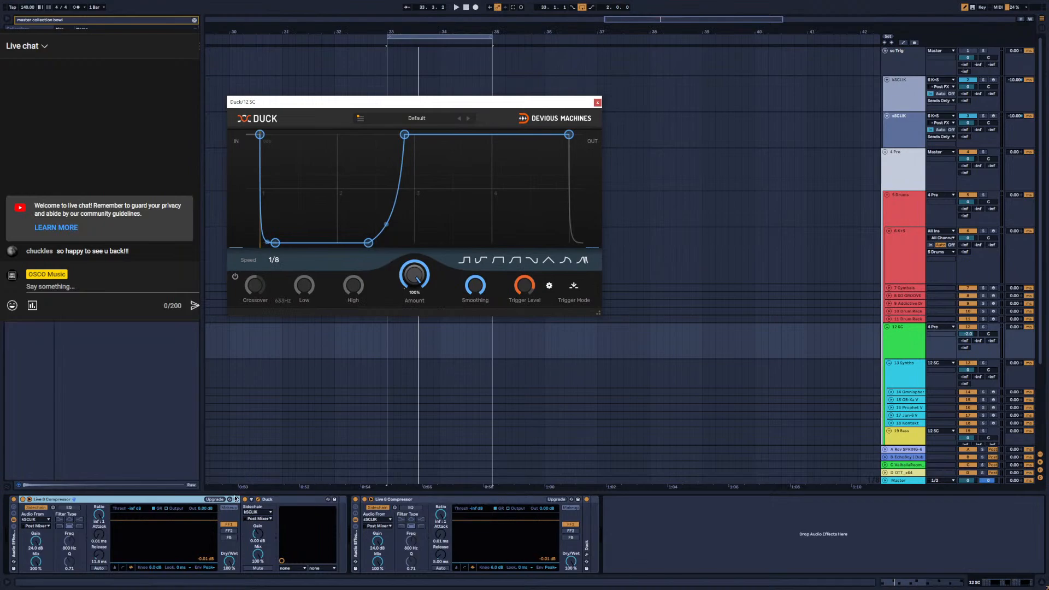
Examine the first Compressor's lookahead options on the SC group and look over the synth and bass tracks
{"action": "left_click", "coordinate": [104, 502]}
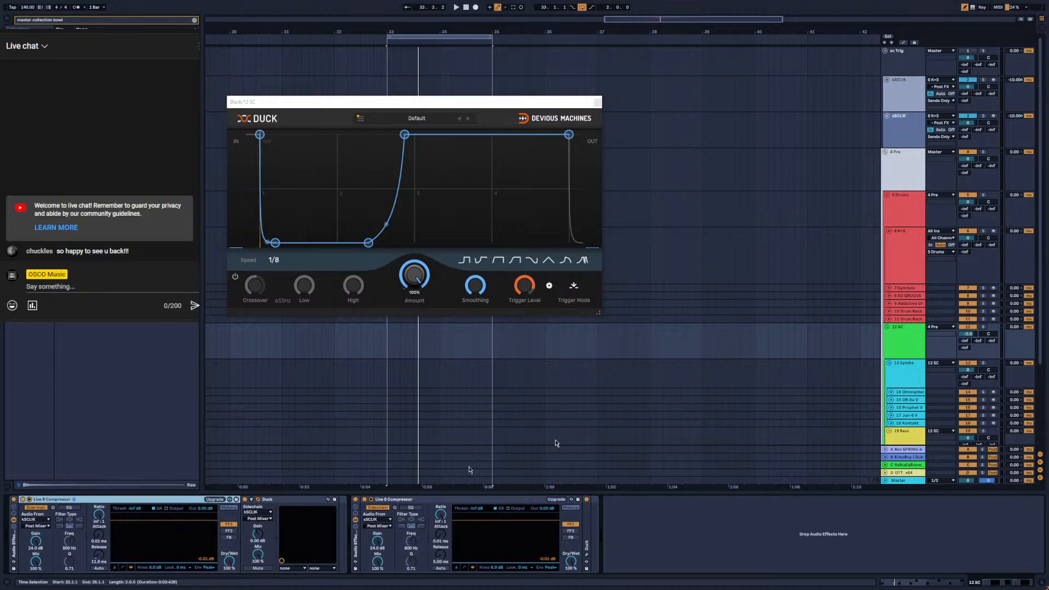
{"action": "left_click", "coordinate": [186, 568]}
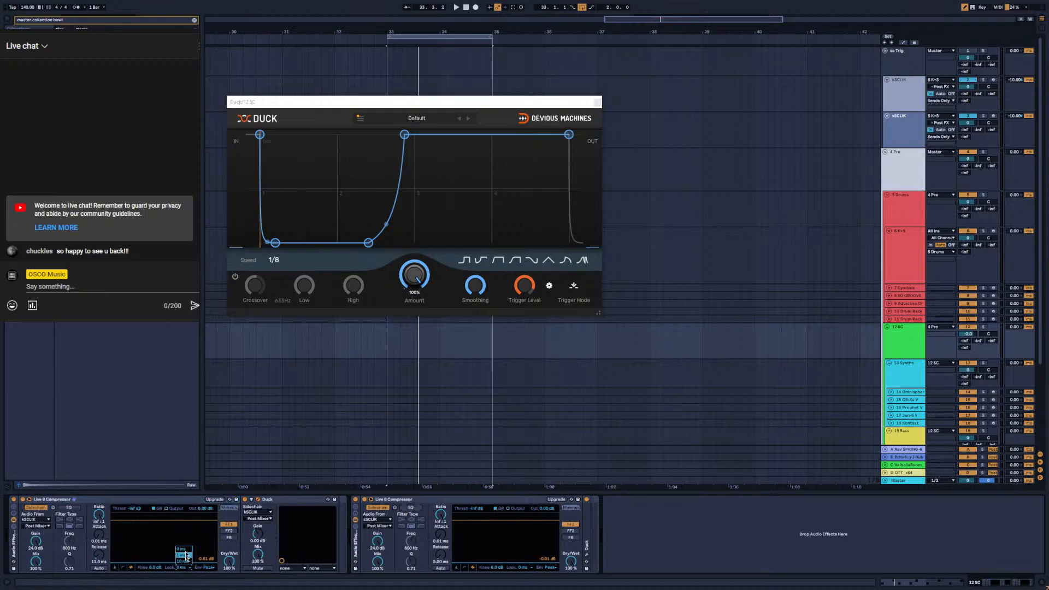
{"action": "left_click", "coordinate": [229, 517]}
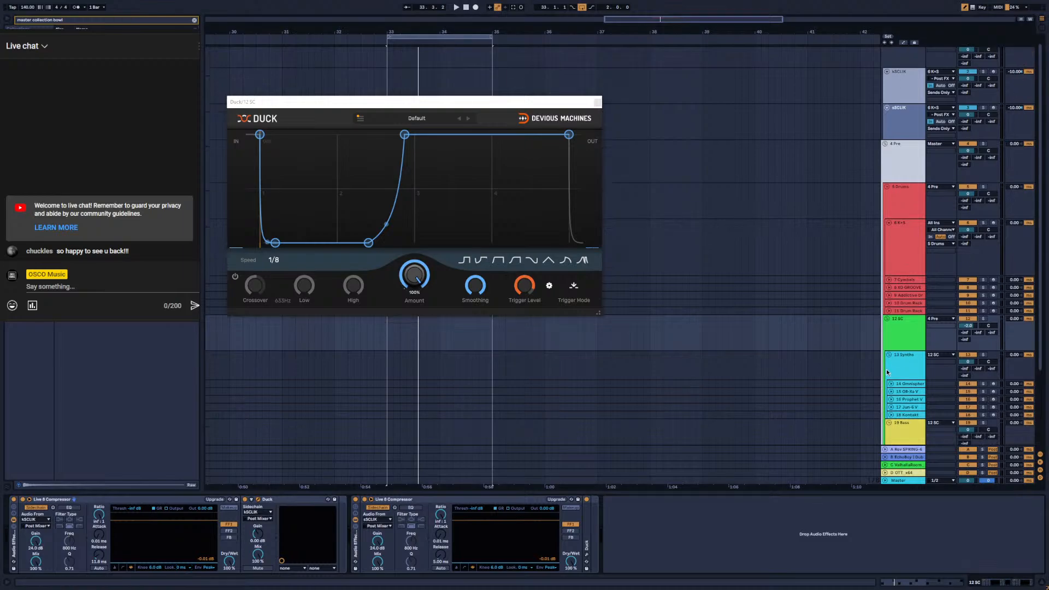
{"action": "scroll", "coordinate": [886, 368], "scroll_direction": "down", "scroll_amount": 3}
{"action": "scroll", "coordinate": [910, 368], "scroll_direction": "up", "scroll_amount": 3}
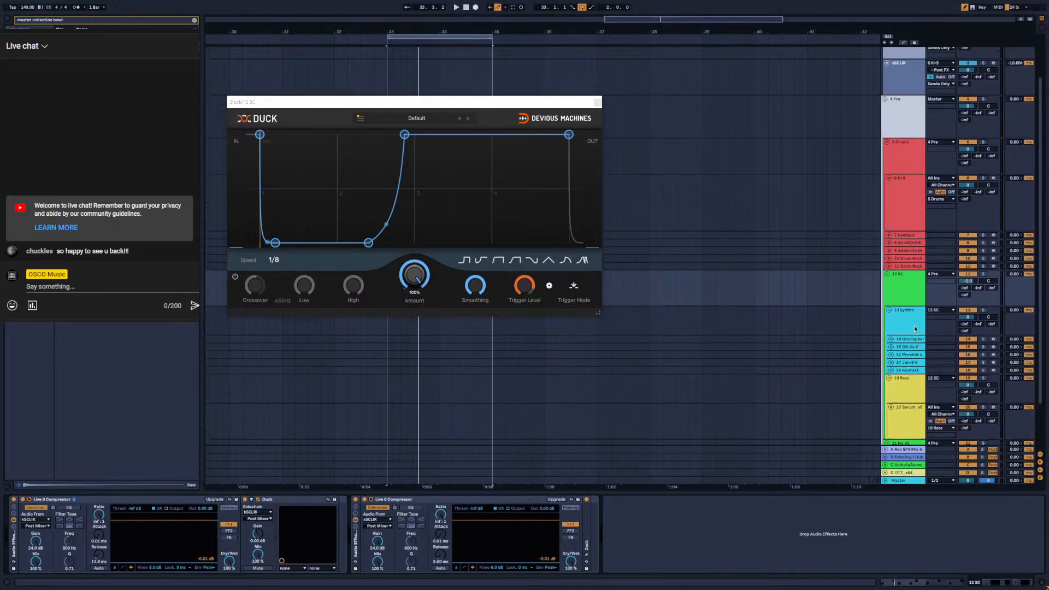
Try a 24.00 ms track delay on the kSCLIK trigger track and return it to -10.00 ms
{"action": "left_click_drag", "start_coordinate": [1016, 83], "coordinate": [1017, 66]}
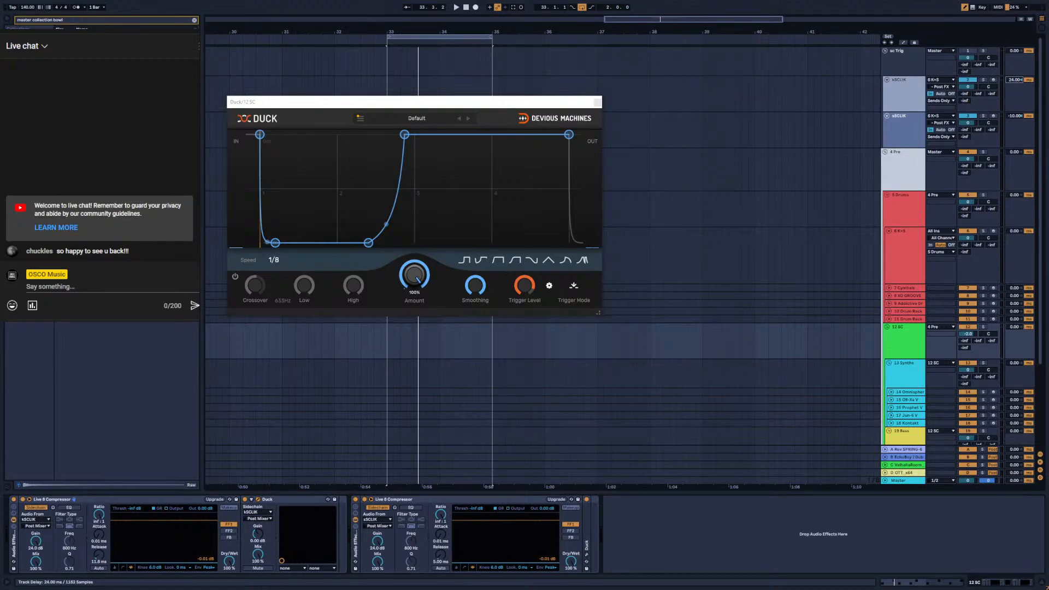
{"action": "left_click_drag", "start_coordinate": [1015, 79], "coordinate": [1015, 82]}
{"action": "left_click_drag", "start_coordinate": [1014, 80], "coordinate": [1014, 81]}
Show the K+S track's devices and move the Duck window clear of the track headers and the device chain
{"action": "left_click", "coordinate": [906, 262]}
{"action": "left_click_drag", "start_coordinate": [440, 103], "coordinate": [746, 241]}
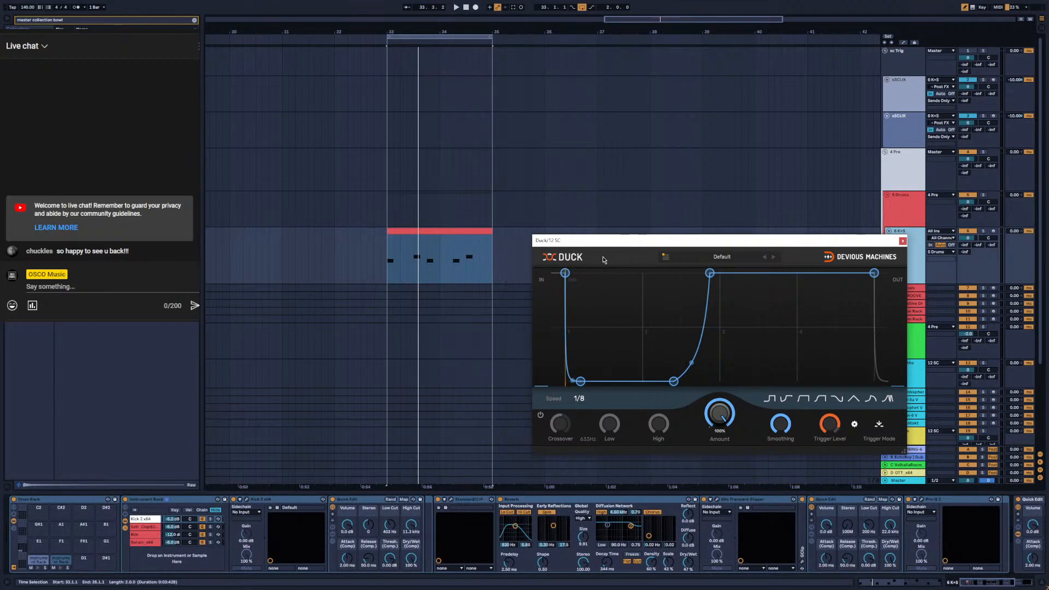
{"action": "left_click_drag", "start_coordinate": [589, 241], "coordinate": [325, 26]}
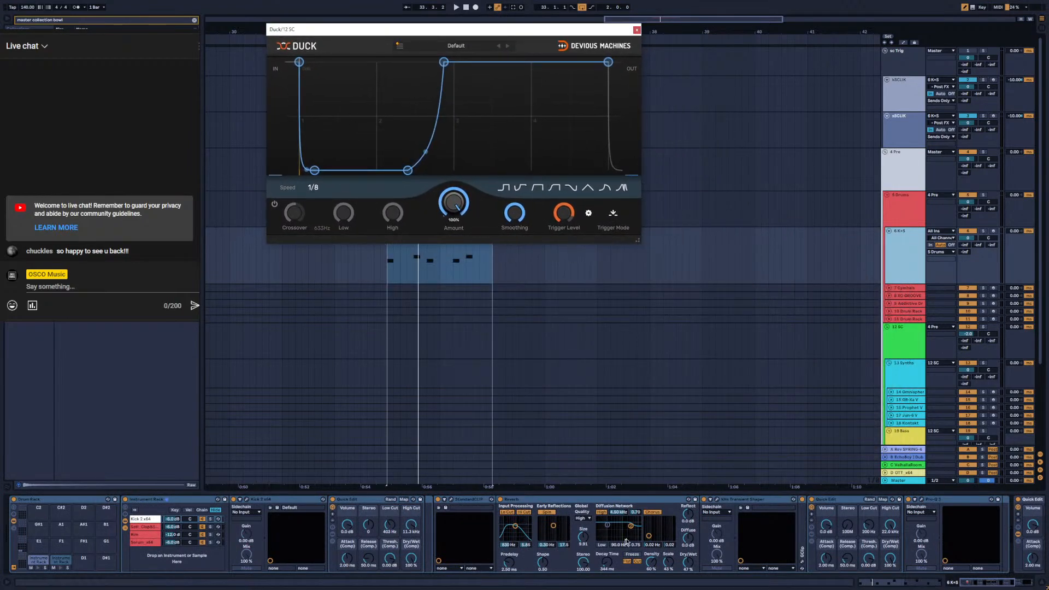
Cycle the first Compressor on the SC group through its lookahead settings to demonstrate the choices
{"action": "left_click", "coordinate": [900, 337]}
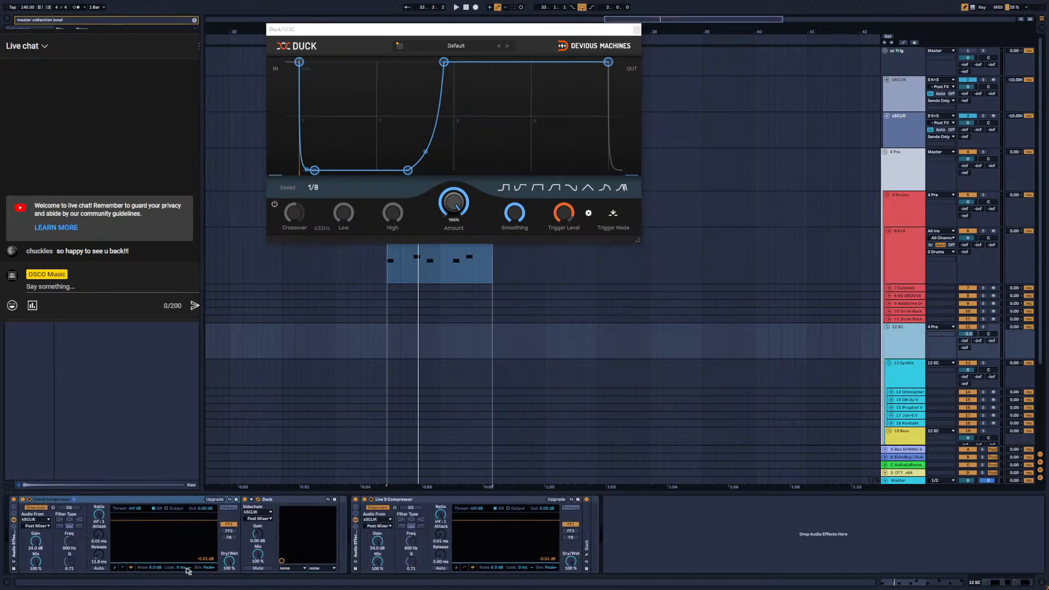
{"action": "left_click", "coordinate": [184, 569]}
{"action": "left_click", "coordinate": [183, 556]}
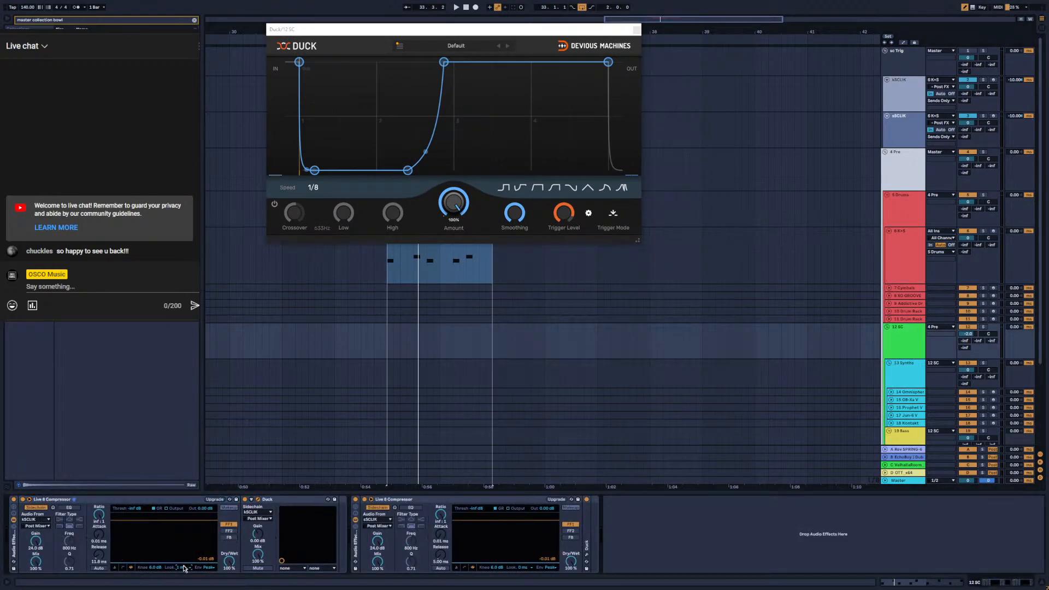
{"action": "left_click", "coordinate": [184, 568]}
{"action": "left_click", "coordinate": [182, 562]}
{"action": "left_click", "coordinate": [183, 568]}
{"action": "left_click", "coordinate": [187, 555]}
{"action": "left_click", "coordinate": [184, 568]}
{"action": "left_click", "coordinate": [188, 550]}
{"action": "key", "text": "alt+Tab"}
{"action": "key", "text": "alt+Tab"}
{"action": "key", "text": "alt+Tab"}
{"action": "key", "text": "alt+Tab"}
Review the device chains of the Pre and Drums groups, both trigger tracks and the SC group, including its Duck plugin
{"action": "left_click", "coordinate": [892, 171]}
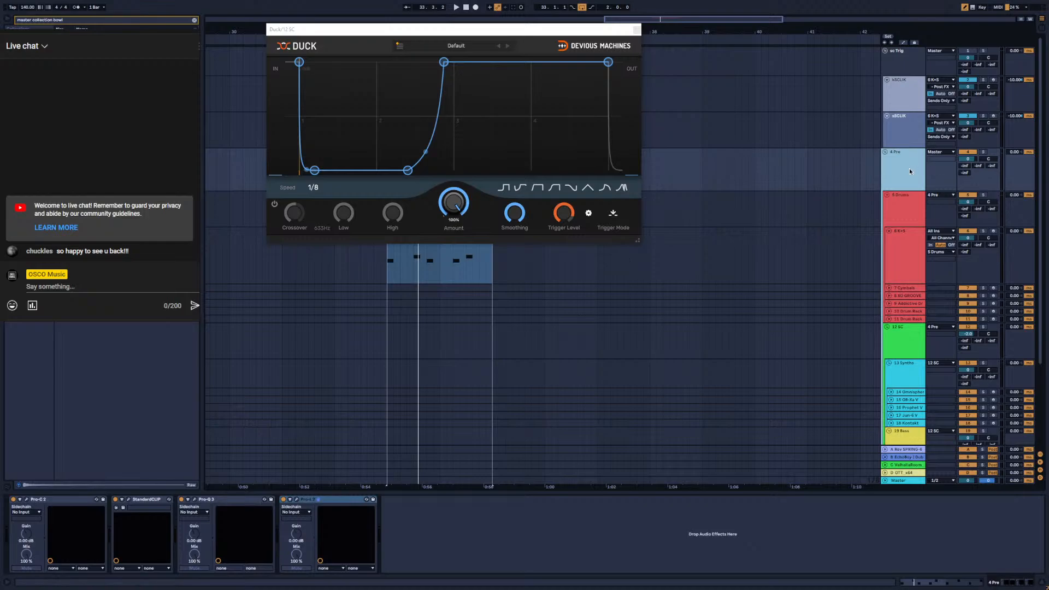
{"action": "scroll", "coordinate": [897, 164], "scroll_direction": "down", "scroll_amount": 3}
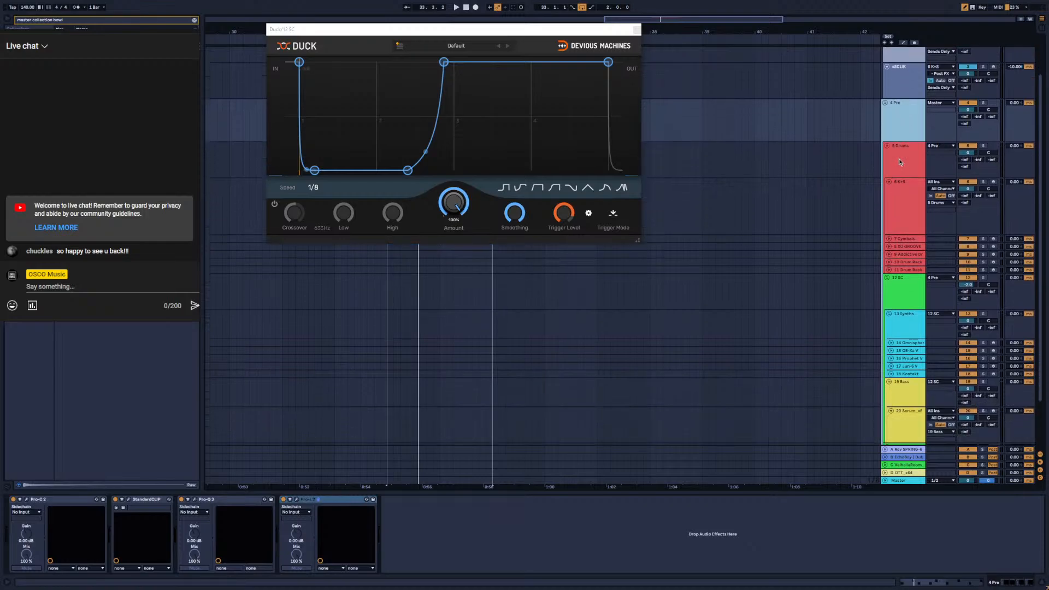
{"action": "left_click", "coordinate": [904, 153]}
{"action": "scroll", "coordinate": [905, 149], "scroll_direction": "up", "scroll_amount": 3}
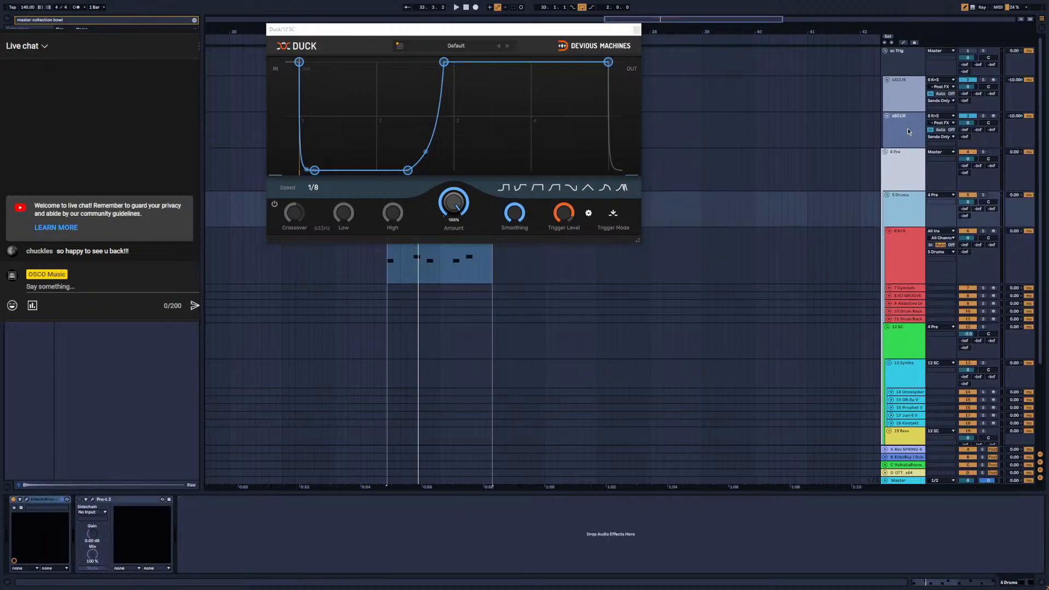
{"action": "left_click", "coordinate": [907, 128]}
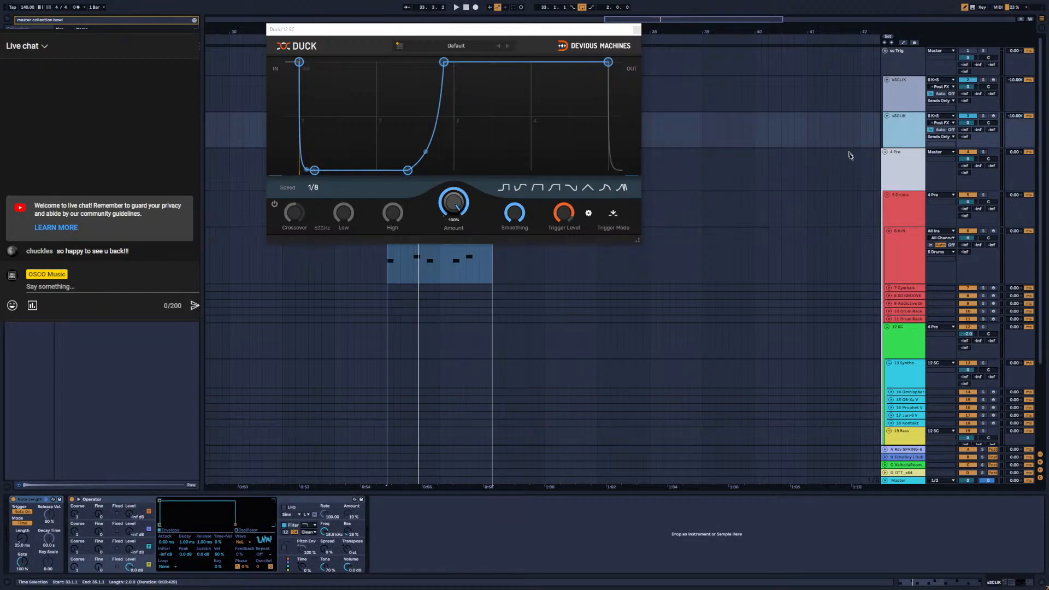
{"action": "left_click", "coordinate": [909, 98]}
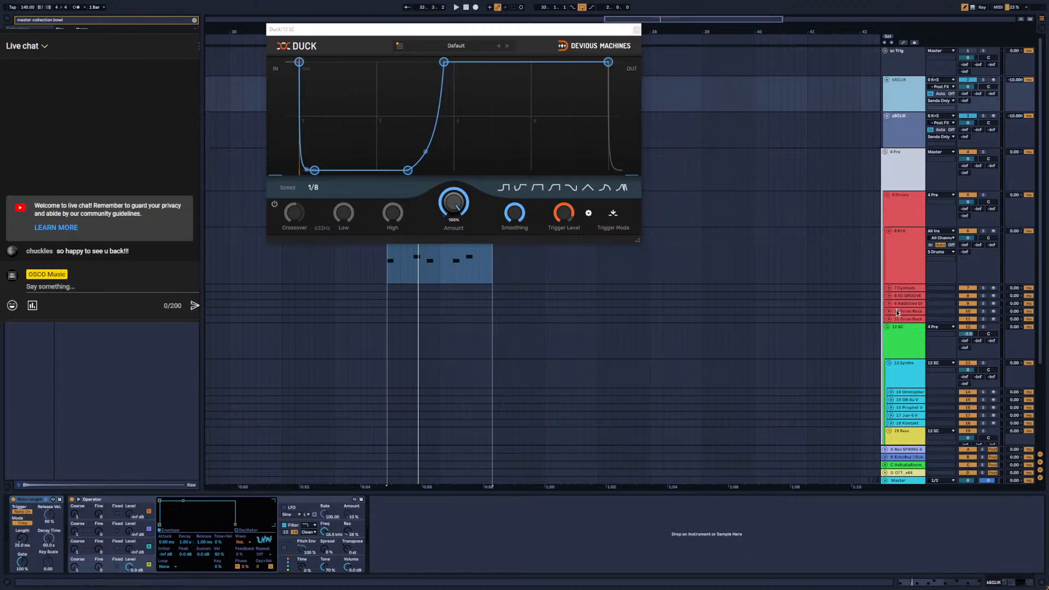
{"action": "left_click", "coordinate": [902, 334]}
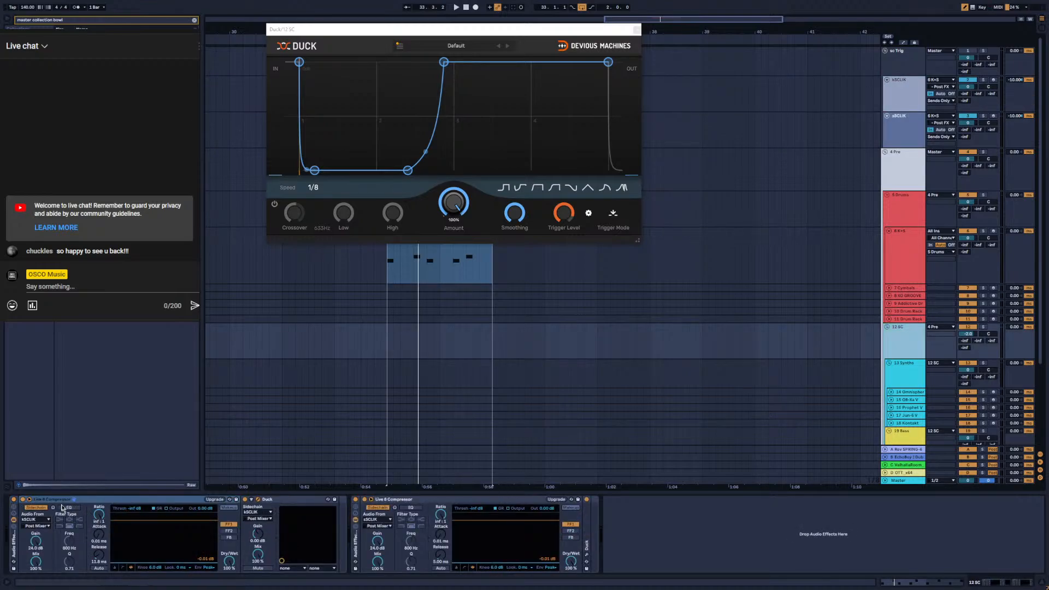
{"action": "left_click", "coordinate": [258, 499]}
{"action": "left_click", "coordinate": [259, 500]}
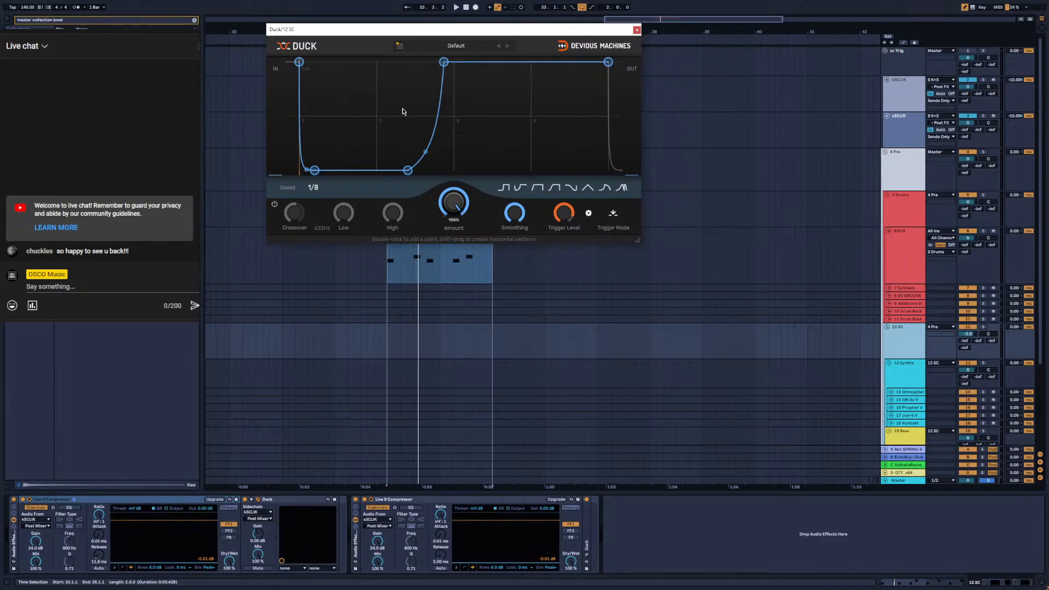
Compare the Operator devices on the sSCLIK and kSCLIK trigger tracks and look at the Pre group's effects
{"action": "left_click", "coordinate": [902, 117]}
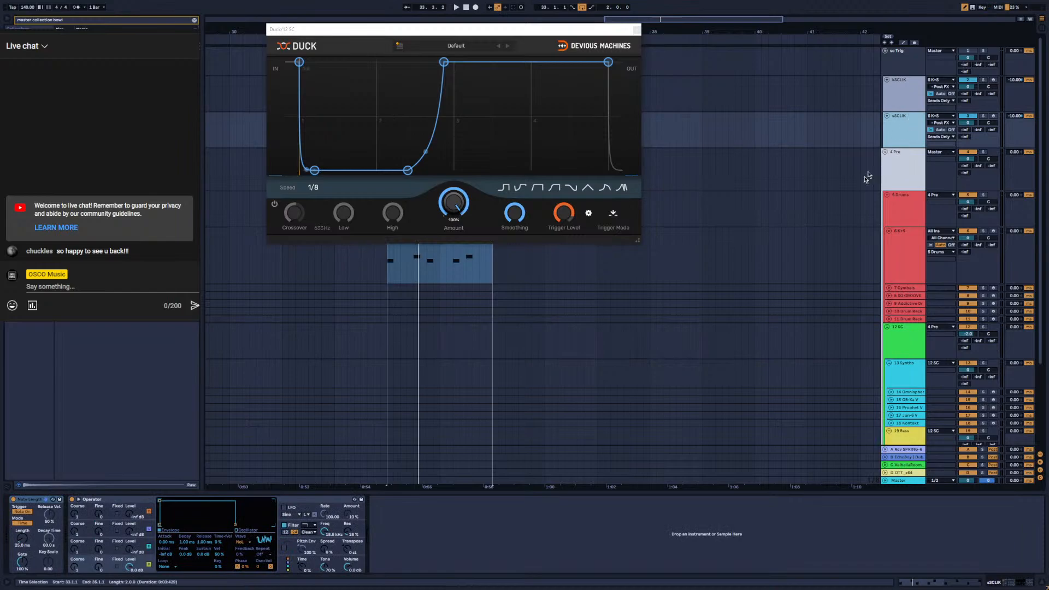
{"action": "left_click", "coordinate": [894, 95]}
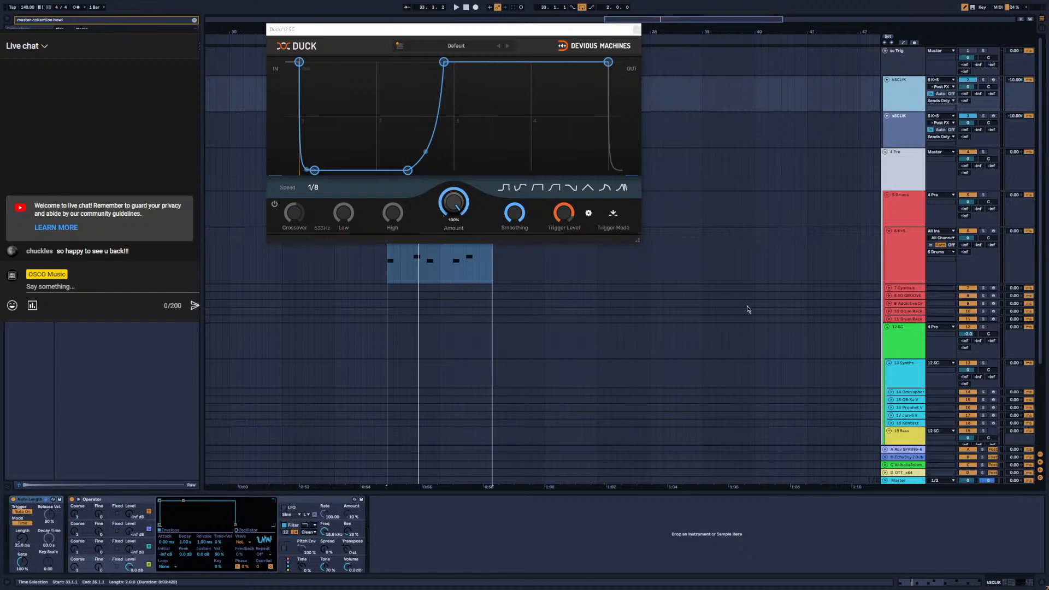
{"action": "key", "text": "Down"}
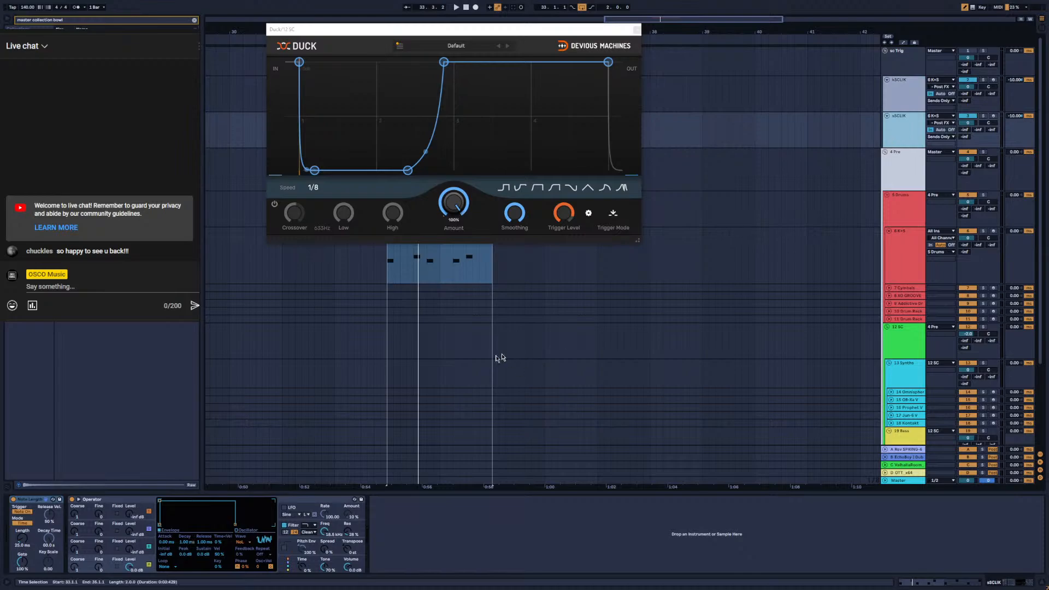
{"action": "left_click", "coordinate": [900, 169]}
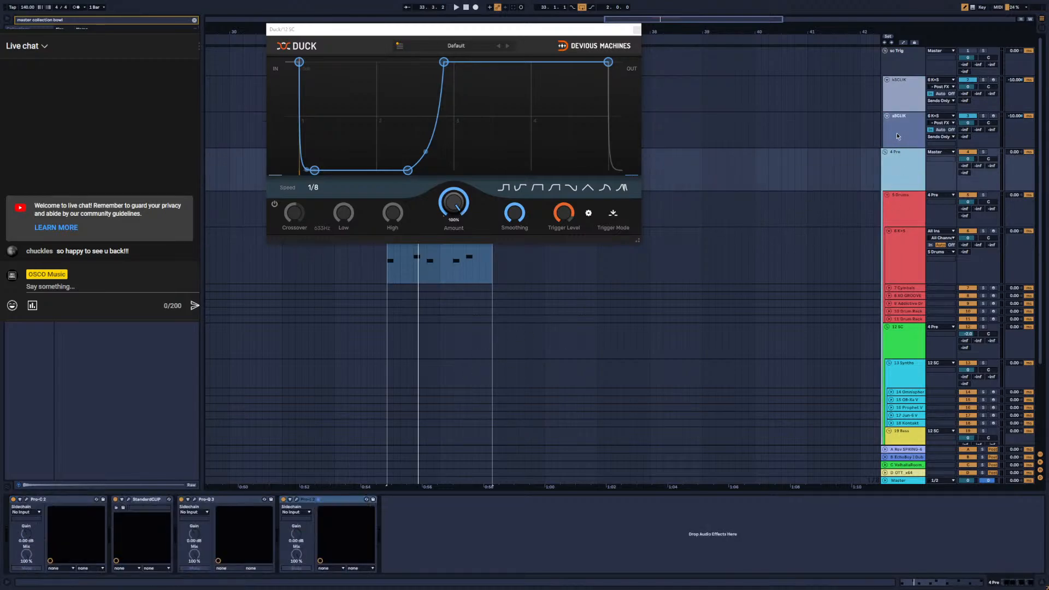
{"action": "left_click", "coordinate": [896, 135]}
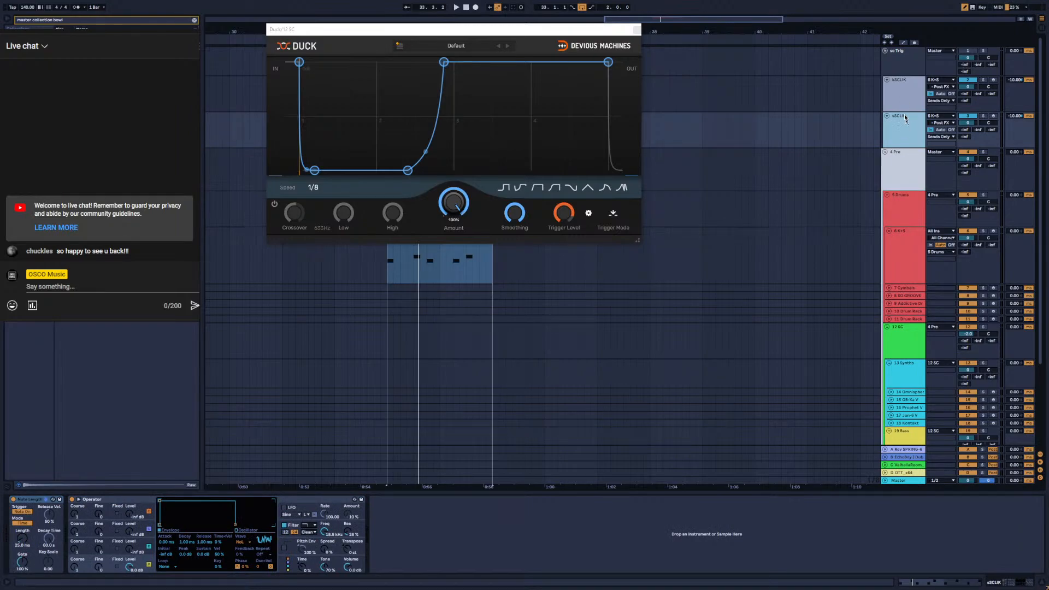
{"action": "left_click", "coordinate": [902, 99]}
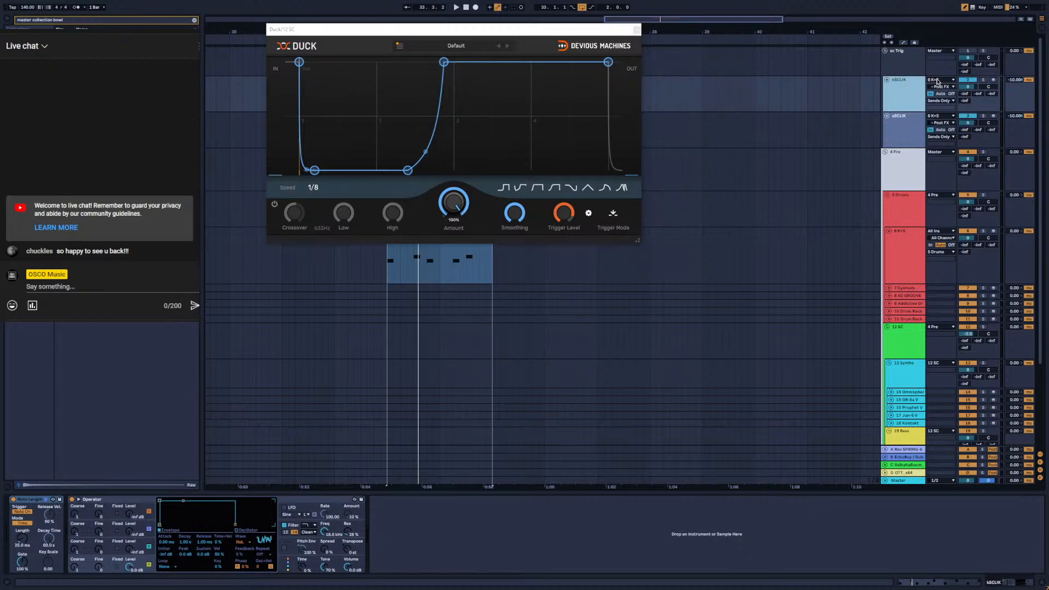
Examine the MIDI source and channel options on the kSCLIK track, along with the K+S track that feeds it
{"action": "left_click", "coordinate": [939, 81]}
{"action": "left_click", "coordinate": [901, 260]}
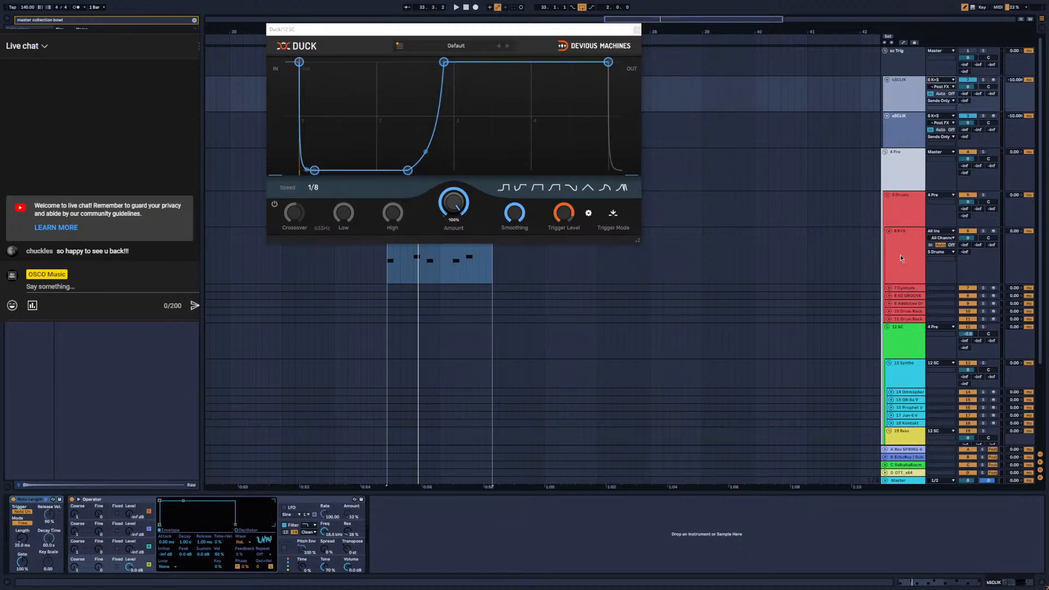
{"action": "left_click", "coordinate": [901, 258]}
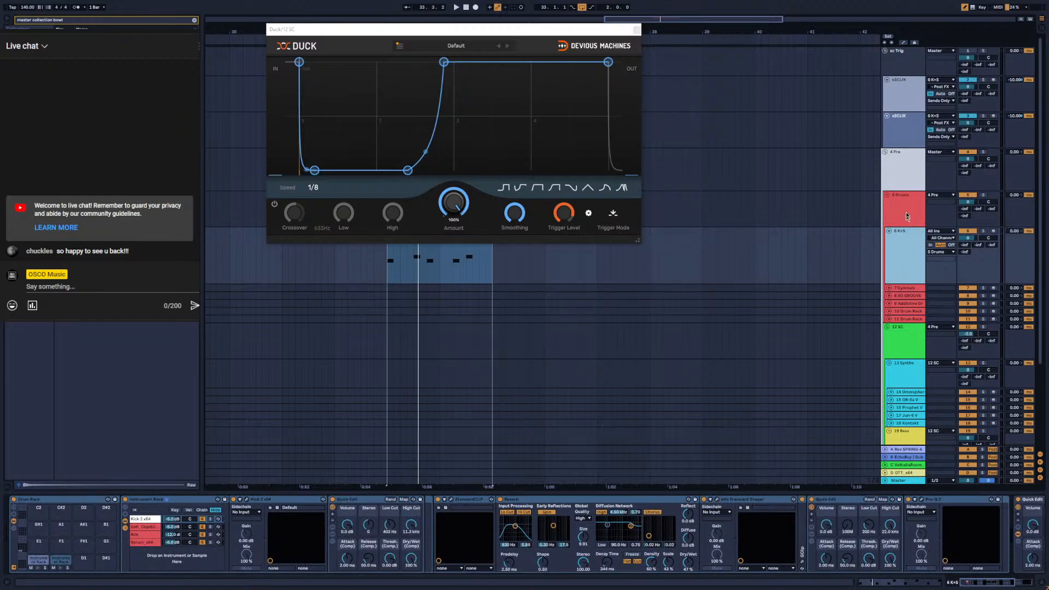
{"action": "left_click", "coordinate": [945, 81]}
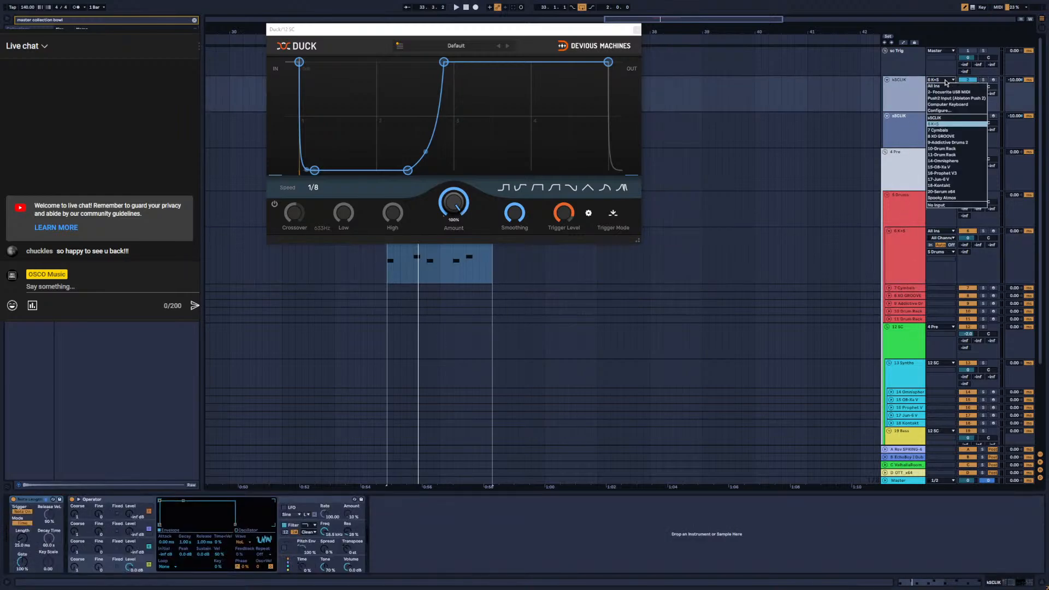
{"action": "left_click", "coordinate": [906, 125]}
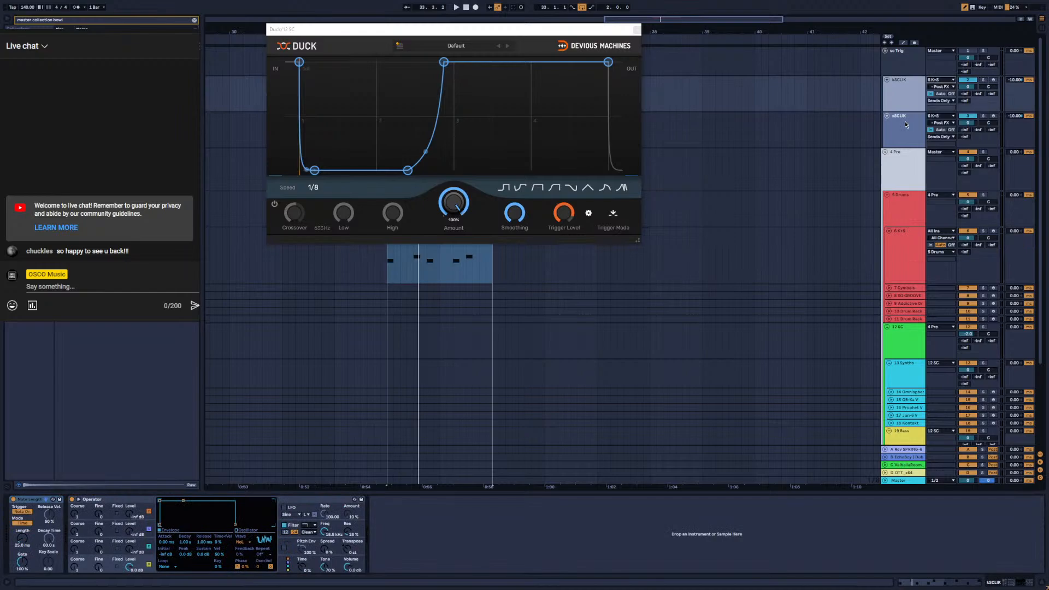
{"action": "left_click", "coordinate": [940, 87]}
{"action": "left_click", "coordinate": [874, 64]}
{"action": "left_click", "coordinate": [936, 87]}
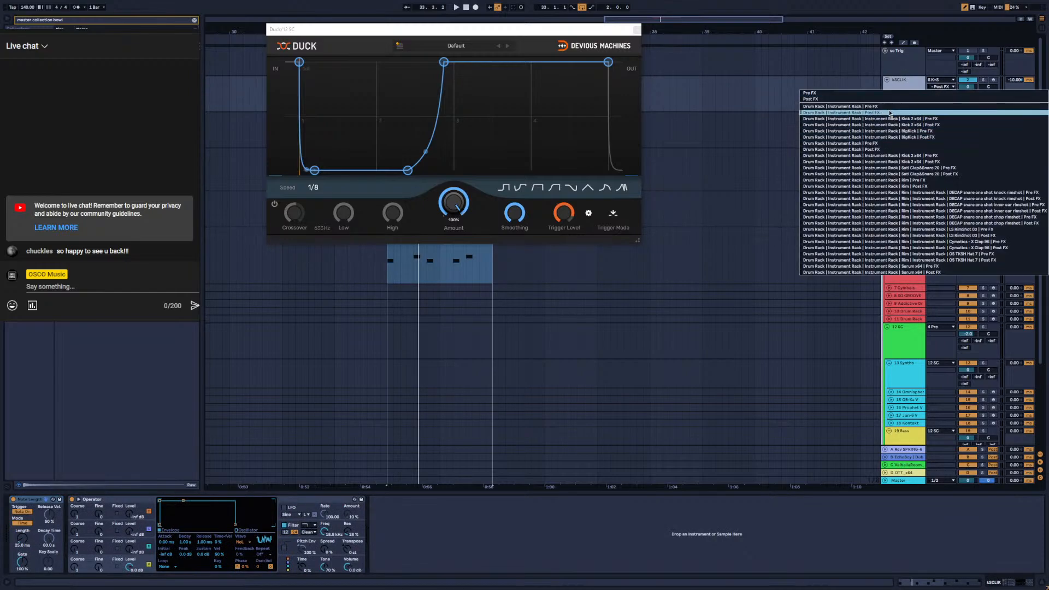
{"action": "left_click", "coordinate": [899, 81]}
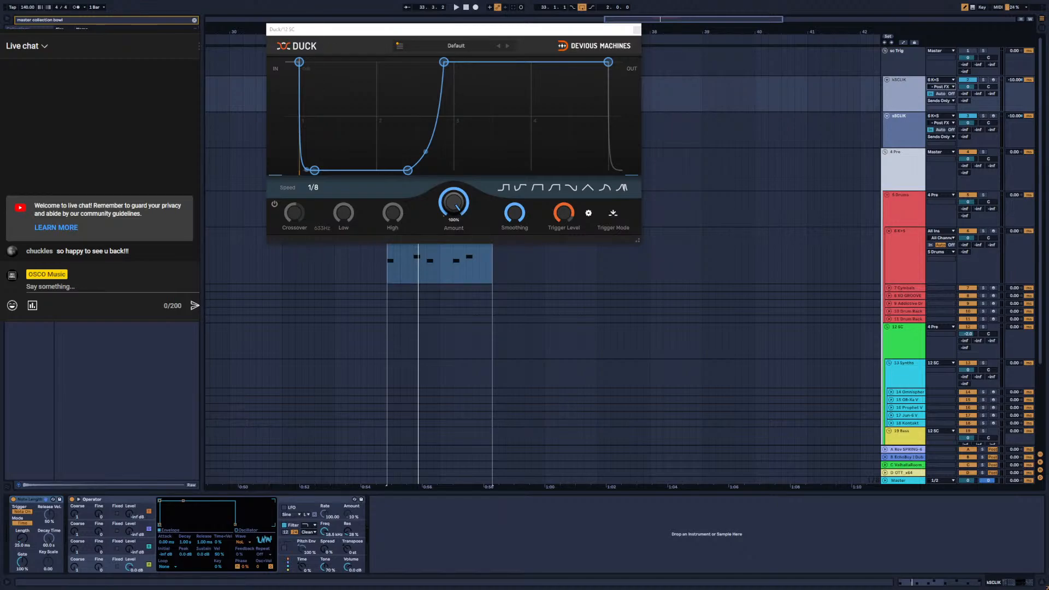
Check the live chat window for new viewer messages
{"action": "left_click", "coordinate": [13, 71]}
{"action": "left_click", "coordinate": [224, 0]}
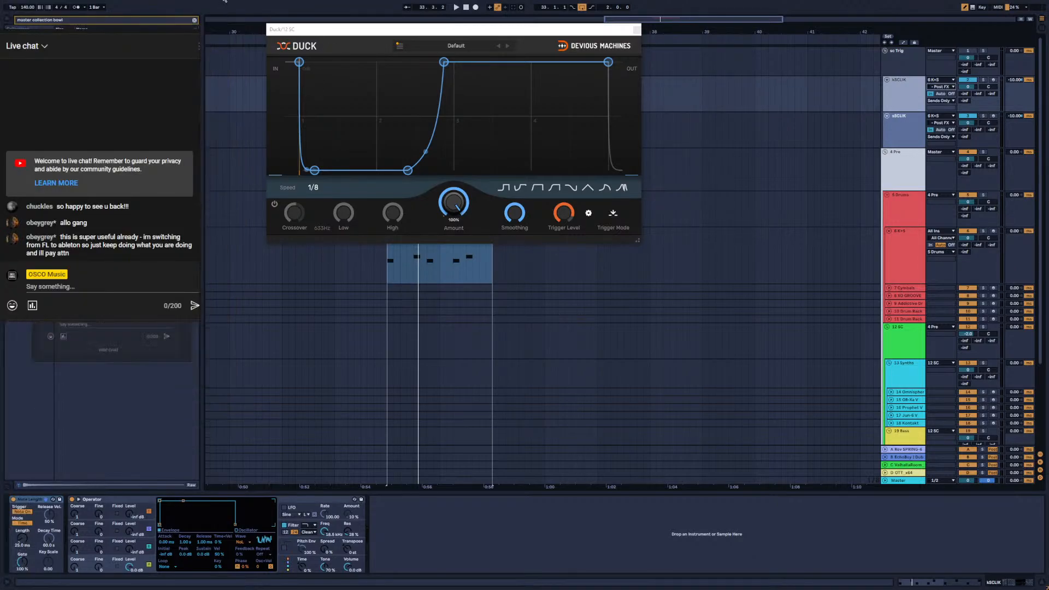
{"action": "left_click", "coordinate": [224, 0]}
{"action": "left_click", "coordinate": [224, 0]}
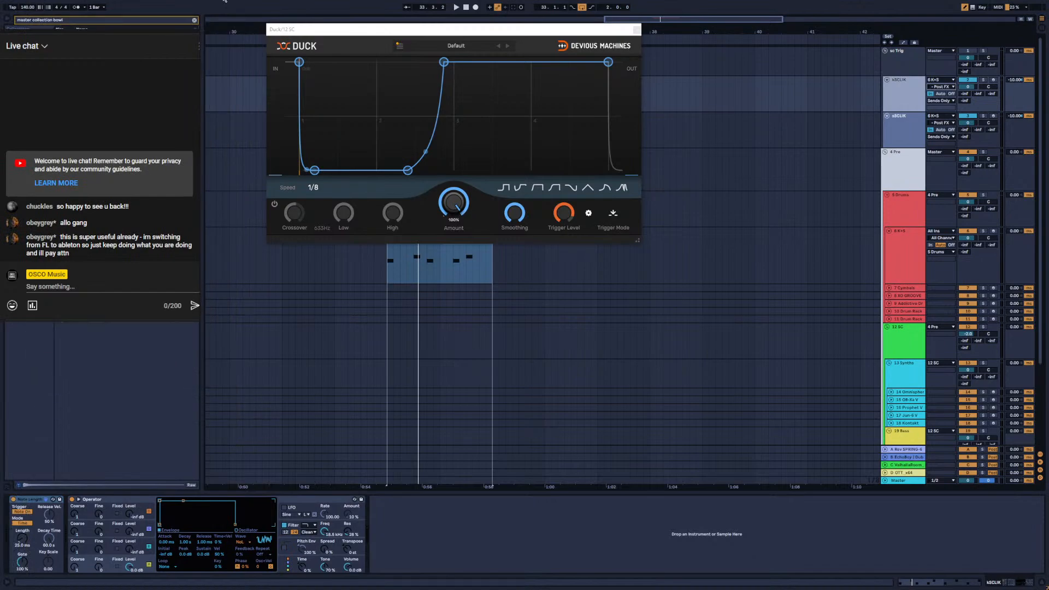
{"action": "left_click", "coordinate": [13, 71]}
Widen the browser sidebar to fit the enlarged live chat and move the Duck window clear of it
{"action": "left_click_drag", "start_coordinate": [164, 24], "coordinate": [769, 0]}
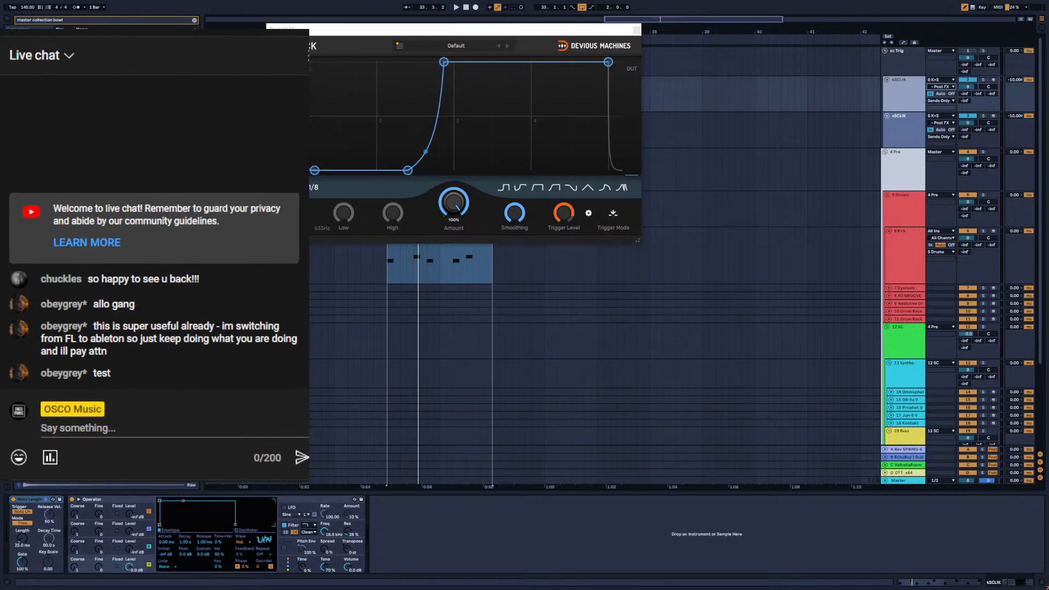
{"action": "left_click_drag", "start_coordinate": [201, 255], "coordinate": [317, 255]}
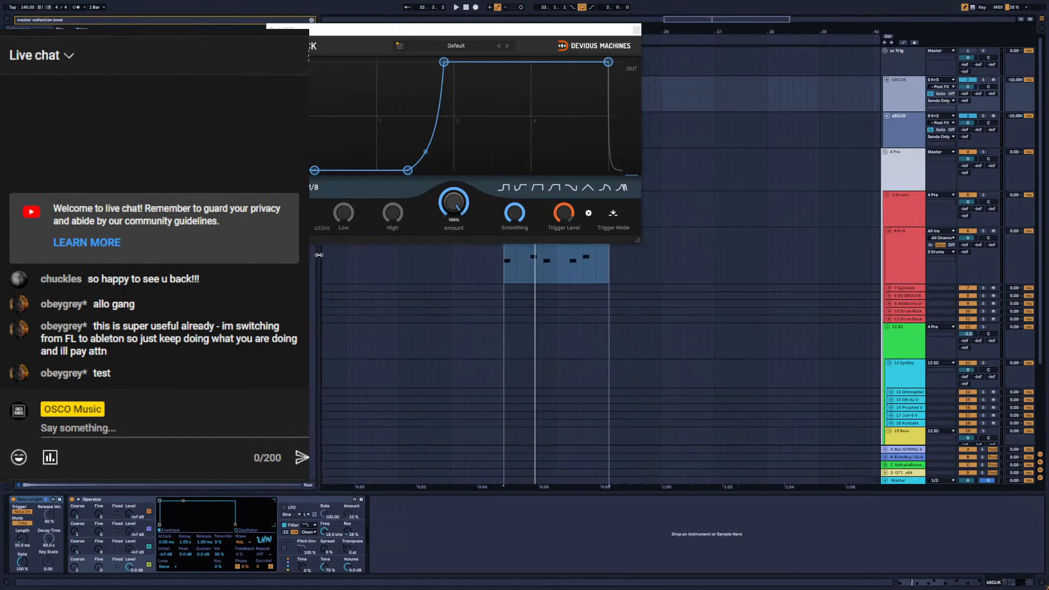
{"action": "left_click_drag", "start_coordinate": [422, 29], "coordinate": [632, 72]}
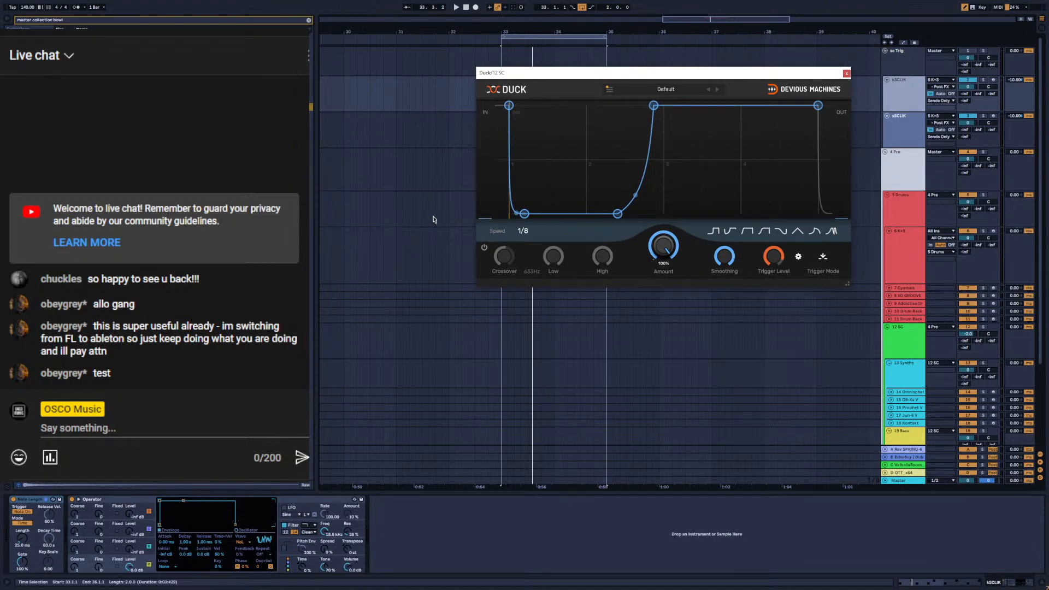
Show the SC group's effect chain and collapse its first Compressor
{"action": "left_click", "coordinate": [908, 158]}
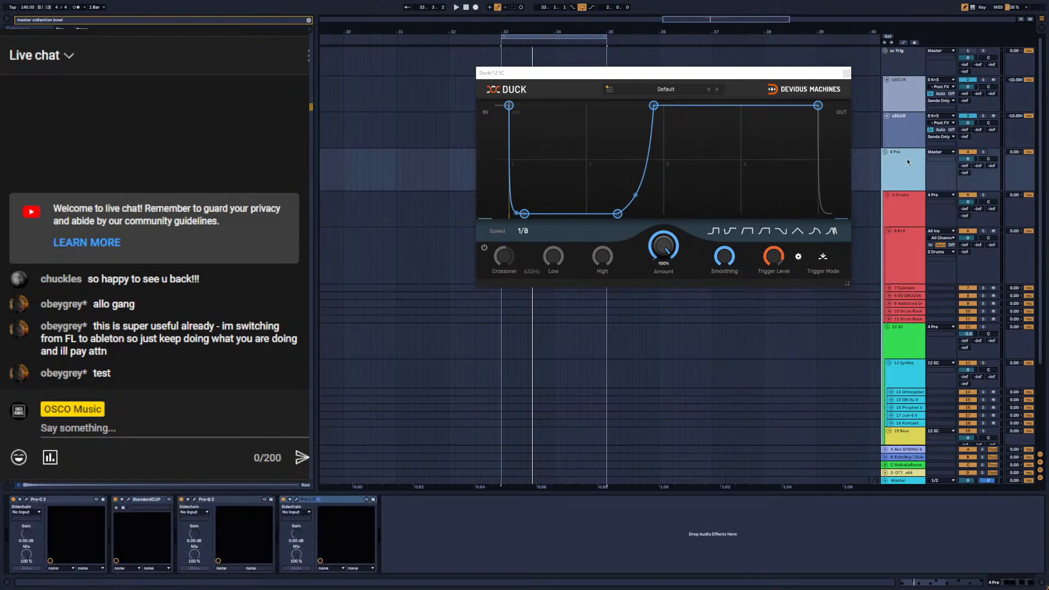
{"action": "scroll", "coordinate": [907, 161], "scroll_direction": "down", "scroll_amount": 3}
{"action": "left_click", "coordinate": [907, 281]}
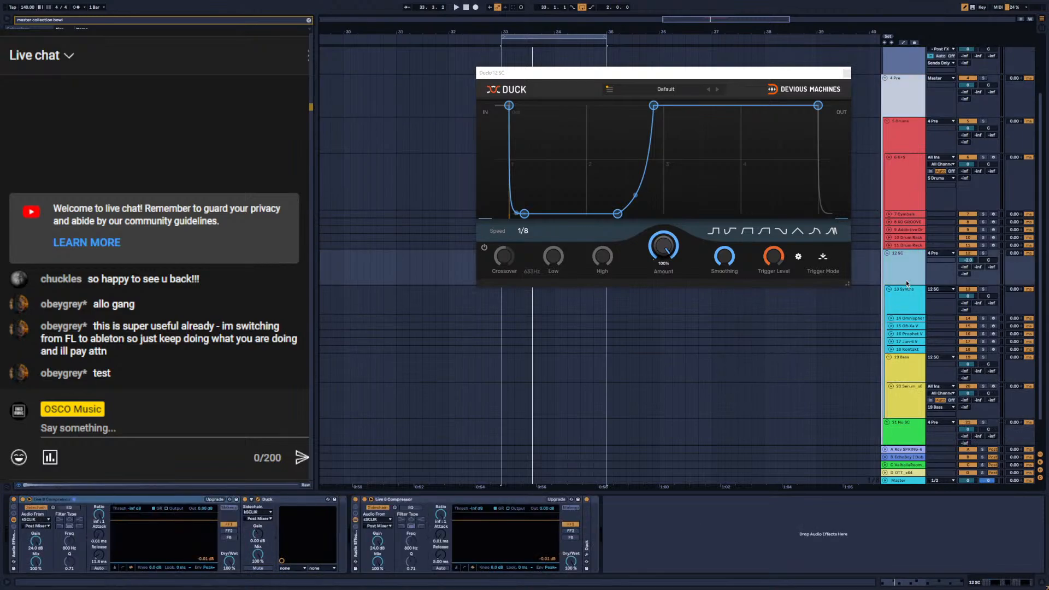
{"action": "left_click", "coordinate": [148, 501]}
{"action": "key", "text": "Delete"}
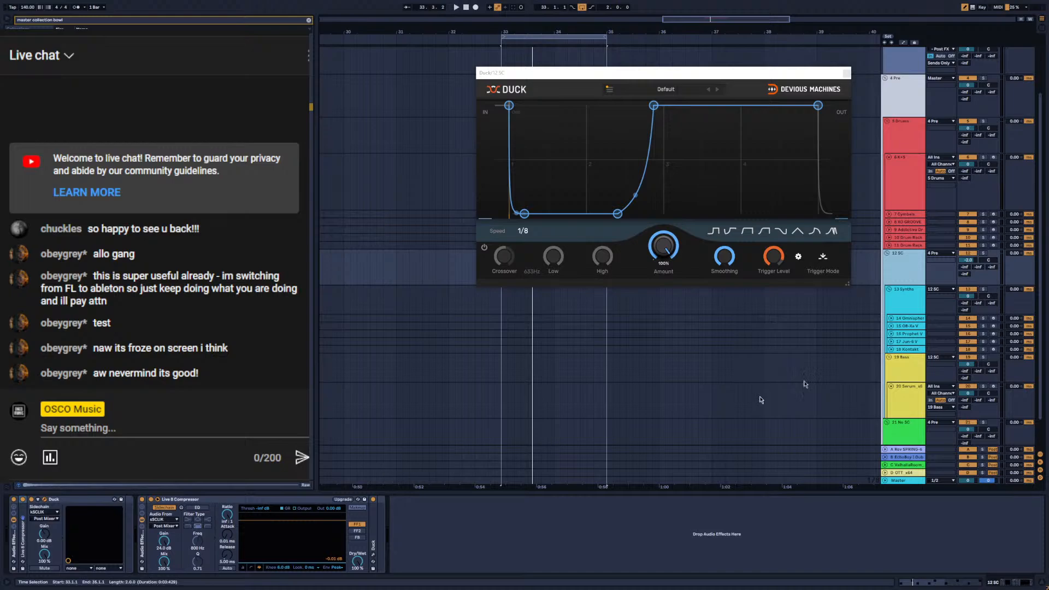
Collapse the second Compressor on the SC group and expand it again
{"action": "left_click", "coordinate": [190, 502]}
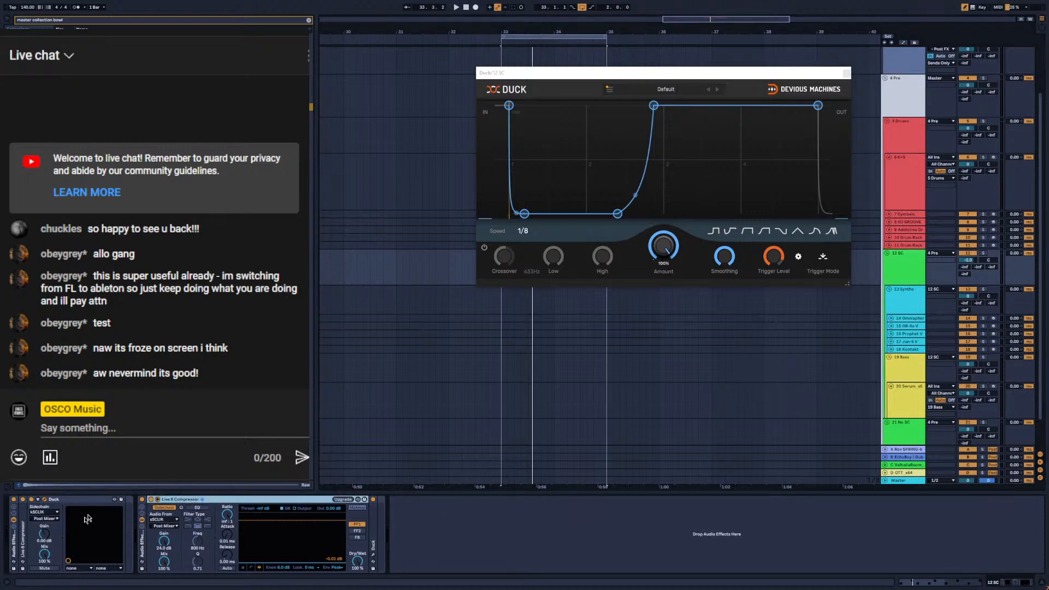
{"action": "double_click", "coordinate": [234, 502]}
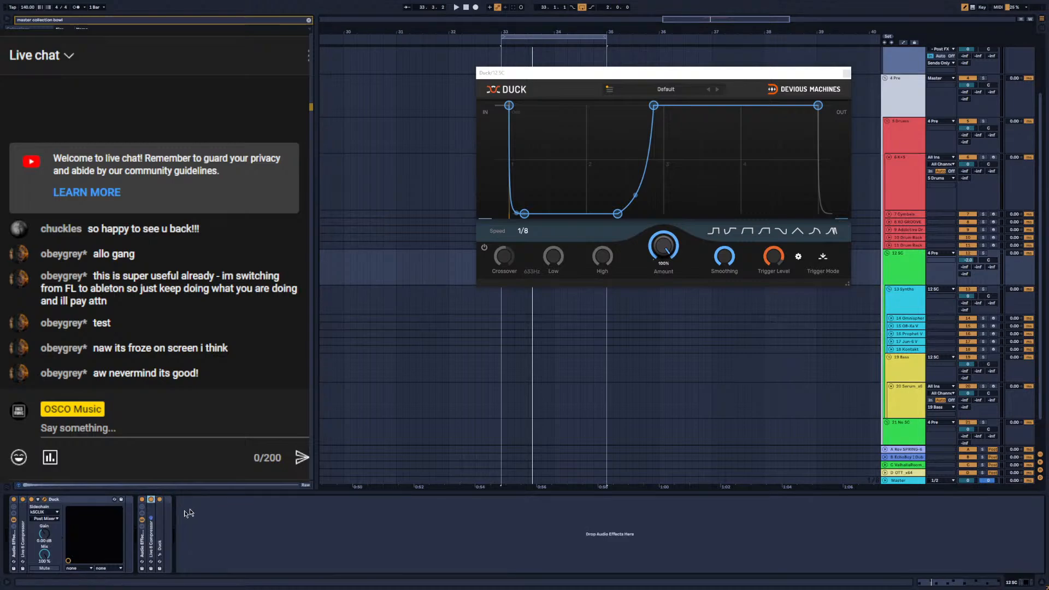
{"action": "double_click", "coordinate": [153, 539]}
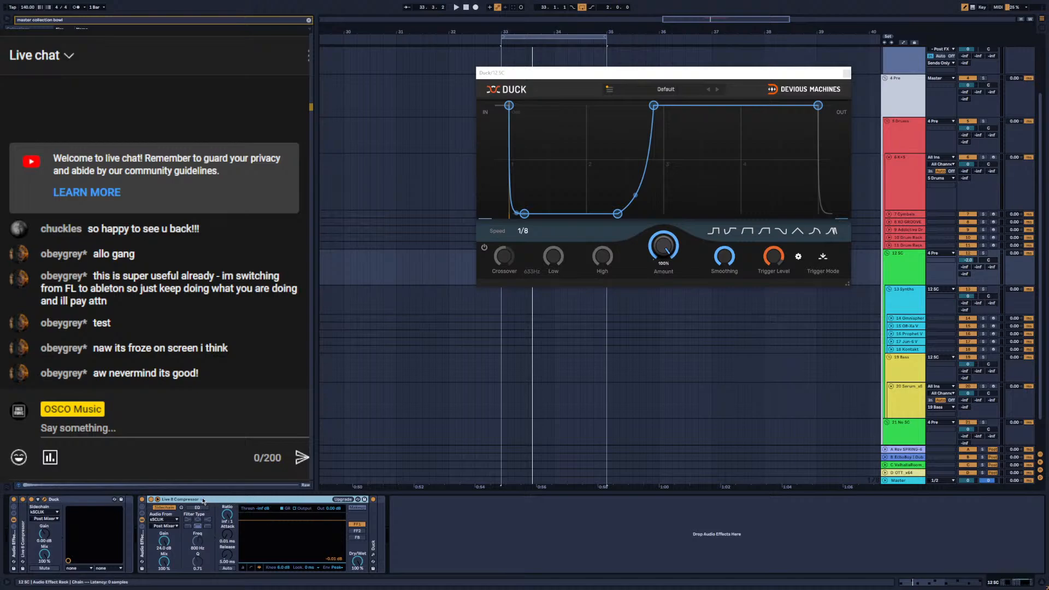
Collapse the SC group's second Compressor and reposition the Duck window lower over the arrangement
{"action": "double_click", "coordinate": [208, 500]}
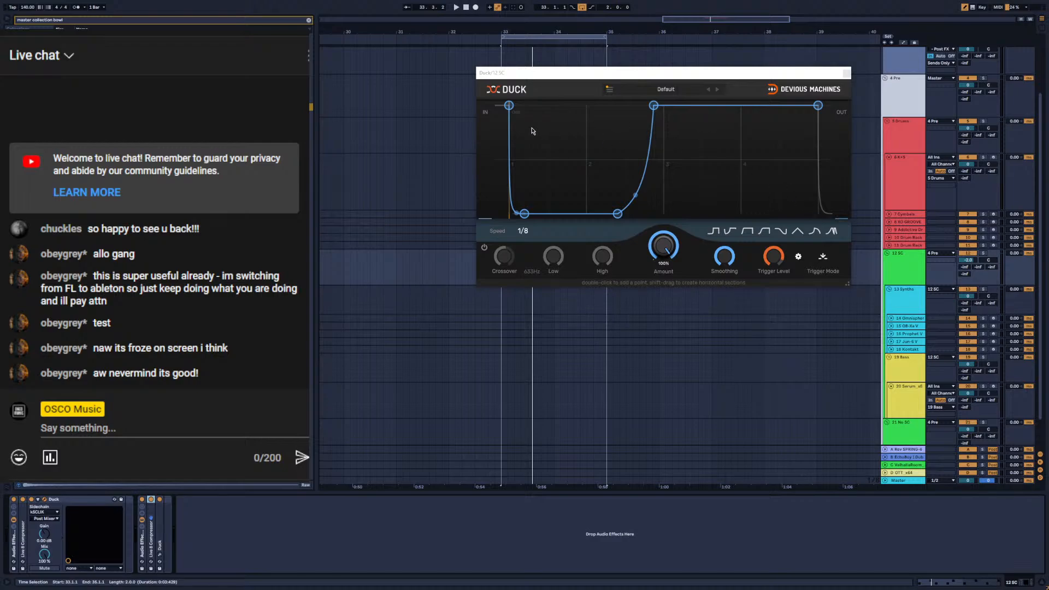
{"action": "left_click_drag", "start_coordinate": [584, 75], "coordinate": [518, 143]}
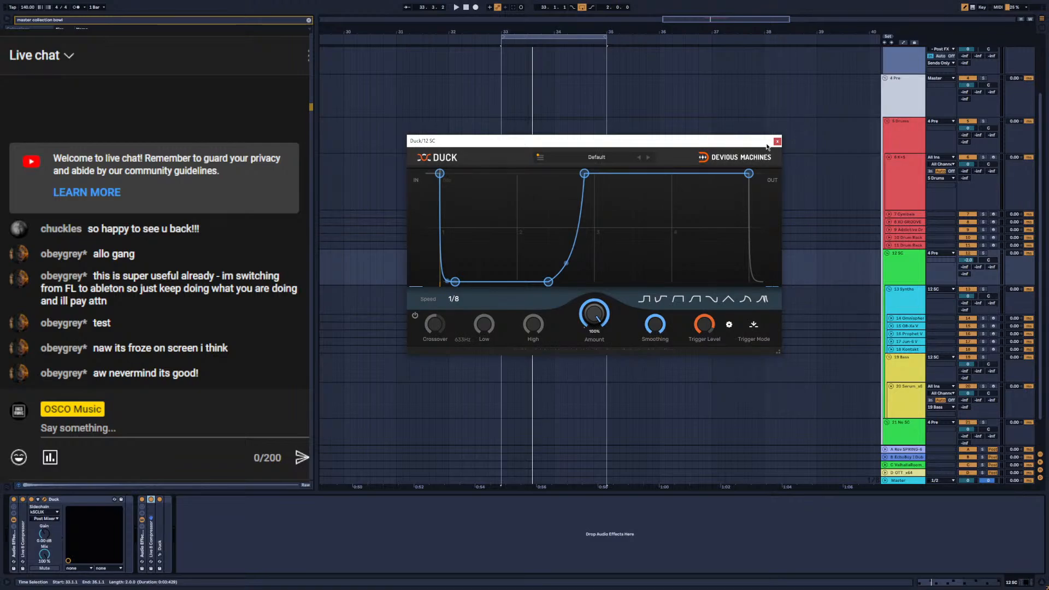
{"action": "left_click_drag", "start_coordinate": [767, 145], "coordinate": [842, 130]}
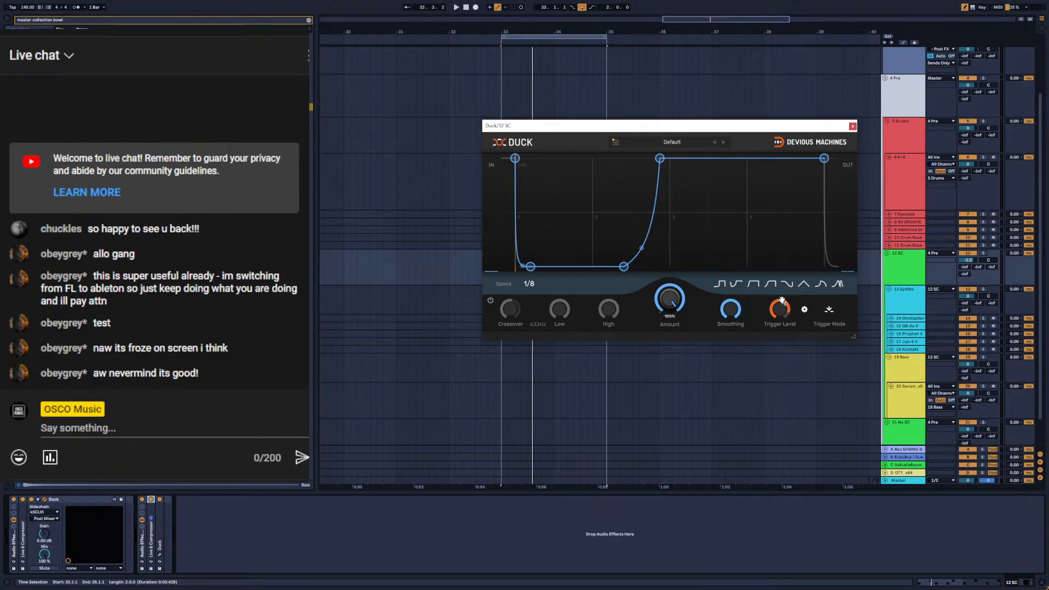
Review Duck's advanced trigger settings and choose Sidechain as its trigger mode
{"action": "left_click", "coordinate": [805, 310]}
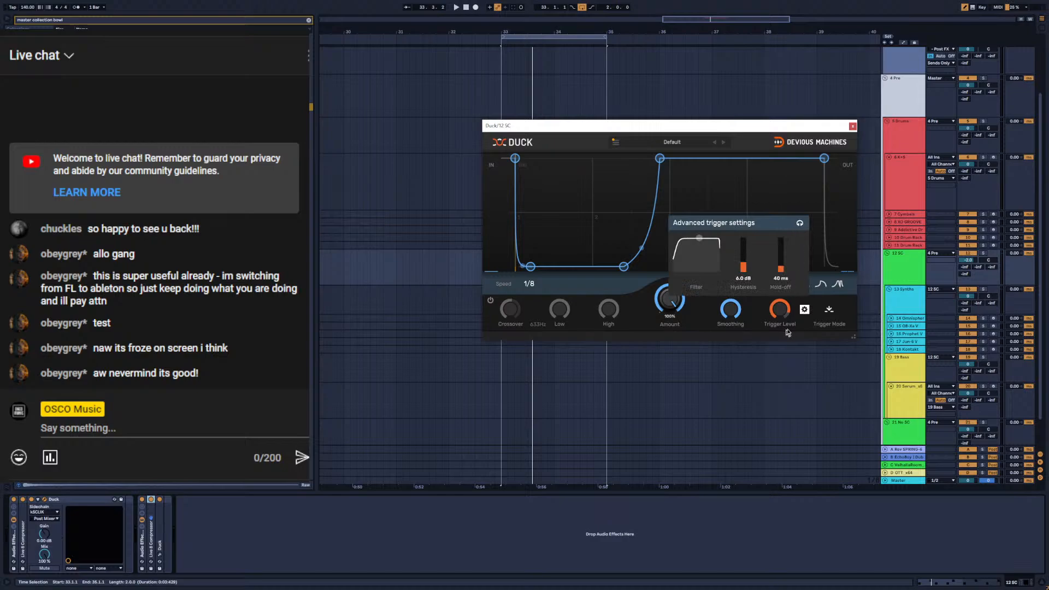
{"action": "left_click", "coordinate": [829, 310]}
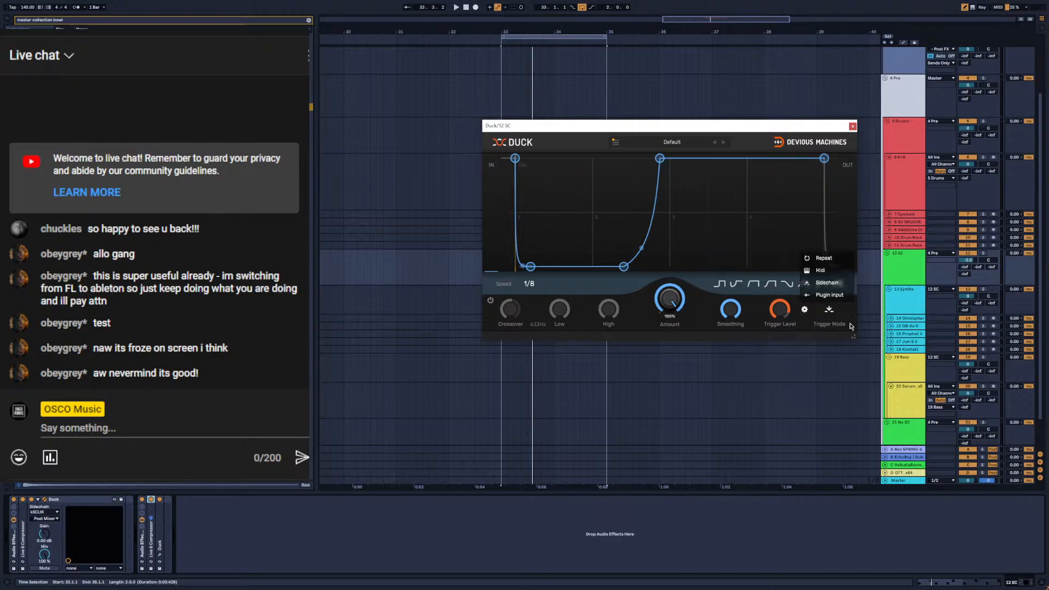
{"action": "left_click", "coordinate": [833, 284]}
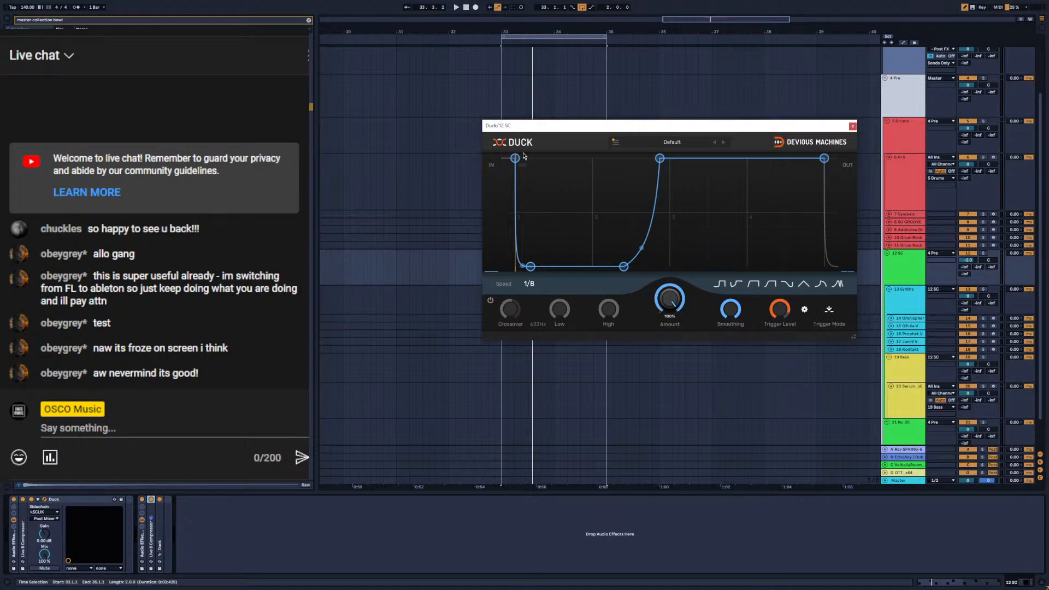
Expand the SC group's first Compressor and collapse it again, and move the Duck window away from the track headers
{"action": "double_click", "coordinate": [23, 538]}
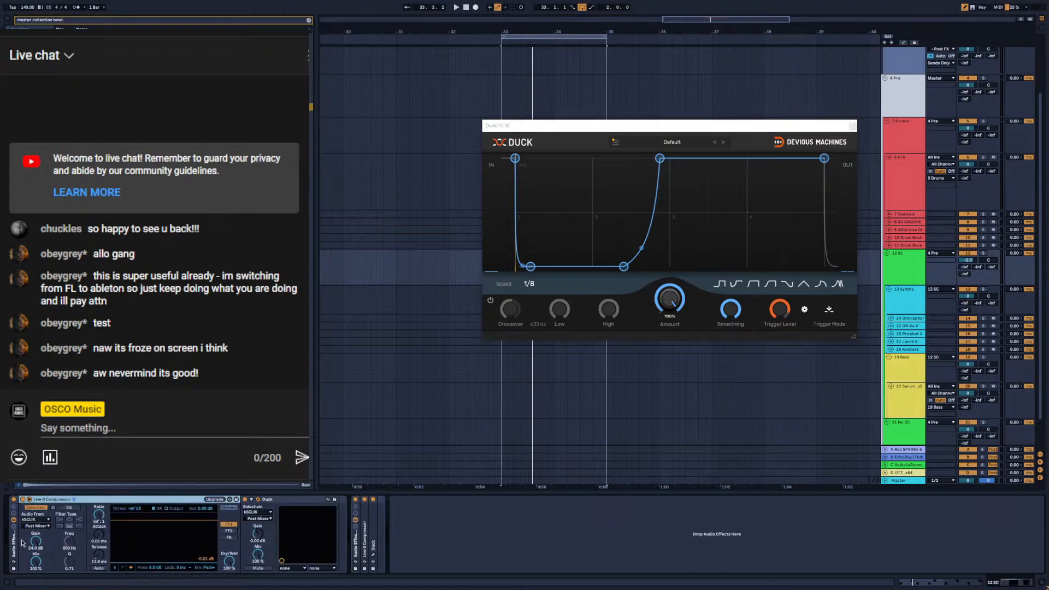
{"action": "double_click", "coordinate": [104, 498]}
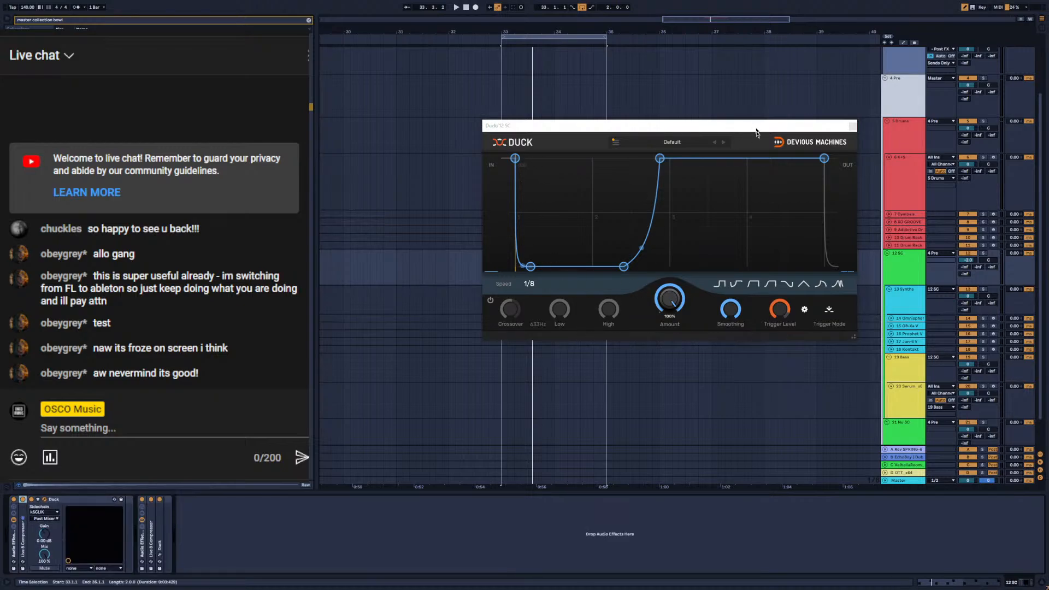
{"action": "left_click_drag", "start_coordinate": [689, 129], "coordinate": [591, 127]}
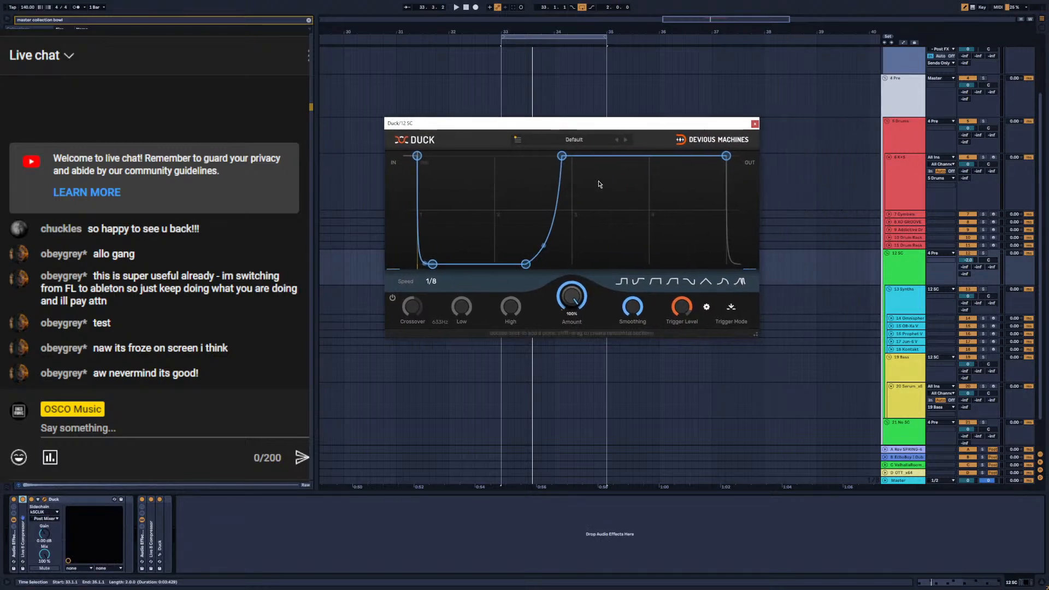
Audition the sidechaining with the Serum track armed, lowering Serum's volume slightly and pulling the K+S track's volume down to -inf
{"action": "left_click", "coordinate": [886, 197]}
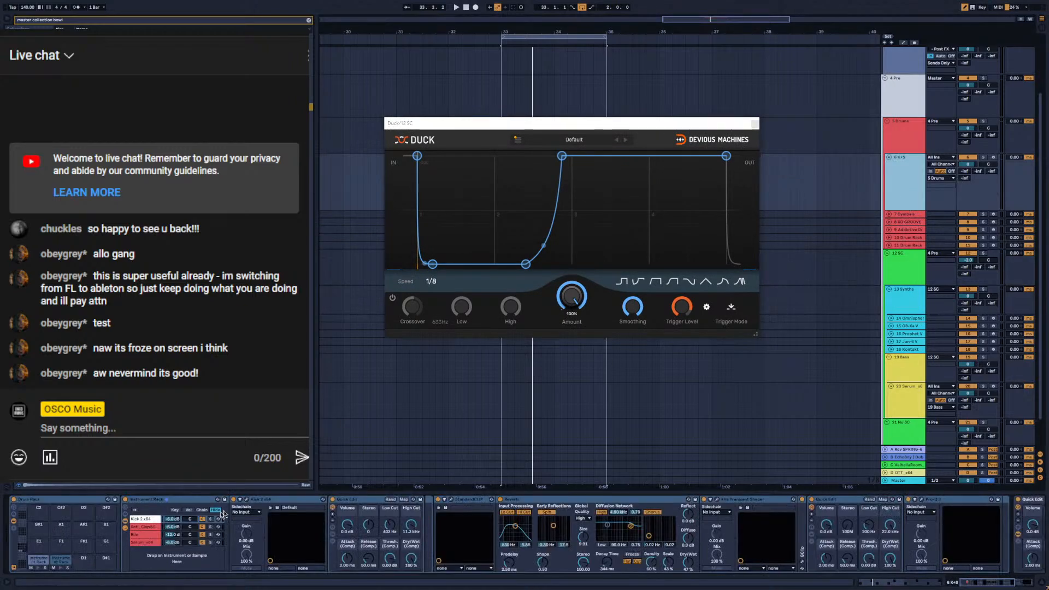
{"action": "key", "text": "space"}
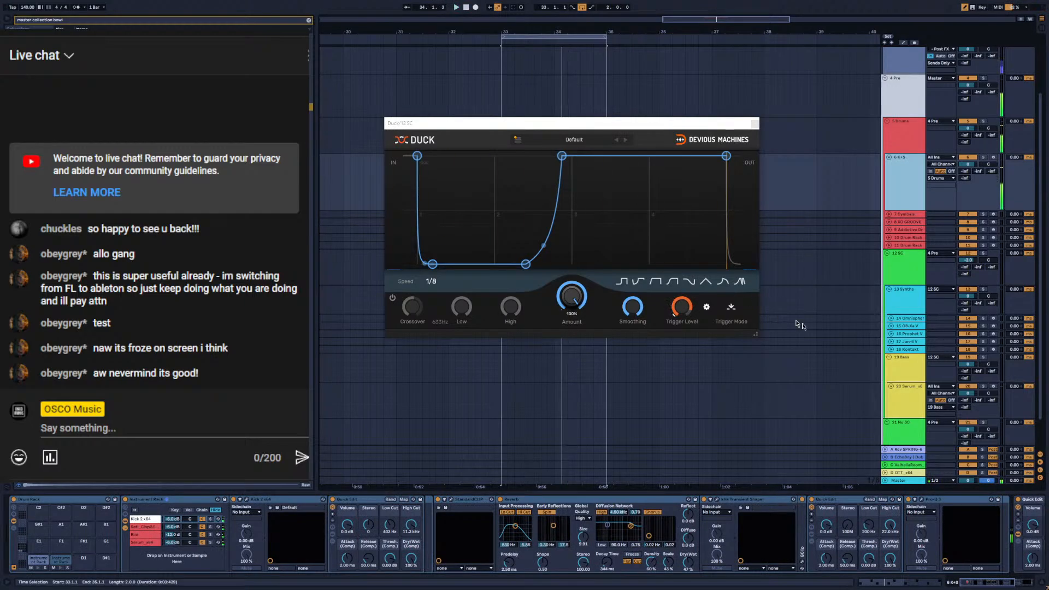
{"action": "left_click", "coordinate": [994, 387]}
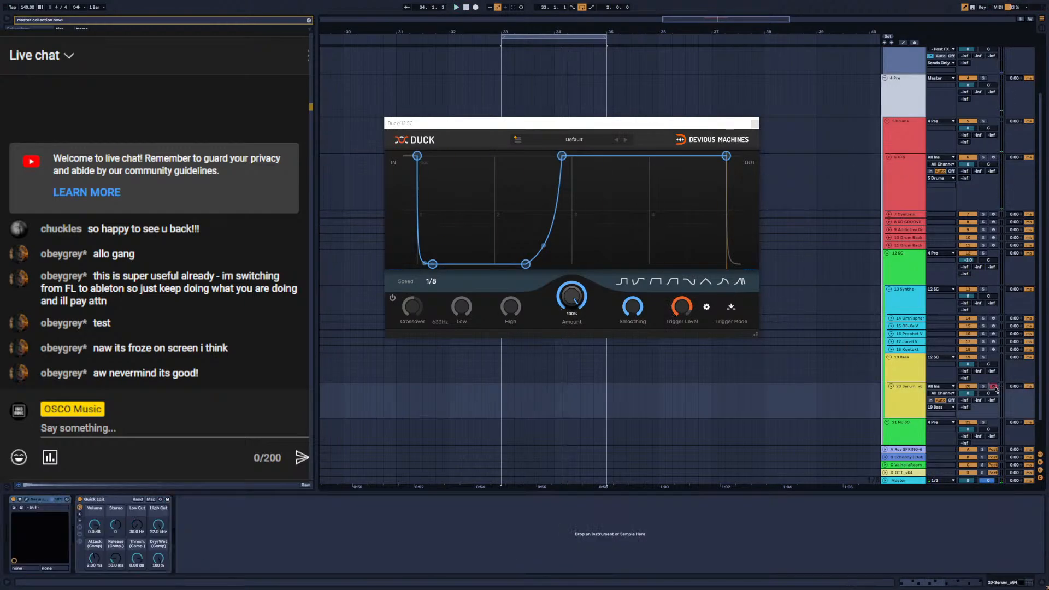
{"action": "left_click_drag", "start_coordinate": [969, 394], "coordinate": [969, 405]}
{"action": "key", "text": "space"}
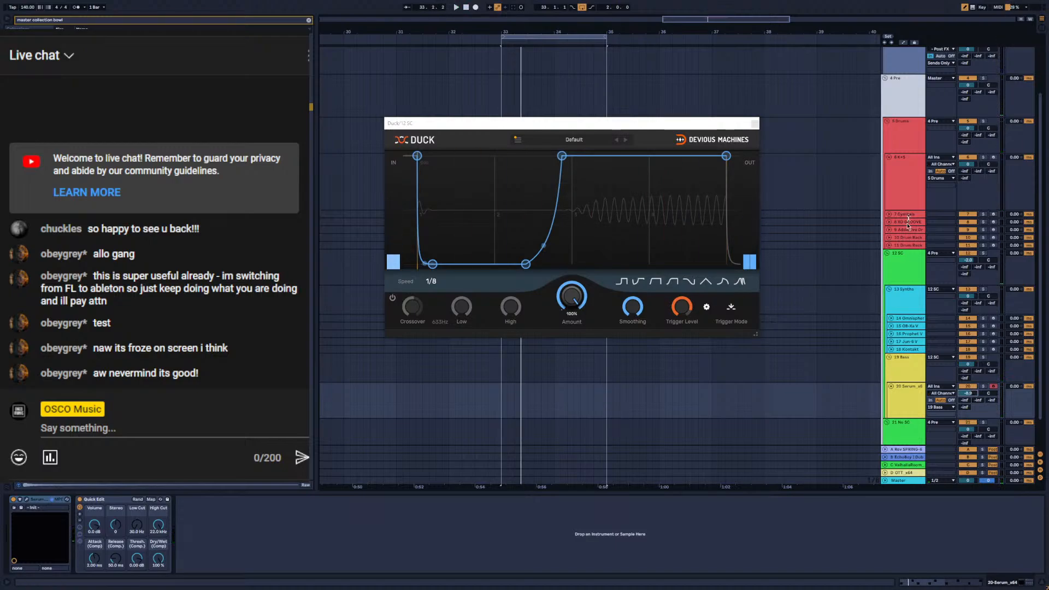
{"action": "left_click_drag", "start_coordinate": [967, 164], "coordinate": [967, 262]}
{"action": "key", "text": "space"}
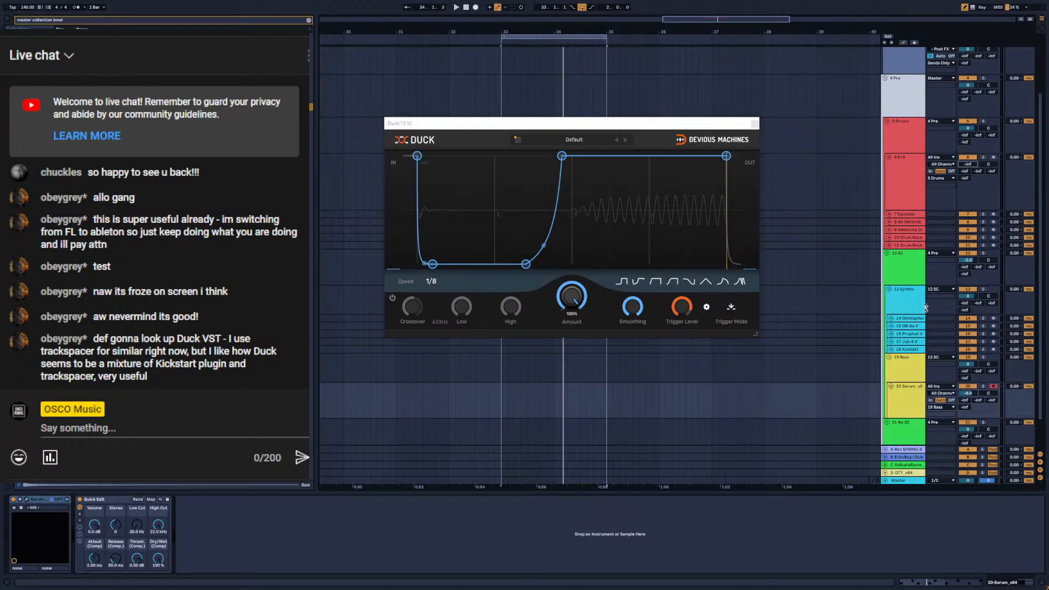
Show the SC group's chain with the first Compressor expanded, and switch its display to Output and back to GR
{"action": "left_click", "coordinate": [910, 273]}
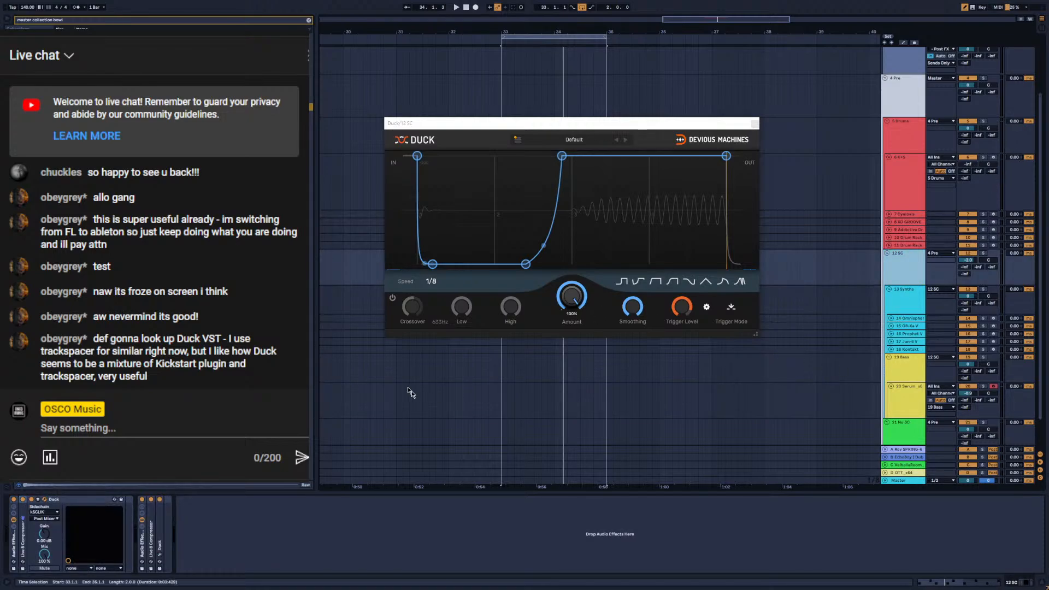
{"action": "double_click", "coordinate": [22, 543]}
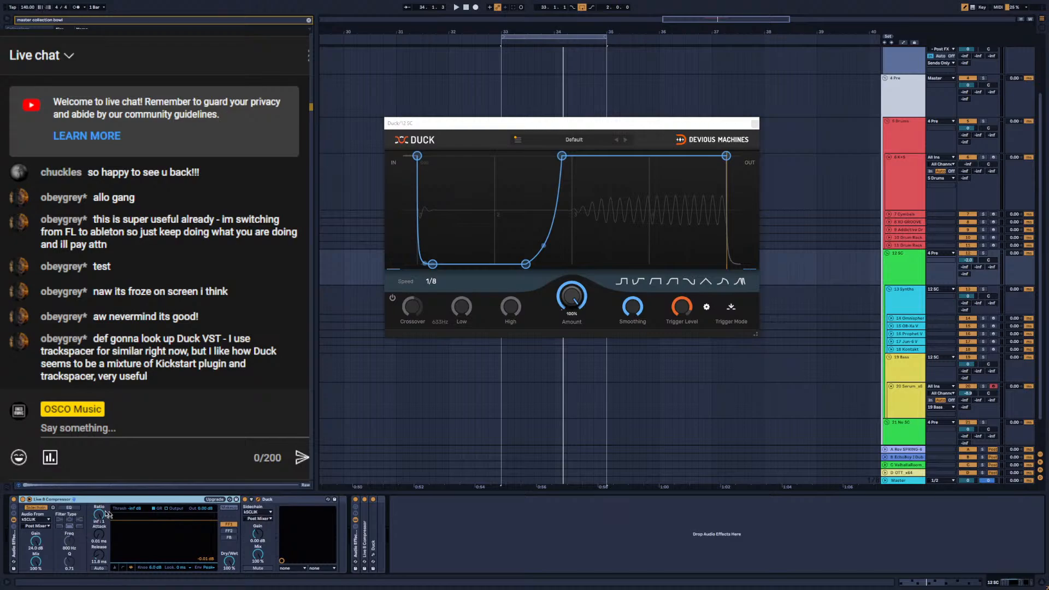
{"action": "left_click", "coordinate": [169, 509]}
{"action": "left_click", "coordinate": [158, 509]}
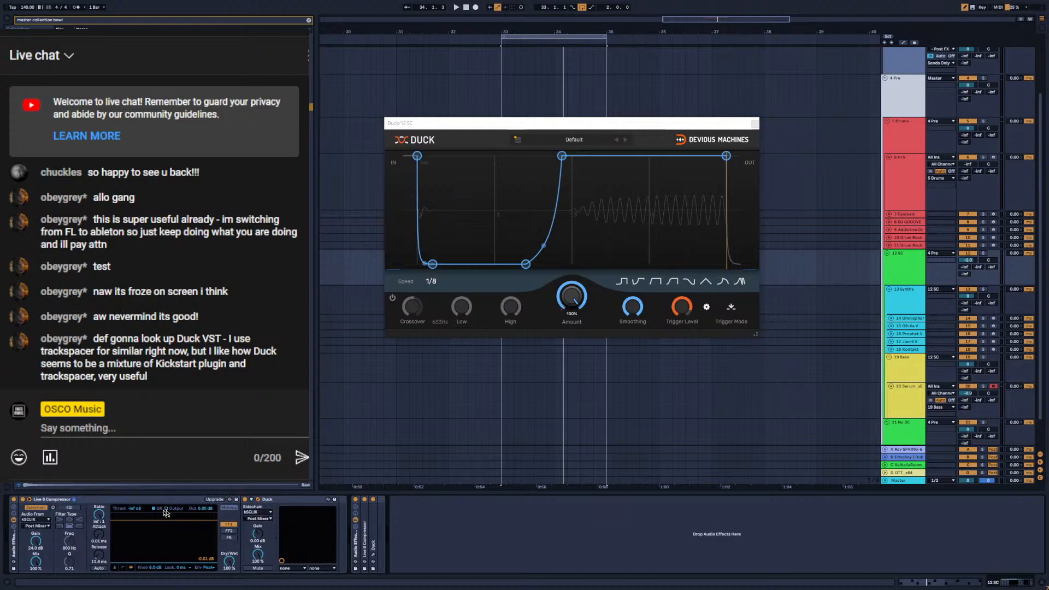
Switch the first Compressor to FB mode and back to FF1, and expand the second Compressor
{"action": "left_click", "coordinate": [230, 537]}
{"action": "left_click", "coordinate": [229, 524]}
{"action": "double_click", "coordinate": [365, 539]}
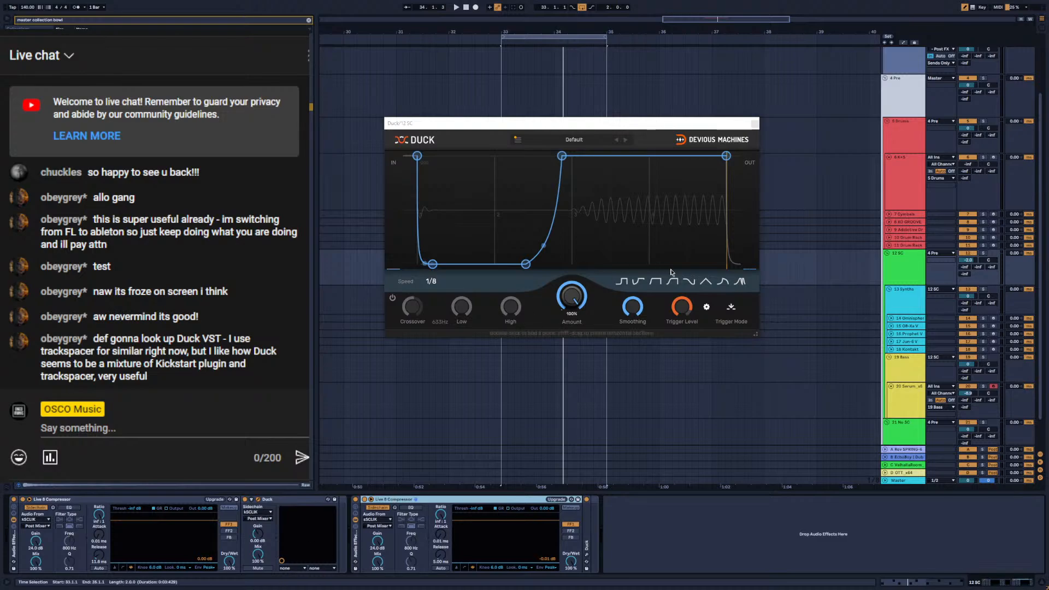
Toggle Duck's crossover section on and off again, and shrink the Duck window slightly
{"action": "left_click", "coordinate": [393, 300]}
{"action": "left_click", "coordinate": [393, 300]}
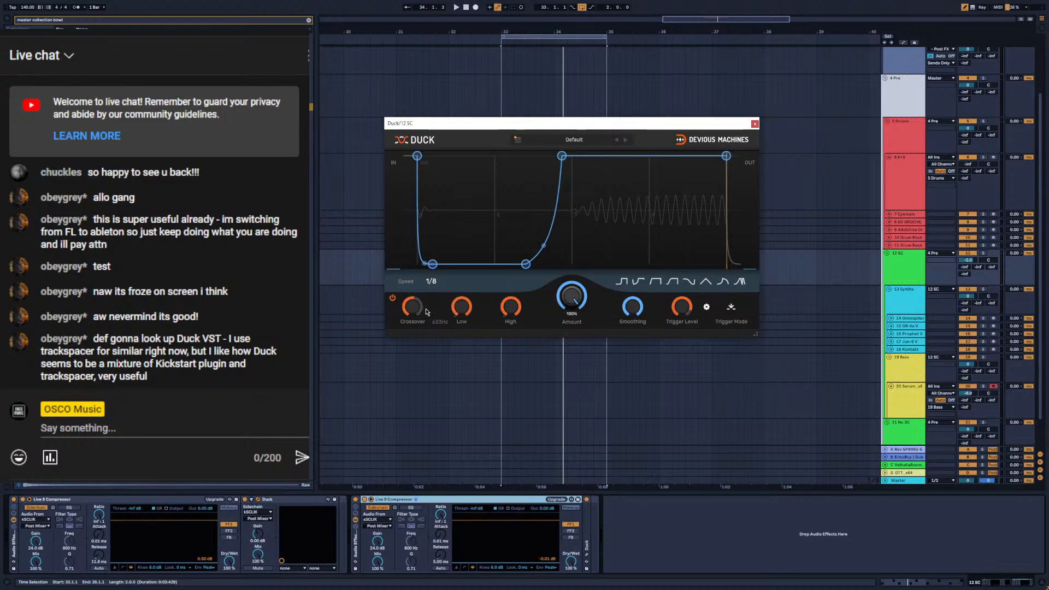
{"action": "left_click", "coordinate": [393, 299]}
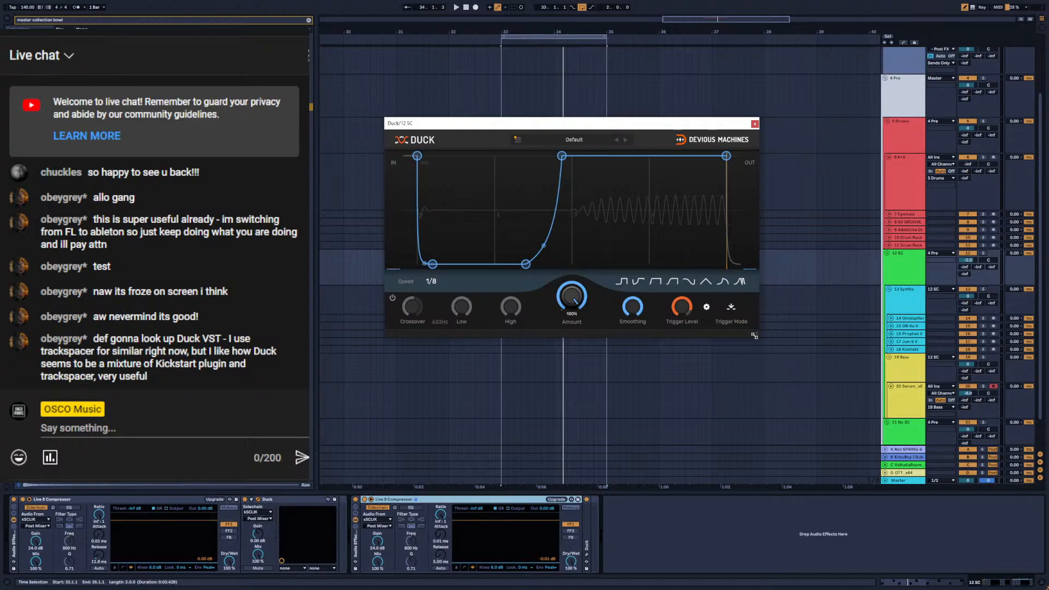
{"action": "left_click_drag", "start_coordinate": [757, 335], "coordinate": [718, 323]}
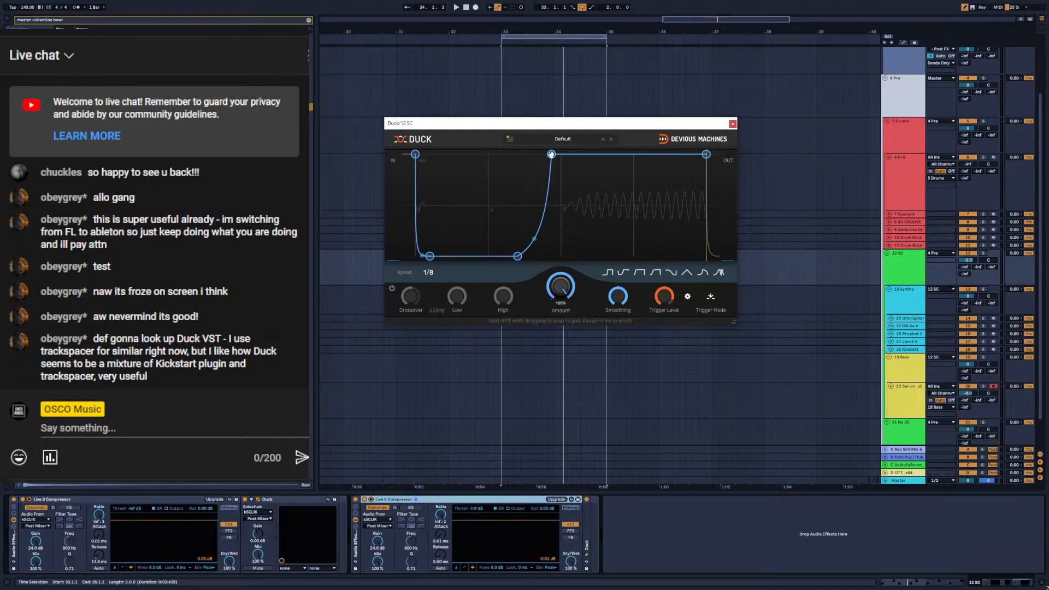
Shorten Duck's volume dip by moving the curve's end-of-dip point and upper recovery point earlier
{"action": "left_click_drag", "start_coordinate": [552, 154], "coordinate": [565, 136]}
{"action": "mouse_move", "coordinate": [563, 152]}
{"action": "left_mouse_down"}
{"action": "mouse_move", "coordinate": [548, 151]}
{"action": "mouse_move", "coordinate": [559, 147]}
{"action": "left_mouse_up"}
{"action": "left_click_drag", "start_coordinate": [517, 256], "coordinate": [489, 255]}
{"action": "left_click_drag", "start_coordinate": [560, 155], "coordinate": [519, 154]}
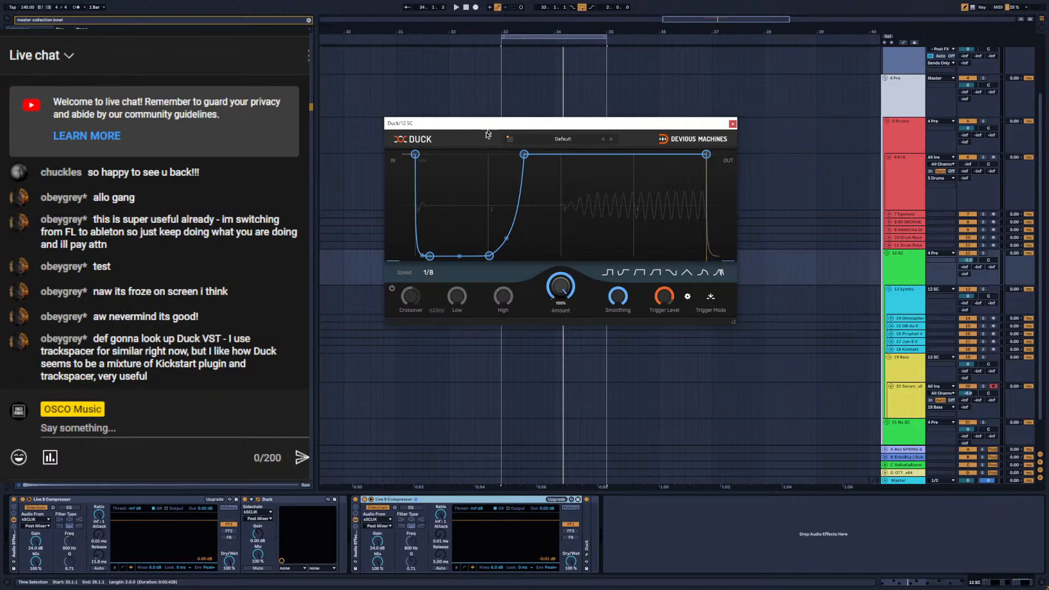
While playing the loop with Serum, readjust Duck's recovery curve so the dip ends near gridline 2 and full level returns midway to 3
{"action": "left_click", "coordinate": [909, 298]}
{"action": "left_click", "coordinate": [910, 389]}
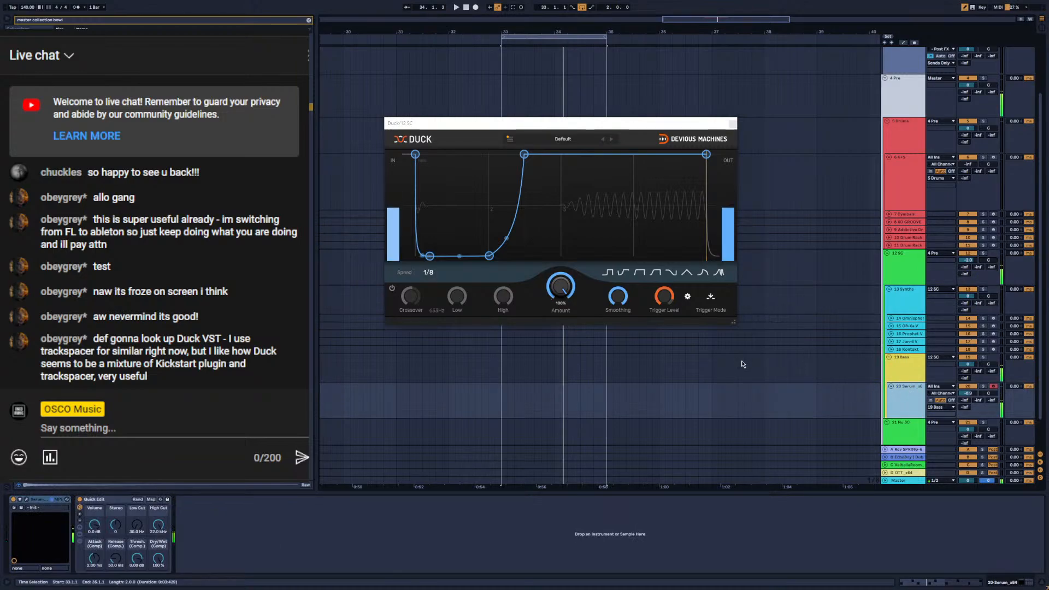
{"action": "key", "text": "space"}
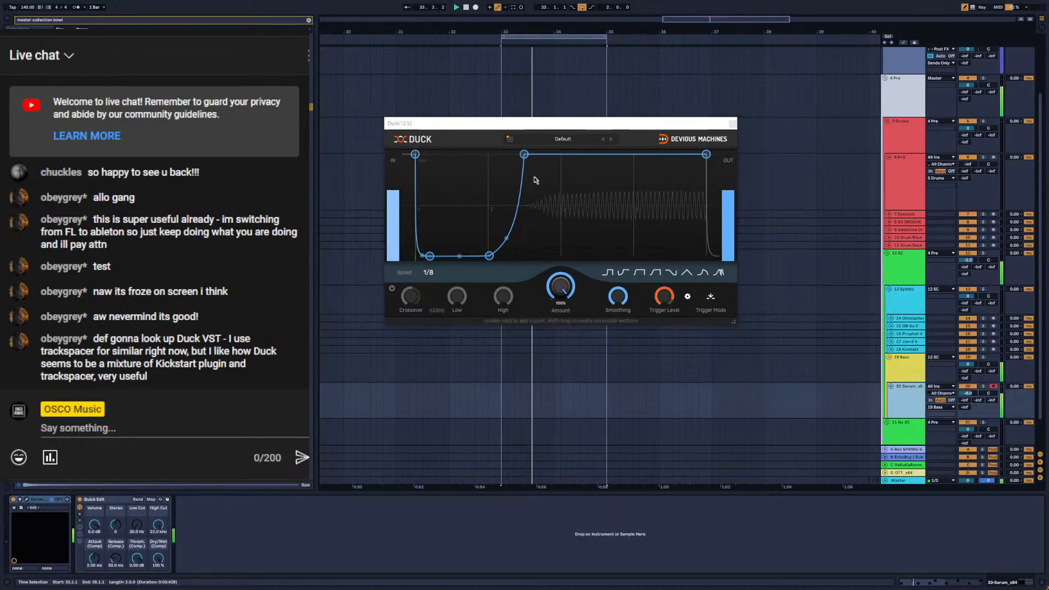
{"action": "left_click_drag", "start_coordinate": [524, 154], "coordinate": [496, 154]}
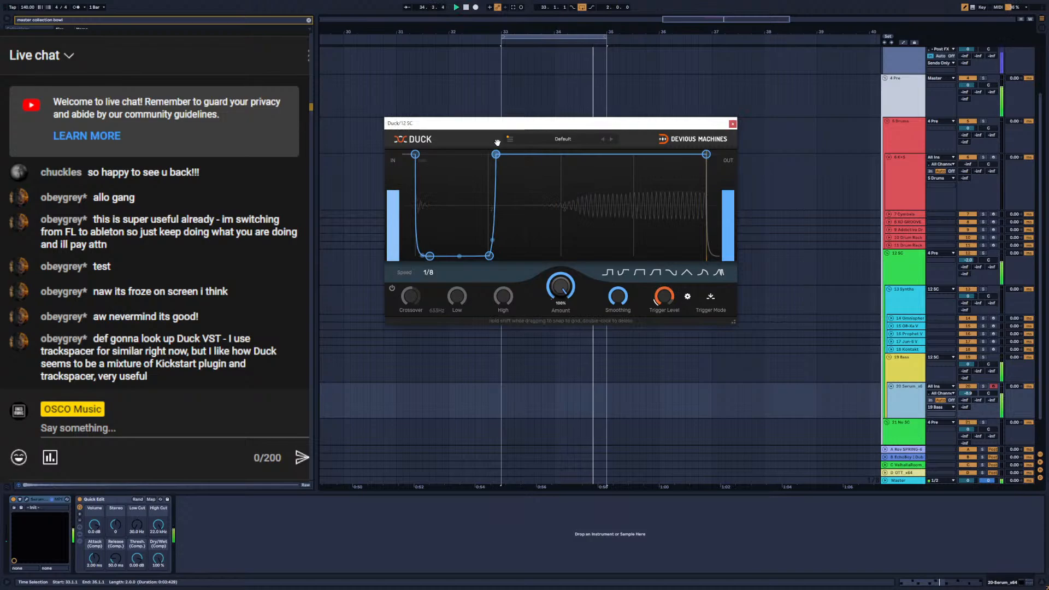
{"action": "left_click_drag", "start_coordinate": [490, 255], "coordinate": [456, 256]}
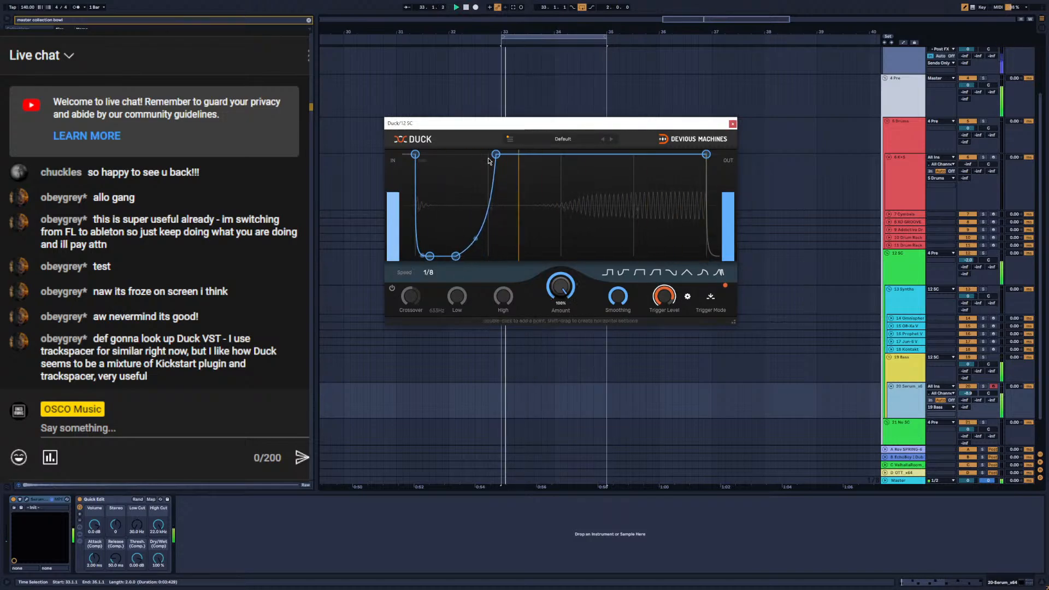
{"action": "left_click_drag", "start_coordinate": [496, 154], "coordinate": [528, 154]}
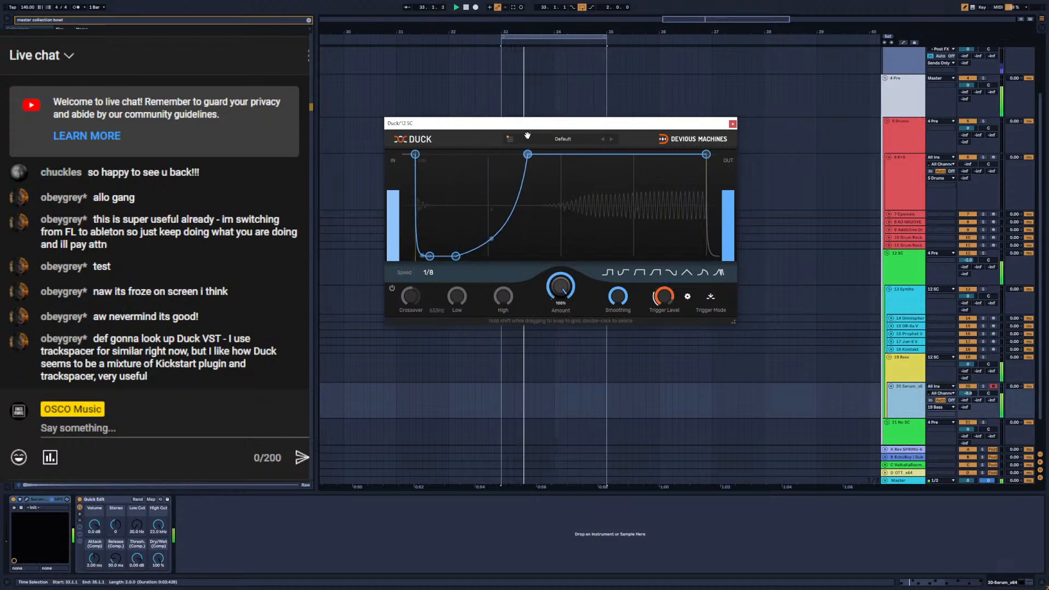
{"action": "left_click_drag", "start_coordinate": [456, 256], "coordinate": [487, 257]}
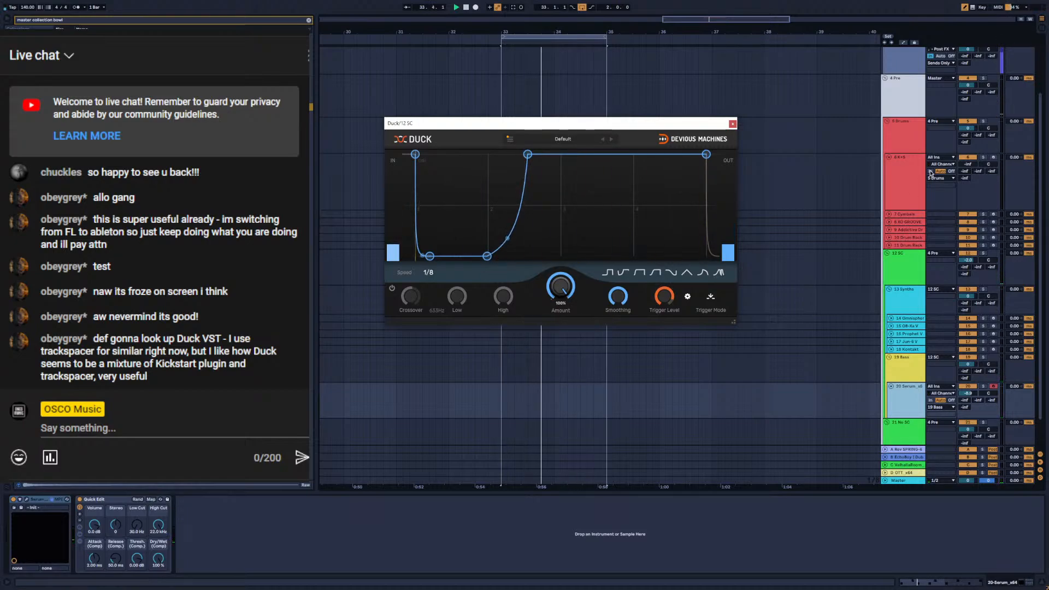
Fold the two sidechain trigger tracks above the Pre group
{"action": "scroll", "coordinate": [900, 126], "scroll_direction": "up", "scroll_amount": 3}
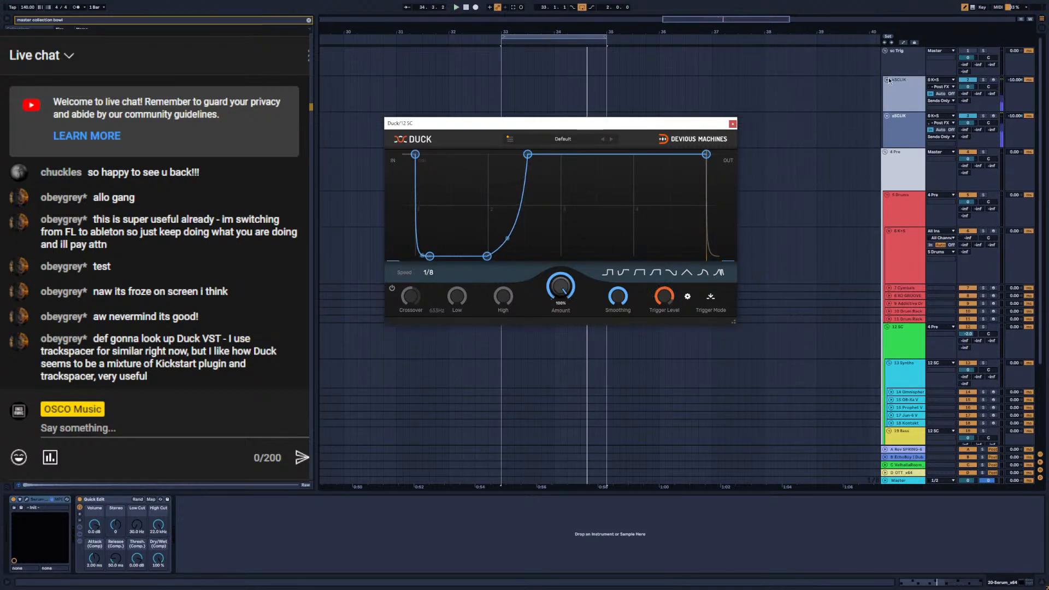
{"action": "left_click", "coordinate": [887, 81]}
{"action": "left_click", "coordinate": [887, 88]}
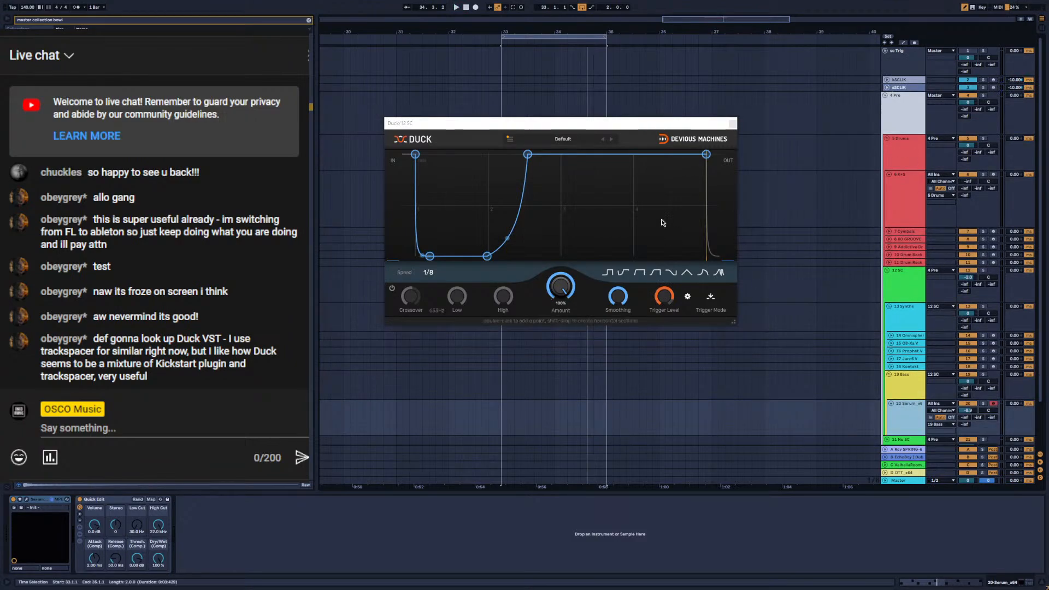
Move the first low point of Duck's curve directly beneath the starting point to make the initial drop vertical
{"action": "mouse_move", "coordinate": [430, 256]}
{"action": "left_mouse_down"}
{"action": "mouse_move", "coordinate": [467, 265]}
{"action": "mouse_move", "coordinate": [436, 266]}
{"action": "left_mouse_up"}
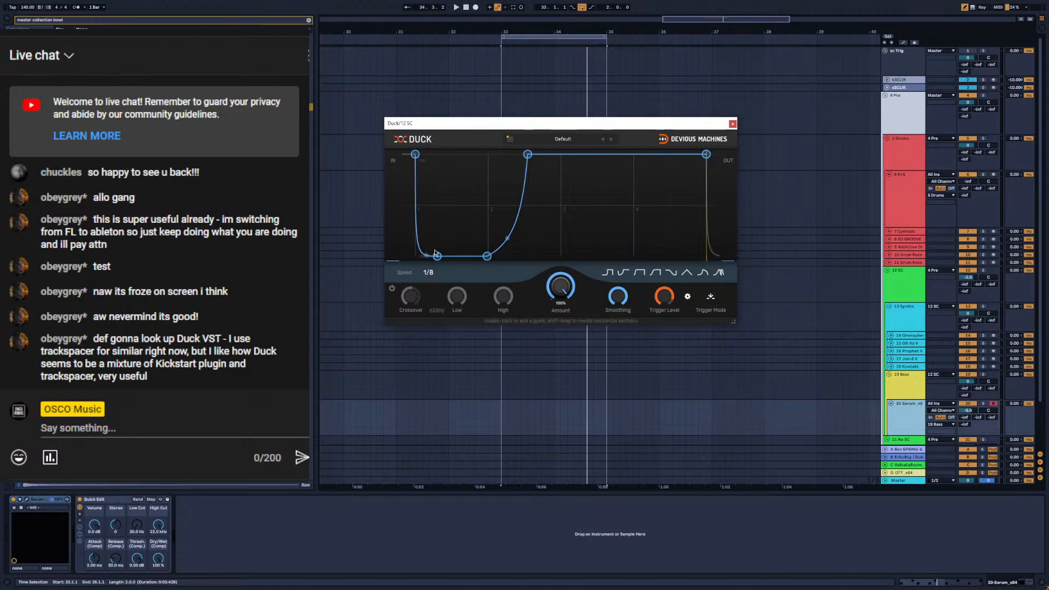
{"action": "left_click_drag", "start_coordinate": [437, 256], "coordinate": [430, 257]}
{"action": "left_click_drag", "start_coordinate": [415, 155], "coordinate": [401, 134]}
{"action": "left_click_drag", "start_coordinate": [430, 257], "coordinate": [373, 268]}
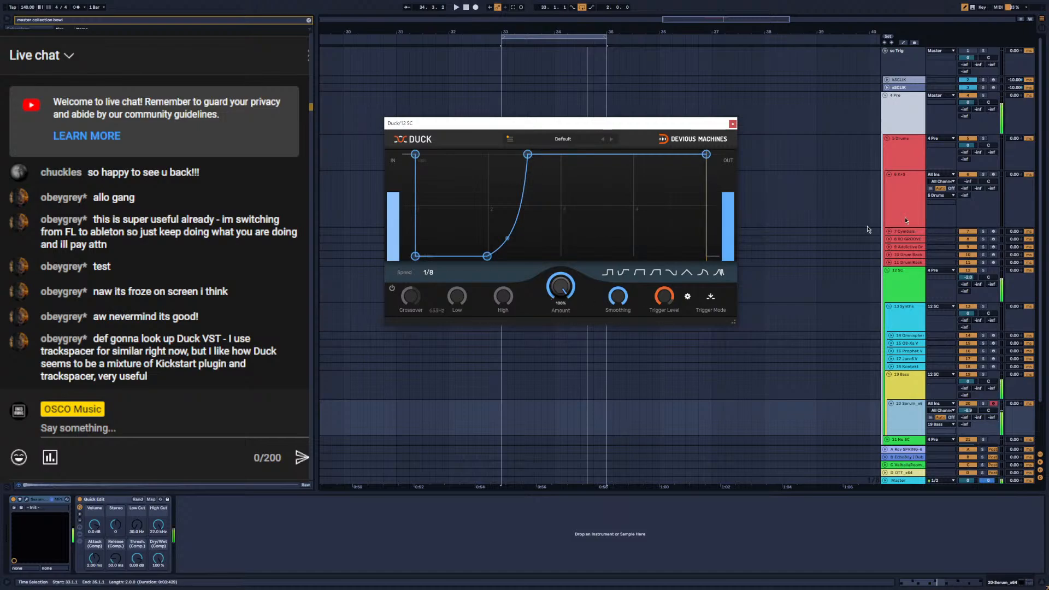
Play the loop to hear the vertical drop, and show the SC group's effect chain
{"action": "key", "text": "space"}
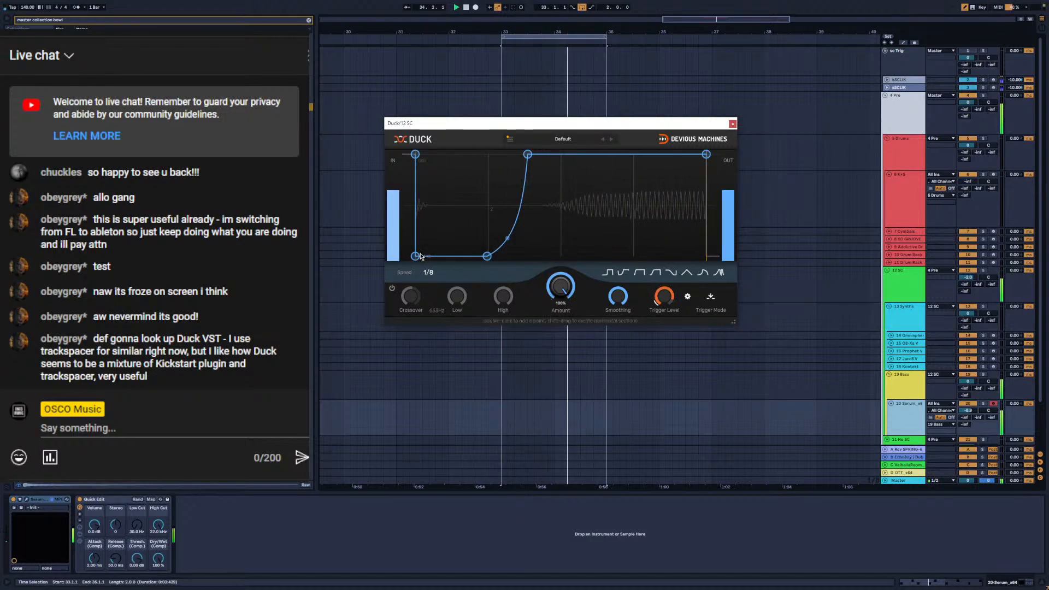
{"action": "left_click", "coordinate": [908, 389]}
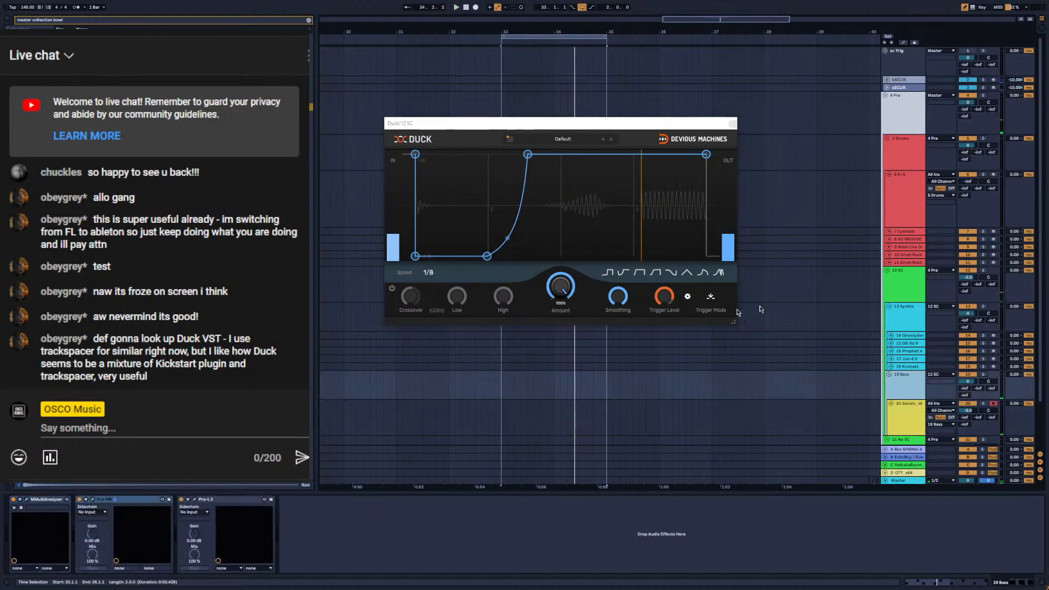
{"action": "left_click", "coordinate": [907, 288]}
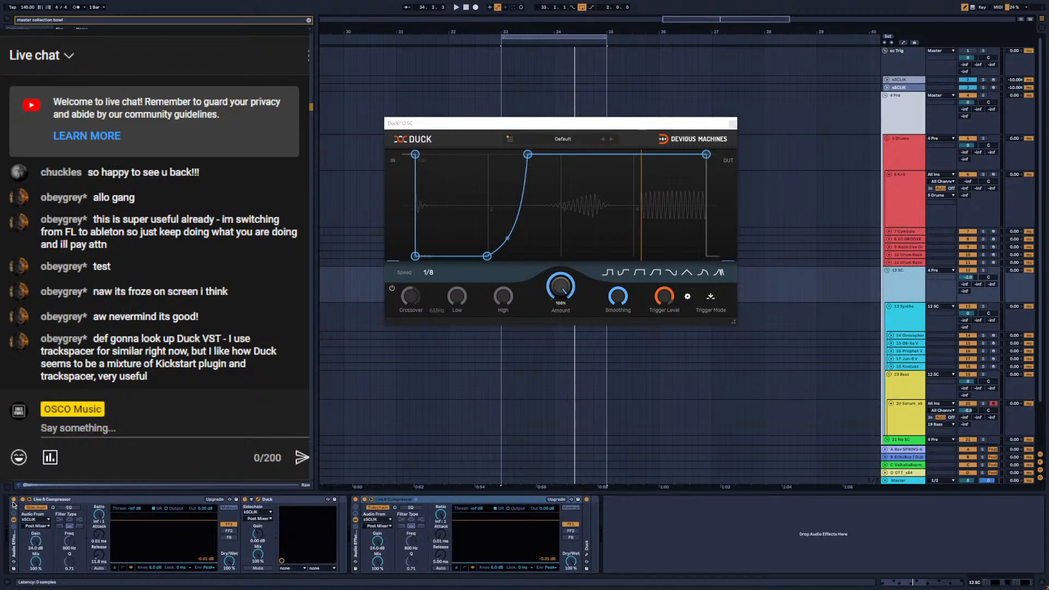
Bypass the SC group's effect rack and play the loop through the Serum track to hear it without sidechain ducking
{"action": "left_click", "coordinate": [13, 501]}
{"action": "key", "text": "space"}
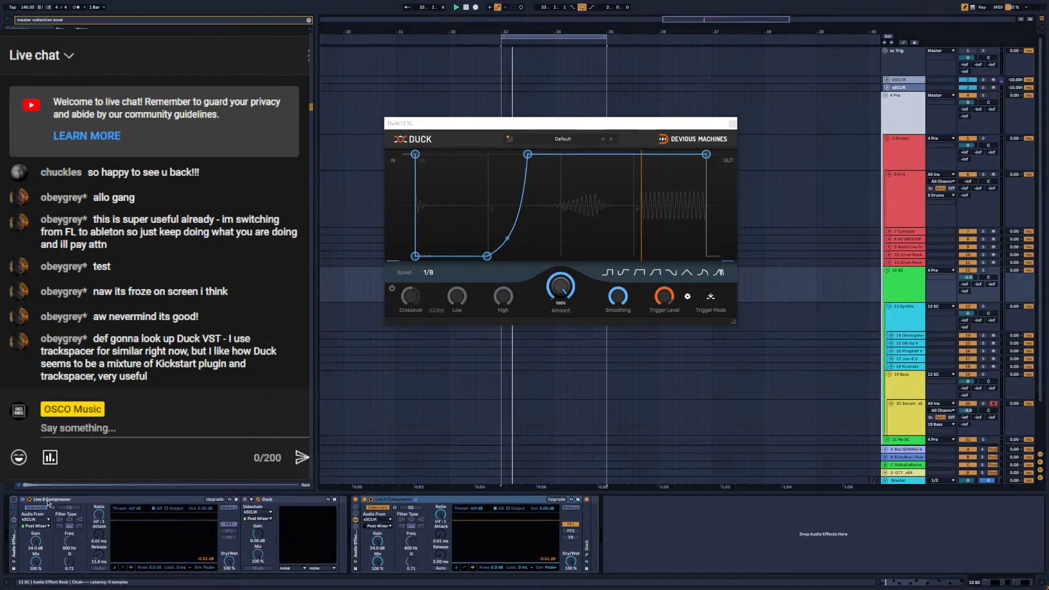
{"action": "left_click", "coordinate": [904, 410]}
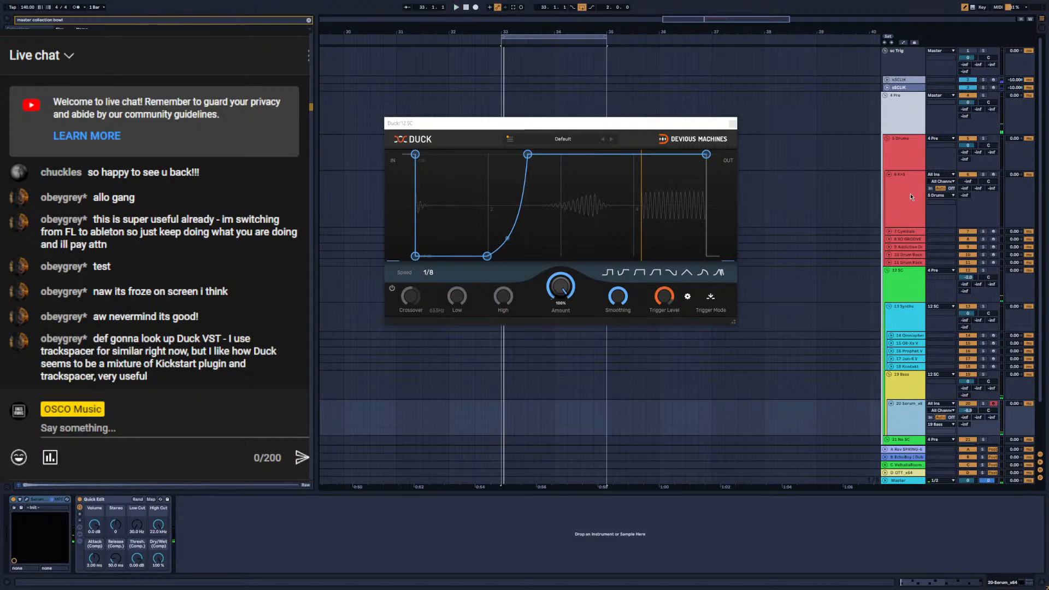
{"action": "left_click", "coordinate": [905, 221]}
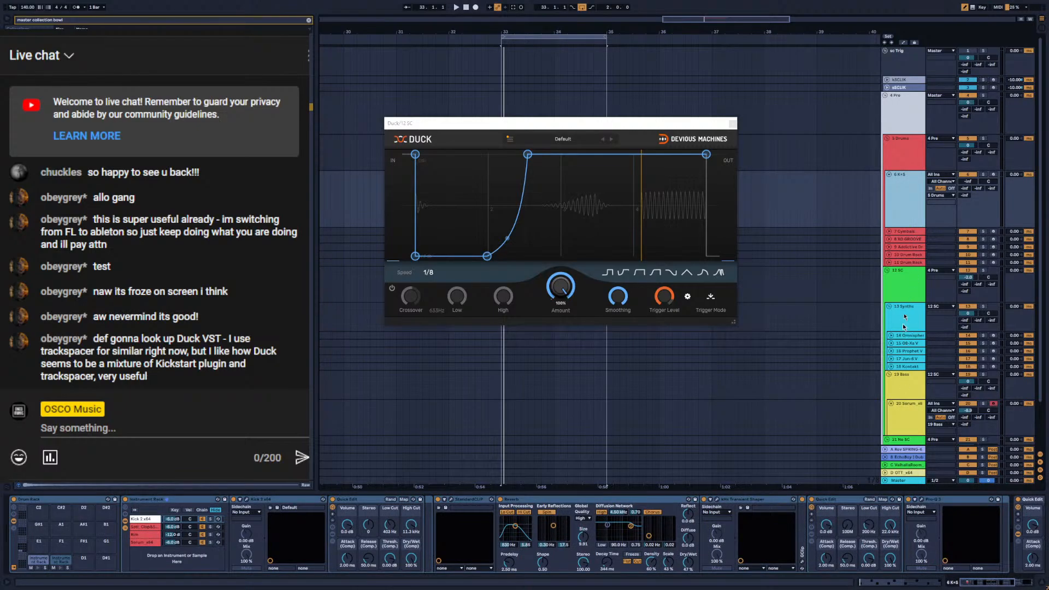
Re-enable the SC group's effect rack and play the loop with Serum to hear the ducking
{"action": "left_click", "coordinate": [904, 280]}
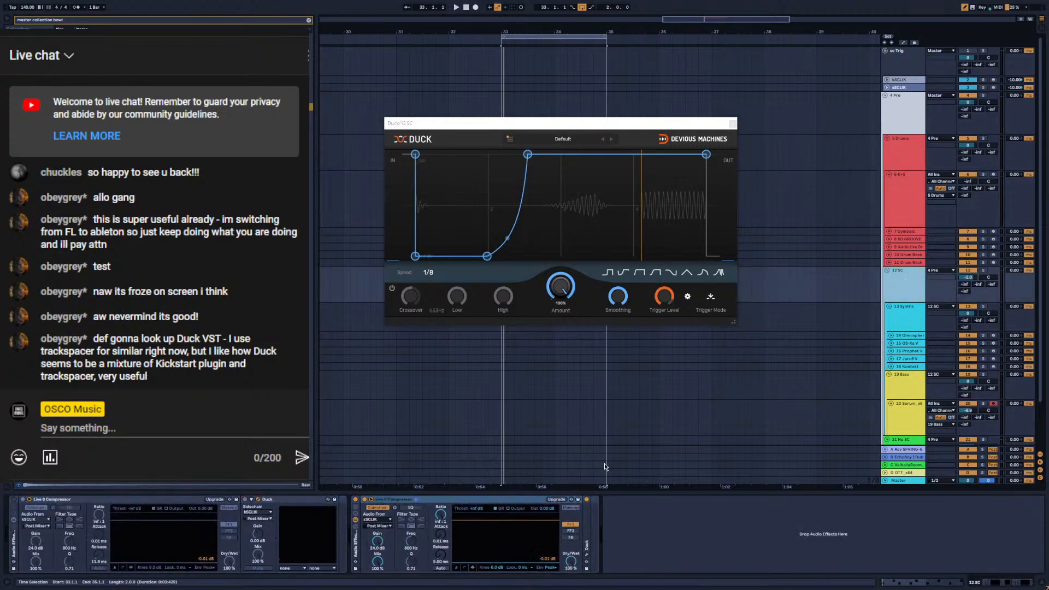
{"action": "left_click", "coordinate": [14, 501]}
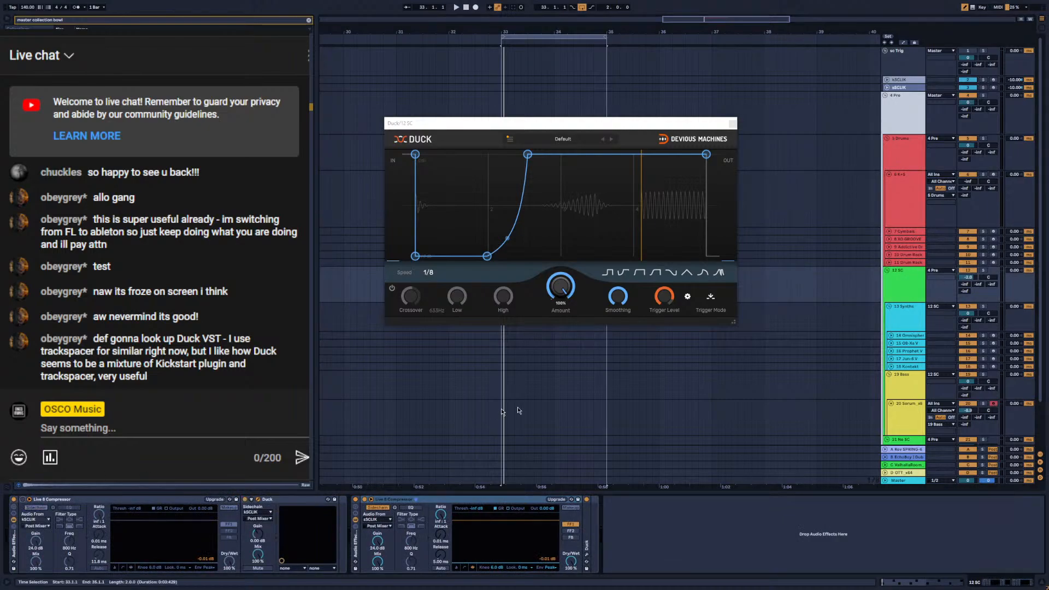
{"action": "left_click", "coordinate": [897, 418]}
{"action": "key", "text": "space"}
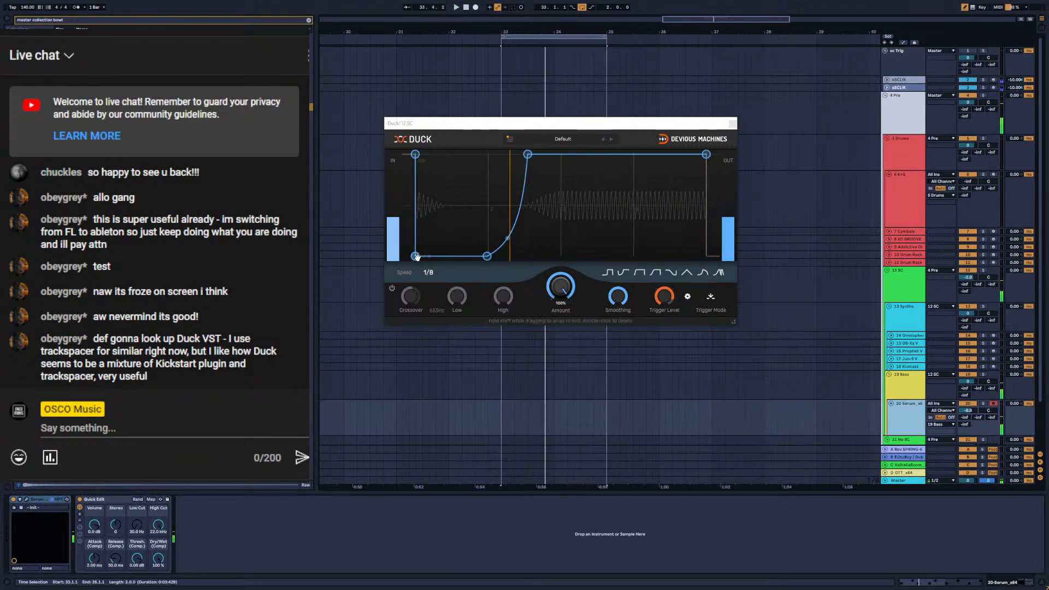
Move the first low point of Duck's curve toward the middle of the dip, and return it directly beneath the starting point
{"action": "left_click_drag", "start_coordinate": [415, 255], "coordinate": [452, 284]}
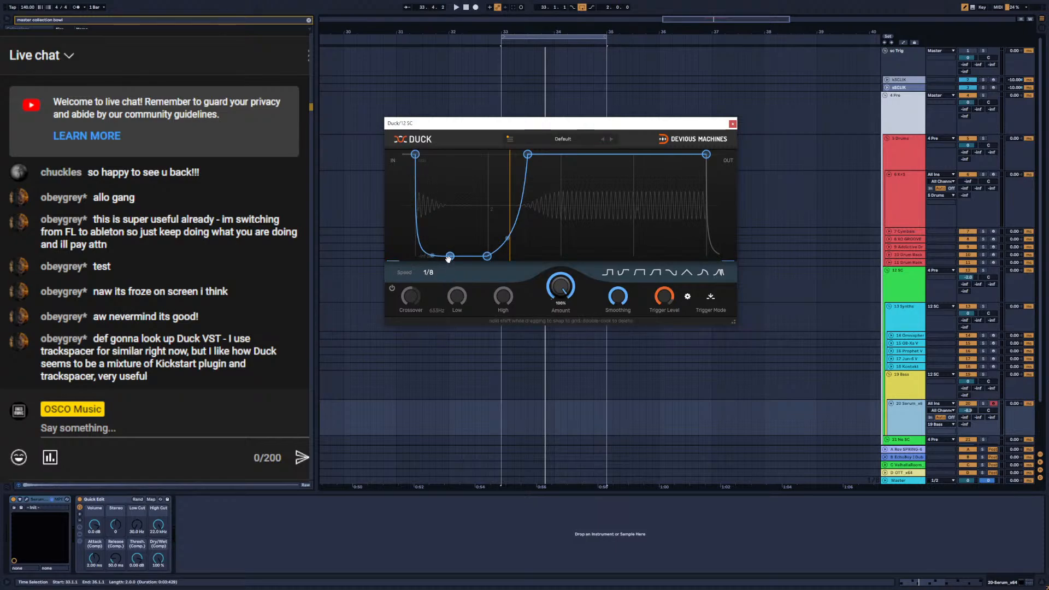
{"action": "left_click_drag", "start_coordinate": [450, 256], "coordinate": [369, 351]}
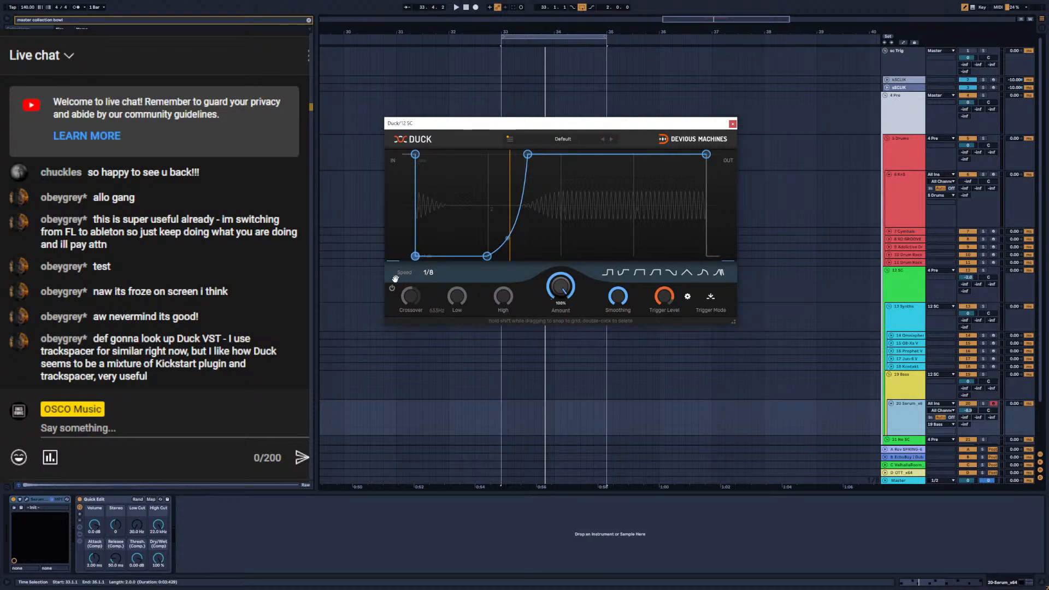
Compare the Pre group's effect chain with the SC group's compressors and Duck, folding and unfolding the Synths group
{"action": "left_click", "coordinate": [903, 131]}
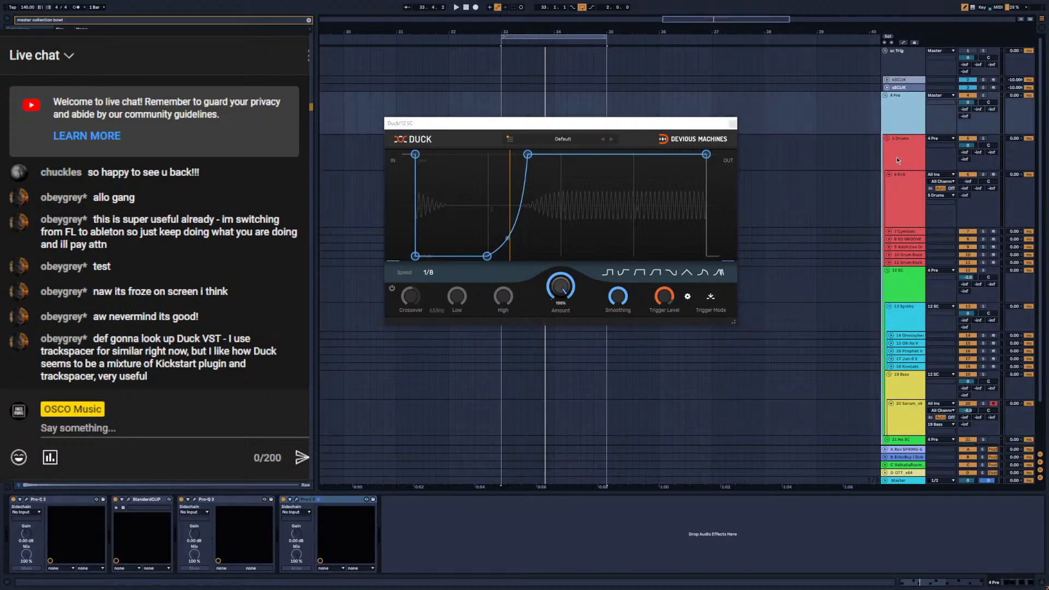
{"action": "left_click", "coordinate": [890, 307]}
{"action": "left_click", "coordinate": [898, 287]}
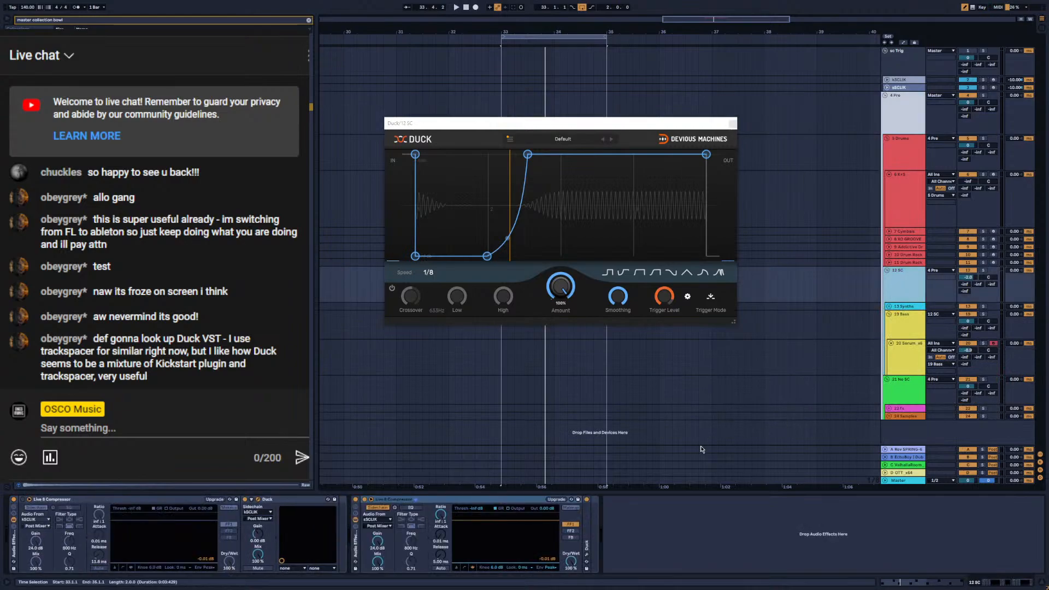
{"action": "left_click", "coordinate": [889, 306]}
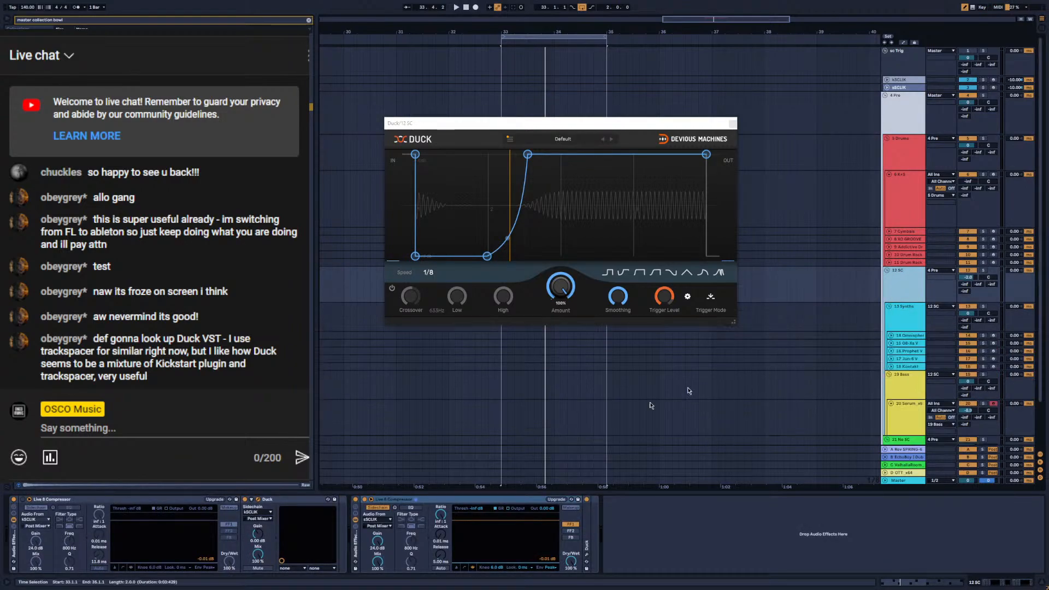
{"action": "left_click", "coordinate": [23, 499]}
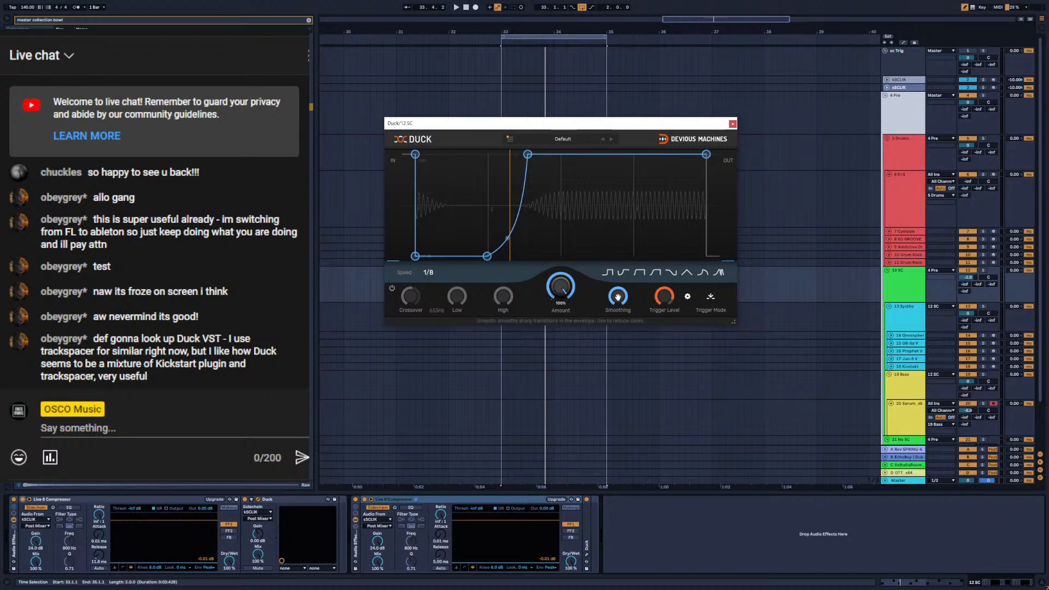
Show the Bass group's effect chain, and nudge the upper recovery point of Duck's curve slightly earlier
{"action": "left_click", "coordinate": [900, 409]}
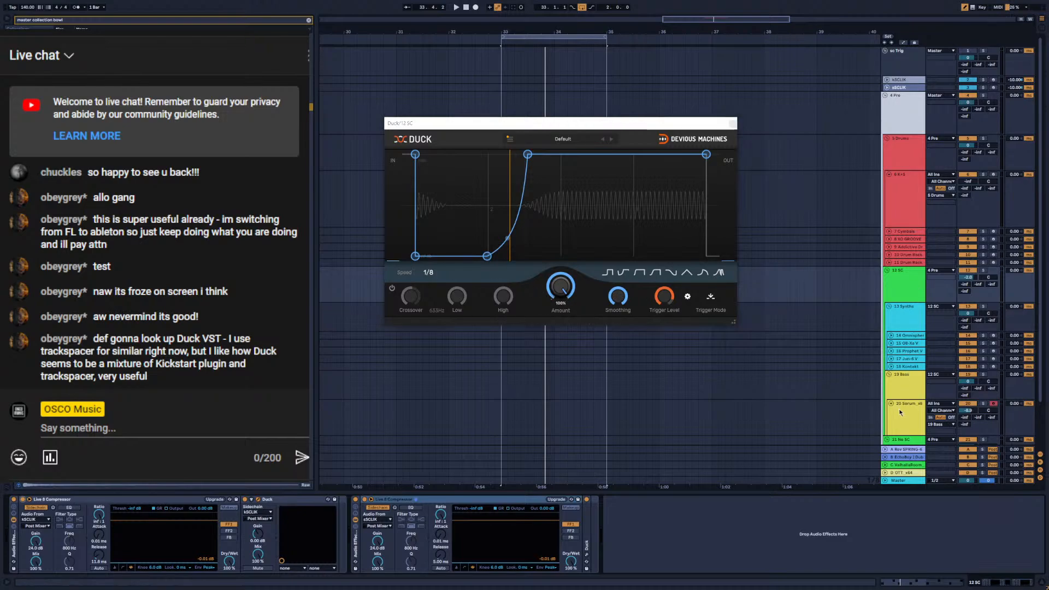
{"action": "left_click", "coordinate": [904, 388]}
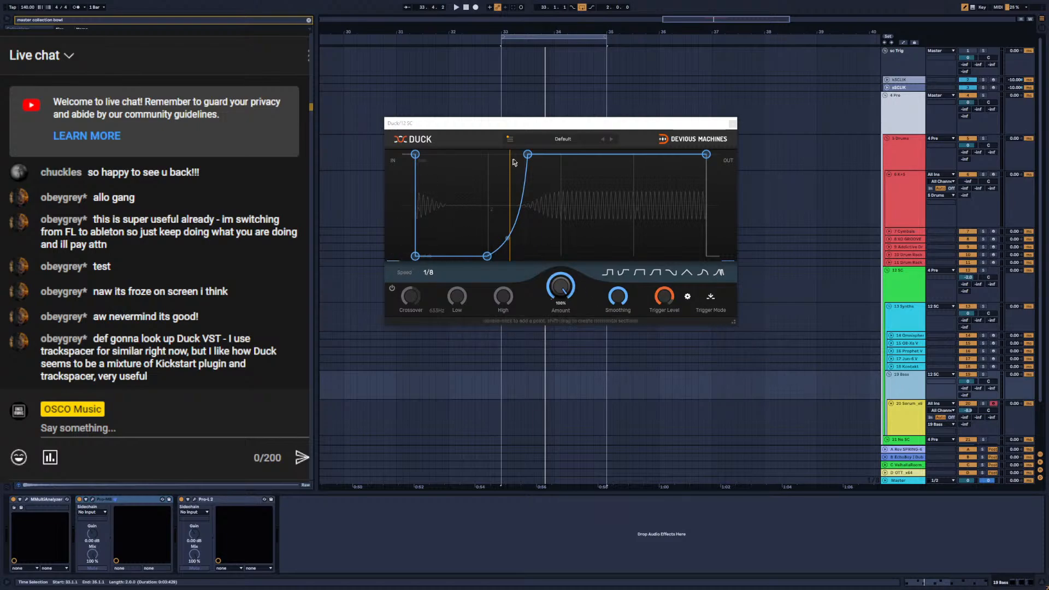
{"action": "mouse_move", "coordinate": [527, 154]}
{"action": "left_mouse_down"}
{"action": "mouse_move", "coordinate": [562, 154]}
{"action": "mouse_move", "coordinate": [526, 155]}
{"action": "left_mouse_up"}
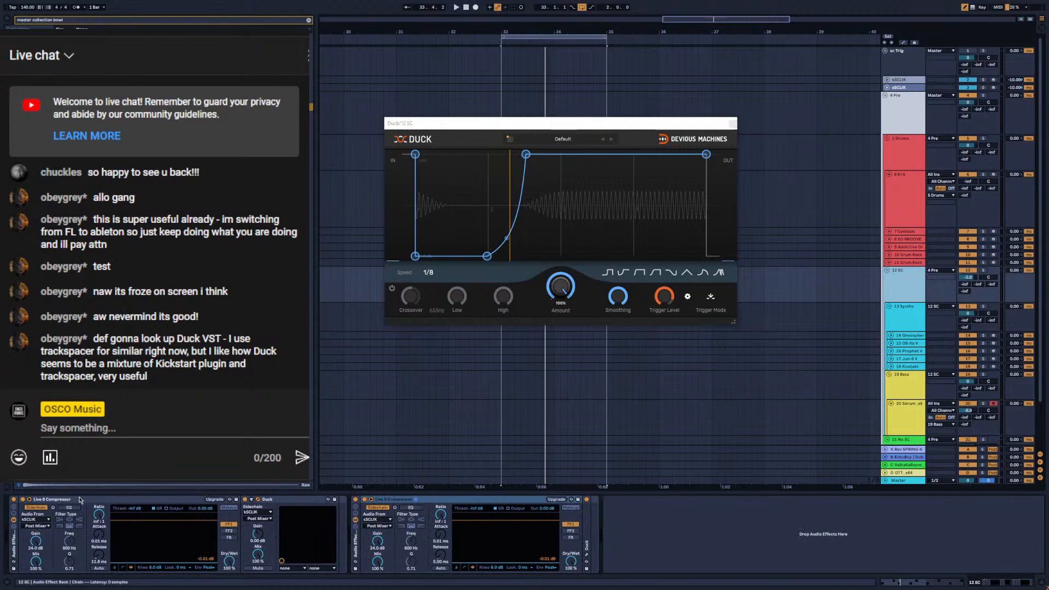
Reshape Duck's ducking curve into an S-shaped rise with an earlier low point, a mid-height point and an added, bent upper section
{"action": "left_click", "coordinate": [126, 497]}
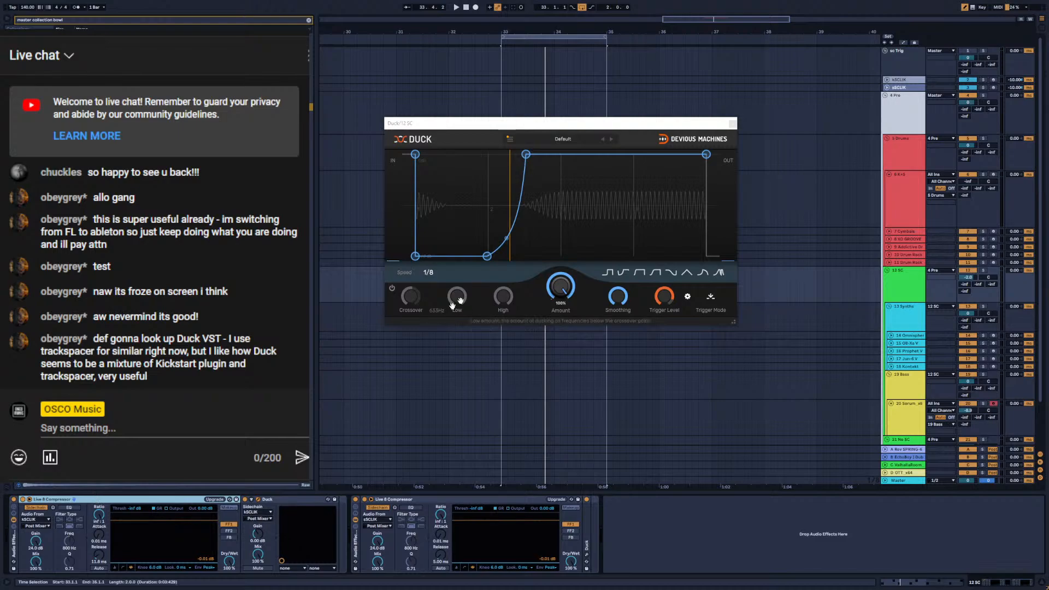
{"action": "left_click_drag", "start_coordinate": [487, 255], "coordinate": [450, 256]}
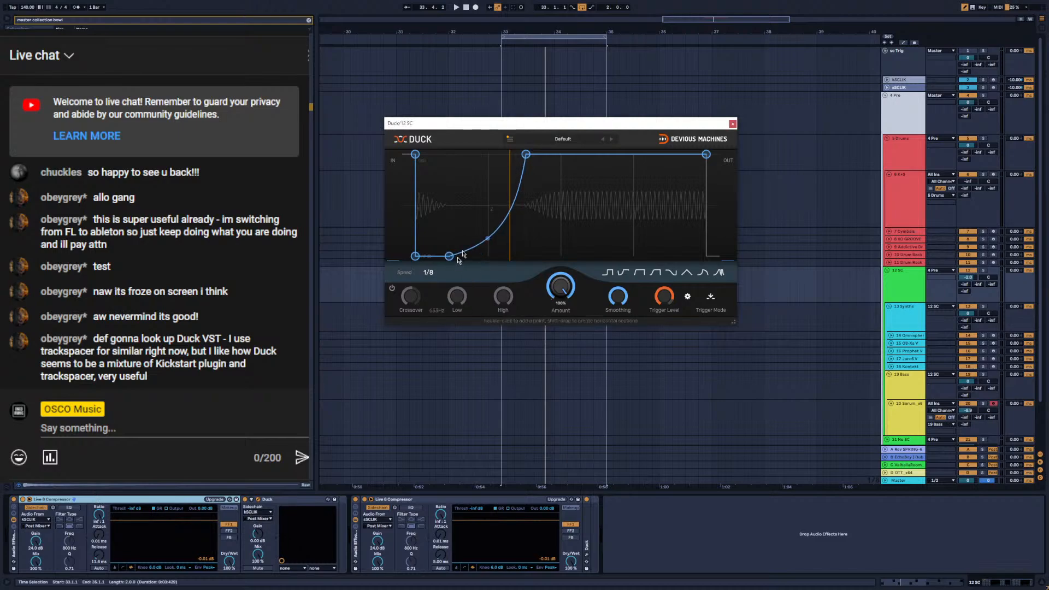
{"action": "left_click_drag", "start_coordinate": [525, 155], "coordinate": [488, 208]}
{"action": "double_click", "coordinate": [524, 163]}
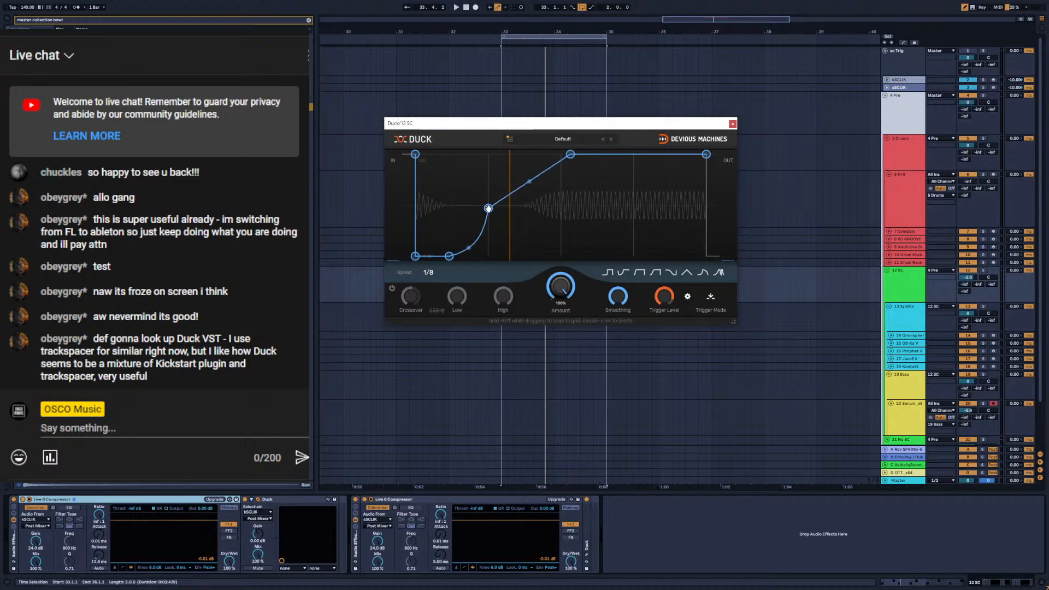
{"action": "left_click_drag", "start_coordinate": [538, 183], "coordinate": [529, 164]}
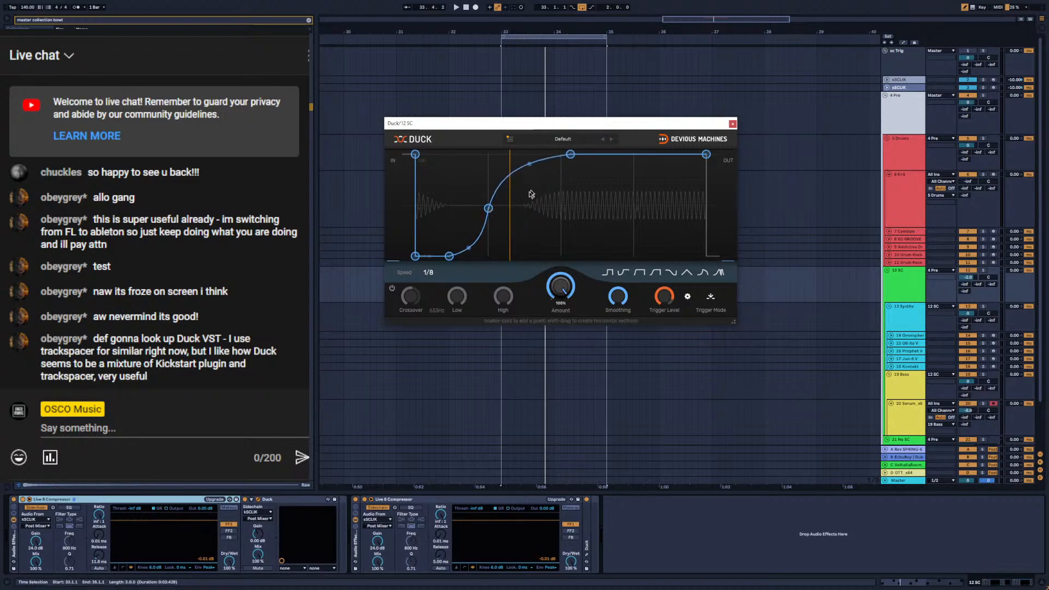
Delete the curve's mid-height point, reposition the low and upper points of the rise, and soften the initial drop
{"action": "double_click", "coordinate": [489, 208]}
{"action": "left_click_drag", "start_coordinate": [451, 258], "coordinate": [494, 263]}
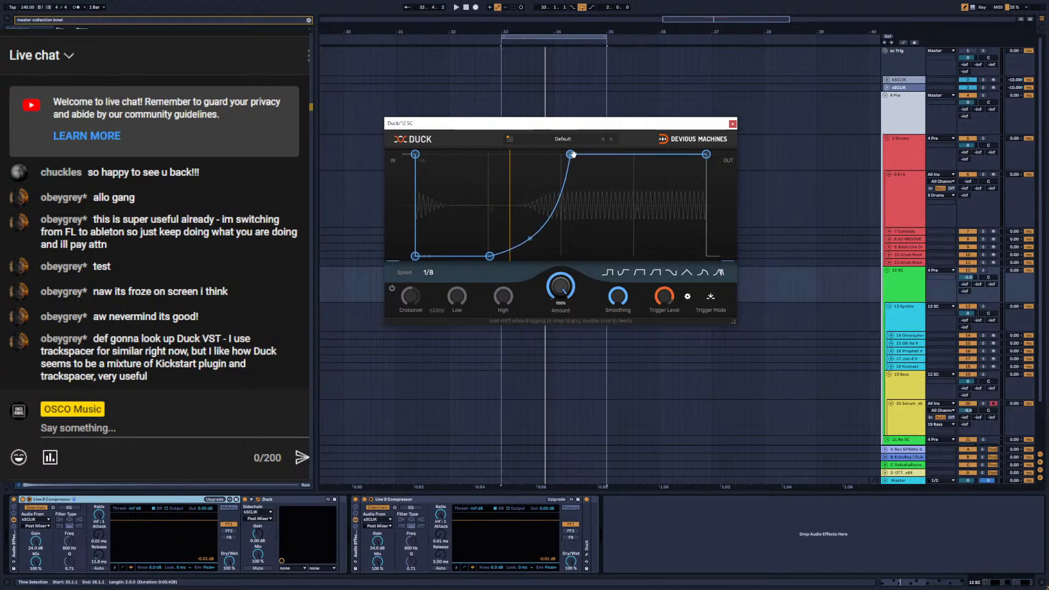
{"action": "left_click_drag", "start_coordinate": [570, 154], "coordinate": [567, 144]}
{"action": "left_click_drag", "start_coordinate": [415, 256], "coordinate": [452, 257]}
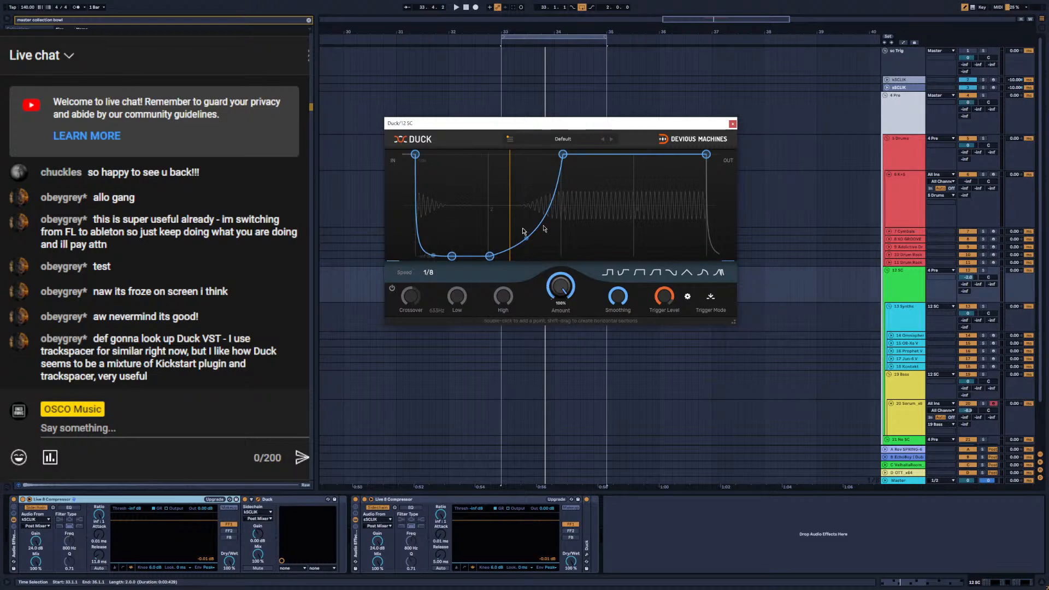
Review the tempo divisions offered for Duck's Speed setting
{"action": "left_click", "coordinate": [429, 273]}
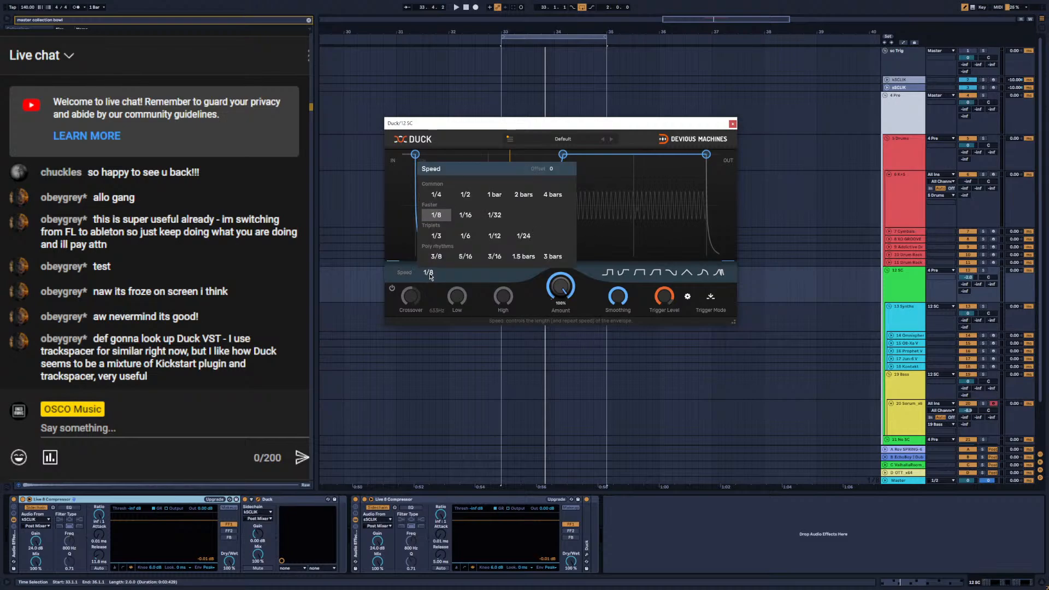
{"action": "left_click", "coordinate": [428, 273]}
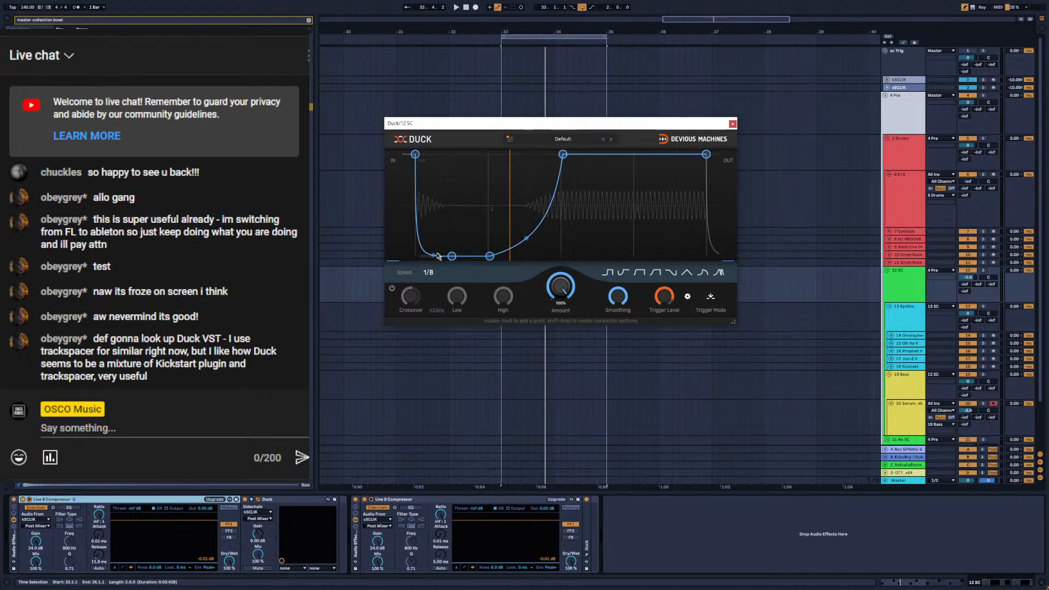
{"action": "left_click", "coordinate": [429, 273]}
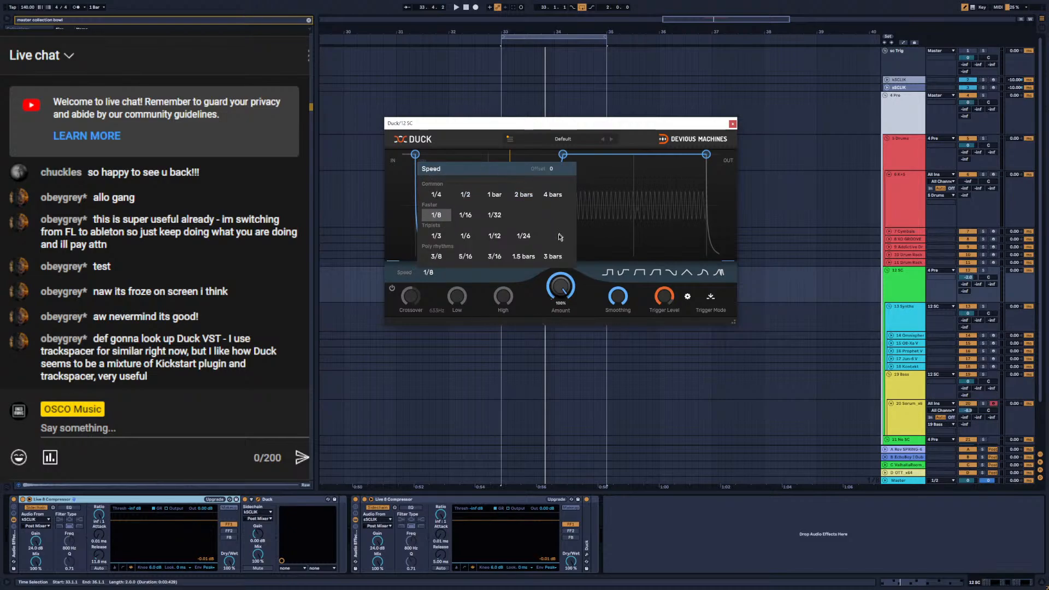
{"action": "left_click", "coordinate": [605, 217]}
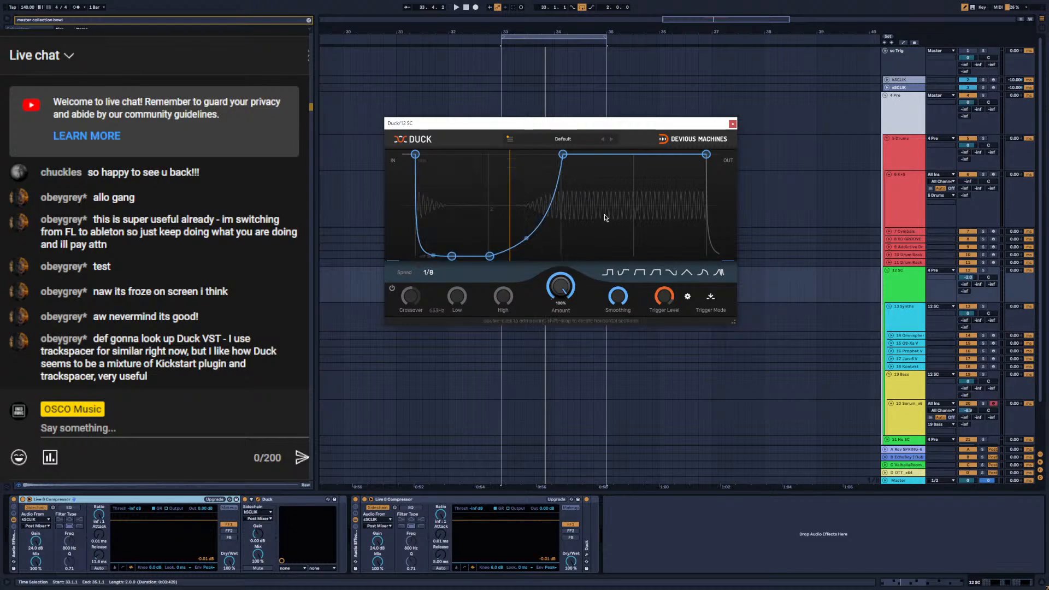
Set the curve graph's grid to eight divisions
{"action": "left_click", "coordinate": [510, 140]}
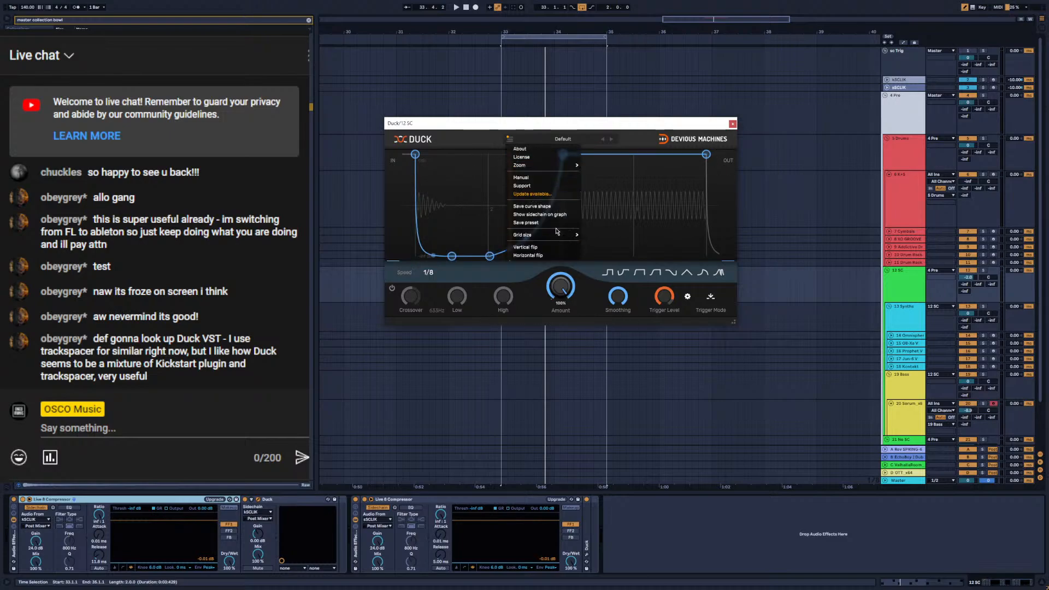
{"action": "left_click", "coordinate": [594, 239]}
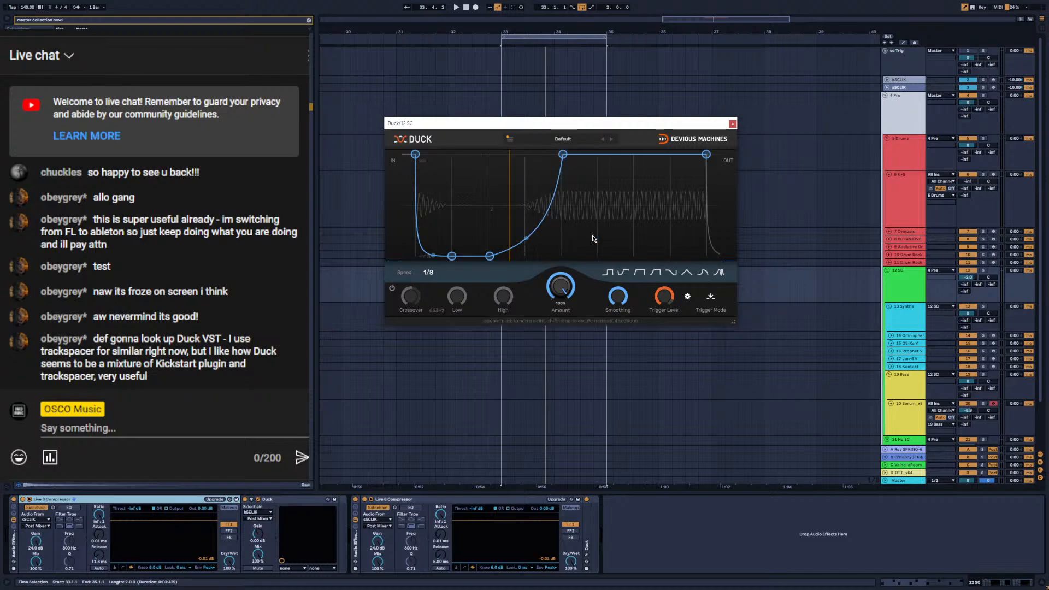
Flip the ducking curve vertically and flip it back to its original orientation
{"action": "left_click", "coordinate": [511, 139]}
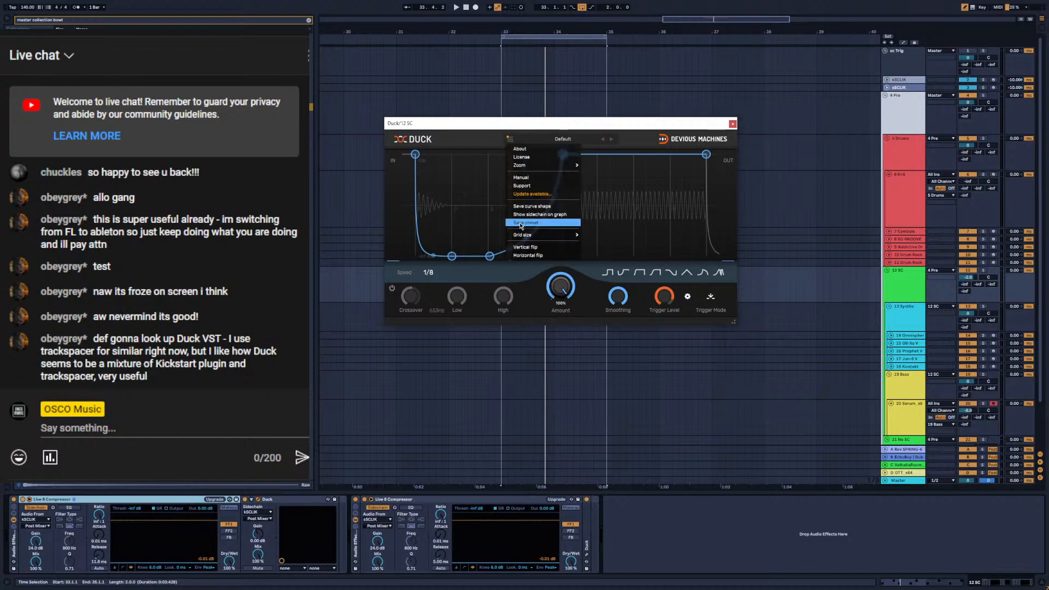
{"action": "left_click", "coordinate": [528, 250]}
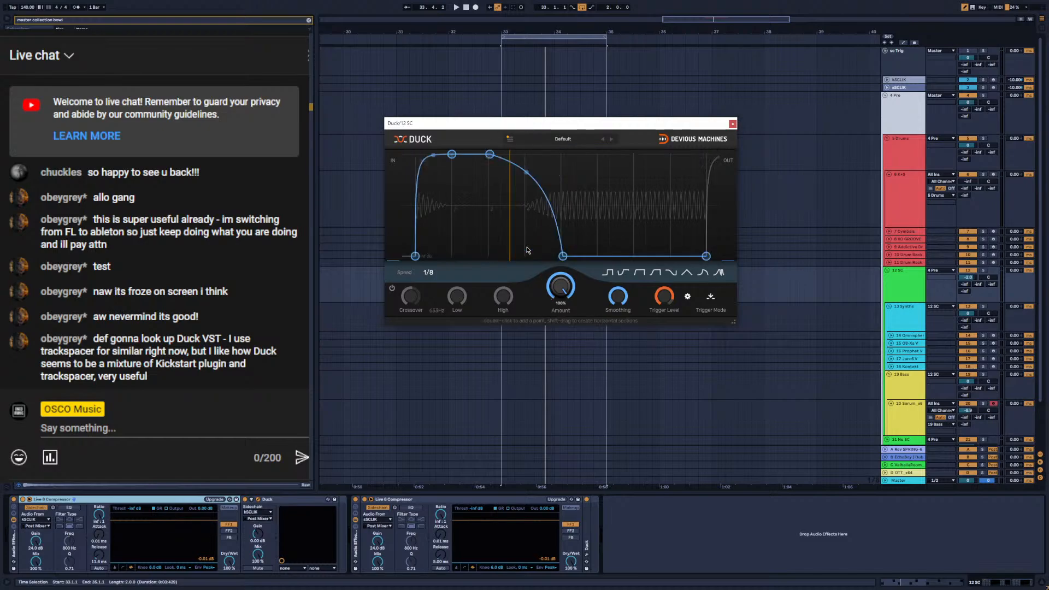
{"action": "left_click", "coordinate": [511, 139]}
{"action": "left_click", "coordinate": [526, 247]}
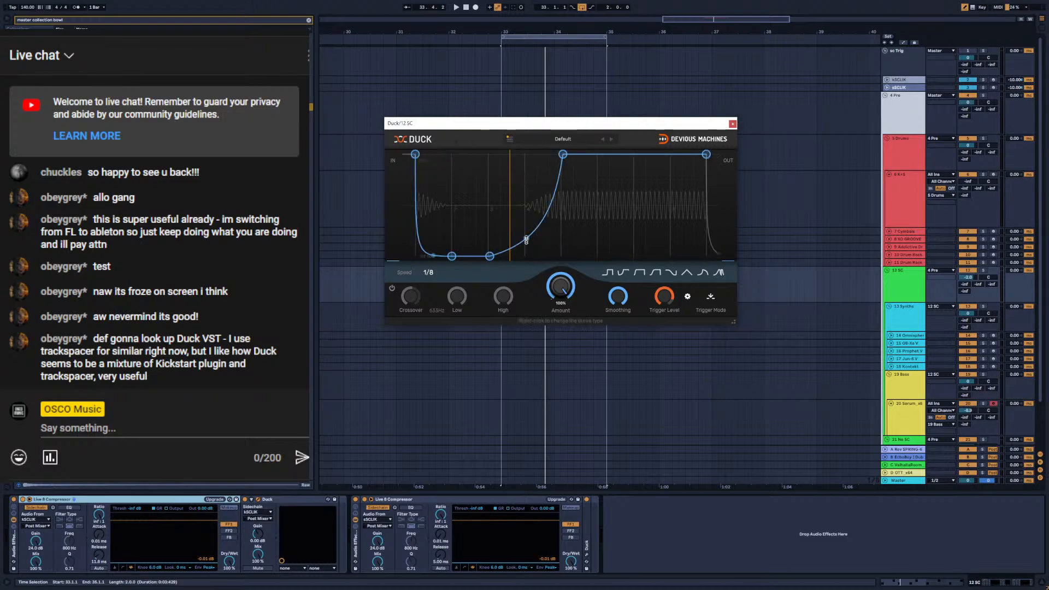
Set the Duck interface zoom to 50%
{"action": "left_click", "coordinate": [509, 140]}
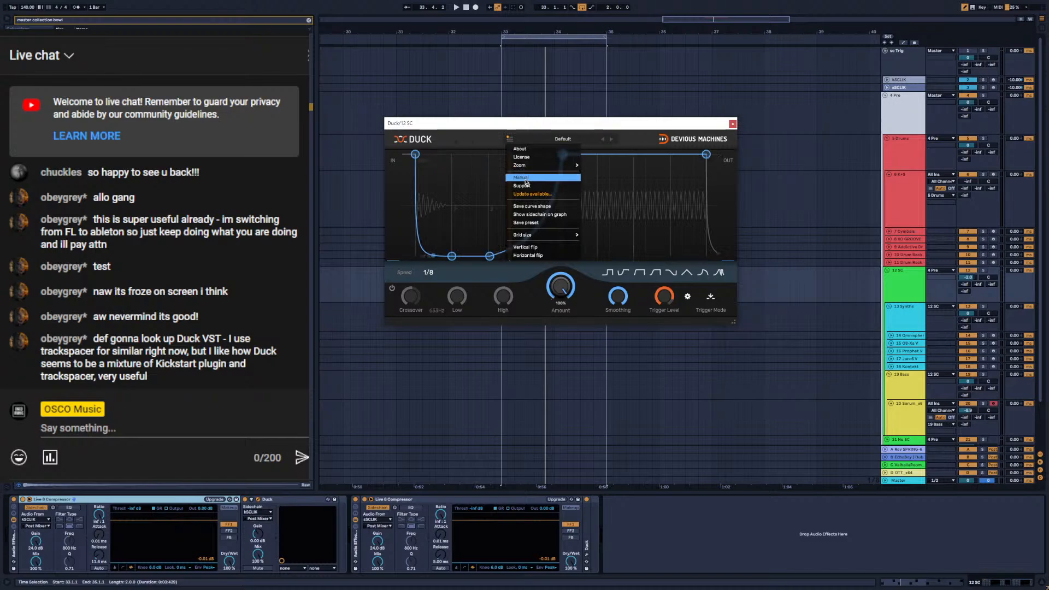
{"action": "mouse_move", "coordinate": [530, 170]}
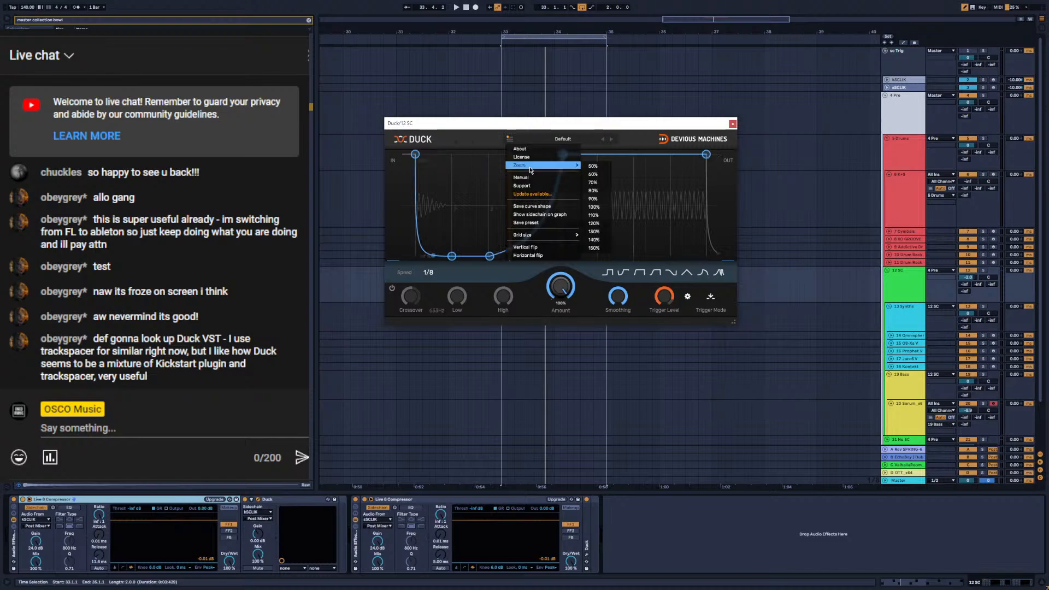
{"action": "left_click", "coordinate": [590, 166]}
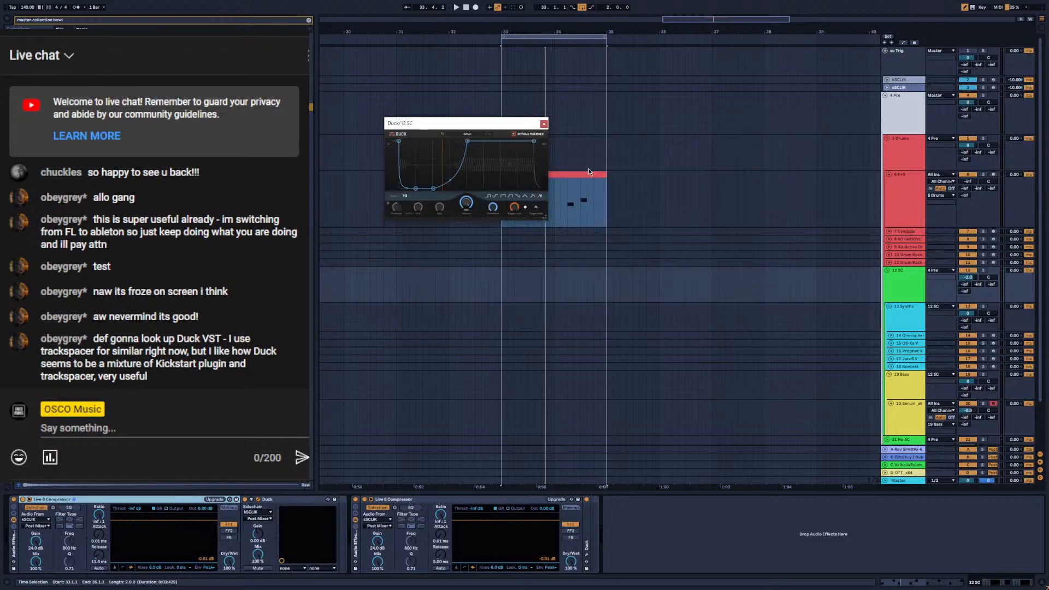
Enlarge the Duck interface, scale it down slightly by its corner, and close the plug-in window
{"action": "left_click", "coordinate": [445, 136]}
{"action": "mouse_move", "coordinate": [500, 171]}
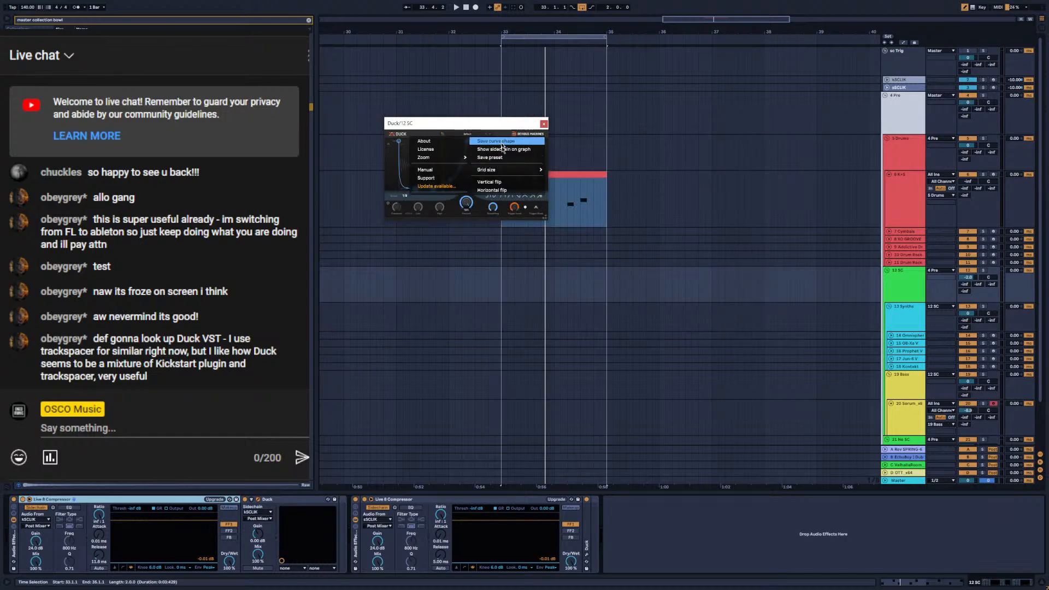
{"action": "mouse_move", "coordinate": [446, 158]}
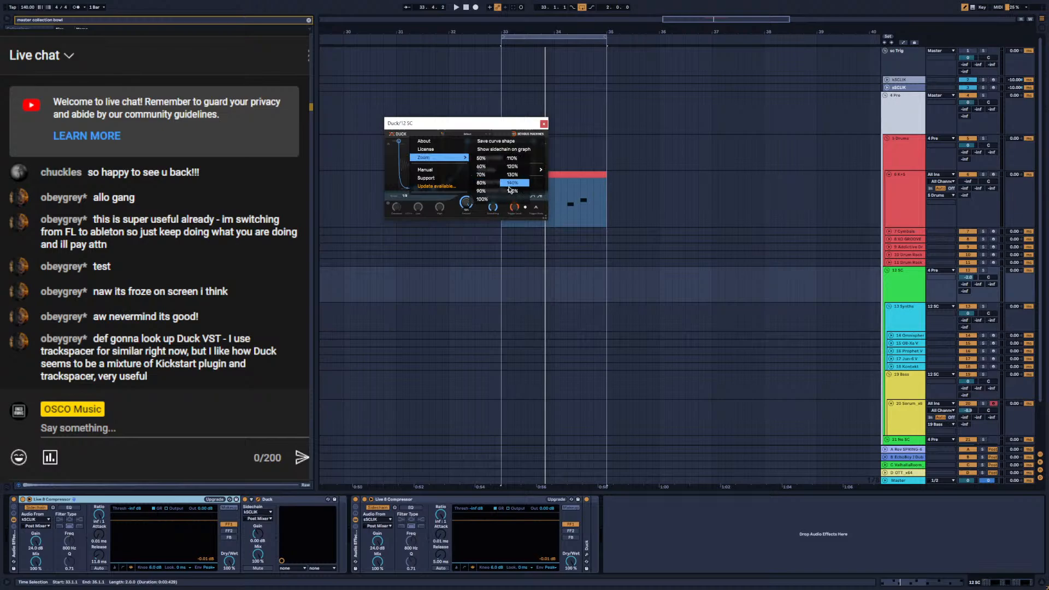
{"action": "left_click", "coordinate": [502, 167]}
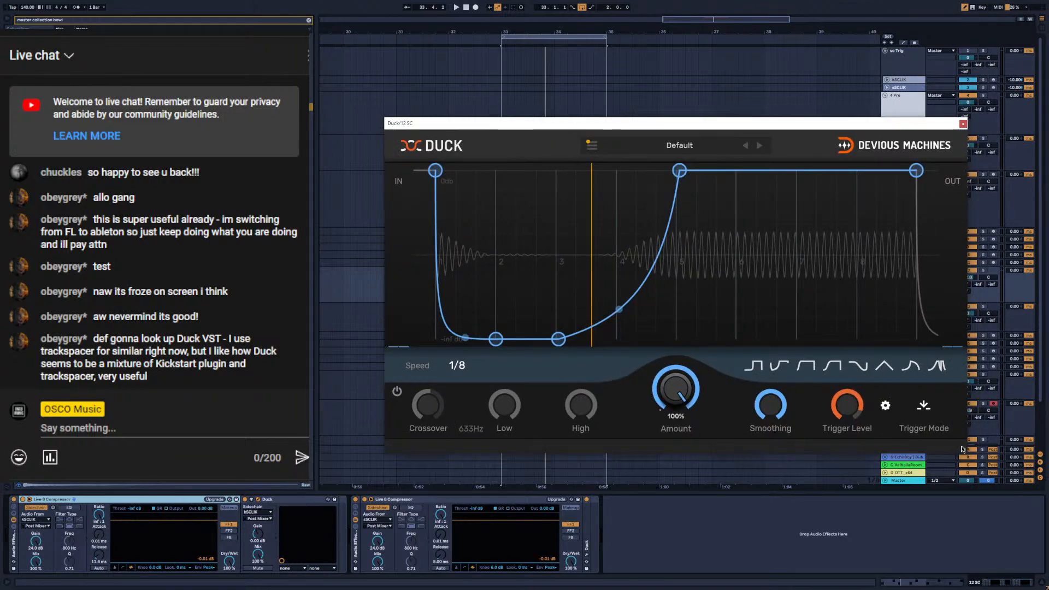
{"action": "left_click_drag", "start_coordinate": [965, 452], "coordinate": [865, 393]}
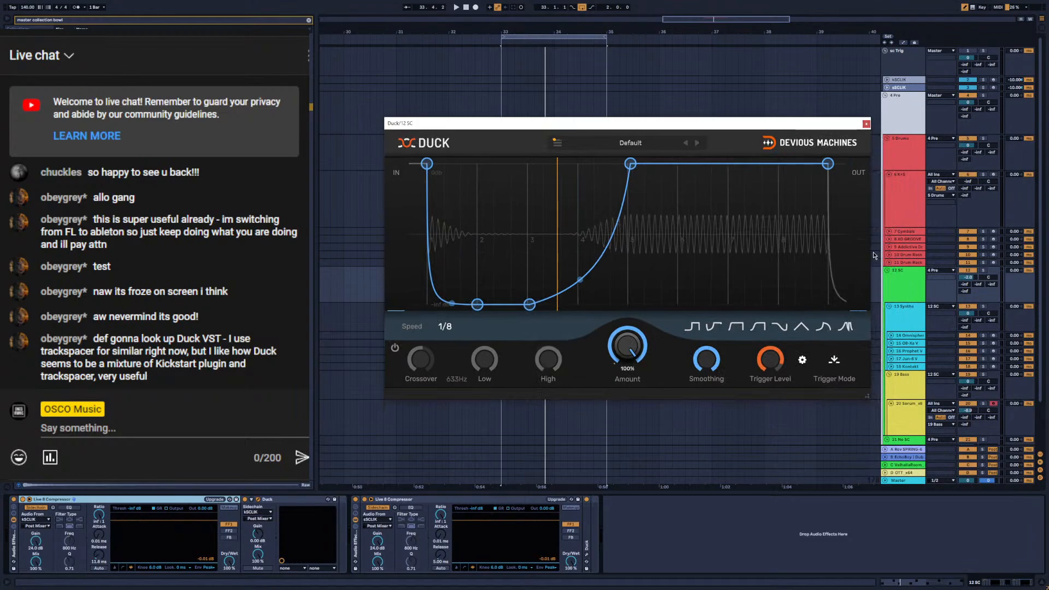
{"action": "left_click", "coordinate": [866, 123]}
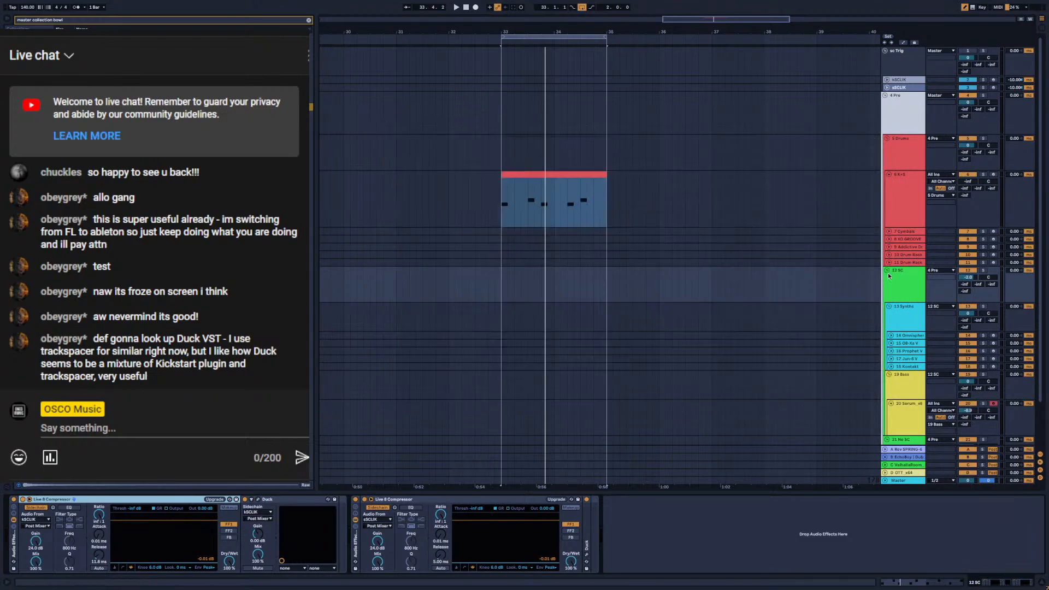
Replace the Rev SPRING-636 device on return track A with Softube's Spring Reverb, searching the browser for "rev"
{"action": "scroll", "coordinate": [889, 276], "scroll_direction": "down", "scroll_amount": 2}
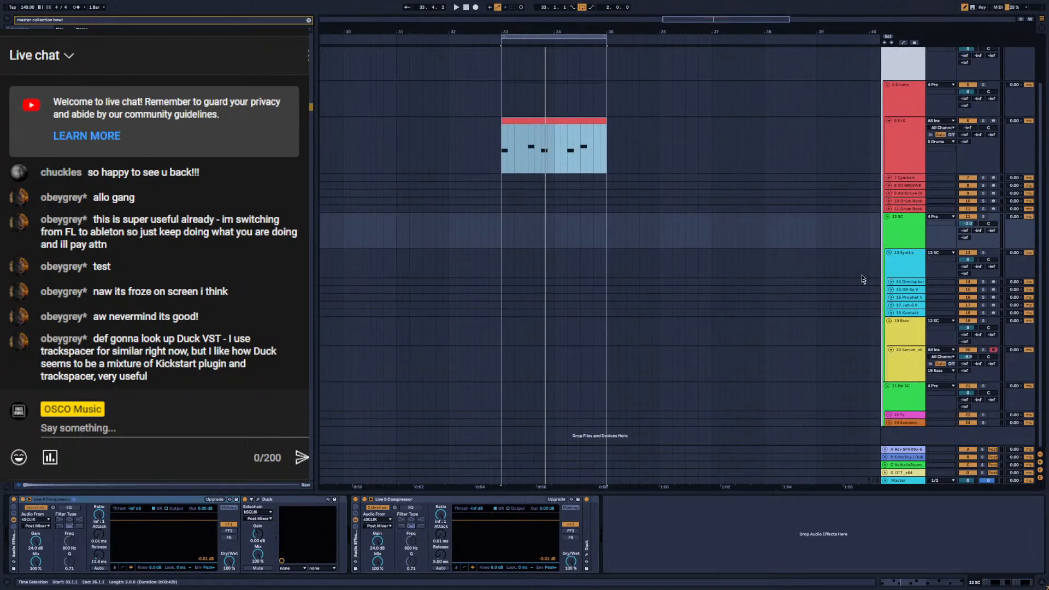
{"action": "left_click", "coordinate": [908, 450]}
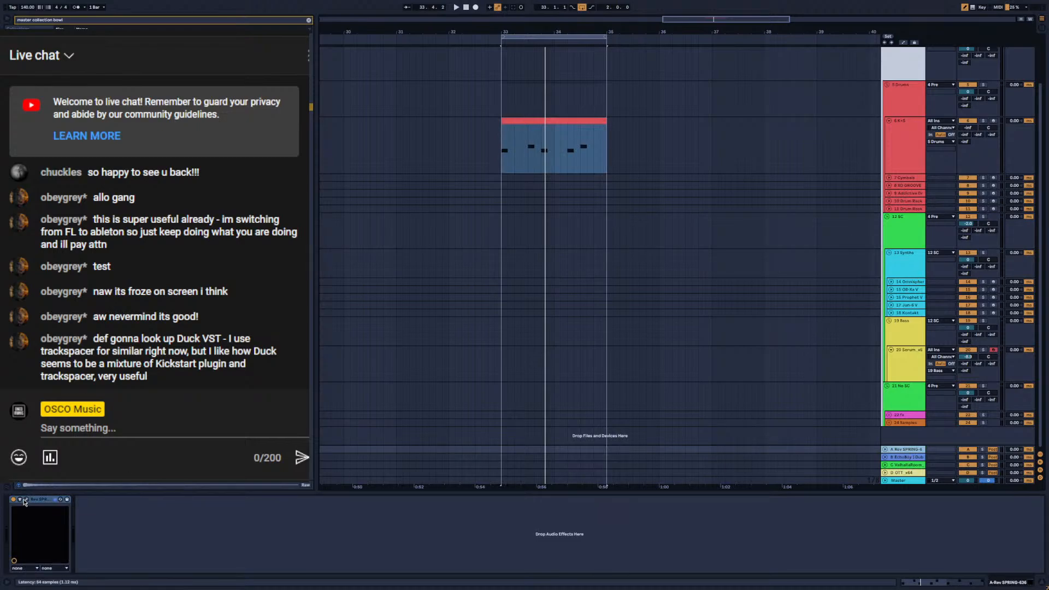
{"action": "left_click", "coordinate": [26, 500]}
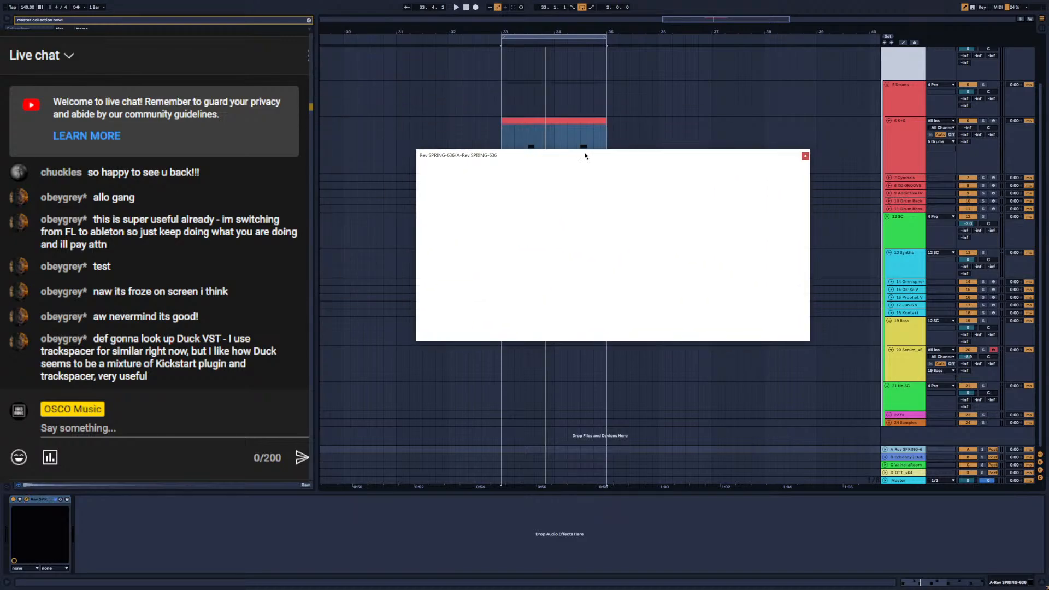
{"action": "left_click", "coordinate": [38, 504]}
{"action": "key", "text": "Delete"}
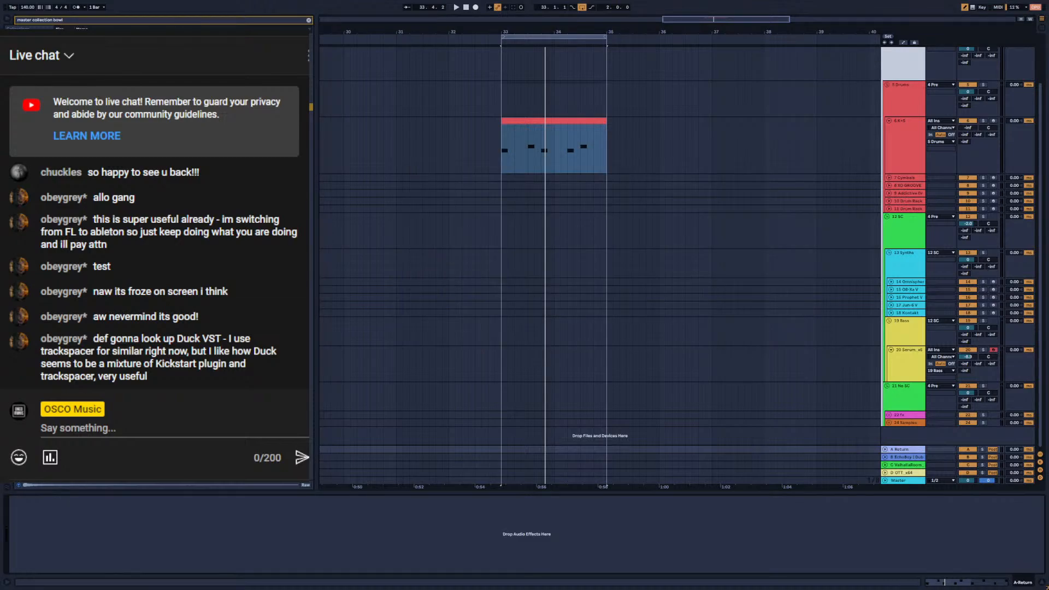
{"action": "type", "text": "rev"}
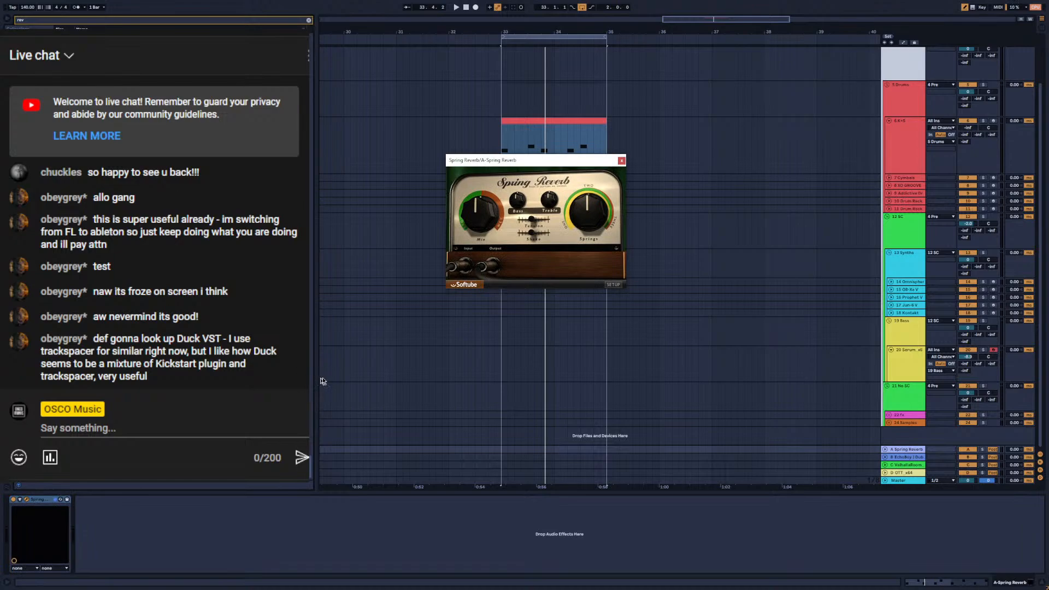
Audition track 6 through Spring Reverb with its A send at about -3.7 dB, and return the send to -inf
{"action": "left_click_drag", "start_coordinate": [965, 134], "coordinate": [965, 127]}
{"action": "key", "text": "space"}
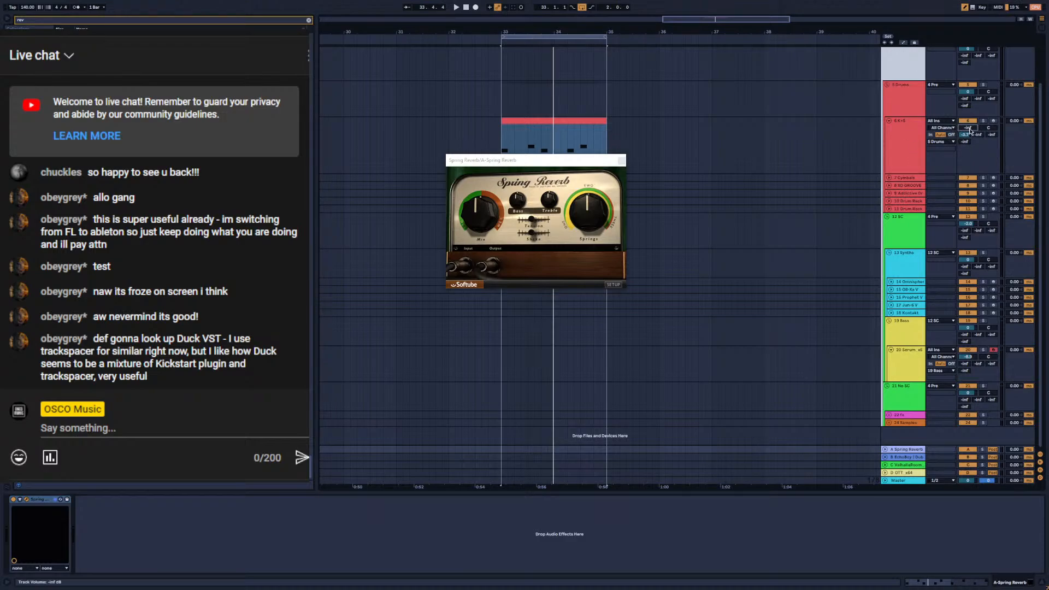
{"action": "key", "text": "space"}
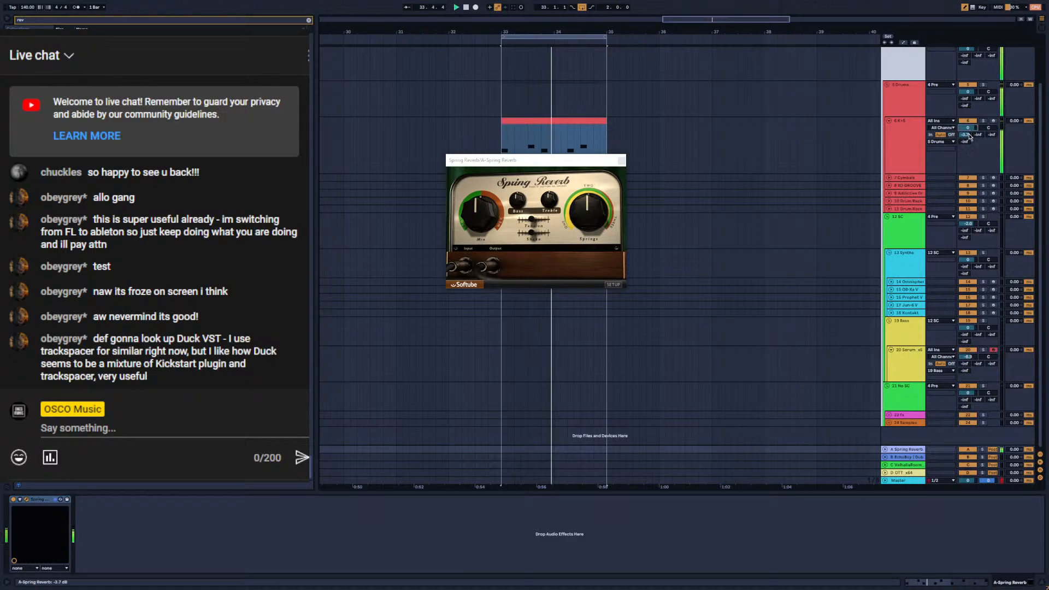
{"action": "key", "text": "space"}
{"action": "left_click_drag", "start_coordinate": [969, 135], "coordinate": [968, 164]}
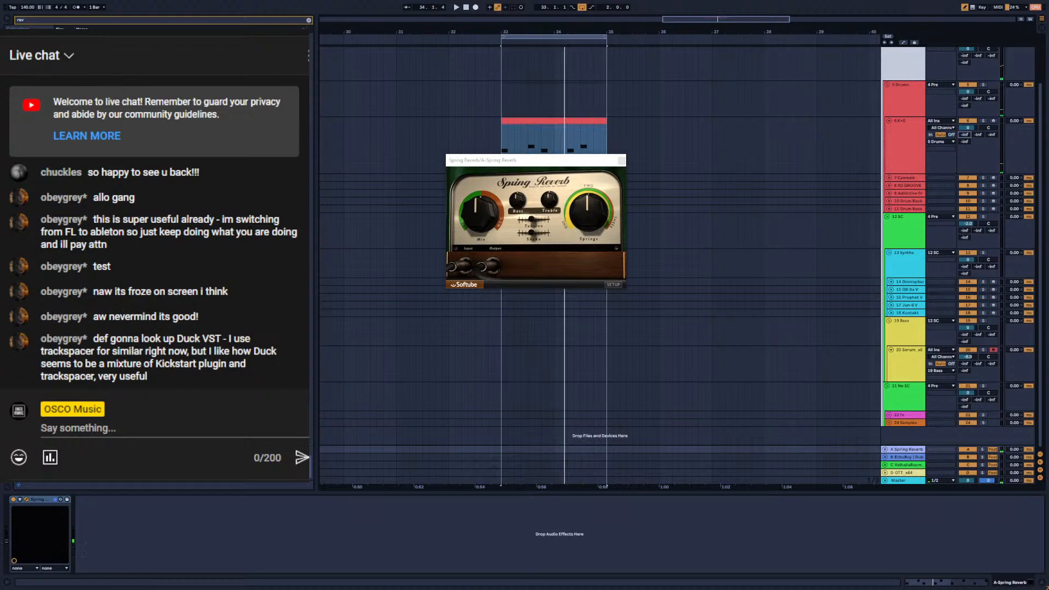
Try Rev SPRING-636 behind Spring Reverb on return track A, delete it, and briefly check the Spring Reverb window
{"action": "left_click", "coordinate": [27, 500]}
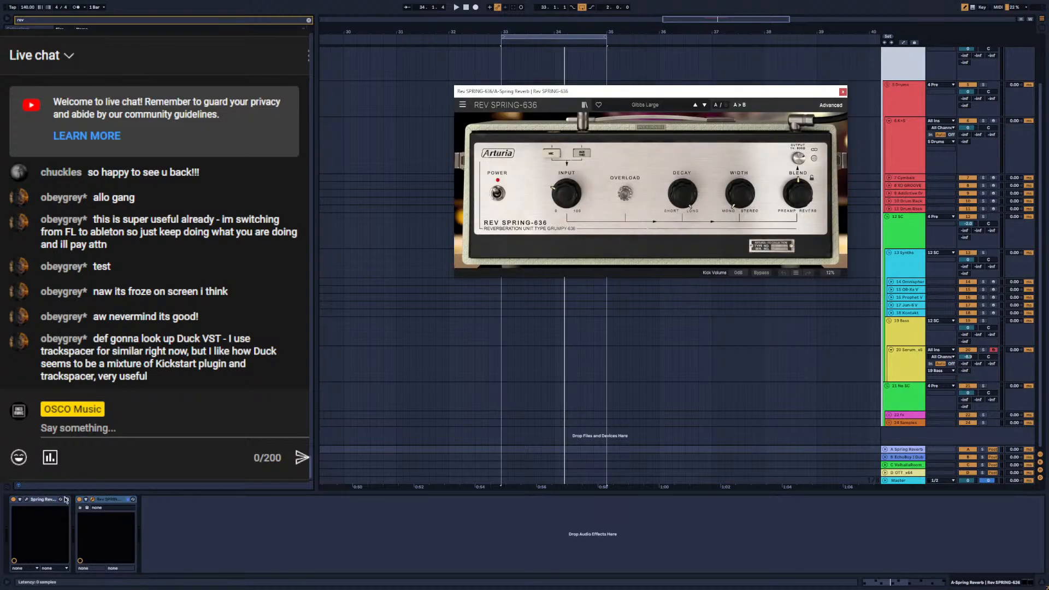
{"action": "left_click", "coordinate": [113, 501]}
{"action": "key", "text": "Delete"}
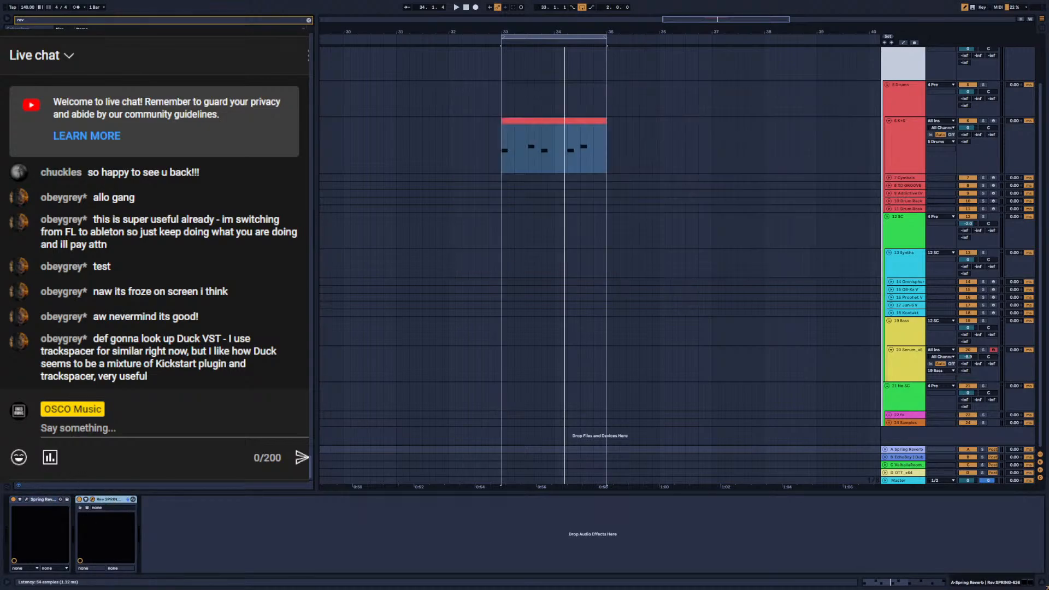
{"action": "left_click", "coordinate": [26, 500]}
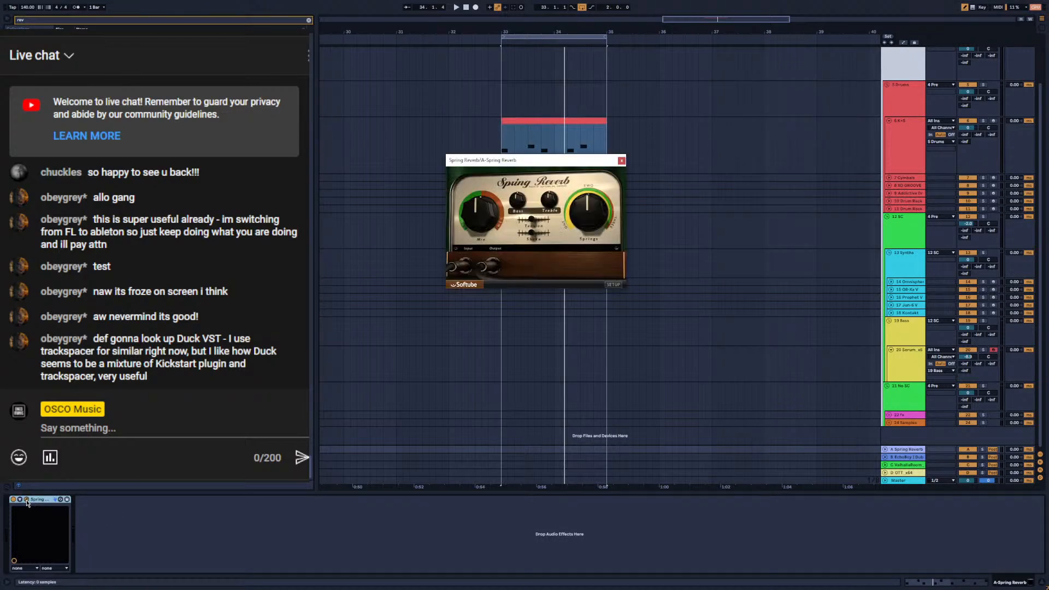
{"action": "left_click", "coordinate": [27, 500]}
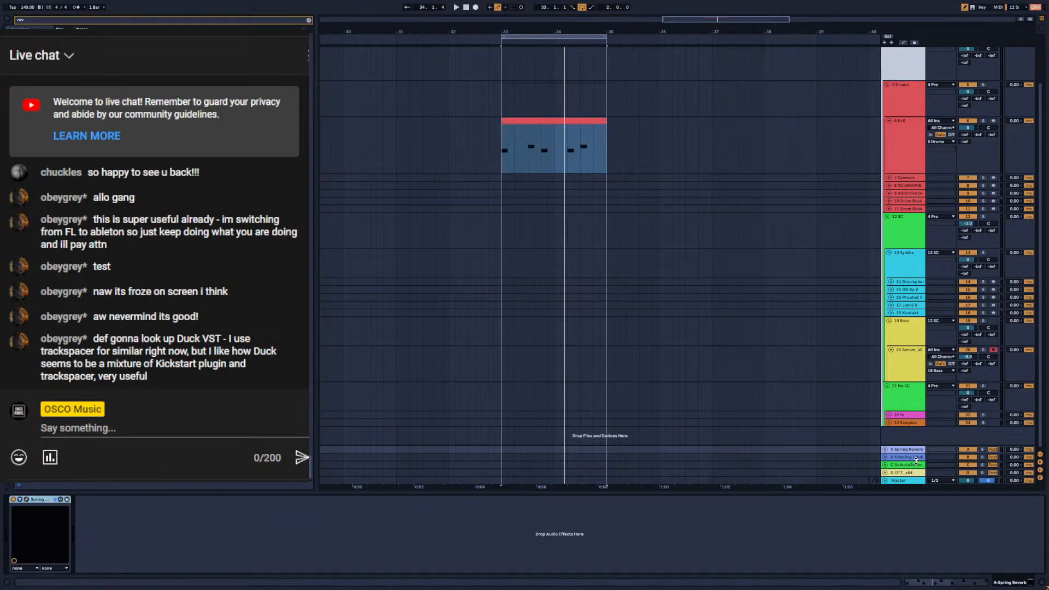
Review the EchoBoy window and the neighbouring Dub Syndicate echo on return track B, and close EchoBoy
{"action": "left_click", "coordinate": [841, 457]}
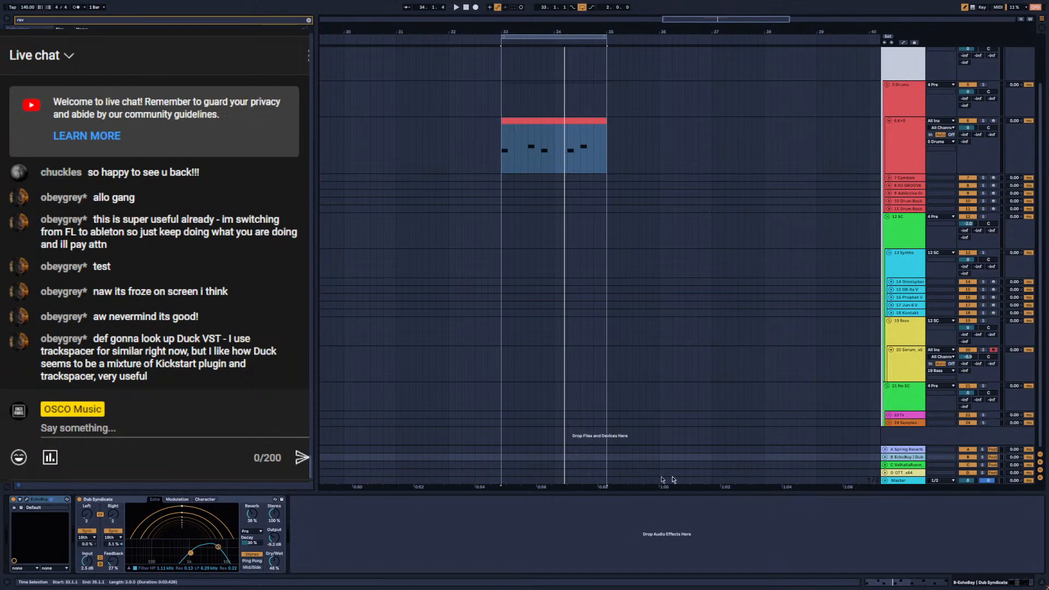
{"action": "left_click", "coordinate": [26, 500]}
{"action": "left_click_drag", "start_coordinate": [810, 430], "coordinate": [487, 224]}
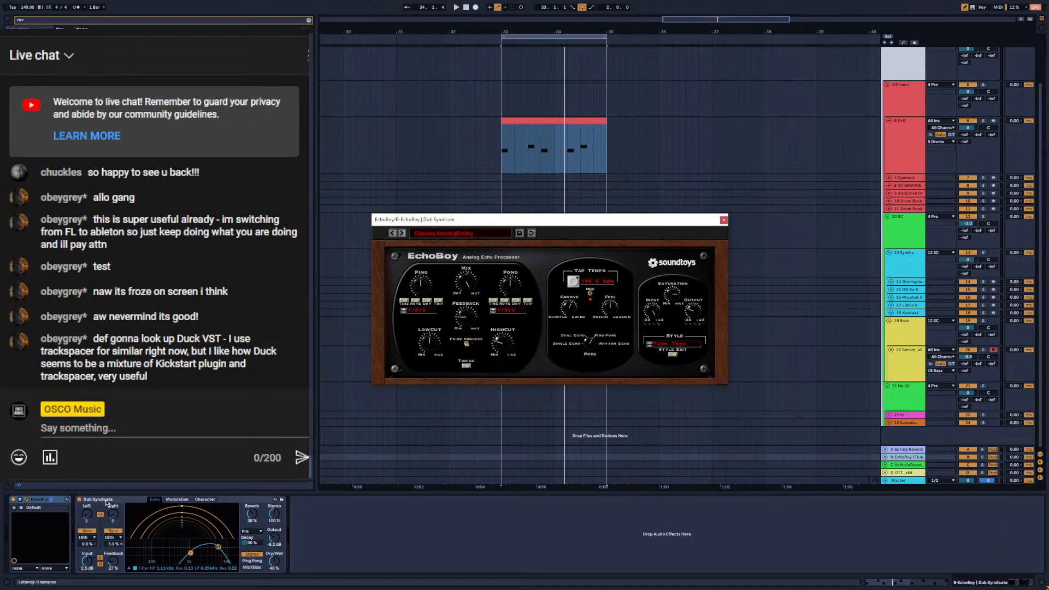
{"action": "left_click", "coordinate": [108, 503]}
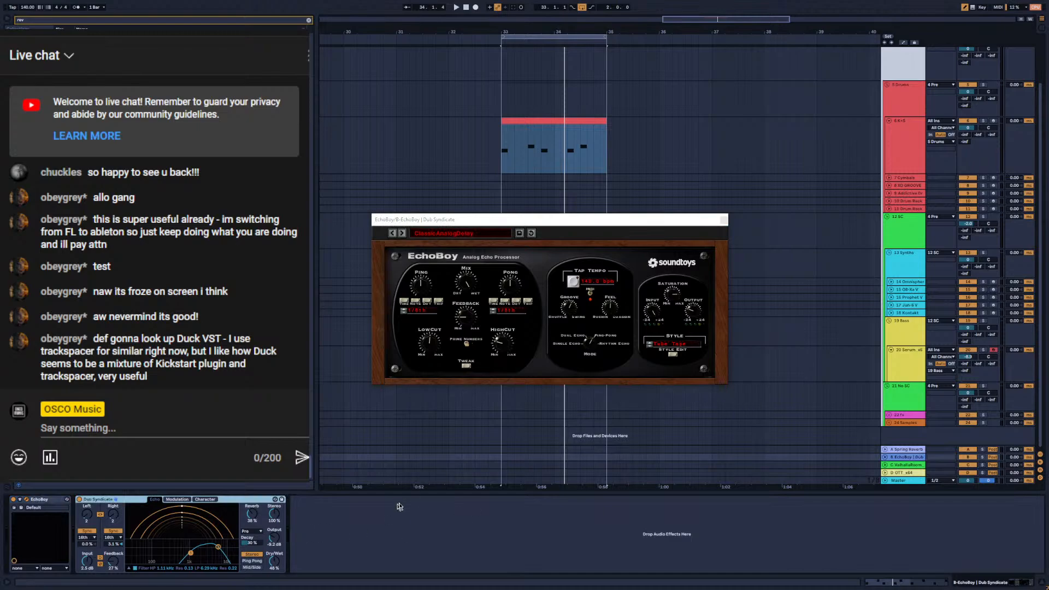
{"action": "left_click", "coordinate": [26, 500]}
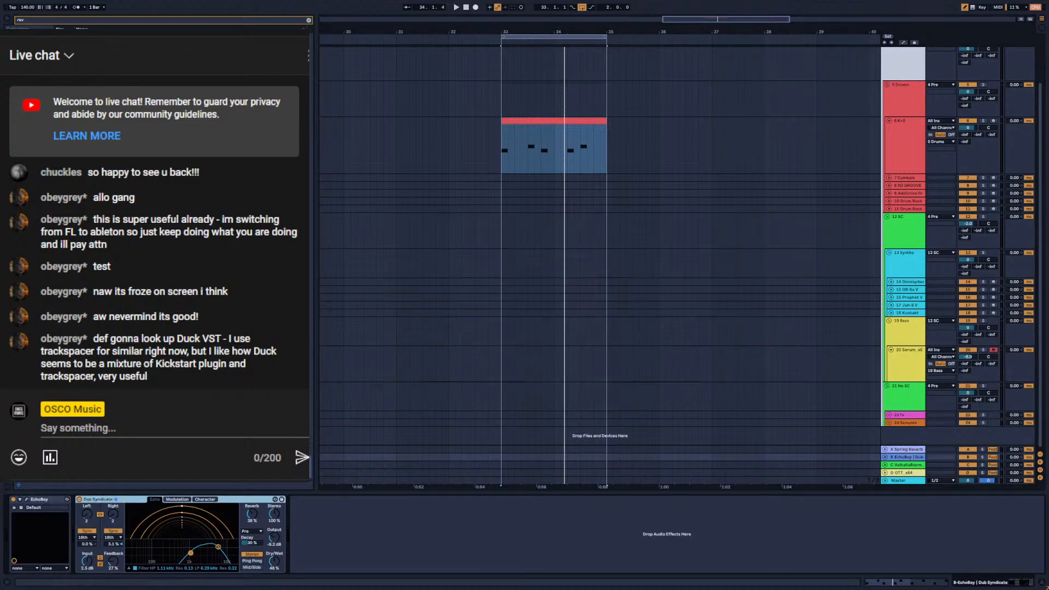
Open ValhallaRoom on return track C and look through its preset categories without changing the preset
{"action": "left_click", "coordinate": [905, 466]}
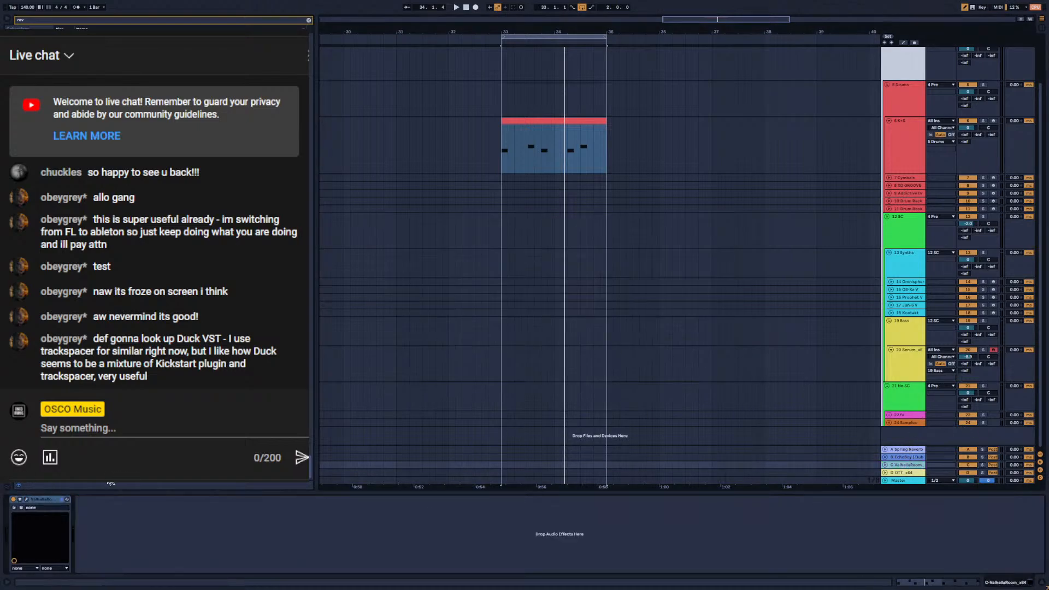
{"action": "left_click", "coordinate": [27, 499]}
{"action": "left_click_drag", "start_coordinate": [118, 40], "coordinate": [486, 164]}
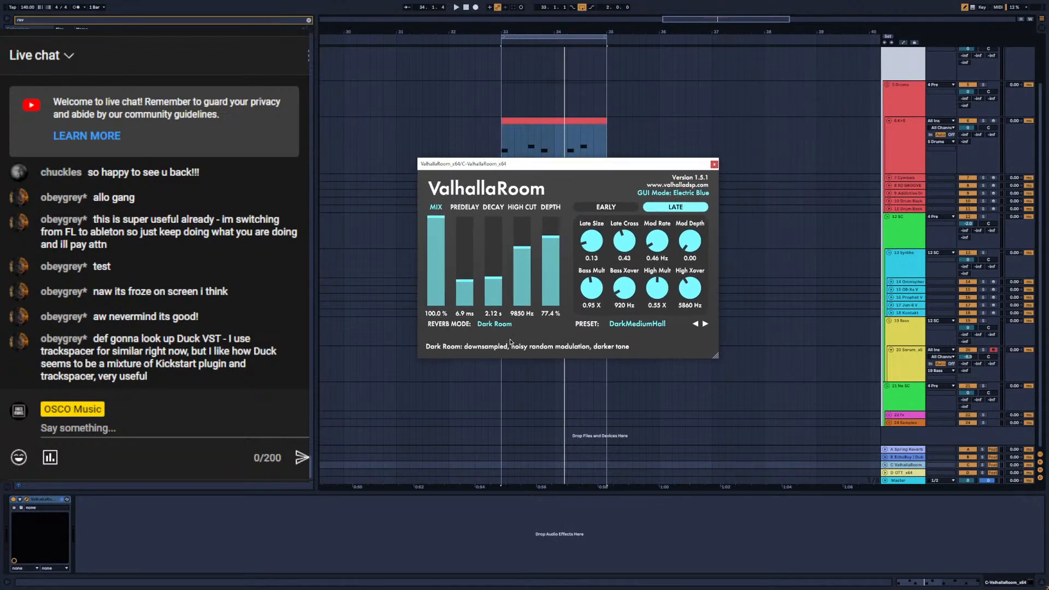
{"action": "left_click", "coordinate": [645, 325]}
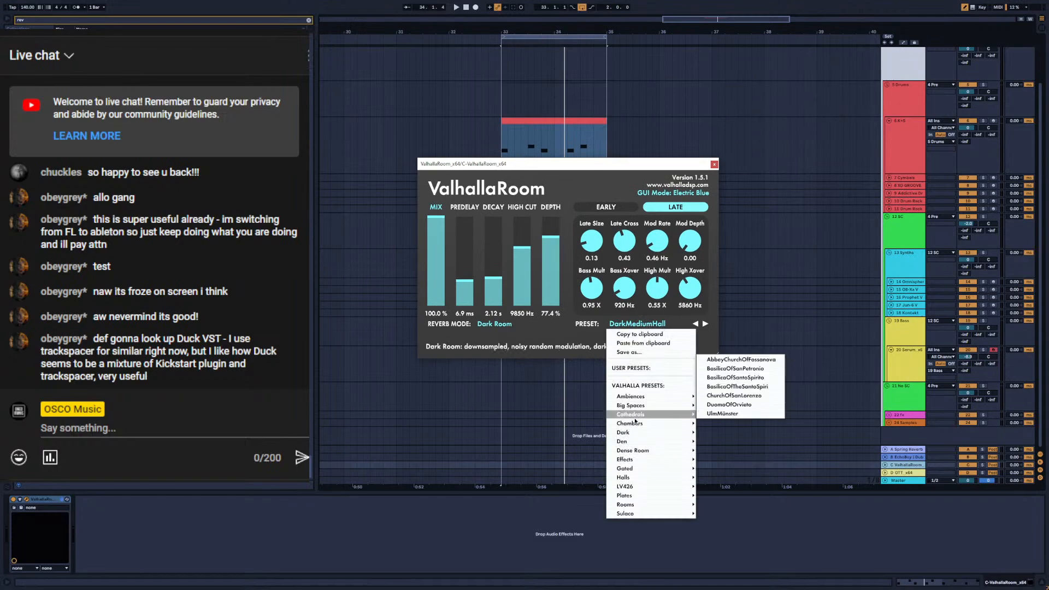
{"action": "left_click", "coordinate": [558, 342]}
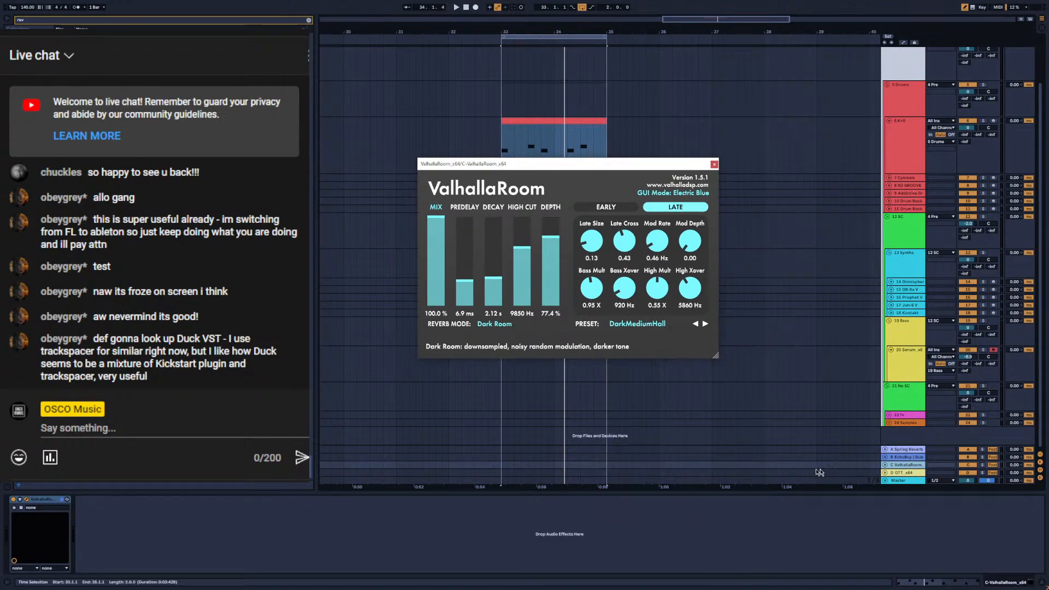
Set the output gain of OTT on return track D to 6.0 dB, close its window and collapse the device
{"action": "left_click", "coordinate": [896, 473]}
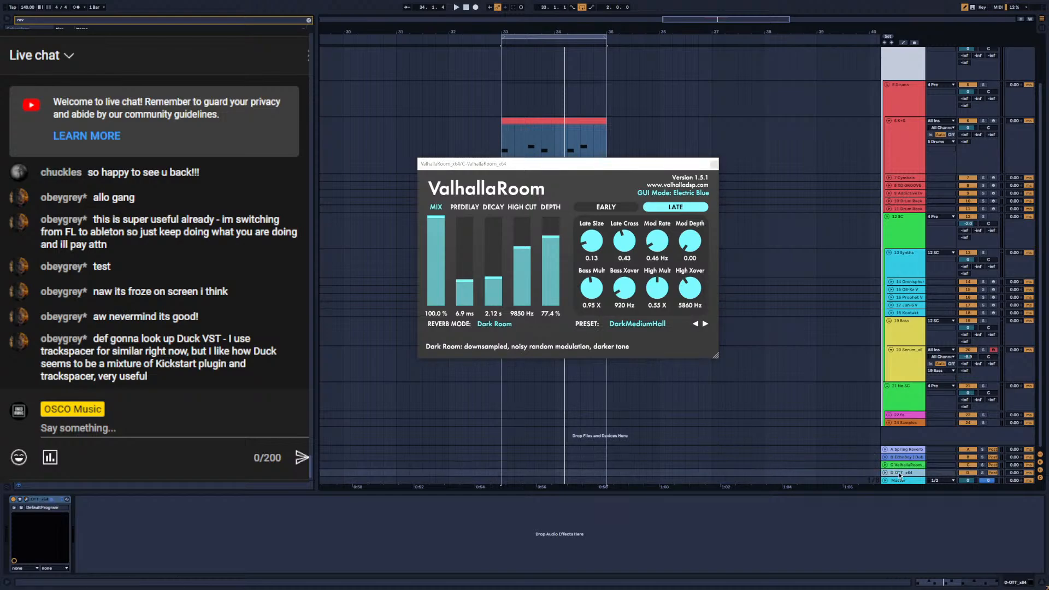
{"action": "left_click", "coordinate": [708, 163]}
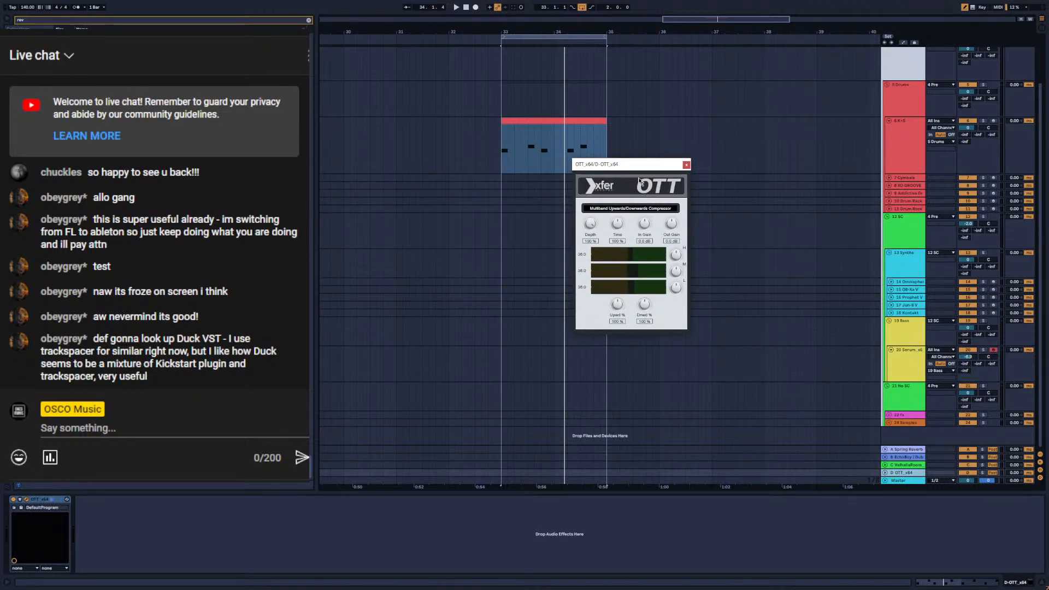
{"action": "left_click_drag", "start_coordinate": [639, 181], "coordinate": [666, 187]}
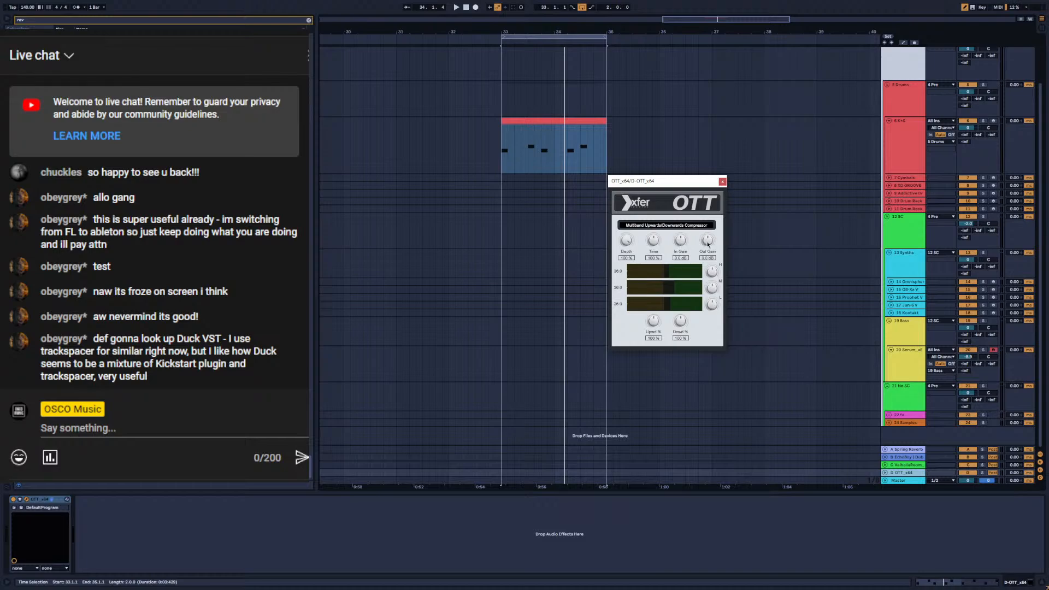
{"action": "left_click_drag", "start_coordinate": [709, 244], "coordinate": [719, 181]}
{"action": "left_click_drag", "start_coordinate": [716, 231], "coordinate": [717, 244]}
{"action": "left_click", "coordinate": [20, 499]}
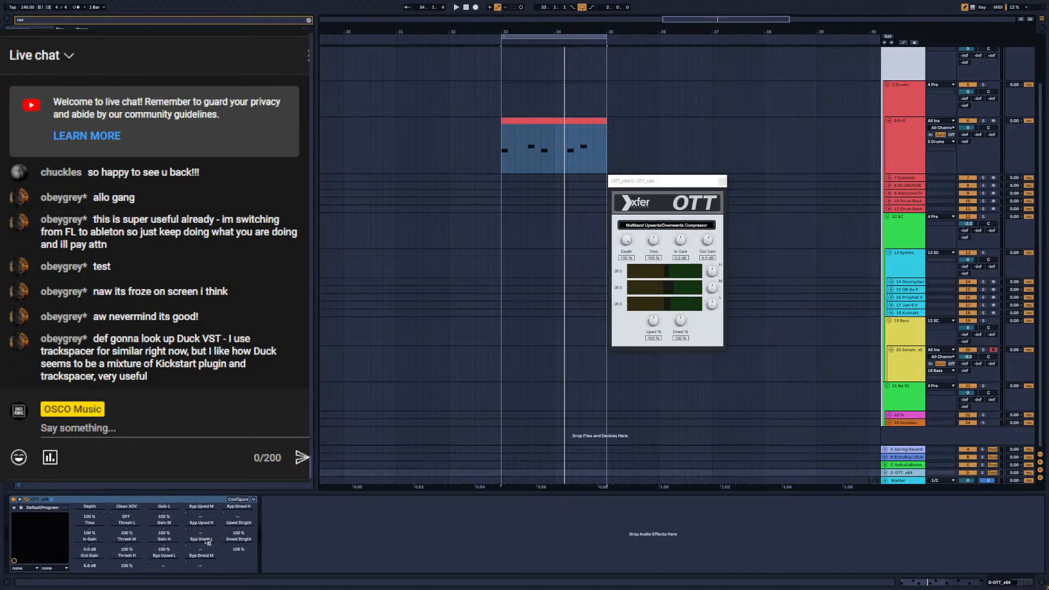
{"action": "left_click", "coordinate": [91, 563]}
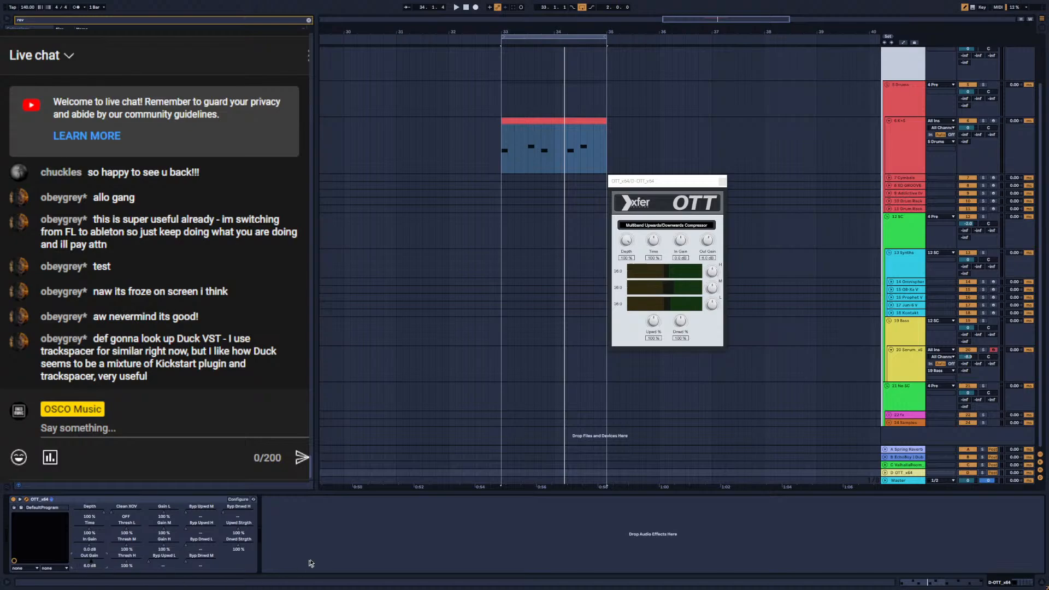
{"action": "left_click", "coordinate": [26, 499]}
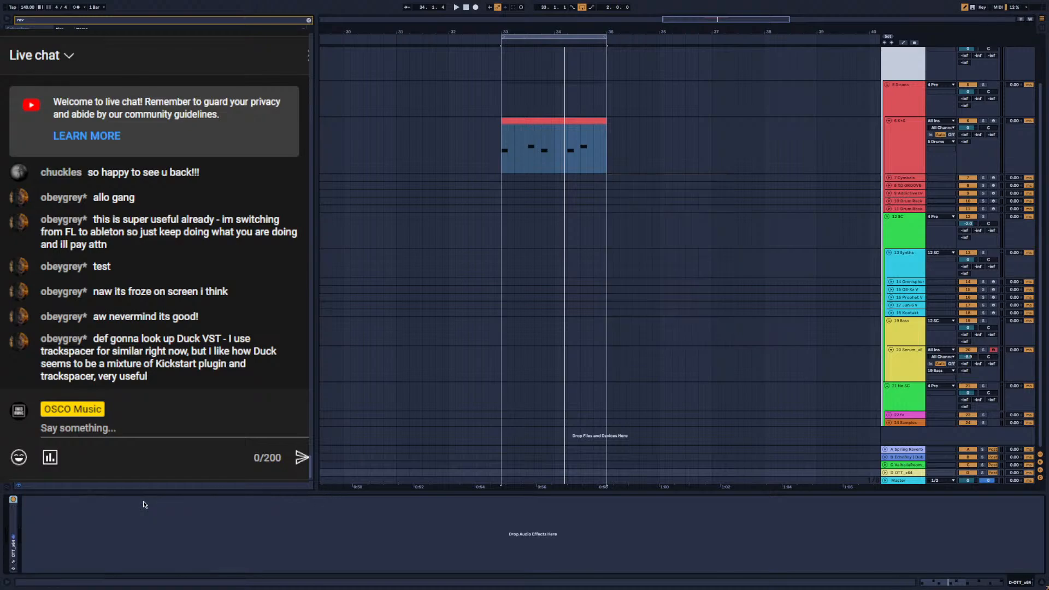
{"action": "double_click", "coordinate": [145, 499]}
Unfold the Fx group, and fold the SC, No SC and Drums groups to reduce the track list
{"action": "left_click", "coordinate": [988, 358]}
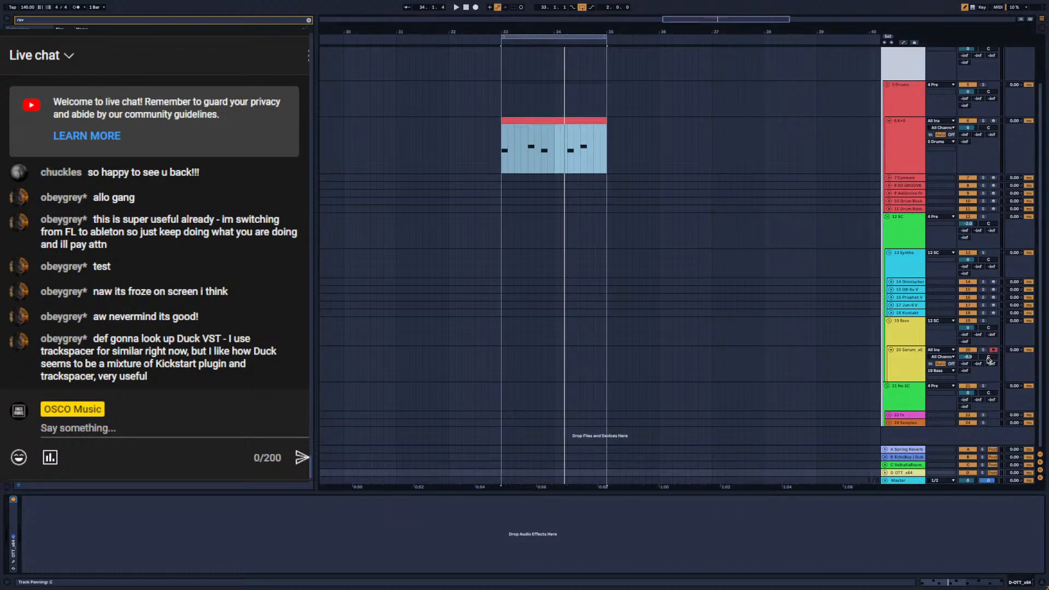
{"action": "left_click", "coordinate": [888, 414]}
{"action": "left_click", "coordinate": [893, 336]}
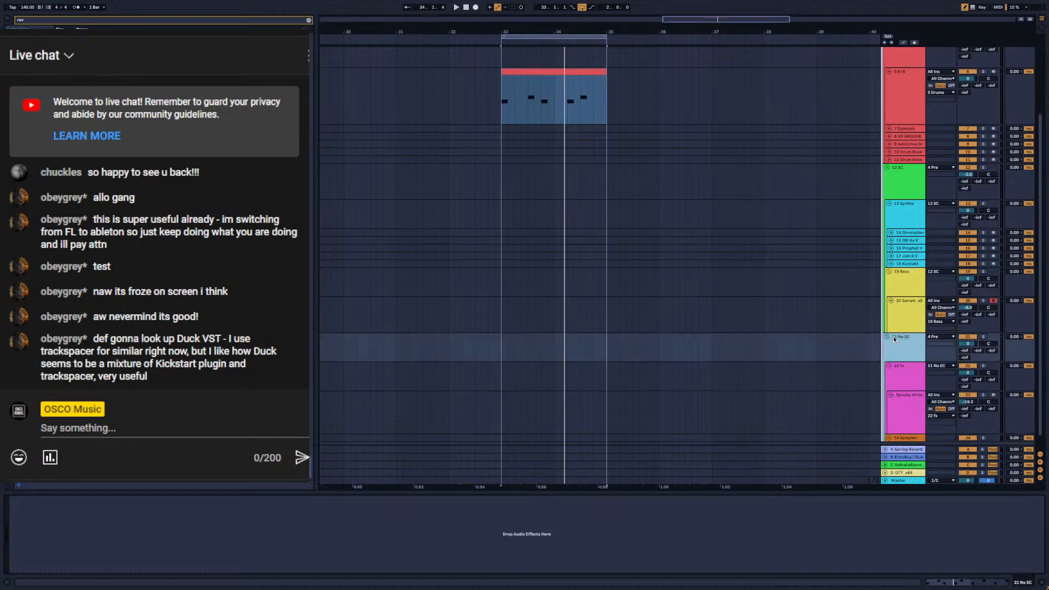
{"action": "left_click", "coordinate": [887, 337]}
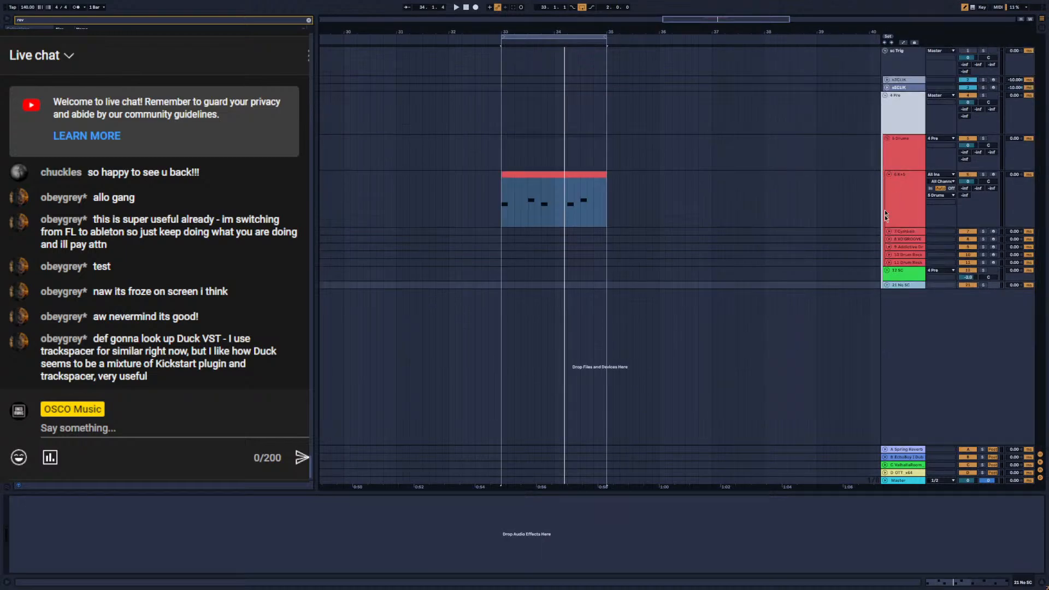
{"action": "left_click", "coordinate": [887, 138]}
Unfold the No SC and SC groups again, leaving SC selected with its device chain shown
{"action": "left_click", "coordinate": [905, 157]}
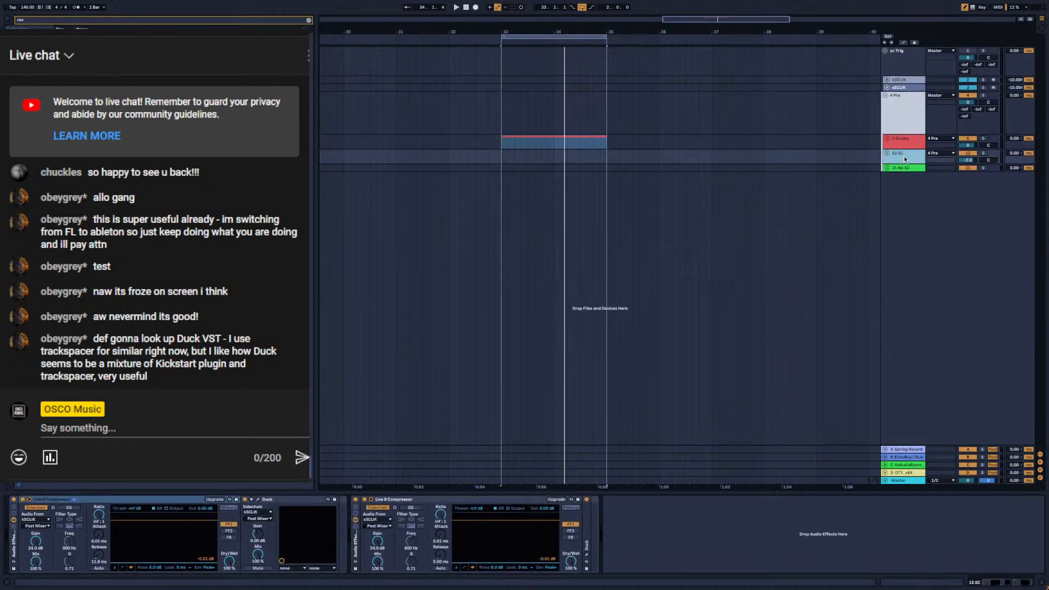
{"action": "left_click", "coordinate": [902, 170]}
{"action": "left_click", "coordinate": [886, 168]}
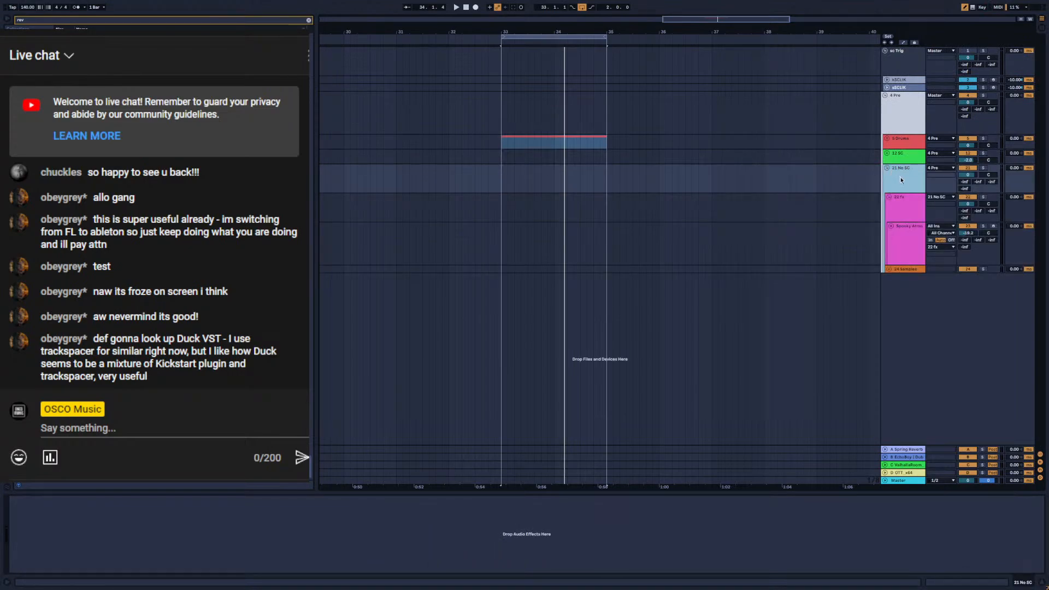
{"action": "left_click", "coordinate": [902, 157]}
{"action": "left_click", "coordinate": [886, 153]}
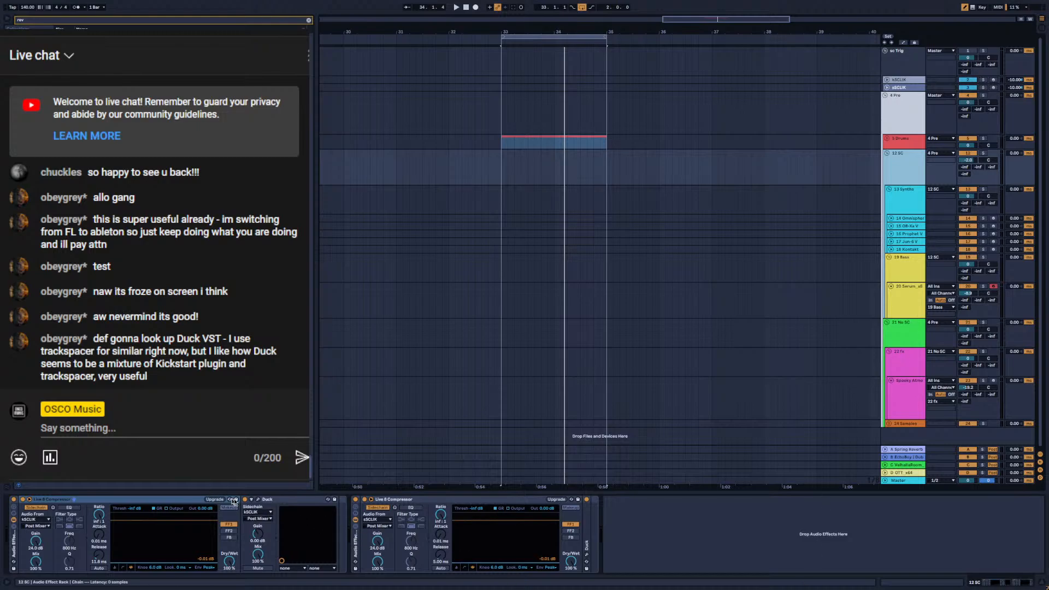
Set the Amount to about 70% in both Duck instances on the SC group and close their windows
{"action": "left_click", "coordinate": [258, 500]}
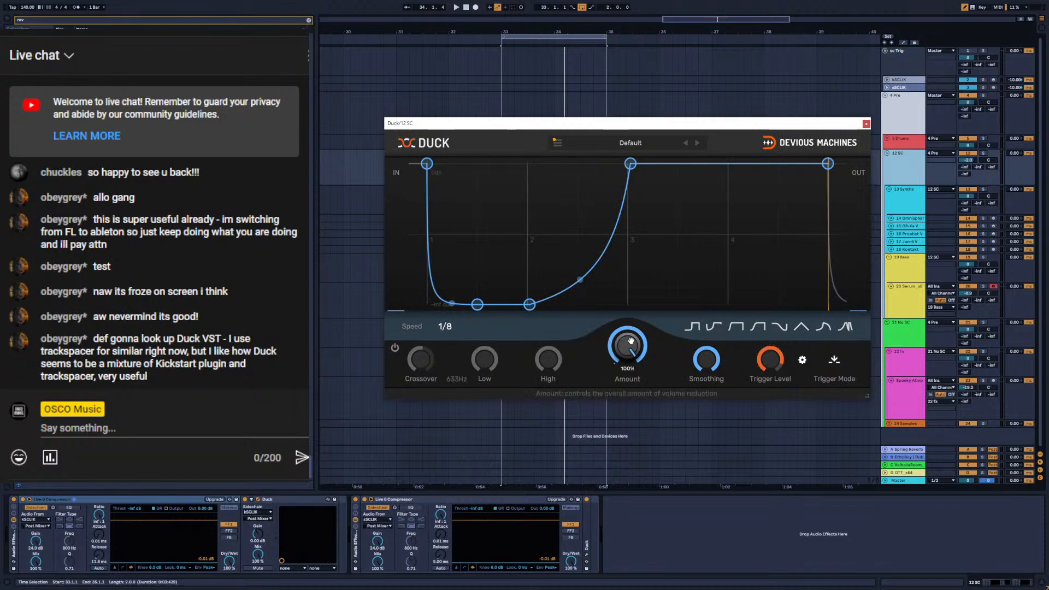
{"action": "left_click_drag", "start_coordinate": [629, 342], "coordinate": [630, 410]}
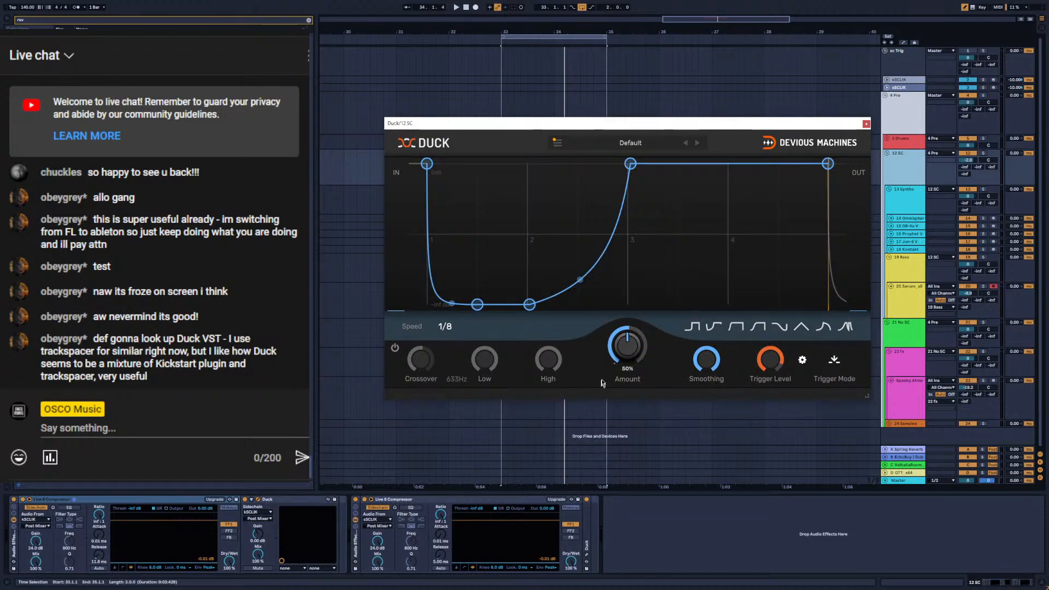
{"action": "left_click_drag", "start_coordinate": [627, 345], "coordinate": [627, 320]}
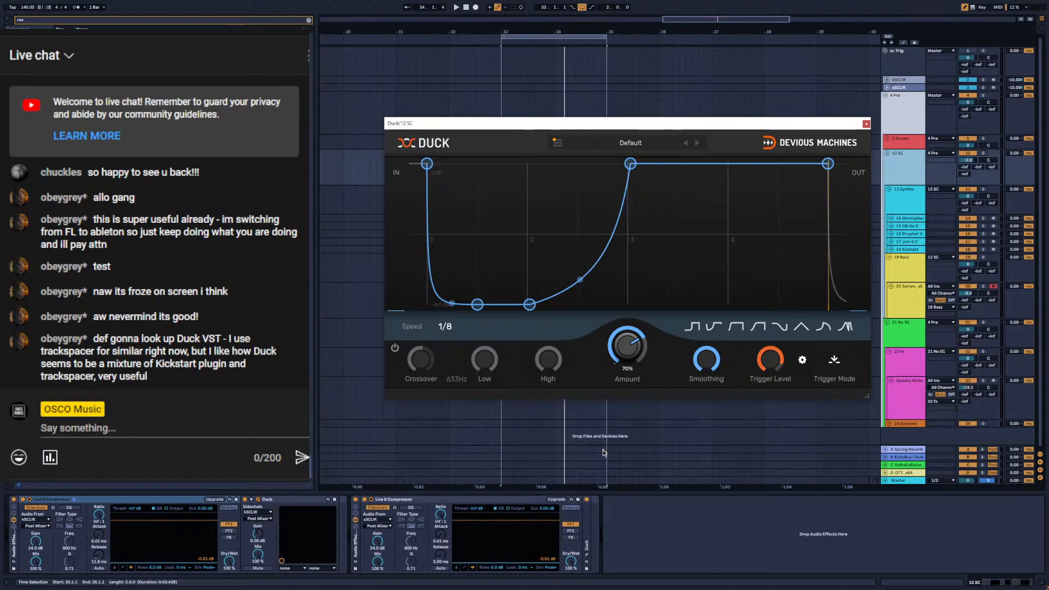
{"action": "left_click", "coordinate": [586, 555]}
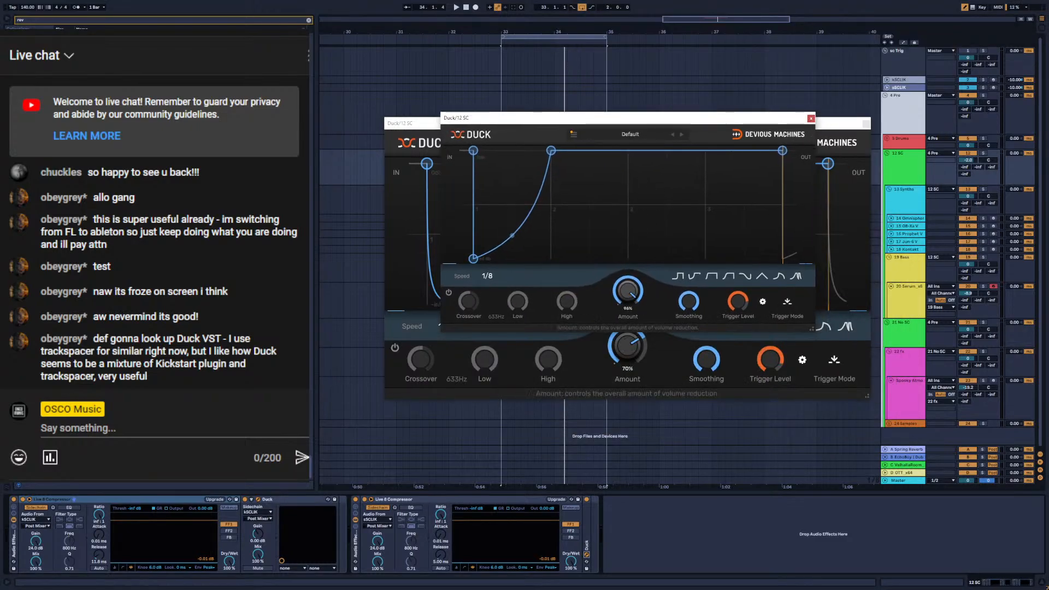
{"action": "left_click_drag", "start_coordinate": [627, 291], "coordinate": [627, 294]}
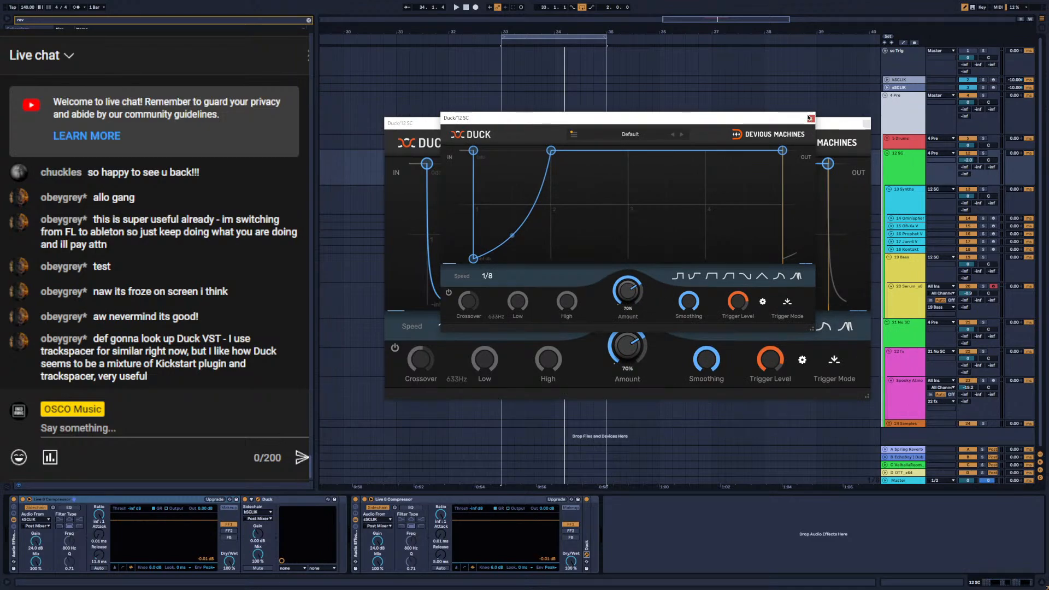
{"action": "left_click", "coordinate": [809, 118]}
{"action": "left_click", "coordinate": [866, 125]}
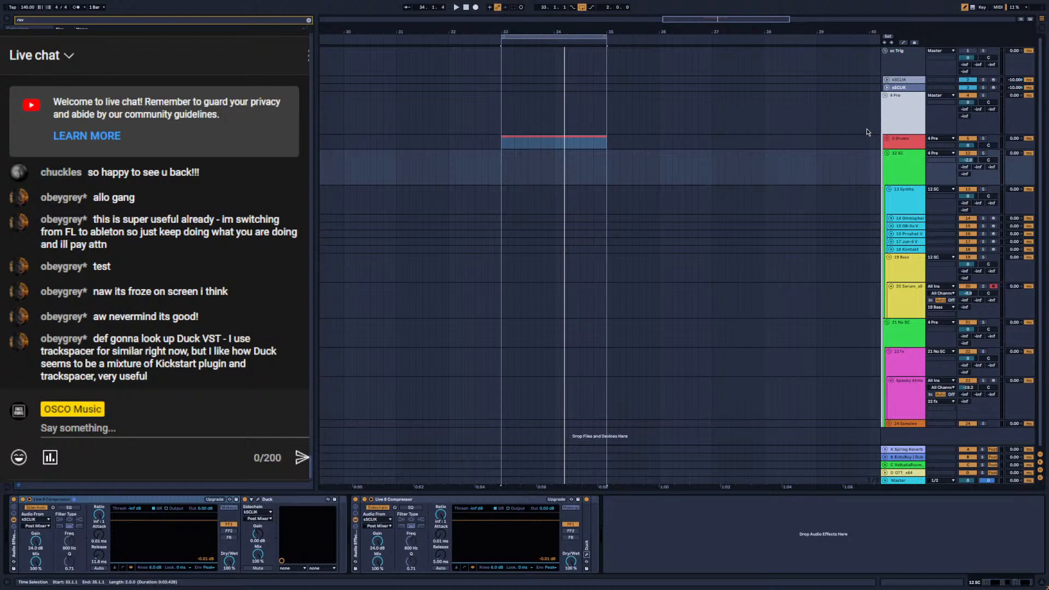
Check Pro-L 2 on the Drums group, and insert VC 160 in front of it, searching the browser for "160"
{"action": "left_click", "coordinate": [904, 144]}
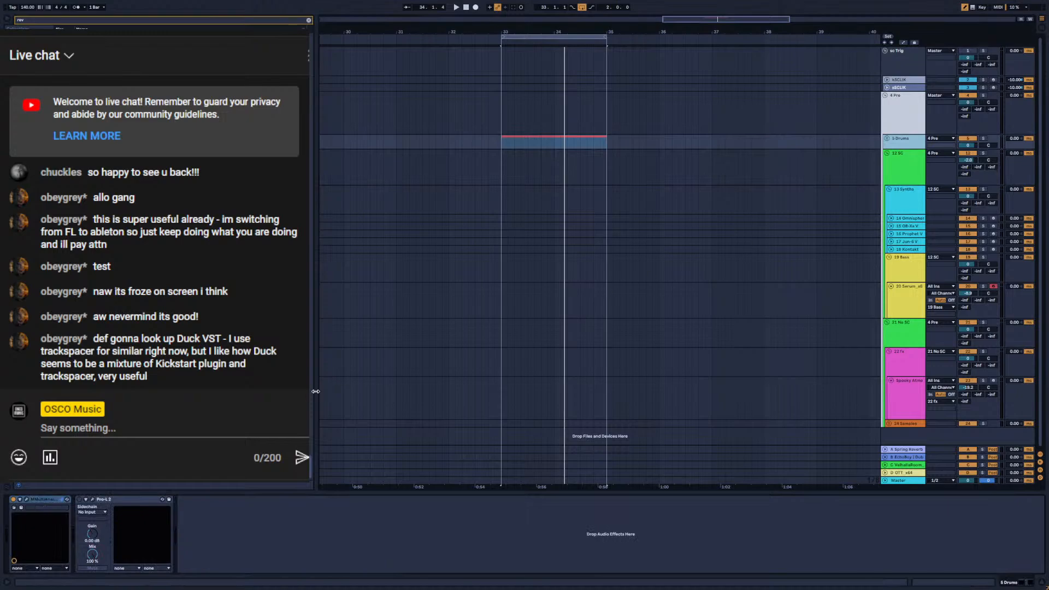
{"action": "left_click", "coordinate": [93, 500]}
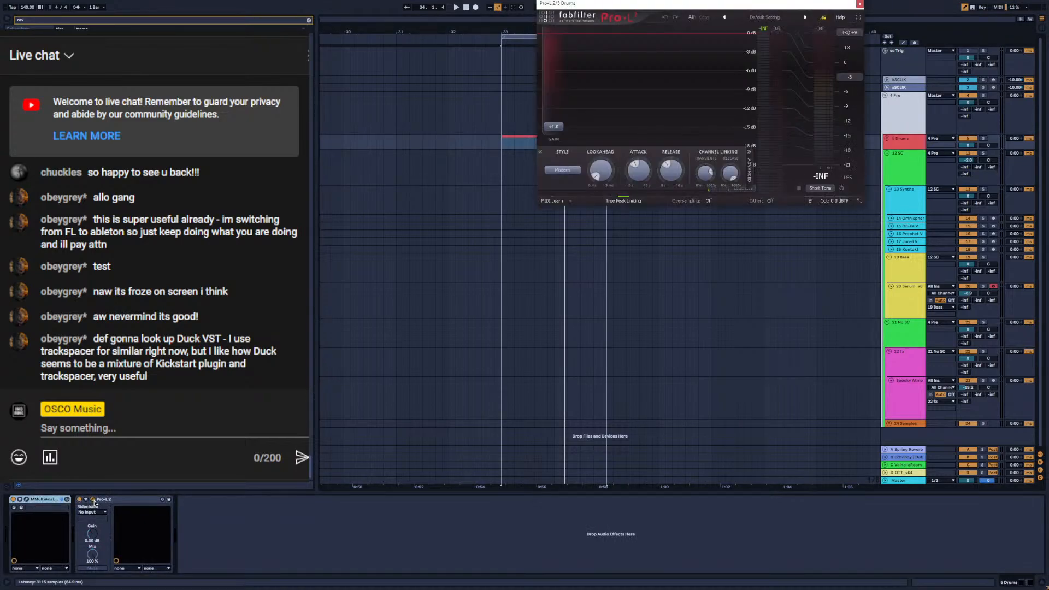
{"action": "left_click", "coordinate": [93, 500]}
{"action": "key", "text": "ctrl+f"}
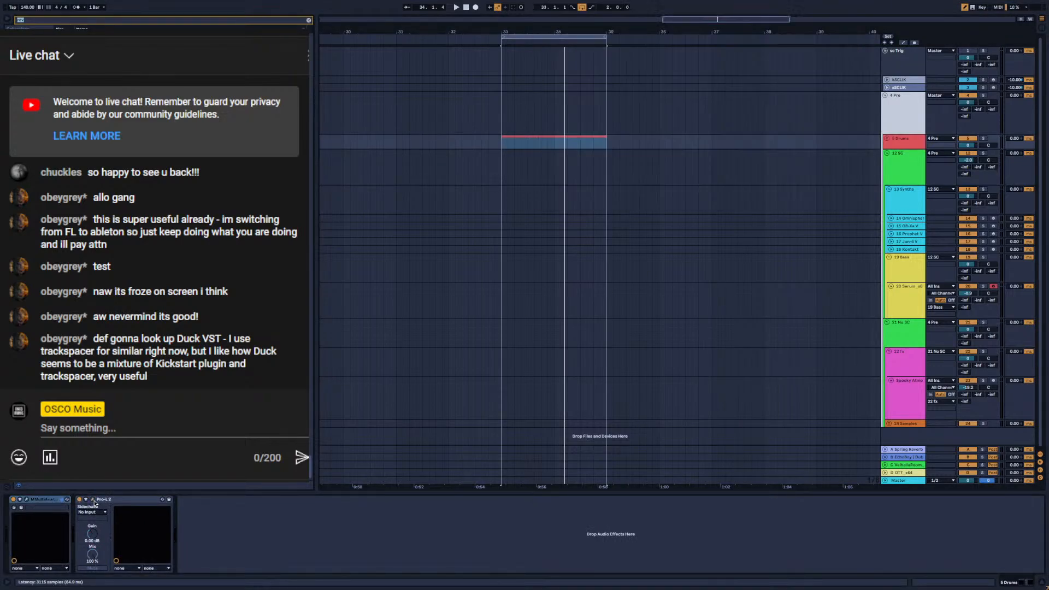
{"action": "type", "text": "l"}
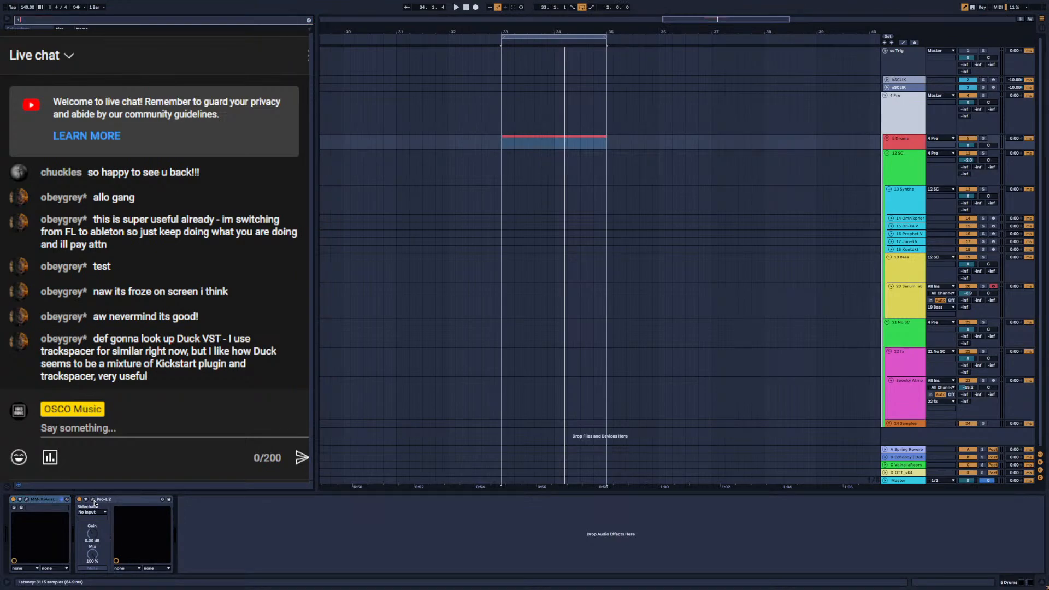
{"action": "type", "text": "60"}
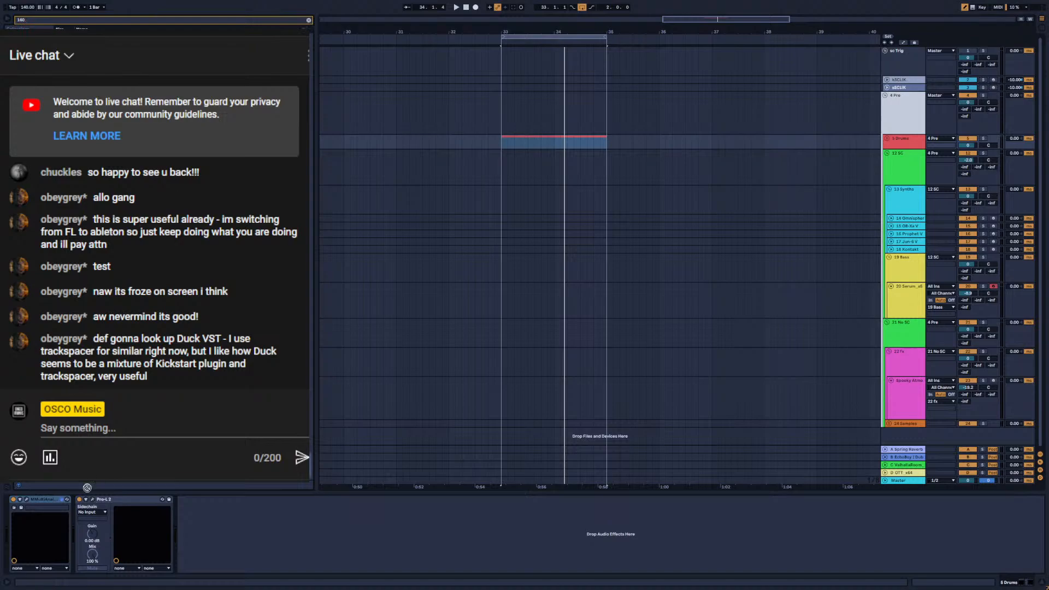
{"action": "left_click_drag", "start_coordinate": [87, 488], "coordinate": [66, 544]}
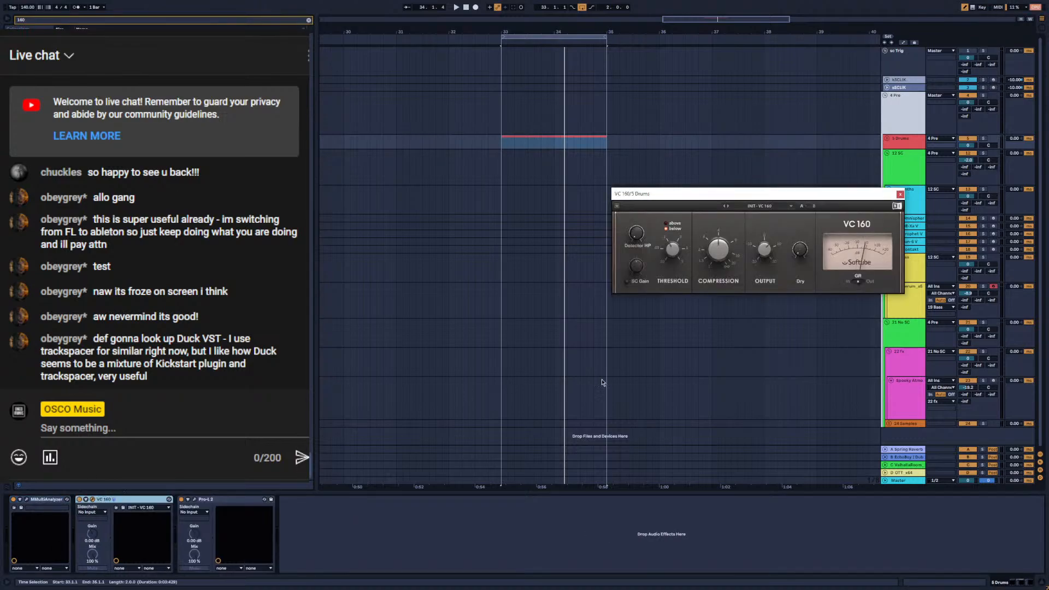
Load the user preset Halogenix Drums in VC 160 and move its window clear of the track list
{"action": "left_click", "coordinate": [772, 206]}
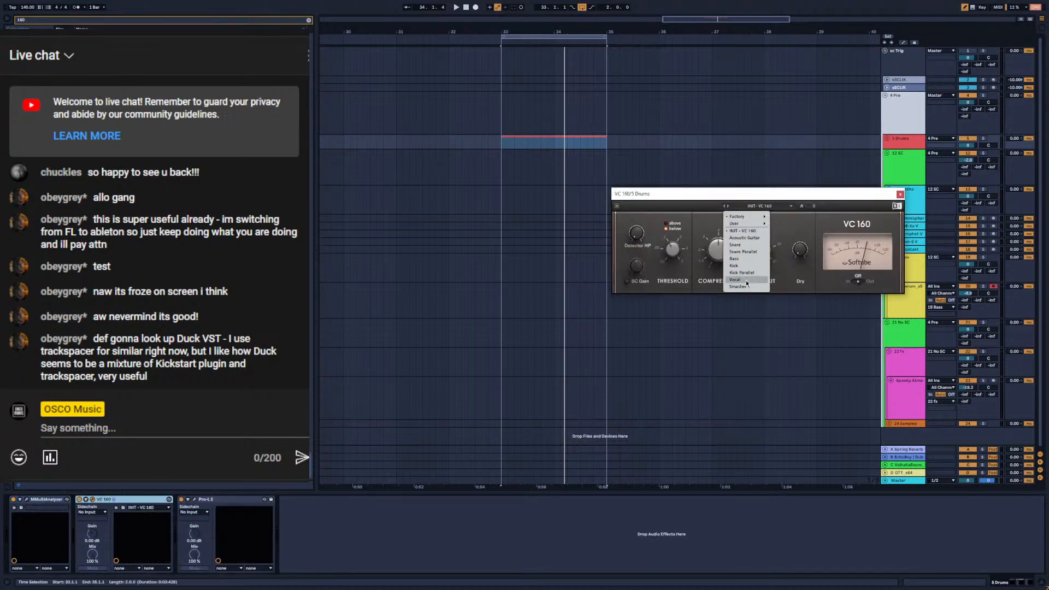
{"action": "mouse_move", "coordinate": [749, 222]}
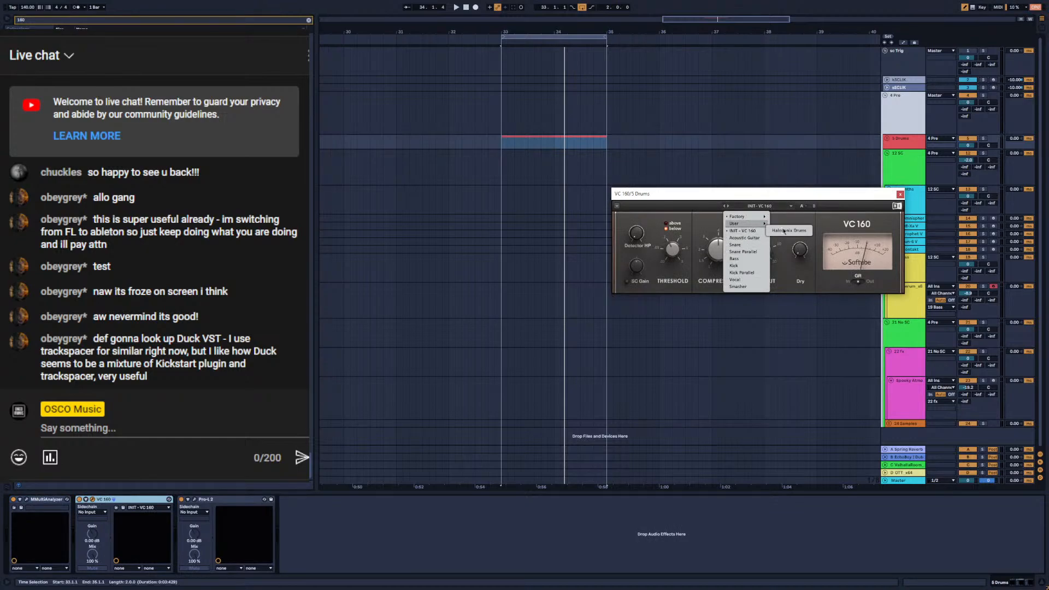
{"action": "left_click", "coordinate": [784, 231]}
{"action": "left_click_drag", "start_coordinate": [683, 194], "coordinate": [463, 167]}
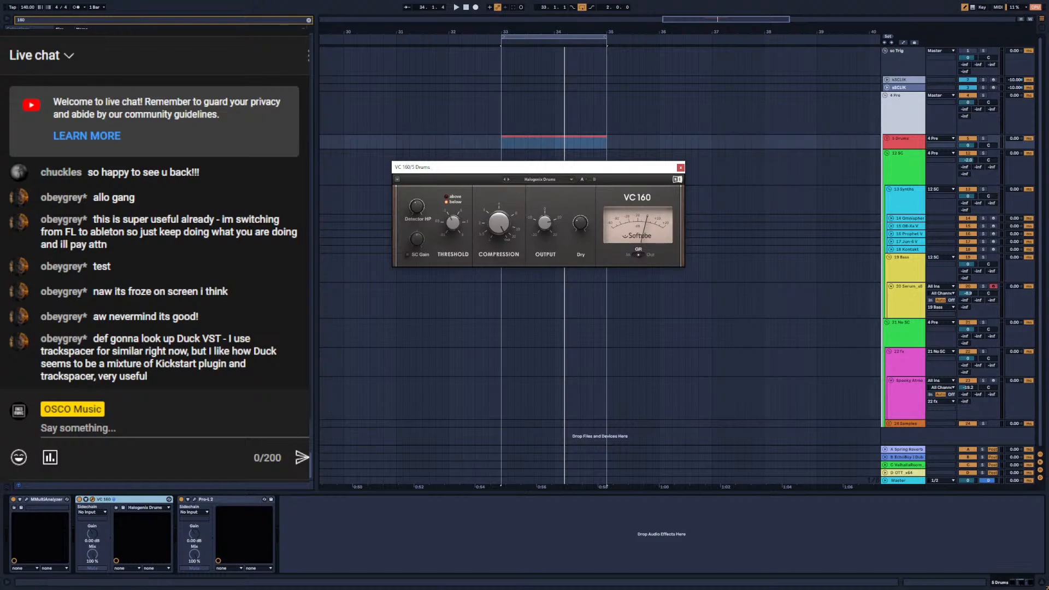
Toggle VC 160 on the Drums group and play the loop to compare the drum sound
{"action": "left_click", "coordinate": [78, 500]}
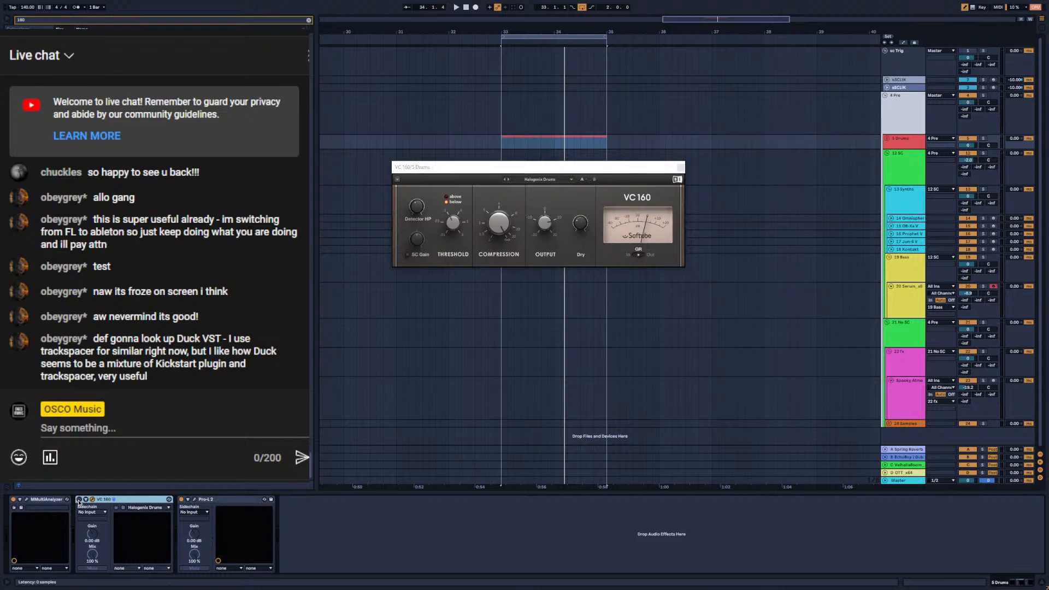
{"action": "key", "text": "space"}
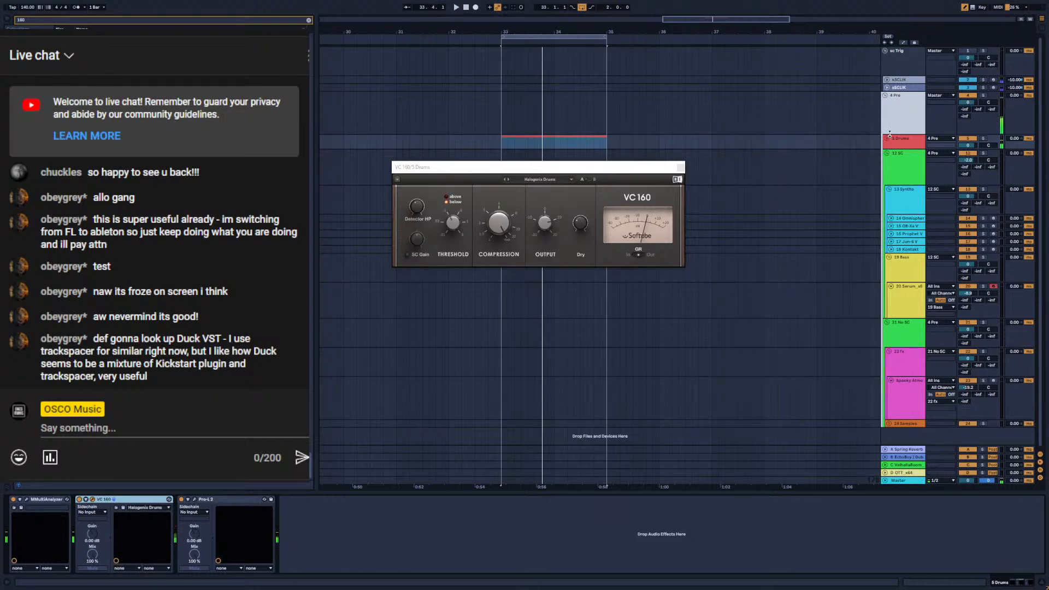
Unfold the Drums group and each of its tracks, from K+S down to the last Drum Rack, to check their levels
{"action": "left_click", "coordinate": [888, 138]}
{"action": "left_click", "coordinate": [938, 187]}
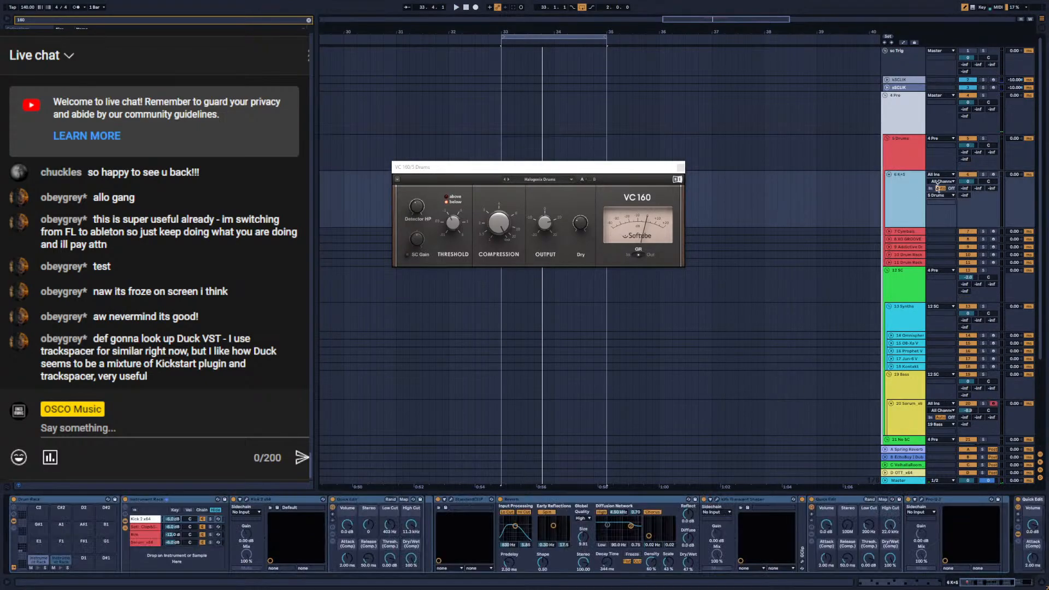
{"action": "left_click", "coordinate": [968, 182]}
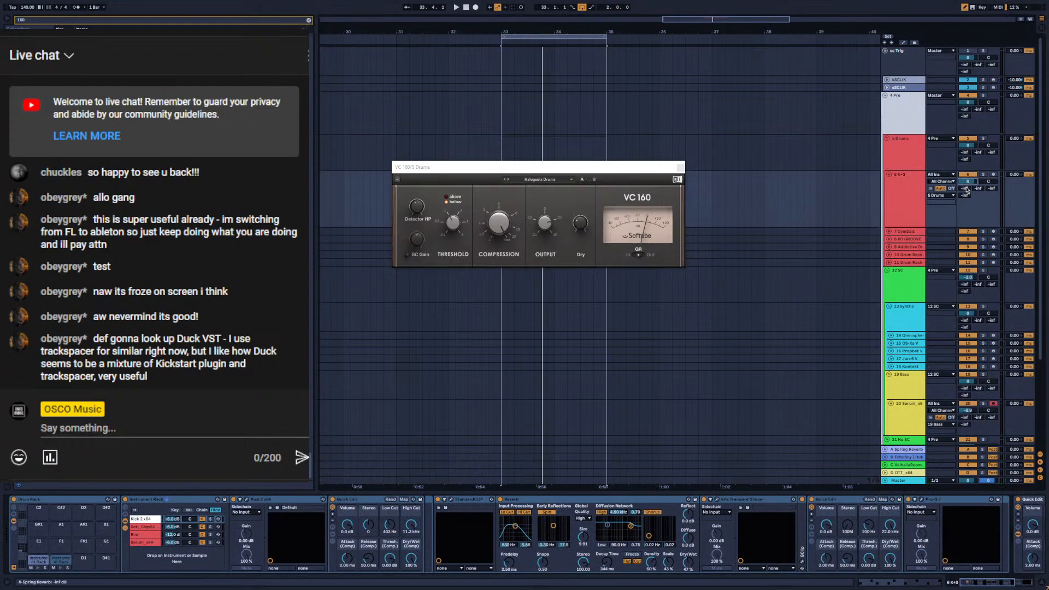
{"action": "left_click", "coordinate": [889, 232]}
{"action": "left_click", "coordinate": [890, 267]}
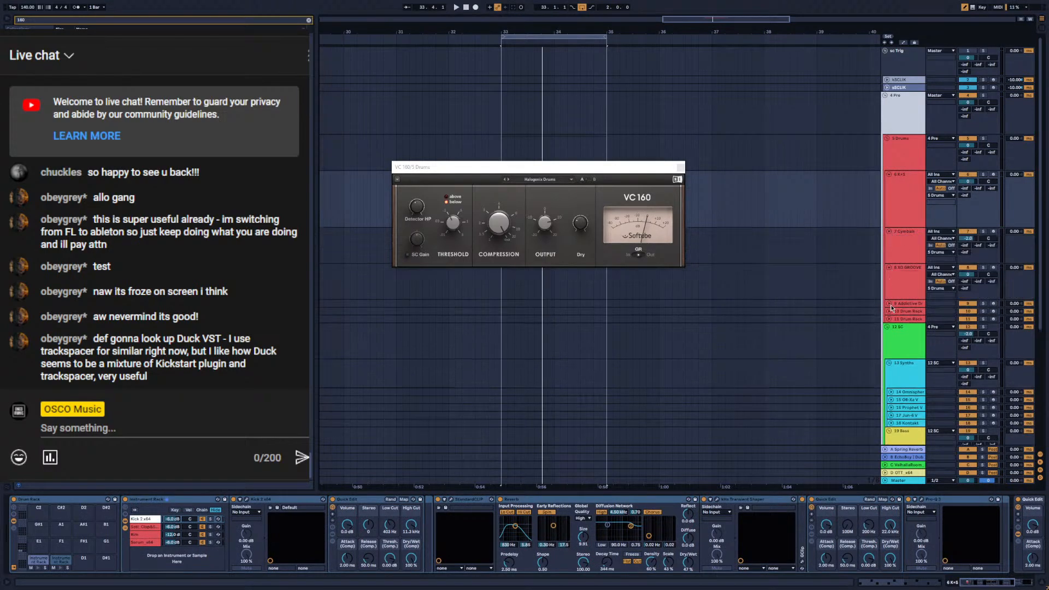
{"action": "left_click", "coordinate": [889, 304]}
{"action": "left_click", "coordinate": [889, 339]}
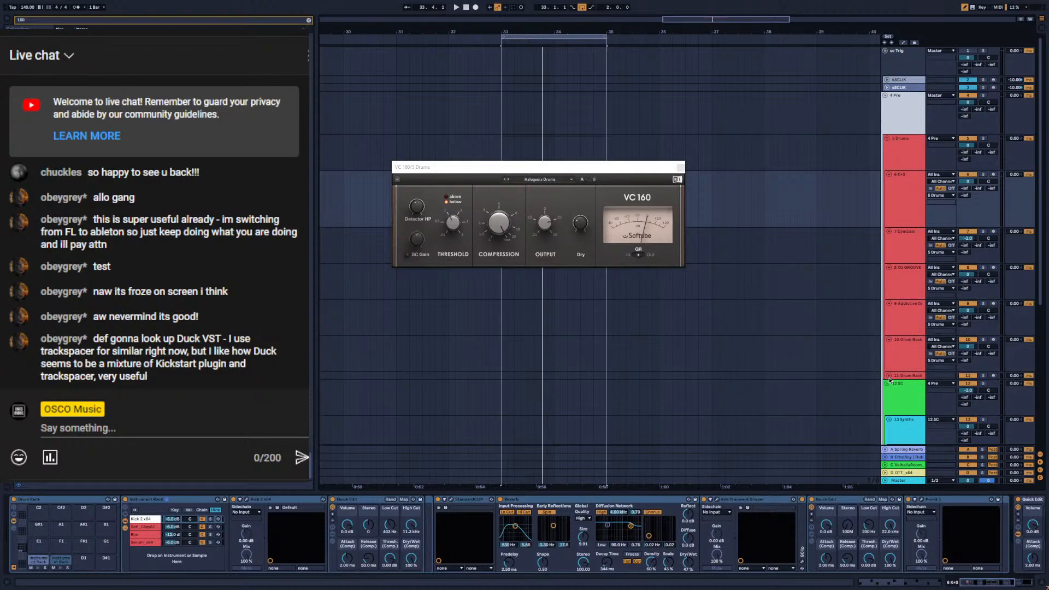
{"action": "left_click", "coordinate": [889, 376]}
{"action": "left_click", "coordinate": [889, 376]}
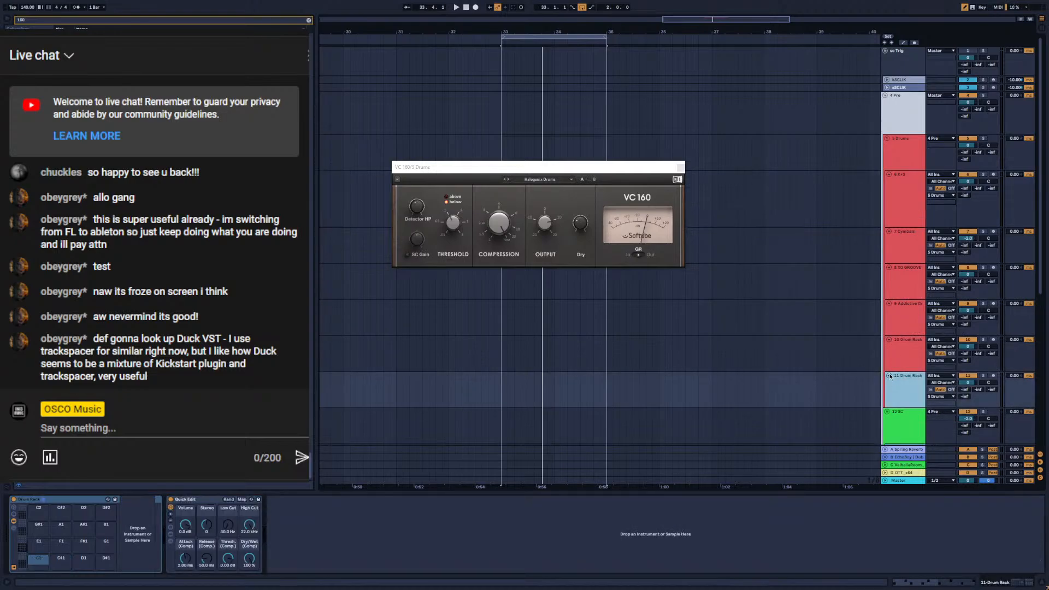
Fold the individual drum tracks again, from the last Drum Rack up to K+S, and select the Drums group
{"action": "left_click", "coordinate": [889, 376]}
{"action": "left_click", "coordinate": [889, 340]}
{"action": "left_click", "coordinate": [889, 304]}
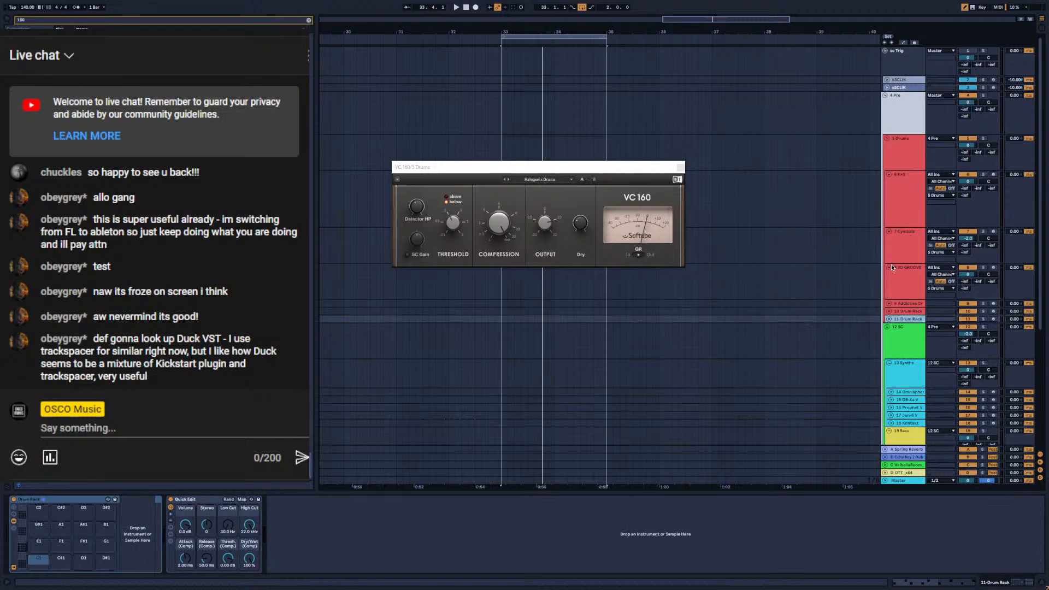
{"action": "left_click", "coordinate": [889, 268]}
{"action": "left_click", "coordinate": [889, 231]}
{"action": "left_click", "coordinate": [891, 174]}
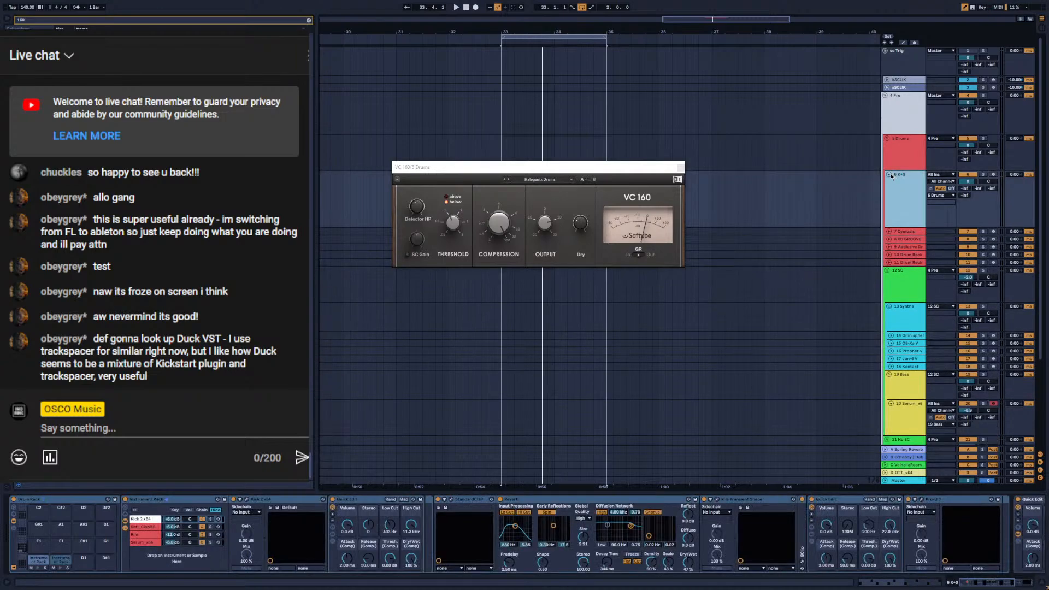
{"action": "left_click", "coordinate": [890, 175]}
{"action": "left_click", "coordinate": [896, 159]}
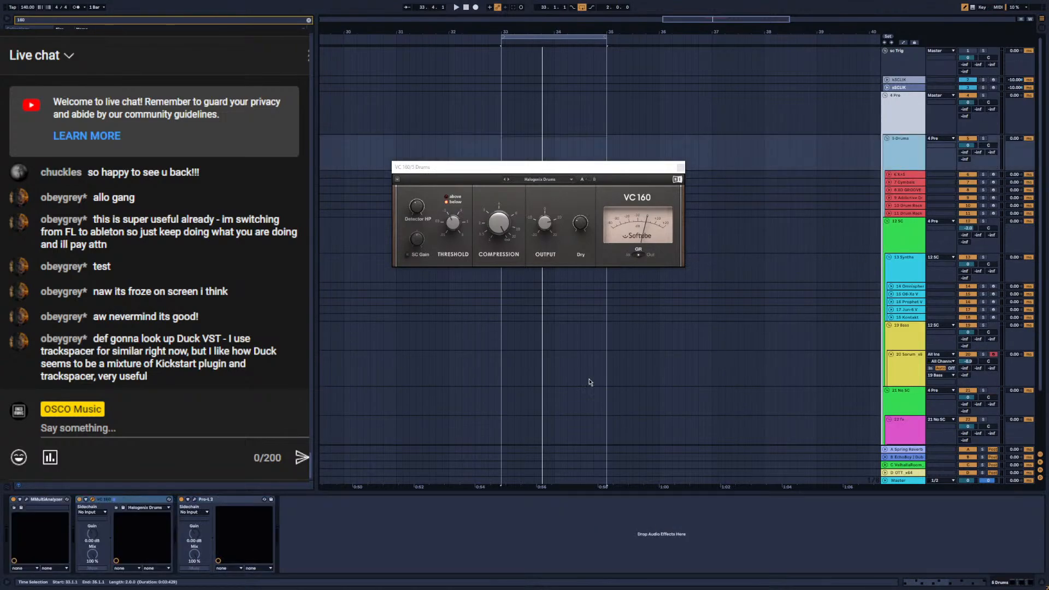
Search the browser for "utility", insert Utility in front of VC 160, and set its Gain to -8 dB
{"action": "key", "text": "ctrl+f"}
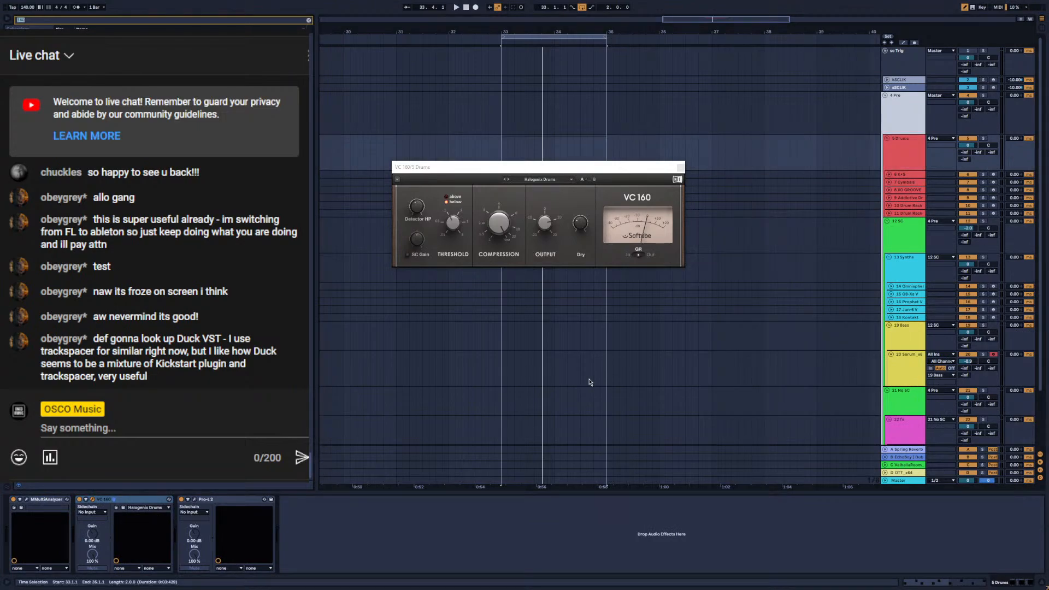
{"action": "type", "text": "utility"}
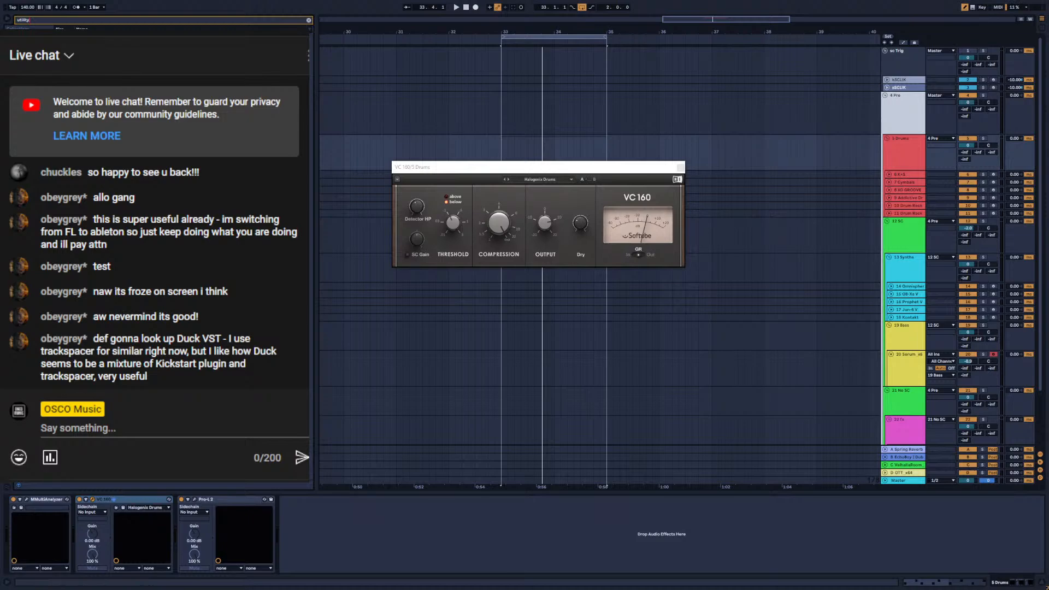
{"action": "left_click_drag", "start_coordinate": [93, 37], "coordinate": [79, 530]}
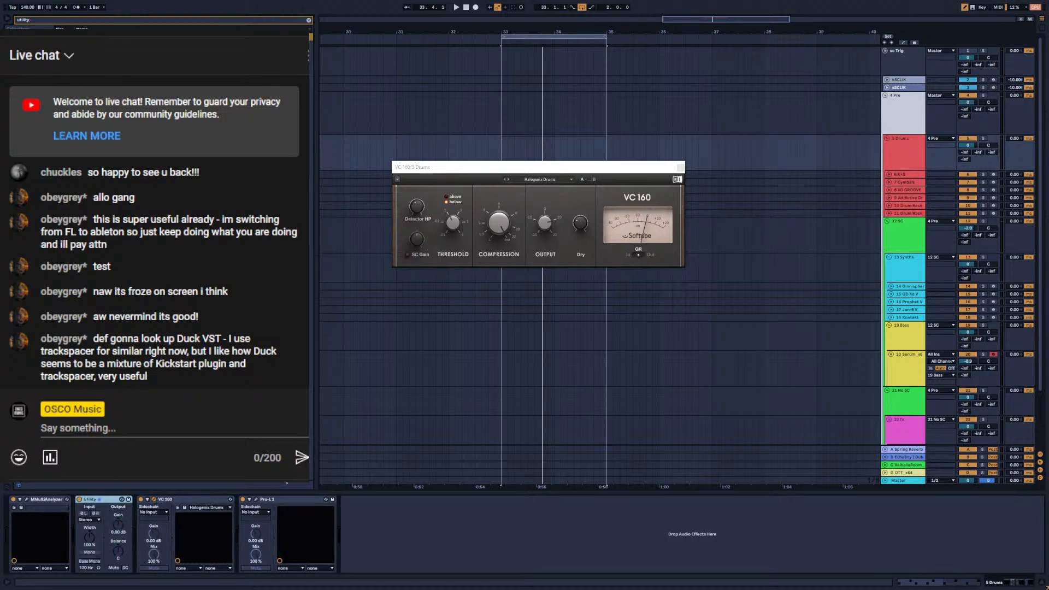
{"action": "left_click", "coordinate": [112, 525]}
{"action": "type", "text": "-8"}
{"action": "key", "text": "Return"}
Adjust VC 160's Output to 20.0 dB during playback, and toggle Pro-L 2 and VC 160 to compare the drum sound
{"action": "key", "text": "space"}
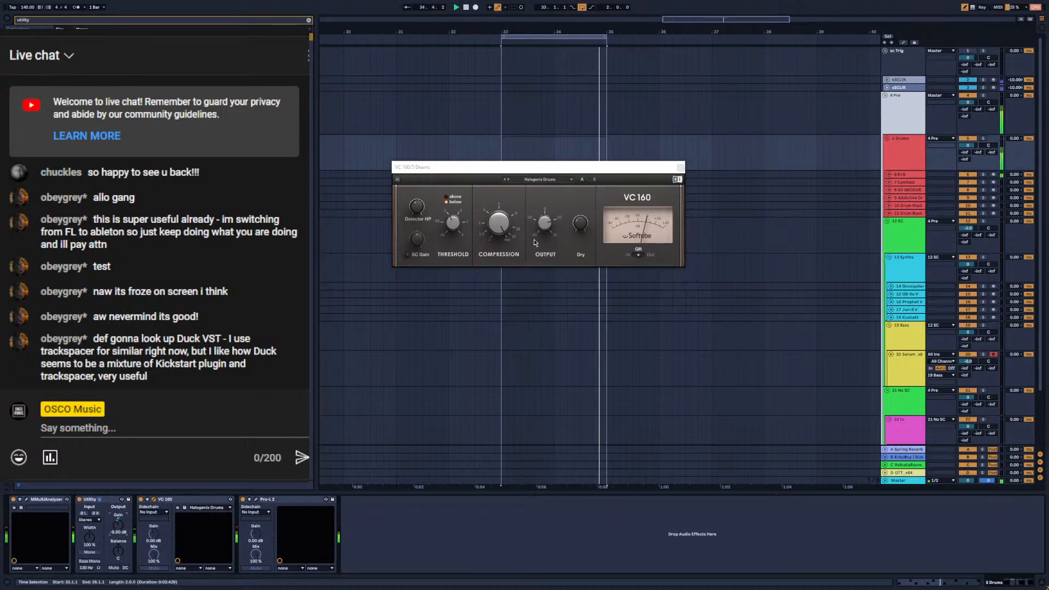
{"action": "left_click_drag", "start_coordinate": [544, 224], "coordinate": [544, 223]}
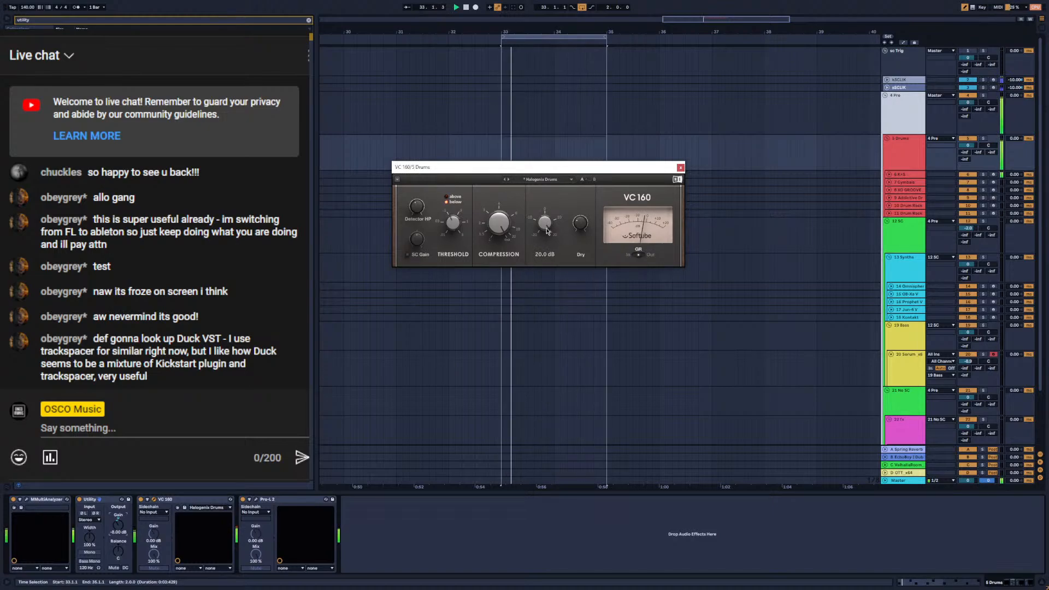
{"action": "left_click", "coordinate": [243, 500]}
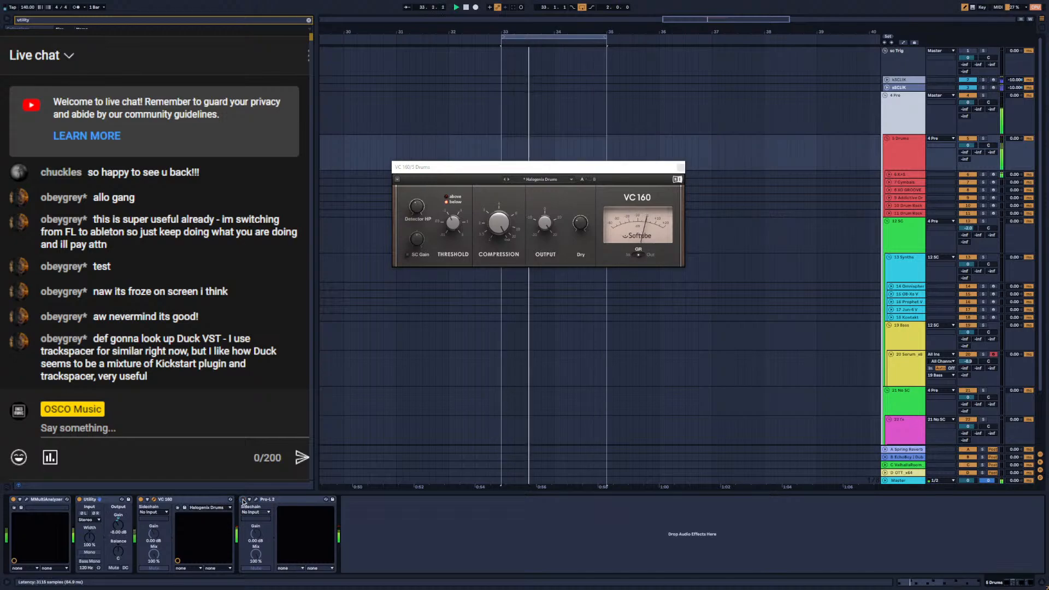
{"action": "left_click", "coordinate": [141, 499]}
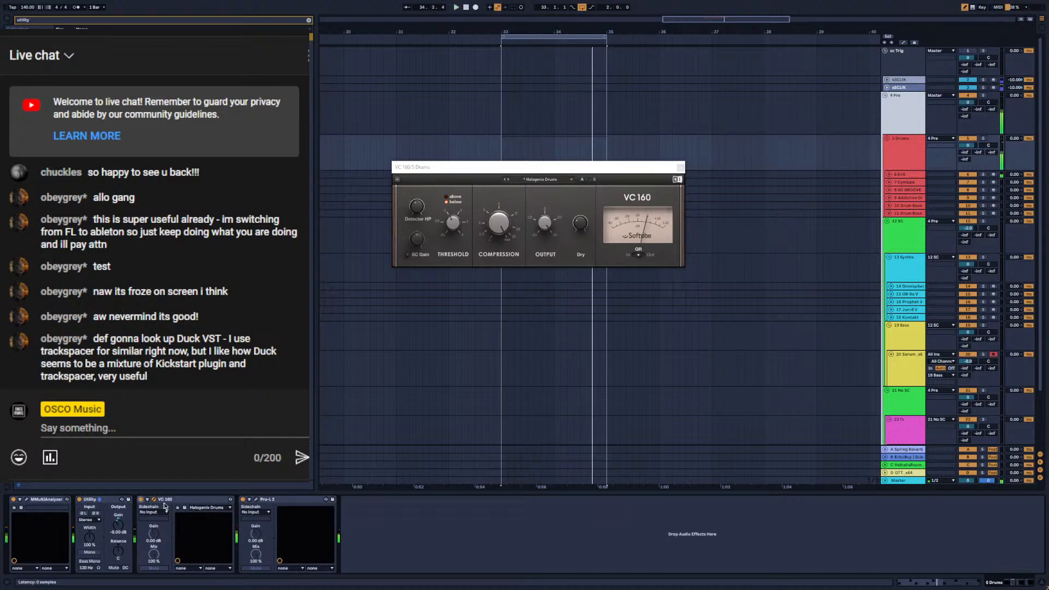
Open Pro-L 2 to monitor the drum loop while toggling VC 160, and bring the VC 160 window back up
{"action": "left_click", "coordinate": [256, 500]}
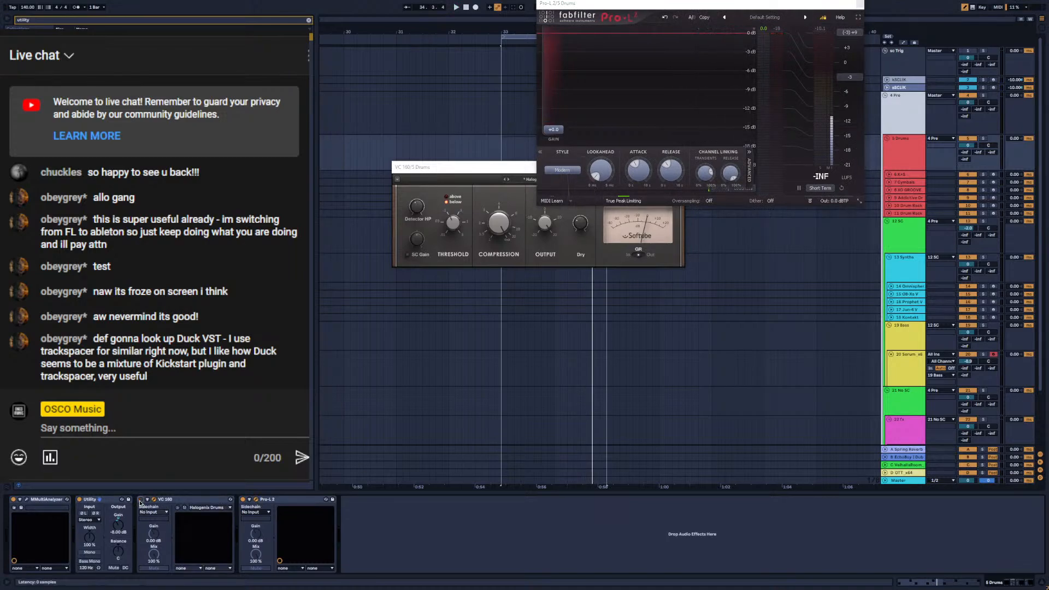
{"action": "key", "text": "space"}
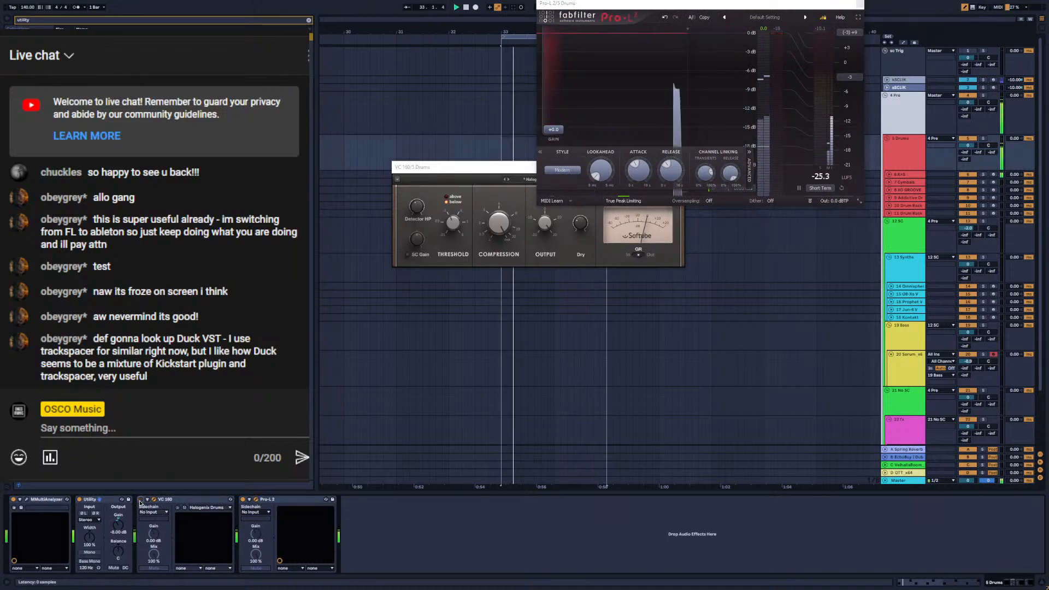
{"action": "left_click", "coordinate": [140, 500]}
{"action": "key", "text": "space"}
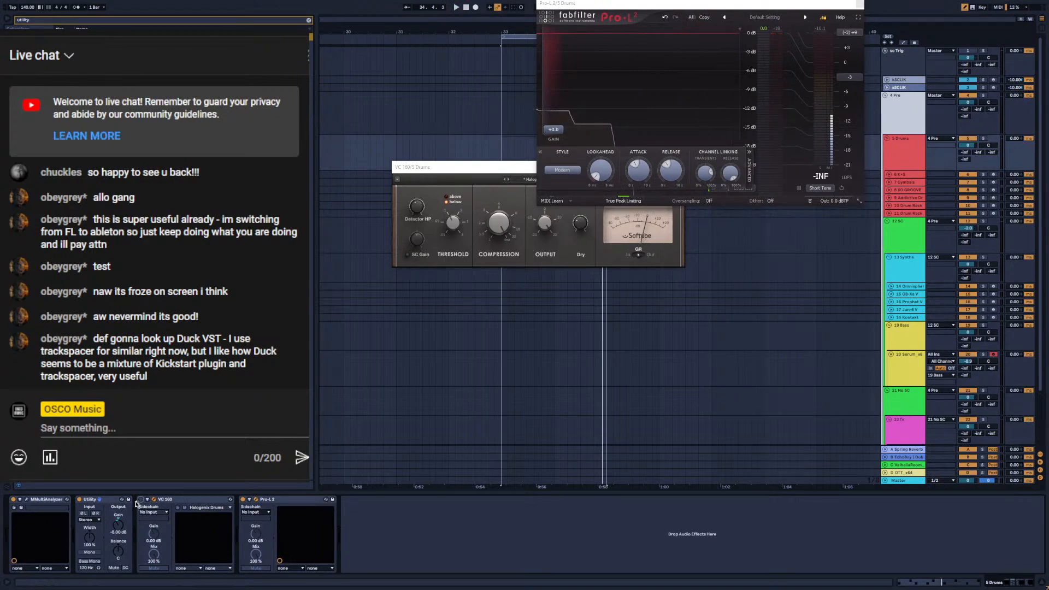
{"action": "left_click", "coordinate": [154, 500]}
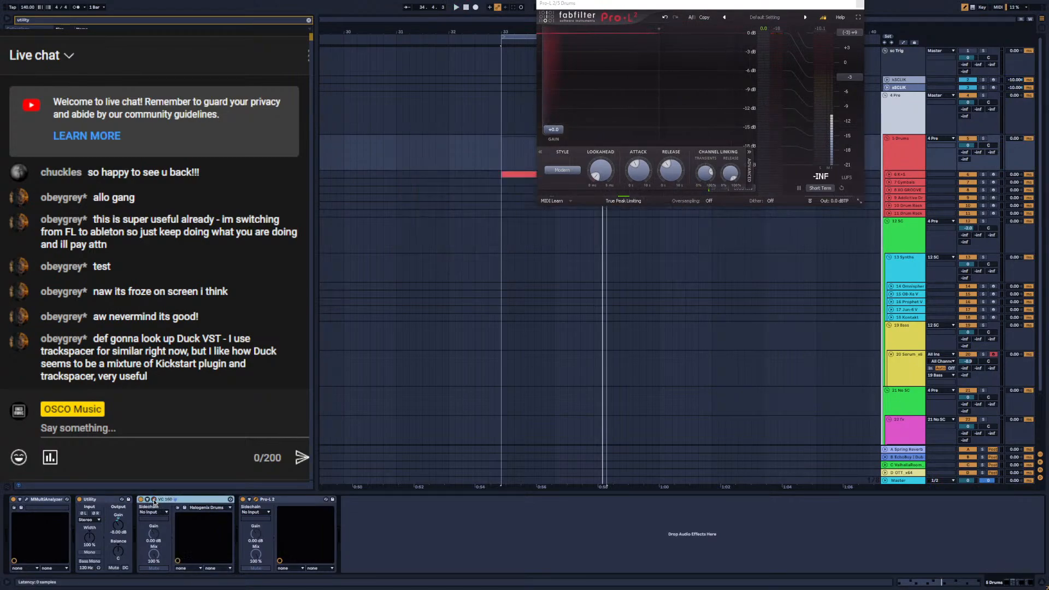
{"action": "left_click", "coordinate": [154, 500]}
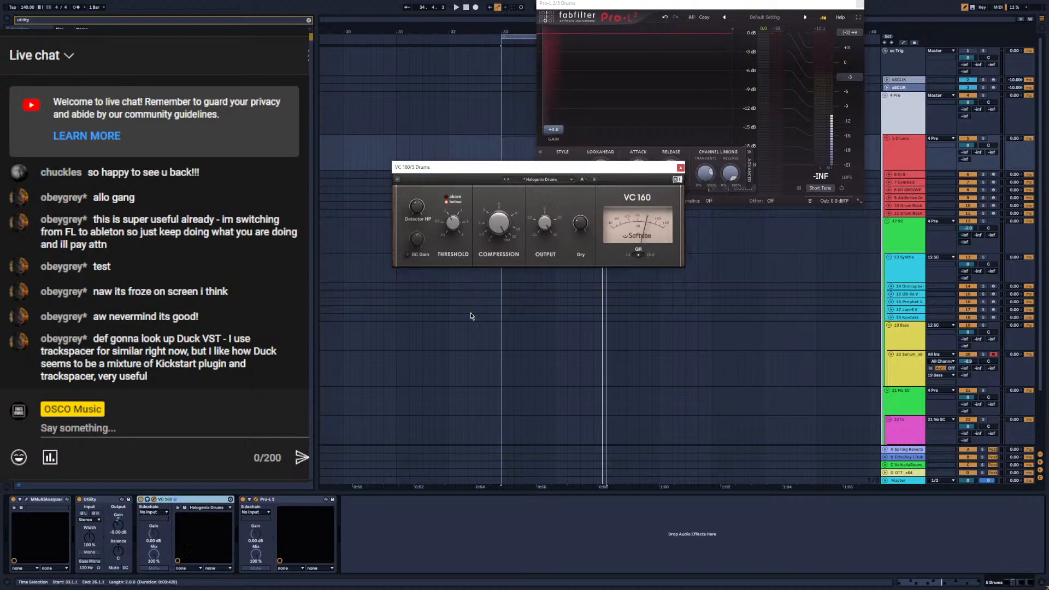
Try a second Utility between VC 160 and Pro-L 2 to match levels, comparing VC 160 during playback, and delete the extra Utility
{"action": "left_click", "coordinate": [103, 502]}
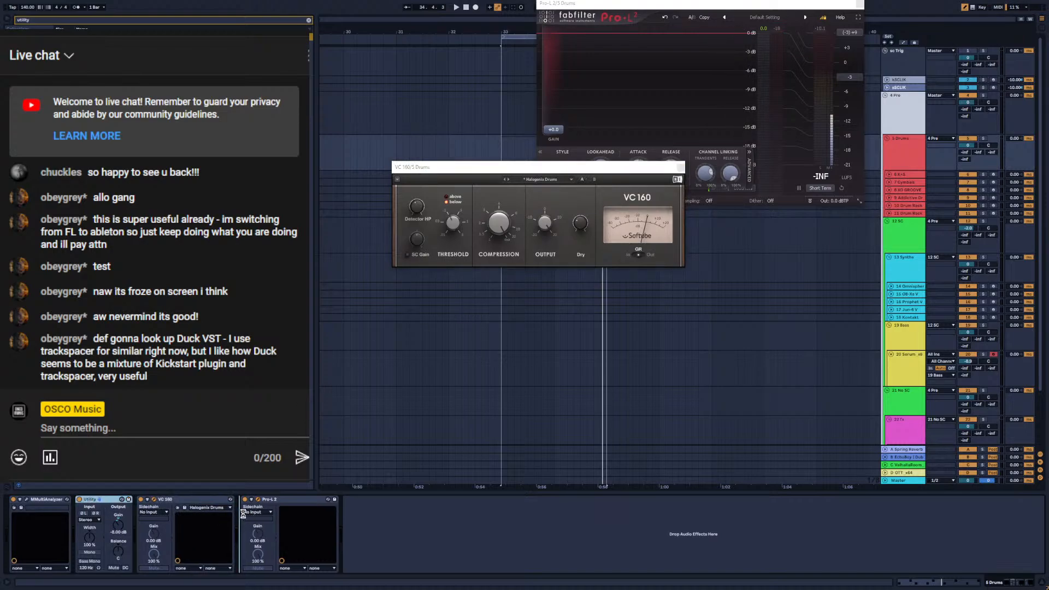
{"action": "left_click_drag", "start_coordinate": [243, 514], "coordinate": [241, 514]}
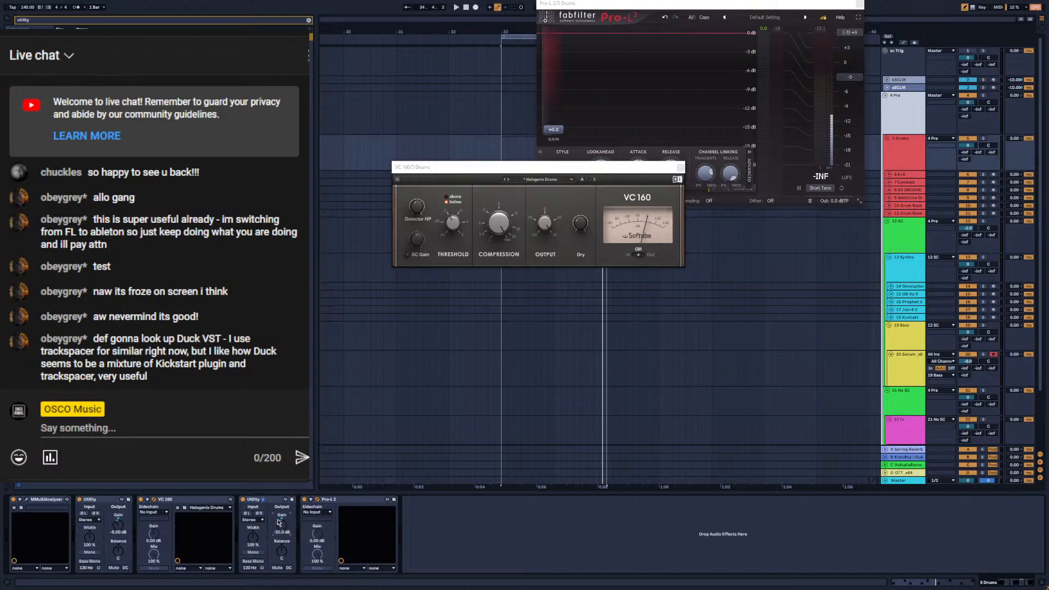
{"action": "key", "text": "space"}
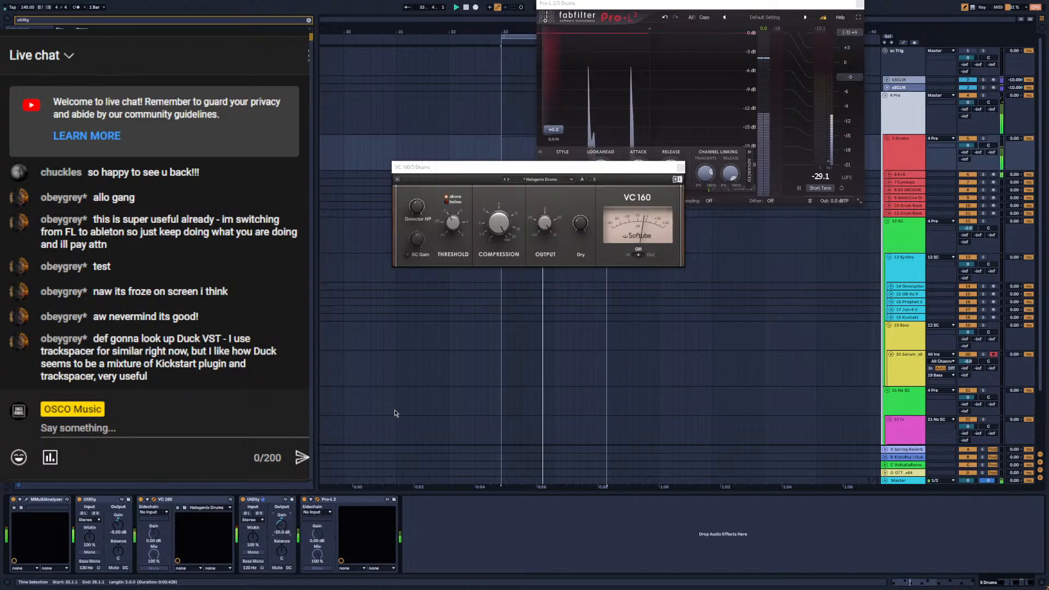
{"action": "left_click_drag", "start_coordinate": [576, 167], "coordinate": [346, 172]}
{"action": "left_click", "coordinate": [141, 499]}
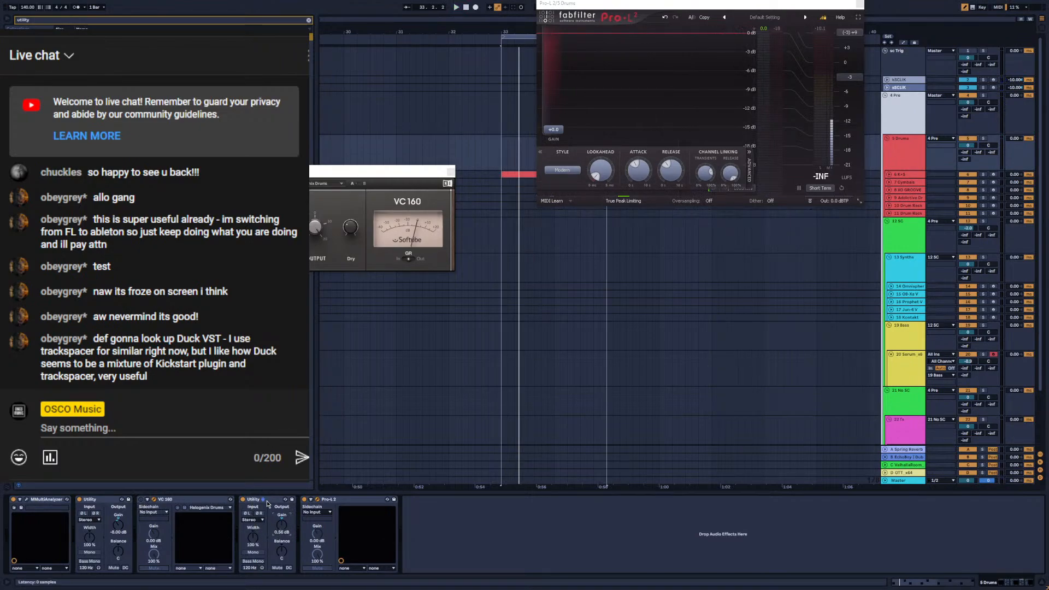
{"action": "key", "text": "Delete"}
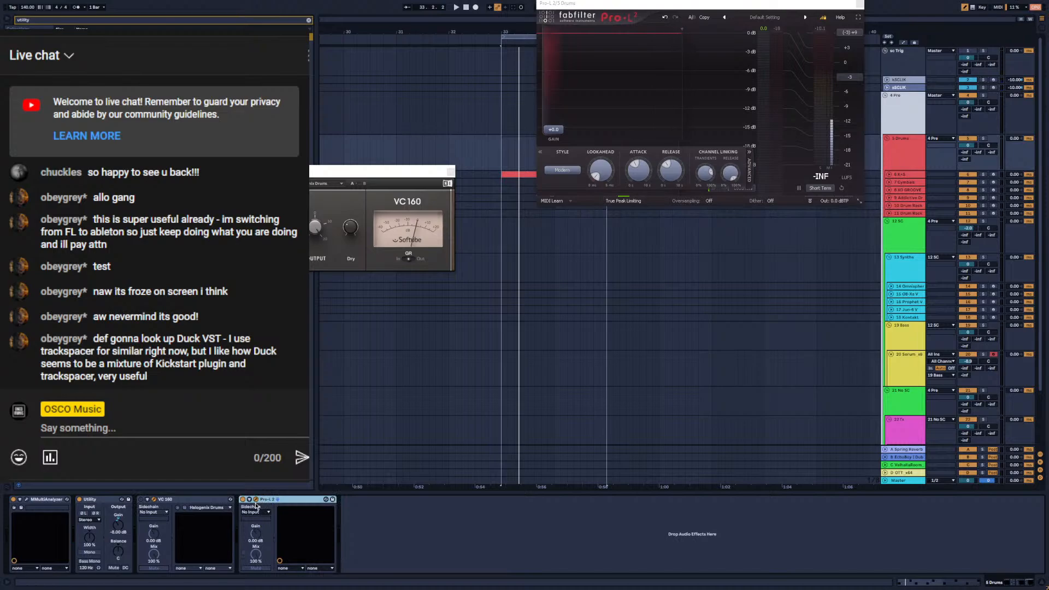
Audition the drum loop while switching Pro-L 2 and VC 160 on and off, and check Pro-L 2's limiter settings
{"action": "key", "text": "space"}
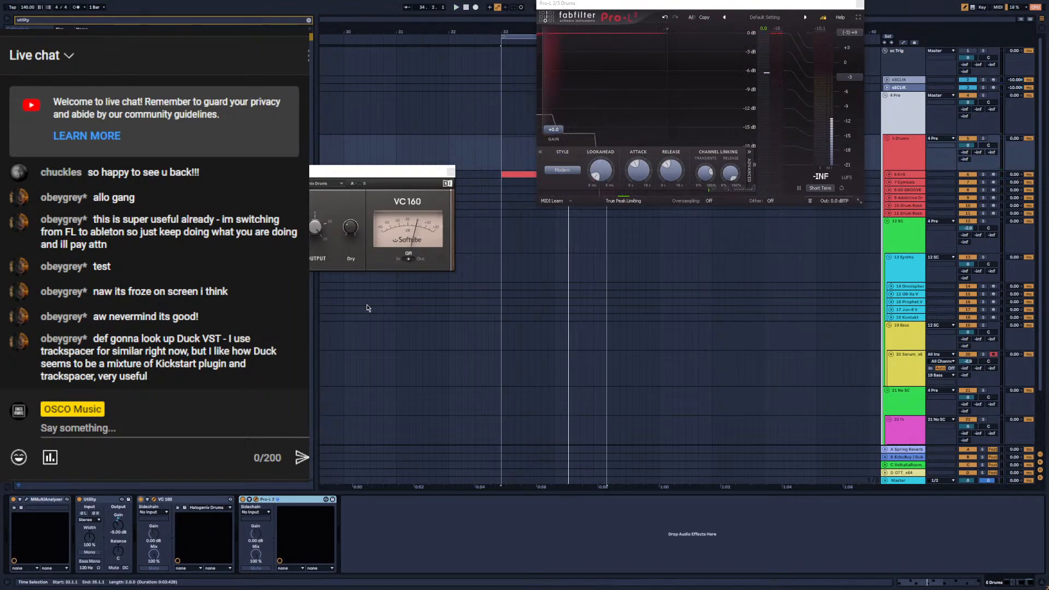
{"action": "key", "text": "space"}
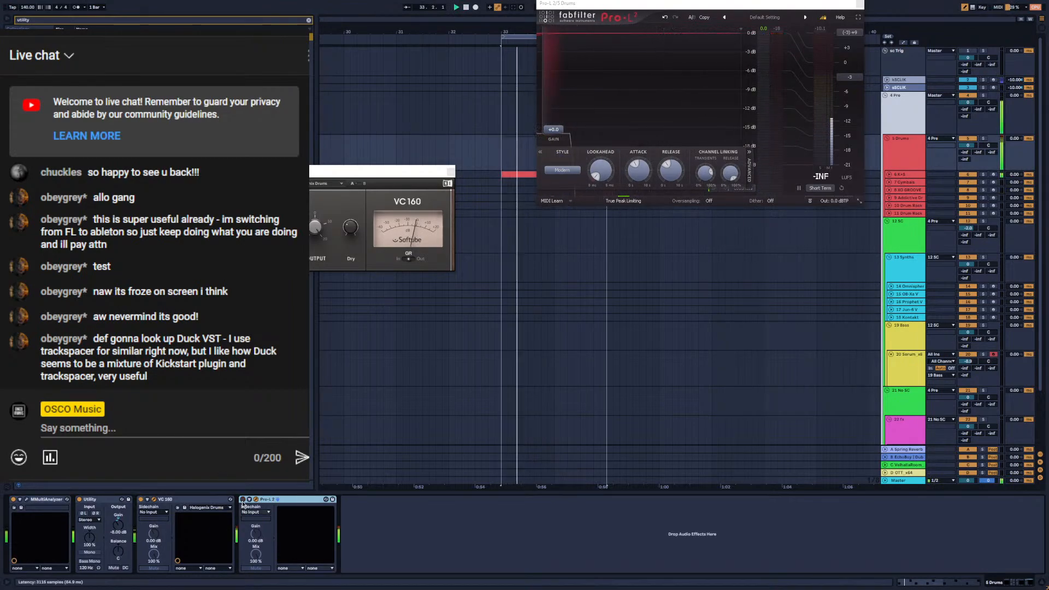
{"action": "key", "text": "space"}
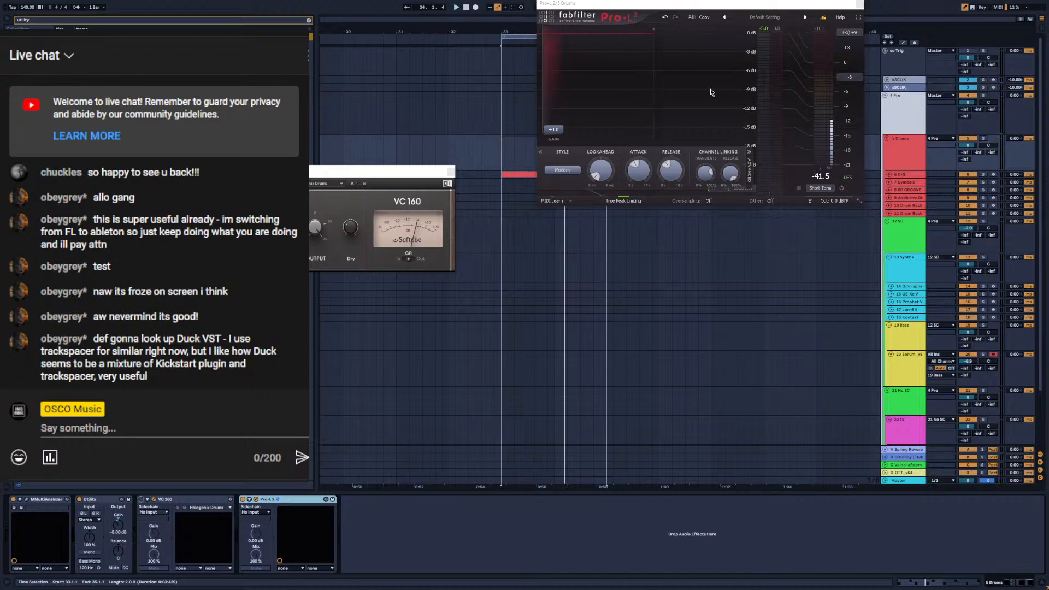
{"action": "left_click", "coordinate": [141, 500]}
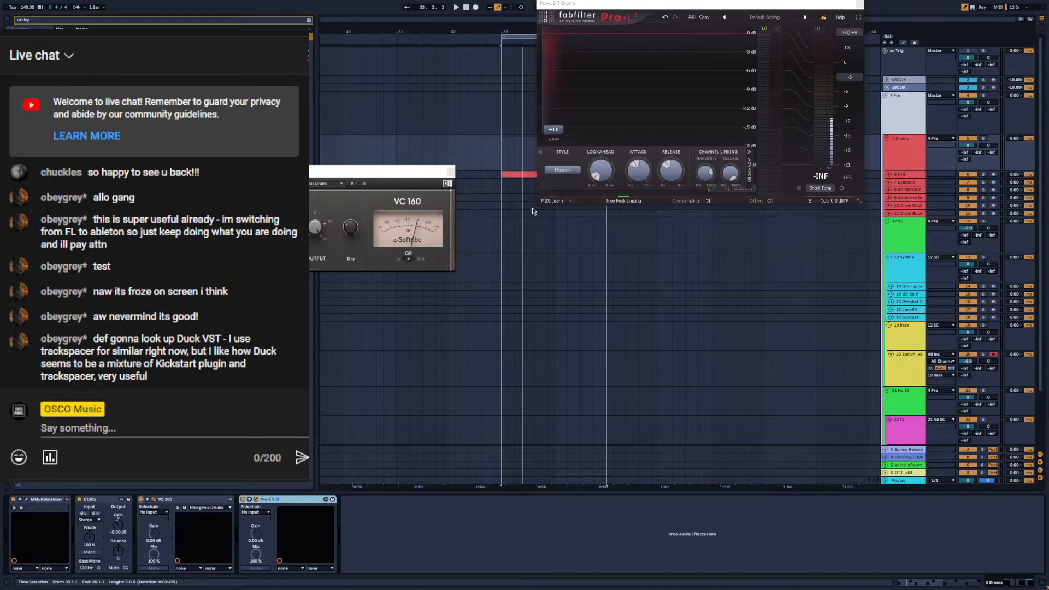
{"action": "mouse_move", "coordinate": [706, 181]}
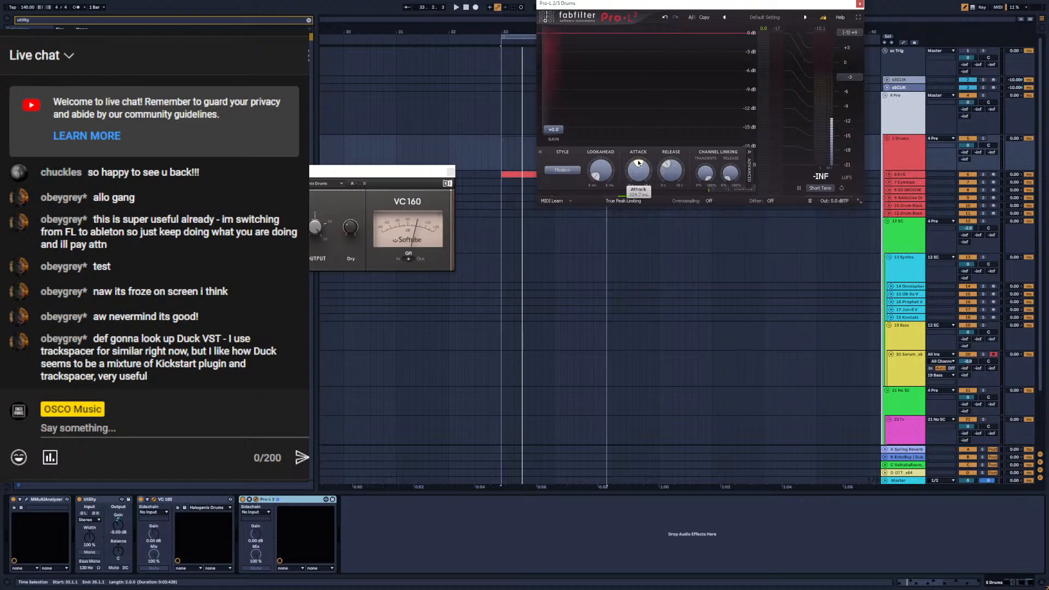
Play the loop with VC 160 toggled while watching Pro-L 2, and raise the Gain of the Utility before VC 160 to 20 dB
{"action": "key", "text": "space"}
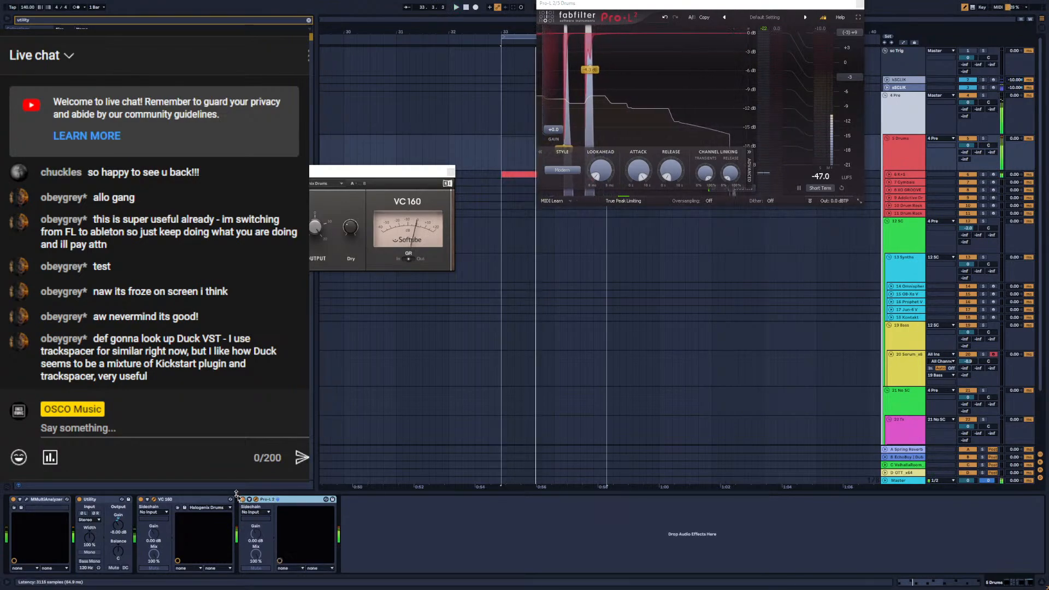
{"action": "left_click", "coordinate": [141, 500]}
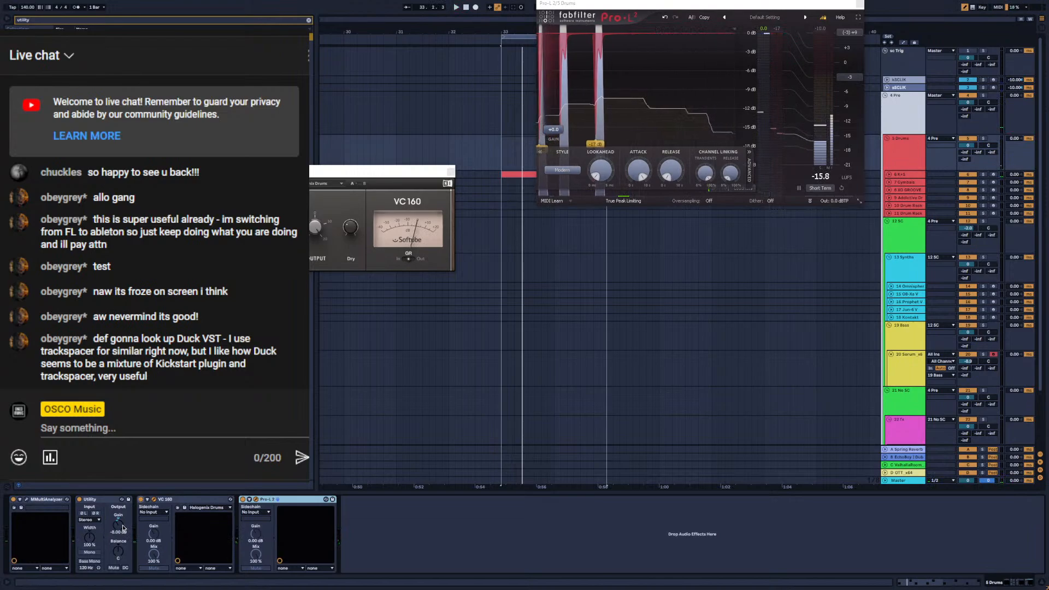
{"action": "left_click_drag", "start_coordinate": [123, 524], "coordinate": [122, 486]}
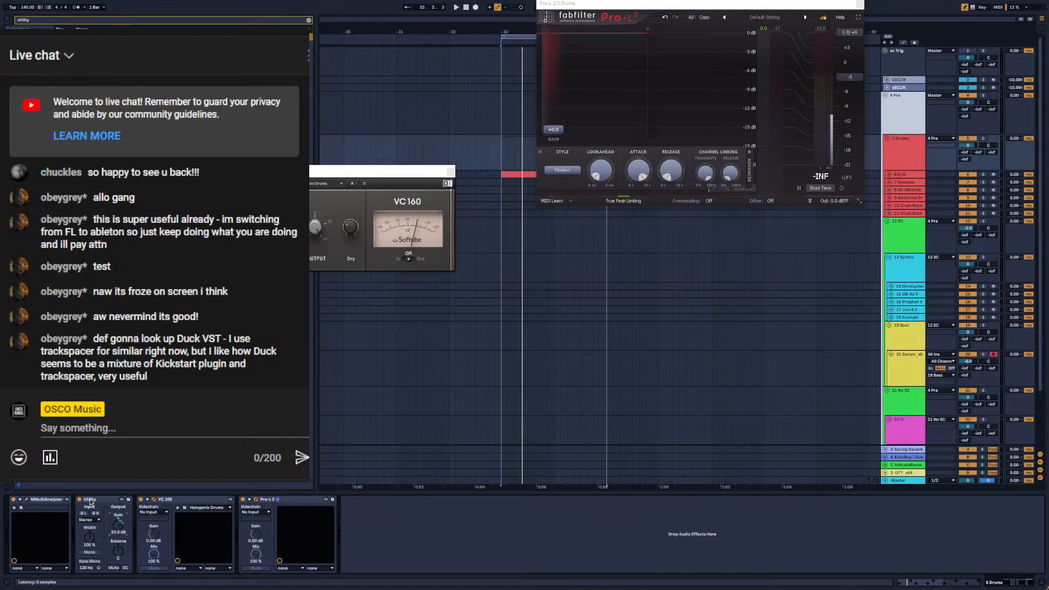
Audition the drum loop with the Utility before VC 160 switched off, and delete that Utility from the 5 Drums chain
{"action": "key", "text": "space"}
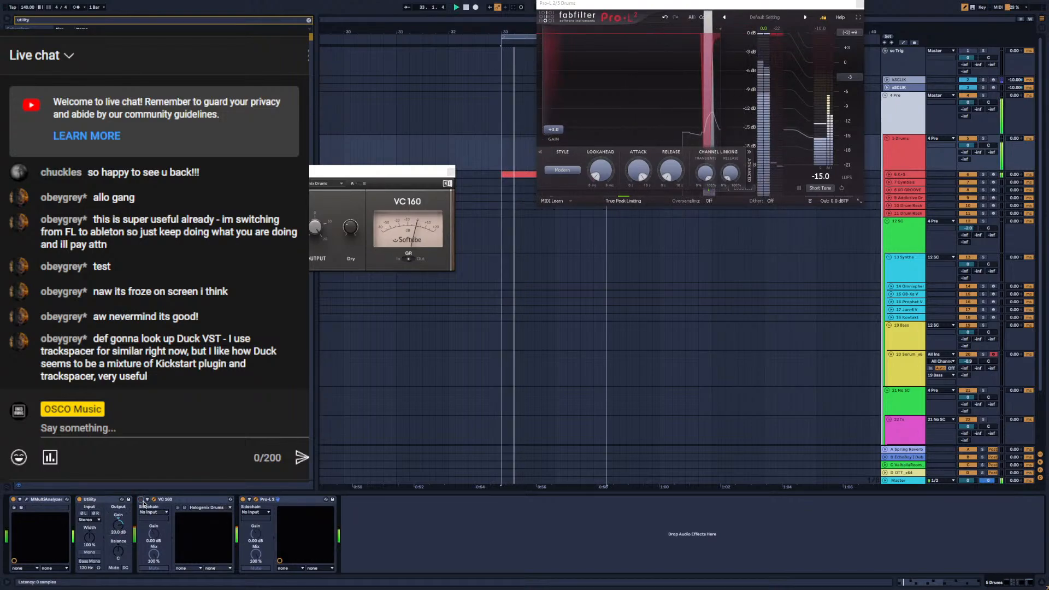
{"action": "key", "text": "space"}
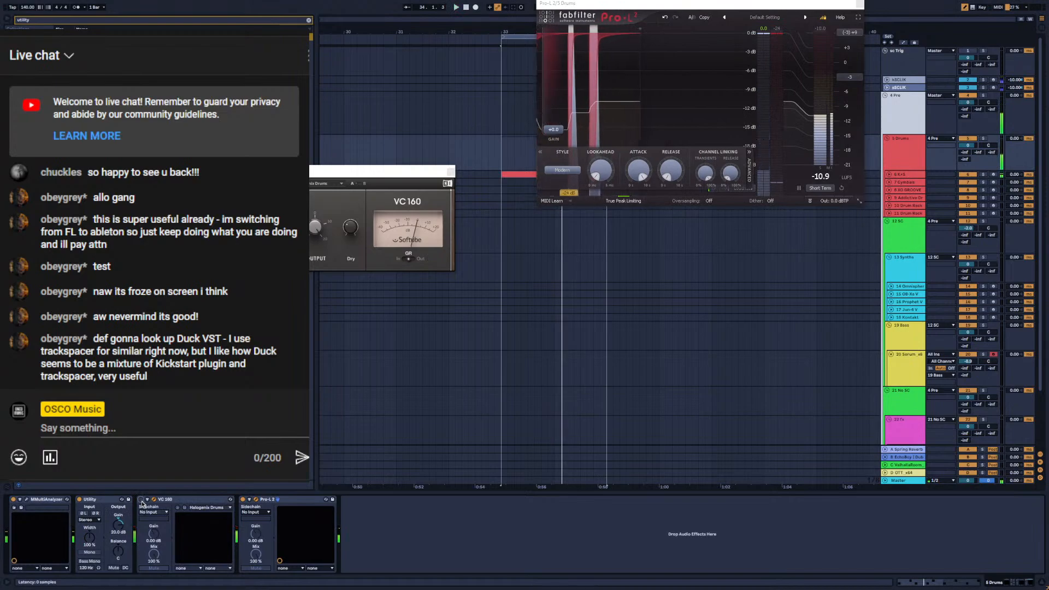
{"action": "left_click", "coordinate": [141, 500]}
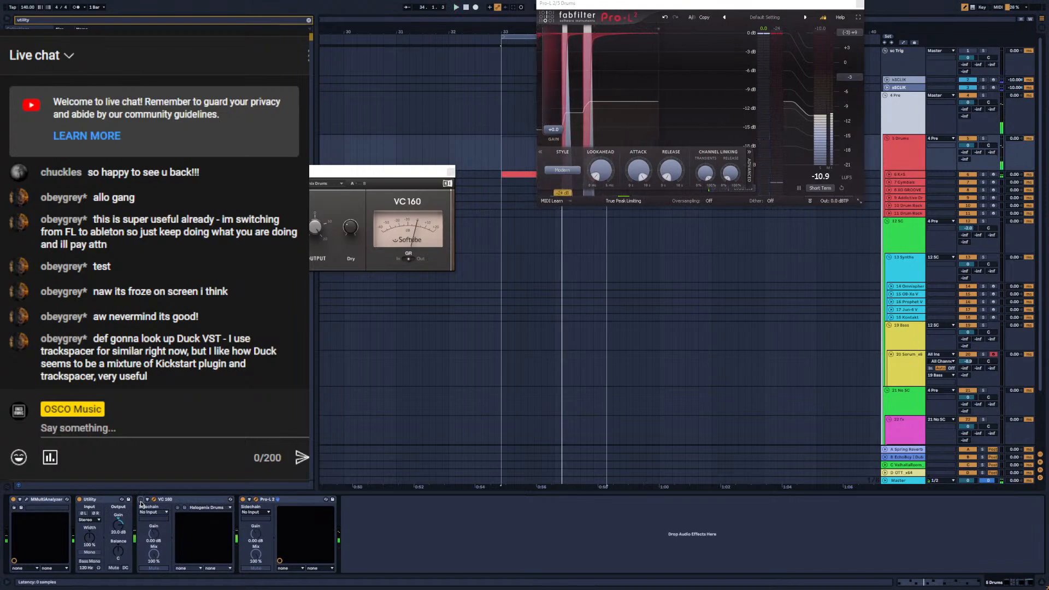
{"action": "left_click", "coordinate": [80, 500]}
{"action": "key", "text": "space"}
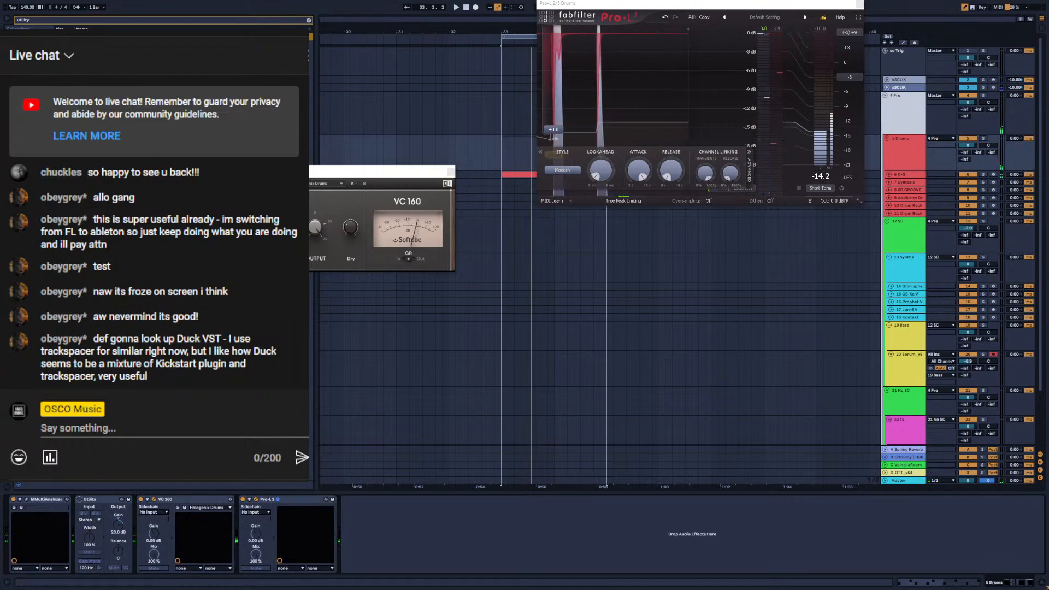
{"action": "left_click", "coordinate": [100, 500]}
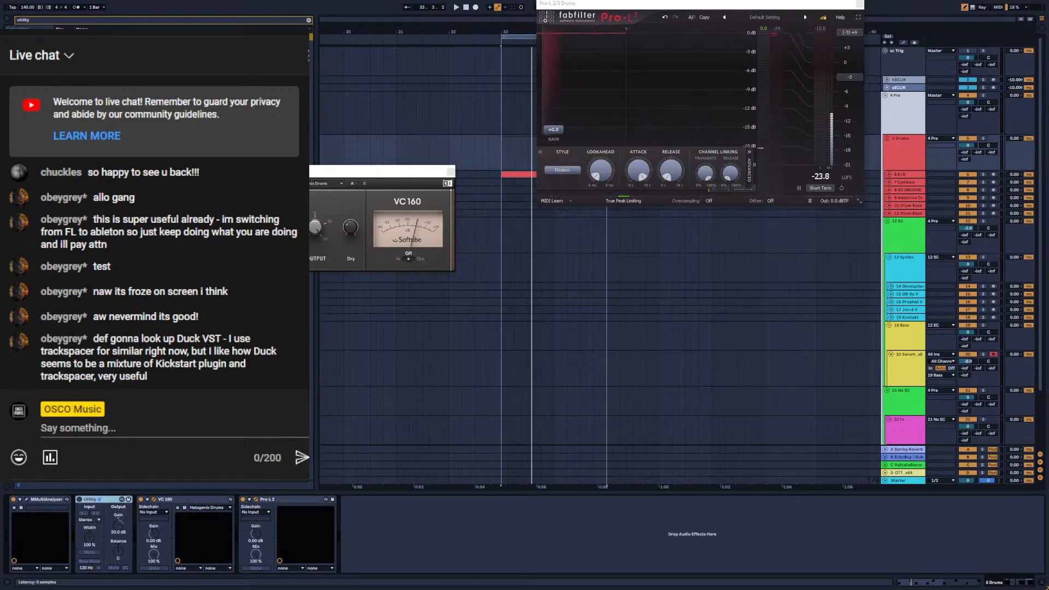
{"action": "key", "text": "Delete"}
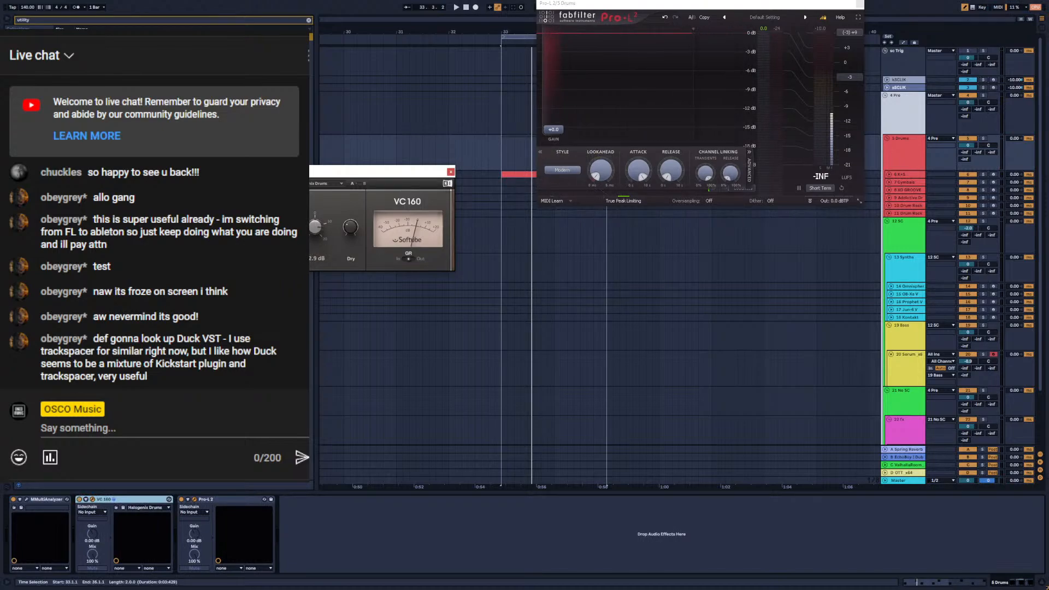
Play the drum loop without the Utility and adjust VC 160's Output level
{"action": "key", "text": "space"}
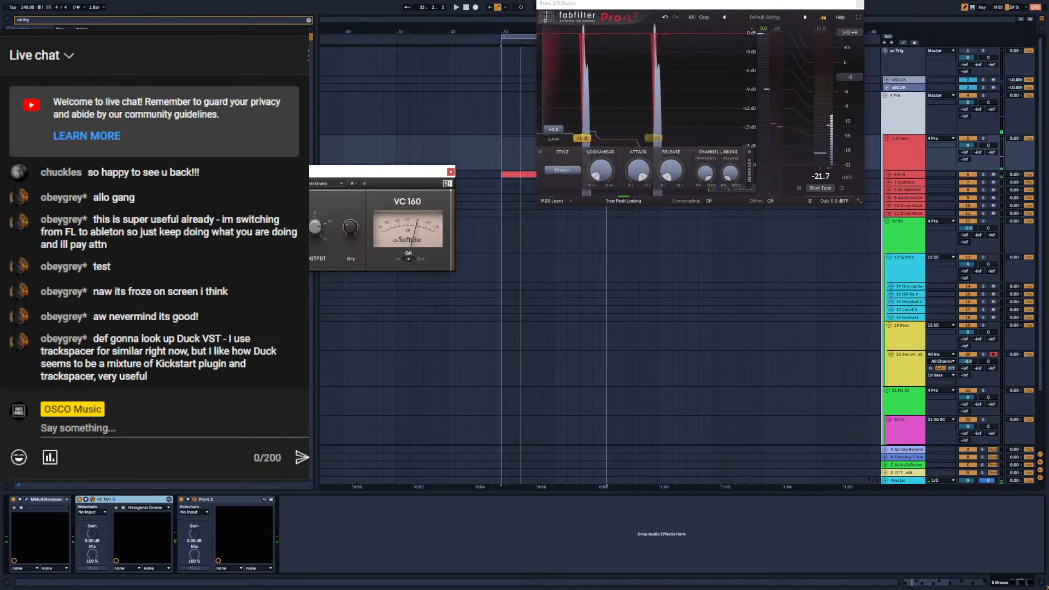
{"action": "mouse_move", "coordinate": [320, 231]}
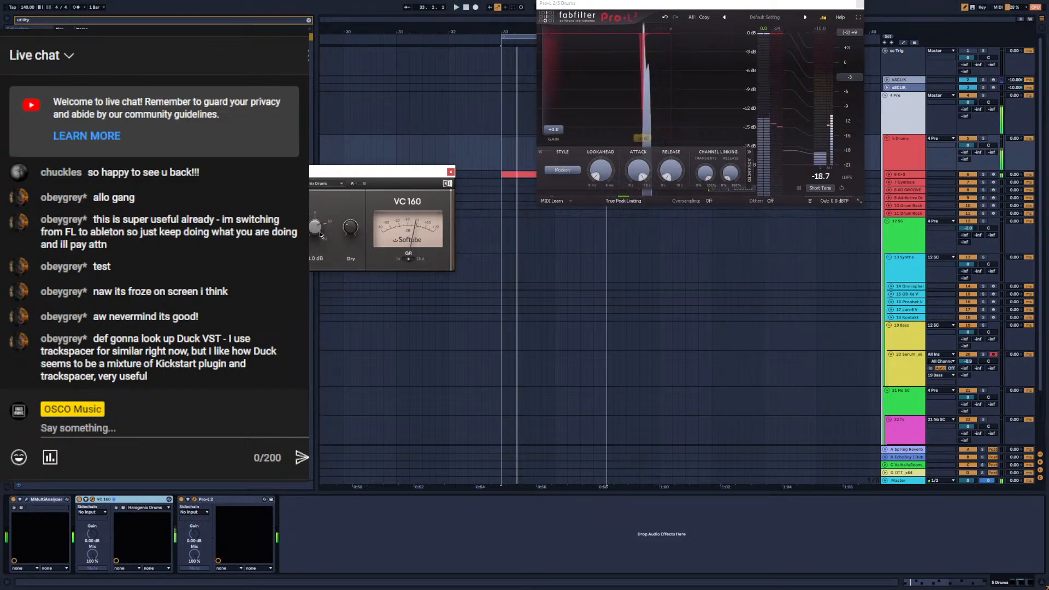
{"action": "left_click_drag", "start_coordinate": [319, 229], "coordinate": [320, 232]}
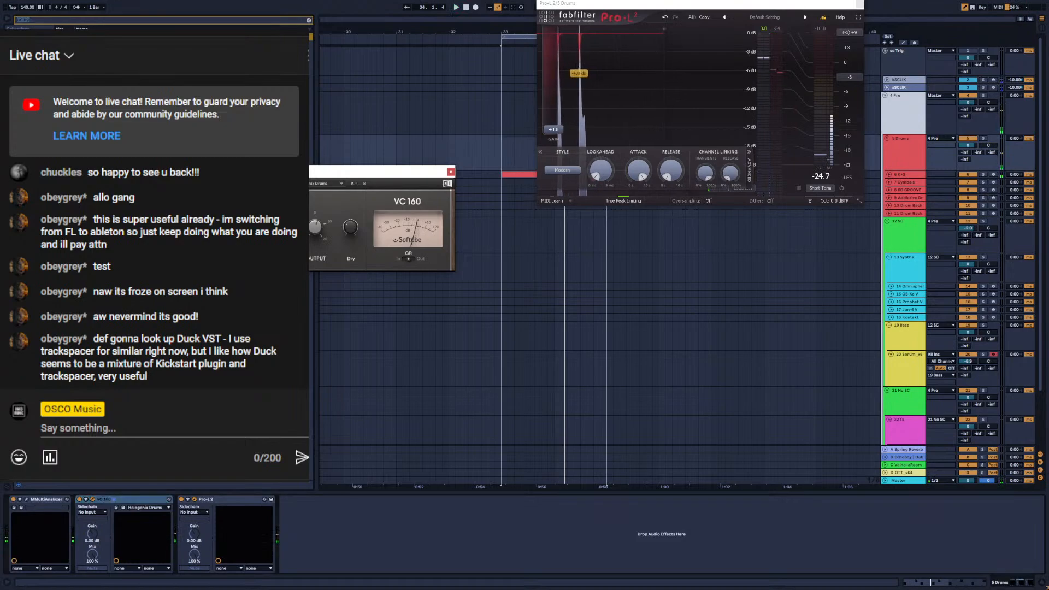
Search the browser for Utility, insert it before VC 160 on 5 Drums, and set its Gain to -10 dB
{"action": "key", "text": "ctrl+f"}
{"action": "type", "text": "utility"}
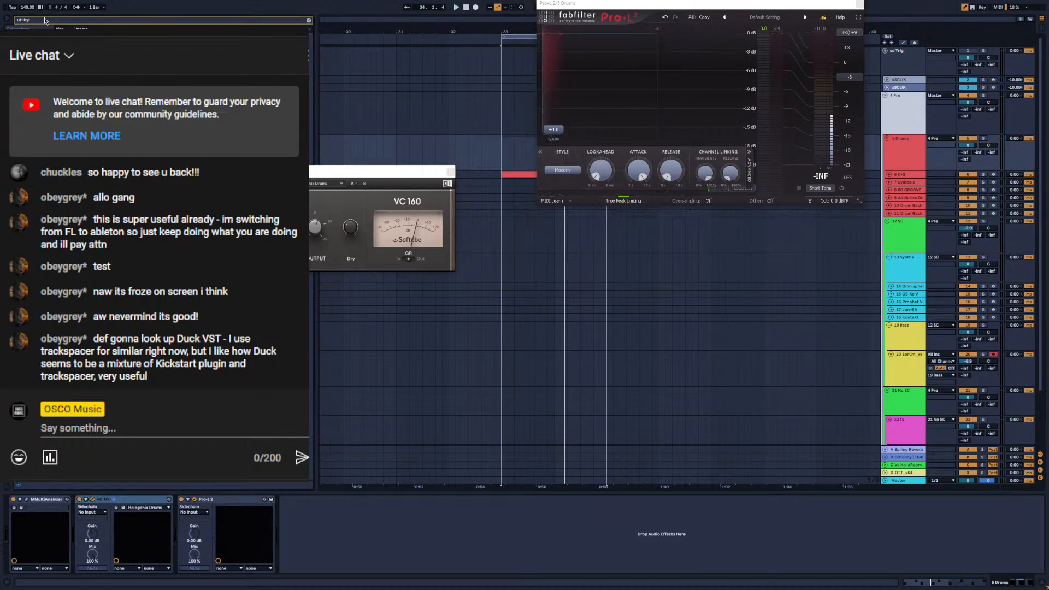
{"action": "left_click_drag", "start_coordinate": [109, 37], "coordinate": [81, 526]}
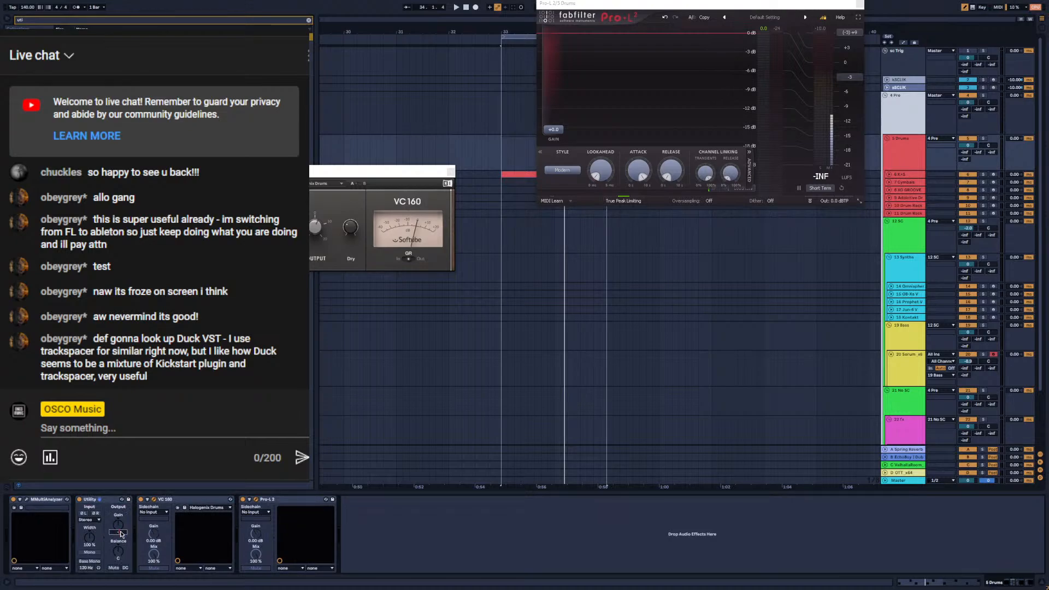
Raise VC 160's Output during loop playback and lower the preceding Utility's Gain to -22.3 dB
{"action": "key", "text": "space"}
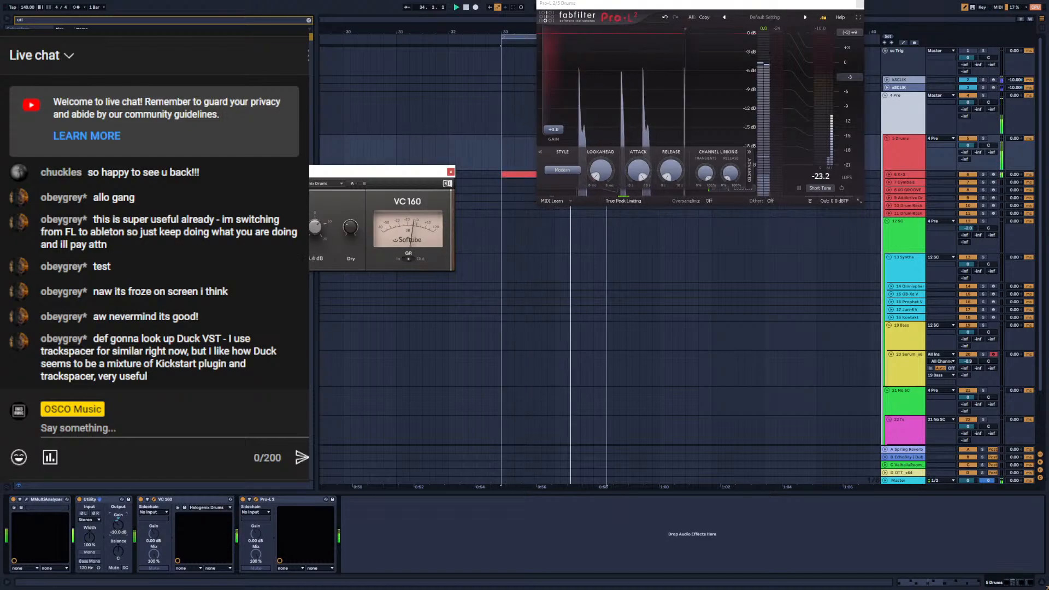
{"action": "left_click_drag", "start_coordinate": [318, 232], "coordinate": [317, 188]}
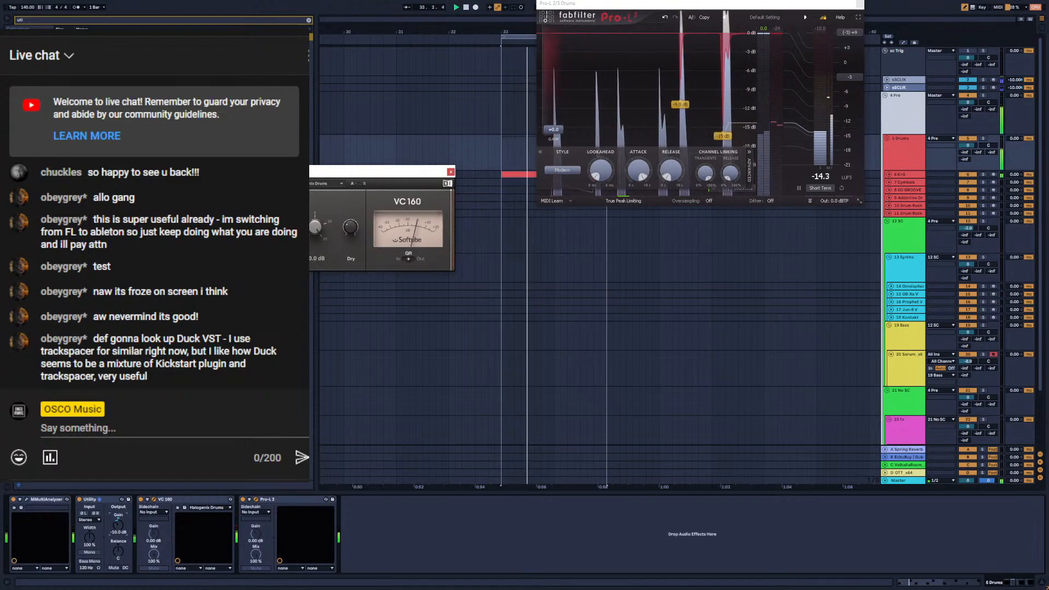
{"action": "mouse_move", "coordinate": [118, 525]}
{"action": "left_mouse_down"}
{"action": "mouse_move", "coordinate": [118, 546]}
{"action": "mouse_move", "coordinate": [118, 537]}
{"action": "left_mouse_up"}
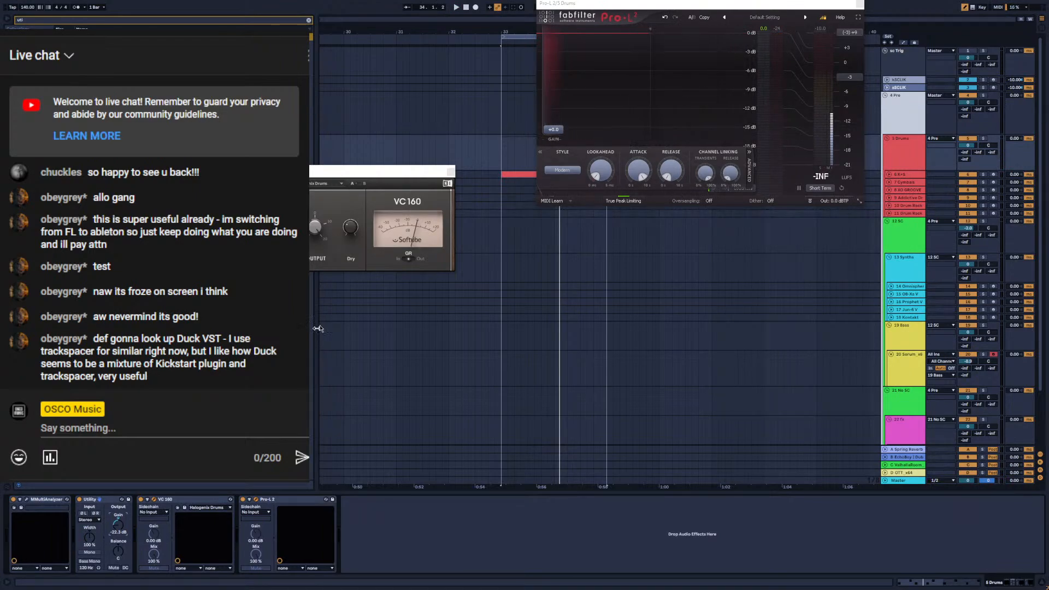
Close the VC 160 and Pro-L 2 windows, and view the devices on the 13 Synths group and the first drum track
{"action": "left_click", "coordinate": [450, 171]}
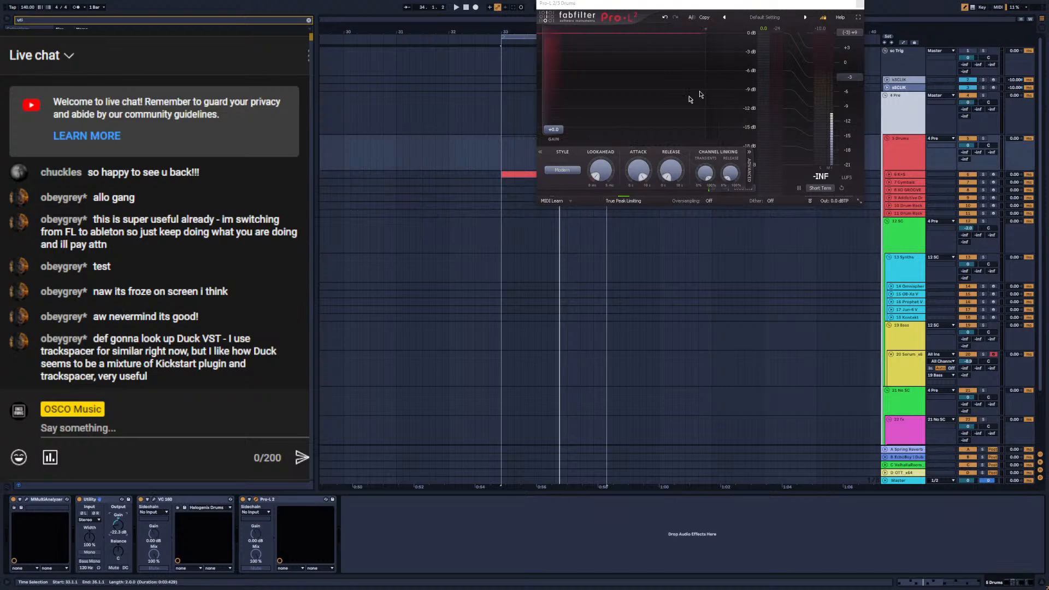
{"action": "left_click", "coordinate": [860, 5]}
{"action": "left_click", "coordinate": [900, 286]}
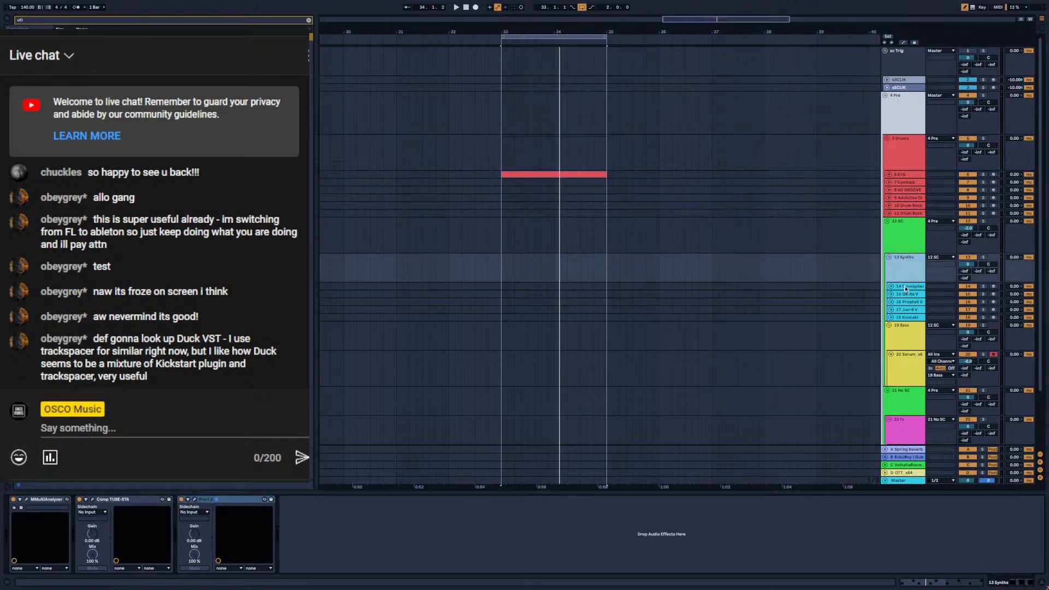
{"action": "left_click", "coordinate": [897, 176]}
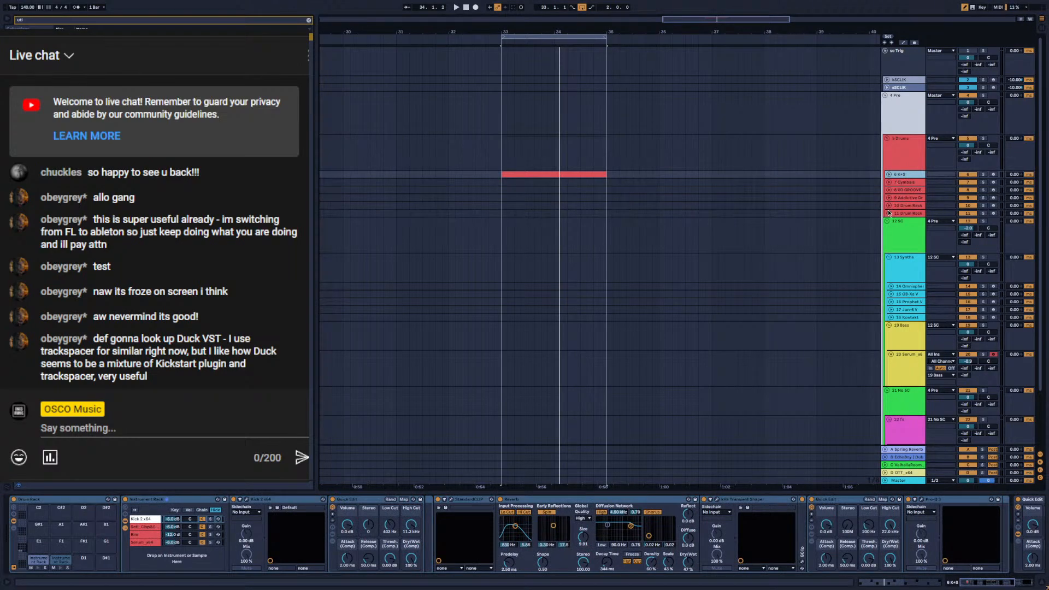
Extend the arrangement loop to four bars from bar 33 and delete the red drum clip
{"action": "scroll", "coordinate": [903, 337], "scroll_direction": "down", "scroll_amount": 2}
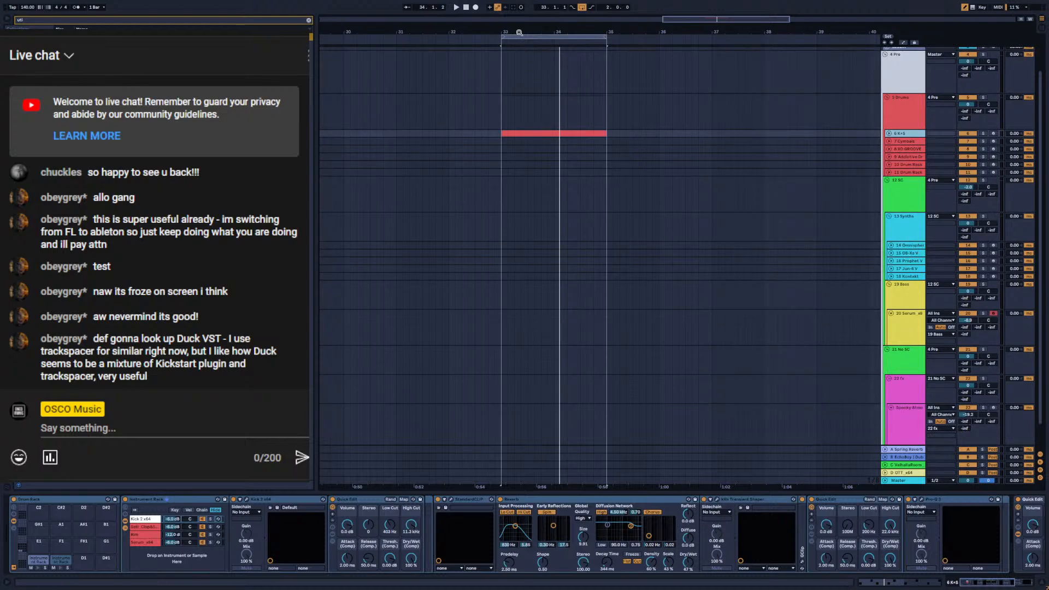
{"action": "left_click_drag", "start_coordinate": [518, 32], "coordinate": [588, 40]}
{"action": "left_click", "coordinate": [543, 134]}
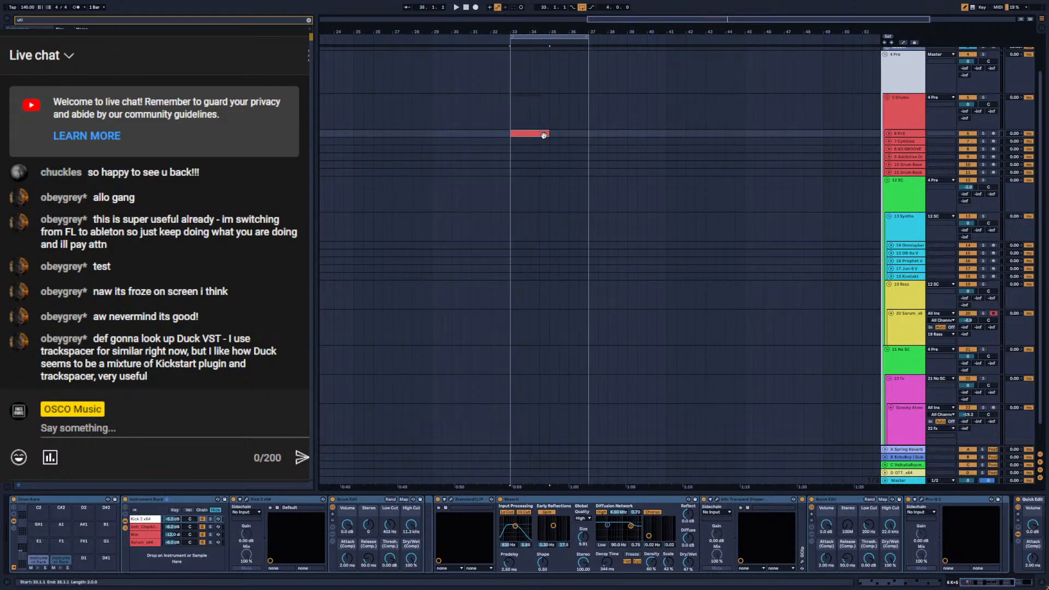
{"action": "left_click", "coordinate": [544, 135]}
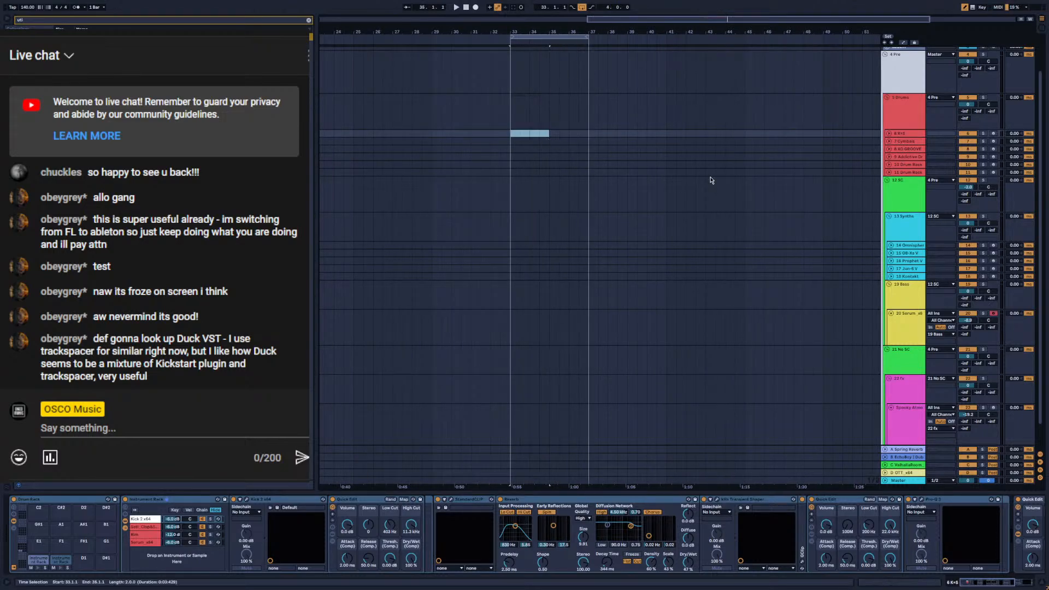
Open the OB-Xa V synth on its track, try out its sound, and close its window
{"action": "left_click", "coordinate": [908, 253]}
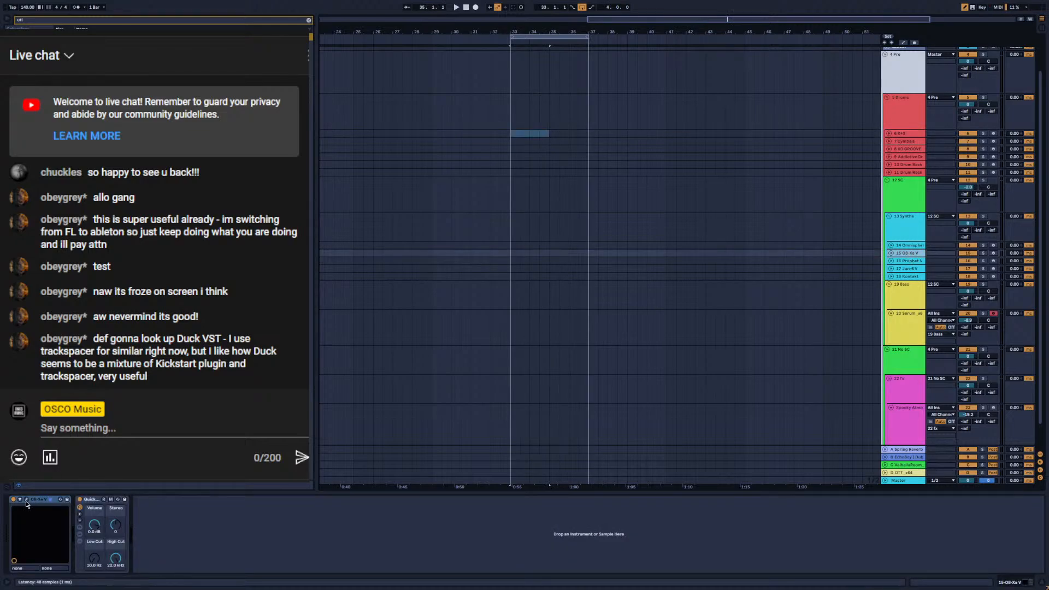
{"action": "left_click", "coordinate": [26, 500]}
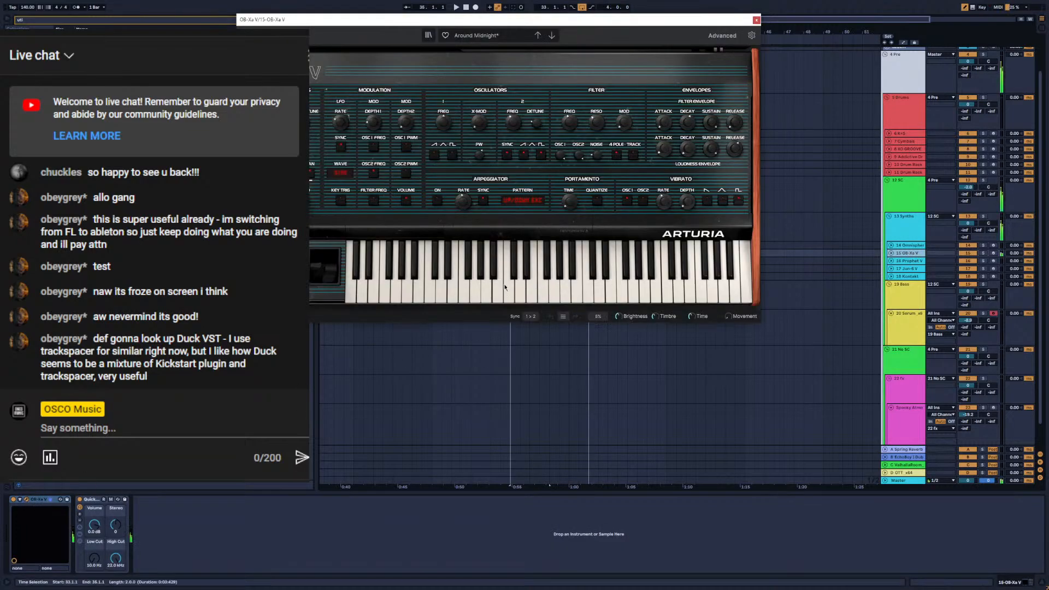
{"action": "left_click", "coordinate": [757, 21]}
Insert an empty four-bar MIDI clip on the OB-Xa V track, spanning bars 33 to 37
{"action": "left_click_drag", "start_coordinate": [511, 253], "coordinate": [589, 253]}
{"action": "right_click", "coordinate": [590, 257]}
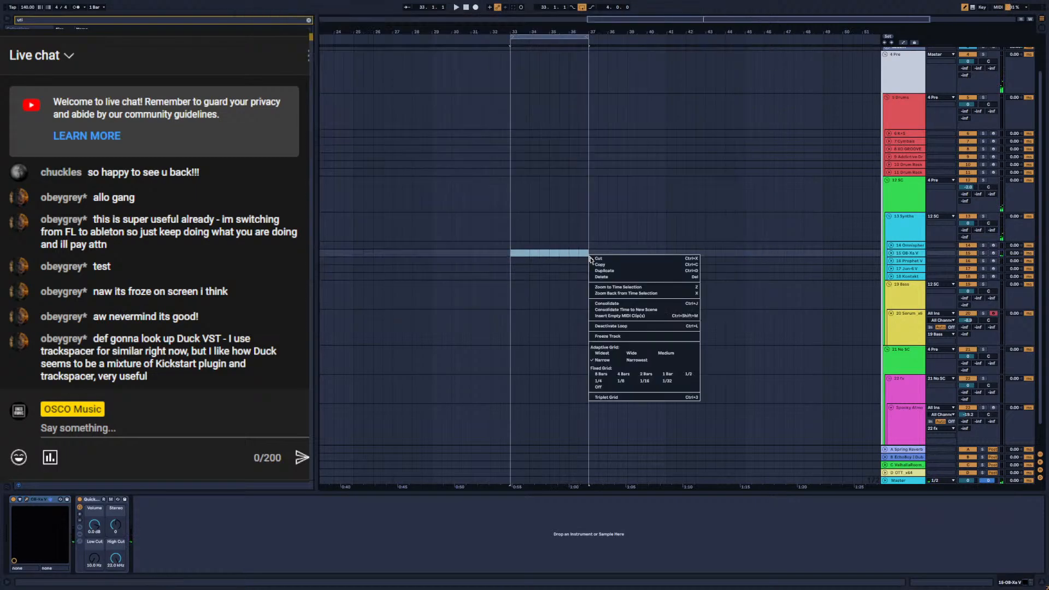
{"action": "left_click", "coordinate": [611, 316]}
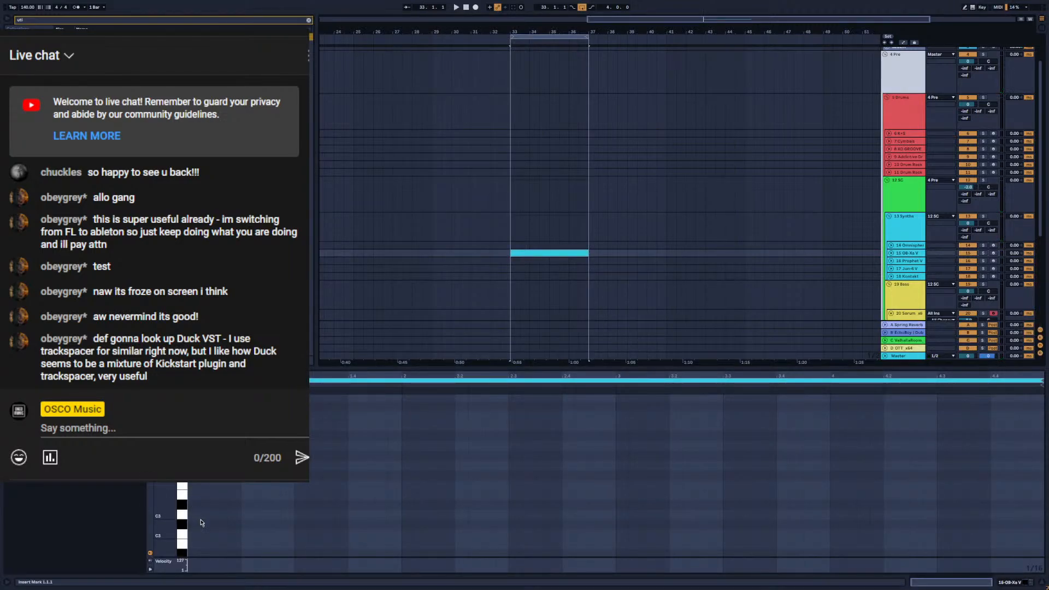
Lengthen the OB-Xa V clip and the arrangement loop to 16 bars, both ending at bar 49
{"action": "scroll", "coordinate": [201, 523], "scroll_direction": "down", "scroll_amount": 5}
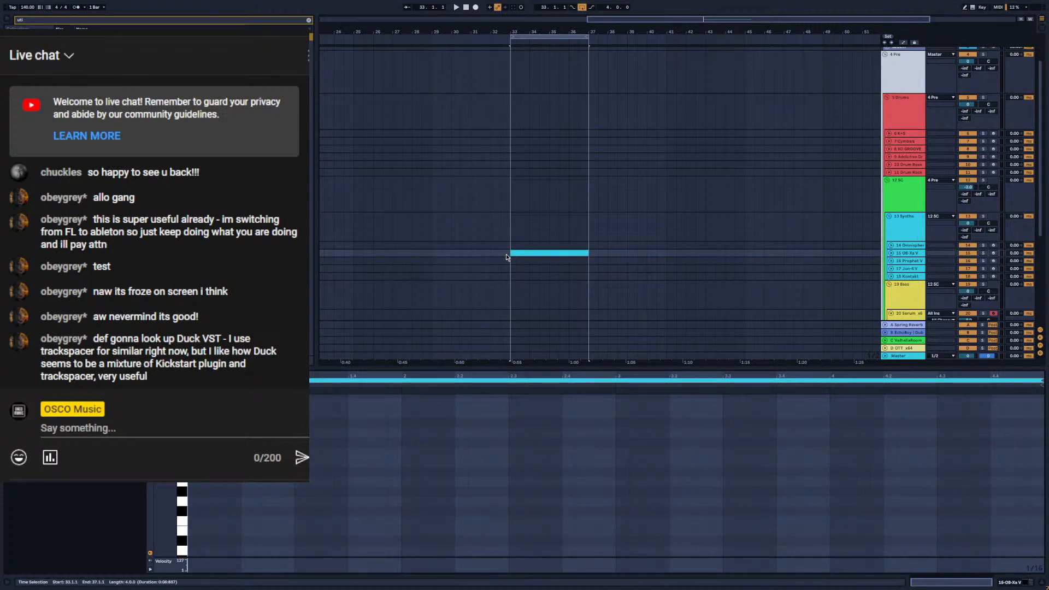
{"action": "left_click_drag", "start_coordinate": [511, 256], "coordinate": [659, 257]}
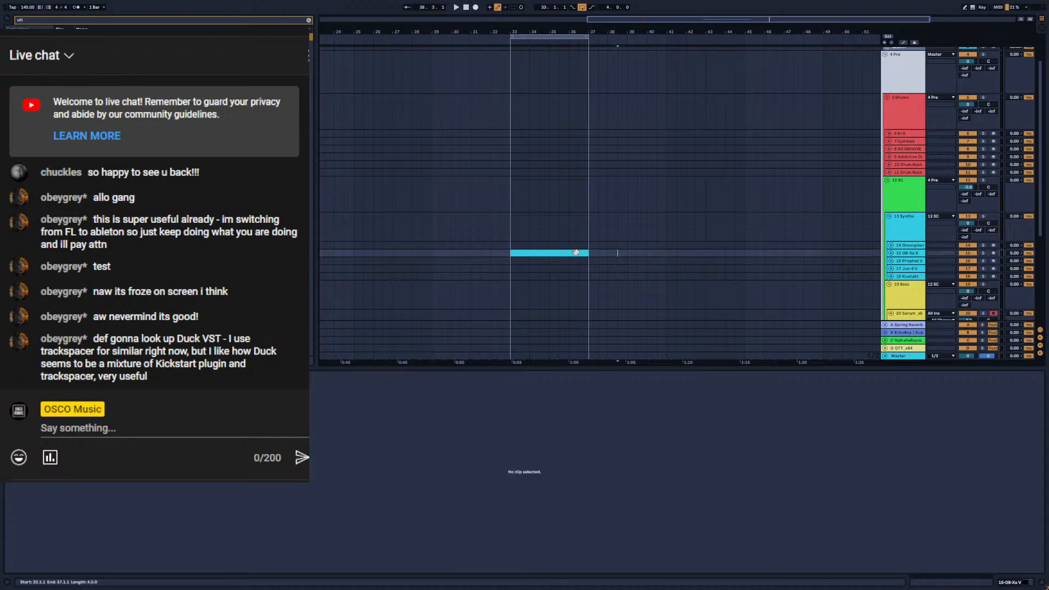
{"action": "left_click_drag", "start_coordinate": [588, 254], "coordinate": [819, 258]}
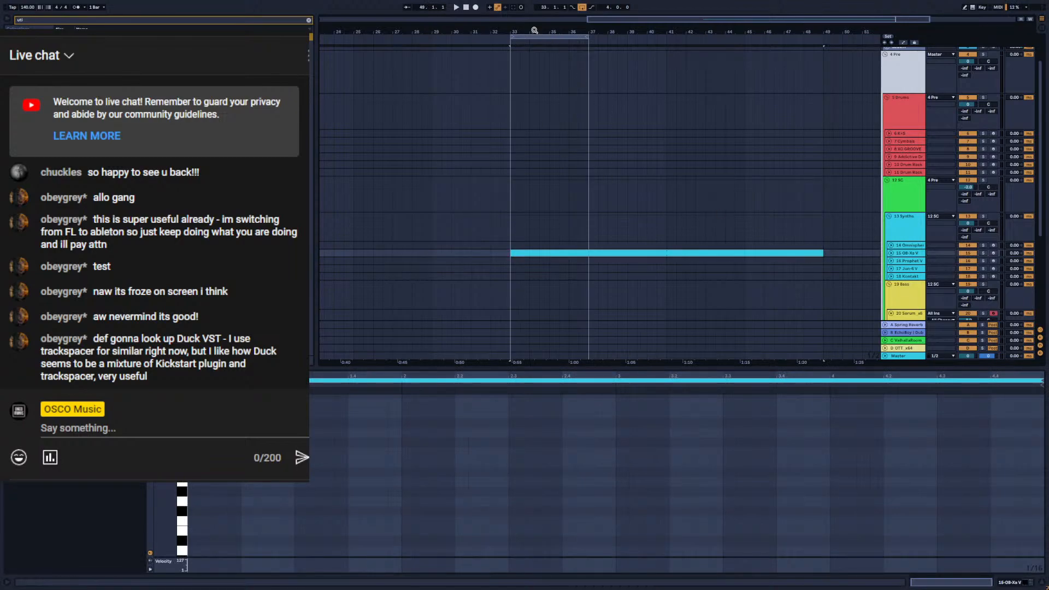
{"action": "left_click_drag", "start_coordinate": [533, 32], "coordinate": [534, 11]}
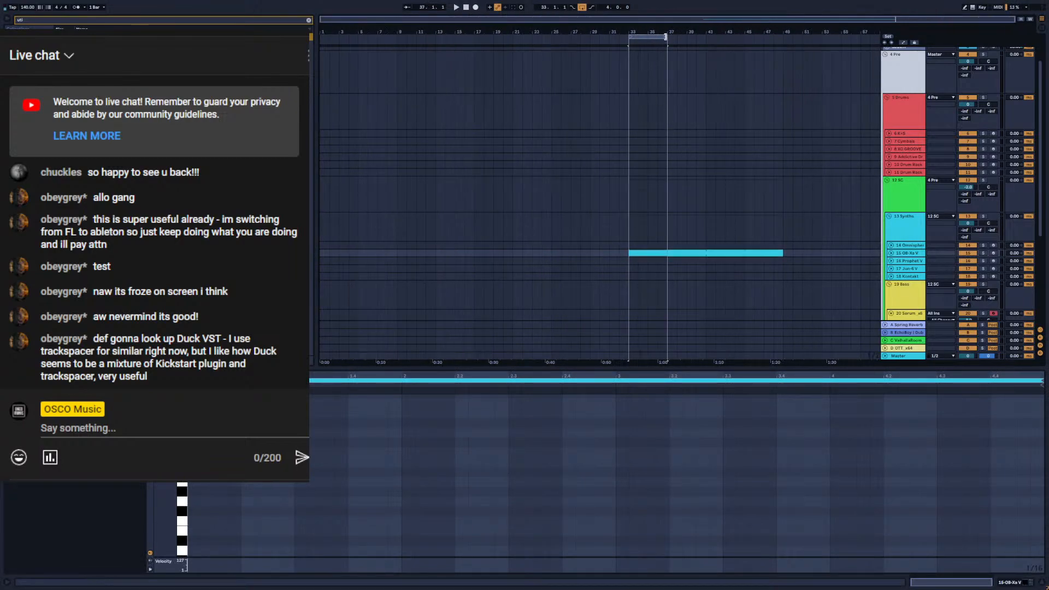
{"action": "left_click_drag", "start_coordinate": [666, 37], "coordinate": [784, 68]}
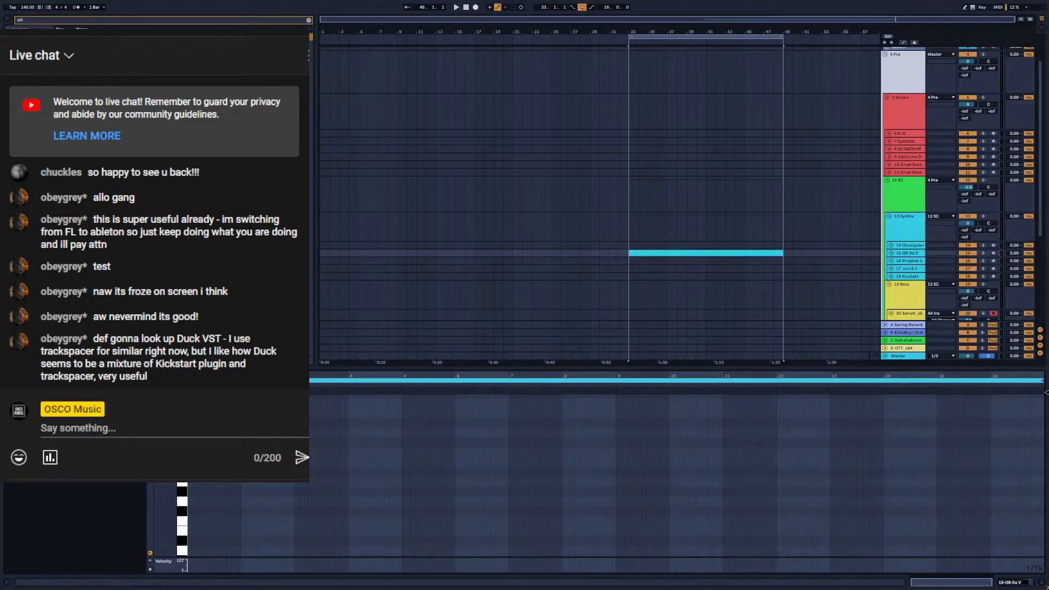
Audition low pitches, add an F2 note spanning all 16 bars of the clip, and return to the OB-Xa V device chain
{"action": "left_click", "coordinate": [189, 502]}
{"action": "scroll", "coordinate": [179, 527], "scroll_direction": "down", "scroll_amount": 2}
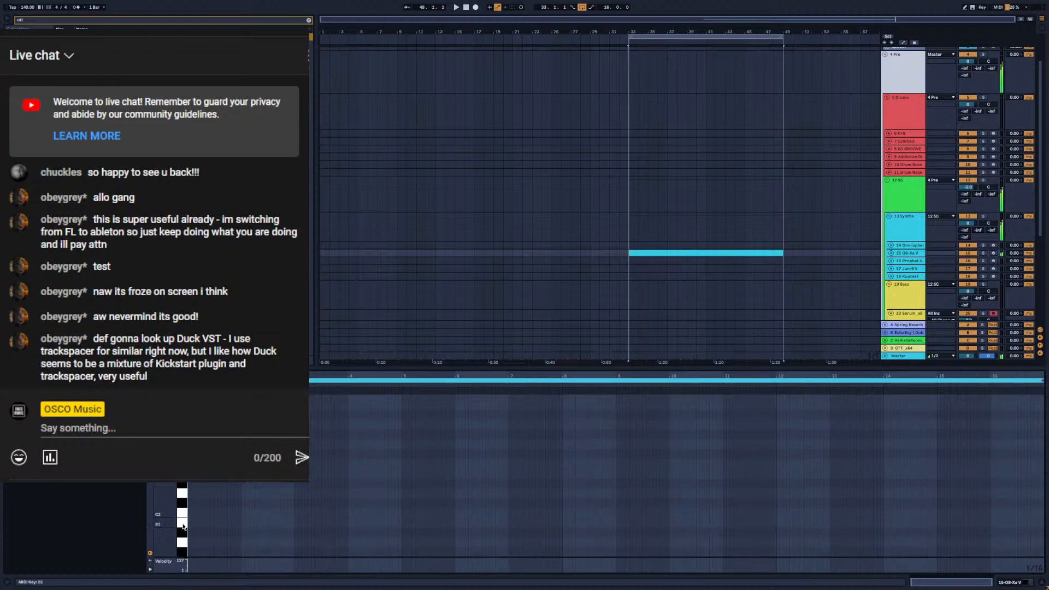
{"action": "scroll", "coordinate": [183, 526], "scroll_direction": "down", "scroll_amount": 2}
{"action": "scroll", "coordinate": [183, 526], "scroll_direction": "up", "scroll_amount": 2}
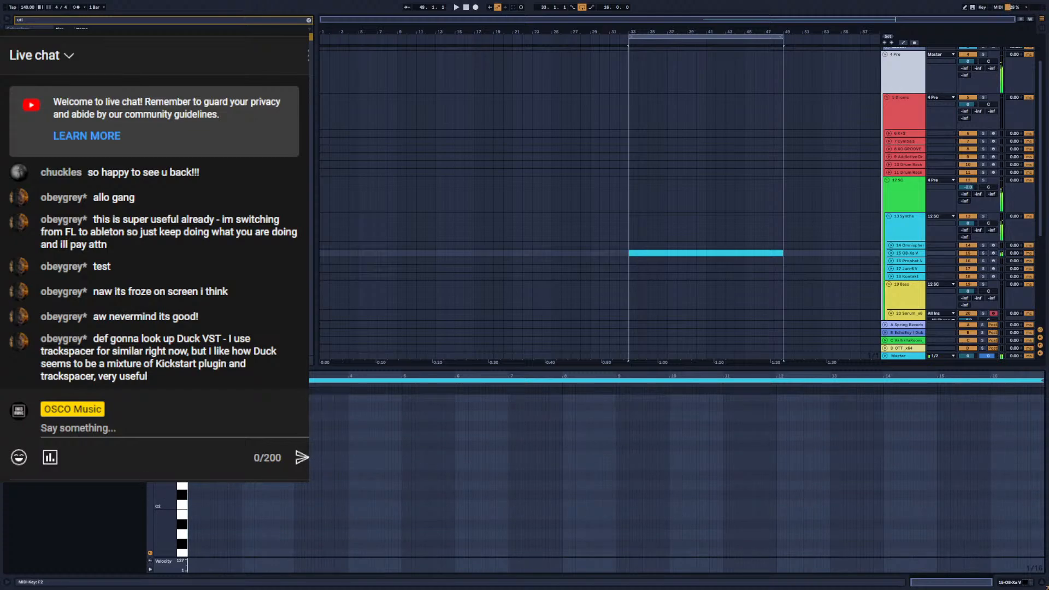
{"action": "double_click", "coordinate": [190, 456]}
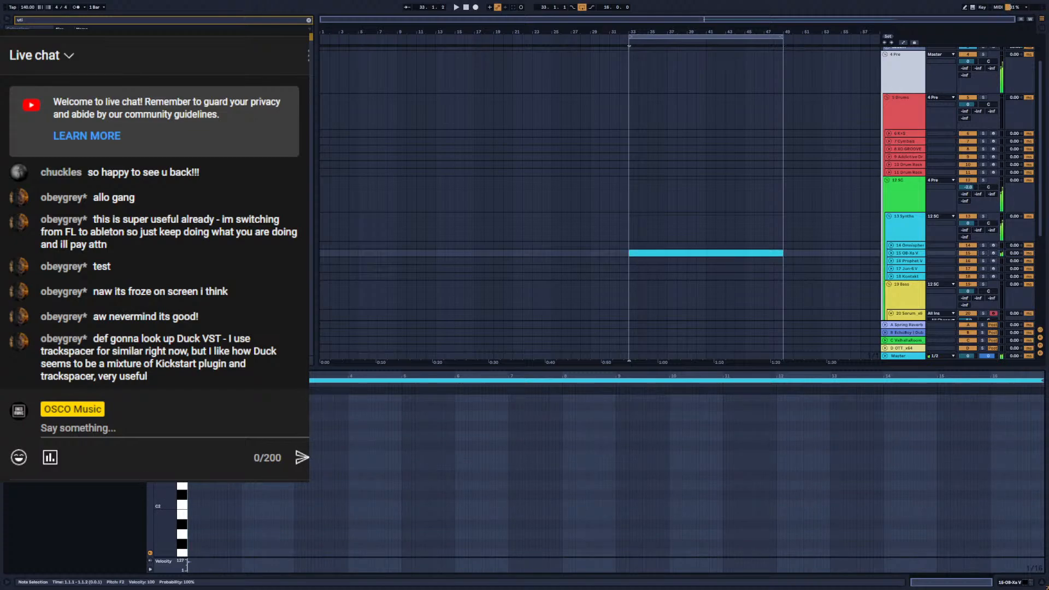
{"action": "left_click_drag", "start_coordinate": [194, 456], "coordinate": [1011, 483]}
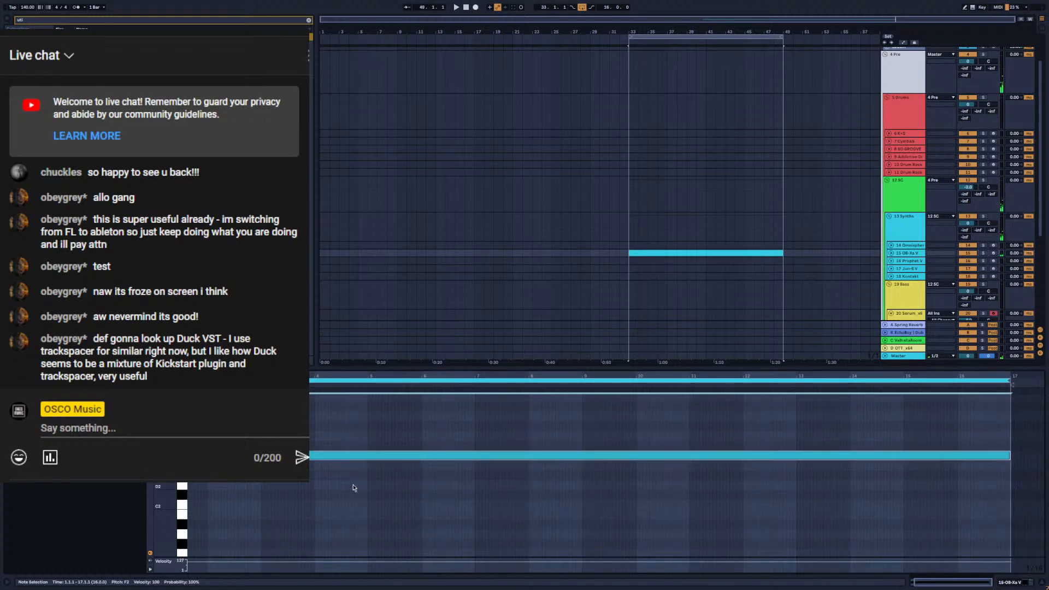
{"action": "scroll", "coordinate": [621, 492], "scroll_direction": "up", "scroll_amount": 1}
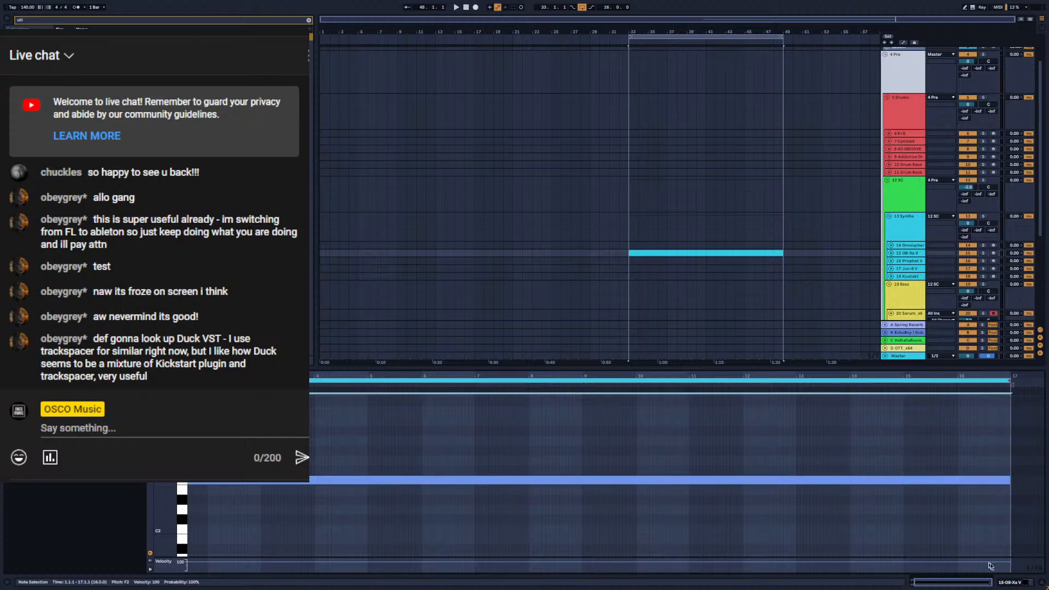
{"action": "left_click", "coordinate": [1003, 583]}
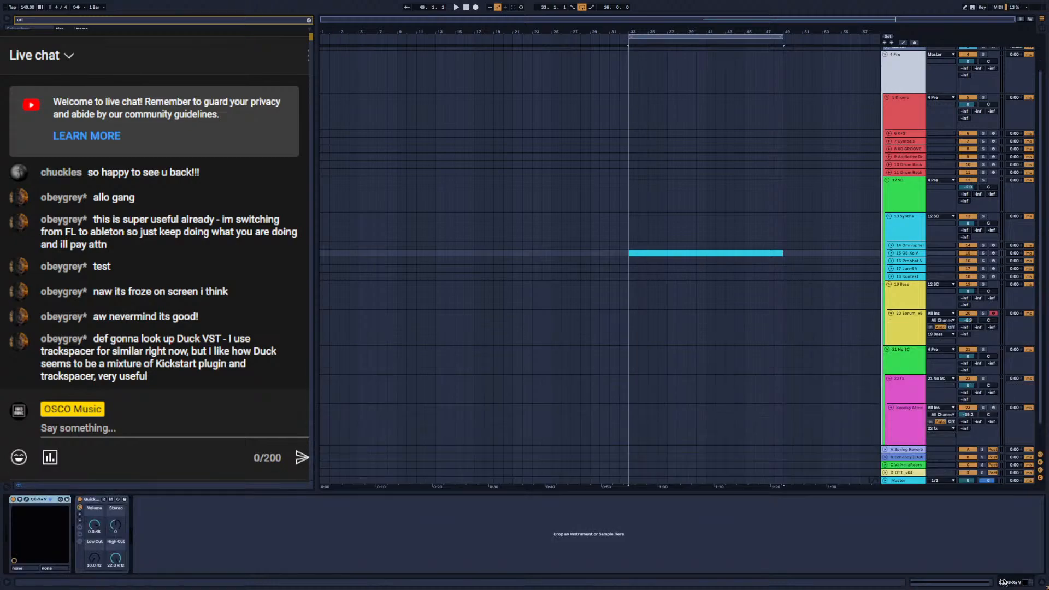
Open the OB-Xa V synth, load the '99 OB Synth Layer pad preset, and audition it against the clip
{"action": "left_click", "coordinate": [25, 499]}
{"action": "left_click", "coordinate": [495, 34]}
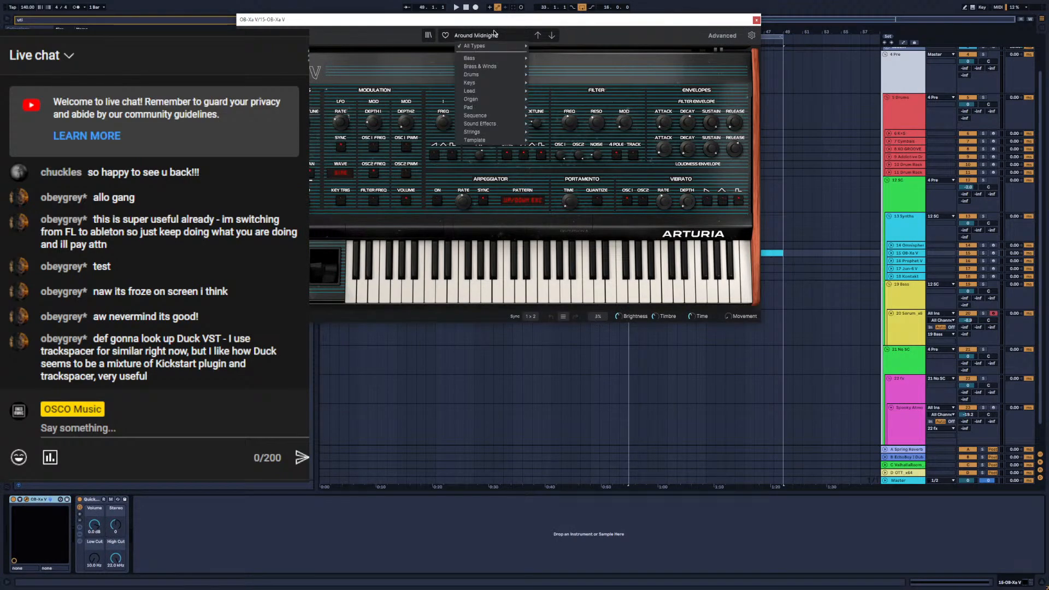
{"action": "mouse_move", "coordinate": [481, 109]}
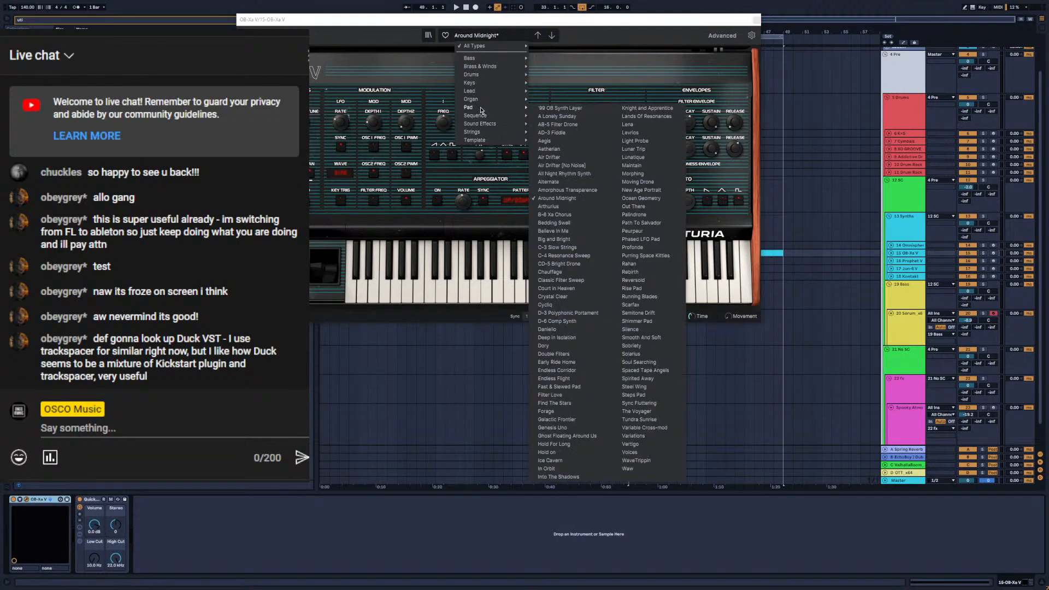
{"action": "left_click", "coordinate": [557, 108]}
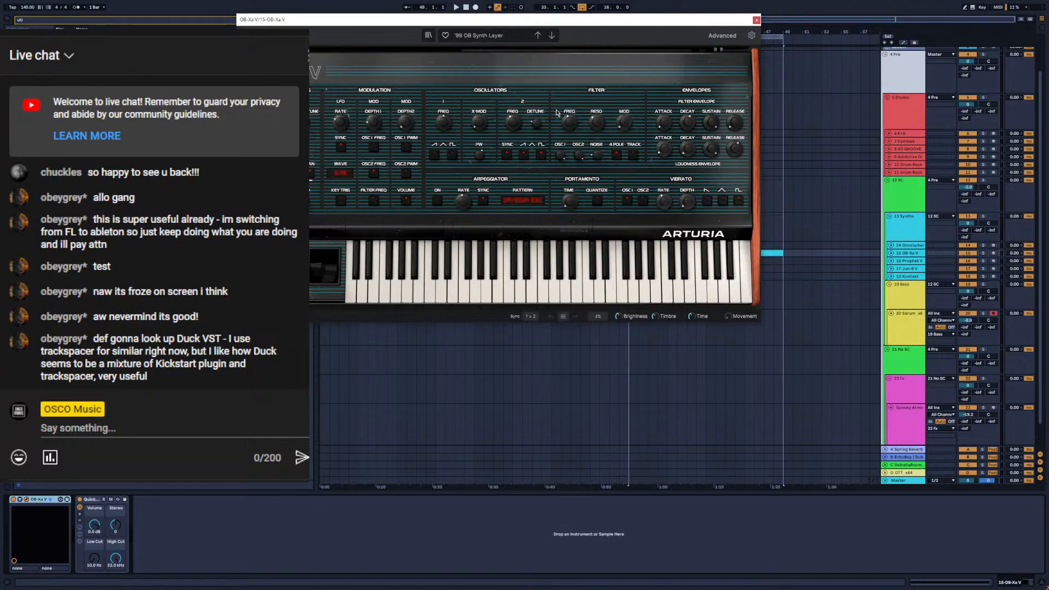
{"action": "key", "text": "space"}
{"action": "key", "text": "space"}
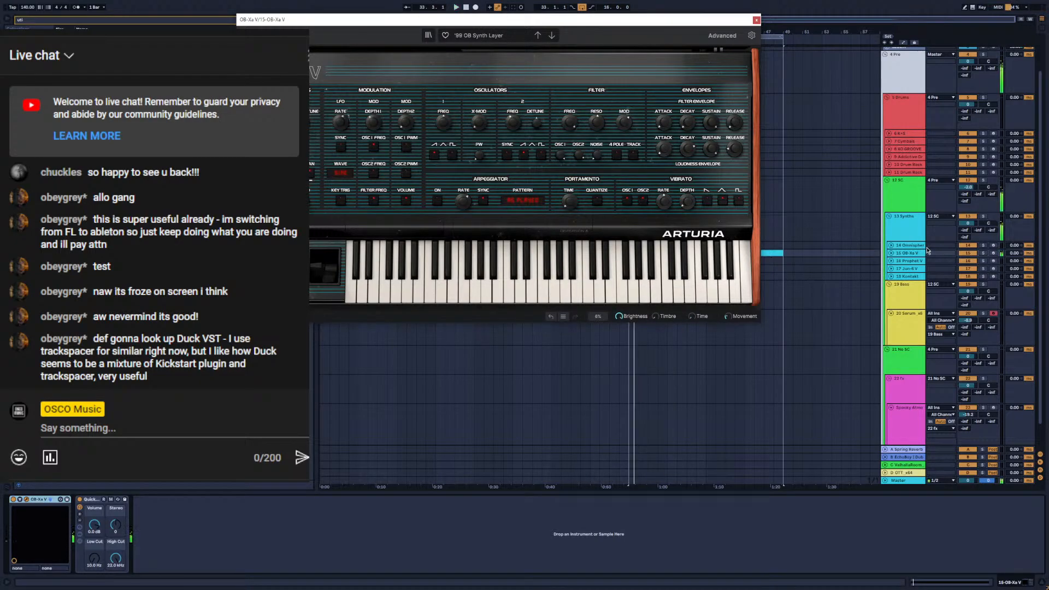
Transpose the sustained note in the OB-Xa V clip down one octave to F1 and play it back
{"action": "double_click", "coordinate": [772, 252]}
{"action": "key", "text": "ctrl+a"}
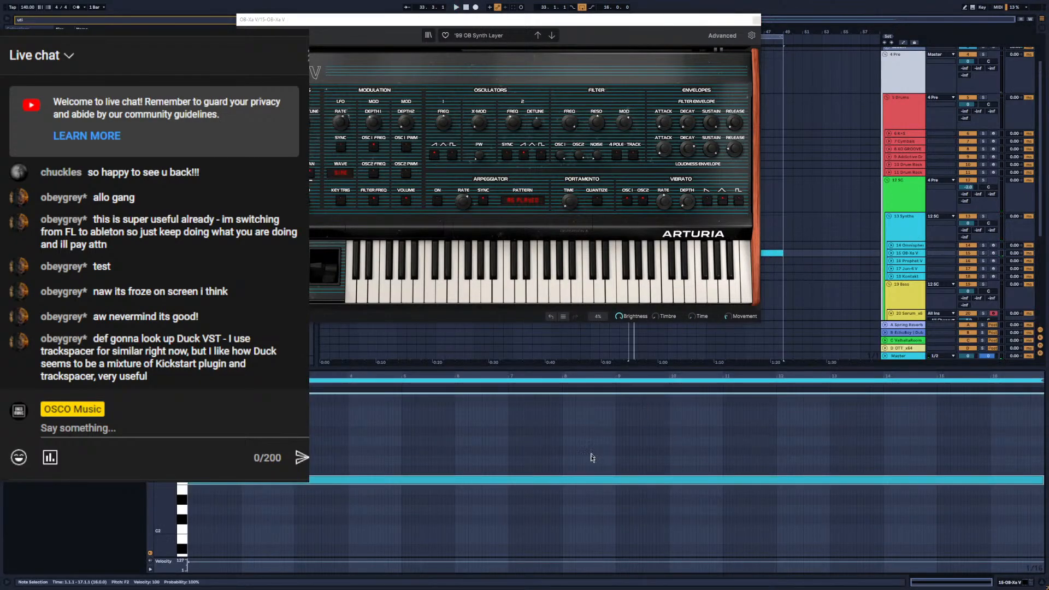
{"action": "key", "text": "shift+Down"}
{"action": "key", "text": "space"}
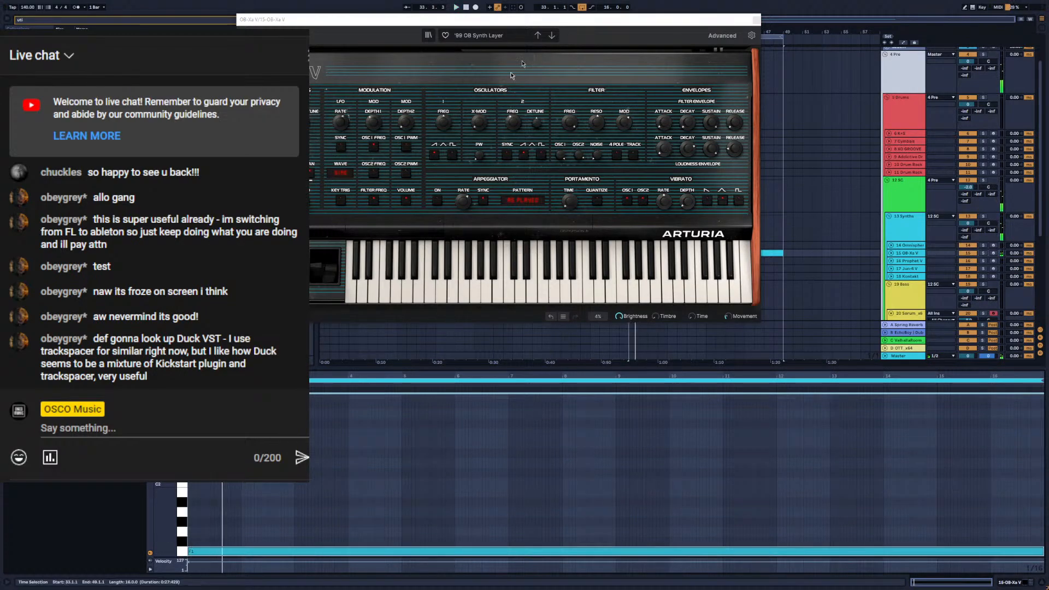
Audition the A Lonely Sunday preset and look through the OB-Xa V pad preset list
{"action": "left_click", "coordinate": [551, 35]}
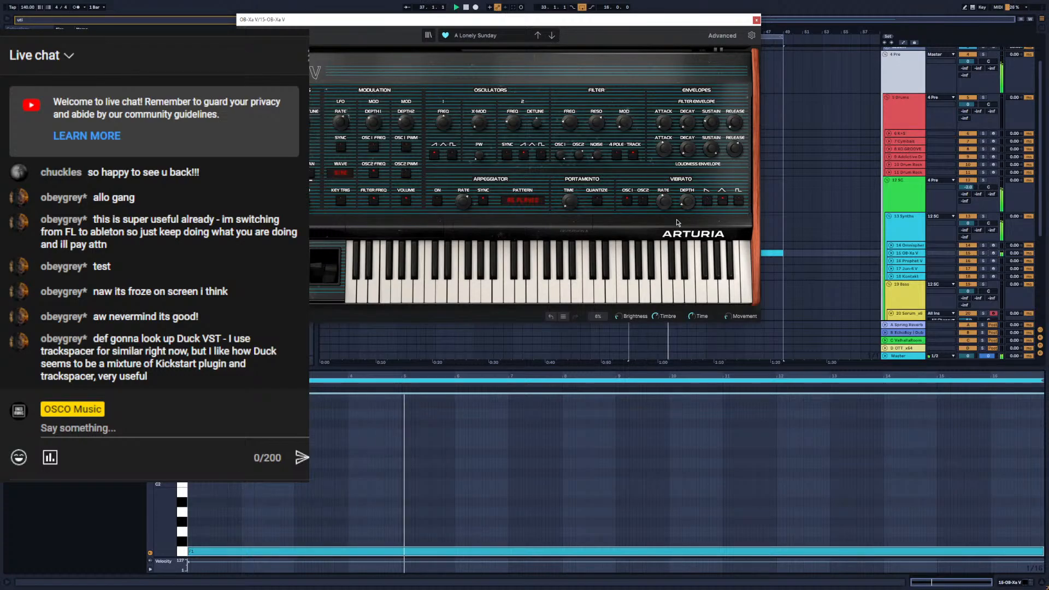
{"action": "left_click", "coordinate": [481, 36]}
{"action": "mouse_move", "coordinate": [476, 107]}
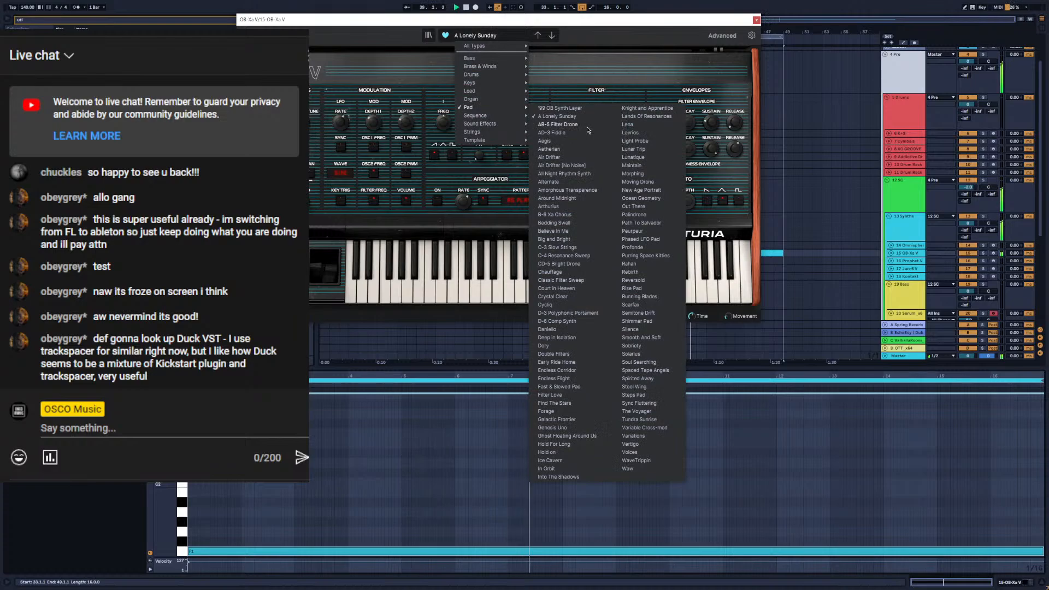
{"action": "left_click", "coordinate": [635, 41]}
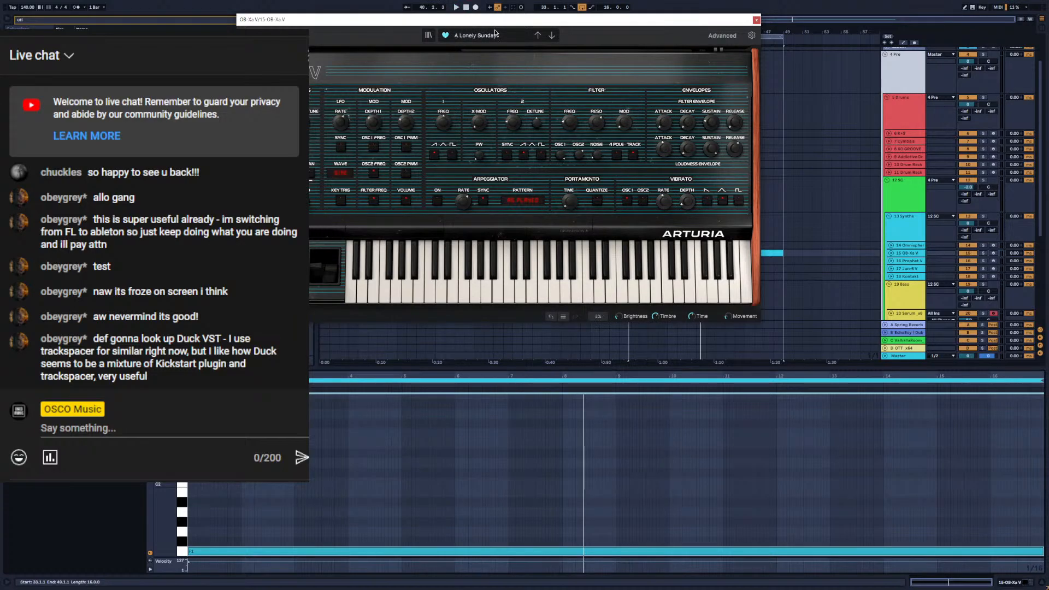
Move the OB-Xa V window clear of the chat overlay, narrow the browser, and restart playback
{"action": "left_click_drag", "start_coordinate": [495, 33], "coordinate": [574, 55]}
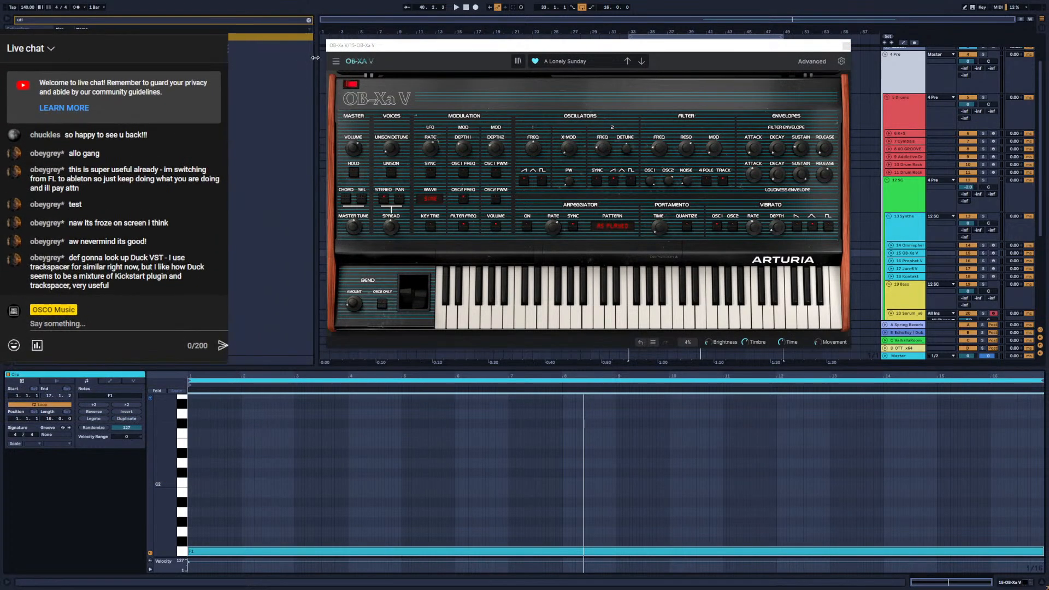
{"action": "left_click_drag", "start_coordinate": [316, 57], "coordinate": [235, 67]}
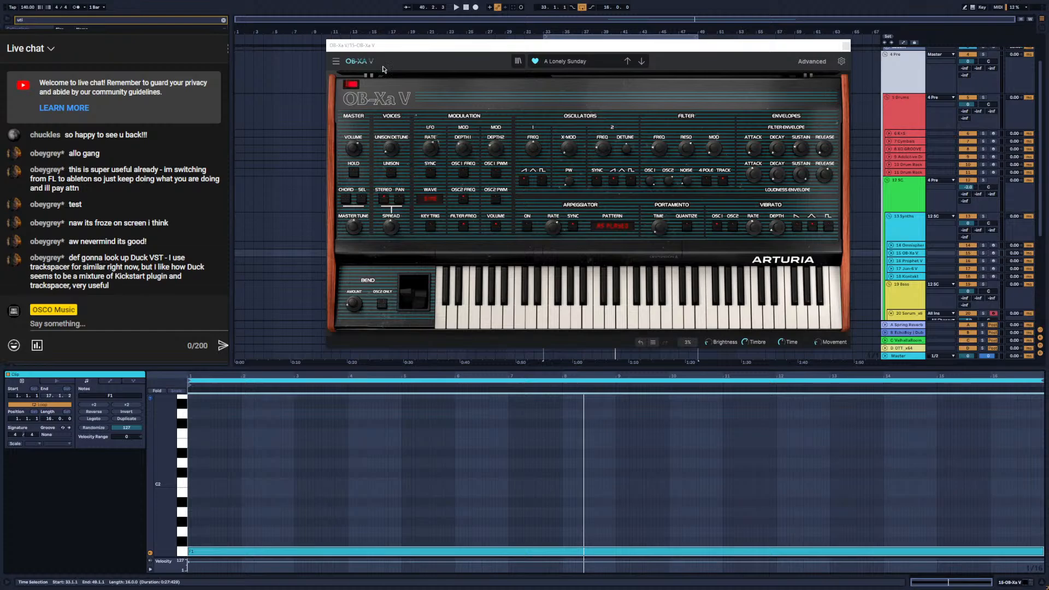
{"action": "key", "text": "space"}
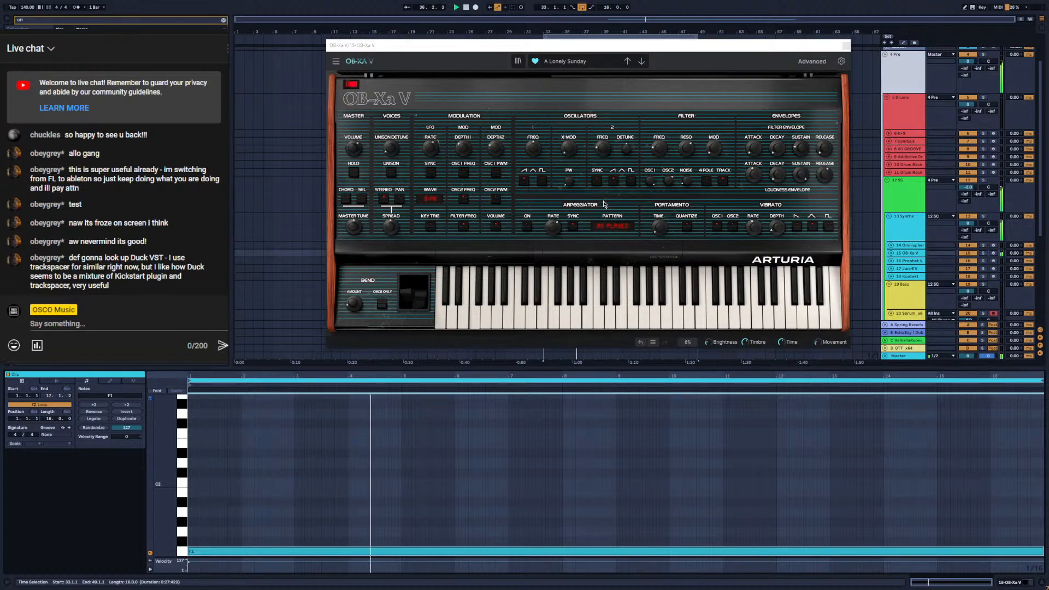
Audition successive OB-Xa V pad presets from AB-5 Filter Drone through Arthurius
{"action": "left_click", "coordinate": [642, 63]}
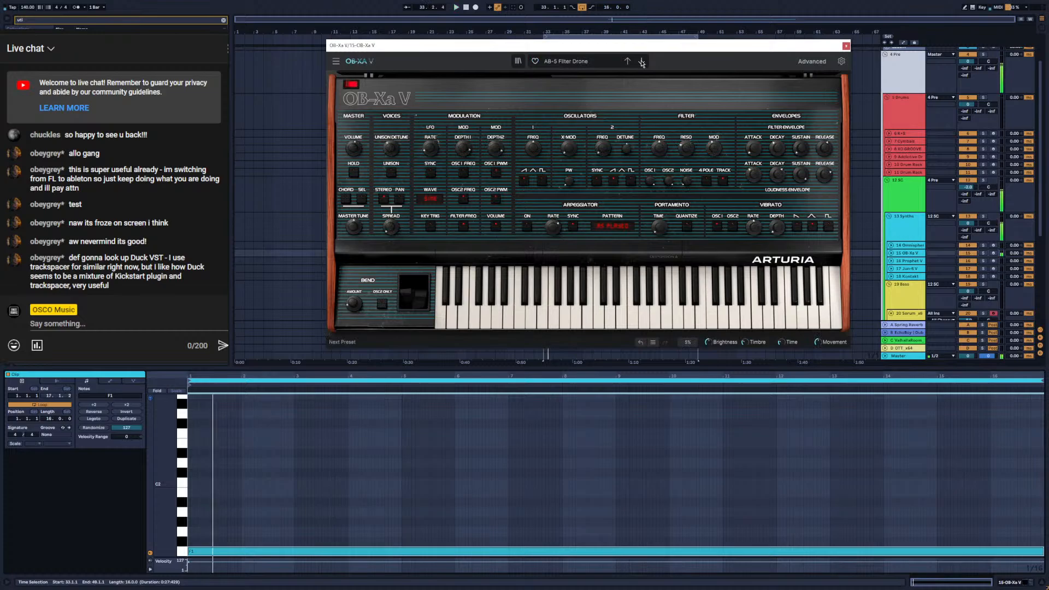
{"action": "left_click", "coordinate": [642, 64]}
{"action": "left_click", "coordinate": [642, 63]}
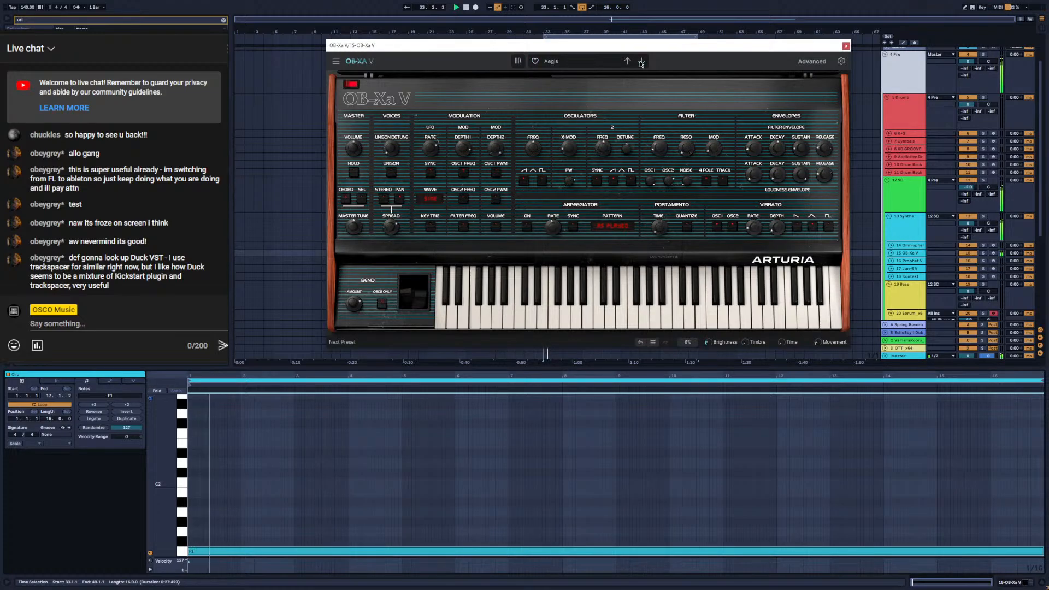
{"action": "left_click", "coordinate": [642, 63]}
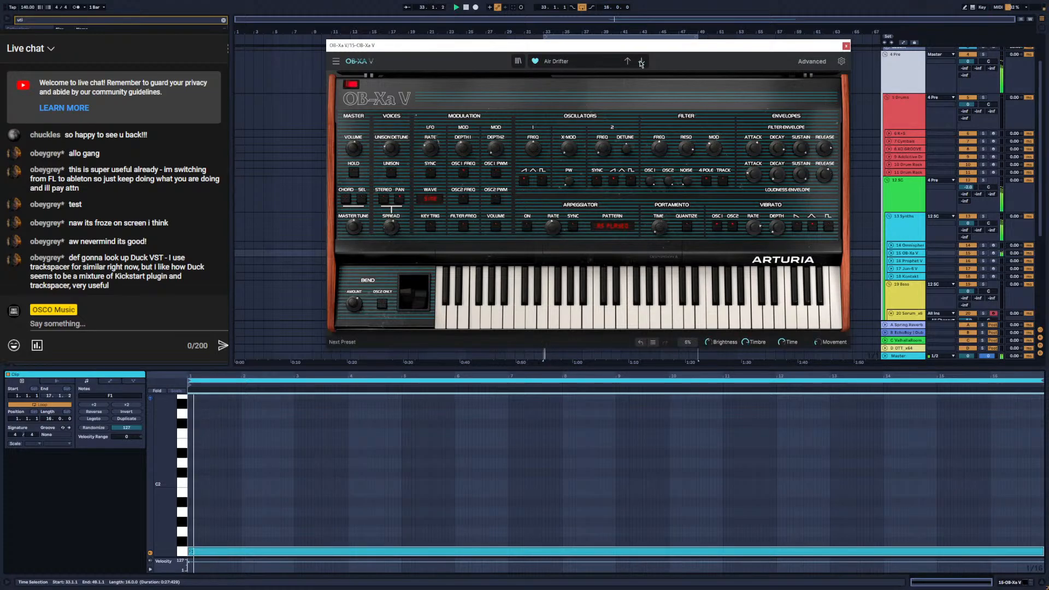
{"action": "left_click", "coordinate": [642, 63]}
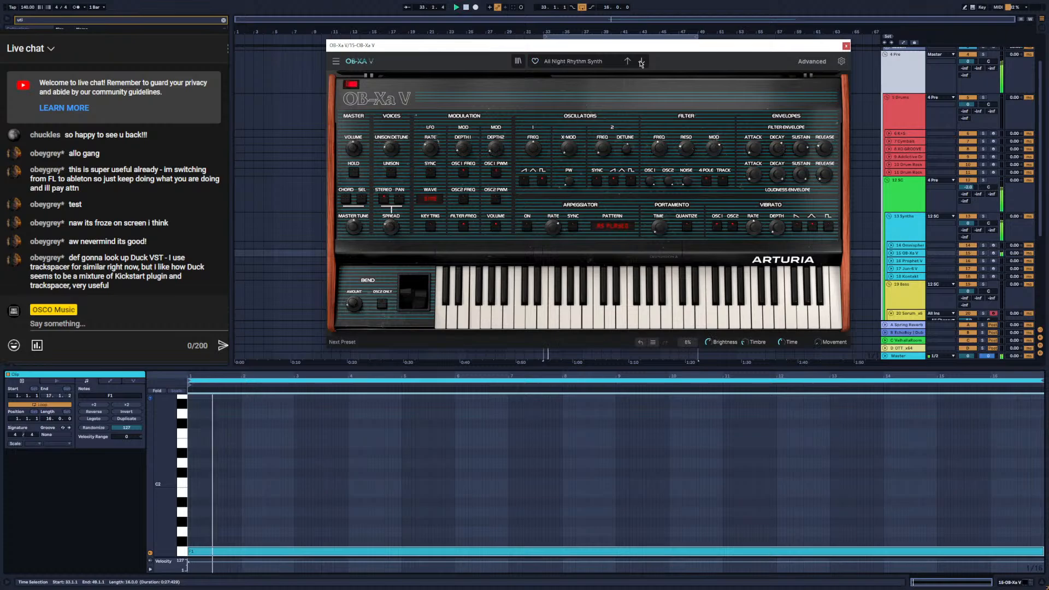
{"action": "left_click", "coordinate": [641, 63]}
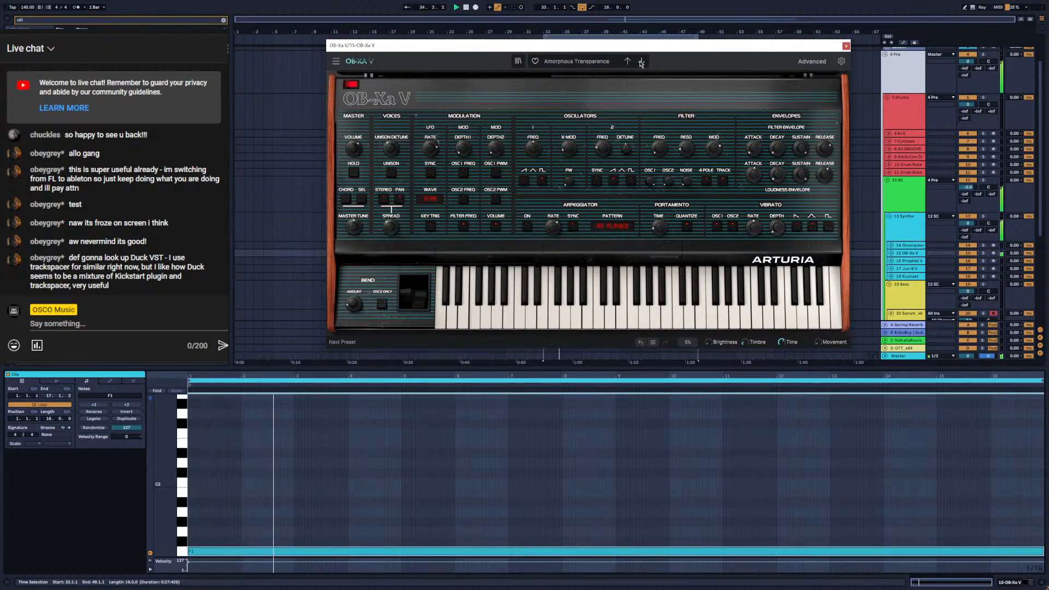
{"action": "left_click", "coordinate": [642, 63]}
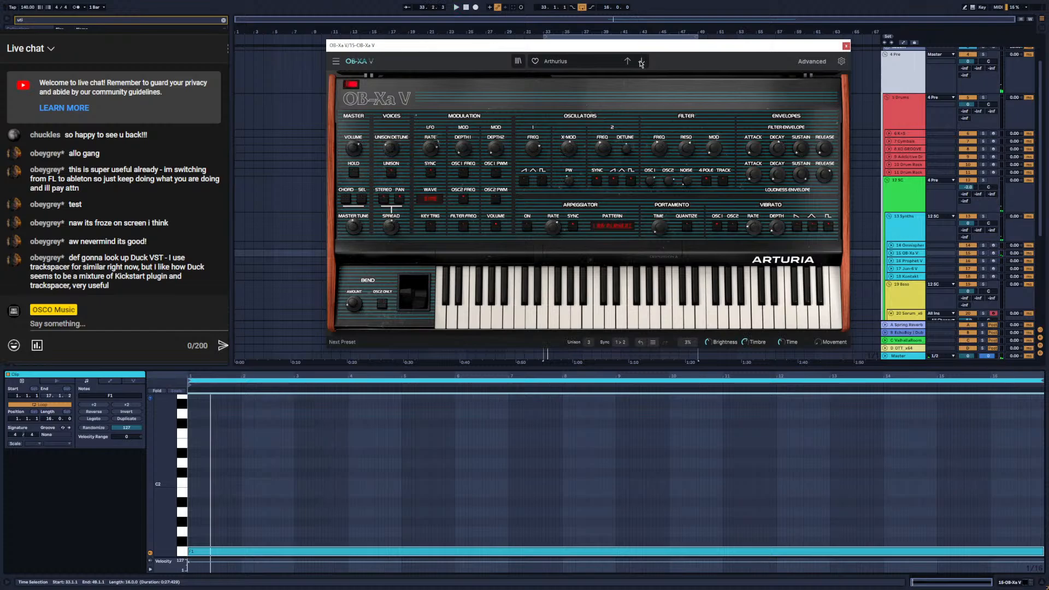
Jump to the end of the pad presets and audition backwards from there, loading the Vertigo preset
{"action": "left_click", "coordinate": [568, 63]}
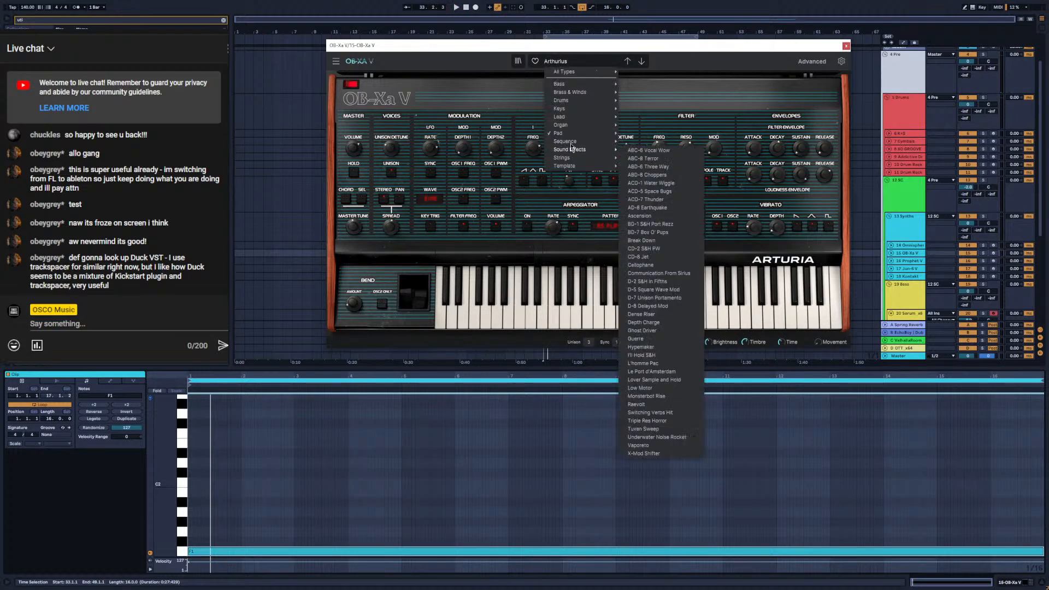
{"action": "mouse_move", "coordinate": [569, 137]}
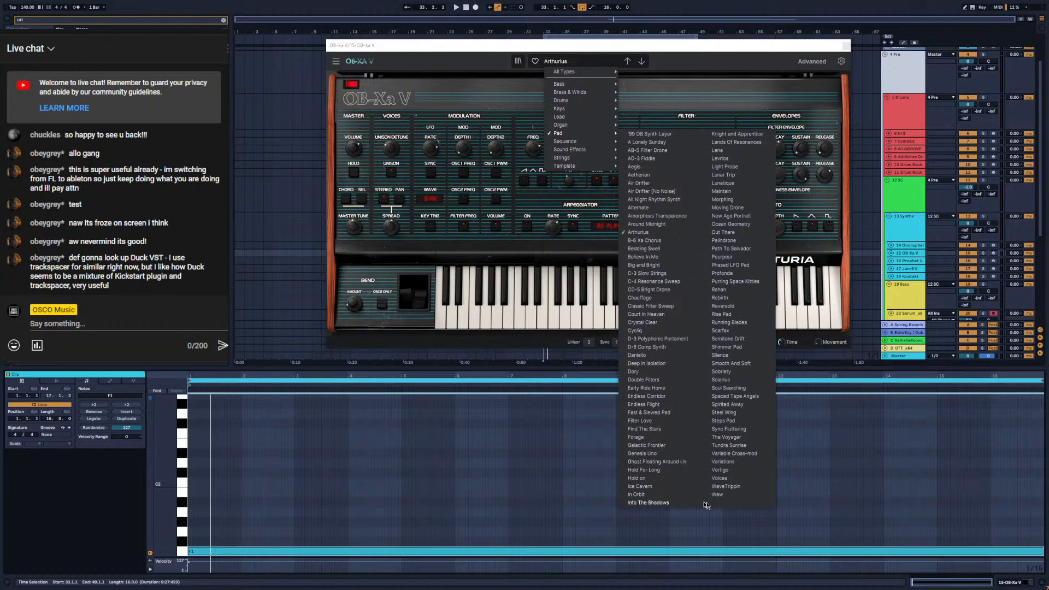
{"action": "left_click", "coordinate": [726, 496]}
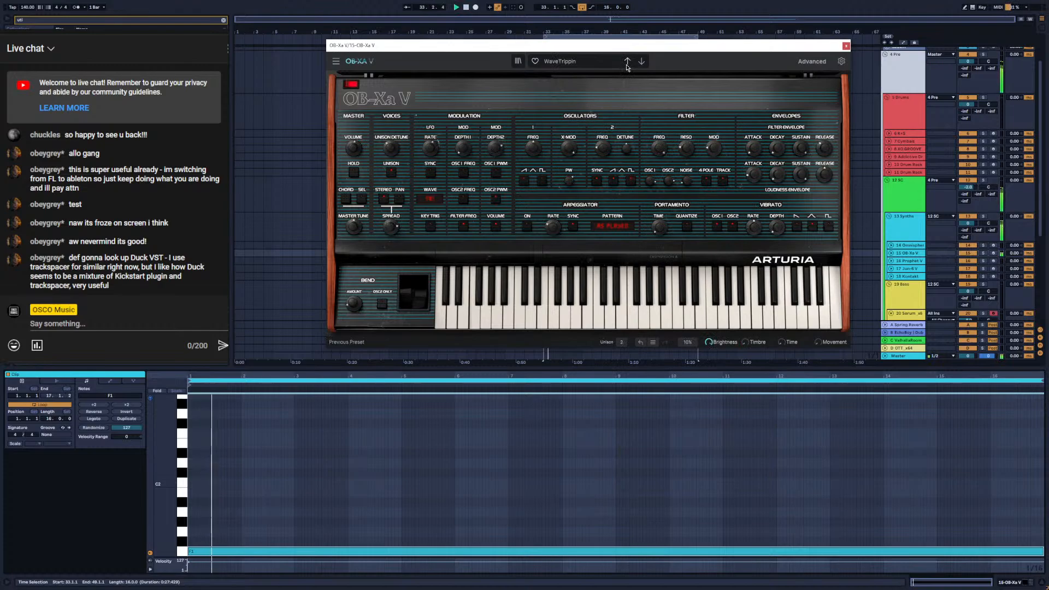
{"action": "left_click", "coordinate": [627, 61]}
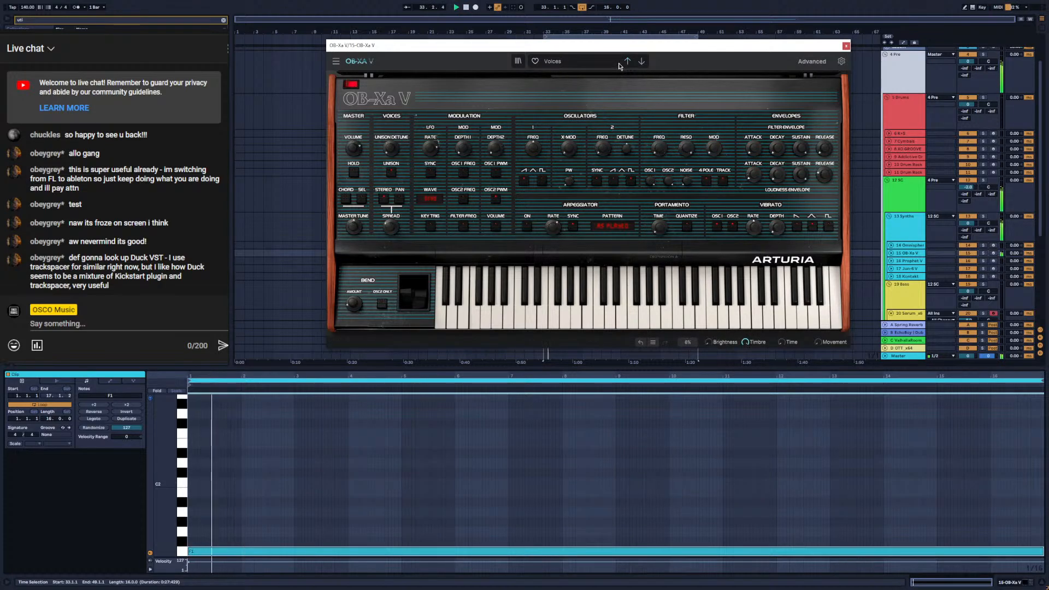
{"action": "left_click", "coordinate": [627, 61]}
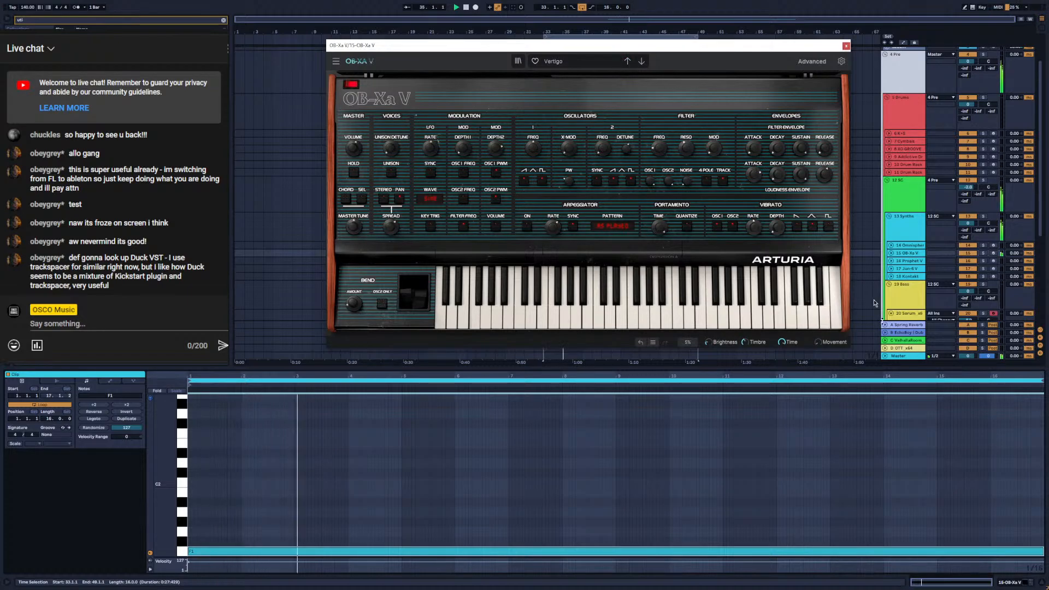
Search the browser for "filter" and add an Auto Filter after the OB-Xa V's existing devices
{"action": "left_click", "coordinate": [1018, 583]}
{"action": "key", "text": "ctrl+f"}
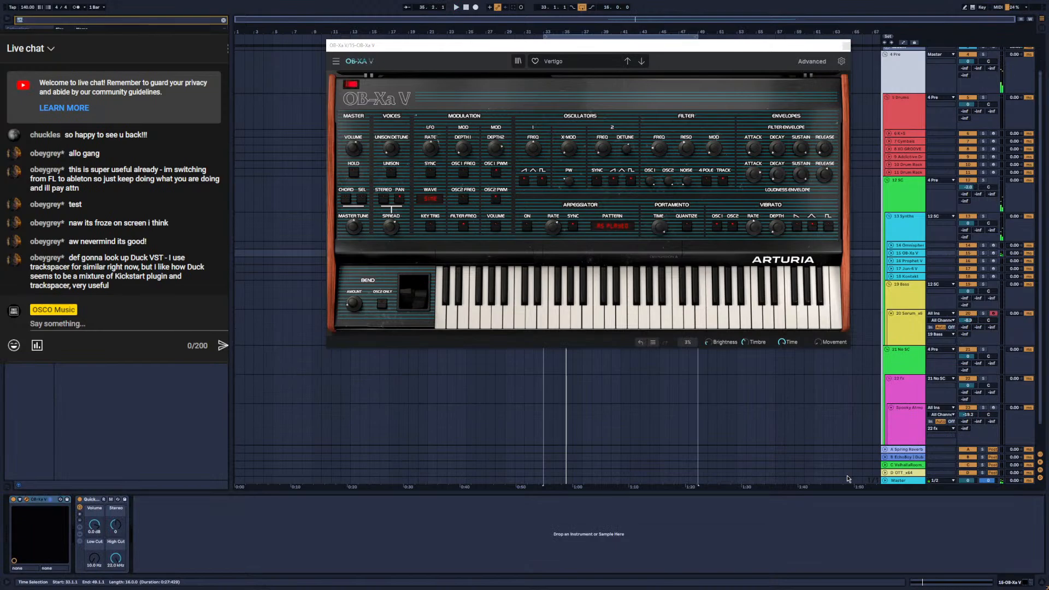
{"action": "type", "text": "filte"}
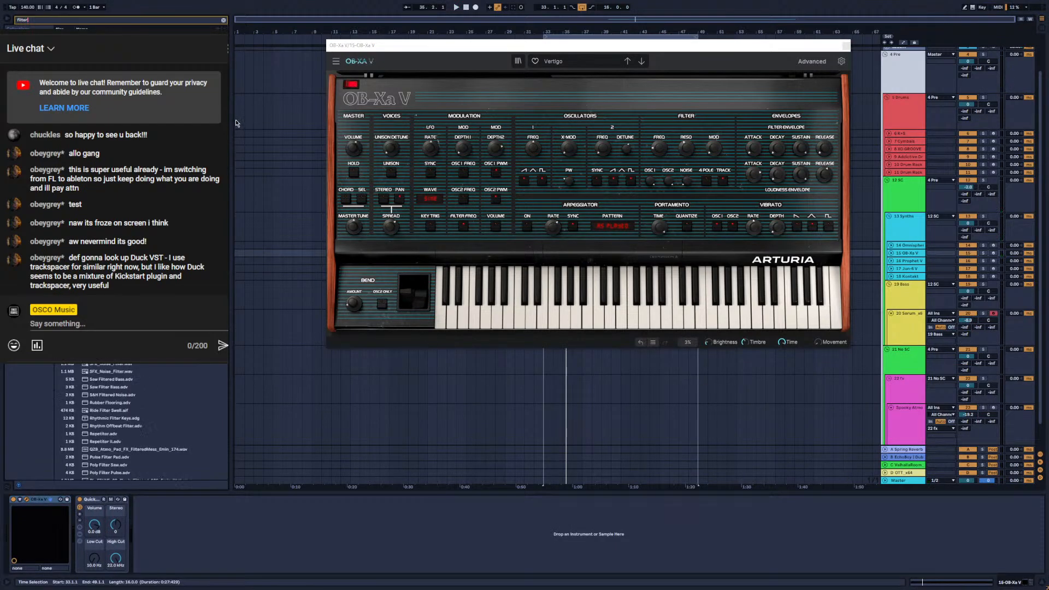
{"action": "type", "text": "r"}
{"action": "scroll", "coordinate": [147, 421], "scroll_direction": "down", "scroll_amount": 10}
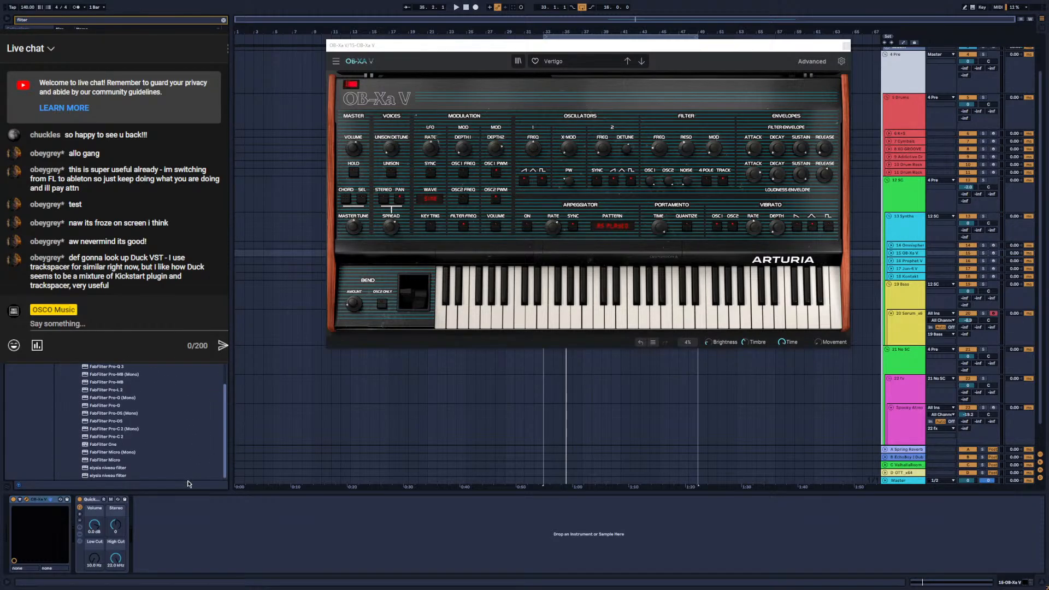
{"action": "scroll", "coordinate": [148, 437], "scroll_direction": "up", "scroll_amount": 10}
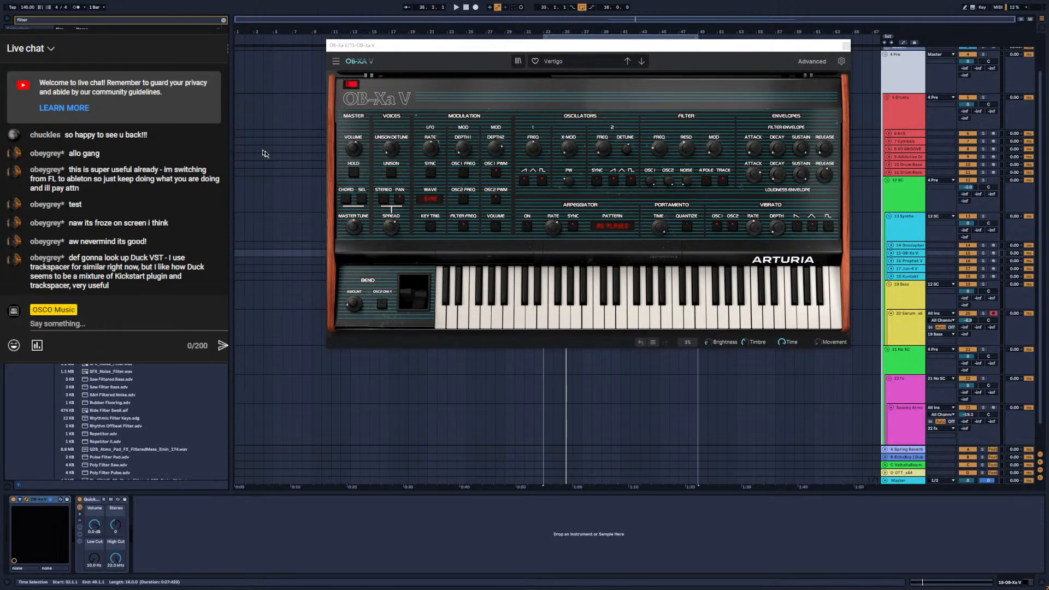
{"action": "left_click", "coordinate": [348, 92]}
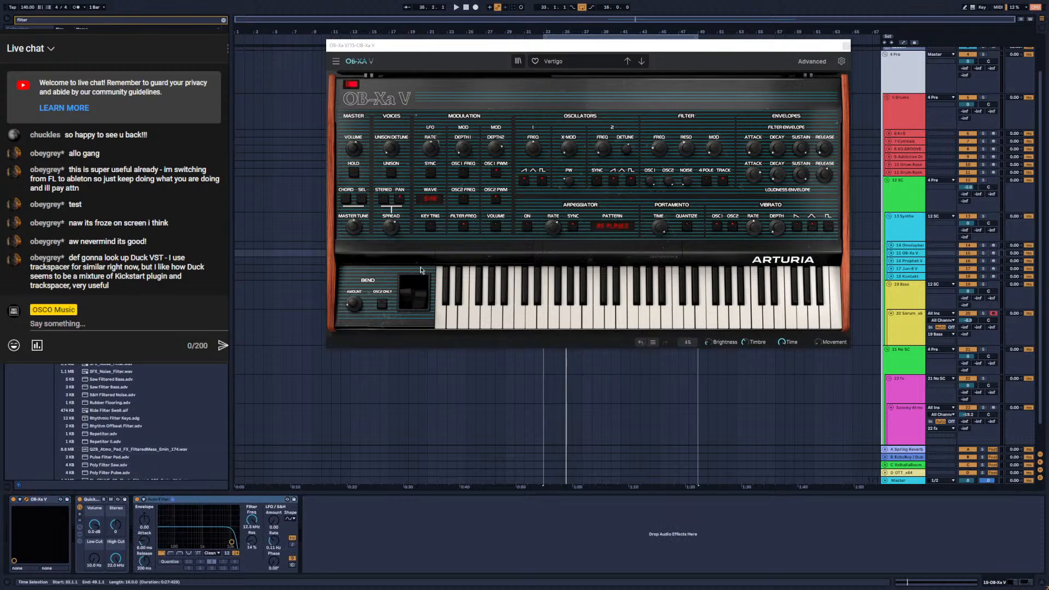
Switch the Auto Filter to band-pass with its frequency at about 344 Hz, checking the sound during playback
{"action": "left_click_drag", "start_coordinate": [257, 523], "coordinate": [258, 557]}
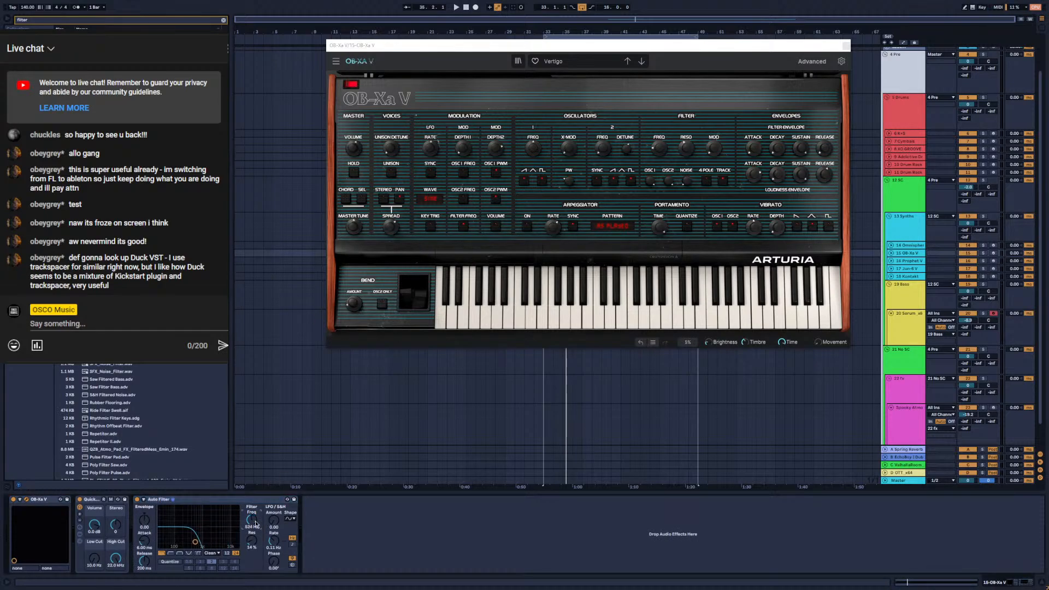
{"action": "key", "text": "space"}
{"action": "left_click_drag", "start_coordinate": [256, 523], "coordinate": [256, 537]}
{"action": "key", "text": "space"}
{"action": "key", "text": "space"}
{"action": "left_click_drag", "start_coordinate": [185, 547], "coordinate": [222, 548]}
{"action": "left_click", "coordinate": [180, 554]}
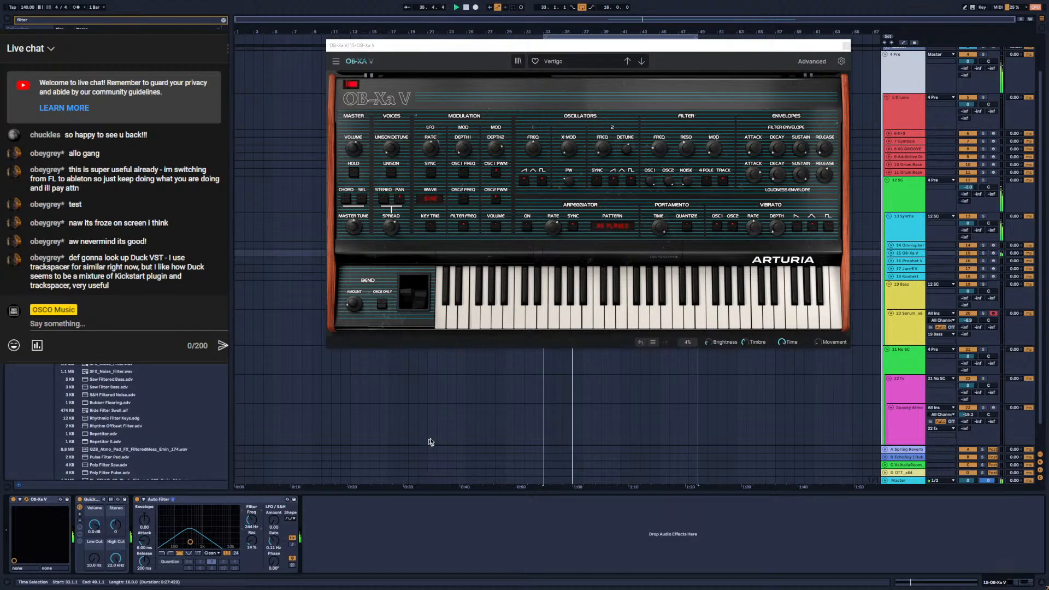
Turn on unison for the OB-Xa V's Vertigo patch and audition it from the loop start
{"action": "left_click", "coordinate": [630, 181]}
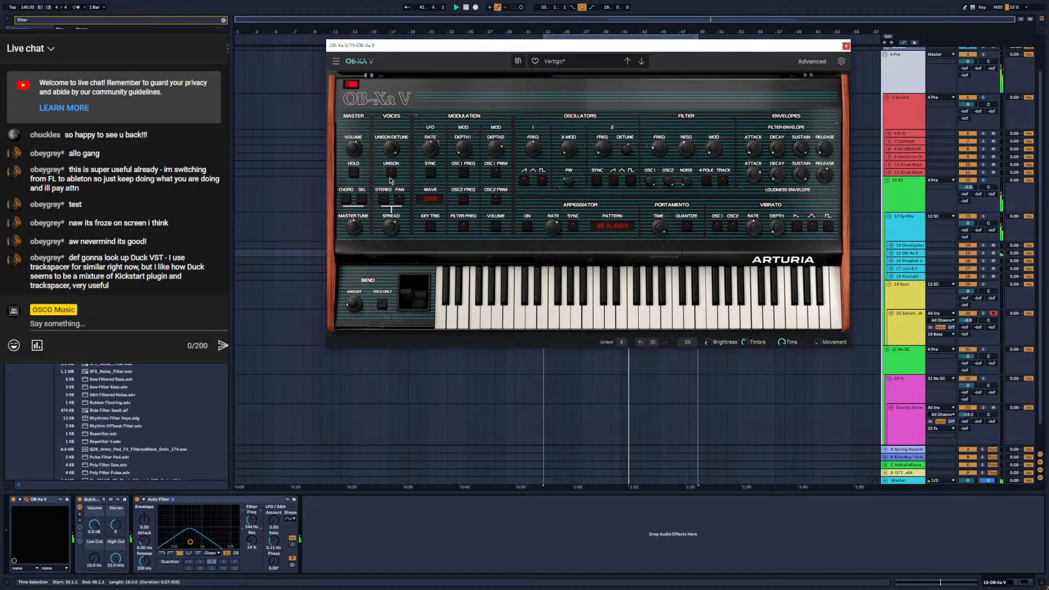
{"action": "key", "text": "space"}
{"action": "key", "text": "space"}
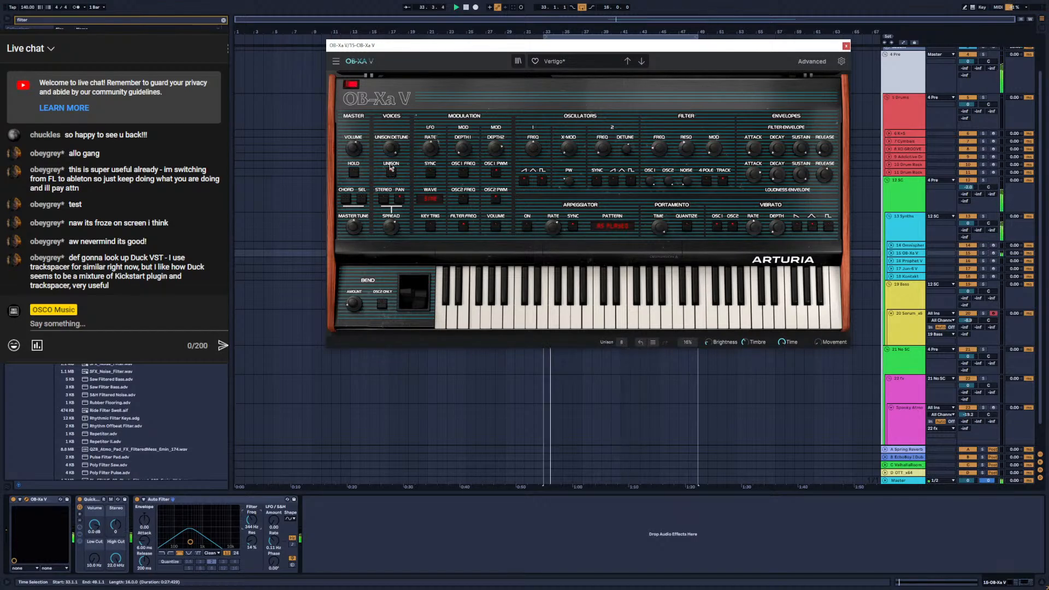
{"action": "key", "text": "space"}
{"action": "key", "text": "space"}
Raise the OB-Xa V's unison detune to about 0.344 and audition the widened sound with repeated playback
{"action": "left_click_drag", "start_coordinate": [391, 149], "coordinate": [392, 129]}
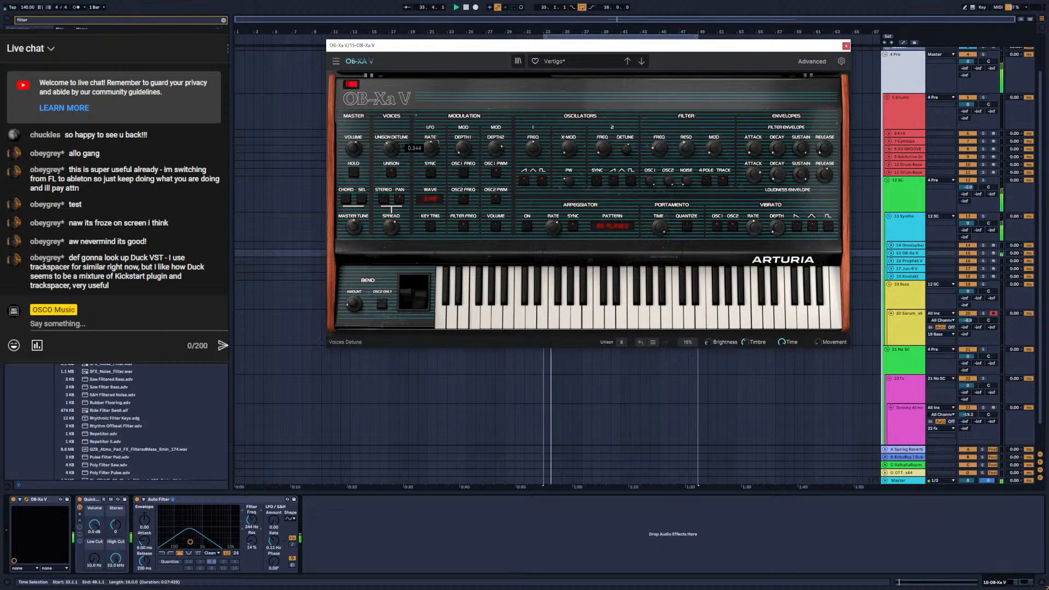
{"action": "key", "text": "space"}
{"action": "key", "text": "space"}
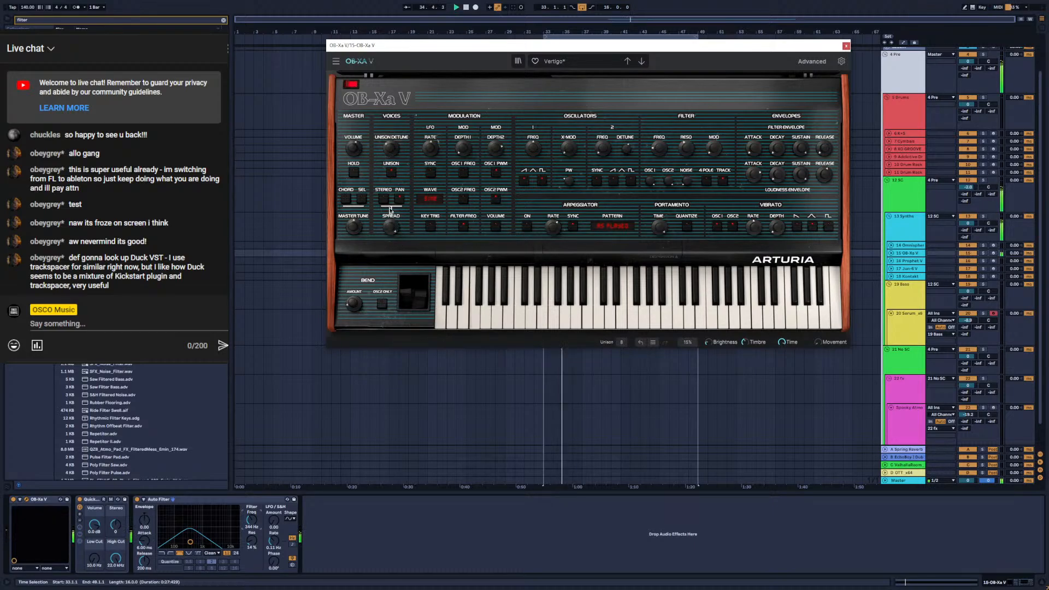
{"action": "key", "text": "space"}
{"action": "key", "text": "space"}
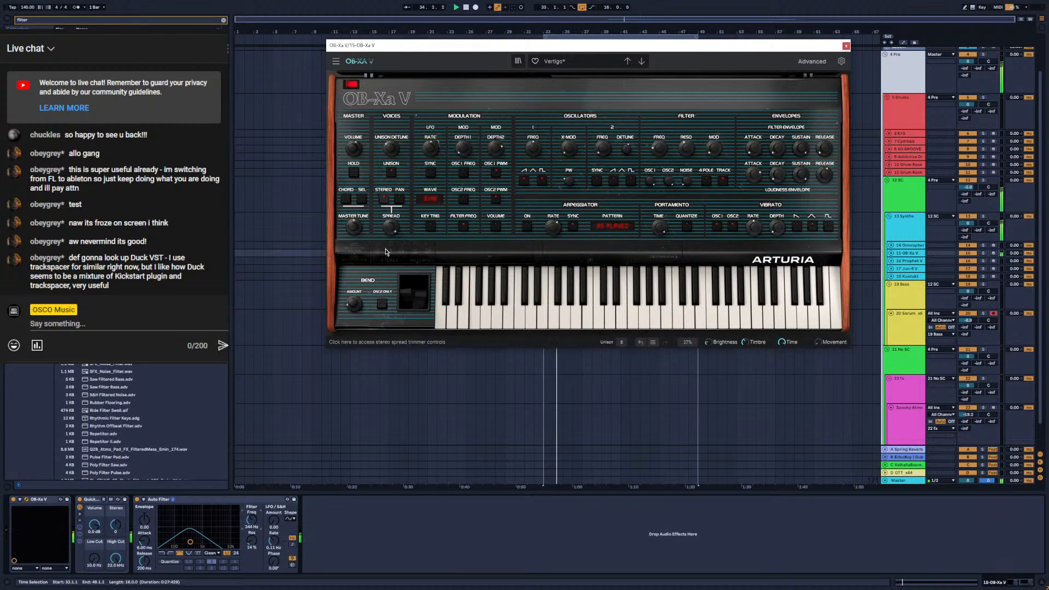
Reveal the OB-Xa V's stereo spread trimmers and adjust the LFO stereo and movement trimmers during playback
{"action": "left_click", "coordinate": [386, 252]}
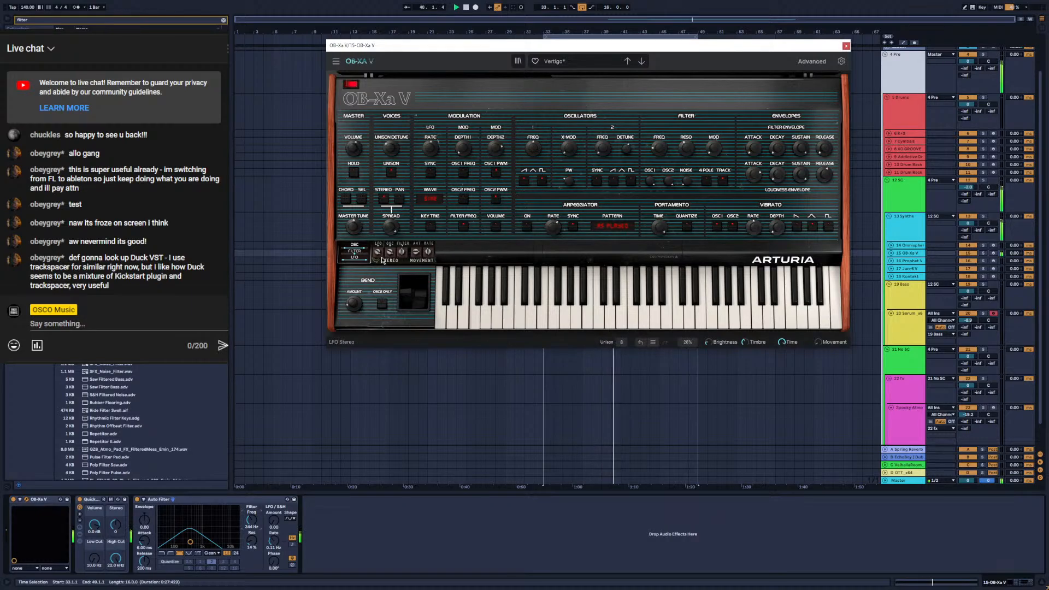
{"action": "left_click_drag", "start_coordinate": [378, 253], "coordinate": [378, 270]}
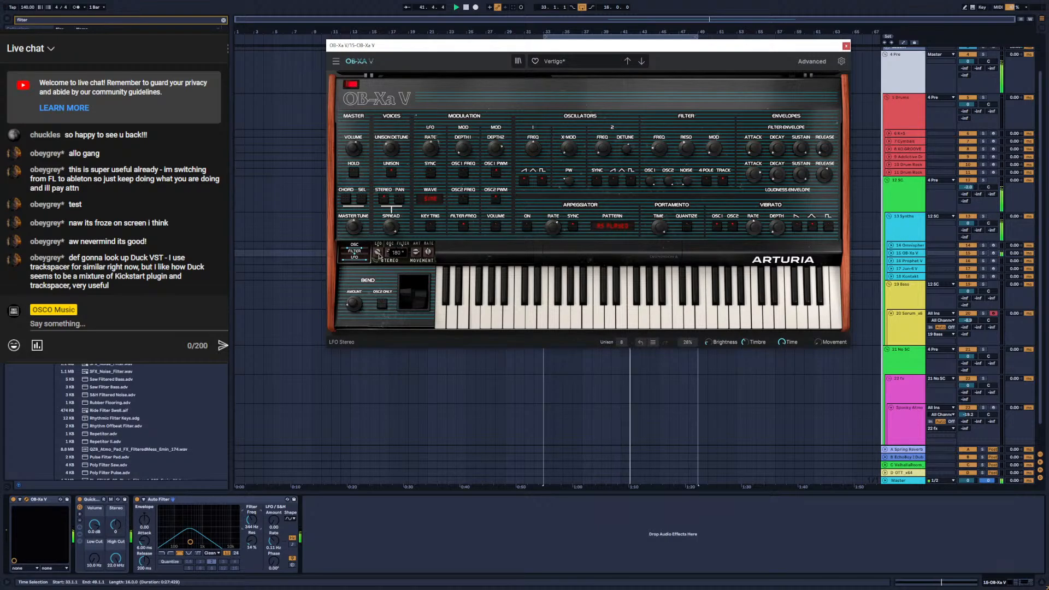
{"action": "left_click", "coordinate": [417, 257]}
{"action": "left_click_drag", "start_coordinate": [428, 253], "coordinate": [428, 258]}
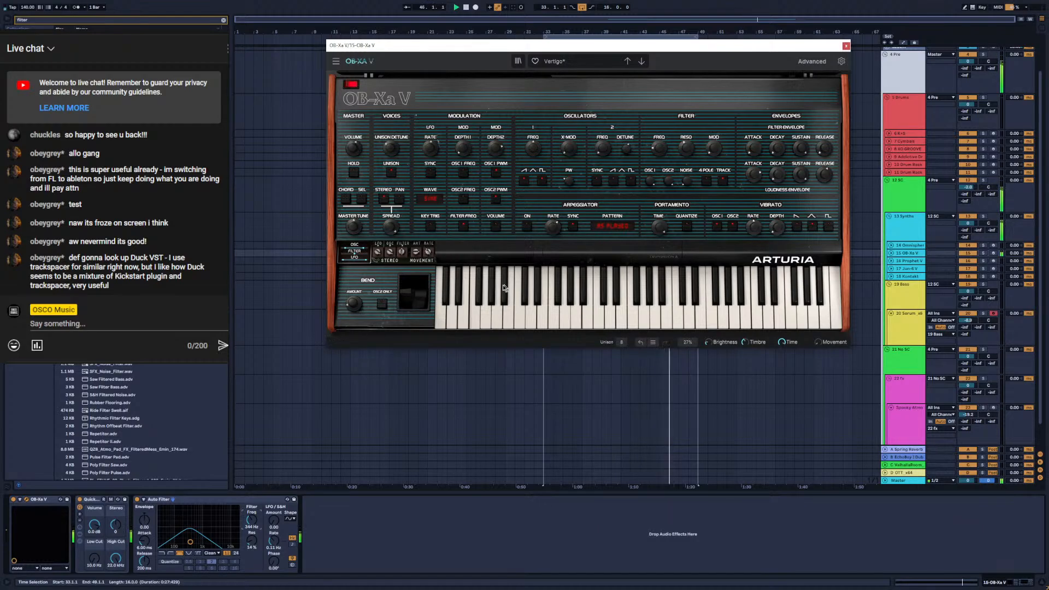
Try the OB-Xa V's bend wheel and toggle the Osc2 Only bend option on and off
{"action": "mouse_move", "coordinate": [414, 295]}
{"action": "left_mouse_down"}
{"action": "mouse_move", "coordinate": [421, 280]}
{"action": "mouse_move", "coordinate": [421, 300]}
{"action": "mouse_move", "coordinate": [407, 281]}
{"action": "left_mouse_up"}
{"action": "left_click", "coordinate": [382, 305]}
{"action": "left_click", "coordinate": [382, 305]}
Open the OB-Xa V's advanced modulation section and check the destinations available for Function 1
{"action": "left_click", "coordinate": [812, 61]}
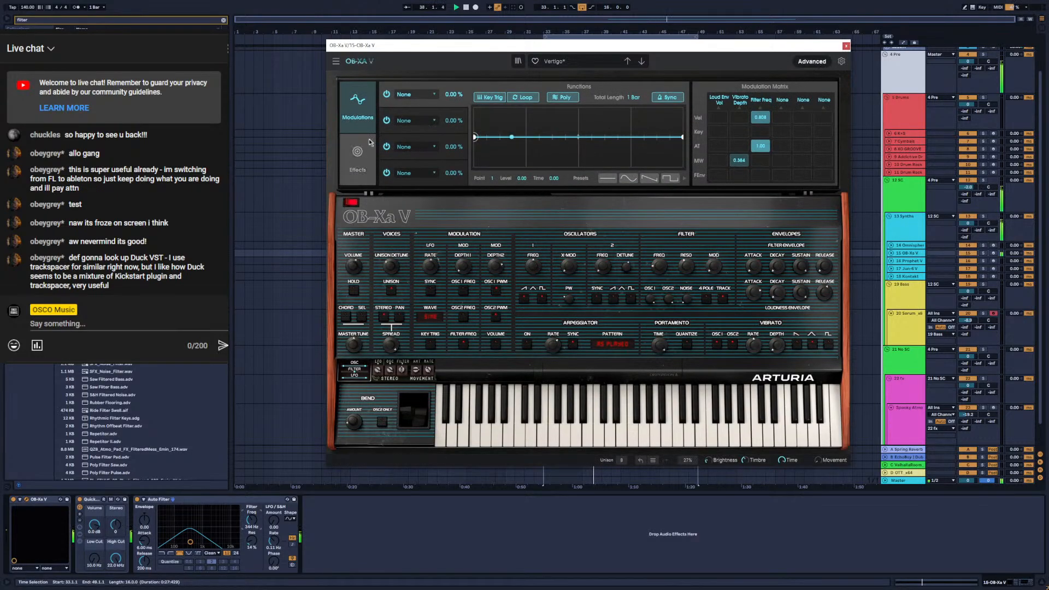
{"action": "left_click", "coordinate": [406, 95]}
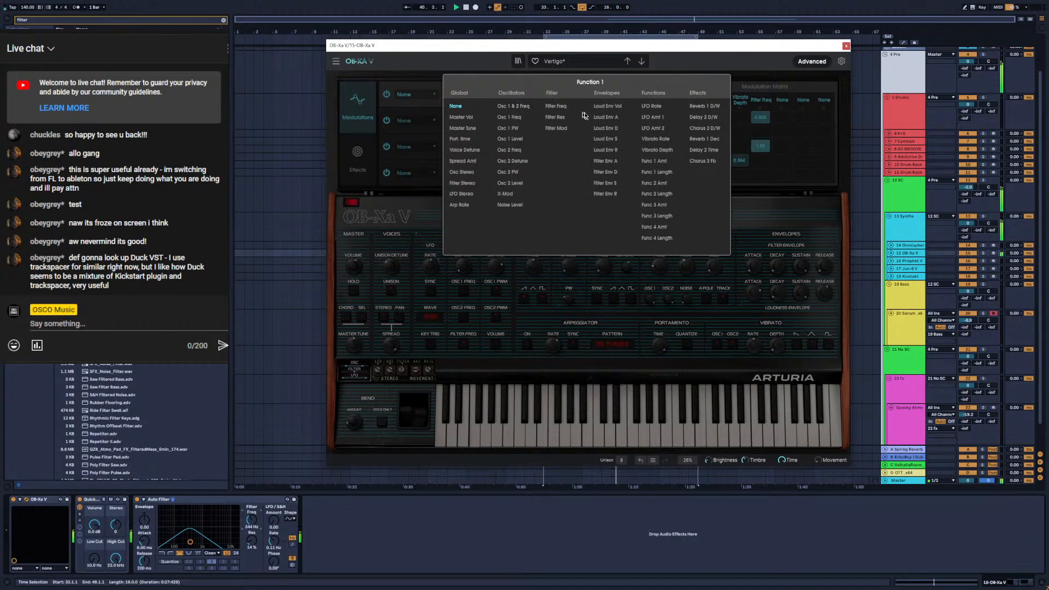
{"action": "left_click", "coordinate": [460, 100]}
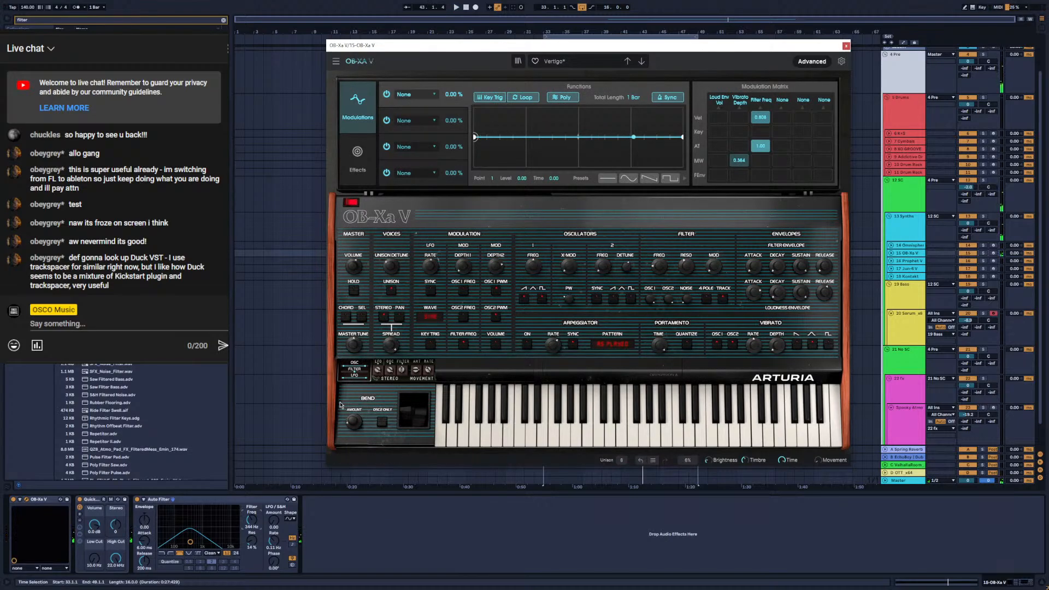
Raise the band-pass frequency of the Auto Filter on the OB-Xa V track
{"action": "left_click_drag", "start_coordinate": [253, 521], "coordinate": [254, 521]}
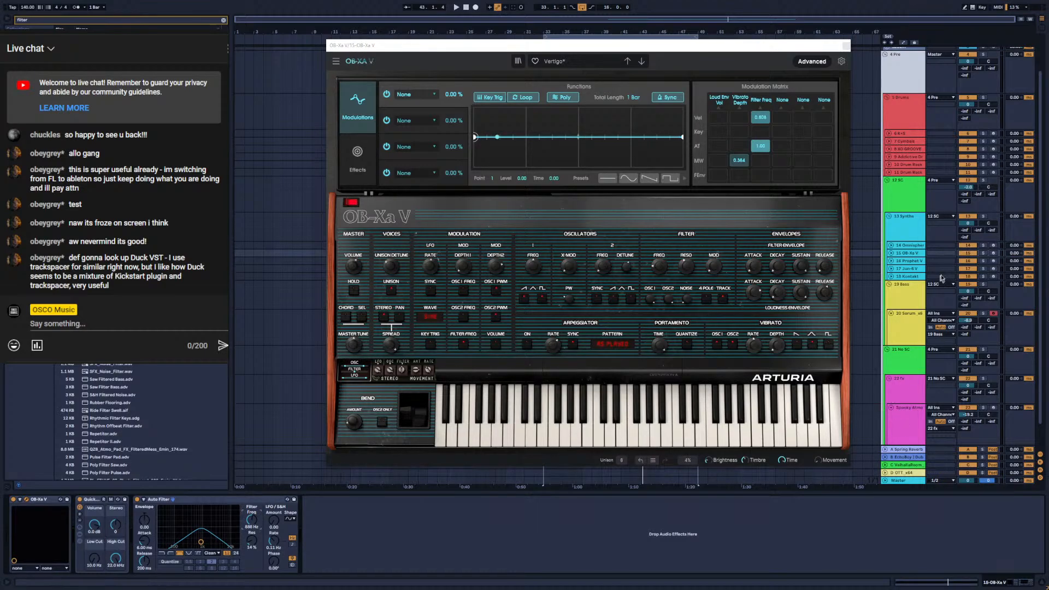
Search the browser for "shimmer", add ValhallaShimmer to the end of the Synths group's chain and set its reverb mode to mediumStereo
{"action": "left_click", "coordinate": [911, 227]}
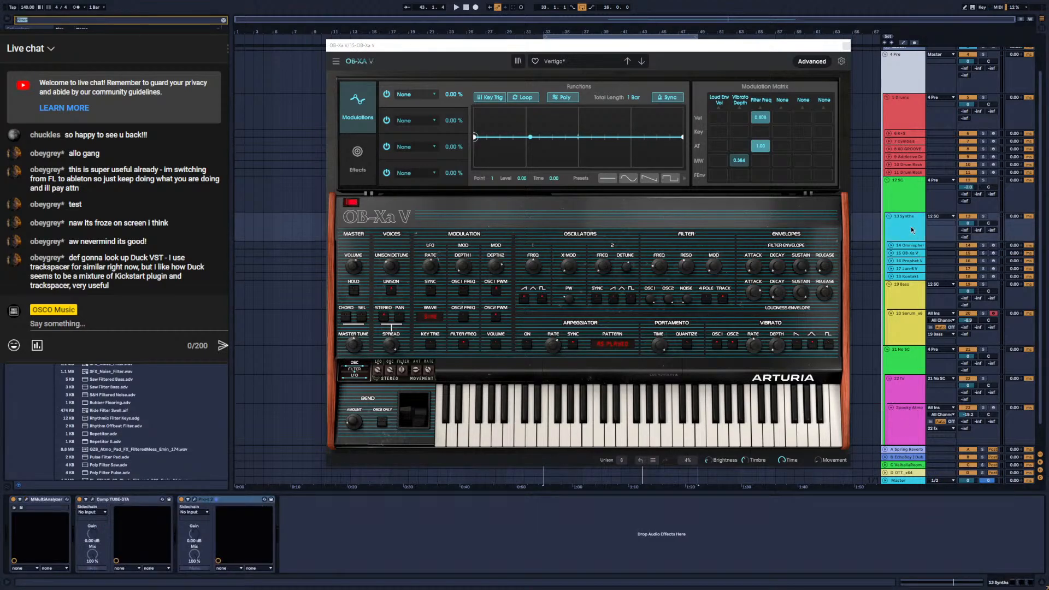
{"action": "type", "text": "shimme"}
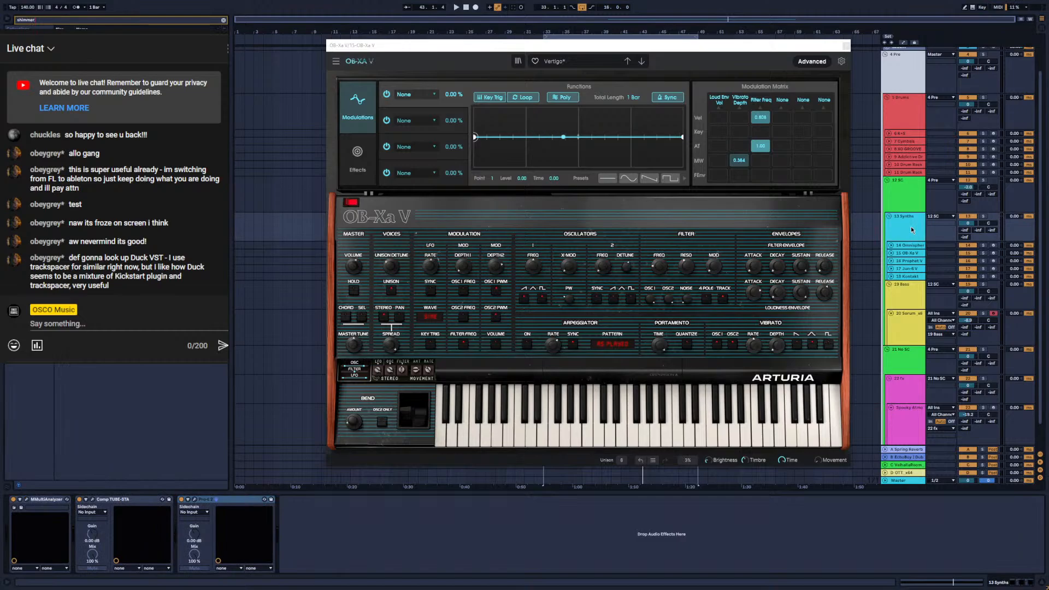
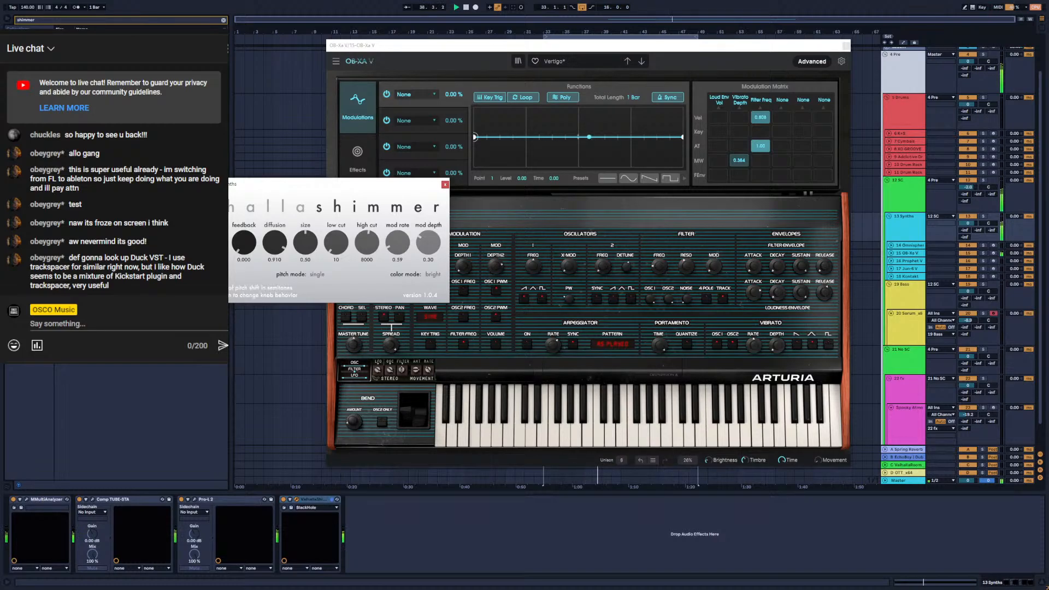
{"action": "left_click", "coordinate": [233, 291]}
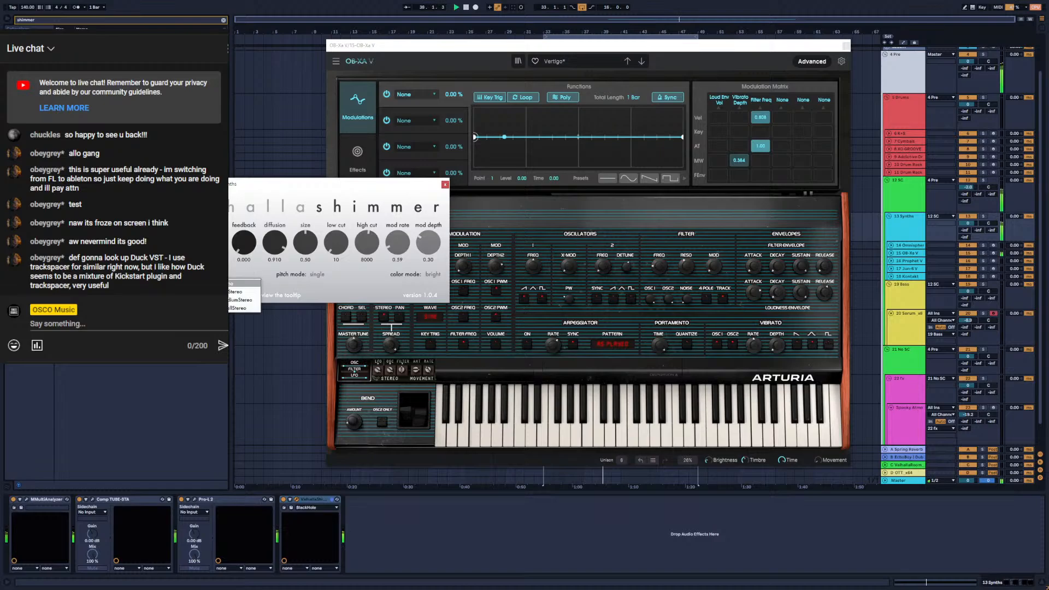
{"action": "left_click", "coordinate": [241, 300]}
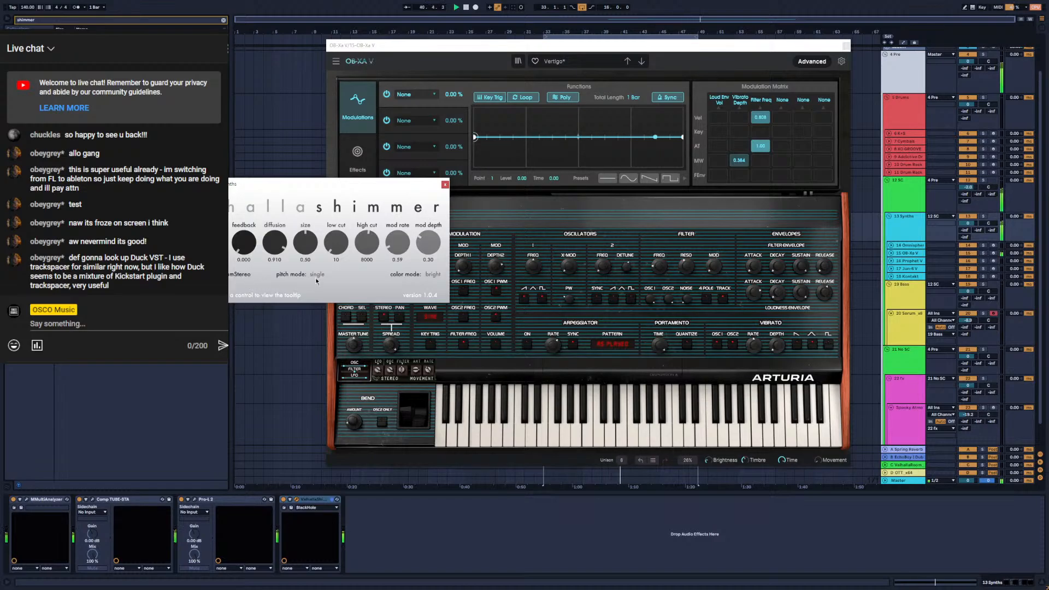
Review the device chains on the SC, Synths, Pre, Master and OB-Xa V tracks
{"action": "left_click", "coordinate": [909, 203]}
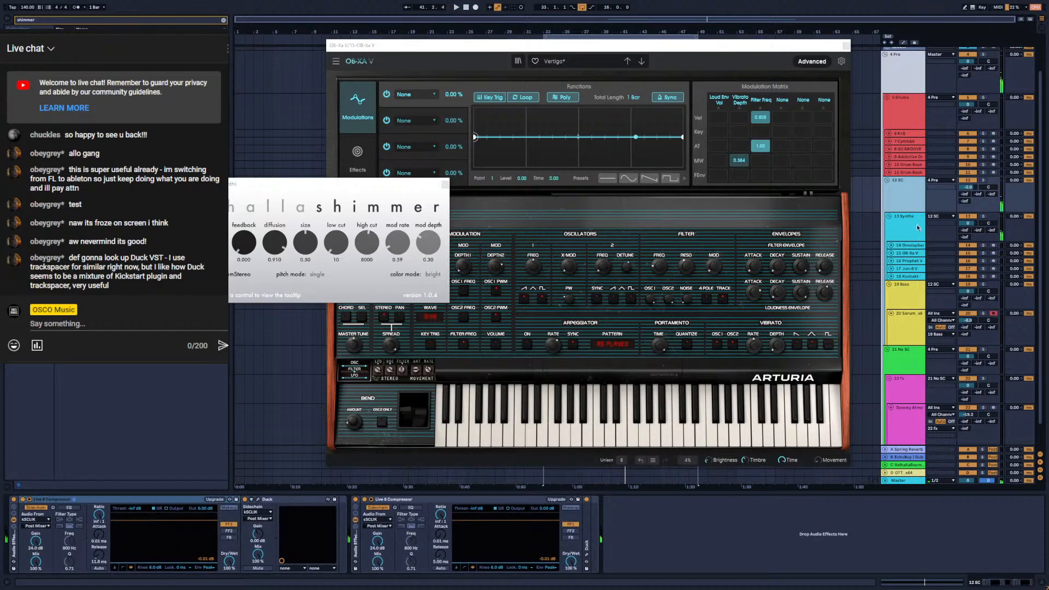
{"action": "left_click", "coordinate": [918, 229]}
{"action": "left_click", "coordinate": [913, 204]}
{"action": "left_click", "coordinate": [924, 92]}
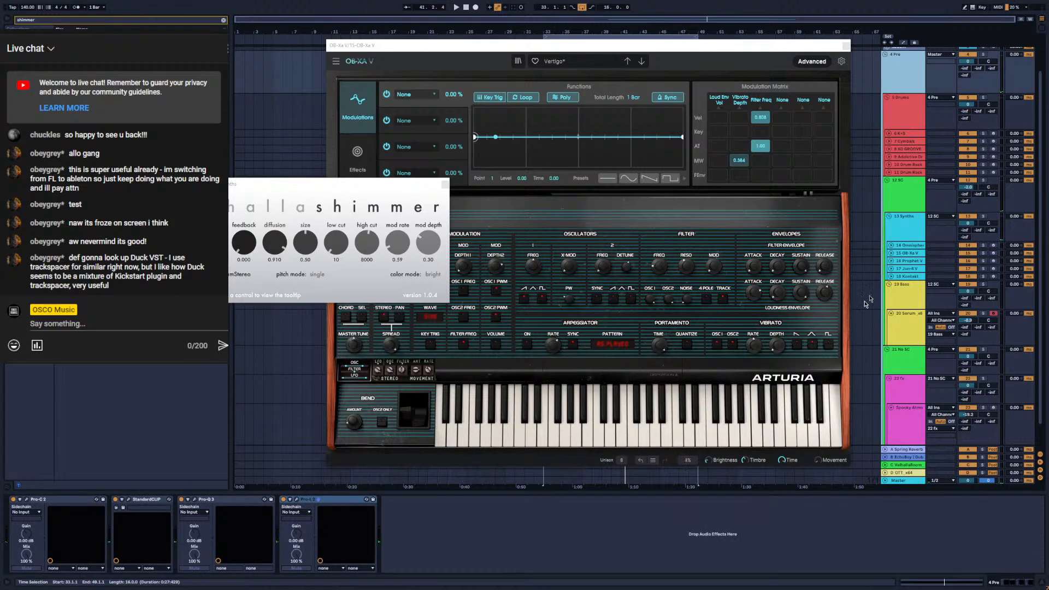
{"action": "left_click", "coordinate": [905, 199]}
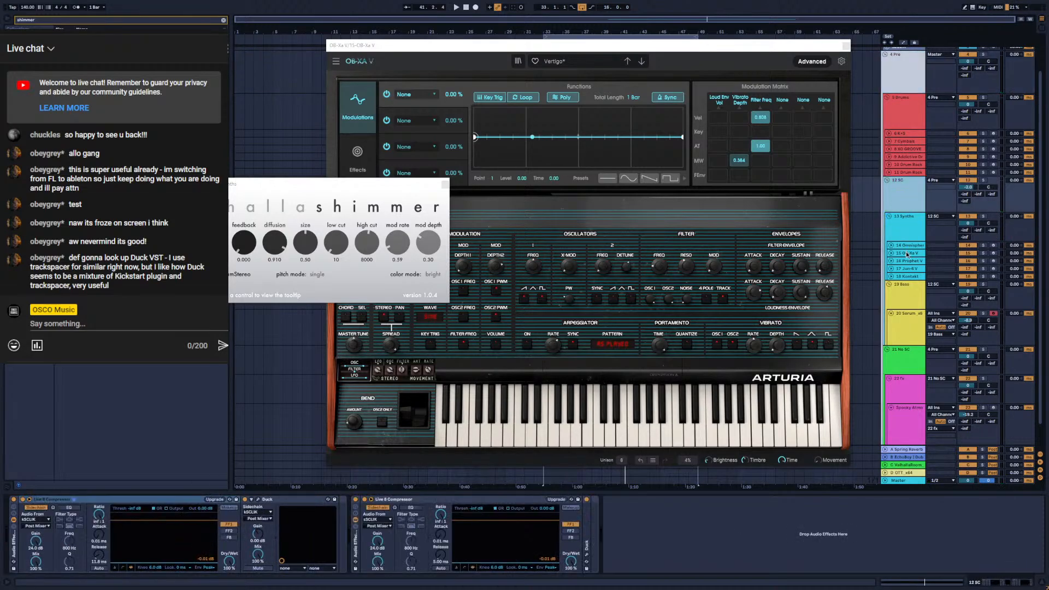
{"action": "left_click", "coordinate": [907, 221]}
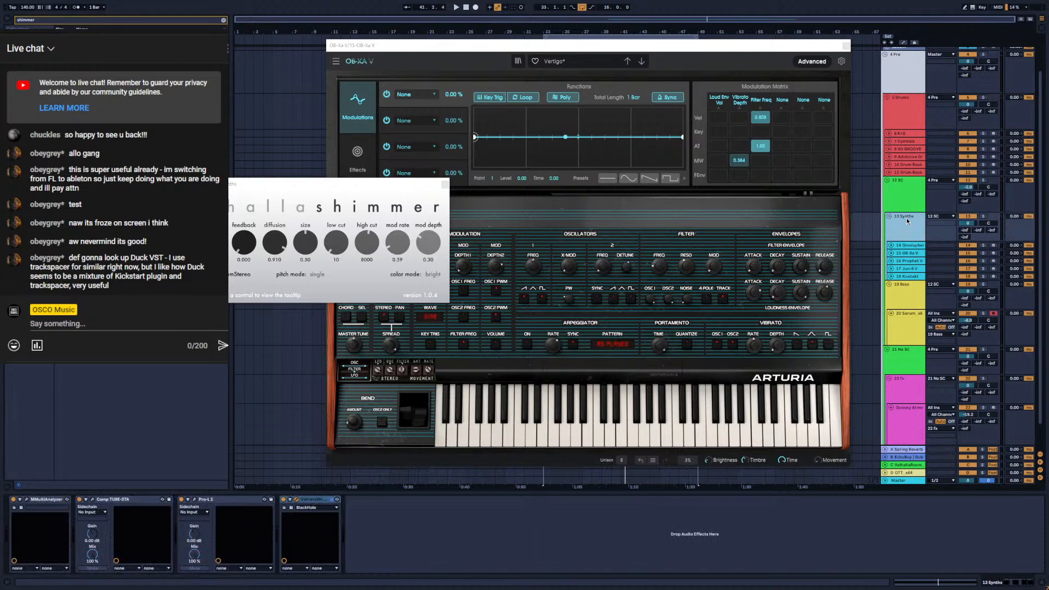
{"action": "left_click", "coordinate": [900, 481]}
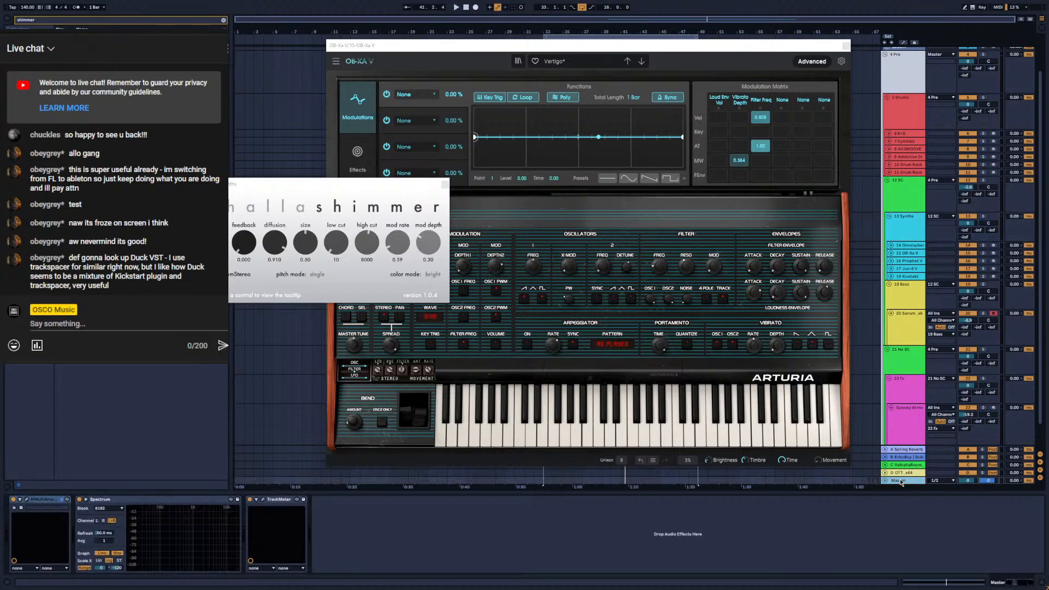
{"action": "left_click", "coordinate": [904, 253]}
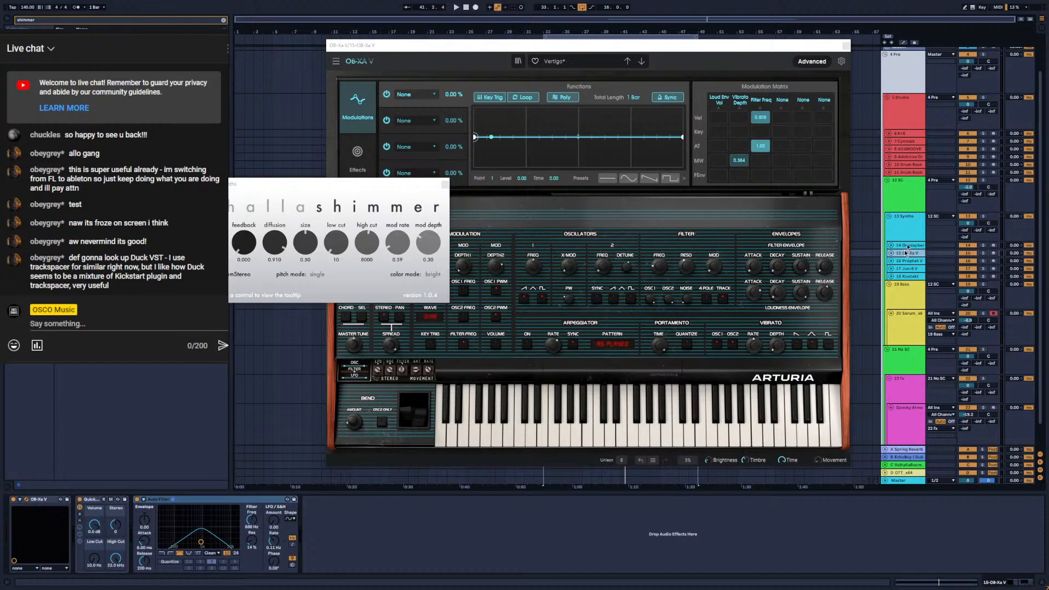
{"action": "left_click", "coordinate": [911, 225]}
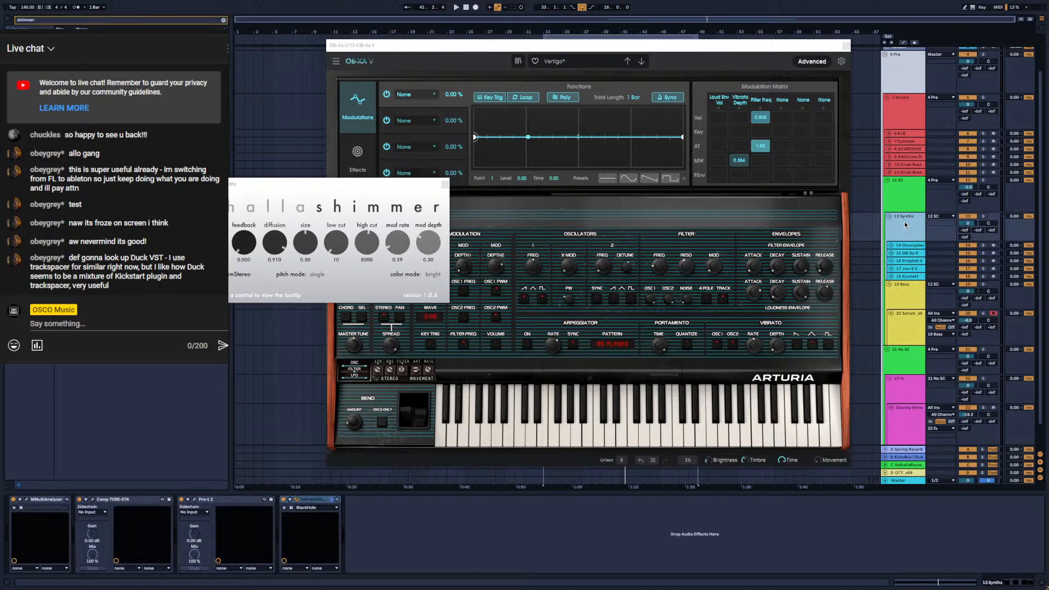
Play the loop briefly, then inspect the Pro-Q 3 and Pro-C 2 settings on the Pre group
{"action": "key", "text": "space"}
{"action": "left_click", "coordinate": [908, 198]}
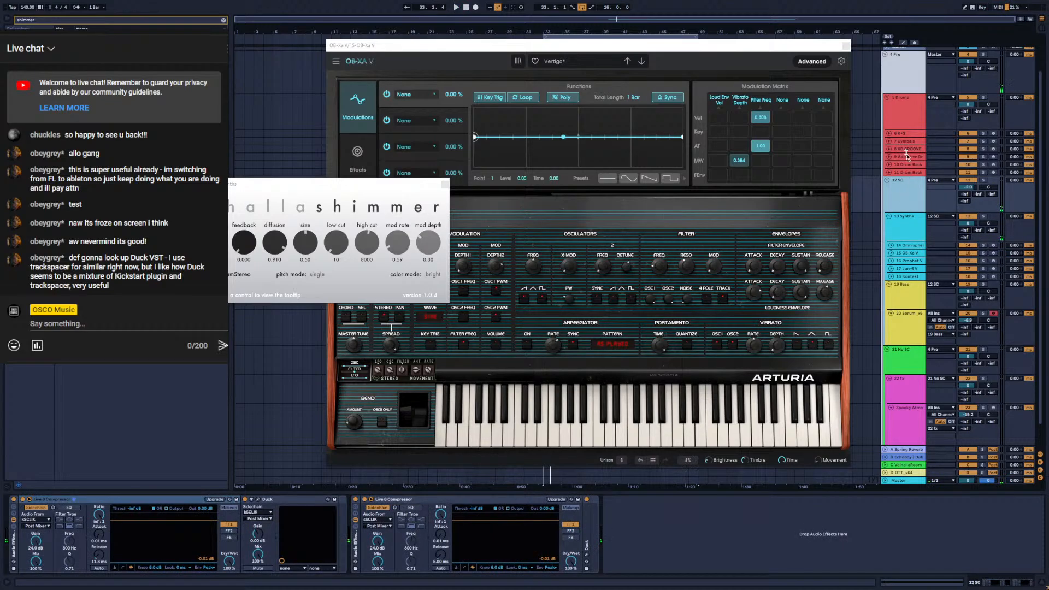
{"action": "left_click", "coordinate": [899, 117]}
{"action": "left_click", "coordinate": [902, 81]}
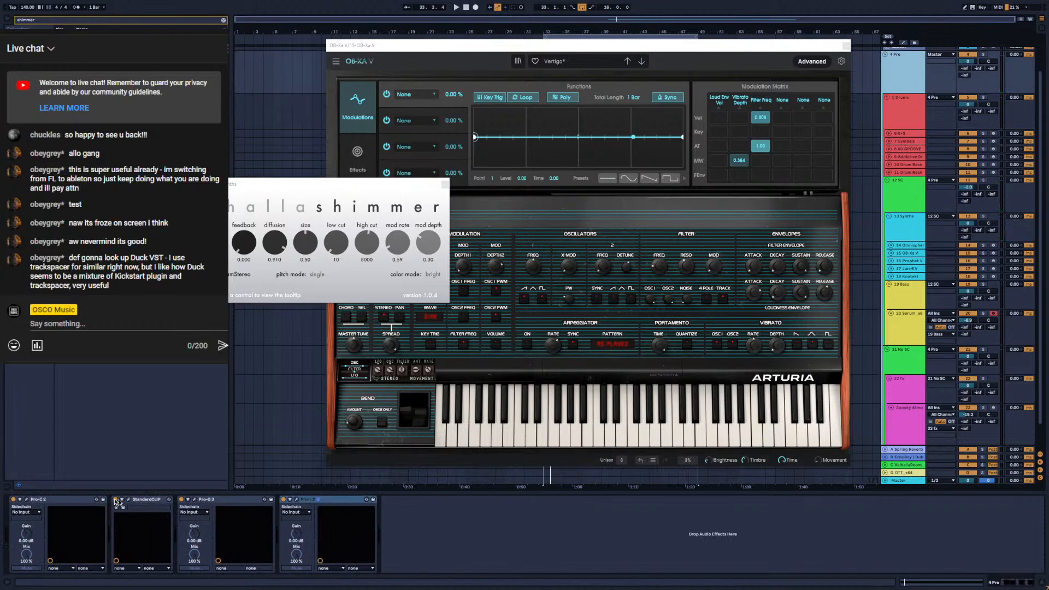
{"action": "left_click", "coordinate": [195, 500]}
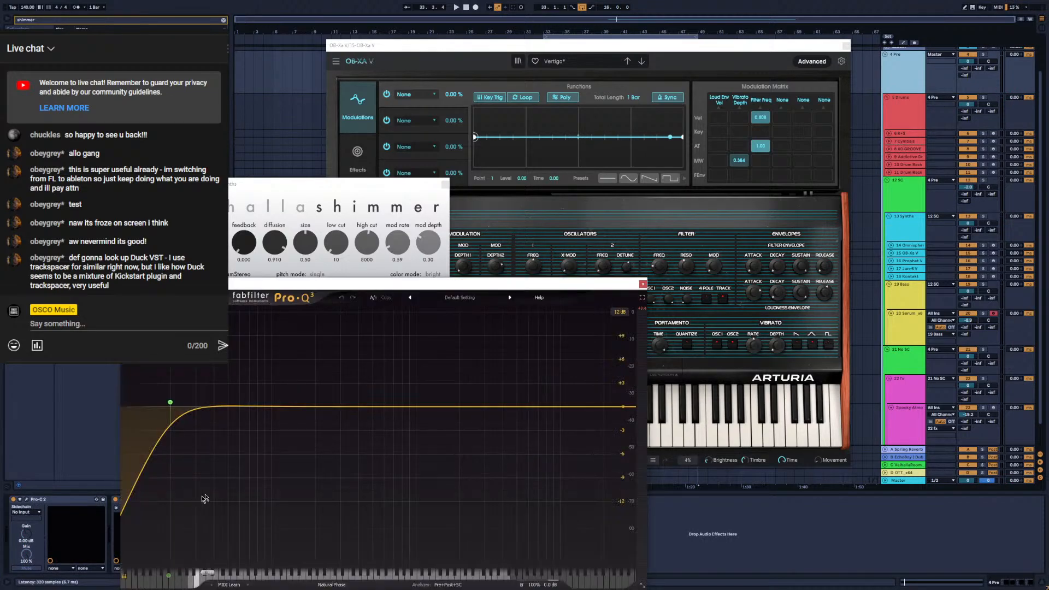
{"action": "left_click_drag", "start_coordinate": [538, 284], "coordinate": [571, 232]}
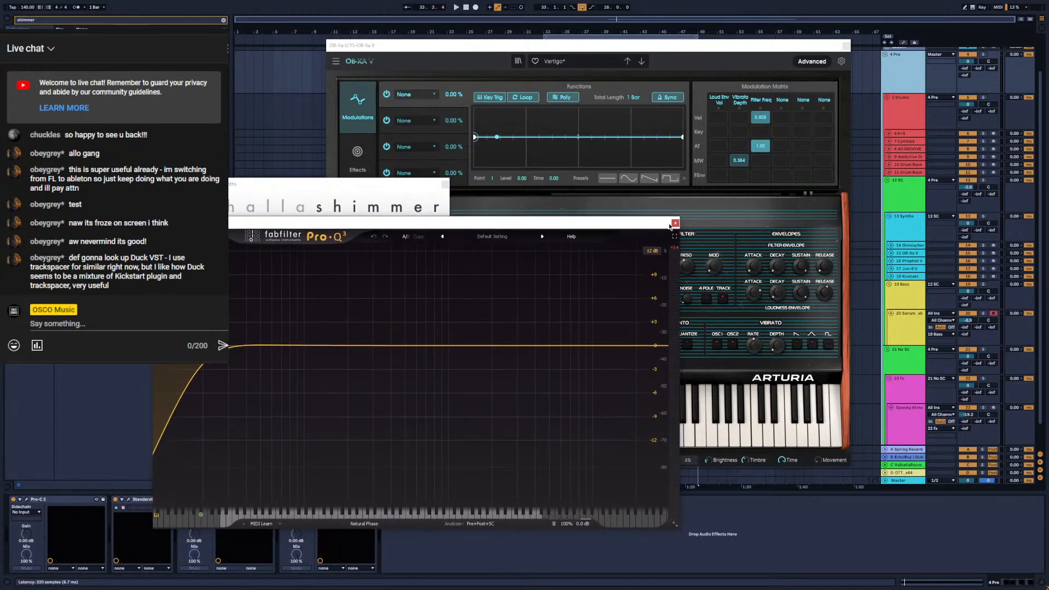
{"action": "left_click", "coordinate": [674, 224]}
{"action": "left_click", "coordinate": [27, 500]}
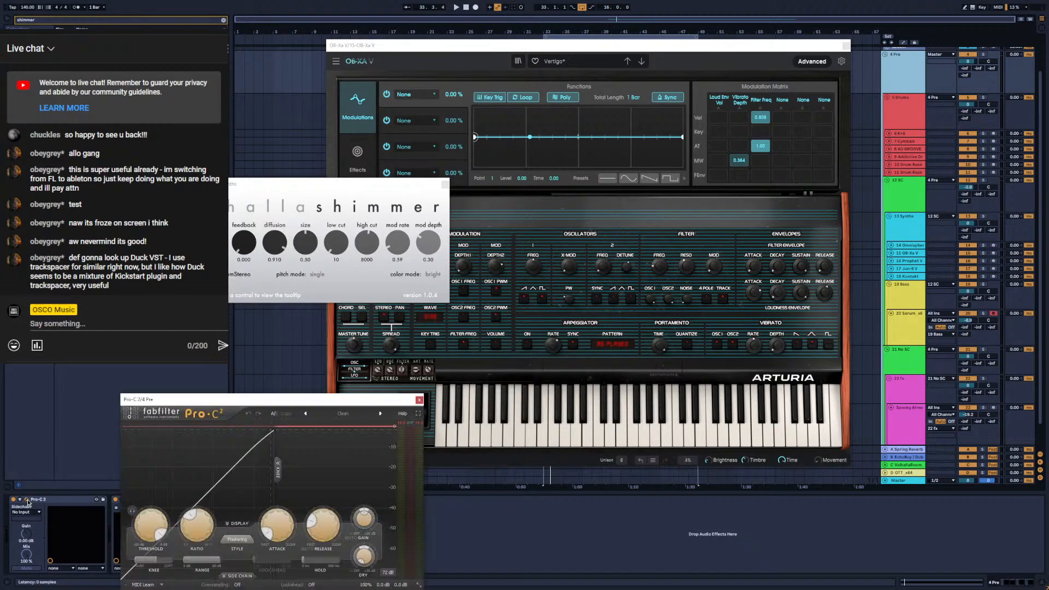
{"action": "left_click_drag", "start_coordinate": [210, 411], "coordinate": [638, 273]}
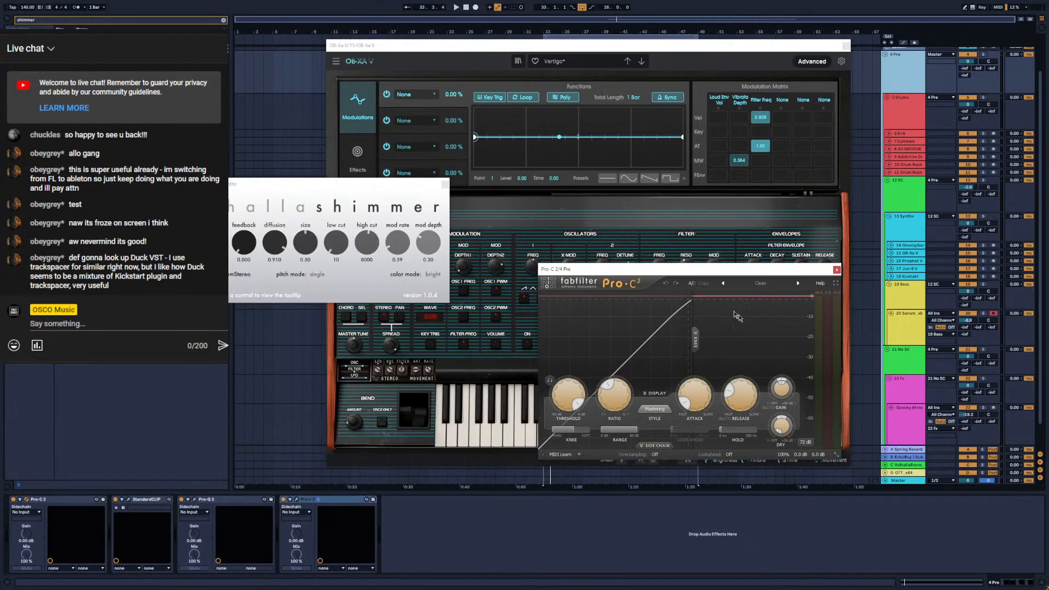
{"action": "left_click", "coordinate": [837, 270]}
Audition the Synths group, then switch the Master's MMultiAnalyzer, Spectrum and TrackMeter devices off and back on
{"action": "left_click", "coordinate": [907, 233]}
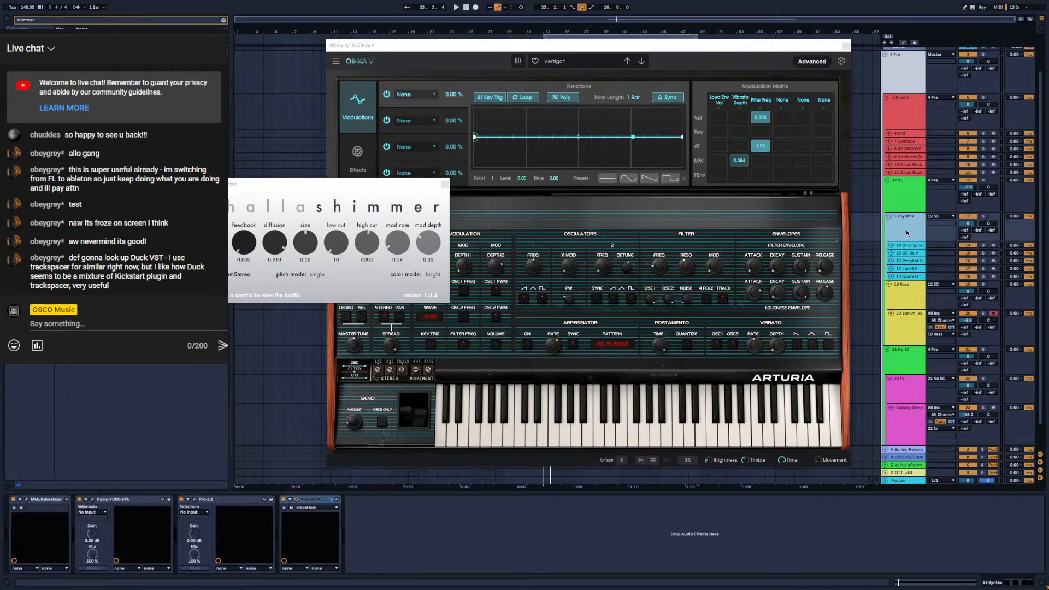
{"action": "key", "text": "space"}
{"action": "scroll", "coordinate": [907, 233], "scroll_direction": "up", "scroll_amount": 2}
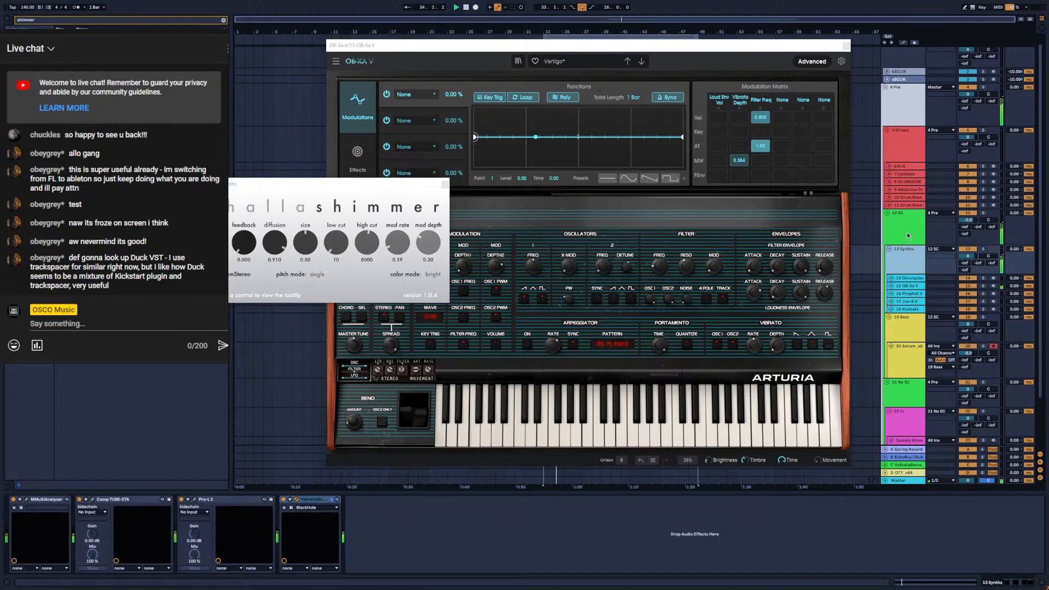
{"action": "left_click", "coordinate": [901, 482]}
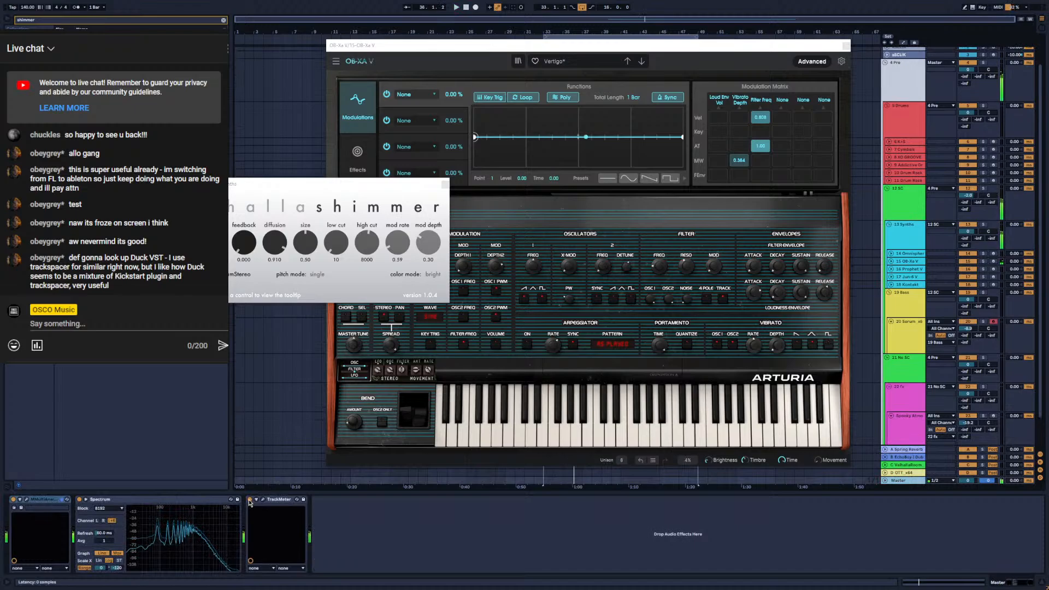
{"action": "left_click", "coordinate": [11, 502]}
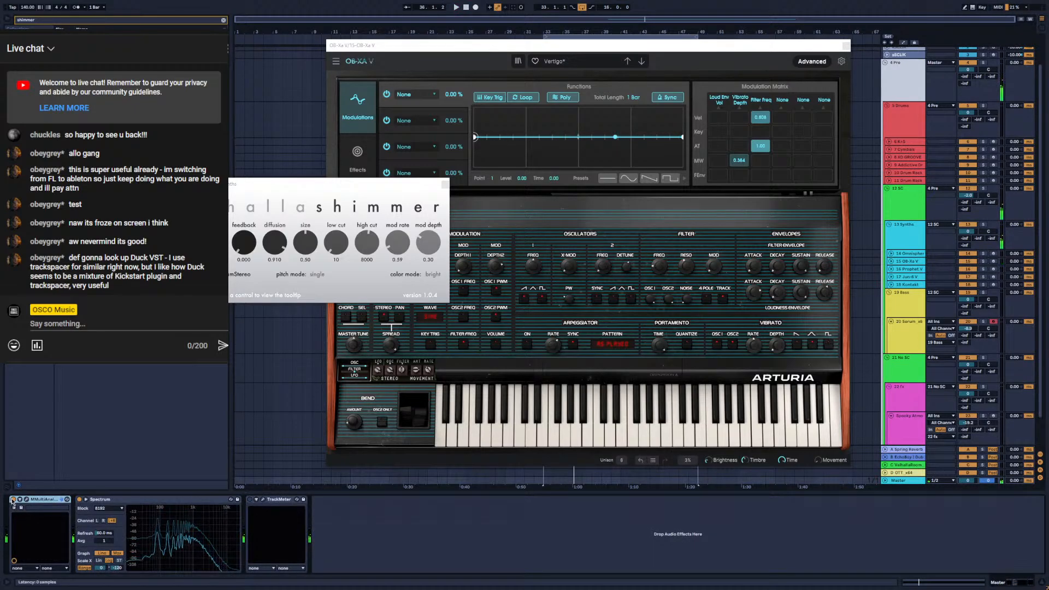
{"action": "left_click", "coordinate": [80, 499]}
{"action": "left_click", "coordinate": [79, 500]}
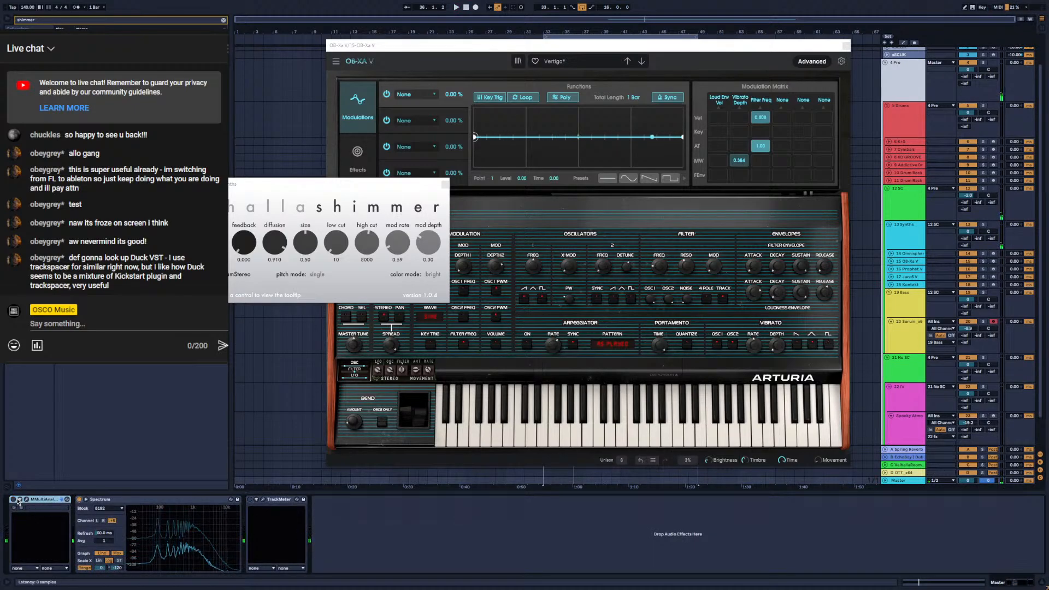
{"action": "left_click", "coordinate": [249, 500]}
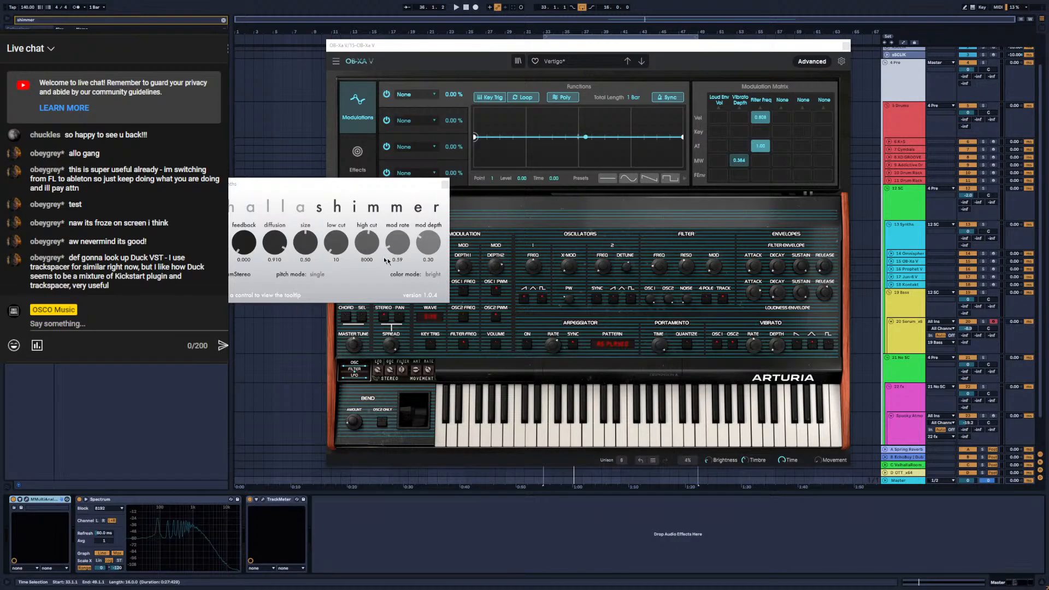
Search the browser for "ster", add the Wide Stereo device to the end of the Omnisphere track's chain and audition it during playback
{"action": "left_click", "coordinate": [907, 255]}
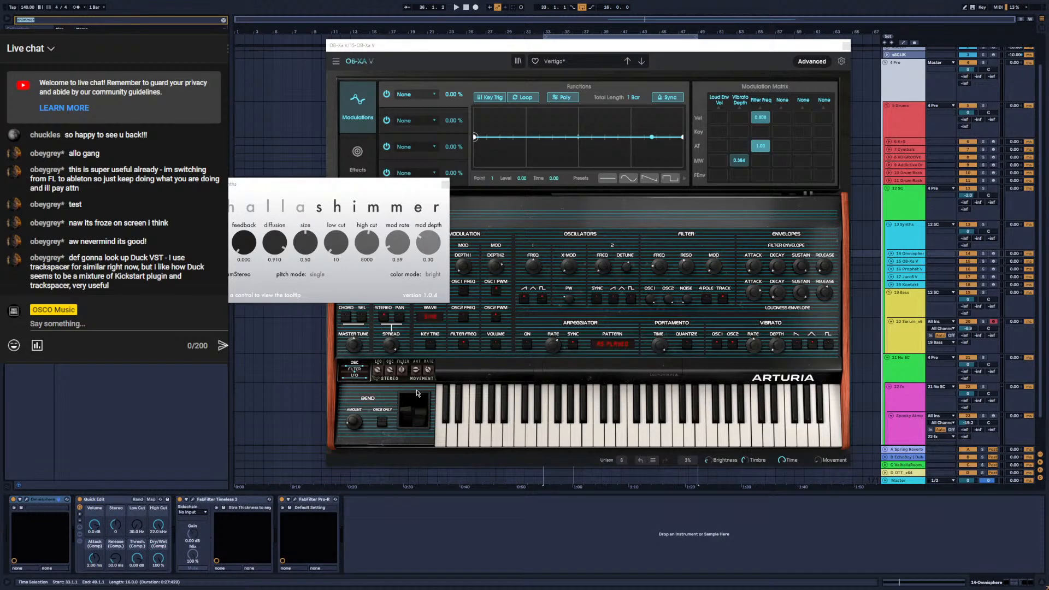
{"action": "type", "text": "ster"}
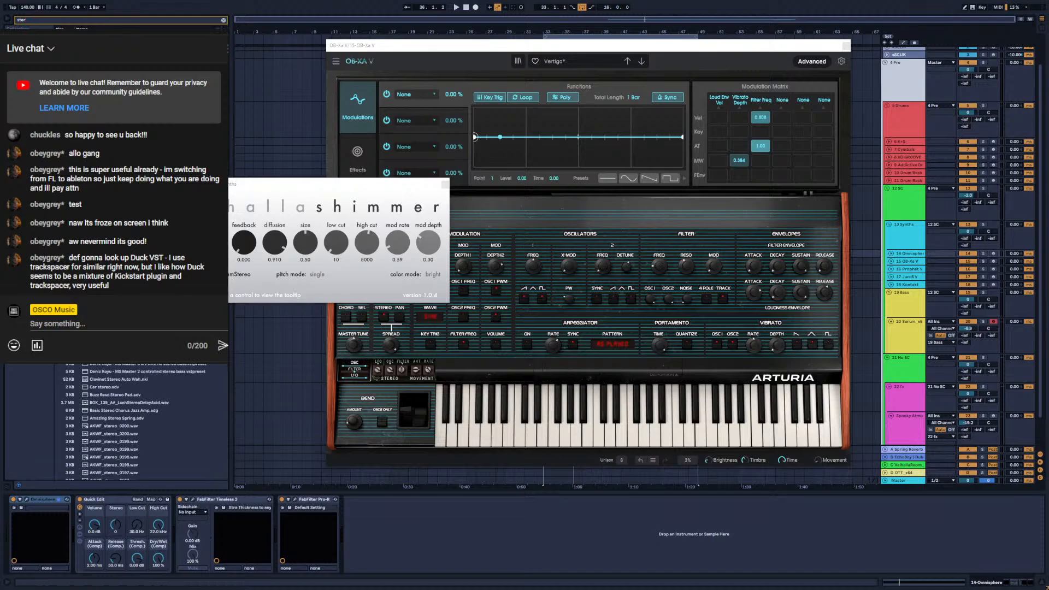
{"action": "key", "text": "space"}
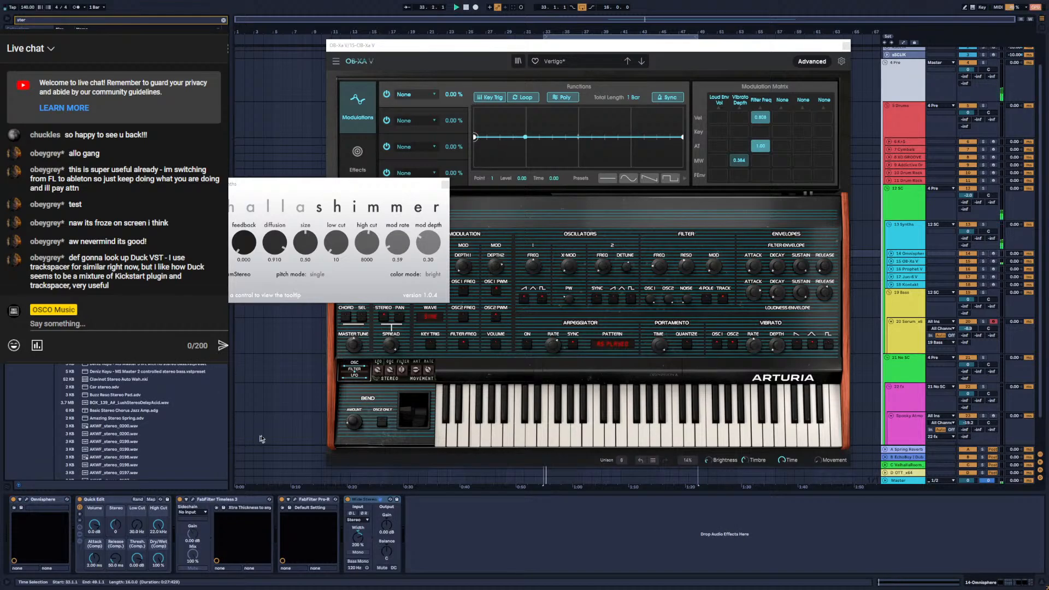
{"action": "left_click", "coordinate": [348, 501]}
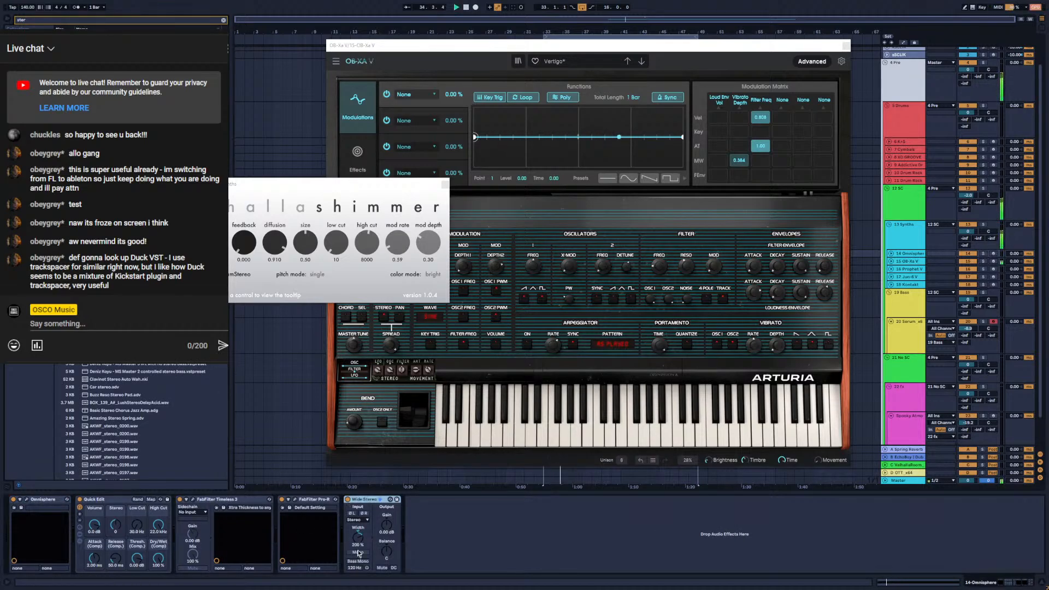
Set the Wide Stereo width to 400 % on the Omnisphere track and toggle its Mono switch on and off
{"action": "left_click_drag", "start_coordinate": [359, 538], "coordinate": [359, 513]}
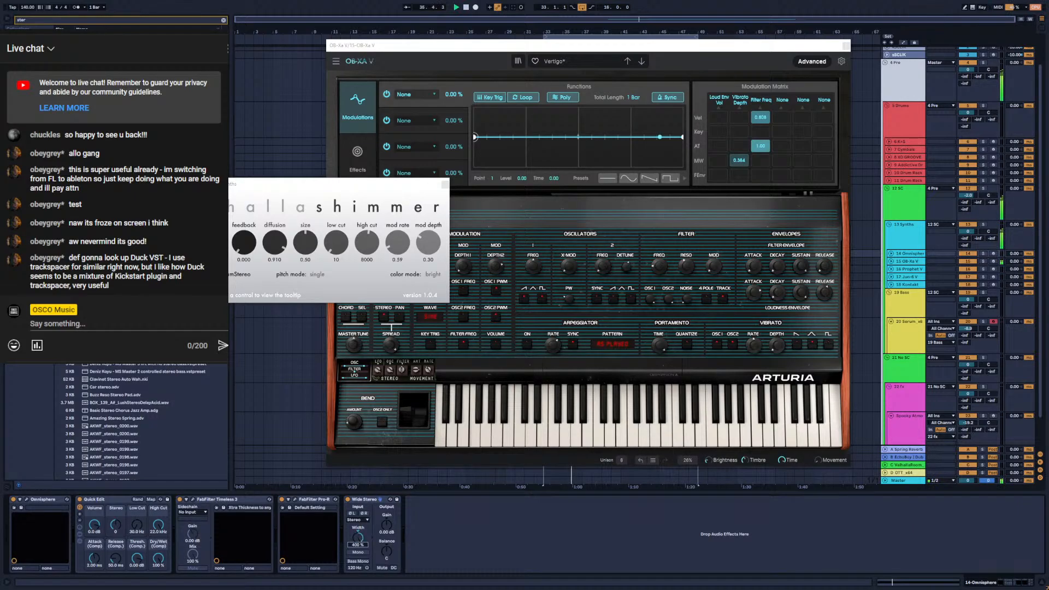
{"action": "left_click", "coordinate": [360, 553]}
{"action": "left_click", "coordinate": [362, 556]}
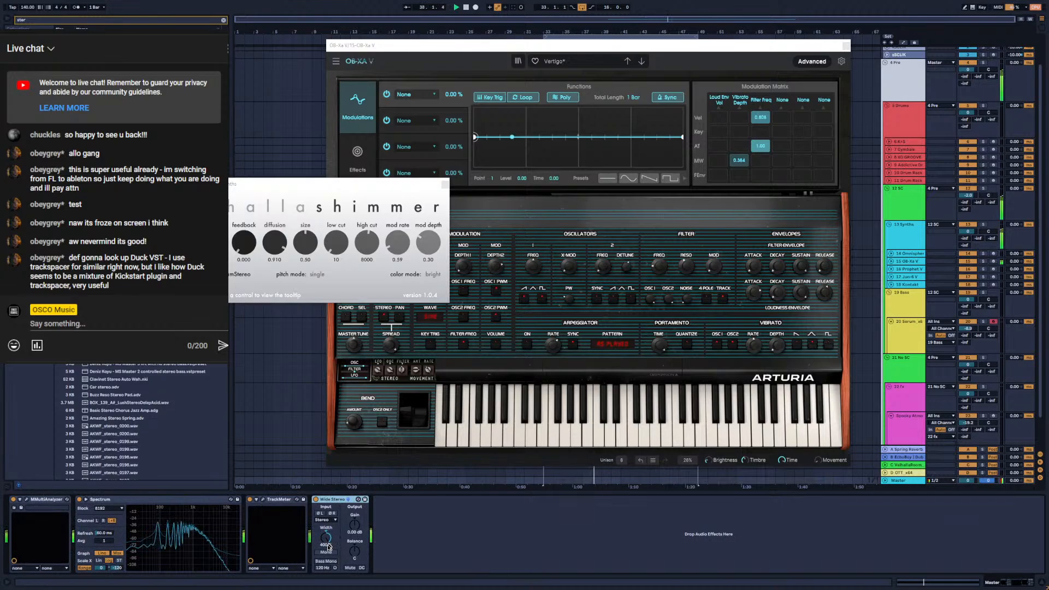
Toggle the Wide Stereo's Mono switch on and off on the Master track, and delete the device
{"action": "left_click", "coordinate": [328, 554]}
{"action": "left_click", "coordinate": [328, 553]}
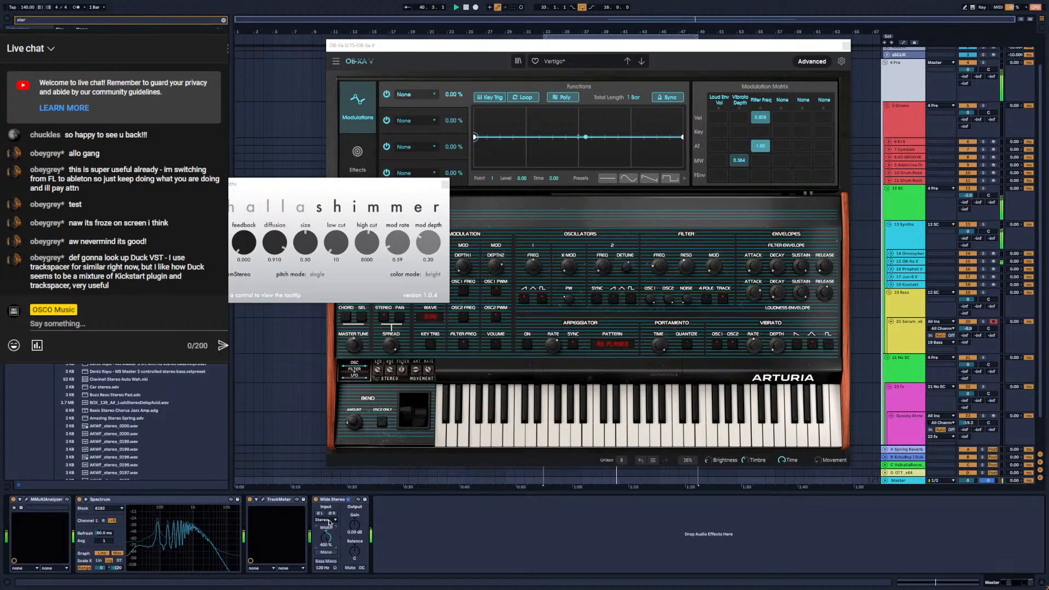
{"action": "left_click", "coordinate": [337, 503]}
{"action": "key", "text": "Delete"}
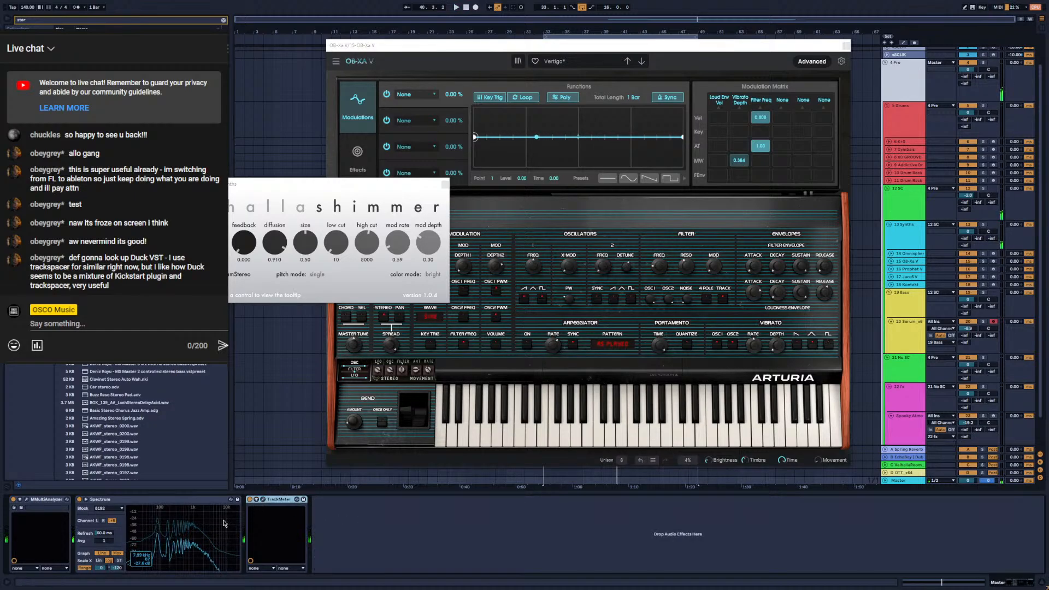
Review the Synths, SC and Pre group device chains, and check StandardCLIP on the Pre group during playback
{"action": "left_click", "coordinate": [904, 238]}
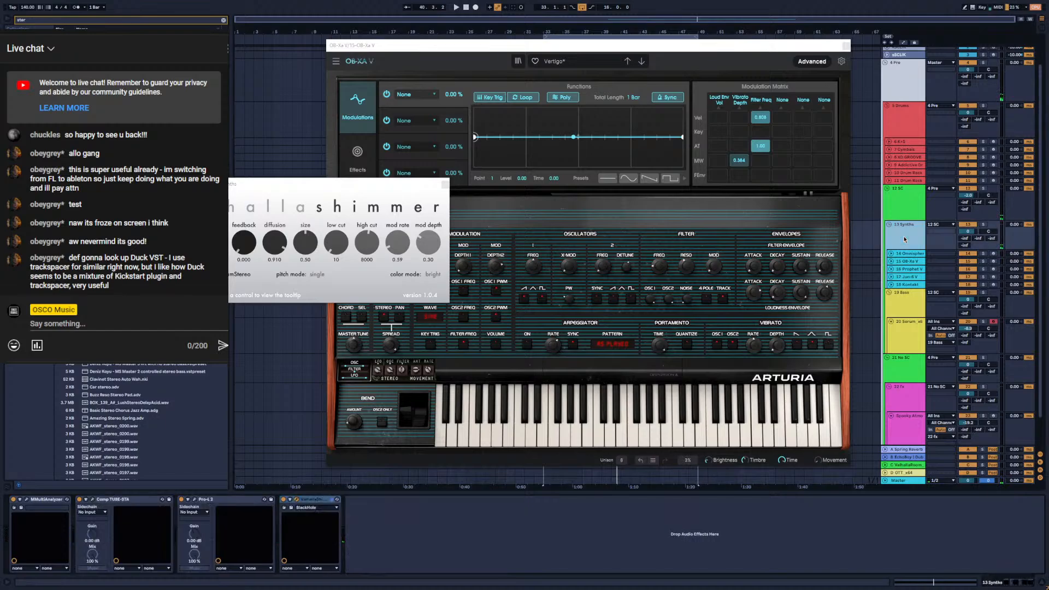
{"action": "left_click", "coordinate": [904, 202]}
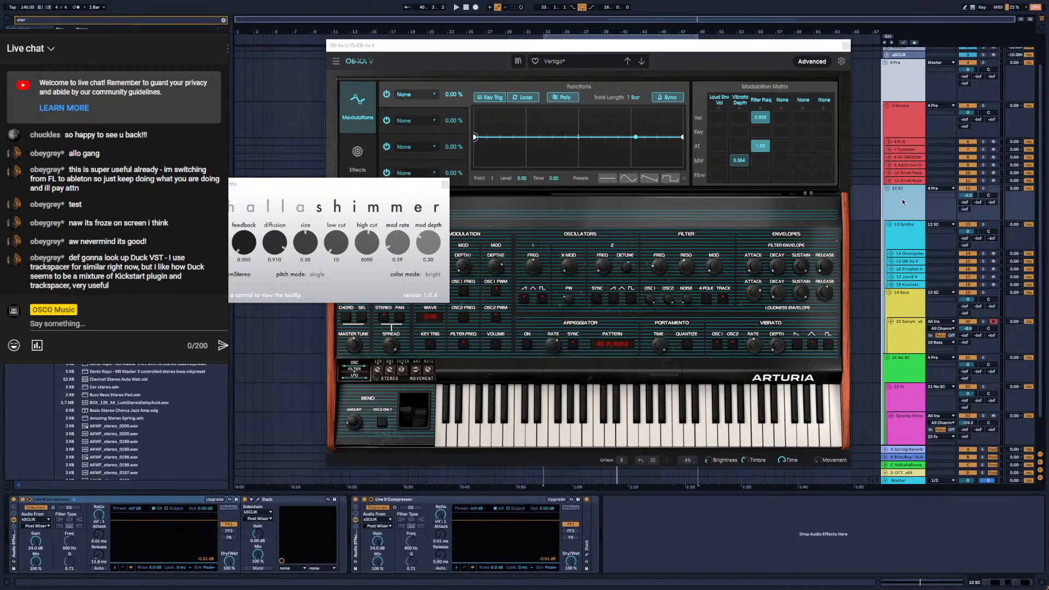
{"action": "left_click", "coordinate": [900, 92]}
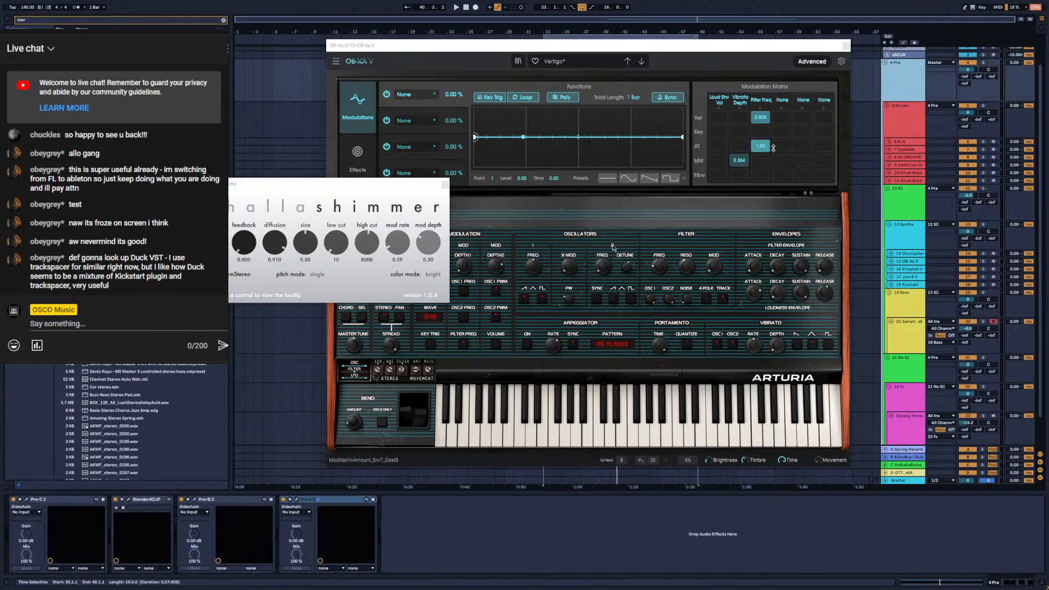
{"action": "left_click", "coordinate": [131, 501]}
{"action": "left_click_drag", "start_coordinate": [765, 359], "coordinate": [544, 297]}
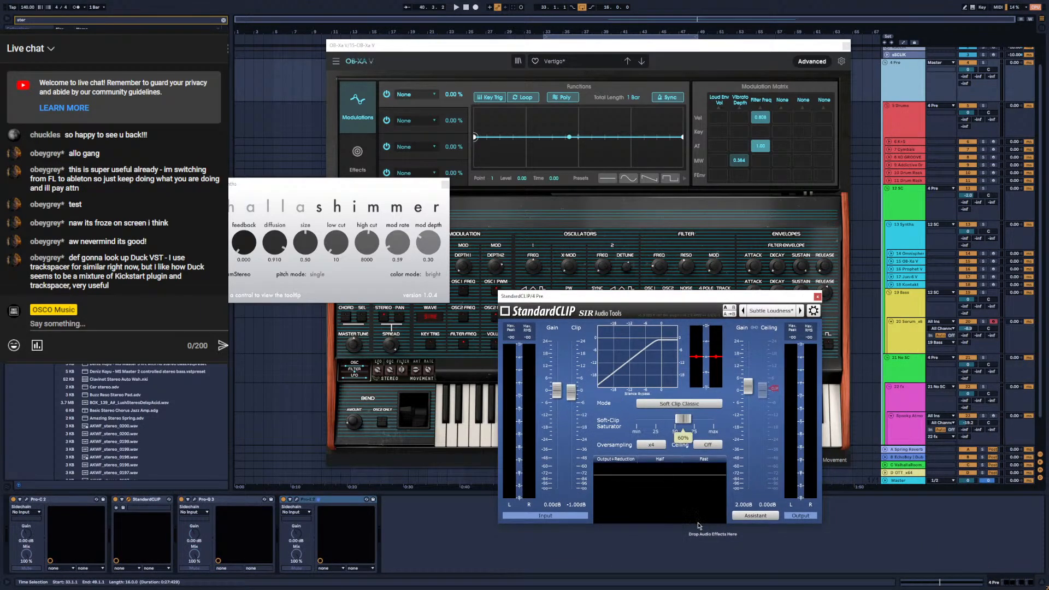
{"action": "key", "text": "space"}
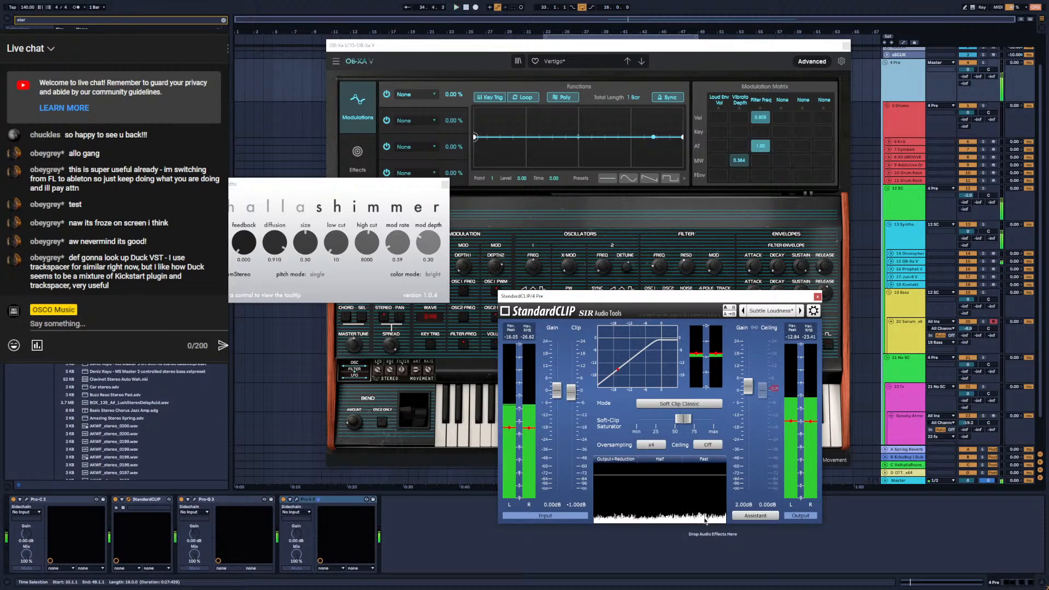
{"action": "left_click", "coordinate": [817, 297]}
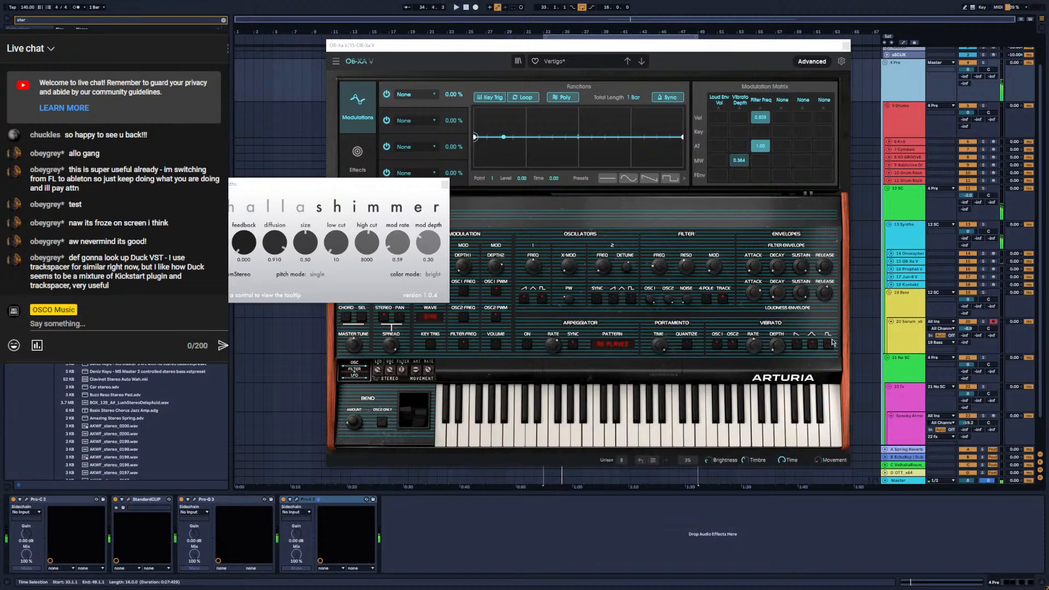
Inspect the SC and Synths group chains, including the Comp TUBE-STA settings on the Synths group
{"action": "left_click", "coordinate": [896, 209]}
{"action": "left_click", "coordinate": [909, 236]}
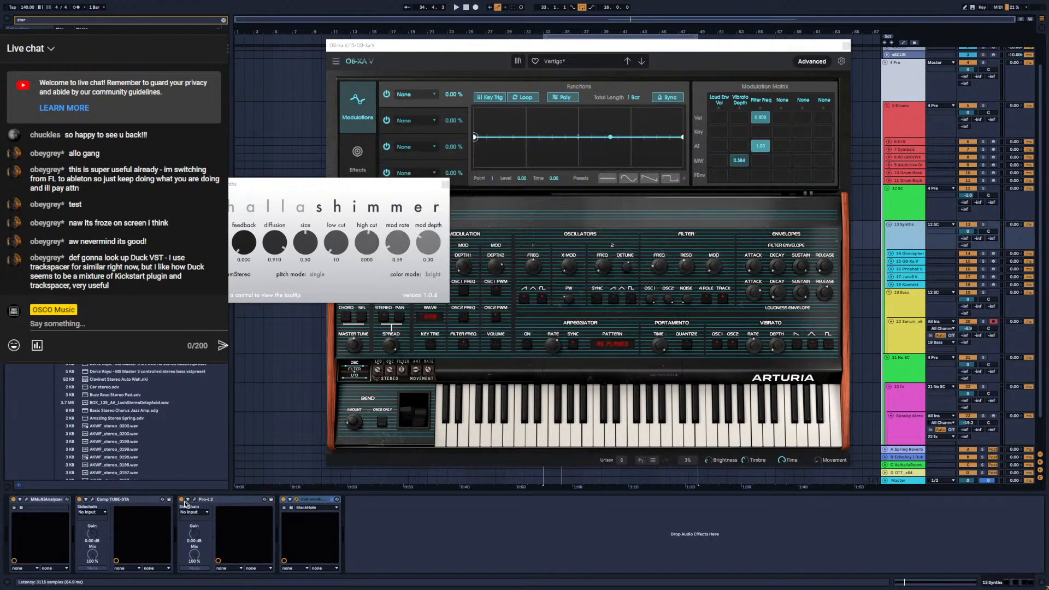
{"action": "left_click", "coordinate": [94, 501]}
{"action": "left_click", "coordinate": [94, 500]}
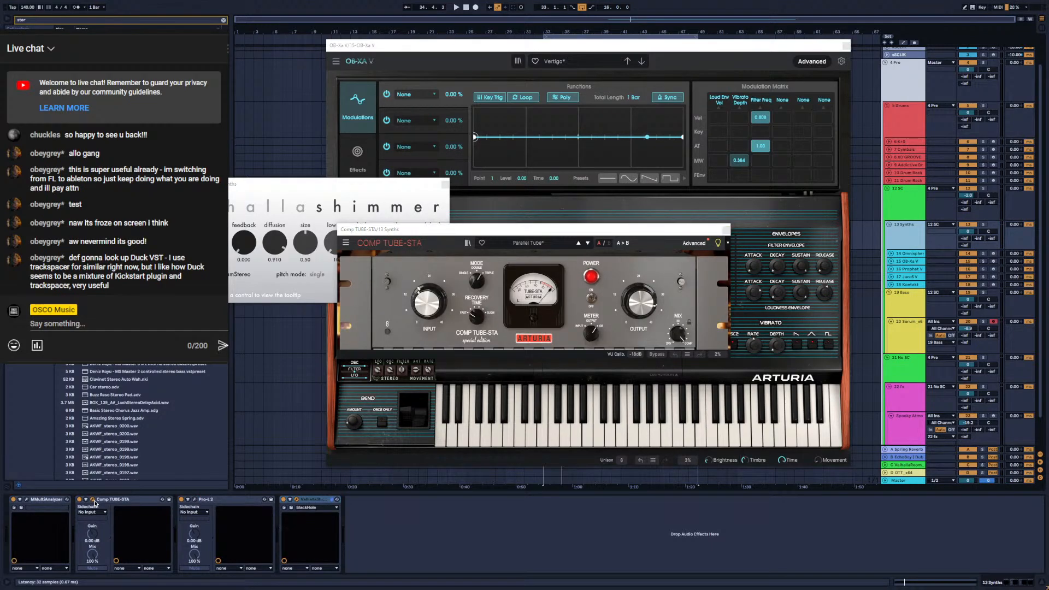
{"action": "left_click", "coordinate": [93, 500]}
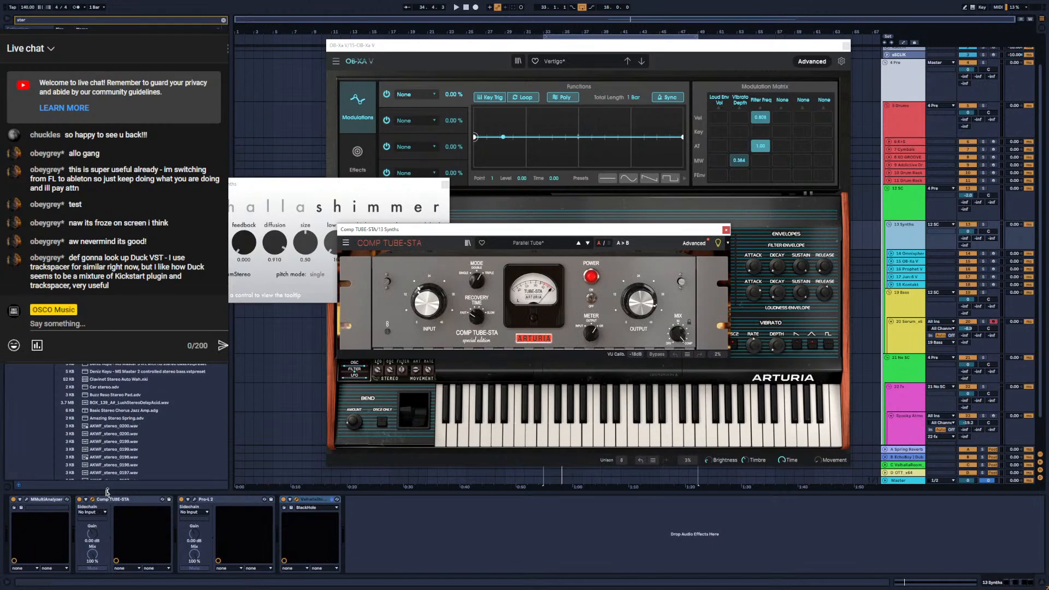
{"action": "left_click", "coordinate": [27, 501]}
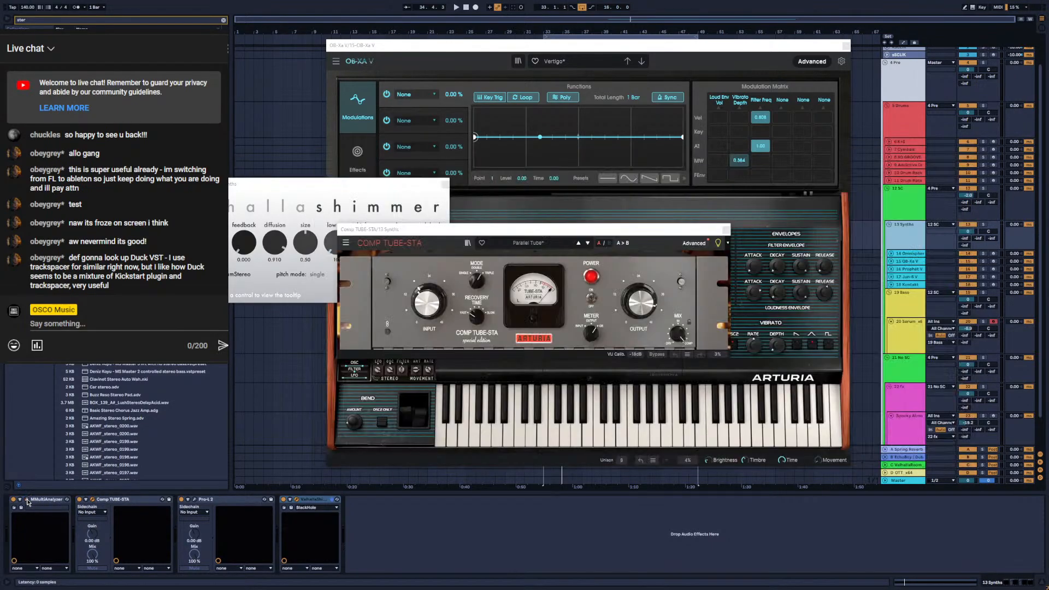
Turn off the Auto Filter on the OB-Xa V track and audition the loop
{"action": "left_click", "coordinate": [904, 254]}
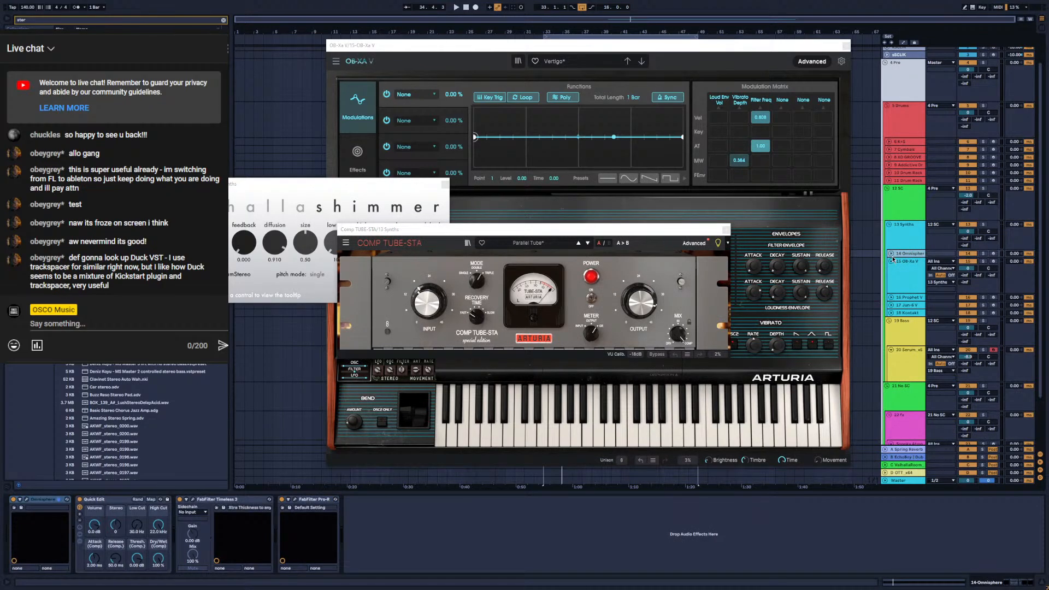
{"action": "left_click", "coordinate": [904, 261]}
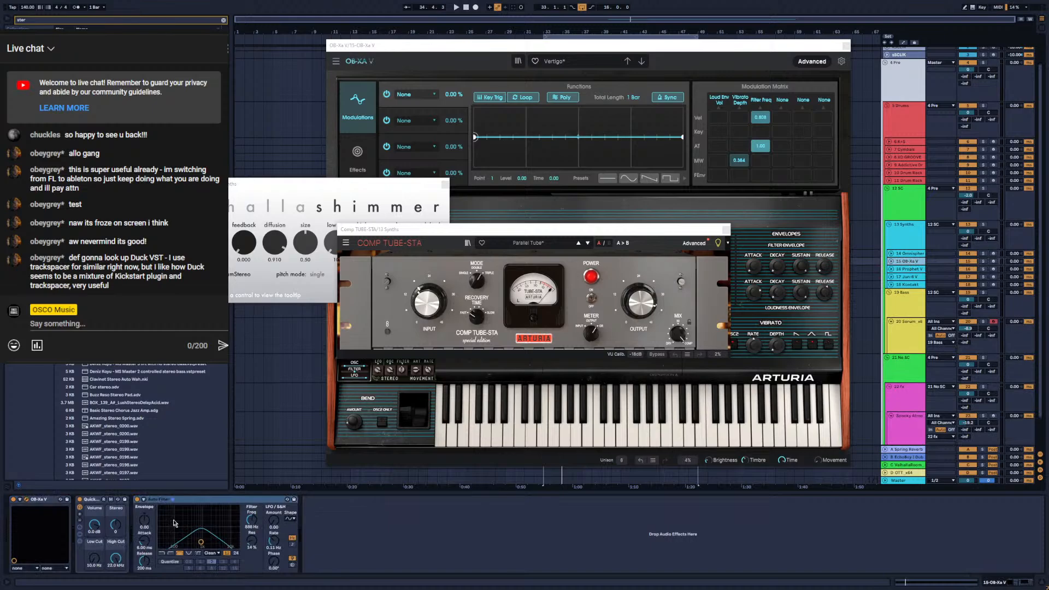
{"action": "left_click", "coordinate": [138, 501]}
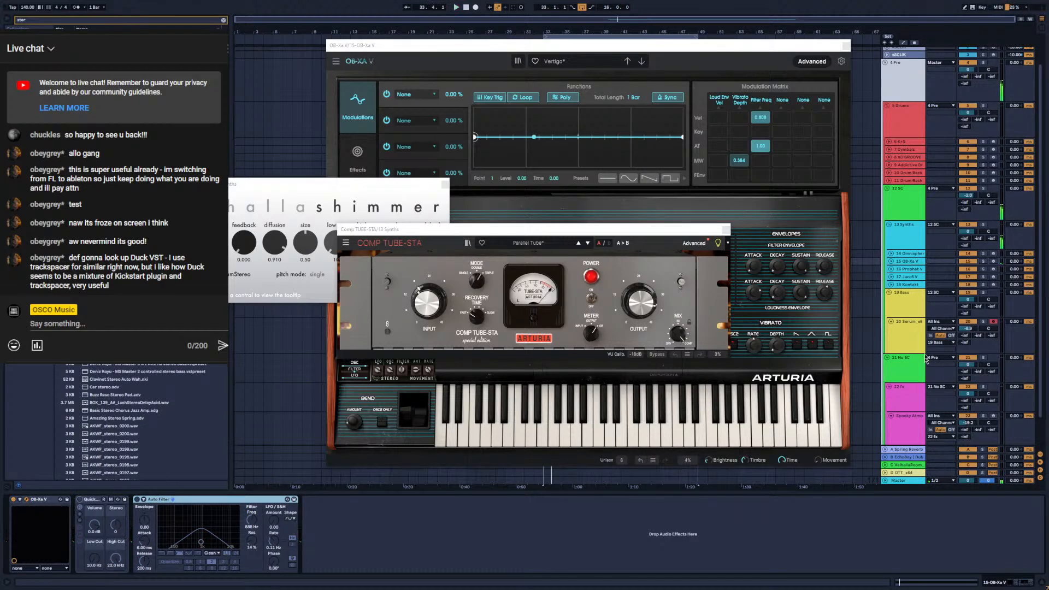
Review the Serum track's devices and the Samples group, unfolding the group to show its audio tracks
{"action": "left_click", "coordinate": [917, 334]}
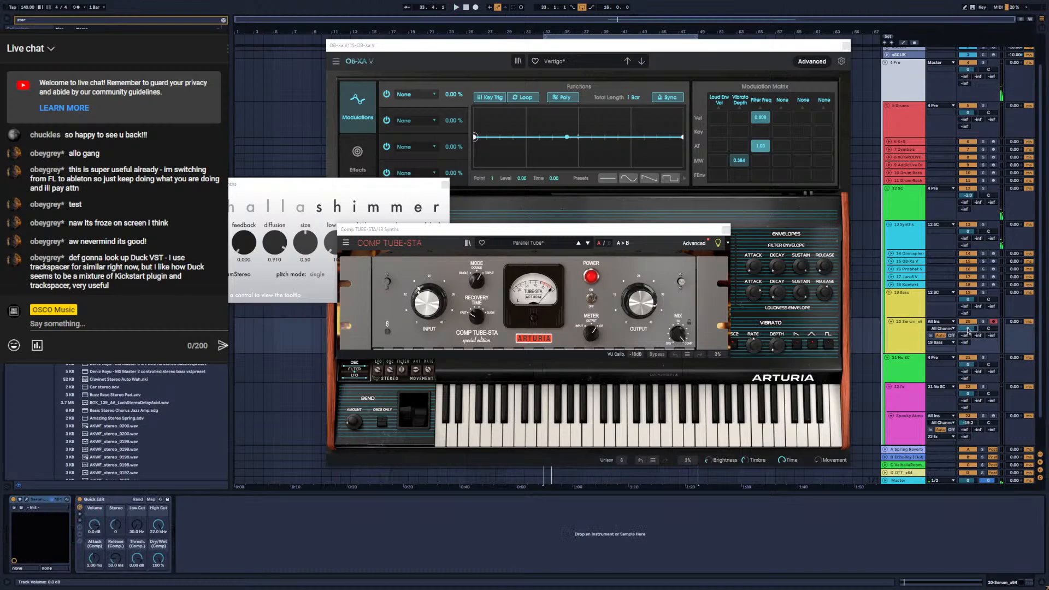
{"action": "scroll", "coordinate": [916, 388], "scroll_direction": "down", "scroll_amount": 1}
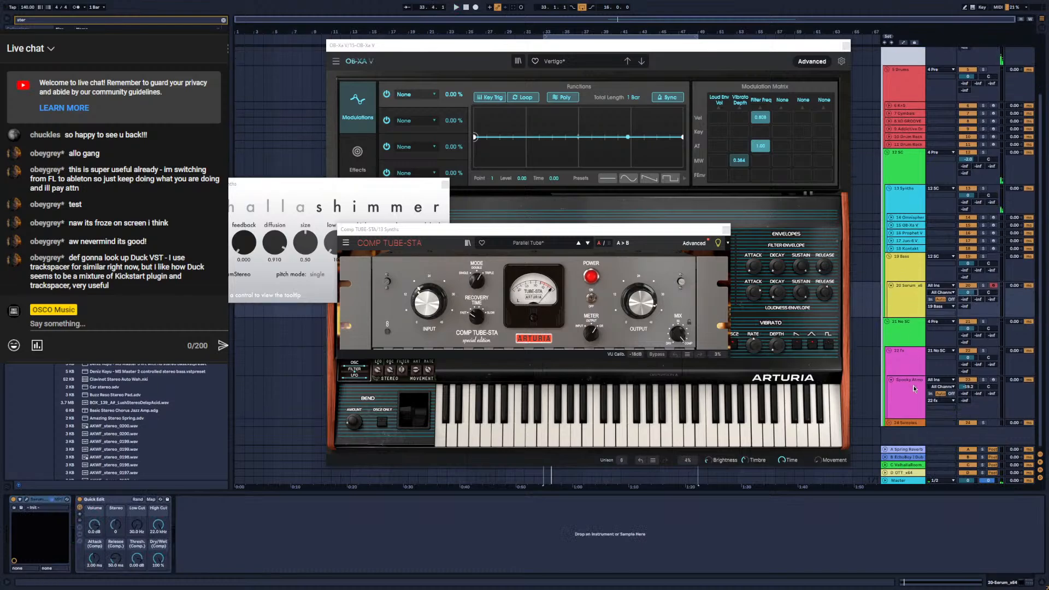
{"action": "left_click", "coordinate": [907, 423]}
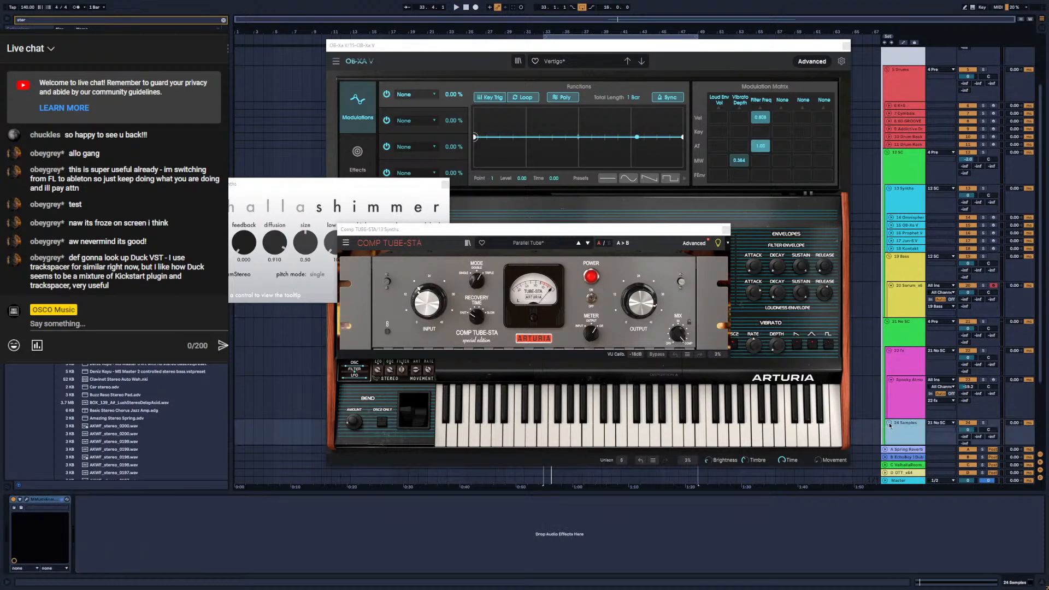
{"action": "scroll", "coordinate": [890, 426], "scroll_direction": "down", "scroll_amount": 3}
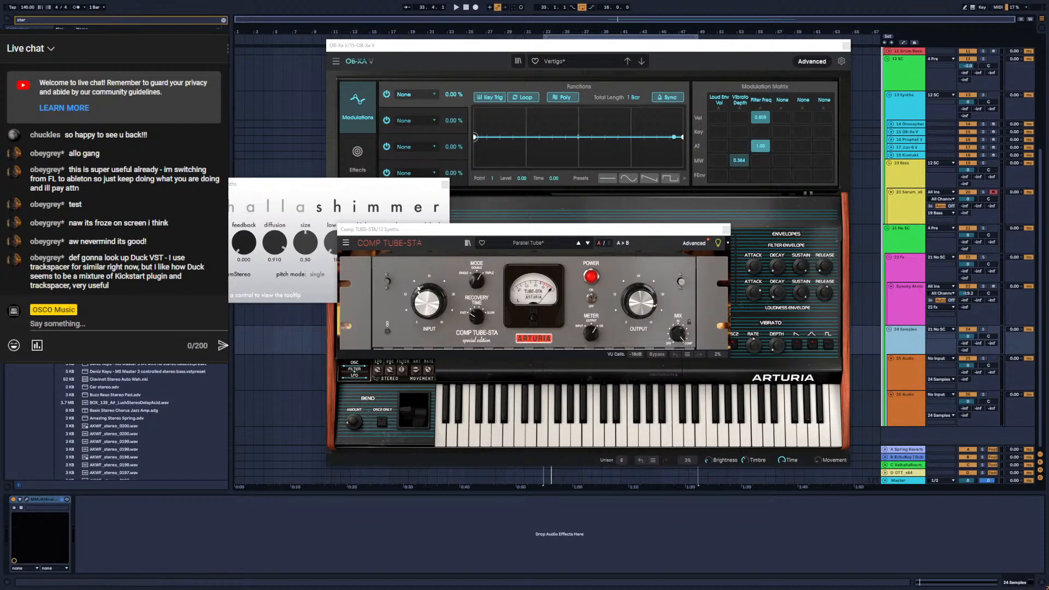
Exit full screen, check the audio preferences, and switch to Voicemeeter Banana to turn off mono on the A1 output bus
{"action": "key", "text": "F11"}
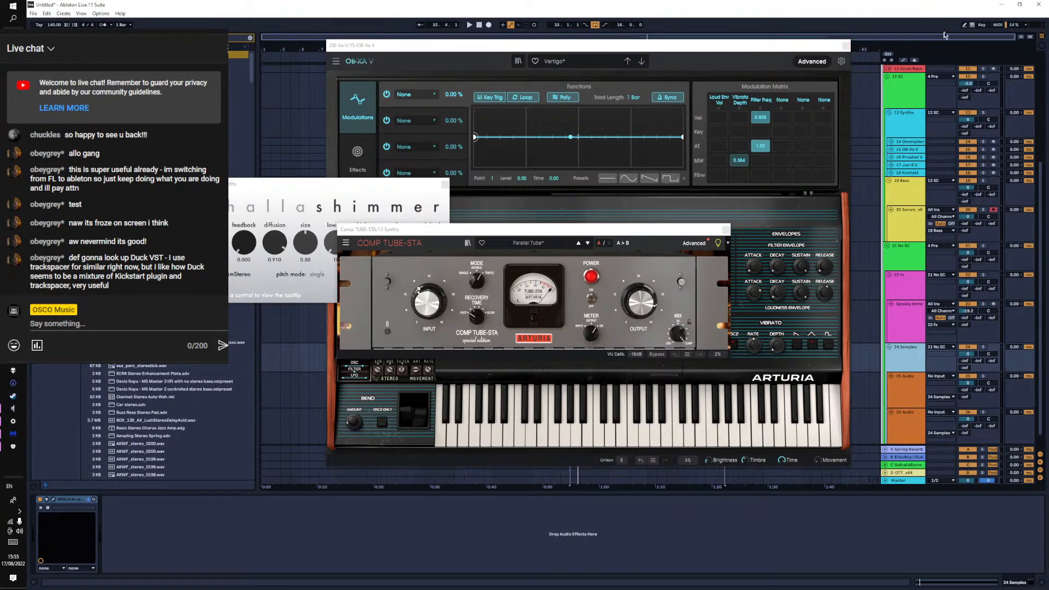
{"action": "left_click", "coordinate": [101, 13]}
{"action": "left_click", "coordinate": [125, 266]}
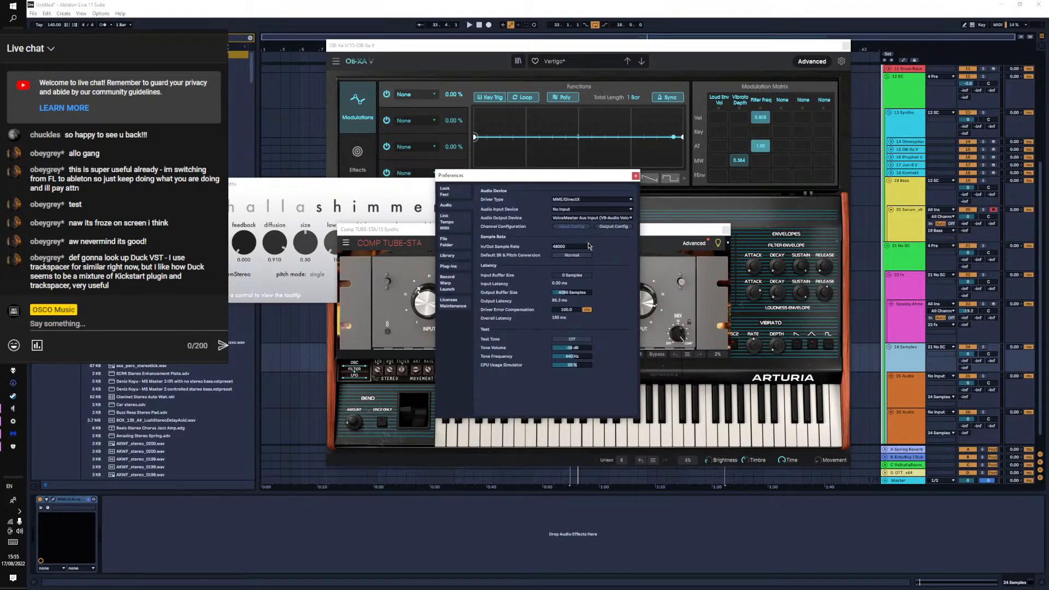
{"action": "key", "text": "alt+Tab"}
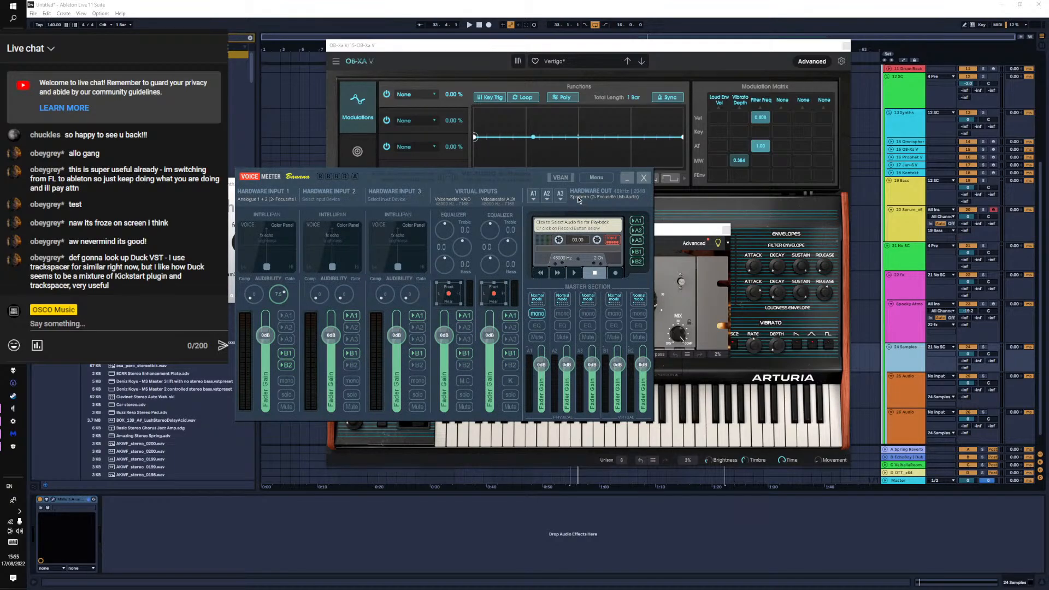
{"action": "left_click", "coordinate": [538, 315]}
{"action": "left_click", "coordinate": [916, 340]}
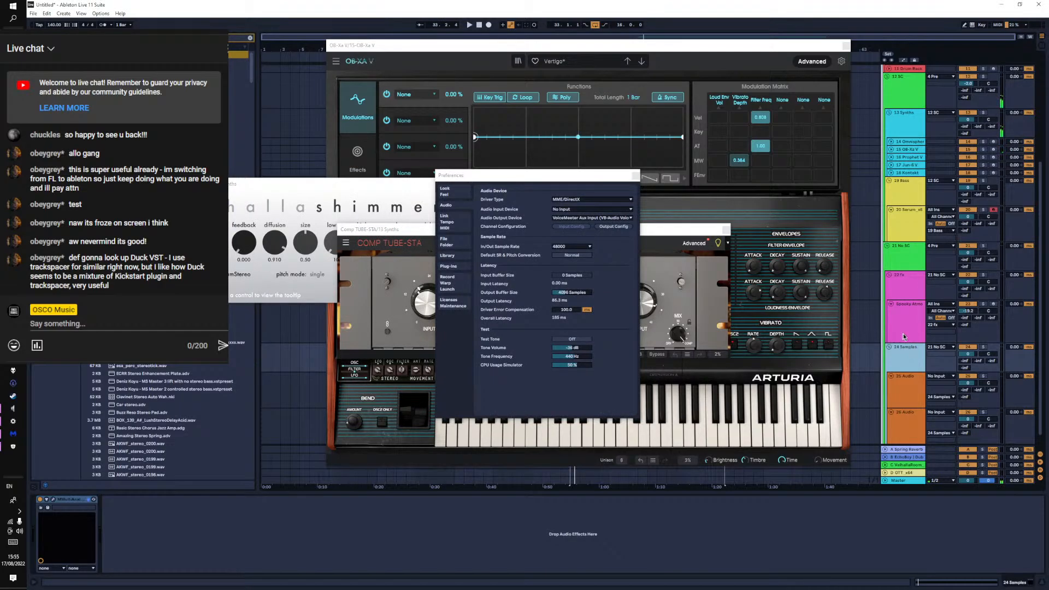
Review the device chains from the FX tracks up through the Bass group to the Omnisphere track, and play the loop
{"action": "scroll", "coordinate": [916, 331], "scroll_direction": "down", "scroll_amount": 1}
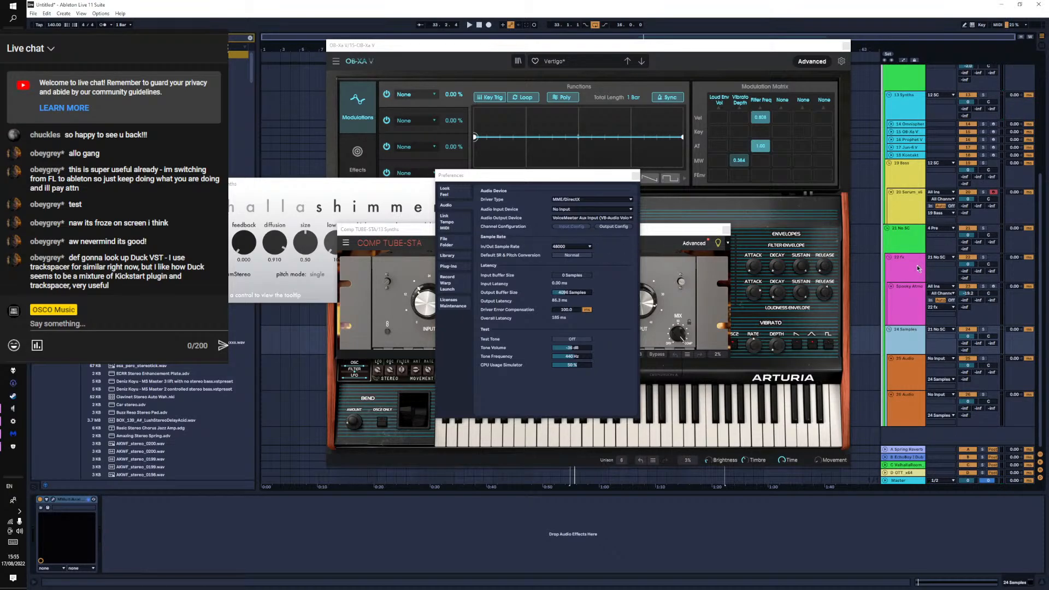
{"action": "left_click", "coordinate": [910, 313]}
{"action": "left_click", "coordinate": [910, 265]}
{"action": "left_click", "coordinate": [909, 244]}
{"action": "left_click", "coordinate": [902, 216]}
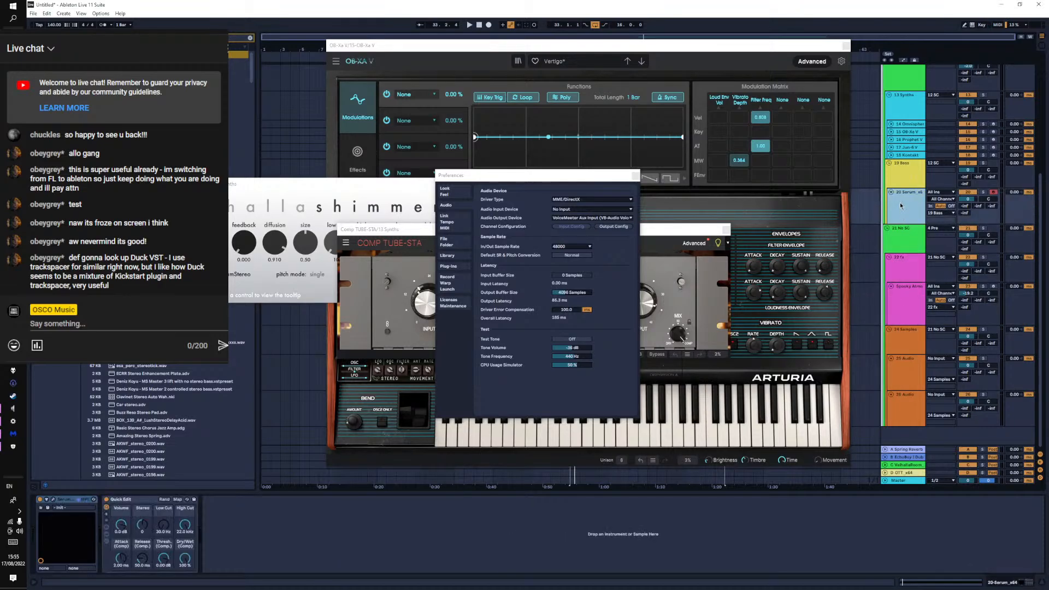
{"action": "left_click", "coordinate": [897, 180]}
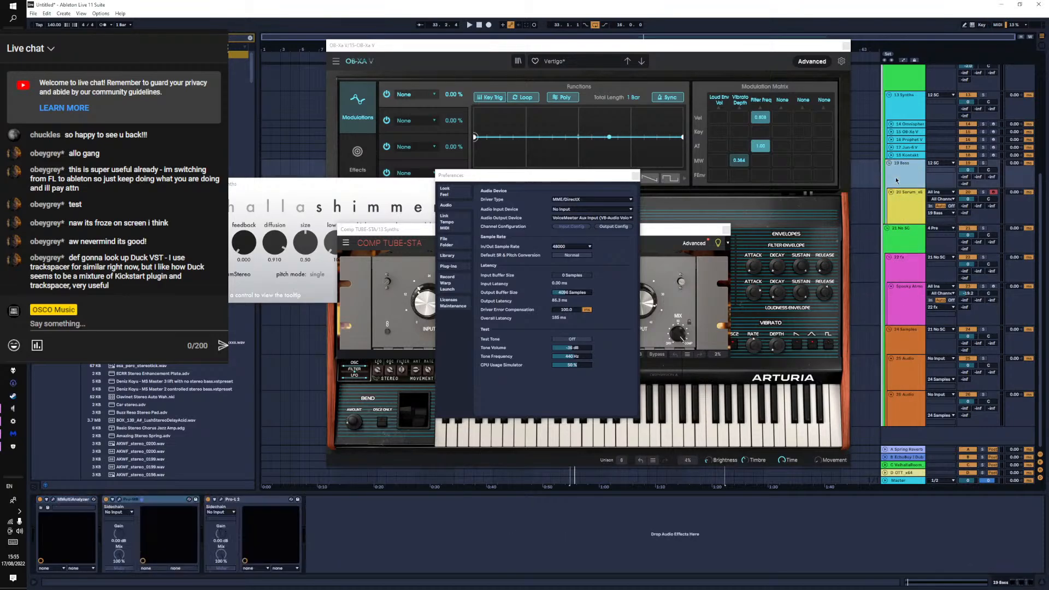
{"action": "left_click", "coordinate": [903, 125]}
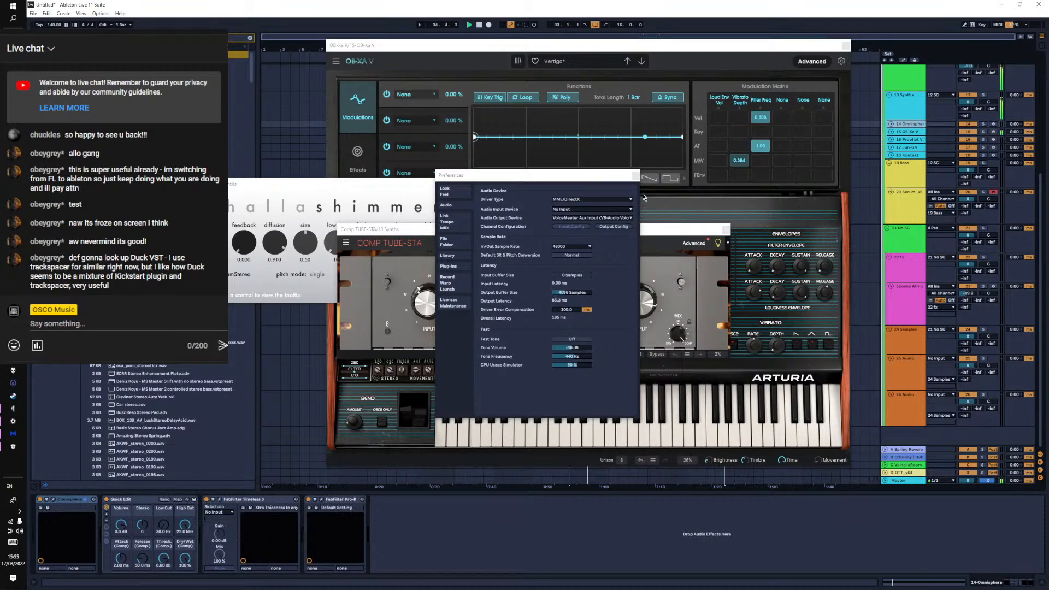
Close the Preferences, Comp TUBE-STA, OB-Xa V and Valhalla Shimmer windows to clear the arrangement
{"action": "left_click", "coordinate": [635, 175]}
{"action": "left_click_drag", "start_coordinate": [727, 232], "coordinate": [691, 264]}
{"action": "left_click", "coordinate": [692, 263]}
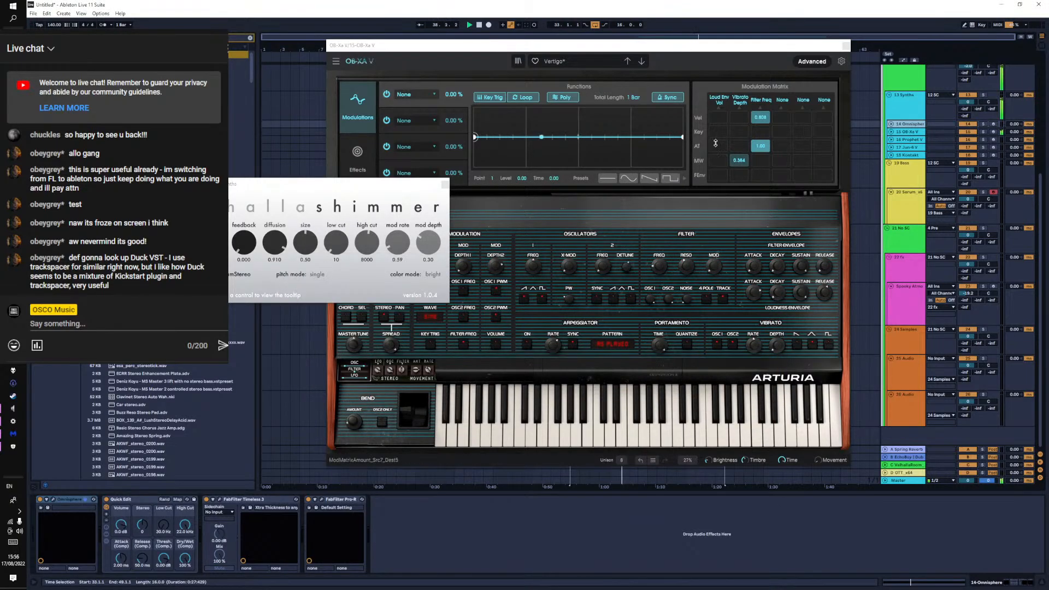
{"action": "left_click_drag", "start_coordinate": [713, 51], "coordinate": [741, 112]}
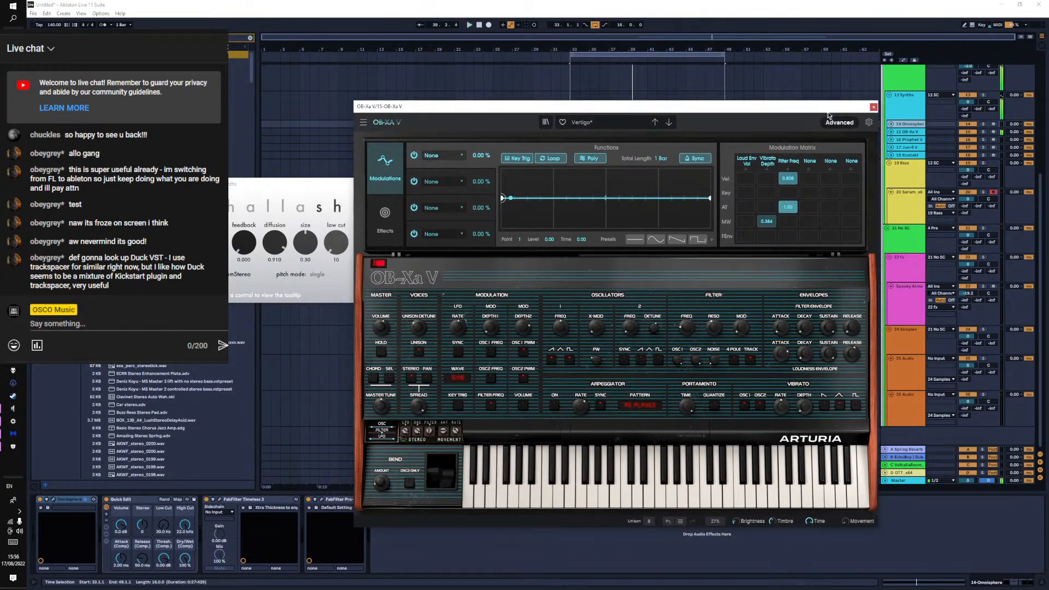
{"action": "left_click", "coordinate": [874, 107]}
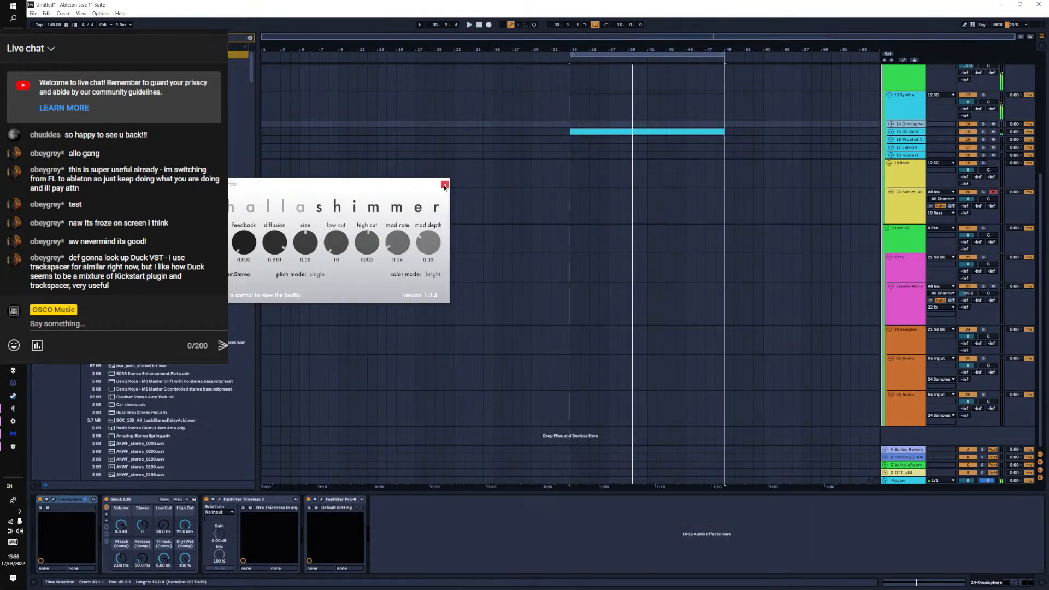
{"action": "left_click", "coordinate": [445, 185]}
Unfold the OB-Xa V track in the arrangement, keeping the Omnisphere track folded
{"action": "left_click", "coordinate": [893, 126]}
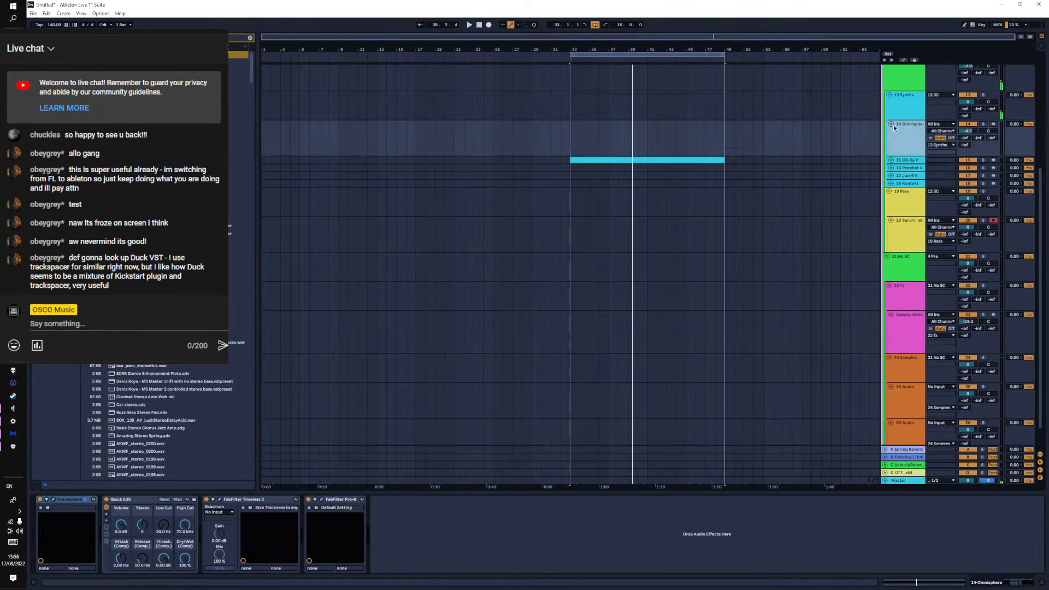
{"action": "left_click", "coordinate": [905, 161]}
{"action": "left_click", "coordinate": [892, 126]}
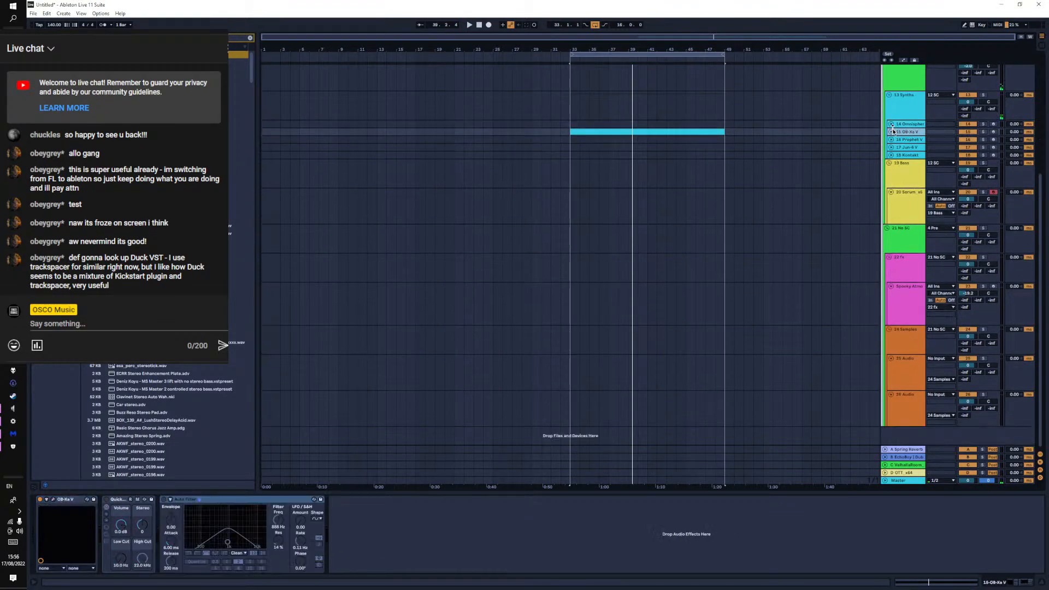
{"action": "left_click", "coordinate": [891, 132]}
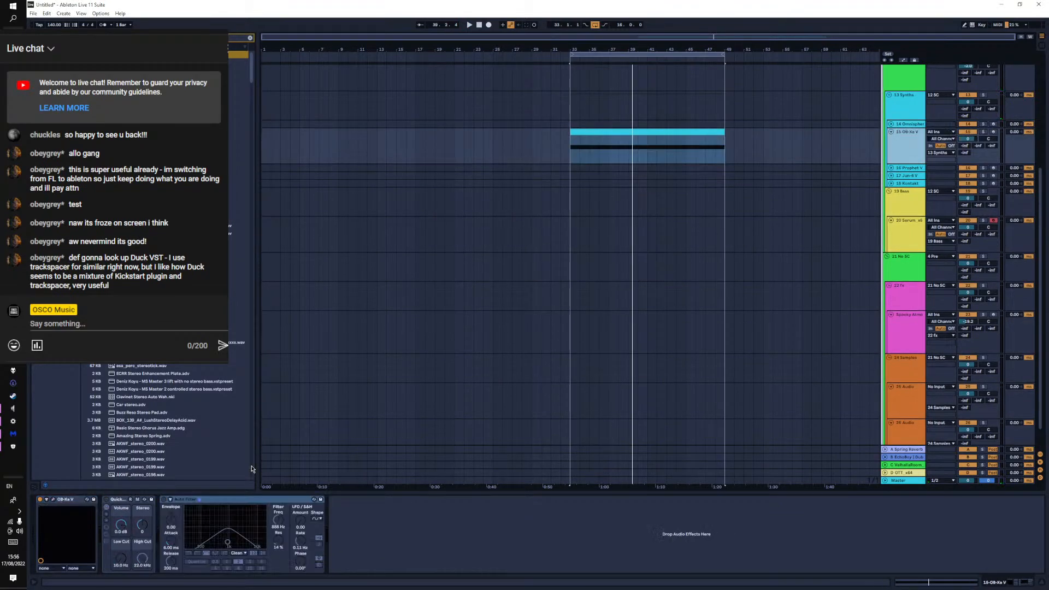
Review the device chains of the OB-Xa V track and the Synths group while playing the loop
{"action": "left_click", "coordinate": [188, 500]}
{"action": "left_click", "coordinate": [118, 503]}
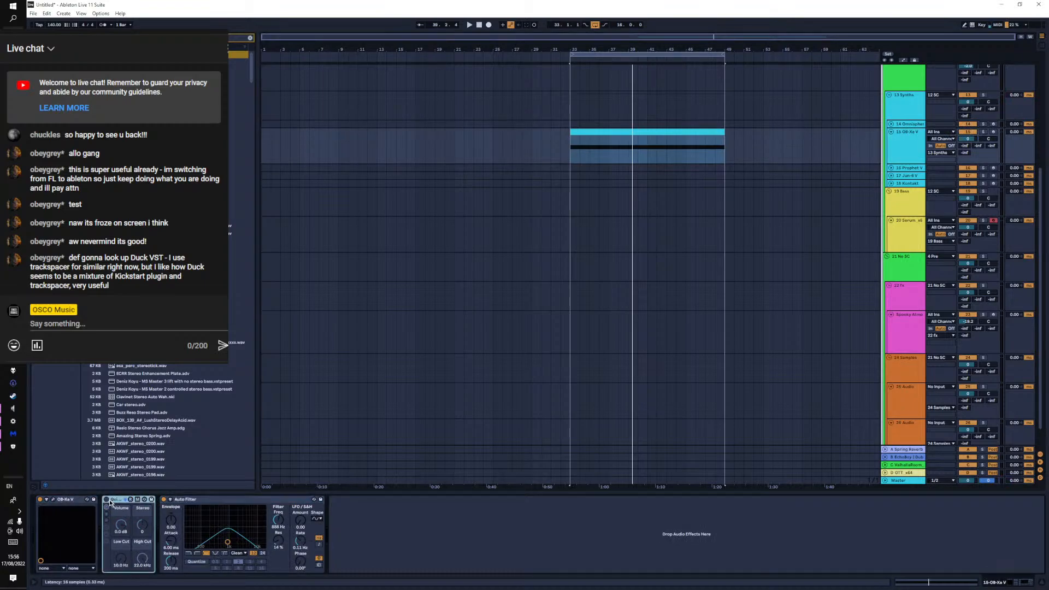
{"action": "left_click", "coordinate": [894, 109]}
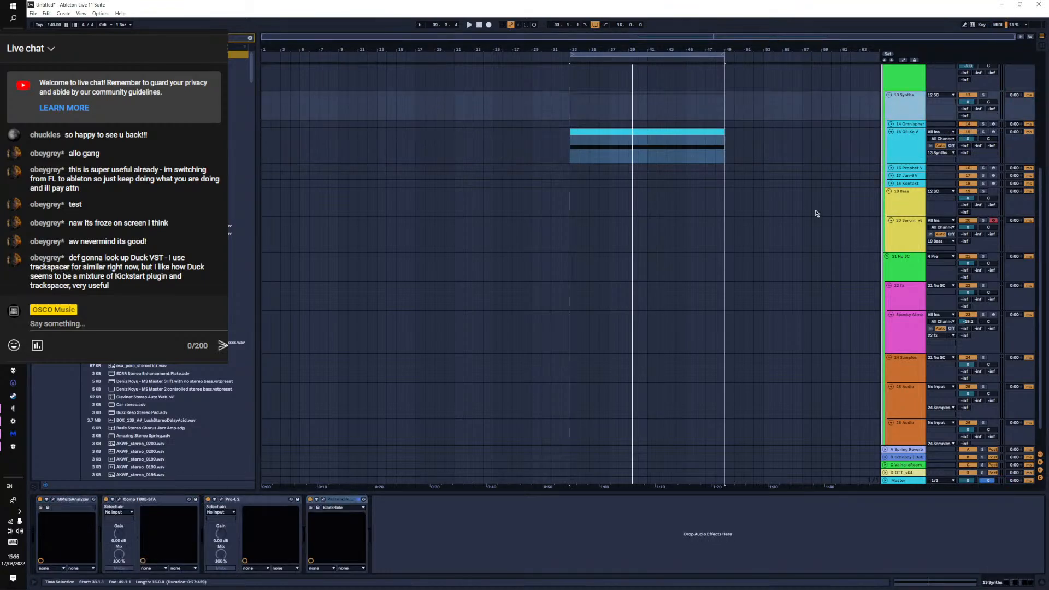
{"action": "key", "text": "space"}
{"action": "left_click", "coordinate": [904, 148]}
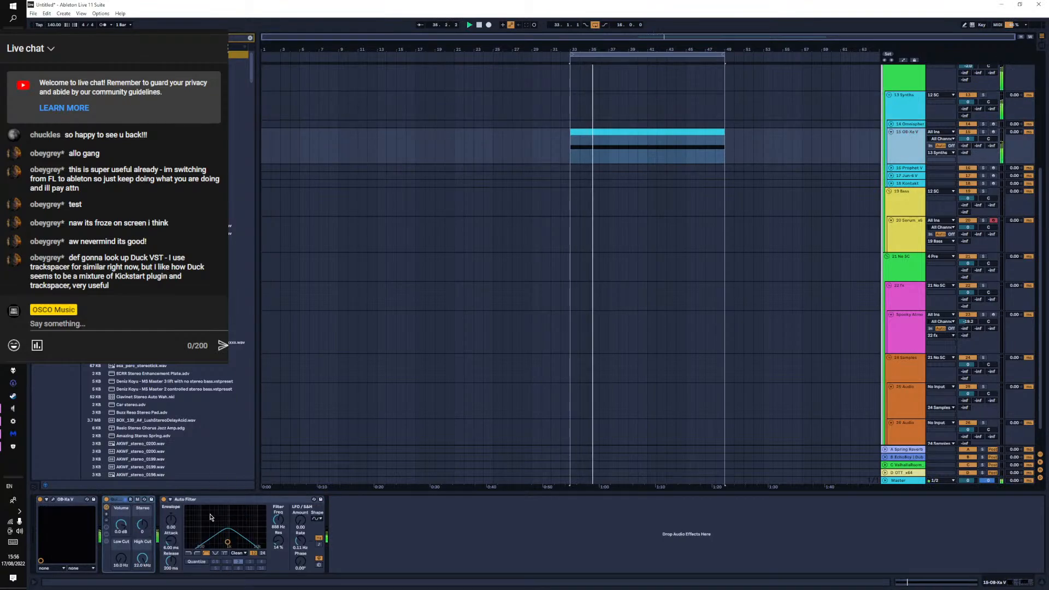
Group the OB-Xa V track's Auto Filter into an Audio Effect Rack with a second empty chain, and set resonance to 40 % and LFO amount to about 17.8
{"action": "left_click", "coordinate": [214, 505]}
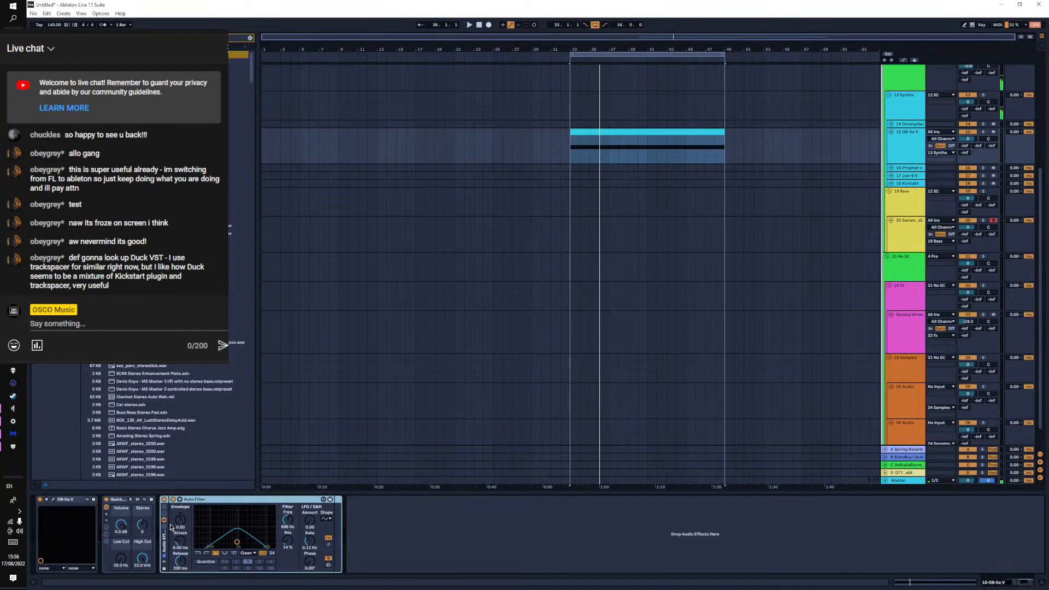
{"action": "key", "text": "ctrl+g"}
{"action": "right_click", "coordinate": [185, 533]}
{"action": "left_click", "coordinate": [188, 530]}
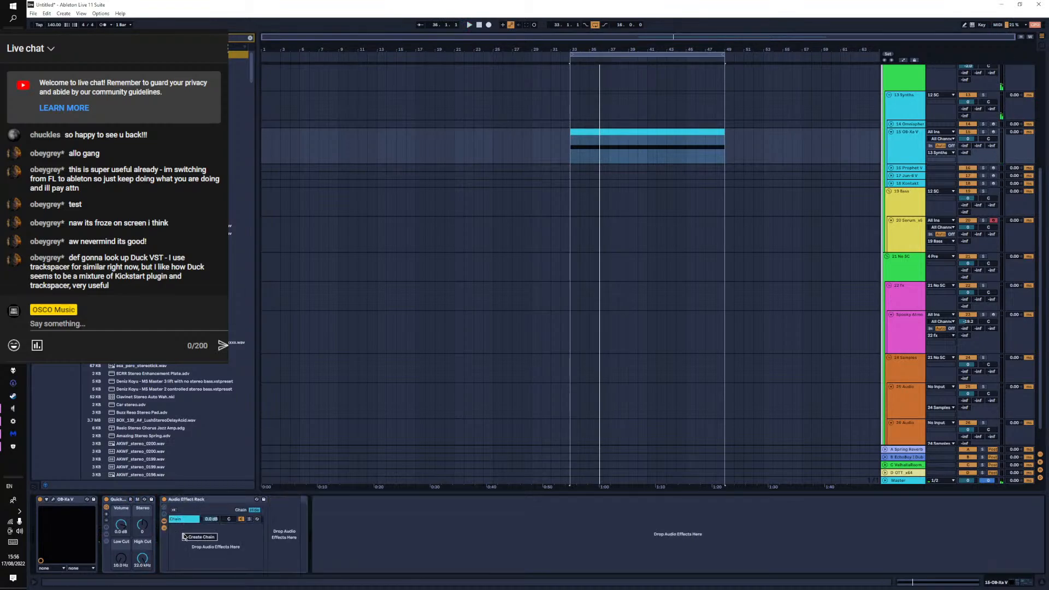
{"action": "left_click", "coordinate": [185, 520]}
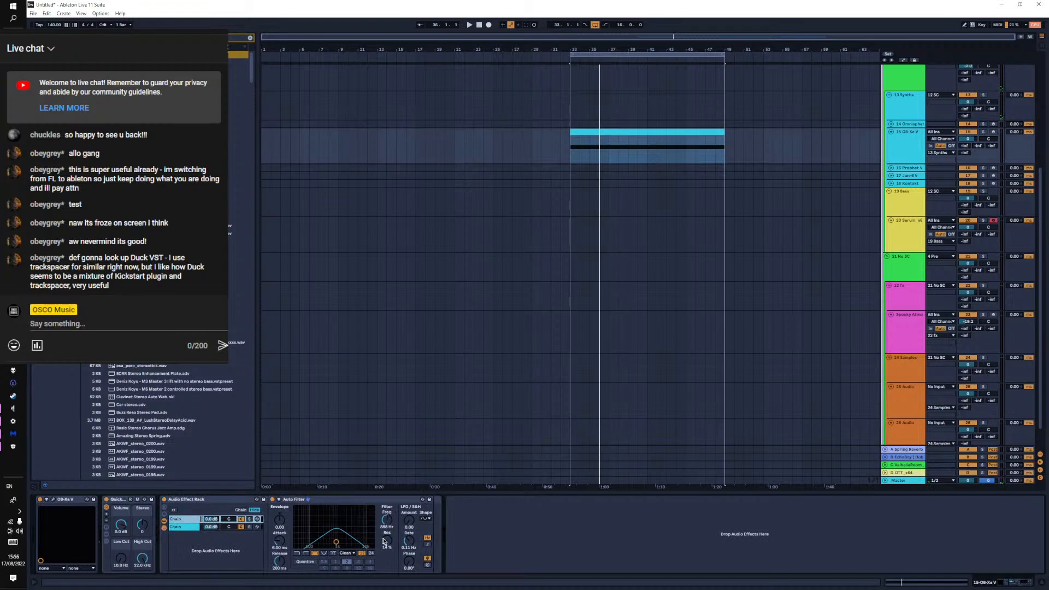
{"action": "left_click_drag", "start_coordinate": [386, 540], "coordinate": [408, 514]}
{"action": "key", "text": "space"}
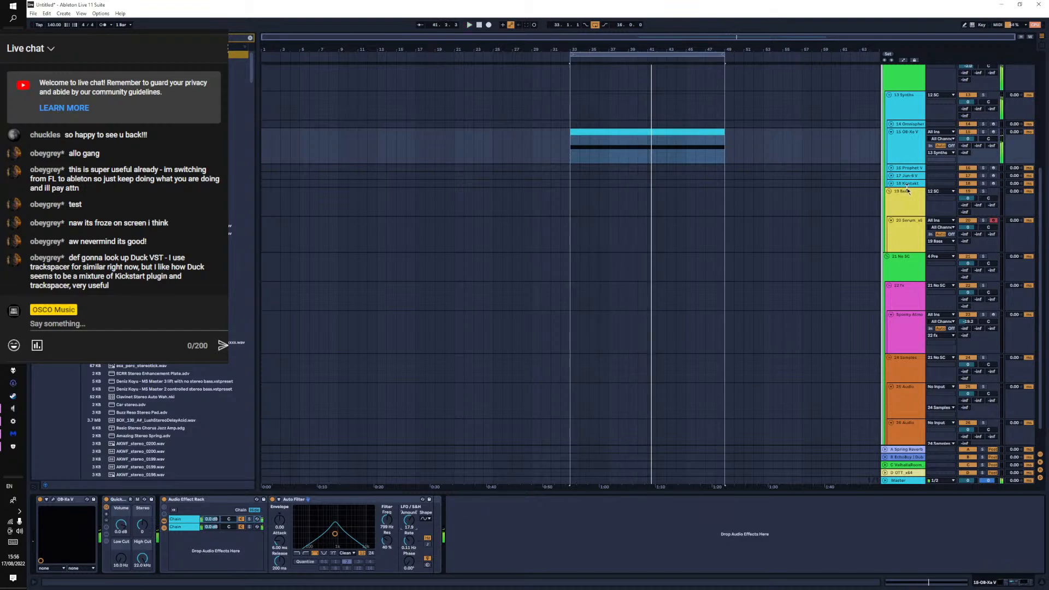
Unfold the Prophet V3 track and copy the OB-Xa V clip onto it at the same position
{"action": "left_click", "coordinate": [904, 169]}
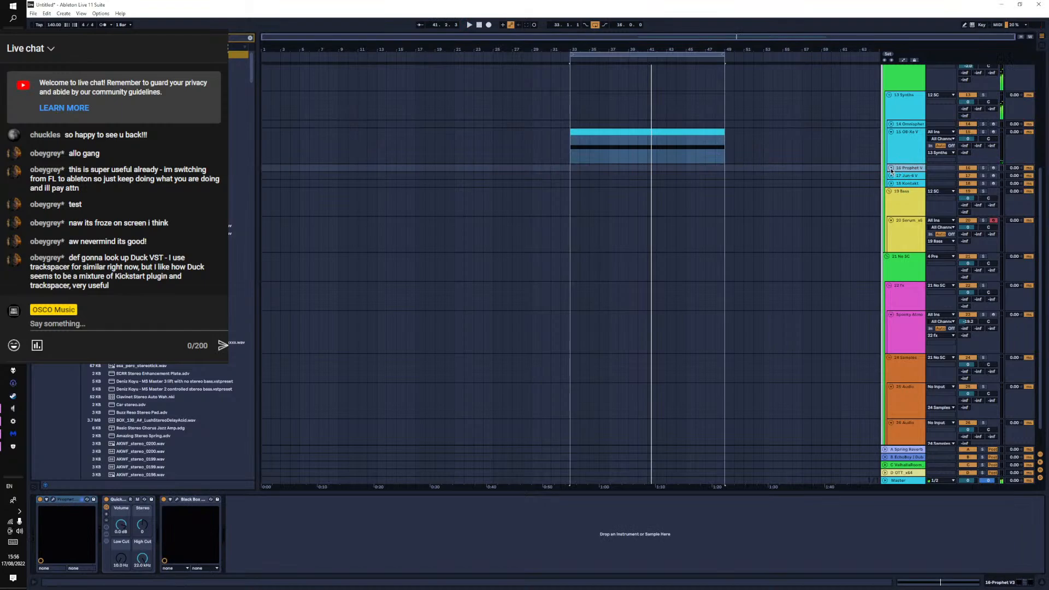
{"action": "left_click", "coordinate": [891, 169]}
{"action": "left_click_drag", "start_coordinate": [609, 133], "coordinate": [621, 179], "text": "ctrl"}
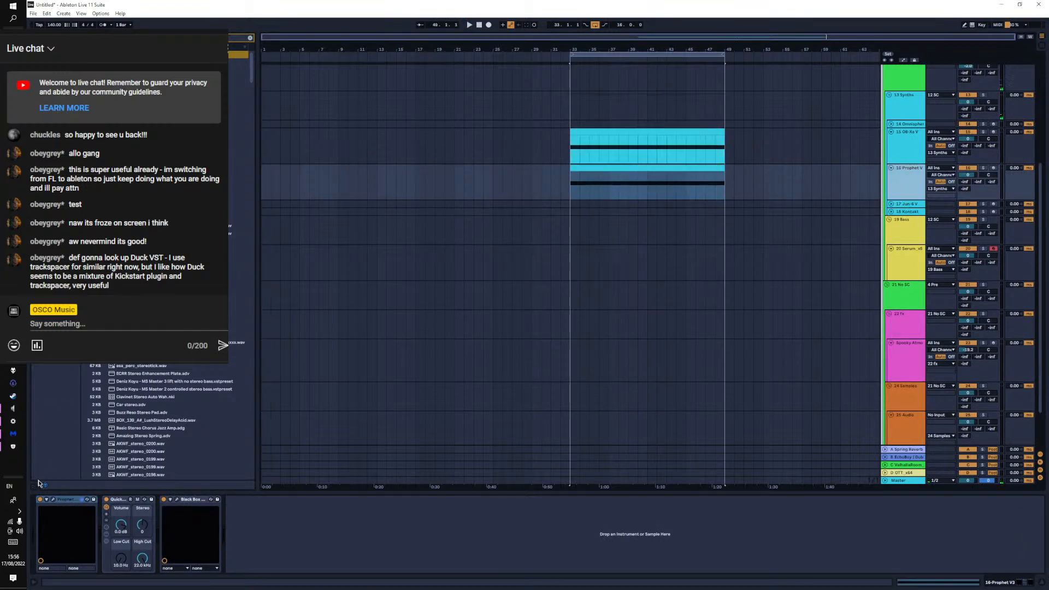
Open the Prophet V3 synth and remove the Black Box effect from its device chain
{"action": "left_click", "coordinate": [53, 500]}
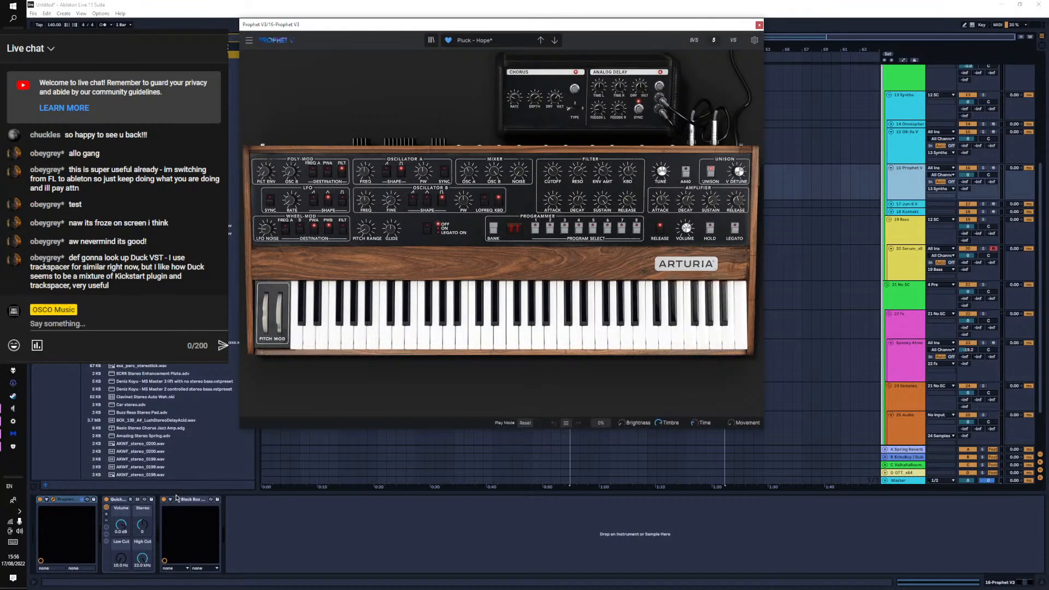
{"action": "left_click", "coordinate": [194, 501]}
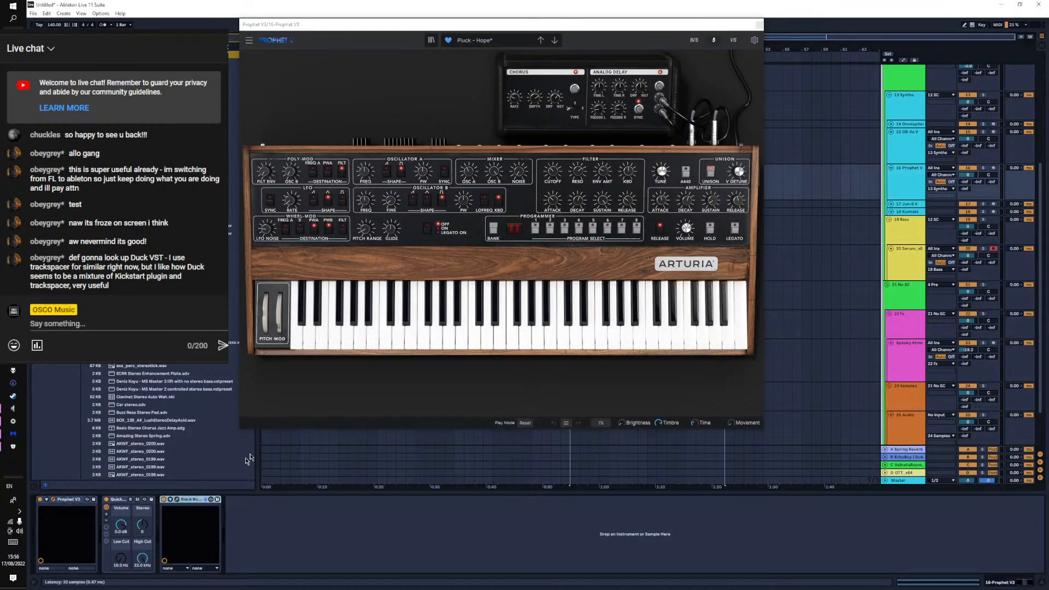
{"action": "key", "text": "Delete"}
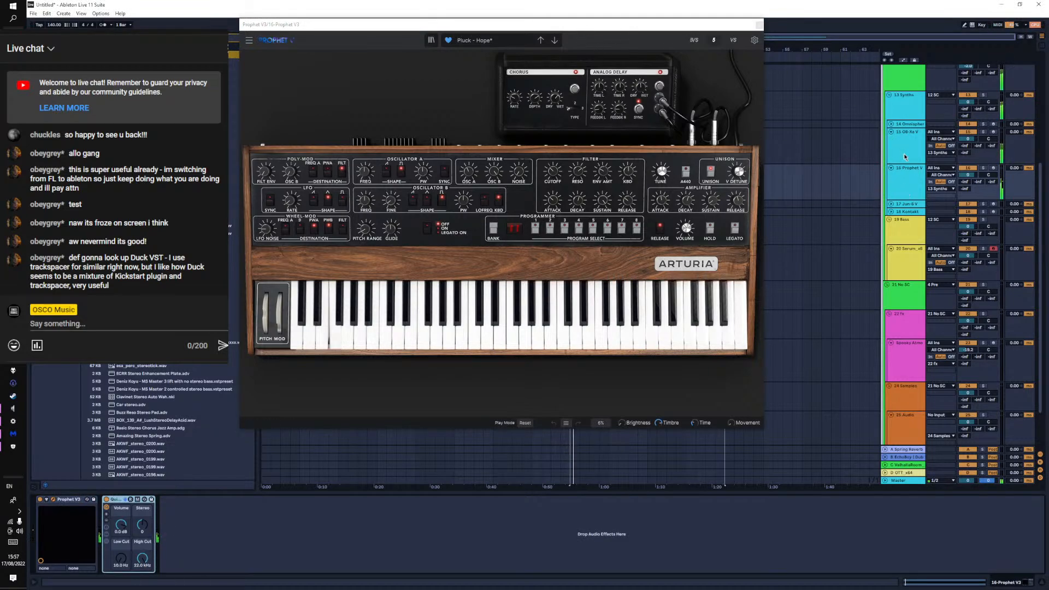
Adjust the Prophet V3 chorus dry/wet mix with the track soloed, and release the solo
{"action": "left_click", "coordinate": [983, 168]}
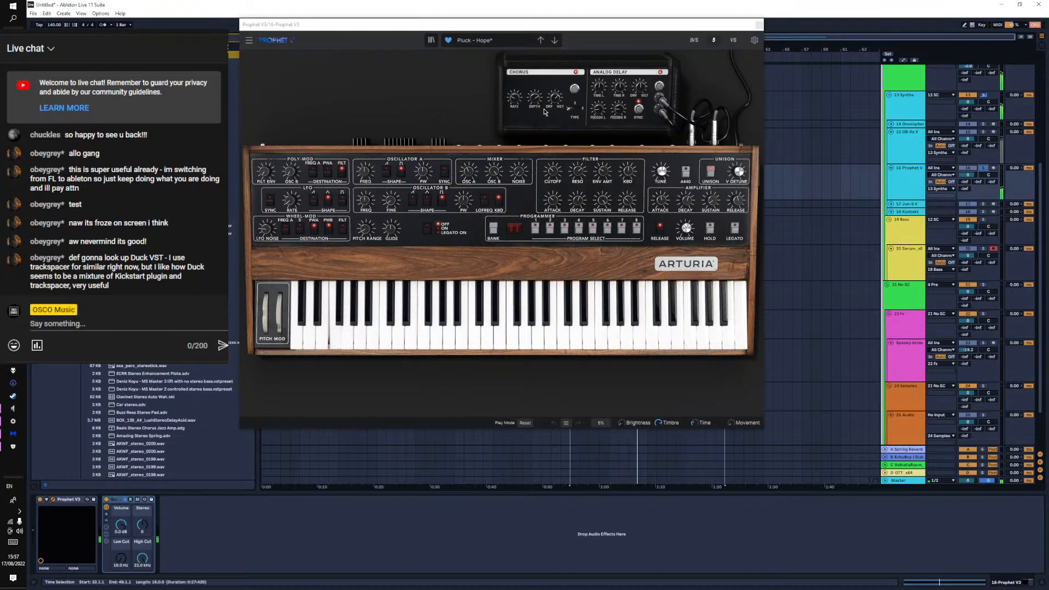
{"action": "left_click", "coordinate": [555, 104]}
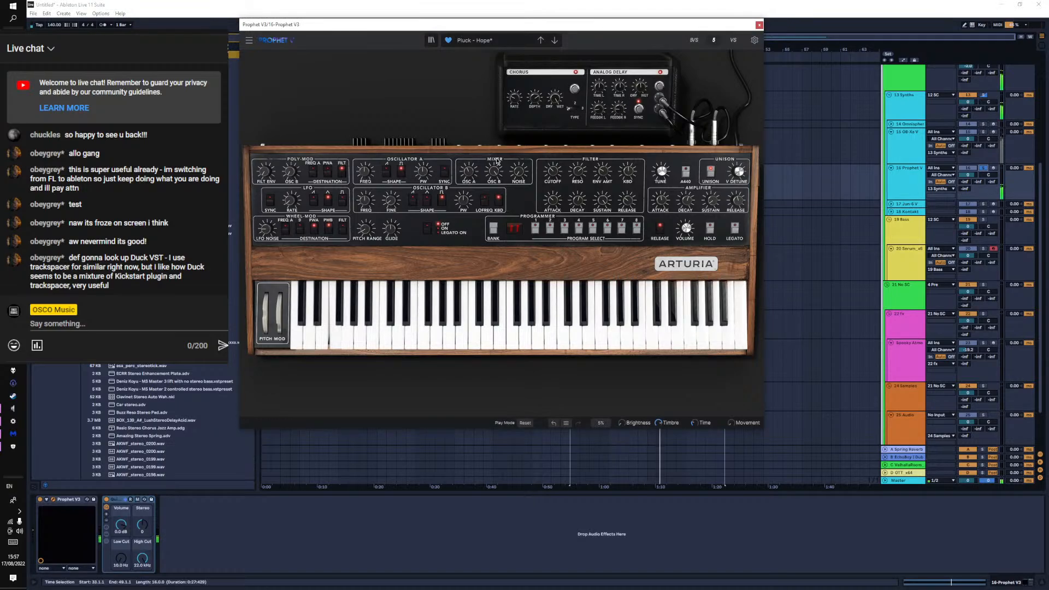
{"action": "left_click", "coordinate": [982, 171]}
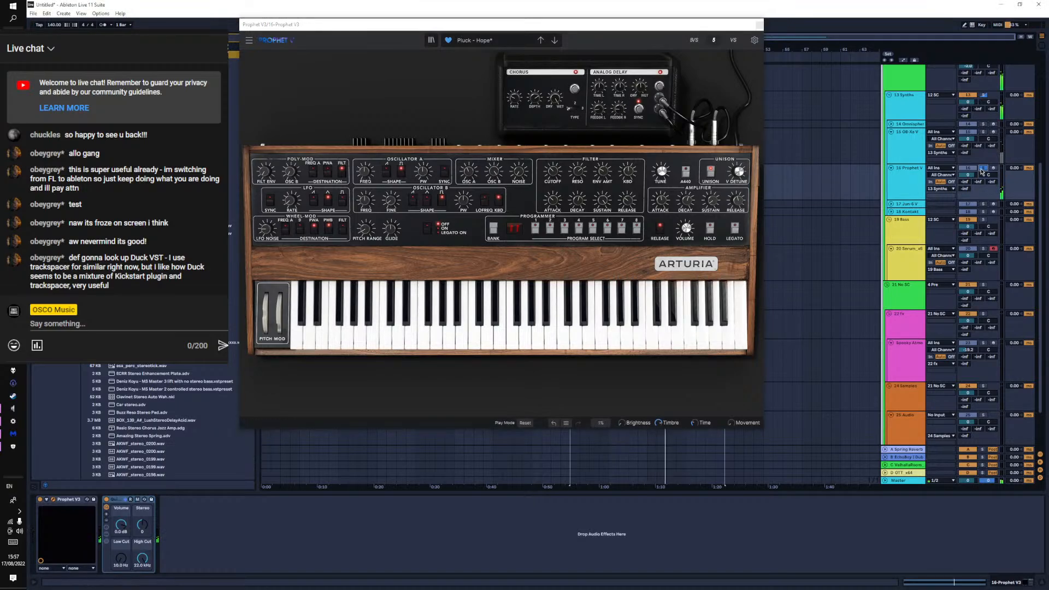
Check the Synths group's spectrum in MMultiAnalyzer, and close the analyzer and Prophet V3 windows
{"action": "left_click", "coordinate": [922, 119]}
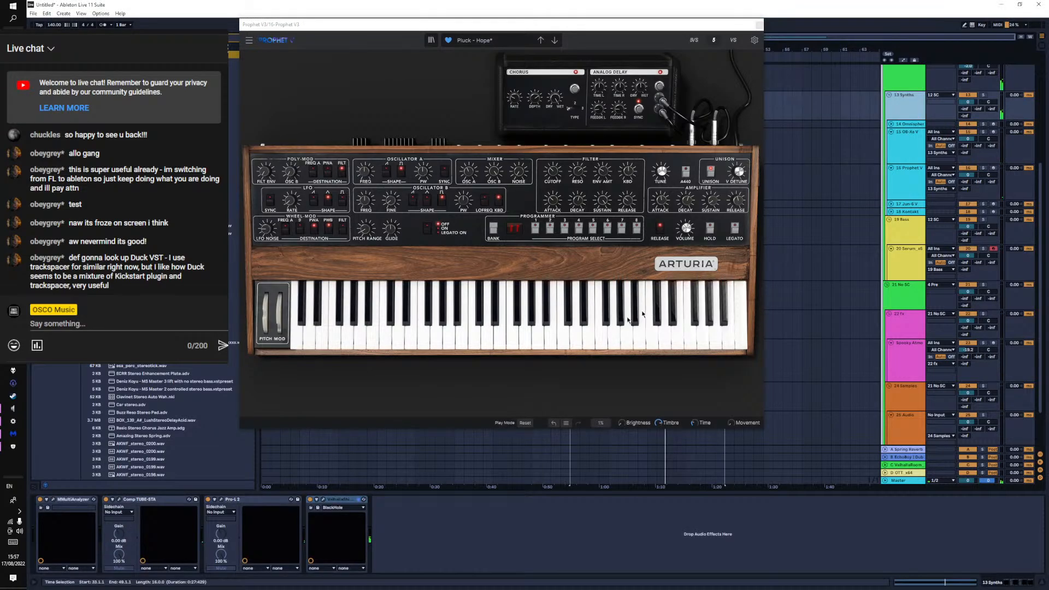
{"action": "left_click", "coordinate": [51, 500]}
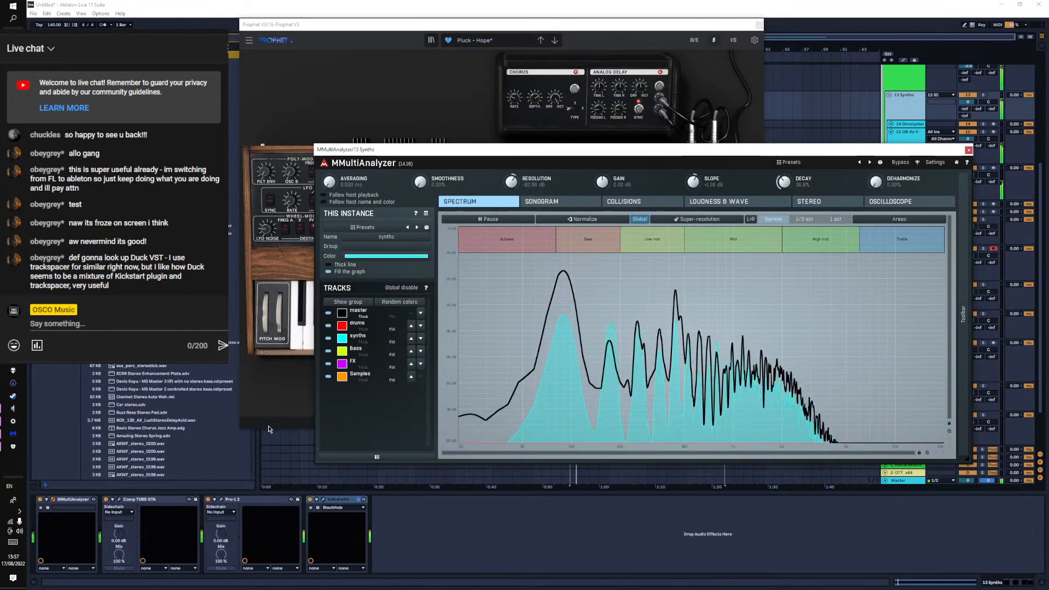
{"action": "left_click", "coordinate": [968, 151]}
{"action": "left_click", "coordinate": [759, 25]}
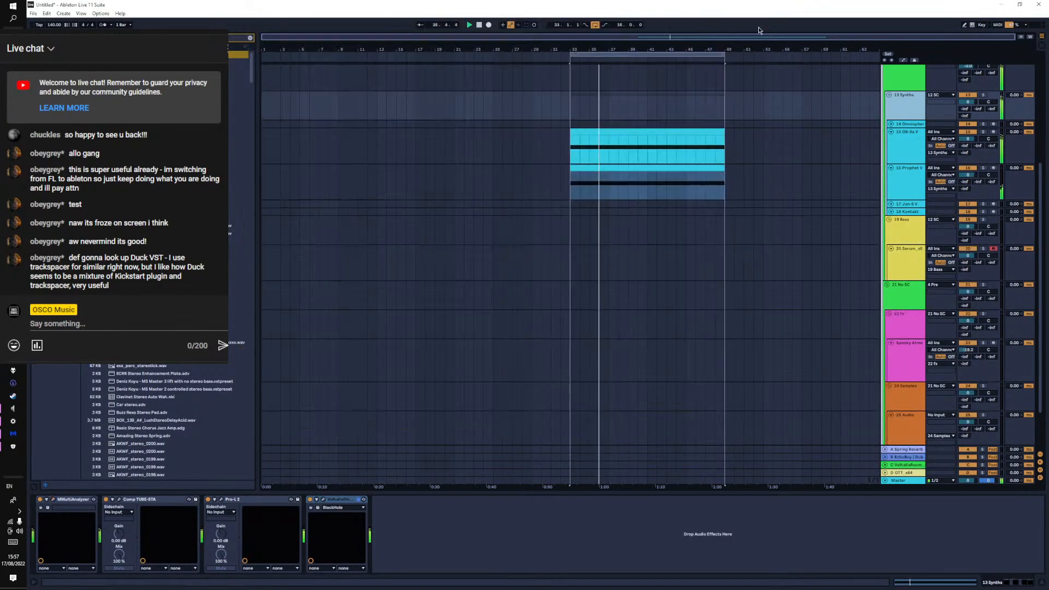
Delete the copied clip from the Prophet V3 track and set its MIDI input to 15-OB-Xa V
{"action": "left_click", "coordinate": [708, 171]}
{"action": "key", "text": "Delete"}
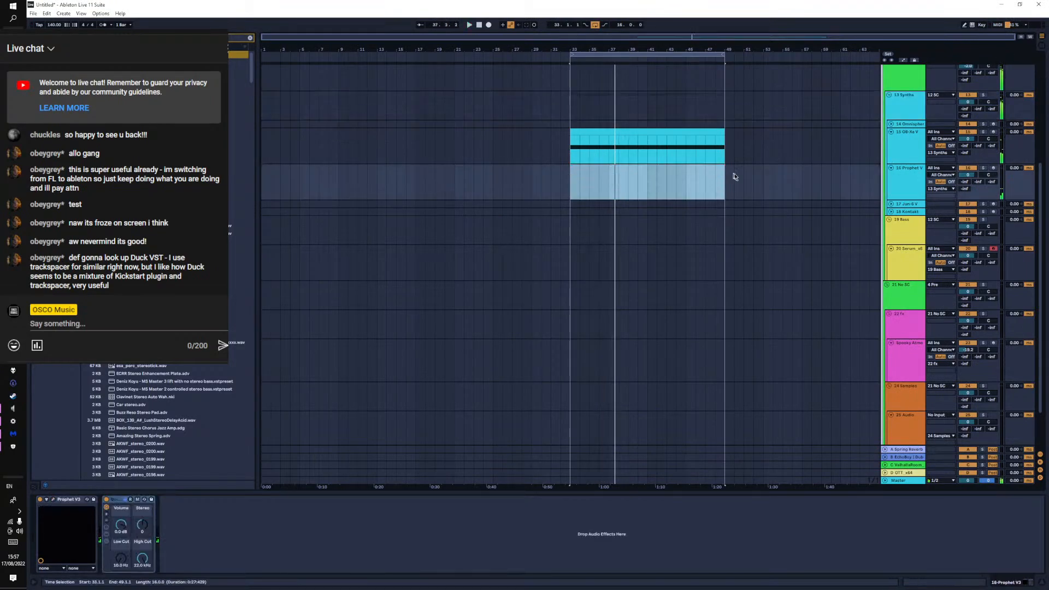
{"action": "left_click", "coordinate": [938, 169]}
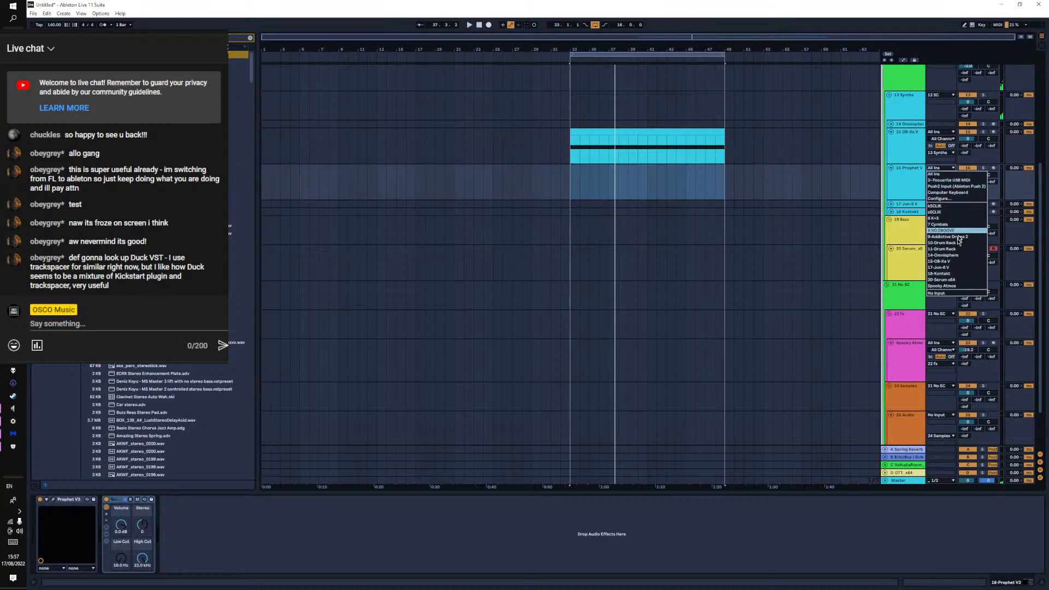
{"action": "left_click", "coordinate": [957, 263]}
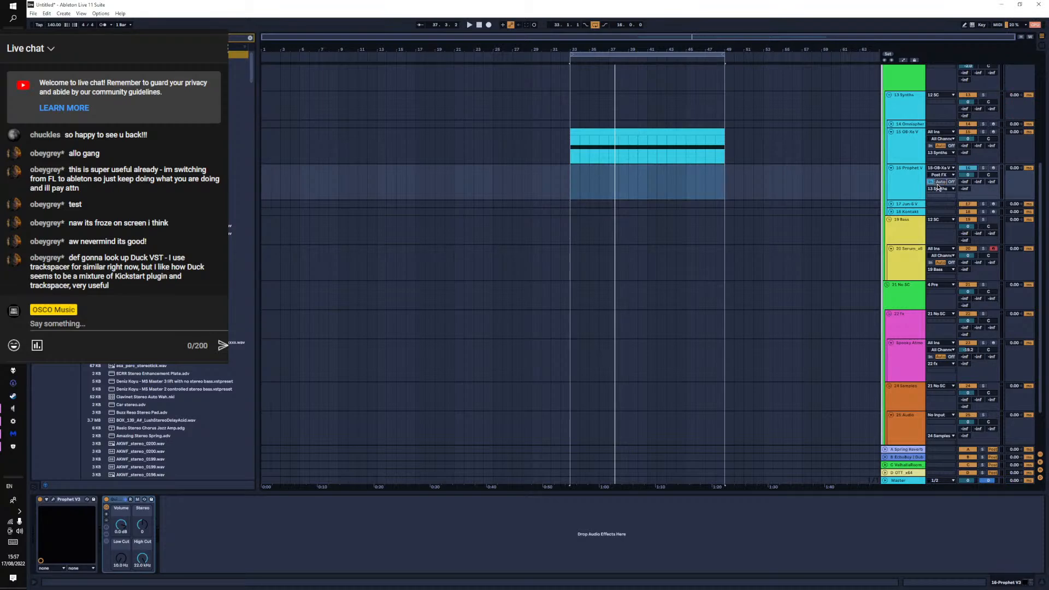
{"action": "key", "text": "space"}
Open the OB-Xa V clip, clear its long F1 note, and set the note grid to 1 bar
{"action": "double_click", "coordinate": [618, 132]}
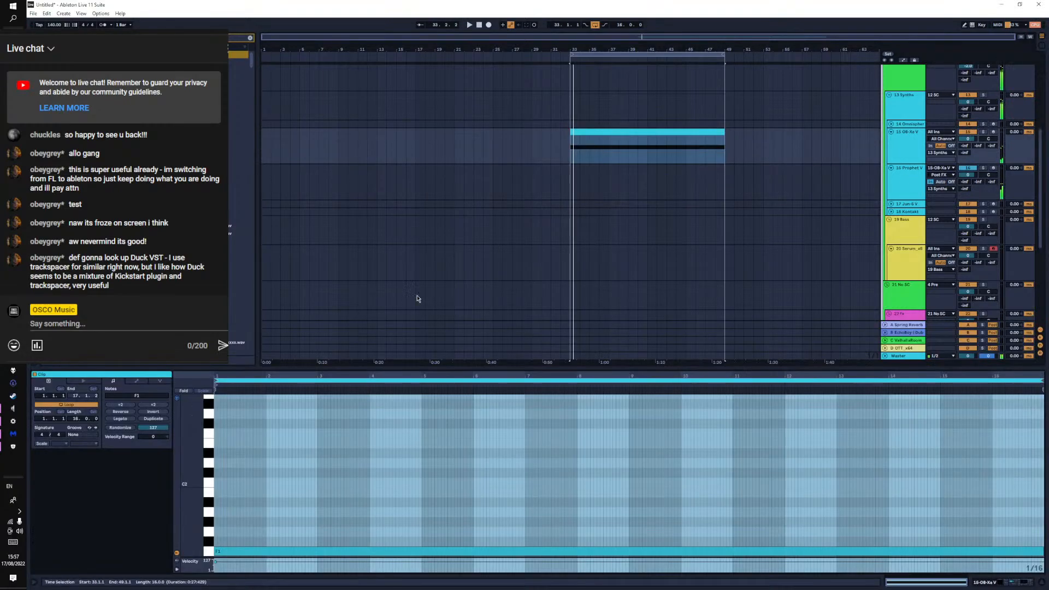
{"action": "scroll", "coordinate": [262, 523], "scroll_direction": "down", "scroll_amount": 3}
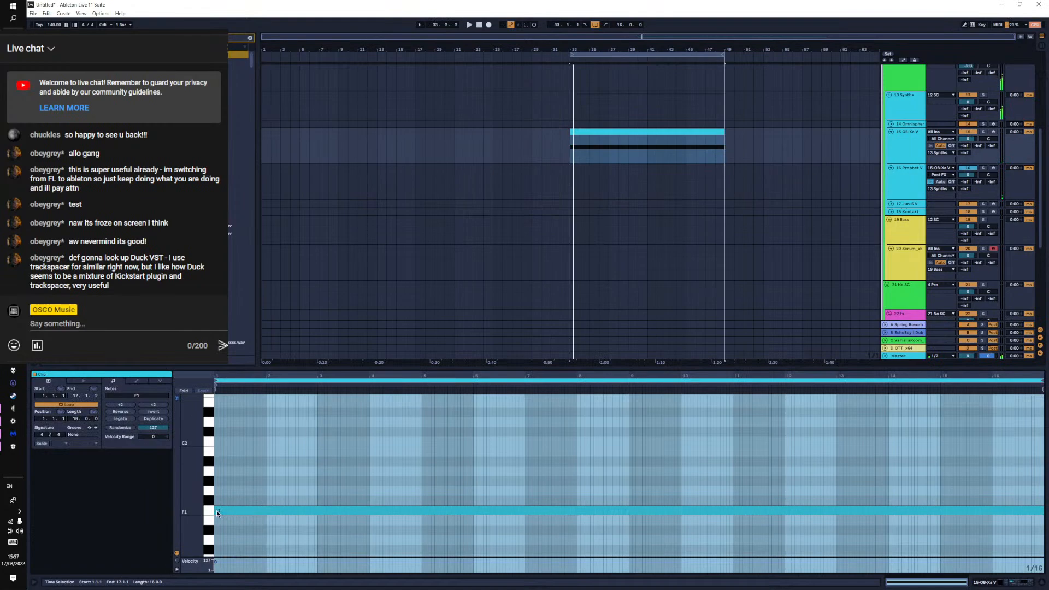
{"action": "double_click", "coordinate": [217, 511]}
{"action": "double_click", "coordinate": [219, 510]}
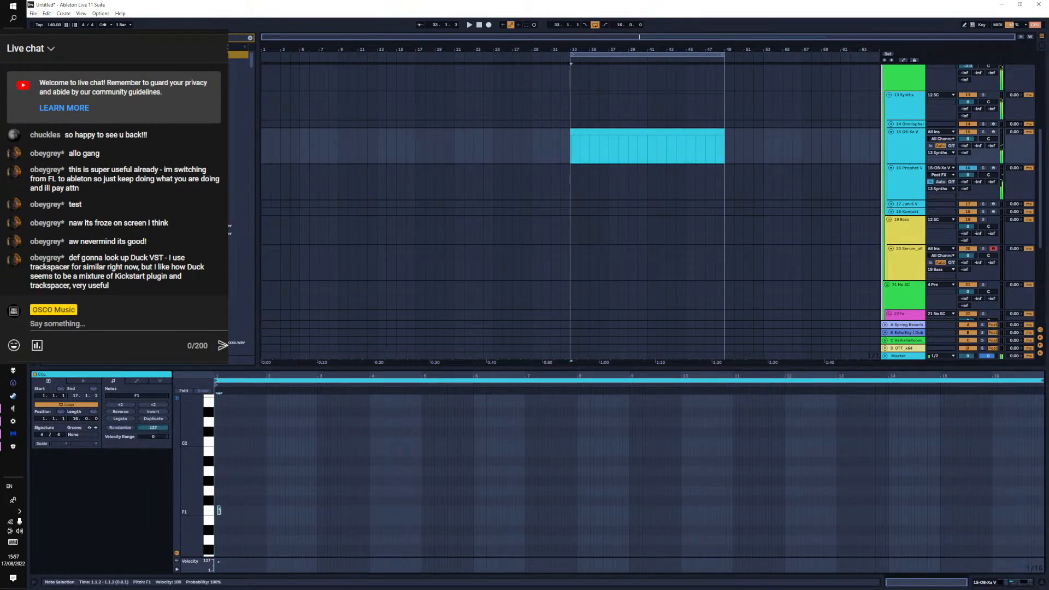
{"action": "right_click", "coordinate": [230, 511]}
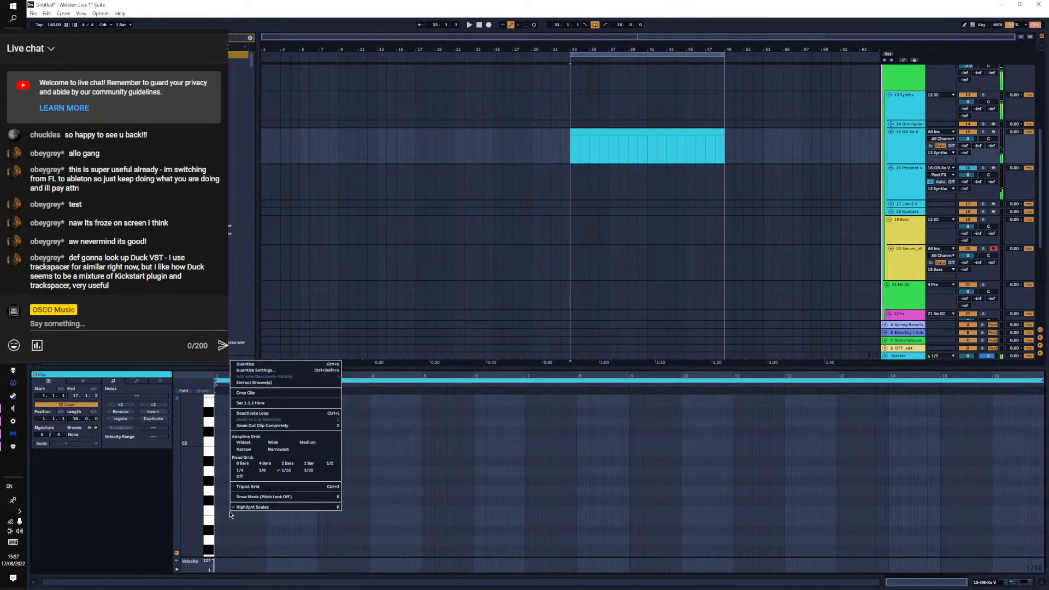
{"action": "left_click", "coordinate": [285, 464]}
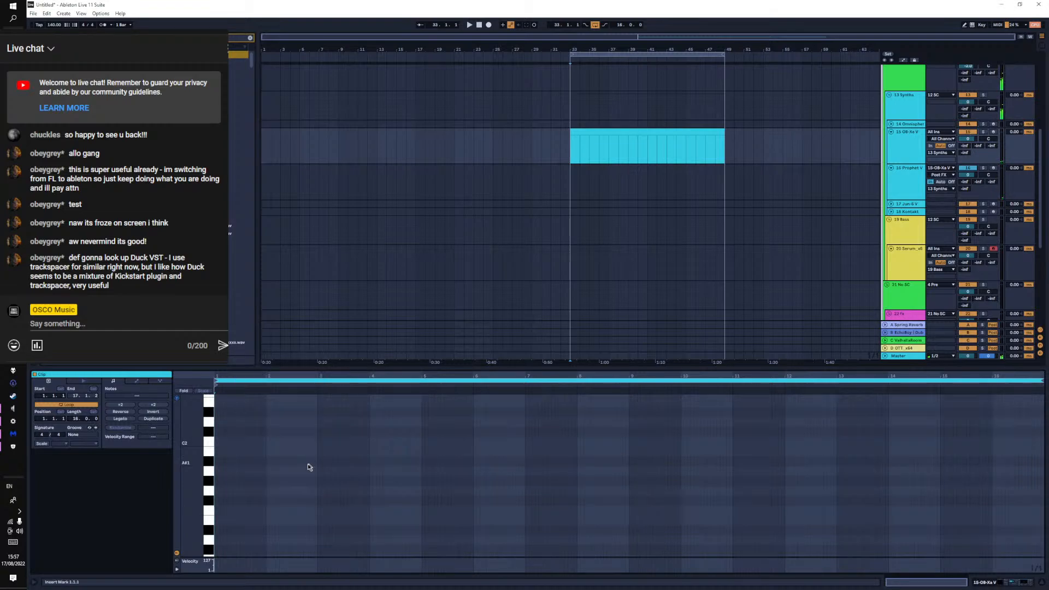
Draw a new F1 note at the clip's start, extend it across all 16 bars, and play the loop
{"action": "double_click", "coordinate": [228, 512]}
{"action": "left_click_drag", "start_coordinate": [235, 514], "coordinate": [298, 502]}
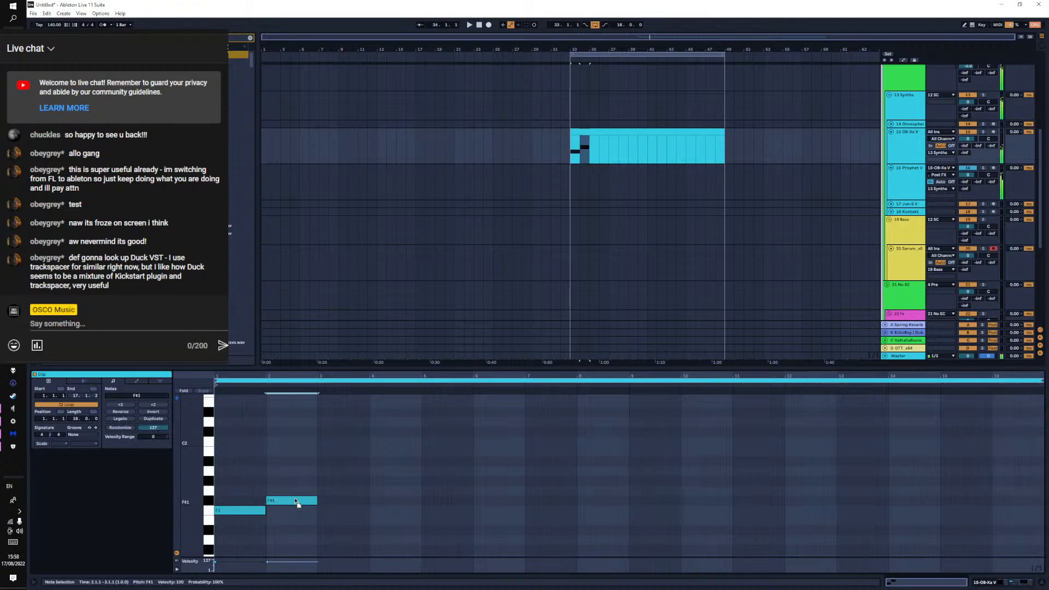
{"action": "double_click", "coordinate": [295, 502]}
{"action": "left_click", "coordinate": [257, 514]}
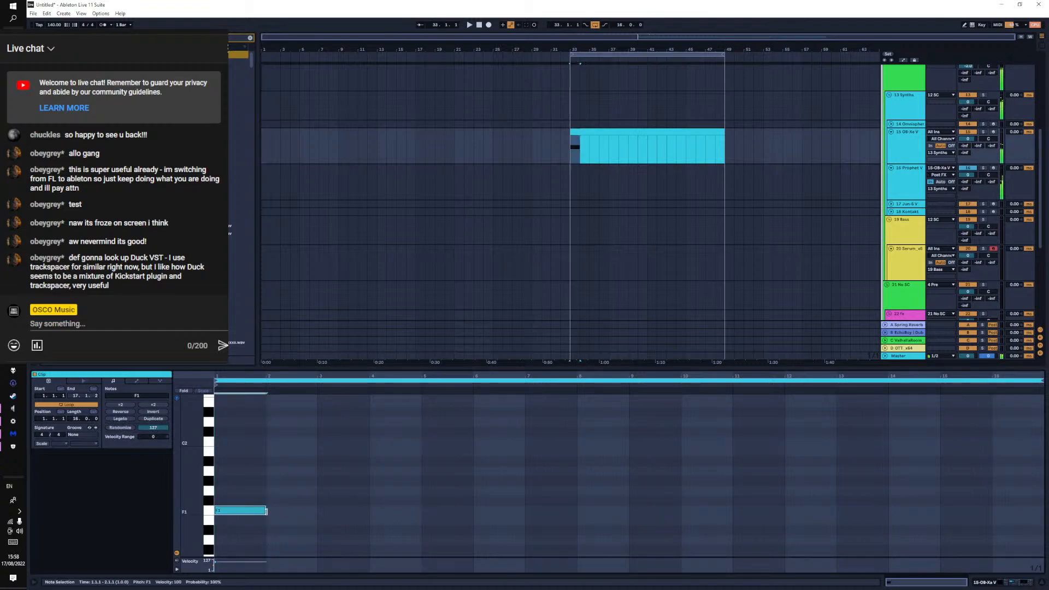
{"action": "left_click_drag", "start_coordinate": [266, 511], "coordinate": [1028, 514]}
{"action": "key", "text": "space"}
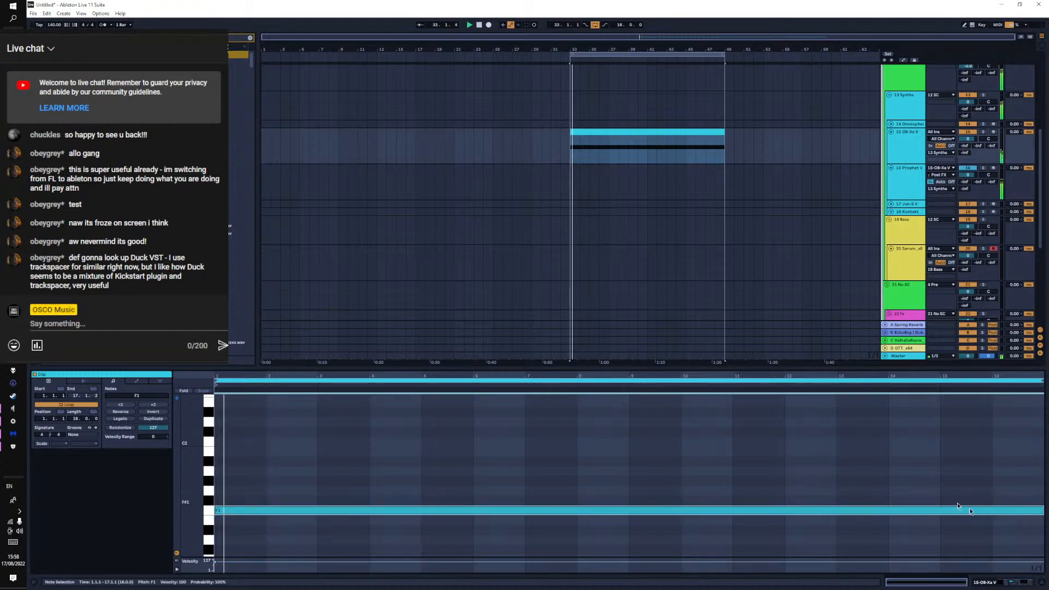
Unfold the Jun-6 V track and set its MIDI input to 15-OB-Xa V
{"action": "left_click", "coordinate": [1014, 582]}
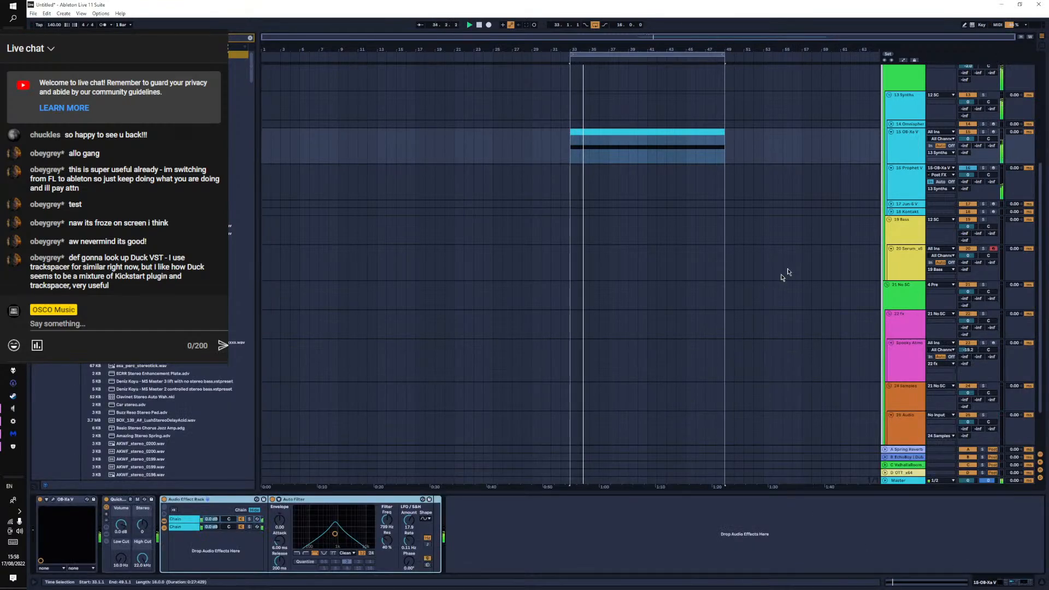
{"action": "left_click", "coordinate": [892, 204]}
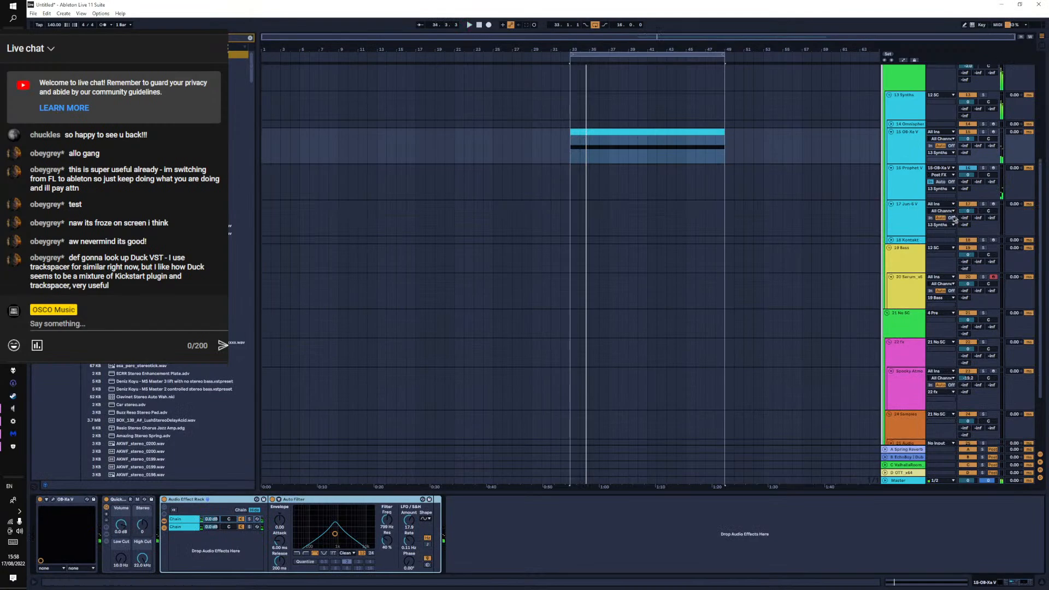
{"action": "left_click", "coordinate": [938, 205]}
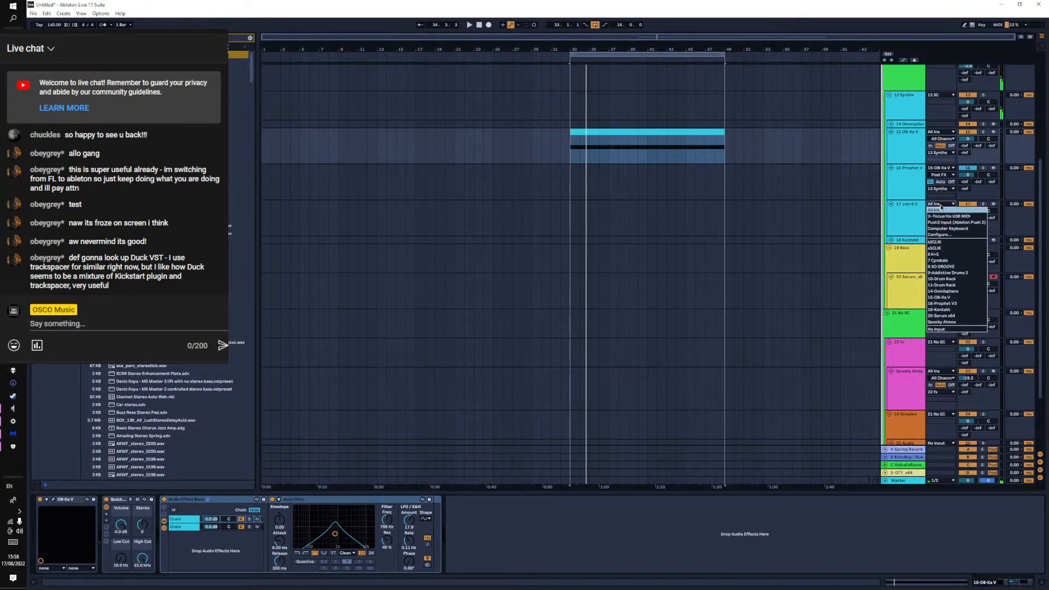
{"action": "left_click", "coordinate": [946, 298]}
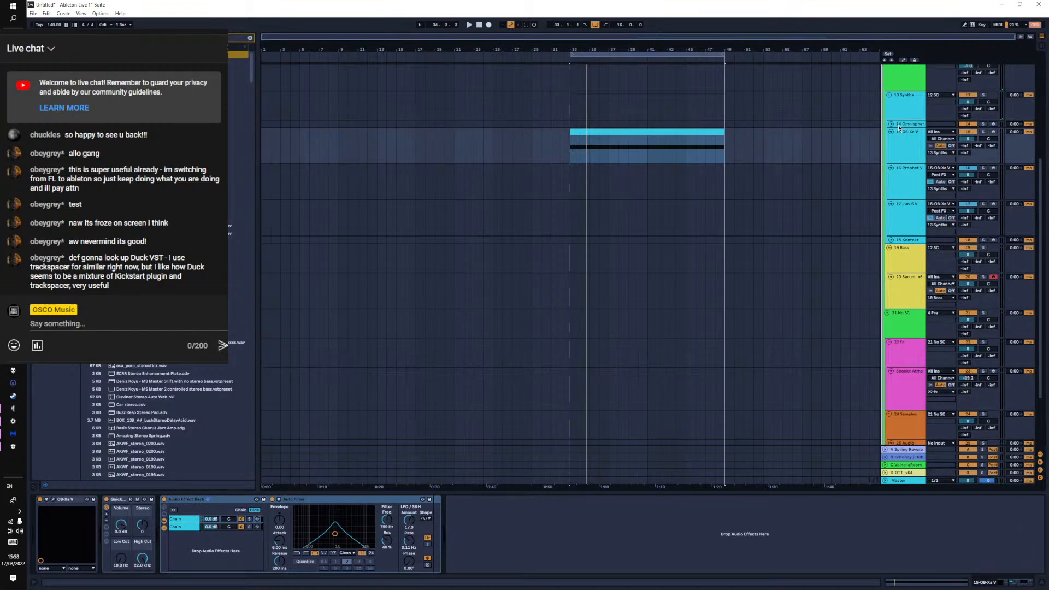
Move the Omnisphere track below the Jun-6 V track, and solo Jun-6 V
{"action": "left_click_drag", "start_coordinate": [899, 128], "coordinate": [911, 221]}
{"action": "left_click", "coordinate": [915, 174]}
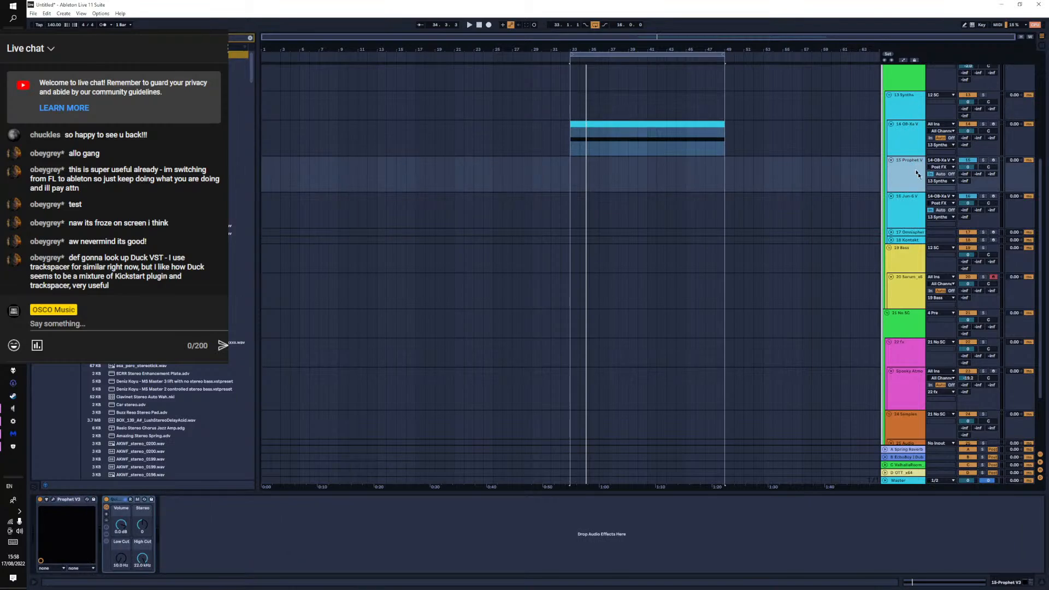
{"action": "left_click", "coordinate": [910, 208]}
{"action": "left_click", "coordinate": [983, 198]}
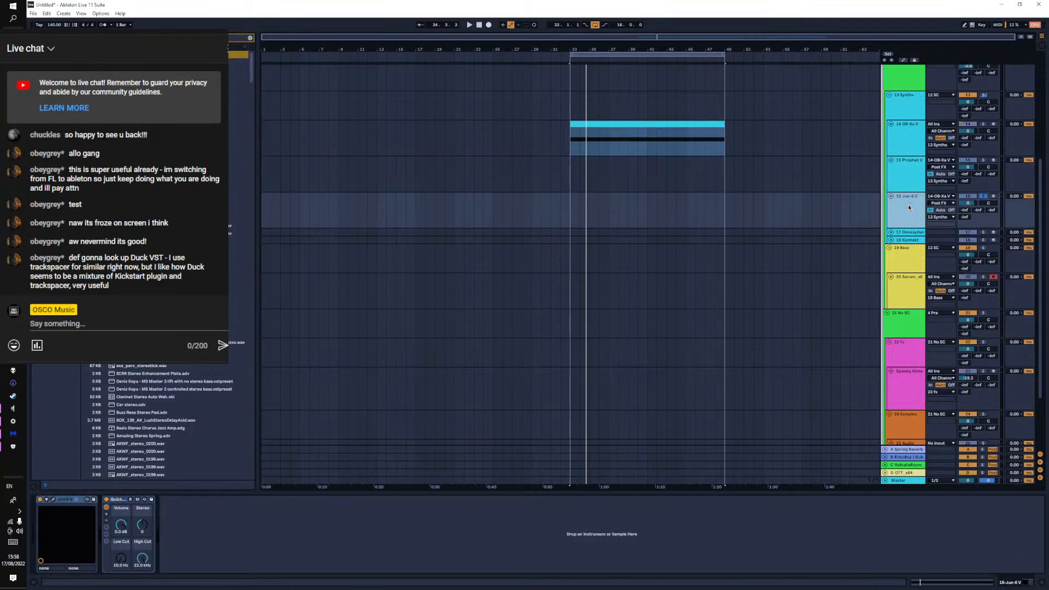
Open the Jun-6 V instrument and listen to its Finger Tribute preset over the loop
{"action": "left_click", "coordinate": [54, 501]}
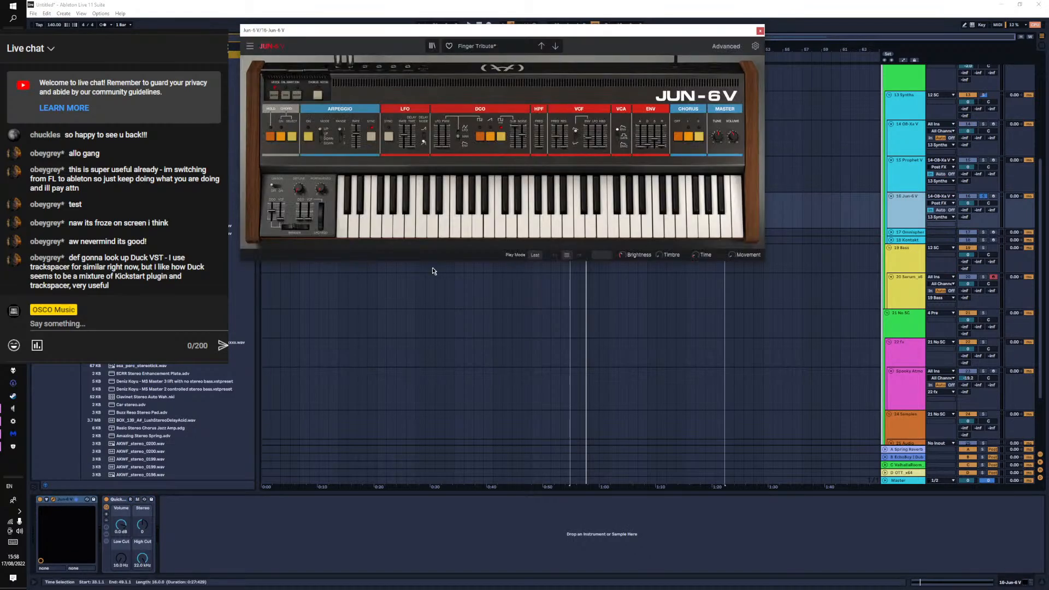
{"action": "key", "text": "space"}
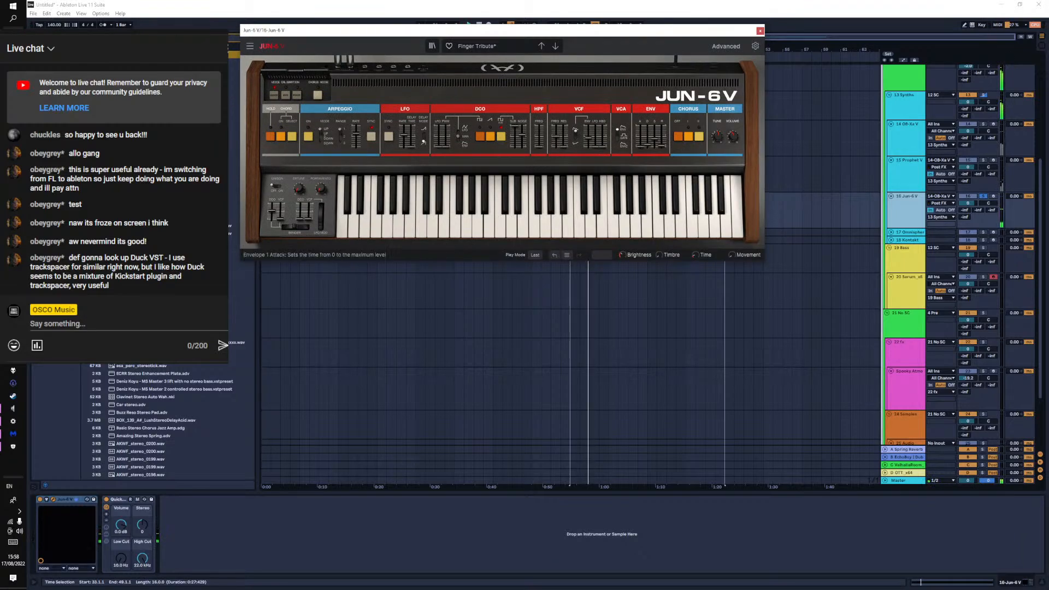
{"action": "key", "text": "space"}
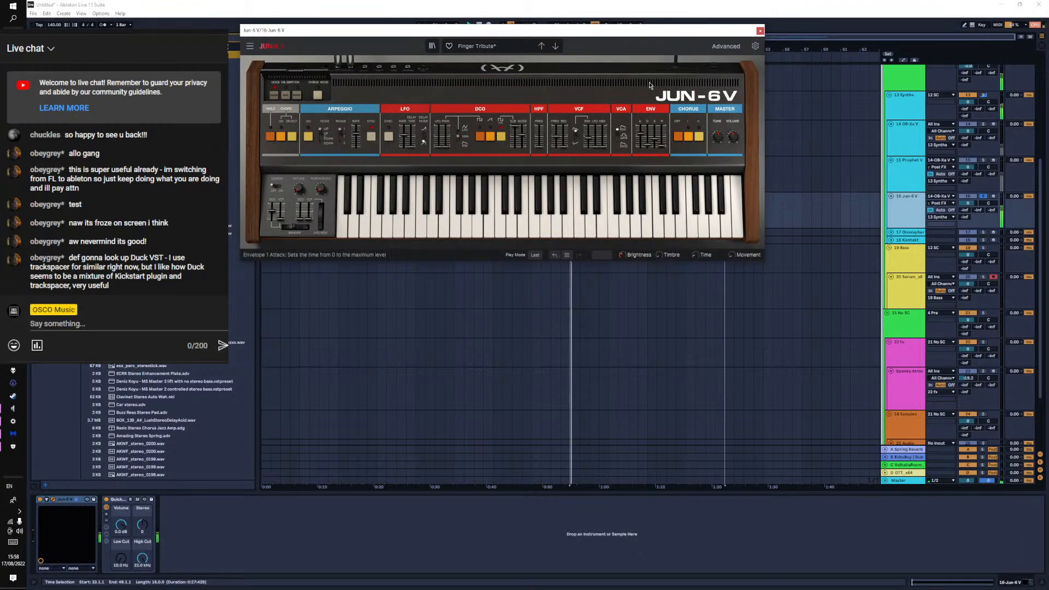
{"action": "key", "text": "space"}
{"action": "key", "text": "space"}
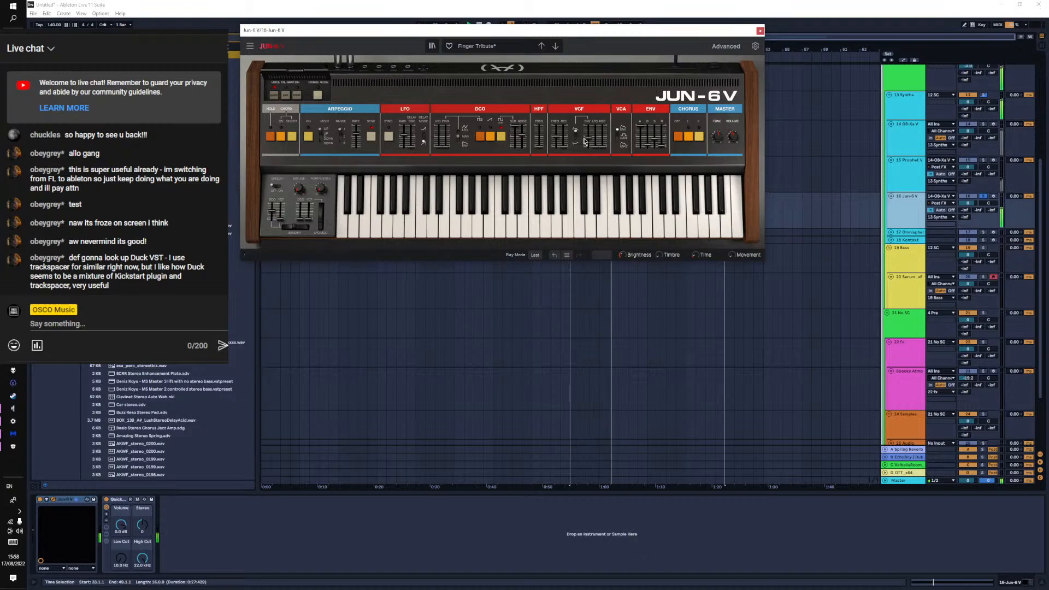
{"action": "key", "text": "space"}
{"action": "key", "text": "space"}
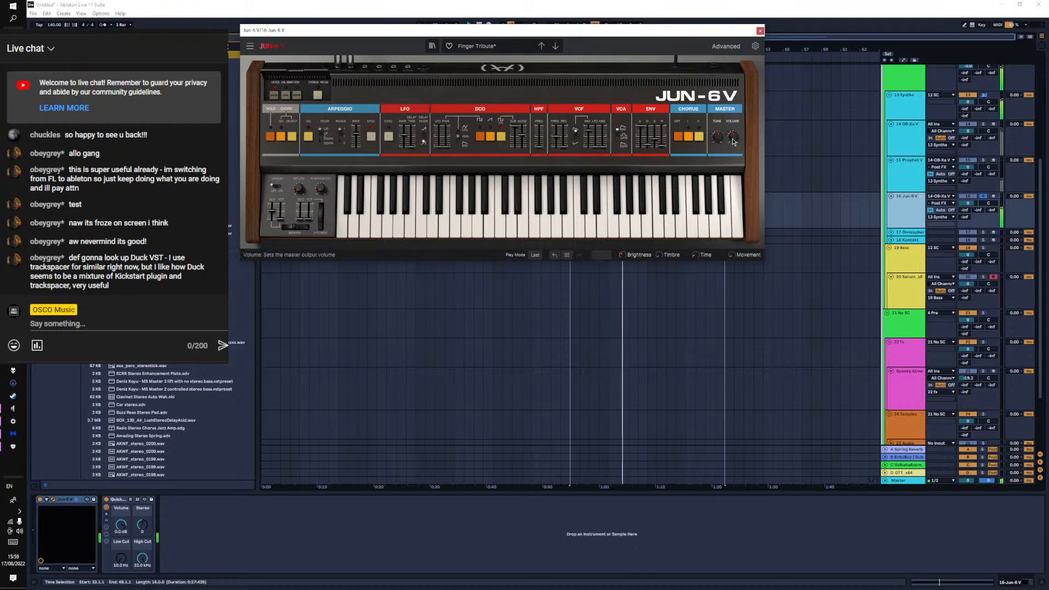
{"action": "key", "text": "space"}
{"action": "key", "text": "space"}
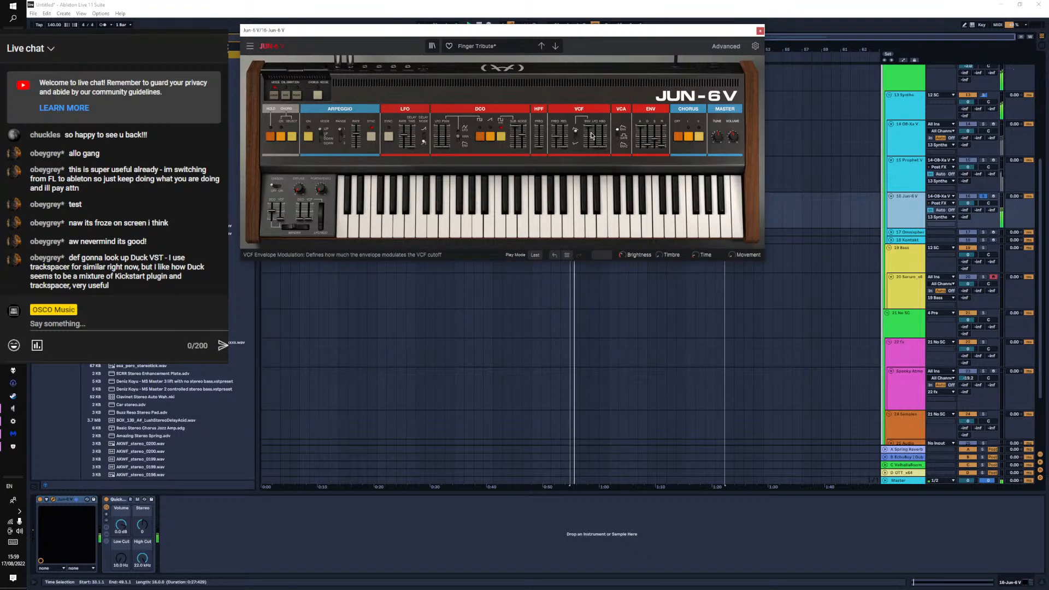
Try to show Jun-6 V's advanced section, look at its settings, and reopen the instrument window
{"action": "left_click", "coordinate": [717, 48]}
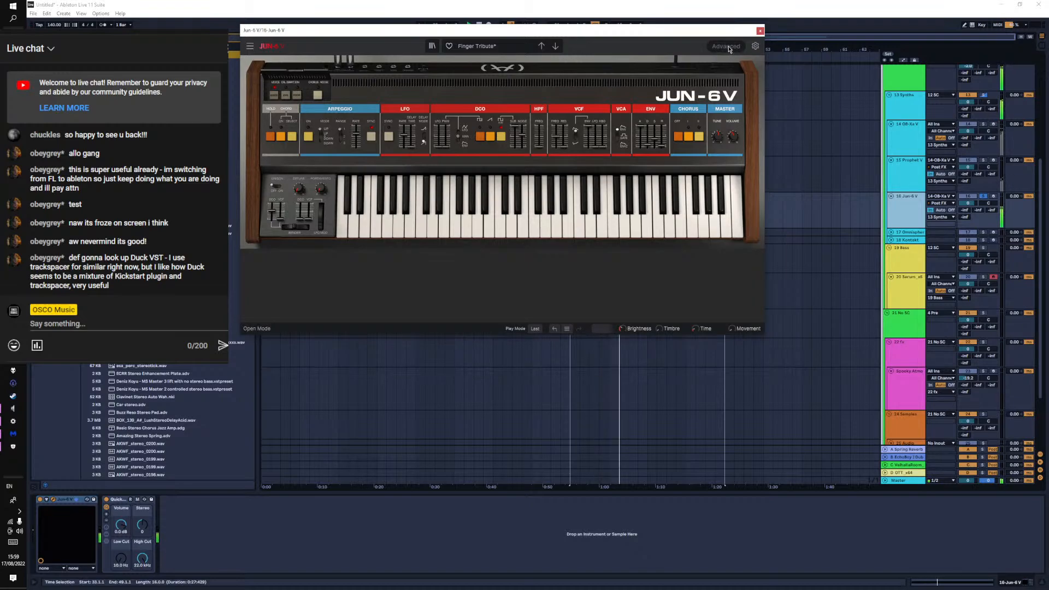
{"action": "left_click", "coordinate": [731, 48]}
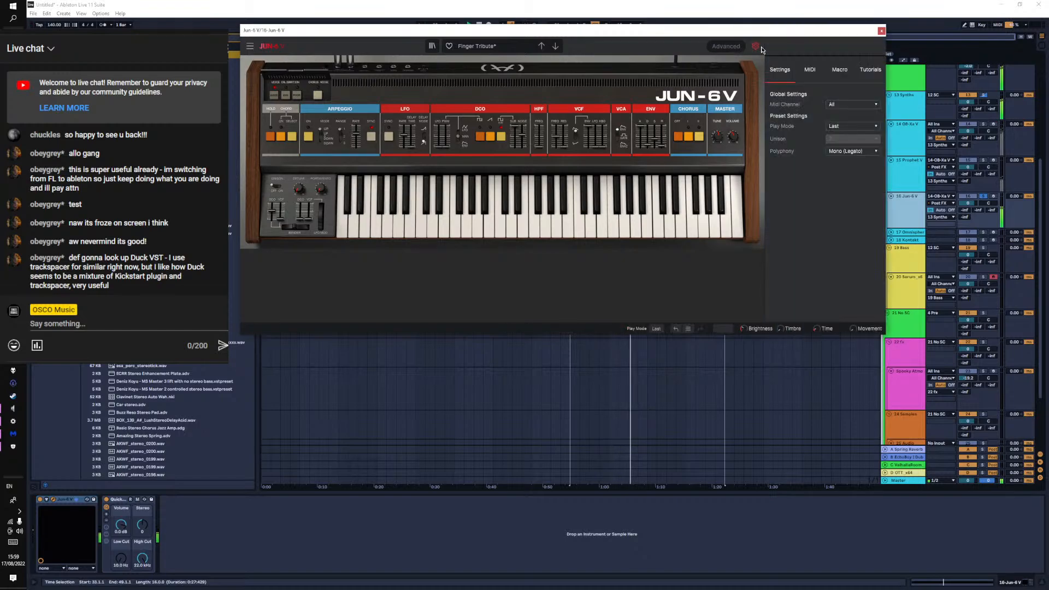
{"action": "left_click", "coordinate": [732, 49]}
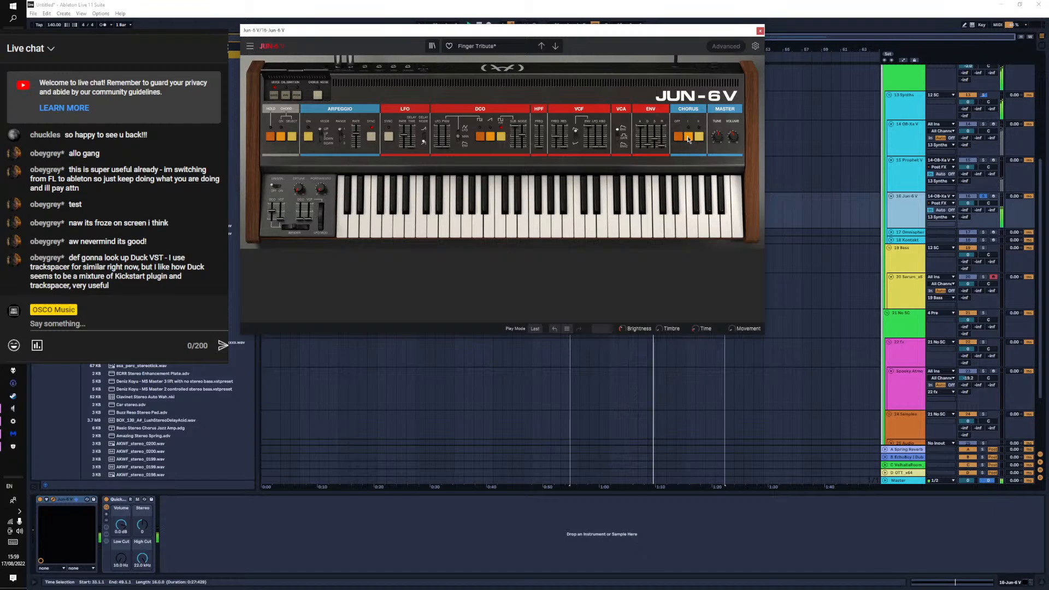
{"action": "left_click", "coordinate": [761, 30]}
{"action": "left_click", "coordinate": [53, 499]}
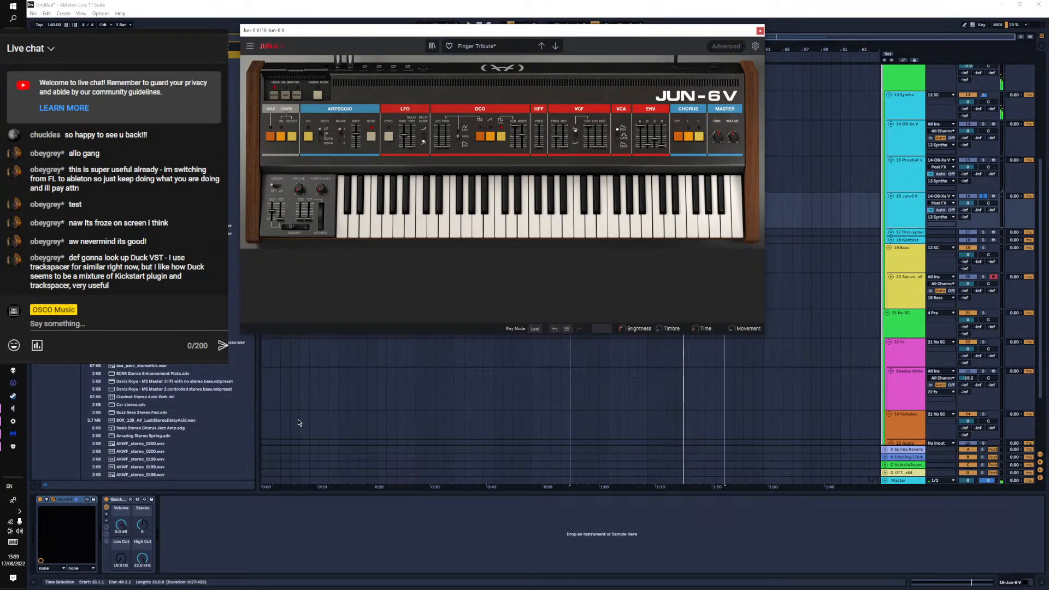
Search the browser for "jun" and replace the Jun-6 V on its track with a fresh instance ahead of the audio effect
{"action": "type", "text": "tool"}
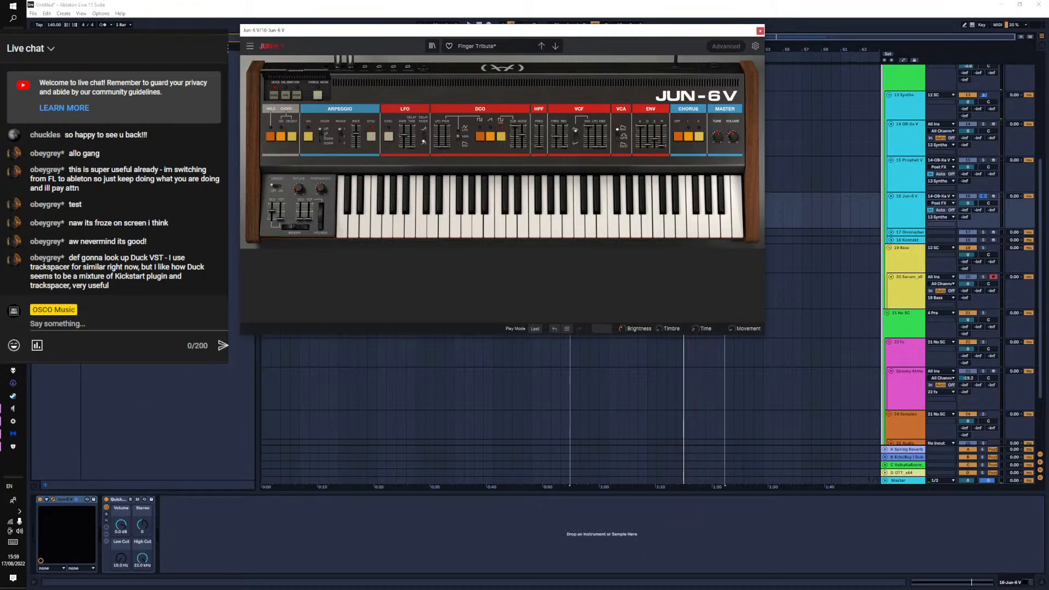
{"action": "key", "text": "ctrl+f"}
{"action": "type", "text": "jun"}
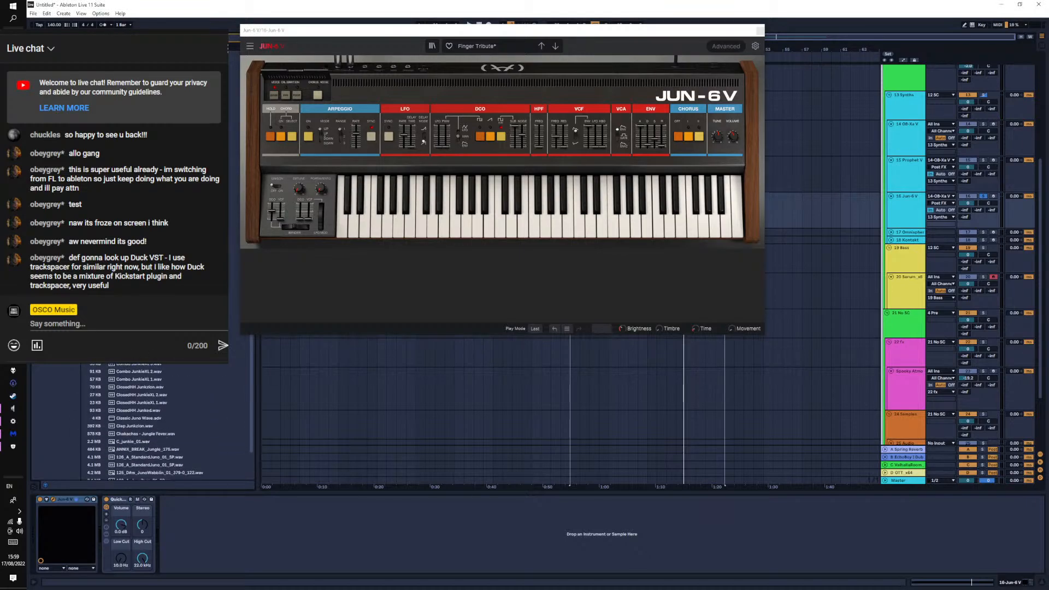
{"action": "scroll", "coordinate": [159, 423], "scroll_direction": "down", "scroll_amount": 3}
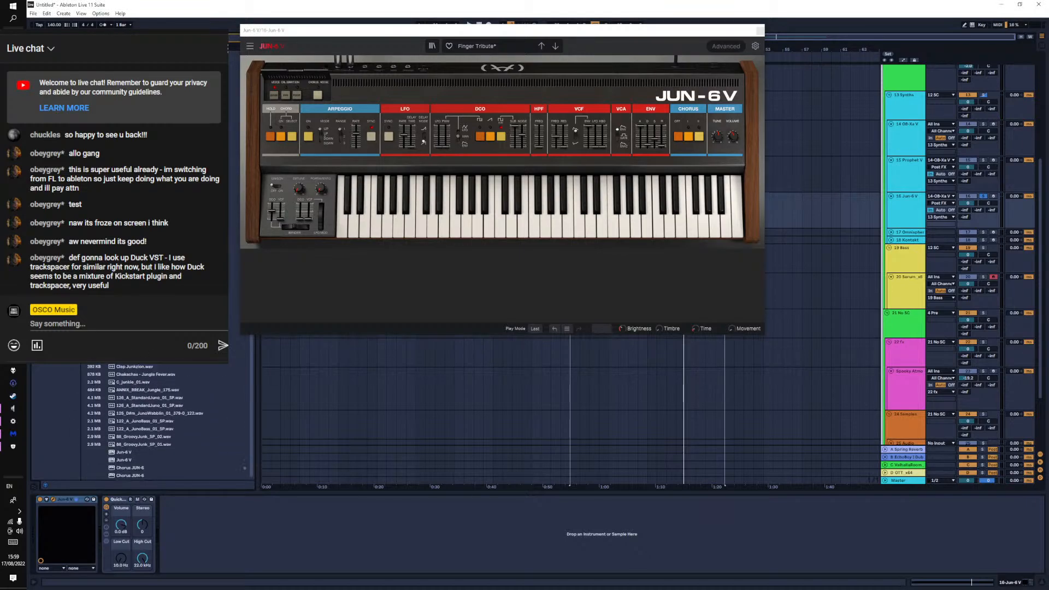
{"action": "left_click", "coordinate": [120, 453]}
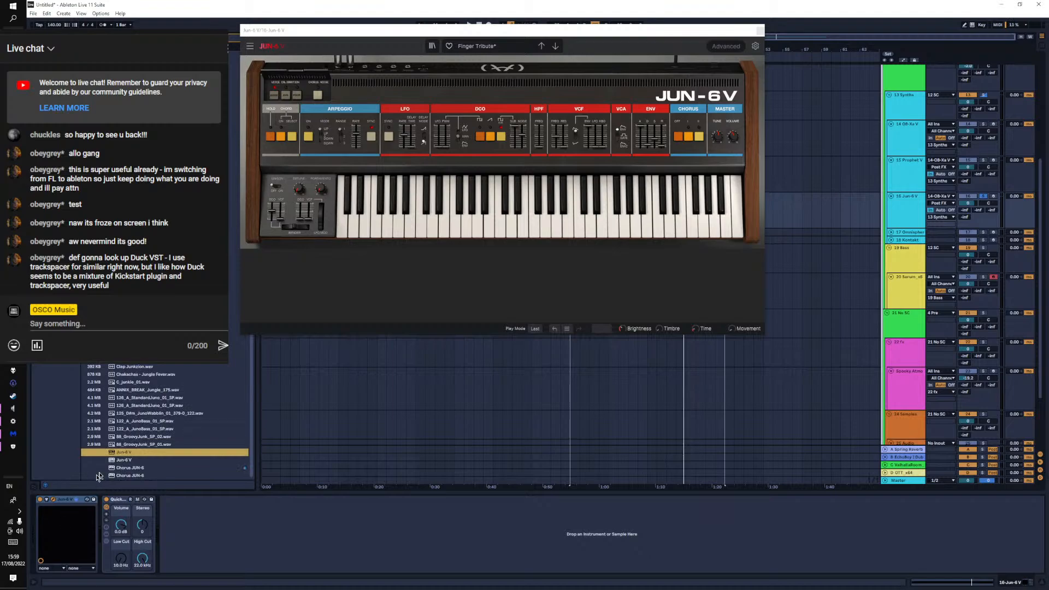
{"action": "left_click", "coordinate": [75, 501]}
{"action": "key", "text": "Delete"}
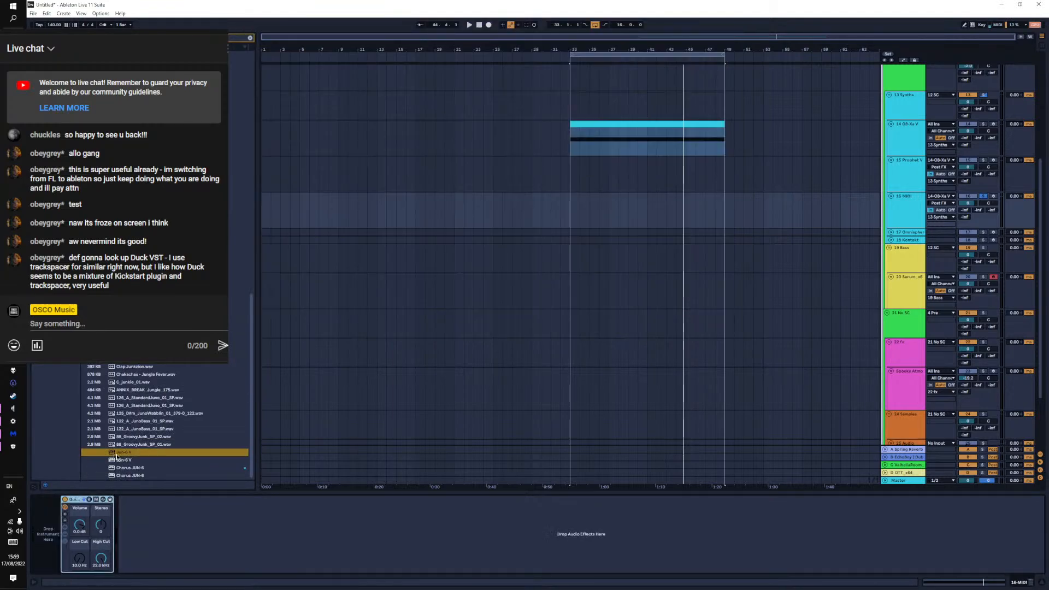
{"action": "left_click_drag", "start_coordinate": [118, 457], "coordinate": [47, 534]}
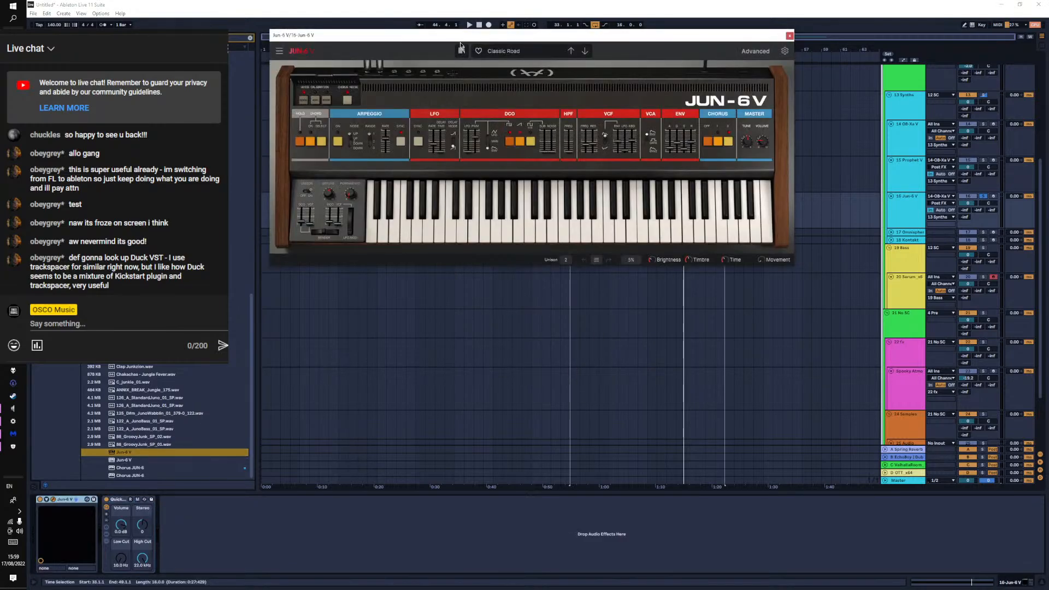
Show Jun-6 V's advanced section and load the 11 Strings 1 preset from the Strings category
{"action": "left_click", "coordinate": [754, 53]}
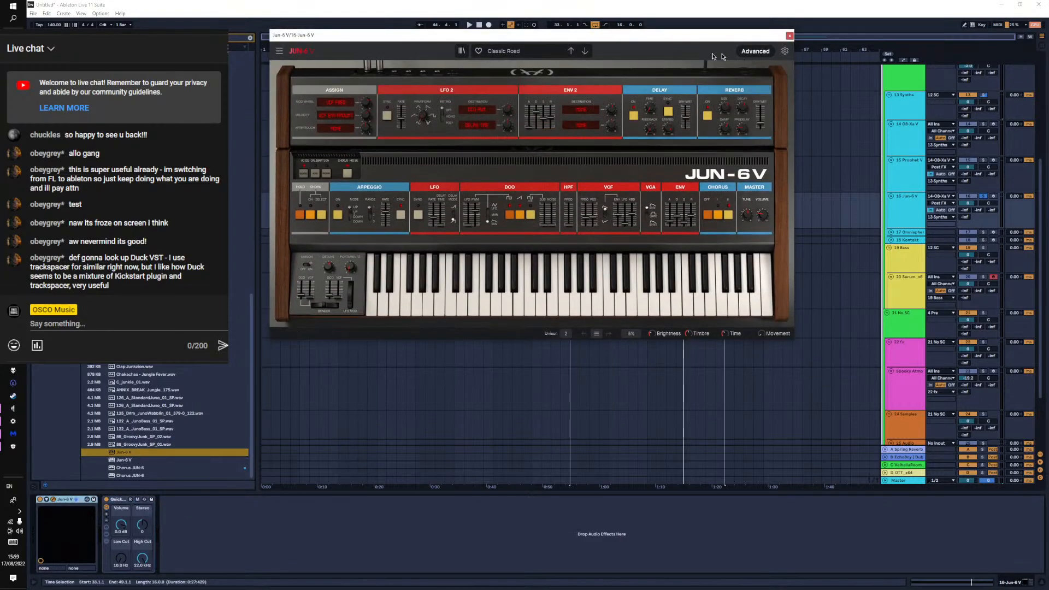
{"action": "left_click_drag", "start_coordinate": [600, 43], "coordinate": [574, 116]}
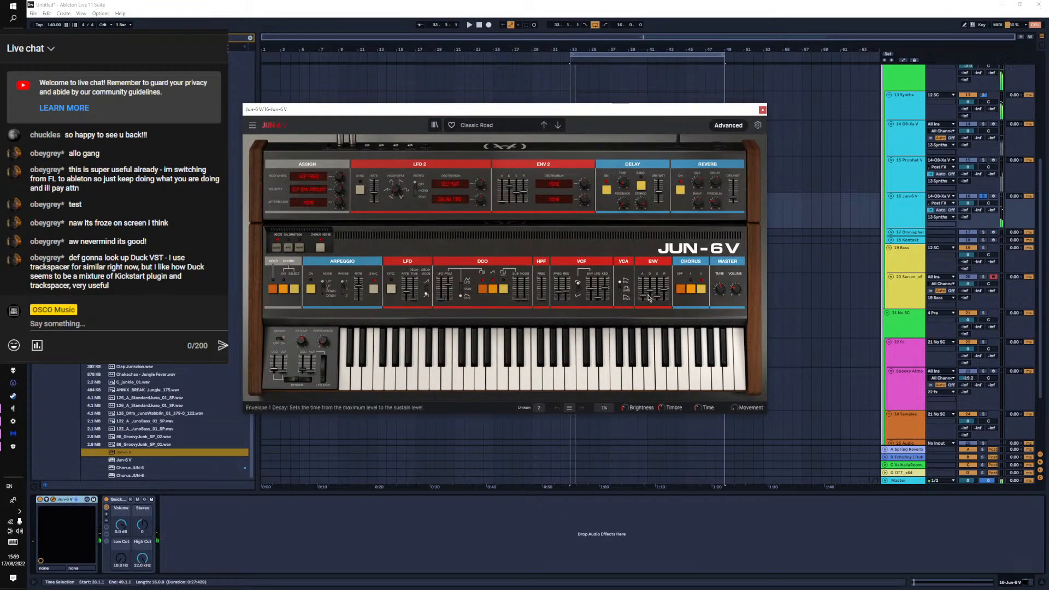
{"action": "left_click", "coordinate": [554, 125]}
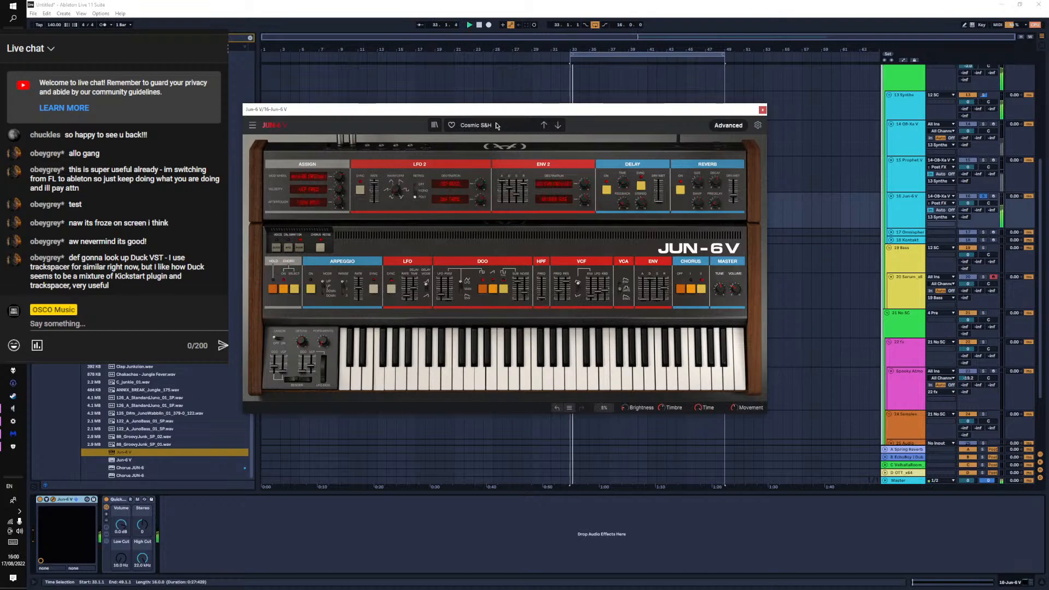
{"action": "left_click", "coordinate": [476, 125]}
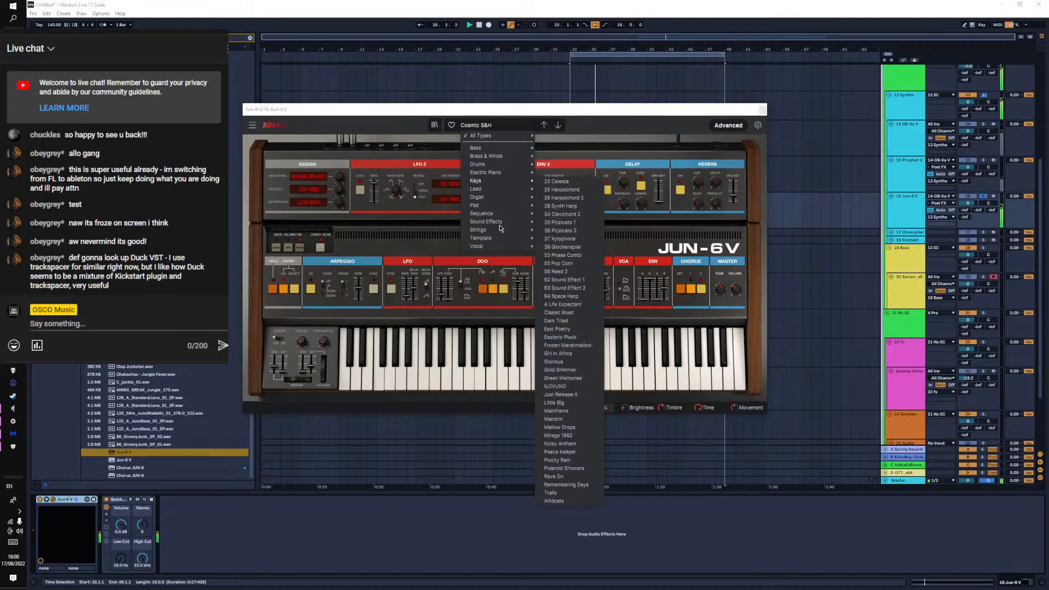
{"action": "mouse_move", "coordinate": [499, 223]}
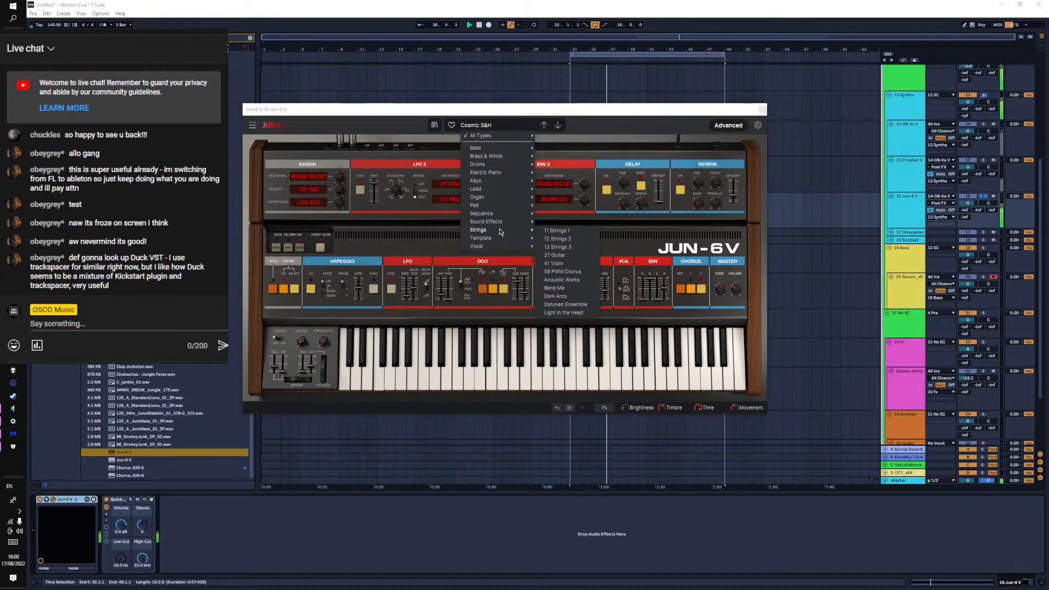
{"action": "left_click", "coordinate": [553, 232]}
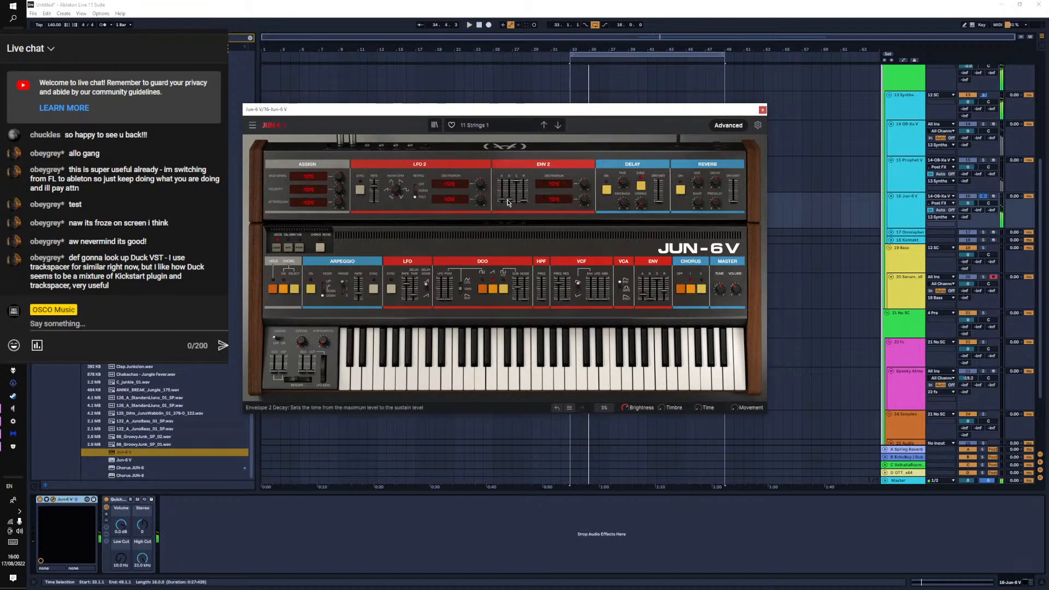
Adjust Jun-6 V's envelope attack and lower its VCF cutoff while the loop plays
{"action": "left_click_drag", "start_coordinate": [642, 295], "coordinate": [642, 301]}
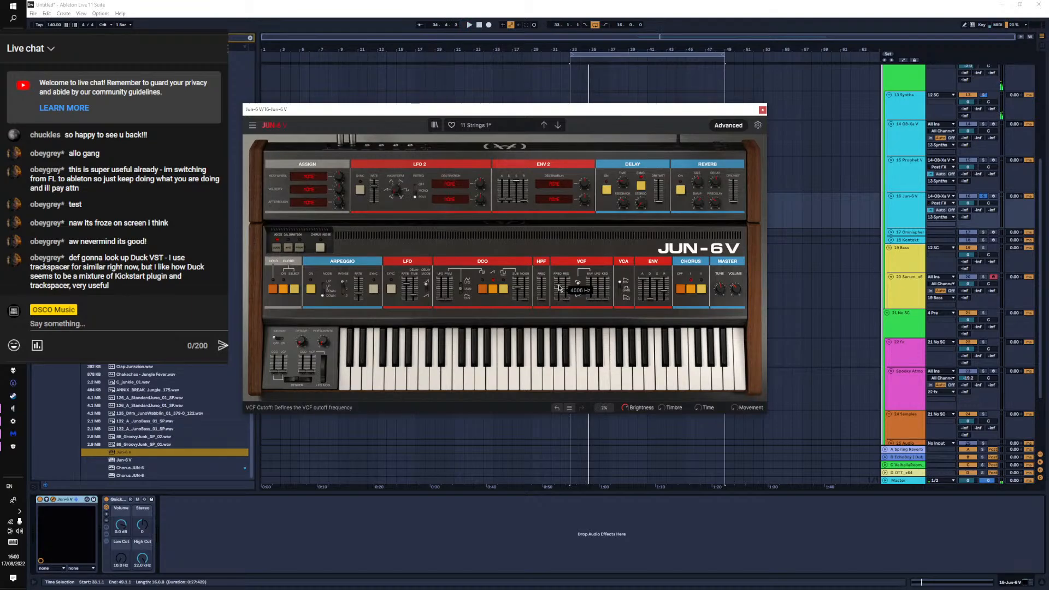
{"action": "key", "text": "space"}
{"action": "left_click_drag", "start_coordinate": [559, 288], "coordinate": [560, 297]}
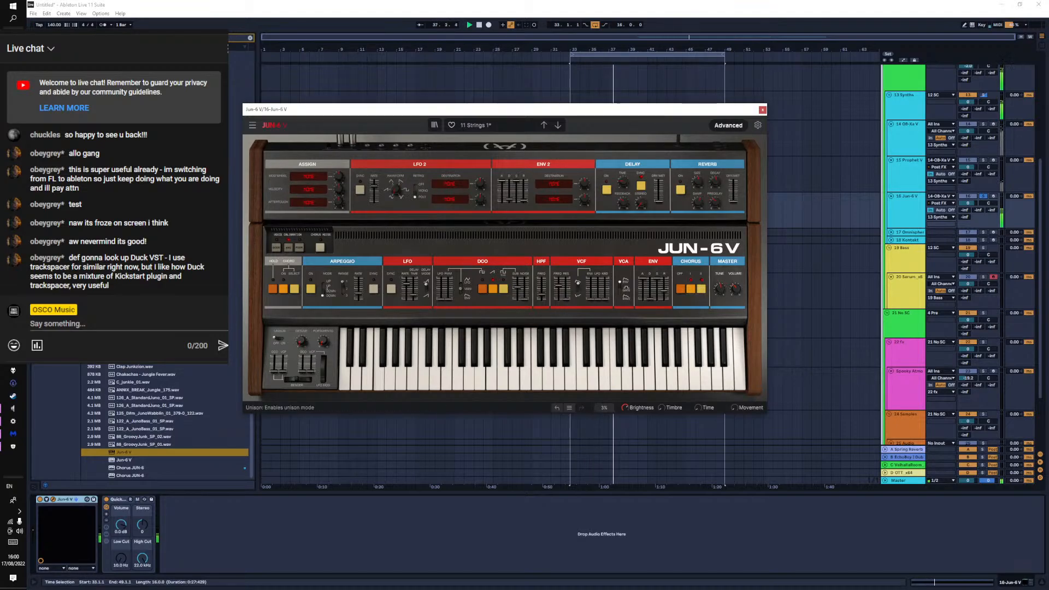
Enable unison on Jun-6 V with a detune of 0.259, and try the LFO-to-DCO modulation amount and the bender
{"action": "left_click", "coordinate": [280, 339]}
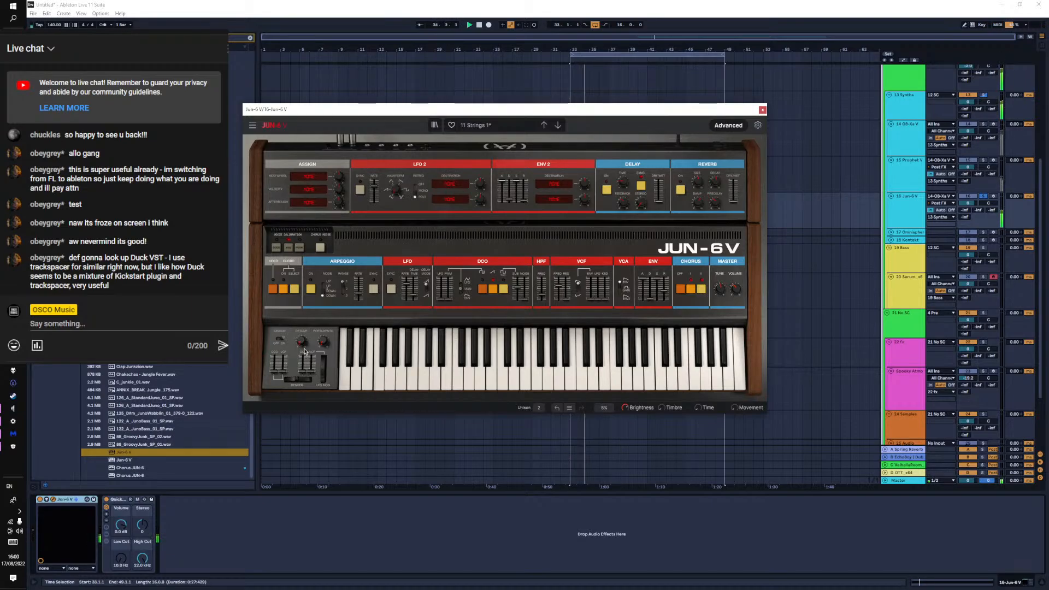
{"action": "mouse_move", "coordinate": [303, 342]}
{"action": "left_click_drag", "start_coordinate": [301, 341], "coordinate": [302, 339]}
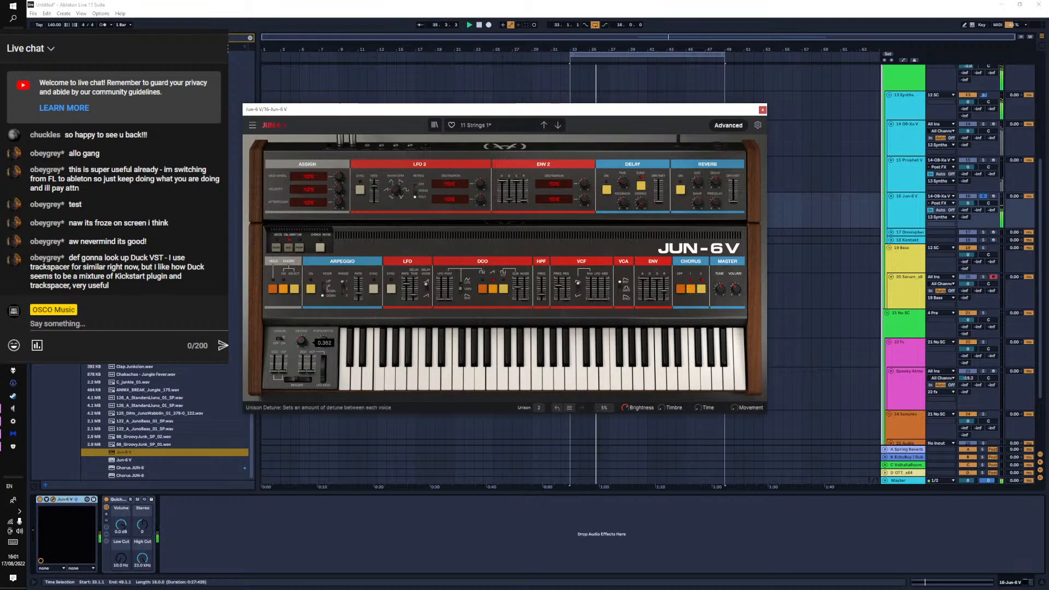
{"action": "mouse_move", "coordinate": [303, 366]}
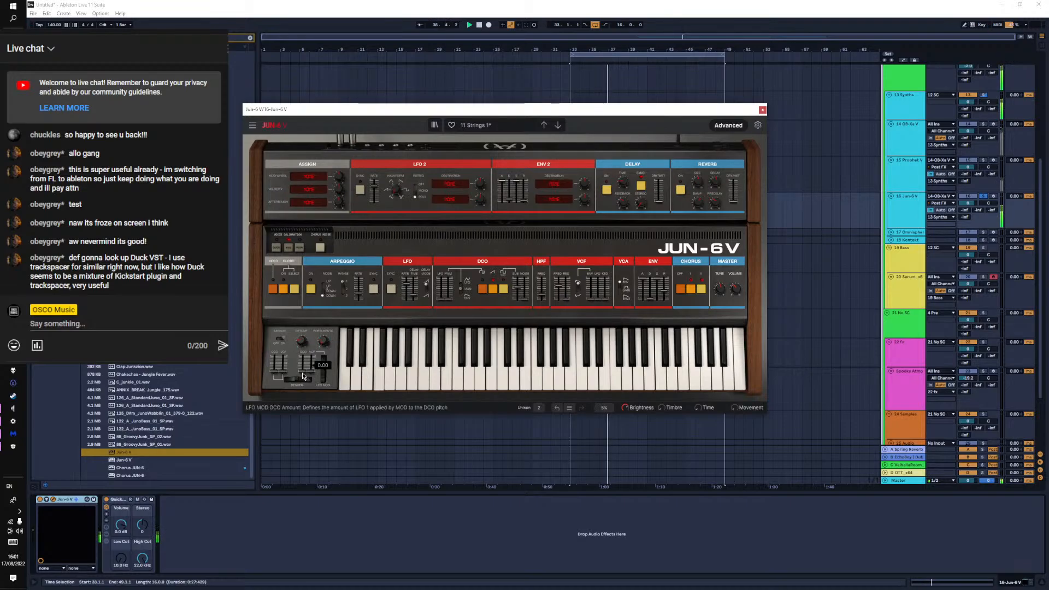
{"action": "left_click_drag", "start_coordinate": [303, 365], "coordinate": [304, 349]}
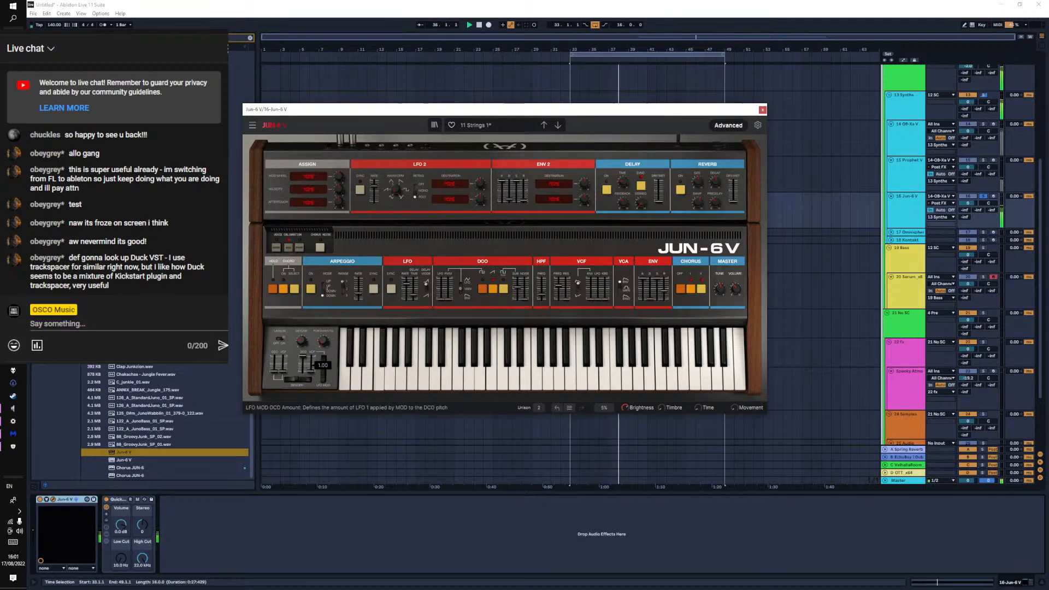
{"action": "left_click_drag", "start_coordinate": [297, 379], "coordinate": [301, 379]}
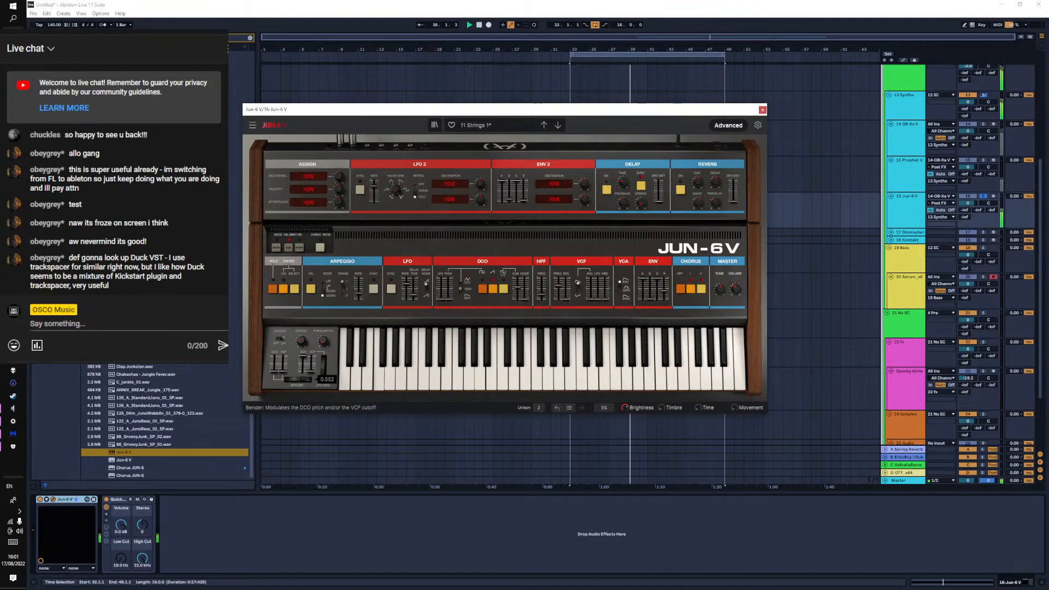
{"action": "mouse_move", "coordinate": [323, 368]}
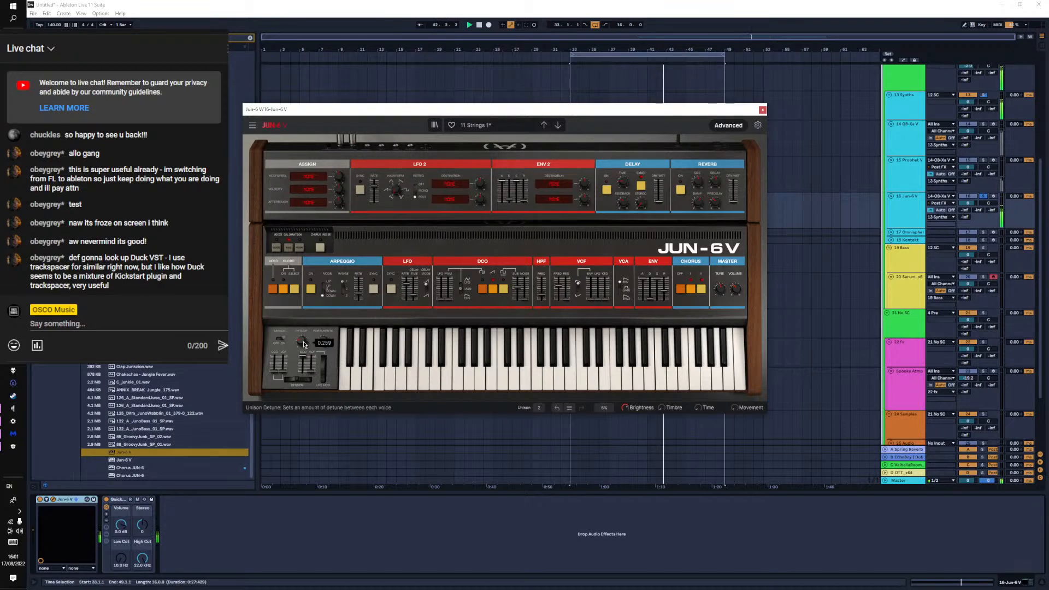
Close and unsolo Jun-6 V, play all the synth layers together, and open the OB-Xa V clip's notes
{"action": "left_click", "coordinate": [762, 110]}
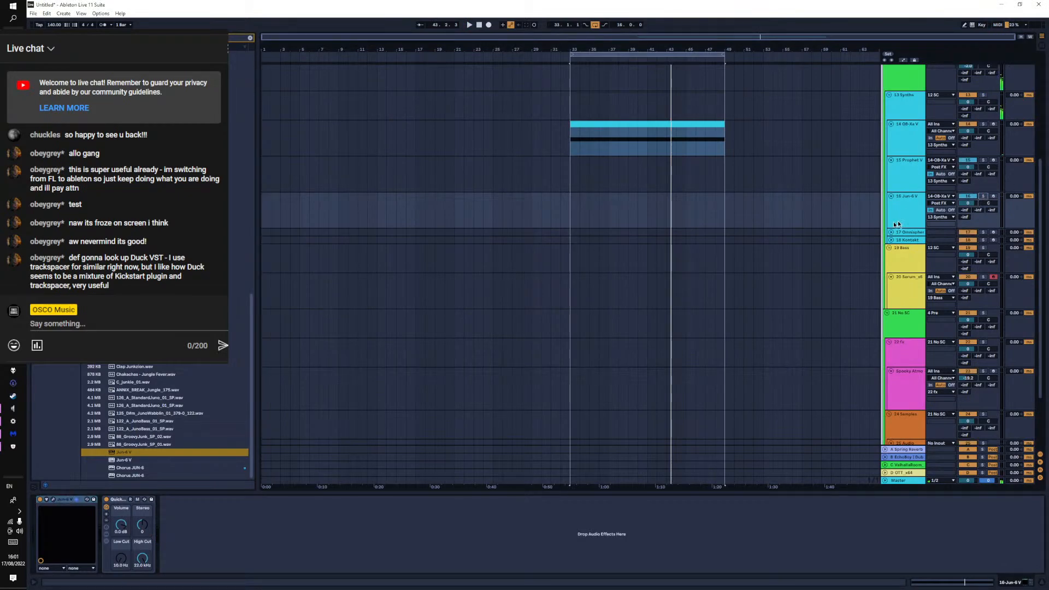
{"action": "key", "text": "space"}
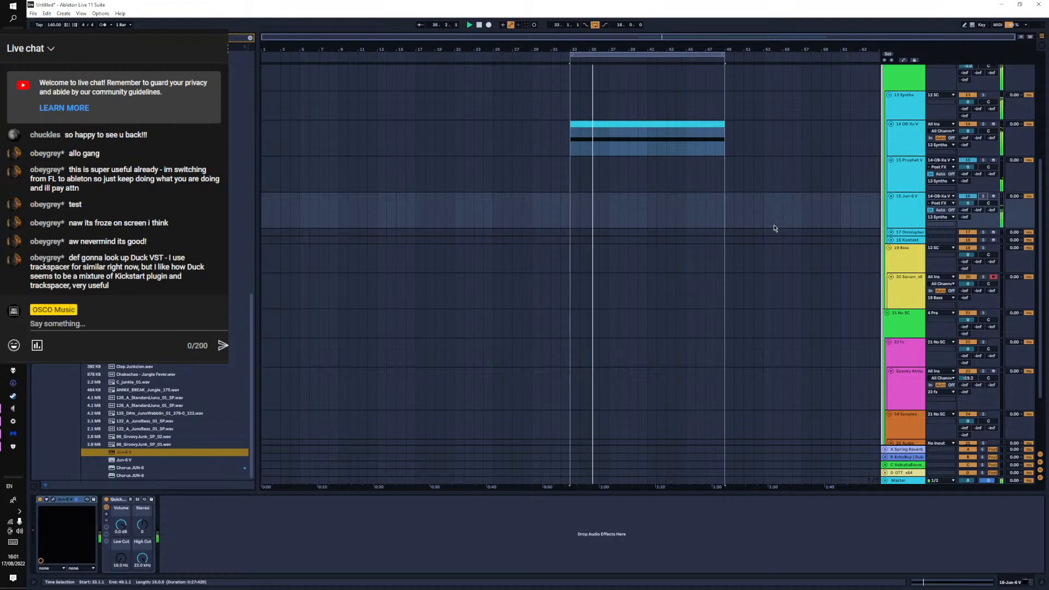
{"action": "left_click", "coordinate": [625, 127]}
{"action": "double_click", "coordinate": [626, 127]}
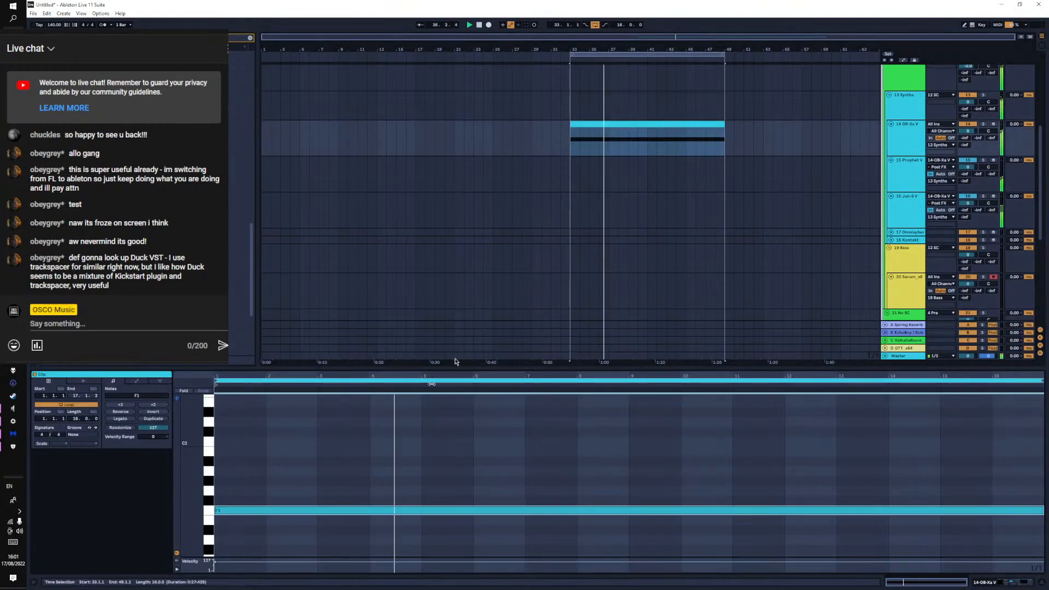
{"action": "key", "text": "space"}
Replace the long F1 note with a four-bar F1 followed by a four-bar E1, and play the loop
{"action": "double_click", "coordinate": [247, 511]}
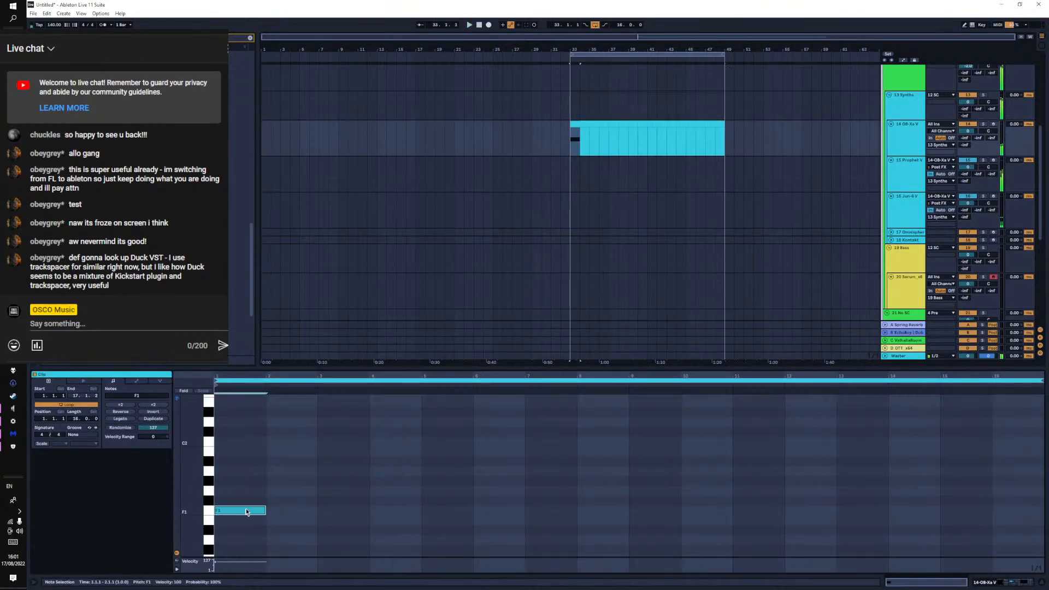
{"action": "left_click_drag", "start_coordinate": [266, 511], "coordinate": [610, 520]}
{"action": "key", "text": "space"}
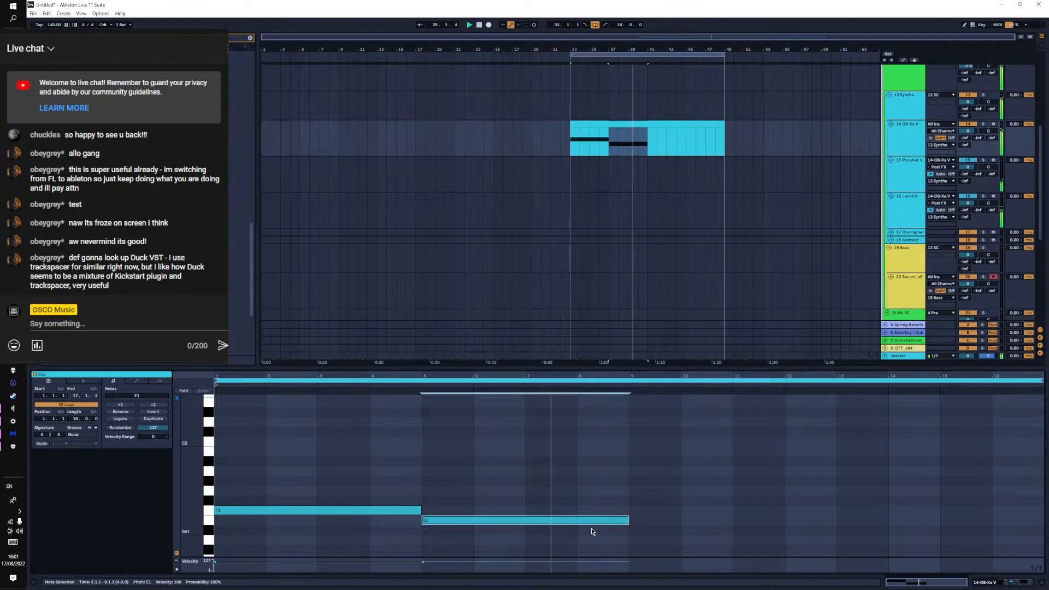
Duplicate the F1 and E1 notes to fill the second eight bars of the OB-Xa V clip, and return to the track's devices
{"action": "left_click_drag", "start_coordinate": [604, 532], "coordinate": [278, 470]}
{"action": "key", "text": "ctrl+d"}
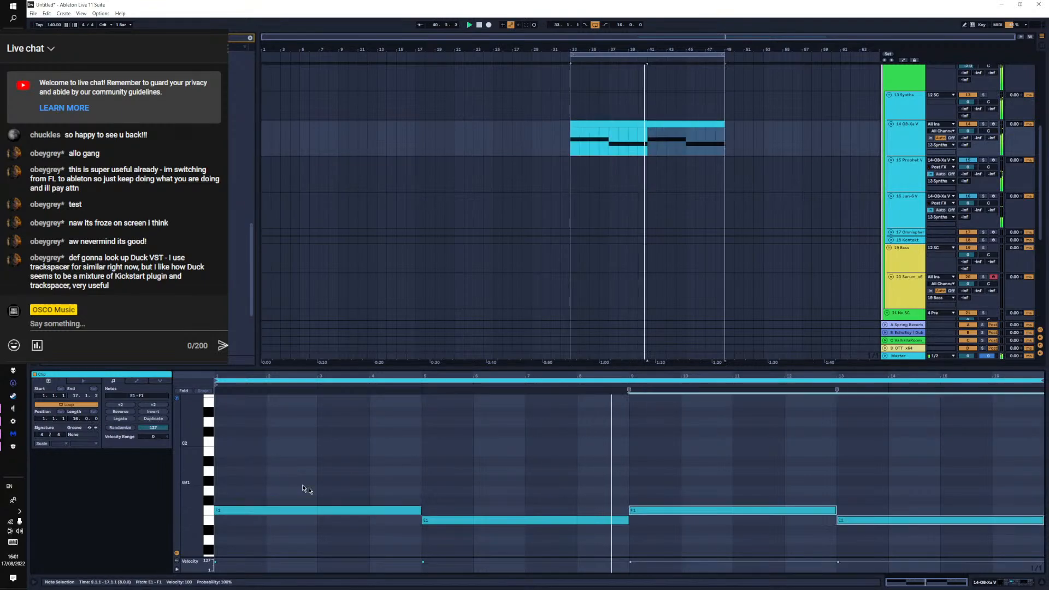
{"action": "left_click", "coordinate": [985, 582]}
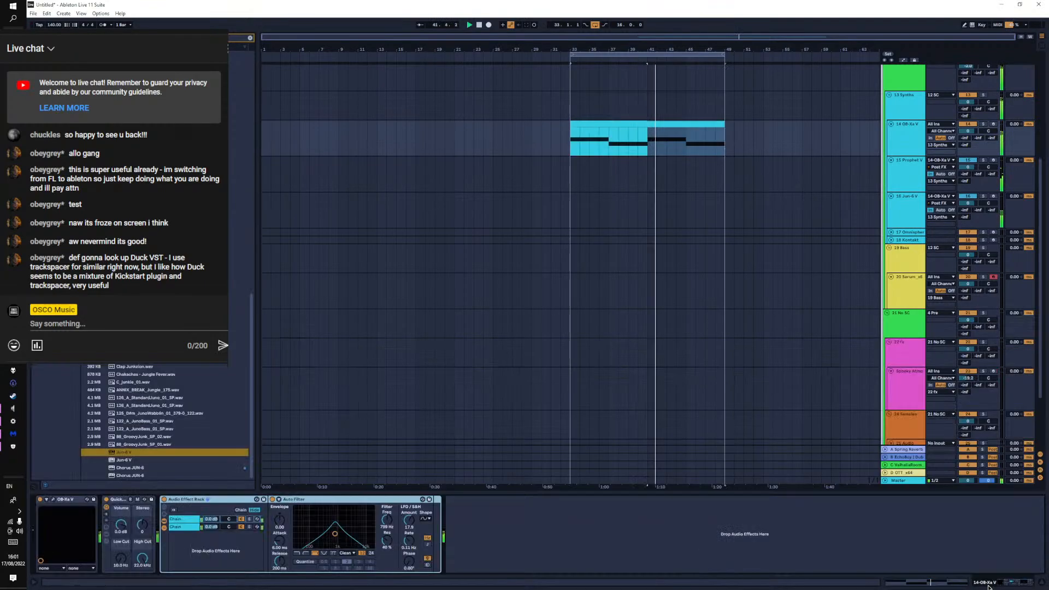
Collapse all tracks in the arrangement and select the Omnisphere track to show its devices
{"action": "scroll", "coordinate": [820, 407], "scroll_direction": "up", "scroll_amount": 1}
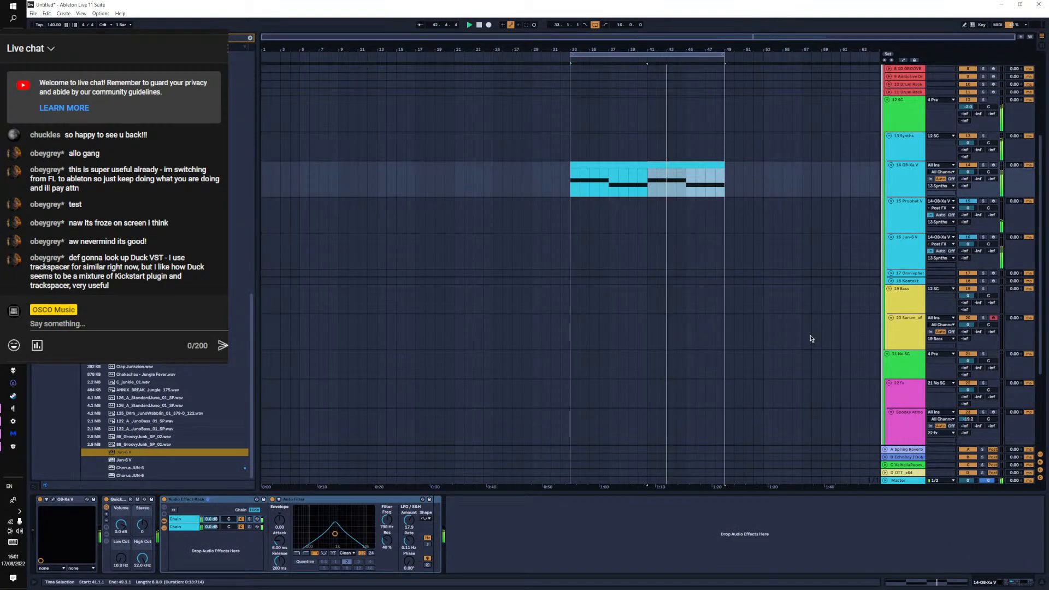
{"action": "scroll", "coordinate": [792, 336], "scroll_direction": "down", "scroll_amount": 3}
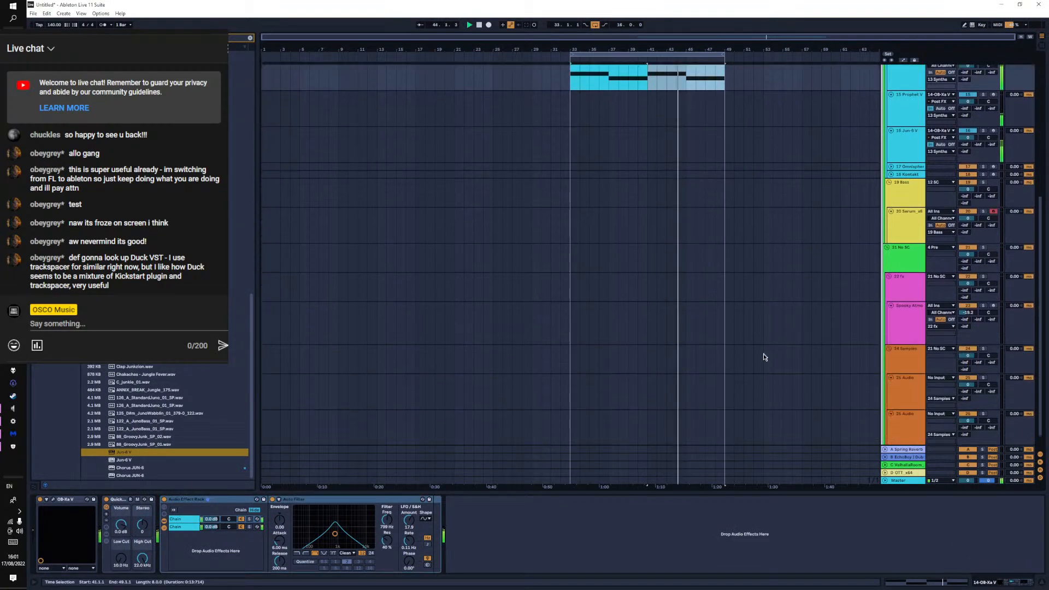
{"action": "scroll", "coordinate": [765, 364], "scroll_direction": "up", "scroll_amount": 3}
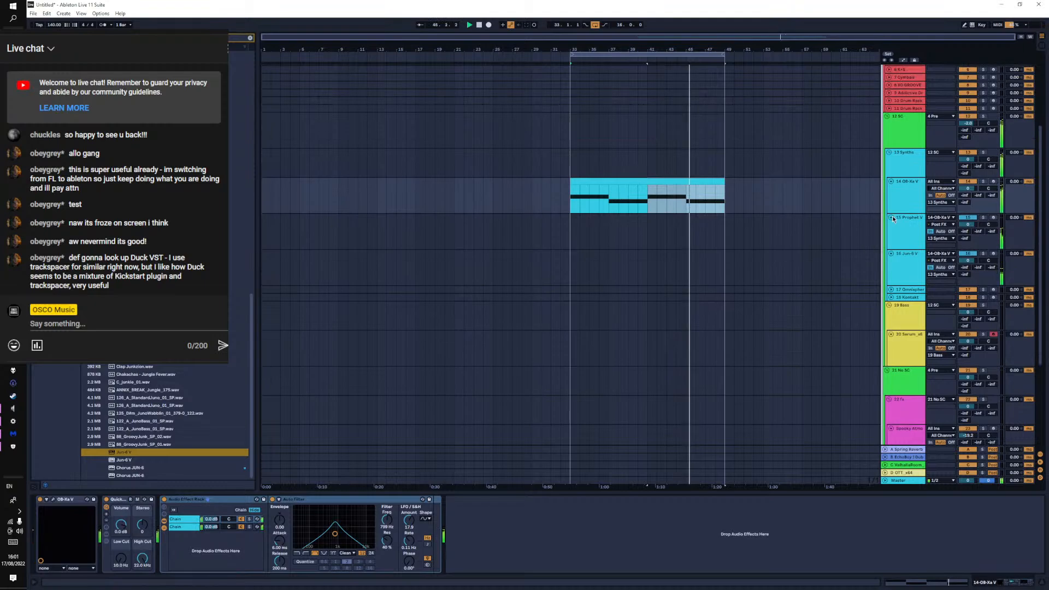
{"action": "left_click", "coordinate": [892, 218], "text": "alt"}
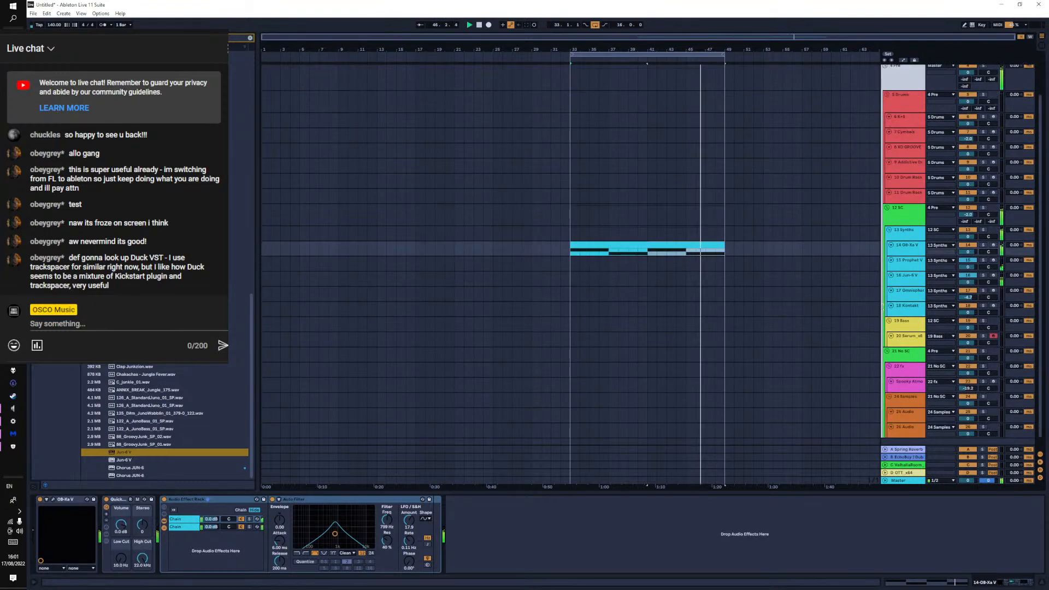
{"action": "scroll", "coordinate": [885, 301], "scroll_direction": "down", "scroll_amount": 1}
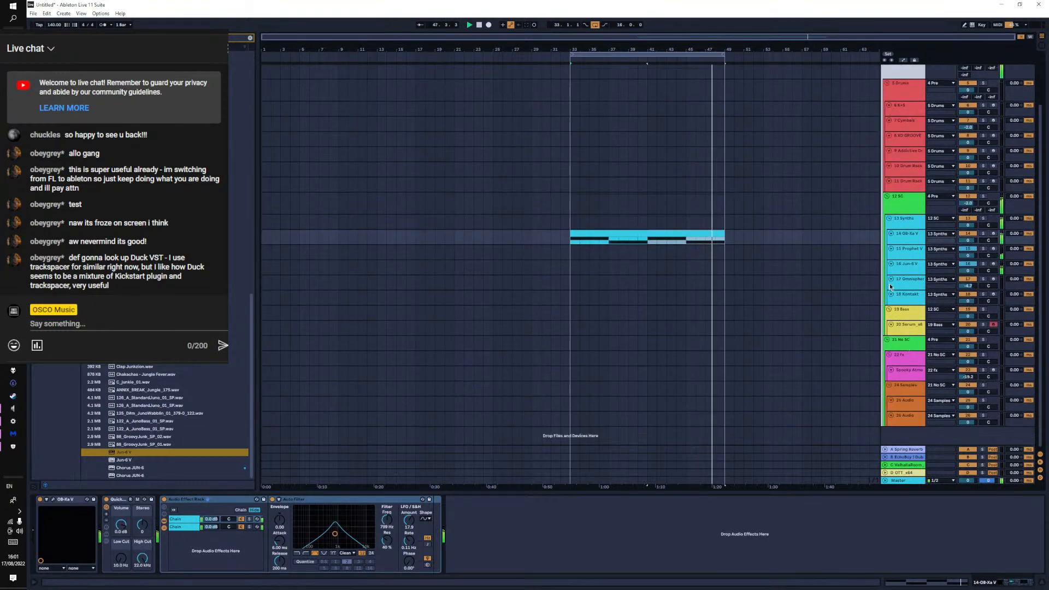
{"action": "left_click", "coordinate": [896, 287]}
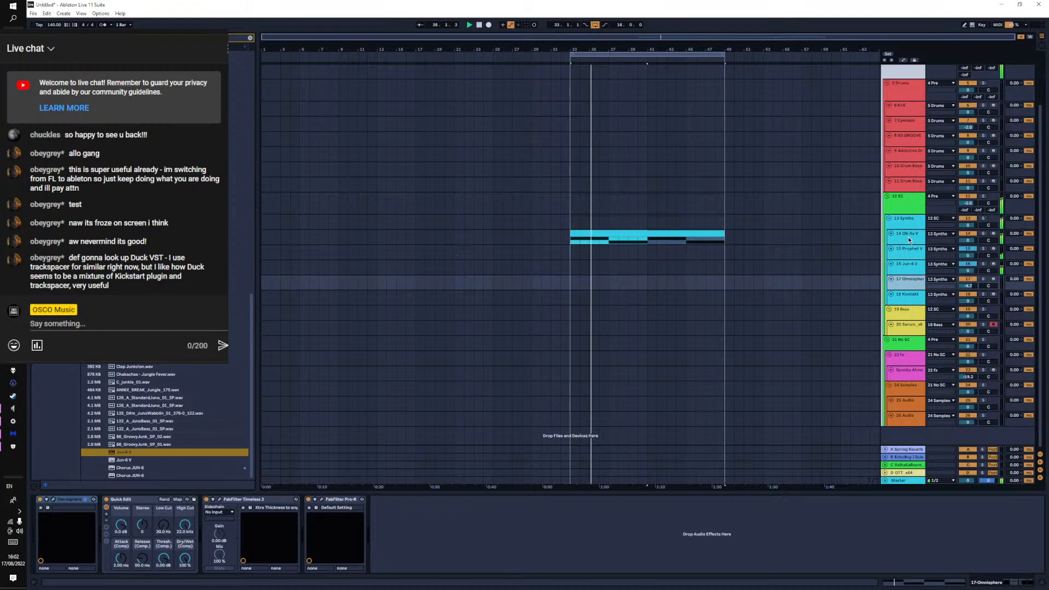
Group the OB-Xa V, Prophet V and Jun-6 V tracks inside the Synths group
{"action": "left_click", "coordinate": [909, 239]}
{"action": "left_click", "coordinate": [912, 265]}
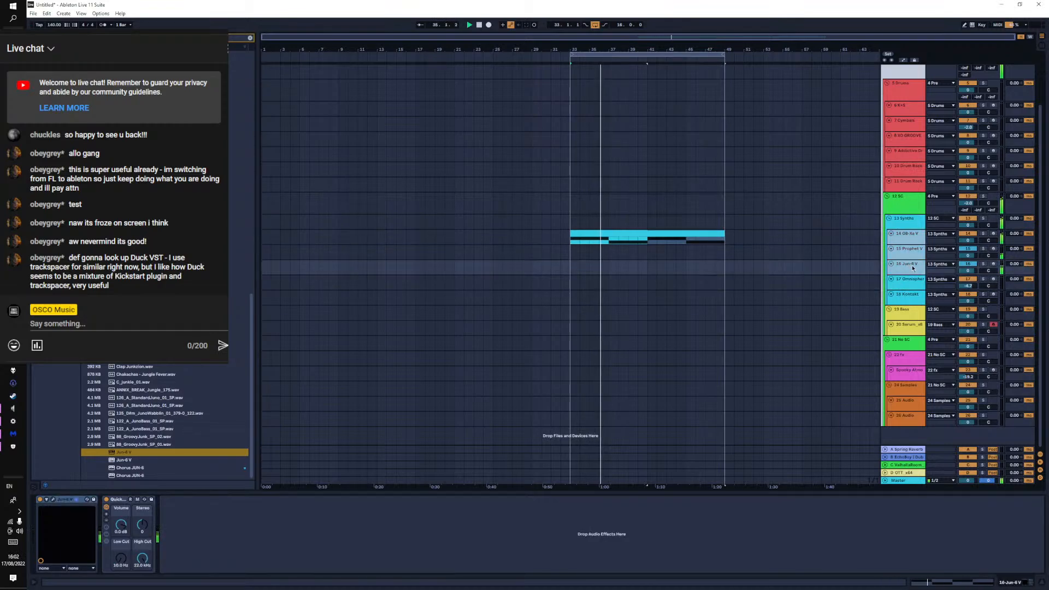
{"action": "key", "text": "ctrl+g"}
Put the Synths group's Valhalla effect with the BlackHole preset on the new group, and set the group's volume to -12 dB
{"action": "left_click", "coordinate": [907, 222]}
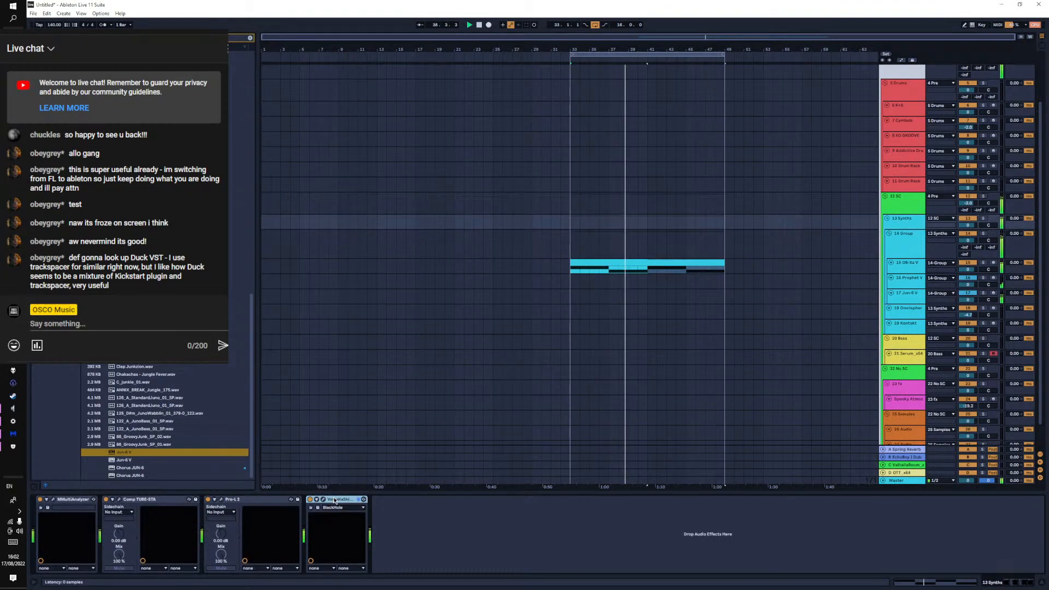
{"action": "left_click", "coordinate": [910, 249]}
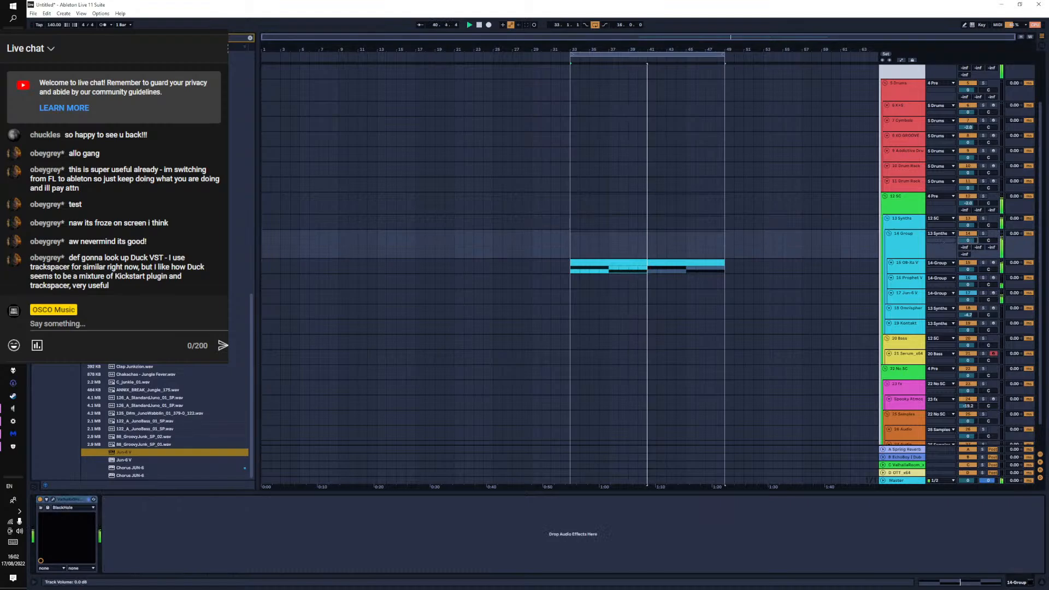
{"action": "left_click_drag", "start_coordinate": [968, 241], "coordinate": [968, 269]}
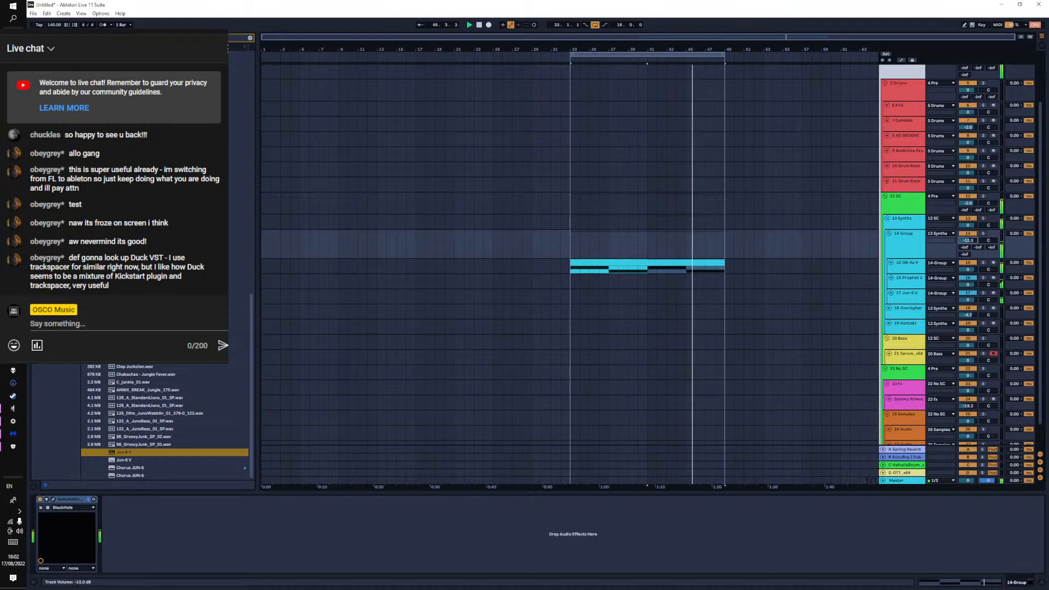
Move the Omnisphere track into the new synth group and lower the group's volume further
{"action": "left_click", "coordinate": [908, 309]}
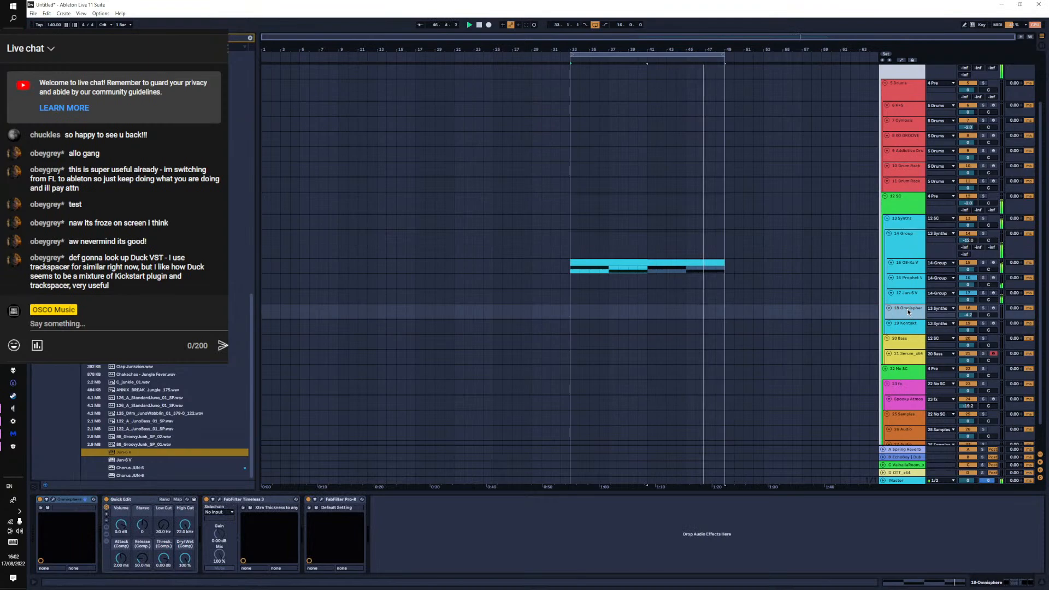
{"action": "left_click_drag", "start_coordinate": [909, 312], "coordinate": [899, 304]}
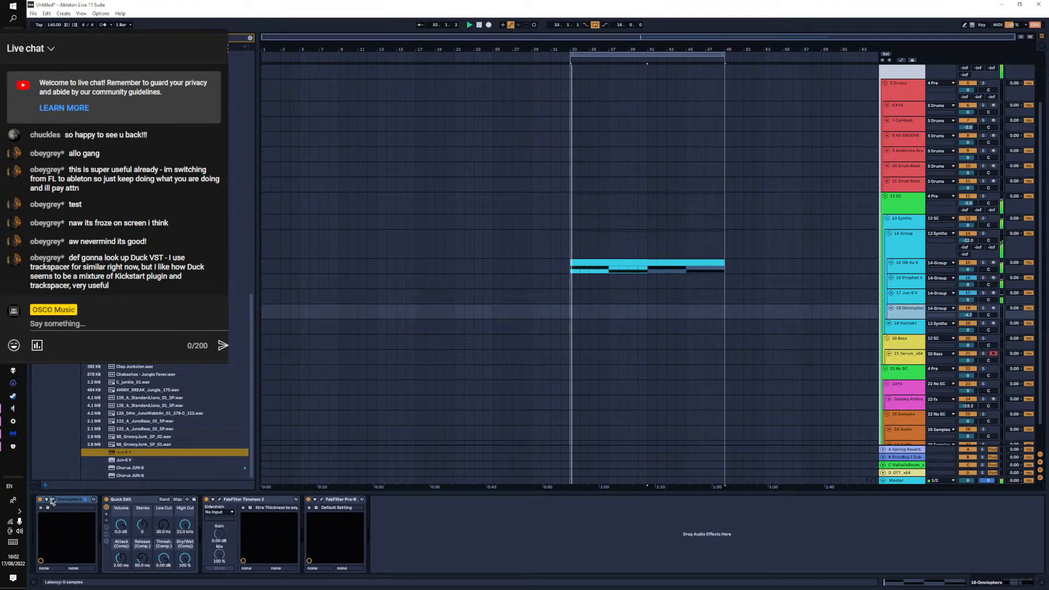
{"action": "left_click_drag", "start_coordinate": [968, 241], "coordinate": [968, 247]}
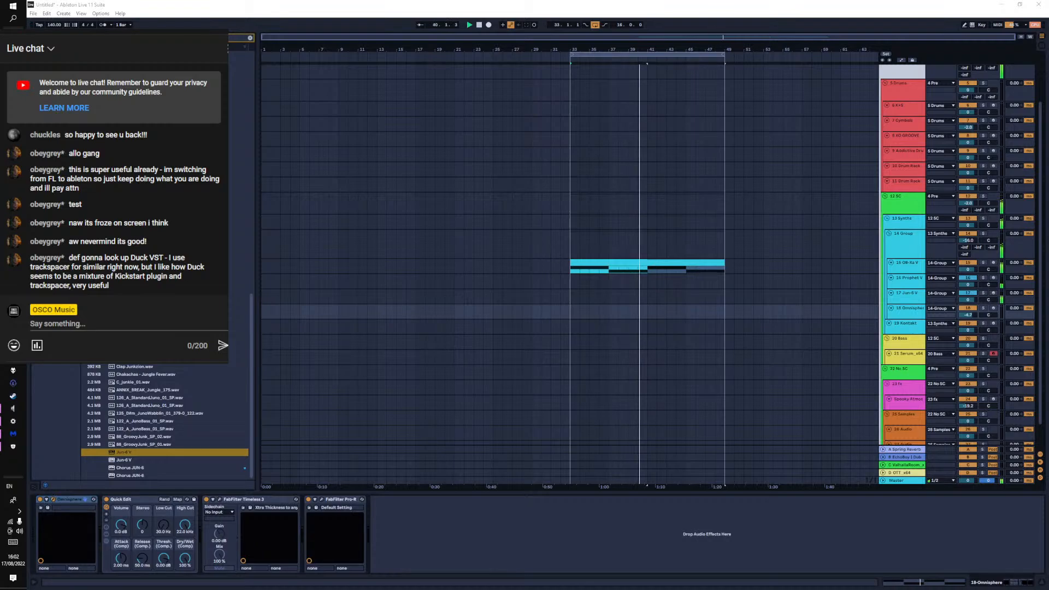
Switch Omnisphere's layer A oscillator from synth to sample mode and open its Soundsource Browser
{"action": "left_click_drag", "start_coordinate": [530, 0], "coordinate": [541, 92]}
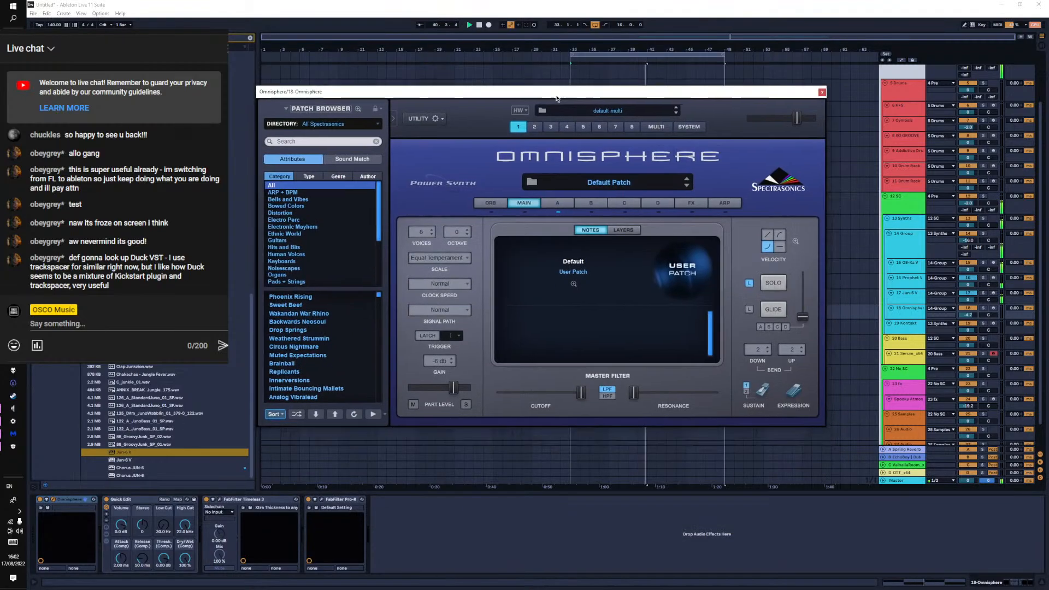
{"action": "left_click", "coordinate": [557, 204]}
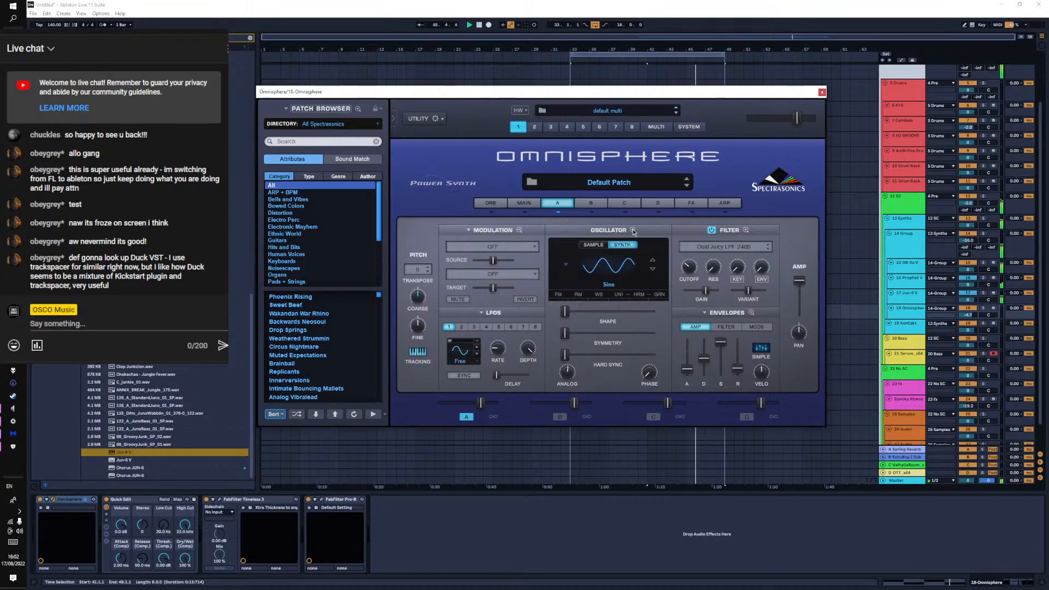
{"action": "left_click", "coordinate": [591, 267]}
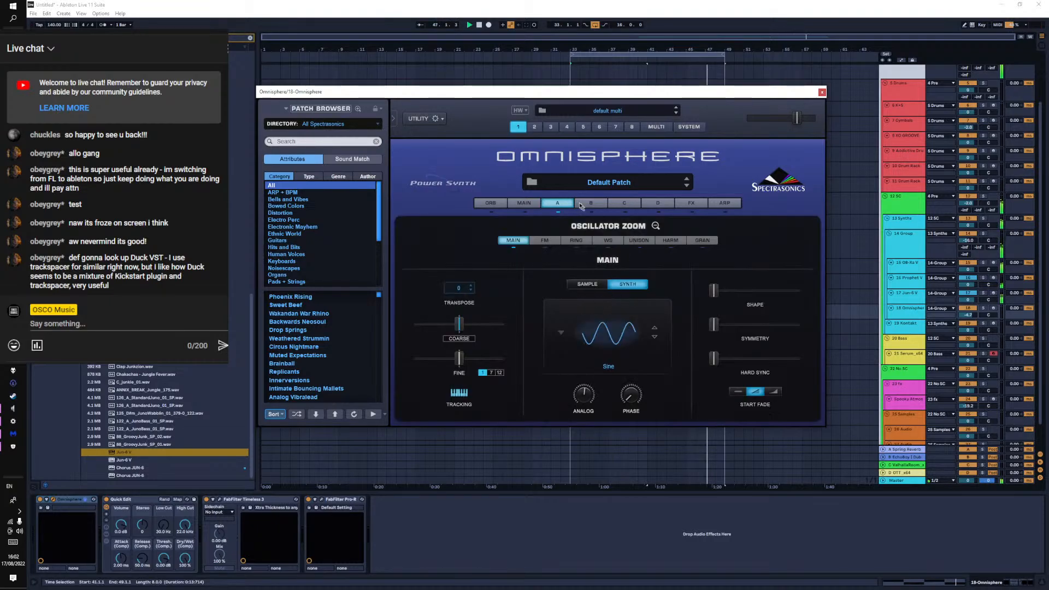
{"action": "left_click", "coordinate": [655, 227]}
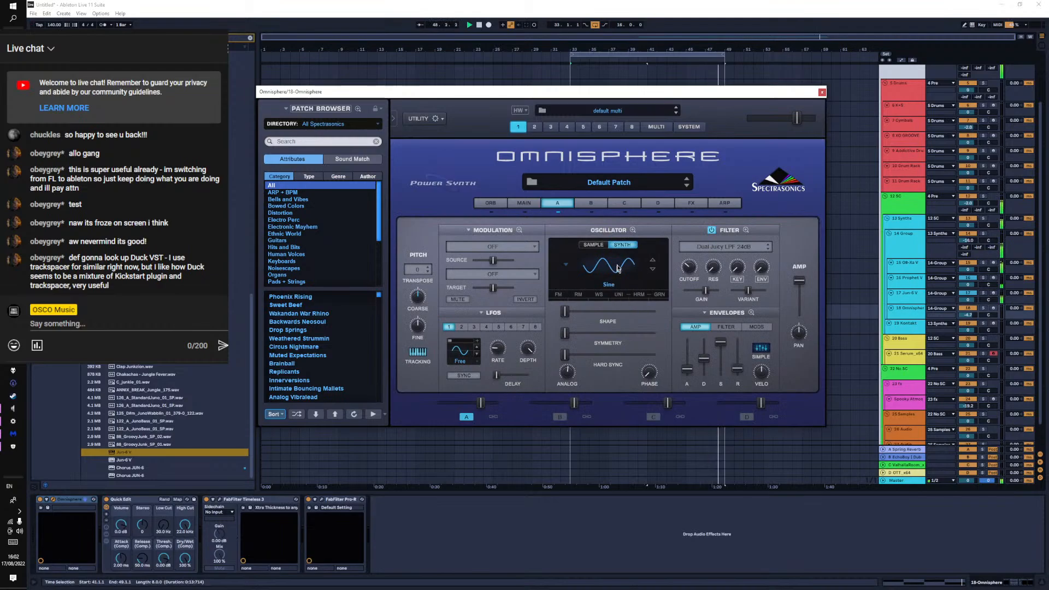
{"action": "left_click", "coordinate": [594, 245]}
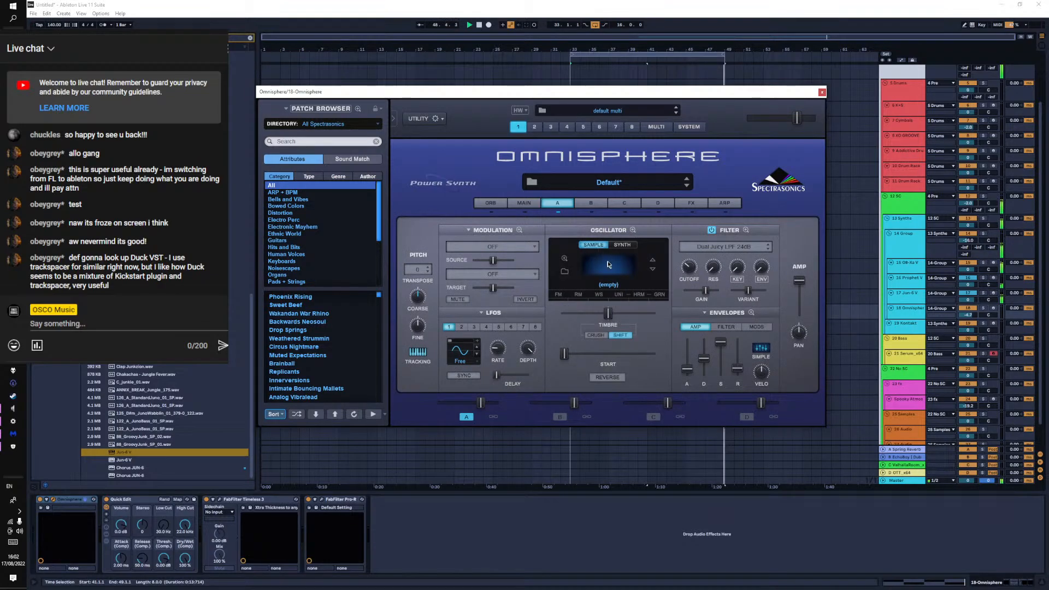
{"action": "left_click", "coordinate": [579, 266]}
{"action": "left_click", "coordinate": [566, 272]}
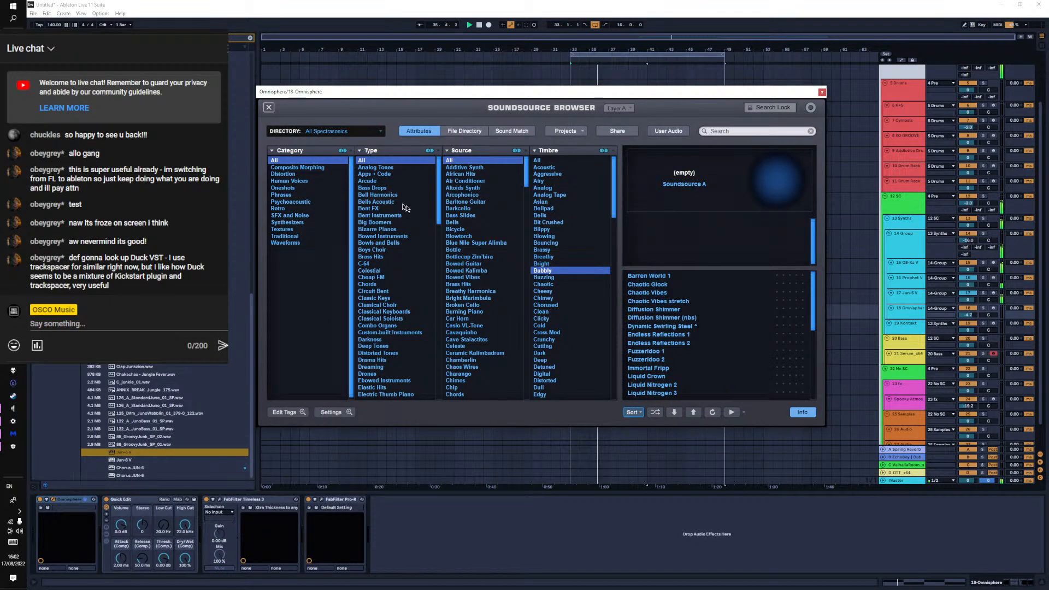
Look through the soundsource attributes, filter by the Tape Machine type and load Rewinder 1 into layer A
{"action": "scroll", "coordinate": [563, 189], "scroll_direction": "down", "scroll_amount": 3}
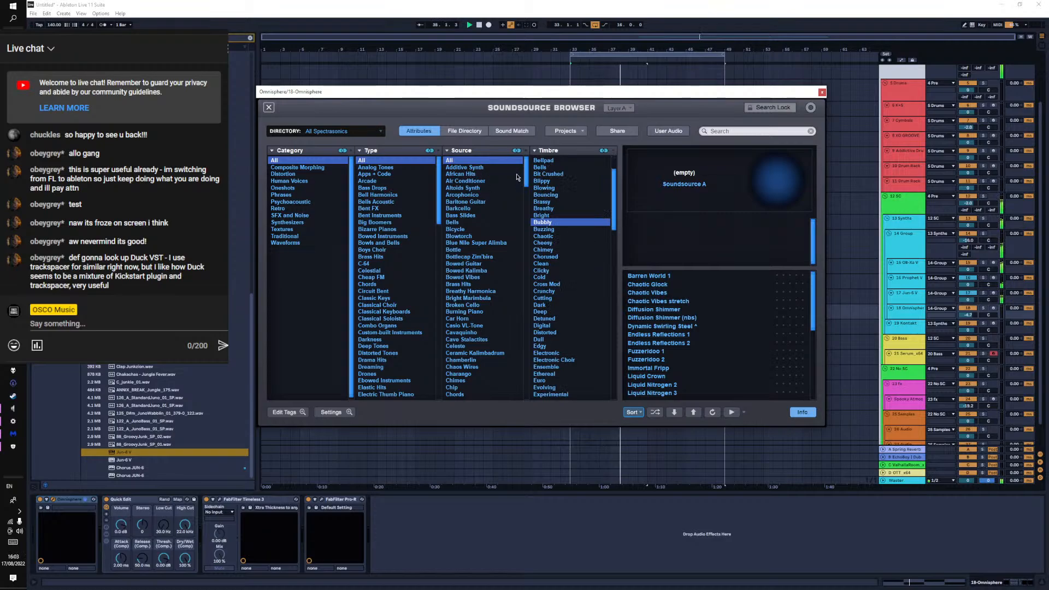
{"action": "left_click_drag", "start_coordinate": [528, 176], "coordinate": [518, 413]}
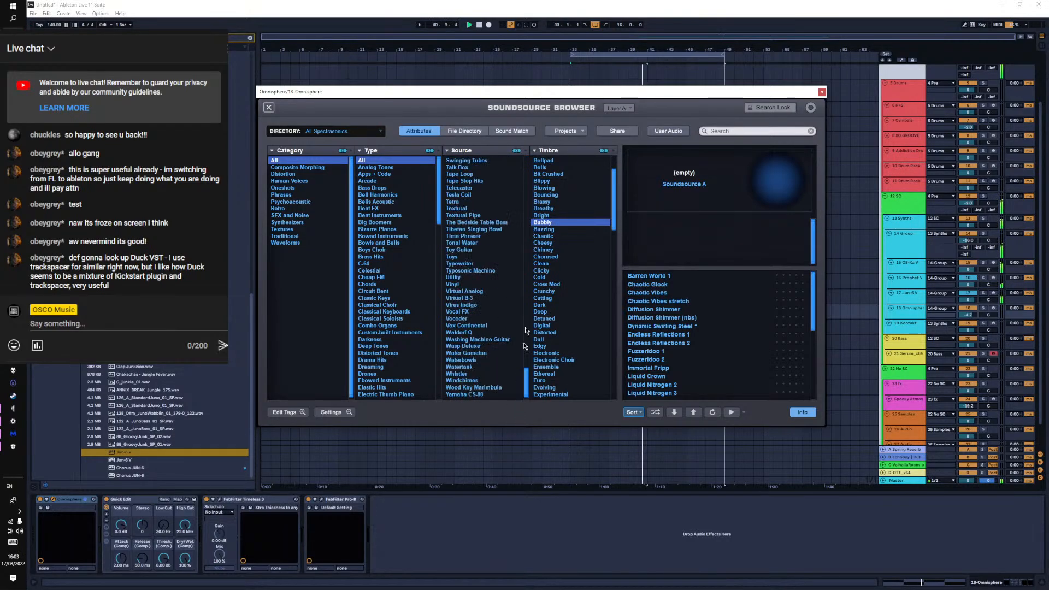
{"action": "left_click_drag", "start_coordinate": [526, 330], "coordinate": [511, 141]}
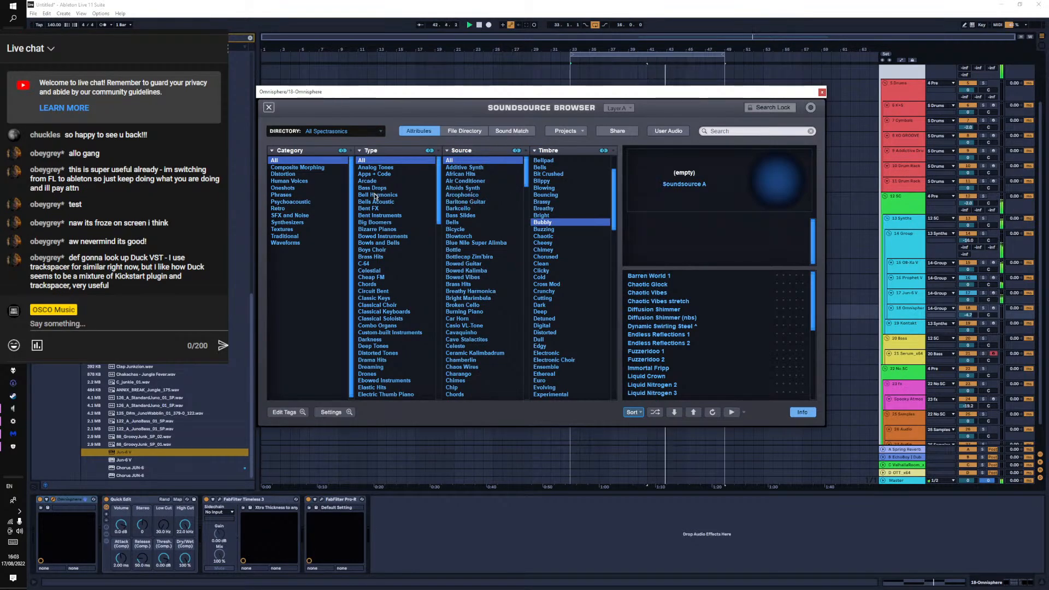
{"action": "scroll", "coordinate": [438, 213], "scroll_direction": "down", "scroll_amount": 10}
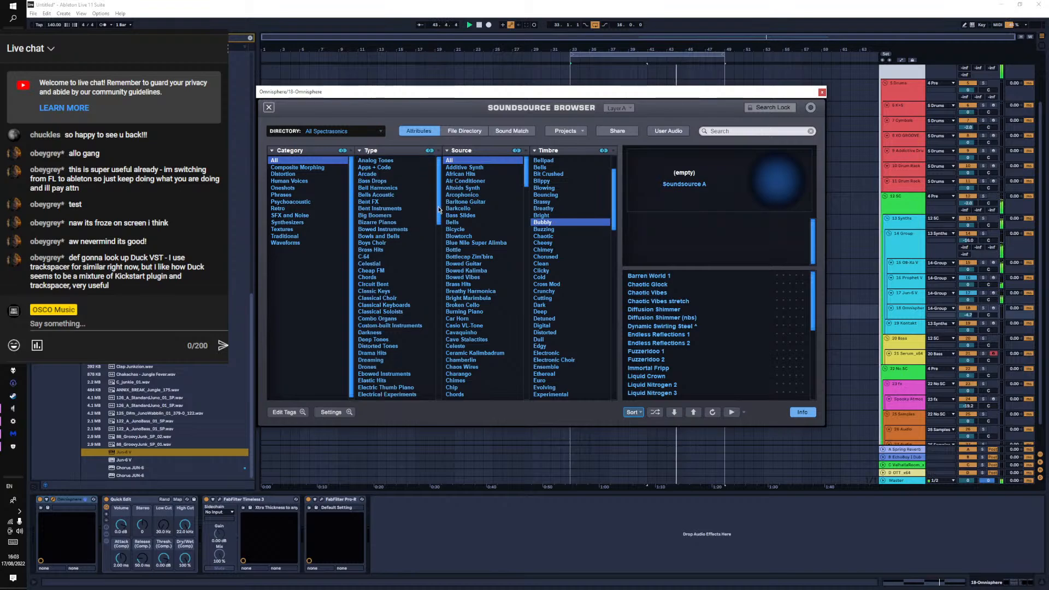
{"action": "scroll", "coordinate": [430, 361], "scroll_direction": "down", "scroll_amount": 10}
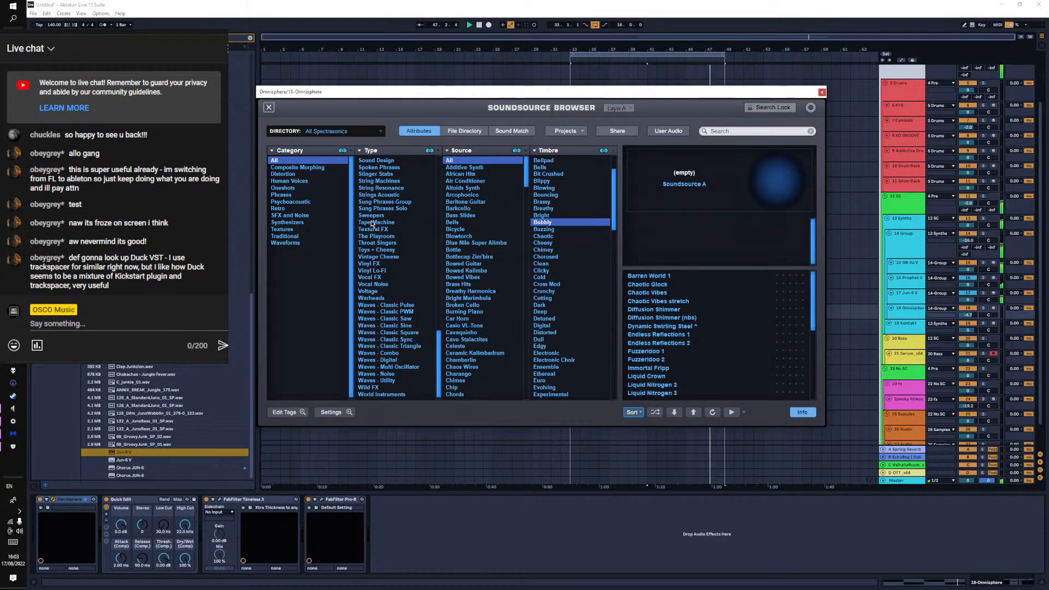
{"action": "left_click", "coordinate": [372, 223]}
{"action": "left_click", "coordinate": [648, 278]}
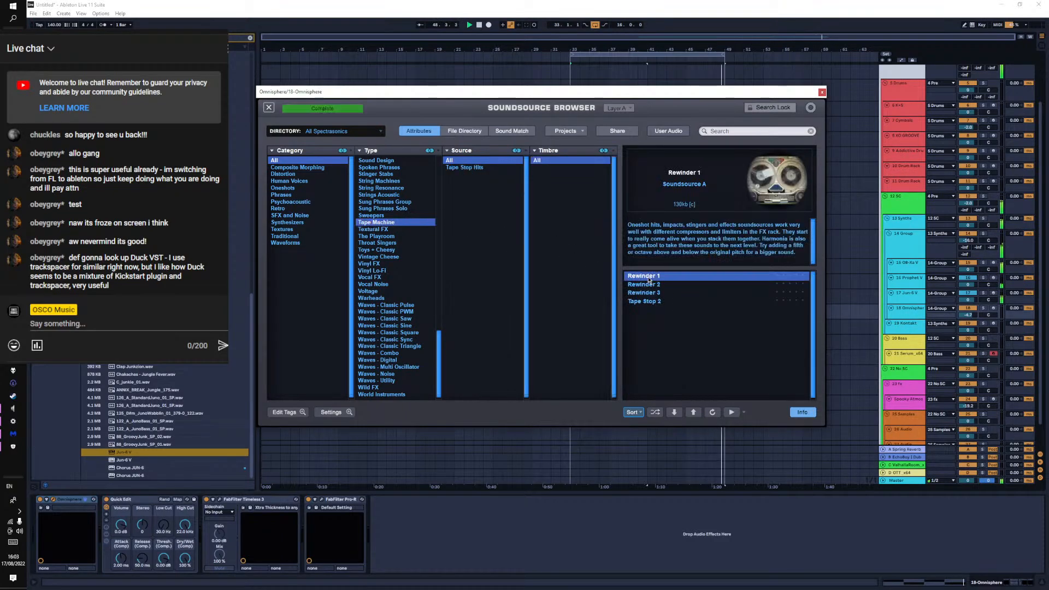
Solo and arm the Omnisphere track to audition Rewinder 1, and move the track out of the layered synth group
{"action": "left_click", "coordinate": [984, 309]}
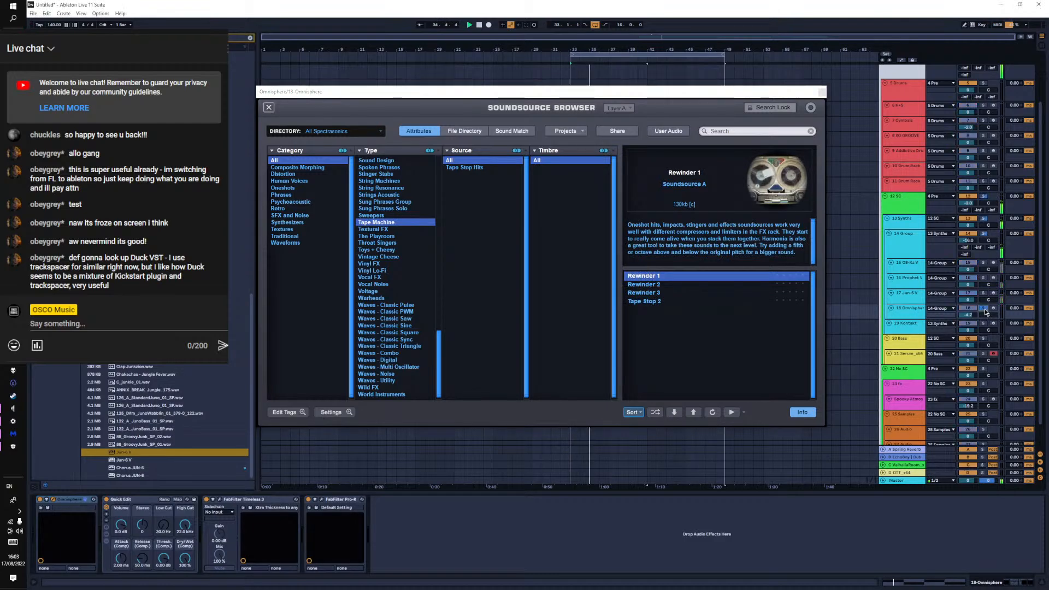
{"action": "left_click", "coordinate": [647, 279]}
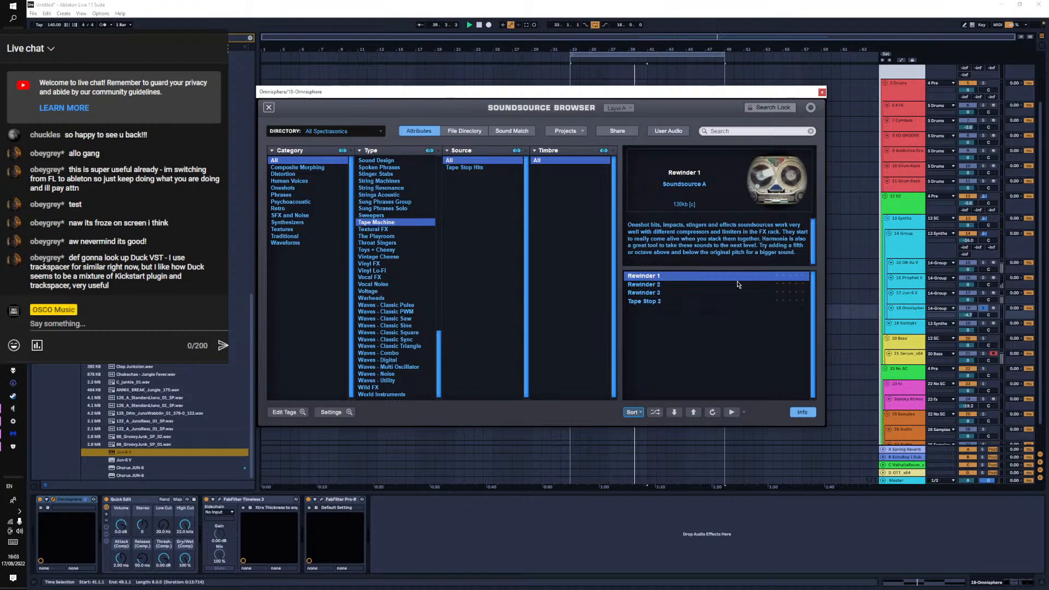
{"action": "left_click", "coordinate": [993, 308]}
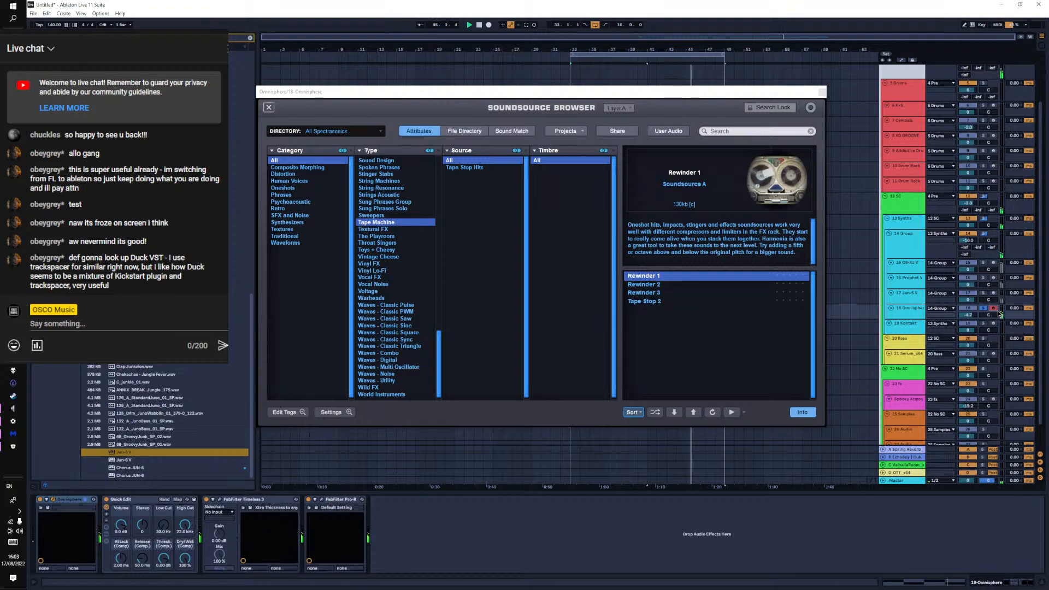
{"action": "left_click_drag", "start_coordinate": [914, 311], "coordinate": [889, 324]}
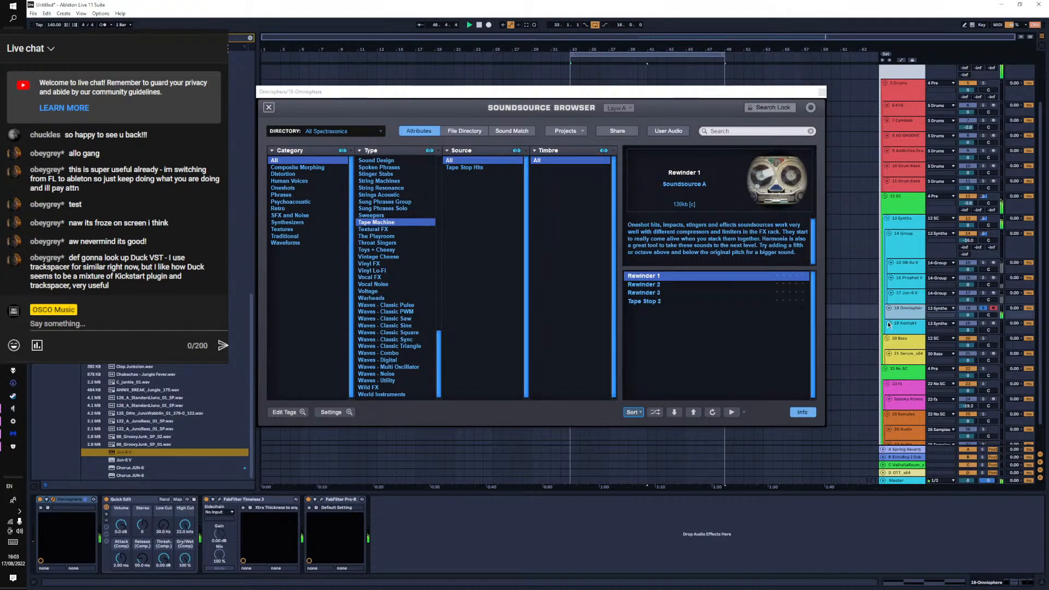
Audition Tape Stop 2, Rewinder 3 and Rewinder 2, and load Air Powered Subway from the Textural FX type
{"action": "left_click", "coordinate": [650, 302]}
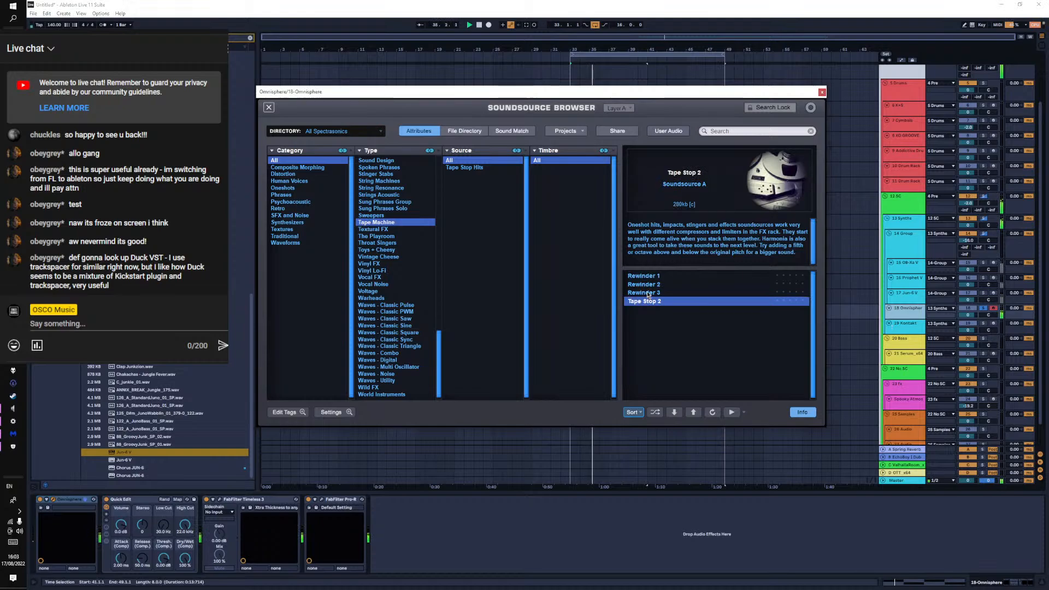
{"action": "left_click", "coordinate": [649, 294]}
{"action": "left_click", "coordinate": [650, 285]}
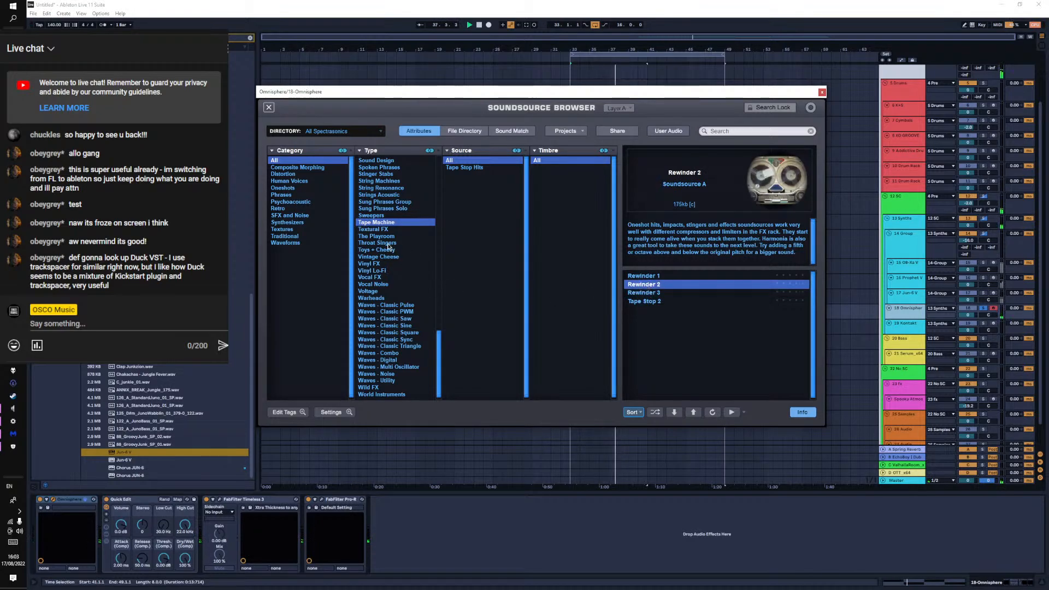
{"action": "left_click", "coordinate": [375, 229]}
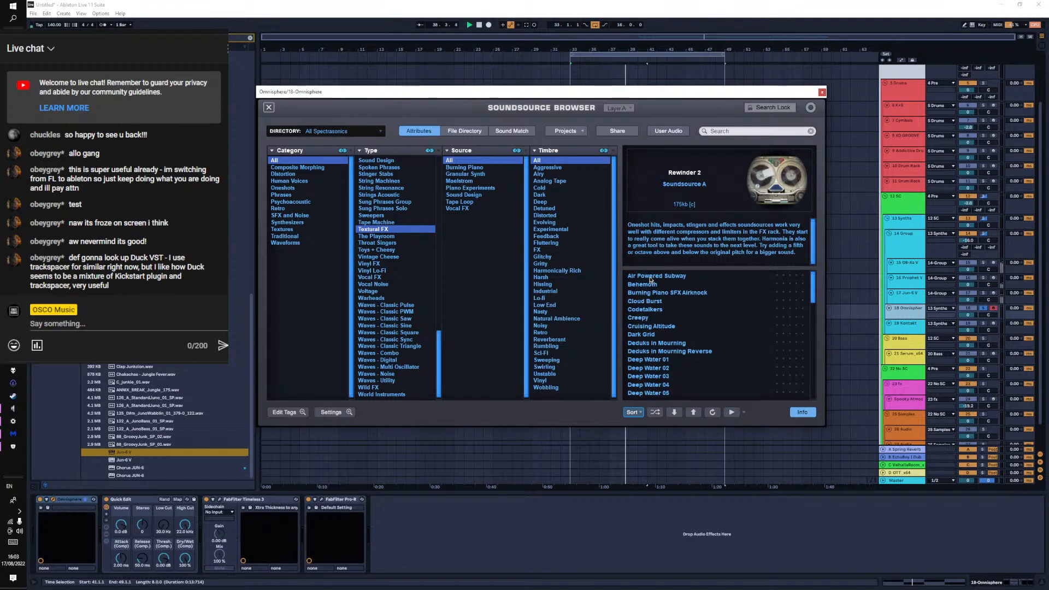
{"action": "left_click", "coordinate": [650, 277]}
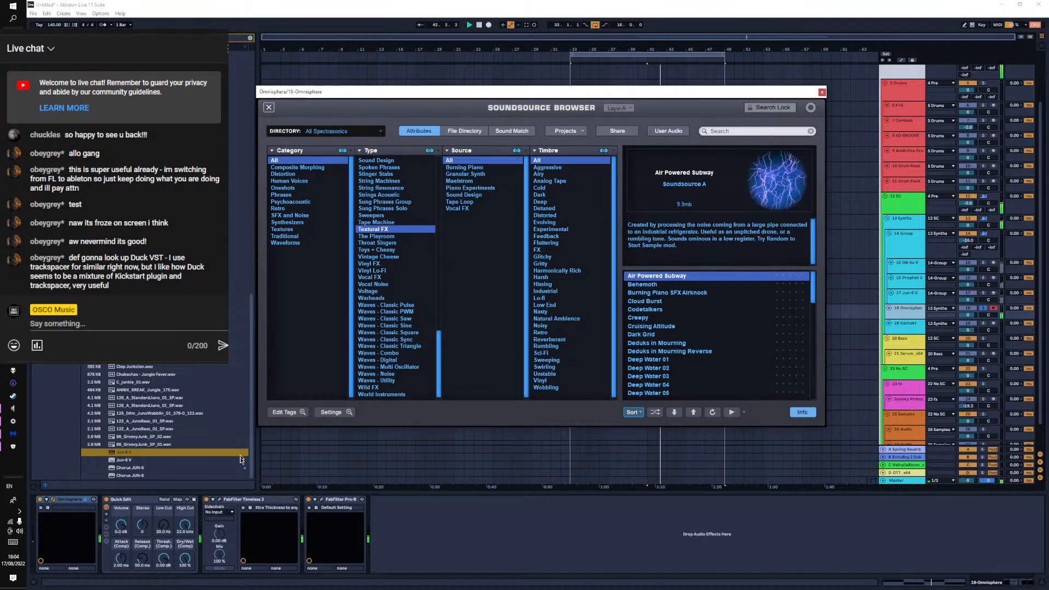
Remove the FabFilter Timeless delay from the Omnisphere track, then audition Behemoth and Burning Piano SFX Airknock and load Cloud Burst into layer A
{"action": "left_click", "coordinate": [253, 500]}
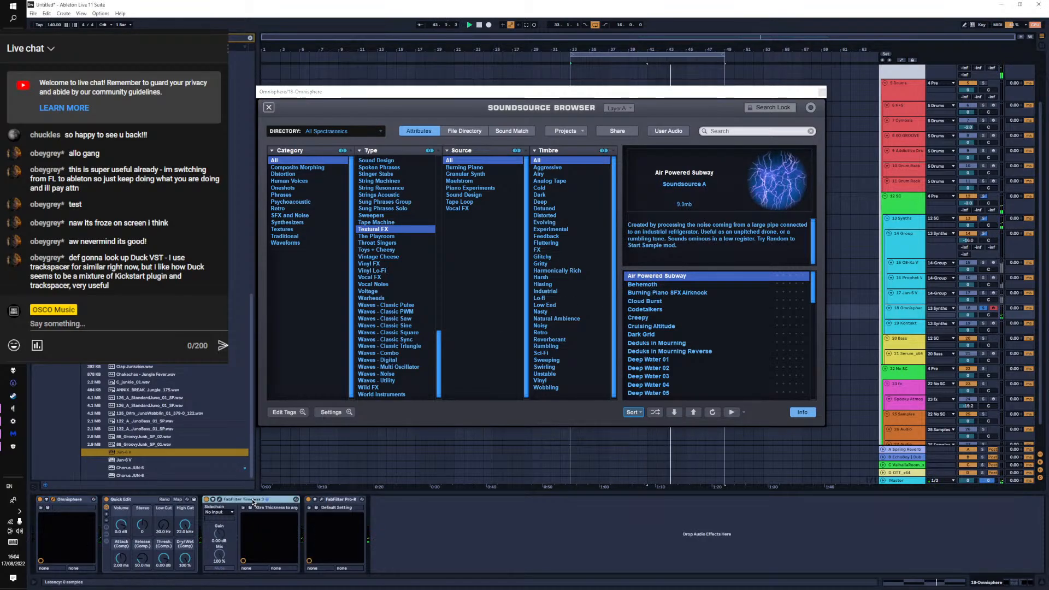
{"action": "key", "text": "Delete"}
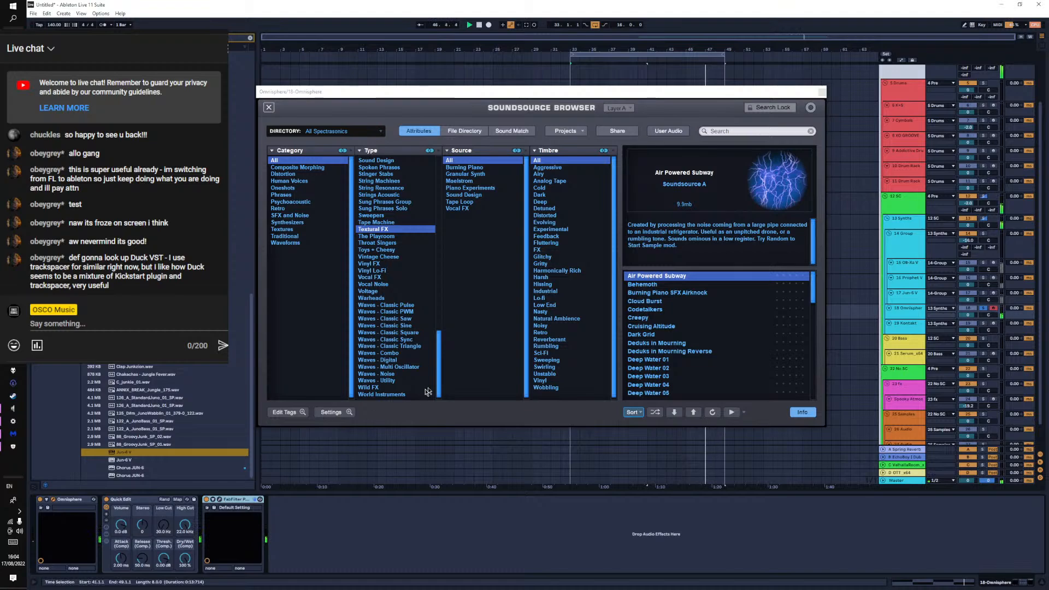
{"action": "left_click", "coordinate": [642, 284]}
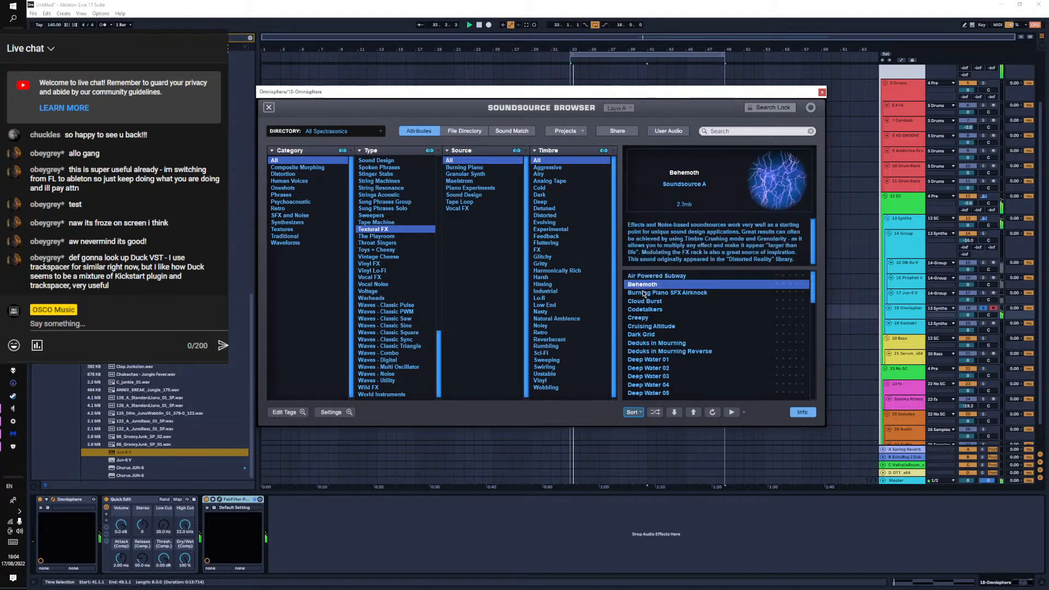
{"action": "left_click", "coordinate": [644, 294]}
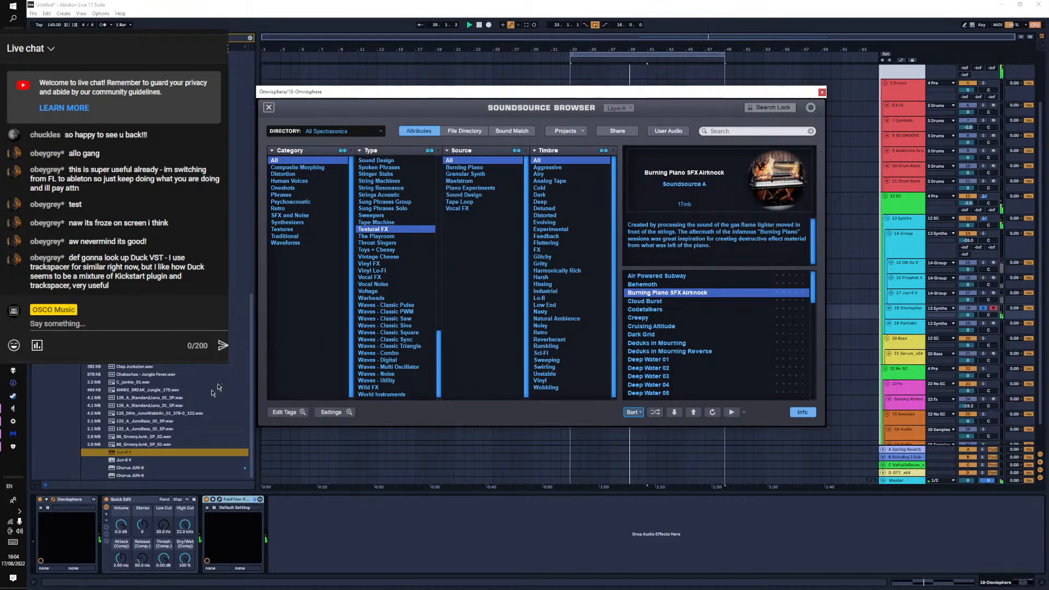
{"action": "left_click", "coordinate": [658, 304]}
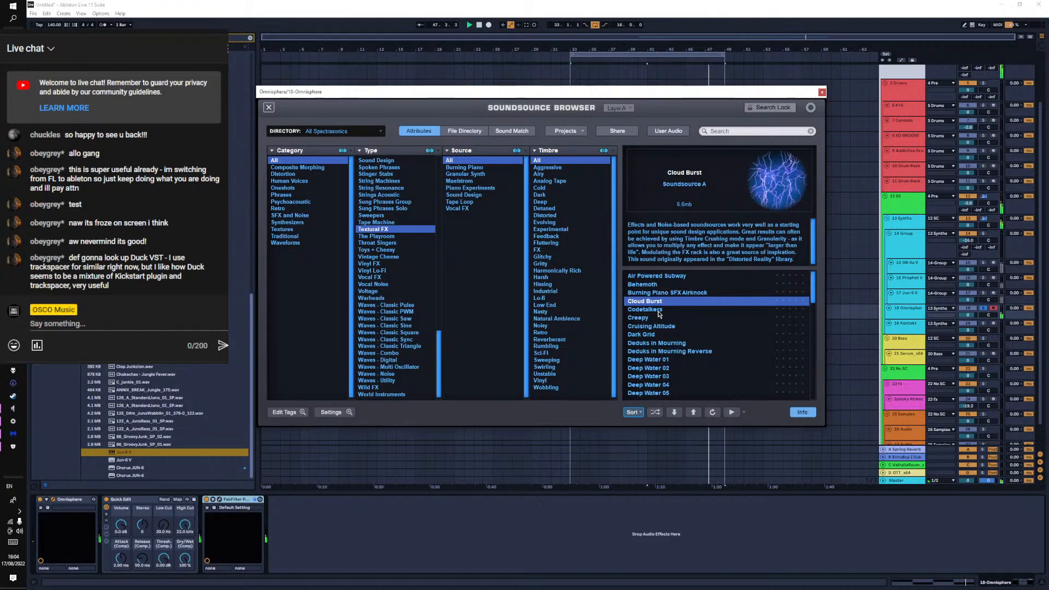
{"action": "left_click", "coordinate": [823, 93]}
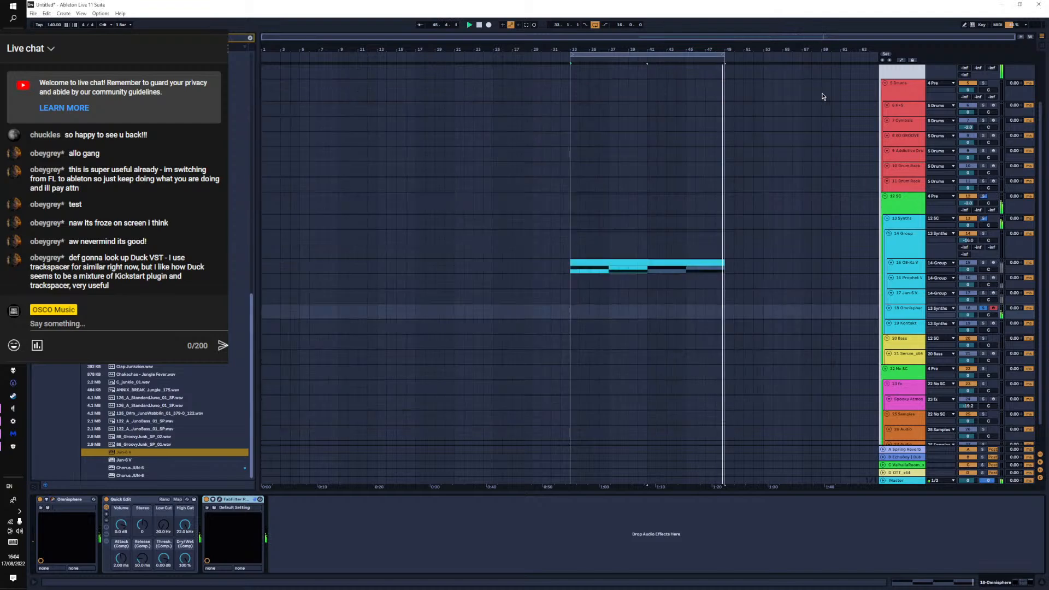
Expand the Omnisphere track's height to reveal its routing and set its MIDI input to the 15-OB-Xa V track
{"action": "left_click", "coordinate": [940, 310]}
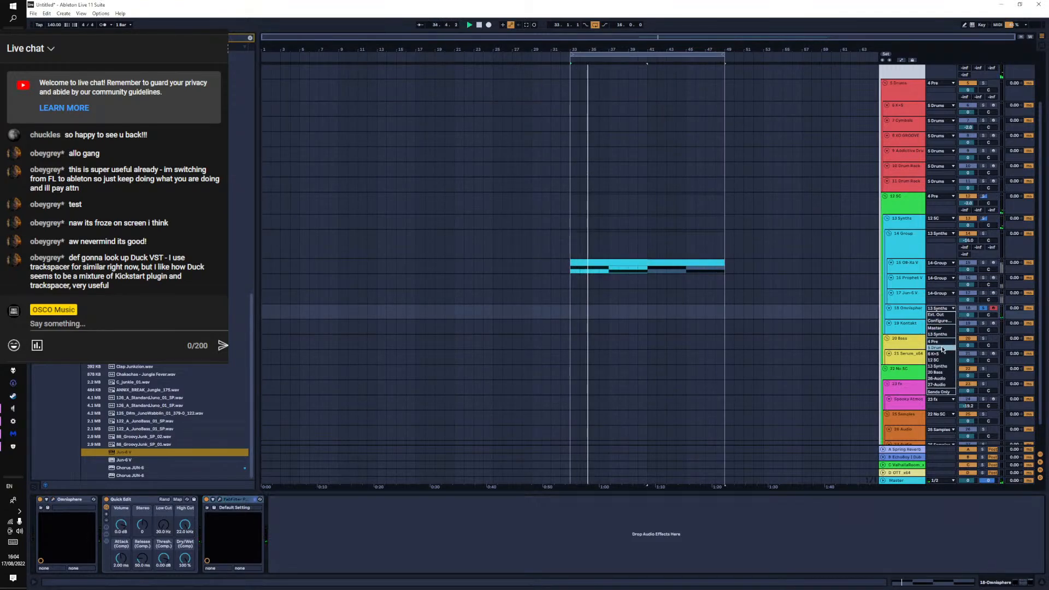
{"action": "left_click", "coordinate": [922, 309]}
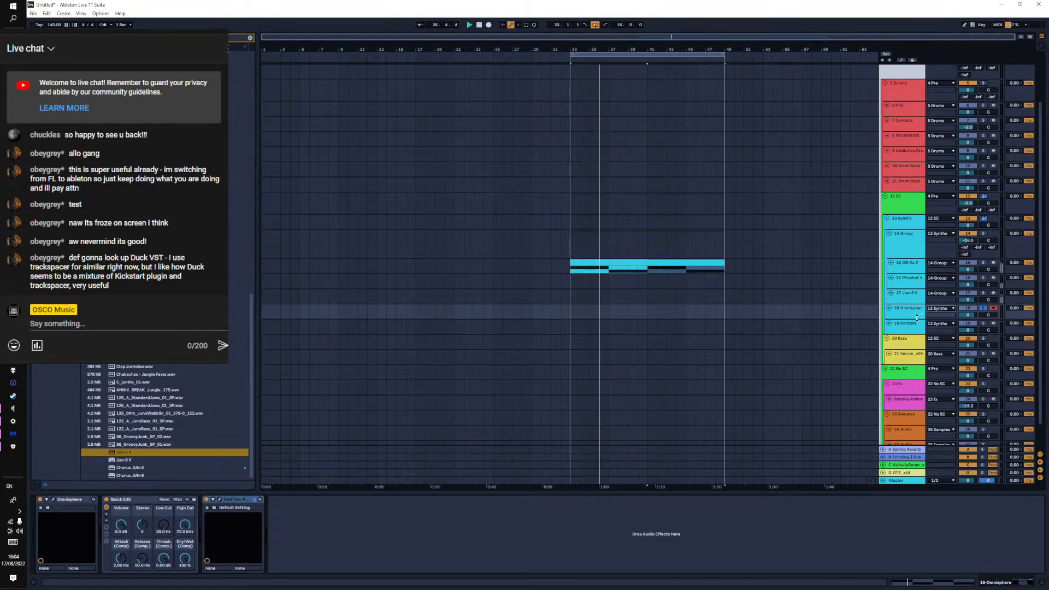
{"action": "left_click_drag", "start_coordinate": [917, 319], "coordinate": [901, 340]}
{"action": "left_click", "coordinate": [940, 309]}
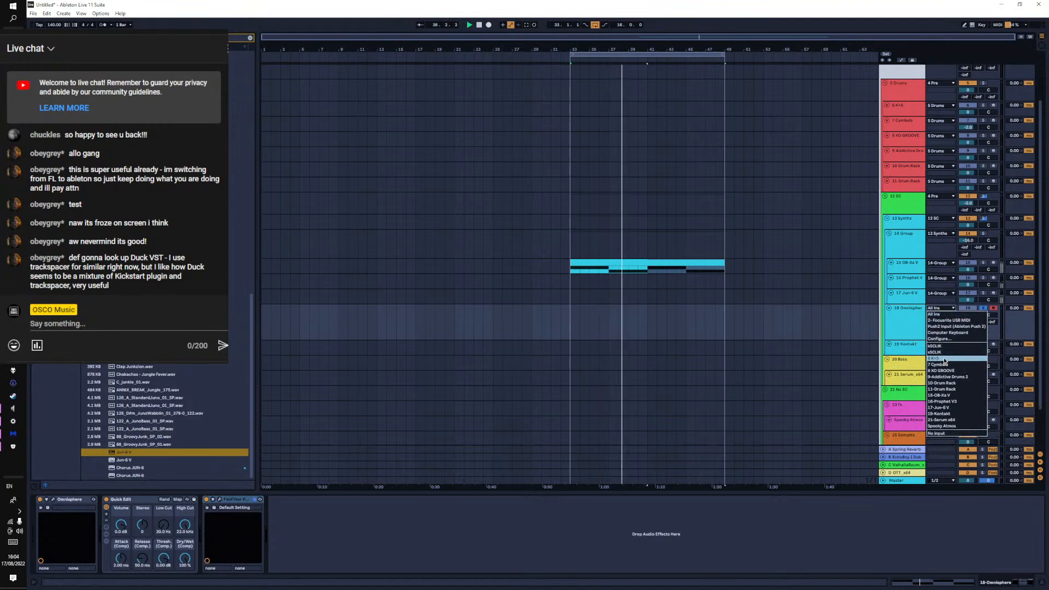
{"action": "left_click", "coordinate": [954, 394]}
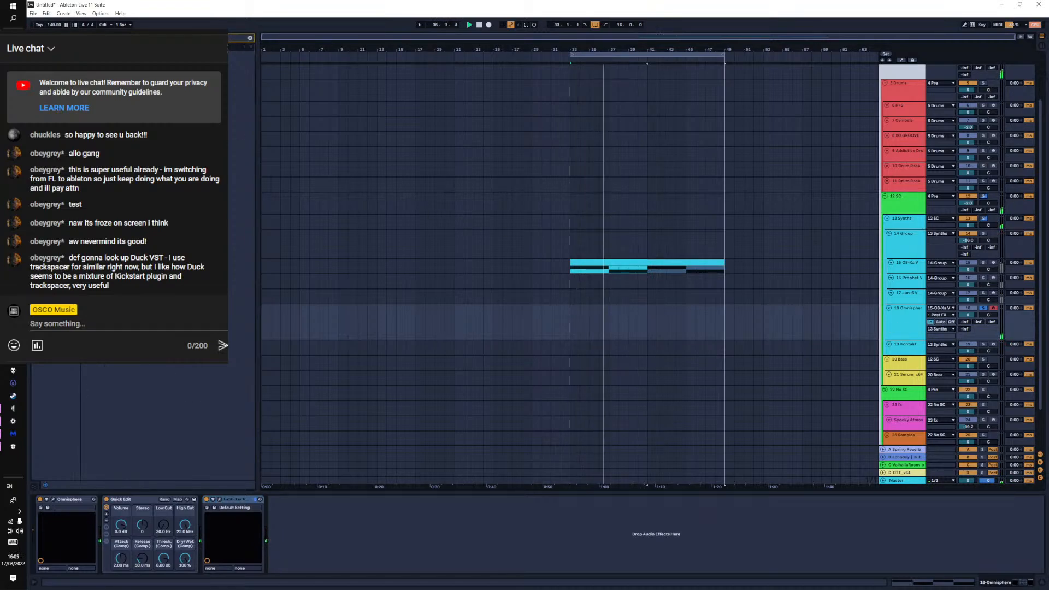
Add a Pitch MIDI effect before Omnisphere and transpose it to +36 st
{"action": "key", "text": "BackSpace"}
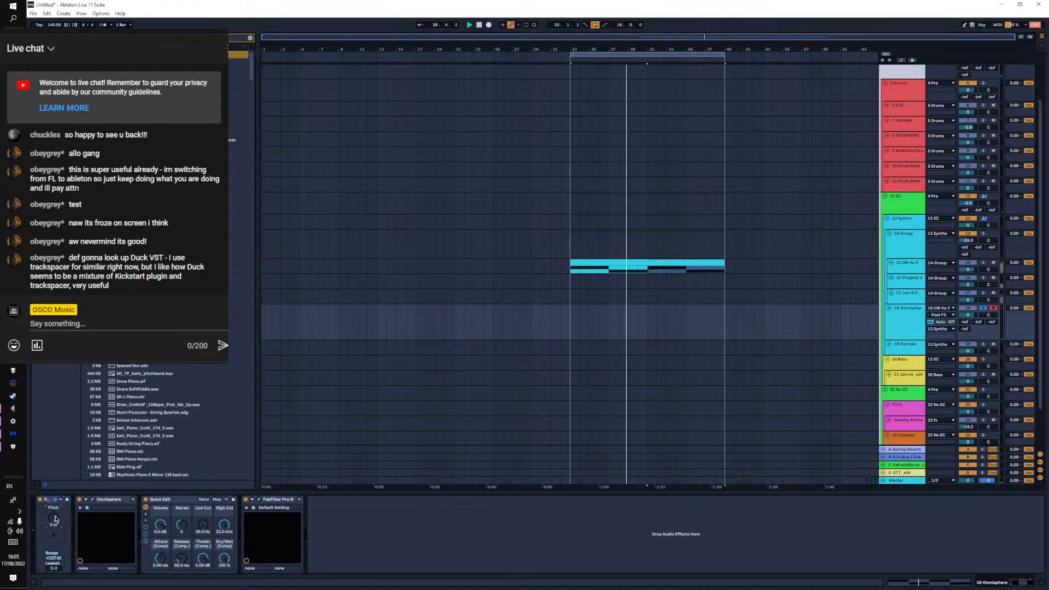
{"action": "left_click_drag", "start_coordinate": [58, 518], "coordinate": [60, 505]}
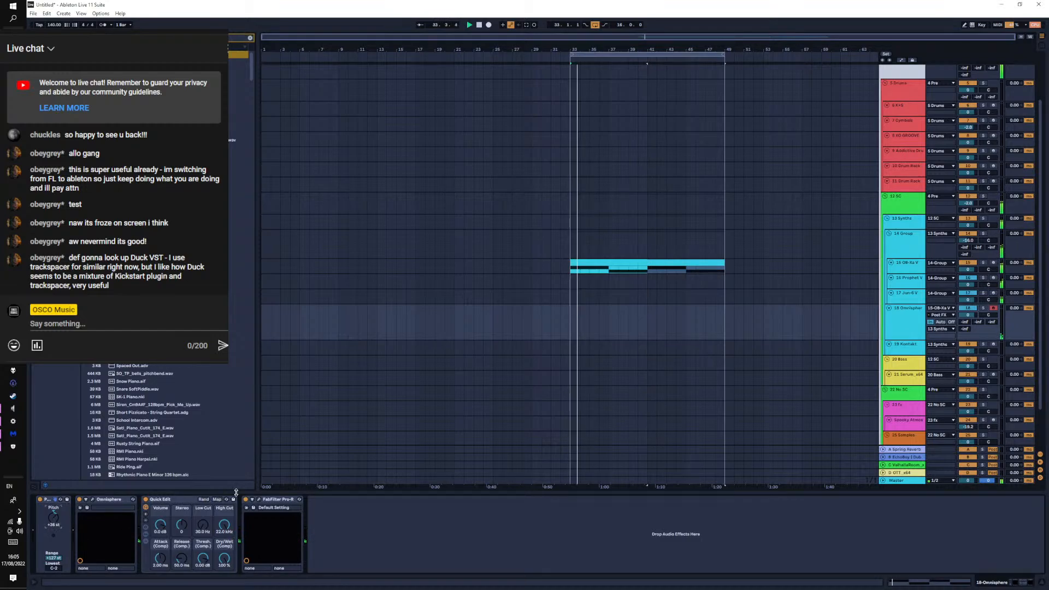
Solo the Omnisphere track, move layer A's Cloud Burst sample start later, and lengthen the amp envelope's attack
{"action": "left_click", "coordinate": [93, 500]}
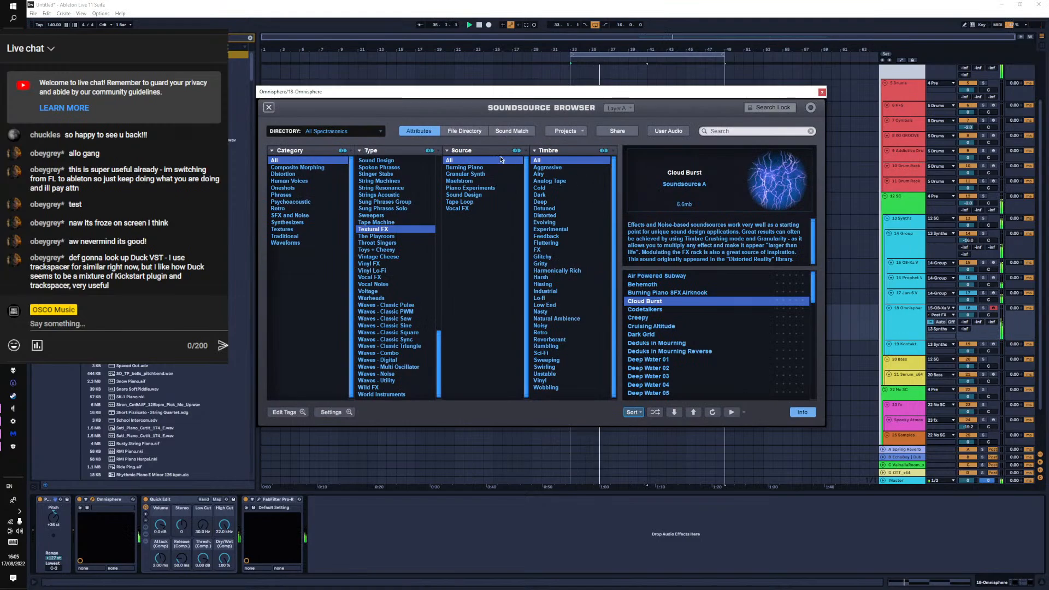
{"action": "left_click", "coordinate": [268, 107]}
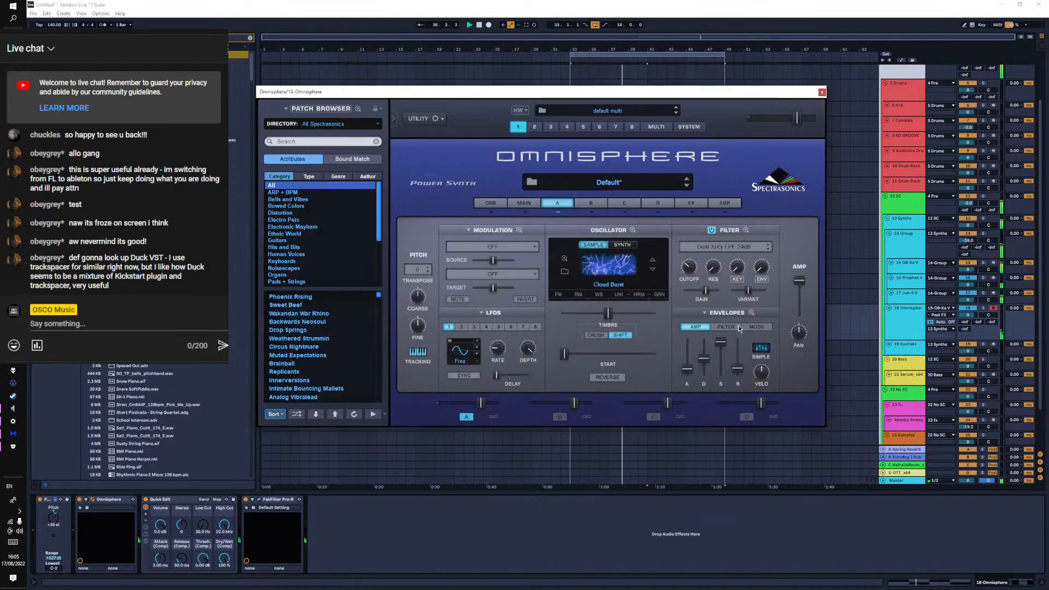
{"action": "left_click", "coordinate": [984, 311]}
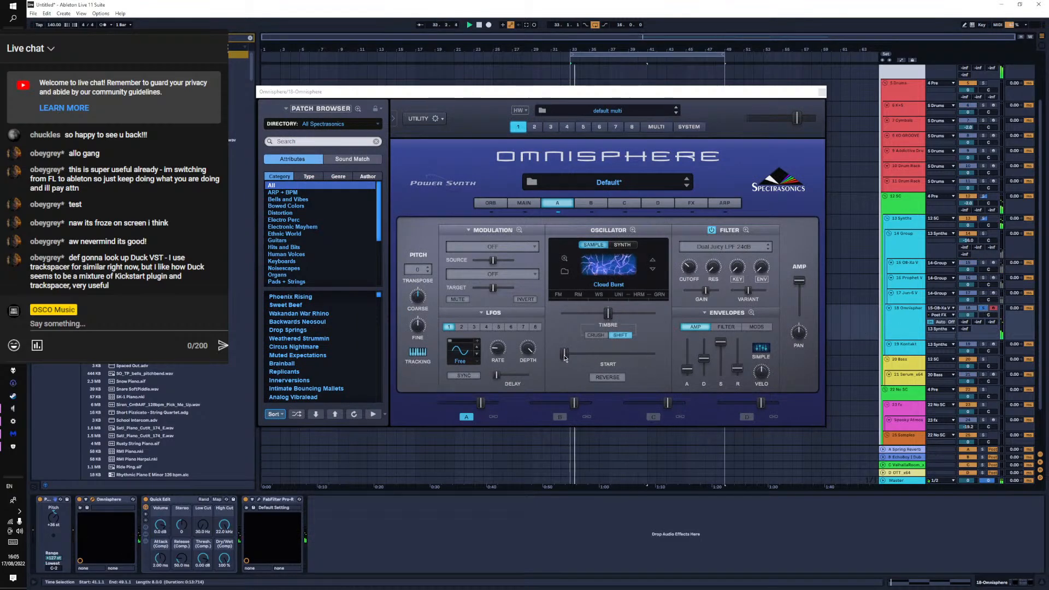
{"action": "left_click_drag", "start_coordinate": [565, 356], "coordinate": [592, 356]}
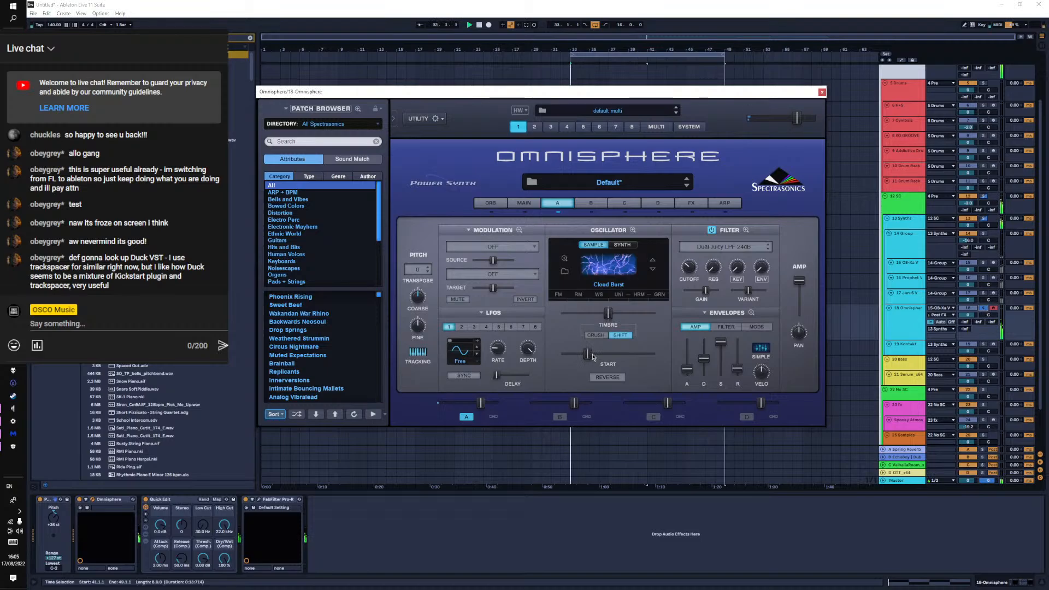
{"action": "left_click_drag", "start_coordinate": [687, 370], "coordinate": [687, 356]}
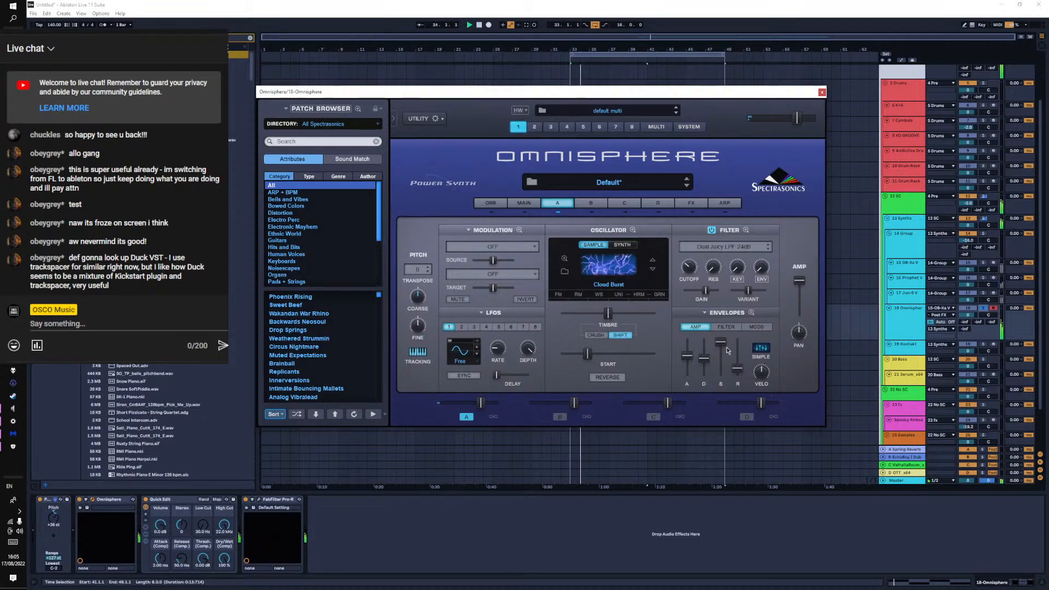
Unsolo the Omnisphere track and lower its volume to about -6 dB
{"action": "left_click", "coordinate": [980, 309]}
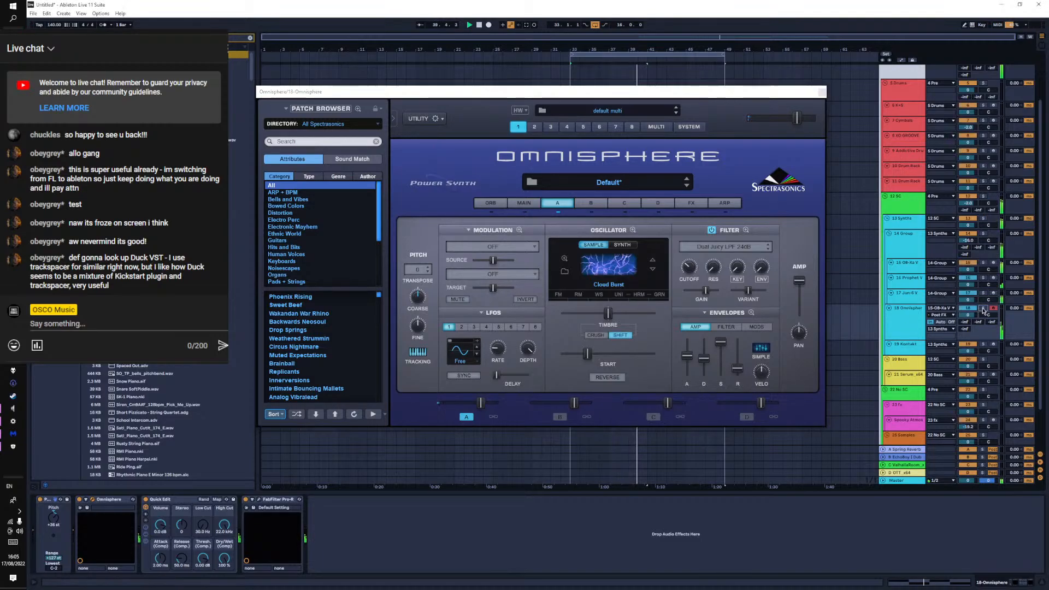
{"action": "left_click_drag", "start_coordinate": [968, 314], "coordinate": [968, 320]}
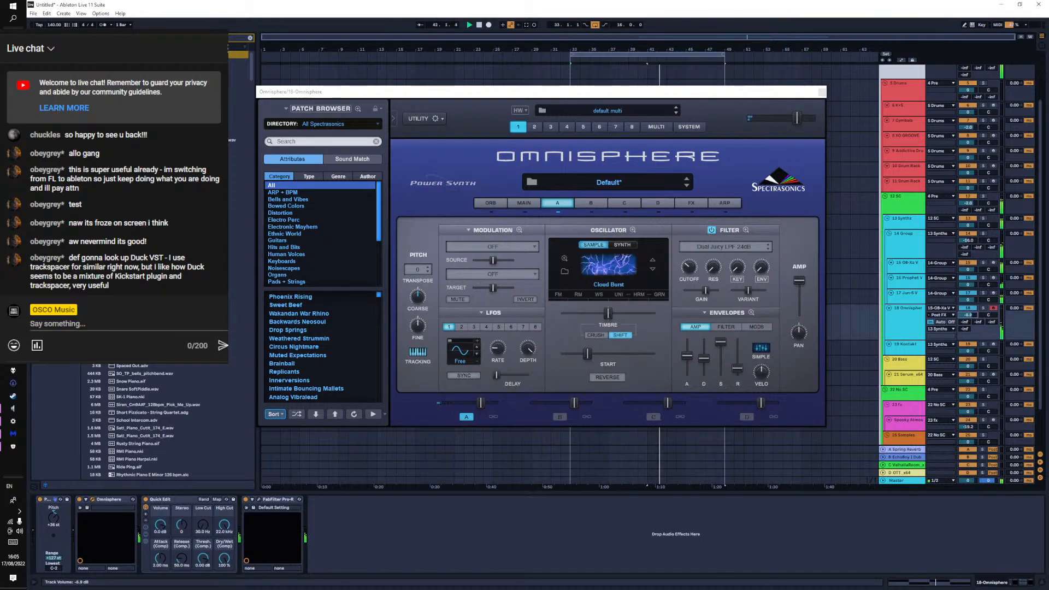
{"action": "left_click_drag", "start_coordinate": [968, 315], "coordinate": [968, 313]}
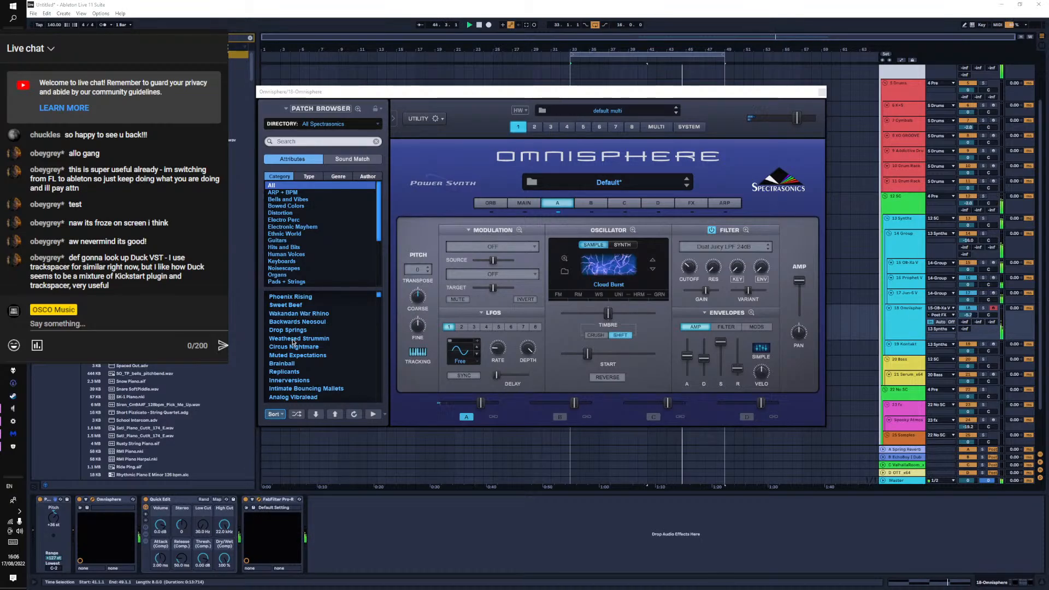
Open the FabFilter Pro-R reverb on the Omnisphere track and raise its Space to 3.43 s
{"action": "left_click", "coordinate": [258, 499]}
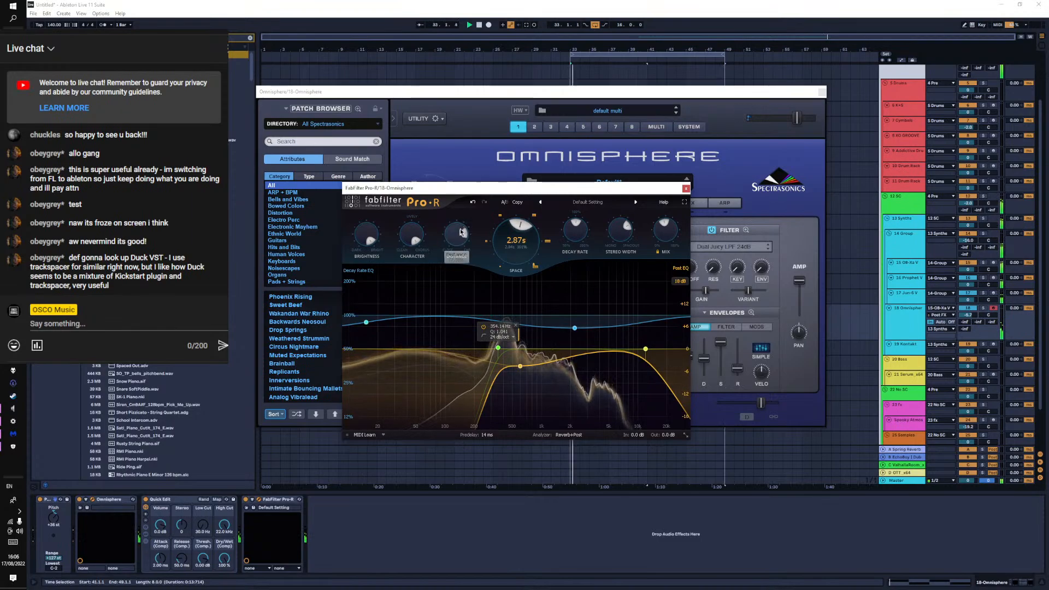
{"action": "left_click_drag", "start_coordinate": [415, 317], "coordinate": [416, 338]}
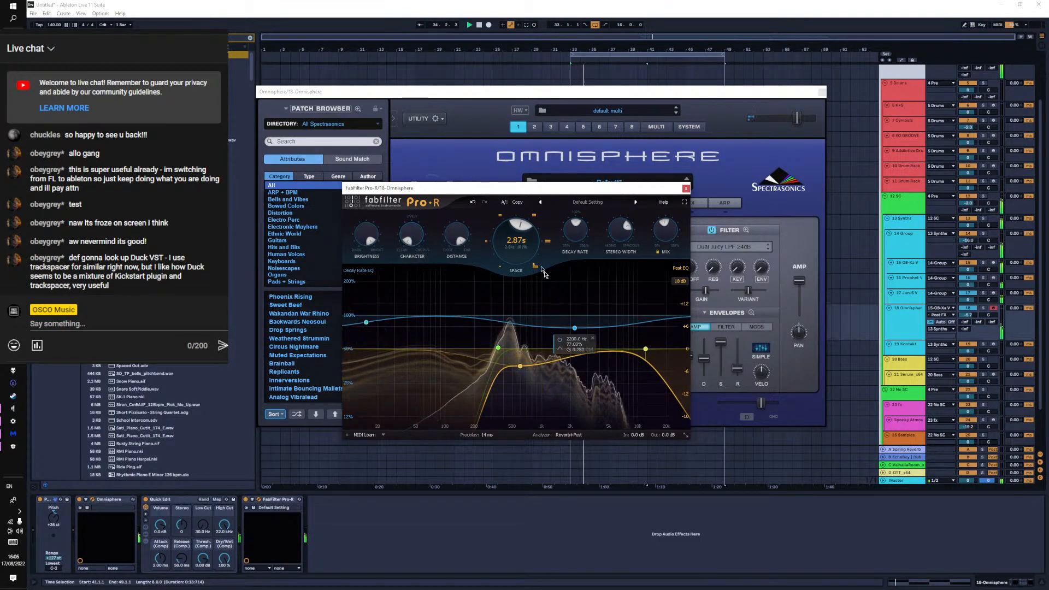
{"action": "left_click_drag", "start_coordinate": [526, 249], "coordinate": [526, 242]}
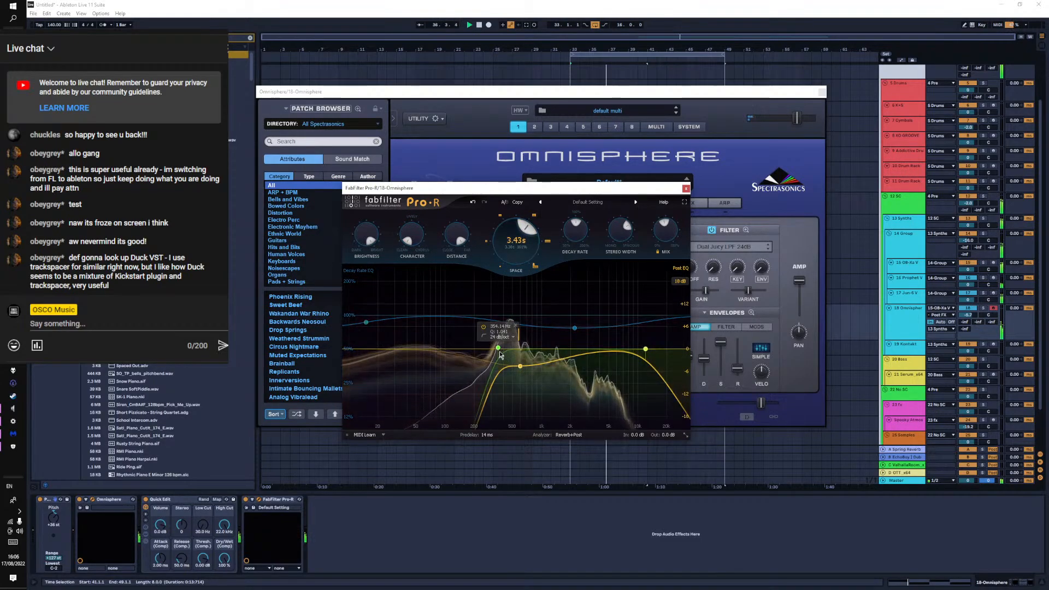
Shift the Pro-R Post EQ low cut and replace the 600 Hz dip with a narrower cut near 435 Hz
{"action": "mouse_move", "coordinate": [497, 348]}
{"action": "left_mouse_down"}
{"action": "mouse_move", "coordinate": [471, 351]}
{"action": "mouse_move", "coordinate": [509, 352]}
{"action": "left_mouse_up"}
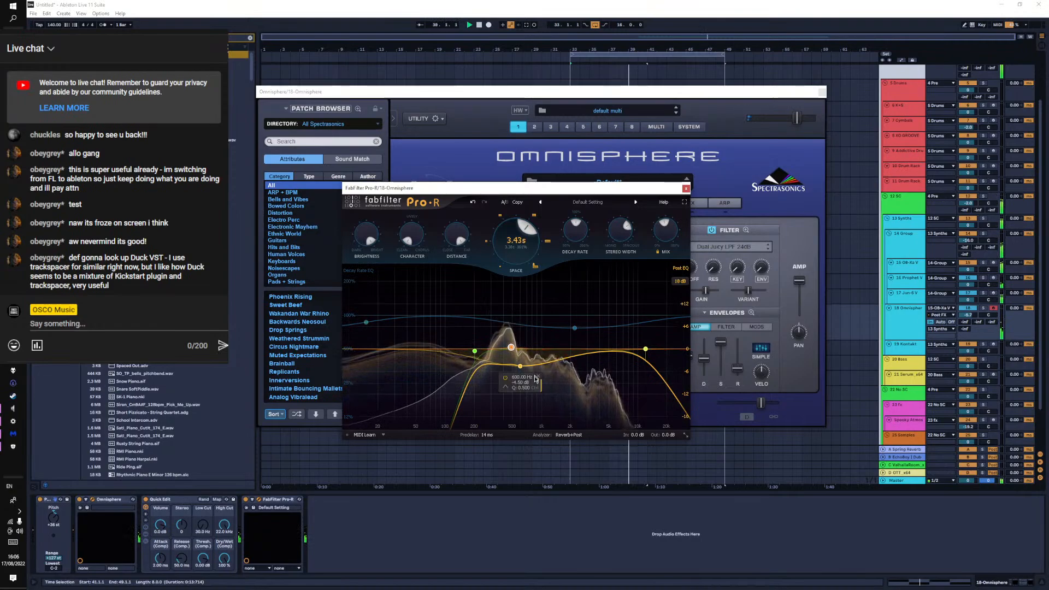
{"action": "left_click", "coordinate": [538, 376]}
{"action": "left_click", "coordinate": [529, 326]}
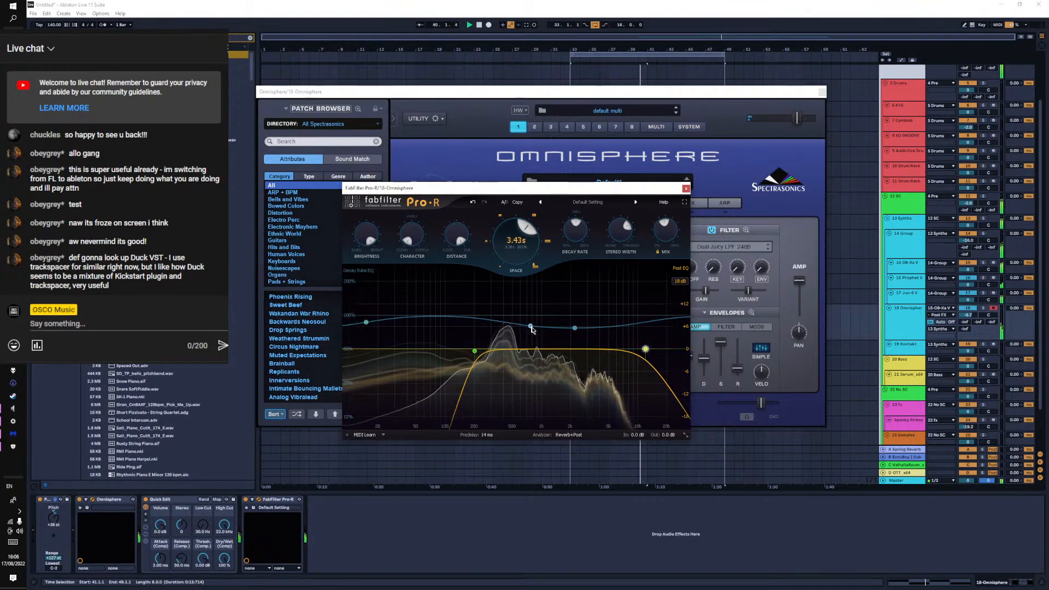
{"action": "left_click_drag", "start_coordinate": [503, 350], "coordinate": [507, 374]}
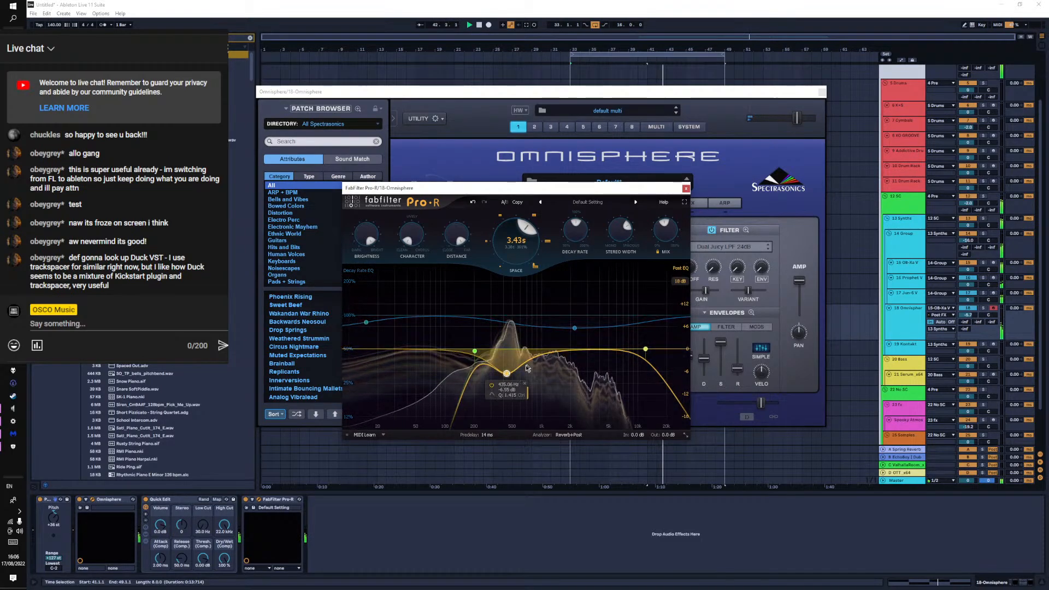
{"action": "left_click_drag", "start_coordinate": [476, 356], "coordinate": [489, 355]}
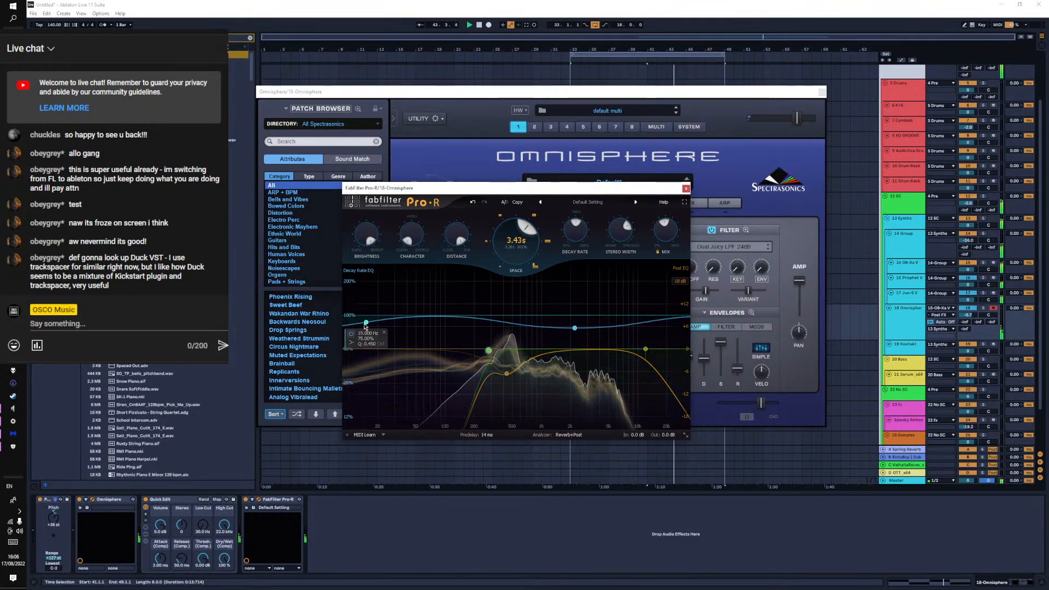
Reshape the Pro-R Decay Rate EQ, steeply shortening low-frequency decay and adding a deeper, wider dip in the upper mids
{"action": "left_click", "coordinate": [351, 343]}
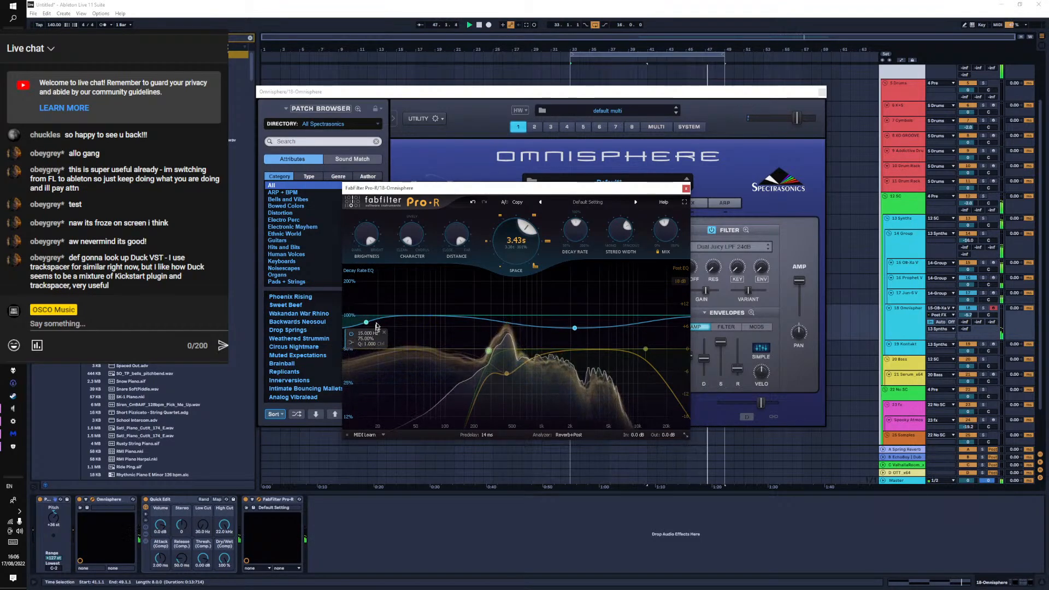
{"action": "left_click_drag", "start_coordinate": [380, 356], "coordinate": [486, 461]}
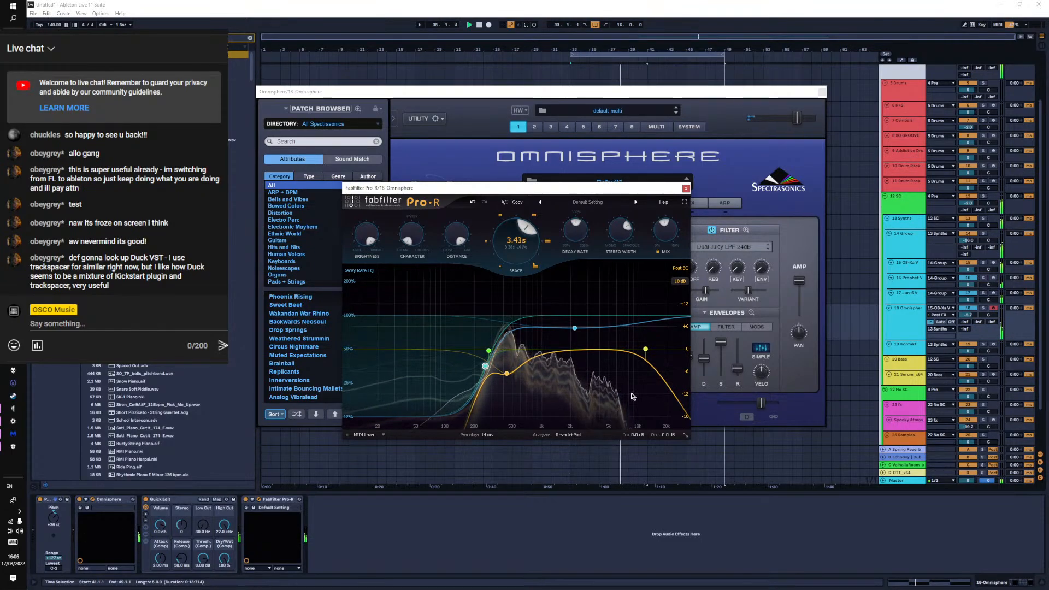
{"action": "left_click_drag", "start_coordinate": [574, 328], "coordinate": [548, 337]}
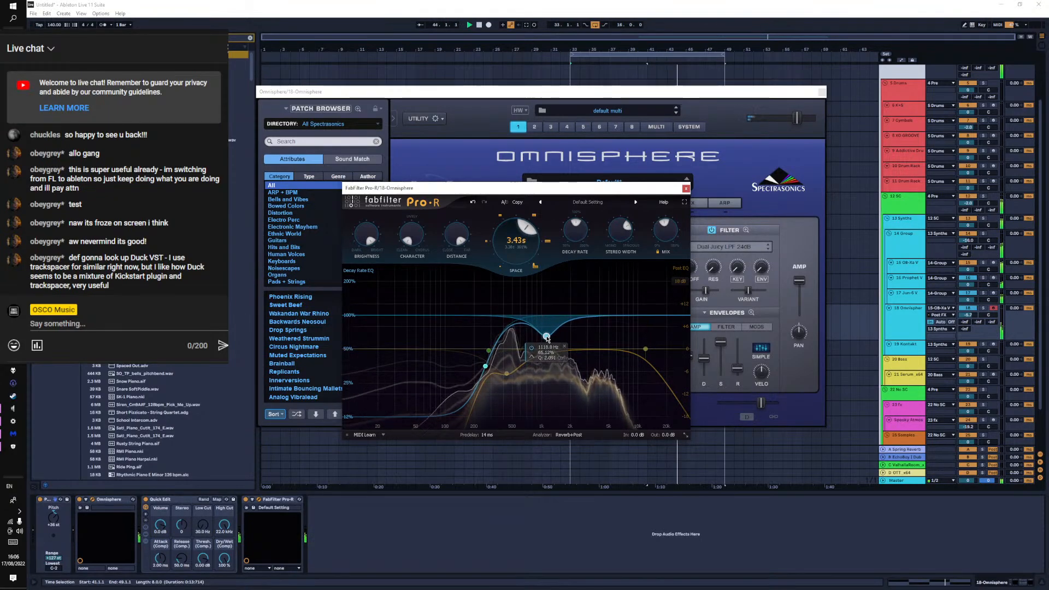
{"action": "left_click_drag", "start_coordinate": [555, 374], "coordinate": [578, 370]}
{"action": "scroll", "coordinate": [578, 369], "scroll_direction": "down", "scroll_amount": 7}
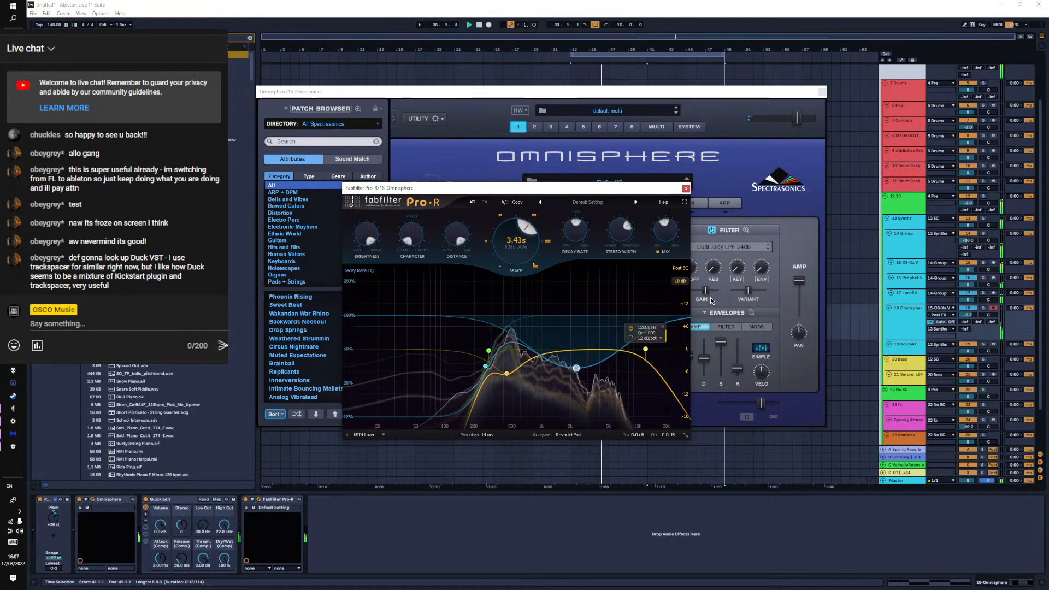
Adjust the Pro-R reverb's mix, and close the Pro-R and Omnisphere windows
{"action": "mouse_move", "coordinate": [670, 234]}
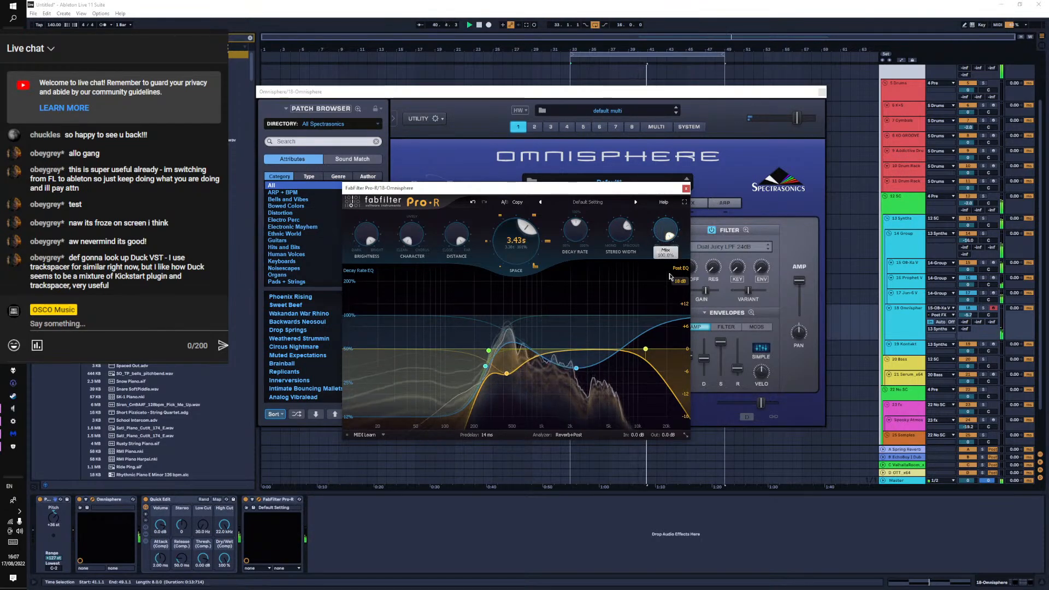
{"action": "left_click_drag", "start_coordinate": [671, 277], "coordinate": [705, 223]}
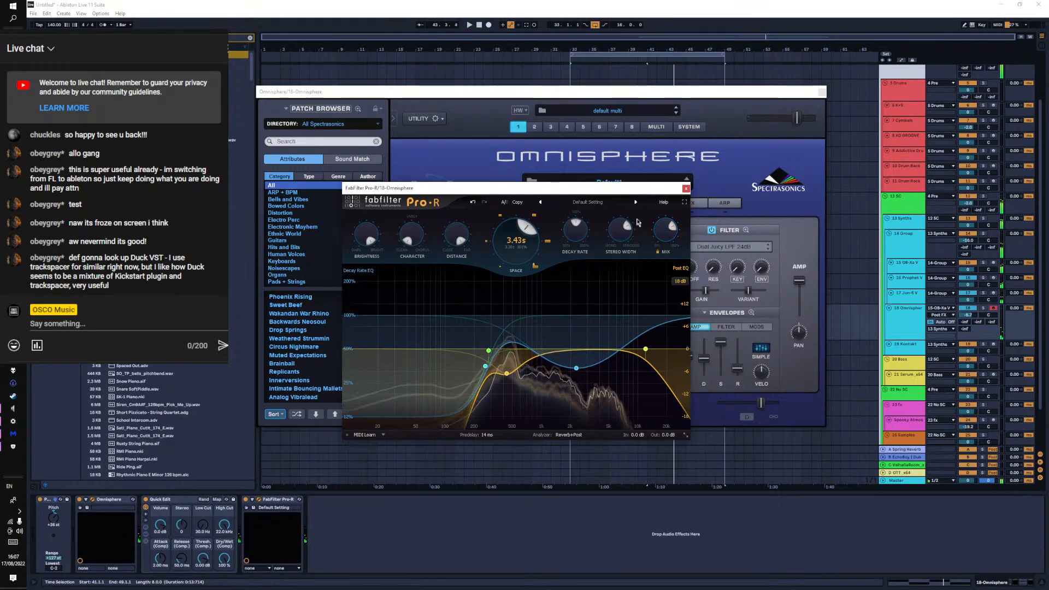
{"action": "left_click", "coordinate": [686, 189]}
{"action": "left_click", "coordinate": [823, 92]}
{"action": "scroll", "coordinate": [709, 277], "scroll_direction": "up", "scroll_amount": 3}
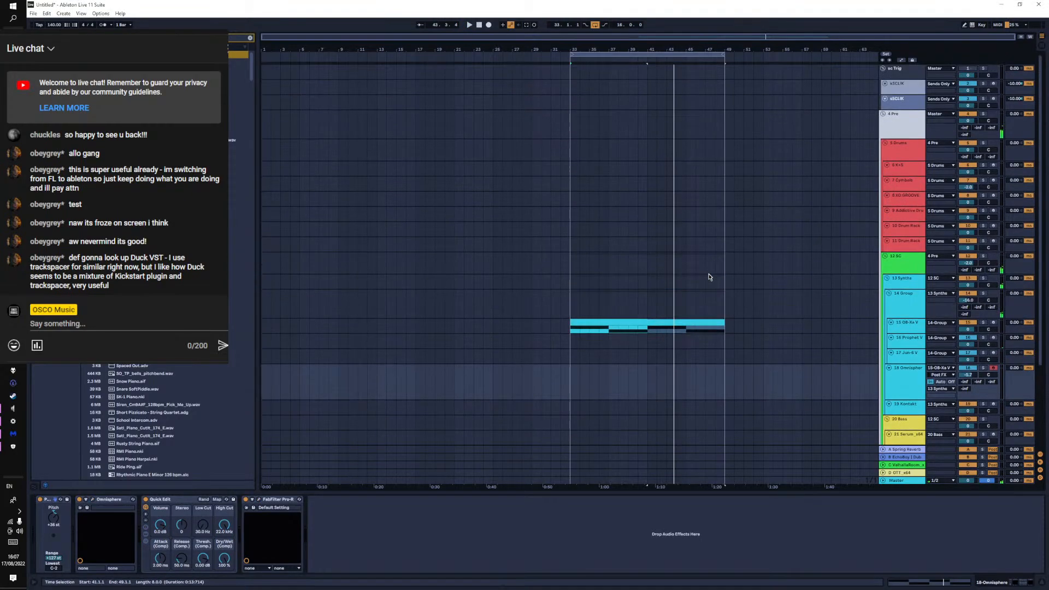
{"action": "scroll", "coordinate": [738, 269], "scroll_direction": "down", "scroll_amount": 3}
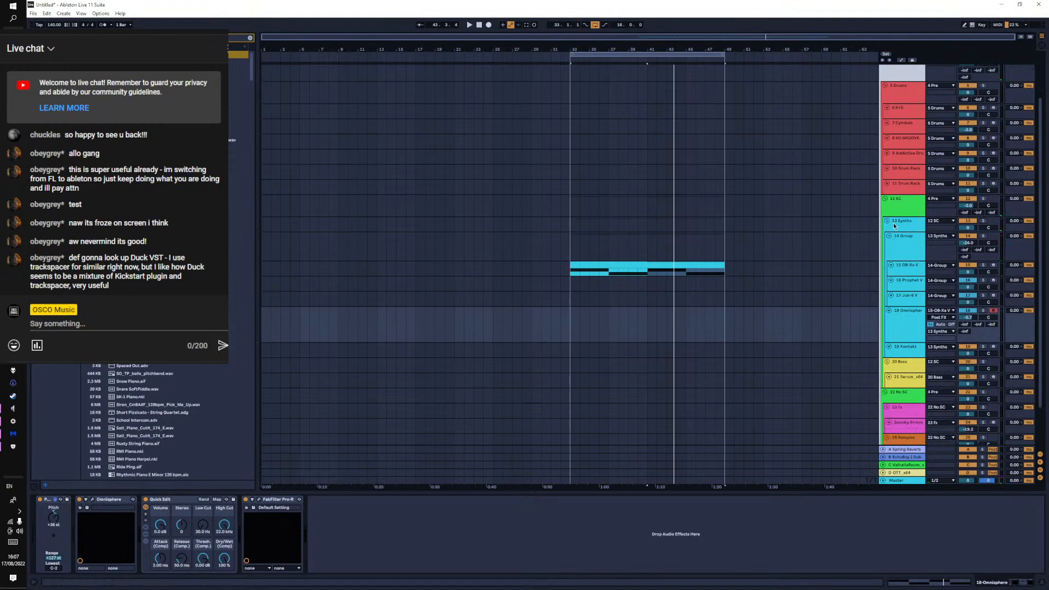
Collapse the Omnisphere track, select the Kontakt track and show the Kontakt instrument window over the arrangement
{"action": "left_click_drag", "start_coordinate": [905, 343], "coordinate": [905, 322]}
{"action": "left_click", "coordinate": [903, 331]}
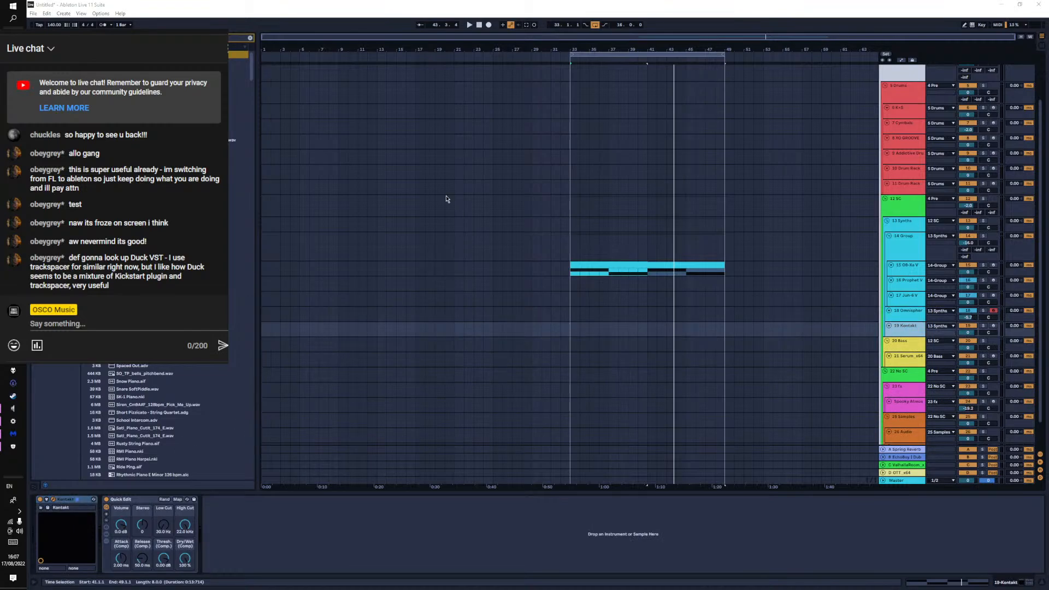
{"action": "left_click_drag", "start_coordinate": [475, 0], "coordinate": [442, 84]}
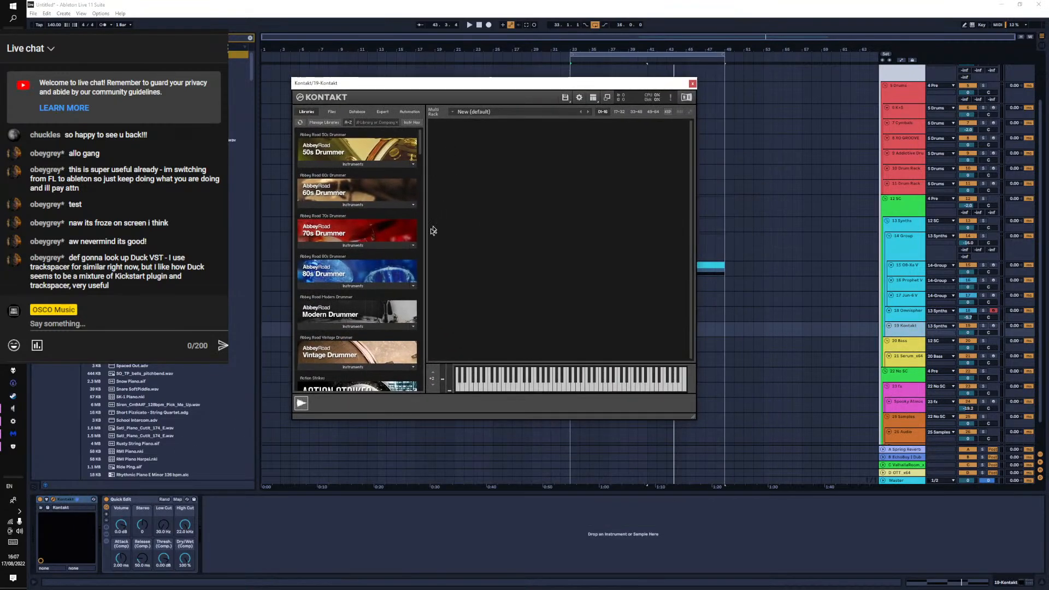
Load a - HOST - Main Techniques.nki from the Spitfire Albion Solstice library into Kontakt and audition a note
{"action": "scroll", "coordinate": [403, 238], "scroll_direction": "down", "scroll_amount": 5}
{"action": "scroll", "coordinate": [403, 239], "scroll_direction": "down", "scroll_amount": 2}
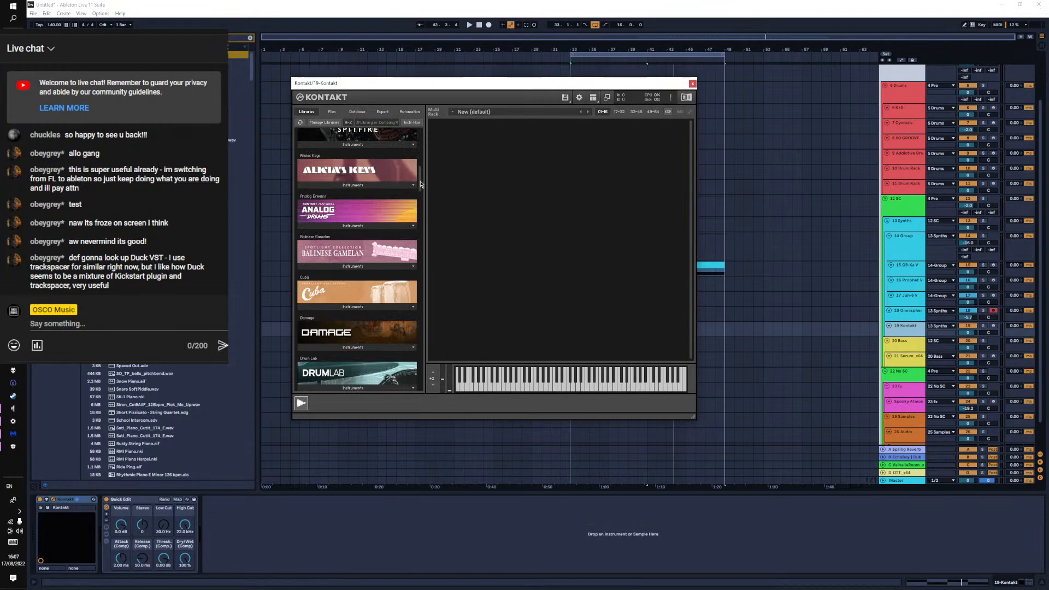
{"action": "scroll", "coordinate": [361, 265], "scroll_direction": "up", "scroll_amount": 5}
{"action": "left_click", "coordinate": [360, 288]}
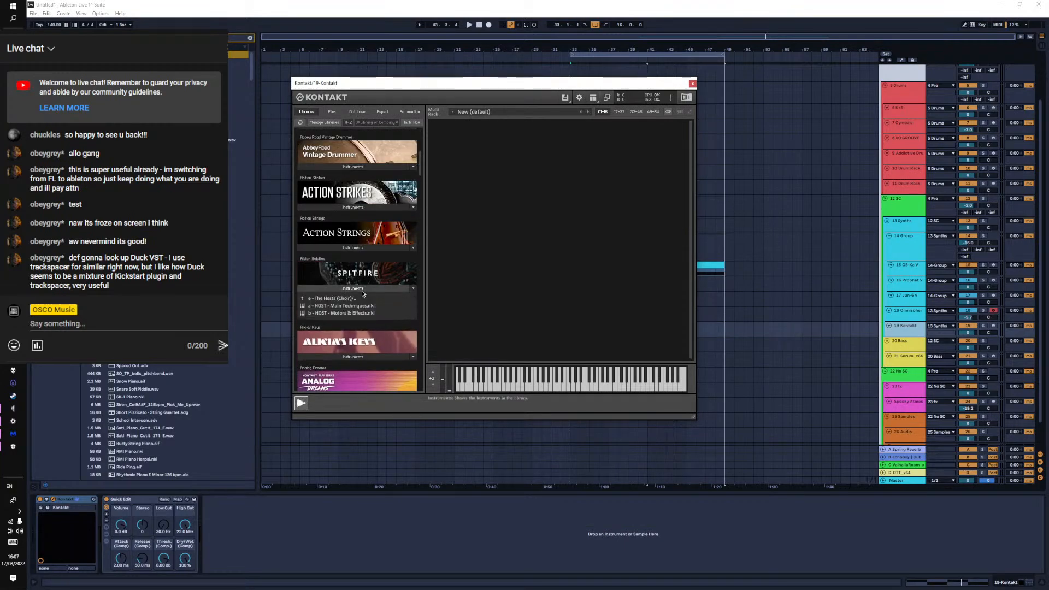
{"action": "left_click", "coordinate": [330, 307]}
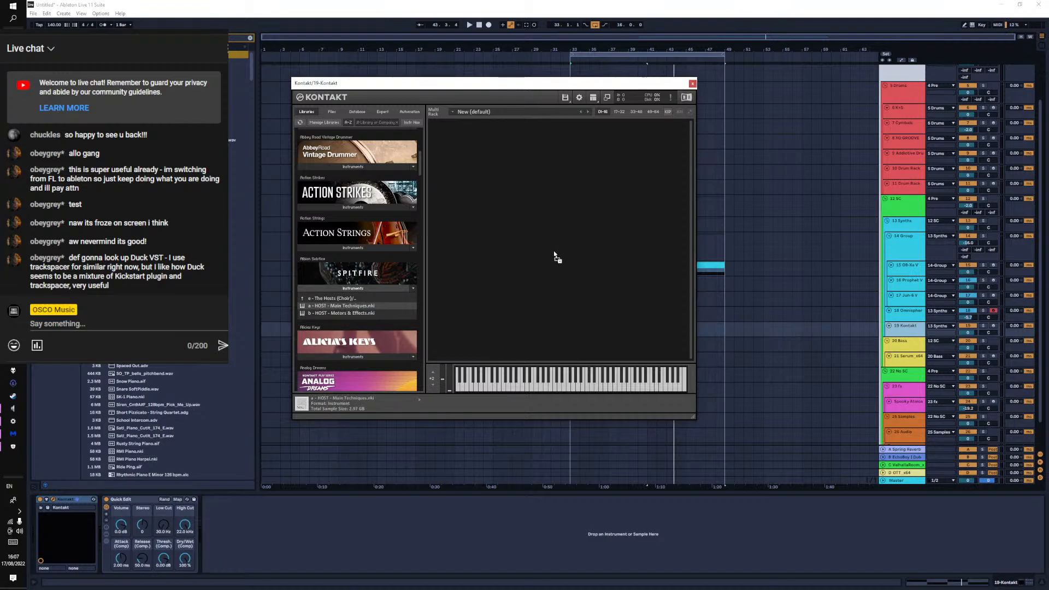
{"action": "left_click_drag", "start_coordinate": [555, 257], "coordinate": [556, 255]}
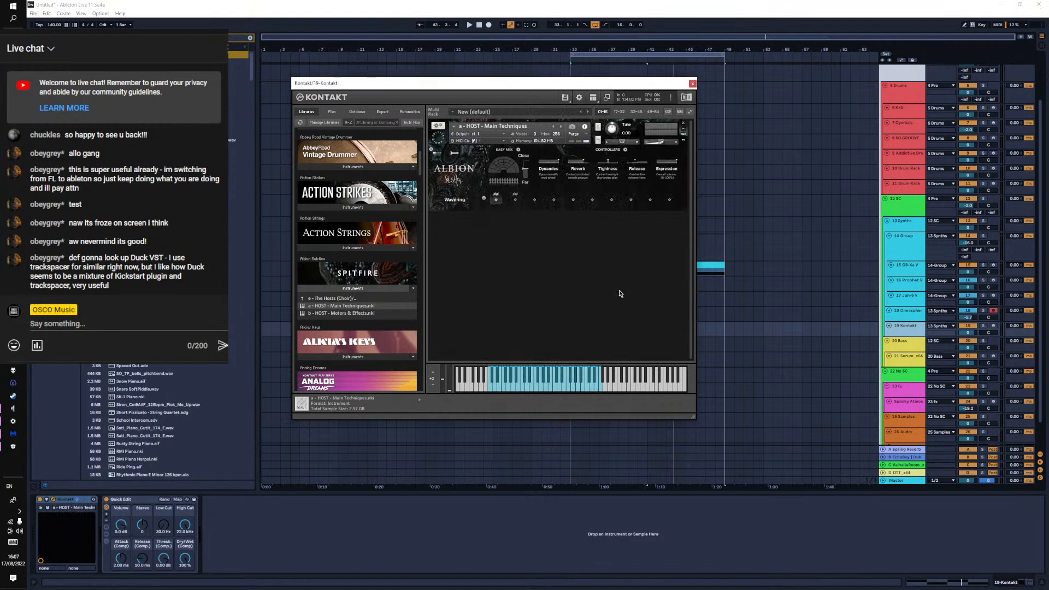
{"action": "left_click", "coordinate": [539, 389]}
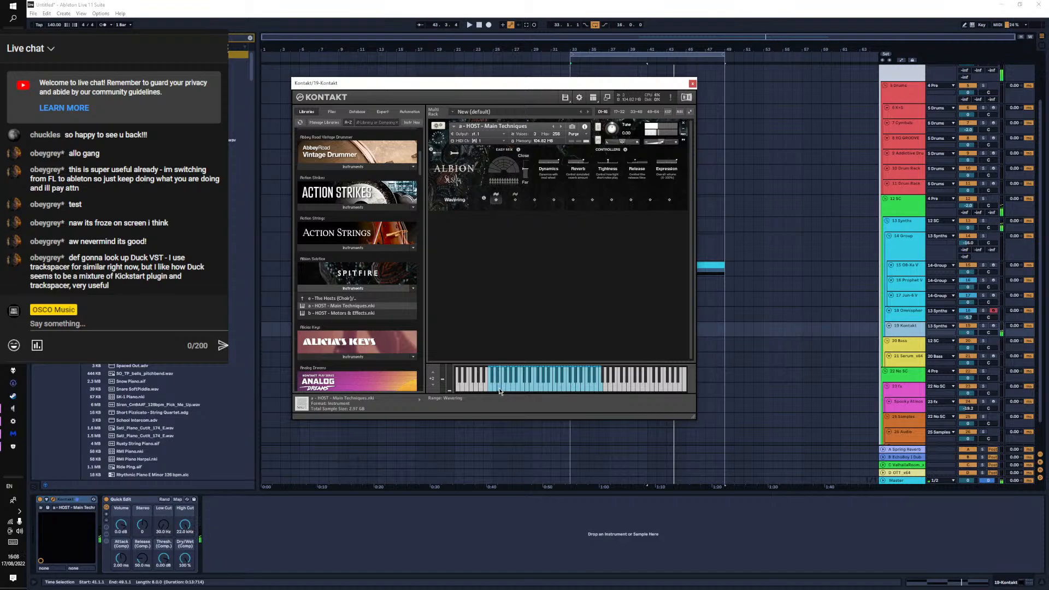
Route MIDI from 15-OB-Xa V into the Kontakt track with monitoring set to In, and play the loop with Kontakt soloed
{"action": "left_click_drag", "start_coordinate": [910, 337], "coordinate": [910, 377]}
{"action": "left_click", "coordinate": [940, 325]}
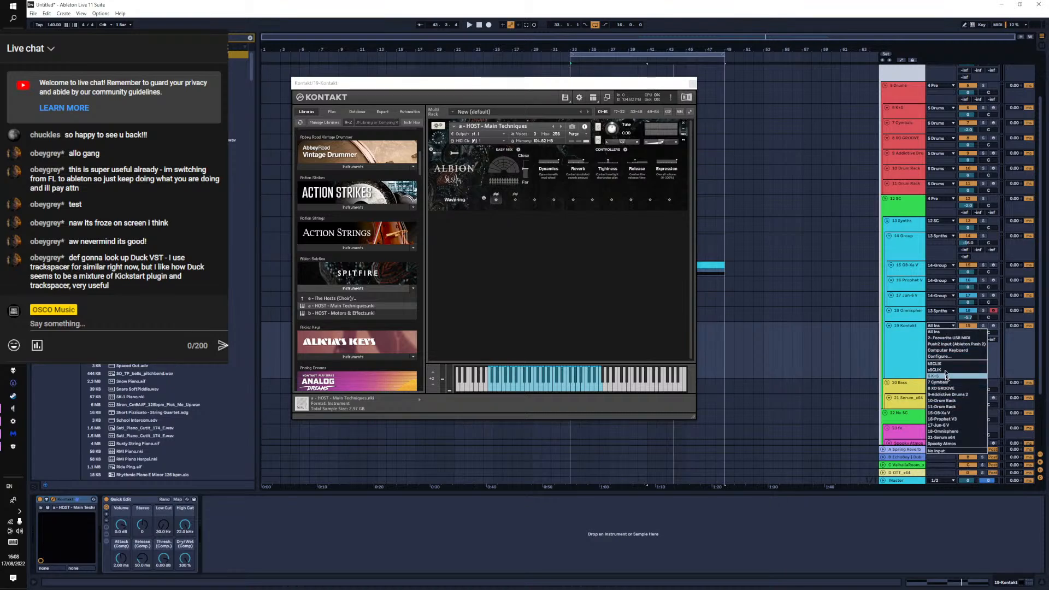
{"action": "left_click", "coordinate": [935, 331]}
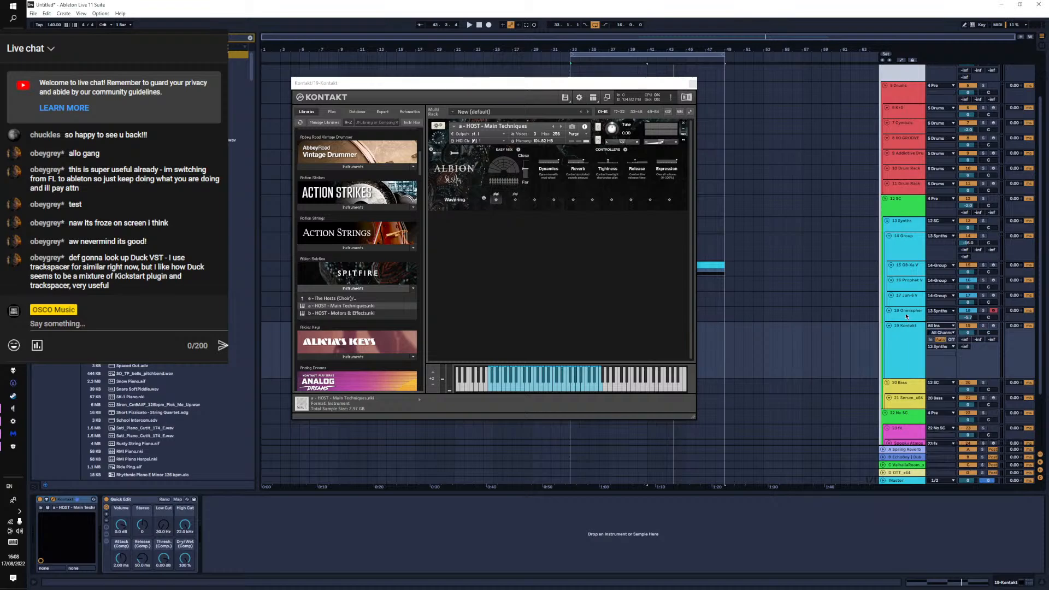
{"action": "left_click", "coordinate": [933, 327]}
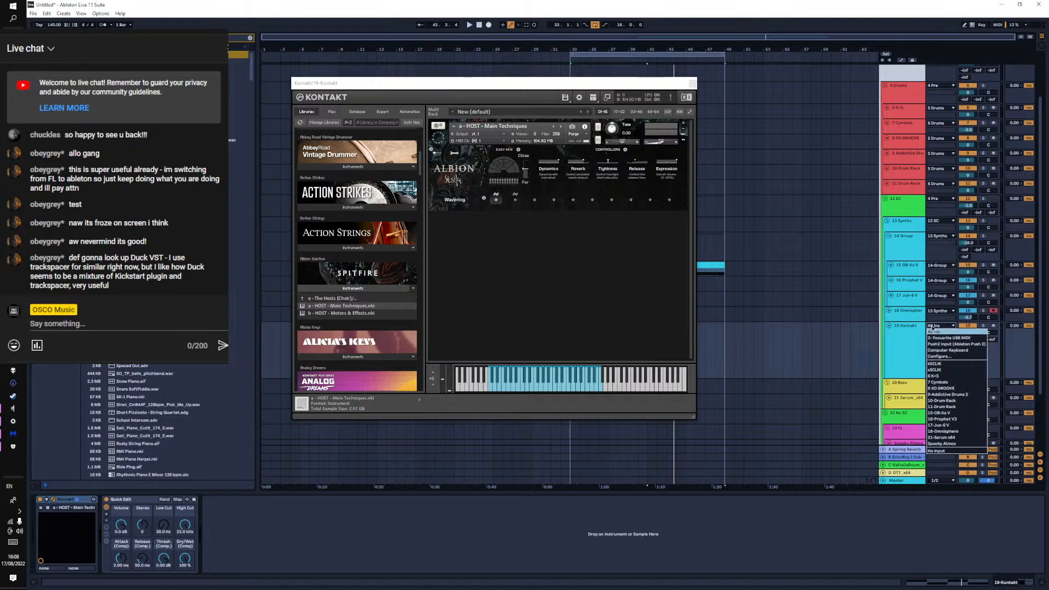
{"action": "left_click", "coordinate": [956, 414]}
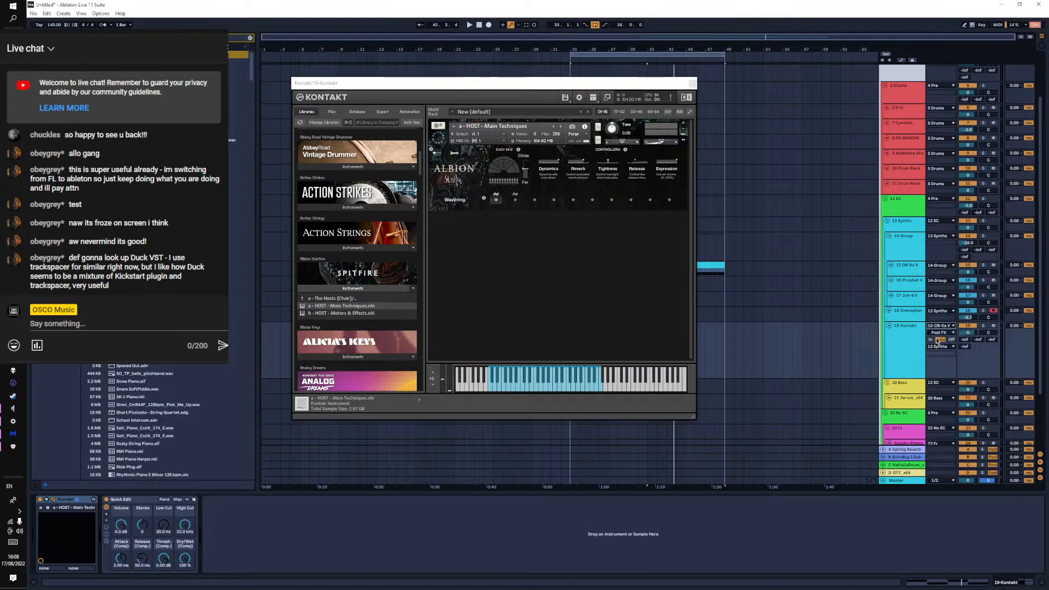
{"action": "key", "text": "space"}
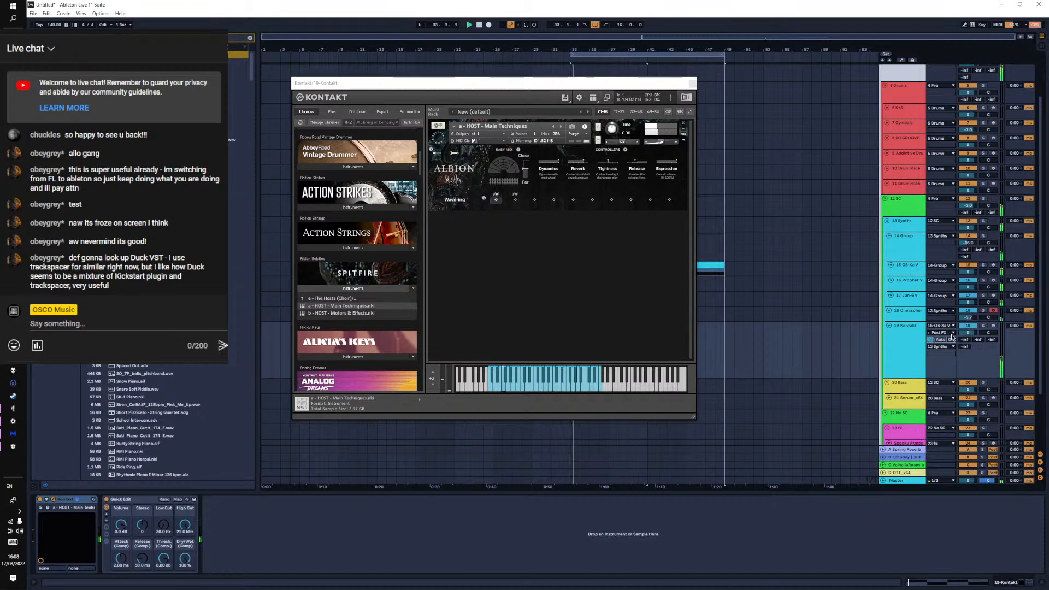
{"action": "left_click", "coordinate": [983, 327]}
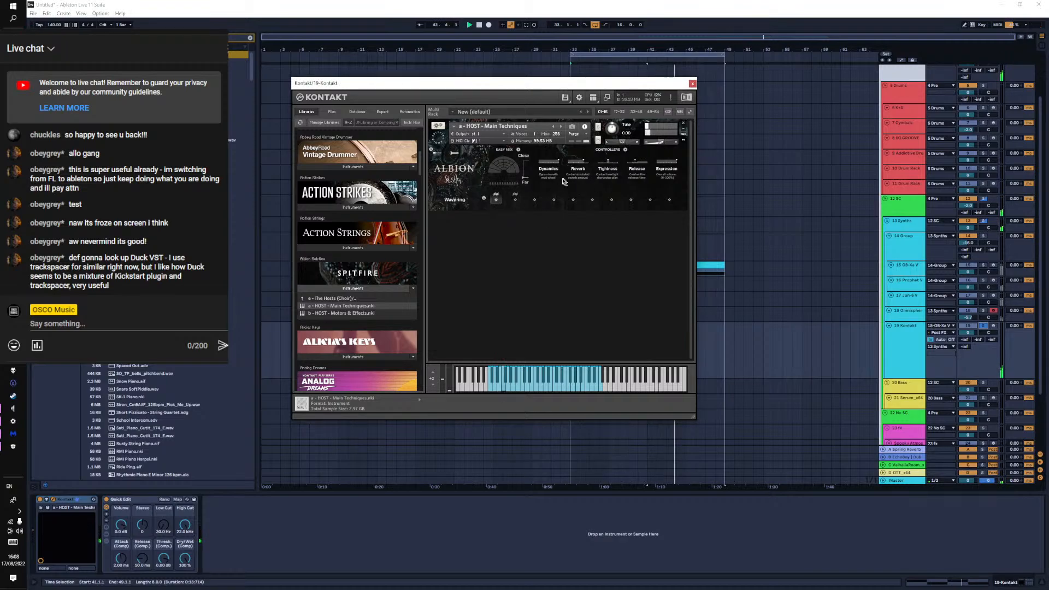
Switch the Albion instrument to the Cellular articulation with its Easy Mix moved towards Close, then unsolo the track and close Kontakt
{"action": "left_click", "coordinate": [517, 200]}
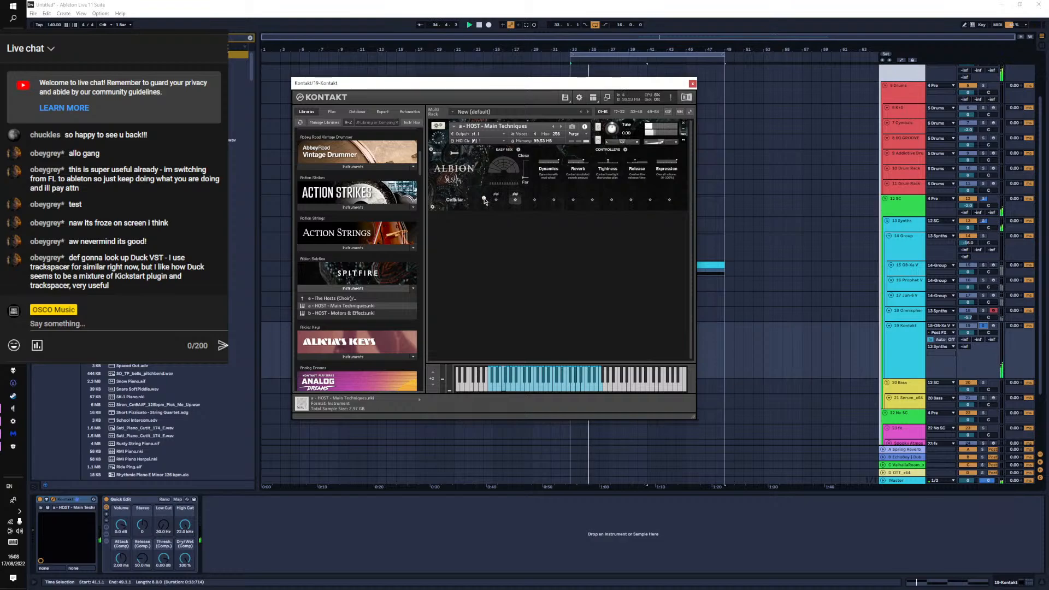
{"action": "left_click_drag", "start_coordinate": [526, 178], "coordinate": [528, 134]}
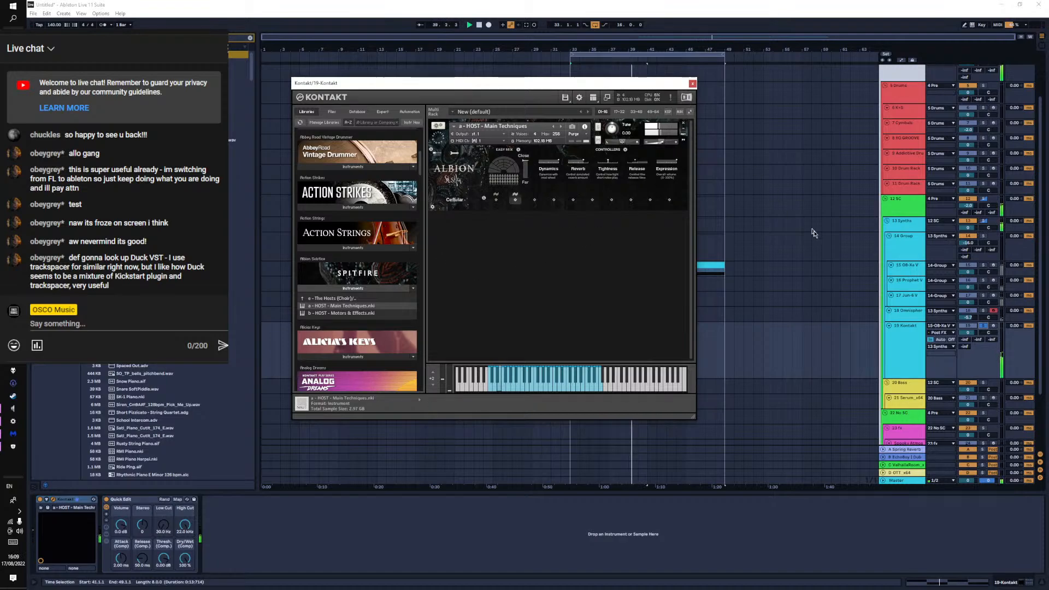
{"action": "left_click", "coordinate": [985, 327]}
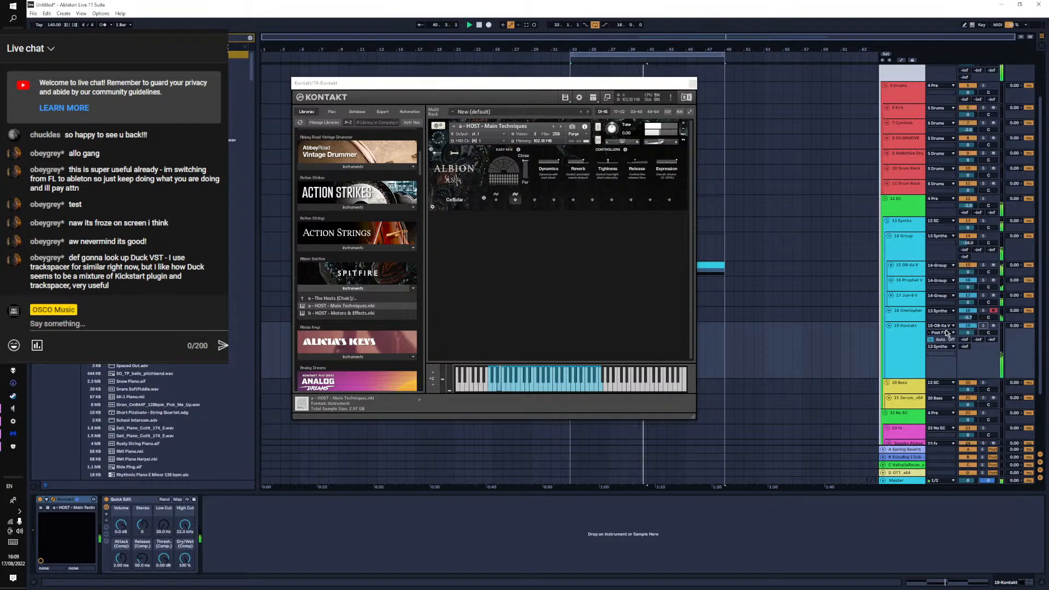
{"action": "left_click", "coordinate": [905, 334]}
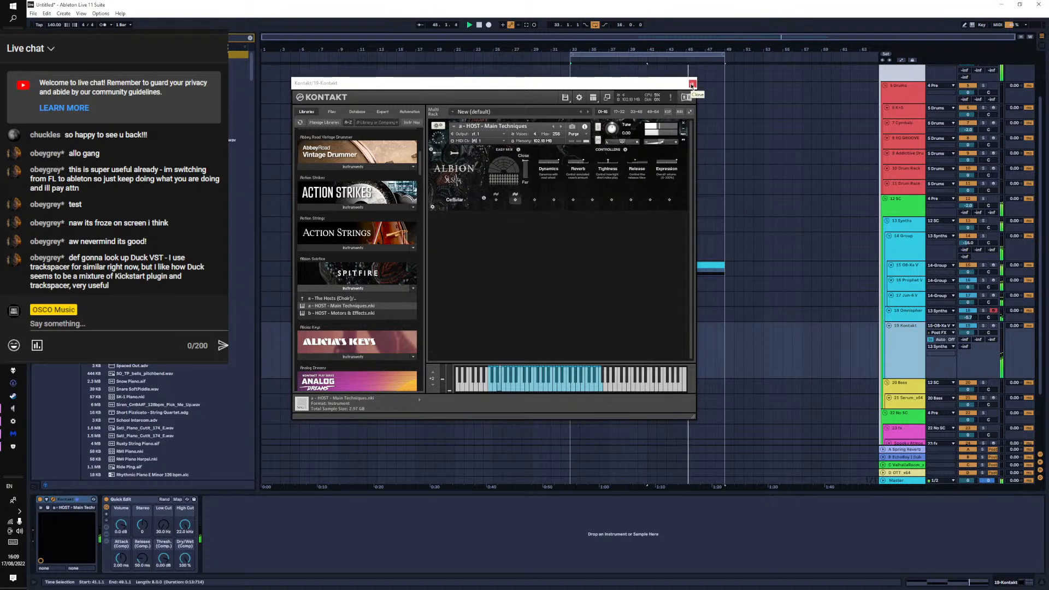
{"action": "left_click", "coordinate": [692, 84]}
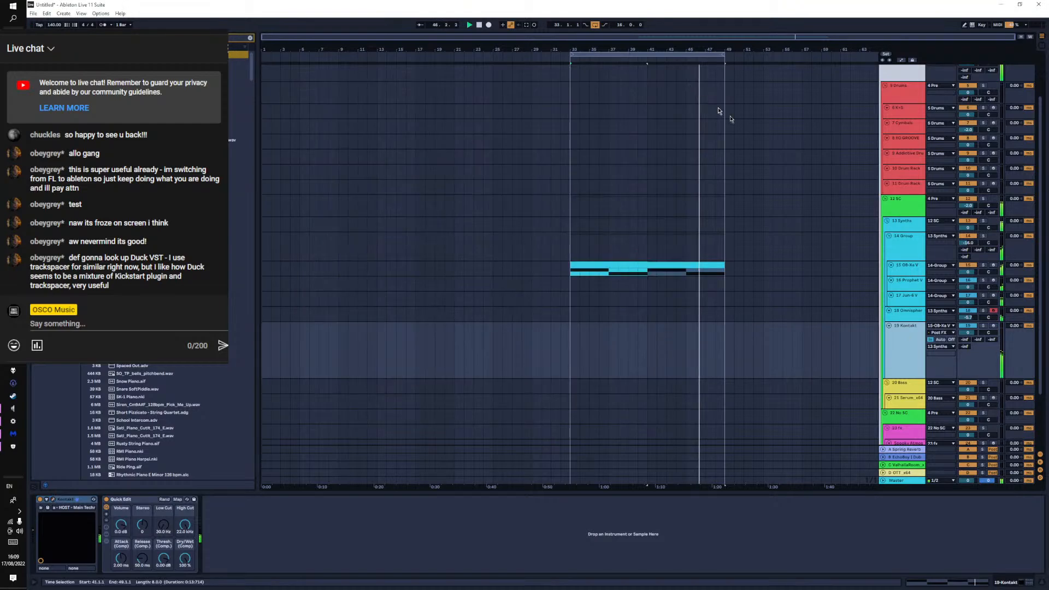
Lower the Noise amount in RC-20 Retro Color on the 13 Synths group and adjust its Wobble module during playback
{"action": "left_click", "coordinate": [903, 228]}
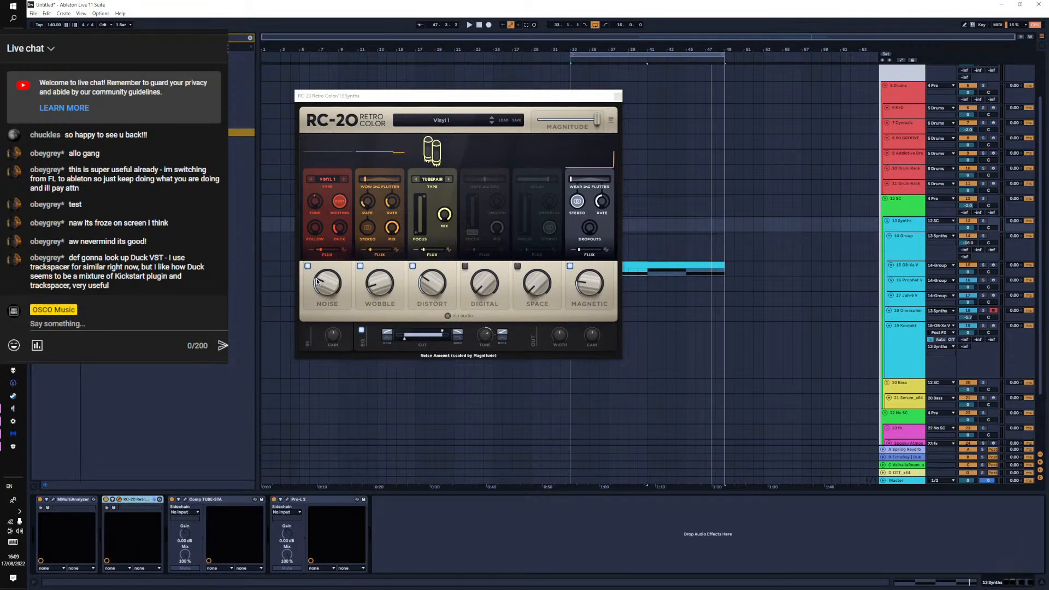
{"action": "left_click_drag", "start_coordinate": [317, 279], "coordinate": [319, 295]}
{"action": "key", "text": "space"}
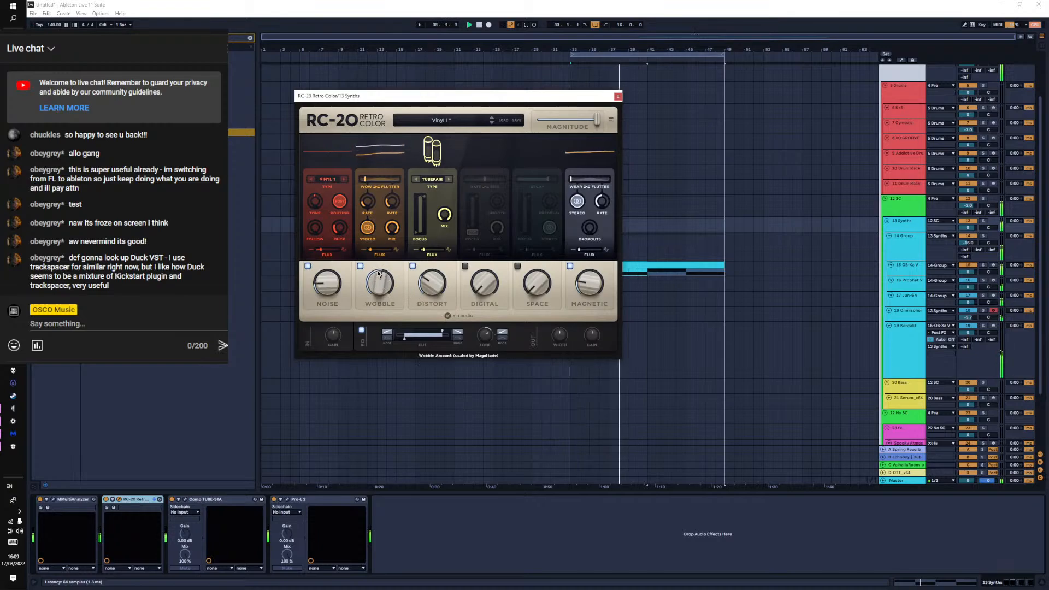
{"action": "left_click_drag", "start_coordinate": [368, 202], "coordinate": [368, 216]}
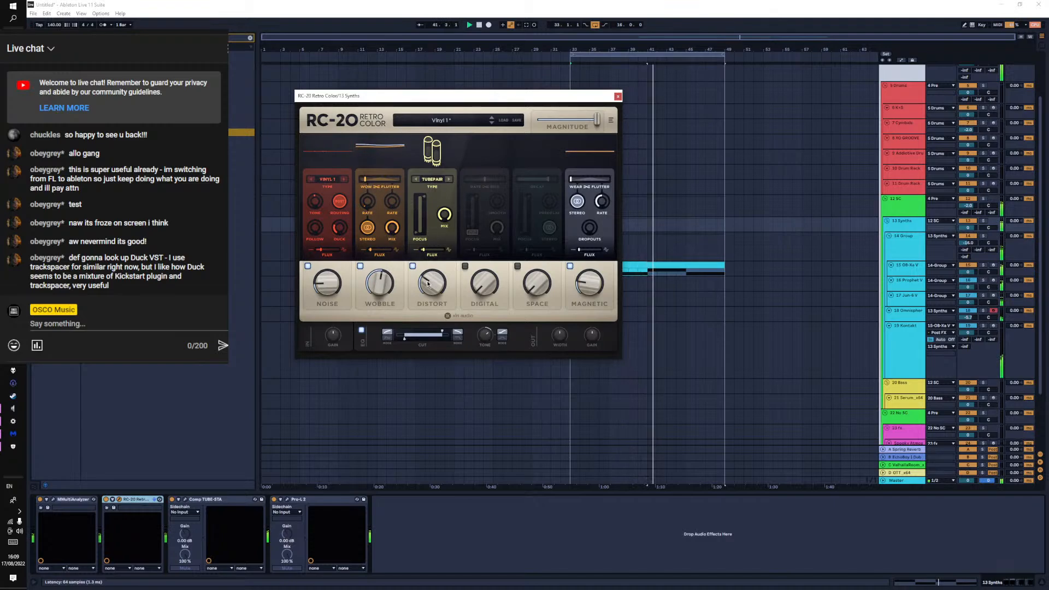
Raise RC-20's Distort amount, and enable the Space module with its amount turned up to about halfway
{"action": "left_click_drag", "start_coordinate": [428, 283], "coordinate": [435, 257]}
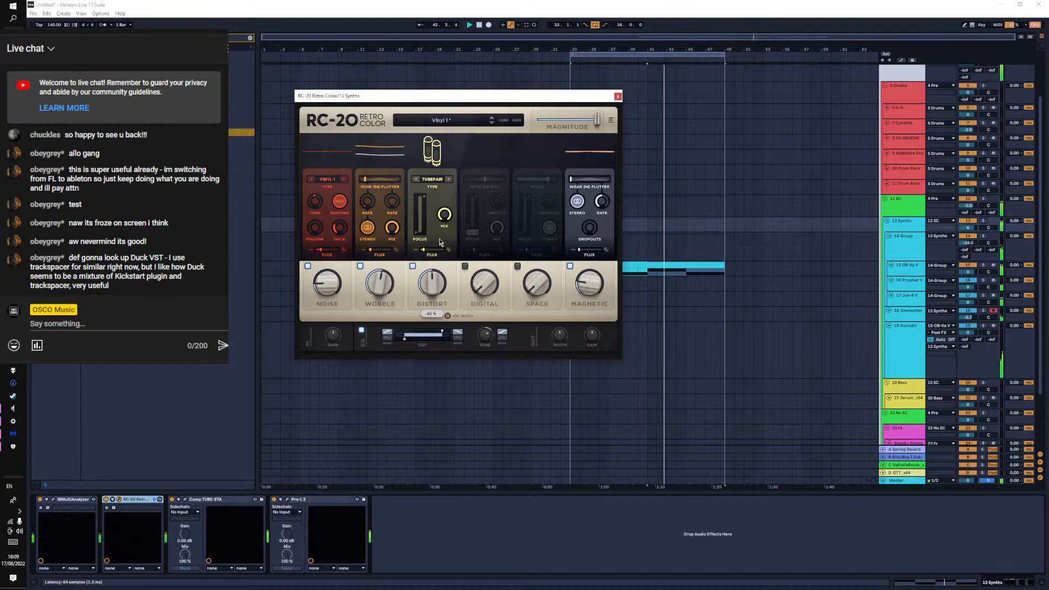
{"action": "left_click", "coordinate": [518, 267]}
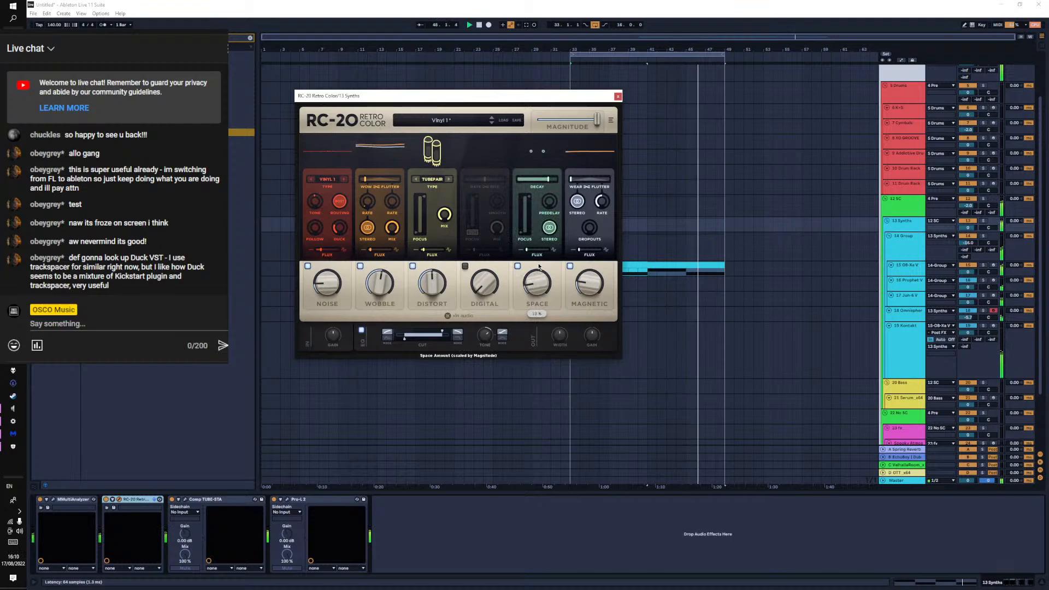
{"action": "left_click_drag", "start_coordinate": [538, 267], "coordinate": [538, 343]}
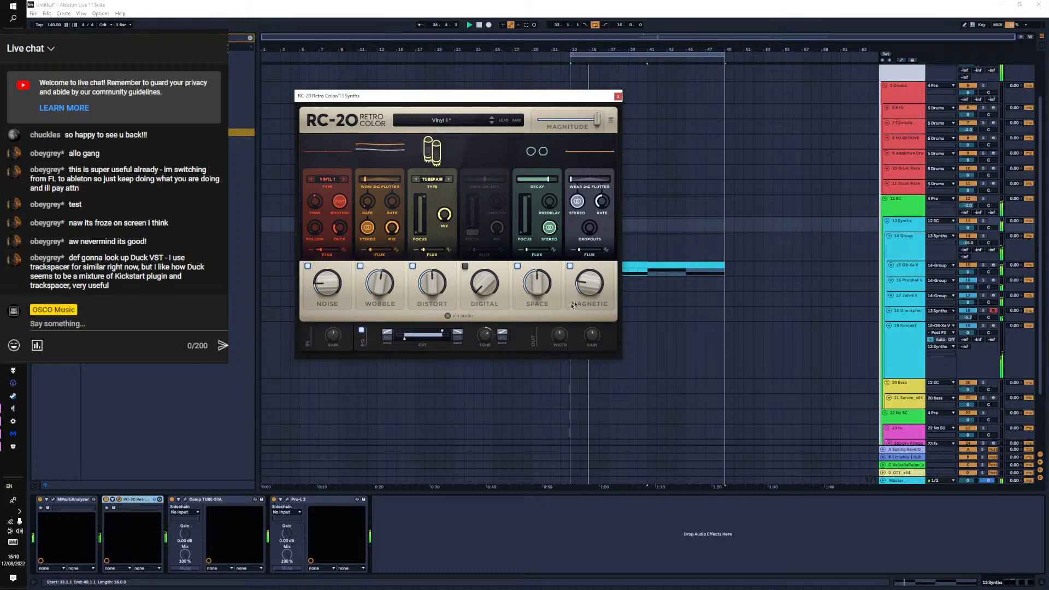
Raise RC-20's Magnetic amount with its wow/flutter balance set to 100% flutter, and close the plug-in window
{"action": "left_click_drag", "start_coordinate": [582, 284], "coordinate": [586, 230]}
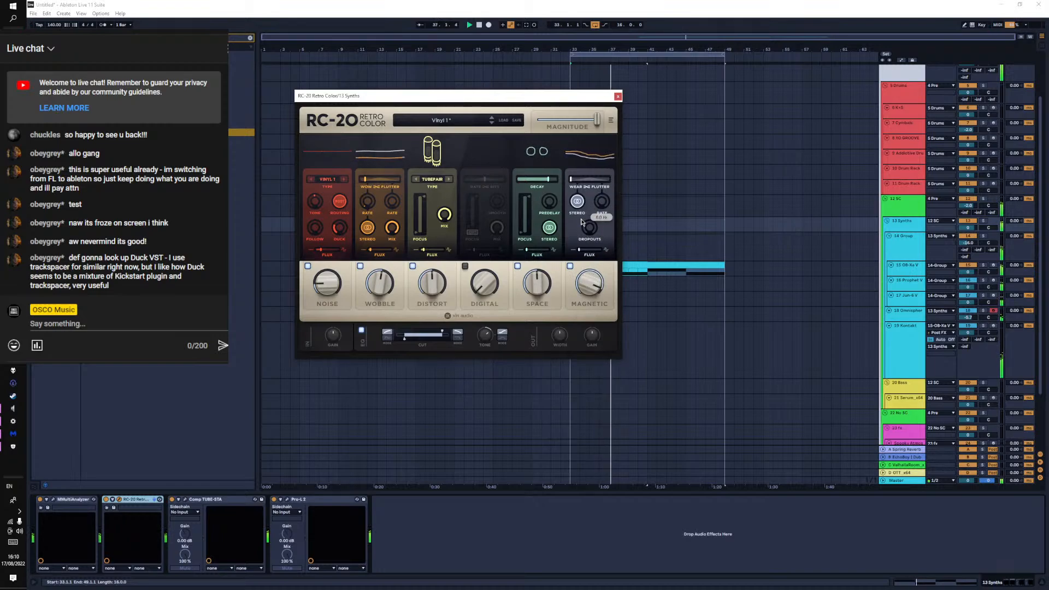
{"action": "left_click_drag", "start_coordinate": [571, 179], "coordinate": [652, 192]}
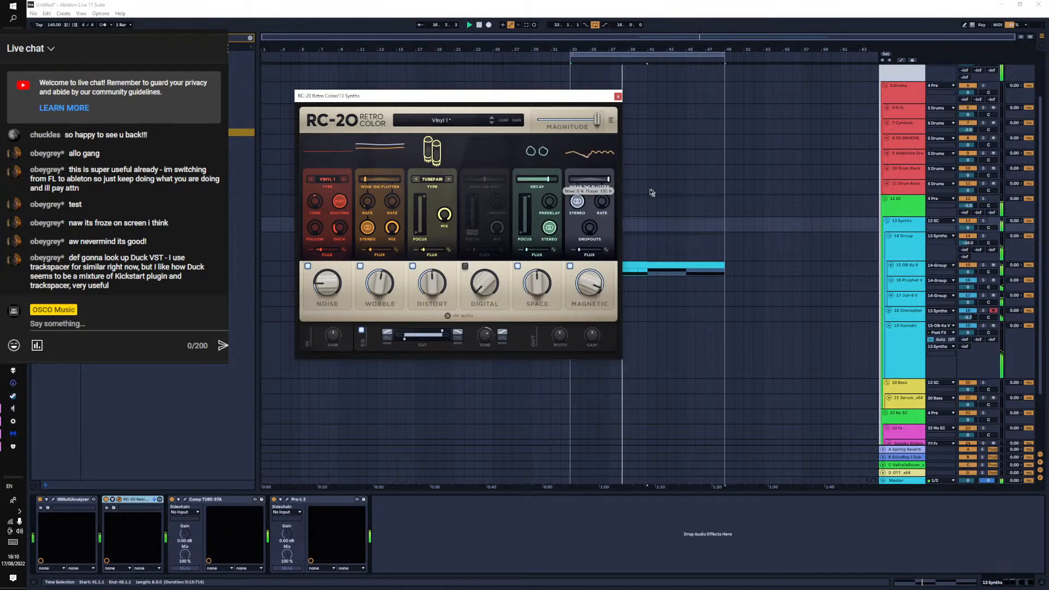
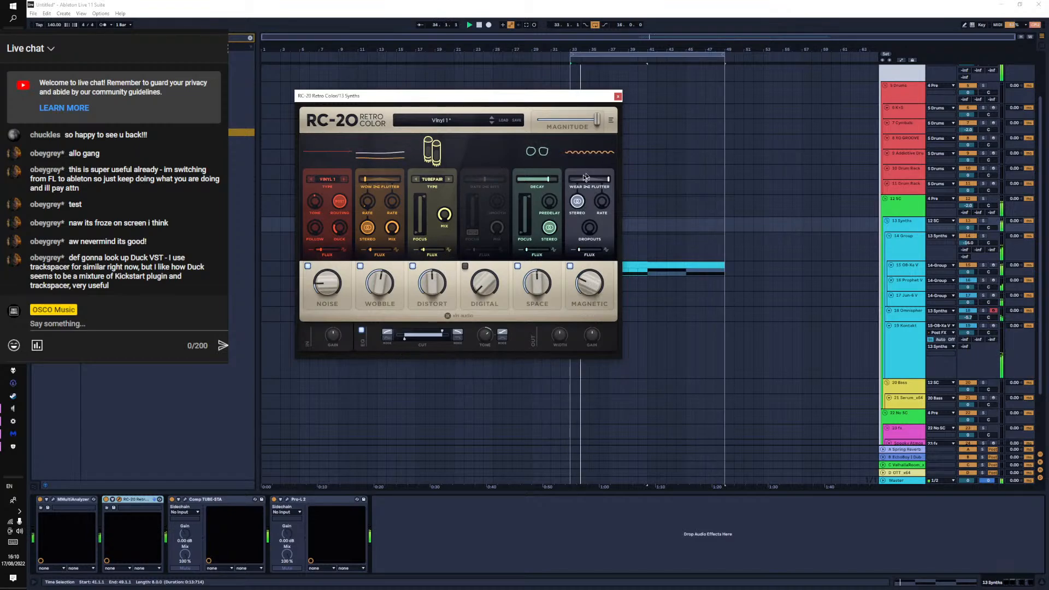
{"action": "left_click", "coordinate": [618, 96]}
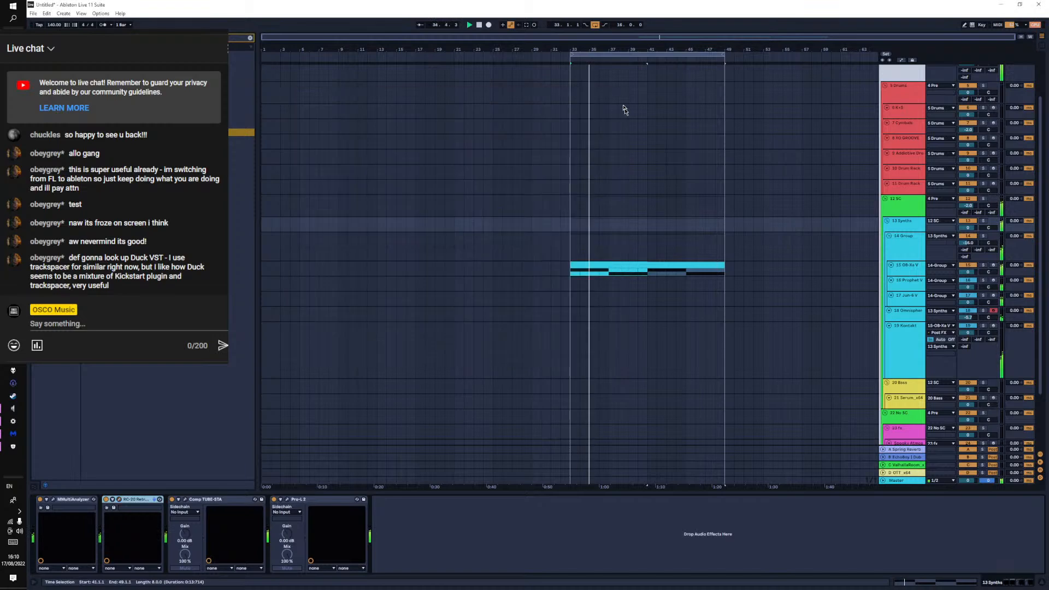
Copy the 15-OB-Xa V clip from bar 33 to bar 1 and delete the original clip
{"action": "left_click", "coordinate": [904, 114]}
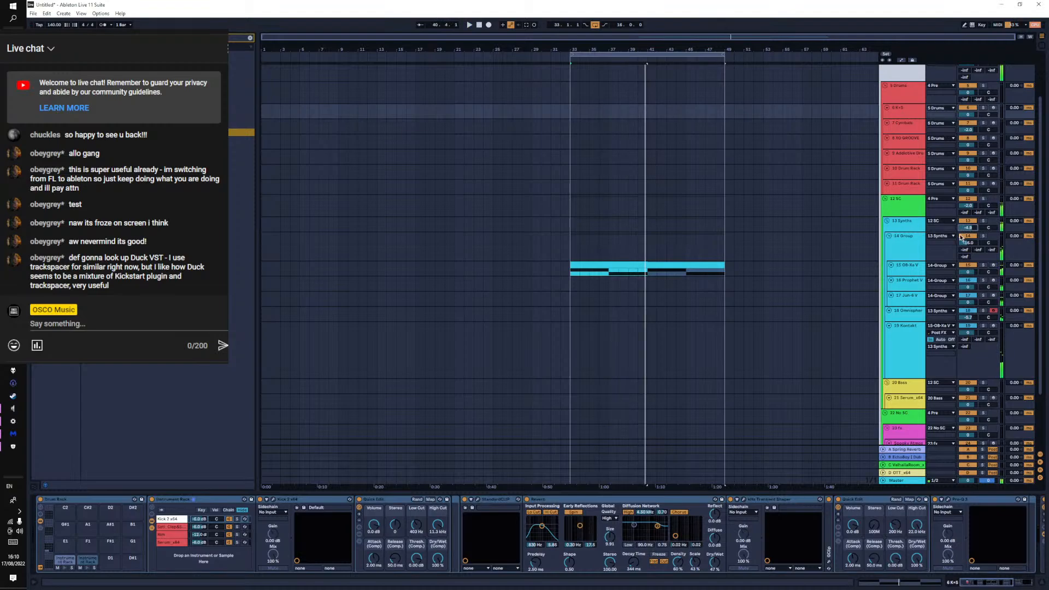
{"action": "scroll", "coordinate": [481, 219], "scroll_direction": "up", "scroll_amount": 3}
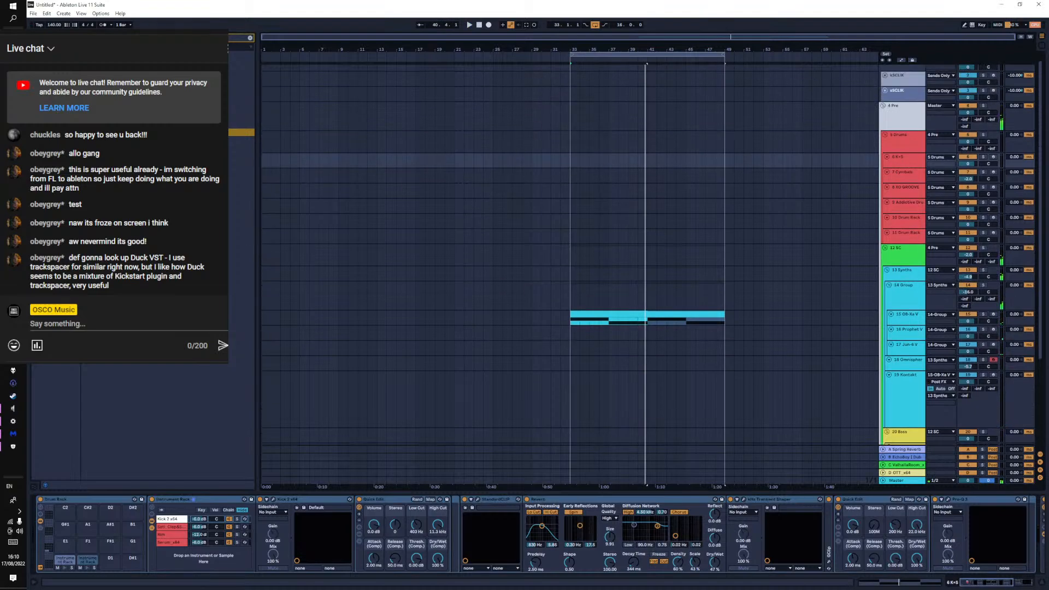
{"action": "left_click", "coordinate": [652, 316]}
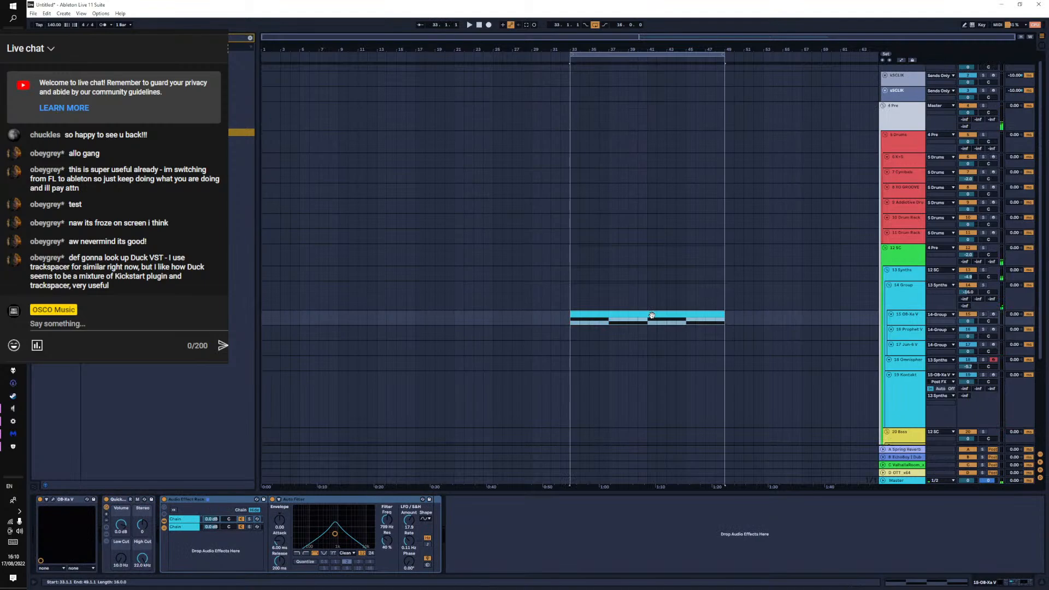
{"action": "left_click_drag", "start_coordinate": [652, 316], "coordinate": [327, 317]}
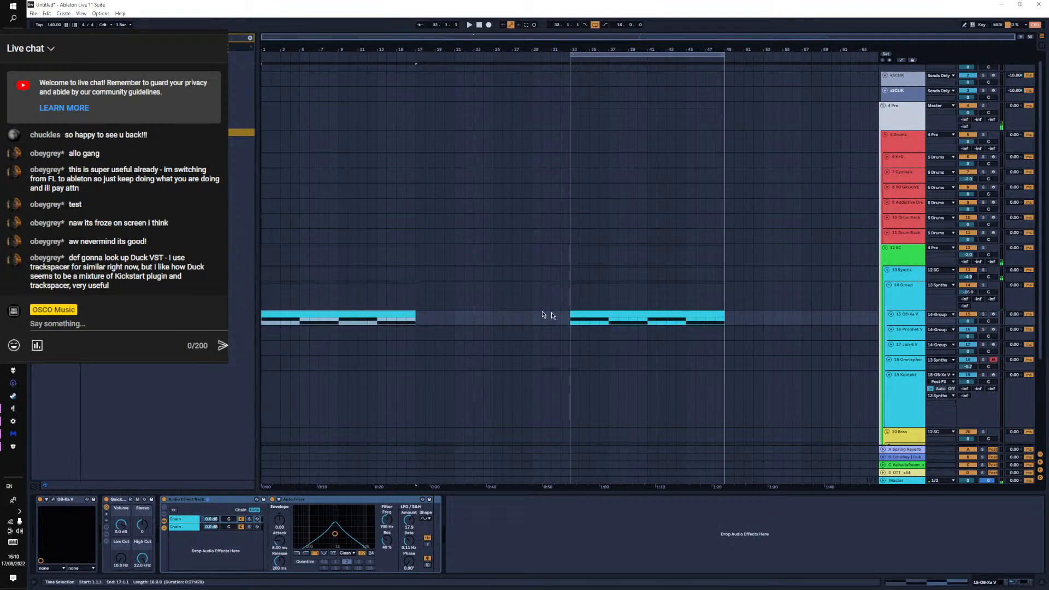
{"action": "mouse_move", "coordinate": [619, 317]}
{"action": "left_mouse_down"}
{"action": "mouse_move", "coordinate": [410, 352]}
{"action": "mouse_move", "coordinate": [599, 316]}
{"action": "left_mouse_up"}
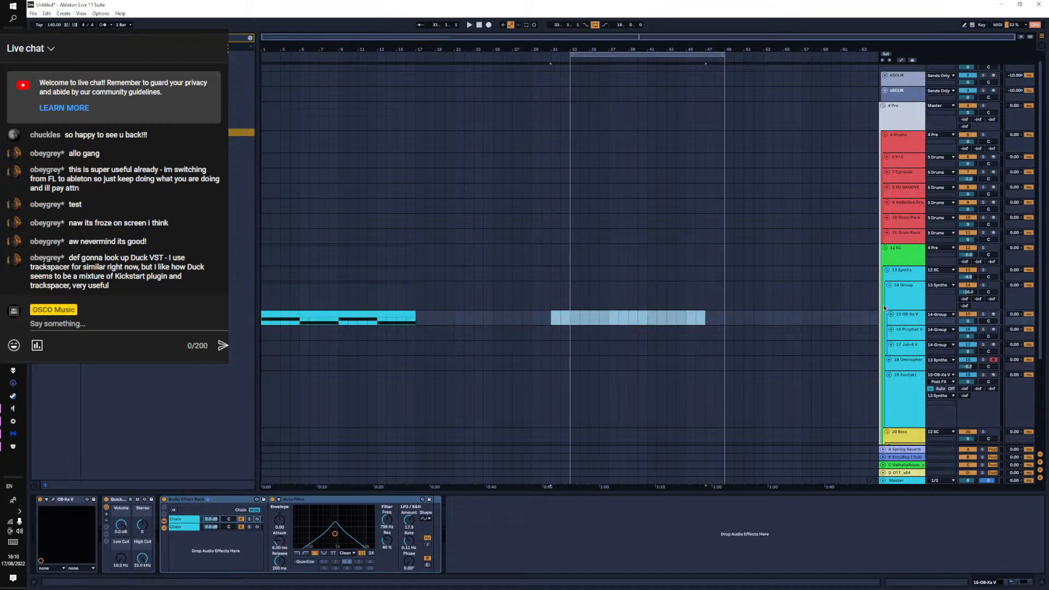
{"action": "key", "text": "Delete"}
{"action": "left_click", "coordinate": [902, 275]}
{"action": "left_click", "coordinate": [534, 330]}
{"action": "left_click", "coordinate": [385, 322]}
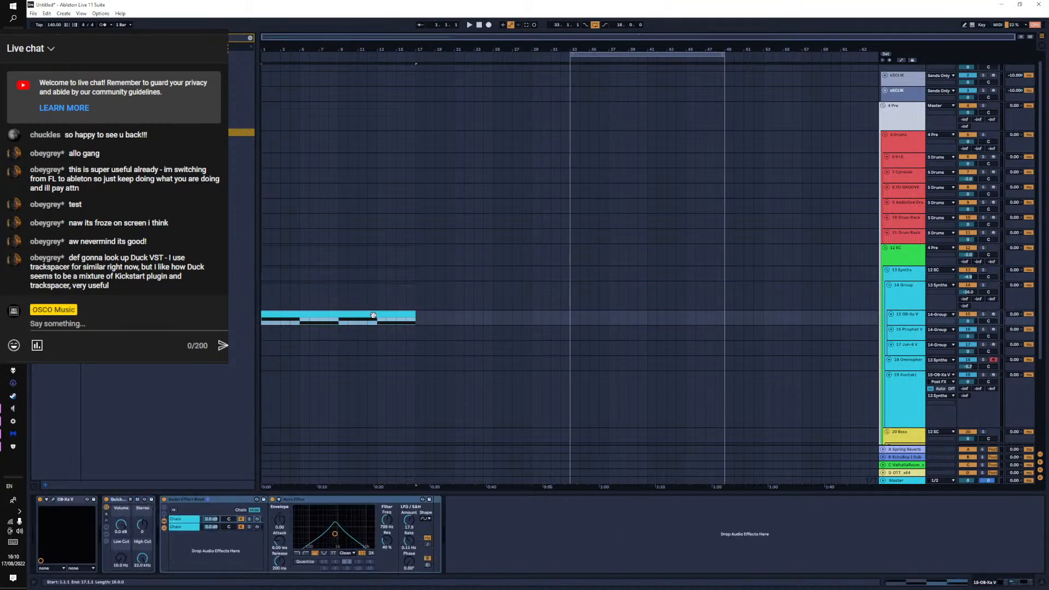
Collapse the Kontakt, Omnisphere, OB-Xa V, Prophet V and Jun-6 V tracks in the arrangement
{"action": "scroll", "coordinate": [972, 241], "scroll_direction": "down", "scroll_amount": 5}
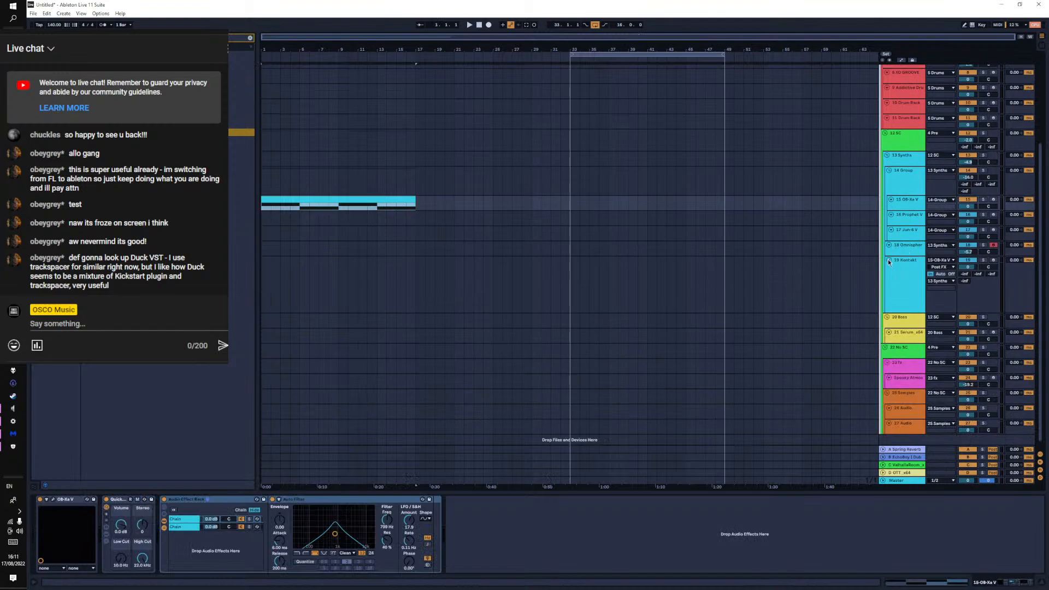
{"action": "left_click", "coordinate": [888, 260]}
{"action": "left_click", "coordinate": [889, 246]}
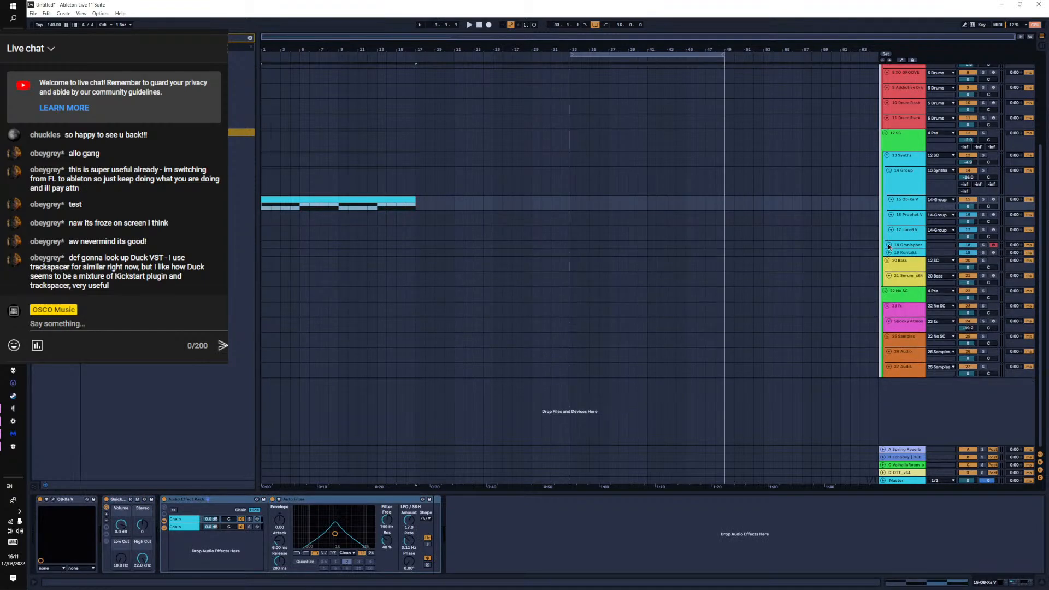
{"action": "left_click", "coordinate": [891, 200]}
{"action": "left_click", "coordinate": [891, 208]}
{"action": "left_click", "coordinate": [891, 216]}
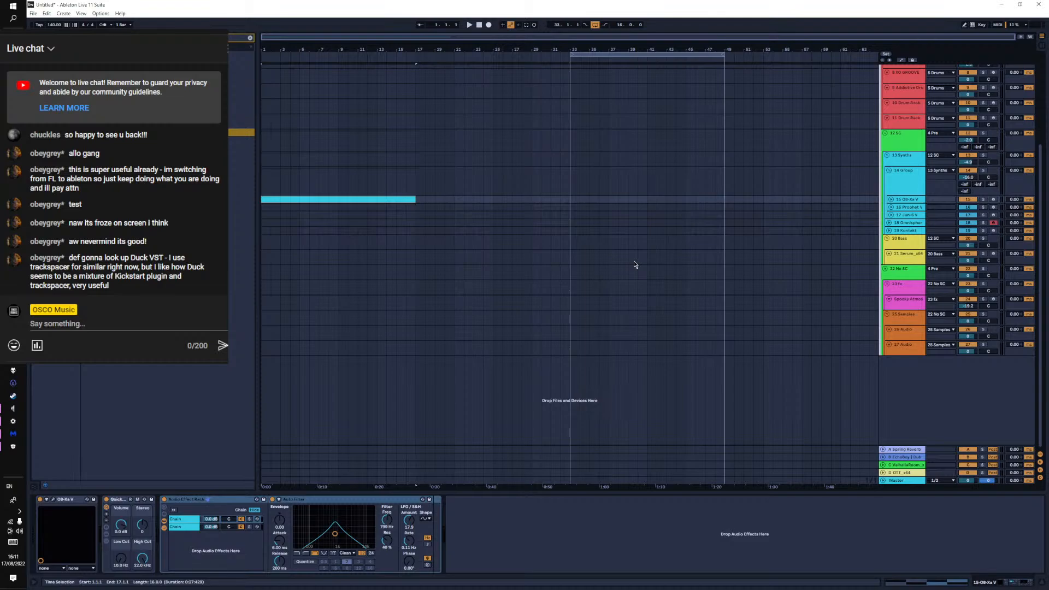
Place the insert marker at bar 33 and open the XO plug-in on the 8 XO GROOVE track
{"action": "left_click", "coordinate": [896, 257]}
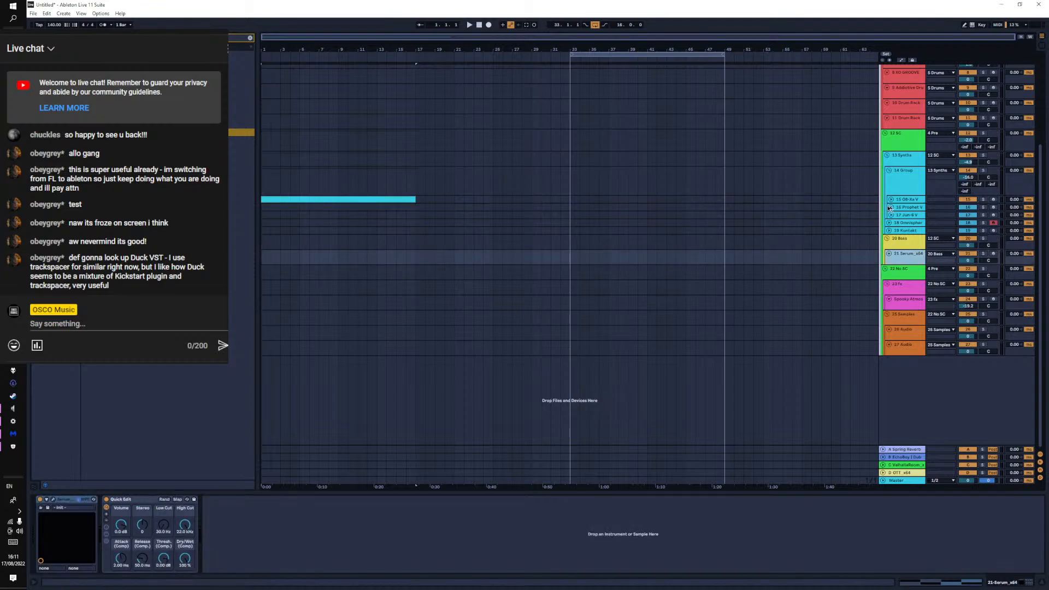
{"action": "scroll", "coordinate": [889, 207], "scroll_direction": "up", "scroll_amount": 4}
{"action": "left_click", "coordinate": [897, 151]}
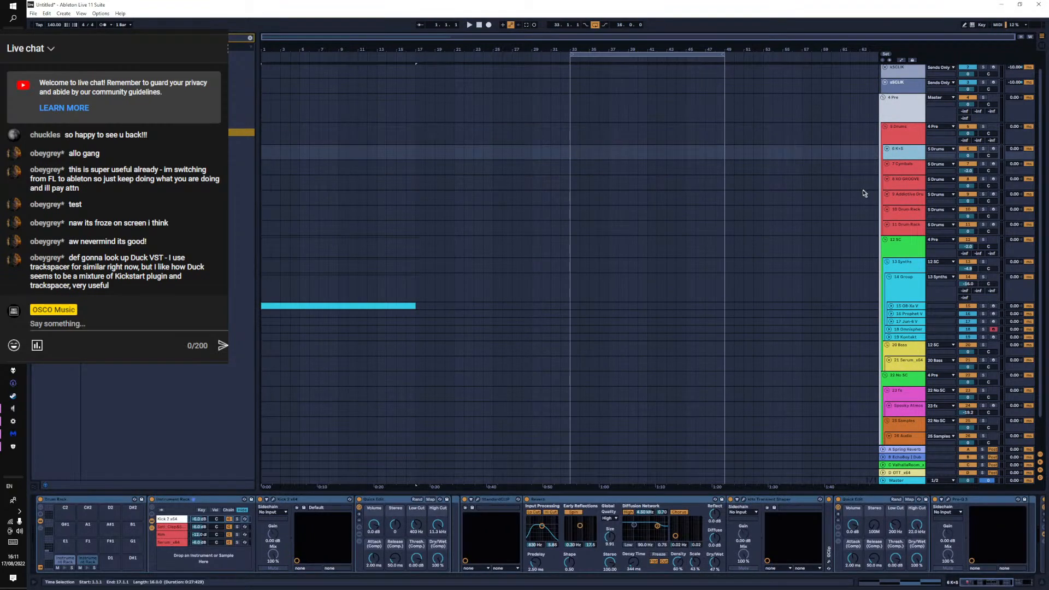
{"action": "left_click", "coordinate": [576, 152]}
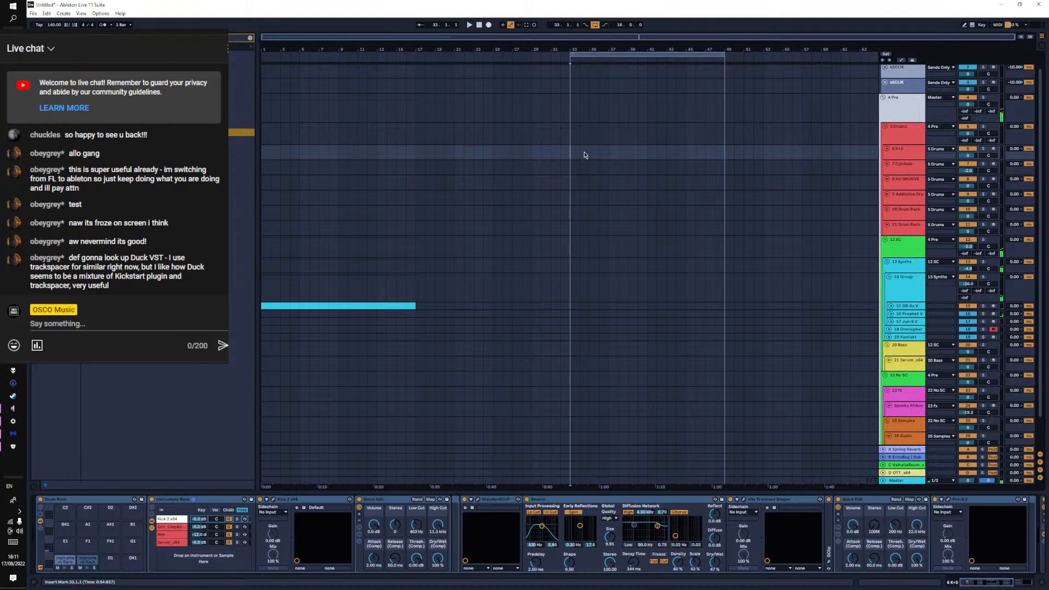
{"action": "left_click", "coordinate": [900, 166]}
{"action": "left_click", "coordinate": [901, 186]}
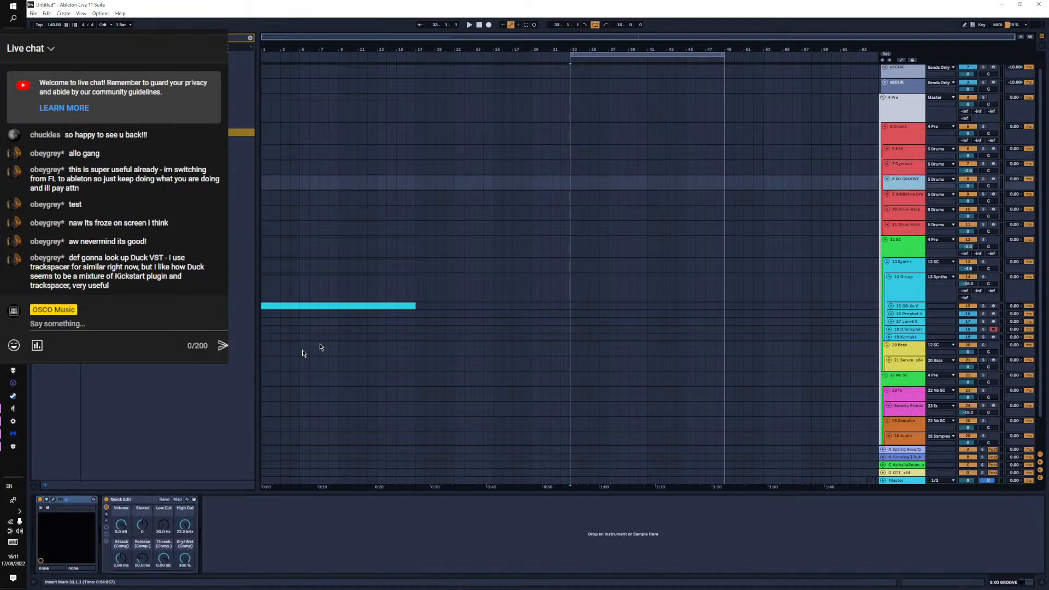
{"action": "left_click", "coordinate": [51, 500]}
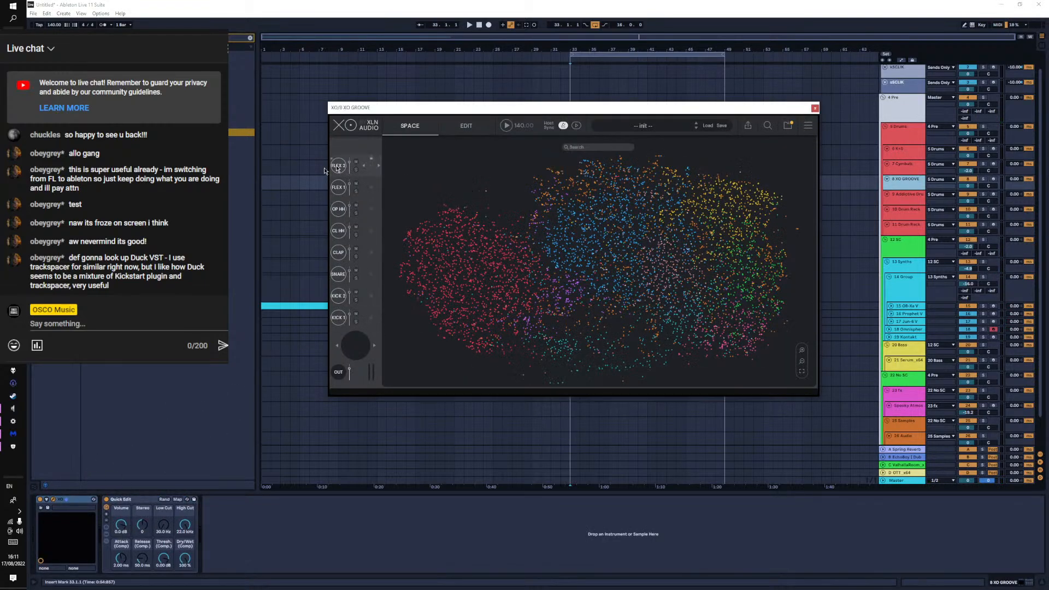
Audition hat samples in XO's sample space and load mdnb_hat_04 into the Kick 1 slot, with hits on steps 5 and 13
{"action": "left_click", "coordinate": [555, 227]}
{"action": "left_click", "coordinate": [631, 215]}
{"action": "left_click", "coordinate": [701, 209]}
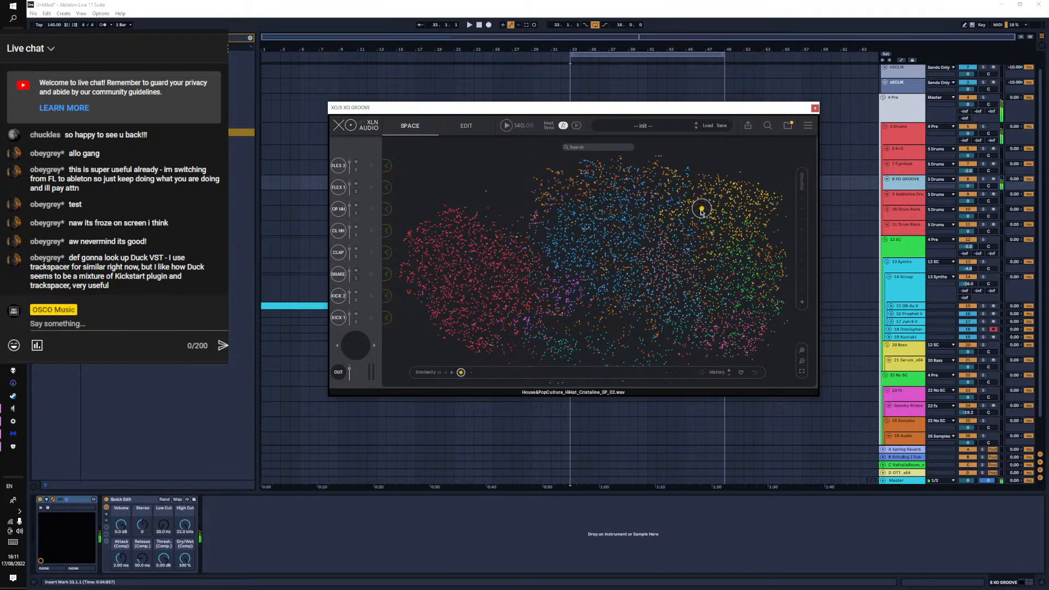
{"action": "left_click", "coordinate": [722, 221]}
{"action": "left_click", "coordinate": [719, 204]}
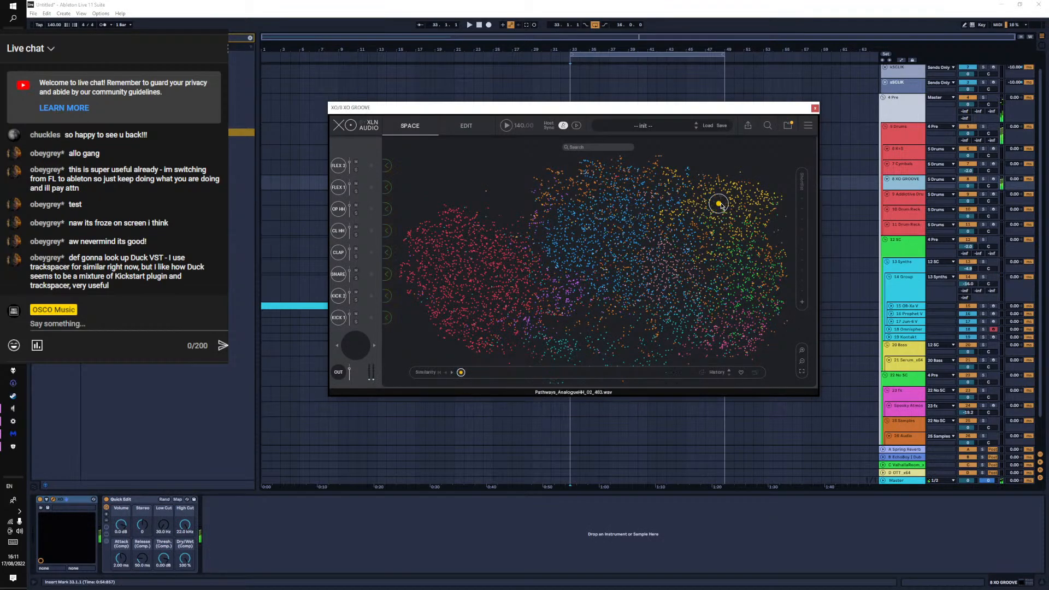
{"action": "left_click", "coordinate": [655, 158]}
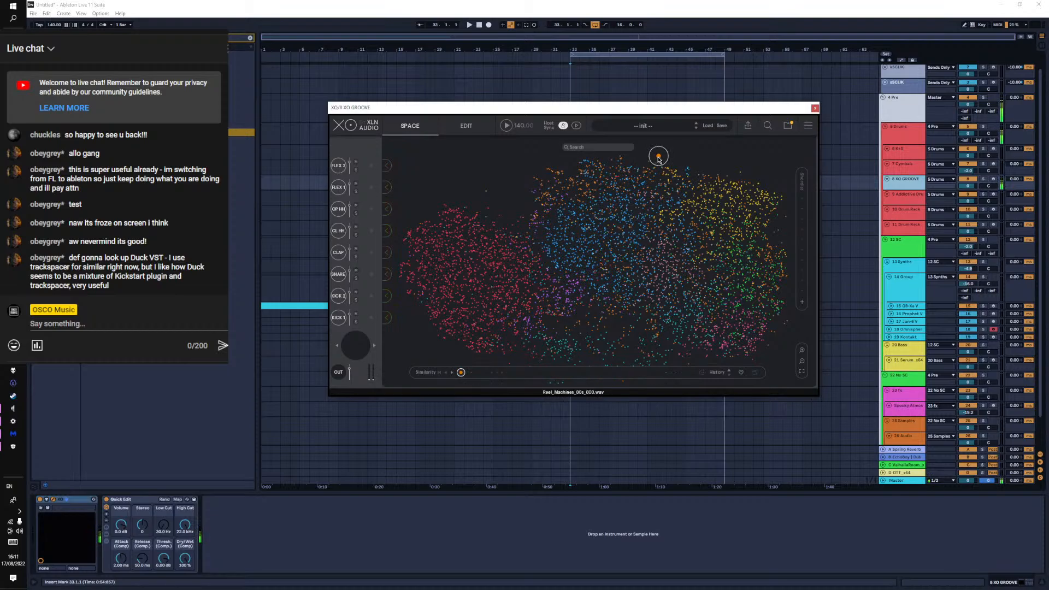
{"action": "left_click", "coordinate": [668, 167]}
{"action": "left_click", "coordinate": [688, 177]}
{"action": "left_click", "coordinate": [708, 190]}
{"action": "left_click", "coordinate": [680, 177]}
{"action": "left_click", "coordinate": [688, 178]}
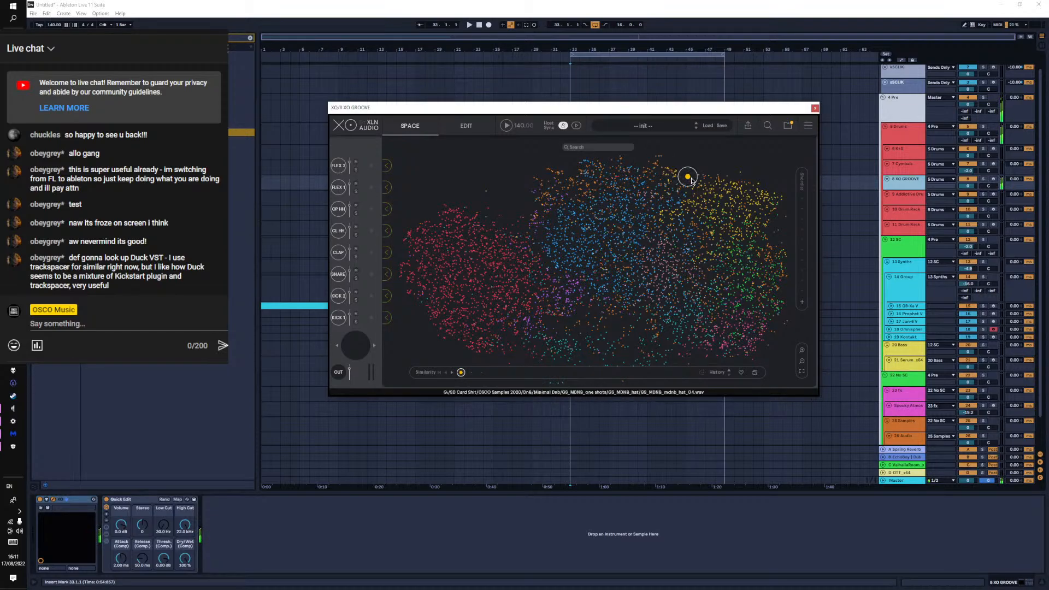
{"action": "left_click", "coordinate": [388, 319]}
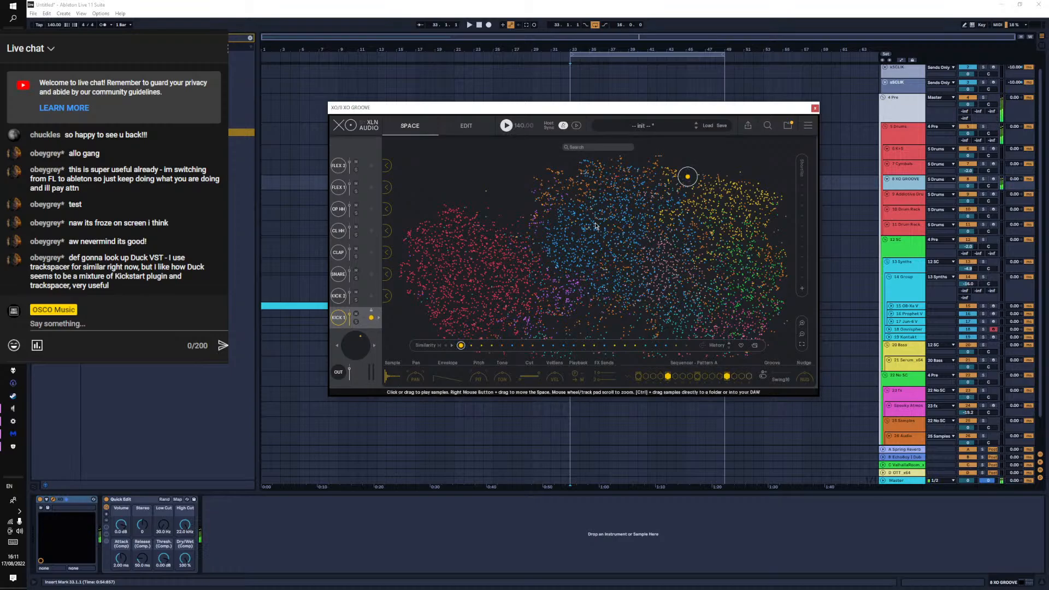
Audition more hat samples in the yellow cluster and load 73_Hat_10_SP into the Kick 2 slot
{"action": "left_click", "coordinate": [733, 195]}
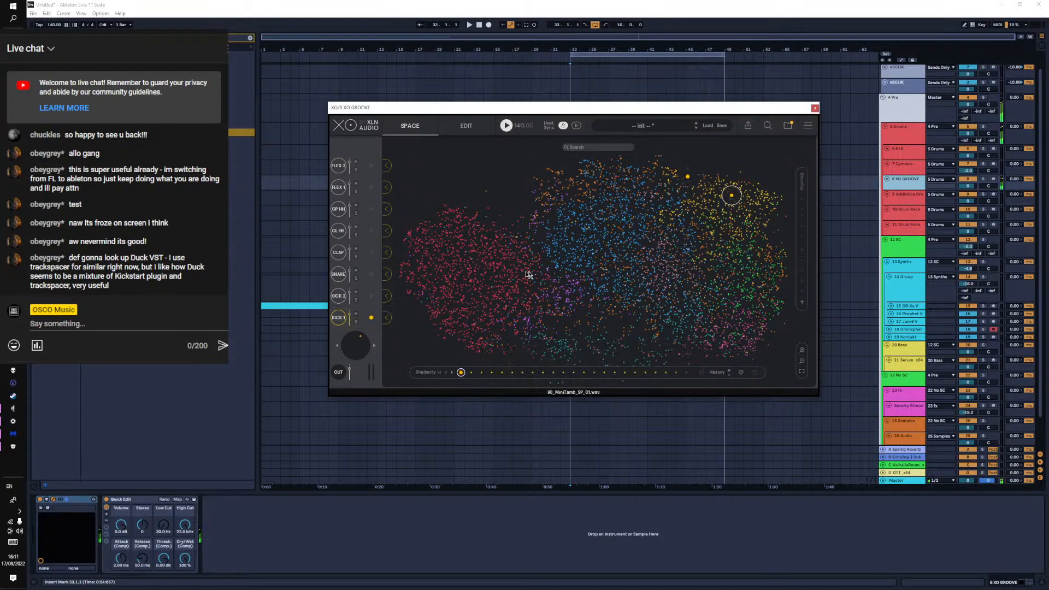
{"action": "left_click", "coordinate": [704, 191]}
{"action": "left_click", "coordinate": [719, 236]}
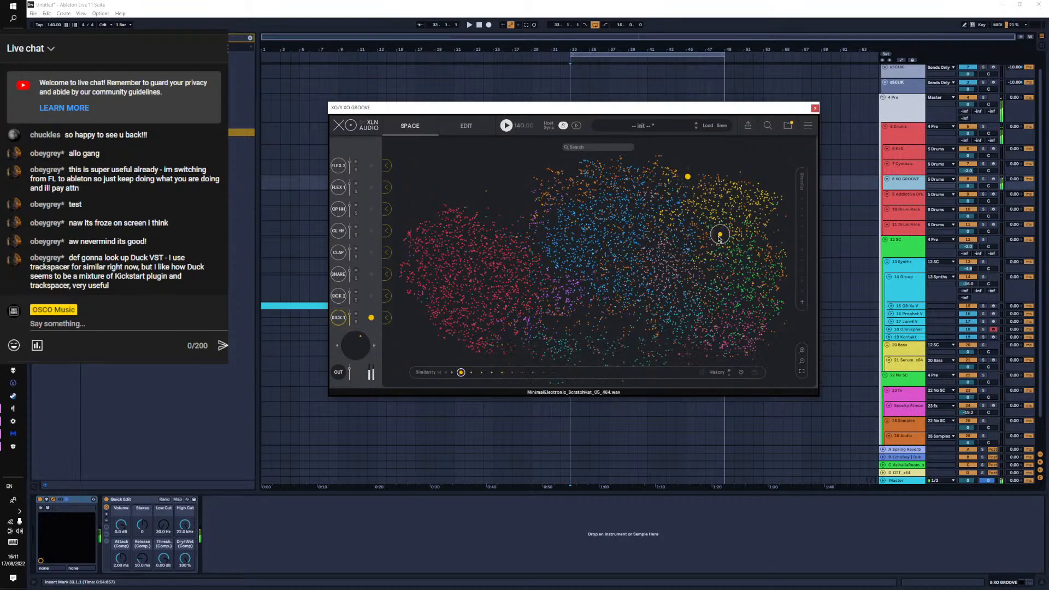
{"action": "left_click", "coordinate": [741, 207]}
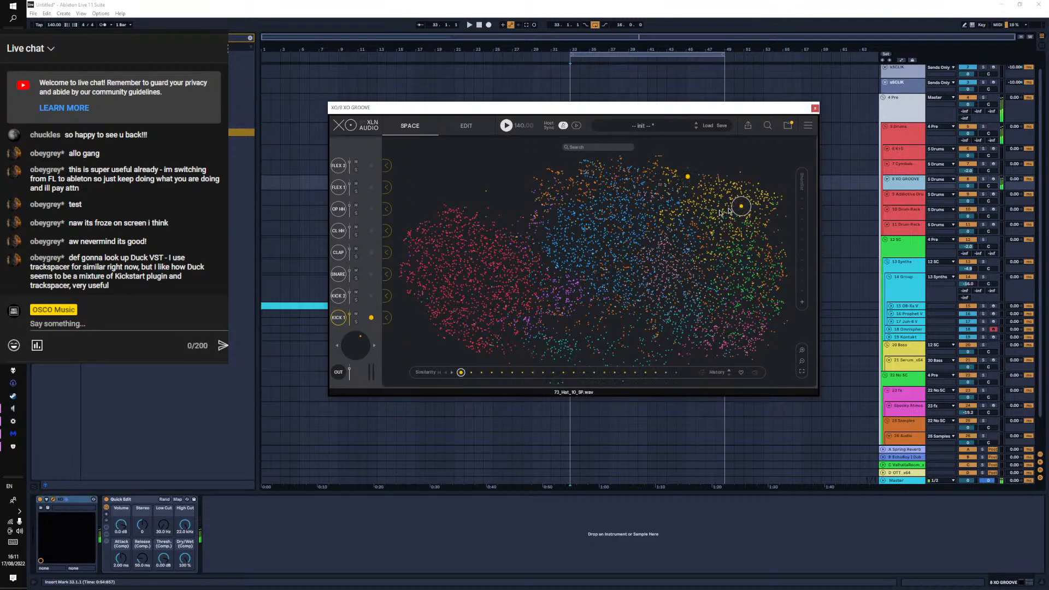
{"action": "left_click", "coordinate": [389, 295]}
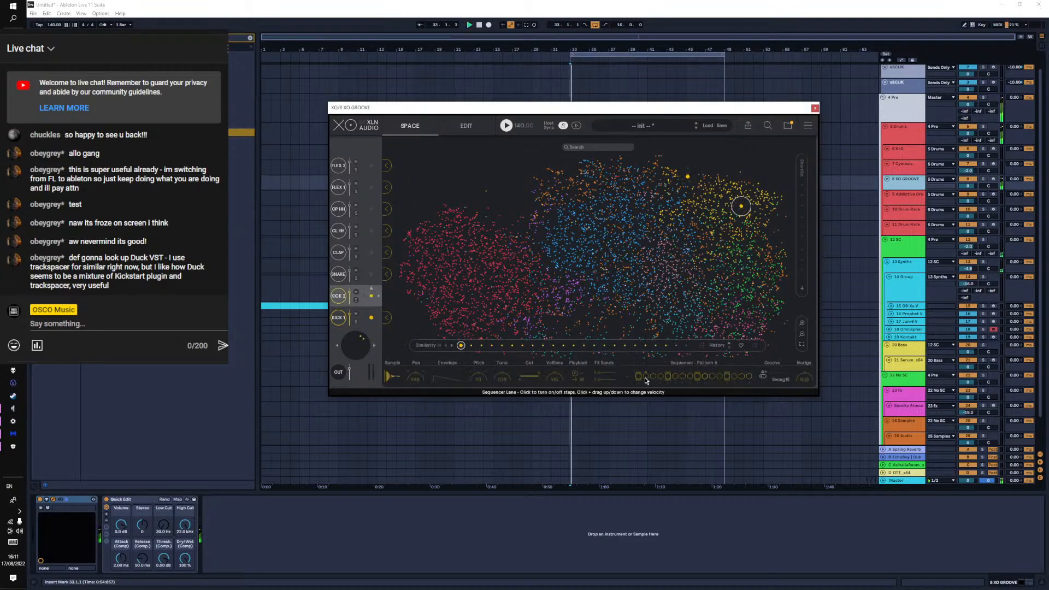
Start playback and set the Kick 2 sequencer lane's hits to steps 1 and 9
{"action": "key", "text": "space"}
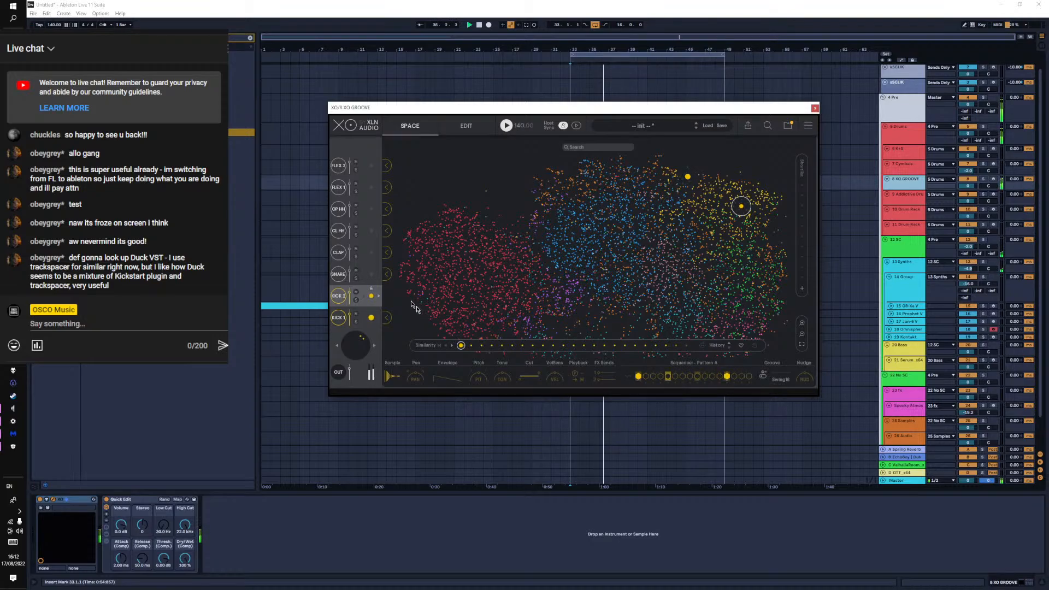
{"action": "left_click", "coordinate": [464, 127]}
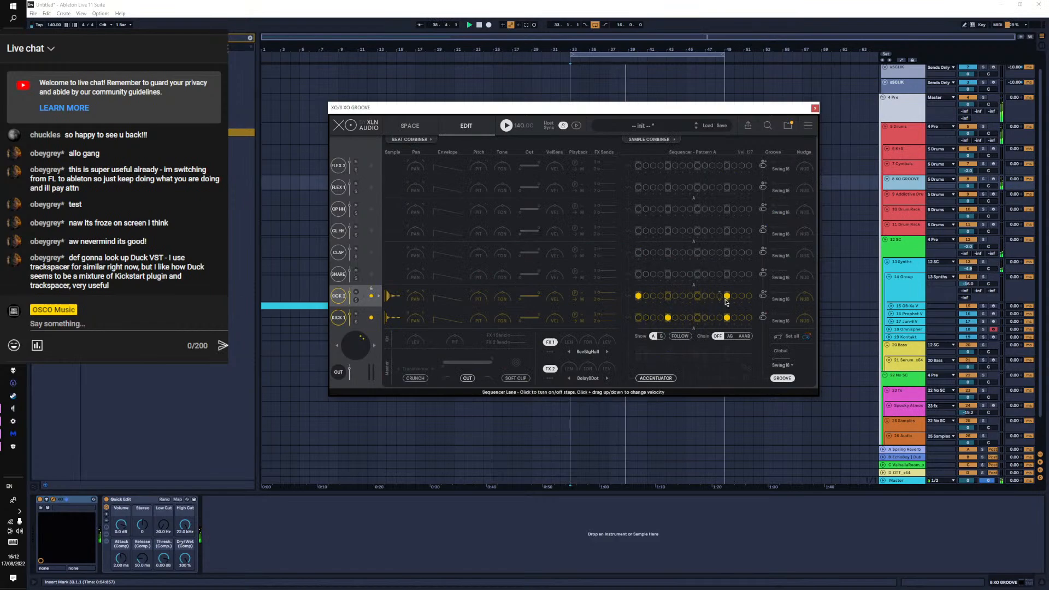
{"action": "left_click", "coordinate": [700, 298]}
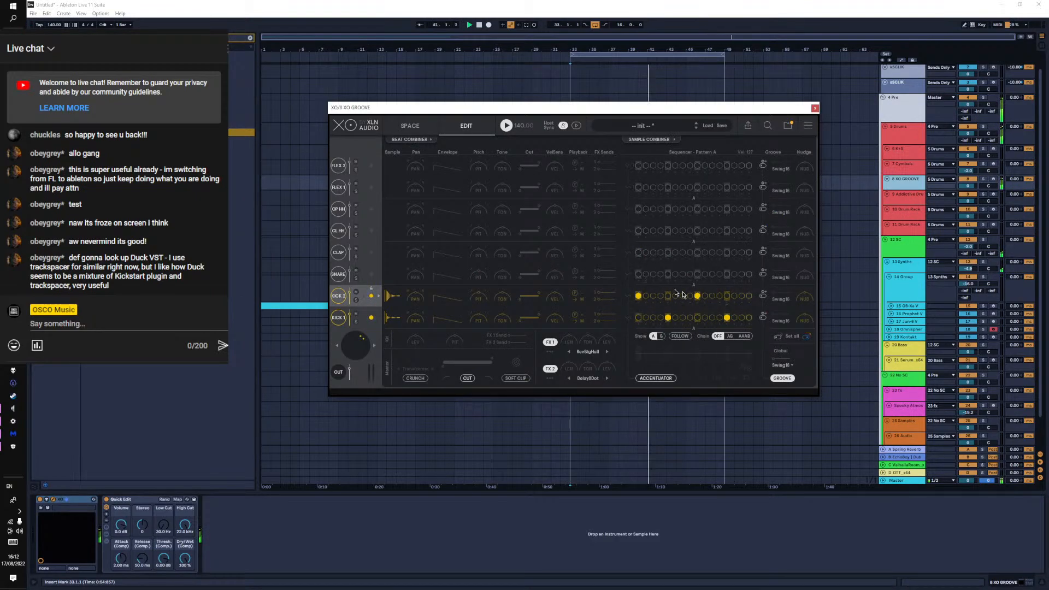
Audition further hats in the sample space and load the chosen Hat_05_SP sample into the Snare slot
{"action": "left_click", "coordinate": [406, 126]}
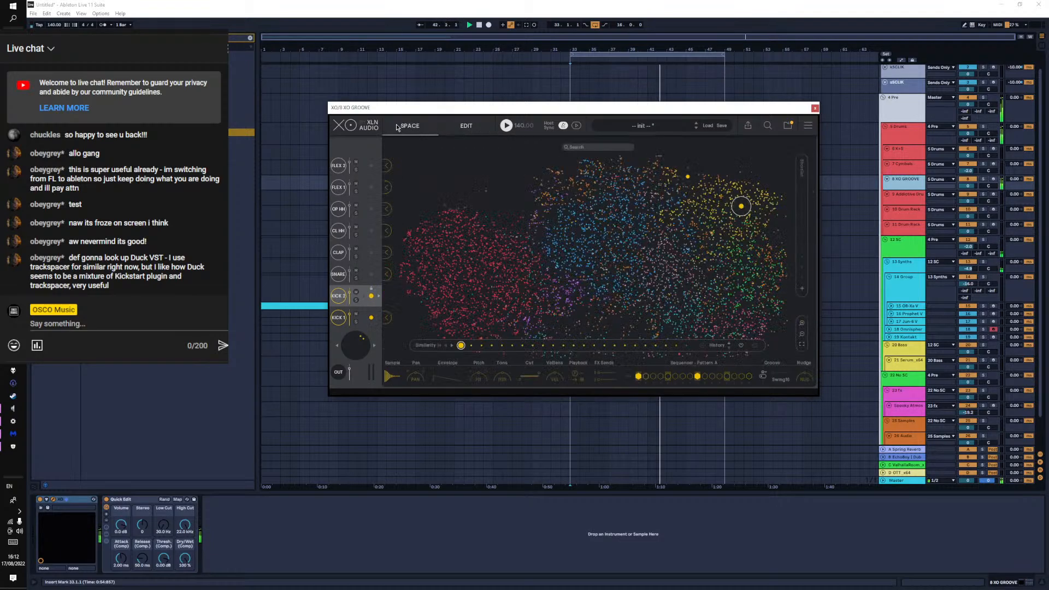
{"action": "left_click", "coordinate": [730, 229]}
{"action": "left_click", "coordinate": [723, 214]}
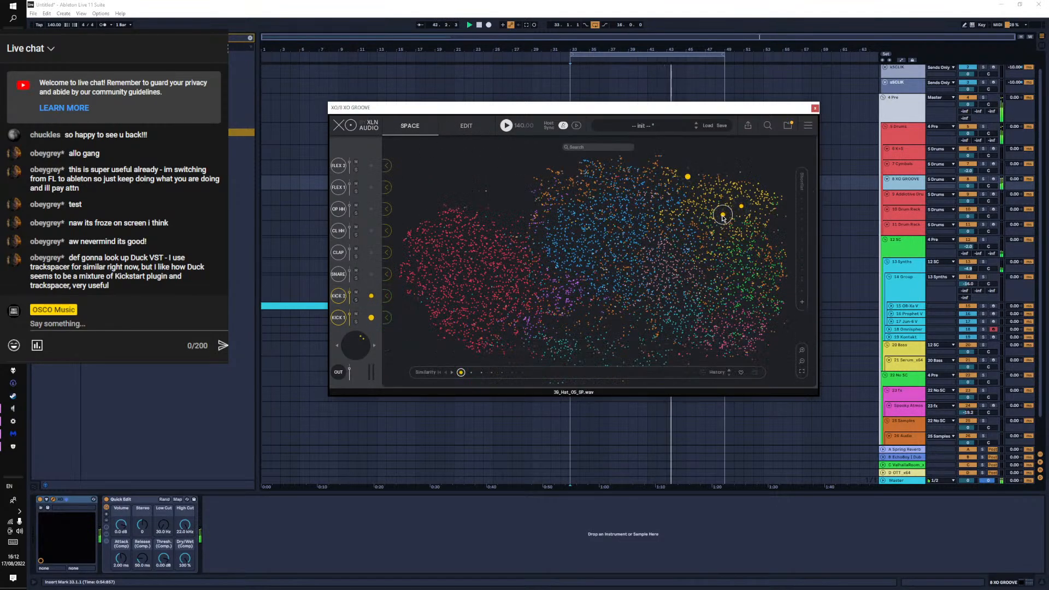
{"action": "left_click", "coordinate": [387, 274]}
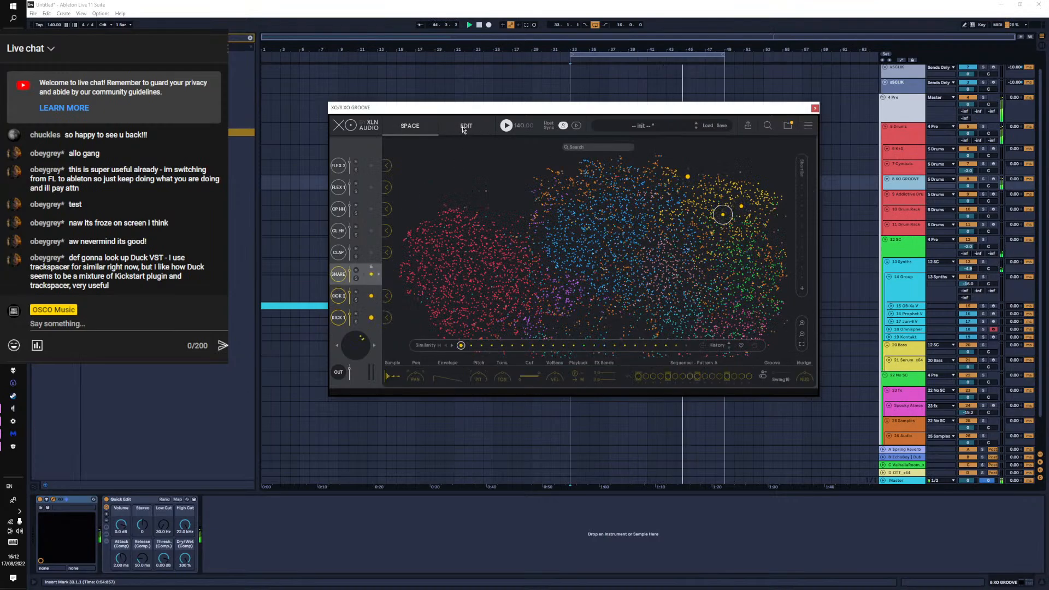
Try Snare lane hits on steps 3, 7 and 11, and keep only a single hit on step 15
{"action": "left_click", "coordinate": [465, 127]}
{"action": "left_click", "coordinate": [653, 275]}
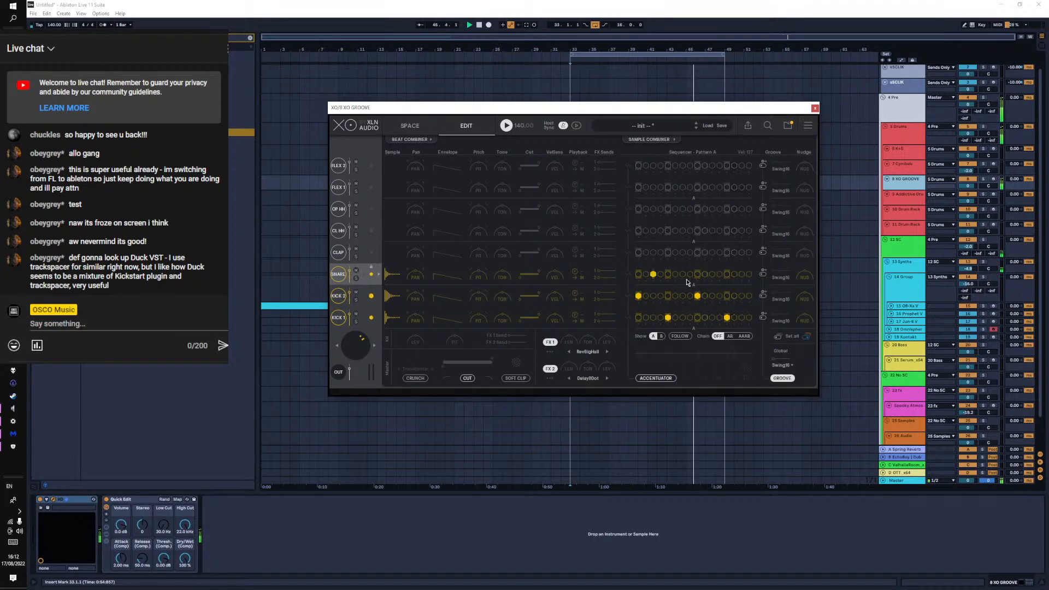
{"action": "left_click", "coordinate": [683, 274]}
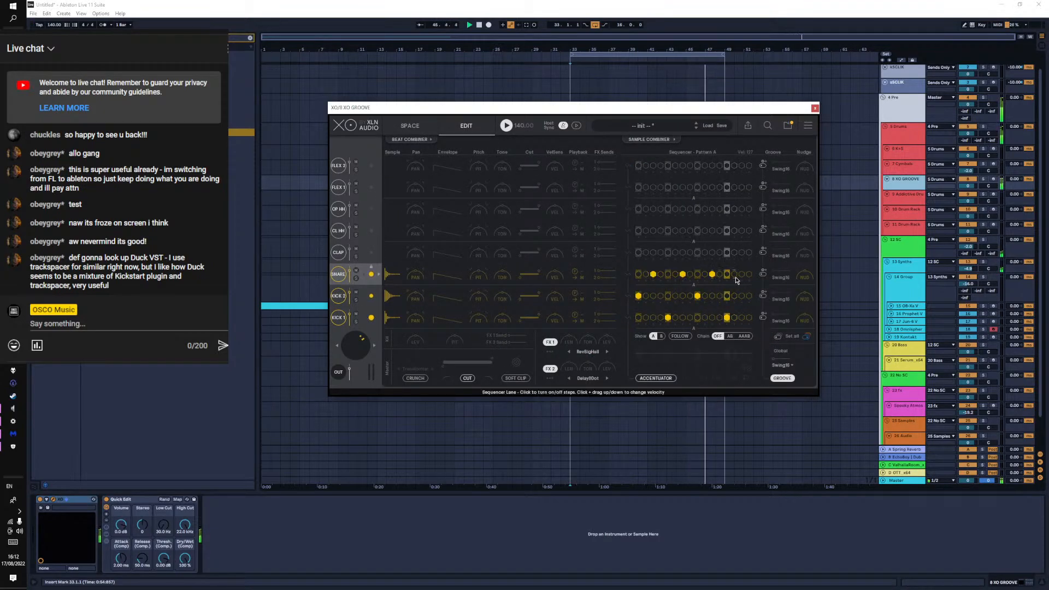
{"action": "left_click", "coordinate": [683, 275]}
{"action": "left_click", "coordinate": [719, 274]}
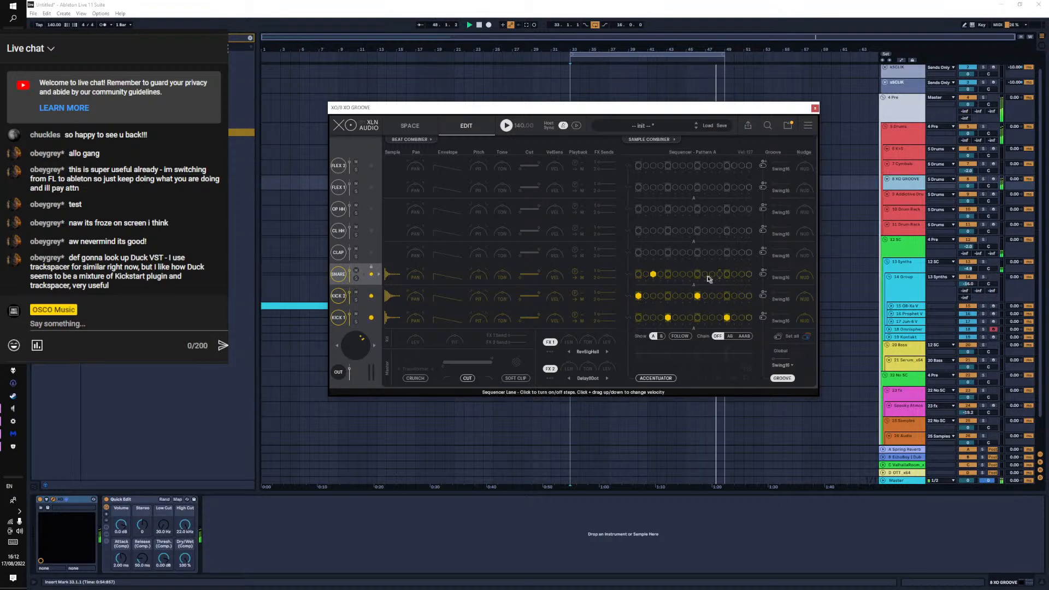
{"action": "left_click", "coordinate": [720, 274]}
{"action": "left_click", "coordinate": [712, 274]}
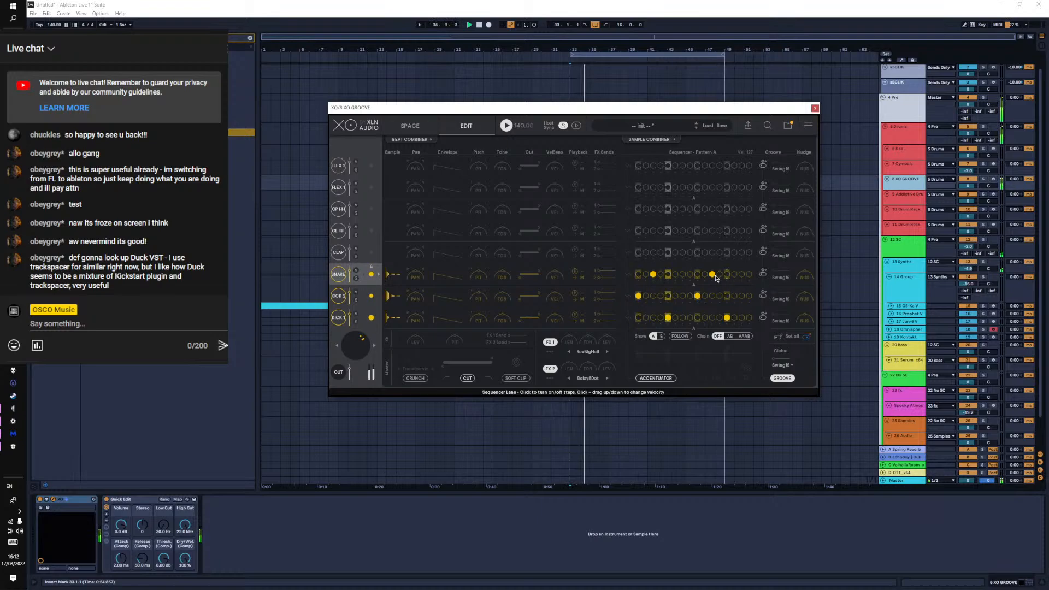
{"action": "left_click", "coordinate": [712, 274]}
{"action": "left_click", "coordinate": [741, 274]}
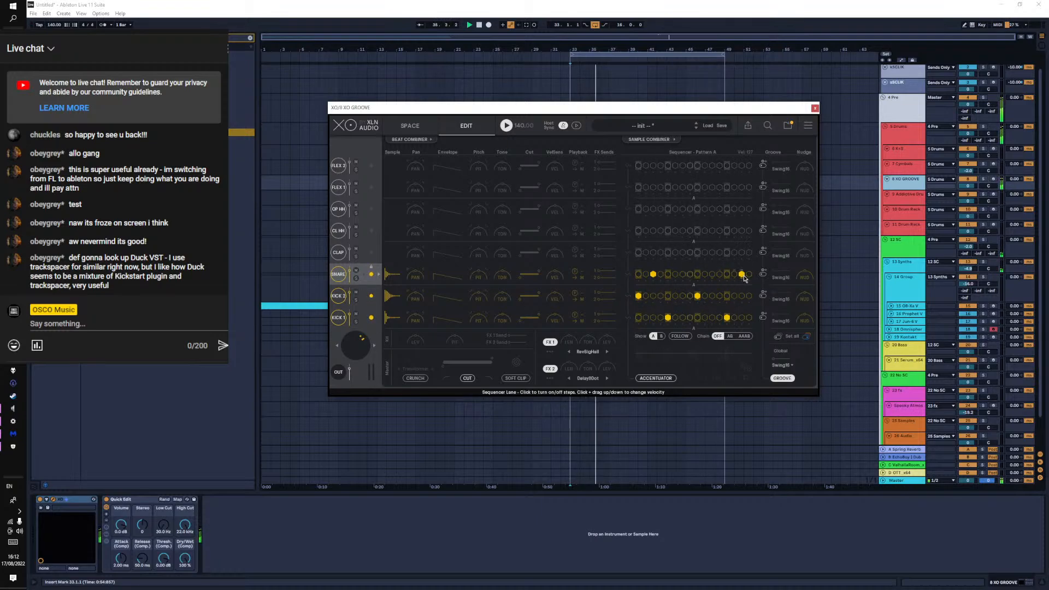
{"action": "left_click", "coordinate": [653, 274]}
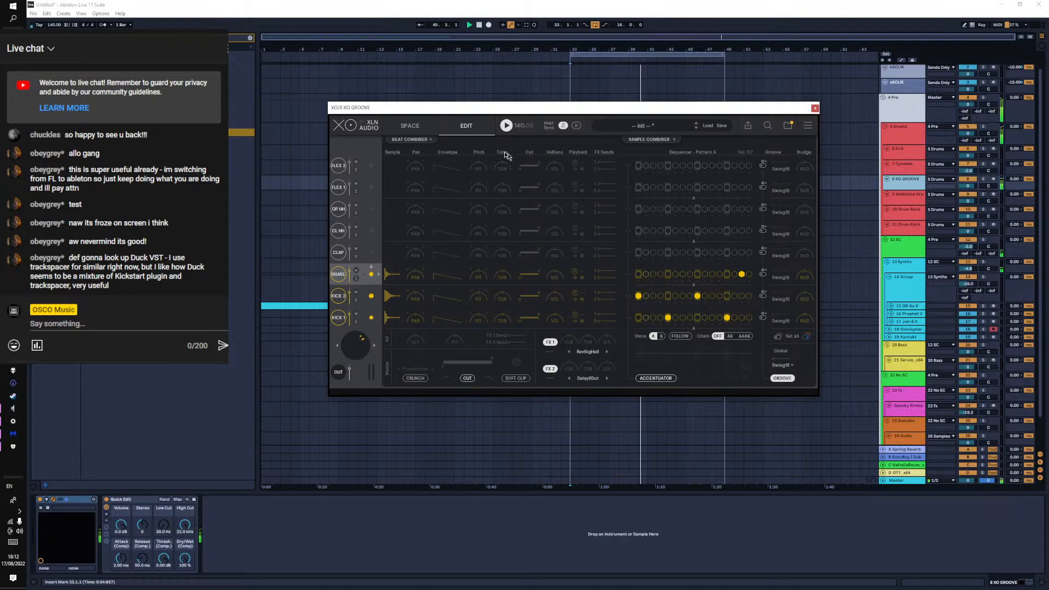
Pick another hat sample from the far edge of the yellow cluster and load it into the Clap slot
{"action": "left_click", "coordinate": [409, 124]}
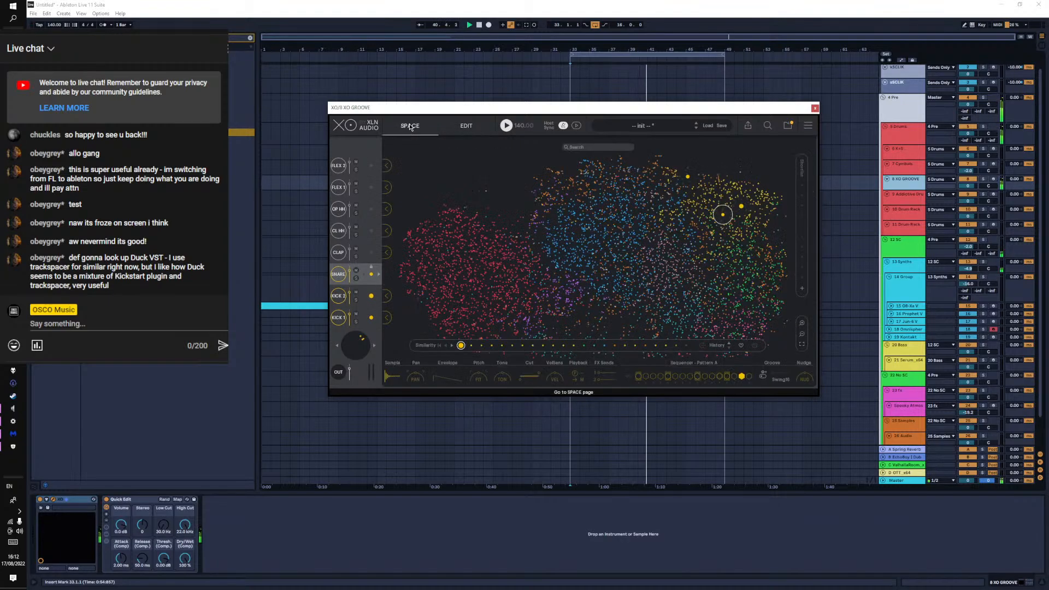
{"action": "left_click", "coordinate": [766, 195]}
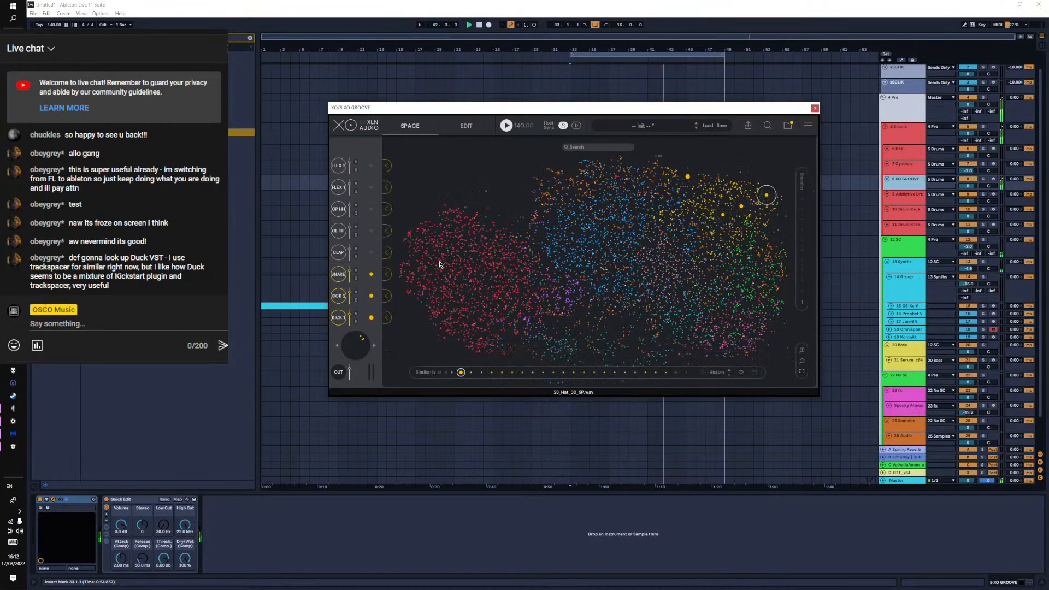
Add Clap lane hits on every odd step from 1 to 15 and lower the velocity of steps 3, 7, 11 and 15
{"action": "left_click", "coordinate": [466, 126]}
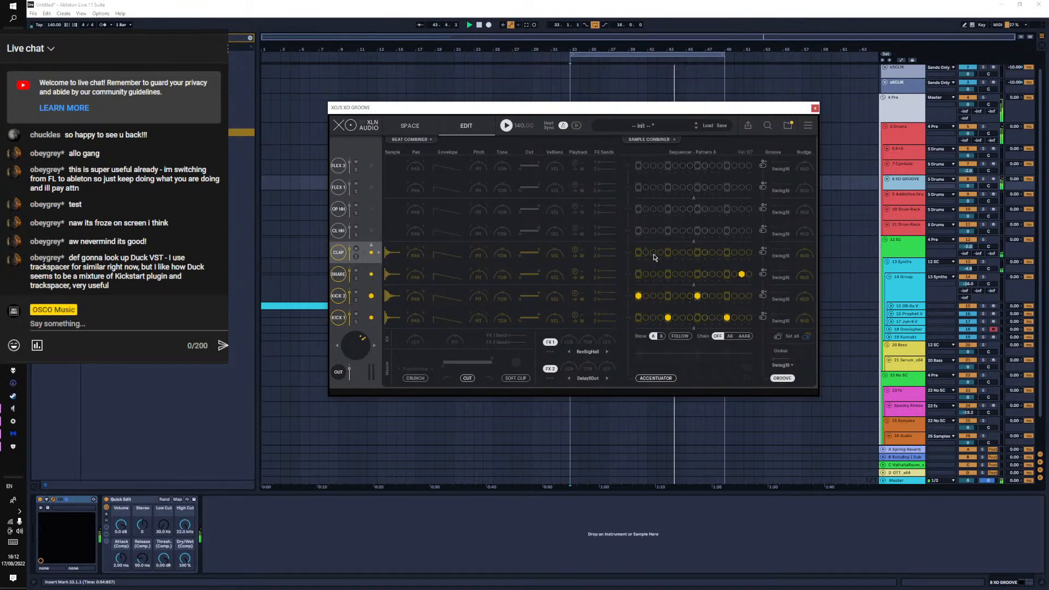
{"action": "left_click", "coordinate": [638, 252]}
{"action": "left_click", "coordinate": [653, 252]}
{"action": "left_click", "coordinate": [668, 252]}
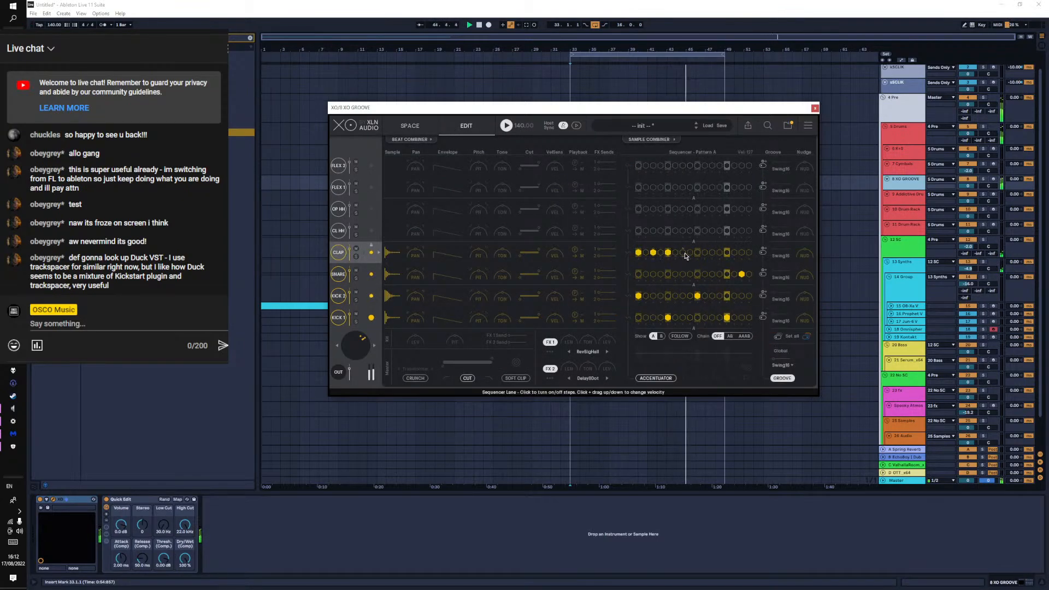
{"action": "left_click", "coordinate": [682, 252]}
{"action": "left_click", "coordinate": [697, 253]}
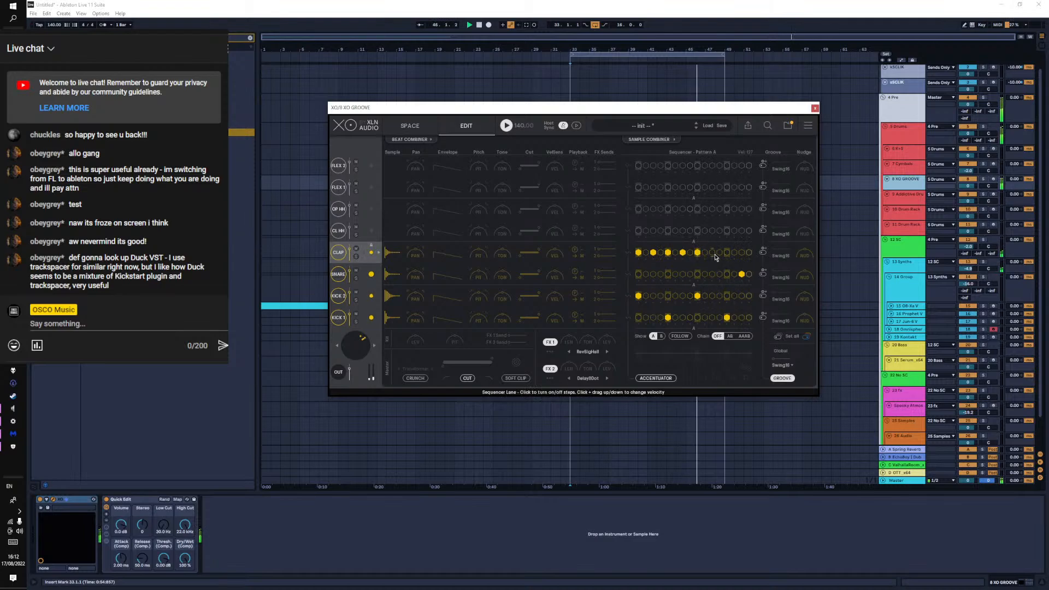
{"action": "left_click", "coordinate": [712, 252]}
{"action": "left_click", "coordinate": [726, 253]}
{"action": "left_click", "coordinate": [742, 252]}
{"action": "mouse_move", "coordinate": [656, 256]}
{"action": "left_mouse_down"}
{"action": "mouse_move", "coordinate": [662, 287]}
{"action": "mouse_move", "coordinate": [695, 277]}
{"action": "left_mouse_up"}
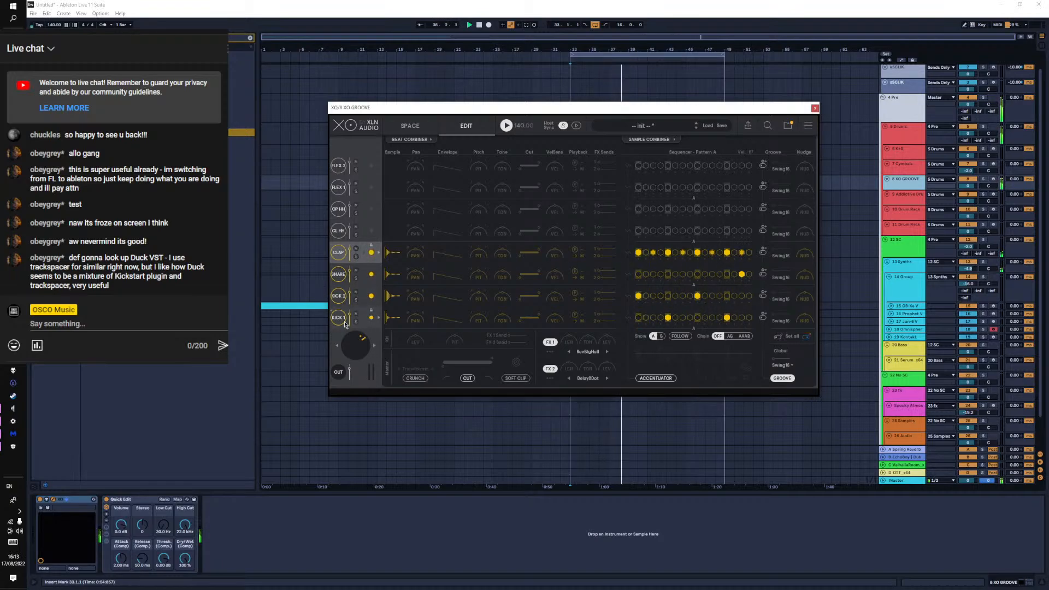
Mute the Kick 2 and Kick 1 slots in XO
{"action": "left_click", "coordinate": [355, 292]}
{"action": "left_click", "coordinate": [356, 314]}
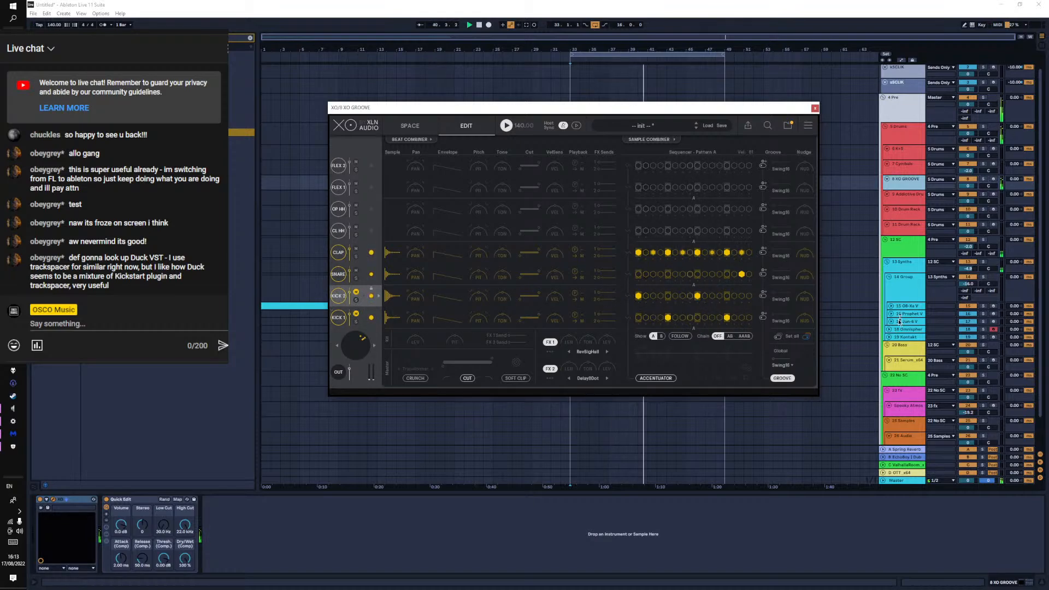
Show the device chains of the 12 SC and 4 Pre groups, and stop XO's own playback
{"action": "left_click", "coordinate": [901, 249]}
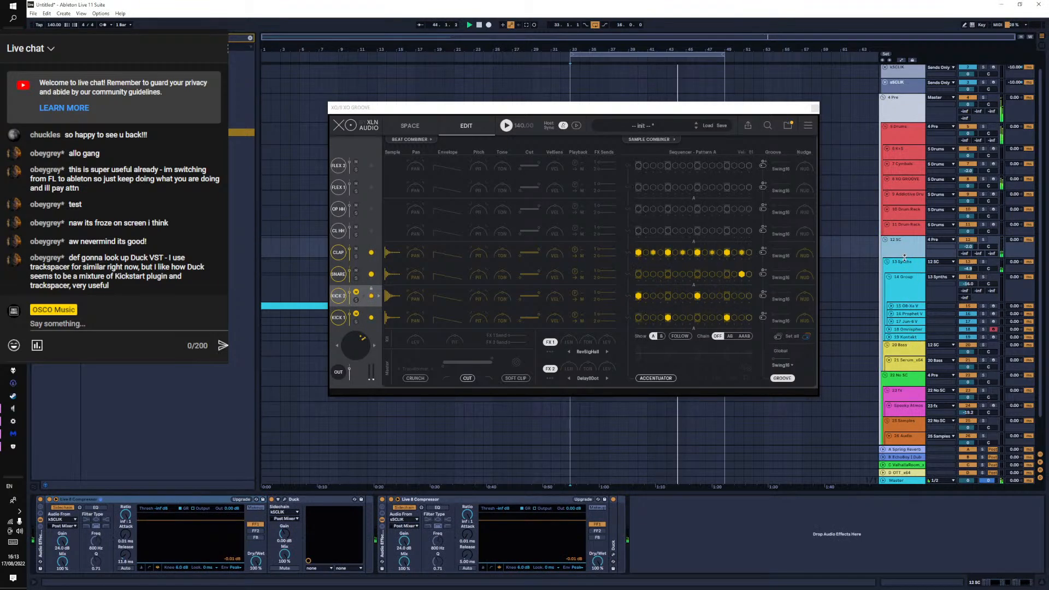
{"action": "left_click", "coordinate": [893, 102]}
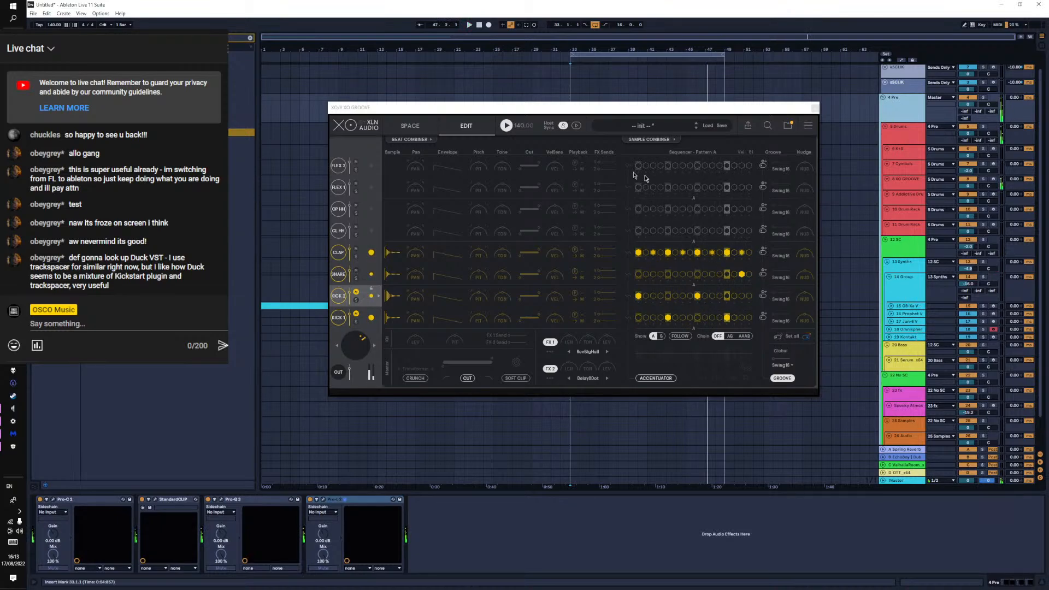
{"action": "left_click", "coordinate": [511, 129]}
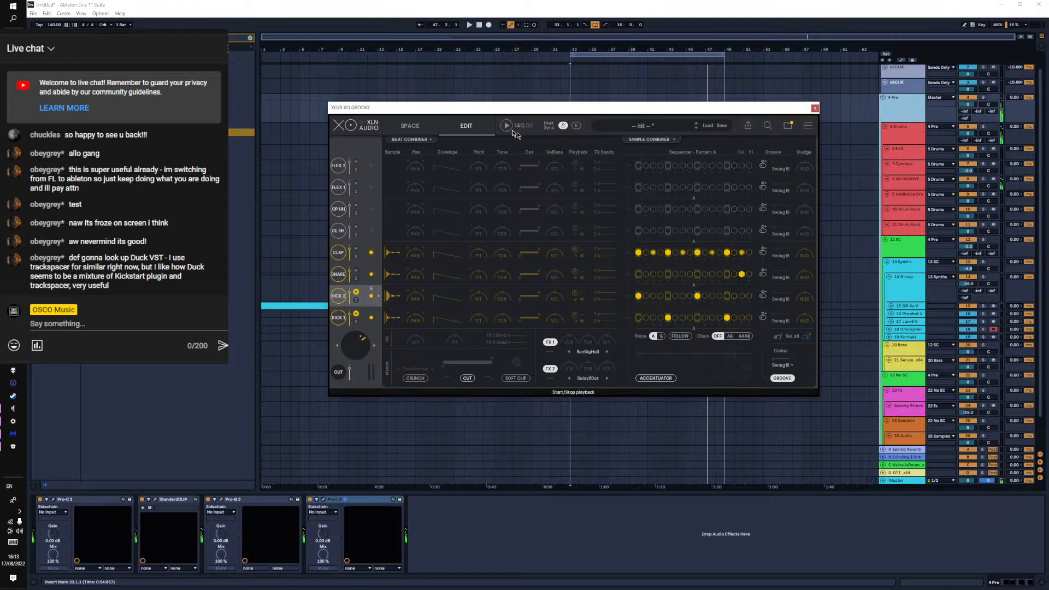
Check the SC, Synths and 14 Group device chains and open the RC-20 Retro Color plug-in on 13 Synths
{"action": "left_click", "coordinate": [905, 249]}
{"action": "left_click", "coordinate": [903, 262]}
{"action": "left_click", "coordinate": [915, 285]}
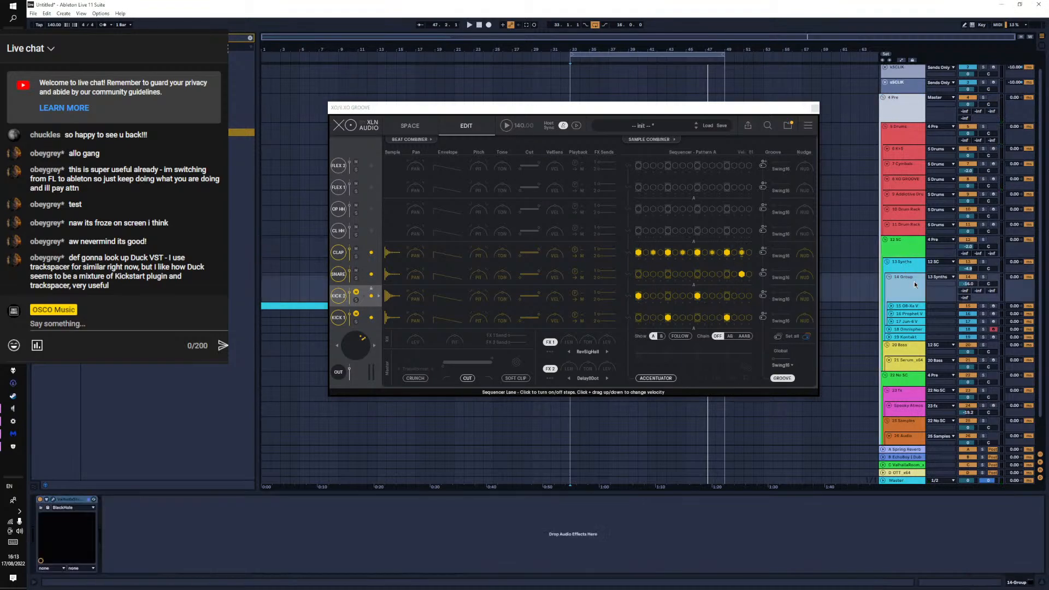
{"action": "left_click", "coordinate": [913, 269]}
{"action": "left_click", "coordinate": [903, 253]}
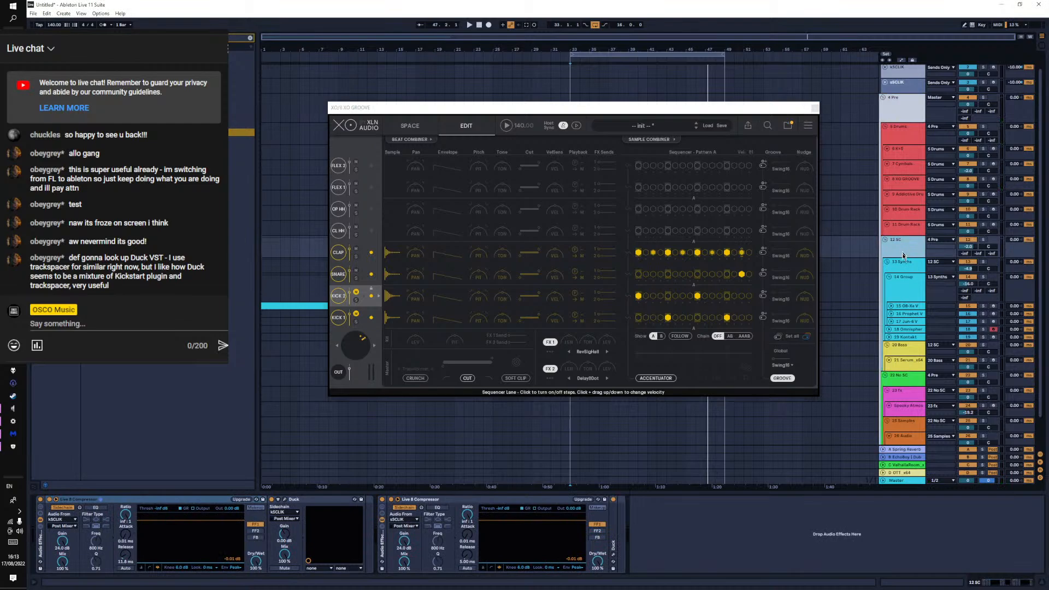
{"action": "left_click", "coordinate": [907, 269]}
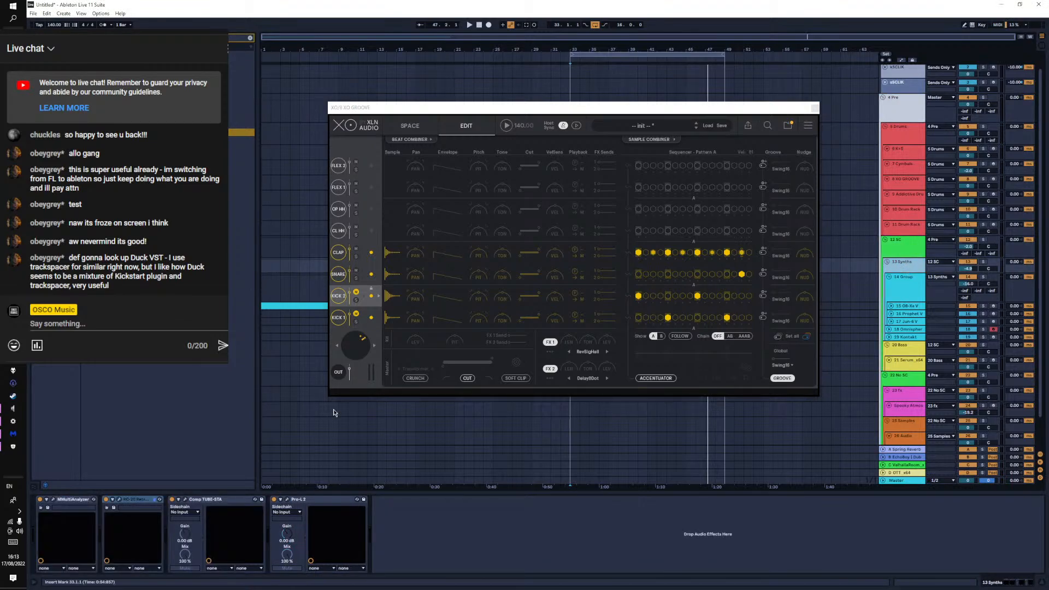
{"action": "left_click", "coordinate": [114, 508]}
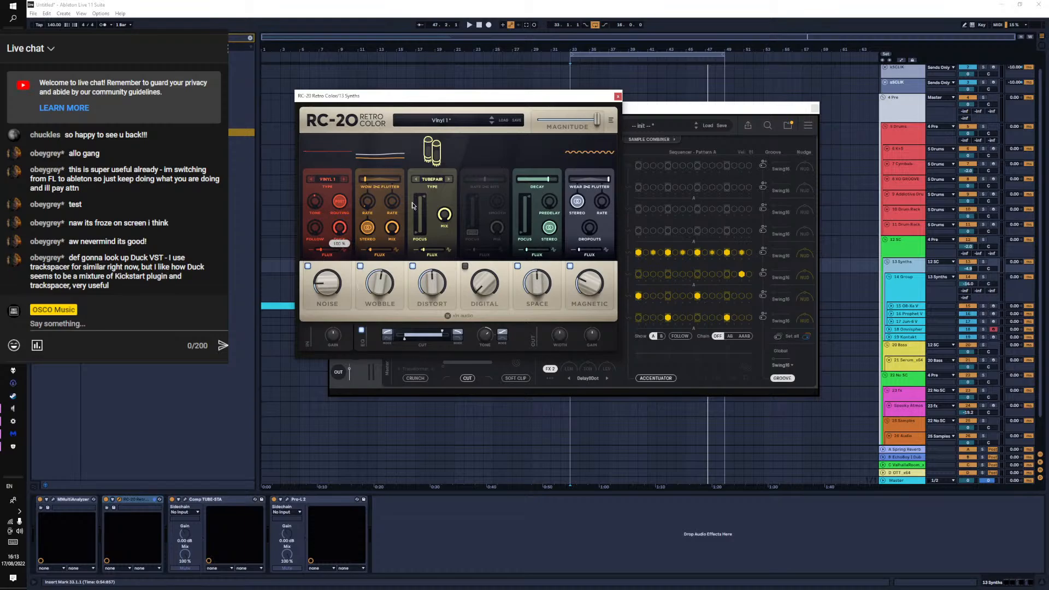
Turn up the Follow control of the Noise module in RC-20 on 13 Synths during playback and close the plug-in
{"action": "key", "text": "space"}
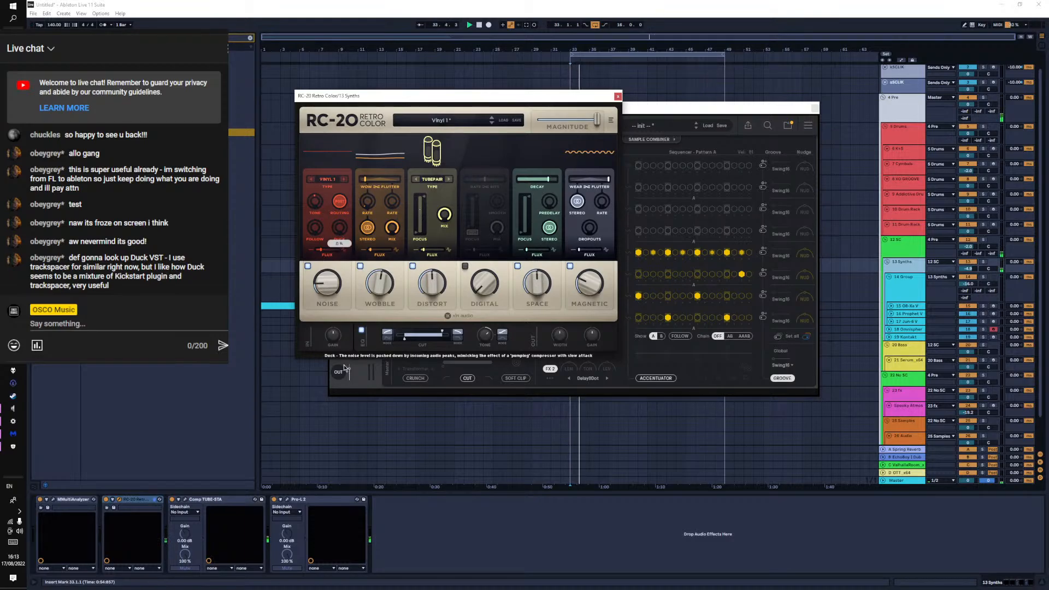
{"action": "left_click_drag", "start_coordinate": [315, 227], "coordinate": [328, 142]}
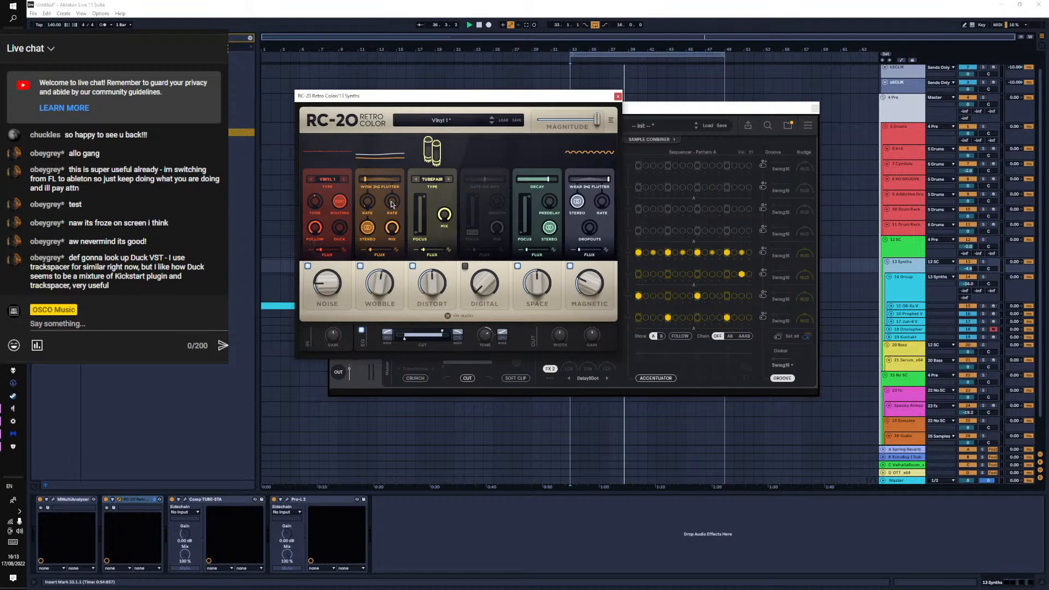
{"action": "left_click", "coordinate": [617, 96]}
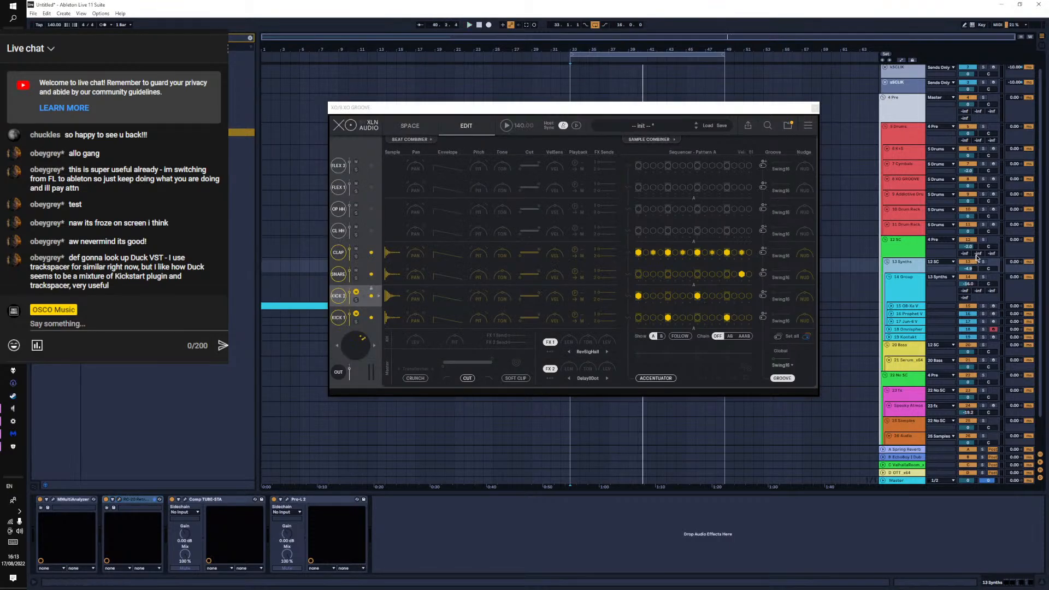
Switch XO to its Space view and reset it to an empty init preset
{"action": "left_click", "coordinate": [413, 134]}
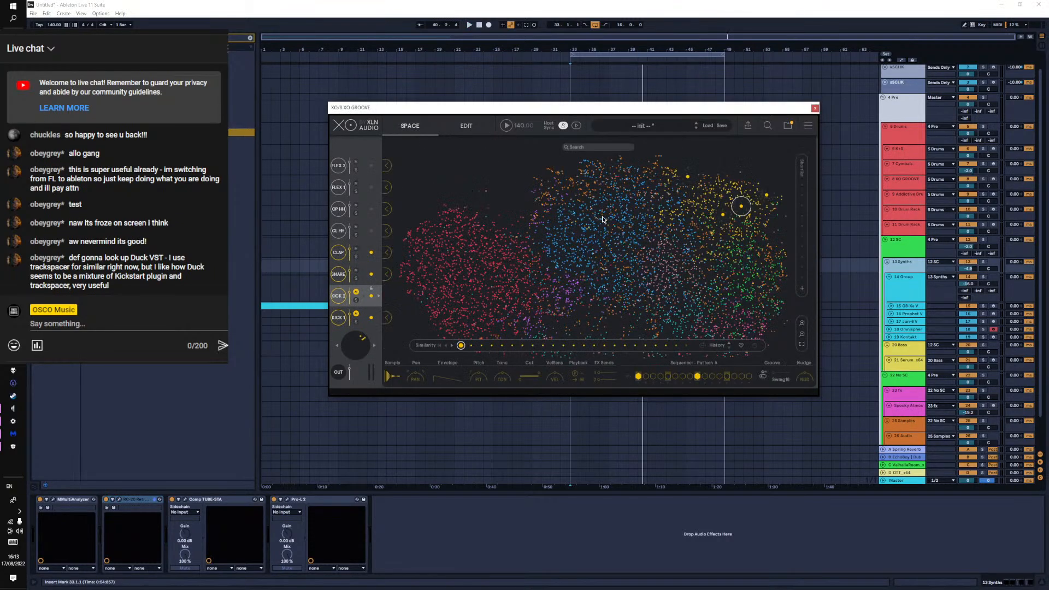
{"action": "left_click", "coordinate": [374, 350]}
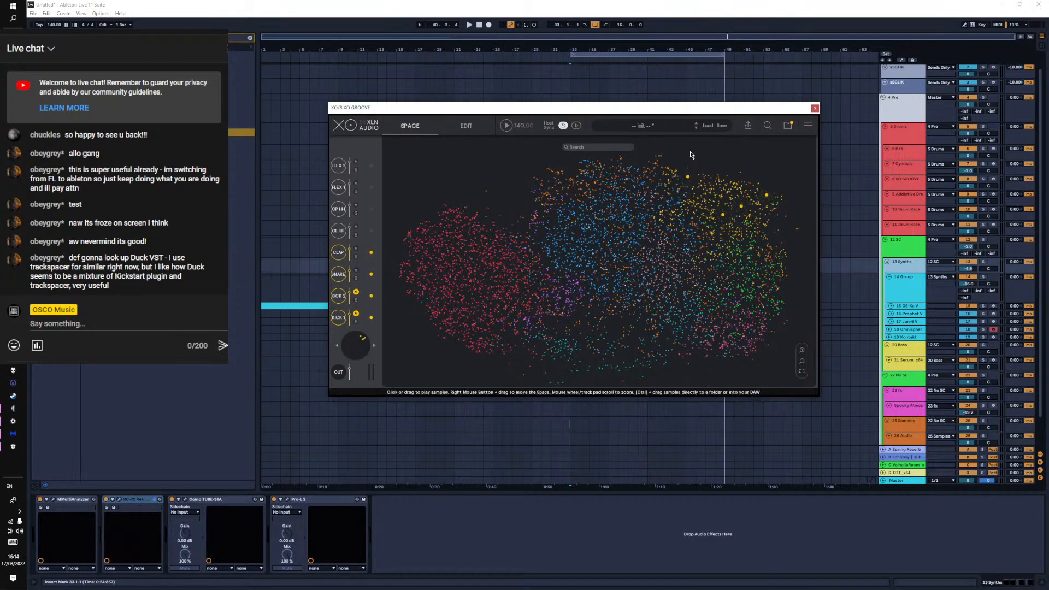
{"action": "left_click", "coordinate": [697, 124]}
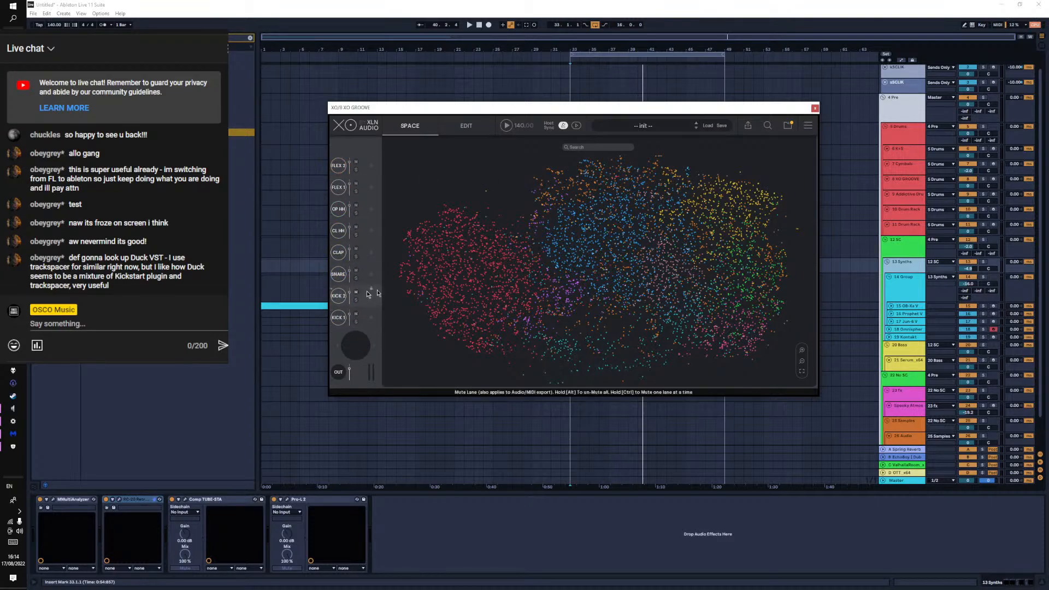
Audition closed-hat and kick samples in XO's sample space
{"action": "left_click", "coordinate": [755, 236]}
{"action": "left_click", "coordinate": [600, 248]}
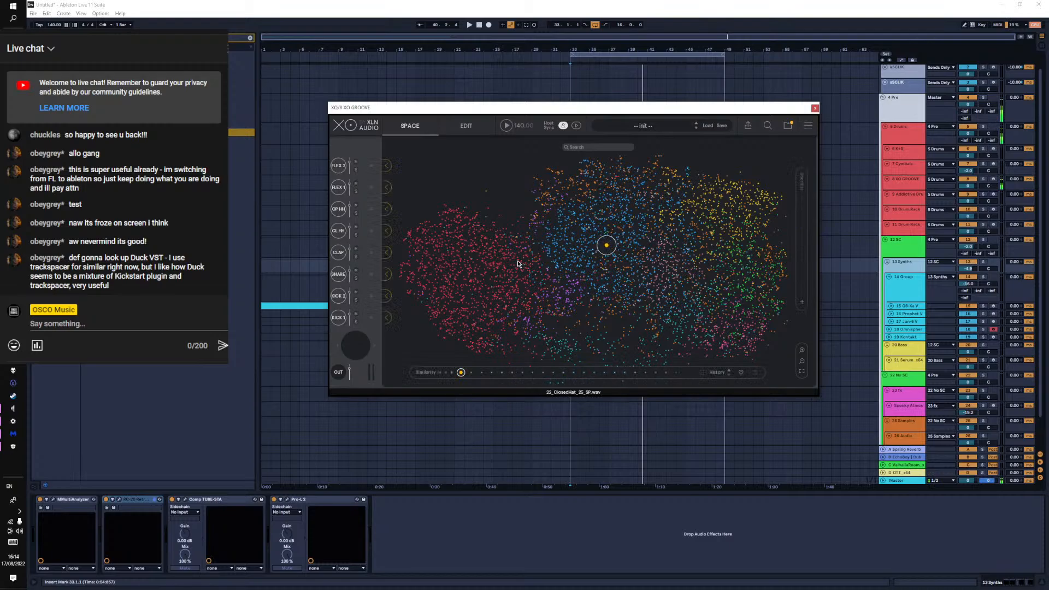
{"action": "left_click", "coordinate": [465, 254]}
{"action": "left_click", "coordinate": [456, 237]}
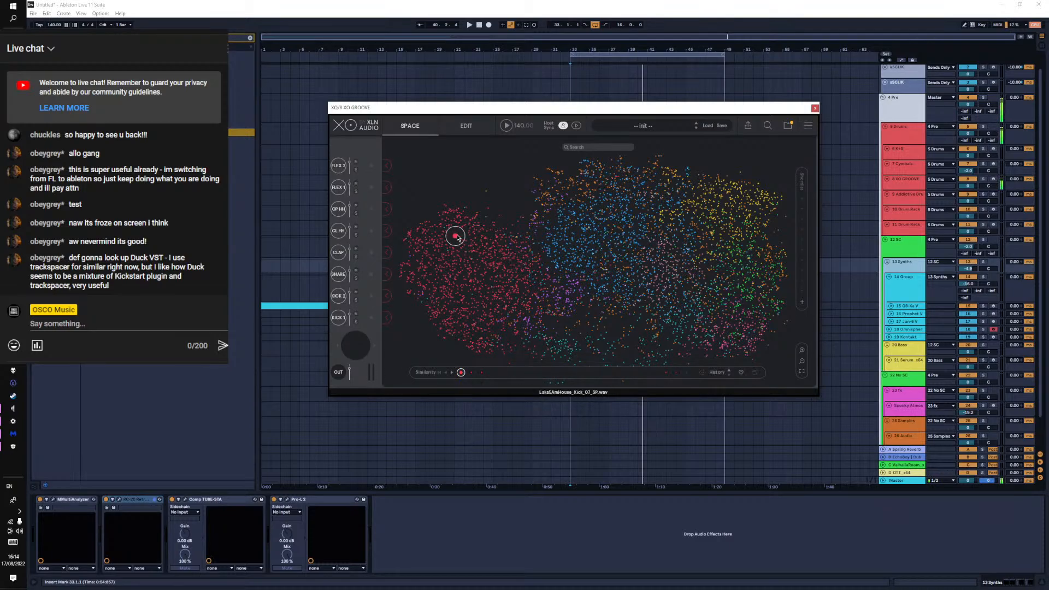
{"action": "left_click", "coordinate": [455, 233]}
{"action": "left_click_drag", "start_coordinate": [457, 234], "coordinate": [436, 238]}
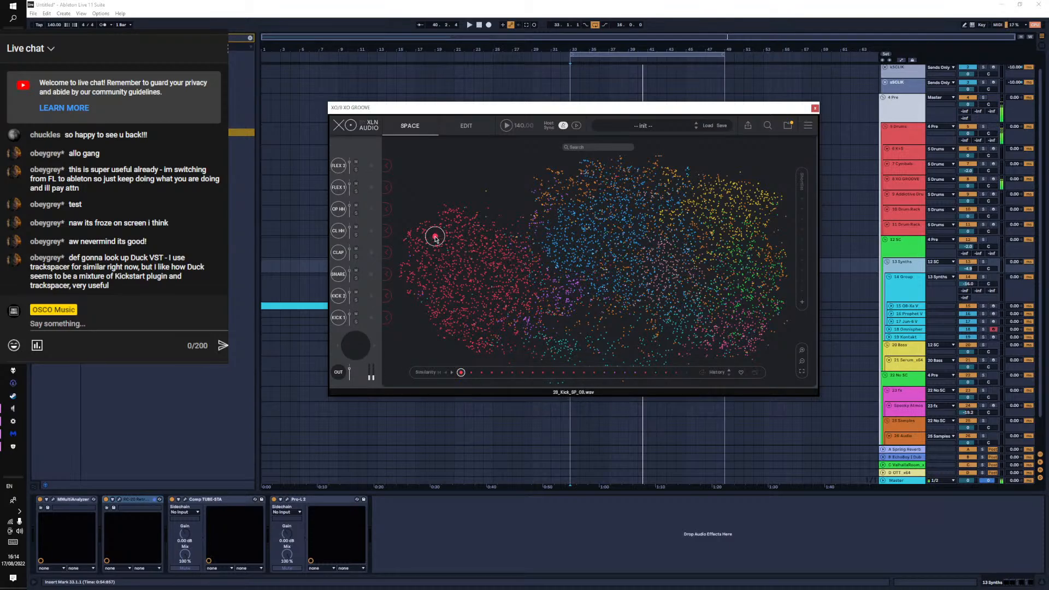
{"action": "key", "text": "space"}
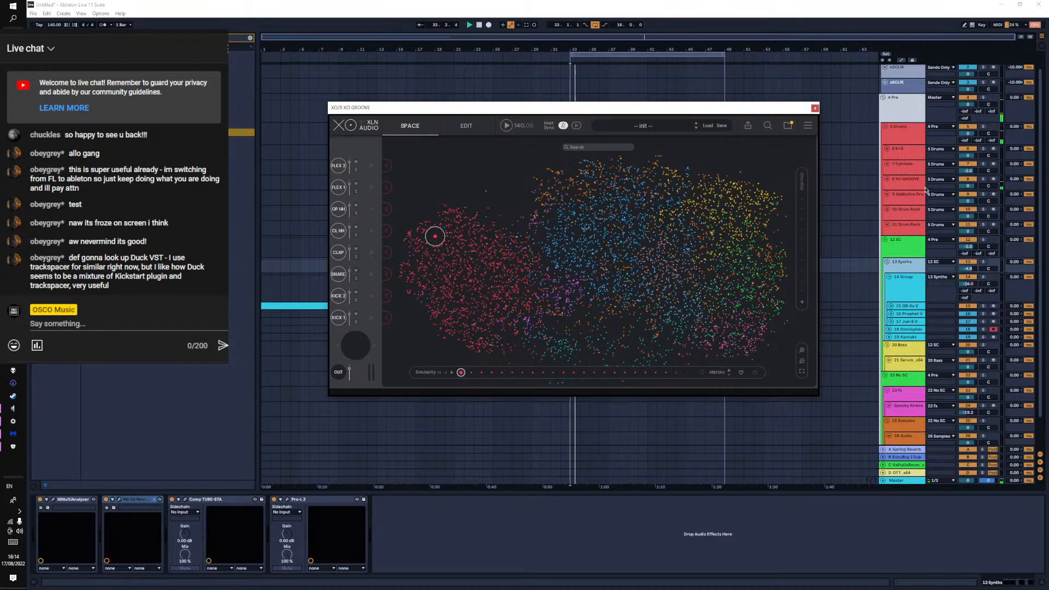
Shorten the loop to four bars, insert a MIDI clip over it on 6 K+S and add a C1 note at 1.1.1
{"action": "left_click_drag", "start_coordinate": [643, 111], "coordinate": [605, 237]}
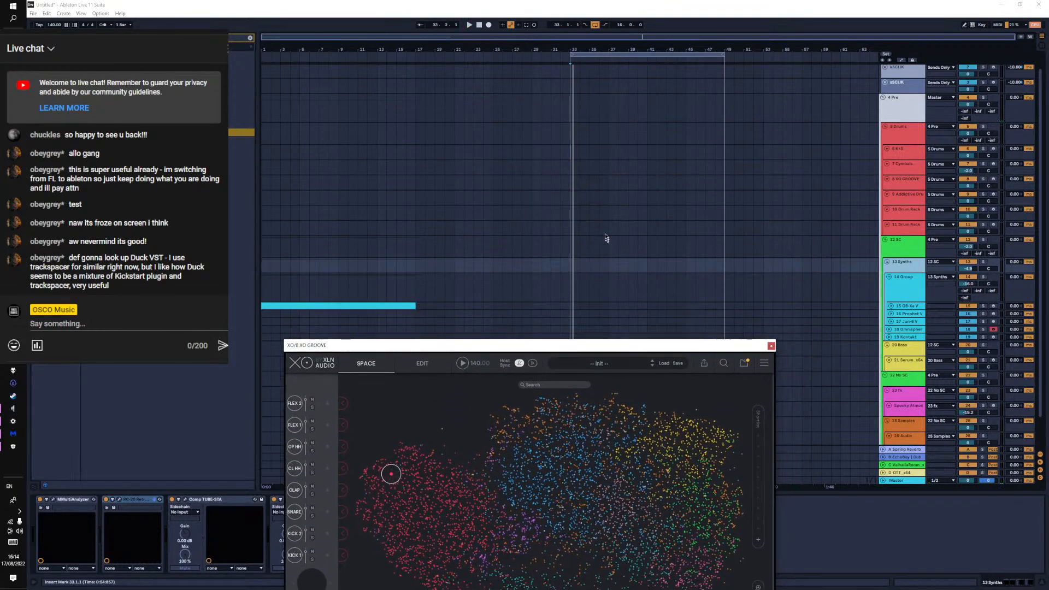
{"action": "left_click_drag", "start_coordinate": [569, 149], "coordinate": [720, 146]}
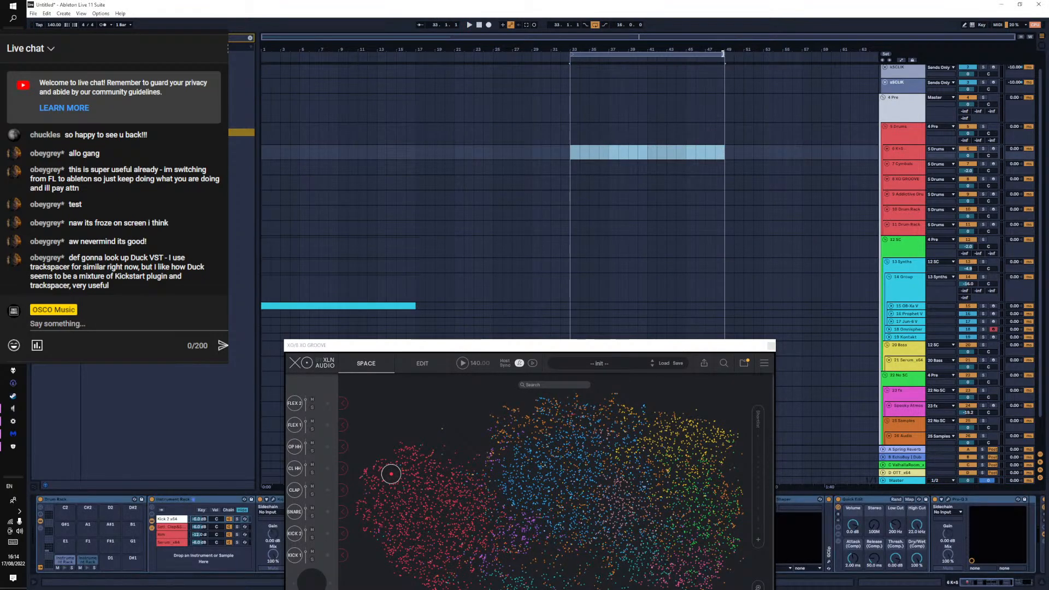
{"action": "left_click_drag", "start_coordinate": [723, 53], "coordinate": [607, 70]}
{"action": "right_click", "coordinate": [569, 146]}
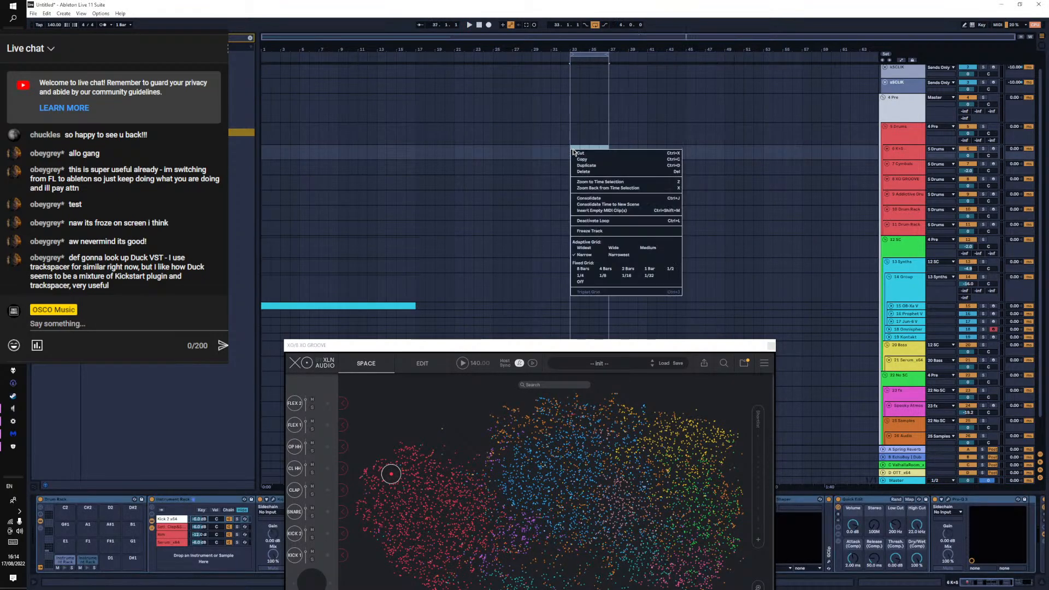
{"action": "left_click", "coordinate": [579, 210]}
{"action": "left_click_drag", "start_coordinate": [483, 347], "coordinate": [329, 70]}
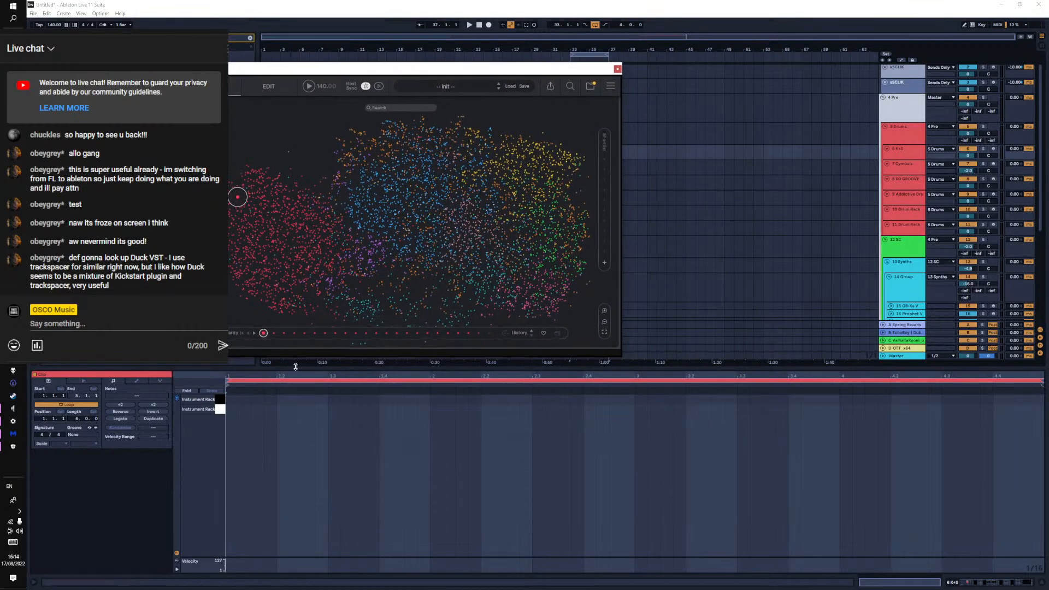
{"action": "double_click", "coordinate": [231, 411]}
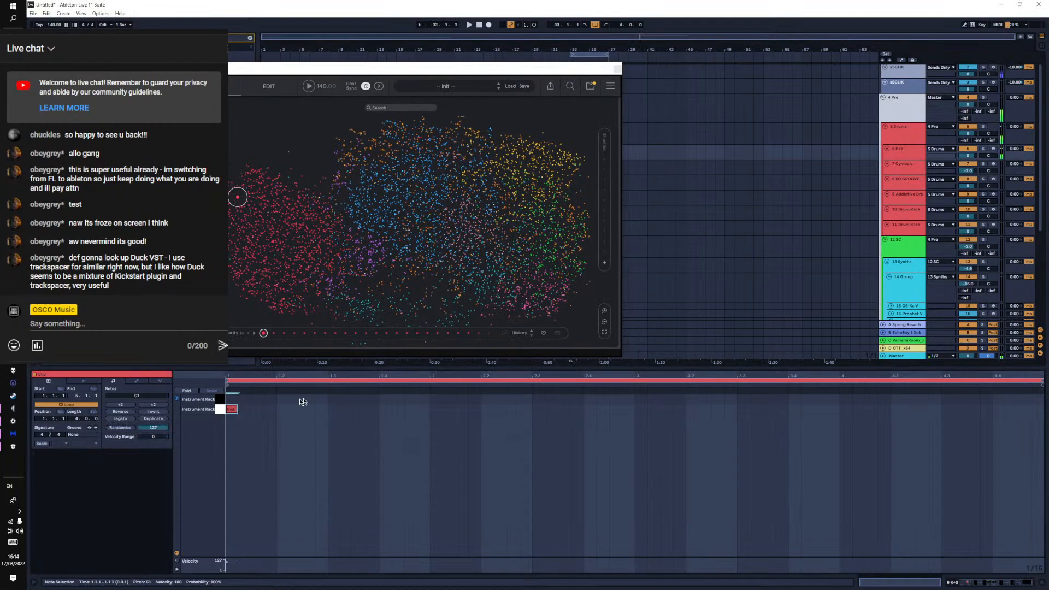
Try a C#1 note on beat 3 of the clip's first bar and remove it
{"action": "double_click", "coordinate": [331, 399]}
{"action": "left_click", "coordinate": [336, 399]}
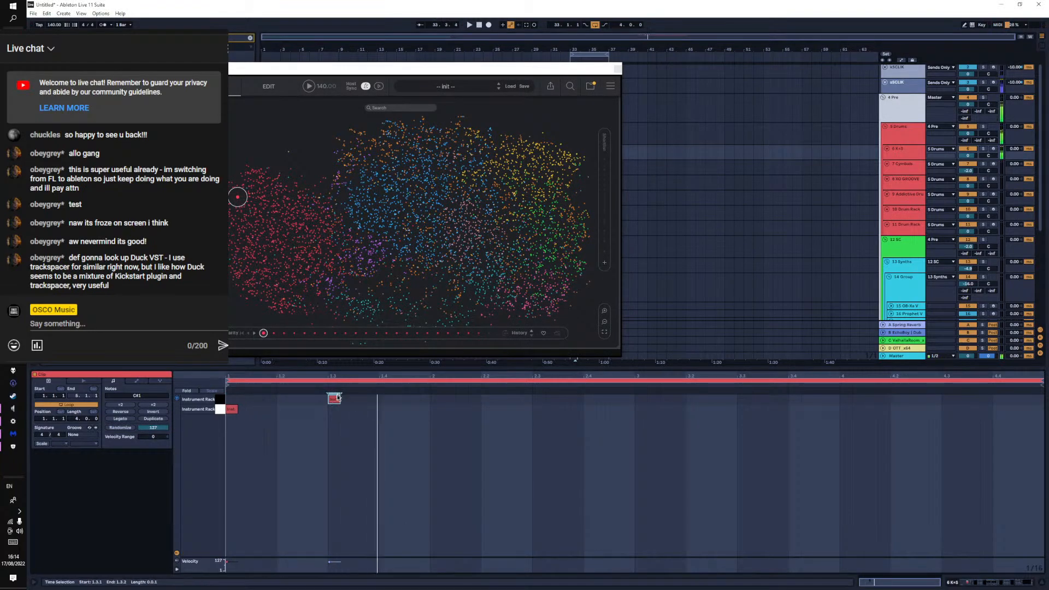
{"action": "double_click", "coordinate": [332, 401]}
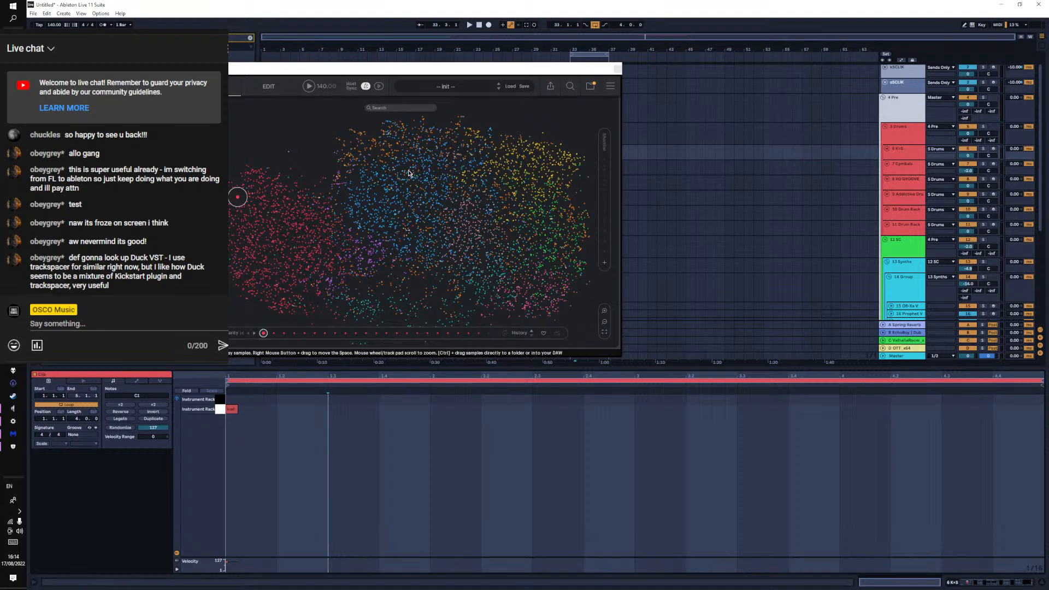
Load an auditioned sample into XO's Snare slot and program its hit on step 9
{"action": "left_click_drag", "start_coordinate": [418, 198], "coordinate": [385, 175]}
{"action": "left_click", "coordinate": [425, 160]}
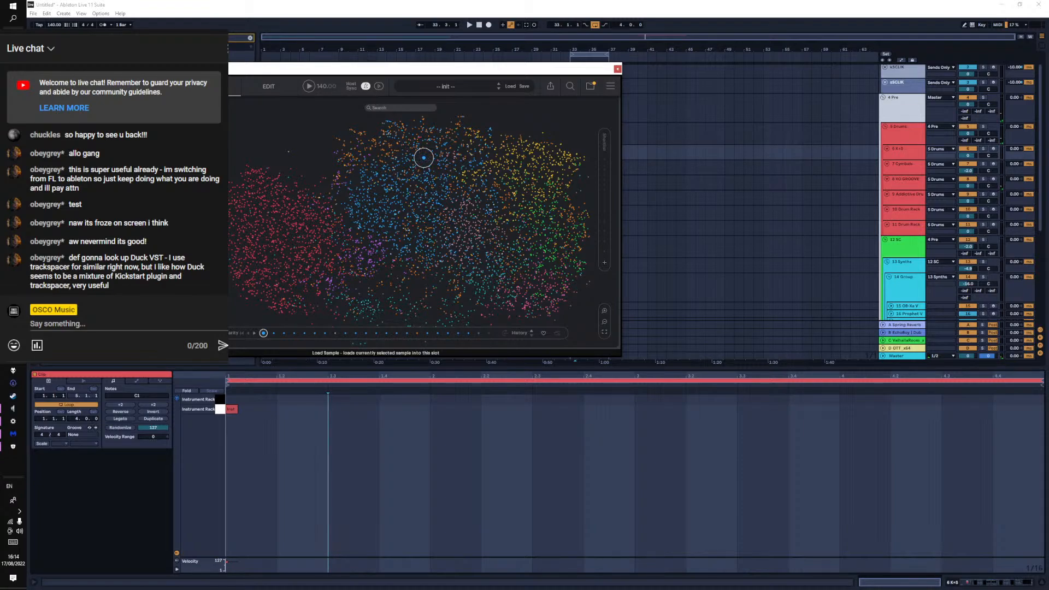
{"action": "left_click", "coordinate": [147, 143]}
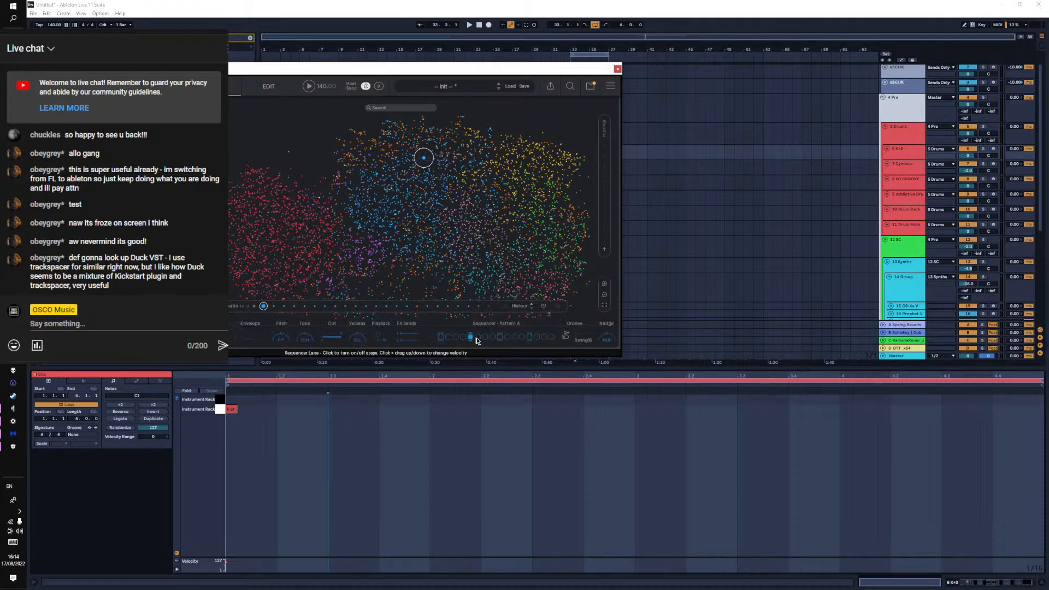
{"action": "key", "text": "space"}
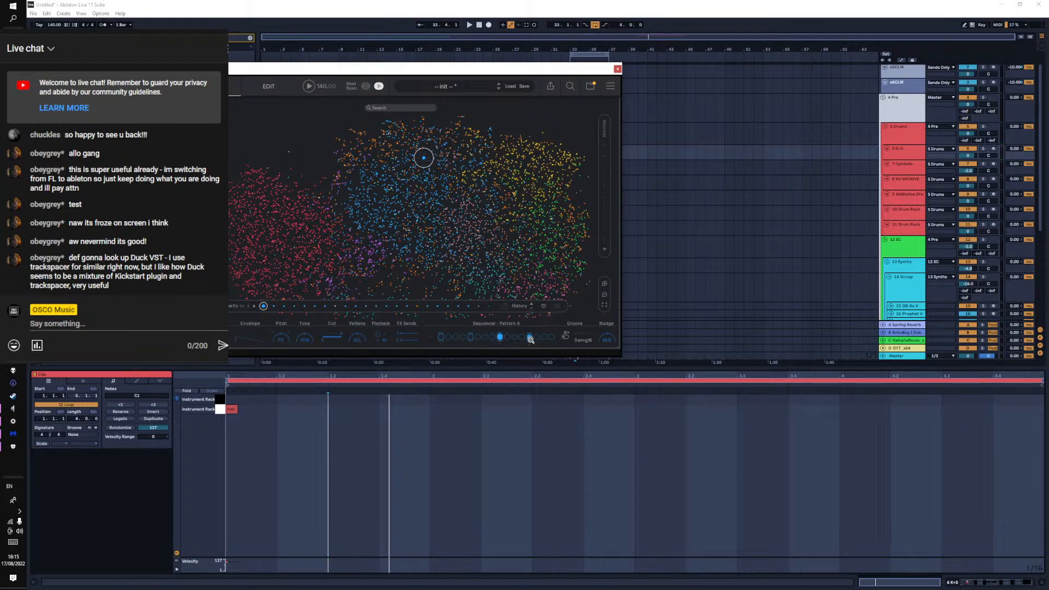
{"action": "key", "text": "space"}
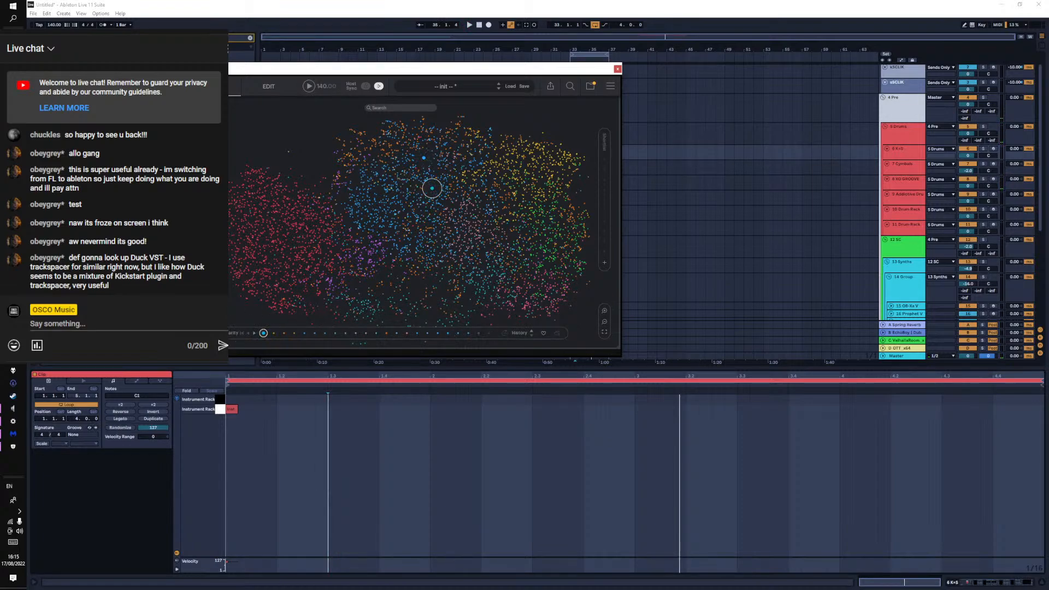
{"action": "key", "text": "space"}
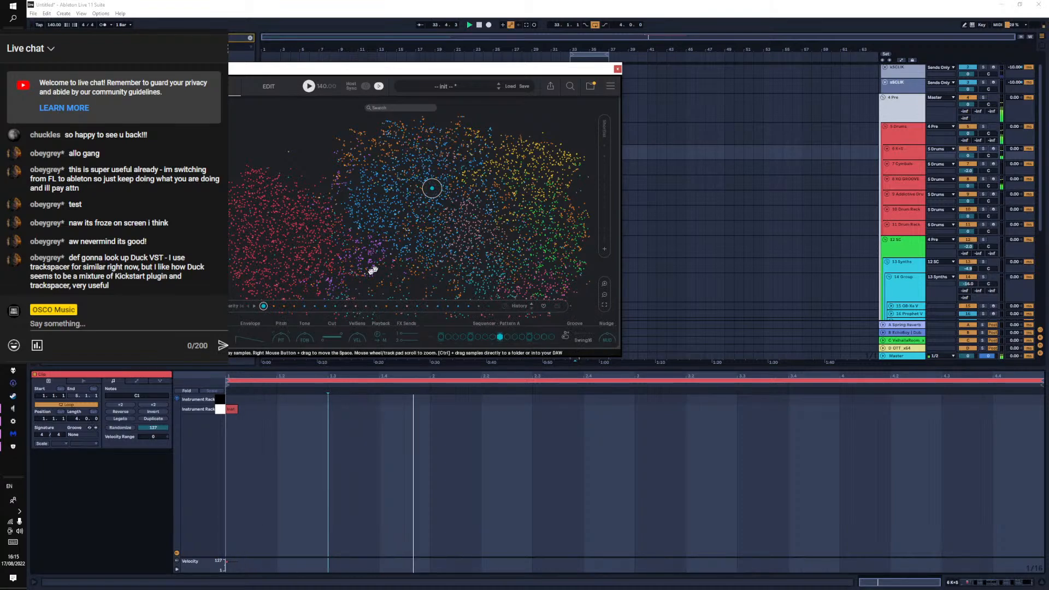
Place a C#1 note on beat 3 of the clip's first bar
{"action": "double_click", "coordinate": [436, 399]}
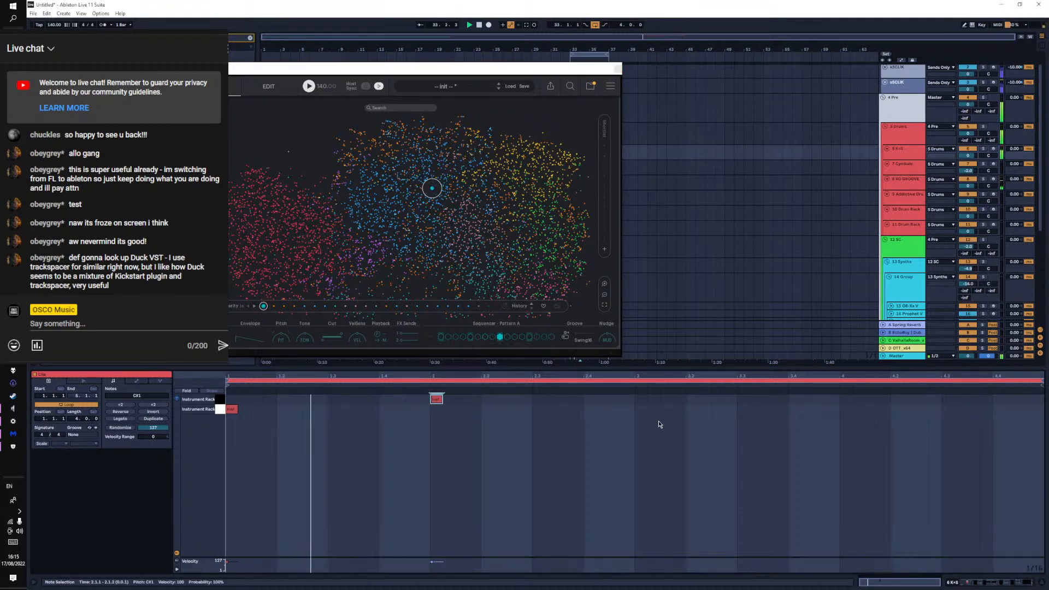
{"action": "double_click", "coordinate": [440, 403]}
{"action": "left_click", "coordinate": [327, 404]}
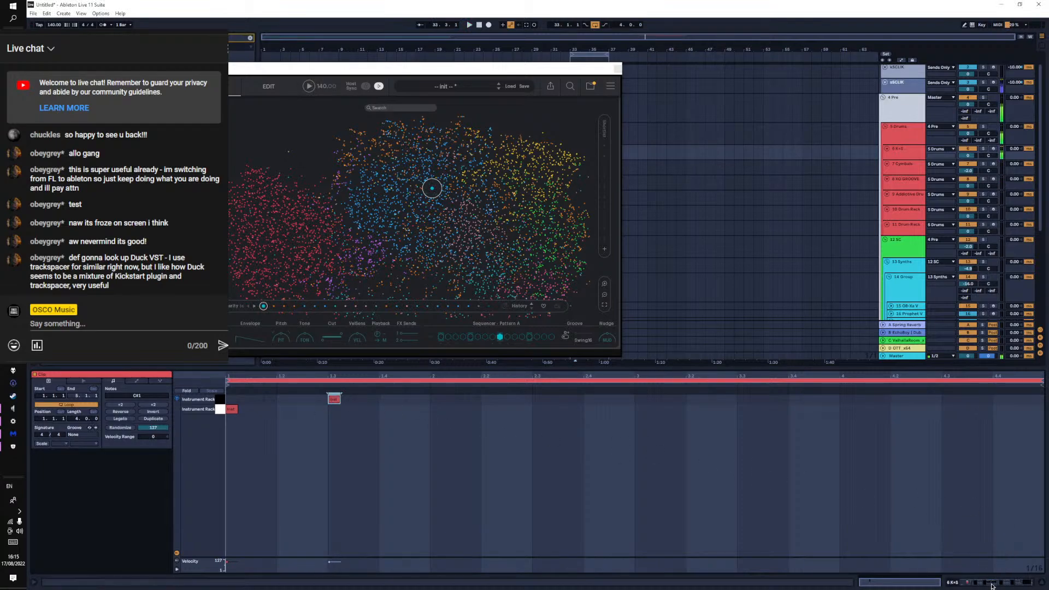
Toggle the second, fourth and third chains of the Instrument Rack on 6 K+S and play the loop
{"action": "key", "text": "shift+Tab"}
{"action": "left_click", "coordinate": [229, 527]}
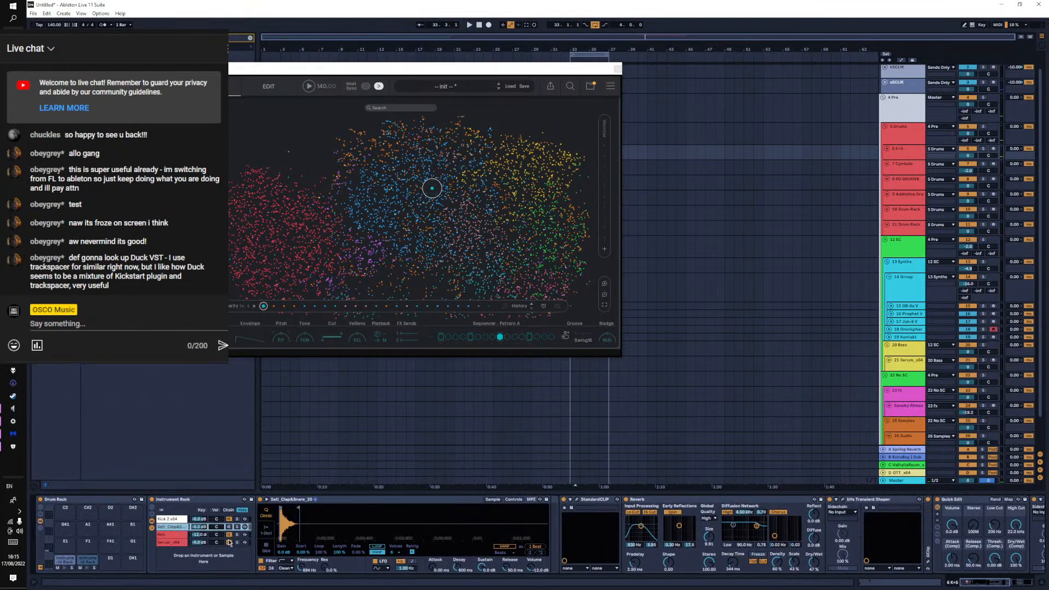
{"action": "left_click", "coordinate": [230, 542]}
{"action": "left_click", "coordinate": [230, 534]}
{"action": "key", "text": "space"}
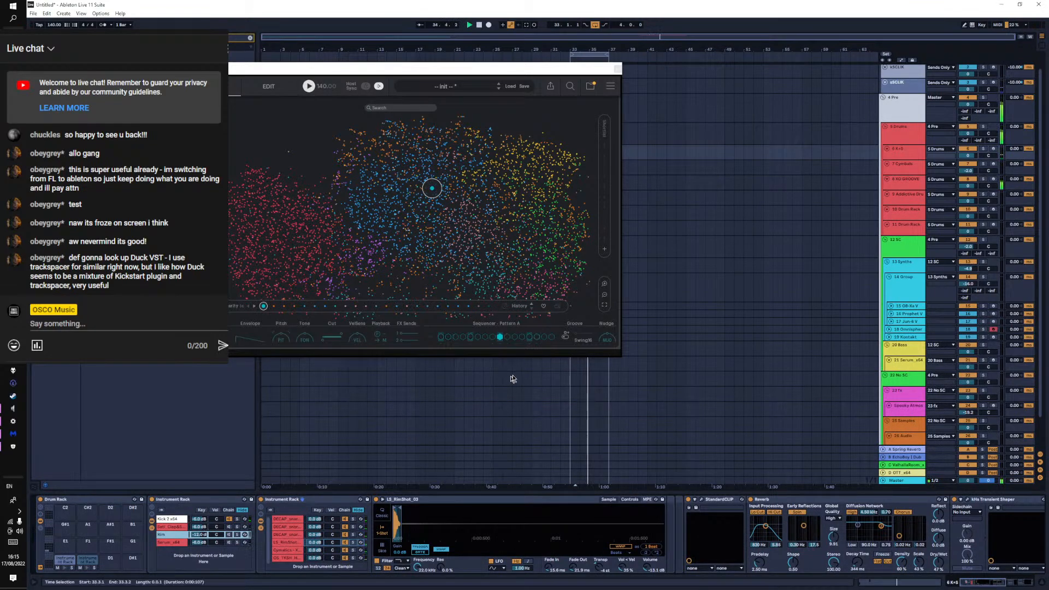
Duplicate the first bar of the C#1 lane three times so the note falls on beat 3 of all four bars
{"action": "left_click_drag", "start_coordinate": [578, 78], "coordinate": [602, 263]}
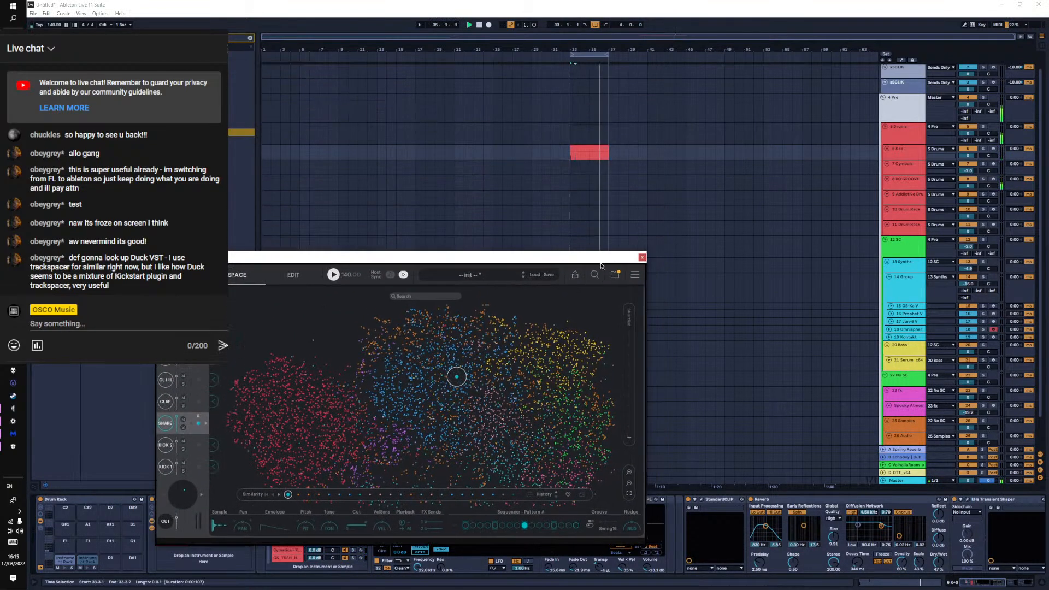
{"action": "left_click", "coordinate": [589, 149]}
{"action": "left_click_drag", "start_coordinate": [414, 256], "coordinate": [403, 66]}
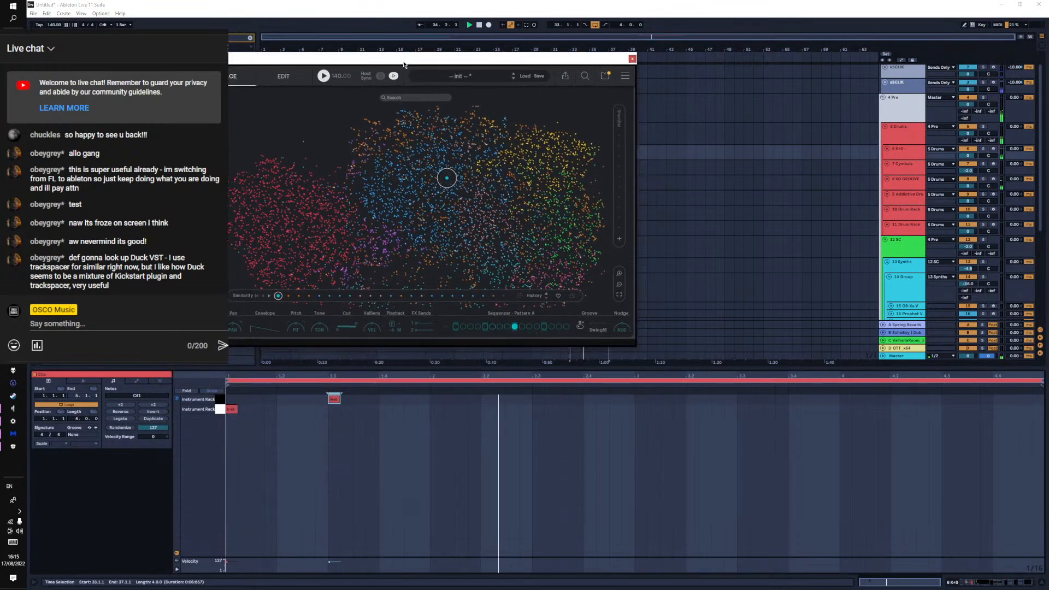
{"action": "left_click_drag", "start_coordinate": [429, 403], "coordinate": [227, 403]}
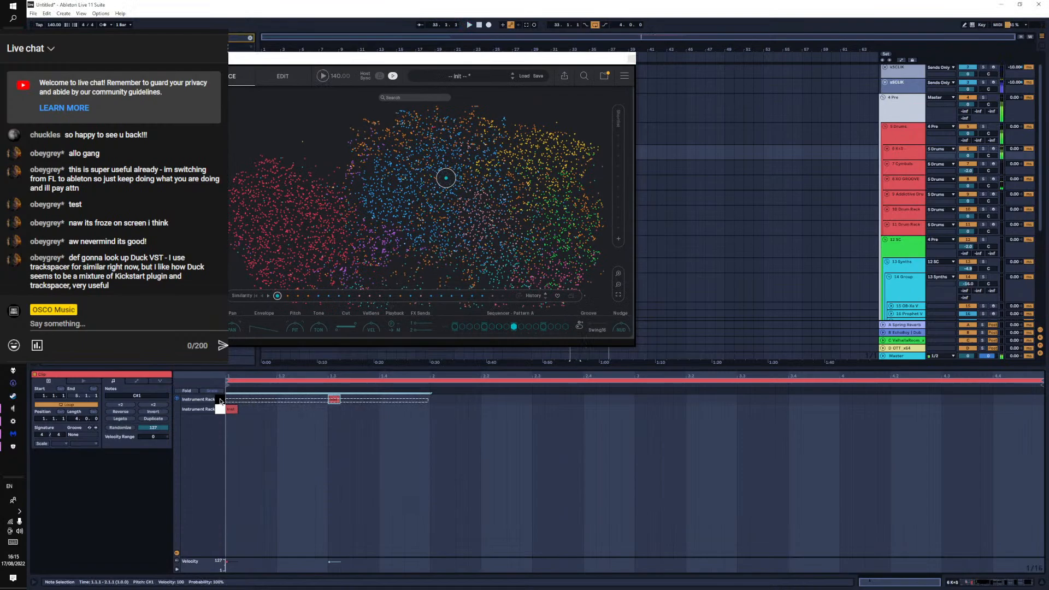
{"action": "key", "text": "ctrl+d"}
{"action": "key", "text": "ctrl+d"}
{"action": "key", "text": "ctrl+d"}
{"action": "key", "text": "space"}
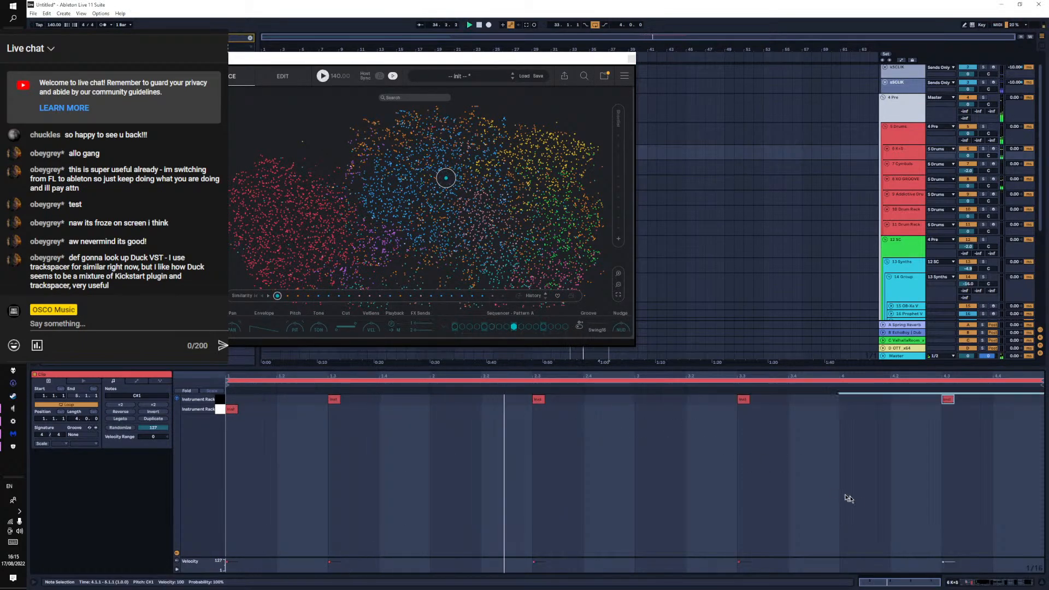
Set the first FX send of XO's Snare slot to 21% and close XO
{"action": "left_click", "coordinate": [971, 581]}
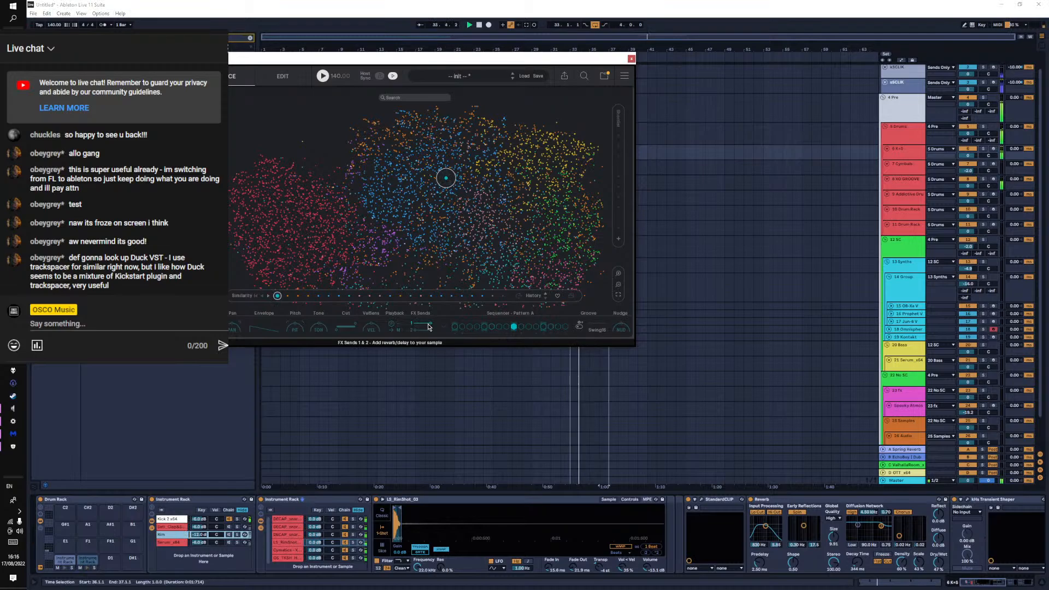
{"action": "left_click_drag", "start_coordinate": [431, 323], "coordinate": [417, 326]}
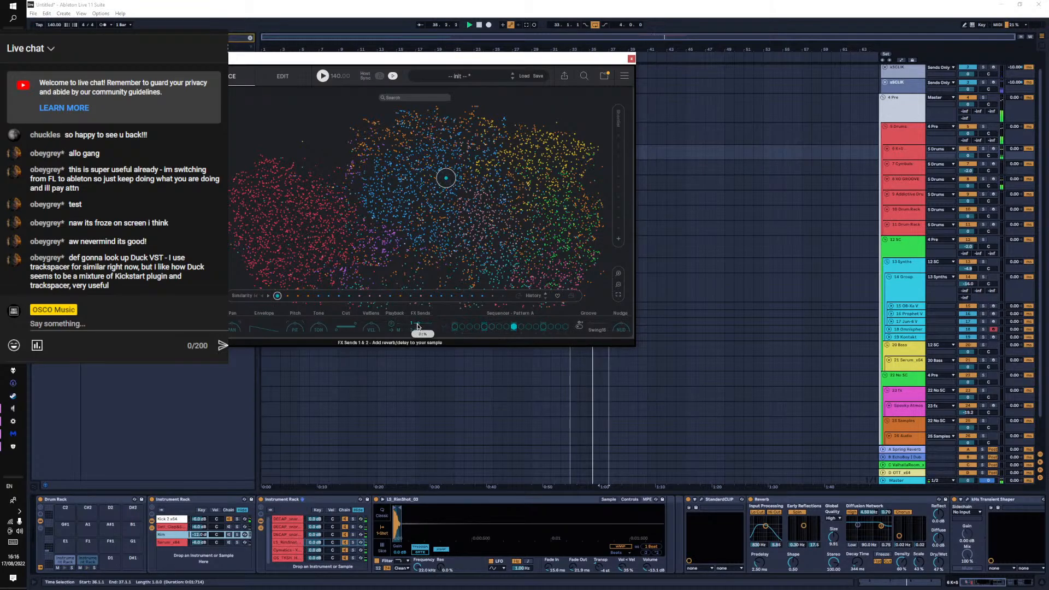
{"action": "left_click", "coordinate": [632, 59]}
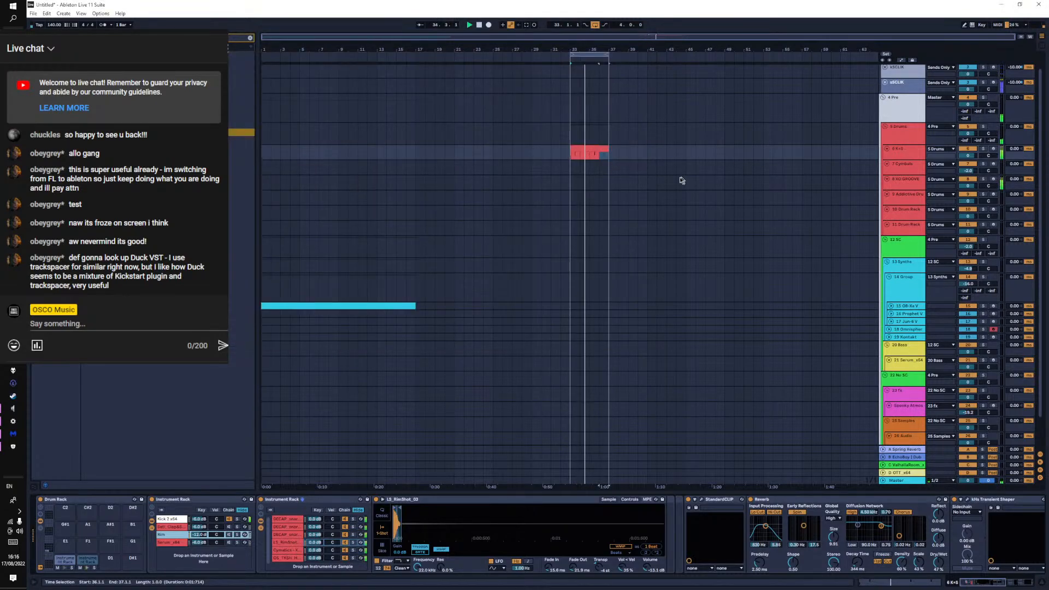
Copy the opening C1 note to 1.3.3 in the 6 K+S clip and play the loop
{"action": "left_click", "coordinate": [594, 150]}
{"action": "double_click", "coordinate": [594, 149]}
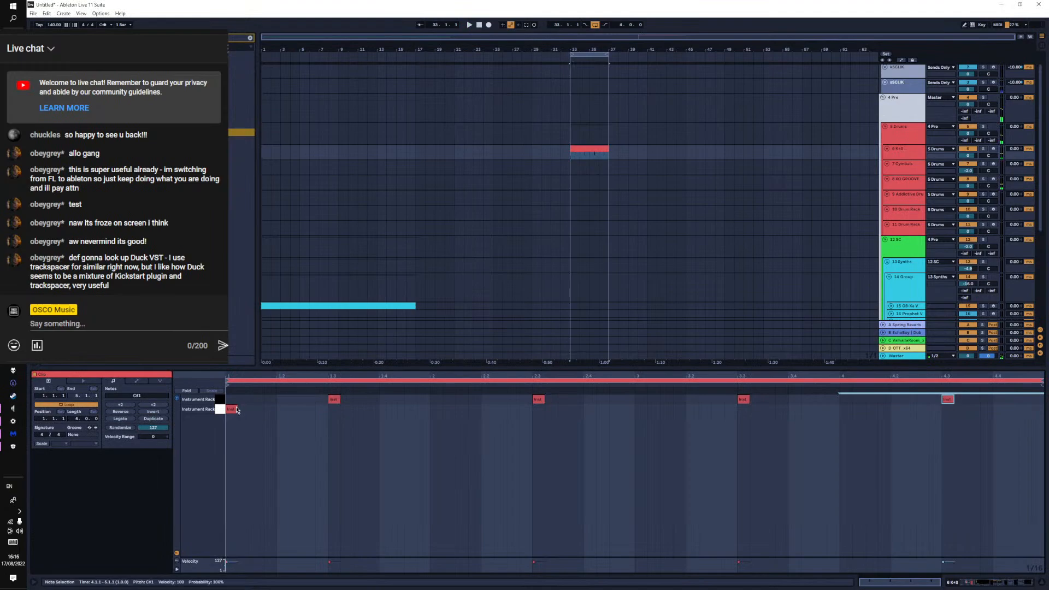
{"action": "left_click_drag", "start_coordinate": [236, 410], "coordinate": [360, 417]}
{"action": "key", "text": "space"}
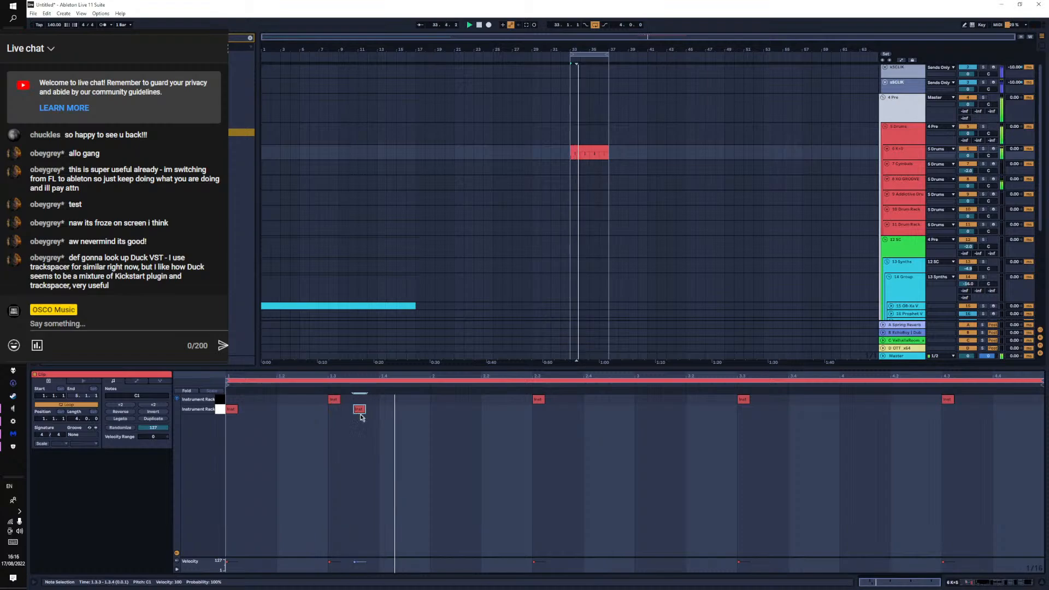
Add C1 notes at 2.2.3, 2.3.3 and 3.1.1 in the 6 K+S clip, playing the loop to check the pattern
{"action": "double_click", "coordinate": [514, 411]}
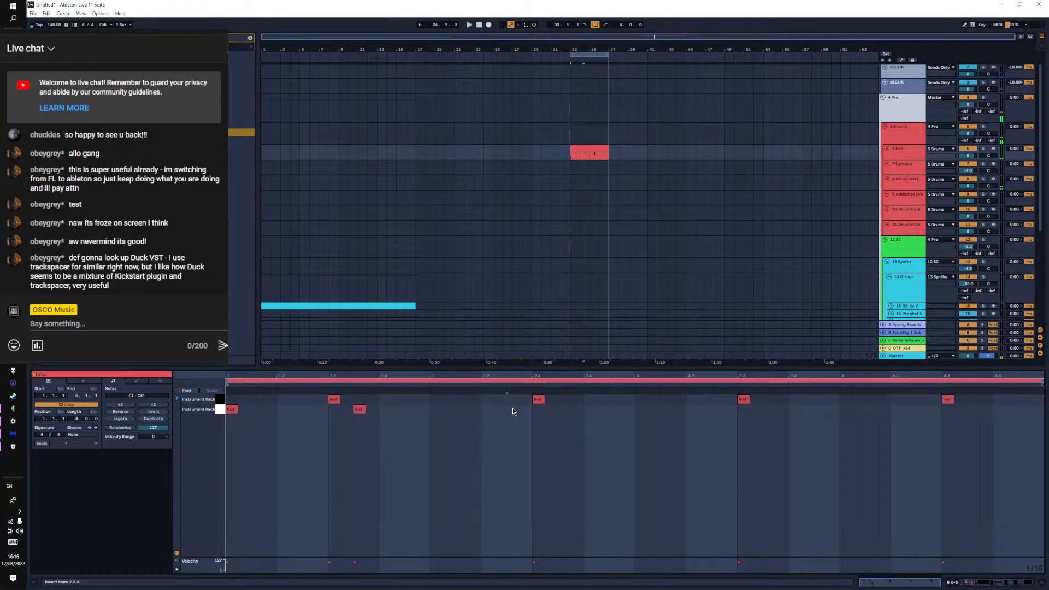
{"action": "double_click", "coordinate": [564, 410]}
{"action": "key", "text": "space"}
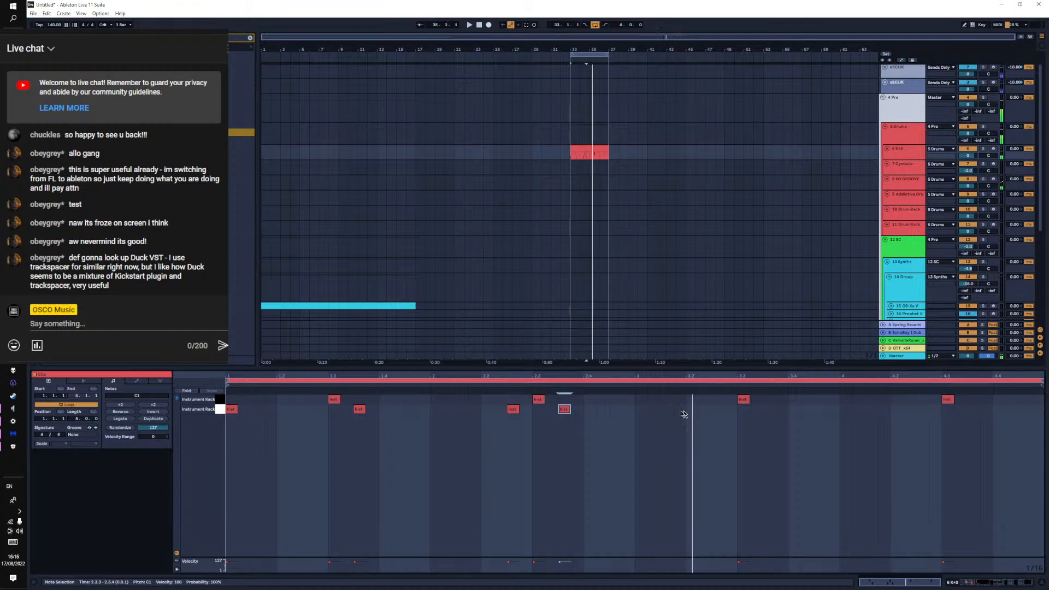
{"action": "key", "text": "space"}
{"action": "double_click", "coordinate": [641, 410]}
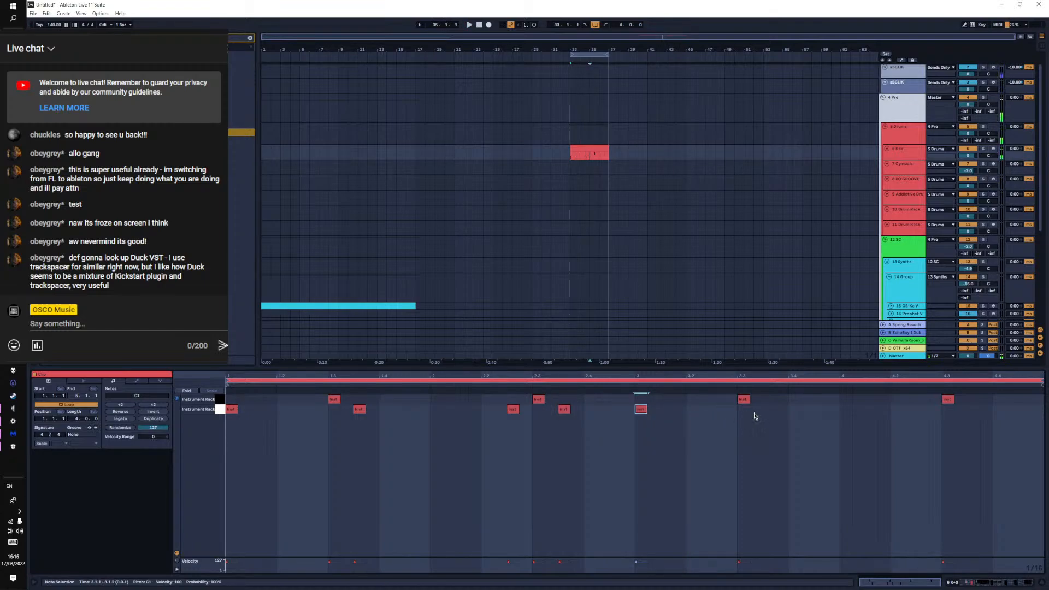
{"action": "key", "text": "space"}
Duplicate the C1 notes of bars 1 and 2 into bars 3 and 4 and add a C1 note at 4.4.3
{"action": "left_click_drag", "start_coordinate": [634, 414], "coordinate": [245, 423]}
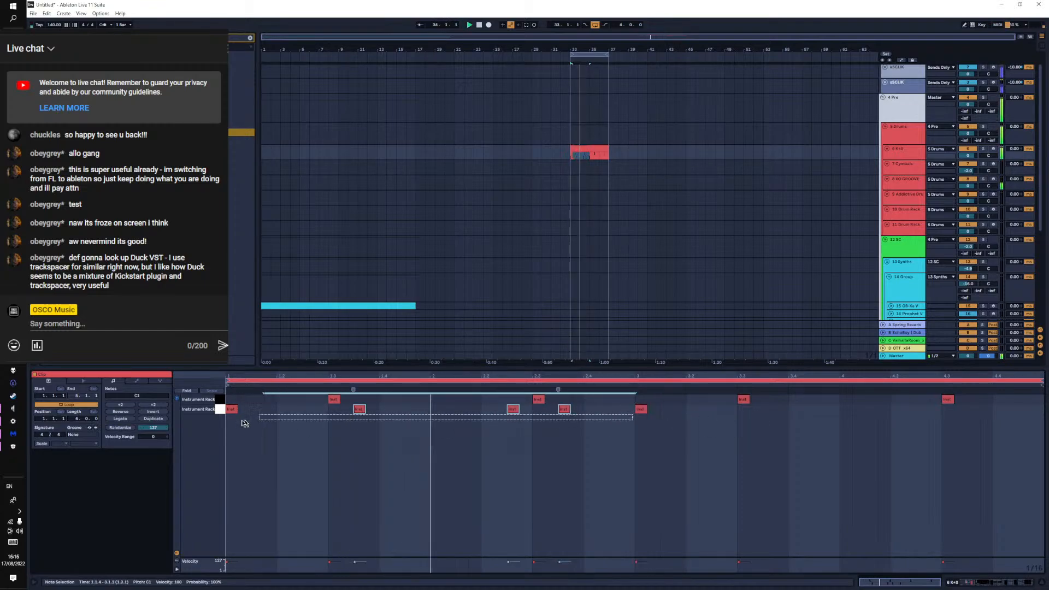
{"action": "key", "text": "ctrl+d"}
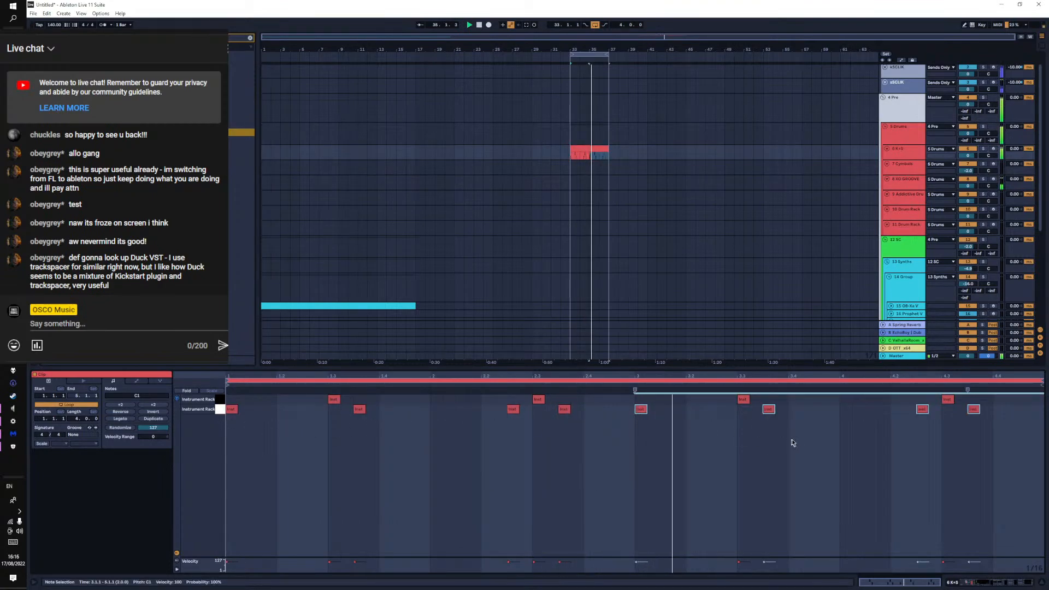
{"action": "double_click", "coordinate": [1025, 409]}
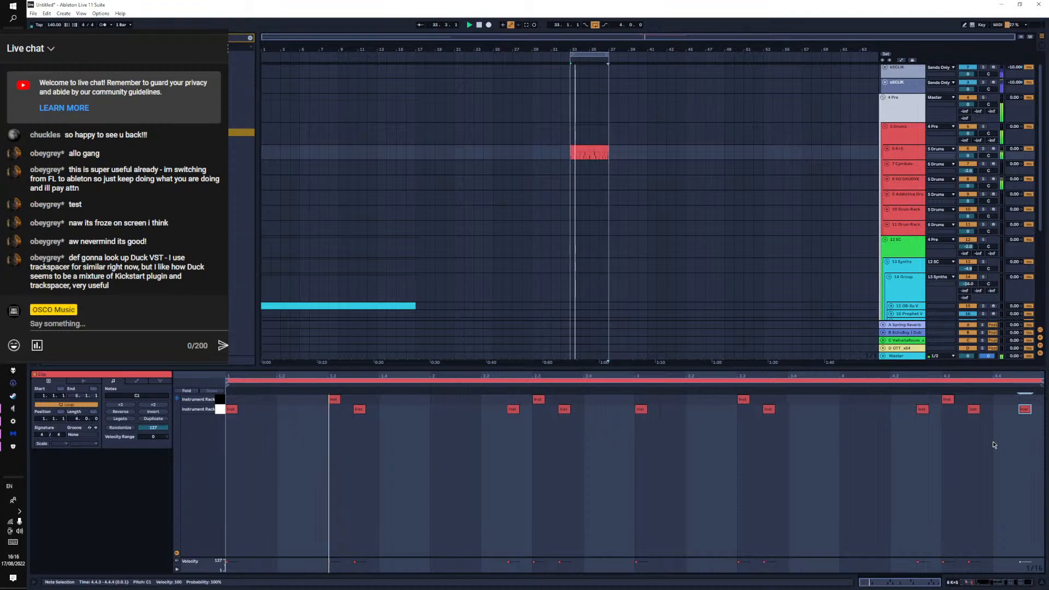
Duplicate the 8 XO GROOVE track and open the XO plug-in on the copy
{"action": "key", "text": "shift+Tab"}
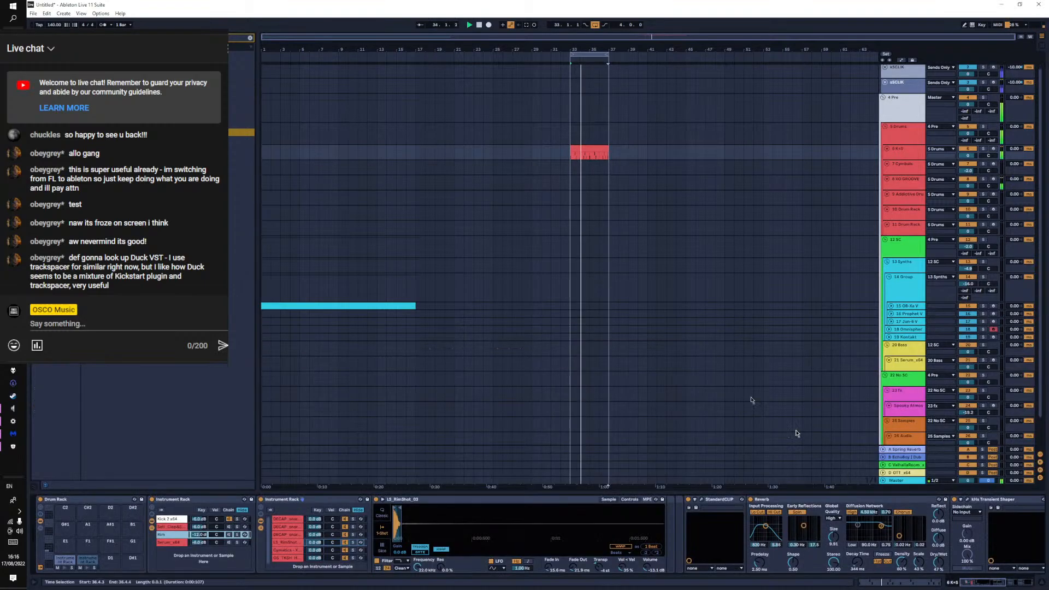
{"action": "left_click", "coordinate": [907, 179]}
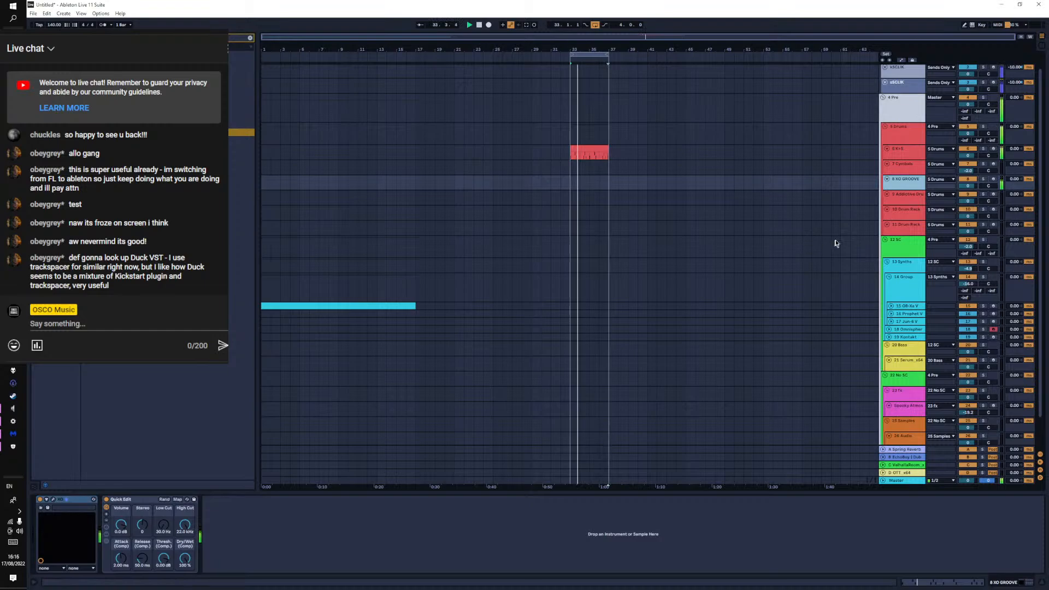
{"action": "key", "text": "ctrl+d"}
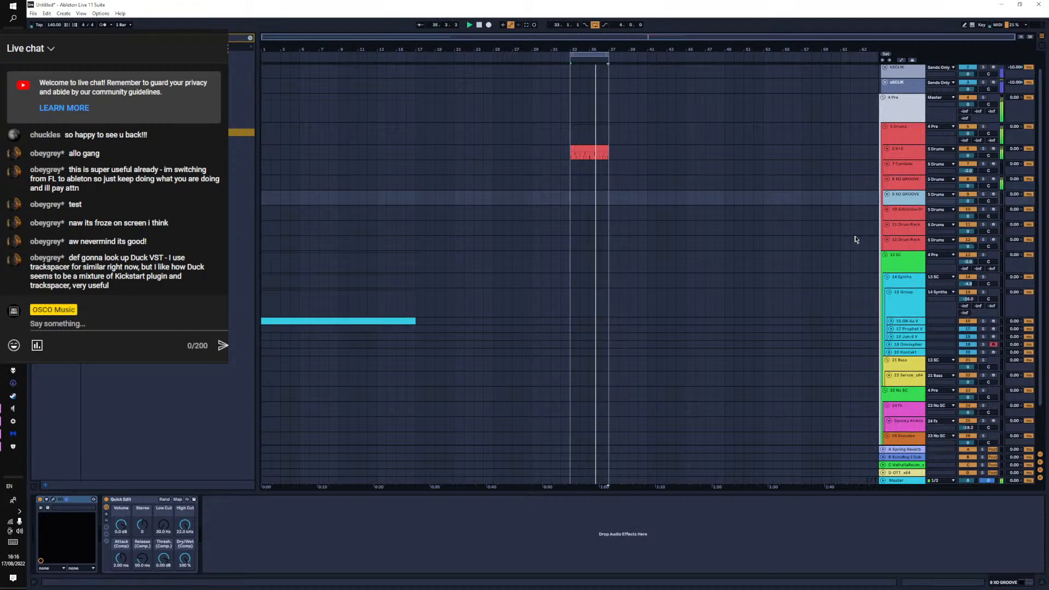
{"action": "left_click", "coordinate": [54, 499]}
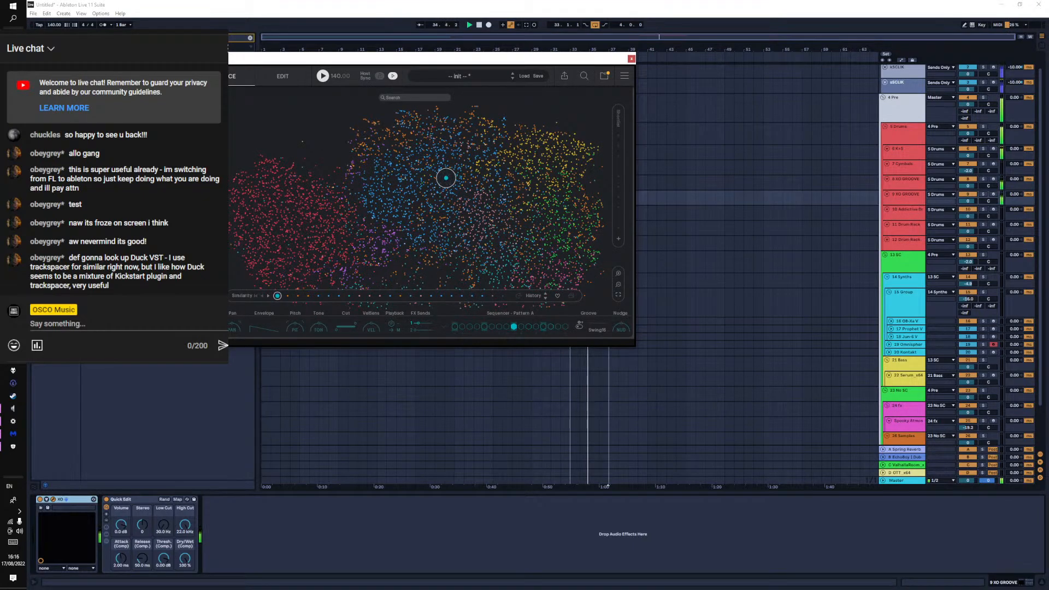
Audition samples from the different colour clusters across XO's sample map, including percussion, foley and hats
{"action": "left_click", "coordinate": [441, 158]}
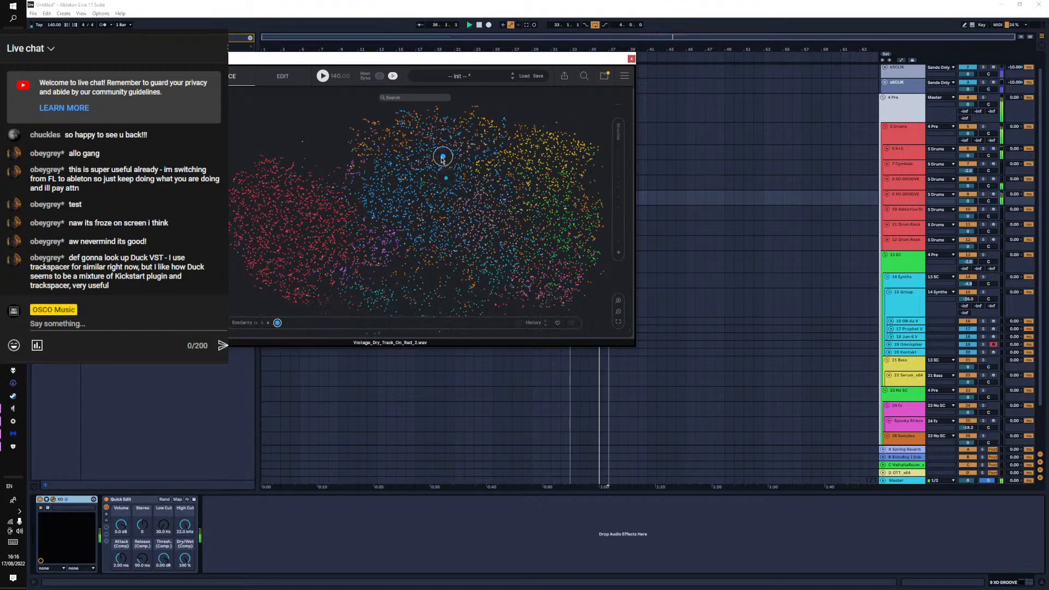
{"action": "left_click", "coordinate": [385, 146]}
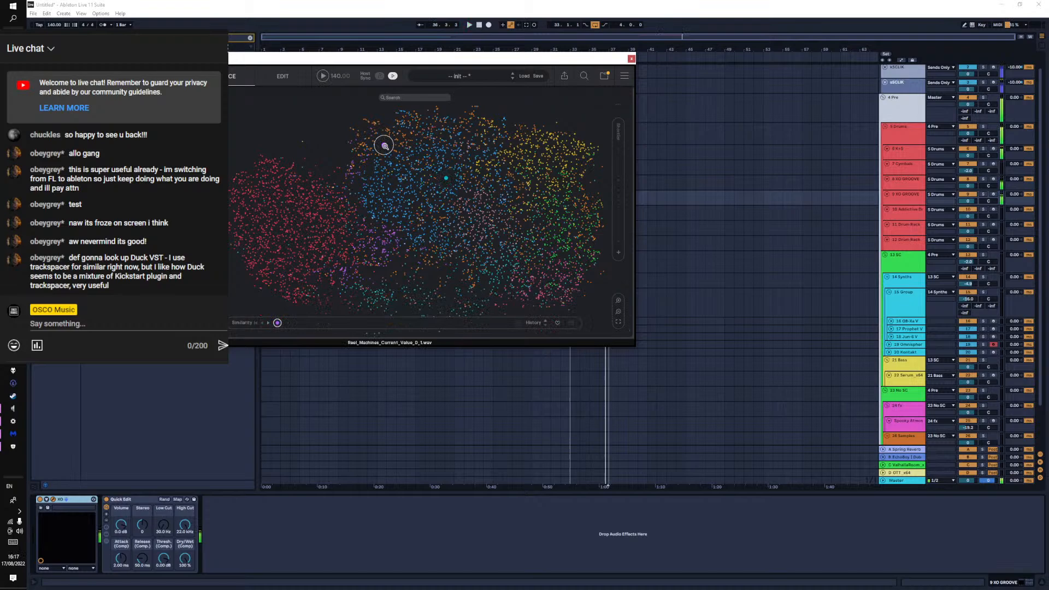
{"action": "left_click", "coordinate": [417, 139]}
{"action": "left_click", "coordinate": [421, 277]}
{"action": "left_click", "coordinate": [439, 260]}
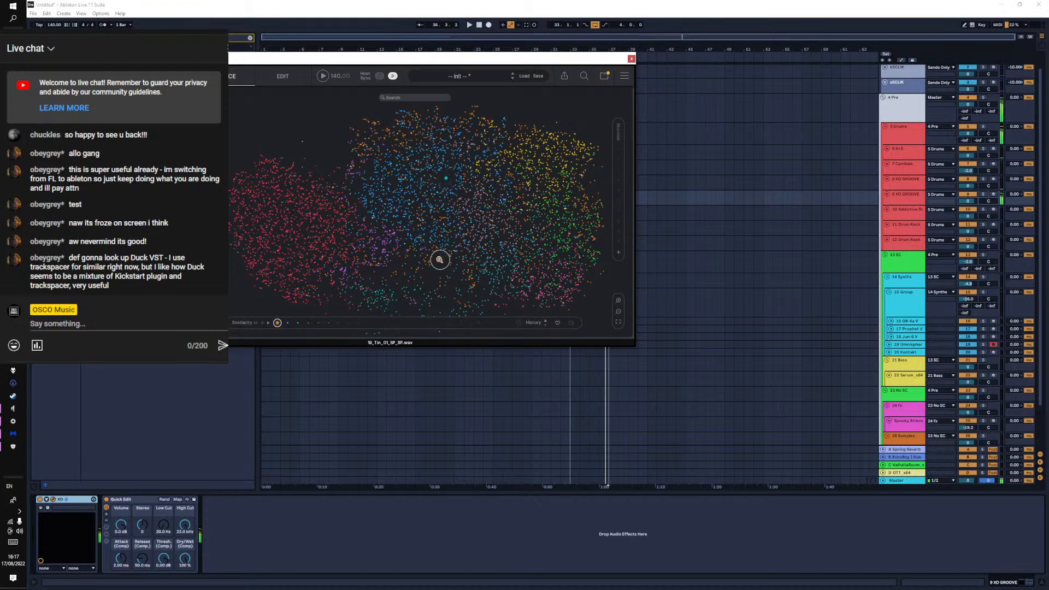
{"action": "left_click", "coordinate": [486, 266]}
{"action": "left_click", "coordinate": [542, 232]}
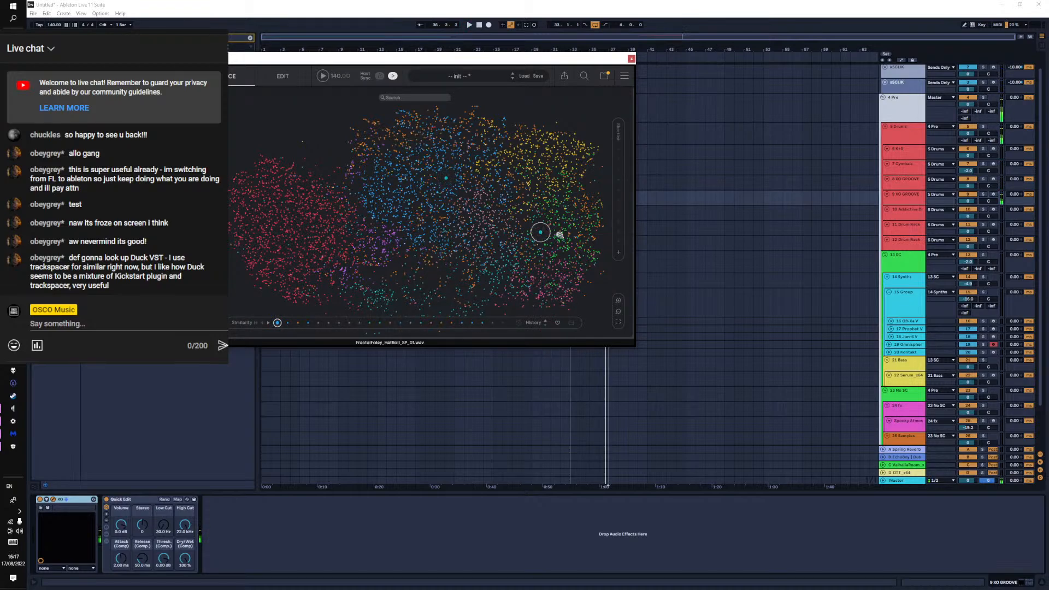
{"action": "left_click", "coordinate": [560, 235]}
{"action": "left_click", "coordinate": [580, 234]}
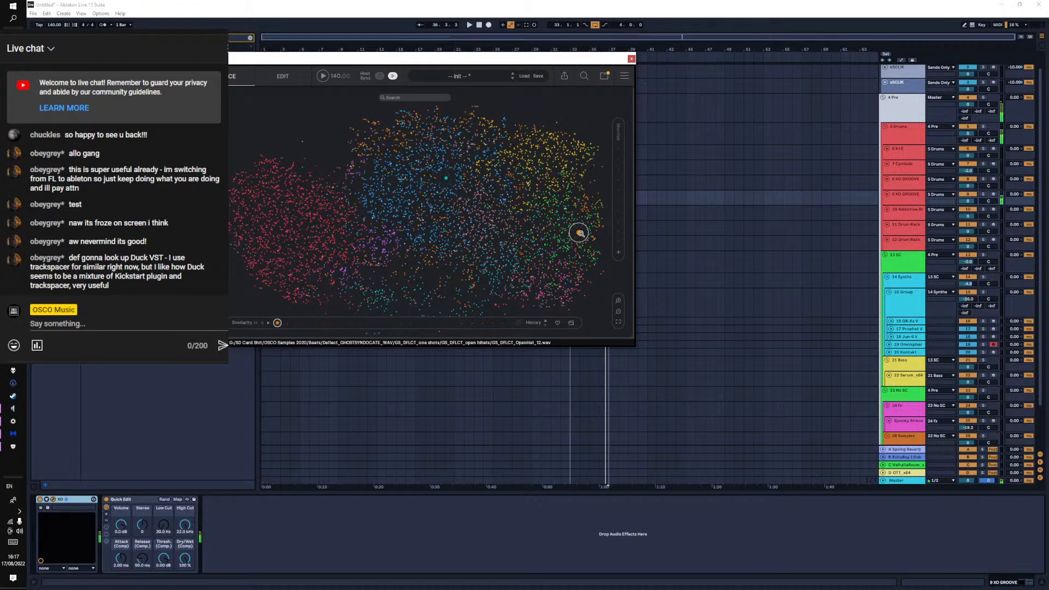
{"action": "left_click", "coordinate": [578, 218]}
{"action": "left_click", "coordinate": [528, 208]}
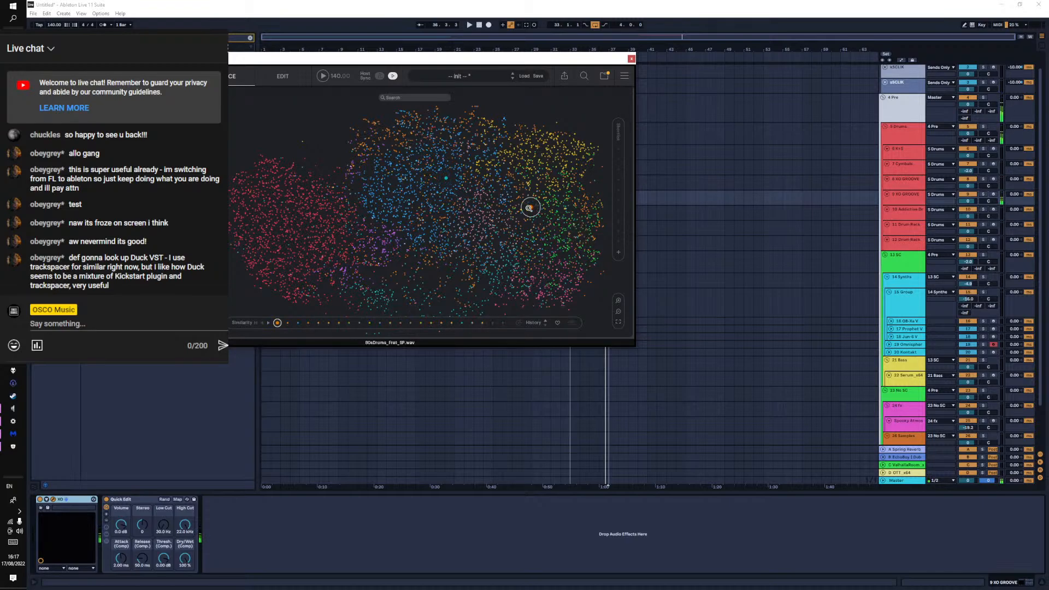
{"action": "left_click", "coordinate": [519, 205]}
{"action": "left_click", "coordinate": [529, 179]}
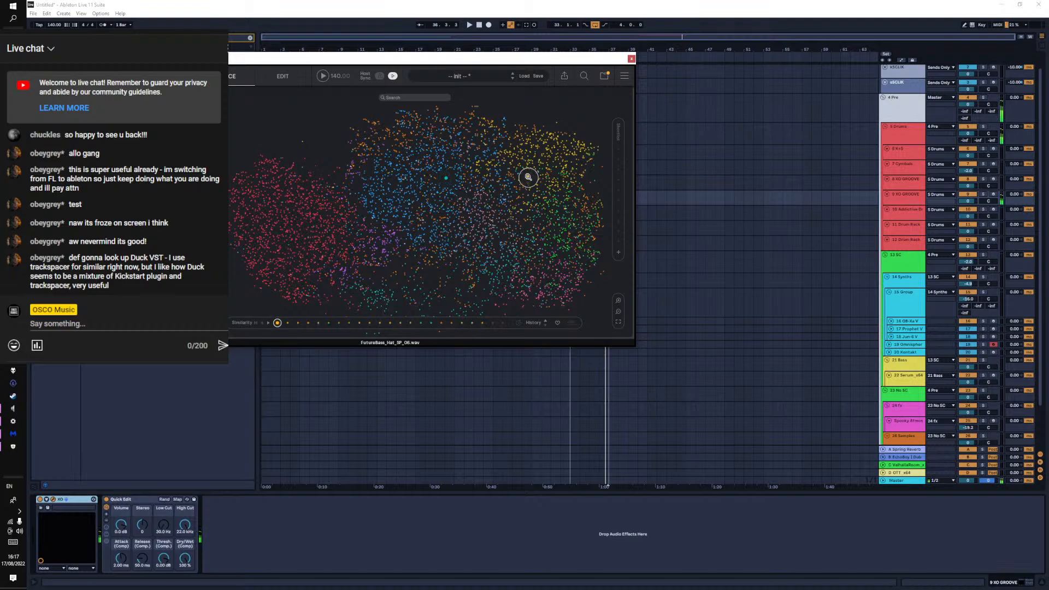
{"action": "left_click", "coordinate": [519, 160]}
Search XO's samples for "closed", audition the matching hats and load one into the Kick 1 slot
{"action": "left_click", "coordinate": [420, 100]}
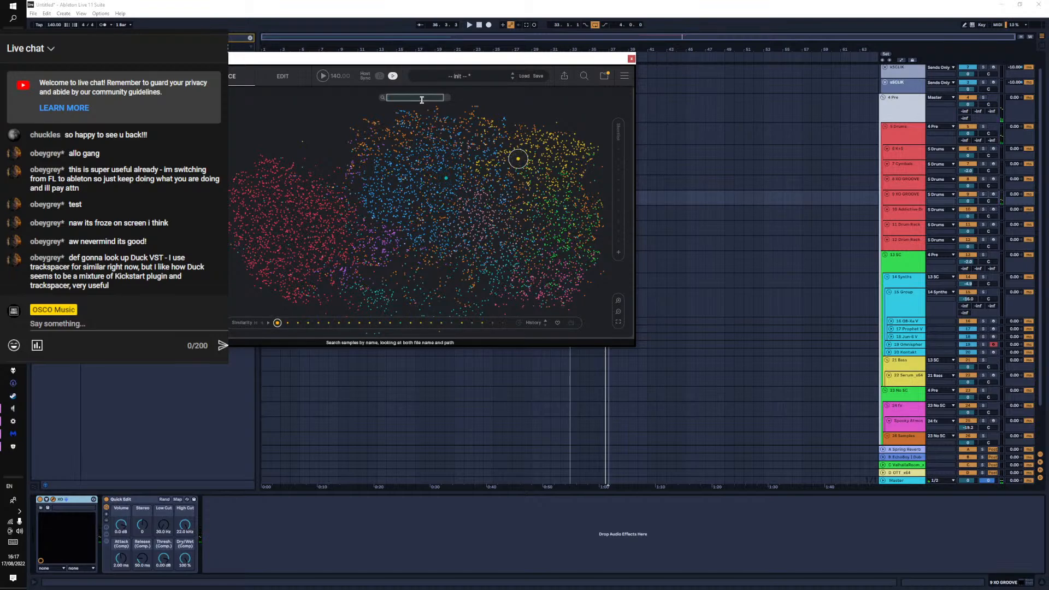
{"action": "type", "text": "closed"}
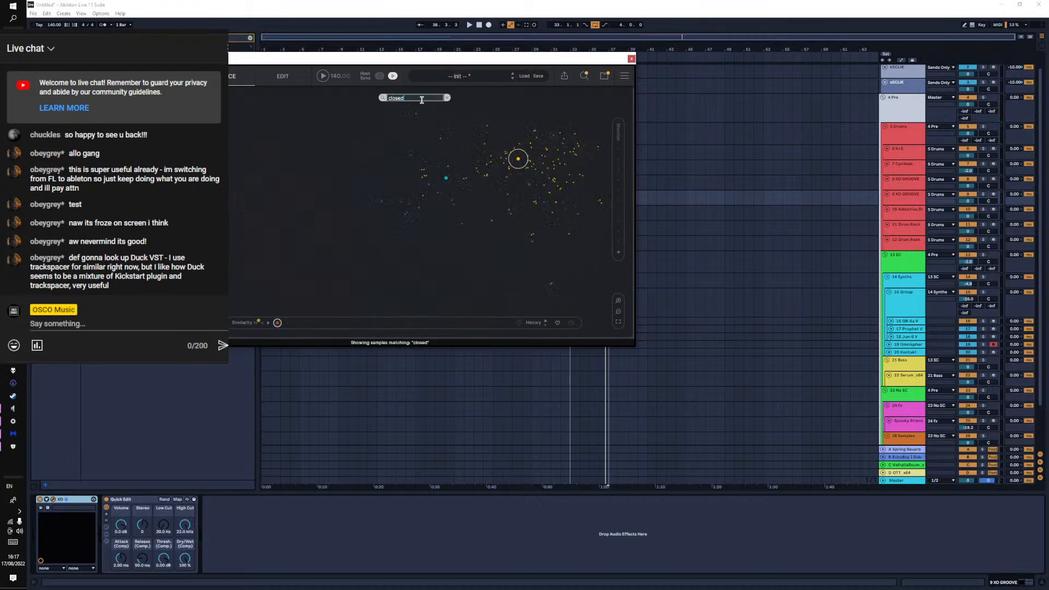
{"action": "left_click", "coordinate": [449, 168]}
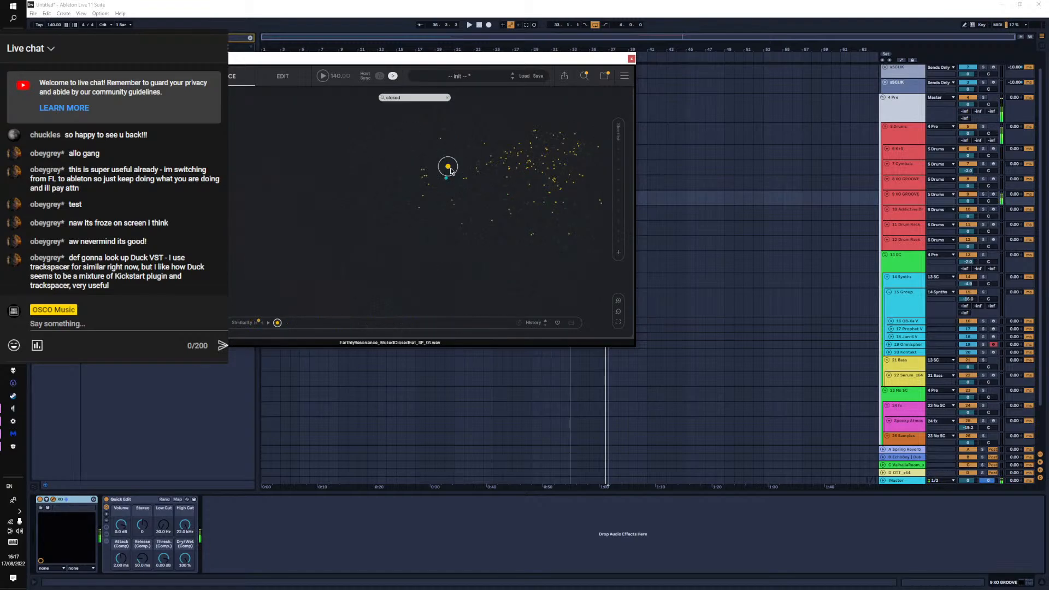
{"action": "left_click", "coordinate": [491, 163]}
{"action": "left_click", "coordinate": [518, 158]}
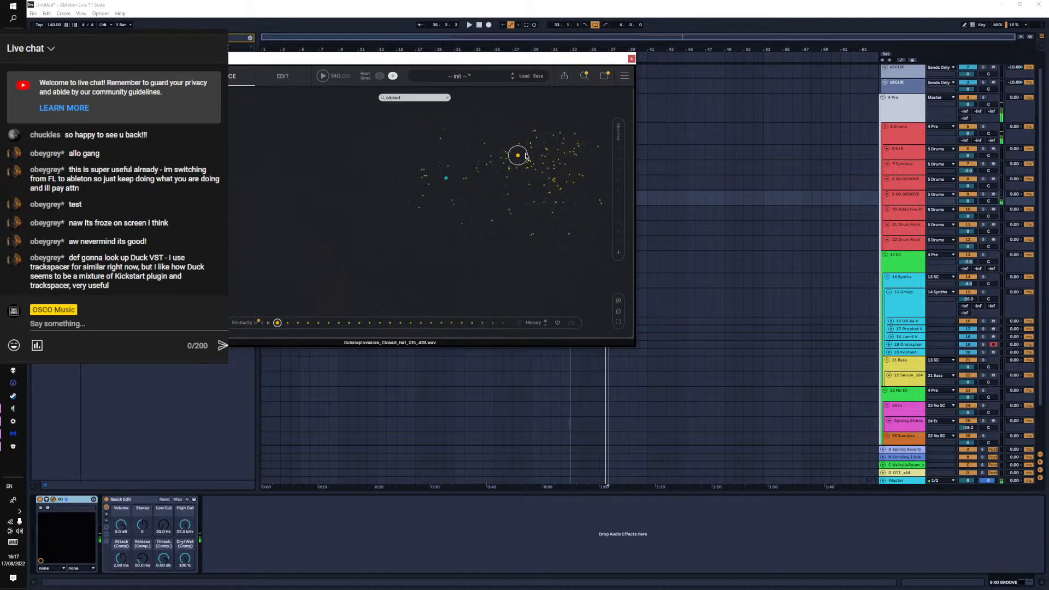
{"action": "left_click", "coordinate": [527, 156]}
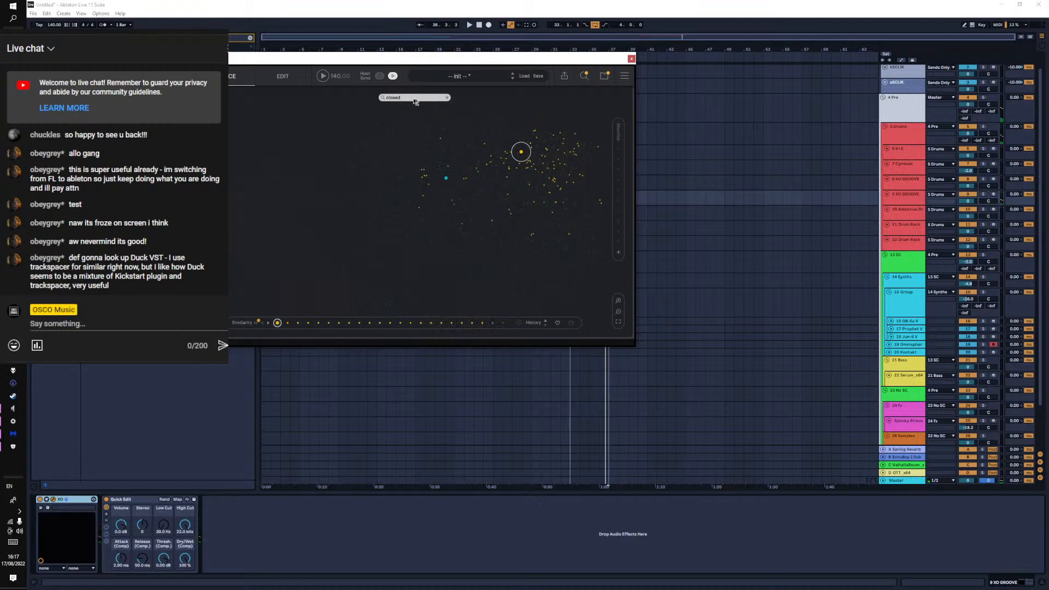
{"action": "left_click", "coordinate": [532, 153]}
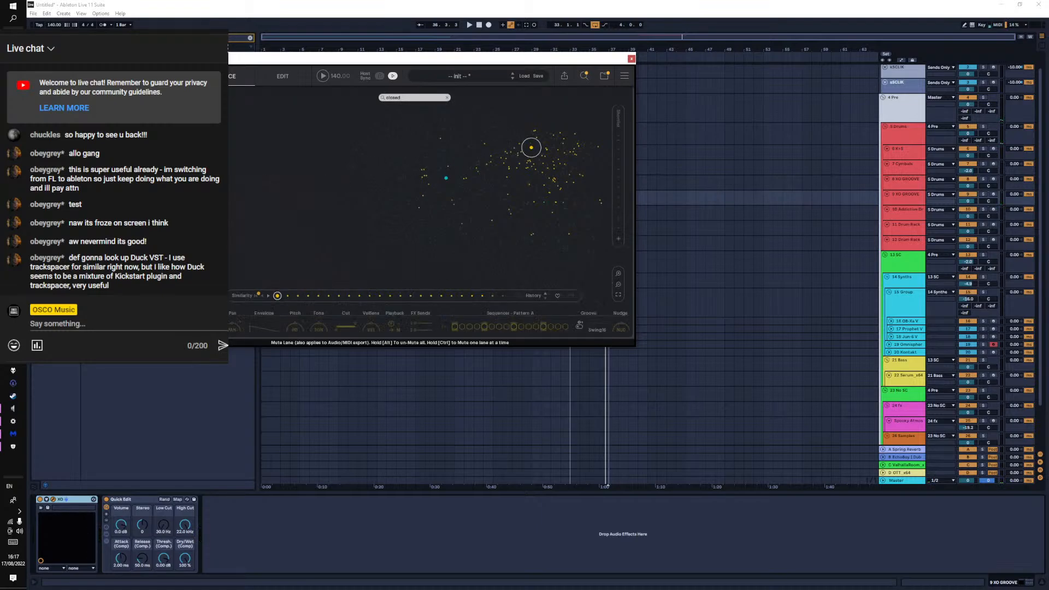
Compare the Snare and Kick 1 samples, then load 70_HatClosed_SP_07.wav into the Kick 2 slot
{"action": "left_click", "coordinate": [446, 178]}
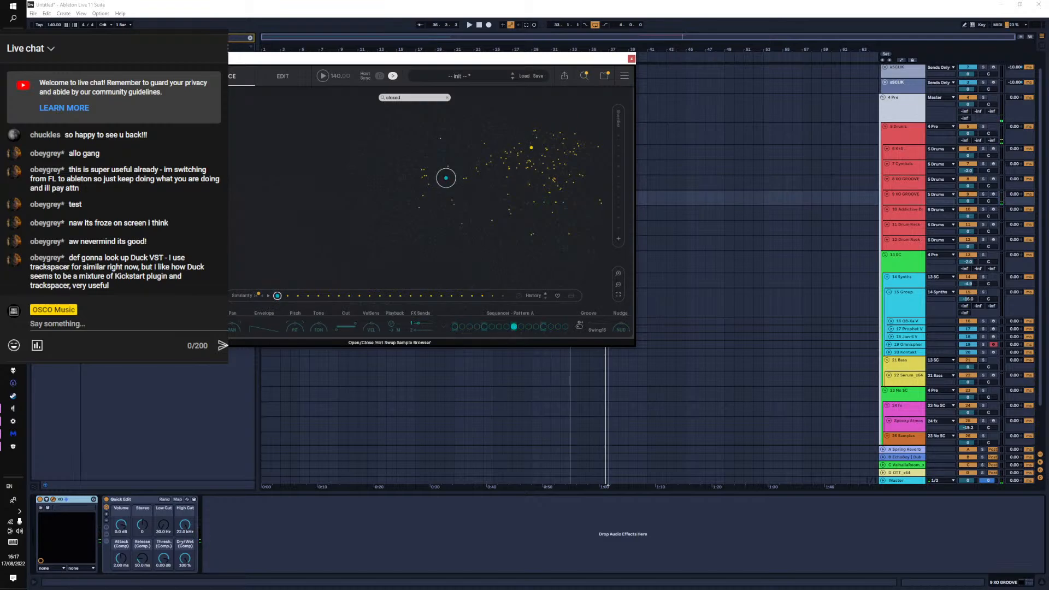
{"action": "left_click", "coordinate": [531, 147]}
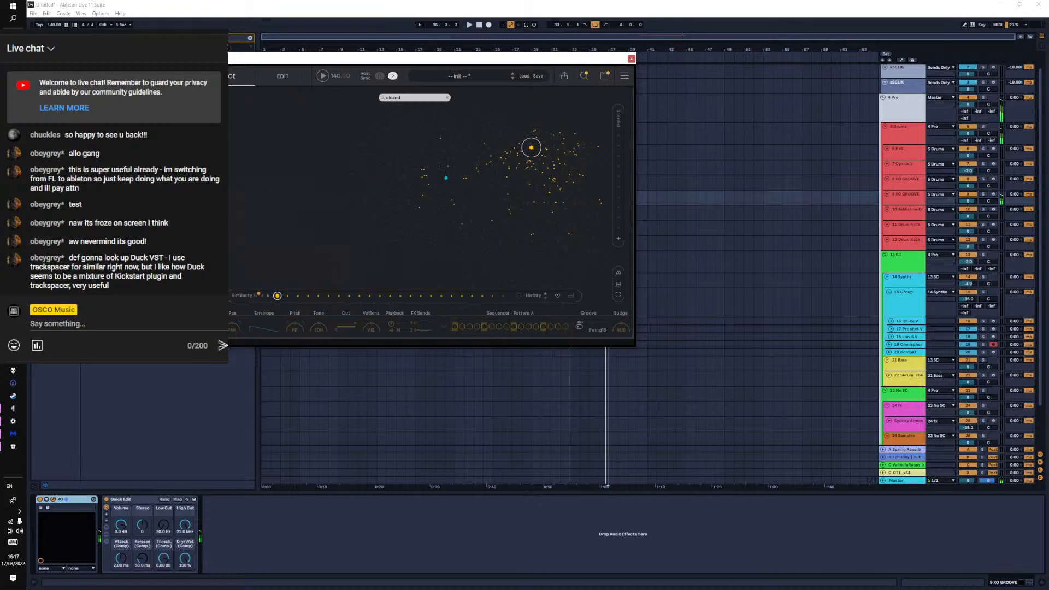
{"action": "left_click", "coordinate": [446, 178]}
{"action": "left_click", "coordinate": [531, 148]}
{"action": "left_click", "coordinate": [546, 149]}
{"action": "left_click", "coordinate": [537, 135]}
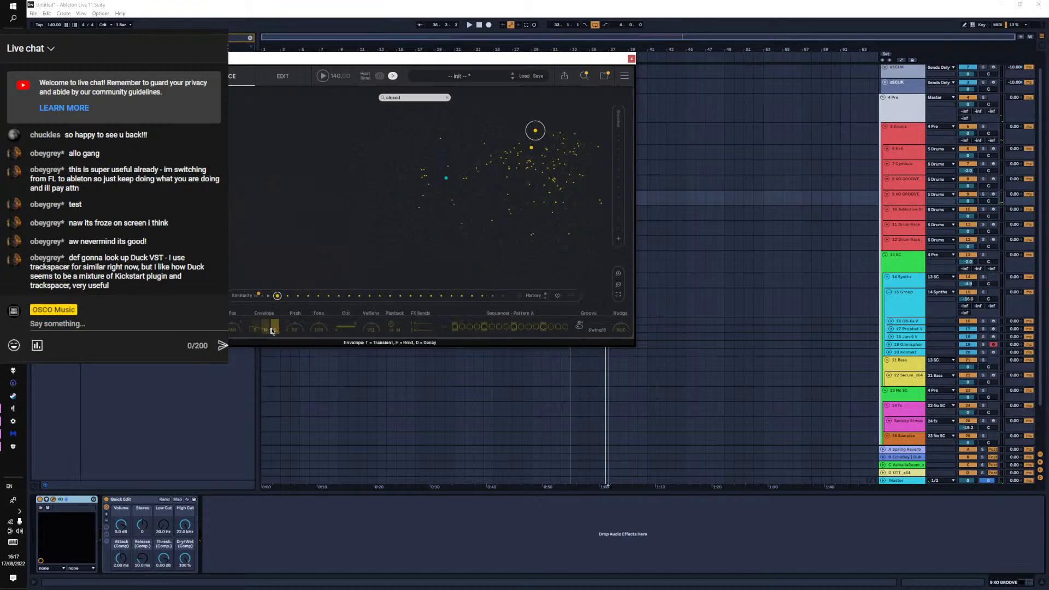
Shape the Kick 2 slot's envelope by adjusting its transient, hold and decay into a short hat
{"action": "left_click_drag", "start_coordinate": [275, 326], "coordinate": [265, 386]}
{"action": "left_click_drag", "start_coordinate": [268, 326], "coordinate": [266, 389]}
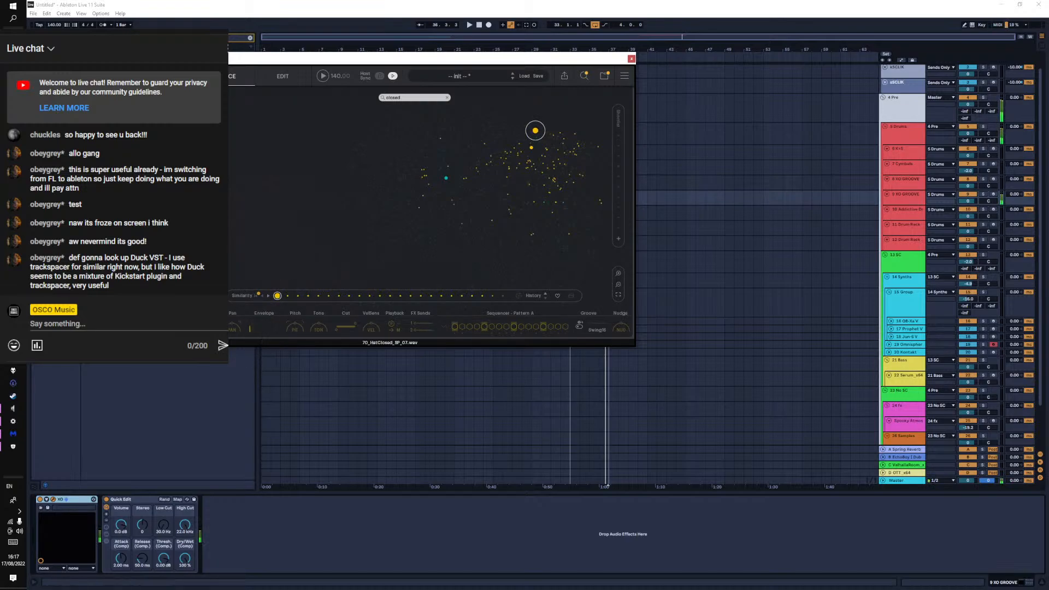
{"action": "left_click_drag", "start_coordinate": [266, 329], "coordinate": [268, 316]}
{"action": "left_click_drag", "start_coordinate": [266, 323], "coordinate": [259, 363]}
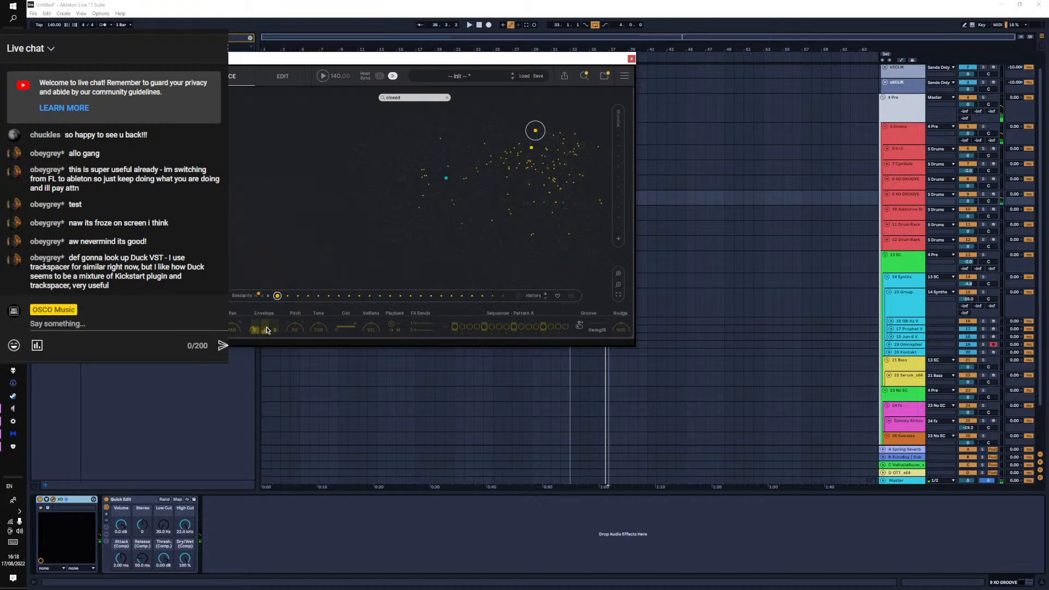
{"action": "left_click_drag", "start_coordinate": [260, 324], "coordinate": [268, 323]}
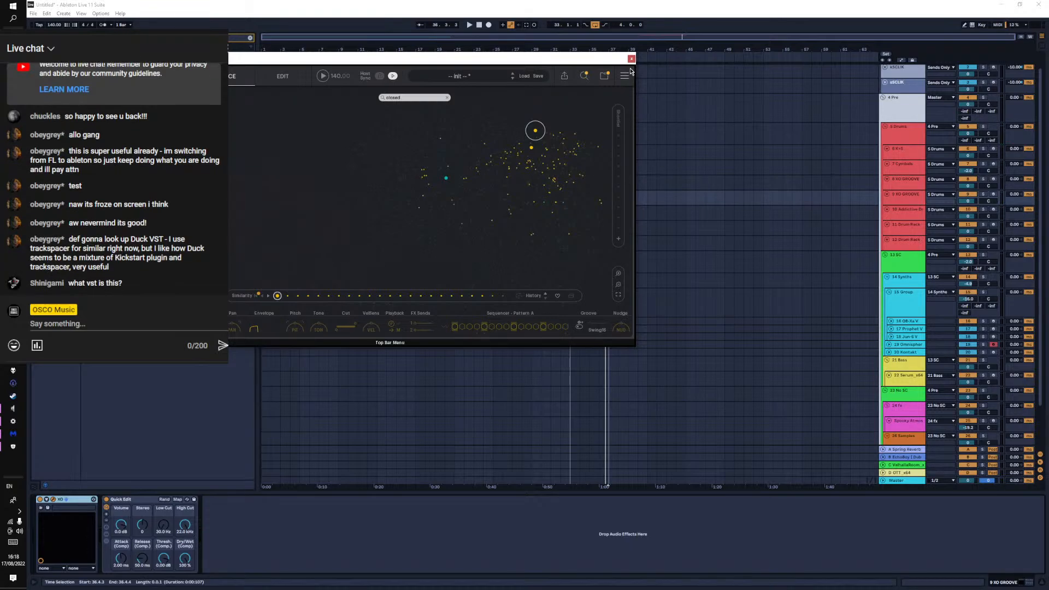
Move the XO window clear of the chat, then scan and refresh its sample folders, including OSCO Samples 2020
{"action": "left_click_drag", "start_coordinate": [500, 61], "coordinate": [682, 96]}
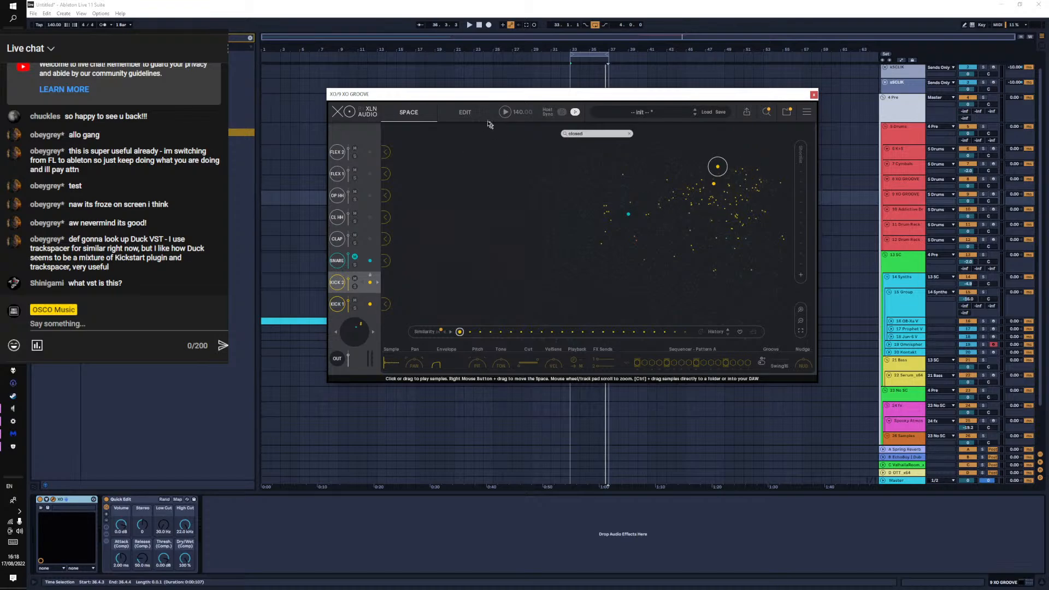
{"action": "left_click", "coordinate": [464, 113]}
{"action": "left_click", "coordinate": [409, 112]}
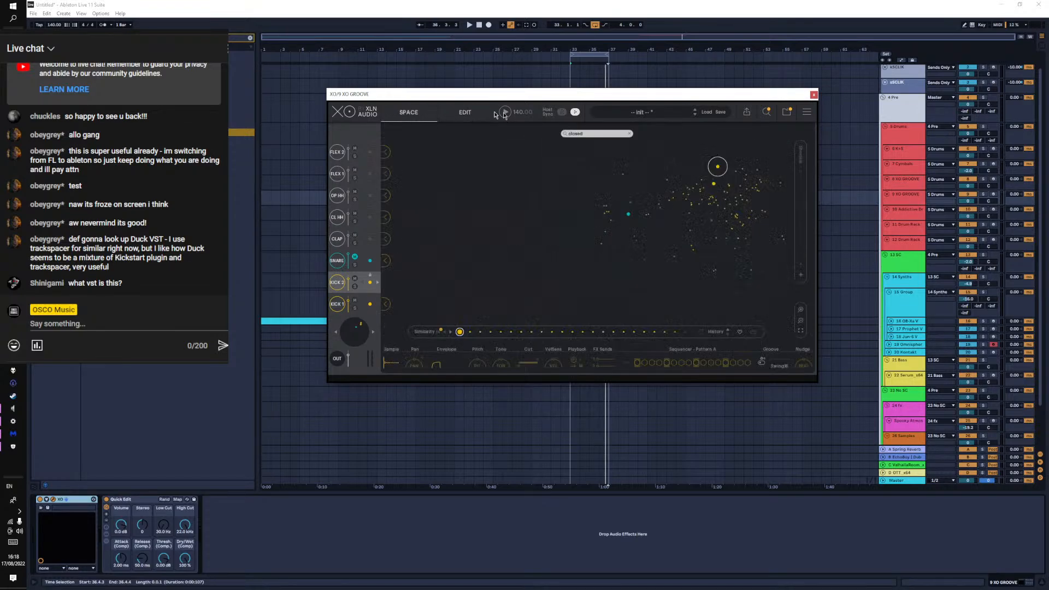
{"action": "left_click", "coordinate": [785, 113]}
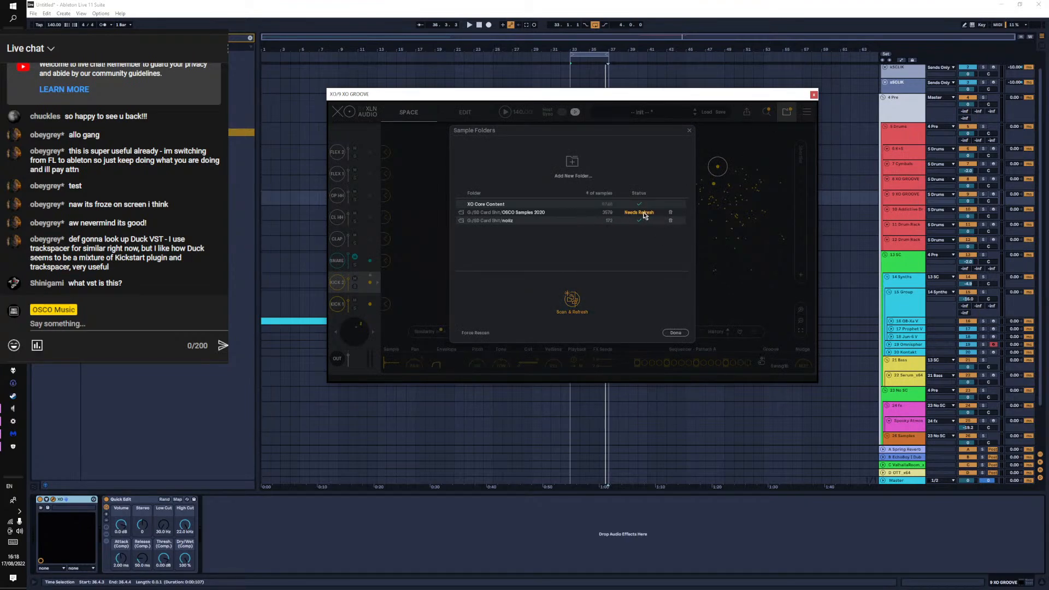
{"action": "left_click", "coordinate": [587, 310]}
{"action": "left_click", "coordinate": [676, 333]}
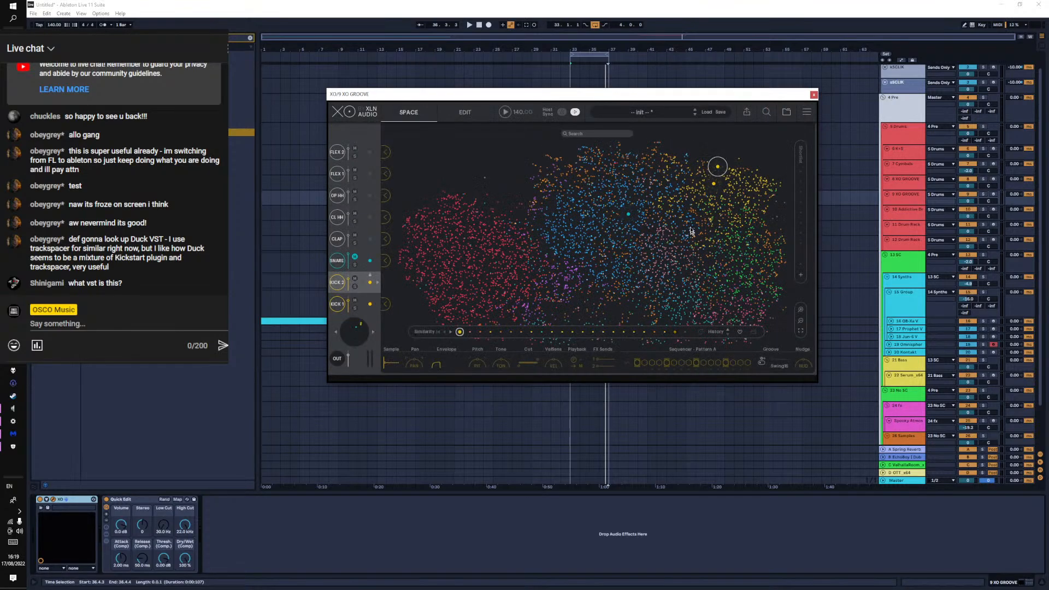
Audition hat samples in the yellow cluster of XO's sample map
{"action": "left_click", "coordinate": [722, 194]}
{"action": "left_click", "coordinate": [738, 185]}
{"action": "scroll", "coordinate": [709, 221], "scroll_direction": "down", "scroll_amount": 2}
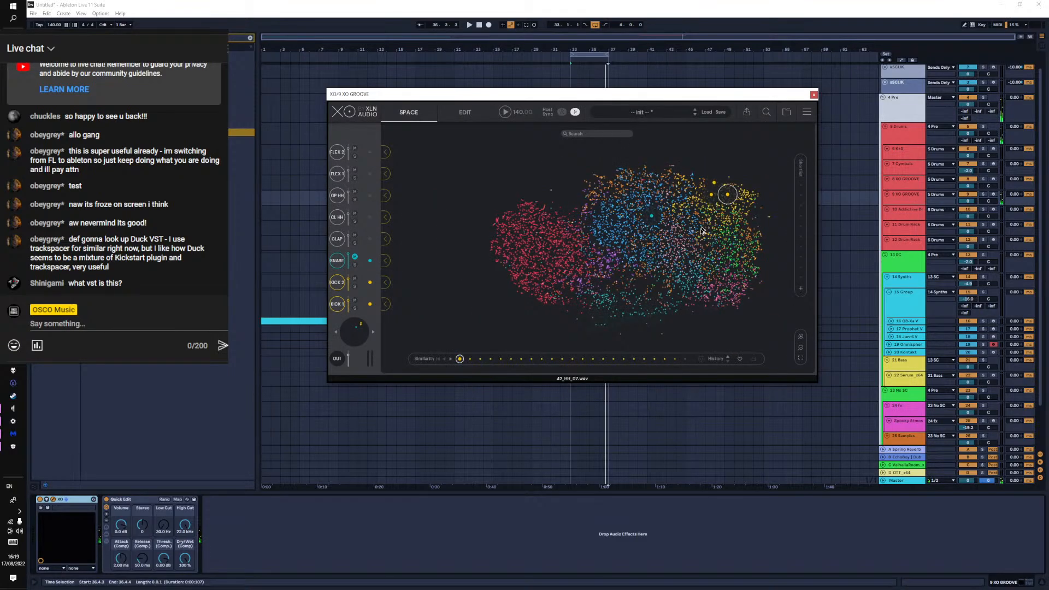
{"action": "scroll", "coordinate": [694, 242], "scroll_direction": "up", "scroll_amount": 6}
{"action": "scroll", "coordinate": [682, 239], "scroll_direction": "down", "scroll_amount": 4}
{"action": "scroll", "coordinate": [681, 239], "scroll_direction": "up", "scroll_amount": 2}
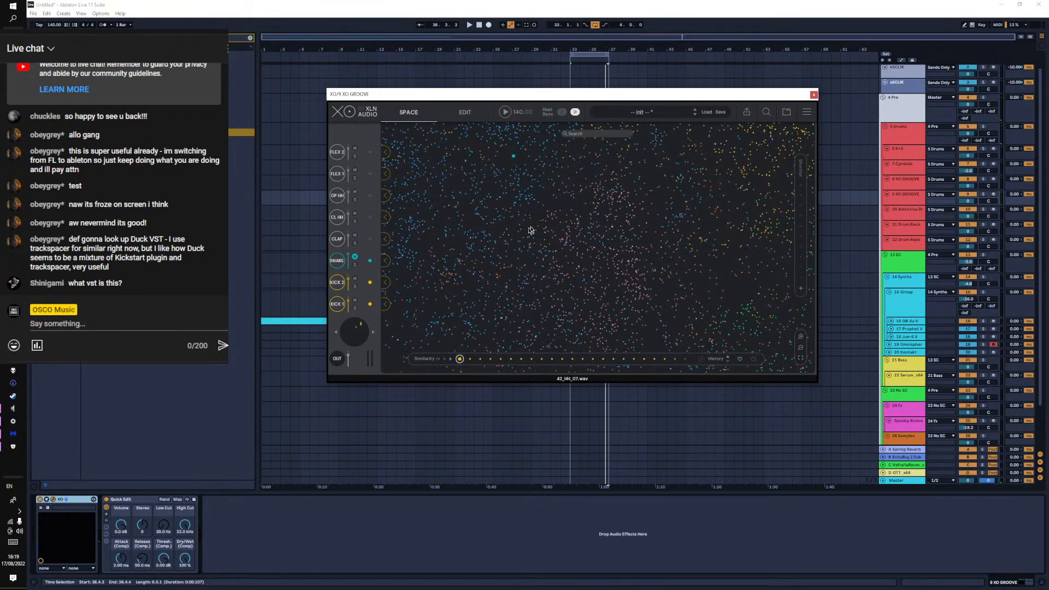
Audition percussion samples between the blue, pink and yellow clusters of the sample map
{"action": "left_click", "coordinate": [493, 219]}
{"action": "left_click", "coordinate": [511, 208]}
{"action": "mouse_move", "coordinate": [549, 209]}
{"action": "left_mouse_down"}
{"action": "mouse_move", "coordinate": [511, 218]}
{"action": "mouse_move", "coordinate": [558, 253]}
{"action": "mouse_move", "coordinate": [529, 273]}
{"action": "mouse_move", "coordinate": [549, 244]}
{"action": "left_mouse_up"}
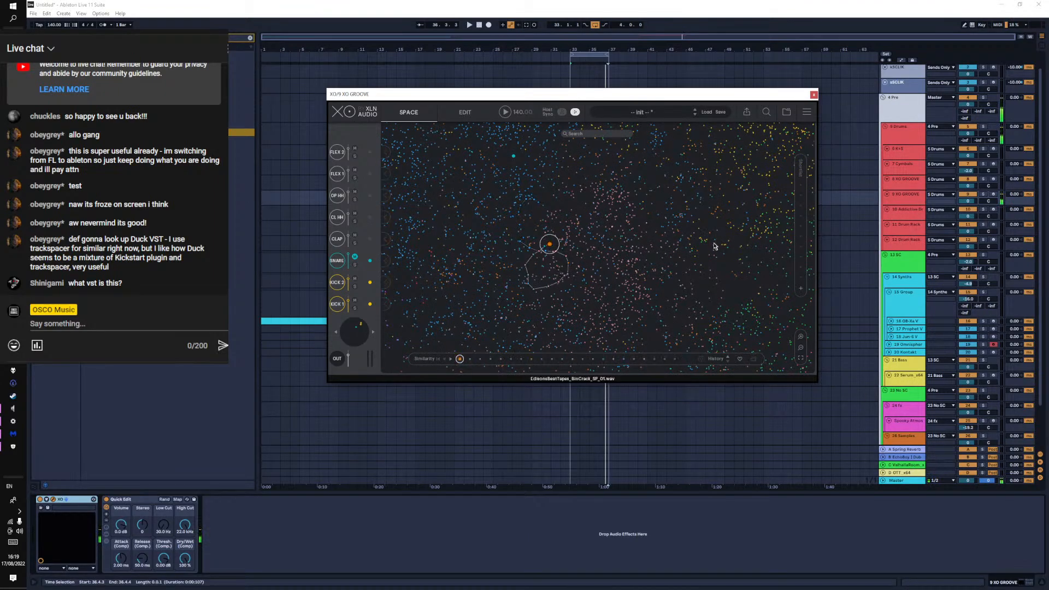
{"action": "scroll", "coordinate": [705, 245], "scroll_direction": "down", "scroll_amount": 4}
{"action": "scroll", "coordinate": [722, 234], "scroll_direction": "up", "scroll_amount": 4}
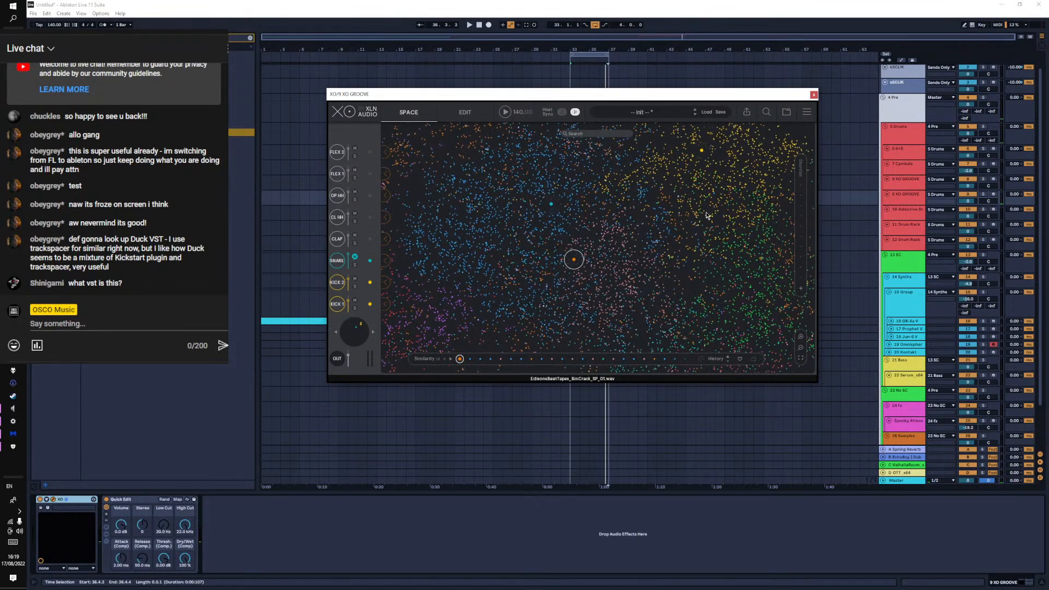
{"action": "left_click_drag", "start_coordinate": [568, 272], "coordinate": [658, 236]}
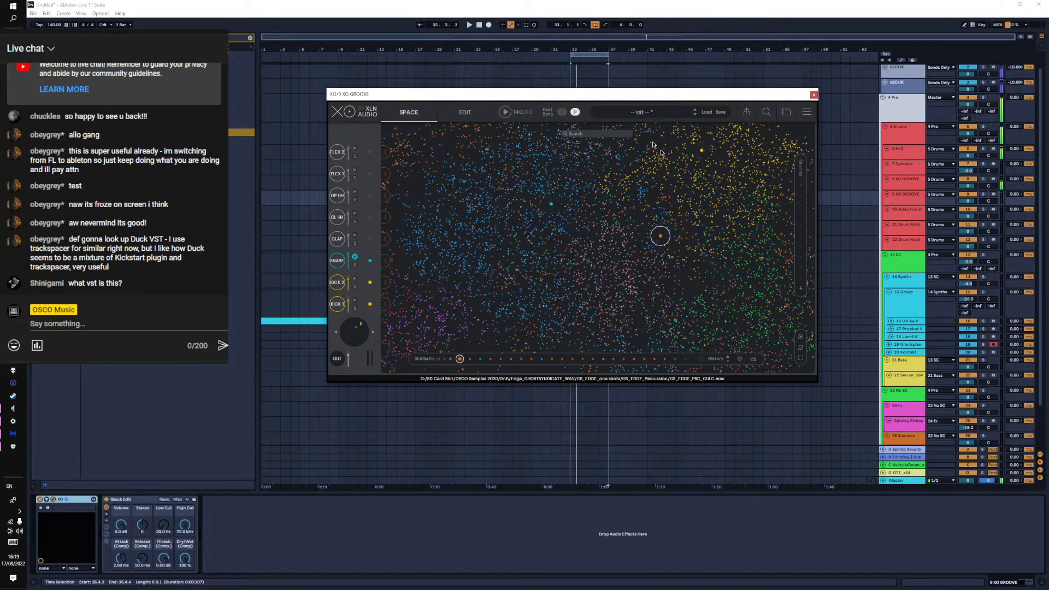
Move the XO window lower and examine the Beat Combiner in the Edit view
{"action": "left_click_drag", "start_coordinate": [594, 101], "coordinate": [603, 132]}
{"action": "left_click", "coordinate": [476, 141]}
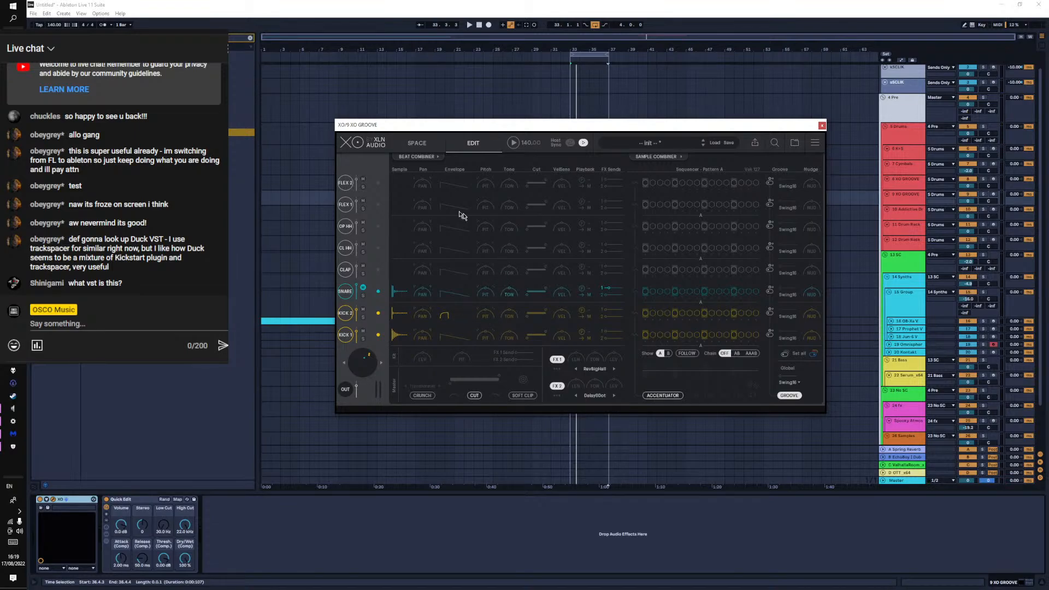
{"action": "left_click", "coordinate": [418, 144]}
{"action": "left_click", "coordinate": [449, 144]}
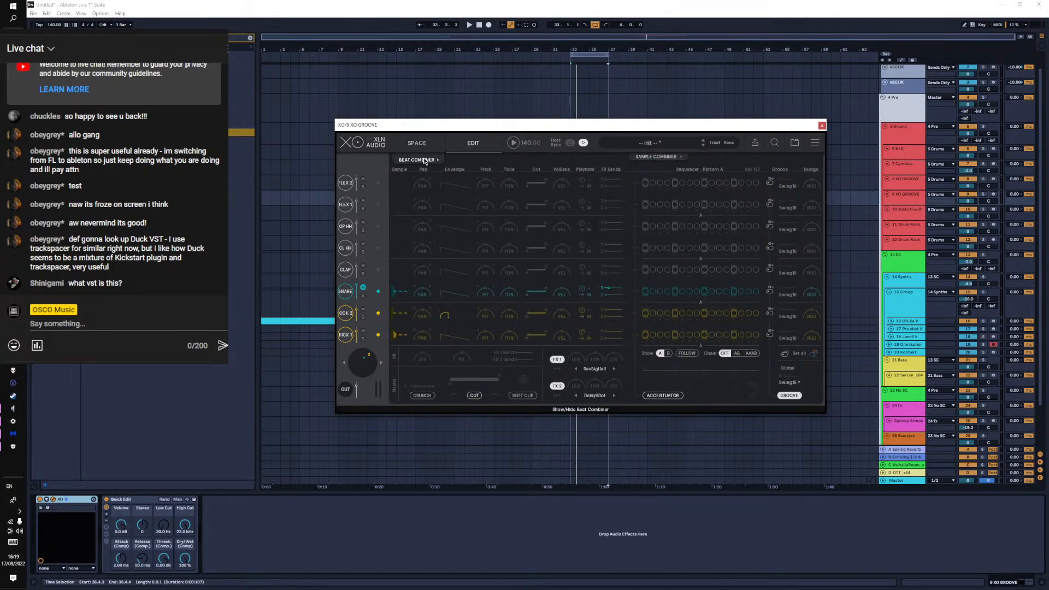
{"action": "left_click", "coordinate": [426, 159]}
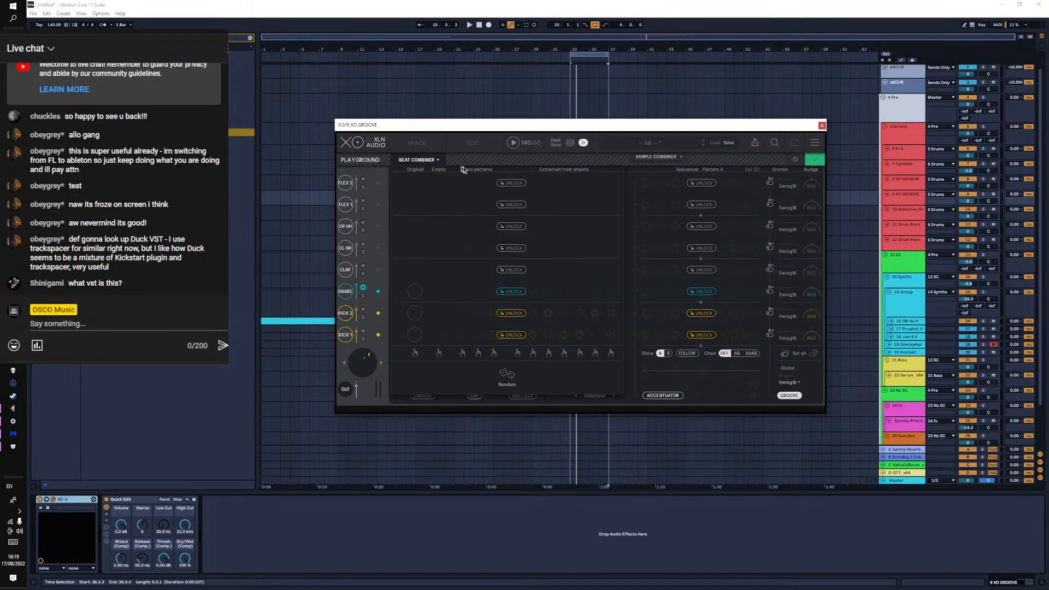
{"action": "left_click", "coordinate": [424, 161]}
{"action": "left_click", "coordinate": [425, 160]}
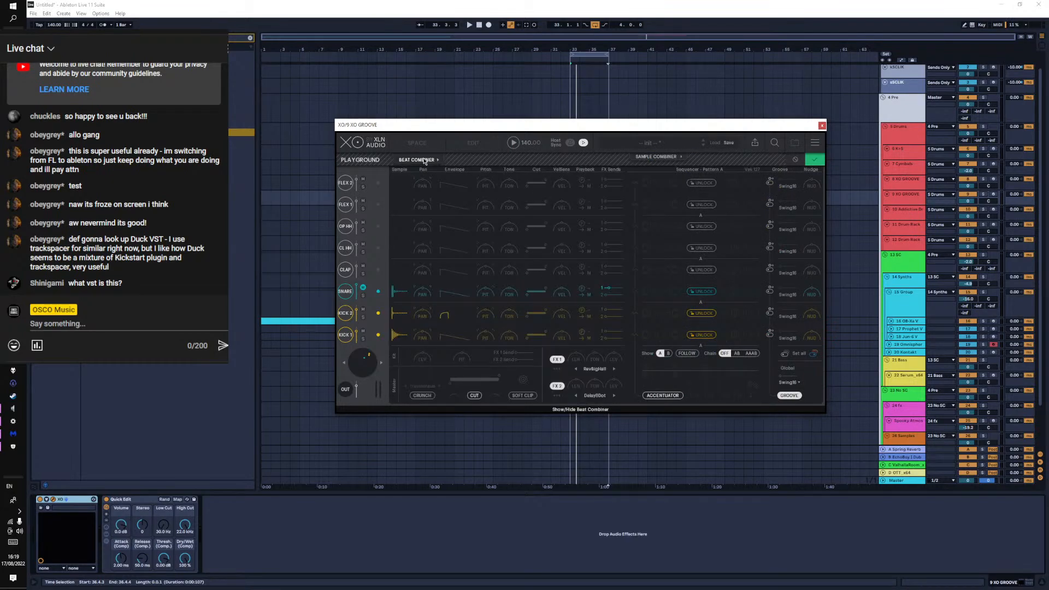
Try unlocking the Flex 2 and Flex 1 rows in the Beat Combiner and return to the Space view
{"action": "left_click", "coordinate": [510, 184]}
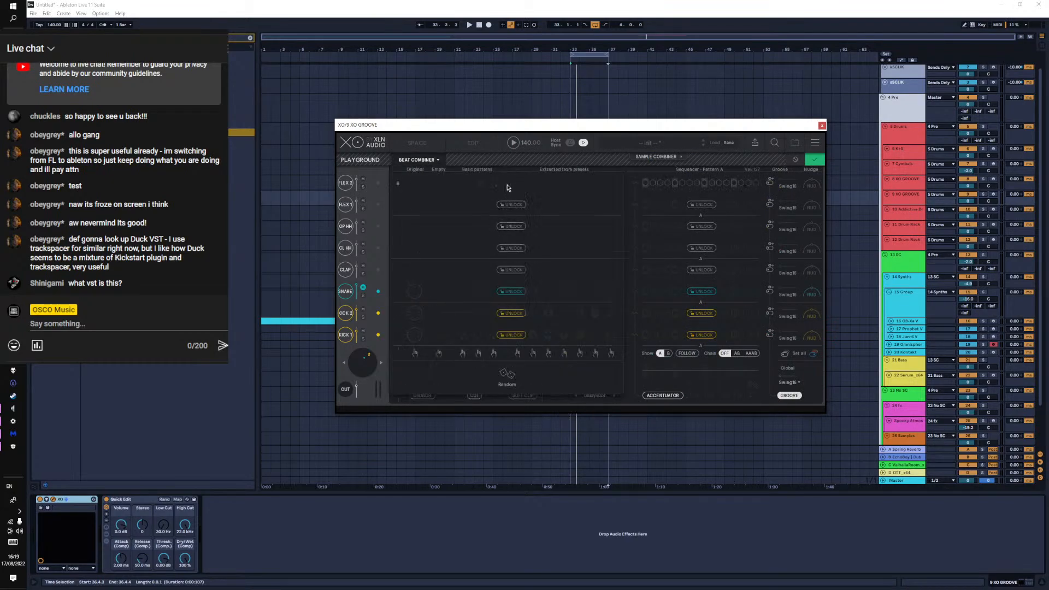
{"action": "left_click", "coordinate": [511, 206]}
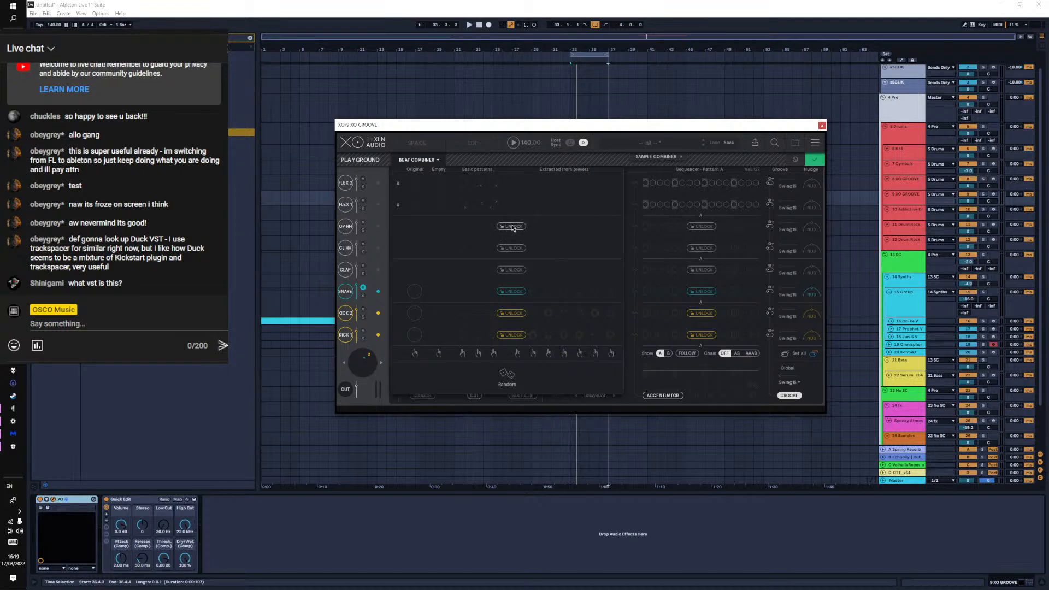
{"action": "left_click", "coordinate": [648, 160]}
{"action": "left_click", "coordinate": [648, 160]}
{"action": "left_click", "coordinate": [437, 160]}
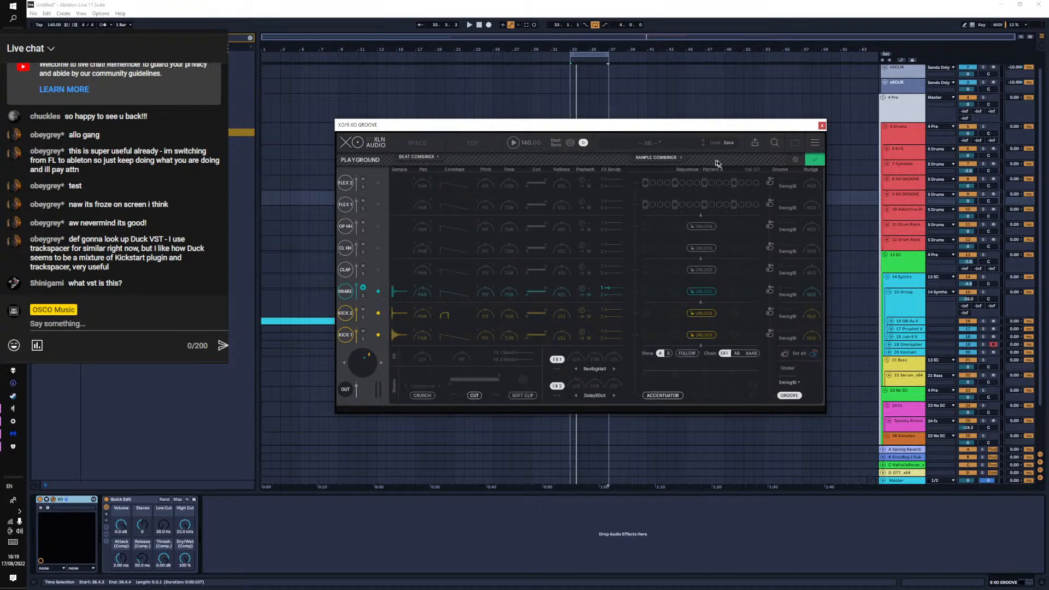
{"action": "left_click", "coordinate": [449, 144]}
{"action": "left_click", "coordinate": [426, 146]}
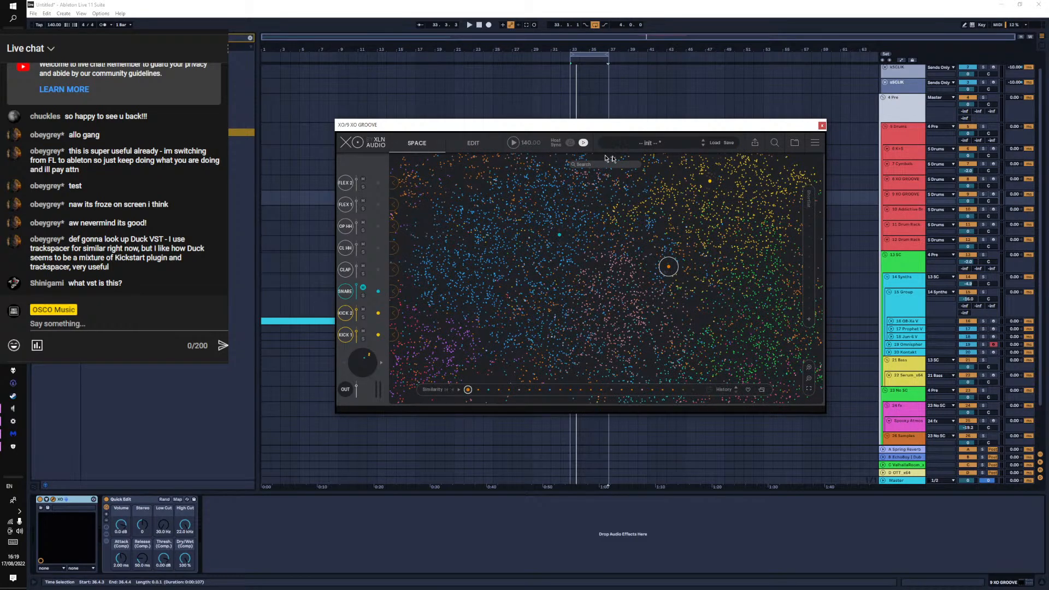
Audition clap, hat and shaker samples across the sample map, including its outer edge
{"action": "scroll", "coordinate": [623, 215], "scroll_direction": "down", "scroll_amount": 5}
{"action": "scroll", "coordinate": [623, 216], "scroll_direction": "up", "scroll_amount": 5}
{"action": "left_click", "coordinate": [631, 257]}
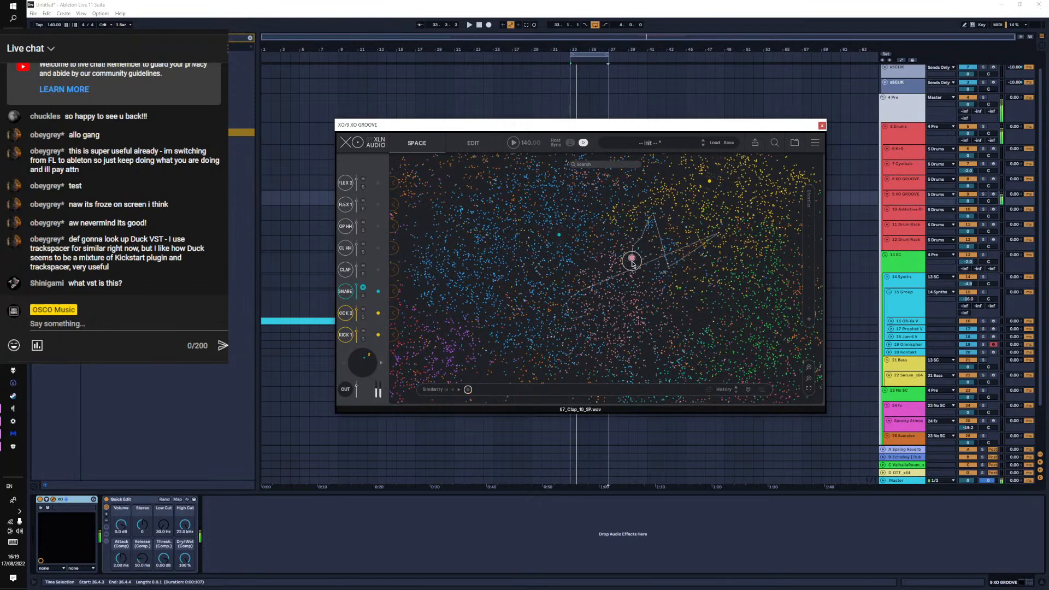
{"action": "left_click", "coordinate": [717, 240]}
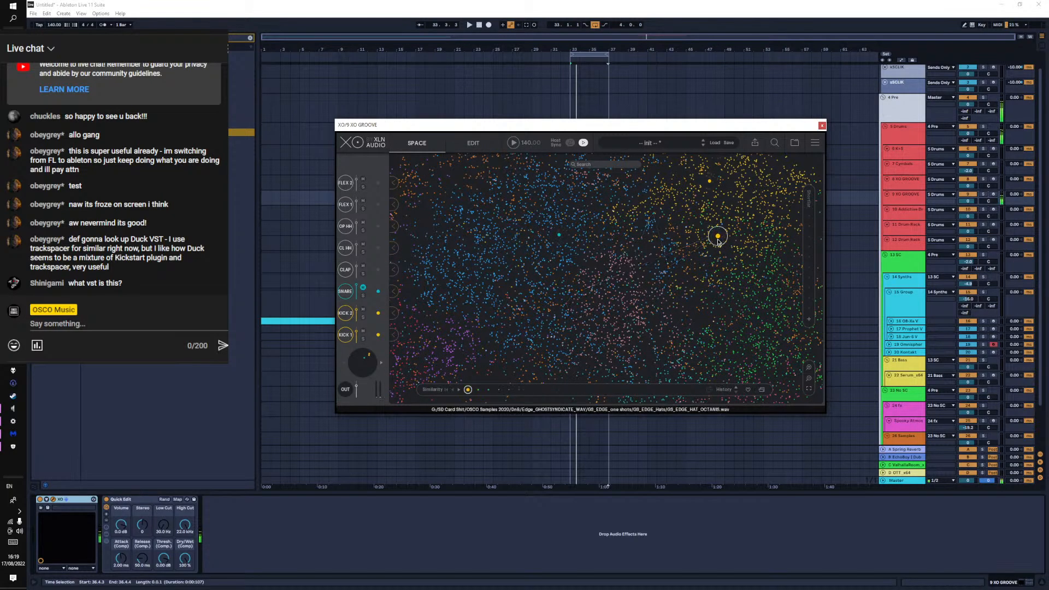
{"action": "scroll", "coordinate": [519, 264], "scroll_direction": "down", "scroll_amount": 3}
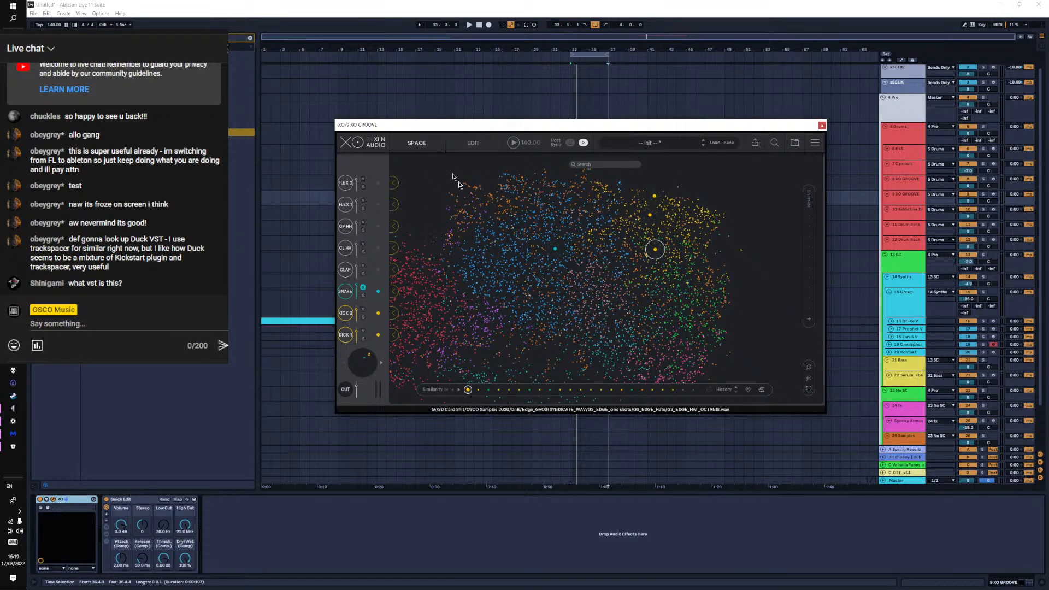
{"action": "left_click", "coordinate": [760, 251]}
{"action": "left_click_drag", "start_coordinate": [764, 252], "coordinate": [782, 226]}
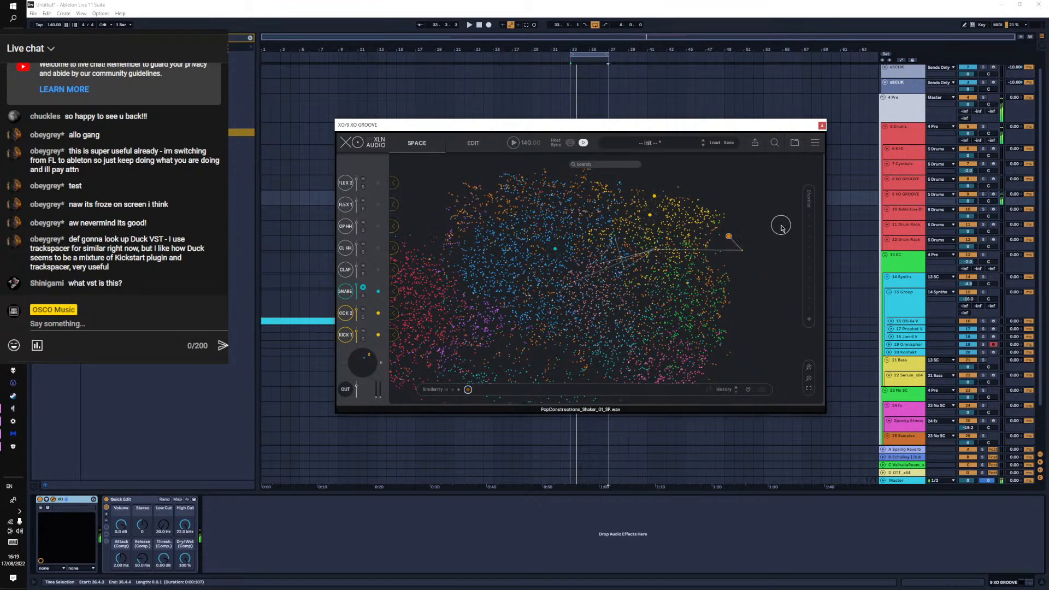
{"action": "left_click_drag", "start_coordinate": [642, 266], "coordinate": [672, 270]}
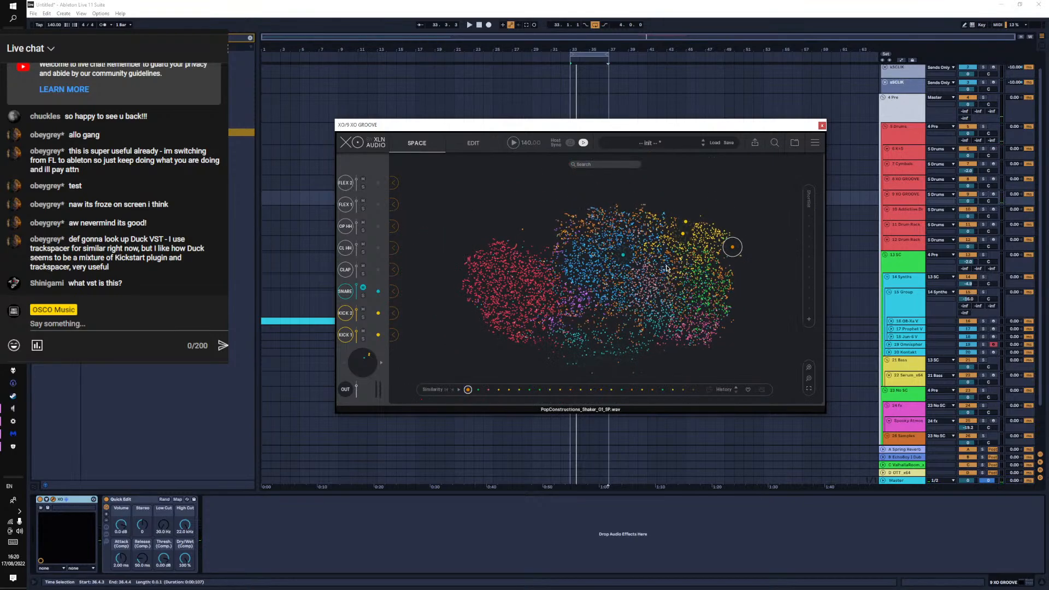
Locate and compare the samples held in the Kick 1 and Snare slots with a nearby map sample
{"action": "scroll", "coordinate": [668, 269], "scroll_direction": "up", "scroll_amount": 3}
{"action": "left_click", "coordinate": [349, 315]}
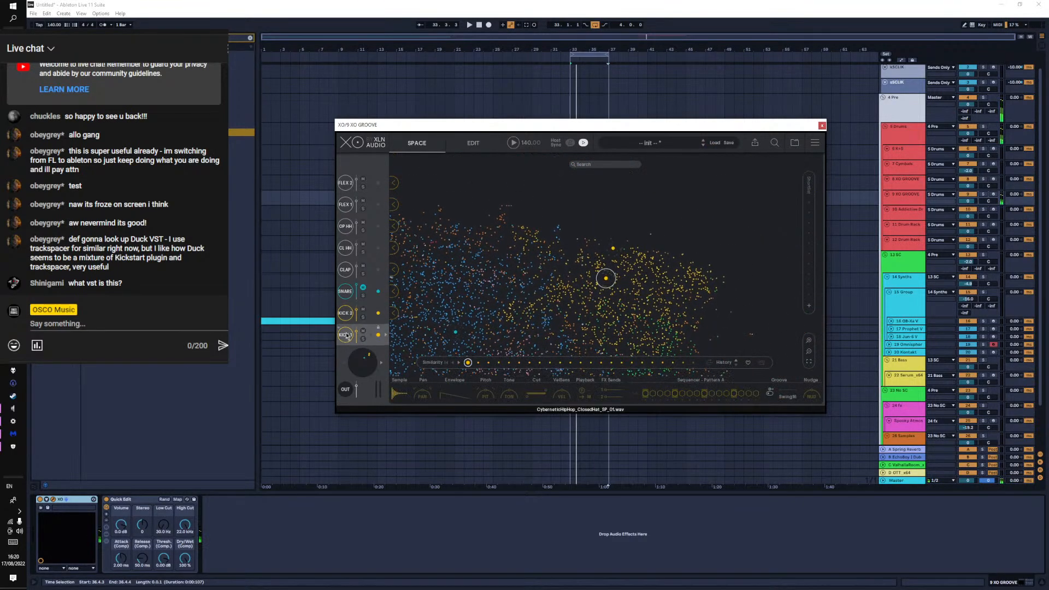
{"action": "left_click", "coordinate": [345, 290]}
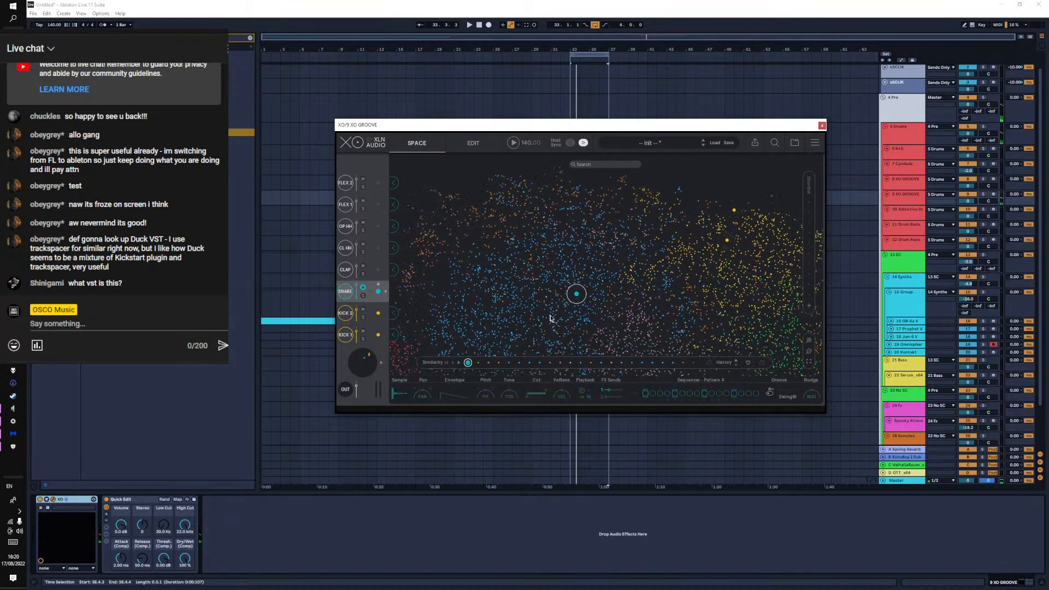
{"action": "left_click", "coordinate": [698, 248]}
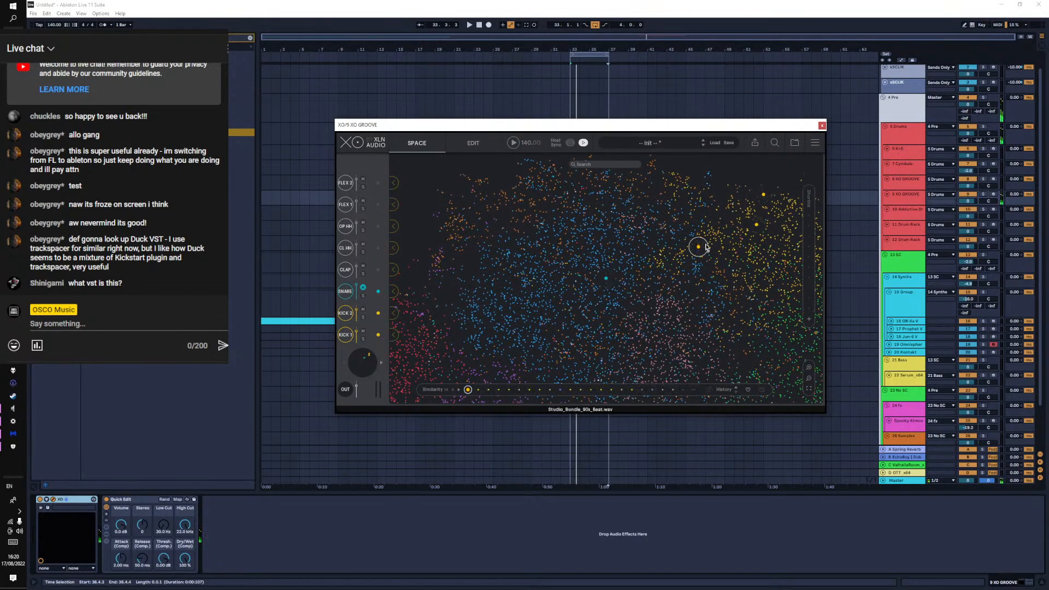
Search the samples for "closed", audition matching hats and load one into the Snare slot
{"action": "left_click", "coordinate": [604, 163]}
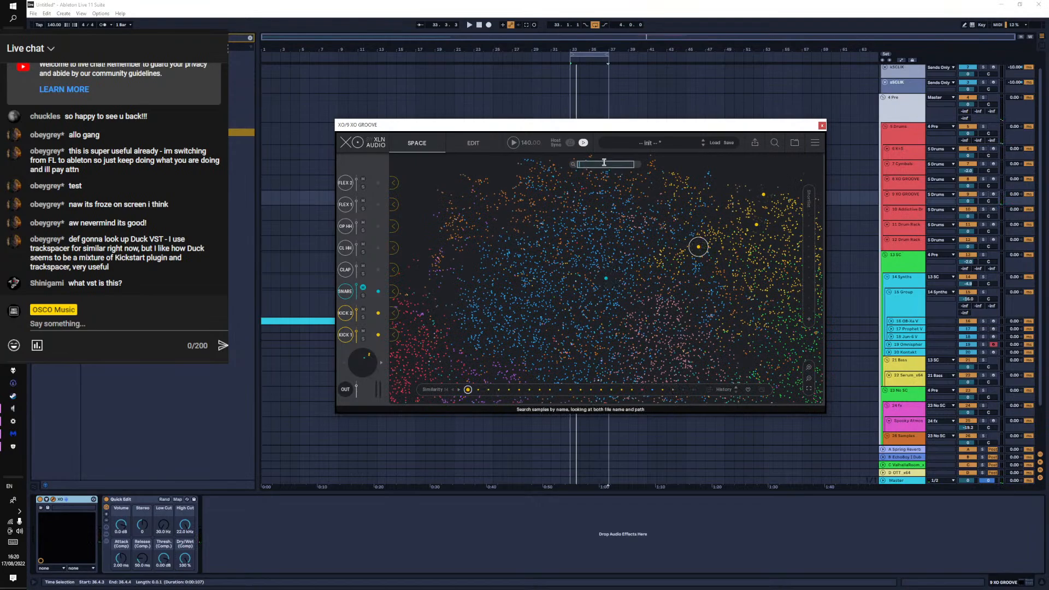
{"action": "type", "text": "closed"}
{"action": "left_click", "coordinate": [680, 237]}
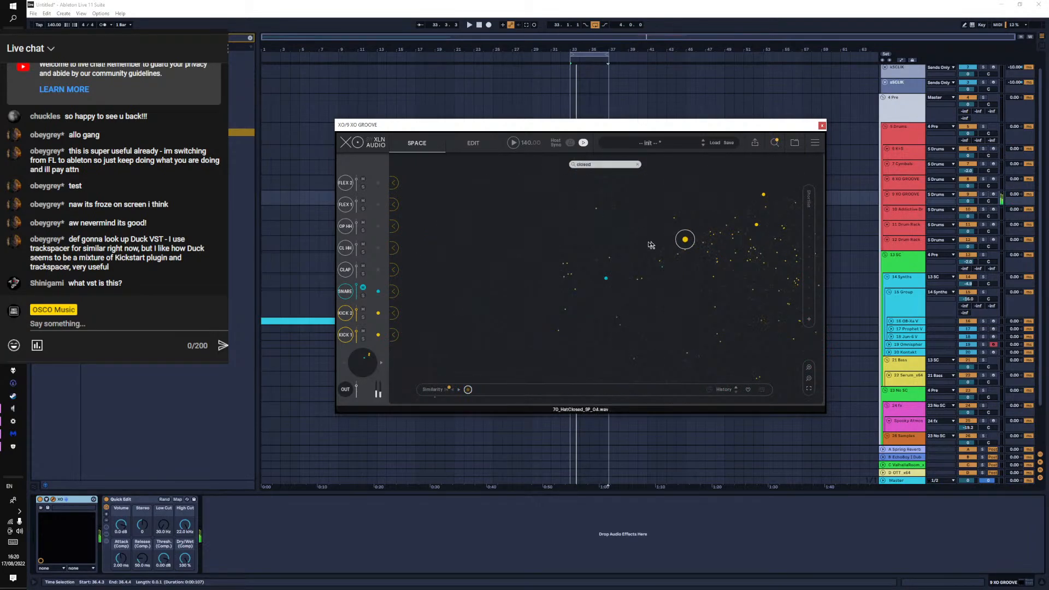
{"action": "left_click", "coordinate": [687, 231]}
{"action": "left_click", "coordinate": [397, 292]}
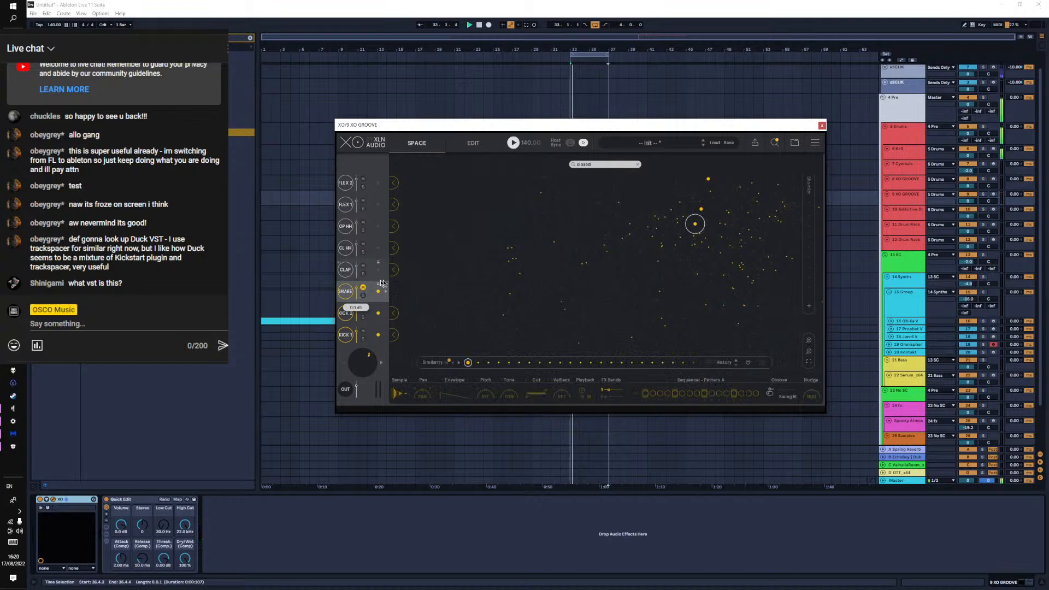
Compare the Kick 2 and Kick 1 hats and unmute the Snare slot
{"action": "left_click", "coordinate": [346, 313]}
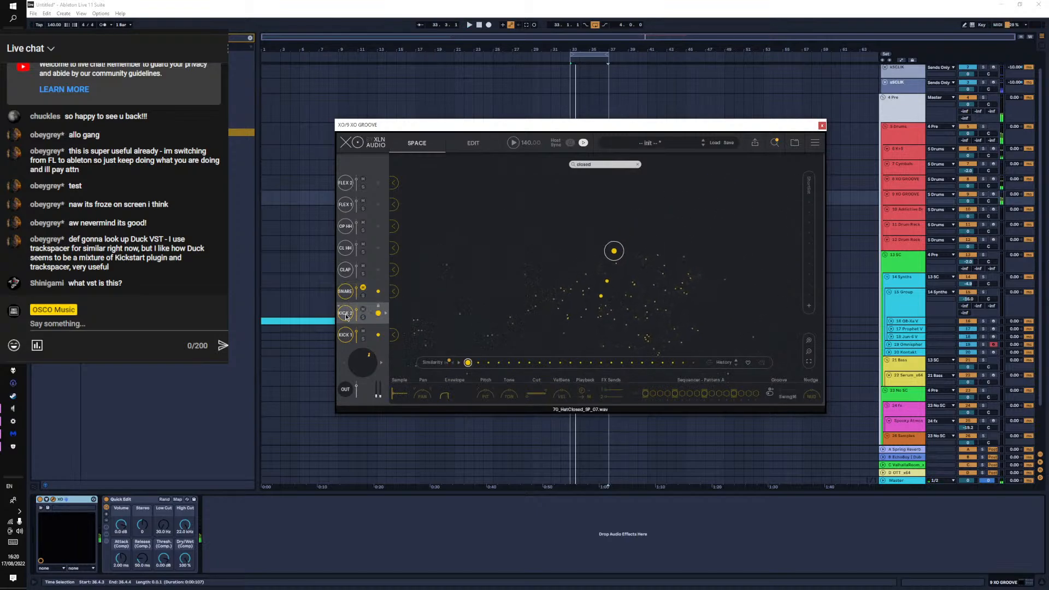
{"action": "left_click", "coordinate": [345, 335]}
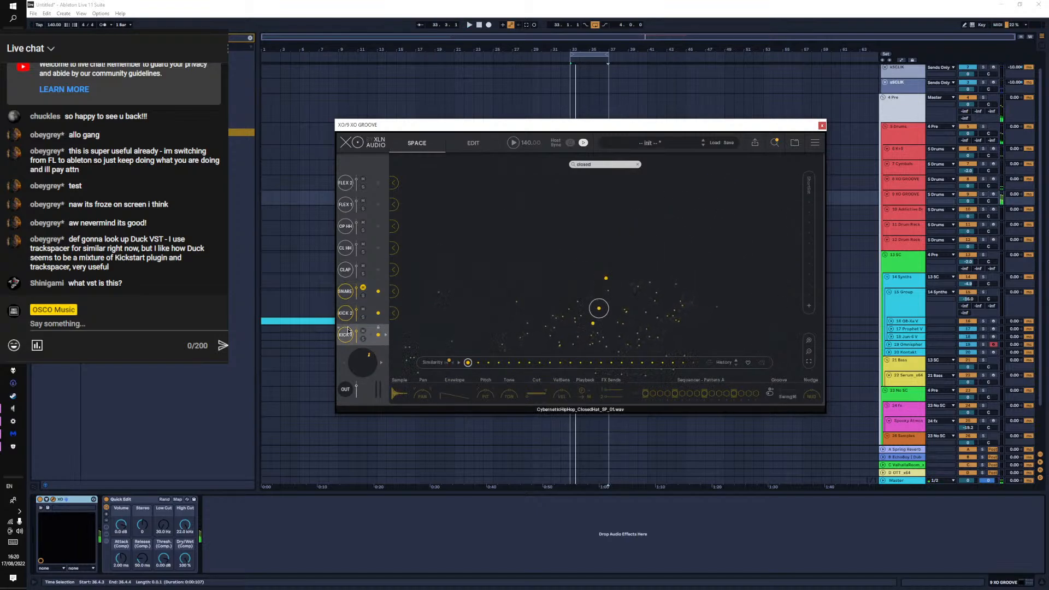
{"action": "left_click", "coordinate": [356, 296]}
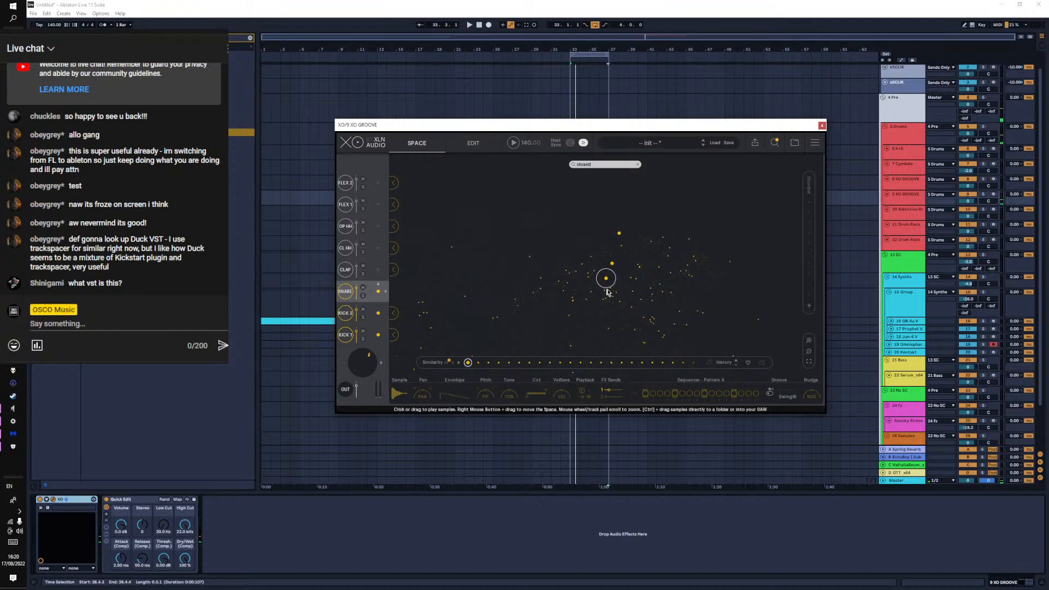
Load the NeonVibes sharp closed hi-hat into the Snare slot and another closed hat into the Clap slot
{"action": "left_click", "coordinate": [636, 279]}
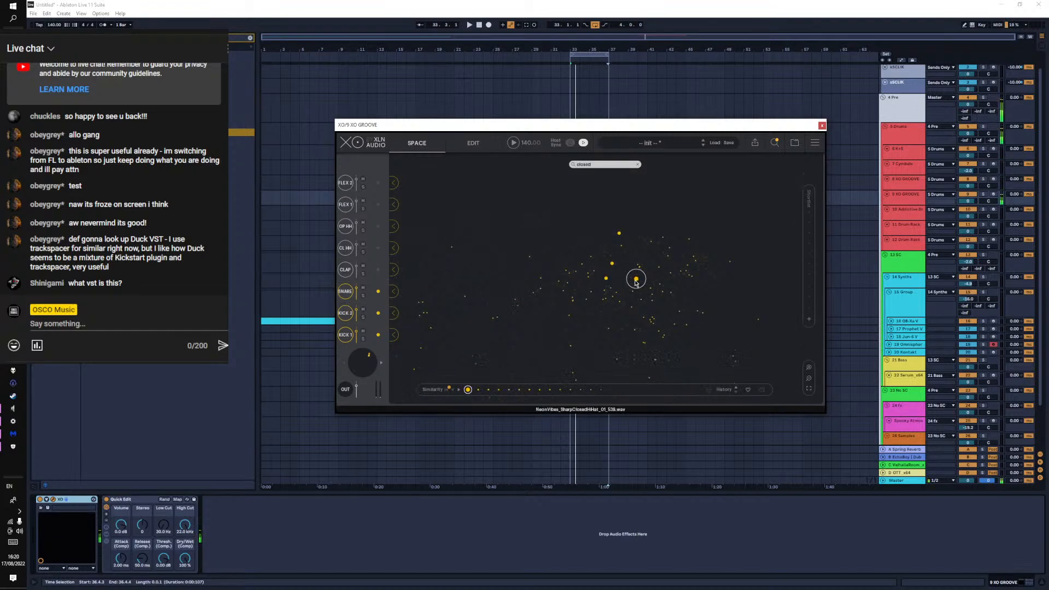
{"action": "left_click", "coordinate": [394, 292]}
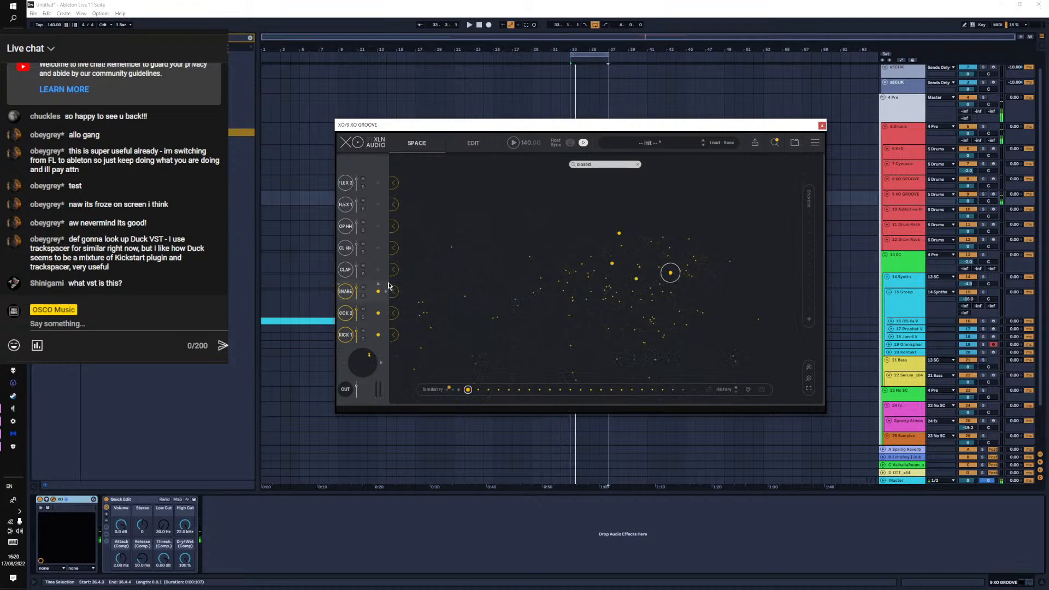
{"action": "left_click", "coordinate": [382, 275]}
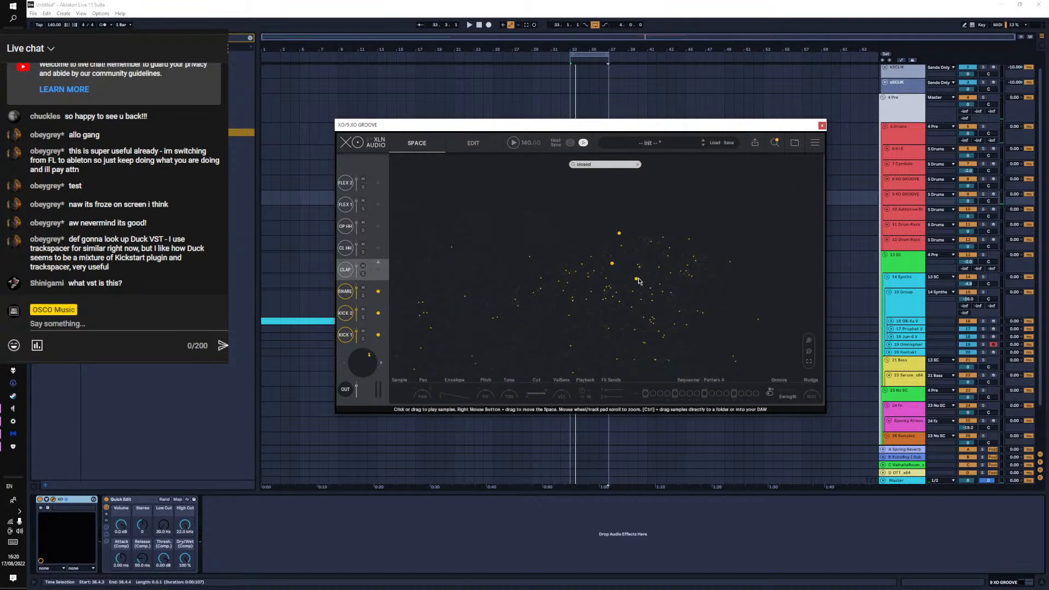
{"action": "left_click", "coordinate": [671, 273]}
{"action": "left_click", "coordinate": [396, 270]}
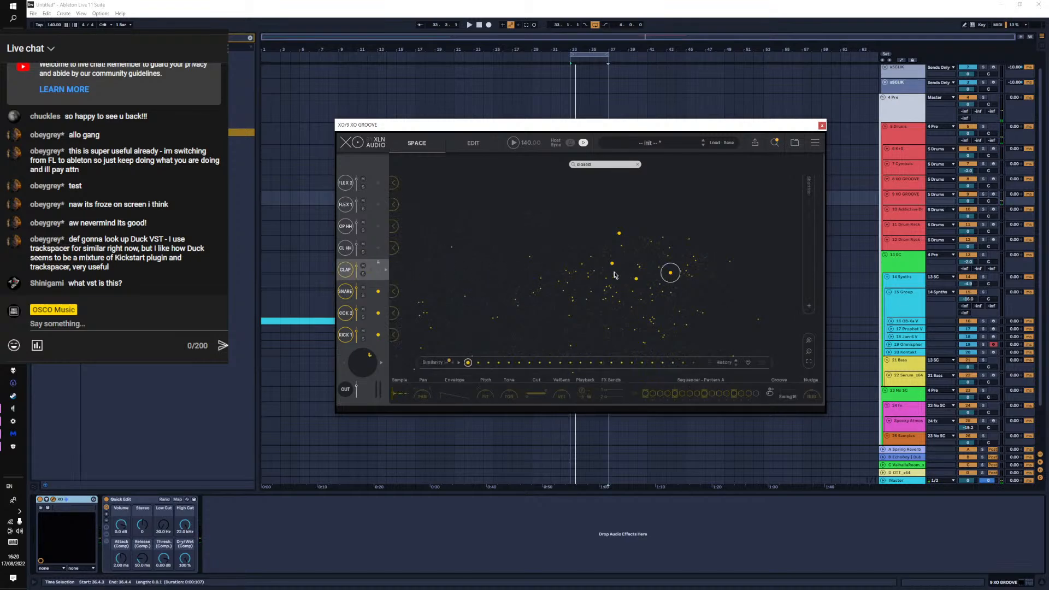
Audition more closed hats, loading PopConstructions_ClosedHat_03_SP.wav into the CL HH slot and a HealingClosedHH sample into the OP HH slot
{"action": "left_click", "coordinate": [681, 272]}
{"action": "left_click", "coordinate": [692, 277]}
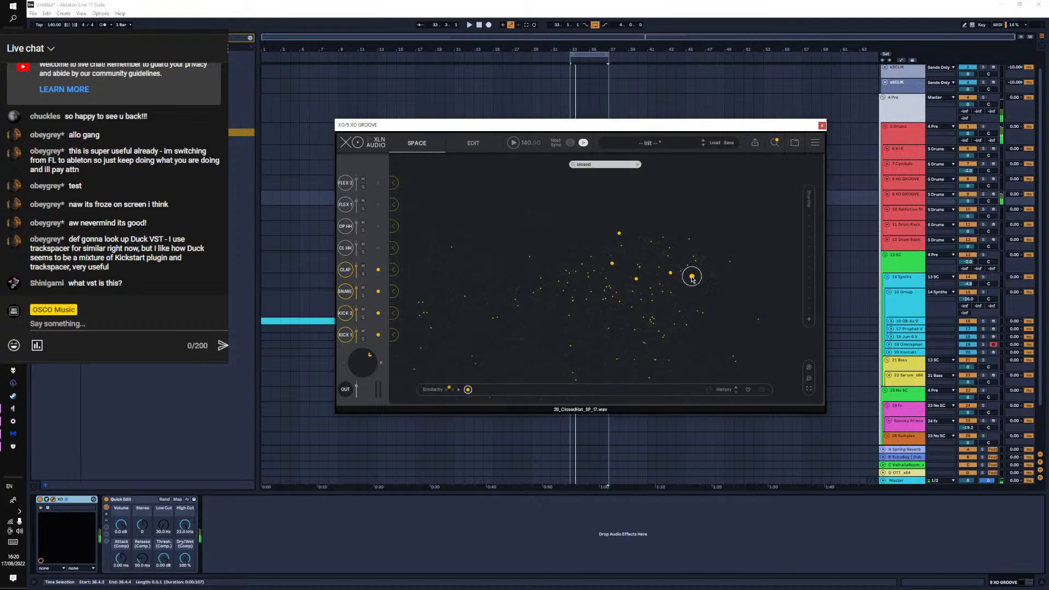
{"action": "left_click", "coordinate": [695, 261]}
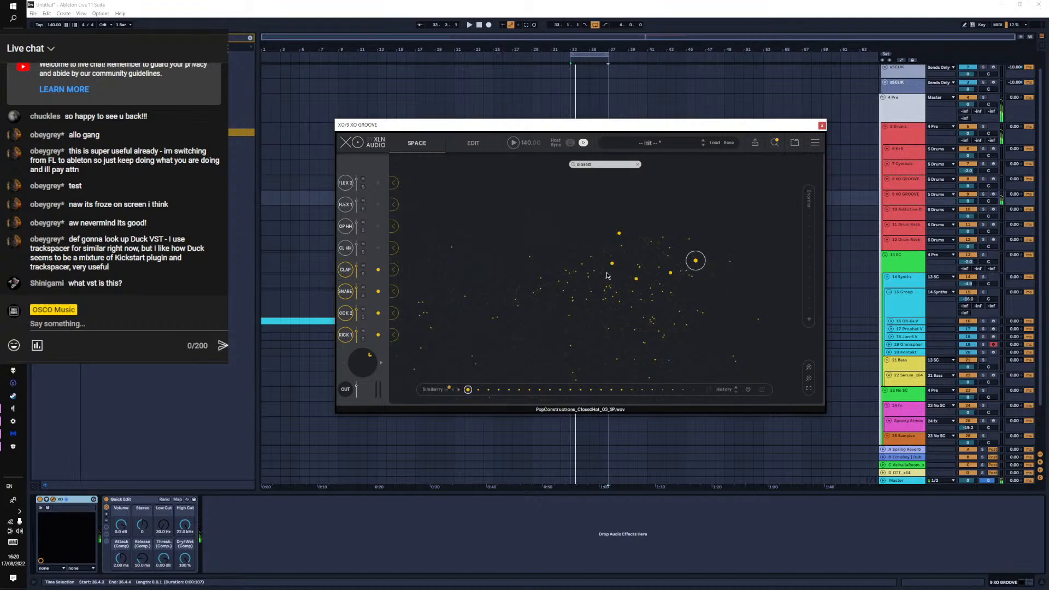
{"action": "left_click", "coordinate": [694, 275]}
{"action": "left_click", "coordinate": [691, 276]}
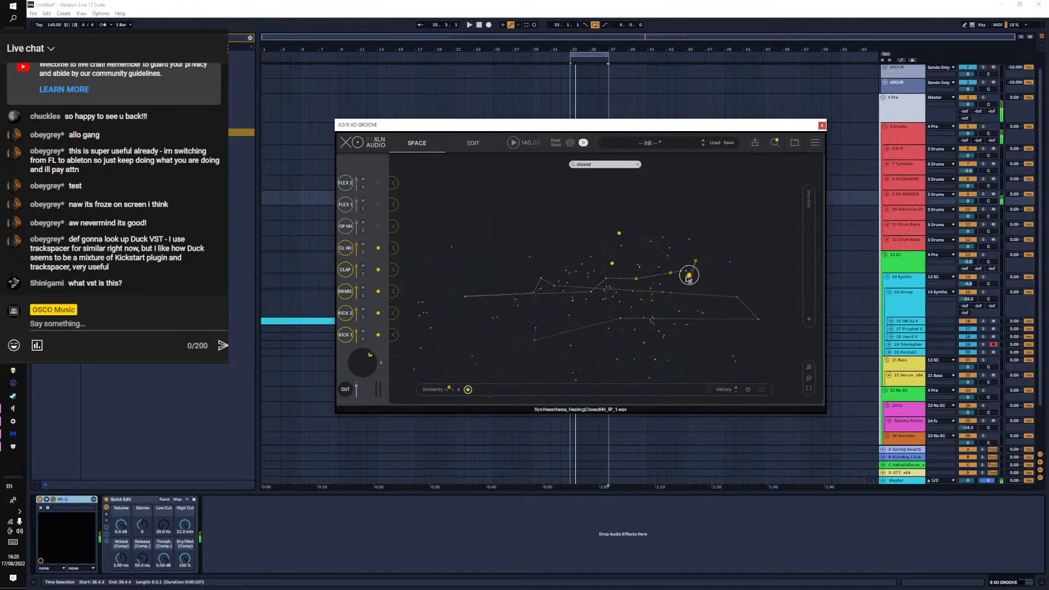
{"action": "left_click", "coordinate": [396, 227]}
{"action": "left_click", "coordinate": [728, 262]}
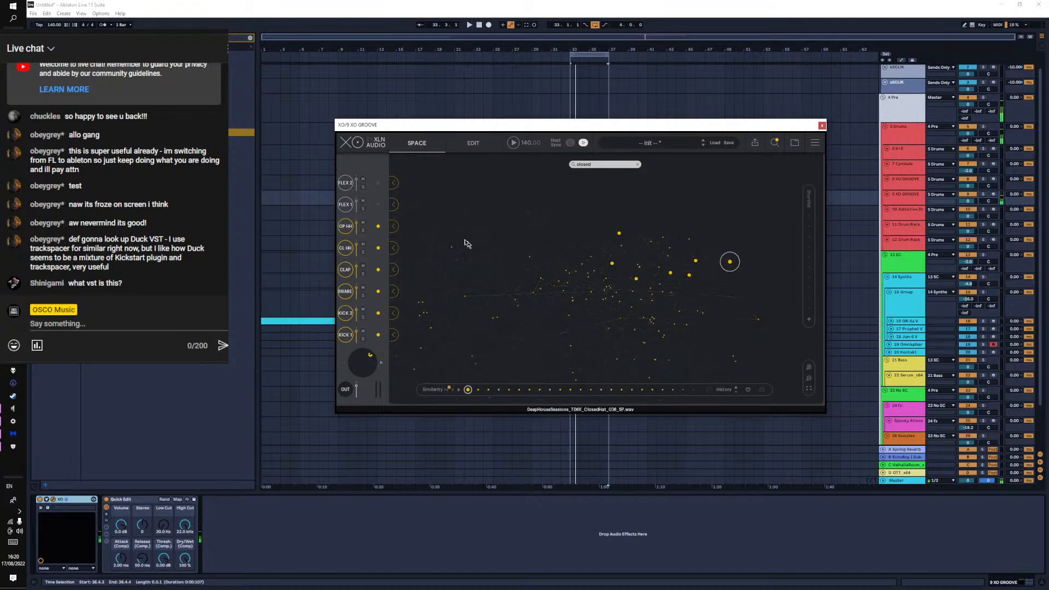
Audition more closed hats and load DeepHouseSessions_TD6K_ClosedHat_030_SP.wav into the FLEX 1 slot
{"action": "left_click", "coordinate": [690, 264]}
{"action": "left_click", "coordinate": [688, 244]}
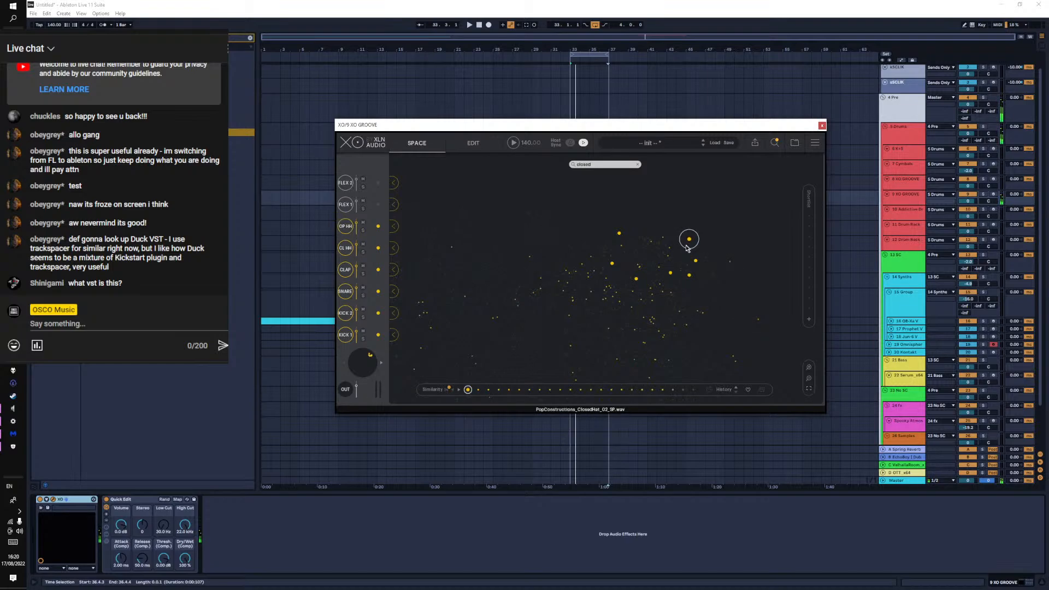
{"action": "left_click", "coordinate": [660, 268]}
{"action": "left_click", "coordinate": [640, 267]}
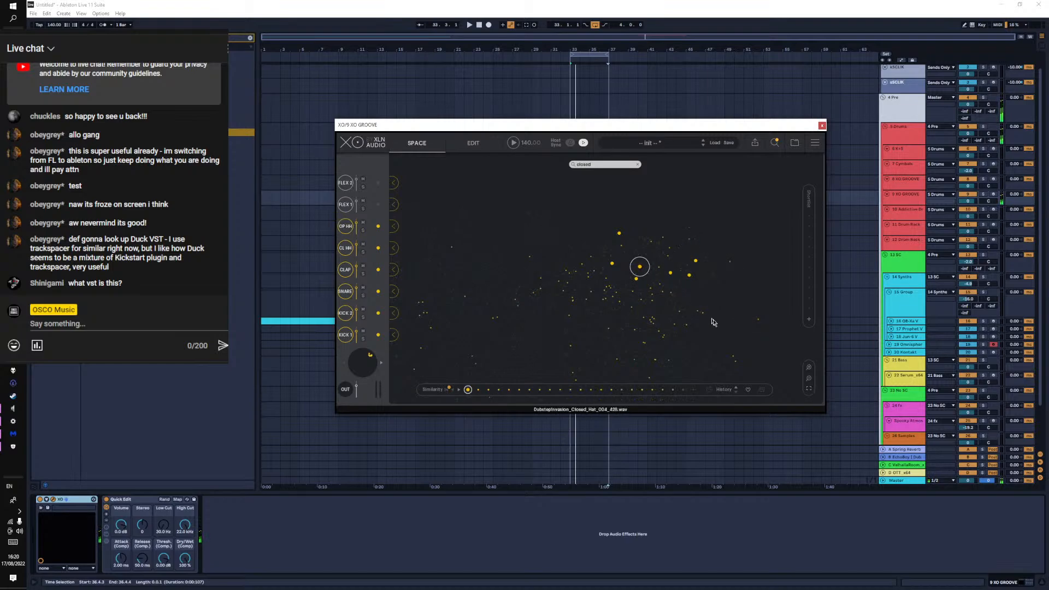
{"action": "left_click", "coordinate": [705, 314]}
{"action": "left_click", "coordinate": [681, 313]}
{"action": "left_click", "coordinate": [650, 241]}
{"action": "left_click", "coordinate": [664, 240]}
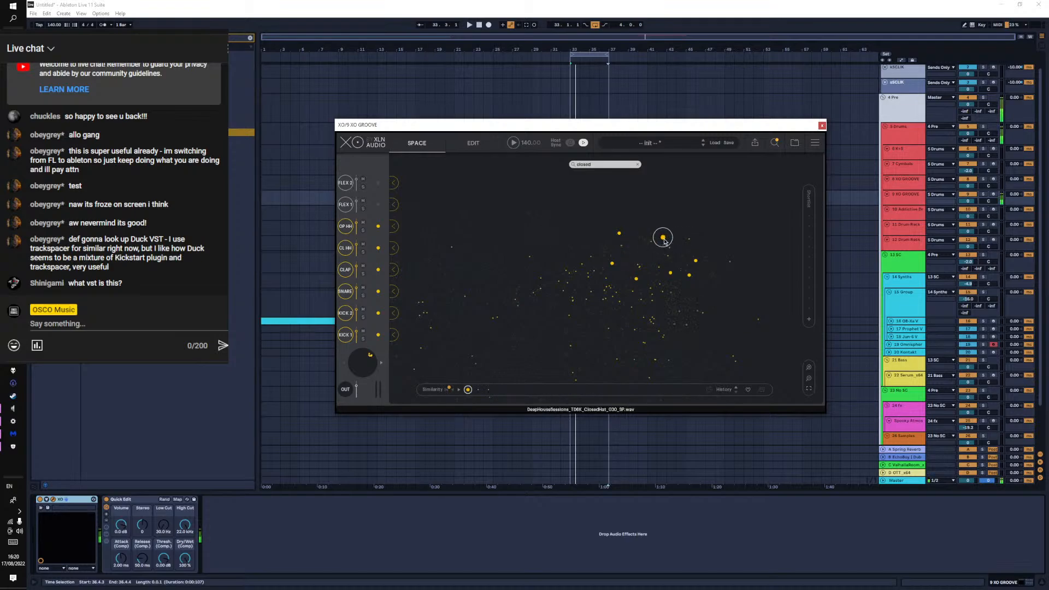
Compare the hats loaded in the OP HH, CL HH, Clap, Snare and Kick 2 slots
{"action": "left_click", "coordinate": [345, 224]}
{"action": "left_click", "coordinate": [345, 251]}
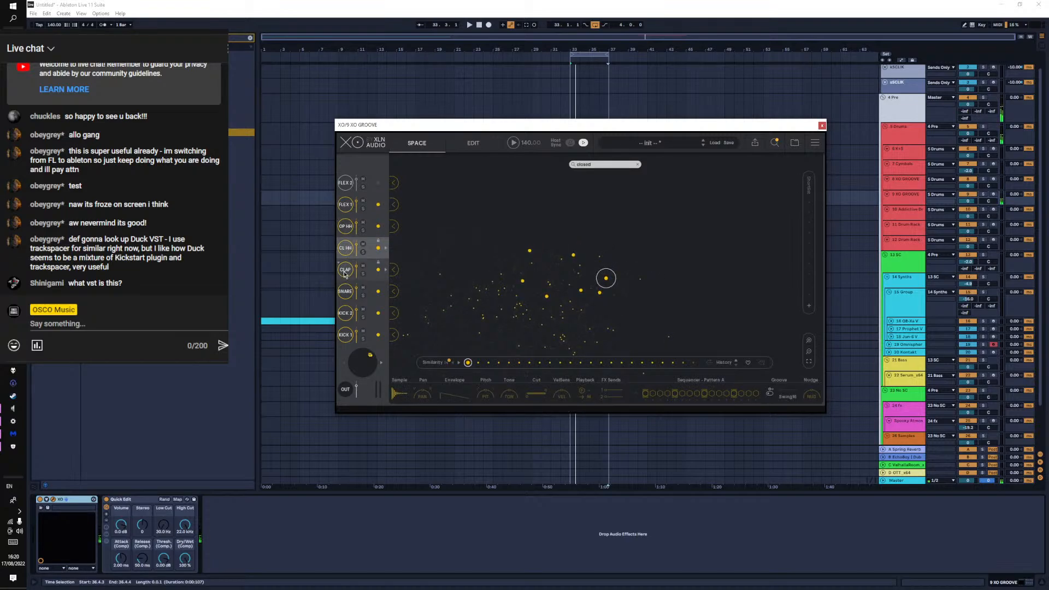
{"action": "left_click", "coordinate": [345, 273]}
{"action": "left_click", "coordinate": [346, 293]}
{"action": "left_click", "coordinate": [343, 318]}
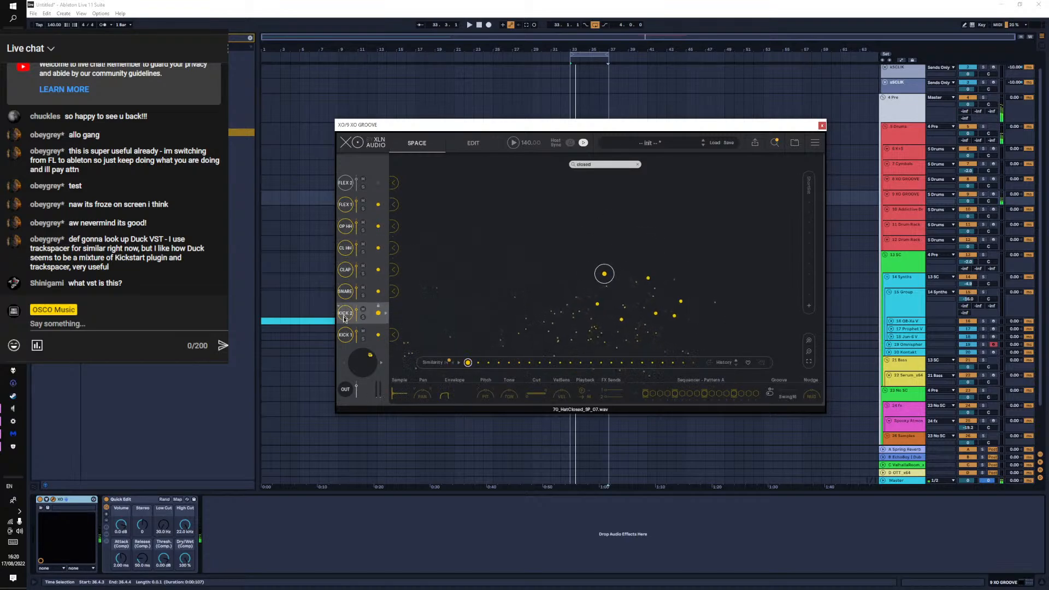
{"action": "left_click", "coordinate": [345, 297]}
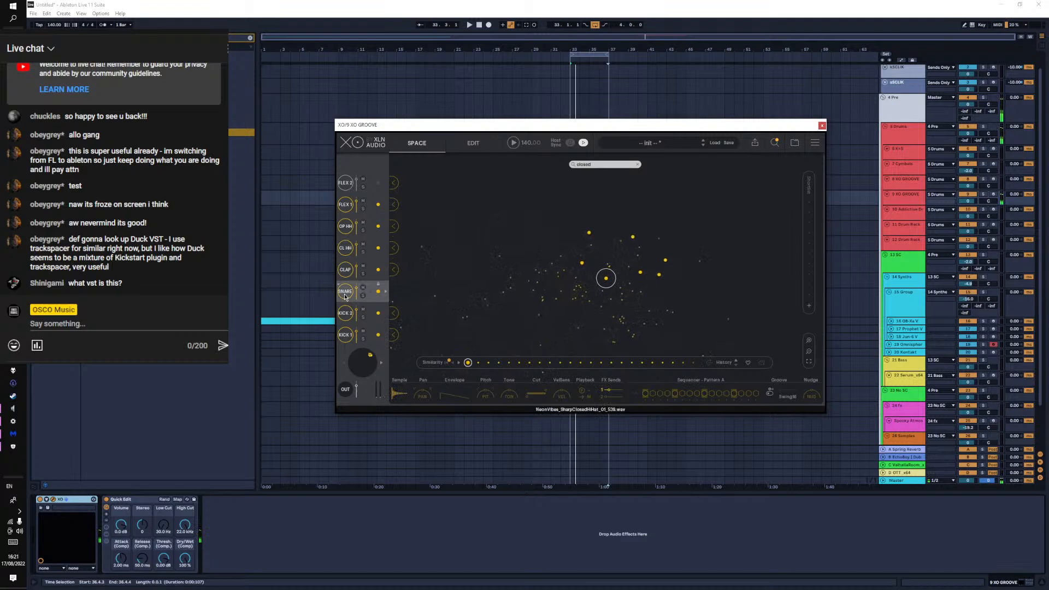
Audition further closed hats and load CyberneticHipHop_ClosedHat_SP_06.wav into the Snare slot
{"action": "left_click", "coordinate": [558, 258]}
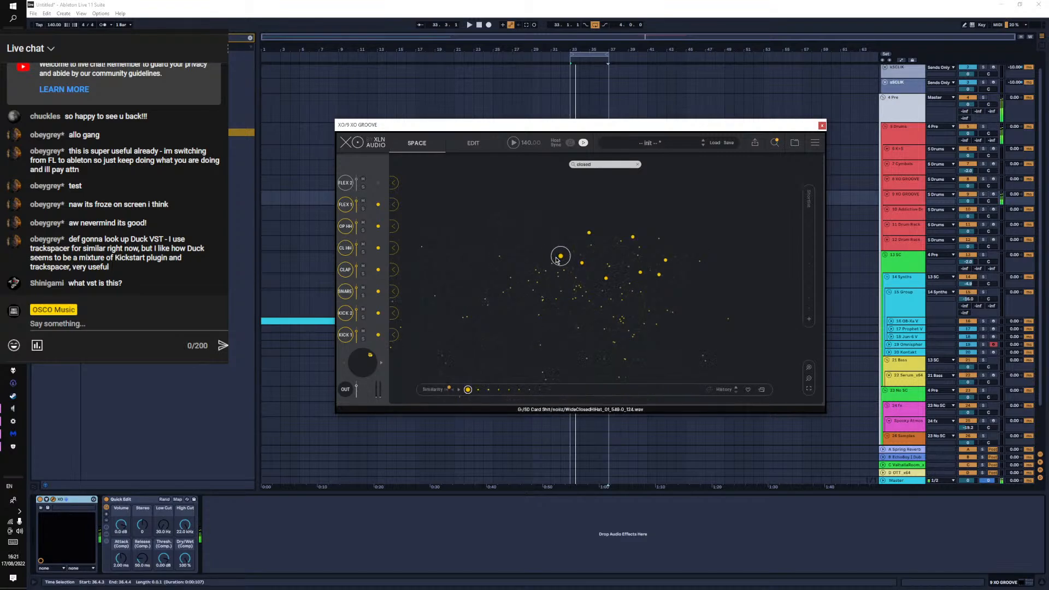
{"action": "left_click", "coordinate": [502, 257]}
{"action": "left_click", "coordinate": [422, 246]}
{"action": "left_click", "coordinate": [509, 288]}
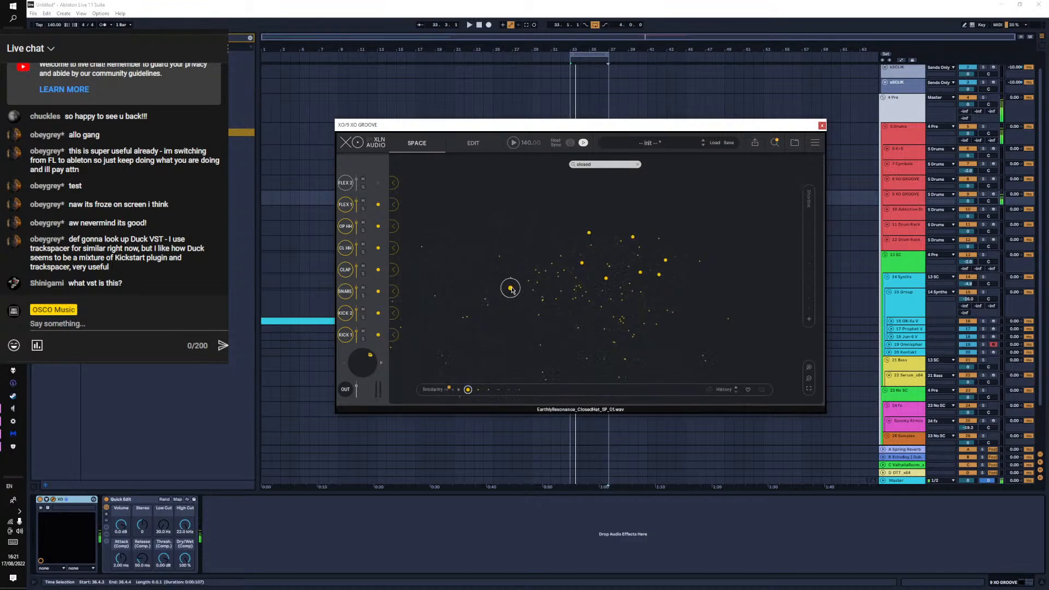
{"action": "left_click", "coordinate": [510, 278]}
{"action": "left_click", "coordinate": [536, 270]}
{"action": "left_click", "coordinate": [546, 271]}
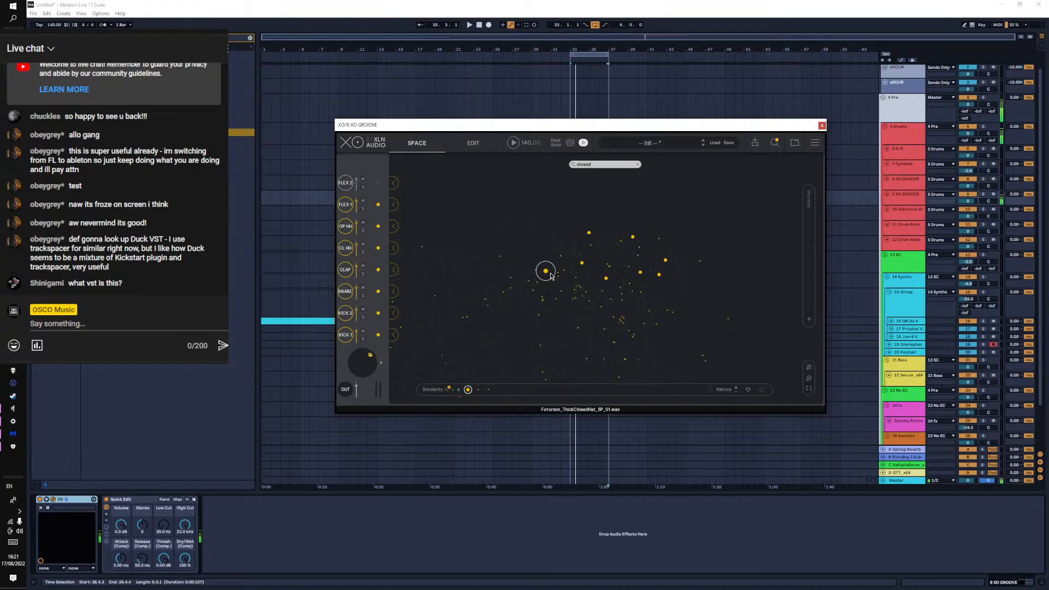
{"action": "left_click", "coordinate": [563, 271]}
{"action": "left_click", "coordinate": [558, 273]}
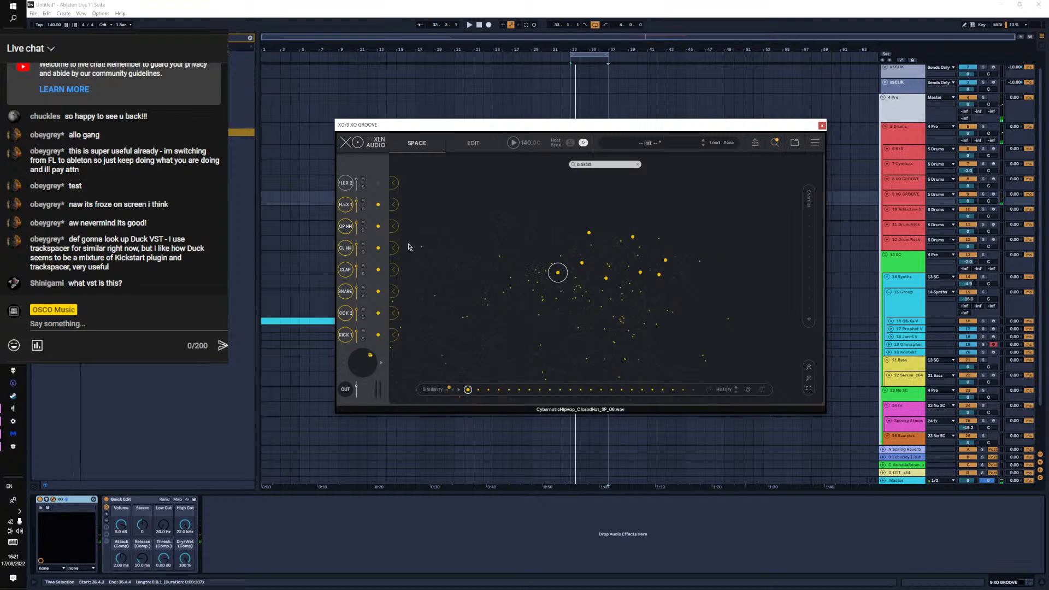
{"action": "left_click", "coordinate": [391, 291]}
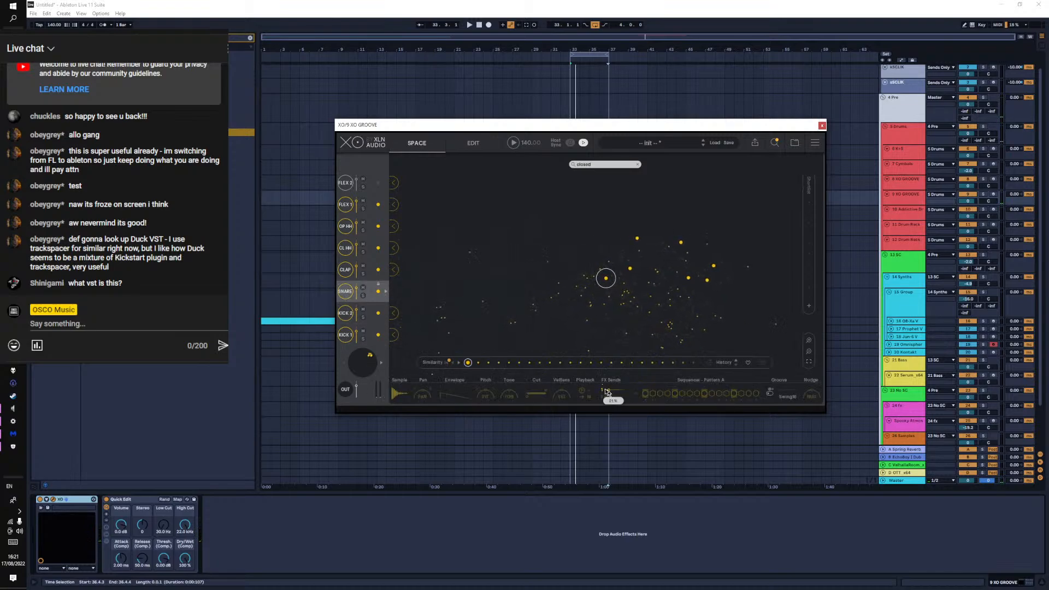
Compare the NeonVibes sharp closed hat with the Kick 1 and Snare slot hats
{"action": "left_click", "coordinate": [656, 288]}
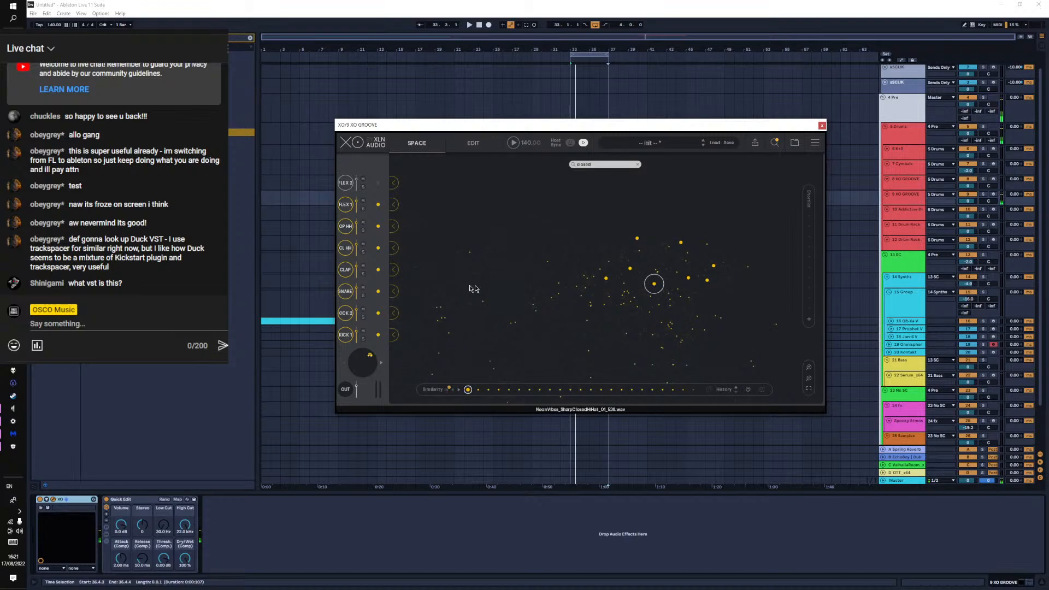
{"action": "left_click", "coordinate": [346, 335]}
{"action": "left_click", "coordinate": [344, 290]}
{"action": "right_click", "coordinate": [340, 265]}
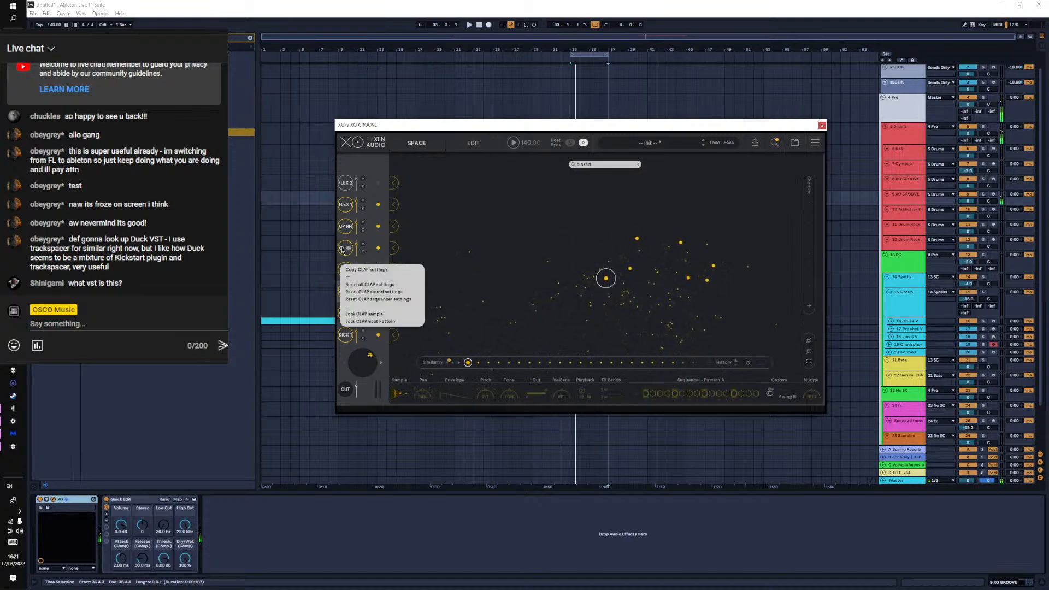
{"action": "left_click", "coordinate": [343, 263]}
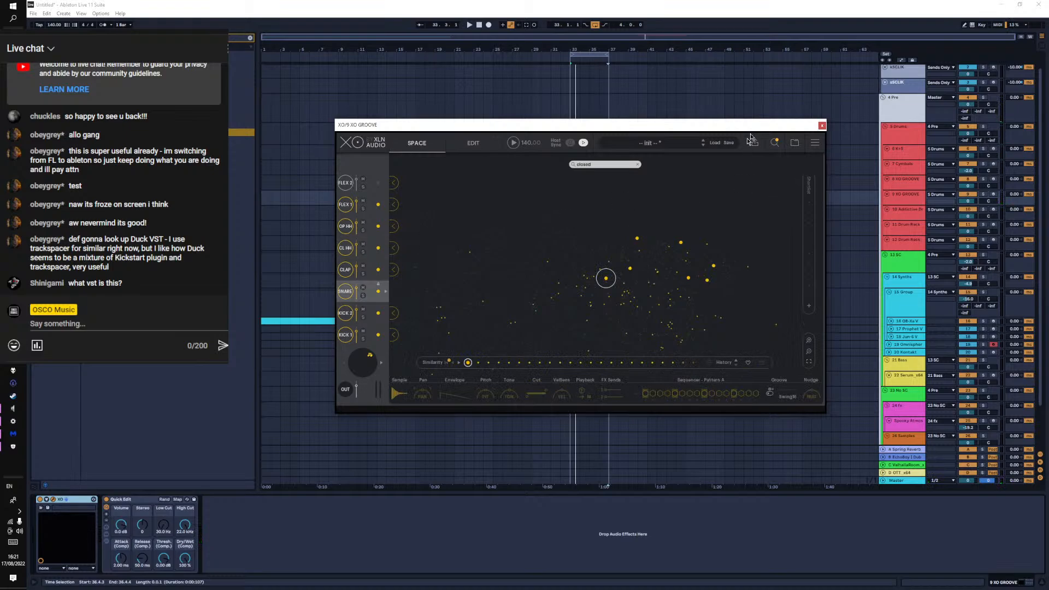
Close the XO window and insert an empty four-bar MIDI clip at bar 33 on the 9 XO GROOVE track
{"action": "left_click", "coordinate": [822, 125]}
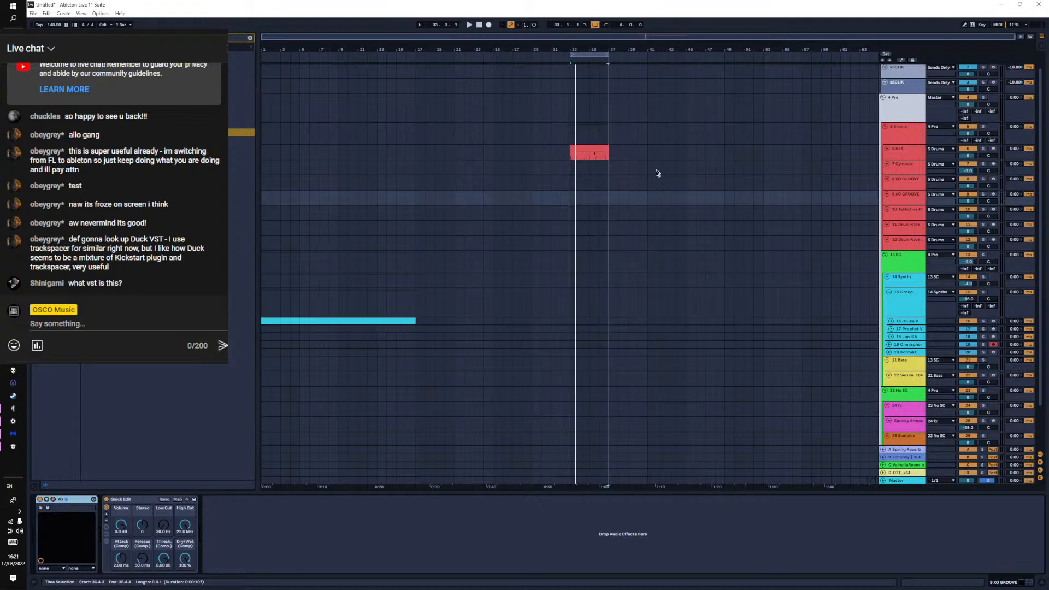
{"action": "left_click_drag", "start_coordinate": [610, 199], "coordinate": [562, 198]}
{"action": "right_click", "coordinate": [569, 195]}
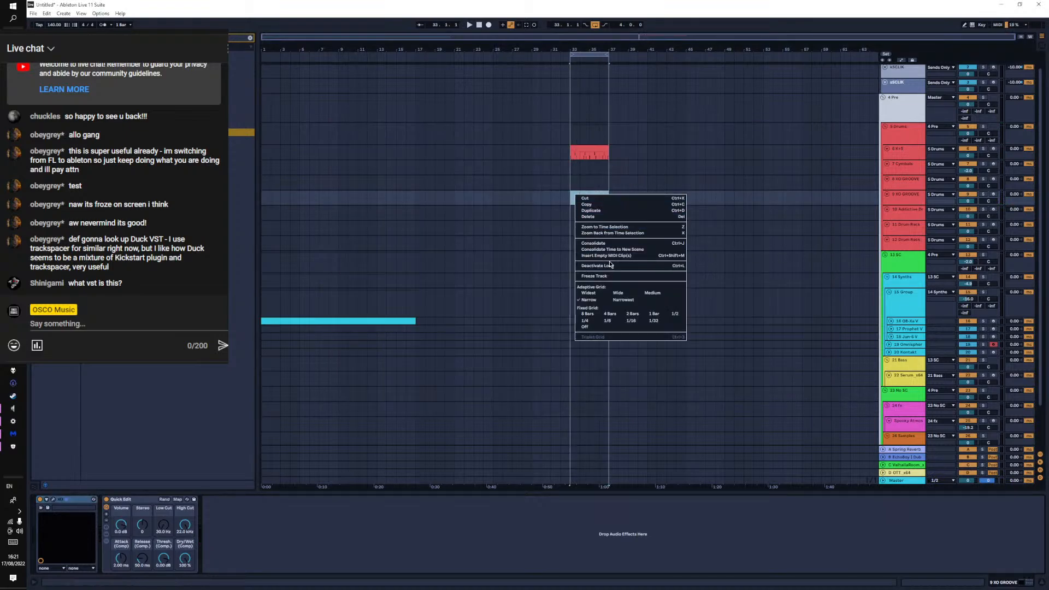
{"action": "left_click", "coordinate": [591, 259]}
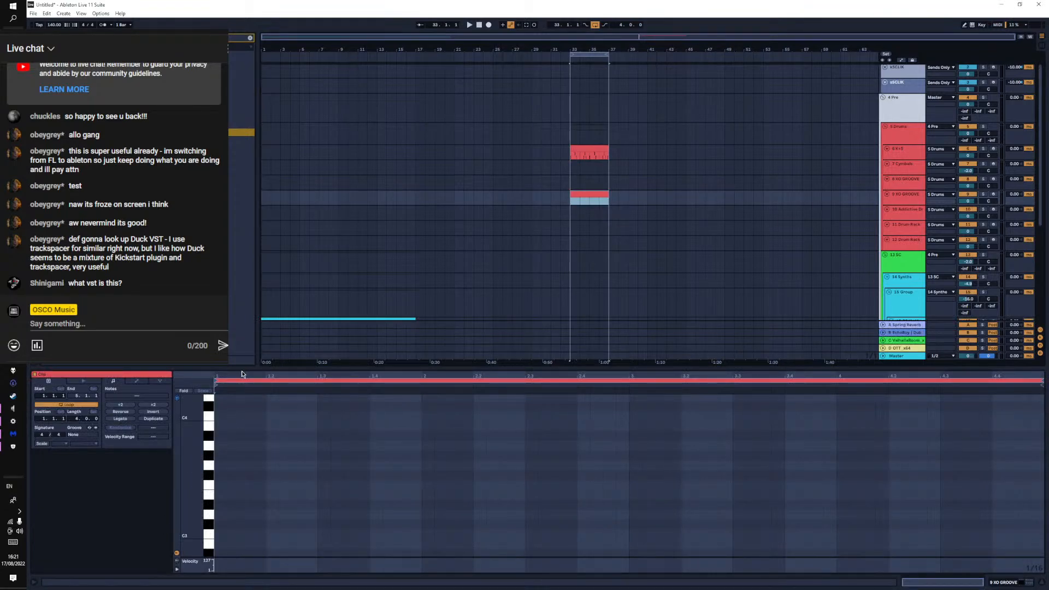
Enter hat notes C1 at 1.1.1, C#1 at 1.1.3 with velocity 127, and D#1 at 1.2.1 in the new clip
{"action": "left_click", "coordinate": [249, 348]}
{"action": "left_click_drag", "start_coordinate": [276, 368], "coordinate": [276, 212]}
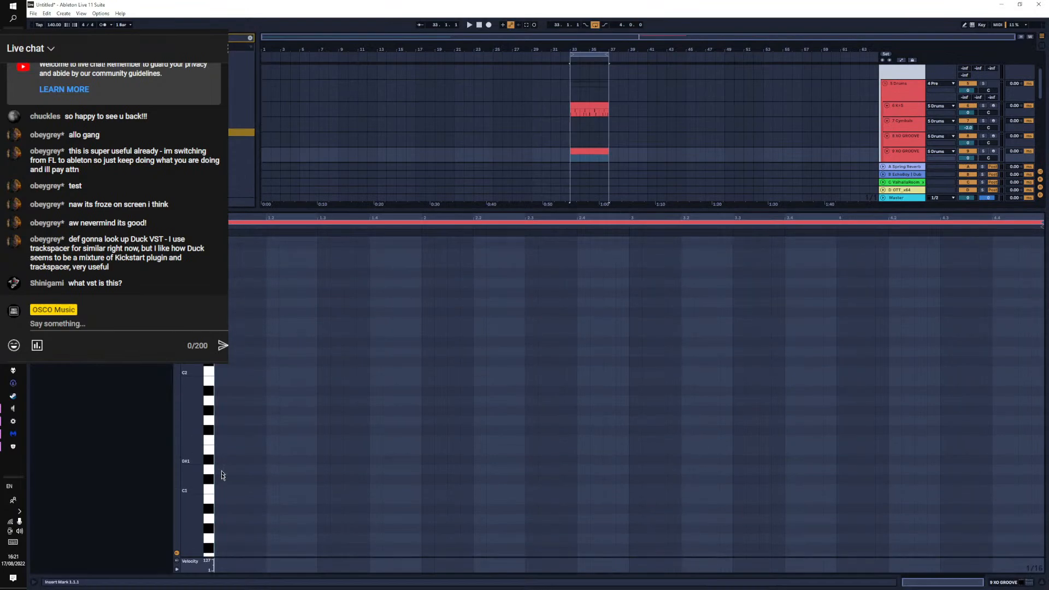
{"action": "left_click_drag", "start_coordinate": [211, 490], "coordinate": [245, 480]}
{"action": "double_click", "coordinate": [221, 489]}
{"action": "double_click", "coordinate": [238, 482]}
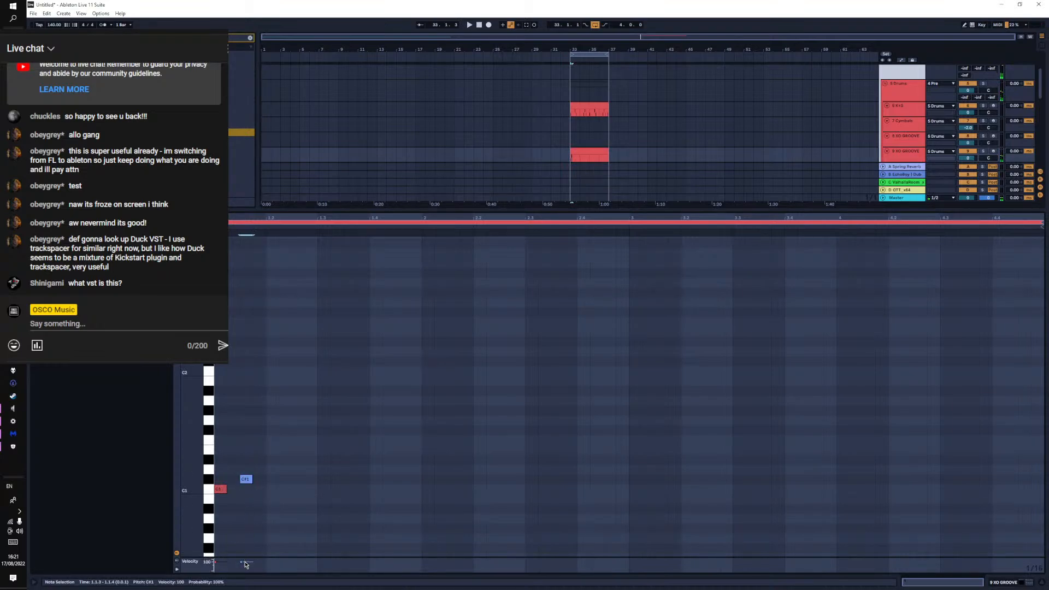
{"action": "left_click", "coordinate": [219, 490]}
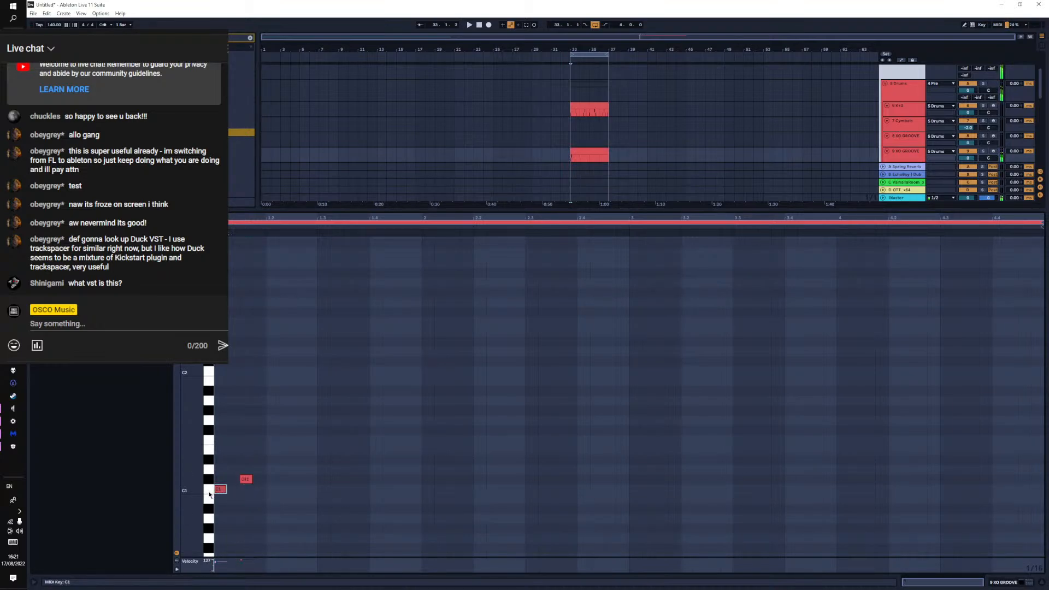
{"action": "double_click", "coordinate": [272, 479]}
{"action": "left_click_drag", "start_coordinate": [271, 479], "coordinate": [276, 470]}
{"action": "key", "text": "Up"}
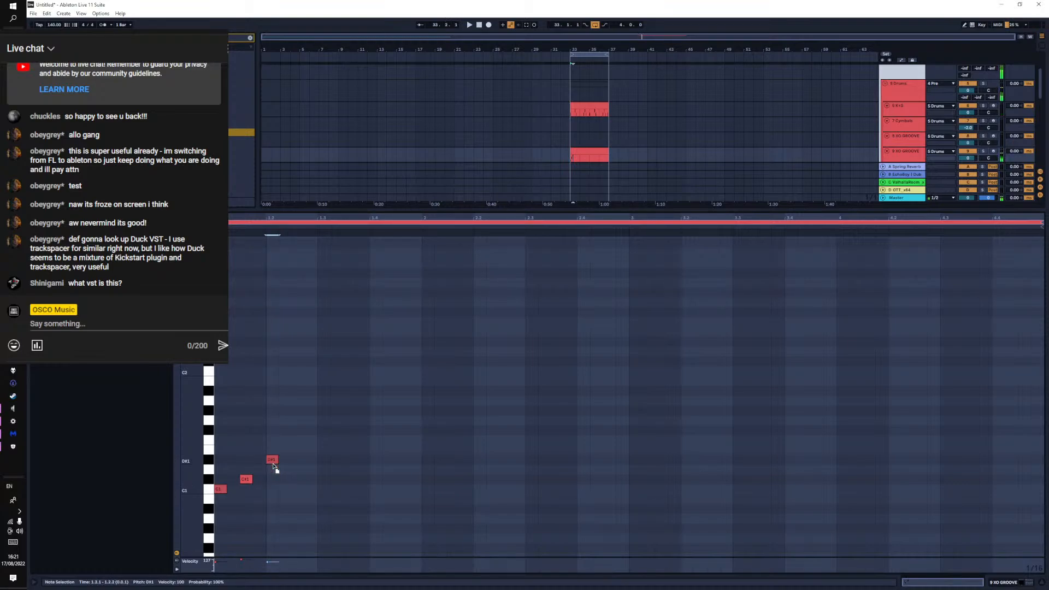
{"action": "key", "text": "space"}
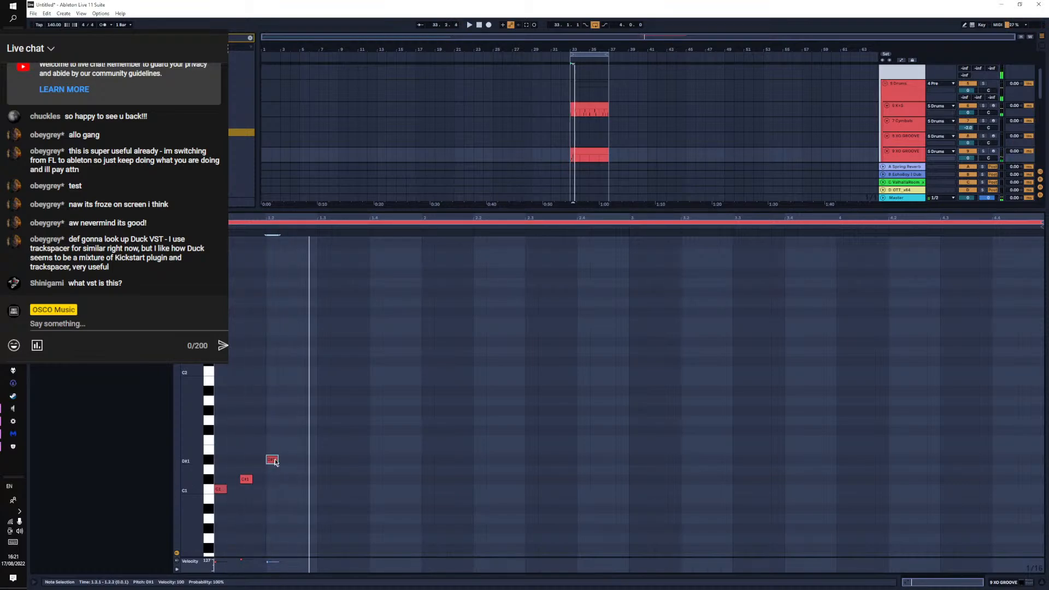
Add hat notes F#1 at 1.2.2, F1 at 1.2.3 and C1 at 1.3.1 to the clip
{"action": "double_click", "coordinate": [296, 489]}
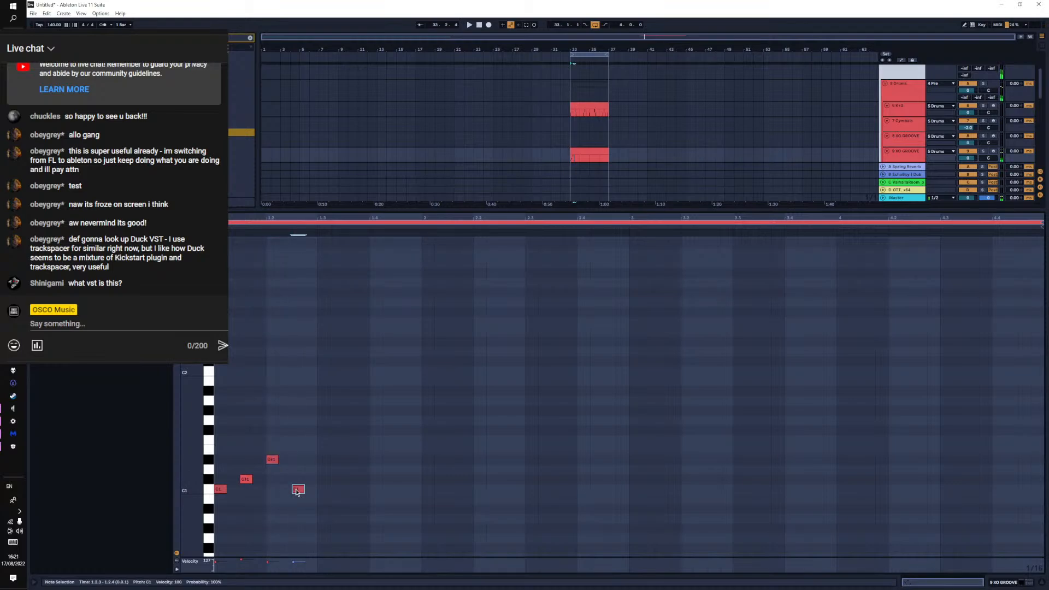
{"action": "left_click_drag", "start_coordinate": [296, 489], "coordinate": [322, 489]}
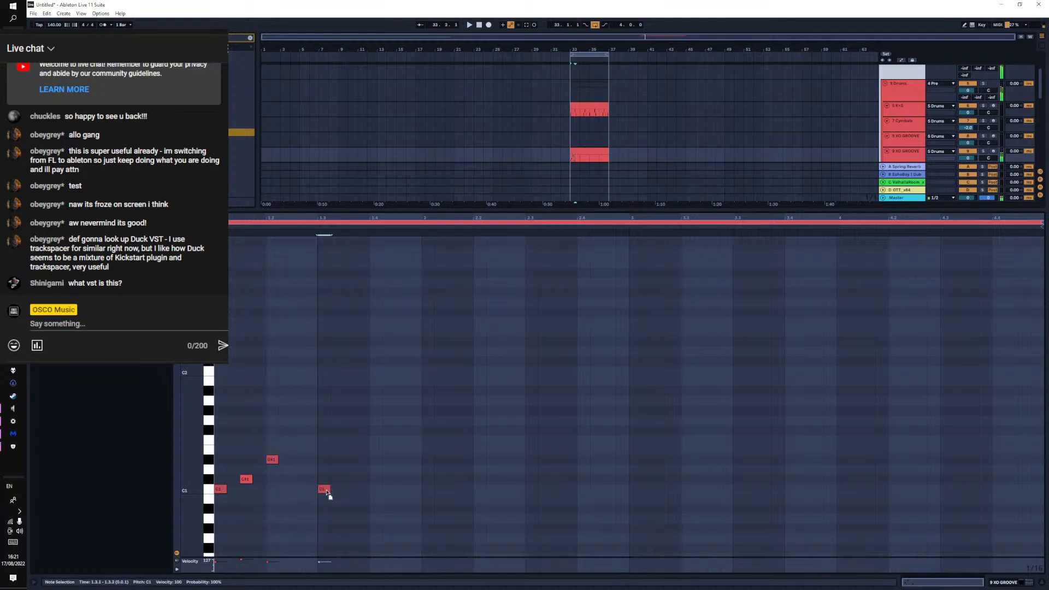
{"action": "double_click", "coordinate": [299, 440]}
{"action": "key", "text": "space"}
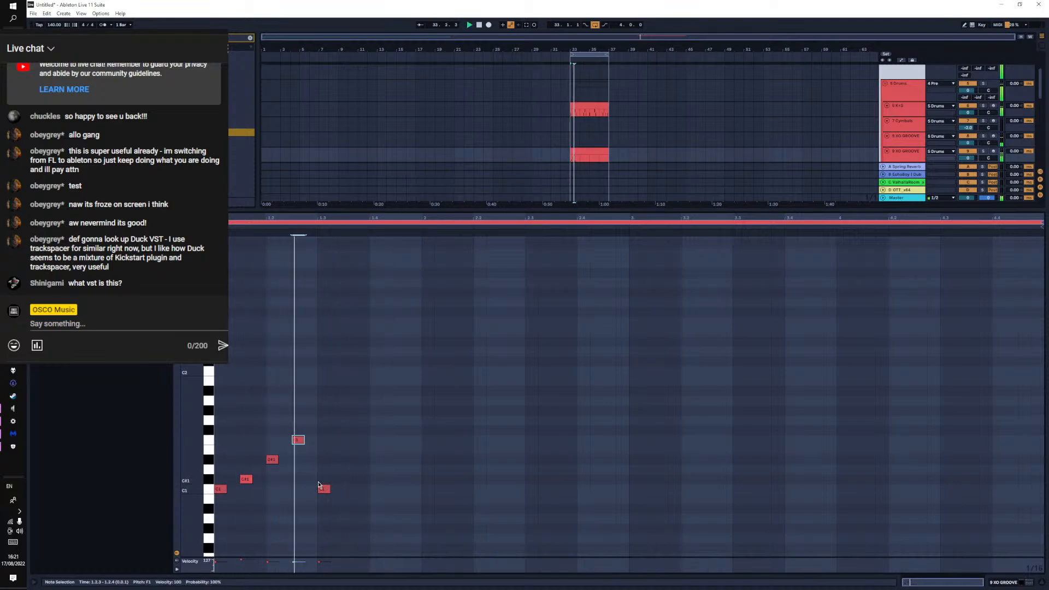
{"action": "double_click", "coordinate": [285, 431]}
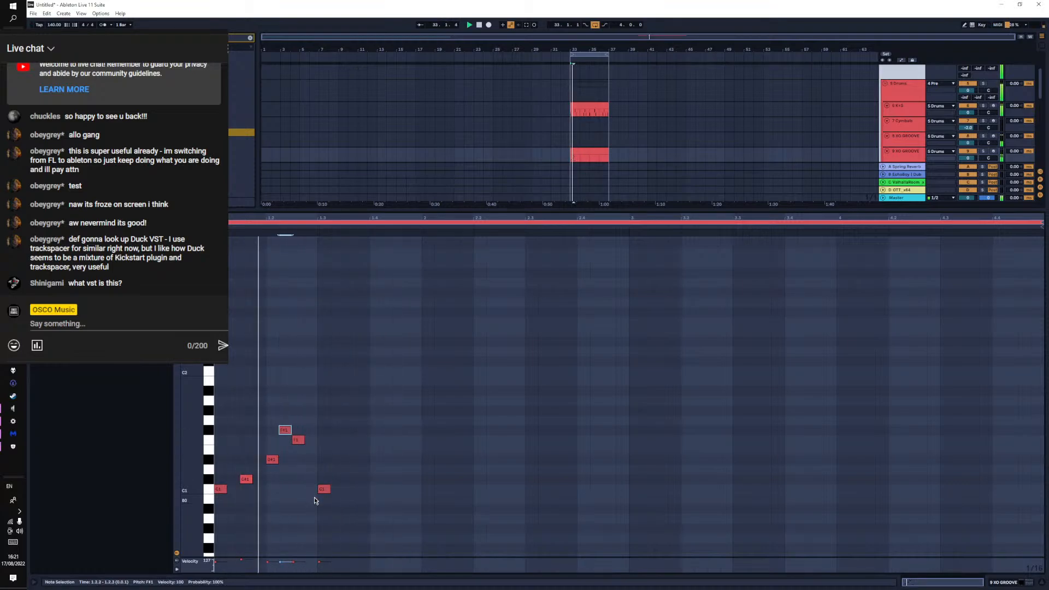
Duplicate the first two beats' hat notes to 1.3.1 and vary the copy with D1 at 1.3.3 and C#1 at 1.4.1
{"action": "left_click_drag", "start_coordinate": [316, 498], "coordinate": [218, 415]}
{"action": "key", "text": "ctrl+d"}
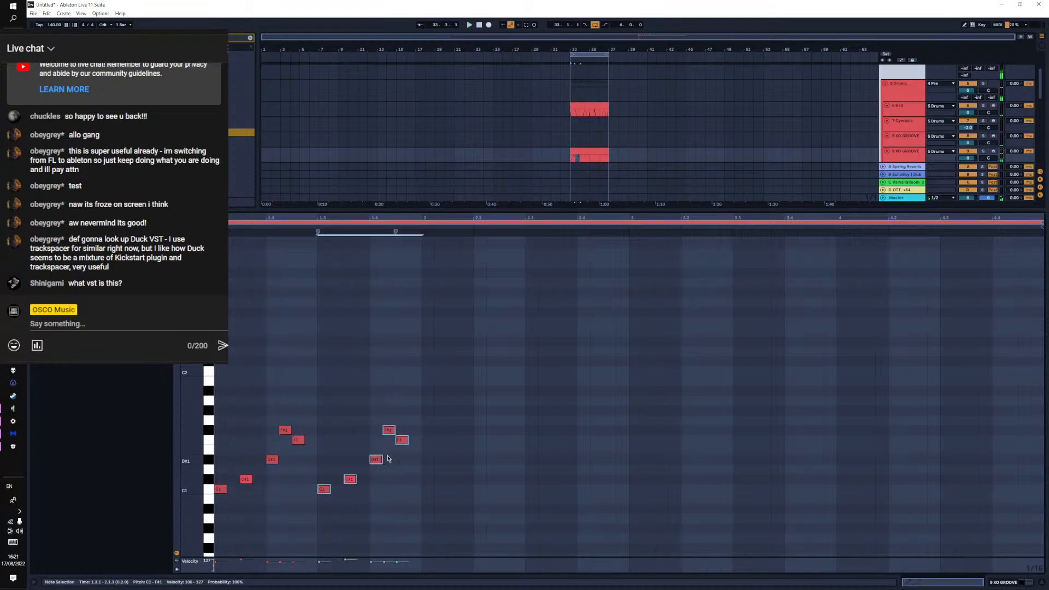
{"action": "left_click", "coordinate": [368, 488]}
{"action": "left_click", "coordinate": [350, 479]}
{"action": "left_click", "coordinate": [348, 471]}
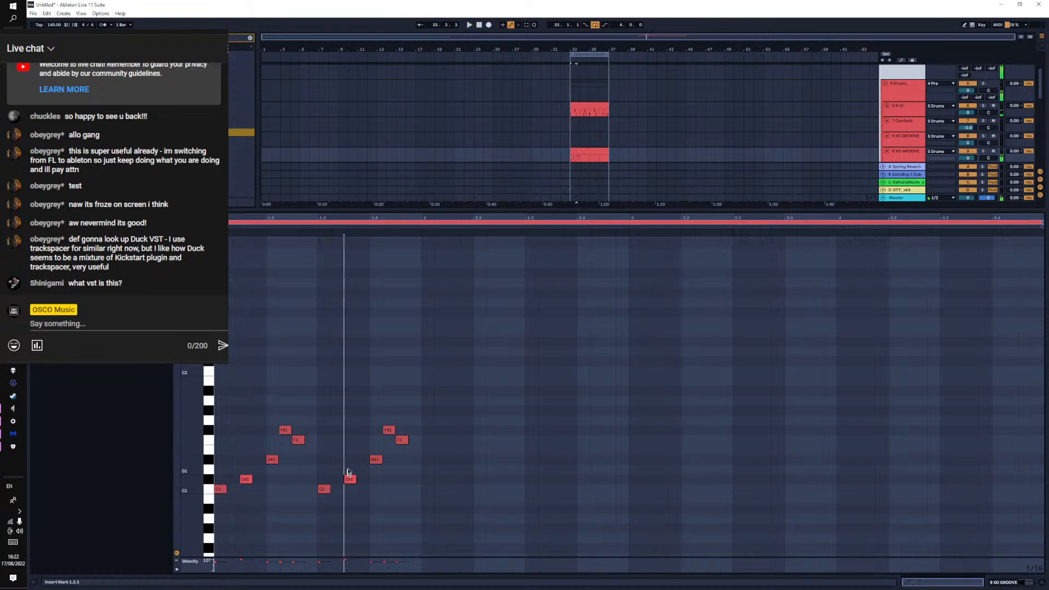
{"action": "left_click_drag", "start_coordinate": [349, 478], "coordinate": [379, 486]}
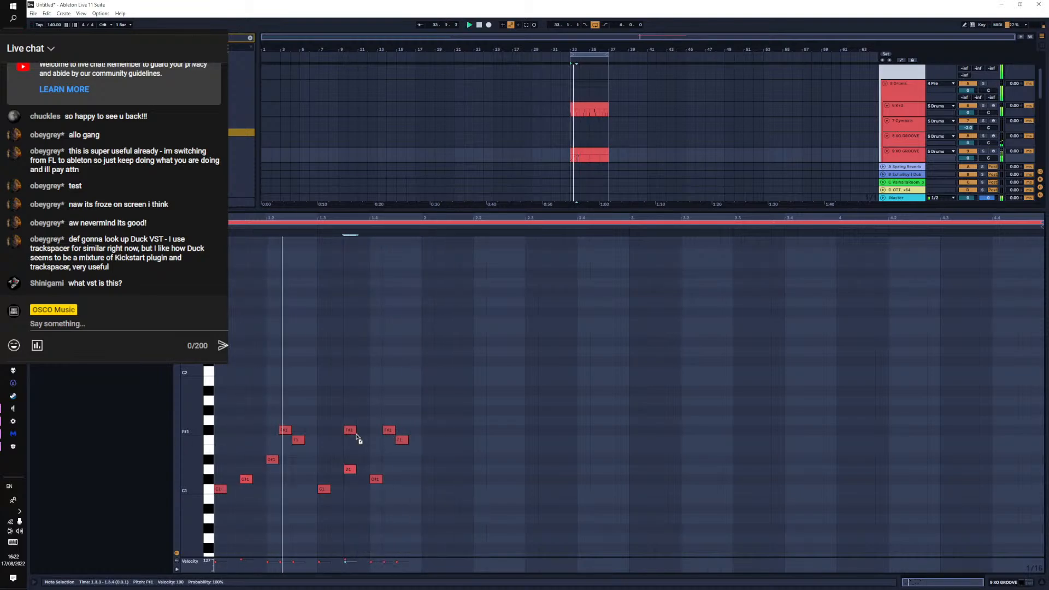
Add an extra hat note on G1 at 1.3.2
{"action": "double_click", "coordinate": [337, 440]}
{"action": "key", "text": "Up"}
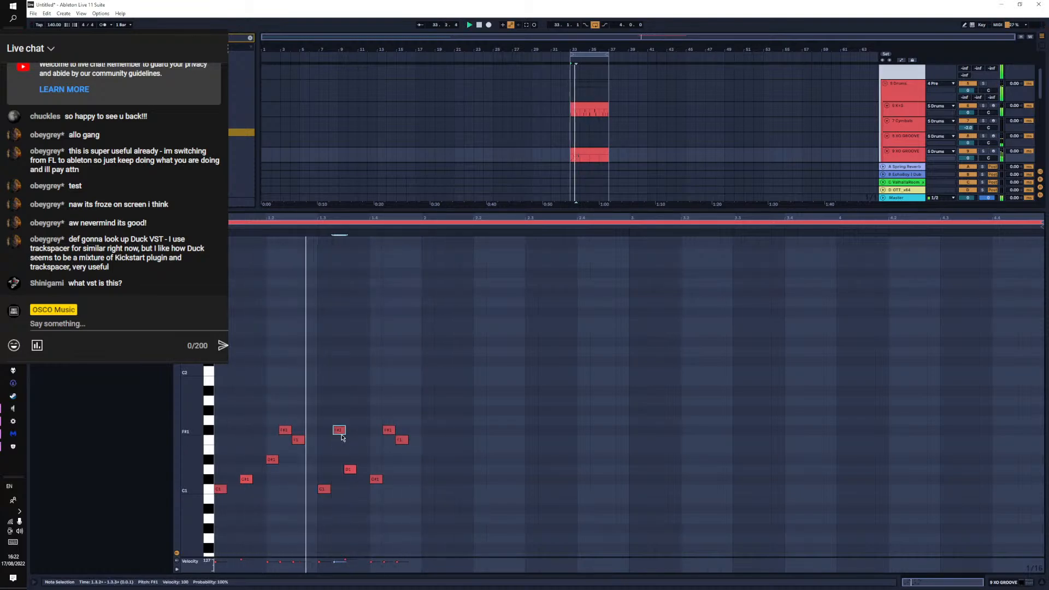
{"action": "left_click_drag", "start_coordinate": [338, 430], "coordinate": [337, 422]}
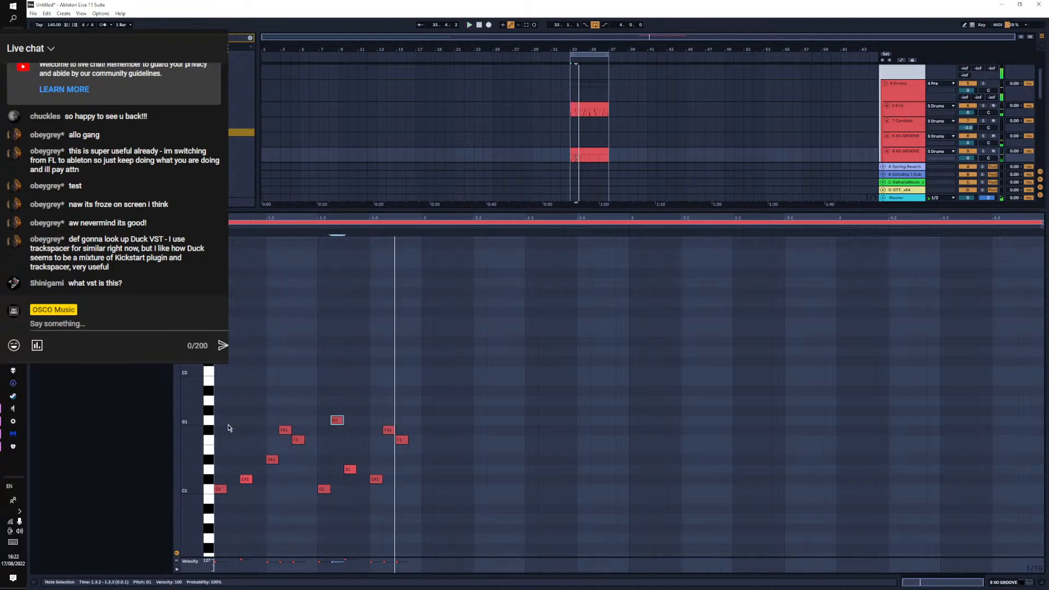
Preview the hat sounds on the keys between C1 and G#1 and return to the track's device chain
{"action": "left_click", "coordinate": [209, 430]}
{"action": "left_click", "coordinate": [210, 440]}
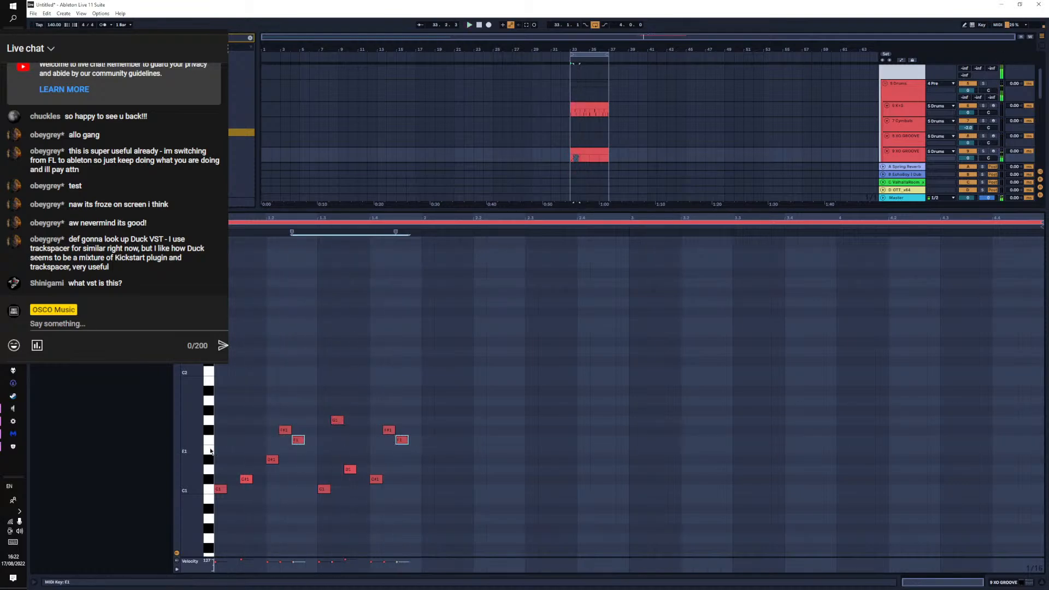
{"action": "left_click", "coordinate": [211, 450]}
{"action": "left_click", "coordinate": [209, 462]}
{"action": "left_click", "coordinate": [209, 471]}
{"action": "left_click_drag", "start_coordinate": [209, 489], "coordinate": [213, 404]}
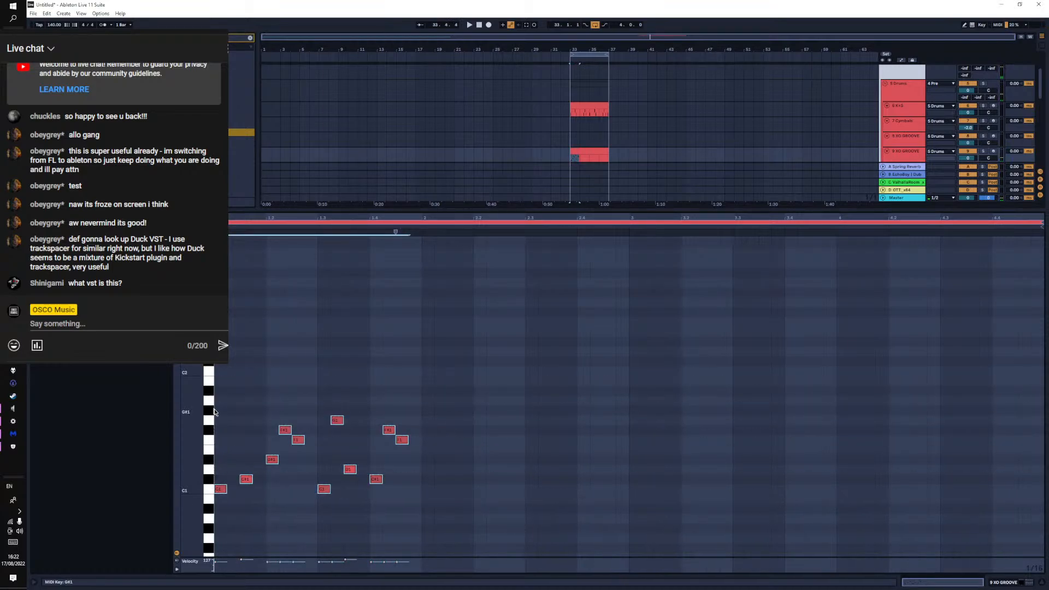
{"action": "left_click", "coordinate": [212, 421]}
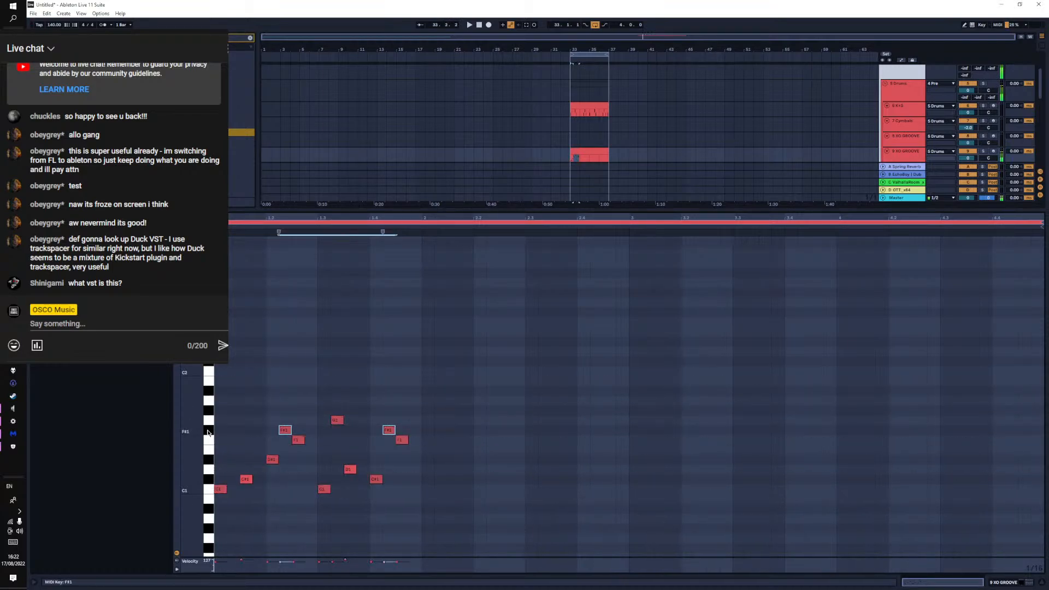
{"action": "key", "text": "shift+Tab"}
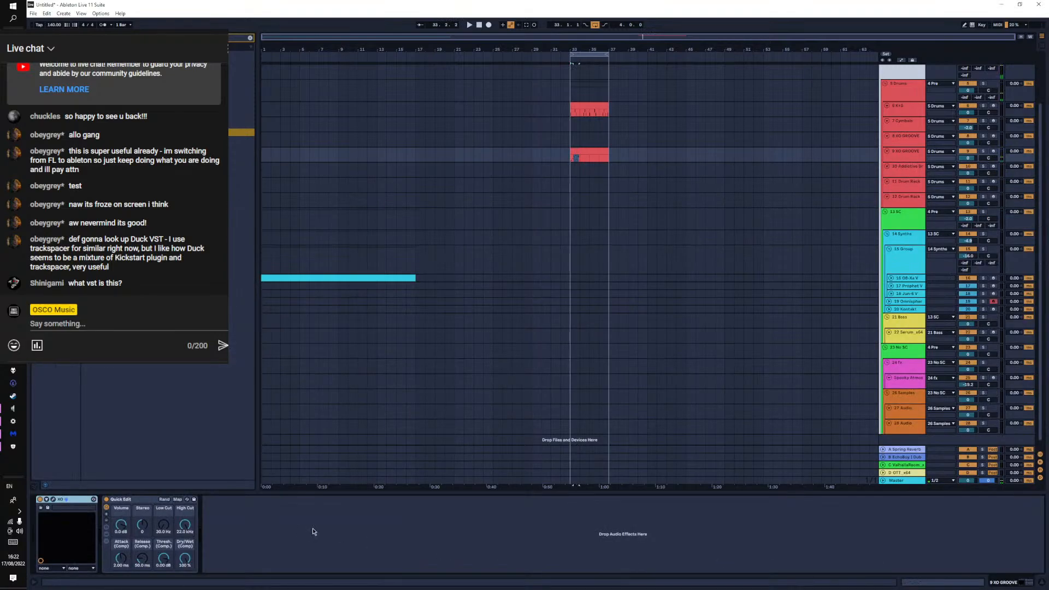
Open the second XO instance and audition samples similar to the FLEX 1 slot's closed hat
{"action": "left_click", "coordinate": [53, 500]}
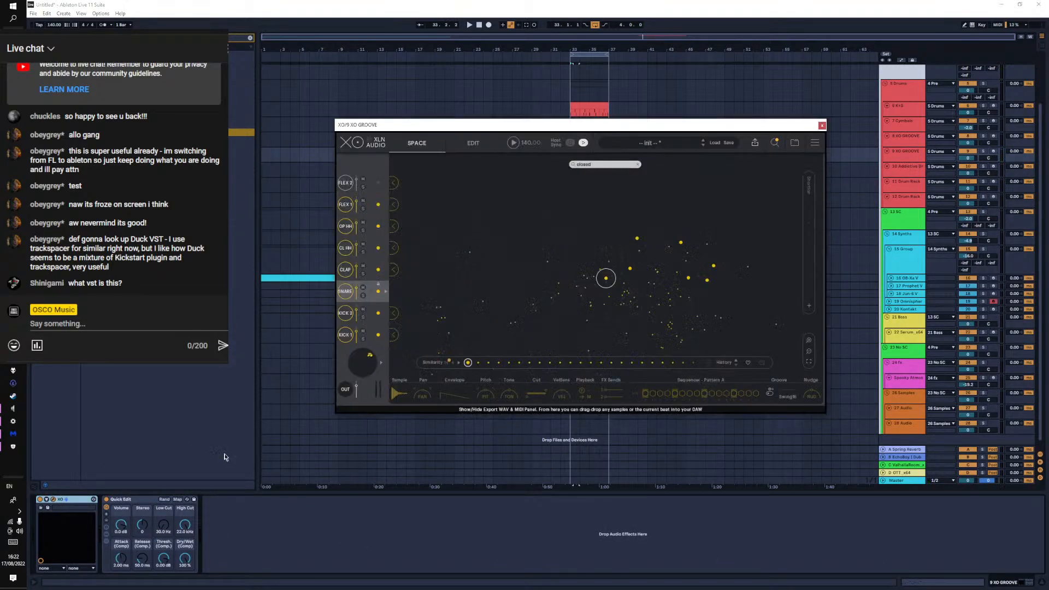
{"action": "left_click", "coordinate": [345, 204]}
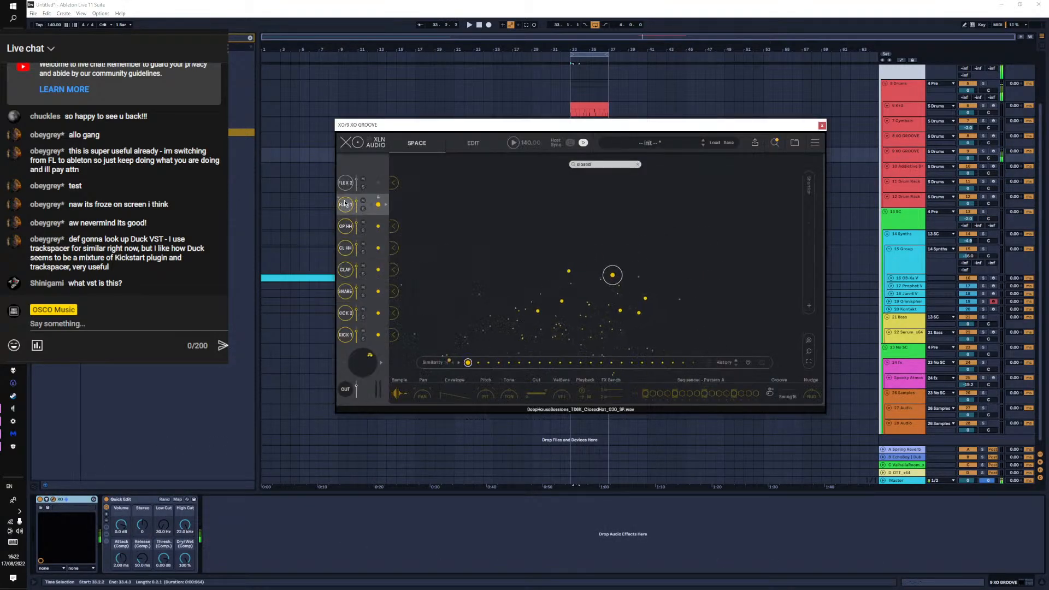
{"action": "left_click", "coordinate": [385, 206]}
{"action": "left_click", "coordinate": [372, 206]}
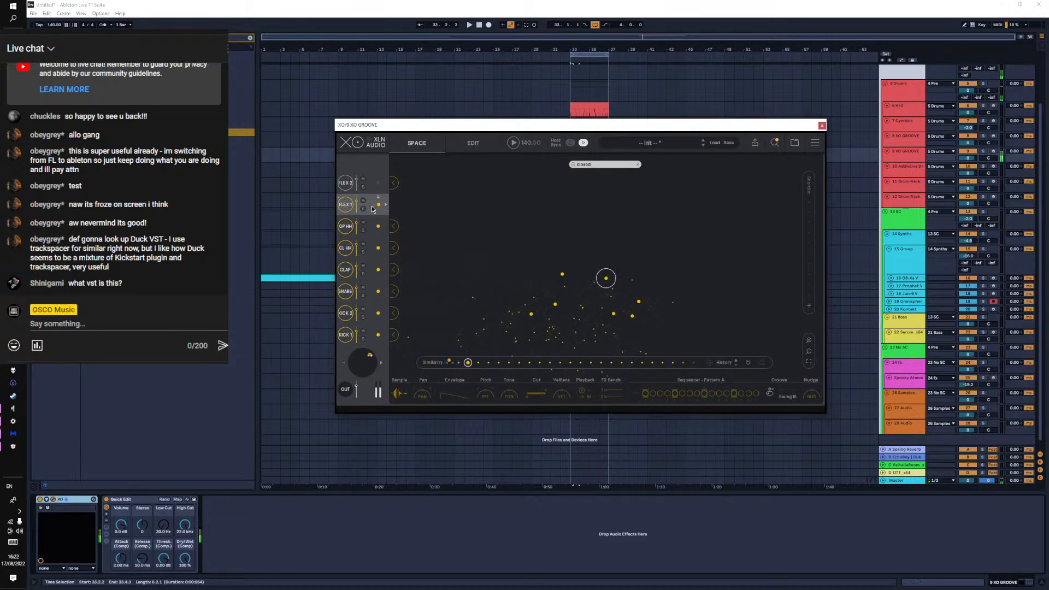
{"action": "left_click", "coordinate": [489, 364]}
{"action": "left_click", "coordinate": [499, 364]}
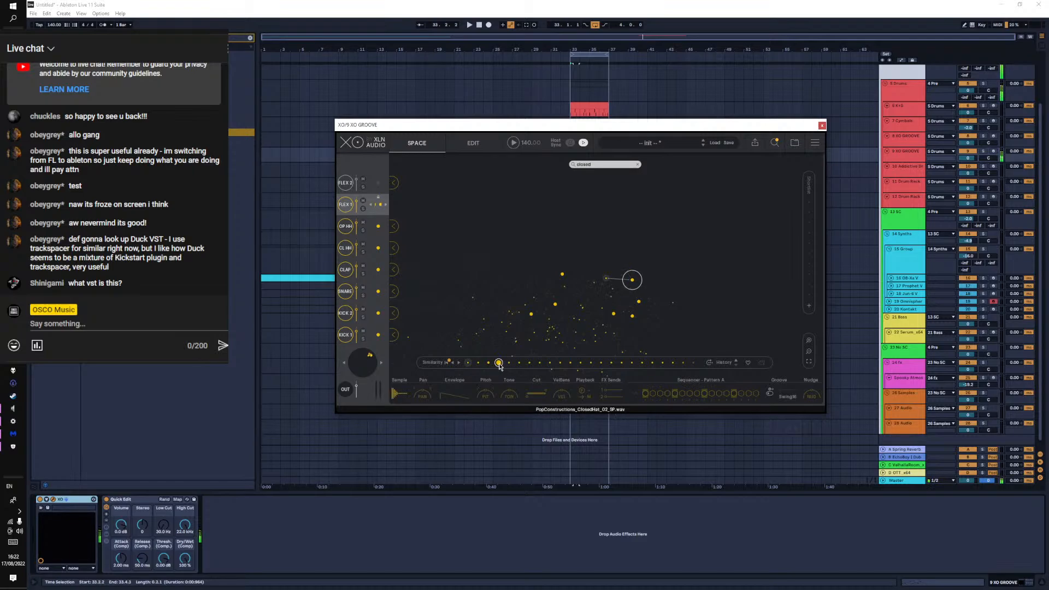
{"action": "left_click", "coordinate": [477, 364]}
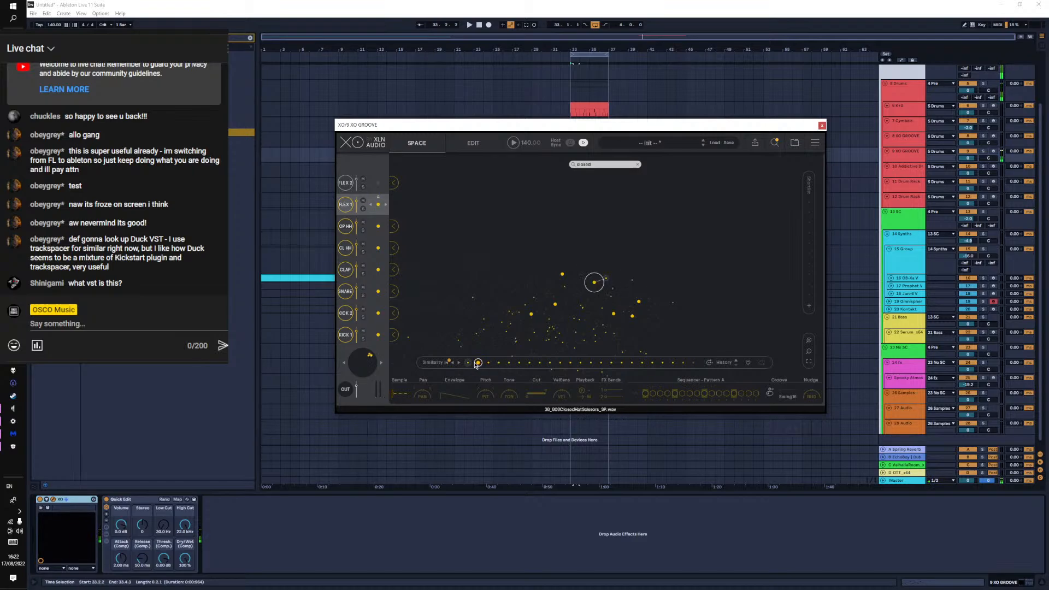
{"action": "left_click", "coordinate": [468, 363]}
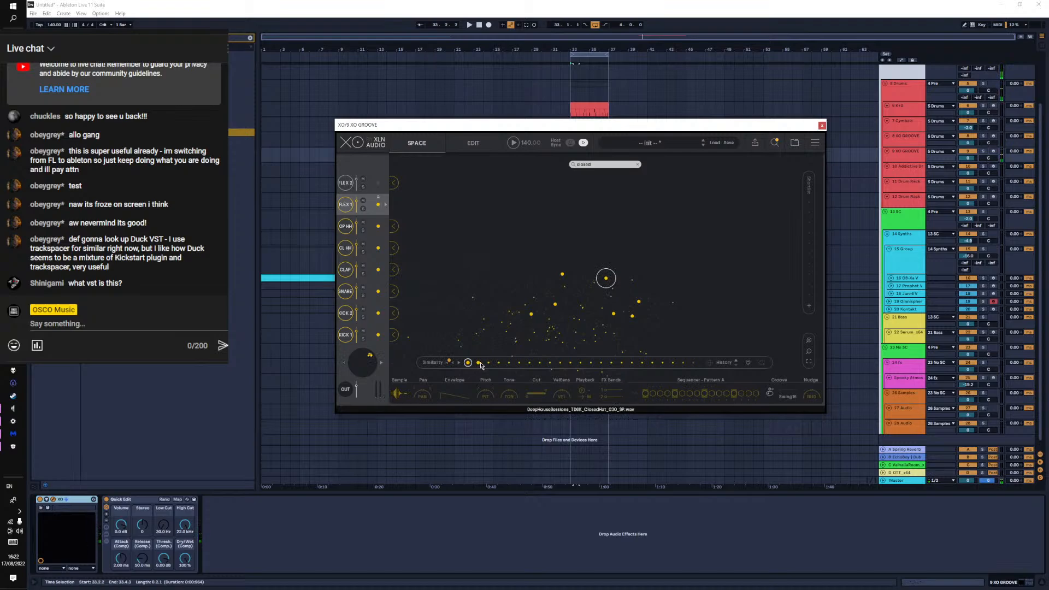
{"action": "left_click", "coordinate": [479, 364]}
Load the 808ClosedHatScissors sample from the XO space map into the FLEX 2 slot
{"action": "left_click", "coordinate": [345, 182]}
{"action": "left_click", "coordinate": [594, 284]}
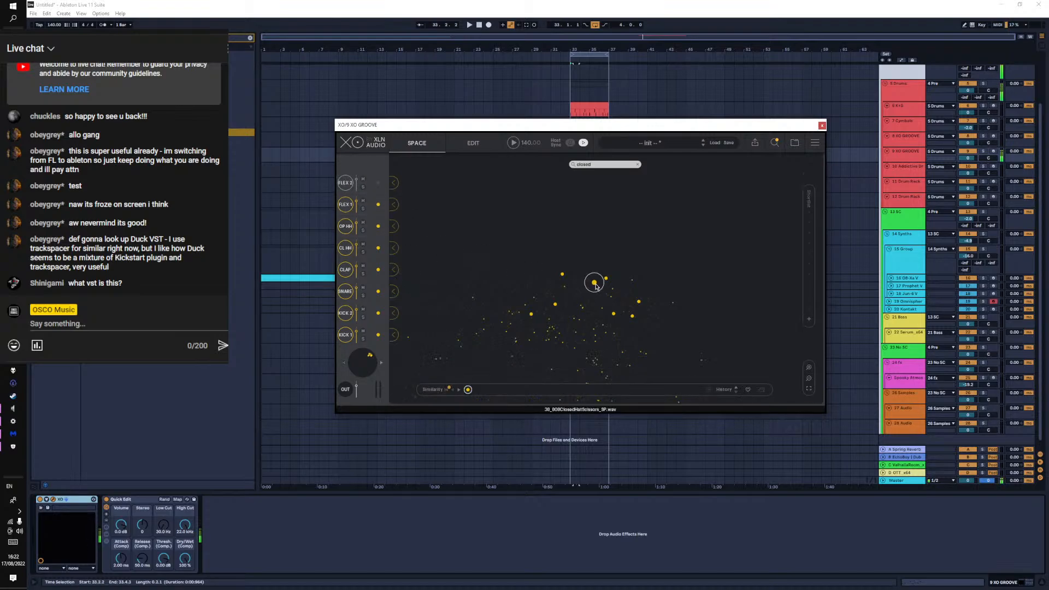
{"action": "left_click", "coordinate": [395, 183]}
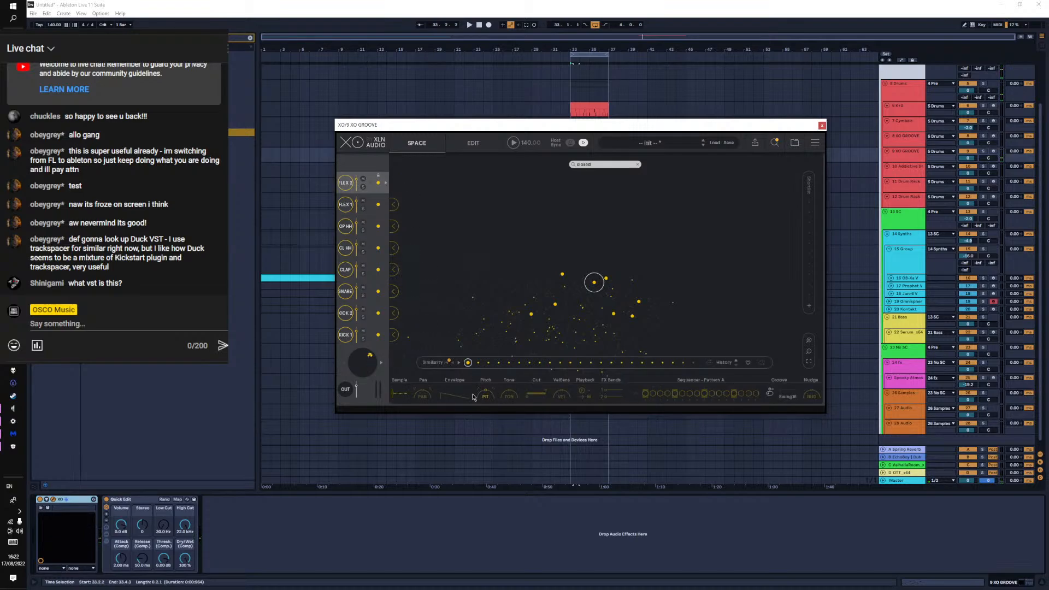
Lower the envelope transient of the FLEX 2 hat, compare it with FLEX 1, and close XO
{"action": "left_click_drag", "start_coordinate": [448, 398], "coordinate": [450, 413]}
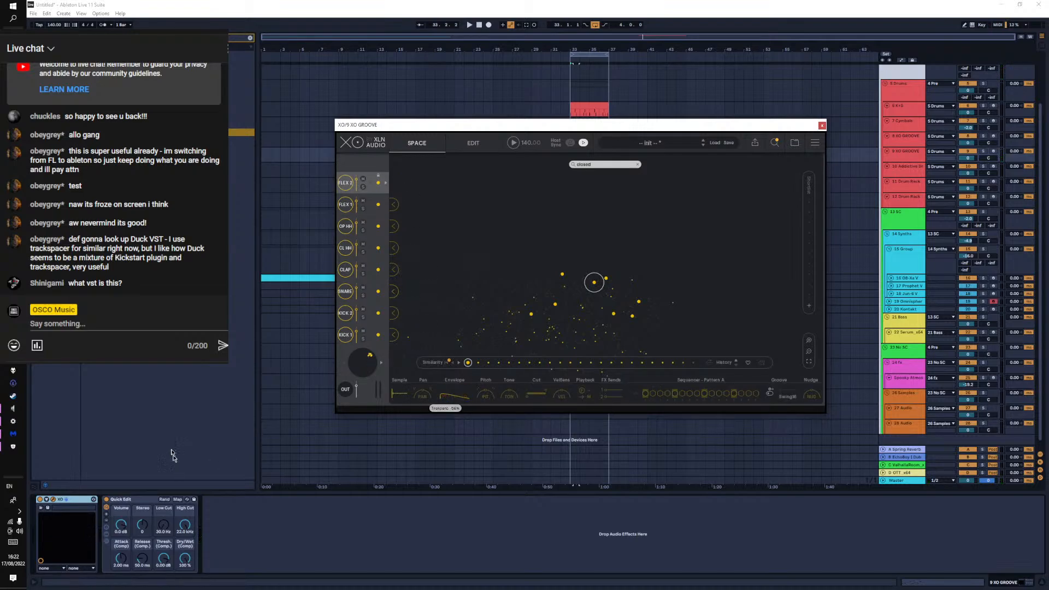
{"action": "left_click", "coordinate": [346, 205]}
{"action": "left_click", "coordinate": [347, 183]}
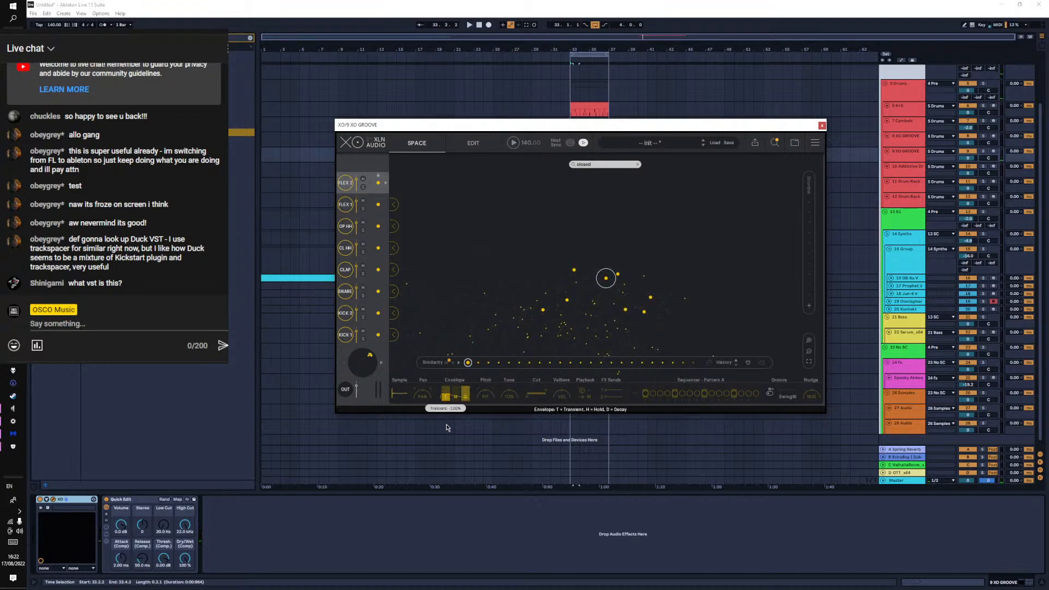
{"action": "left_click", "coordinate": [345, 205]}
{"action": "left_click", "coordinate": [343, 183]}
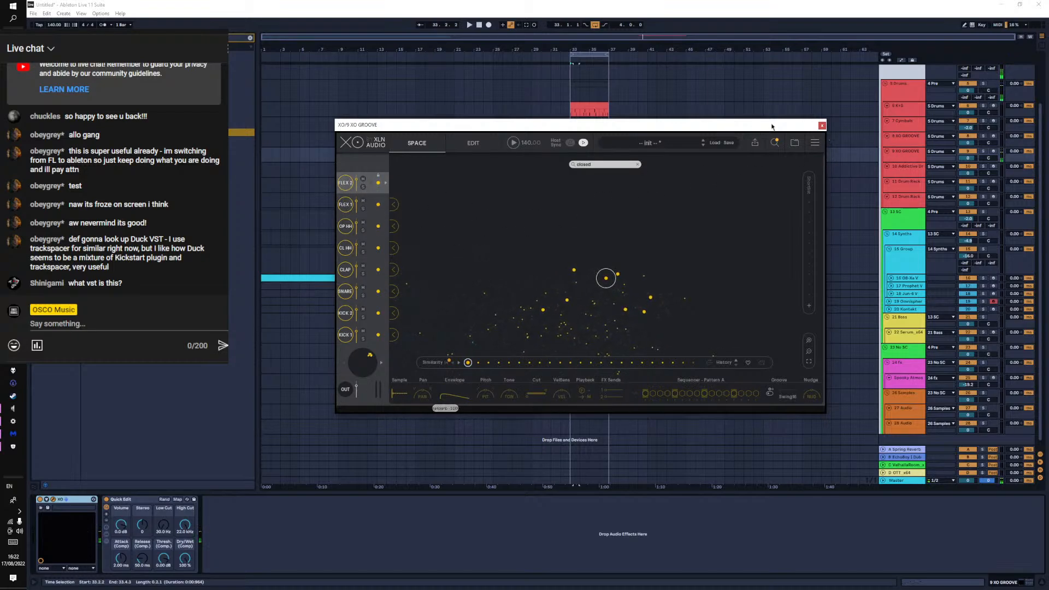
{"action": "left_click", "coordinate": [821, 126]}
Rework the hat clip's notes to G1 at 1.2.2, F#1 at 1.2.3 and F#1 at 1.3.2, adding G1 at 1.2.4
{"action": "double_click", "coordinate": [590, 152]}
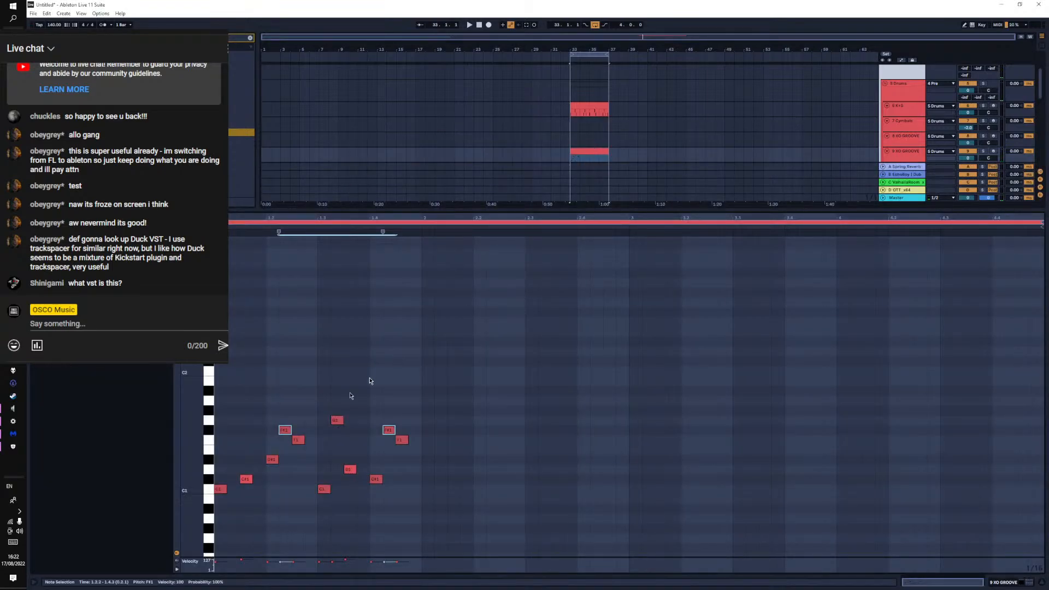
{"action": "key", "text": "space"}
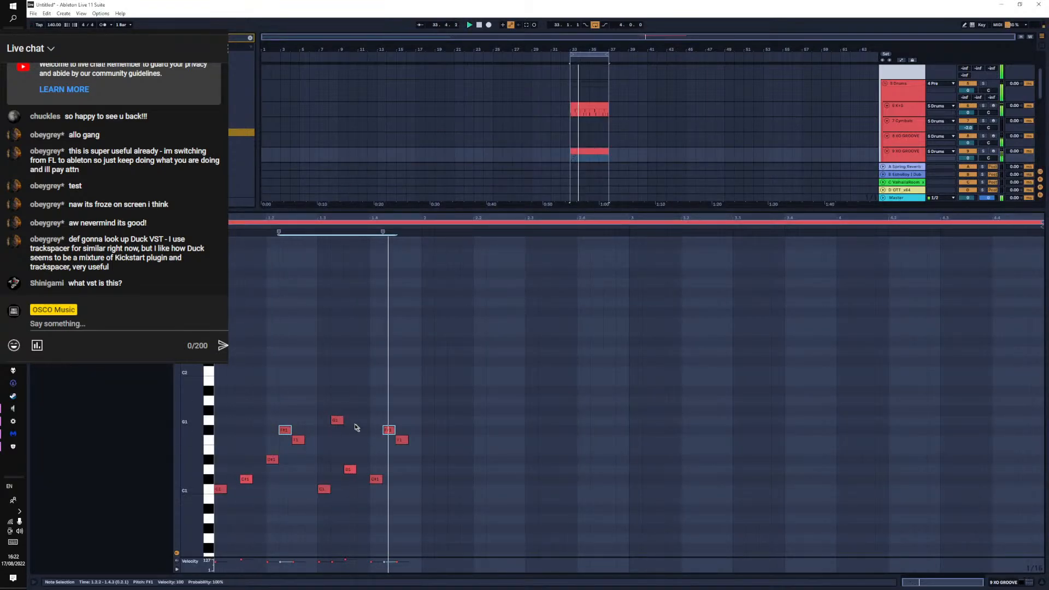
{"action": "key", "text": "space"}
{"action": "left_click_drag", "start_coordinate": [337, 421], "coordinate": [300, 431]}
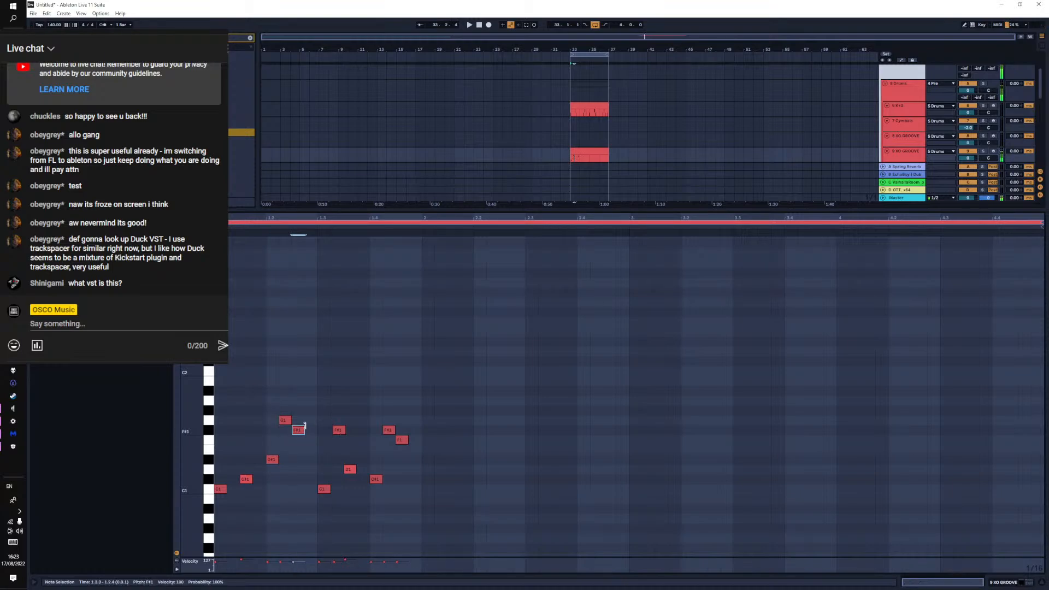
{"action": "double_click", "coordinate": [309, 420]}
{"action": "key", "text": "space"}
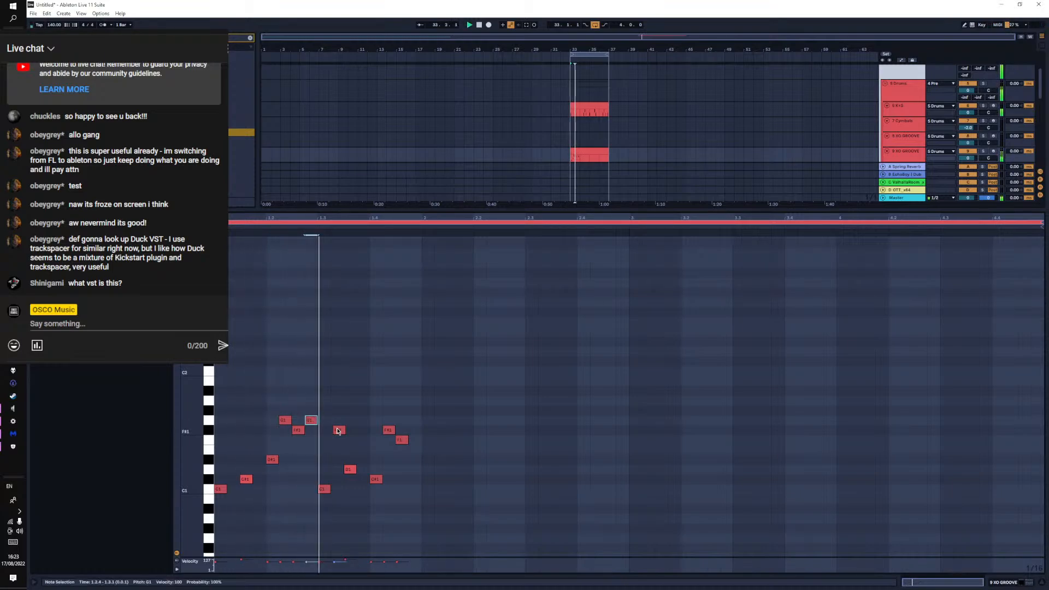
{"action": "left_click_drag", "start_coordinate": [344, 433], "coordinate": [342, 433]}
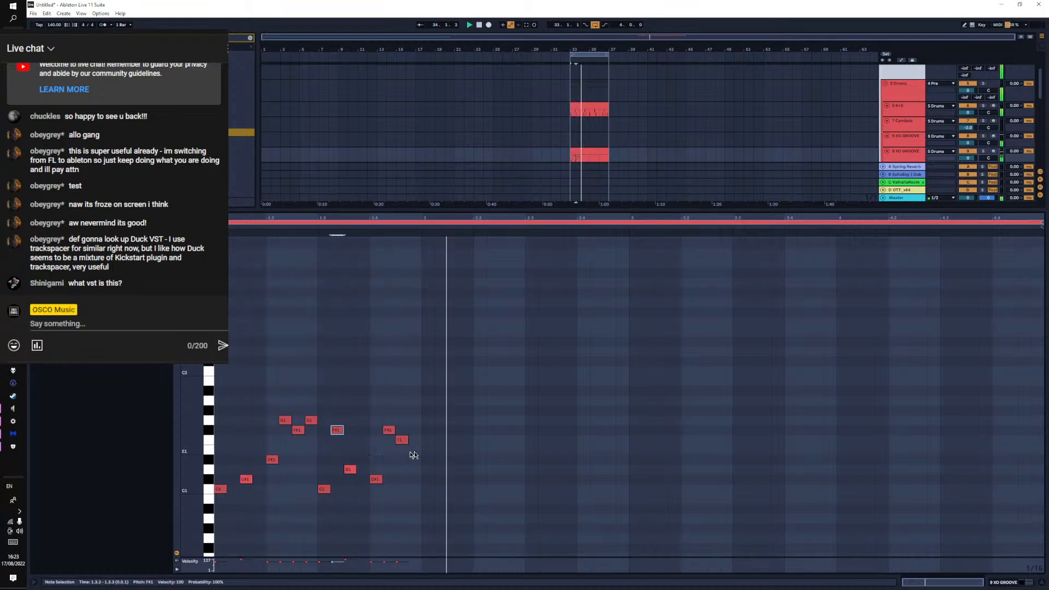
Add a hat note on E1 at 1.4.4 and duplicate the first bar's hat notes to bar 2
{"action": "left_click", "coordinate": [417, 496]}
{"action": "left_click_drag", "start_coordinate": [418, 494], "coordinate": [226, 407]}
{"action": "left_click", "coordinate": [440, 461]}
{"action": "double_click", "coordinate": [414, 460]}
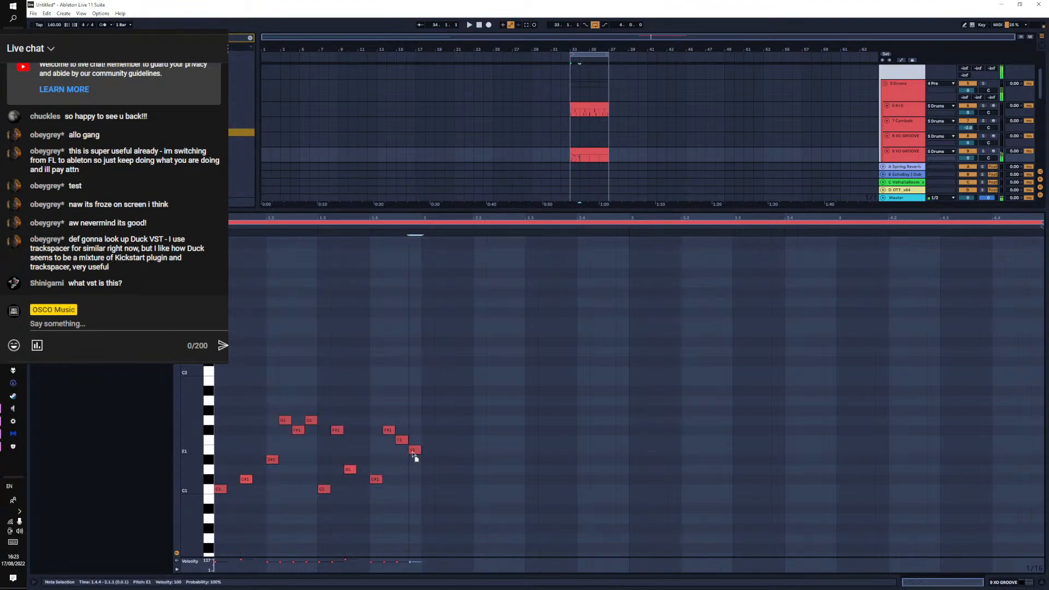
{"action": "left_click_drag", "start_coordinate": [414, 501], "coordinate": [223, 414]}
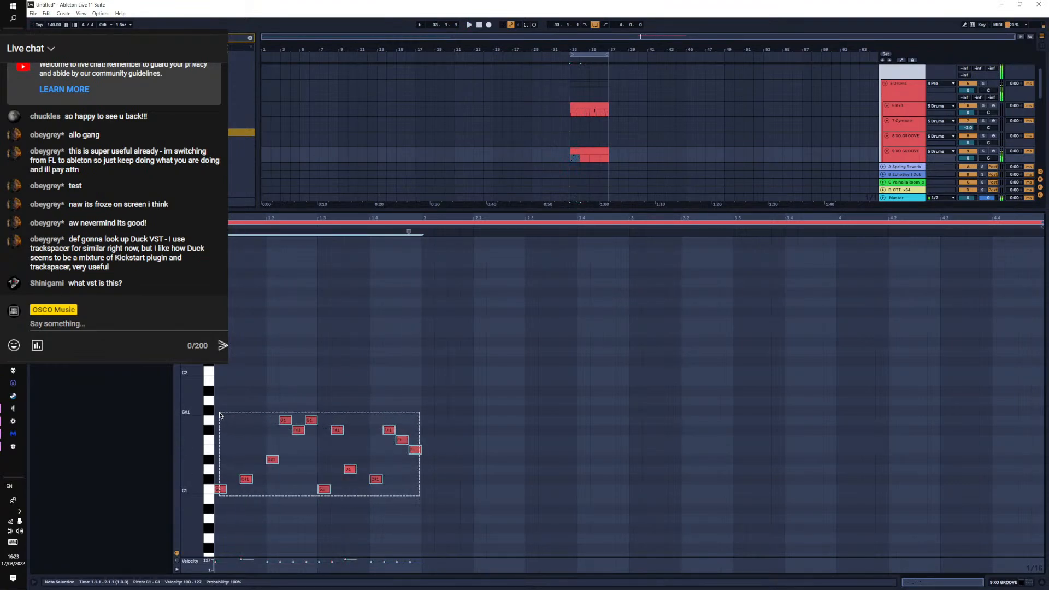
{"action": "key", "text": "ctrl+d"}
{"action": "key", "text": "space"}
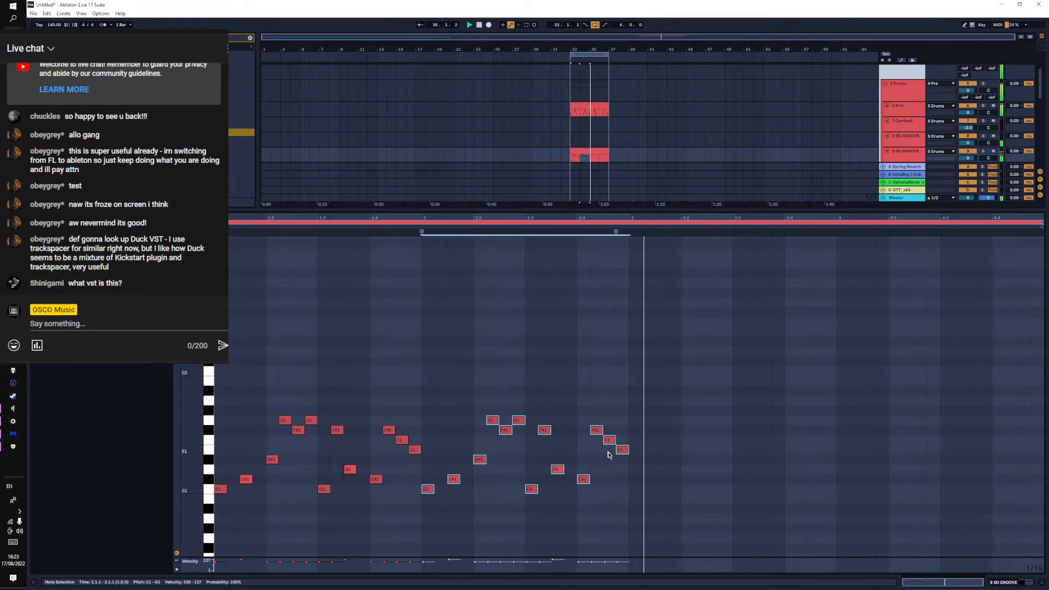
Move the hat note at 2.4.1 to E1 and add one on F1 at 2.3.4
{"action": "left_click", "coordinate": [520, 451]}
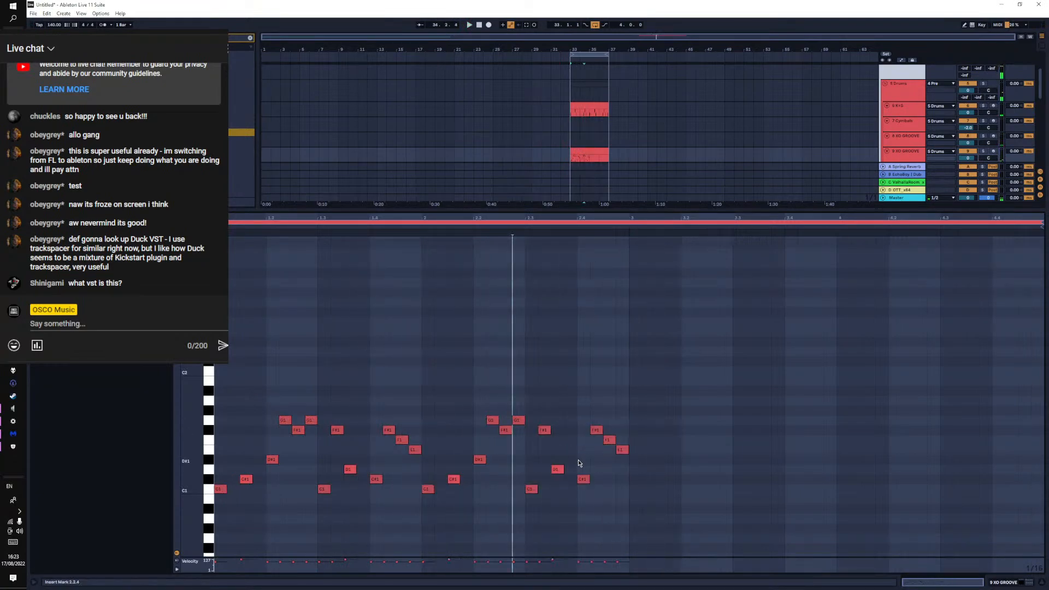
{"action": "left_click_drag", "start_coordinate": [581, 480], "coordinate": [581, 451]}
{"action": "key", "text": "space"}
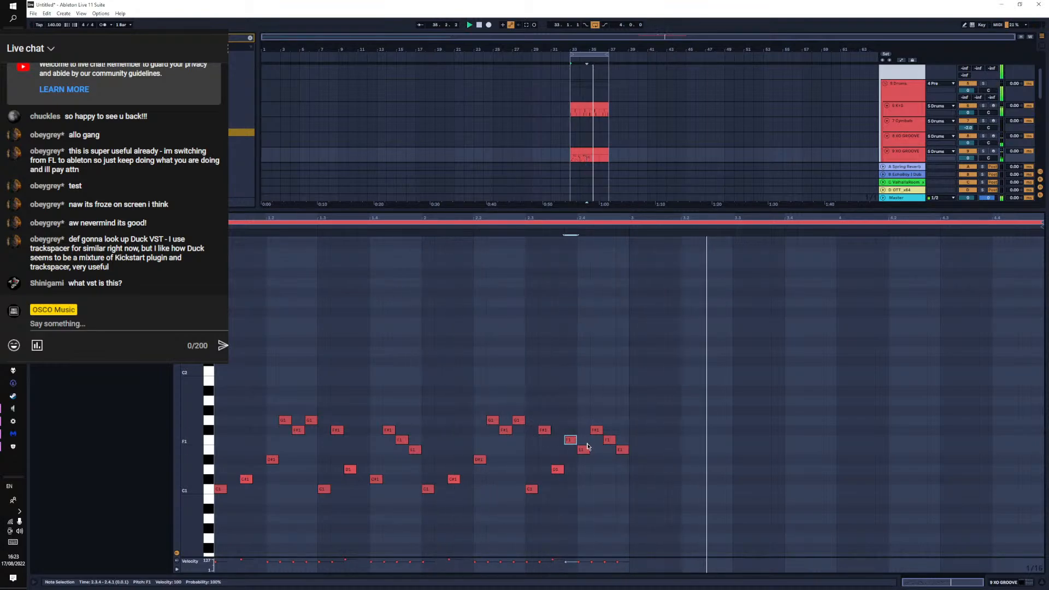
Move the hat note at 2.4.4 to C#1 and the one at 1.1.3 to E1
{"action": "left_click_drag", "start_coordinate": [622, 450], "coordinate": [622, 478]}
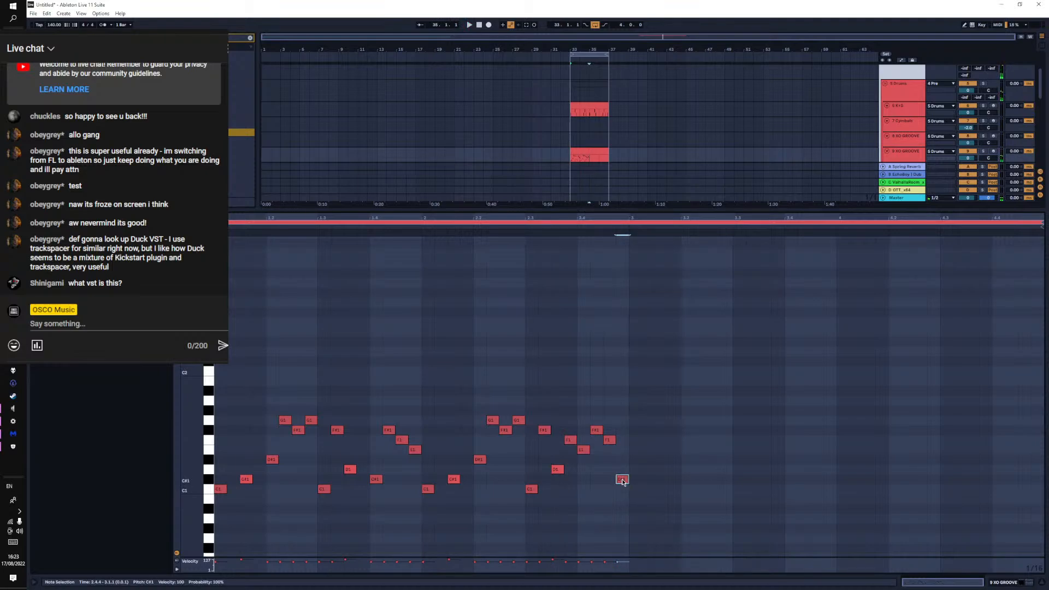
{"action": "key", "text": "space"}
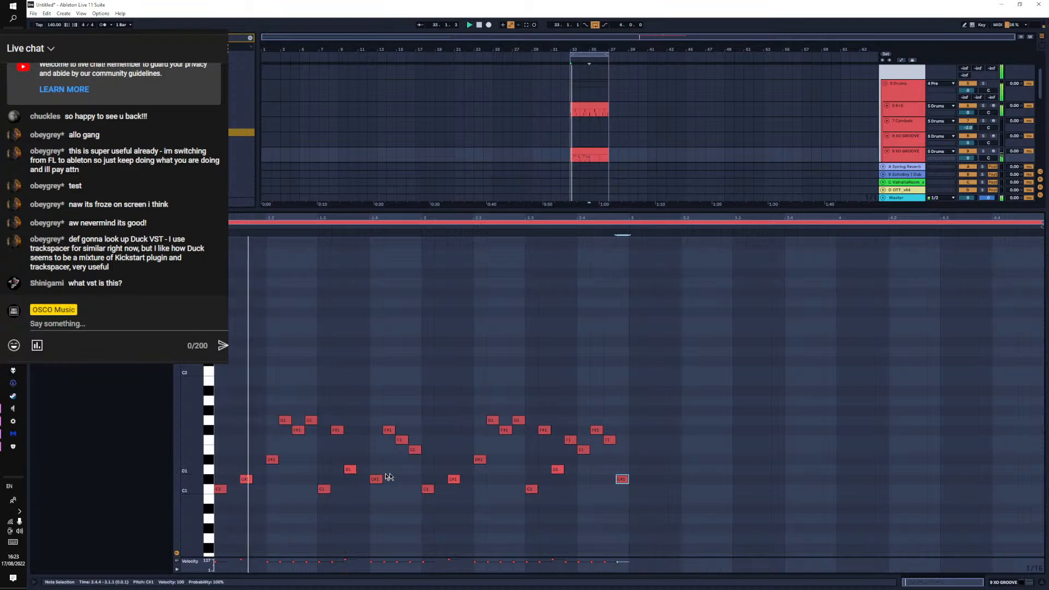
{"action": "key", "text": "space"}
{"action": "left_click_drag", "start_coordinate": [244, 479], "coordinate": [248, 450]}
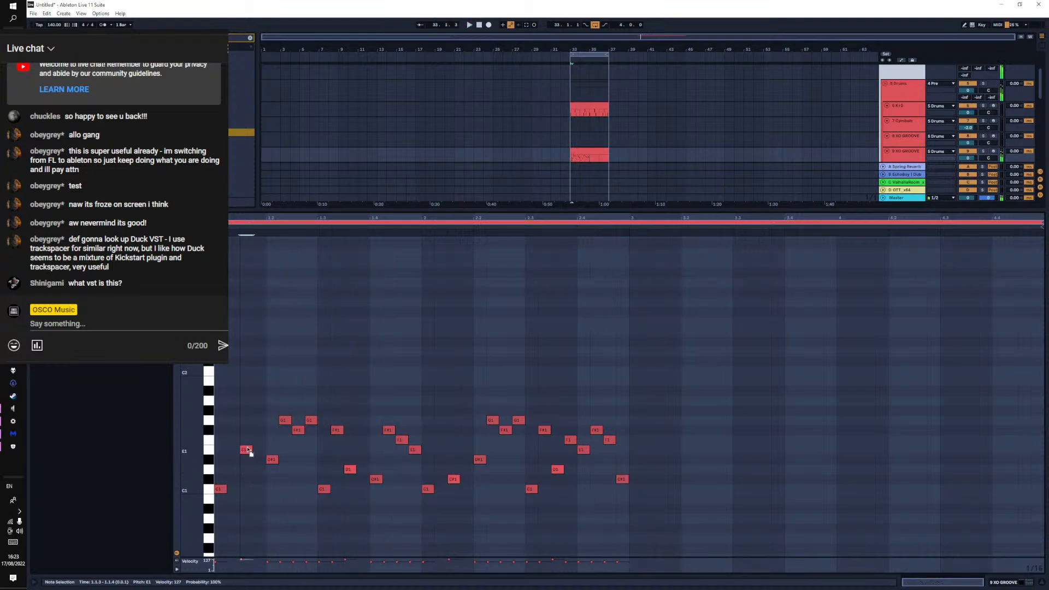
{"action": "key", "text": "space"}
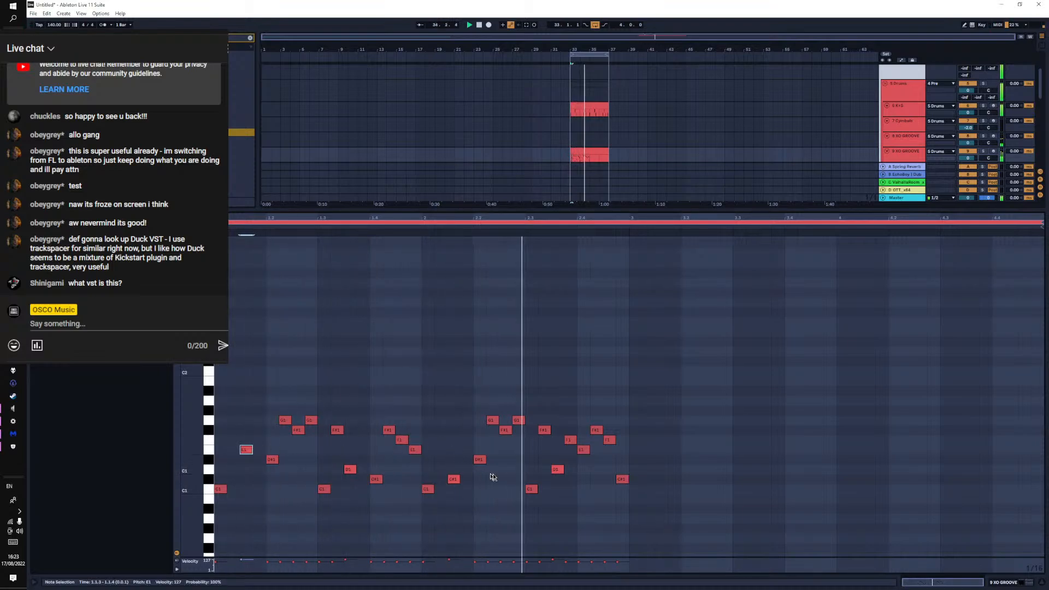
Move the hat note at 2.4.4 to F1 and the one at 2.4.3 to D#1
{"action": "left_click", "coordinate": [623, 480]}
{"action": "key", "text": "space"}
{"action": "left_click_drag", "start_coordinate": [624, 484], "coordinate": [624, 457]}
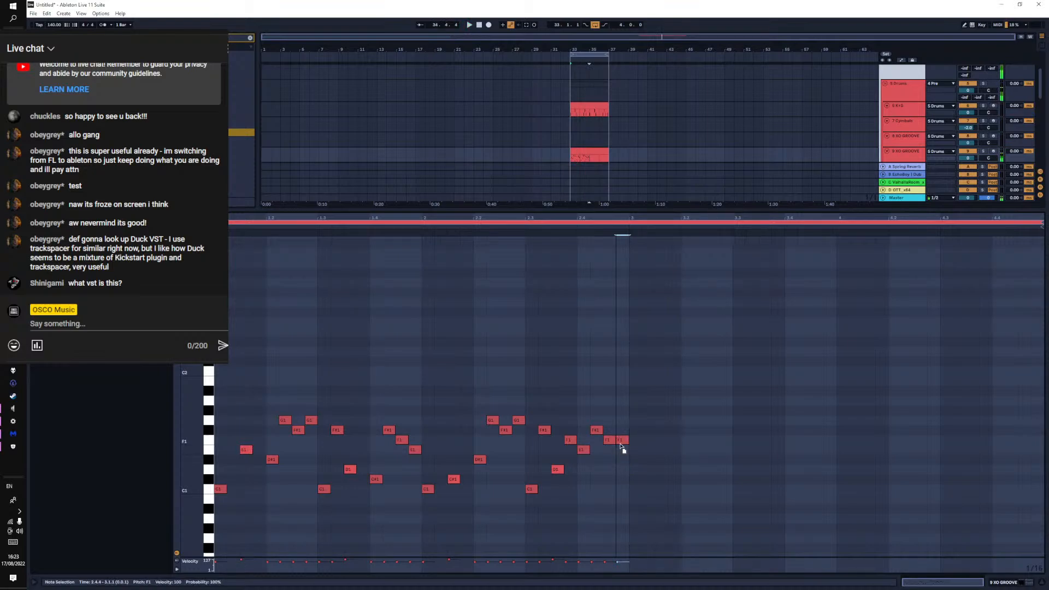
{"action": "left_click_drag", "start_coordinate": [607, 442], "coordinate": [605, 459]}
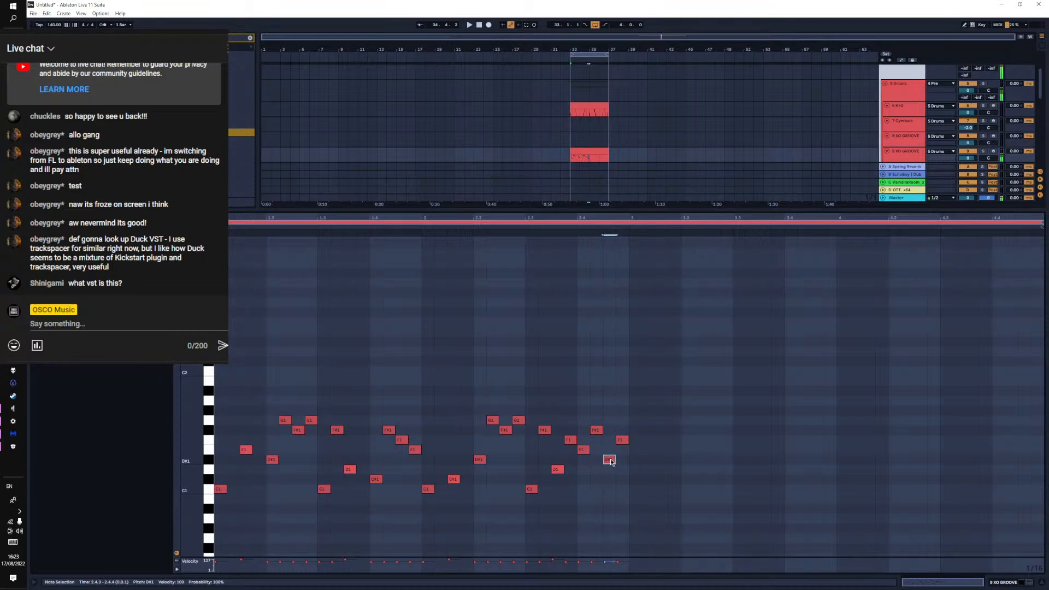
{"action": "key", "text": "space"}
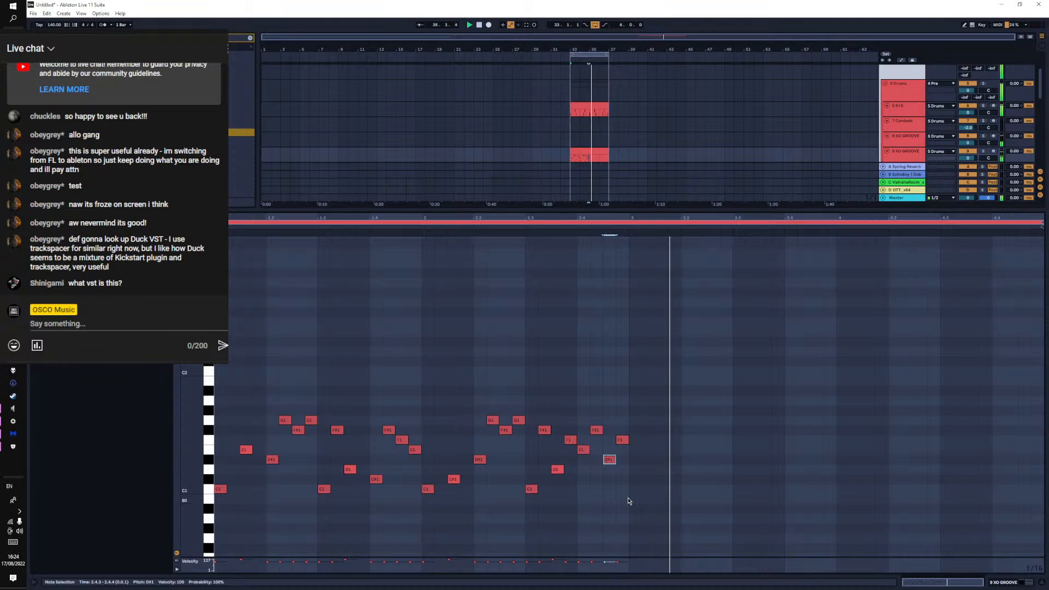
Duplicate the two-bar hat pattern to bars 3 and 4 and play the loop with the device chain shown
{"action": "left_click_drag", "start_coordinate": [623, 498], "coordinate": [231, 393]}
{"action": "key", "text": "ctrl+d"}
{"action": "mouse_move", "coordinate": [637, 488]}
{"action": "left_mouse_down"}
{"action": "mouse_move", "coordinate": [614, 491]}
{"action": "mouse_move", "coordinate": [625, 493]}
{"action": "left_mouse_up"}
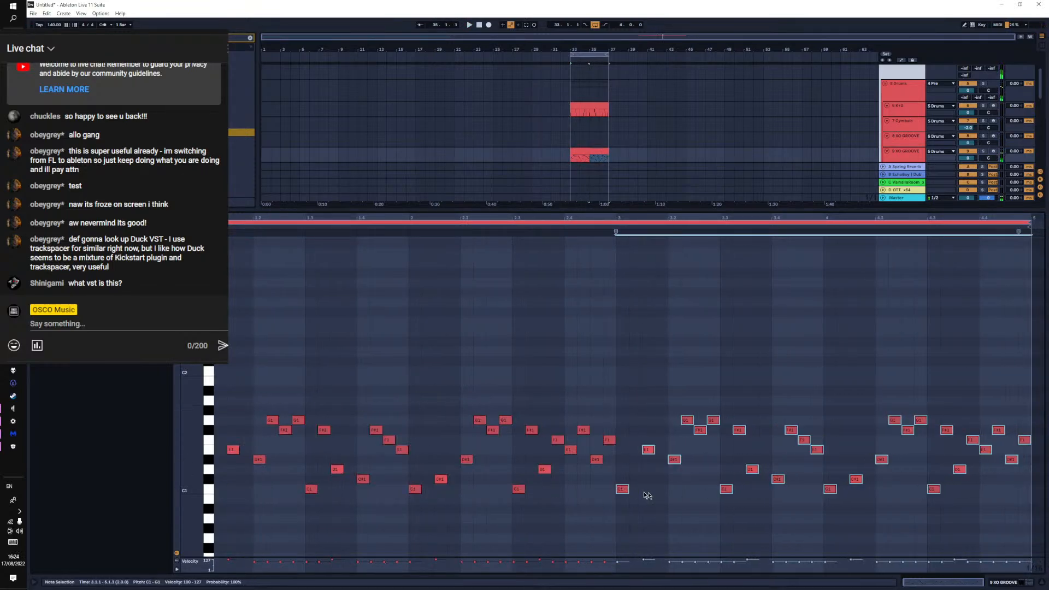
{"action": "left_click", "coordinate": [1013, 582]}
{"action": "key", "text": "space"}
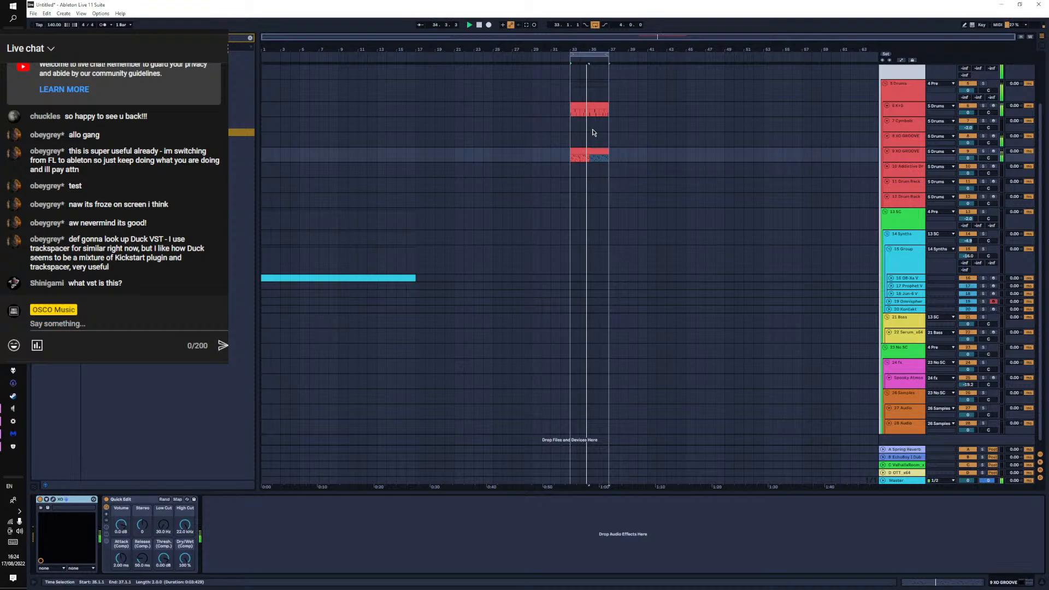
Delete all hat notes from the second XO GROOVE track's clip
{"action": "scroll", "coordinate": [596, 164], "scroll_direction": "up", "scroll_amount": 3}
{"action": "scroll", "coordinate": [599, 169], "scroll_direction": "up", "scroll_amount": 1}
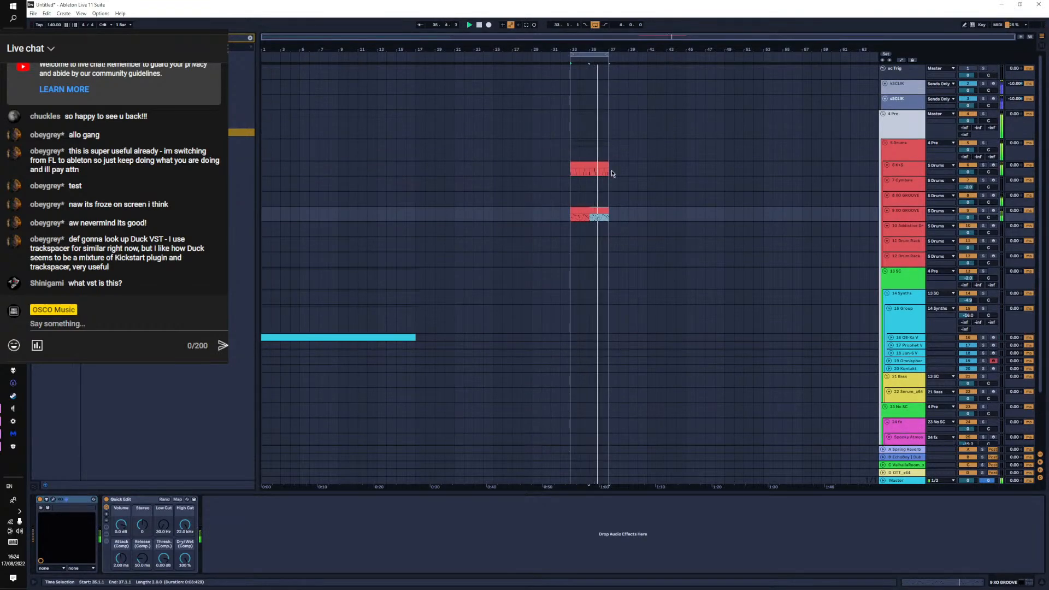
{"action": "scroll", "coordinate": [836, 117], "scroll_direction": "down", "scroll_amount": 4}
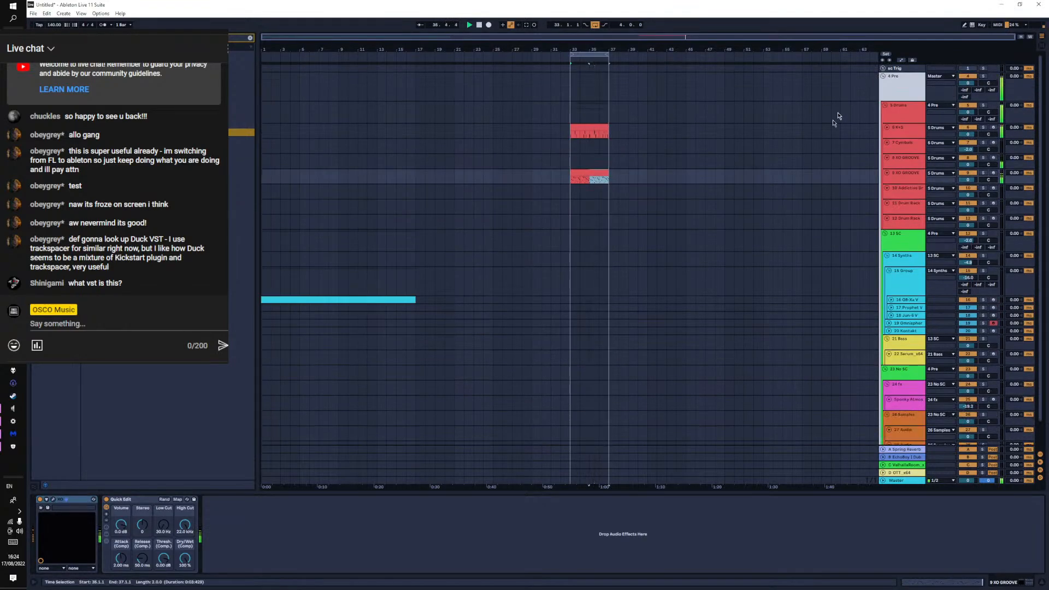
{"action": "scroll", "coordinate": [648, 166], "scroll_direction": "up", "scroll_amount": 2}
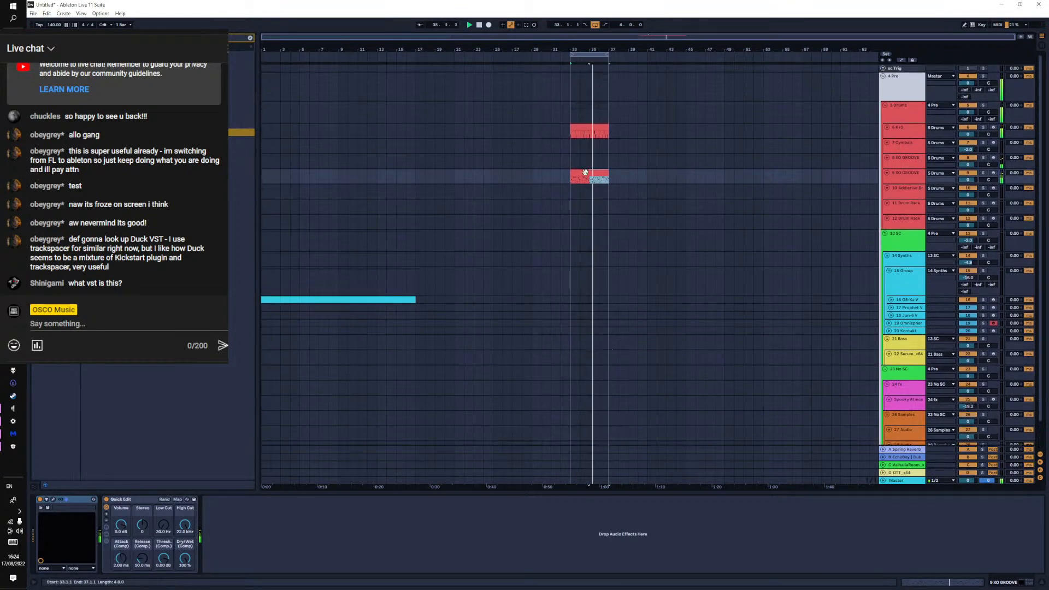
{"action": "double_click", "coordinate": [584, 177]}
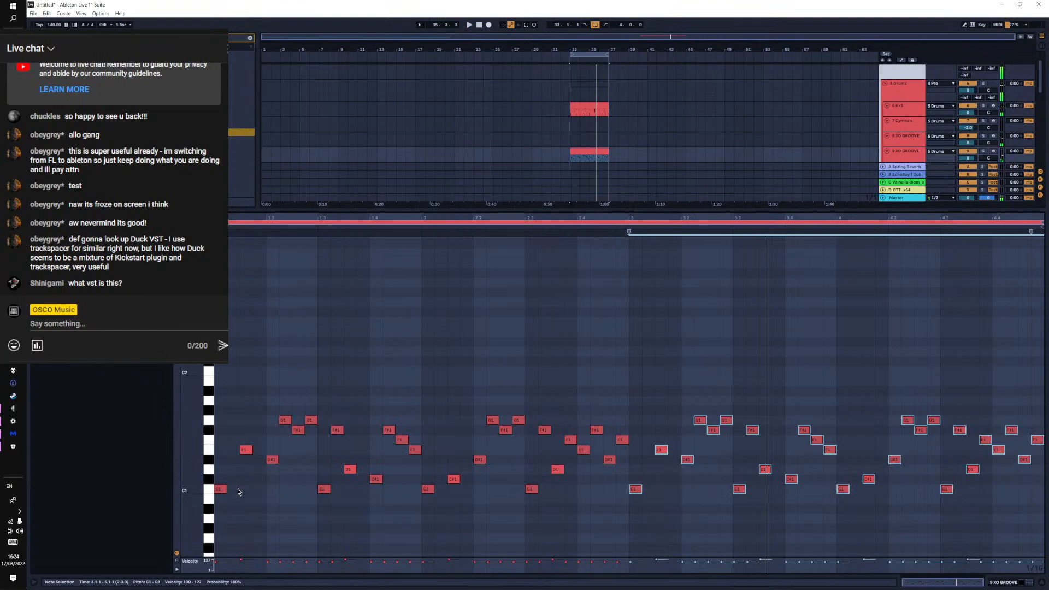
{"action": "key", "text": "ctrl+a"}
{"action": "key", "text": "Delete"}
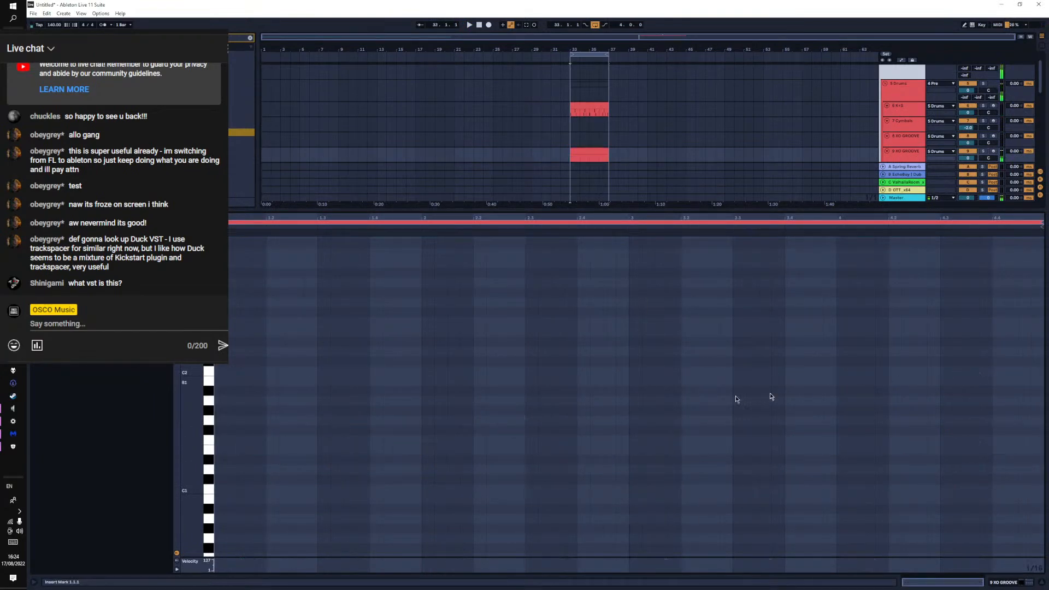
Draw hat notes in the second XO GROOVE clip at C1 on 1.1.1, F1 on 1.1.3 and C#1 on 1.1.4, and play the loop
{"action": "double_click", "coordinate": [220, 489]}
{"action": "double_click", "coordinate": [234, 480]}
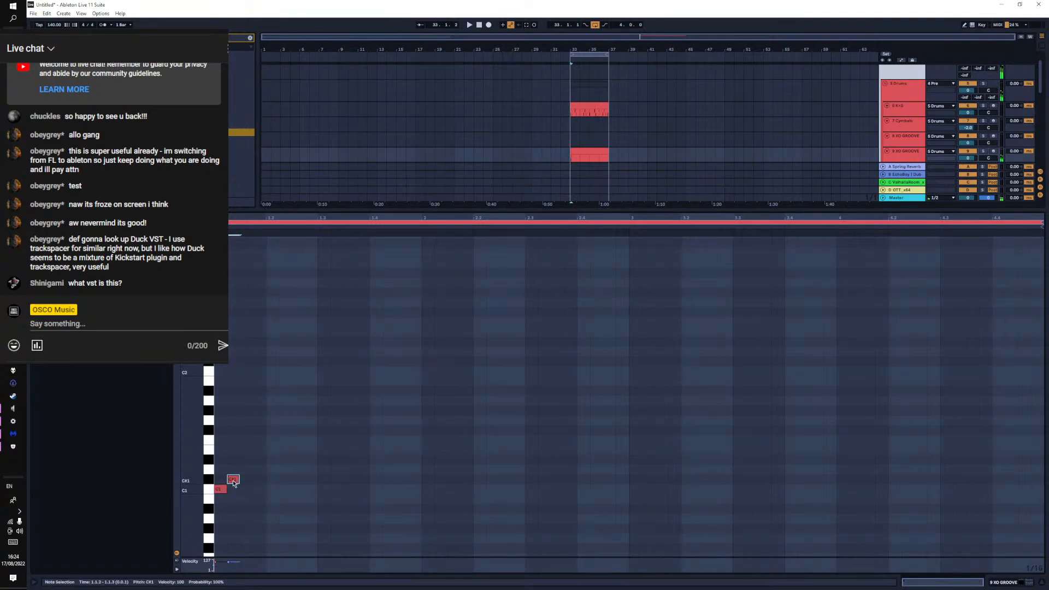
{"action": "left_click_drag", "start_coordinate": [233, 480], "coordinate": [247, 481]}
{"action": "left_click_drag", "start_coordinate": [255, 480], "coordinate": [248, 453]}
{"action": "key", "text": "space"}
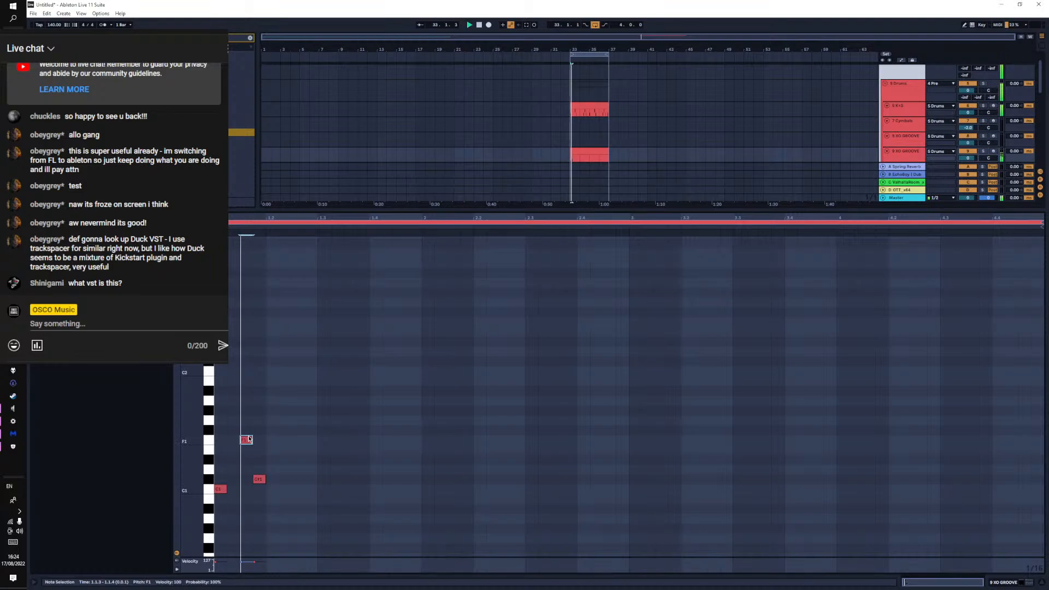
Add hat notes around beat 2 of bar 1: G1 at 1.2.2, F#1 at 1.2.3 and G1 at 1.2.4
{"action": "double_click", "coordinate": [285, 431]}
{"action": "left_click_drag", "start_coordinate": [296, 433], "coordinate": [300, 434]}
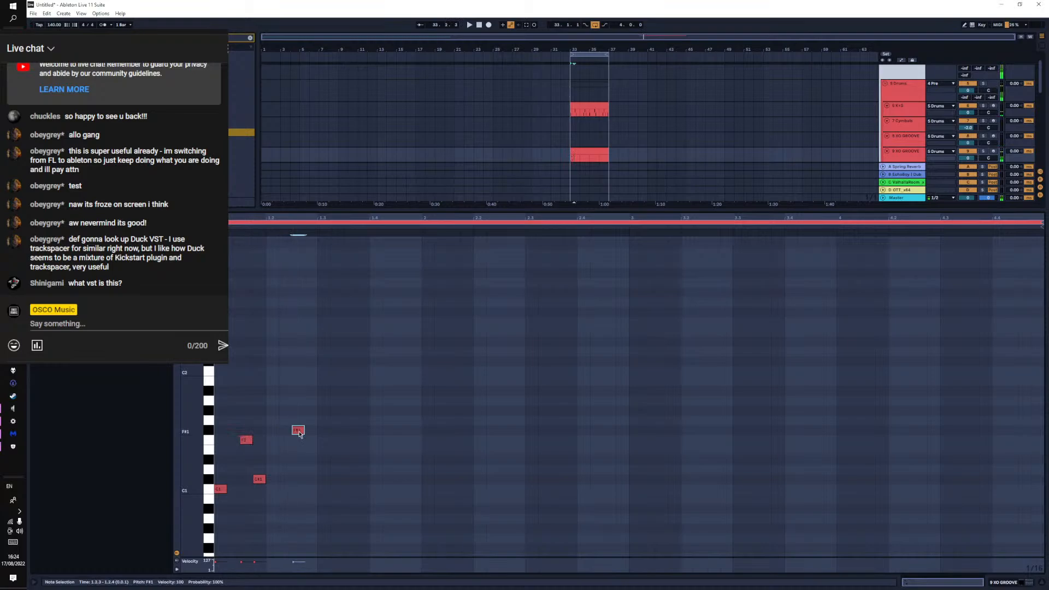
{"action": "double_click", "coordinate": [323, 430]}
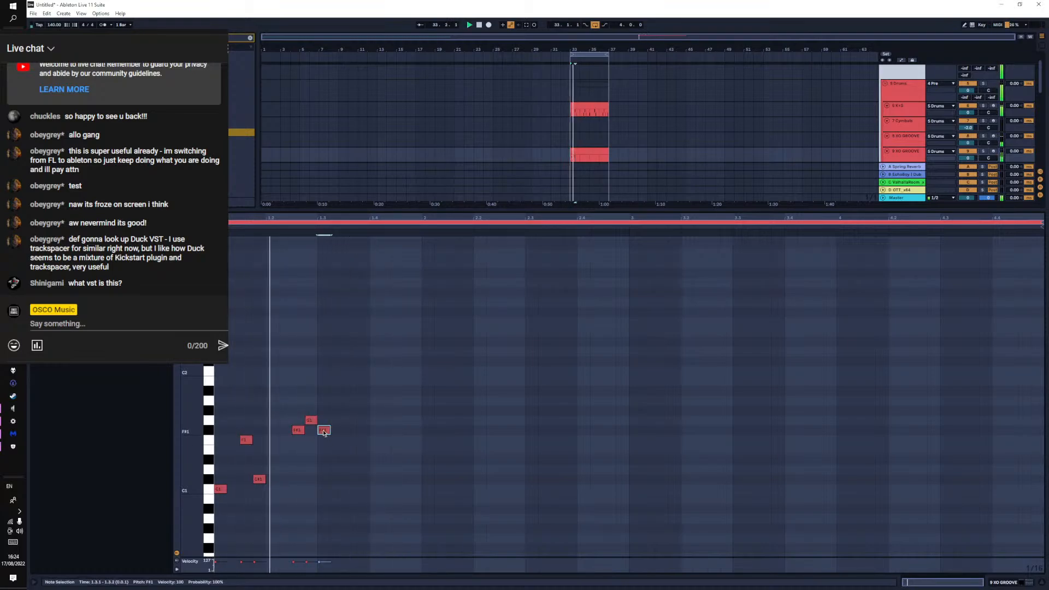
{"action": "left_click_drag", "start_coordinate": [325, 435], "coordinate": [288, 424]}
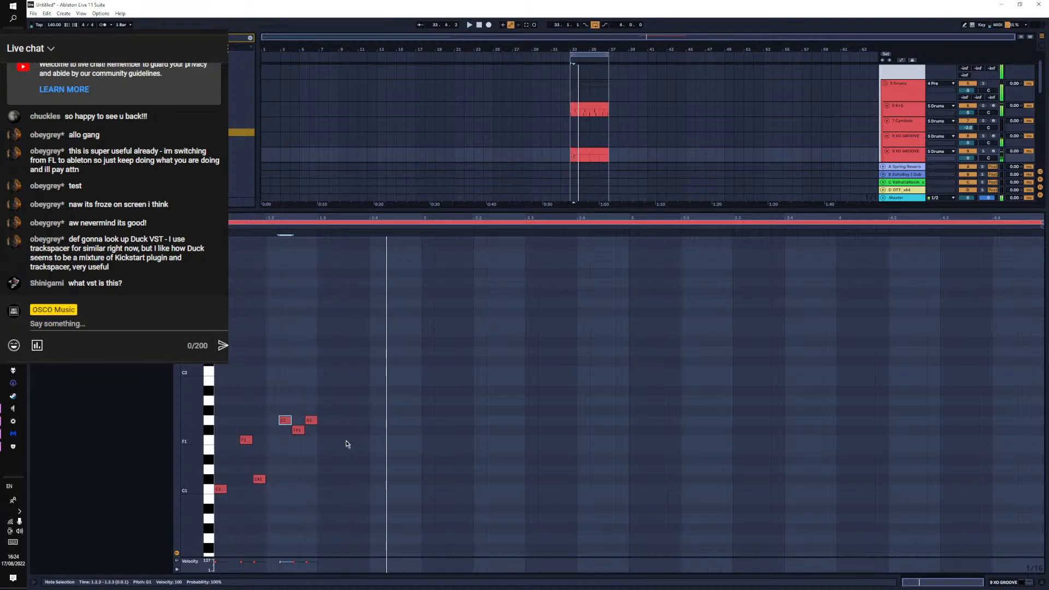
Duplicate the first two beats of hat notes and move the copy to the start of bar 2
{"action": "left_click_drag", "start_coordinate": [310, 500], "coordinate": [220, 405]}
{"action": "key", "text": "ctrl+d"}
{"action": "key", "text": "space"}
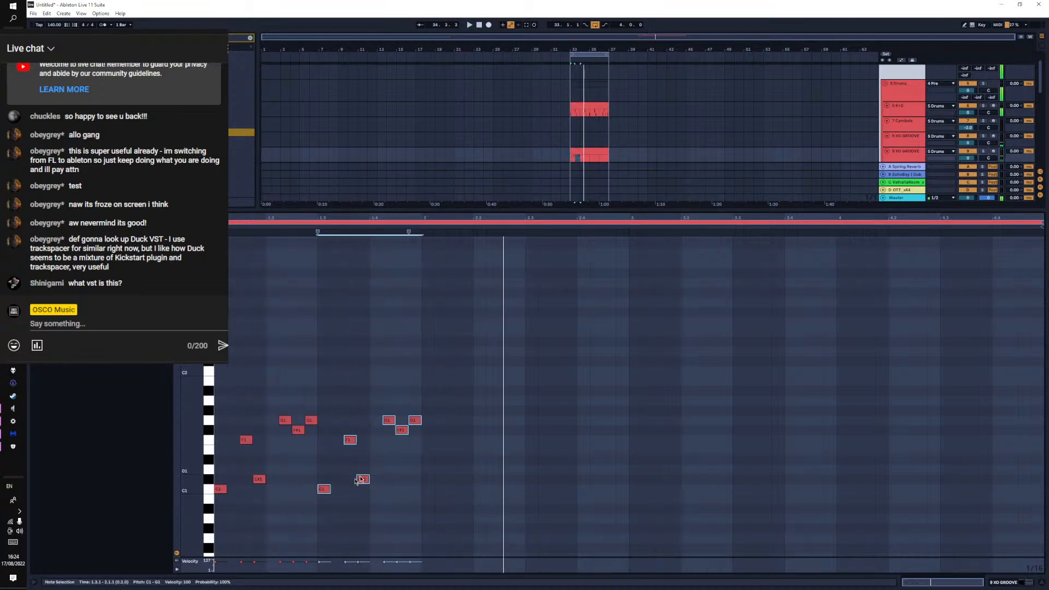
{"action": "left_click_drag", "start_coordinate": [325, 492], "coordinate": [428, 493]}
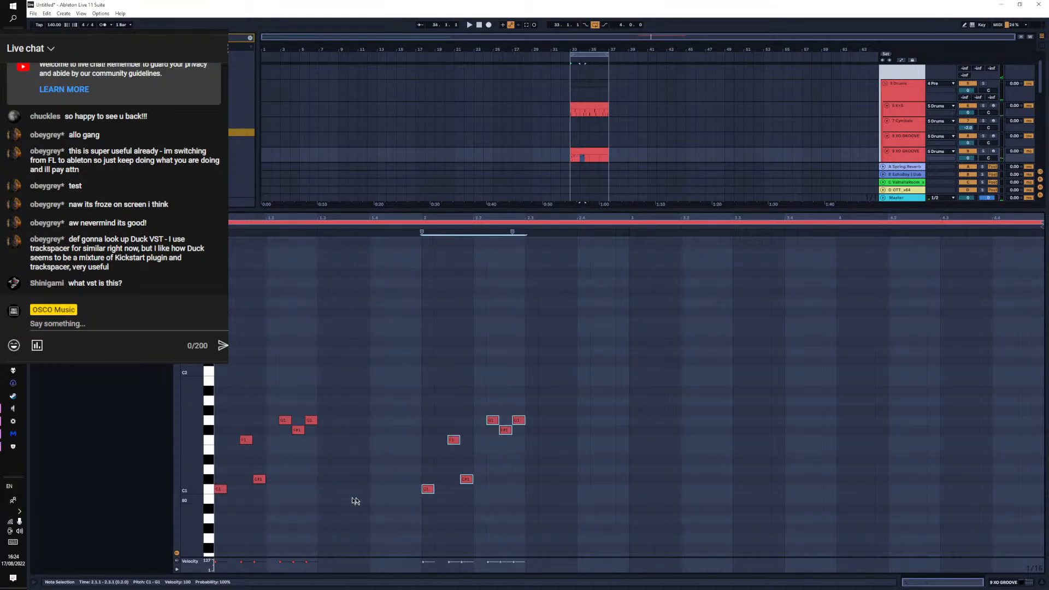
Fill the gap in bar 1 with F#1 at 1.3.3, F1 at 1.4.1 and F#1 at 1.4.3, nudging the F#1 notes slightly late
{"action": "double_click", "coordinate": [349, 430]}
{"action": "double_click", "coordinate": [376, 440]}
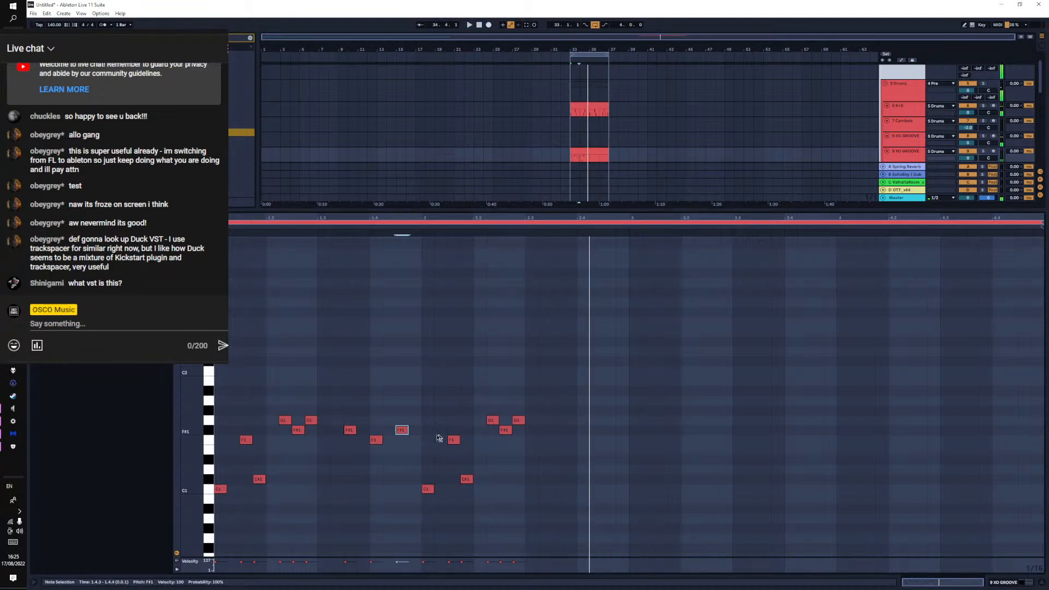
{"action": "left_click_drag", "start_coordinate": [349, 436], "coordinate": [403, 431]}
{"action": "key", "text": "space"}
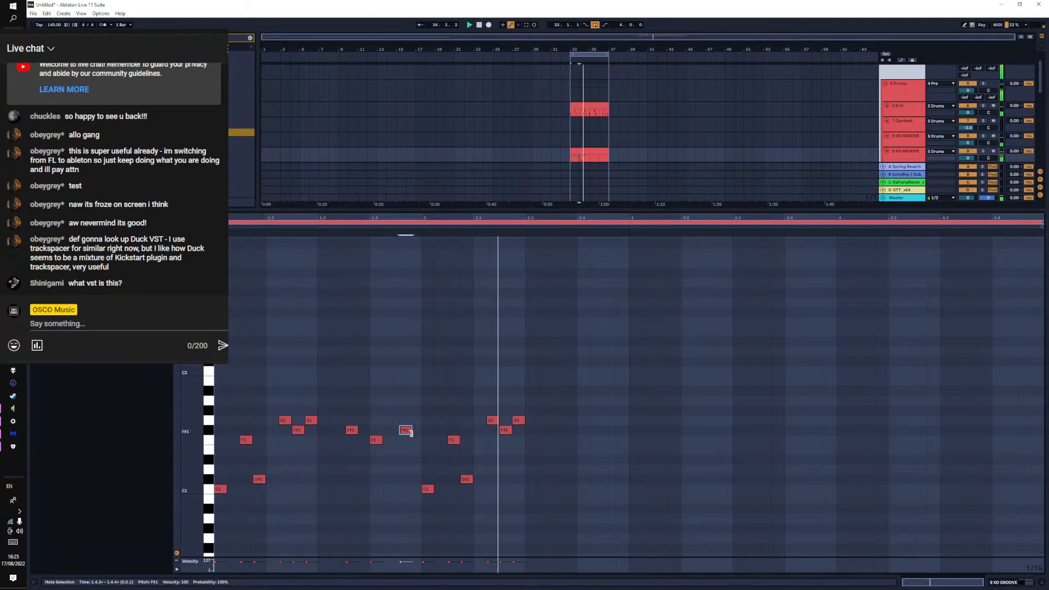
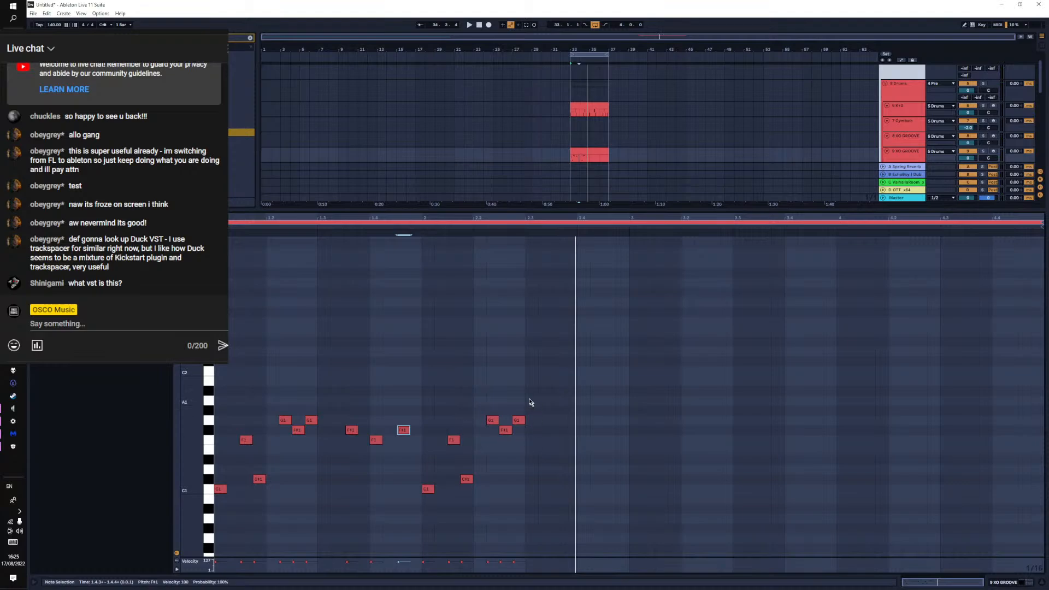
Clear the whole hat pattern from the second XO GROOVE clip
{"action": "left_click_drag", "start_coordinate": [529, 399], "coordinate": [185, 509]}
{"action": "key", "text": "Delete"}
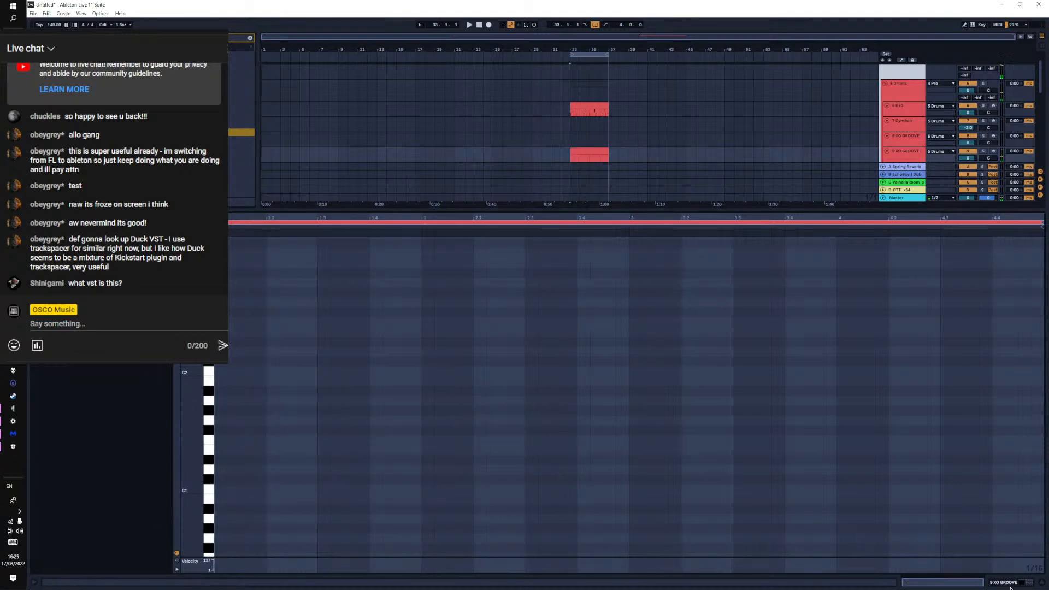
In the K+S clip, move the first snare to 1.2.1, copy it to 1.4.1, and play the loop
{"action": "left_click", "coordinate": [1011, 586]}
{"action": "double_click", "coordinate": [595, 108]}
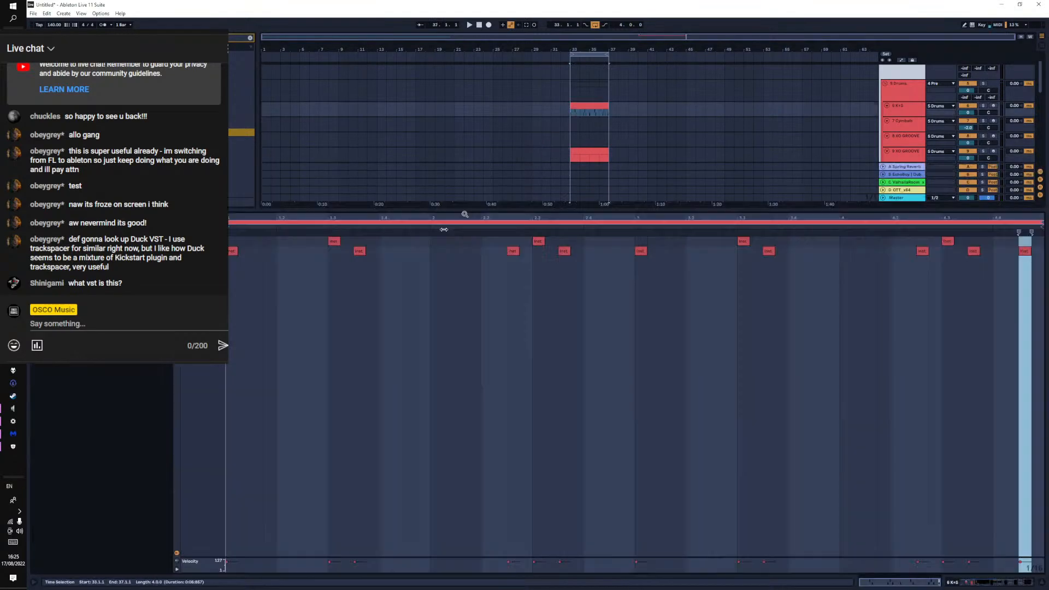
{"action": "left_click", "coordinate": [233, 250]}
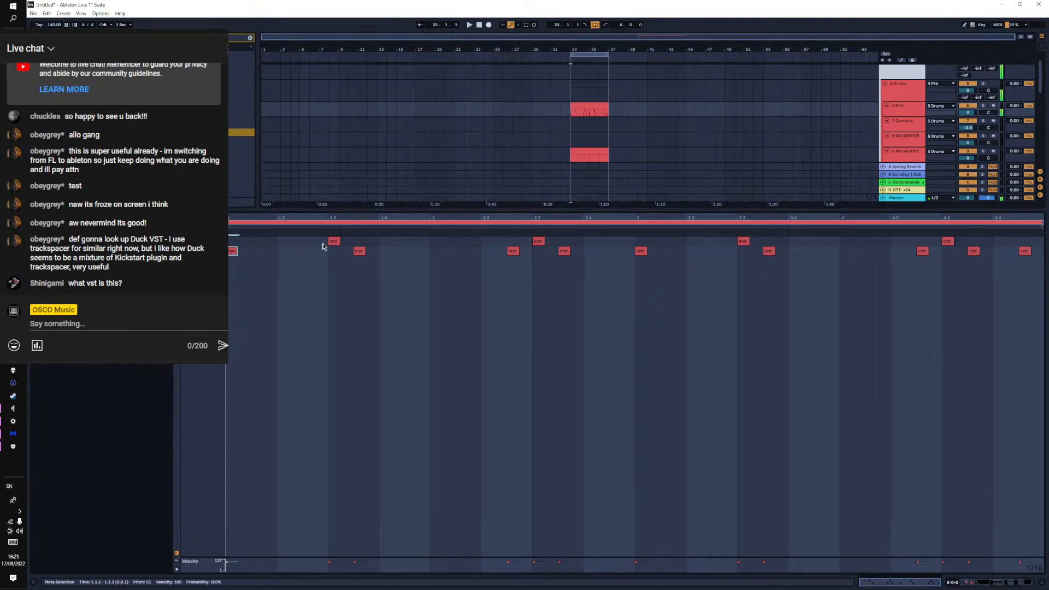
{"action": "mouse_move", "coordinate": [334, 244]}
{"action": "left_mouse_down"}
{"action": "mouse_move", "coordinate": [288, 243]}
{"action": "mouse_move", "coordinate": [317, 242]}
{"action": "left_mouse_up"}
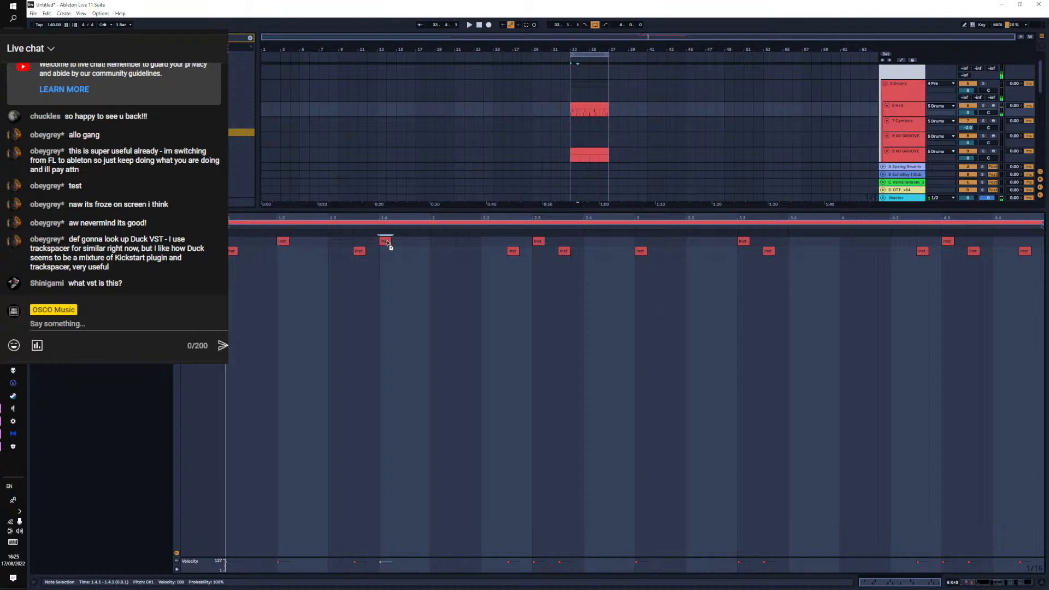
{"action": "key", "text": "space"}
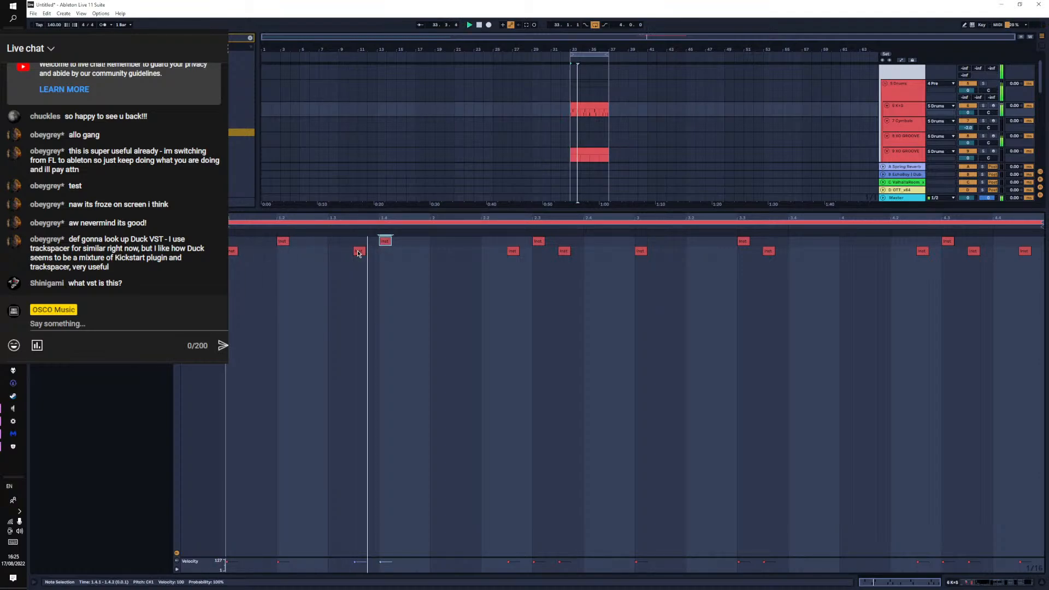
{"action": "key", "text": "space"}
Show the first XO GROOVE track's devices, open its XO plug-in and collapse the sample parameter strip
{"action": "left_click", "coordinate": [998, 582]}
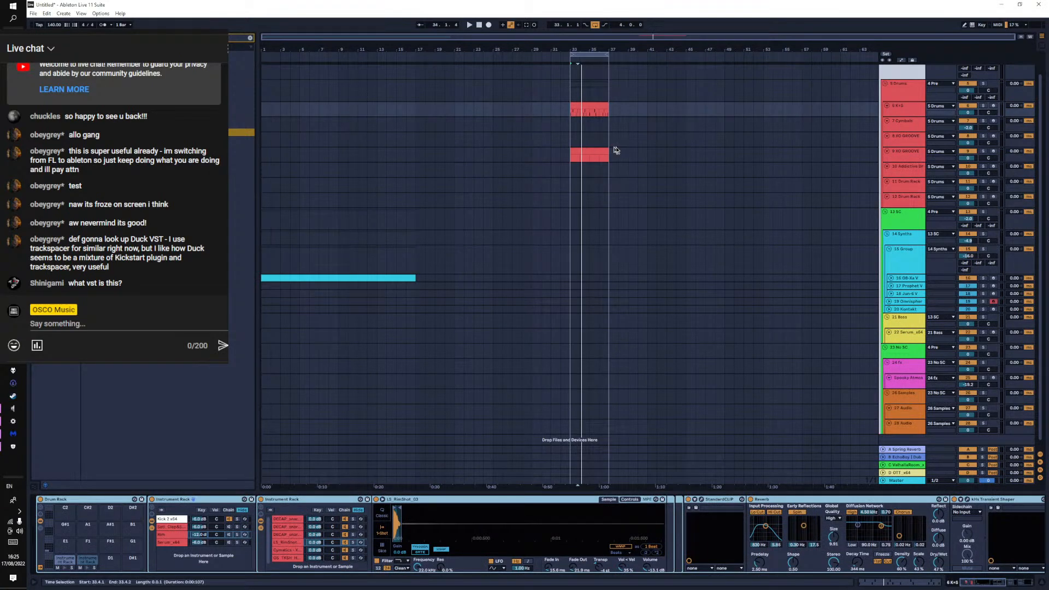
{"action": "left_click", "coordinate": [901, 135]}
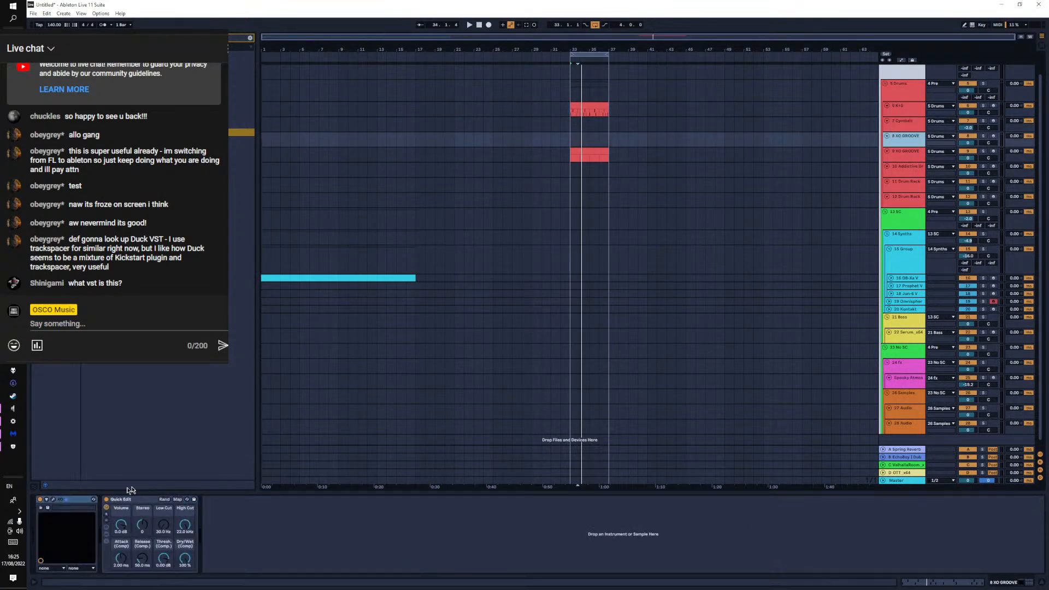
{"action": "left_click", "coordinate": [54, 500]}
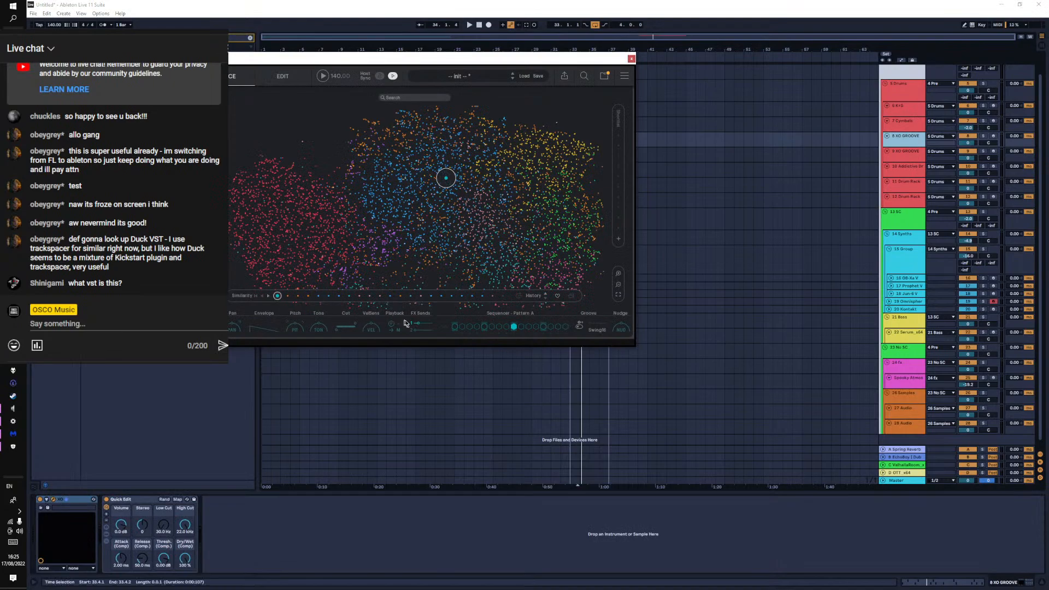
{"action": "left_click_drag", "start_coordinate": [419, 323], "coordinate": [386, 329]}
Audition several samples in the blue region of the XO sample map
{"action": "left_click", "coordinate": [435, 169]}
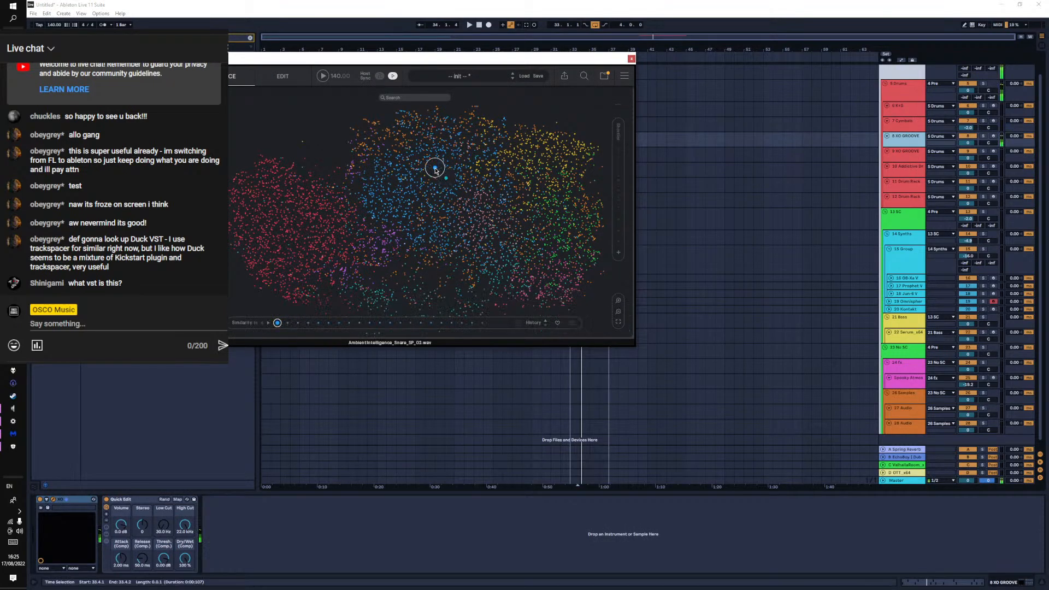
{"action": "left_click", "coordinate": [440, 161]}
{"action": "left_click", "coordinate": [405, 194]}
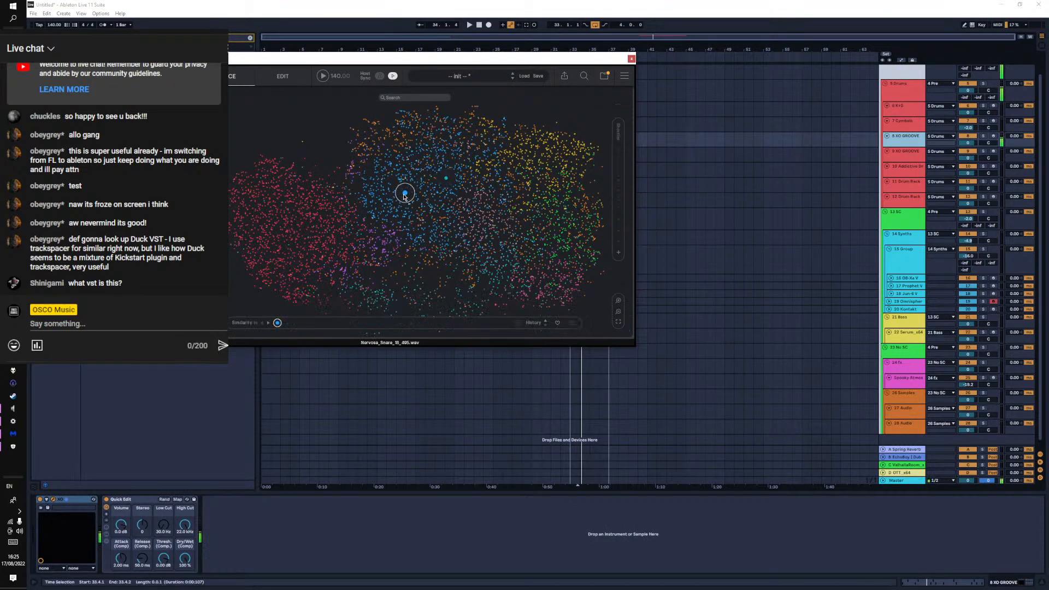
{"action": "left_click", "coordinate": [448, 194]}
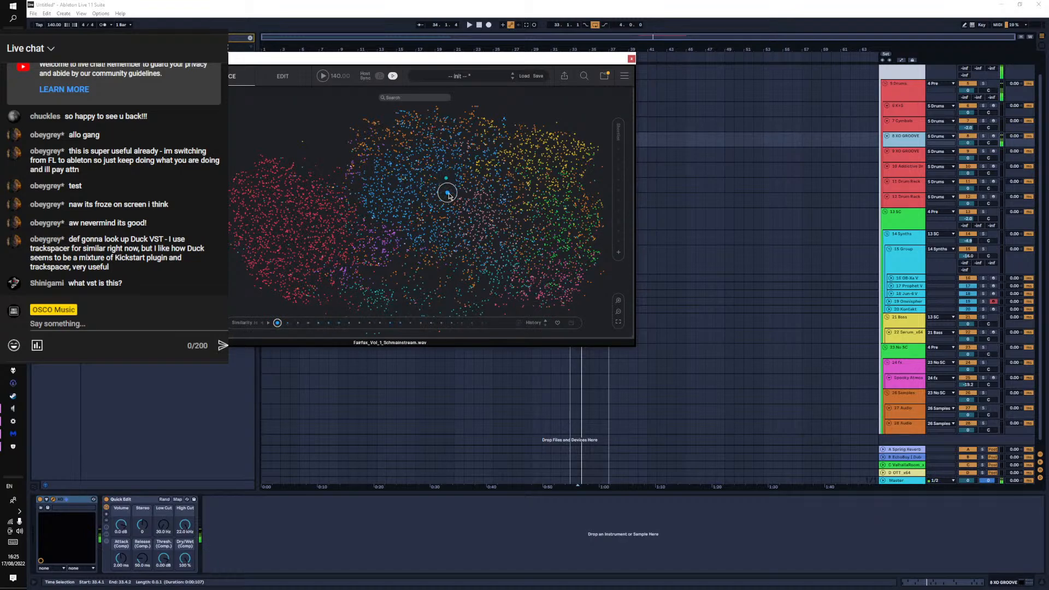
{"action": "left_click", "coordinate": [468, 180]}
{"action": "left_click", "coordinate": [463, 166]}
Search the XO samples for "rim" and audition hits across the filtered map
{"action": "left_click", "coordinate": [400, 98]}
{"action": "type", "text": "r"}
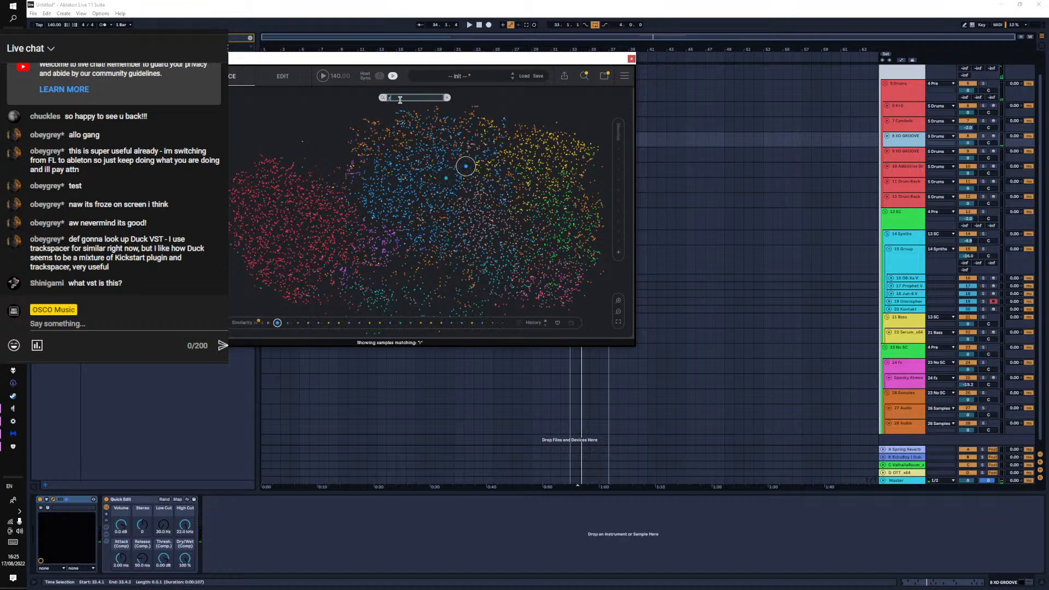
{"action": "type", "text": "im"}
{"action": "left_click", "coordinate": [430, 156]}
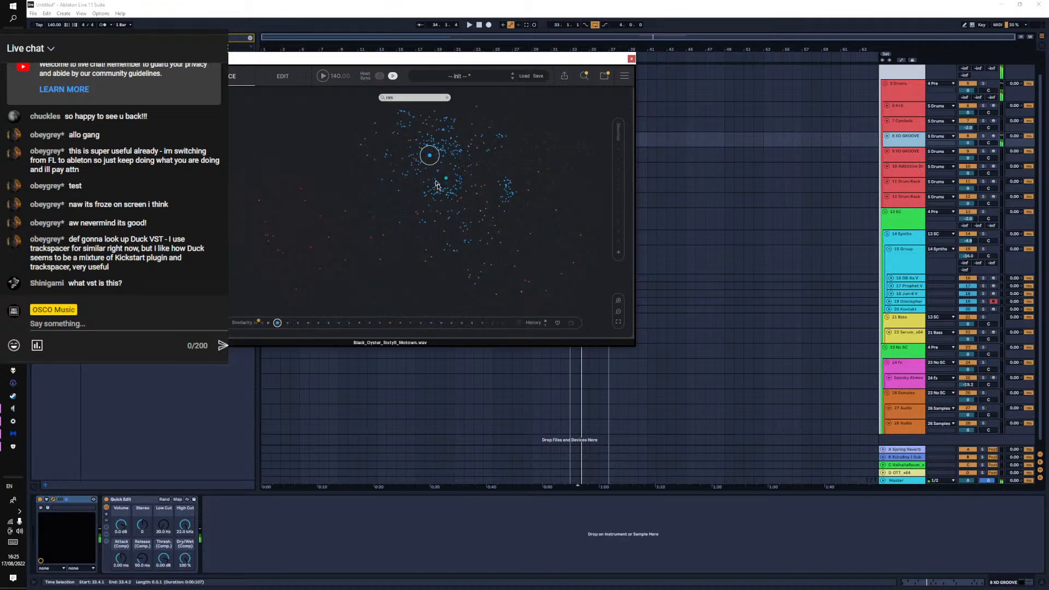
{"action": "left_click", "coordinate": [437, 183]}
{"action": "left_click", "coordinate": [439, 193]}
{"action": "left_click", "coordinate": [423, 220]}
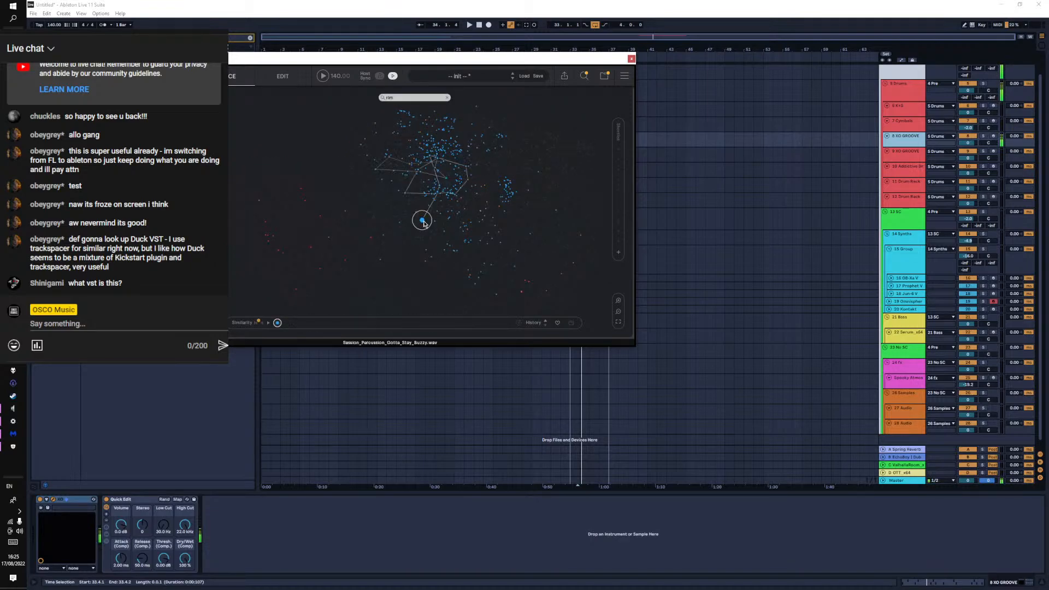
{"action": "left_click", "coordinate": [462, 224]}
{"action": "left_click", "coordinate": [498, 207]}
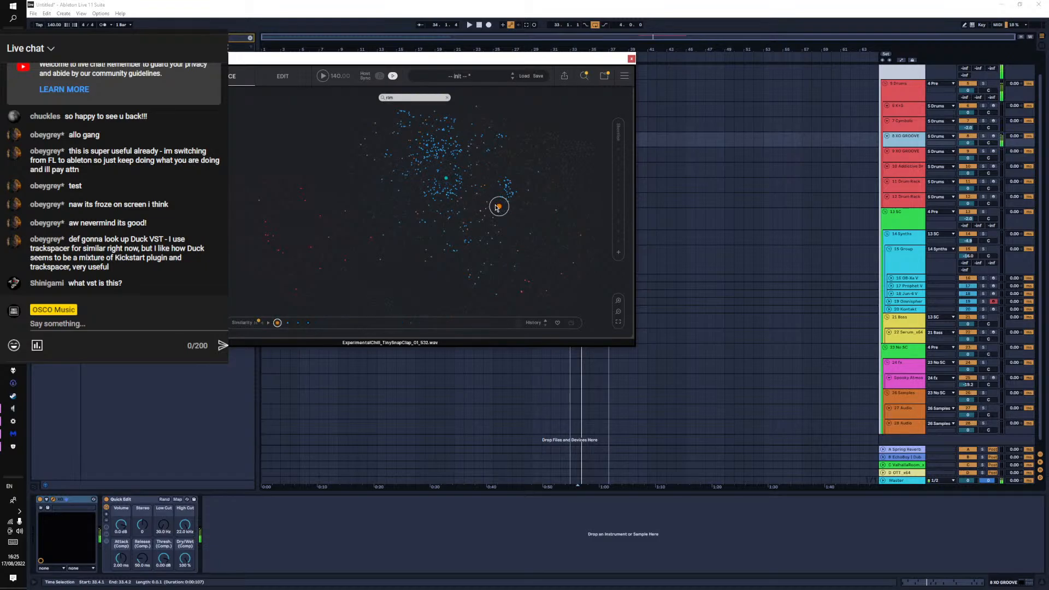
{"action": "left_click", "coordinate": [506, 200]}
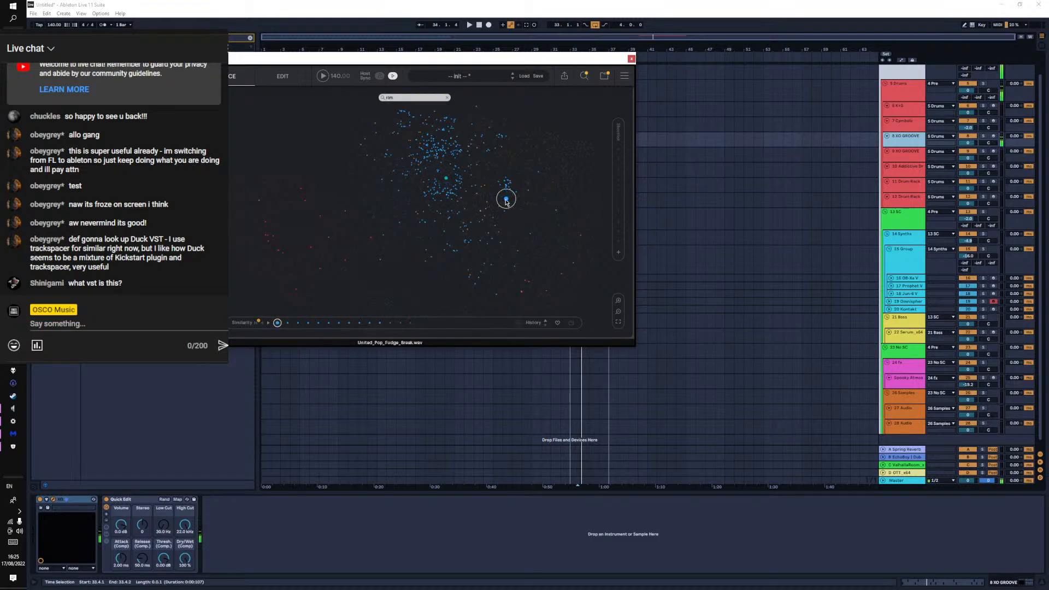
{"action": "left_click", "coordinate": [494, 211]}
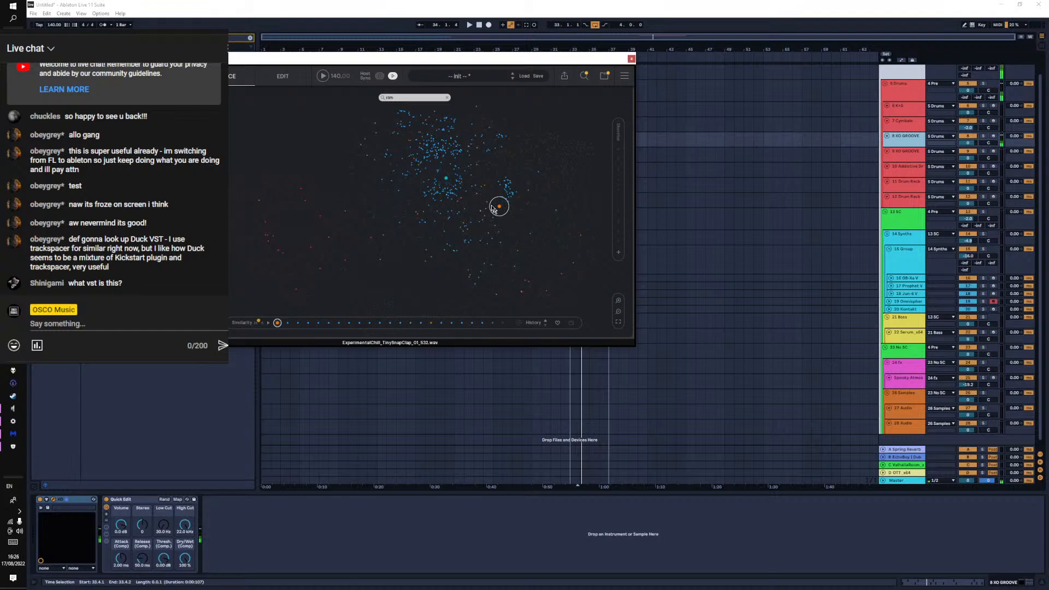
Replace the XO sample search with "click" and audition hits across the filtered map
{"action": "left_click", "coordinate": [448, 98]}
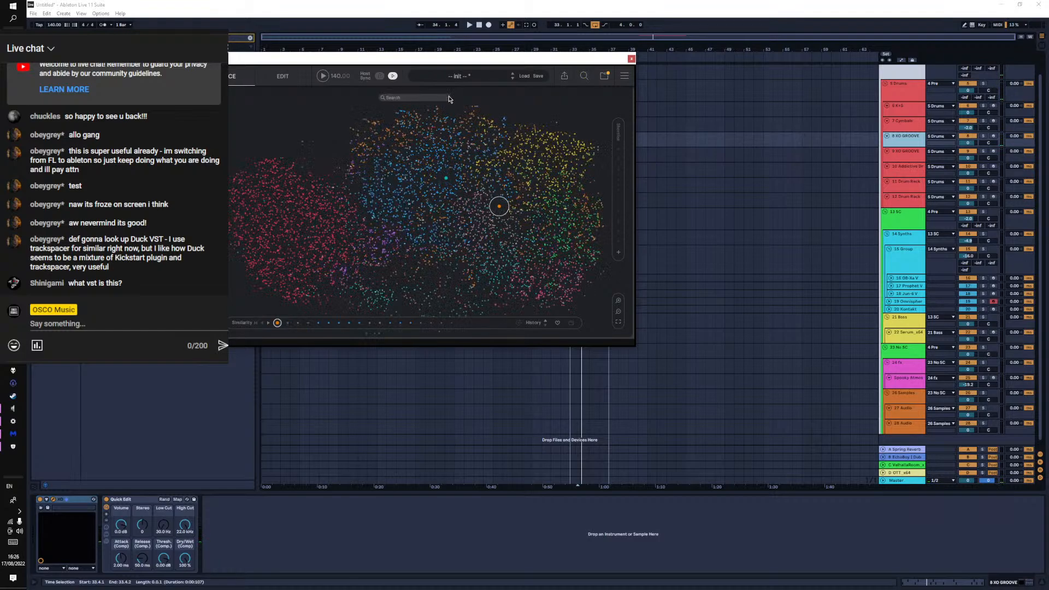
{"action": "left_click", "coordinate": [436, 106]}
{"action": "left_click", "coordinate": [424, 98]}
{"action": "type", "text": "c"}
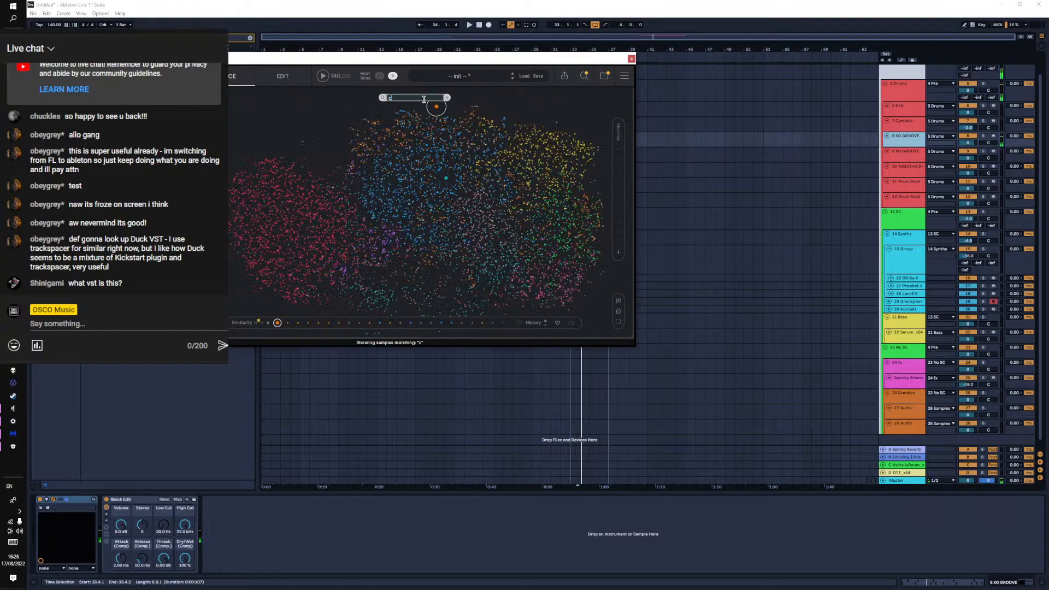
{"action": "type", "text": "lick"}
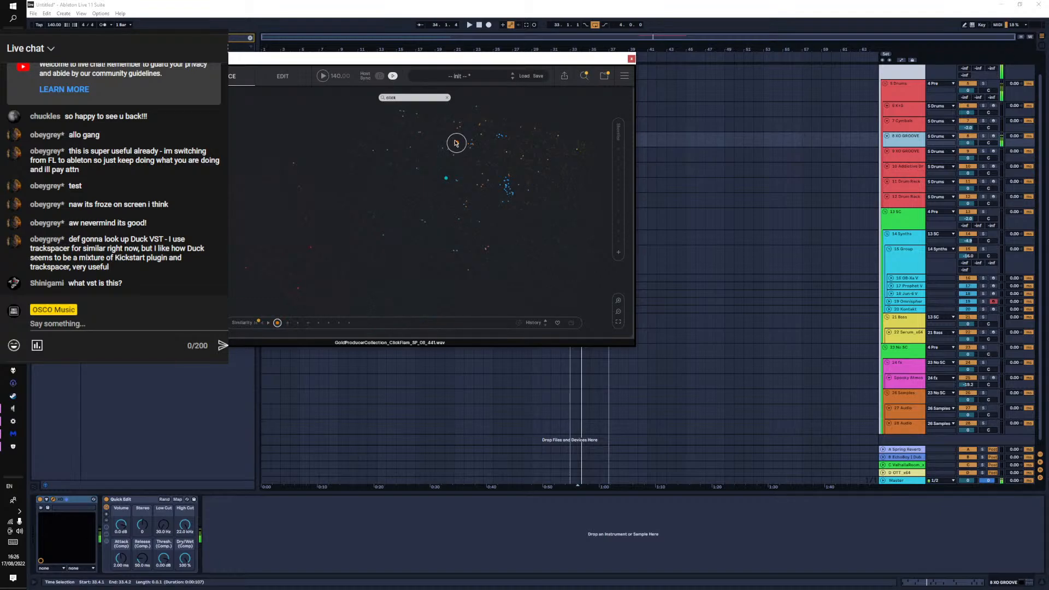
{"action": "left_click", "coordinate": [453, 151]}
{"action": "left_click", "coordinate": [386, 151]}
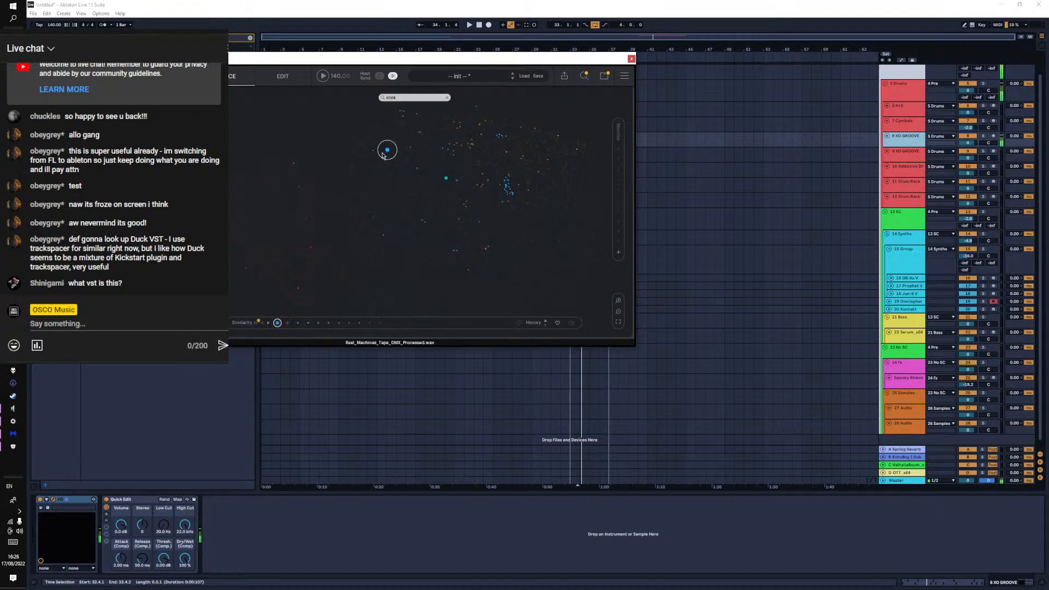
{"action": "left_click", "coordinate": [419, 226]}
{"action": "left_click", "coordinate": [465, 205]}
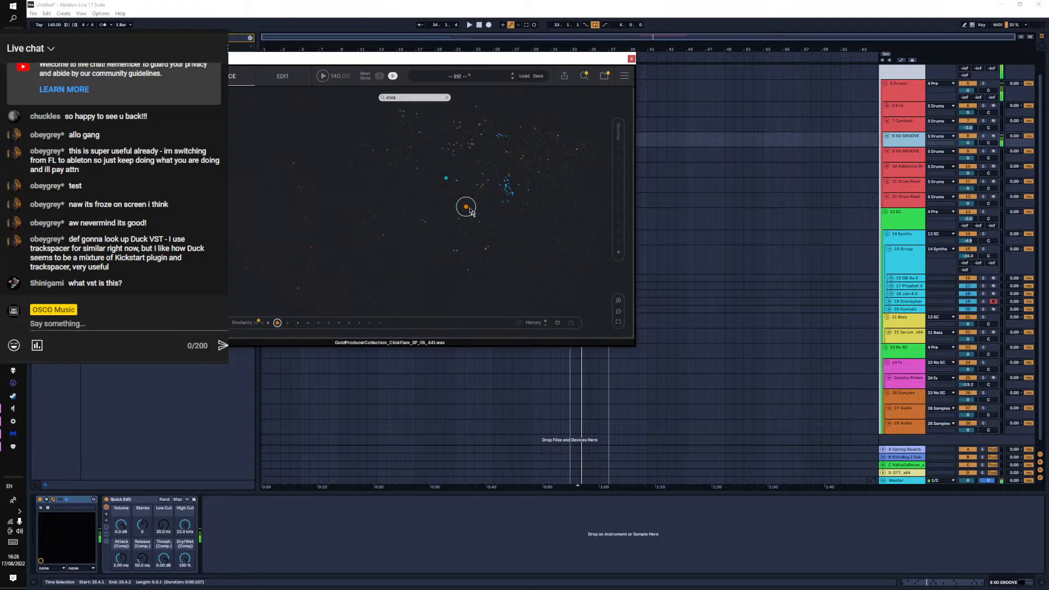
{"action": "left_click", "coordinate": [504, 193]}
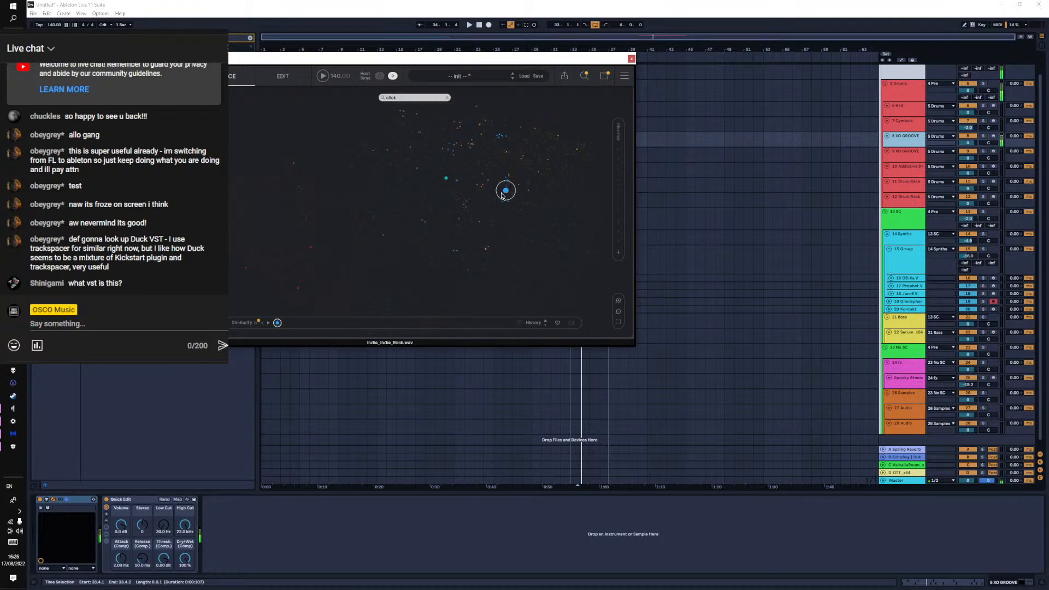
{"action": "left_click", "coordinate": [521, 159]}
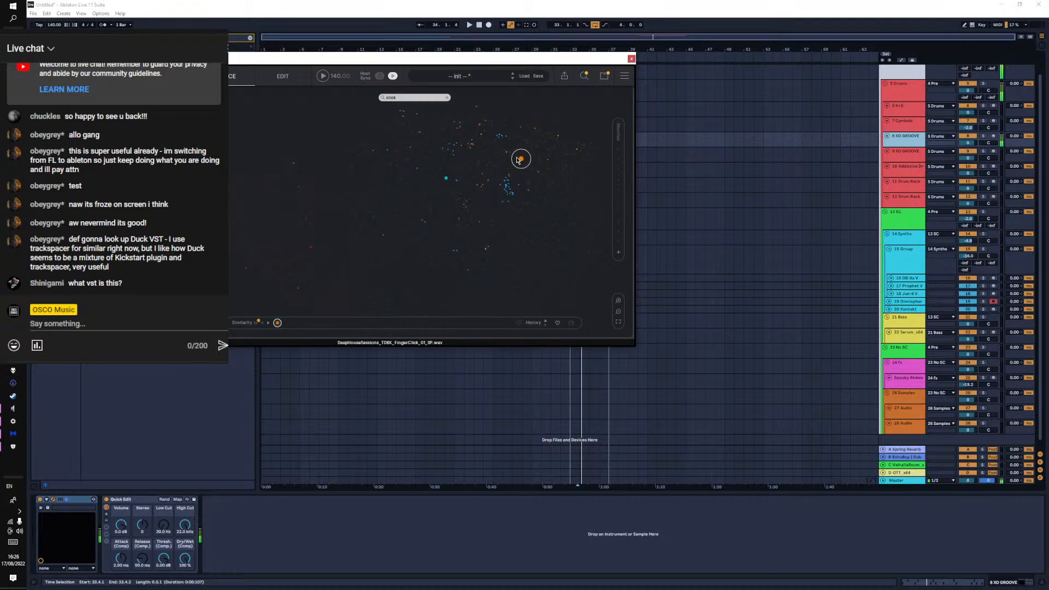
{"action": "left_click", "coordinate": [521, 129]}
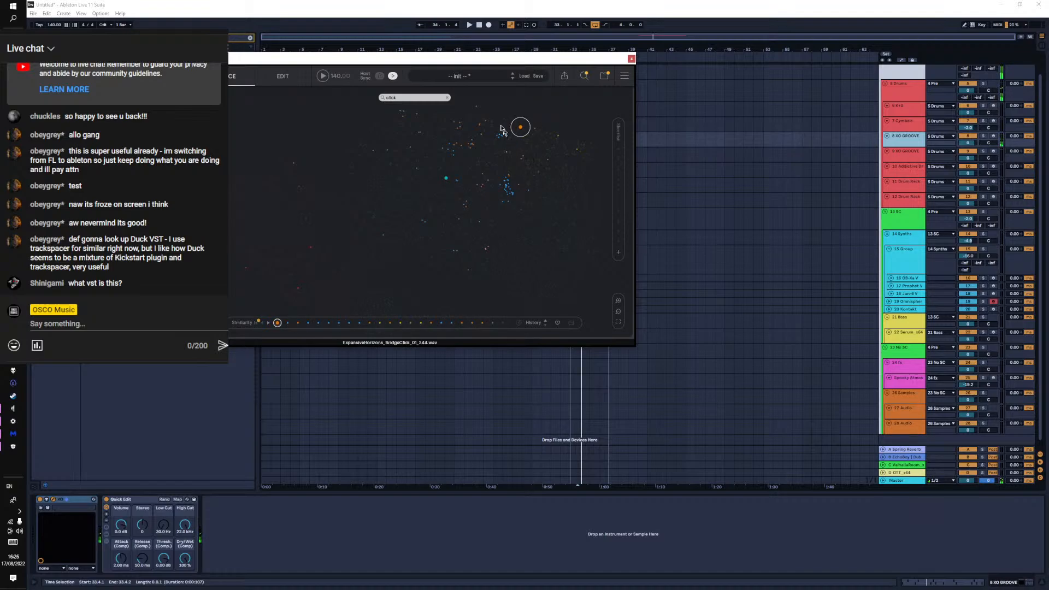
Play the loop, close the XO plug-in, and inspect the MIDI clip and devices of the second XO GROOVE track
{"action": "left_click", "coordinate": [178, 250]}
{"action": "key", "text": "space"}
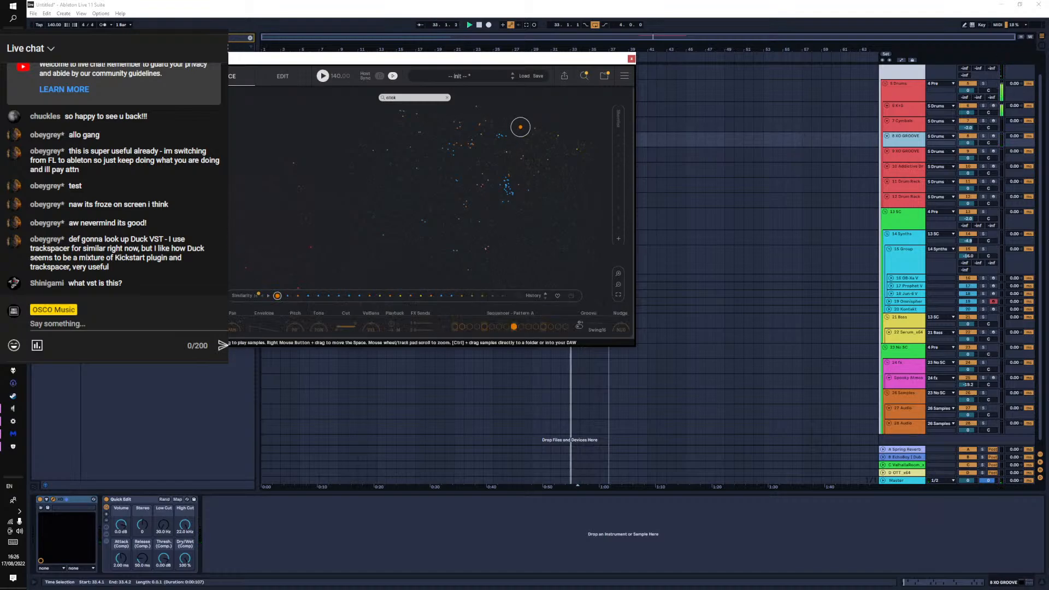
{"action": "left_click", "coordinate": [631, 59]}
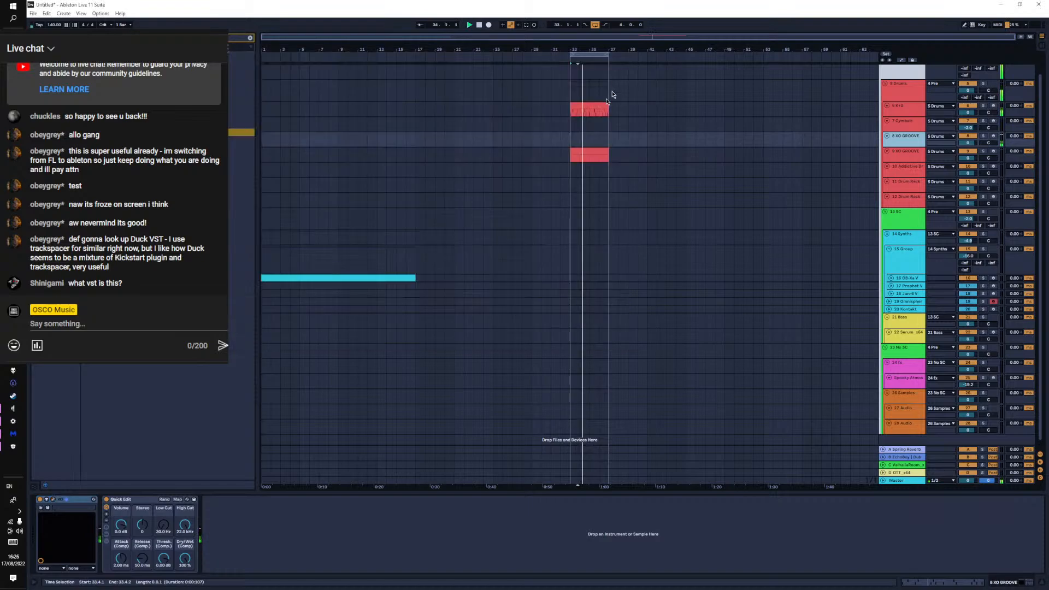
{"action": "key", "text": "space"}
{"action": "left_click", "coordinate": [586, 151]}
{"action": "double_click", "coordinate": [585, 151]}
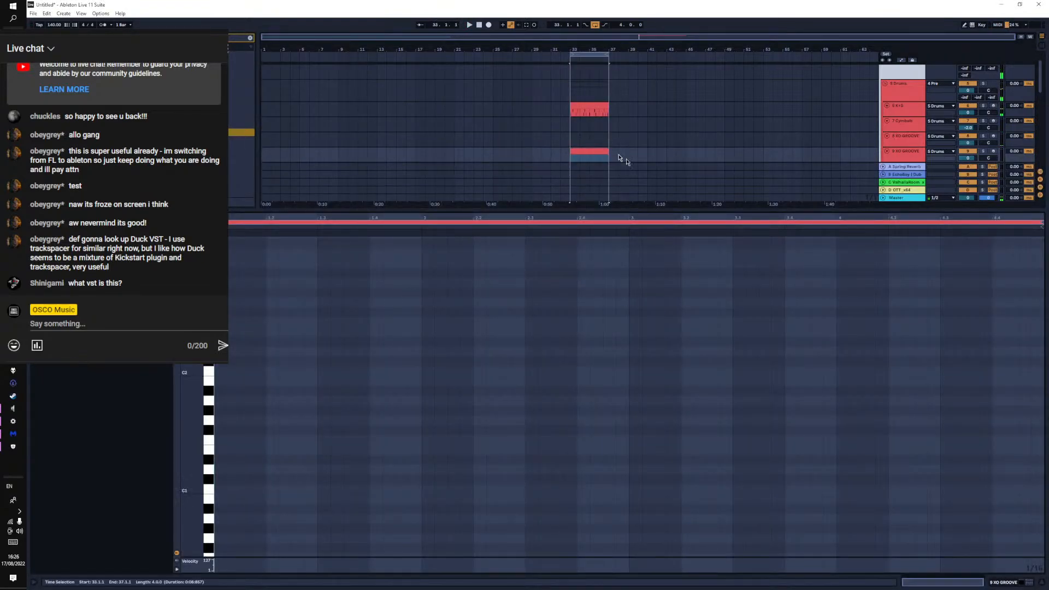
{"action": "key", "text": "shift+Tab"}
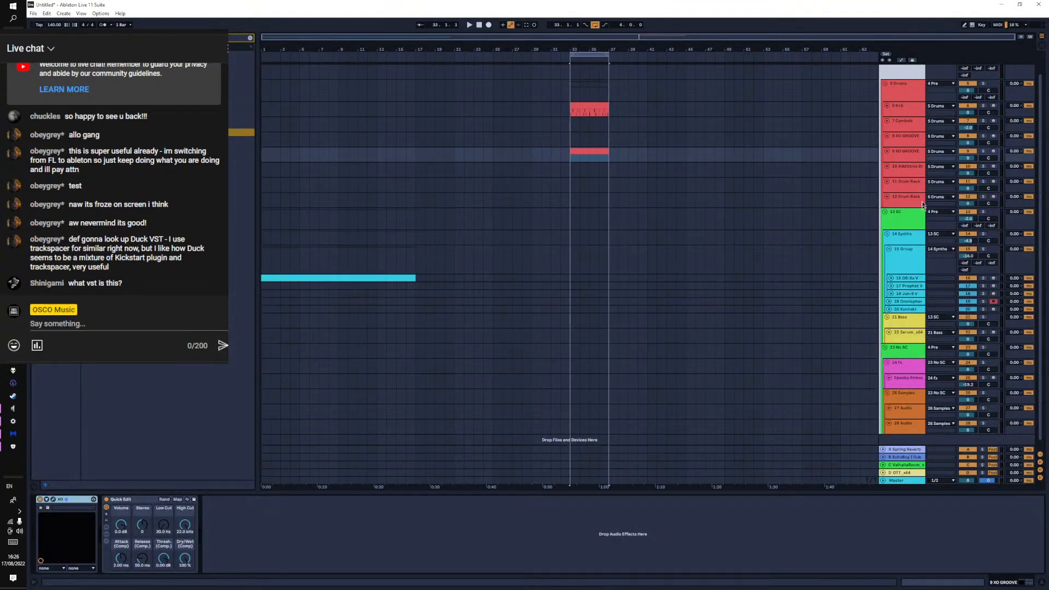
Reopen the first XO GROOVE track's XO plug-in, check it against the loop, and close it
{"action": "left_click", "coordinate": [906, 135]}
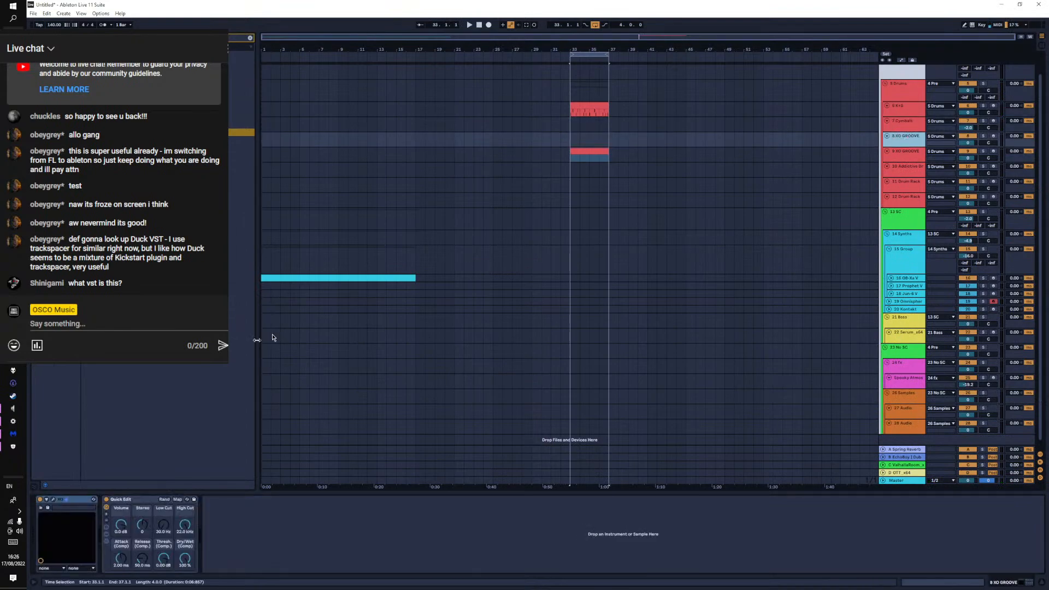
{"action": "left_click", "coordinate": [55, 500]}
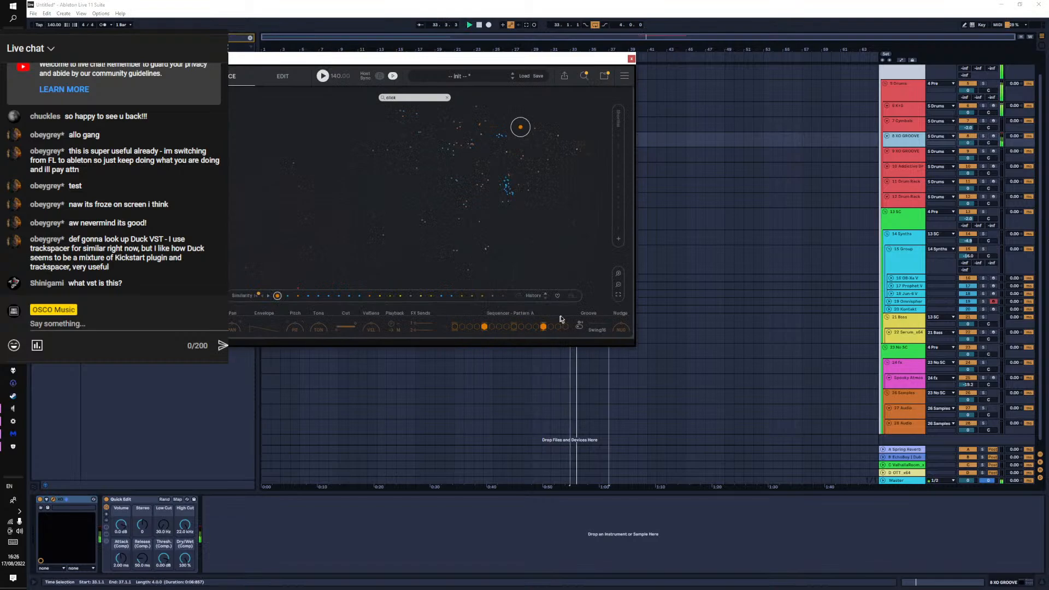
{"action": "left_click", "coordinate": [631, 58]}
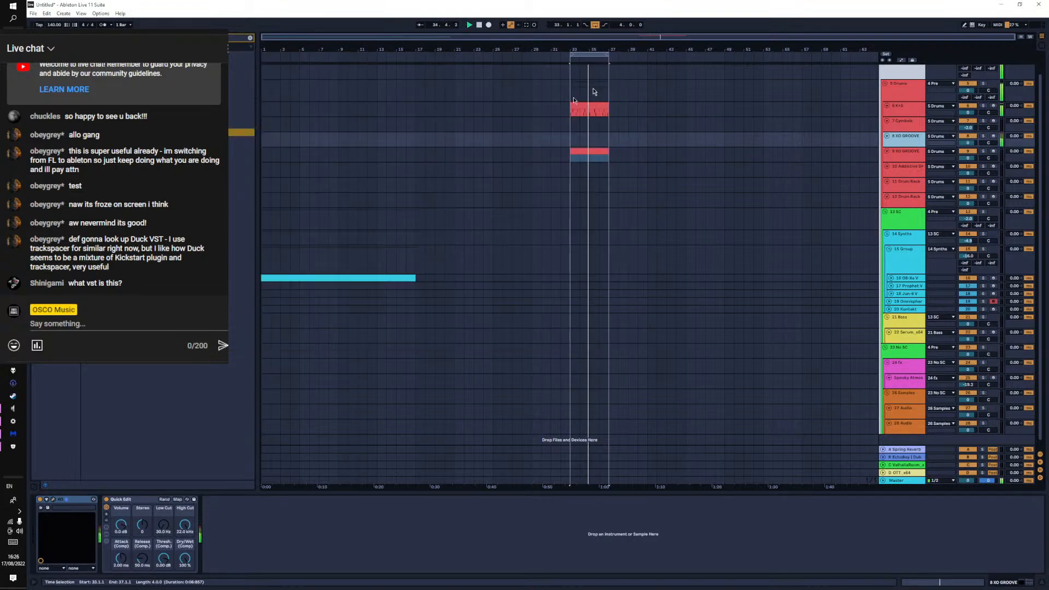
In the K+S clip, duplicate bar 1's snares into bar 2 and delete the old snares at 2.3, 3.3 and 4.3
{"action": "double_click", "coordinate": [583, 103]}
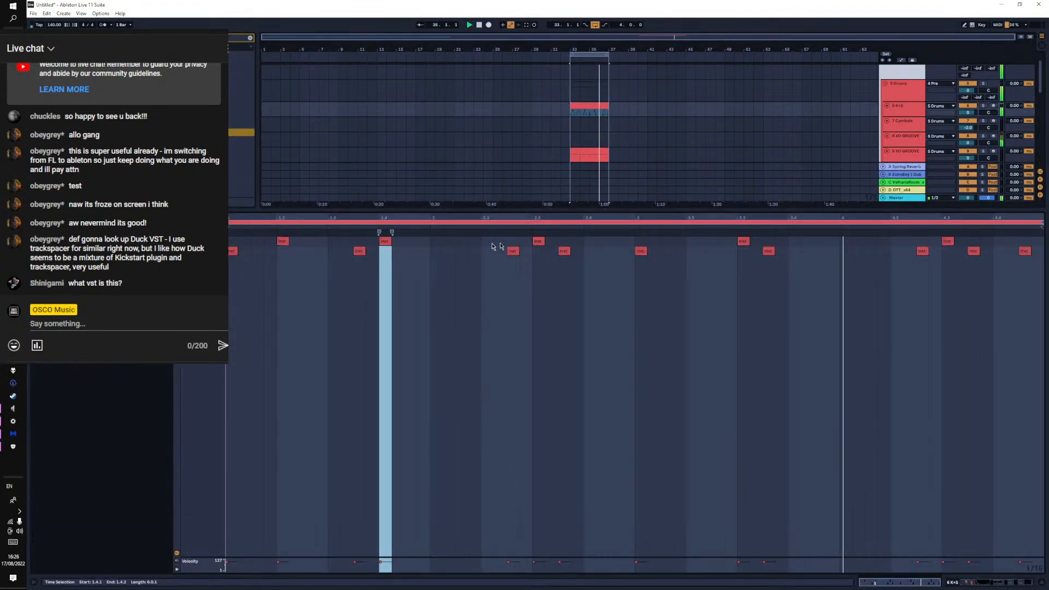
{"action": "left_click_drag", "start_coordinate": [429, 241], "coordinate": [229, 245]}
{"action": "key", "text": "ctrl+d"}
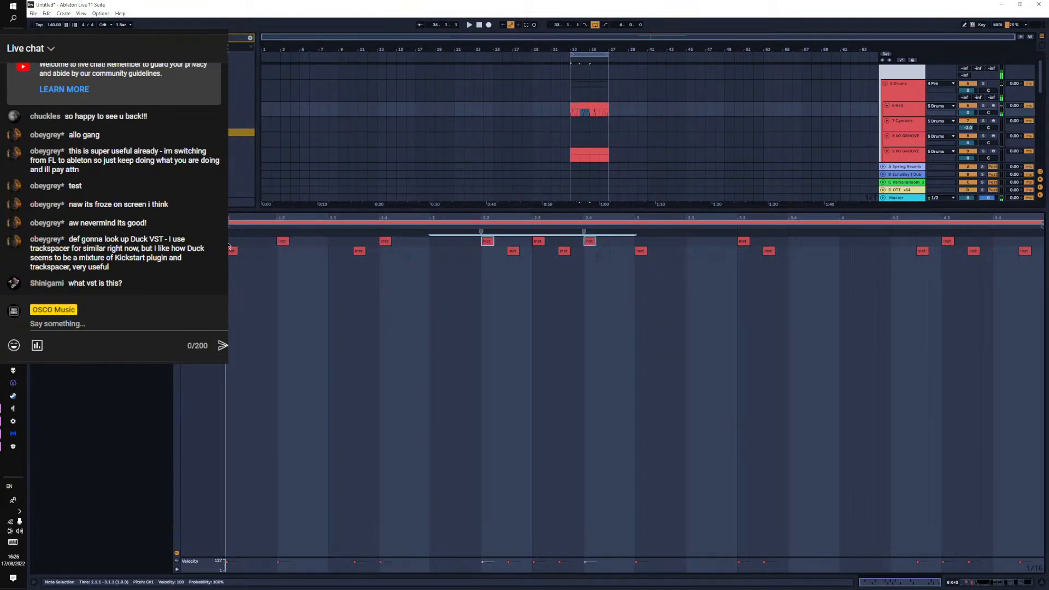
{"action": "double_click", "coordinate": [539, 241]}
{"action": "double_click", "coordinate": [743, 241]}
{"action": "double_click", "coordinate": [947, 241]}
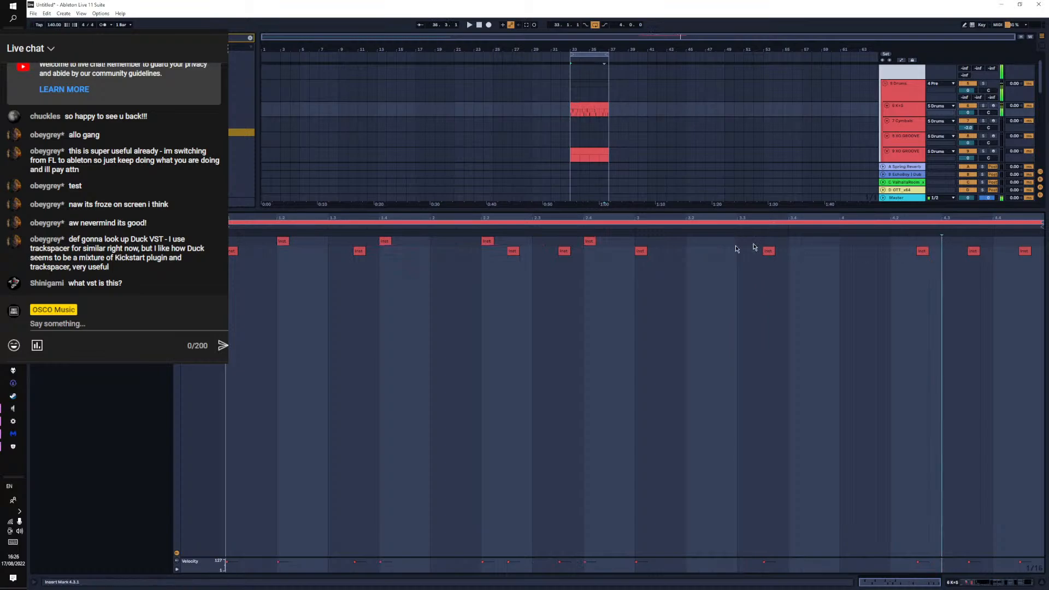
Duplicate the two-bar snare pattern into bars 3 and 4 of the K+S clip and play the loop
{"action": "left_click_drag", "start_coordinate": [639, 244], "coordinate": [236, 246]}
{"action": "key", "text": "ctrl+d"}
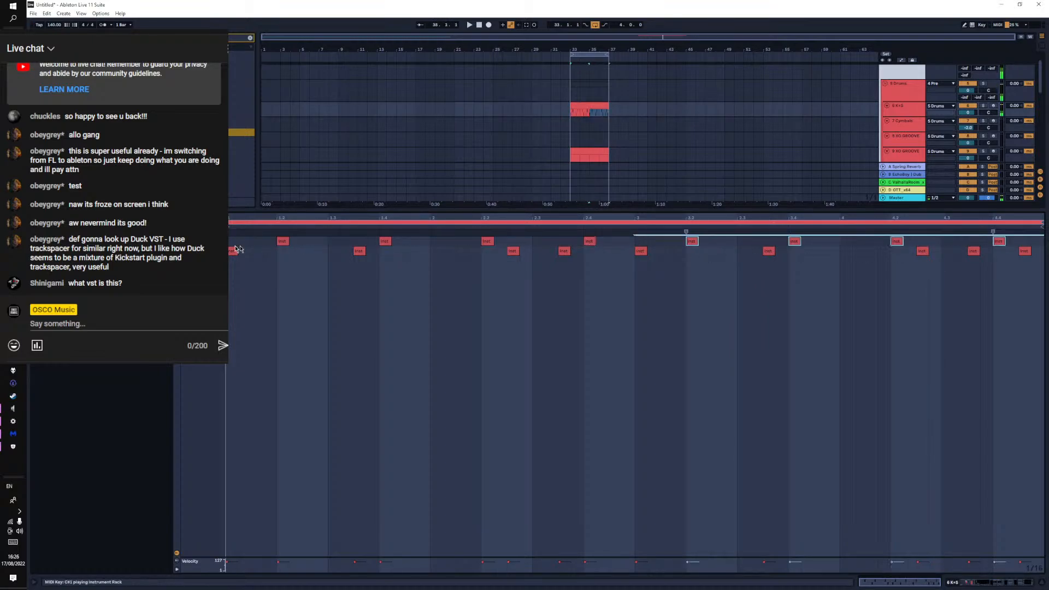
{"action": "key", "text": "space"}
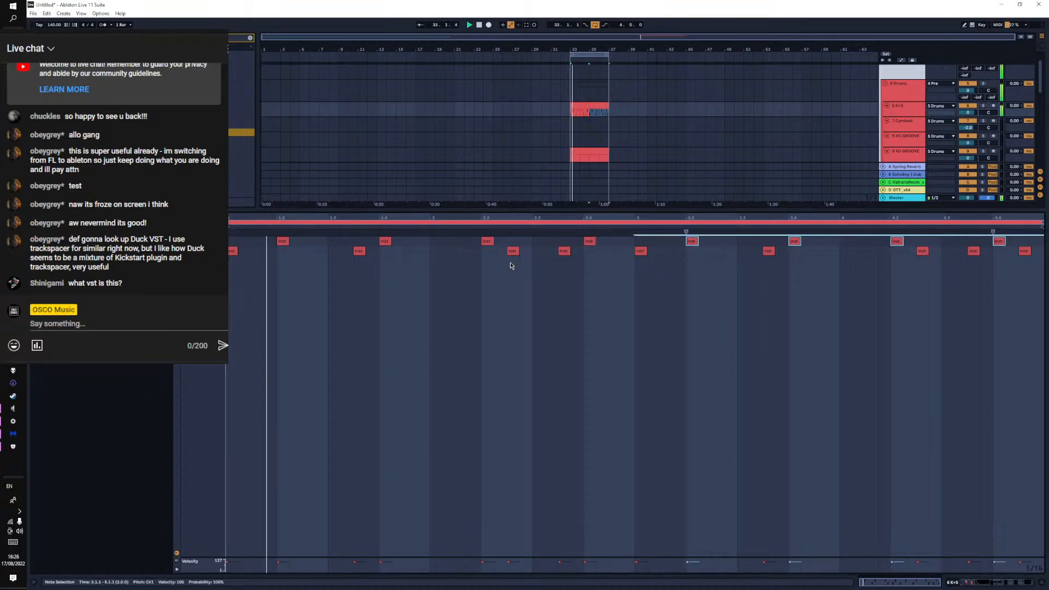
Delete all existing kick notes from the K+S clip and place a new kick at 1.1.1
{"action": "left_click", "coordinate": [956, 581]}
{"action": "key", "text": "space"}
{"action": "double_click", "coordinate": [577, 106]}
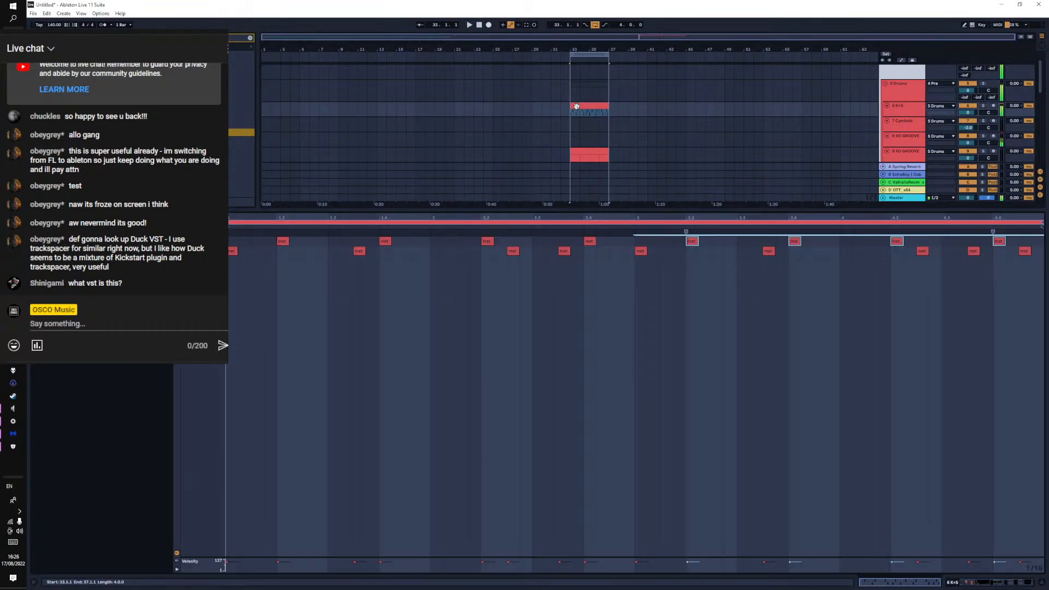
{"action": "left_click", "coordinate": [215, 252]}
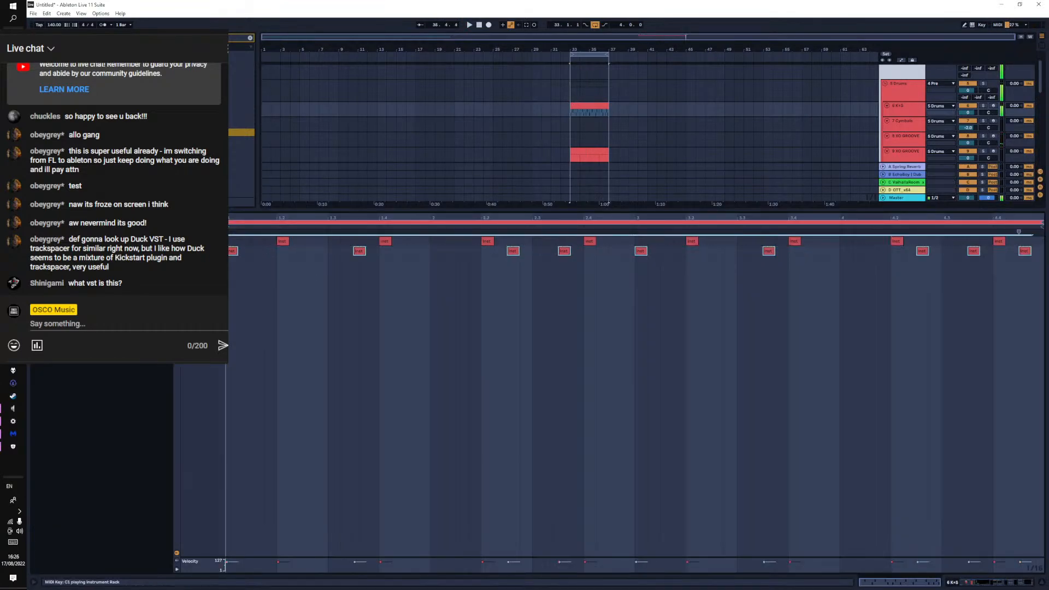
{"action": "key", "text": "Delete"}
{"action": "double_click", "coordinate": [234, 252]}
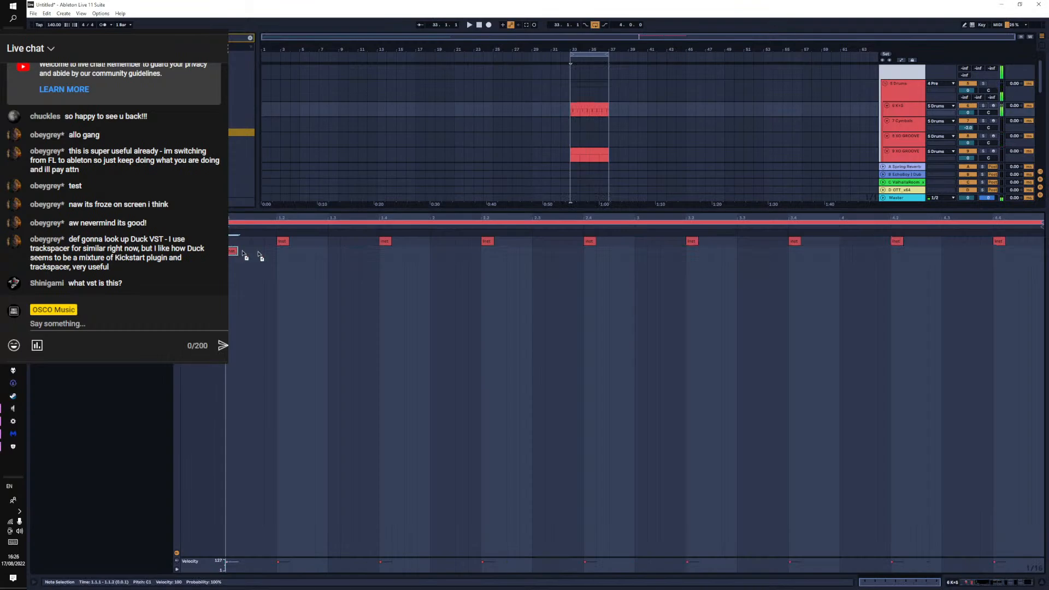
Add kicks at 1.2.4 and 1.3.3 in bar 1 of the K+S clip, checking them against the playing loop
{"action": "double_click", "coordinate": [309, 251]}
{"action": "key", "text": "space"}
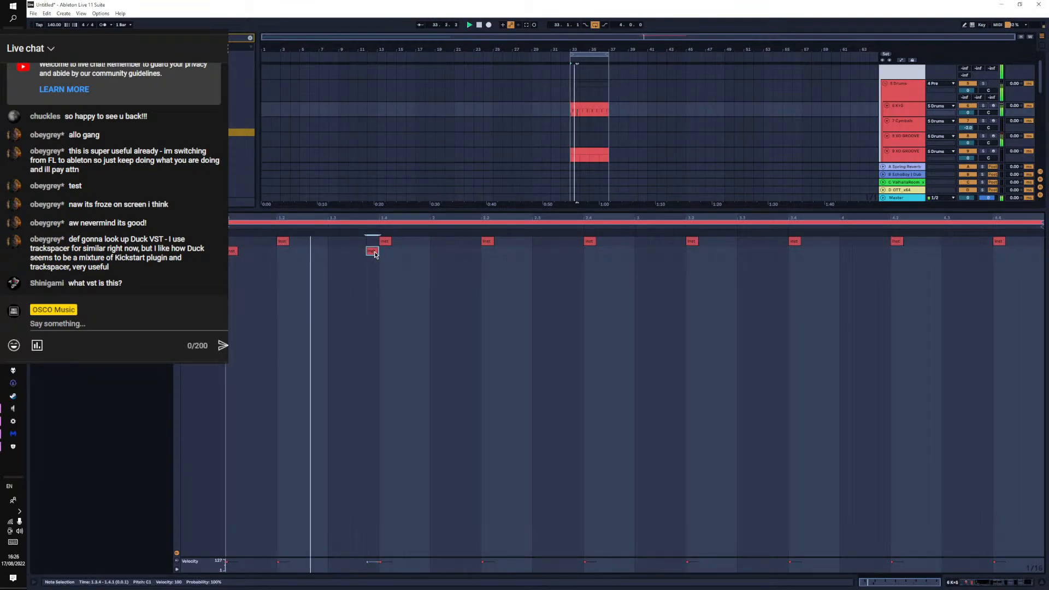
{"action": "left_click_drag", "start_coordinate": [373, 252], "coordinate": [321, 253]}
{"action": "double_click", "coordinate": [334, 251]}
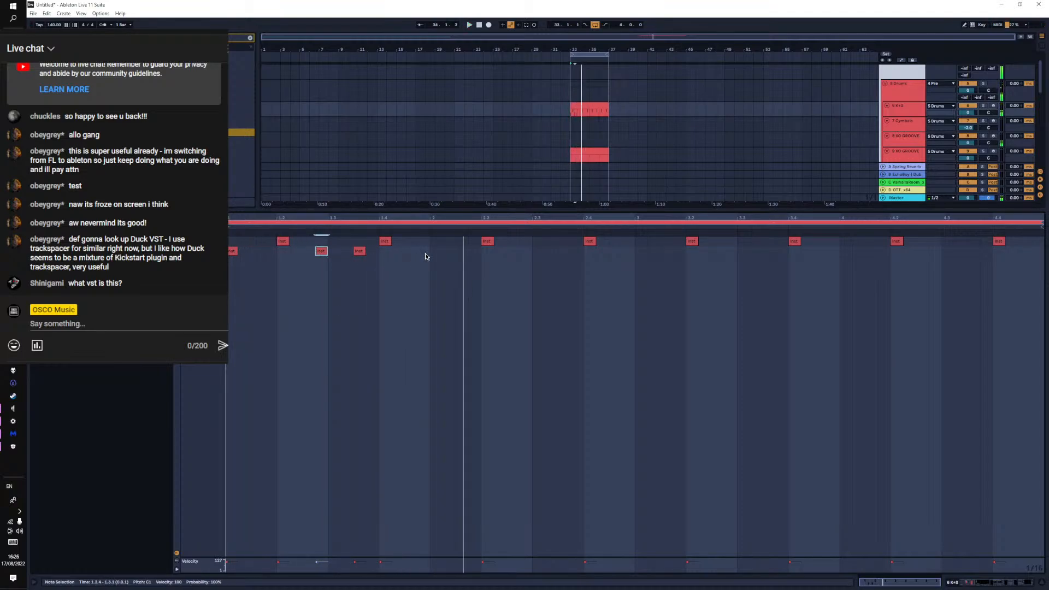
Program bar 2's kicks at 2.1.3, 2.2.4 and 2.3.3, removing the trial kick at 2.1.1
{"action": "left_click_drag", "start_coordinate": [322, 252], "coordinate": [526, 257]}
{"action": "key", "text": "space"}
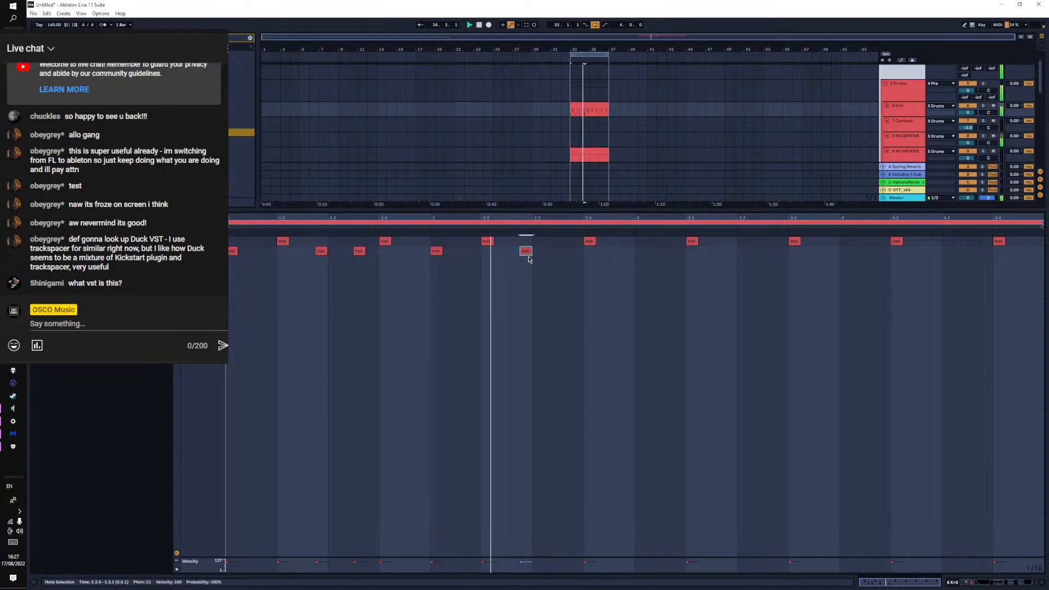
{"action": "double_click", "coordinate": [437, 252]}
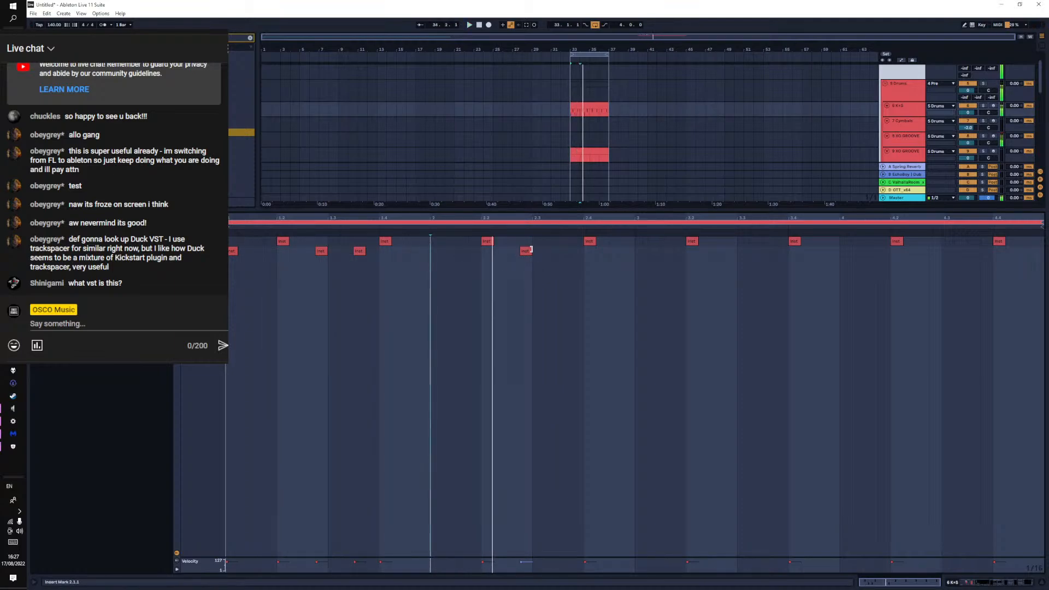
{"action": "double_click", "coordinate": [474, 253]}
{"action": "left_click_drag", "start_coordinate": [475, 252], "coordinate": [464, 256]}
{"action": "key", "text": "space"}
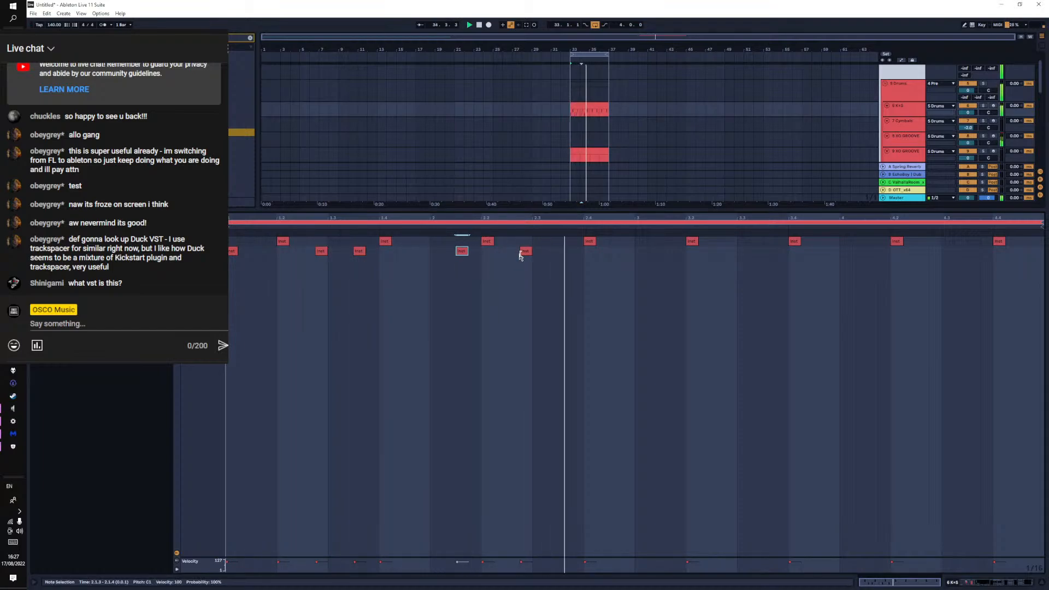
{"action": "double_click", "coordinate": [565, 251]}
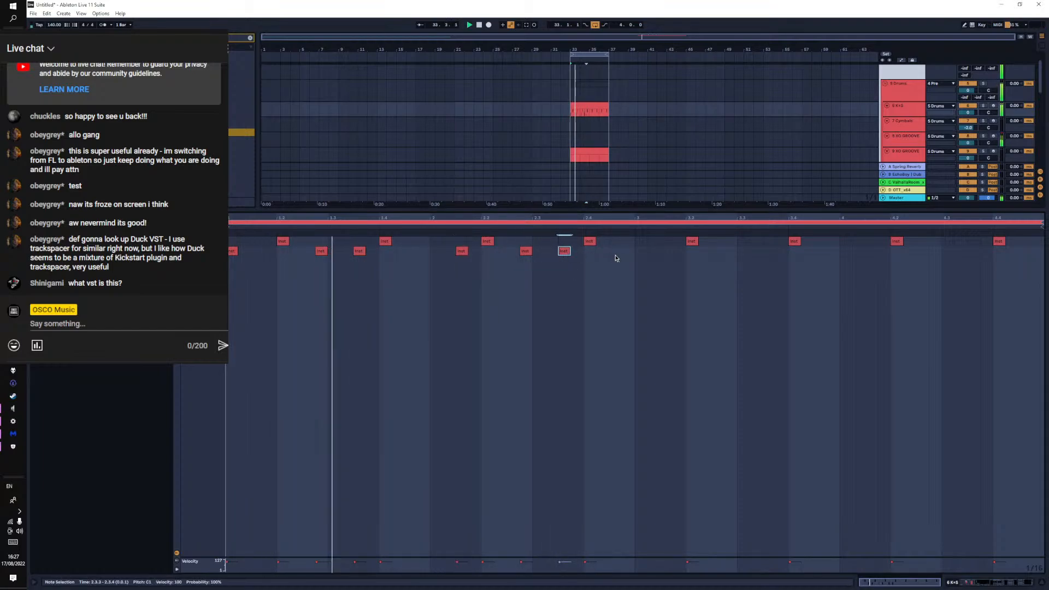
Duplicate the two-bar kick pattern into bars 3 and 4, and set the project tempo to 135 BPM
{"action": "left_click_drag", "start_coordinate": [631, 256], "coordinate": [427, 264]}
{"action": "key", "text": "ctrl+d"}
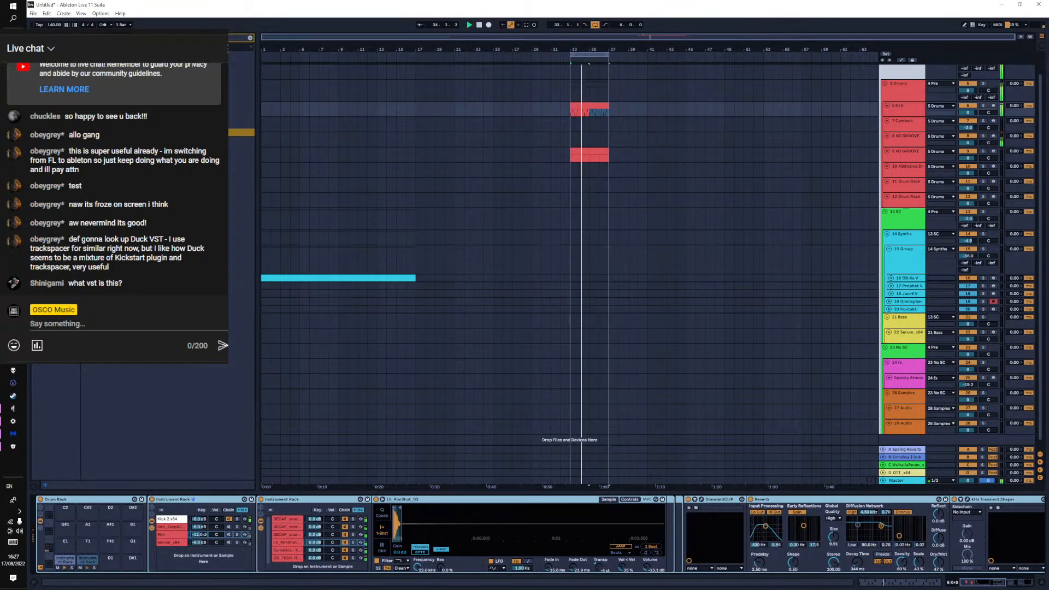
{"action": "left_click_drag", "start_coordinate": [54, 25], "coordinate": [54, 31]}
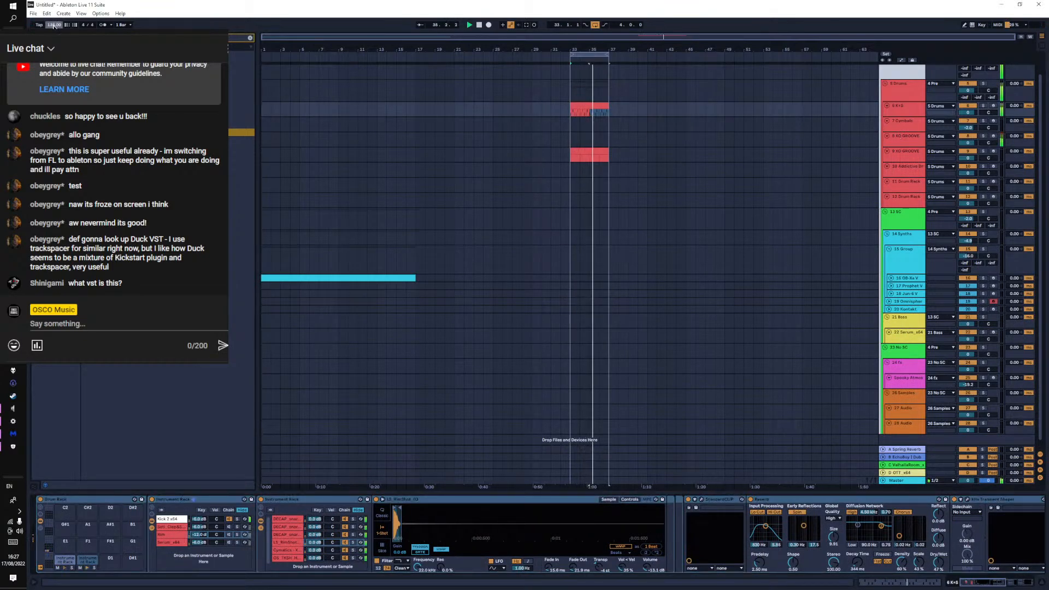
In the second XO GROOVE clip, place C1 notes at 1.1.3 and 1.2.3 and duplicate the pair across all four bars
{"action": "double_click", "coordinate": [570, 158]}
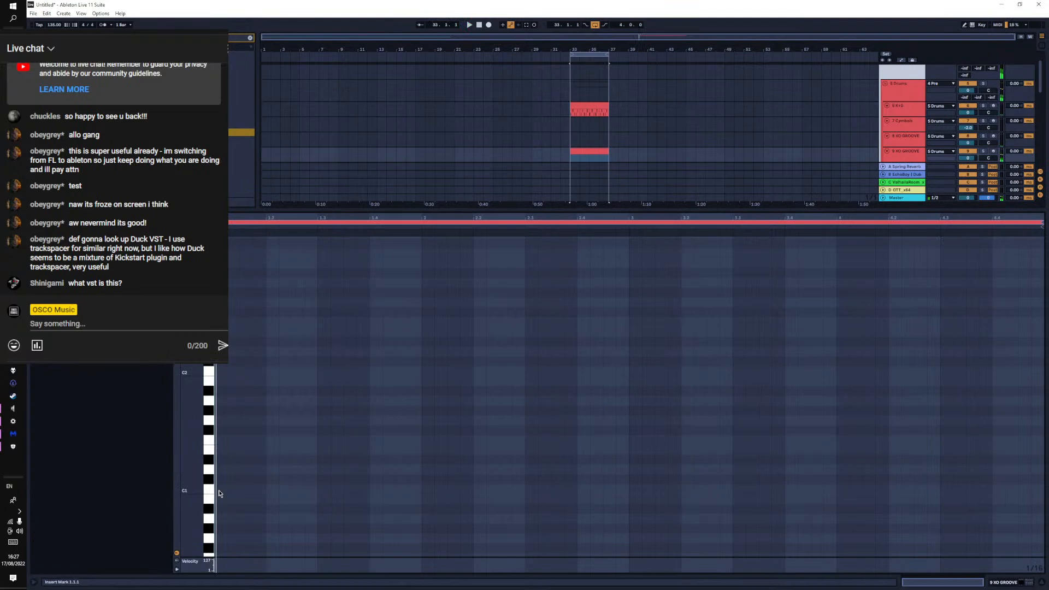
{"action": "double_click", "coordinate": [246, 489]}
{"action": "key", "text": "space"}
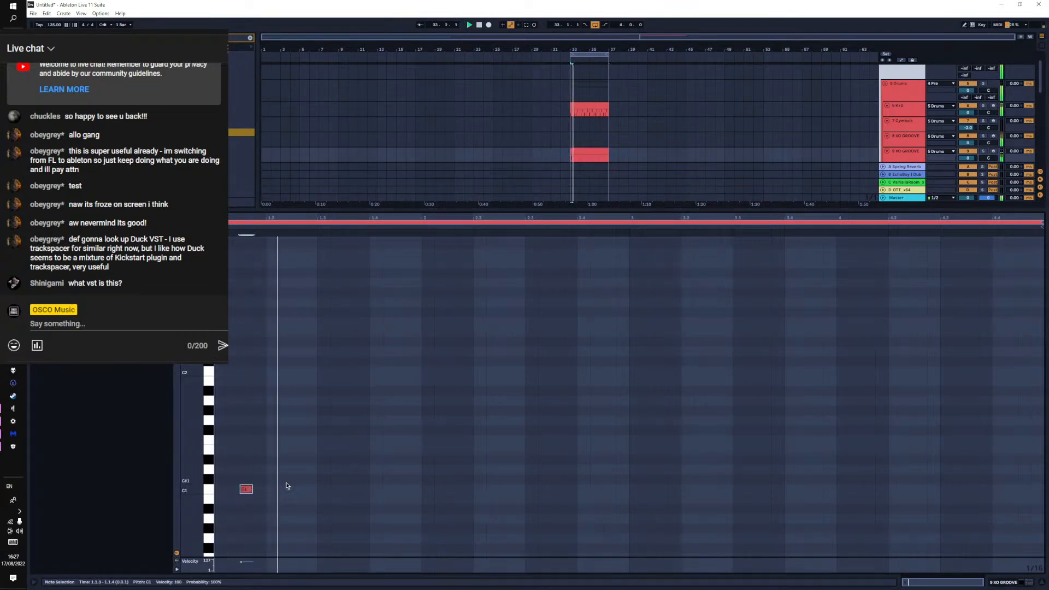
{"action": "double_click", "coordinate": [298, 489]}
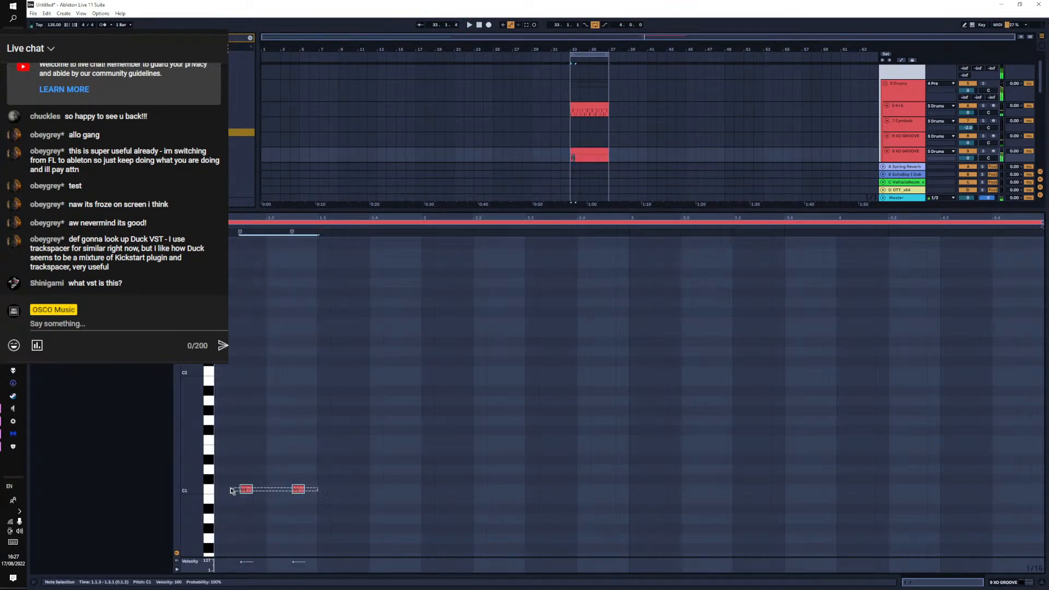
{"action": "key", "text": "ctrl+d"}
{"action": "key", "text": "ctrl+d"}
{"action": "key", "text": "ctrl+d"}
{"action": "key", "text": "ctrl+d"}
{"action": "key", "text": "ctrl+d"}
{"action": "key", "text": "ctrl+d"}
{"action": "key", "text": "ctrl+d"}
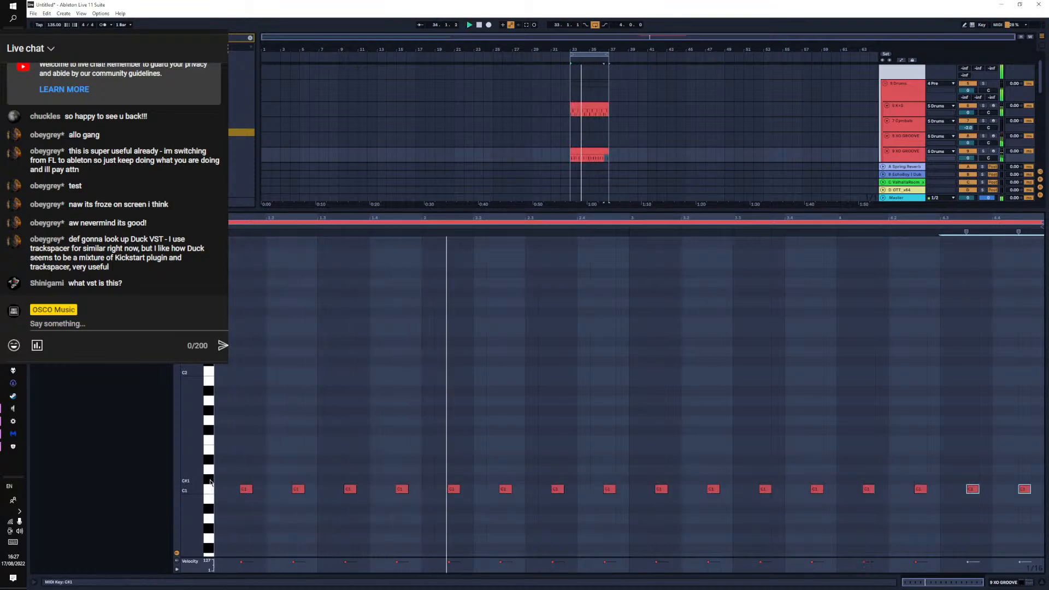
Add C#1 notes at 1.1.2 and 2.1.2 in the second XO GROOVE clip, checking the first against the playing loop
{"action": "key", "text": "space"}
{"action": "double_click", "coordinate": [234, 480]}
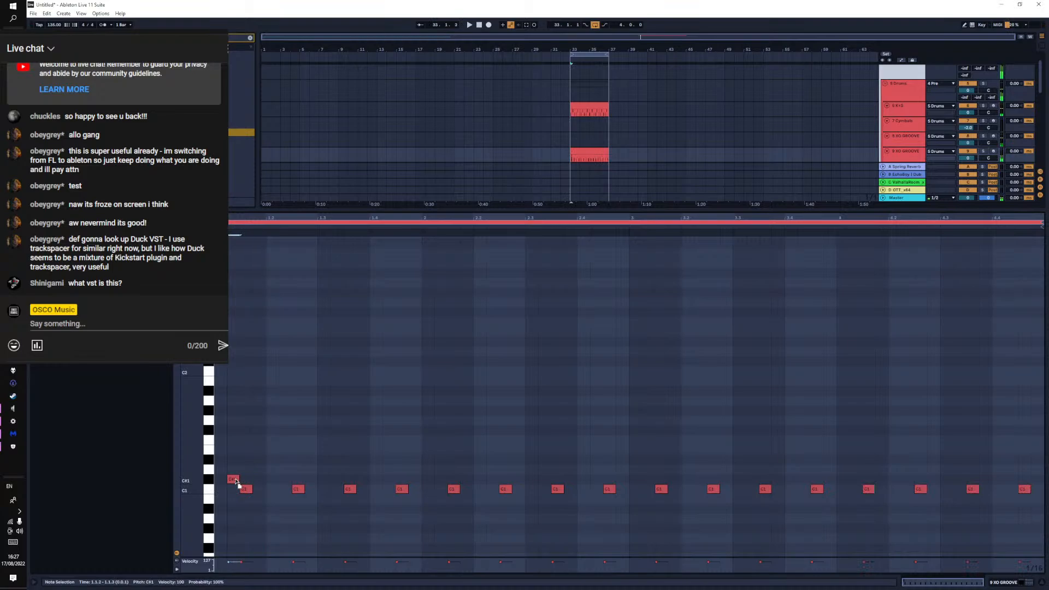
{"action": "key", "text": "space"}
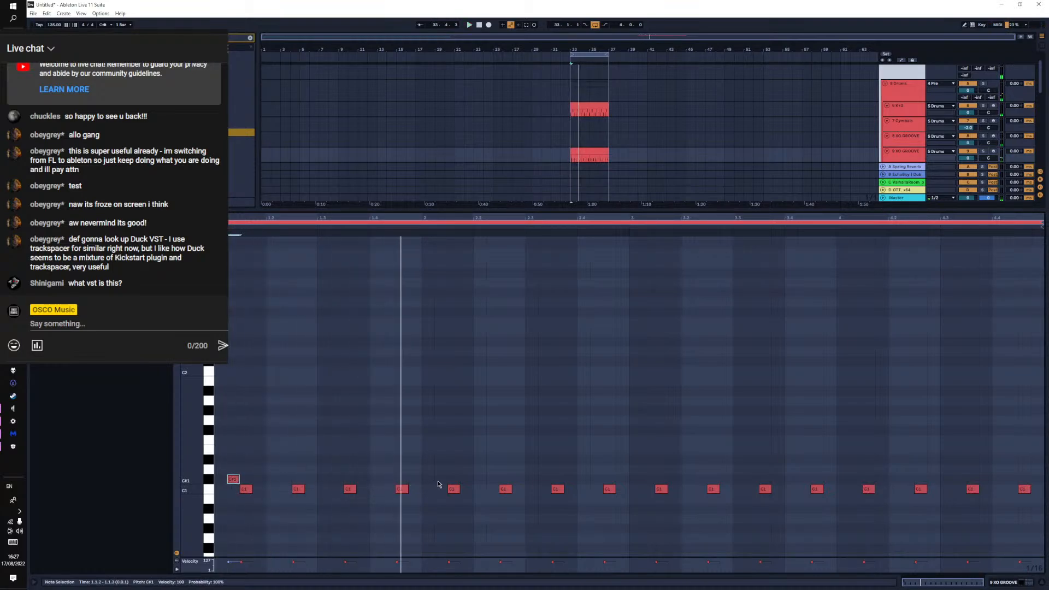
{"action": "key", "text": "space"}
{"action": "double_click", "coordinate": [440, 479]}
Replace a trial note at 2.1.4 with a fill of F#1 at 2.4.1, C#1 at 2.4.2 and D1 at 2.4.4
{"action": "double_click", "coordinate": [467, 470]}
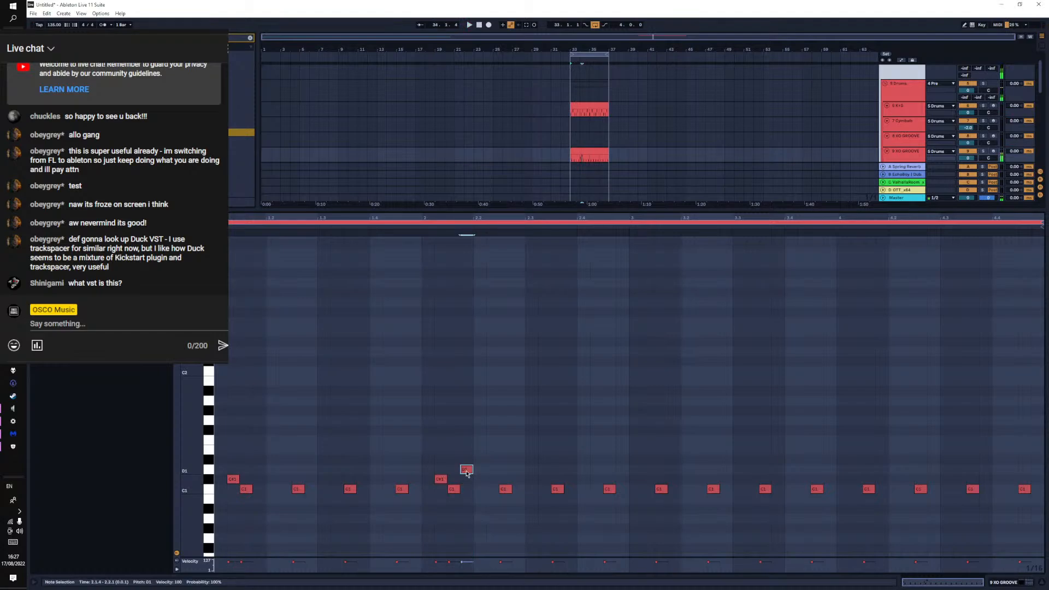
{"action": "left_click_drag", "start_coordinate": [466, 471], "coordinate": [467, 461]}
{"action": "key", "text": "space"}
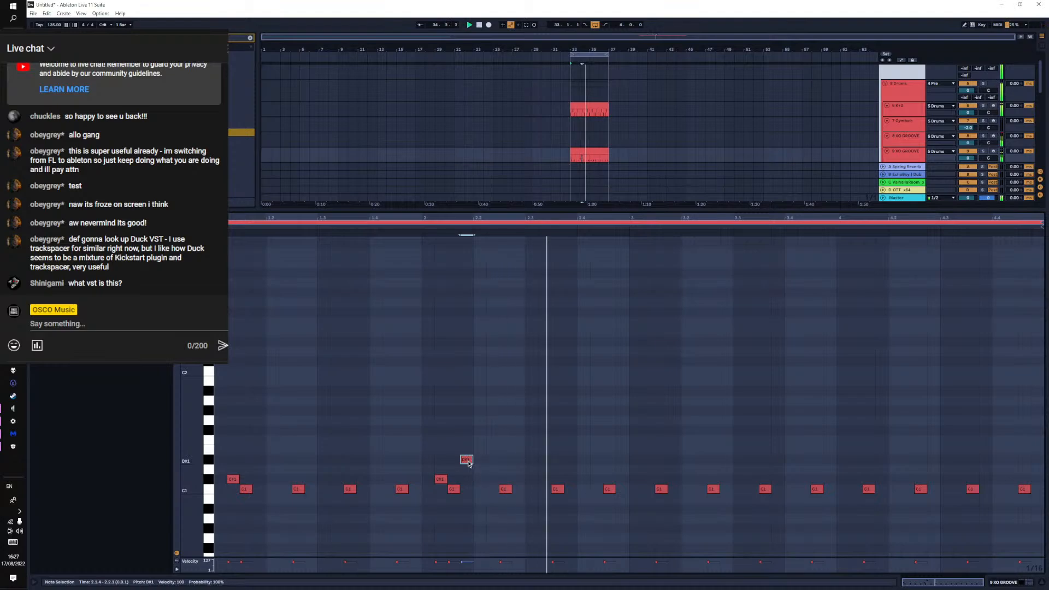
{"action": "left_click_drag", "start_coordinate": [469, 464], "coordinate": [586, 447]}
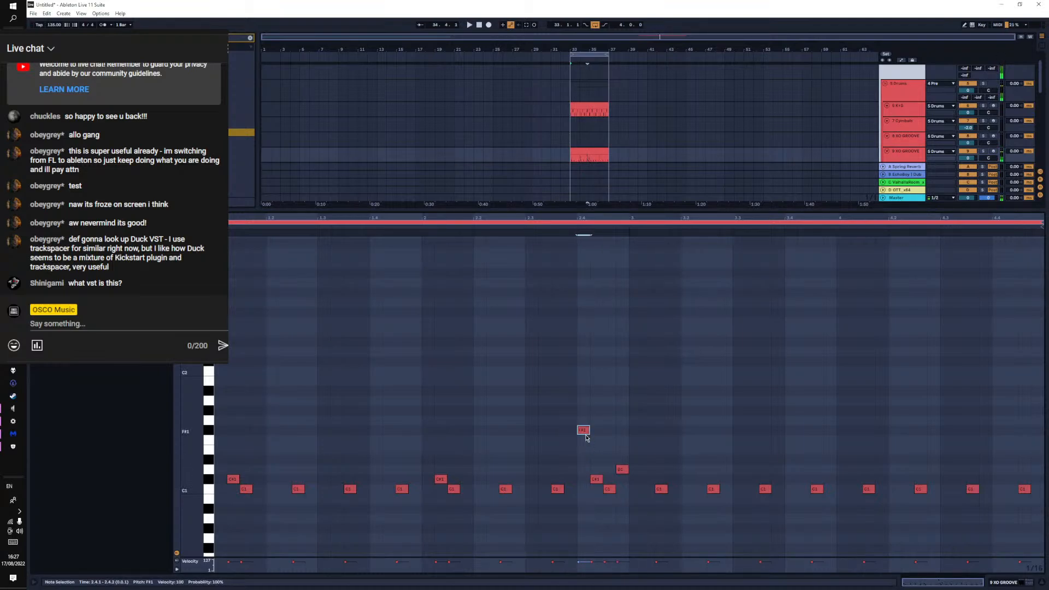
{"action": "key", "text": "space"}
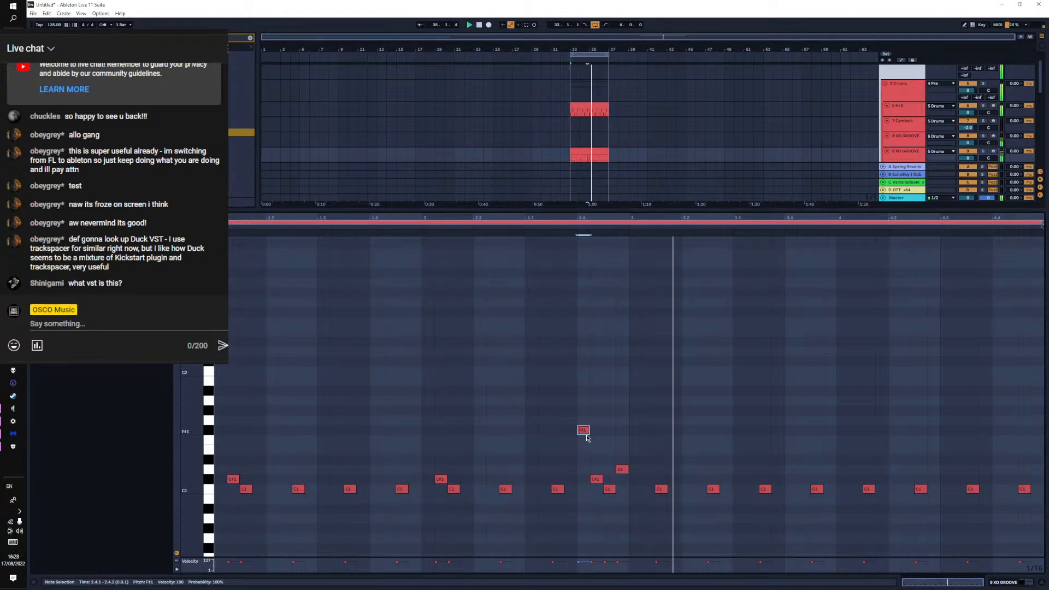
Raise the fill's 2.4.4 note to D#1 and duplicate the two-bar percussion pattern into bars 3 and 4
{"action": "left_click", "coordinate": [622, 470]}
{"action": "key", "text": "space"}
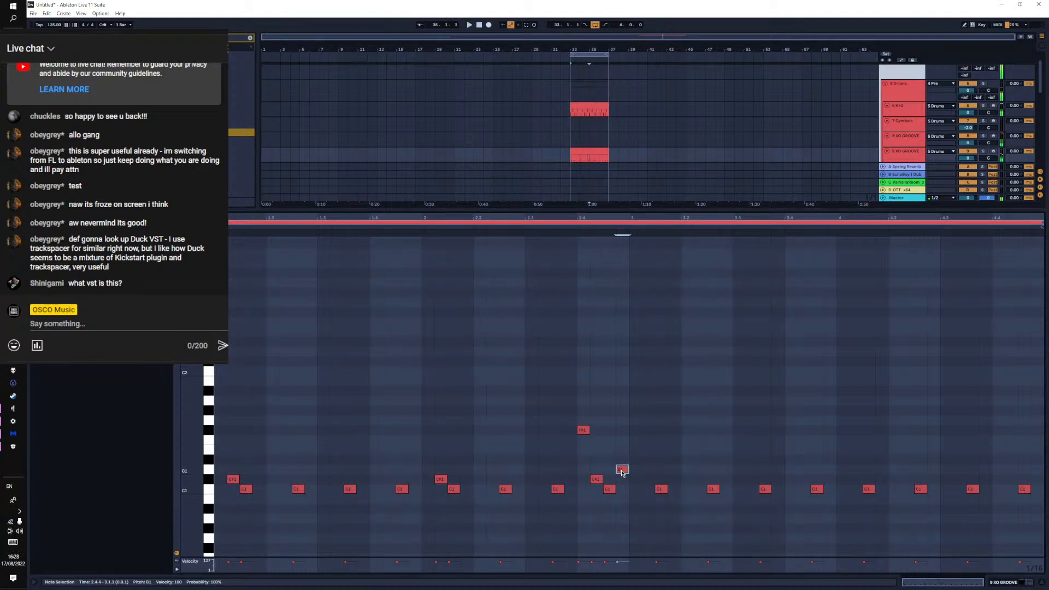
{"action": "left_click_drag", "start_coordinate": [621, 472], "coordinate": [215, 437]}
{"action": "key", "text": "ctrl+d"}
{"action": "key", "text": "space"}
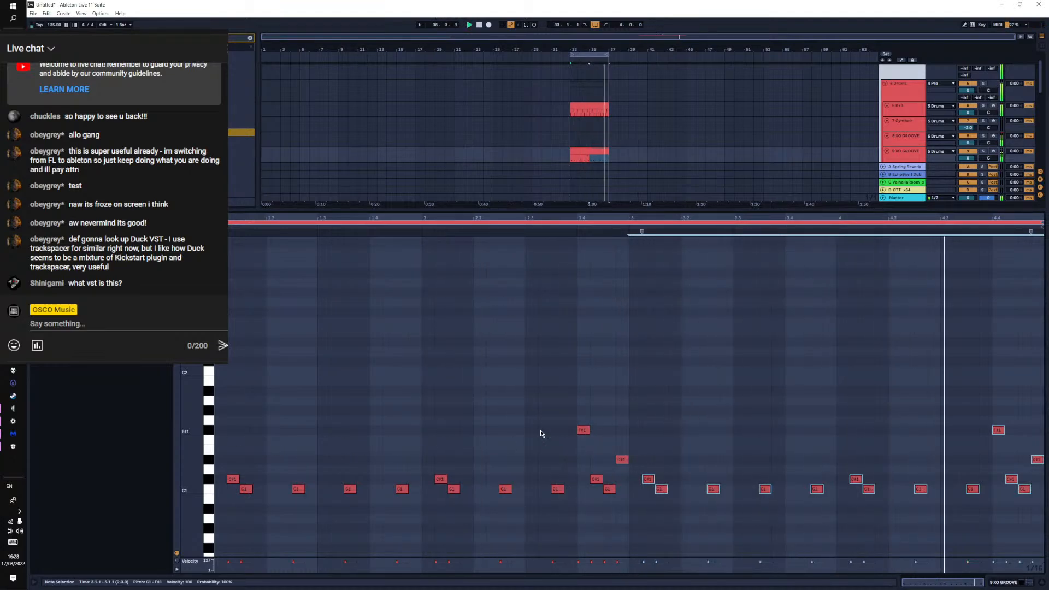
Open Serum on the bass track, enable oscillator B and set its unison to 3, briefly trying the filter
{"action": "key", "text": "shift+Tab"}
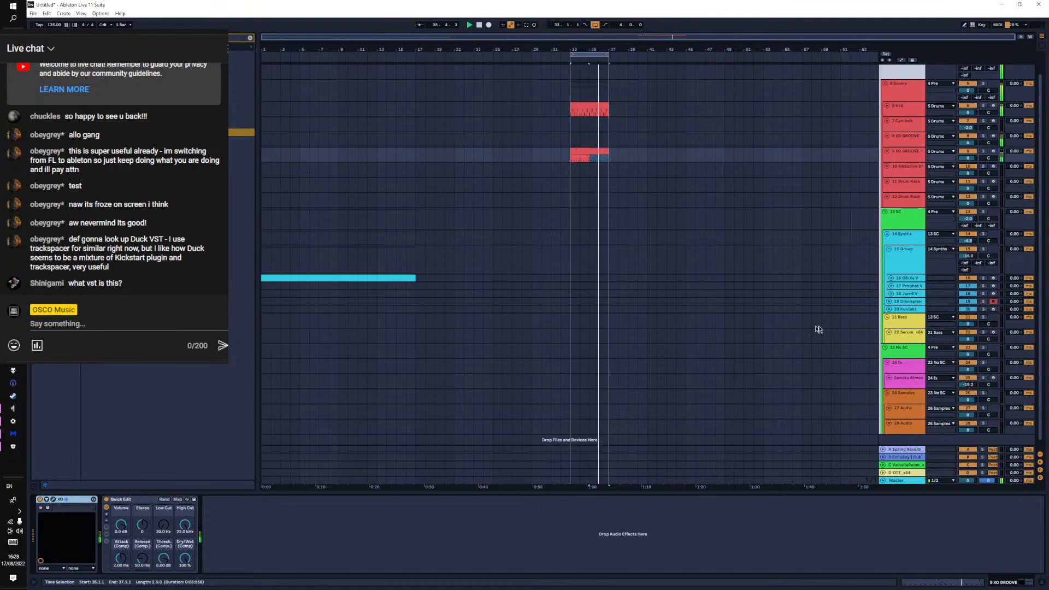
{"action": "left_click", "coordinate": [898, 337]}
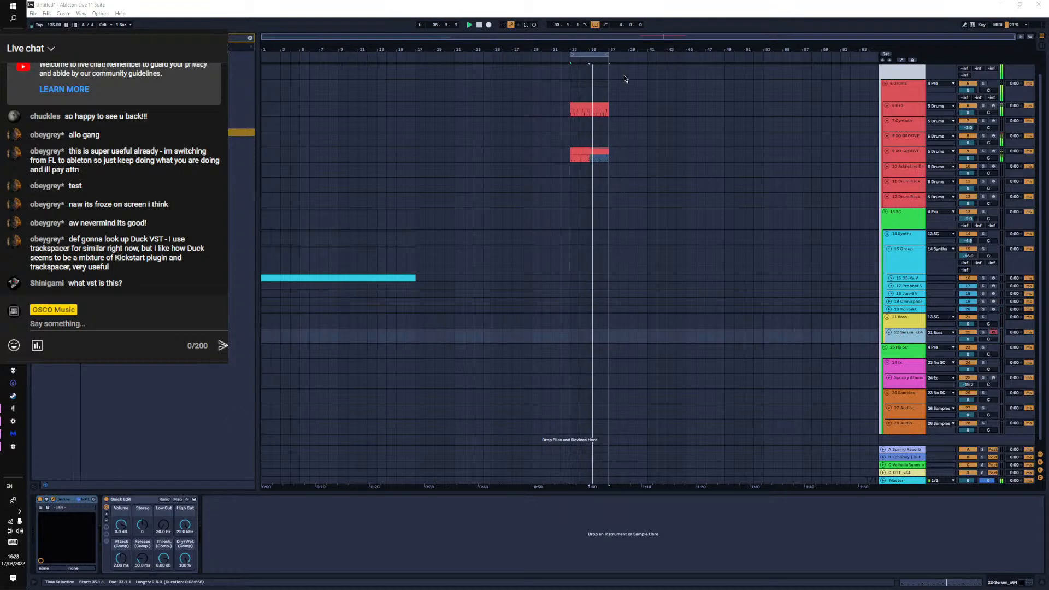
{"action": "left_click_drag", "start_coordinate": [462, 0], "coordinate": [499, 116]}
{"action": "left_click", "coordinate": [613, 157]}
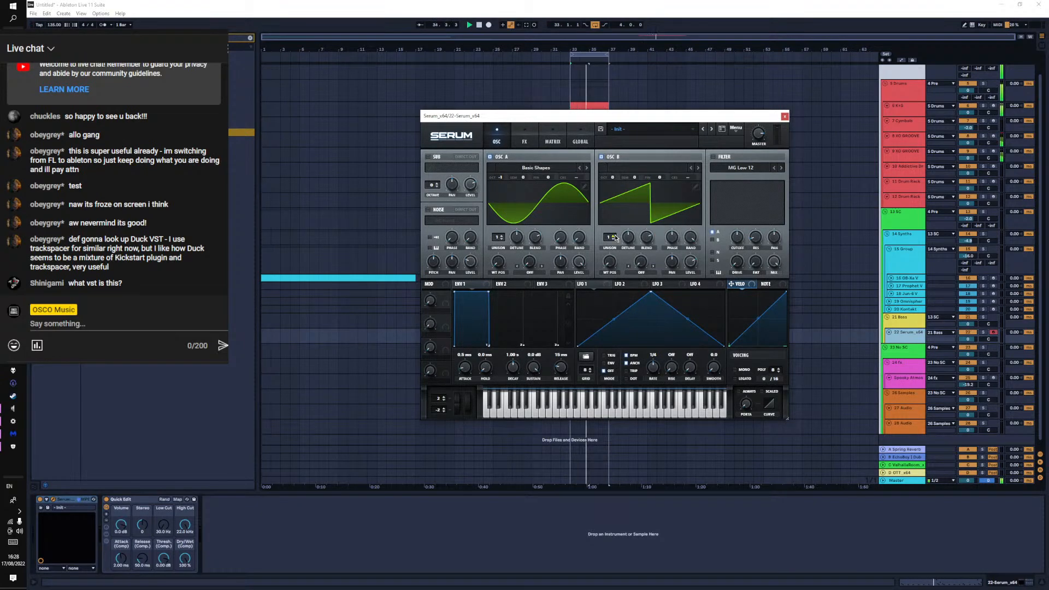
{"action": "left_click", "coordinate": [613, 235]}
{"action": "left_click", "coordinate": [613, 235]}
{"action": "left_click", "coordinate": [713, 158]}
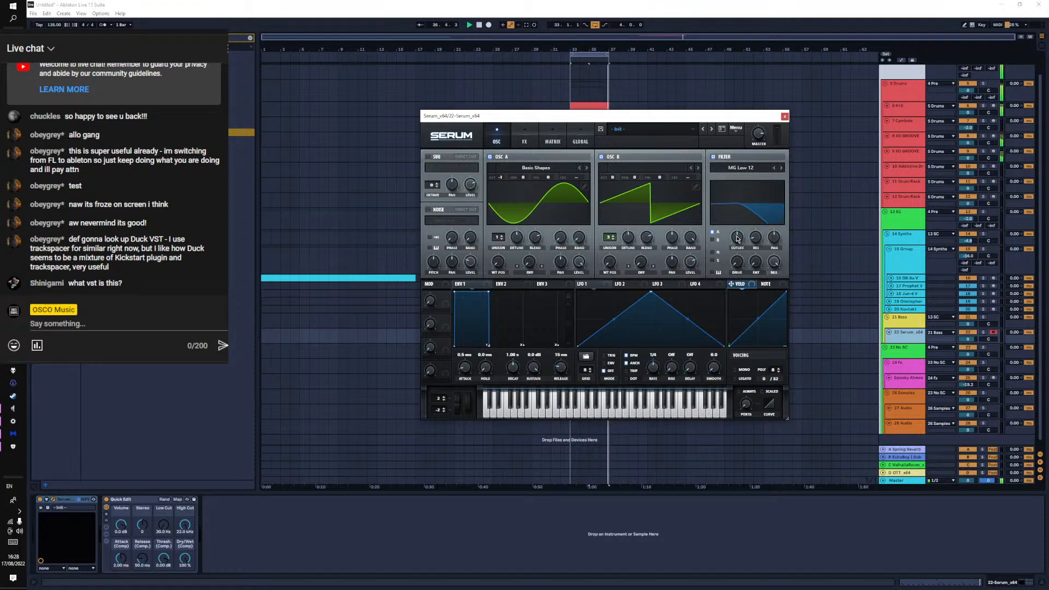
{"action": "left_click", "coordinate": [713, 158]}
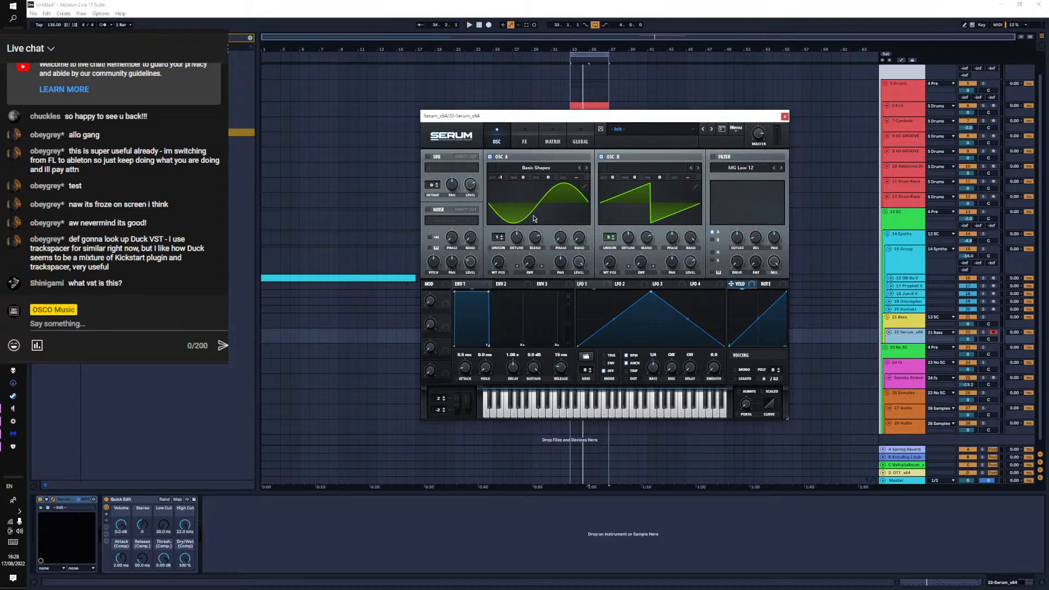
{"action": "left_click", "coordinate": [785, 116]}
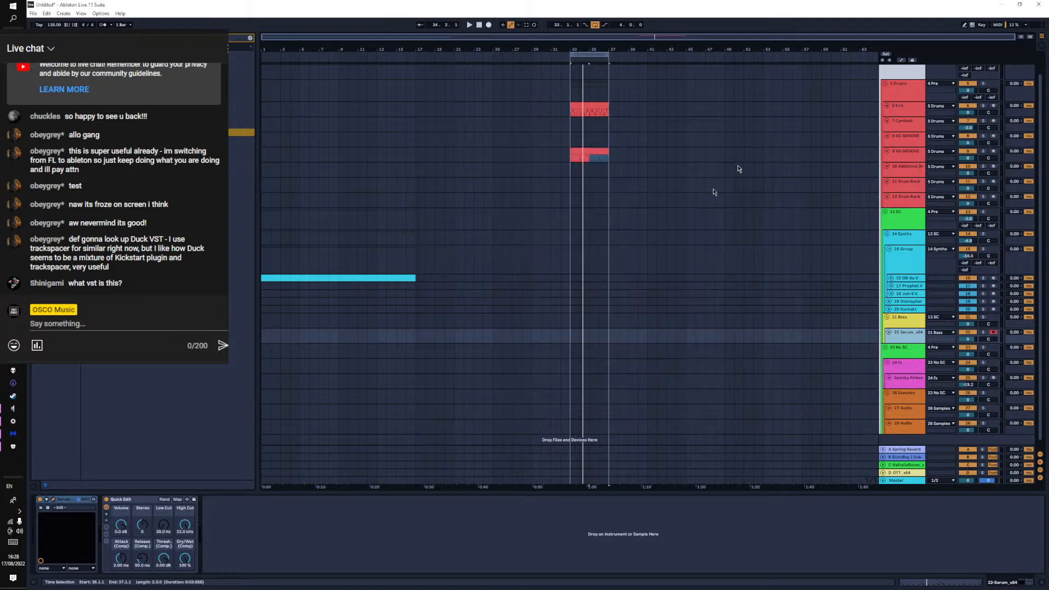
Insert an empty four-bar MIDI clip on the Serum track, spanning bars 33 to 37 beneath the drum clips
{"action": "left_click_drag", "start_coordinate": [577, 332], "coordinate": [603, 340]}
{"action": "right_click", "coordinate": [606, 337]}
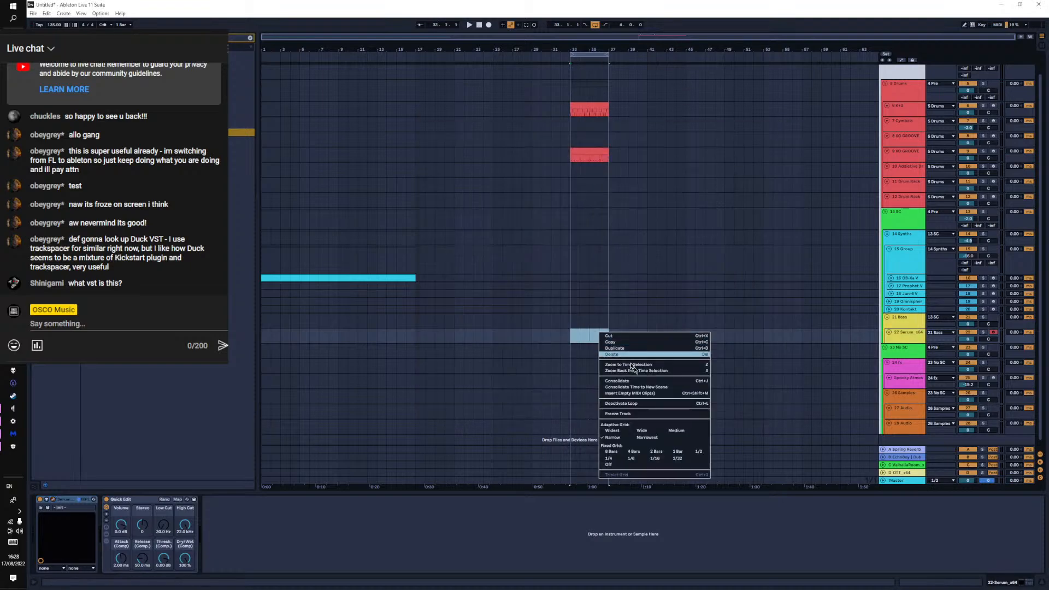
{"action": "left_click", "coordinate": [629, 391]}
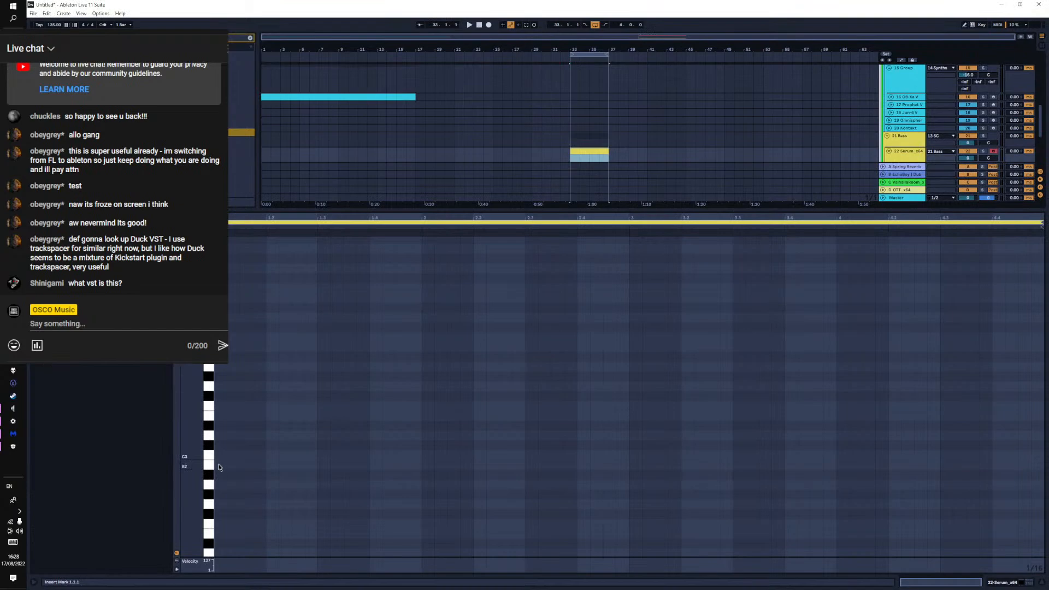
Write bass notes F1 from 1.1.1 to 1.2.1 and E1 from 1.2.3 to 1.4.1 in the Serum clip
{"action": "scroll", "coordinate": [219, 467], "scroll_direction": "down", "scroll_amount": 5}
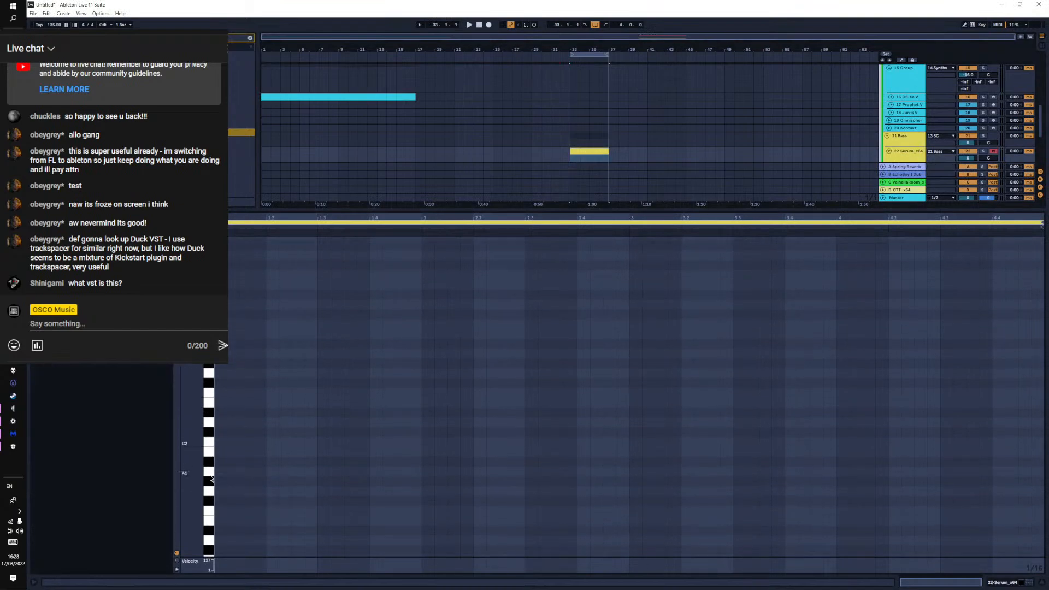
{"action": "double_click", "coordinate": [221, 513]}
{"action": "key", "text": "space"}
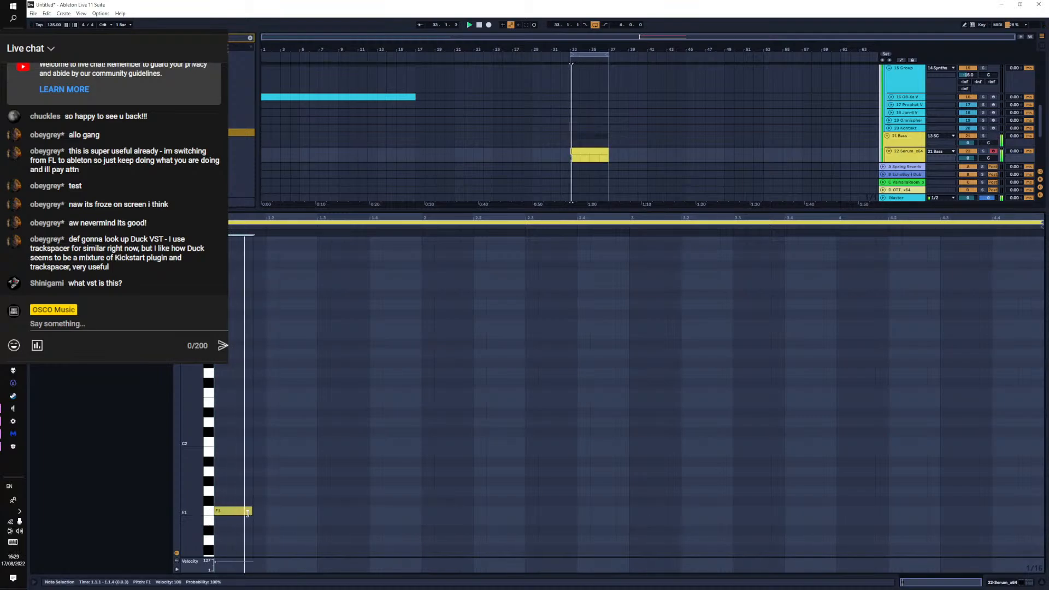
{"action": "left_click_drag", "start_coordinate": [248, 513], "coordinate": [370, 522]}
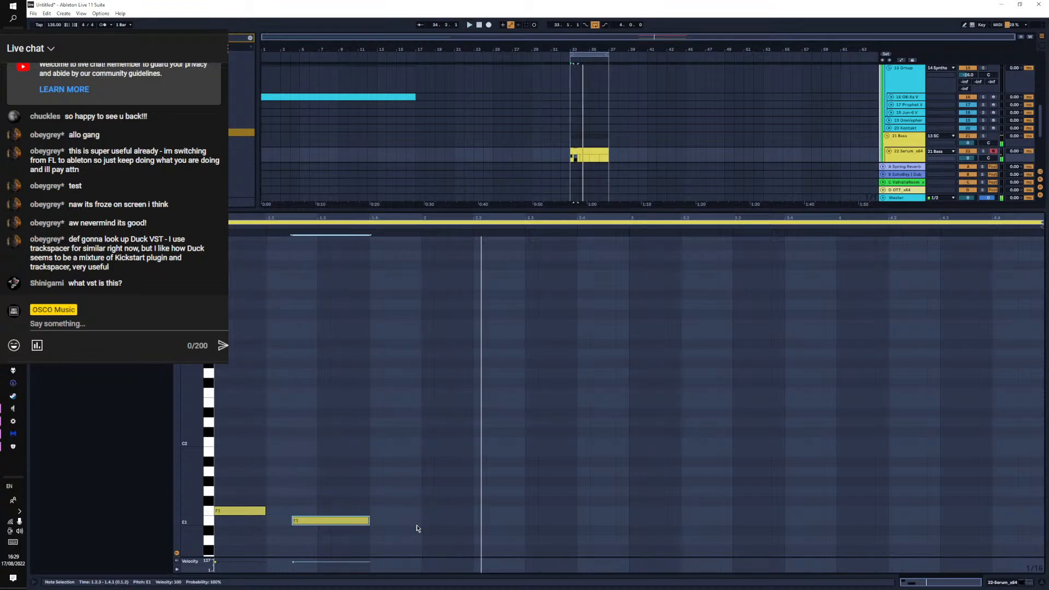
Reopen Serum on the bass track, enable its filter and modulate the cutoff with LFO 1
{"action": "left_click", "coordinate": [1017, 583]}
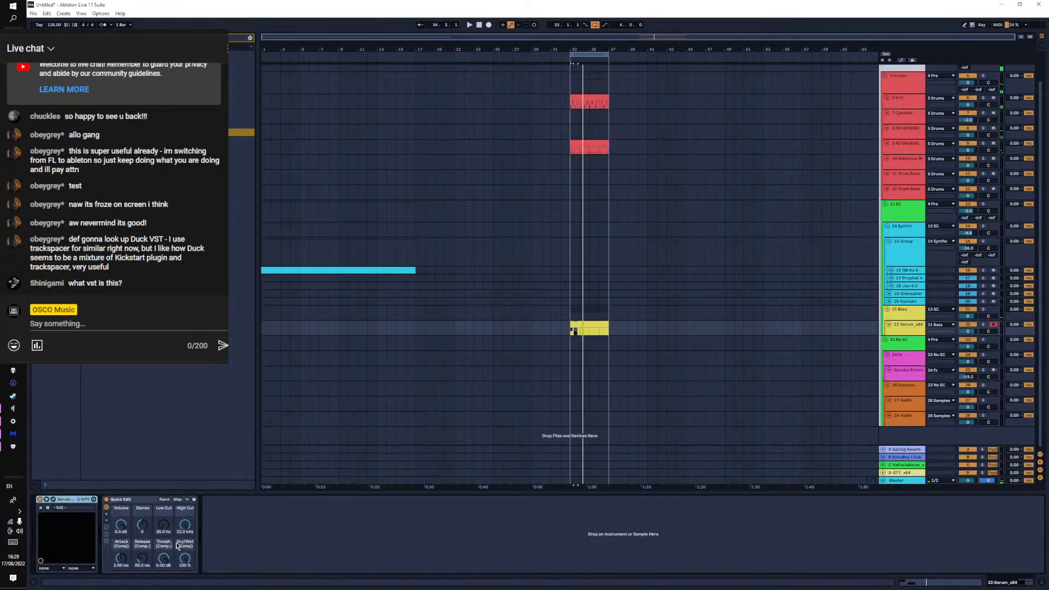
{"action": "left_click", "coordinate": [50, 503]}
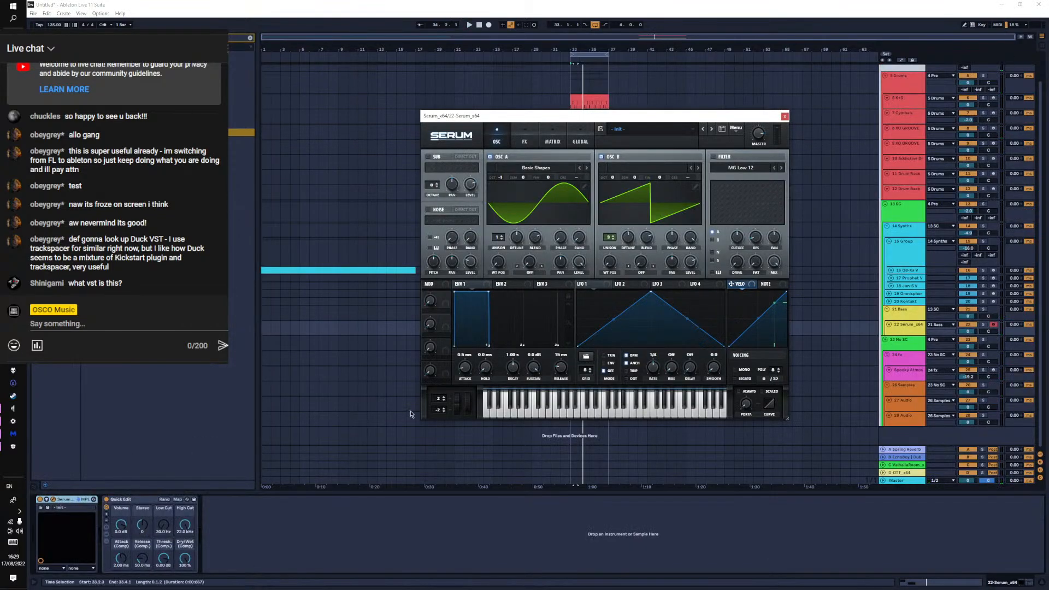
{"action": "left_click", "coordinate": [713, 157]}
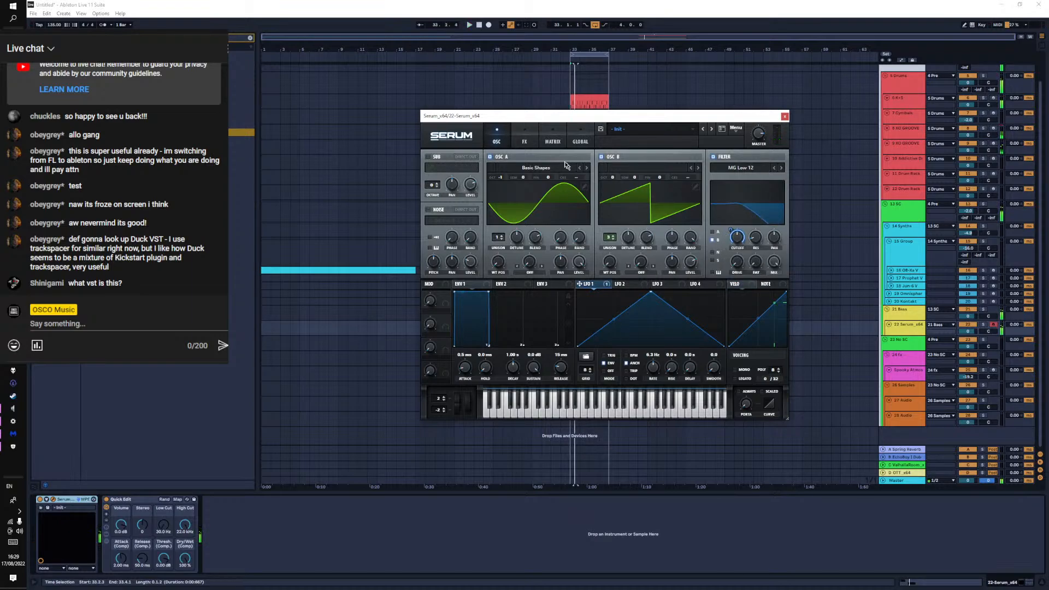
Reduce the LFO 1 modulation depth on the filter cutoff of the Serum bass during playback
{"action": "left_click", "coordinate": [525, 141]}
{"action": "left_click", "coordinate": [551, 142]}
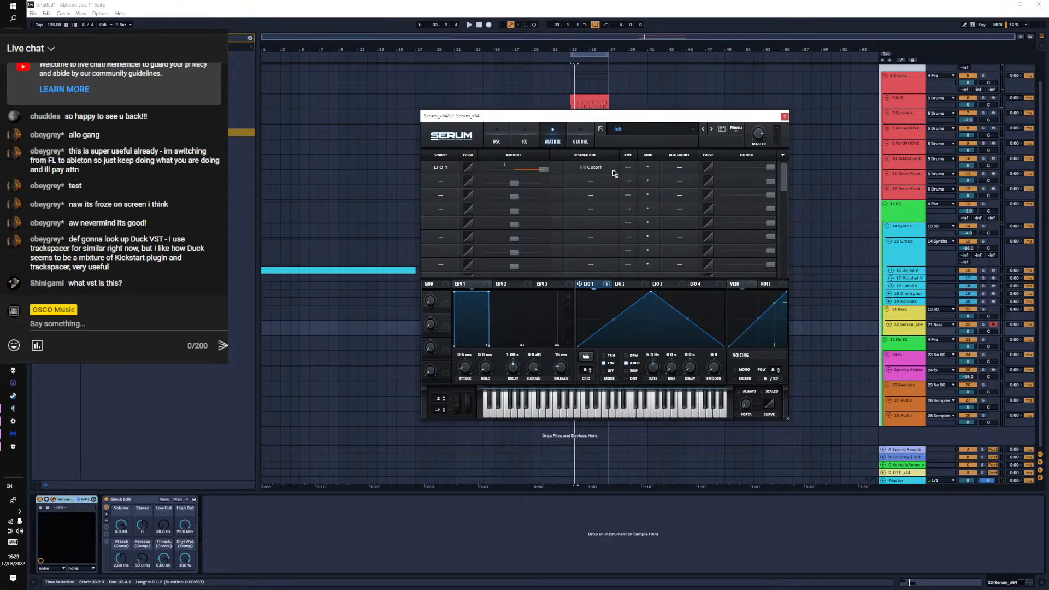
{"action": "left_click", "coordinate": [497, 141]}
{"action": "key", "text": "space"}
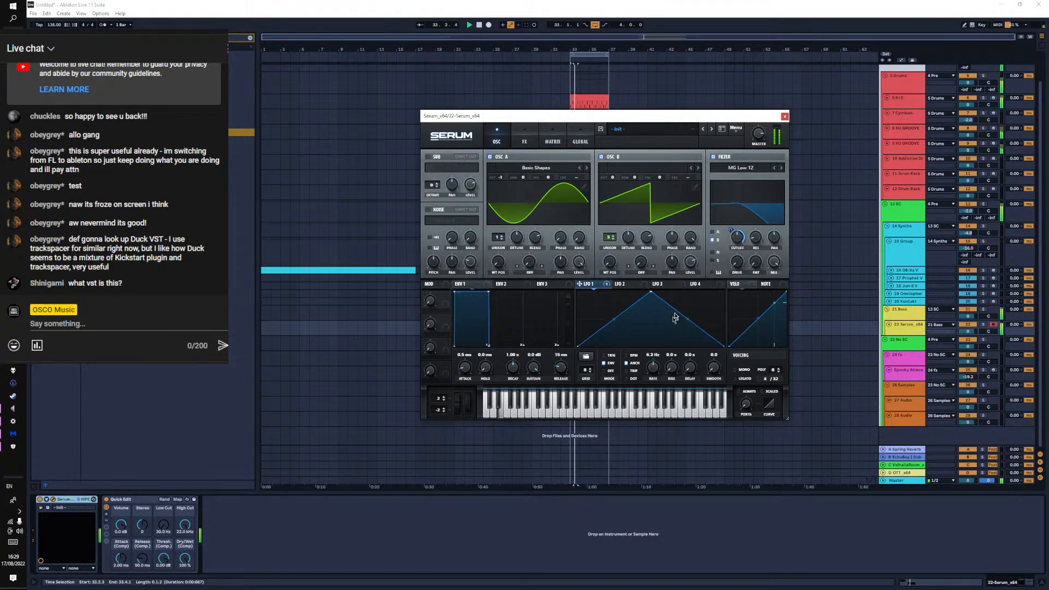
{"action": "left_click_drag", "start_coordinate": [731, 231], "coordinate": [734, 263]}
Set the LFO 1 rate to 1.1 Hz and move the LFO's peak close to the start of its shape
{"action": "left_click_drag", "start_coordinate": [655, 378], "coordinate": [655, 383]}
{"action": "key", "text": "space"}
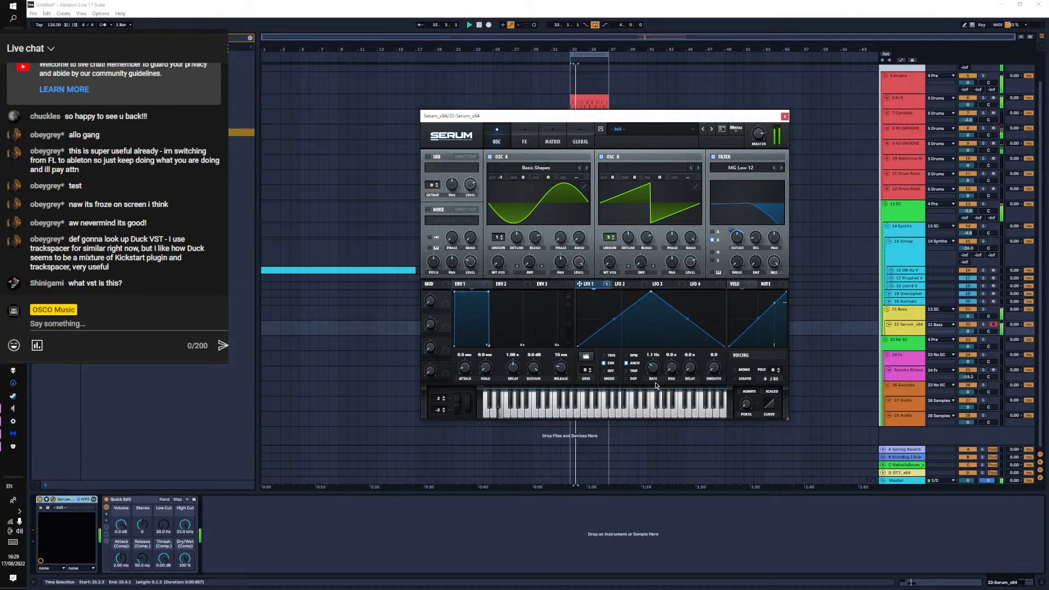
{"action": "left_click_drag", "start_coordinate": [646, 291], "coordinate": [597, 291]}
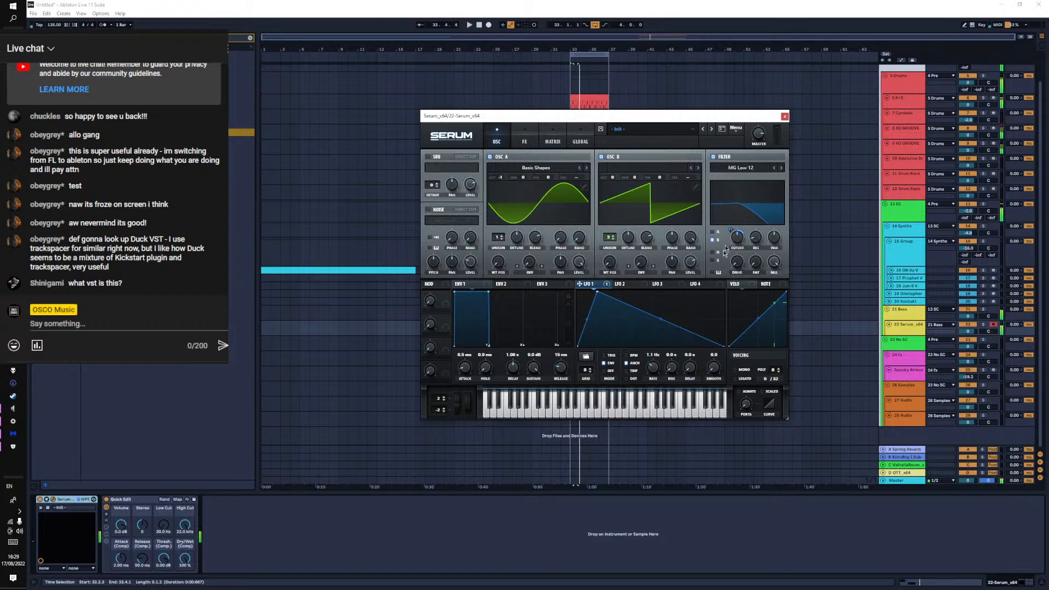
{"action": "mouse_move", "coordinate": [737, 231]}
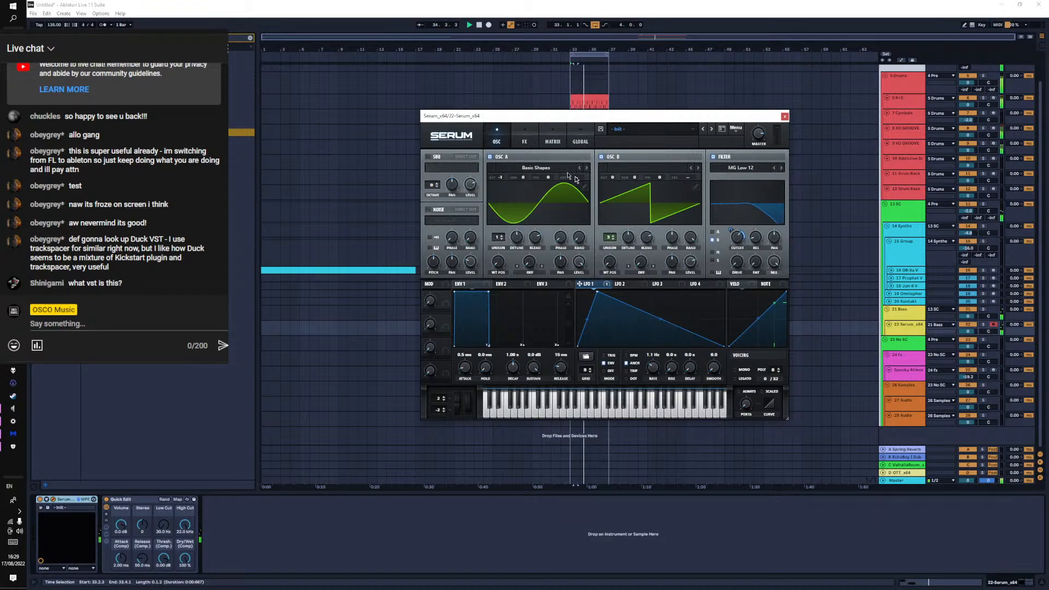
Fine-tune the drive of the Tube distortion effect and close the synth window
{"action": "left_click", "coordinate": [552, 139]}
{"action": "left_click", "coordinate": [496, 140]}
{"action": "left_click", "coordinate": [525, 139]}
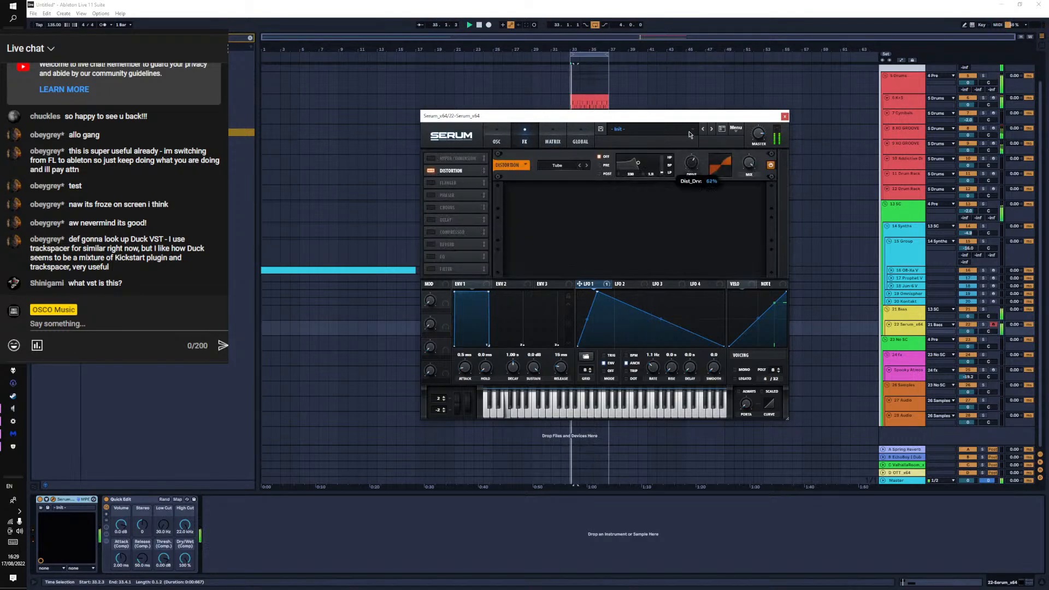
{"action": "left_click_drag", "start_coordinate": [693, 103], "coordinate": [693, 113]}
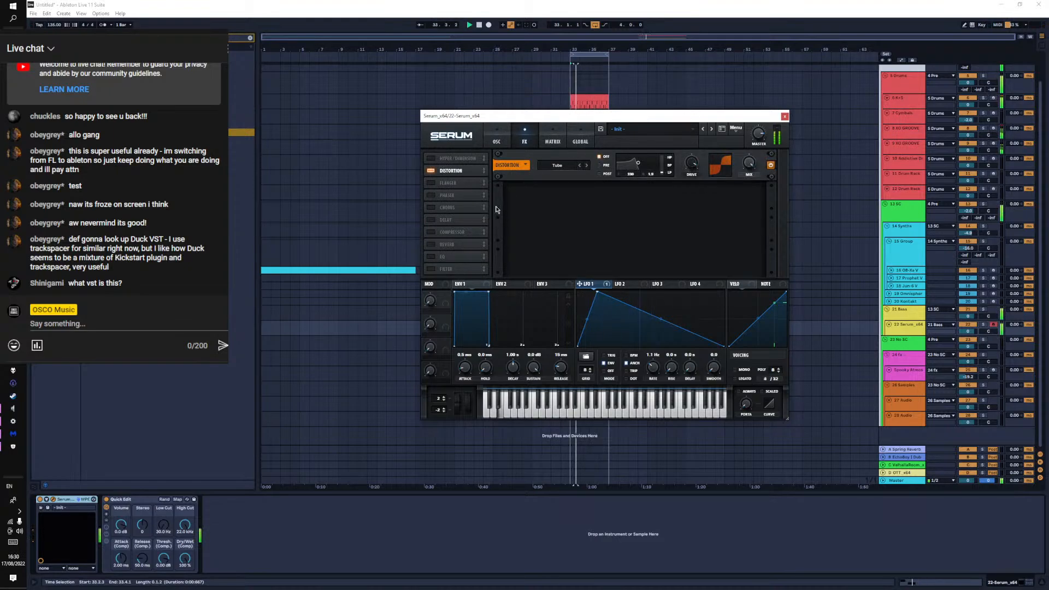
{"action": "left_click", "coordinate": [497, 142]}
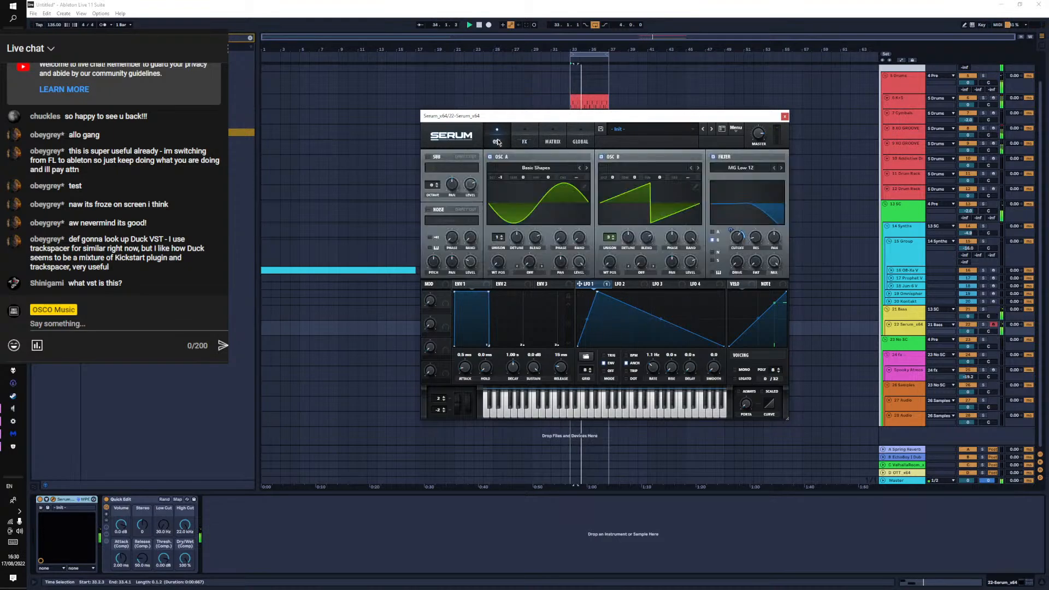
{"action": "left_click", "coordinate": [786, 117]}
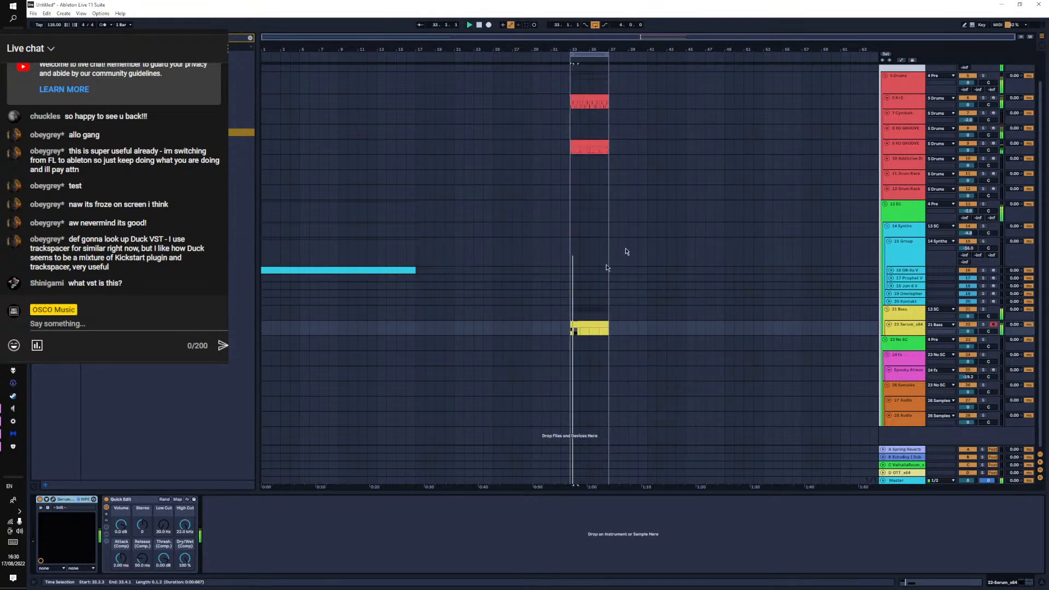
Duplicate the F1 and E1 notes in the bass clip and move the copies to start at bar 3
{"action": "double_click", "coordinate": [586, 326]}
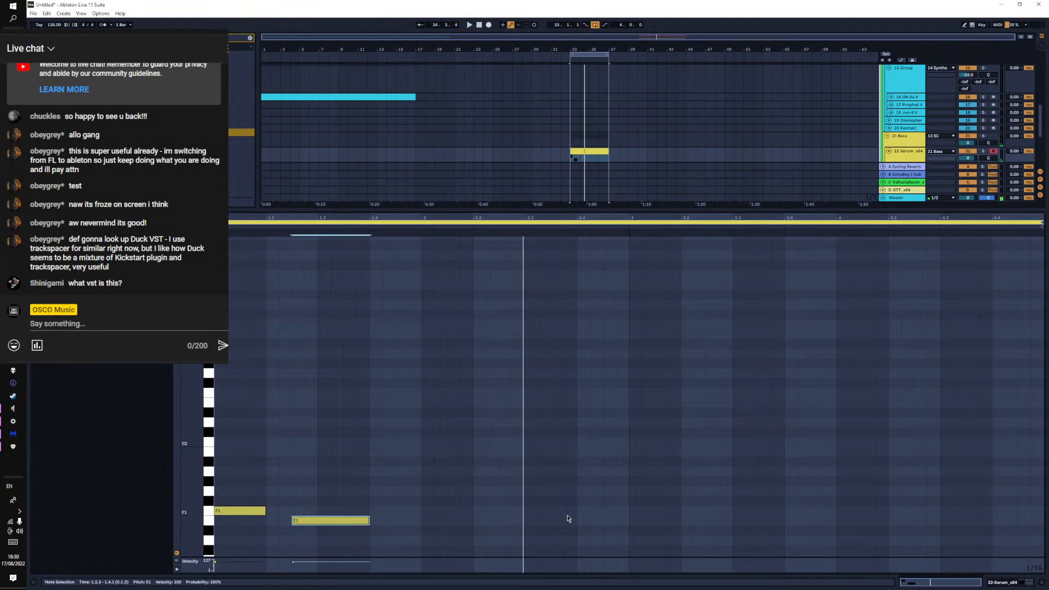
{"action": "left_click_drag", "start_coordinate": [620, 531], "coordinate": [212, 498]}
{"action": "key", "text": "ctrl+d"}
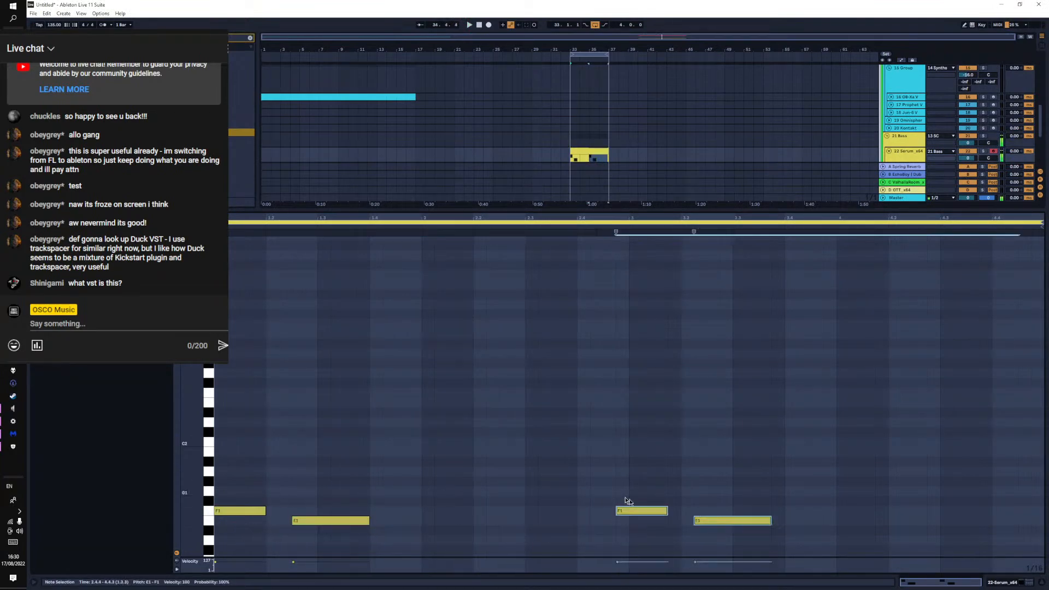
{"action": "left_click_drag", "start_coordinate": [643, 514], "coordinate": [657, 514]}
{"action": "key", "text": "space"}
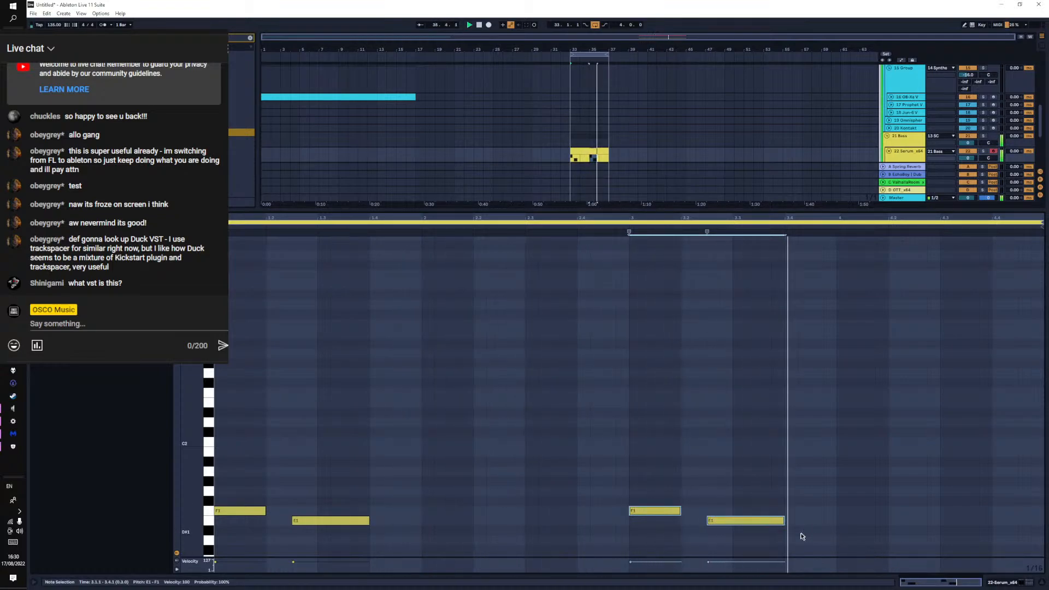
Reopen the Serum bass synth and adjust its filter cutoff and OSC B unison blend
{"action": "left_click", "coordinate": [1010, 582]}
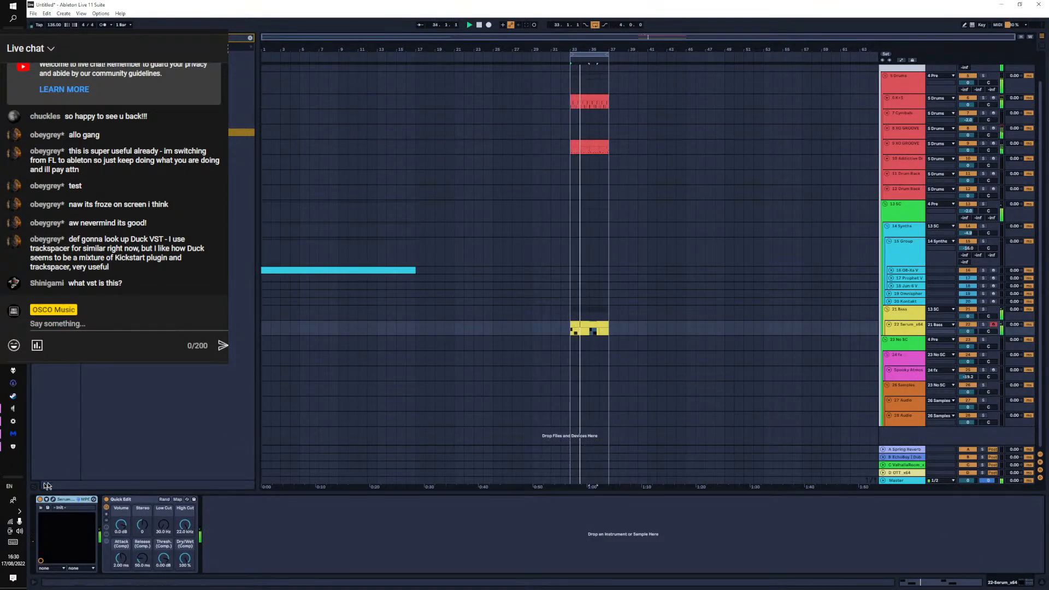
{"action": "left_click", "coordinate": [53, 500]}
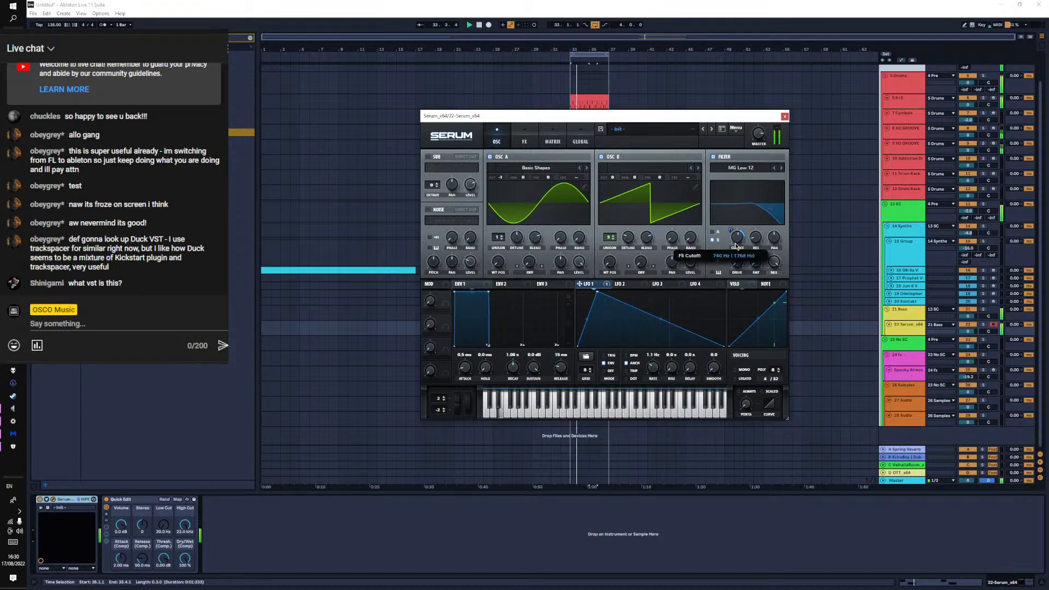
{"action": "left_click_drag", "start_coordinate": [646, 236], "coordinate": [655, 261]}
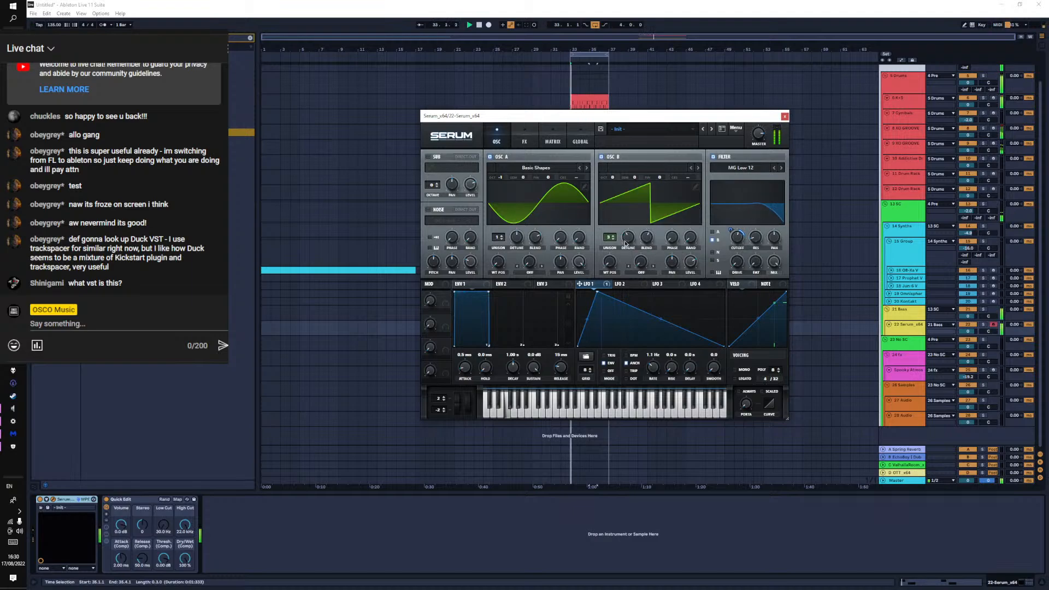
Add a multiband compressor to the synth's effects and raise its gain
{"action": "left_click", "coordinate": [525, 141]}
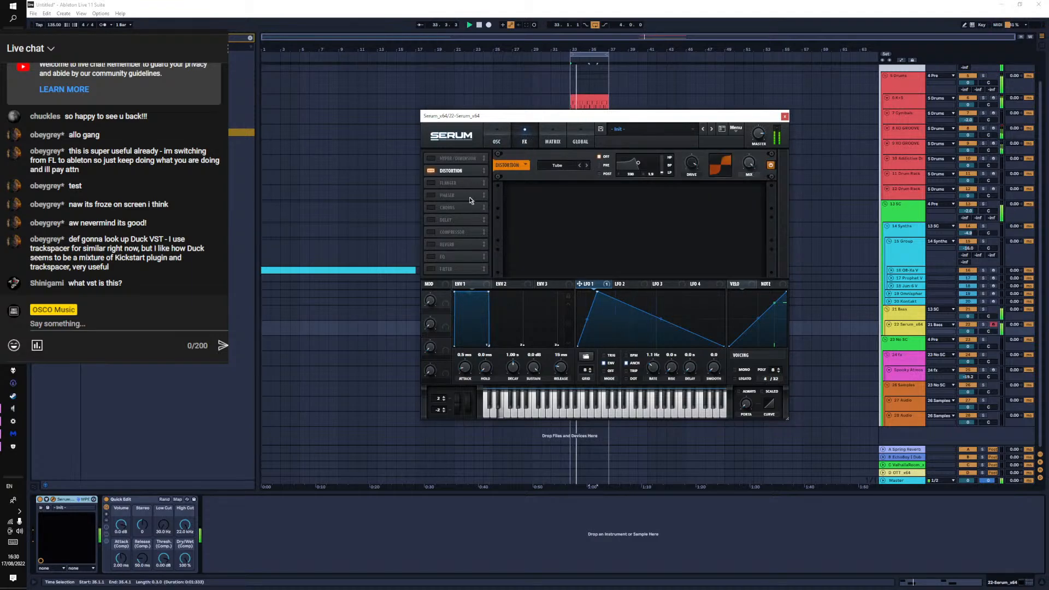
{"action": "left_click", "coordinate": [432, 233]}
{"action": "left_click", "coordinate": [672, 207]}
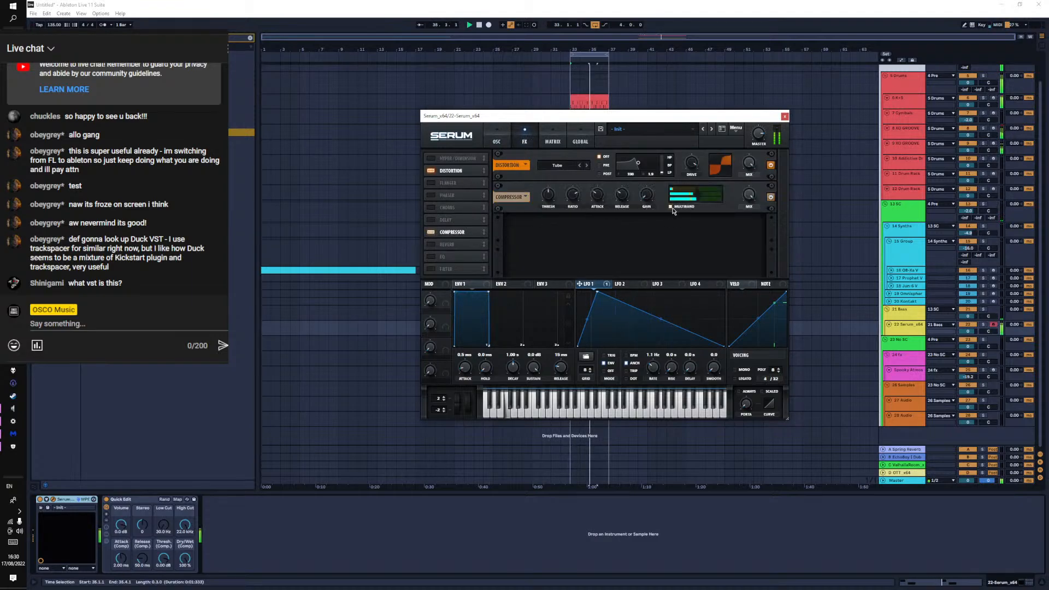
{"action": "right_click", "coordinate": [647, 194]}
{"action": "left_click_drag", "start_coordinate": [647, 194], "coordinate": [652, 165]}
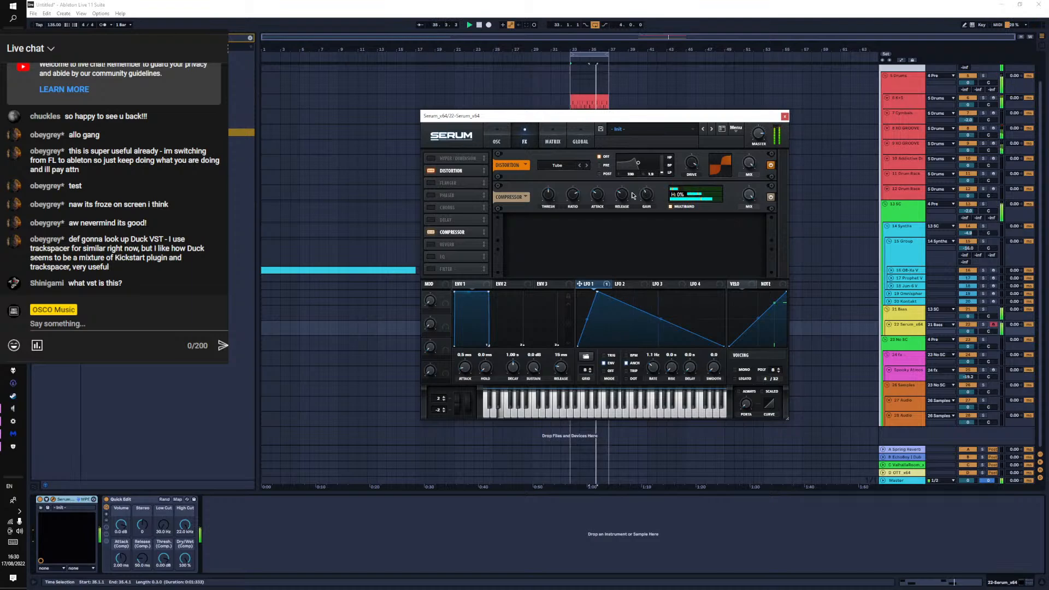
Add a chorus effect after the compressor and lower its filter frequency and mix
{"action": "left_click", "coordinate": [431, 208]}
{"action": "left_click_drag", "start_coordinate": [446, 209], "coordinate": [451, 239]}
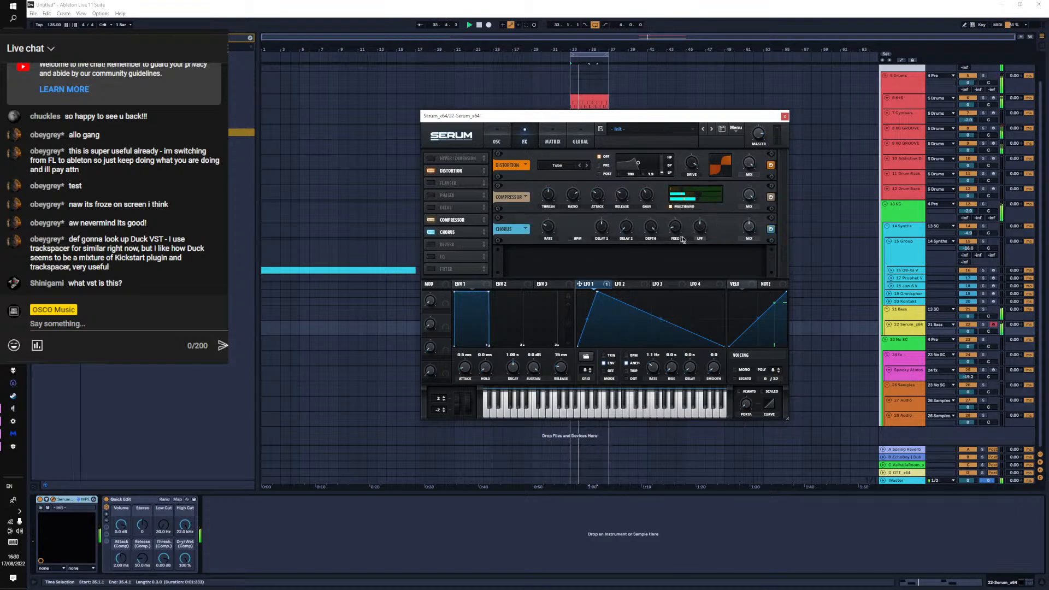
{"action": "left_click_drag", "start_coordinate": [698, 235], "coordinate": [699, 258]}
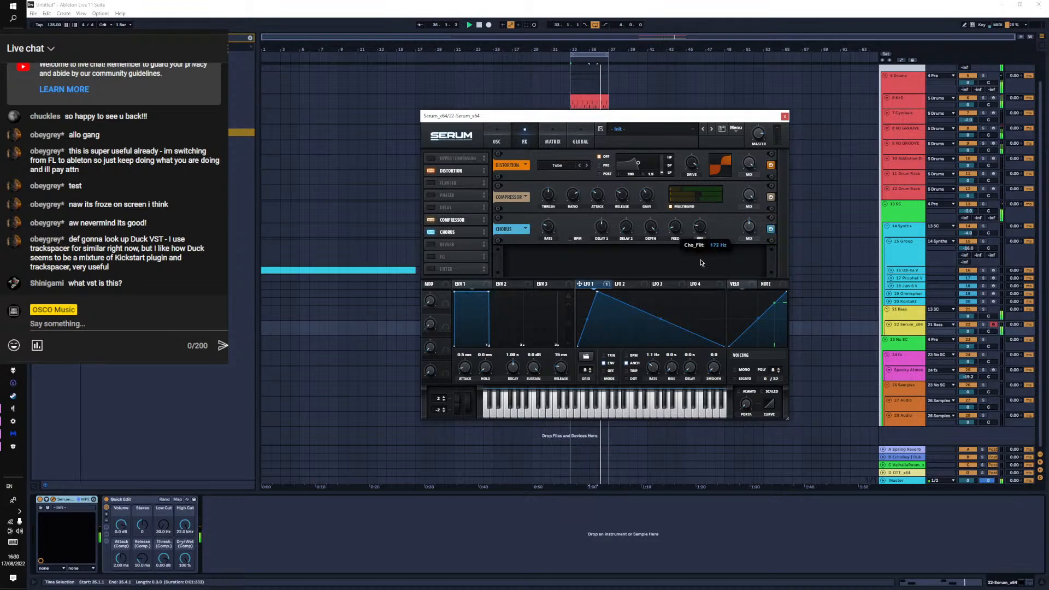
{"action": "left_click_drag", "start_coordinate": [750, 229], "coordinate": [753, 254]}
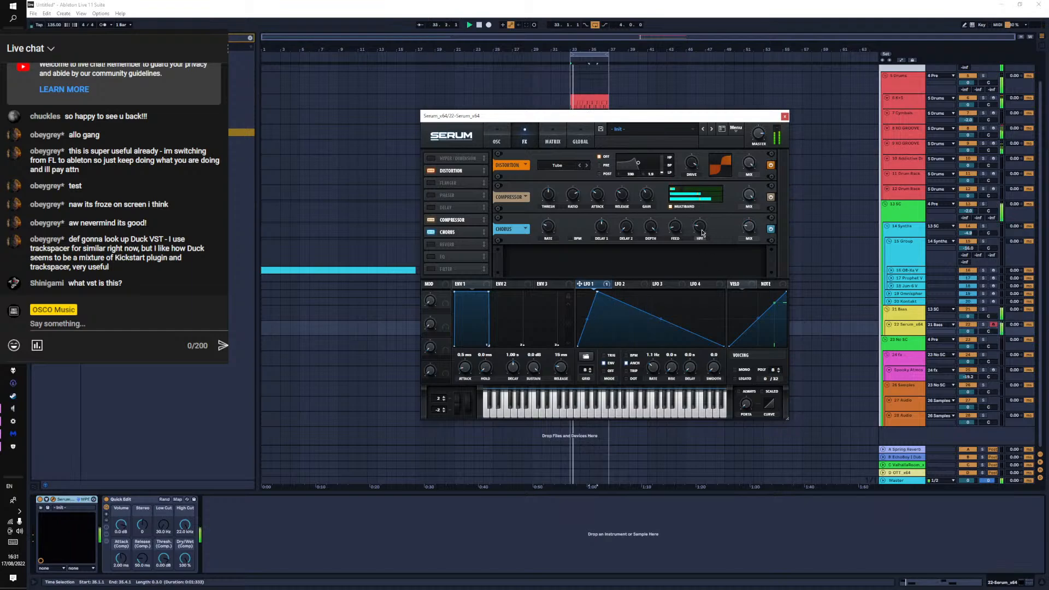
{"action": "left_click_drag", "start_coordinate": [703, 233], "coordinate": [701, 230]}
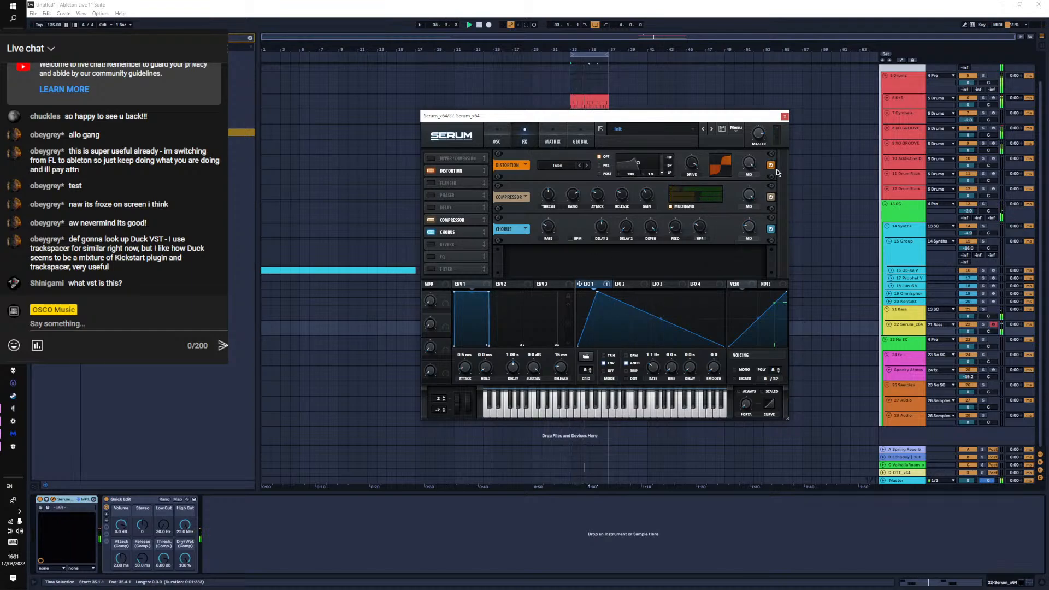
{"action": "left_click", "coordinate": [785, 115]}
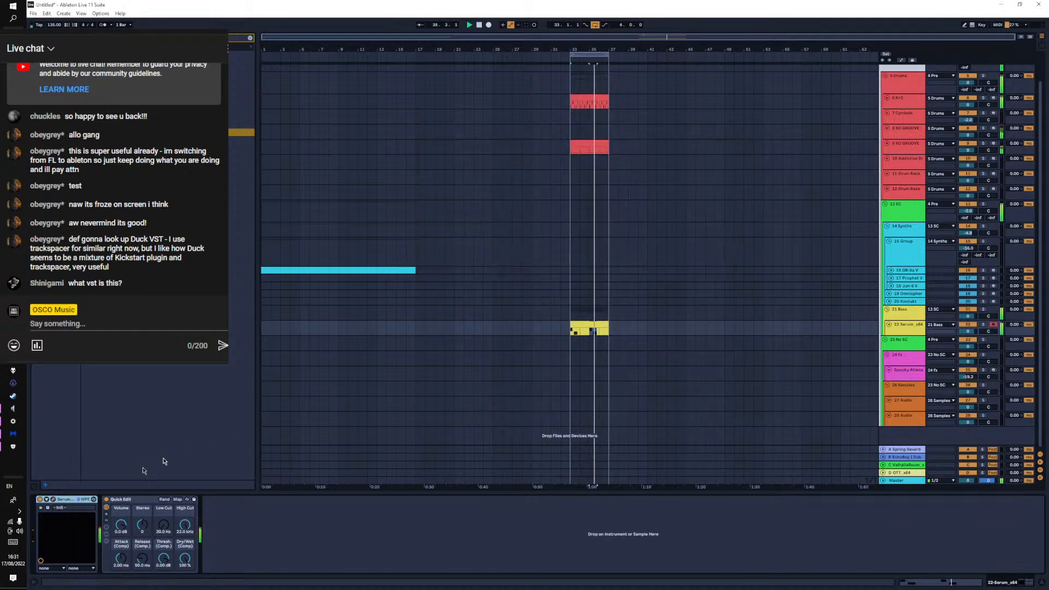
Increase the attack of Env 1 in the Serum bass synth and close its window
{"action": "left_click", "coordinate": [53, 500]}
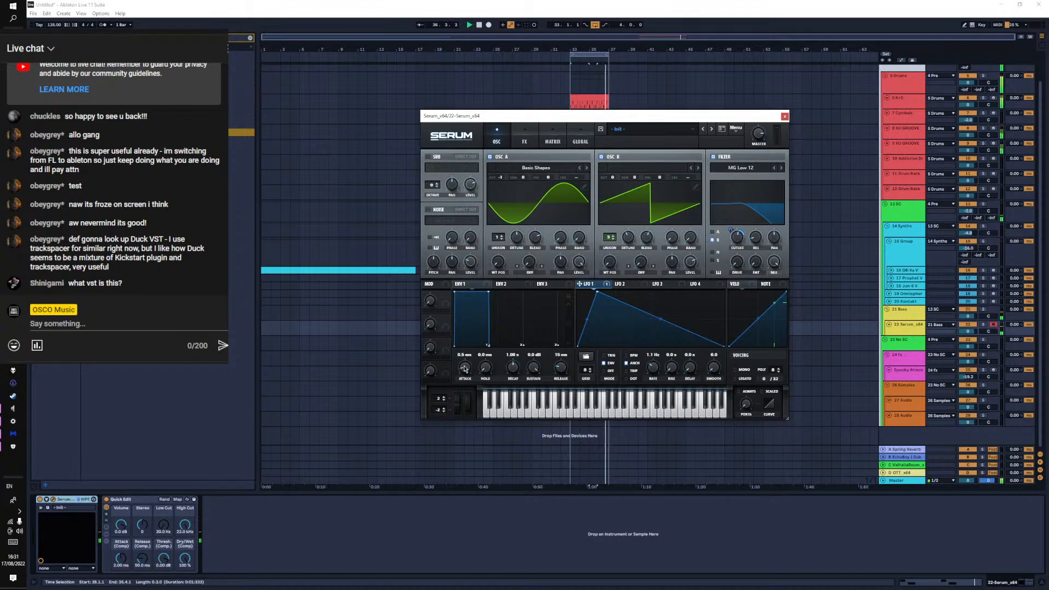
{"action": "left_click_drag", "start_coordinate": [474, 361], "coordinate": [473, 354]}
{"action": "left_click", "coordinate": [785, 116]}
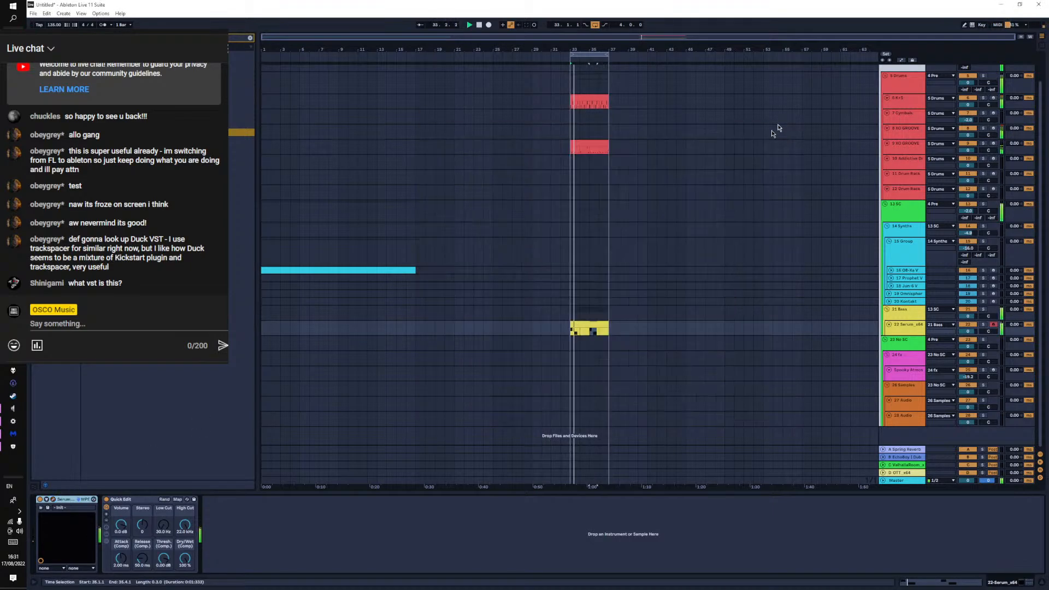
Add an E1 note from 4.3.1 to 4.4.2 and a D#2 note from 4.4.1 to the bass clip's end
{"action": "double_click", "coordinate": [585, 331]}
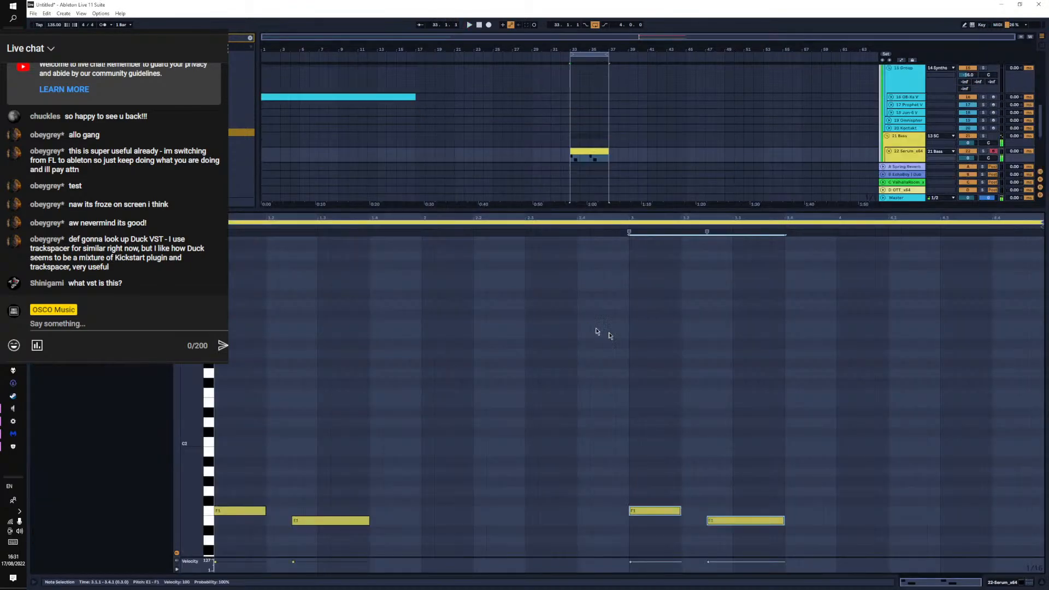
{"action": "double_click", "coordinate": [948, 522]}
{"action": "left_click_drag", "start_coordinate": [953, 521], "coordinate": [1033, 417]}
{"action": "key", "text": "space"}
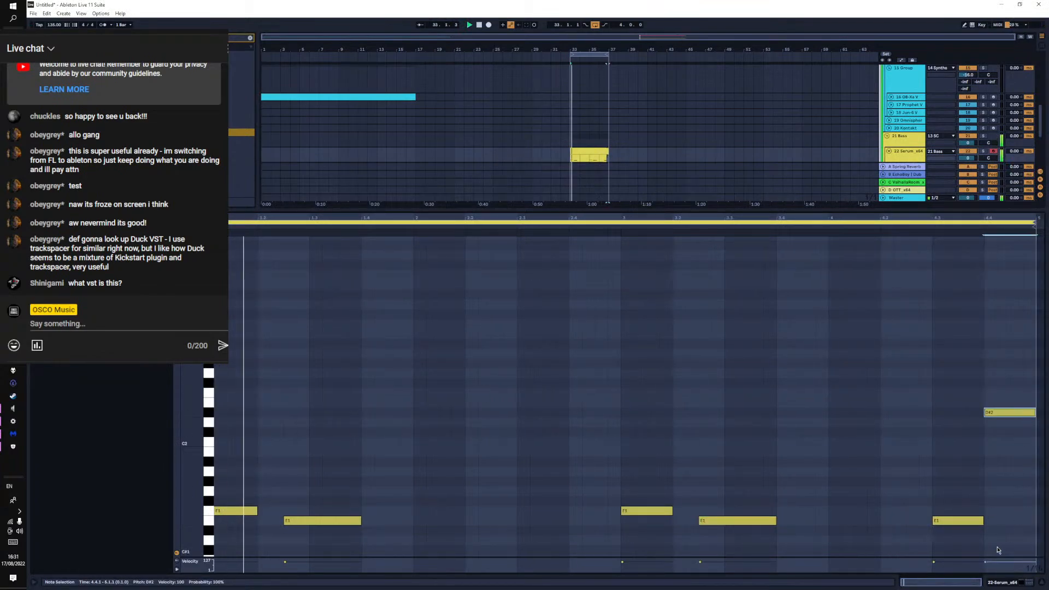
{"action": "left_click", "coordinate": [983, 521]}
{"action": "left_click_drag", "start_coordinate": [983, 520], "coordinate": [992, 520]}
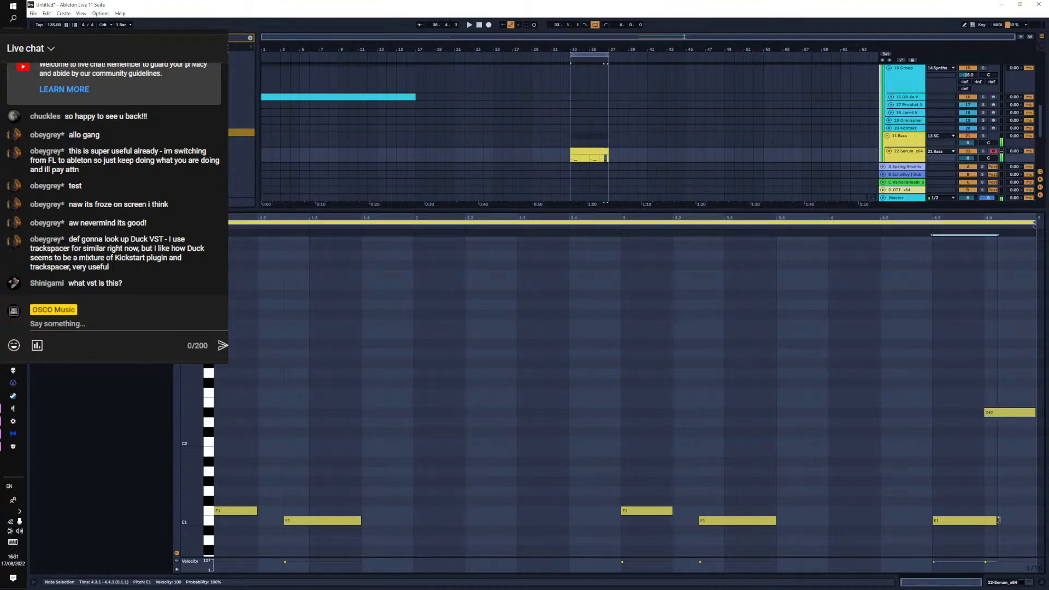
Set the Serum bass voicing to mono and legato with portamento always on
{"action": "key", "text": "shift+Tab"}
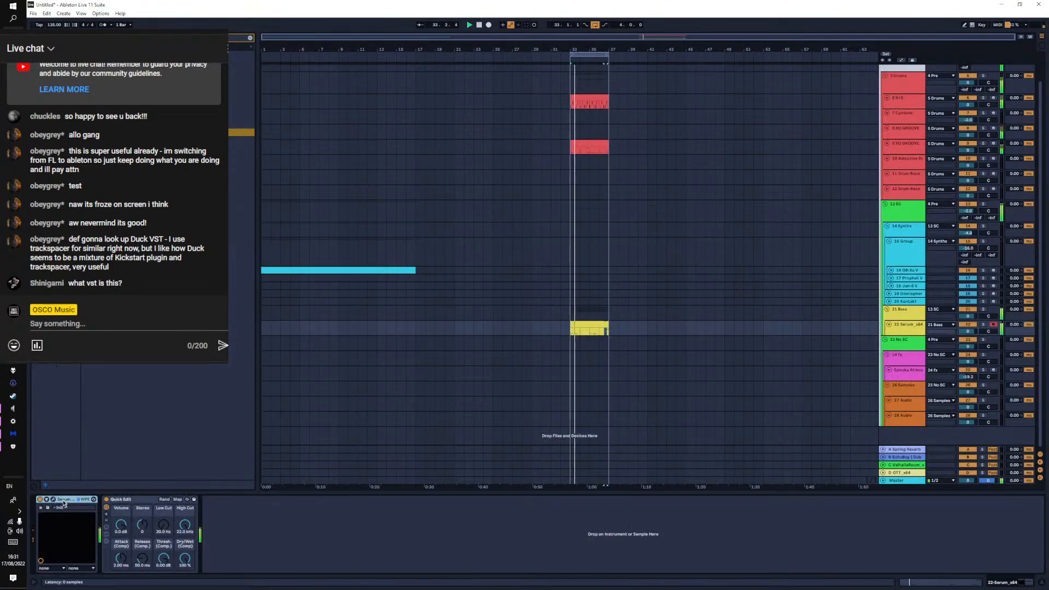
{"action": "left_click", "coordinate": [53, 500]}
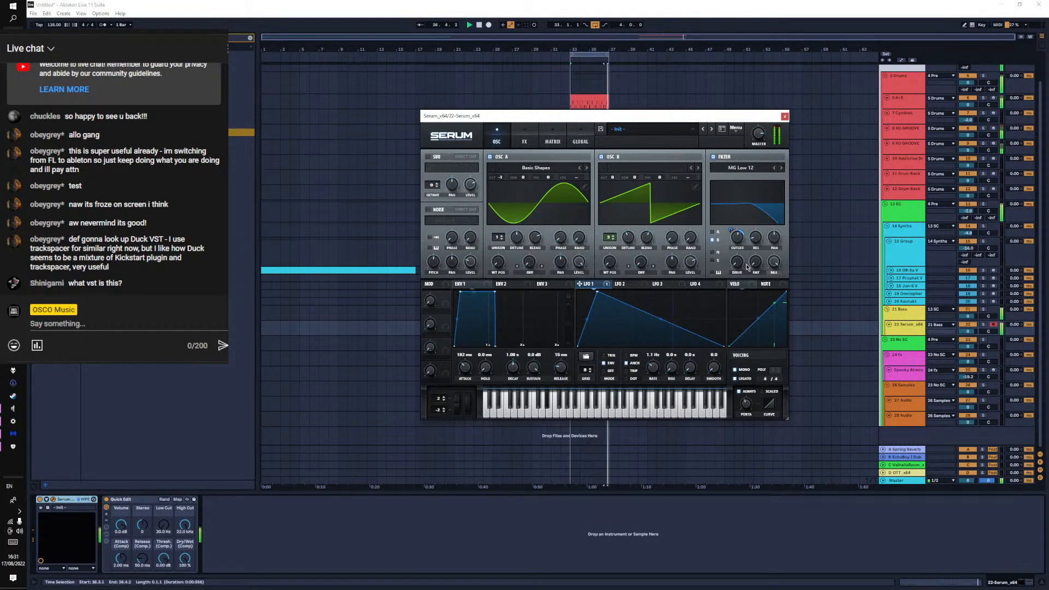
{"action": "left_click", "coordinate": [785, 116]}
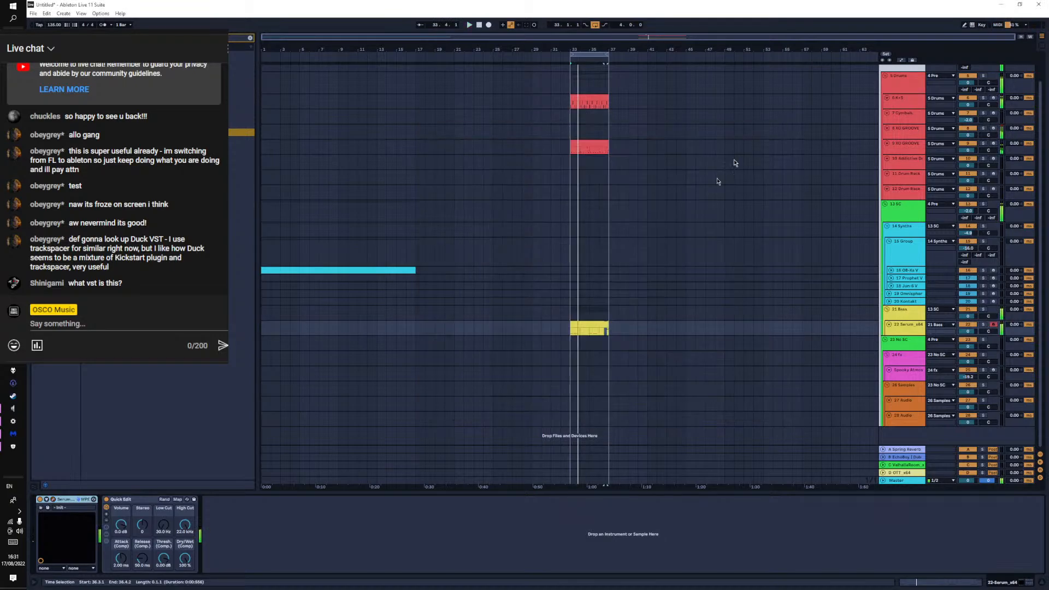
Move the last note of the bass clip up to A#2 and keep the arrangement loop on
{"action": "double_click", "coordinate": [598, 329]}
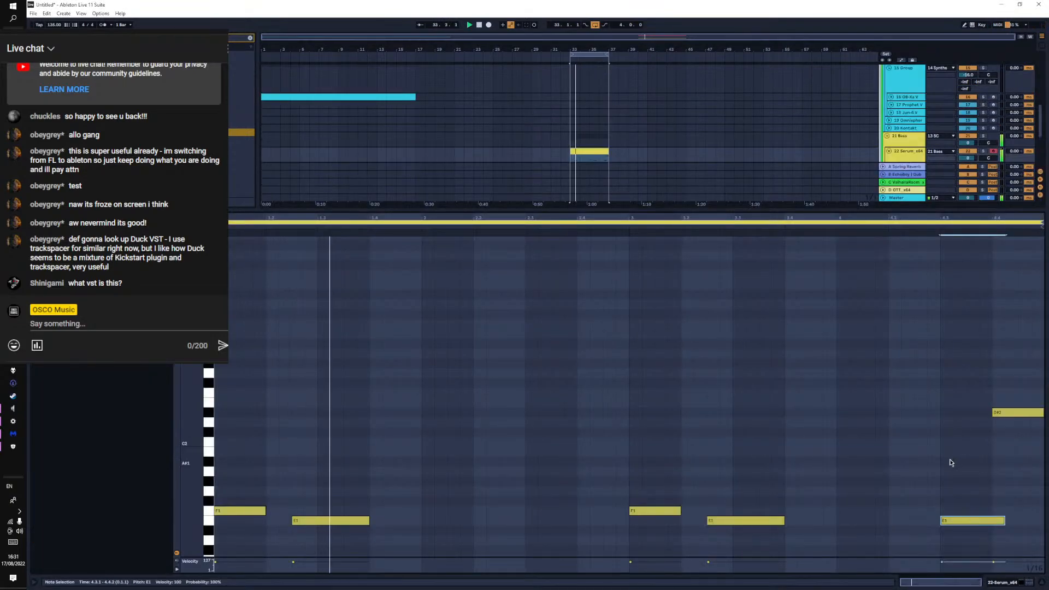
{"action": "left_click", "coordinate": [945, 459]}
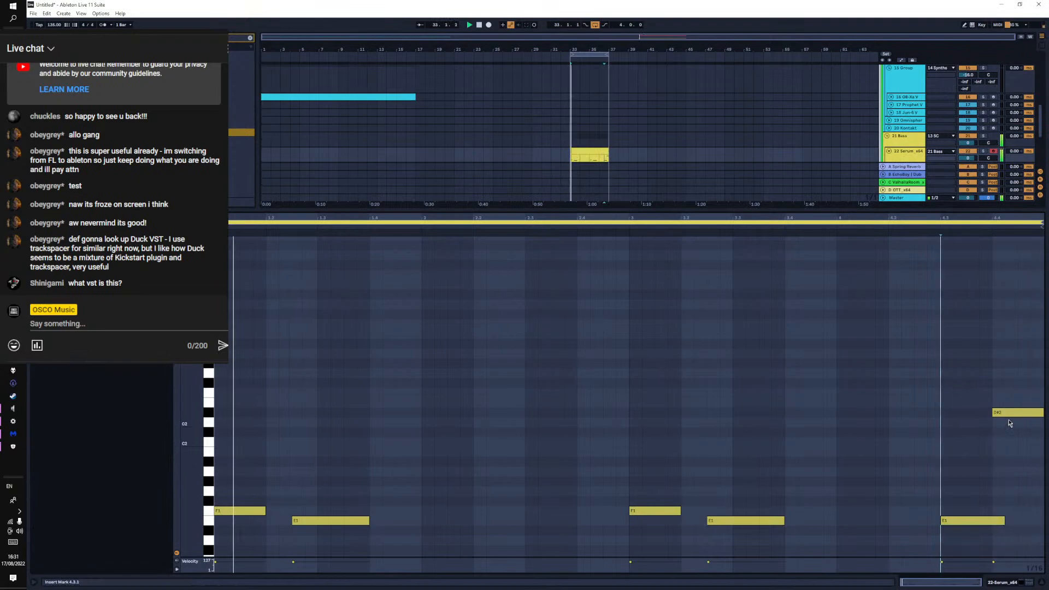
{"action": "left_click_drag", "start_coordinate": [1007, 413], "coordinate": [1006, 348]}
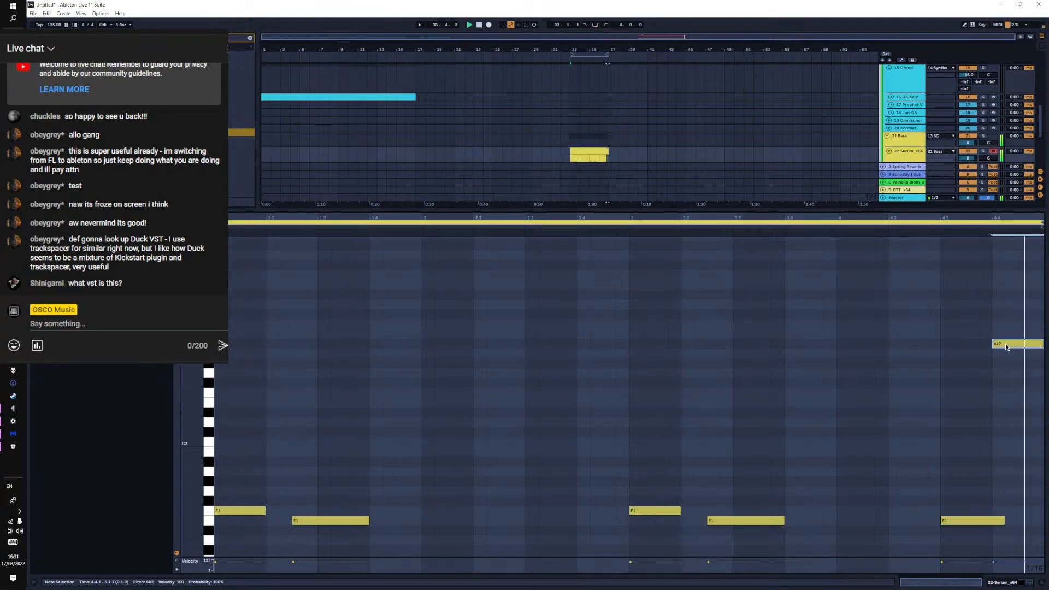
{"action": "key", "text": "ctrl+l"}
{"action": "left_click", "coordinate": [943, 365]}
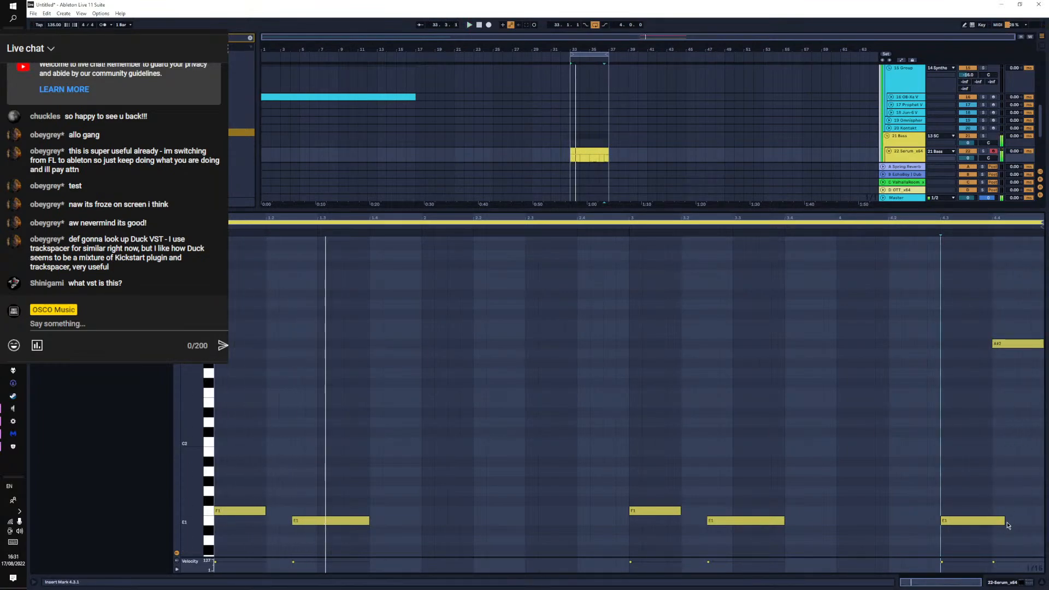
Extend the E1 note starting at 4.3.1 in the bass clip to end at 4.4.4 and stop playback
{"action": "left_click_drag", "start_coordinate": [1005, 524], "coordinate": [1033, 525]}
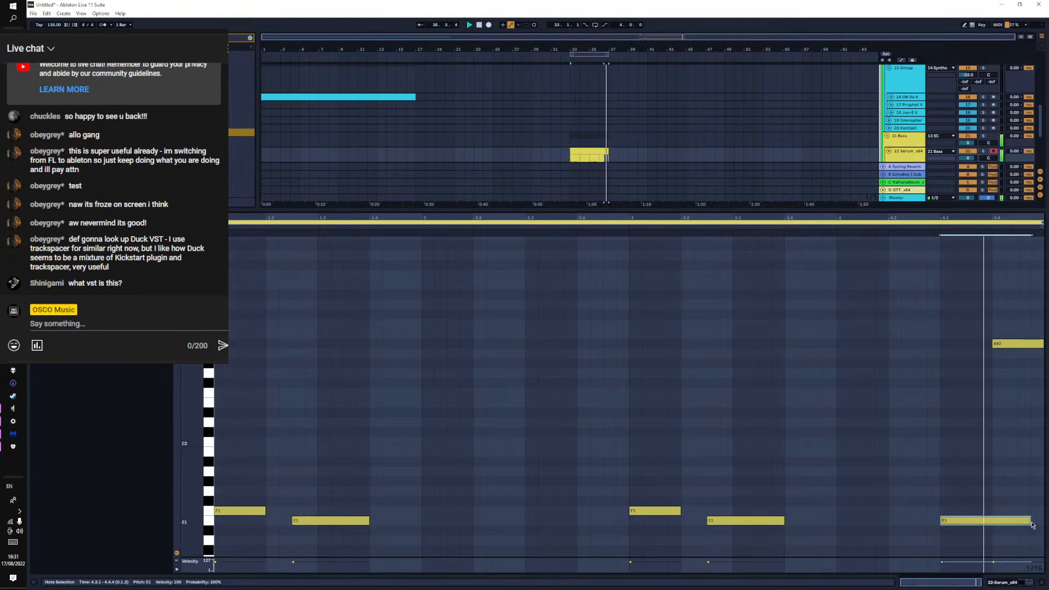
{"action": "key", "text": "space"}
Reopen the Serum bass synth to check its portamento setting, play the loop, and close its window
{"action": "left_click", "coordinate": [1023, 583]}
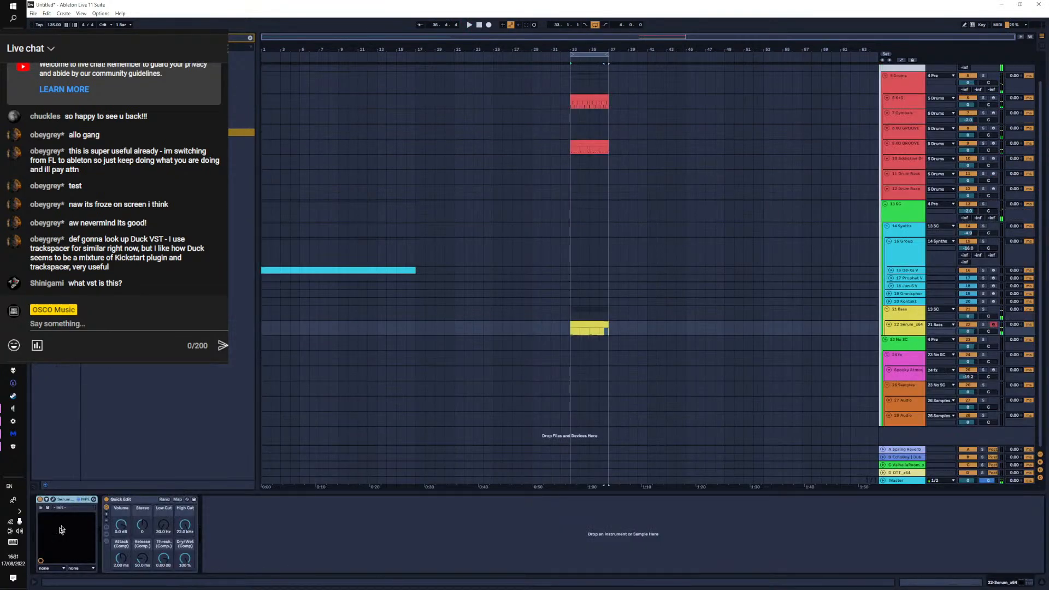
{"action": "left_click", "coordinate": [54, 500]}
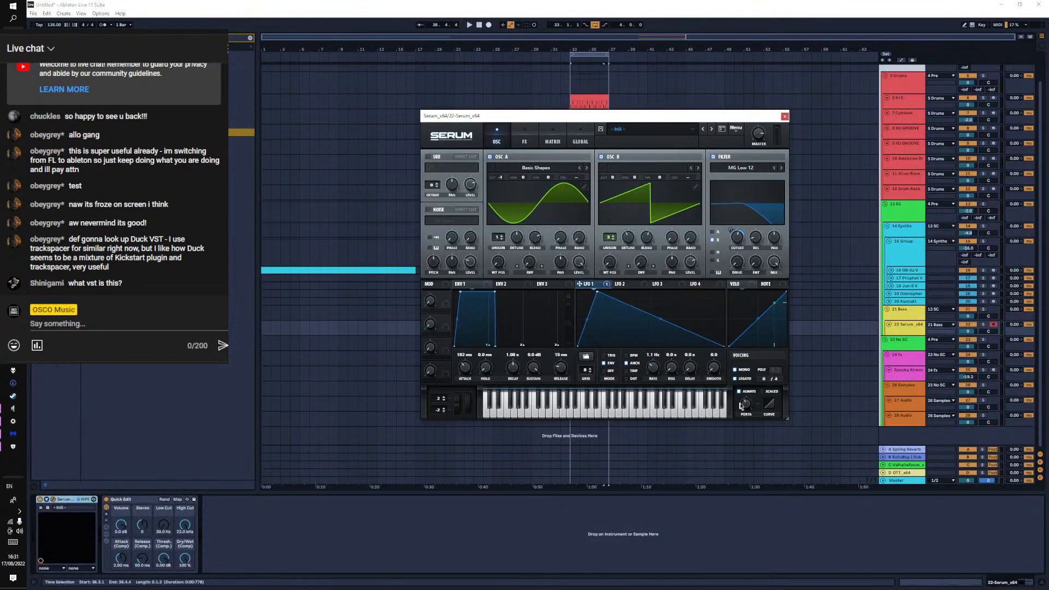
{"action": "key", "text": "space"}
{"action": "left_click", "coordinate": [784, 116]}
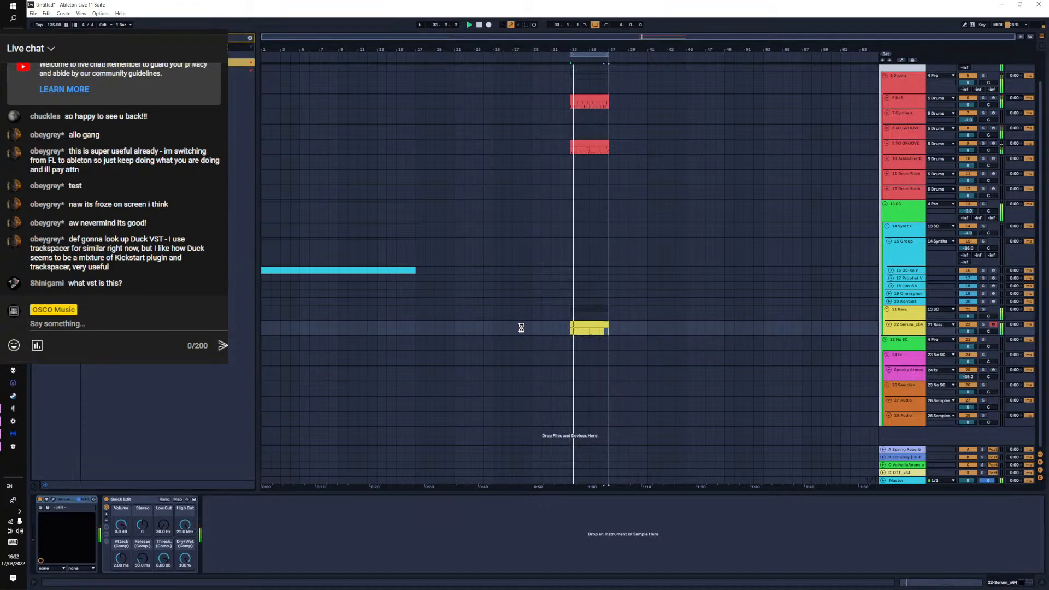
Group the Dist TUBE-CULTURE effect on the Serum bass into an Audio Effect Rack and duplicate its chain
{"action": "left_click_drag", "start_coordinate": [540, 130], "coordinate": [467, 114]}
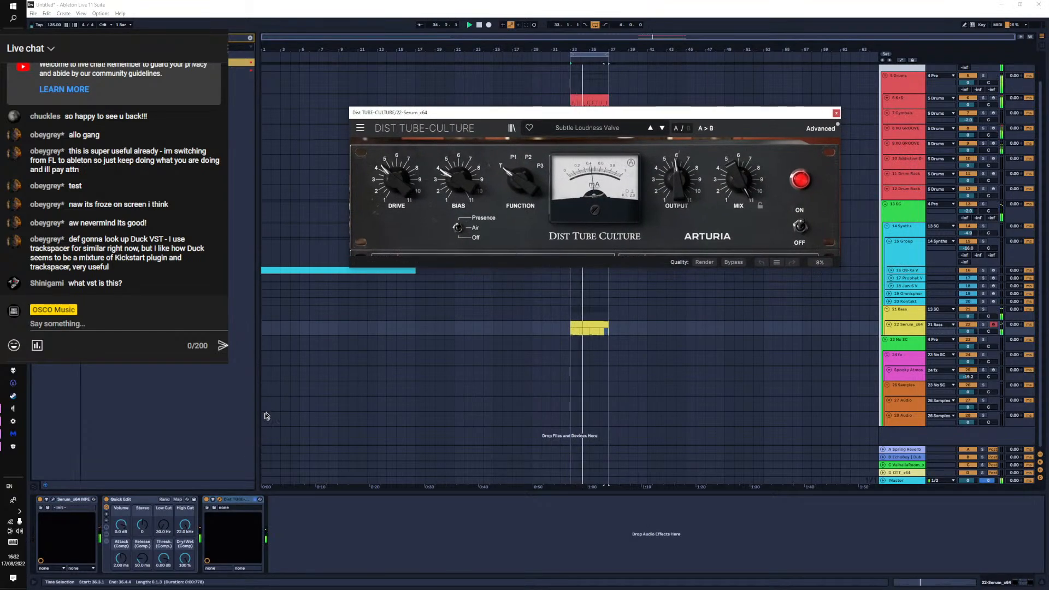
{"action": "left_click", "coordinate": [237, 503]}
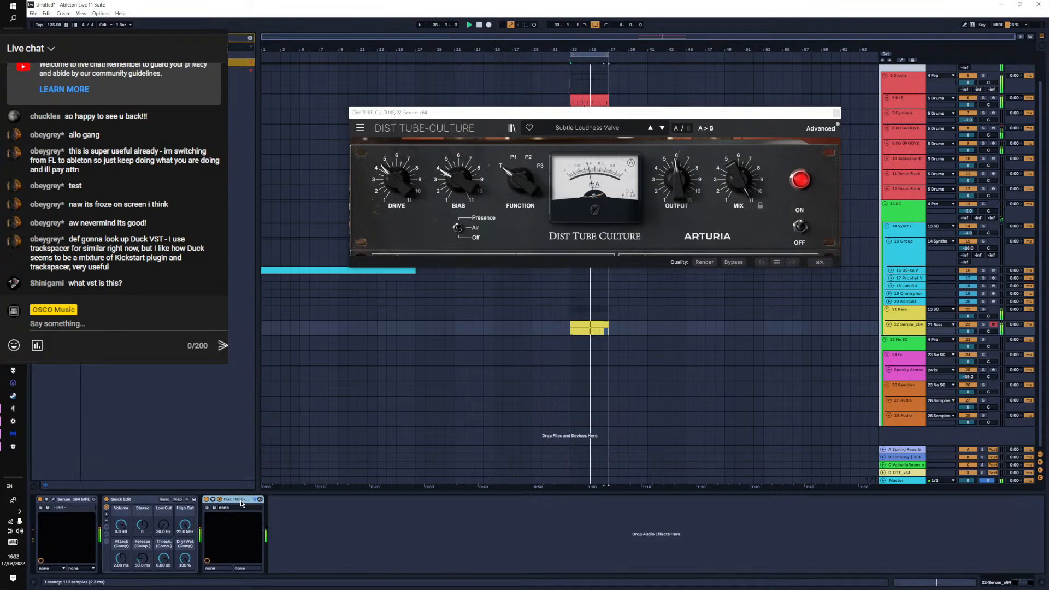
{"action": "key", "text": "ctrl+g"}
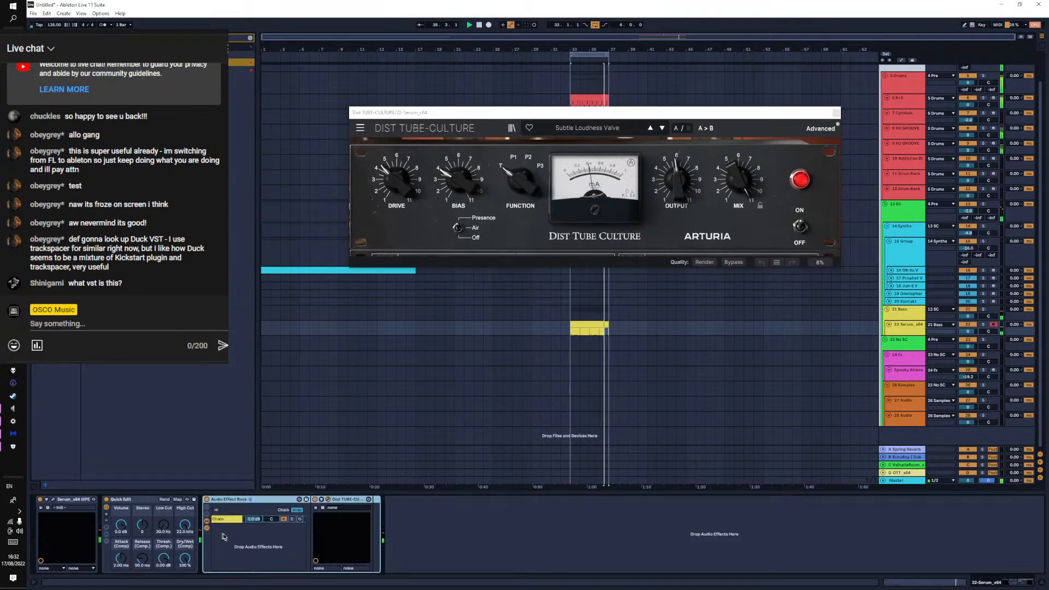
{"action": "key", "text": "ctrl+d"}
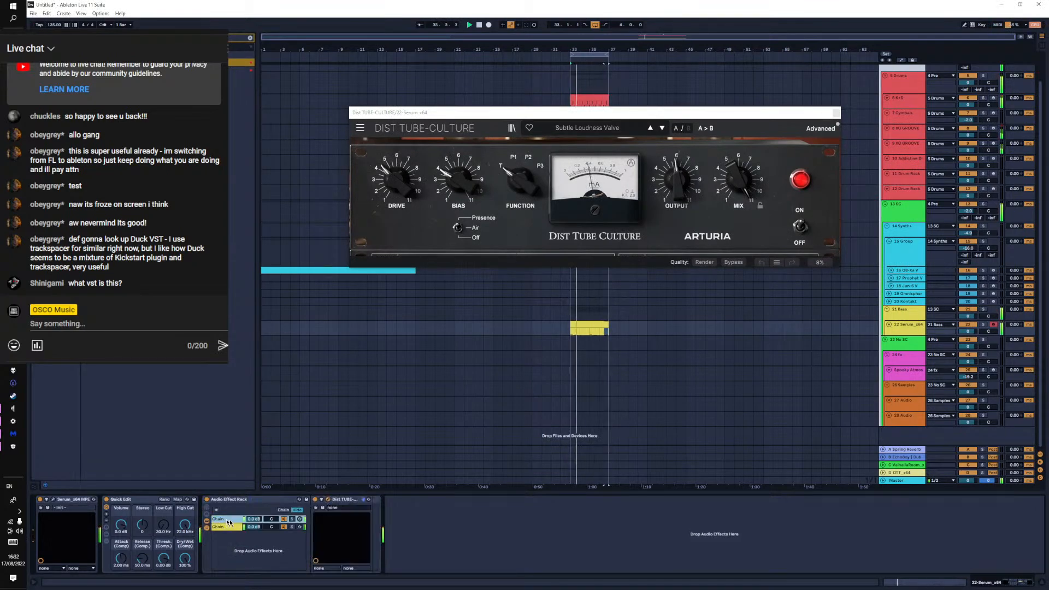
Raise the Drive and Bias of Dist TUBE-CULTURE and close its window
{"action": "left_click_drag", "start_coordinate": [396, 179], "coordinate": [440, 173]}
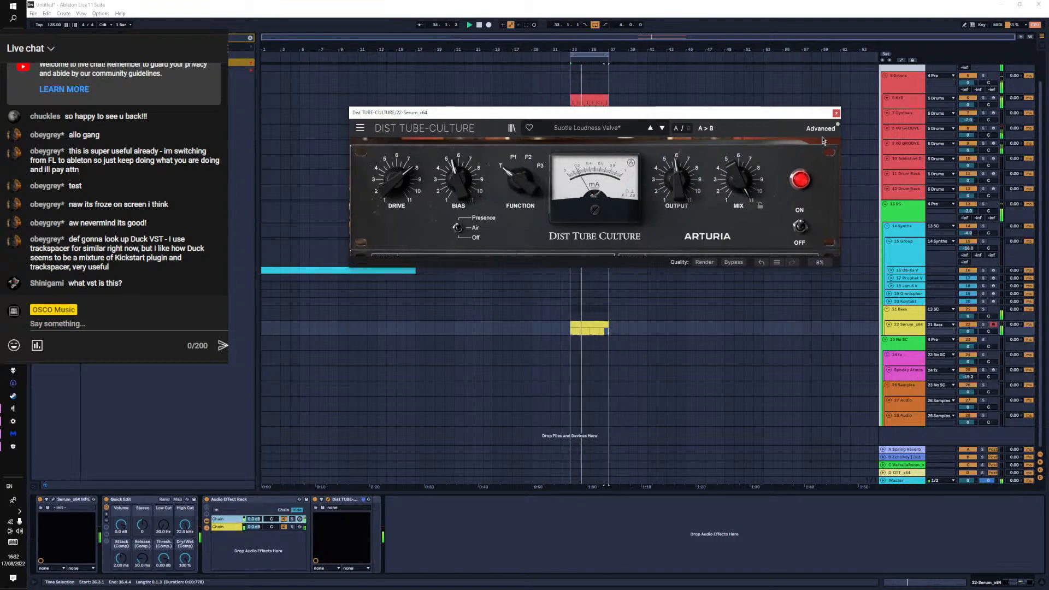
{"action": "left_click", "coordinate": [836, 113]}
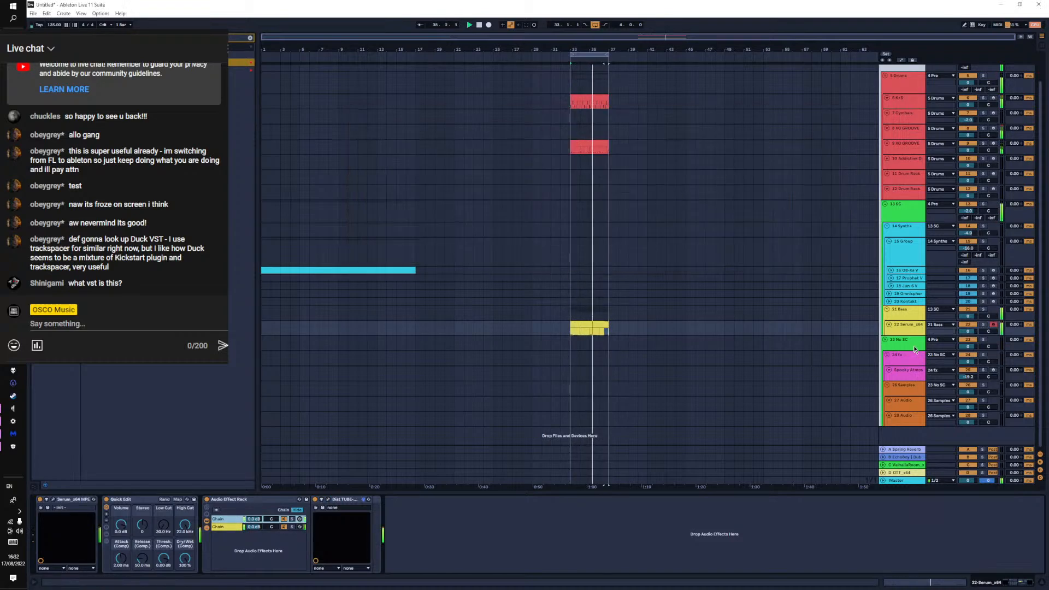
Add an Amp before Dist TUBE-CULTURE in the rack chain, with the Clean model, dual output and dry/wet at about 48%
{"action": "left_click", "coordinate": [452, 461]}
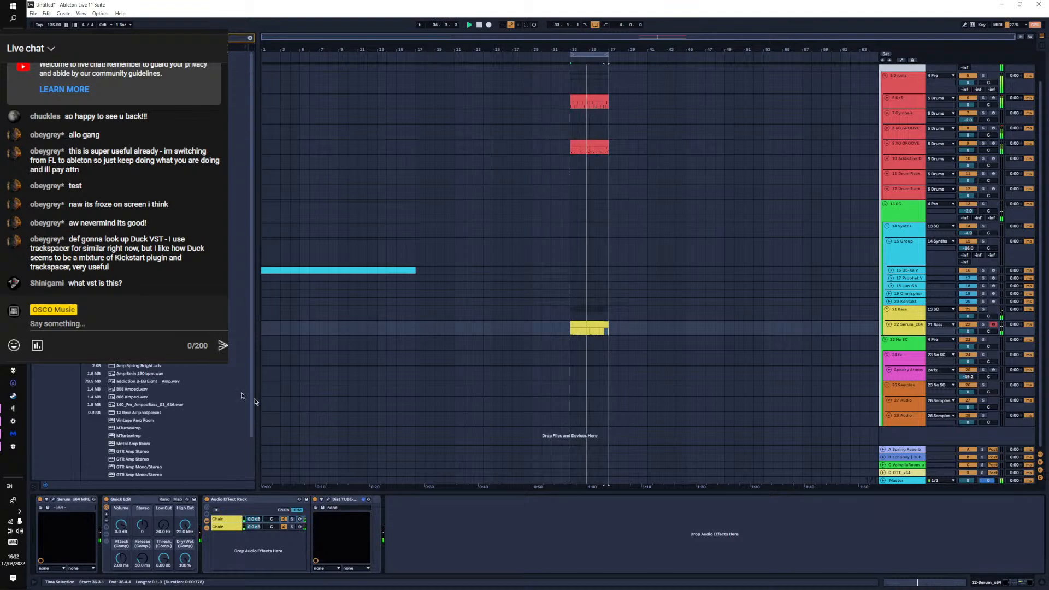
{"action": "left_click", "coordinate": [320, 525]}
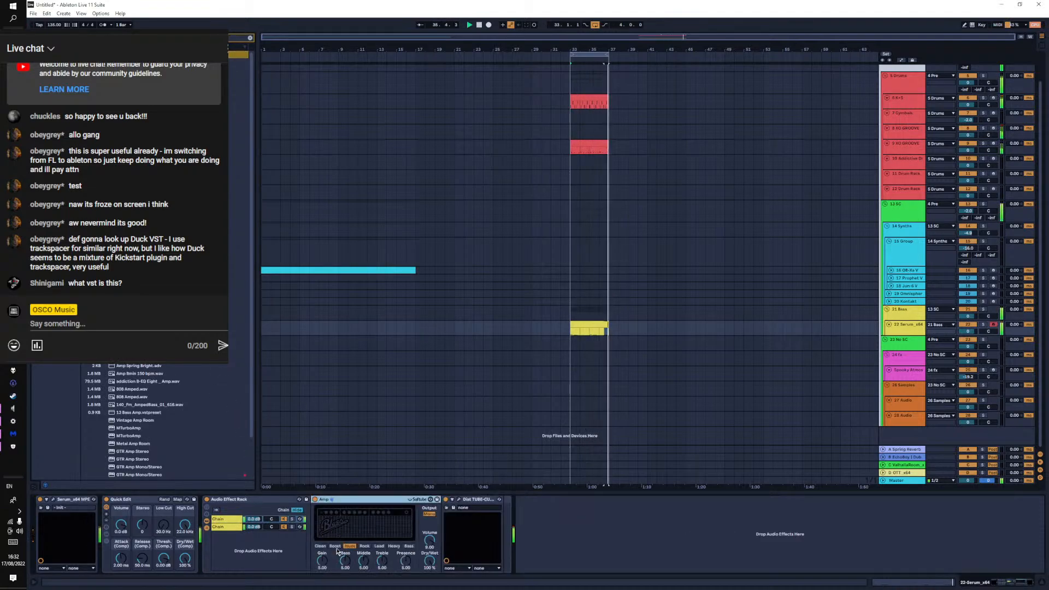
{"action": "left_click", "coordinate": [429, 515]}
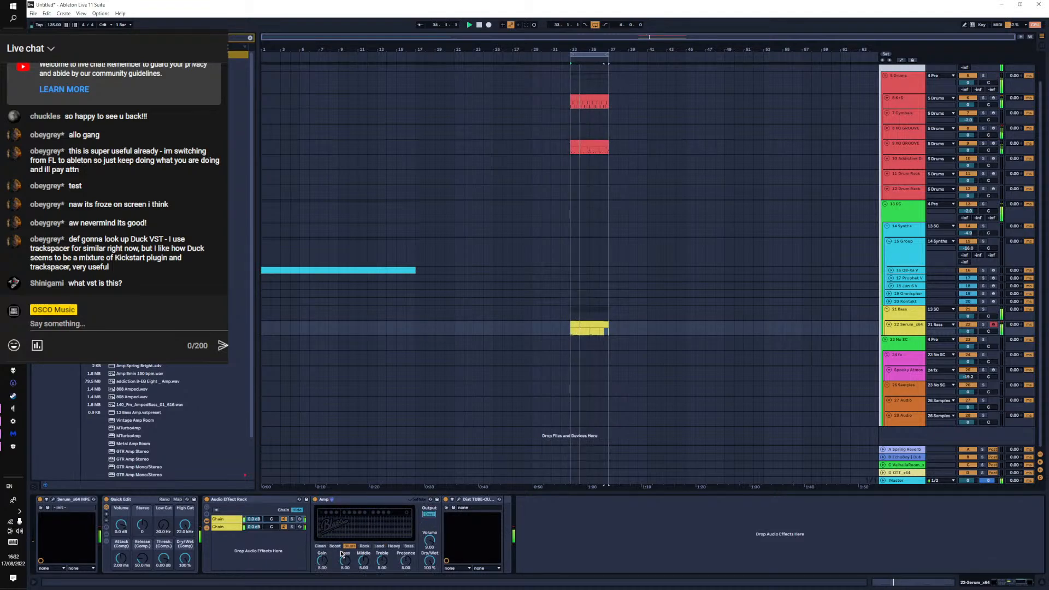
{"action": "left_click_drag", "start_coordinate": [436, 565], "coordinate": [435, 582]}
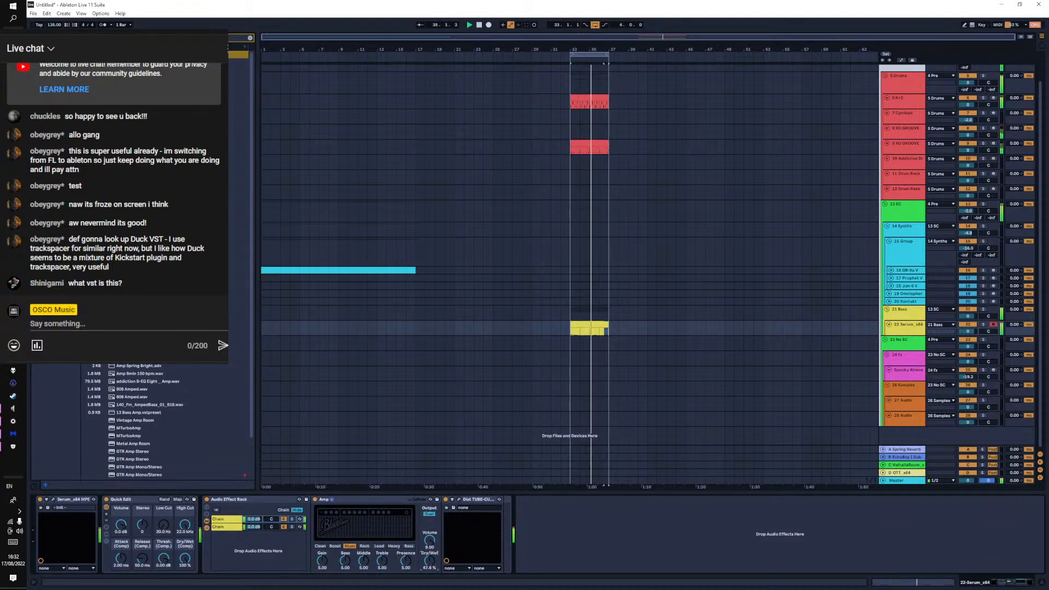
{"action": "left_click", "coordinate": [320, 547]}
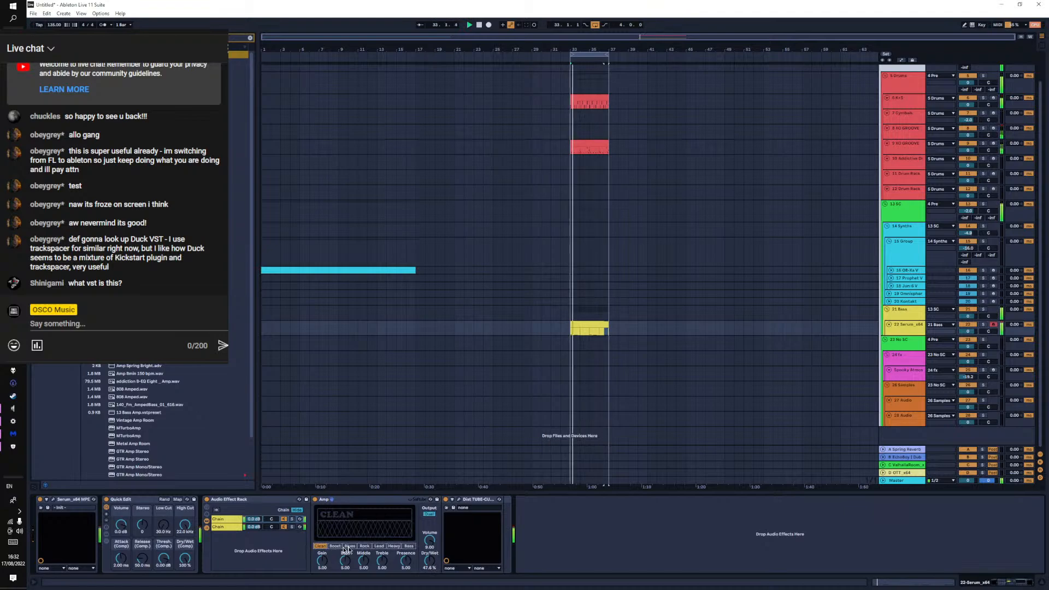
Audition the first chain of the bass Audio Effect Rack against the loop and lower its volume
{"action": "left_click", "coordinate": [292, 520]}
{"action": "key", "text": "space"}
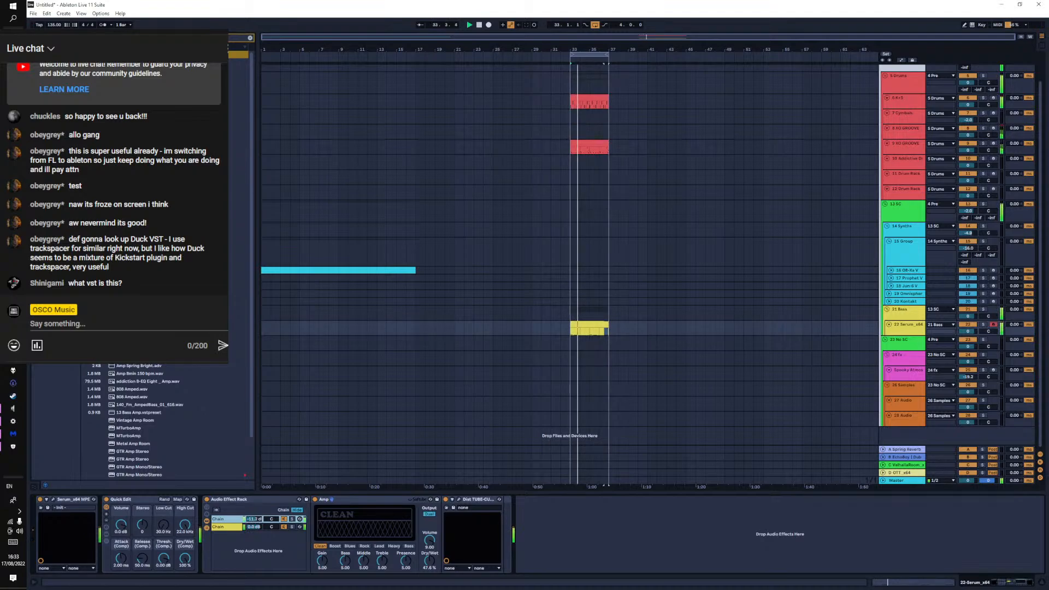
Select the 8 XO GROOVE drum track and search the browser for "break"
{"action": "scroll", "coordinate": [867, 272], "scroll_direction": "up", "scroll_amount": 2}
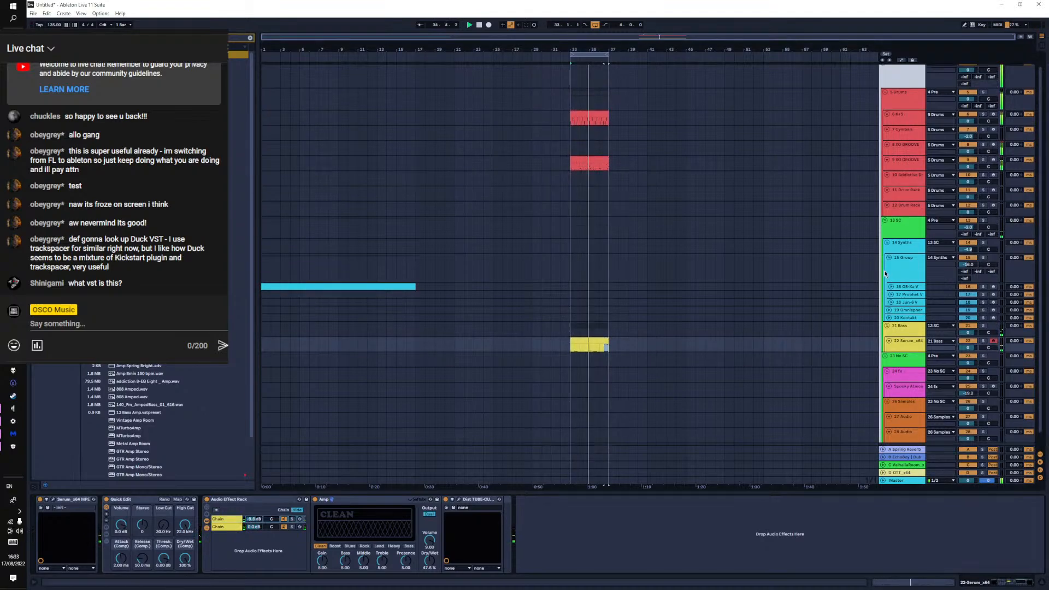
{"action": "left_click", "coordinate": [897, 167]}
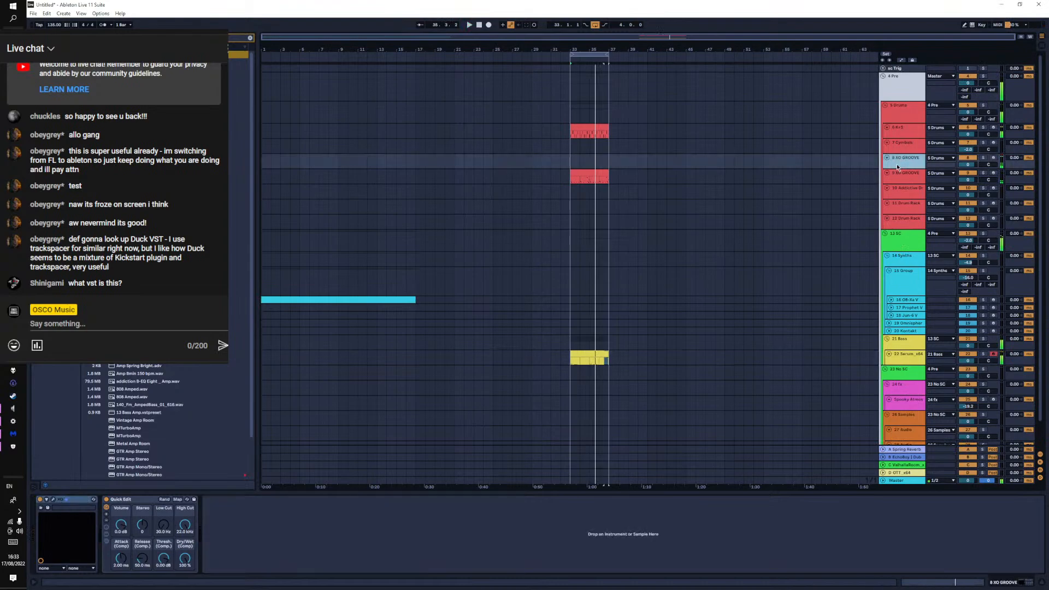
{"action": "left_click", "coordinate": [732, 164]}
{"action": "type", "text": "break"}
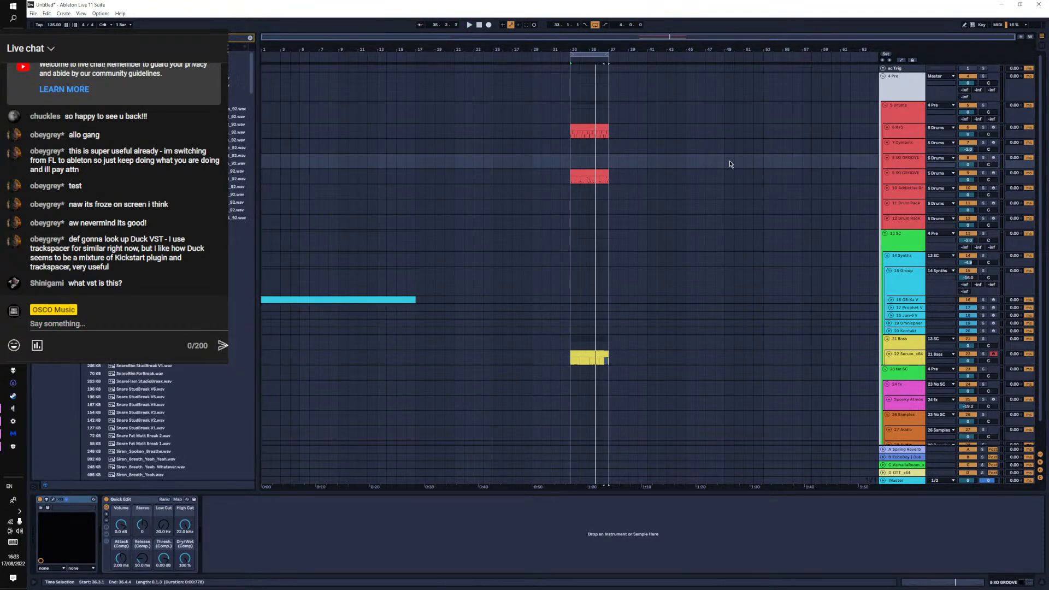
Preview the first break samples in the search results, working down the list to the RideBell StudBreak files
{"action": "left_click", "coordinate": [244, 218]}
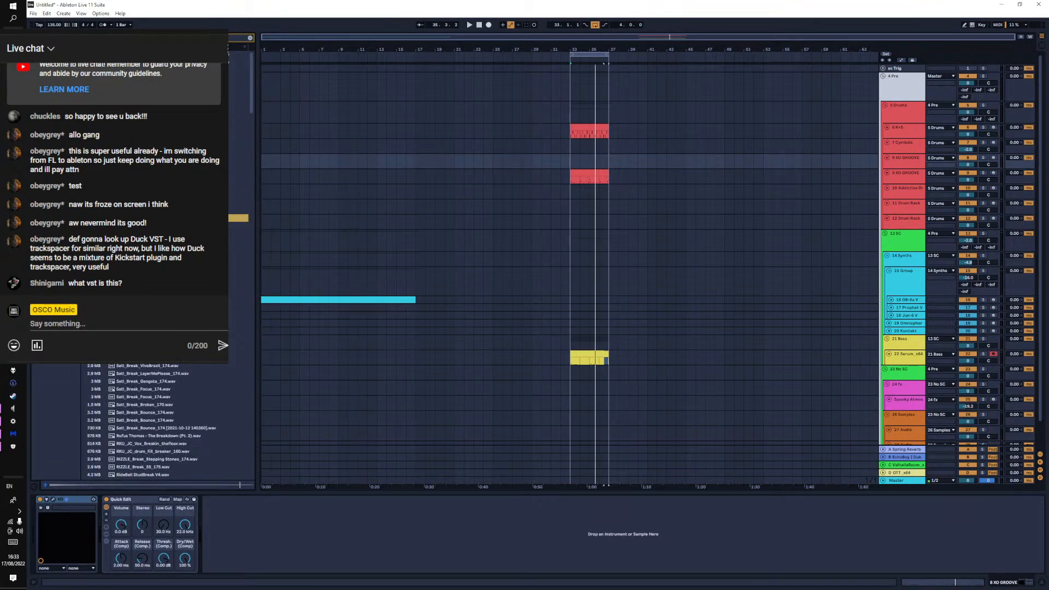
{"action": "left_click", "coordinate": [223, 311]}
{"action": "key", "text": "Down"}
{"action": "key", "text": "Down"}
{"action": "key", "text": "Down"}
{"action": "key", "text": "Down"}
{"action": "key", "text": "Down"}
{"action": "key", "text": "Down"}
{"action": "key", "text": "Down"}
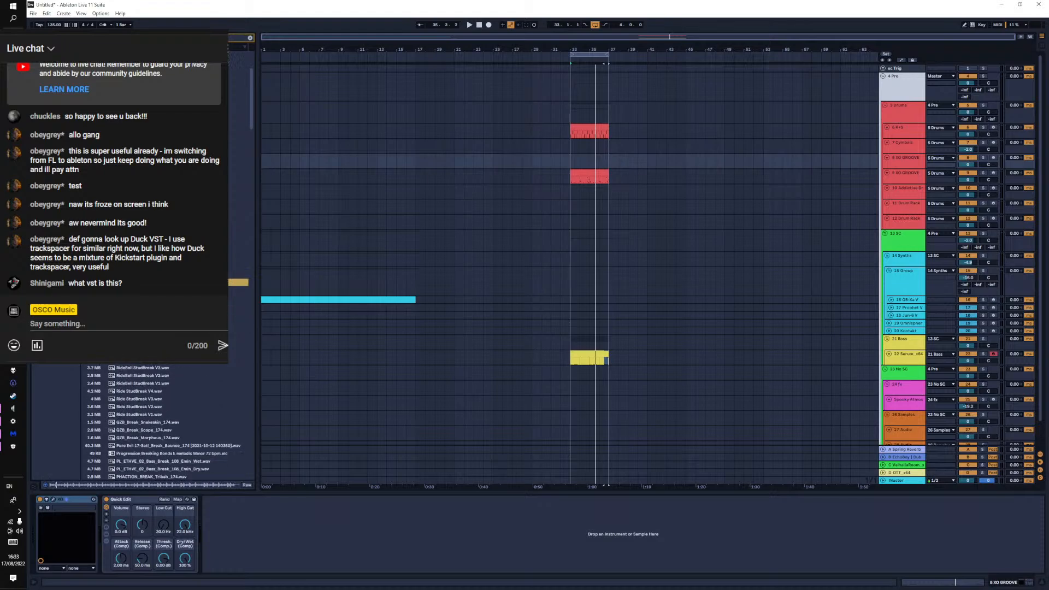
{"action": "left_click", "coordinate": [223, 345]}
{"action": "left_click", "coordinate": [223, 298]}
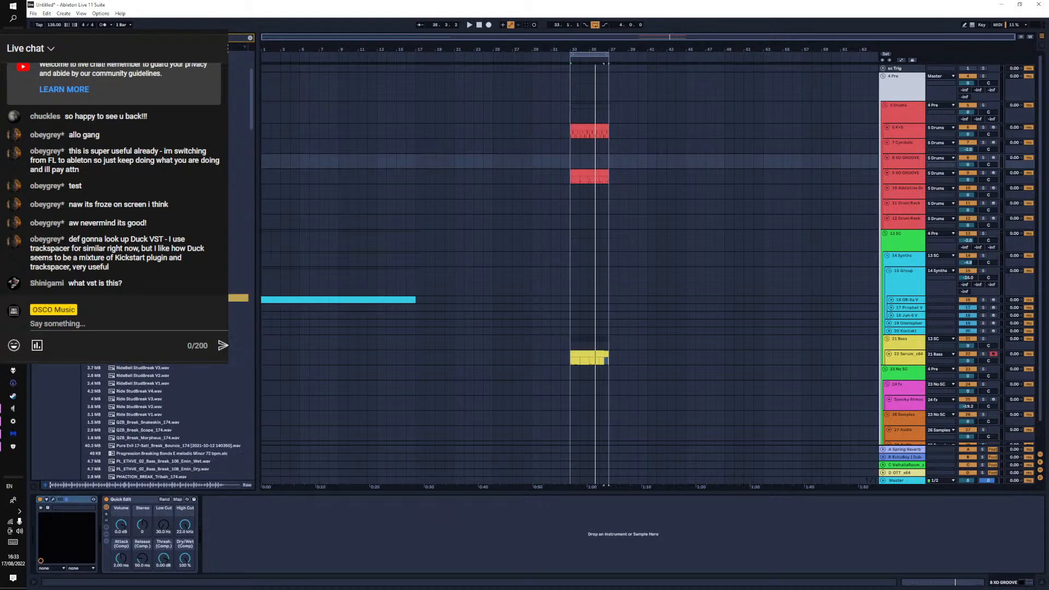
{"action": "left_click", "coordinate": [175, 345]}
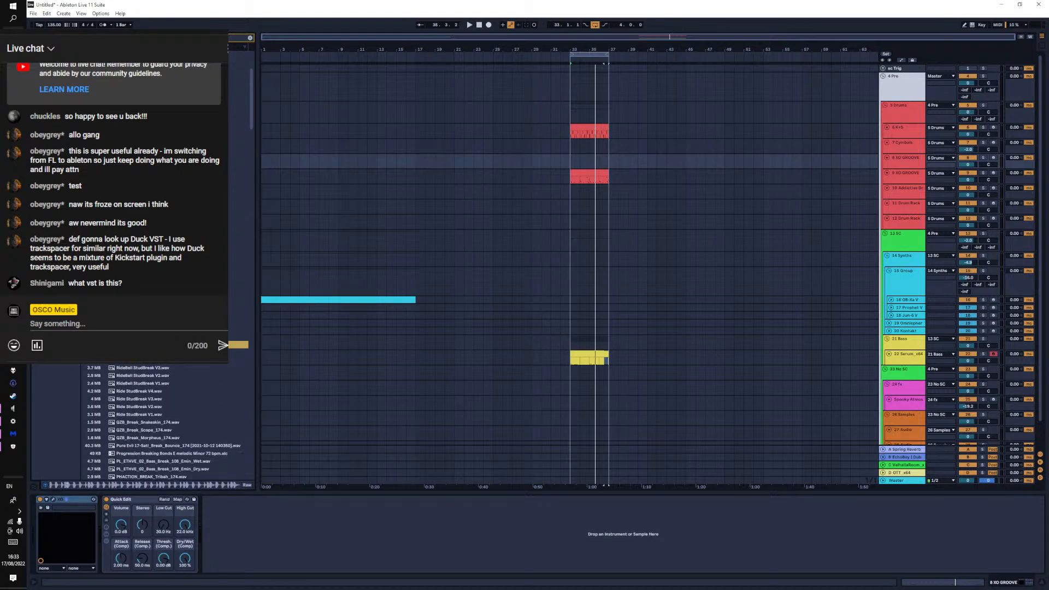
{"action": "key", "text": "Down"}
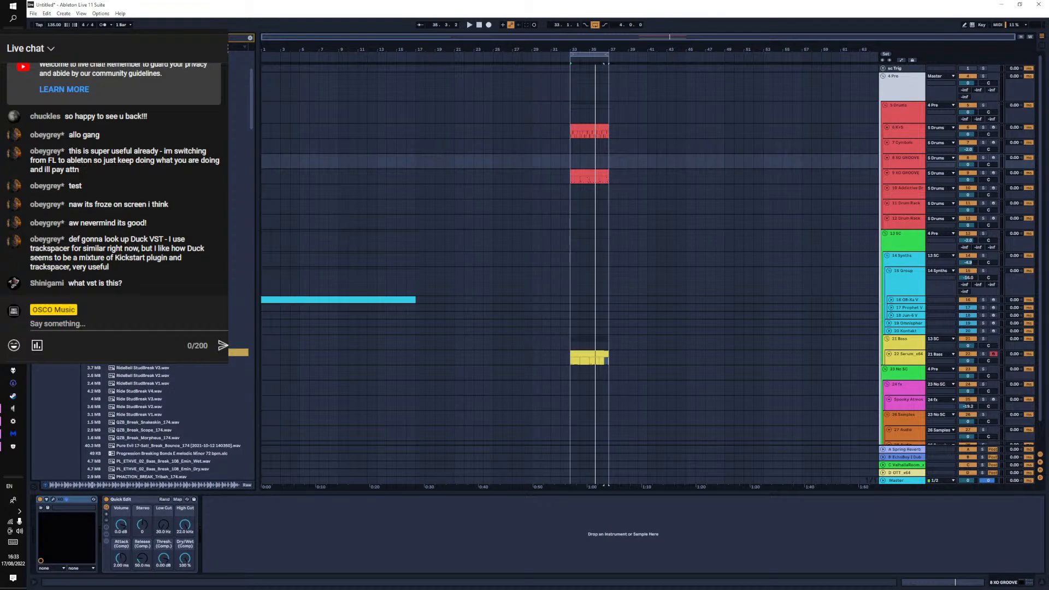
{"action": "key", "text": "Down"}
Preview the RideBell StudBreak, GZB_Break, Pure Evil and PL_ETHVE break samples
{"action": "left_click", "coordinate": [144, 379]}
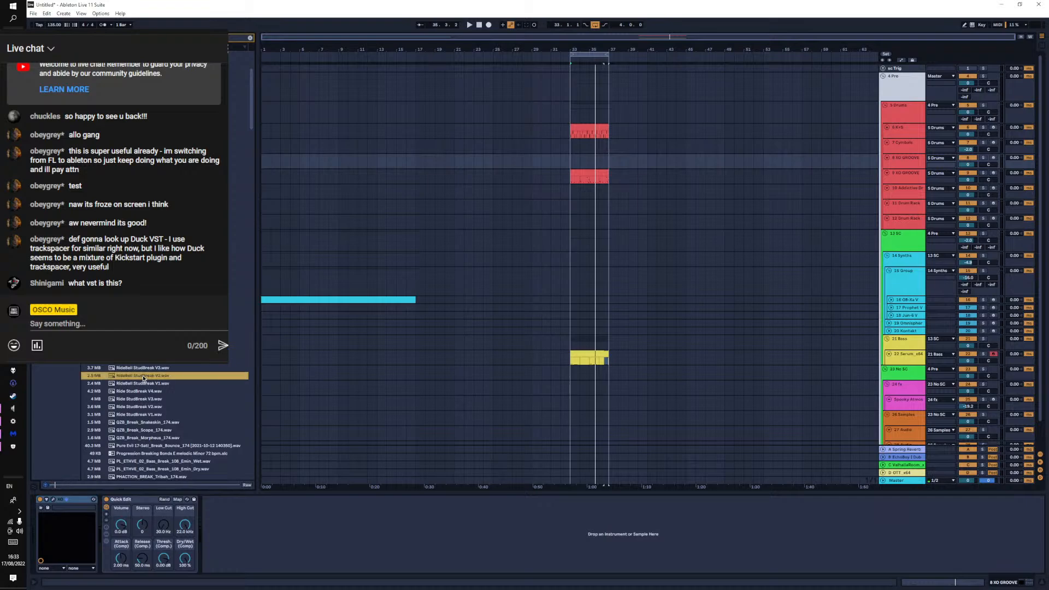
{"action": "scroll", "coordinate": [146, 378], "scroll_direction": "down", "scroll_amount": 1}
{"action": "left_click", "coordinate": [148, 378]}
{"action": "scroll", "coordinate": [159, 382], "scroll_direction": "down", "scroll_amount": 2}
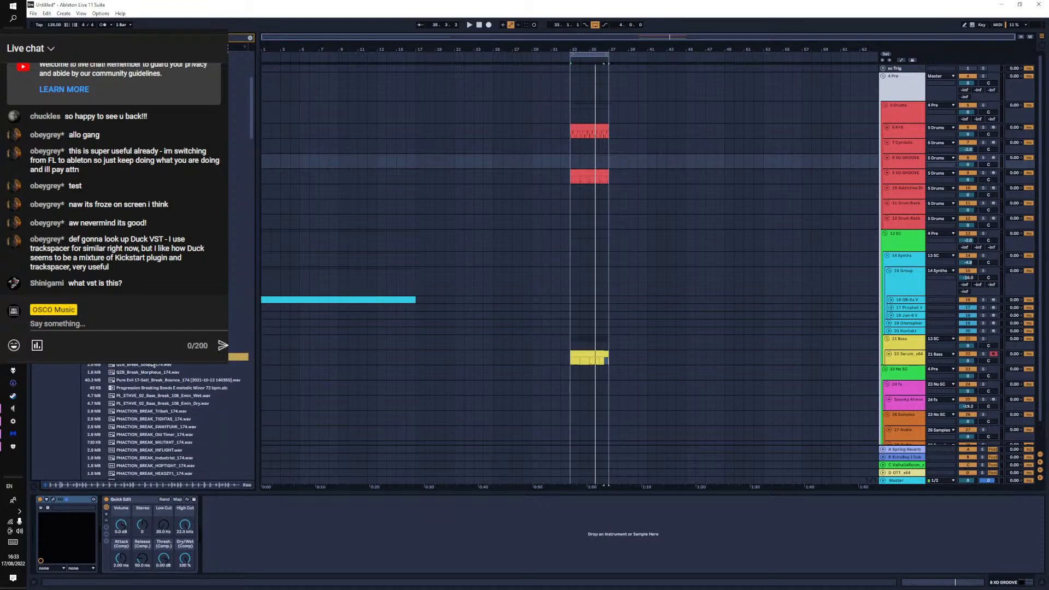
{"action": "left_click", "coordinate": [140, 373]}
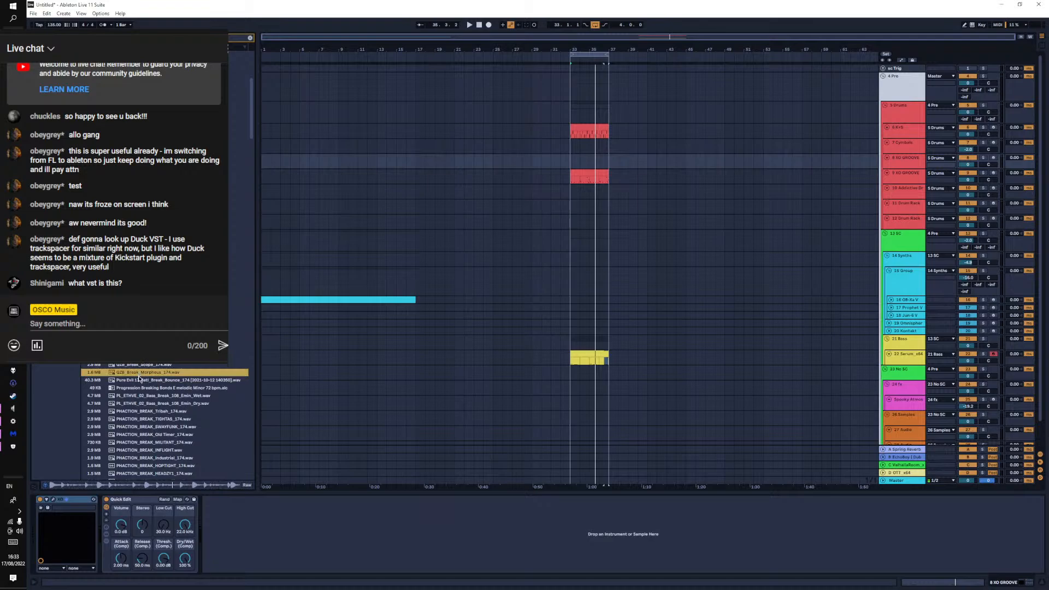
{"action": "left_click", "coordinate": [140, 380]}
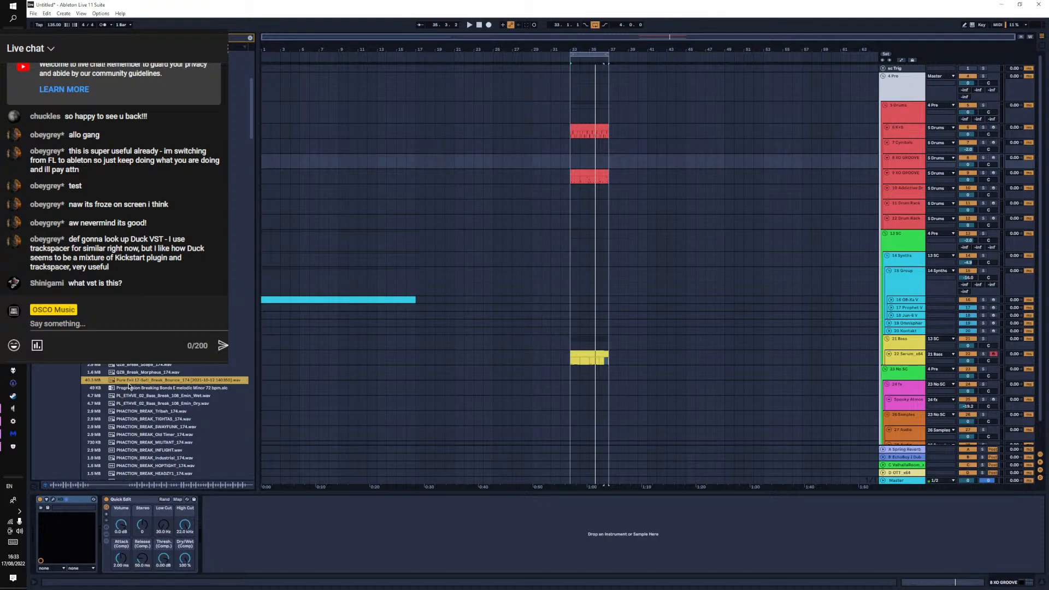
{"action": "left_click", "coordinate": [127, 388]}
{"action": "left_click", "coordinate": [130, 397]}
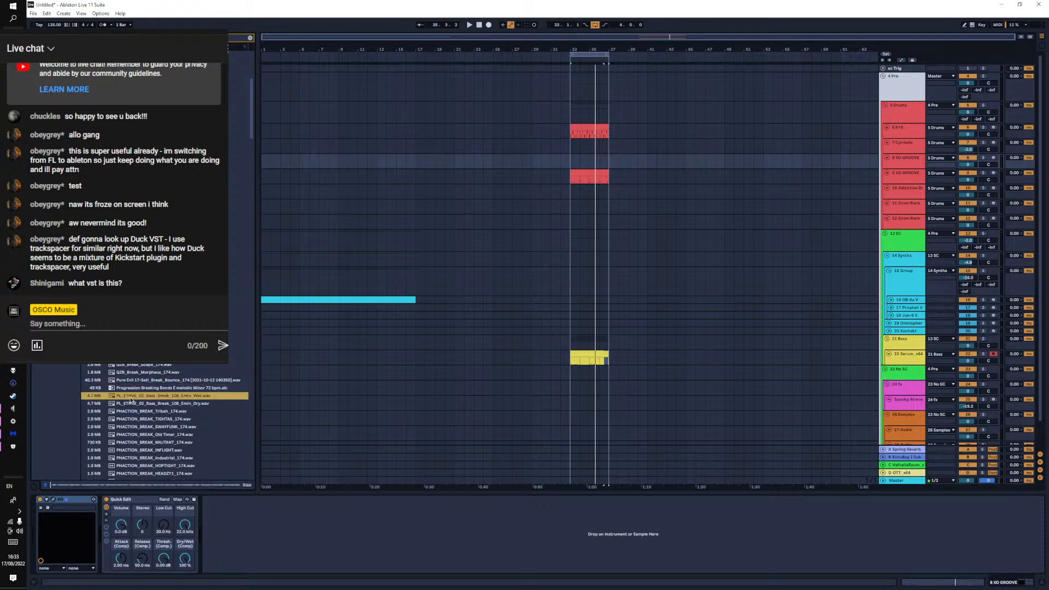
{"action": "left_click", "coordinate": [134, 403]}
Preview the PHACTION_BREAK loops from Tribah to ALLYOURS
{"action": "left_click", "coordinate": [137, 412]}
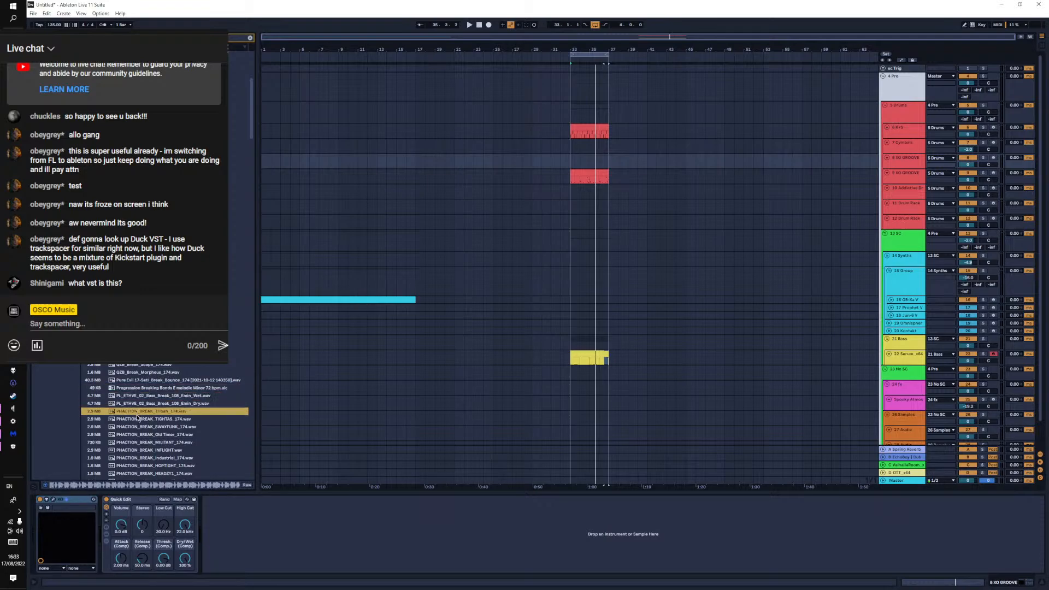
{"action": "left_click", "coordinate": [137, 419]}
{"action": "scroll", "coordinate": [143, 432], "scroll_direction": "down", "scroll_amount": 1}
{"action": "left_click", "coordinate": [145, 426]}
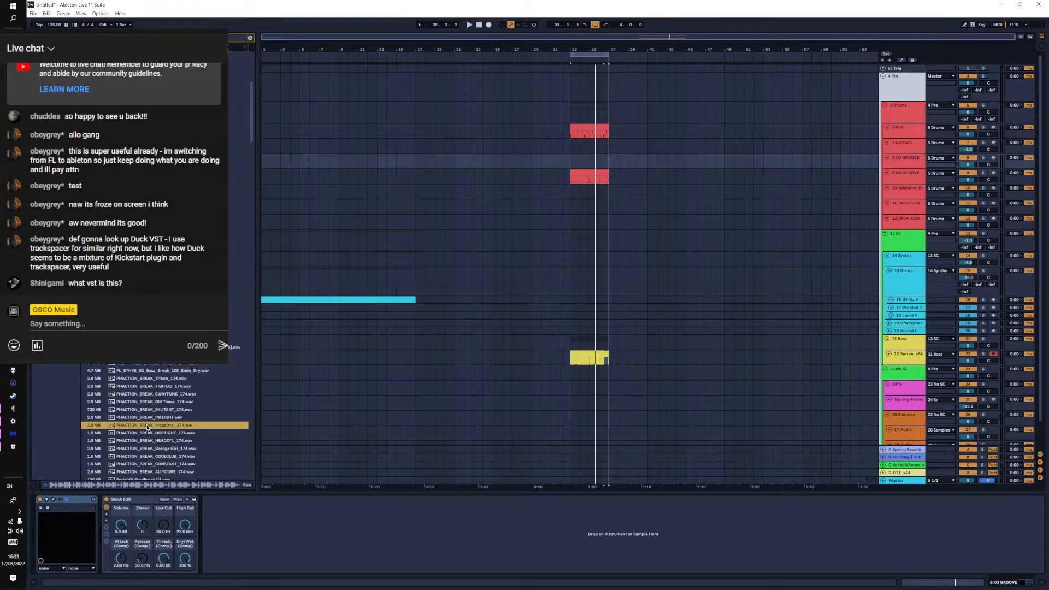
{"action": "scroll", "coordinate": [153, 432], "scroll_direction": "down", "scroll_amount": 1}
{"action": "left_click", "coordinate": [155, 431]}
{"action": "scroll", "coordinate": [155, 432], "scroll_direction": "down", "scroll_amount": 1}
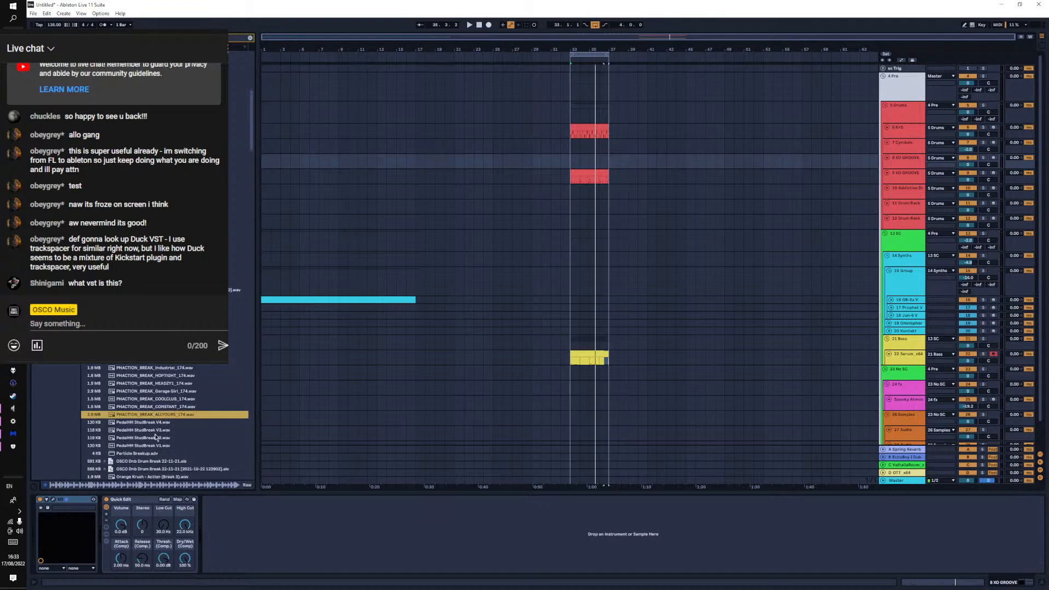
Preview the PedalHH StudBreak, Orange Krush and OpenHH StudBreak samples in the search results
{"action": "left_click", "coordinate": [156, 424]}
{"action": "left_click", "coordinate": [157, 432]}
{"action": "left_click", "coordinate": [157, 445]}
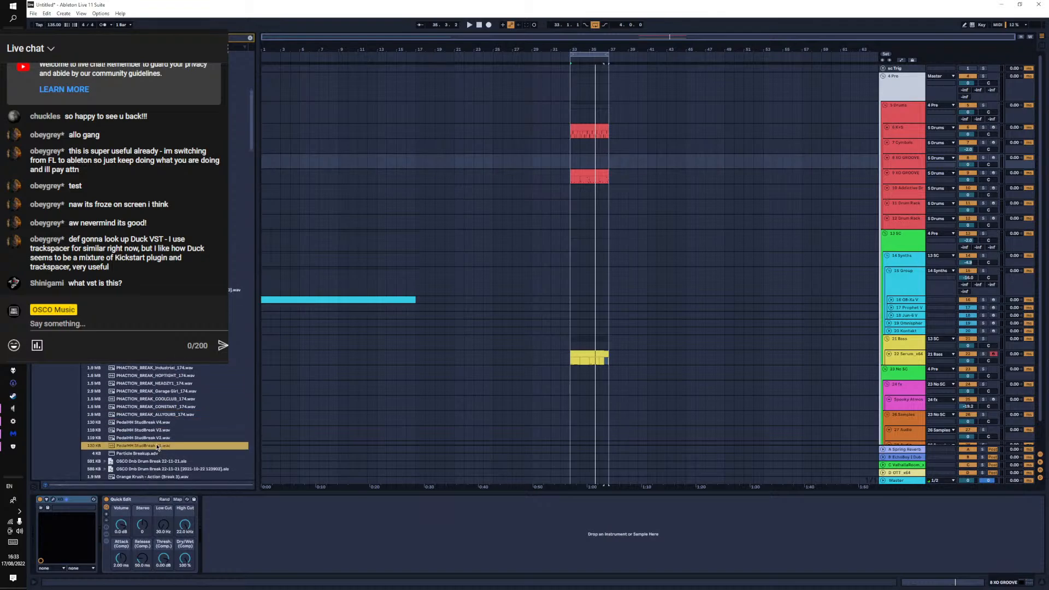
{"action": "scroll", "coordinate": [157, 445], "scroll_direction": "down", "scroll_amount": 2}
{"action": "left_click", "coordinate": [157, 444]}
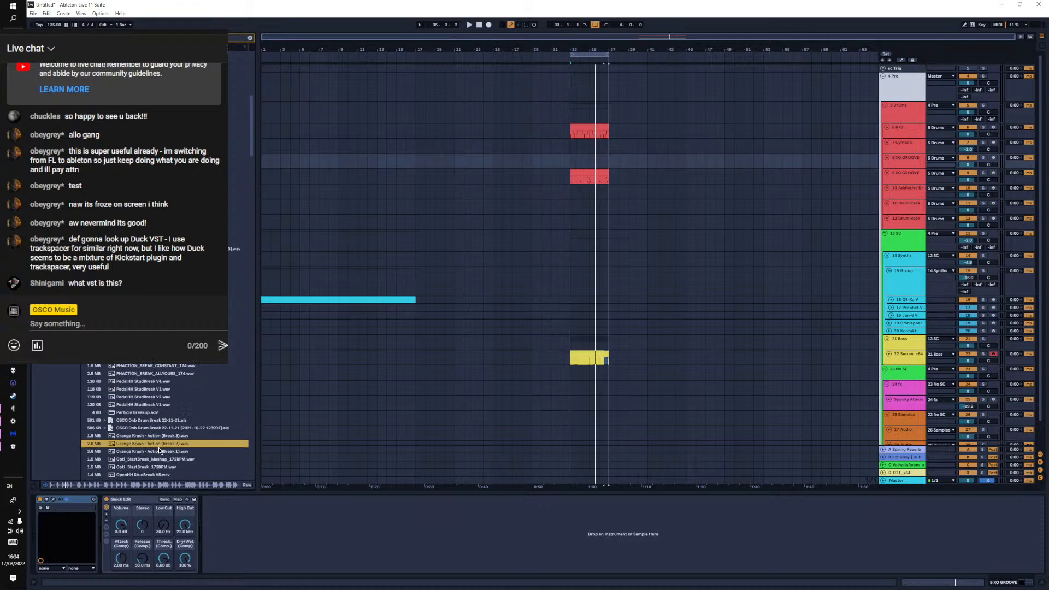
{"action": "left_click", "coordinate": [159, 452]}
{"action": "scroll", "coordinate": [161, 448], "scroll_direction": "down", "scroll_amount": 2}
{"action": "left_click", "coordinate": [162, 445]}
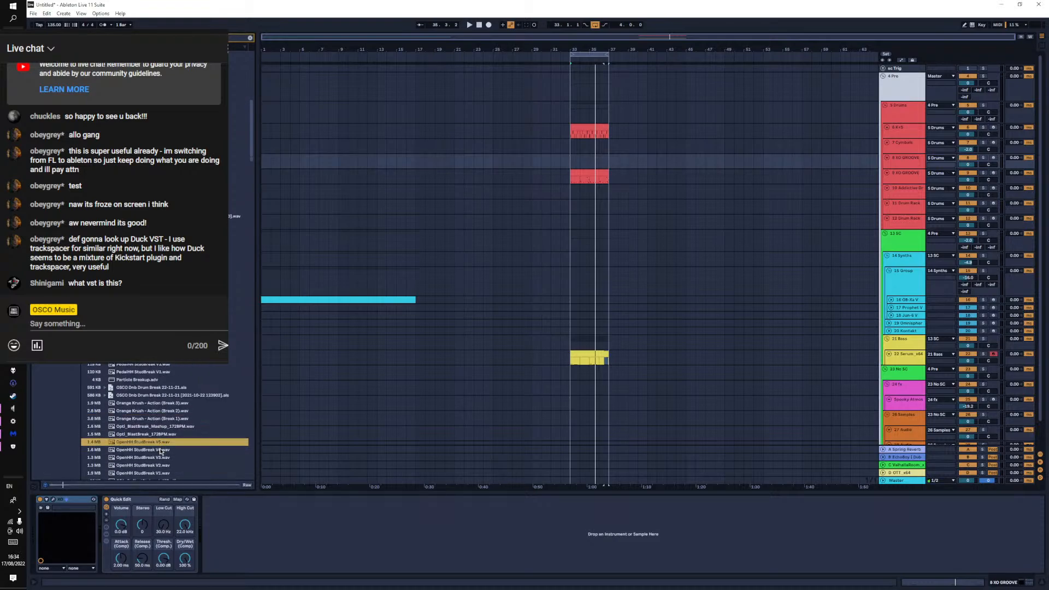
Place PHACTION_BREAK_Garage Girl_174 on a new audio track below 8 XO GROOVE, starting at bar 33, and solo that track
{"action": "left_click_drag", "start_coordinate": [161, 450], "coordinate": [227, 348]}
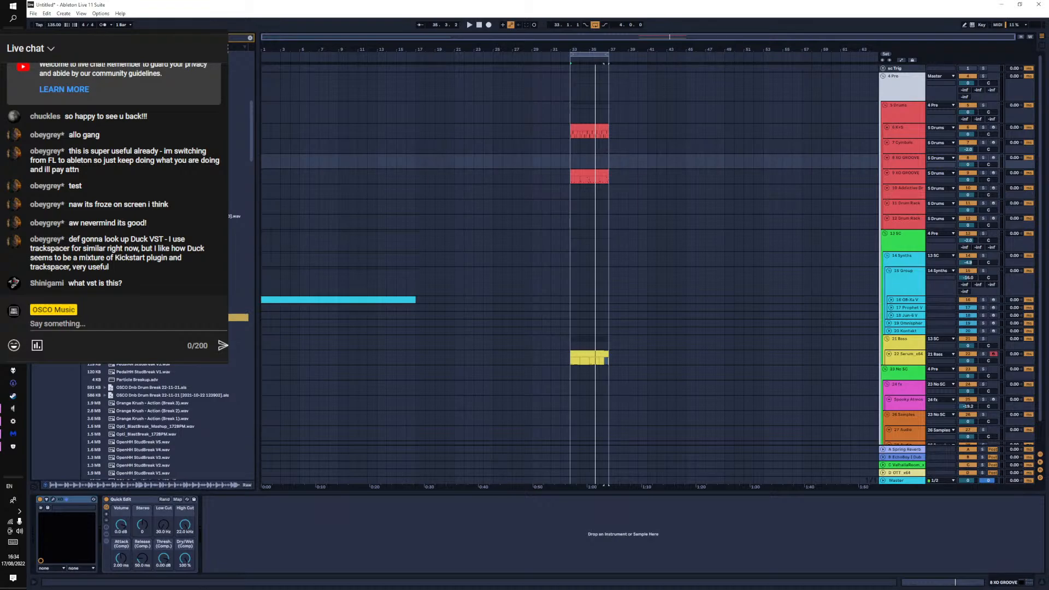
{"action": "left_click_drag", "start_coordinate": [164, 317], "coordinate": [539, 225]}
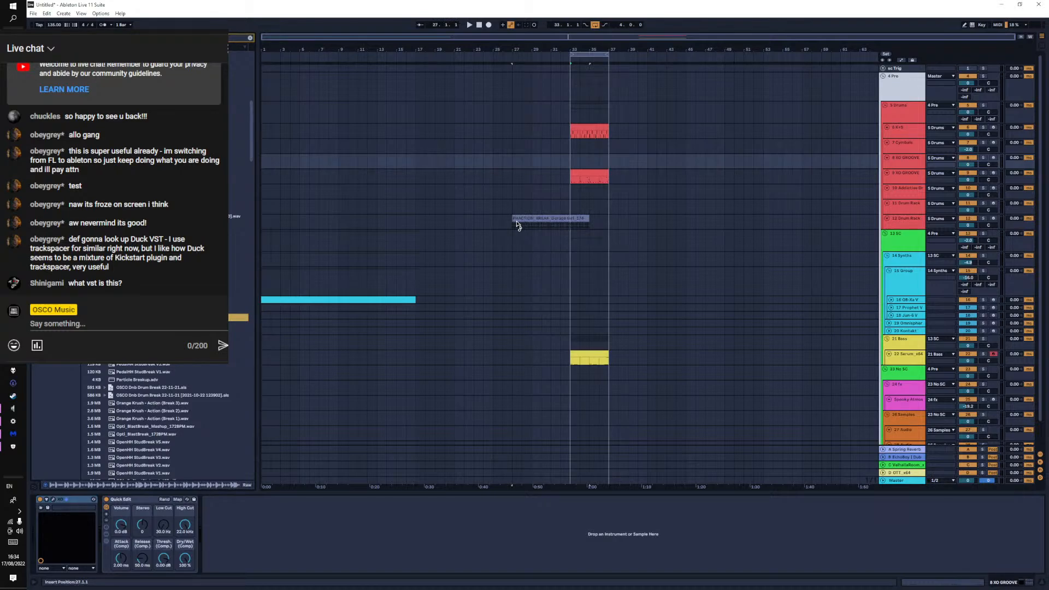
{"action": "left_click_drag", "start_coordinate": [517, 224], "coordinate": [572, 192]}
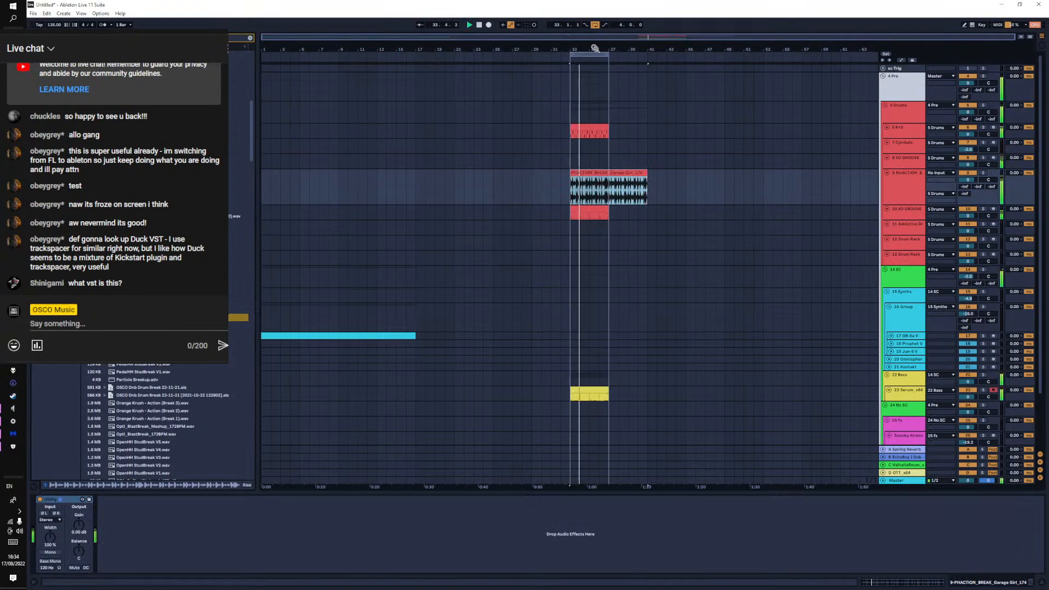
{"action": "left_click_drag", "start_coordinate": [591, 44], "coordinate": [591, 142]}
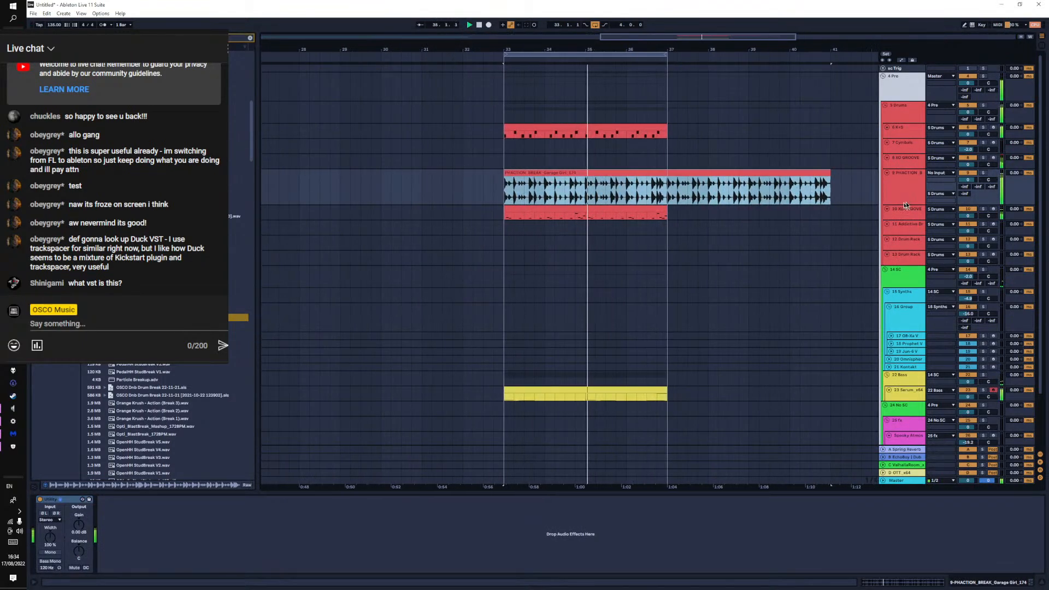
{"action": "left_click", "coordinate": [982, 174]}
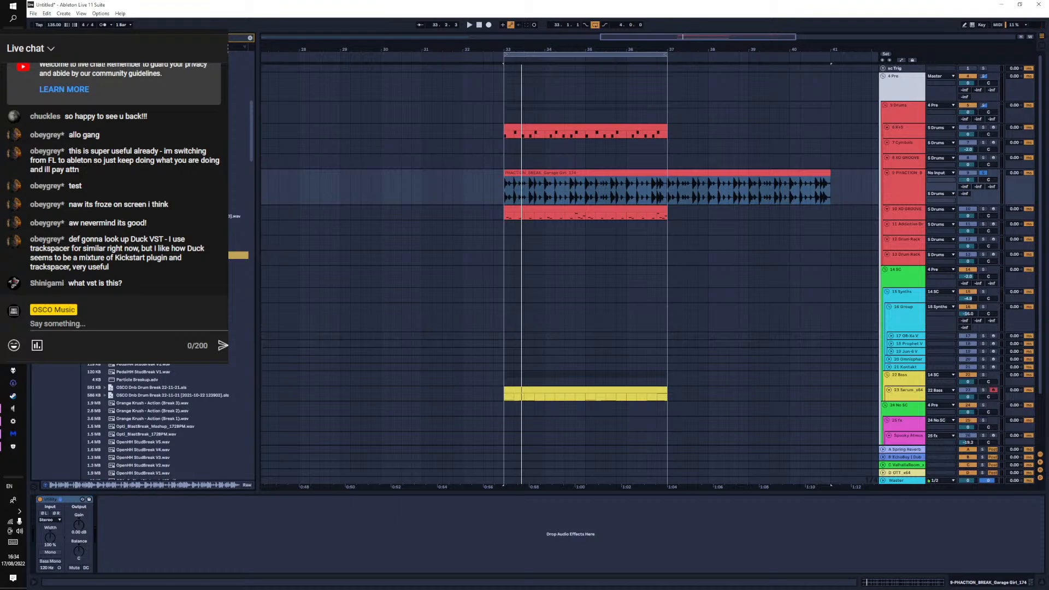
Replace the Garage Girl clip with PHACTION_BREAK_TIGHTAS_174 at bar 33, listen to it, and trim it to end at bar 37
{"action": "left_click_drag", "start_coordinate": [164, 256], "coordinate": [501, 185]}
{"action": "key", "text": "space"}
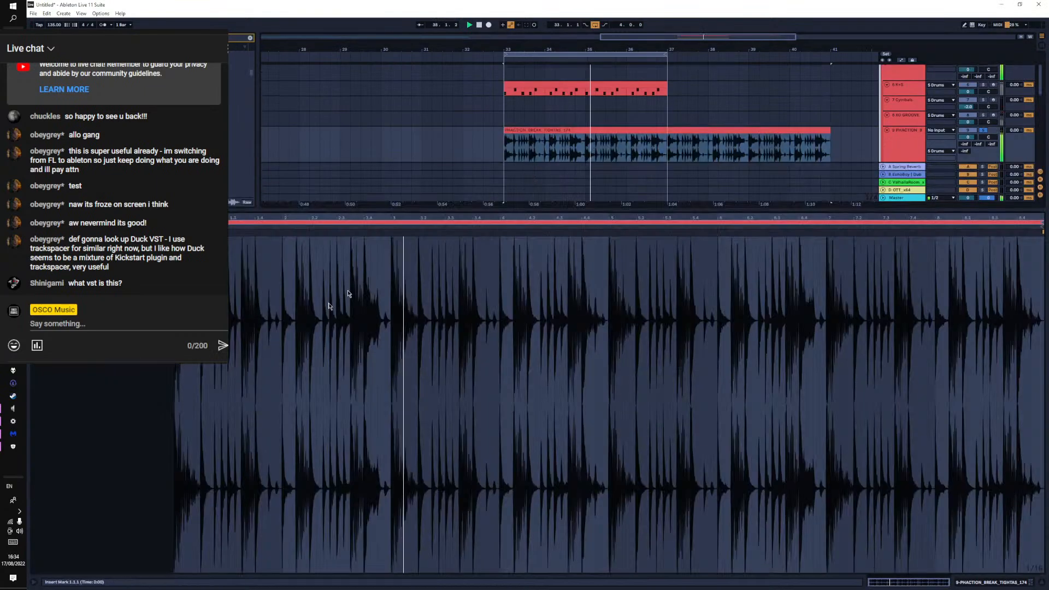
{"action": "double_click", "coordinate": [534, 183]}
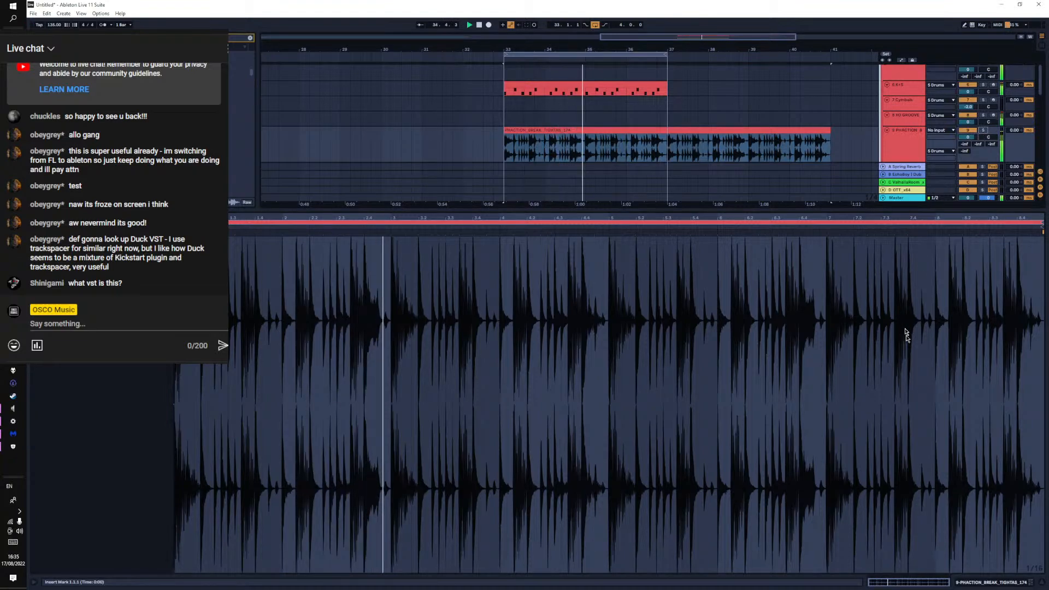
{"action": "left_click", "coordinate": [1042, 582]}
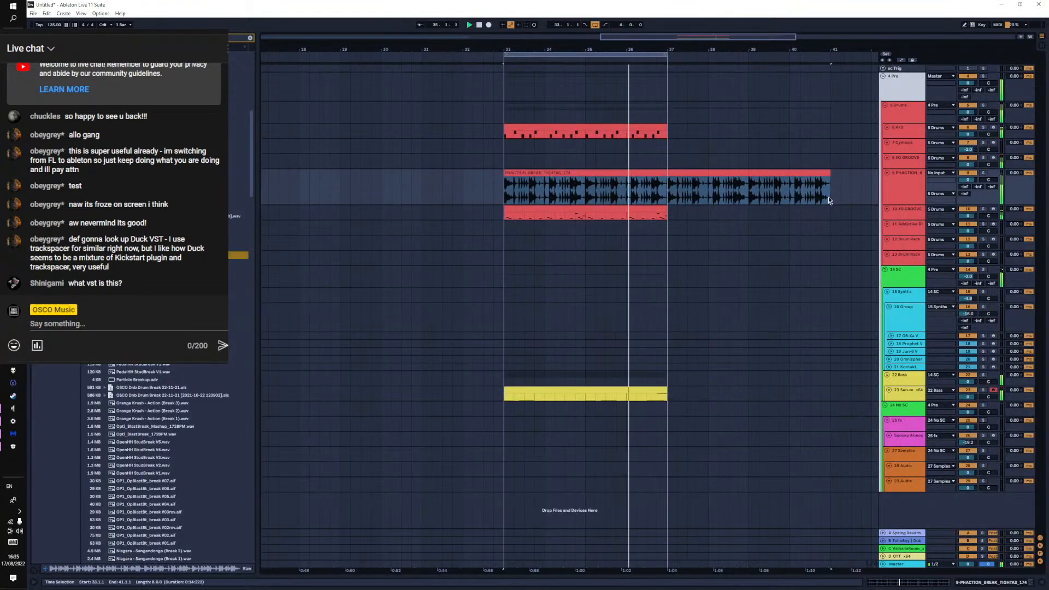
{"action": "left_click_drag", "start_coordinate": [829, 200], "coordinate": [668, 175]}
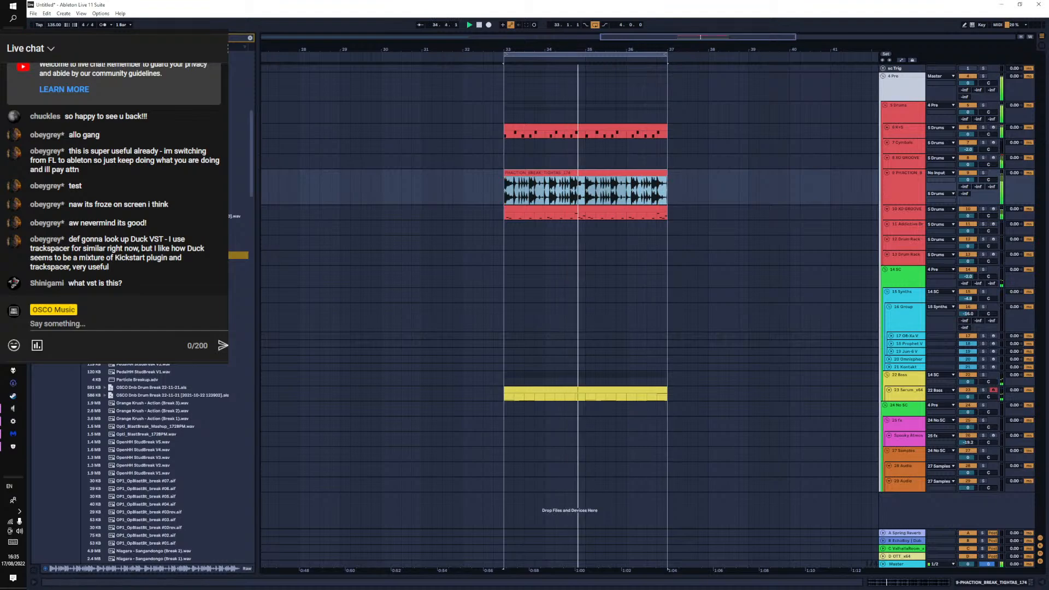
{"action": "key", "text": "space"}
Add an audio track below the TIGHTAS break and place PHACTION_BREAK_Tribah_174 on it, starting at 36.4
{"action": "left_click", "coordinate": [181, 247]}
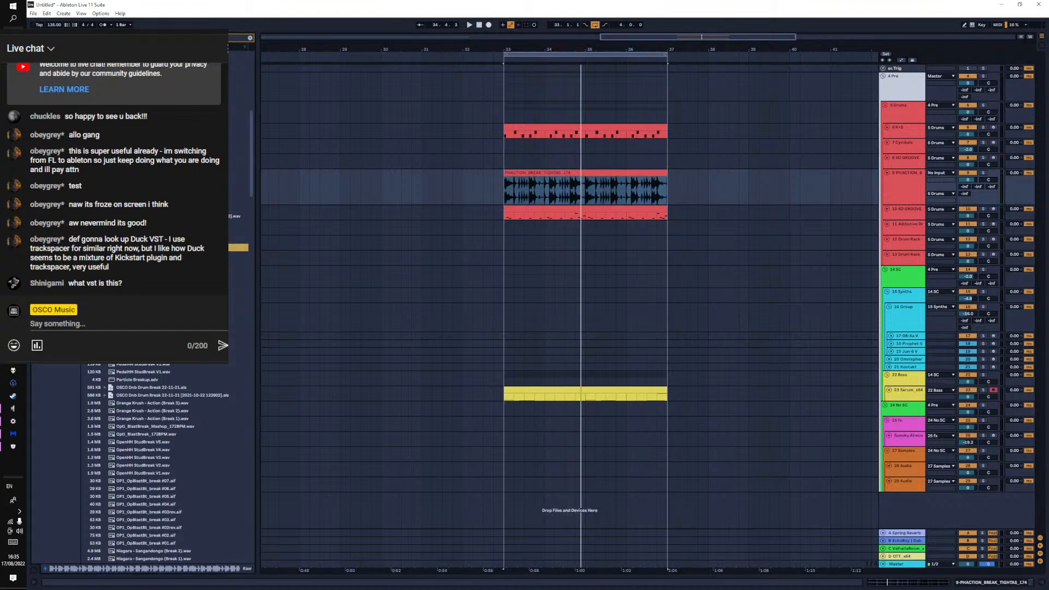
{"action": "key", "text": "ctrl+t"}
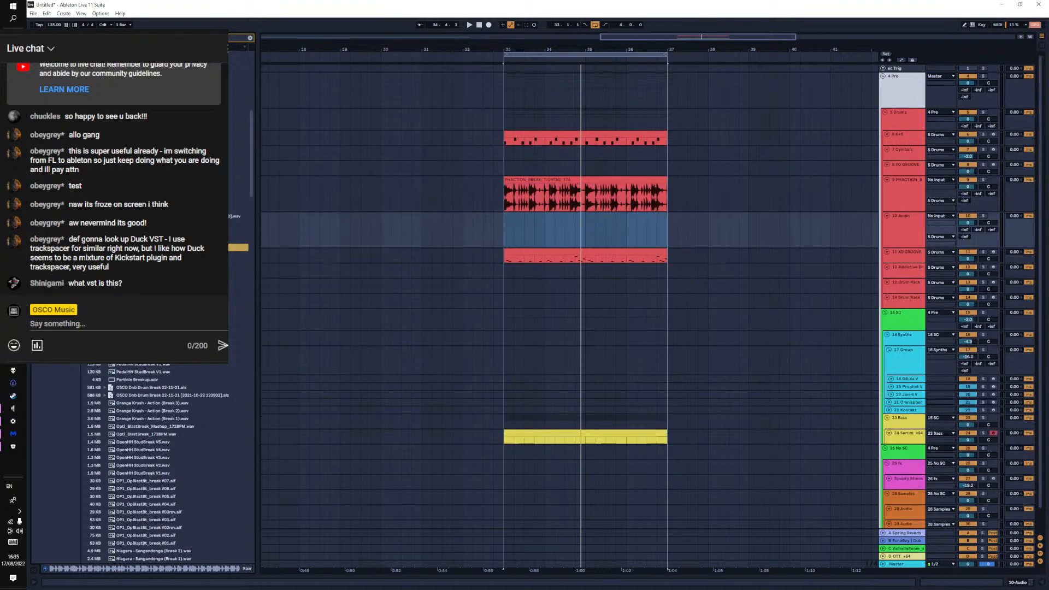
{"action": "left_click_drag", "start_coordinate": [180, 248], "coordinate": [591, 238]}
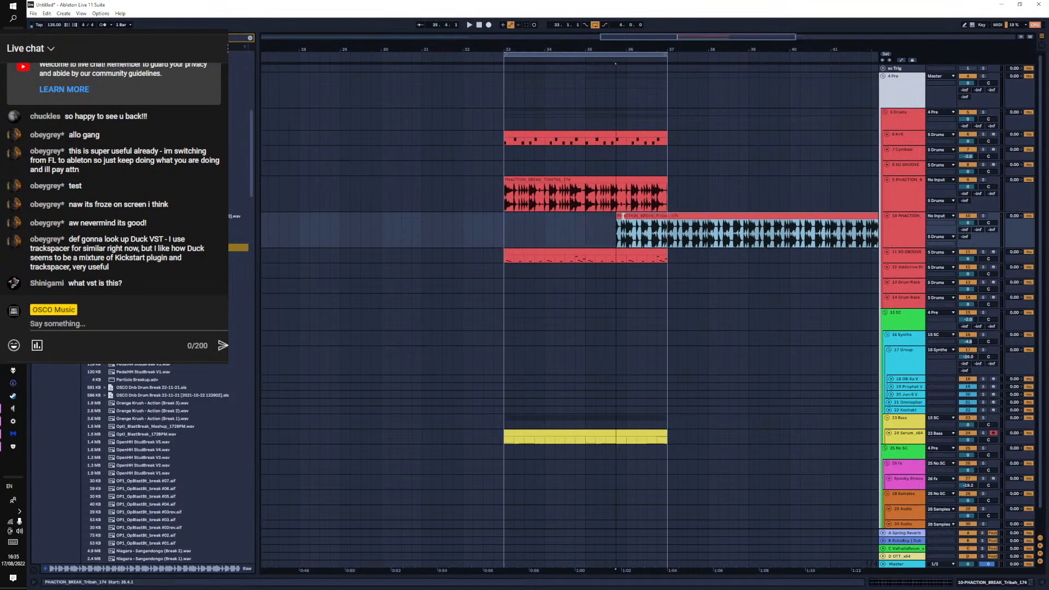
{"action": "left_click", "coordinate": [671, 234]}
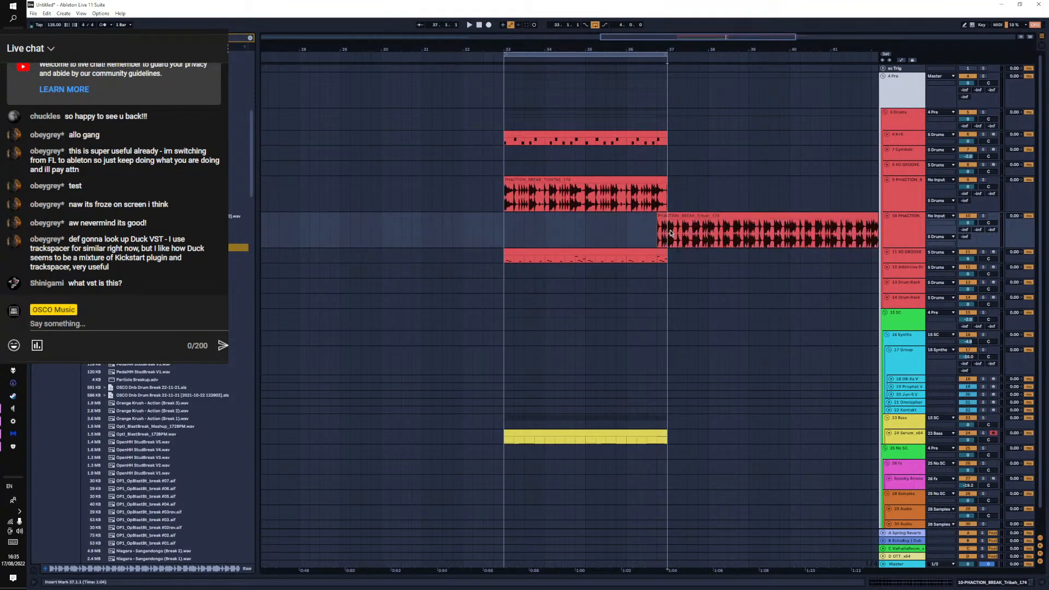
Delete the part of the Tribah clip beyond bar 37 and play the loop with the remaining slice
{"action": "left_click", "coordinate": [701, 214]}
{"action": "key", "text": "Delete"}
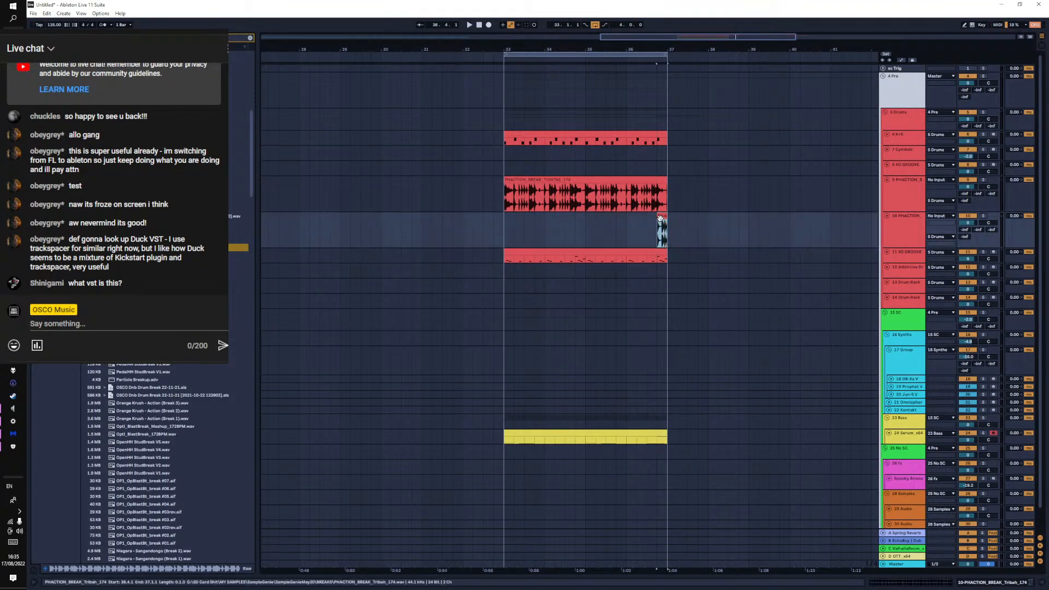
{"action": "left_click", "coordinate": [661, 217]}
{"action": "key", "text": "space"}
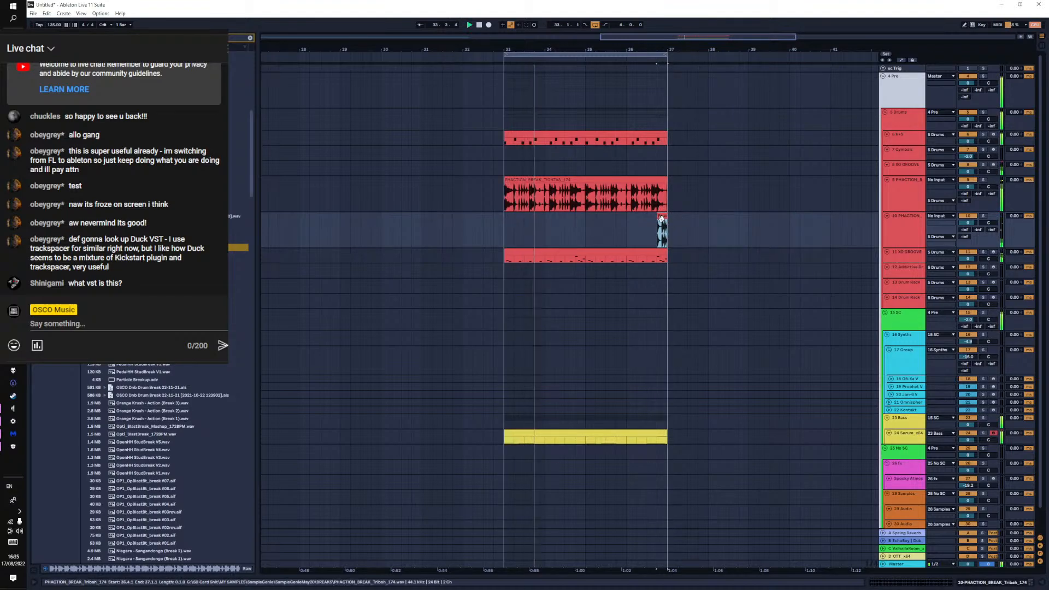
Copy the Tribah slice to 36.2 and shorten the copy to one beat
{"action": "left_click_drag", "start_coordinate": [661, 217], "coordinate": [645, 219]}
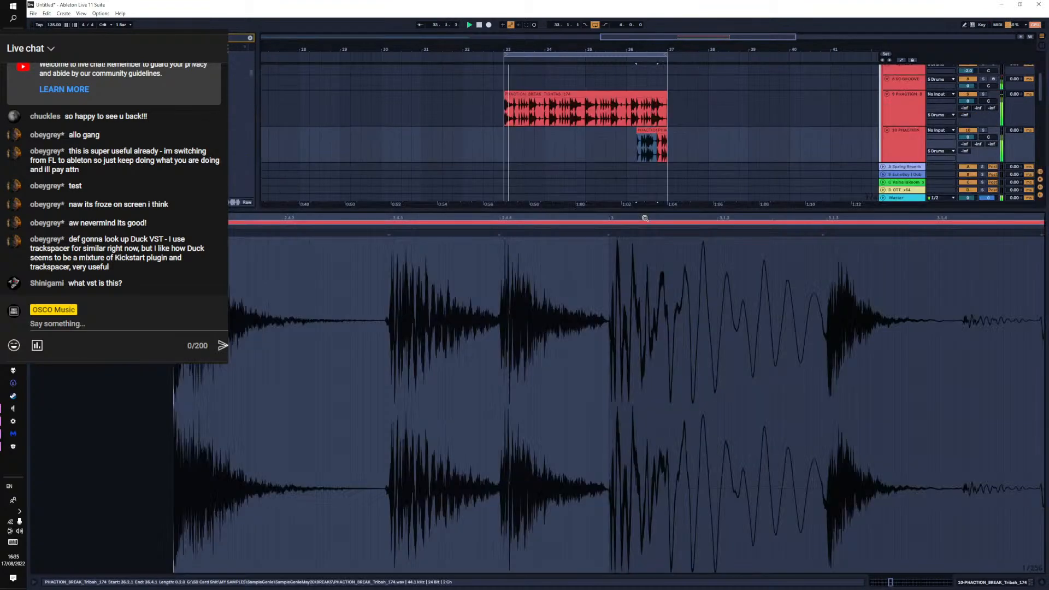
{"action": "double_click", "coordinate": [645, 219]}
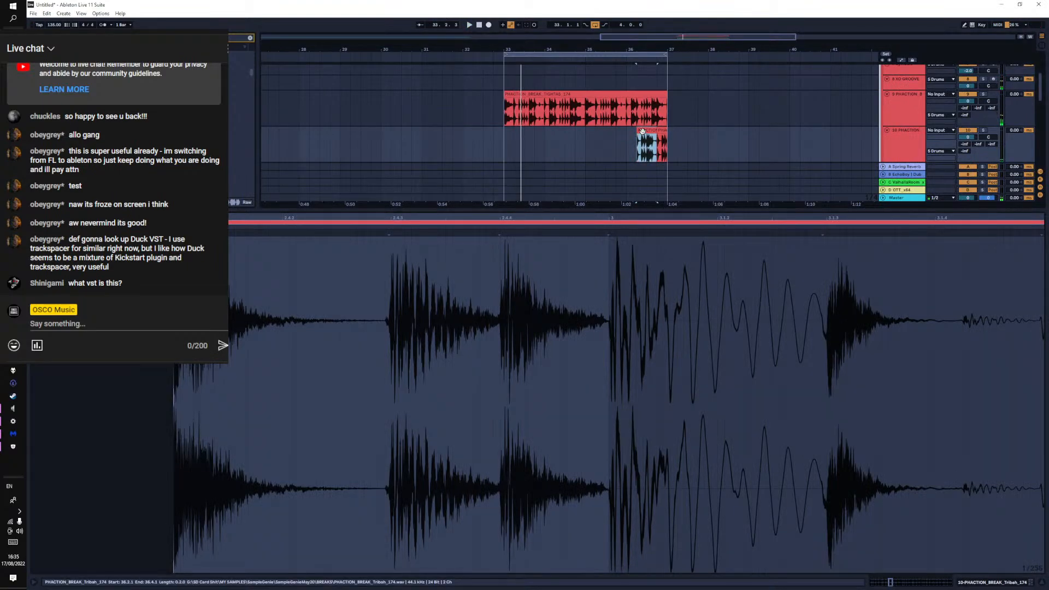
{"action": "mouse_move", "coordinate": [642, 131]}
{"action": "left_mouse_down"}
{"action": "mouse_move", "coordinate": [665, 130]}
{"action": "mouse_move", "coordinate": [643, 132]}
{"action": "left_mouse_up"}
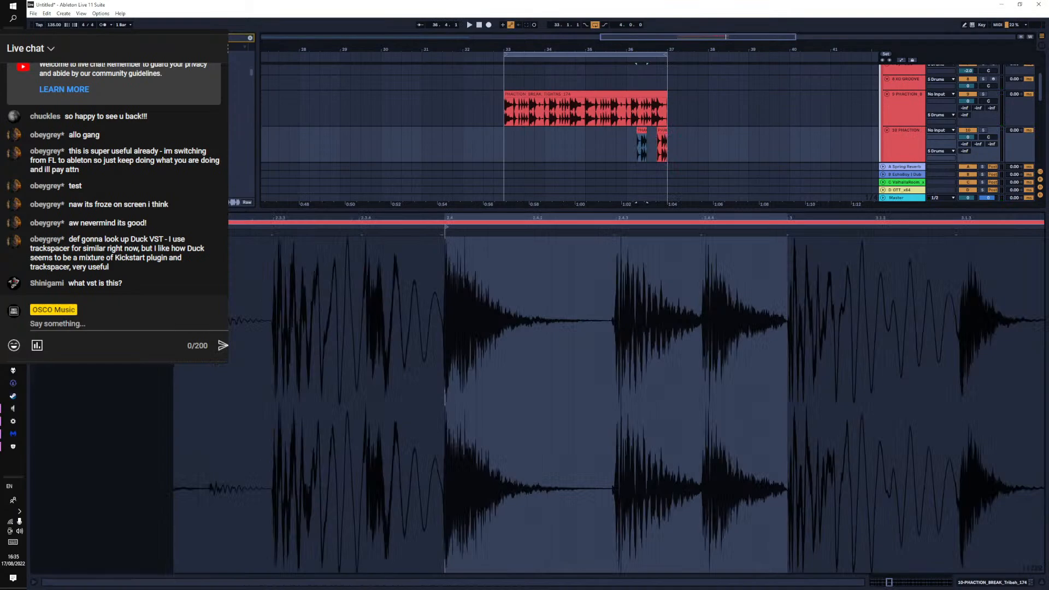
Audition different sample start points for the copied Tribah slice, settling on a hit late in bar 4 of the sample
{"action": "left_click_drag", "start_coordinate": [829, 218], "coordinate": [829, 193]}
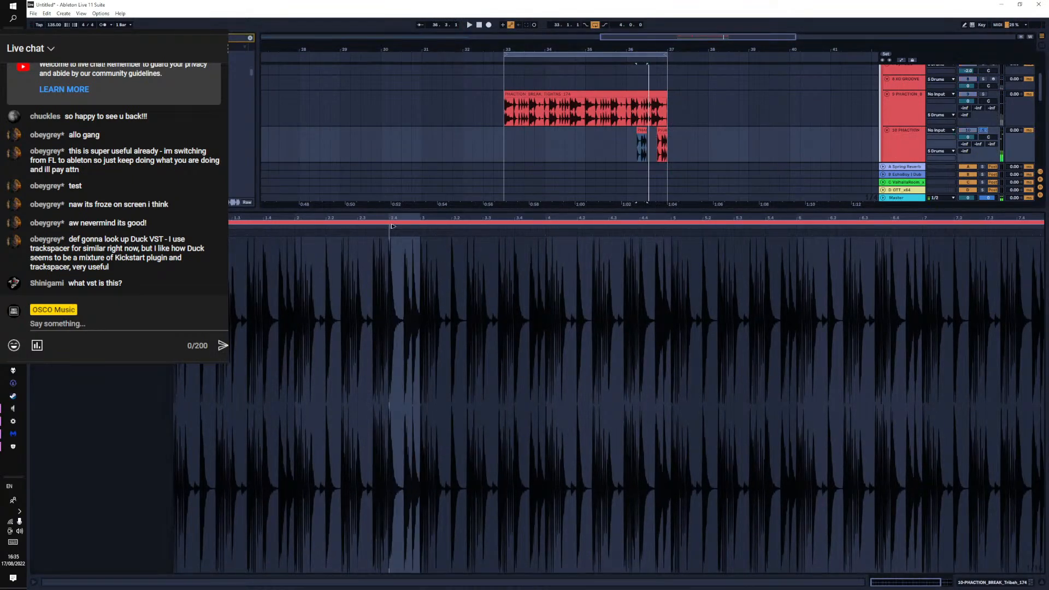
{"action": "left_click", "coordinate": [508, 229]}
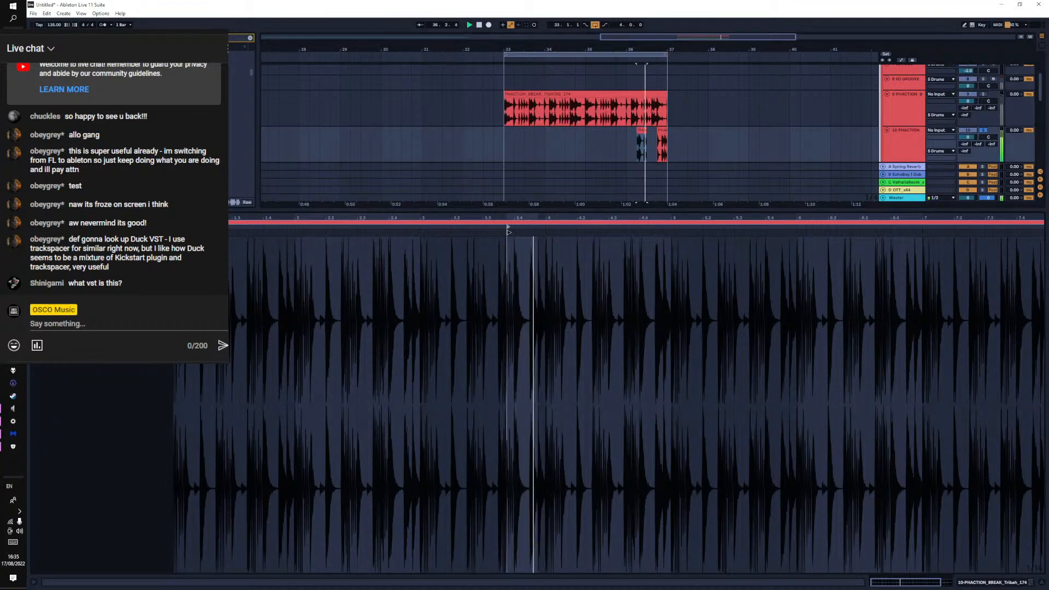
{"action": "left_click", "coordinate": [524, 230]}
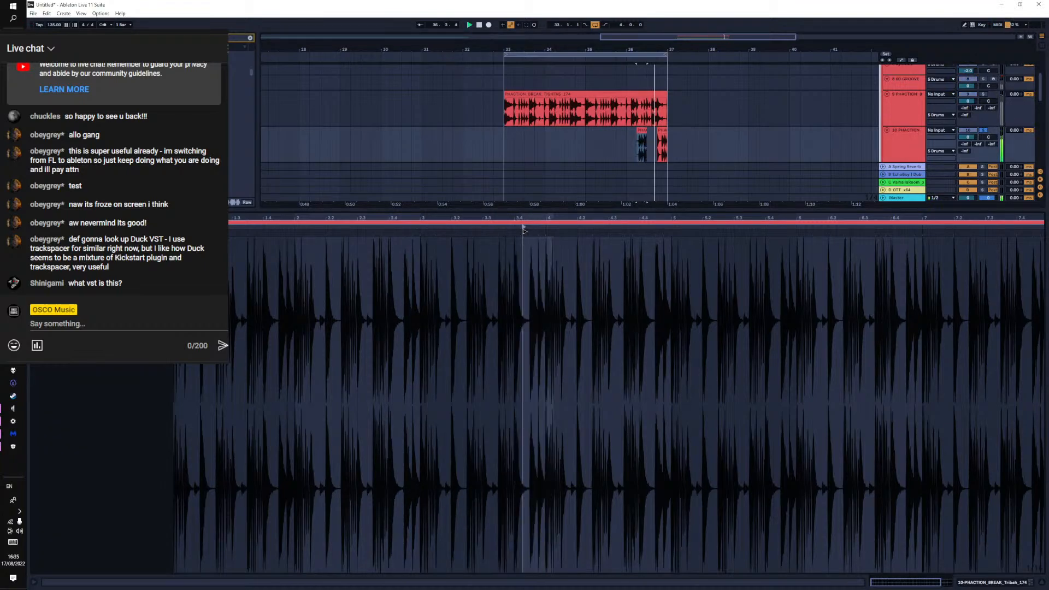
{"action": "left_click", "coordinate": [530, 230]}
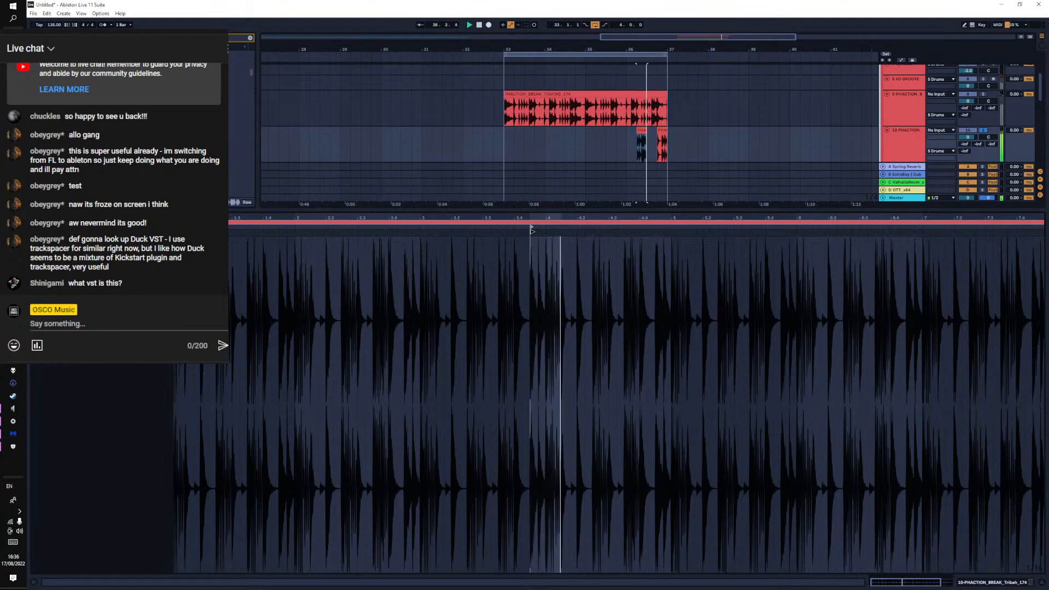
{"action": "left_click", "coordinate": [571, 230]}
{"action": "left_click", "coordinate": [595, 230]}
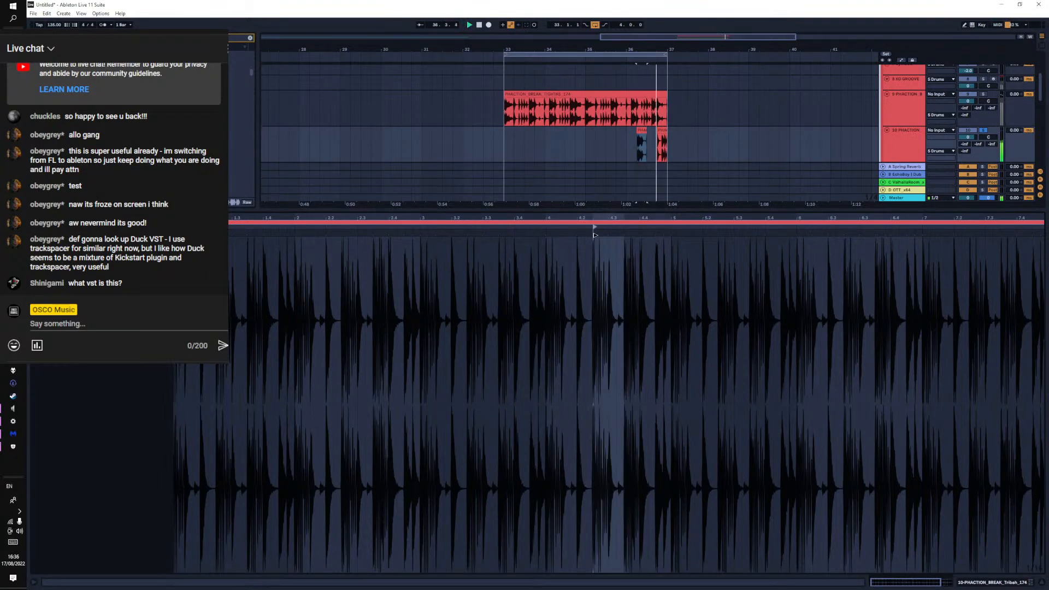
{"action": "left_click", "coordinate": [594, 232]}
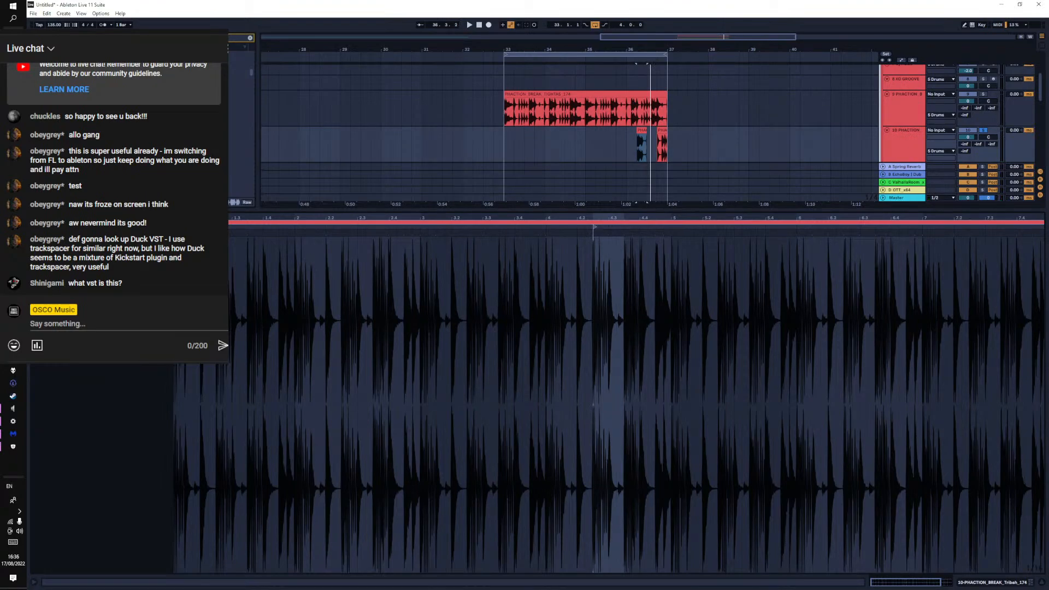
{"action": "key", "text": "space"}
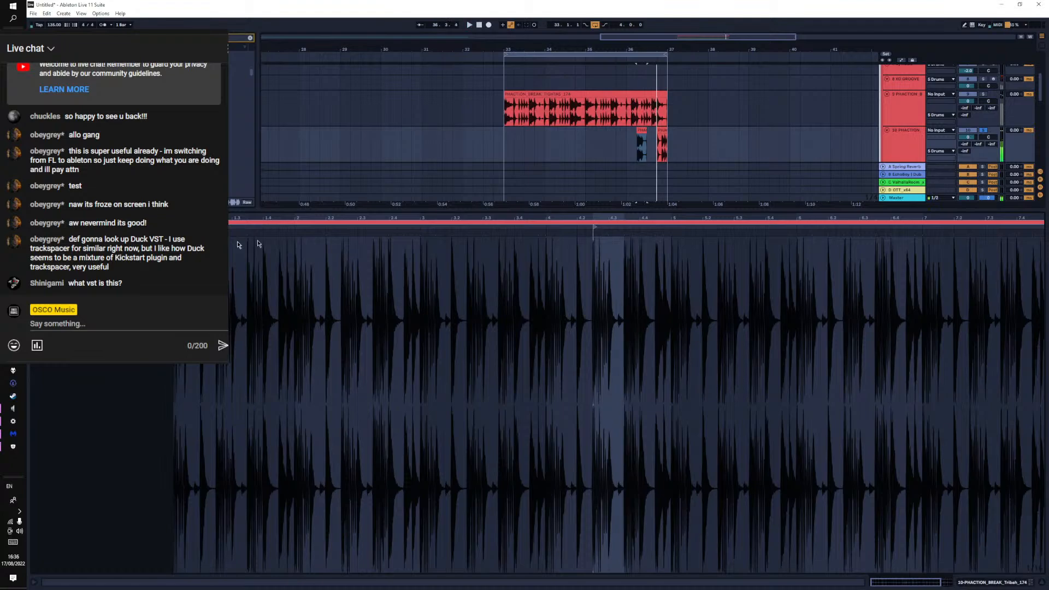
{"action": "left_click", "coordinate": [595, 227]}
{"action": "left_click", "coordinate": [657, 228]}
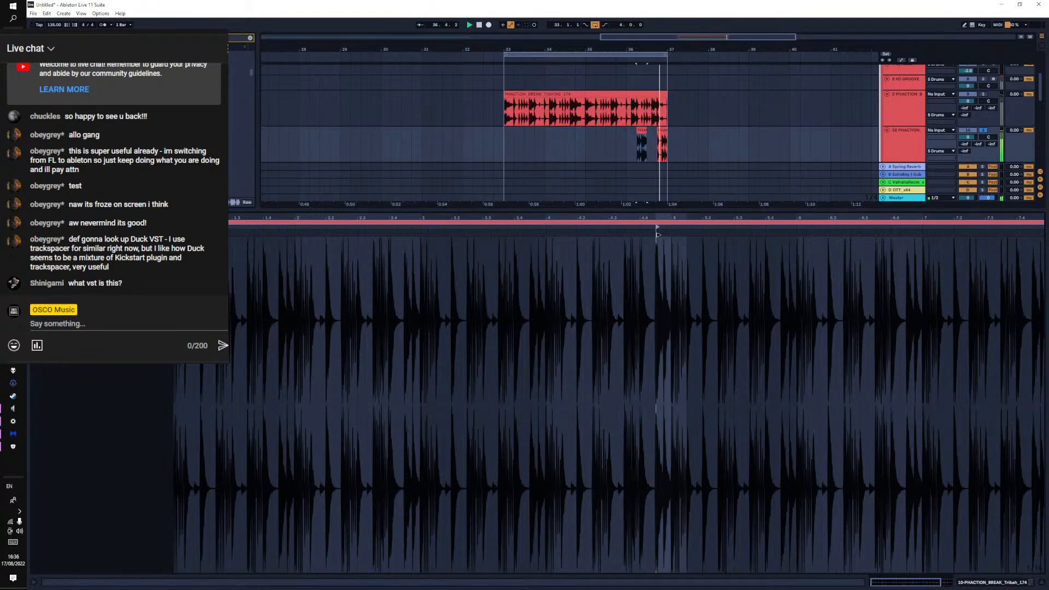
Place the copied Tribah slice at 36.3, shortened to half a beat, and lower its clip gain
{"action": "scroll", "coordinate": [662, 137], "scroll_direction": "up", "scroll_amount": 5}
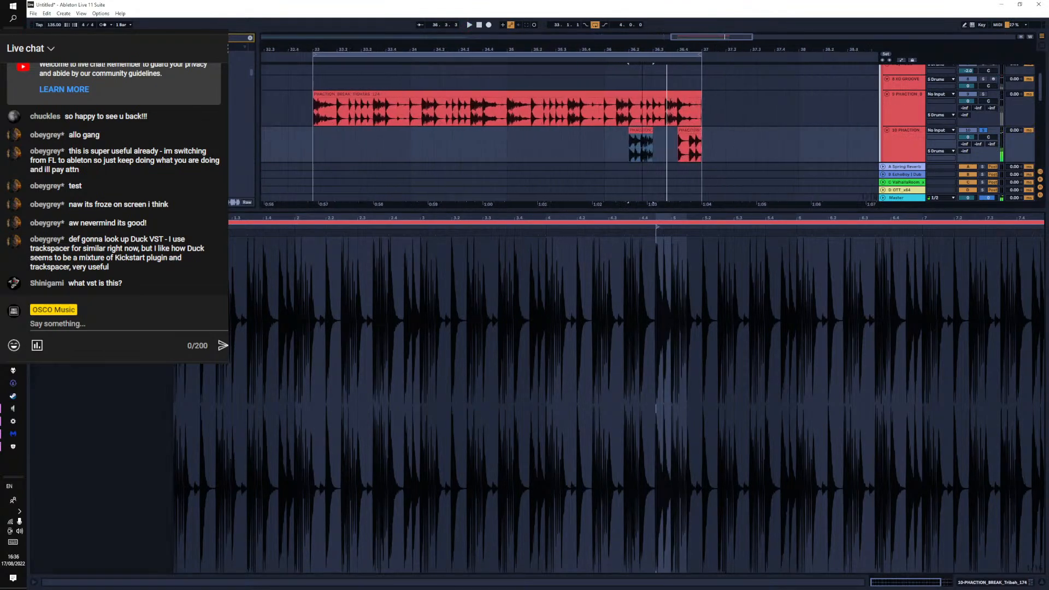
{"action": "mouse_move", "coordinate": [666, 131]}
{"action": "left_mouse_down"}
{"action": "mouse_move", "coordinate": [640, 131]}
{"action": "mouse_move", "coordinate": [681, 130]}
{"action": "left_mouse_up"}
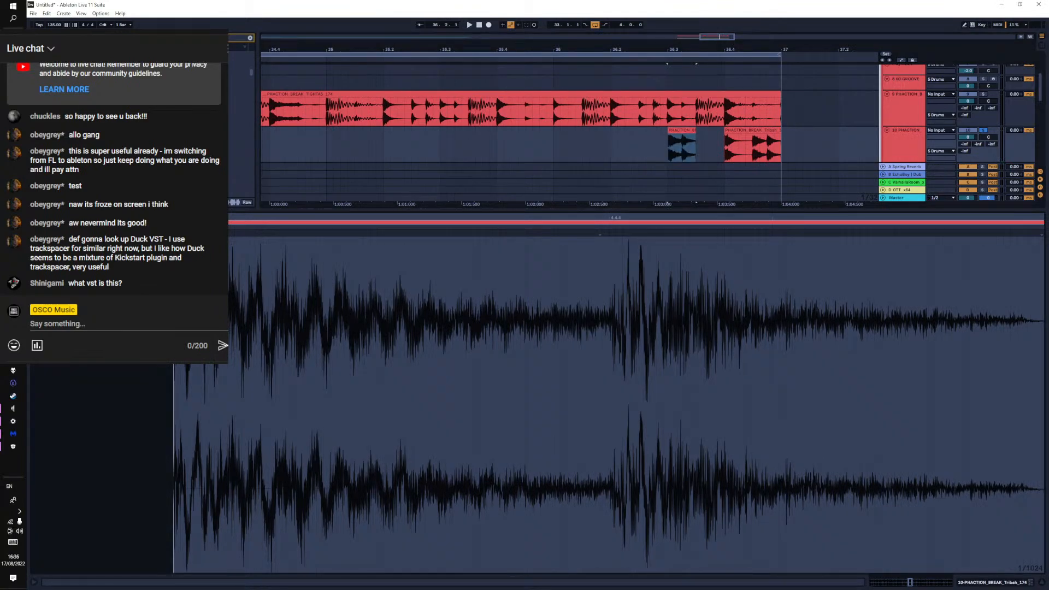
{"action": "left_click_drag", "start_coordinate": [160, 262], "coordinate": [161, 290]}
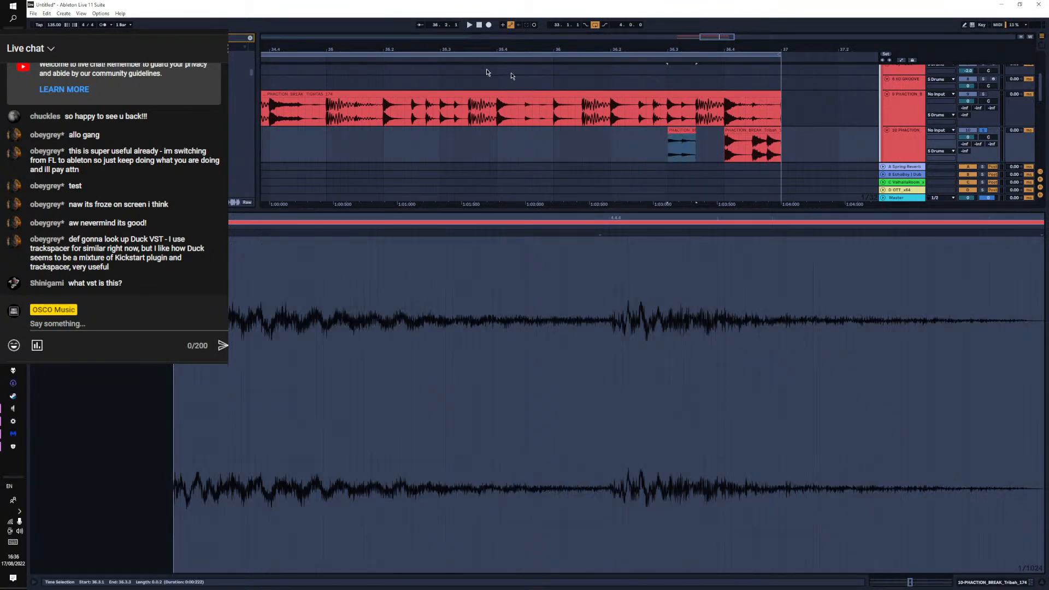
Duplicate the quieter half-beat slice directly after itself, raise the duplicate's gain, and play from the first slice
{"action": "key", "text": "ctrl+d"}
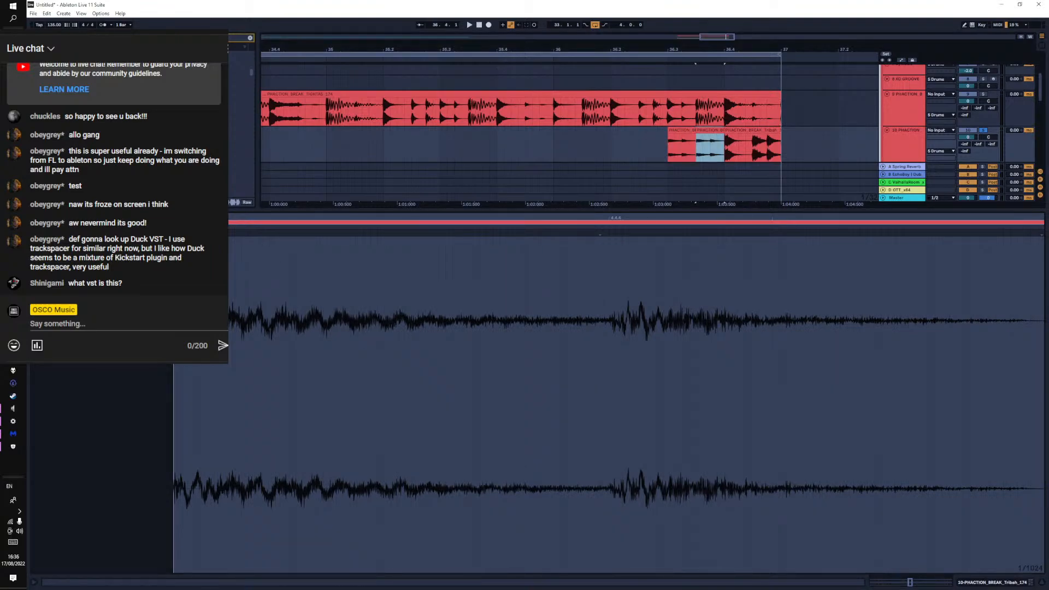
{"action": "left_click_drag", "start_coordinate": [160, 289], "coordinate": [160, 278]}
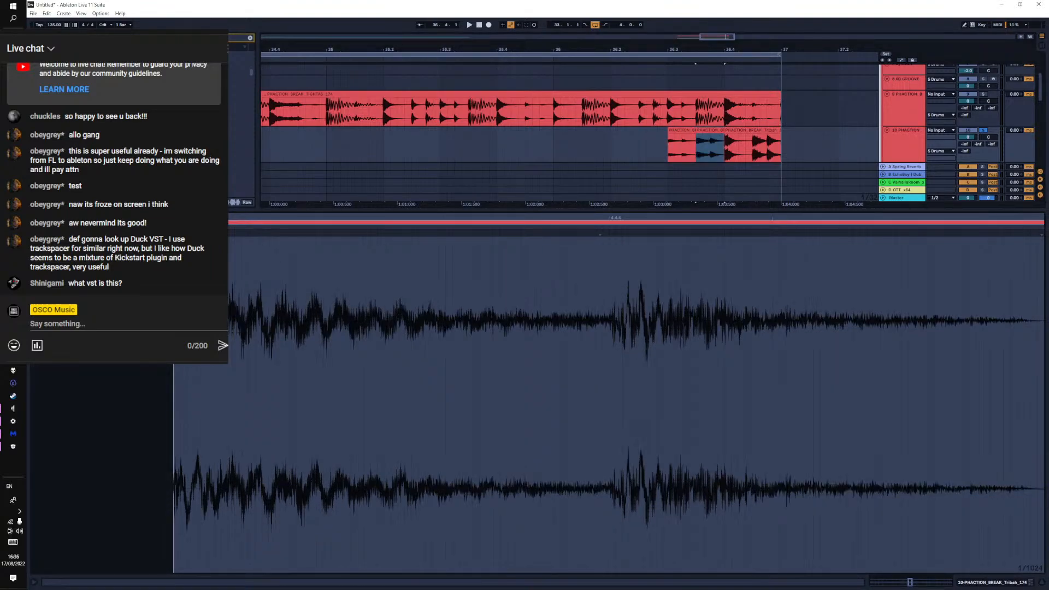
{"action": "left_click", "coordinate": [686, 130]}
{"action": "key", "text": "space"}
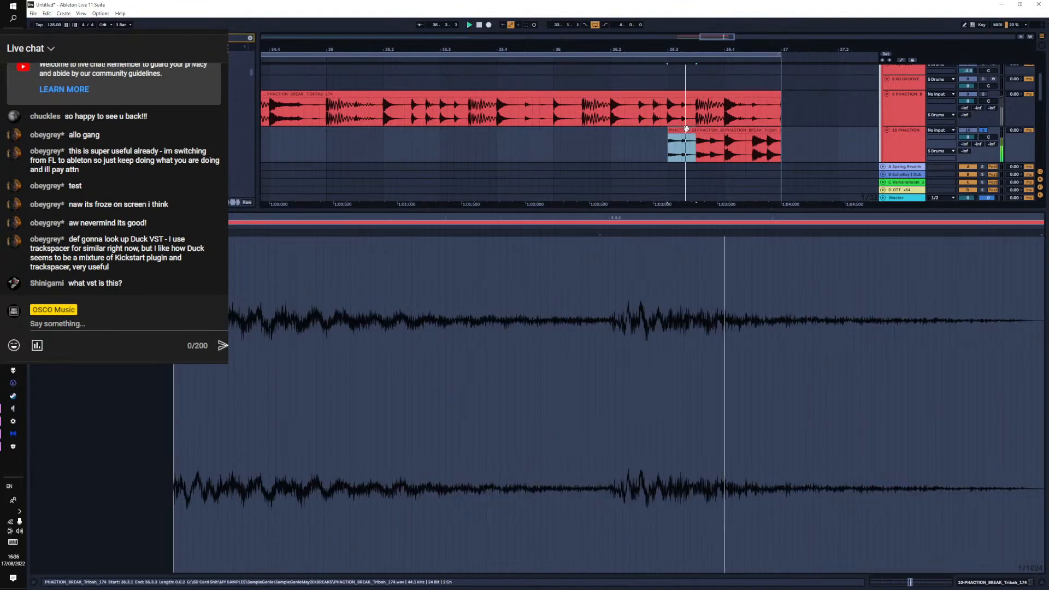
Play the whole loop from bar 33 with all tracks in view to check how the new break fill sits
{"action": "key", "text": "space"}
{"action": "left_click_drag", "start_coordinate": [752, 50], "coordinate": [749, 6]}
{"action": "key", "text": "space"}
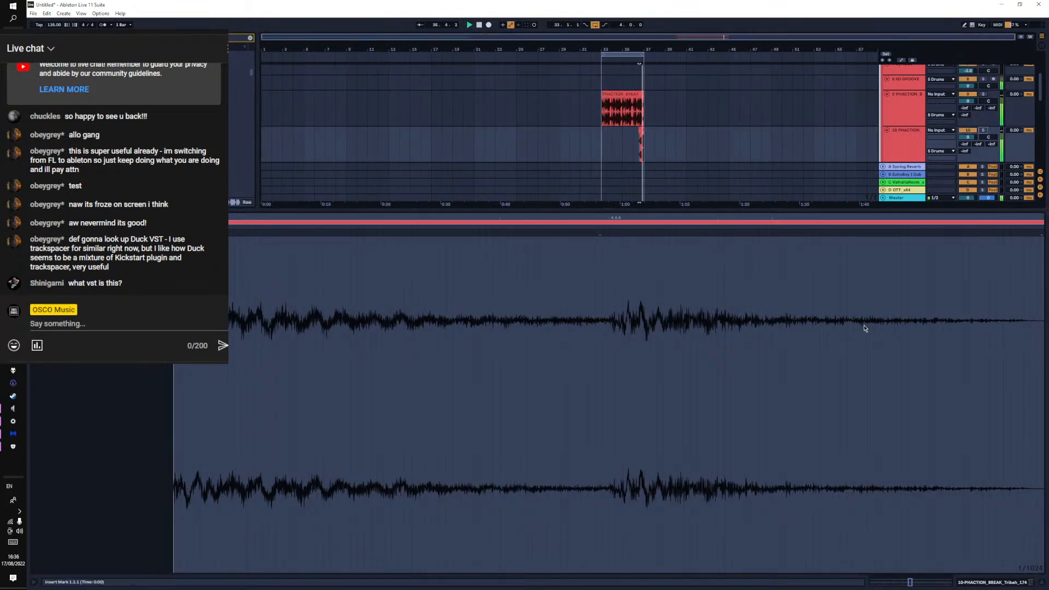
{"action": "left_click", "coordinate": [1045, 586]}
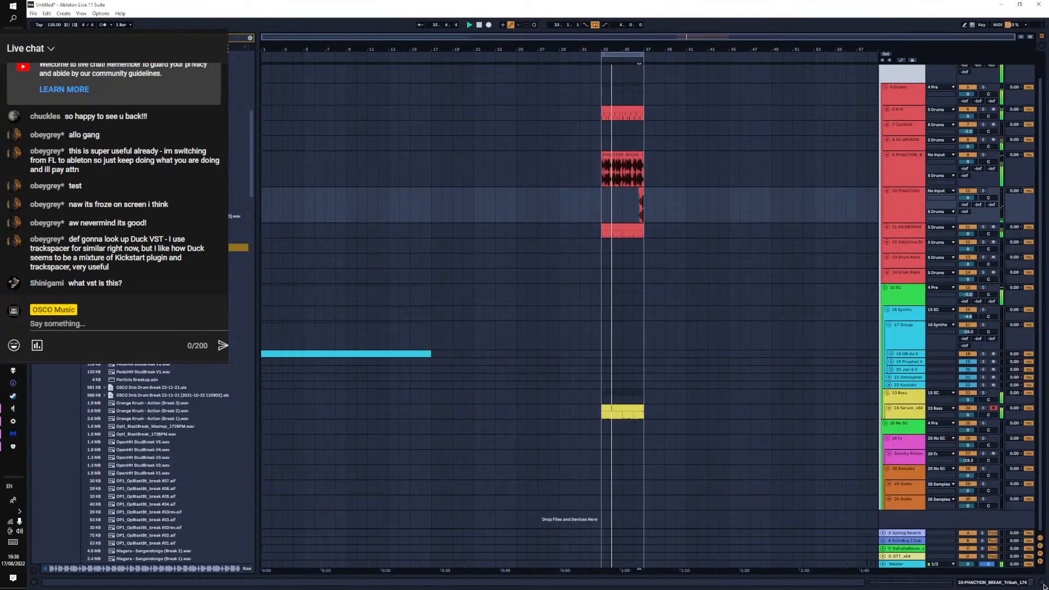
{"action": "left_click_drag", "start_coordinate": [624, 47], "coordinate": [590, 166]}
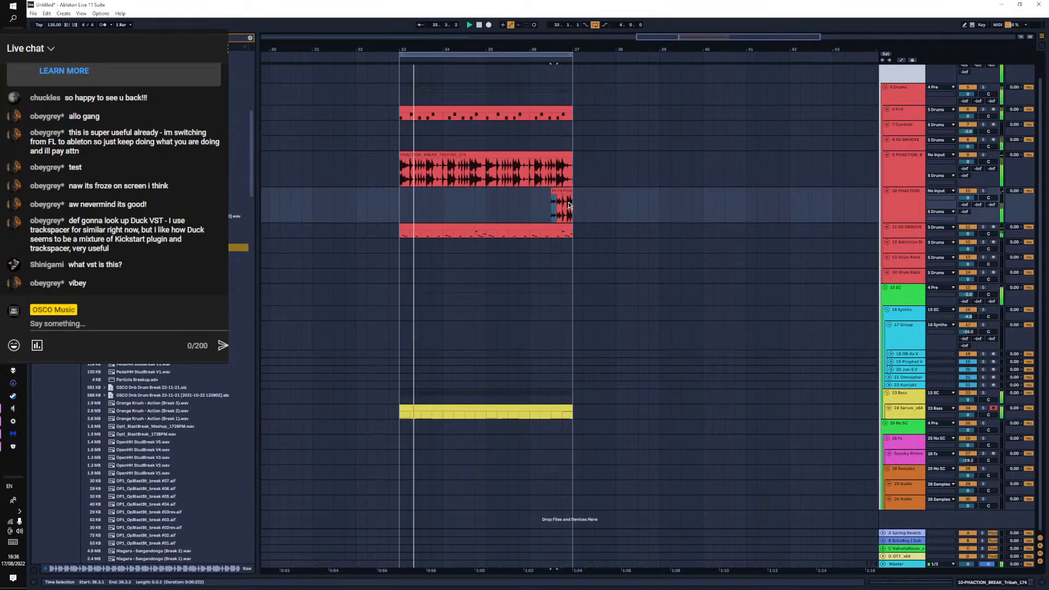
{"action": "key", "text": "h"}
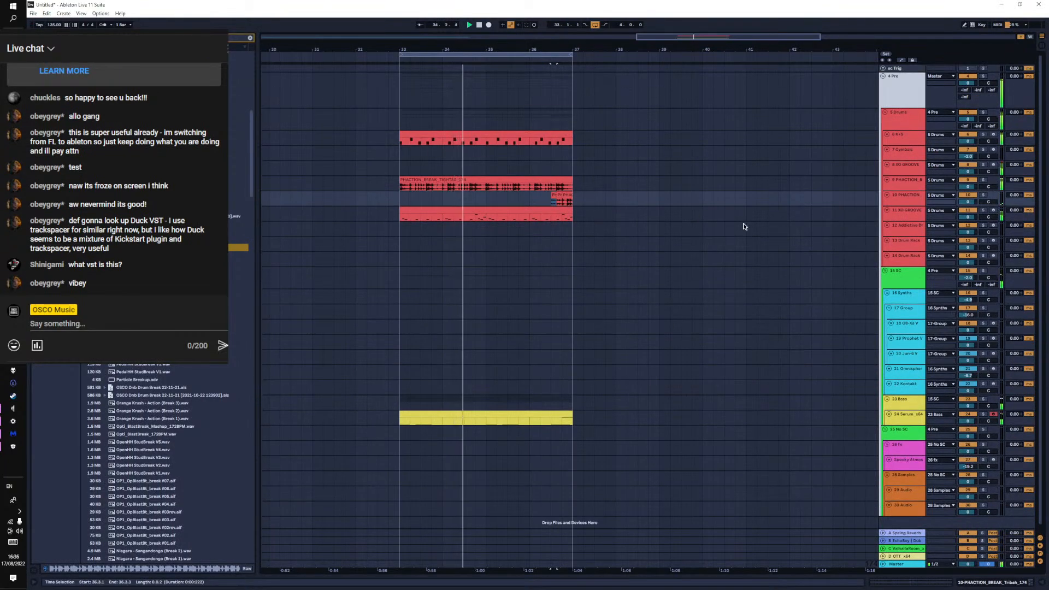
{"action": "scroll", "coordinate": [629, 219], "scroll_direction": "down", "scroll_amount": 1}
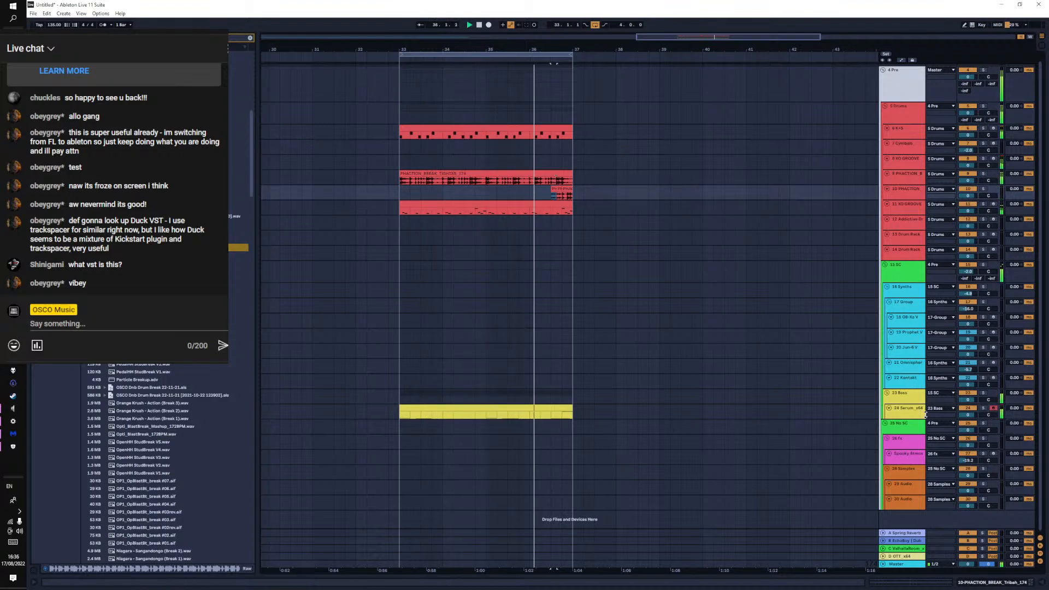
Add a new MIDI track directly below the Serum bass track and load Operator on it
{"action": "left_click", "coordinate": [901, 415]}
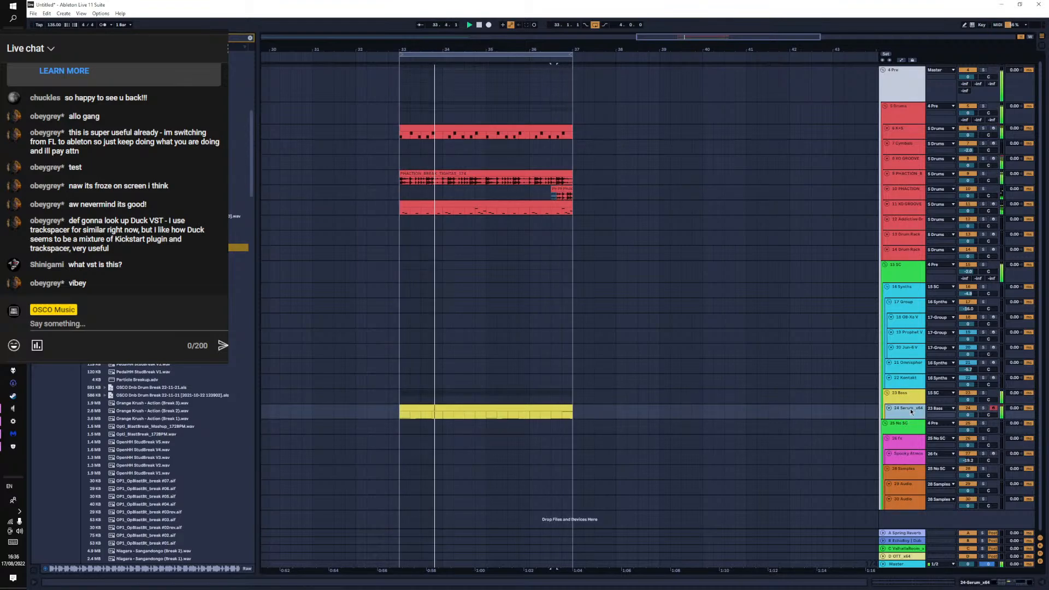
{"action": "key", "text": "ctrl+shift+t"}
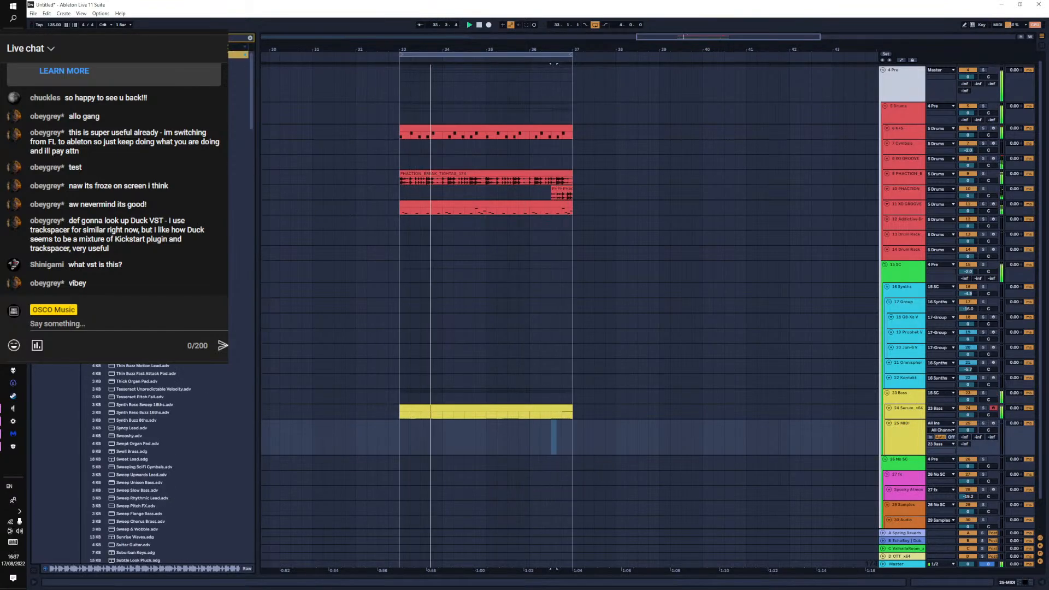
{"action": "key", "text": "Return"}
{"action": "key", "text": "space"}
{"action": "scroll", "coordinate": [462, 382], "scroll_direction": "down", "scroll_amount": 2}
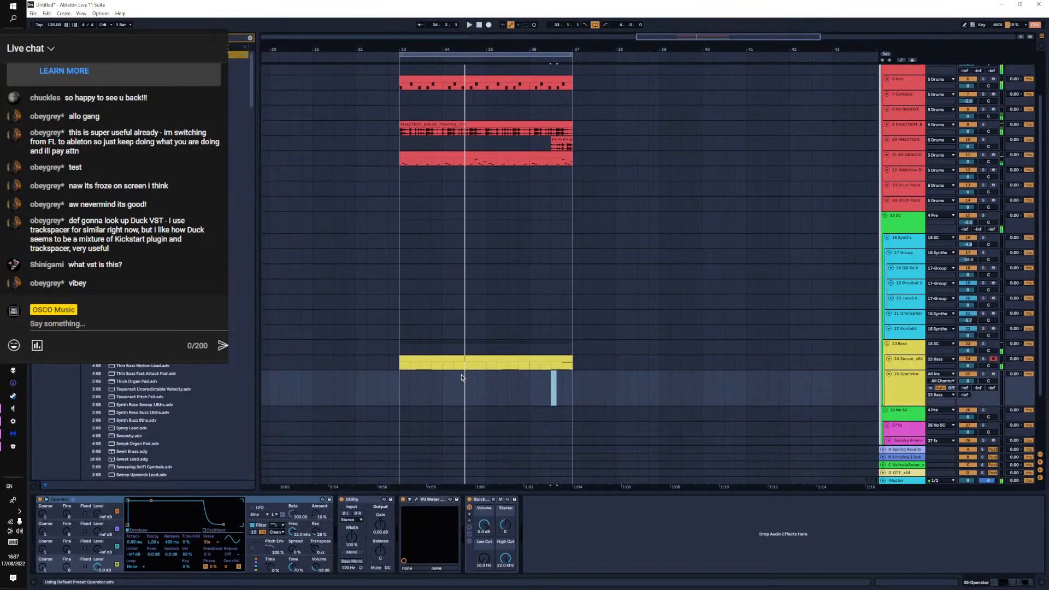
Enlarge the Serum track and insert an empty one-bar MIDI clip on the Operator track from 34.1 to 35.1
{"action": "double_click", "coordinate": [910, 364]}
{"action": "scroll", "coordinate": [624, 335], "scroll_direction": "down", "scroll_amount": 2}
{"action": "left_click", "coordinate": [413, 346]}
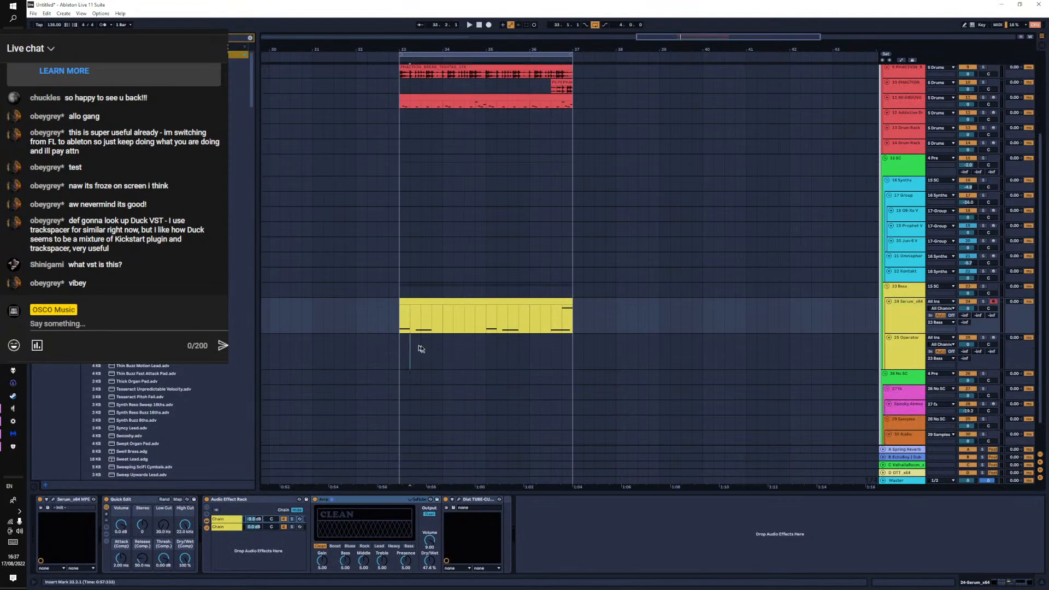
{"action": "left_click", "coordinate": [447, 349]}
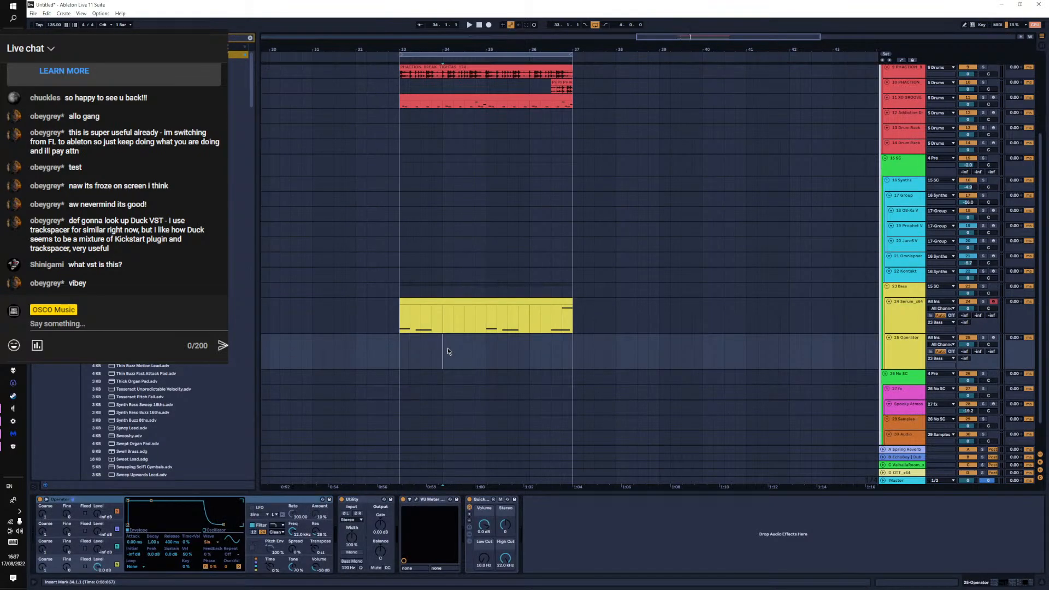
{"action": "left_click_drag", "start_coordinate": [448, 351], "coordinate": [486, 352]}
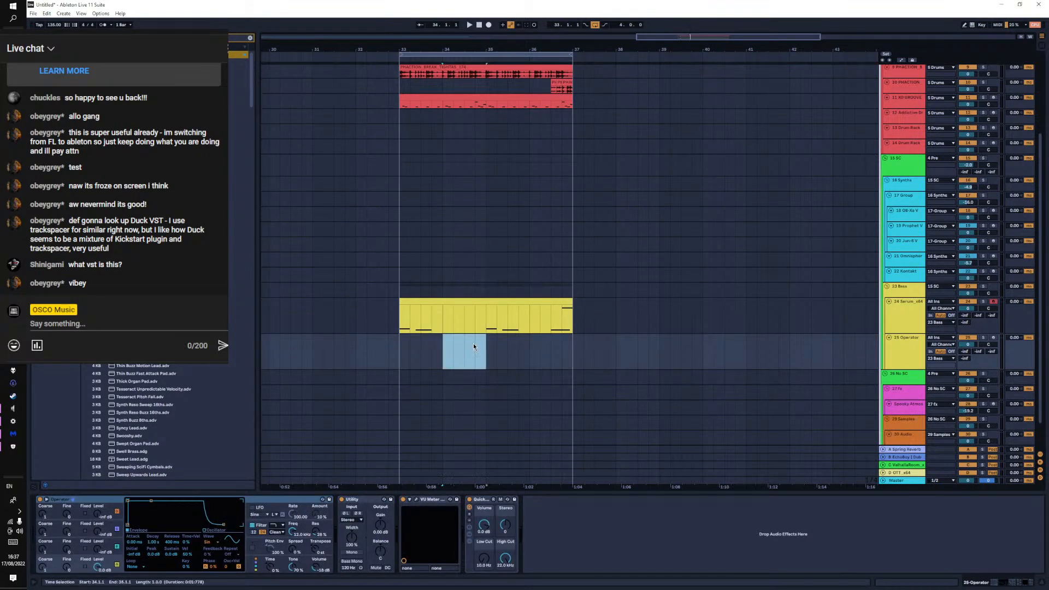
{"action": "right_click", "coordinate": [473, 342]}
{"action": "left_click", "coordinate": [476, 404]}
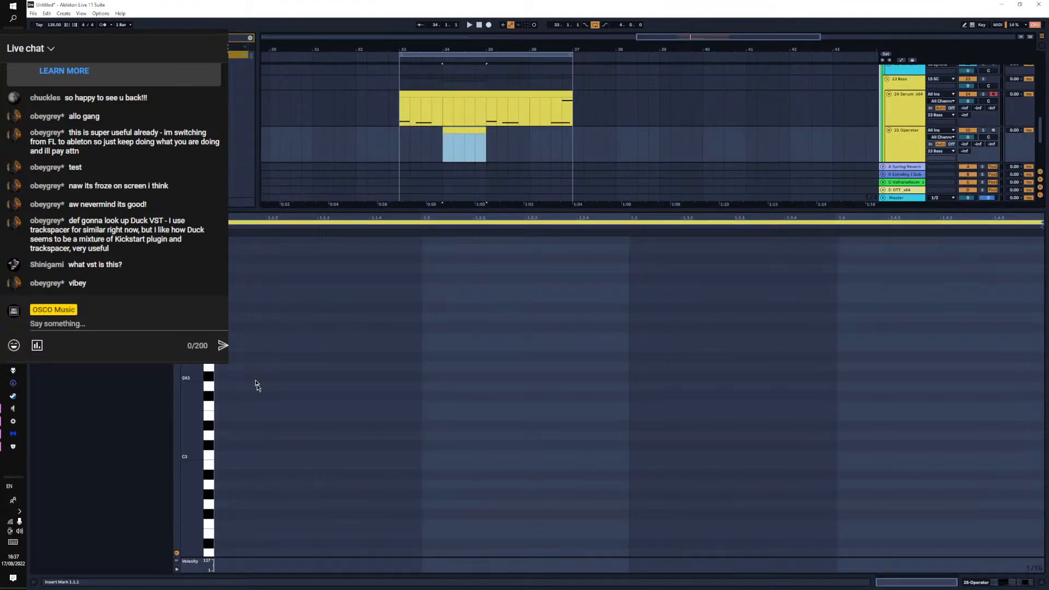
Add three half-beat F#2 notes to the Operator clip at 1.1.3, 1.2.3 and 1.3.3, and play them
{"action": "scroll", "coordinate": [241, 481], "scroll_direction": "down", "scroll_amount": 2}
{"action": "left_click", "coordinate": [250, 471]}
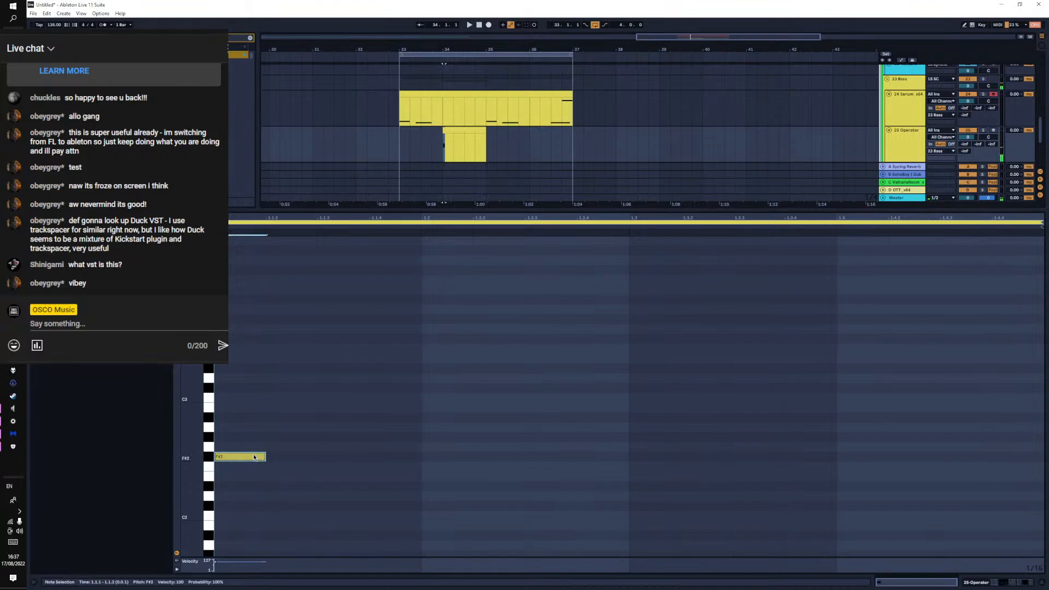
{"action": "left_click_drag", "start_coordinate": [254, 457], "coordinate": [795, 463]}
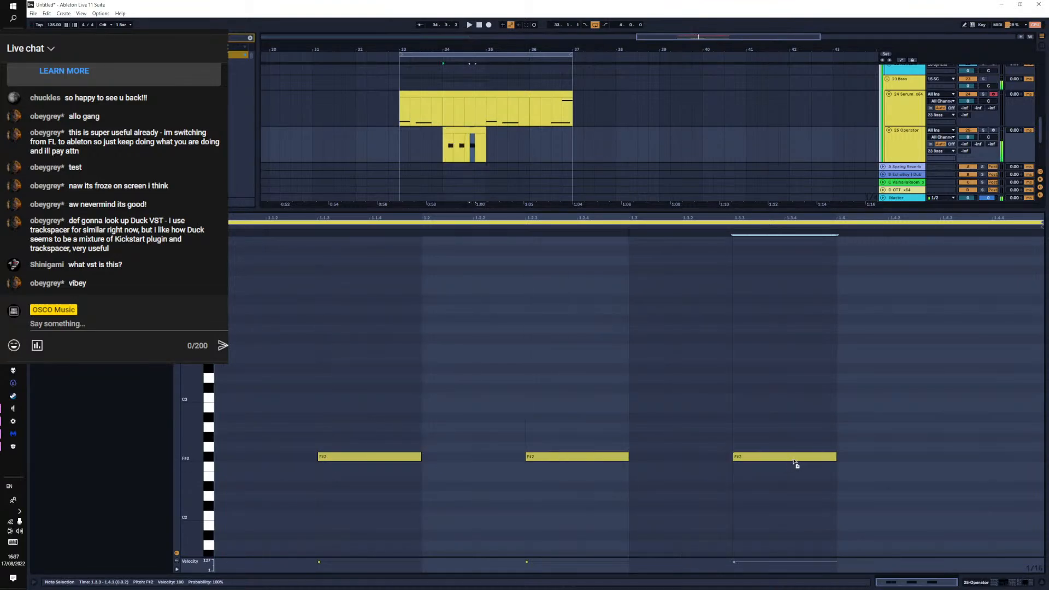
{"action": "left_click", "coordinate": [977, 583]}
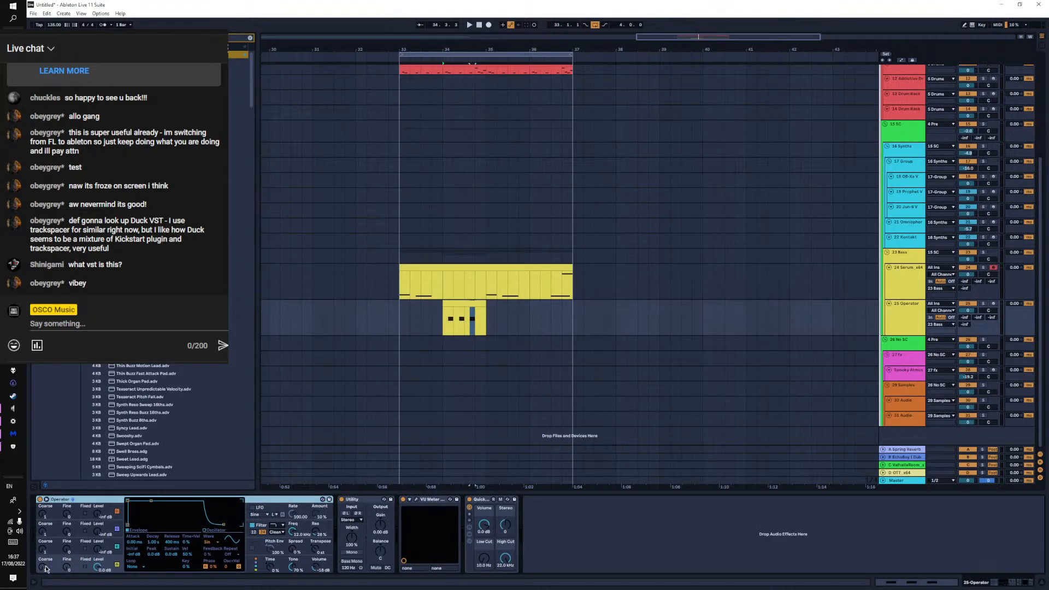
{"action": "key", "text": "space"}
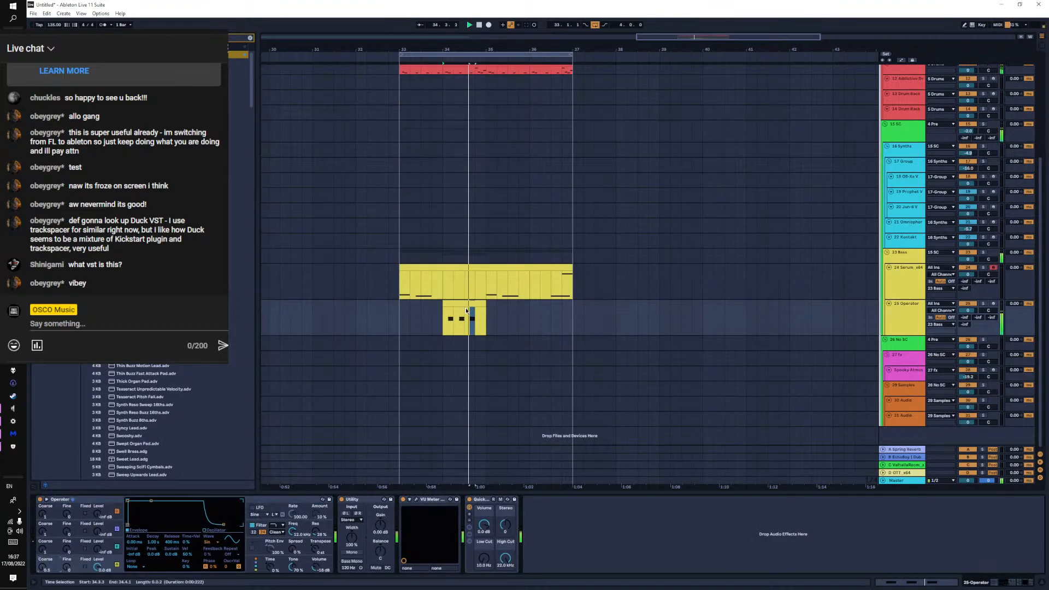
Move the clip's first note to 1.2.1 and its middle note to 1.2.4, keeping the last at 1.3.3
{"action": "double_click", "coordinate": [466, 311]}
{"action": "left_click_drag", "start_coordinate": [386, 458], "coordinate": [483, 458]}
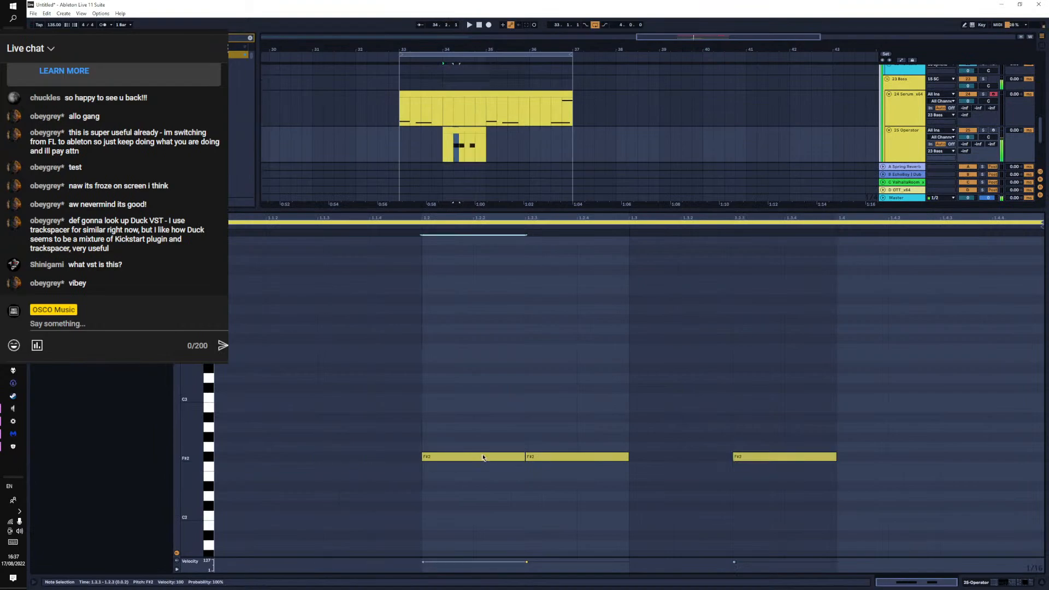
{"action": "mouse_move", "coordinate": [764, 456]}
{"action": "left_mouse_down"}
{"action": "mouse_move", "coordinate": [670, 458]}
{"action": "mouse_move", "coordinate": [755, 459]}
{"action": "left_mouse_up"}
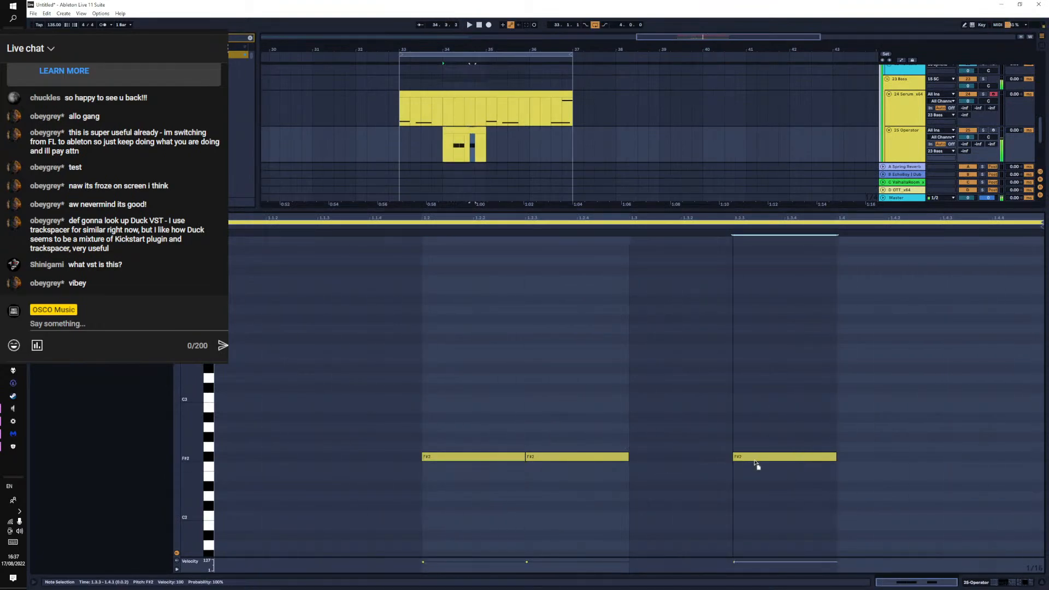
{"action": "left_click_drag", "start_coordinate": [567, 457], "coordinate": [616, 455]}
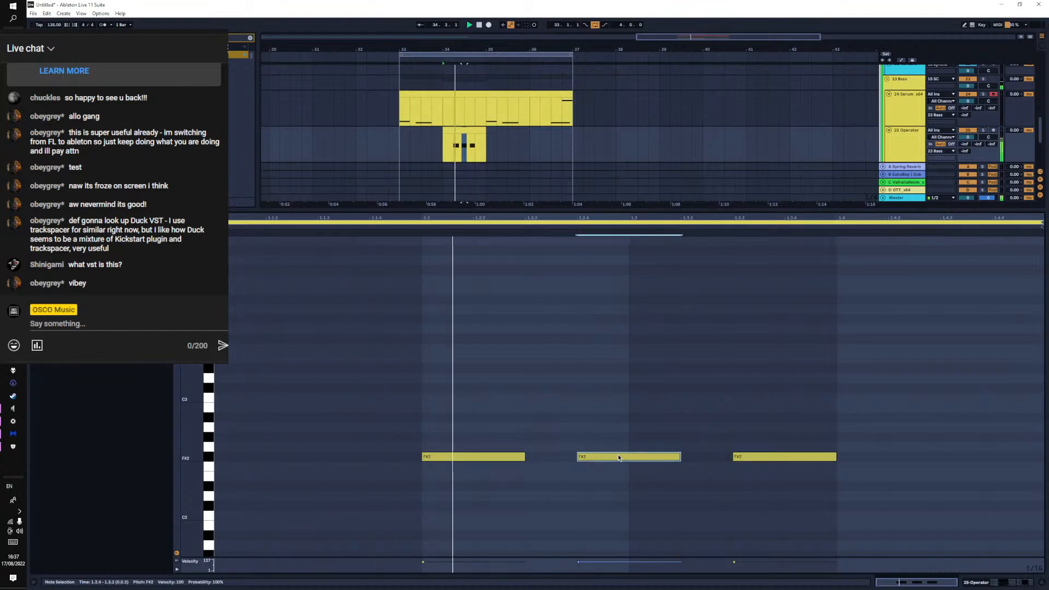
Set Operator's oscillator A coarse tuning to 0.5 and transpose all three notes down to F#1
{"action": "left_click", "coordinate": [977, 584]}
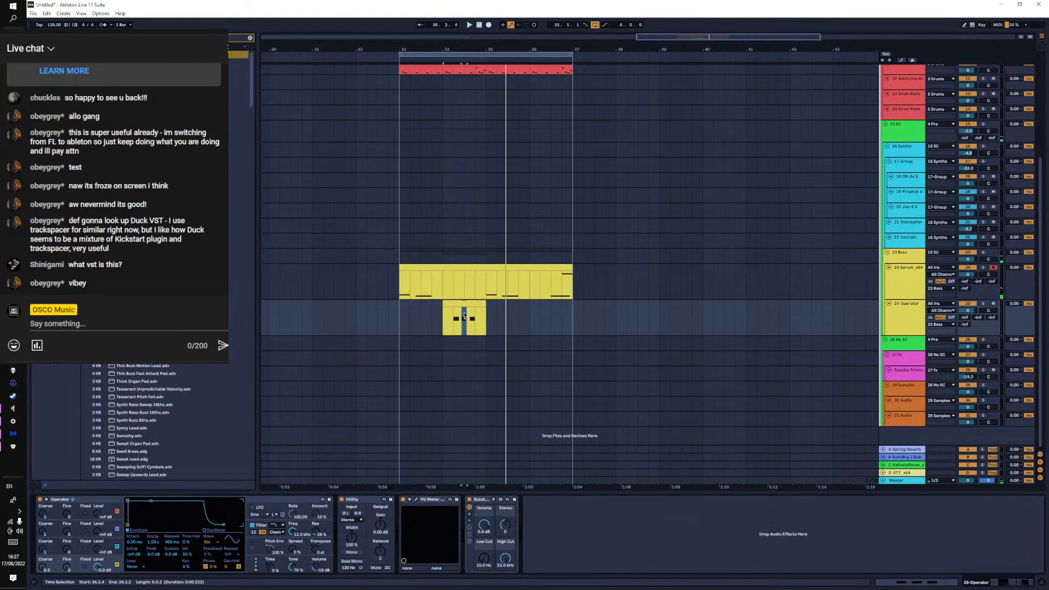
{"action": "double_click", "coordinate": [465, 316]}
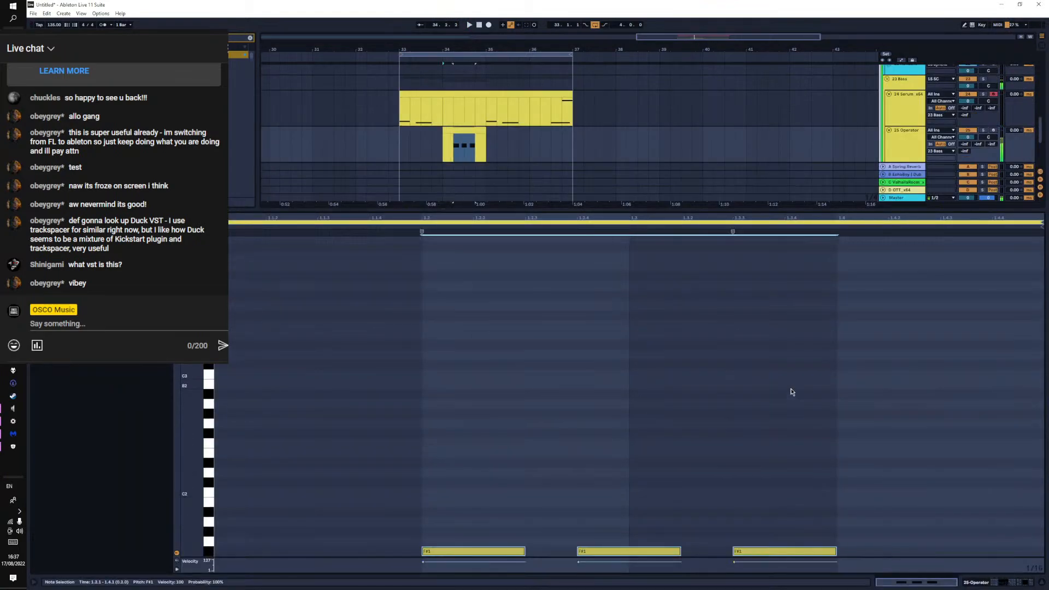
{"action": "key", "text": "shift+Up"}
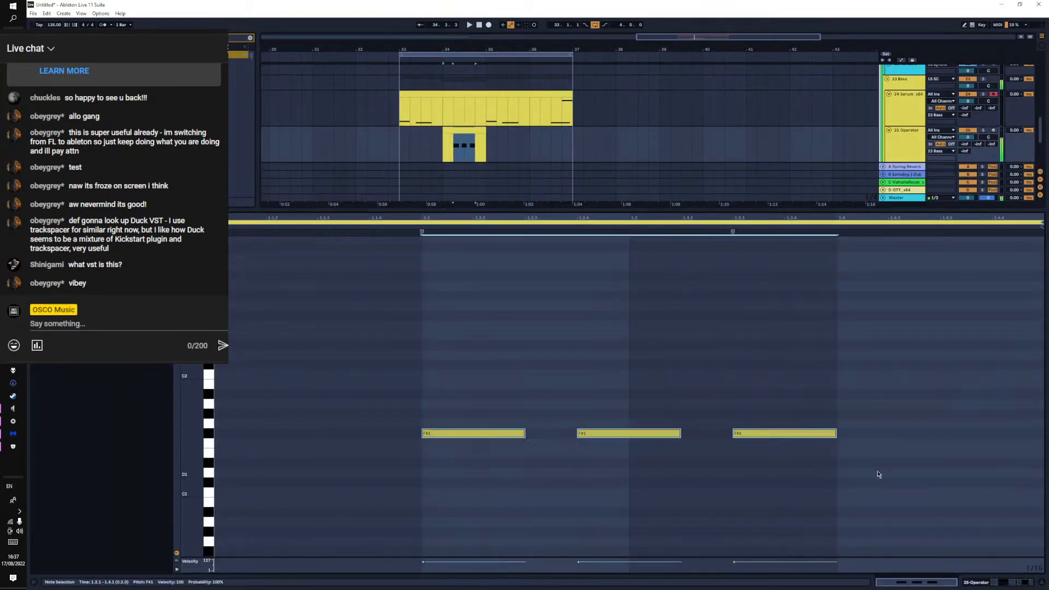
Raise Operator's output volume to 0 dB and play the loop
{"action": "key", "text": "shift+Tab"}
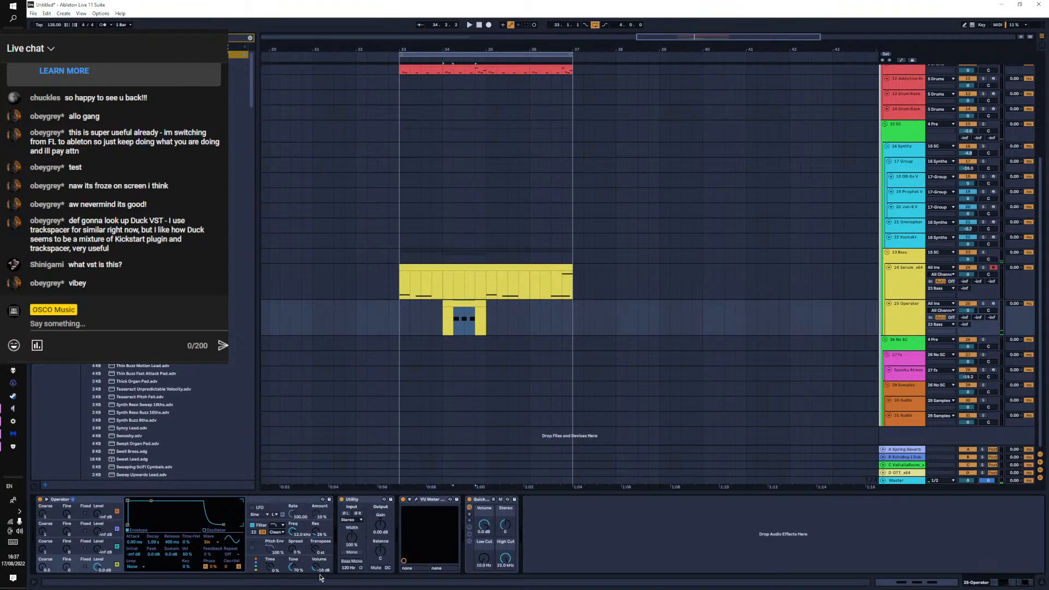
{"action": "left_click", "coordinate": [310, 558]}
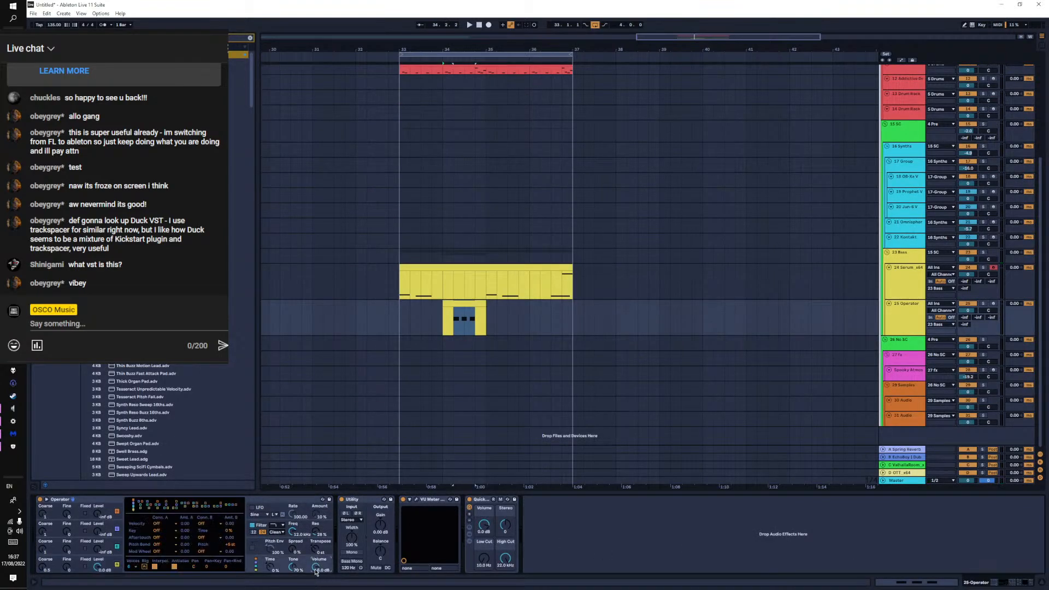
{"action": "key", "text": "space"}
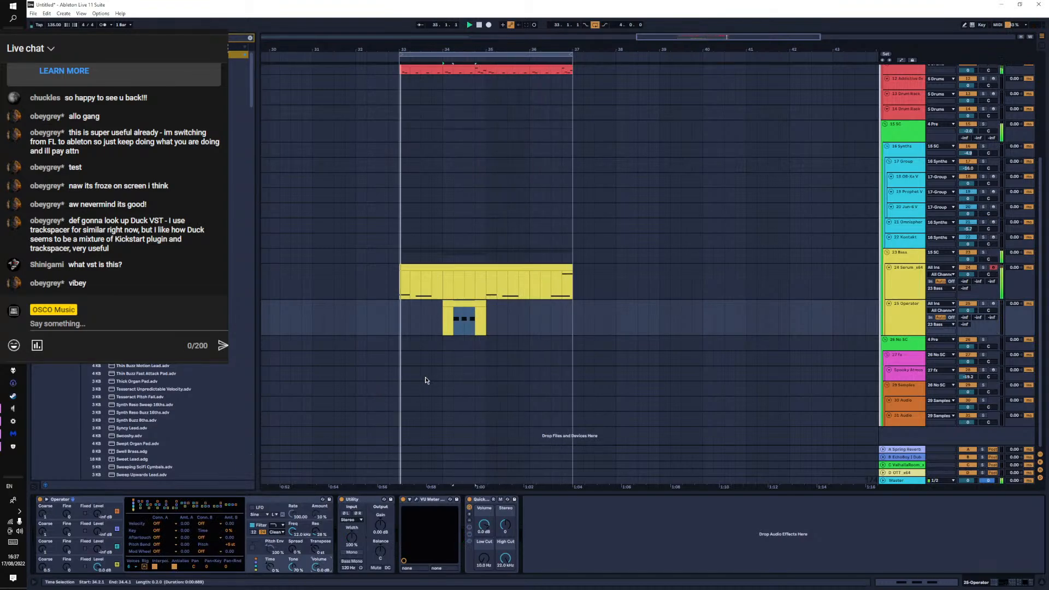
Raise oscillator B's level to about -35 dB and give oscillator A's envelope an attack of about 10.4 ms
{"action": "left_click", "coordinate": [103, 533]}
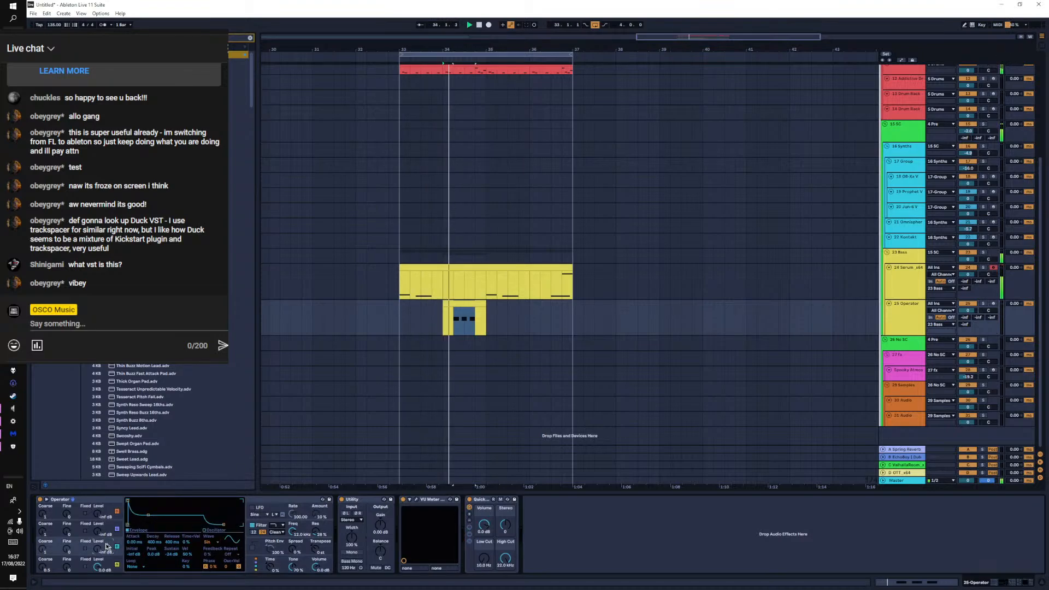
{"action": "left_click_drag", "start_coordinate": [104, 534], "coordinate": [142, 502]}
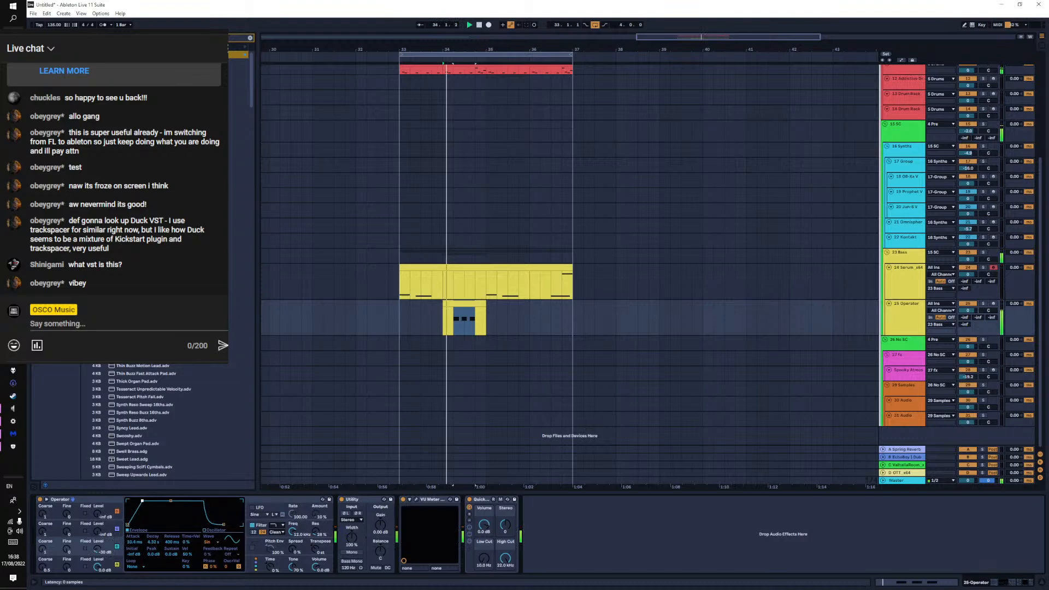
{"action": "left_click", "coordinate": [101, 542]}
{"action": "left_click_drag", "start_coordinate": [102, 542], "coordinate": [101, 533]}
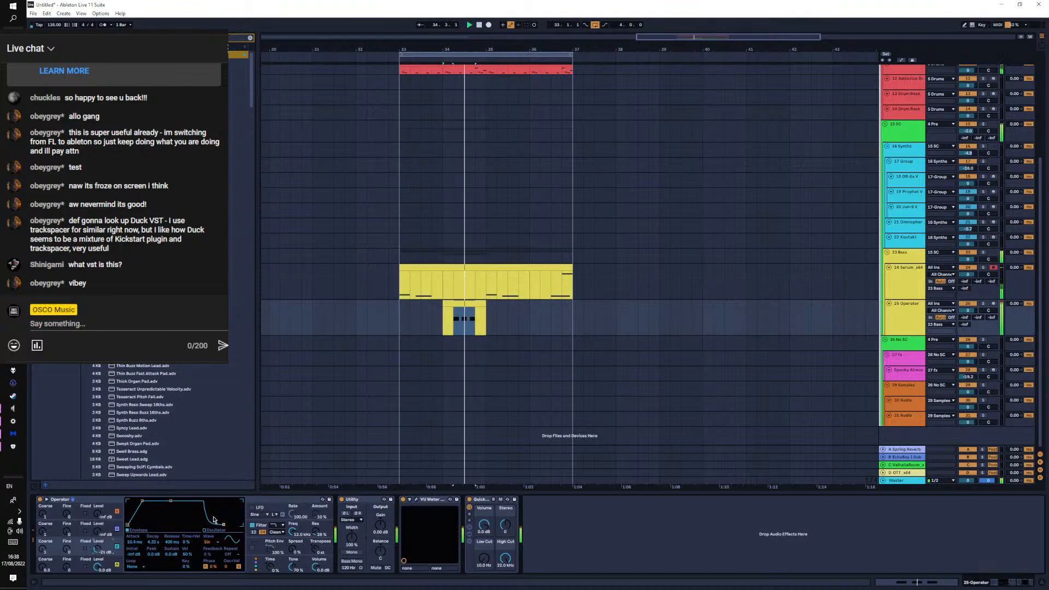
Delete the VU Meter from the Operator track's device chain and replay the sub notes
{"action": "left_click", "coordinate": [431, 500]}
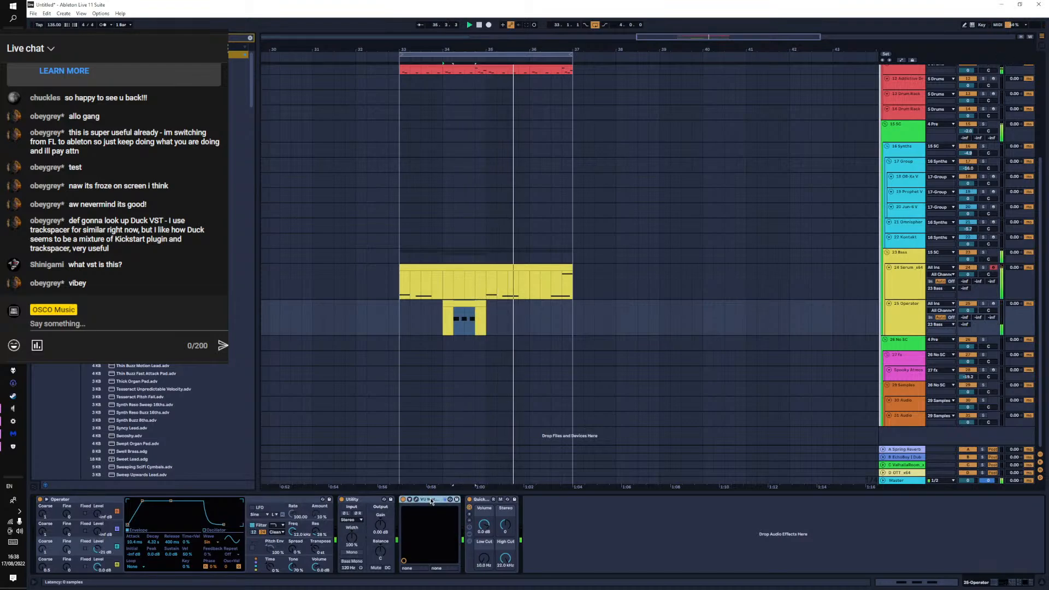
{"action": "key", "text": "Delete"}
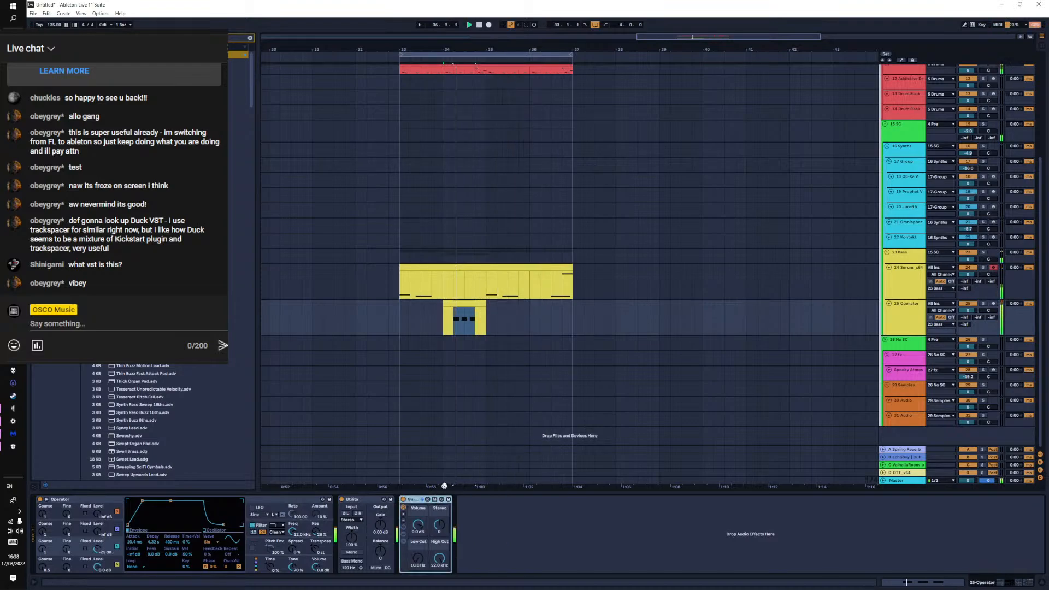
{"action": "key", "text": "space"}
{"action": "key", "text": "space"}
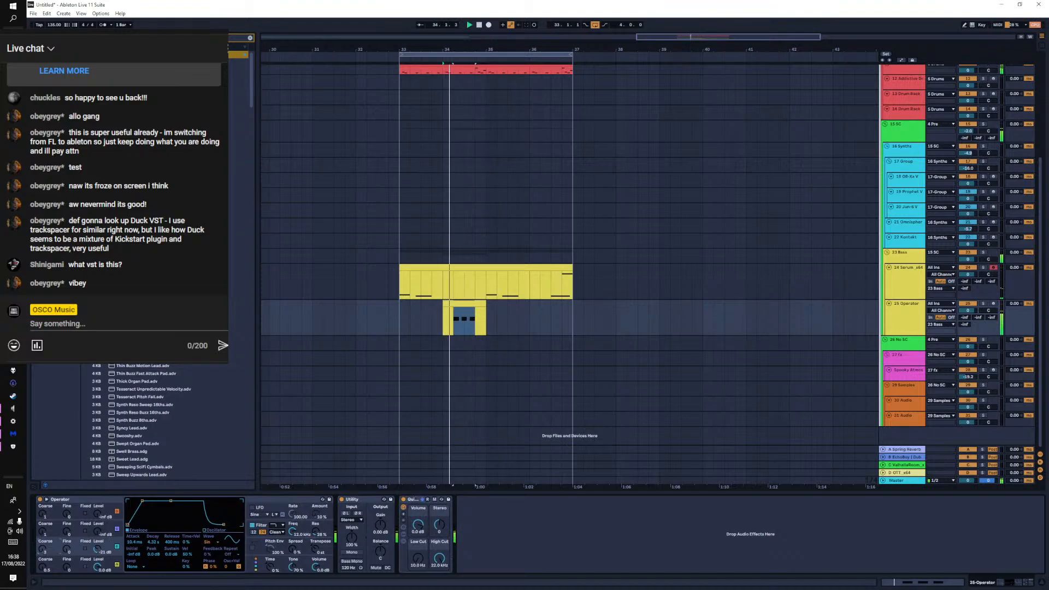
Adjust oscillator B's coarse tuning while repeatedly replaying the Operator notes
{"action": "key", "text": "space"}
{"action": "key", "text": "space"}
{"action": "left_click_drag", "start_coordinate": [43, 549], "coordinate": [43, 553]}
{"action": "key", "text": "space"}
{"action": "key", "text": "space"}
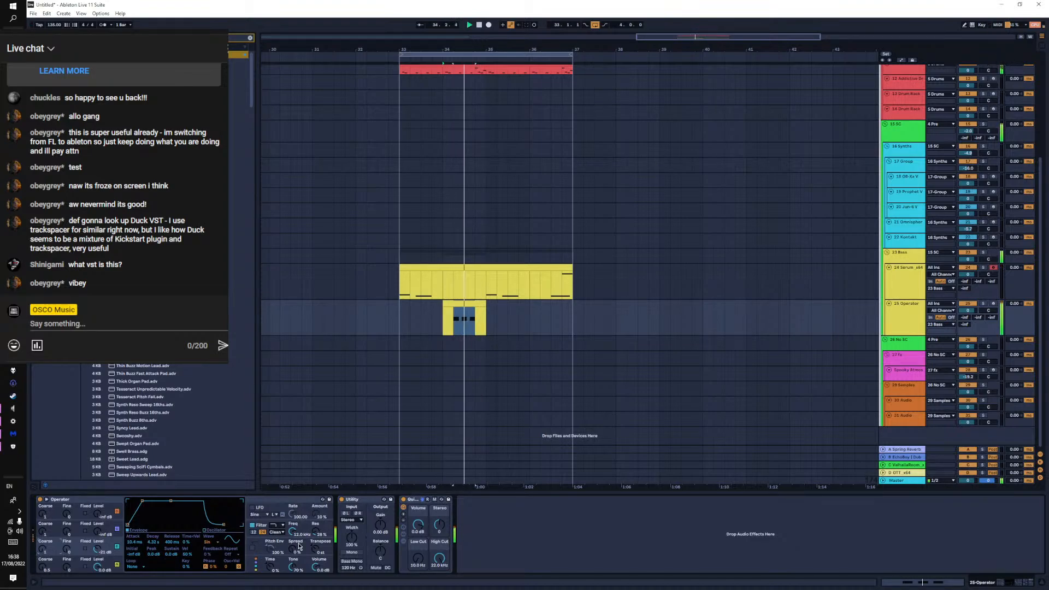
Set Operator's filter drive to 14.2 dB, switch the filter circuit to MS2 and lower the cutoff while auditioning
{"action": "left_click", "coordinate": [274, 532]}
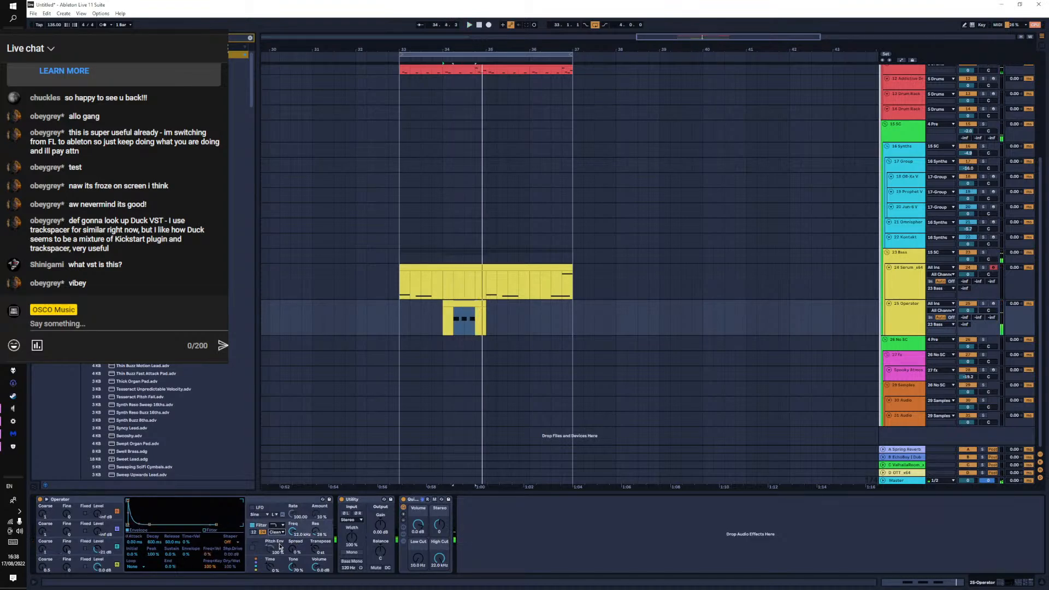
{"action": "left_click_drag", "start_coordinate": [210, 544], "coordinate": [210, 494]}
{"action": "key", "text": "space"}
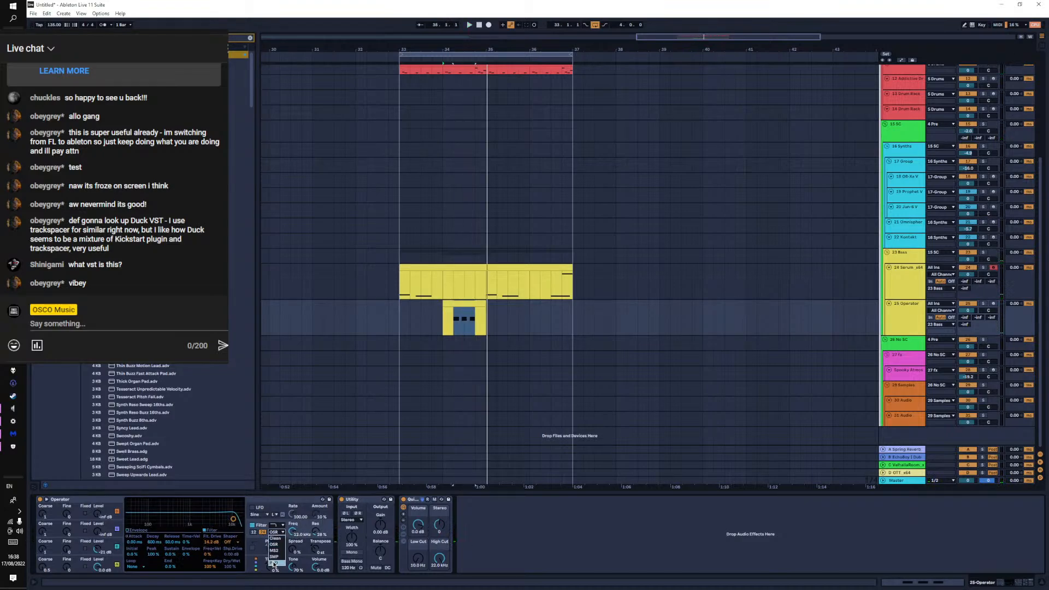
{"action": "left_click", "coordinate": [278, 552]}
{"action": "key", "text": "space"}
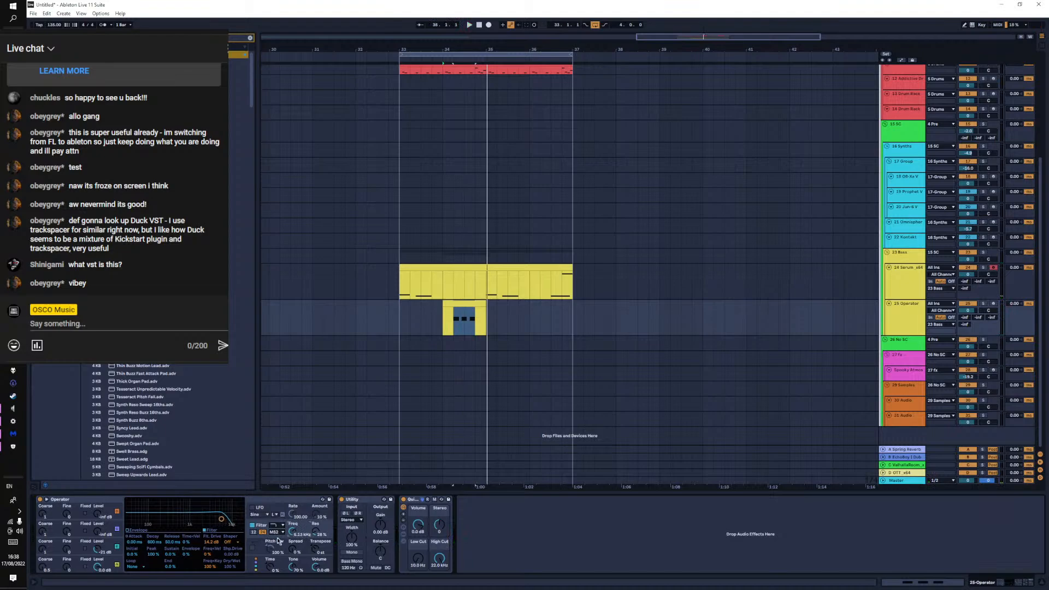
Reset Operator's filter drive to 0.00 dB and replay the loop to hear the bass
{"action": "double_click", "coordinate": [208, 544]}
{"action": "key", "text": "space"}
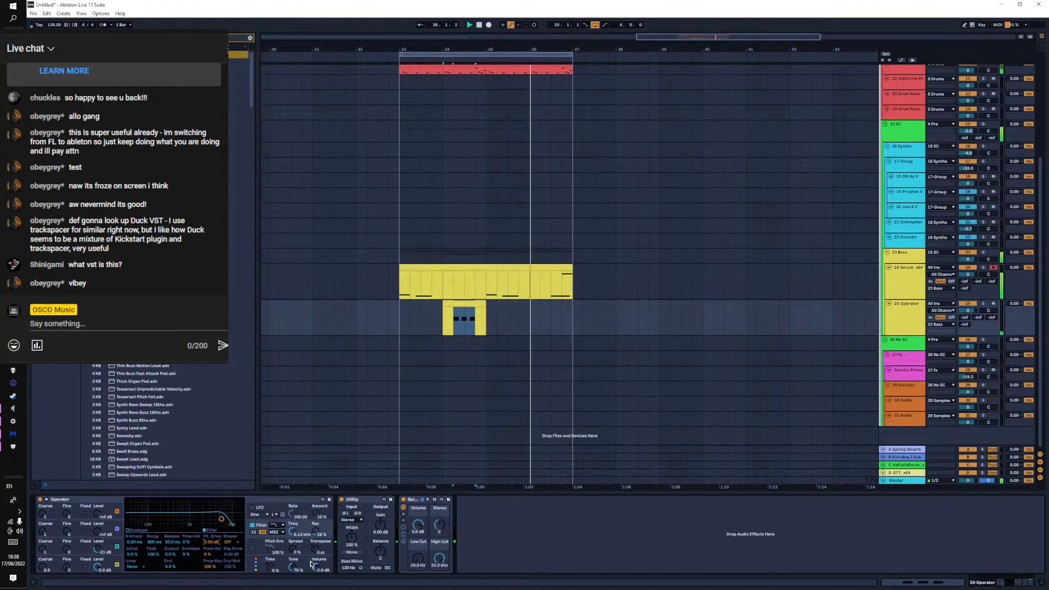
{"action": "key", "text": "space"}
{"action": "key", "text": "space"}
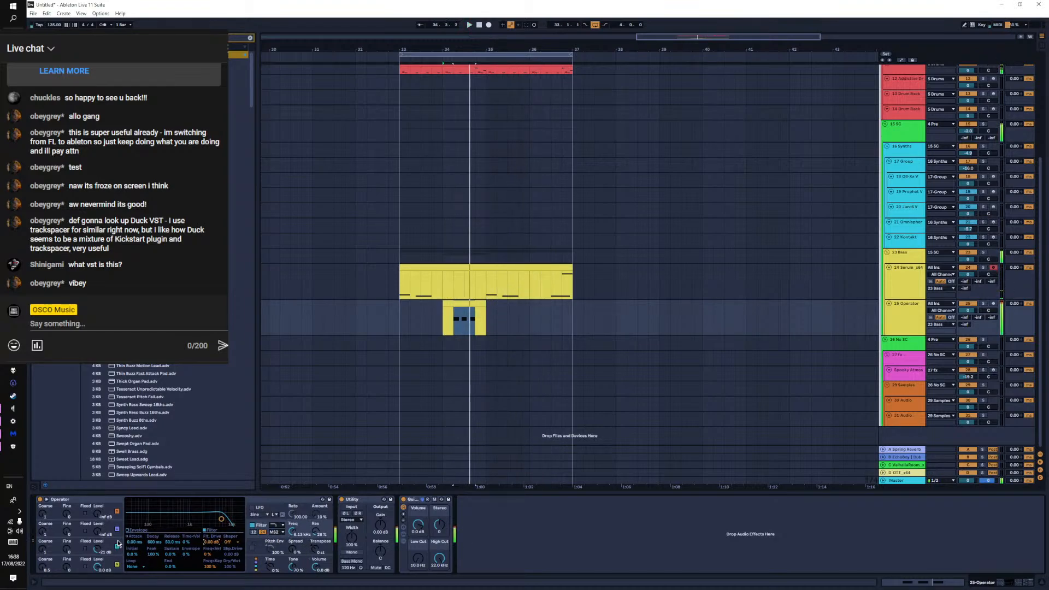
Lengthen oscillator B's envelope attack to about 175 ms while replaying the Operator notes
{"action": "left_click", "coordinate": [118, 545]}
{"action": "left_click", "coordinate": [113, 560]}
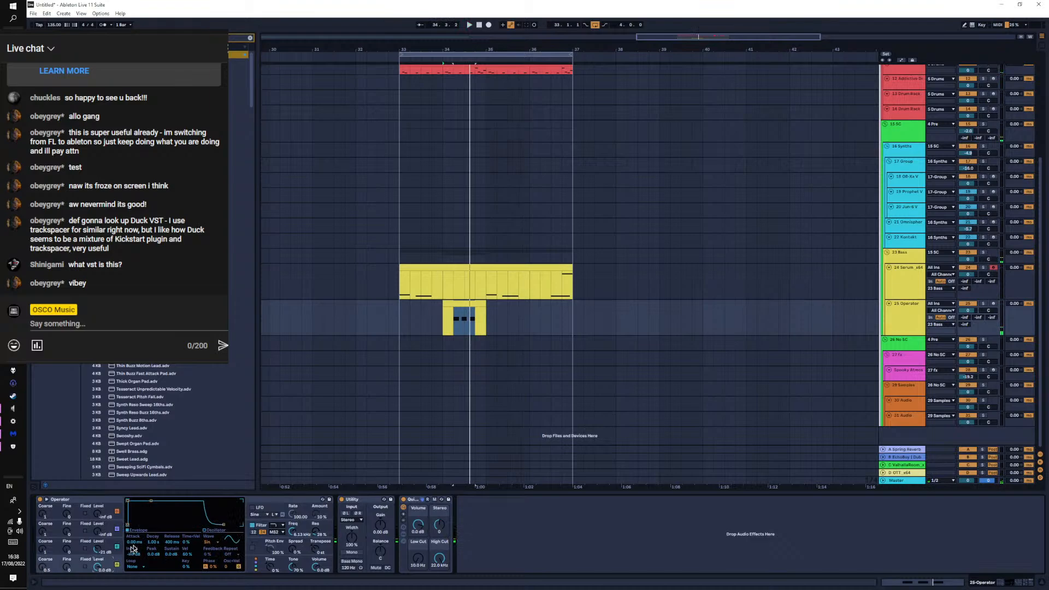
{"action": "left_click", "coordinate": [110, 544]}
{"action": "left_click_drag", "start_coordinate": [138, 543], "coordinate": [138, 527]}
{"action": "key", "text": "space"}
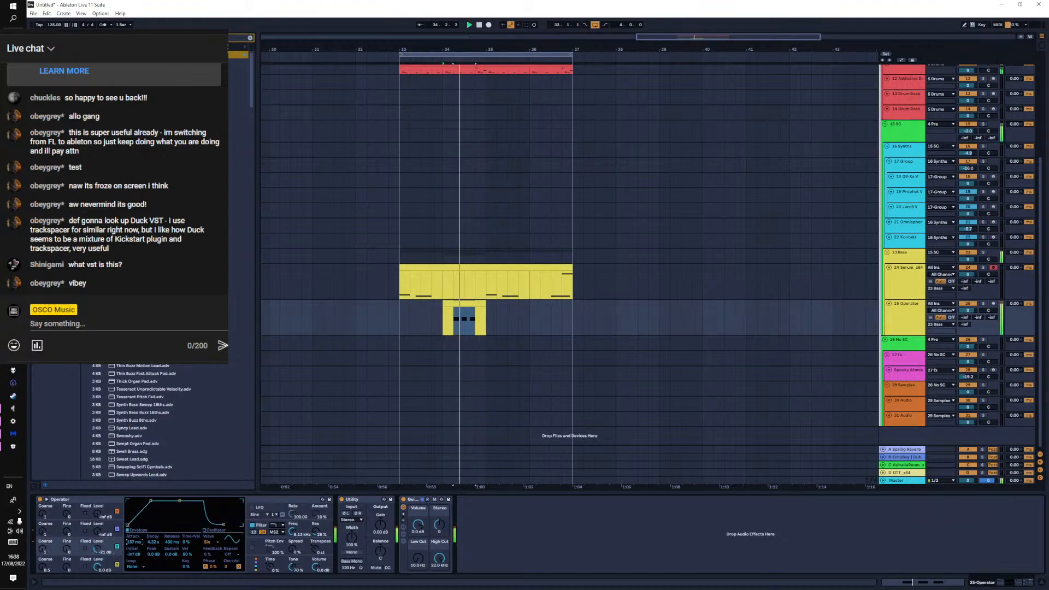
{"action": "key", "text": "space"}
{"action": "key", "text": "space"}
{"action": "key", "text": "space"}
Raise oscillator B's level to about -13 dB while auditioning the Operator notes
{"action": "left_click", "coordinate": [304, 527]}
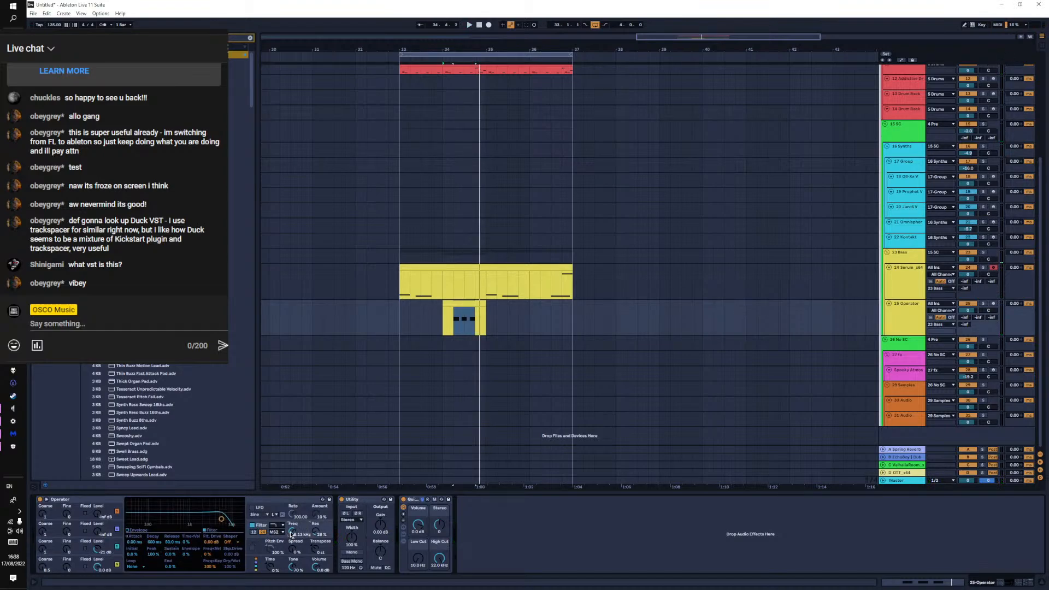
{"action": "left_click", "coordinate": [113, 553]}
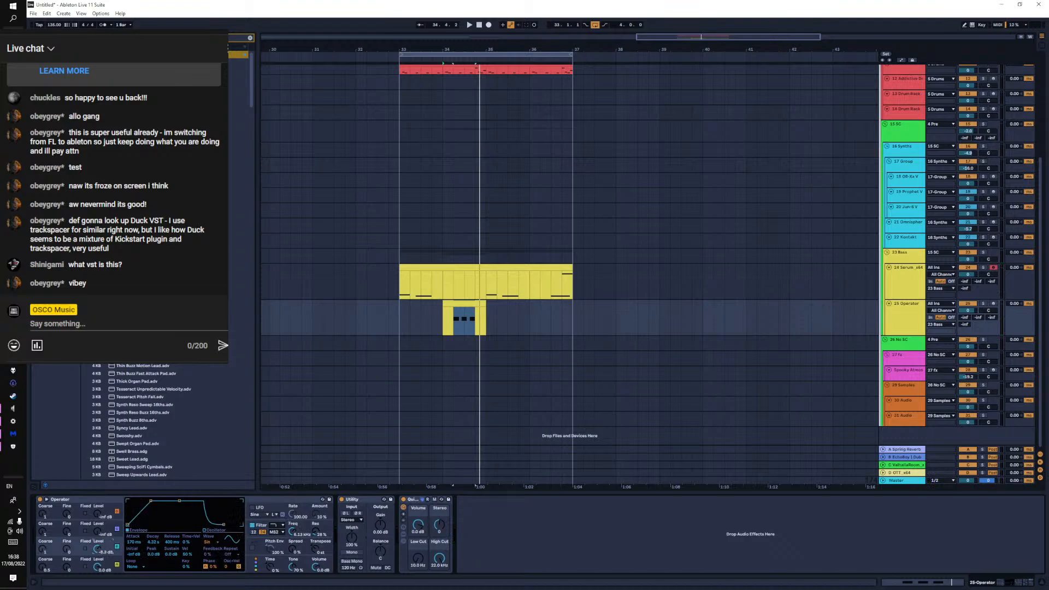
{"action": "key", "text": "space"}
{"action": "key", "text": "space"}
{"action": "key", "text": "space"}
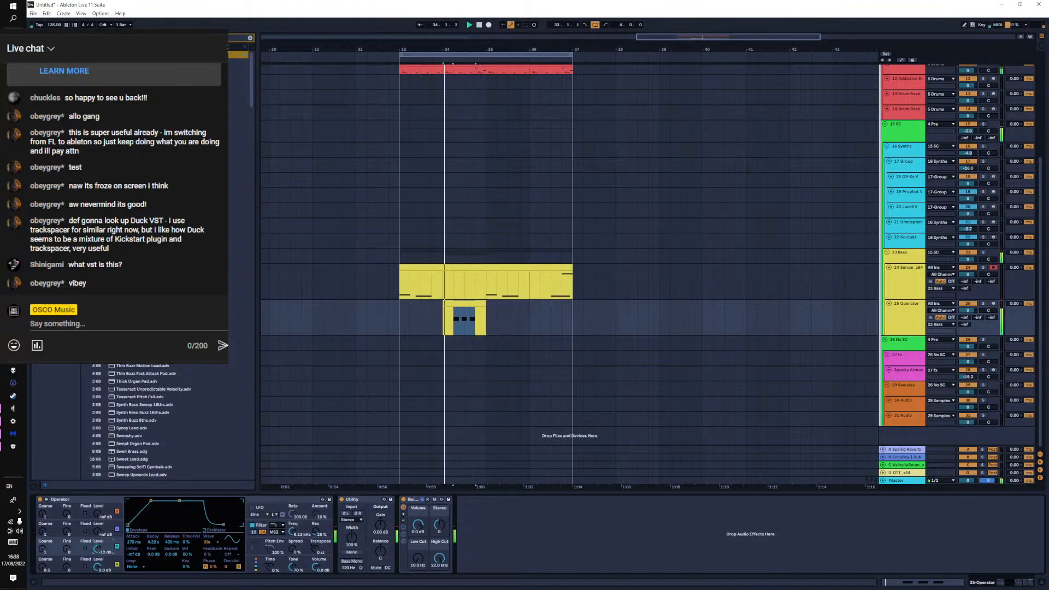
Lower Operator's filter cutoff to about 368 Hz and lengthen the filter envelope's attack to about 1.68 s
{"action": "left_click", "coordinate": [294, 533]}
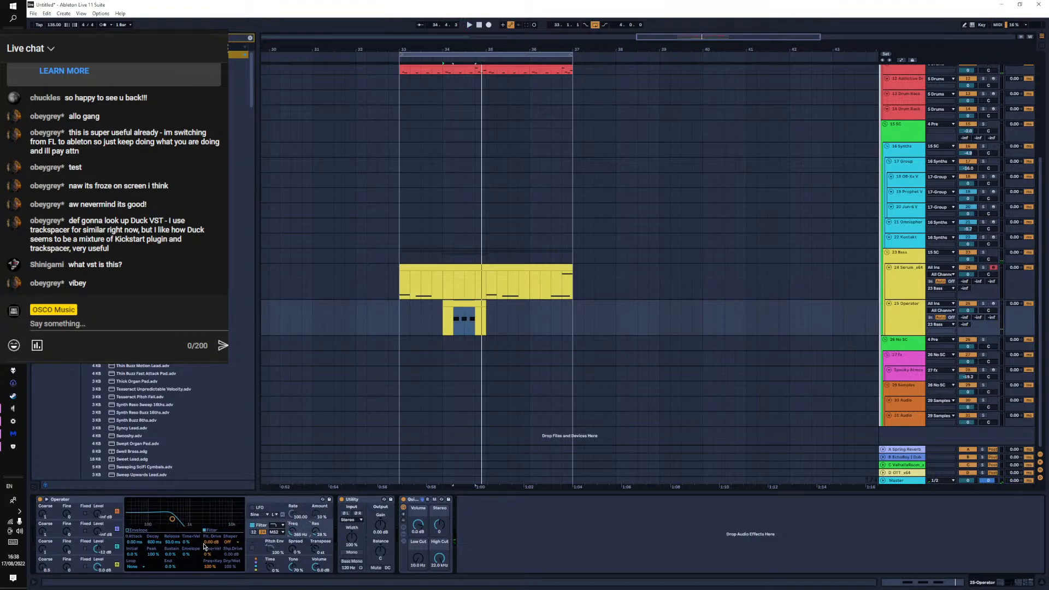
{"action": "left_click", "coordinate": [117, 547]}
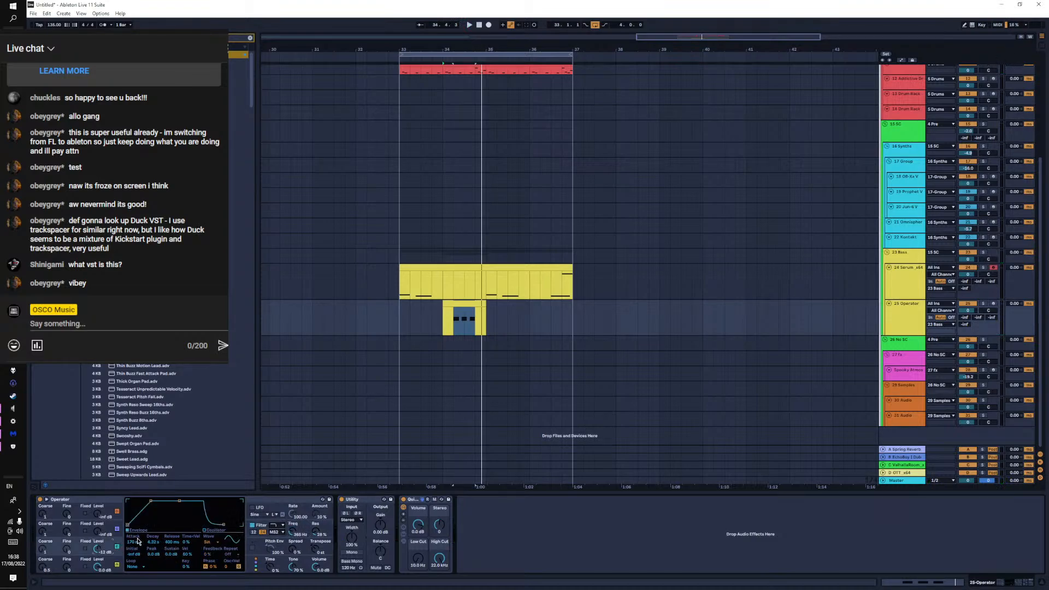
{"action": "left_click", "coordinate": [308, 531]}
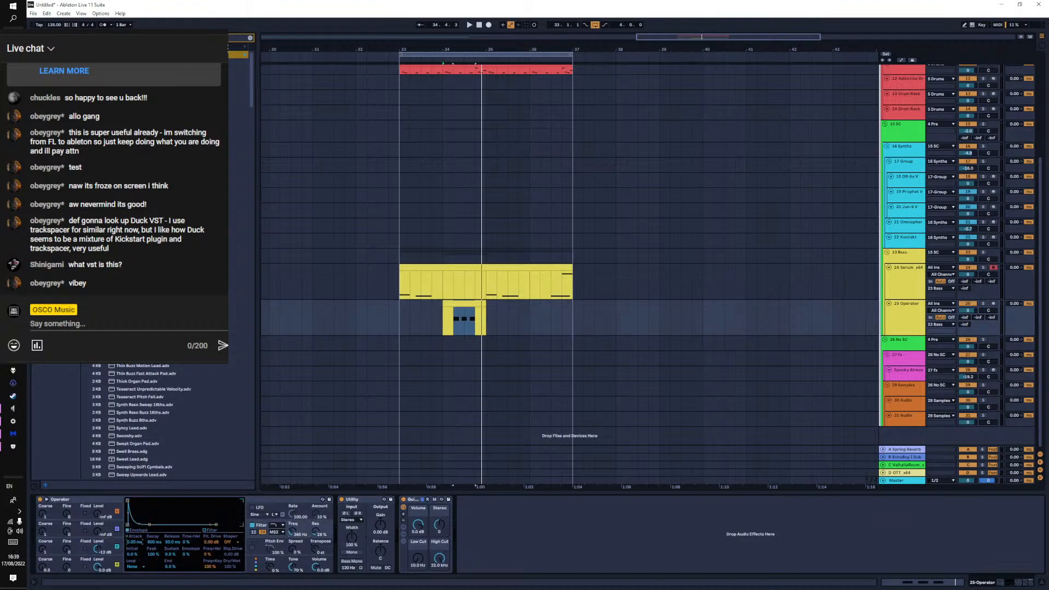
{"action": "left_click_drag", "start_coordinate": [134, 542], "coordinate": [135, 527]}
{"action": "key", "text": "space"}
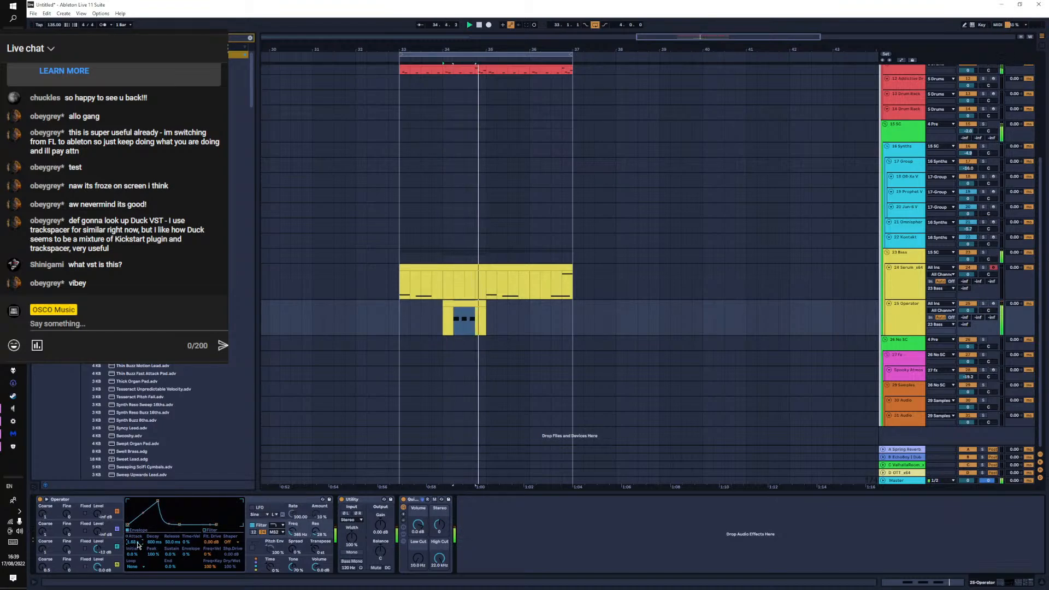
{"action": "key", "text": "space"}
Set the filter's envelope amount to 100 % and adjust the cutoff while replaying the bass notes
{"action": "key", "text": "space"}
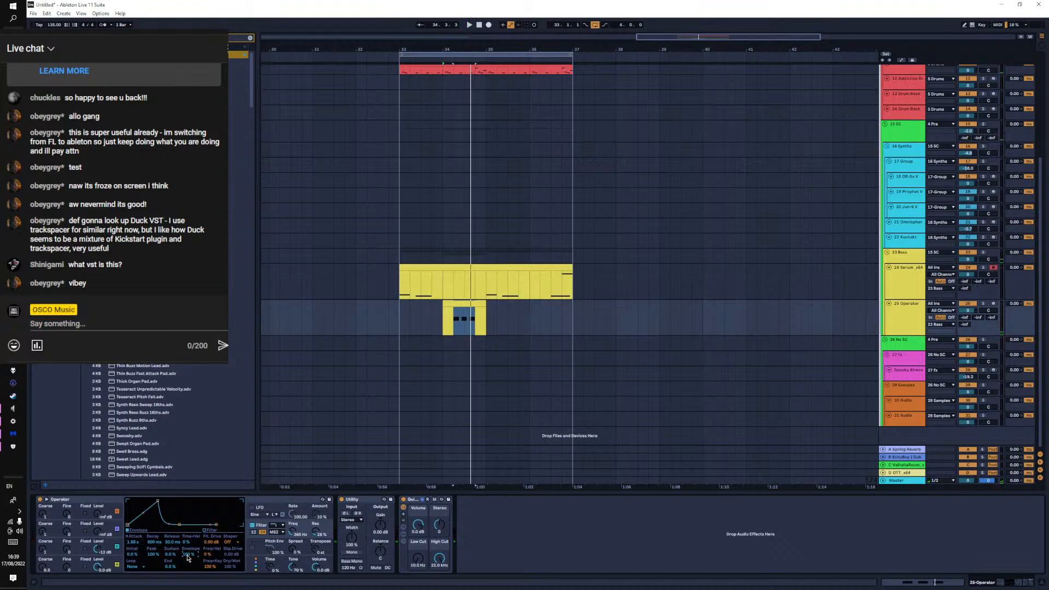
{"action": "key", "text": "space"}
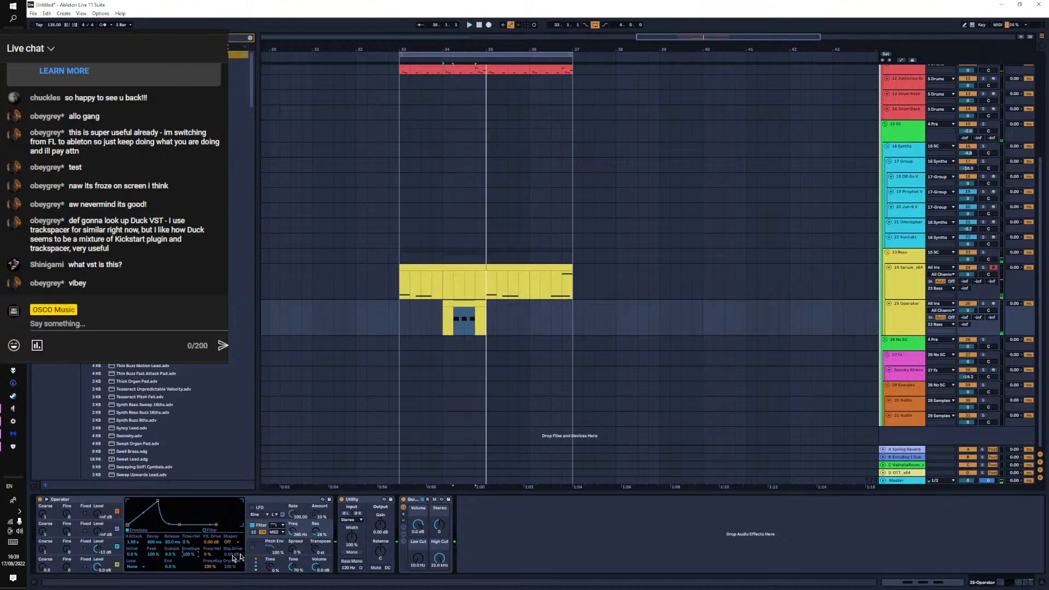
{"action": "key", "text": "space"}
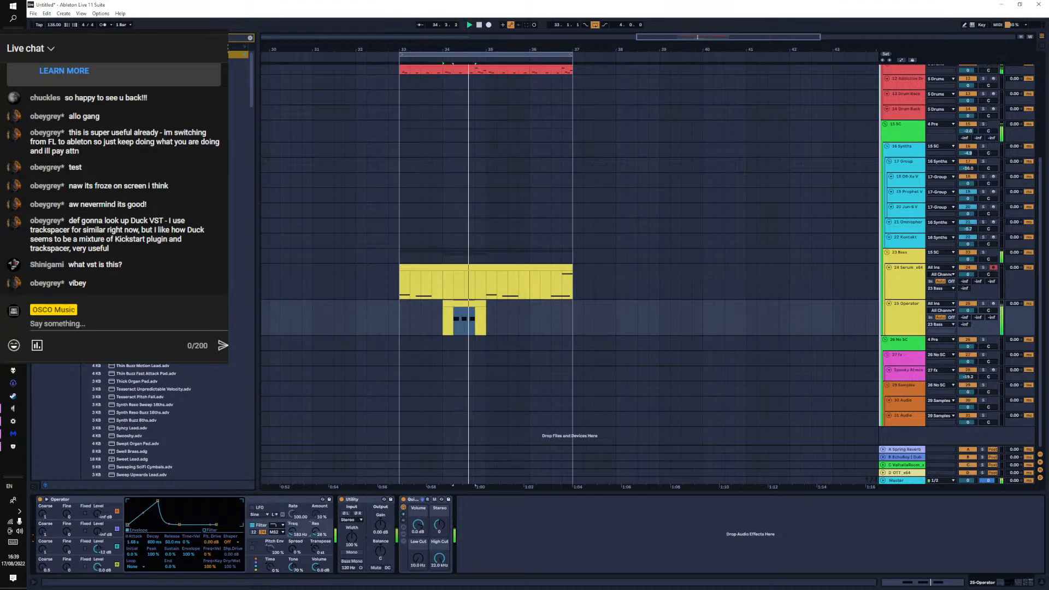
{"action": "left_click_drag", "start_coordinate": [293, 531], "coordinate": [292, 515]}
{"action": "key", "text": "space"}
{"action": "key", "text": "space"}
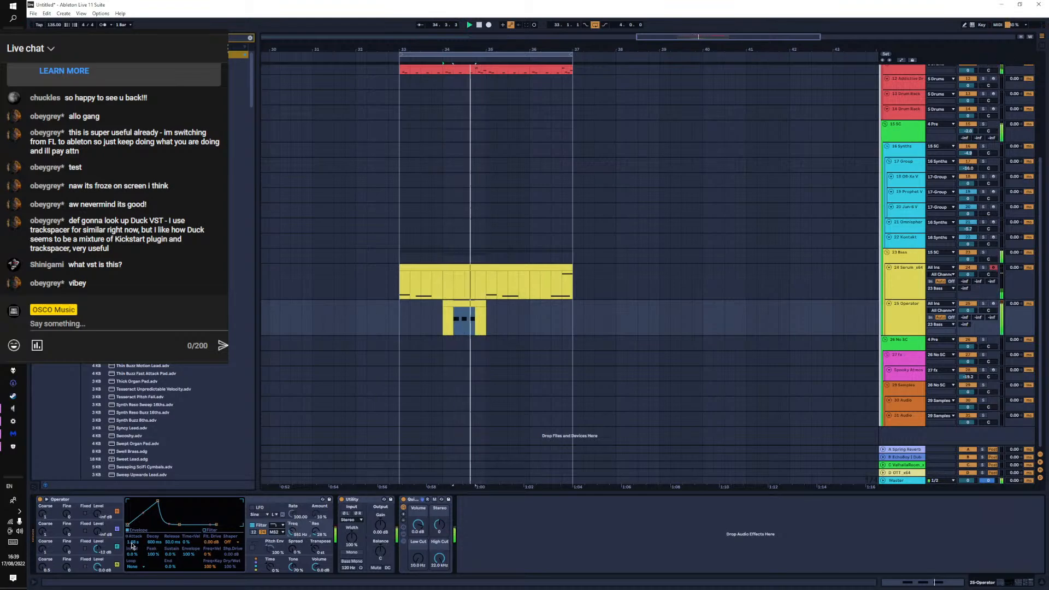
Shorten the filter envelope's attack to about 301 ms and raise its sustain to 100 %
{"action": "mouse_move", "coordinate": [133, 542]}
{"action": "left_mouse_down"}
{"action": "mouse_move", "coordinate": [133, 556]}
{"action": "mouse_move", "coordinate": [133, 547]}
{"action": "left_mouse_up"}
{"action": "key", "text": "space"}
{"action": "key", "text": "space"}
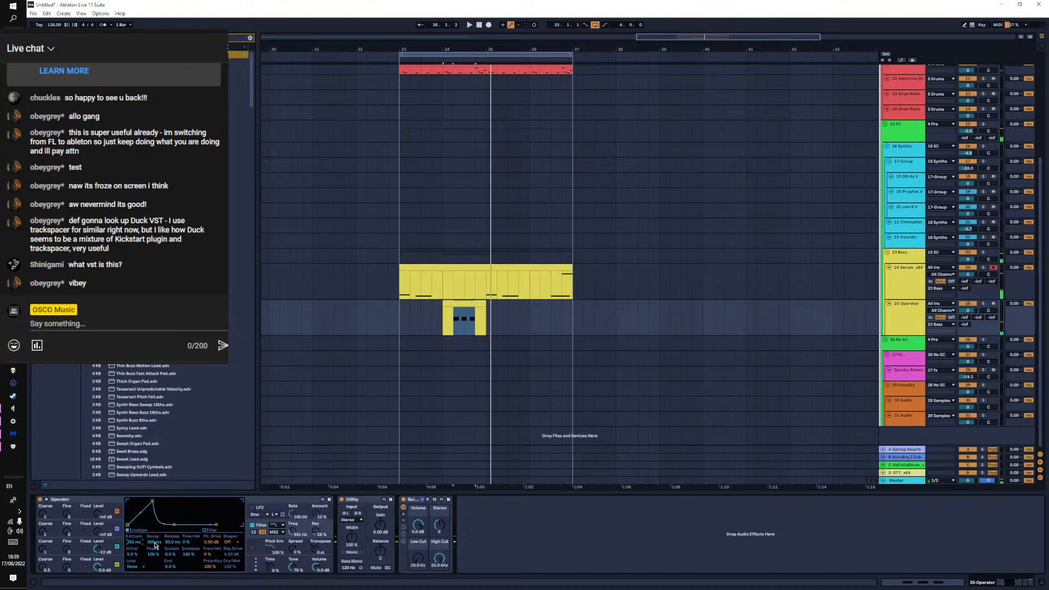
{"action": "key", "text": "space"}
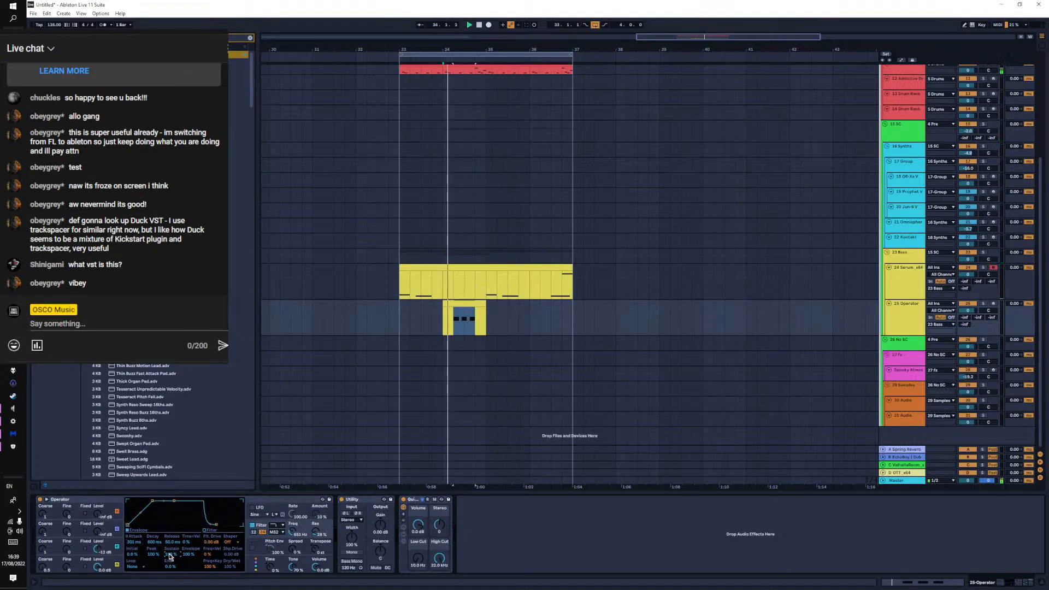
Sweep Operator's filter cutoff up into the kilohertz range and back down to about 290 Hz while auditioning
{"action": "left_click_drag", "start_coordinate": [290, 536], "coordinate": [290, 514]}
{"action": "key", "text": "space"}
{"action": "key", "text": "space"}
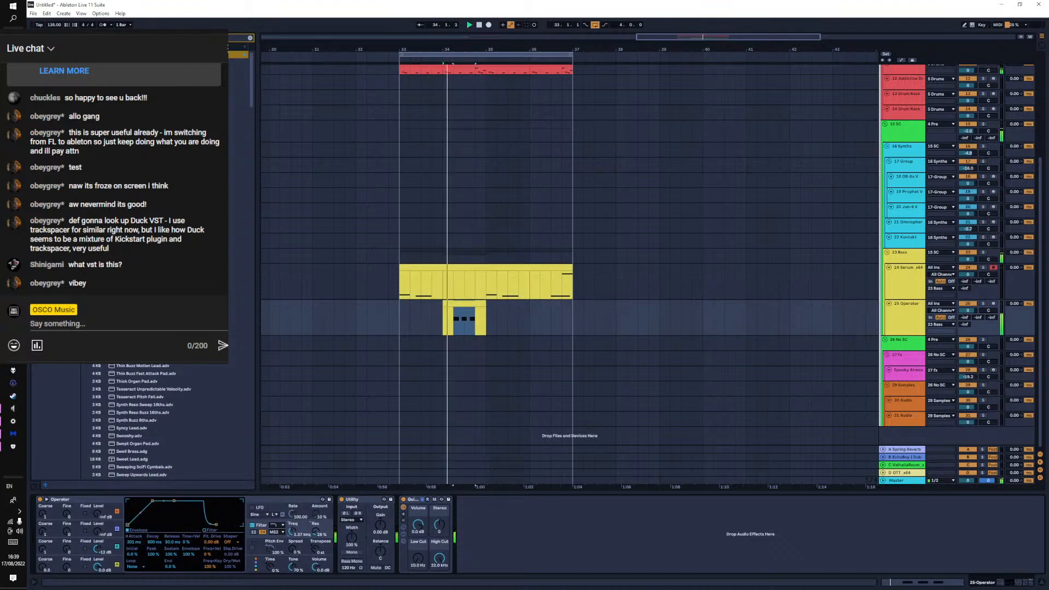
{"action": "key", "text": "space"}
{"action": "key", "text": "space"}
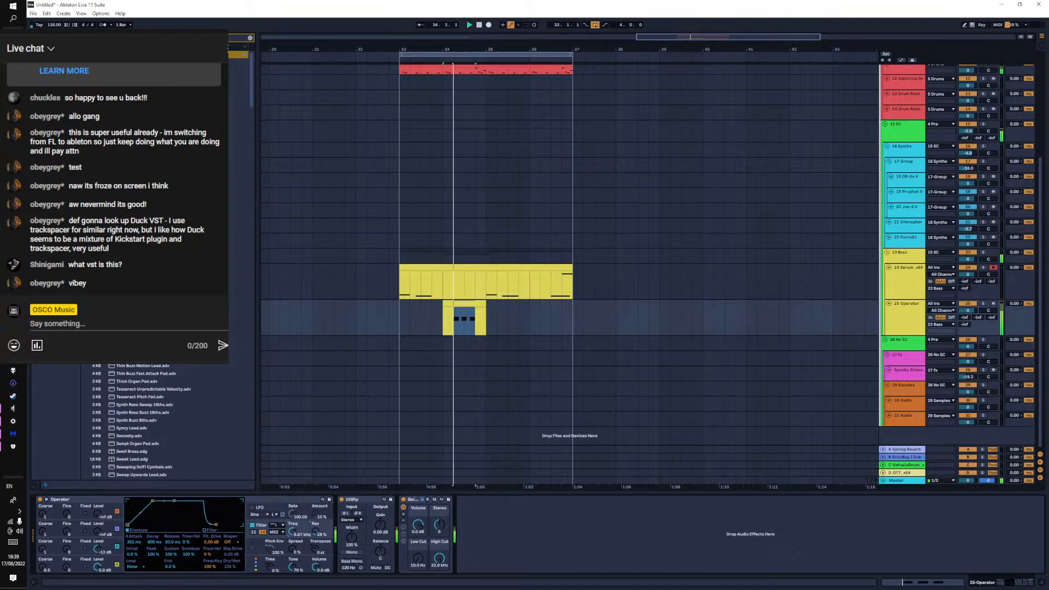
{"action": "mouse_move", "coordinate": [292, 531]}
{"action": "left_mouse_down"}
{"action": "mouse_move", "coordinate": [292, 554]}
{"action": "mouse_move", "coordinate": [292, 541]}
{"action": "left_mouse_up"}
{"action": "key", "text": "space"}
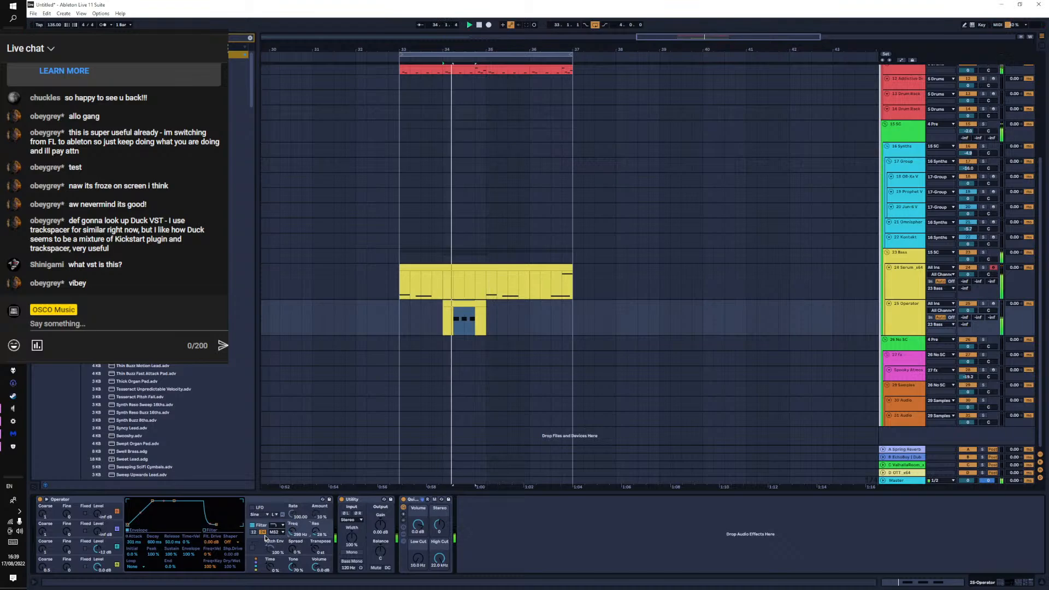
Try the filter's 12 dB slope, return to 24 dB, and lower the cutoff to about 63 Hz with a longer filter-envelope release
{"action": "left_click", "coordinate": [254, 532]}
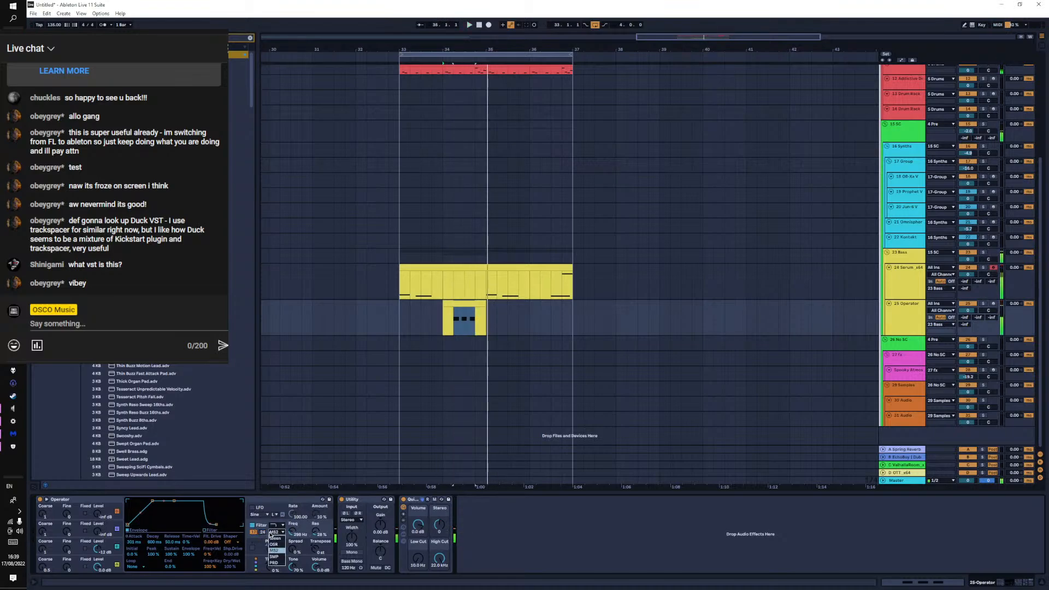
{"action": "key", "text": "space"}
{"action": "key", "text": "space"}
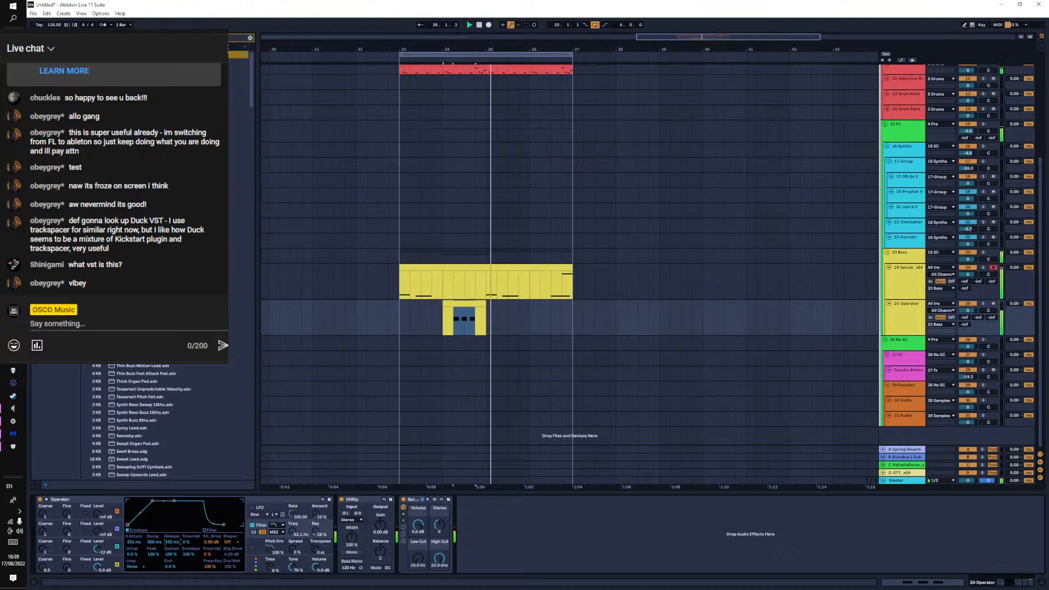
Lengthen oscillator B's envelope attack and raise its level to about -6.7 dB during playback
{"action": "left_click", "coordinate": [98, 549]}
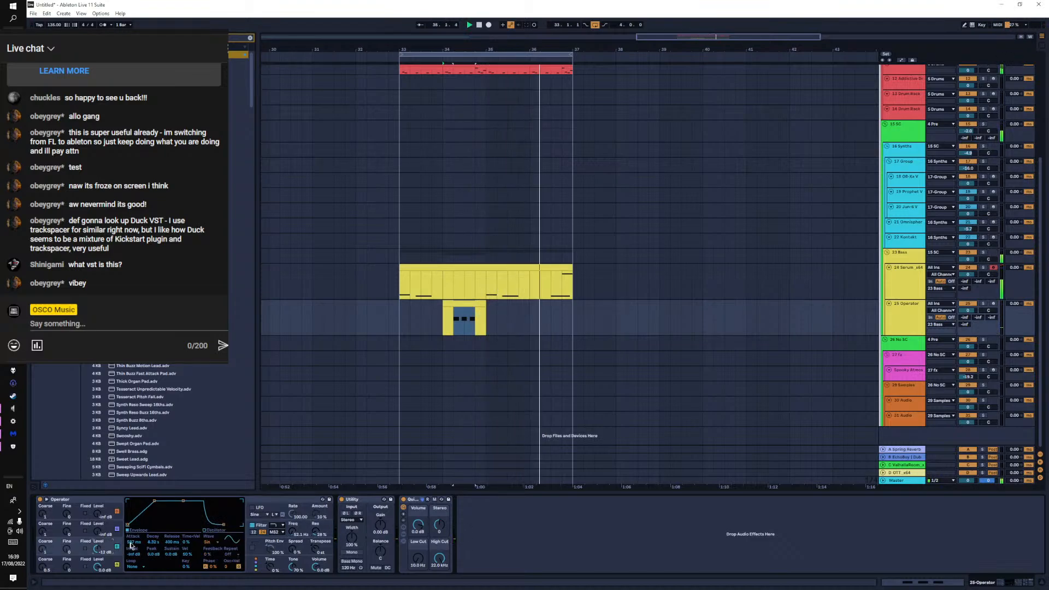
{"action": "key", "text": "space"}
{"action": "key", "text": "space"}
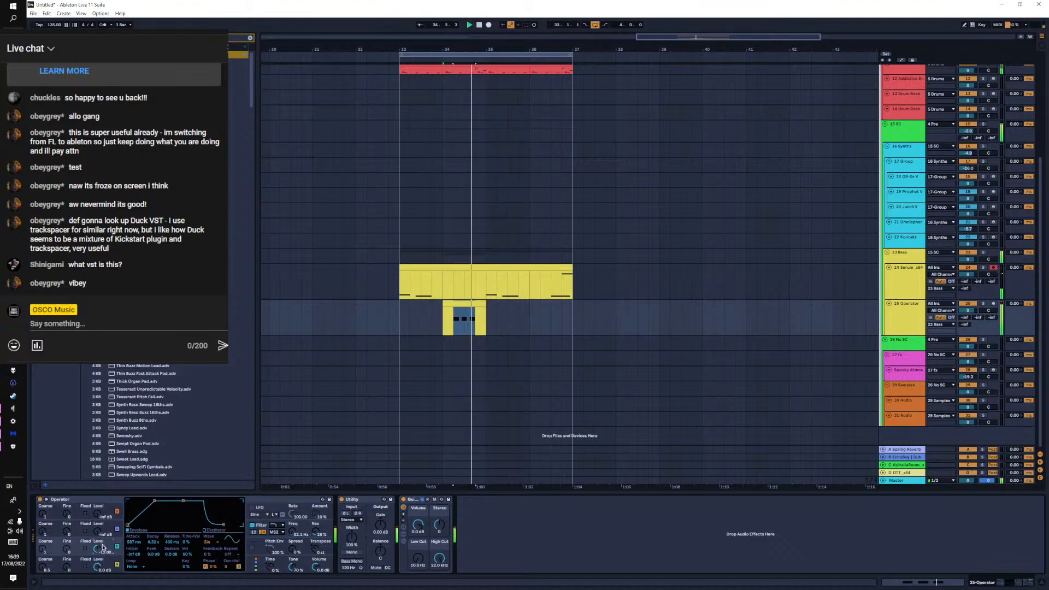
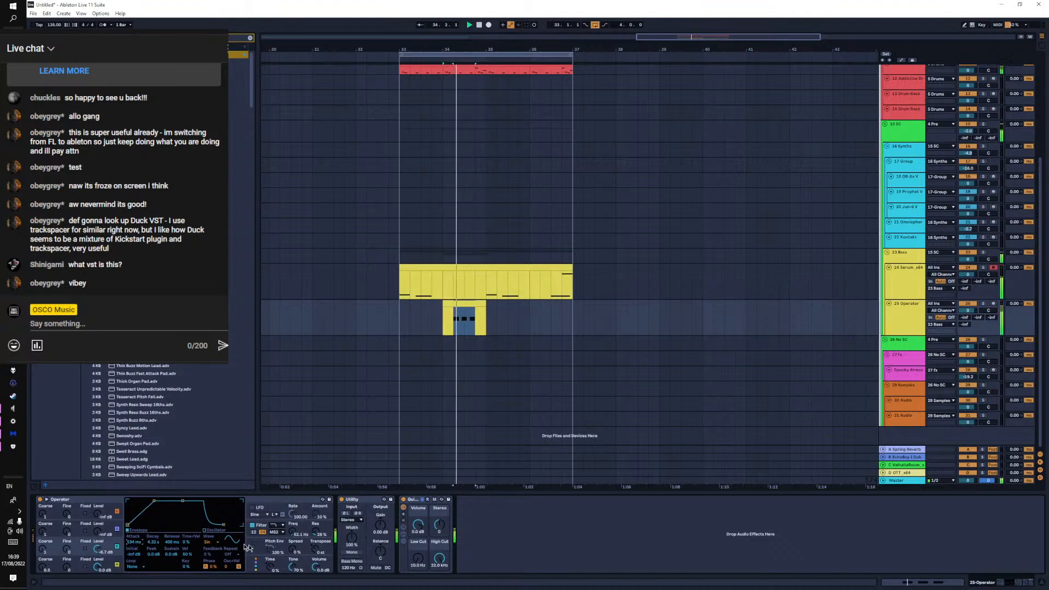
Set Operator's filter cutoff to about 103 Hz while repeatedly replaying the loop
{"action": "left_click_drag", "start_coordinate": [294, 534], "coordinate": [293, 557]}
{"action": "key", "text": "space"}
{"action": "key", "text": "space"}
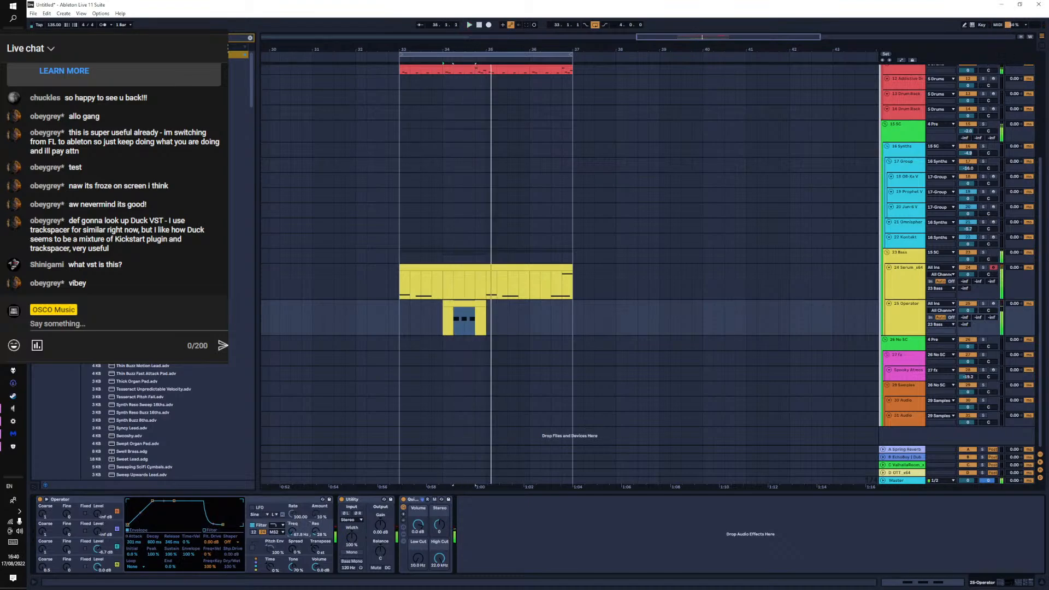
{"action": "key", "text": "space"}
{"action": "key", "text": "space"}
{"action": "mouse_move", "coordinate": [293, 532]}
{"action": "left_mouse_down"}
{"action": "mouse_move", "coordinate": [292, 517]}
{"action": "mouse_move", "coordinate": [293, 536]}
{"action": "left_mouse_up"}
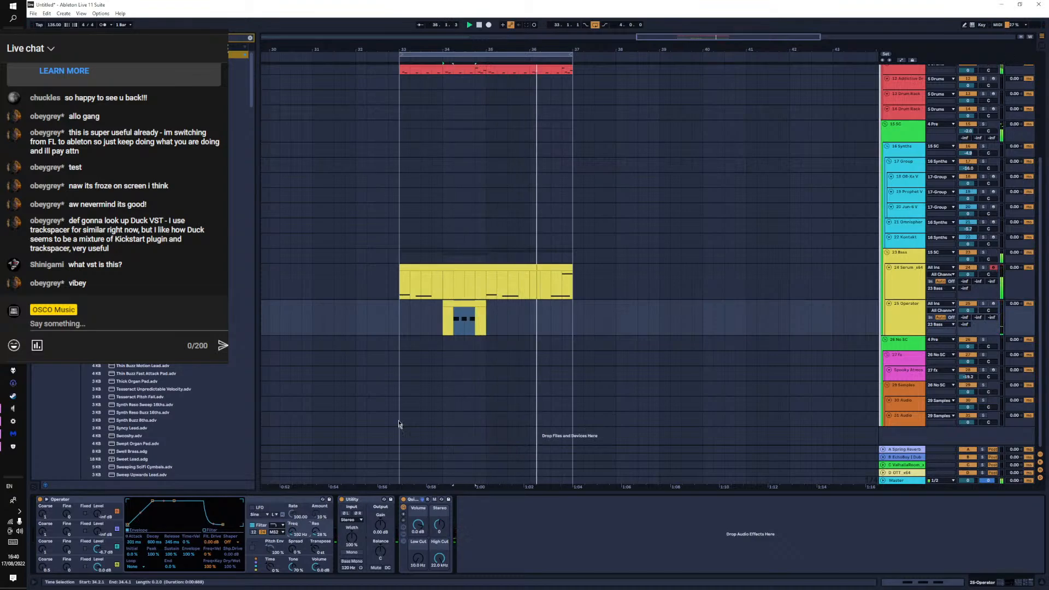
{"action": "key", "text": "space"}
{"action": "key", "text": "space"}
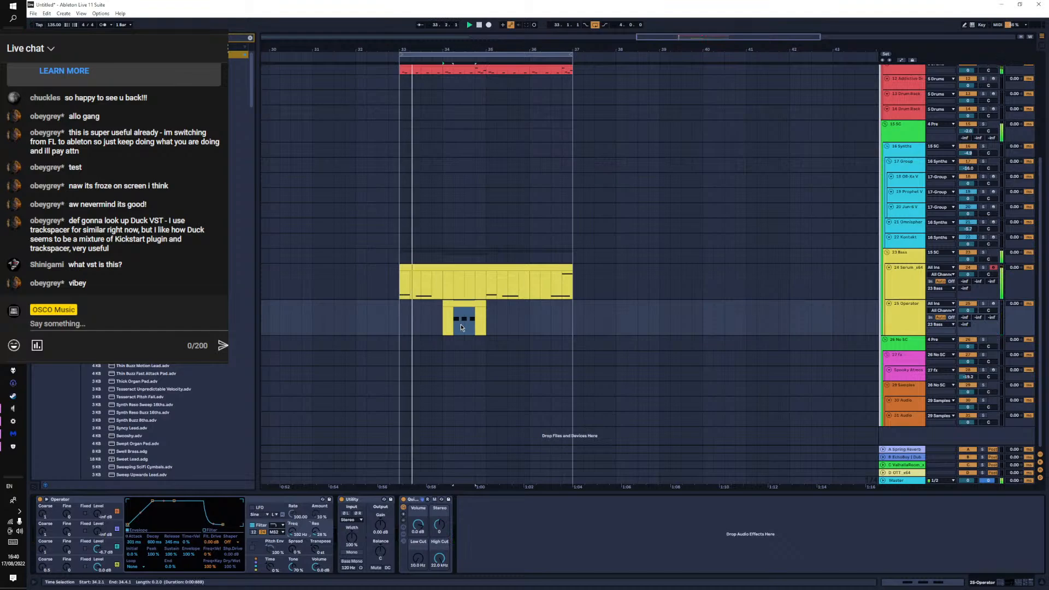
Check the Operator clip and switch the window to full screen while the loop plays
{"action": "double_click", "coordinate": [460, 325]}
{"action": "key", "text": "shift+Tab"}
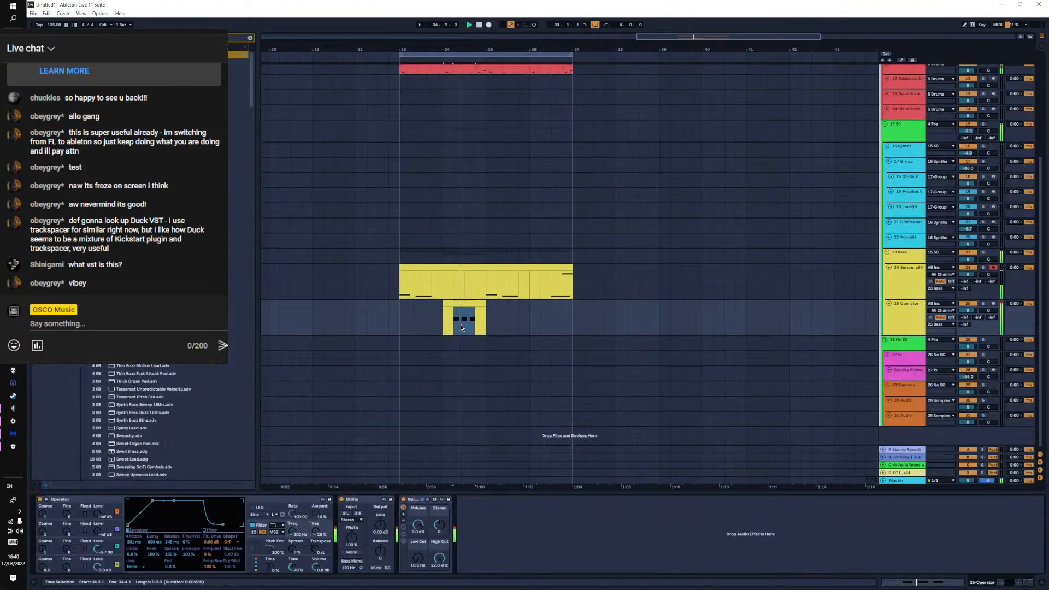
{"action": "key", "text": "F11"}
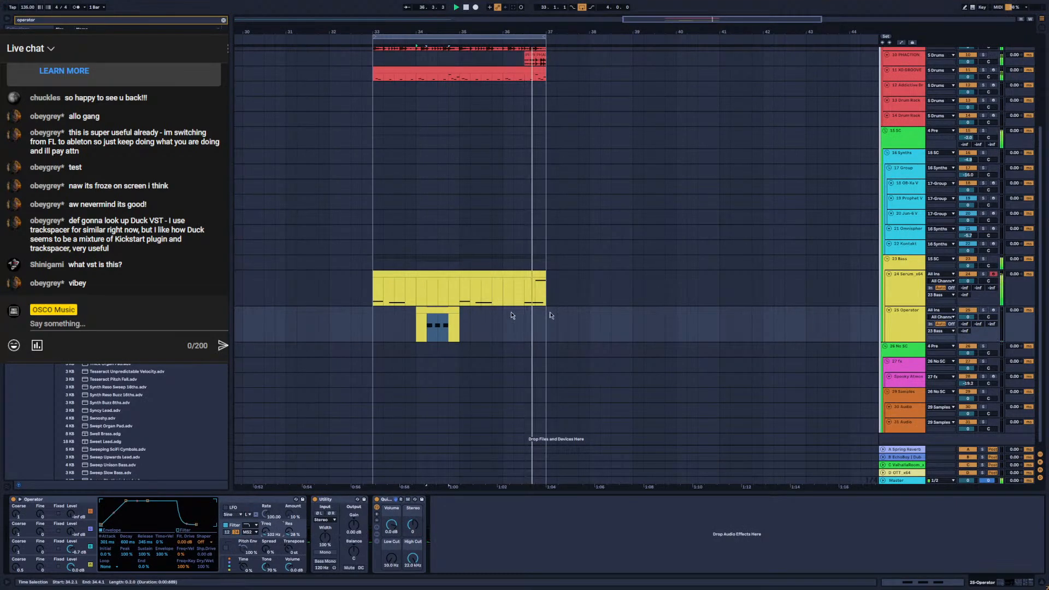
Search the browser for "plate" and add ValhallaPlate to the Operator track with mix at 30 % and decay at 0.5 s
{"action": "left_click", "coordinate": [910, 327]}
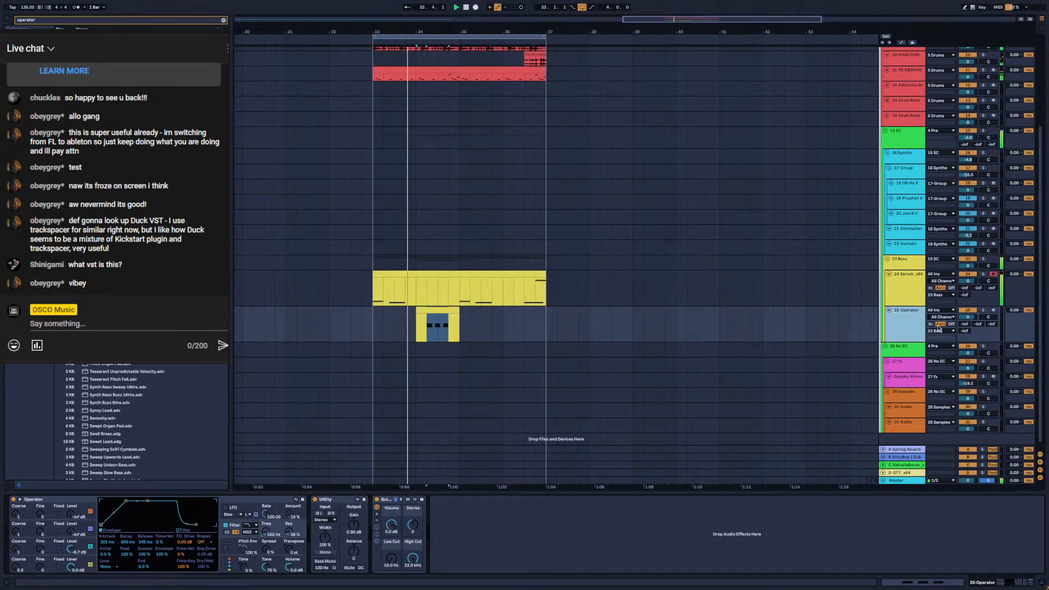
{"action": "key", "text": "ctrl+f"}
{"action": "type", "text": "plate"}
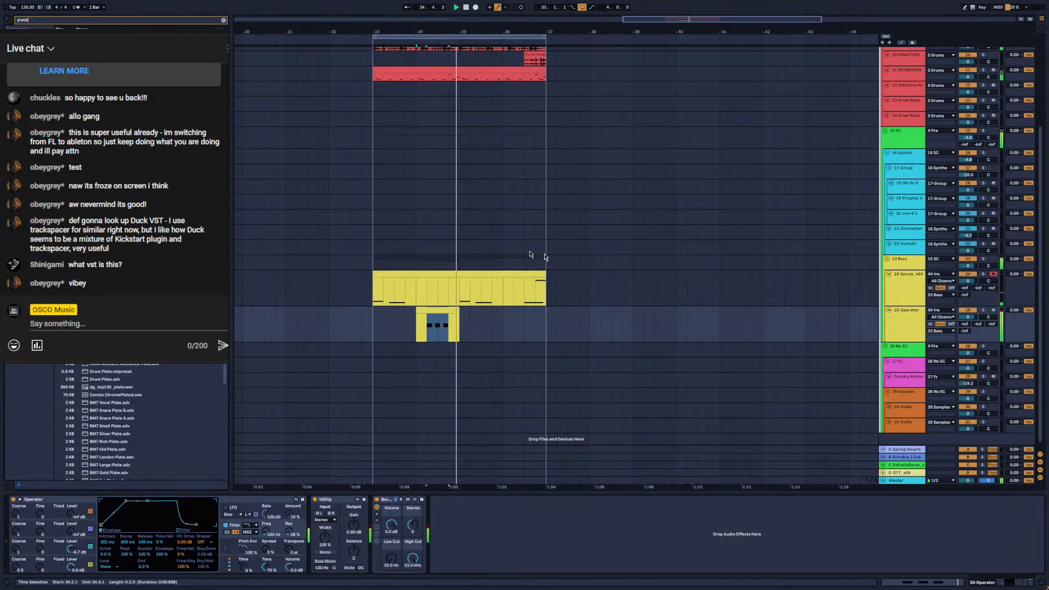
{"action": "scroll", "coordinate": [136, 459], "scroll_direction": "down", "scroll_amount": 5}
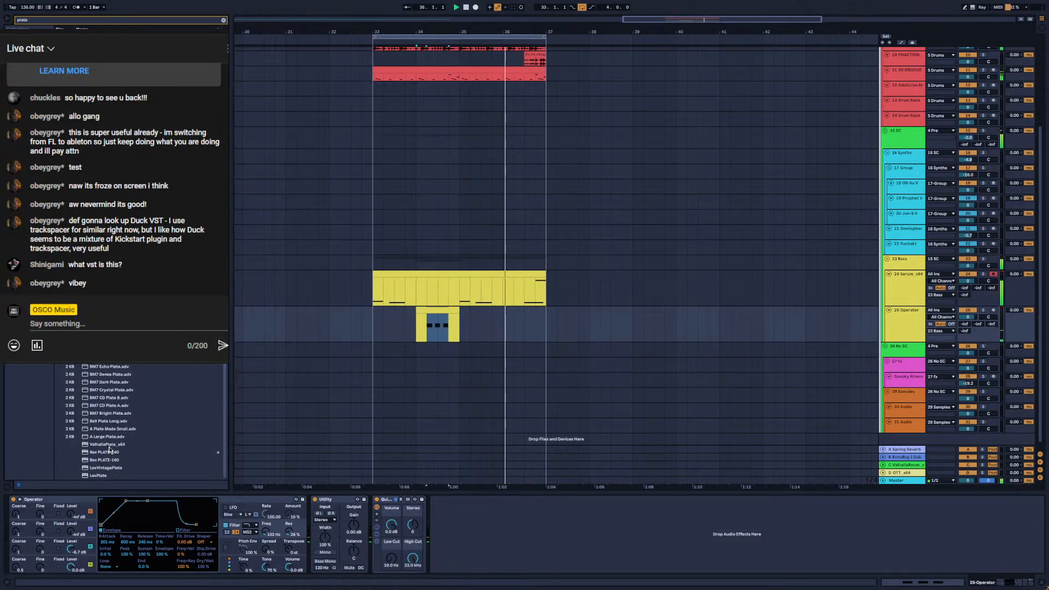
{"action": "double_click", "coordinate": [108, 445]}
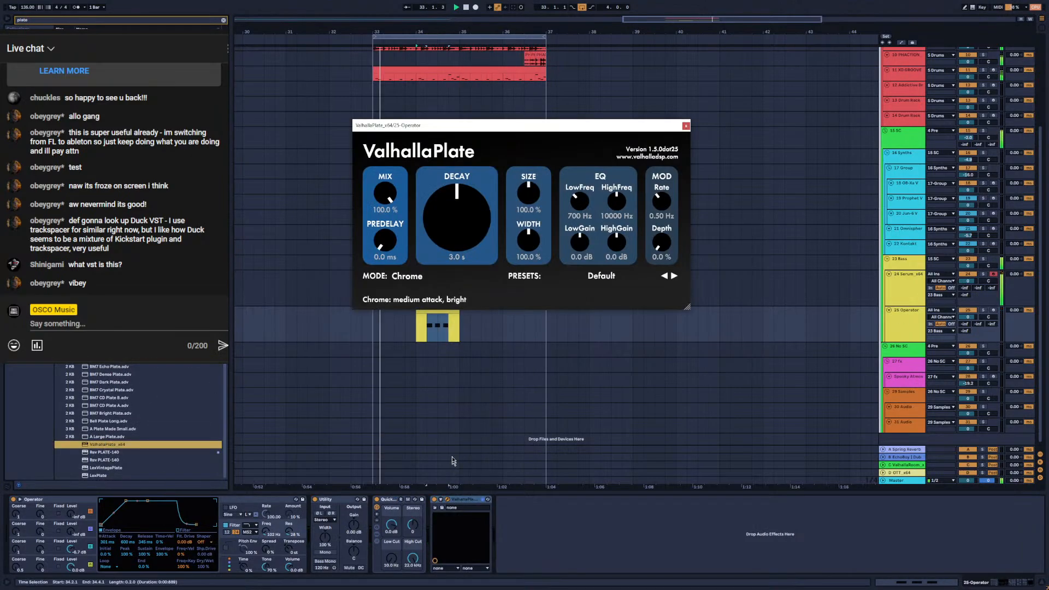
{"action": "left_click_drag", "start_coordinate": [403, 217], "coordinate": [377, 275]}
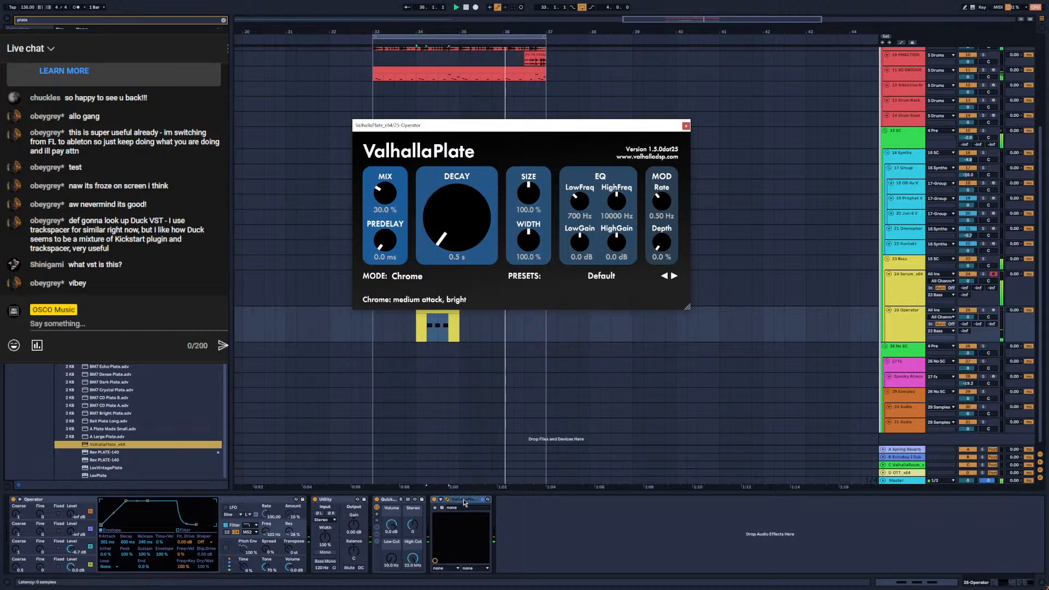
Move ValhallaPlate from the Operator track onto the Bass group track and close the reverb's window
{"action": "left_click_drag", "start_coordinate": [464, 499], "coordinate": [844, 335]}
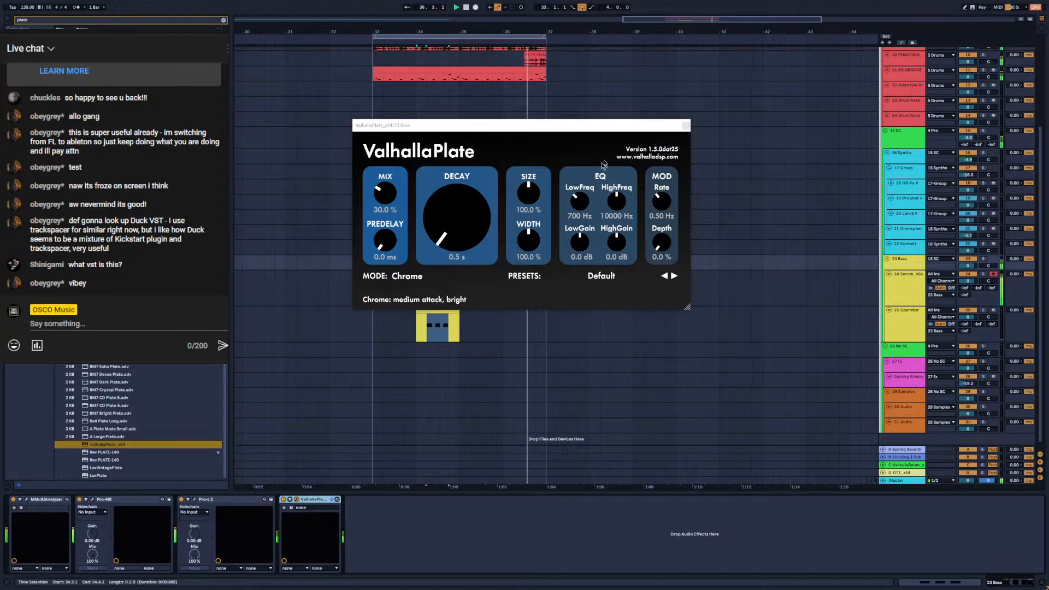
{"action": "left_click", "coordinate": [685, 125]}
Open Serum on the bass track and reshape LFO 2 into a descending ramp
{"action": "double_click", "coordinate": [426, 274]}
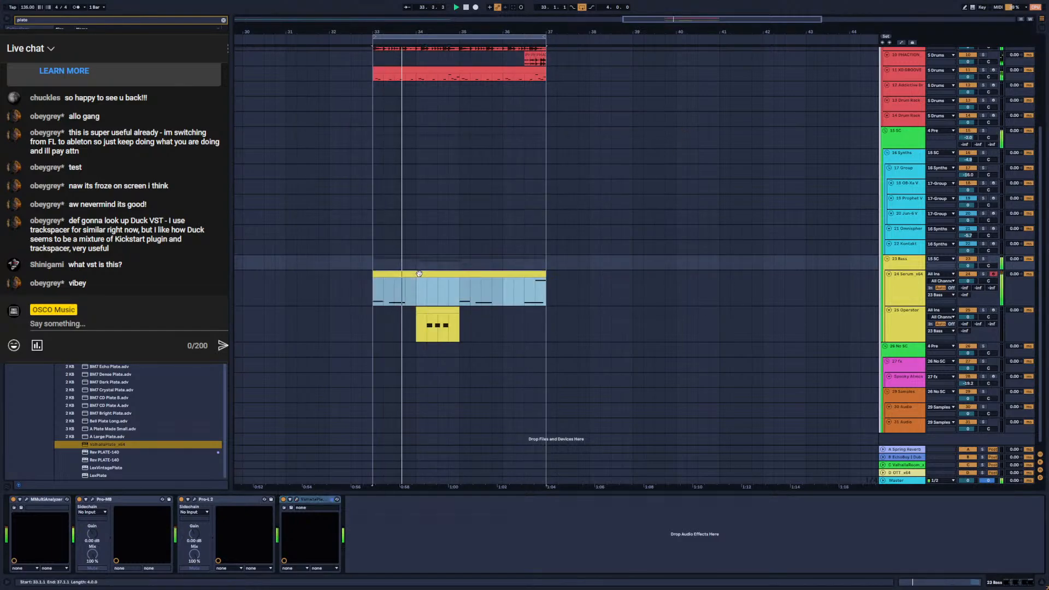
{"action": "left_click", "coordinate": [996, 582]}
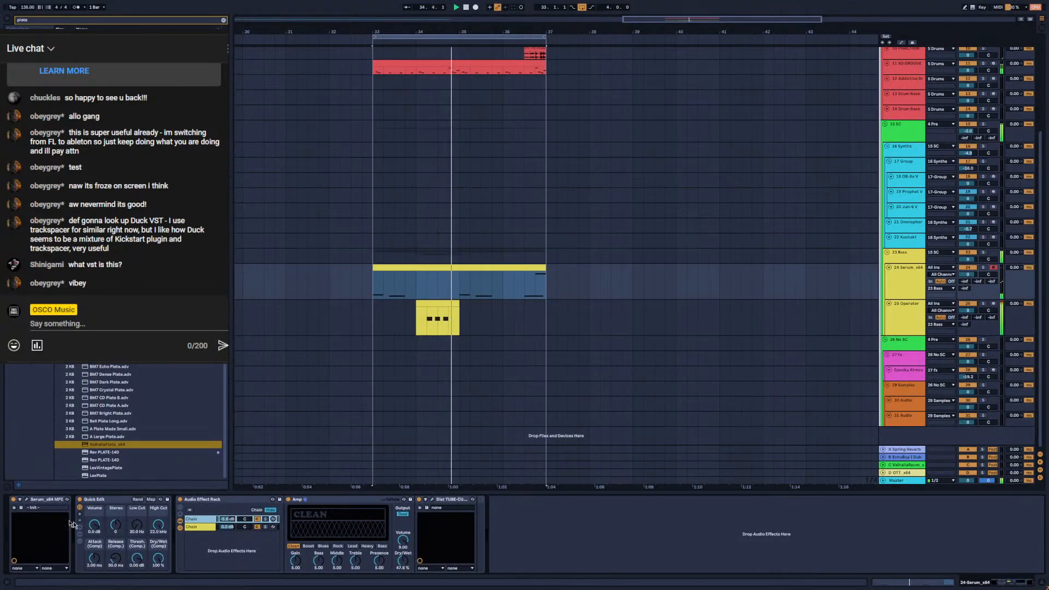
{"action": "left_click", "coordinate": [26, 499]}
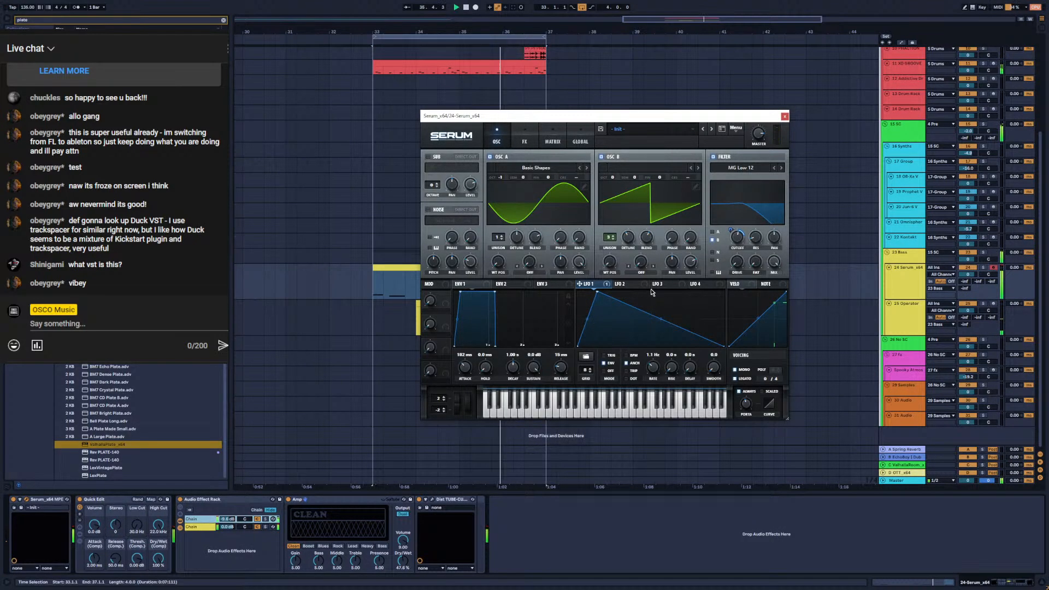
{"action": "left_click", "coordinate": [634, 286]}
{"action": "left_click_drag", "start_coordinate": [655, 297], "coordinate": [579, 292]}
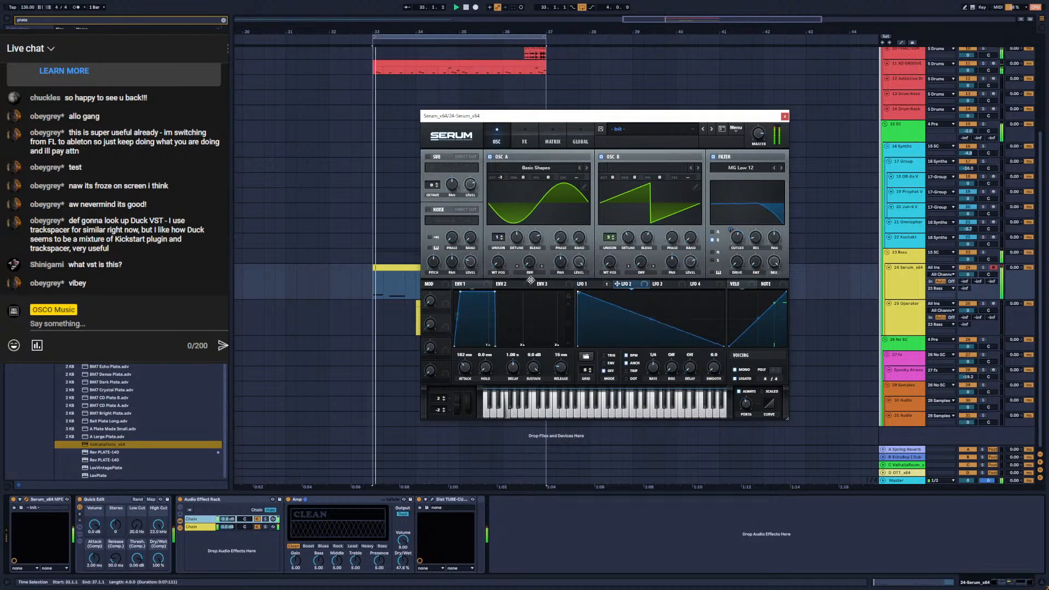
Add a second modulation in Serum's matrix routing LFO 1 to Mast.Tun
{"action": "left_click", "coordinate": [524, 136]}
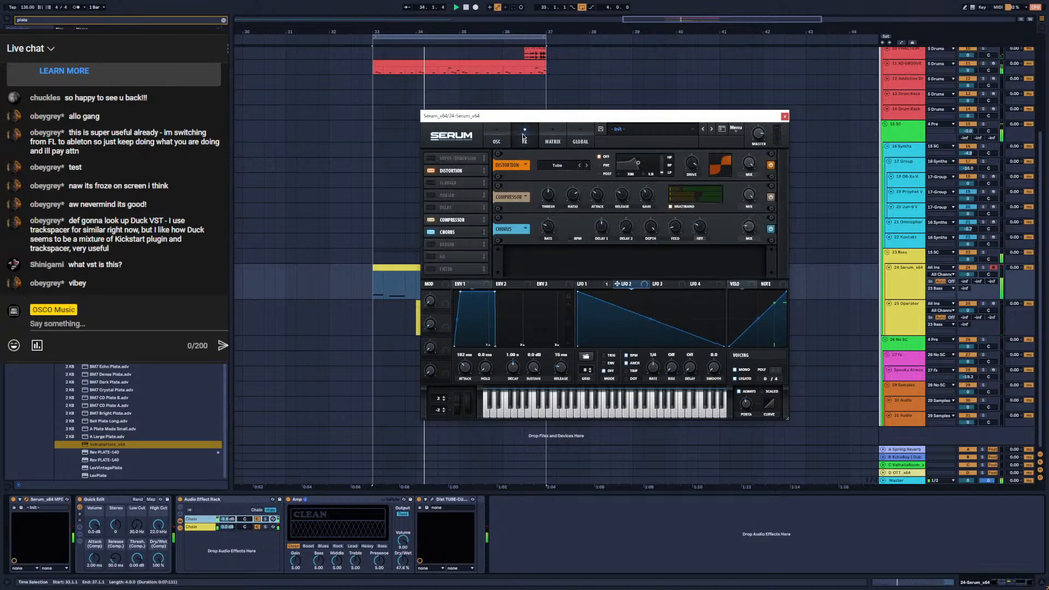
{"action": "left_click", "coordinate": [551, 137]}
{"action": "left_click", "coordinate": [441, 181]}
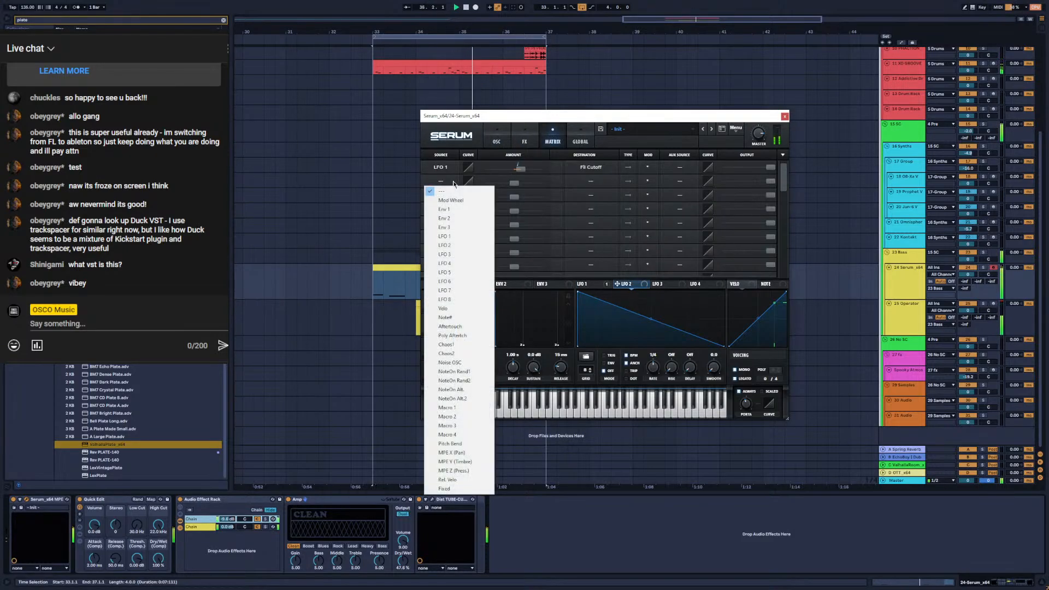
{"action": "left_click", "coordinate": [445, 236]}
{"action": "left_click", "coordinate": [580, 184]}
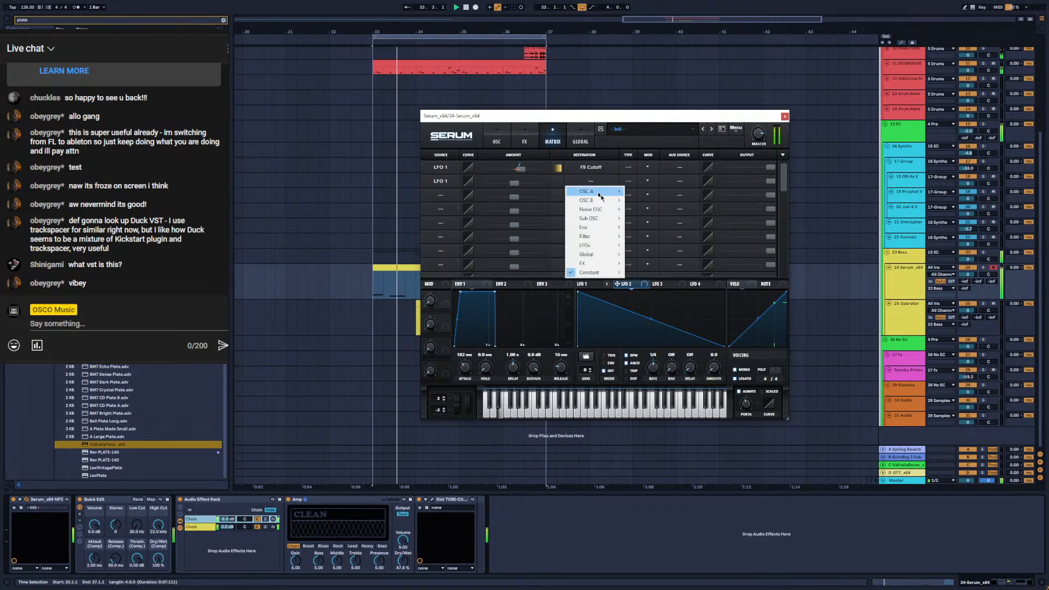
{"action": "mouse_move", "coordinate": [601, 254]}
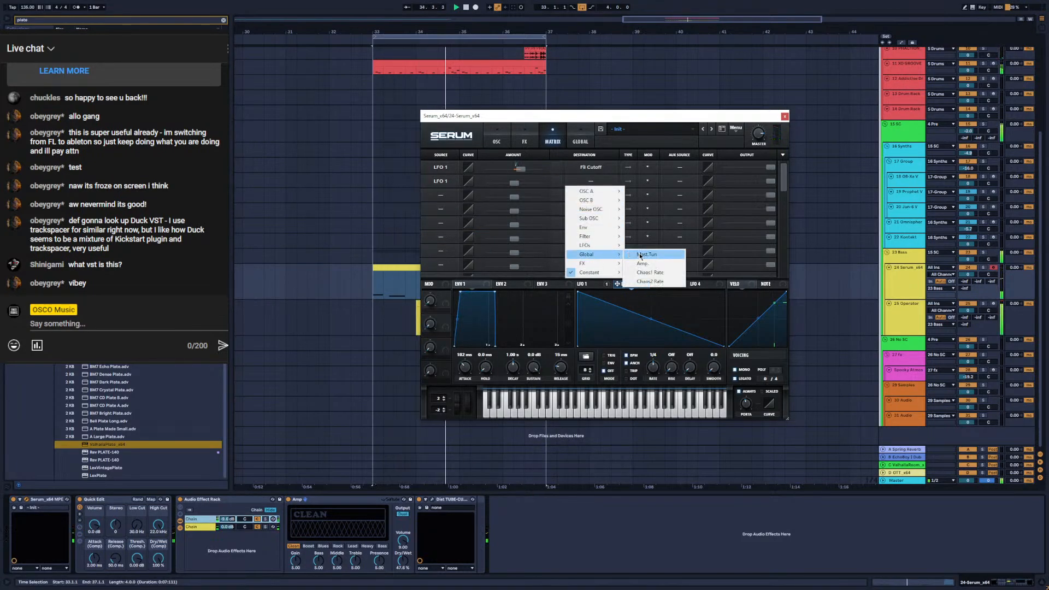
{"action": "left_click", "coordinate": [641, 254]}
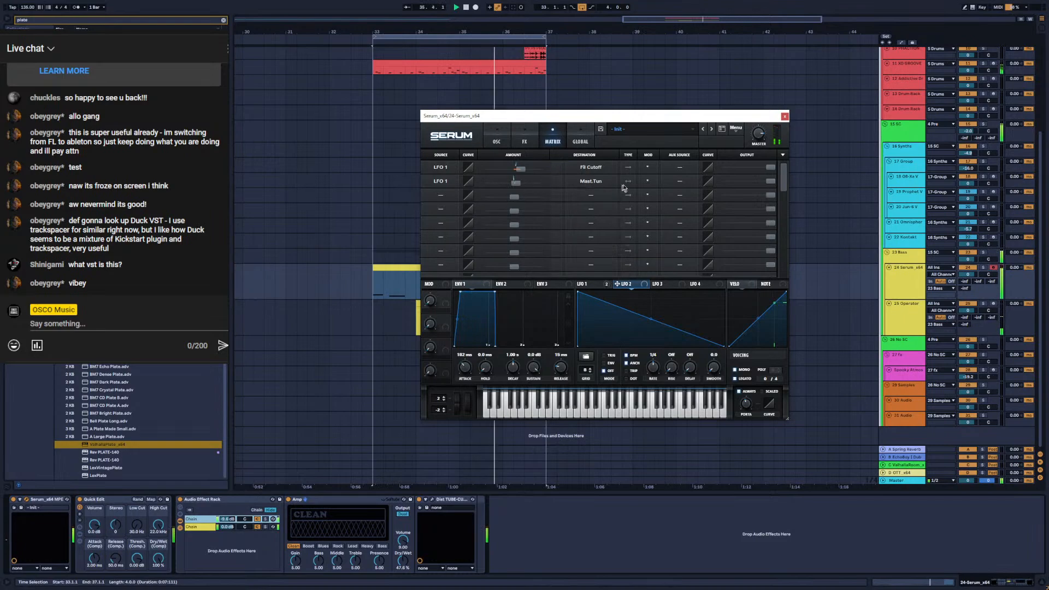
Reduce the Mast.Tun modulation amount slightly while replaying the loop, and switch its source to LFO 2
{"action": "key", "text": "space"}
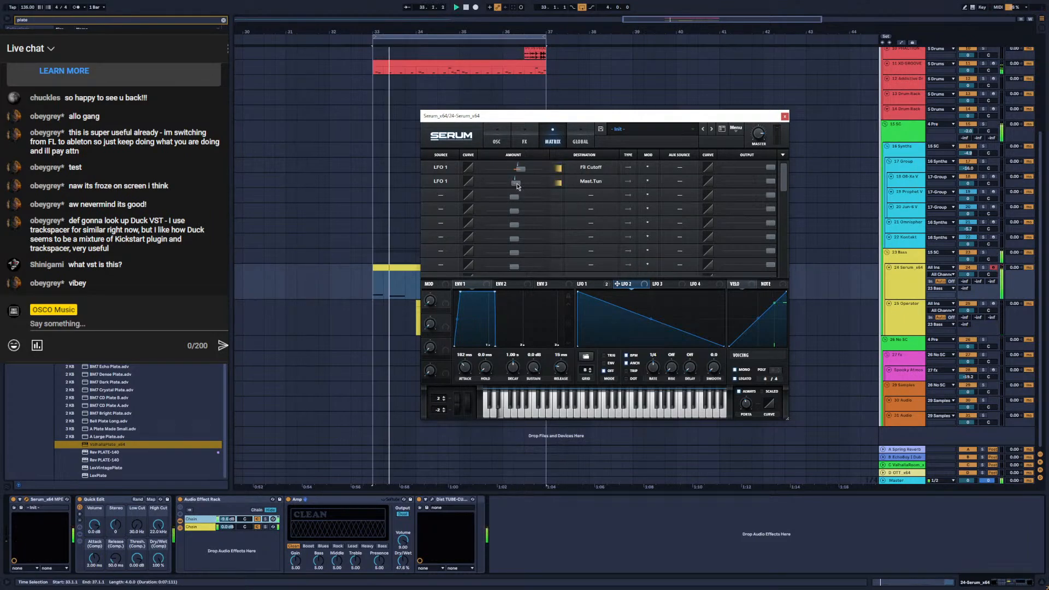
{"action": "left_click_drag", "start_coordinate": [517, 183], "coordinate": [514, 185]}
{"action": "key", "text": "space"}
{"action": "key", "text": "space"}
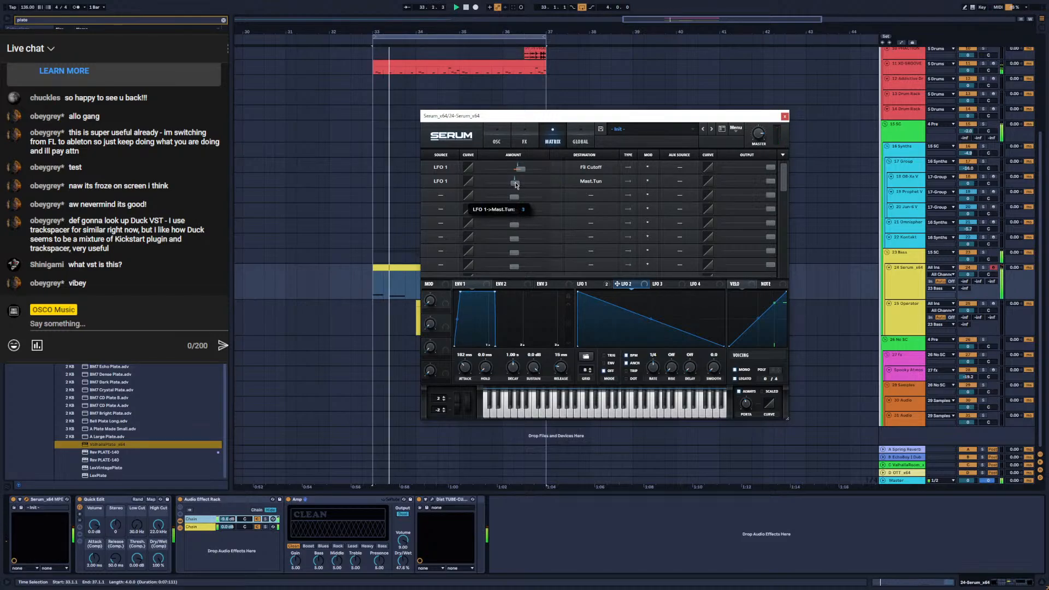
{"action": "key", "text": "space"}
{"action": "key", "text": "space"}
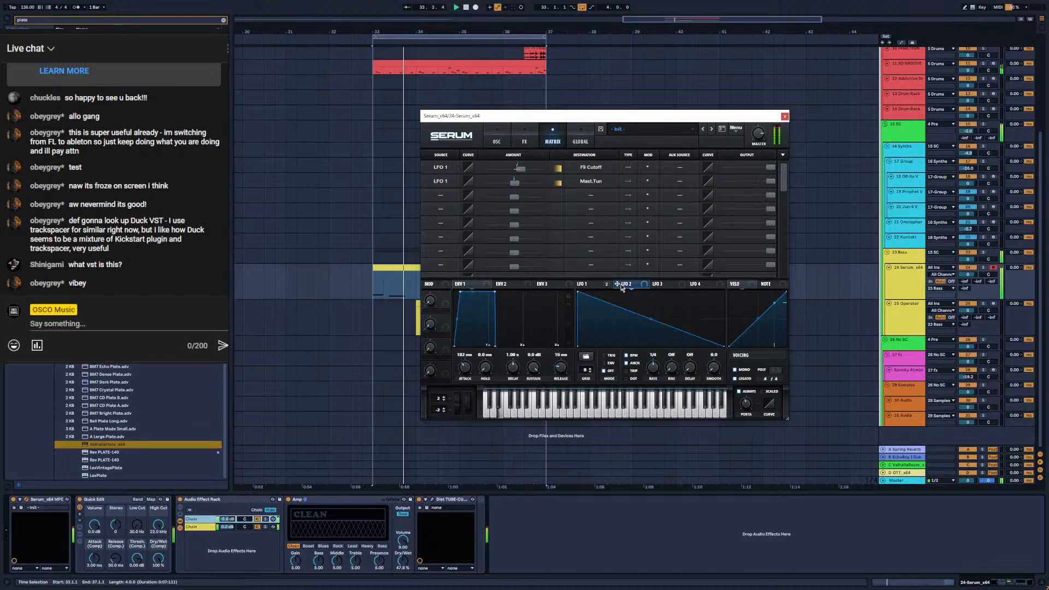
{"action": "left_click", "coordinate": [440, 181]}
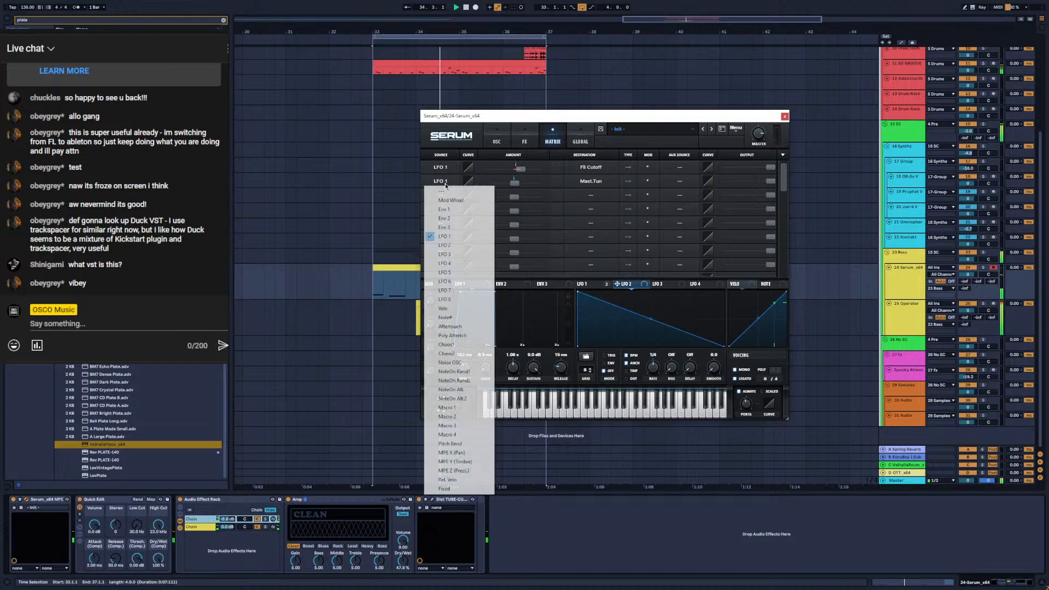
{"action": "left_click", "coordinate": [454, 240]}
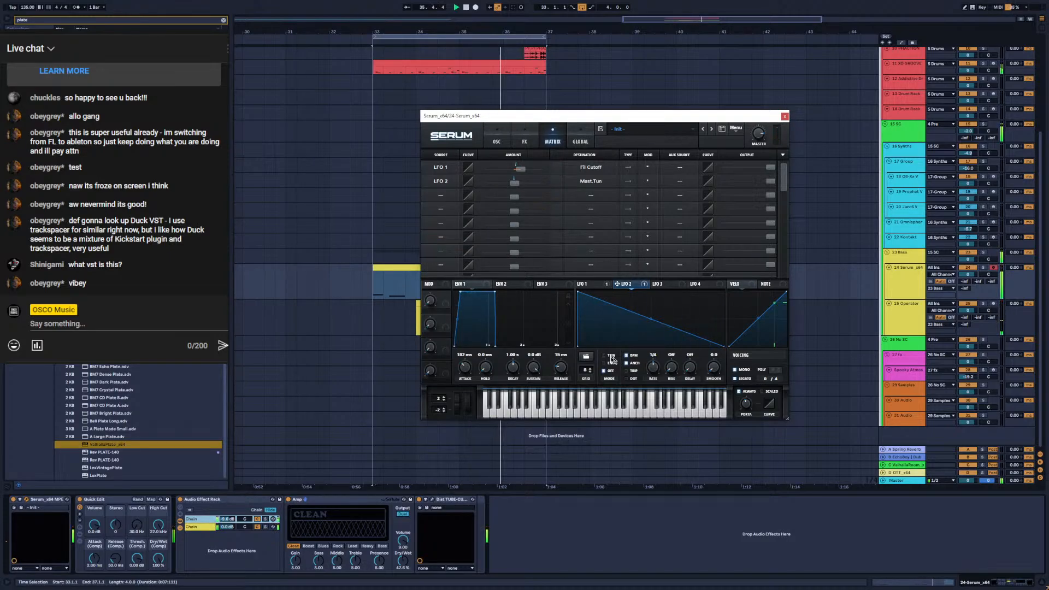
Set LFO 2 to unsynced envelope mode at 1.3 Hz, lower its ramp's start point, and close Serum
{"action": "left_click", "coordinate": [631, 356]}
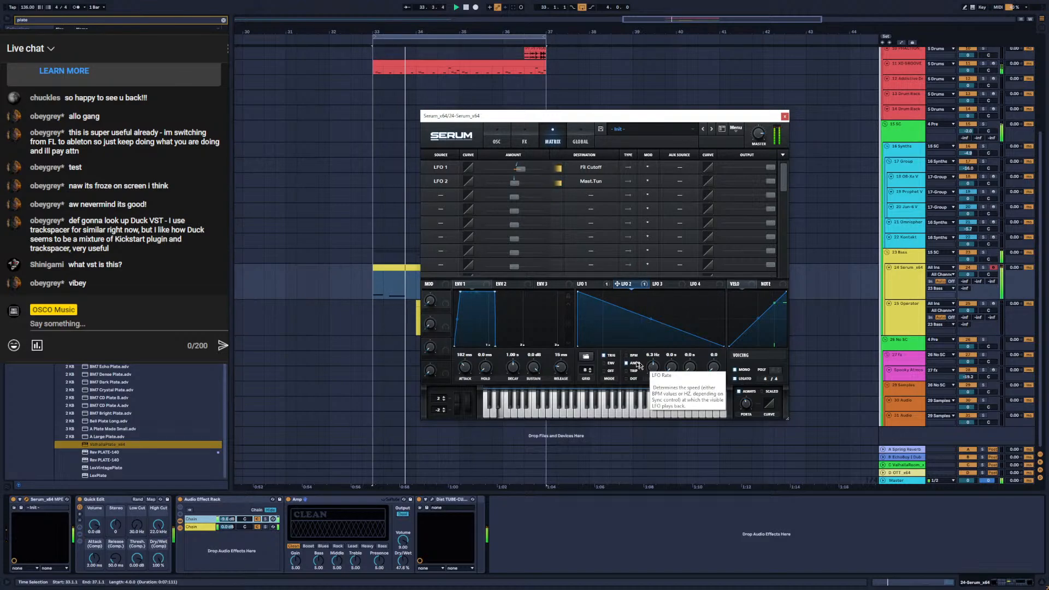
{"action": "left_click", "coordinate": [610, 363]}
{"action": "left_click_drag", "start_coordinate": [653, 367], "coordinate": [654, 384]}
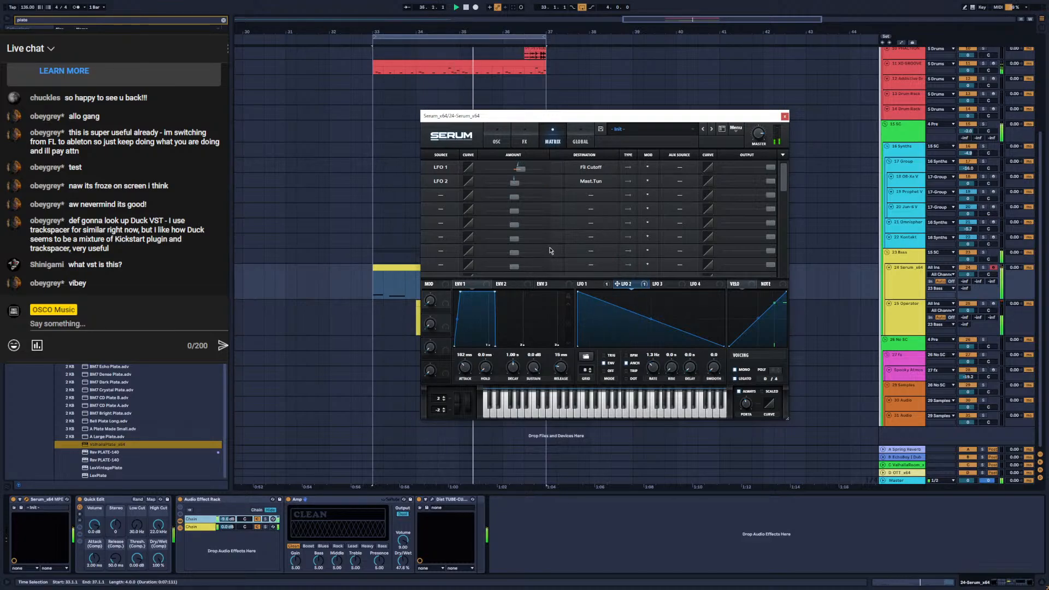
{"action": "left_click_drag", "start_coordinate": [580, 296], "coordinate": [573, 318]}
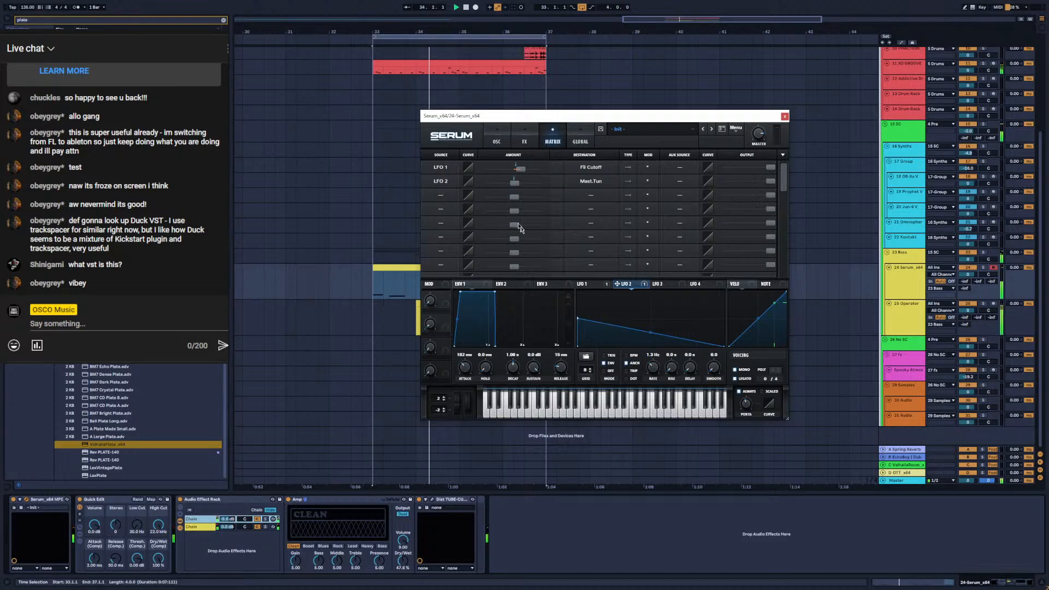
{"action": "left_click", "coordinate": [497, 141]}
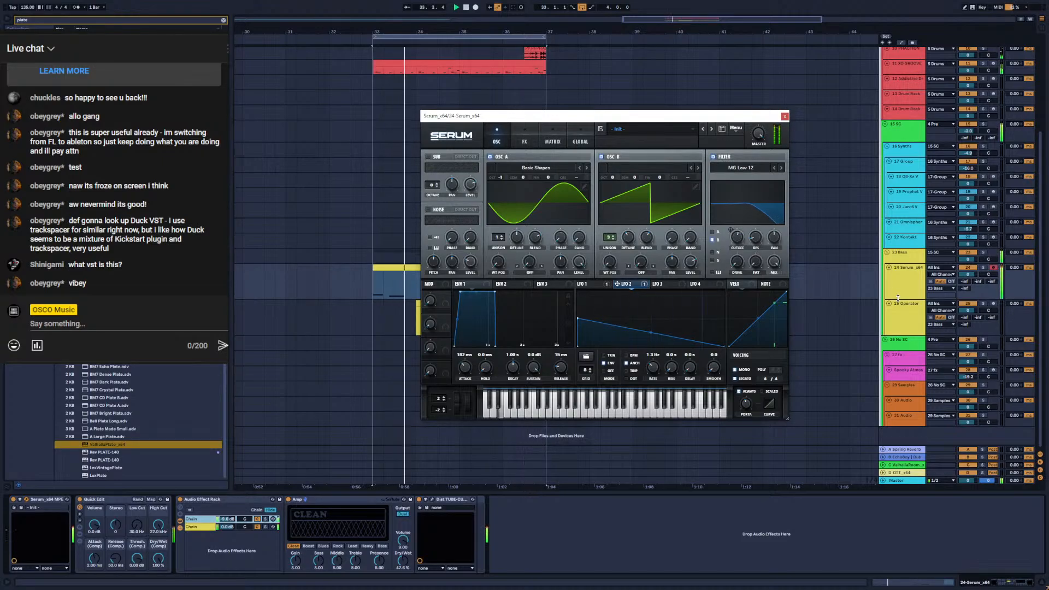
{"action": "left_click", "coordinate": [785, 117]}
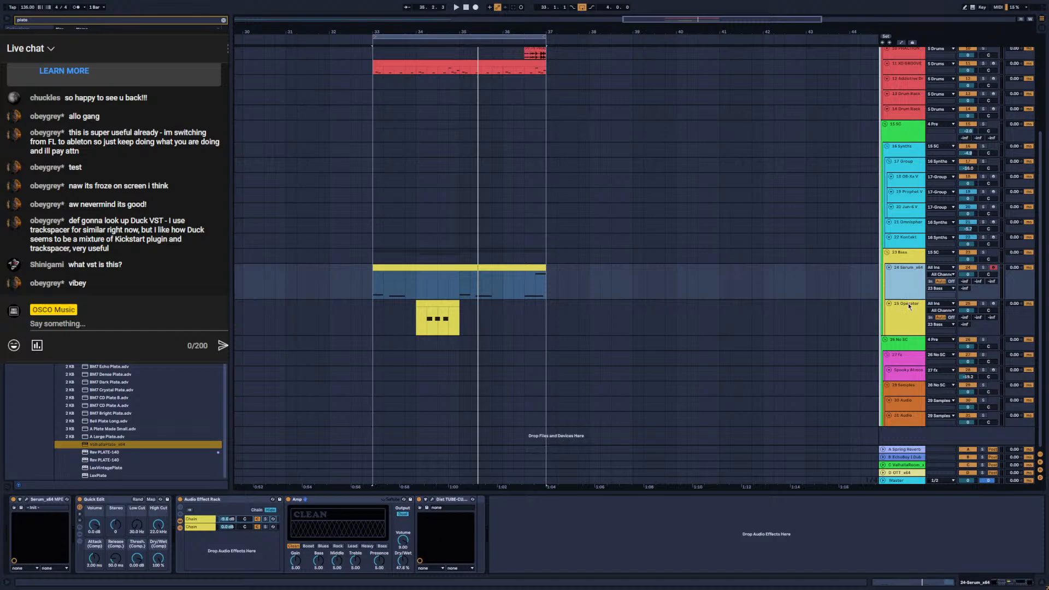
Duplicate the Serum track, delete the copy's Audio Effect Rack, Amp and tube distortion, and move it above the original
{"action": "key", "text": "ctrl+d"}
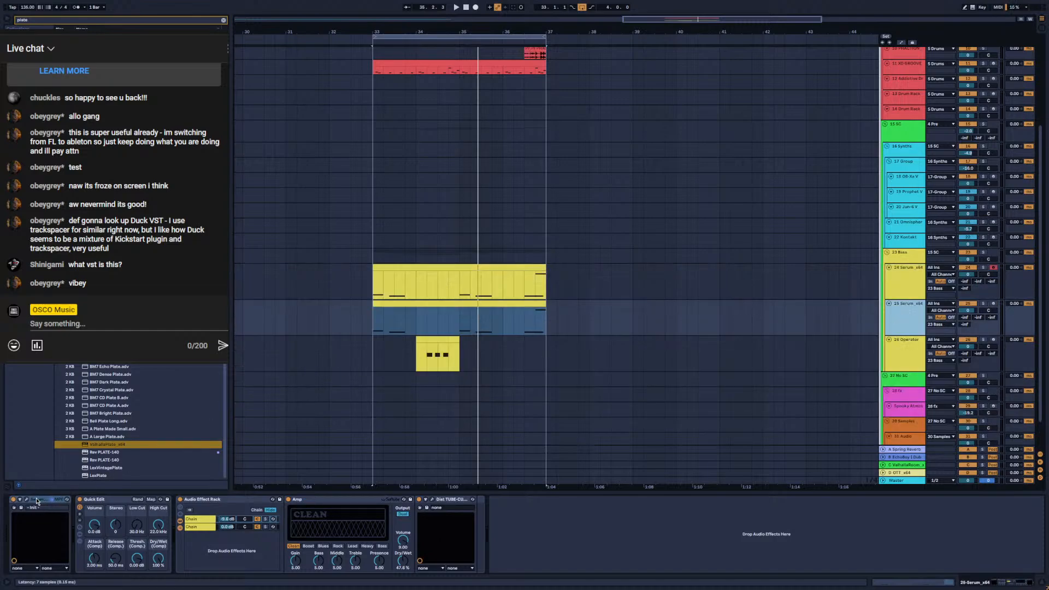
{"action": "left_click", "coordinate": [195, 504]}
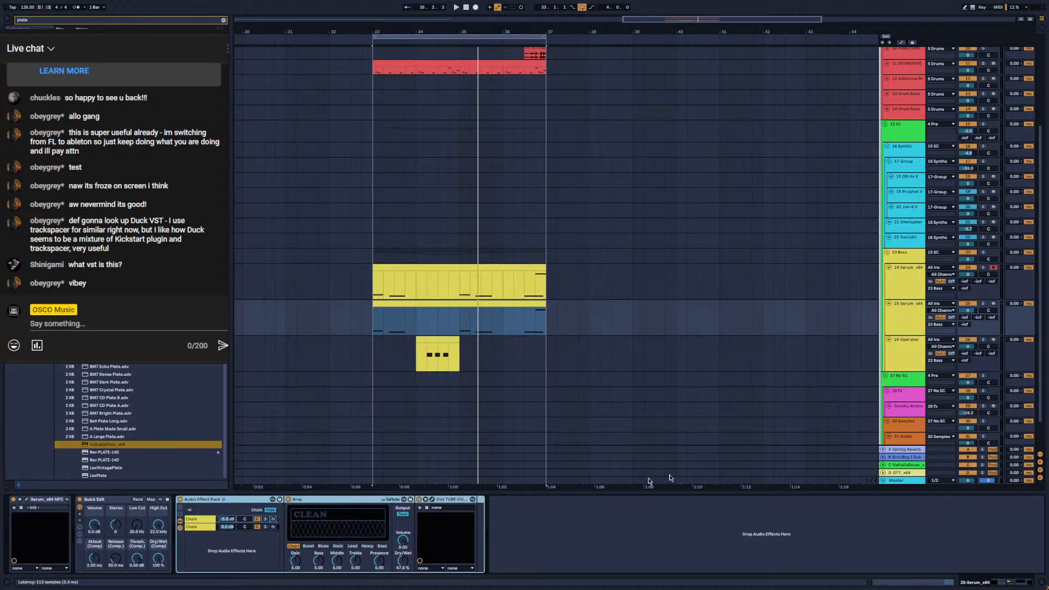
{"action": "key", "text": "Delete"}
{"action": "left_click_drag", "start_coordinate": [897, 327], "coordinate": [905, 271]}
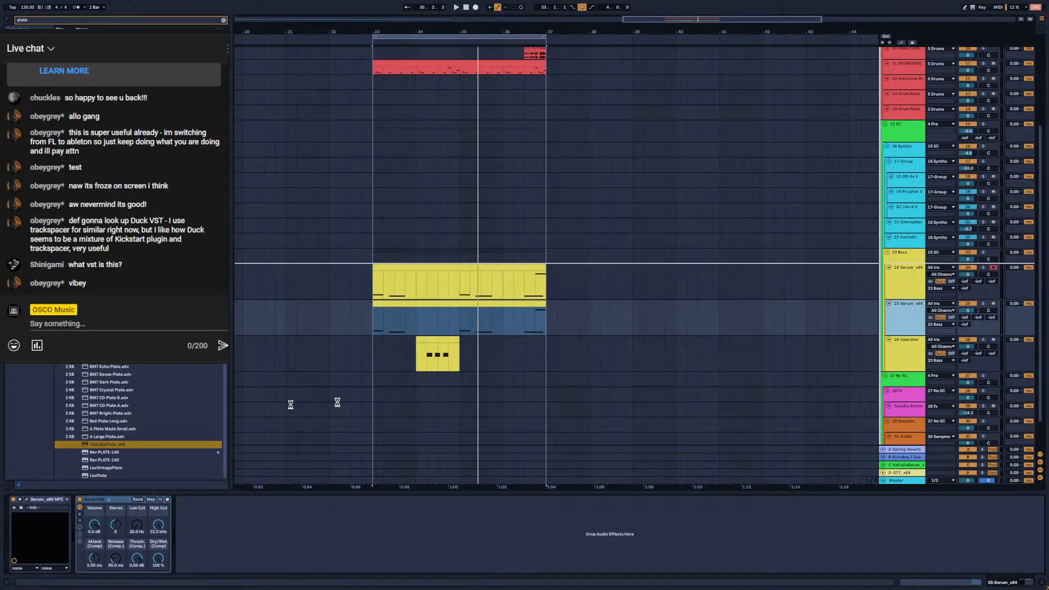
Open the upper Serum track's synth, disable its filter and remove all LFO 1 destinations
{"action": "left_click", "coordinate": [26, 500]}
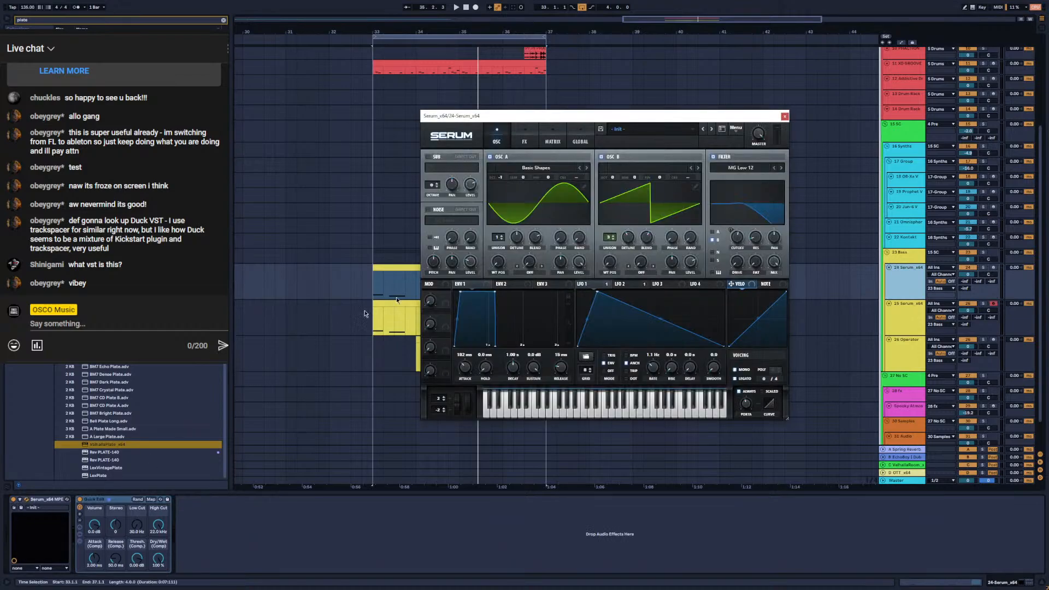
{"action": "left_click", "coordinate": [713, 157]}
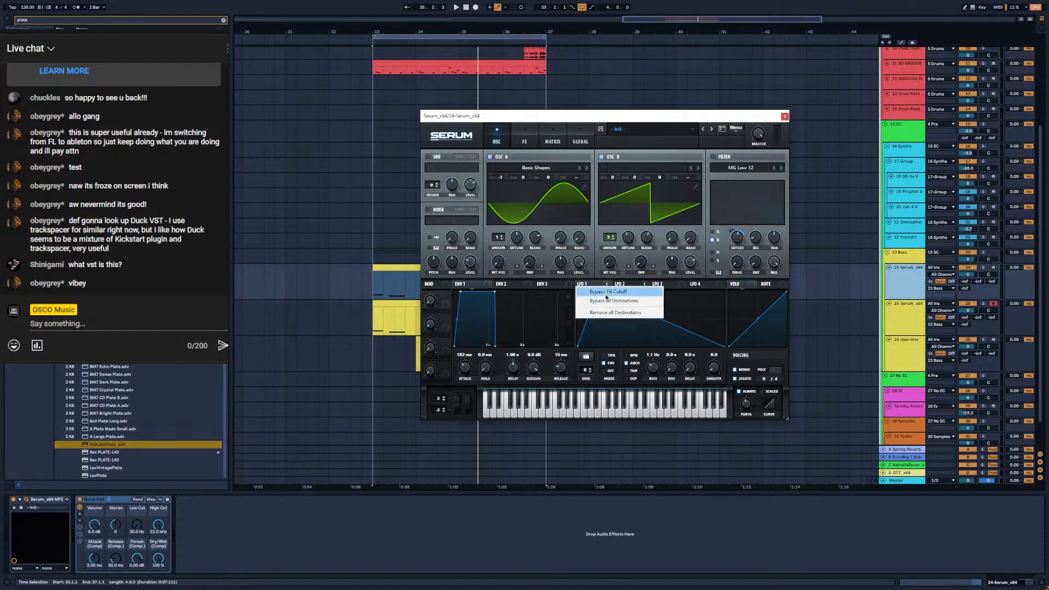
{"action": "left_click", "coordinate": [664, 284]}
{"action": "left_click", "coordinate": [625, 286]}
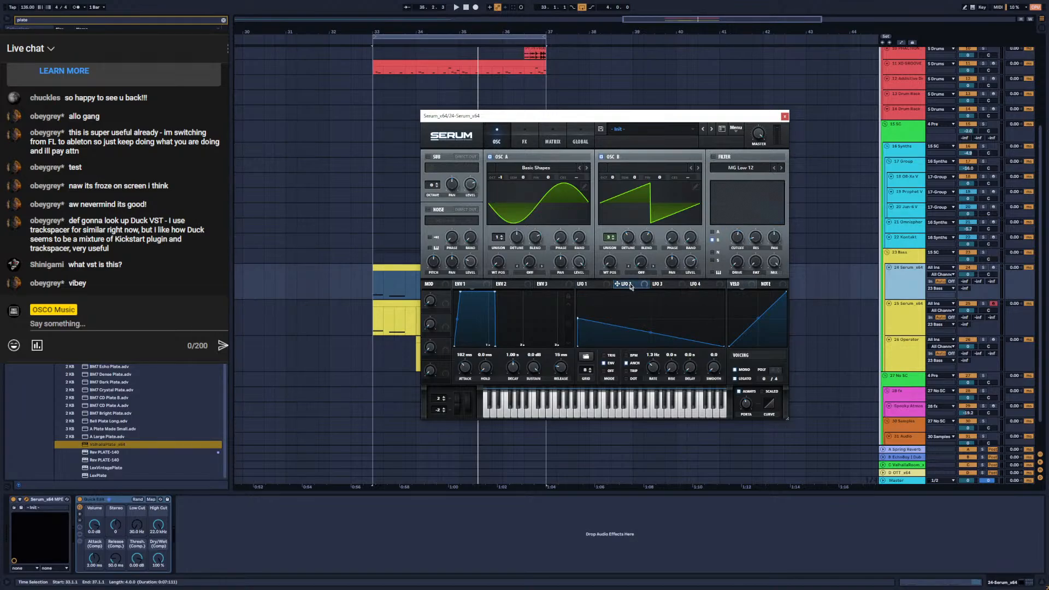
Route LFO 2 to Mast.Tun at a small amount in the upper Serum's matrix and play the loop
{"action": "left_click", "coordinate": [552, 137]}
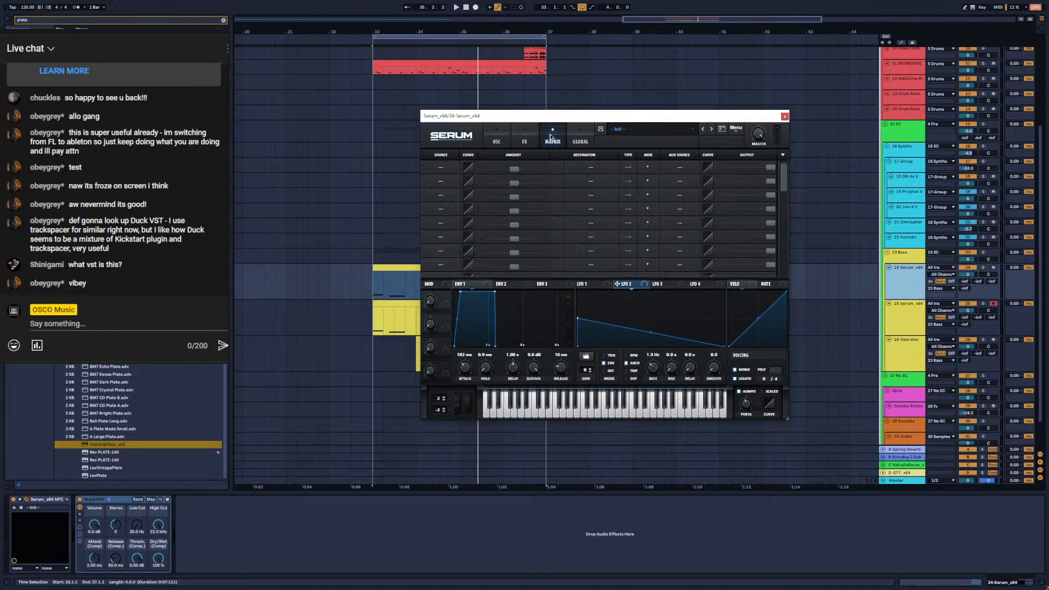
{"action": "left_click", "coordinate": [442, 177]}
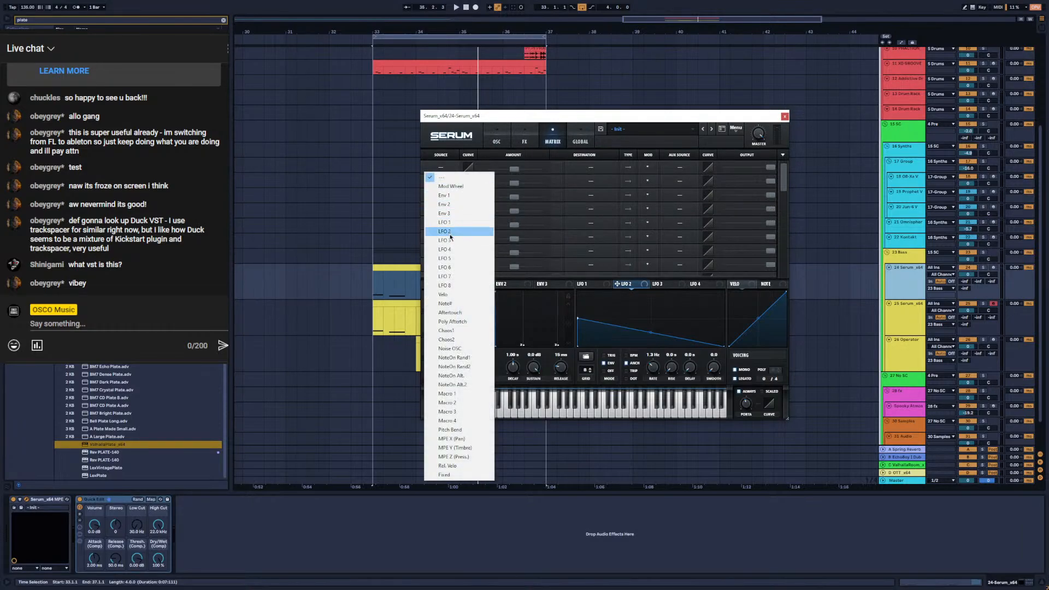
{"action": "left_click", "coordinate": [457, 234]}
{"action": "left_click", "coordinate": [591, 167]}
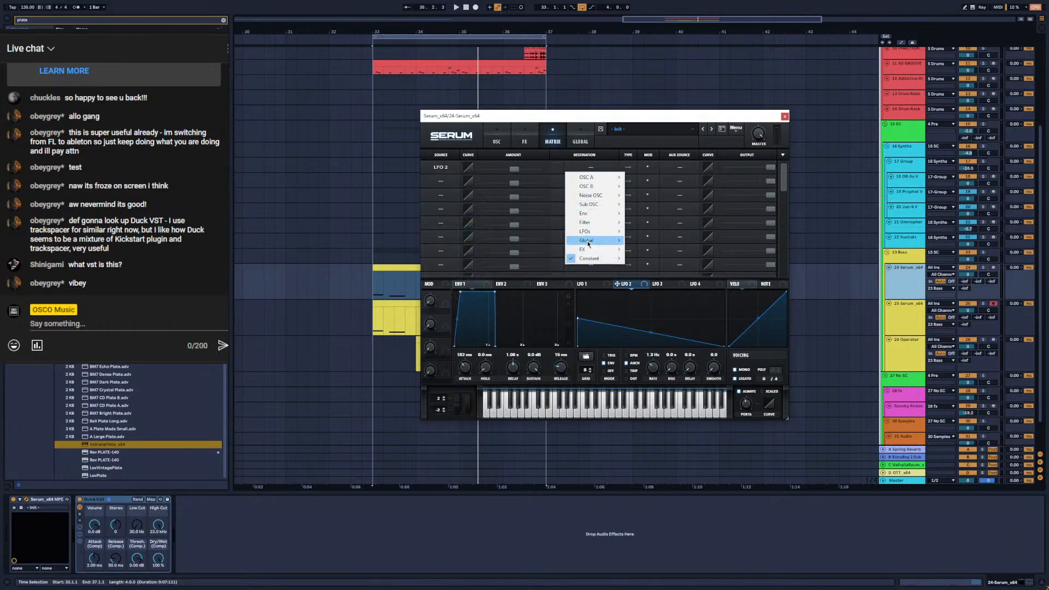
{"action": "mouse_move", "coordinate": [607, 241]}
{"action": "left_click", "coordinate": [645, 241]}
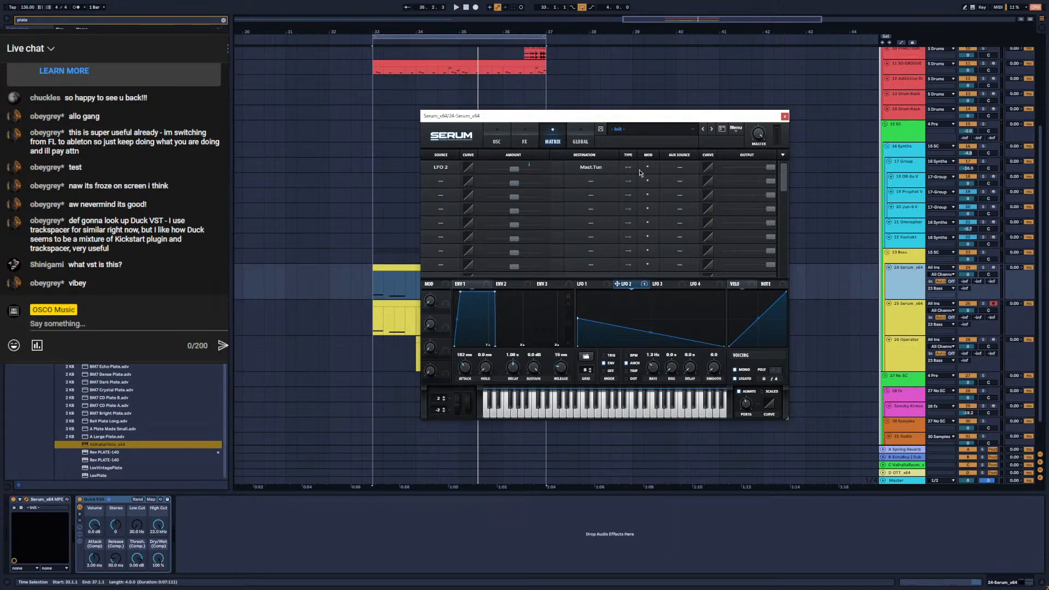
{"action": "mouse_move", "coordinate": [514, 170]}
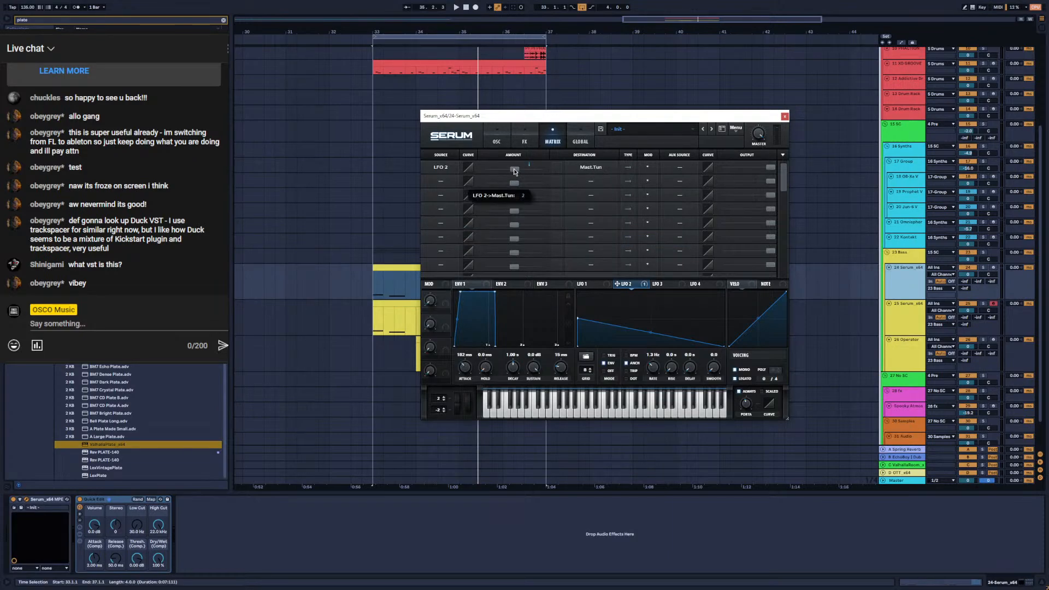
{"action": "key", "text": "space"}
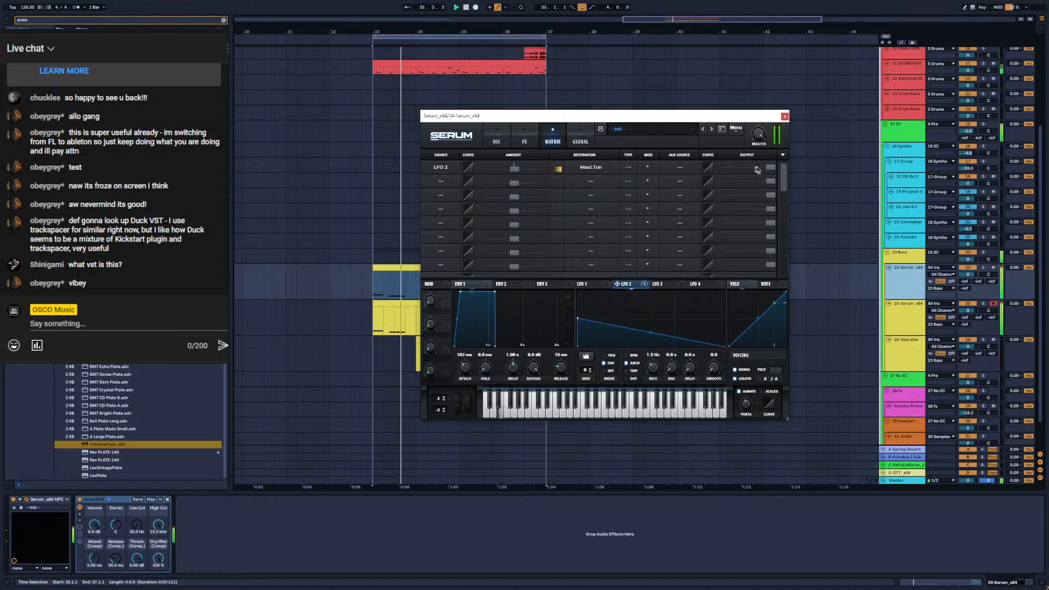
Add FabFilter Saturn 2 to the upper Serum track, raise its drive and boost its bass tone
{"action": "left_click", "coordinate": [497, 141]}
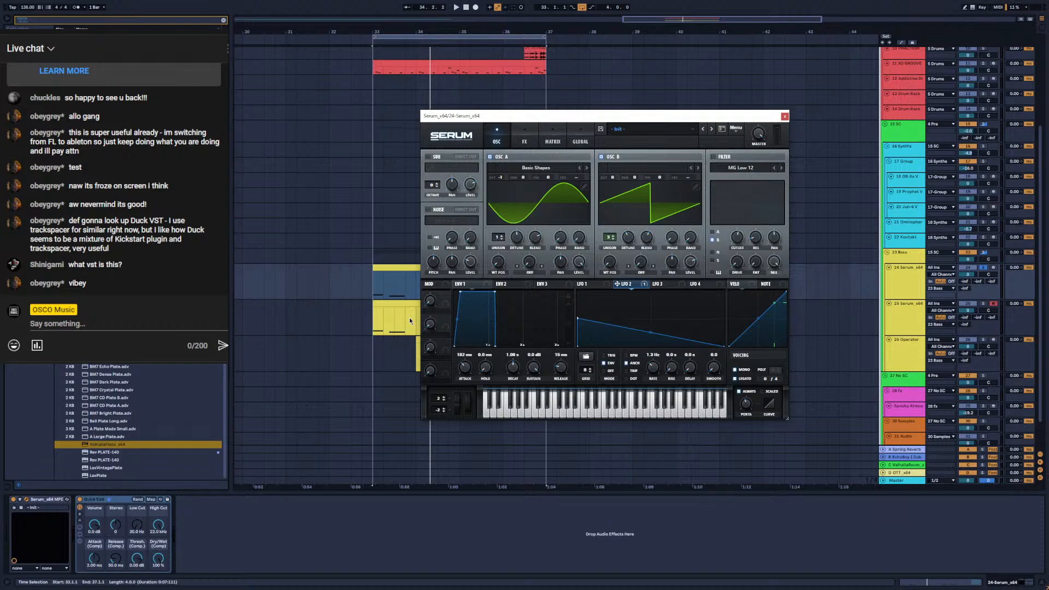
{"action": "type", "text": "satrun"}
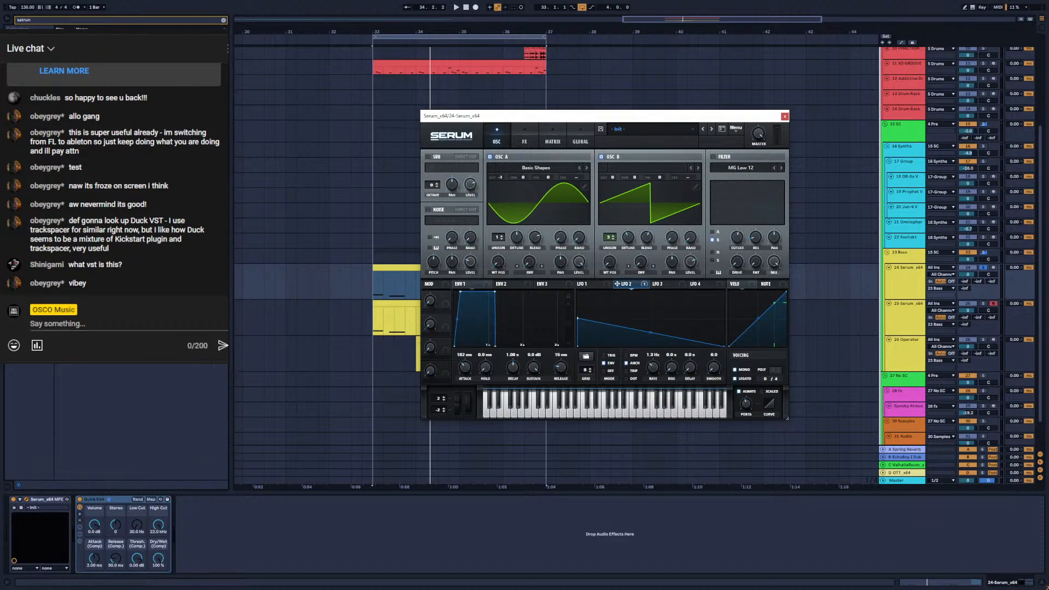
{"action": "left_click", "coordinate": [45, 21]}
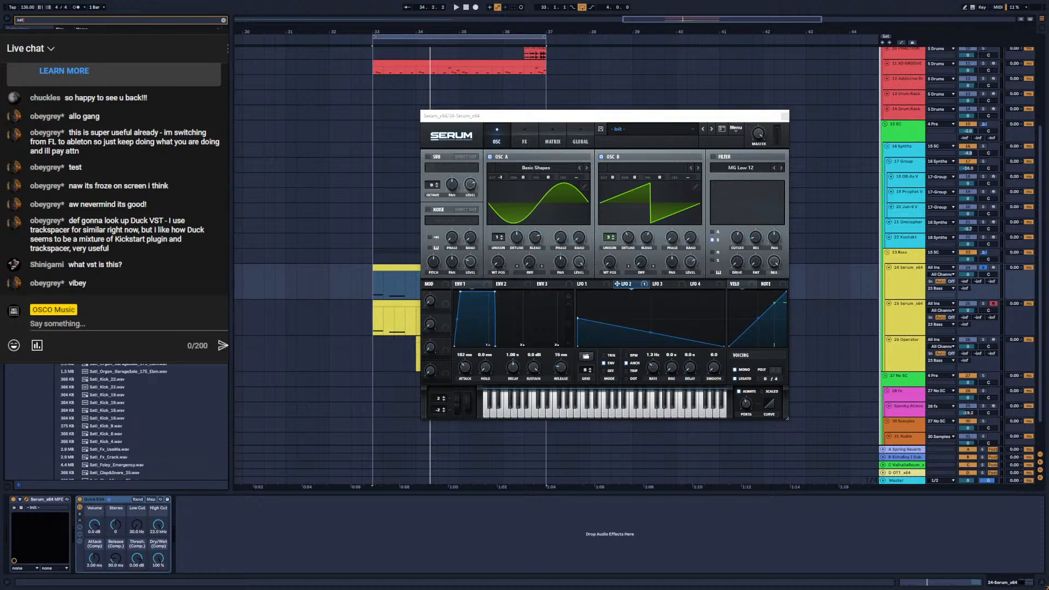
{"action": "scroll", "coordinate": [107, 441], "scroll_direction": "down", "scroll_amount": 15}
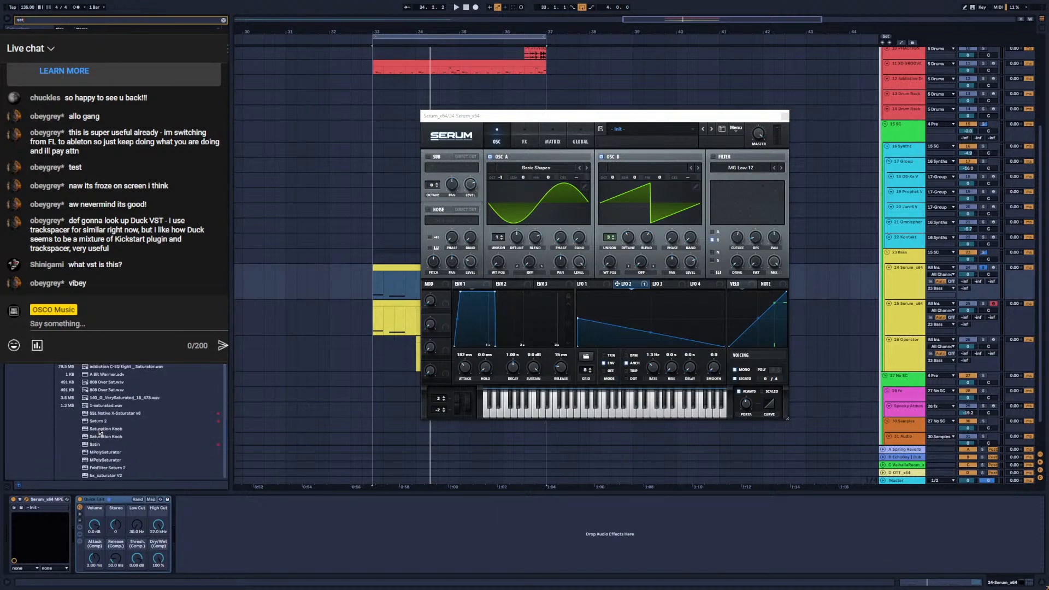
{"action": "left_click", "coordinate": [94, 419]}
{"action": "double_click", "coordinate": [100, 421]}
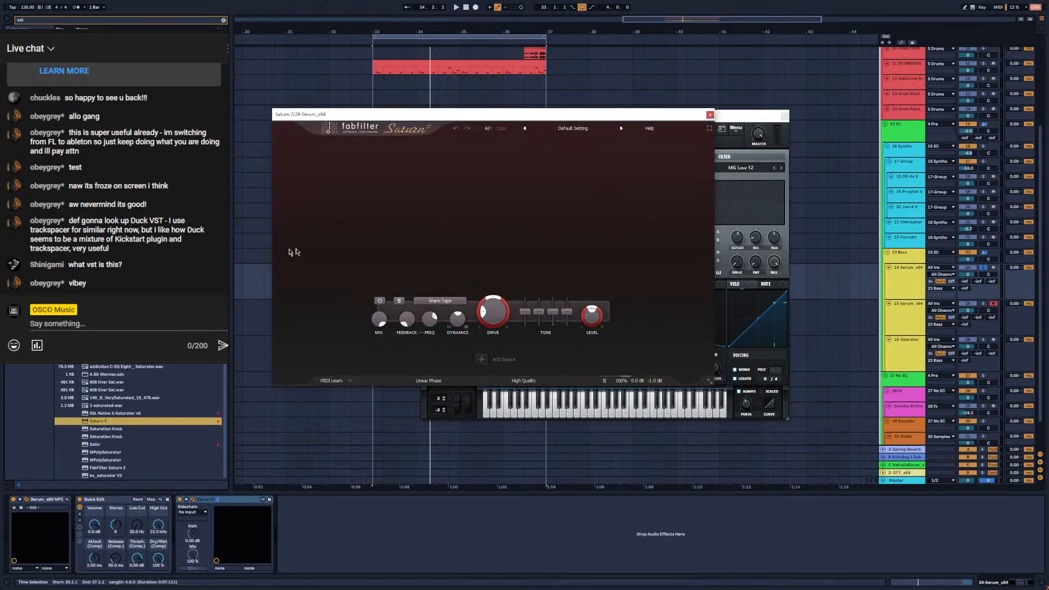
{"action": "left_click_drag", "start_coordinate": [481, 312], "coordinate": [492, 311]}
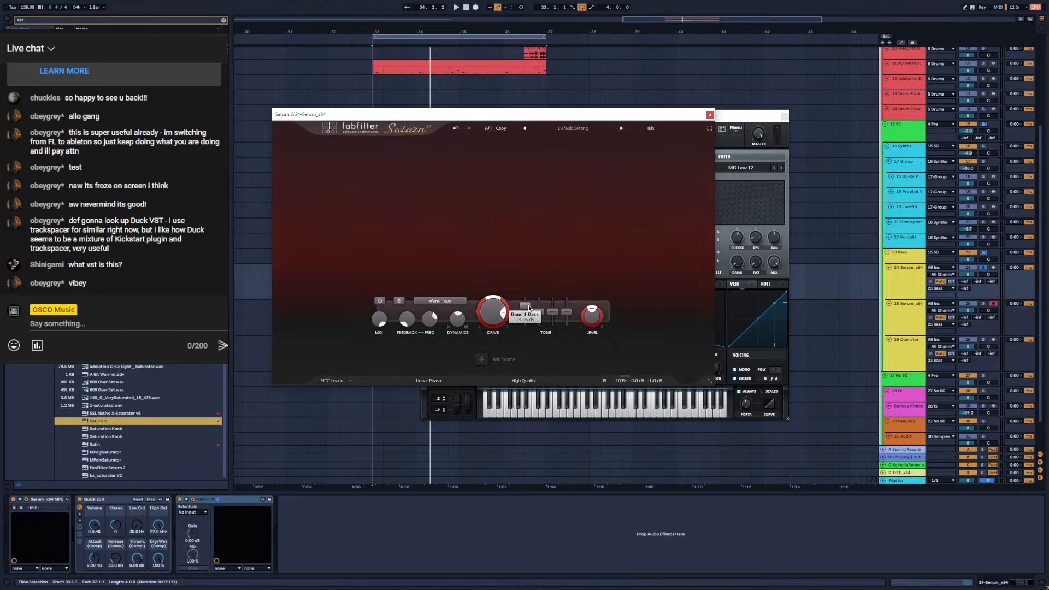
Add FabFilter Volcano 2 after Saturn, set its filter style to Tube, lower the filter's frequency and peak, and play the loop
{"action": "key", "text": "ctrl+f"}
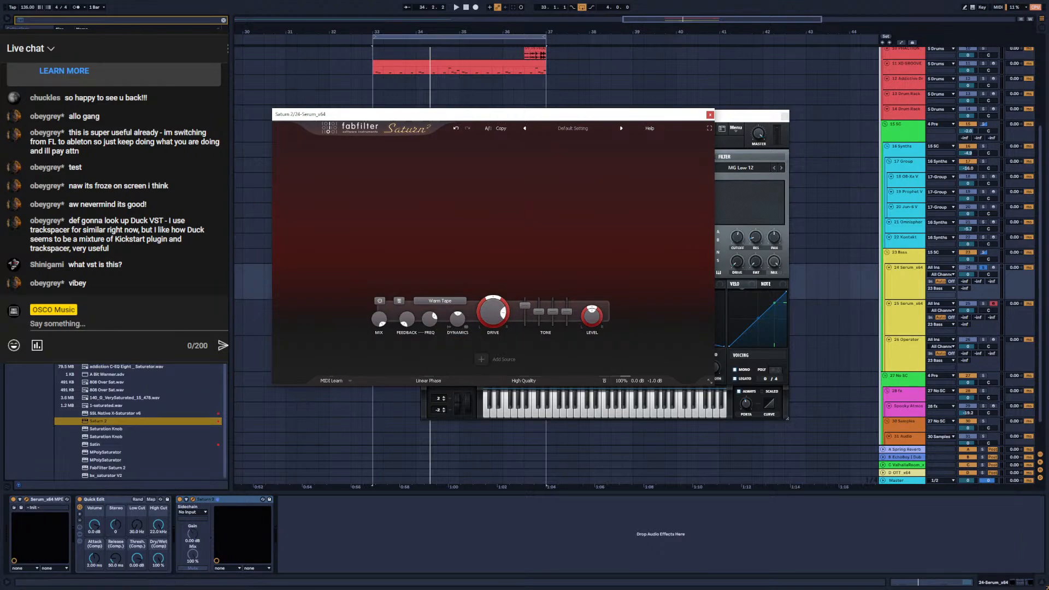
{"action": "type", "text": "voico"}
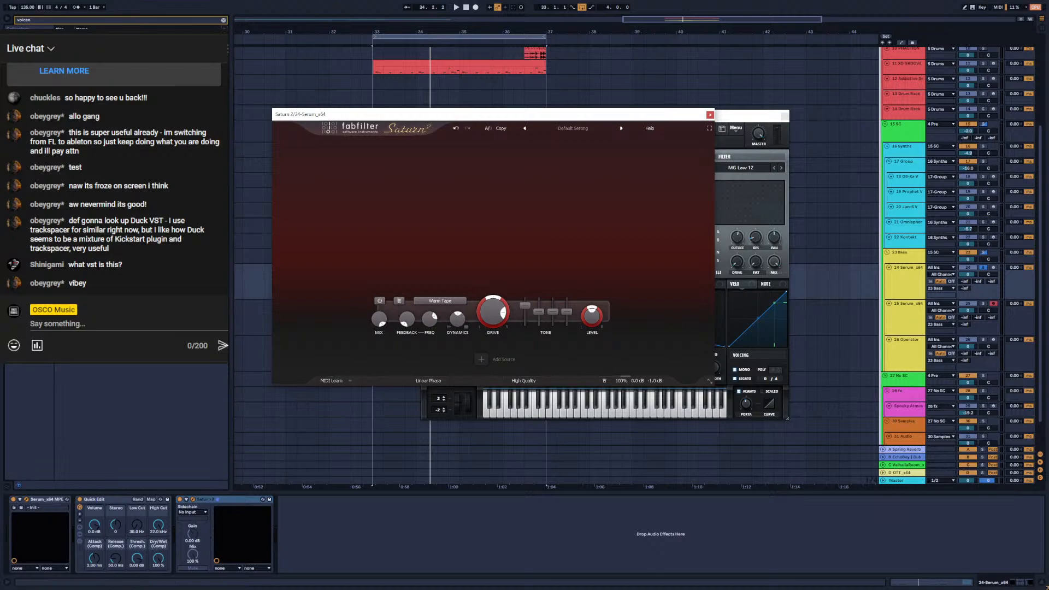
{"action": "left_click_drag", "start_coordinate": [92, 43], "coordinate": [305, 475]}
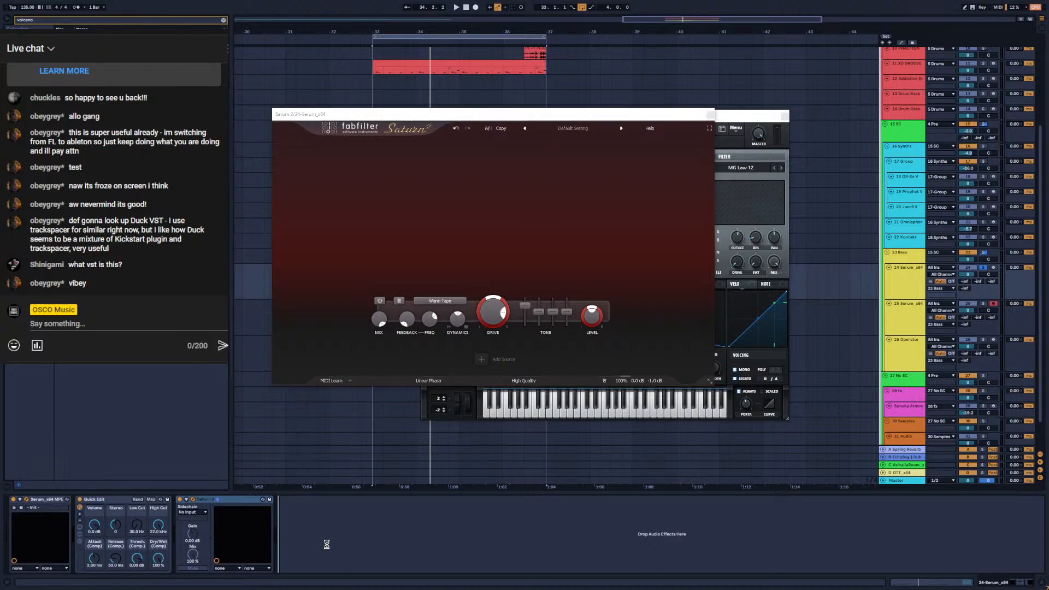
{"action": "left_click_drag", "start_coordinate": [382, 437], "coordinate": [397, 433]}
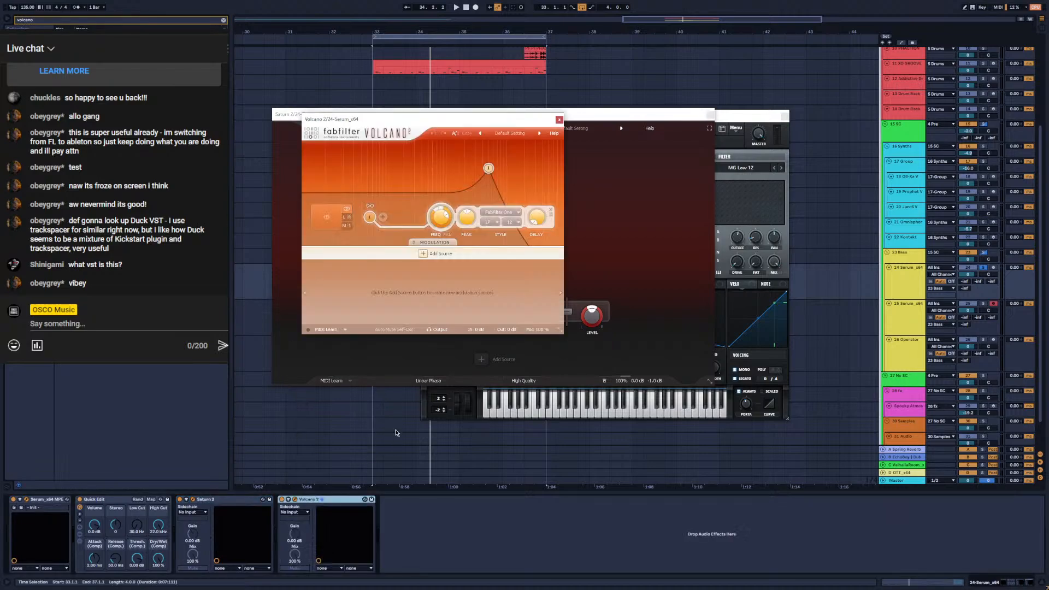
{"action": "left_click", "coordinate": [500, 213]}
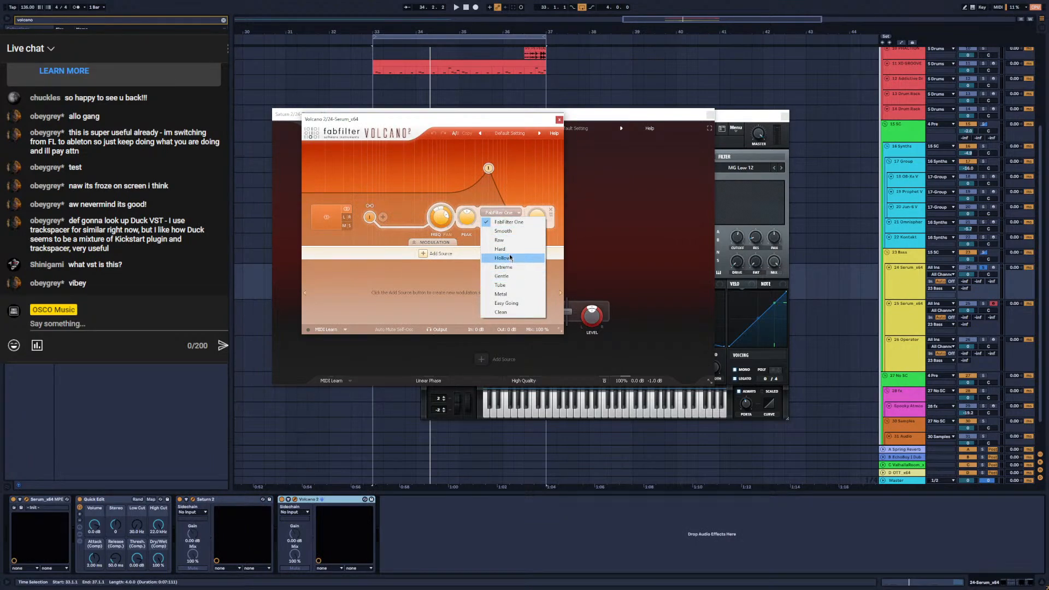
{"action": "left_click", "coordinate": [515, 285]}
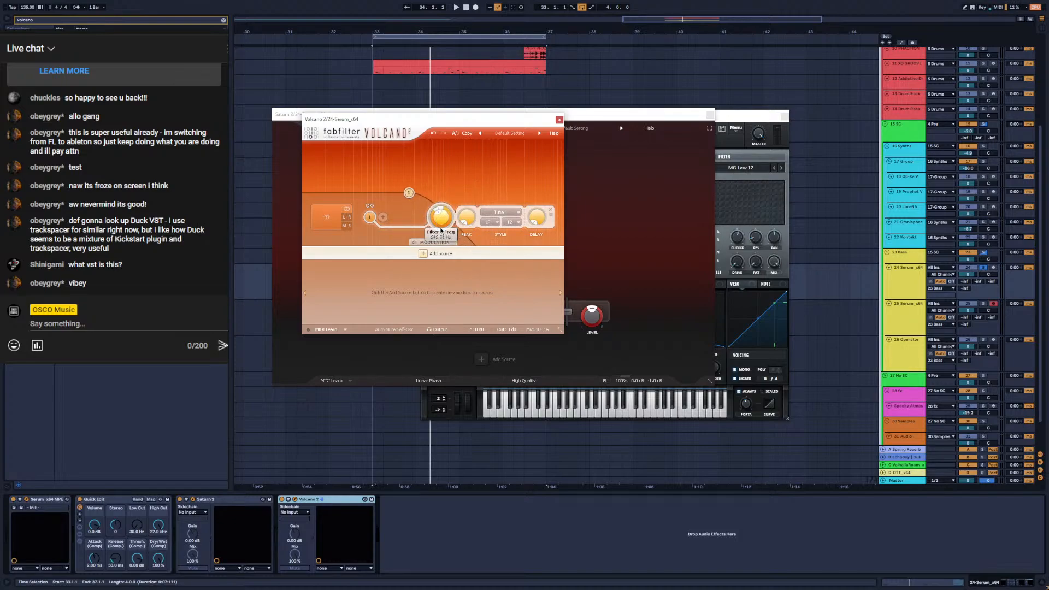
{"action": "key", "text": "space"}
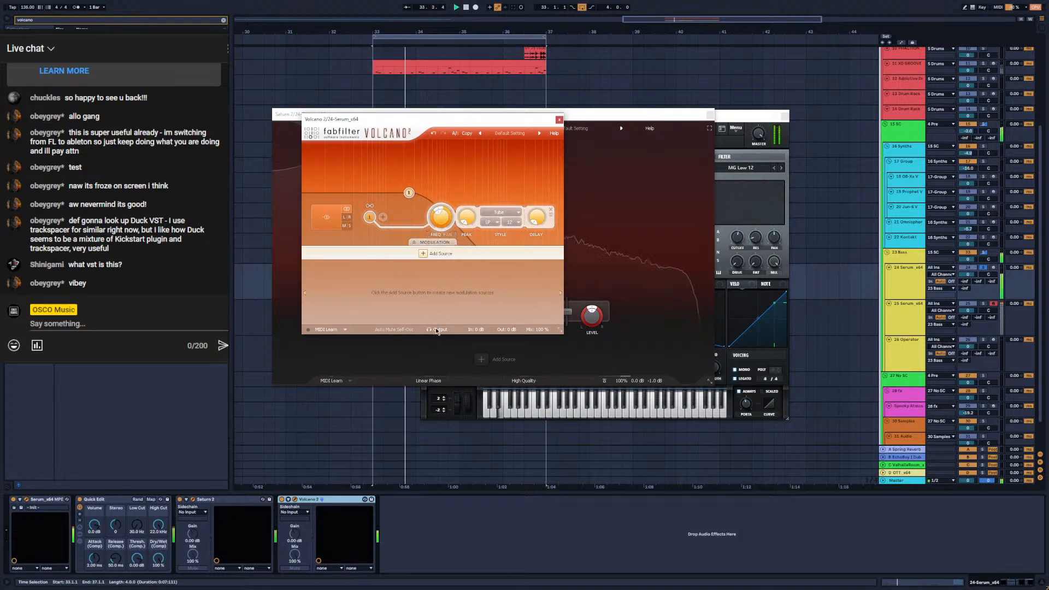
Add an EQ Eight after Volcano 2 on the upper Serum track and enable its oversampling
{"action": "left_click", "coordinate": [744, 116]}
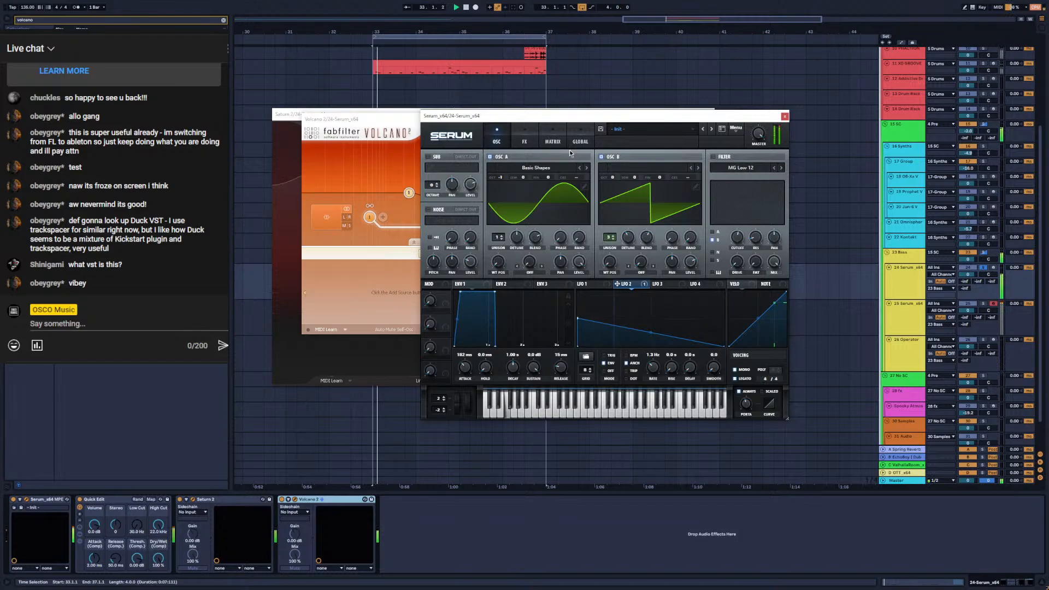
{"action": "key", "text": "ctrl+f"}
{"action": "type", "text": "eq"}
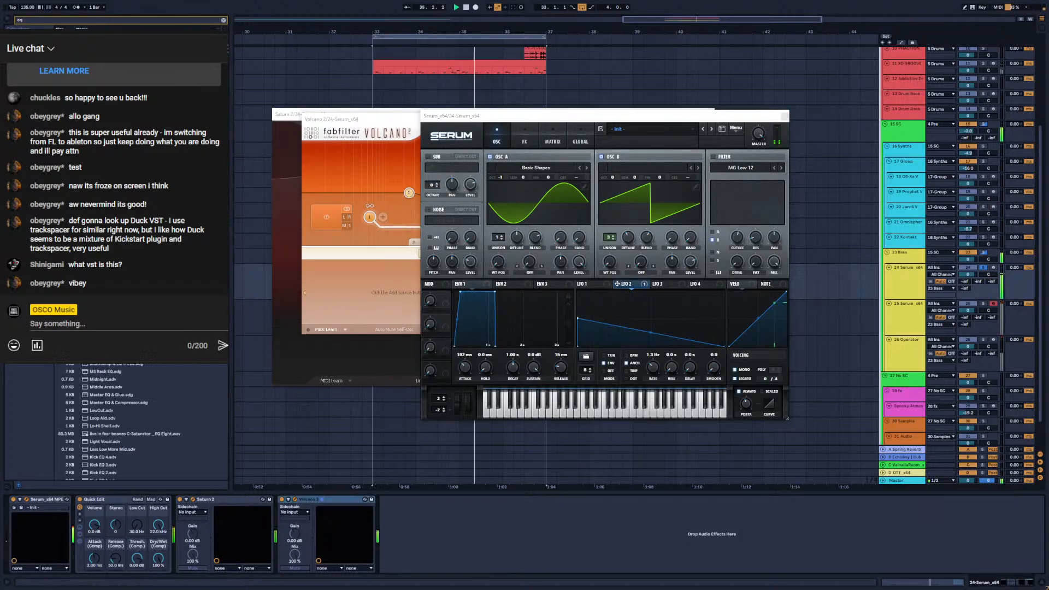
{"action": "right_click", "coordinate": [505, 500]}
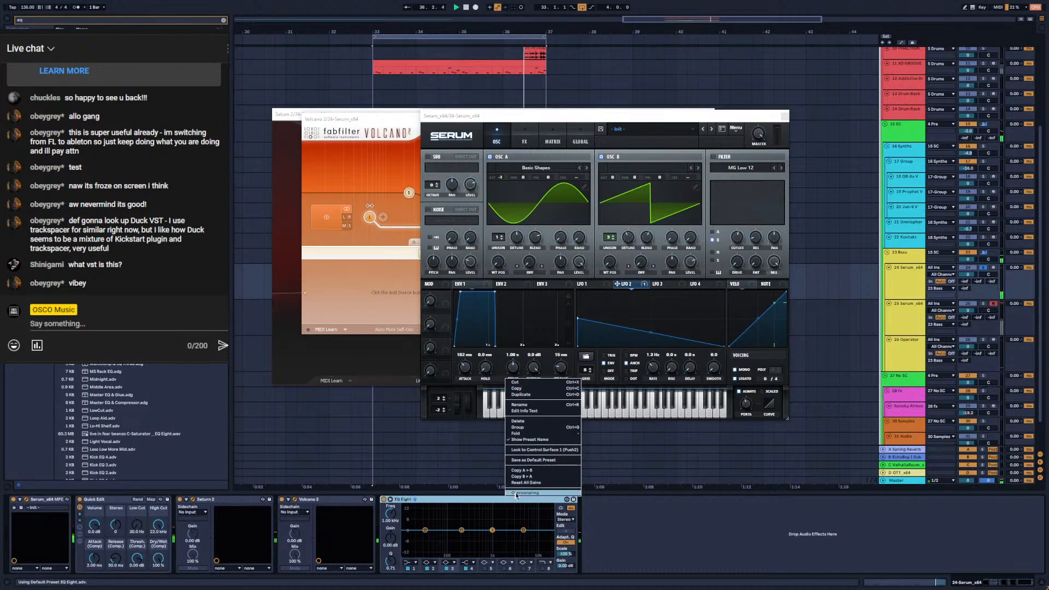
{"action": "left_click", "coordinate": [520, 495]}
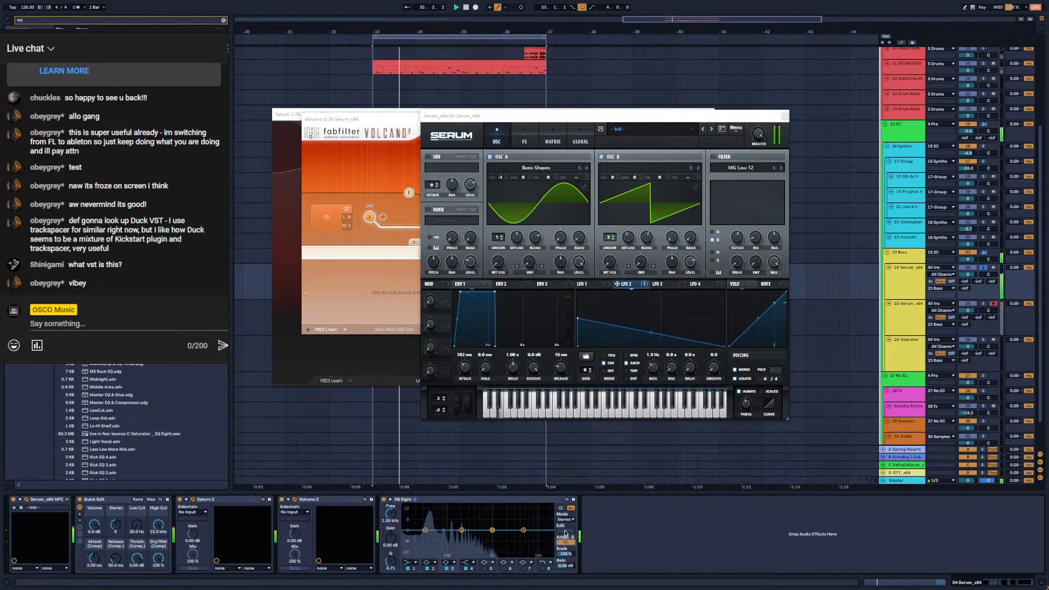
Set the EQ Eight to M/S mode, low-cut the side channel at 212 Hz with band 1, and return to editing the mid
{"action": "left_click", "coordinate": [568, 520]}
{"action": "left_click", "coordinate": [562, 538]}
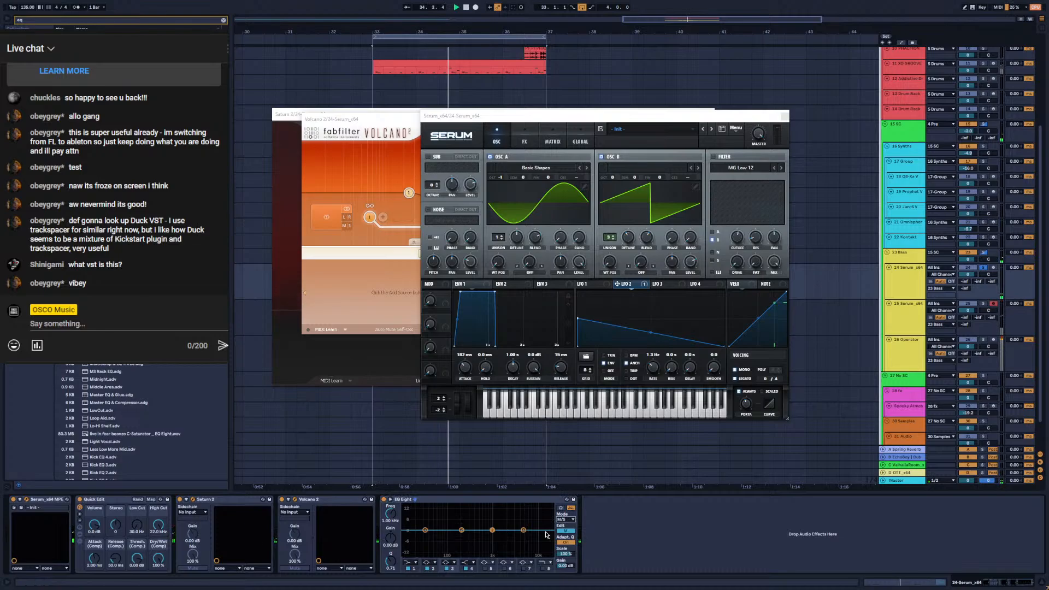
{"action": "left_click", "coordinate": [566, 531]}
{"action": "left_click", "coordinate": [408, 568]}
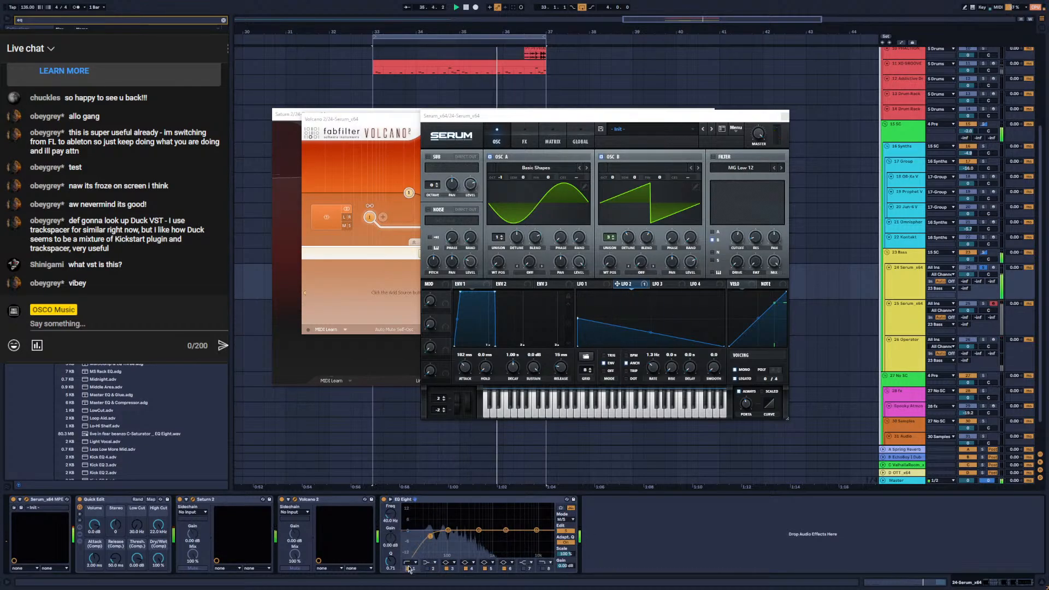
{"action": "left_click_drag", "start_coordinate": [390, 514], "coordinate": [390, 489]}
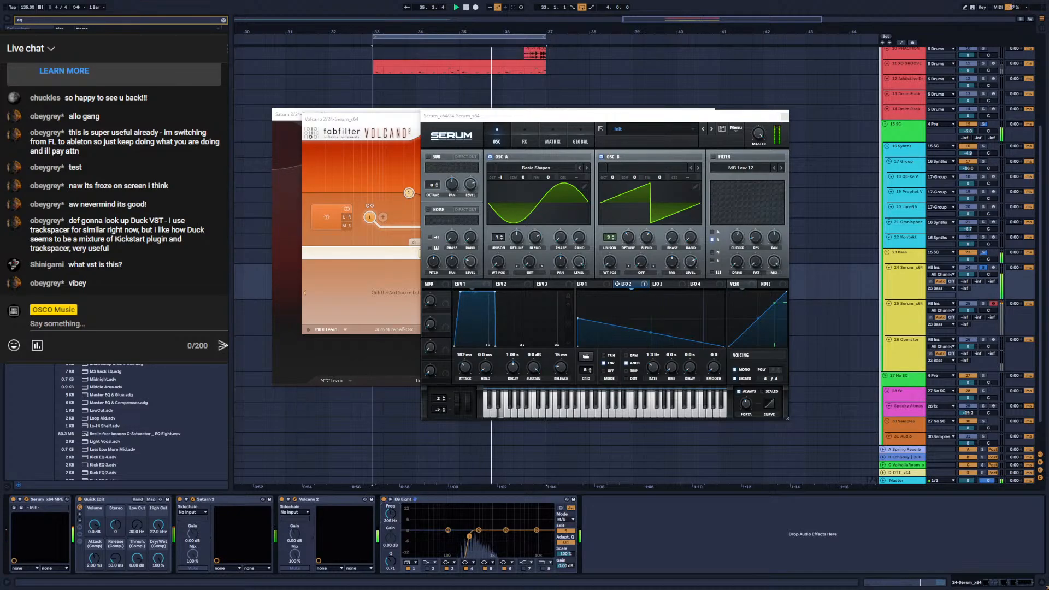
{"action": "left_click_drag", "start_coordinate": [469, 536], "coordinate": [464, 536]}
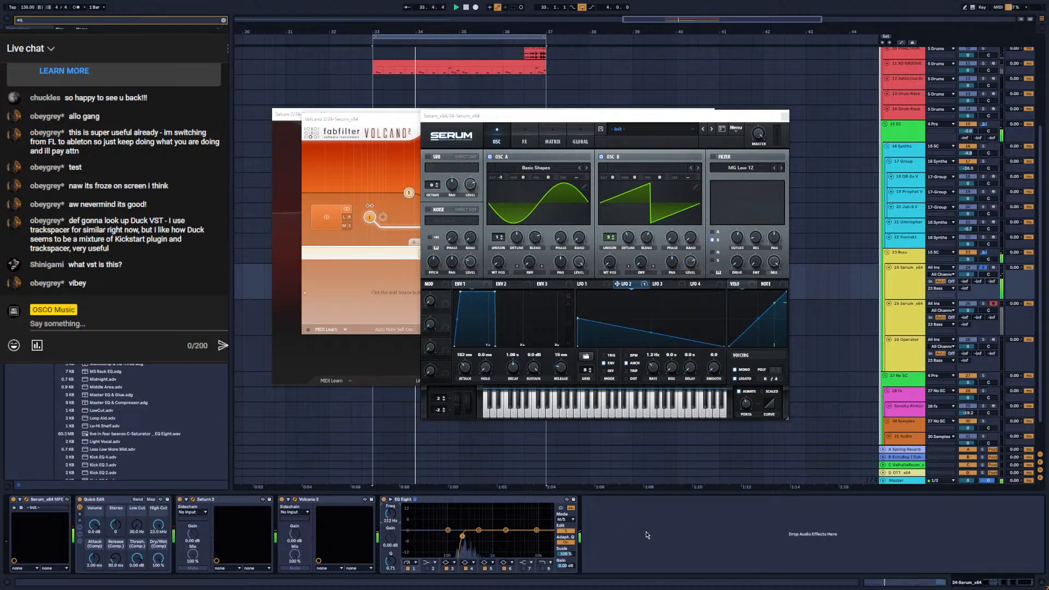
{"action": "left_click", "coordinate": [565, 531]}
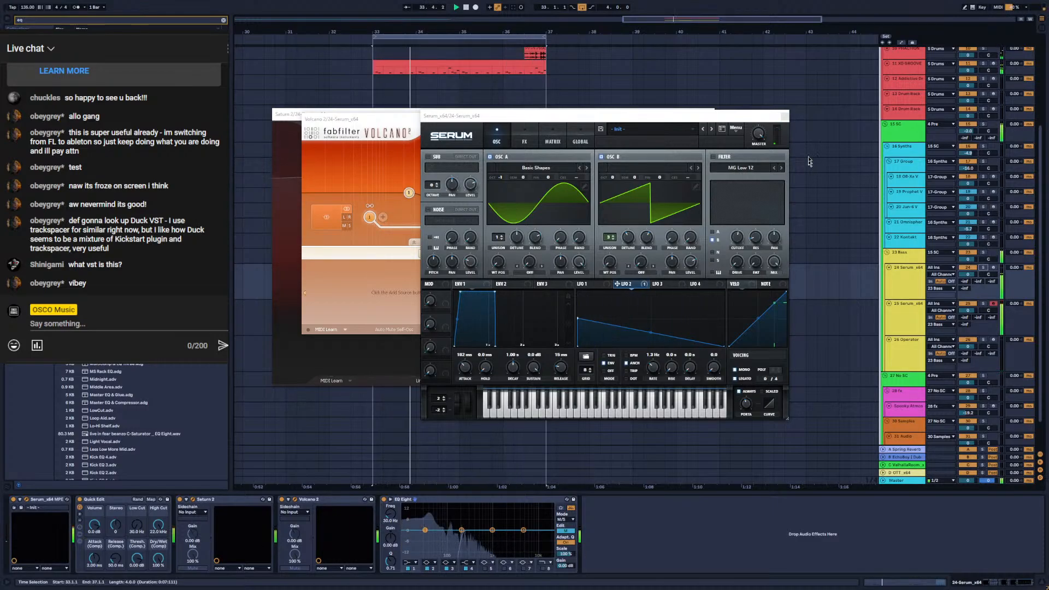
Close the Serum, Volcano 2 and Saturn 2 plugin windows
{"action": "left_click", "coordinate": [784, 116]}
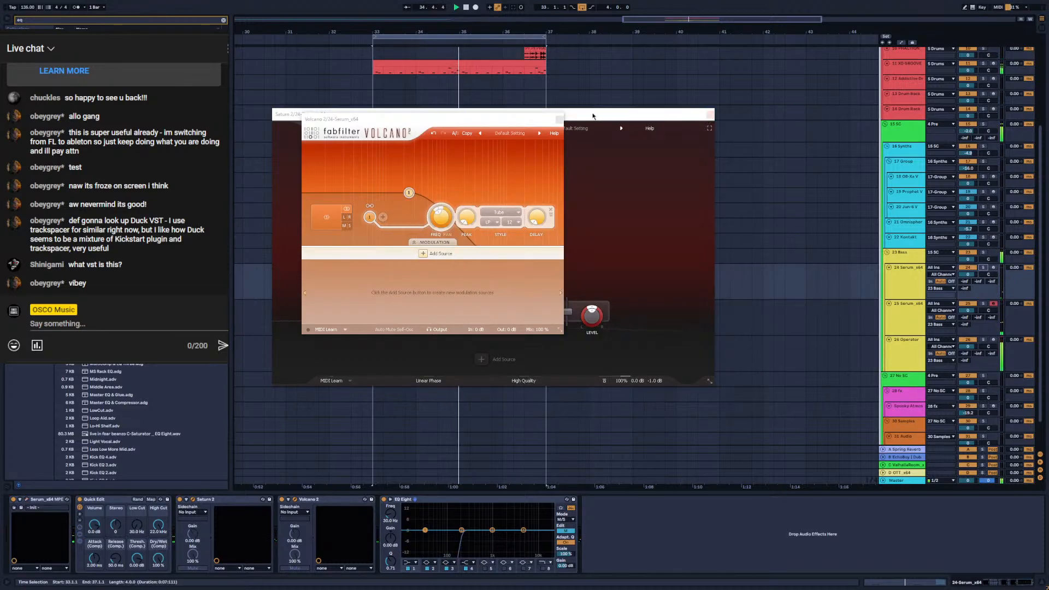
{"action": "left_click", "coordinate": [710, 121]}
{"action": "left_click", "coordinate": [709, 115]}
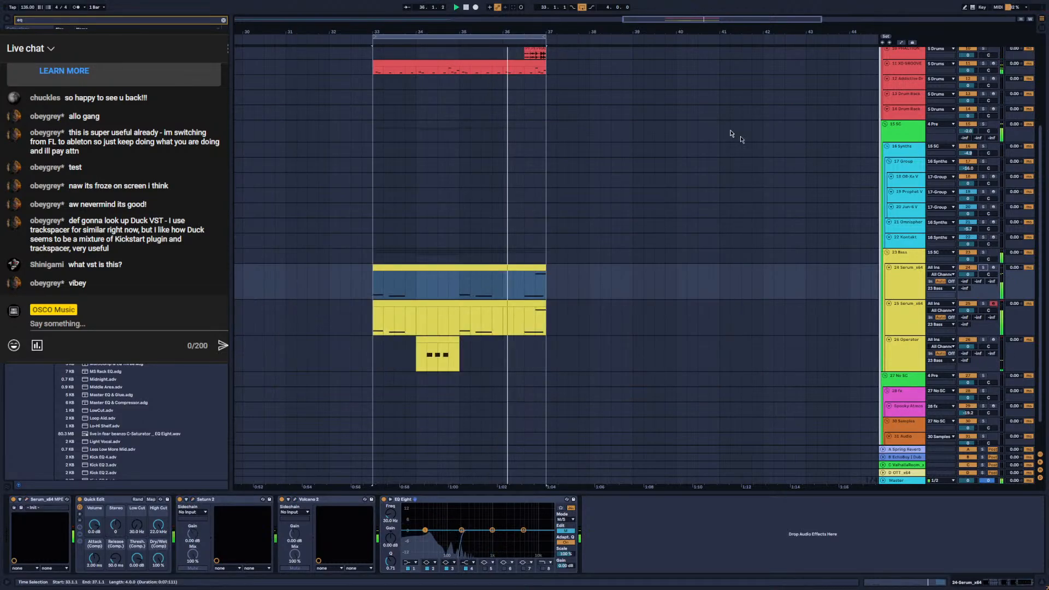
Solo the lower Serum track and group it with the Operator track inside the Bass group
{"action": "left_click", "coordinate": [902, 252]}
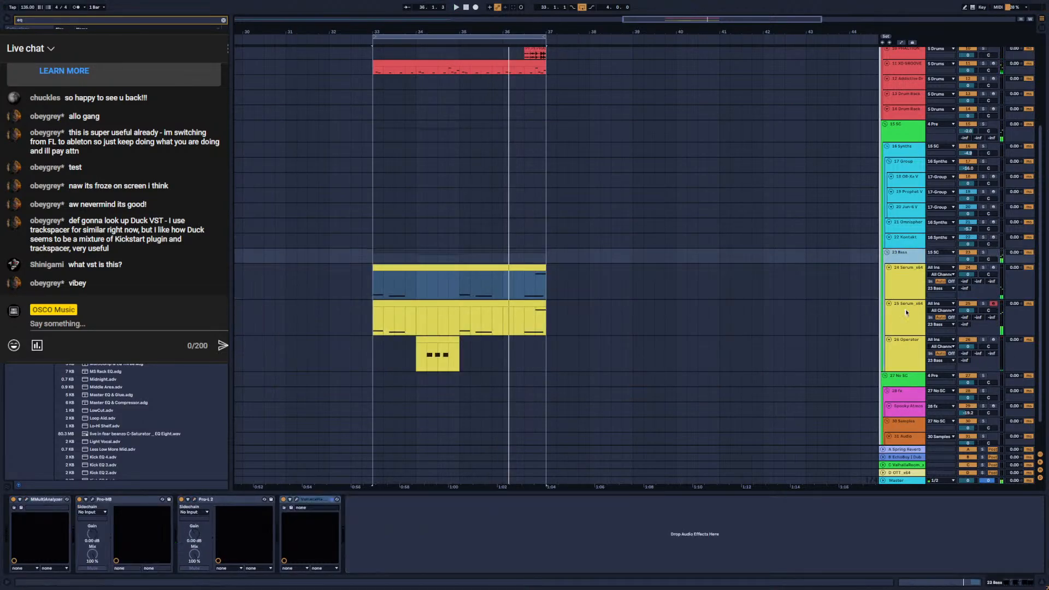
{"action": "left_click", "coordinate": [983, 303]}
{"action": "left_click", "coordinate": [902, 358]}
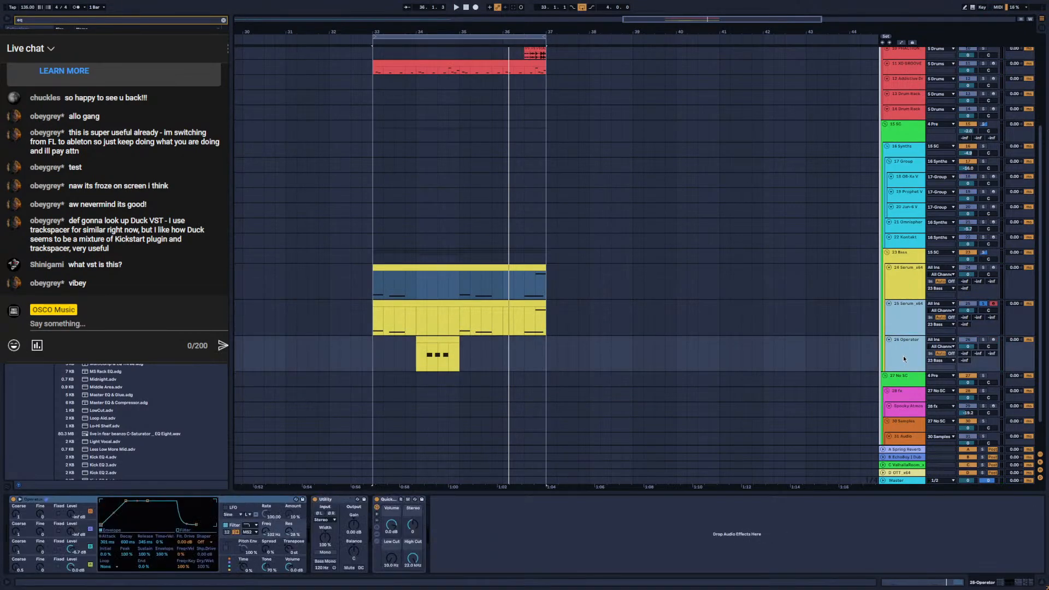
{"action": "key", "text": "ctrl+g"}
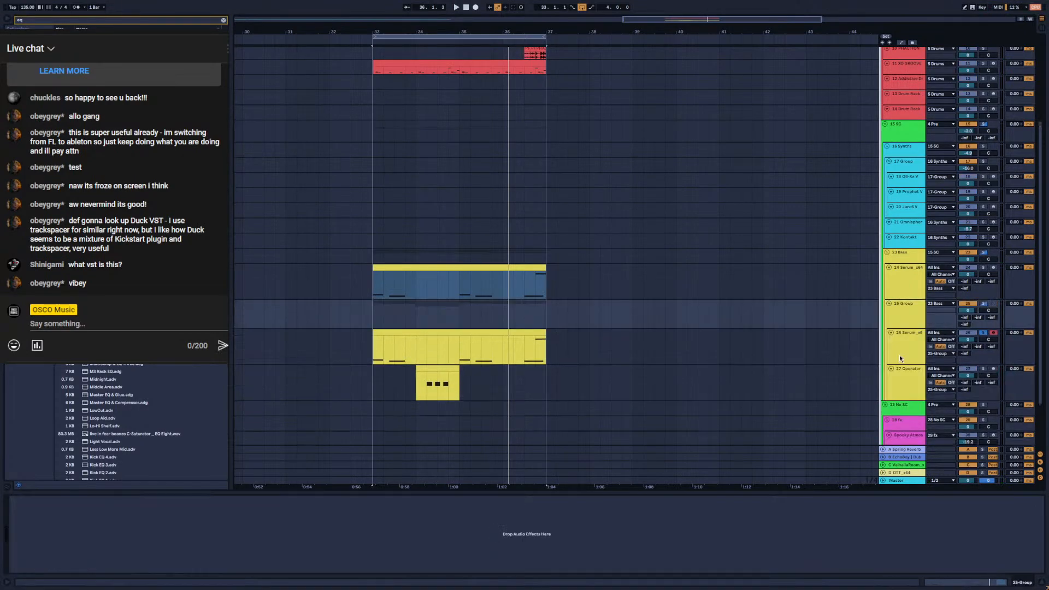
Add an oversampled EQ Eight to the new Serum and Operator group and low-cut band 1 at 110 Hz while the loop plays
{"action": "left_click", "coordinate": [902, 319]}
{"action": "key", "text": "ctrl+f"}
{"action": "type", "text": "eq"}
{"action": "left_click", "coordinate": [40, 561]}
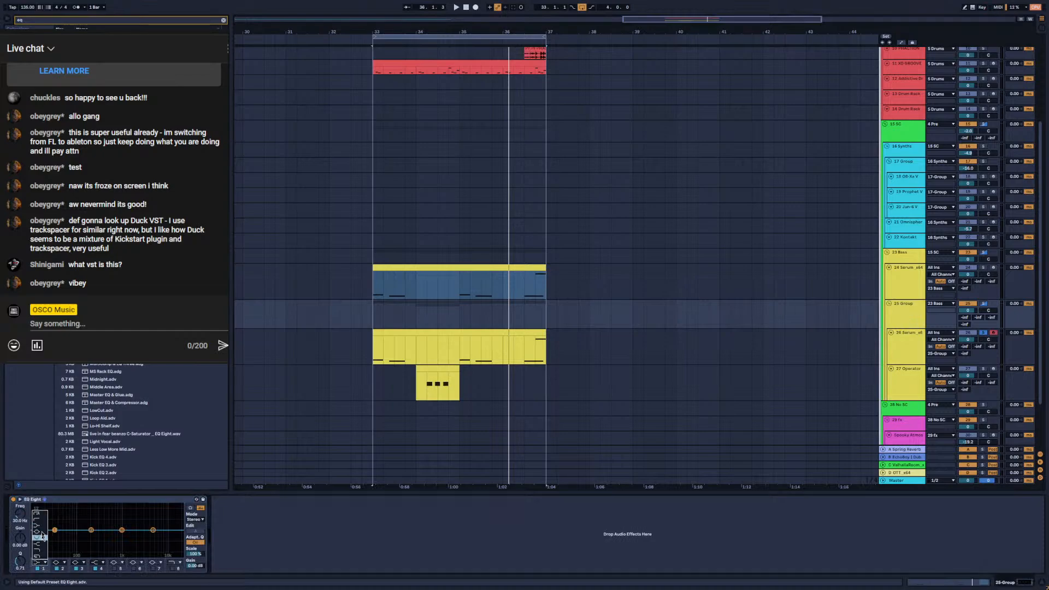
{"action": "left_click", "coordinate": [41, 516]}
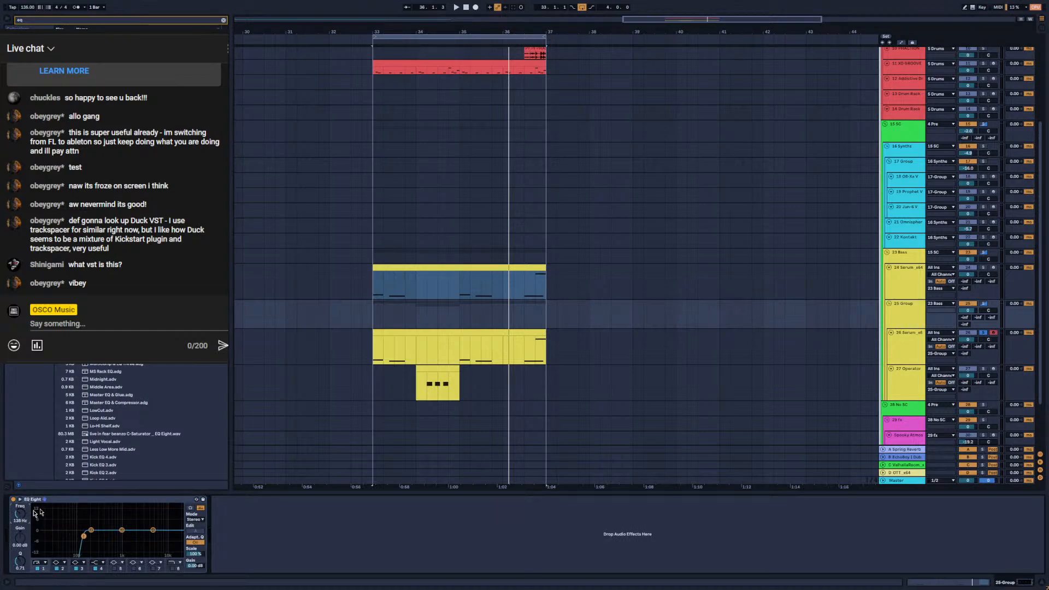
{"action": "right_click", "coordinate": [72, 501]}
{"action": "left_click", "coordinate": [78, 497]}
{"action": "key", "text": "space"}
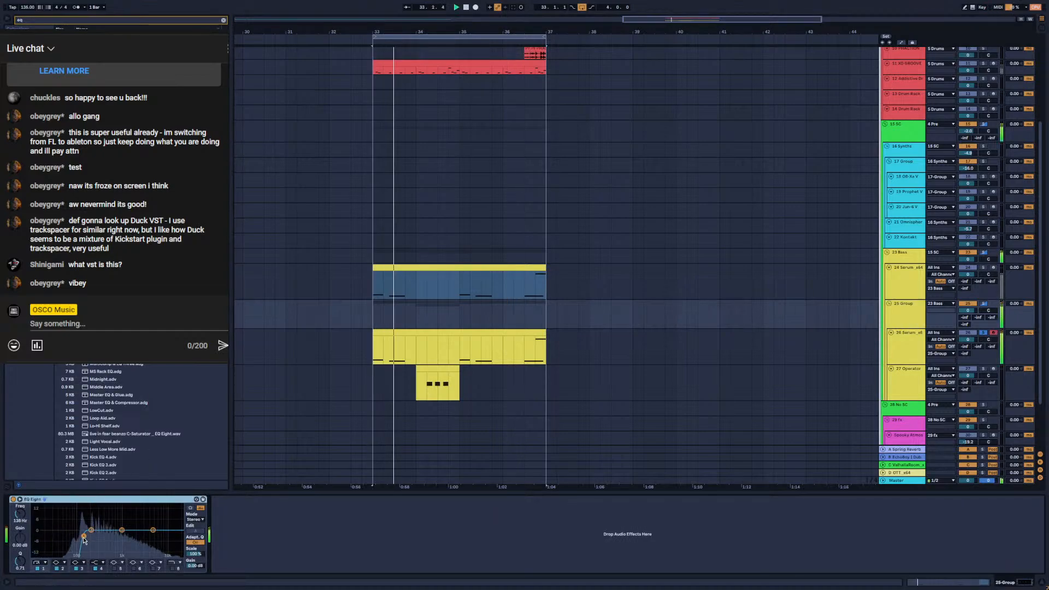
{"action": "left_click_drag", "start_coordinate": [84, 538], "coordinate": [80, 538]}
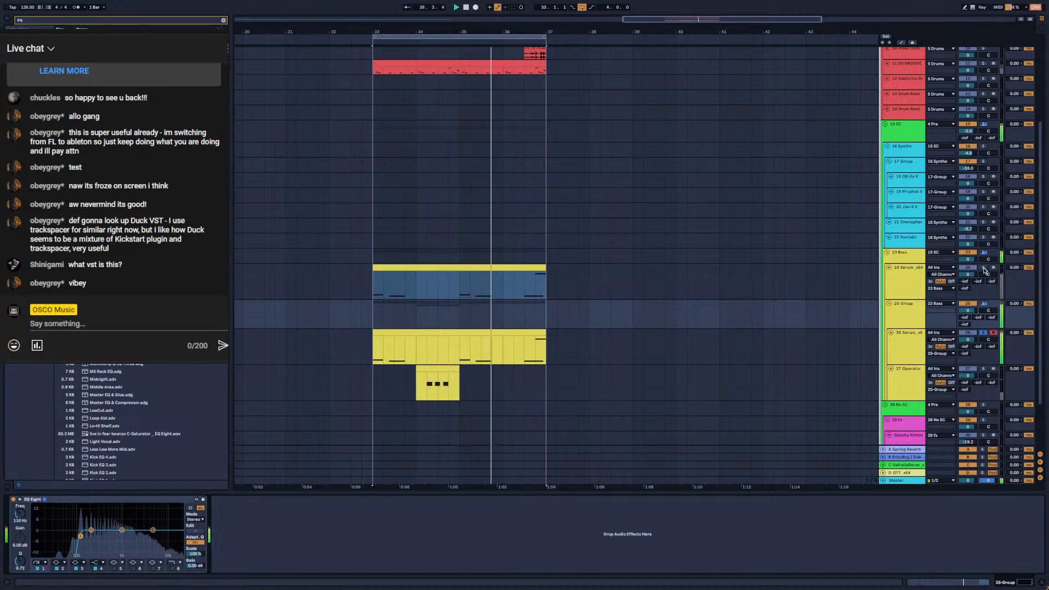
Put the upper Serum track into its own group and duplicate the track inside it
{"action": "left_click", "coordinate": [912, 288]}
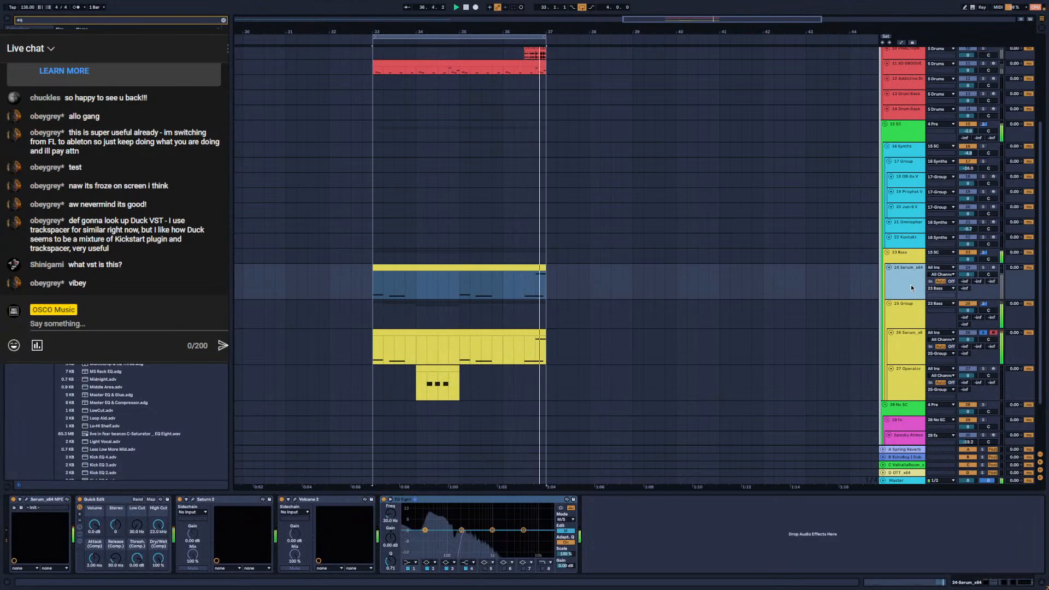
{"action": "key", "text": "ctrl+g"}
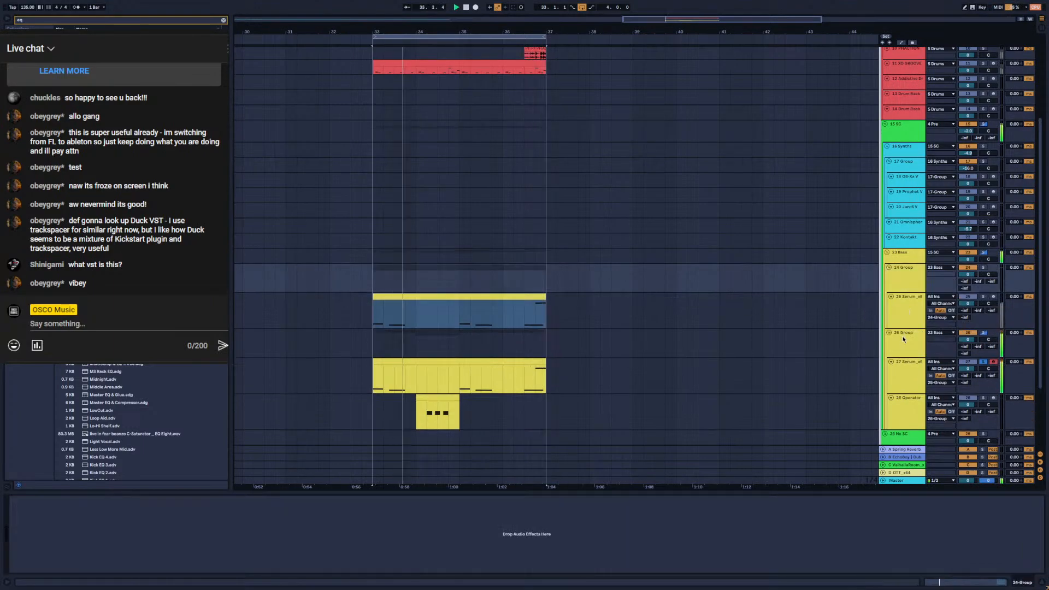
{"action": "left_click", "coordinate": [900, 307]}
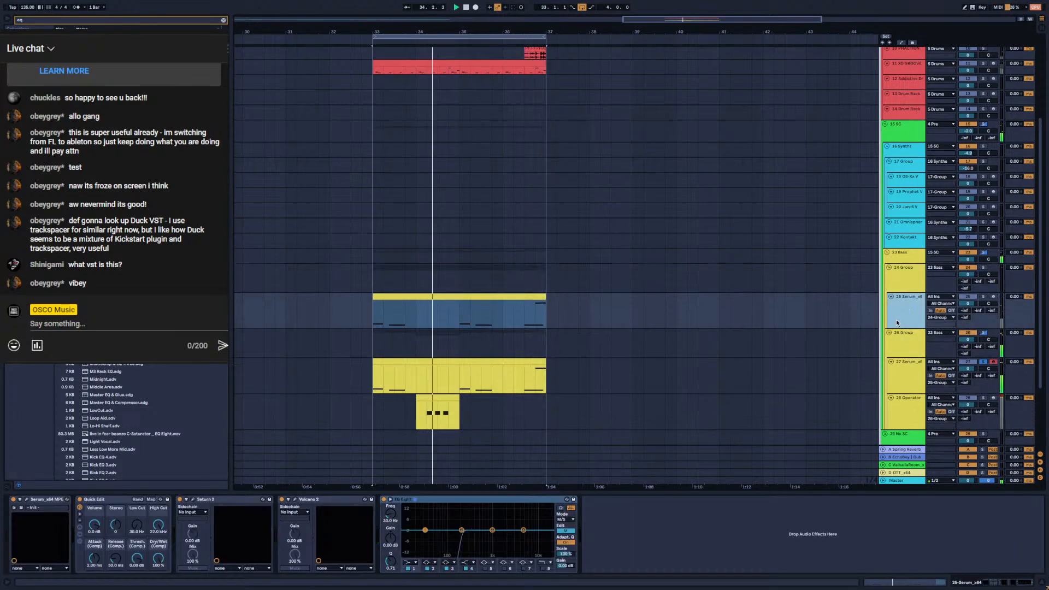
{"action": "key", "text": "ctrl+d"}
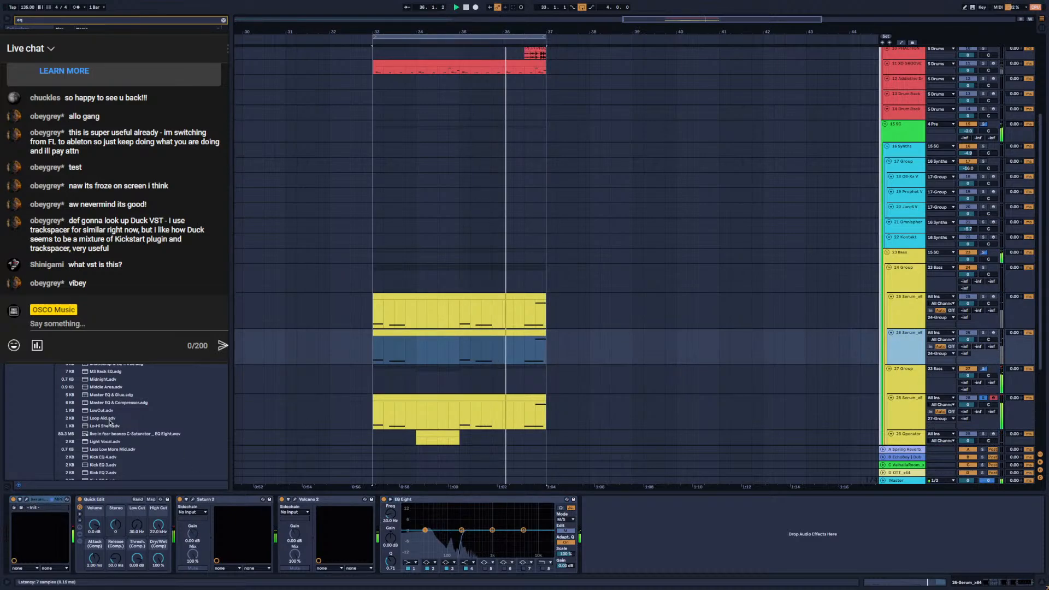
Turn off Distortion, Compressor and Chorus in Serum's effects on the duplicated Serum track and close its window
{"action": "left_click", "coordinate": [27, 500]}
{"action": "left_click", "coordinate": [522, 142]}
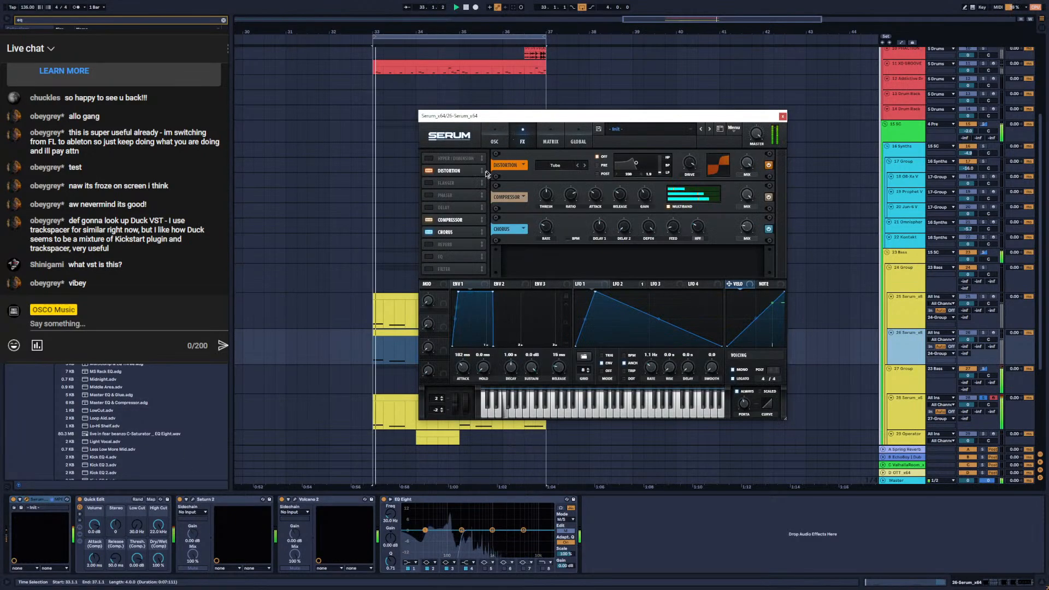
{"action": "left_click", "coordinate": [551, 141]}
{"action": "left_click", "coordinate": [522, 142]}
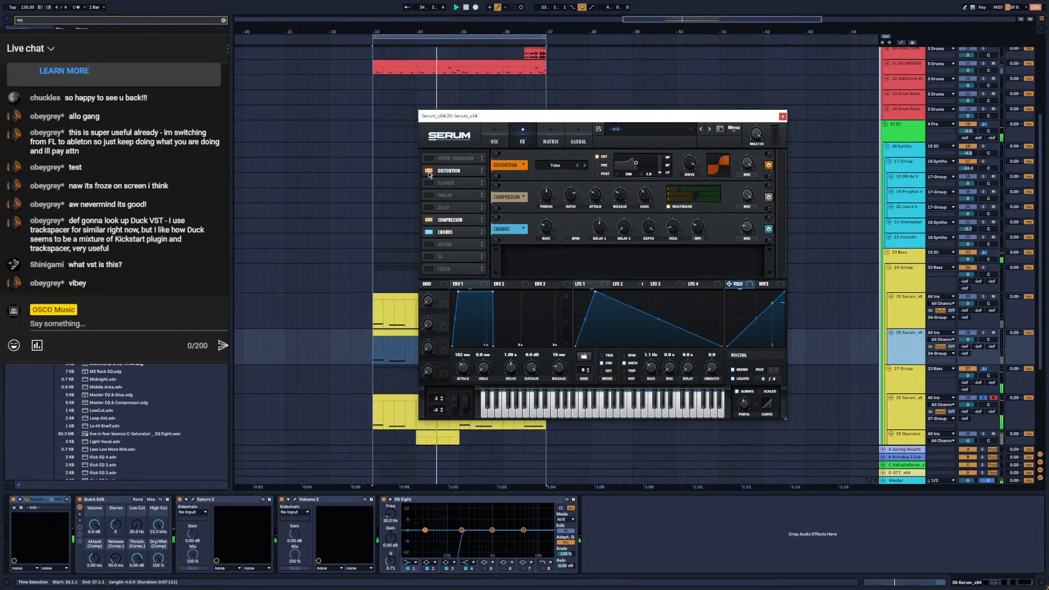
{"action": "left_click", "coordinate": [429, 171]}
{"action": "left_click", "coordinate": [429, 220]}
{"action": "left_click", "coordinate": [429, 232]}
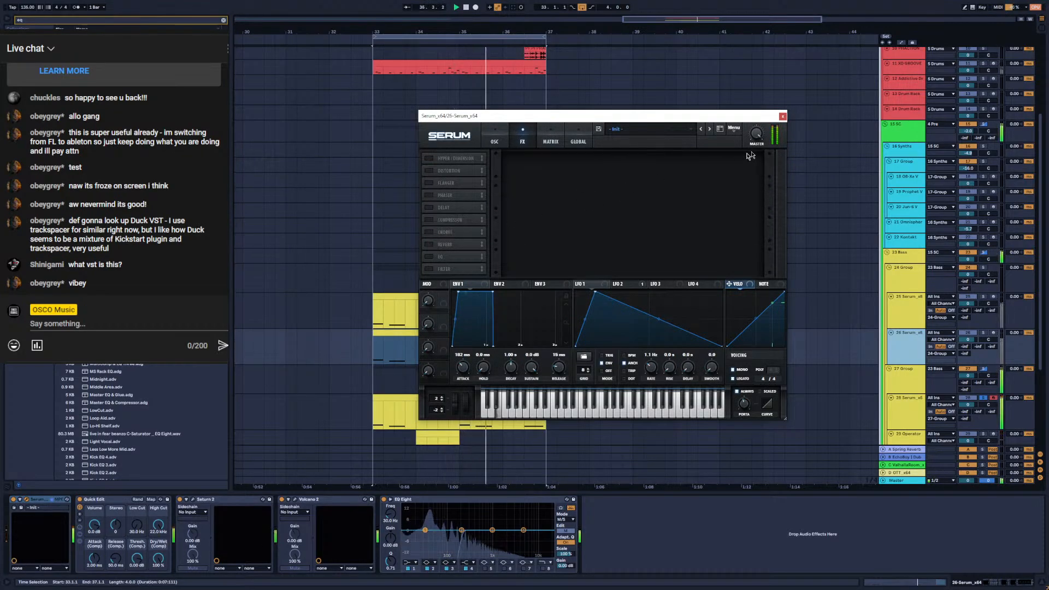
{"action": "left_click", "coordinate": [783, 117]}
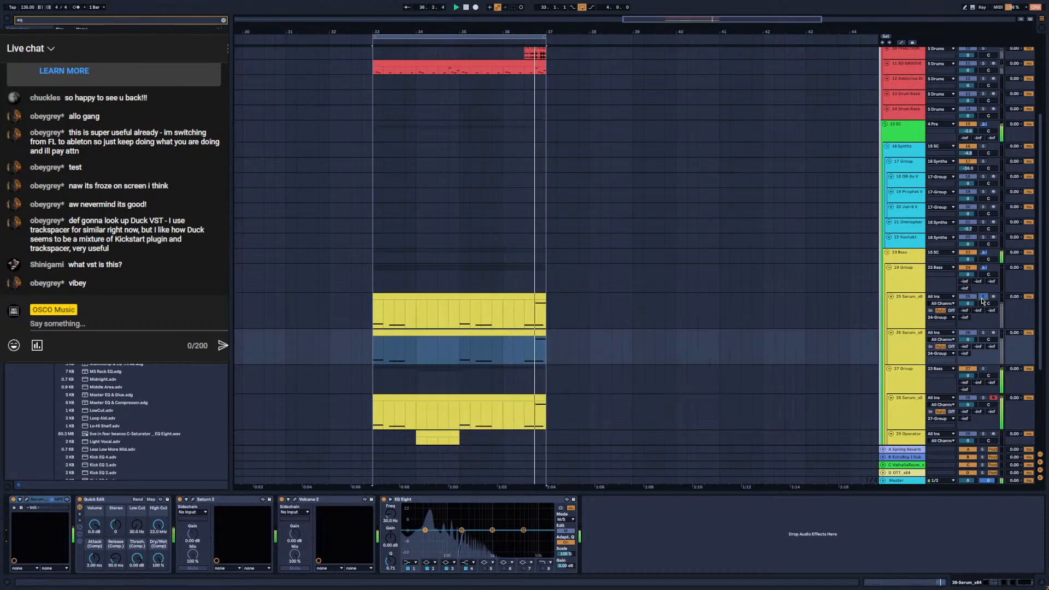
On the soloed upper Serum track, replace Serum's Compressor and Chorus effects with Tube distortion, checking the Saturn 2 settings along the way
{"action": "left_click", "coordinate": [907, 313]}
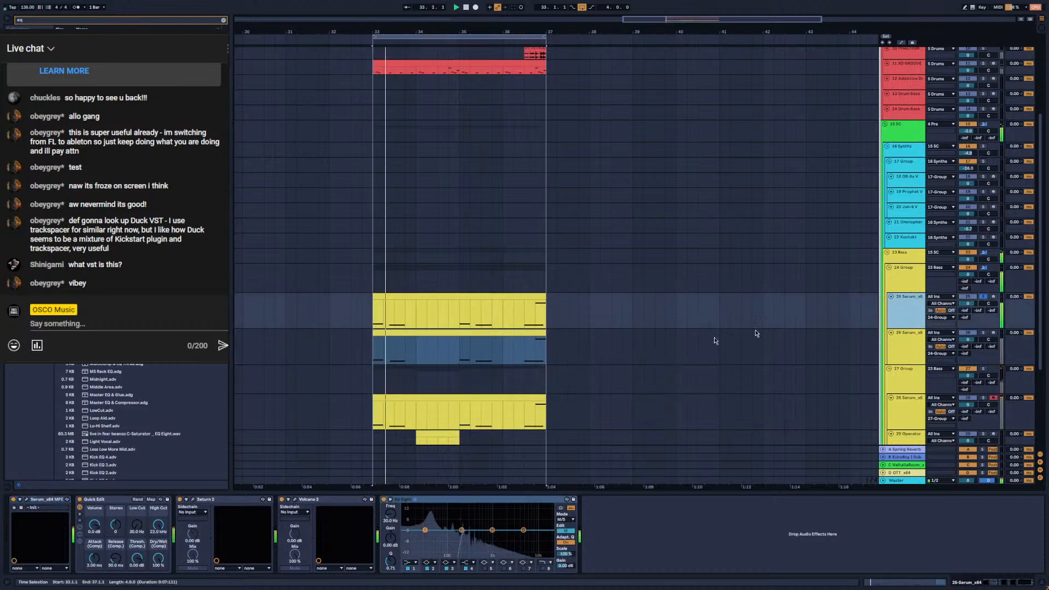
{"action": "left_click", "coordinate": [27, 499]}
{"action": "left_click", "coordinate": [522, 141]}
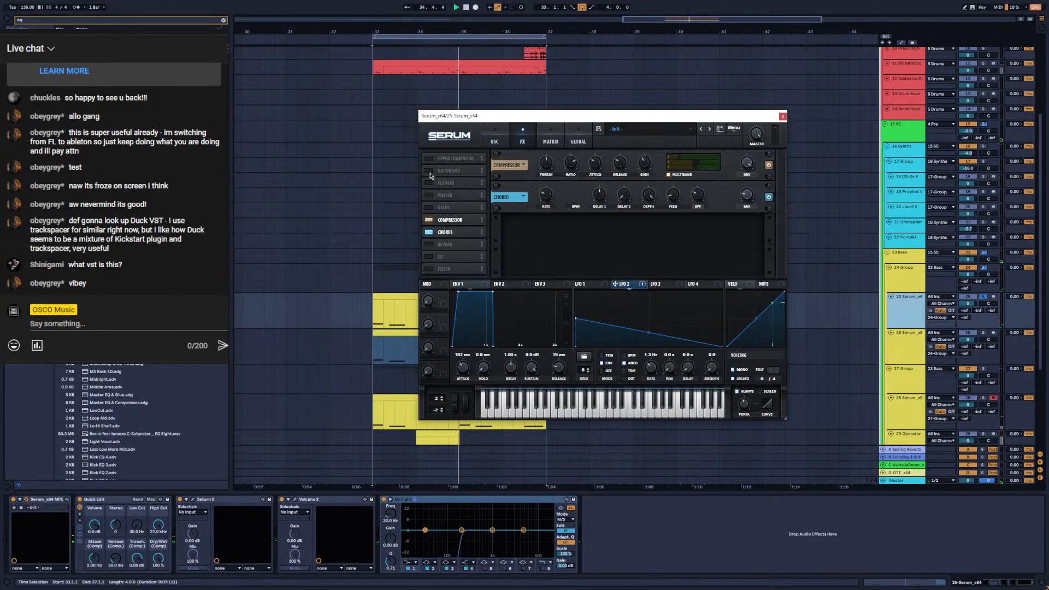
{"action": "left_click", "coordinate": [491, 138]}
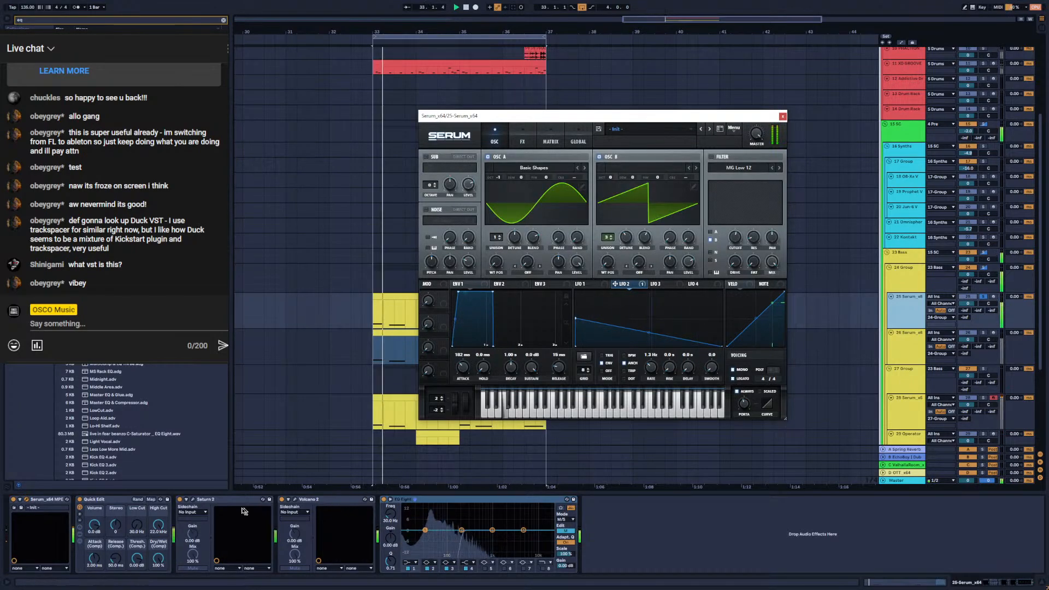
{"action": "left_click", "coordinate": [193, 500]}
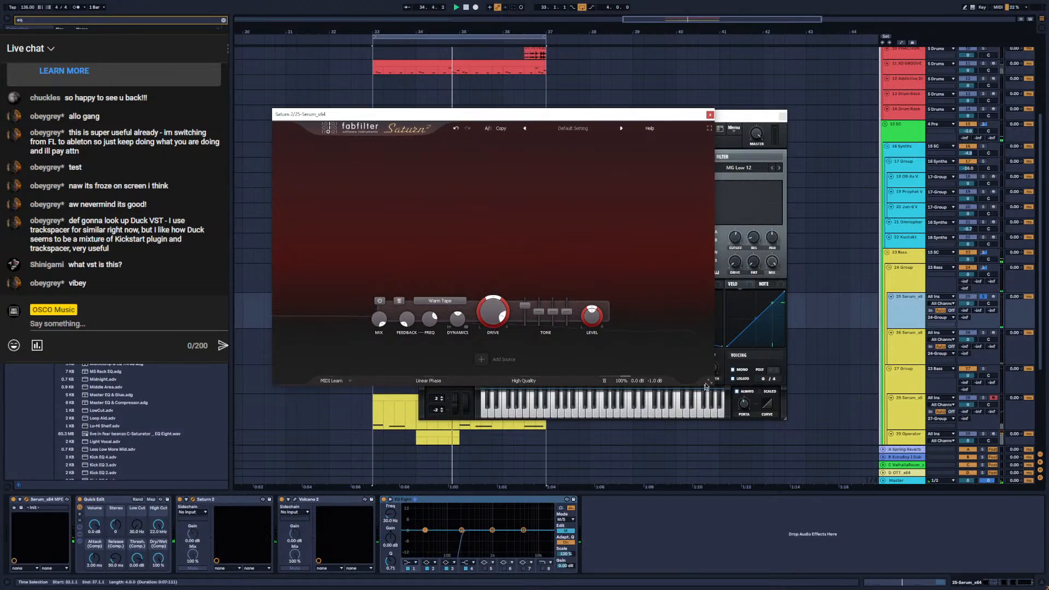
{"action": "left_click", "coordinate": [710, 114]}
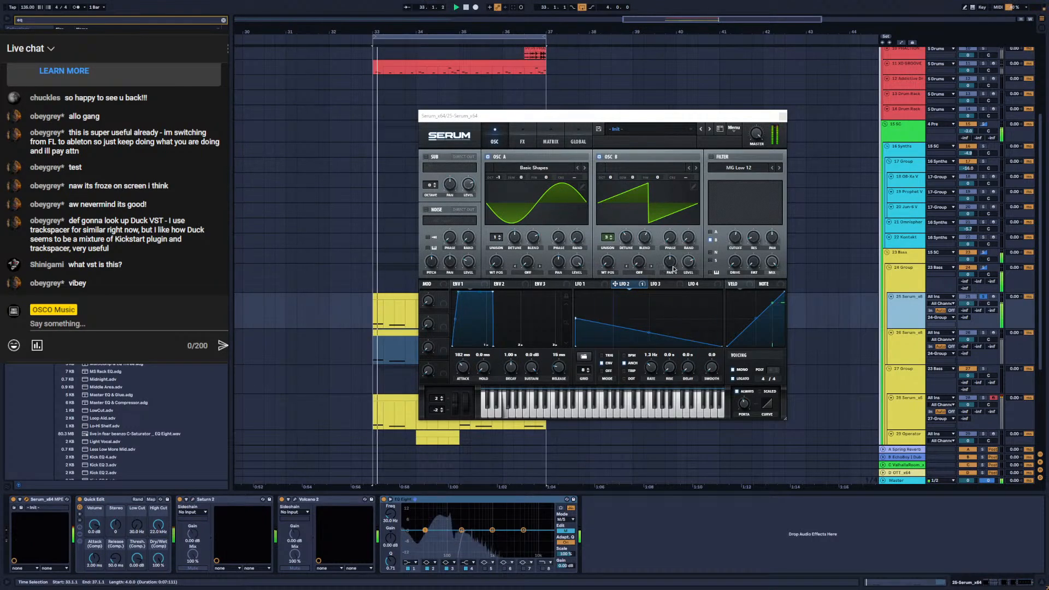
{"action": "left_click", "coordinate": [523, 142]}
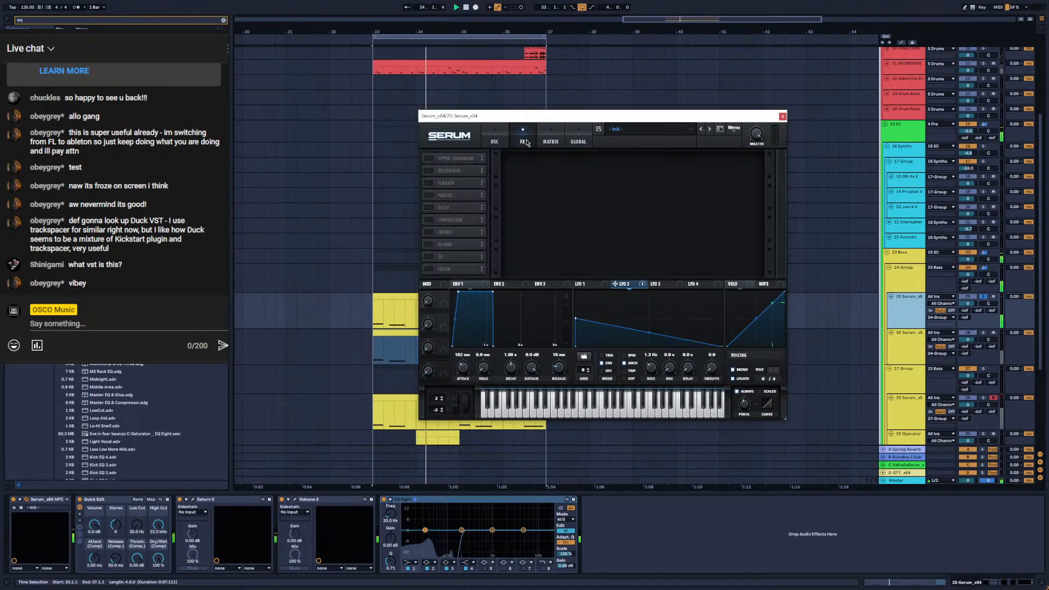
{"action": "left_click", "coordinate": [429, 171]}
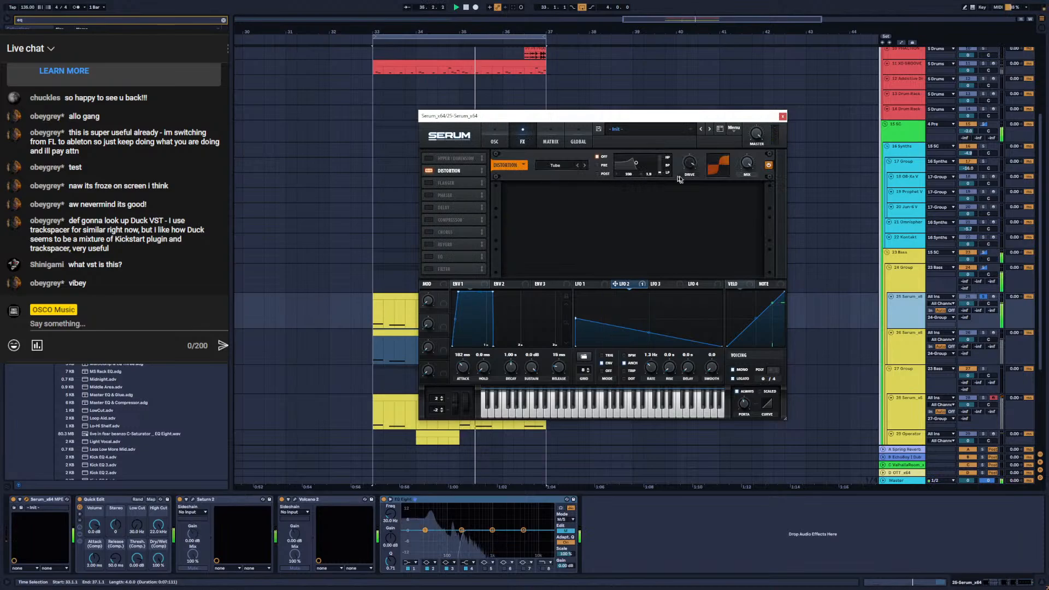
Raise the EQ Eight output gain on the upper Serum track, compare it with the lower bass group, and close the Serum window
{"action": "left_click", "coordinate": [80, 502]}
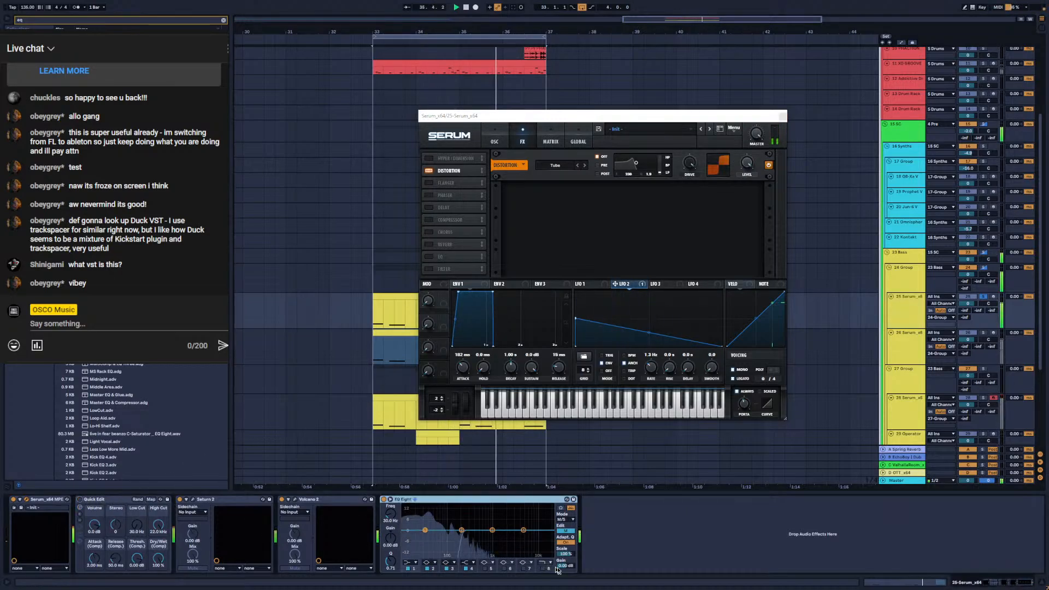
{"action": "left_click_drag", "start_coordinate": [557, 570], "coordinate": [558, 525]}
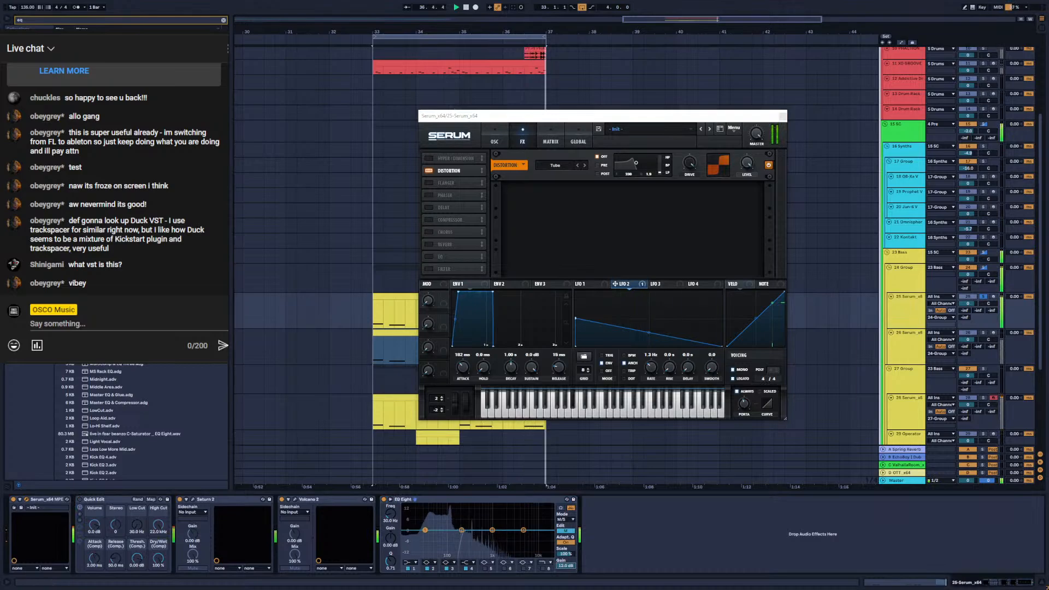
{"action": "left_click_drag", "start_coordinate": [565, 566], "coordinate": [566, 580]}
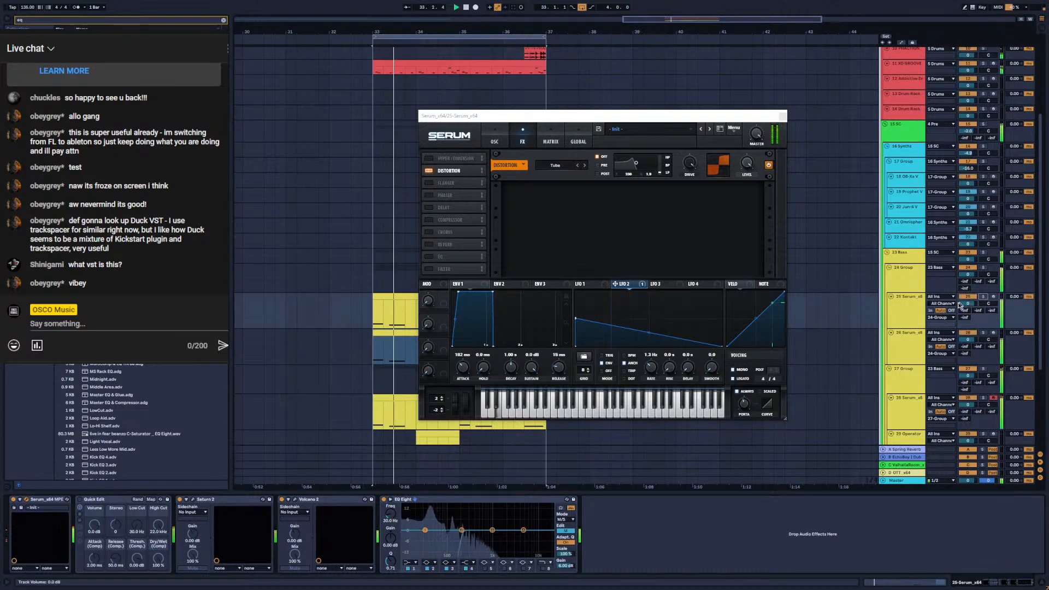
{"action": "left_click", "coordinate": [320, 425]}
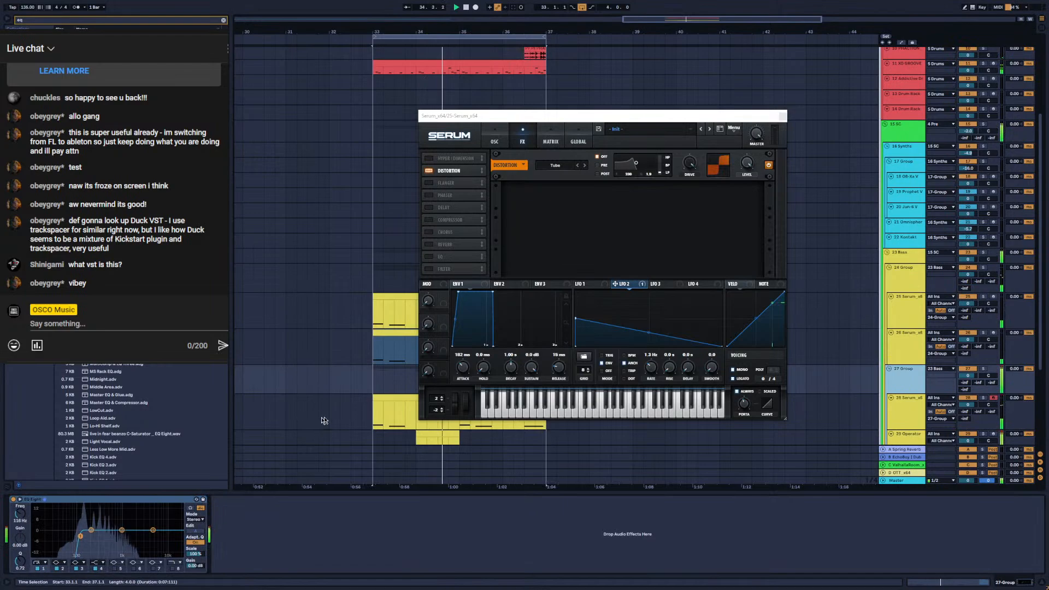
{"action": "left_click", "coordinate": [899, 281]}
{"action": "left_click", "coordinate": [905, 308]}
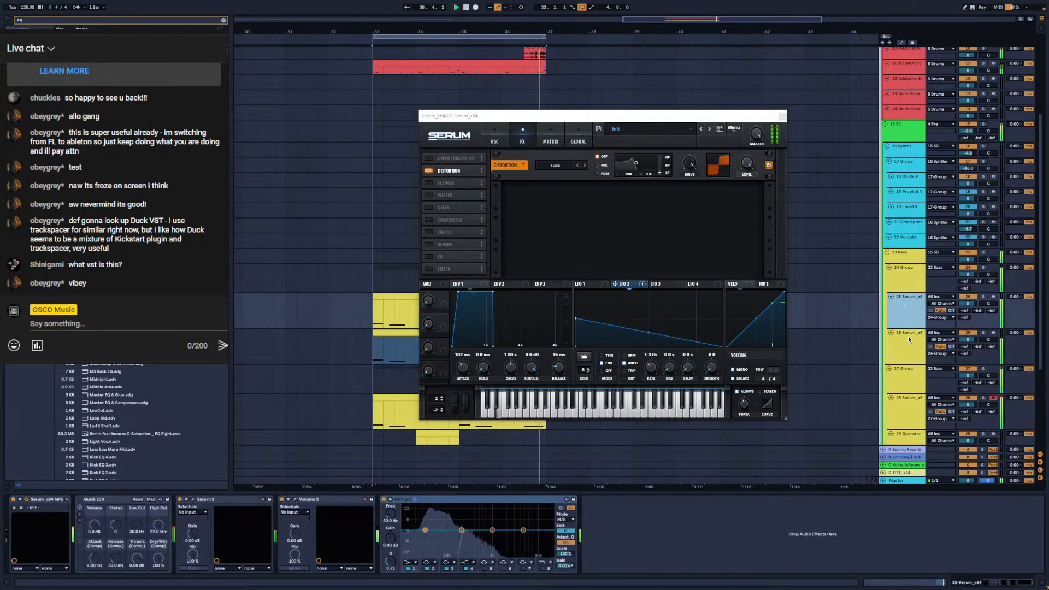
{"action": "left_click", "coordinate": [782, 116]}
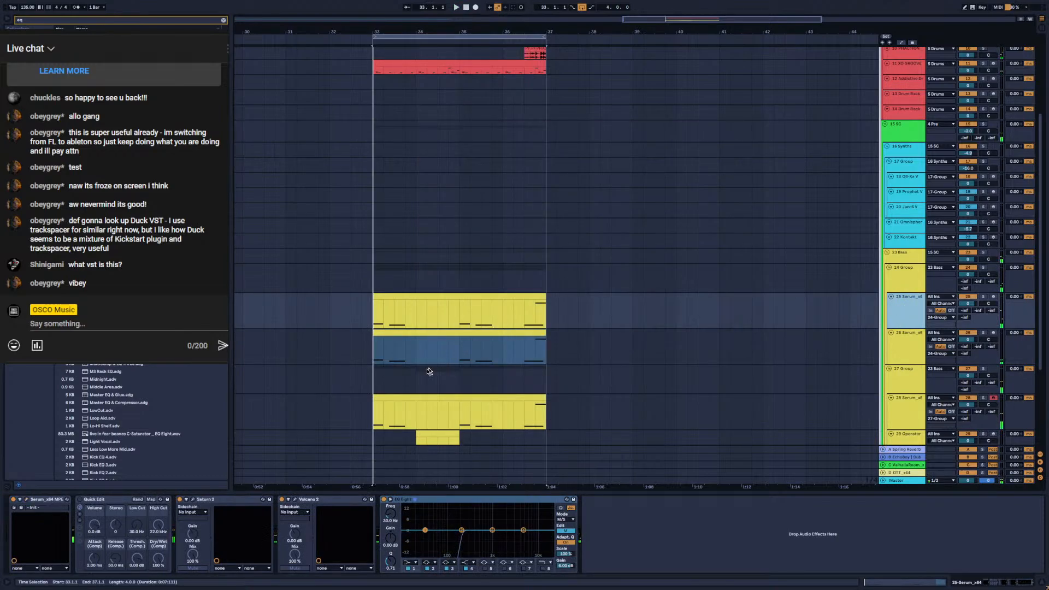
Replace the duplicated Serum track's four-bar clip with a copy of the Operator clip at bar 34 and start playback
{"action": "left_click", "coordinate": [419, 342]}
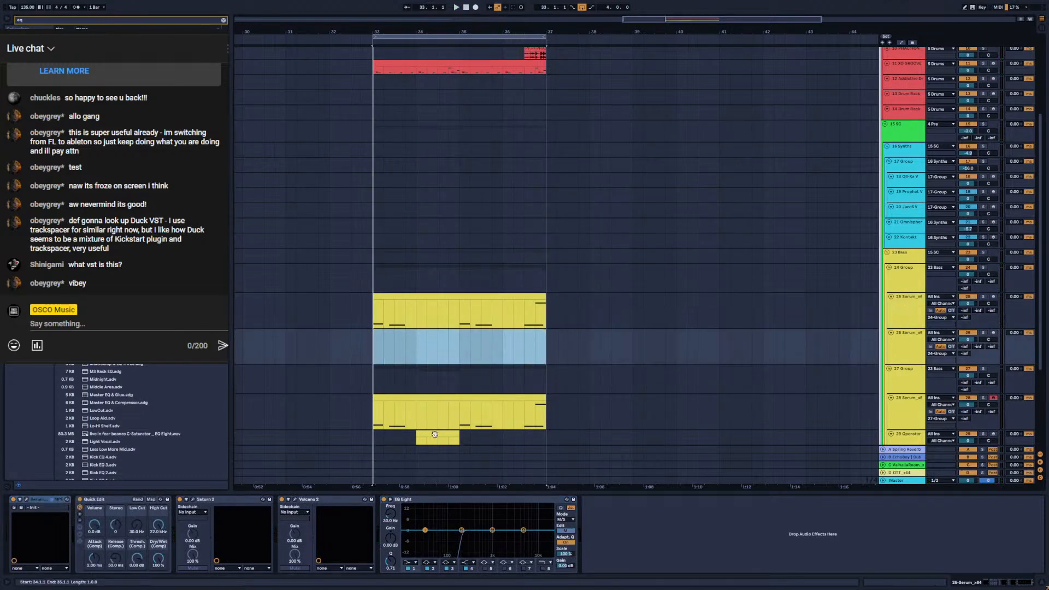
{"action": "left_click_drag", "start_coordinate": [435, 434], "coordinate": [440, 332]}
{"action": "key", "text": "space"}
Solo the upper Serum track and set its EQ Eight output gain to 12 dB while the loop plays
{"action": "left_click", "coordinate": [389, 299]}
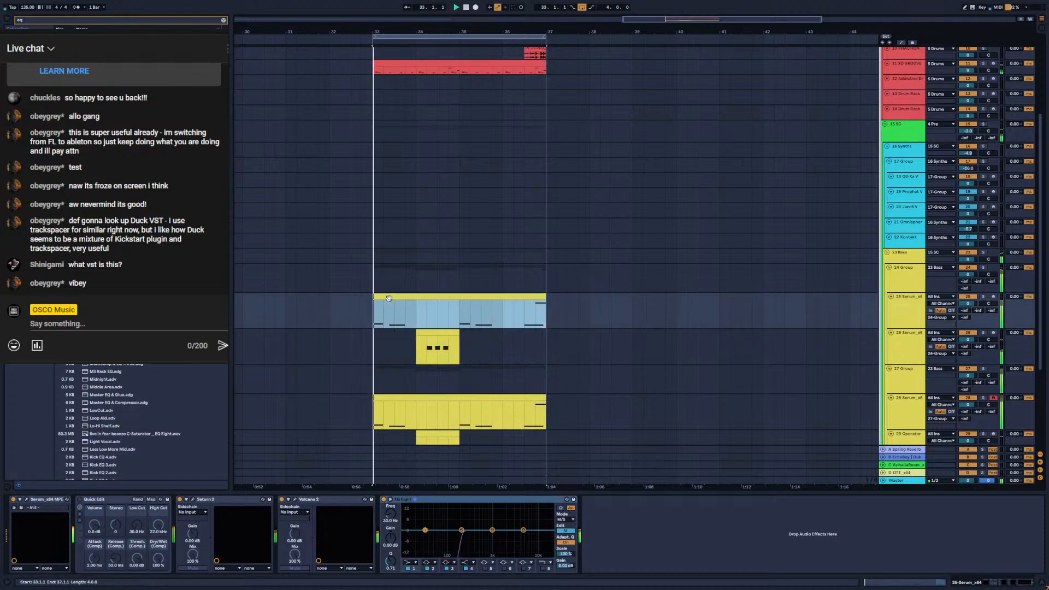
{"action": "left_click", "coordinate": [982, 297]}
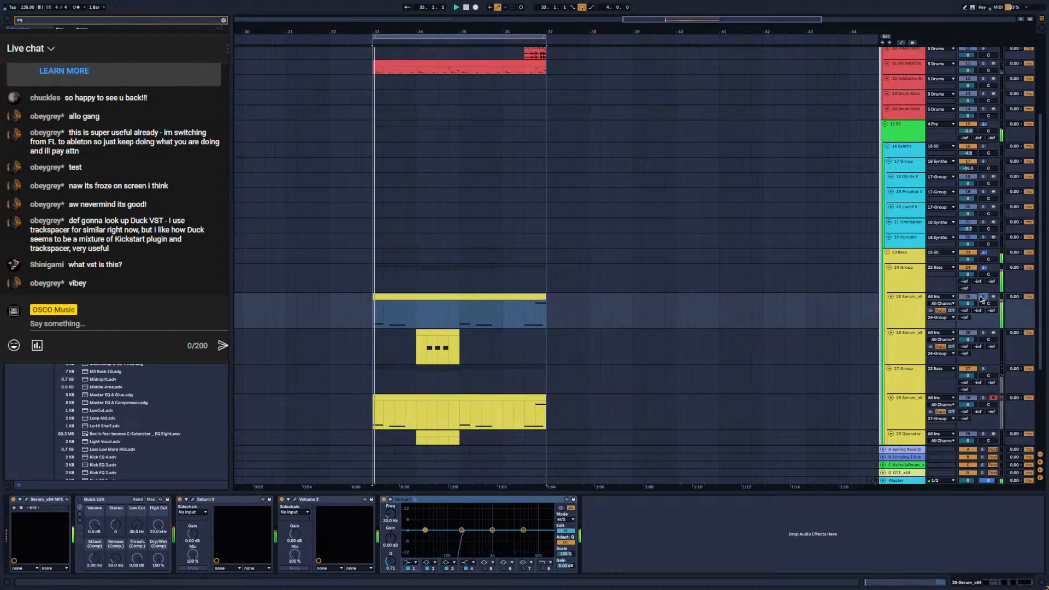
{"action": "left_click_drag", "start_coordinate": [567, 566], "coordinate": [575, 546]}
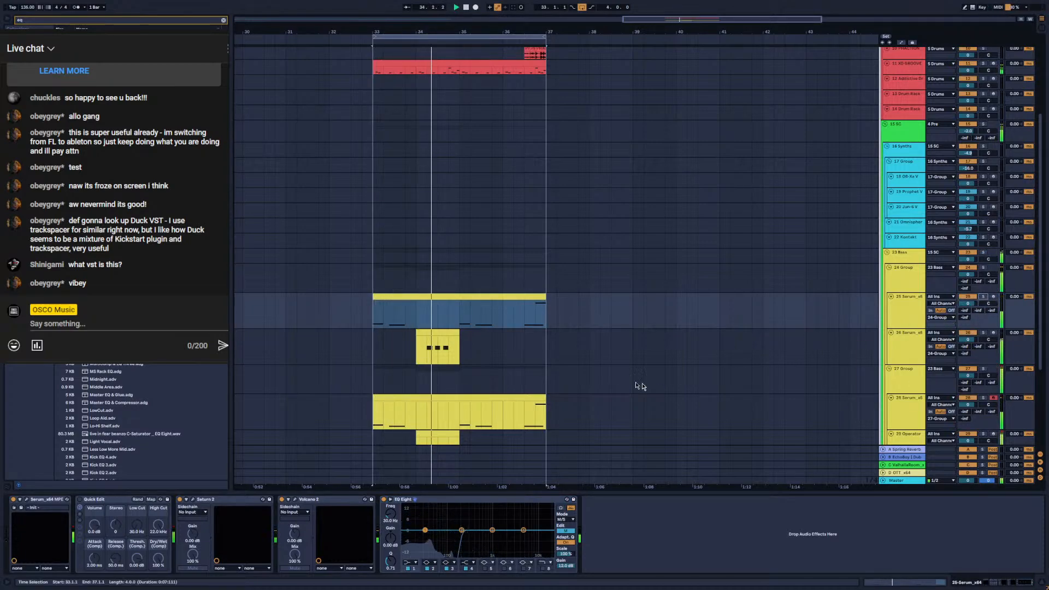
Inspect the oscillator settings of Serum on the duplicated track and close its window
{"action": "scroll", "coordinate": [640, 387], "scroll_direction": "down", "scroll_amount": 3}
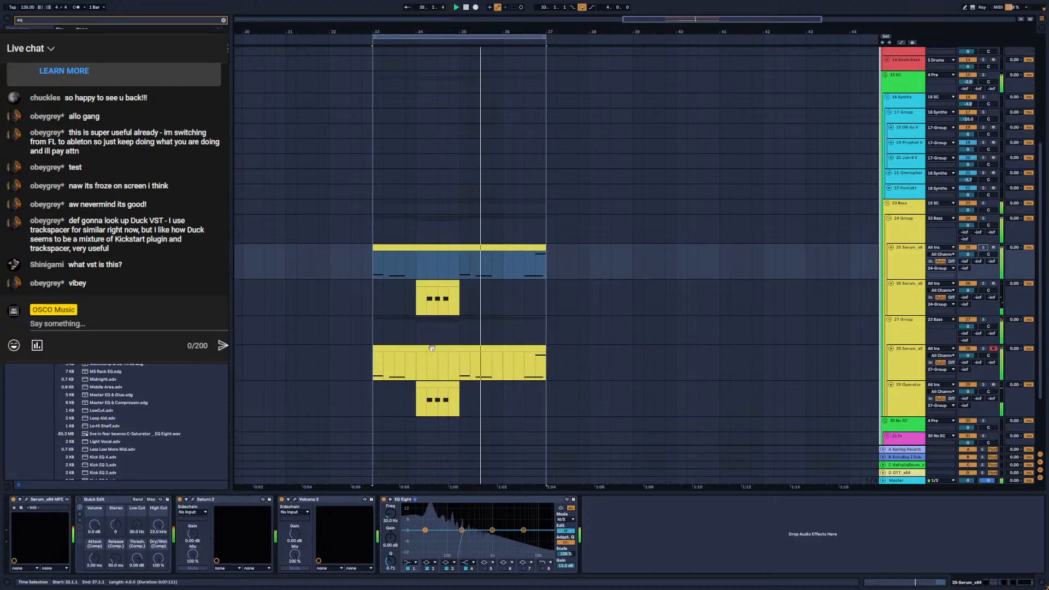
{"action": "key", "text": "Down"}
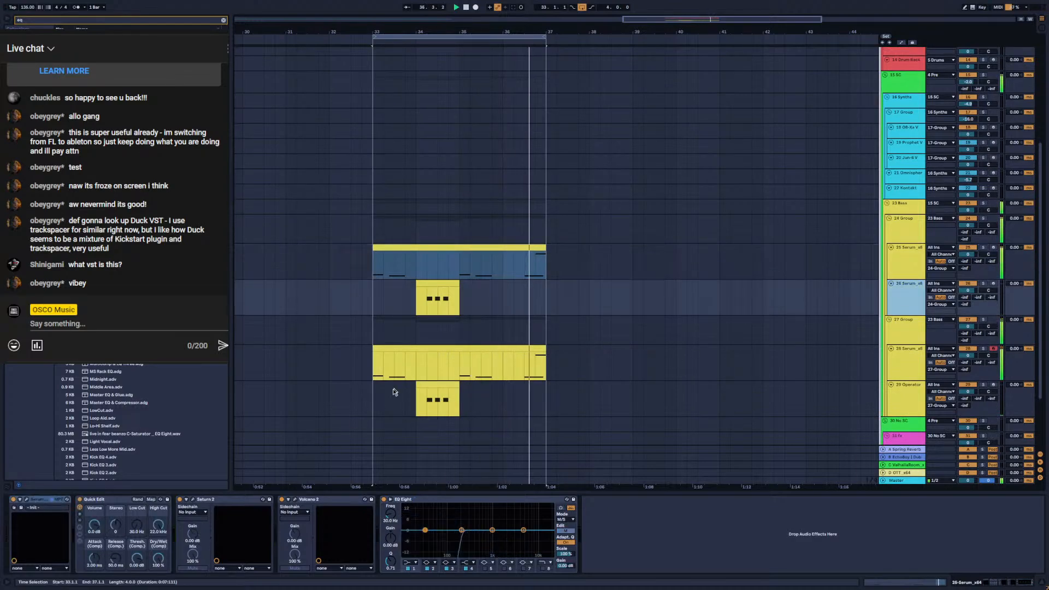
{"action": "left_click", "coordinate": [467, 281]}
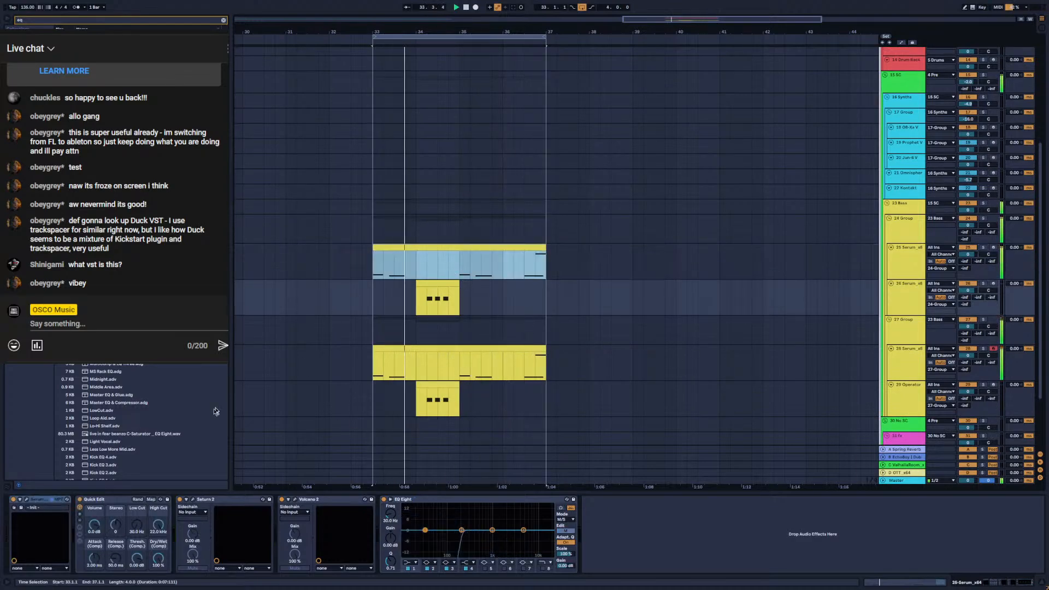
{"action": "left_click", "coordinate": [27, 500]}
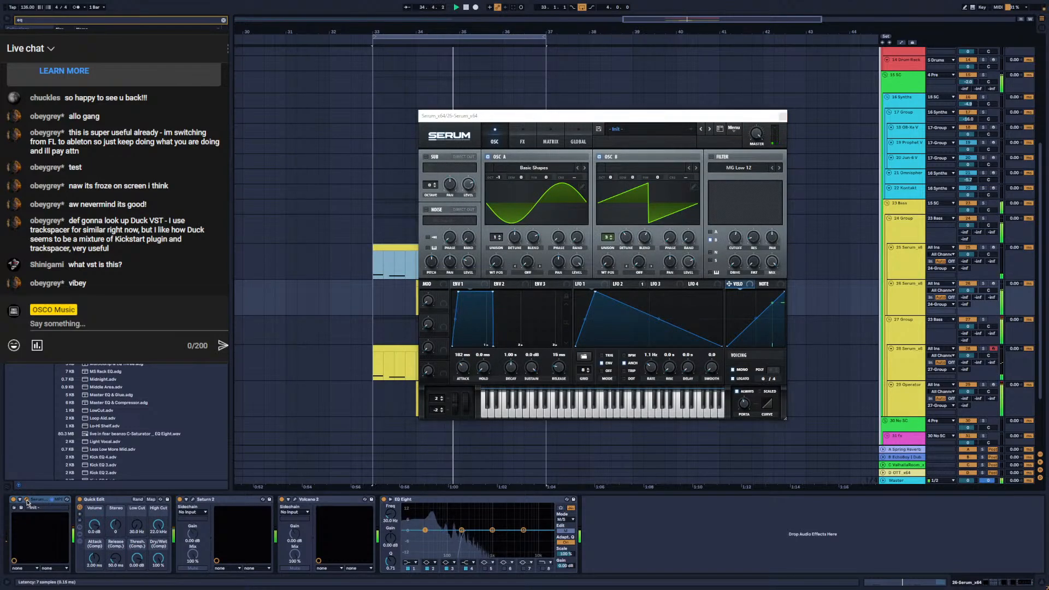
{"action": "left_click", "coordinate": [27, 500]}
Solo the duplicated Serum track, set its EQ Eight output gain to 12 dB, and play the loop with all basses
{"action": "left_click", "coordinate": [431, 283]}
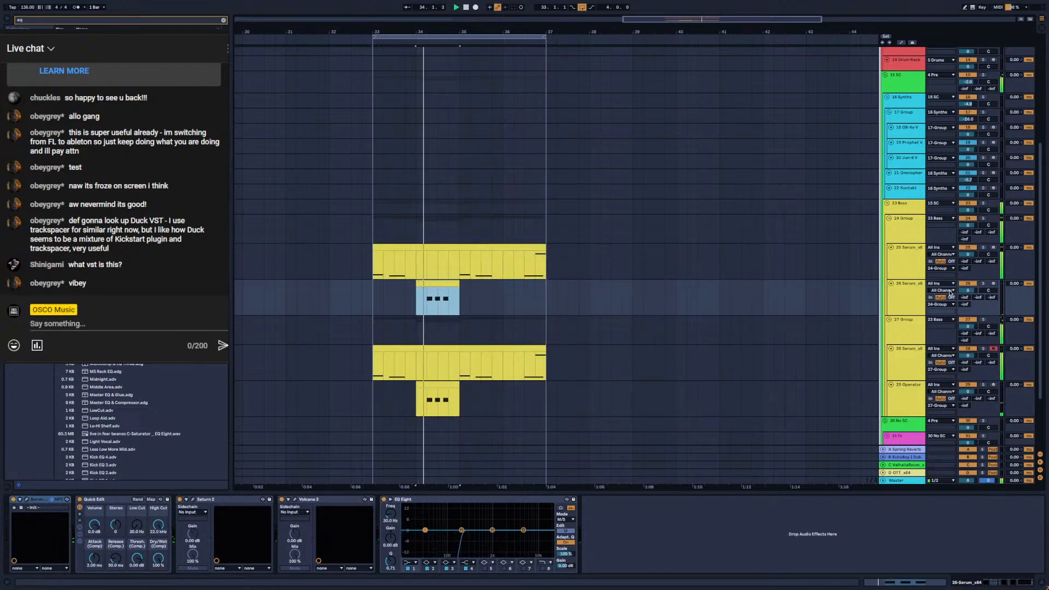
{"action": "left_click", "coordinate": [983, 283]}
{"action": "key", "text": "space"}
{"action": "key", "text": "space"}
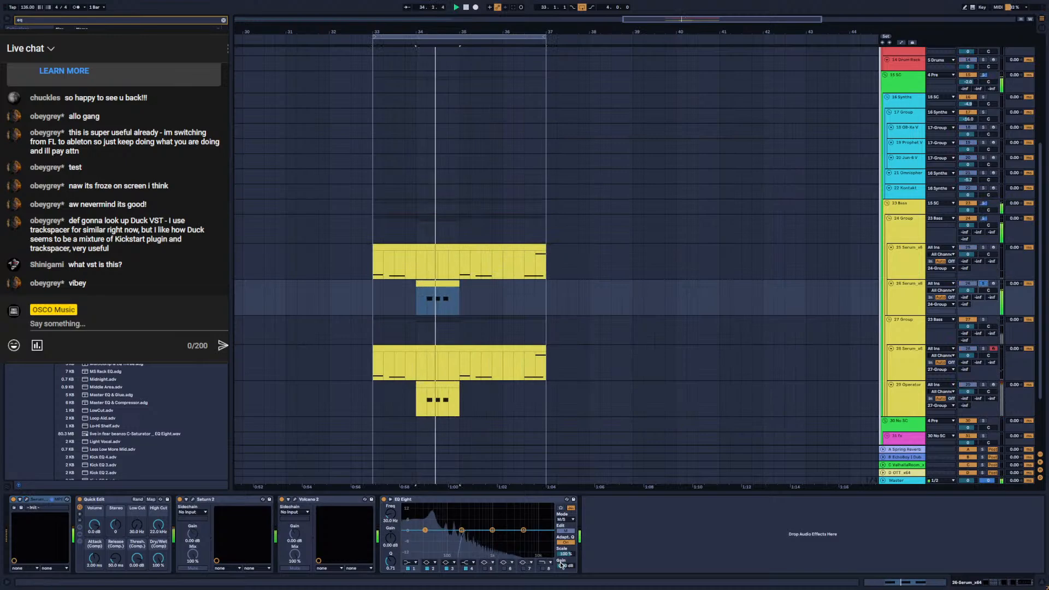
{"action": "left_click_drag", "start_coordinate": [561, 566], "coordinate": [561, 514]}
{"action": "key", "text": "space"}
{"action": "key", "text": "space"}
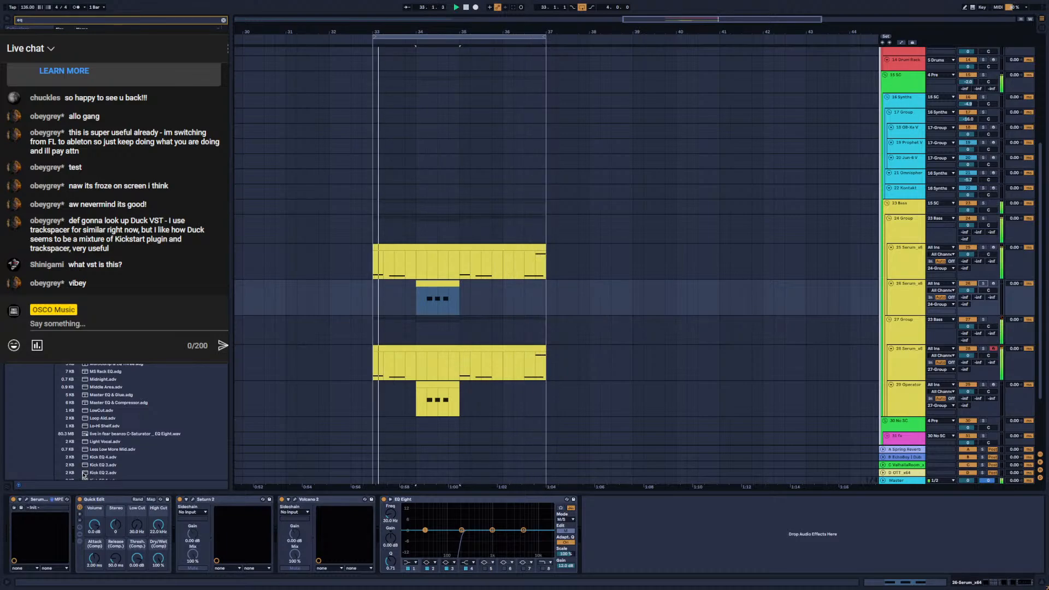
Stop playback, search the browser for "vocal", and look through the vocal samples and presets
{"action": "scroll", "coordinate": [426, 350], "scroll_direction": "up", "scroll_amount": 4}
{"action": "left_click", "coordinate": [421, 363]}
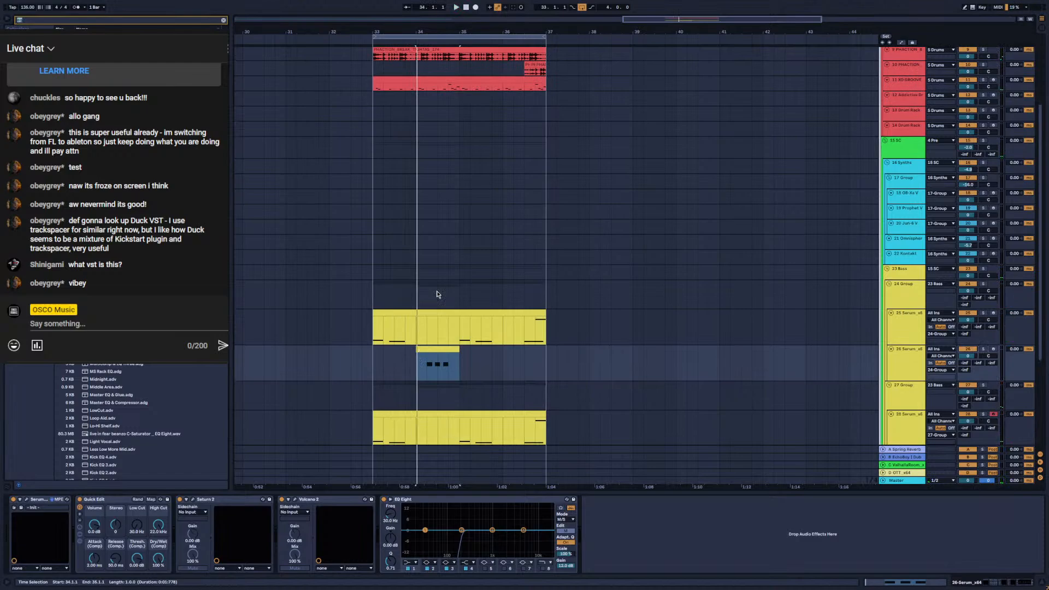
{"action": "type", "text": "vocal"}
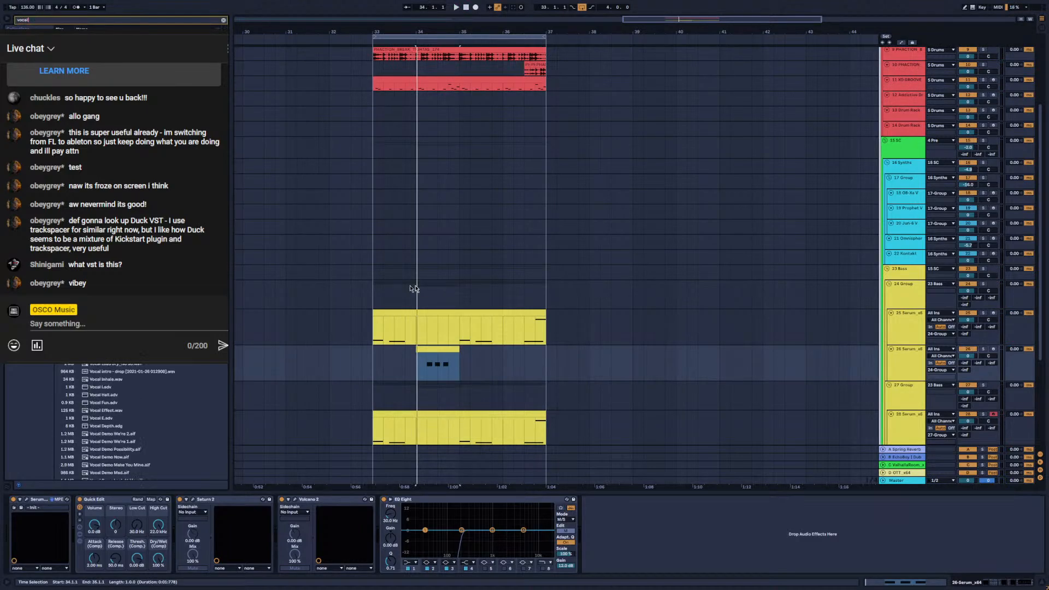
{"action": "scroll", "coordinate": [141, 427], "scroll_direction": "down", "scroll_amount": 15}
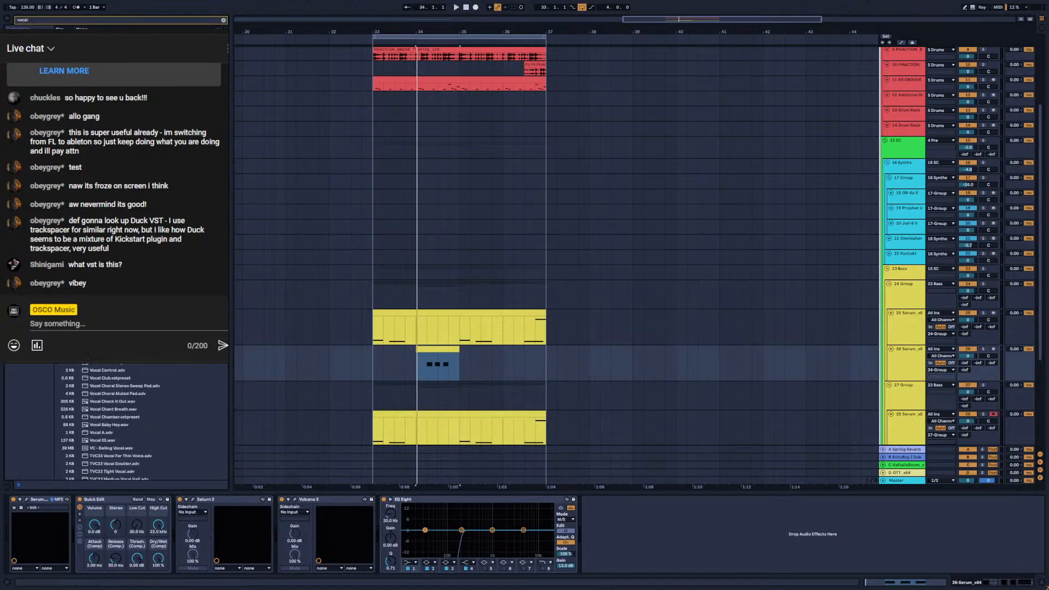
{"action": "scroll", "coordinate": [141, 421], "scroll_direction": "down", "scroll_amount": 10}
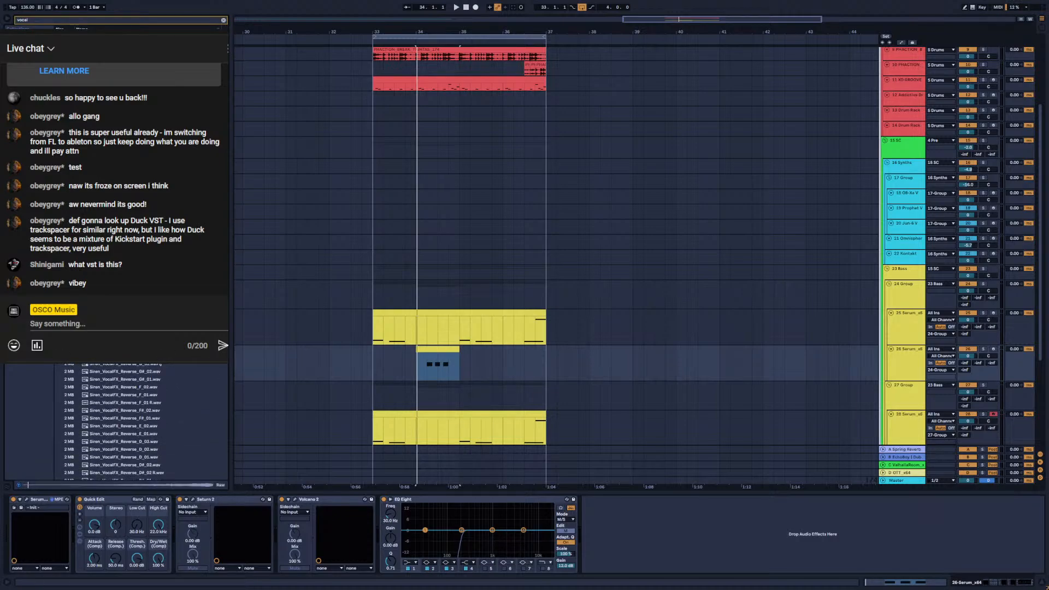
{"action": "left_click", "coordinate": [207, 369]}
{"action": "scroll", "coordinate": [207, 370], "scroll_direction": "down", "scroll_amount": 3}
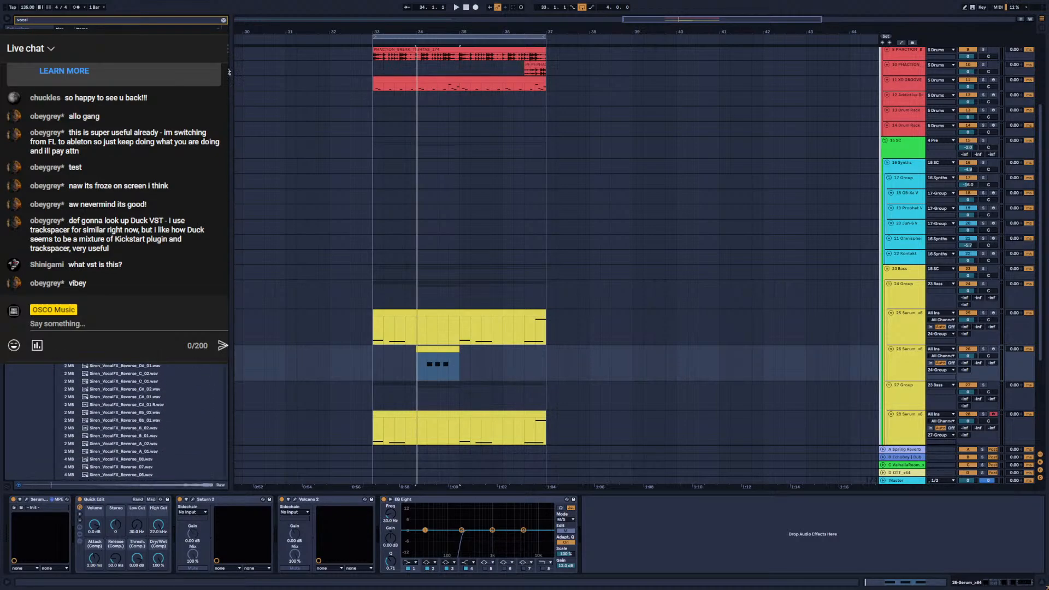
{"action": "scroll", "coordinate": [141, 421], "scroll_direction": "down", "scroll_amount": 10}
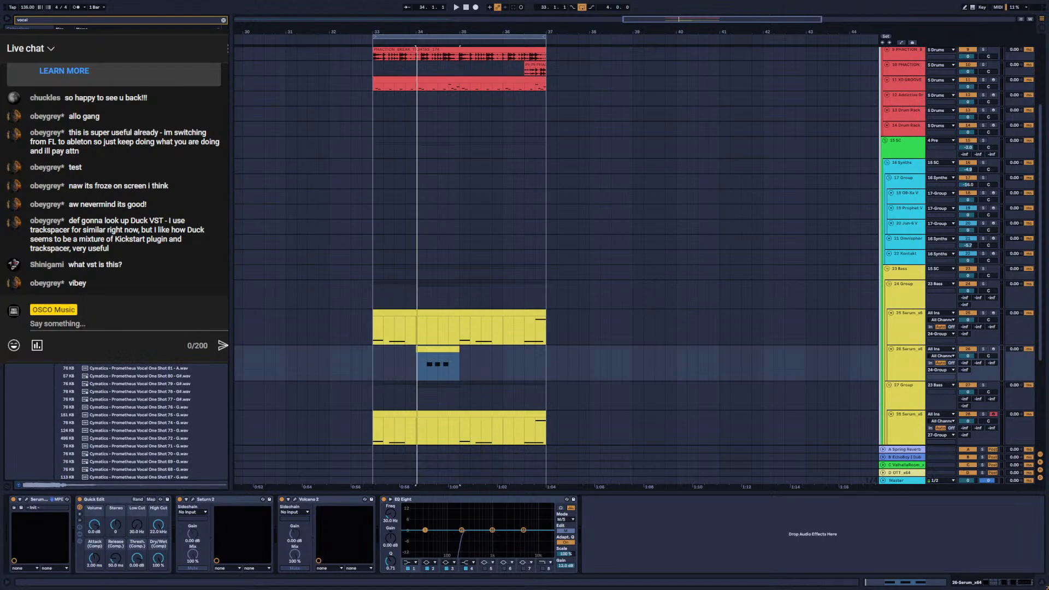
{"action": "key", "text": "space"}
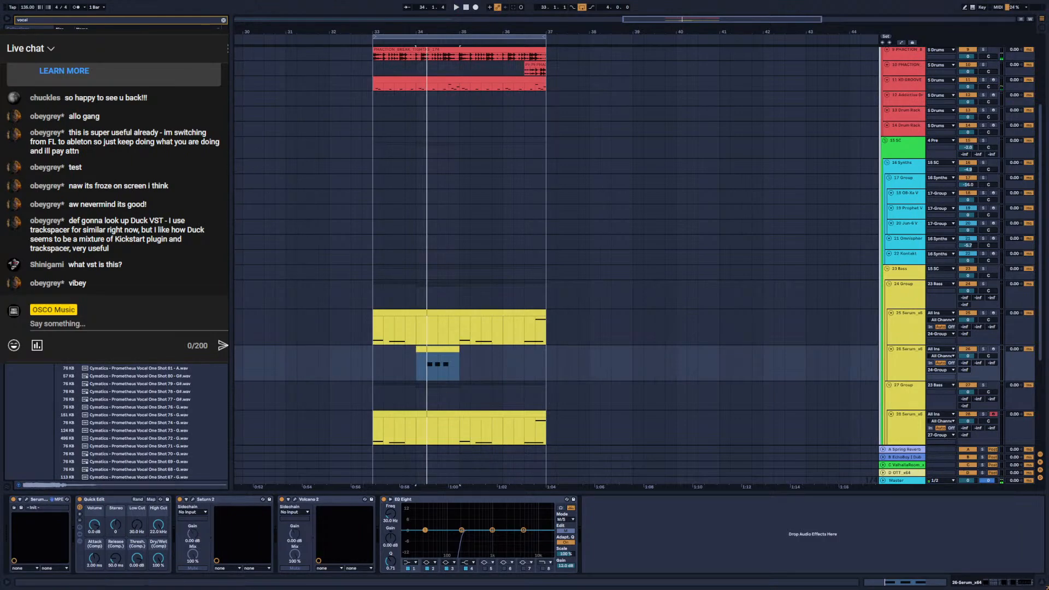
Switch to Splice, minimizing the VoiceMeeter window, and preview the OS_90_G#m_Good_Love_Vocal sample
{"action": "key", "text": "alt+Tab"}
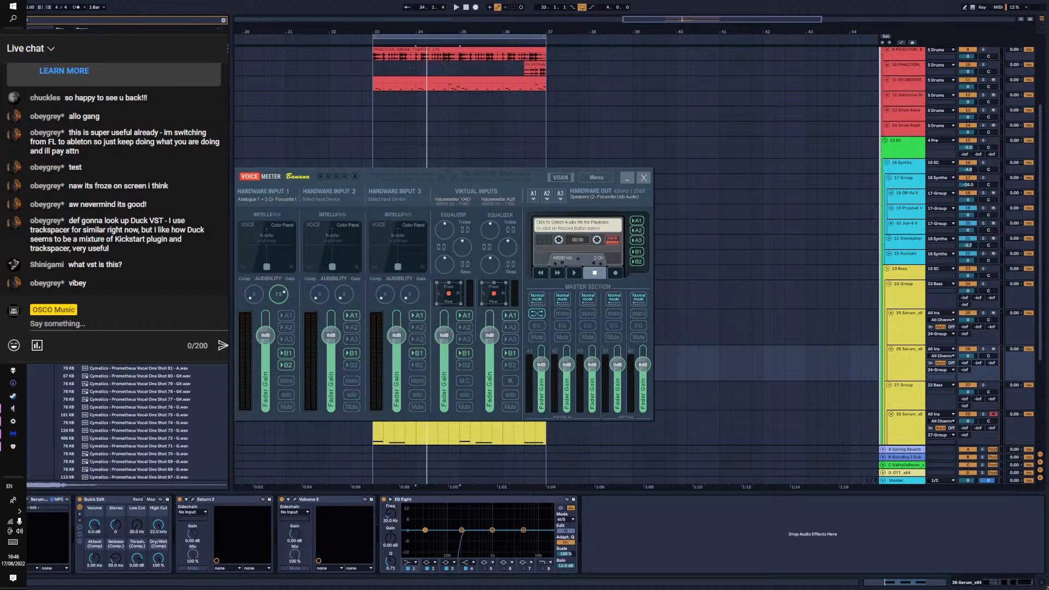
{"action": "left_click", "coordinate": [628, 178]}
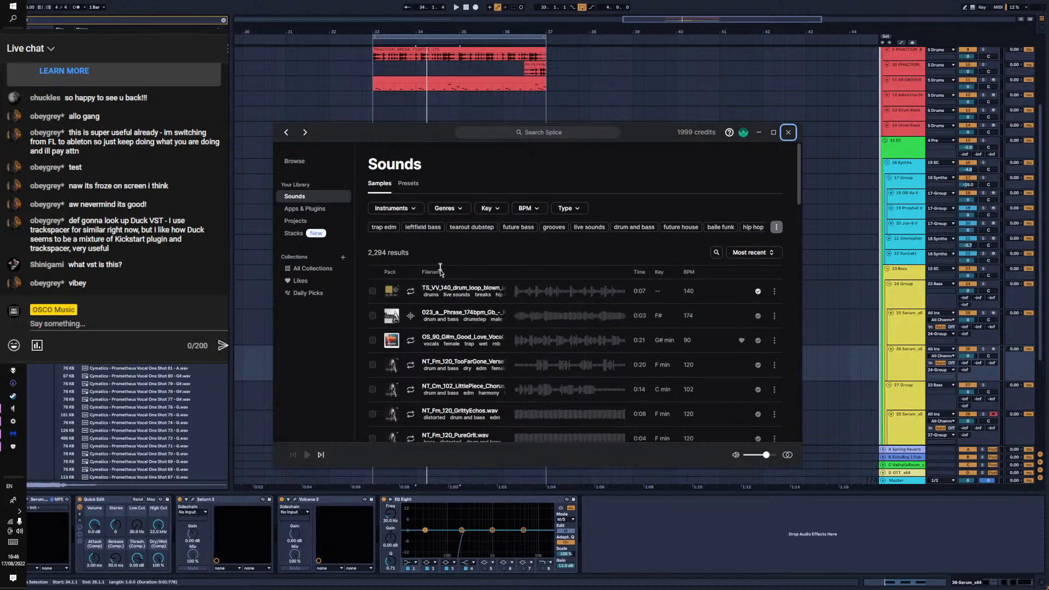
{"action": "left_click", "coordinate": [411, 341]}
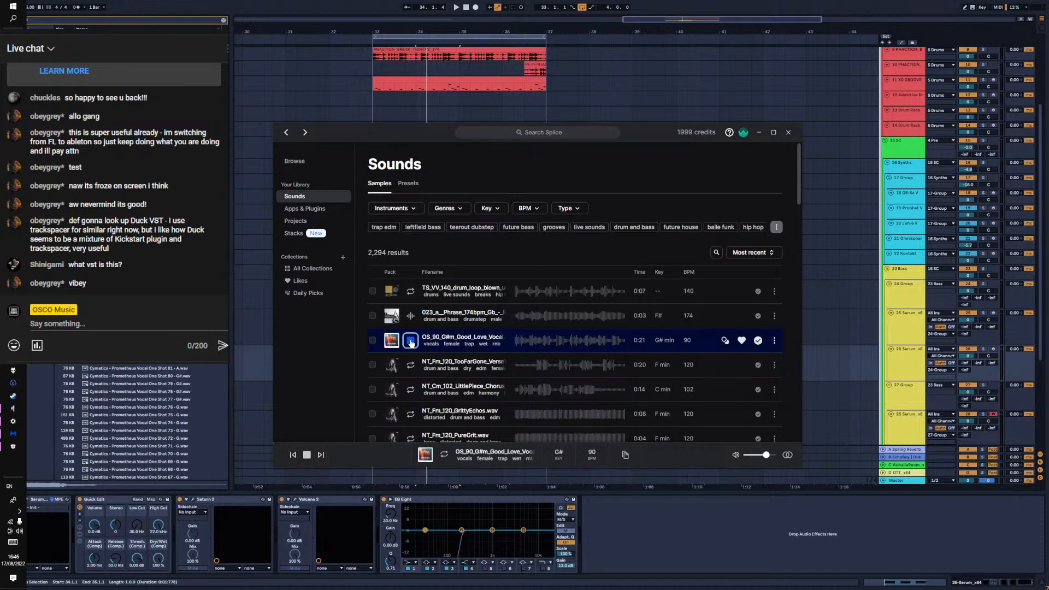
Open Splice's preferences and look through the general, folder and sample settings for an audio output option
{"action": "left_click", "coordinate": [729, 133]}
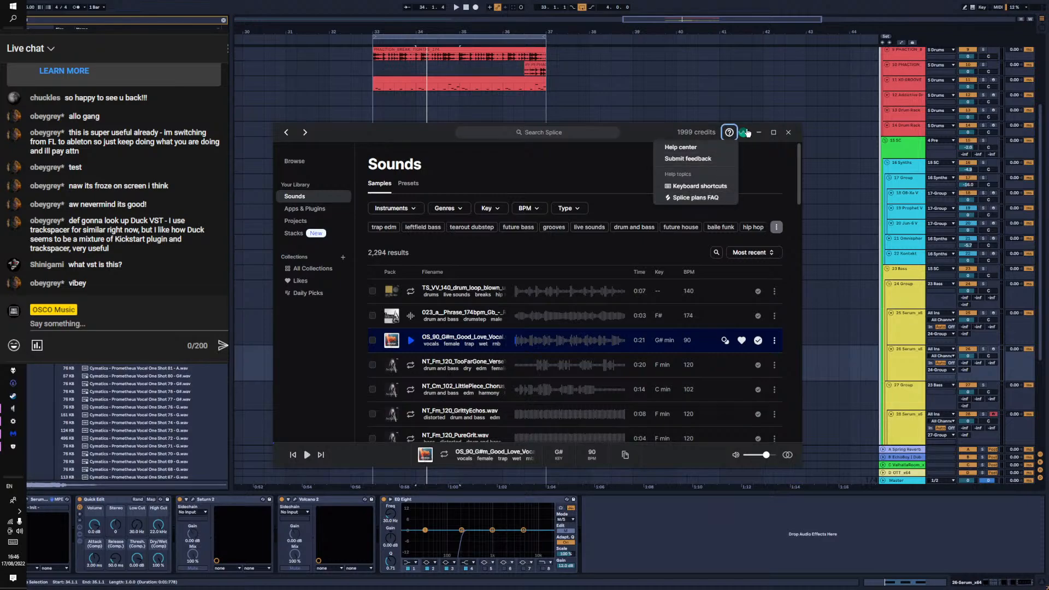
{"action": "left_click", "coordinate": [743, 133]}
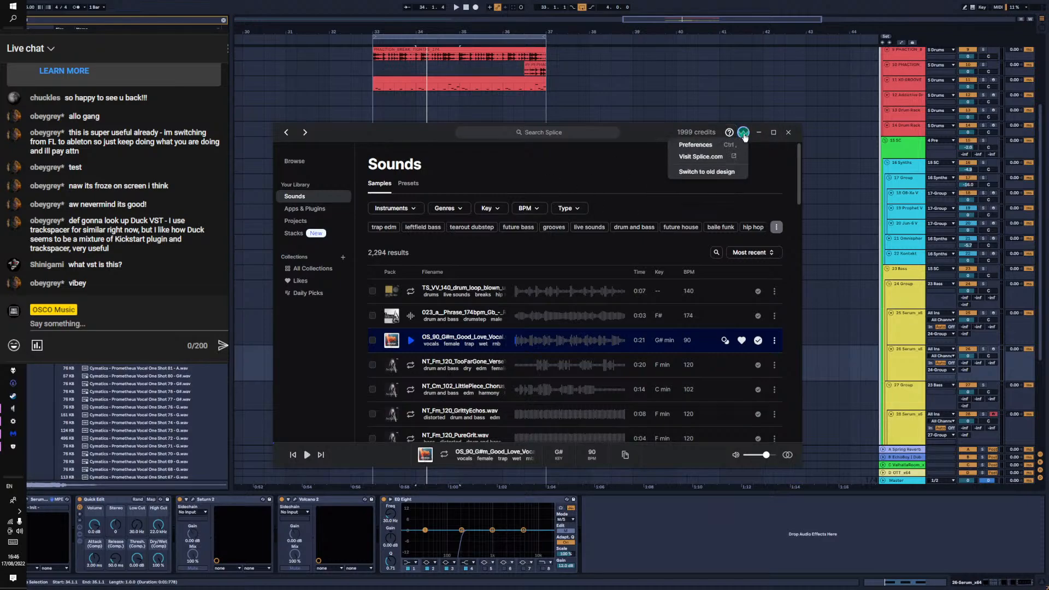
{"action": "left_click", "coordinate": [696, 145]}
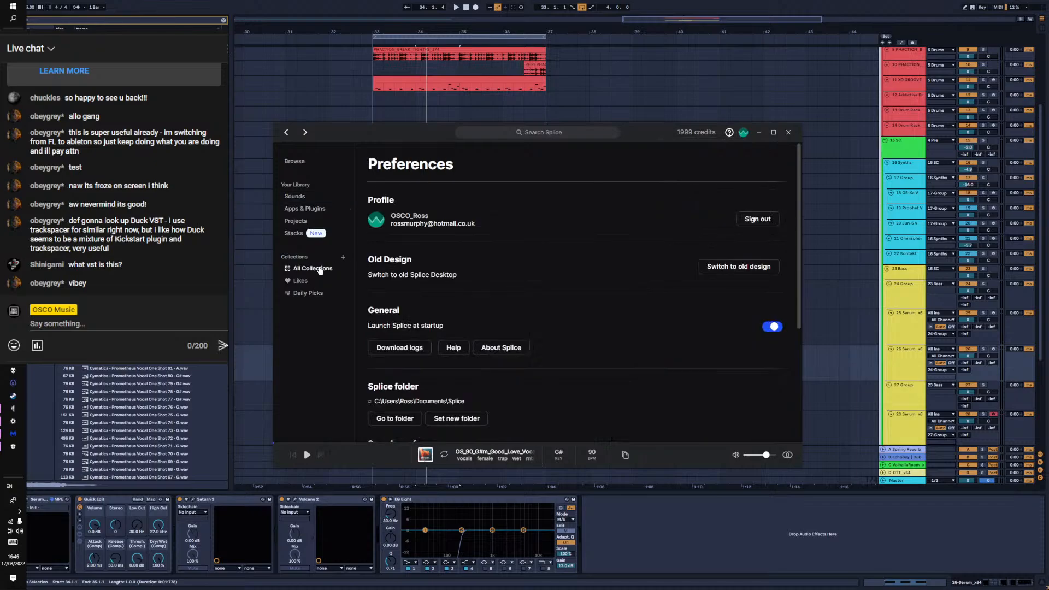
{"action": "scroll", "coordinate": [456, 301], "scroll_direction": "down", "scroll_amount": 3}
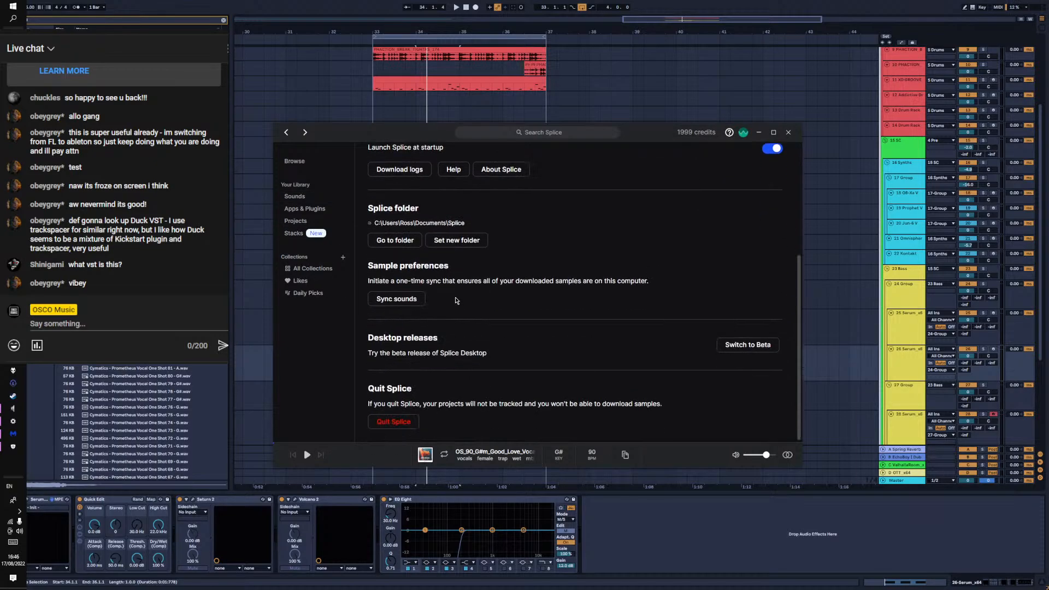
{"action": "scroll", "coordinate": [460, 307], "scroll_direction": "up", "scroll_amount": 3}
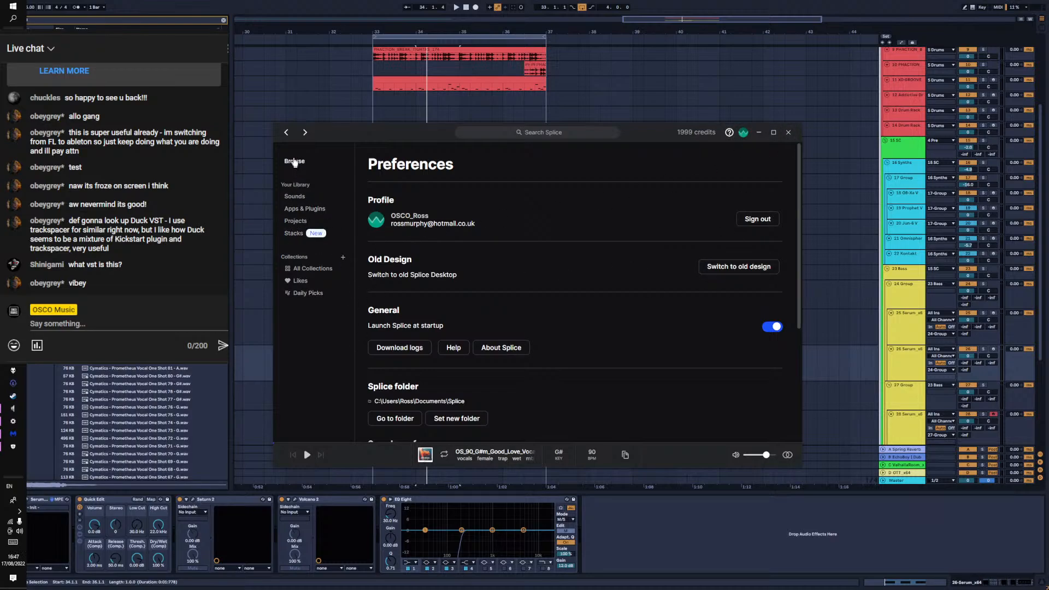
{"action": "left_click", "coordinate": [742, 134]}
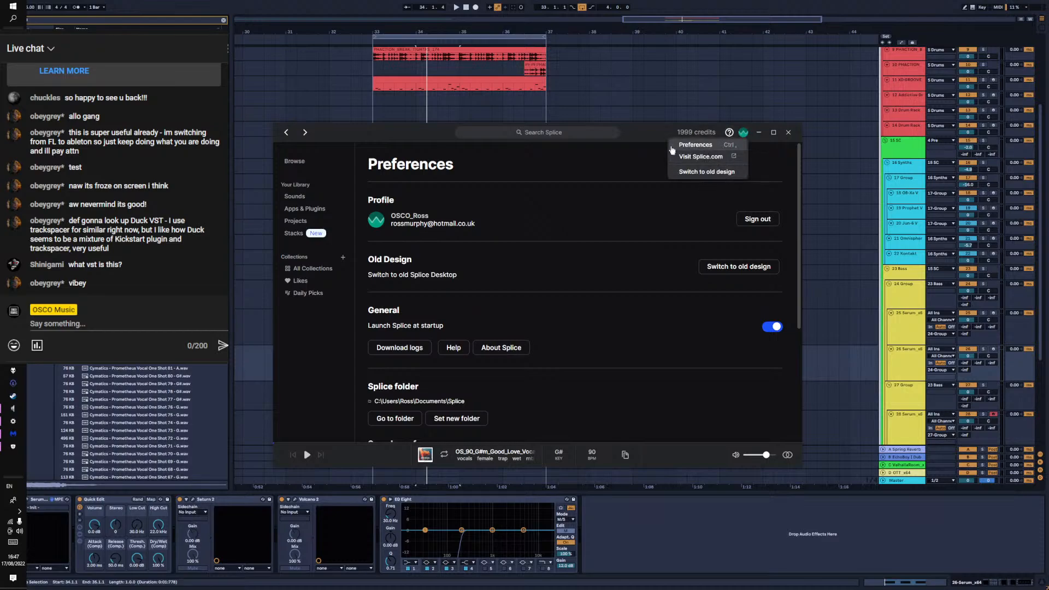
{"action": "scroll", "coordinate": [471, 281], "scroll_direction": "down", "scroll_amount": 3}
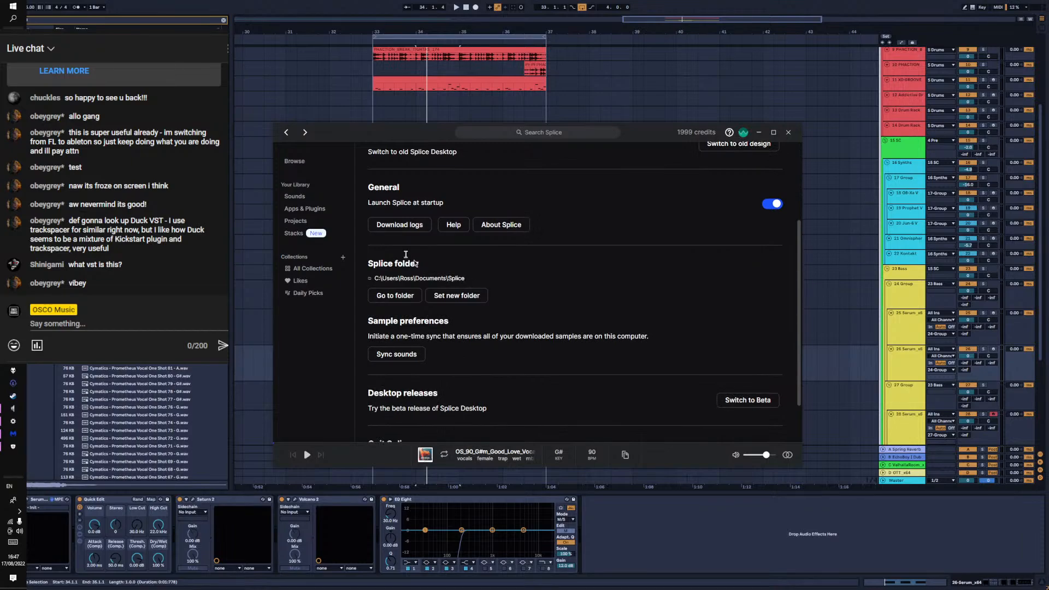
{"action": "scroll", "coordinate": [402, 303], "scroll_direction": "down", "scroll_amount": 1}
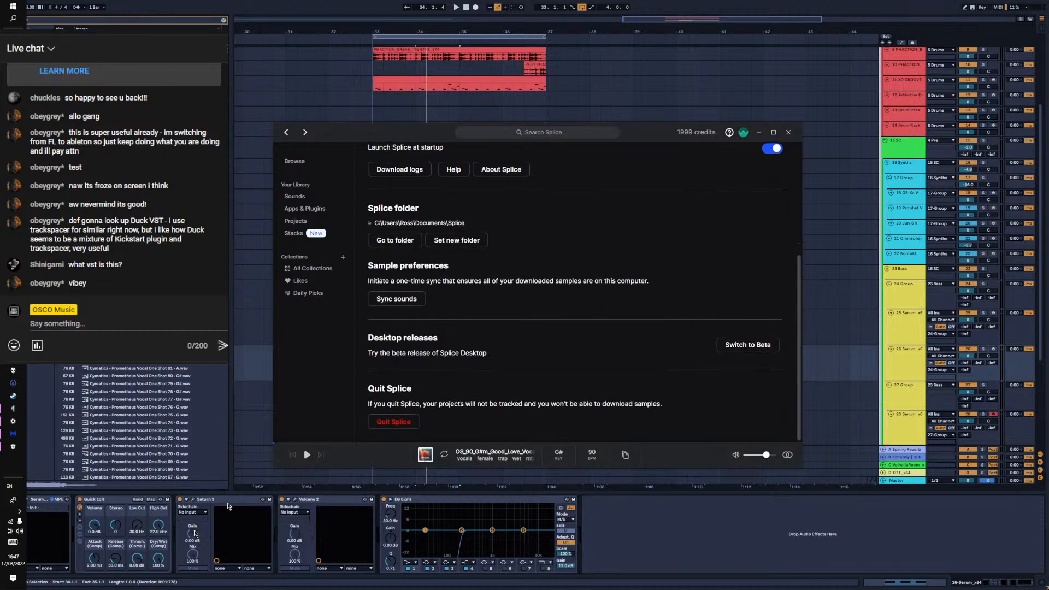
Check the output devices in the Windows Volume Mixer, raise System Sounds to maximum, and test playback of the vocal sample in Splice
{"action": "left_click", "coordinate": [18, 531]}
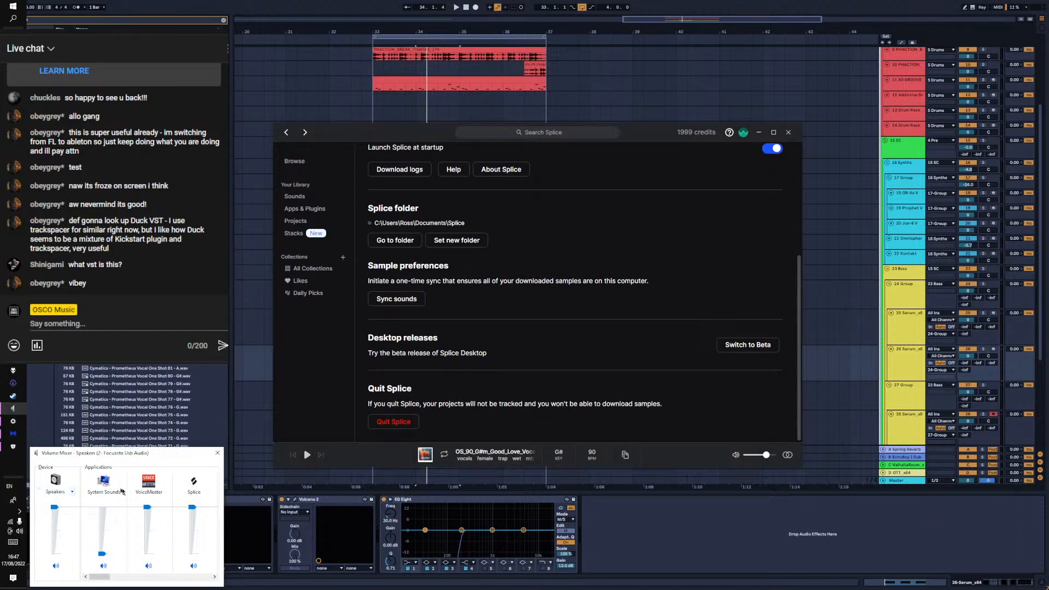
{"action": "left_click", "coordinate": [55, 493]}
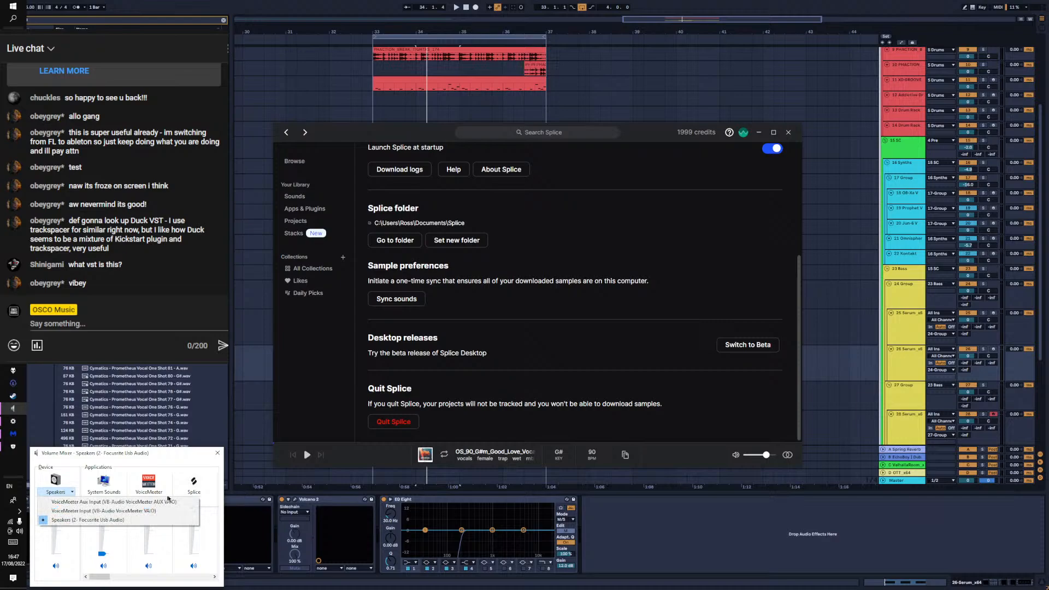
{"action": "left_click", "coordinate": [336, 408]}
{"action": "left_click", "coordinate": [307, 455]}
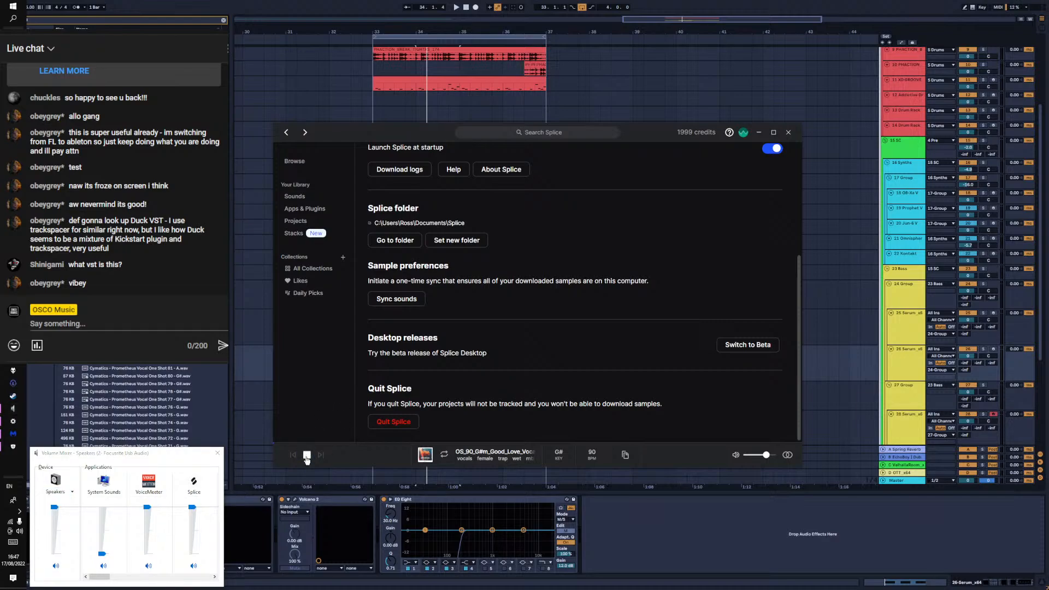
{"action": "left_click", "coordinate": [307, 454]}
{"action": "left_click_drag", "start_coordinate": [102, 554], "coordinate": [101, 491]}
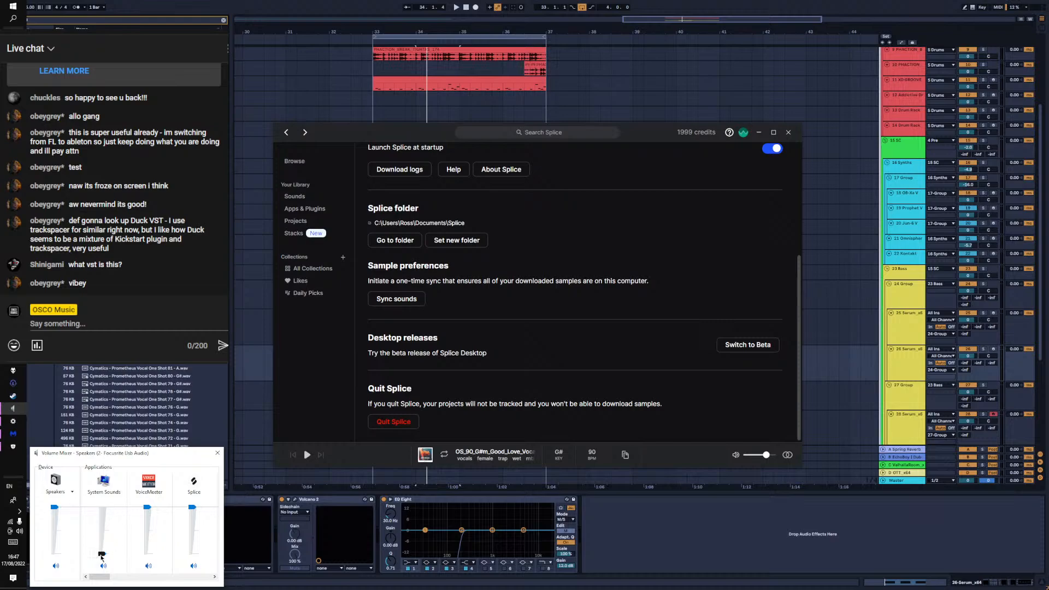
{"action": "left_click", "coordinate": [307, 455]}
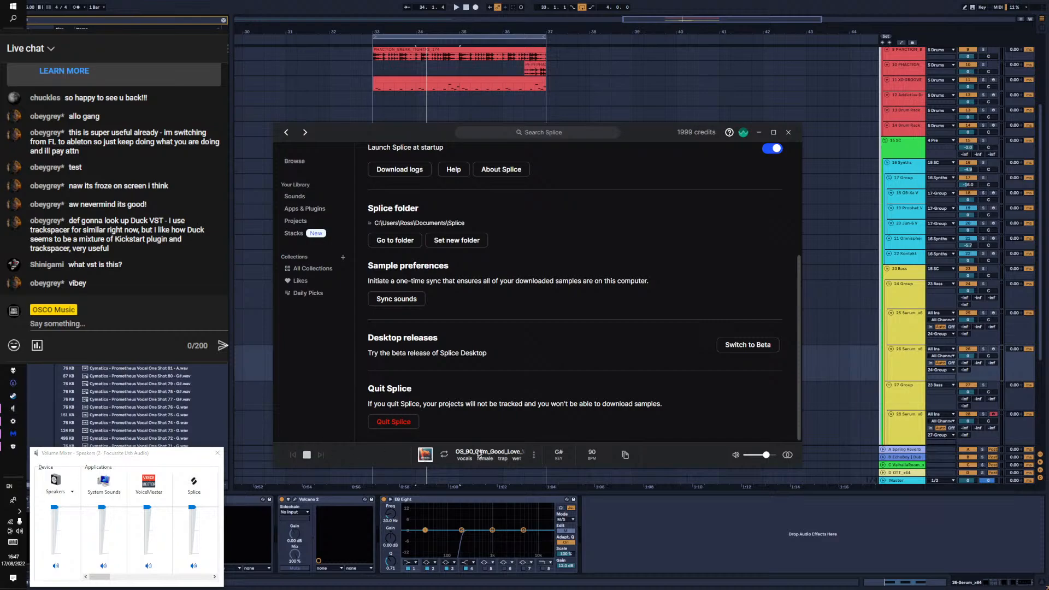
Return to the Splice sound library, switch to the old design, and preview TS_VV_140_drum_loop_blown_up_bark.wav
{"action": "left_click", "coordinate": [286, 132]}
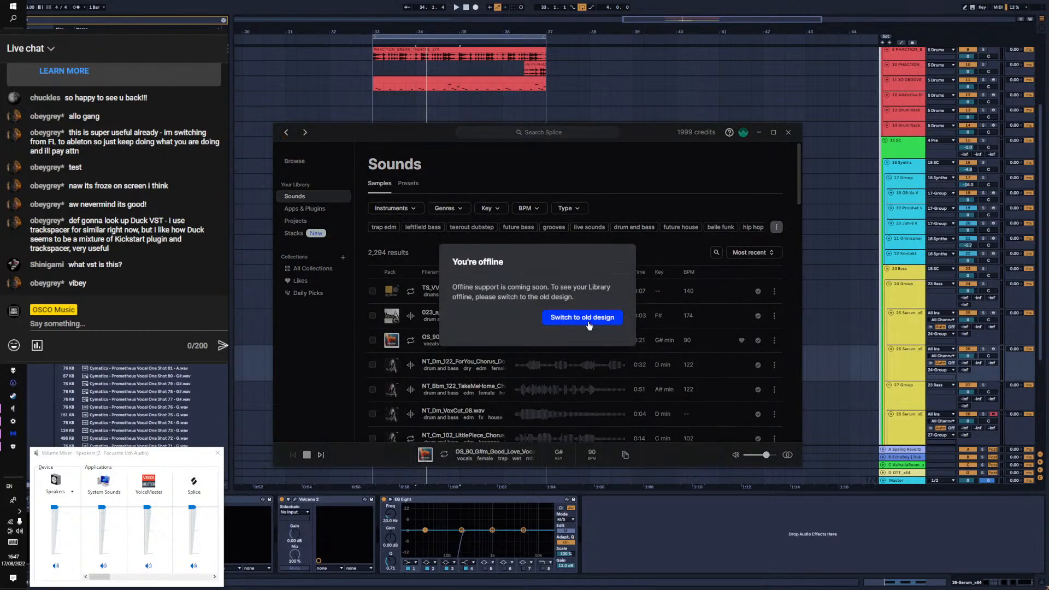
{"action": "left_click", "coordinate": [589, 323]}
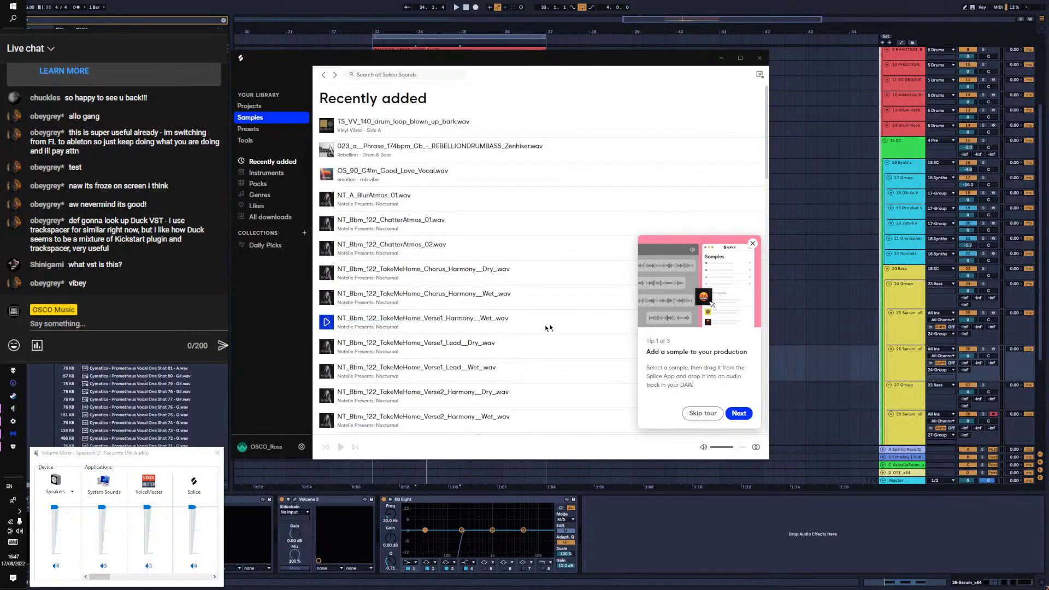
{"action": "left_click", "coordinate": [326, 124]}
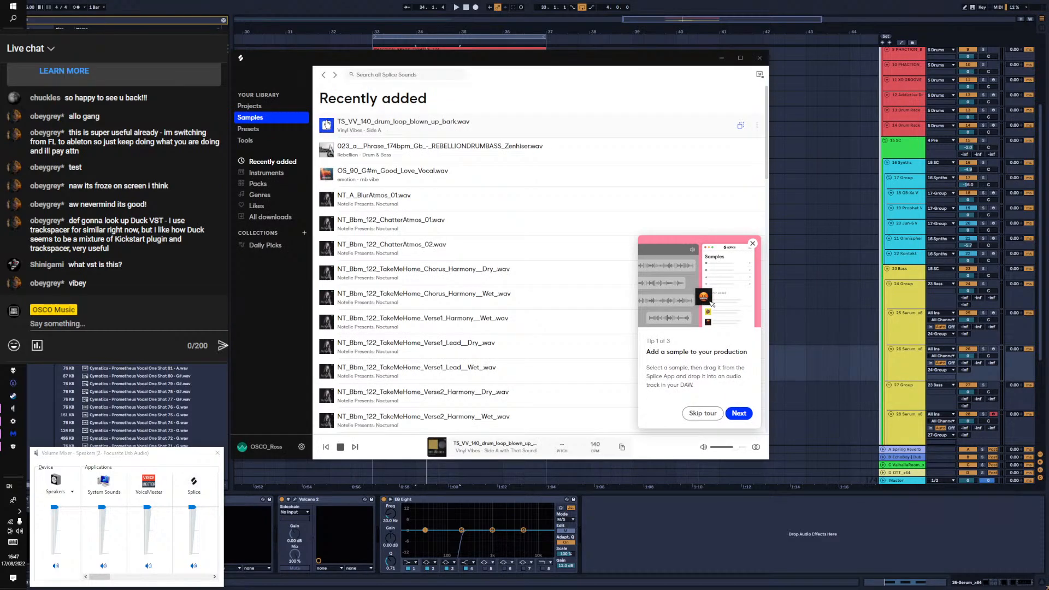
Preview 023_a__Phrase_174bpm_Gb_-_REBELLIONDRUMBASS_Zenhiser.wav, skip the Splice tour, and restart the sample's playback
{"action": "left_click", "coordinate": [21, 512]}
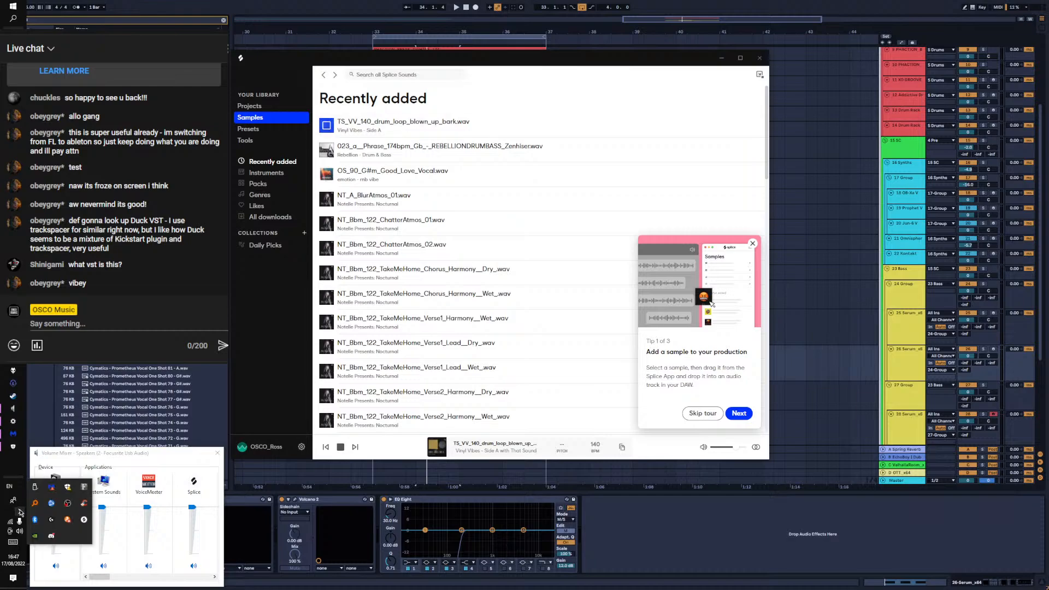
{"action": "left_click", "coordinate": [21, 511]}
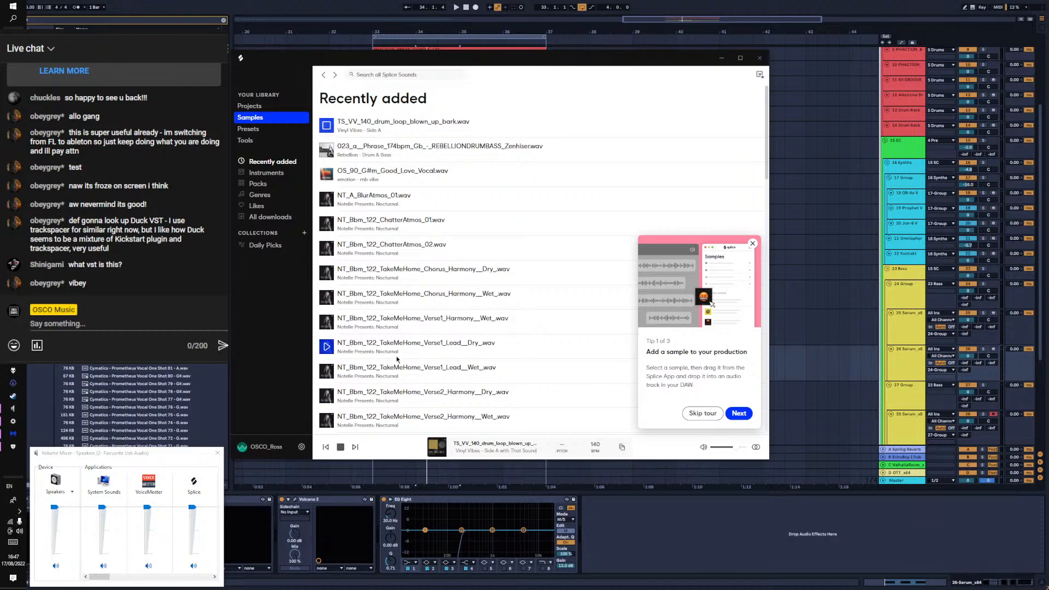
{"action": "left_click", "coordinate": [326, 149]}
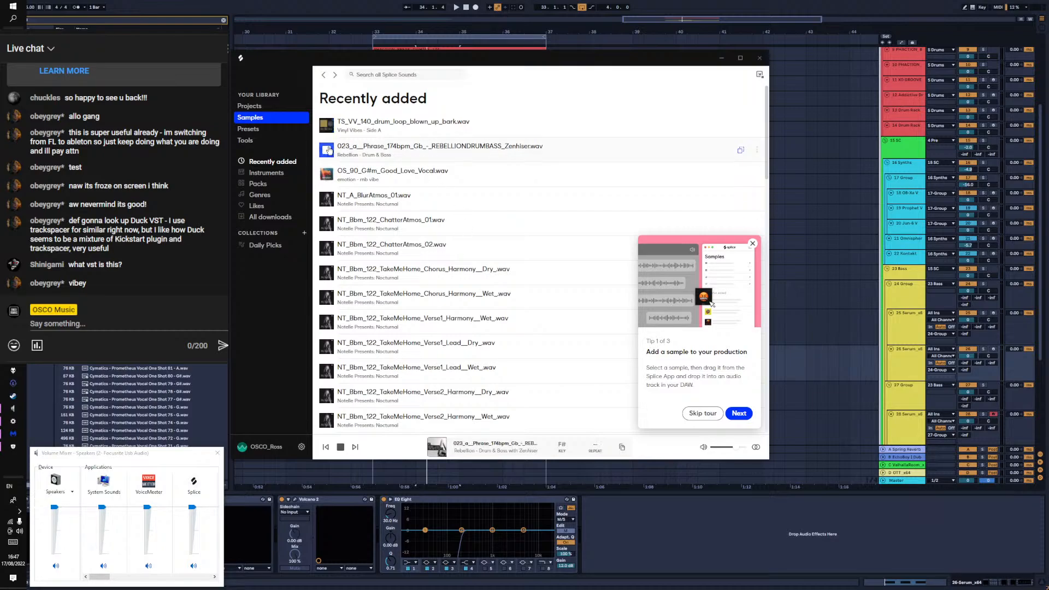
{"action": "left_click", "coordinate": [709, 413]}
{"action": "left_click", "coordinate": [344, 450]}
{"action": "left_click", "coordinate": [344, 449]}
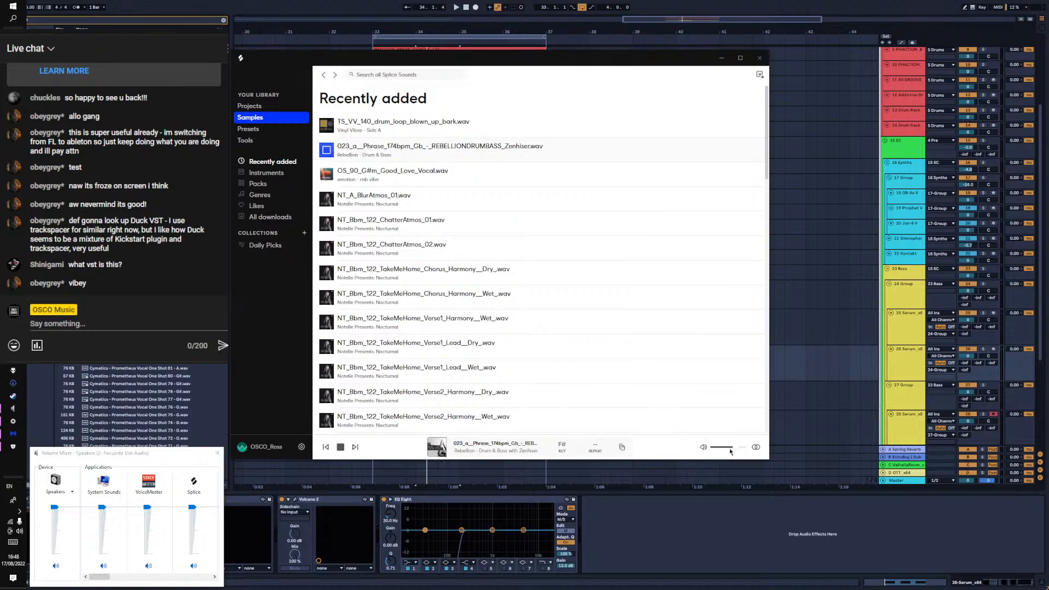
Sync all Splice downloads to this computer and preview the first two recently added samples
{"action": "left_click", "coordinate": [255, 128]}
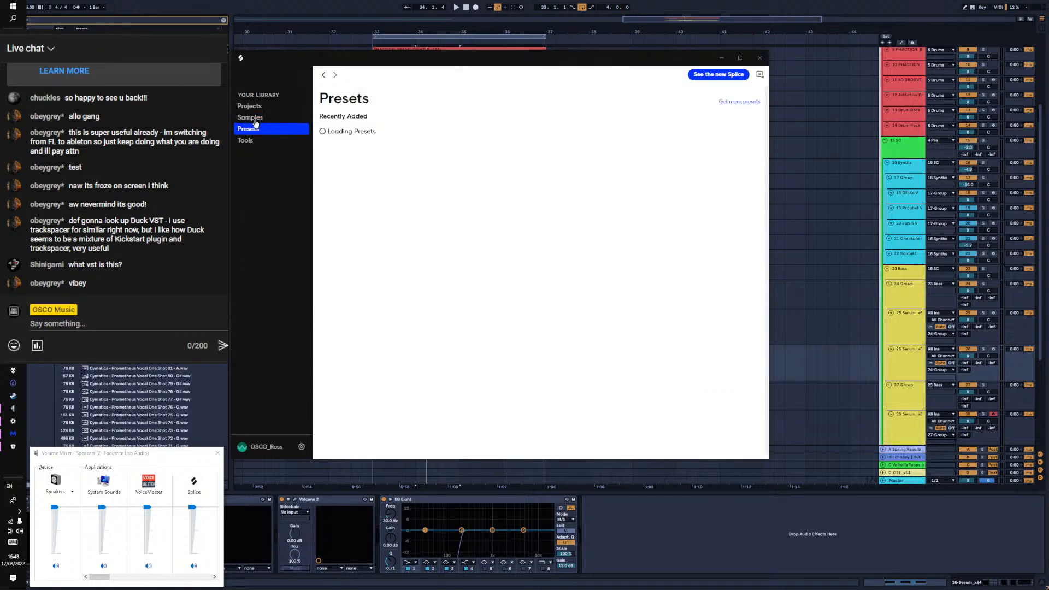
{"action": "left_click", "coordinate": [255, 119]}
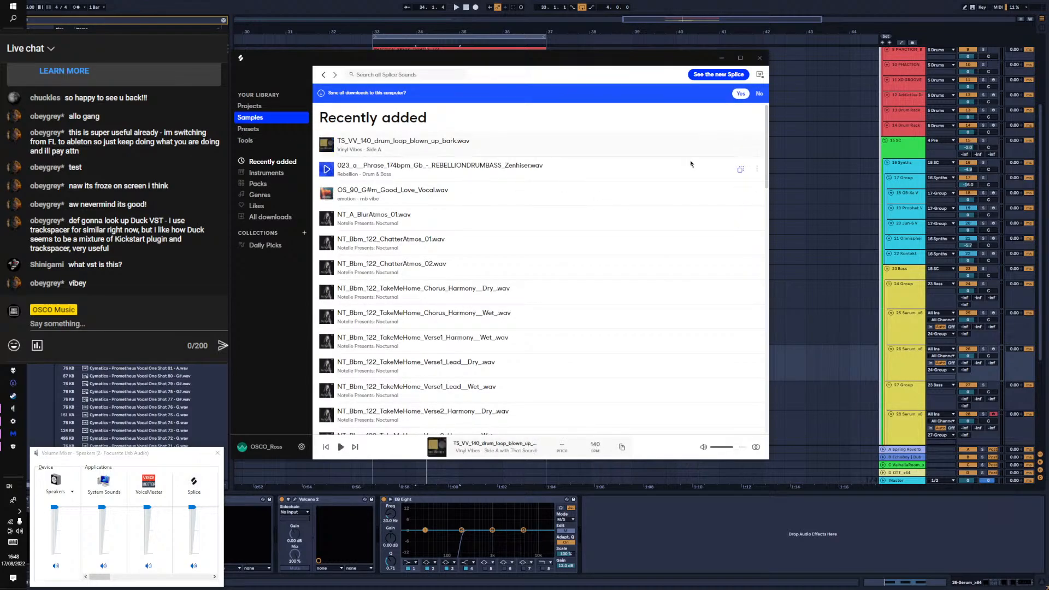
{"action": "left_click", "coordinate": [741, 94]}
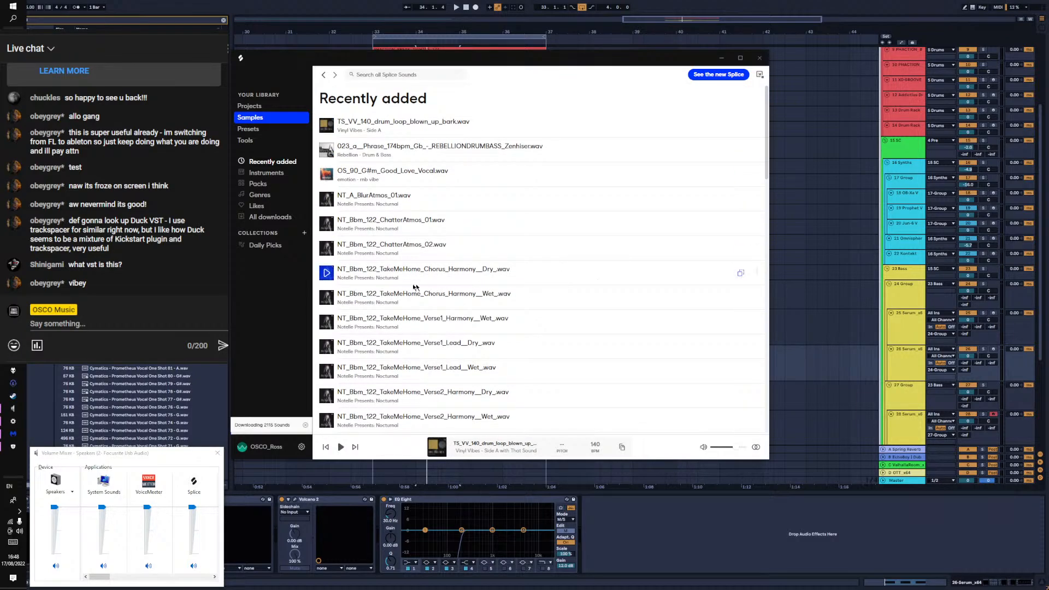
{"action": "left_click", "coordinate": [325, 125]}
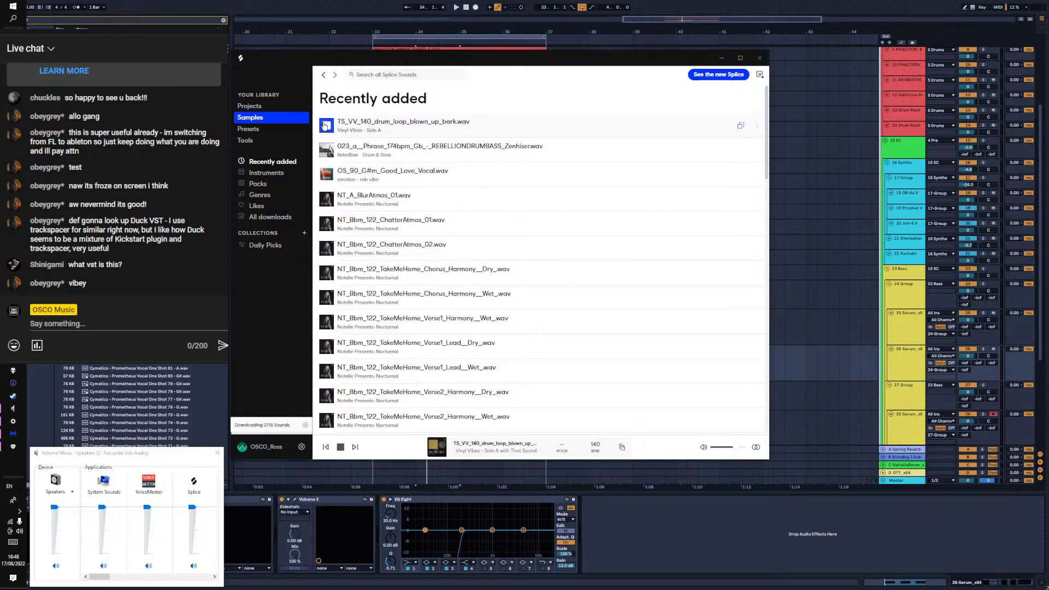
{"action": "left_click", "coordinate": [326, 150]}
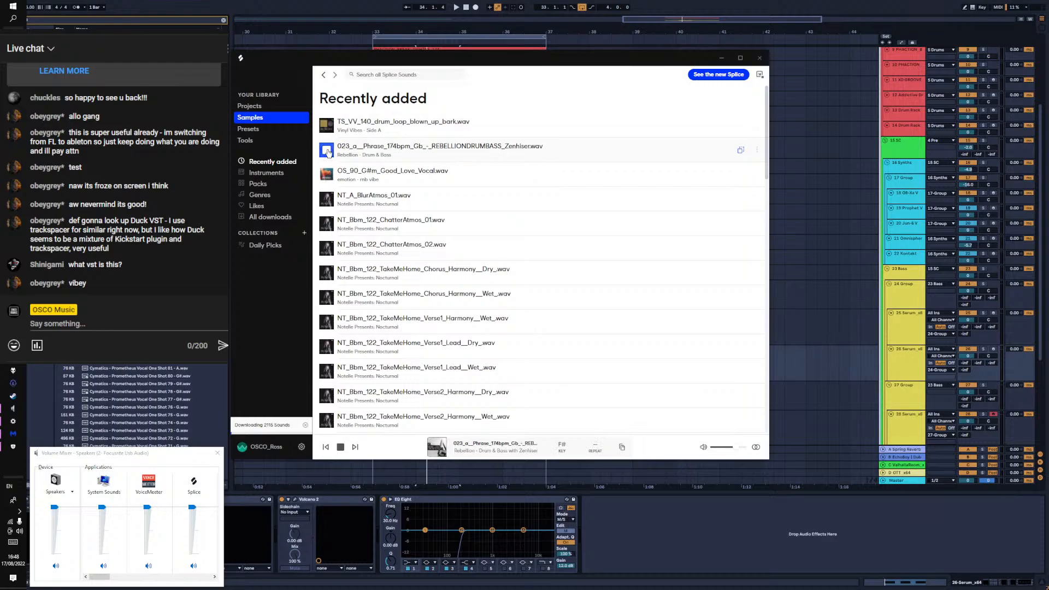
Switch Splice to its new design, reposition its window, and review the Preferences page for playback-related settings
{"action": "left_click", "coordinate": [327, 151]}
{"action": "left_click", "coordinate": [719, 75]}
{"action": "left_click", "coordinate": [568, 308]}
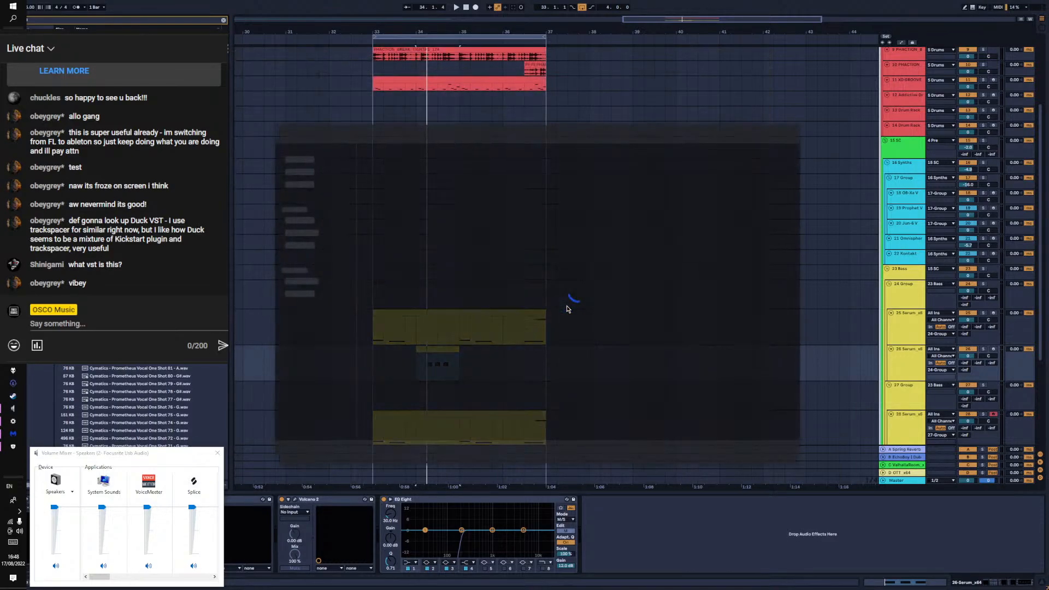
{"action": "left_click_drag", "start_coordinate": [381, 130], "coordinate": [340, 82]}
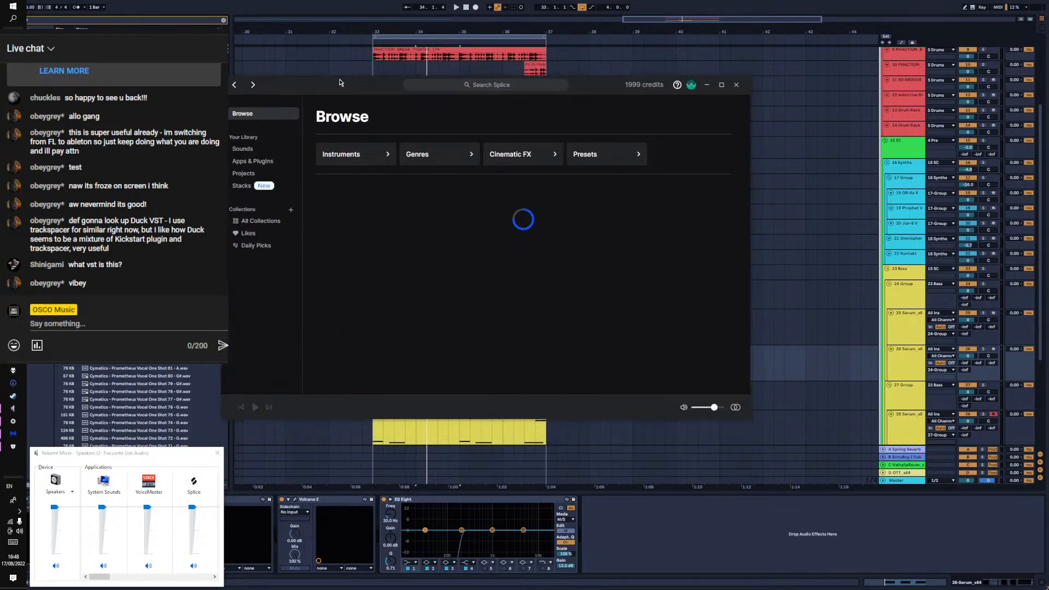
{"action": "left_click", "coordinate": [691, 86]}
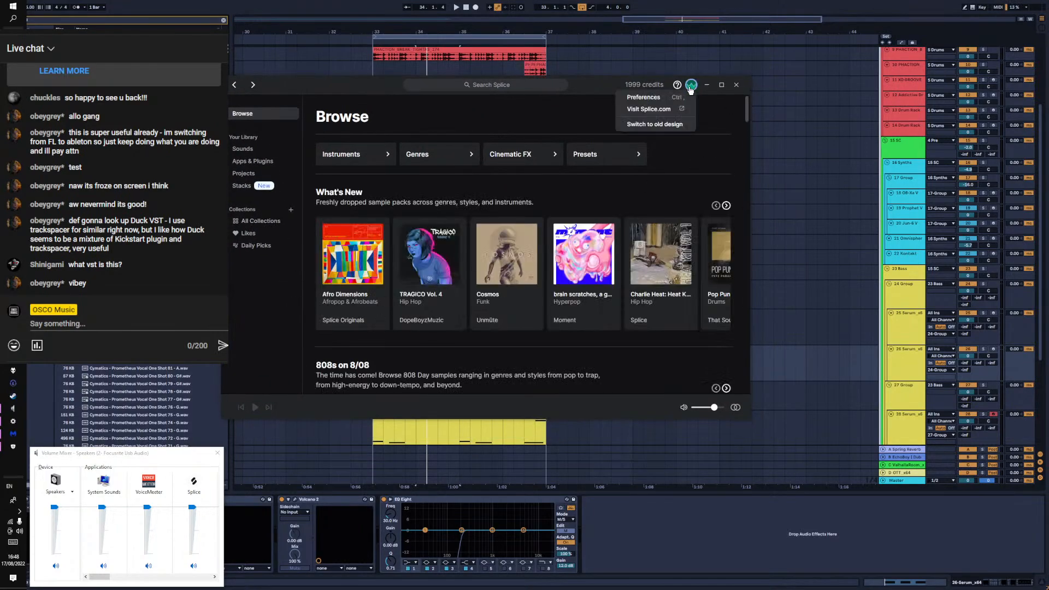
{"action": "left_click", "coordinate": [644, 97]}
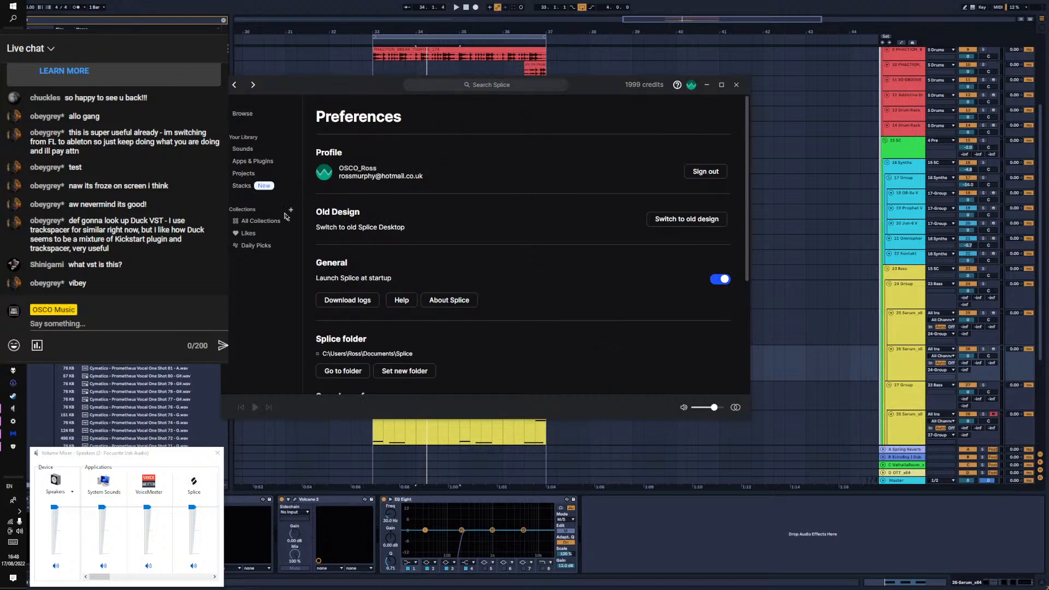
{"action": "scroll", "coordinate": [384, 241], "scroll_direction": "down", "scroll_amount": 3}
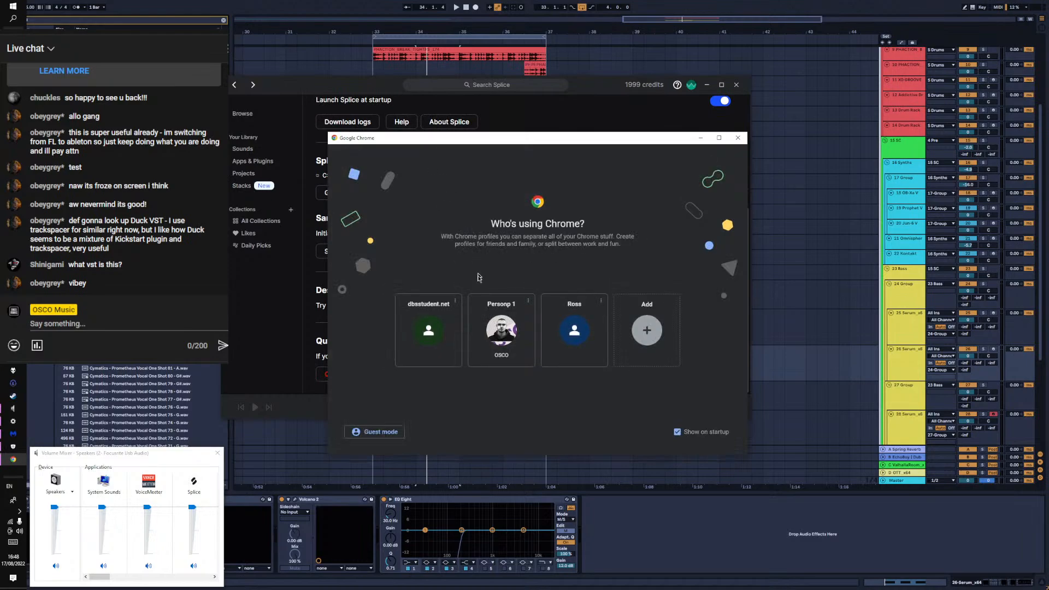
Open the Splice Sounds website in Chrome with the second profile and search it for "vocal"
{"action": "left_click", "coordinate": [500, 342]}
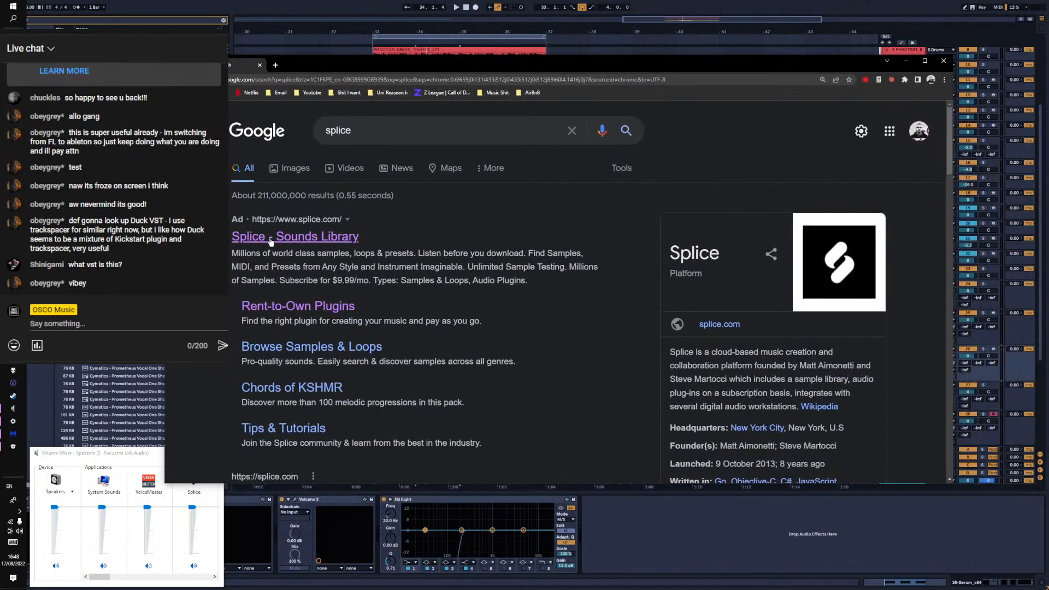
{"action": "left_click", "coordinate": [311, 229]}
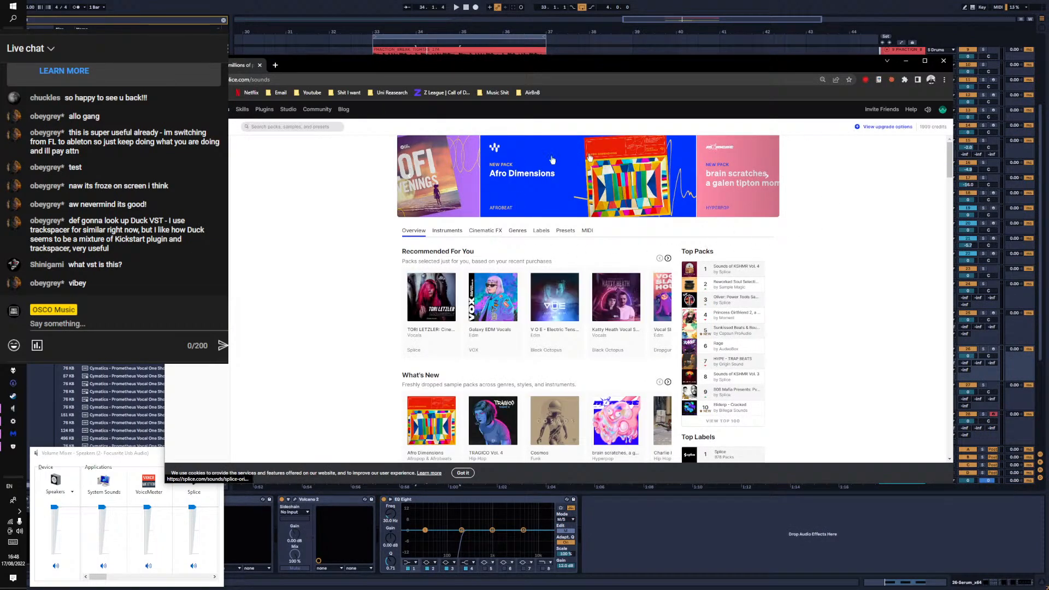
{"action": "left_click", "coordinate": [273, 126]}
{"action": "type", "text": "voc"}
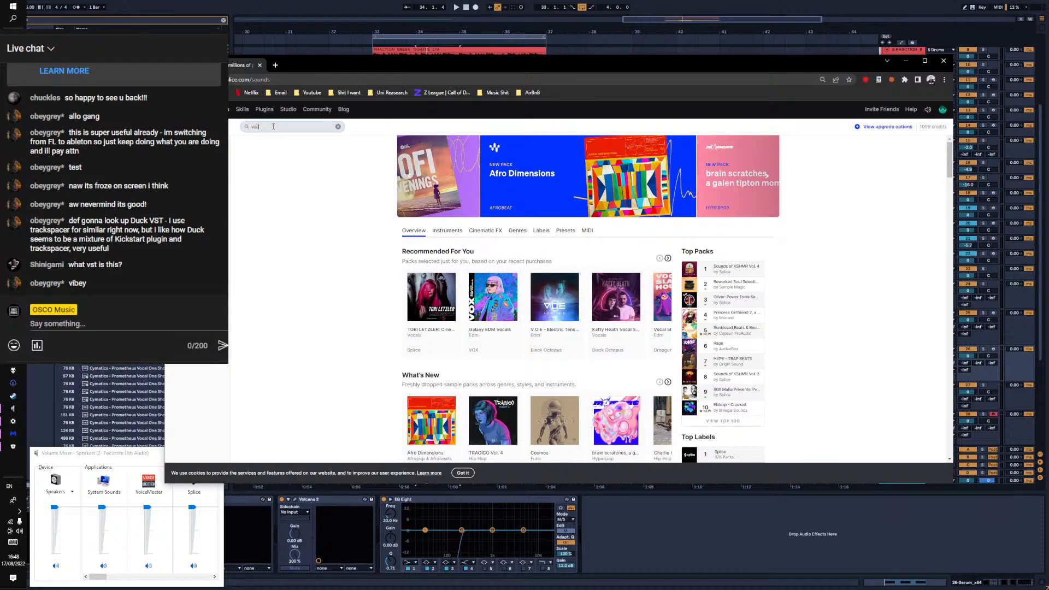
{"action": "type", "text": "al"}
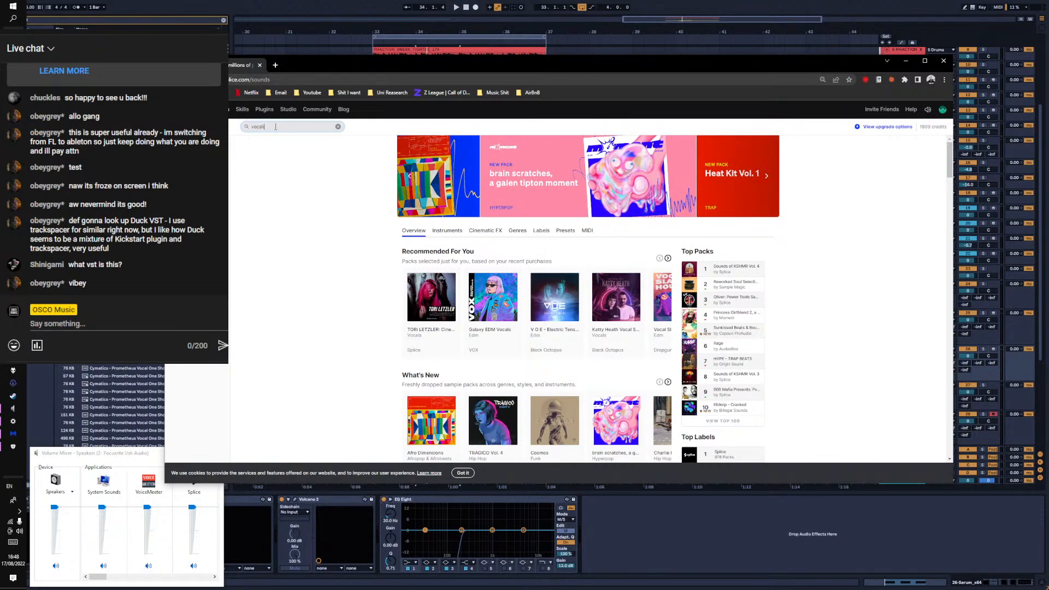
{"action": "key", "text": "Return"}
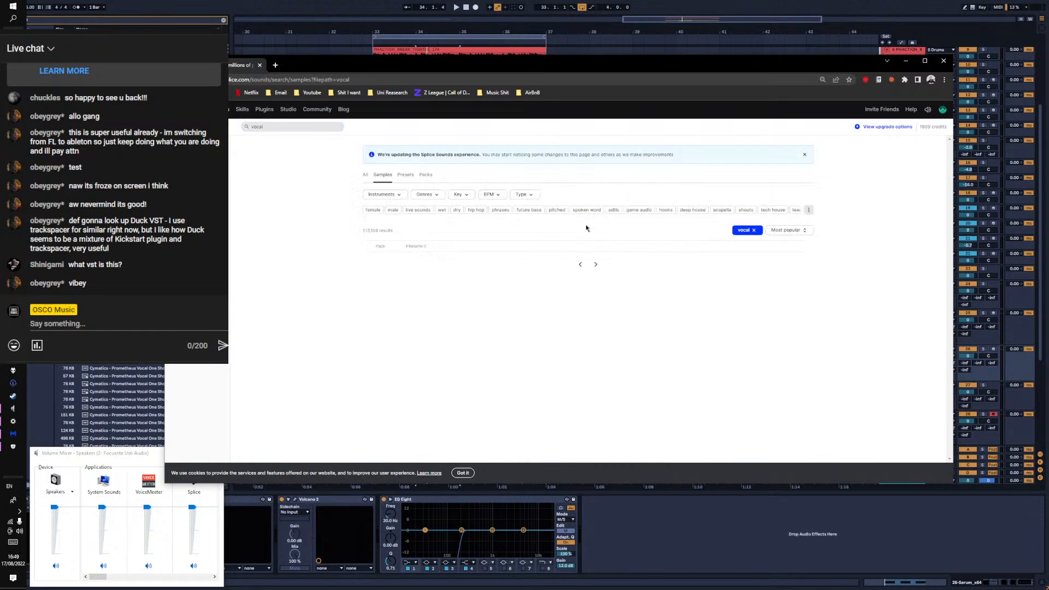
Filter the vocal search results to the rnb genre and an exact tempo of 135 BPM
{"action": "left_click", "coordinate": [423, 196]}
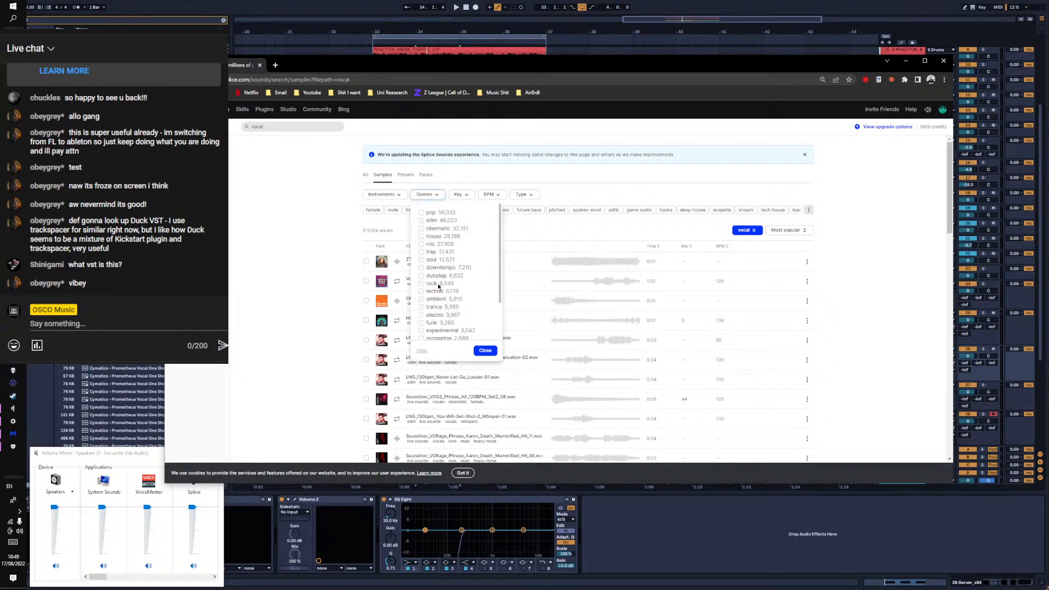
{"action": "scroll", "coordinate": [436, 317], "scroll_direction": "down", "scroll_amount": 2}
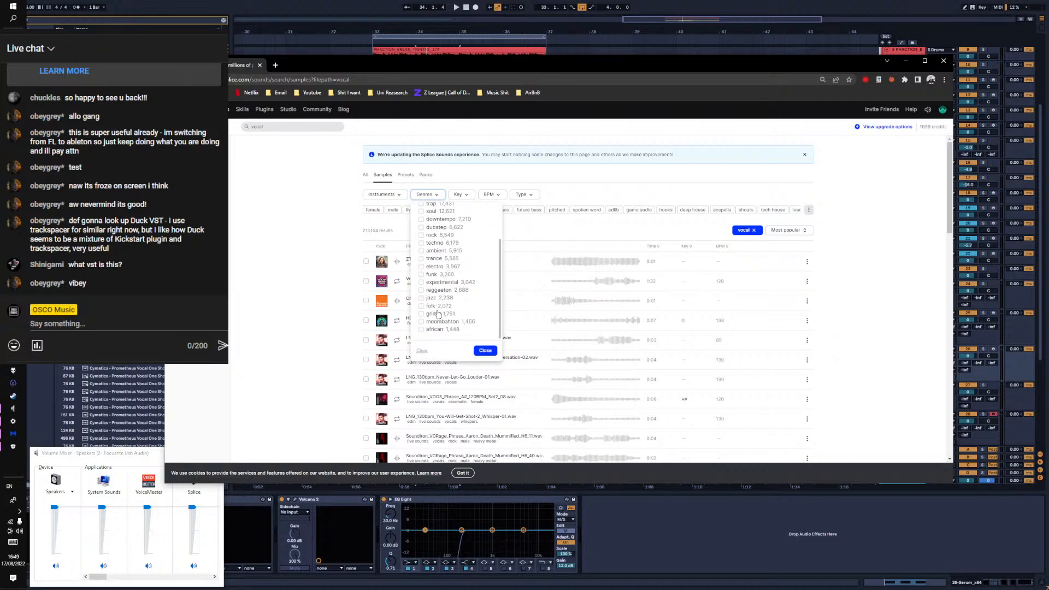
{"action": "scroll", "coordinate": [448, 307], "scroll_direction": "up", "scroll_amount": 2}
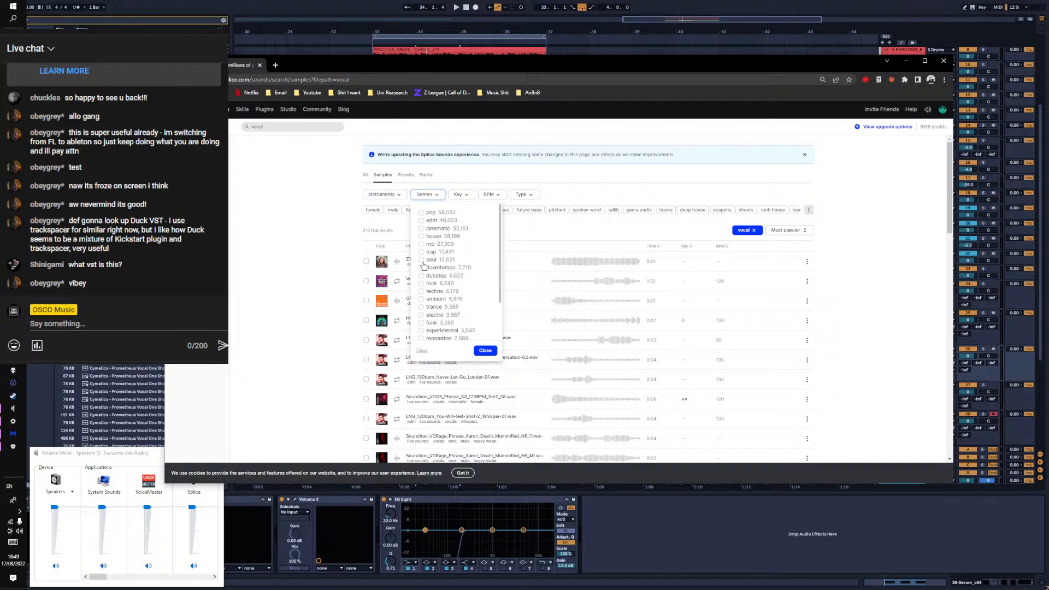
{"action": "left_click", "coordinate": [421, 245]}
{"action": "left_click", "coordinate": [484, 336]}
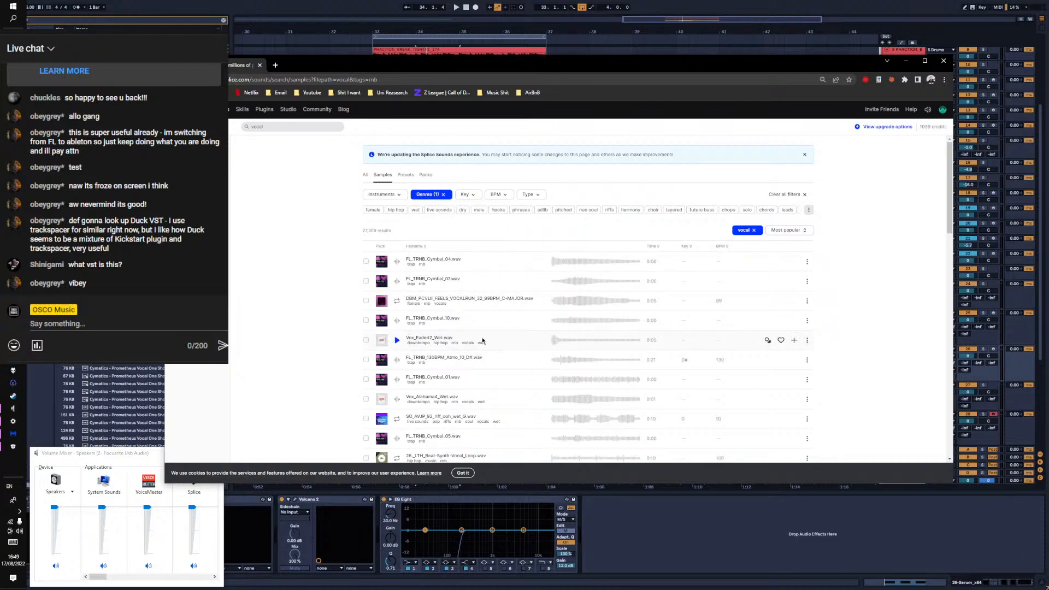
{"action": "left_click", "coordinate": [496, 195]}
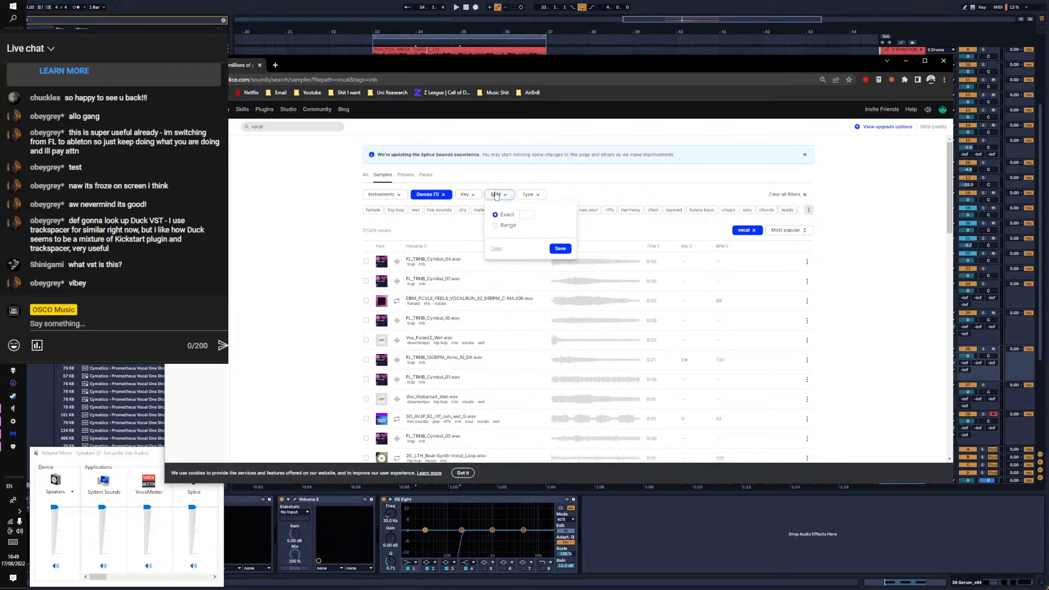
{"action": "left_click", "coordinate": [525, 214]}
{"action": "key", "text": "Return"}
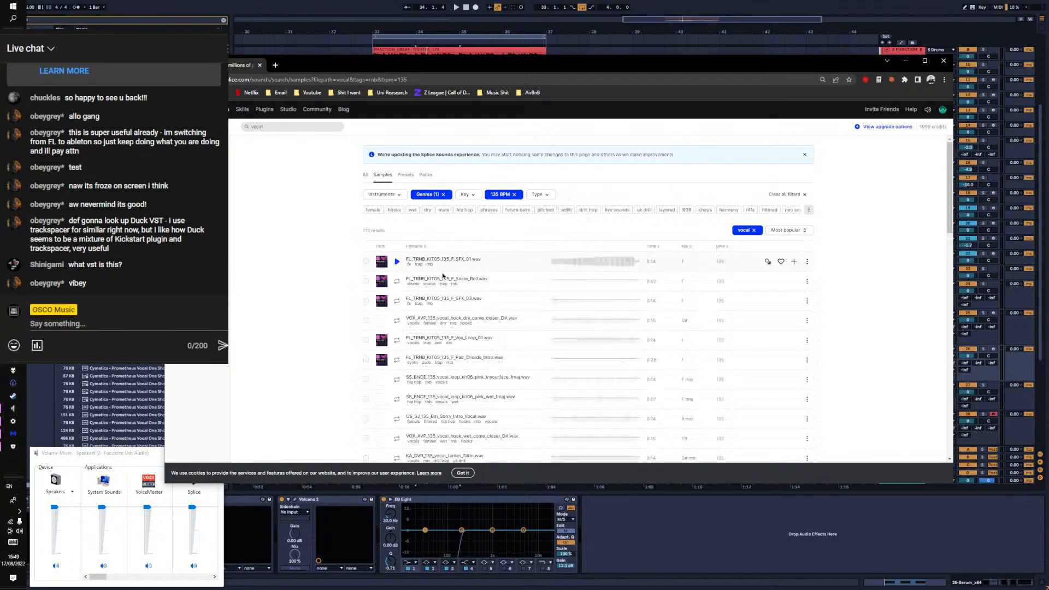
Preview the first two results and restrict the sample list to the vocals instrument
{"action": "left_click", "coordinate": [399, 264]}
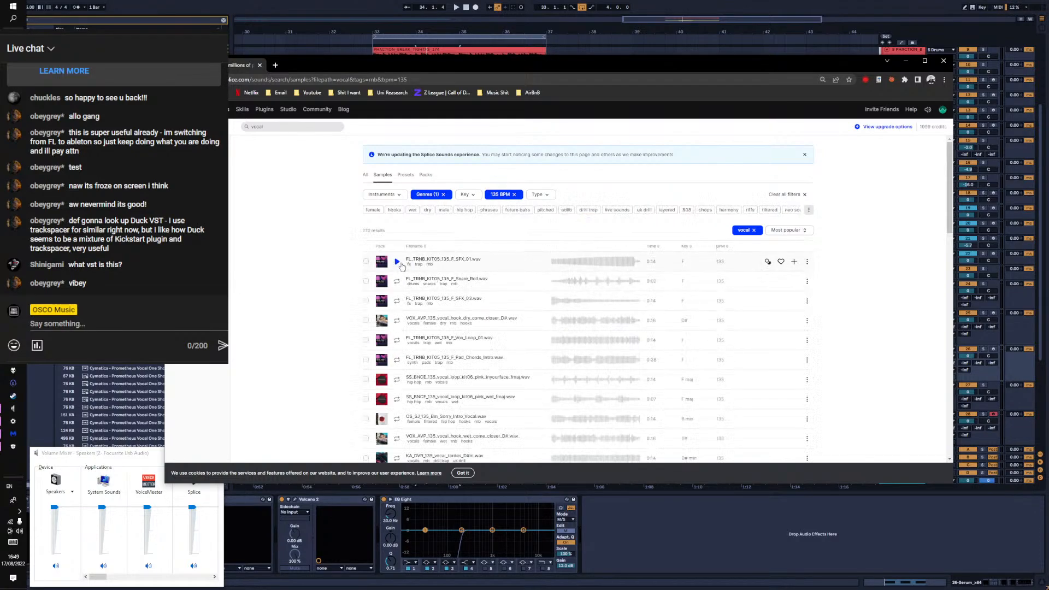
{"action": "left_click", "coordinate": [397, 282]}
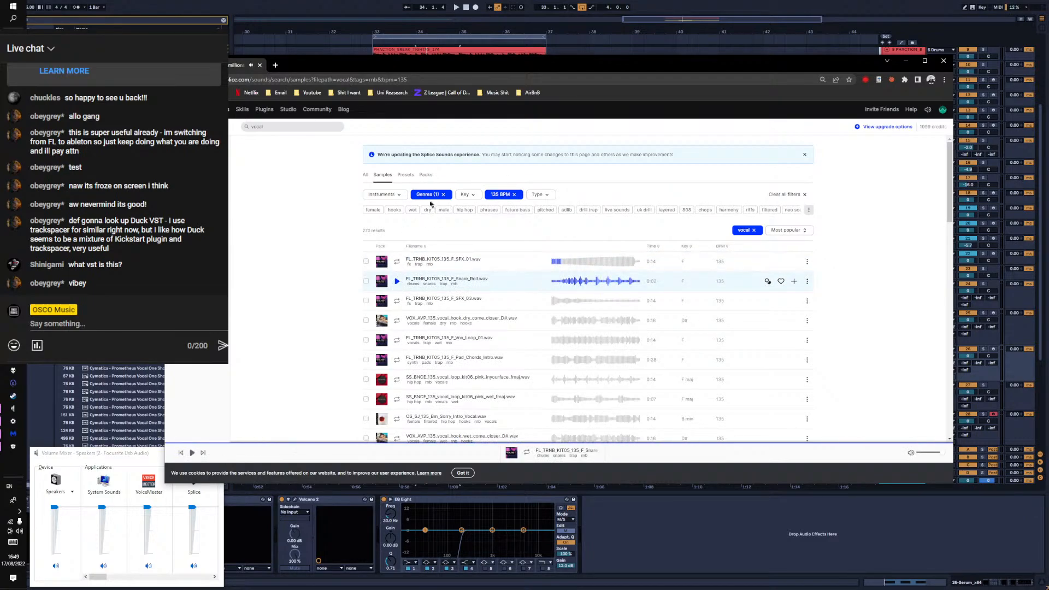
{"action": "left_click", "coordinate": [384, 195]}
{"action": "left_click", "coordinate": [382, 213]}
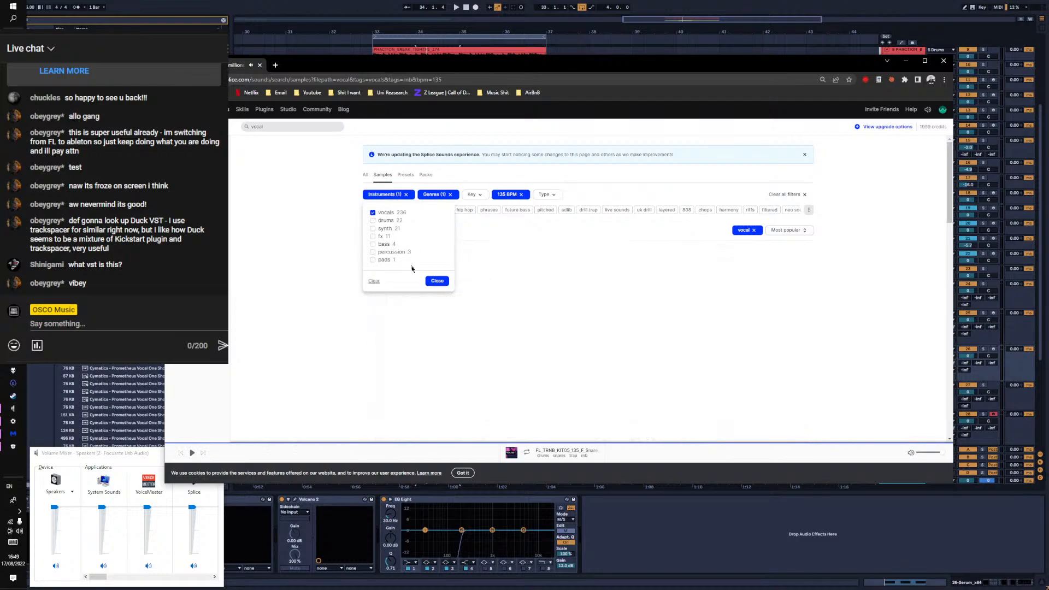
{"action": "left_click", "coordinate": [436, 281]}
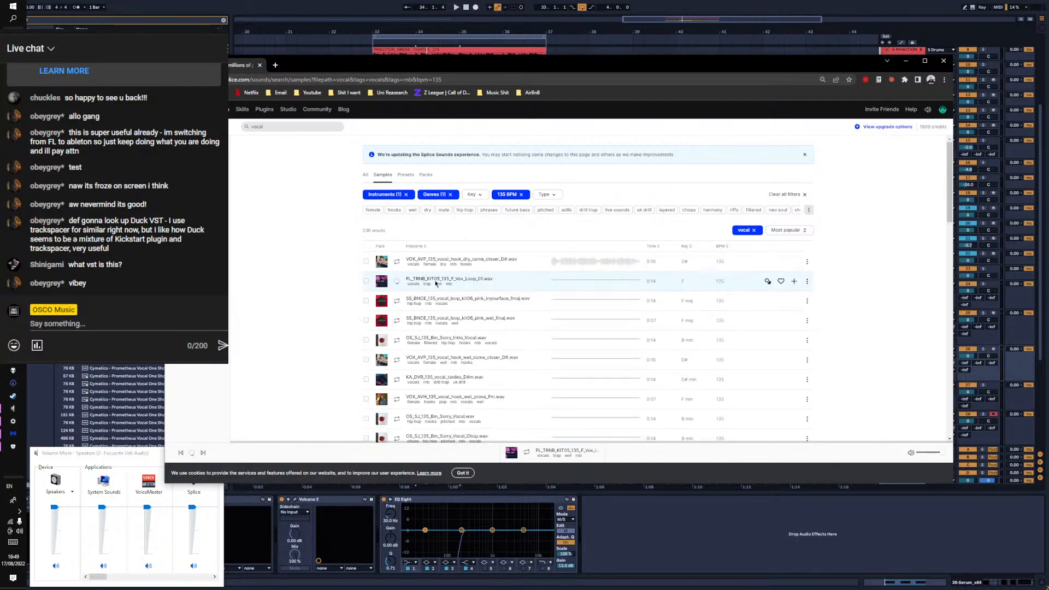
Preview the first two filtered vocal samples and lower the web player's volume to about half
{"action": "left_click", "coordinate": [397, 263]}
{"action": "left_click", "coordinate": [398, 263]}
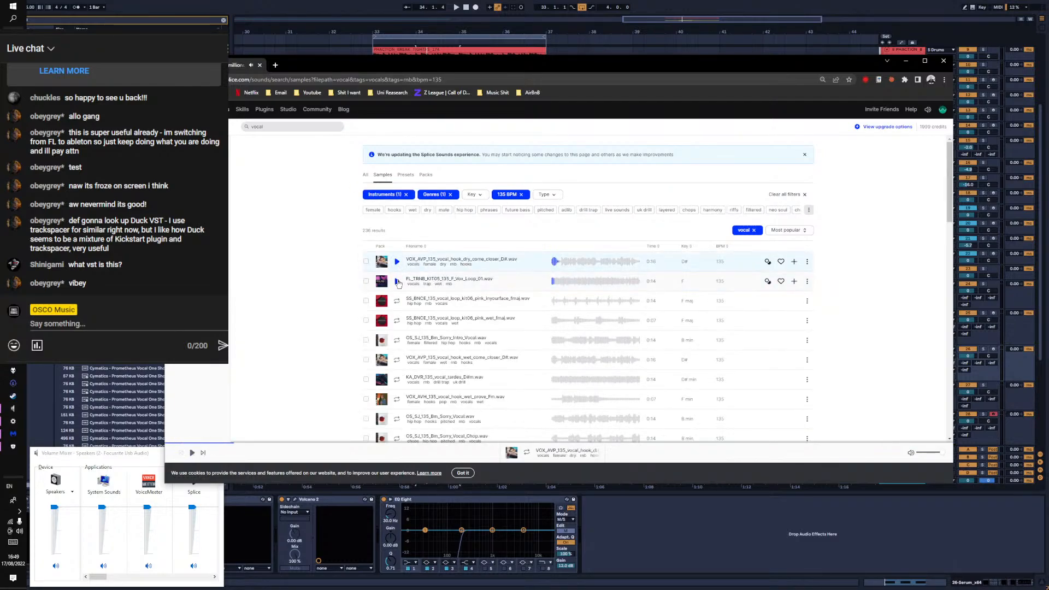
{"action": "left_click_drag", "start_coordinate": [941, 452], "coordinate": [924, 453]}
{"action": "left_click", "coordinate": [397, 281]}
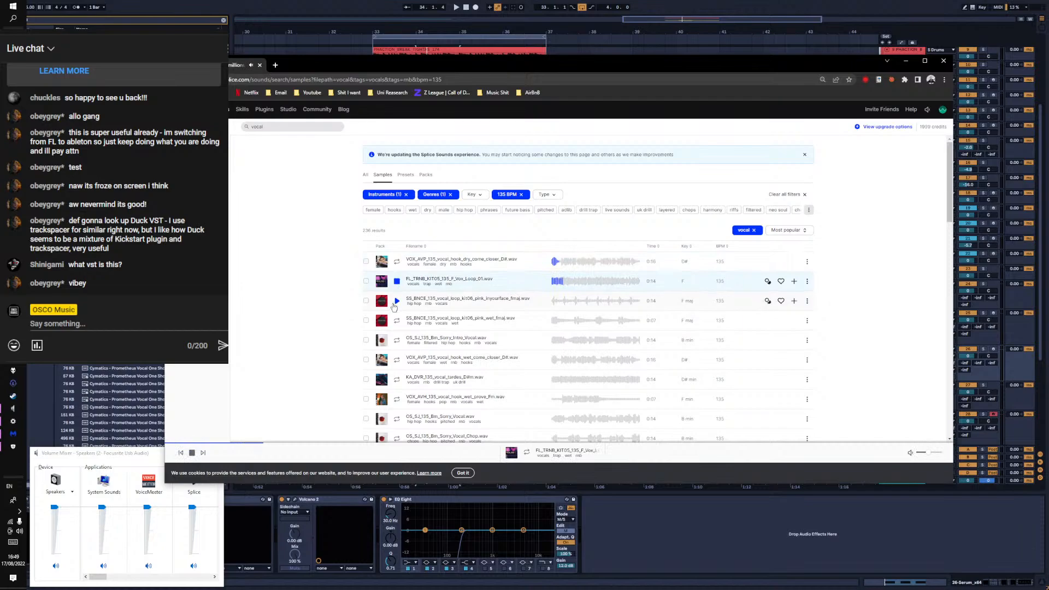
{"action": "left_click", "coordinate": [397, 282]}
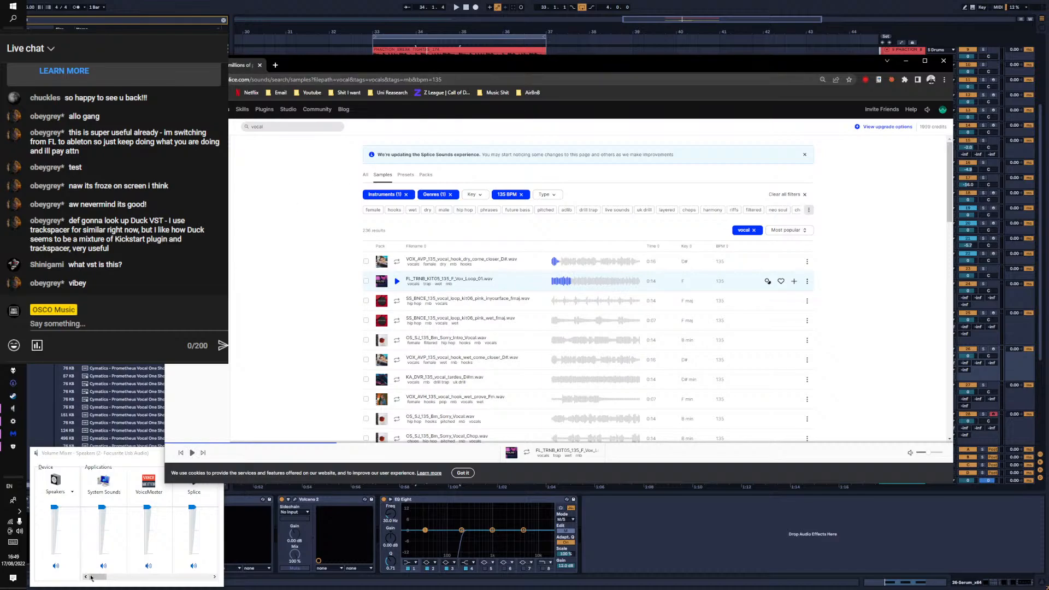
Compare the applications listed under the Focusrite speakers and the VoiceMeeter Aux Input in the Windows Volume Mixer
{"action": "left_click_drag", "start_coordinate": [100, 577], "coordinate": [208, 582]}
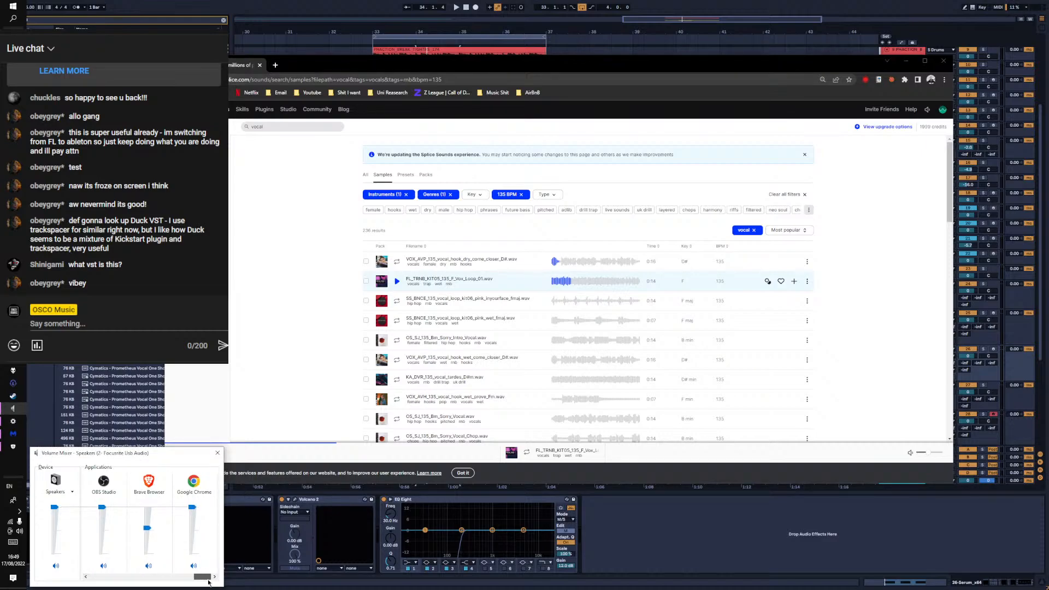
{"action": "left_click", "coordinate": [57, 492]}
{"action": "left_click", "coordinate": [68, 502]}
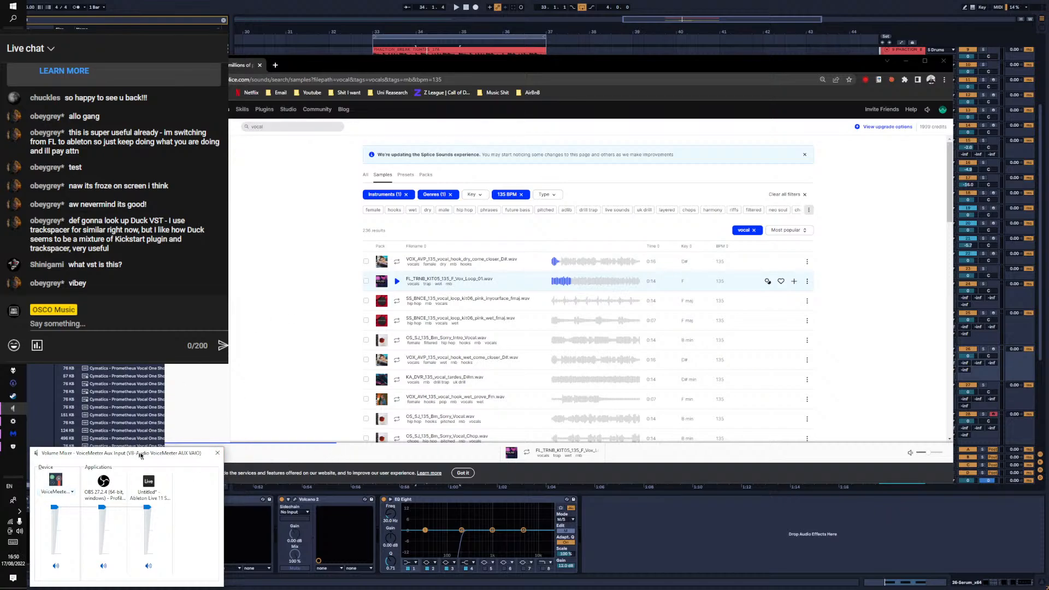
{"action": "left_click", "coordinate": [56, 492]}
{"action": "left_click", "coordinate": [60, 520]}
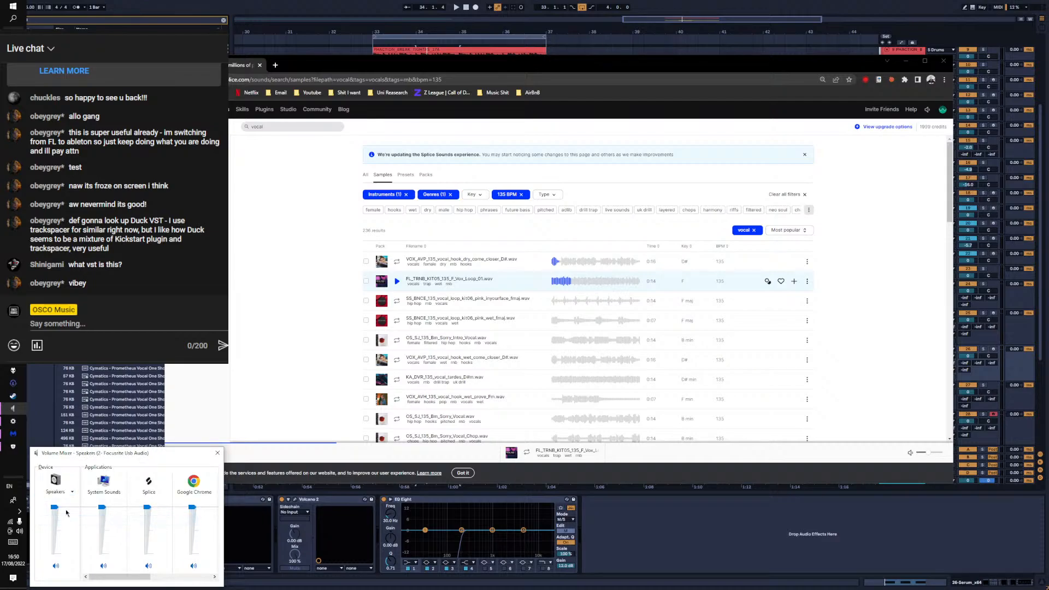
{"action": "left_click", "coordinate": [67, 492]}
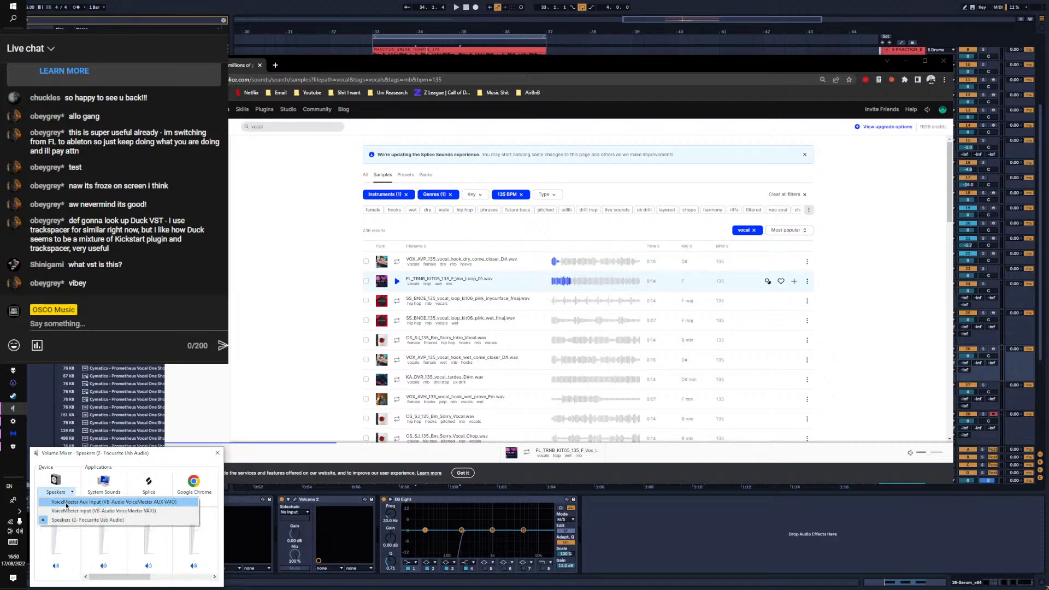
{"action": "left_click", "coordinate": [66, 501]}
{"action": "left_click", "coordinate": [65, 493]}
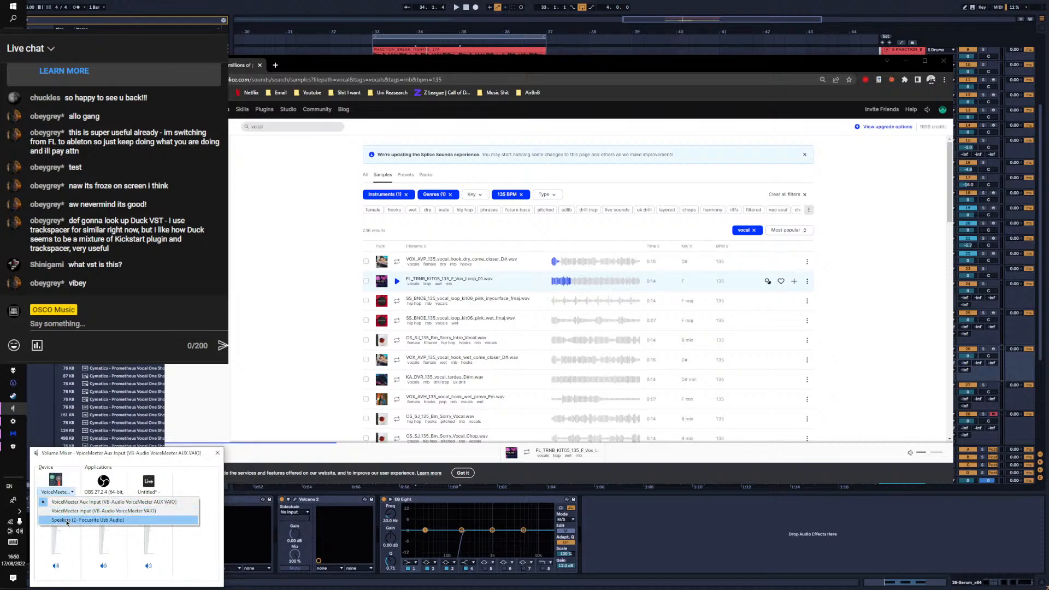
{"action": "left_click", "coordinate": [295, 407]}
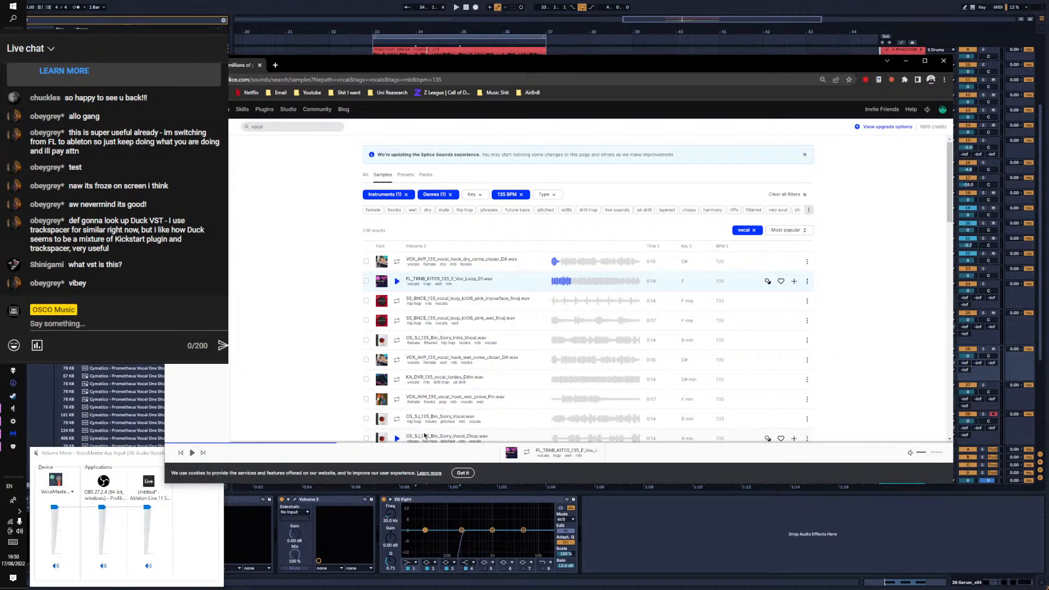
Replay FL_TRNB_KIT05_135_F_Vox_Loop_01.wav and preview the next three vocal samples in the list
{"action": "left_click", "coordinate": [192, 453]}
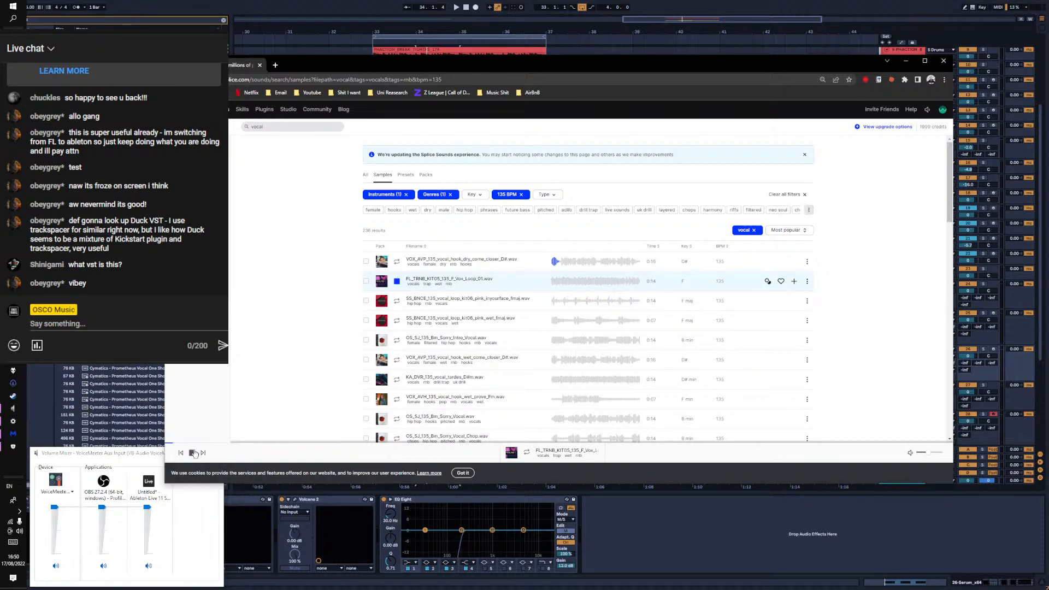
{"action": "left_click", "coordinate": [192, 453]}
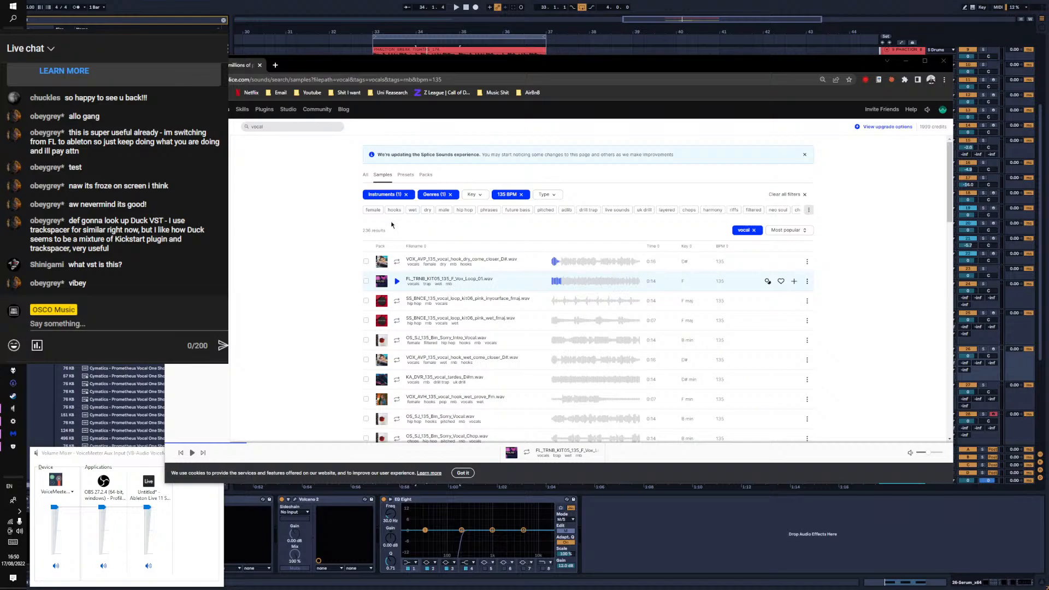
{"action": "left_click", "coordinate": [397, 281]}
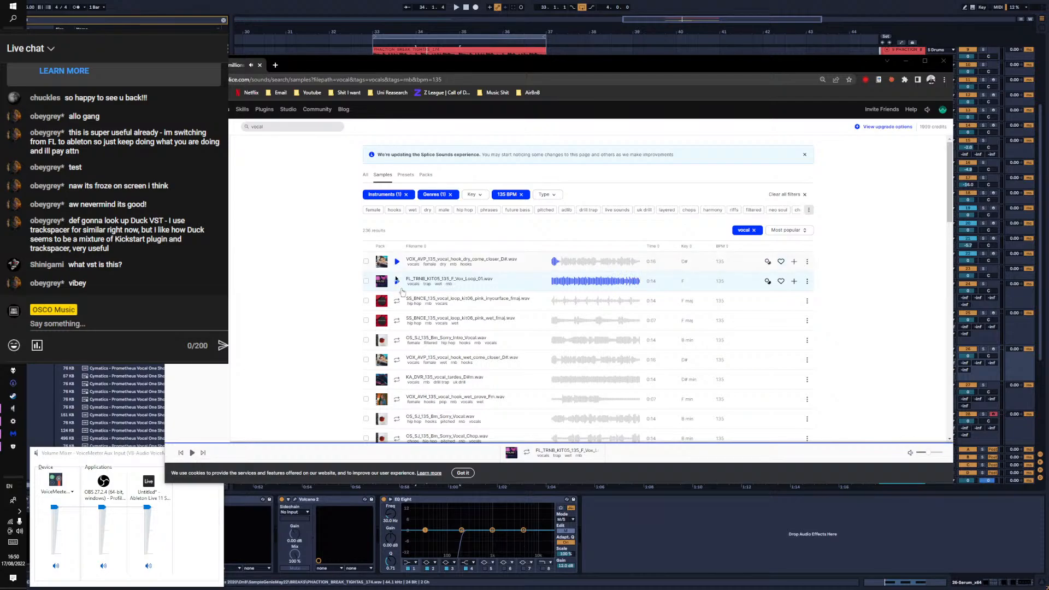
{"action": "left_click", "coordinate": [397, 301]}
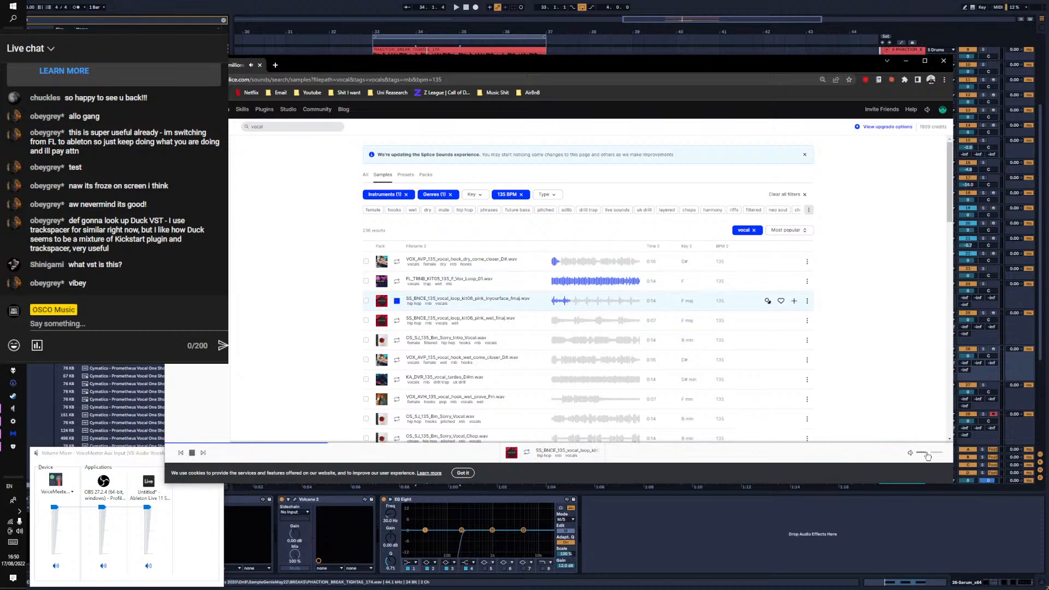
{"action": "left_click", "coordinate": [397, 322]}
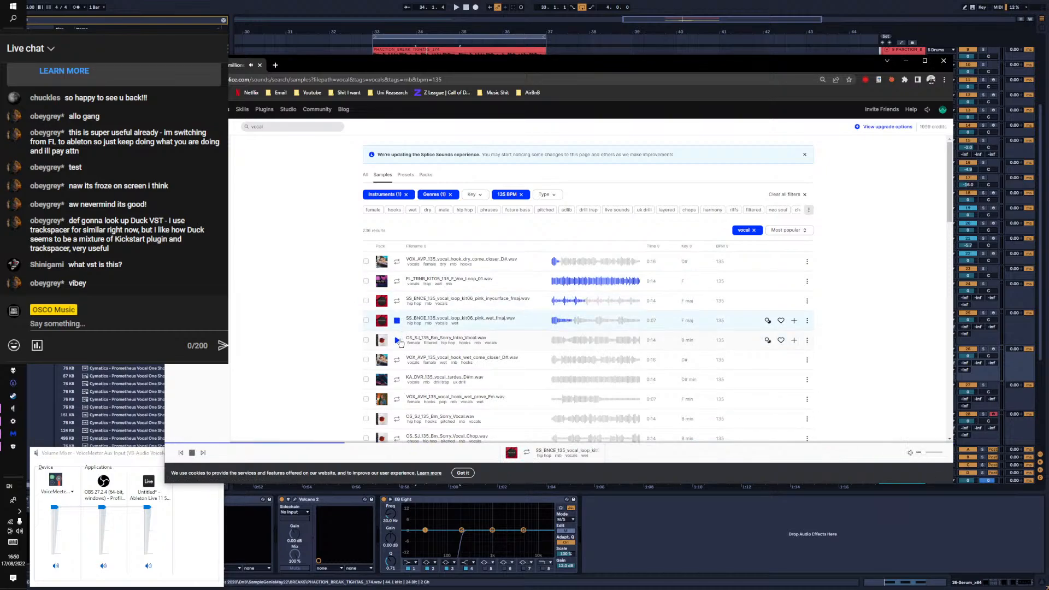
{"action": "left_click", "coordinate": [397, 341]}
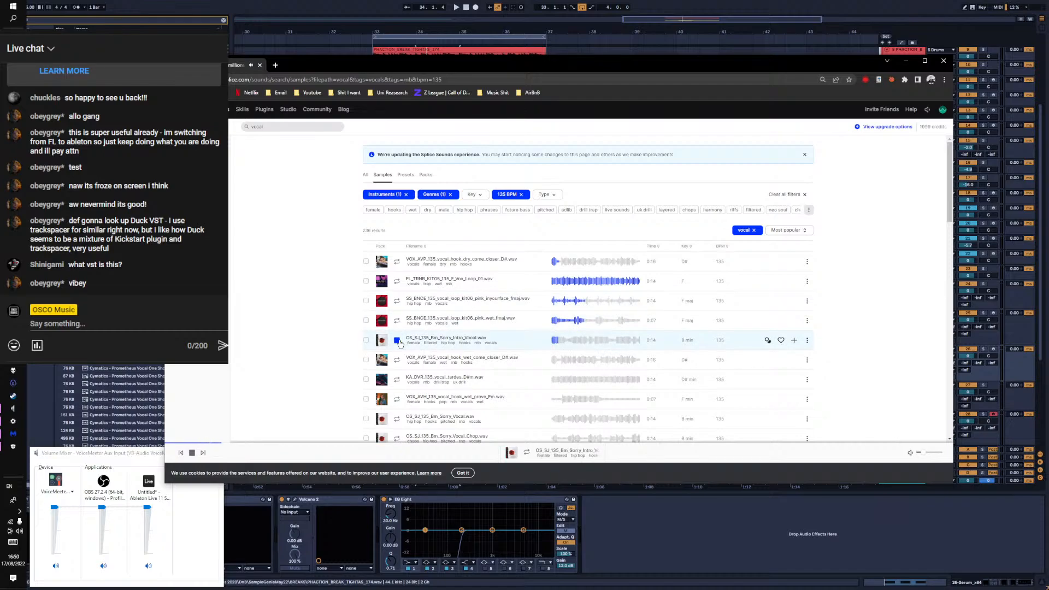
Play the drum and bass loop in Ableton Live, return to Splice, and replay the FL_TRNB_KIT05 and both SS_BNCE_135 vocal loops over it
{"action": "left_click", "coordinate": [388, 53]}
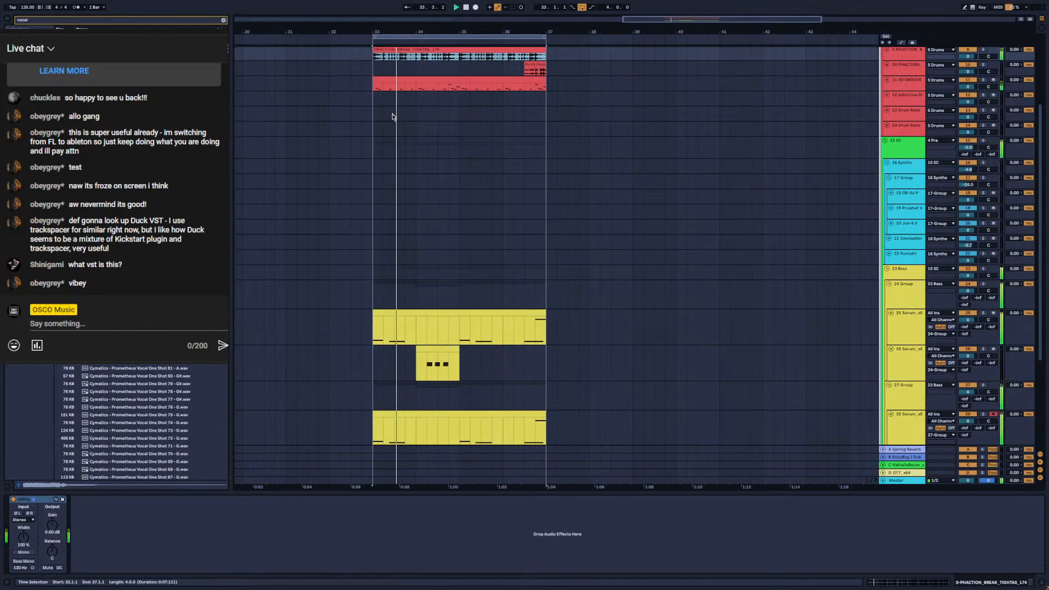
{"action": "key", "text": "alt+Tab"}
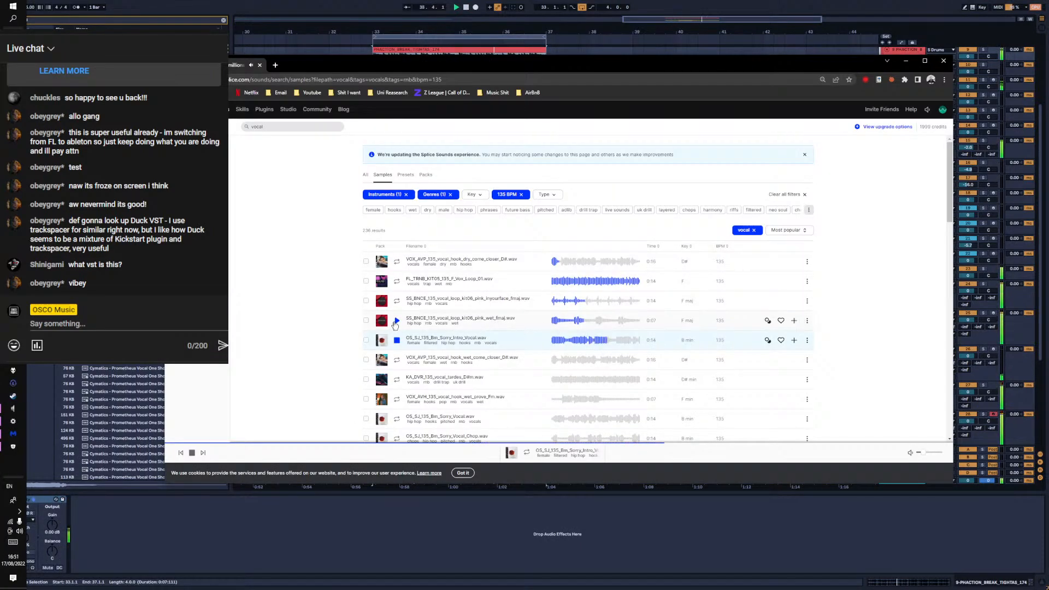
{"action": "left_click", "coordinate": [397, 281]}
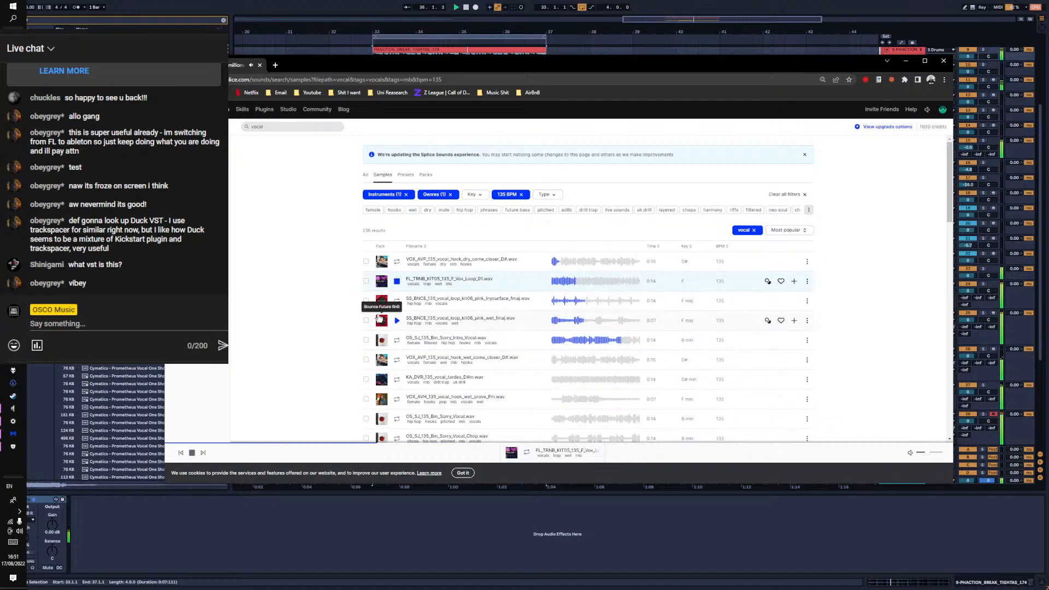
{"action": "left_click", "coordinate": [397, 301]}
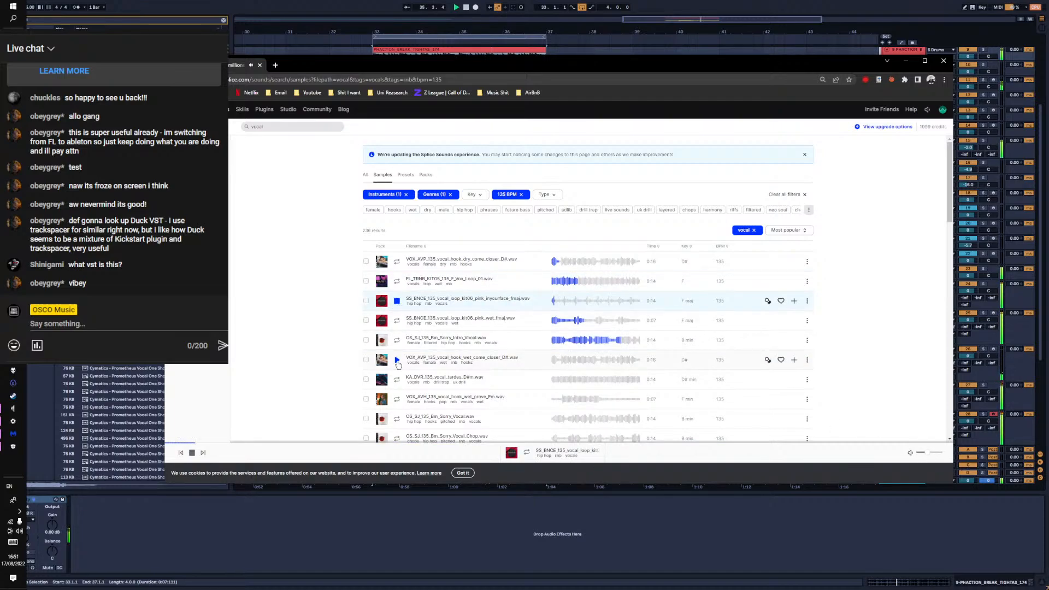
{"action": "left_click", "coordinate": [397, 321]}
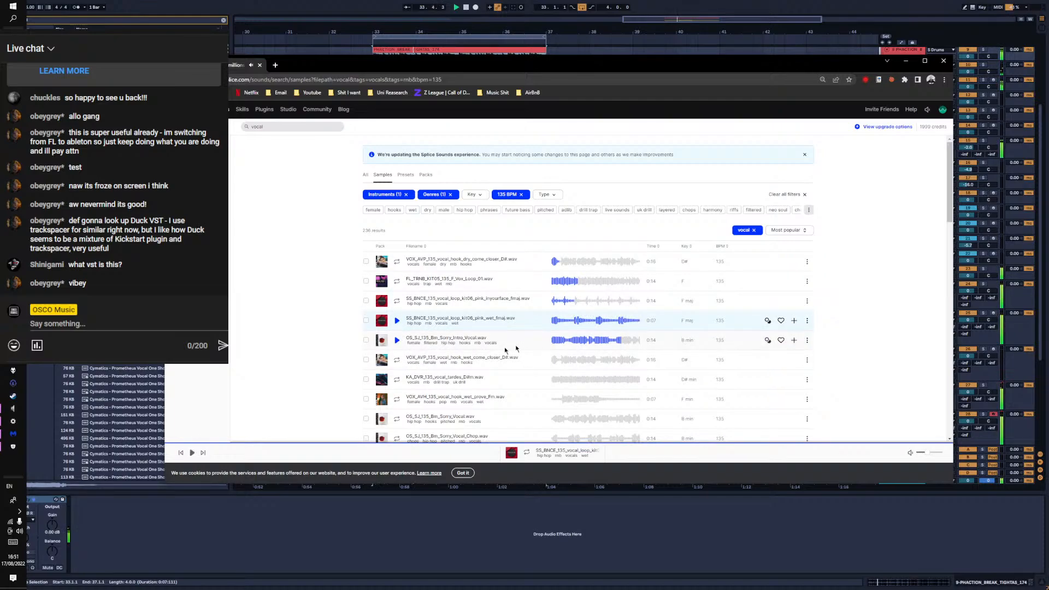
Preview the KA_DVR_135 vocal, the VOX_AVH_135 wet prove hook and OS_SJ_135_Bm_Sorry_Vocal.wav against the loop
{"action": "scroll", "coordinate": [394, 340], "scroll_direction": "down", "scroll_amount": 1}
{"action": "left_click", "coordinate": [394, 339]}
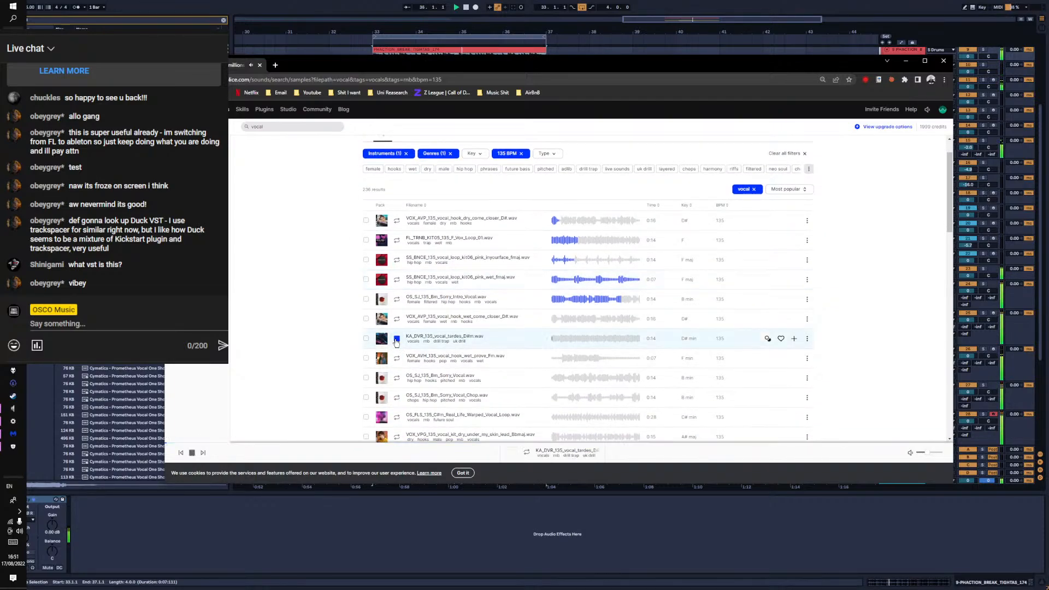
{"action": "left_click", "coordinate": [399, 358]}
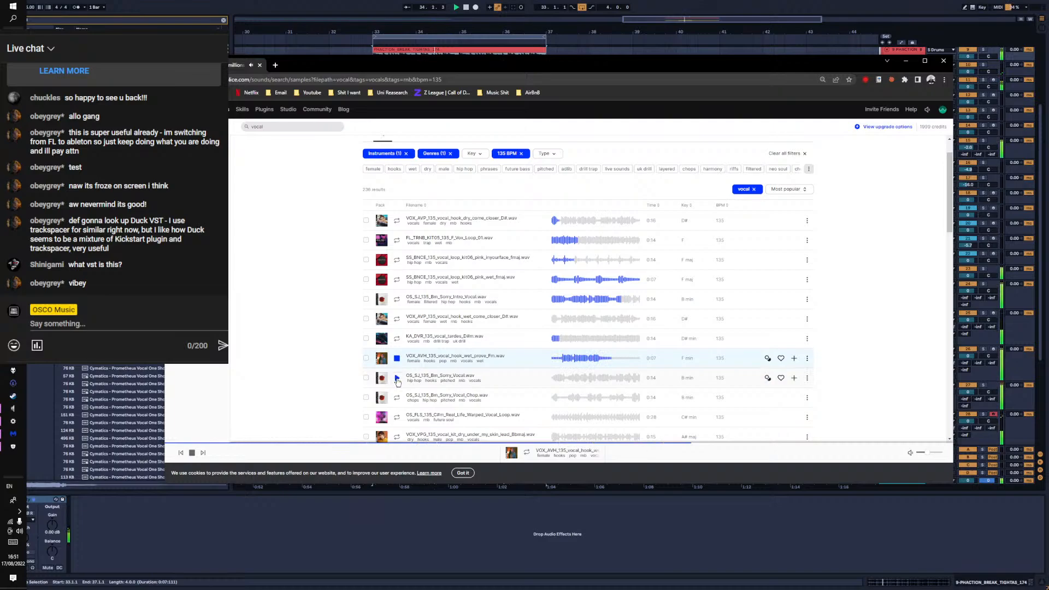
{"action": "left_click", "coordinate": [397, 376]}
Preview the Sorry vocal chop, the Real Life warped vocal loop, the under my skin lead and the dry realize hook
{"action": "scroll", "coordinate": [398, 350], "scroll_direction": "down", "scroll_amount": 3}
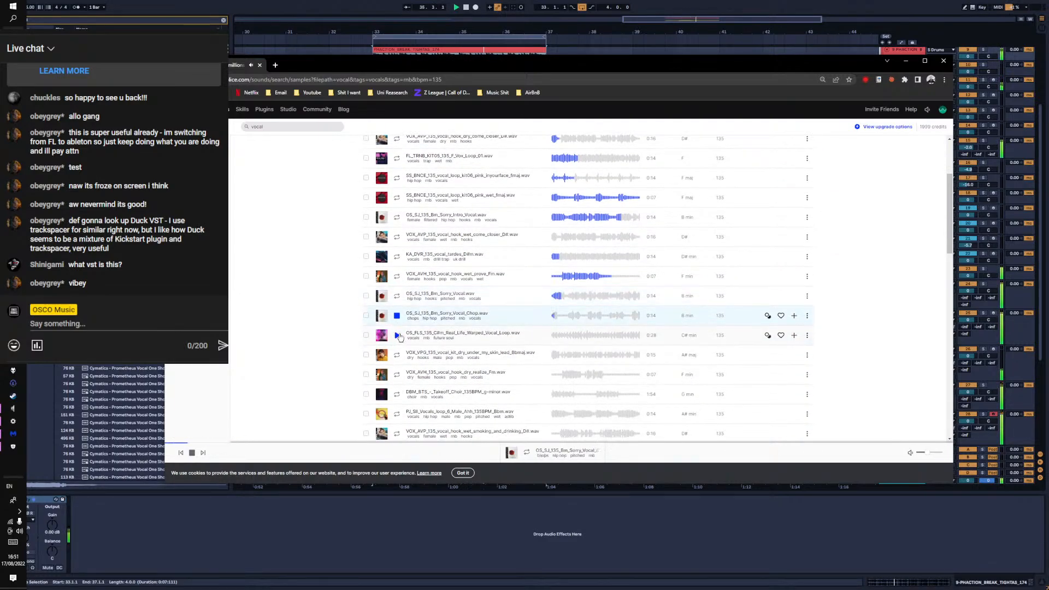
{"action": "left_click", "coordinate": [397, 335]}
{"action": "left_click", "coordinate": [397, 356]}
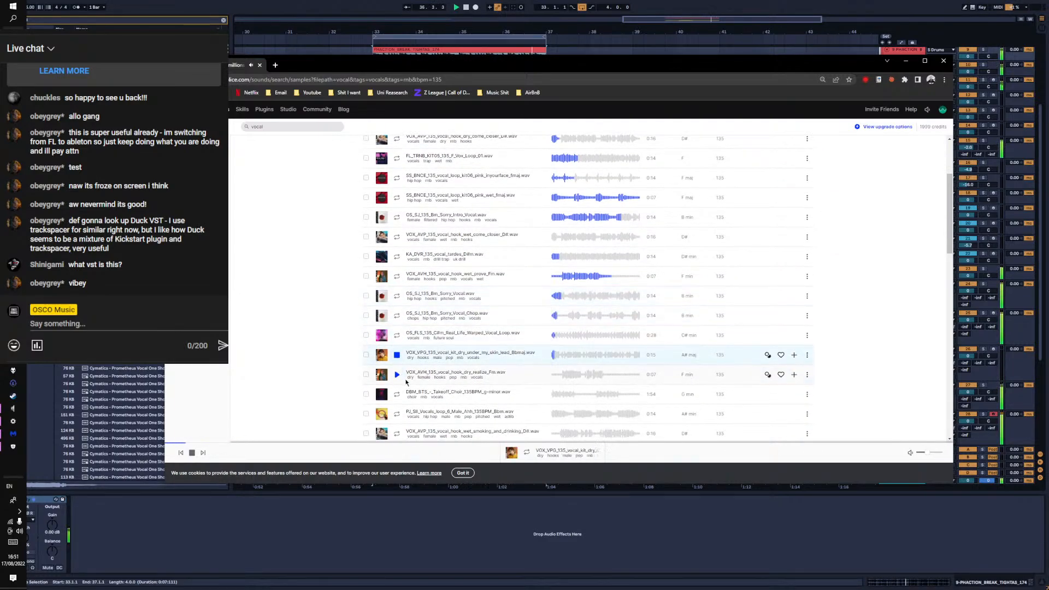
{"action": "left_click", "coordinate": [398, 375]}
{"action": "scroll", "coordinate": [400, 381], "scroll_direction": "down", "scroll_amount": 3}
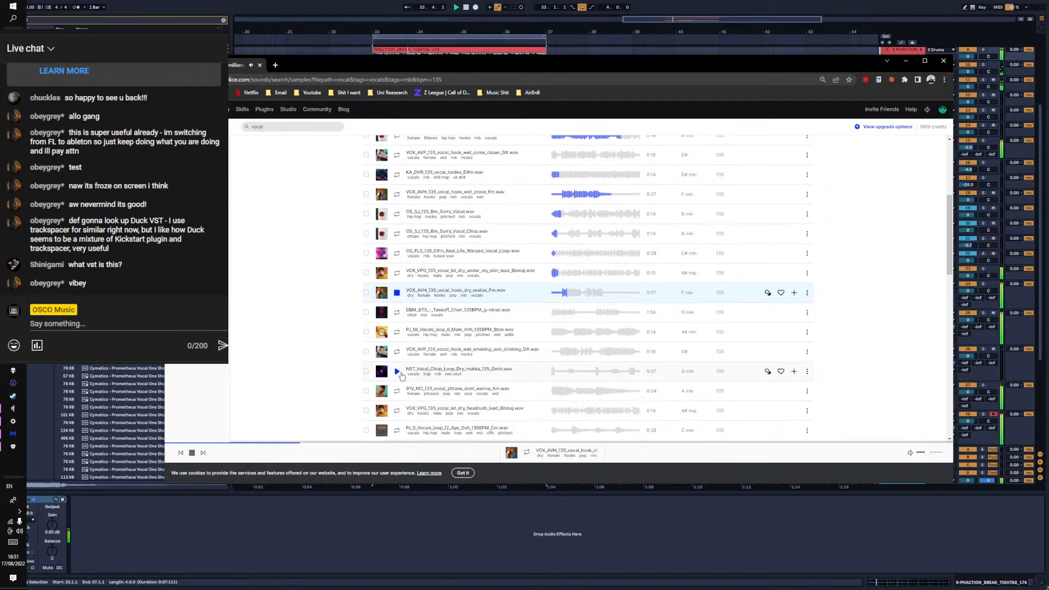
Show similar sounds for VOX_AVH_135_vocal_hook_dry_realize_Fm.wav
{"action": "scroll", "coordinate": [404, 306], "scroll_direction": "up", "scroll_amount": 1}
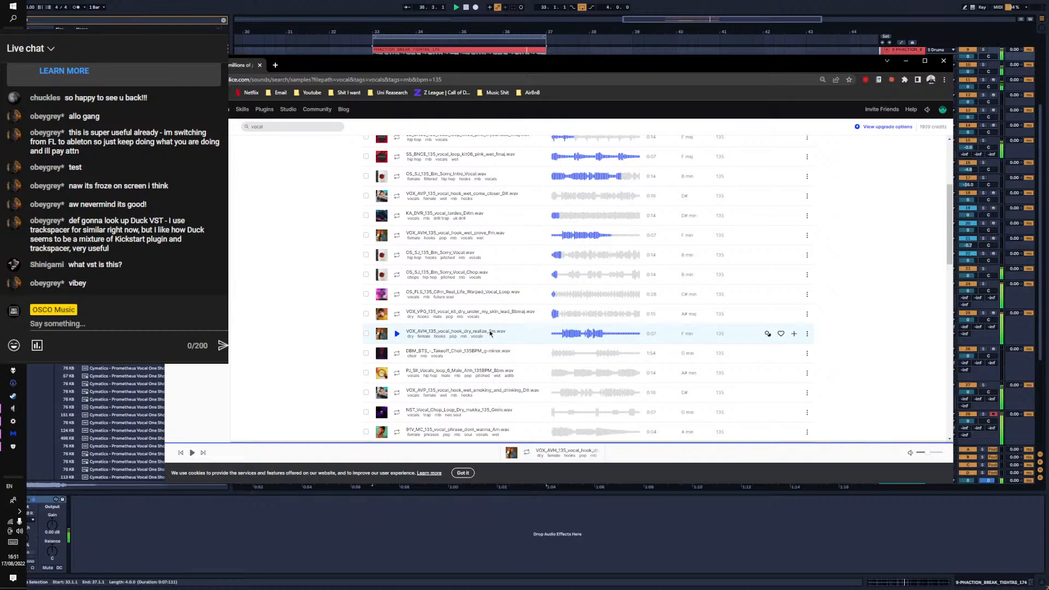
{"action": "left_click", "coordinate": [807, 334]}
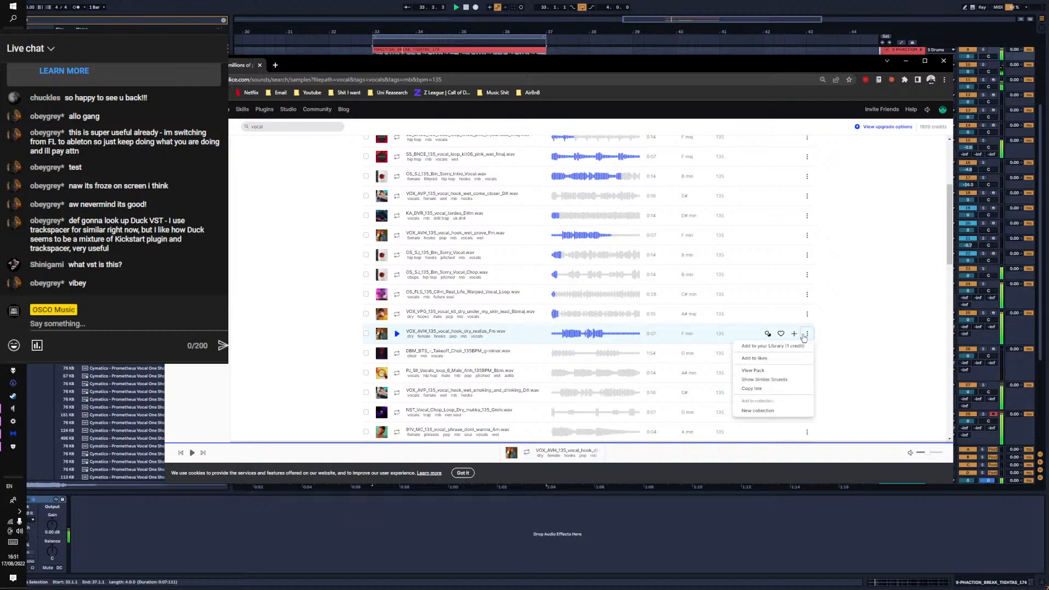
{"action": "left_click", "coordinate": [788, 381]}
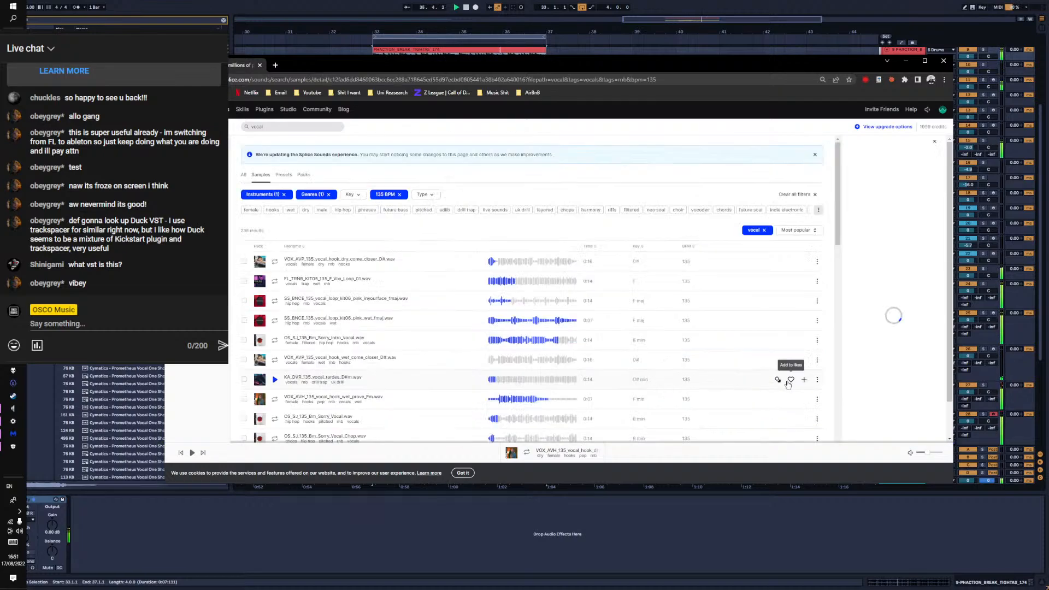
Preview the first five vocal samples in the main results list
{"action": "left_click", "coordinate": [273, 266]}
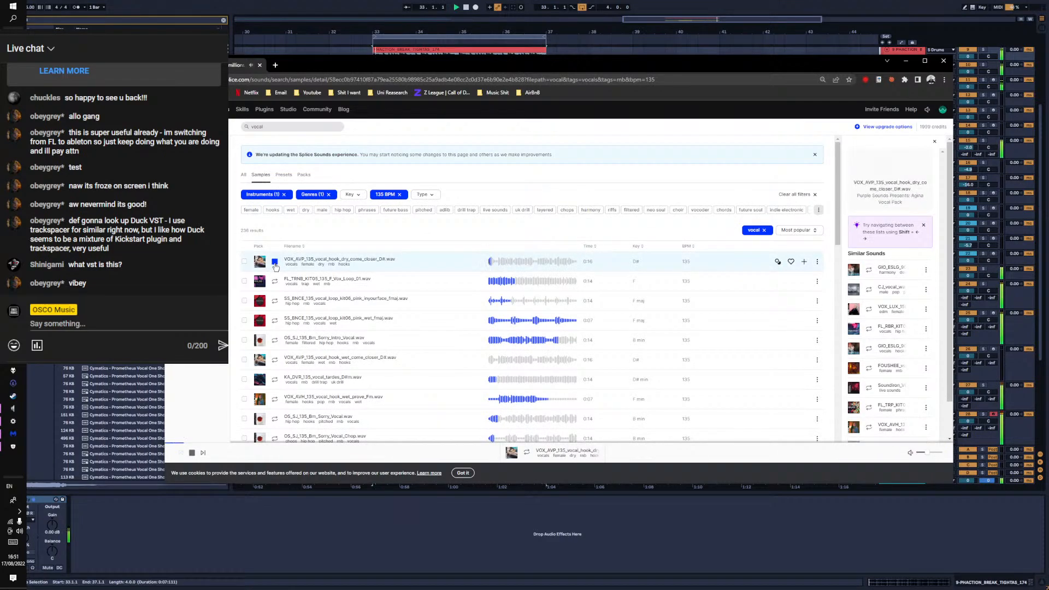
{"action": "left_click", "coordinate": [275, 280]}
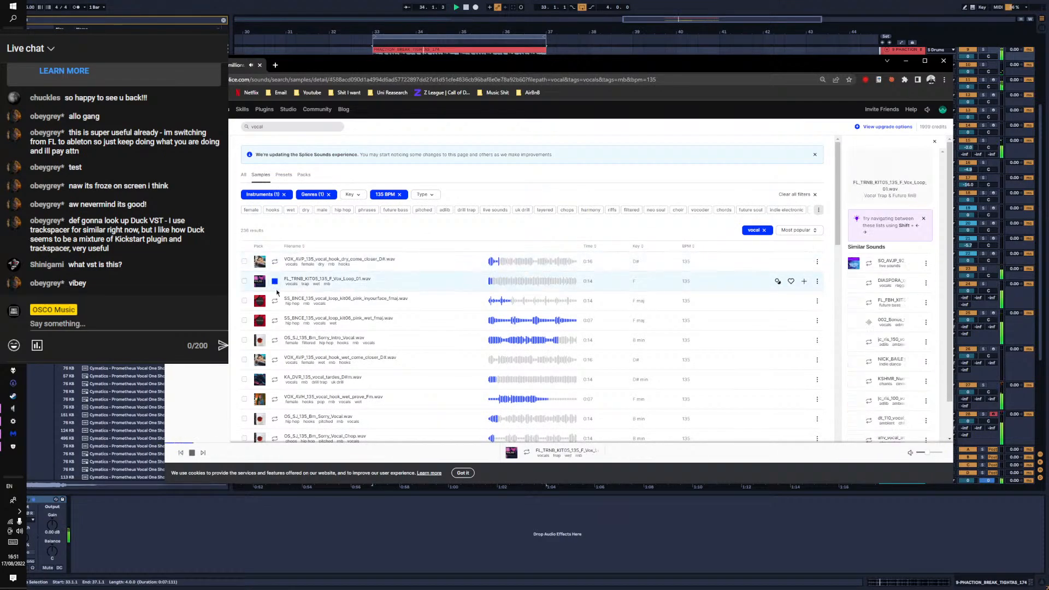
{"action": "left_click", "coordinate": [275, 301]}
{"action": "key", "text": "Down"}
{"action": "key", "text": "Down"}
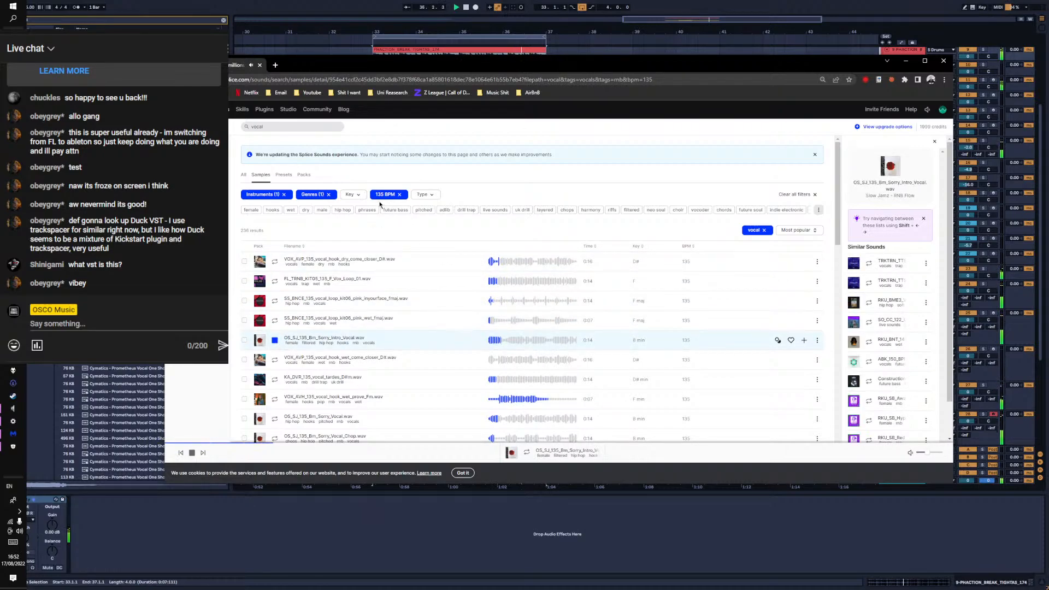
Filter the vocal samples to the key of F
{"action": "left_click", "coordinate": [352, 194]}
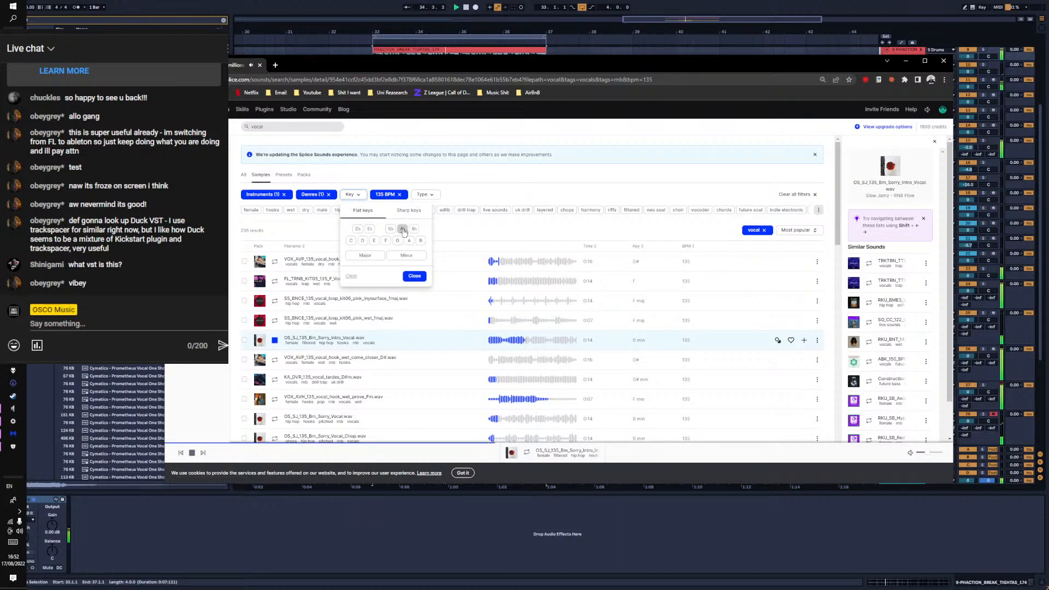
{"action": "left_click", "coordinate": [385, 241]}
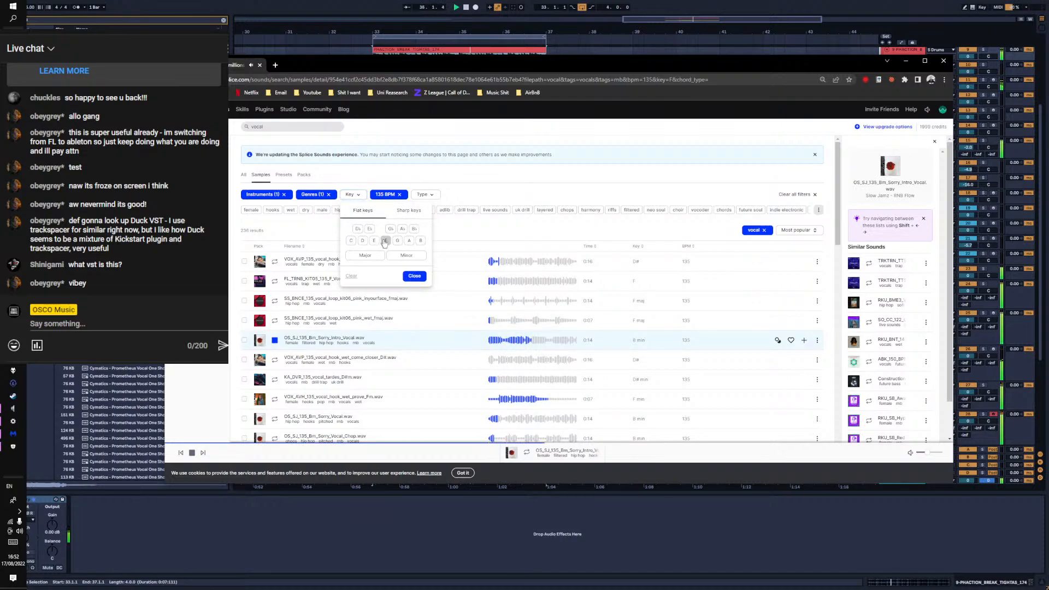
{"action": "left_click", "coordinate": [415, 277]}
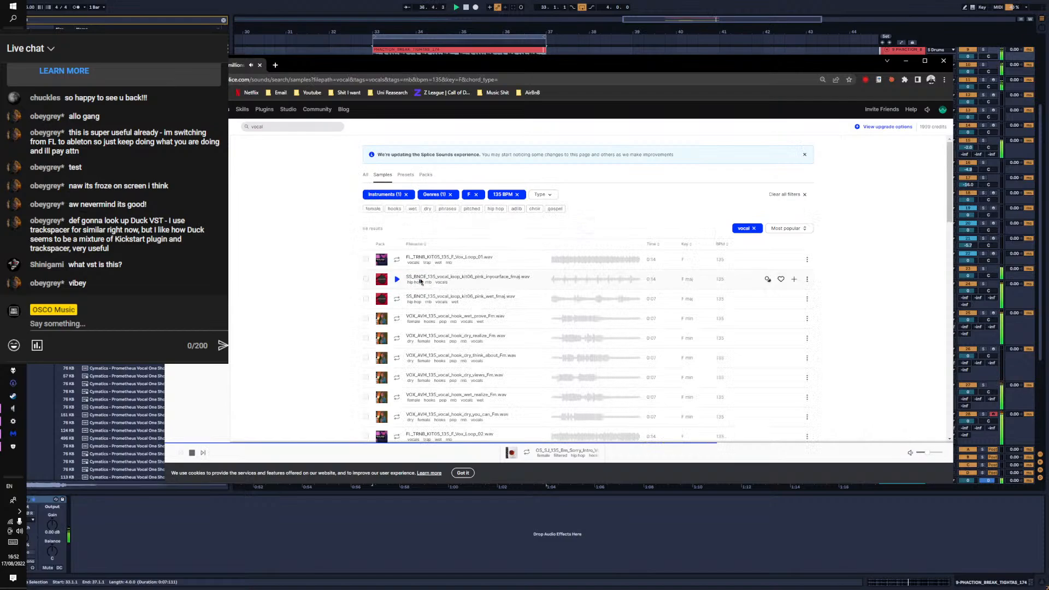
Preview the SS_BNCE_135 in-your-face vocal loop and the VOX_AVH_135 wet prove and dry realize hooks among the F-key samples
{"action": "left_click", "coordinate": [397, 280]}
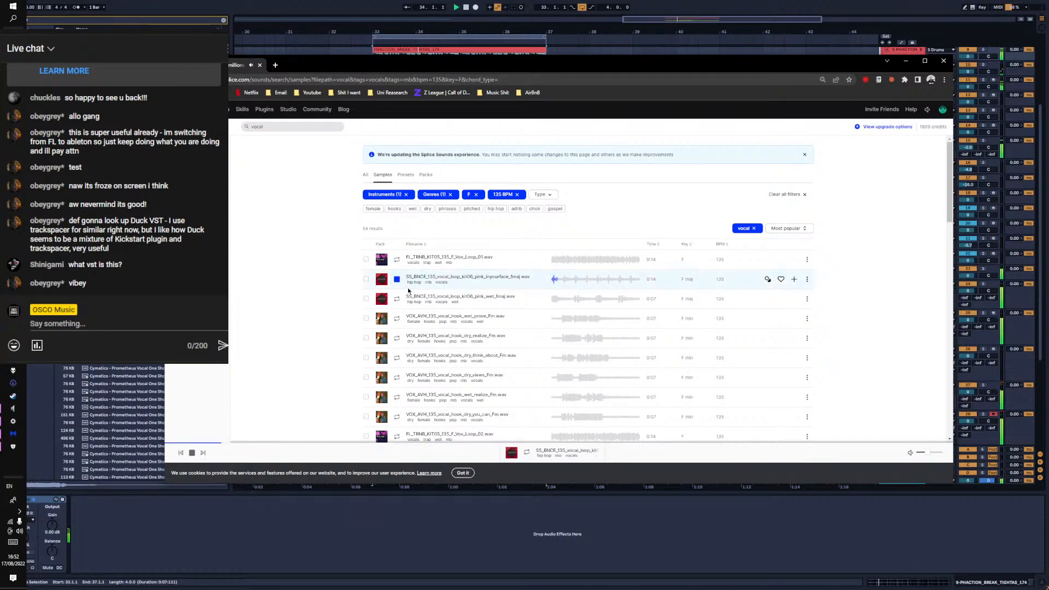
{"action": "scroll", "coordinate": [408, 290], "scroll_direction": "down", "scroll_amount": 2}
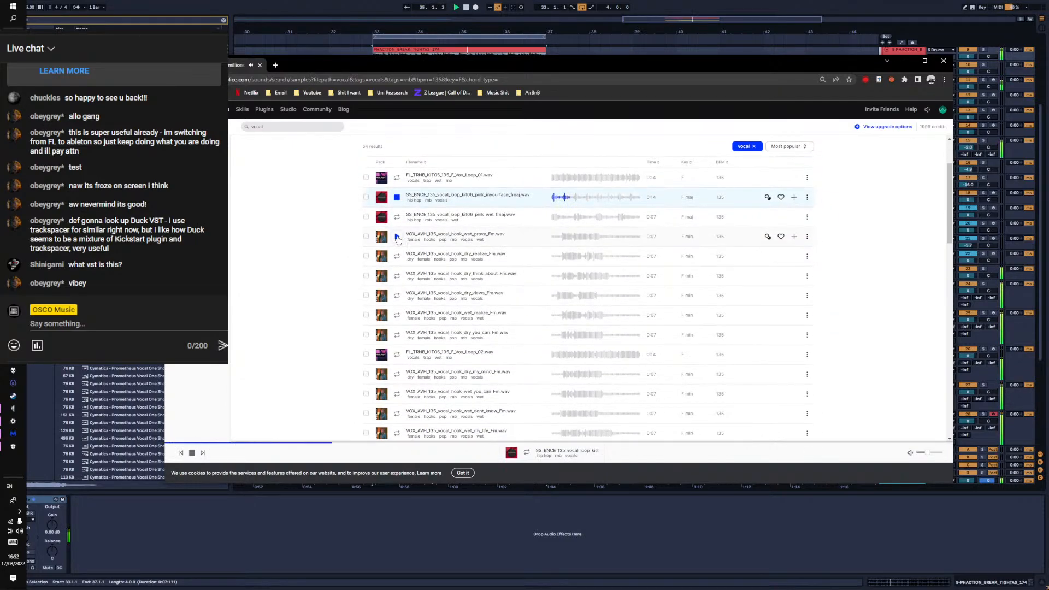
{"action": "left_click", "coordinate": [397, 239]}
{"action": "left_click", "coordinate": [397, 256]}
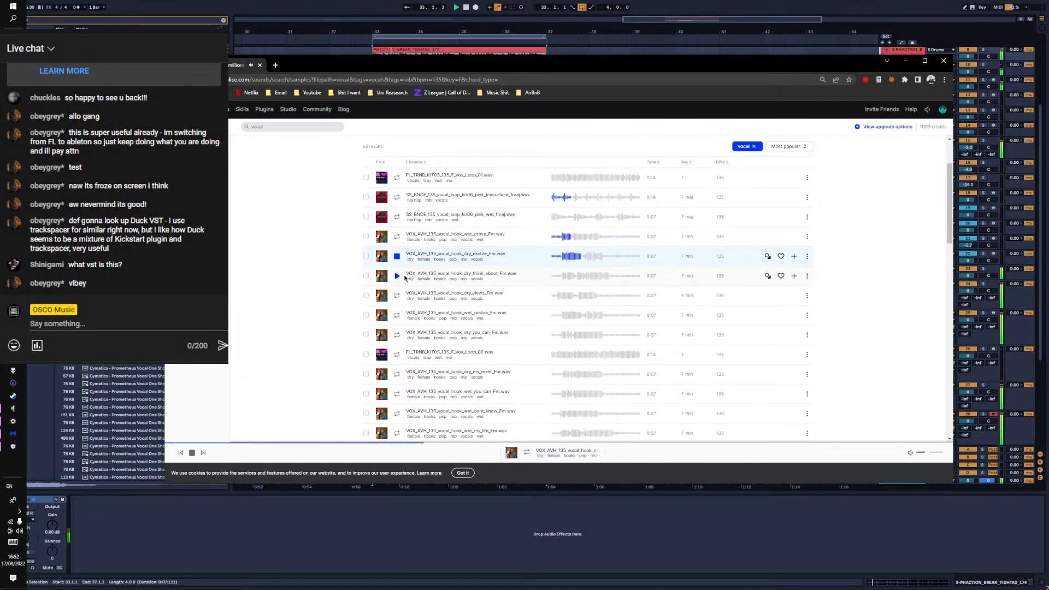
Audition the 135 BPM F minor VOX_AVH vocal hook samples: dry think about, dry views, wet realize, dry you can and wet prove
{"action": "left_click", "coordinate": [398, 278]}
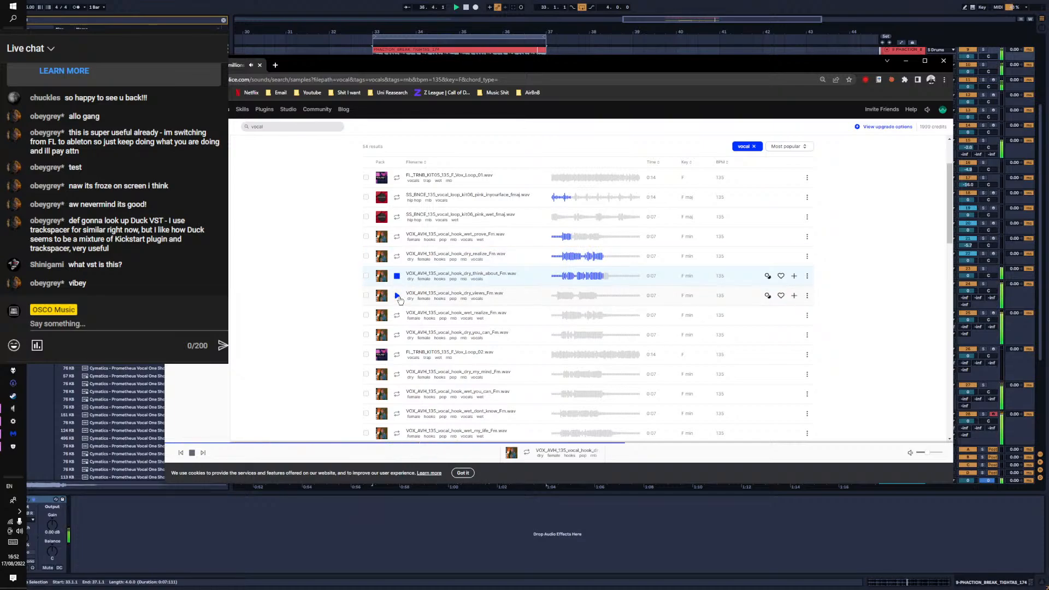
{"action": "left_click", "coordinate": [398, 296]}
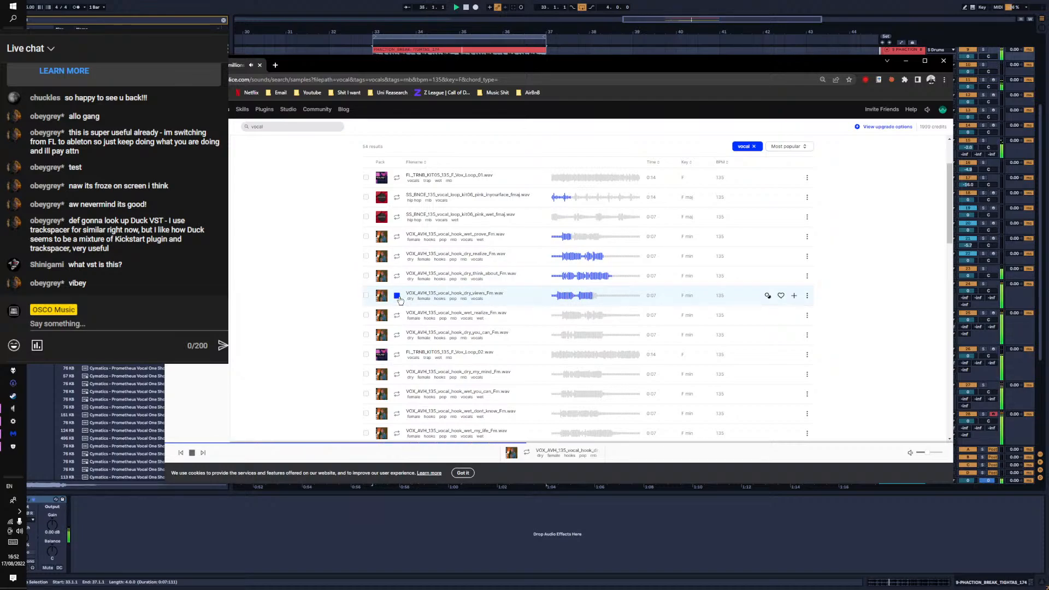
{"action": "left_click", "coordinate": [397, 316]}
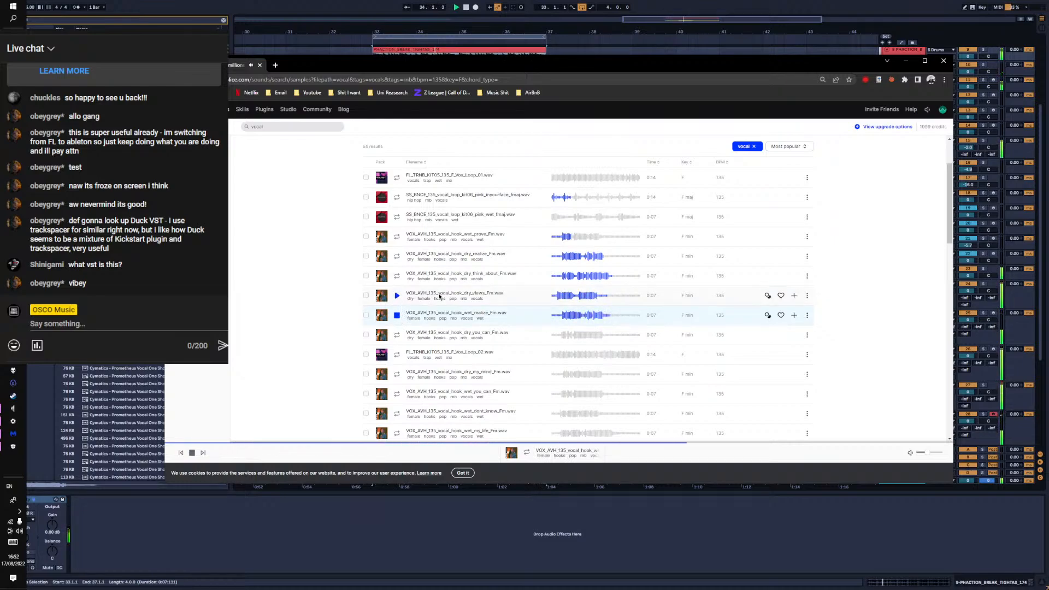
{"action": "left_click", "coordinate": [397, 335]}
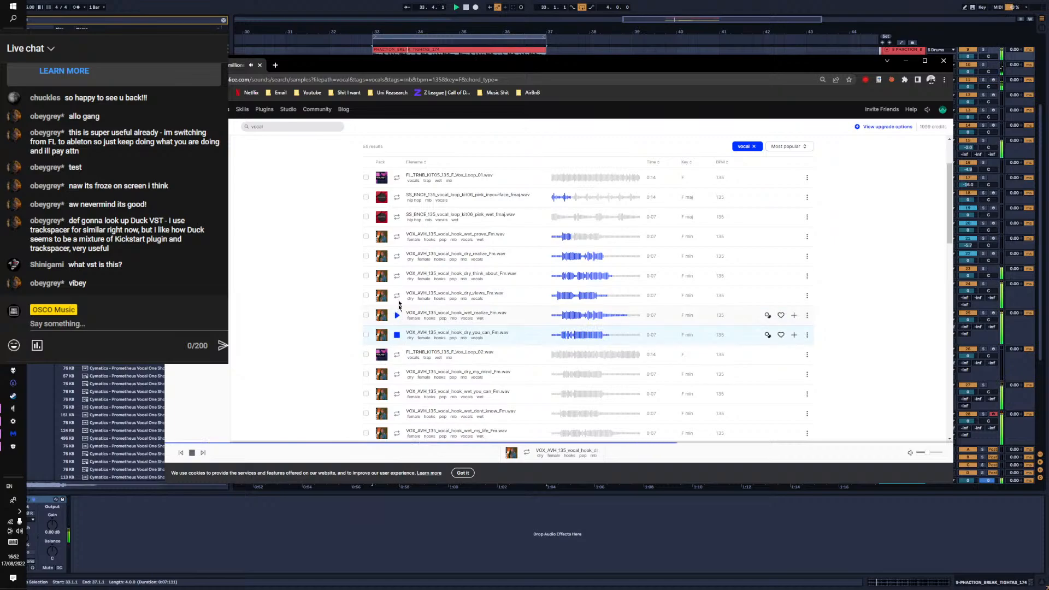
{"action": "left_click", "coordinate": [397, 236]}
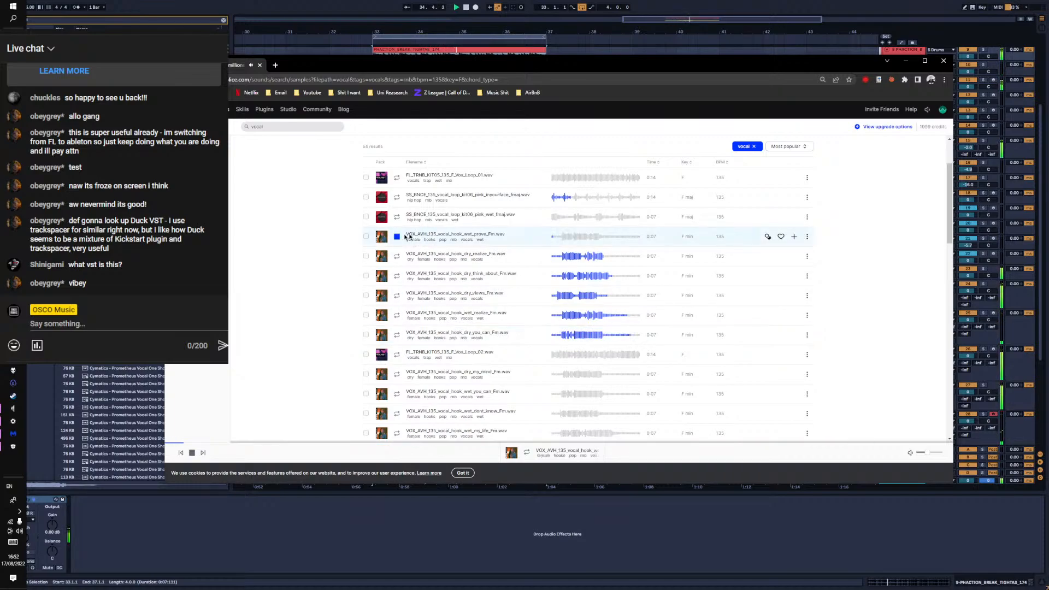
Open the pack containing the wet prove vocal hook and get all its sounds for 166 credits
{"action": "left_click", "coordinate": [381, 239]}
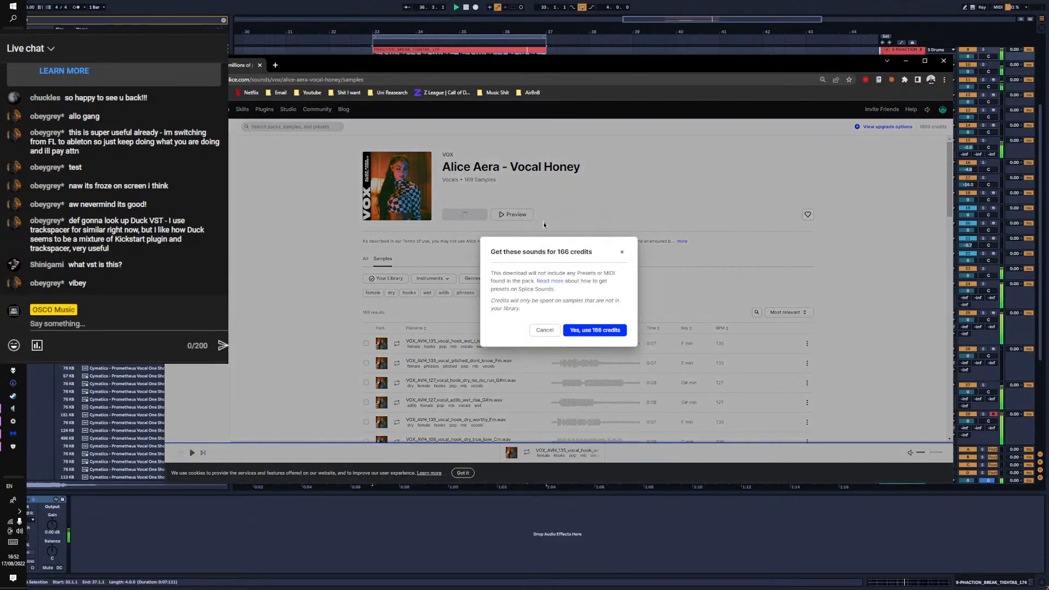
{"action": "left_click", "coordinate": [586, 331]}
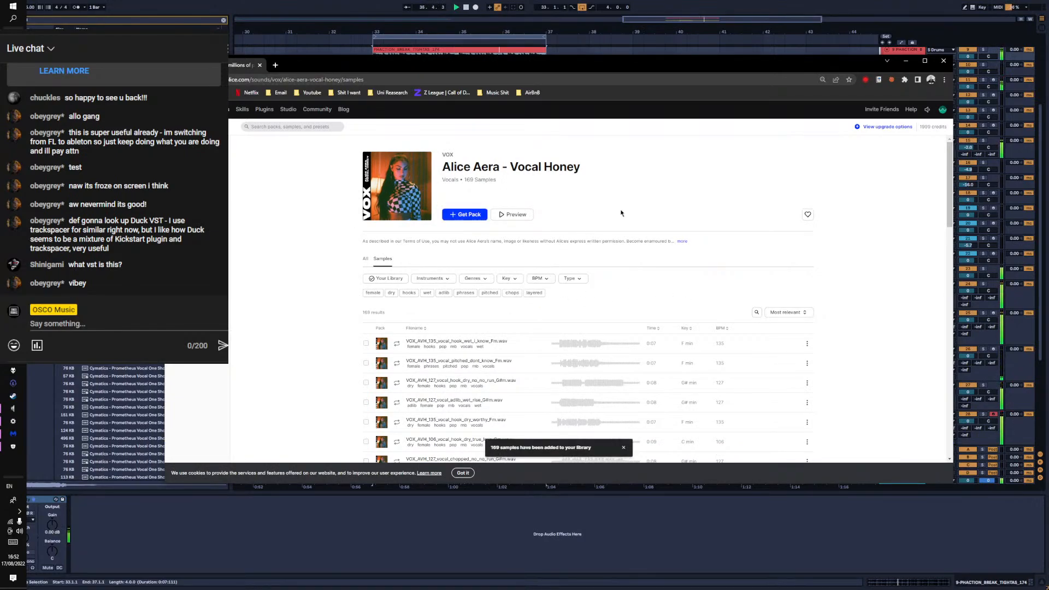
{"action": "scroll", "coordinate": [621, 213], "scroll_direction": "down", "scroll_amount": 3}
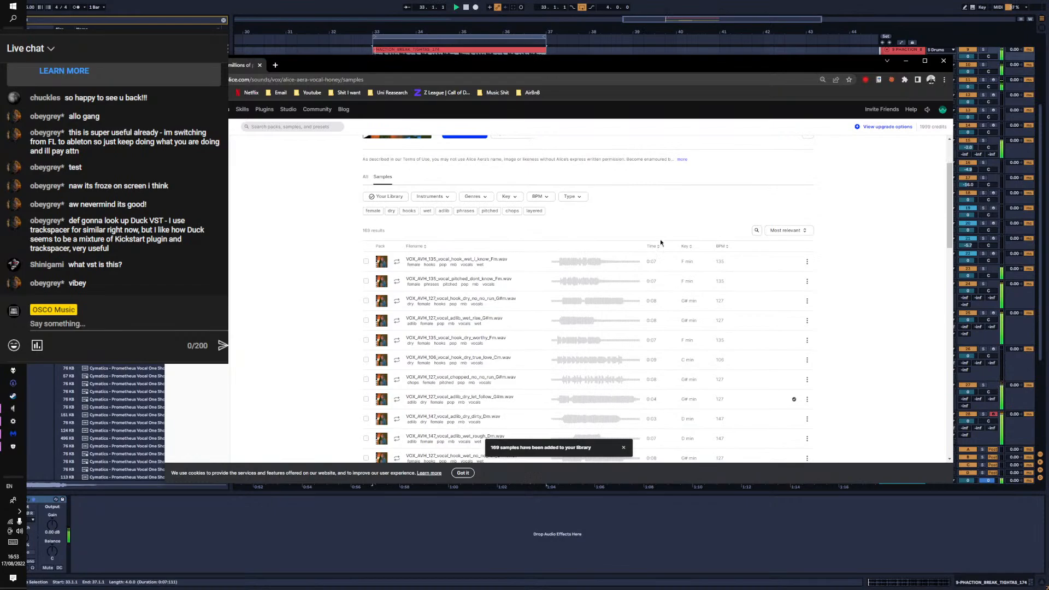
{"action": "scroll", "coordinate": [848, 243], "scroll_direction": "down", "scroll_amount": 10}
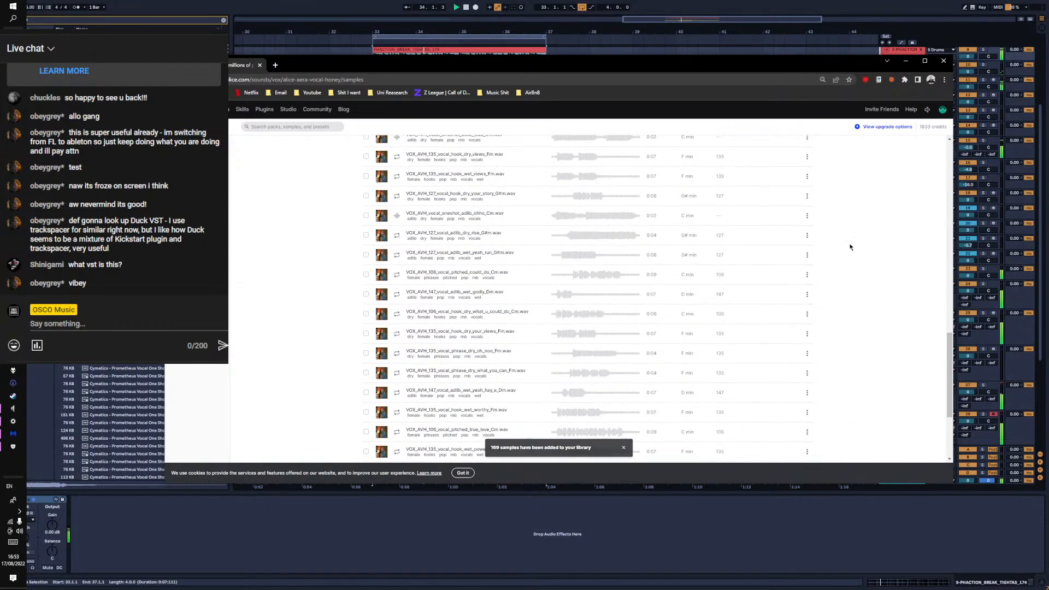
{"action": "scroll", "coordinate": [848, 246], "scroll_direction": "up", "scroll_amount": 15}
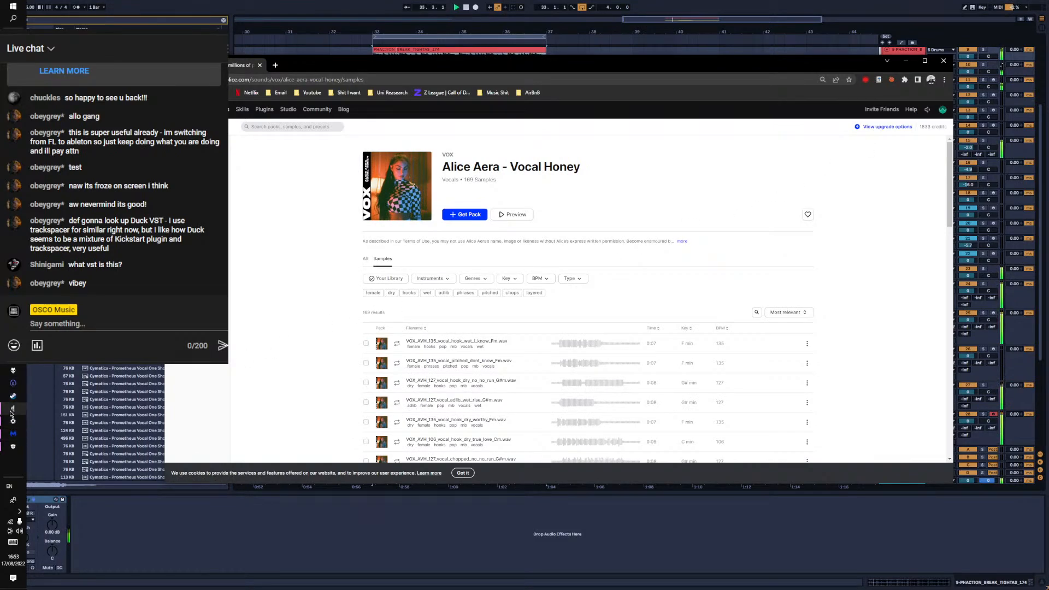
Open the library's sounds in the Splice desktop app and stop the arrangement playback in Ableton Live
{"action": "key", "text": "alt+Tab"}
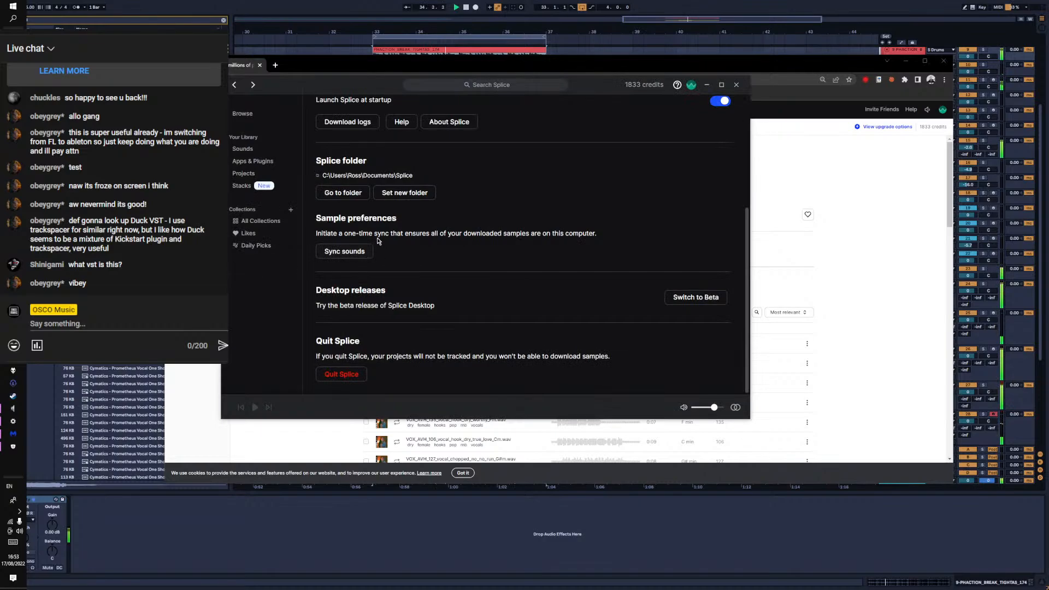
{"action": "left_click", "coordinate": [242, 149]}
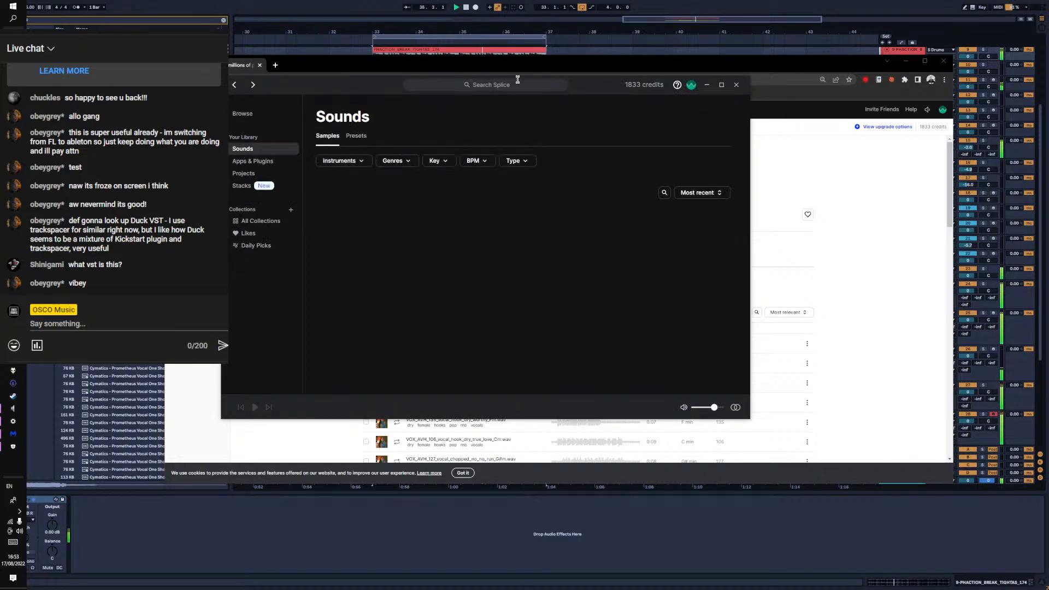
{"action": "left_click", "coordinate": [469, 29]}
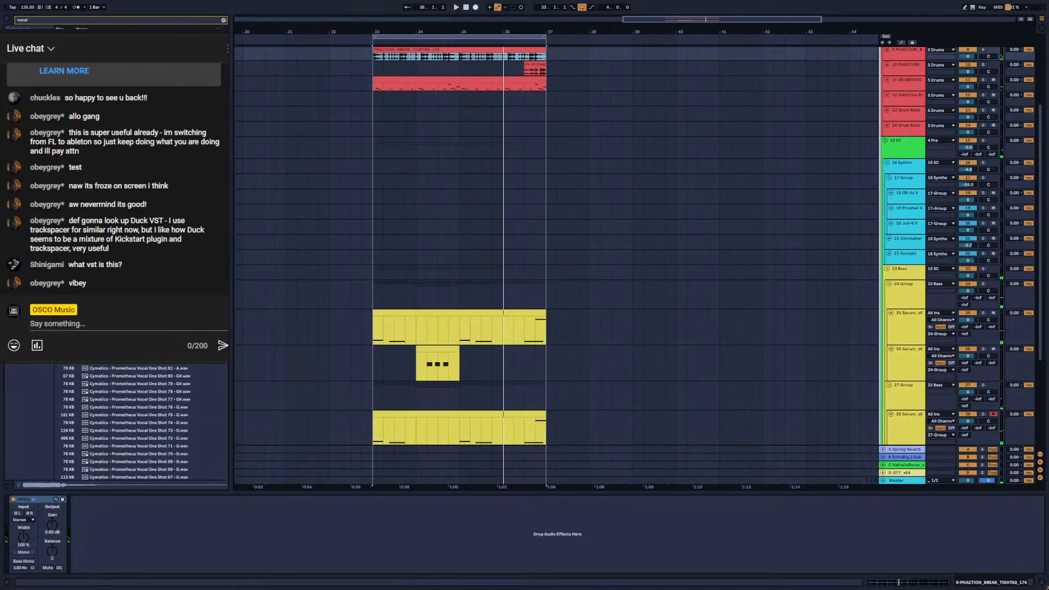
Return to the Splice desktop app and open the Alice Aera - Vocal Honey pack from the library's most recent sample
{"action": "key", "text": "alt+Tab"}
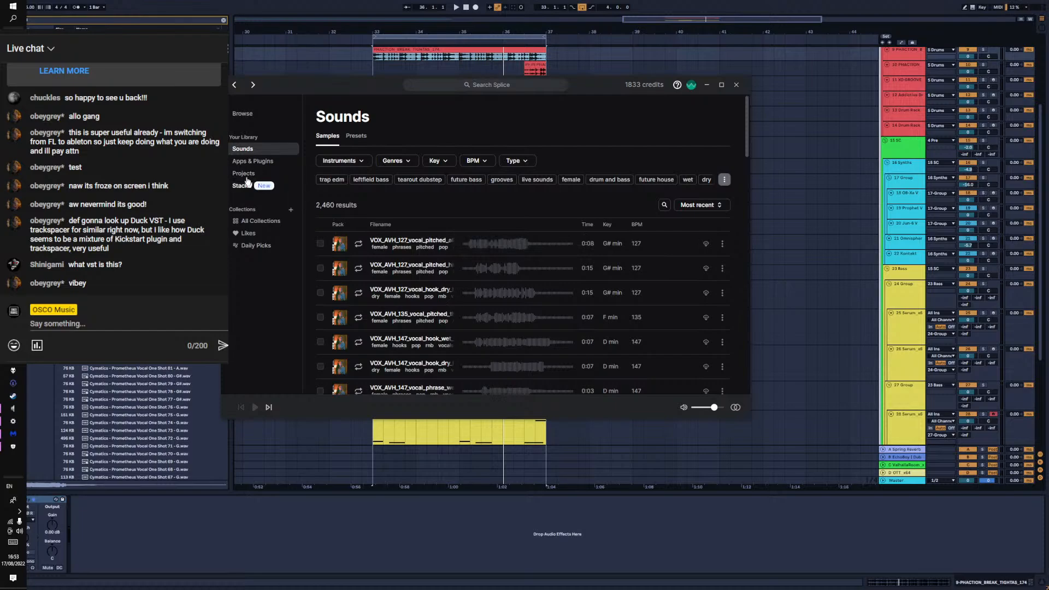
{"action": "left_click", "coordinate": [264, 222]}
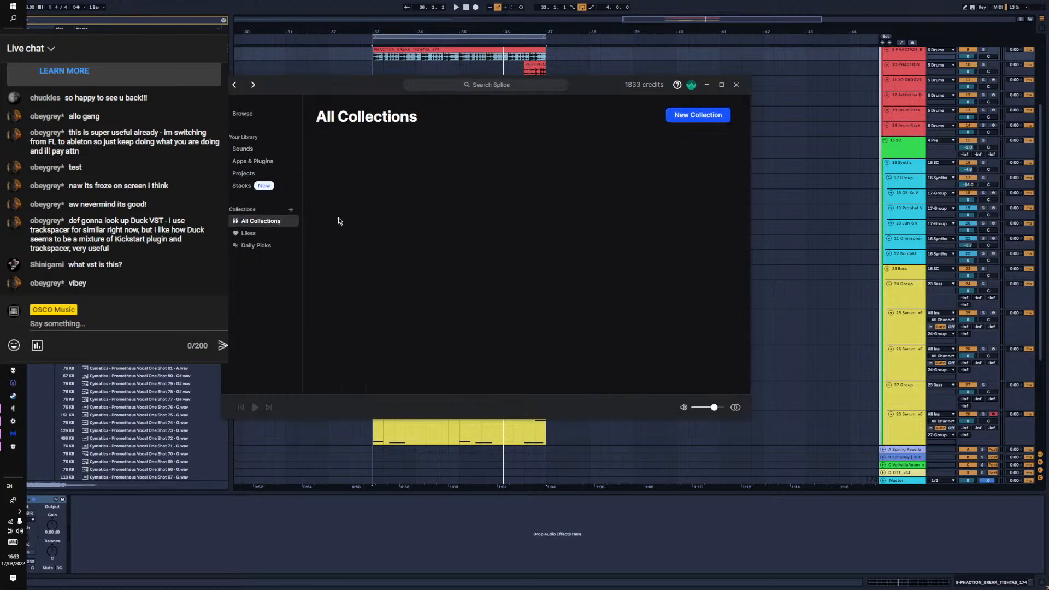
{"action": "left_click", "coordinate": [247, 150]}
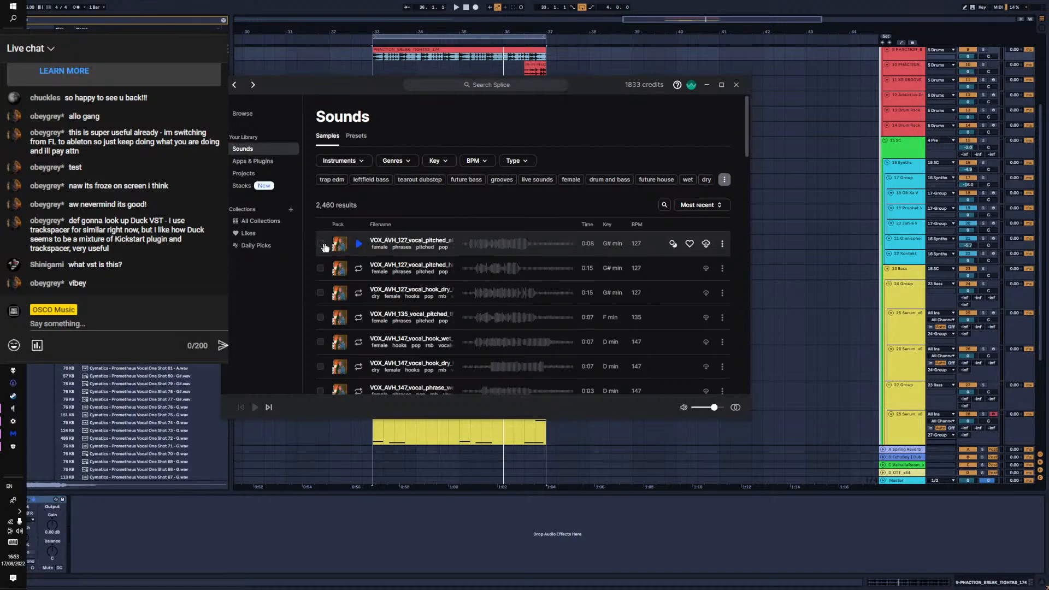
{"action": "left_click", "coordinate": [340, 244]}
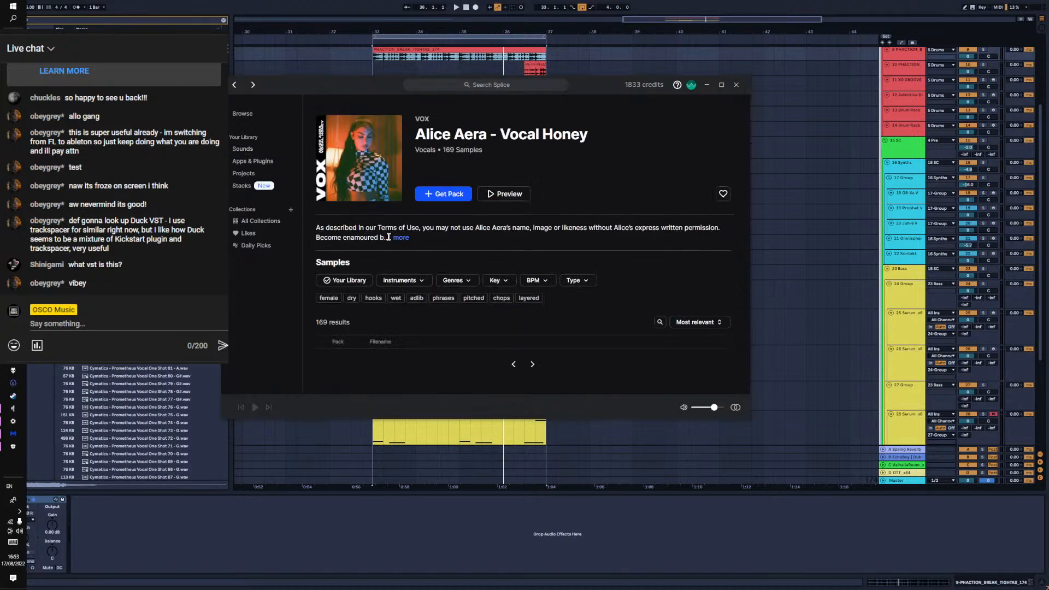
{"action": "scroll", "coordinate": [492, 241], "scroll_direction": "down", "scroll_amount": 3}
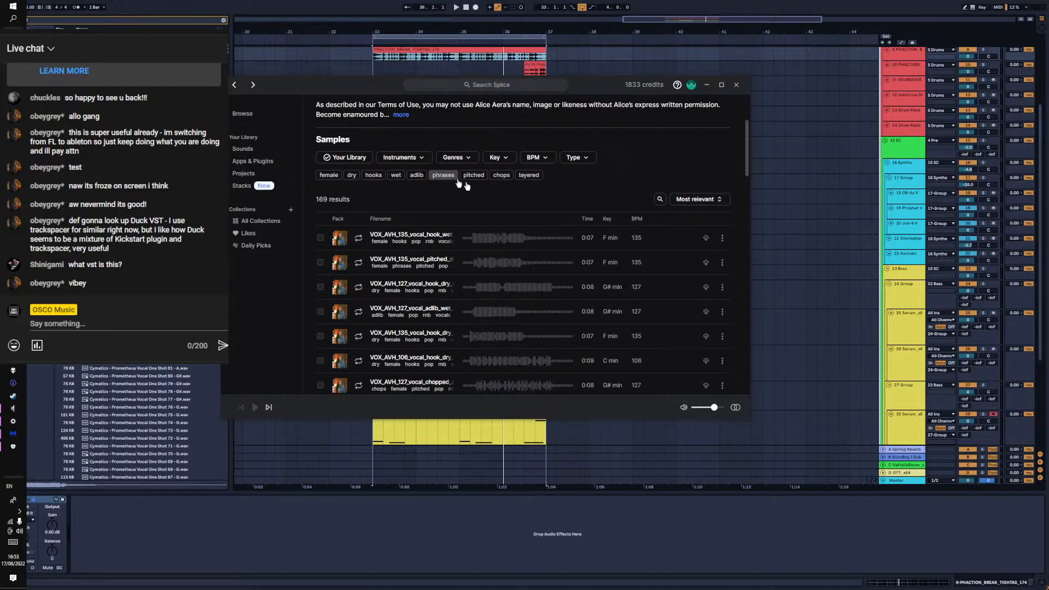
Sync the pack's first two samples locally and filter its sample list to the key of F
{"action": "left_click", "coordinate": [706, 239]}
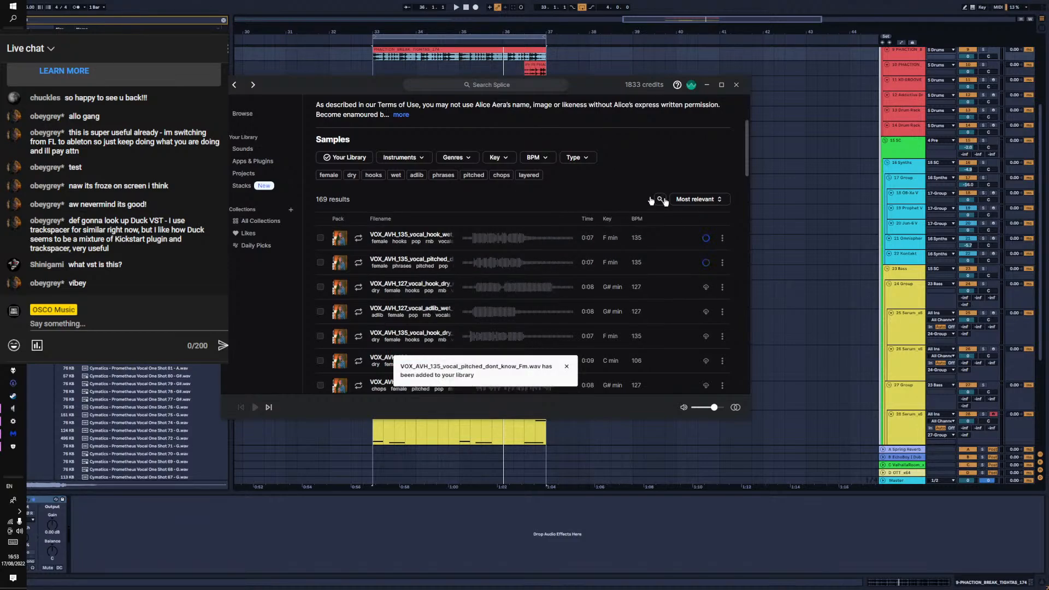
{"action": "left_click", "coordinate": [495, 157]}
{"action": "left_click", "coordinate": [547, 217]}
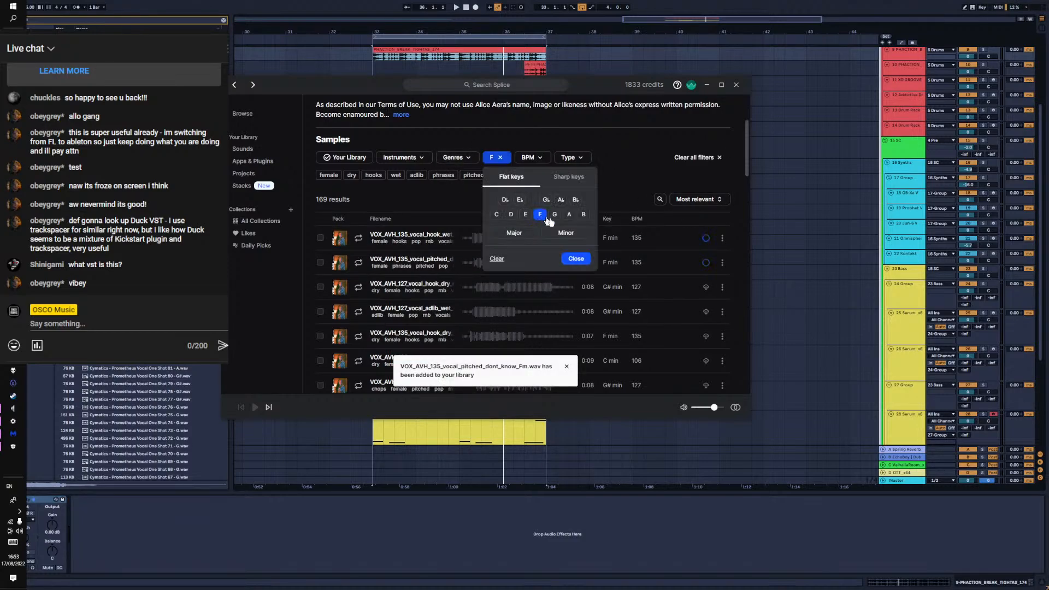
{"action": "left_click", "coordinate": [639, 181]}
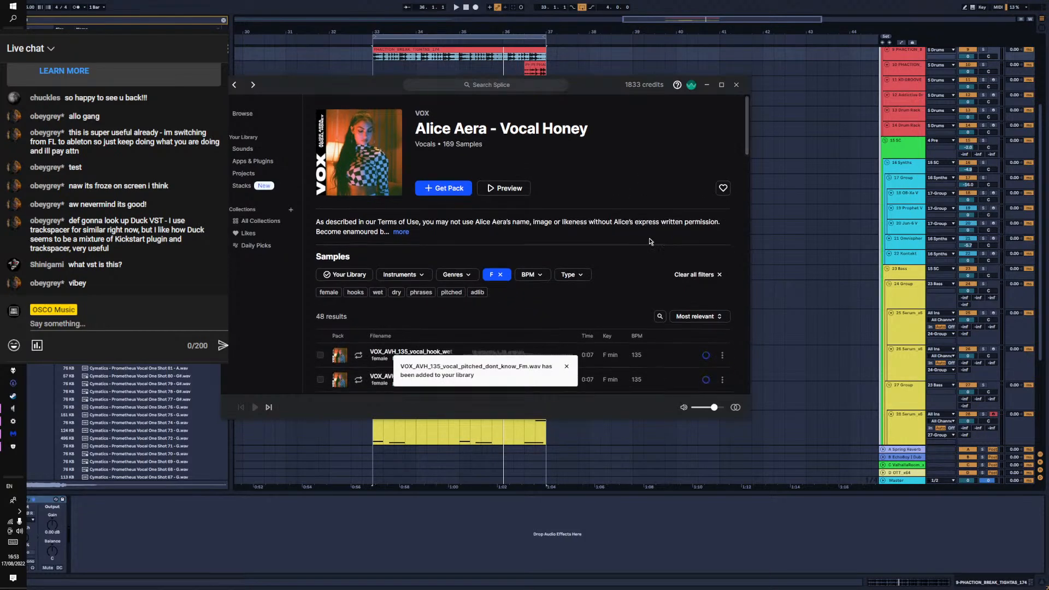
Sync the remaining samples in the pack's F-key list locally, one after another from the third sample to the end
{"action": "scroll", "coordinate": [650, 242], "scroll_direction": "down", "scroll_amount": 3}
{"action": "left_click", "coordinate": [706, 250]}
{"action": "left_click", "coordinate": [706, 276]}
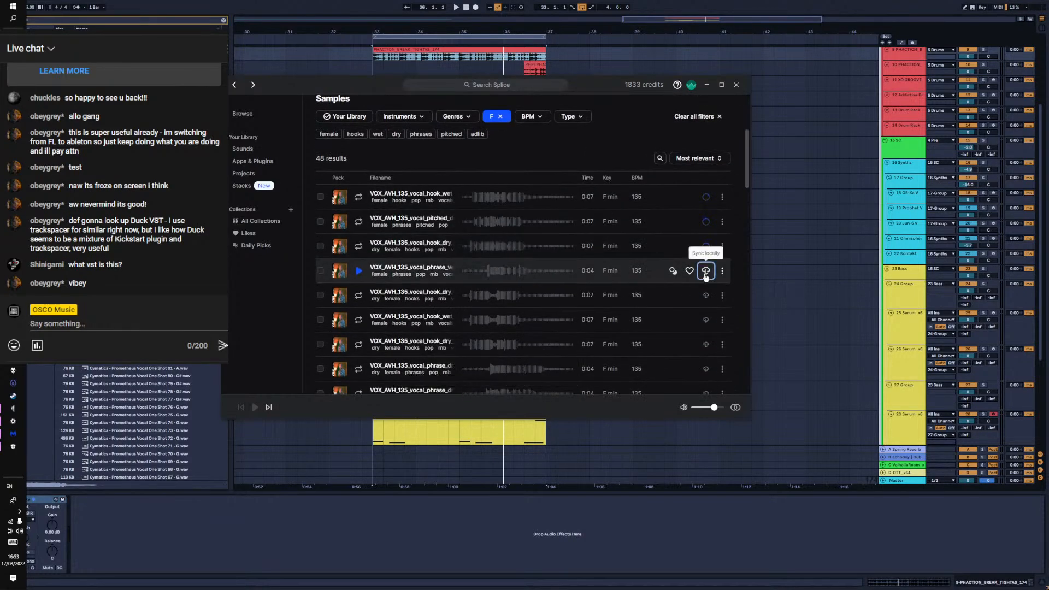
{"action": "left_click", "coordinate": [706, 295]}
{"action": "left_click", "coordinate": [706, 320]}
{"action": "scroll", "coordinate": [706, 319], "scroll_direction": "down", "scroll_amount": 2}
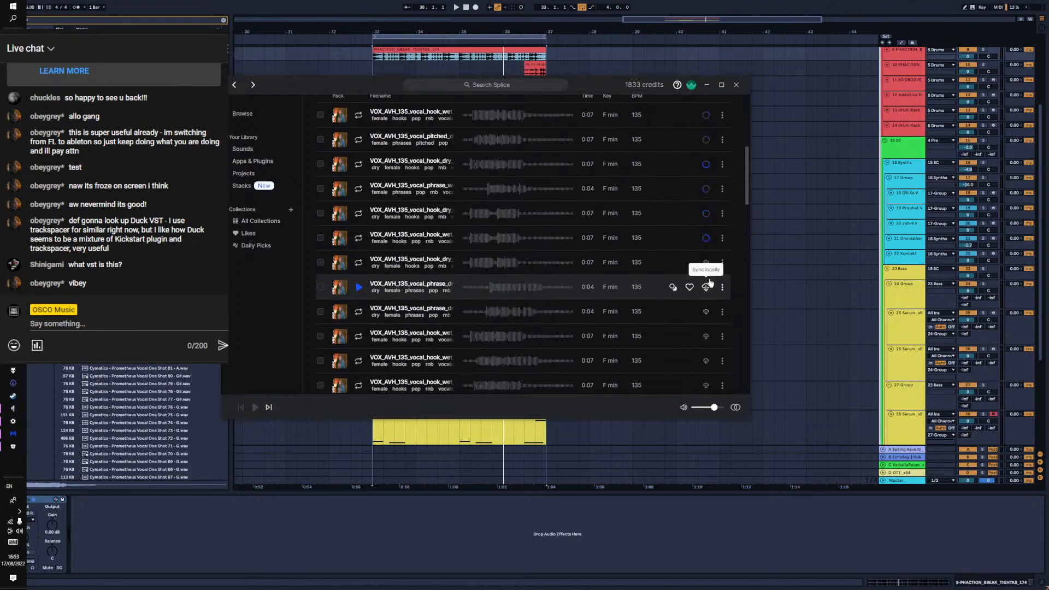
{"action": "left_click", "coordinate": [706, 287]}
{"action": "left_click", "coordinate": [707, 310]}
{"action": "scroll", "coordinate": [709, 290], "scroll_direction": "down", "scroll_amount": 1}
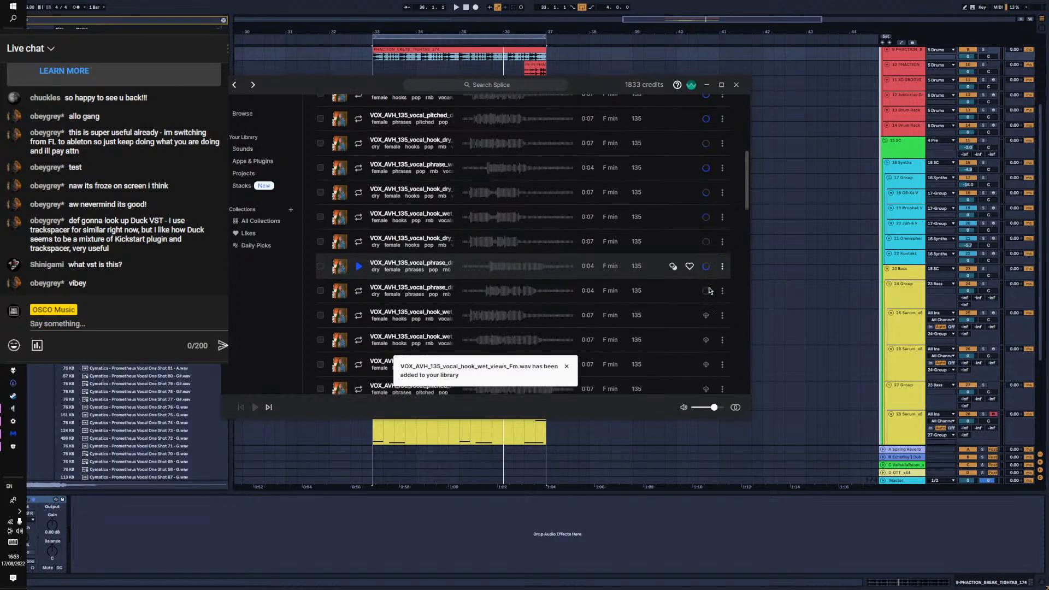
{"action": "scroll", "coordinate": [710, 290], "scroll_direction": "down", "scroll_amount": 2}
{"action": "left_click", "coordinate": [707, 215]}
{"action": "left_click", "coordinate": [706, 241]}
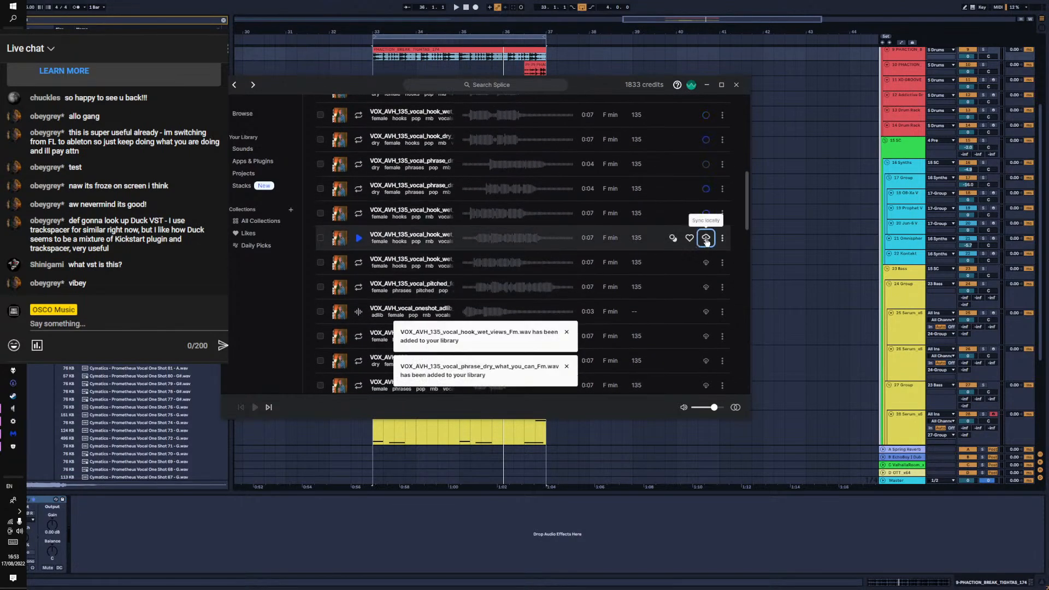
{"action": "left_click", "coordinate": [706, 263]}
{"action": "left_click", "coordinate": [706, 288]}
{"action": "left_click", "coordinate": [707, 312]}
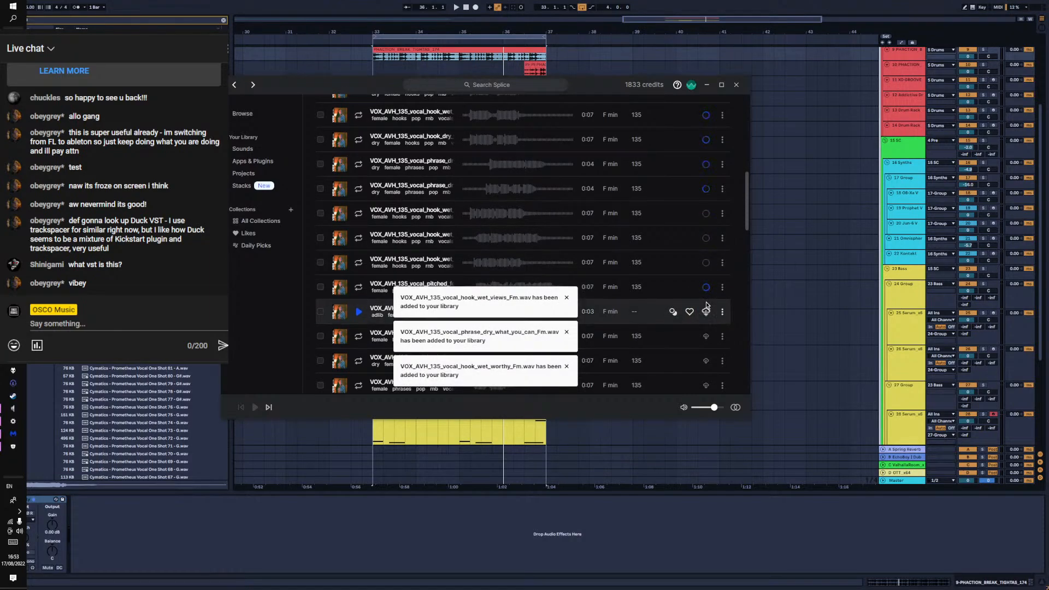
{"action": "scroll", "coordinate": [708, 312], "scroll_direction": "down", "scroll_amount": 2}
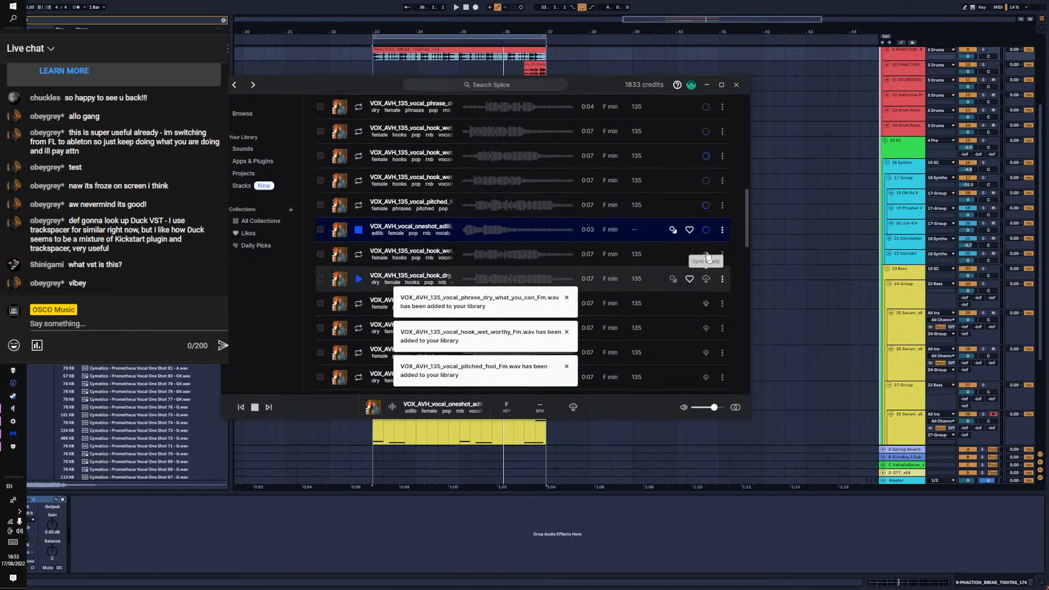
{"action": "left_click", "coordinate": [706, 329]}
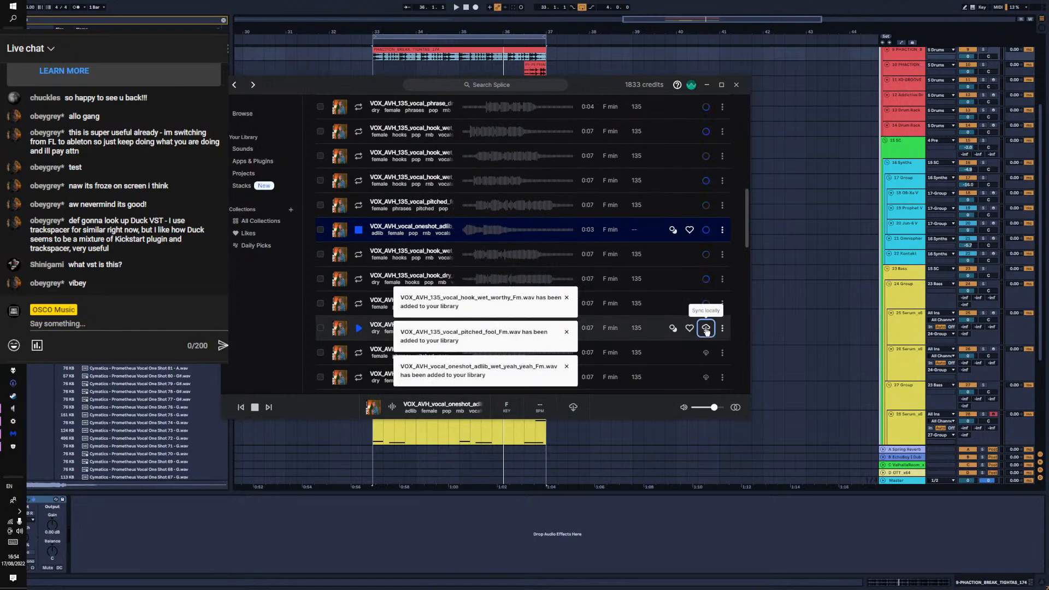
{"action": "scroll", "coordinate": [705, 328], "scroll_direction": "down", "scroll_amount": 2}
{"action": "left_click", "coordinate": [707, 274]}
{"action": "left_click", "coordinate": [705, 297]}
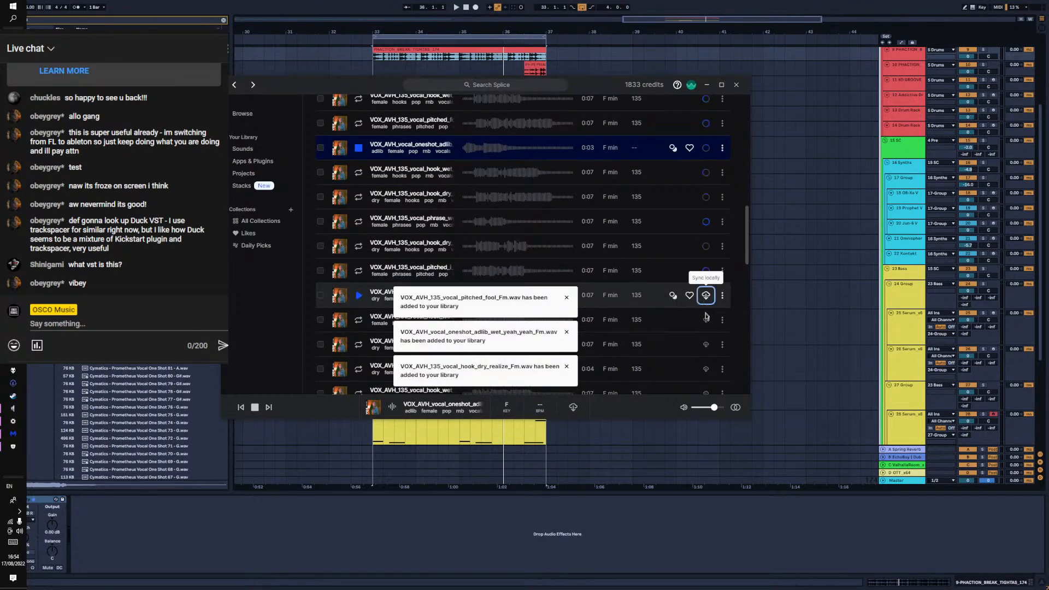
{"action": "left_click", "coordinate": [706, 320]}
{"action": "left_click", "coordinate": [706, 345]}
{"action": "left_click", "coordinate": [706, 369]}
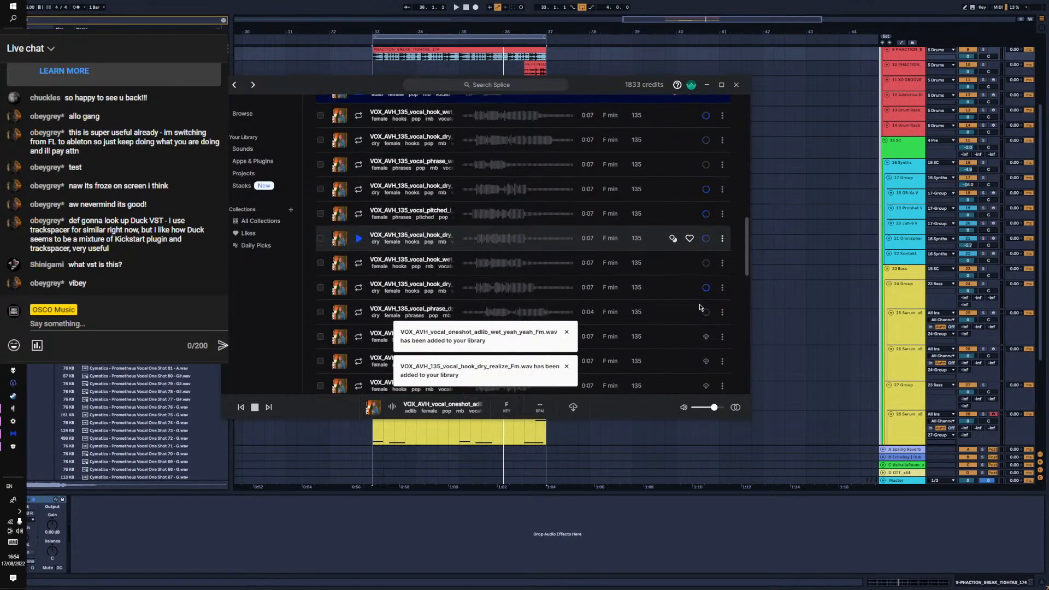
{"action": "scroll", "coordinate": [706, 328], "scroll_direction": "down", "scroll_amount": 4}
{"action": "left_click", "coordinate": [706, 256]}
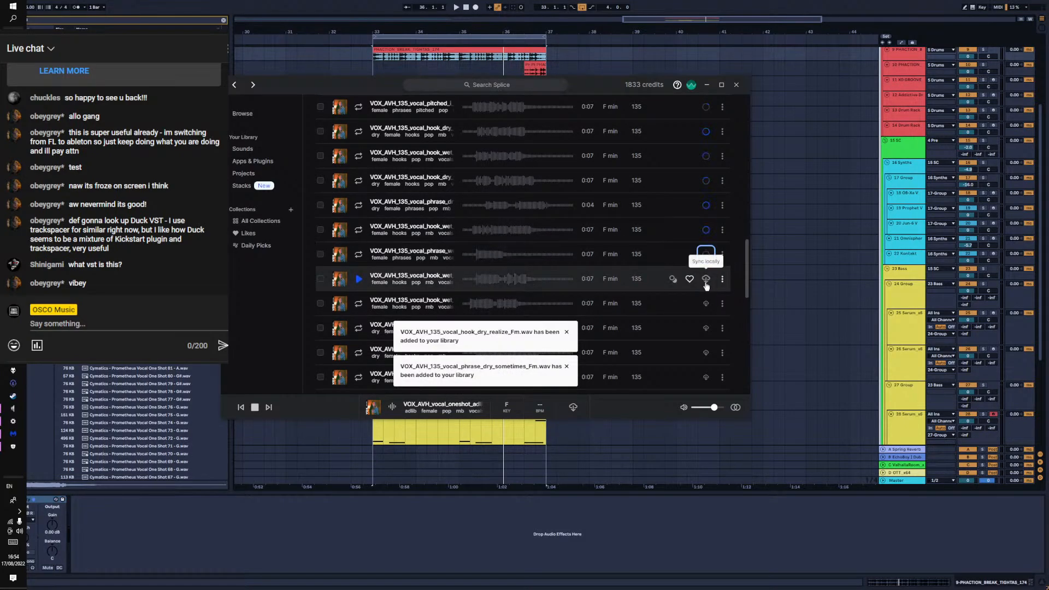
{"action": "left_click", "coordinate": [707, 280]}
{"action": "left_click", "coordinate": [707, 304]}
{"action": "left_click", "coordinate": [707, 328]}
{"action": "left_click", "coordinate": [707, 351]}
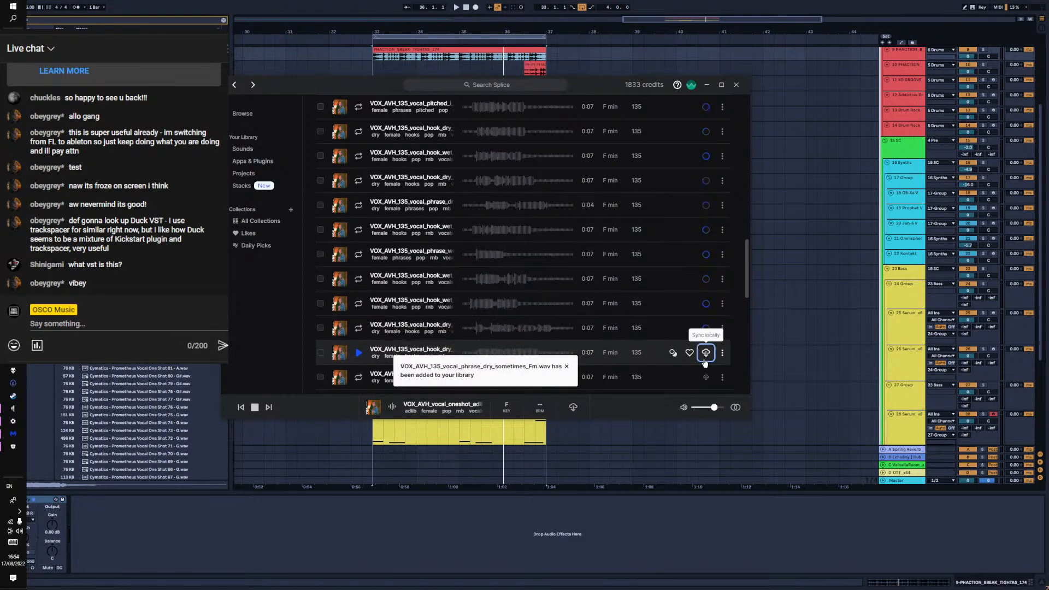
{"action": "scroll", "coordinate": [705, 327], "scroll_direction": "down", "scroll_amount": 2}
{"action": "left_click", "coordinate": [706, 297]}
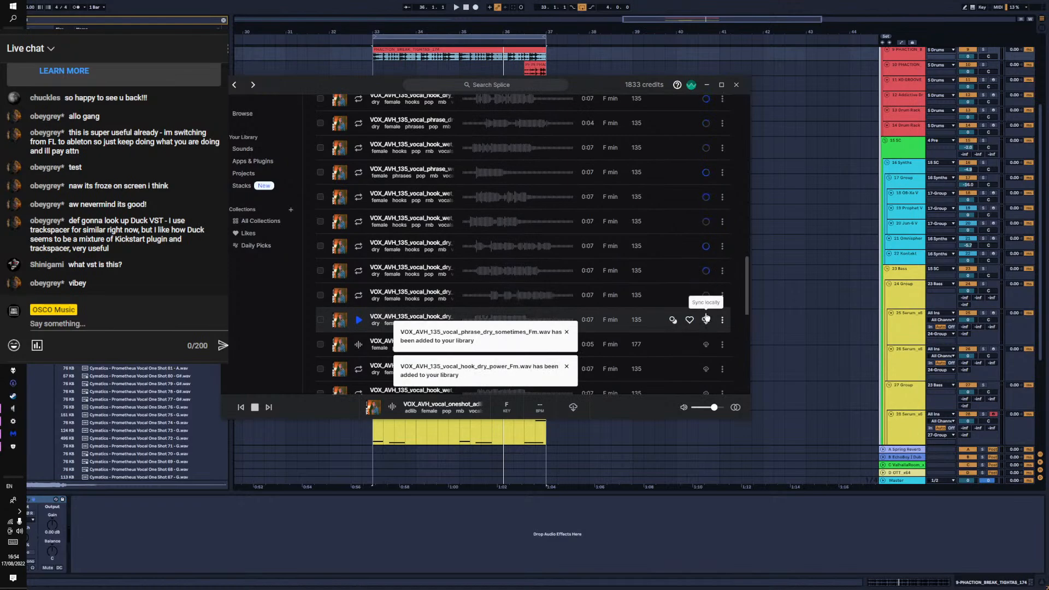
{"action": "left_click", "coordinate": [707, 341]}
{"action": "scroll", "coordinate": [706, 333], "scroll_direction": "down", "scroll_amount": 2}
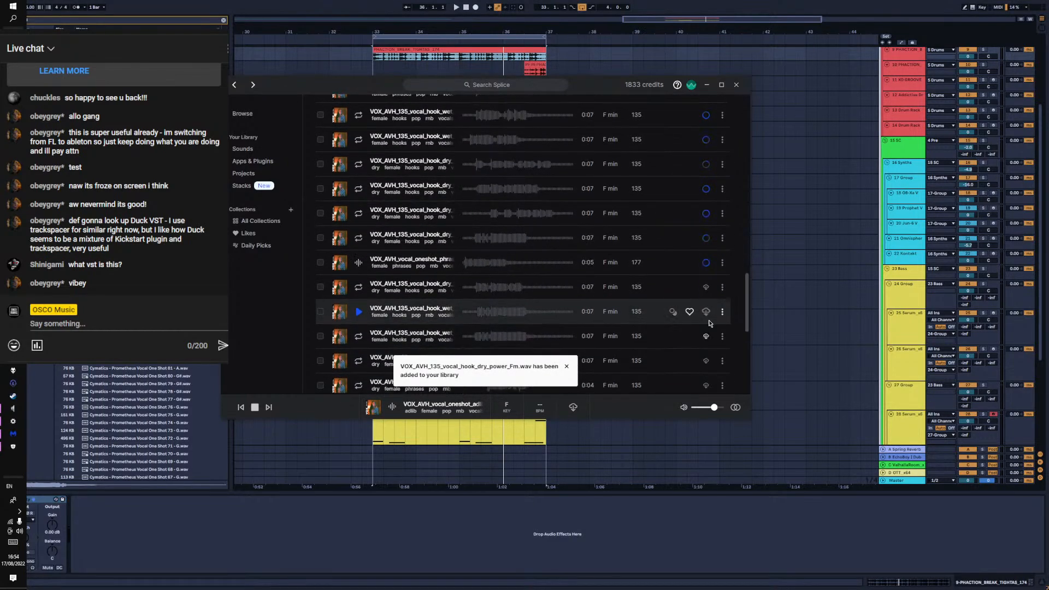
{"action": "left_click", "coordinate": [706, 288]}
{"action": "left_click", "coordinate": [706, 312]}
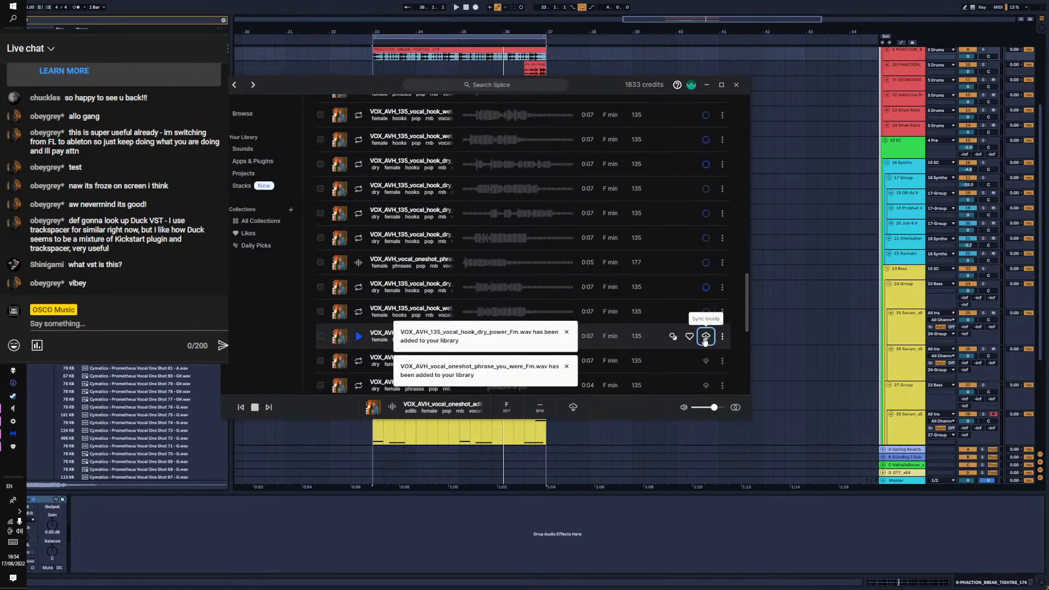
{"action": "scroll", "coordinate": [705, 333], "scroll_direction": "down", "scroll_amount": 3}
{"action": "left_click", "coordinate": [706, 279]}
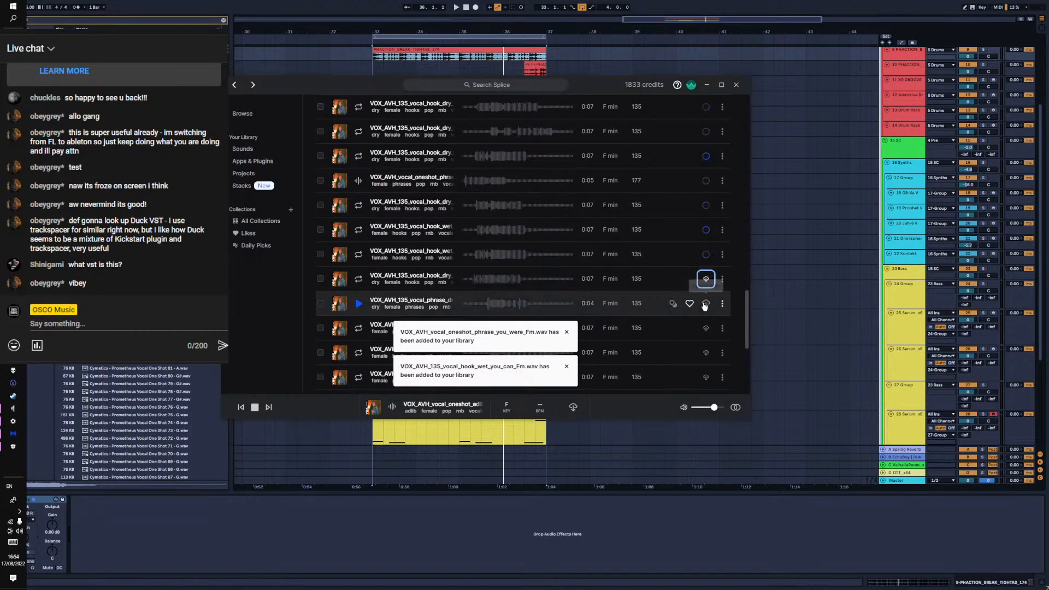
{"action": "left_click", "coordinate": [705, 353]}
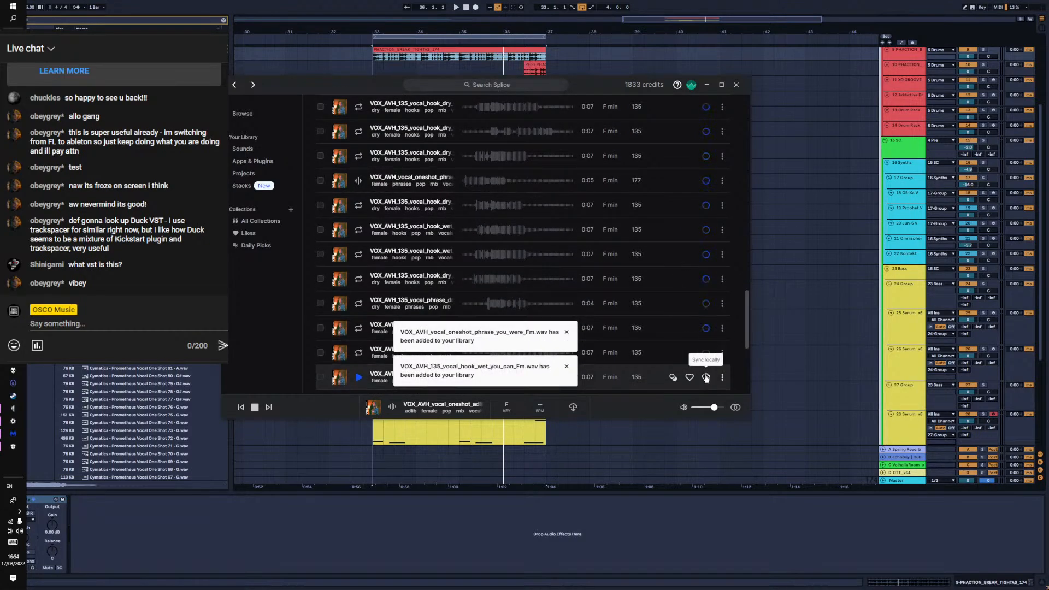
{"action": "left_click", "coordinate": [706, 377]}
{"action": "scroll", "coordinate": [704, 323], "scroll_direction": "down", "scroll_amount": 3}
{"action": "left_click", "coordinate": [706, 285]}
{"action": "left_click", "coordinate": [707, 280]}
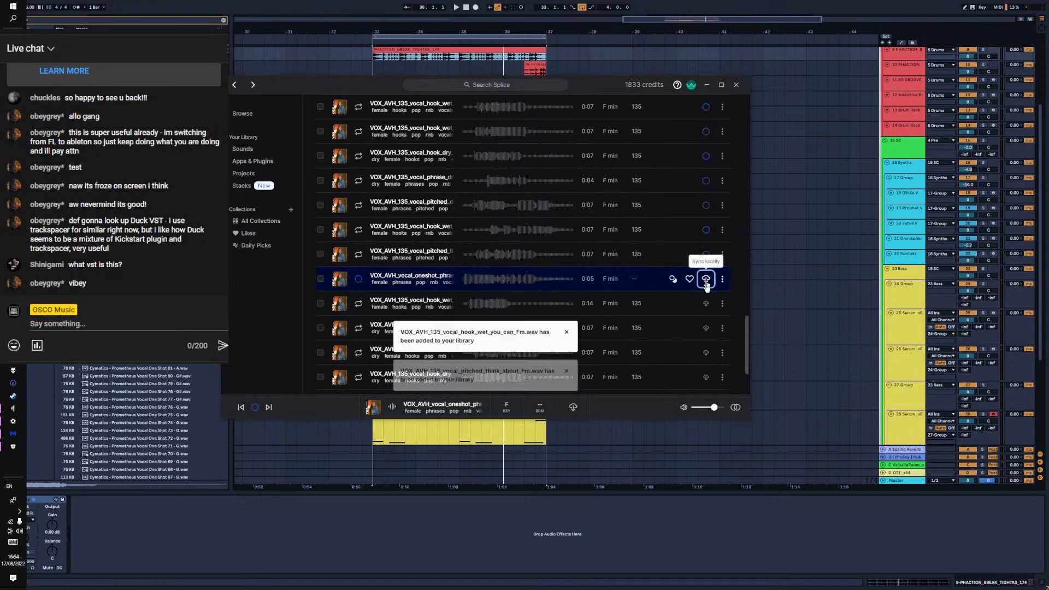
{"action": "left_click", "coordinate": [707, 310]}
{"action": "left_click", "coordinate": [706, 328]}
{"action": "left_click", "coordinate": [706, 352]}
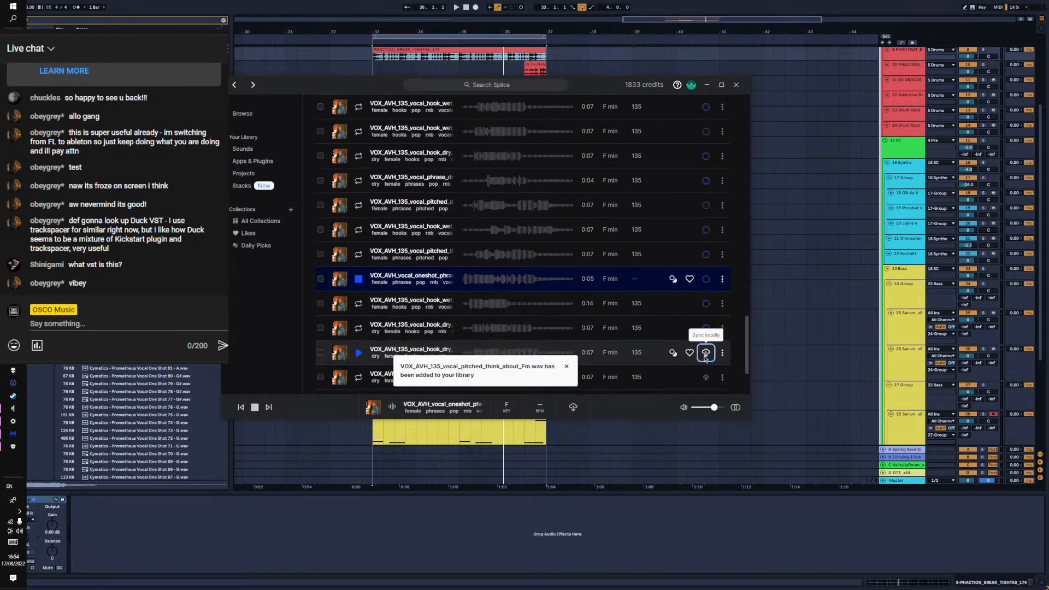
{"action": "scroll", "coordinate": [706, 352], "scroll_direction": "down", "scroll_amount": 3}
{"action": "left_click", "coordinate": [706, 295]}
{"action": "left_click", "coordinate": [706, 320]}
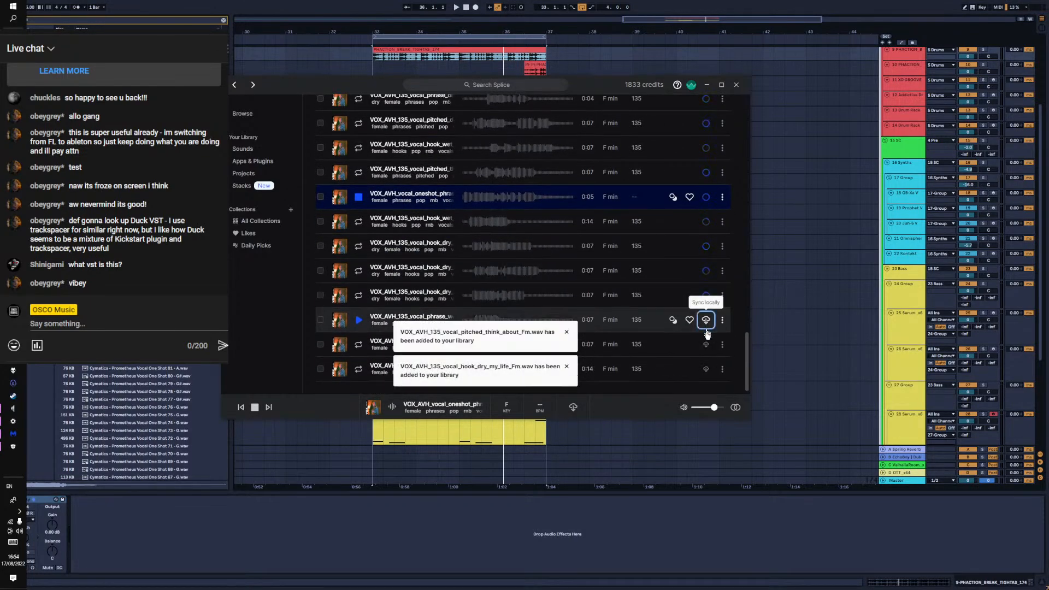
{"action": "left_click", "coordinate": [706, 348]}
{"action": "scroll", "coordinate": [705, 344], "scroll_direction": "down", "scroll_amount": 2}
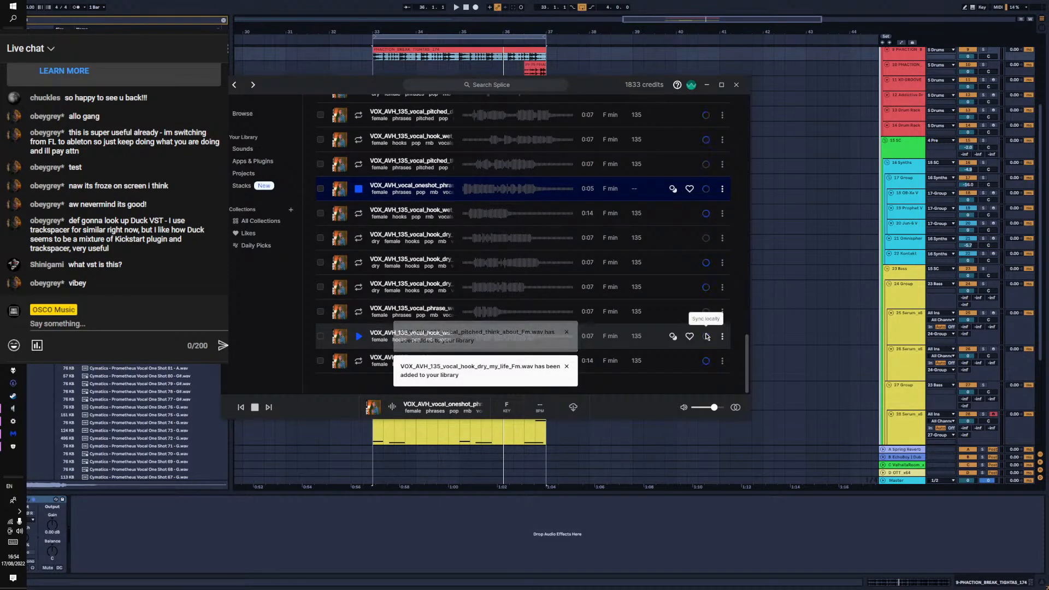
{"action": "scroll", "coordinate": [704, 335], "scroll_direction": "down", "scroll_amount": 3}
Preview the first F-key sample, VOX_AVH_135_vocal_hook_wet_i_know_Fm.wav, and sync it locally again
{"action": "scroll", "coordinate": [705, 333], "scroll_direction": "up", "scroll_amount": 13}
{"action": "scroll", "coordinate": [699, 331], "scroll_direction": "down", "scroll_amount": 6}
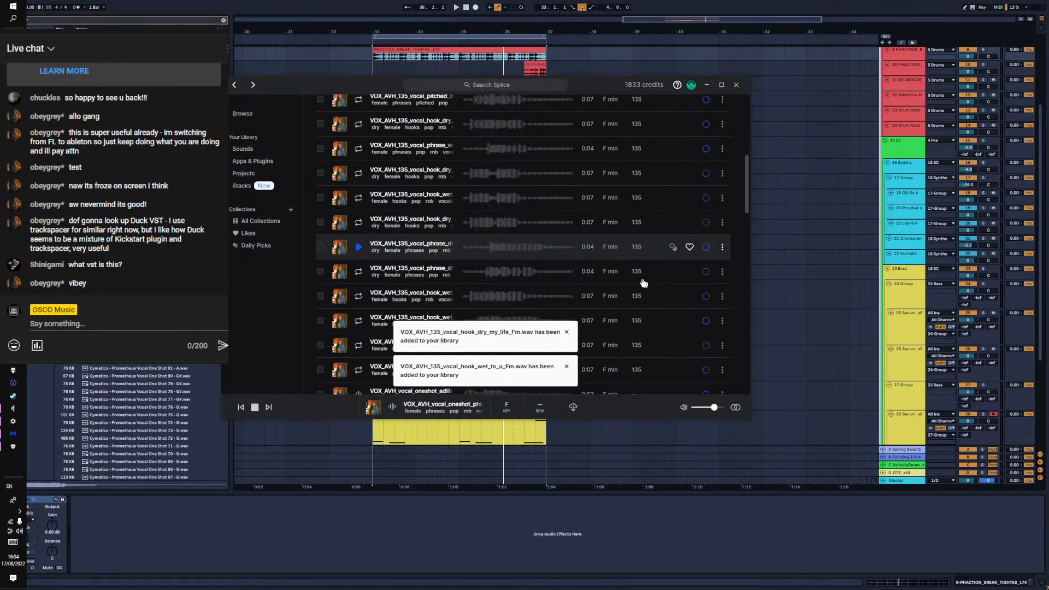
{"action": "scroll", "coordinate": [470, 240], "scroll_direction": "up", "scroll_amount": 3}
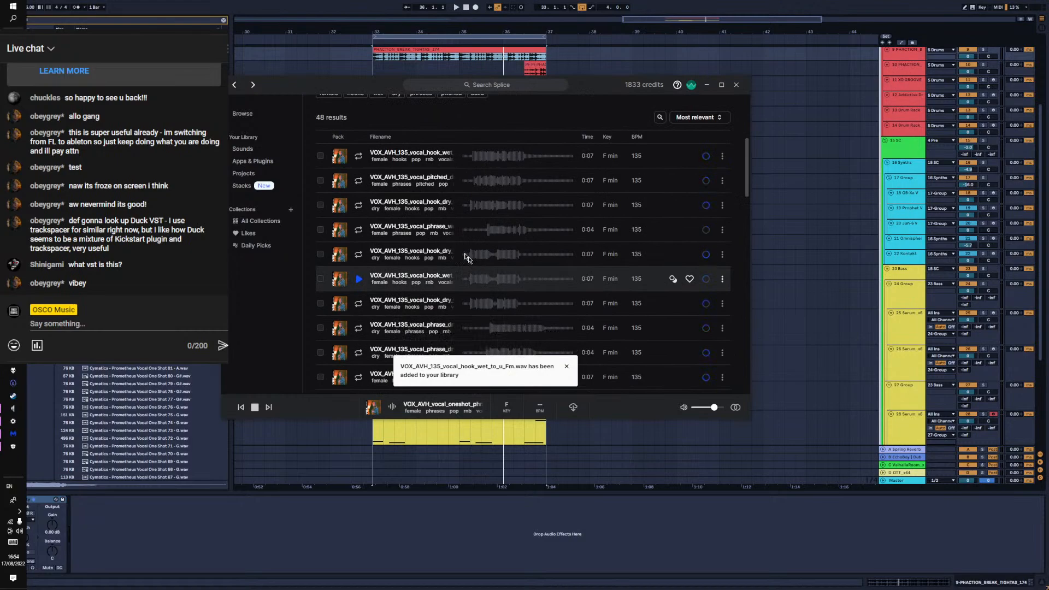
{"action": "left_click", "coordinate": [359, 157]}
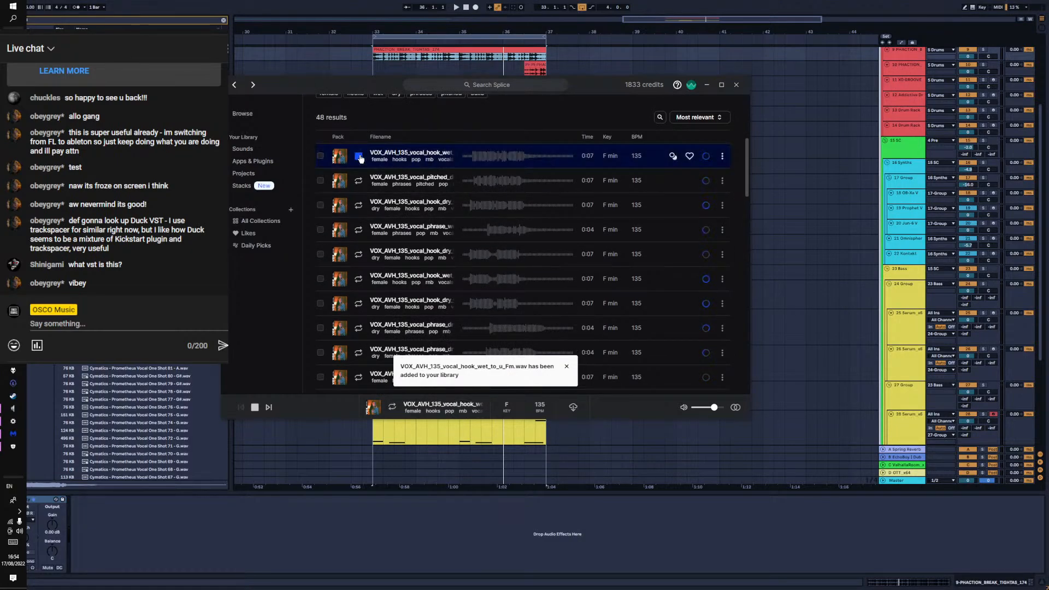
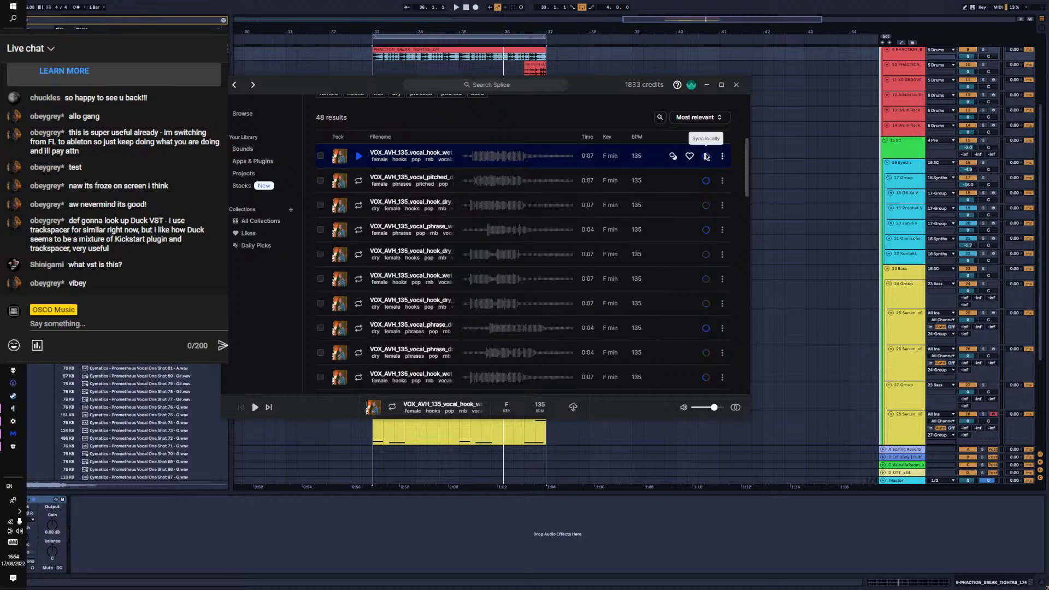
{"action": "left_click", "coordinate": [573, 411]}
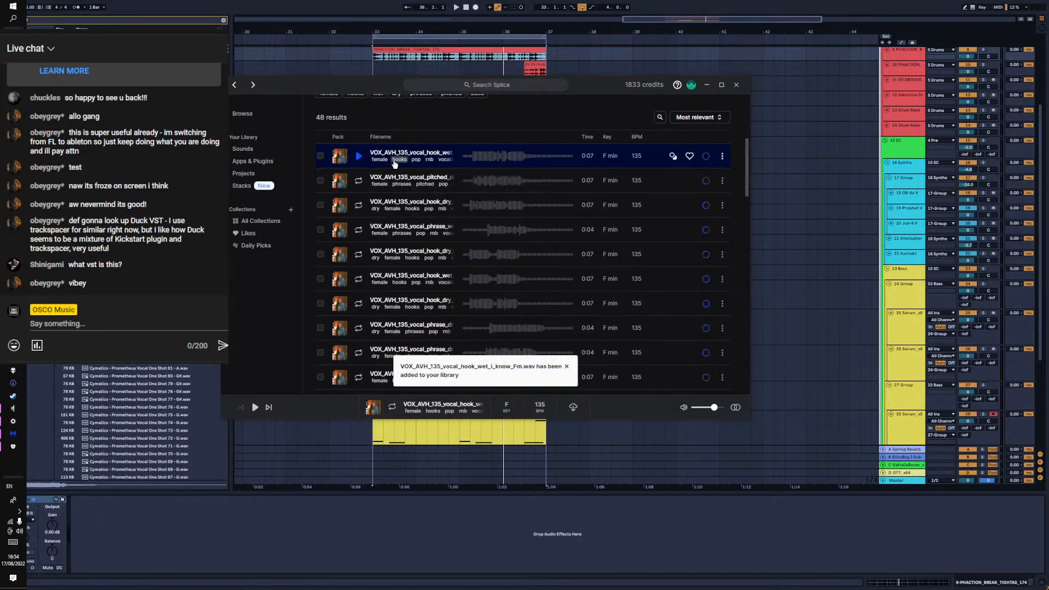
{"action": "left_click_drag", "start_coordinate": [394, 163], "coordinate": [632, 313]}
Switch the Splice desktop app back to its old design
{"action": "scroll", "coordinate": [384, 198], "scroll_direction": "up", "scroll_amount": 3}
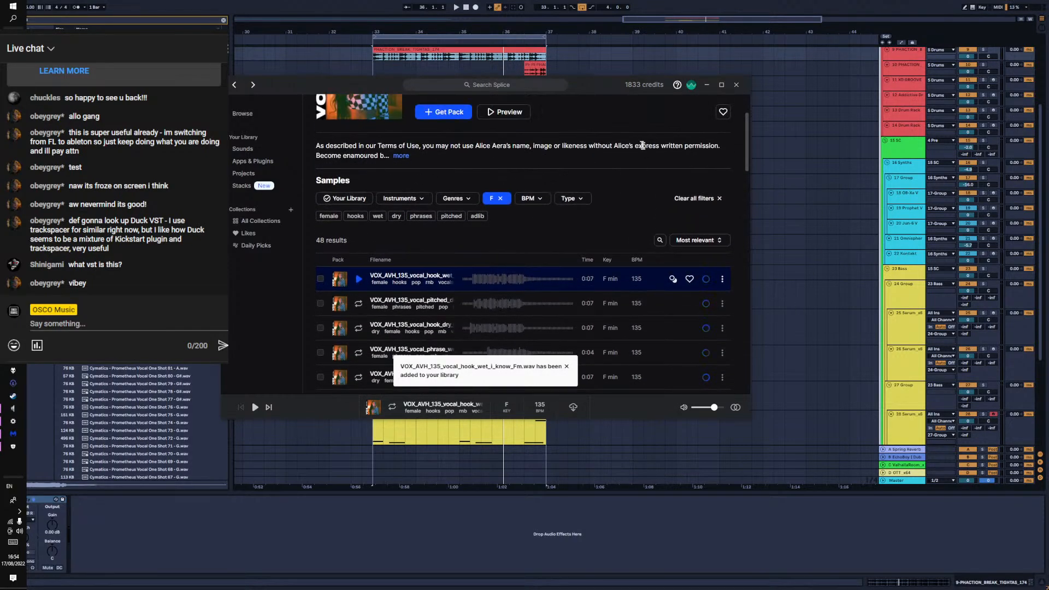
{"action": "left_click", "coordinate": [690, 86]}
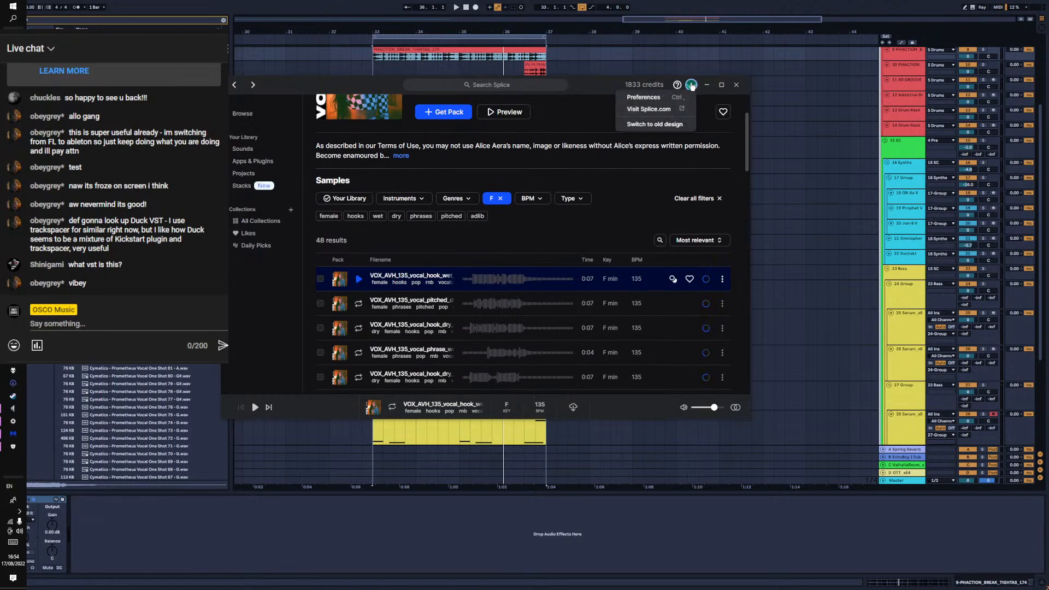
{"action": "left_click", "coordinate": [658, 124]}
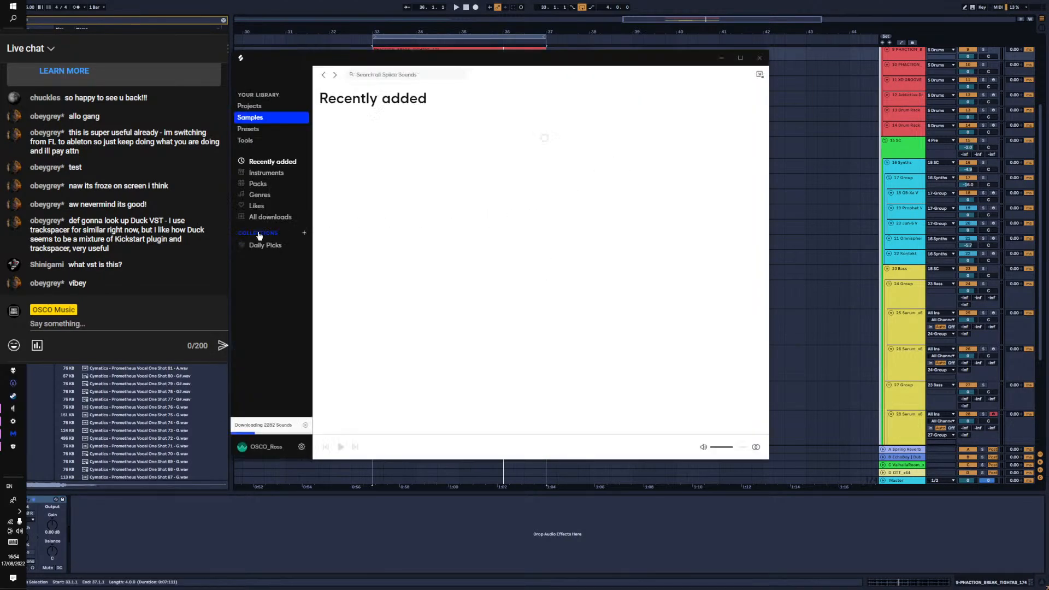
Open the Alice Aera - Vocal Honey pack among the library's packs and preview its wet never enough hook sample
{"action": "left_click", "coordinate": [257, 174]}
{"action": "left_click", "coordinate": [258, 184]}
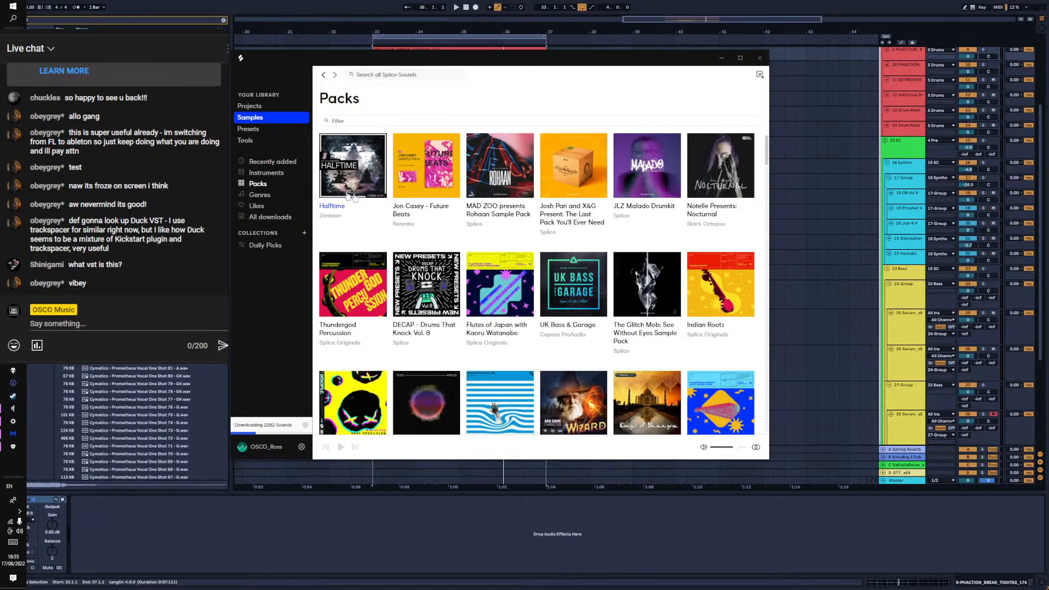
{"action": "scroll", "coordinate": [539, 212], "scroll_direction": "down", "scroll_amount": 6}
{"action": "scroll", "coordinate": [539, 212], "scroll_direction": "up", "scroll_amount": 2}
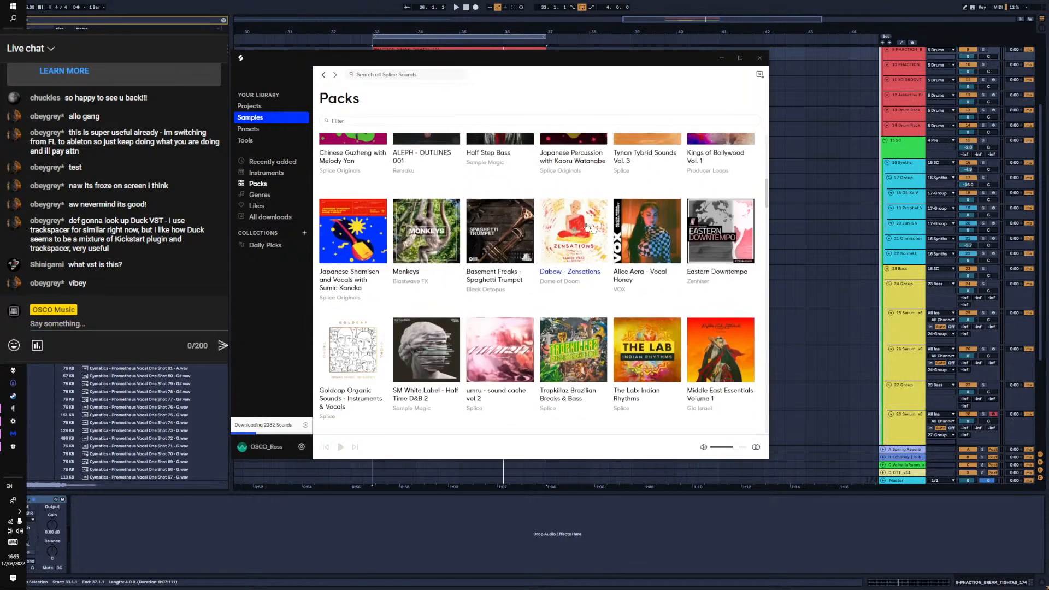
{"action": "left_click", "coordinate": [647, 229]}
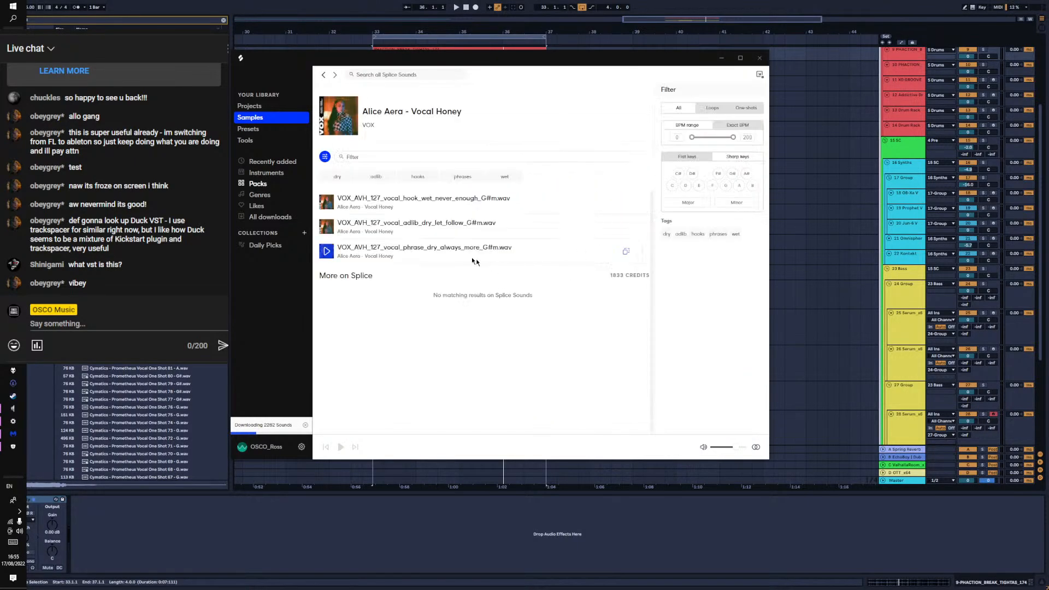
{"action": "left_click", "coordinate": [326, 202]}
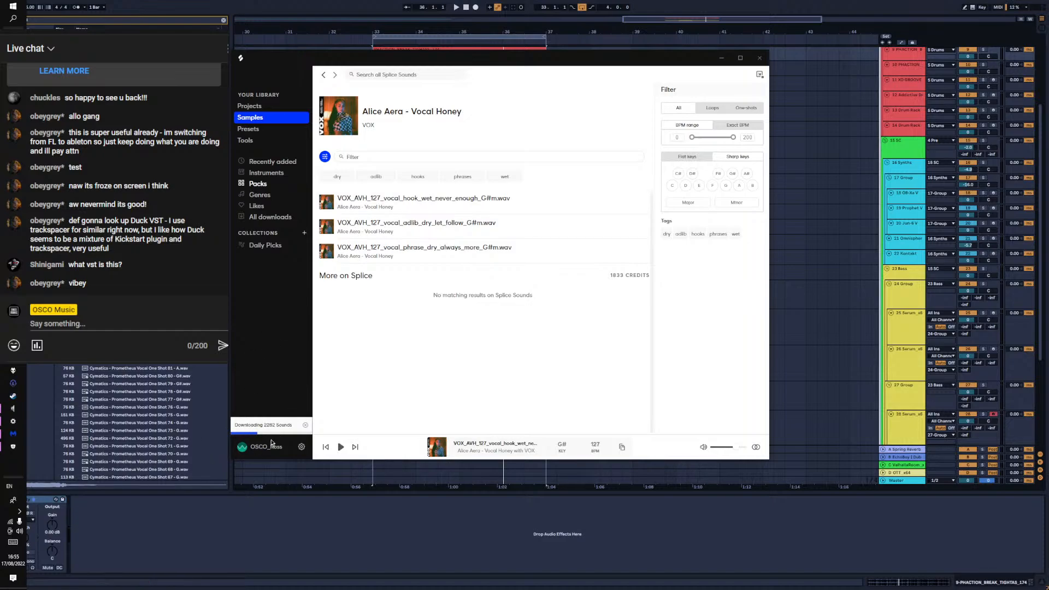
Open the local Splice folder from the Splice preferences in File Explorer
{"action": "left_click", "coordinate": [301, 447]}
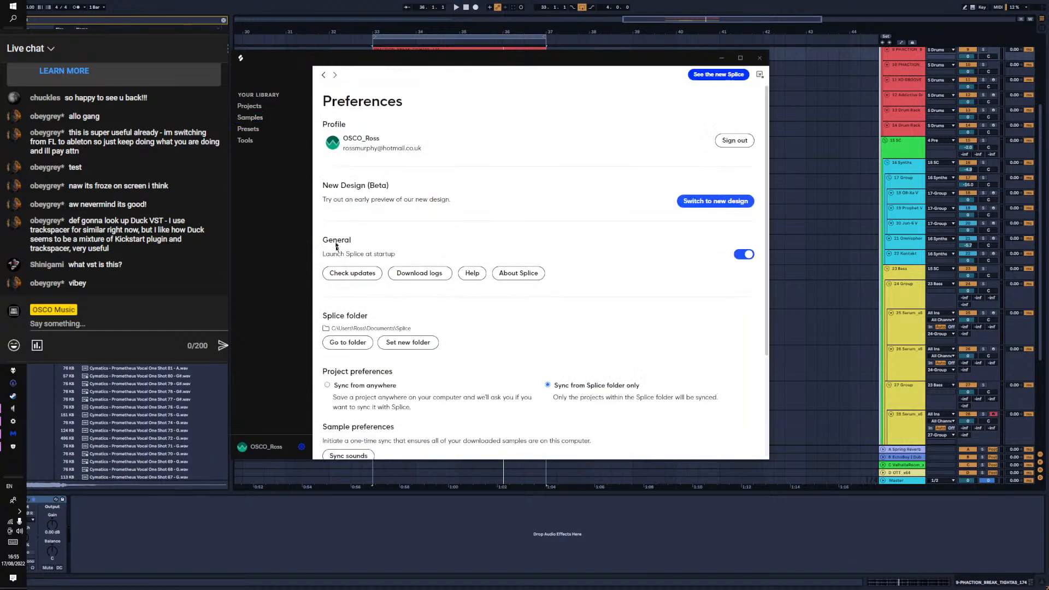
{"action": "scroll", "coordinate": [399, 278], "scroll_direction": "down", "scroll_amount": 3}
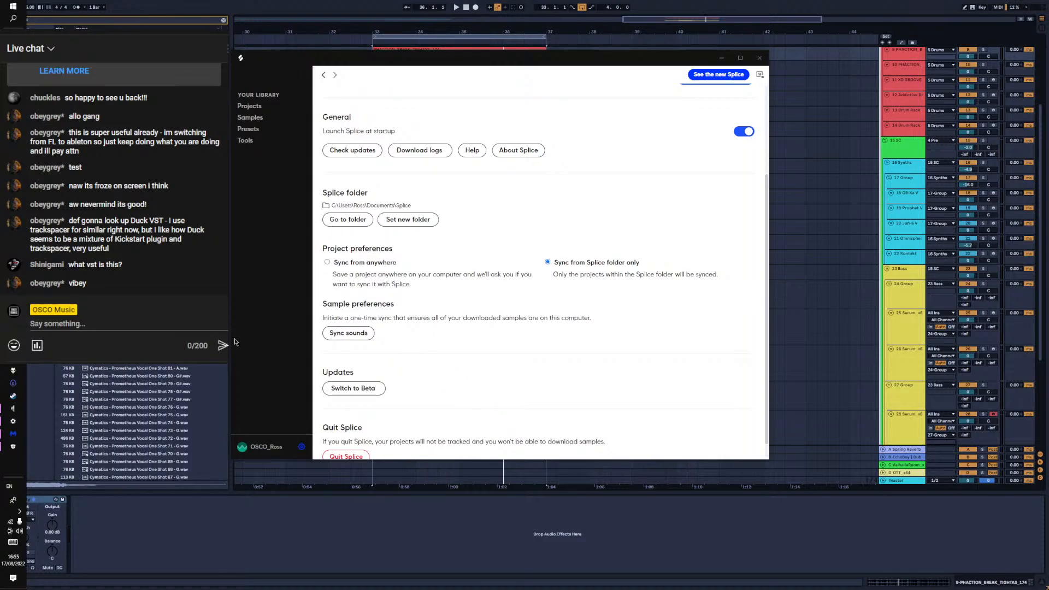
{"action": "left_click", "coordinate": [350, 220]}
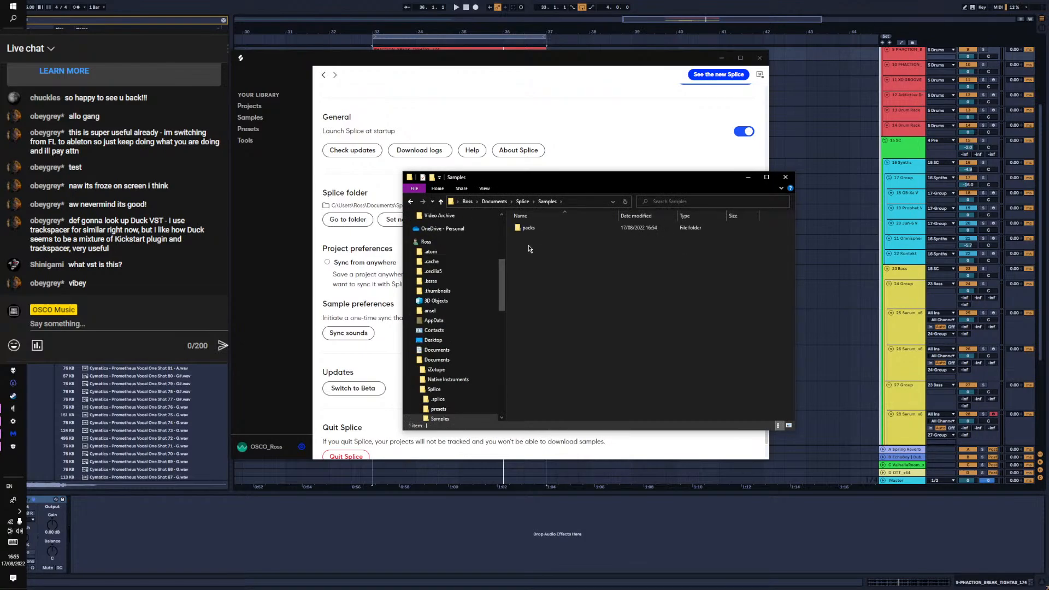
Browse the Splice packs folder, go back up to the Splice folder and check the properties of its Samples folder
{"action": "double_click", "coordinate": [527, 227]}
{"action": "scroll", "coordinate": [570, 283], "scroll_direction": "down", "scroll_amount": 8}
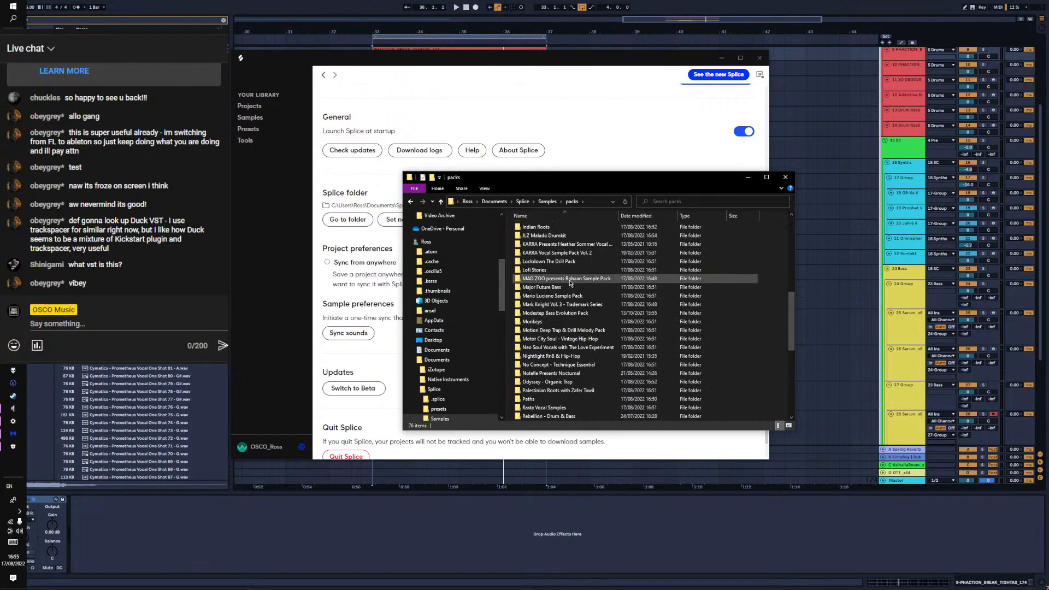
{"action": "left_click", "coordinate": [548, 201]}
{"action": "left_click", "coordinate": [525, 203]}
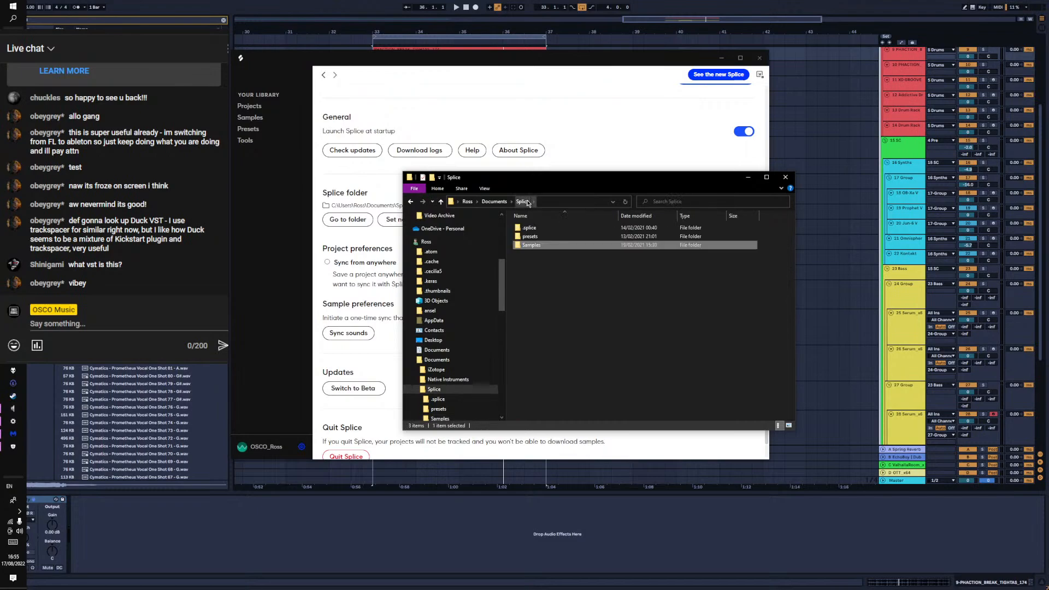
{"action": "right_click", "coordinate": [532, 246]}
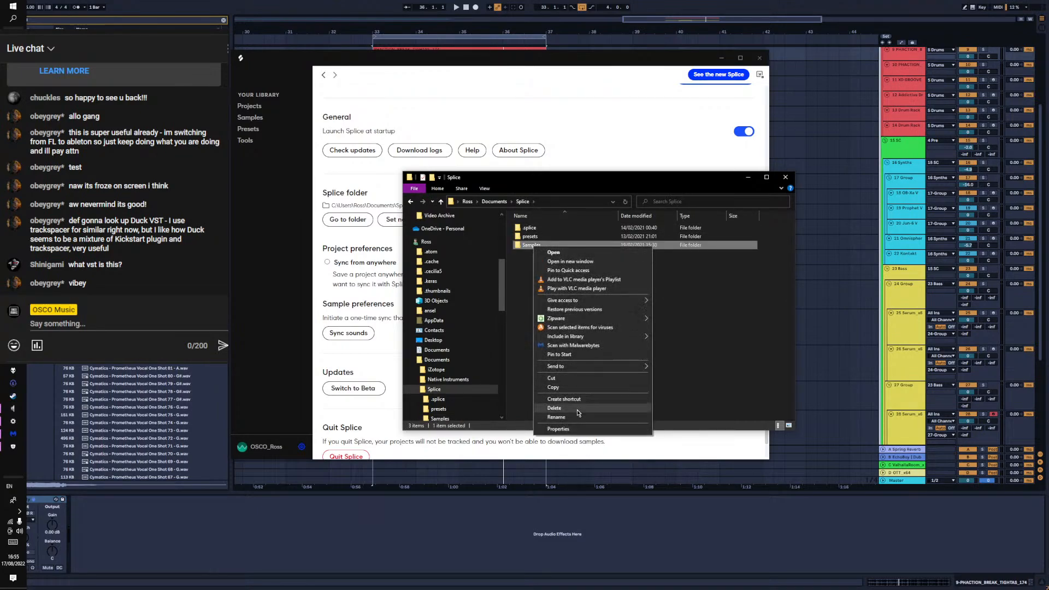
{"action": "left_click", "coordinate": [580, 430]}
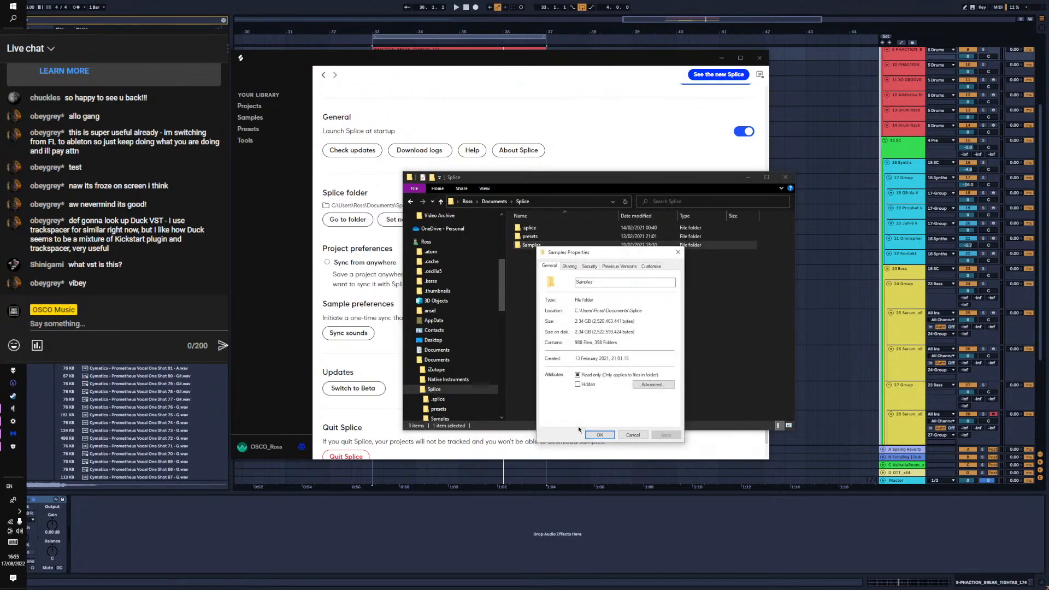
{"action": "left_click", "coordinate": [632, 435]}
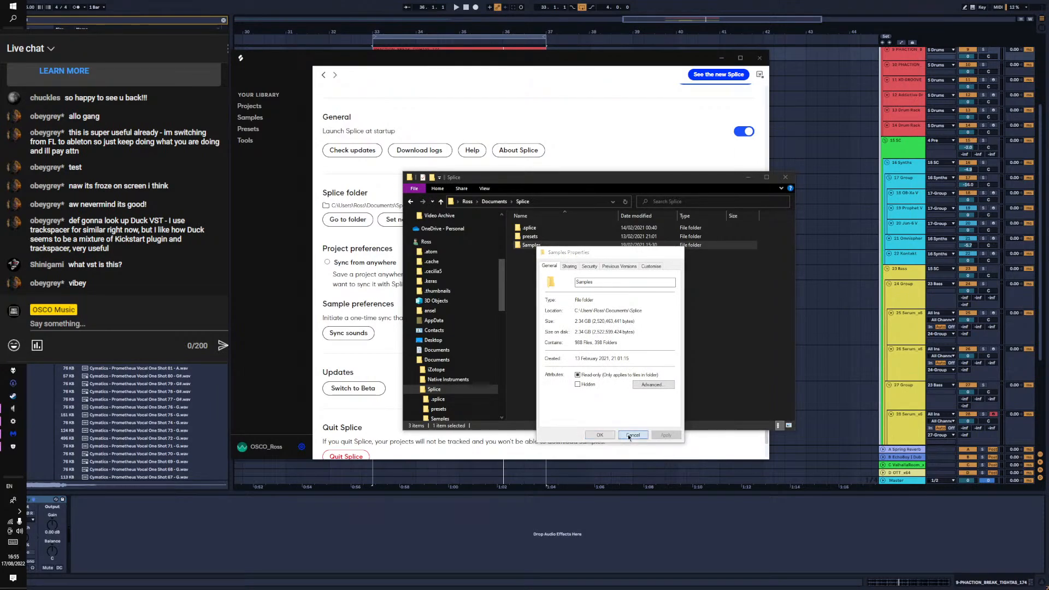
Close File Explorer, leave the Splice preferences and minimize Splice to return to Ableton Live
{"action": "left_click", "coordinate": [785, 177]}
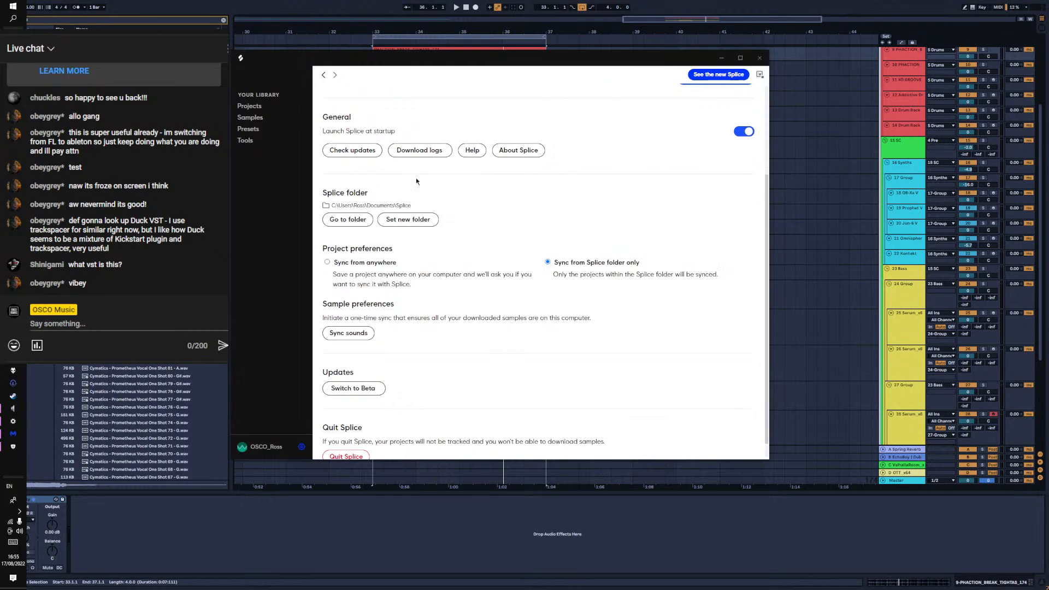
{"action": "left_click", "coordinate": [323, 75]}
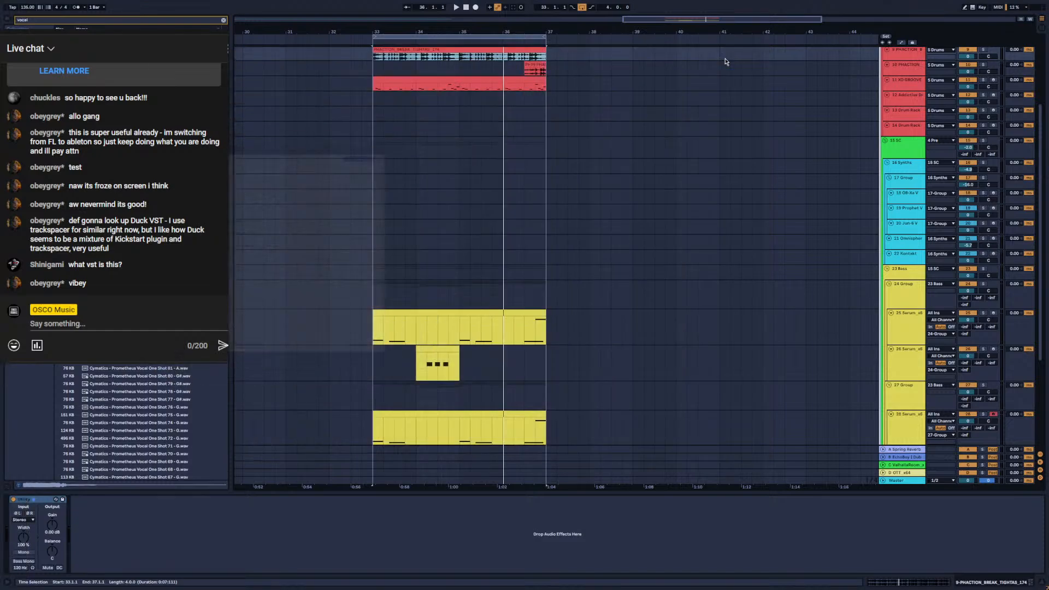
{"action": "left_click", "coordinate": [722, 58]}
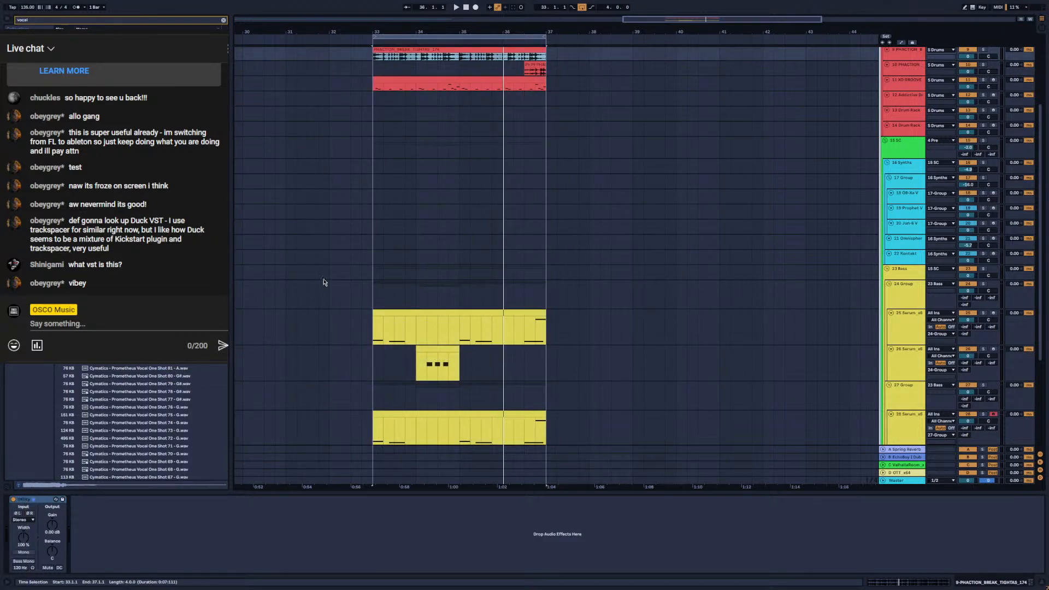
Select the upper Serum bass clip at bar 33 and play the drum and bass loop from there, then stop
{"action": "left_click", "coordinate": [440, 312]}
{"action": "scroll", "coordinate": [444, 321], "scroll_direction": "down", "scroll_amount": 3}
{"action": "key", "text": "space"}
{"action": "scroll", "coordinate": [445, 324], "scroll_direction": "up", "scroll_amount": 8}
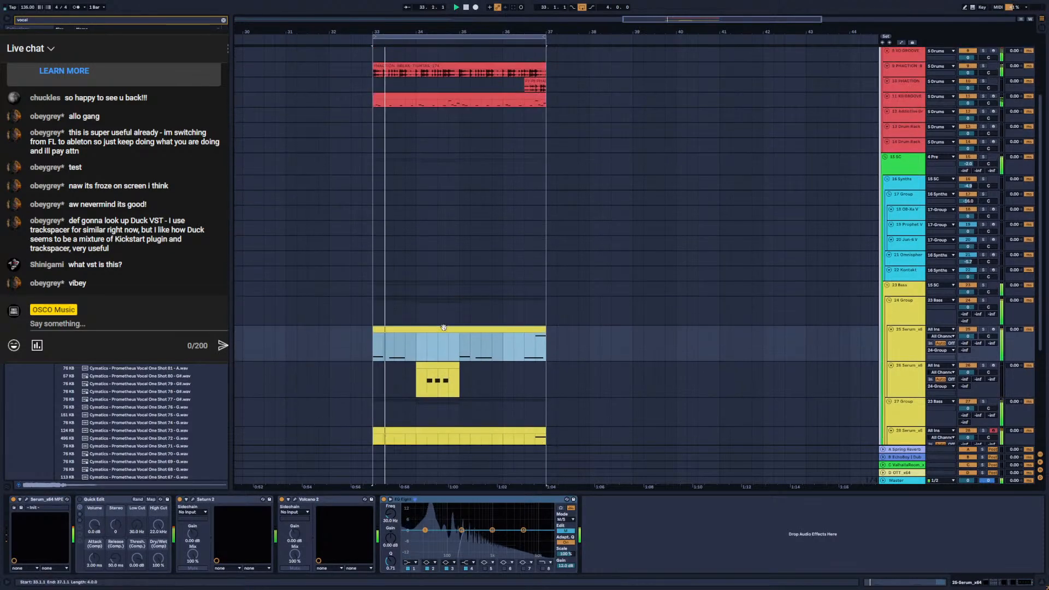
{"action": "scroll", "coordinate": [445, 324], "scroll_direction": "up", "scroll_amount": 2}
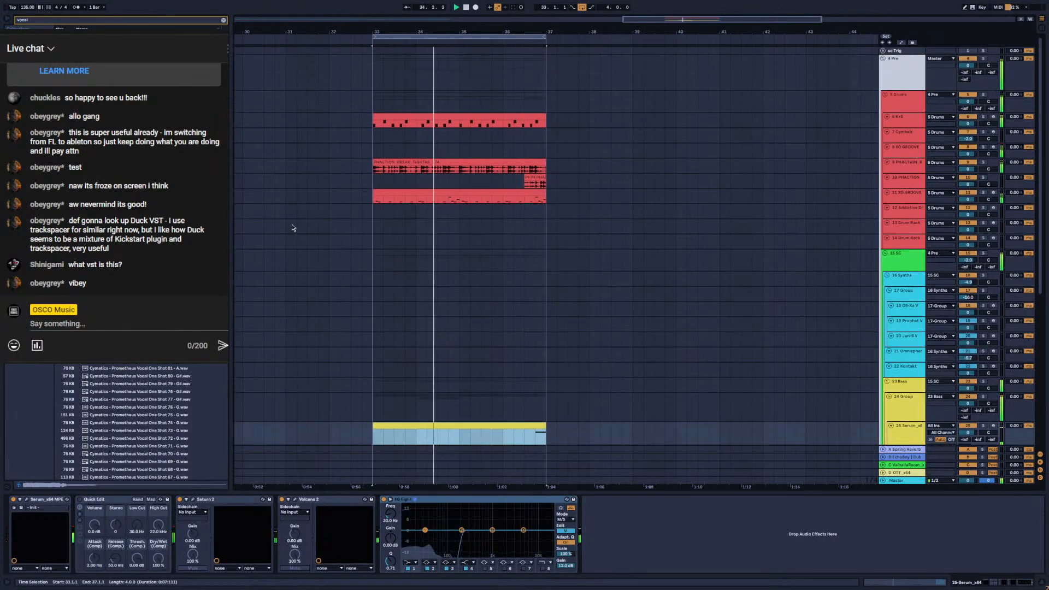
{"action": "scroll", "coordinate": [442, 254], "scroll_direction": "down", "scroll_amount": 3}
{"action": "scroll", "coordinate": [514, 275], "scroll_direction": "down", "scroll_amount": 5}
{"action": "key", "text": "space"}
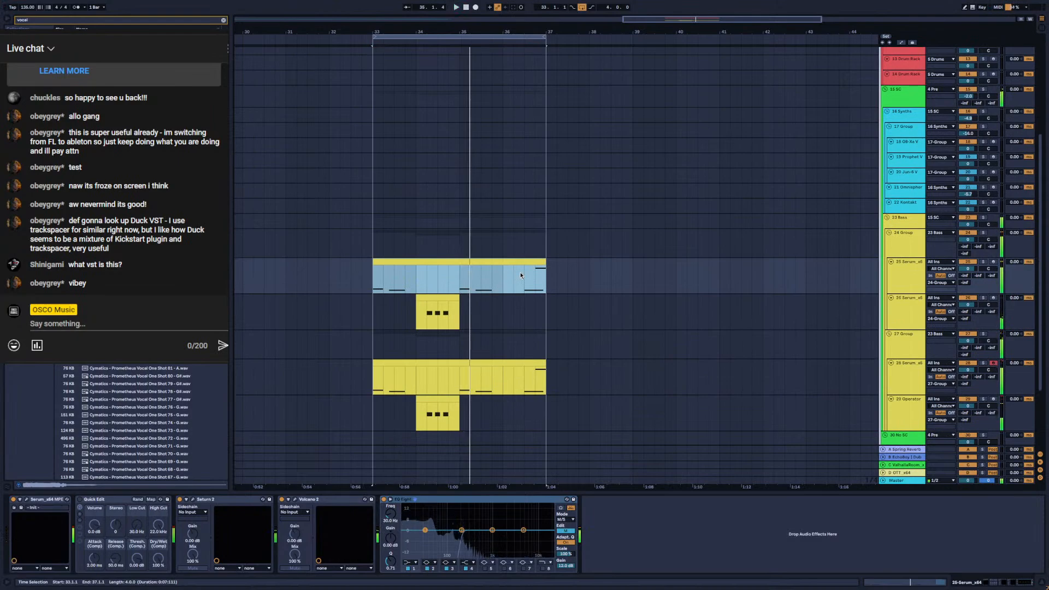
Search the browser for fx and preview RKU_JC_FX samples such as spacedout R and layeryour808withthis
{"action": "key", "text": "ctrl+f"}
{"action": "type", "text": "fcx"}
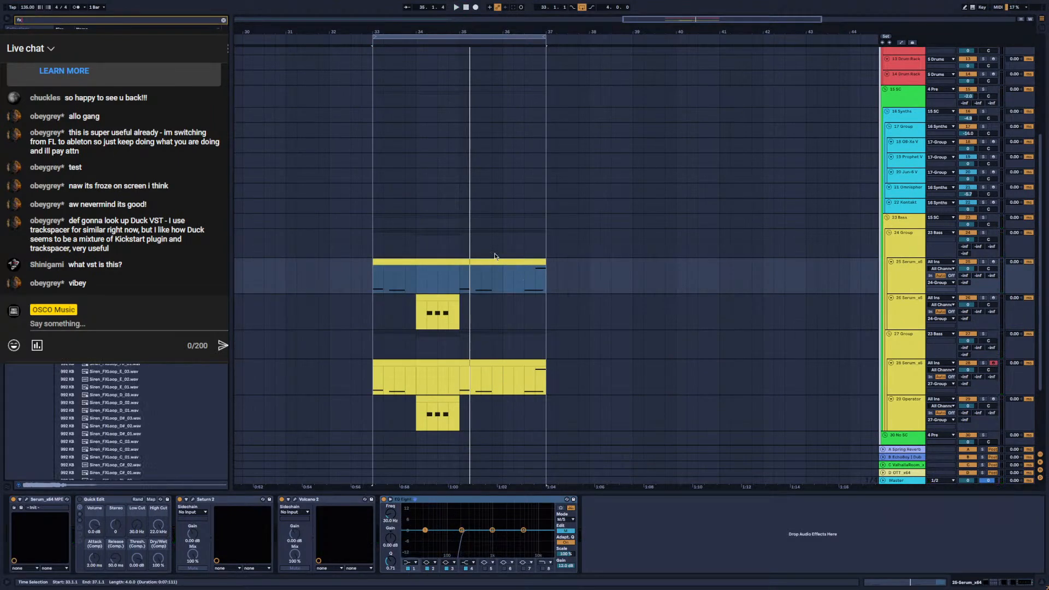
{"action": "scroll", "coordinate": [163, 395], "scroll_direction": "down", "scroll_amount": 10}
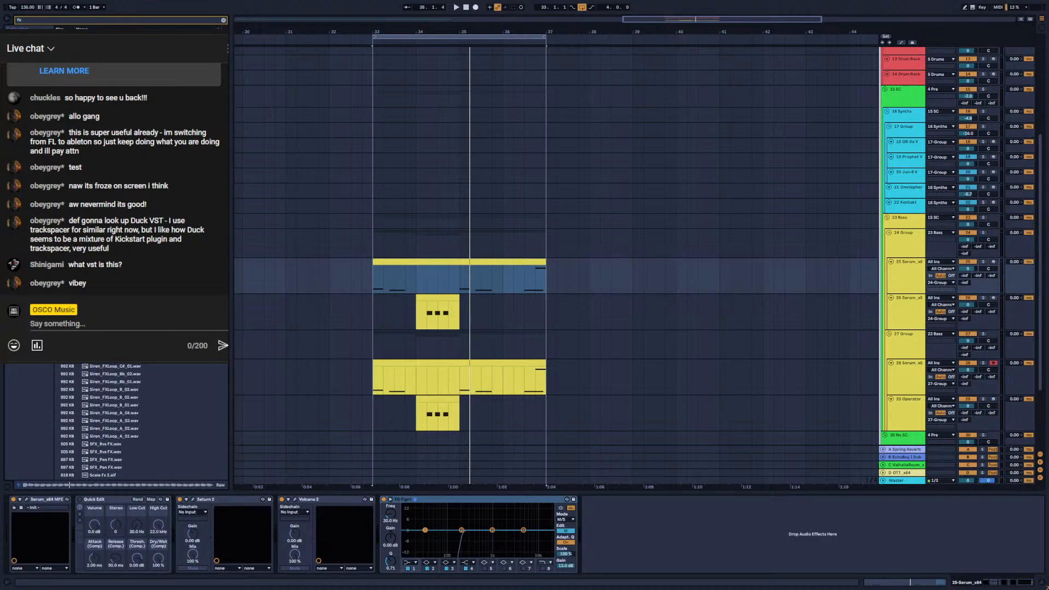
{"action": "left_click", "coordinate": [163, 395]}
{"action": "scroll", "coordinate": [173, 397], "scroll_direction": "down", "scroll_amount": 8}
{"action": "left_click", "coordinate": [176, 396]}
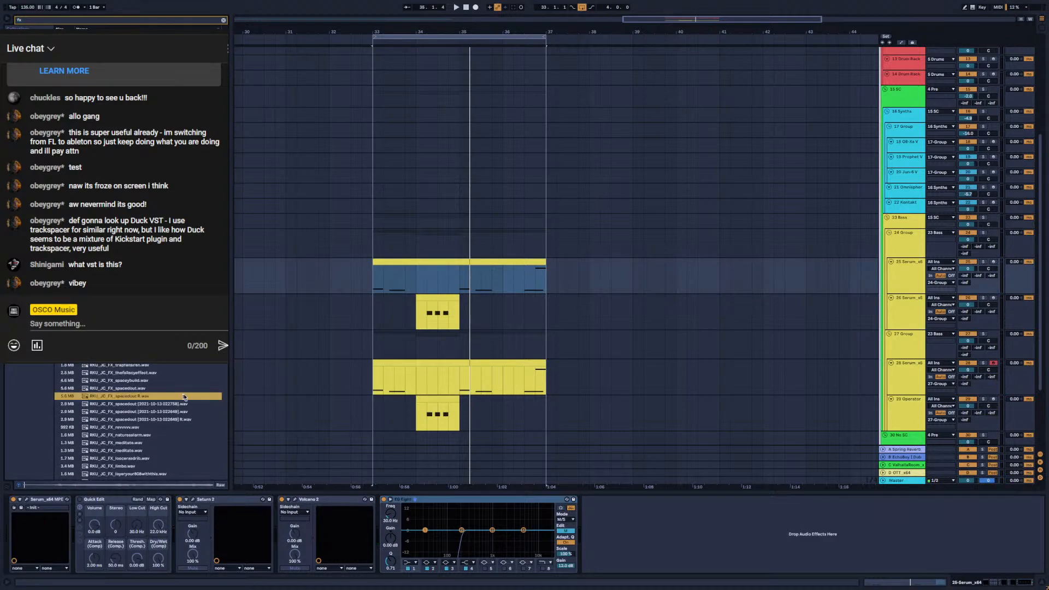
{"action": "scroll", "coordinate": [201, 398], "scroll_direction": "down", "scroll_amount": 3}
{"action": "left_click", "coordinate": [171, 390]}
{"action": "scroll", "coordinate": [197, 396], "scroll_direction": "down", "scroll_amount": 2}
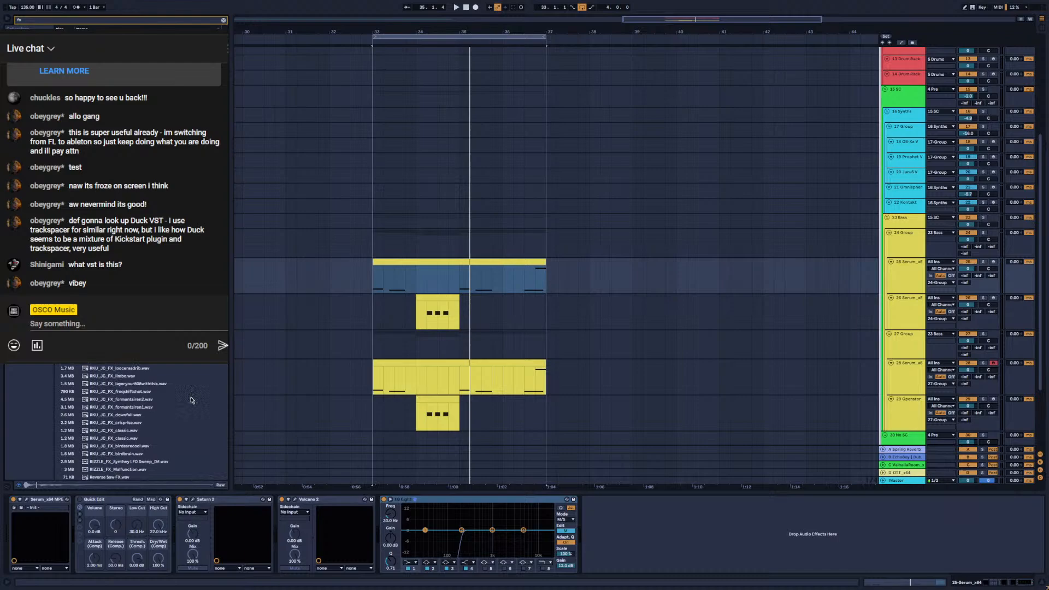
{"action": "left_click", "coordinate": [156, 384]}
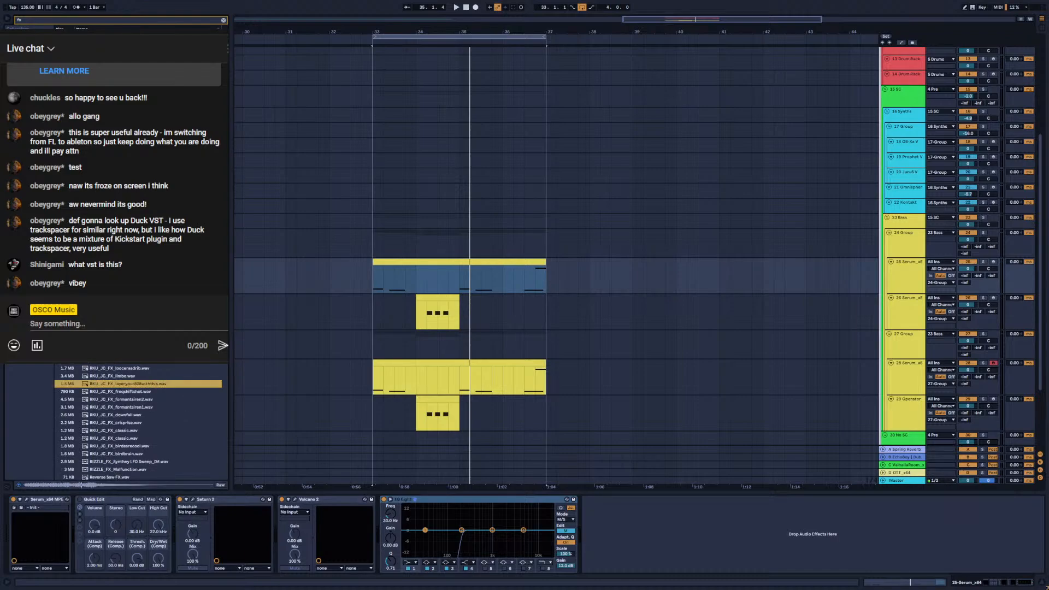
Preview further fx results, including RIZZLE_FX_Malfunction.wav, Pure Evil 49-UDN_FX_ShortReverseVerb R.wav and Pure Evil 46-RKU_JC_FX_spacedout.wav
{"action": "left_click", "coordinate": [123, 407]}
{"action": "scroll", "coordinate": [131, 411], "scroll_direction": "down", "scroll_amount": 3}
{"action": "left_click", "coordinate": [141, 413]}
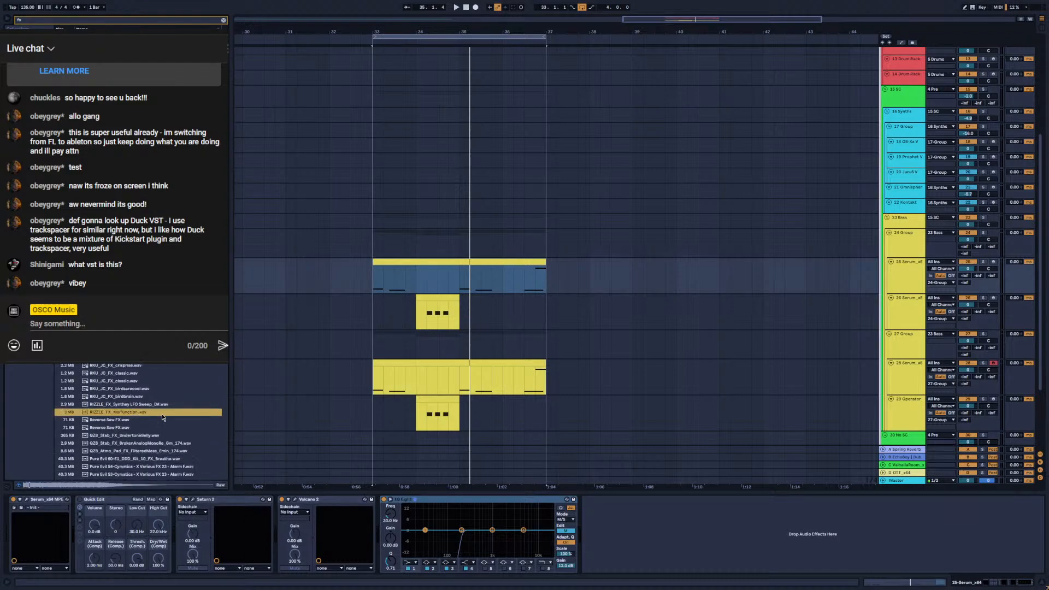
{"action": "scroll", "coordinate": [147, 414], "scroll_direction": "down", "scroll_amount": 2}
{"action": "left_click", "coordinate": [155, 417]}
{"action": "scroll", "coordinate": [139, 416], "scroll_direction": "down", "scroll_amount": 3}
{"action": "left_click", "coordinate": [132, 408]}
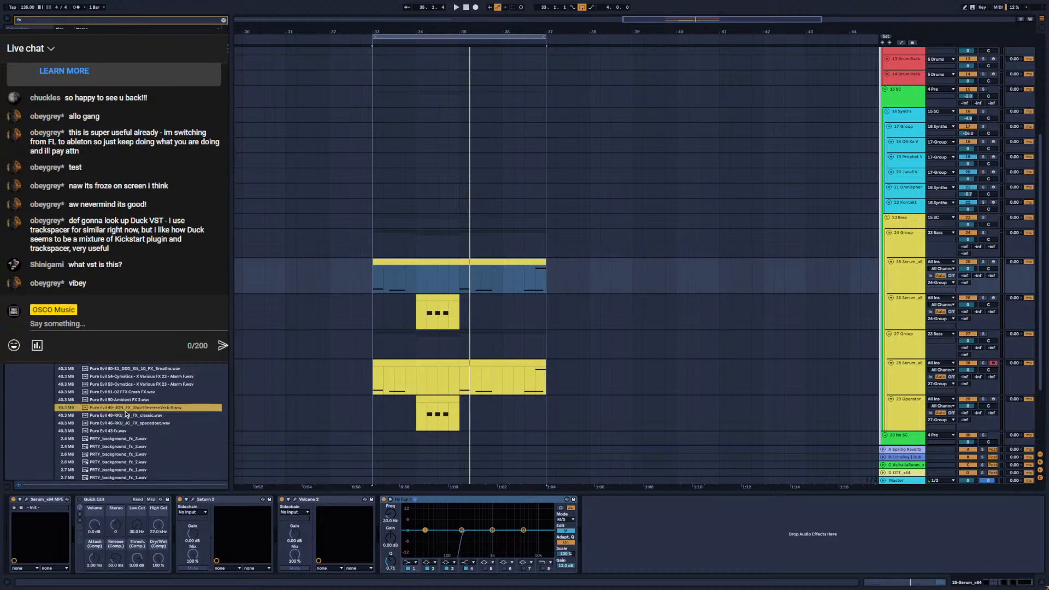
{"action": "left_click", "coordinate": [117, 422]}
Preview several PRTY_background_fx samples and PL_ETHVE fx samples, ending on PL_ETHVE_02_FX_Downnoise_108_Emin_Wet.wav
{"action": "left_click", "coordinate": [116, 440]}
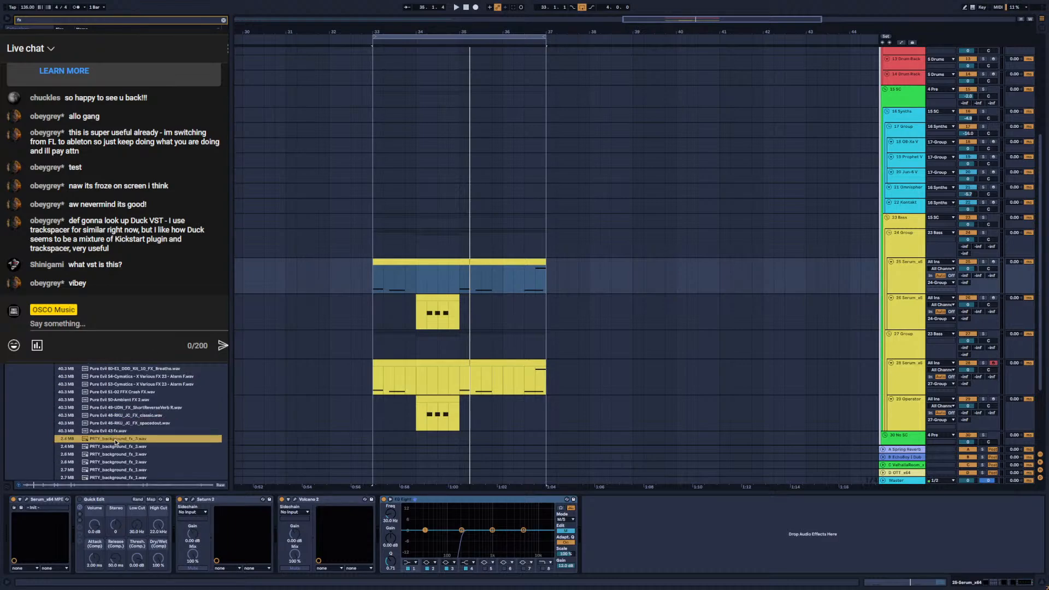
{"action": "scroll", "coordinate": [116, 441], "scroll_direction": "down", "scroll_amount": 2}
{"action": "left_click", "coordinate": [135, 406]}
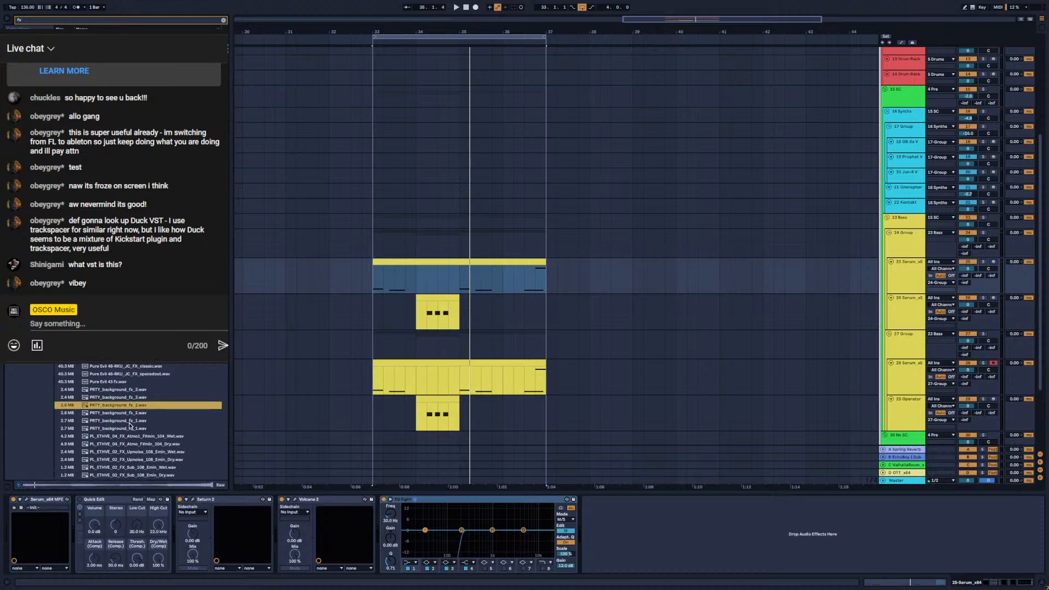
{"action": "left_click", "coordinate": [130, 428]}
{"action": "scroll", "coordinate": [131, 421], "scroll_direction": "down", "scroll_amount": 2}
{"action": "left_click", "coordinate": [132, 414]}
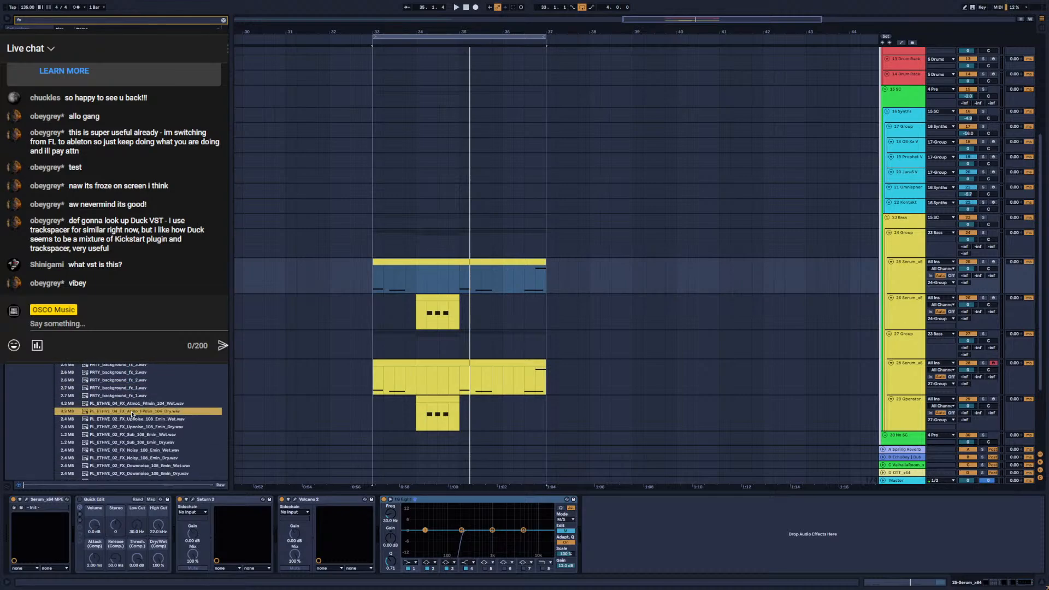
{"action": "scroll", "coordinate": [133, 414], "scroll_direction": "down", "scroll_amount": 4}
{"action": "left_click", "coordinate": [136, 422]}
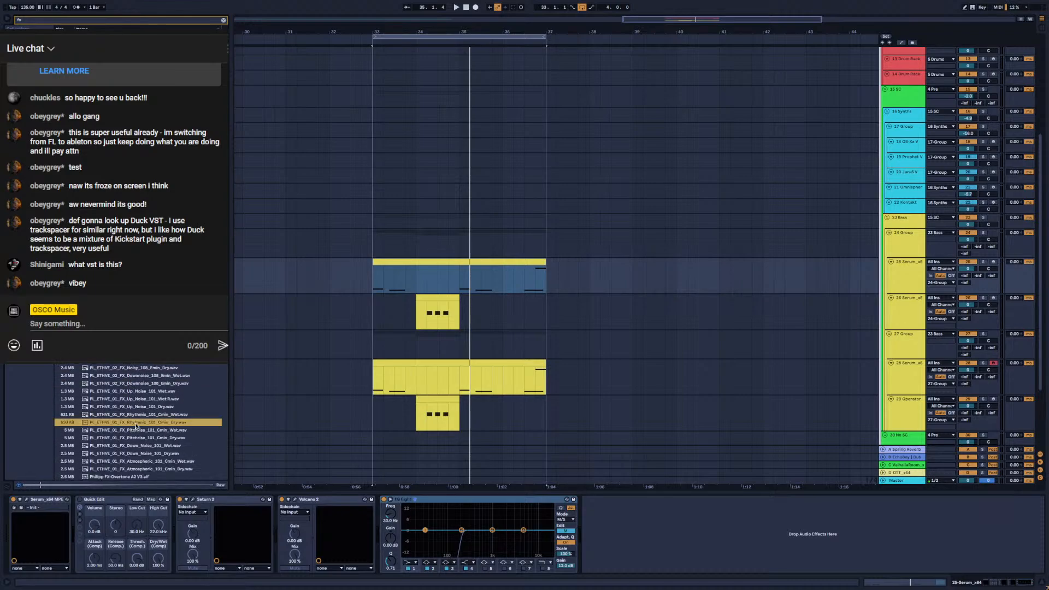
{"action": "left_click", "coordinate": [134, 379]}
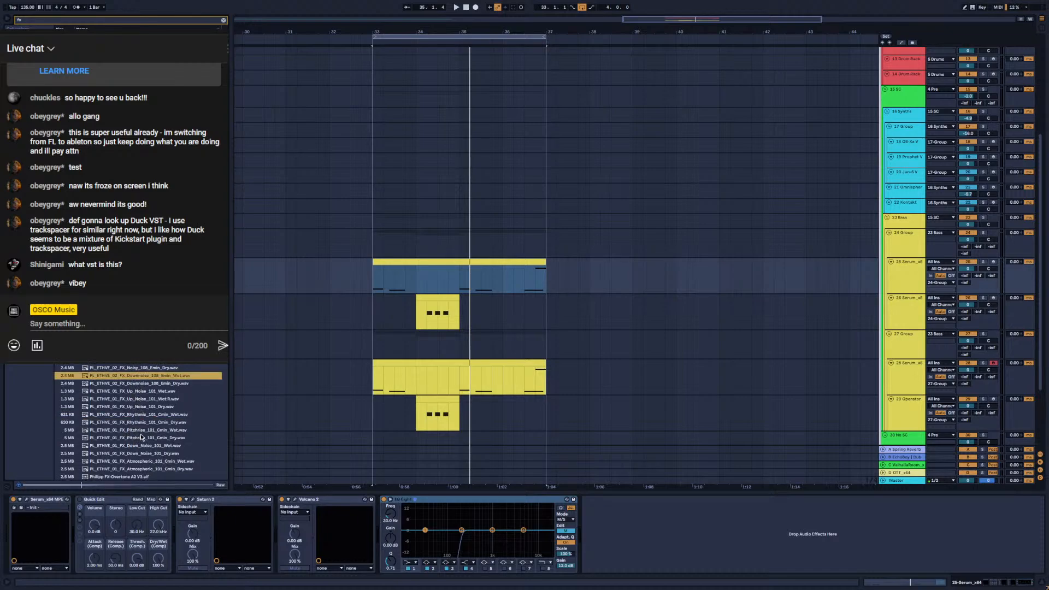
Insert three audio tracks below the Spooky Atmos track in the fx group and fit the track heights to the view
{"action": "left_click_drag", "start_coordinate": [275, 32], "coordinate": [415, 2]}
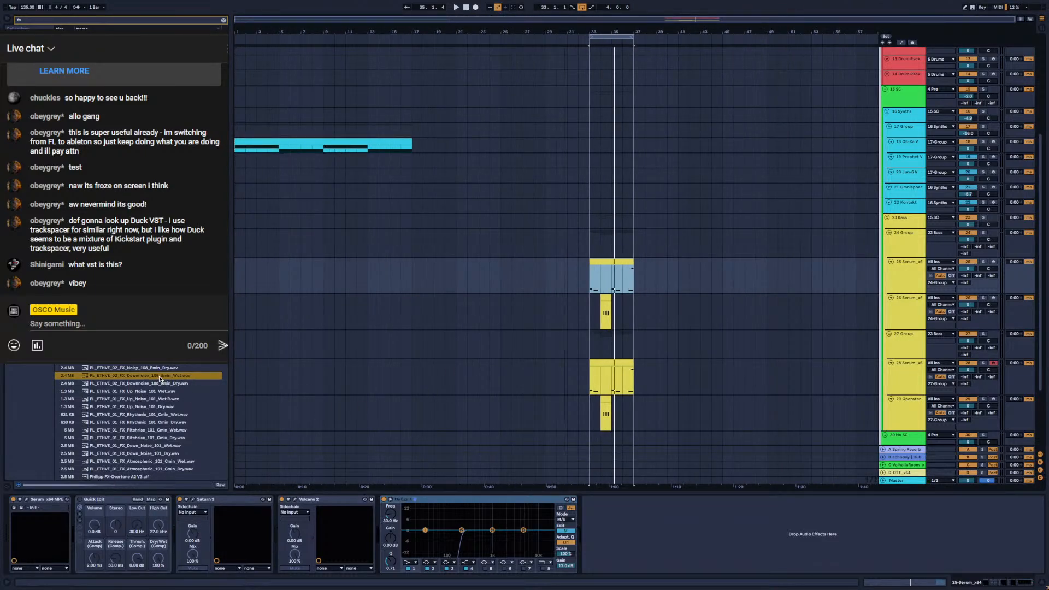
{"action": "scroll", "coordinate": [529, 416], "scroll_direction": "down", "scroll_amount": 4}
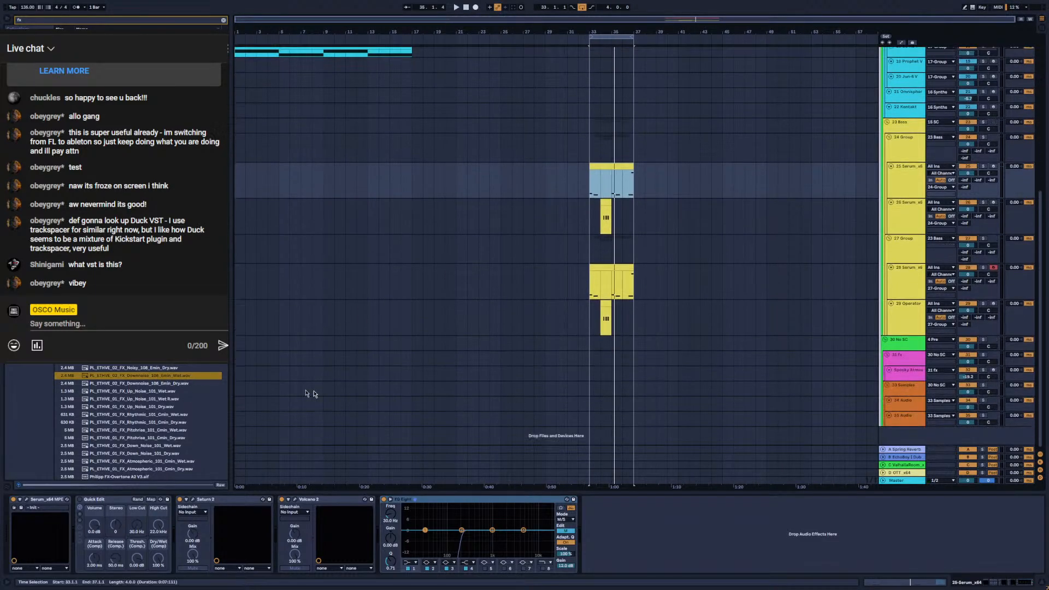
{"action": "left_click", "coordinate": [896, 373]}
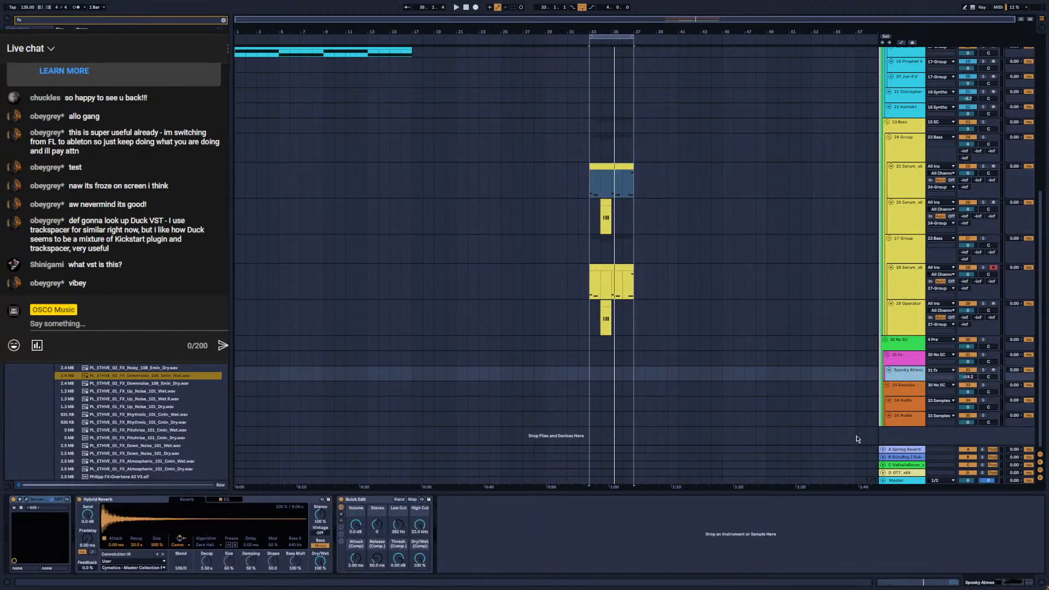
{"action": "key", "text": "ctrl+t"}
{"action": "key", "text": "ctrl+t"}
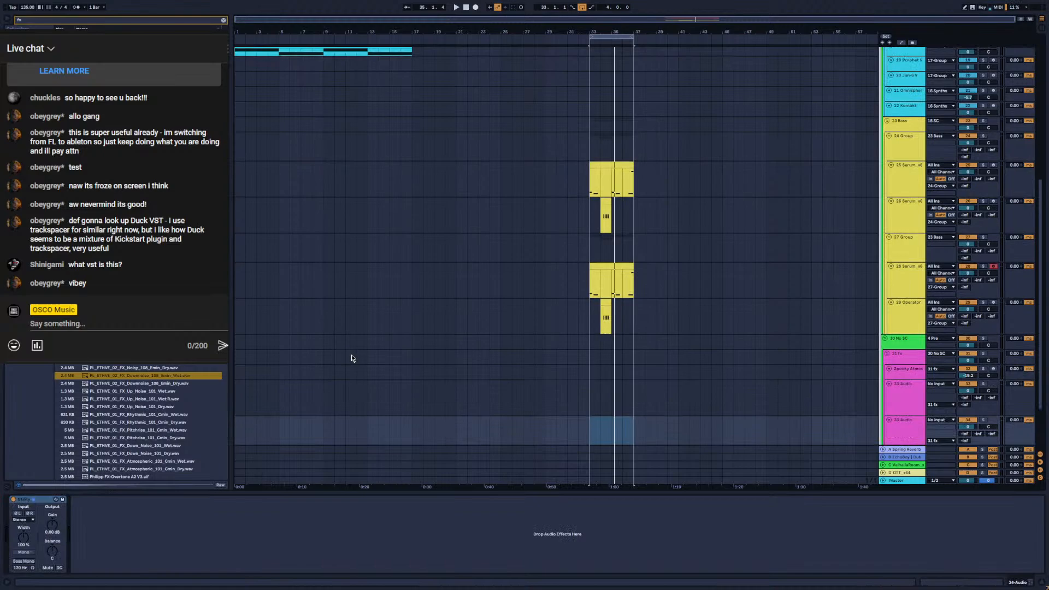
{"action": "key", "text": "ctrl+t"}
{"action": "key", "text": "h"}
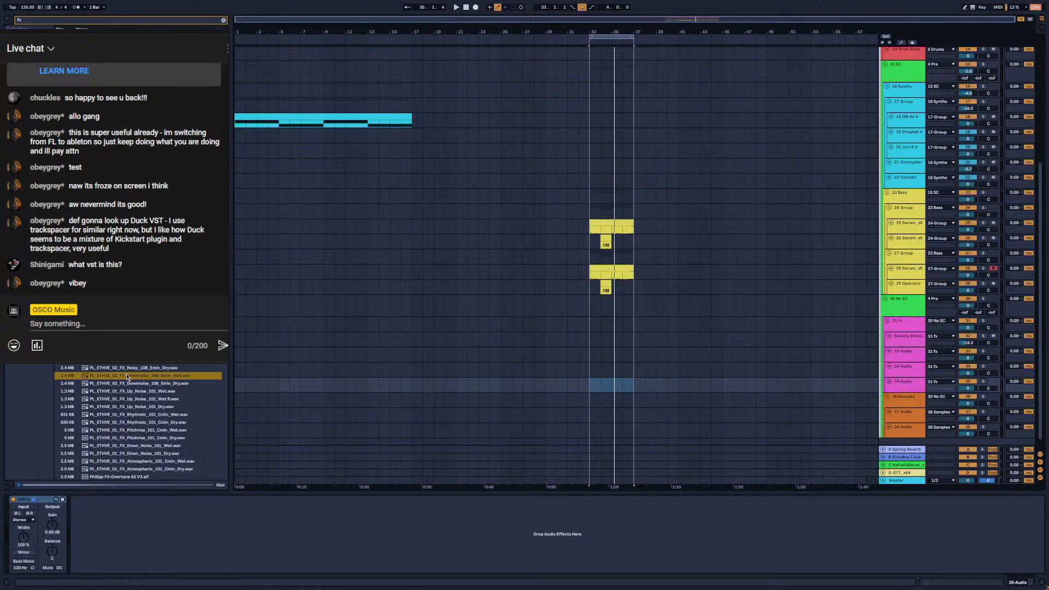
Place PL_ETHVE_02_FX_Downnoise_108_Emin_Wet.wav at bar 17 on the lowest new fx audio track and play it from there
{"action": "left_click_drag", "start_coordinate": [127, 377], "coordinate": [412, 392]}
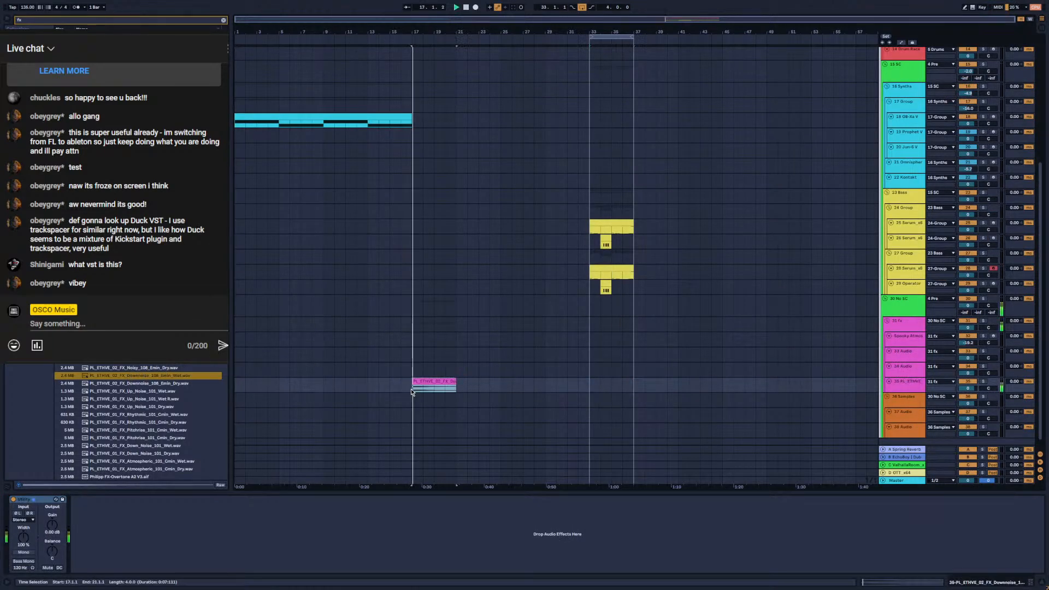
{"action": "key", "text": "space"}
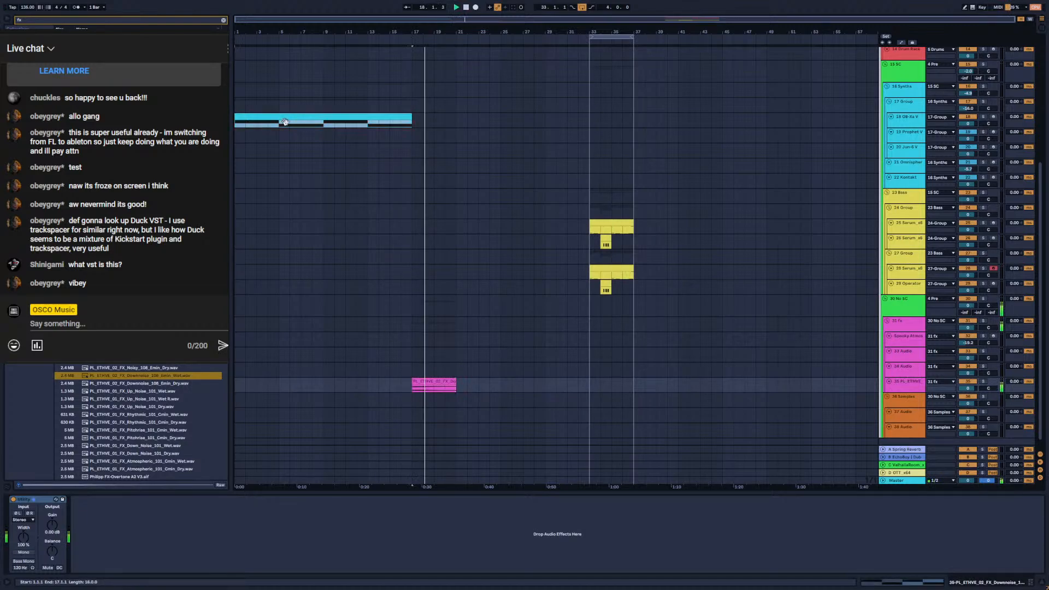
Select the OB-Xa V clip in the synth group and listen to it from bar 1
{"action": "left_click", "coordinate": [284, 117]}
{"action": "scroll", "coordinate": [387, 250], "scroll_direction": "up", "scroll_amount": 3}
{"action": "scroll", "coordinate": [350, 281], "scroll_direction": "up", "scroll_amount": 6}
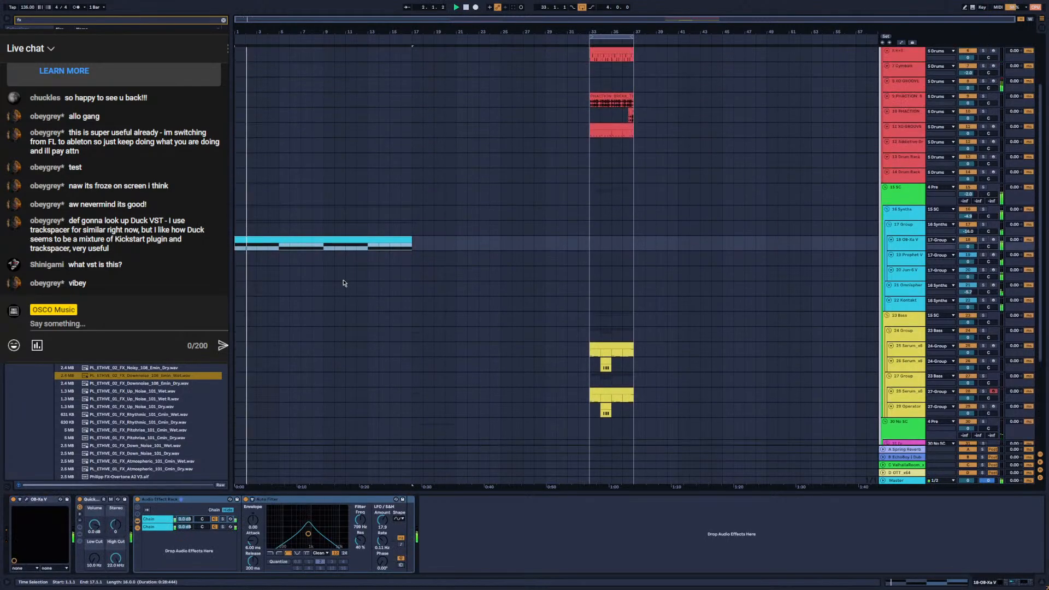
{"action": "scroll", "coordinate": [437, 284], "scroll_direction": "down", "scroll_amount": 3}
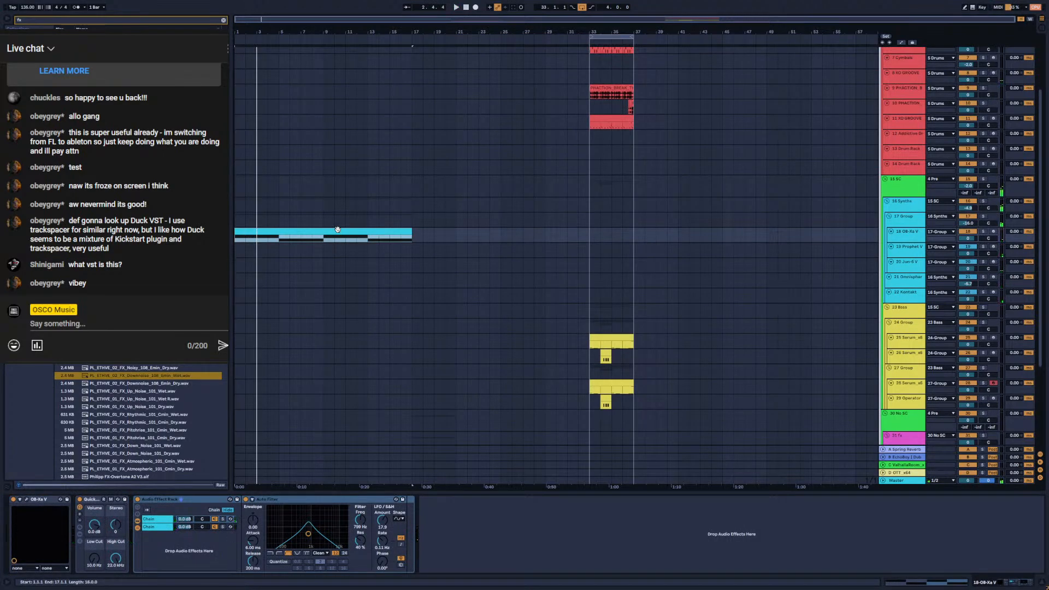
Toggle the OB-Xa V clip spanning bars 1 to 17 off and on, leaving it deactivated
{"action": "key", "text": "0"}
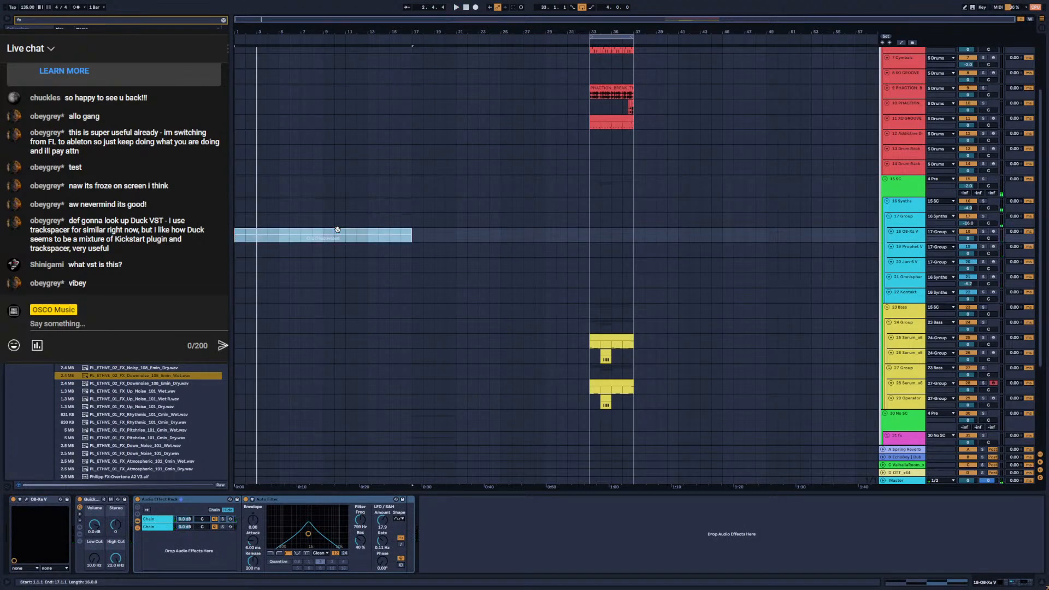
{"action": "key", "text": "0"}
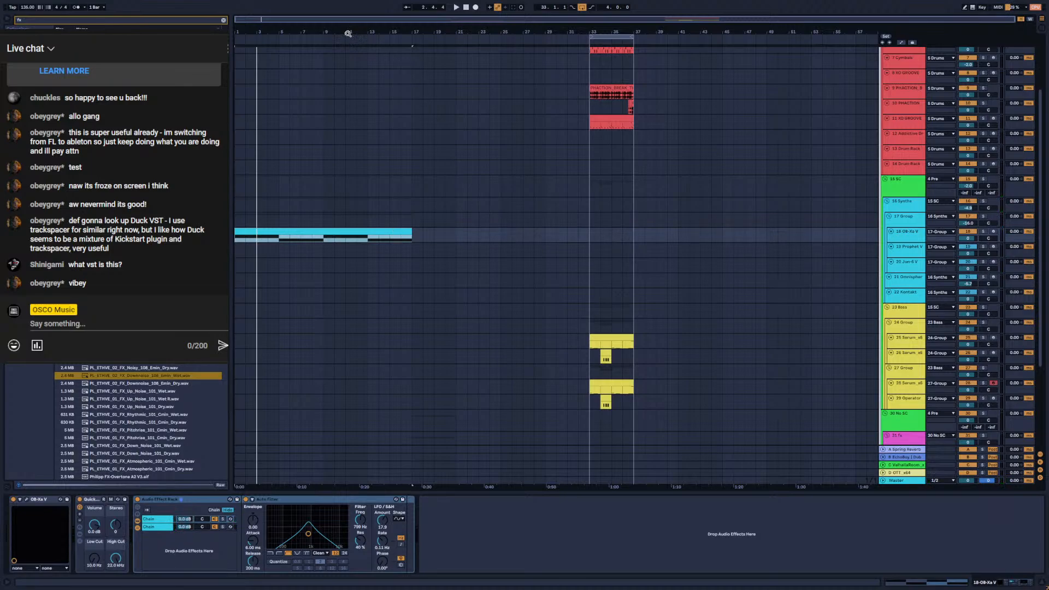
{"action": "key", "text": "0"}
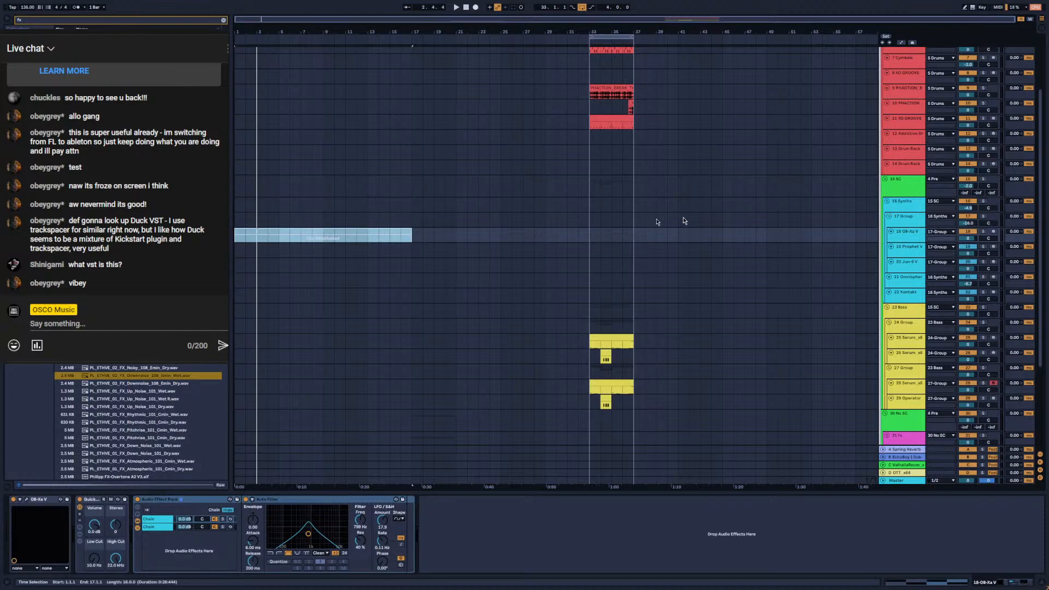
Reactivate the OB-Xa V clip, and insert a MIDI track and an audio track below the Synths group's Kontakt track
{"action": "key", "text": "0"}
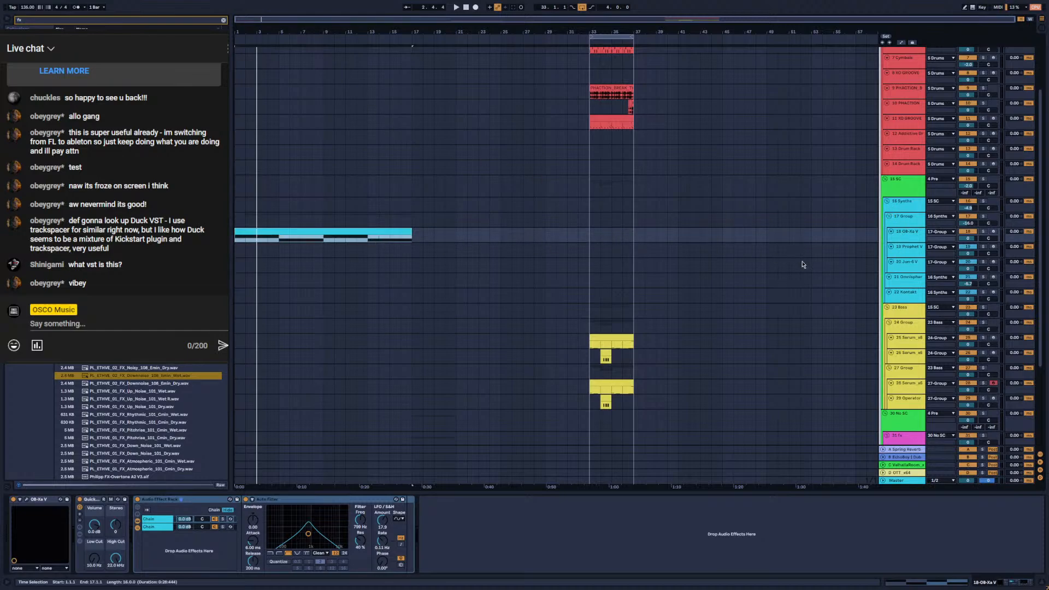
{"action": "left_click", "coordinate": [895, 206]}
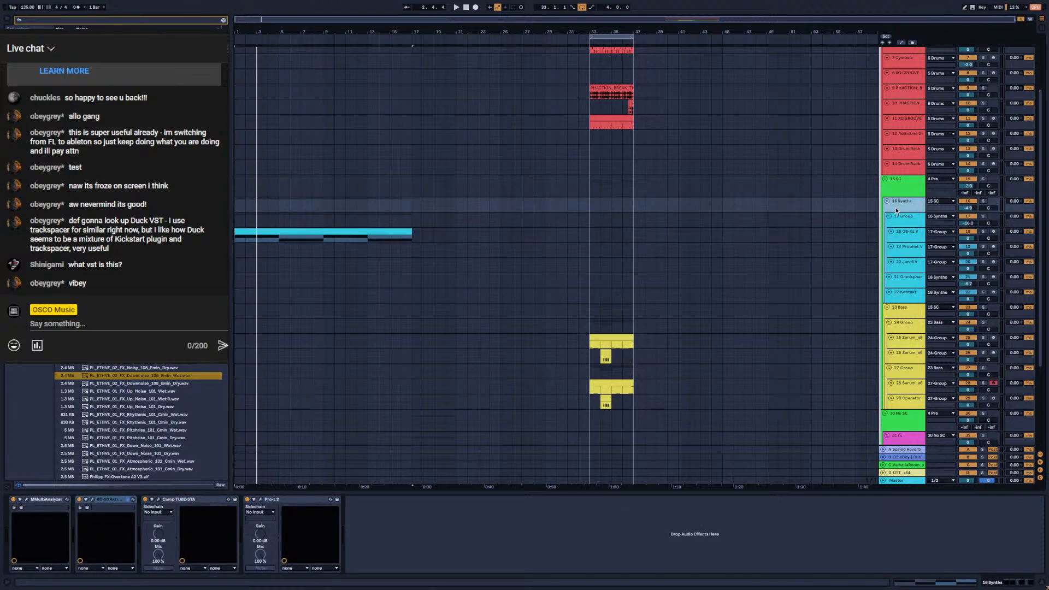
{"action": "key", "text": "ctrl+shift+t"}
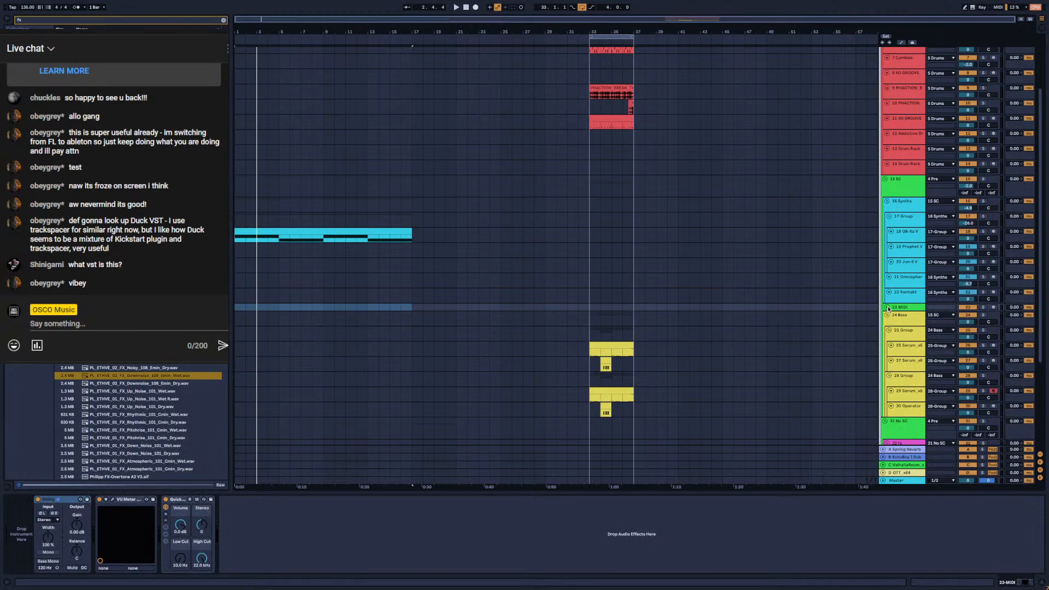
{"action": "key", "text": "ctrl+t"}
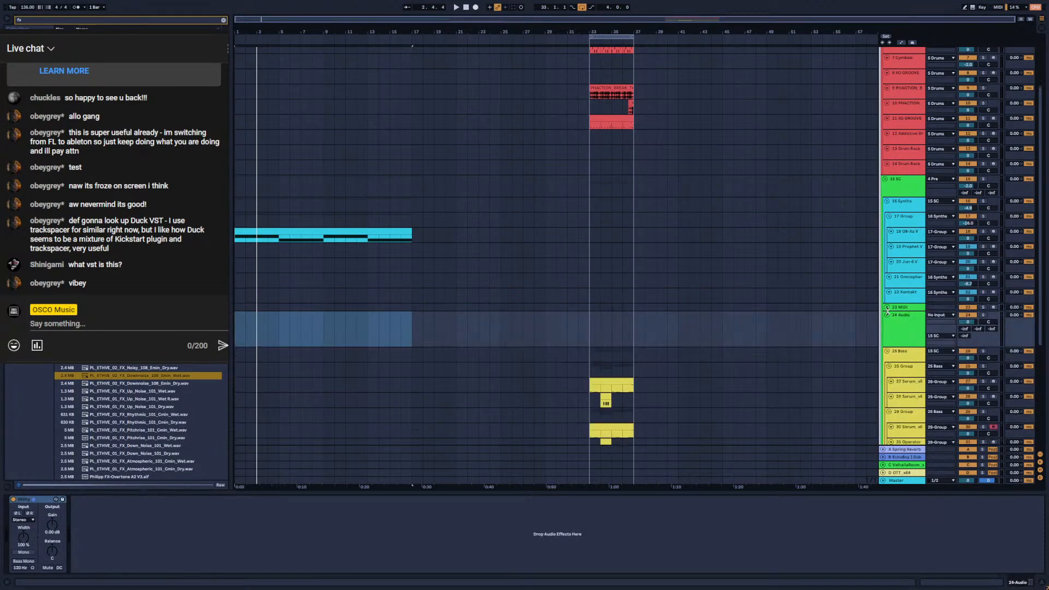
Set the new audio track's input to 16-Synths with In monitoring and arm it for recording
{"action": "left_click", "coordinate": [940, 316]}
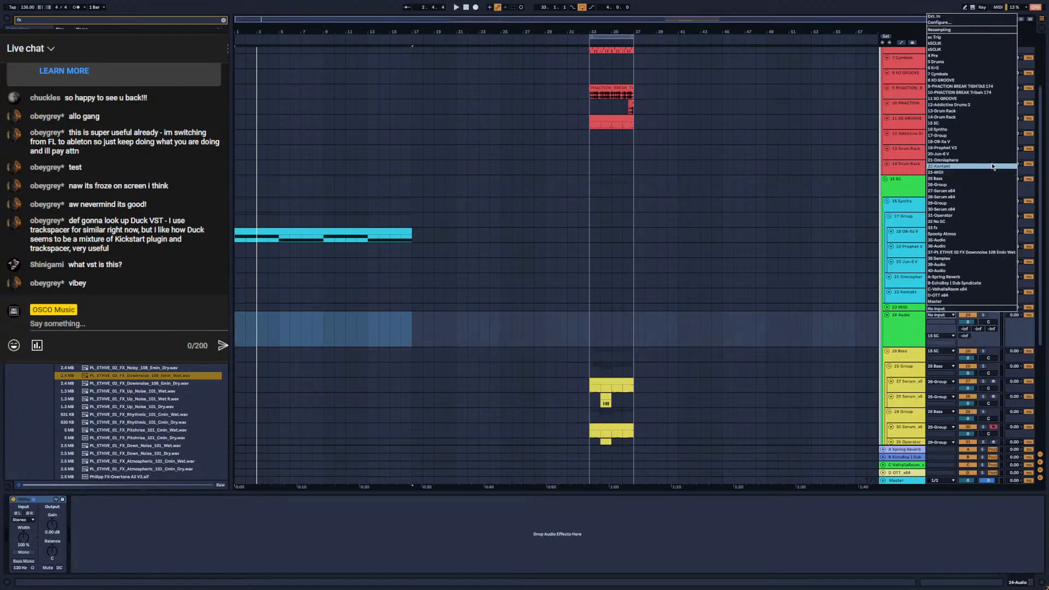
{"action": "left_click", "coordinate": [750, 262]}
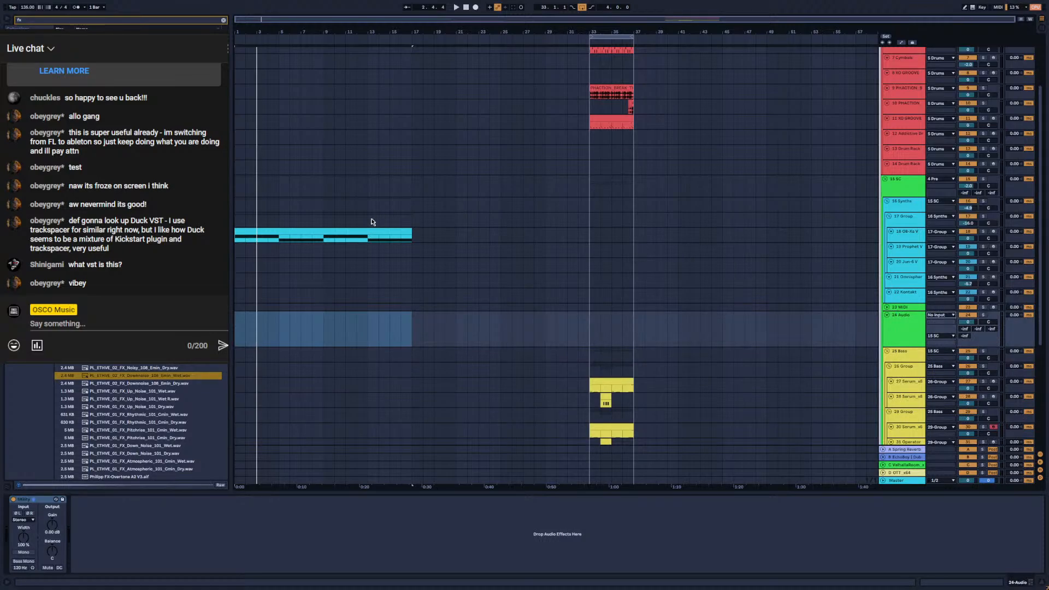
{"action": "left_click", "coordinate": [993, 316]}
{"action": "left_click", "coordinate": [930, 329]}
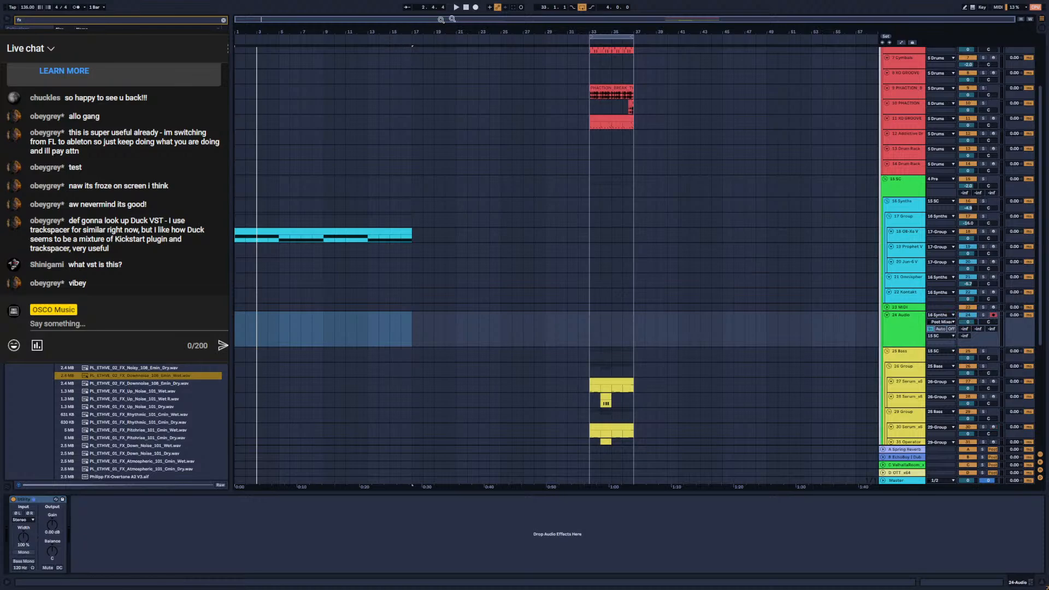
Record the Synths output onto the armed audio track from bar 1 to about bar 20
{"action": "left_click", "coordinate": [475, 7]}
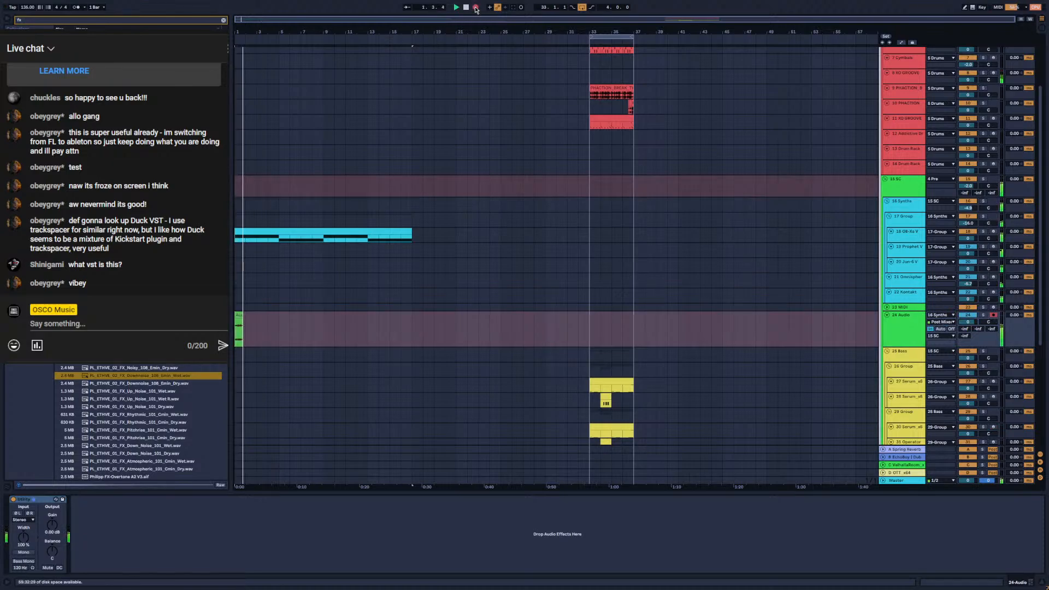
{"action": "scroll", "coordinate": [910, 148], "scroll_direction": "up", "scroll_amount": 1}
{"action": "left_click", "coordinate": [967, 107]}
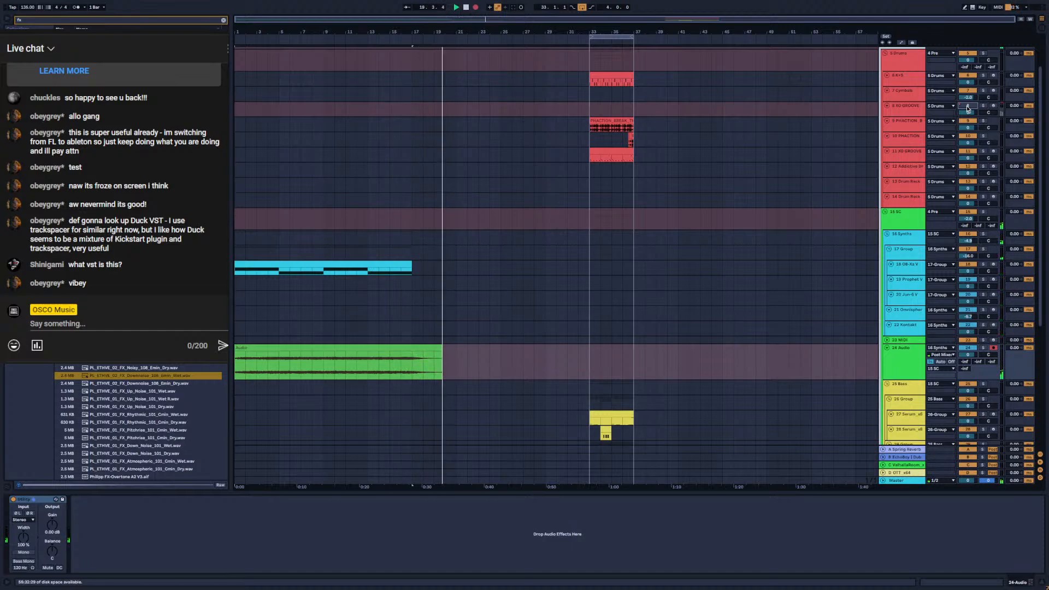
{"action": "key", "text": "F9"}
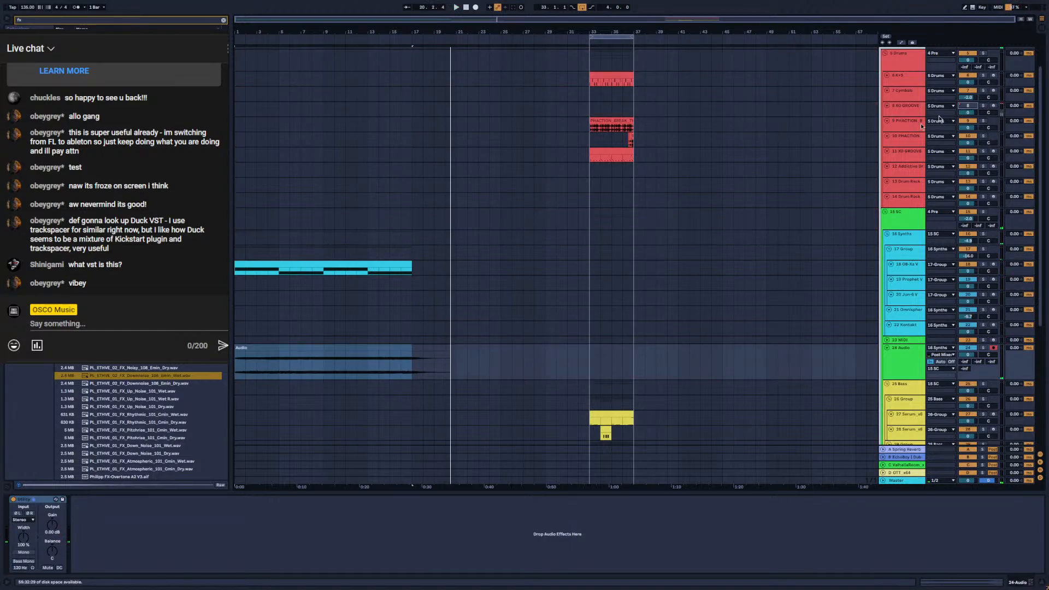
Trim the end of the recorded audio clip to bar 17 and raise the clip's gain
{"action": "left_click", "coordinate": [434, 358]}
{"action": "left_click_drag", "start_coordinate": [448, 348], "coordinate": [416, 346]}
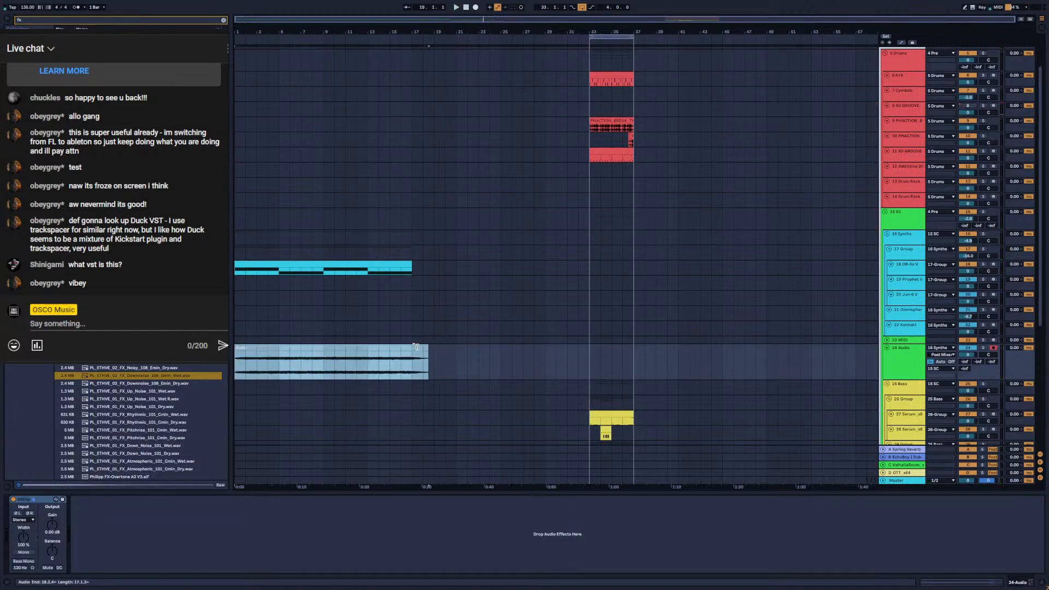
{"action": "double_click", "coordinate": [401, 349]}
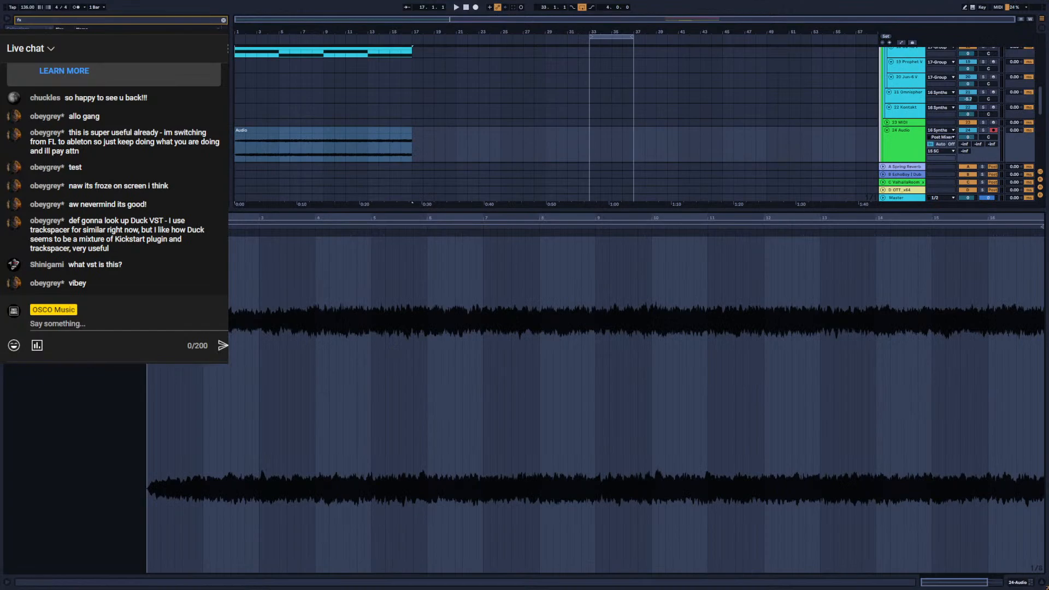
{"action": "left_click_drag", "start_coordinate": [88, 284], "coordinate": [87, 249]}
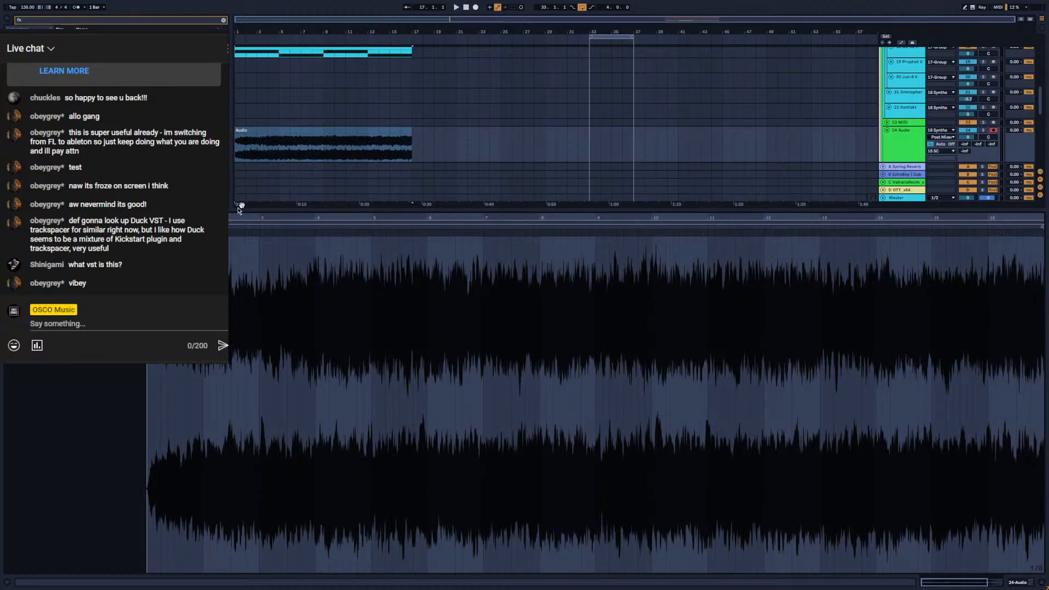
Consolidate the recorded clip spanning bars 1 to 17 and close the clip detail view
{"action": "left_click", "coordinate": [281, 134]}
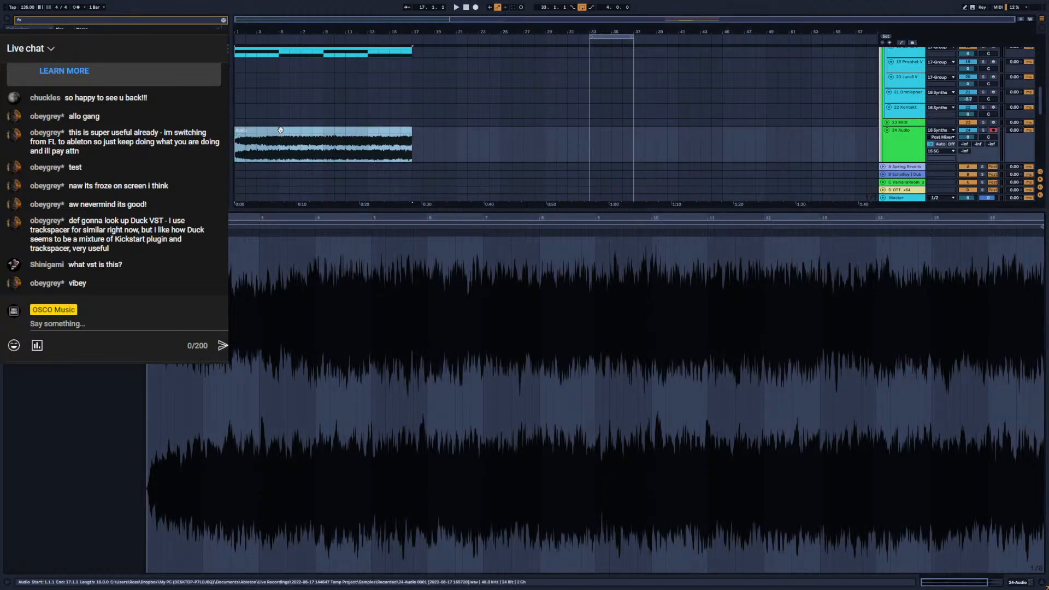
{"action": "key", "text": "ctrl+j"}
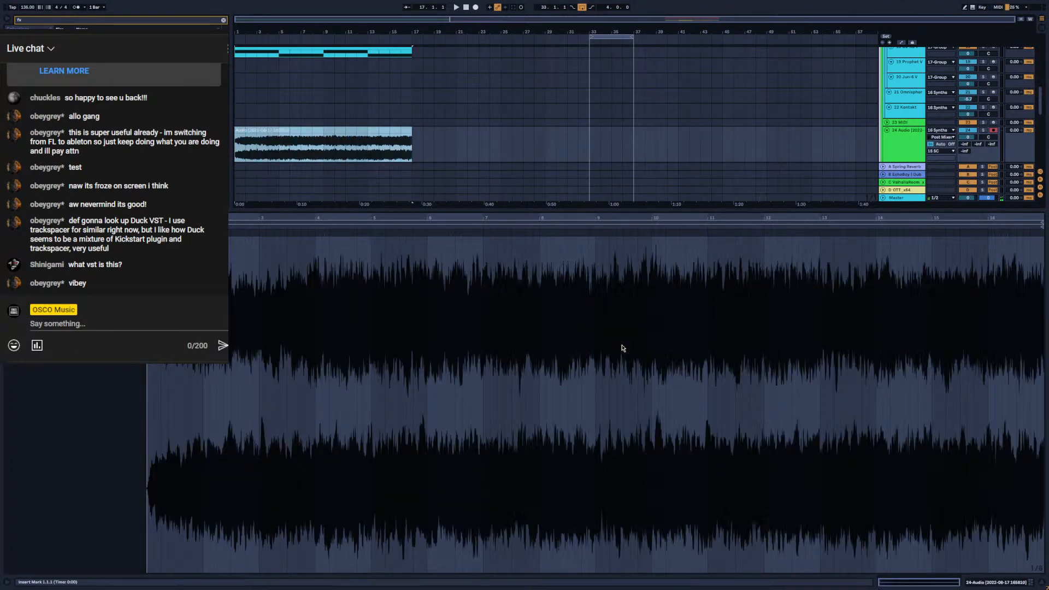
{"action": "left_click", "coordinate": [1038, 586]}
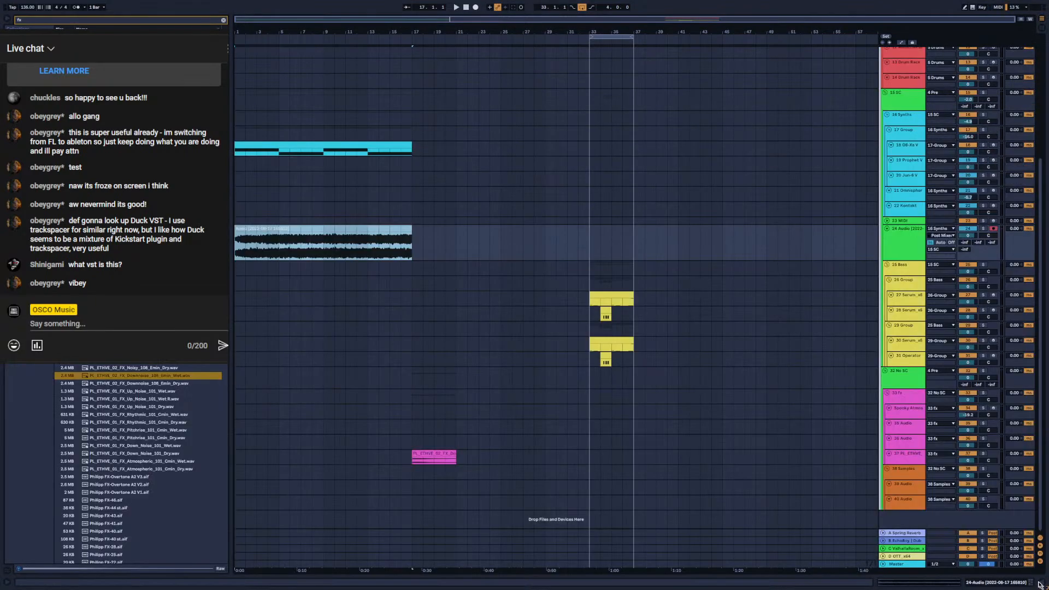
Show the consolidated clip's file in Windows Explorer and widen the Name column to read the full file names
{"action": "right_click", "coordinate": [346, 229]}
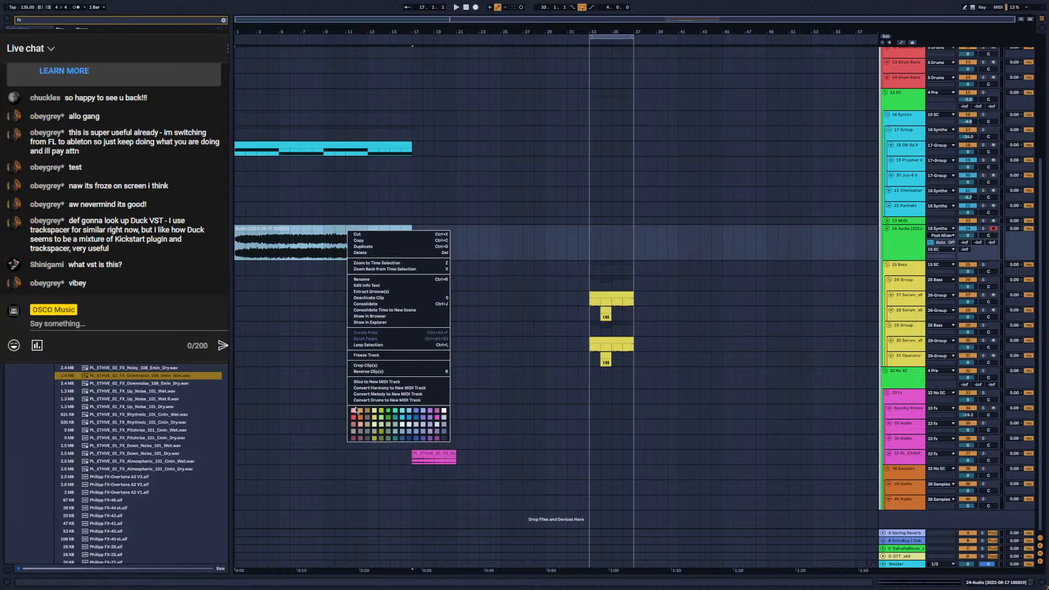
{"action": "left_click", "coordinate": [277, 227]}
{"action": "right_click", "coordinate": [277, 228]}
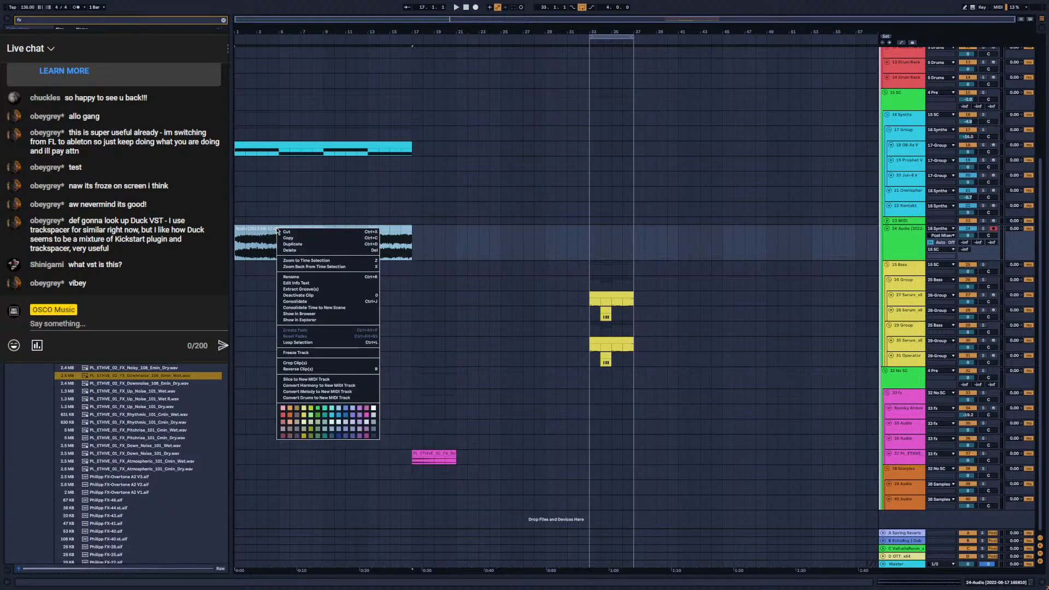
{"action": "left_click", "coordinate": [314, 319]}
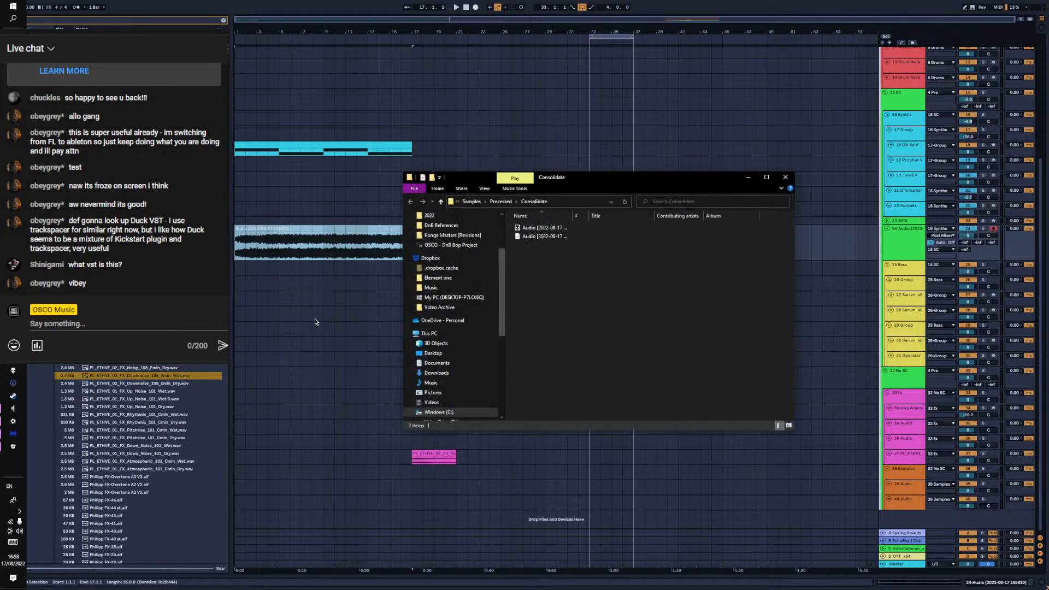
{"action": "left_click_drag", "start_coordinate": [573, 215], "coordinate": [663, 216]}
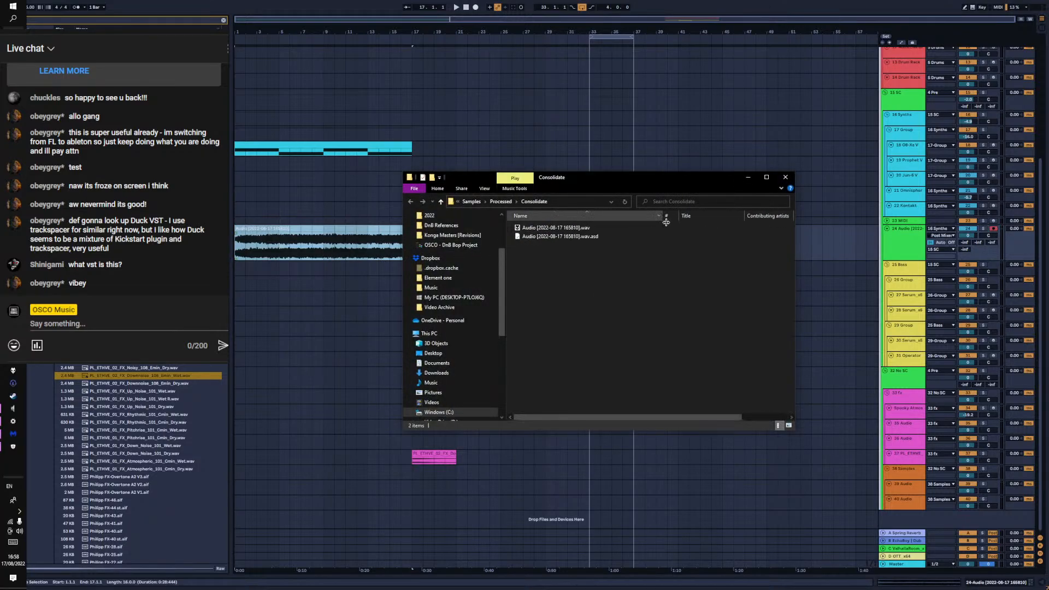
Delete the consolidated clip from the audio track and try to play its WAV file from the Consolidate folder
{"action": "left_click", "coordinate": [326, 226]}
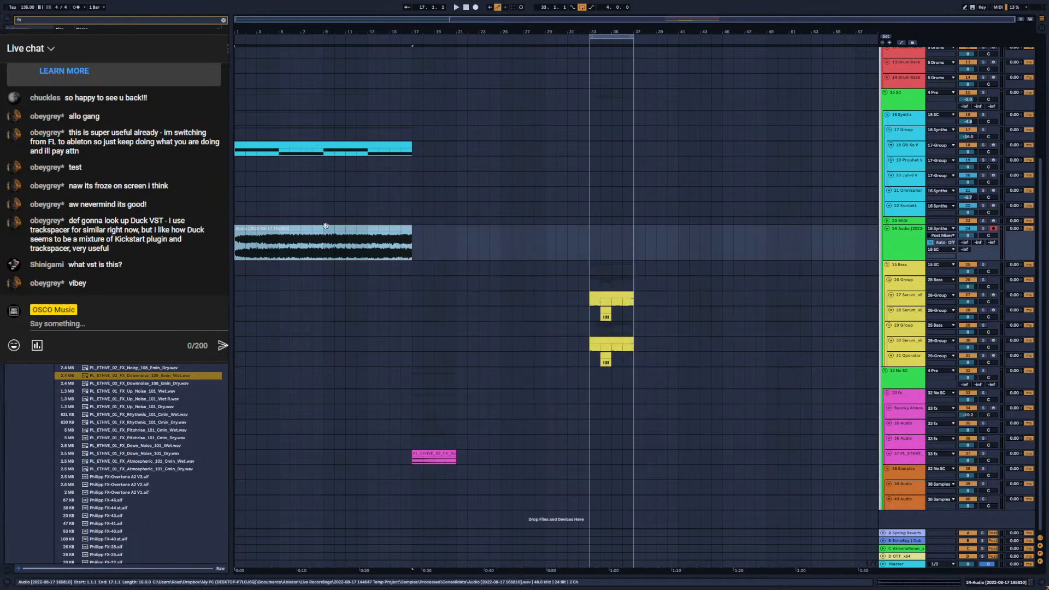
{"action": "key", "text": "alt+Tab"}
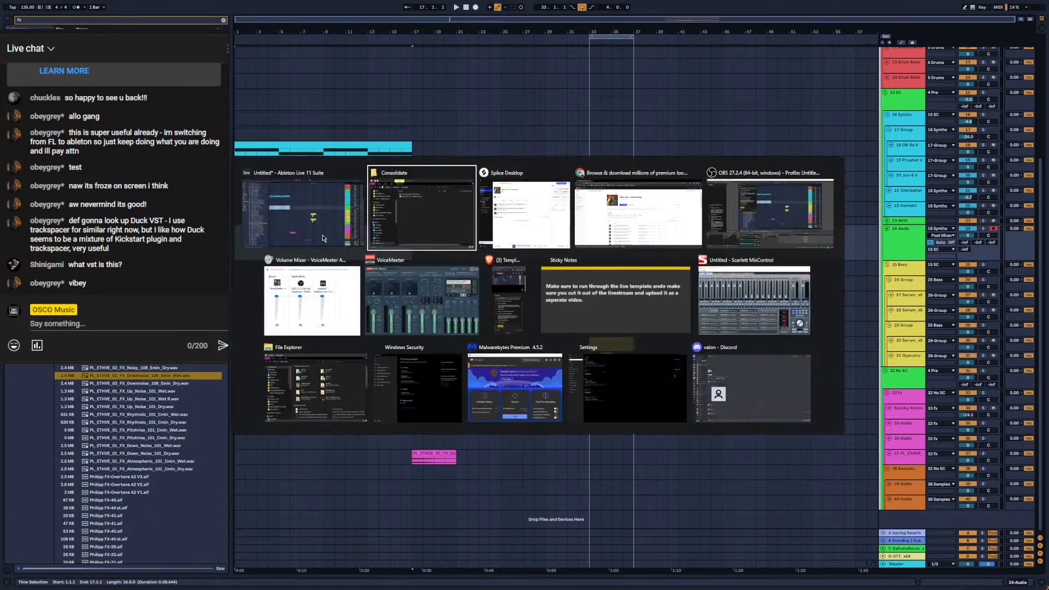
{"action": "double_click", "coordinate": [536, 228]}
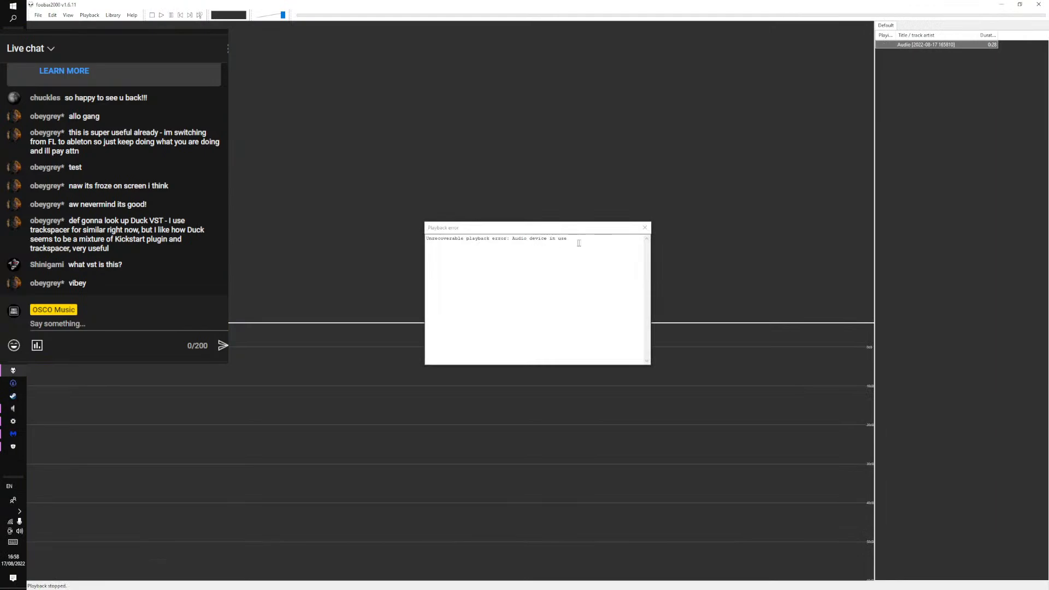
Close the playback error and foobar2000, and minimize the Consolidate folder window
{"action": "left_click", "coordinate": [645, 227]}
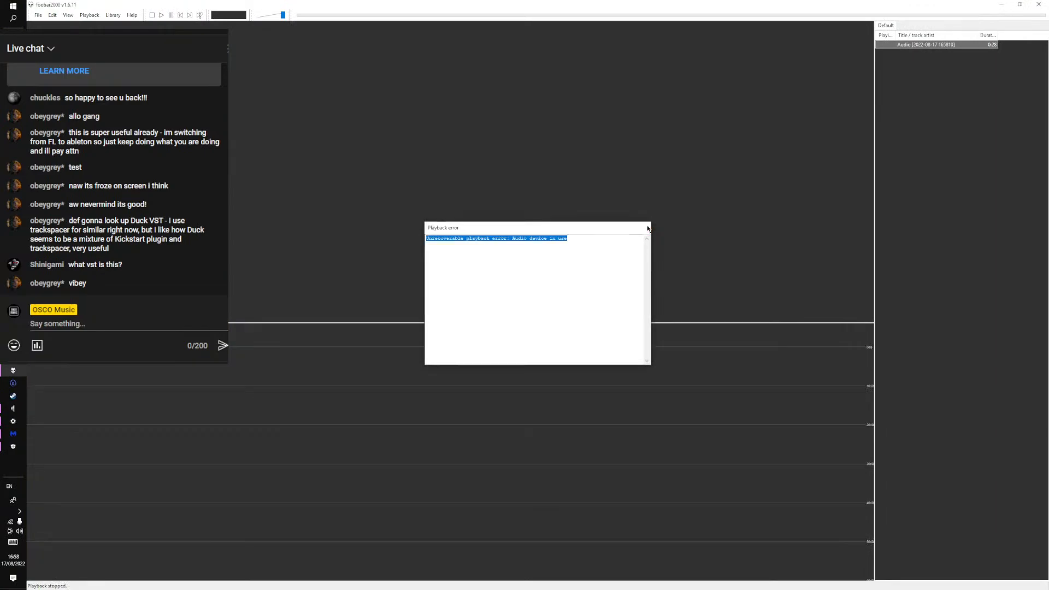
{"action": "left_click", "coordinate": [1038, 4]}
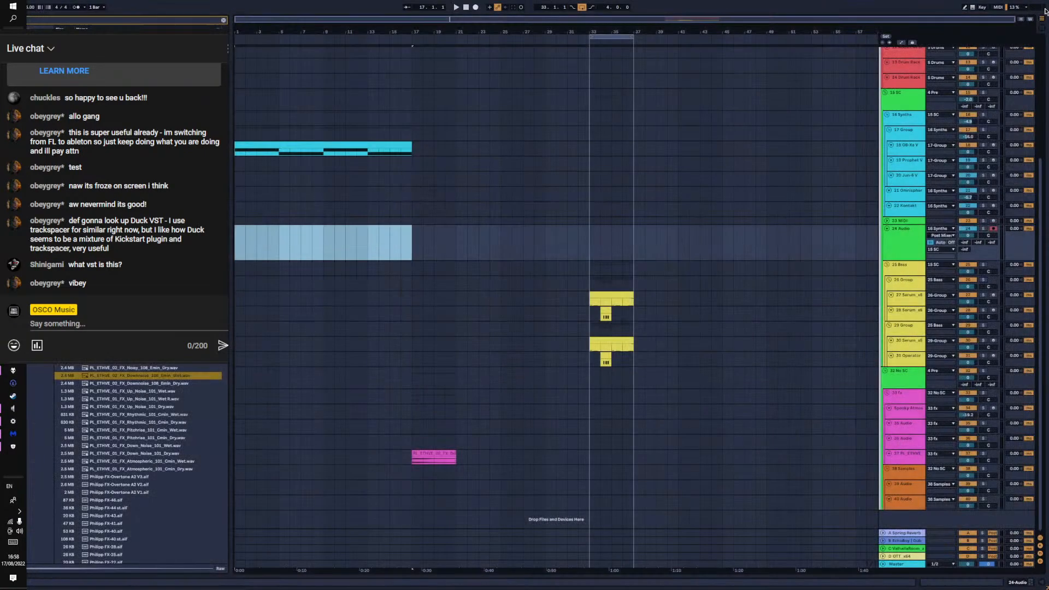
{"action": "key", "text": "alt+Tab"}
{"action": "left_click", "coordinate": [411, 198]}
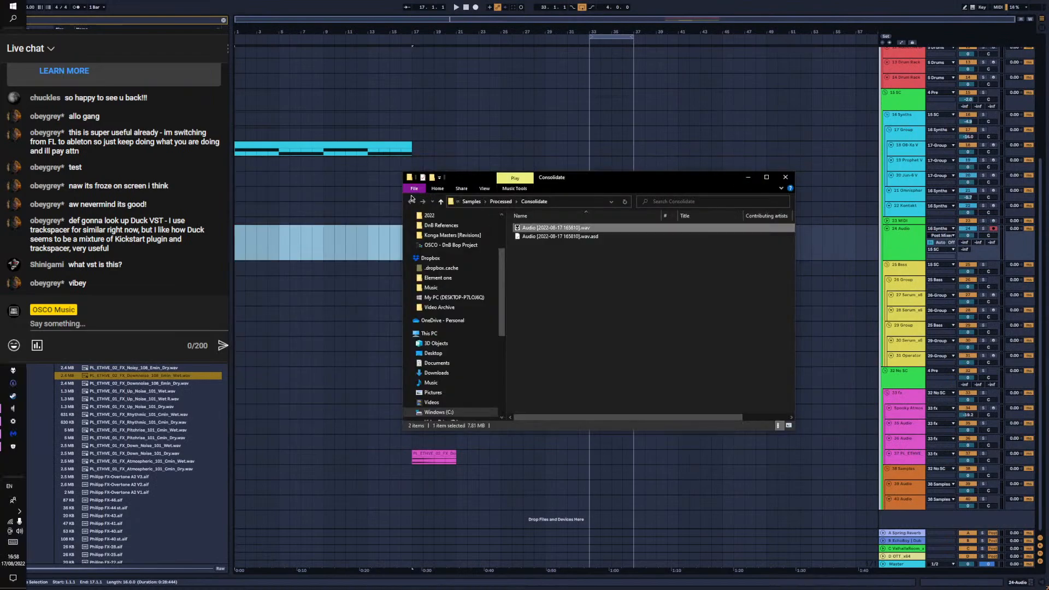
{"action": "left_click", "coordinate": [747, 177]}
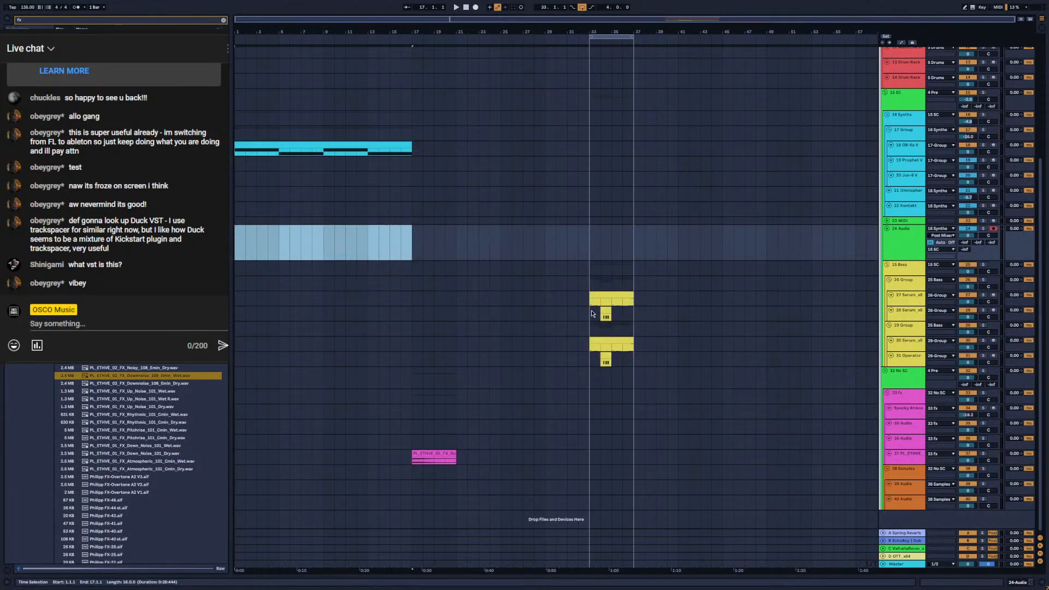
Switch to Splice and preview the NT_Bbm_122_TakeMeHome Verse1_Lead__Wet and Verse2_Harmony__Wet samples under Recently added
{"action": "key", "text": "alt+Tab"}
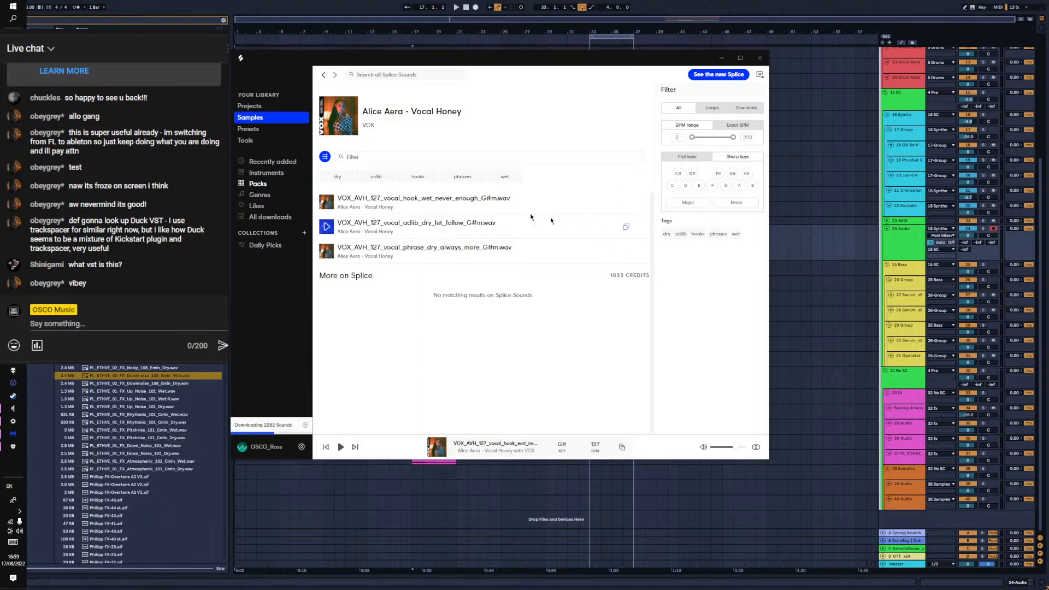
{"action": "left_click", "coordinate": [258, 174]}
{"action": "left_click", "coordinate": [264, 162]}
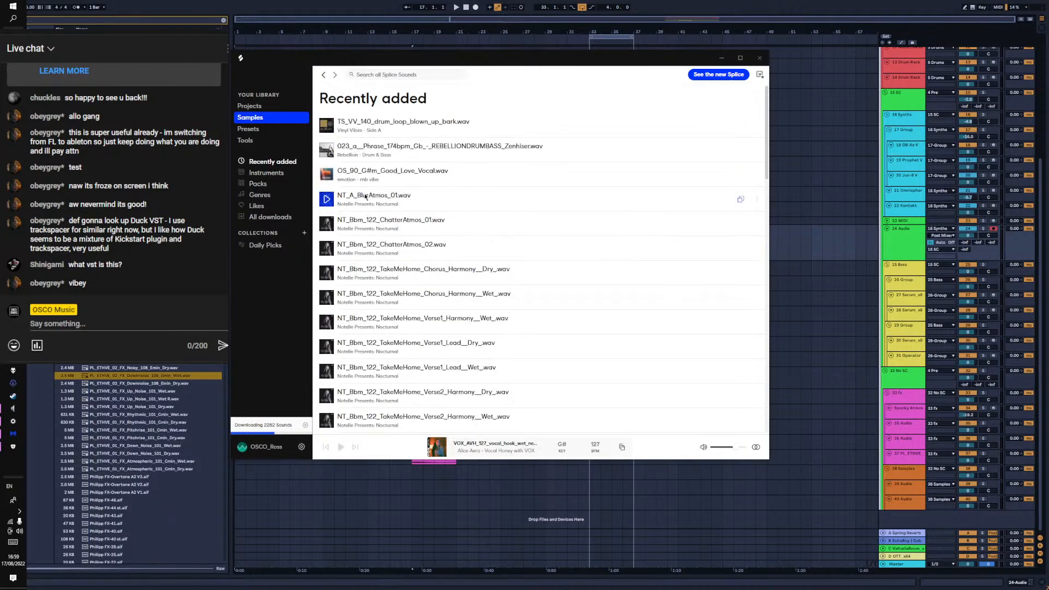
{"action": "scroll", "coordinate": [326, 347], "scroll_direction": "down", "scroll_amount": 3}
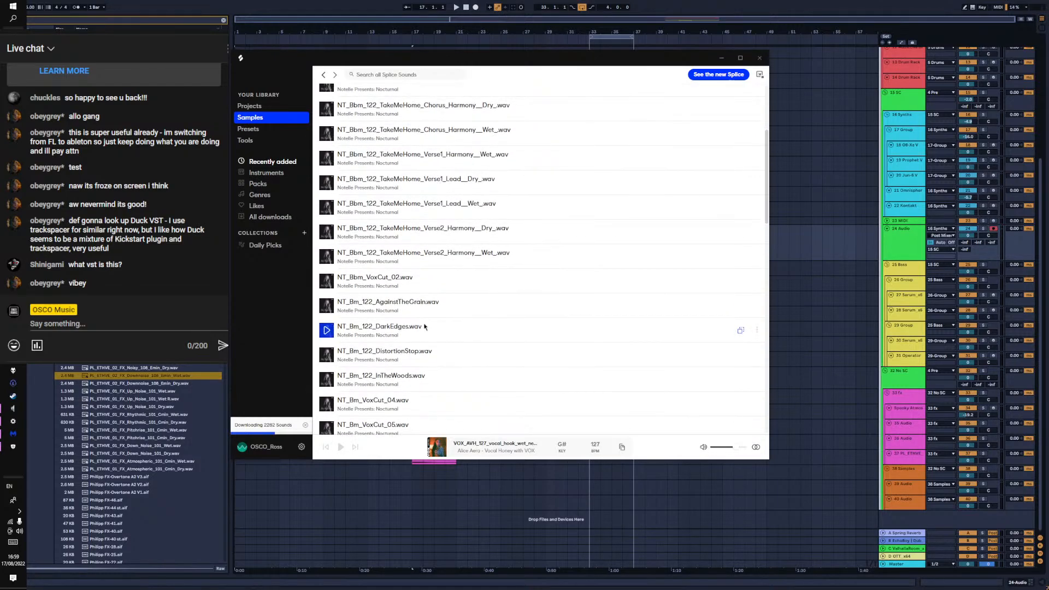
{"action": "left_click", "coordinate": [326, 211]}
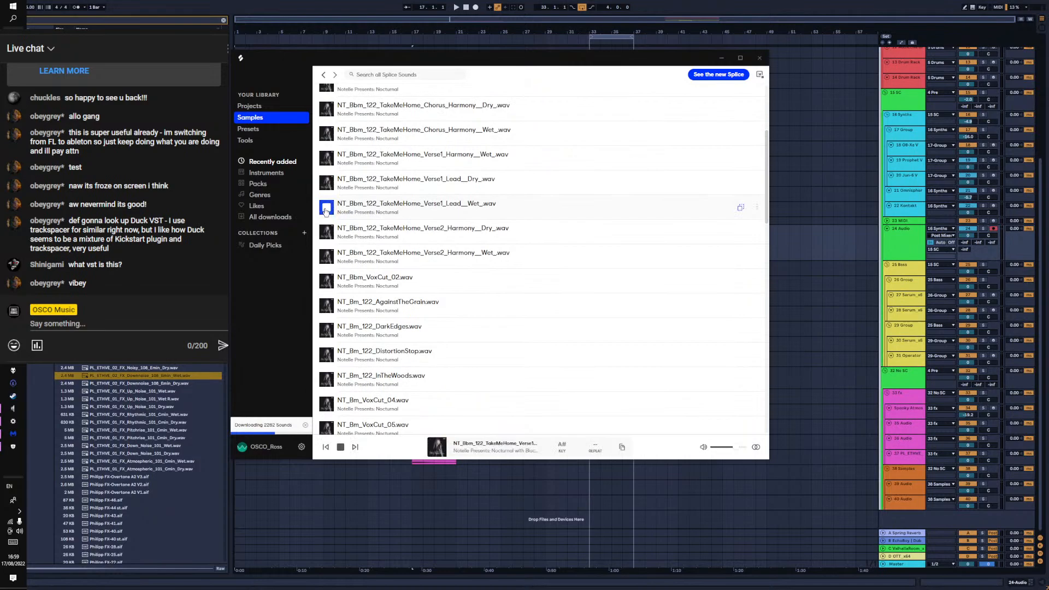
{"action": "left_click", "coordinate": [328, 257]}
In the Windows Volume Mixer, check the application levels for Speakers, VoiceMeeter Input and VoiceMeeter Aux Input
{"action": "left_click", "coordinate": [19, 531]}
{"action": "left_click", "coordinate": [57, 491]}
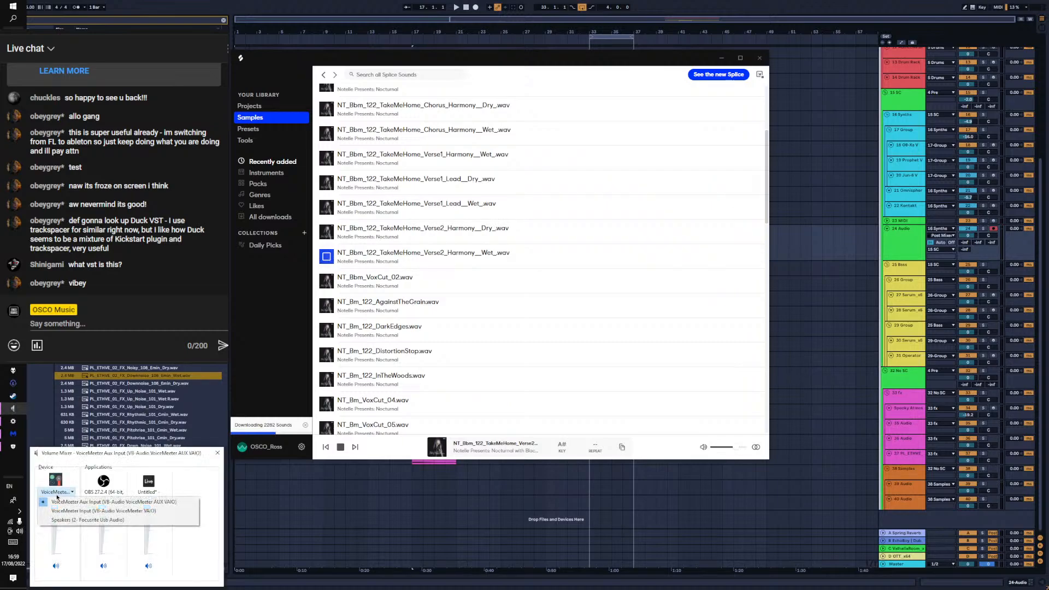
{"action": "left_click", "coordinate": [62, 523]}
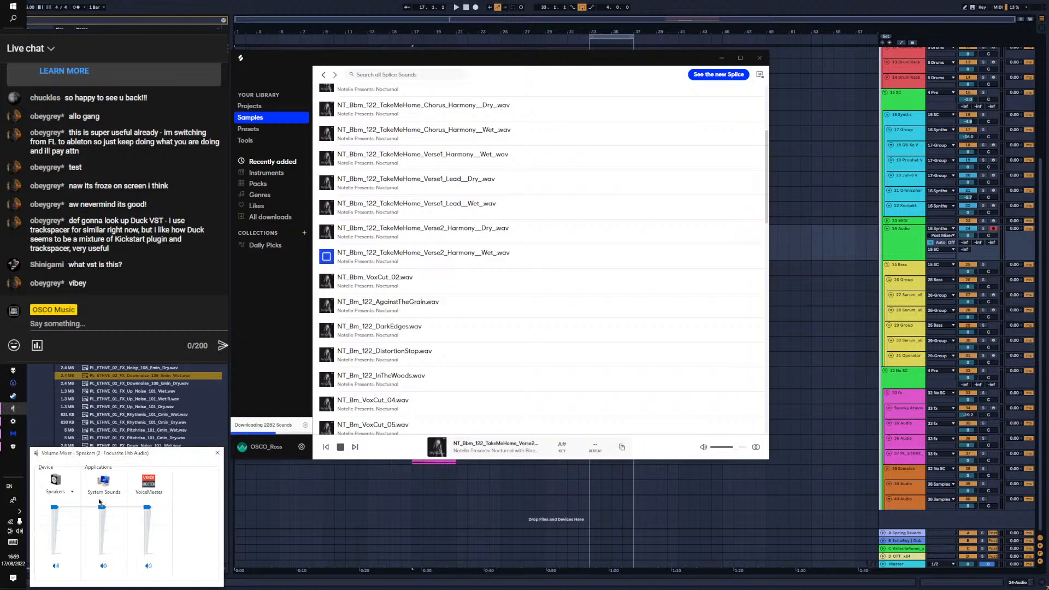
{"action": "left_click", "coordinate": [70, 492]}
{"action": "left_click", "coordinate": [67, 512]}
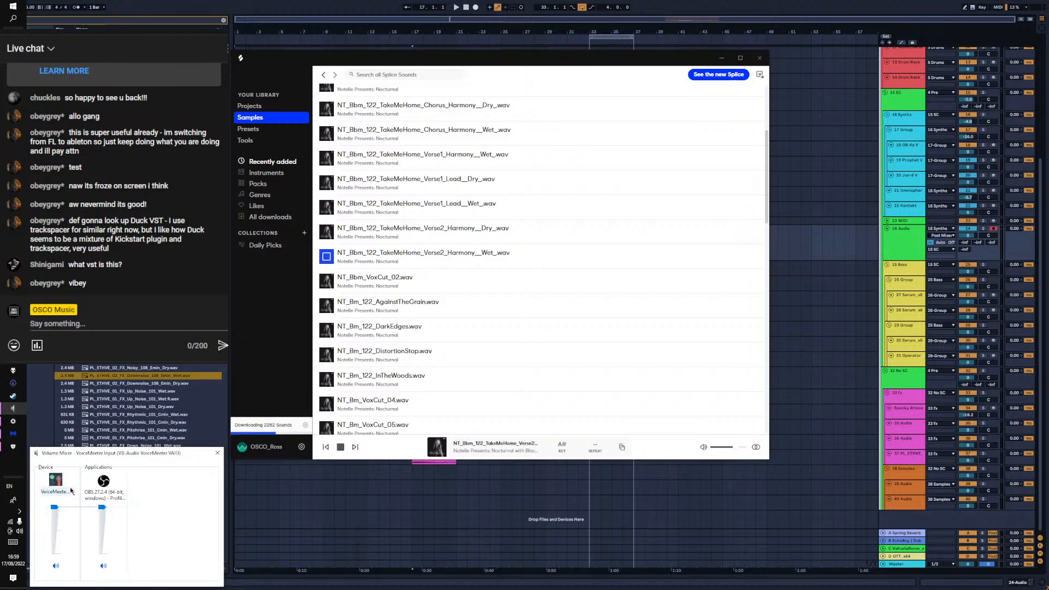
{"action": "left_click", "coordinate": [70, 491]}
{"action": "left_click", "coordinate": [66, 503]}
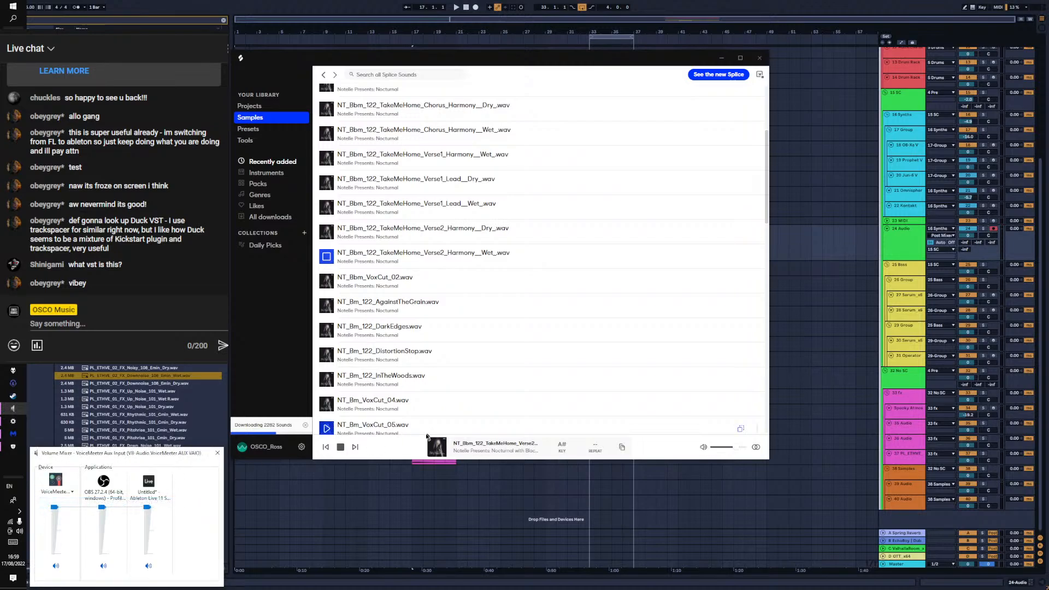
Compare the application levels for the Speakers and VoiceMeeter Aux Input devices in the Volume Mixer
{"action": "left_click", "coordinate": [70, 492]}
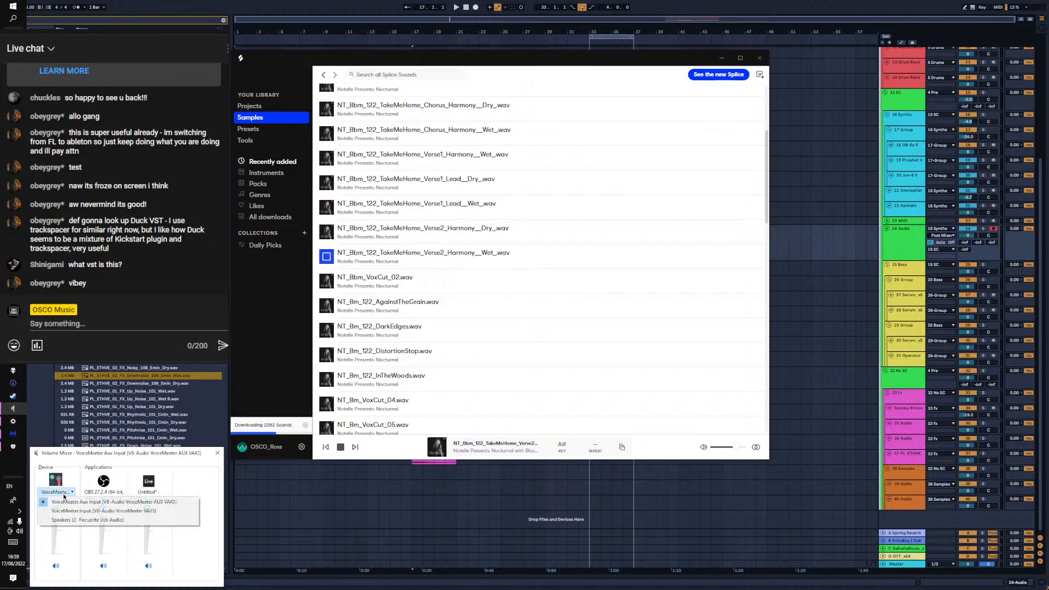
{"action": "left_click", "coordinate": [67, 522]}
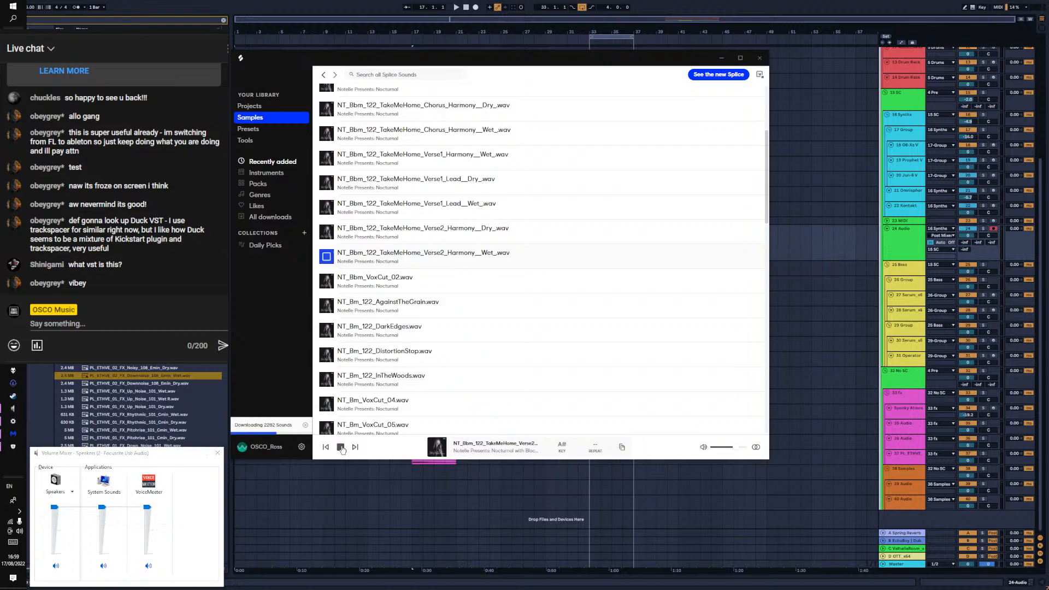
{"action": "left_click", "coordinate": [70, 492]}
{"action": "left_click", "coordinate": [73, 506]}
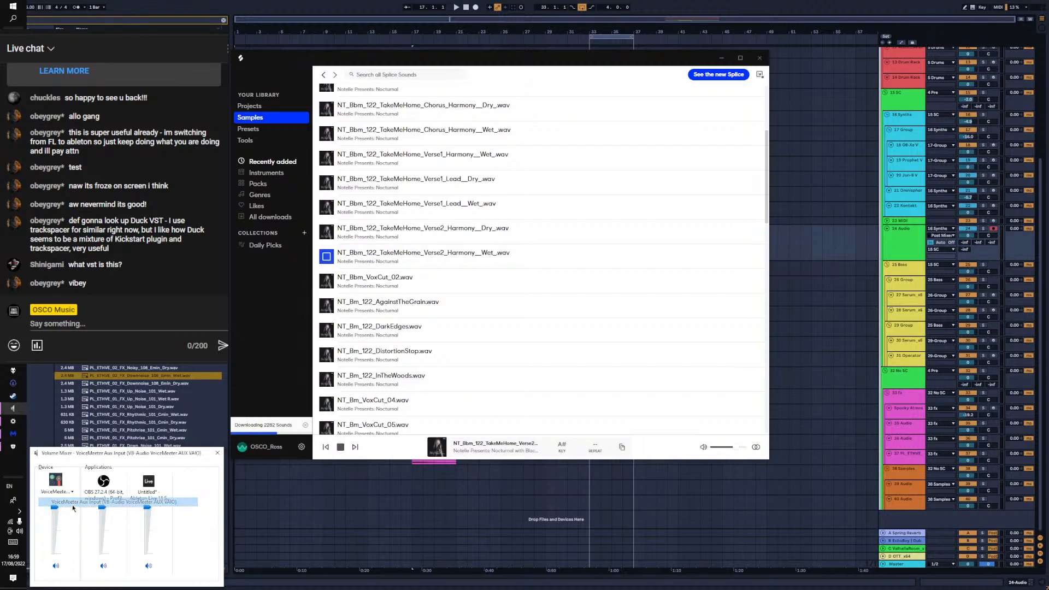
Open the Windows Sound settings to check the output and input devices, and close them
{"action": "right_click", "coordinate": [19, 531]}
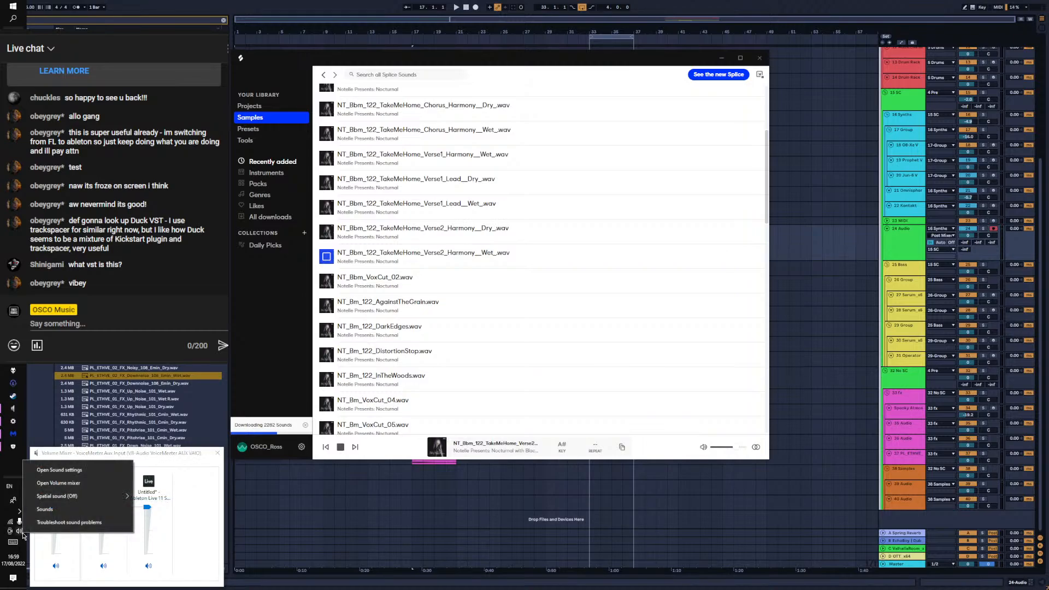
{"action": "left_click", "coordinate": [55, 469]}
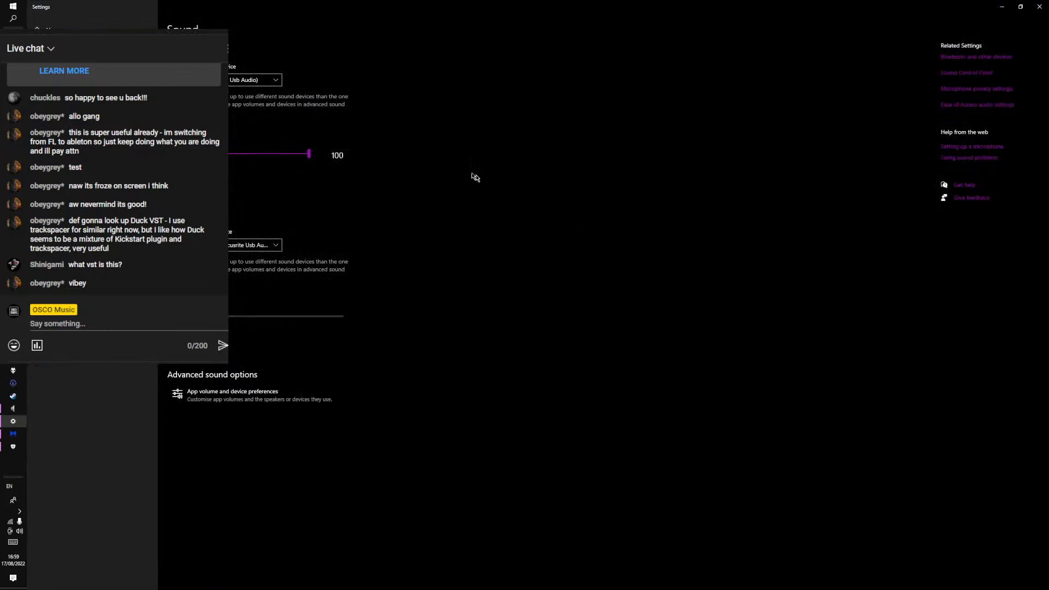
{"action": "left_click", "coordinate": [1039, 7]}
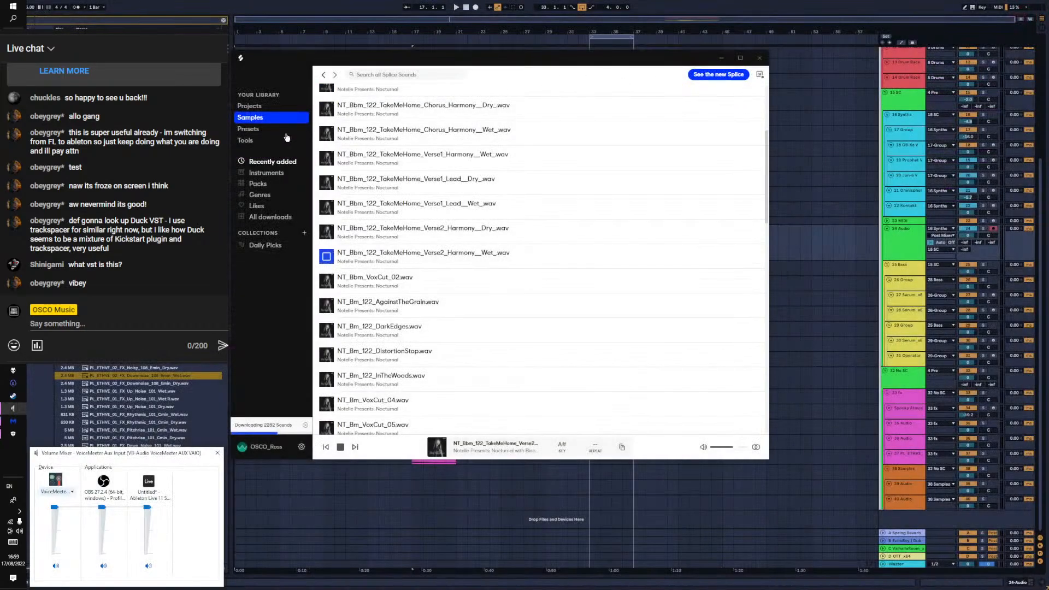
Shrink the Splice window to its compact view and place it over the empty area of the arrangement
{"action": "left_click_drag", "start_coordinate": [418, 60], "coordinate": [520, 60]}
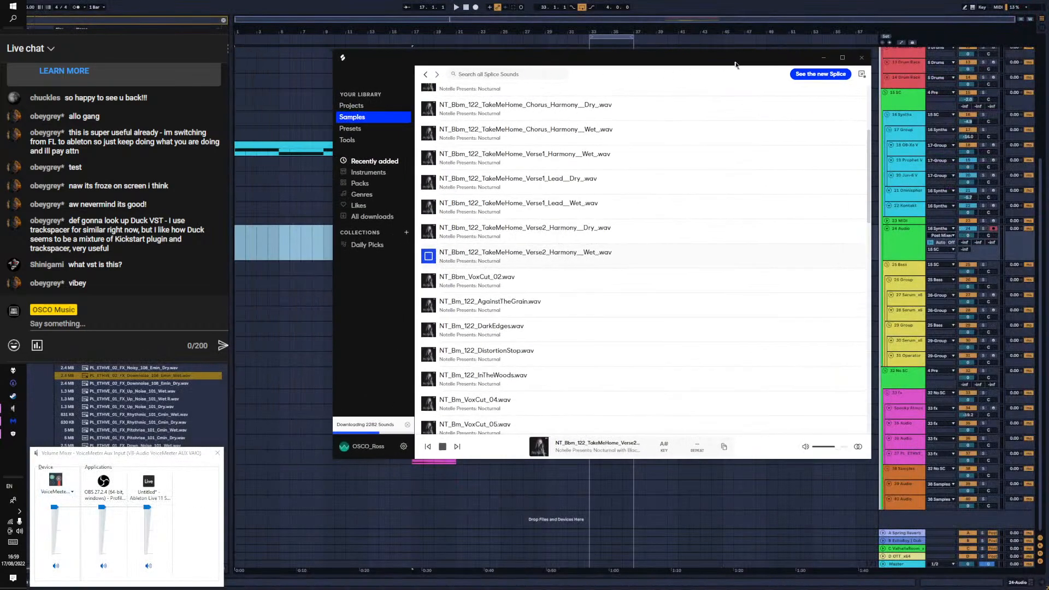
{"action": "left_click", "coordinate": [861, 74]}
{"action": "left_click_drag", "start_coordinate": [819, 59], "coordinate": [723, 73]}
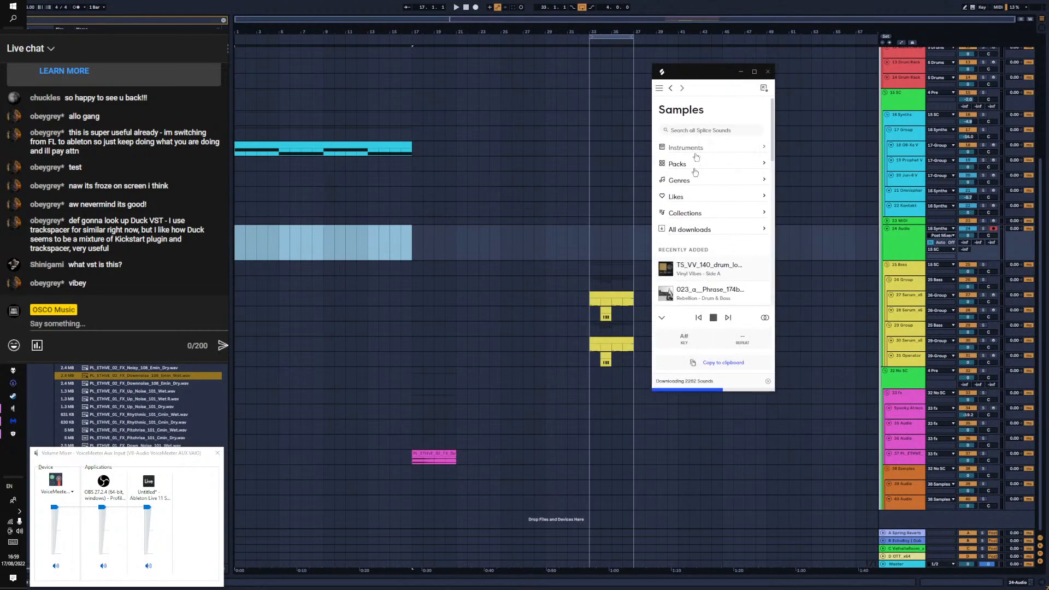
Open the Splice settings and look through the General, Splice folder, project and sample preferences
{"action": "scroll", "coordinate": [739, 234], "scroll_direction": "down", "scroll_amount": 3}
{"action": "scroll", "coordinate": [738, 234], "scroll_direction": "up", "scroll_amount": 3}
{"action": "left_click", "coordinate": [658, 89]}
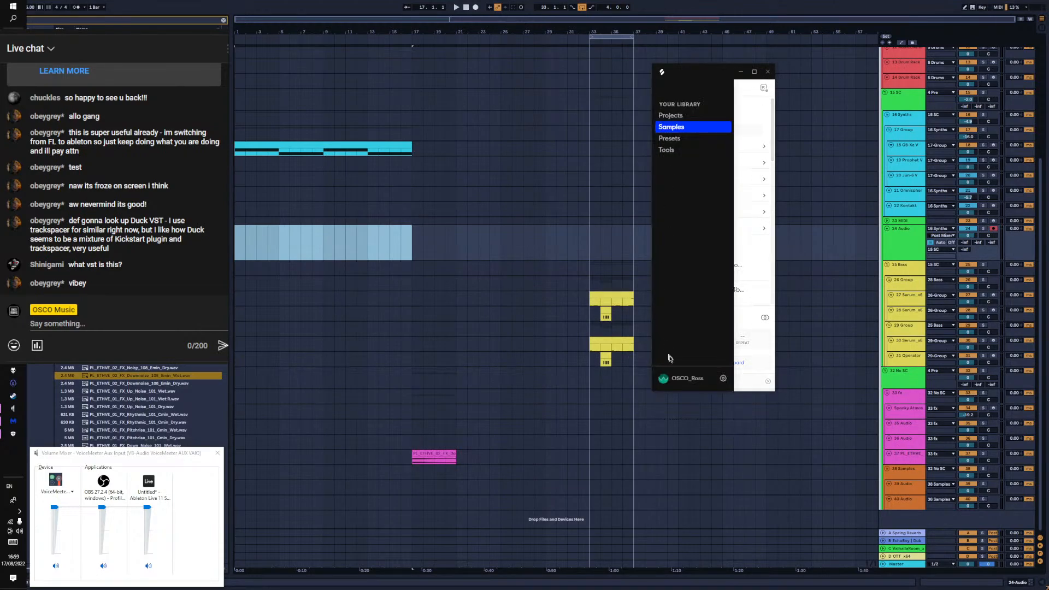
{"action": "left_click", "coordinate": [723, 379]}
{"action": "scroll", "coordinate": [682, 214], "scroll_direction": "down", "scroll_amount": 3}
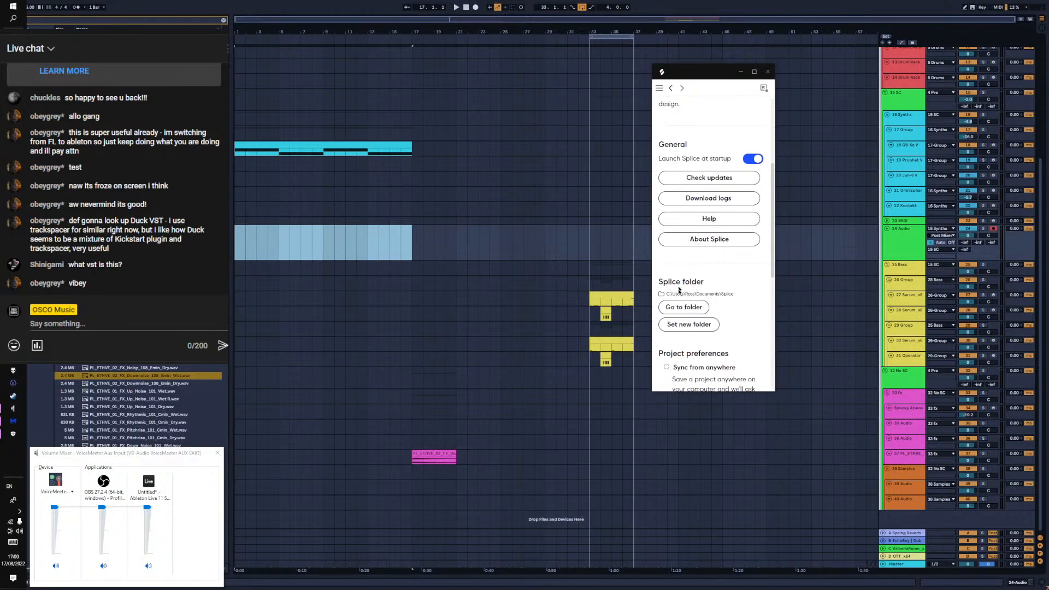
{"action": "scroll", "coordinate": [679, 290], "scroll_direction": "down", "scroll_amount": 4}
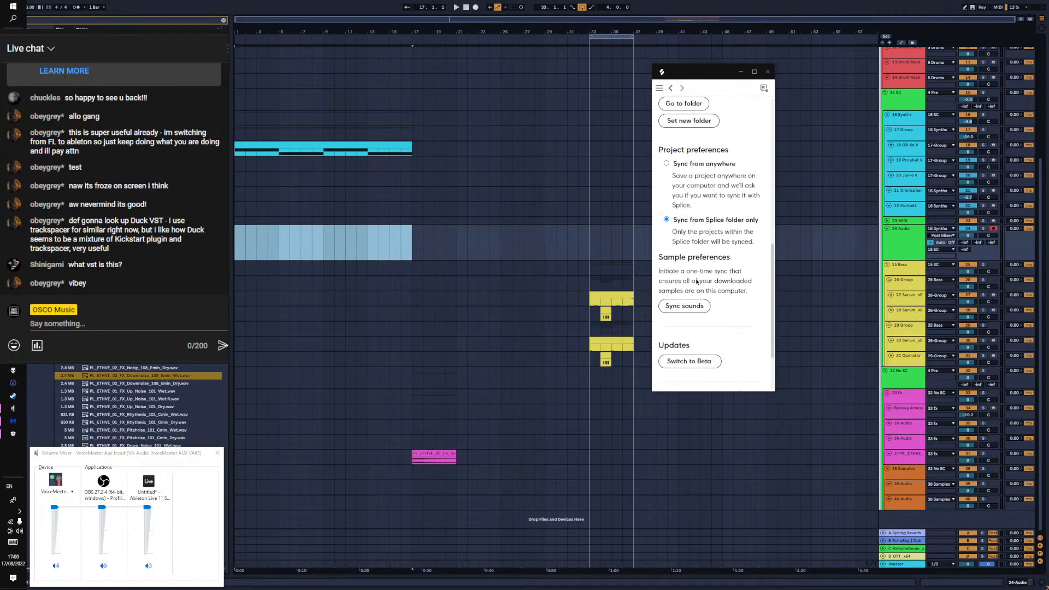
Try the Sync from anywhere project preference and restore Sync from Splice folder only
{"action": "left_click", "coordinate": [667, 163]}
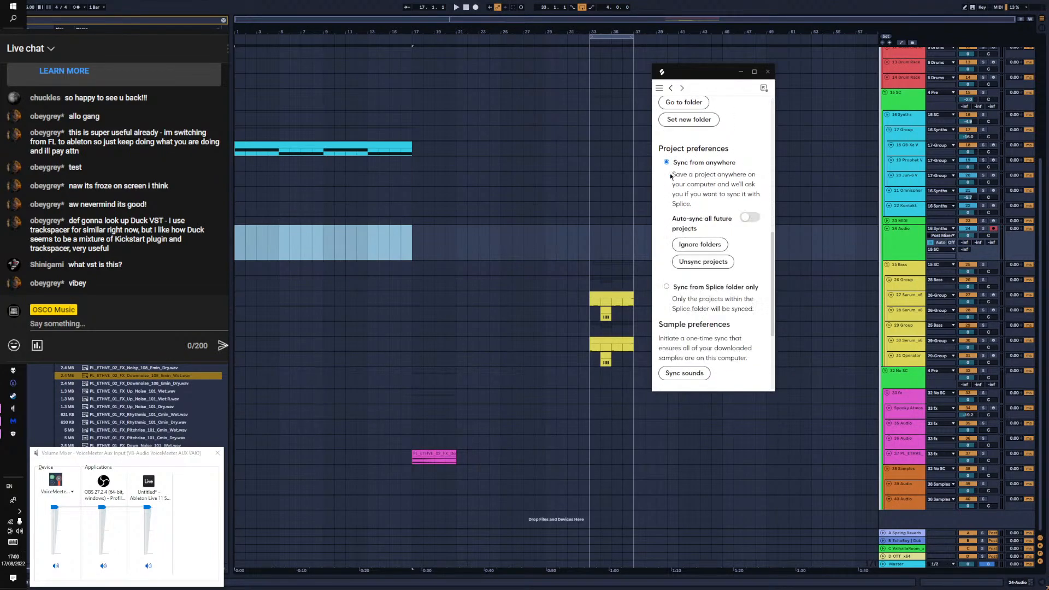
{"action": "left_click", "coordinate": [667, 286]}
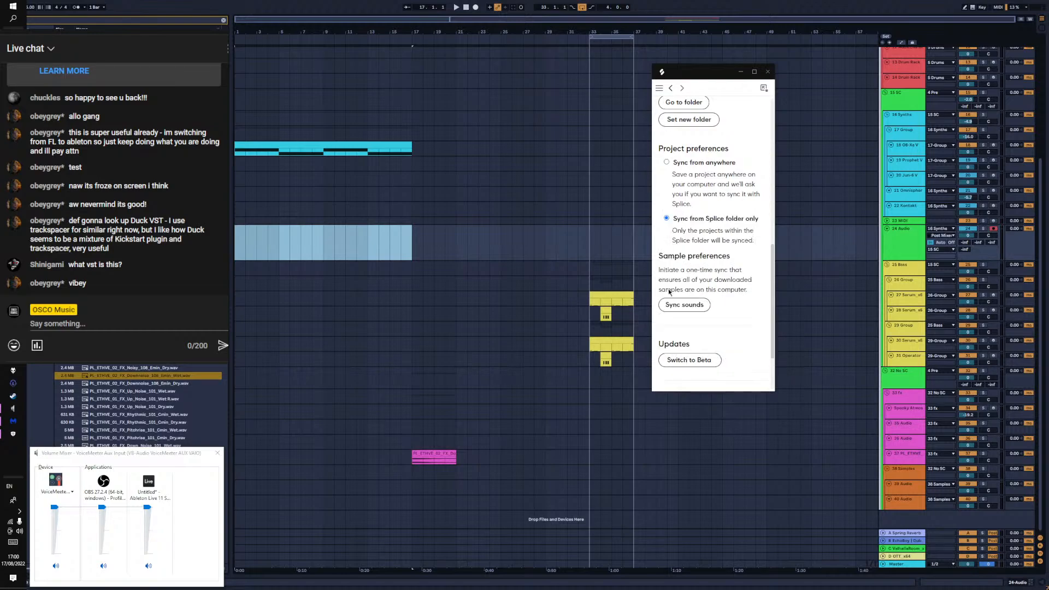
{"action": "scroll", "coordinate": [707, 282], "scroll_direction": "down", "scroll_amount": 3}
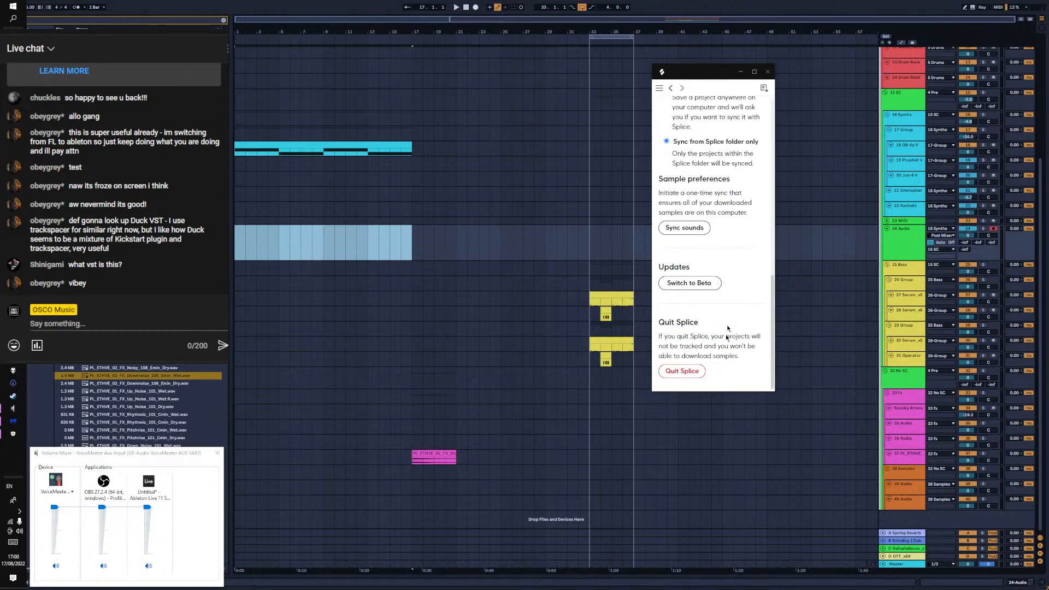
Check for updates to the Splice app in its General settings
{"action": "scroll", "coordinate": [718, 341], "scroll_direction": "up", "scroll_amount": 10}
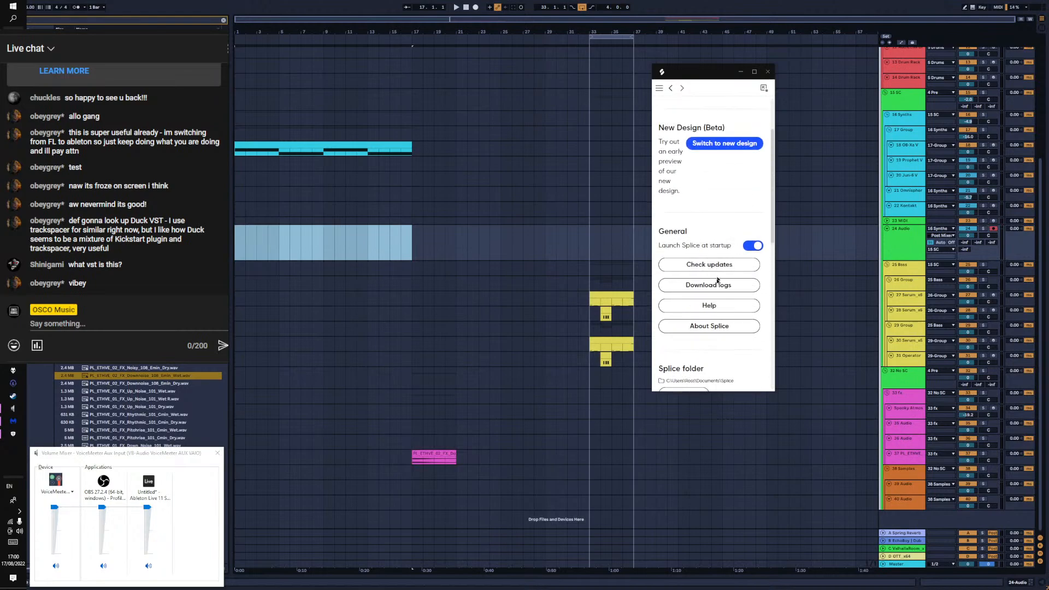
{"action": "scroll", "coordinate": [720, 281], "scroll_direction": "up", "scroll_amount": 3}
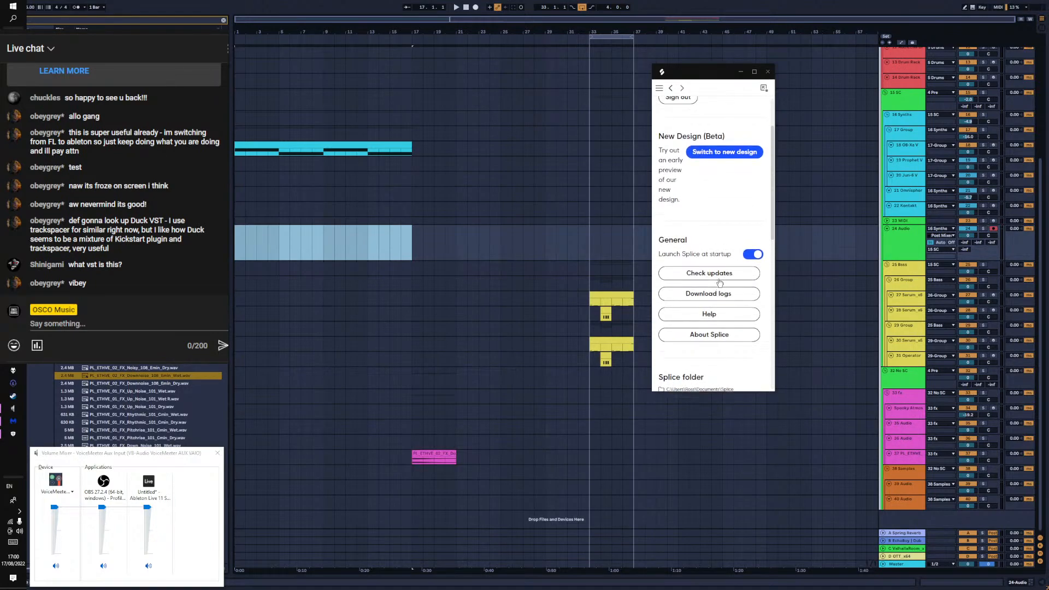
{"action": "scroll", "coordinate": [719, 285], "scroll_direction": "down", "scroll_amount": 3}
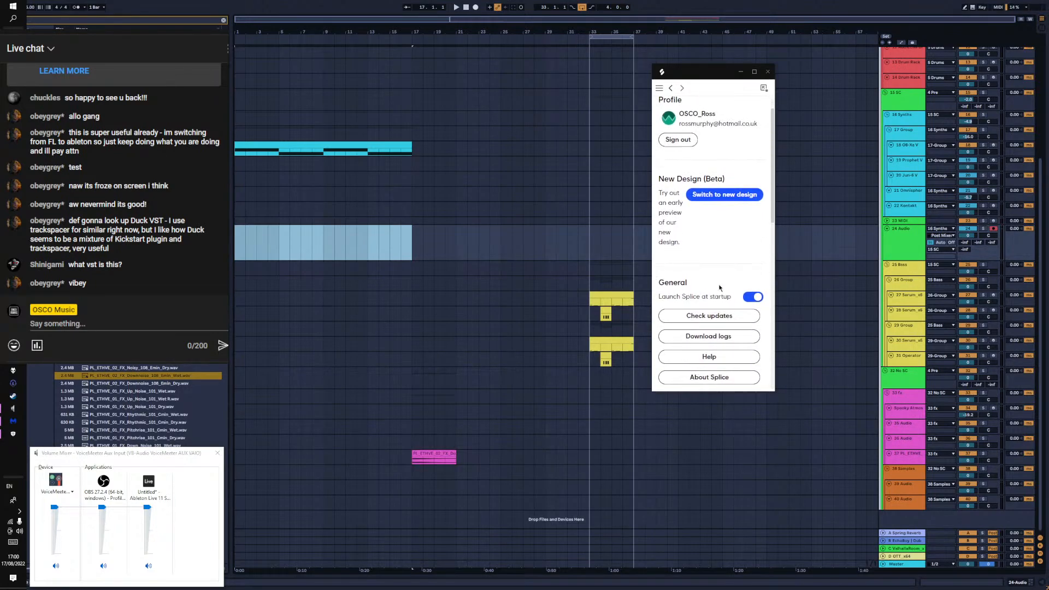
{"action": "left_click", "coordinate": [716, 260]}
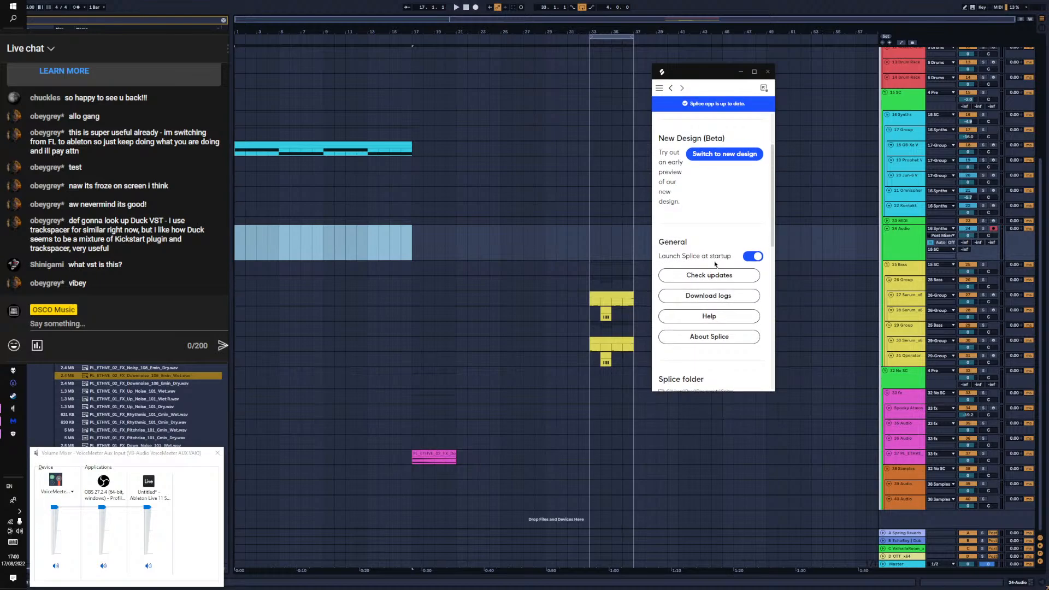
Browse the sample packs in the Splice library and open Alice Aera - Vocal Honey
{"action": "left_click", "coordinate": [659, 88]}
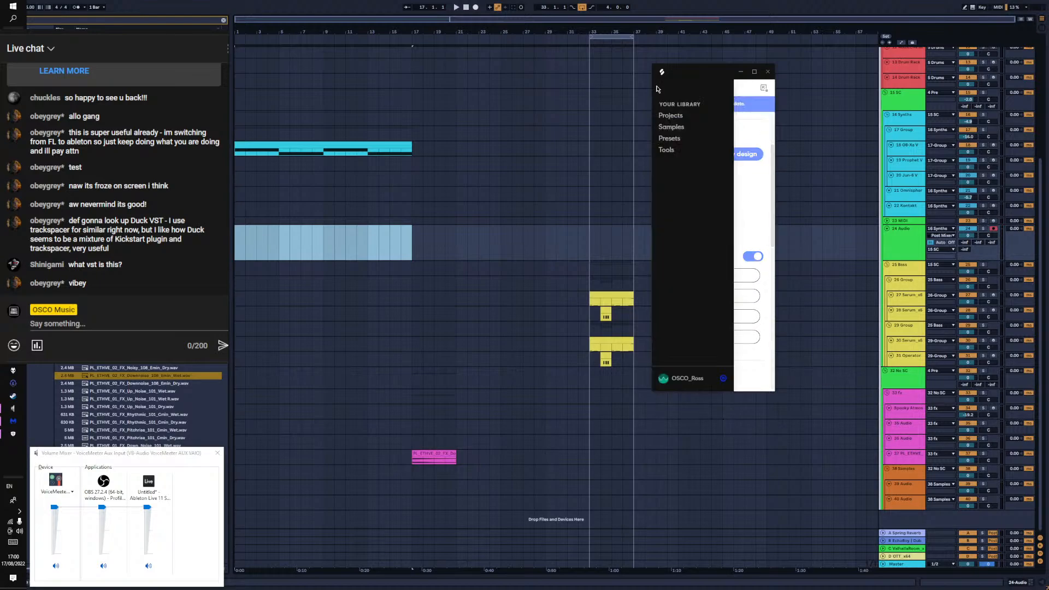
{"action": "left_click", "coordinate": [670, 128]}
{"action": "left_click", "coordinate": [700, 167]}
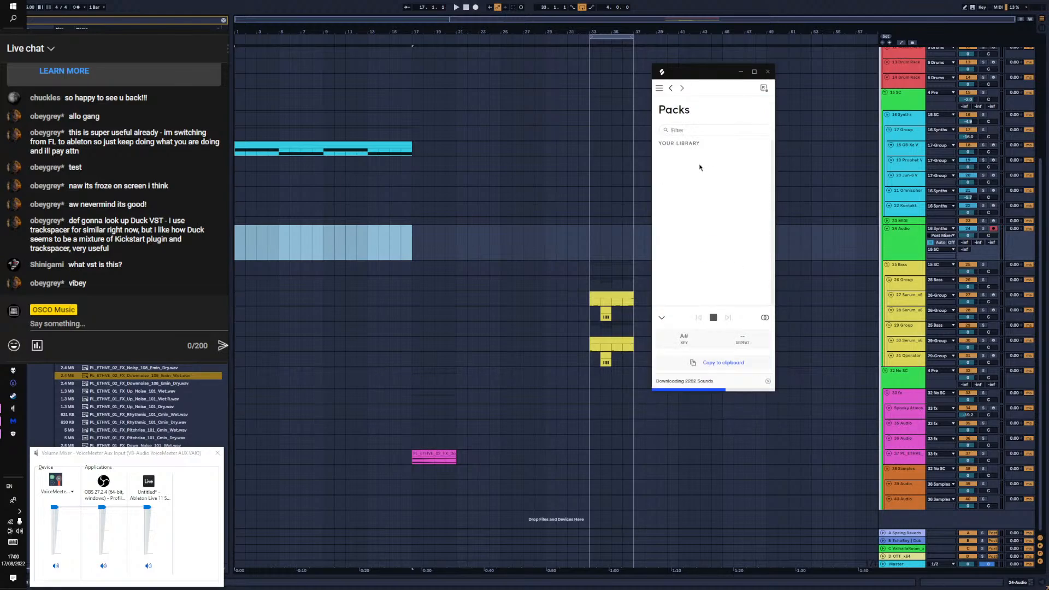
{"action": "scroll", "coordinate": [704, 170], "scroll_direction": "down", "scroll_amount": 1}
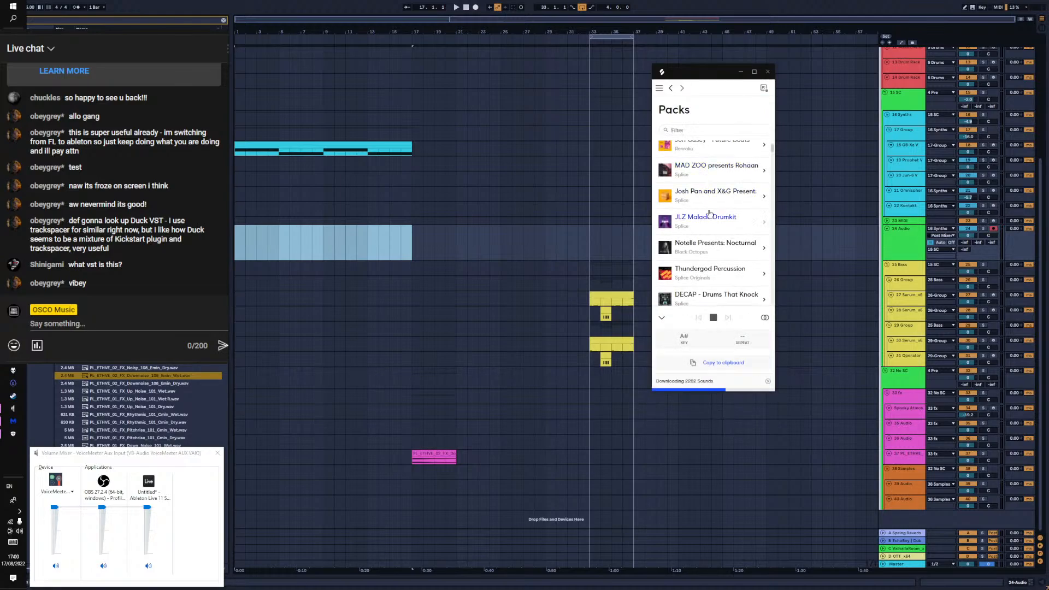
{"action": "scroll", "coordinate": [710, 213], "scroll_direction": "down", "scroll_amount": 5}
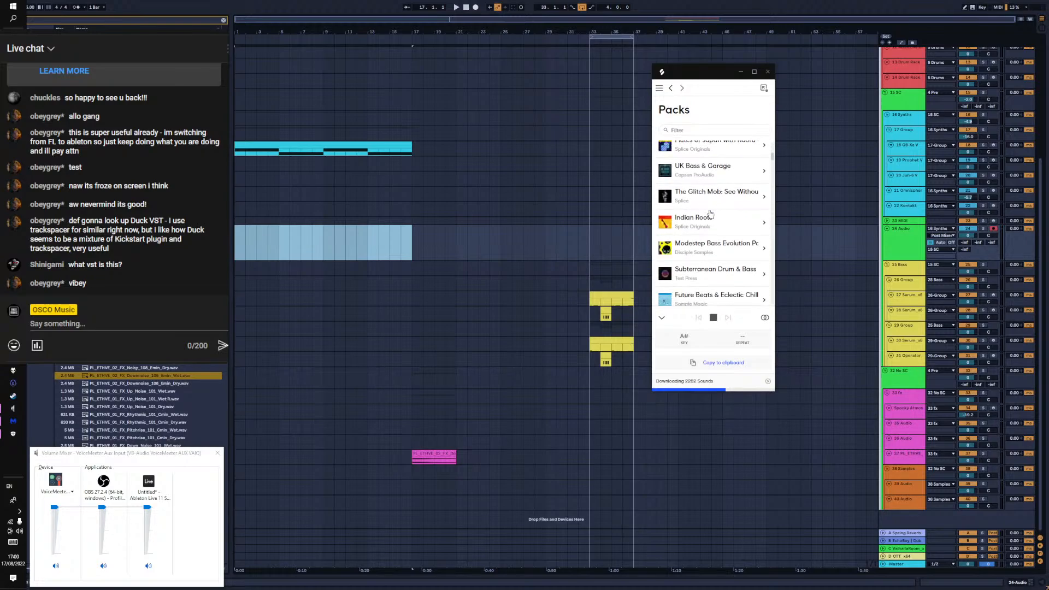
{"action": "scroll", "coordinate": [710, 213], "scroll_direction": "down", "scroll_amount": 10}
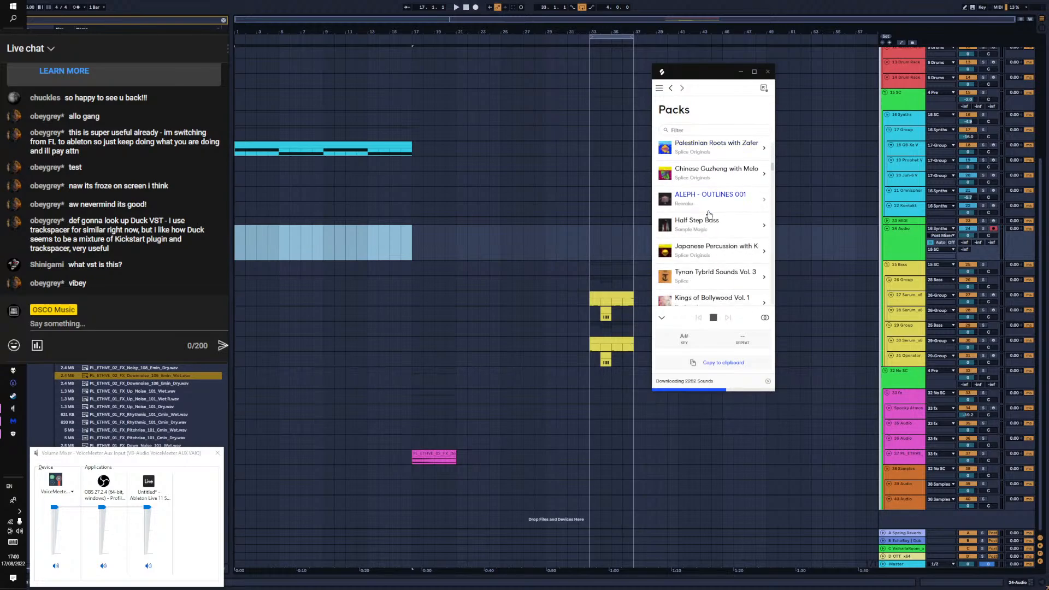
{"action": "scroll", "coordinate": [710, 214], "scroll_direction": "down", "scroll_amount": 5}
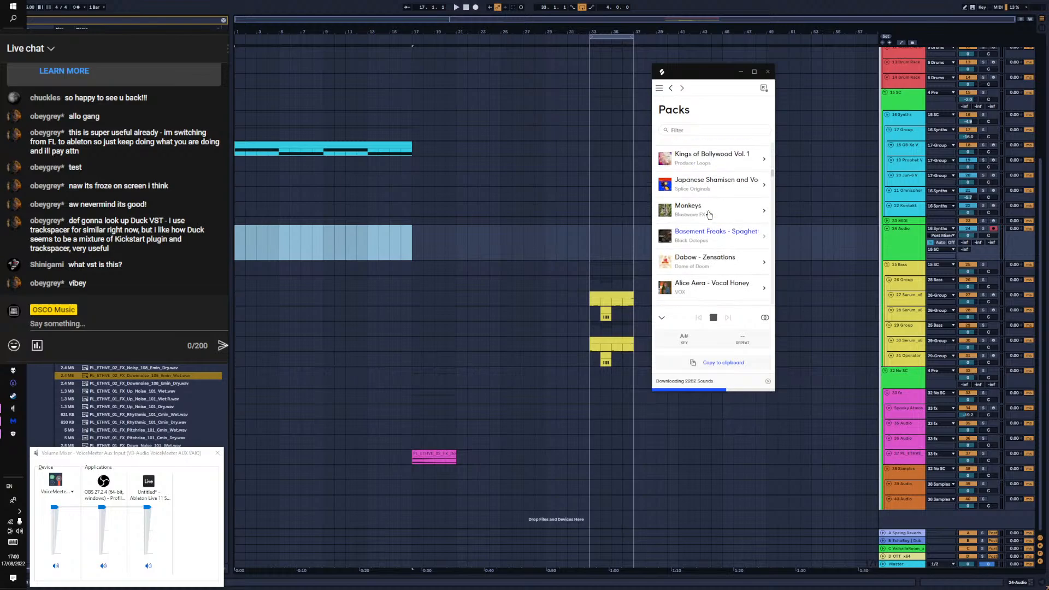
{"action": "scroll", "coordinate": [710, 215], "scroll_direction": "down", "scroll_amount": 2}
{"action": "left_click", "coordinate": [692, 226]}
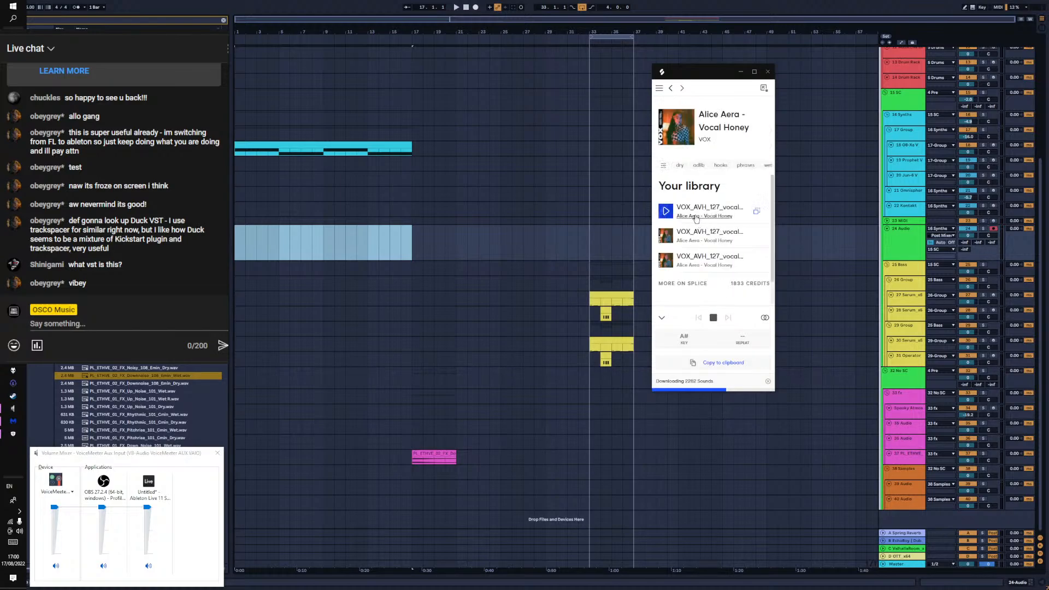
Preview the first and third vocal samples in the Vocal Honey pack and cancel the running sounds download
{"action": "left_click", "coordinate": [666, 213]}
{"action": "left_click", "coordinate": [666, 269]}
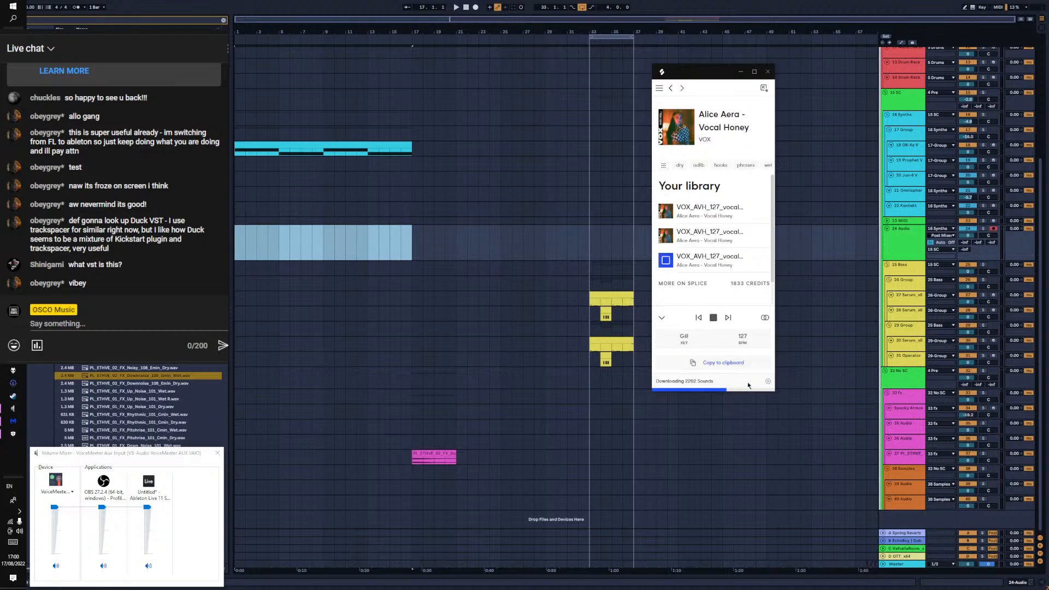
{"action": "left_click", "coordinate": [768, 382]}
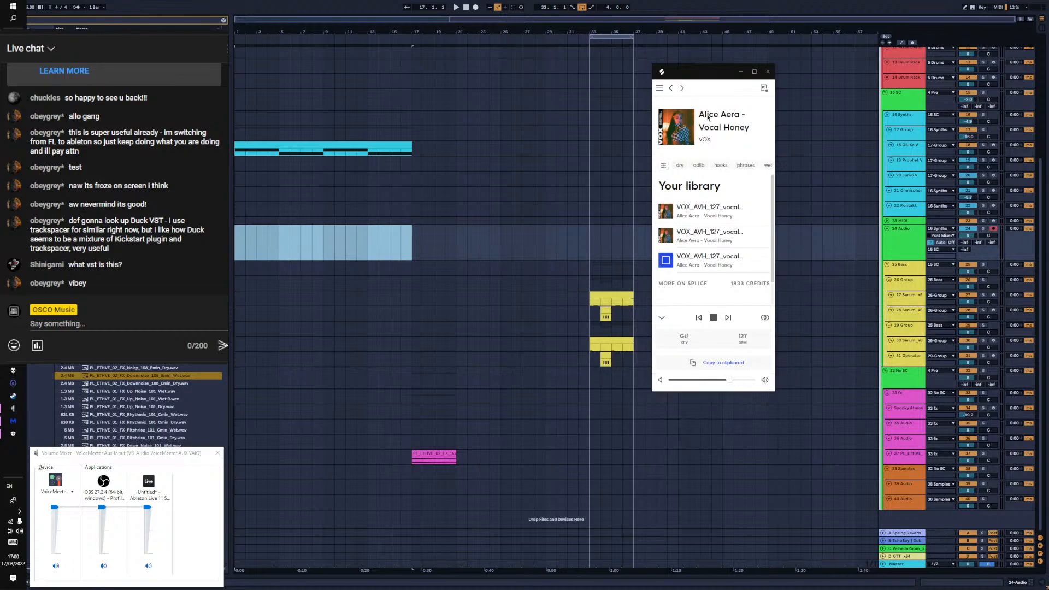
Reopen the Alice Aera - Vocal Honey pack from the library's pack list and preview its first vocal sample
{"action": "left_click", "coordinate": [658, 88]}
{"action": "left_click", "coordinate": [672, 130]}
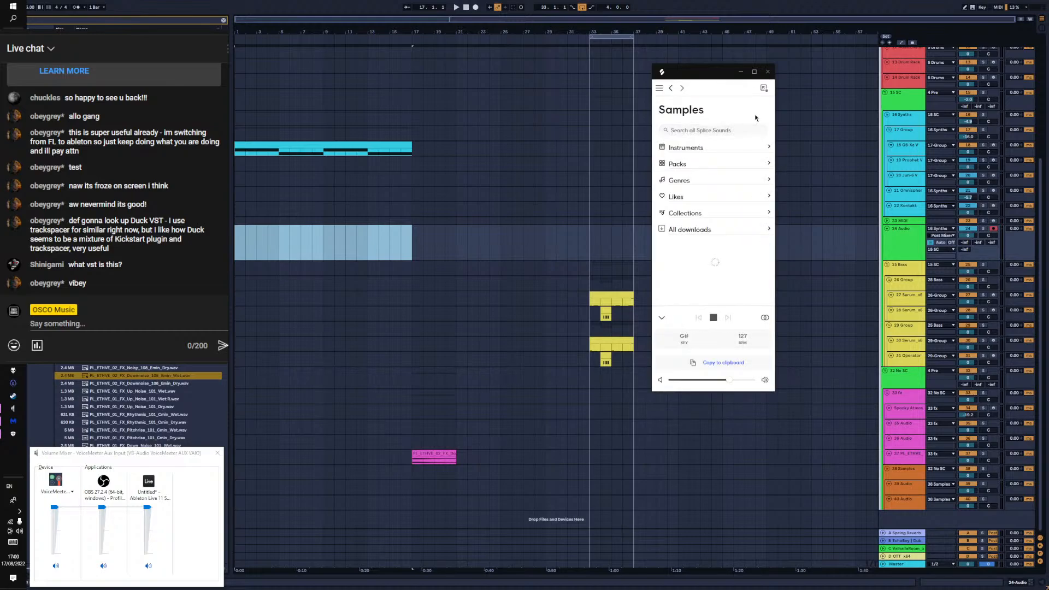
{"action": "left_click", "coordinate": [680, 164]}
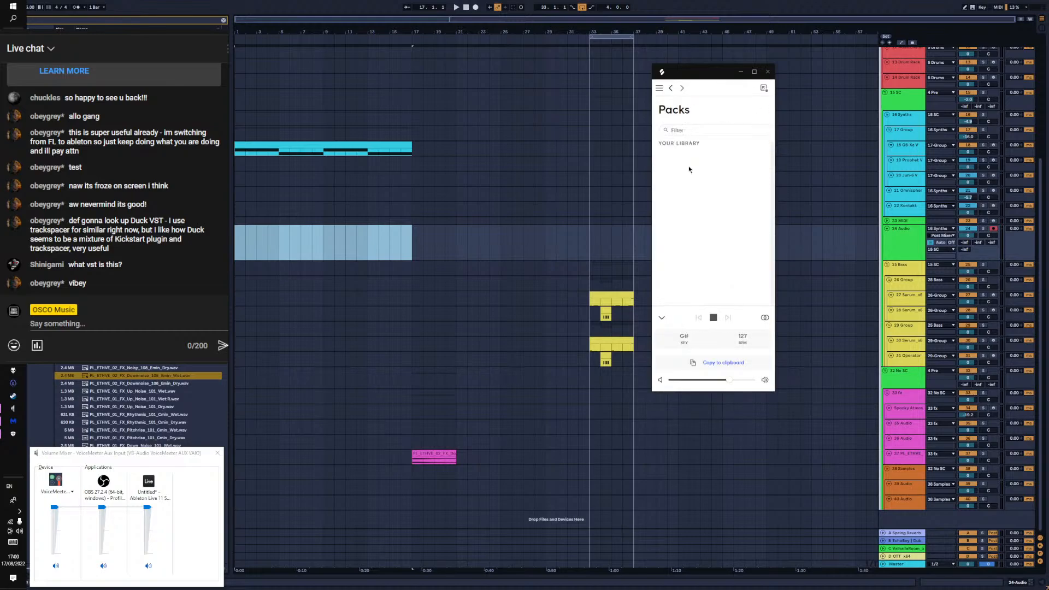
{"action": "scroll", "coordinate": [706, 204], "scroll_direction": "down", "scroll_amount": 1}
{"action": "scroll", "coordinate": [706, 205], "scroll_direction": "down", "scroll_amount": 5}
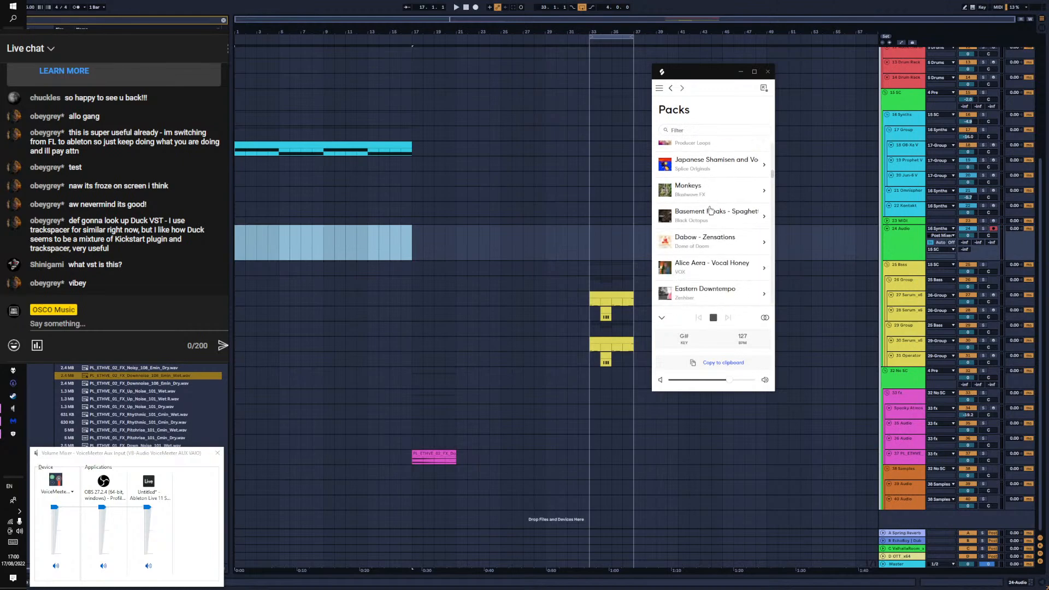
{"action": "left_click", "coordinate": [688, 187]}
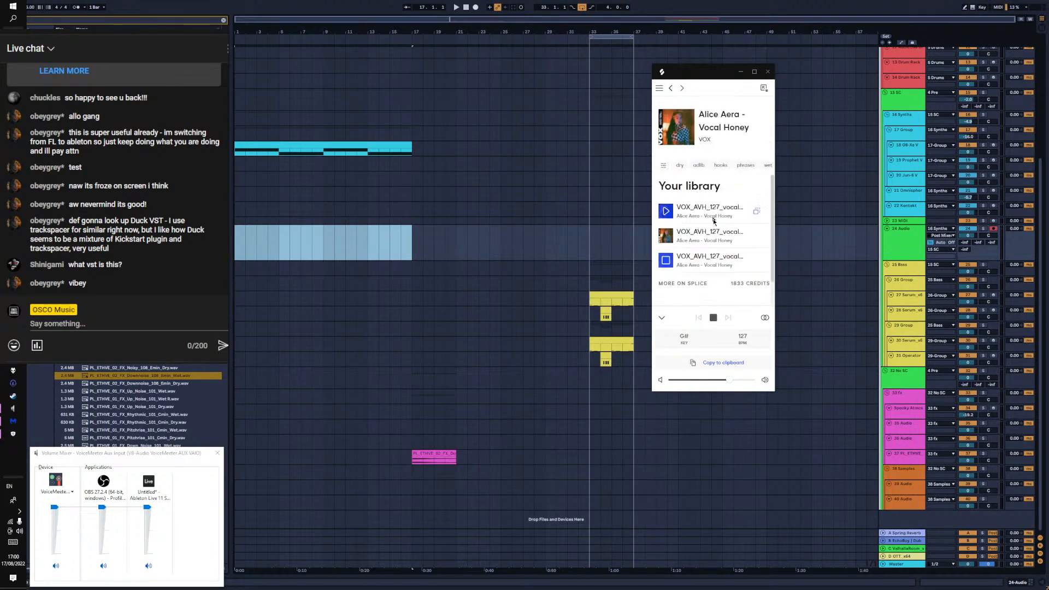
{"action": "left_click", "coordinate": [666, 212]}
{"action": "left_click_drag", "start_coordinate": [756, 214], "coordinate": [728, 215]}
Recheck the VoiceMeeter Input and VoiceMeeter Aux Input devices in the Volume Mixer and bring up the Windows sound options
{"action": "left_click", "coordinate": [61, 494]}
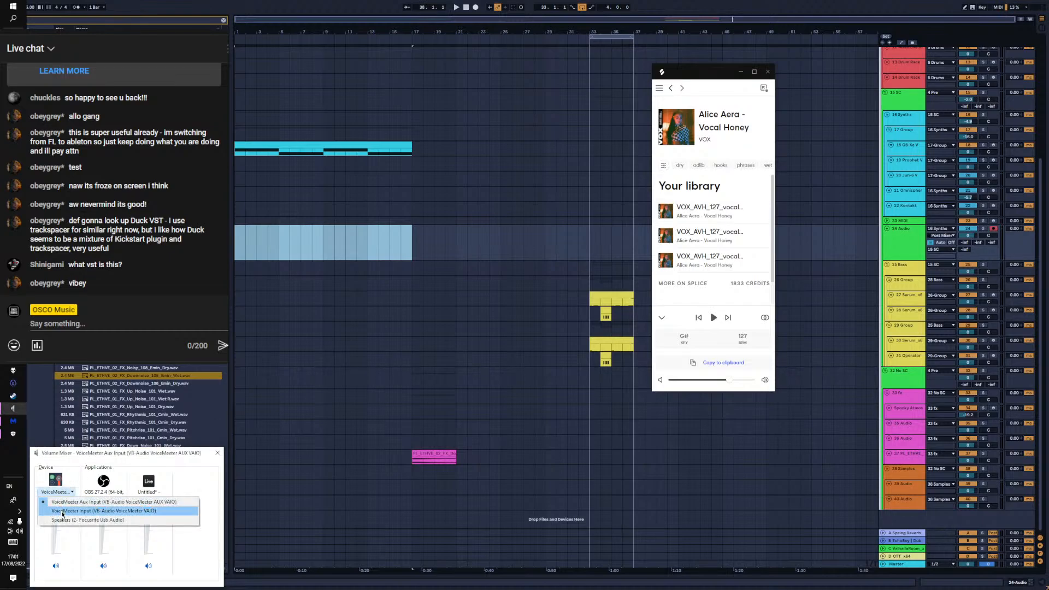
{"action": "left_click", "coordinate": [62, 509]}
{"action": "left_click", "coordinate": [61, 493]}
{"action": "left_click", "coordinate": [63, 508]}
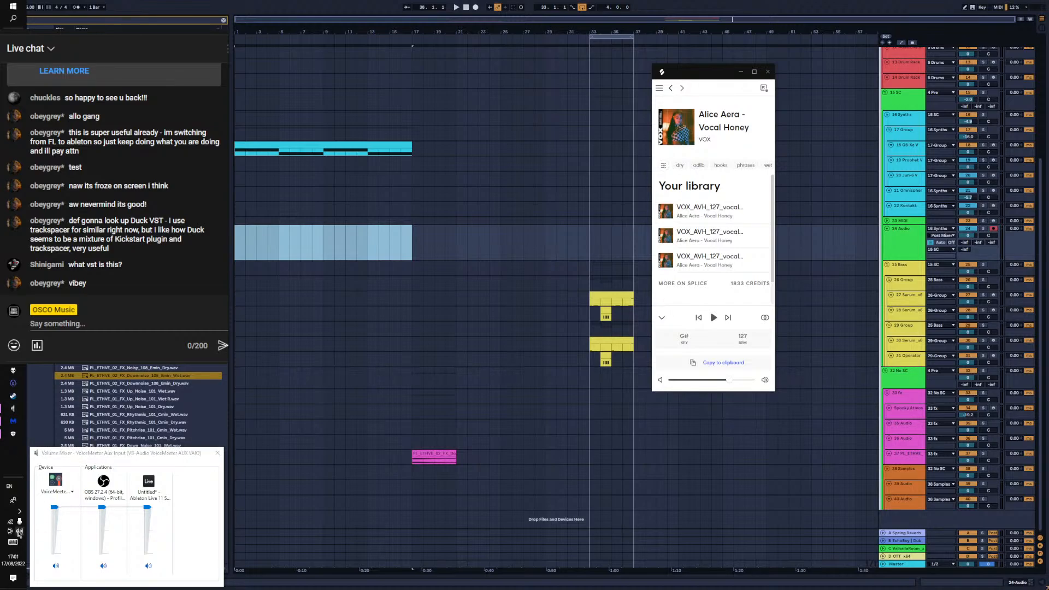
{"action": "right_click", "coordinate": [19, 532]}
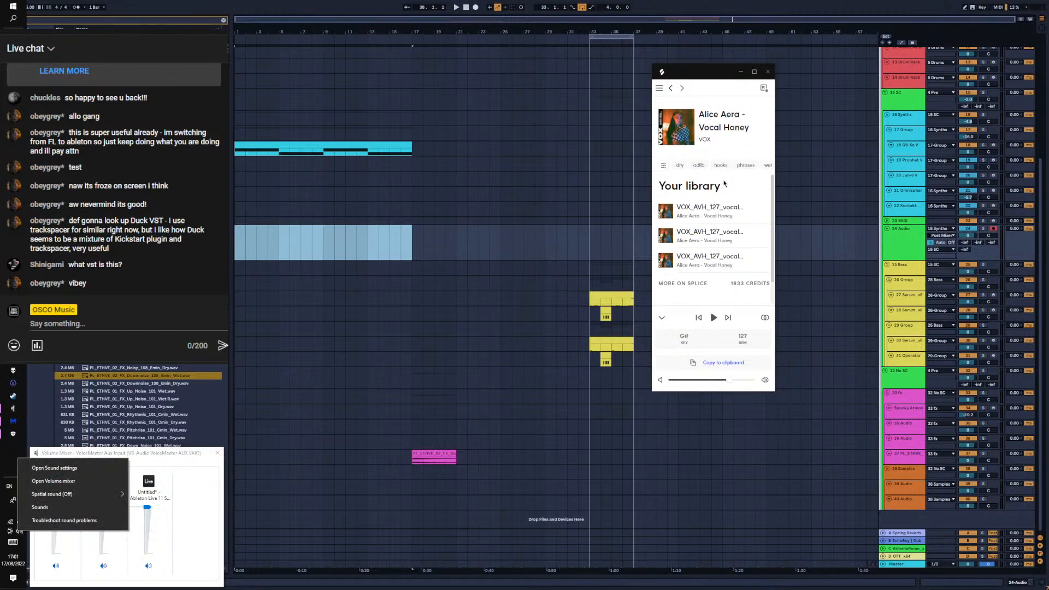
Check the Splice preferences, return to the library's Samples page, and widen the Splice window
{"action": "left_click", "coordinate": [733, 97]}
{"action": "left_click", "coordinate": [660, 89]}
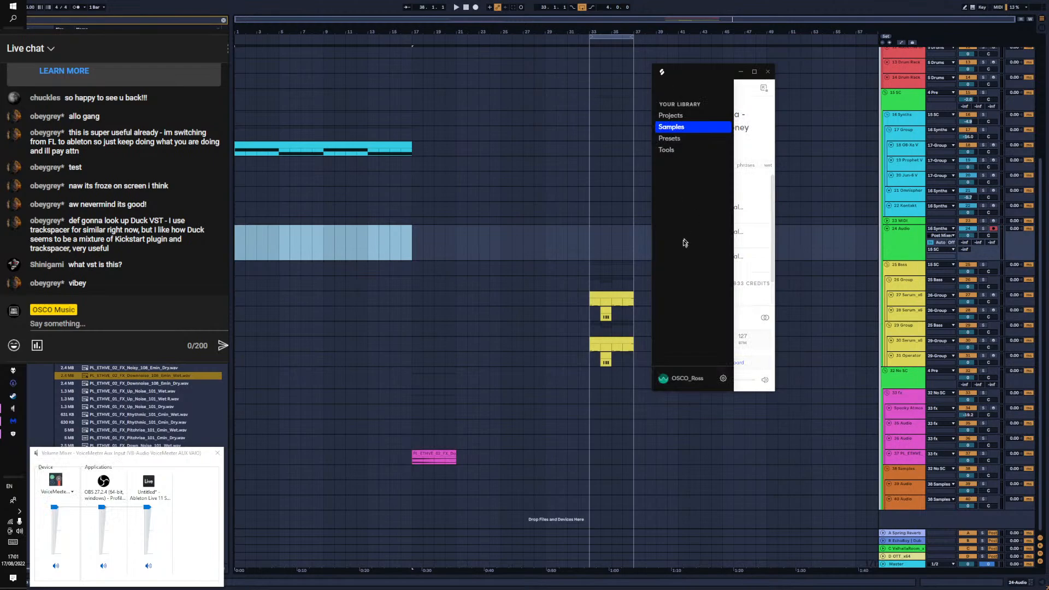
{"action": "left_click", "coordinate": [723, 379]}
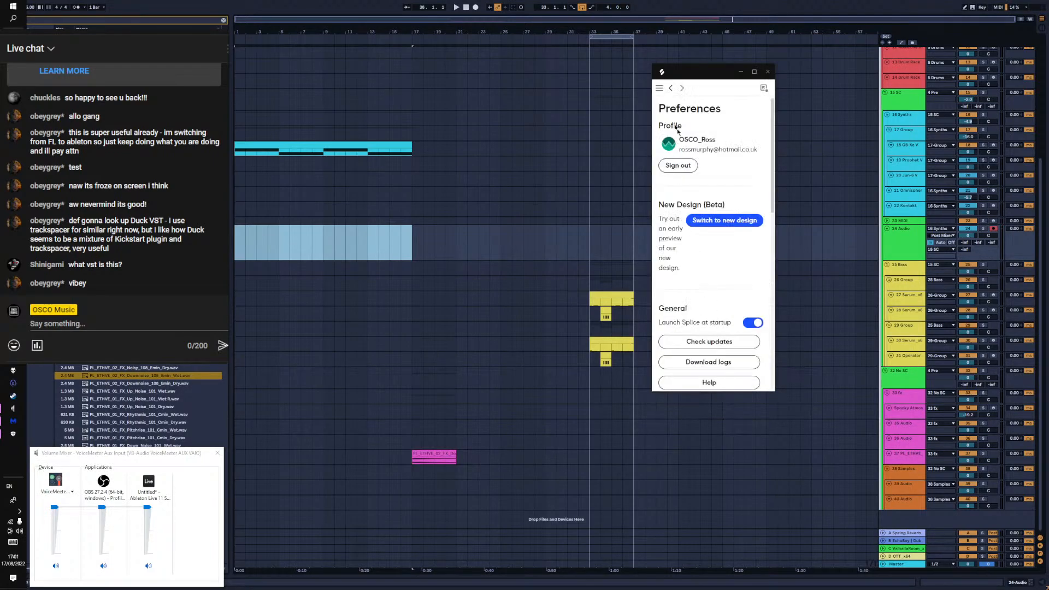
{"action": "left_click", "coordinate": [769, 71]}
{"action": "left_click", "coordinate": [659, 89]}
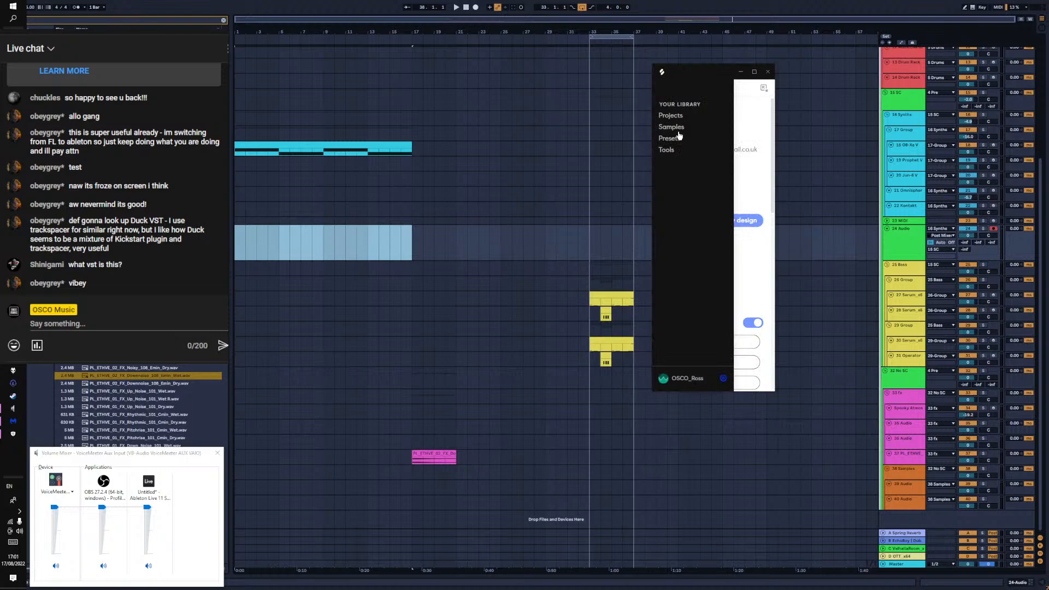
{"action": "left_click", "coordinate": [678, 128]}
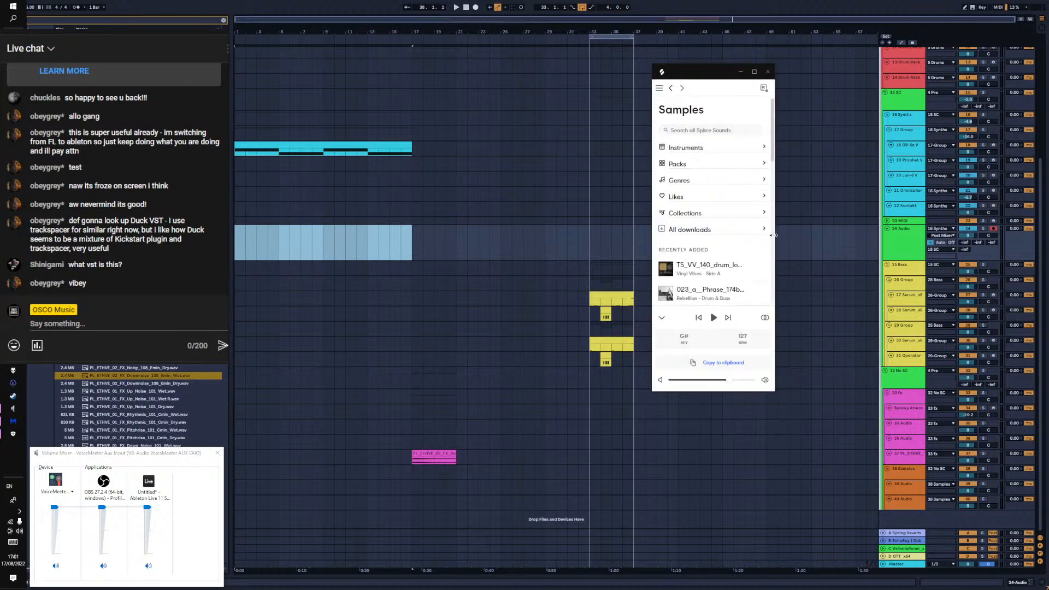
{"action": "left_click_drag", "start_coordinate": [775, 236], "coordinate": [809, 236]}
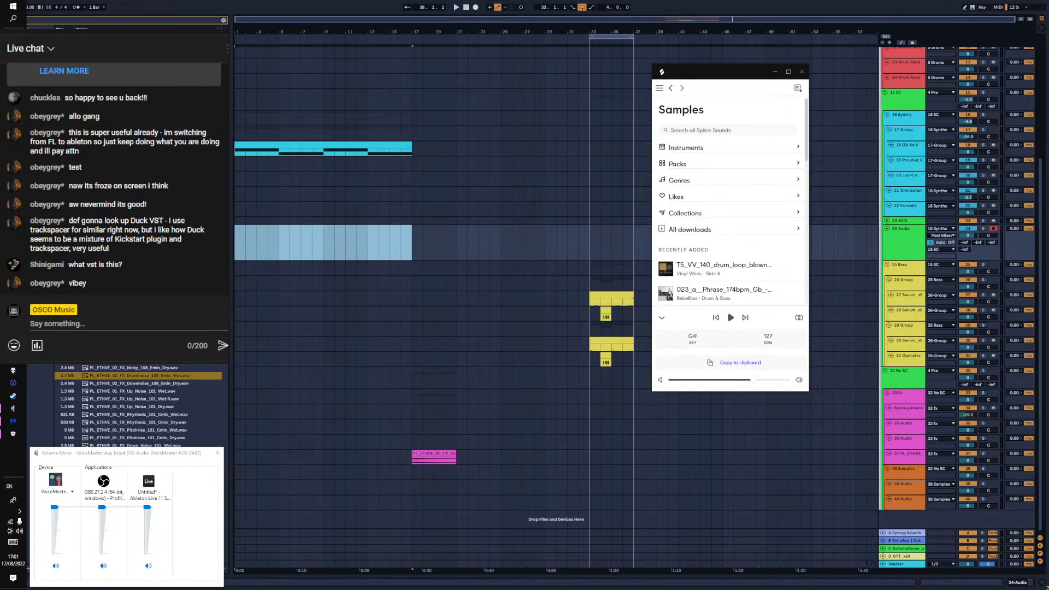
Switch to the Splice website in the browser and get the Alice Aera - Vocal Honey pack for 0 credits
{"action": "key", "text": "alt+Tab"}
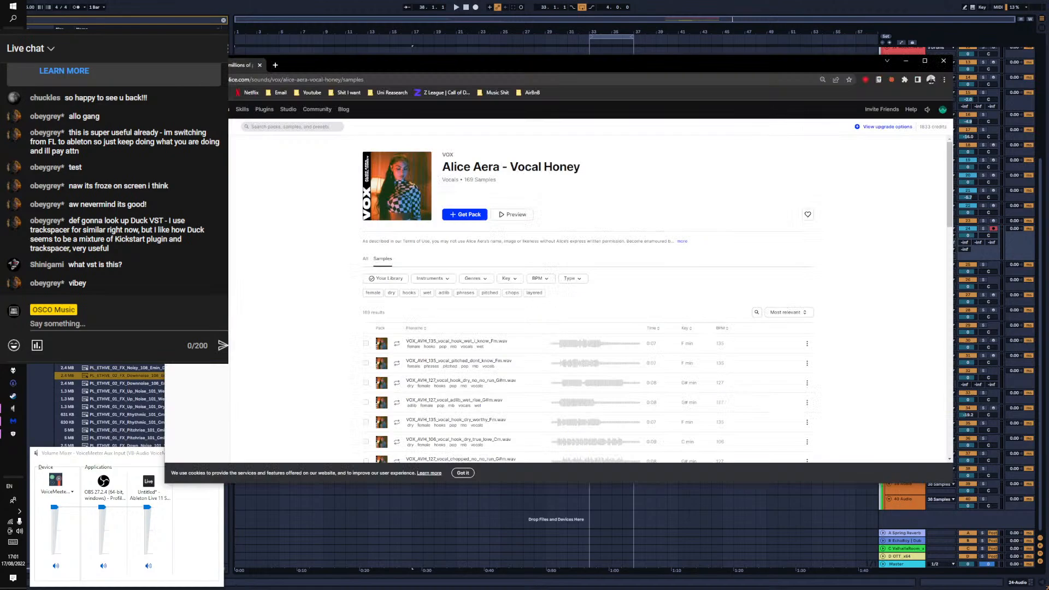
{"action": "left_click", "coordinate": [470, 219]}
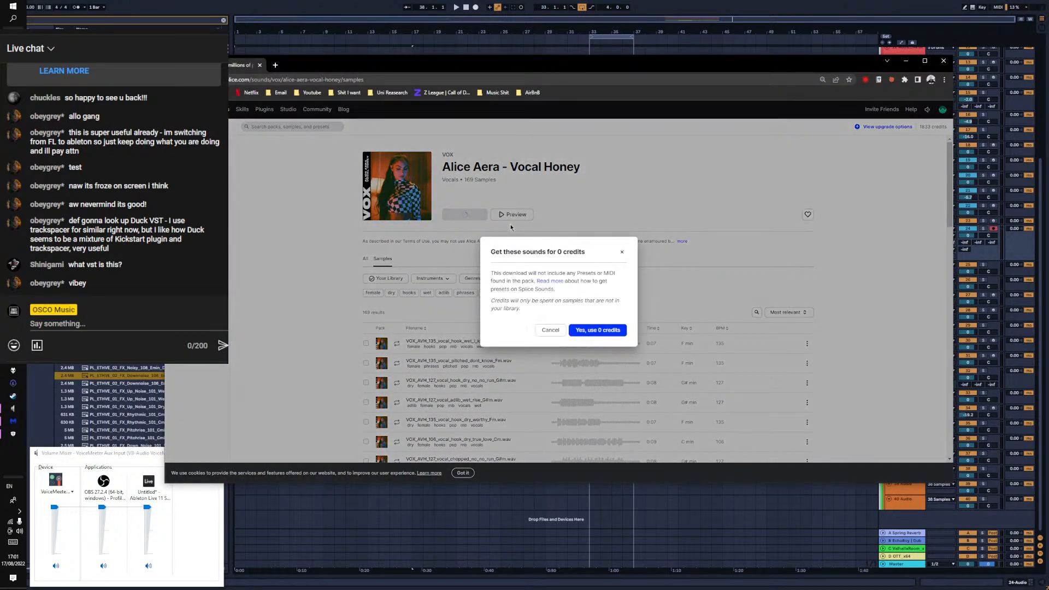
{"action": "left_click", "coordinate": [594, 332]}
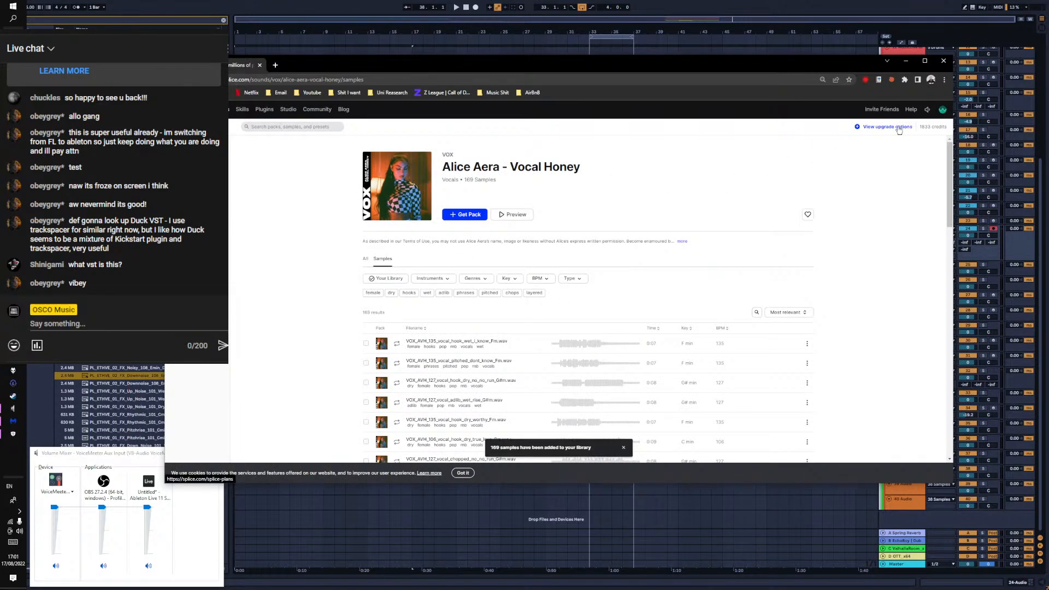
Open Your Sounds on the Splice website and check the desktop app's recently added samples alongside it
{"action": "left_click", "coordinate": [943, 110]}
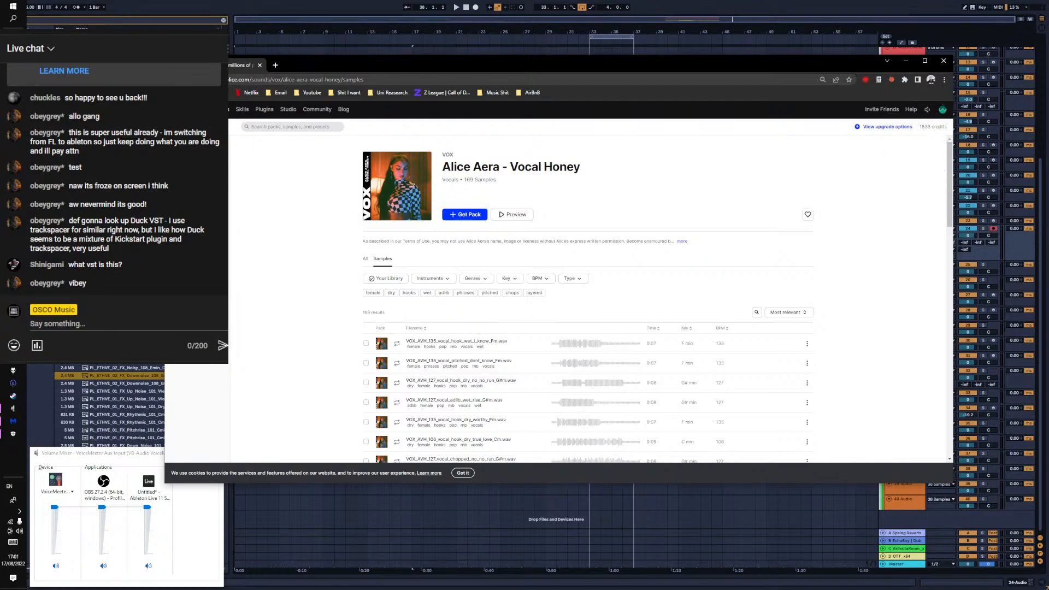
{"action": "left_click", "coordinate": [188, 210]}
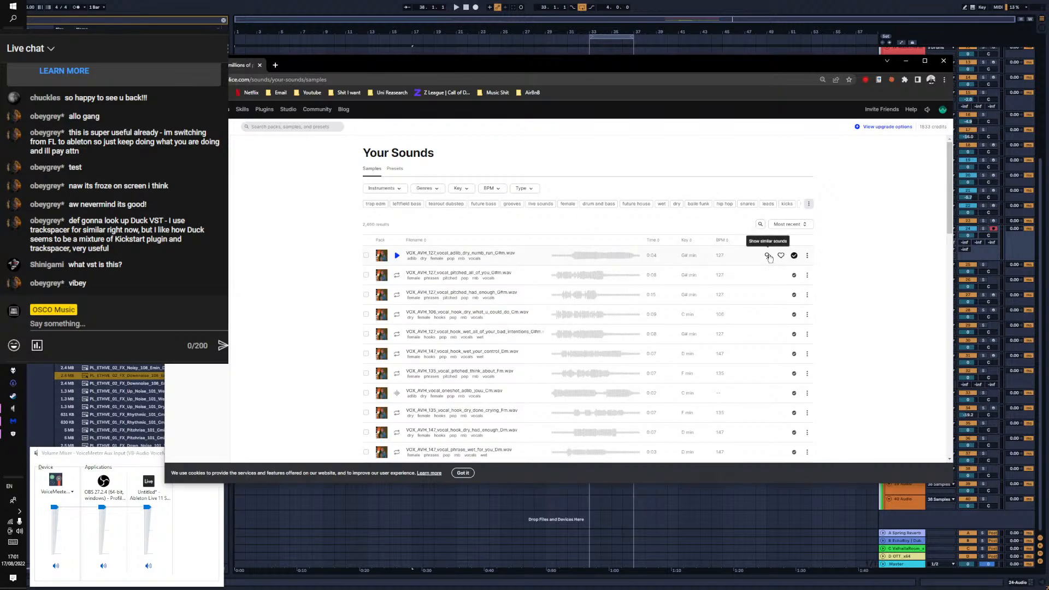
{"action": "left_click_drag", "start_coordinate": [813, 61], "coordinate": [472, 62]}
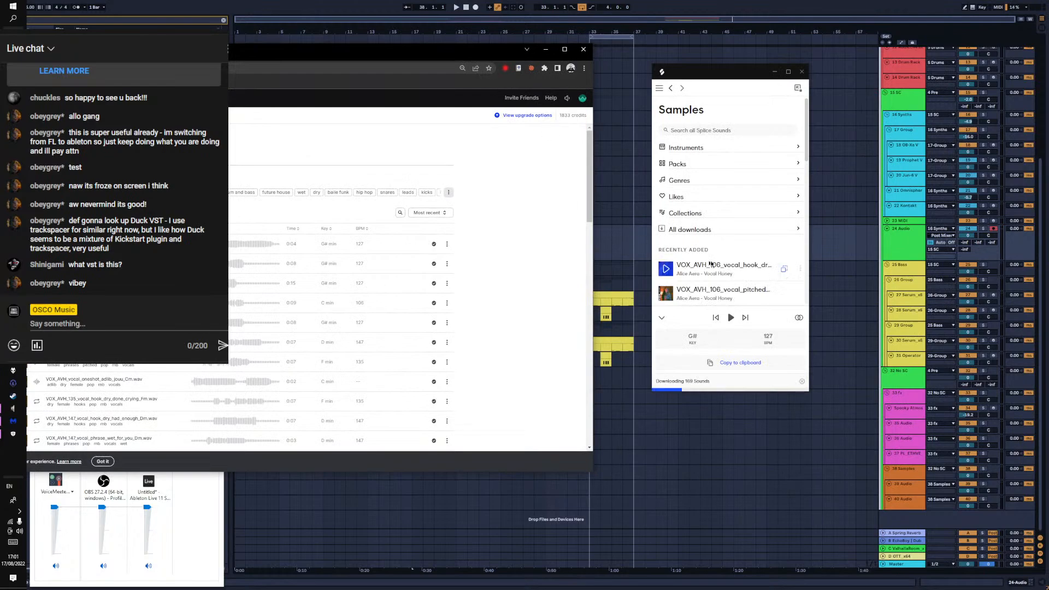
{"action": "scroll", "coordinate": [711, 265], "scroll_direction": "down", "scroll_amount": 5}
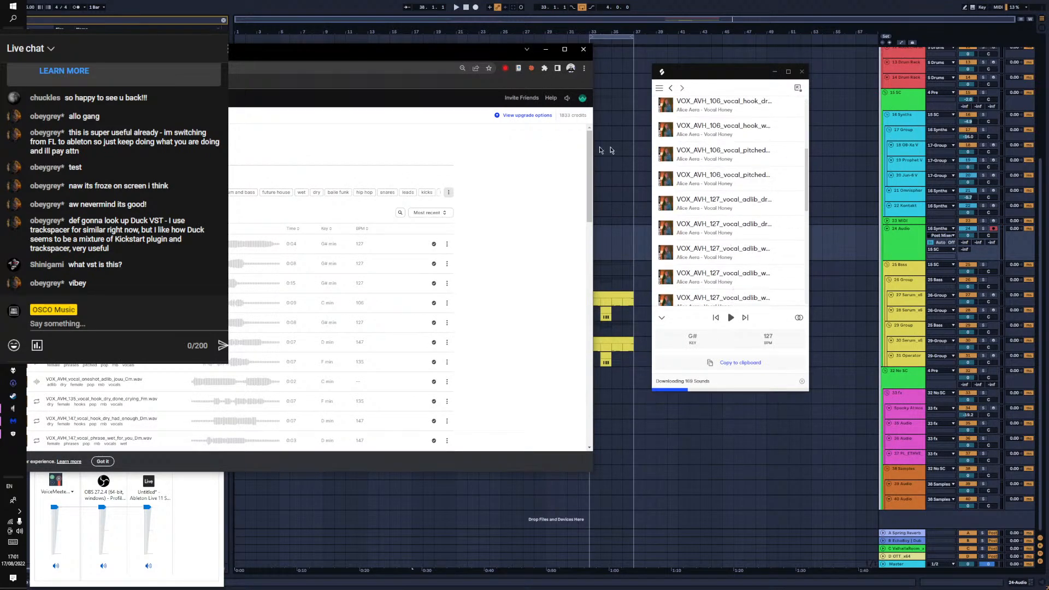
{"action": "scroll", "coordinate": [771, 184], "scroll_direction": "up", "scroll_amount": 5}
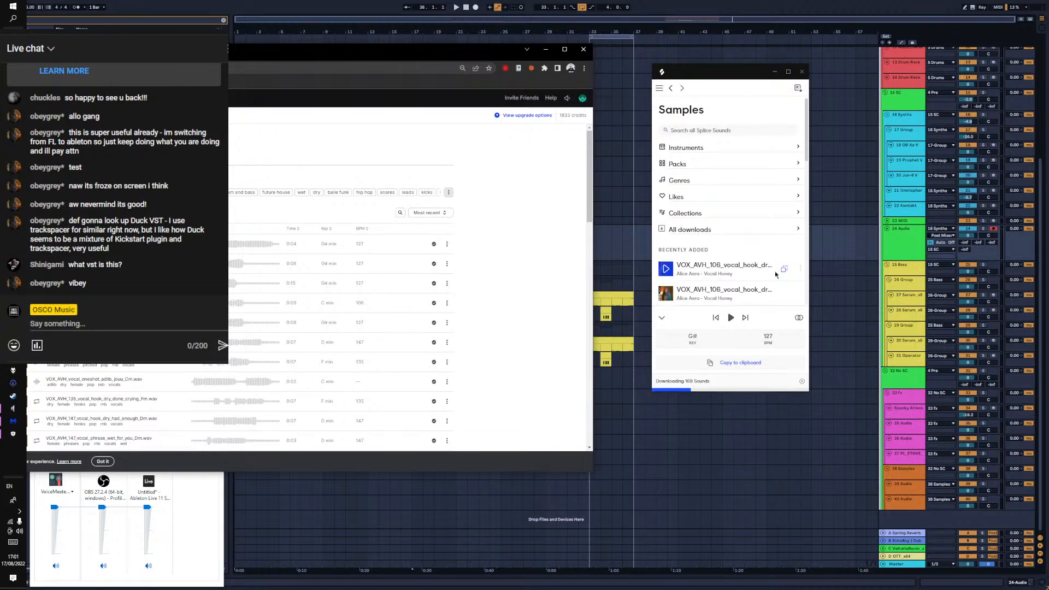
Close the browser window and enlarge the Splice desktop window to look through the recently added samples
{"action": "left_click", "coordinate": [530, 53]}
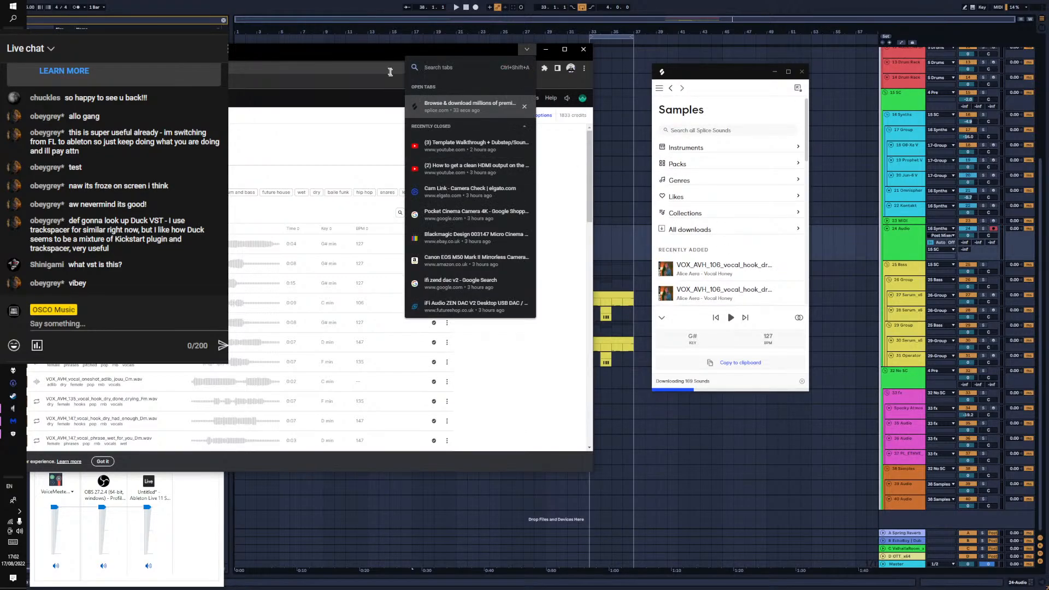
{"action": "left_click", "coordinate": [548, 62]}
{"action": "left_click", "coordinate": [583, 49]}
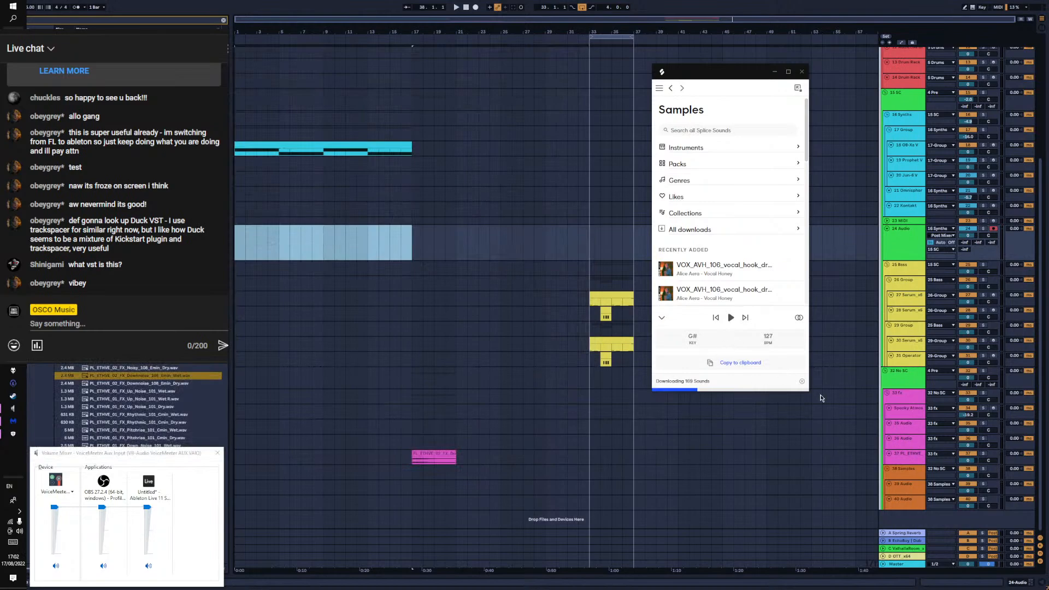
{"action": "left_click_drag", "start_coordinate": [809, 392], "coordinate": [891, 547]}
{"action": "scroll", "coordinate": [819, 327], "scroll_direction": "down", "scroll_amount": 3}
{"action": "scroll", "coordinate": [819, 327], "scroll_direction": "up", "scroll_amount": 5}
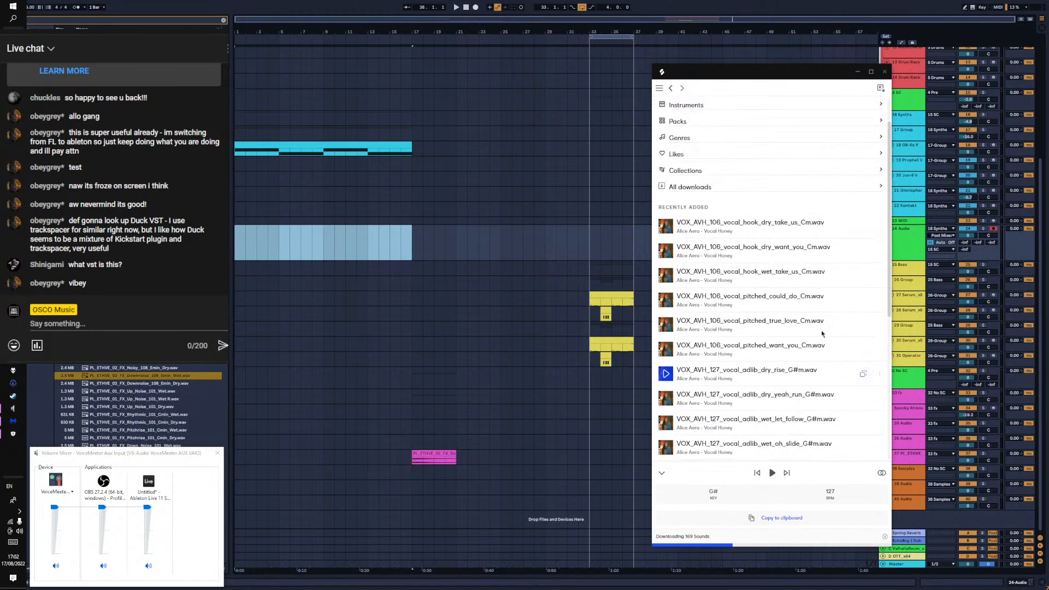
Browse the library's packs, expand Splice to its full layout, and open the Alice Aera - Vocal Honey pack
{"action": "left_click", "coordinate": [688, 165]}
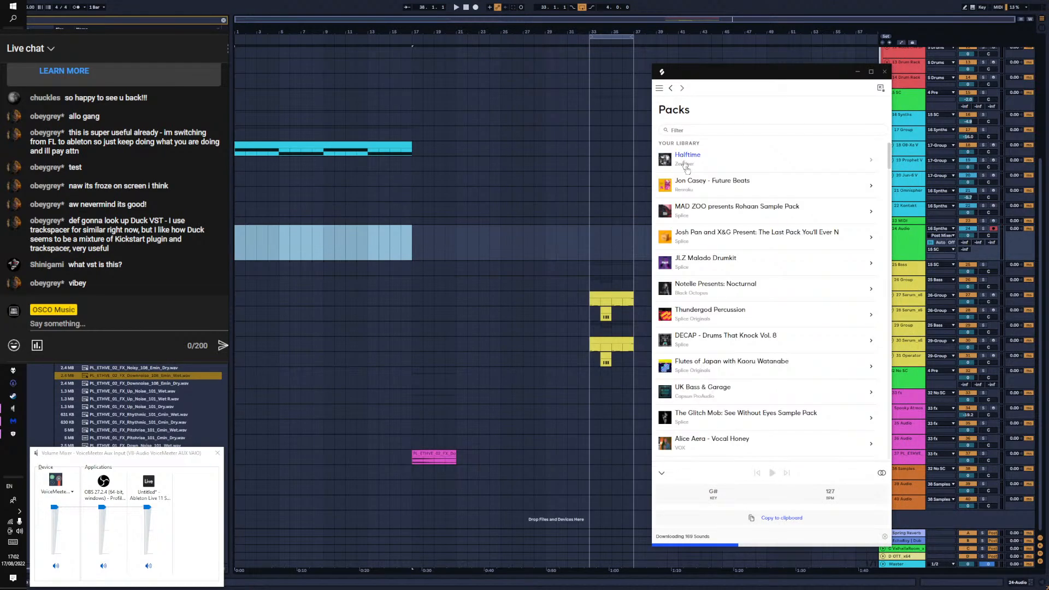
{"action": "scroll", "coordinate": [689, 203], "scroll_direction": "down", "scroll_amount": 1}
{"action": "scroll", "coordinate": [710, 308], "scroll_direction": "down", "scroll_amount": 5}
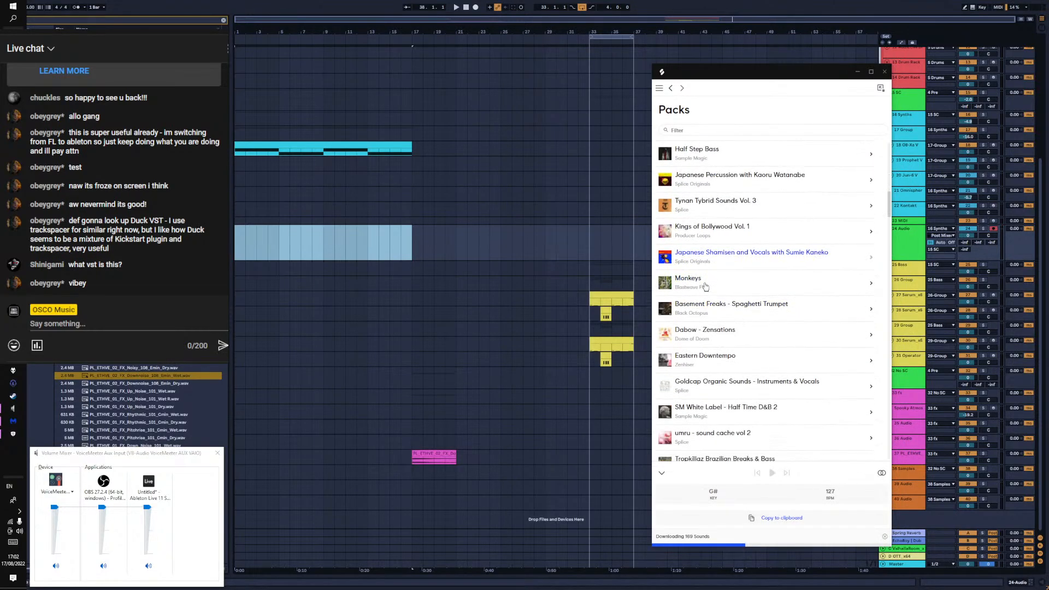
{"action": "left_click", "coordinate": [880, 89]}
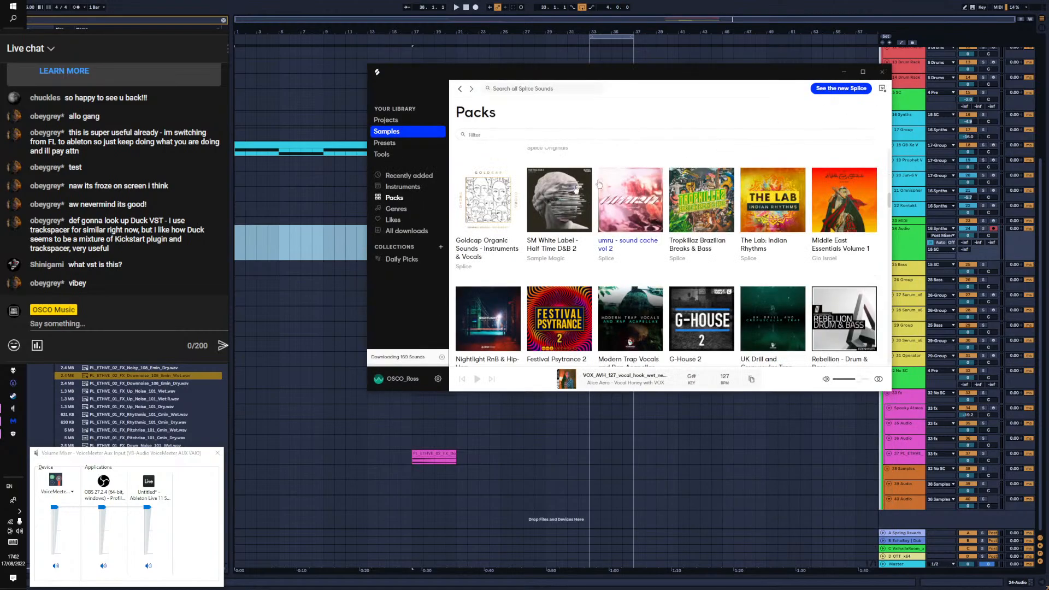
{"action": "scroll", "coordinate": [657, 287], "scroll_direction": "down", "scroll_amount": 5}
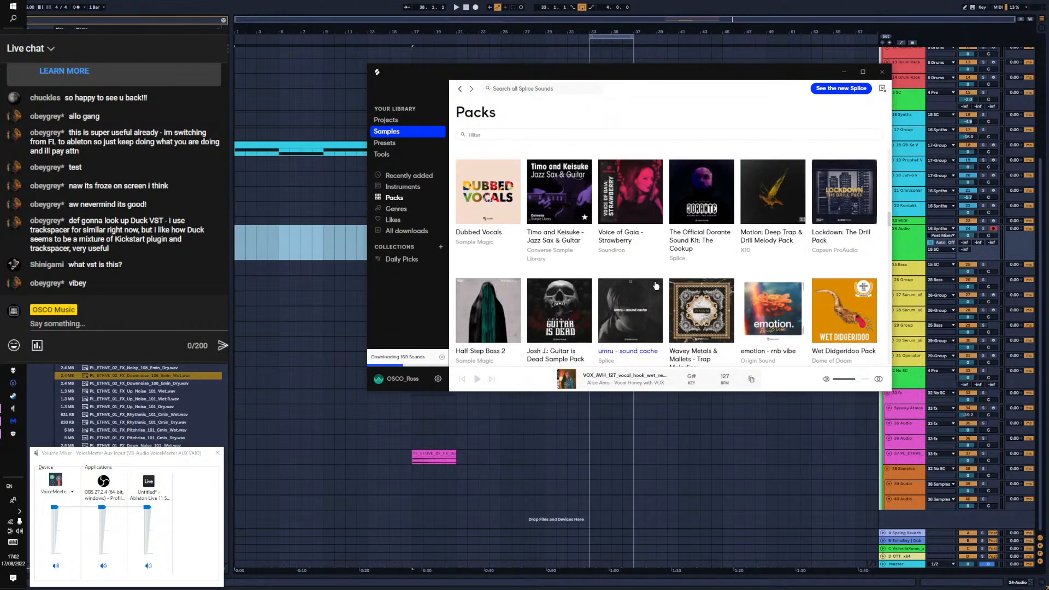
{"action": "scroll", "coordinate": [656, 286], "scroll_direction": "down", "scroll_amount": 10}
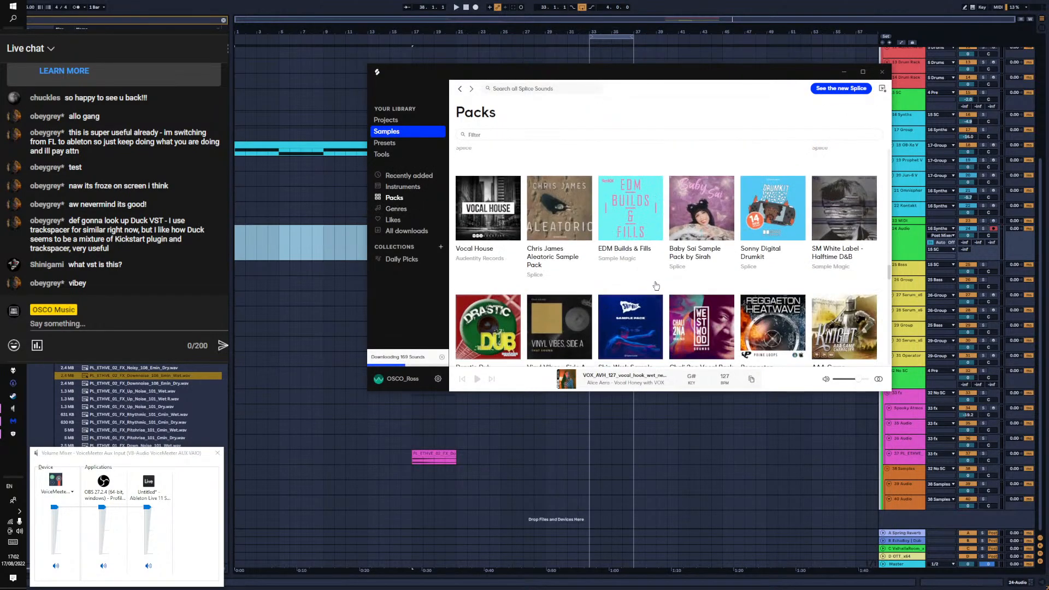
{"action": "scroll", "coordinate": [656, 287], "scroll_direction": "down", "scroll_amount": 10}
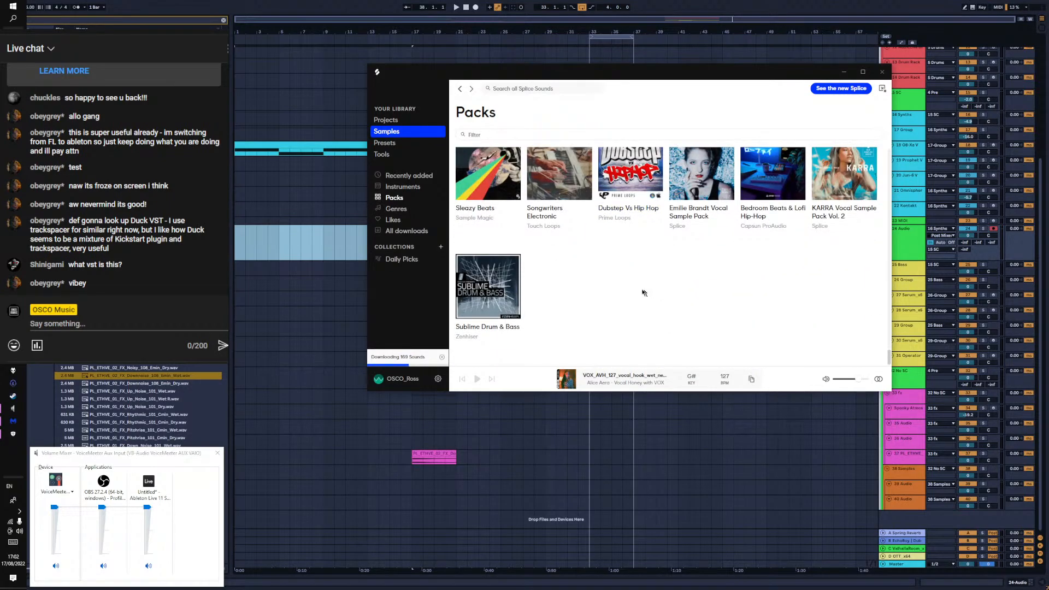
{"action": "scroll", "coordinate": [644, 292], "scroll_direction": "down", "scroll_amount": 10}
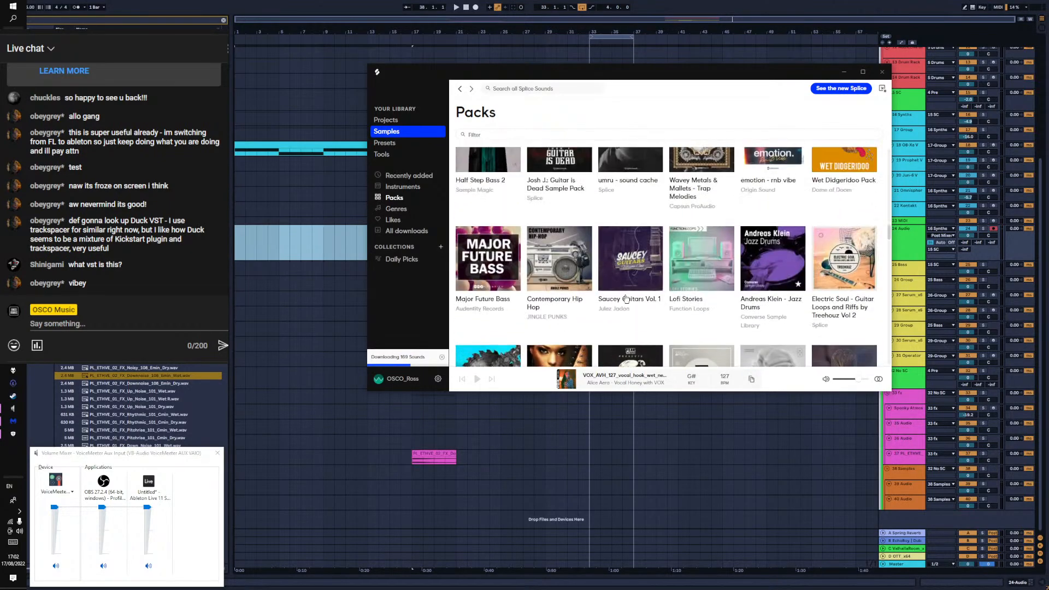
{"action": "scroll", "coordinate": [626, 299], "scroll_direction": "down", "scroll_amount": 8}
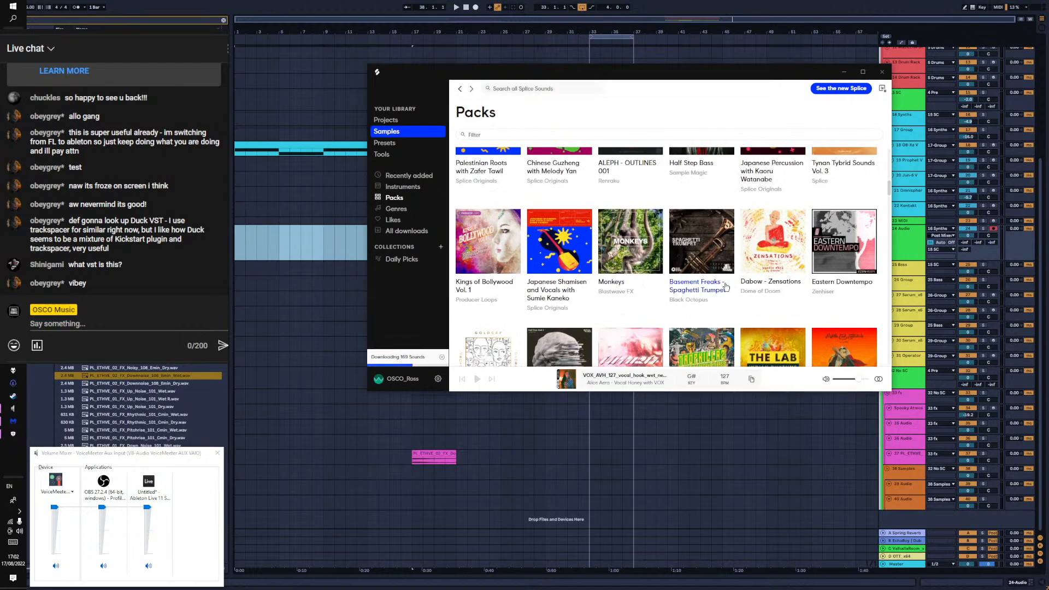
{"action": "scroll", "coordinate": [710, 286], "scroll_direction": "up", "scroll_amount": 9}
{"action": "left_click", "coordinate": [626, 383]}
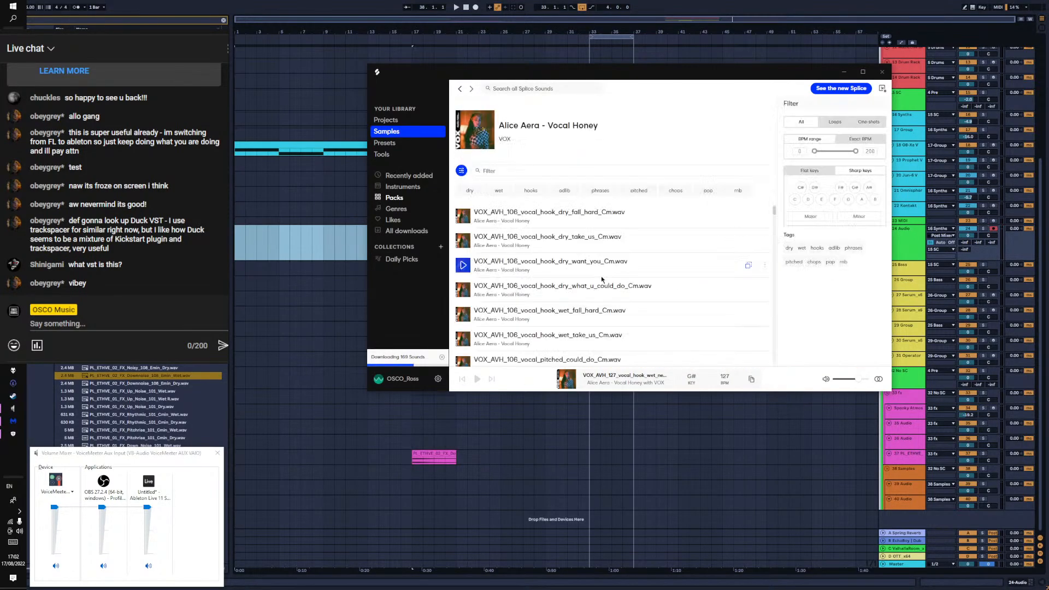
Filter the pack to key F and place VOX_AVH_135_vocal_hook_dry_dont_know_Fm.wav at bar 33 on the Samples group's first audio track
{"action": "left_click", "coordinate": [833, 200]}
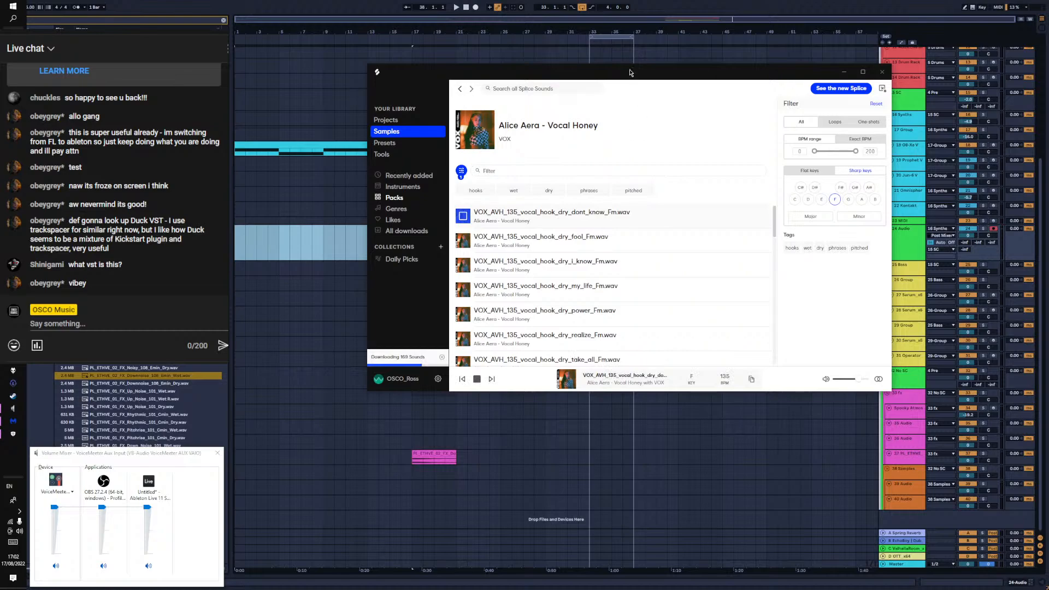
{"action": "left_click_drag", "start_coordinate": [630, 72], "coordinate": [310, 92]}
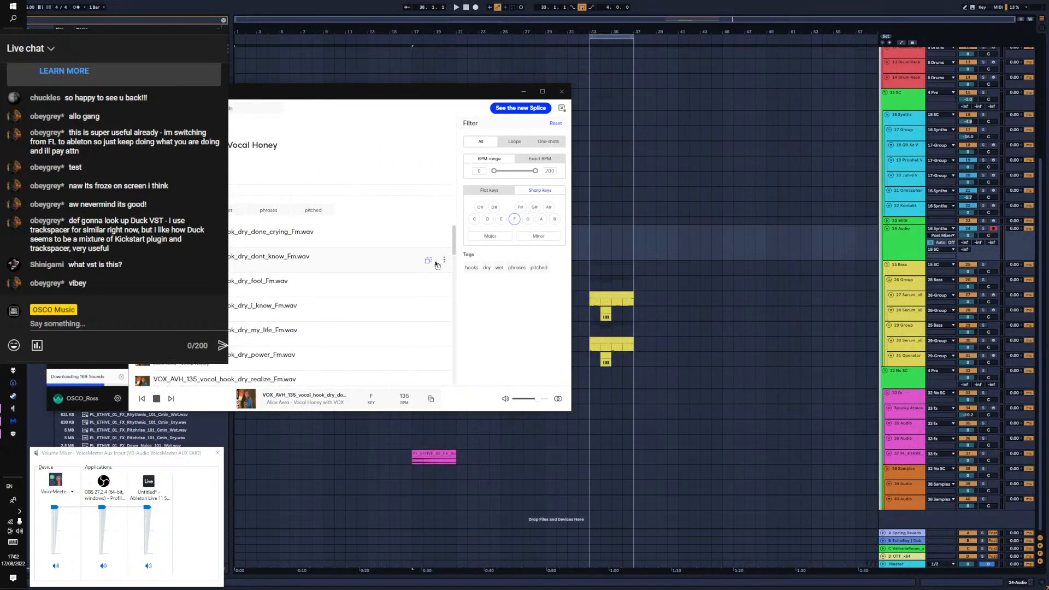
{"action": "left_click_drag", "start_coordinate": [437, 265], "coordinate": [589, 486]}
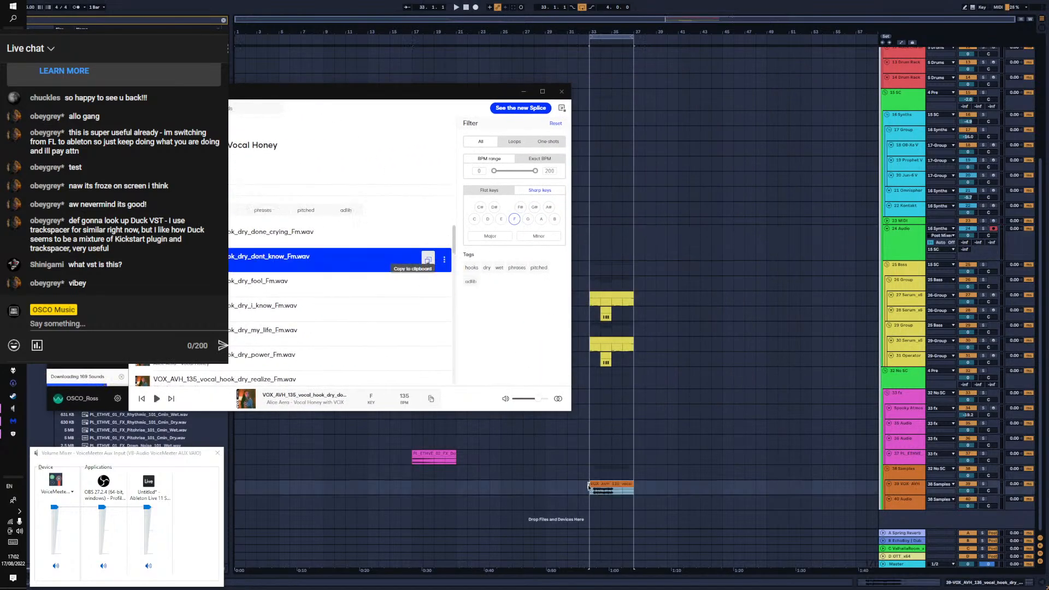
Play the looped section from bar 33 and lower the Samples group's track volume
{"action": "key", "text": "space"}
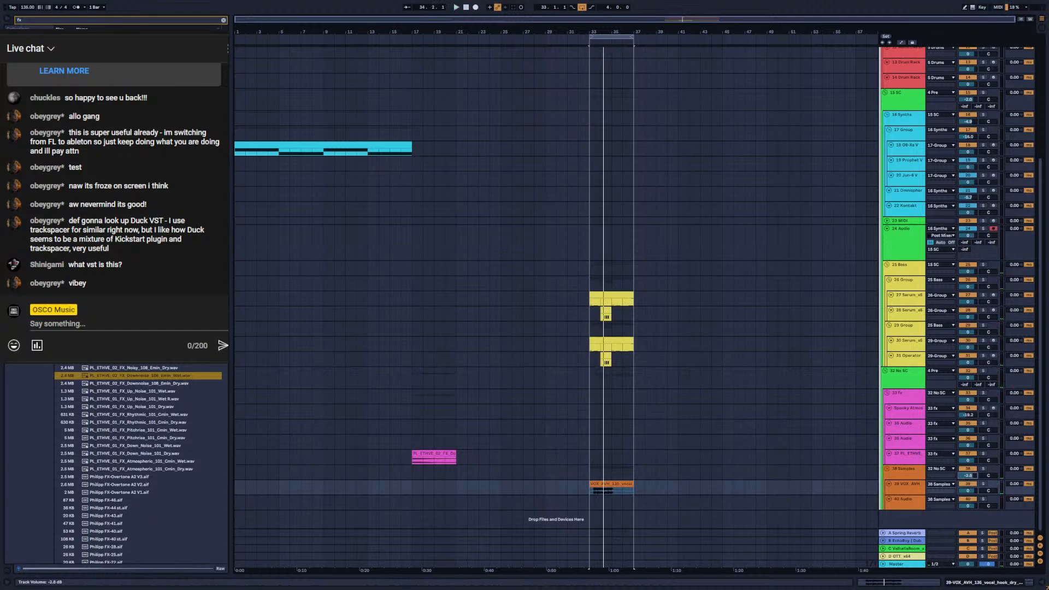
{"action": "key", "text": "space"}
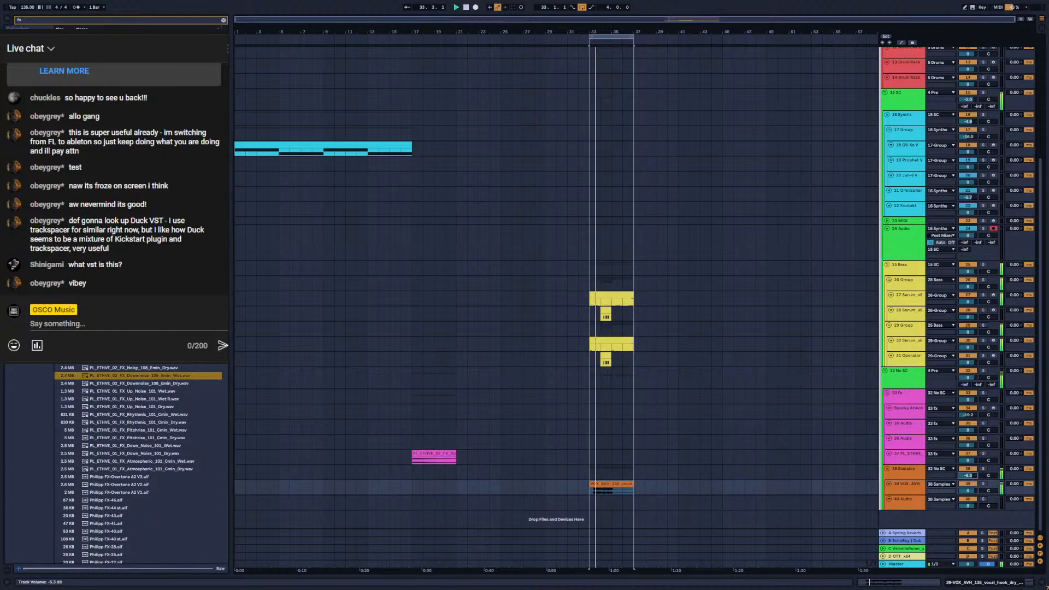
{"action": "left_click_drag", "start_coordinate": [968, 476], "coordinate": [968, 491]}
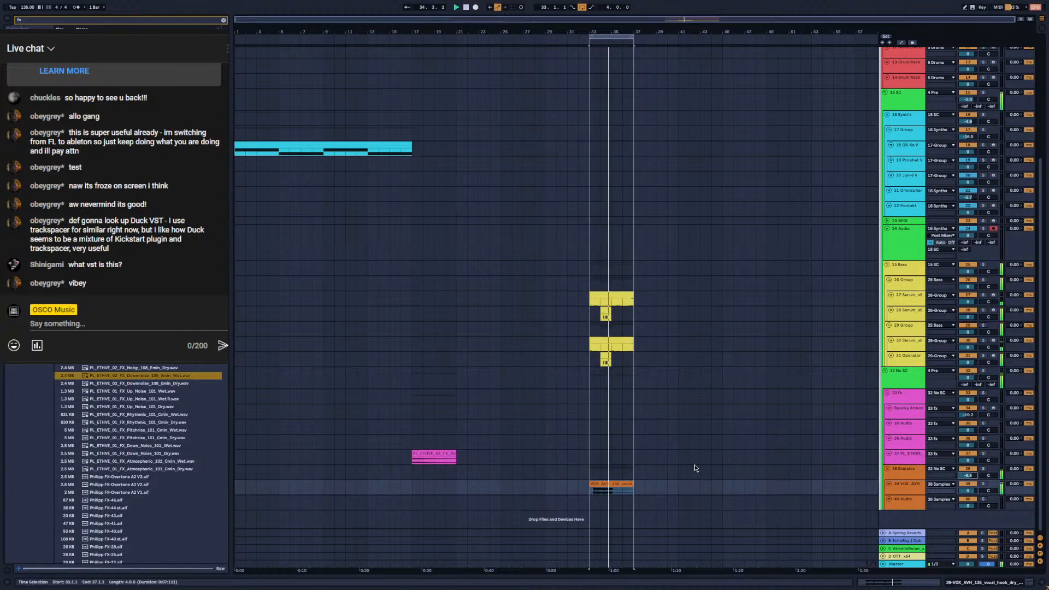
Preview the dont_know hook in Splice, replace the vocal clip at bar 33 with VOX_AVH_135_vocal_hook_dry_fool_Fm.wav, and play the loop
{"action": "key", "text": "alt+Tab"}
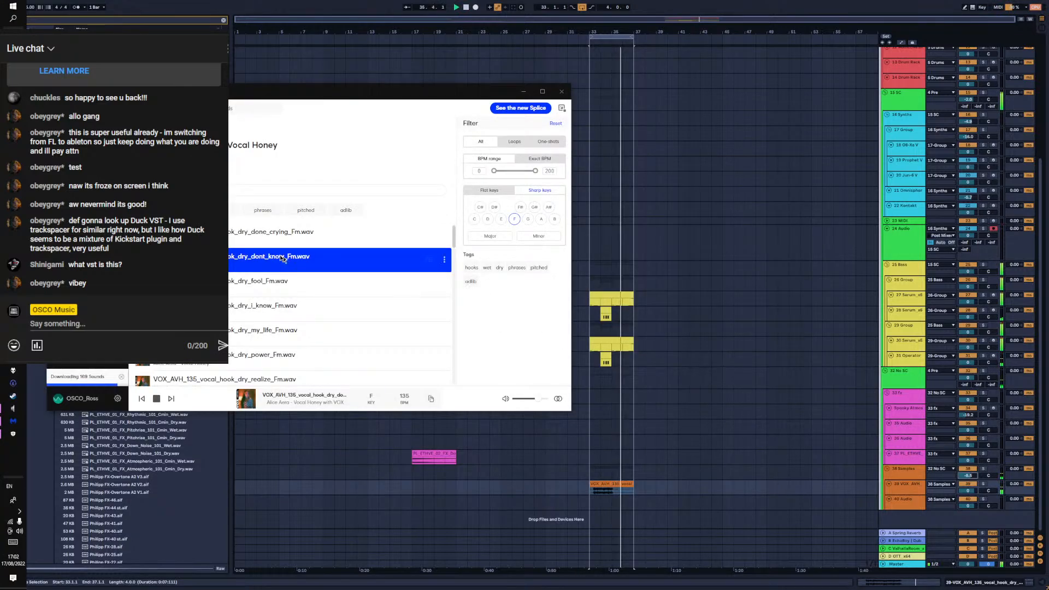
{"action": "left_click", "coordinate": [283, 258]}
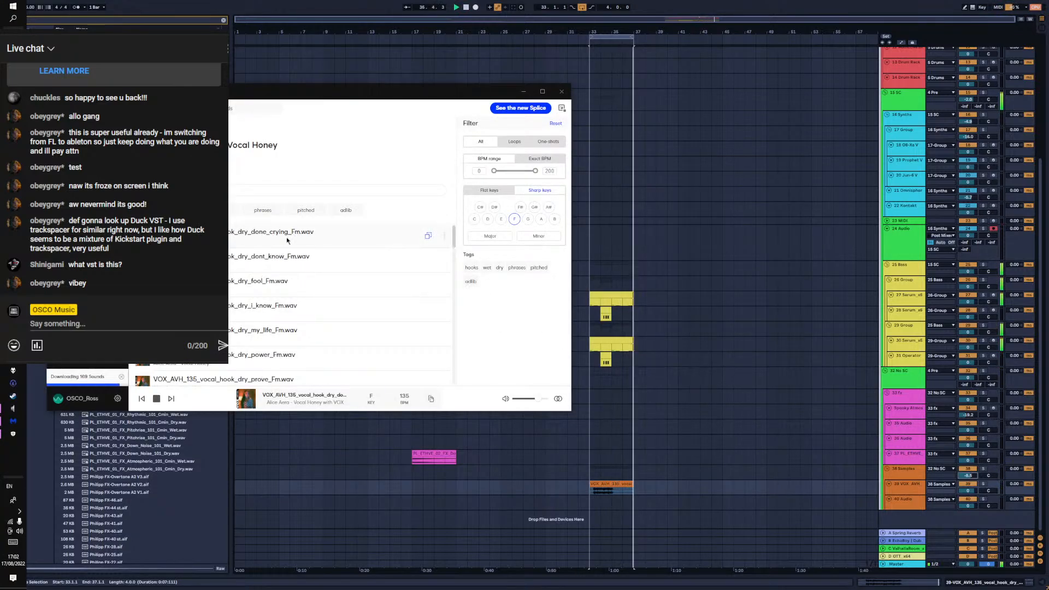
{"action": "left_click_drag", "start_coordinate": [252, 282], "coordinate": [592, 493]}
{"action": "left_click", "coordinate": [606, 484]}
{"action": "key", "text": "space"}
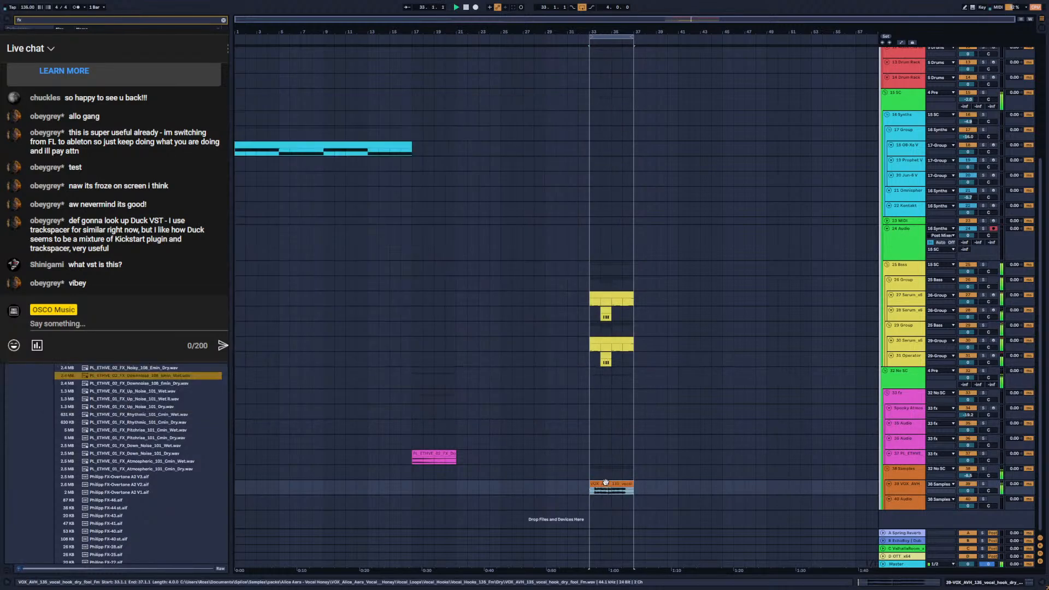
{"action": "key", "text": "space"}
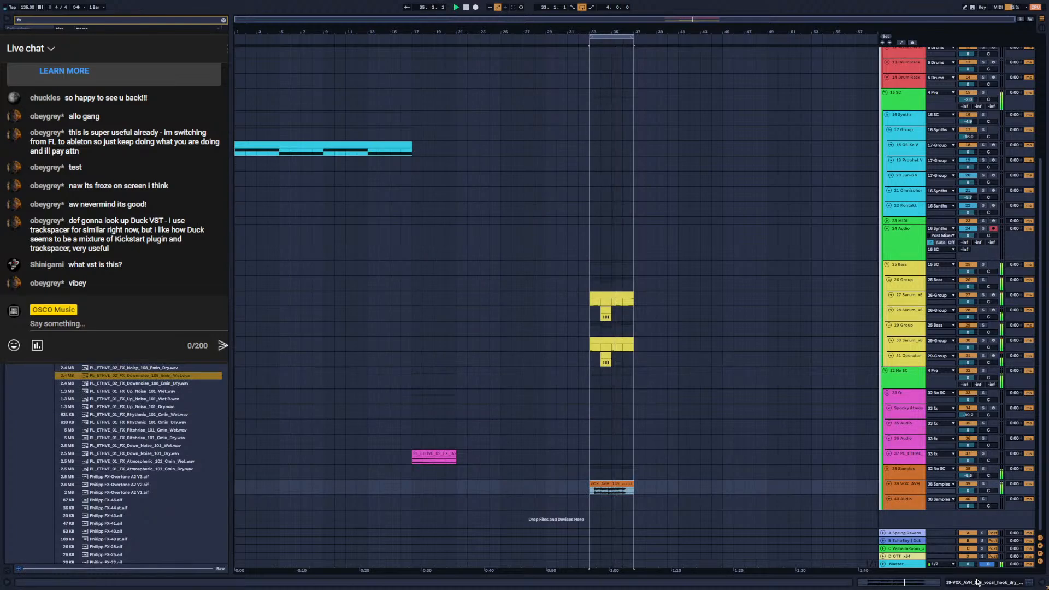
Raise the Samples group's volume slightly and replace the vocal clip at bar 33 with VOX_AVH_135_vocal_hook_dry_i_know_Fm.wav from Splice
{"action": "left_click_drag", "start_coordinate": [967, 477], "coordinate": [967, 472]}
{"action": "key", "text": "alt+Tab"}
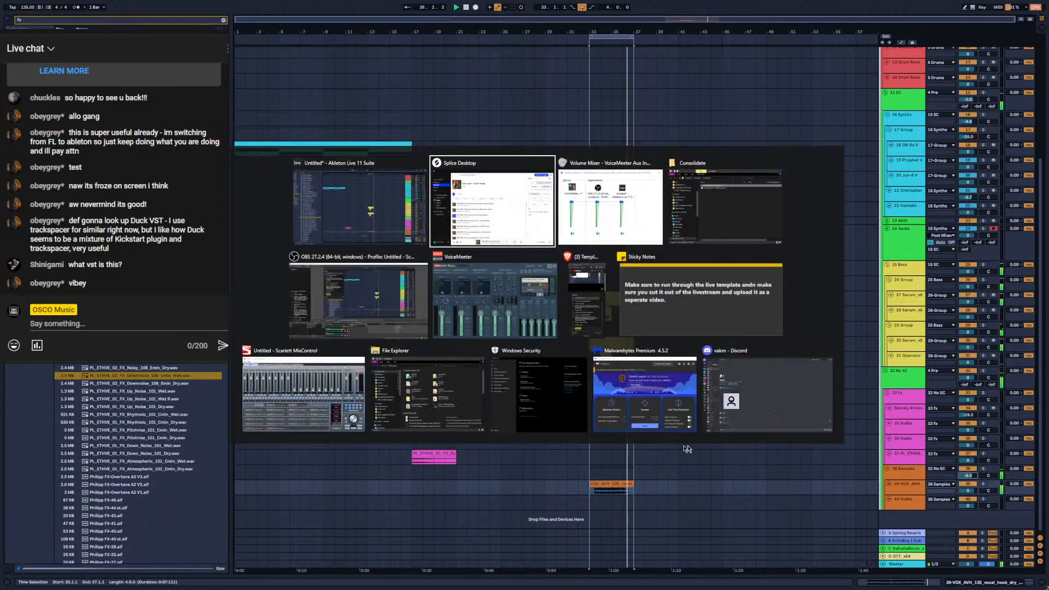
{"action": "key", "text": "Down"}
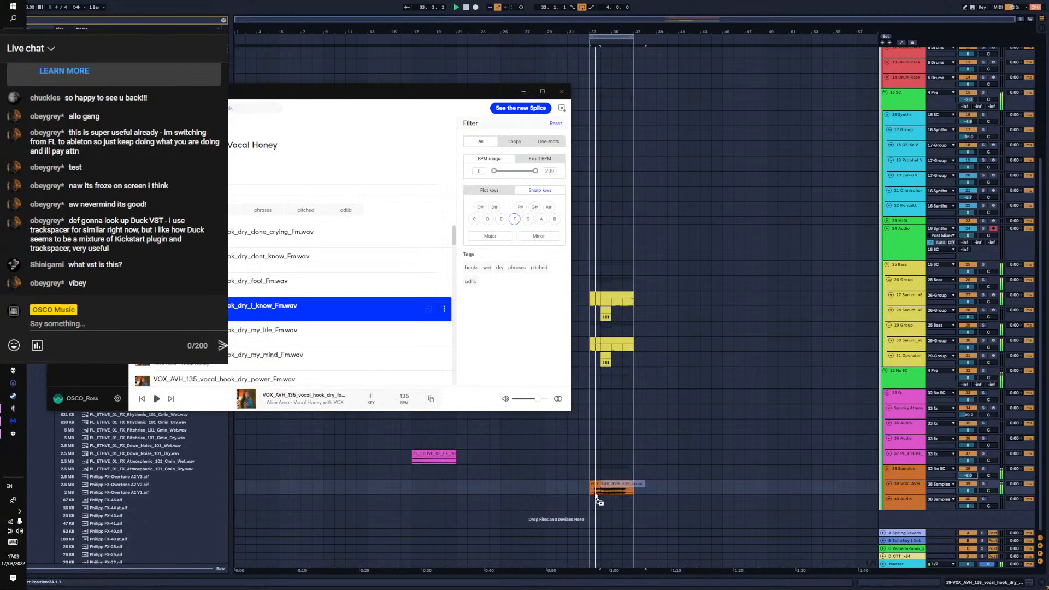
{"action": "left_click", "coordinate": [625, 477]}
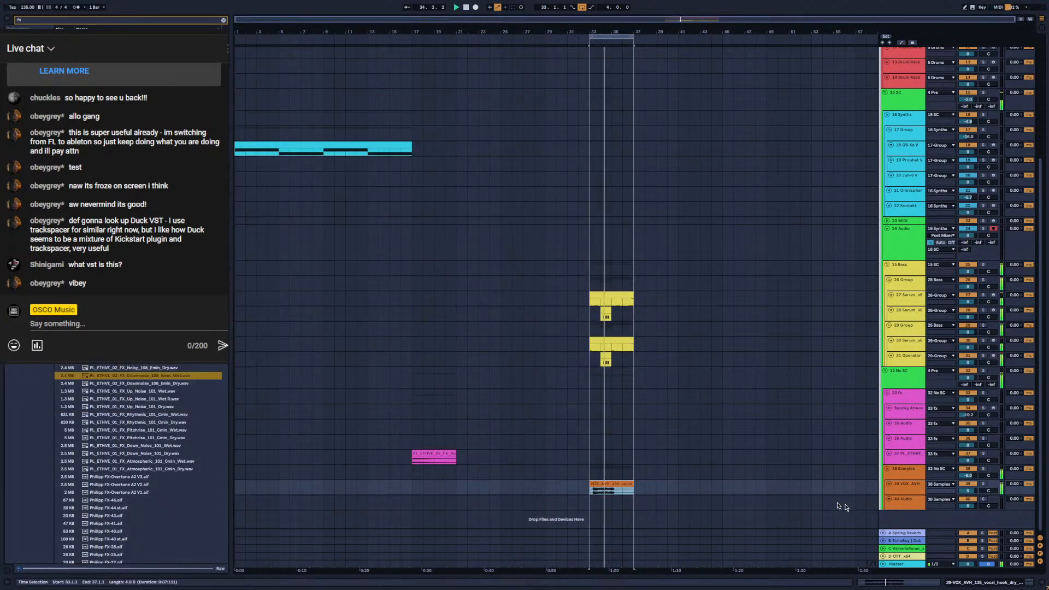
Replace the vocal clip at bar 33 with VOX_AVH_135_vocal_hook_dry_my_life_Fm.wav from Splice
{"action": "key", "text": "alt+Tab"}
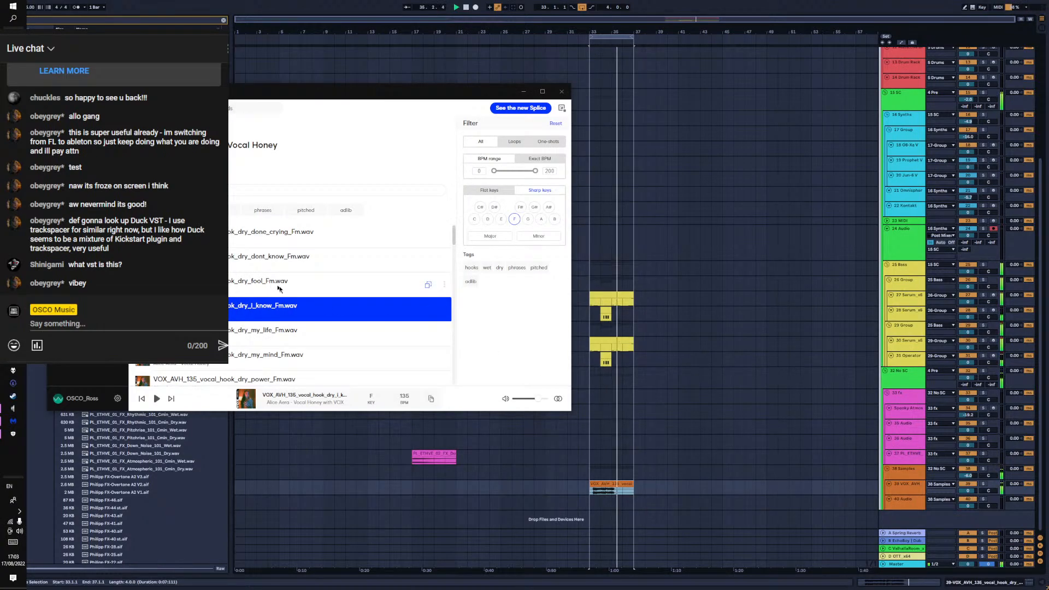
{"action": "scroll", "coordinate": [281, 334], "scroll_direction": "down", "scroll_amount": 3}
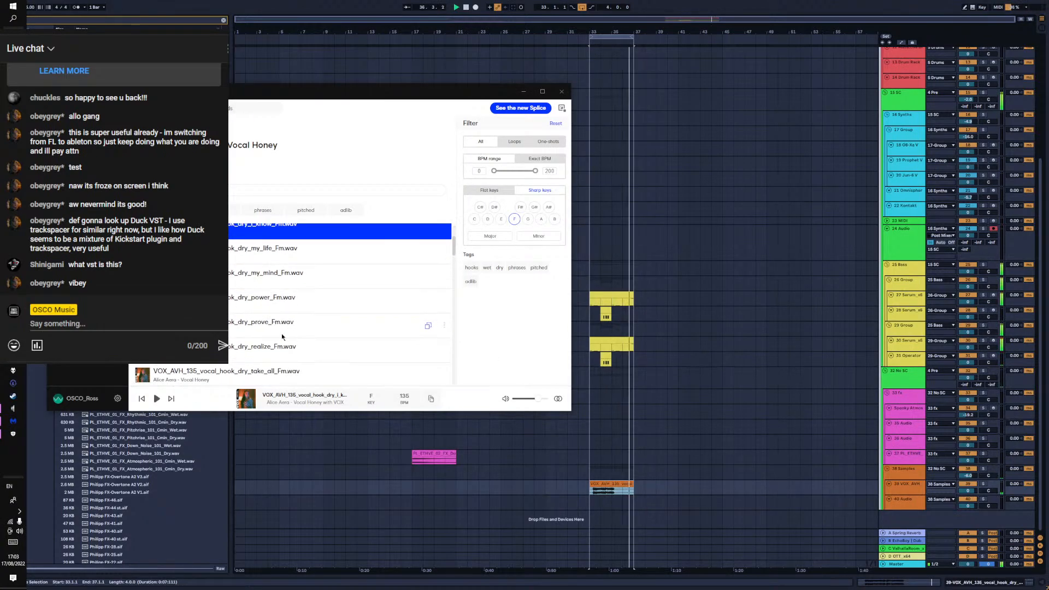
{"action": "left_click_drag", "start_coordinate": [213, 252], "coordinate": [590, 487]}
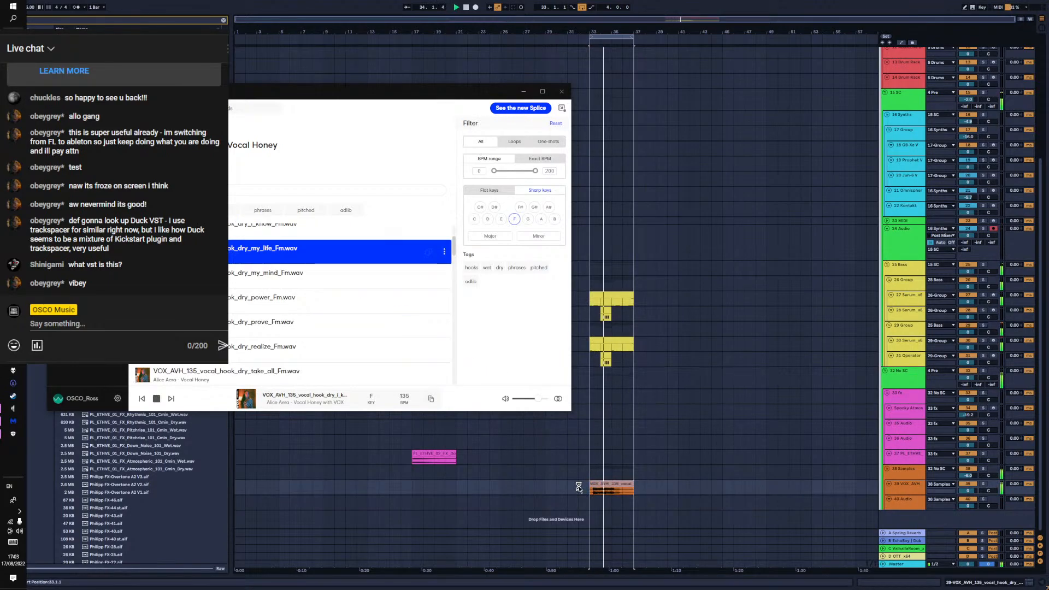
{"action": "left_click", "coordinate": [612, 483]}
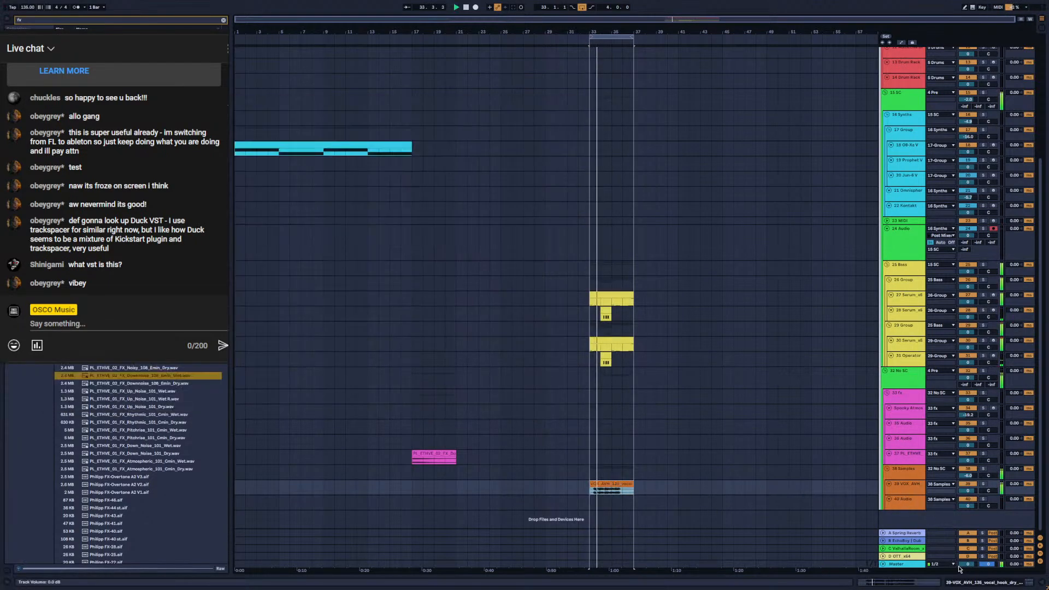
Set the vocal track's Quick Edit to a 240 Hz low cut, -16.0 dB threshold and lower volume, and move it to the Samples group
{"action": "left_click", "coordinate": [978, 585]}
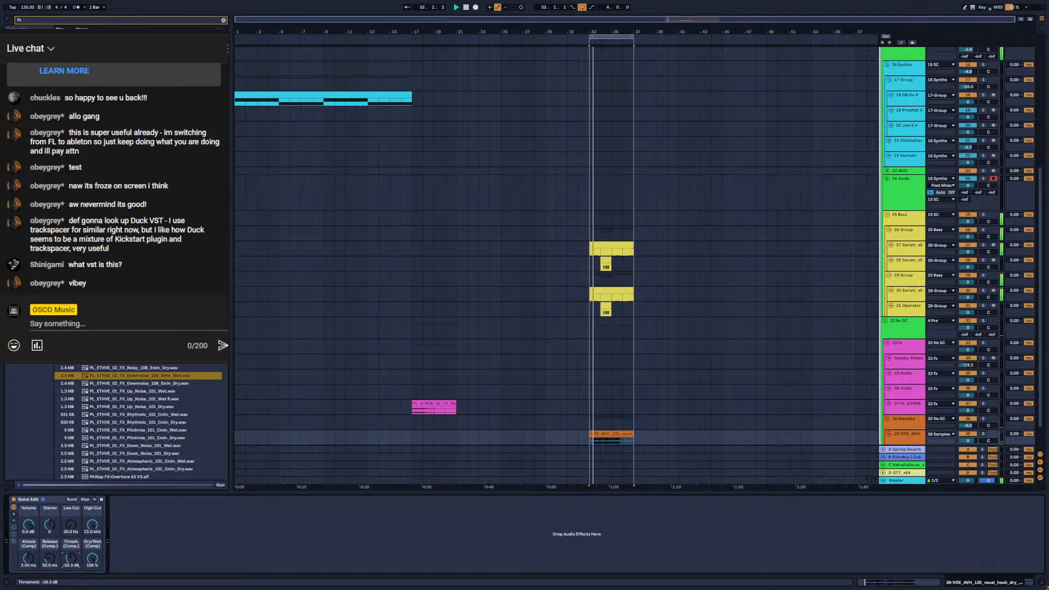
{"action": "left_click_drag", "start_coordinate": [71, 558], "coordinate": [30, 538]}
{"action": "scroll", "coordinate": [656, 381], "scroll_direction": "down", "scroll_amount": 2}
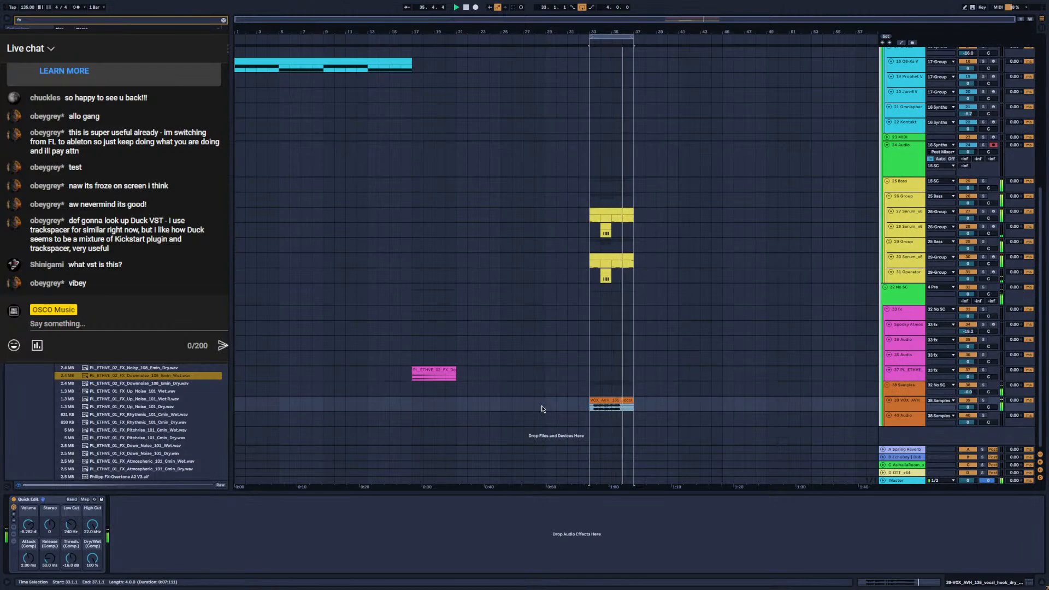
{"action": "left_click", "coordinate": [38, 500]}
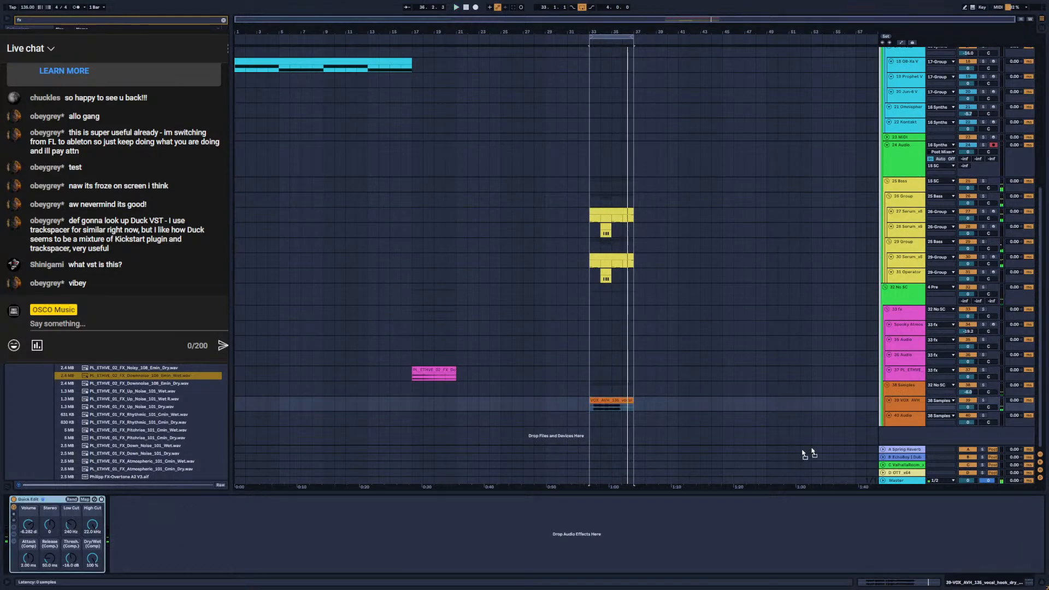
Search the browser for "real" and add Waves Tune Real-Time Stereo to the vocal track in the Samples group
{"action": "left_click", "coordinate": [896, 403]}
{"action": "type", "text": "real"}
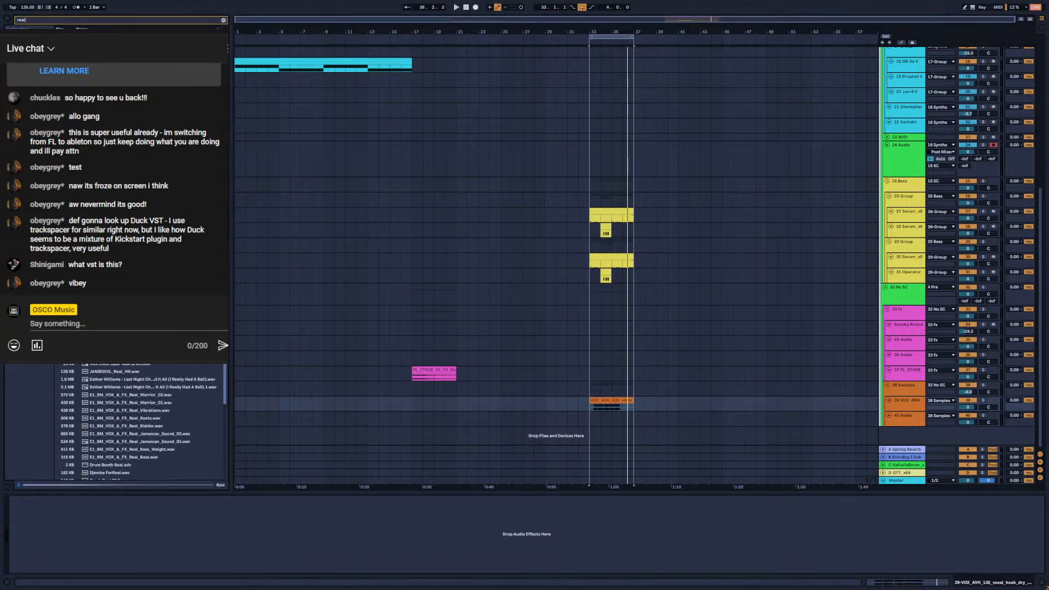
{"action": "scroll", "coordinate": [136, 421], "scroll_direction": "down", "scroll_amount": 4}
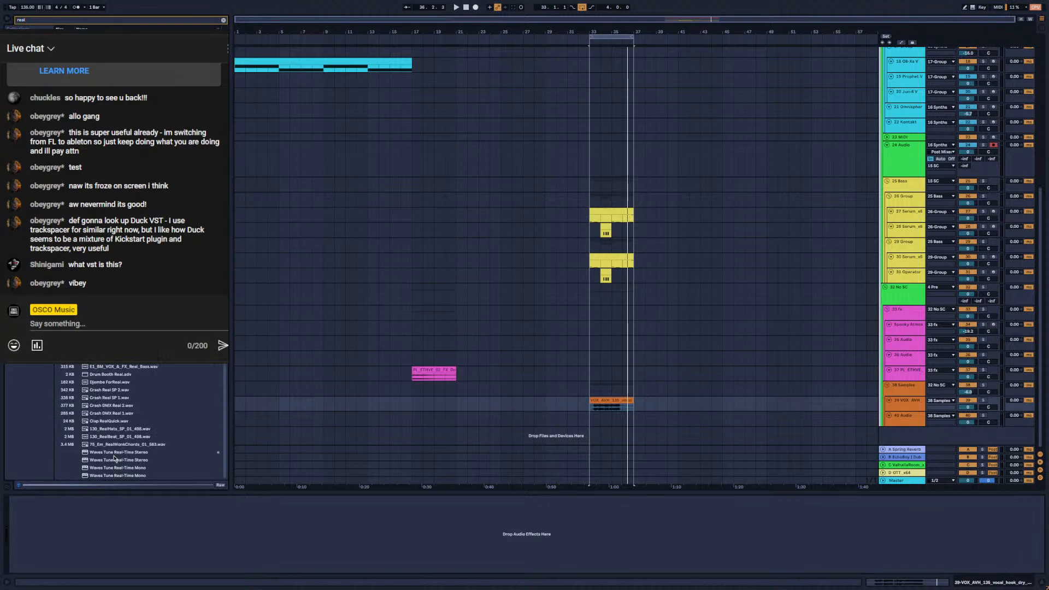
{"action": "left_click_drag", "start_coordinate": [117, 452], "coordinate": [116, 514]}
{"action": "left_click_drag", "start_coordinate": [324, 501], "coordinate": [325, 501]}
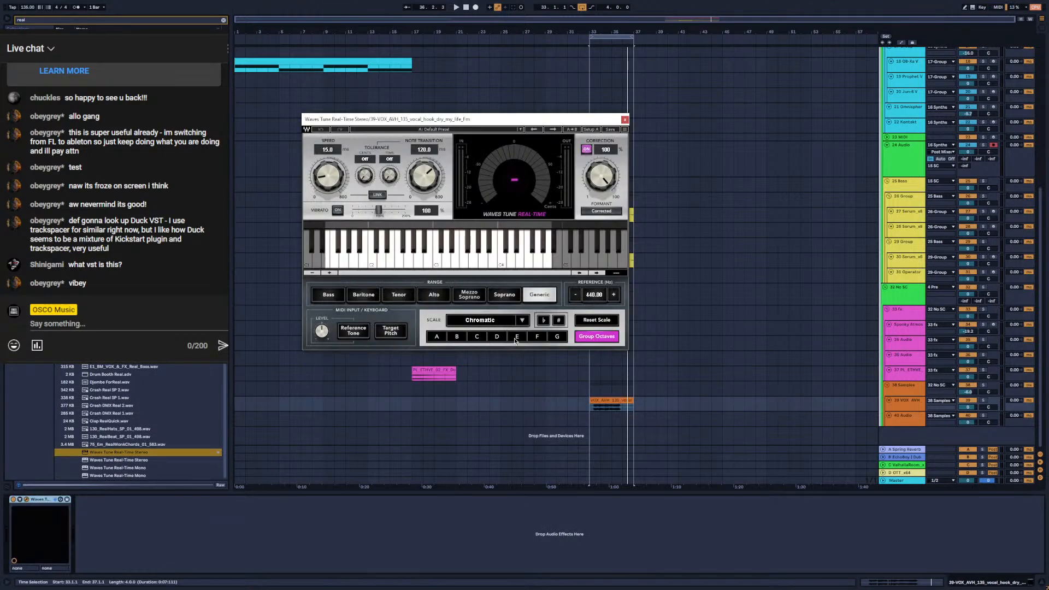
Choose F as the tuner's root and, with the loop playing, set Speed to 48.1 and Note Transition to 37.2
{"action": "left_click", "coordinate": [537, 336]}
{"action": "key", "text": "space"}
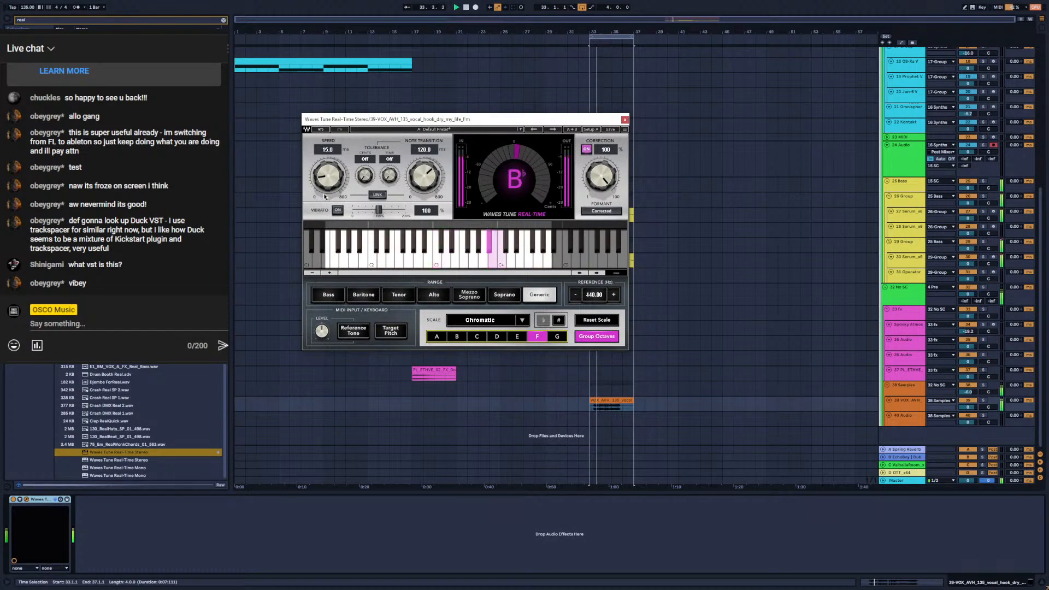
{"action": "left_click_drag", "start_coordinate": [325, 197], "coordinate": [324, 235]}
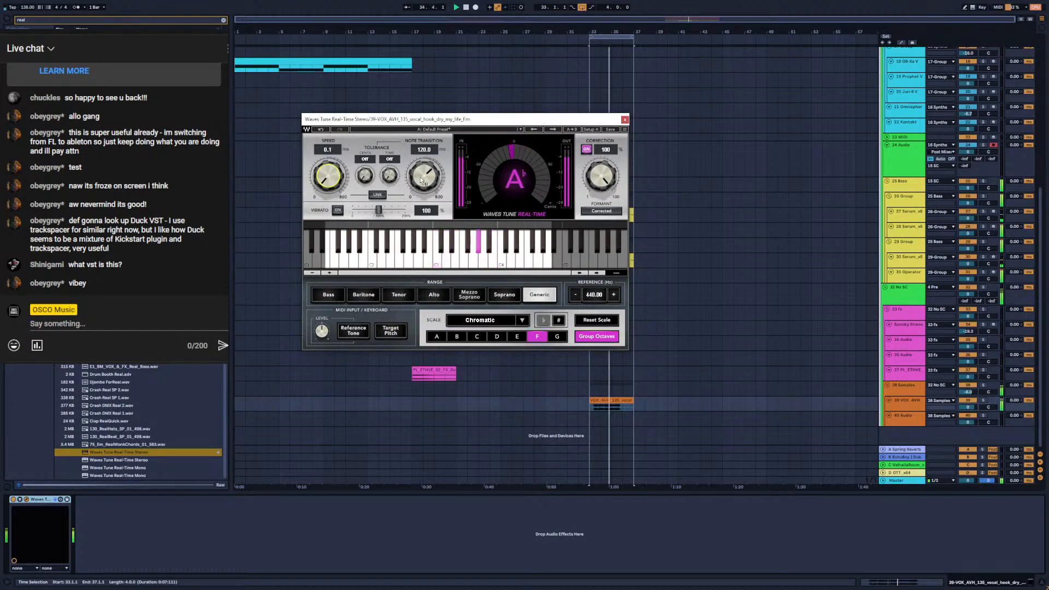
{"action": "left_click_drag", "start_coordinate": [421, 180], "coordinate": [422, 219]}
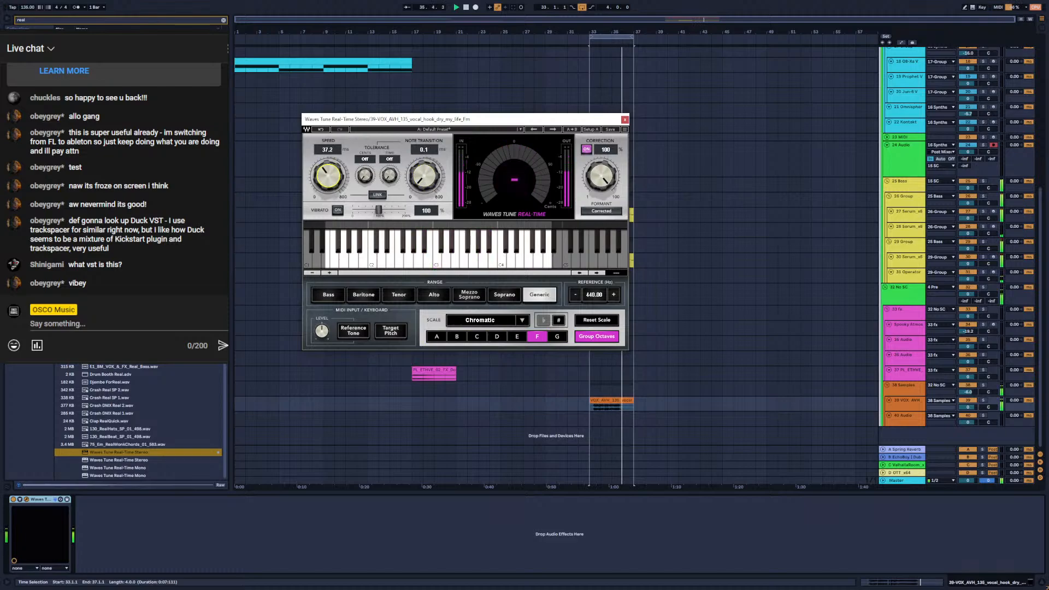
{"action": "left_click_drag", "start_coordinate": [328, 176], "coordinate": [328, 169]}
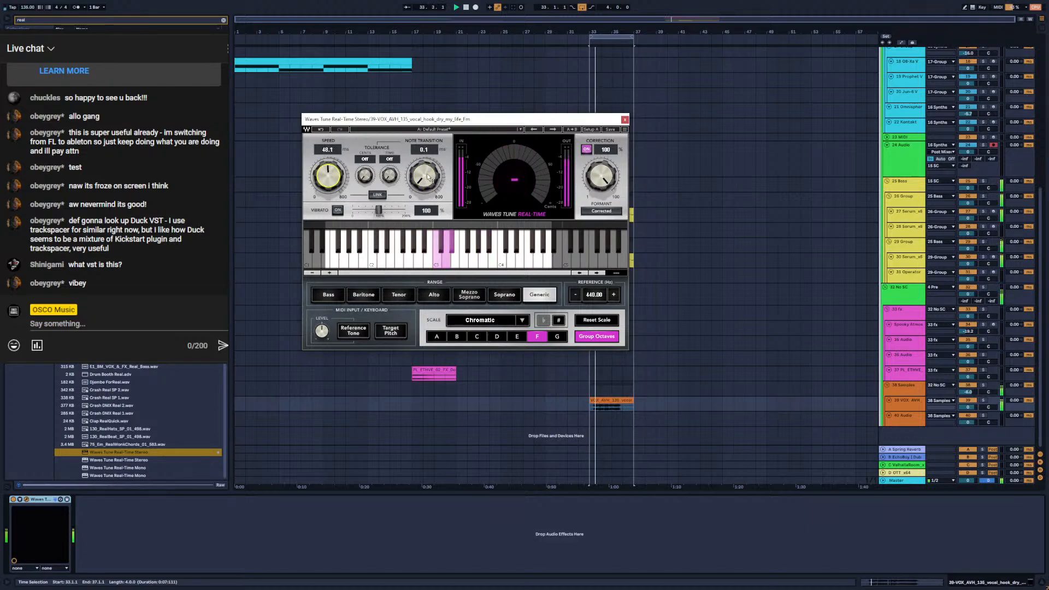
{"action": "left_click_drag", "start_coordinate": [429, 176], "coordinate": [429, 166]}
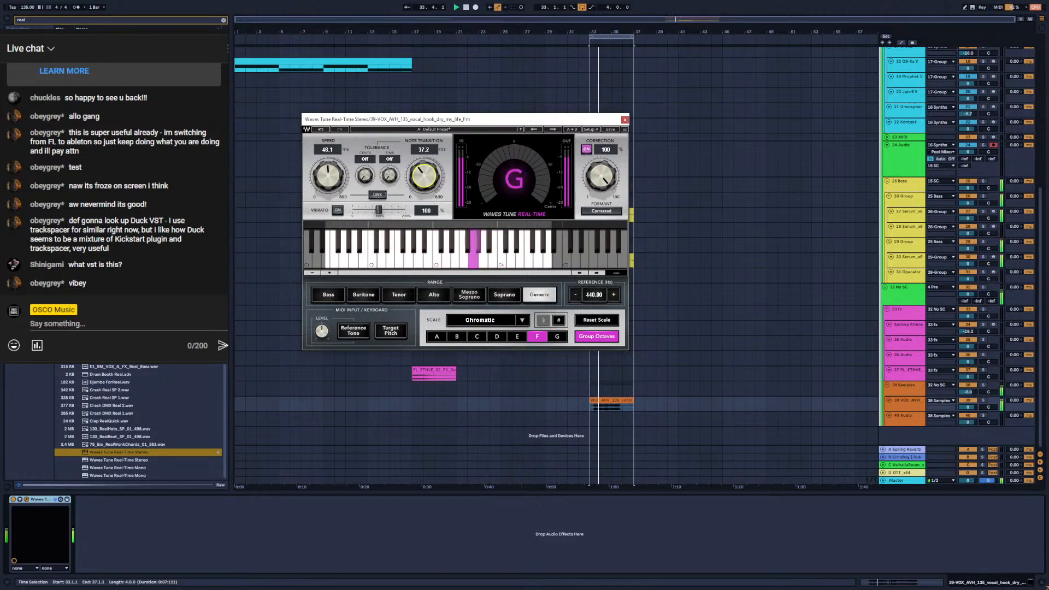
Try other scales on E, settle on F Natural Minor with Speed 25.8, and close the Waves Tune window
{"action": "left_click", "coordinate": [543, 320]}
{"action": "left_click", "coordinate": [517, 336]}
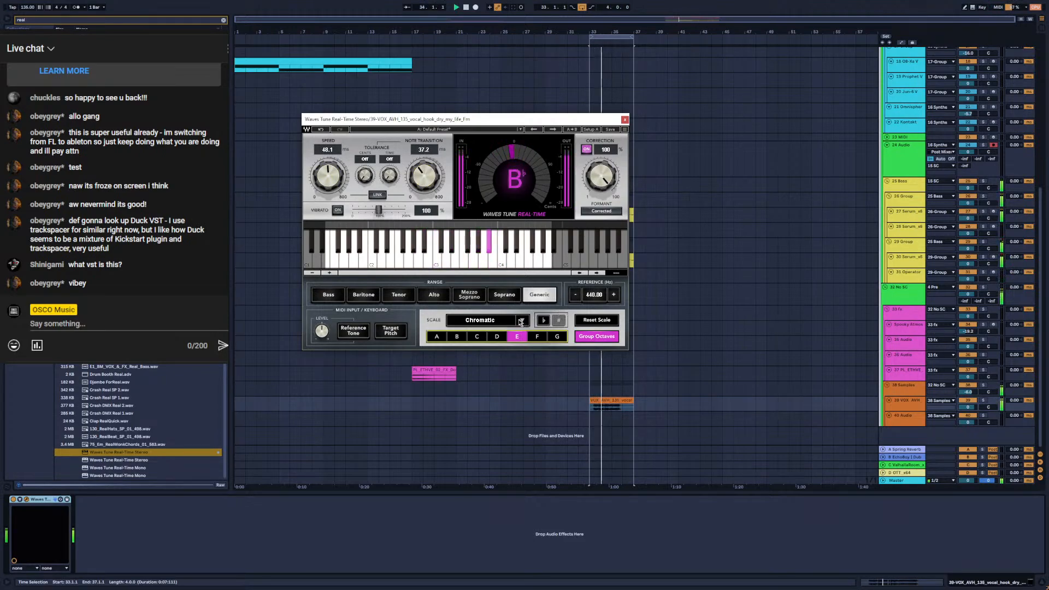
{"action": "left_click", "coordinate": [501, 322]}
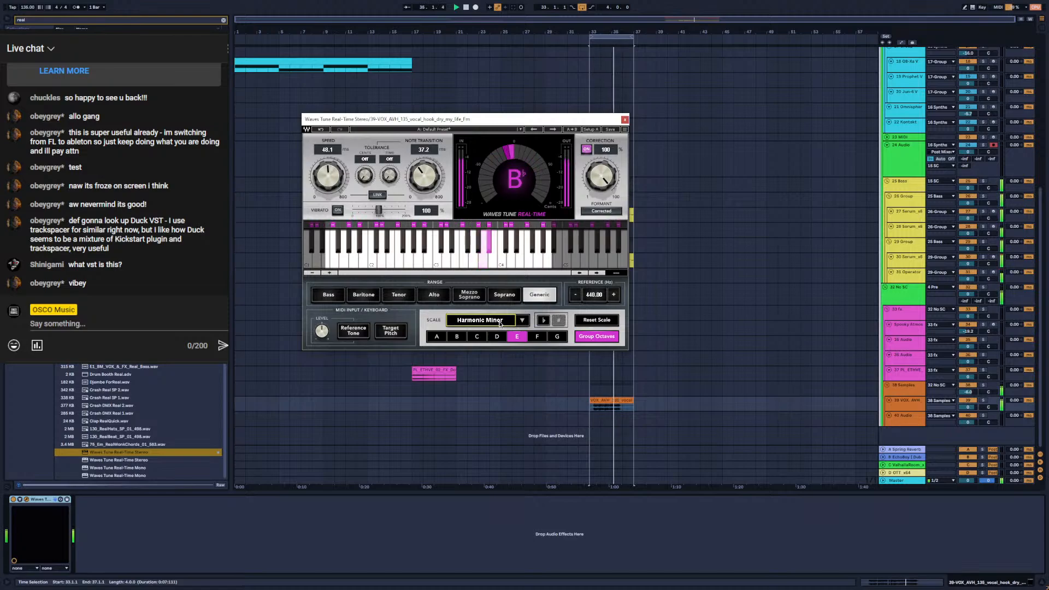
{"action": "scroll", "coordinate": [499, 323], "scroll_direction": "down", "scroll_amount": 1}
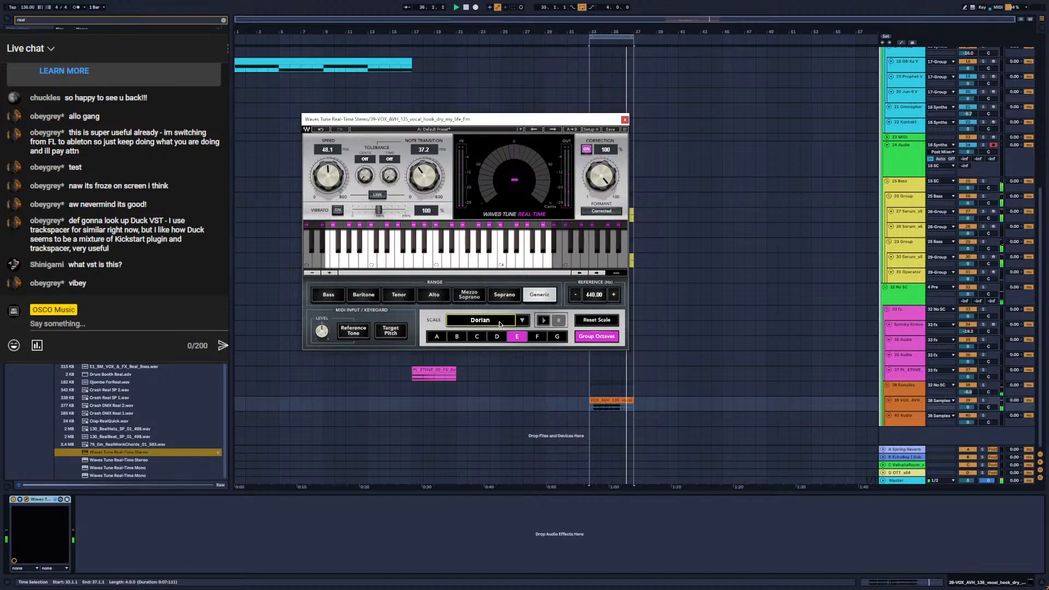
{"action": "left_click", "coordinate": [521, 322]}
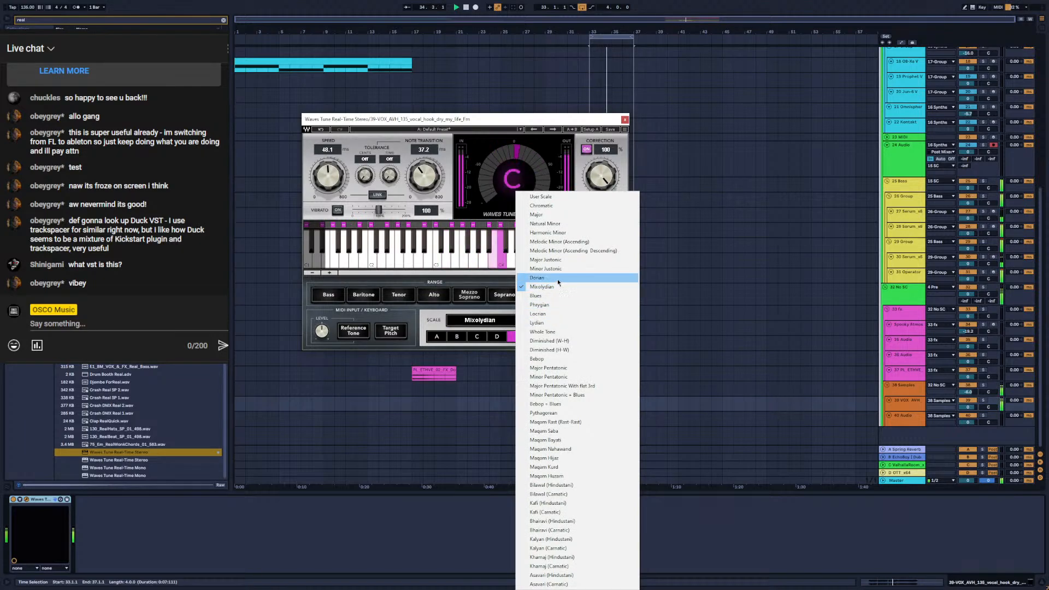
{"action": "left_click", "coordinate": [554, 224]}
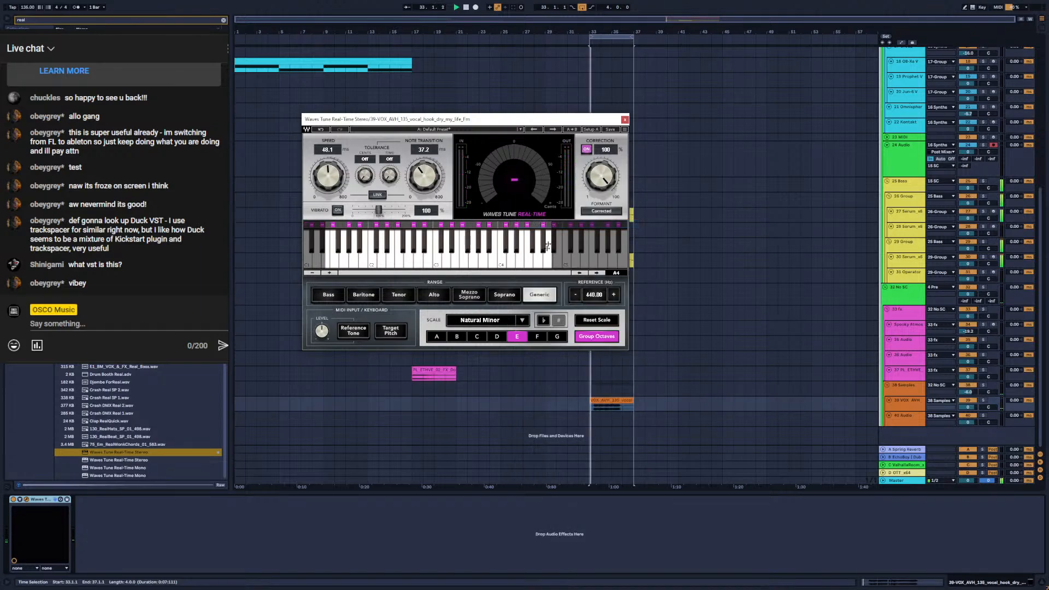
{"action": "left_click", "coordinate": [538, 335]}
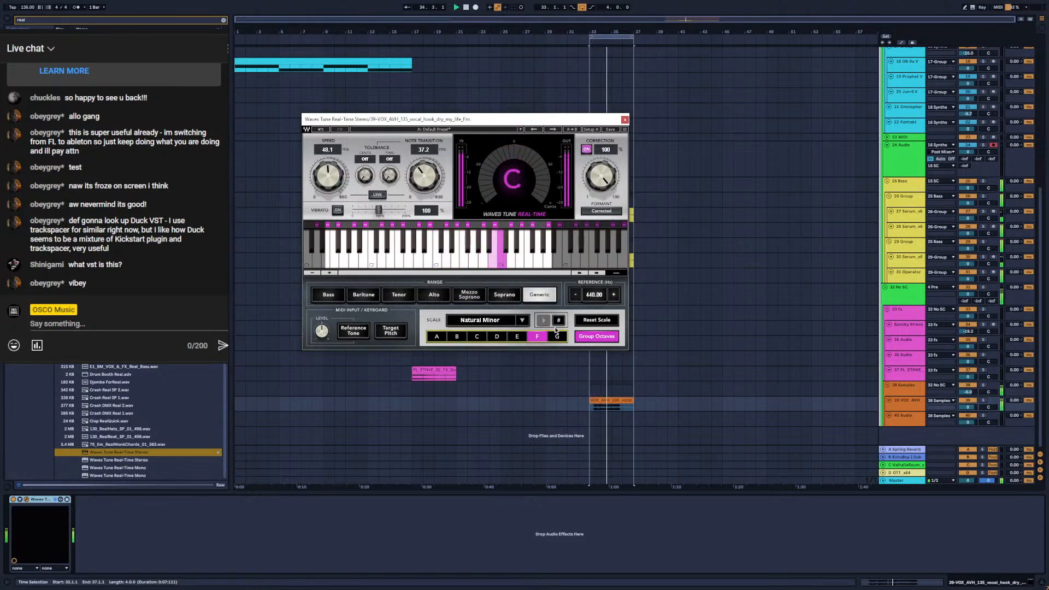
{"action": "left_click_drag", "start_coordinate": [328, 176], "coordinate": [330, 198]}
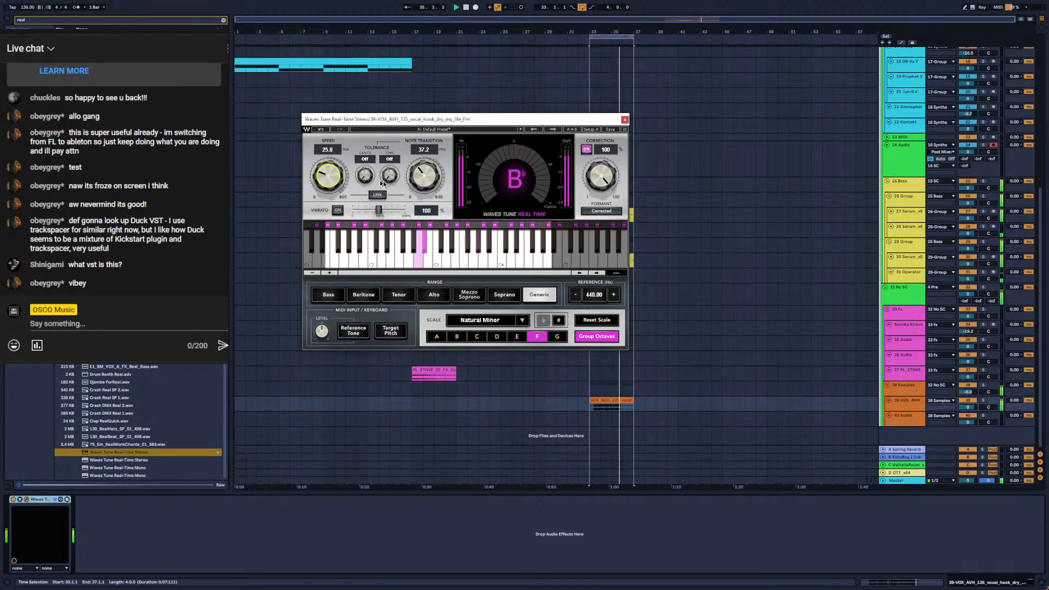
{"action": "left_click", "coordinate": [624, 119]}
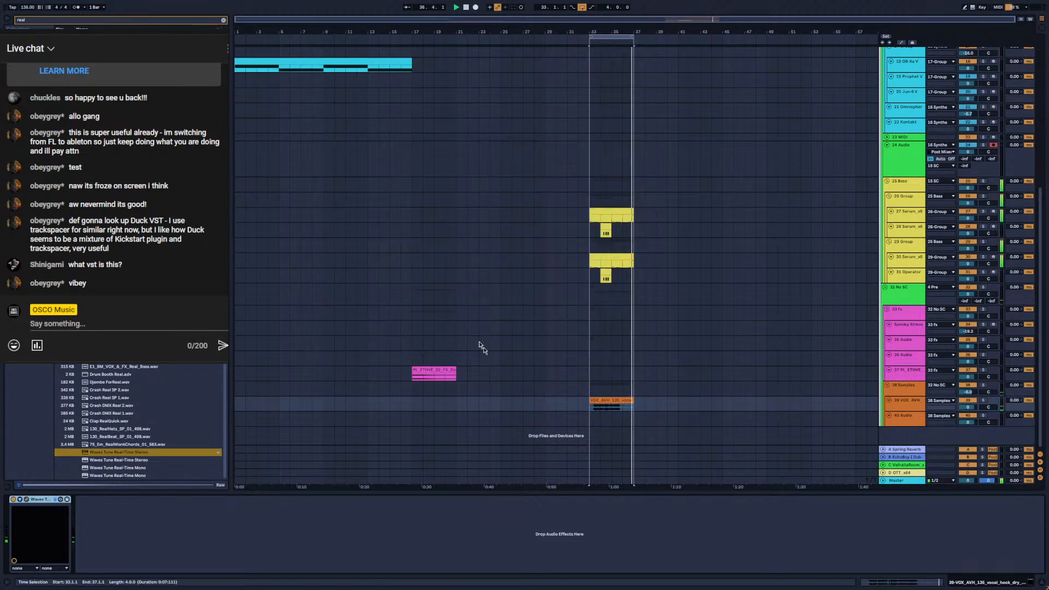
Enlarge the Samples group track to reveal its sends and set its ValhallaRoom send to -22.0 dB while the loop plays
{"action": "left_click", "coordinate": [897, 392]}
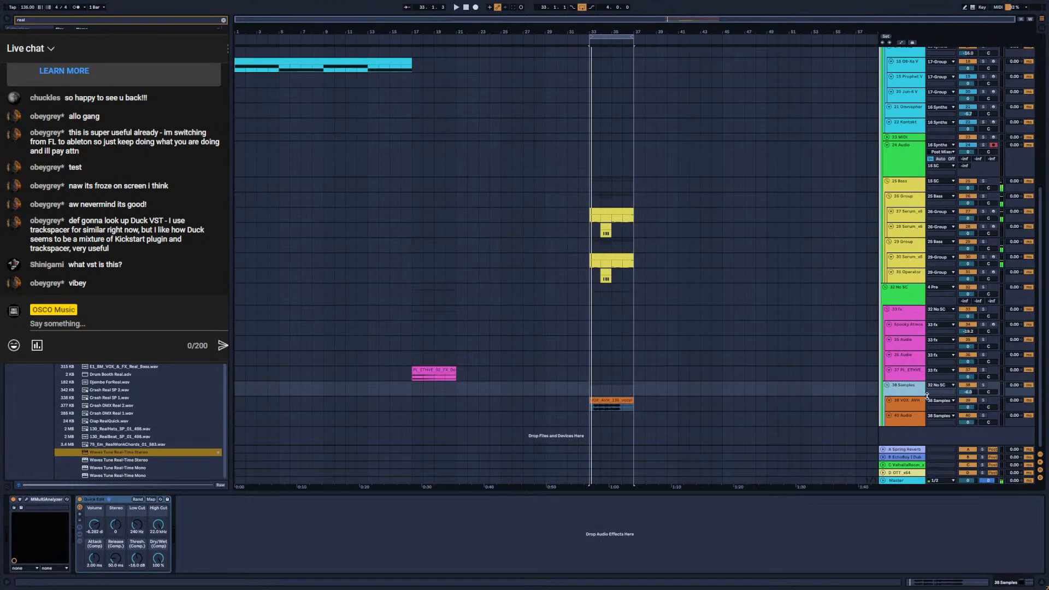
{"action": "left_click_drag", "start_coordinate": [922, 397], "coordinate": [978, 418]}
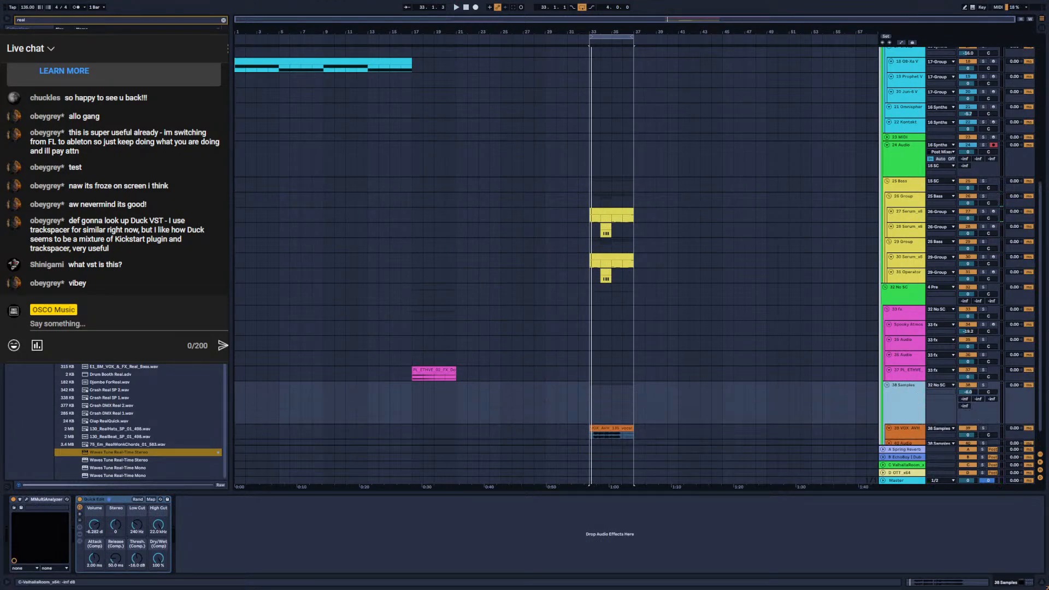
{"action": "key", "text": "space"}
{"action": "mouse_move", "coordinate": [910, 424]}
{"action": "left_mouse_down"}
{"action": "mouse_move", "coordinate": [910, 394]}
{"action": "mouse_move", "coordinate": [909, 410]}
{"action": "left_mouse_up"}
{"action": "key", "text": "space"}
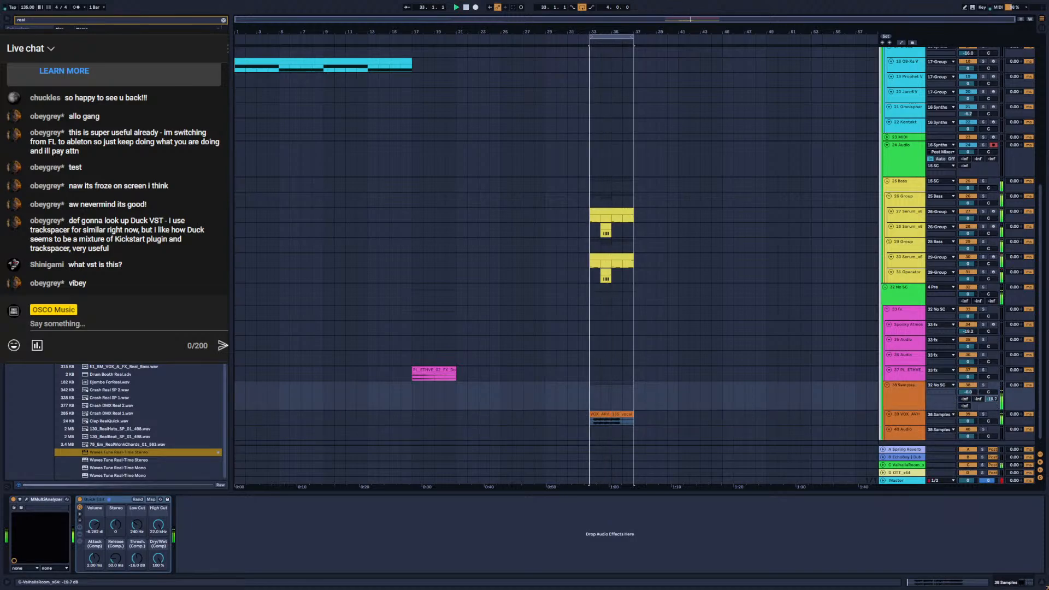
{"action": "left_click_drag", "start_coordinate": [992, 399], "coordinate": [991, 401]}
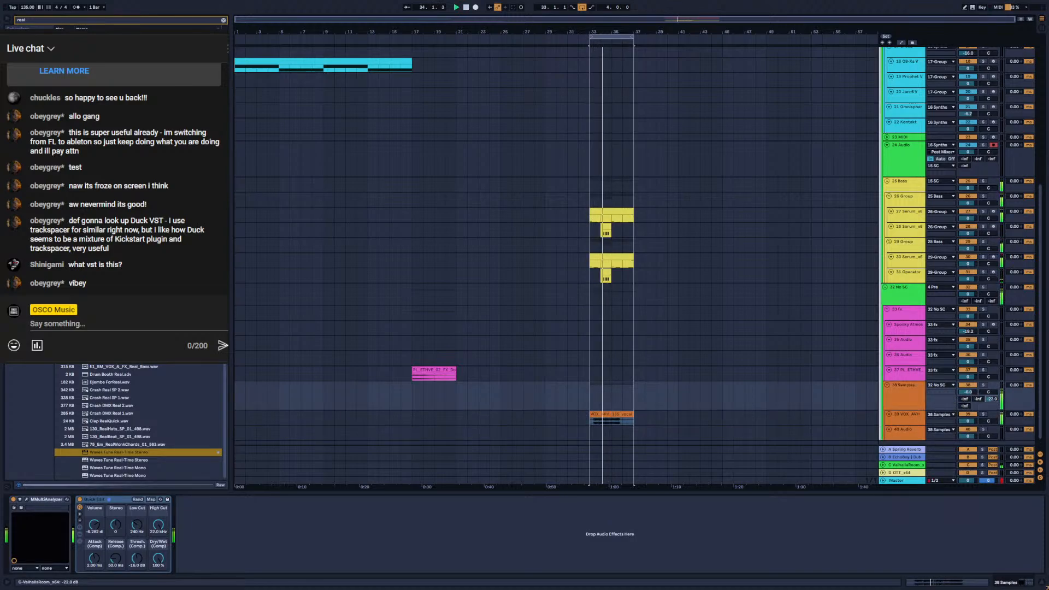
Replace the vocal clip at bar 33 with VOX_AVH_135_vocal_hook_dry_my_mind_Fm.wav from Splice
{"action": "key", "text": "alt+Tab"}
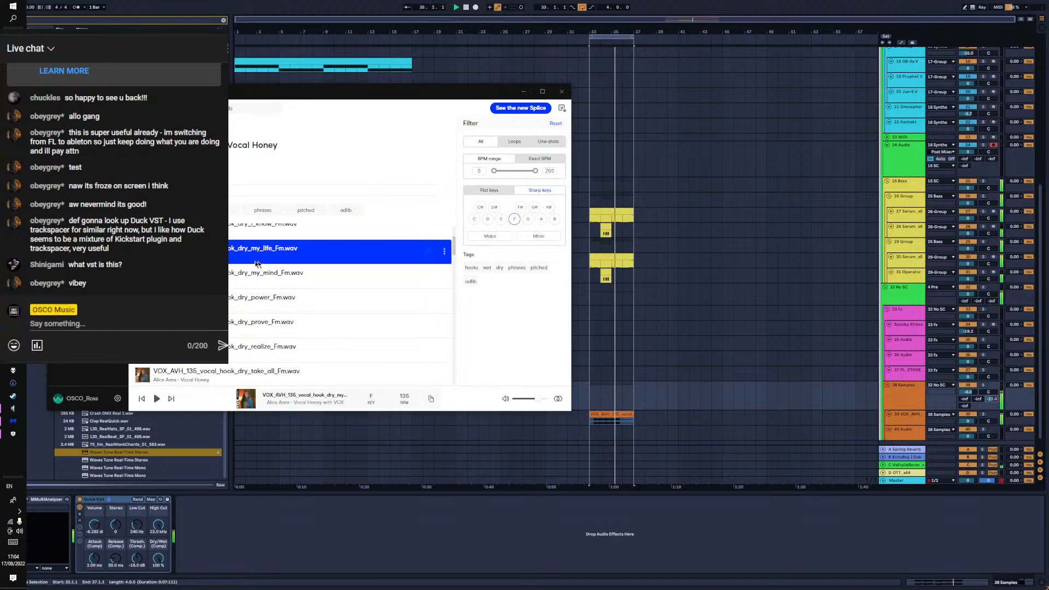
{"action": "left_click_drag", "start_coordinate": [428, 281], "coordinate": [608, 415]}
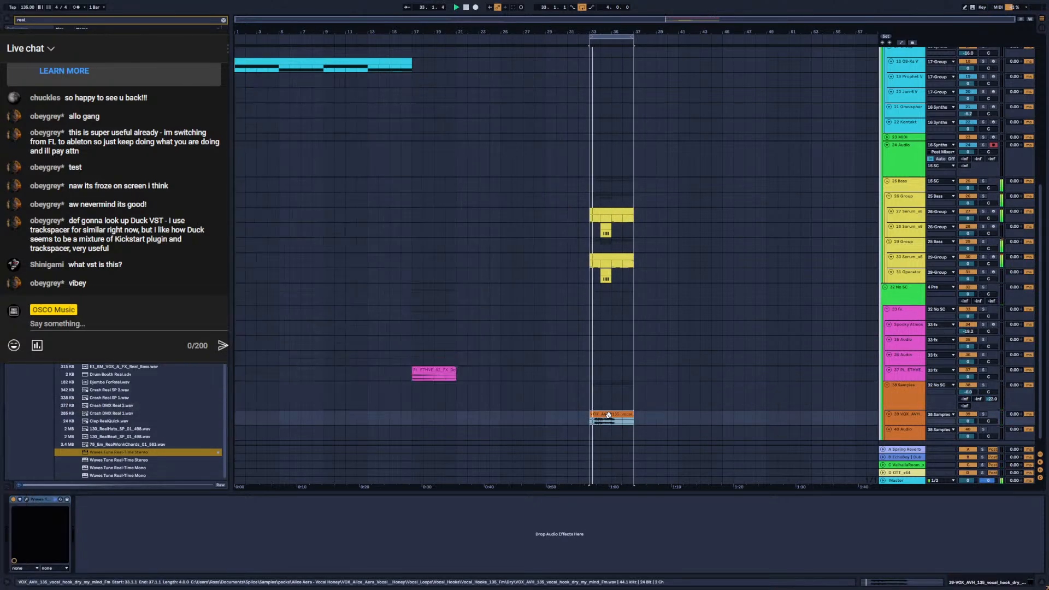
Replace the vocal clip at bar 33 with VOX_AVH_135_vocal_hook_dry_power_Fm.wav from Splice and set the Samples group's volume to 0.0 dB
{"action": "key", "text": "alt+Tab"}
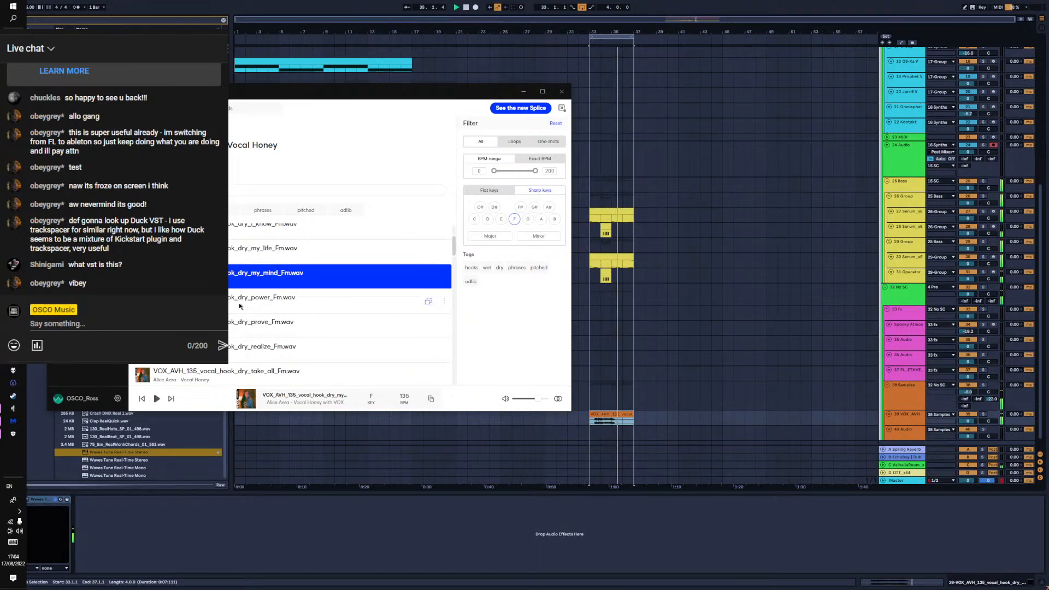
{"action": "left_click_drag", "start_coordinate": [429, 302], "coordinate": [591, 421]}
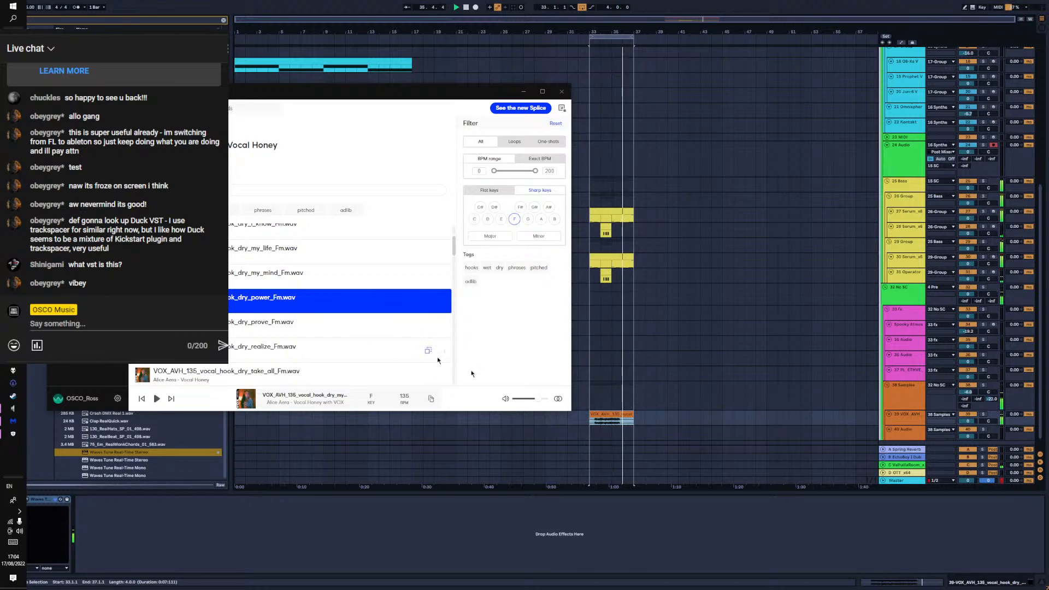
{"action": "left_click", "coordinate": [973, 393]}
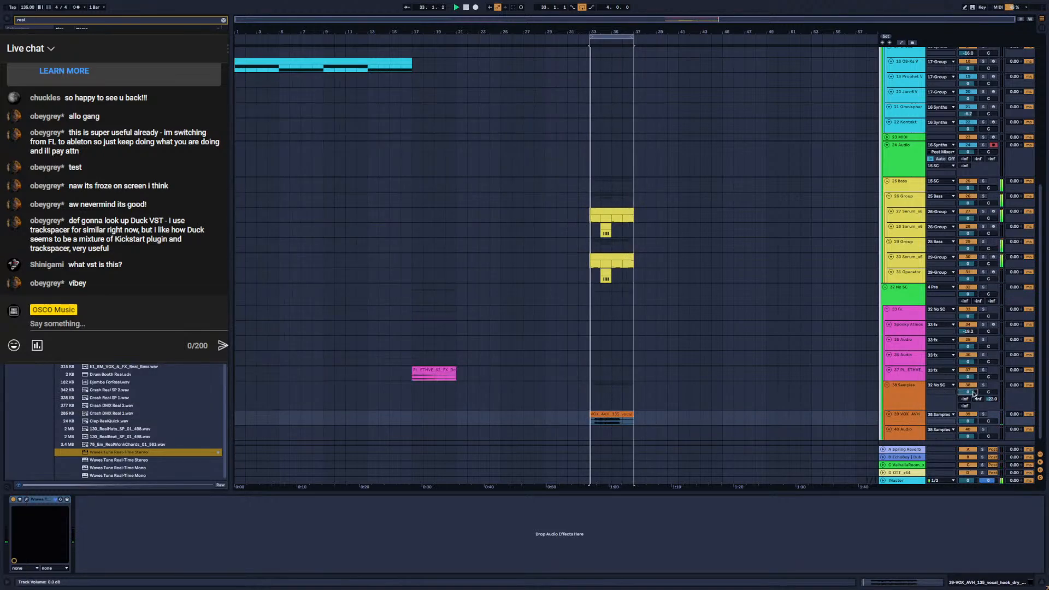
Audition VOX_AVH_135_vocal_hook_dry_prove_Fm.wav and the matching realize hook from Splice as replacements for the vocal clip at bar 33
{"action": "key", "text": "alt+Tab"}
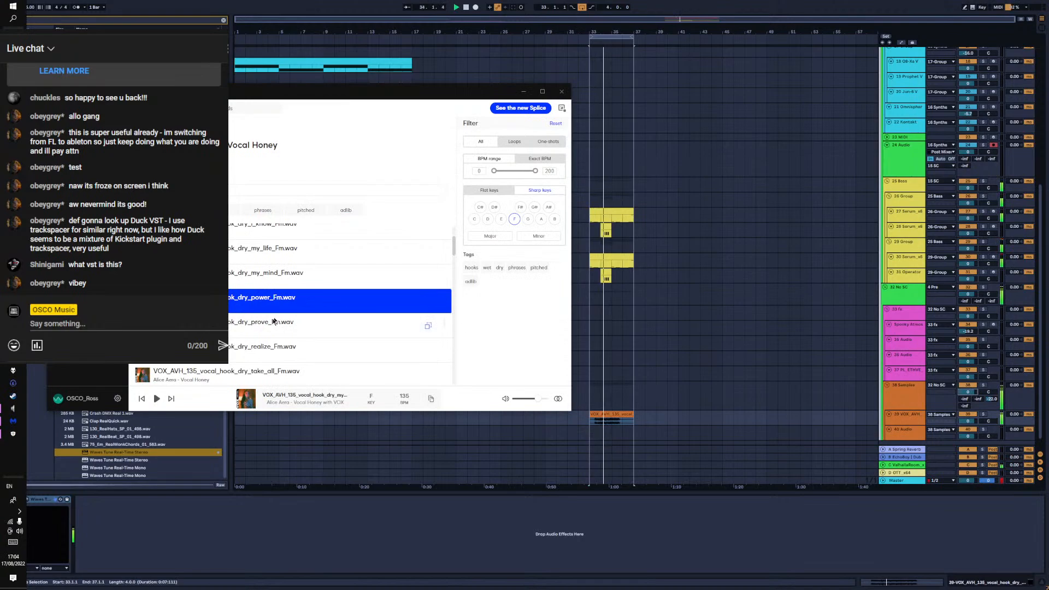
{"action": "left_click_drag", "start_coordinate": [274, 321], "coordinate": [589, 413]}
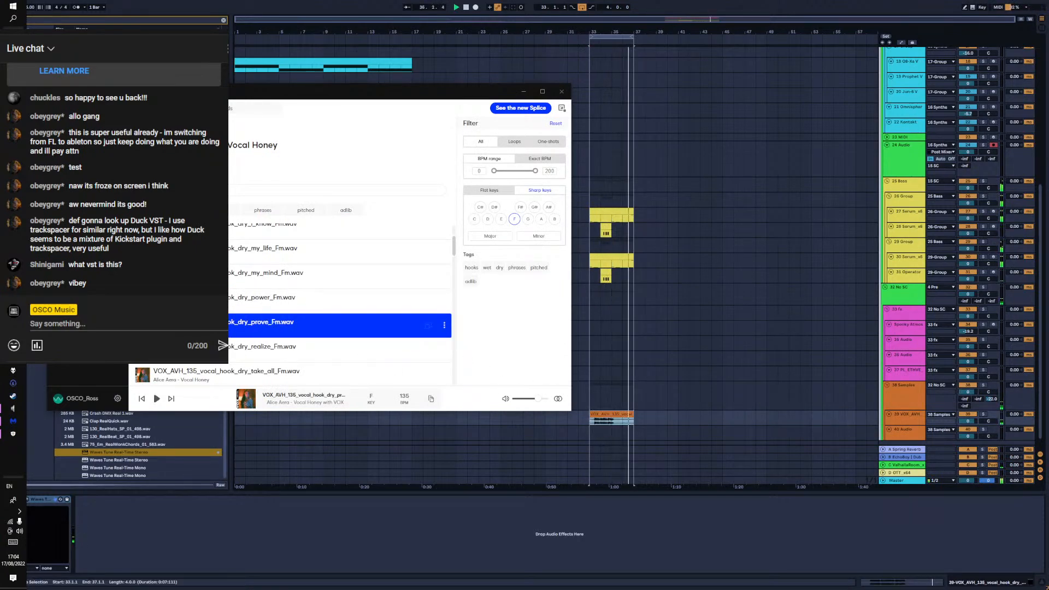
{"action": "scroll", "coordinate": [240, 302], "scroll_direction": "down", "scroll_amount": 3}
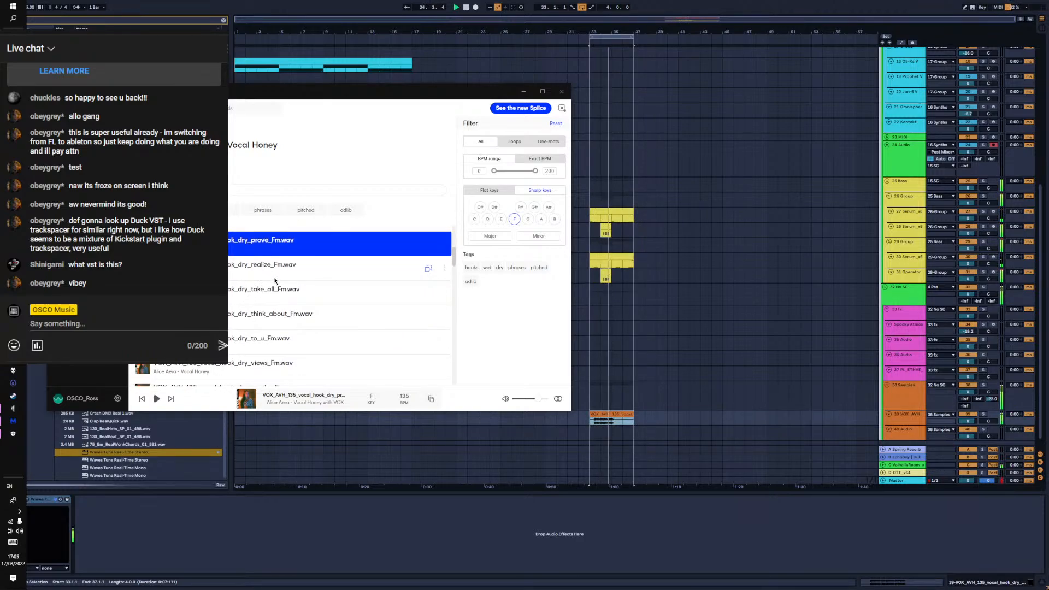
{"action": "left_click_drag", "start_coordinate": [229, 267], "coordinate": [538, 448]}
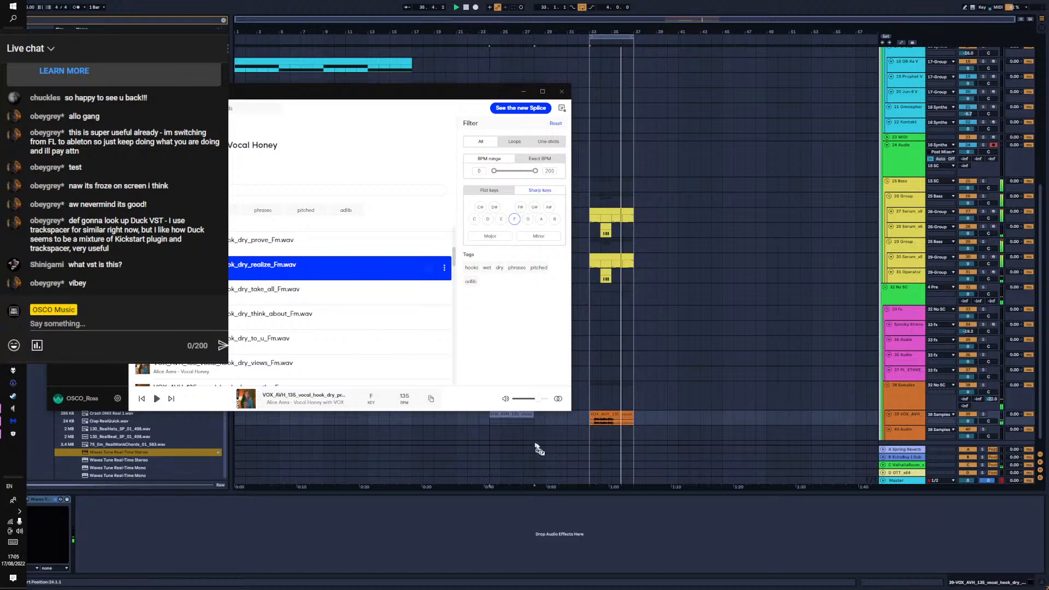
{"action": "left_click_drag", "start_coordinate": [594, 421], "coordinate": [593, 420]}
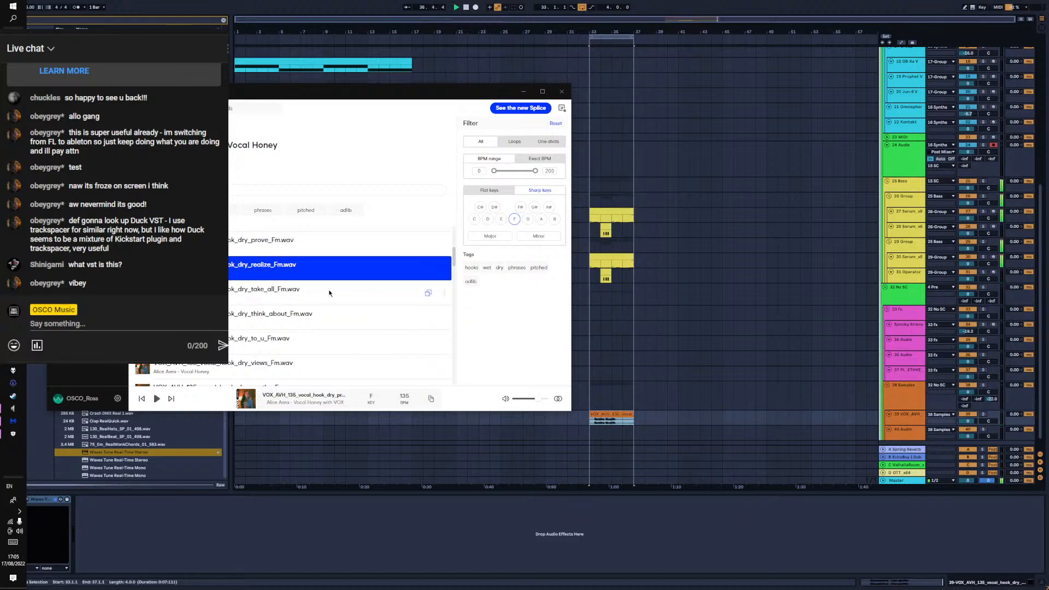
Replace the vocal clip at bar 33 with VOX_AVH_135_vocal_hook_dry_take_all_Fm.wav from Splice
{"action": "scroll", "coordinate": [323, 290], "scroll_direction": "down", "scroll_amount": 1}
{"action": "scroll", "coordinate": [254, 266], "scroll_direction": "up", "scroll_amount": 1}
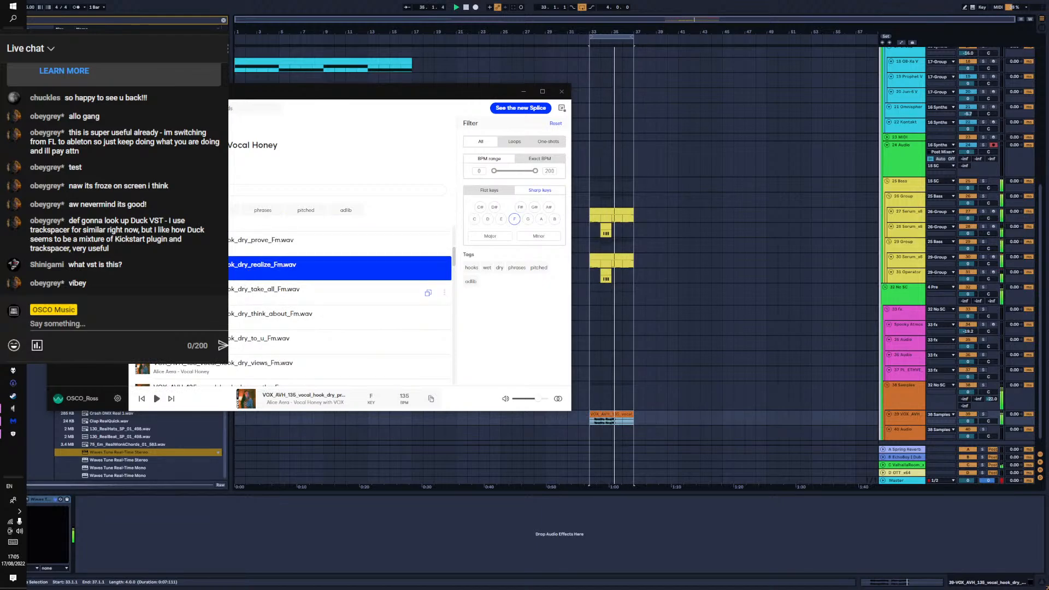
{"action": "left_click_drag", "start_coordinate": [273, 290], "coordinate": [618, 409]}
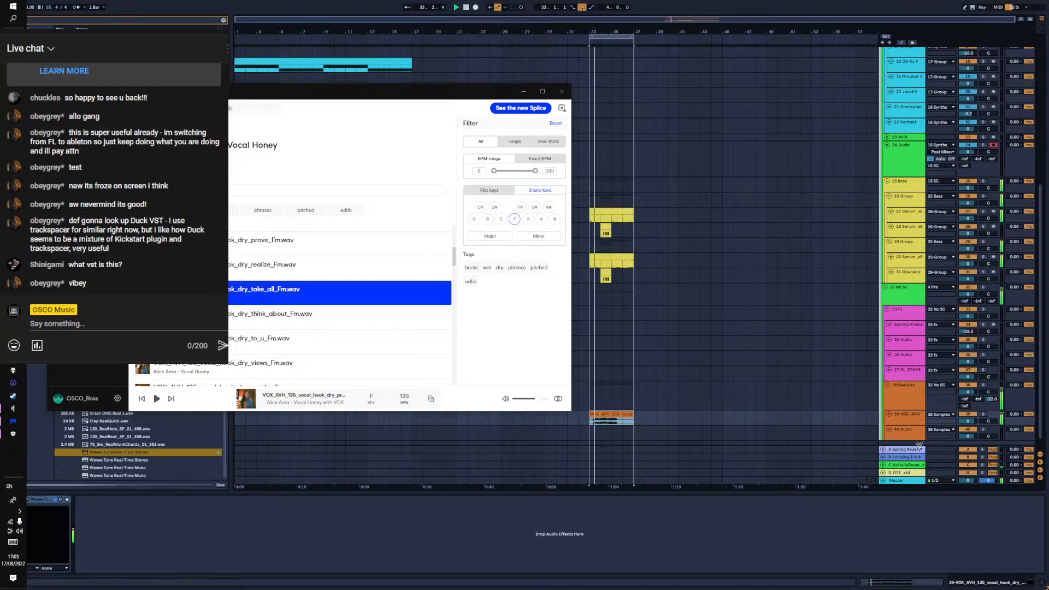
Add FabFilter Pro-Q 3 to the 25 Bass group in Natural Phase mode and sidechain it from 38-Samples
{"action": "left_click", "coordinate": [904, 190]}
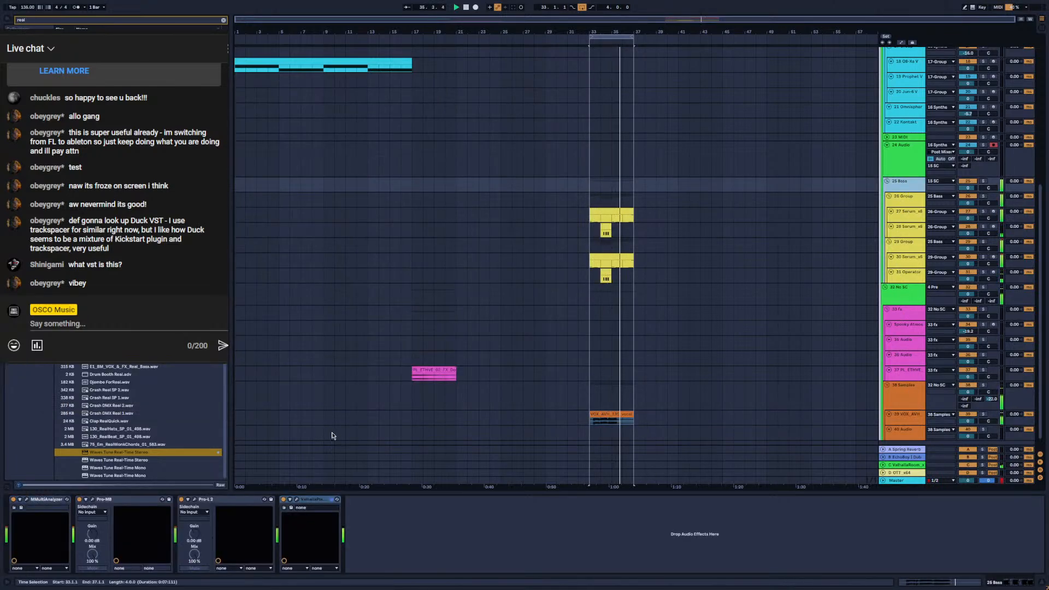
{"action": "type", "text": "pro q"}
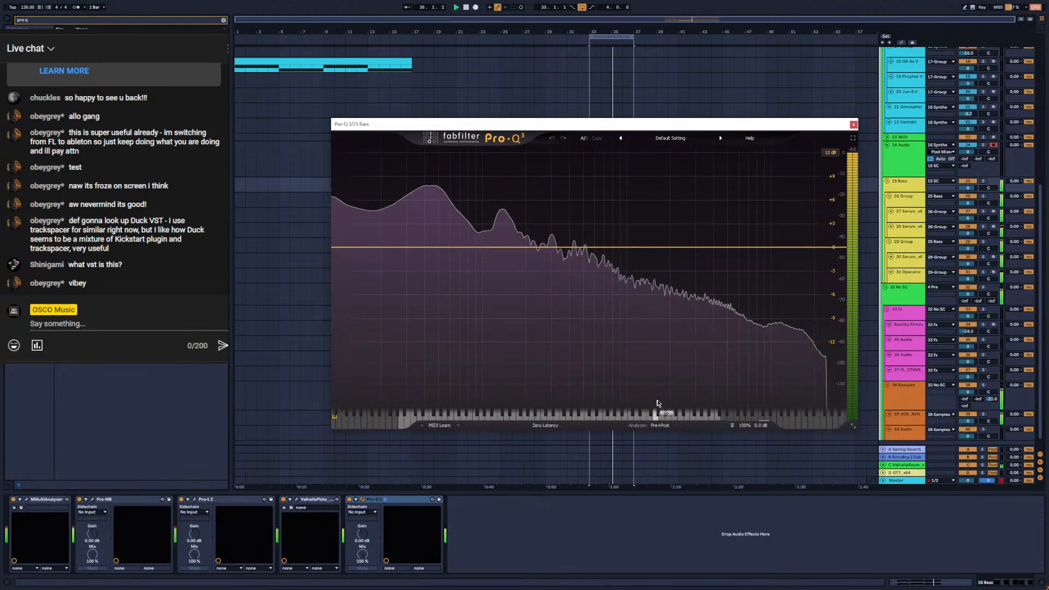
{"action": "left_click", "coordinate": [582, 427]}
{"action": "left_click", "coordinate": [574, 442]}
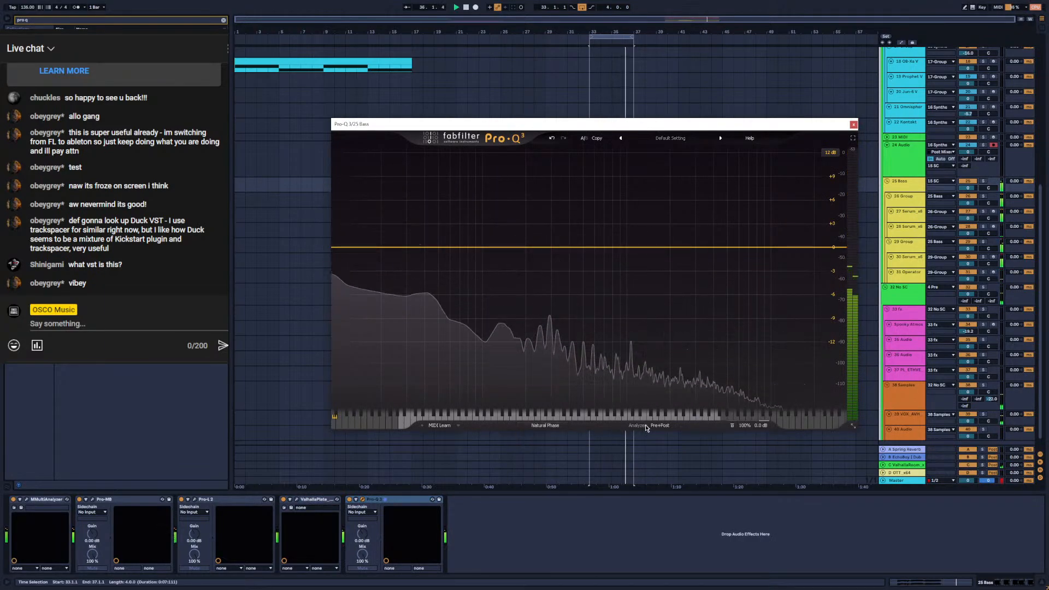
{"action": "left_click", "coordinate": [361, 512]}
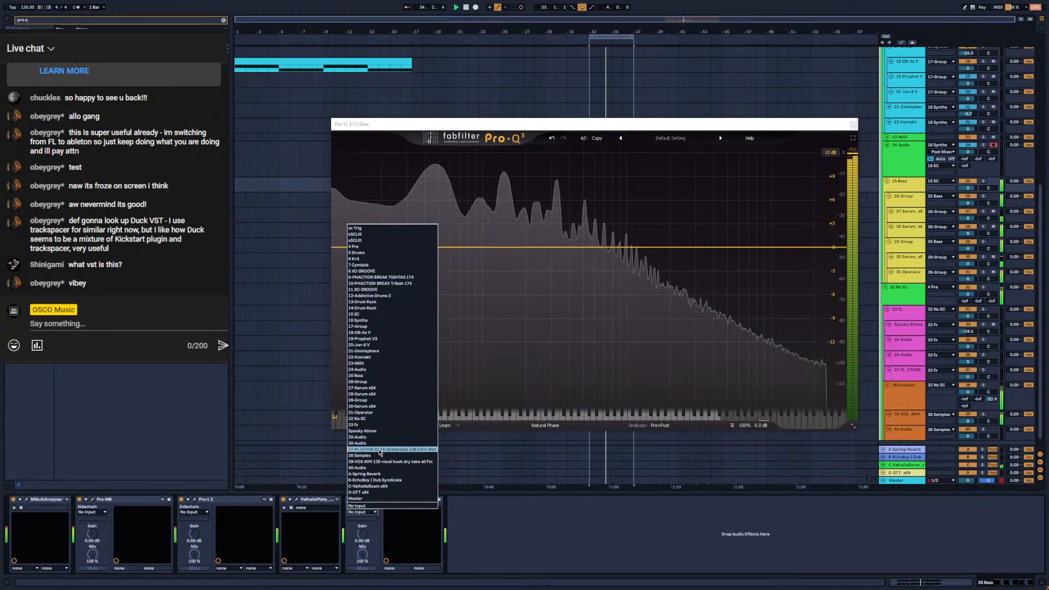
{"action": "left_click", "coordinate": [381, 455]}
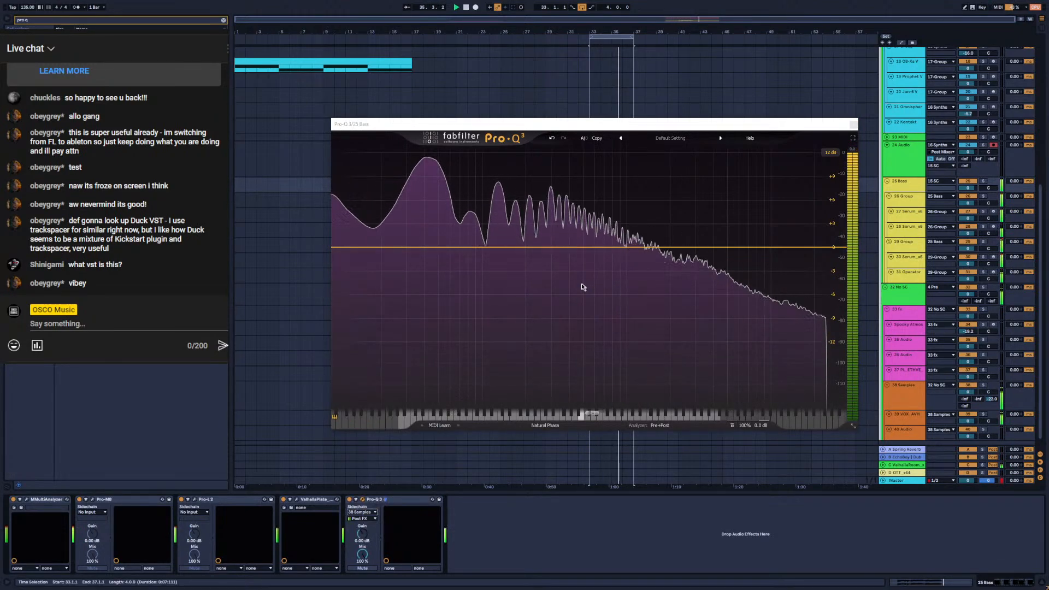
Change the Pro-Q 3 interface size to Large
{"action": "mouse_move", "coordinate": [760, 421]}
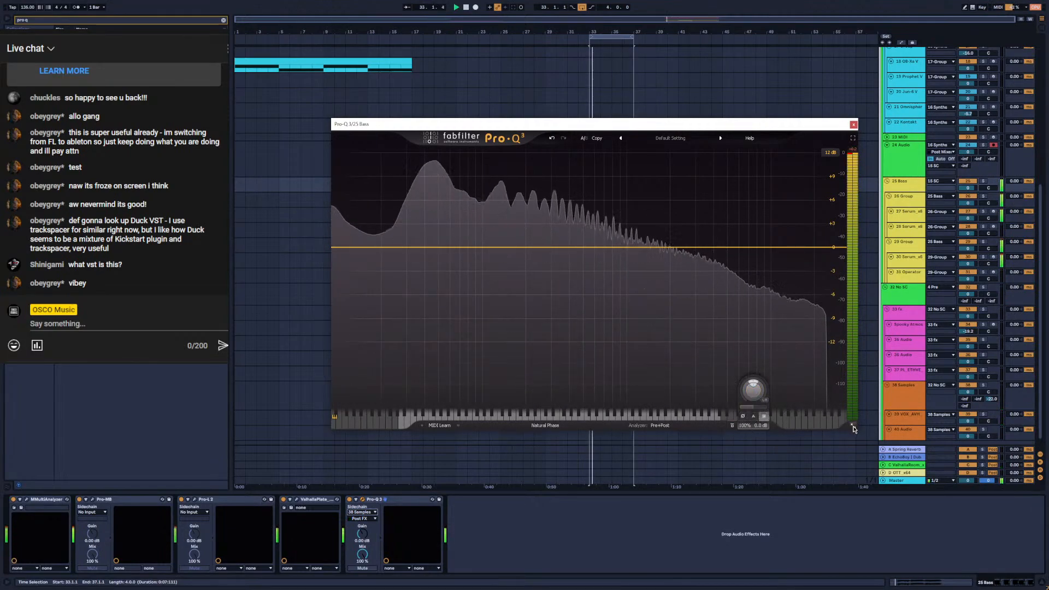
{"action": "left_click", "coordinate": [854, 427]}
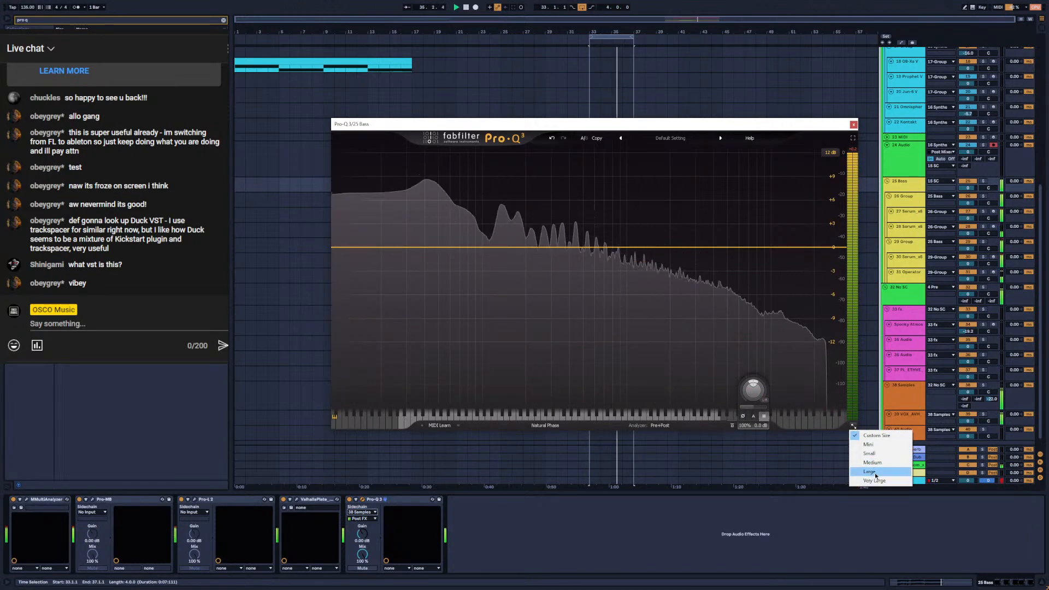
{"action": "left_click", "coordinate": [876, 473]}
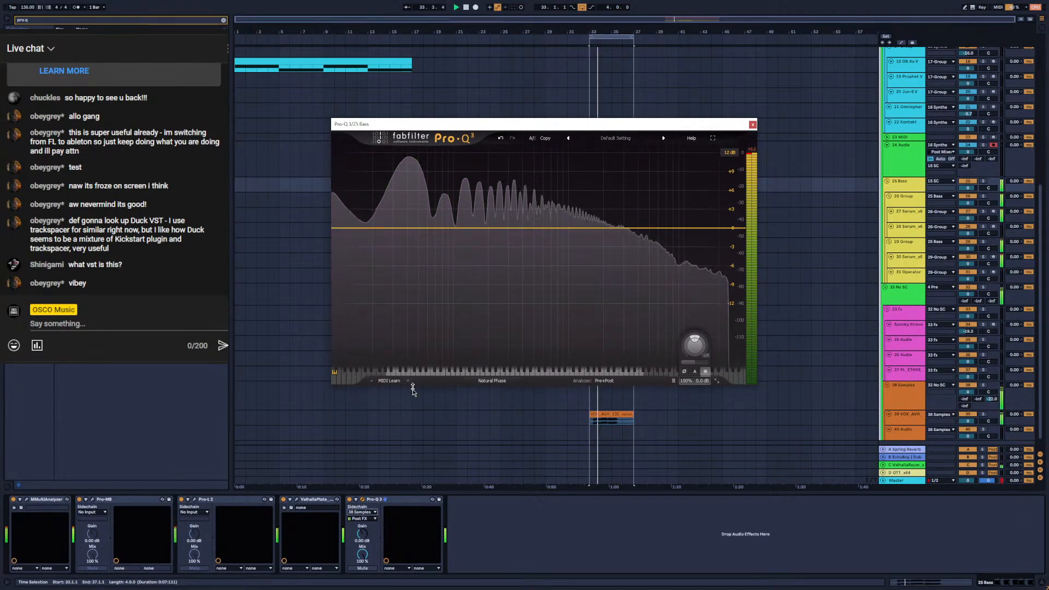
{"action": "left_click", "coordinate": [365, 519]}
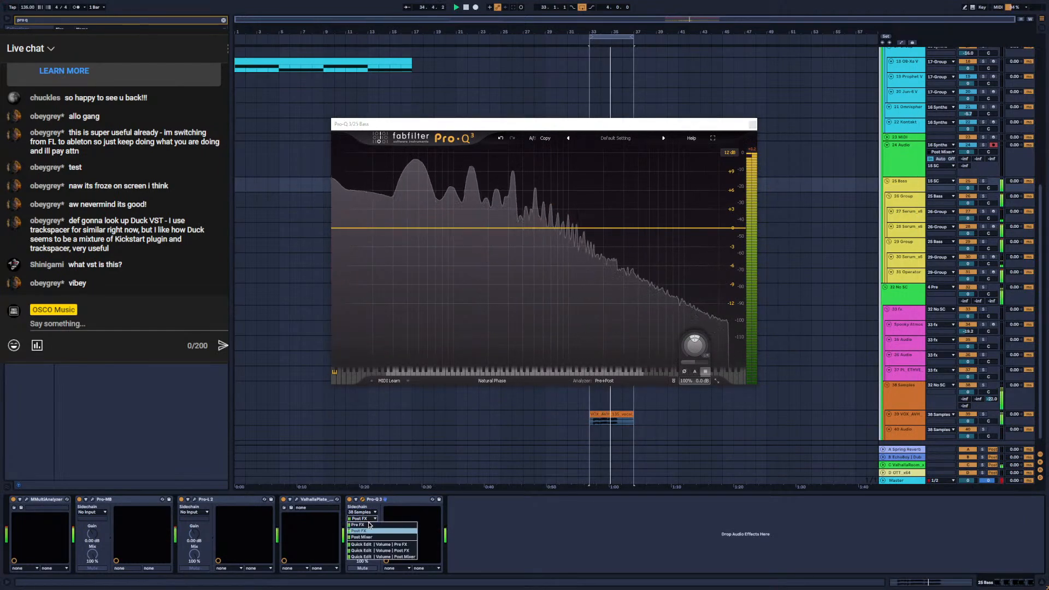
{"action": "left_click", "coordinate": [655, 350]}
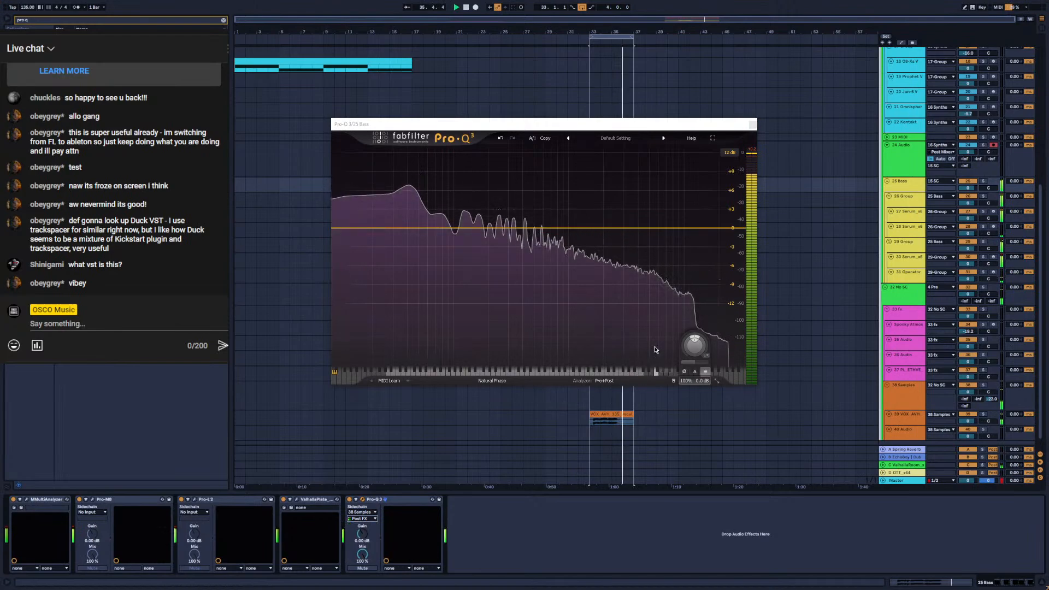
{"action": "left_click", "coordinate": [691, 138]}
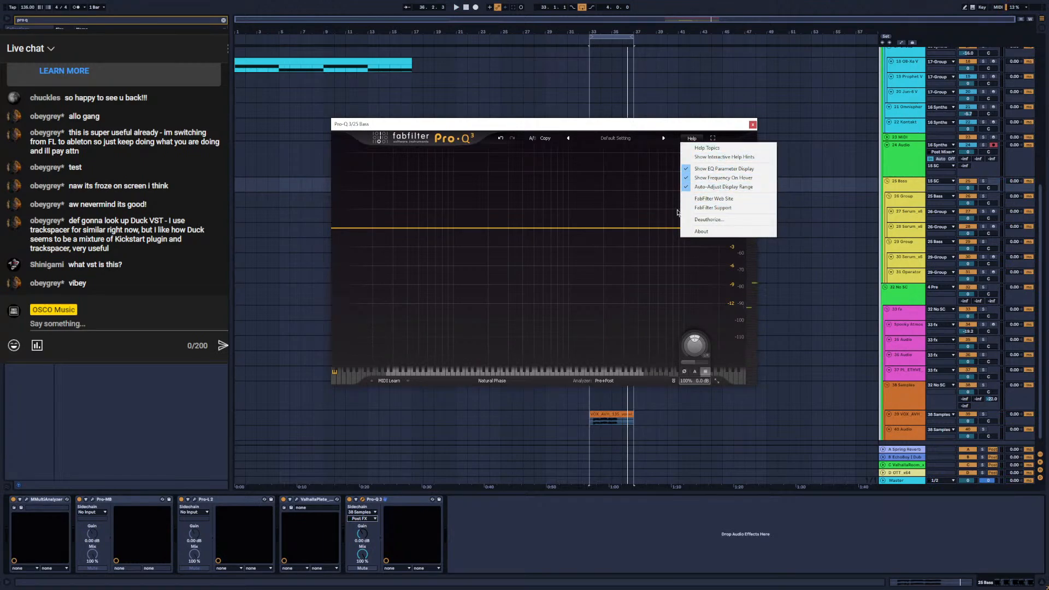
{"action": "left_click", "coordinate": [664, 280]}
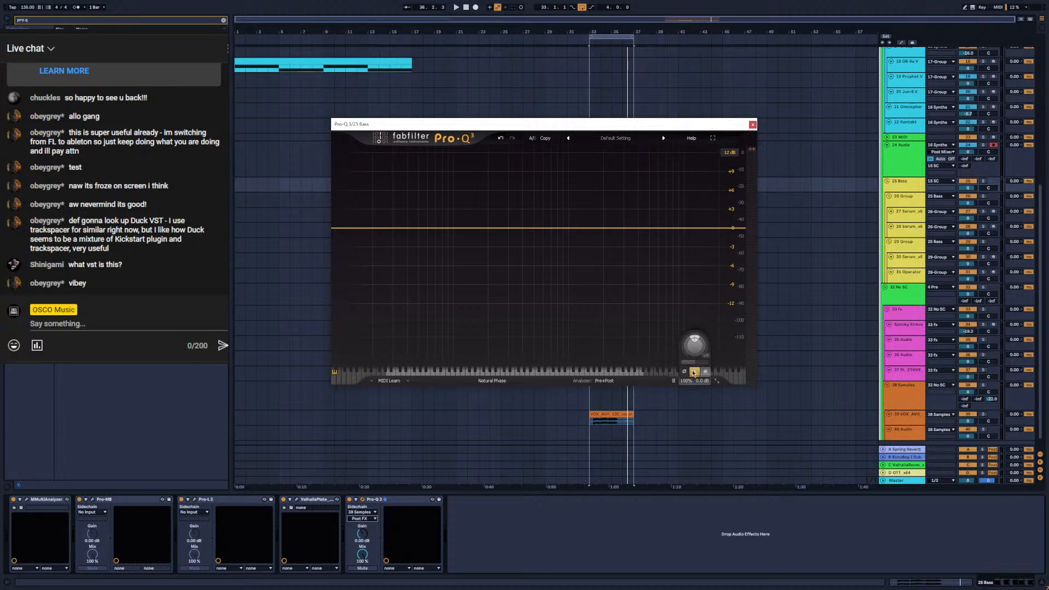
{"action": "key", "text": "space"}
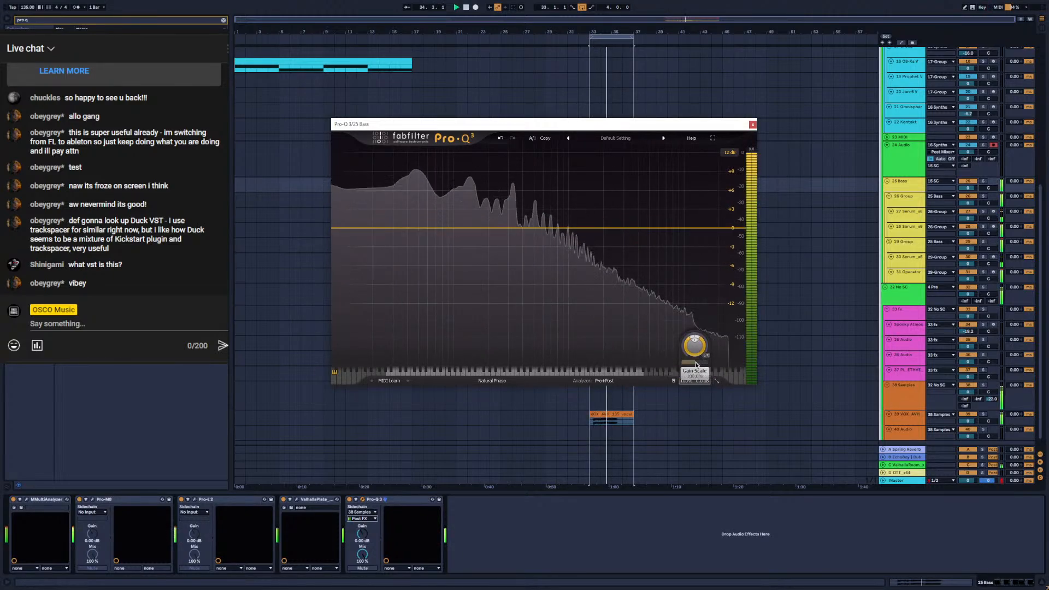
{"action": "key", "text": "space"}
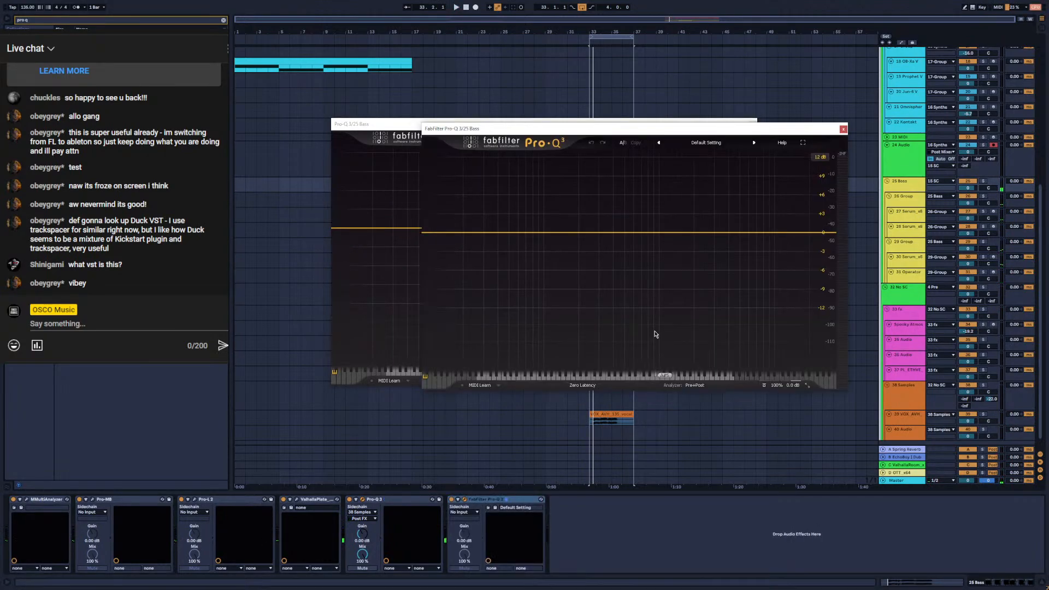
Remove the duplicate FabFilter Pro-Q 3 from the Bass group and show the Side Chain spectrum in the first Pro-Q 3's analyzer
{"action": "left_click", "coordinate": [843, 129]}
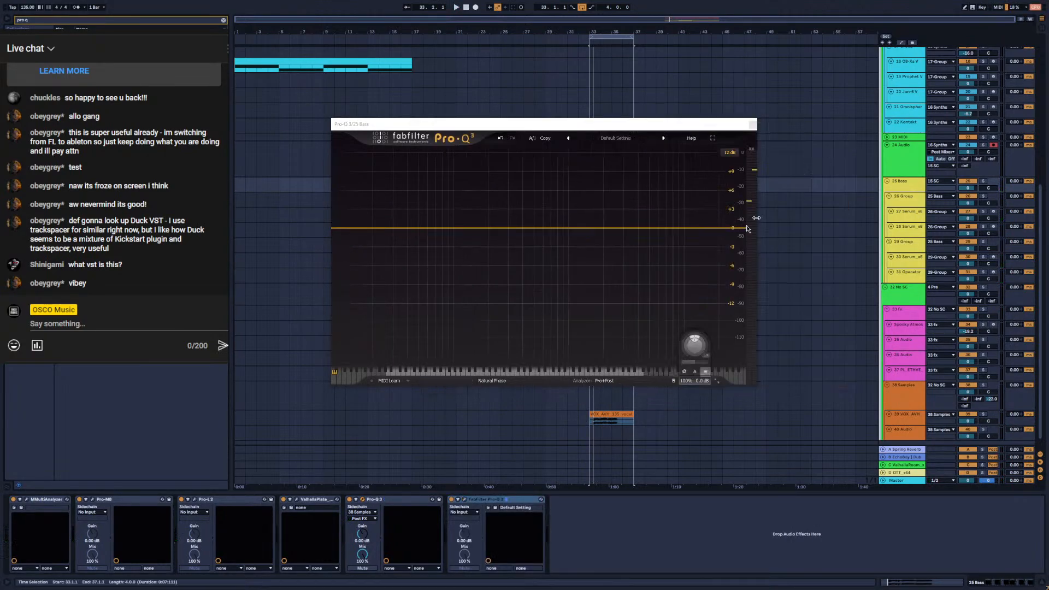
{"action": "left_click", "coordinate": [599, 383]}
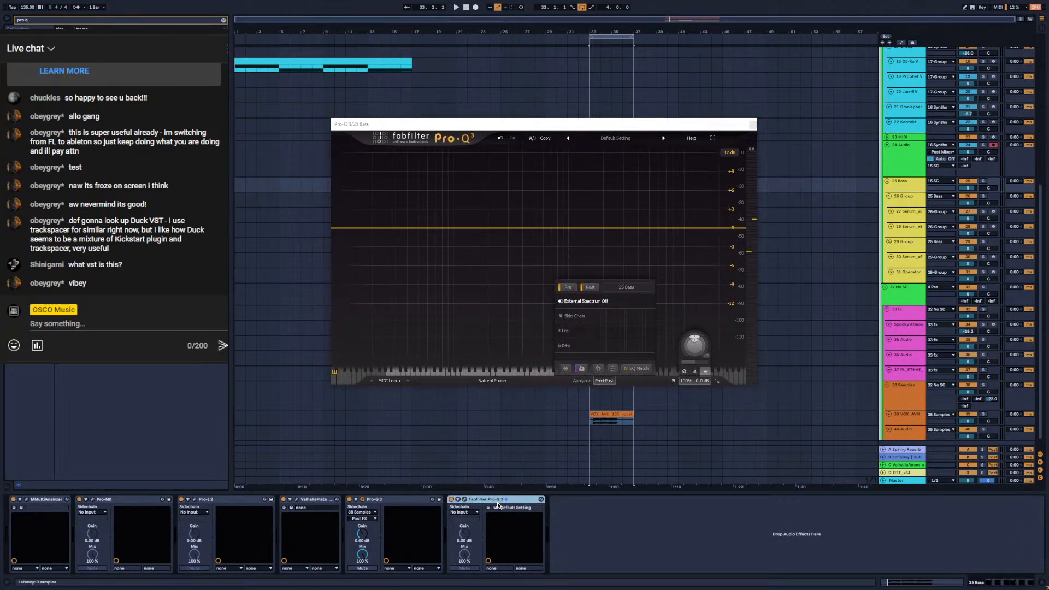
{"action": "key", "text": "Delete"}
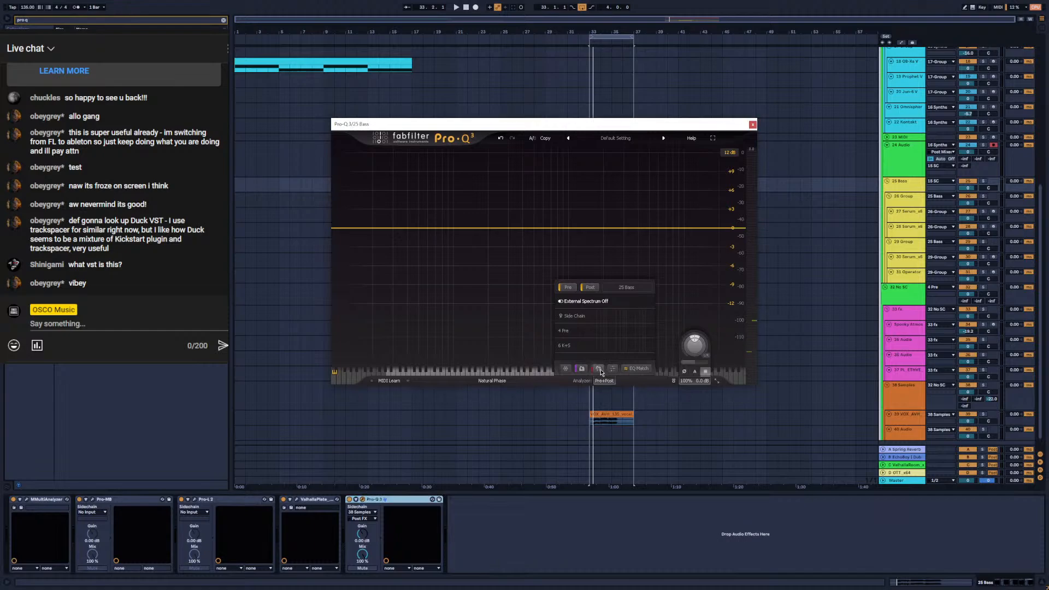
{"action": "key", "text": "space"}
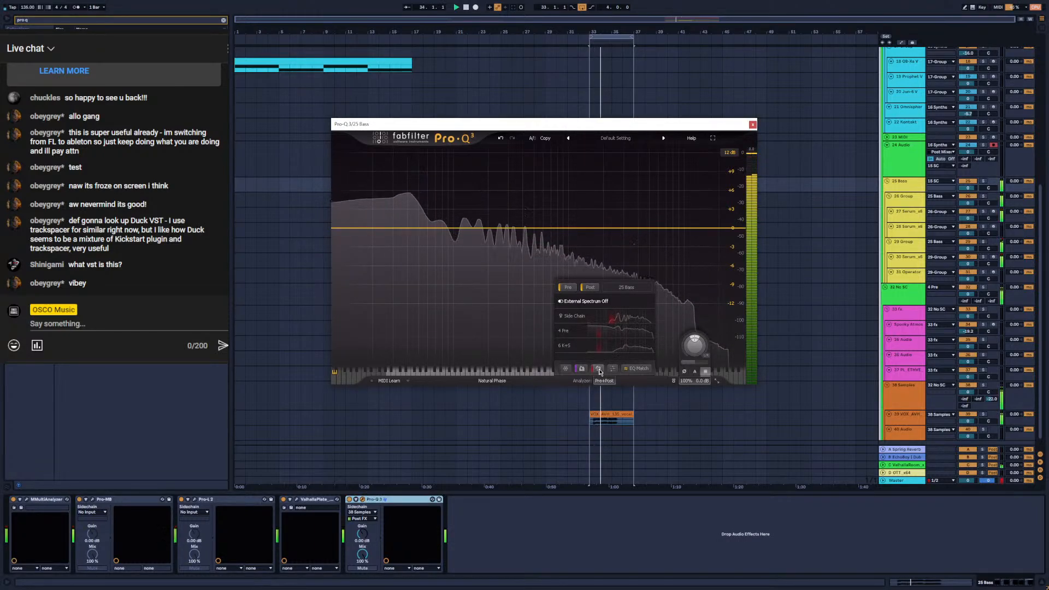
{"action": "left_click", "coordinate": [584, 316]}
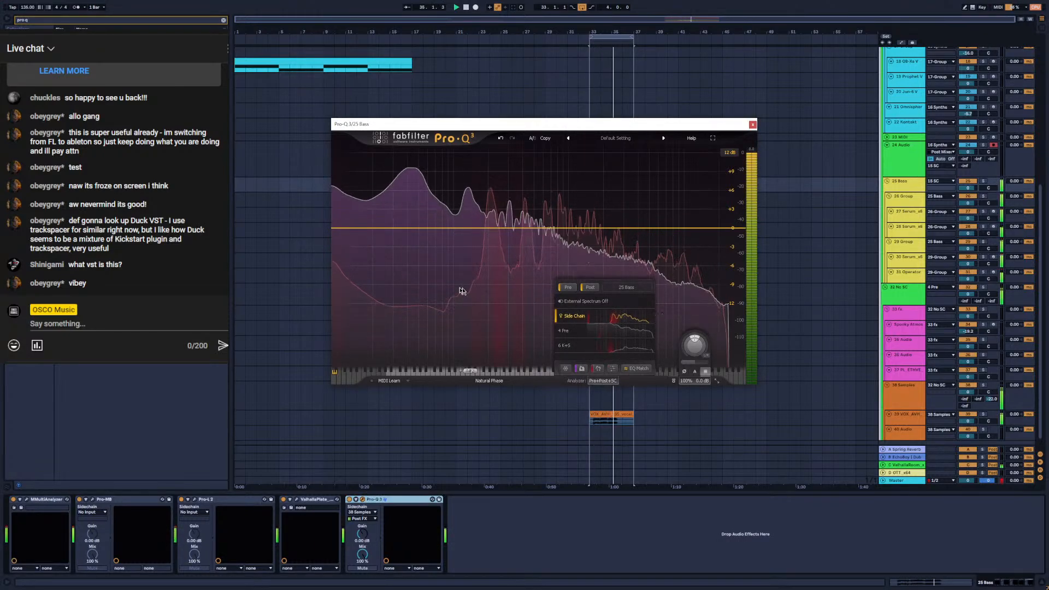
Create a dynamic bell band on the Bass with about -4 dB range, adjust its threshold manually, and centre it around 290 Hz
{"action": "left_click", "coordinate": [500, 228]}
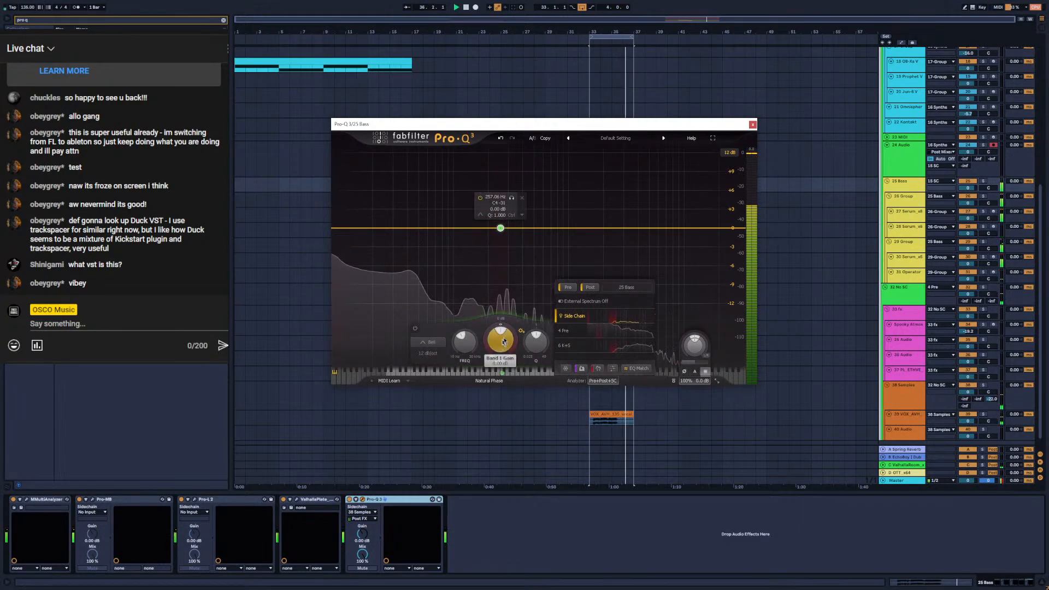
{"action": "left_click_drag", "start_coordinate": [499, 326], "coordinate": [489, 370]}
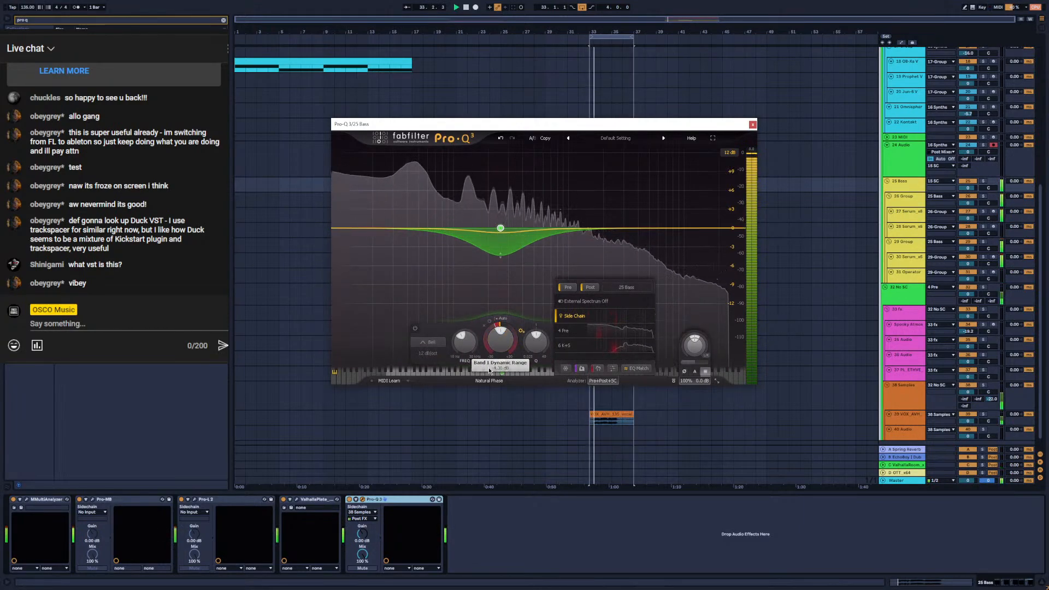
{"action": "left_click", "coordinate": [504, 320]}
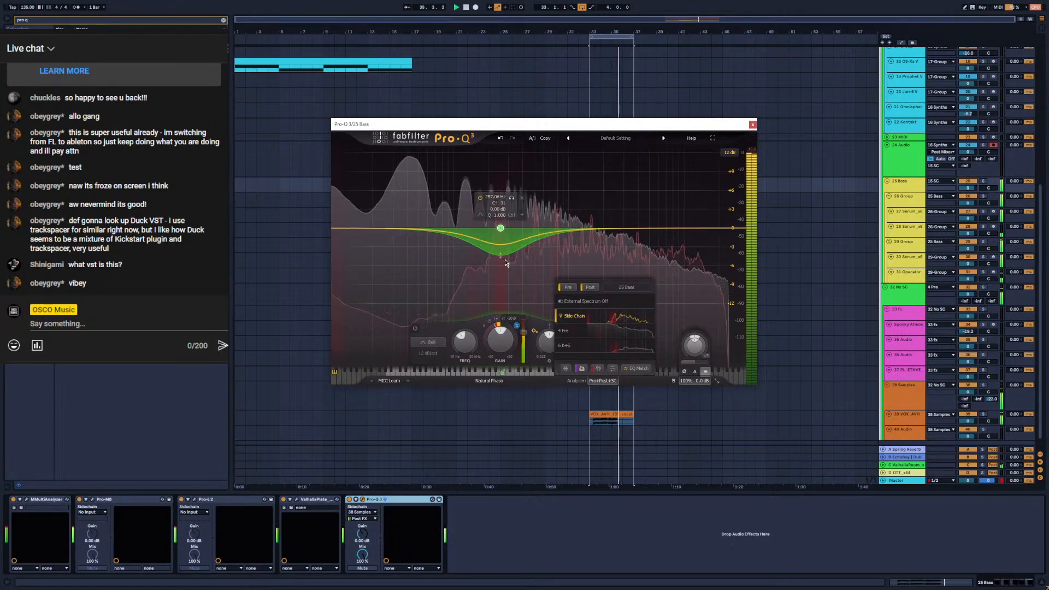
{"action": "left_click_drag", "start_coordinate": [523, 333], "coordinate": [524, 329]}
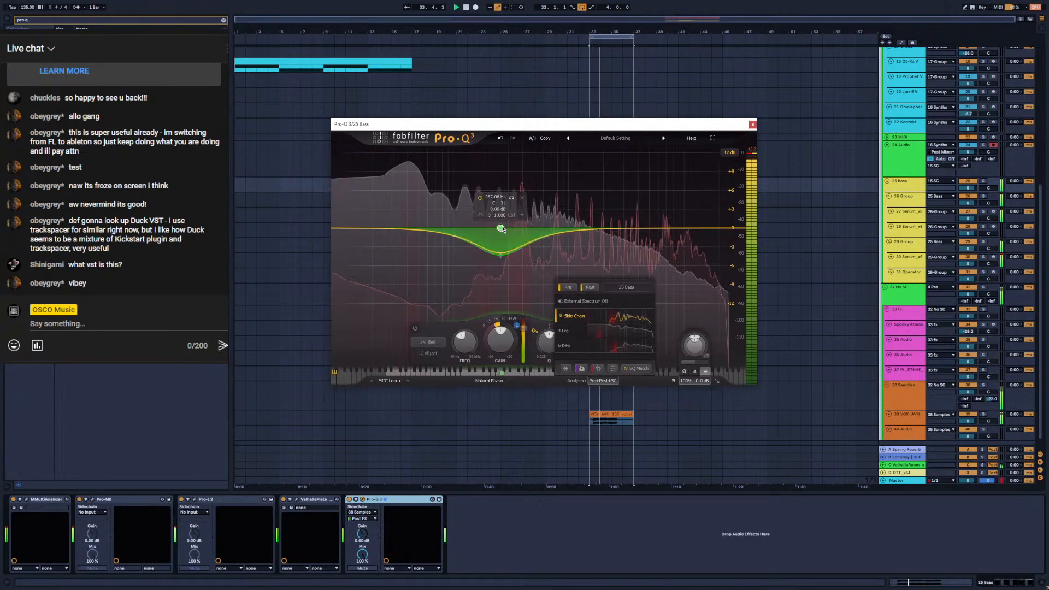
{"action": "left_click_drag", "start_coordinate": [502, 229], "coordinate": [507, 229]}
{"action": "left_click", "coordinate": [620, 234]}
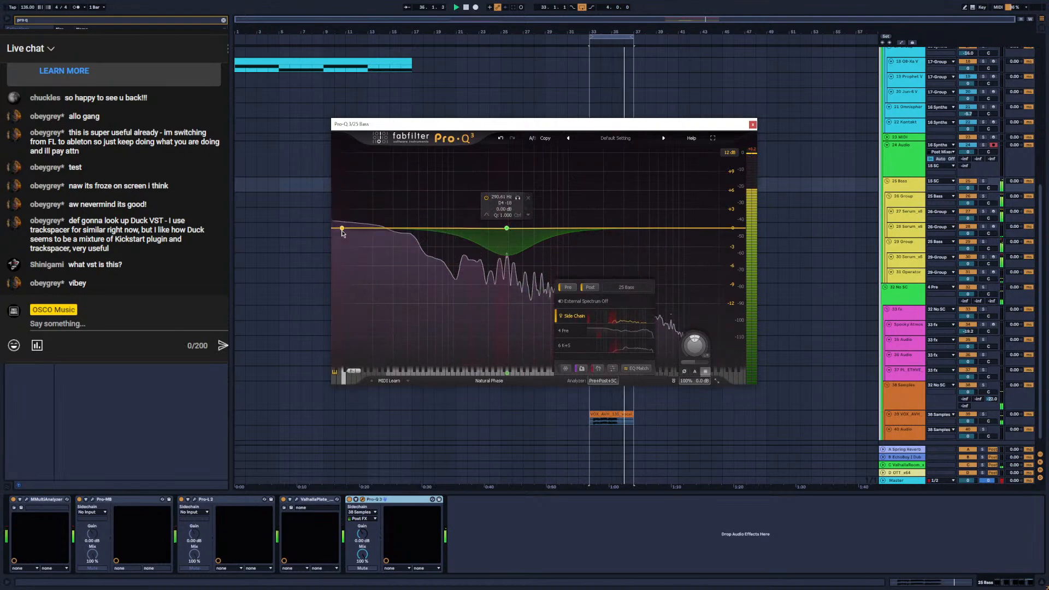
Set the Quick Edit Low Cut on the Samples group to 104 Hz and close the Pro-Q 3 window
{"action": "left_click", "coordinate": [897, 398]}
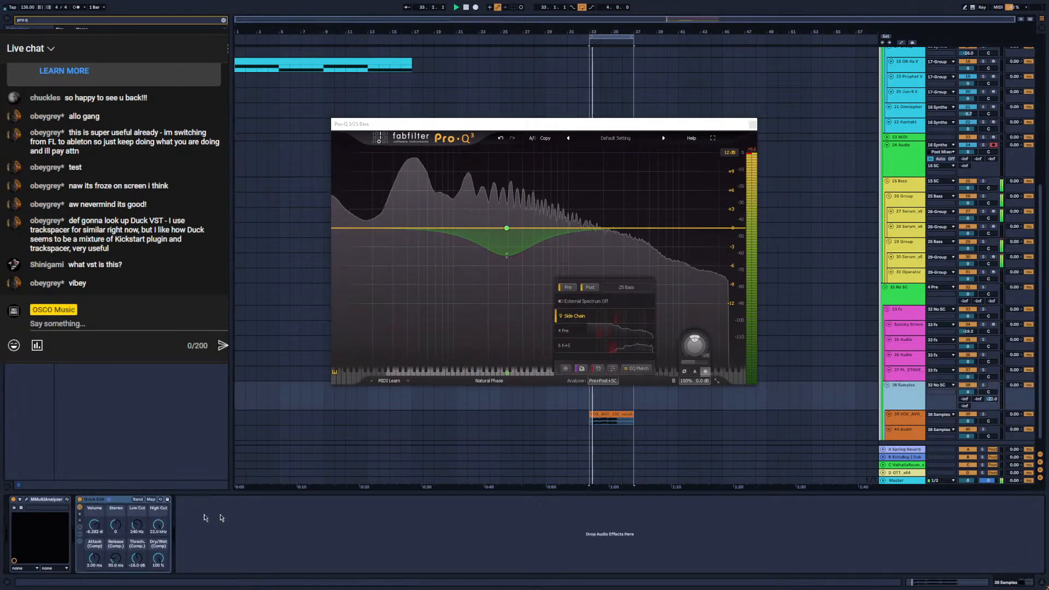
{"action": "mouse_move", "coordinate": [138, 534]}
{"action": "left_mouse_down"}
{"action": "mouse_move", "coordinate": [145, 527]}
{"action": "mouse_move", "coordinate": [146, 542]}
{"action": "left_mouse_up"}
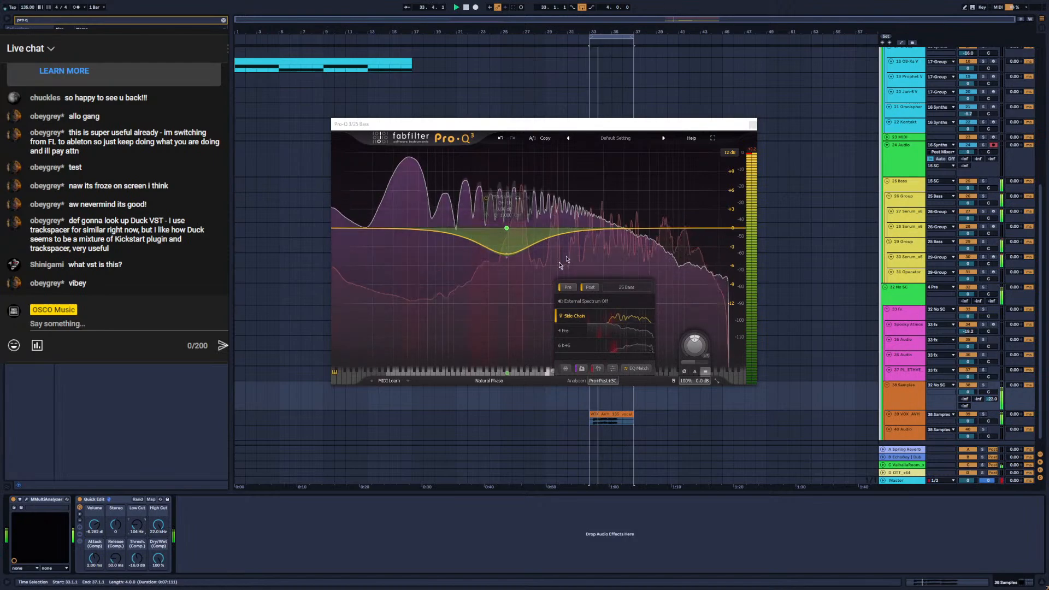
{"action": "key", "text": "Escape"}
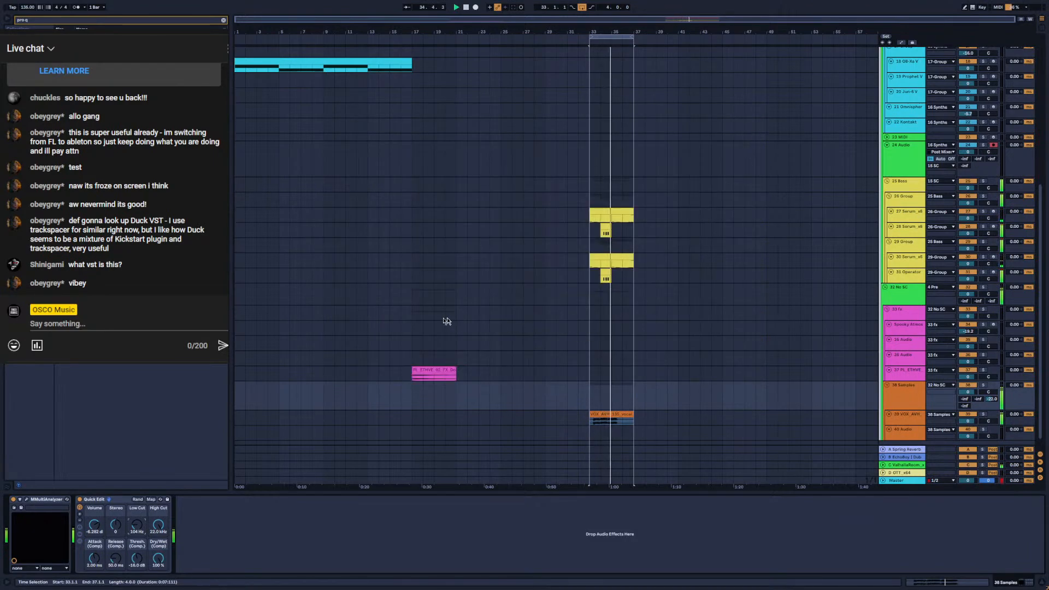
Replace the vocal clip at bar 33 with VOX_AVH_135_vocal_hook_dry_think_about_Fm.wav from Splice
{"action": "key", "text": "alt+Tab"}
{"action": "left_click_drag", "start_coordinate": [427, 317], "coordinate": [597, 420]}
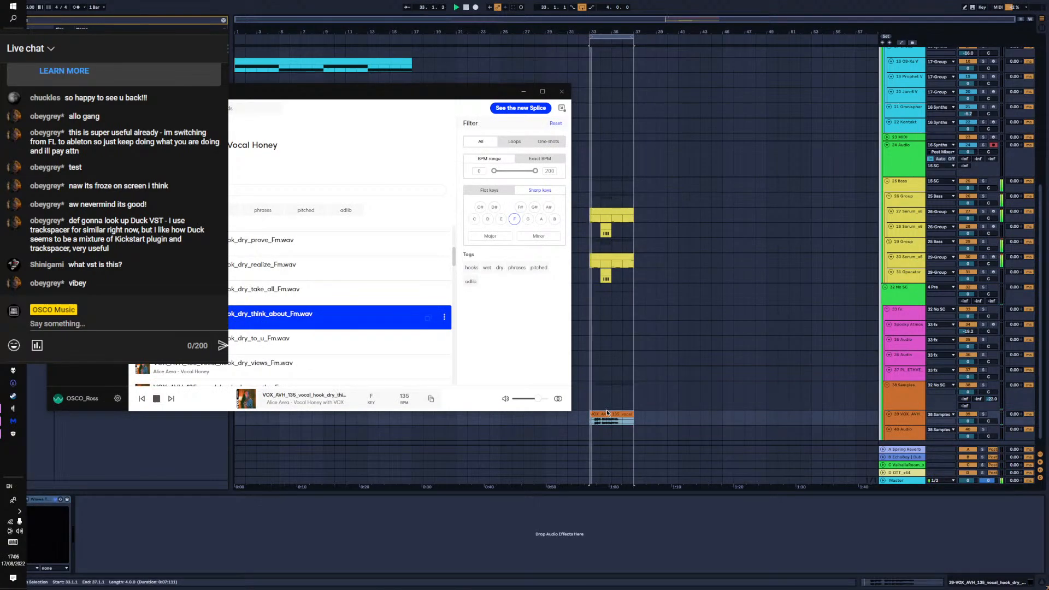
Replace the vocal clip at bar 33 with VOX_AVH_135_vocal_hook_dry_to_u_Fm.wav from Splice and play it with the track
{"action": "scroll", "coordinate": [247, 338], "scroll_direction": "down", "scroll_amount": 3}
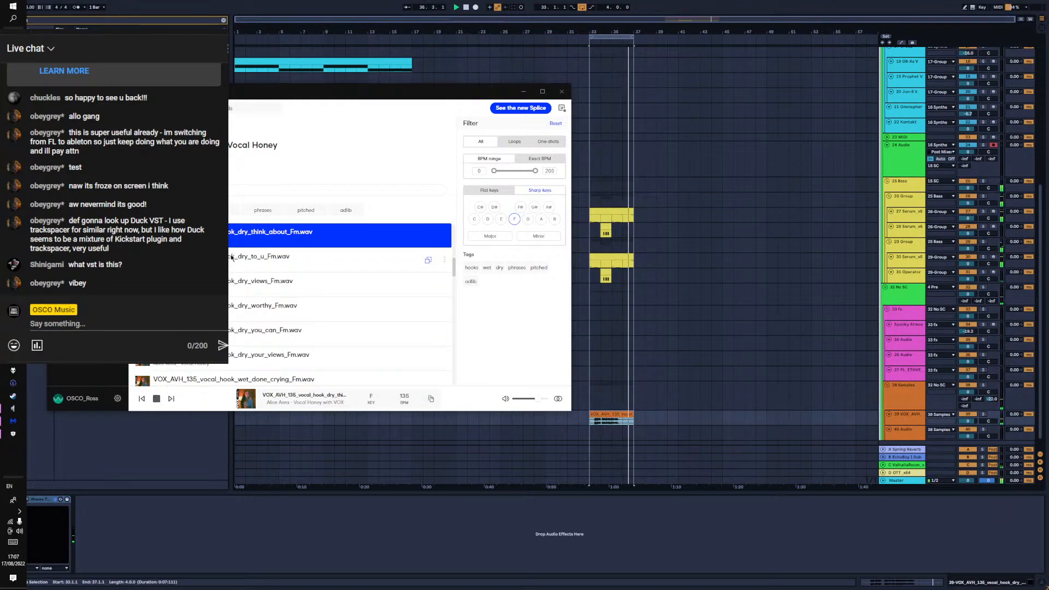
{"action": "left_click", "coordinate": [143, 260]}
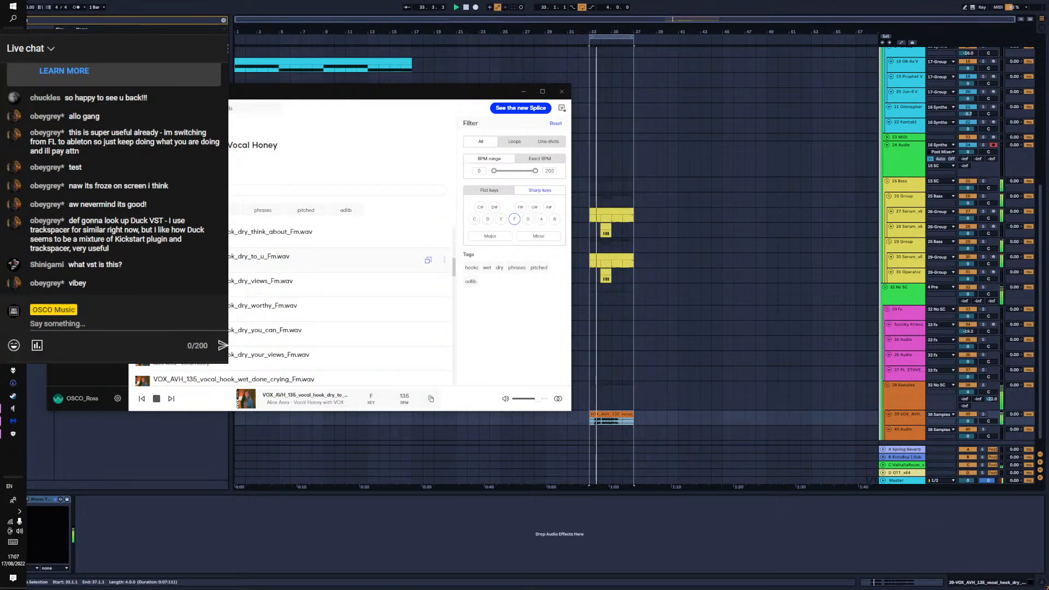
{"action": "left_click_drag", "start_coordinate": [143, 259], "coordinate": [596, 421]}
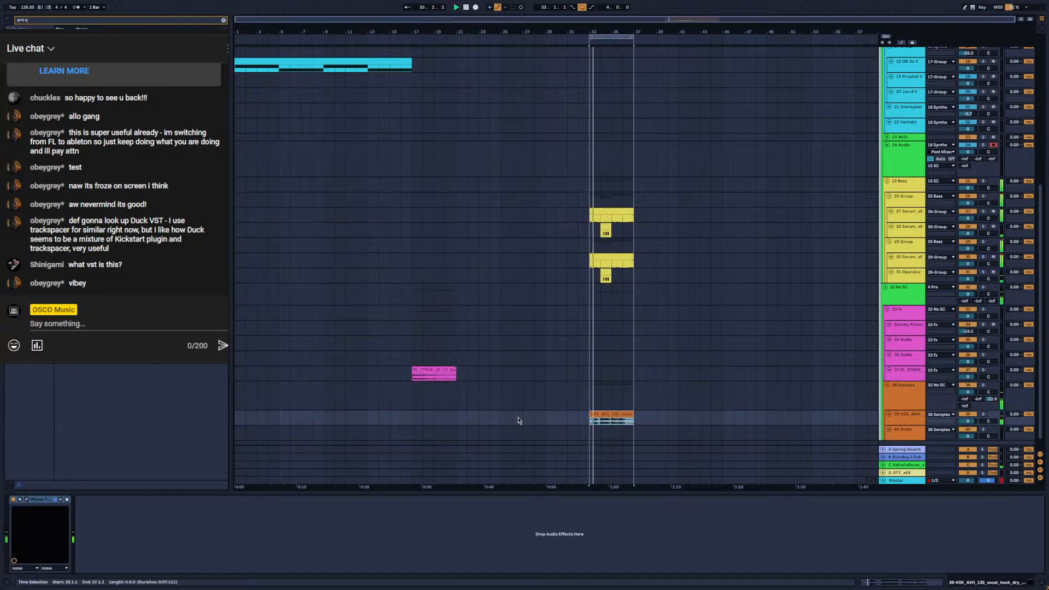
{"action": "key", "text": "alt+Tab"}
{"action": "left_click", "coordinate": [604, 415]}
{"action": "key", "text": "space"}
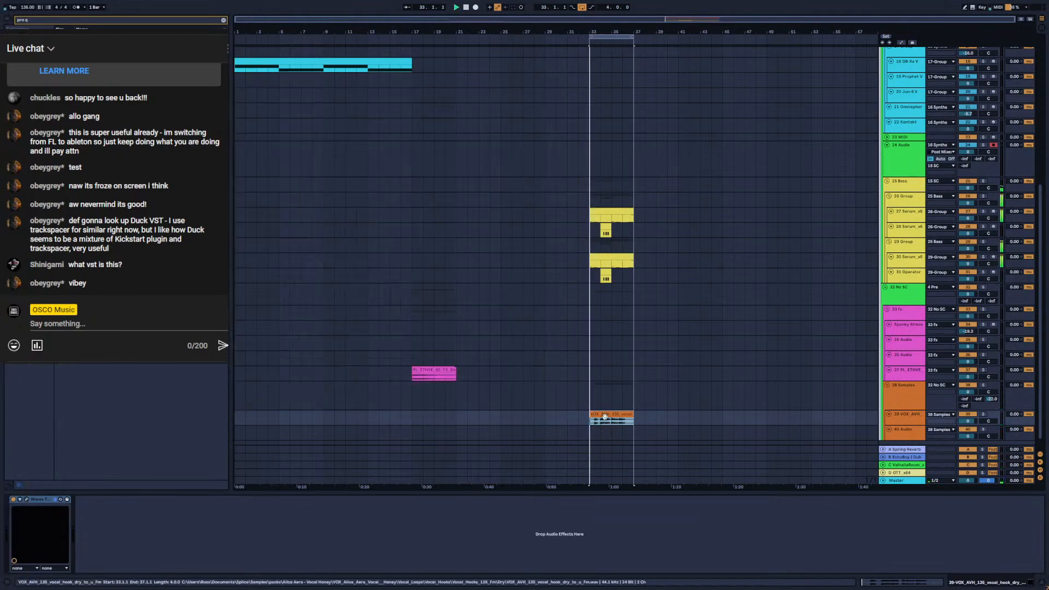
Replace the vocal clip at bar 33 with the dry_your_views_Fm.wav hook from Splice, audition it and stop playback
{"action": "key", "text": "alt+Tab"}
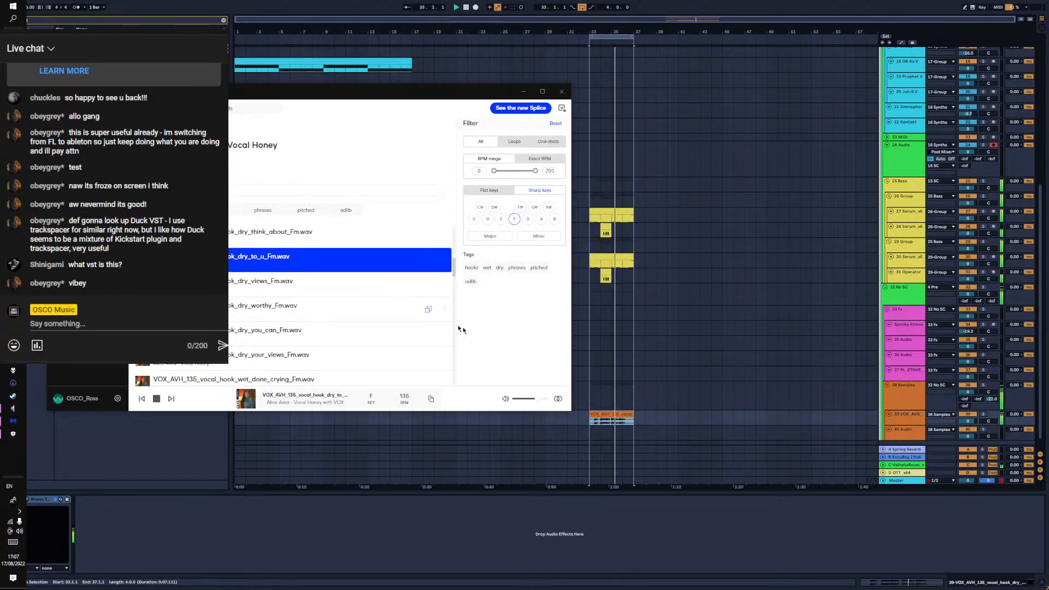
{"action": "left_click_drag", "start_coordinate": [358, 97], "coordinate": [359, 51]}
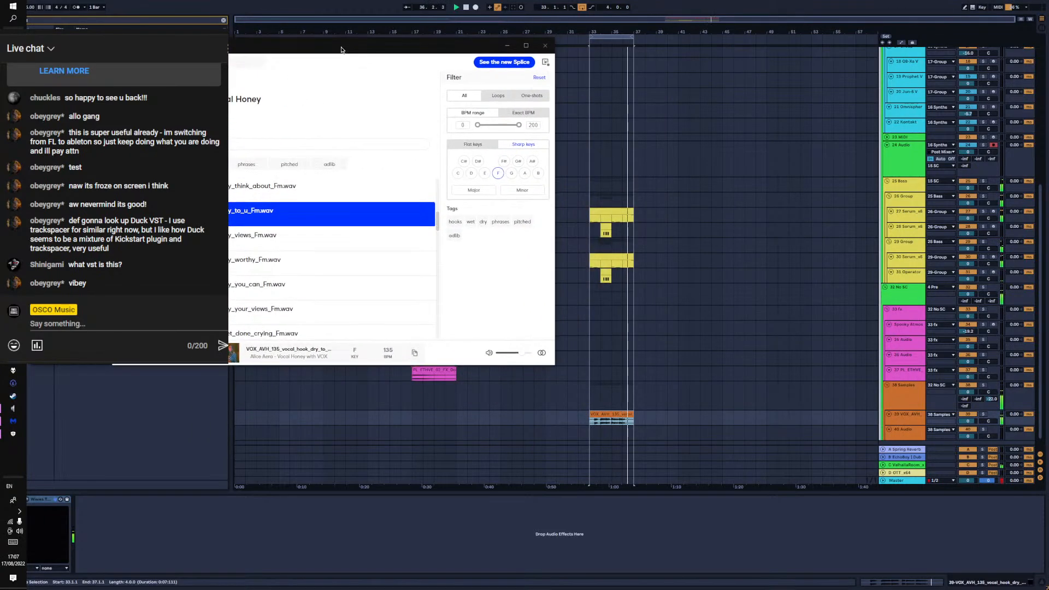
{"action": "key", "text": "Down"}
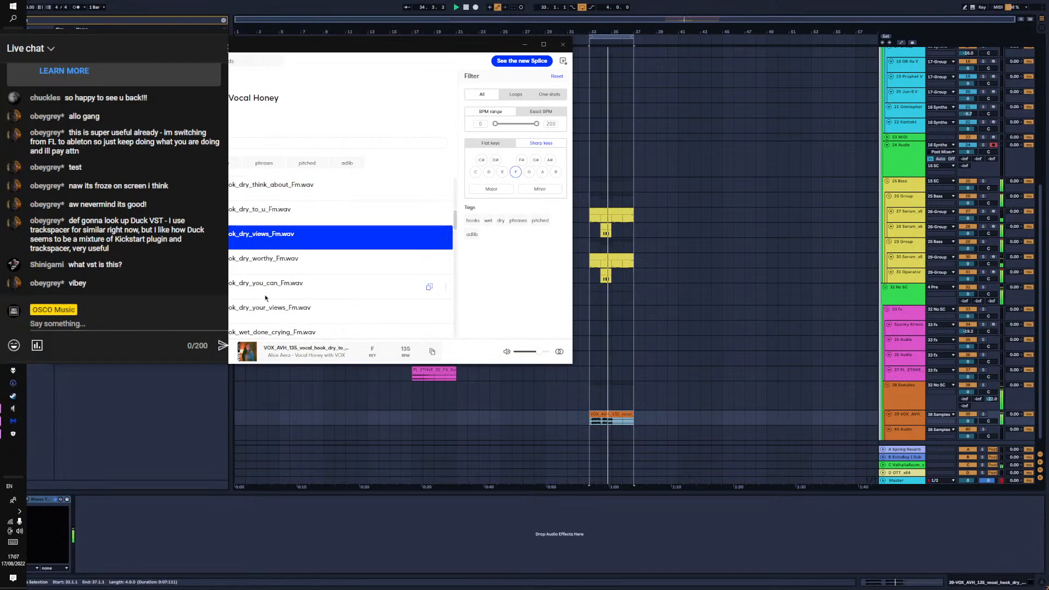
{"action": "scroll", "coordinate": [244, 260], "scroll_direction": "down", "scroll_amount": 3}
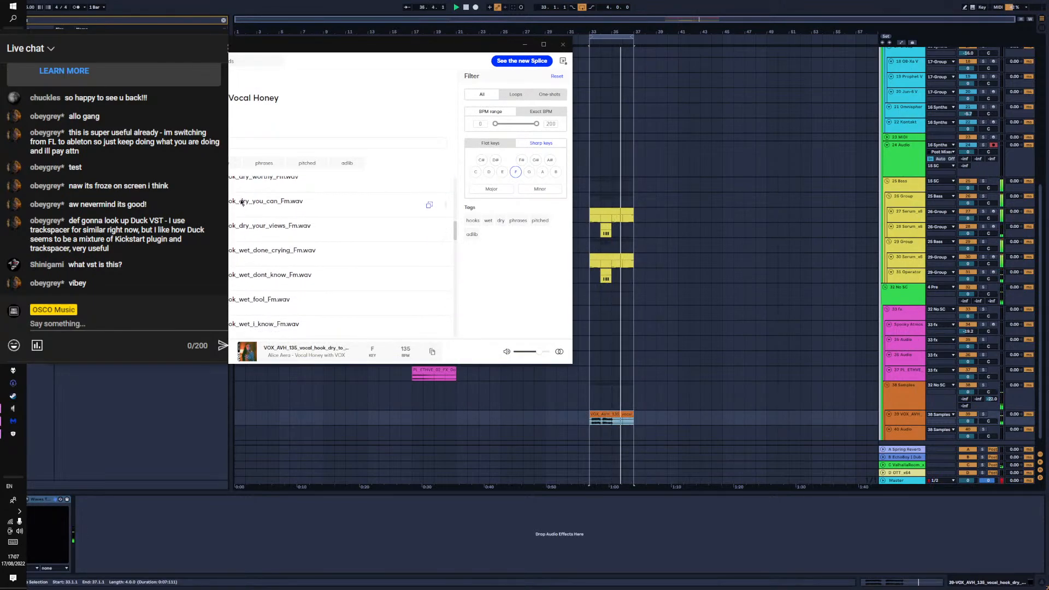
{"action": "left_click_drag", "start_coordinate": [251, 230], "coordinate": [612, 412]}
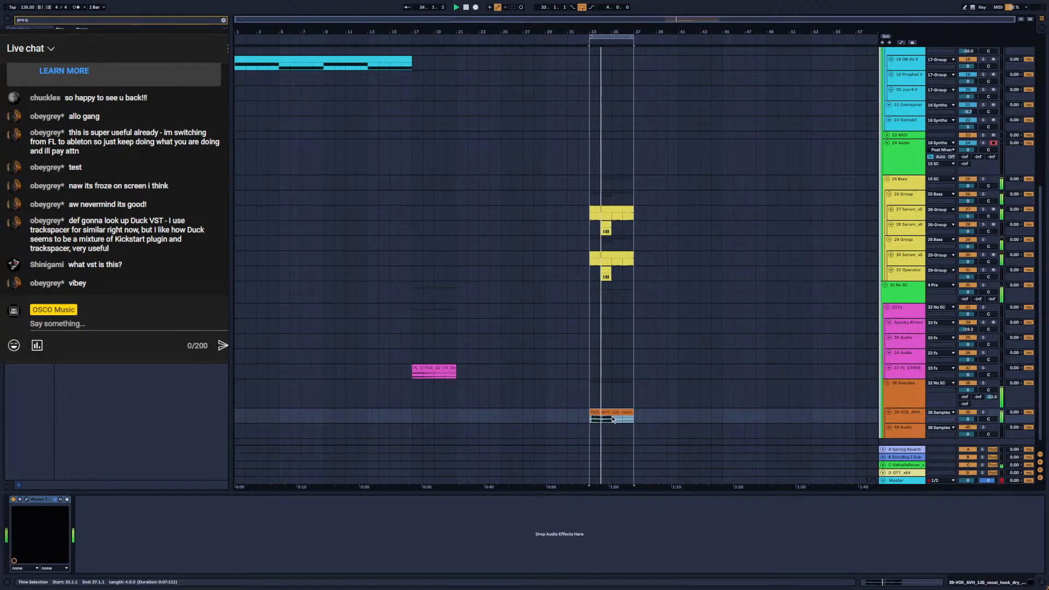
{"action": "key", "text": "alt+Tab"}
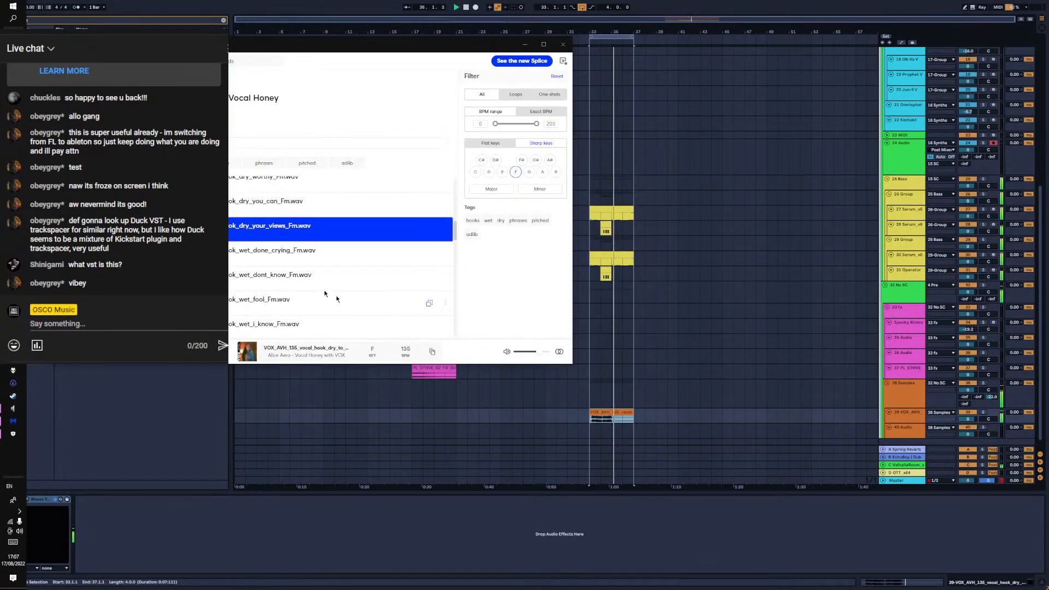
{"action": "scroll", "coordinate": [328, 290], "scroll_direction": "down", "scroll_amount": 2}
{"action": "left_click", "coordinate": [665, 340]}
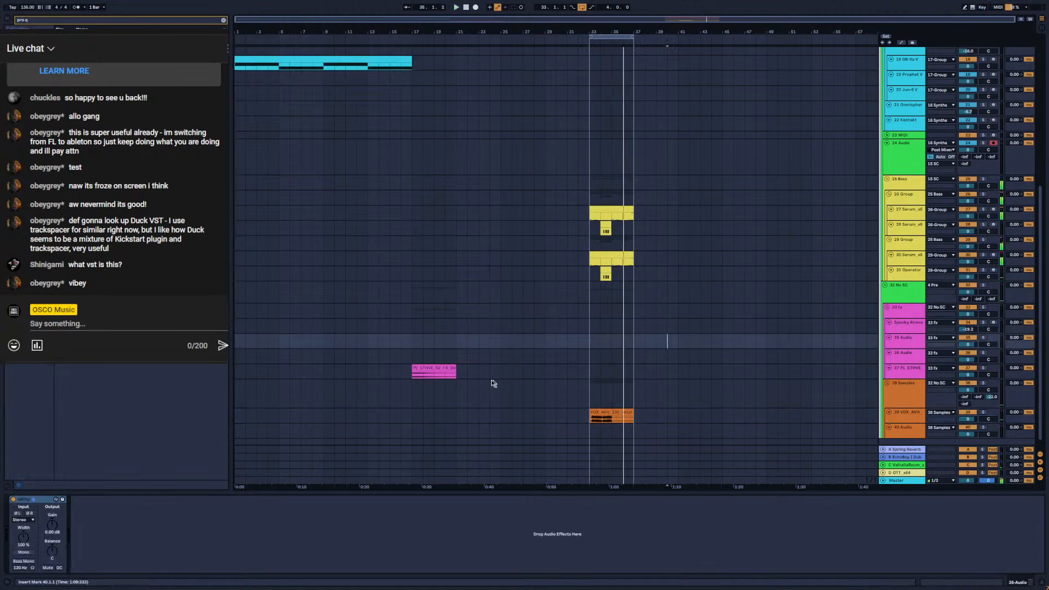
Browse the rest of the Vocal Honey F-minor samples in Splice and return to the dry hooks at the start of the list
{"action": "key", "text": "alt+Tab"}
{"action": "scroll", "coordinate": [298, 281], "scroll_direction": "down", "scroll_amount": 5}
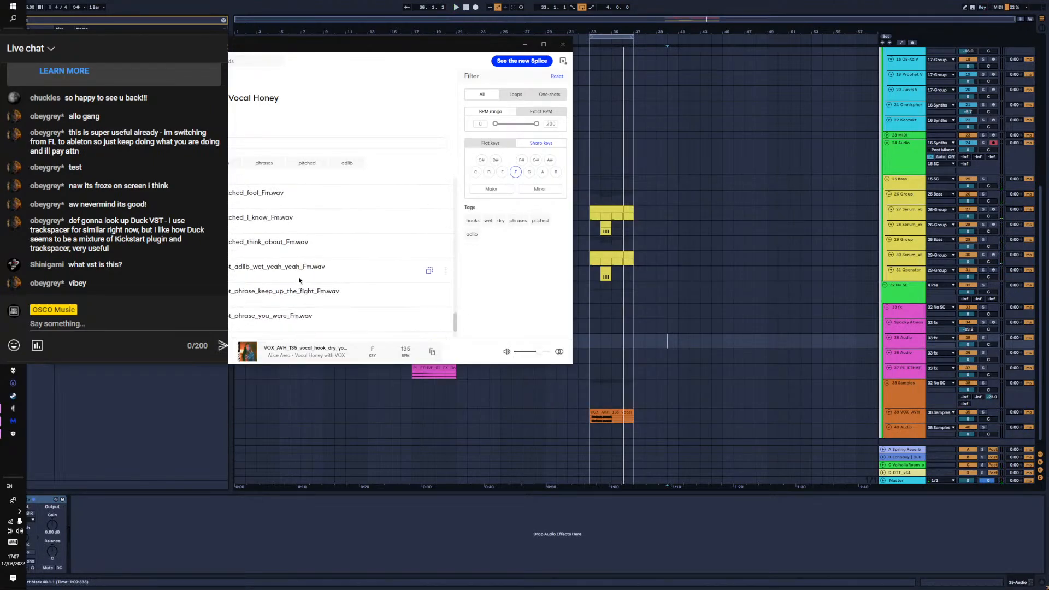
{"action": "scroll", "coordinate": [299, 300], "scroll_direction": "up", "scroll_amount": 5}
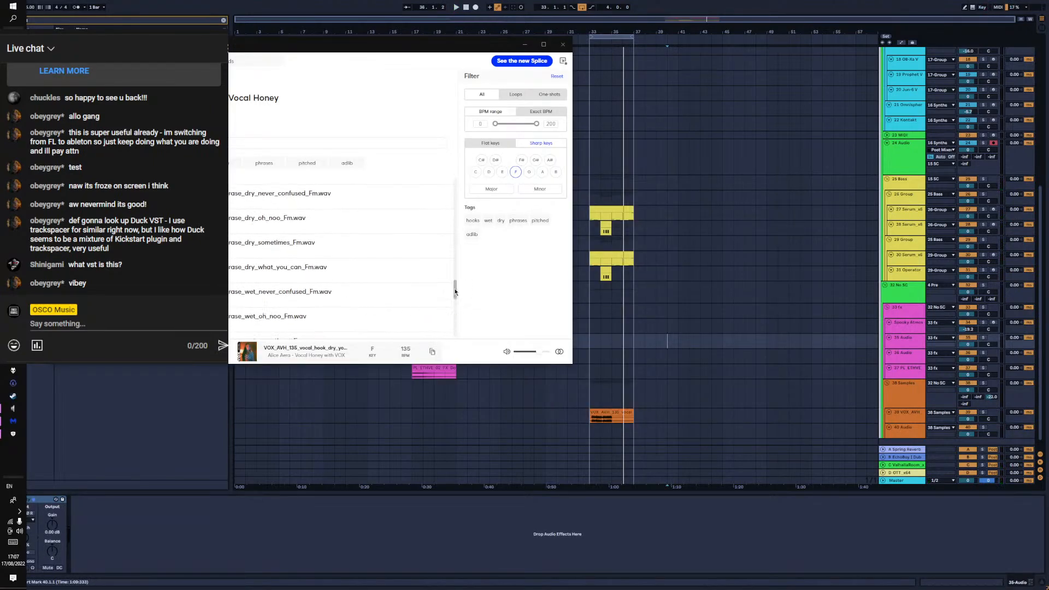
{"action": "left_click_drag", "start_coordinate": [453, 289], "coordinate": [447, 183]}
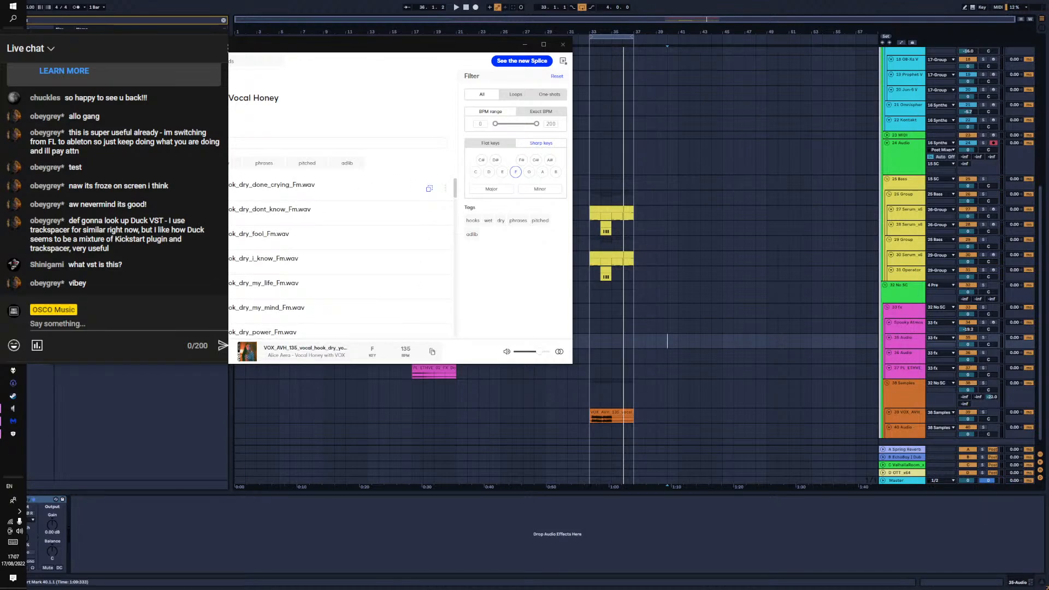
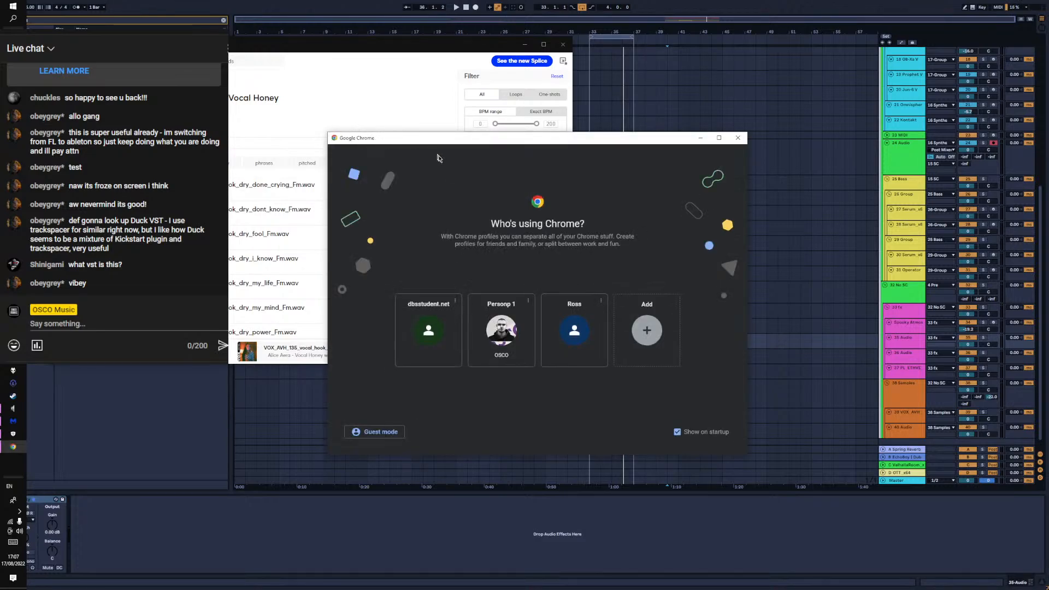
Open a Chrome profile, reposition and widen its window beside Splice, and search Google for splice
{"action": "left_click", "coordinate": [484, 336]}
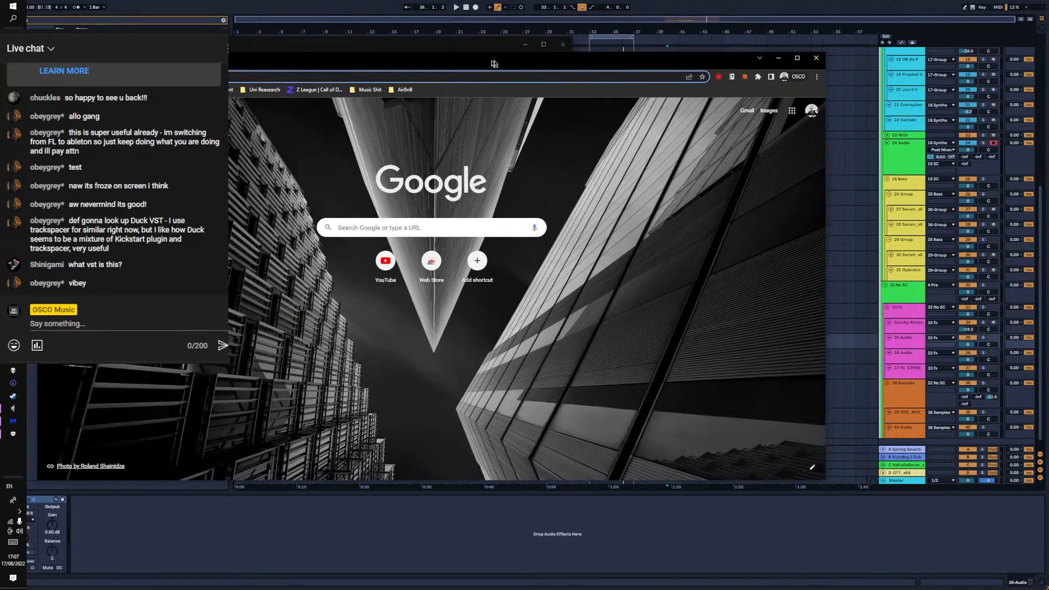
{"action": "left_click_drag", "start_coordinate": [850, 198], "coordinate": [238, 182]}
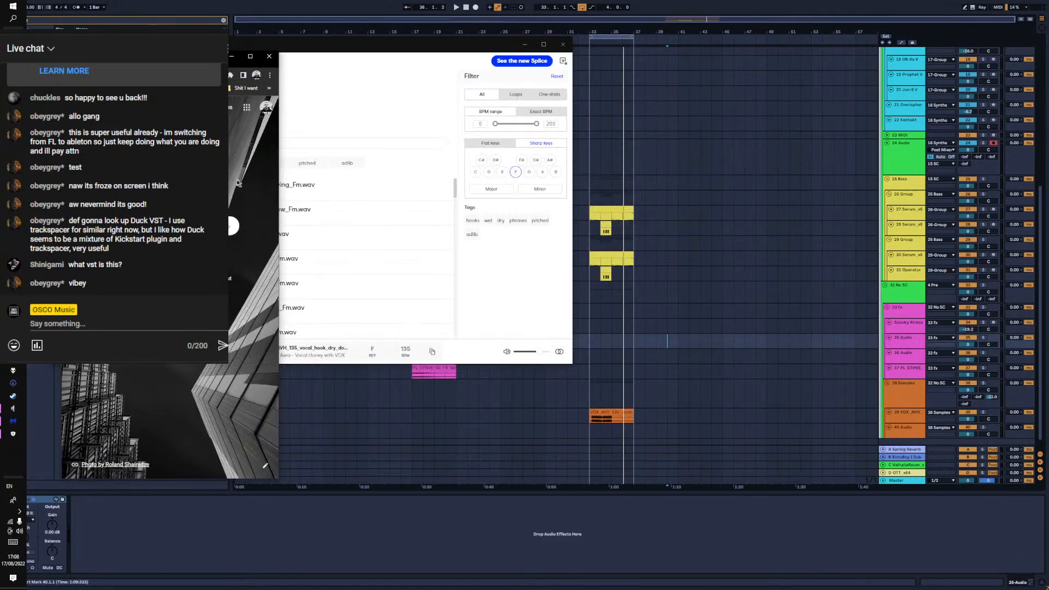
{"action": "left_click_drag", "start_coordinate": [192, 56], "coordinate": [626, 85]}
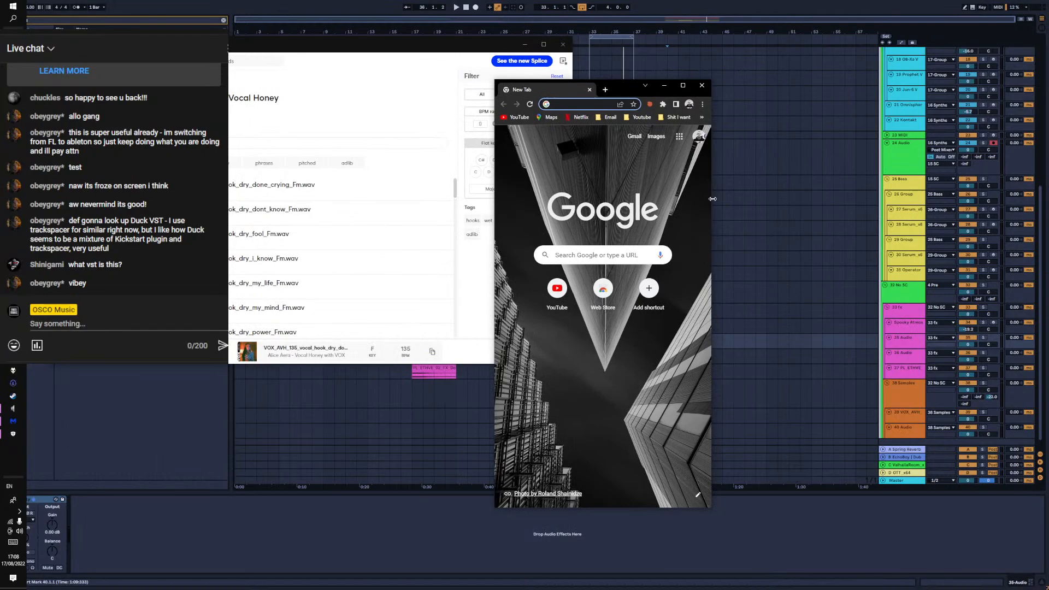
{"action": "left_click_drag", "start_coordinate": [712, 200], "coordinate": [838, 201]}
{"action": "type", "text": "s"}
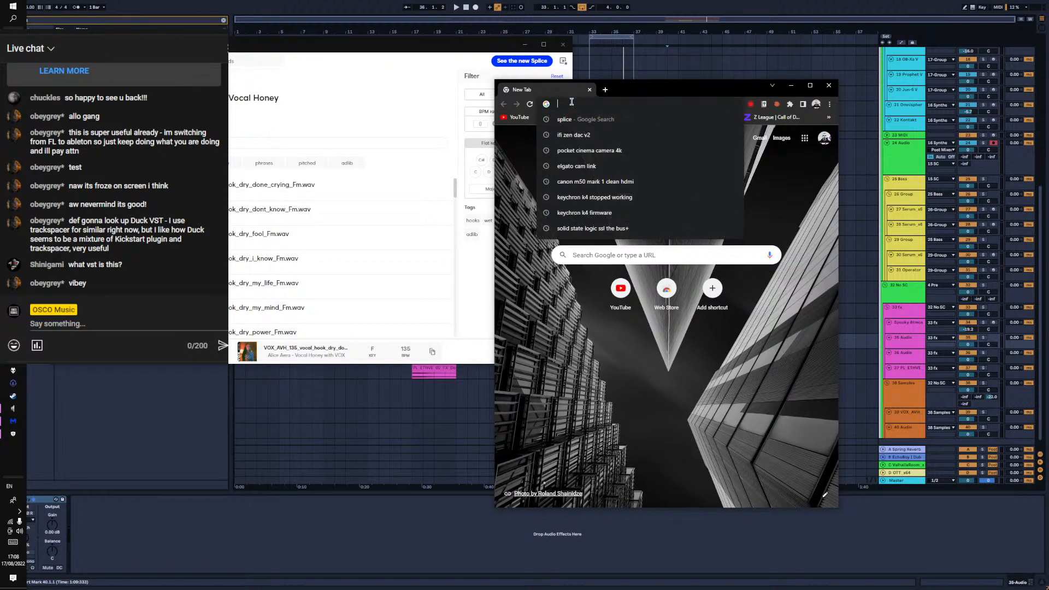
{"action": "type", "text": "plice"}
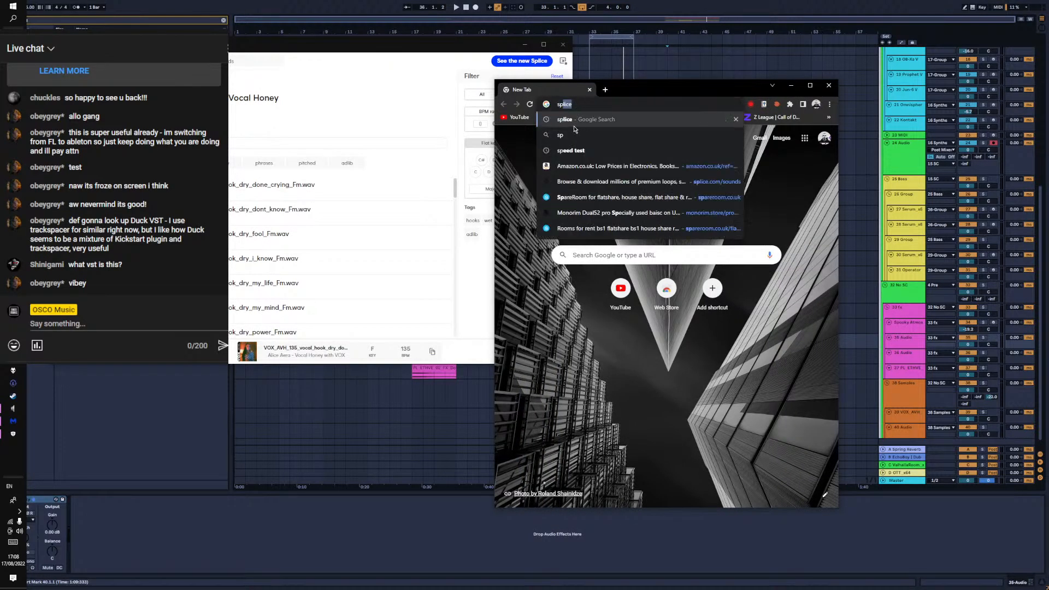
{"action": "left_click", "coordinate": [574, 128]}
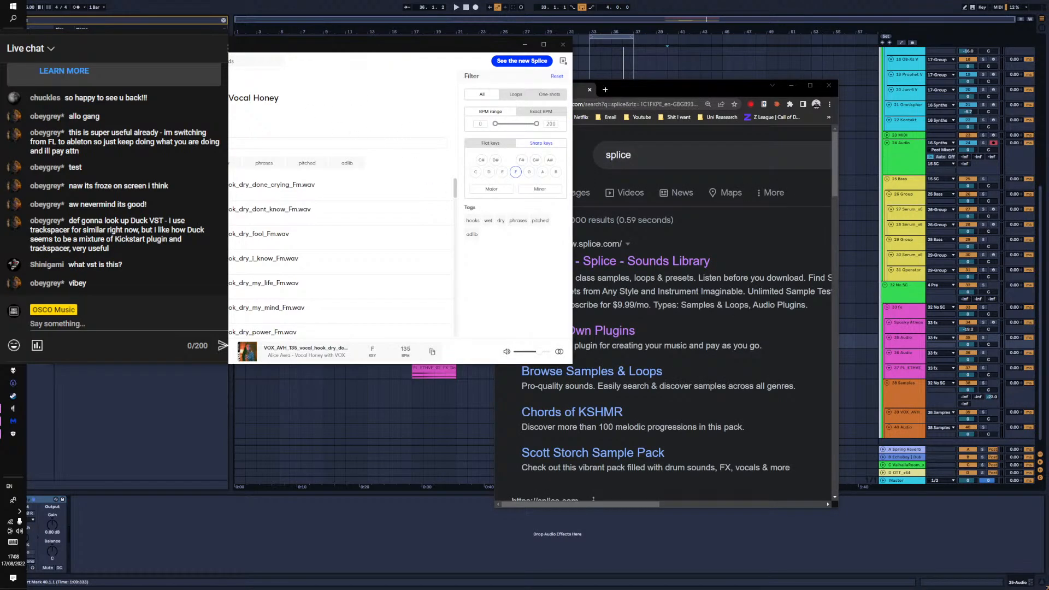
Look through the Splice desktop app's preferences, its compact window layout and the account's online profile page
{"action": "scroll", "coordinate": [329, 230], "scroll_direction": "down", "scroll_amount": 3}
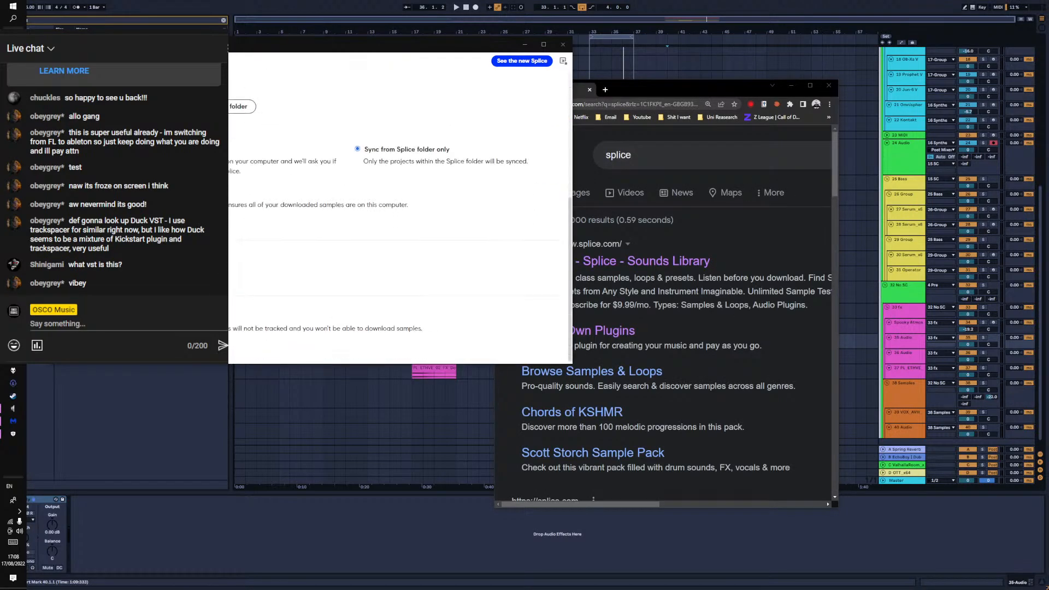
{"action": "scroll", "coordinate": [329, 230], "scroll_direction": "up", "scroll_amount": 3}
{"action": "scroll", "coordinate": [330, 230], "scroll_direction": "up", "scroll_amount": 1}
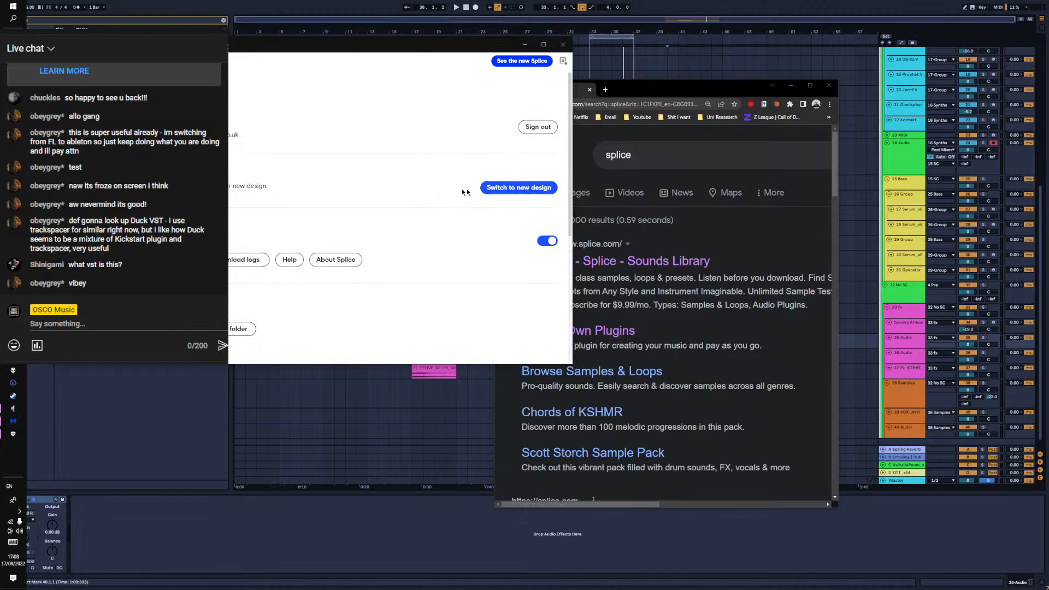
{"action": "scroll", "coordinate": [400, 207], "scroll_direction": "down", "scroll_amount": 3}
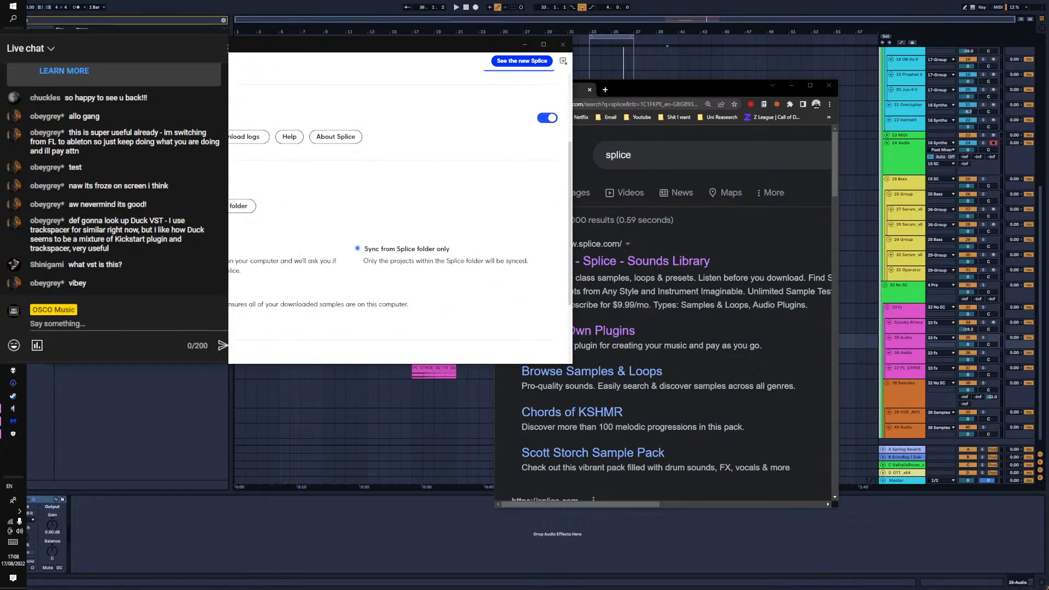
{"action": "scroll", "coordinate": [261, 334], "scroll_direction": "down", "scroll_amount": 2}
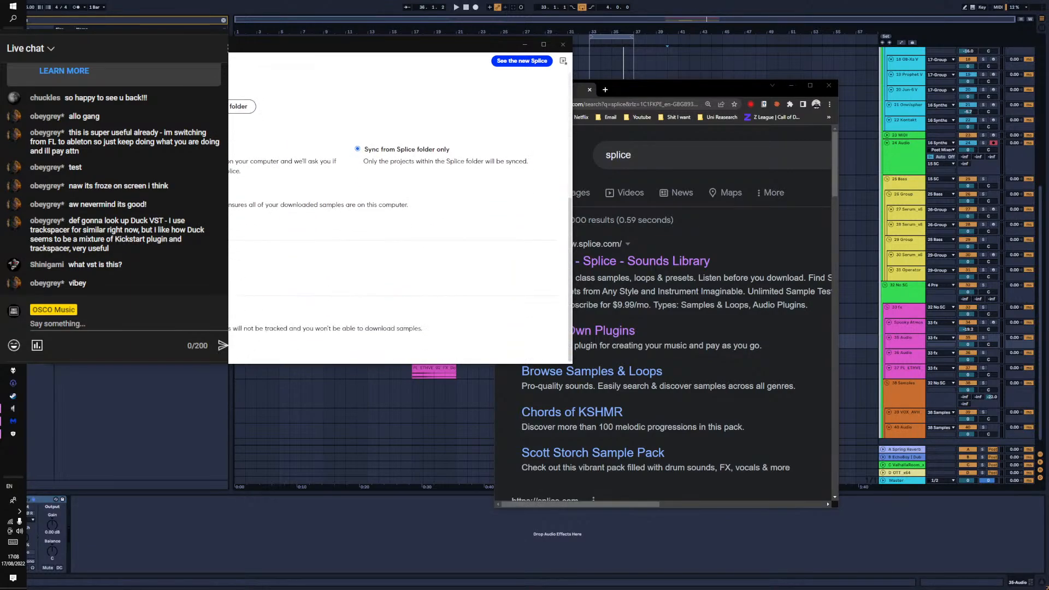
{"action": "scroll", "coordinate": [245, 200], "scroll_direction": "up", "scroll_amount": 5}
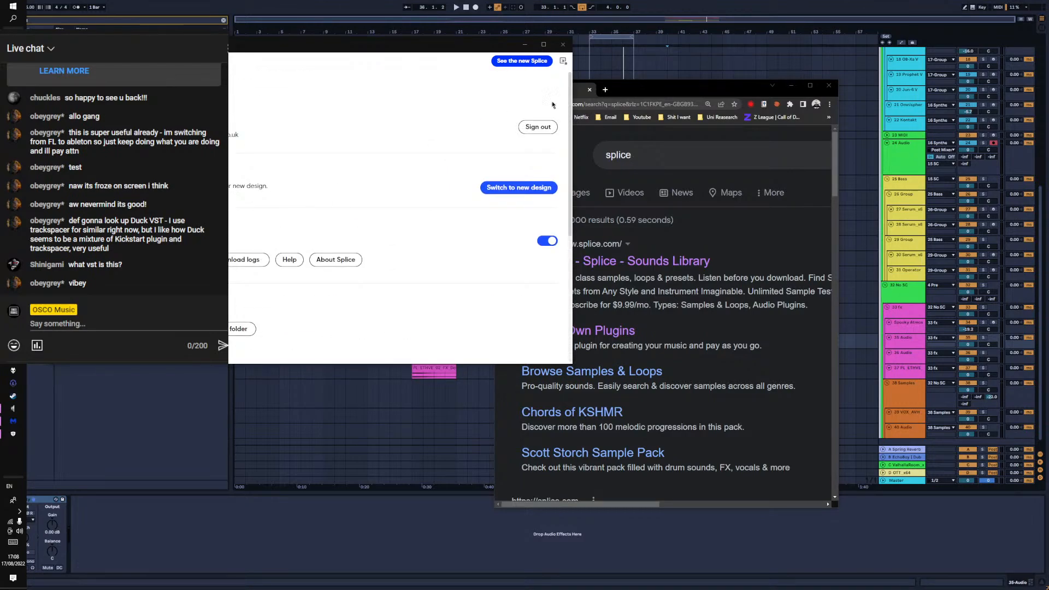
{"action": "left_click", "coordinate": [562, 61]}
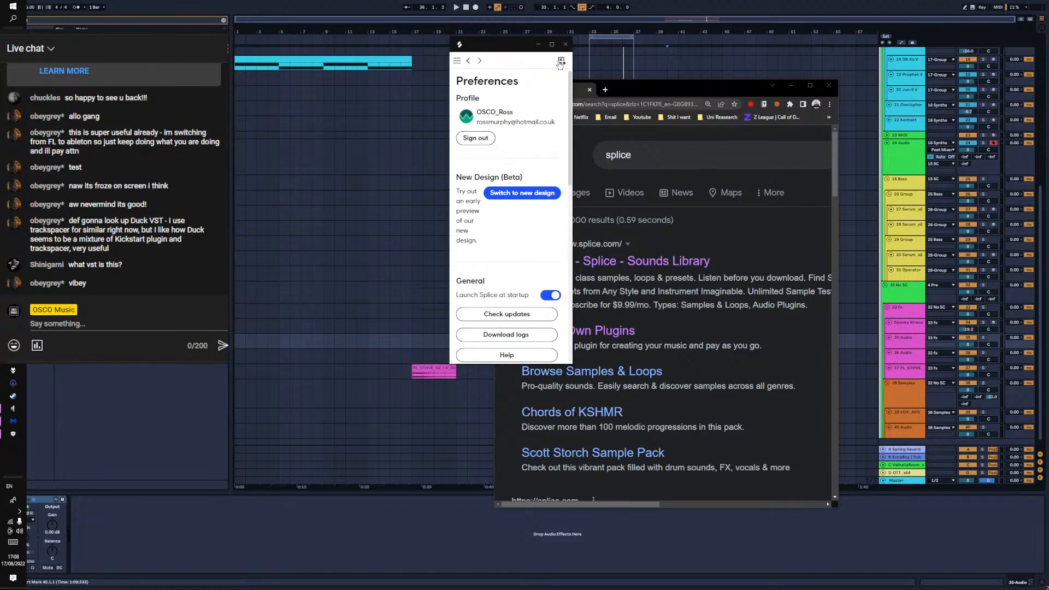
{"action": "left_click", "coordinate": [561, 62]}
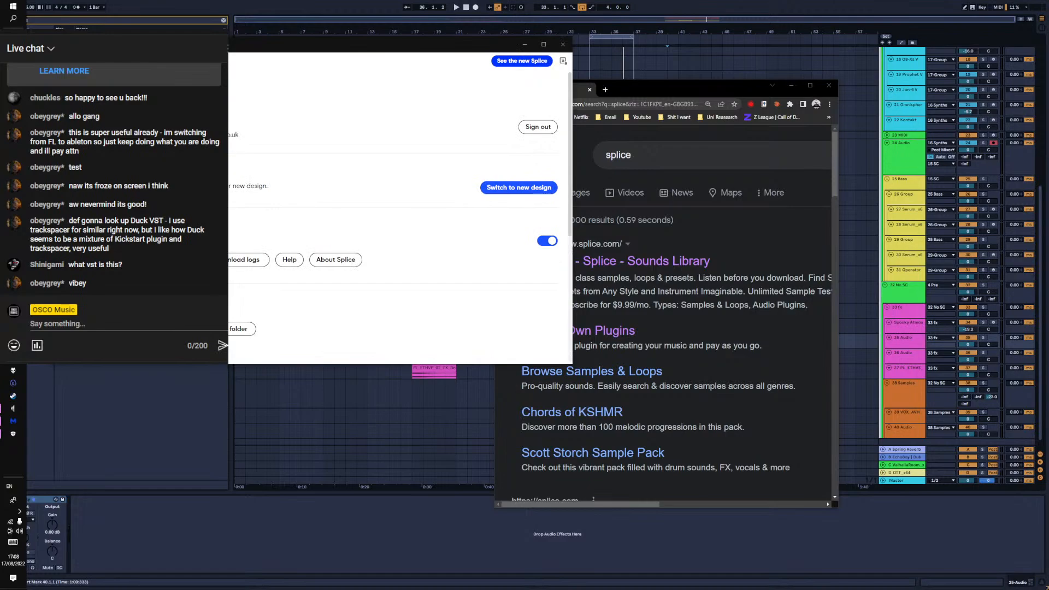
{"action": "left_click", "coordinate": [60, 91]}
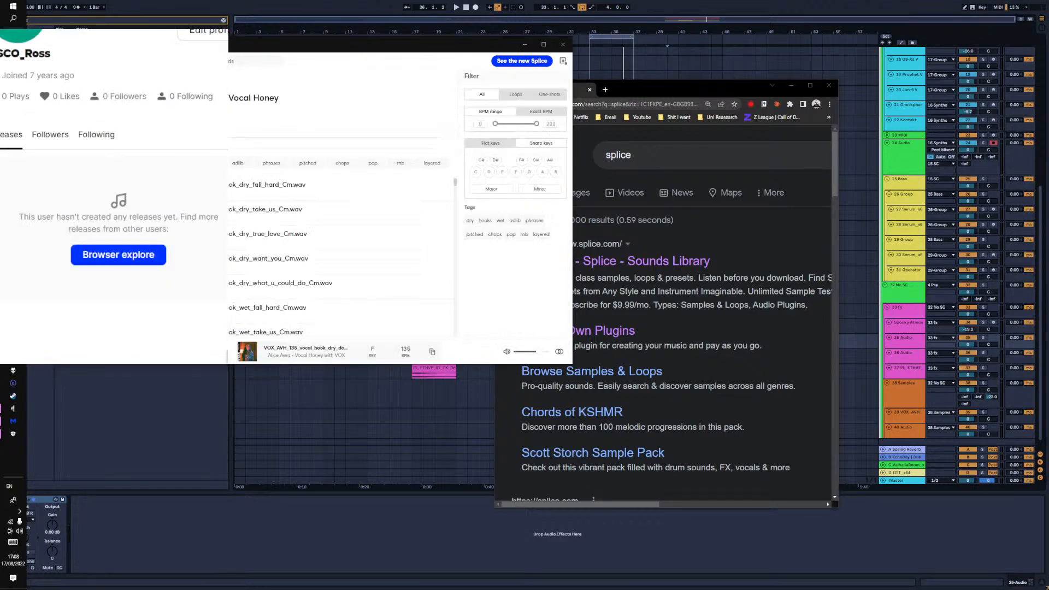
{"action": "key", "text": "ctrl+w"}
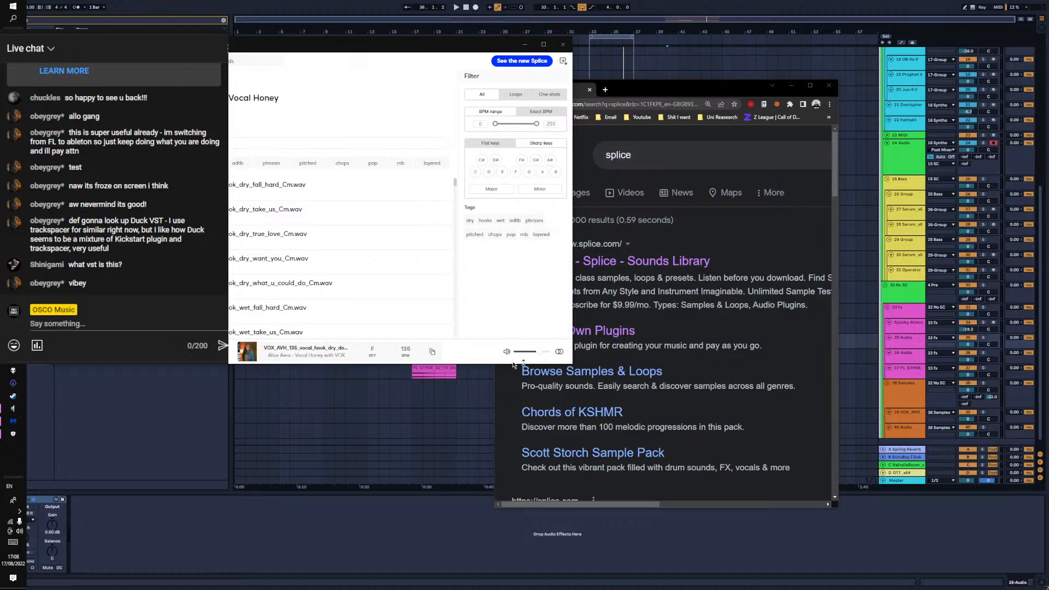
Open the Splice Bridge information page, move its browser window into view and follow its free trial offer
{"action": "left_click", "coordinate": [559, 353]}
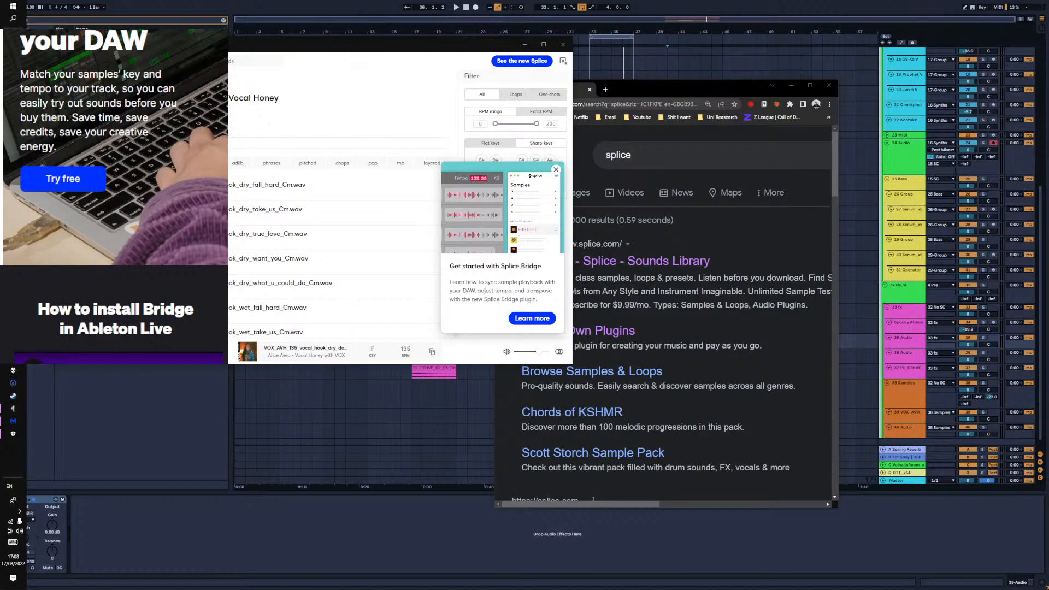
{"action": "left_click_drag", "start_coordinate": [84, 29], "coordinate": [476, 121]}
{"action": "left_click", "coordinate": [475, 378]}
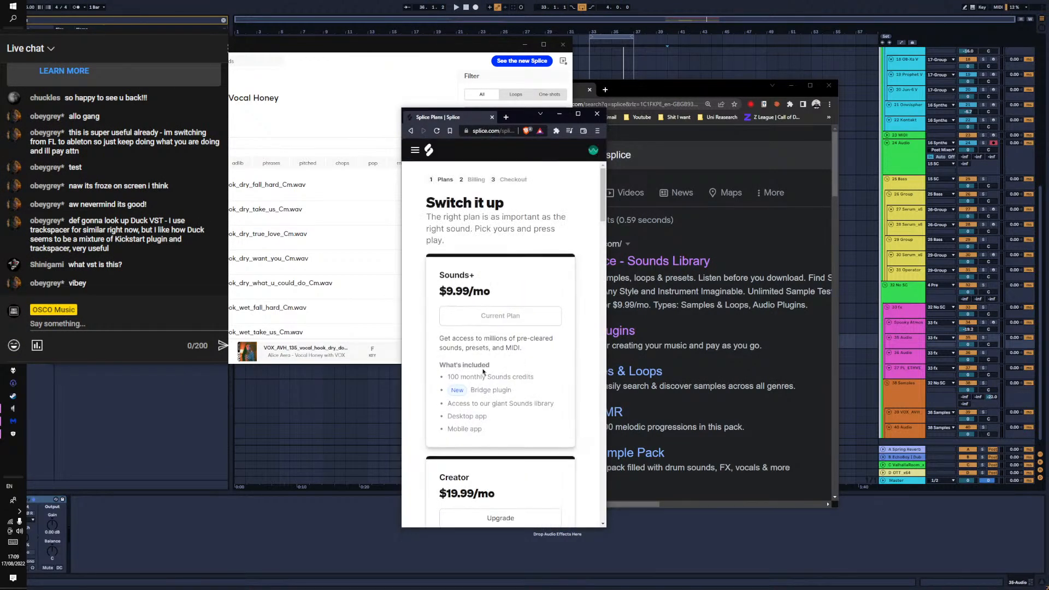
Compare the Sounds+, Creator and Creator+ subscription plans and what each includes on the Splice plans page
{"action": "scroll", "coordinate": [590, 339], "scroll_direction": "down", "scroll_amount": 1}
{"action": "scroll", "coordinate": [590, 340], "scroll_direction": "down", "scroll_amount": 10}
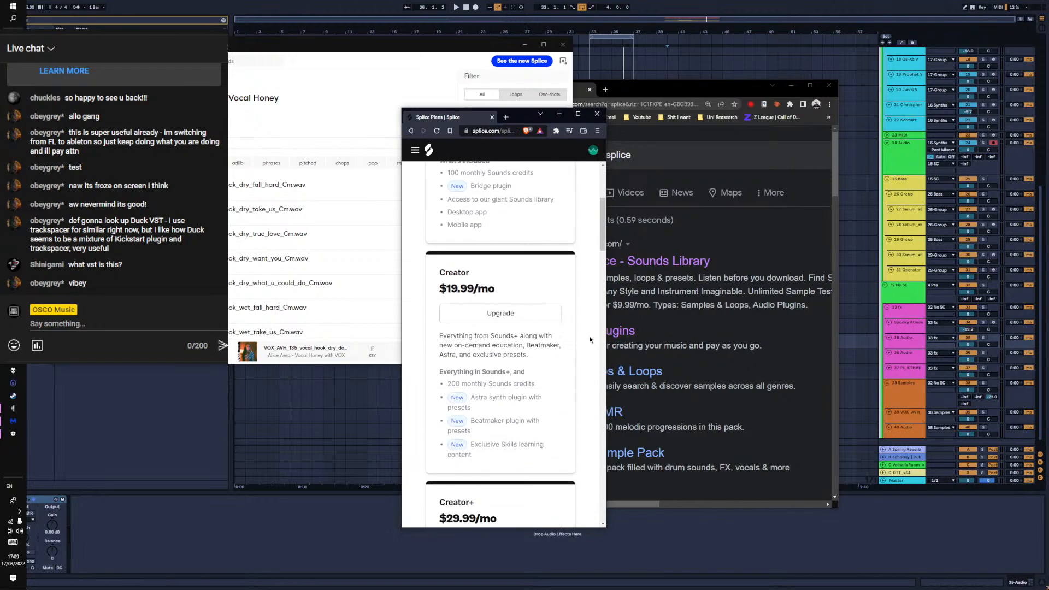
{"action": "scroll", "coordinate": [590, 341], "scroll_direction": "up", "scroll_amount": 12}
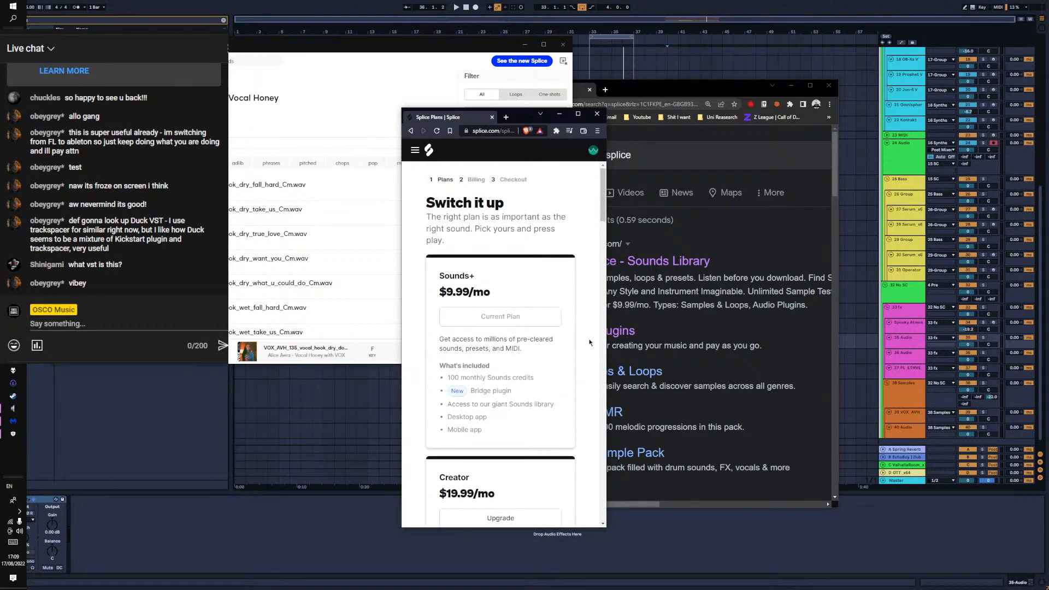
{"action": "scroll", "coordinate": [590, 342], "scroll_direction": "down", "scroll_amount": 3}
{"action": "scroll", "coordinate": [589, 341], "scroll_direction": "up", "scroll_amount": 1}
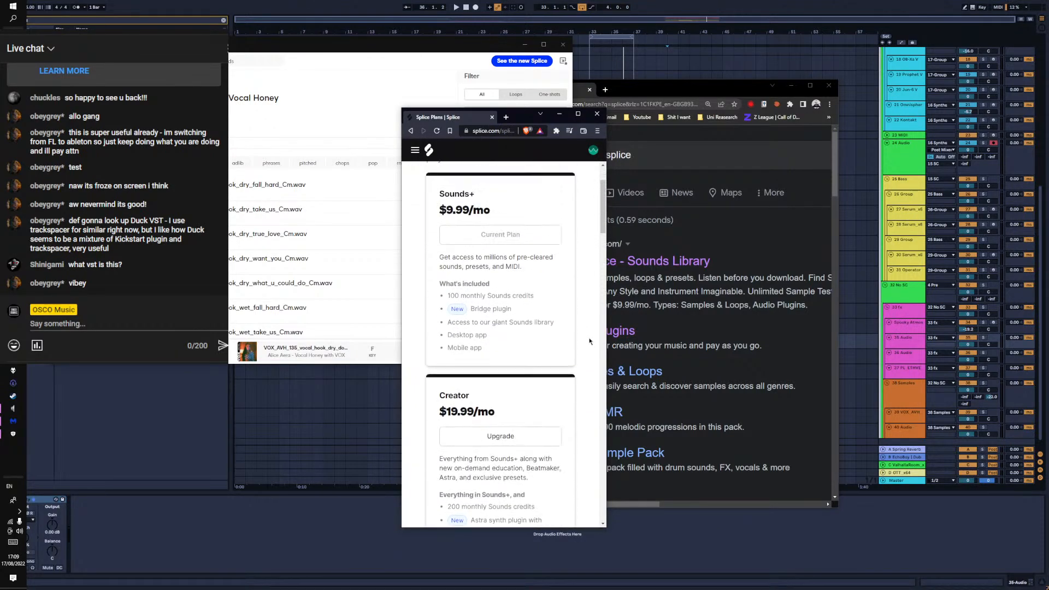
Review what the Sounds+ and Creator plans include, and close the Splice plans page
{"action": "scroll", "coordinate": [589, 340], "scroll_direction": "up", "scroll_amount": 1}
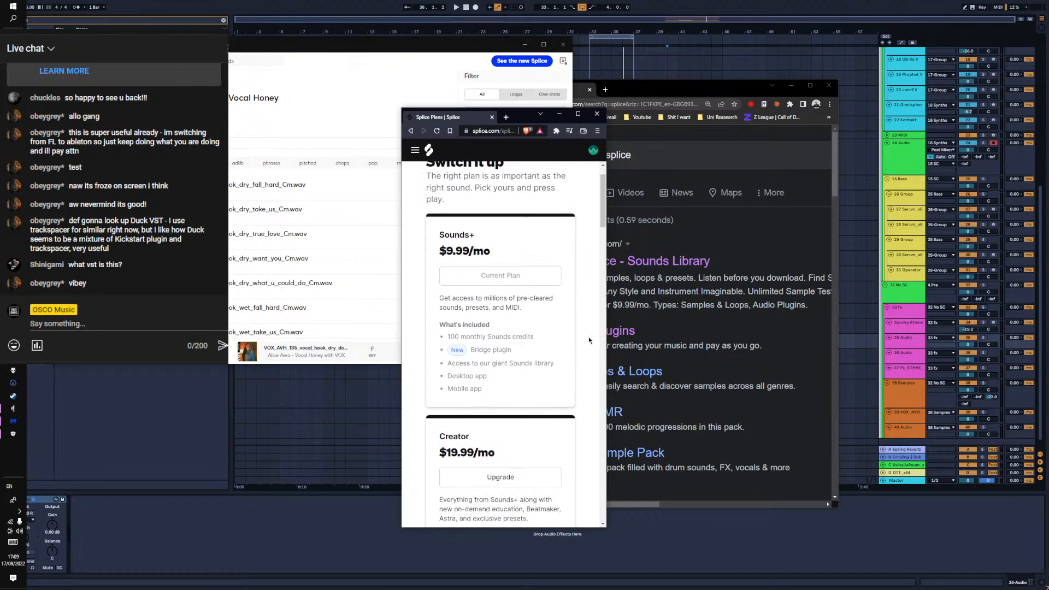
{"action": "scroll", "coordinate": [470, 203], "scroll_direction": "down", "scroll_amount": 2}
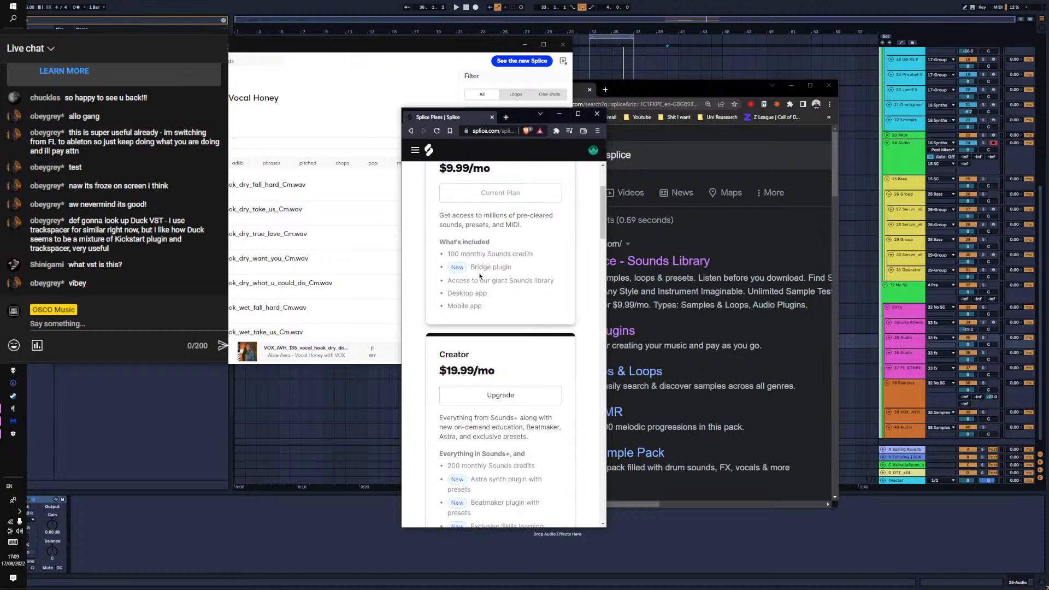
{"action": "scroll", "coordinate": [527, 299], "scroll_direction": "up", "scroll_amount": 2}
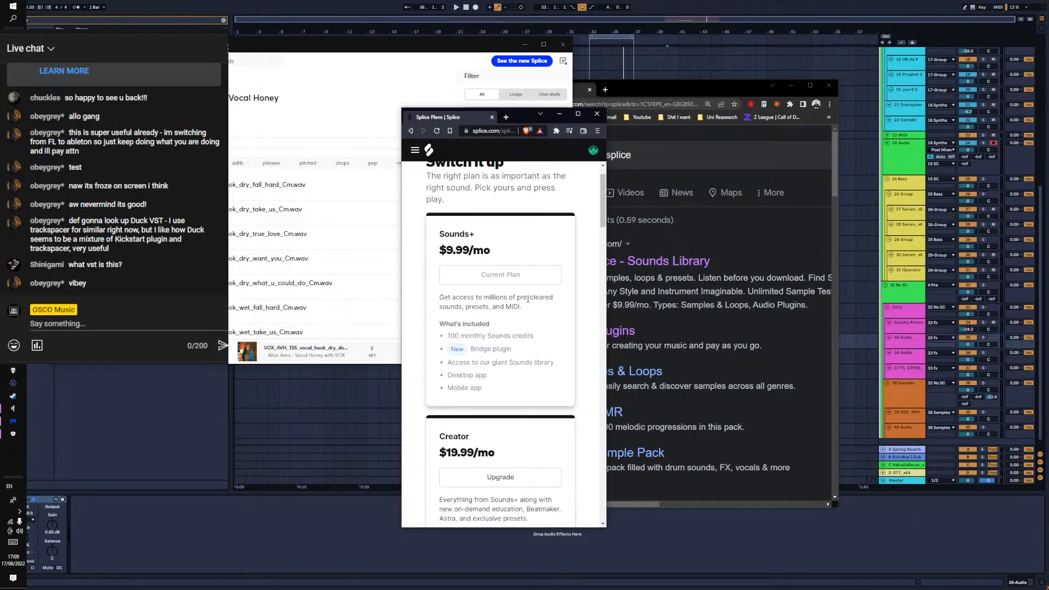
{"action": "left_click_drag", "start_coordinate": [488, 119], "coordinate": [492, 119]}
{"action": "left_click", "coordinate": [495, 118]}
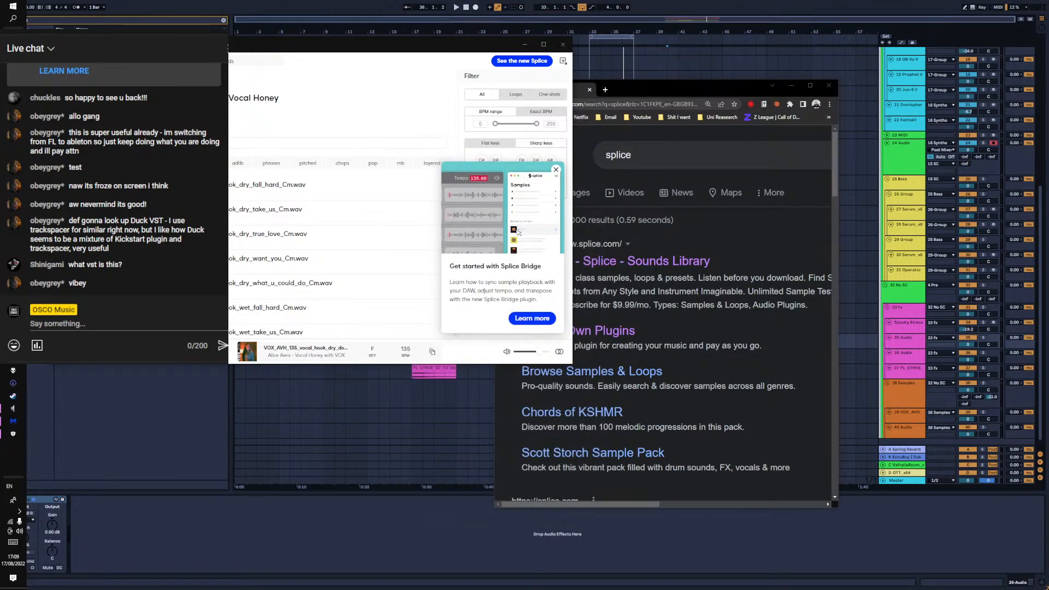
Switch to Ableton Live and search its browser for bridge
{"action": "left_click", "coordinate": [98, 21]}
{"action": "type", "text": "proc"}
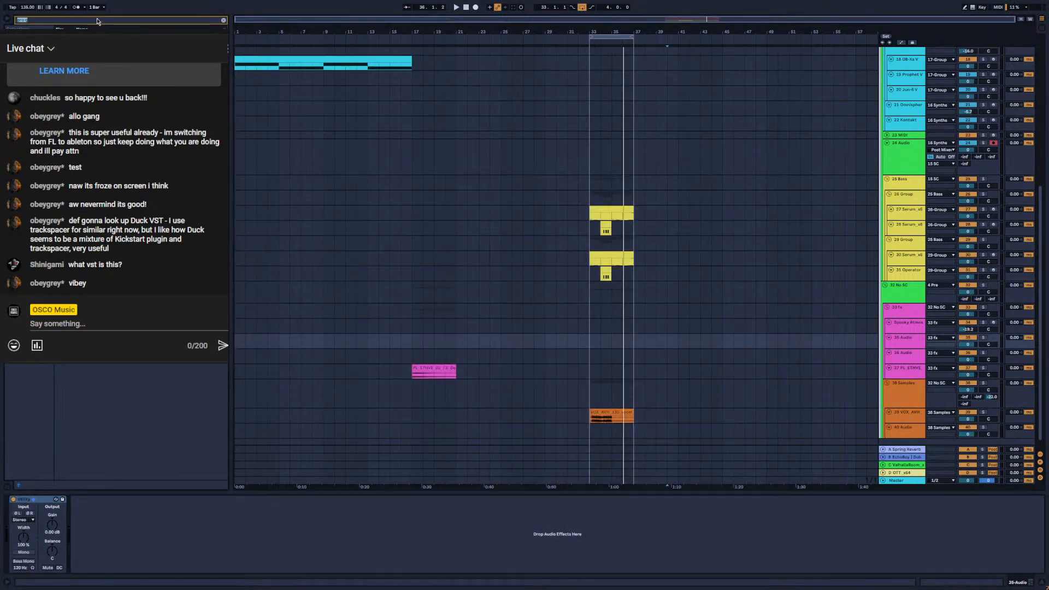
{"action": "type", "text": "brid"}
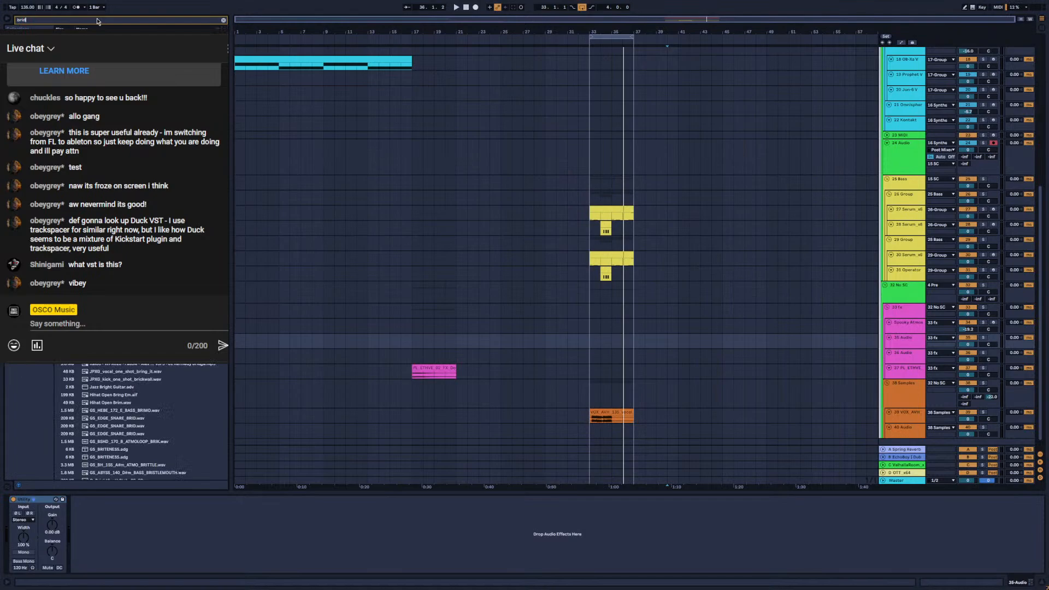
{"action": "type", "text": "ge"}
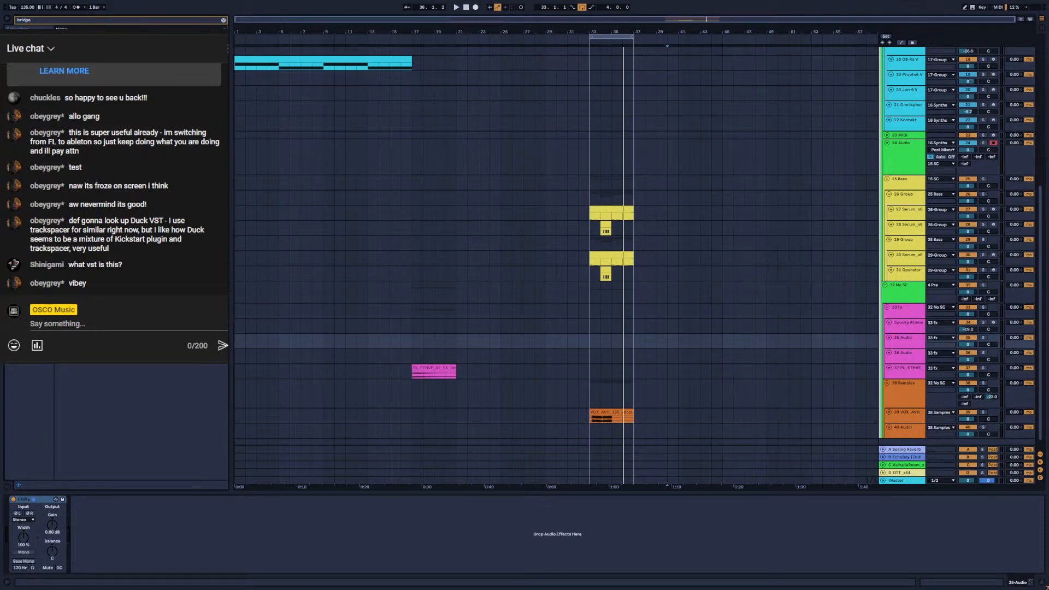
Bring up the Splice Bridge page, move its window beside Splice, and play the Ableton Live installation video
{"action": "key", "text": "alt+Tab"}
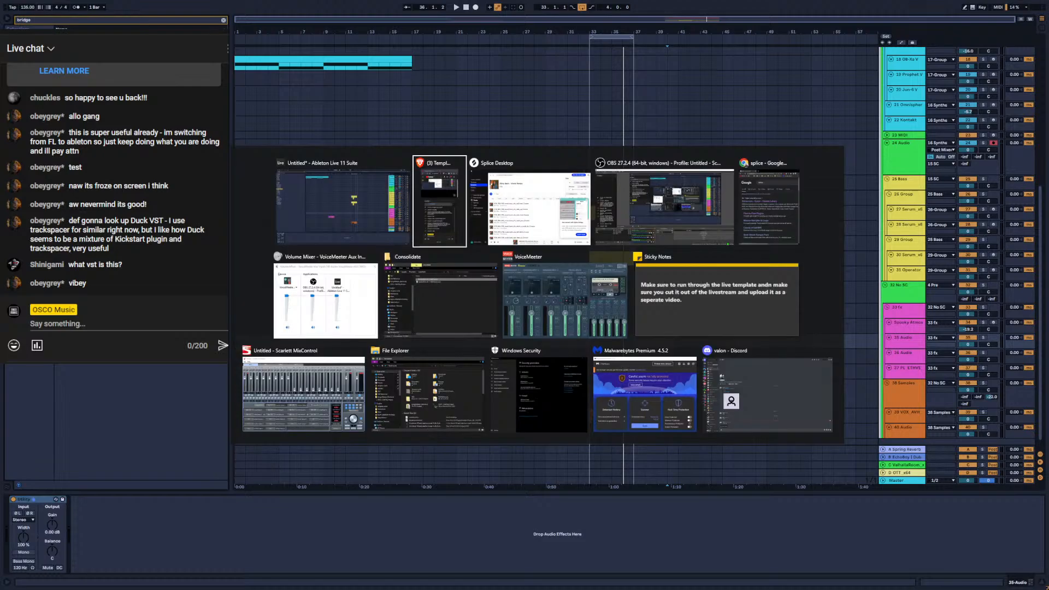
{"action": "key", "text": "alt+Tab"}
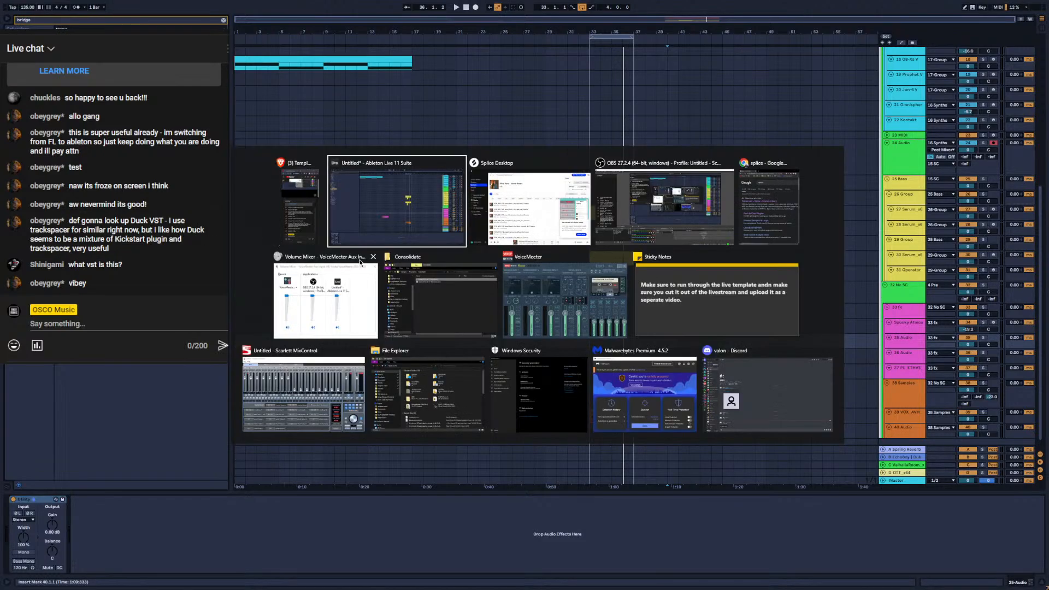
{"action": "key", "text": "alt+Tab"}
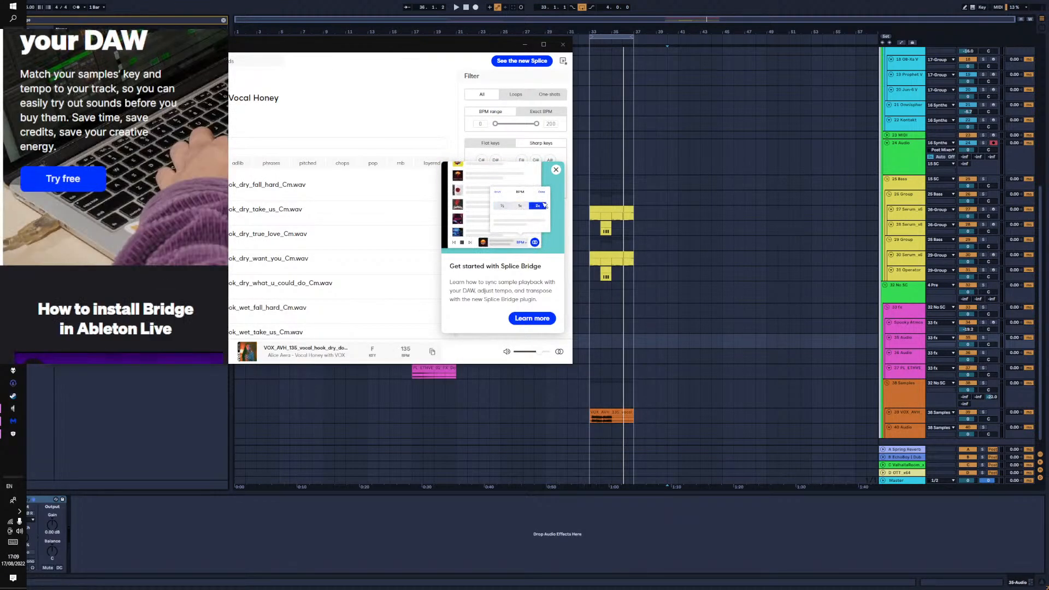
{"action": "left_click_drag", "start_coordinate": [597, 0], "coordinate": [707, 72]}
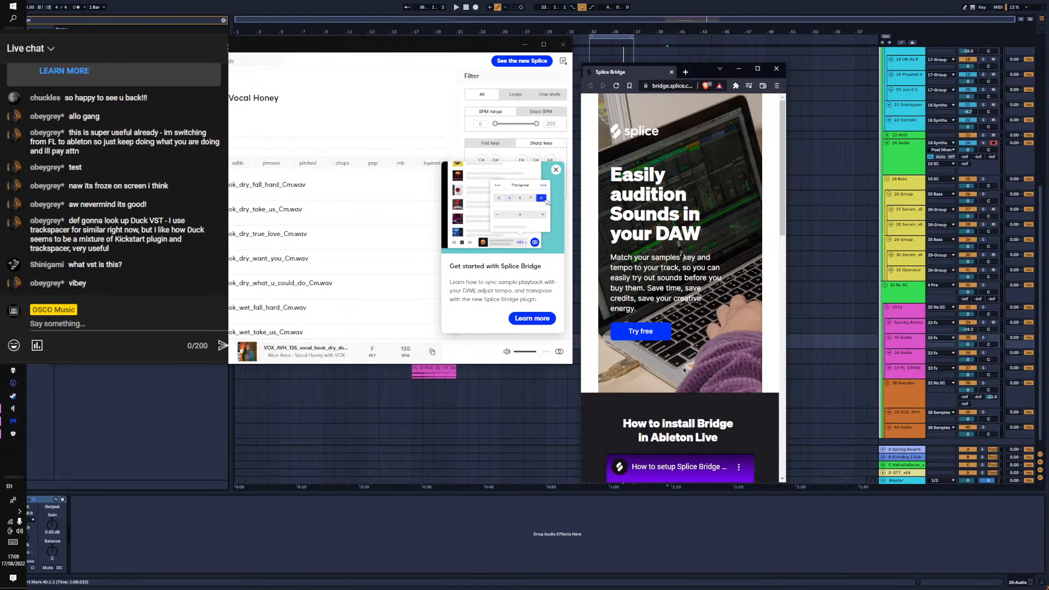
{"action": "scroll", "coordinate": [670, 468], "scroll_direction": "down", "scroll_amount": 1}
{"action": "scroll", "coordinate": [678, 440], "scroll_direction": "down", "scroll_amount": 3}
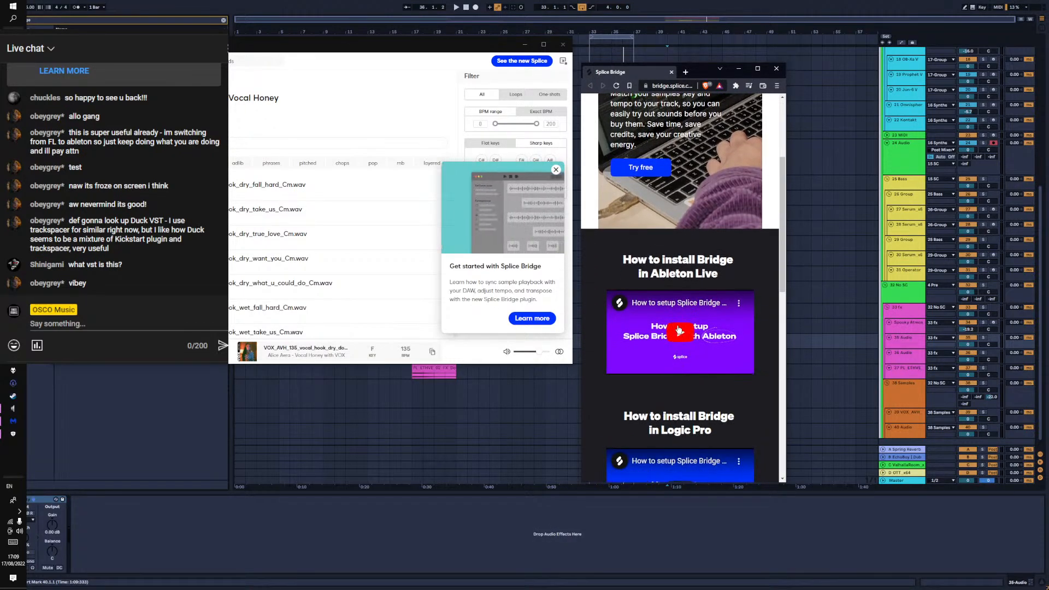
{"action": "left_click", "coordinate": [680, 334]}
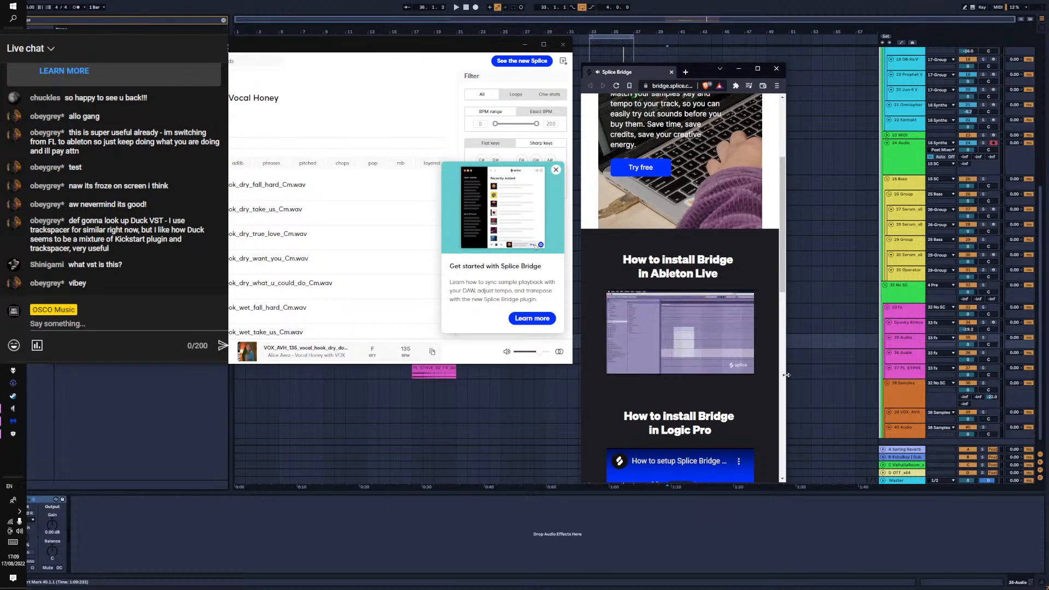
Widen the browser window and watch the Ableton setup video on YouTube with sound, pausing at the plug-in preferences
{"action": "left_click_drag", "start_coordinate": [787, 377], "coordinate": [957, 388]}
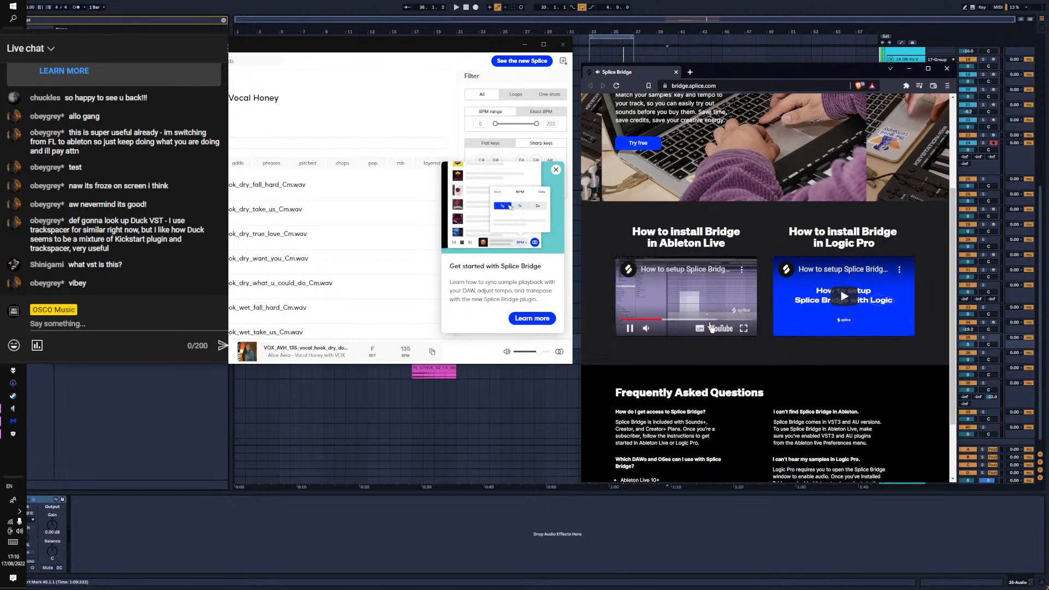
{"action": "left_click", "coordinate": [719, 331]}
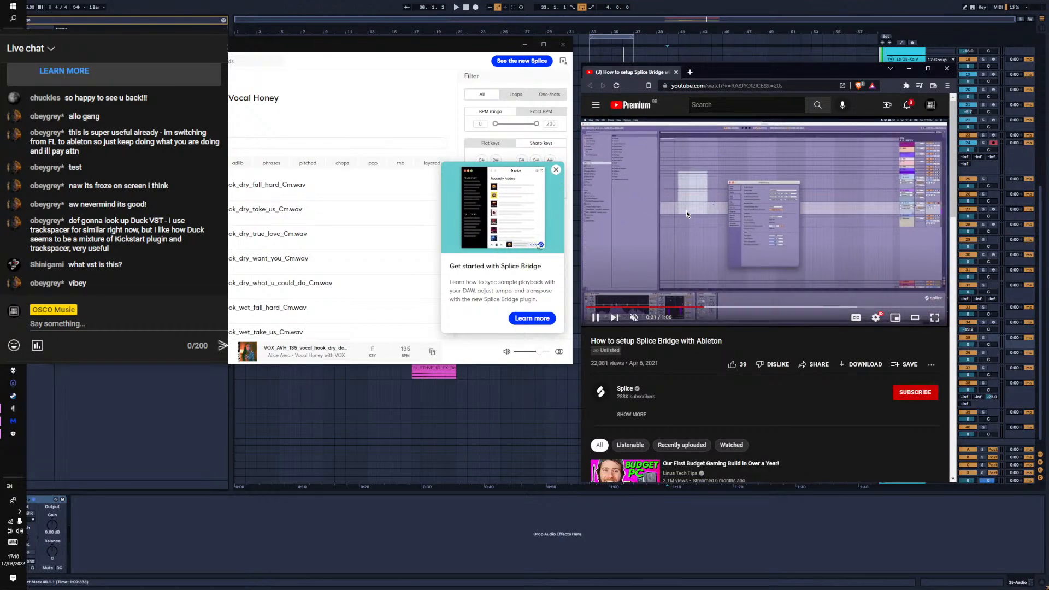
{"action": "left_click", "coordinate": [632, 318]}
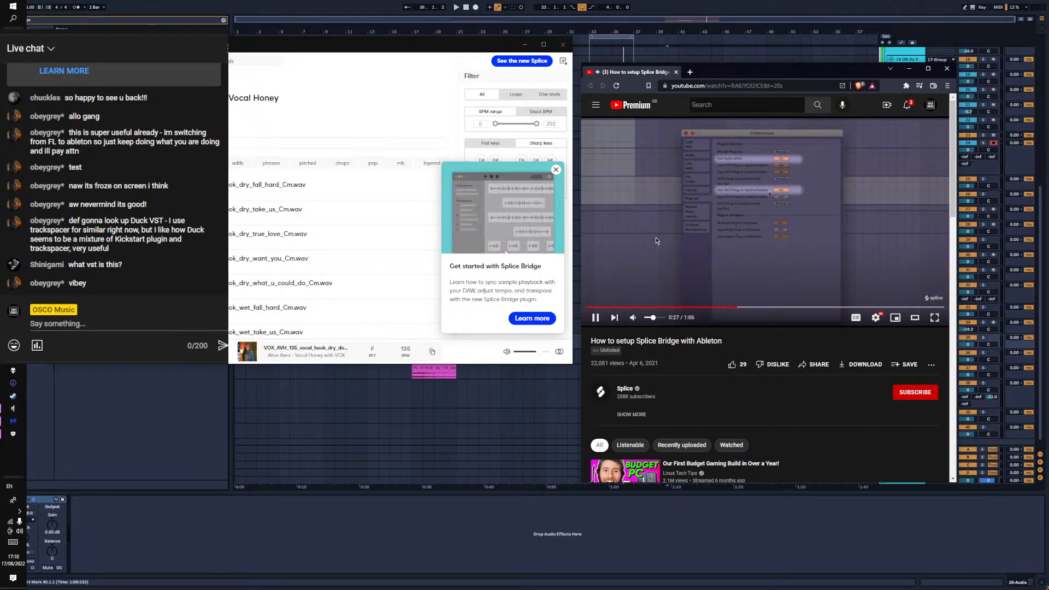
{"action": "left_click", "coordinate": [655, 238]}
Switch to Ableton Live and leave full-screen mode
{"action": "left_click", "coordinate": [132, 10]}
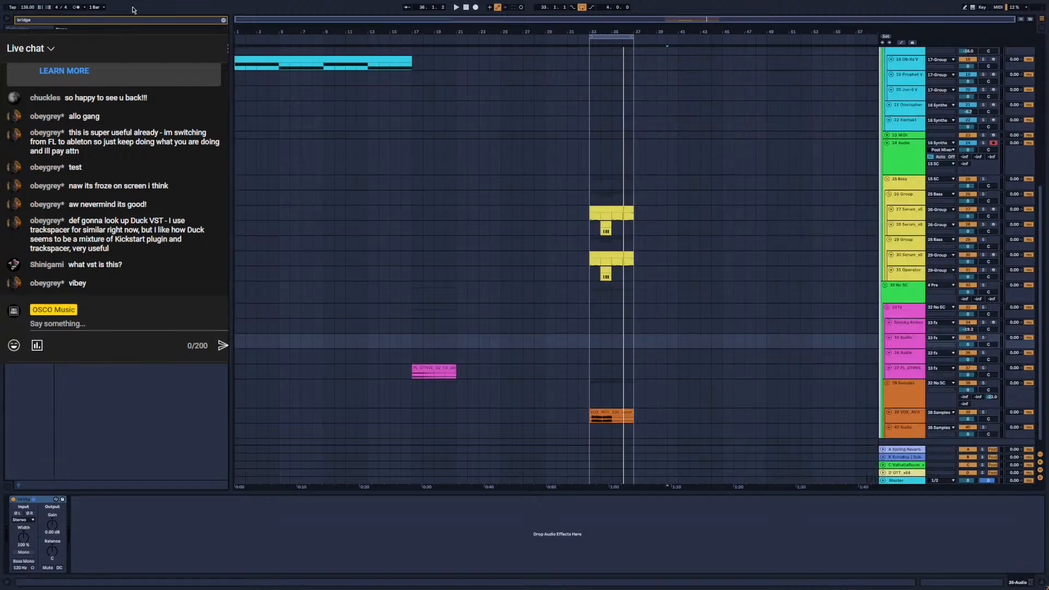
{"action": "key", "text": "F11"}
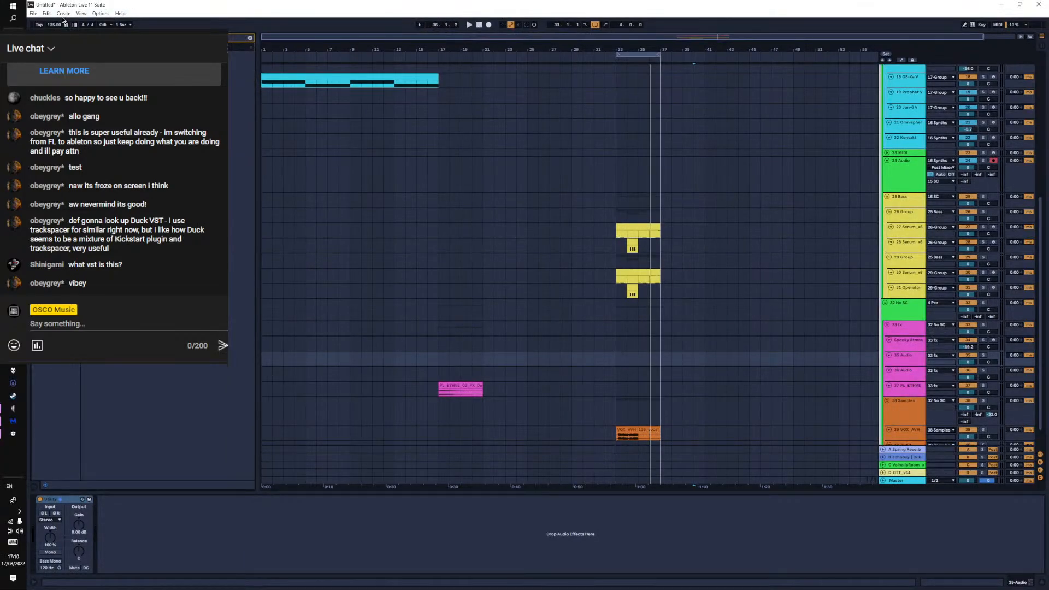
{"action": "left_click", "coordinate": [100, 13]}
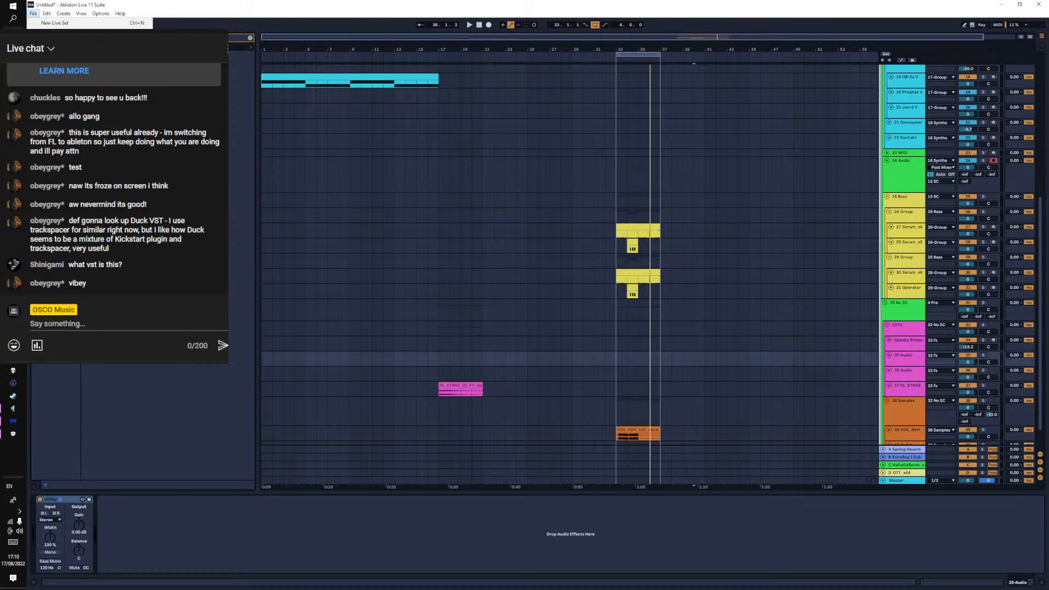
{"action": "left_click", "coordinate": [57, 105]}
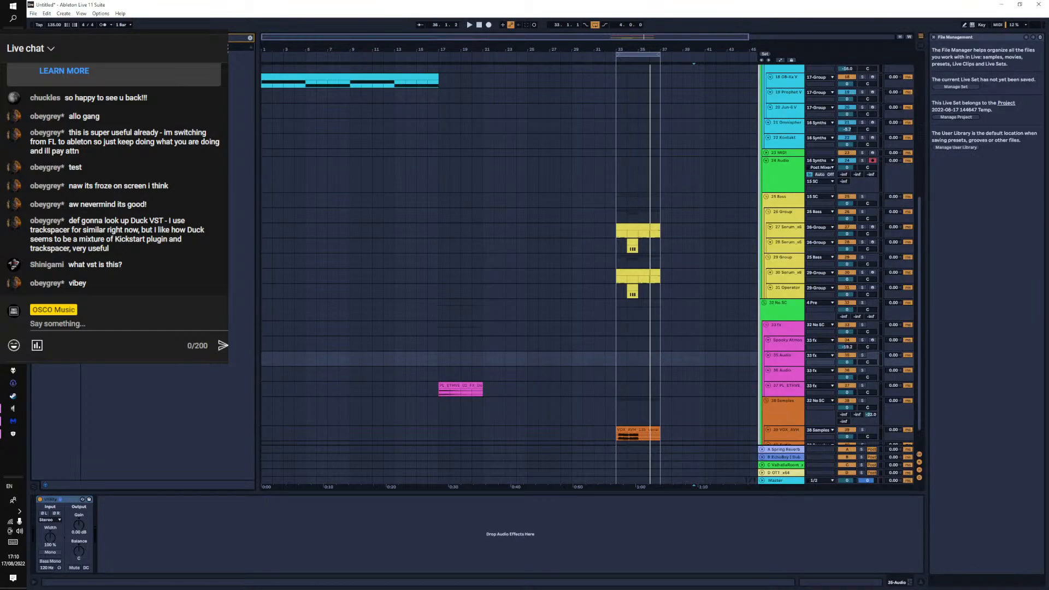
{"action": "left_click", "coordinate": [934, 38]}
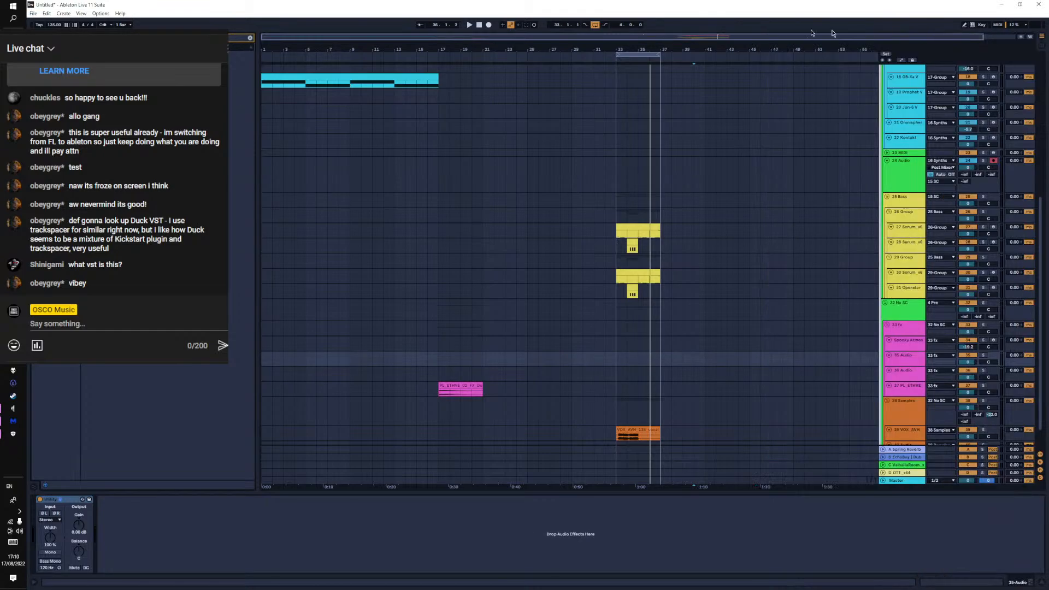
Open Ableton's Preferences and examine the File/Folder, Record/Warp/Launch and Plug-Ins settings for the plug-in source options
{"action": "left_click", "coordinate": [100, 13]}
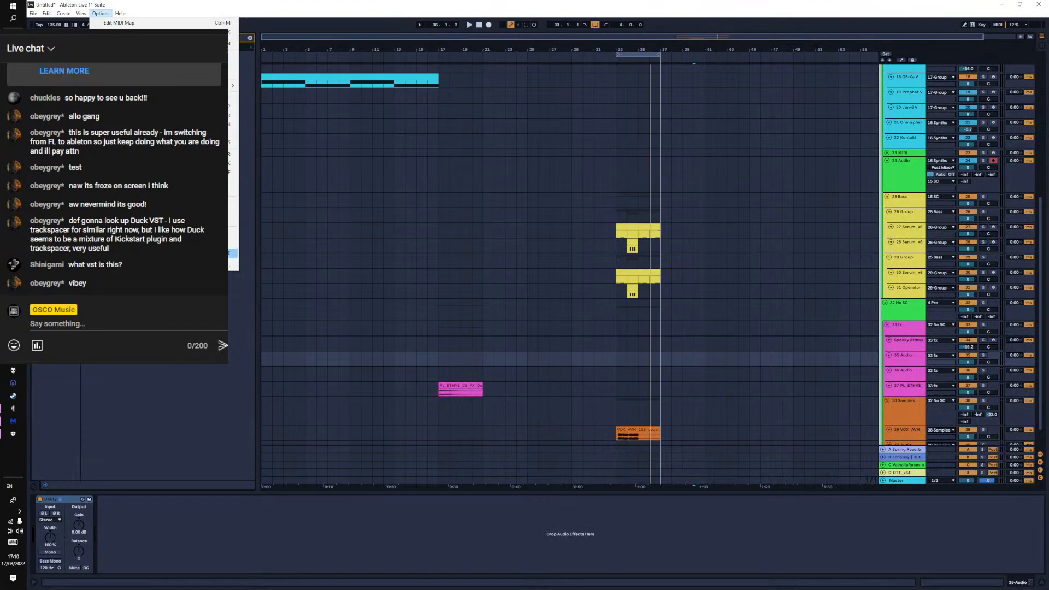
{"action": "left_click", "coordinate": [136, 265]}
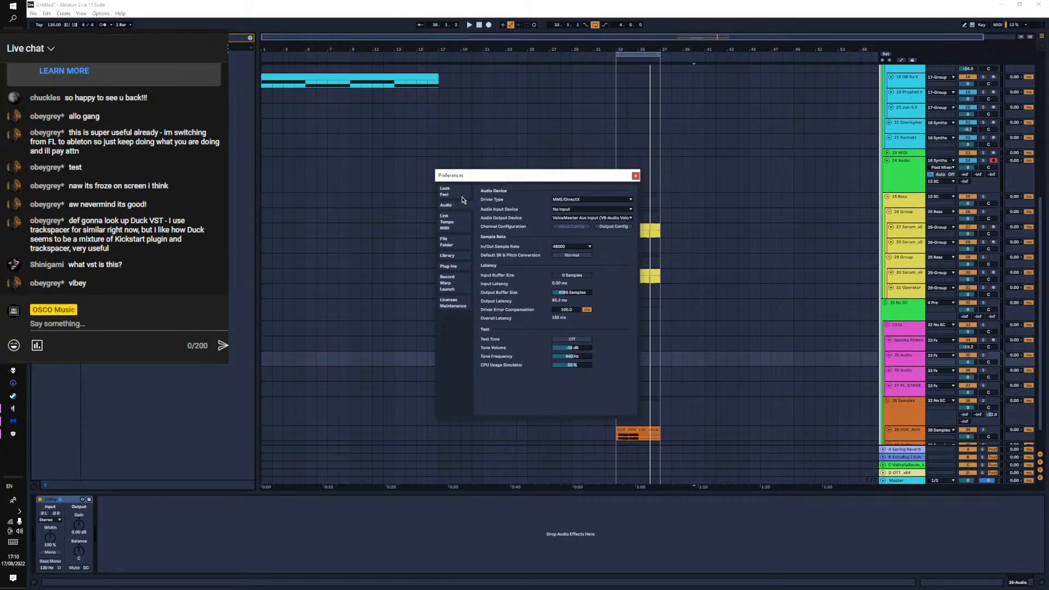
{"action": "left_click", "coordinate": [457, 228]}
{"action": "left_click", "coordinate": [457, 241]}
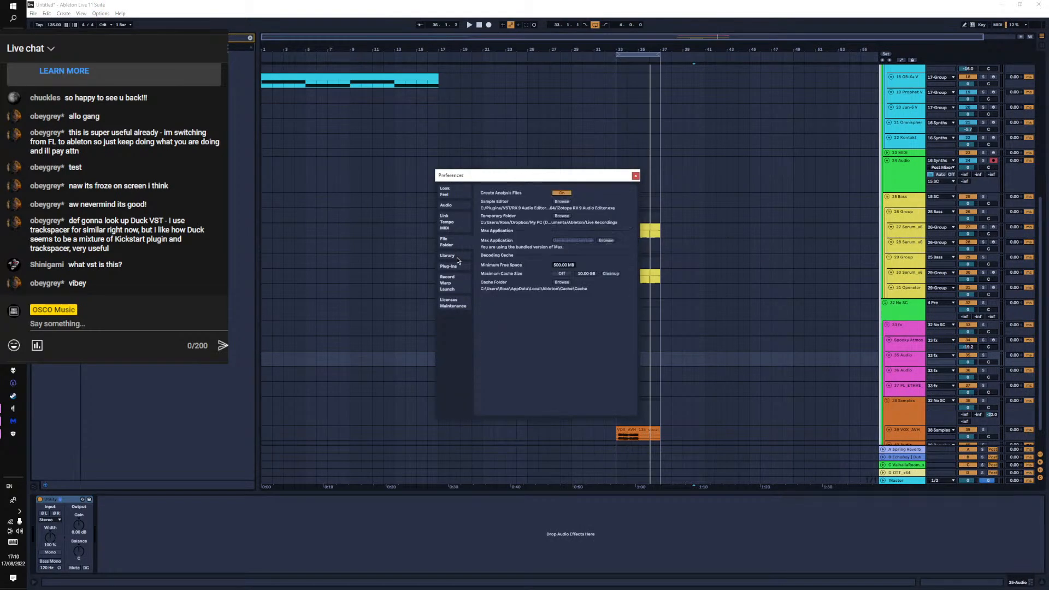
{"action": "left_click", "coordinate": [457, 265]}
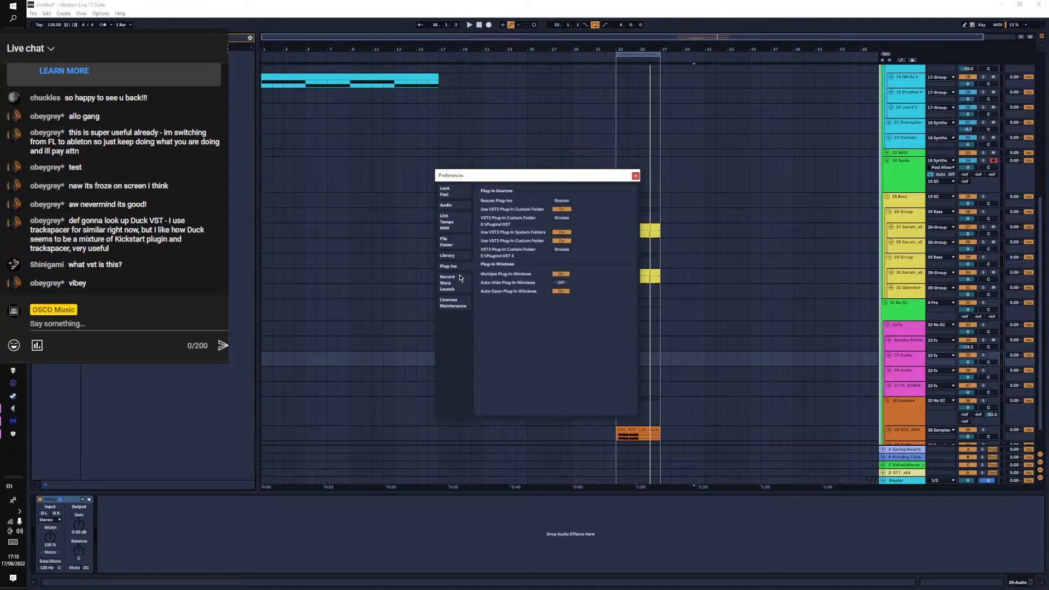
{"action": "left_click", "coordinate": [453, 247]}
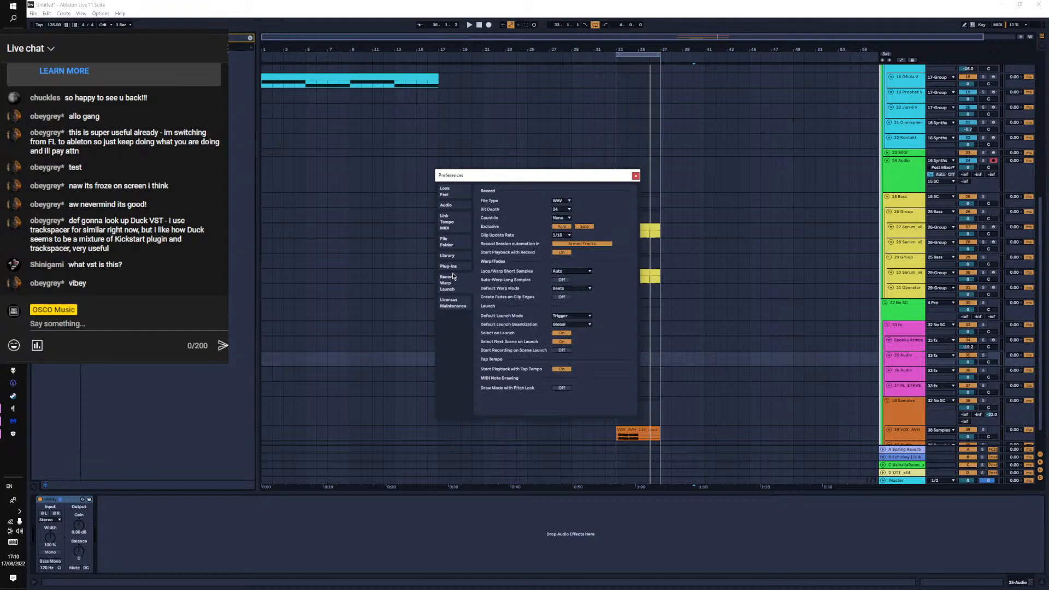
{"action": "left_click", "coordinate": [450, 267]}
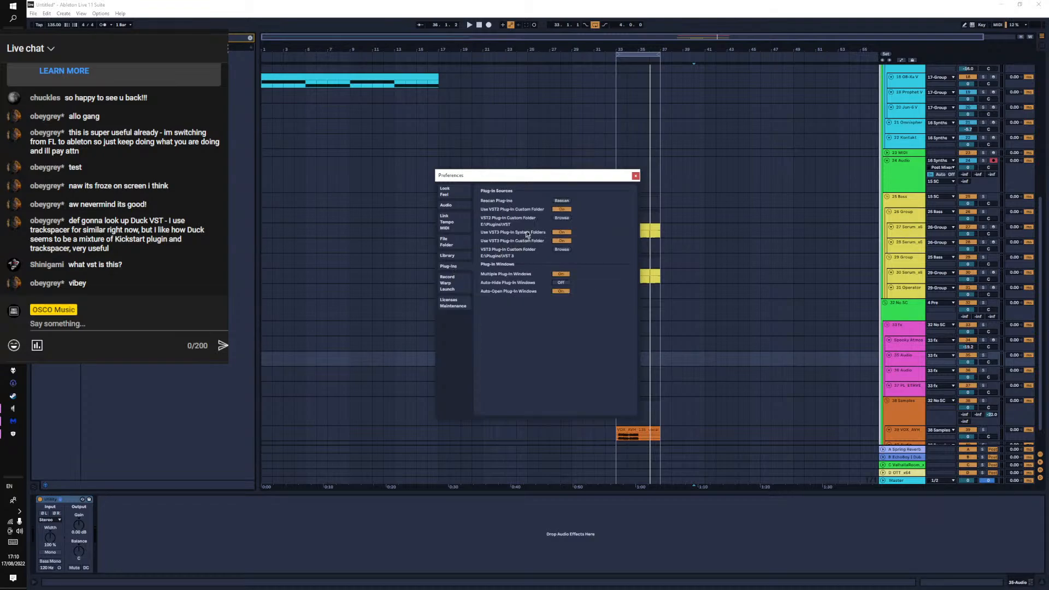
Look through the Audio, Link/Tempo/MIDI, Look/Feel and Licenses preferences, ending on the Plug-Ins page
{"action": "left_click", "coordinate": [459, 206]}
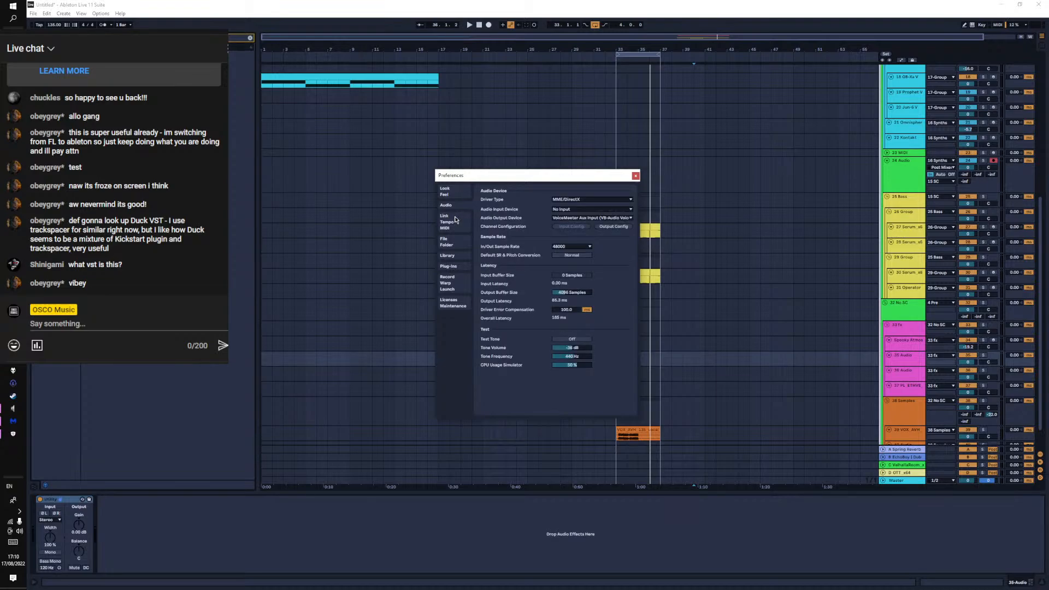
{"action": "left_click", "coordinate": [456, 224]}
{"action": "left_click", "coordinate": [453, 191]}
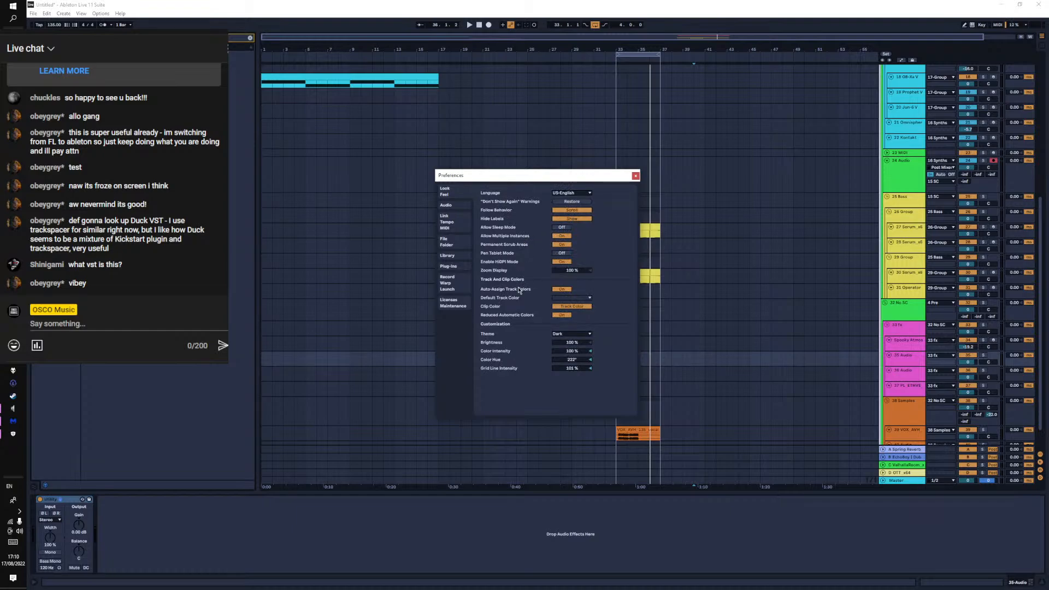
{"action": "left_click", "coordinate": [449, 285]}
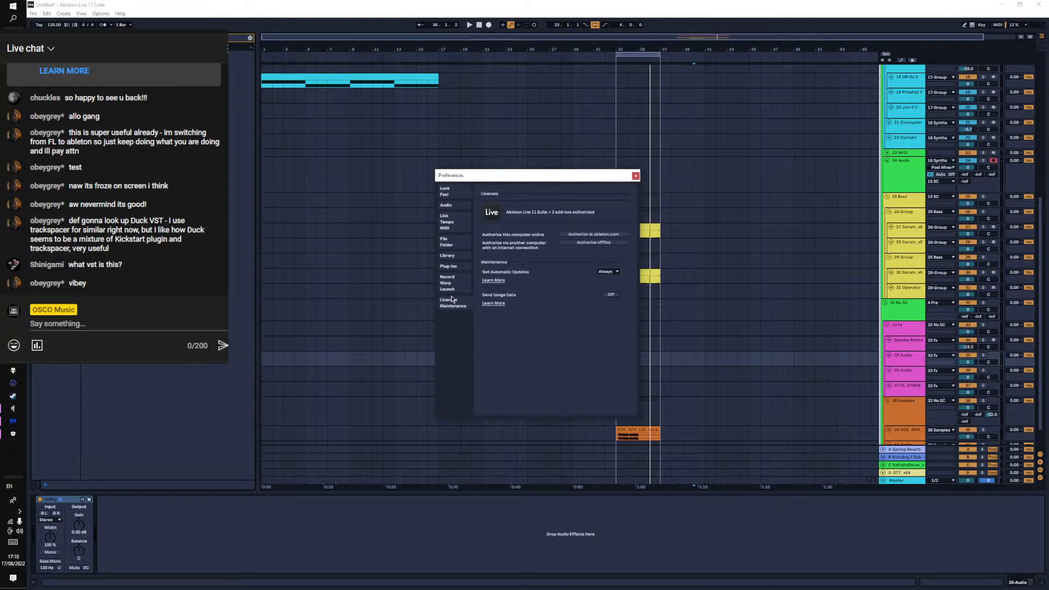
{"action": "left_click", "coordinate": [453, 267]}
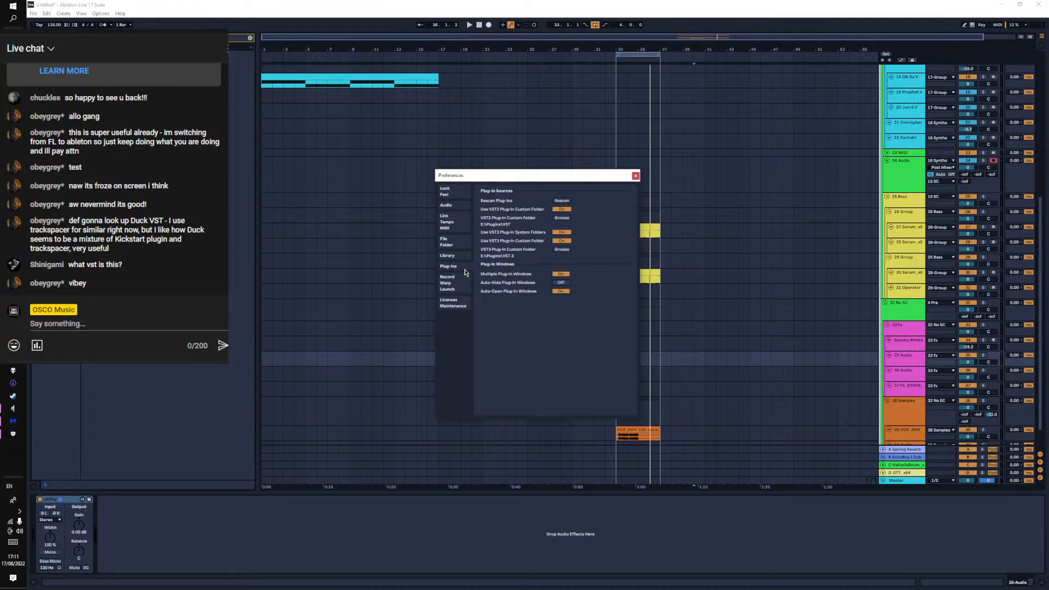
Compare Ableton's plug-in source settings with those in the paused Splice Bridge setup video
{"action": "key", "text": "alt+Tab"}
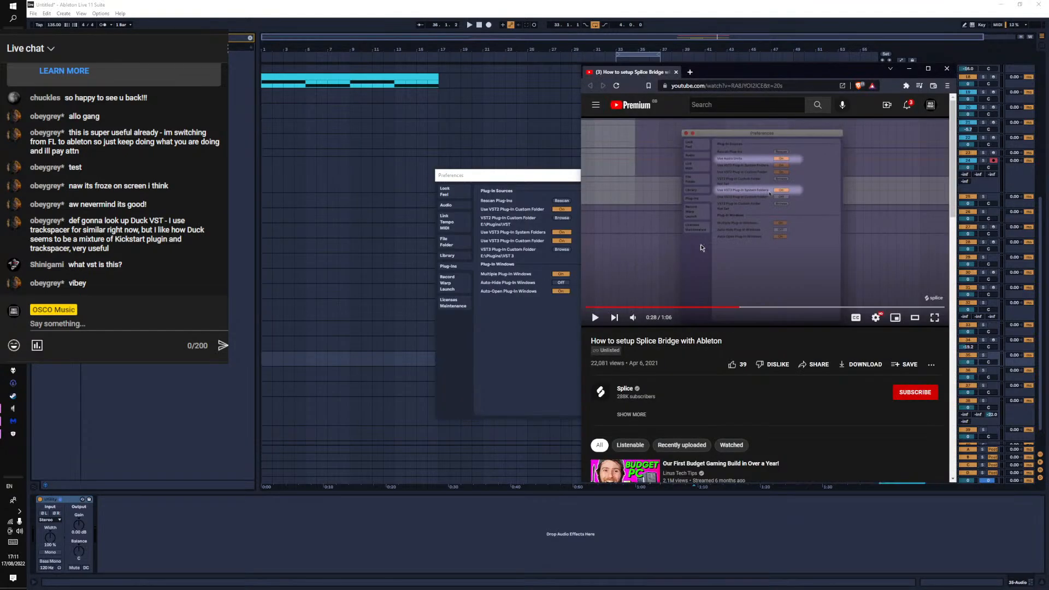
{"action": "scroll", "coordinate": [702, 249], "scroll_direction": "down", "scroll_amount": 2}
{"action": "scroll", "coordinate": [707, 251], "scroll_direction": "up", "scroll_amount": 1}
{"action": "scroll", "coordinate": [707, 250], "scroll_direction": "up", "scroll_amount": 1}
Check the VST2 custom plug-in folder location against the setup video, cancelling the folder selection
{"action": "left_click_drag", "start_coordinate": [492, 182], "coordinate": [431, 182]}
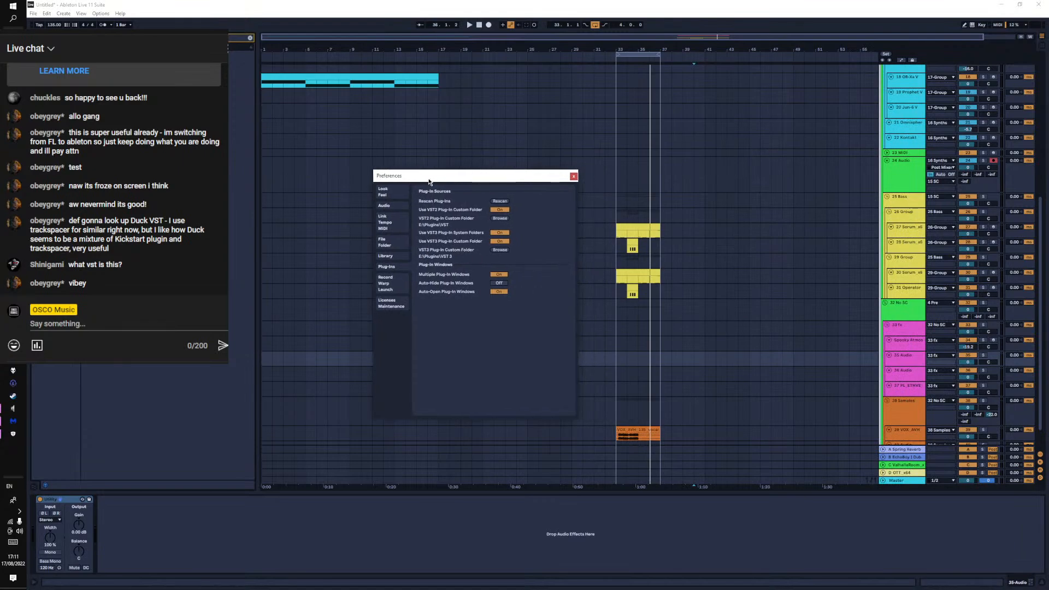
{"action": "left_click", "coordinate": [500, 218]}
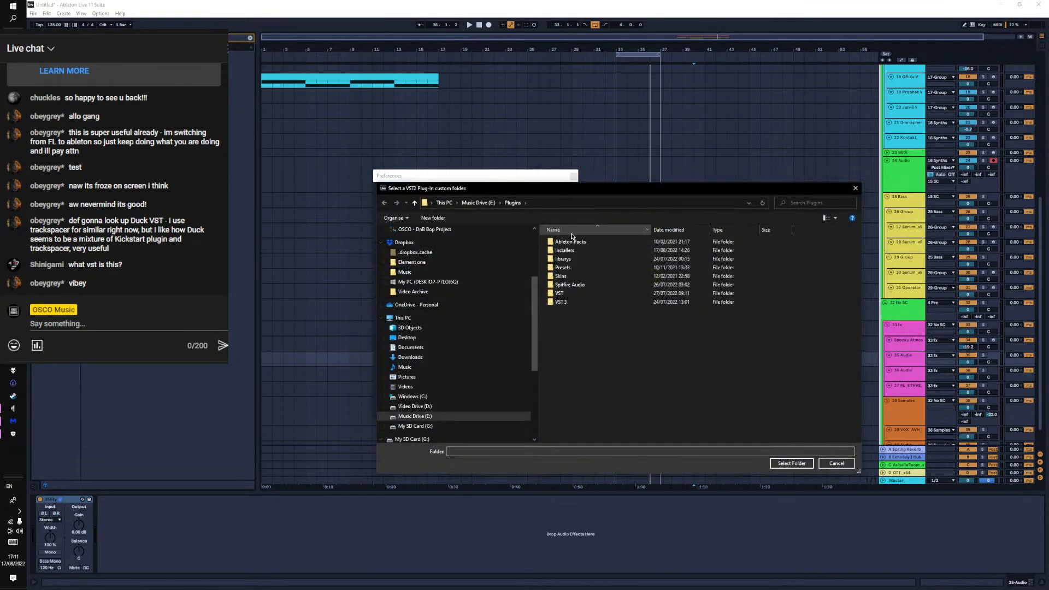
{"action": "key", "text": "alt+Tab"}
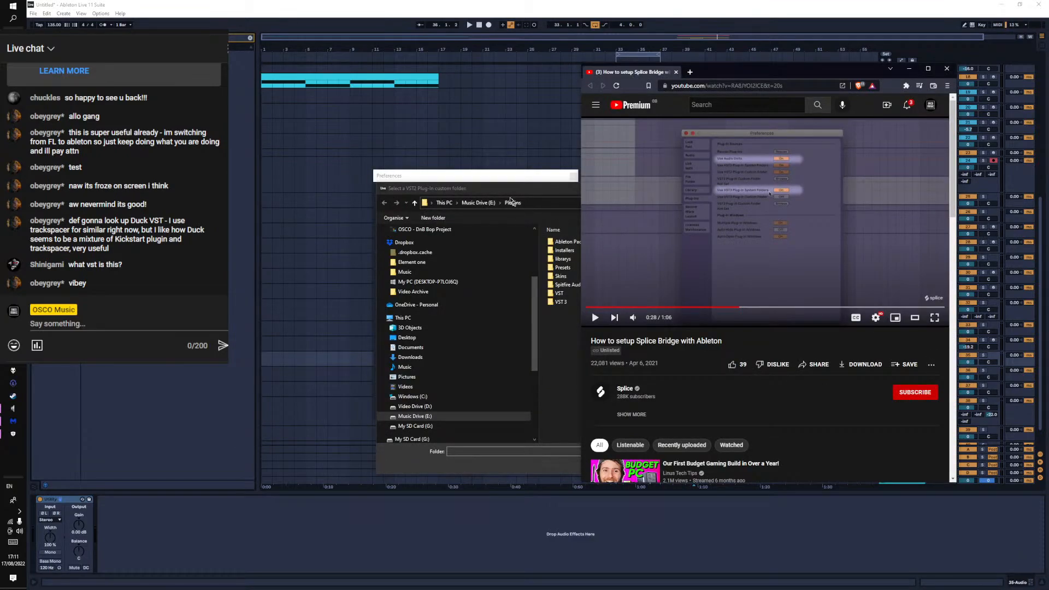
{"action": "left_click_drag", "start_coordinate": [499, 188], "coordinate": [444, 191]}
{"action": "left_click", "coordinate": [799, 190]}
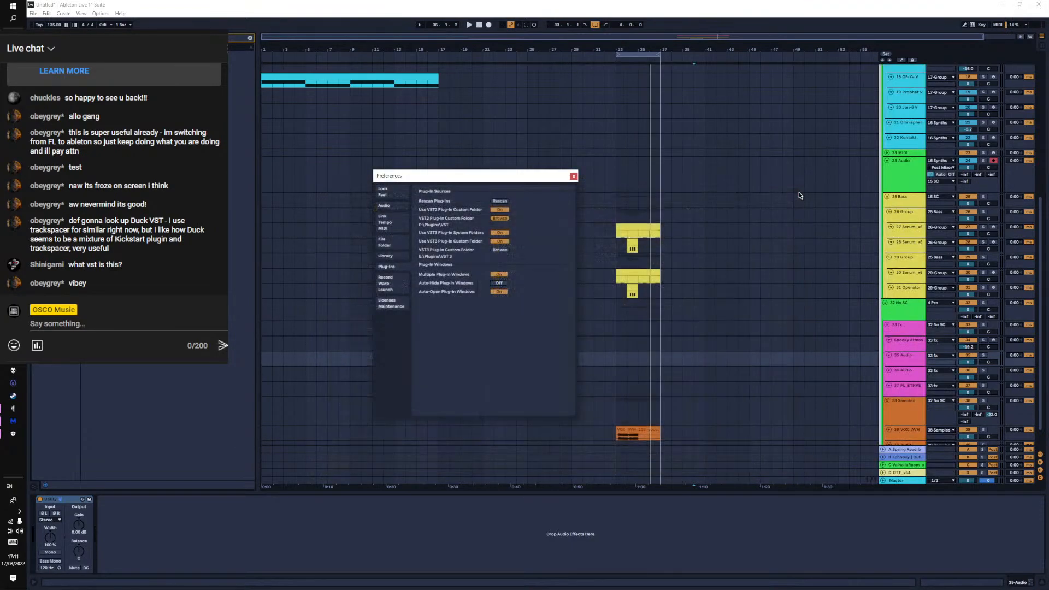
Switch to the Splice app and show it alongside the Splice Bridge setup video
{"action": "key", "text": "alt+Tab"}
{"action": "key", "text": "alt+Tab"}
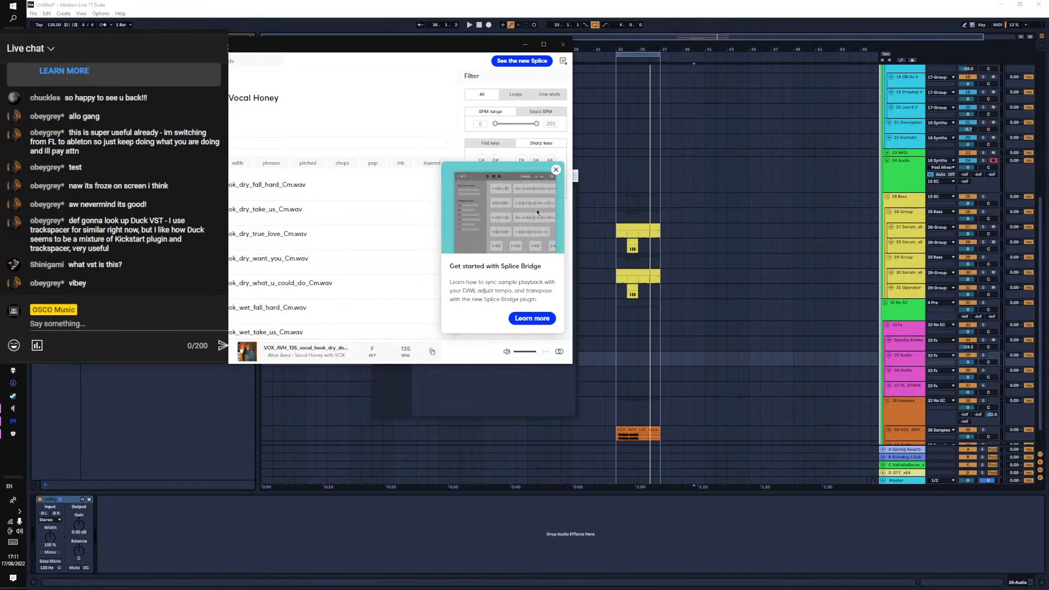
{"action": "key", "text": "alt+Tab"}
{"action": "left_click", "coordinate": [560, 198]}
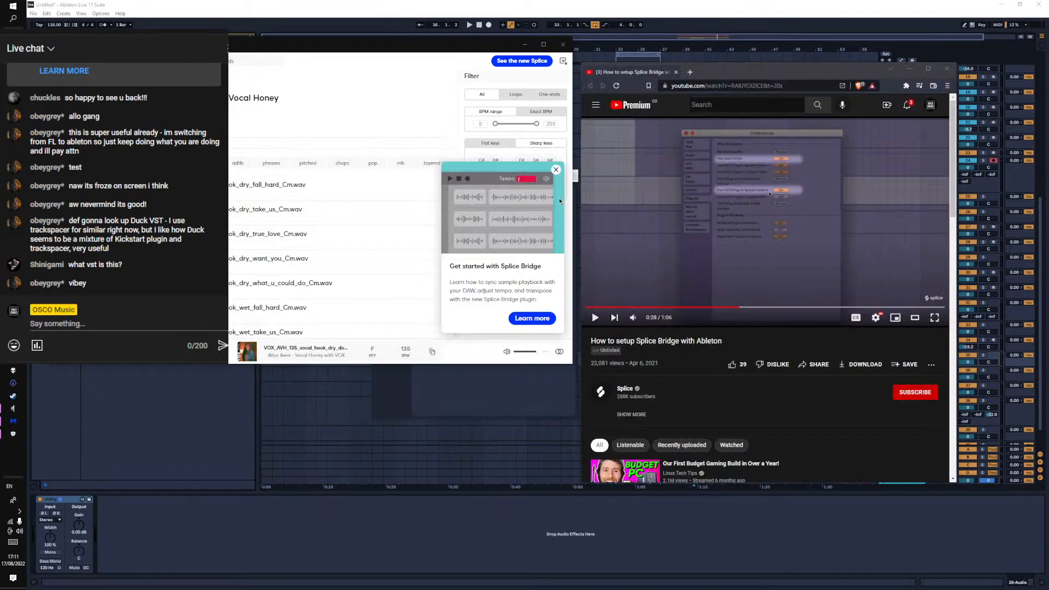
Open the YouTube notifications and view the spam comment on "Making Dubstep From Scratch"
{"action": "left_click", "coordinate": [908, 105]}
{"action": "left_click", "coordinate": [912, 105]}
{"action": "left_click", "coordinate": [913, 105]}
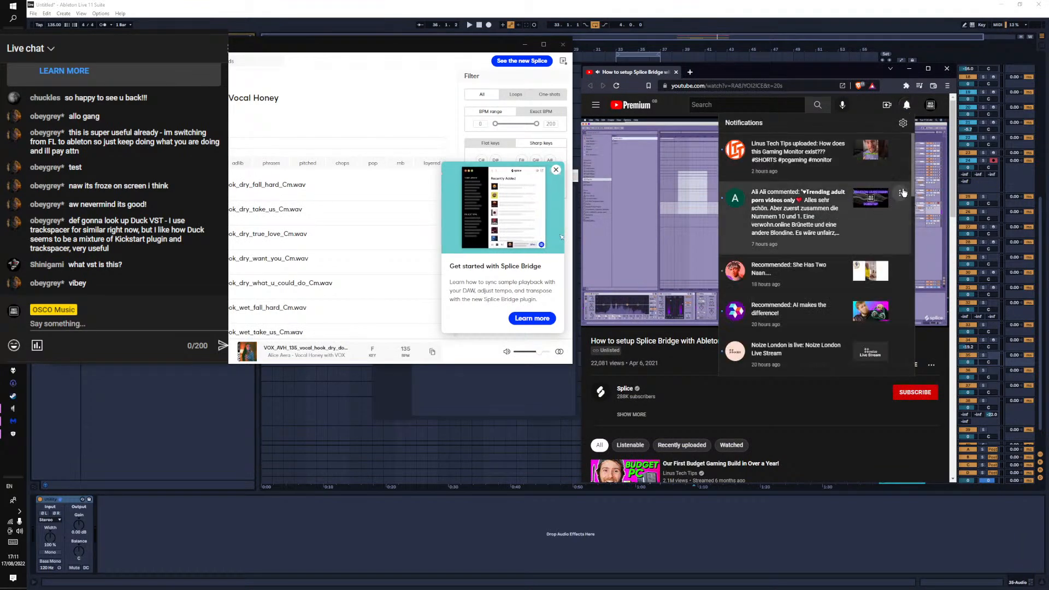
{"action": "left_click", "coordinate": [901, 195]}
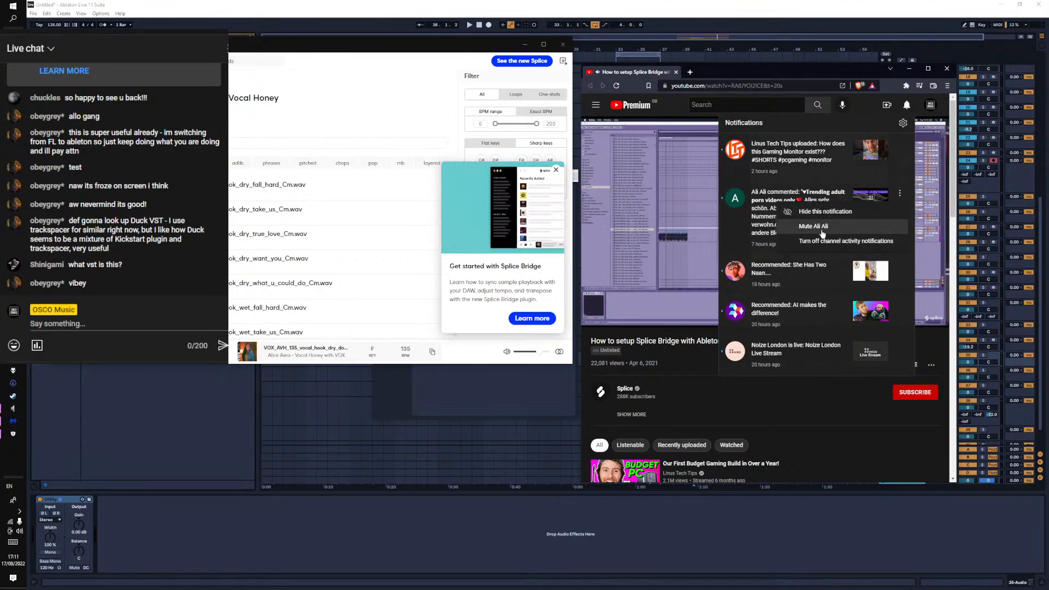
{"action": "left_click", "coordinate": [788, 218]}
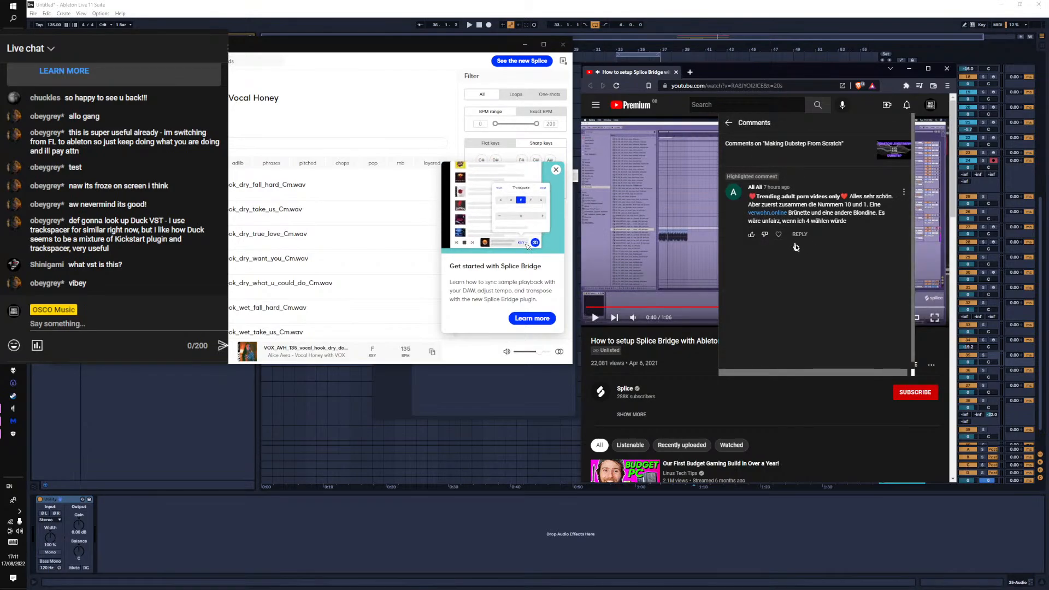
Report the spam comment as pornography or sexually explicit material and close the notifications
{"action": "left_click", "coordinate": [904, 191]}
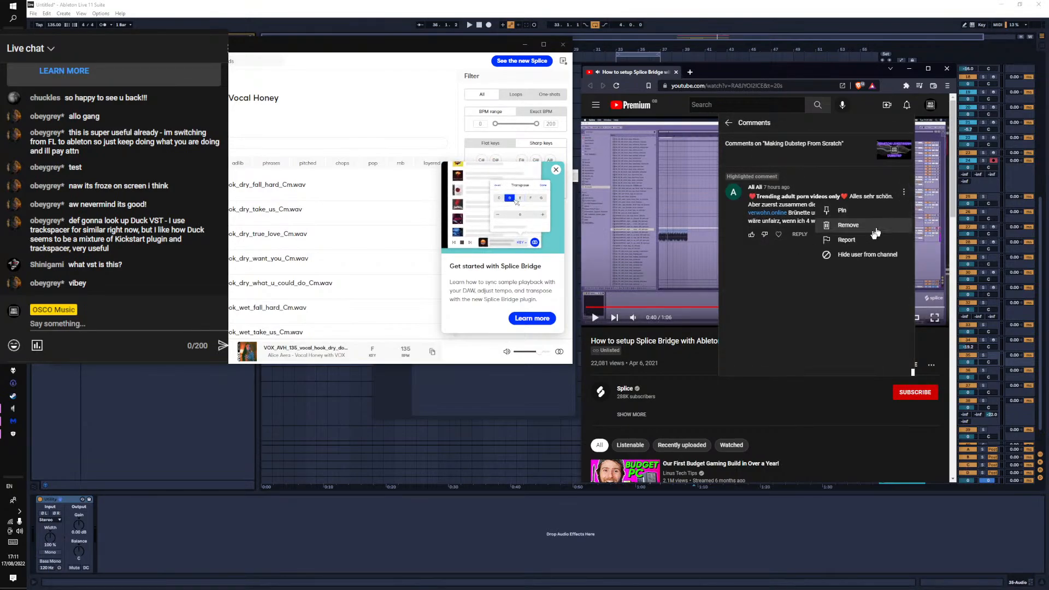
{"action": "left_click", "coordinate": [846, 240]}
{"action": "left_click", "coordinate": [691, 272]}
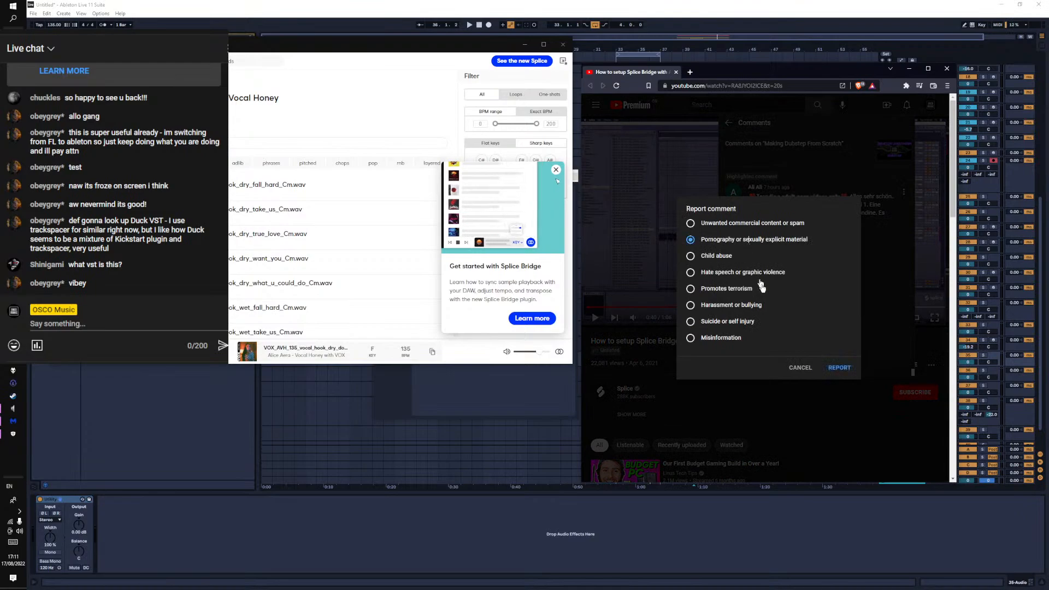
{"action": "left_click", "coordinate": [838, 367]}
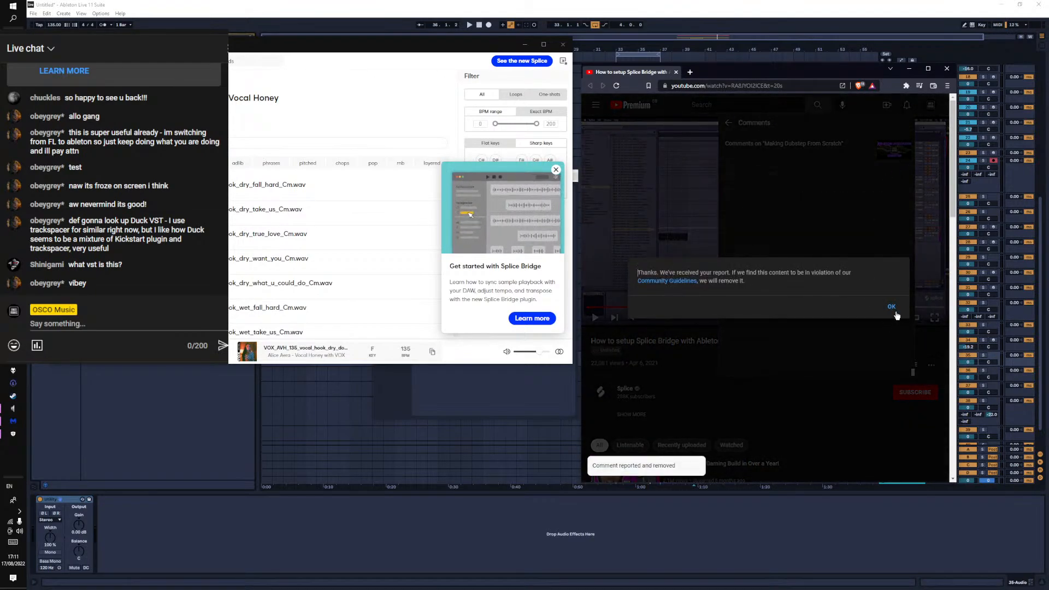
{"action": "left_click", "coordinate": [892, 307]}
{"action": "left_click", "coordinate": [905, 109]}
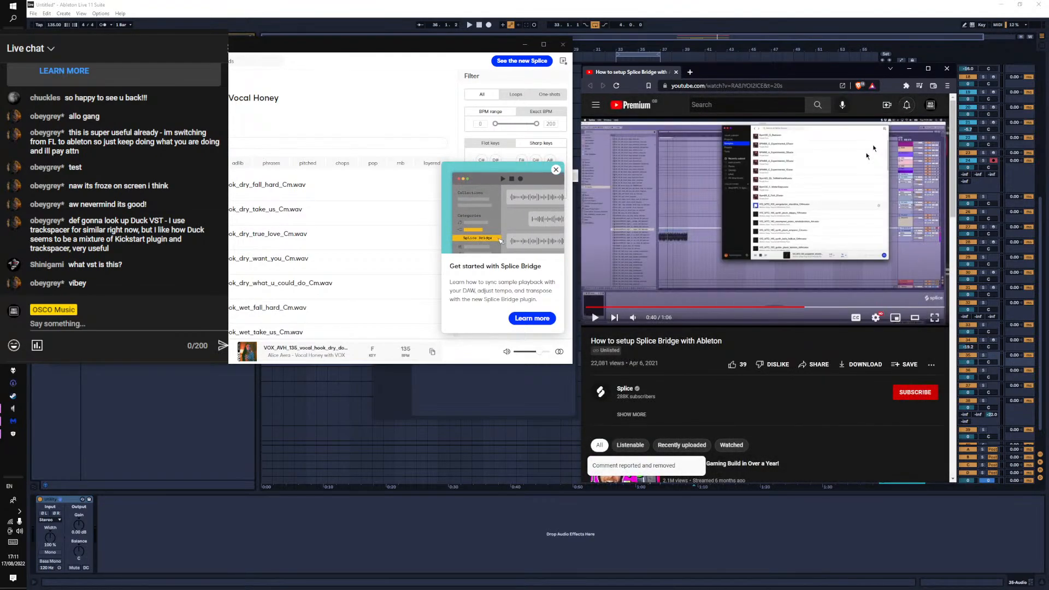
Watch more of the setup video and read the Splice Bridge web page's installation and FAQ sections
{"action": "left_click", "coordinate": [784, 273]}
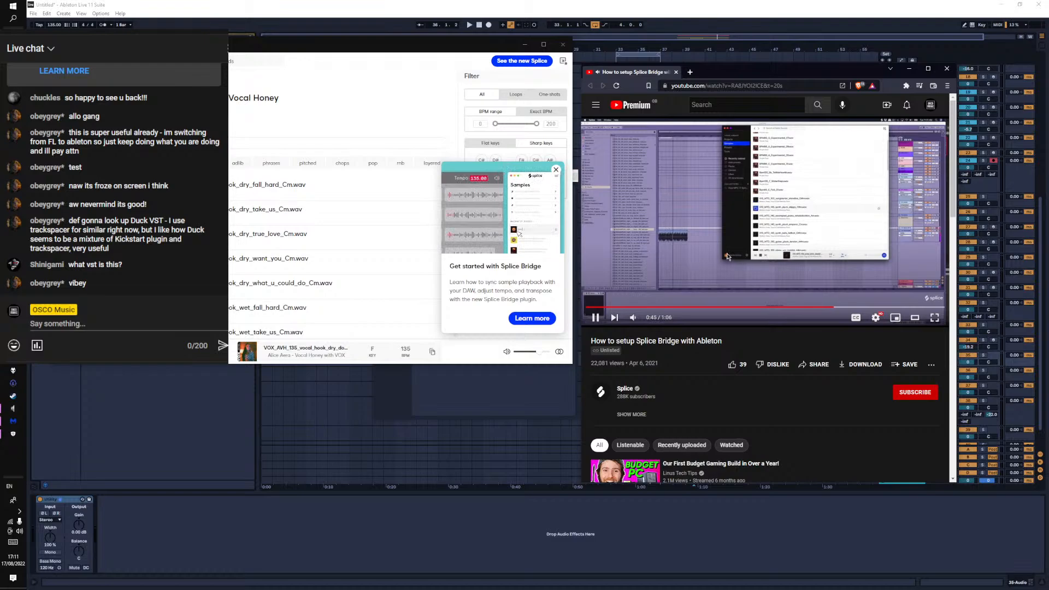
{"action": "left_click", "coordinate": [685, 255]}
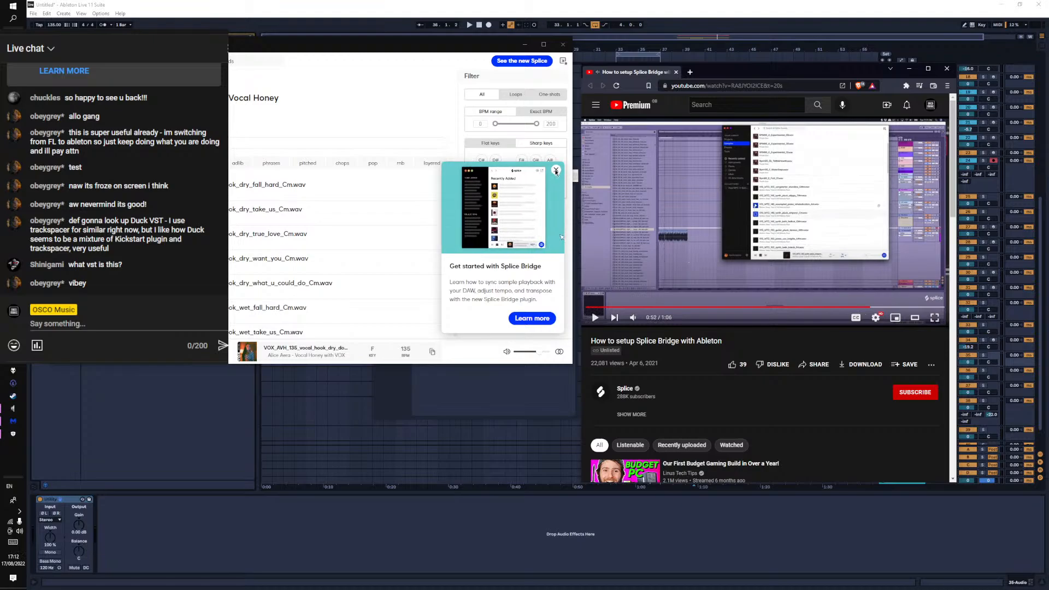
{"action": "left_click", "coordinate": [540, 321]}
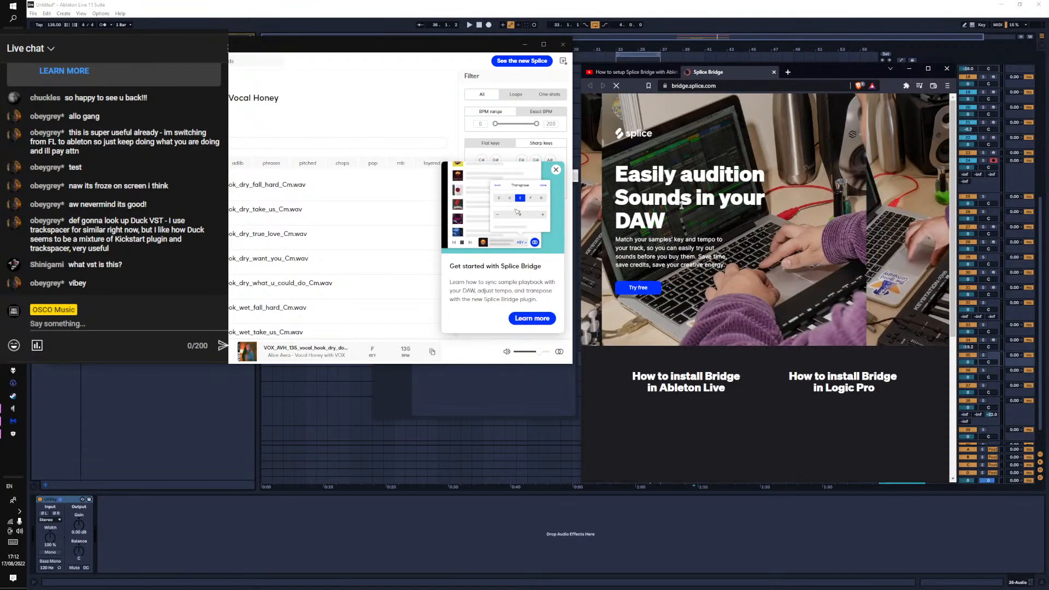
{"action": "scroll", "coordinate": [721, 222], "scroll_direction": "down", "scroll_amount": 4}
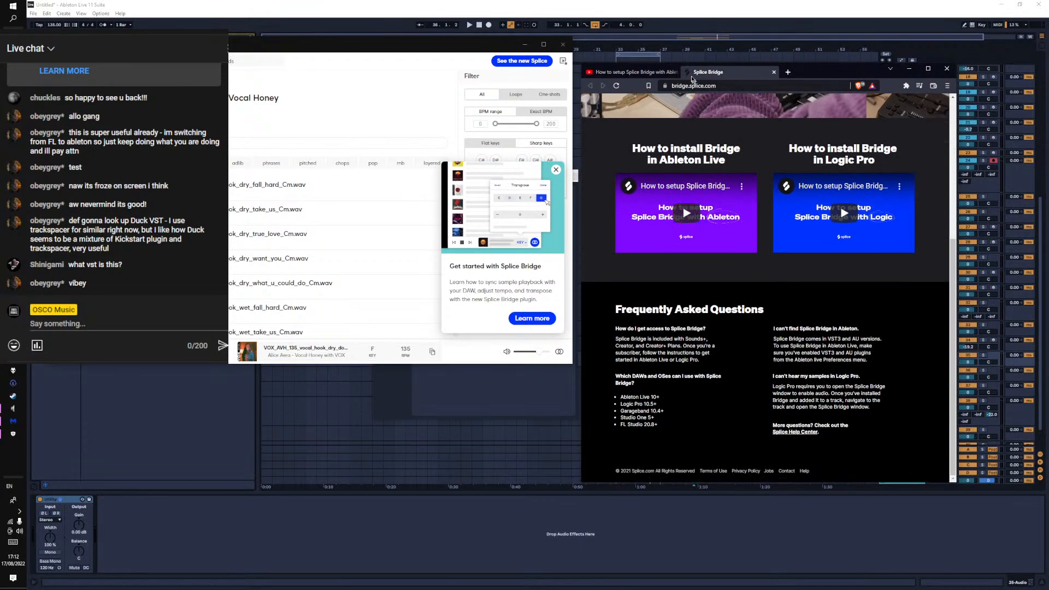
{"action": "left_click", "coordinate": [773, 72]}
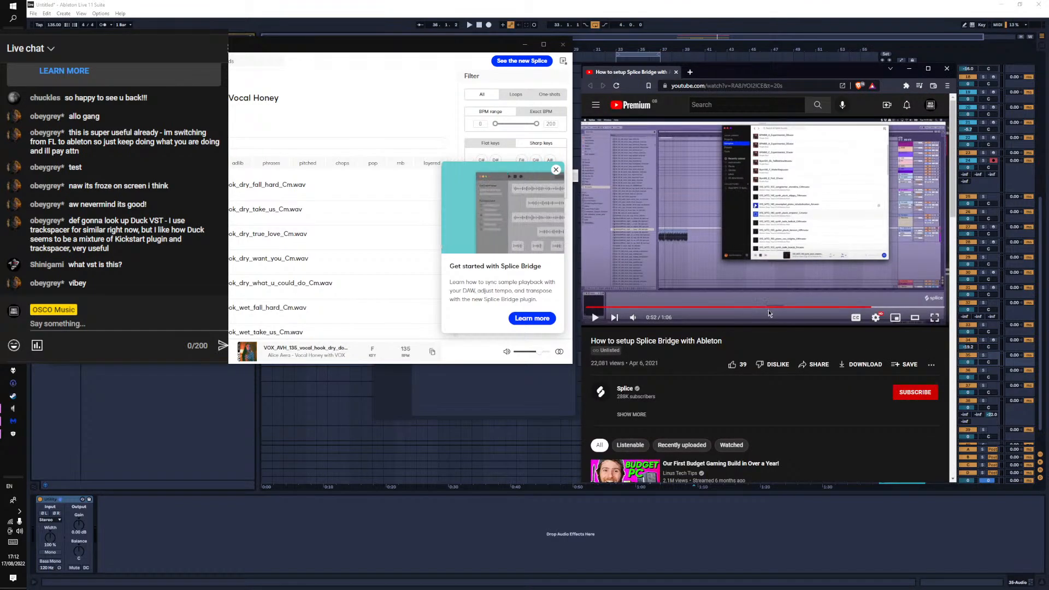
Replay the setup video's Tools section and install the first tool listed on Splice's Tools page
{"action": "left_click_drag", "start_coordinate": [652, 306], "coordinate": [658, 306]}
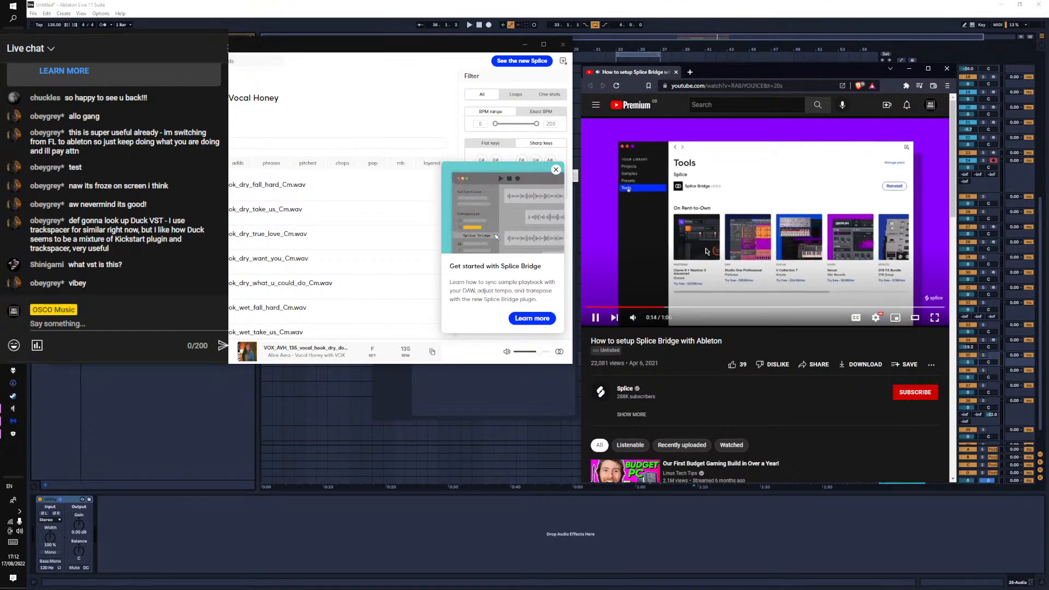
{"action": "left_click", "coordinate": [704, 242]}
{"action": "left_click", "coordinate": [153, 126]}
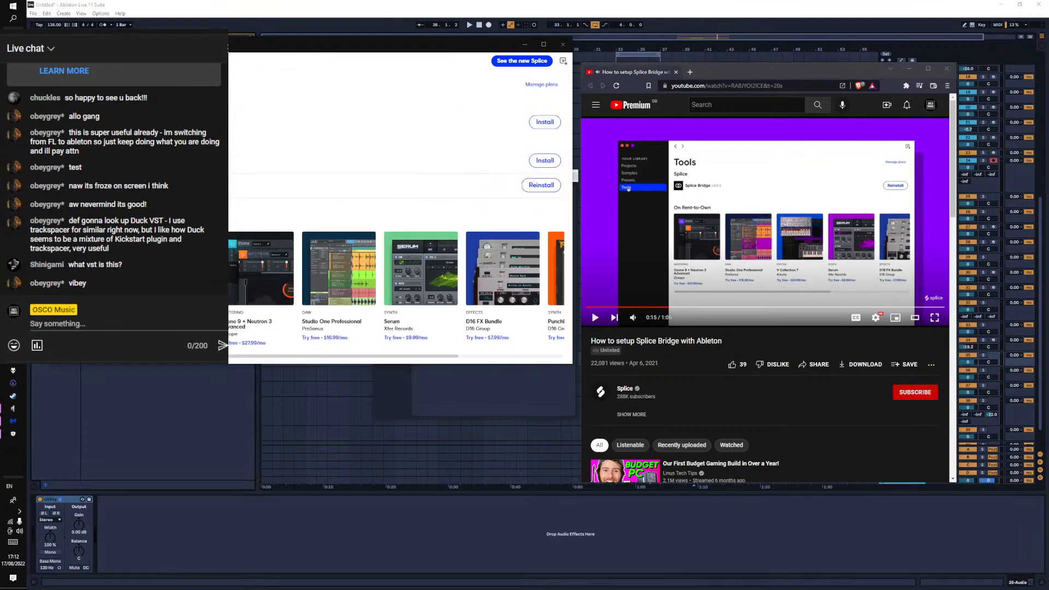
{"action": "left_click", "coordinate": [547, 126]}
Watch the setup video's plug-in preferences section and minimise the Splice and video windows to return to Ableton Live
{"action": "left_click", "coordinate": [678, 226]}
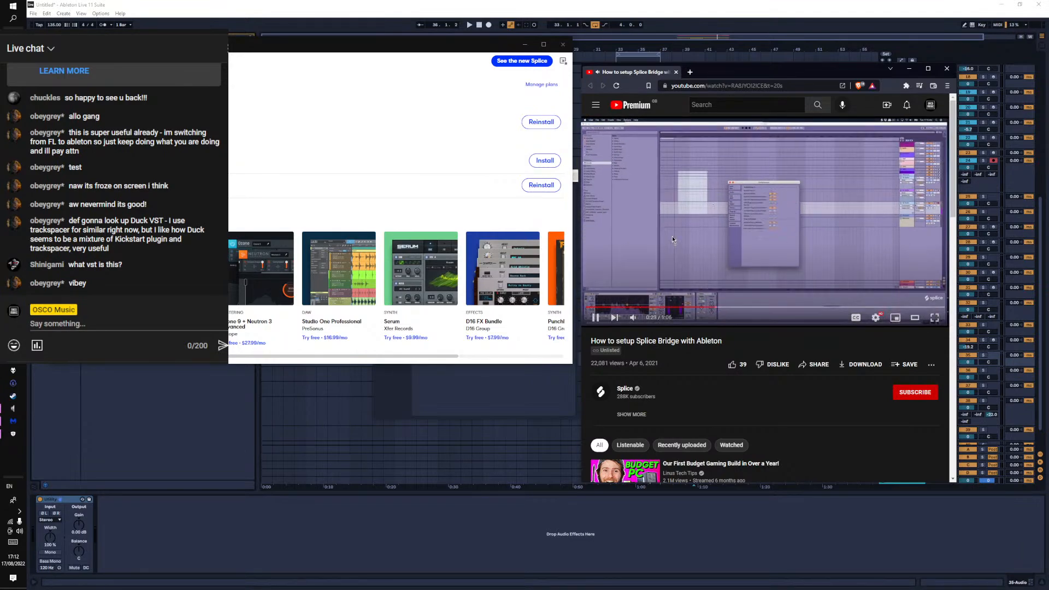
{"action": "left_click", "coordinate": [672, 239]}
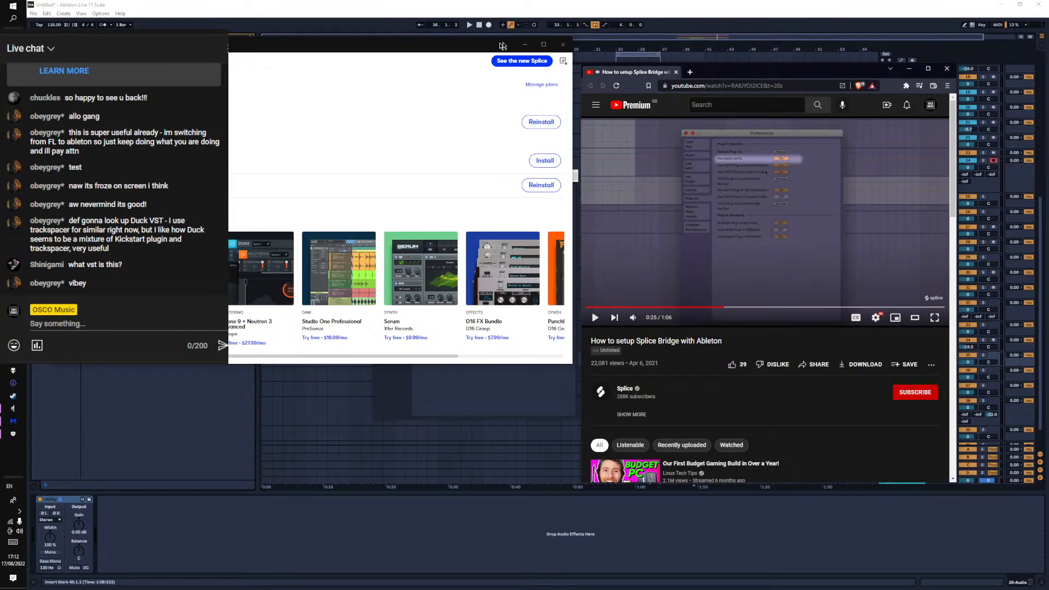
{"action": "left_click", "coordinate": [525, 45]}
{"action": "left_click", "coordinate": [909, 69]}
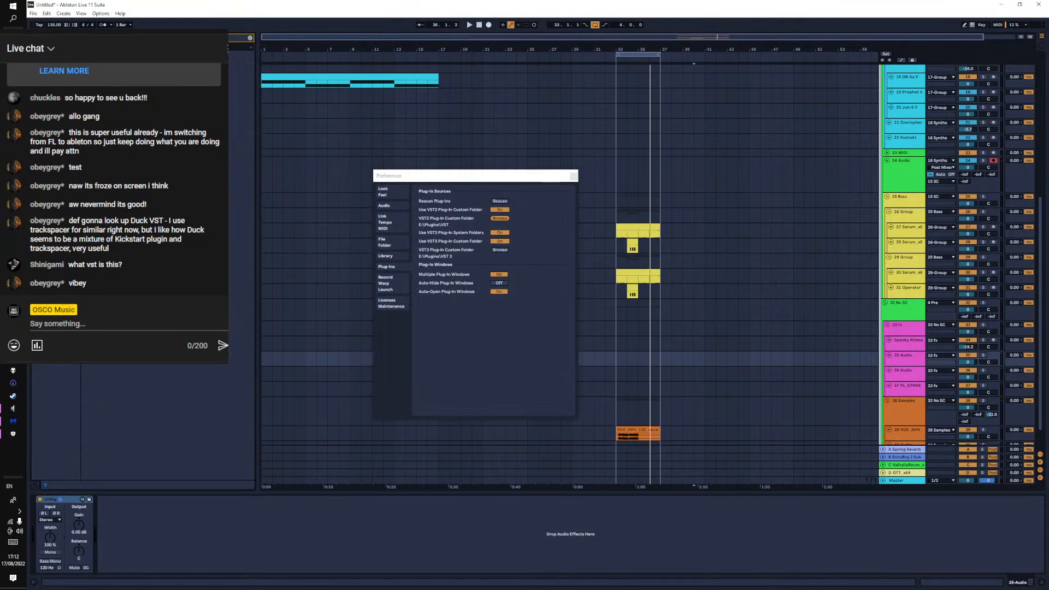
Search Ableton's browser for the Splice Bridge plug-in
{"action": "key", "text": "Escape"}
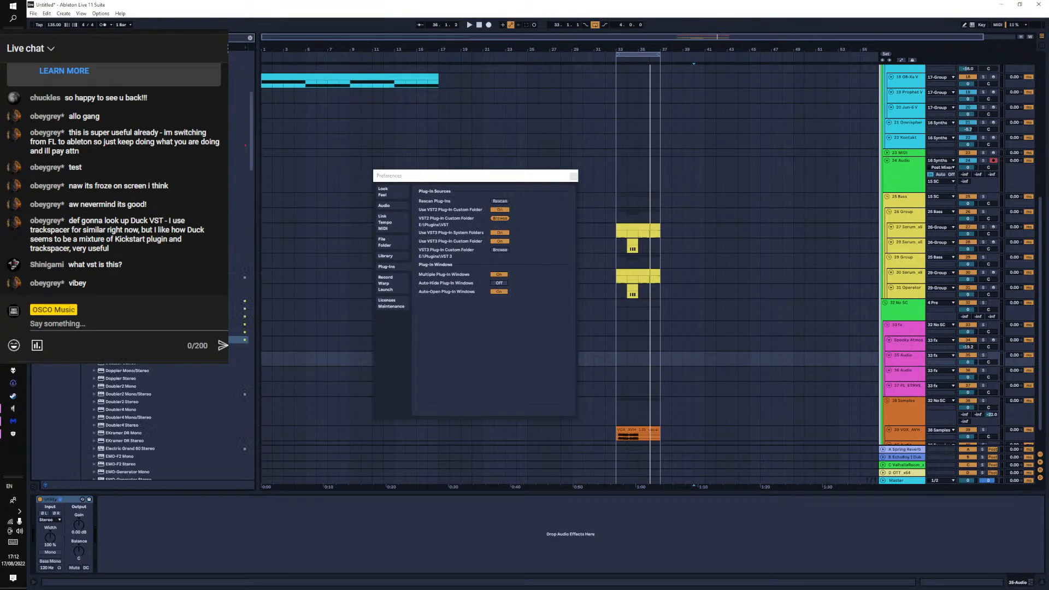
{"action": "key", "text": "ctrl+f"}
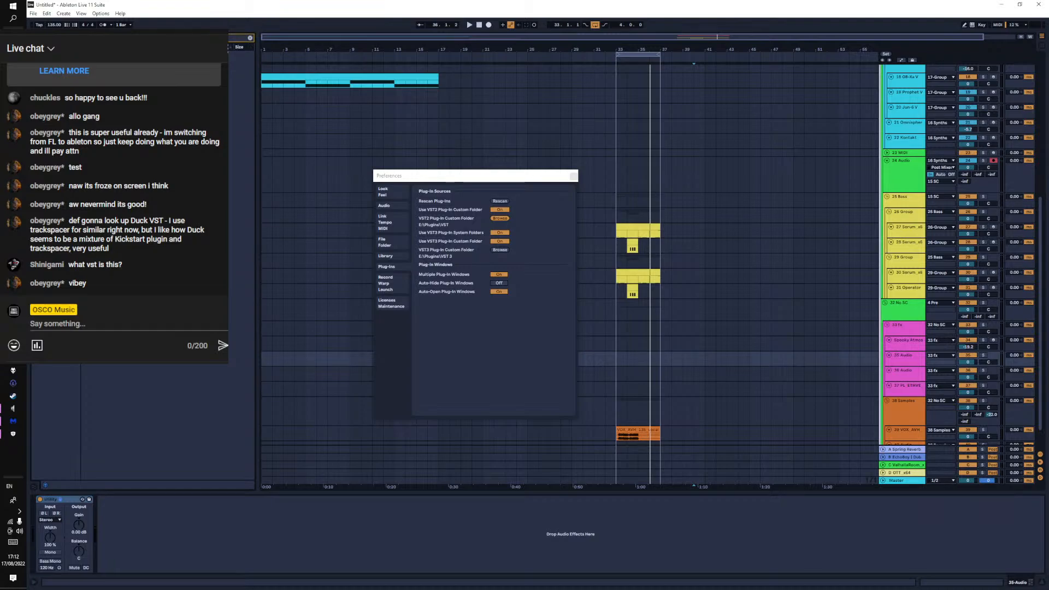
{"action": "key", "text": "Escape"}
{"action": "left_click", "coordinate": [164, 77]}
Switch to Splice, audition VOX_AVH_106_vocal_hook_dry_fall_hard_Cm.wav and move the window clear of the live chat
{"action": "key", "text": "alt+Tab"}
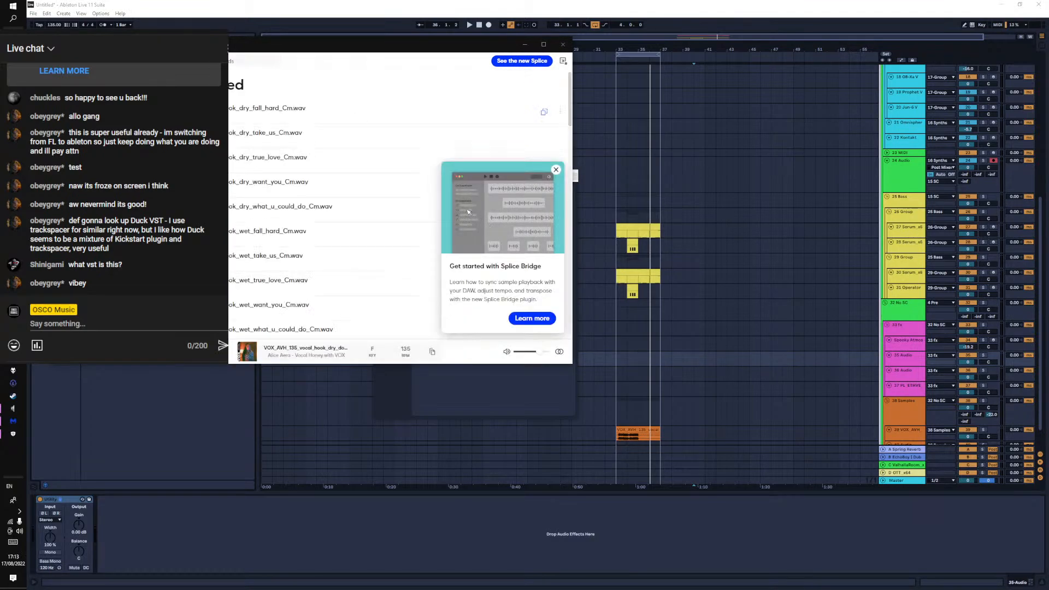
{"action": "left_click", "coordinate": [143, 112]}
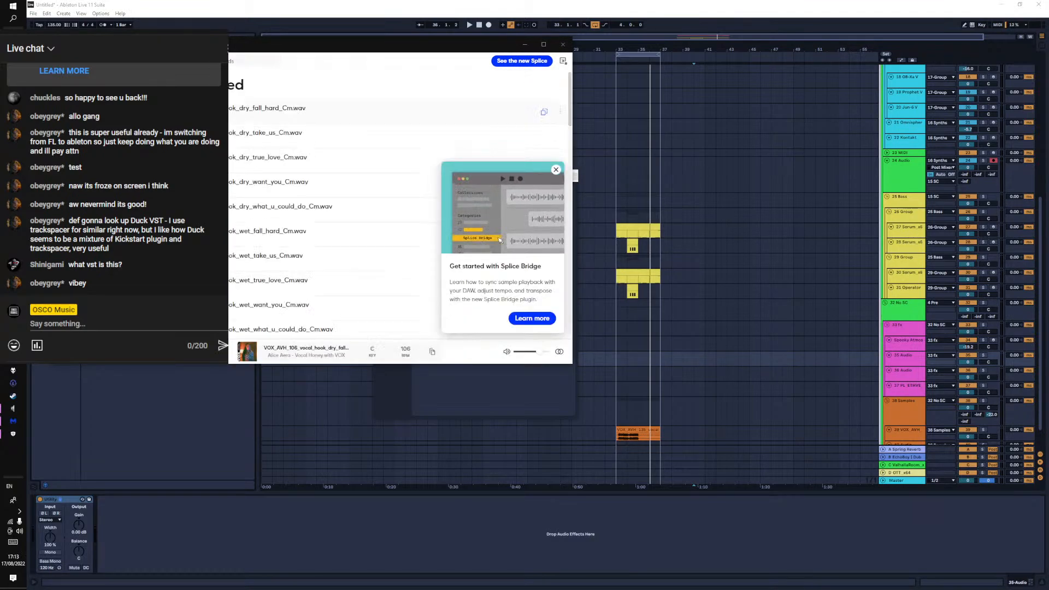
{"action": "left_click_drag", "start_coordinate": [288, 47], "coordinate": [484, 69]}
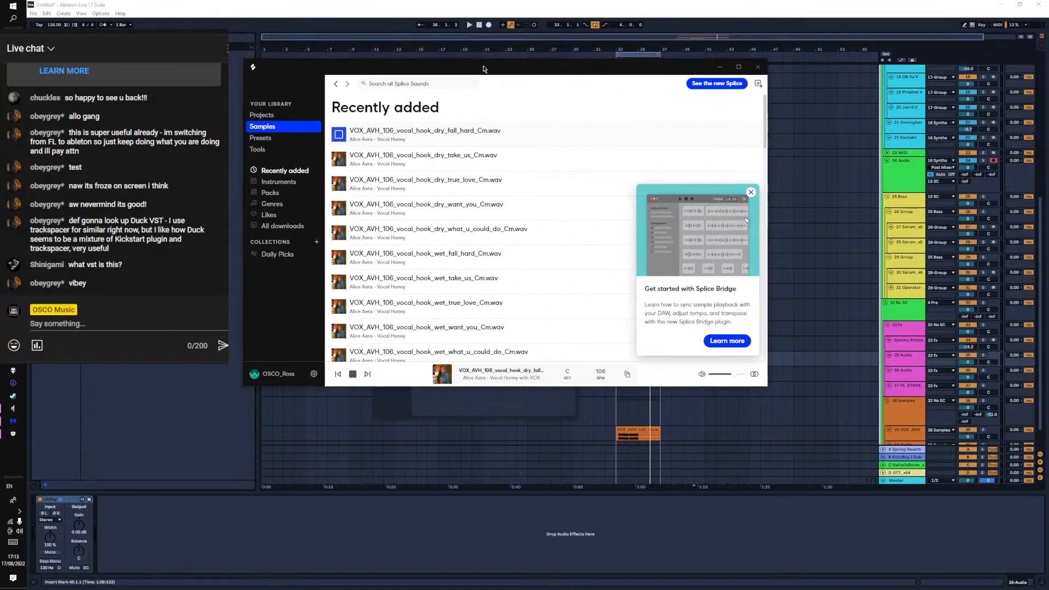
Open Splice's Bridge information page, close it, and pause the video on setting up Splice Bridge with Ableton
{"action": "left_click", "coordinate": [727, 341]}
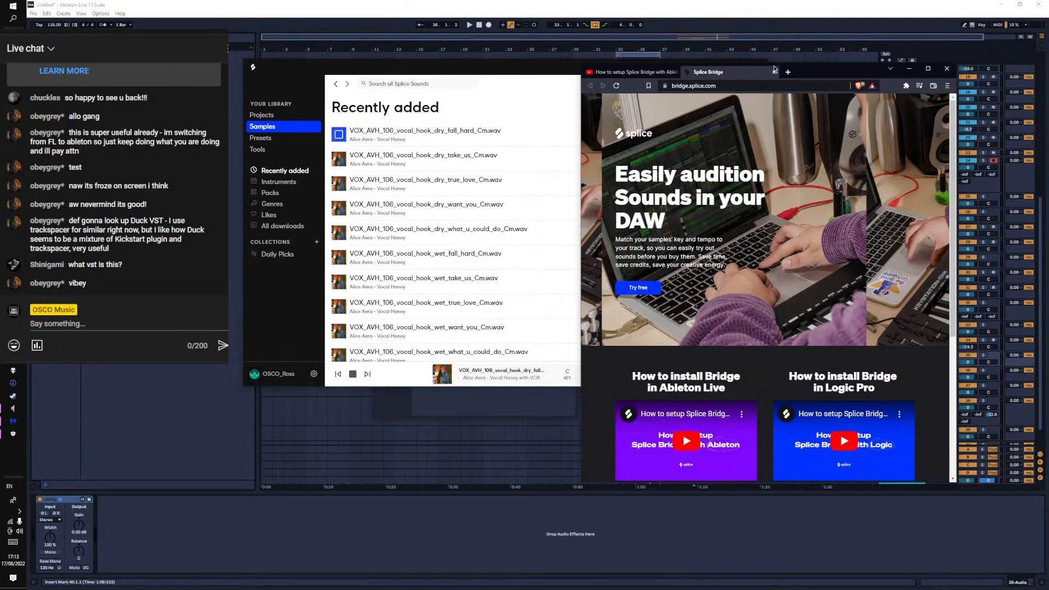
{"action": "left_click", "coordinate": [774, 70]}
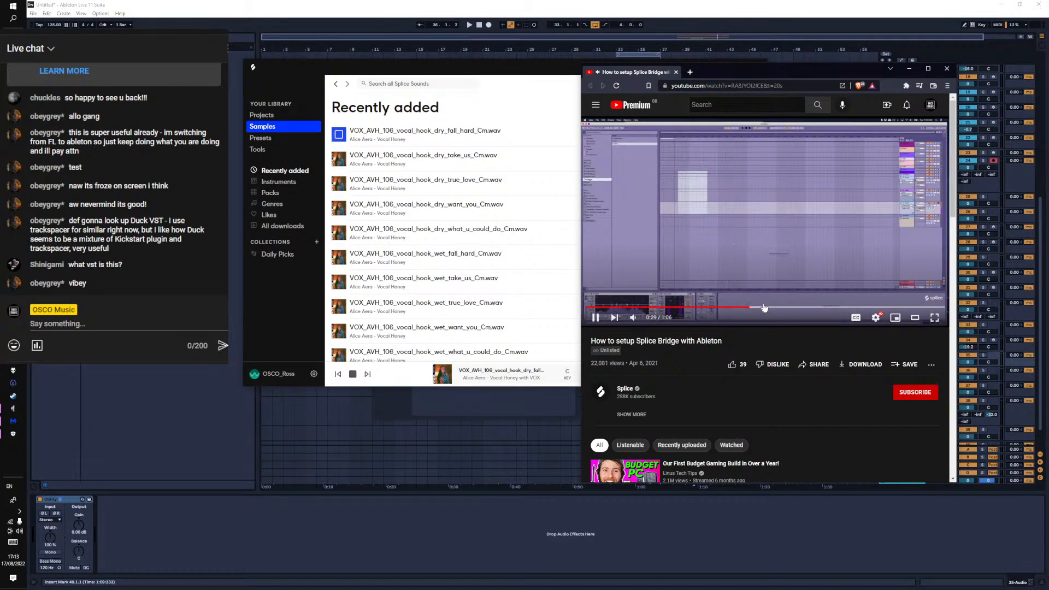
{"action": "left_click", "coordinate": [764, 240]}
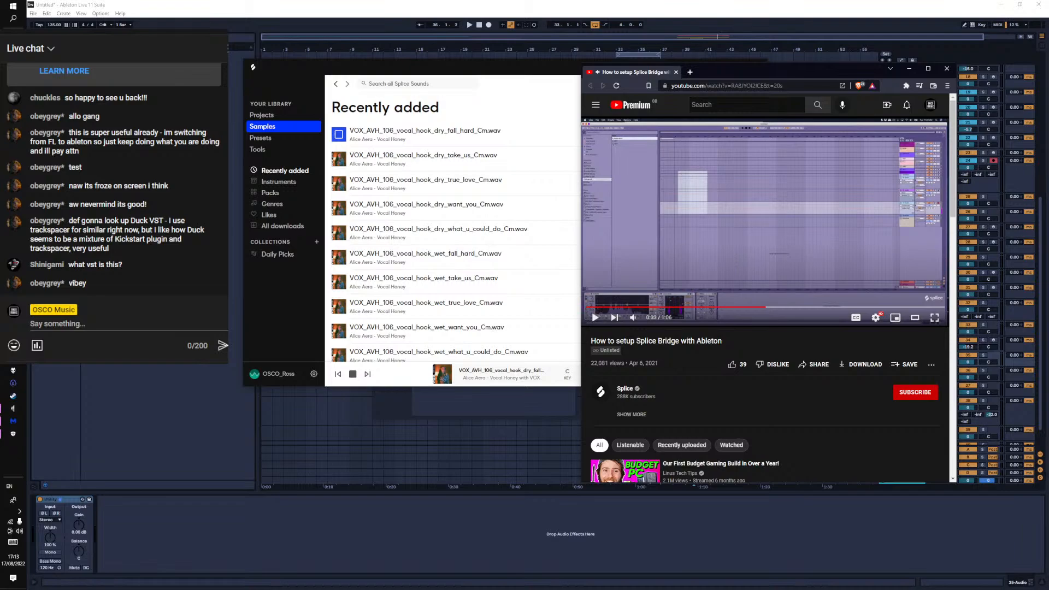
Switch back to Ableton Live and rescan the plug-ins from its plug-in preferences
{"action": "key", "text": "alt+Tab"}
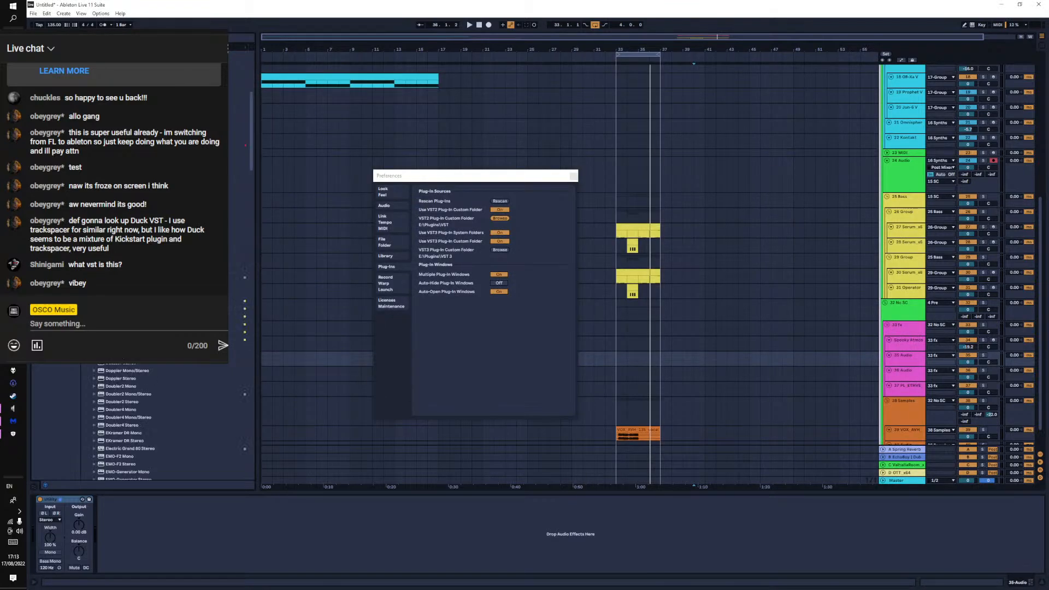
{"action": "left_click", "coordinate": [89, 126]}
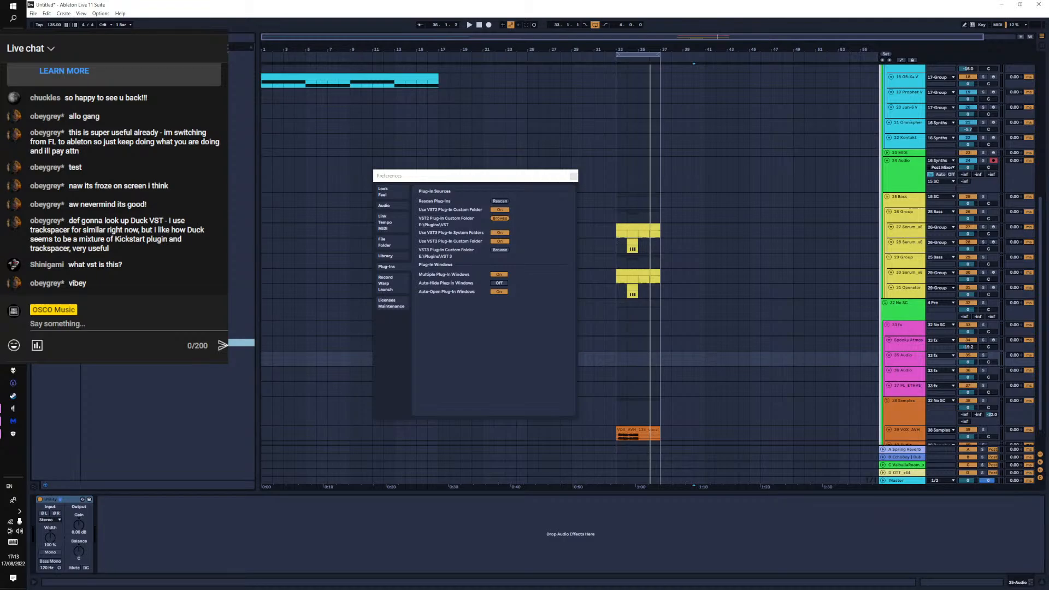
{"action": "left_click", "coordinate": [120, 63]}
{"action": "left_click", "coordinate": [100, 14]}
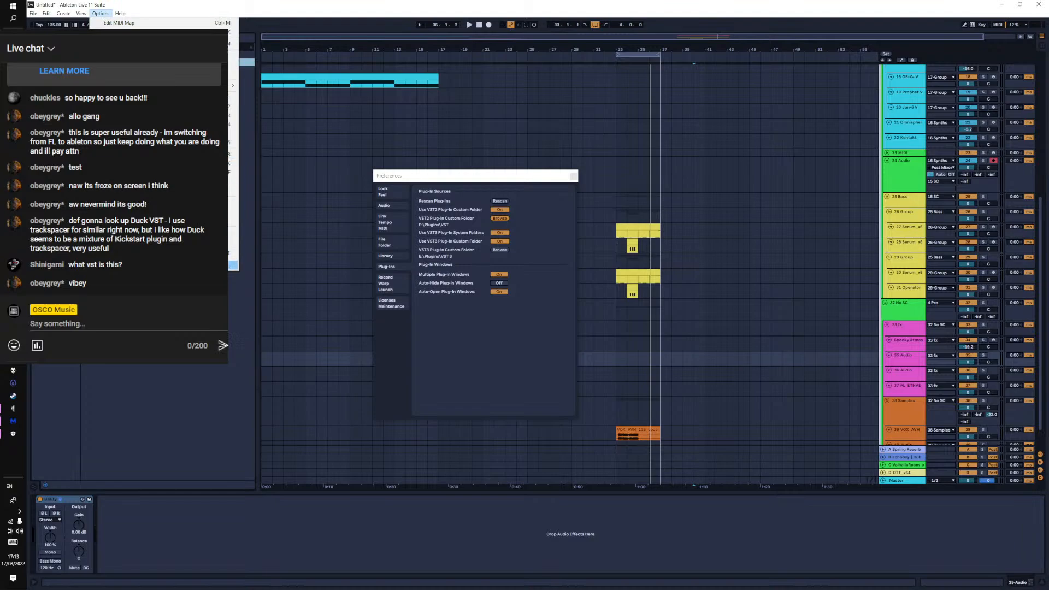
{"action": "left_click", "coordinate": [126, 265]}
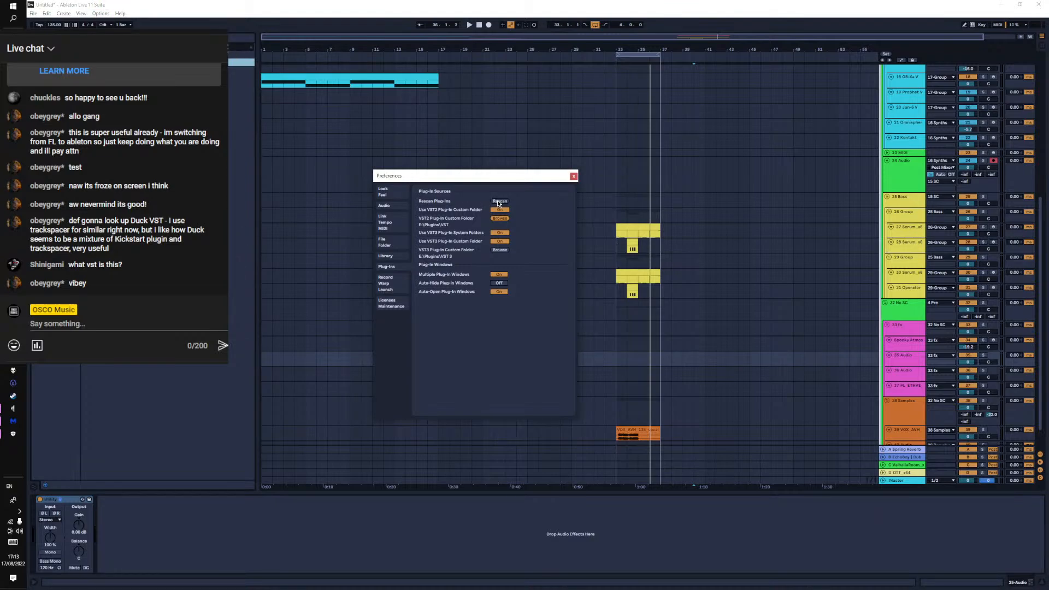
{"action": "left_click", "coordinate": [499, 201]}
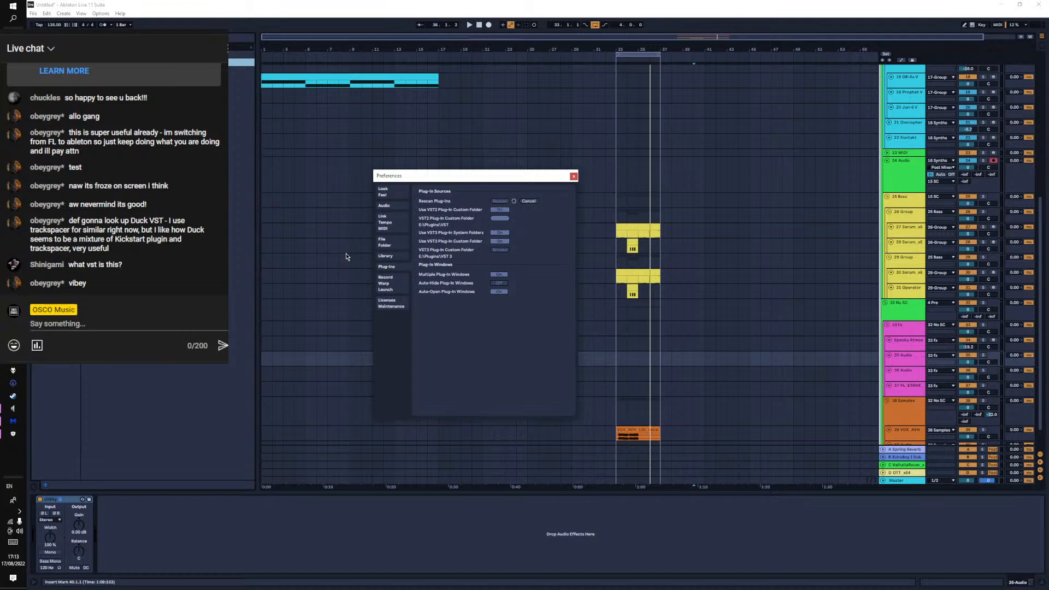
{"action": "left_click", "coordinate": [574, 177]}
{"action": "left_click", "coordinate": [604, 175]}
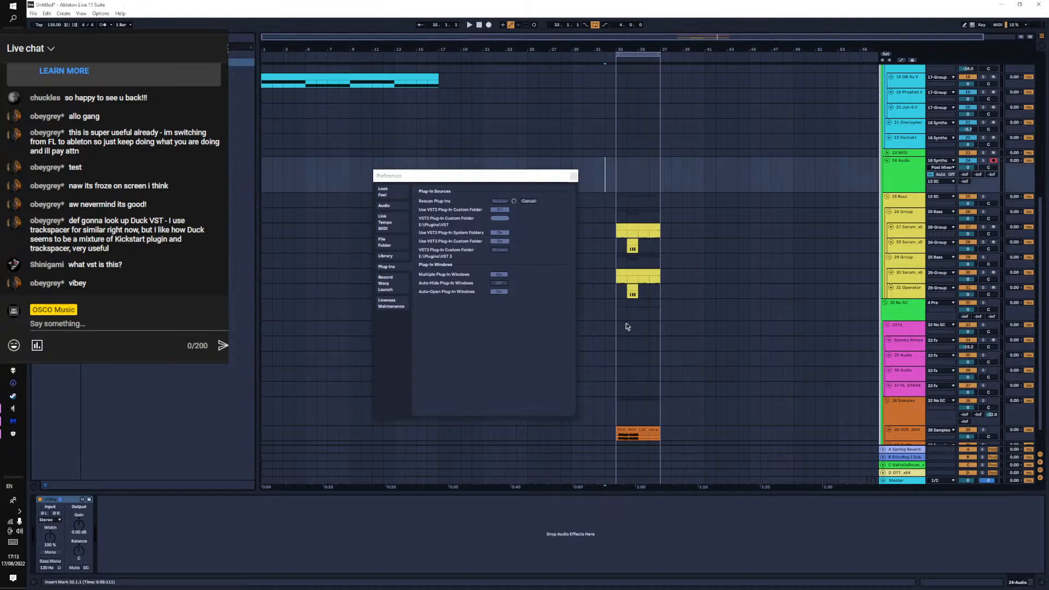
Delete the VOX_AVH vocal clip at bar 33 from the samples group and play the loop
{"action": "scroll", "coordinate": [602, 283], "scroll_direction": "down", "scroll_amount": 1}
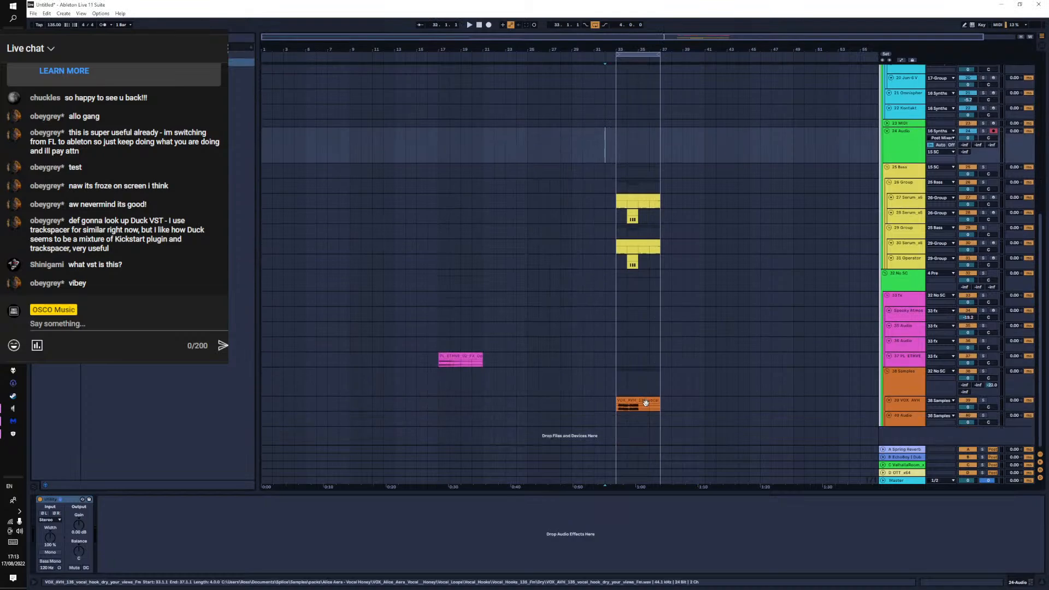
{"action": "left_click", "coordinate": [637, 401]}
{"action": "key", "text": "space"}
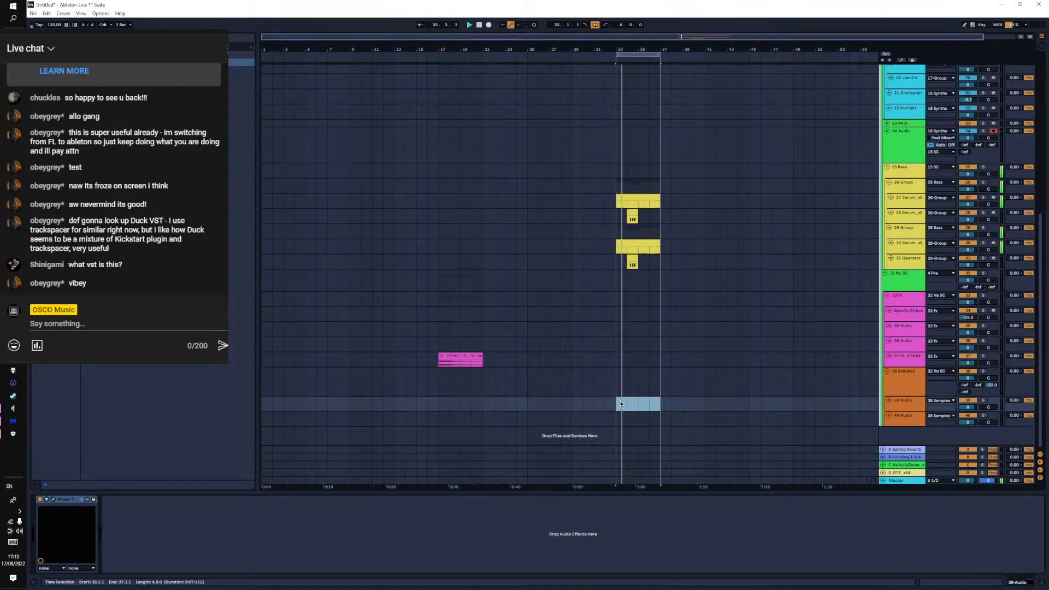
{"action": "scroll", "coordinate": [639, 383], "scroll_direction": "up", "scroll_amount": 2}
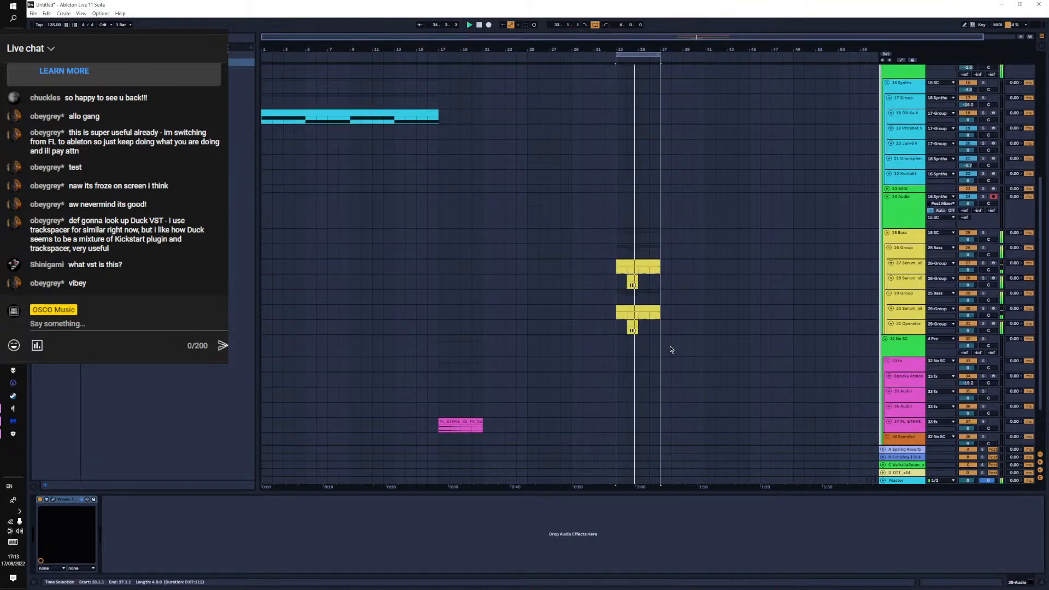
Try out an extra A#1 note ahead of the three F#1 notes in the 28-Serum clip, and remove it
{"action": "left_click", "coordinate": [630, 322]}
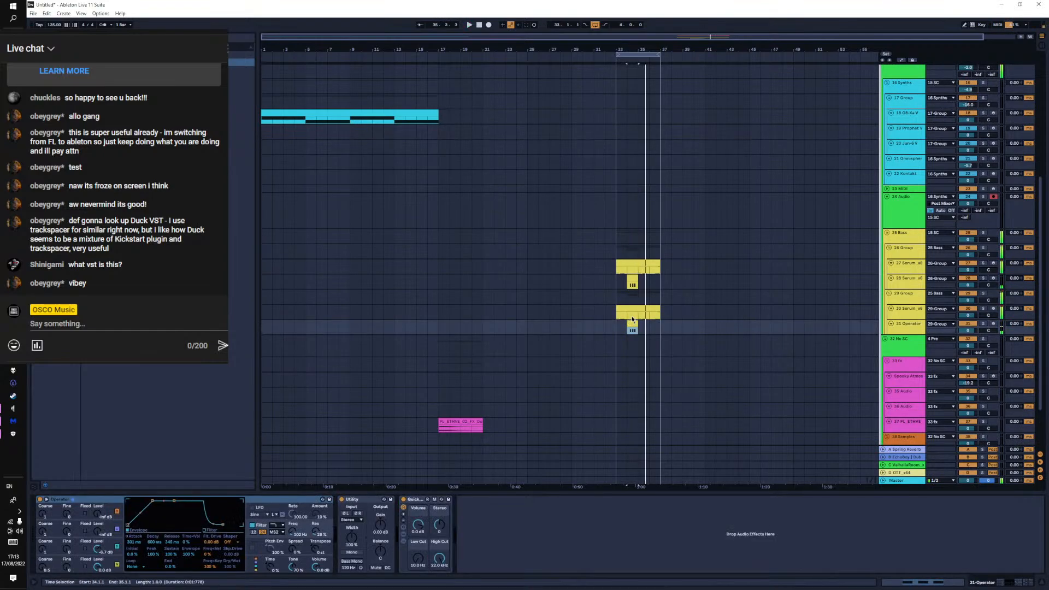
{"action": "left_click", "coordinate": [633, 281]}
{"action": "double_click", "coordinate": [635, 280]}
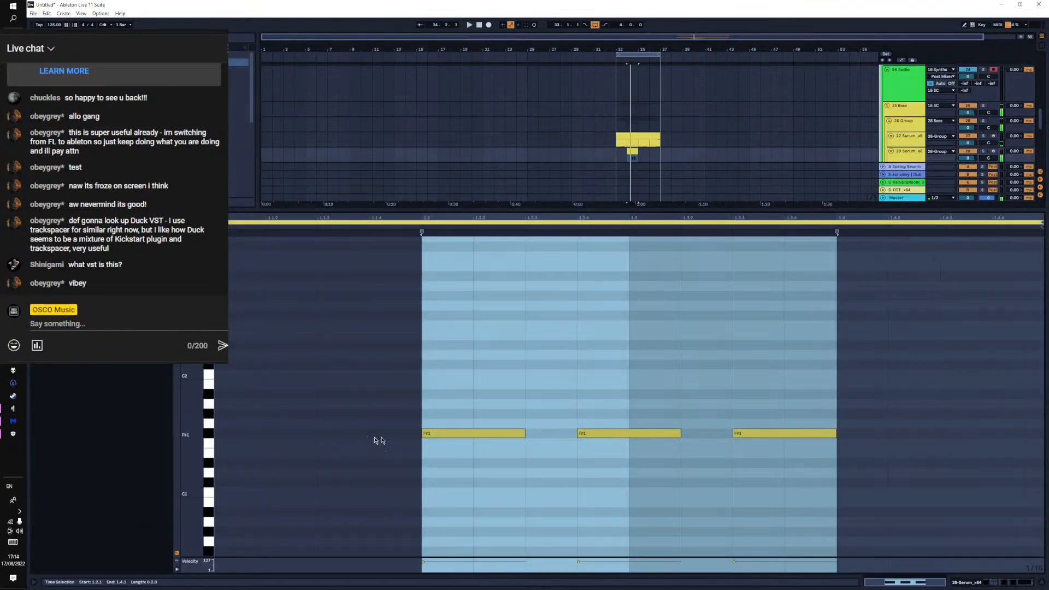
{"action": "left_click_drag", "start_coordinate": [432, 433], "coordinate": [327, 434]}
{"action": "left_click_drag", "start_coordinate": [302, 434], "coordinate": [302, 395]}
{"action": "double_click", "coordinate": [303, 436]}
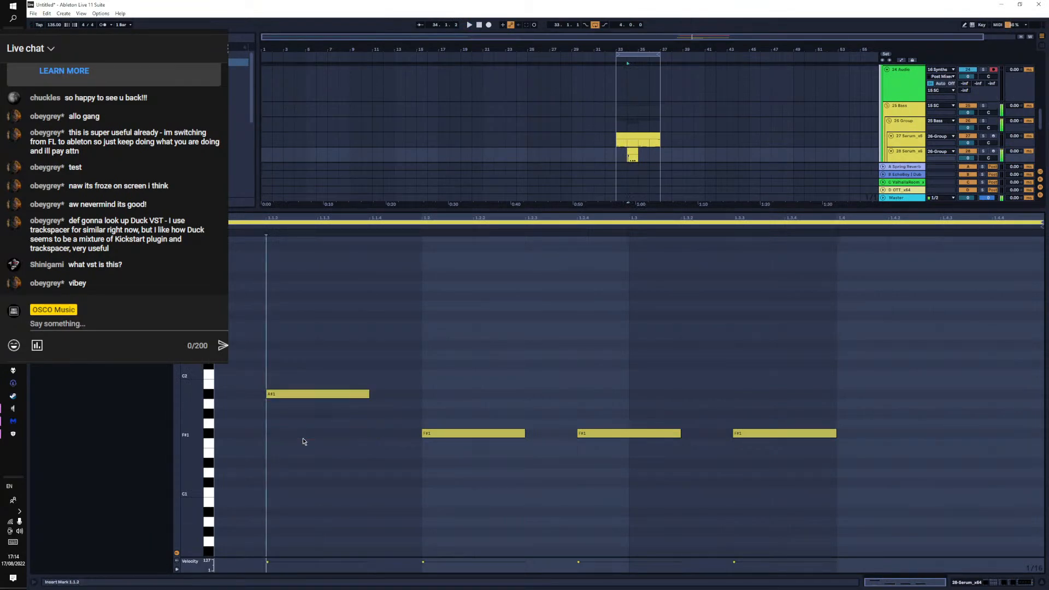
{"action": "key", "text": "space"}
{"action": "left_click_drag", "start_coordinate": [328, 394], "coordinate": [379, 394]}
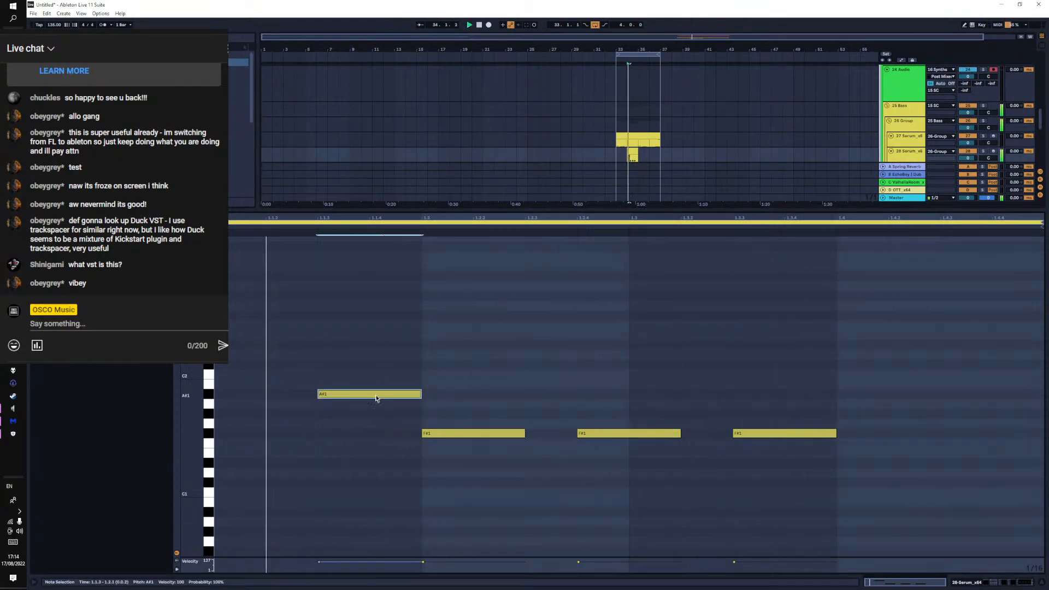
{"action": "double_click", "coordinate": [413, 396]}
{"action": "key", "text": "space"}
Delete the clips on the 31-Operator and 30-Serum tracks in the second bass group
{"action": "scroll", "coordinate": [883, 142], "scroll_direction": "down", "scroll_amount": 3}
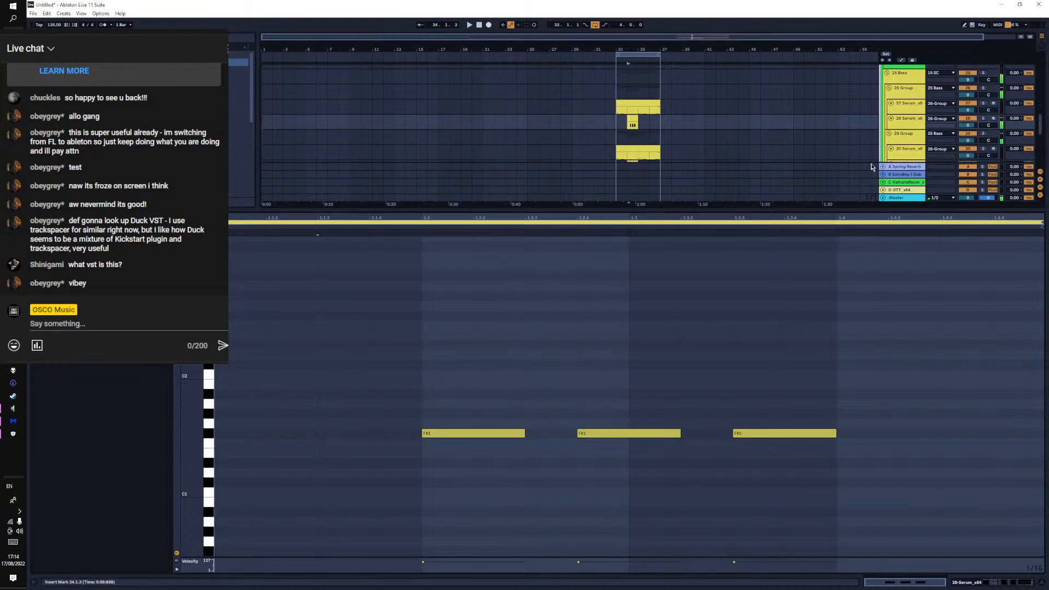
{"action": "scroll", "coordinate": [884, 142], "scroll_direction": "down", "scroll_amount": 1}
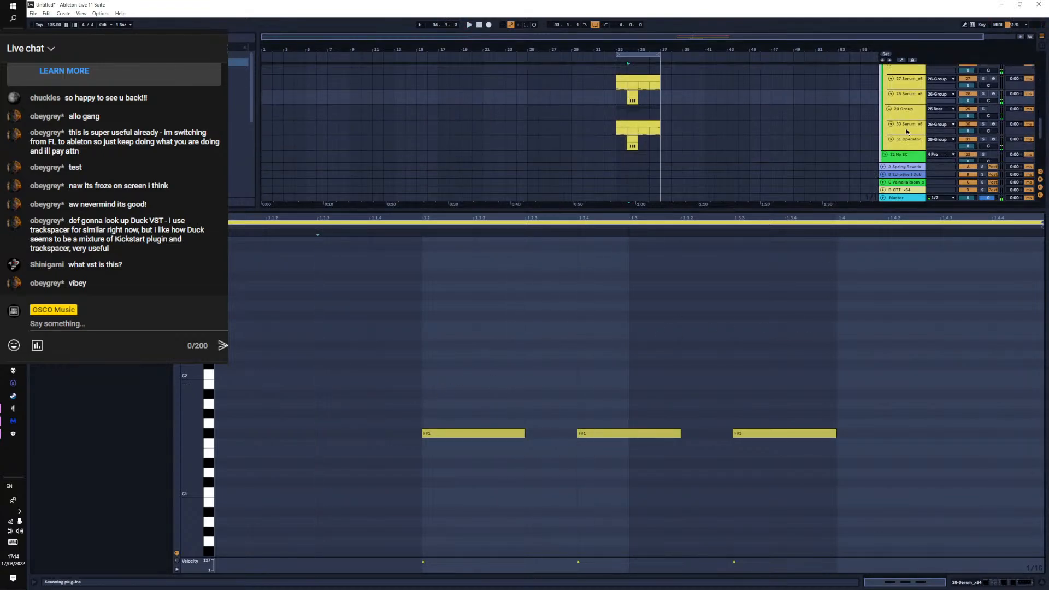
{"action": "left_click", "coordinate": [633, 140]}
{"action": "left_click", "coordinate": [642, 125]}
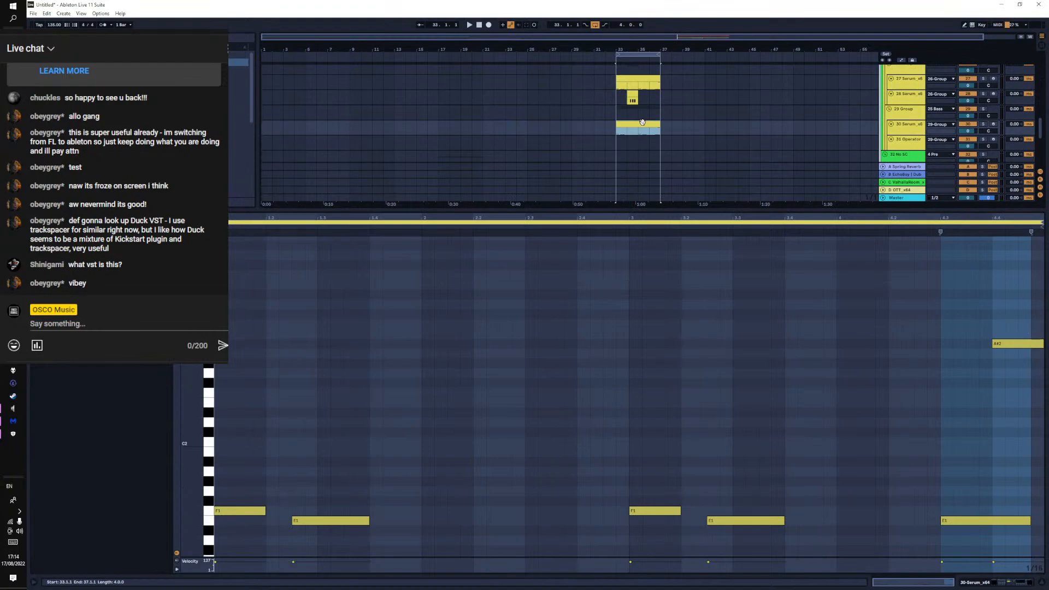
{"action": "key", "text": "Delete"}
Route the 30-Serum track's output to 27-Serum x64 and make the track taller
{"action": "left_click", "coordinate": [938, 125]}
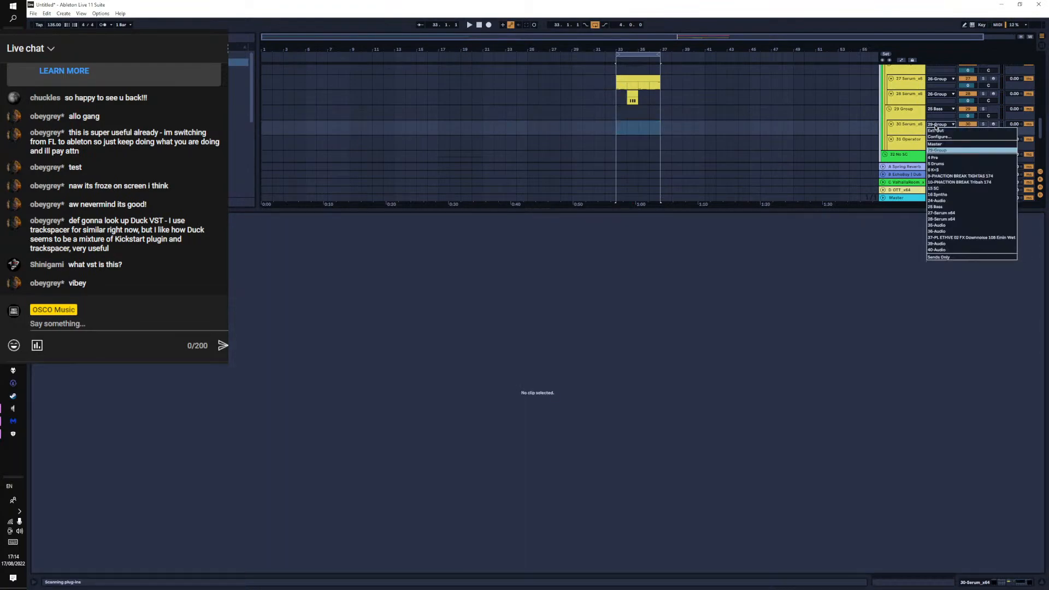
{"action": "key", "text": "Escape"}
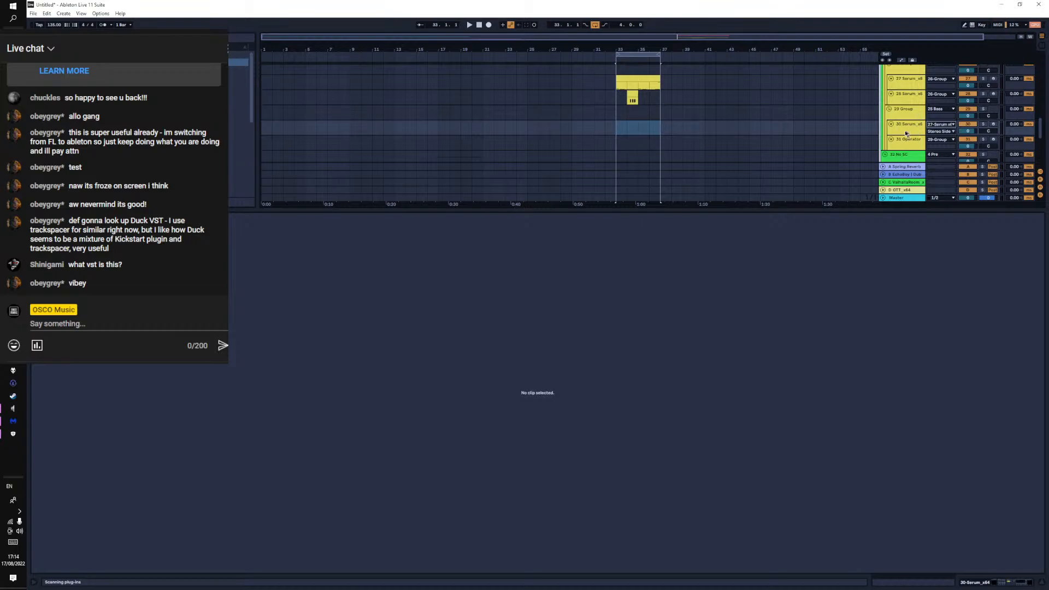
{"action": "left_click_drag", "start_coordinate": [903, 135], "coordinate": [902, 141]}
Set the 30-Serum track's monitoring to In, play the loop, and expand the track to show its input routing
{"action": "left_click", "coordinate": [933, 124]}
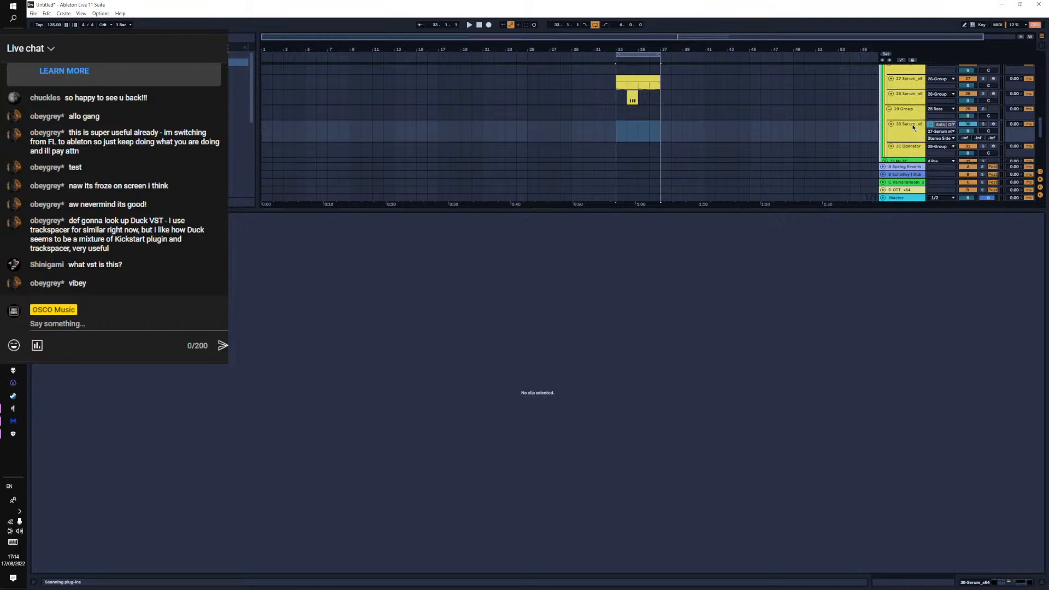
{"action": "key", "text": "space"}
{"action": "mouse_move", "coordinate": [909, 141]}
{"action": "left_mouse_down"}
{"action": "mouse_move", "coordinate": [910, 158]}
{"action": "mouse_move", "coordinate": [910, 138]}
{"action": "mouse_move", "coordinate": [910, 148]}
{"action": "left_mouse_up"}
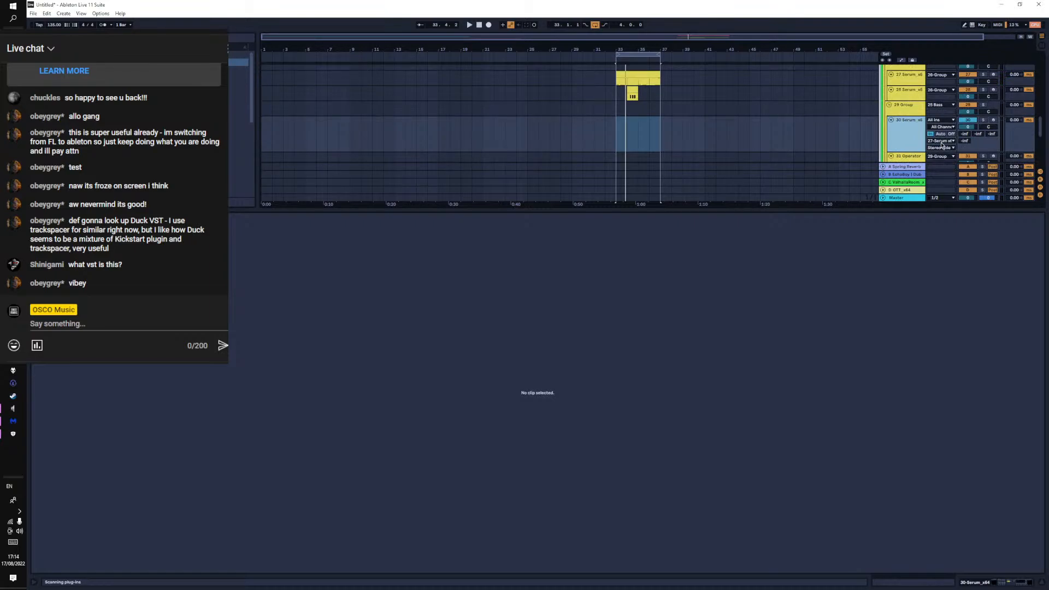
Route the 30-Serum track's output to 29-Group
{"action": "left_click", "coordinate": [941, 141]}
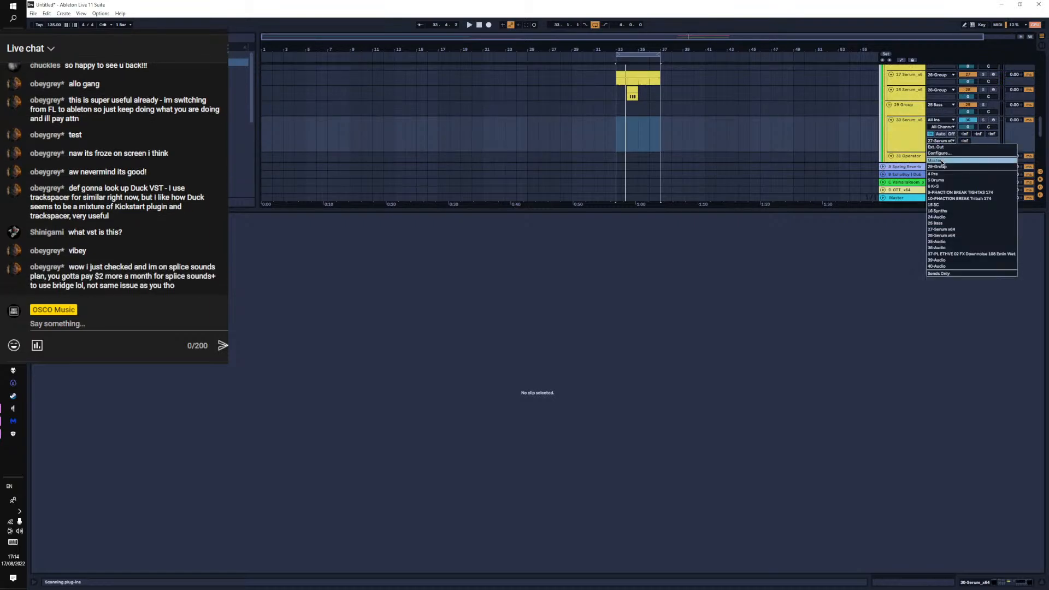
{"action": "left_click", "coordinate": [943, 168]}
{"action": "key", "text": "ctrl+z"}
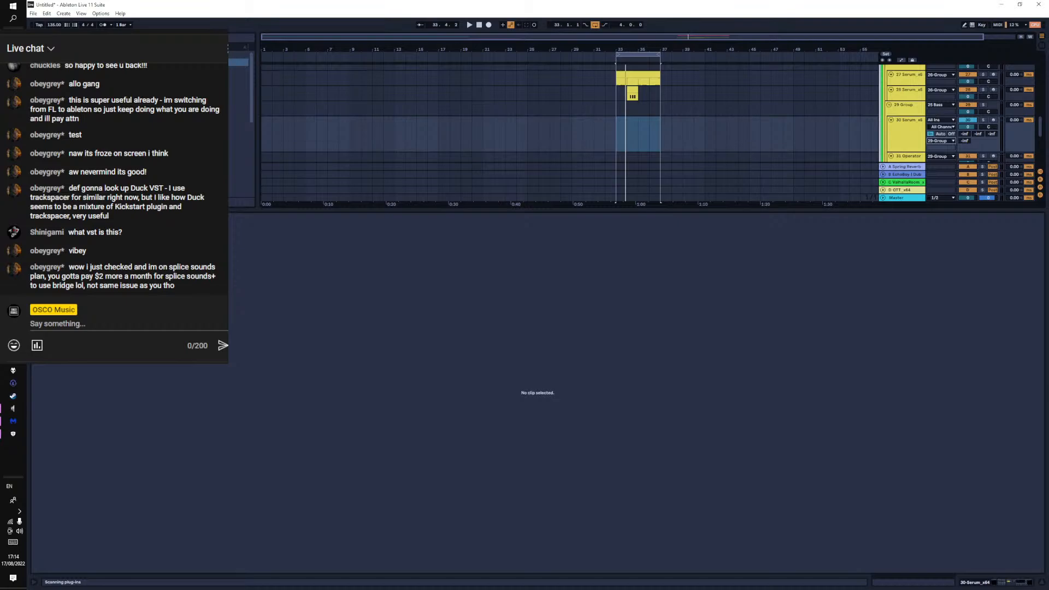
Check the 30-Serum track's input sources and hide the clip detail view to enlarge the arrangement
{"action": "left_click", "coordinate": [942, 121]}
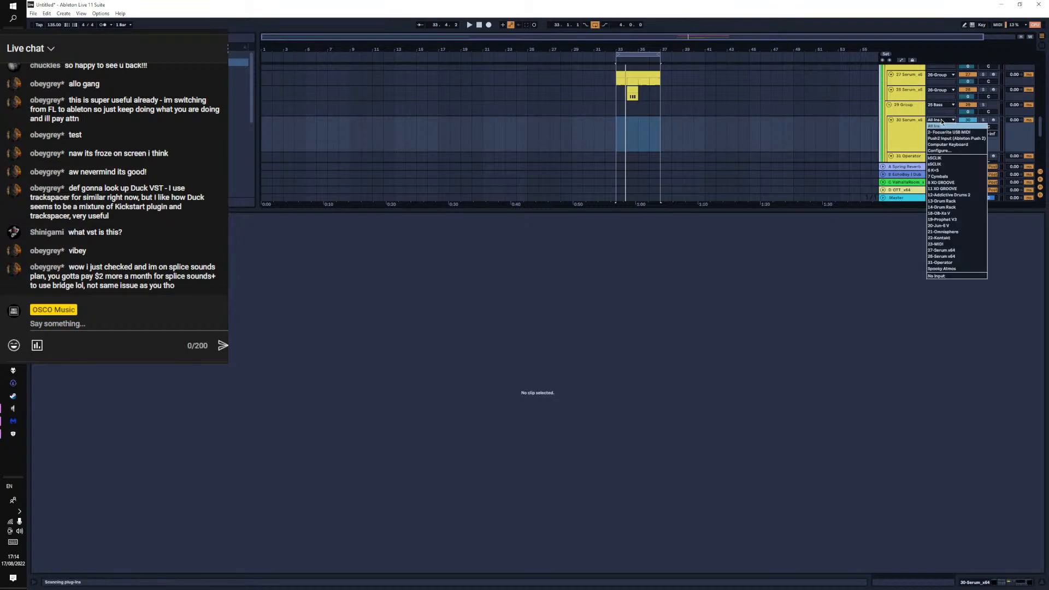
{"action": "left_click", "coordinate": [910, 128]}
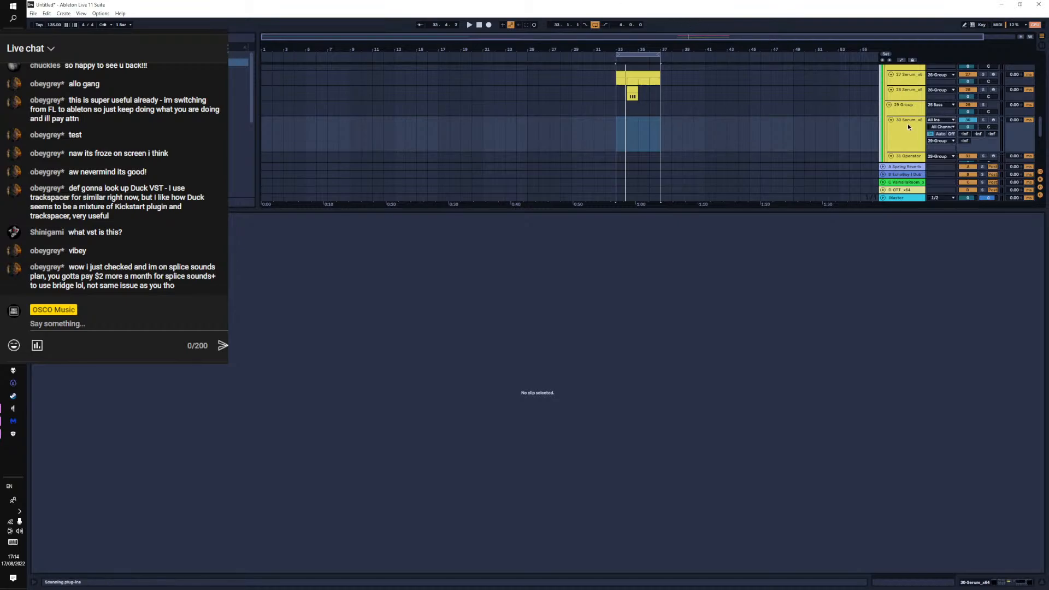
{"action": "left_click", "coordinate": [1038, 584]}
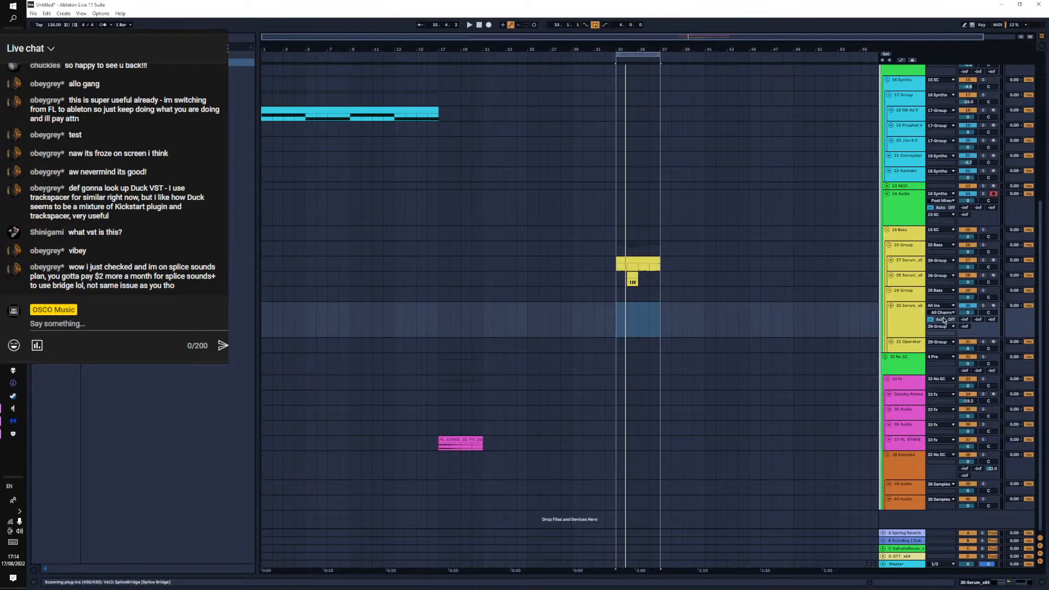
Keep the 30-Serum track's monitoring on In and set its MIDI input to 27-Serum x64
{"action": "left_click", "coordinate": [944, 319]}
{"action": "left_click", "coordinate": [922, 321]}
{"action": "left_click", "coordinate": [930, 319]}
{"action": "left_click", "coordinate": [938, 307]}
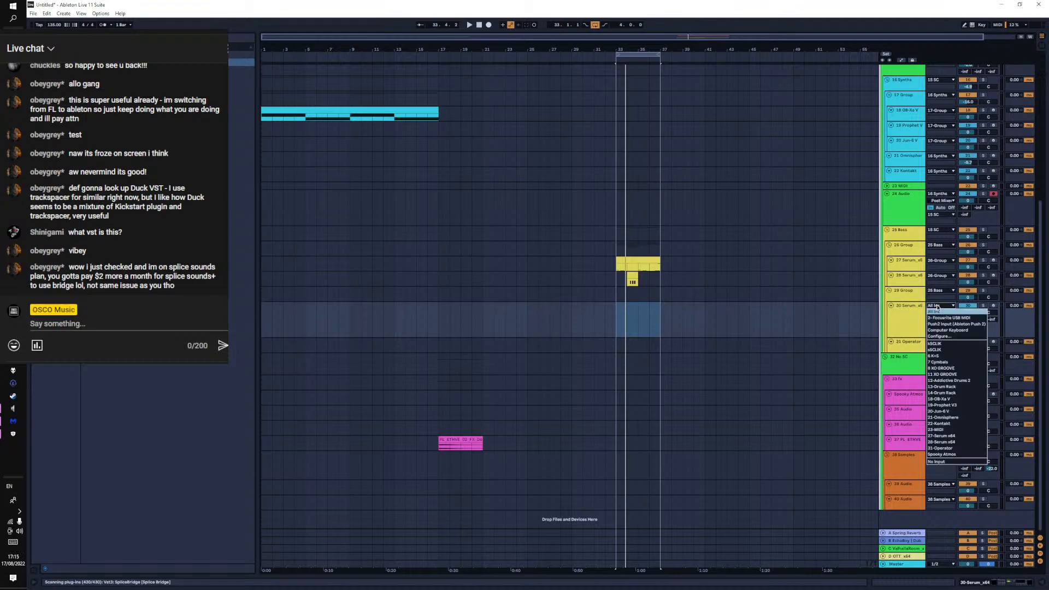
{"action": "left_click", "coordinate": [938, 308]}
{"action": "left_click", "coordinate": [940, 313]}
{"action": "left_click", "coordinate": [939, 313]}
{"action": "left_click", "coordinate": [939, 307]}
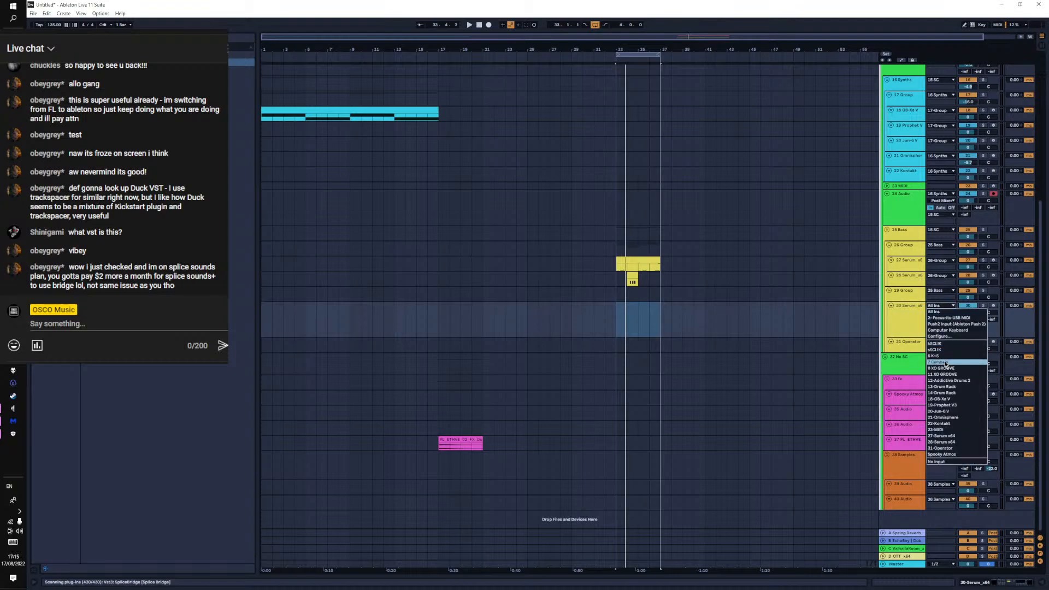
{"action": "left_click", "coordinate": [903, 313]}
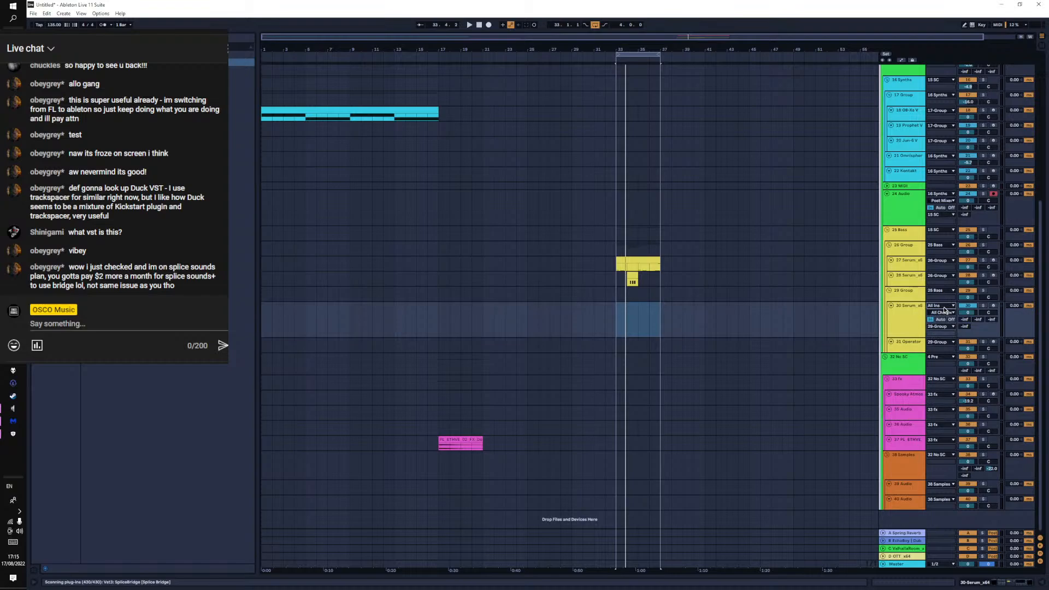
{"action": "left_click", "coordinate": [944, 306]}
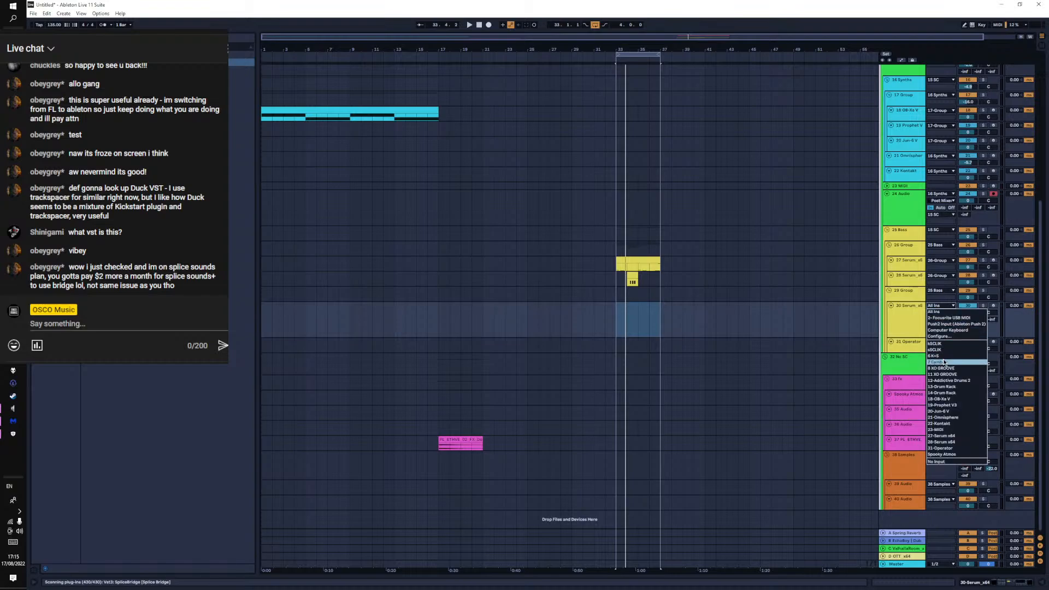
{"action": "left_click", "coordinate": [945, 437]}
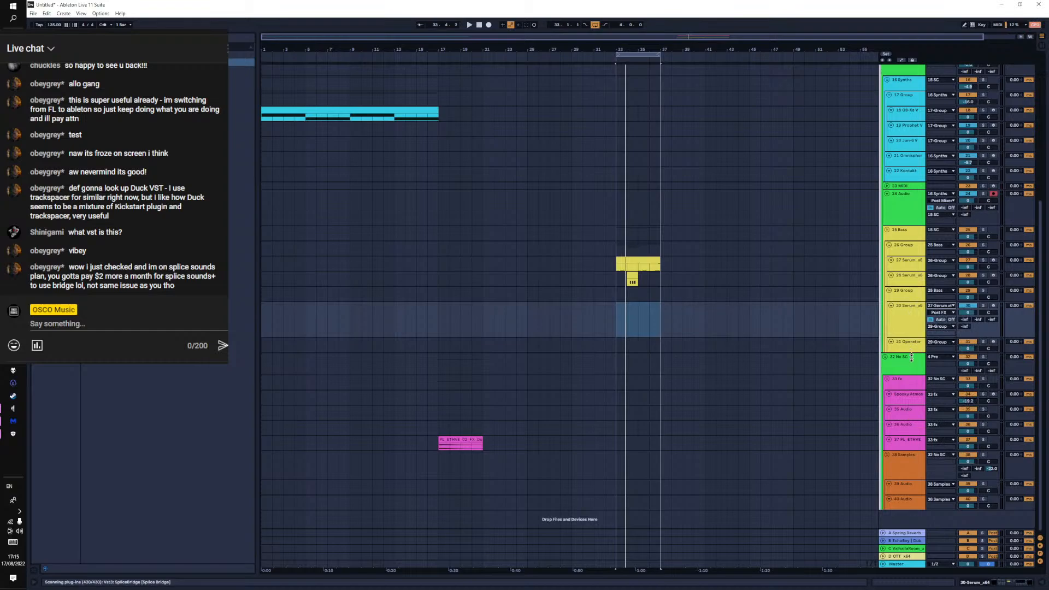
Expand the 31-Operator track, set its MIDI input to 28-Serum x64 with monitoring on In, and play the loop
{"action": "left_click_drag", "start_coordinate": [912, 358], "coordinate": [913, 374]}
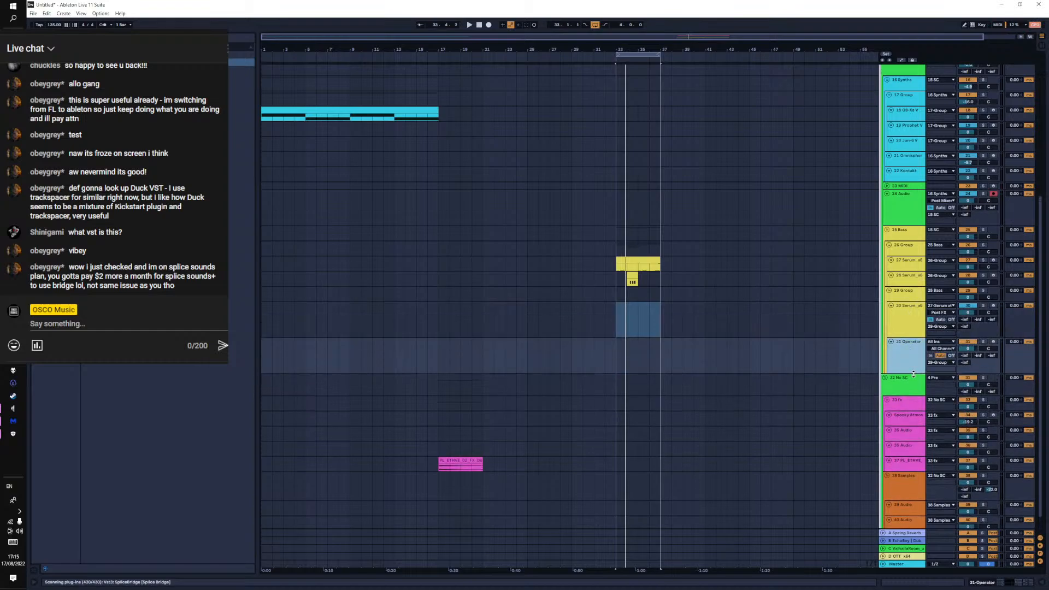
{"action": "left_click", "coordinate": [941, 343]}
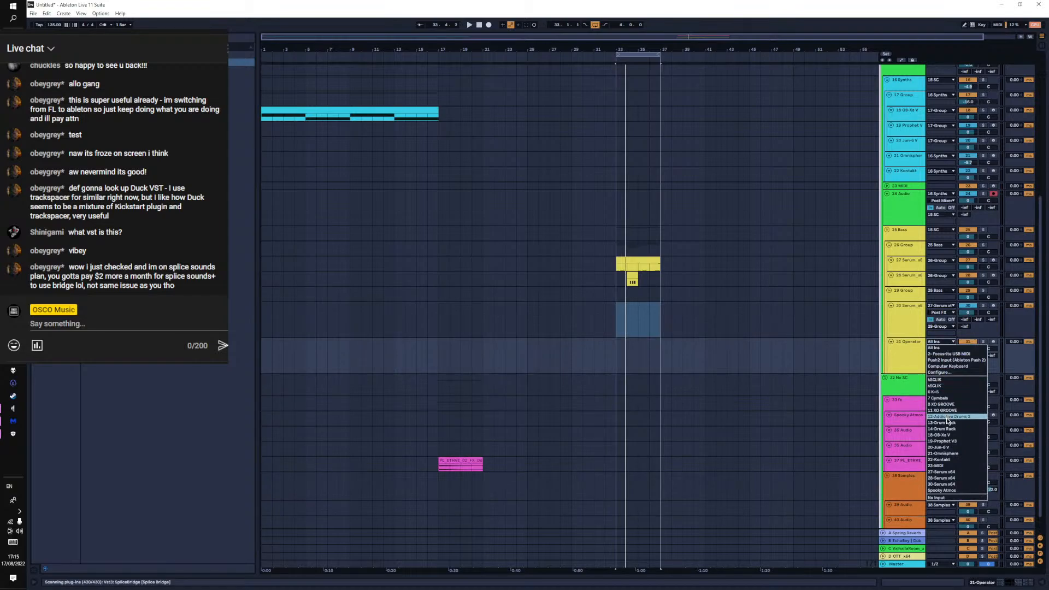
{"action": "left_click", "coordinate": [941, 473]}
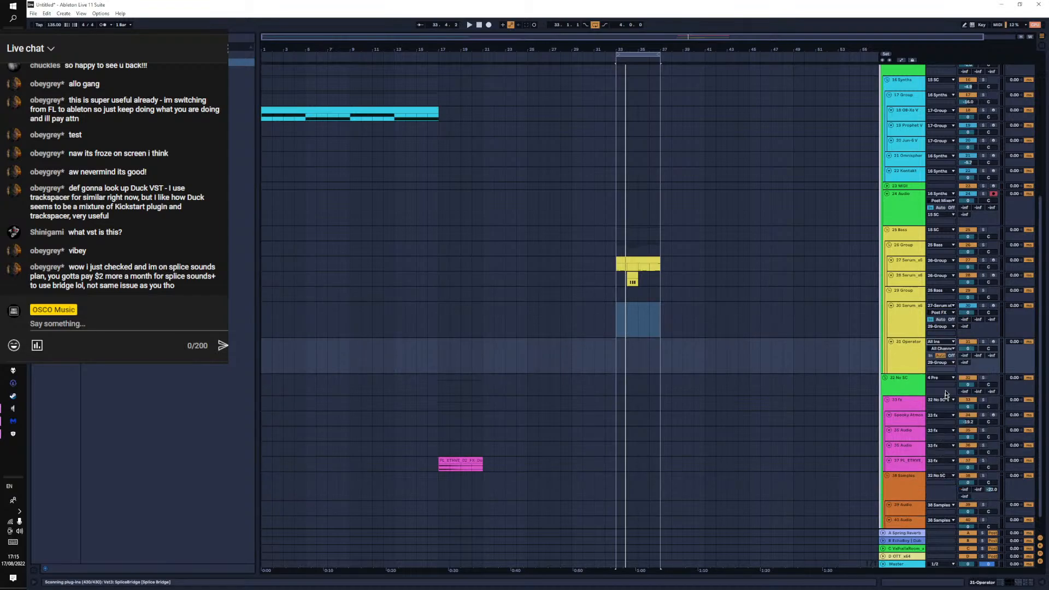
{"action": "left_click", "coordinate": [931, 355]}
{"action": "key", "text": "space"}
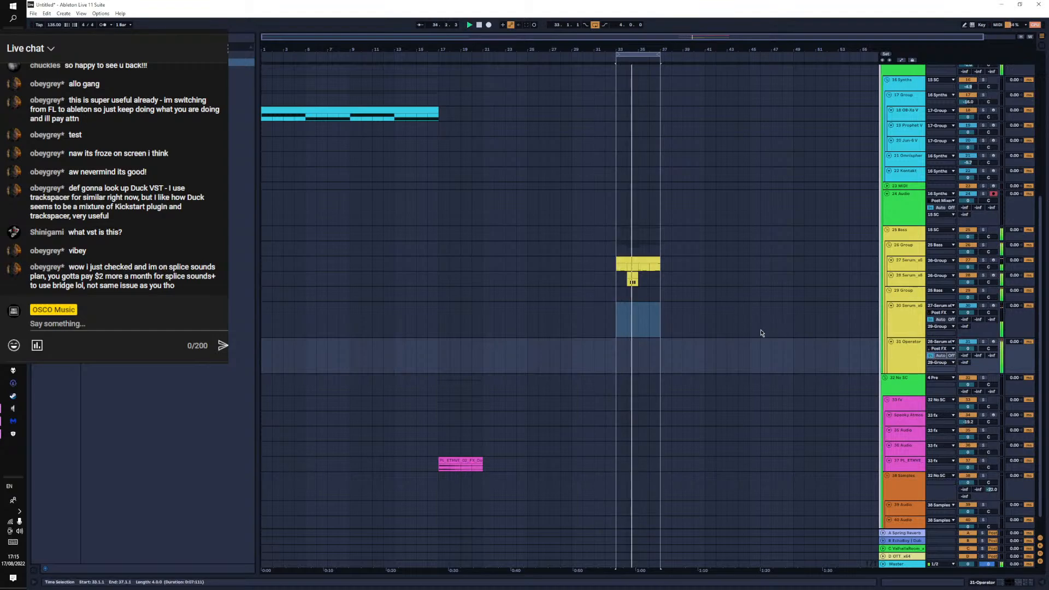
Open the 27-Serum x64 clip and move its final high note down to F#2
{"action": "double_click", "coordinate": [623, 264]}
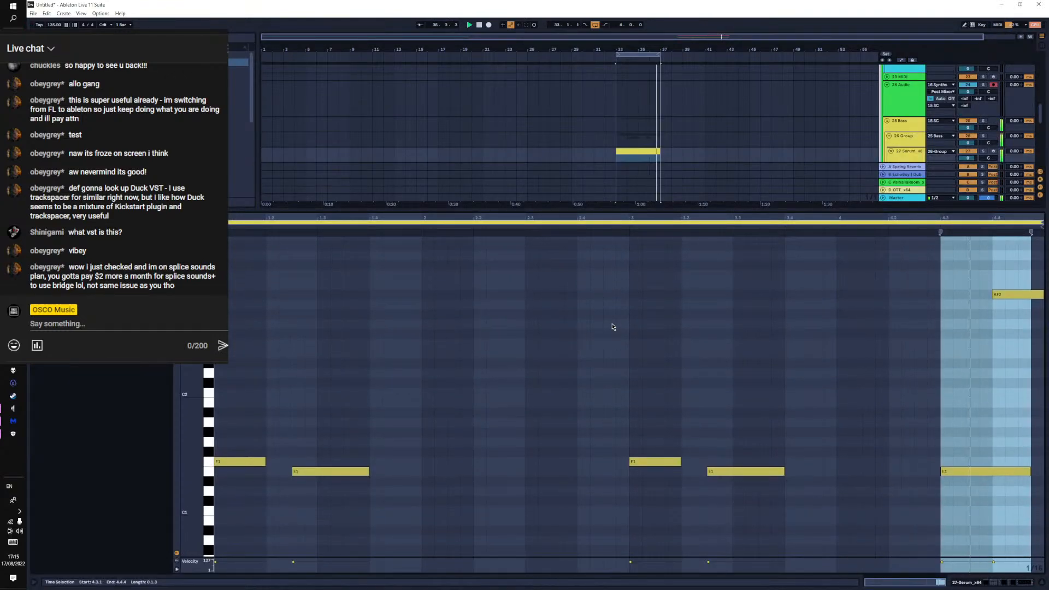
{"action": "left_click", "coordinate": [1012, 297]}
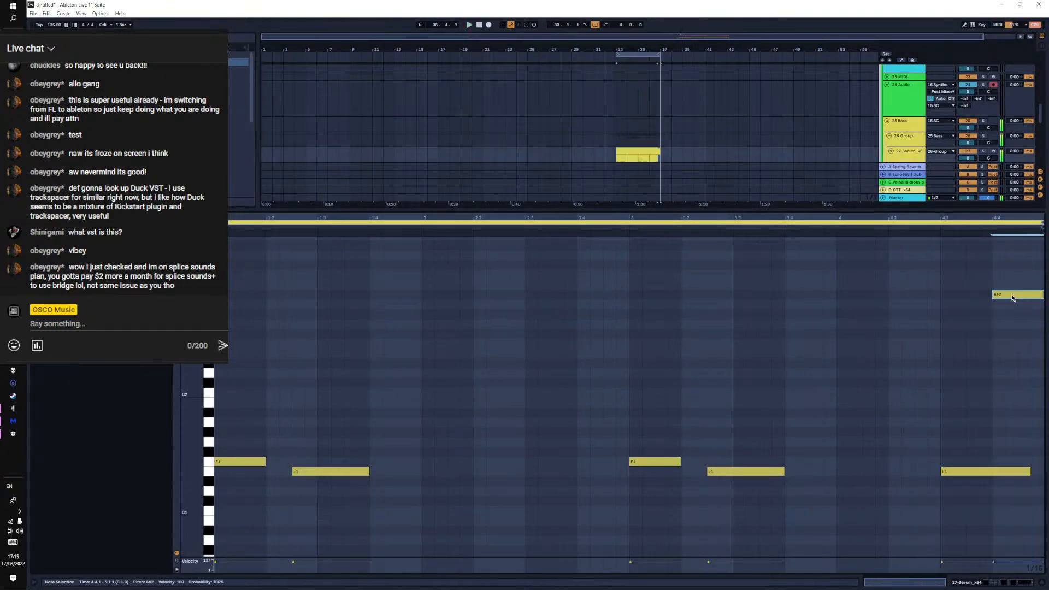
{"action": "left_click_drag", "start_coordinate": [1013, 298], "coordinate": [1005, 339]}
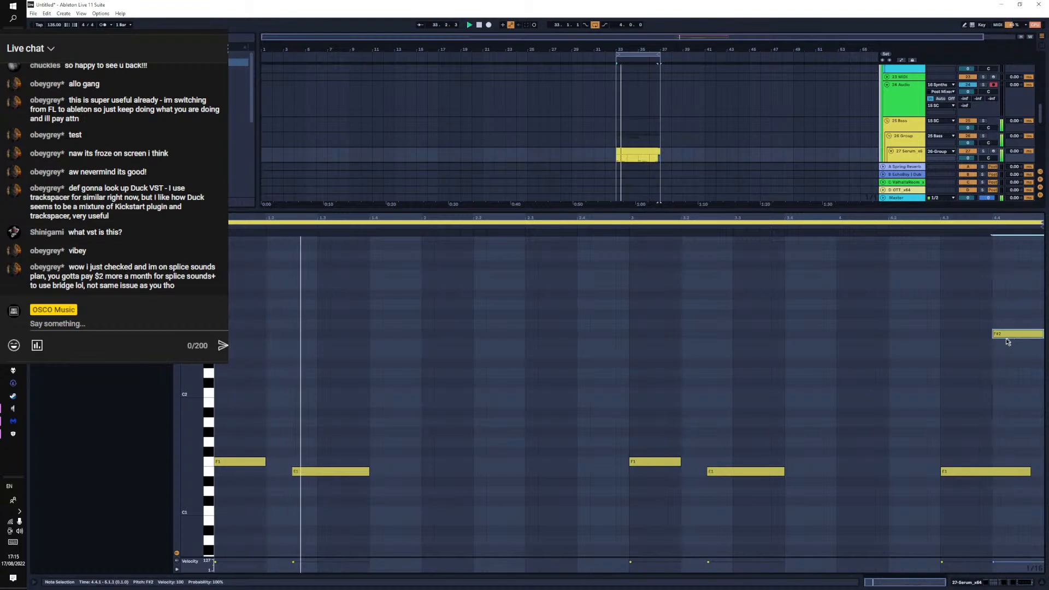
{"action": "left_click", "coordinate": [944, 471]}
{"action": "left_click", "coordinate": [999, 333]}
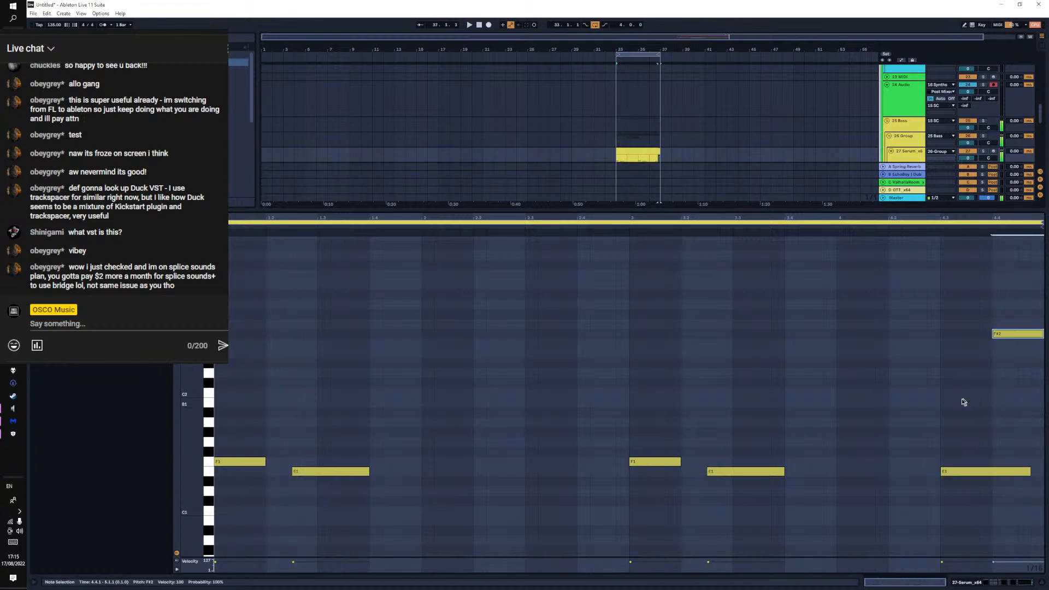
Add two Shifter devices after EQ Eight on the 27-Serum x64 track and set both to Freq mode
{"action": "left_click", "coordinate": [982, 583]}
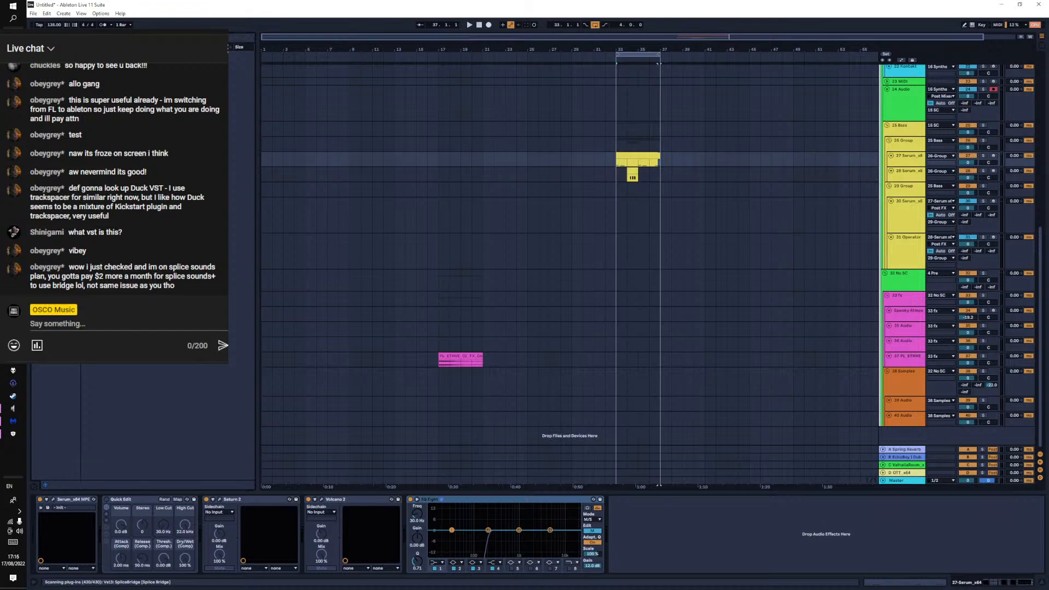
{"action": "left_click", "coordinate": [164, 85]}
{"action": "left_click", "coordinate": [164, 93]}
{"action": "left_click", "coordinate": [164, 124]}
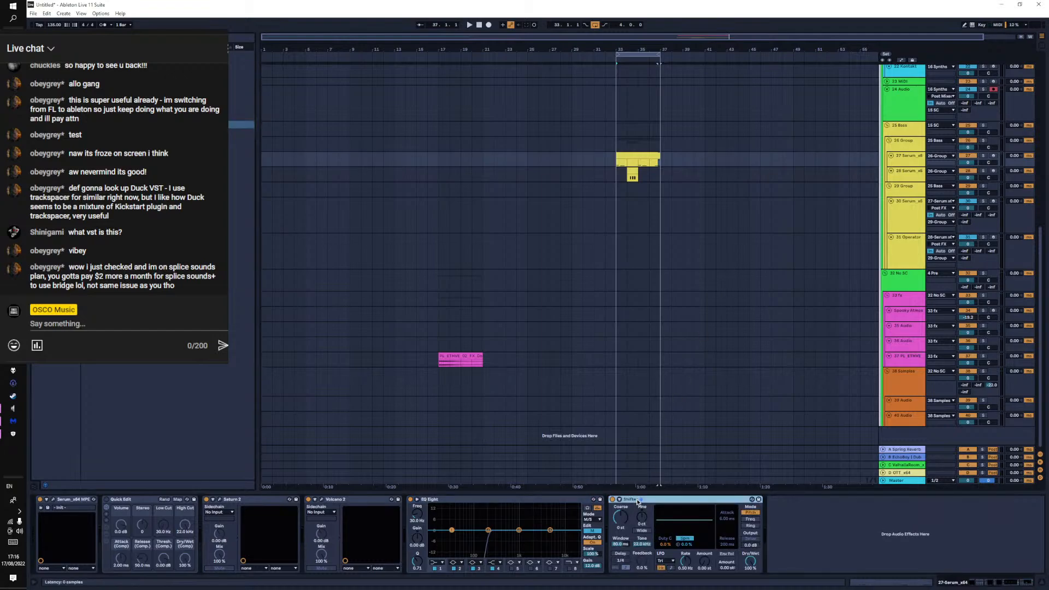
{"action": "key", "text": "ctrl+d"}
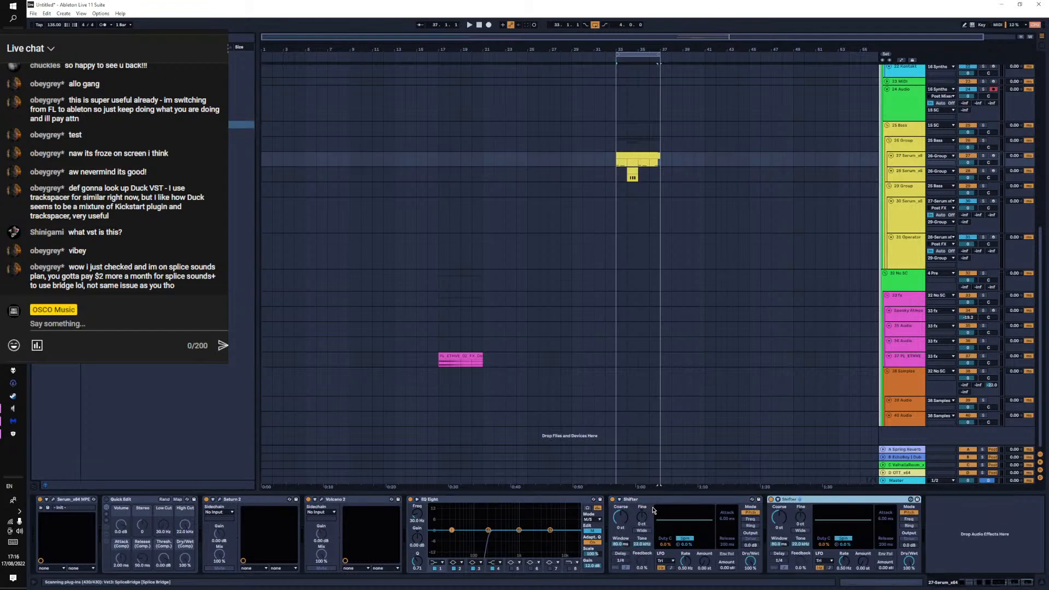
{"action": "left_click", "coordinate": [750, 519]}
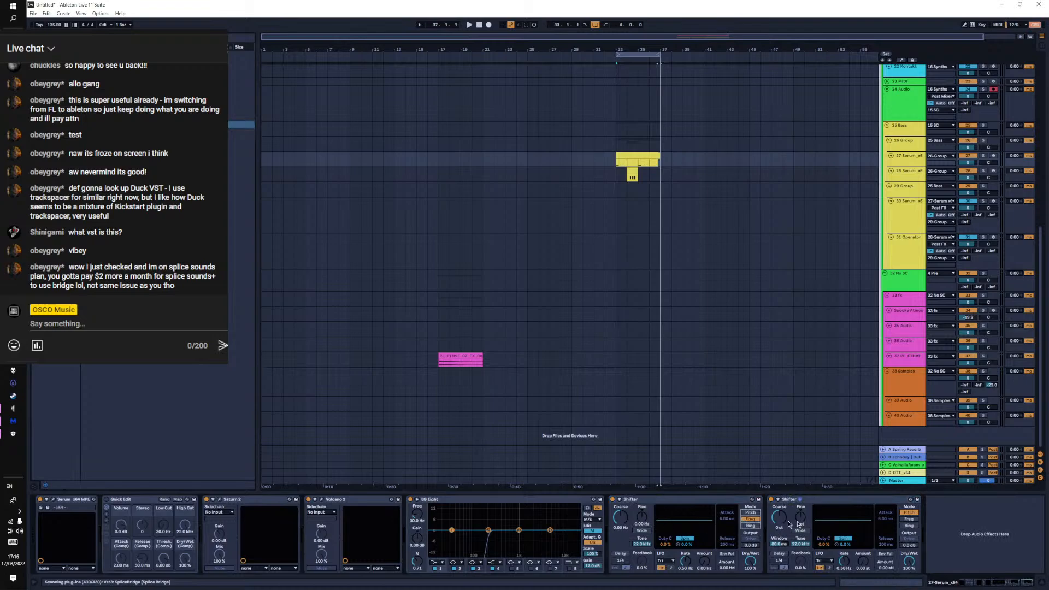
{"action": "left_click", "coordinate": [909, 519]}
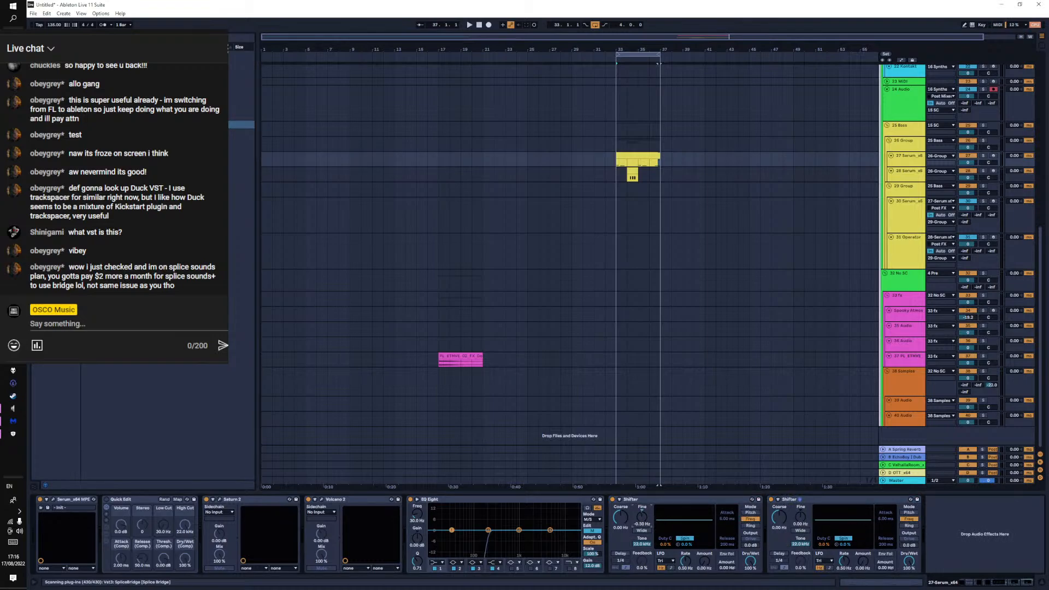
Set the Shifters' Fine shifts to -1.80 Hz and 1.37 Hz, reduce both Dry/Wet amounts, and play the loop
{"action": "left_click_drag", "start_coordinate": [736, 560], "coordinate": [737, 587]}
{"action": "left_click_drag", "start_coordinate": [911, 564], "coordinate": [912, 570]}
{"action": "key", "text": "space"}
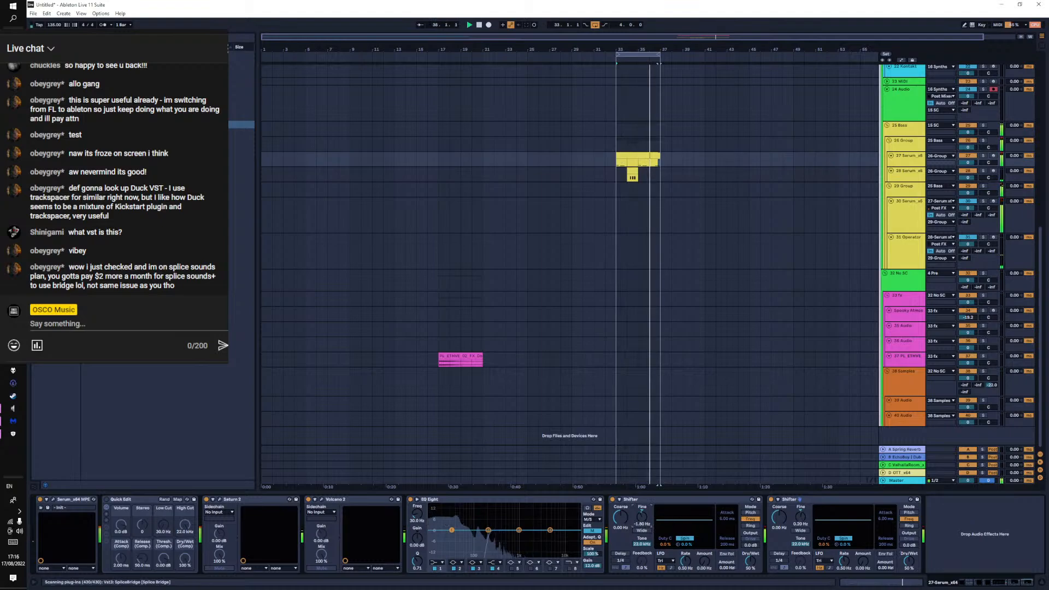
Group the two Shifters into an audio effect rack and set the first one's Fine shift to about -5.3 Hz
{"action": "left_click", "coordinate": [705, 500]}
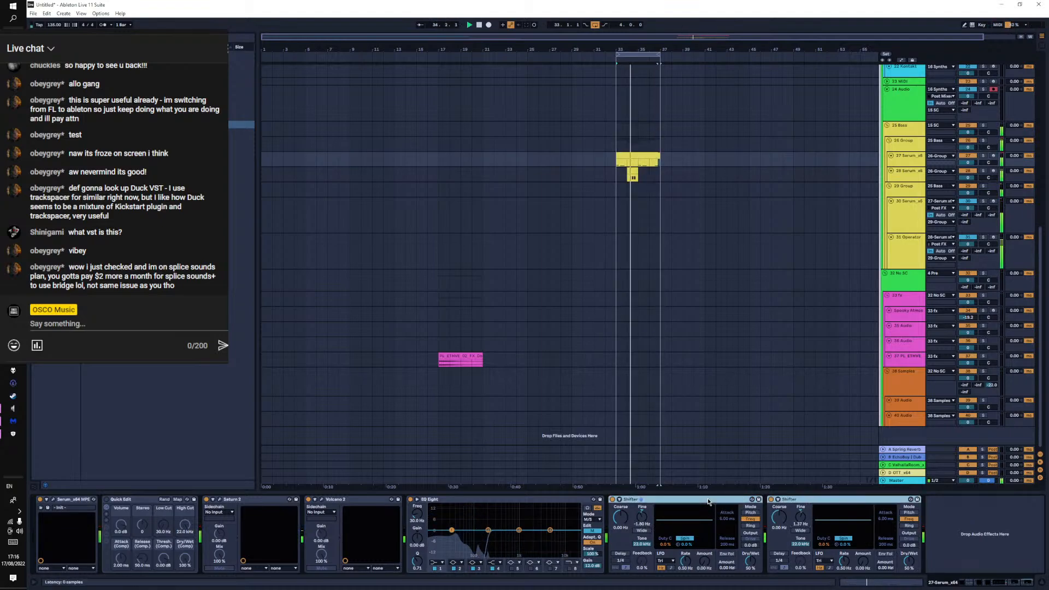
{"action": "key", "text": "ctrl+g"}
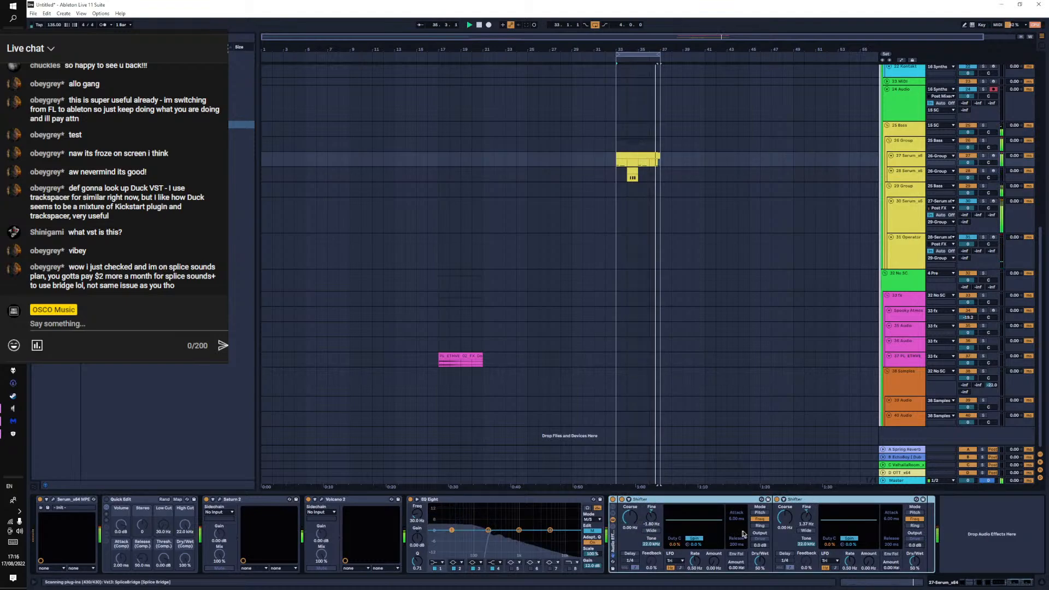
{"action": "left_click_drag", "start_coordinate": [651, 517], "coordinate": [651, 522]}
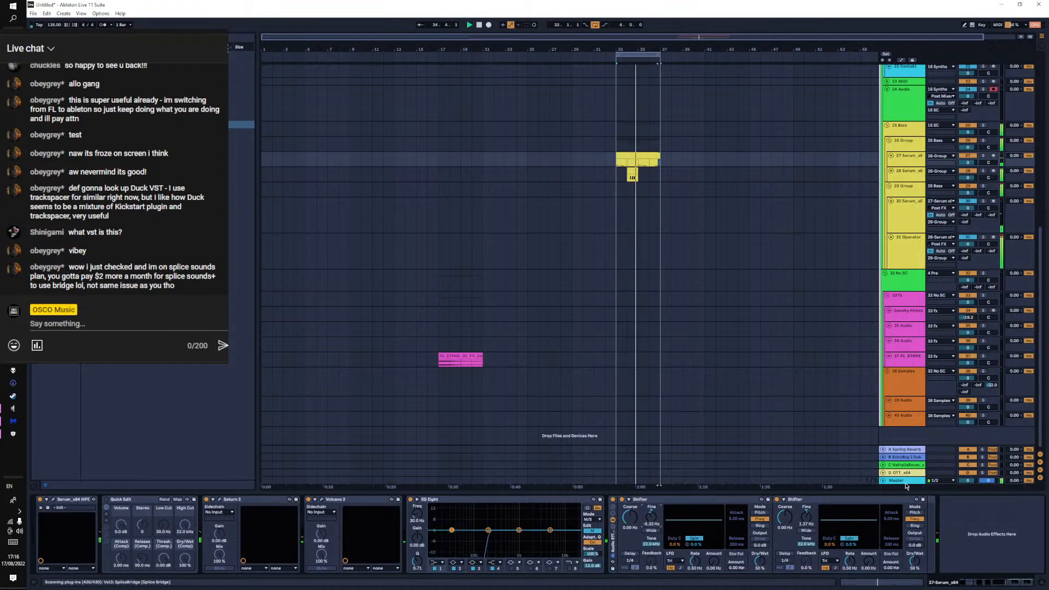
Solo the 27-Serum x64 track and listen to the start of the loop with the Shifter rack
{"action": "key", "text": "space"}
{"action": "key", "text": "space"}
{"action": "key", "text": "space"}
{"action": "left_click", "coordinate": [984, 156]}
{"action": "key", "text": "space"}
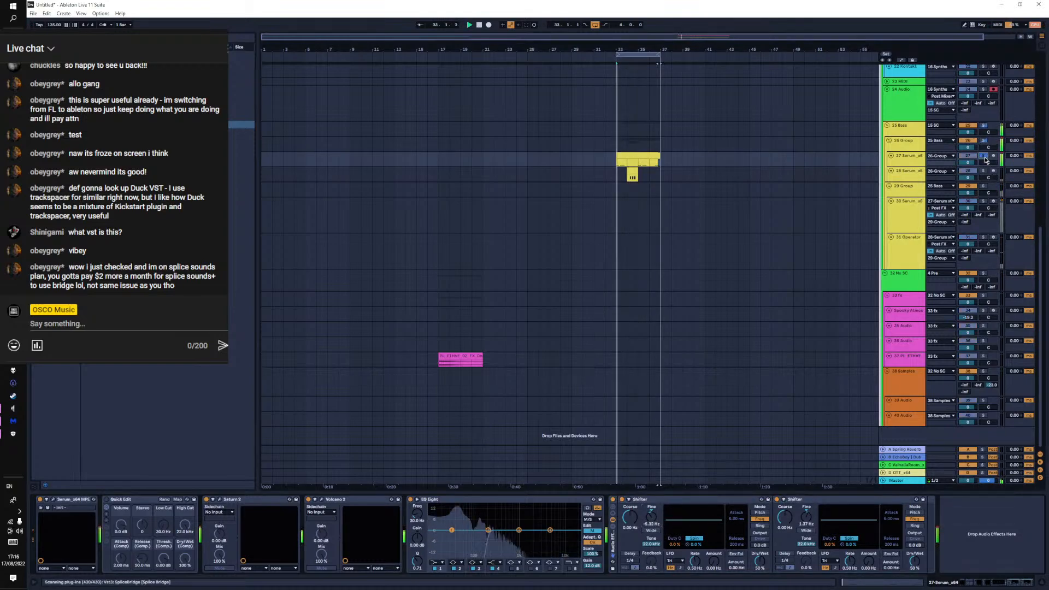
{"action": "key", "text": "space"}
{"action": "key", "text": "space"}
{"action": "key", "text": "space"}
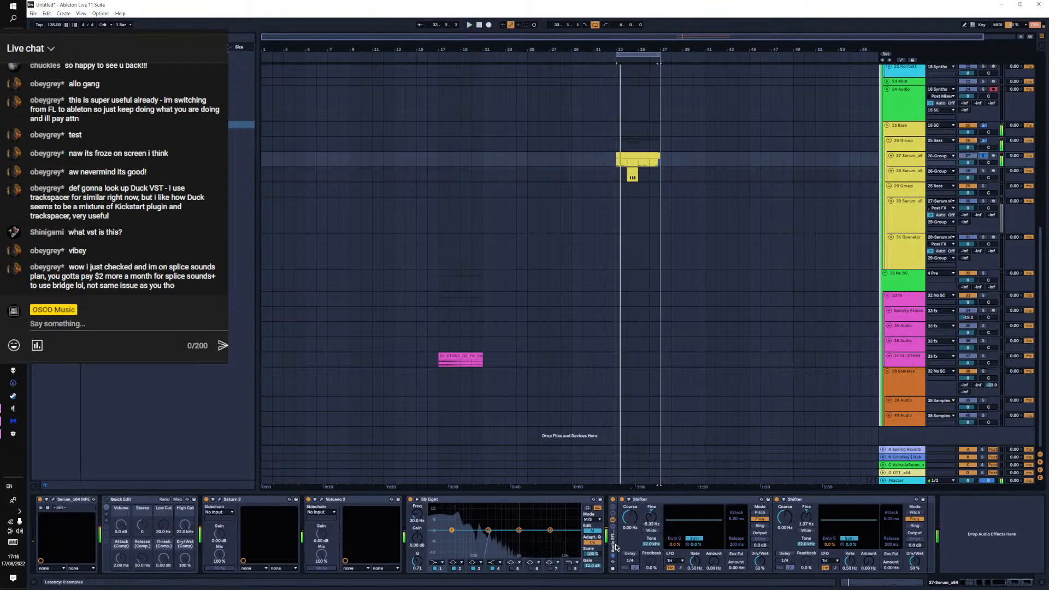
Move the Shifter rack to the end of the 30-Serum track's device chain and audition that track soloed, clearing the solo again
{"action": "left_click_drag", "start_coordinate": [612, 525], "coordinate": [919, 213]}
{"action": "left_click", "coordinate": [982, 201]}
{"action": "key", "text": "space"}
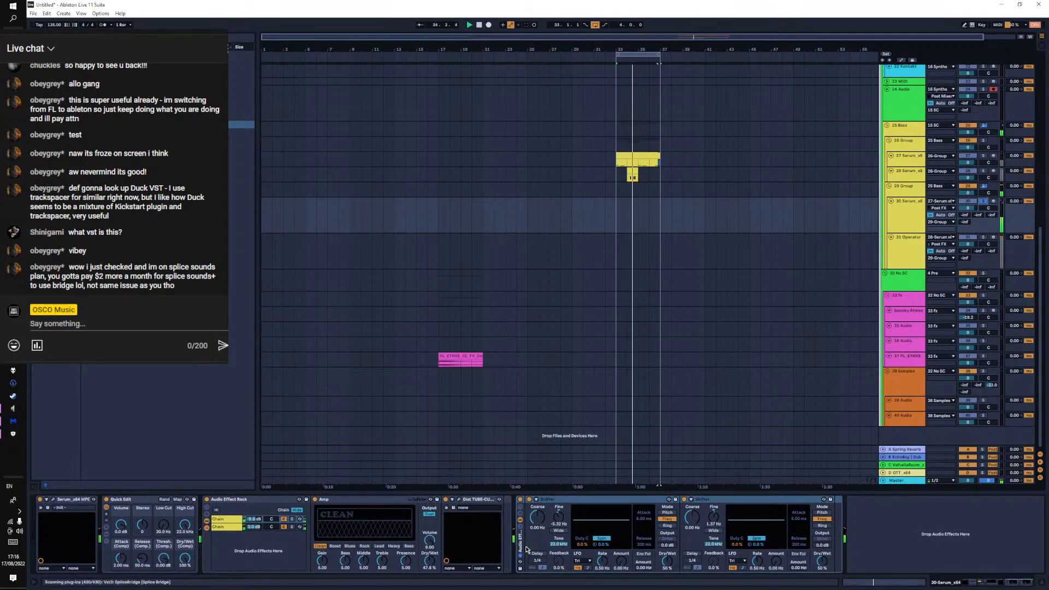
{"action": "left_click", "coordinate": [984, 202]}
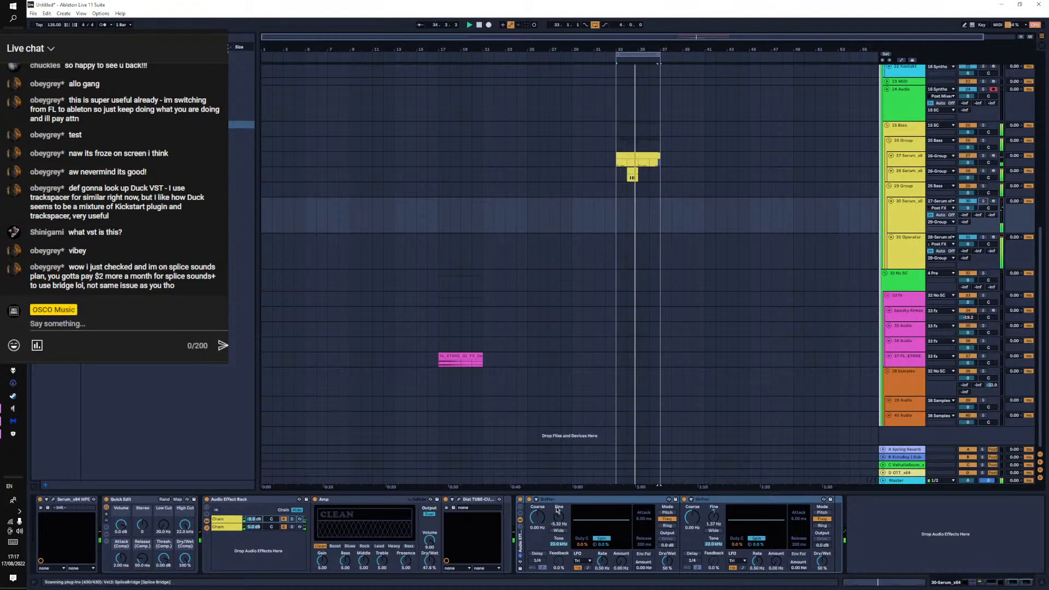
Show the Shifter rack's macros, map both Shifters' Dry/Wet to Macro 1, and adjust that macro
{"action": "key", "text": "ctrl+g"}
{"action": "left_click", "coordinate": [583, 500]}
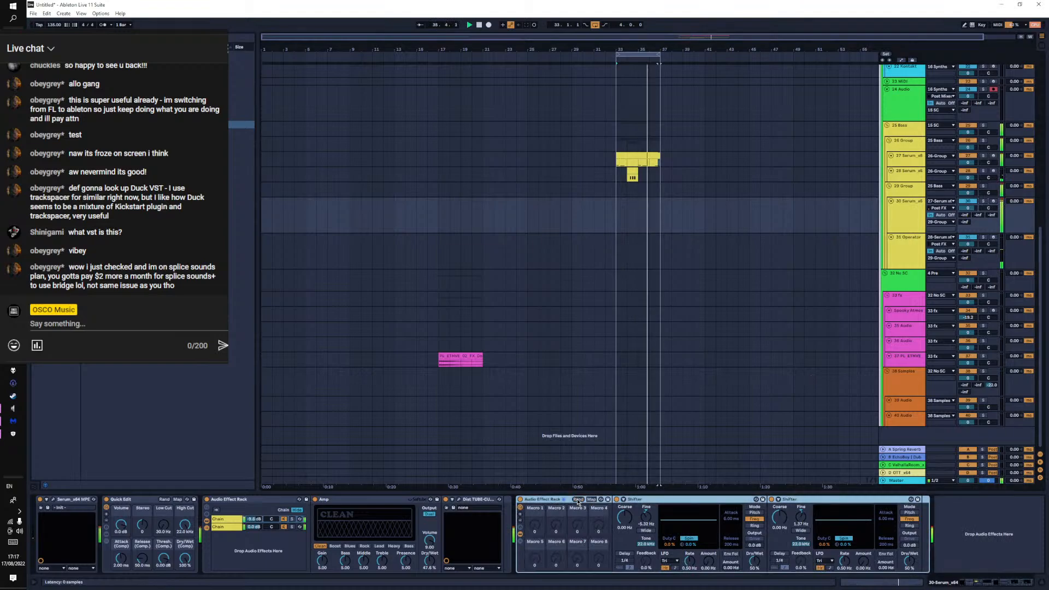
{"action": "left_click", "coordinate": [758, 565]}
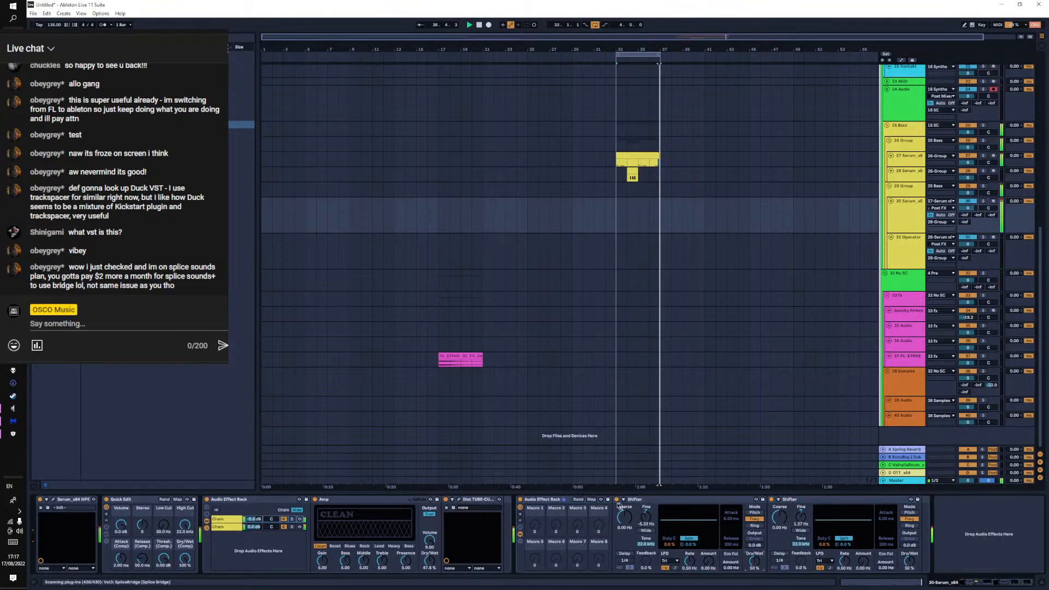
{"action": "left_click", "coordinate": [592, 500]}
{"action": "left_click", "coordinate": [755, 561]}
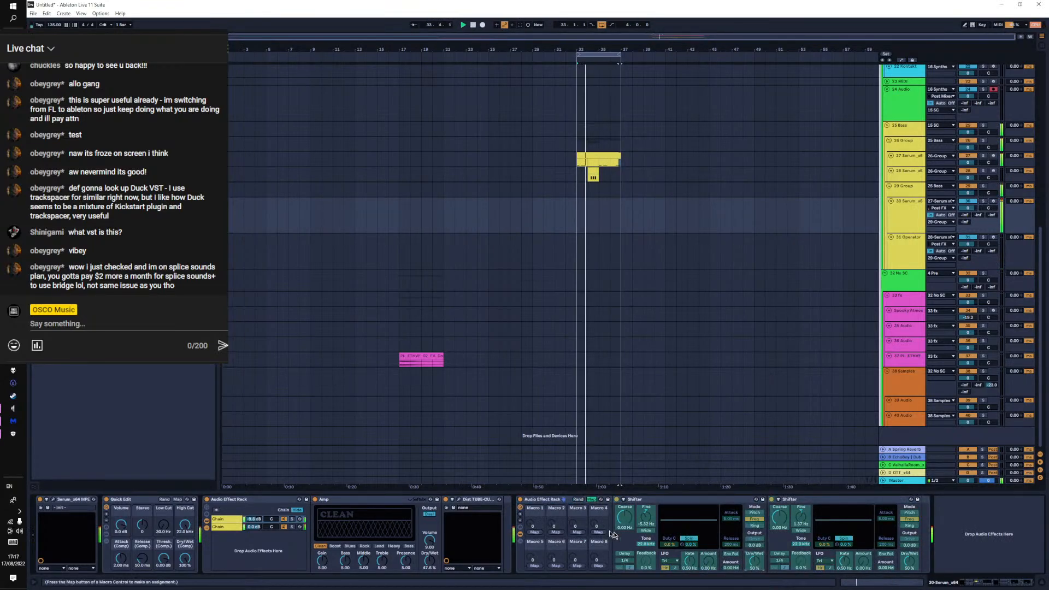
{"action": "left_click", "coordinate": [534, 532]}
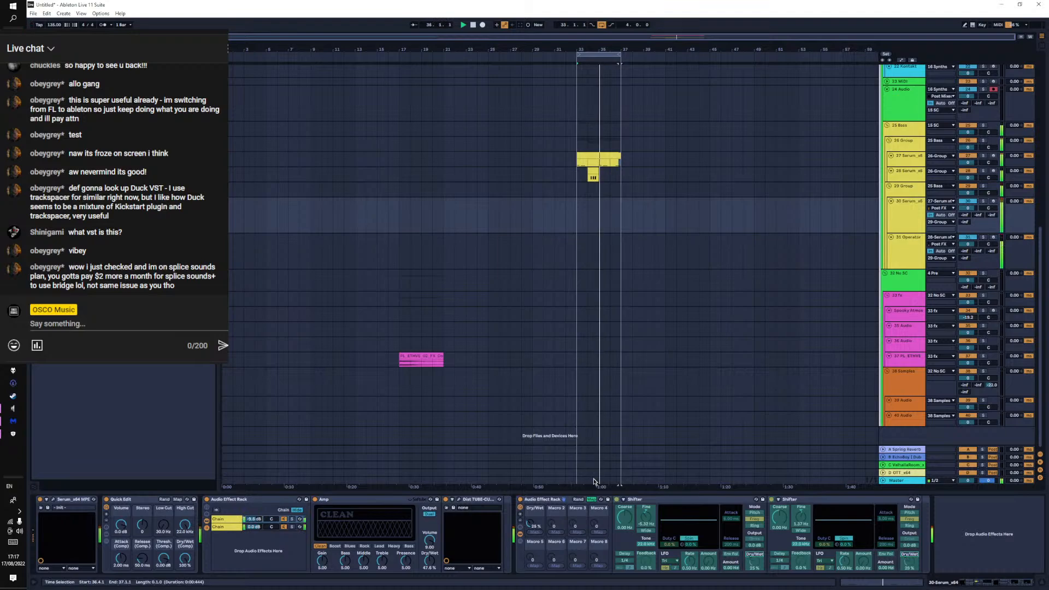
{"action": "left_click", "coordinate": [591, 499]}
{"action": "left_click_drag", "start_coordinate": [534, 525], "coordinate": [534, 514]}
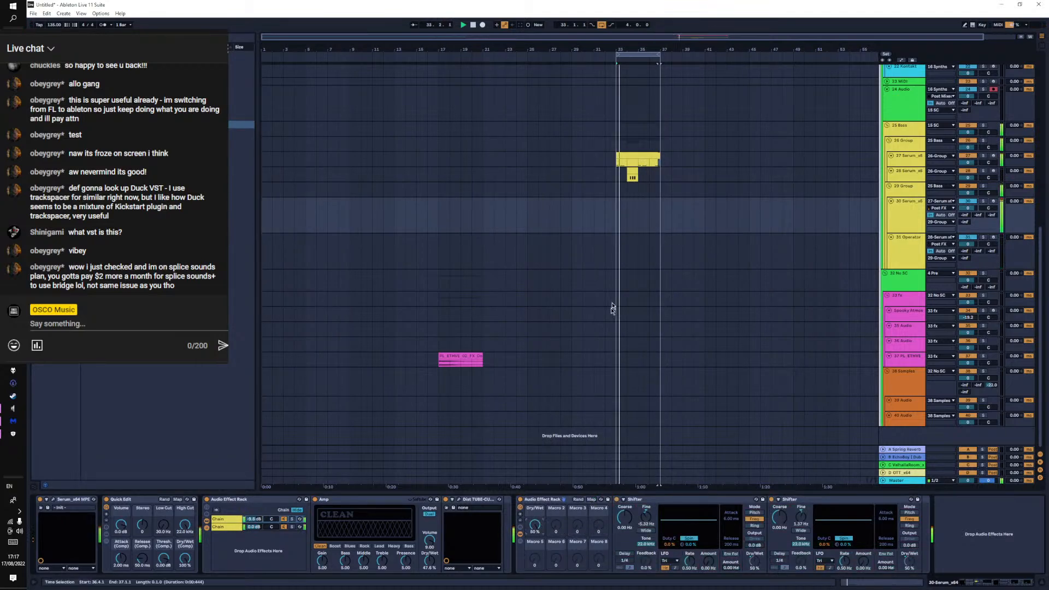
Show the automation lanes and raise the 30-Serum rack's Dry/Wet envelope from 0% near the end of the loop
{"action": "key", "text": "a"}
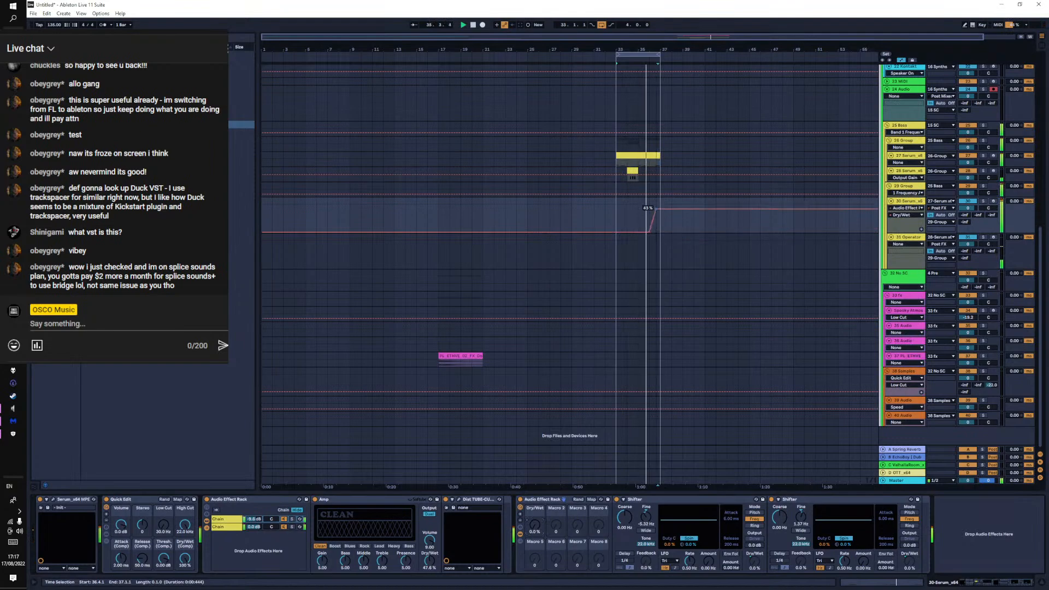
{"action": "left_click_drag", "start_coordinate": [655, 235], "coordinate": [655, 206]}
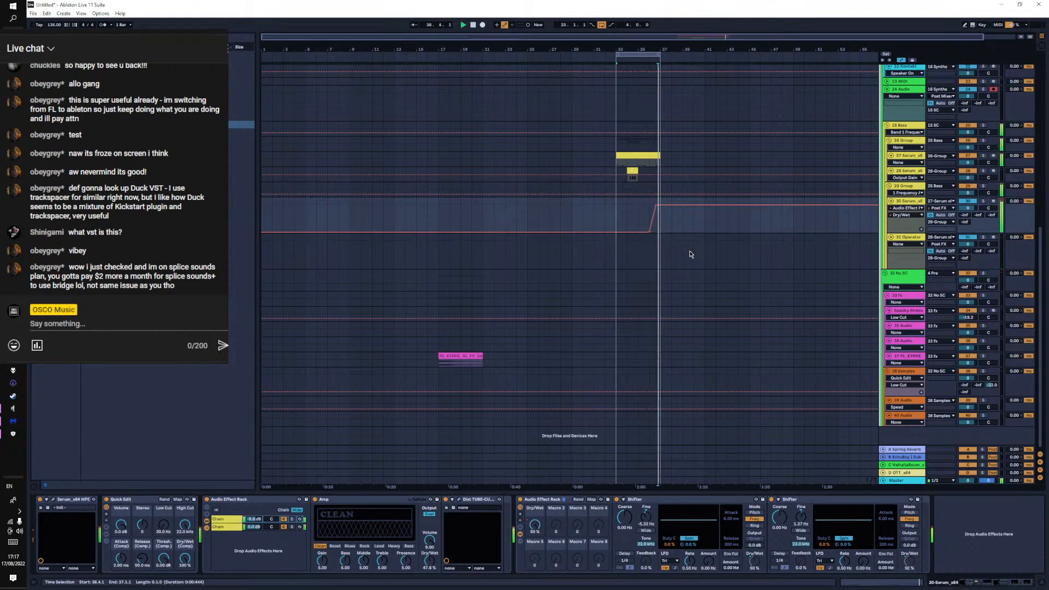
{"action": "key", "text": "space"}
Enlarge the 27-Serum x64 track and turn the Dry/Wet ramp on 30-Serum into an instant jump at 36.4, aligned with the high note
{"action": "left_click_drag", "start_coordinate": [651, 56], "coordinate": [650, 231]}
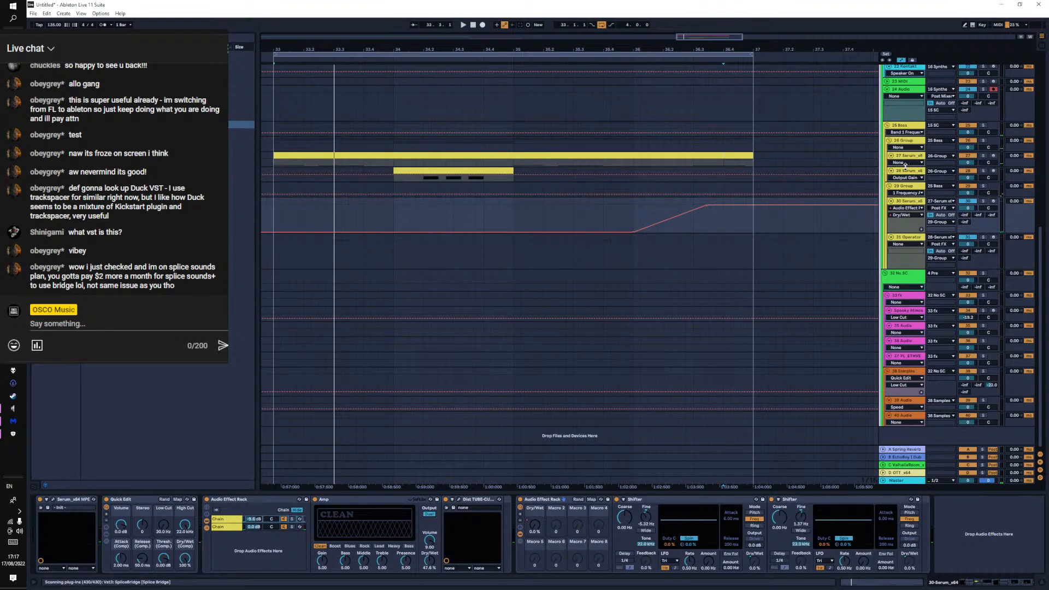
{"action": "left_click_drag", "start_coordinate": [922, 166], "coordinate": [922, 202]}
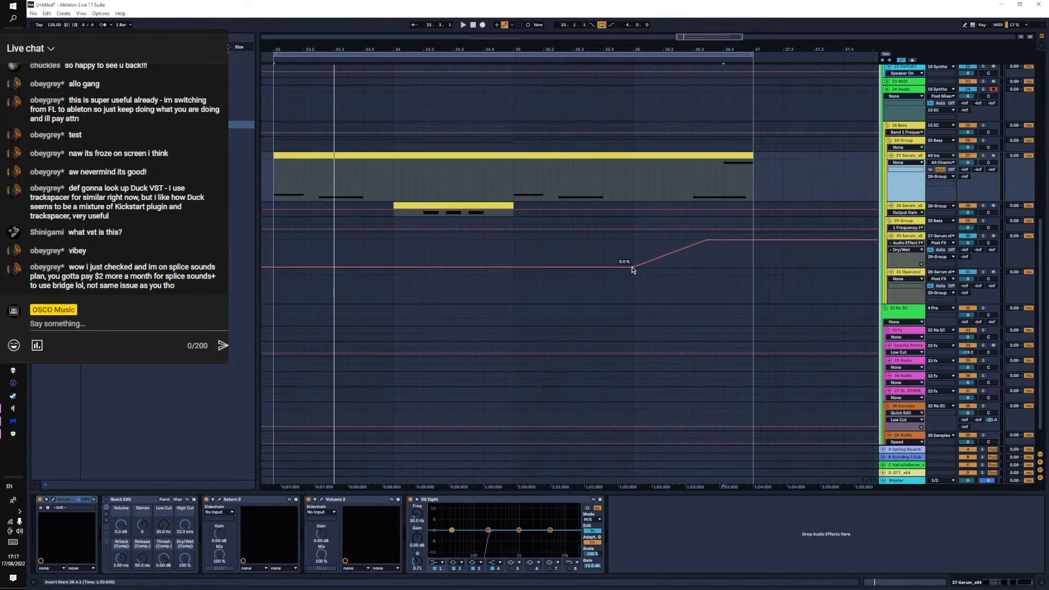
{"action": "left_click_drag", "start_coordinate": [633, 267], "coordinate": [734, 241]}
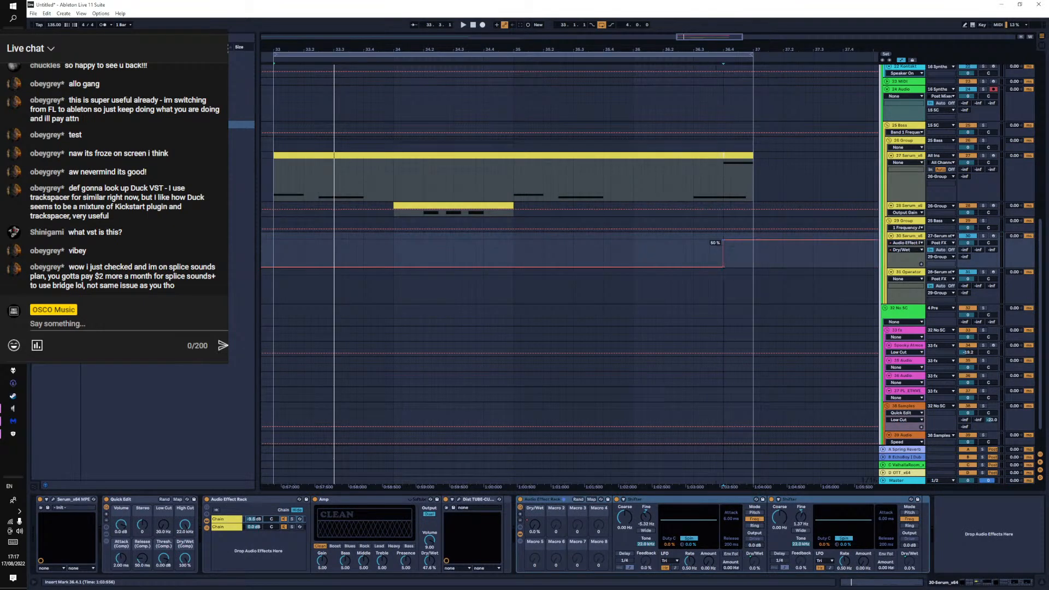
Play the loop repeatedly from 36.3 to check the Dry/Wet jump on the last note
{"action": "key", "text": "space"}
{"action": "left_click", "coordinate": [696, 250]}
{"action": "key", "text": "space"}
{"action": "key", "text": "space"}
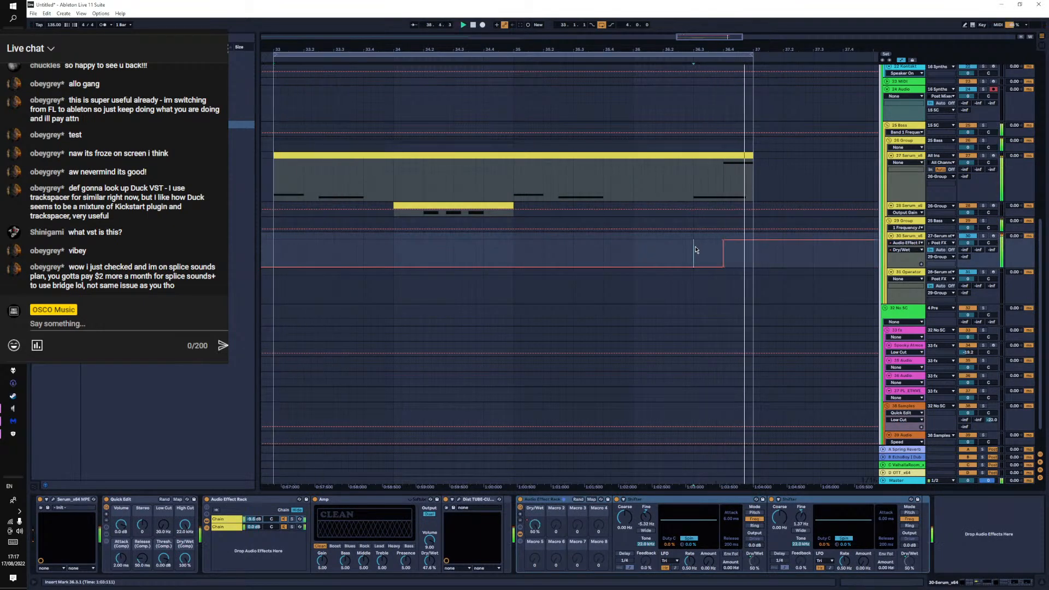
{"action": "key", "text": "space"}
{"action": "key", "text": "space"}
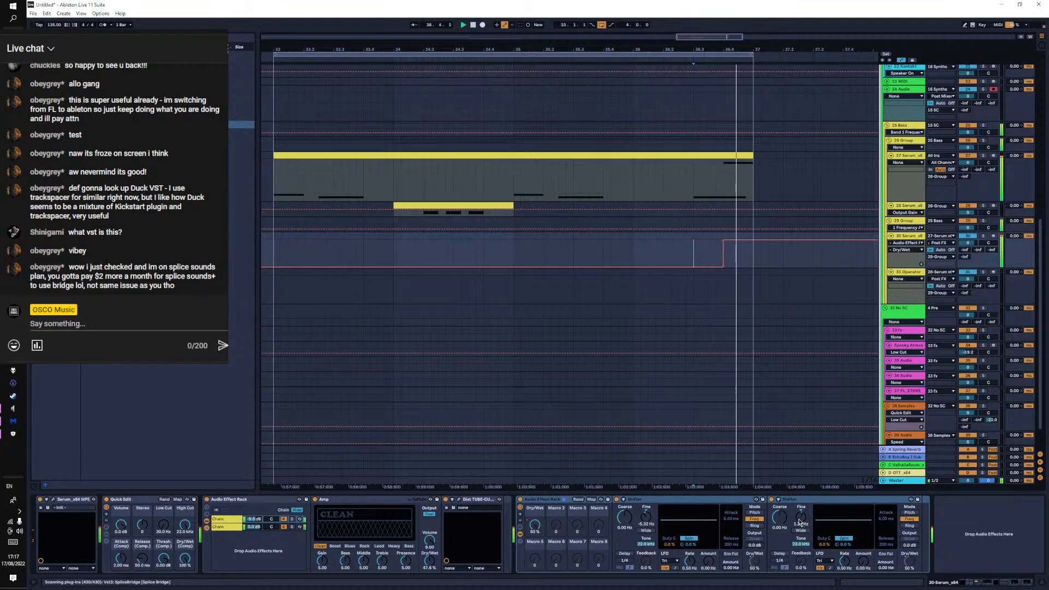
Set the Shifters' Fine shifts to about -2.6 Hz and 2 Hz, replay the ending, and show the rack's Dry/Wet automation
{"action": "left_click_drag", "start_coordinate": [801, 517], "coordinate": [801, 509]}
{"action": "key", "text": "space"}
{"action": "key", "text": "space"}
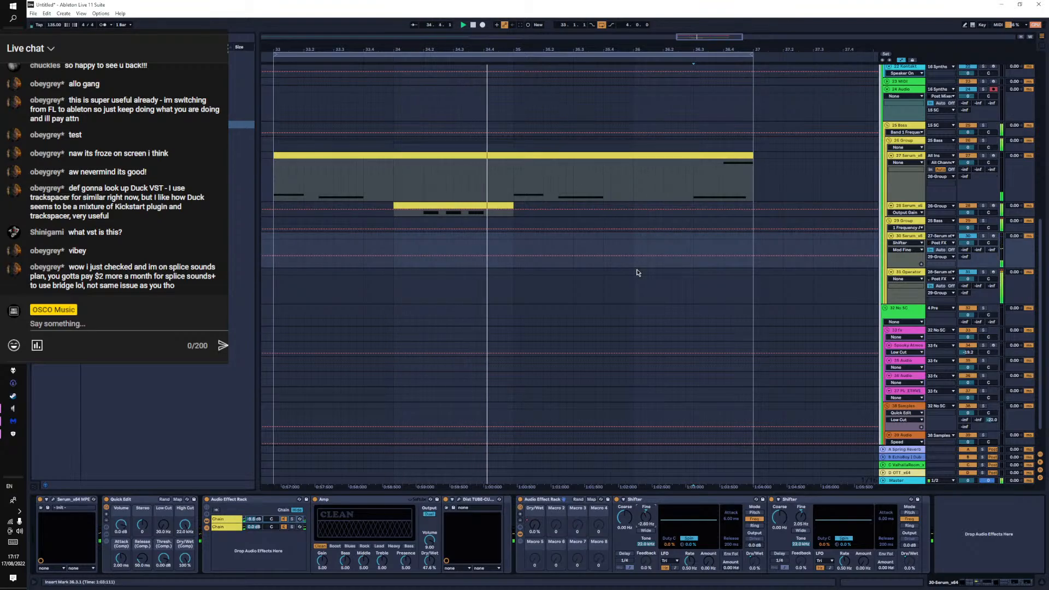
{"action": "left_click", "coordinate": [535, 525]}
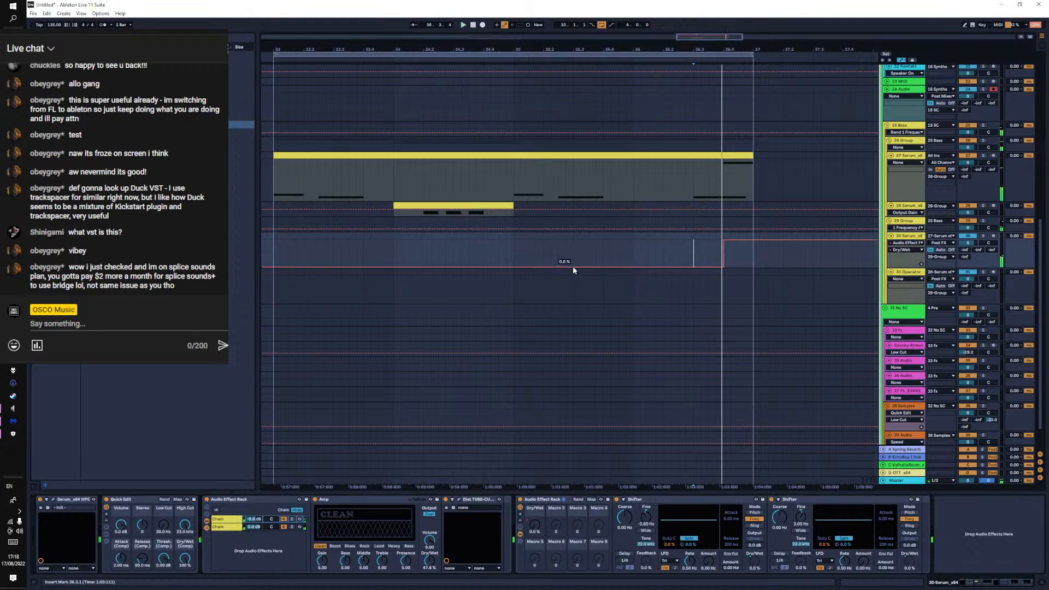
Reshape 30-Serum's Dry/Wet automation into raised blocks over the longer second notes of bars 33 and 35, removing the jump on the last note
{"action": "left_click_drag", "start_coordinate": [572, 268], "coordinate": [560, 241]}
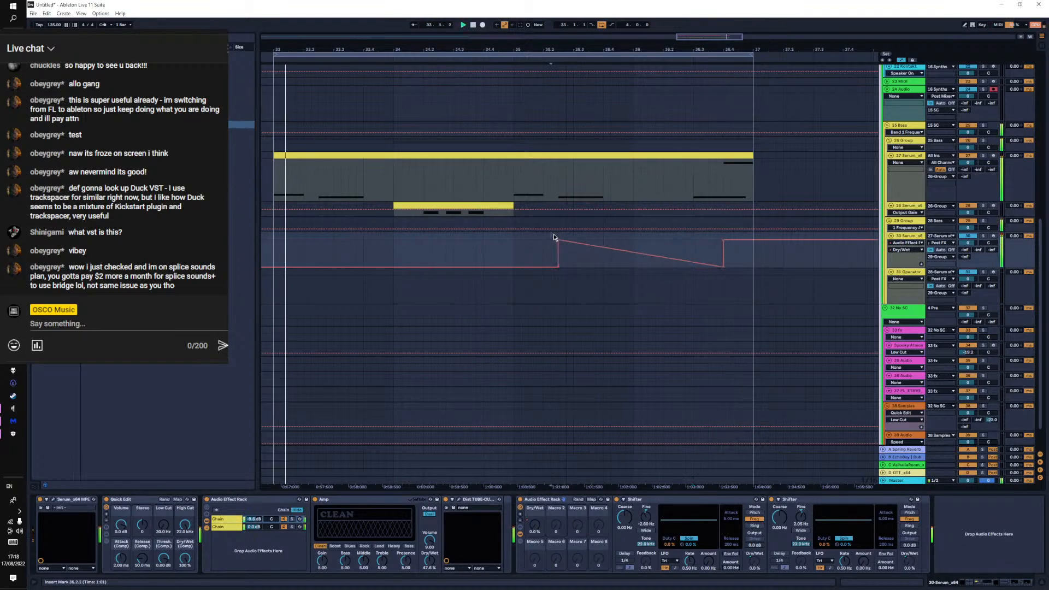
{"action": "left_click", "coordinate": [514, 253]}
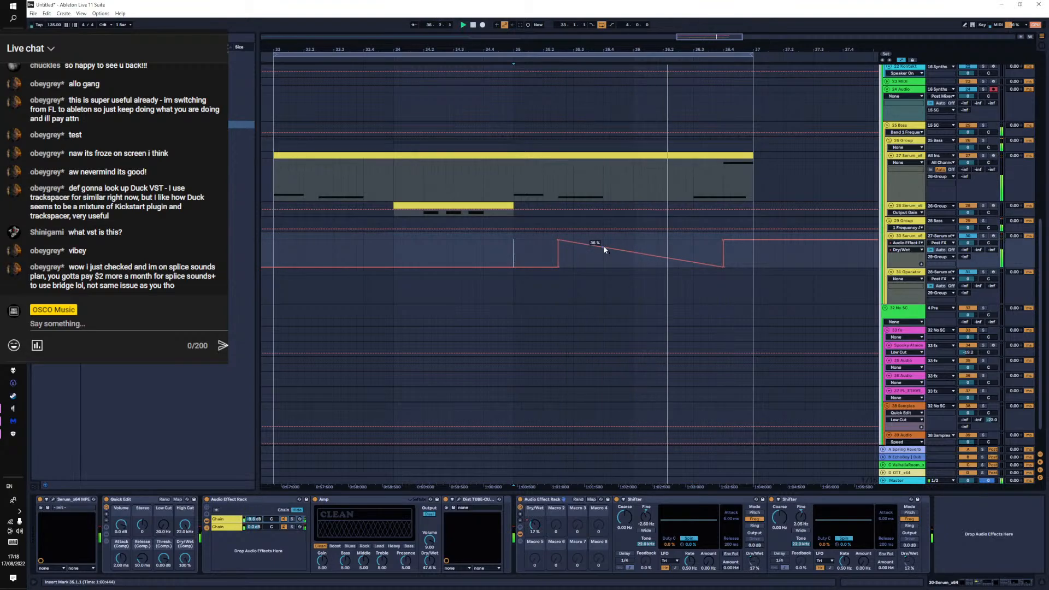
{"action": "left_click_drag", "start_coordinate": [603, 249], "coordinate": [687, 262]}
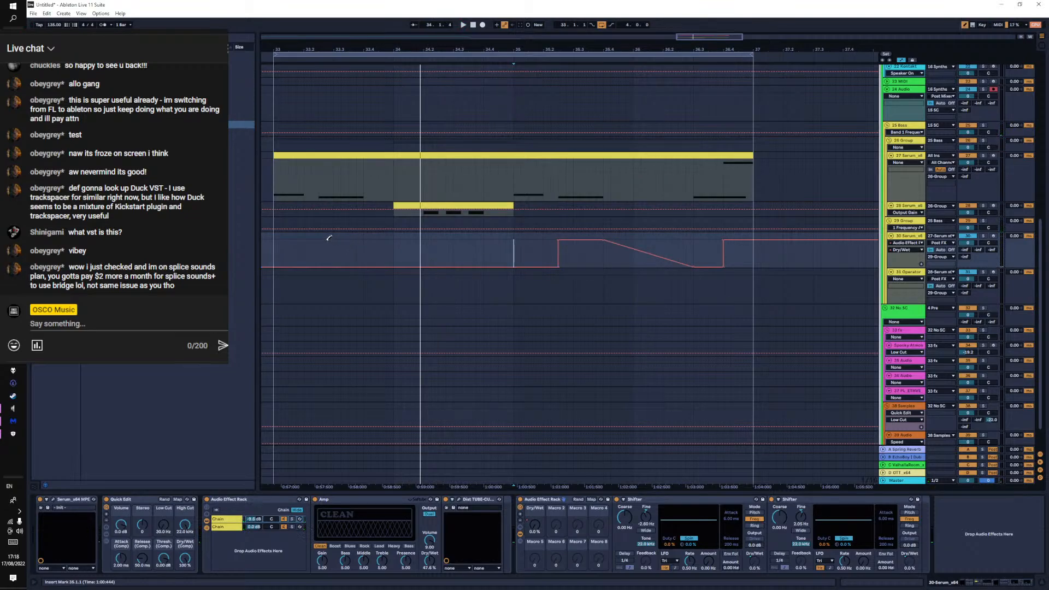
{"action": "left_click_drag", "start_coordinate": [322, 239], "coordinate": [366, 241]}
{"action": "key", "text": "space"}
{"action": "mouse_move", "coordinate": [608, 261]}
{"action": "left_mouse_down"}
{"action": "mouse_move", "coordinate": [634, 286]}
{"action": "mouse_move", "coordinate": [694, 308]}
{"action": "mouse_move", "coordinate": [758, 274]}
{"action": "mouse_move", "coordinate": [730, 261]}
{"action": "mouse_move", "coordinate": [764, 274]}
{"action": "left_mouse_up"}
{"action": "left_click", "coordinate": [728, 273]}
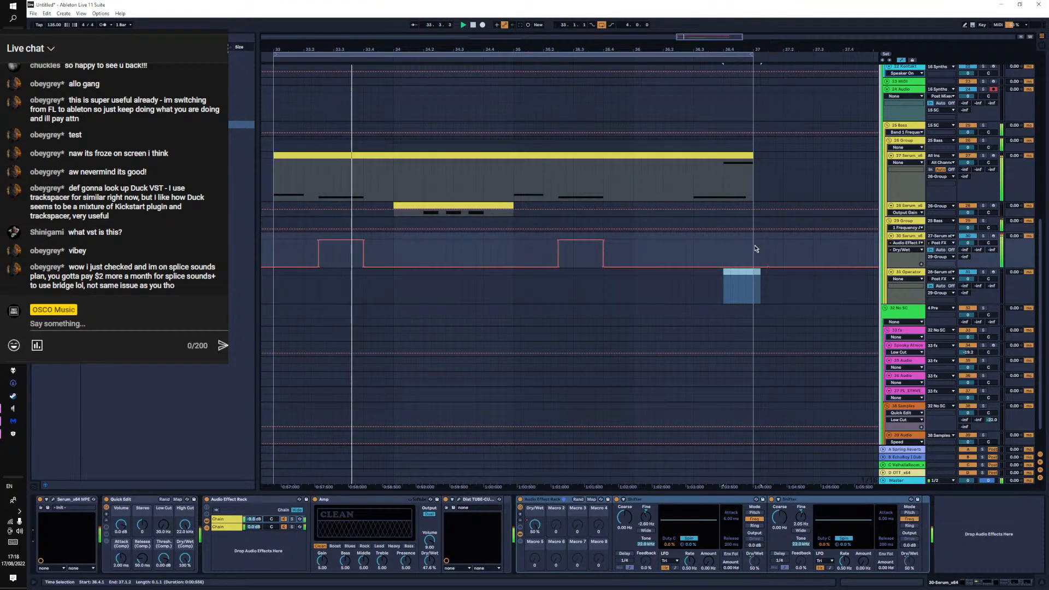
Hide the automation lanes and show the whole bass loop from bar 33 to 37 with the surrounding tracks
{"action": "key", "text": "a"}
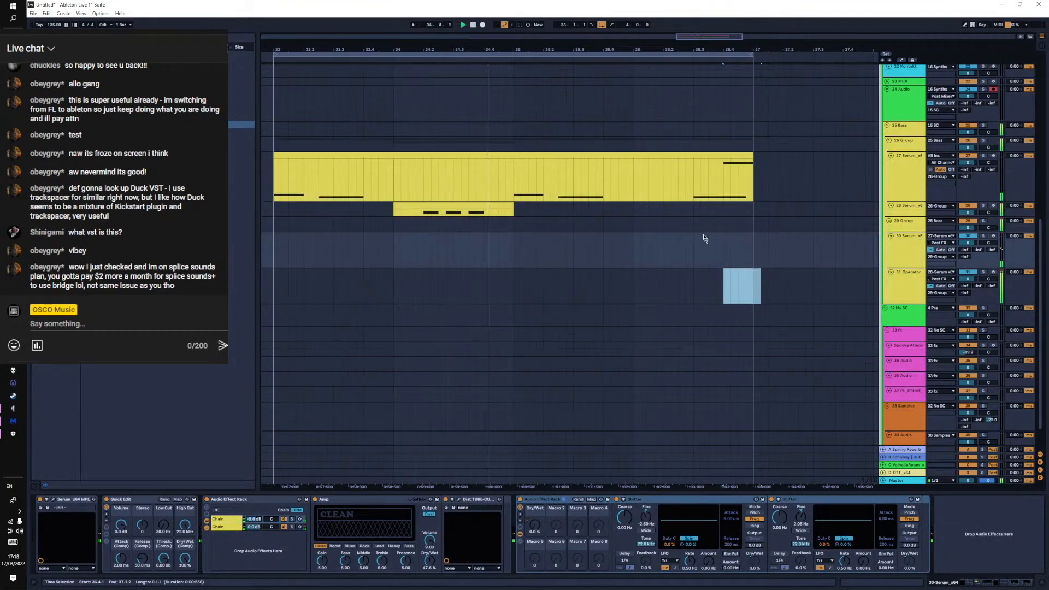
{"action": "scroll", "coordinate": [650, 187], "scroll_direction": "down", "scroll_amount": 2}
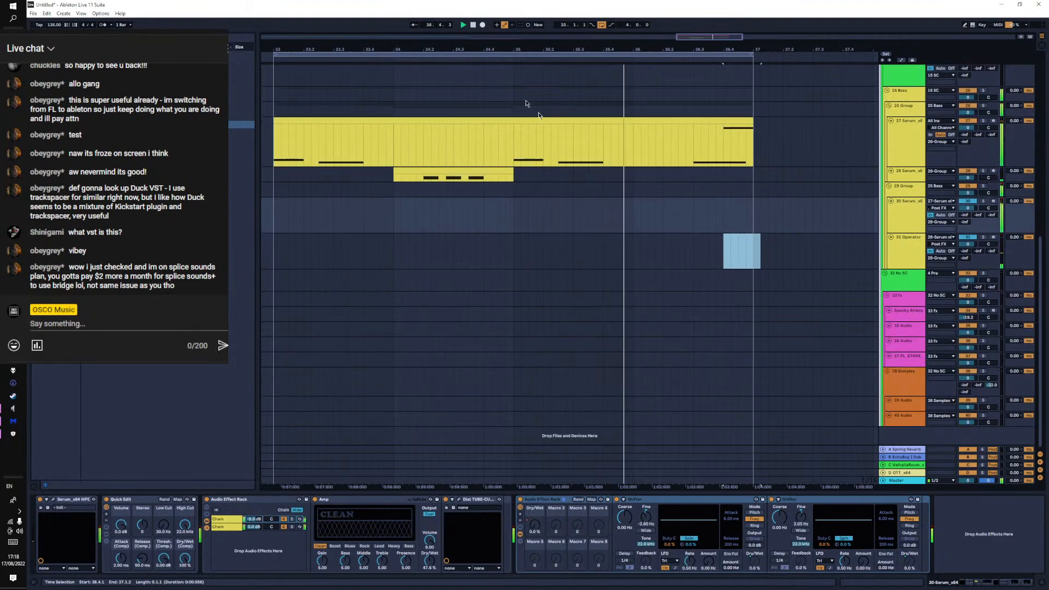
{"action": "left_click_drag", "start_coordinate": [453, 49], "coordinate": [475, 40]}
{"action": "scroll", "coordinate": [537, 244], "scroll_direction": "up", "scroll_amount": 4}
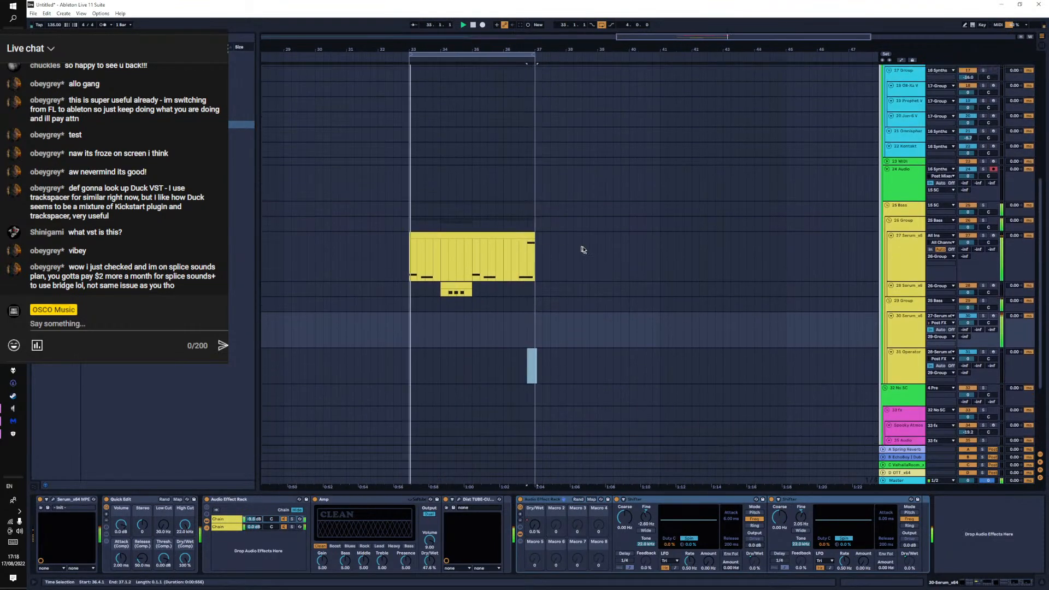
Raise the Bias of the Dist TUBE-CULTURE distortion on the 30-Serum track to about 10.1 and close the plug-in
{"action": "left_click", "coordinate": [897, 266]}
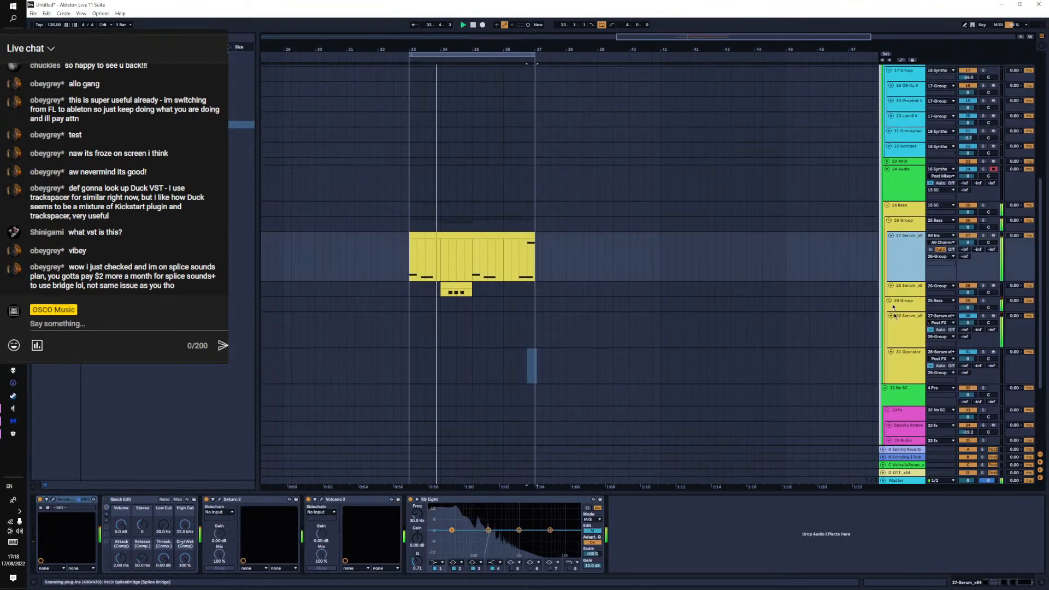
{"action": "left_click", "coordinate": [906, 345]}
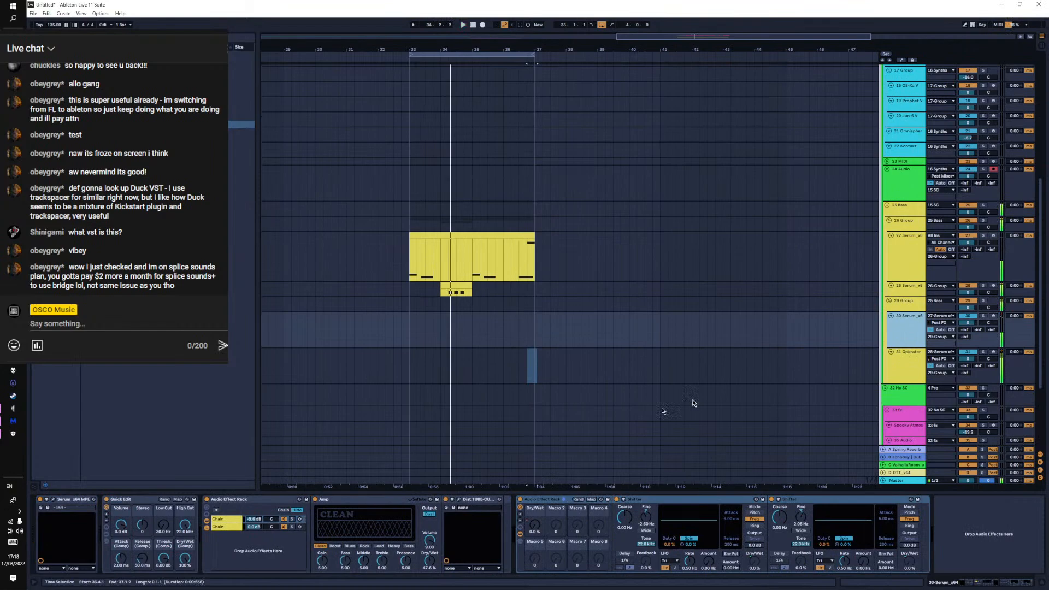
{"action": "left_click", "coordinate": [459, 500]}
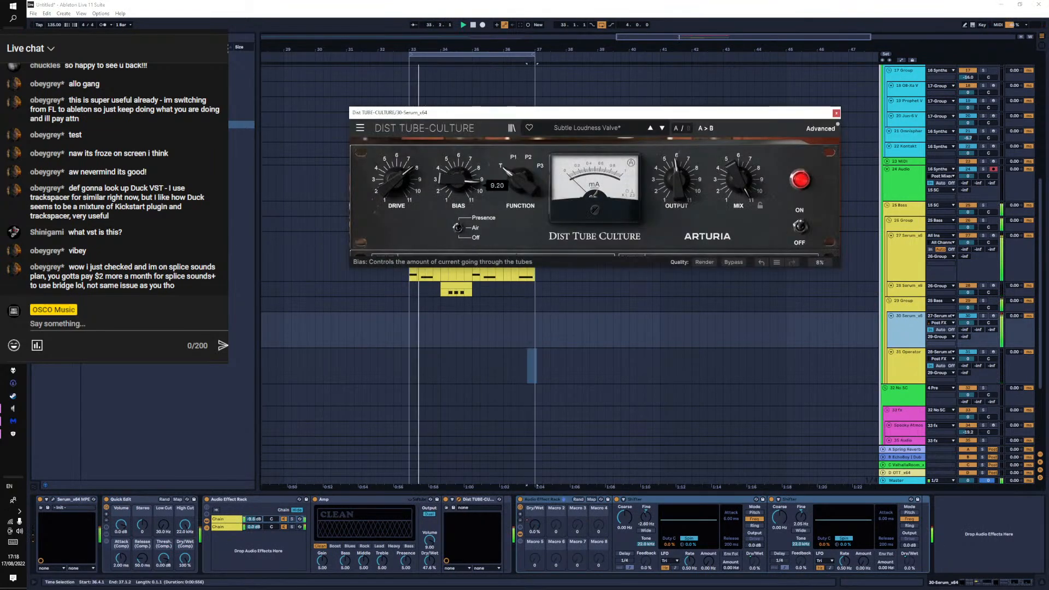
{"action": "left_click_drag", "start_coordinate": [453, 194], "coordinate": [454, 189]}
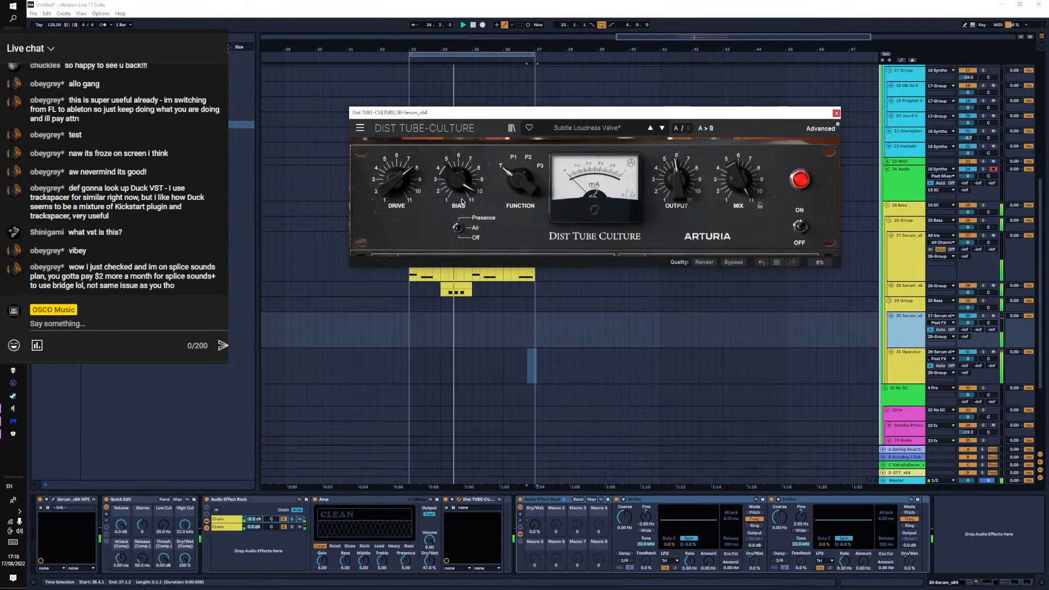
{"action": "mouse_move", "coordinate": [472, 188]}
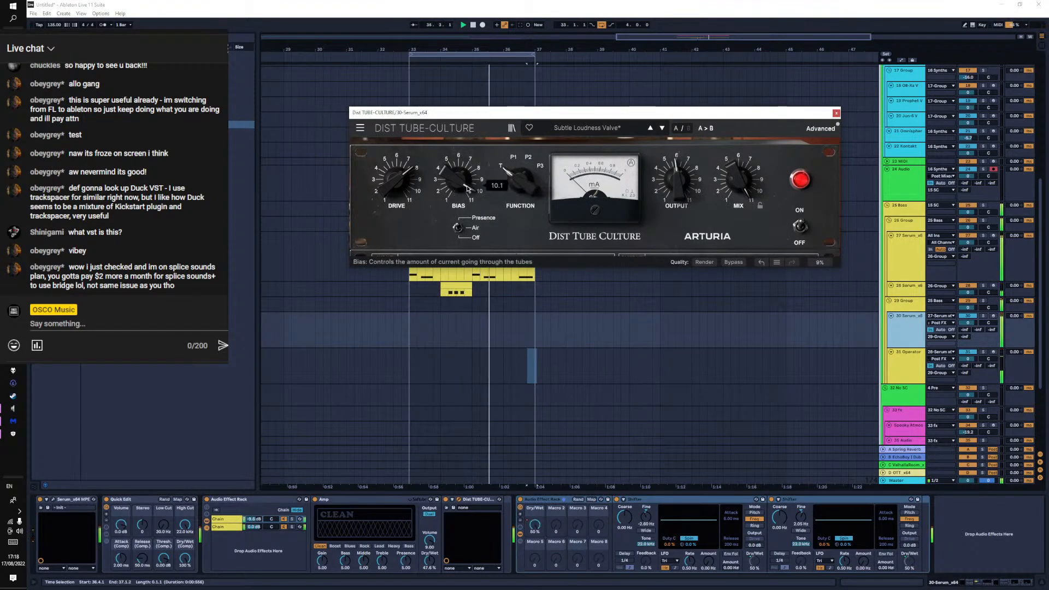
{"action": "left_click", "coordinate": [837, 114]}
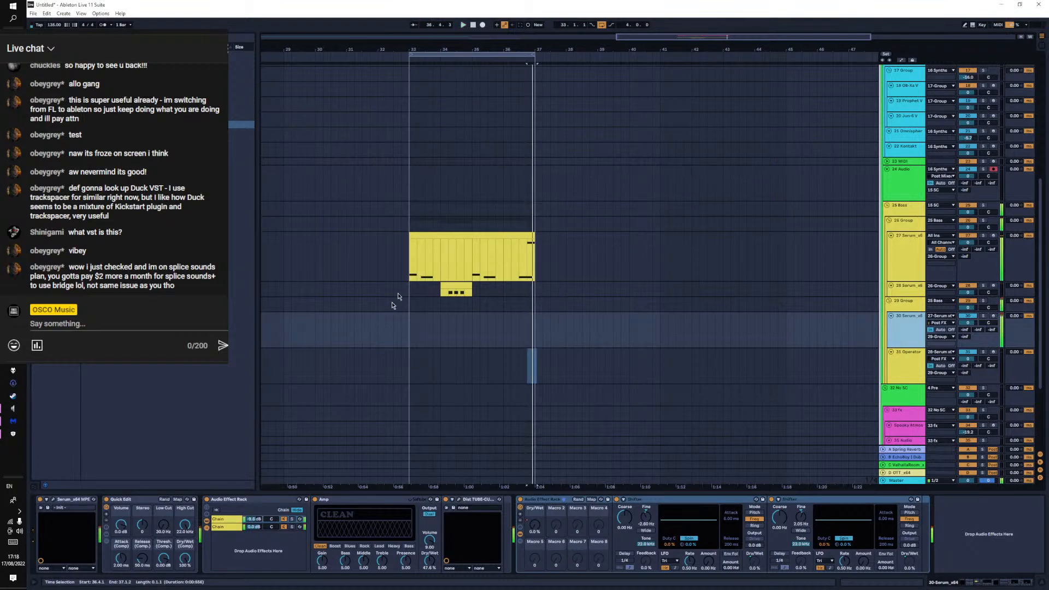
Play back the three-note 28-Serum clip at bar 34 and bring up the 31-Operator track's devices
{"action": "left_click", "coordinate": [412, 248]}
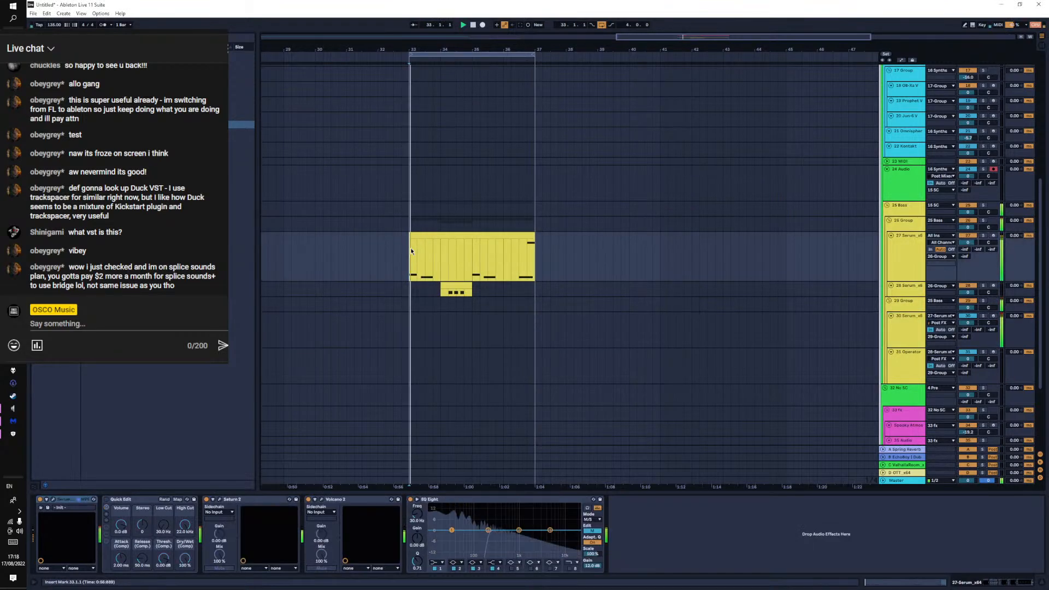
{"action": "left_click", "coordinate": [450, 293]}
{"action": "key", "text": "space"}
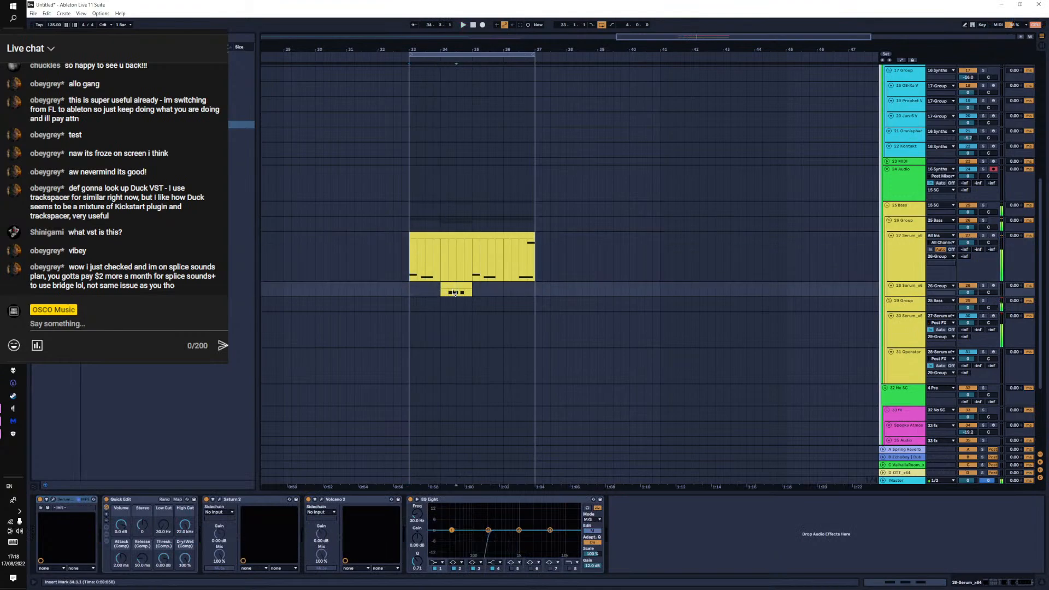
{"action": "key", "text": "space"}
{"action": "key", "text": "space"}
{"action": "left_click", "coordinate": [918, 331]}
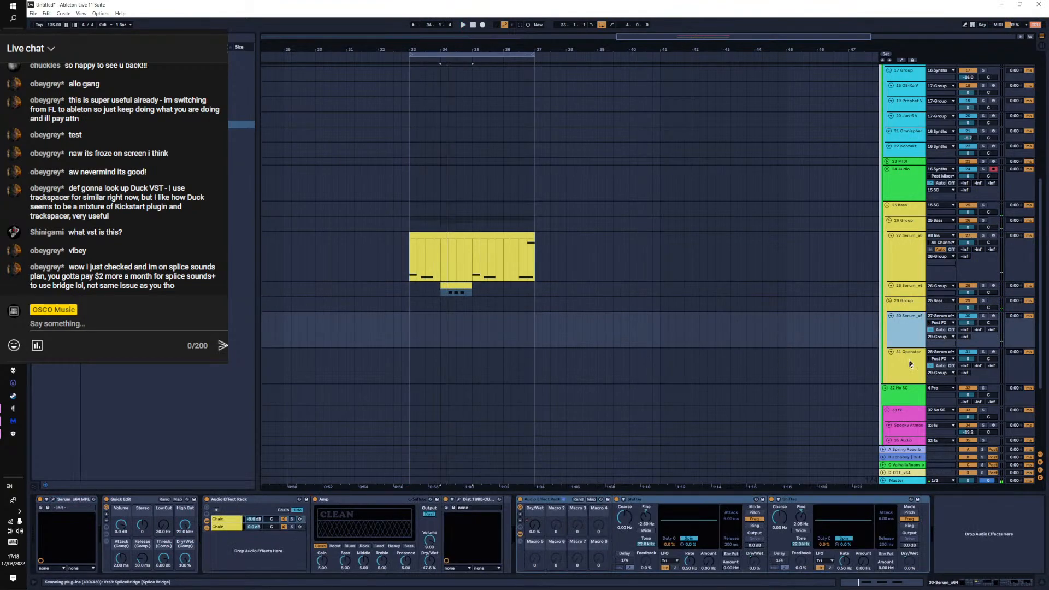
{"action": "left_click", "coordinate": [911, 364]}
{"action": "key", "text": "space"}
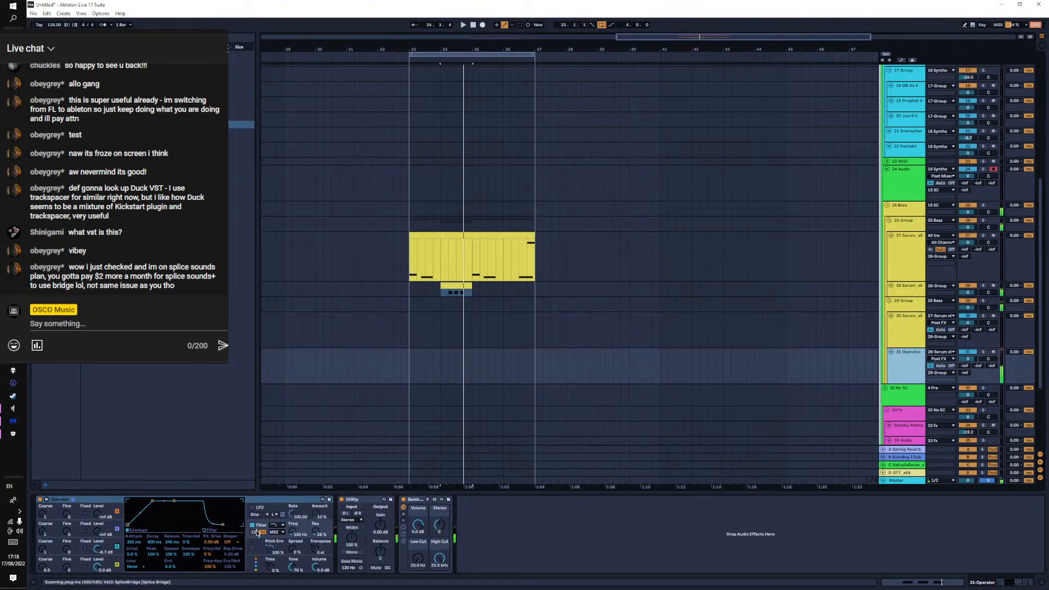
Enable Operator's pitch envelope on track 31 with a +48 st peak and set its amount to -100%
{"action": "left_click", "coordinate": [265, 547]}
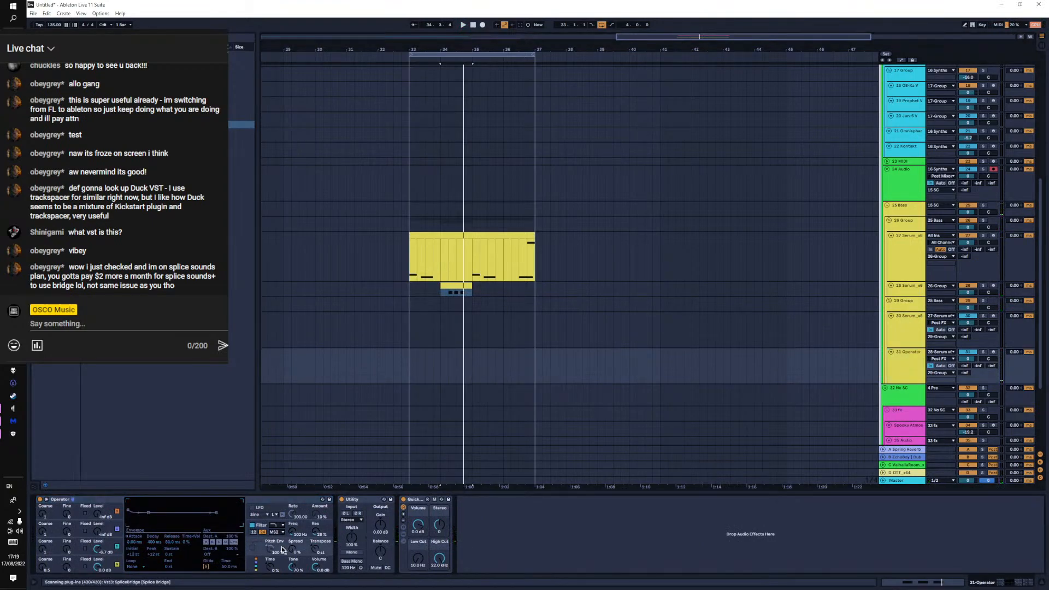
{"action": "left_click", "coordinate": [253, 548]}
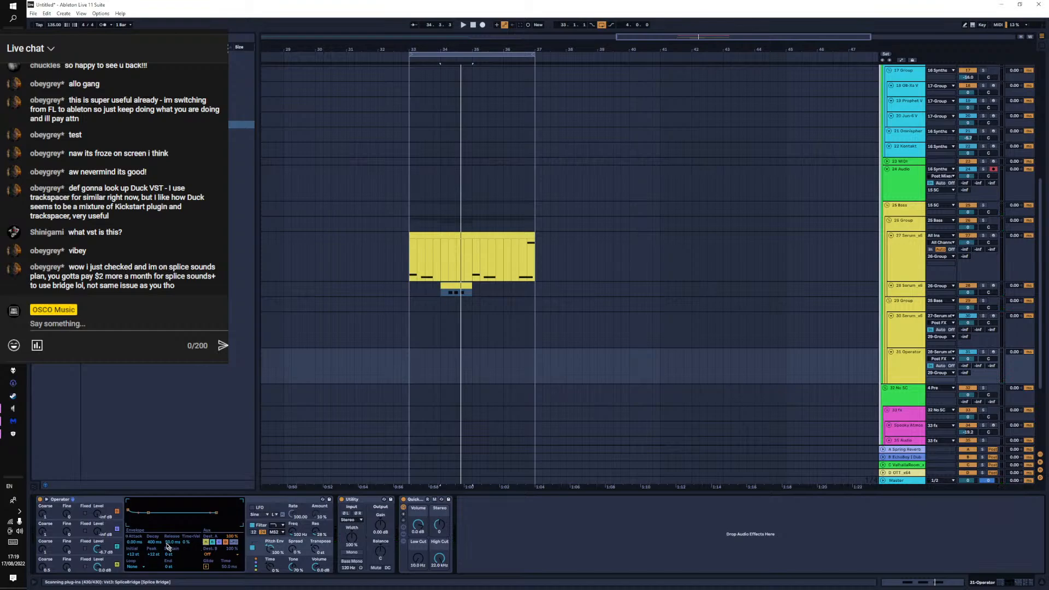
{"action": "key", "text": "space"}
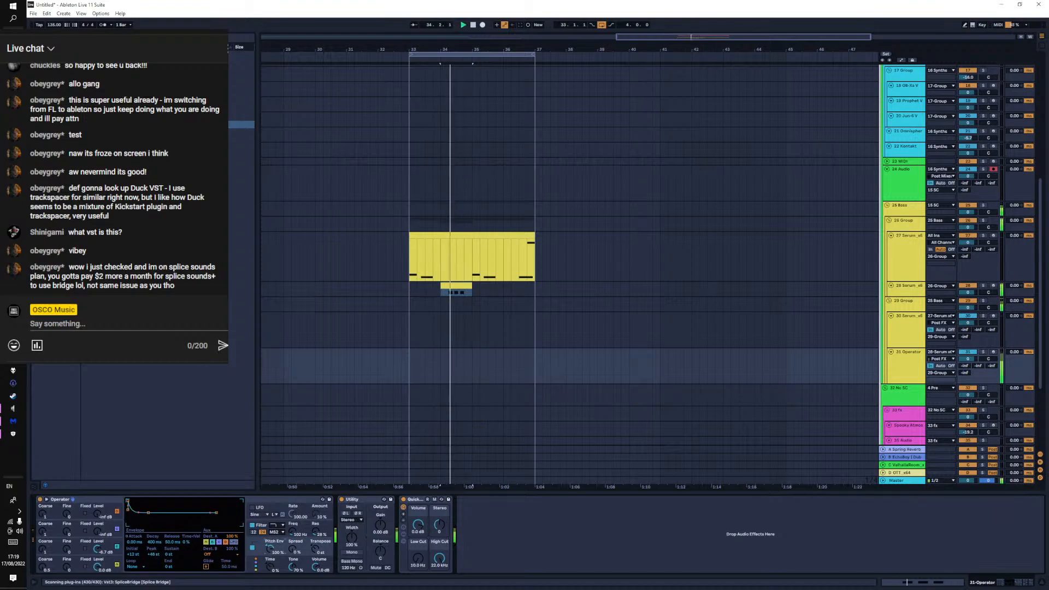
{"action": "left_click_drag", "start_coordinate": [270, 549], "coordinate": [270, 589]}
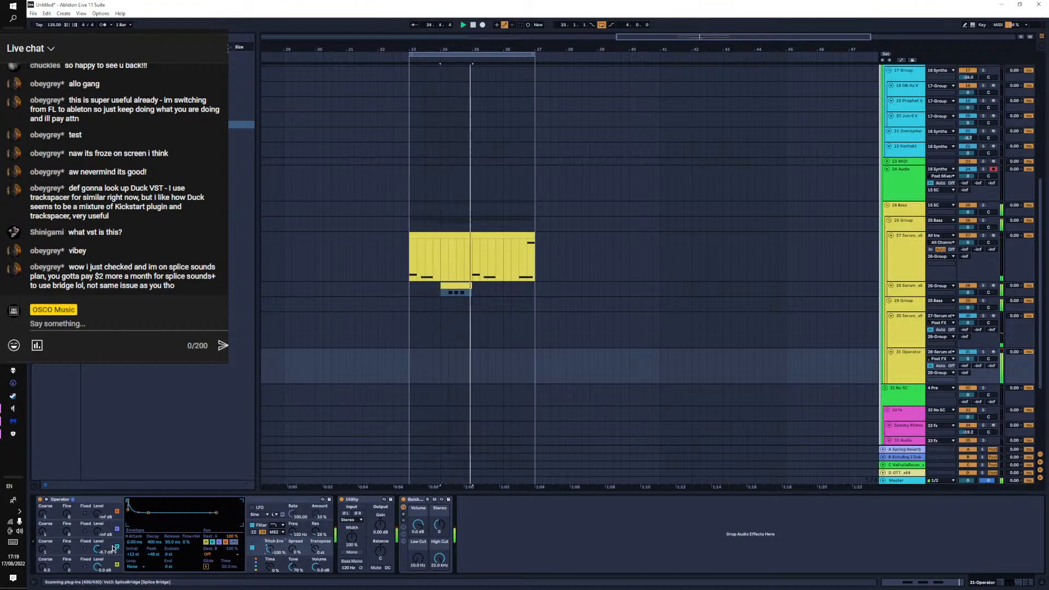
Set Operator's oscillator B to -14 dB with a 534 ms attack and the filter frequency to about 68.3 Hz
{"action": "left_click", "coordinate": [45, 550]}
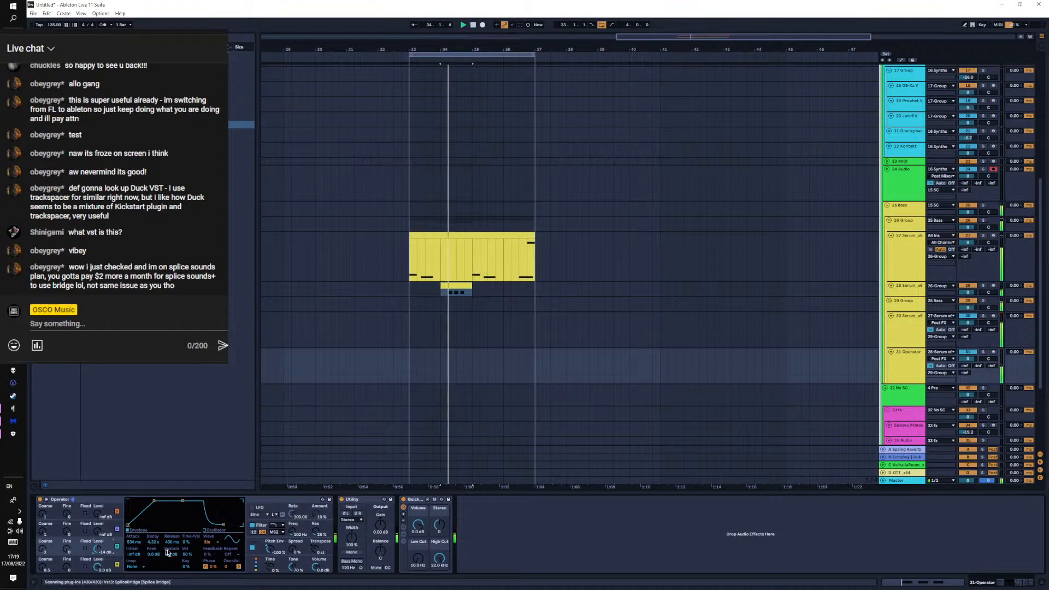
{"action": "left_click", "coordinate": [295, 536]}
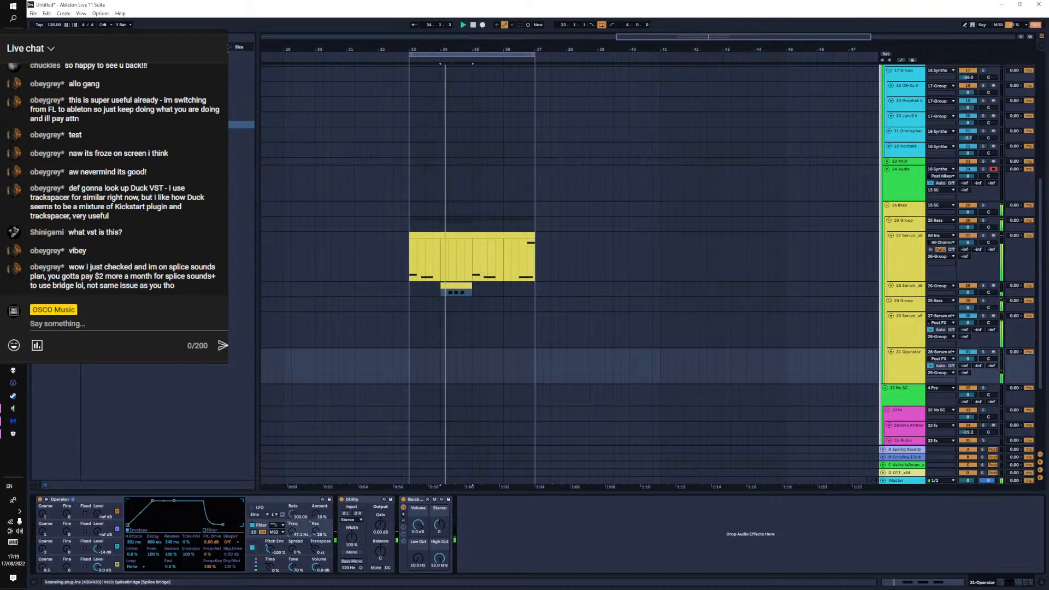
{"action": "left_click", "coordinate": [109, 548]}
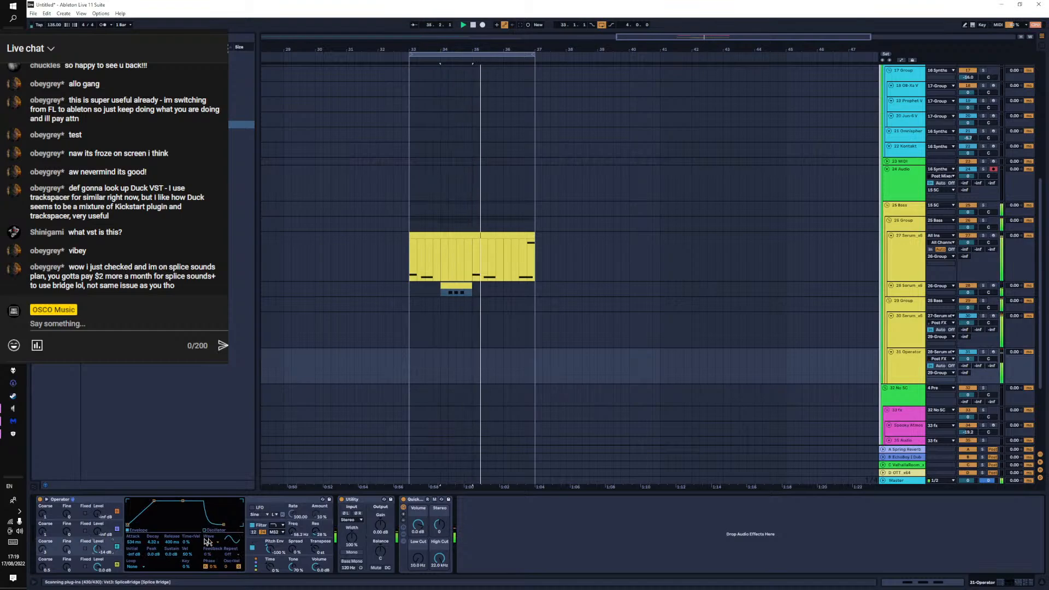
{"action": "left_click", "coordinate": [307, 532]}
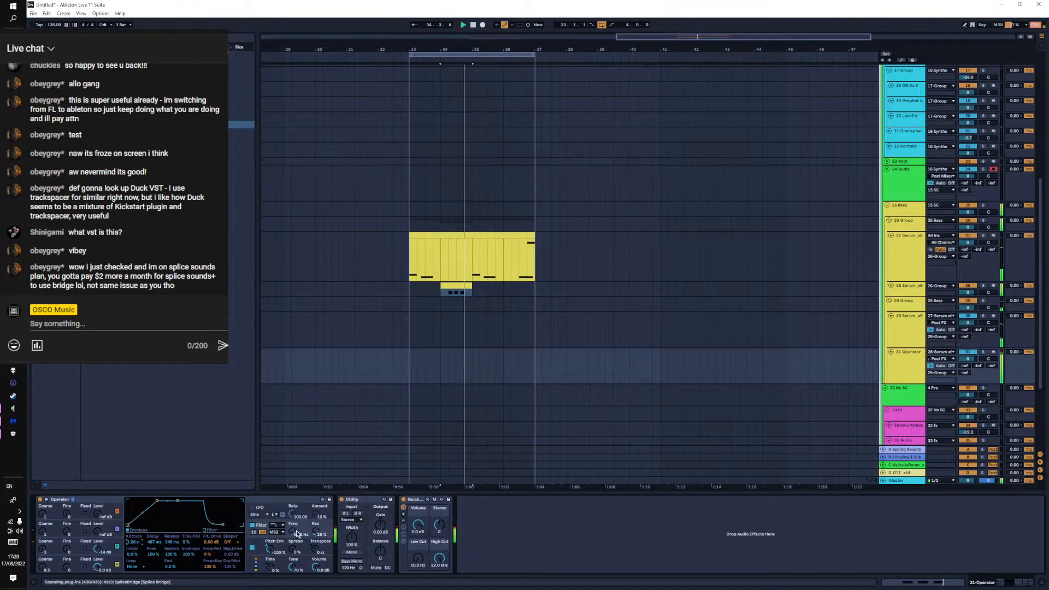
Set Operator's filter to 30 Hz with about 79% resonance and 0 dB drive, and shorten the filter envelope's attack
{"action": "left_click_drag", "start_coordinate": [210, 545], "coordinate": [211, 524]}
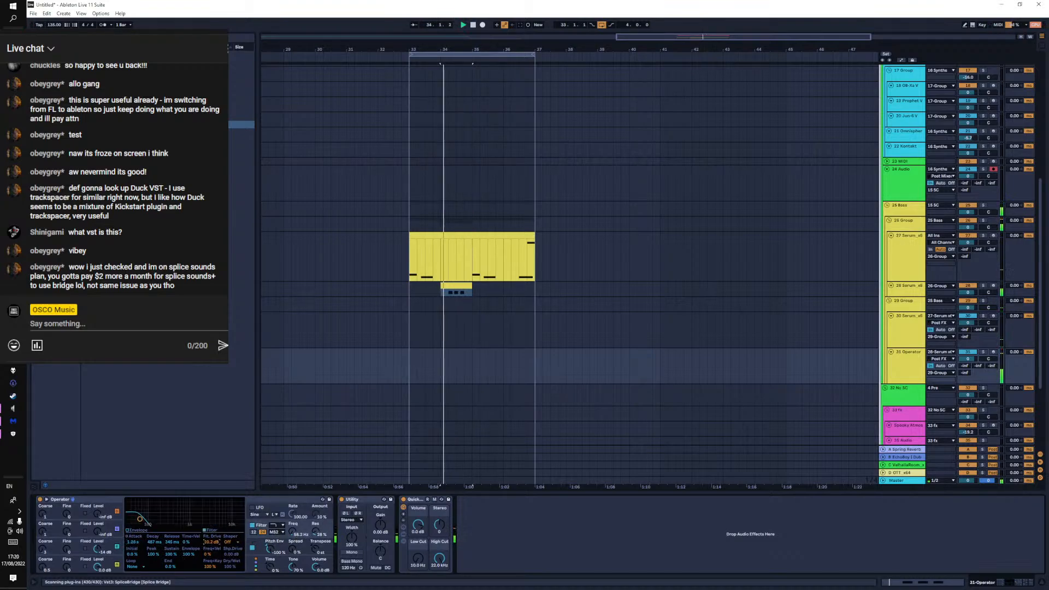
{"action": "left_click", "coordinate": [111, 546]}
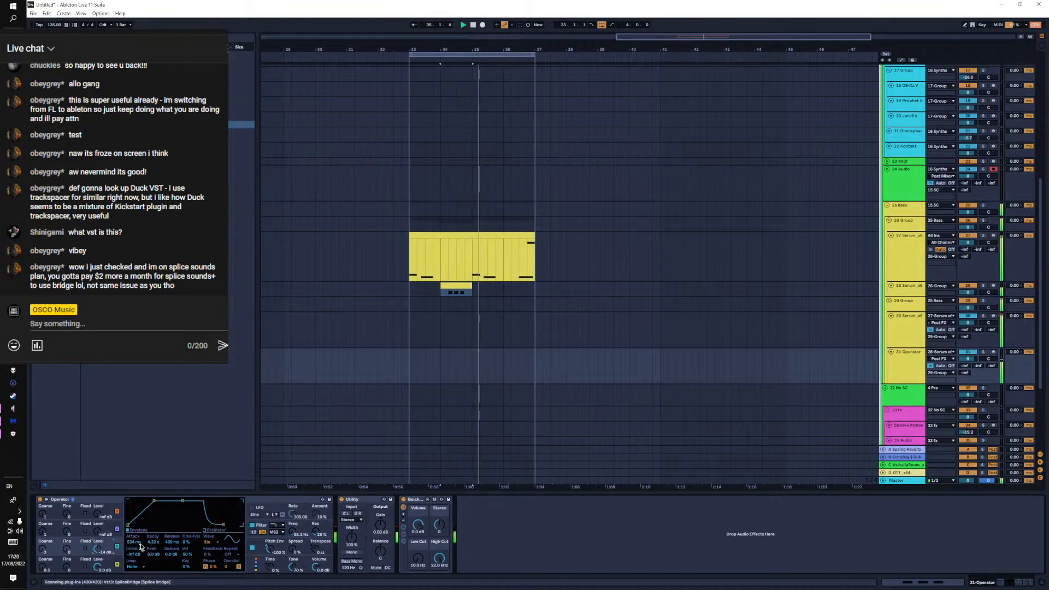
{"action": "left_click", "coordinate": [298, 530]}
{"action": "left_click_drag", "start_coordinate": [136, 544], "coordinate": [136, 525]}
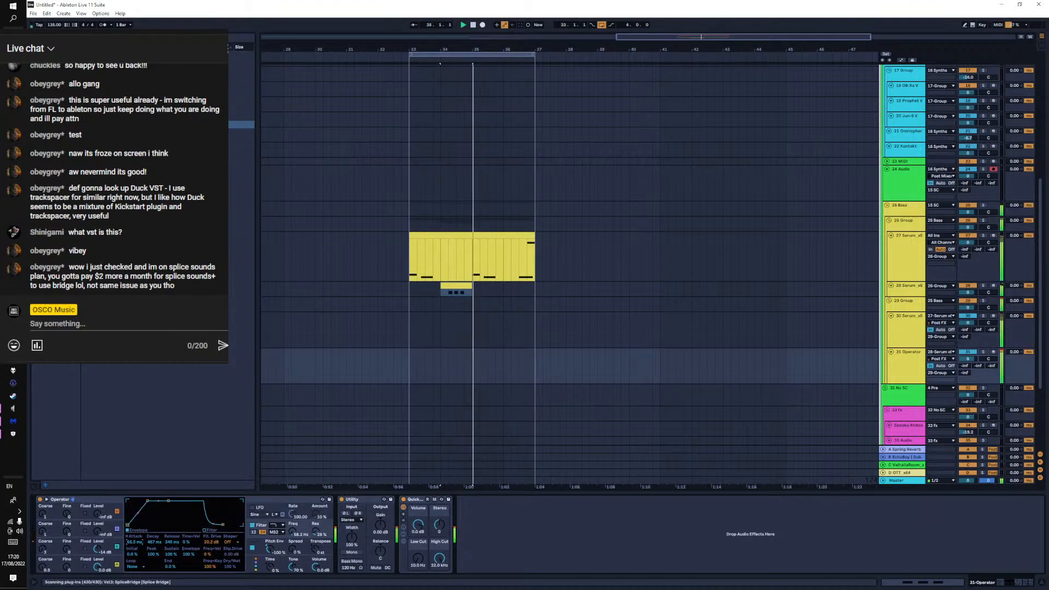
{"action": "left_click_drag", "start_coordinate": [212, 542], "coordinate": [212, 576]}
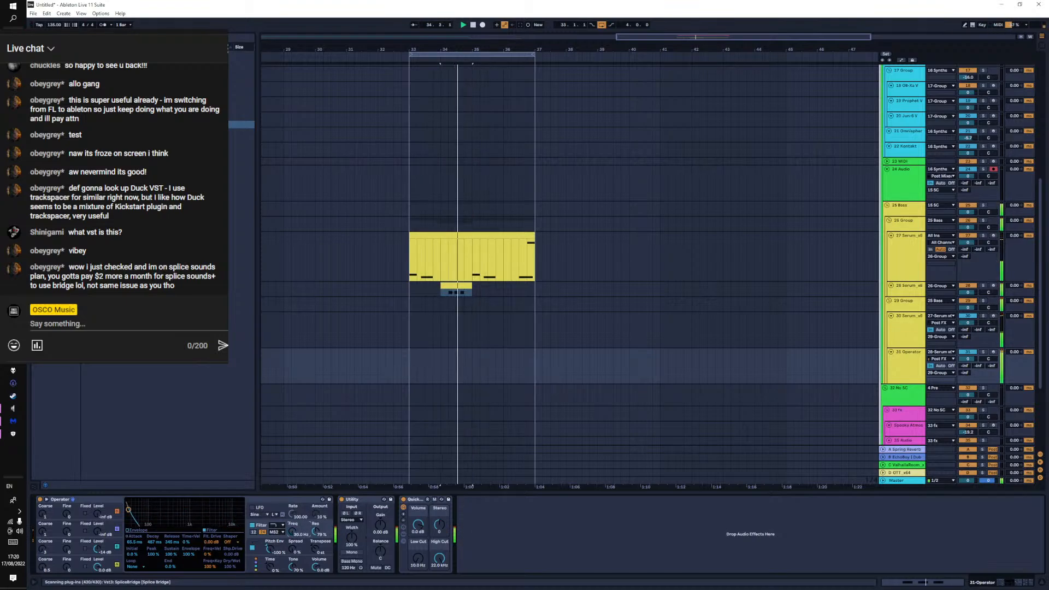
Set oscillator B's envelope attack to 274 ms and decay to 47.8 ms, and adjust the oscillator's phase
{"action": "left_click", "coordinate": [119, 545]}
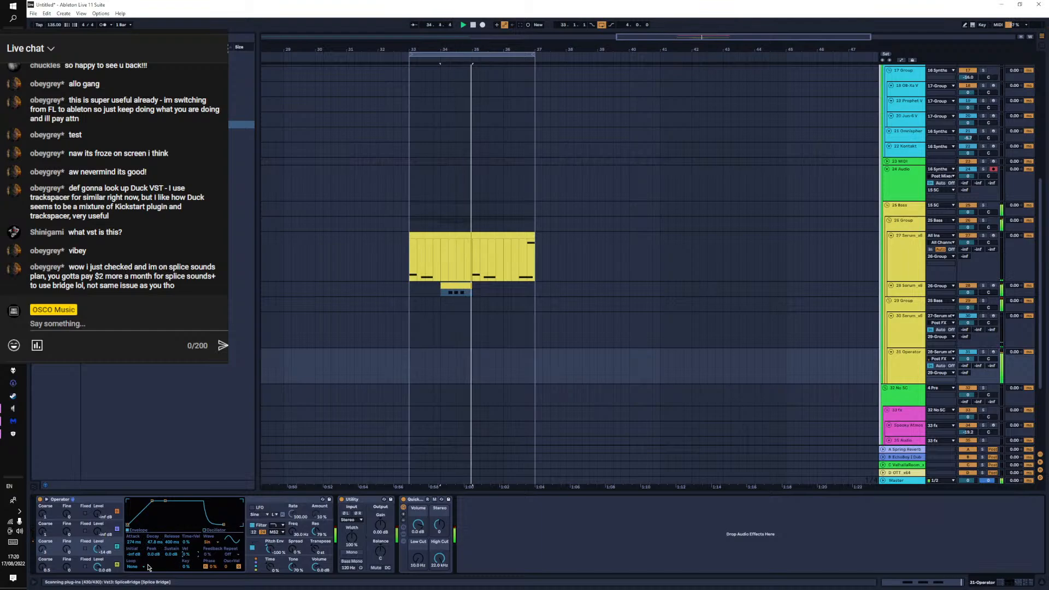
{"action": "left_click_drag", "start_coordinate": [154, 554], "coordinate": [135, 587]}
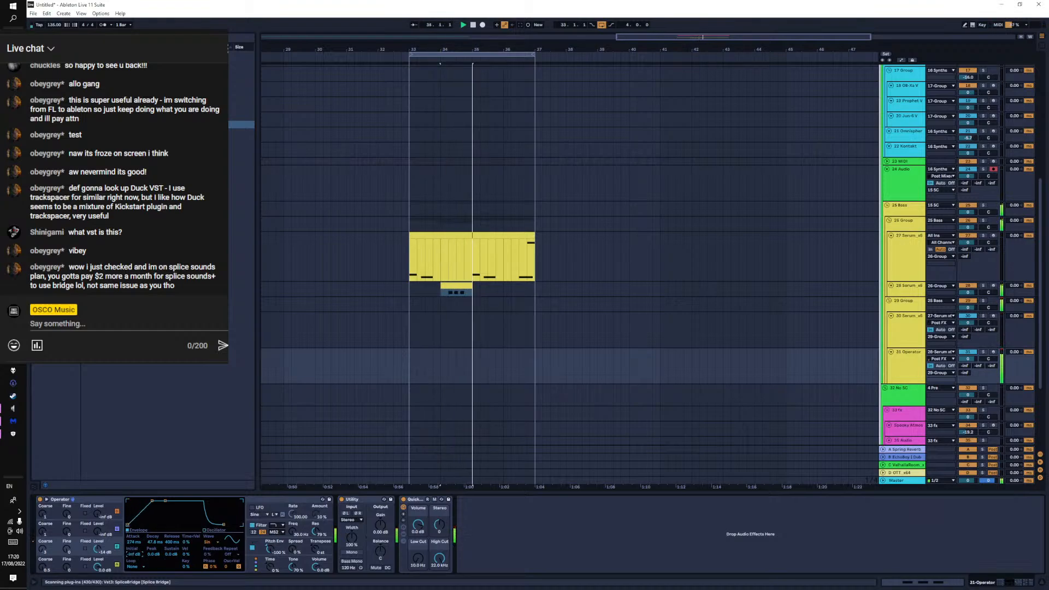
{"action": "left_click_drag", "start_coordinate": [213, 567], "coordinate": [213, 517]}
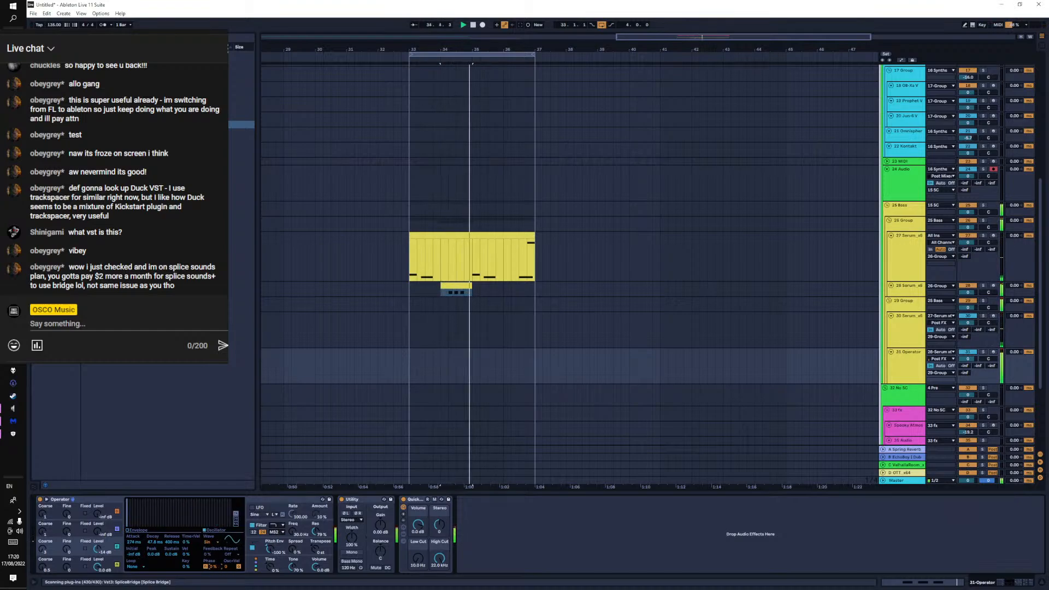
Adjust the coarse tuning of Operator's oscillators A and B, setting oscillator A to 0.5
{"action": "left_click", "coordinate": [304, 529]}
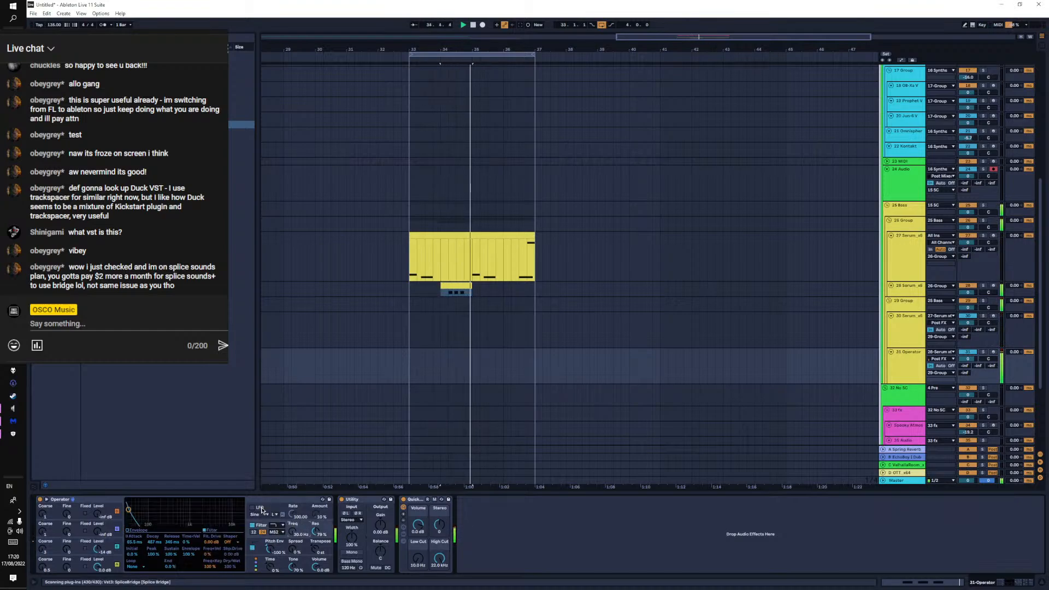
{"action": "left_click", "coordinate": [47, 553]}
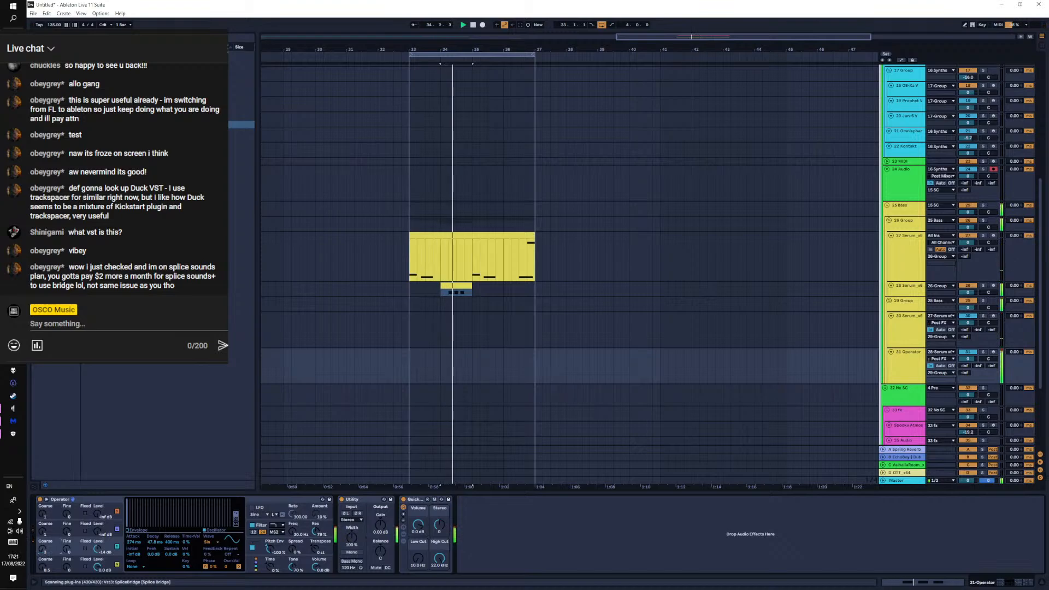
{"action": "left_click", "coordinate": [46, 570]}
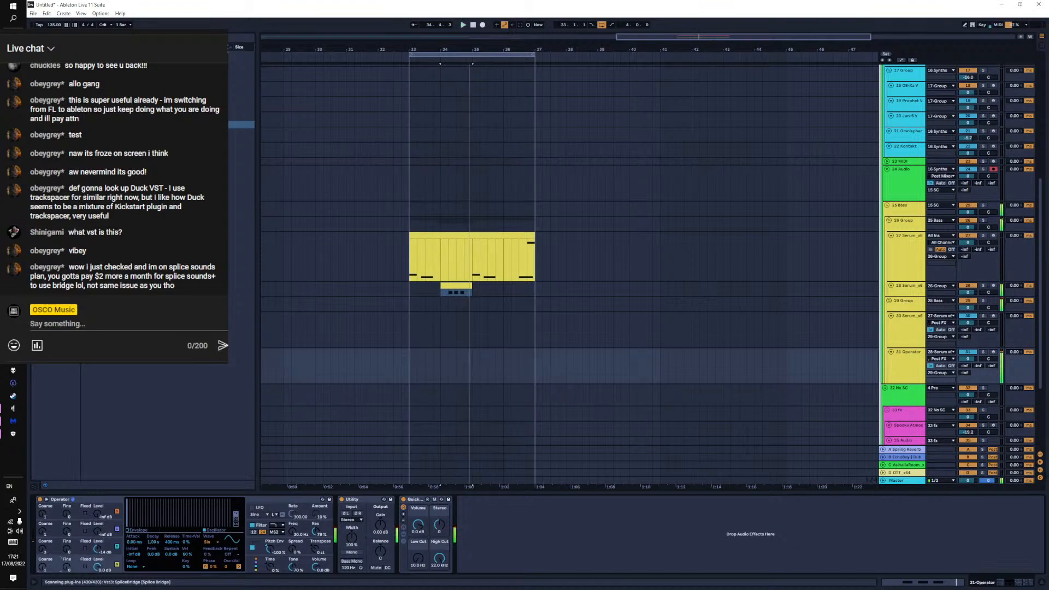
{"action": "left_click", "coordinate": [45, 557]}
{"action": "left_click_drag", "start_coordinate": [46, 553], "coordinate": [46, 559]}
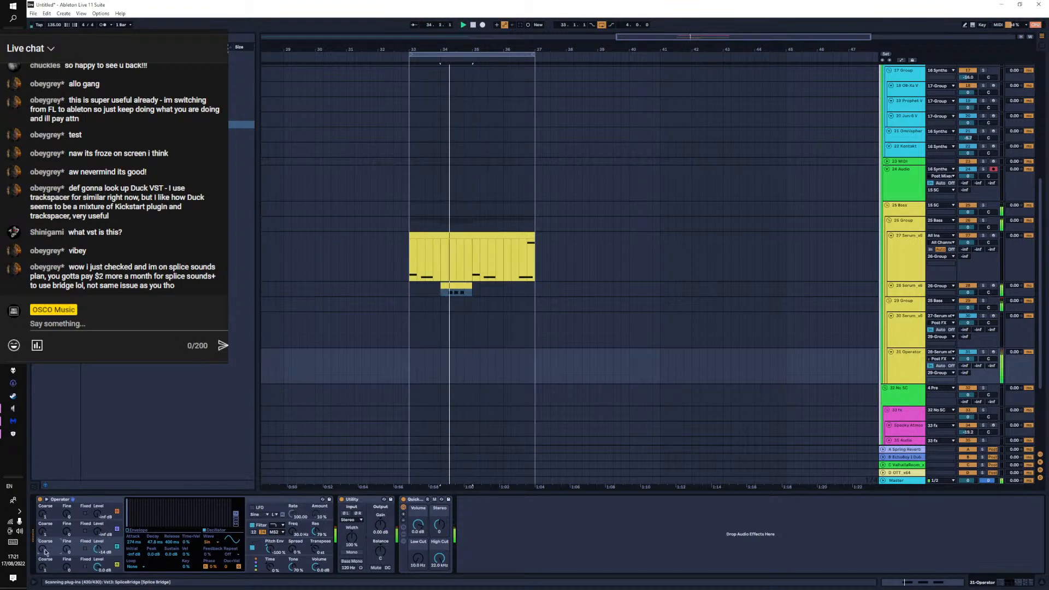
{"action": "left_click", "coordinate": [47, 570]}
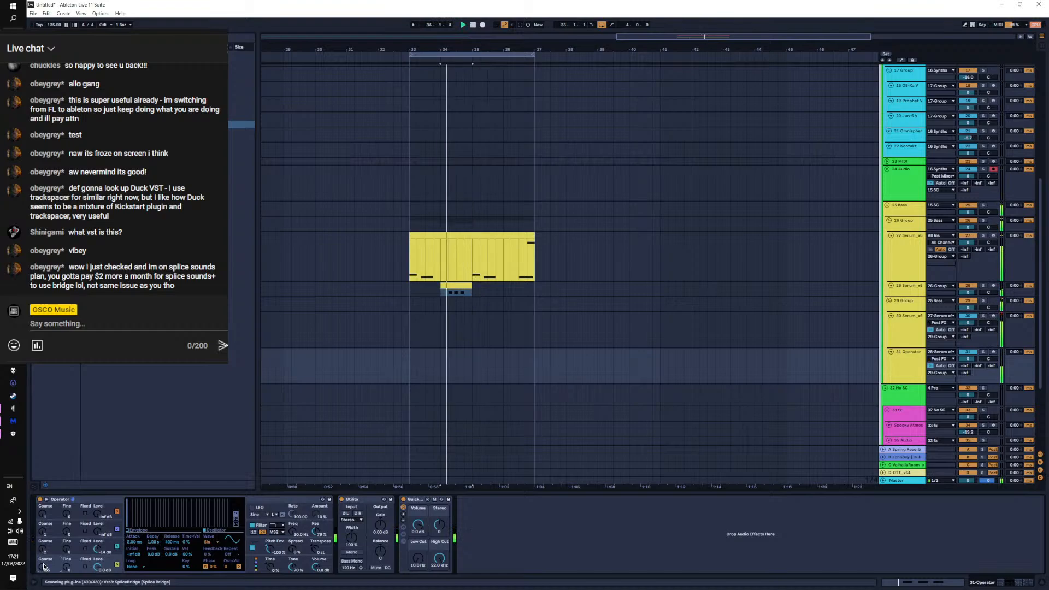
{"action": "left_click", "coordinate": [302, 534]}
{"action": "left_click", "coordinate": [110, 550]}
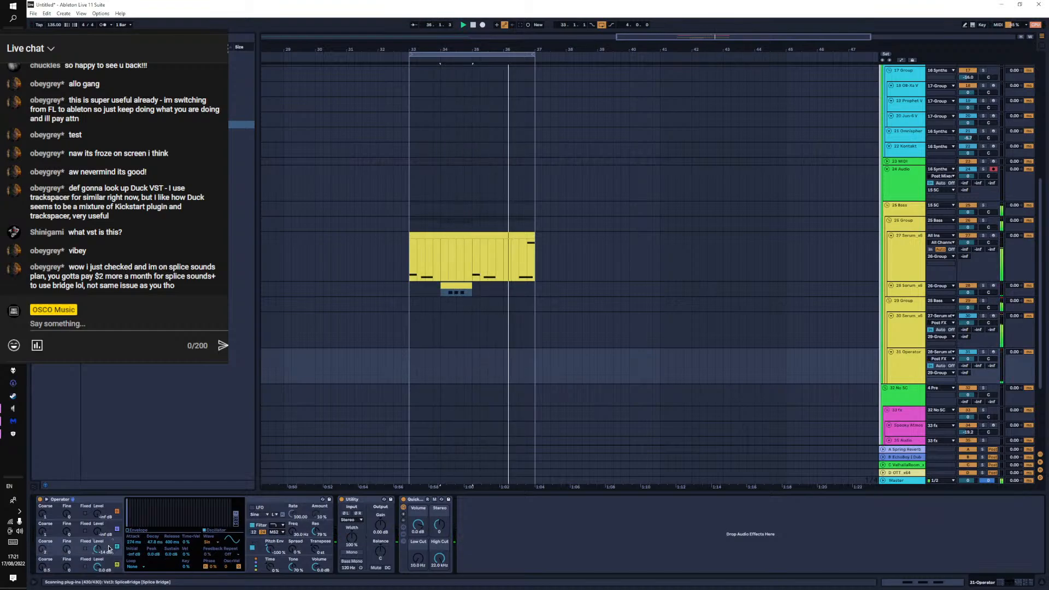
Give Operator's oscillator B a square waveform and adjust the filter's envelope amount
{"action": "left_click", "coordinate": [211, 542]}
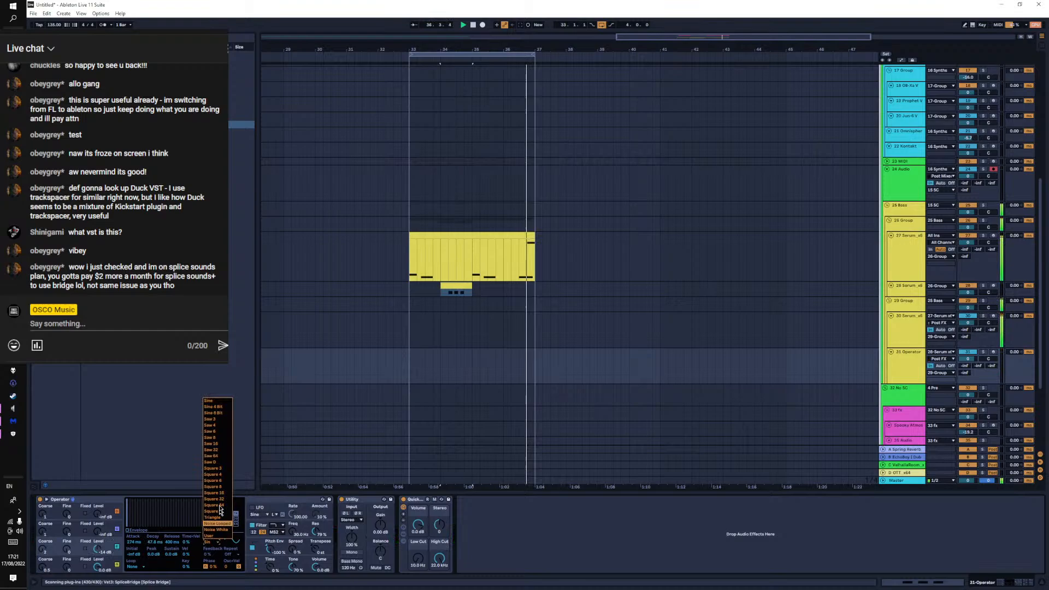
{"action": "left_click", "coordinate": [230, 468]}
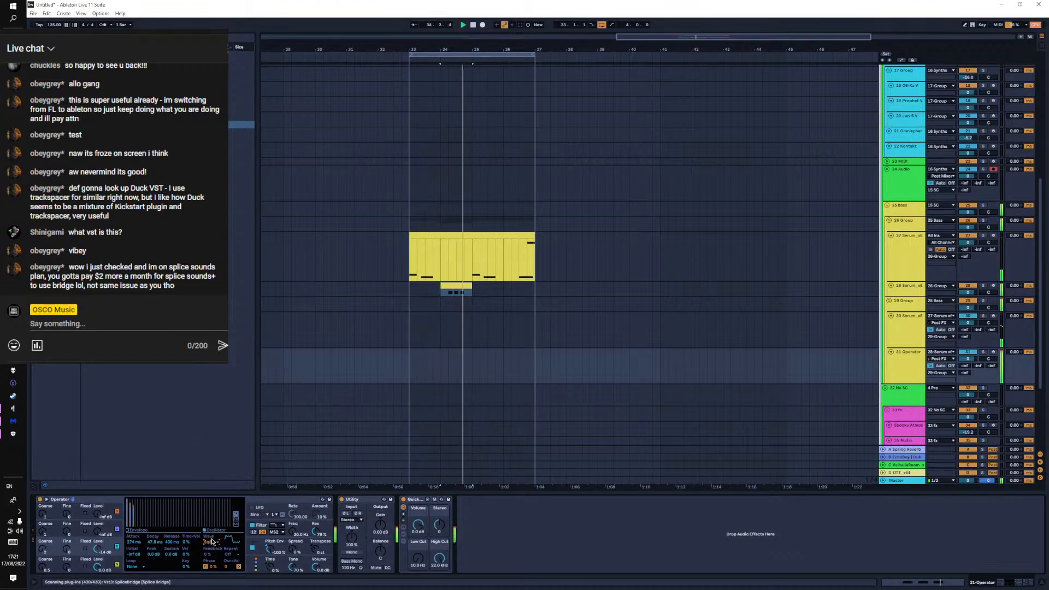
{"action": "left_click", "coordinate": [298, 534]}
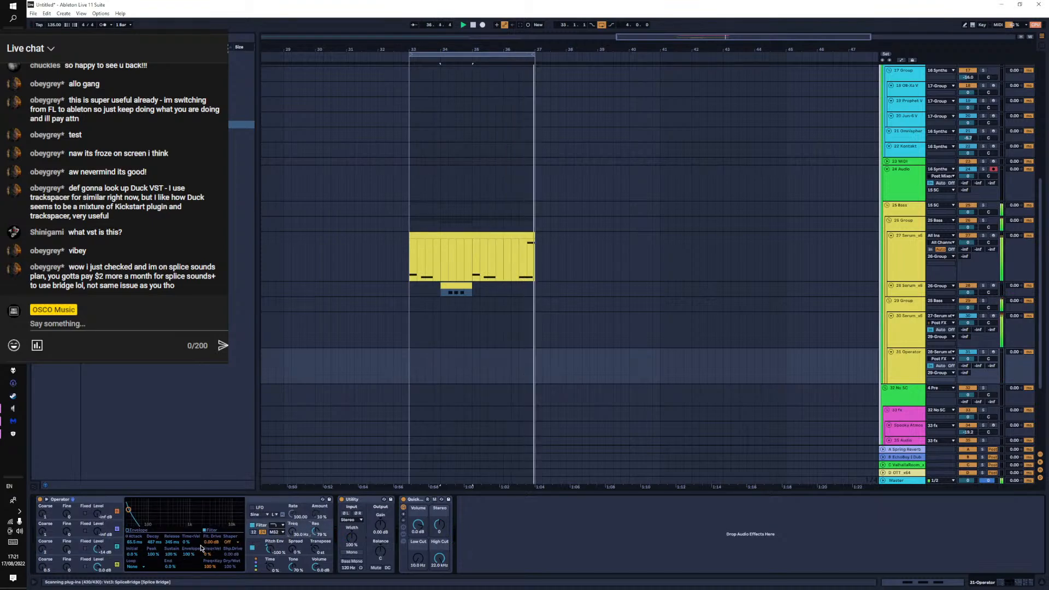
{"action": "mouse_move", "coordinate": [188, 557]}
{"action": "left_mouse_down"}
{"action": "mouse_move", "coordinate": [188, 568]}
{"action": "mouse_move", "coordinate": [188, 555]}
{"action": "left_mouse_up"}
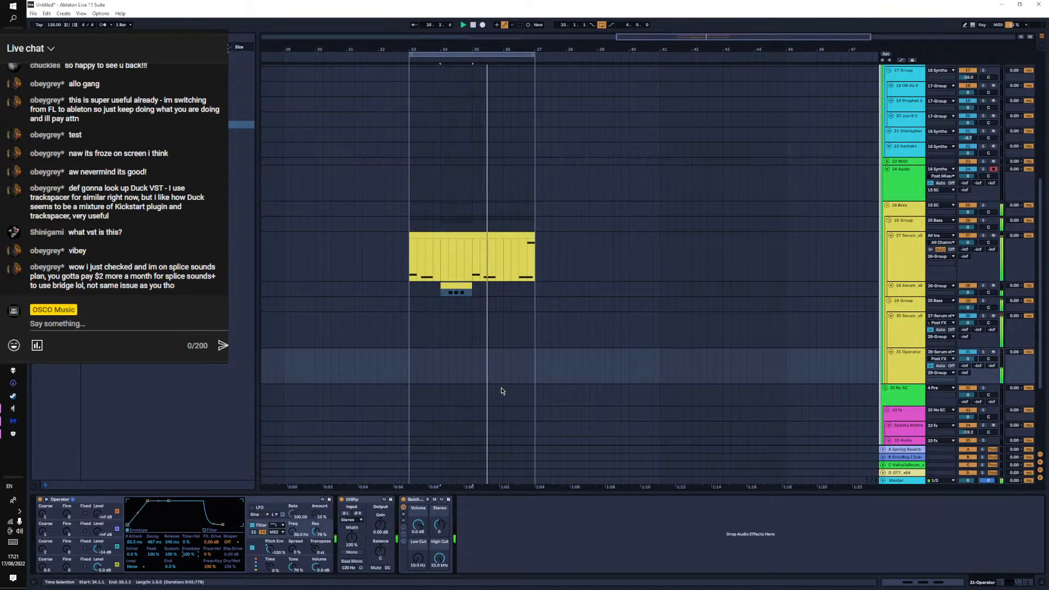
Open the MIDI clip on Serum track 28 and add an F#1 note at the clip's start
{"action": "scroll", "coordinate": [890, 243], "scroll_direction": "up", "scroll_amount": 5}
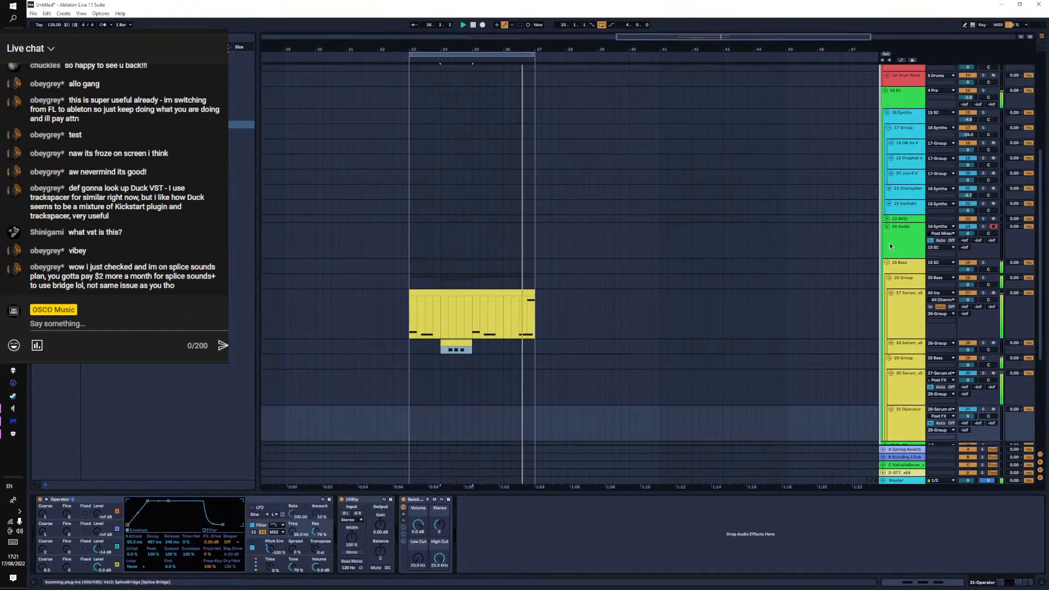
{"action": "scroll", "coordinate": [893, 251], "scroll_direction": "up", "scroll_amount": 5}
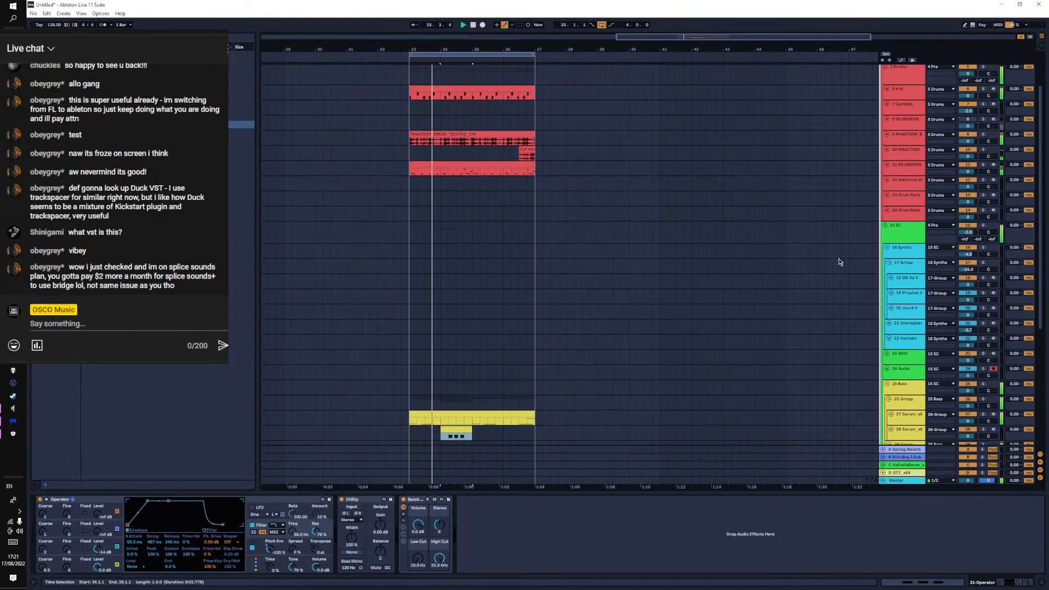
{"action": "scroll", "coordinate": [546, 209], "scroll_direction": "down", "scroll_amount": 2}
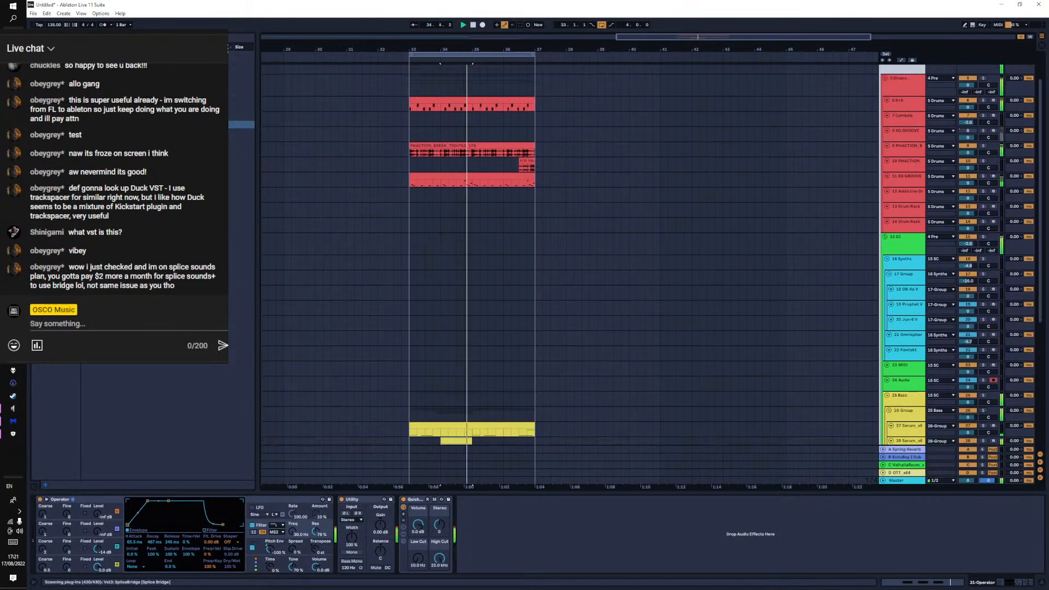
{"action": "scroll", "coordinate": [415, 229], "scroll_direction": "down", "scroll_amount": 2}
{"action": "scroll", "coordinate": [420, 241], "scroll_direction": "down", "scroll_amount": 2}
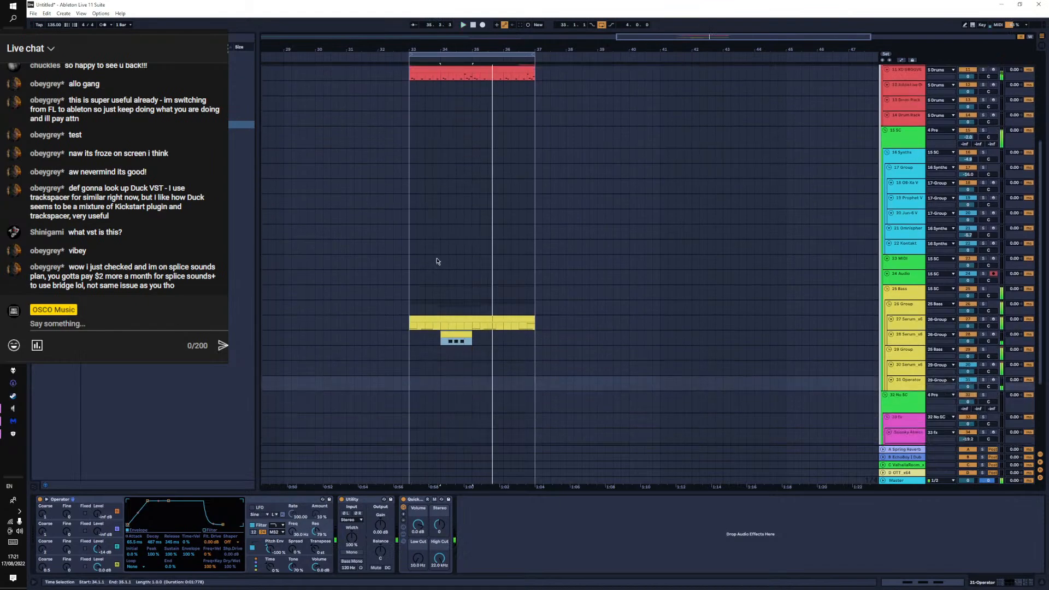
{"action": "left_click", "coordinate": [458, 336]}
{"action": "double_click", "coordinate": [458, 335]}
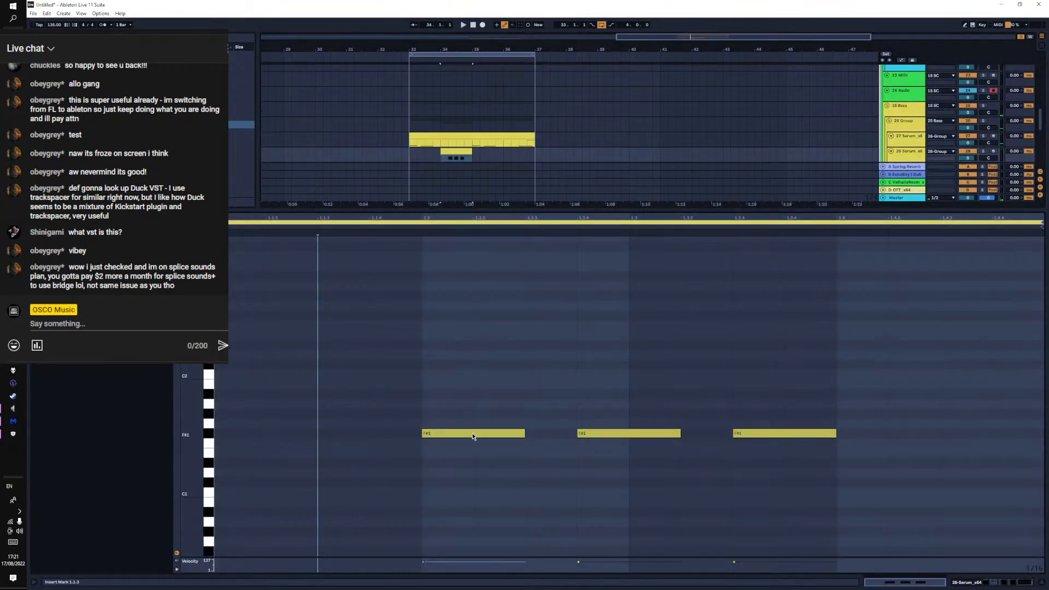
{"action": "double_click", "coordinate": [248, 425]}
{"action": "key", "text": "Delete"}
{"action": "double_click", "coordinate": [236, 433]}
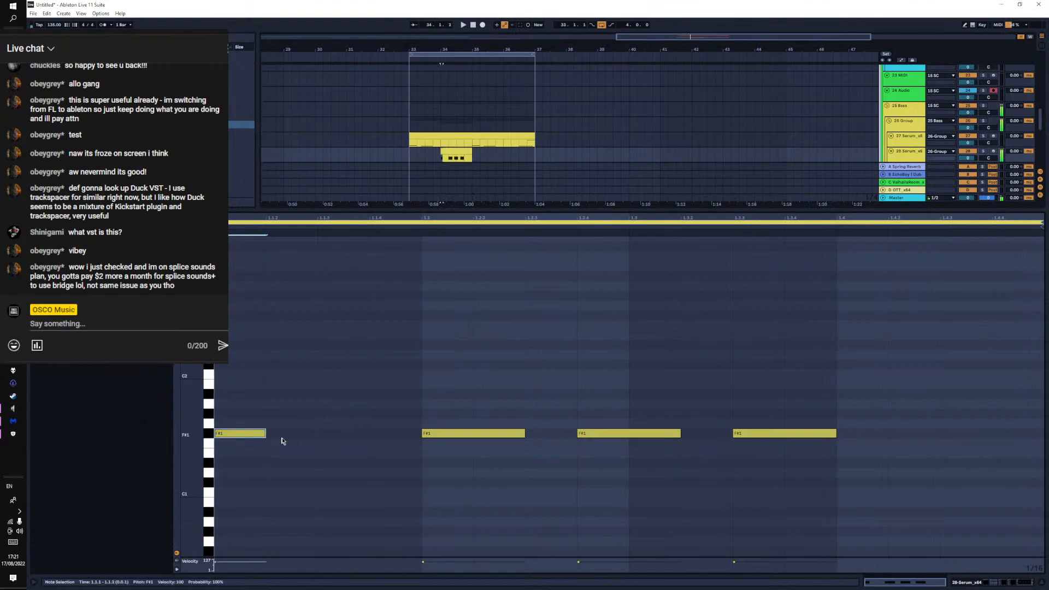
Extend the new note to two sixteenths, audition it at G#1, and place it at F#1 starting at 1.1.3
{"action": "left_click_drag", "start_coordinate": [270, 437], "coordinate": [351, 418]}
{"action": "key", "text": "space"}
{"action": "key", "text": "space"}
{"action": "key", "text": "space"}
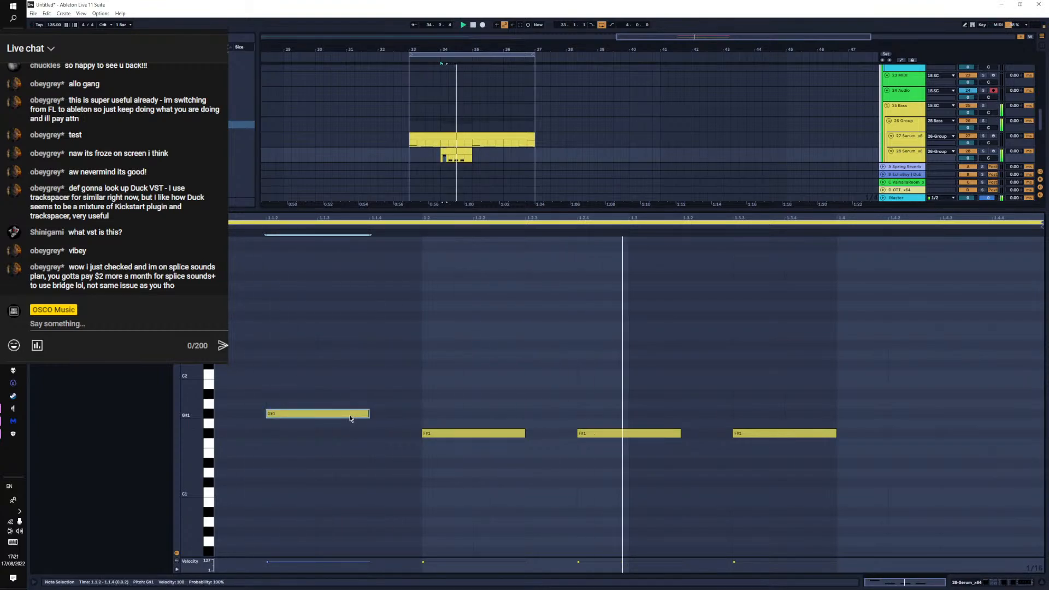
{"action": "key", "text": "space"}
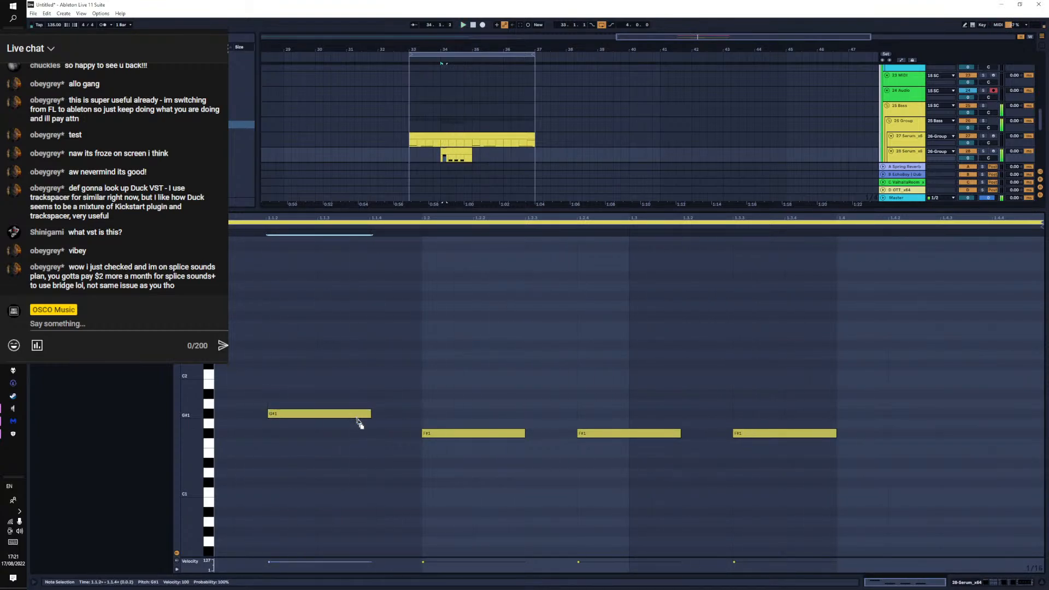
{"action": "left_click_drag", "start_coordinate": [354, 416], "coordinate": [405, 434]}
{"action": "key", "text": "space"}
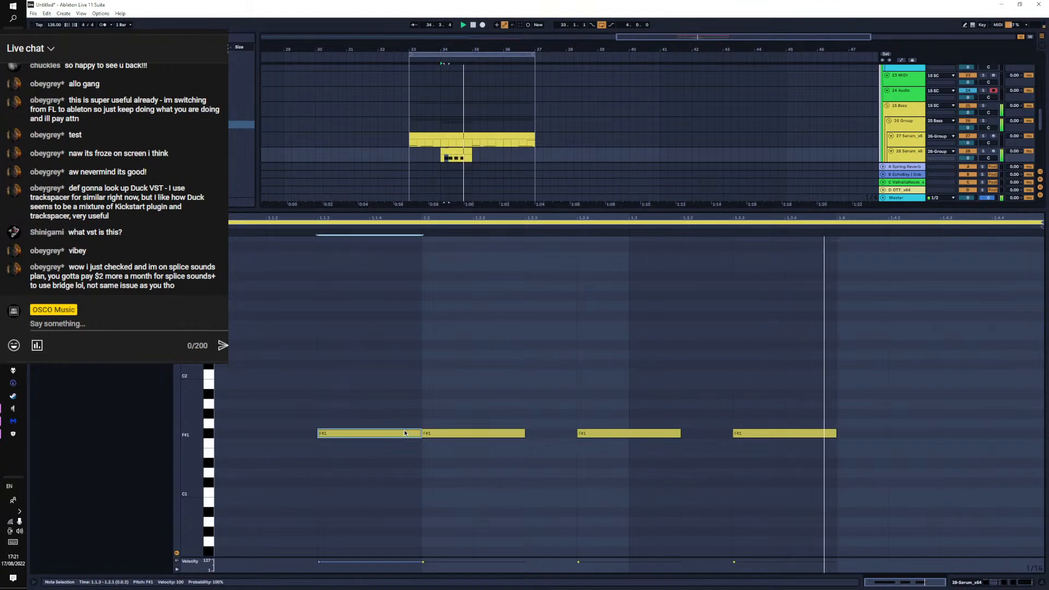
Examine the notes in the Serum track 27 clip and the K+S drum clip
{"action": "left_click", "coordinate": [421, 134]}
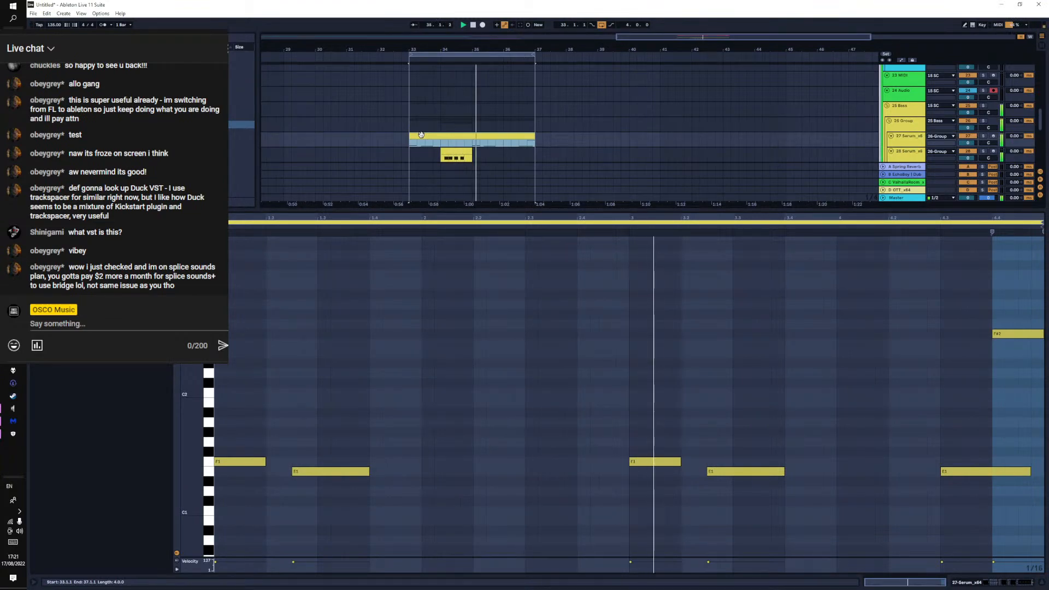
{"action": "scroll", "coordinate": [451, 82], "scroll_direction": "up", "scroll_amount": 8}
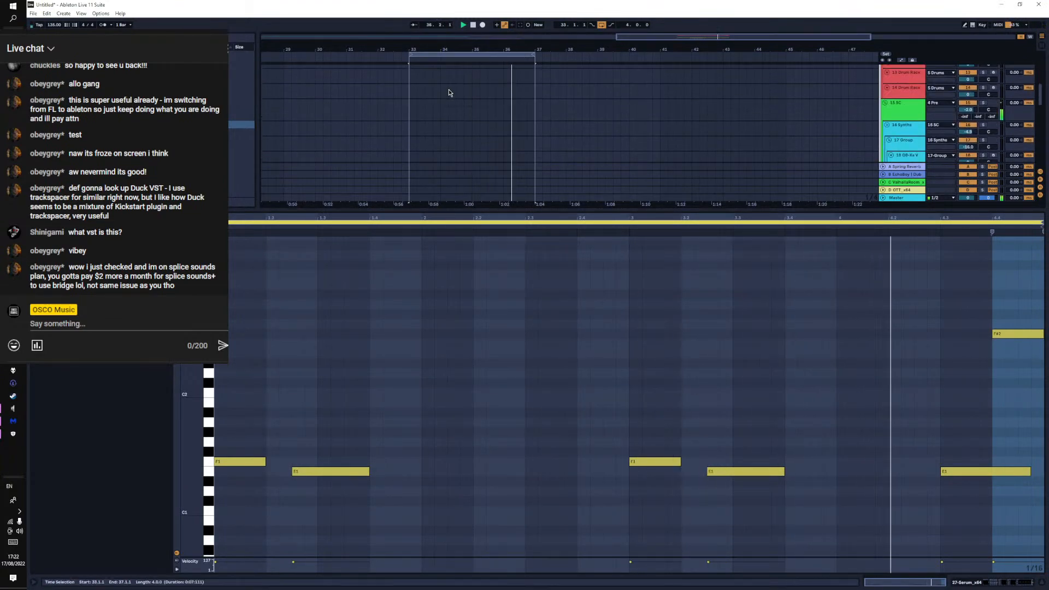
{"action": "scroll", "coordinate": [447, 89], "scroll_direction": "up", "scroll_amount": 2}
{"action": "left_click", "coordinate": [447, 101]}
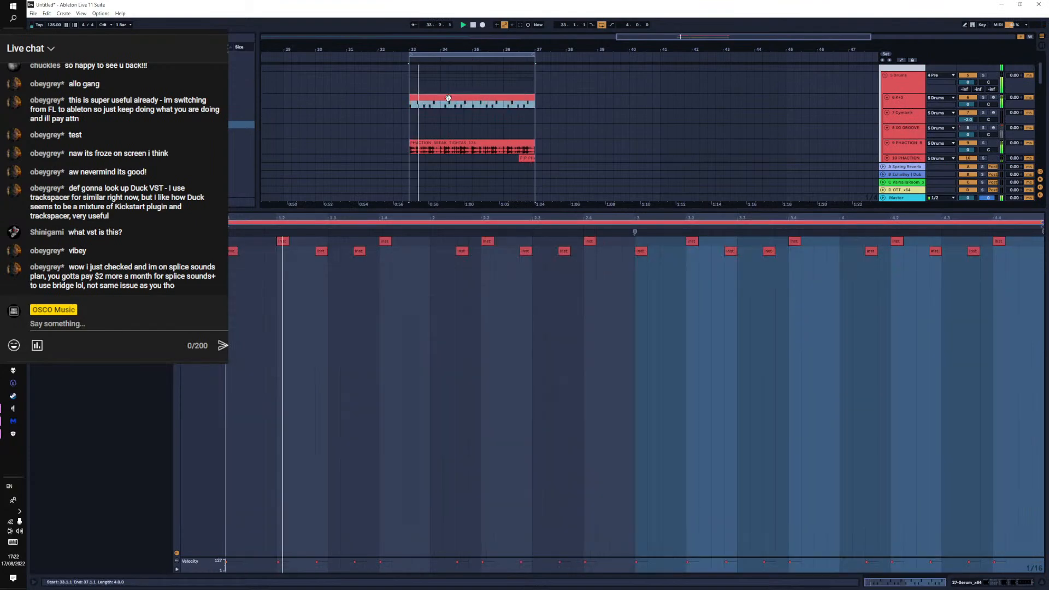
{"action": "left_click", "coordinate": [455, 243]}
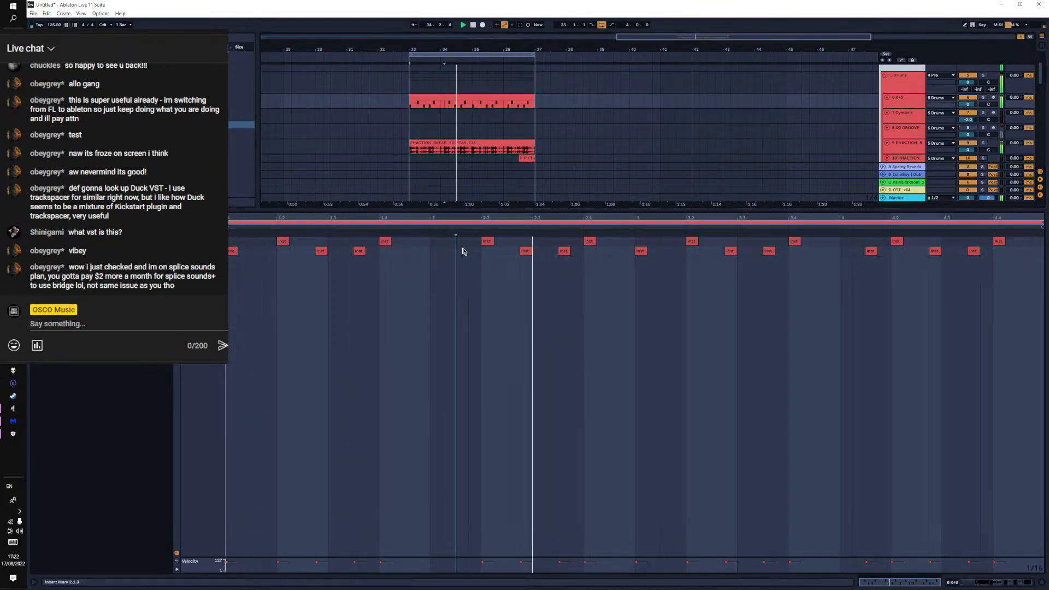
{"action": "left_click", "coordinate": [1001, 583]}
{"action": "scroll", "coordinate": [501, 279], "scroll_direction": "down", "scroll_amount": 8}
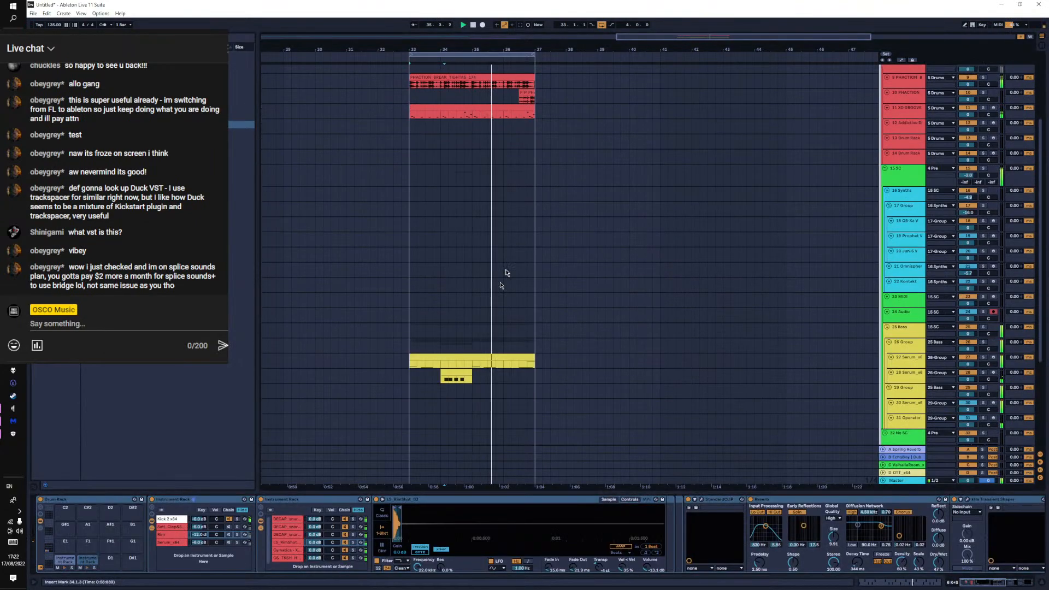
Move the first F#1 note in the track 28 Serum clip one sixteenth earlier, to 1.1.2, and audition it
{"action": "double_click", "coordinate": [457, 241]}
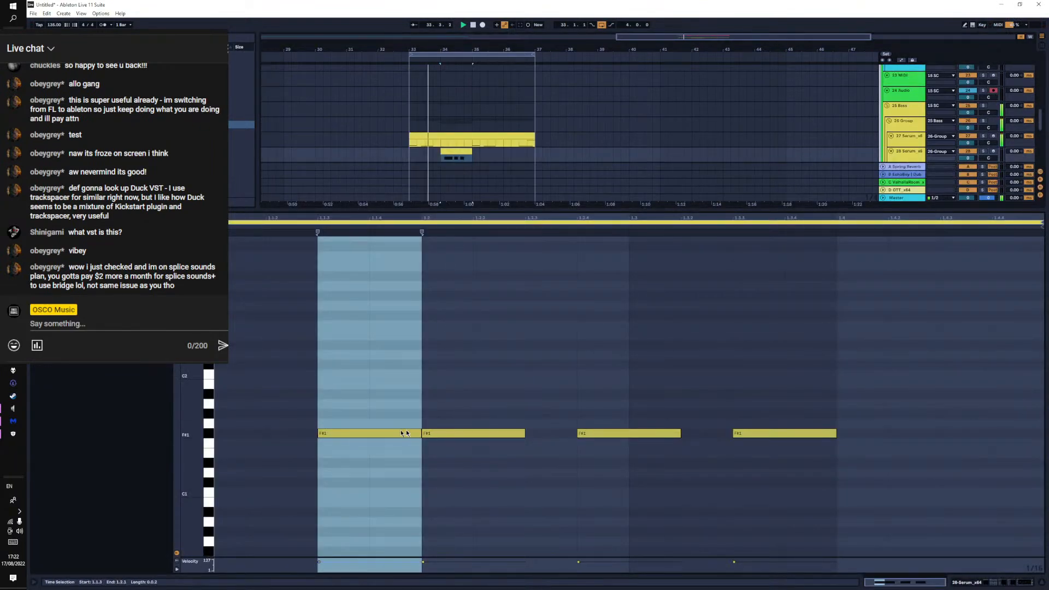
{"action": "key", "text": "space"}
{"action": "left_click_drag", "start_coordinate": [383, 434], "coordinate": [328, 438]}
{"action": "key", "text": "space"}
{"action": "key", "text": "space"}
{"action": "key", "text": "space"}
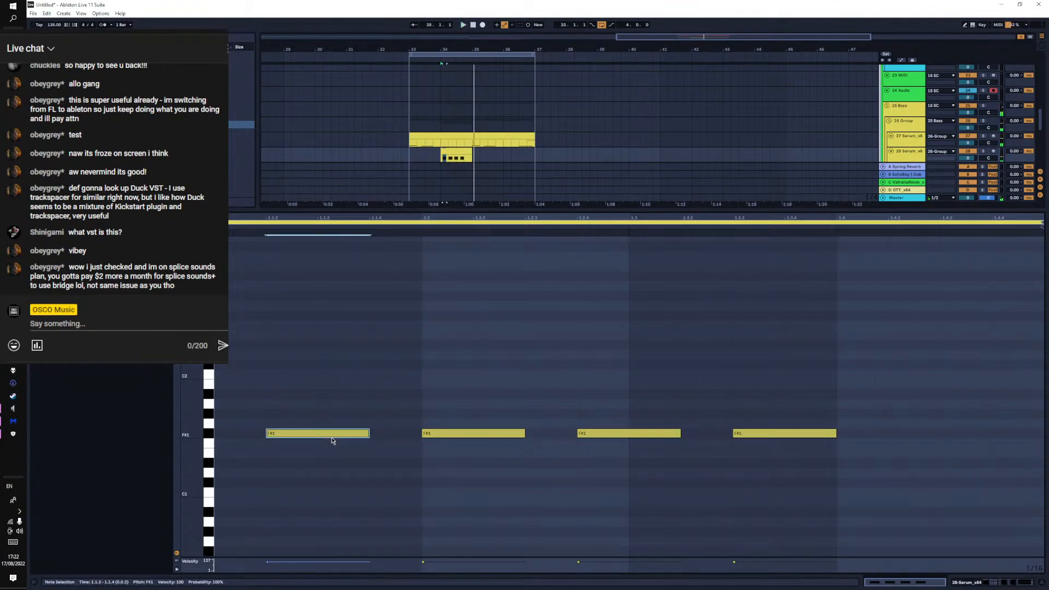
Audition the Serum clip with track 28 soloed, and switch the solo to Operator track 31
{"action": "left_click", "coordinate": [992, 582]}
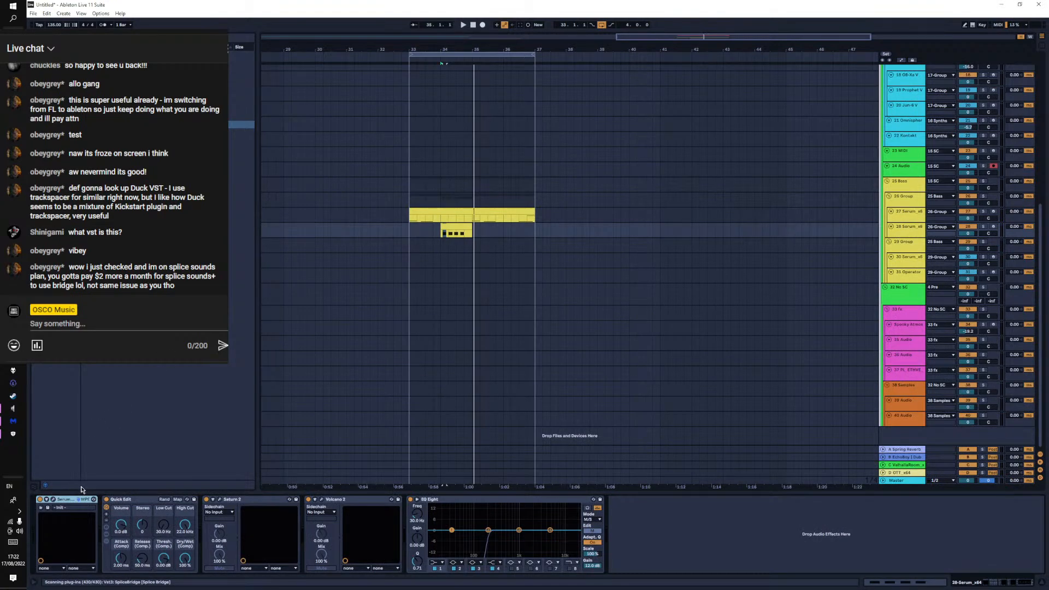
{"action": "double_click", "coordinate": [454, 223]}
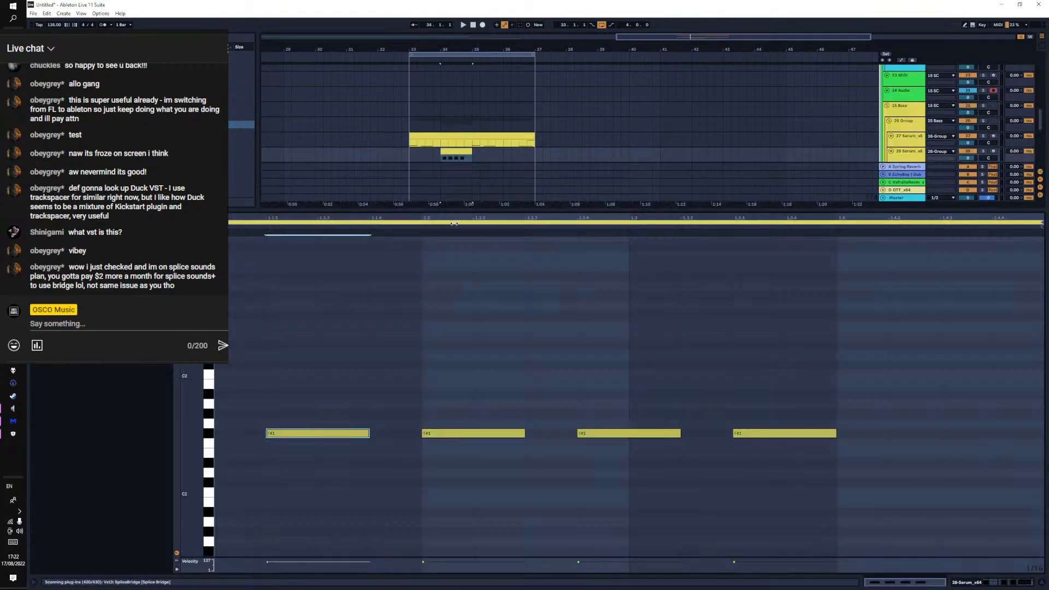
{"action": "left_click", "coordinate": [982, 151]}
{"action": "key", "text": "space"}
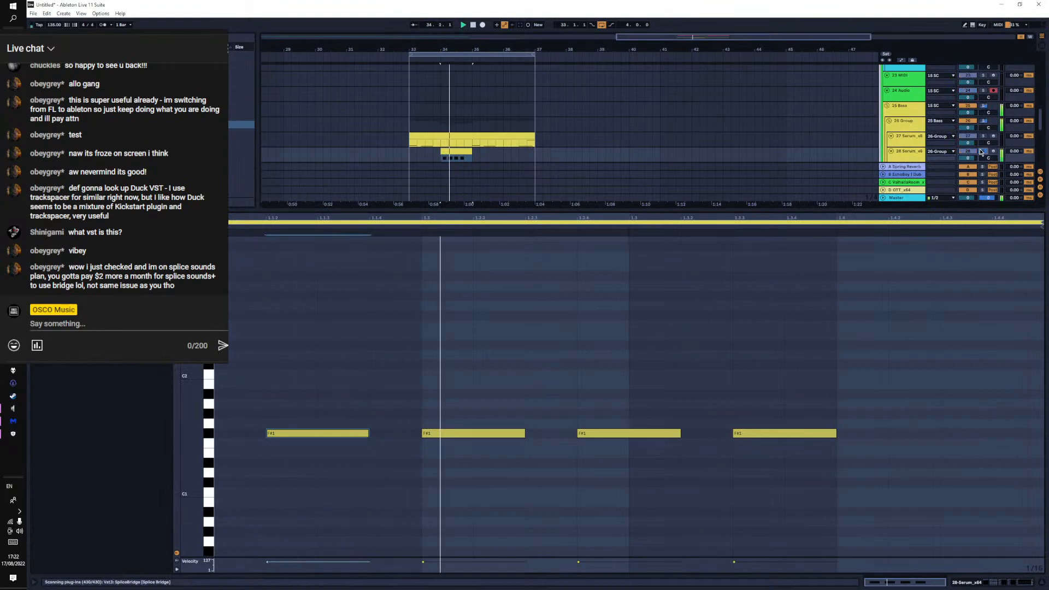
{"action": "scroll", "coordinate": [982, 151], "scroll_direction": "down", "scroll_amount": 3}
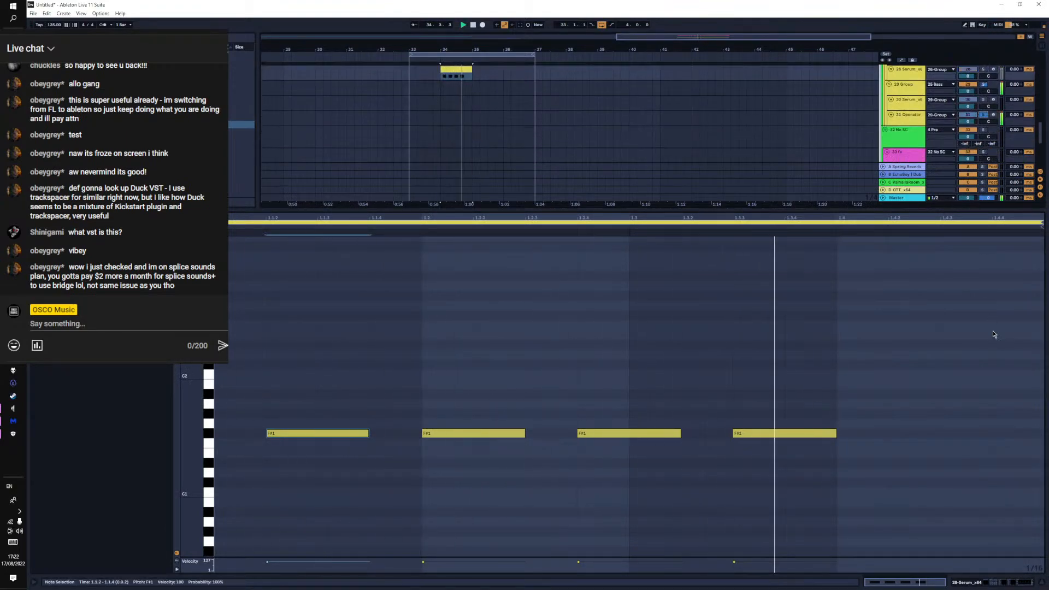
{"action": "key", "text": "space"}
Lengthen oscillator A's envelope attack on the soloed Operator track and set the pitch envelope amount to 100%
{"action": "left_click", "coordinate": [1004, 583]}
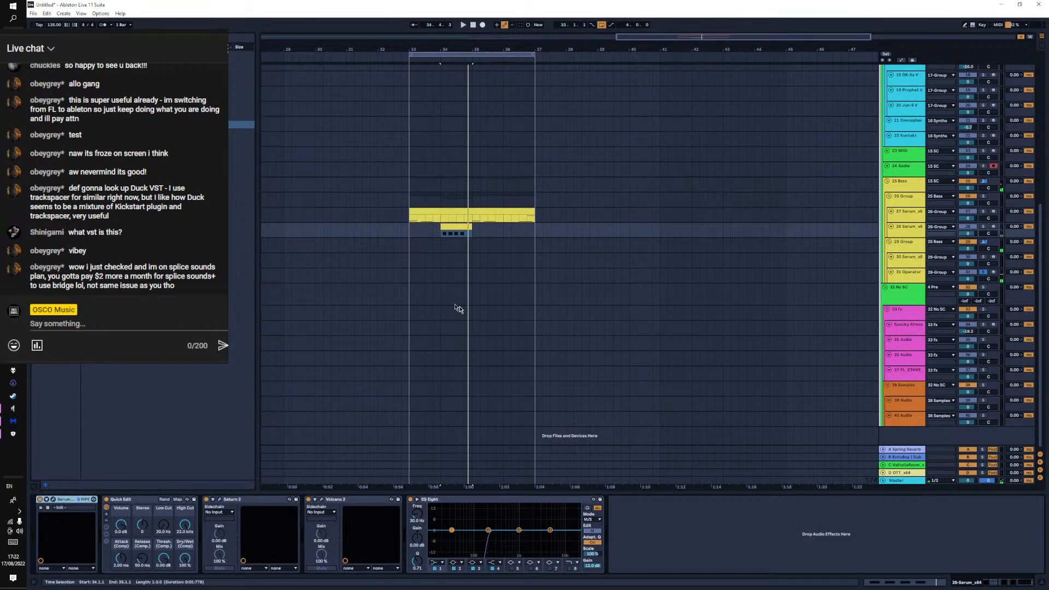
{"action": "left_click", "coordinate": [461, 275]}
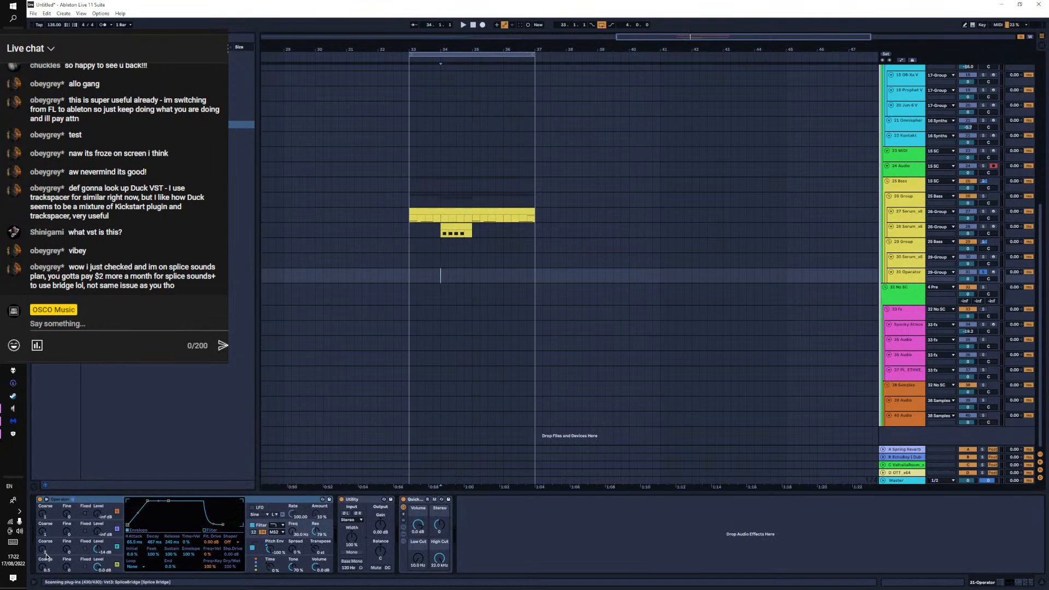
{"action": "left_click", "coordinate": [114, 564]}
{"action": "left_click_drag", "start_coordinate": [132, 543], "coordinate": [132, 492]}
{"action": "key", "text": "space"}
{"action": "key", "text": "space"}
{"action": "key", "text": "space"}
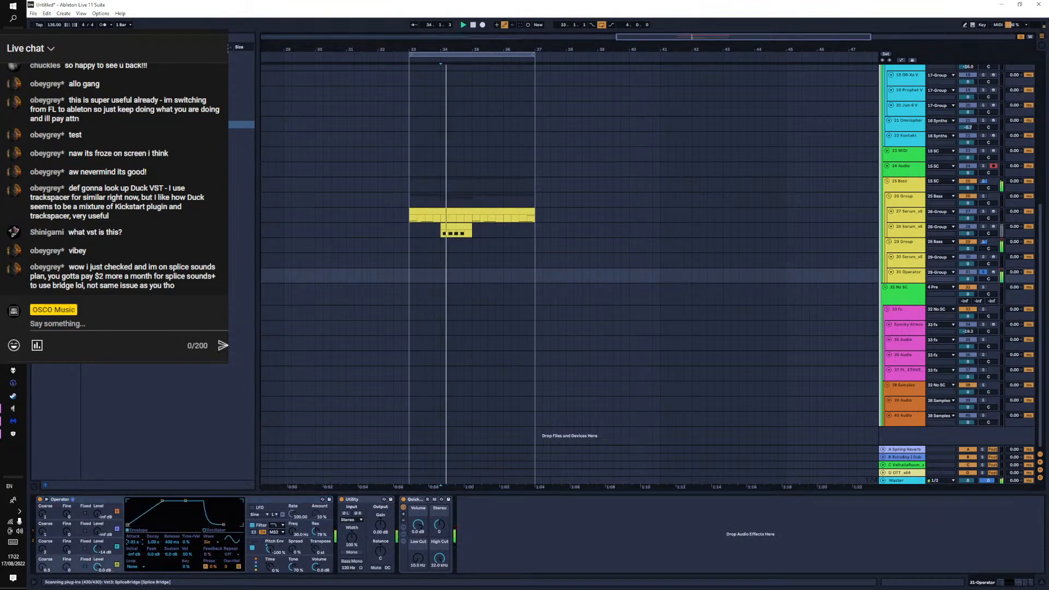
{"action": "left_click_drag", "start_coordinate": [133, 542], "coordinate": [134, 552]}
{"action": "key", "text": "space"}
{"action": "key", "text": "space"}
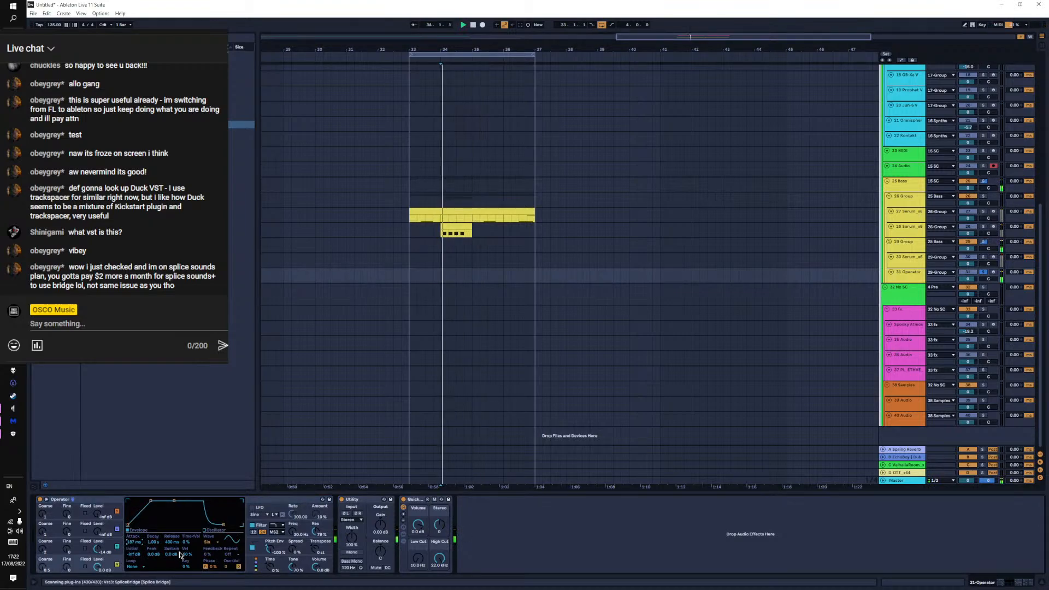
{"action": "left_click_drag", "start_coordinate": [271, 550], "coordinate": [271, 509]}
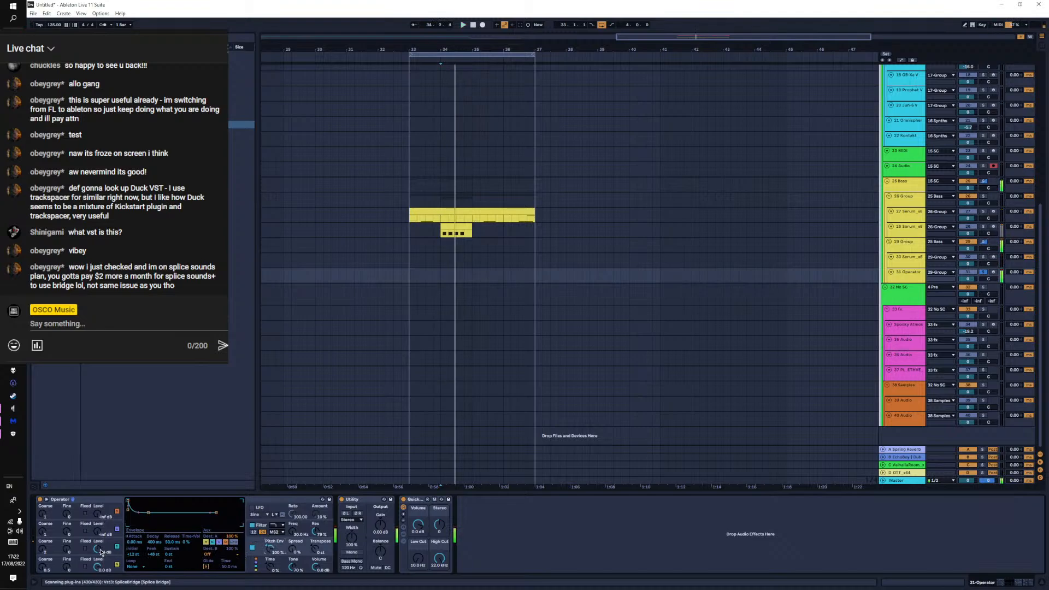
Set oscillator B's level to about -17 dB on the Operator track while auditioning the sound against its pitch envelope
{"action": "left_click_drag", "start_coordinate": [101, 552], "coordinate": [101, 545]}
{"action": "key", "text": "space"}
{"action": "key", "text": "space"}
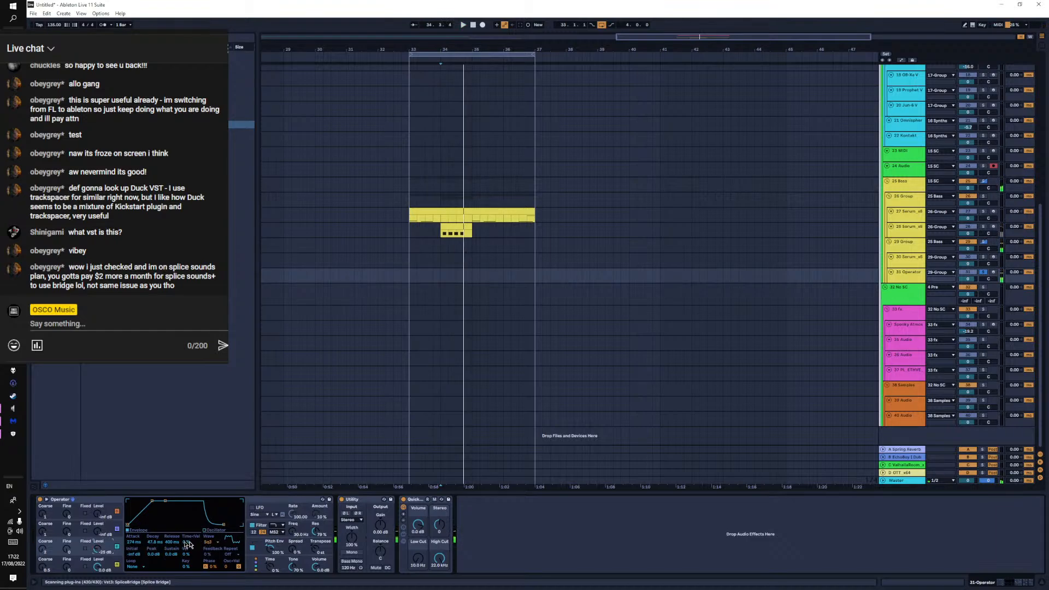
{"action": "key", "text": "space"}
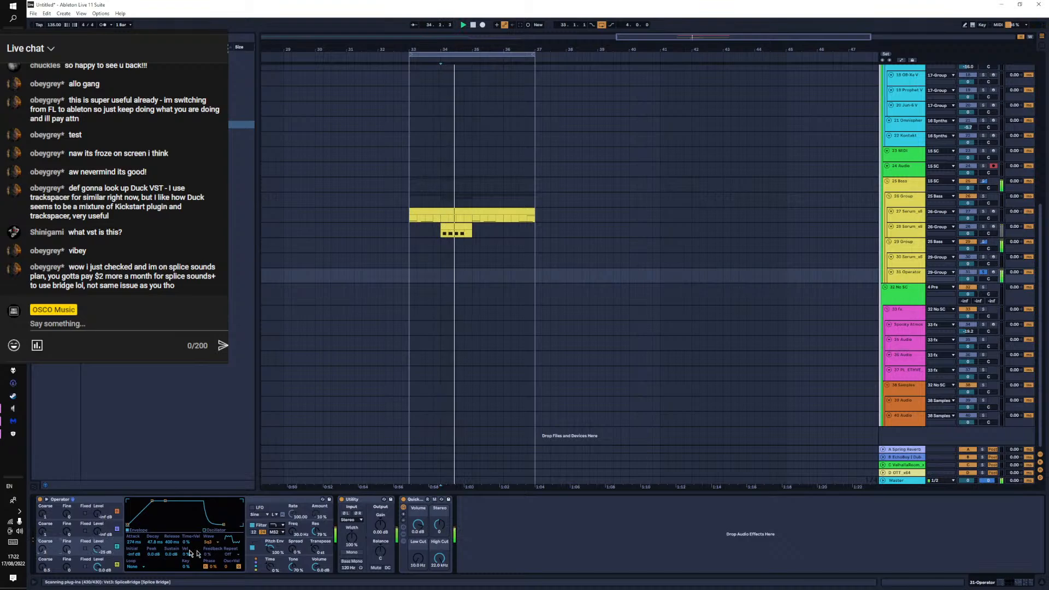
{"action": "left_click", "coordinate": [258, 550]}
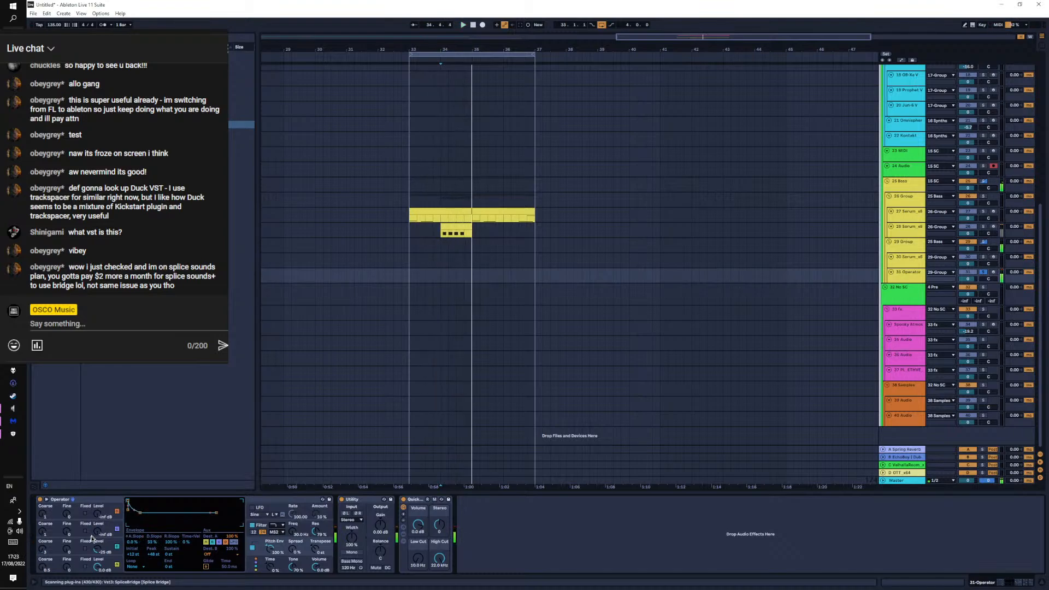
{"action": "left_click_drag", "start_coordinate": [95, 549], "coordinate": [95, 542]}
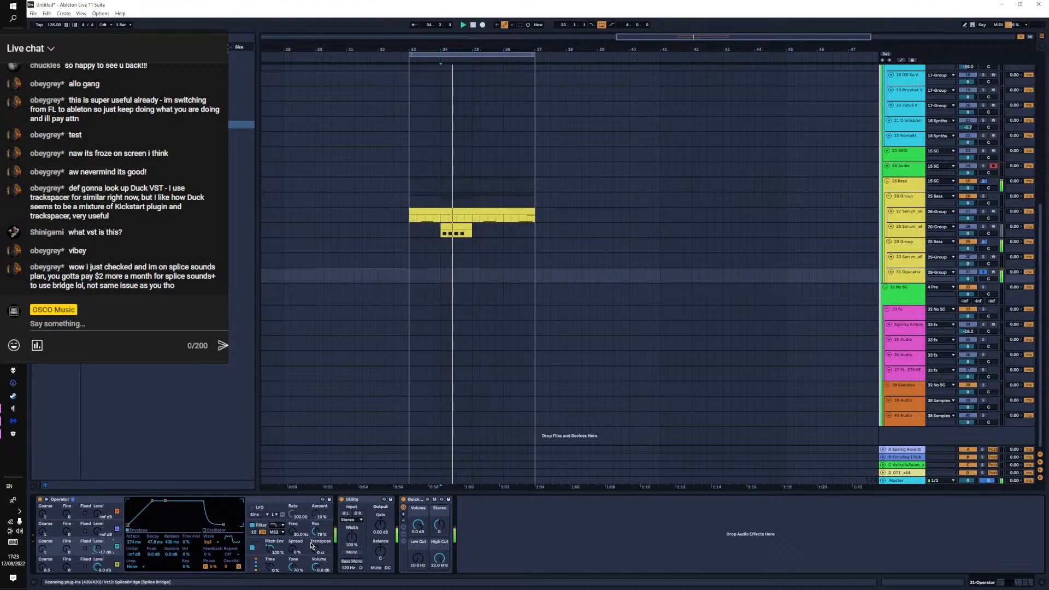
Set Operator's filter frequency to about 4.2 kHz and its resonance to about 66%
{"action": "left_click", "coordinate": [270, 550]}
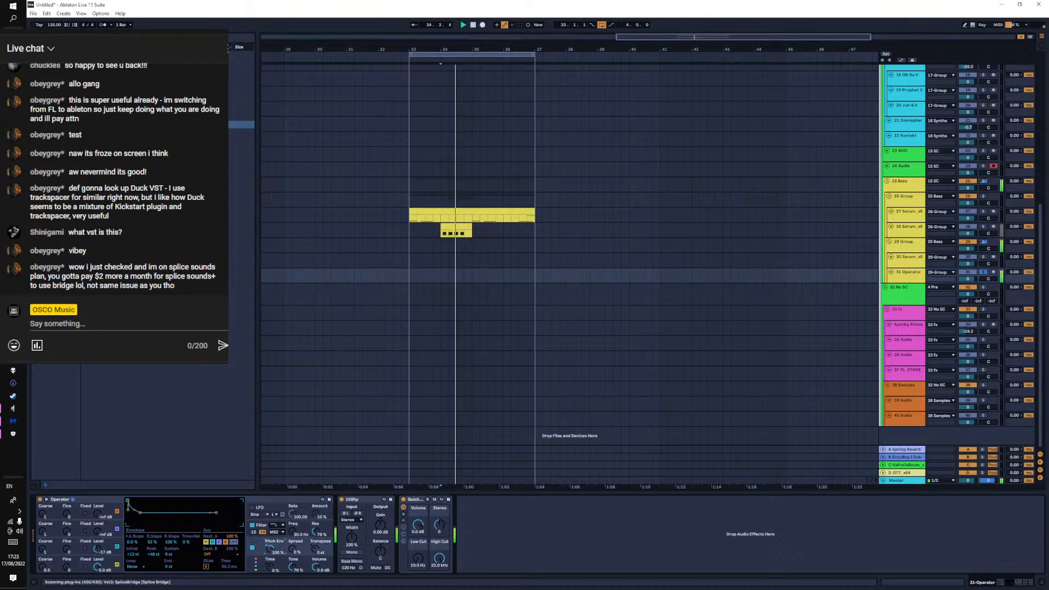
{"action": "left_click_drag", "start_coordinate": [294, 533], "coordinate": [294, 517]}
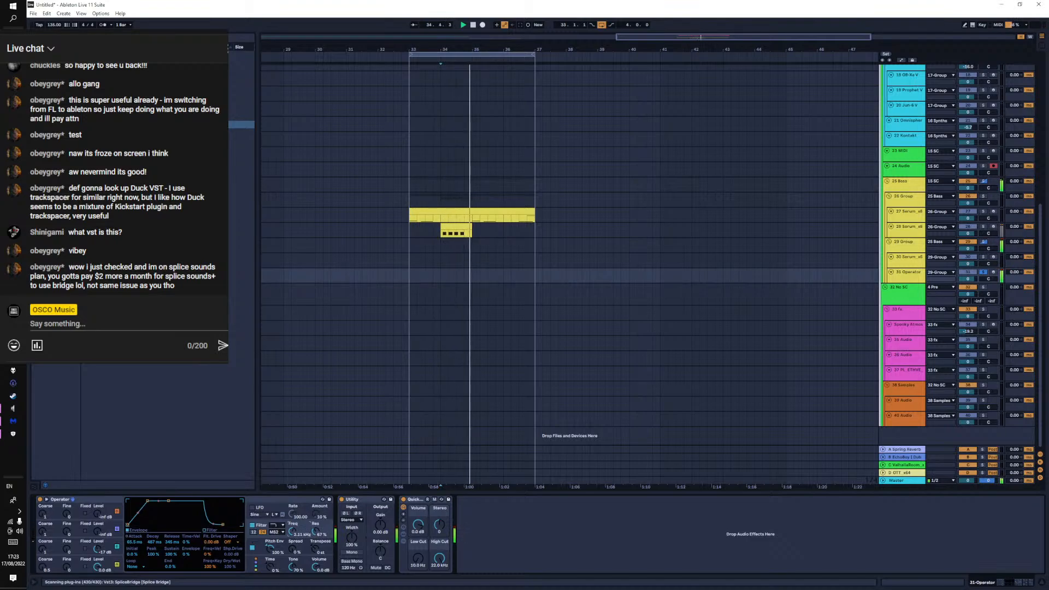
{"action": "left_click", "coordinate": [253, 526]}
{"action": "left_click", "coordinate": [209, 543]}
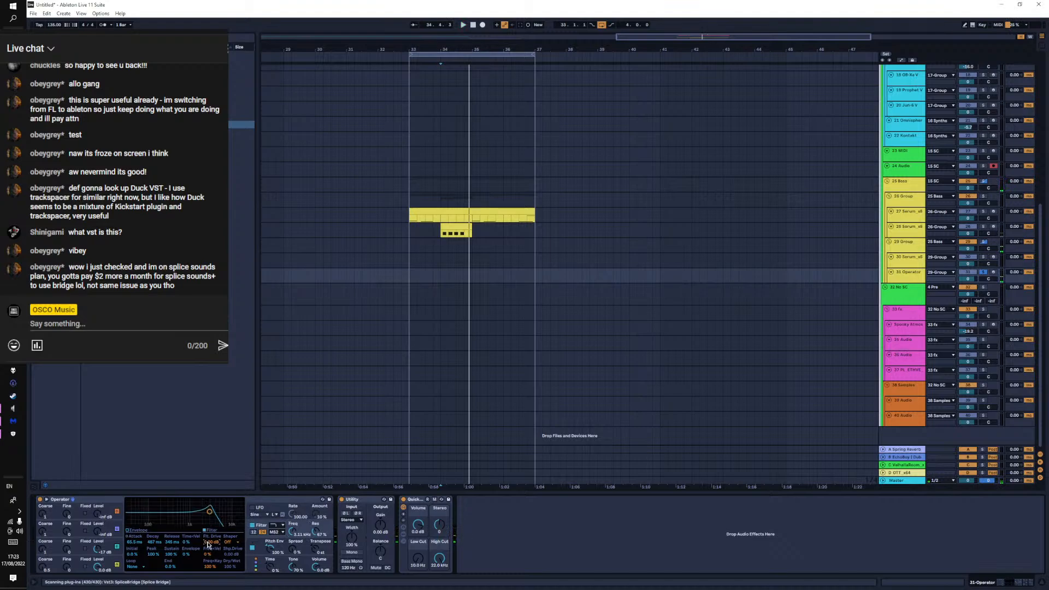
{"action": "mouse_move", "coordinate": [209, 511]}
{"action": "left_mouse_down"}
{"action": "mouse_move", "coordinate": [196, 511]}
{"action": "mouse_move", "coordinate": [215, 512]}
{"action": "left_mouse_up"}
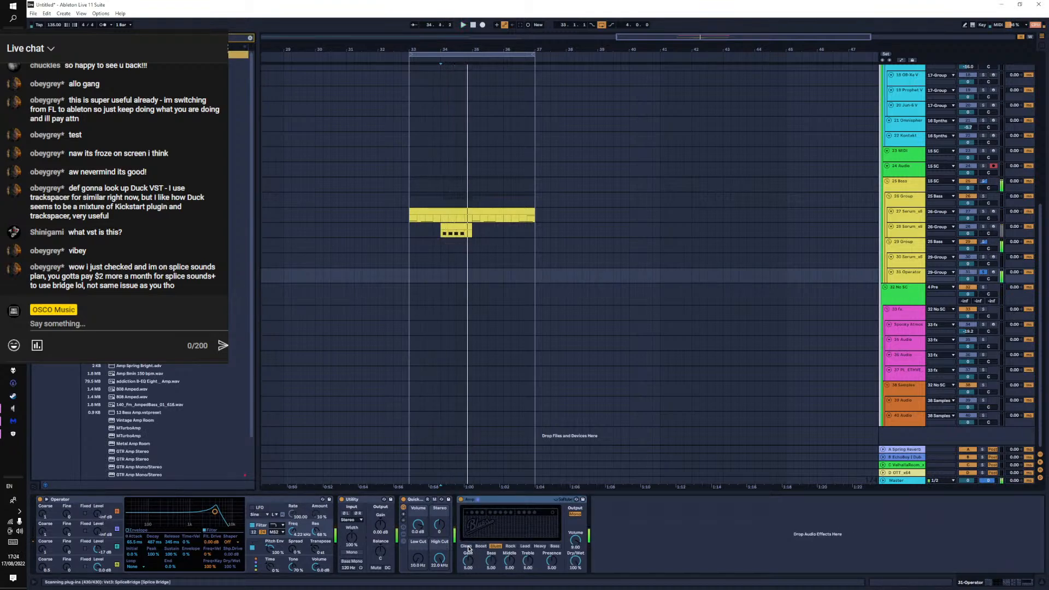
Set the Amp on the Operator track to the Clean model and add a Chorus-Ensemble after it in Classic mode
{"action": "left_click", "coordinate": [466, 546]}
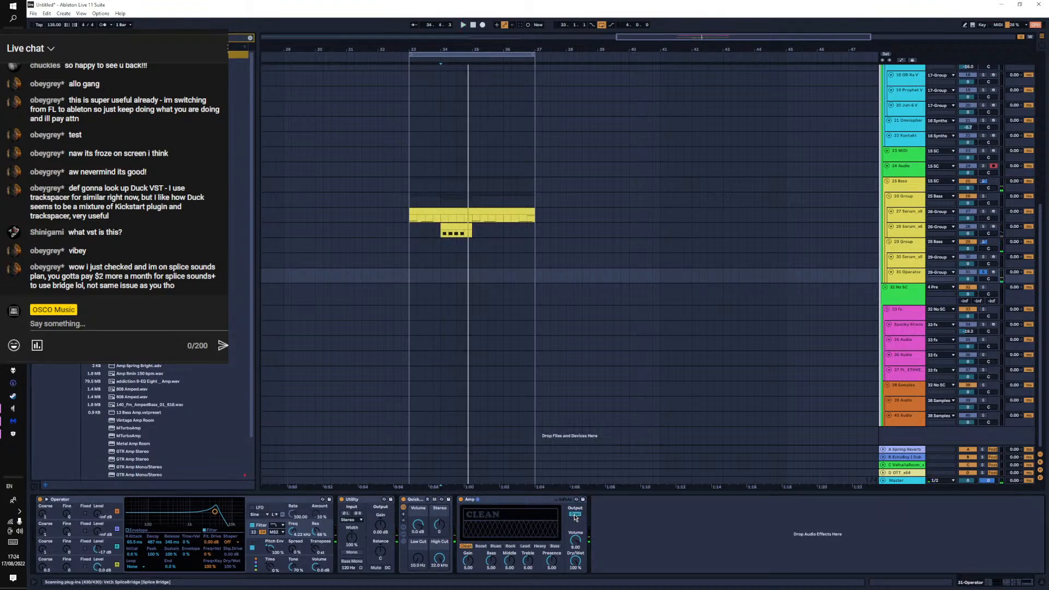
{"action": "type", "text": "c"}
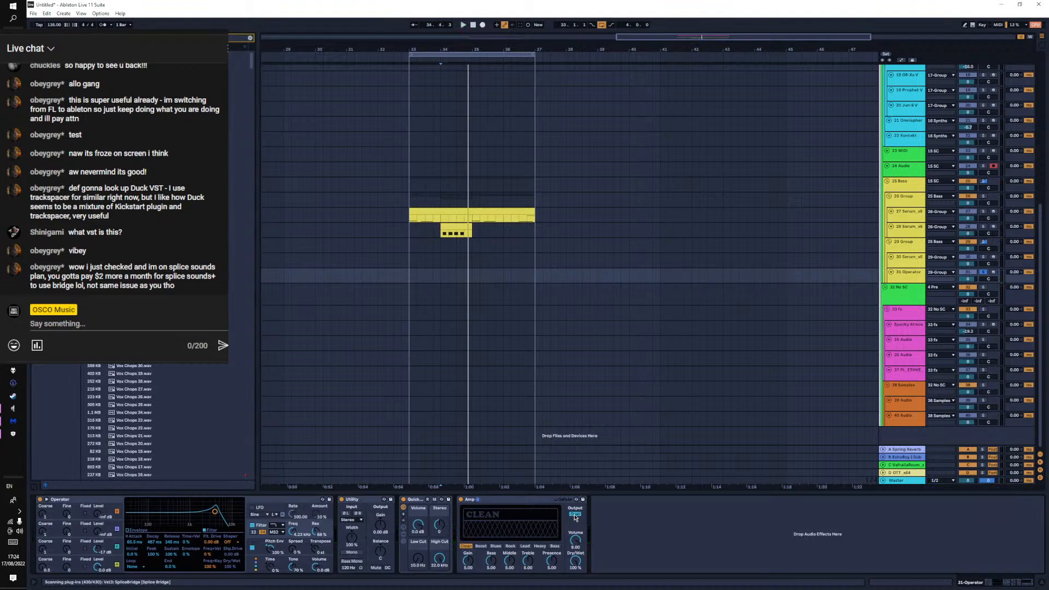
{"action": "type", "text": "hor"}
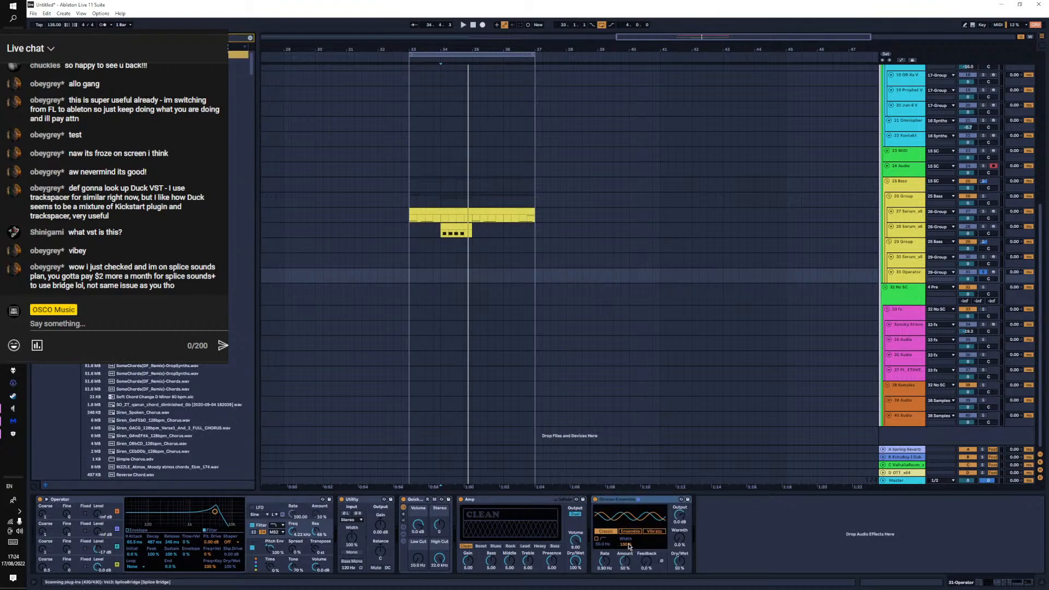
{"action": "left_click", "coordinate": [624, 533]}
{"action": "left_click", "coordinate": [607, 532]}
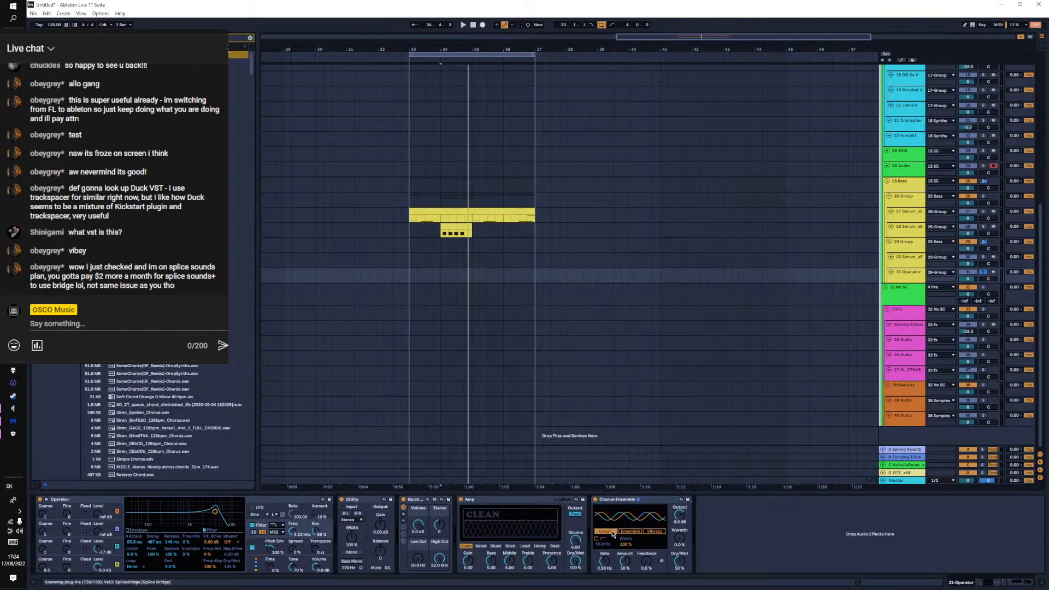
Lower the Chorus-Ensemble's dry/wet and raise its warmth to 100% while auditioning the layer
{"action": "key", "text": "space"}
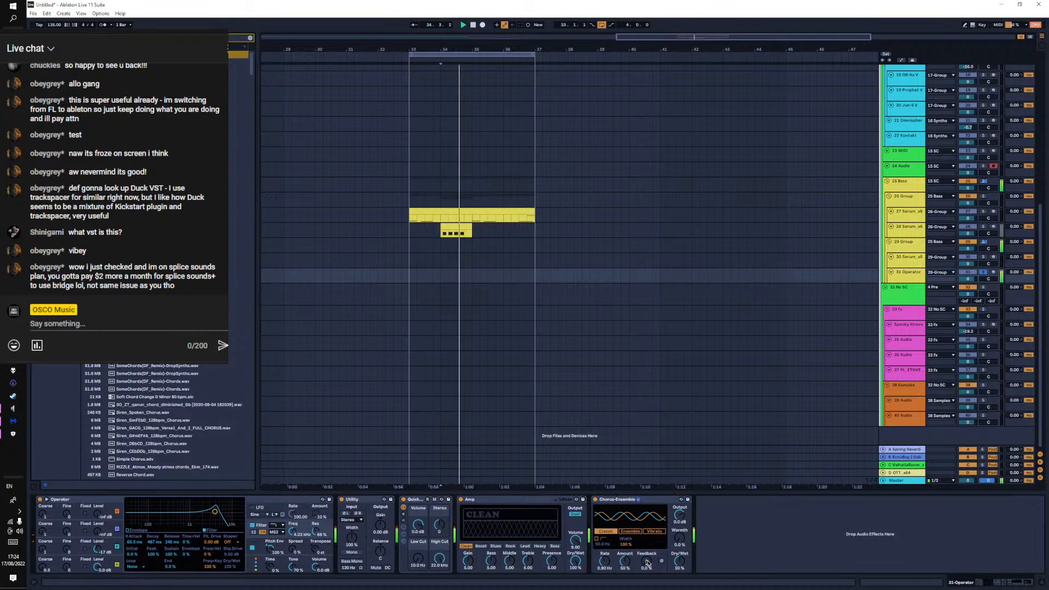
{"action": "left_click_drag", "start_coordinate": [679, 563], "coordinate": [679, 582]}
{"action": "key", "text": "space"}
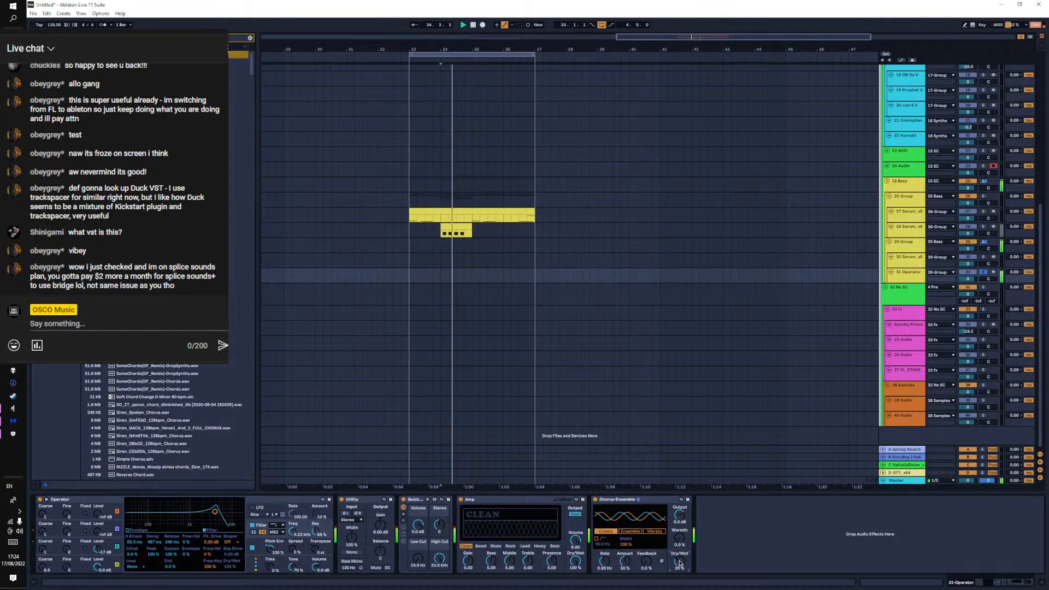
{"action": "left_click_drag", "start_coordinate": [676, 534], "coordinate": [677, 530]}
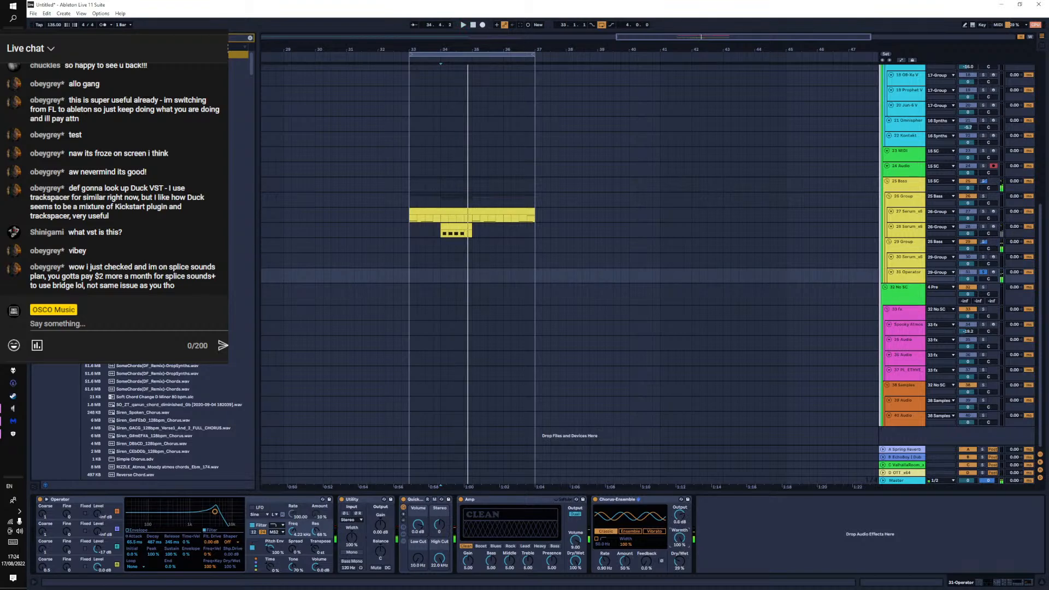
Switch the Chorus-Ensemble to Ensemble mode with a 0.10 Hz rate, 100% amount and 47% feedback, comparing it with Classic
{"action": "left_click", "coordinate": [642, 531]}
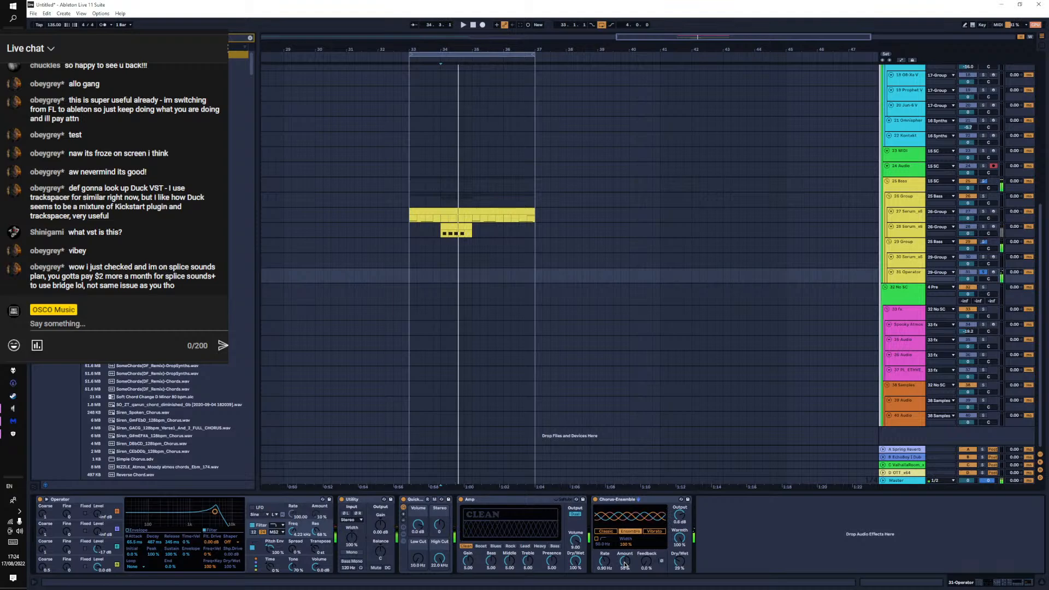
{"action": "left_click_drag", "start_coordinate": [613, 566], "coordinate": [610, 573]}
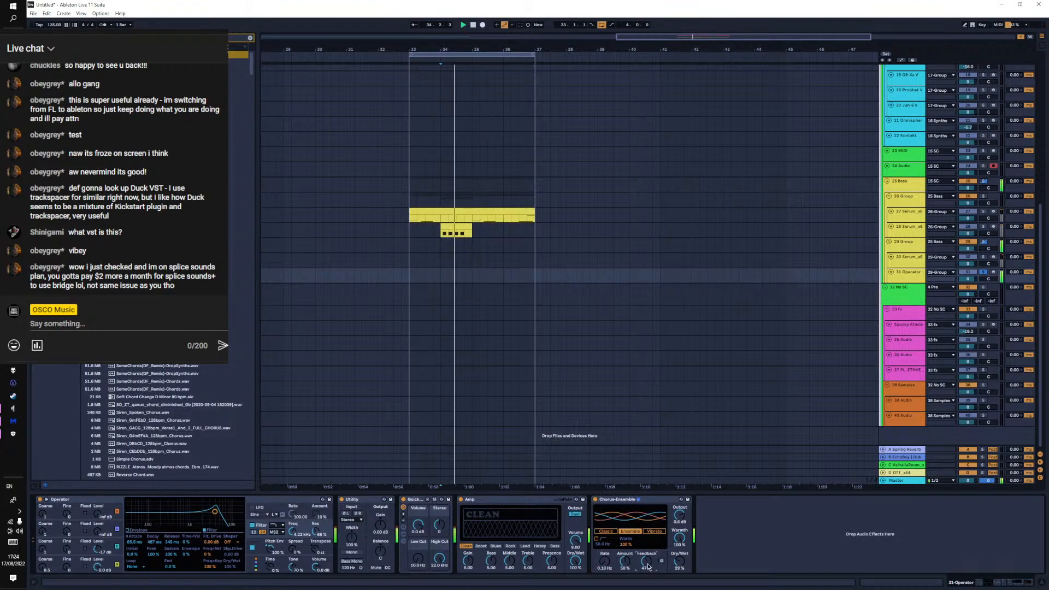
{"action": "left_click_drag", "start_coordinate": [625, 562], "coordinate": [625, 549]}
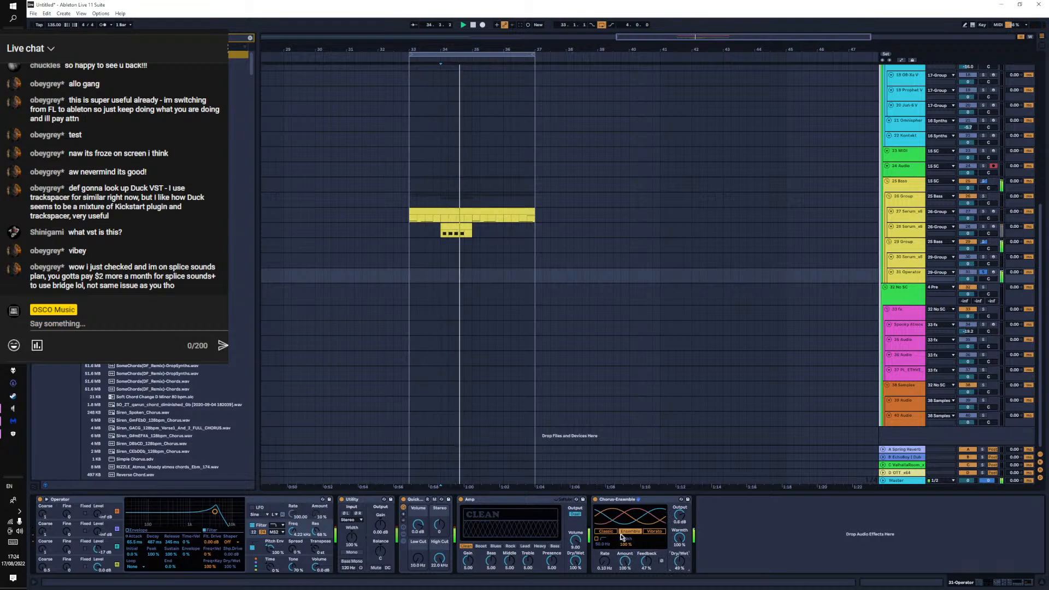
{"action": "left_click", "coordinate": [607, 532]}
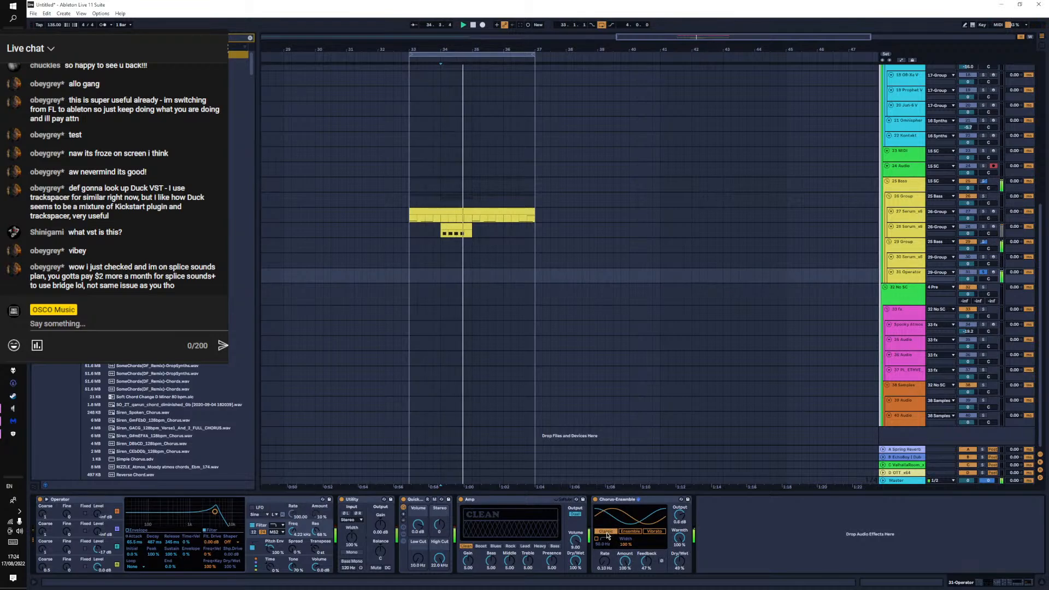
{"action": "left_click", "coordinate": [626, 533]}
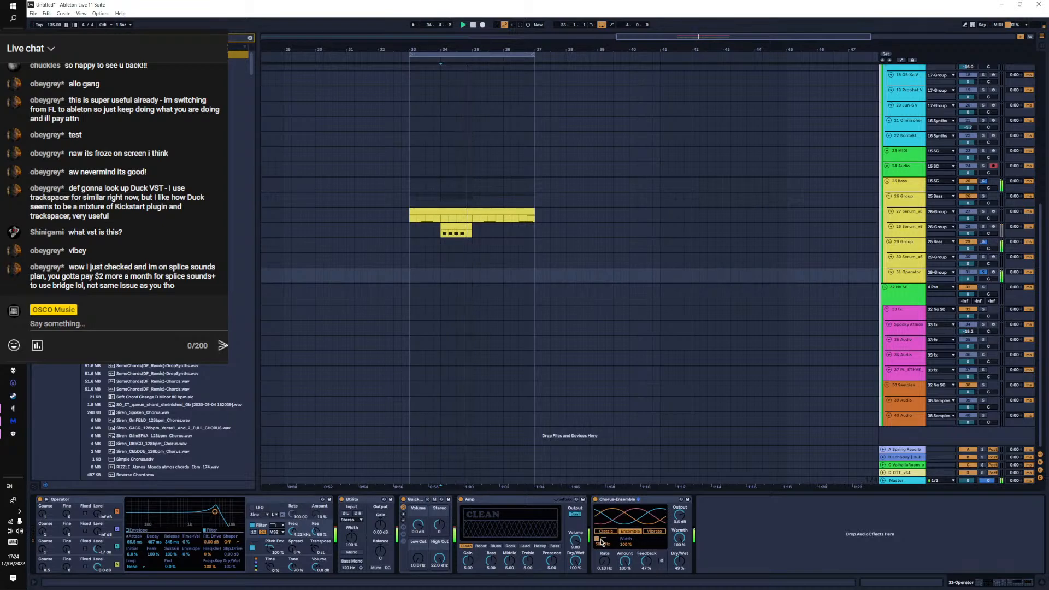
Unsolo the Operator track and set Erosion at the end of its device chain to Wide Noise with an amount of 200
{"action": "left_click", "coordinate": [981, 273]}
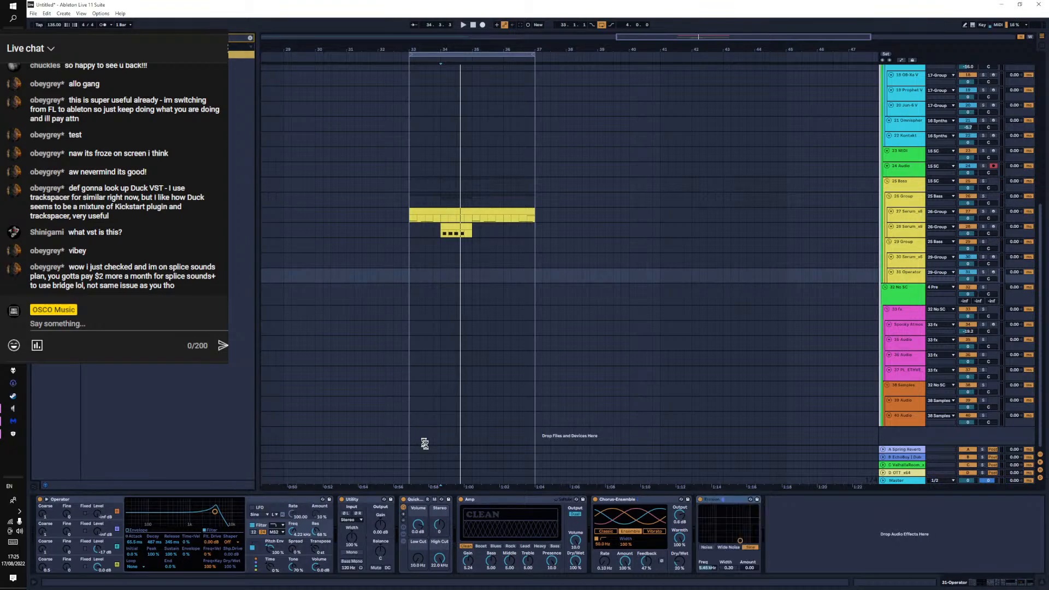
{"action": "left_click_drag", "start_coordinate": [743, 569], "coordinate": [743, 513]}
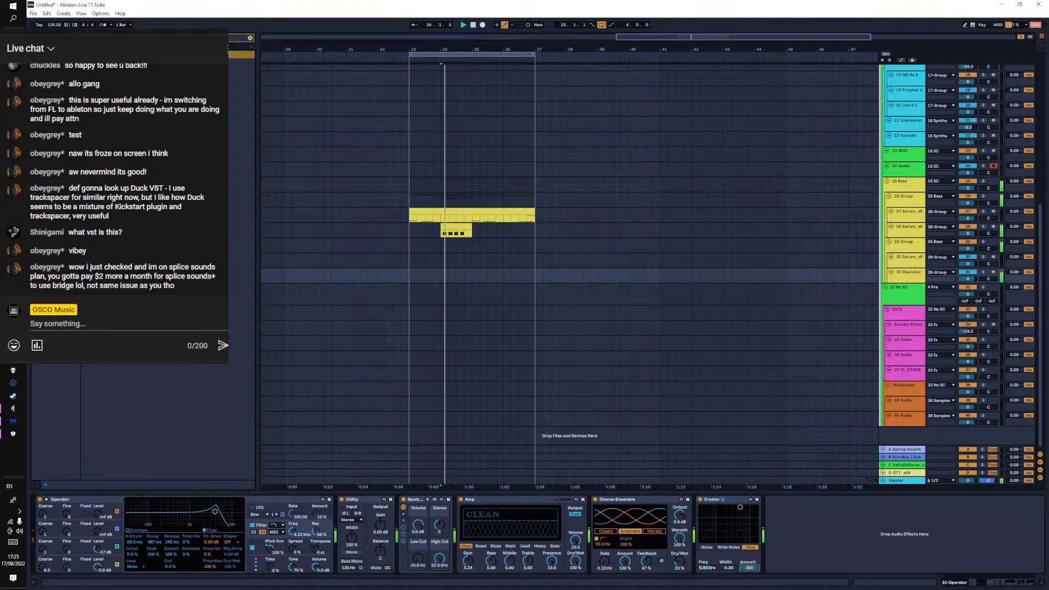
{"action": "left_click", "coordinate": [732, 547]}
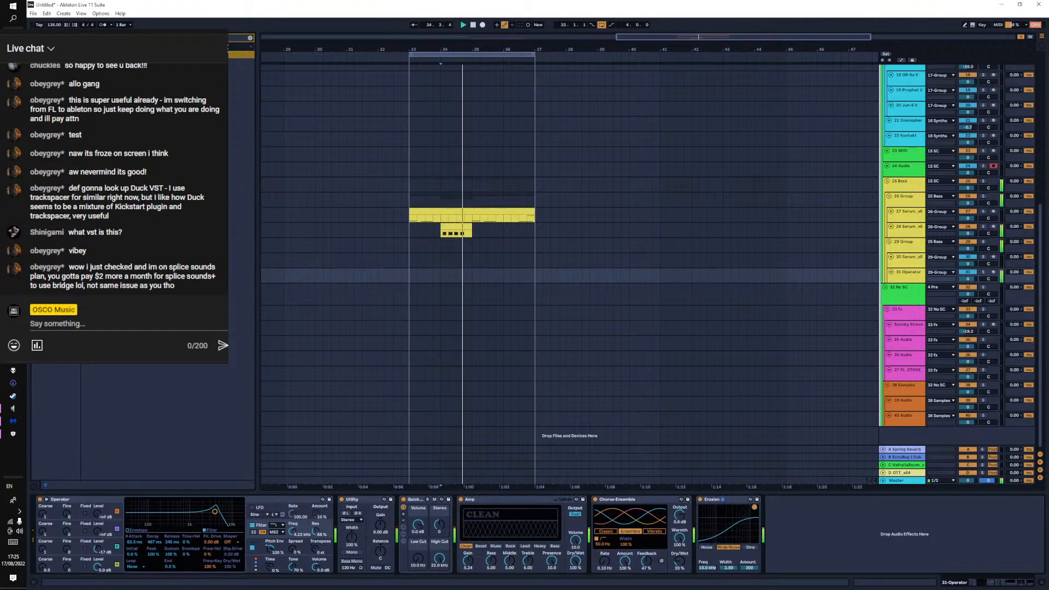
Try Erosion ahead of Amp in the device chain, and return it to the end after the Chorus-Ensemble
{"action": "left_click", "coordinate": [723, 503]}
{"action": "left_click_drag", "start_coordinate": [463, 505], "coordinate": [465, 528]}
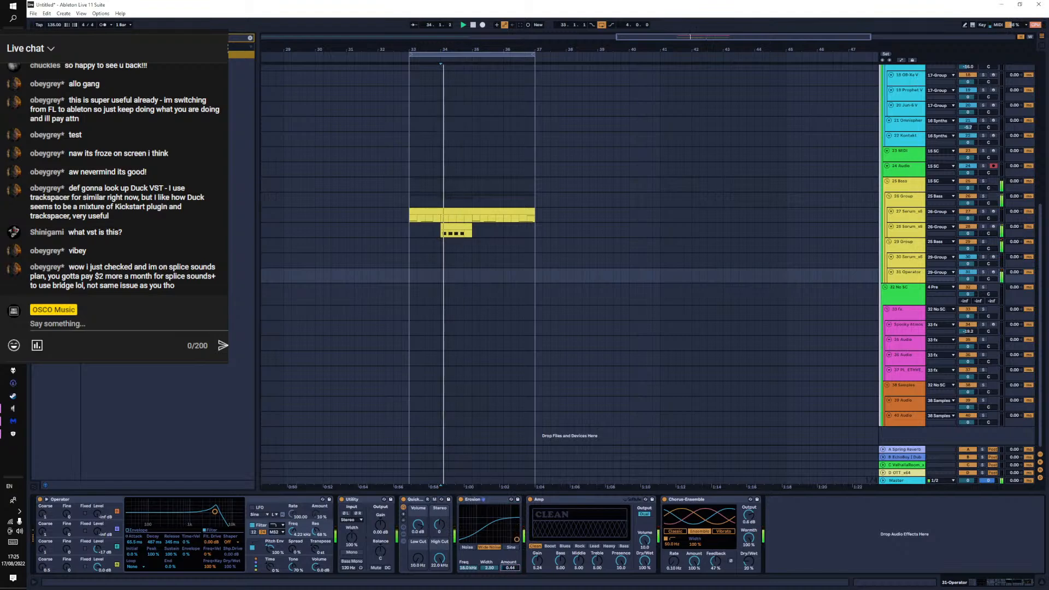
{"action": "left_click", "coordinate": [491, 507]}
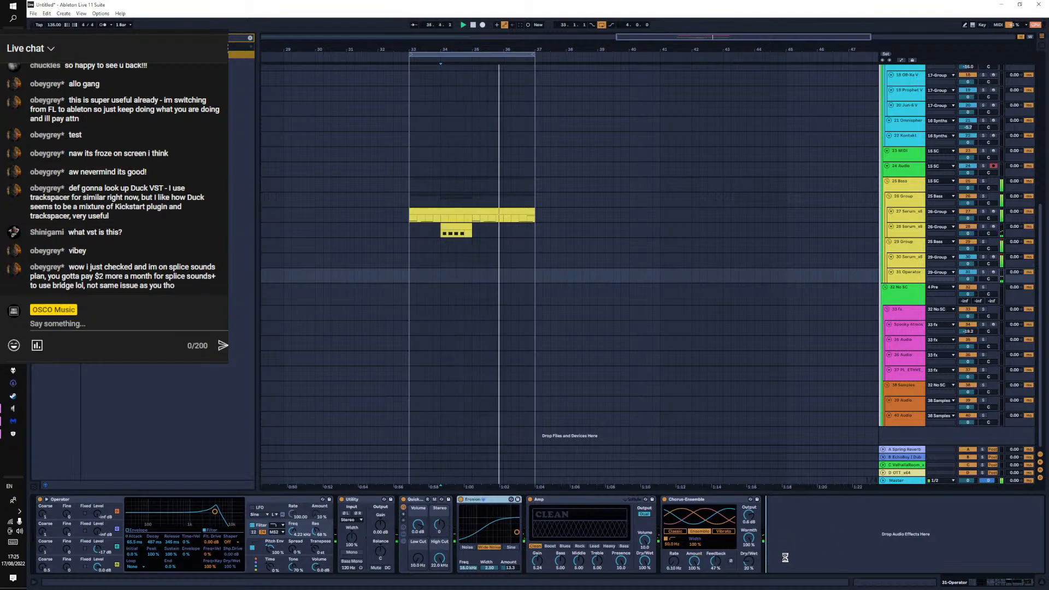
{"action": "left_click_drag", "start_coordinate": [785, 557], "coordinate": [776, 554]}
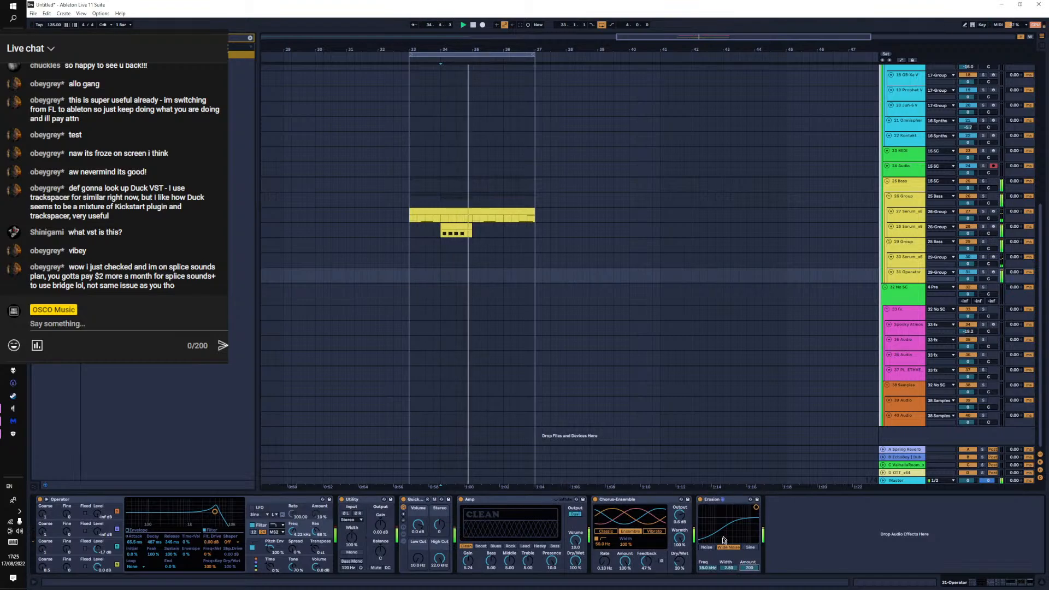
Set Erosion's frequency to 18.0 kHz and audition the bass layers together
{"action": "mouse_move", "coordinate": [712, 569]}
{"action": "left_mouse_down"}
{"action": "mouse_move", "coordinate": [712, 578]}
{"action": "mouse_move", "coordinate": [712, 567]}
{"action": "left_mouse_up"}
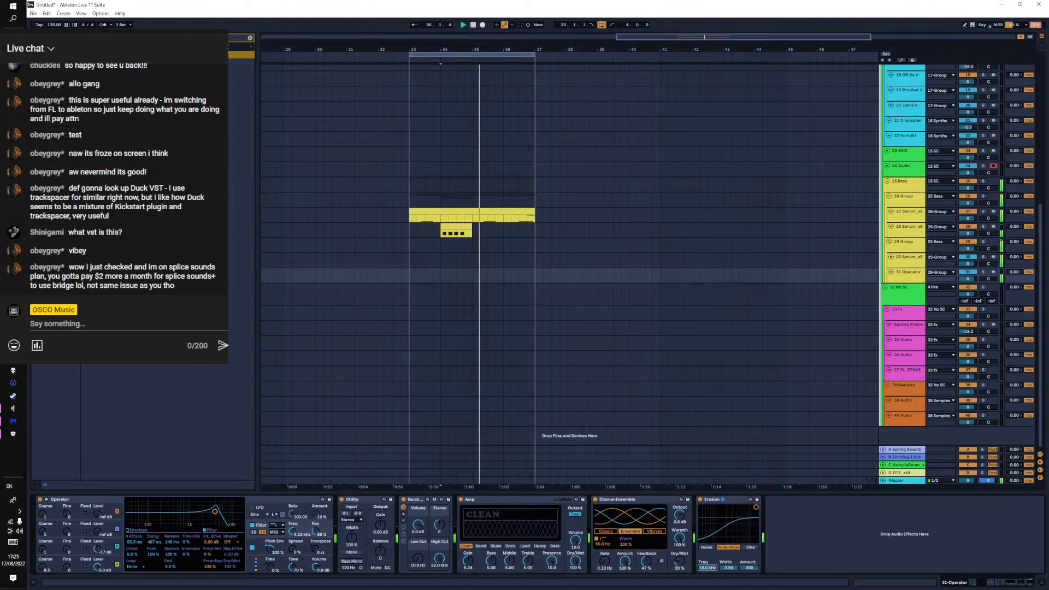
{"action": "key", "text": "space"}
{"action": "key", "text": "space"}
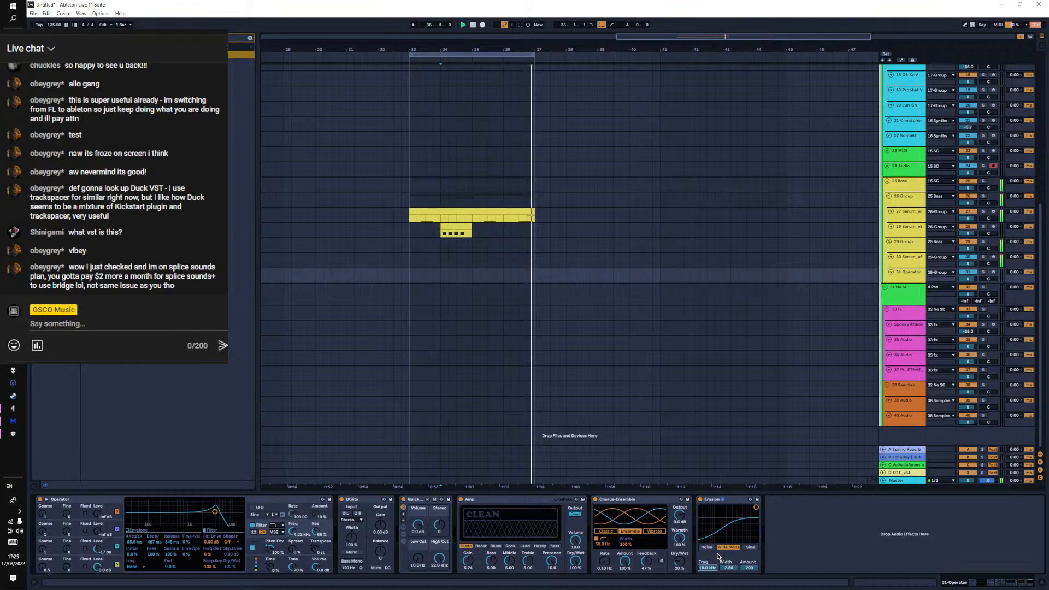
Activate the muted XO GROOVE track 8 in the Drums group
{"action": "scroll", "coordinate": [794, 337], "scroll_direction": "up", "scroll_amount": 10}
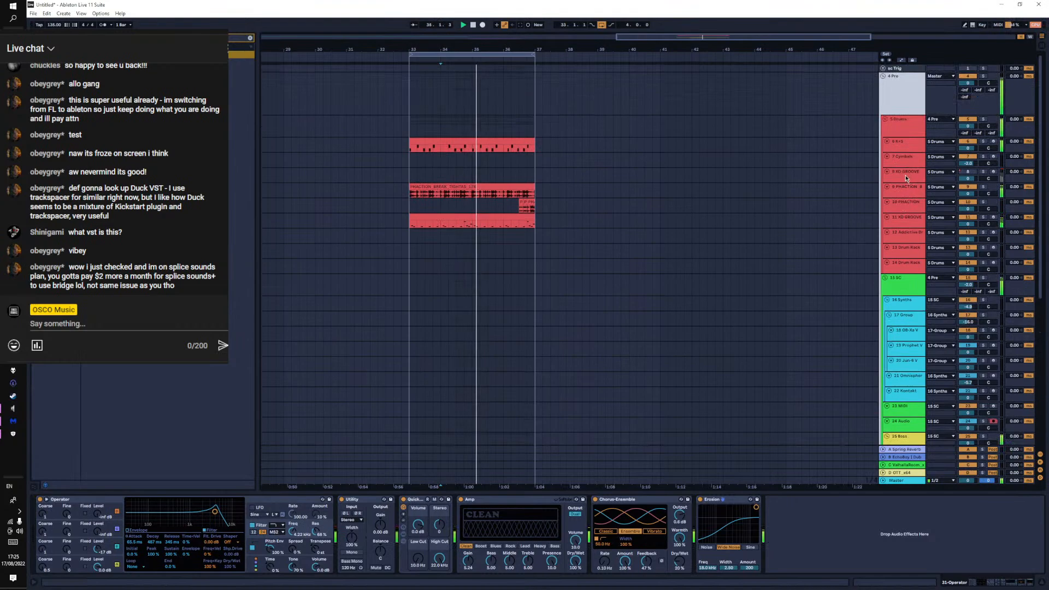
{"action": "left_click", "coordinate": [906, 176]}
{"action": "left_click", "coordinate": [967, 172]}
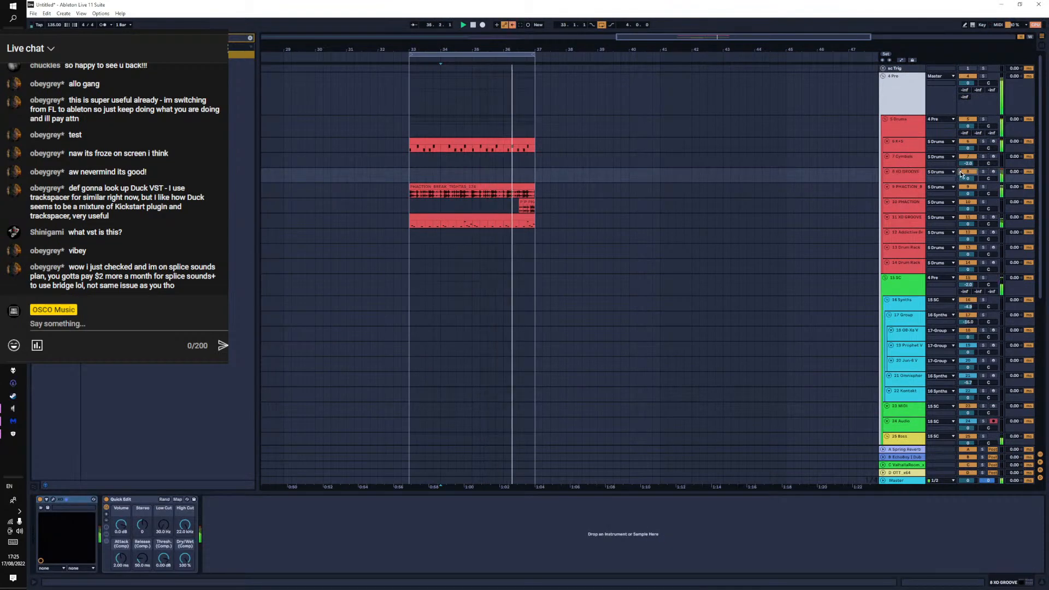
Open the XO plug-in on track 8, search its samples for "snare" and preview a snare from the results
{"action": "left_click", "coordinate": [906, 179]}
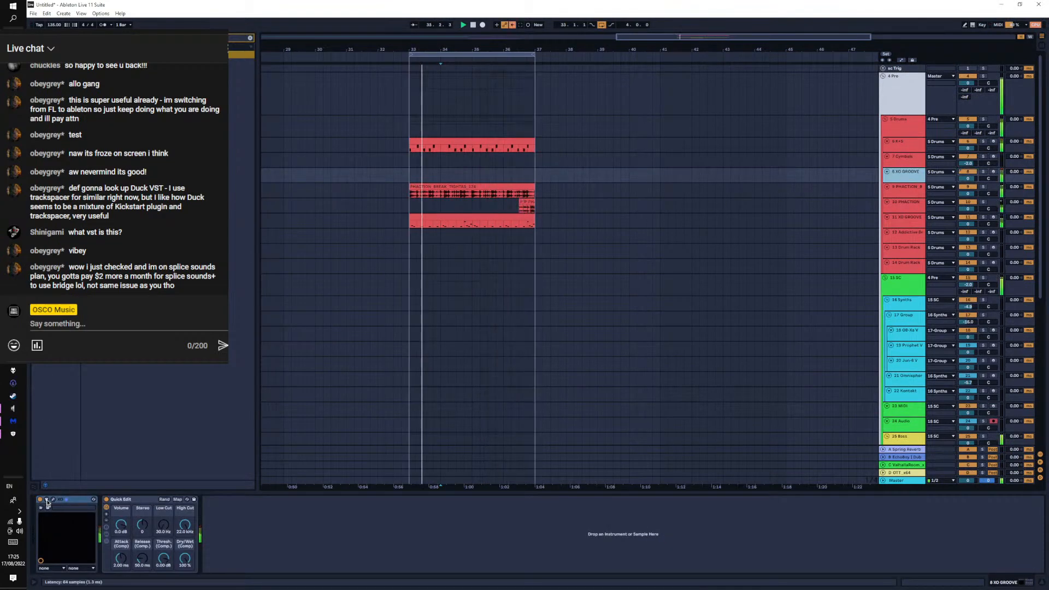
{"action": "left_click", "coordinate": [64, 500]}
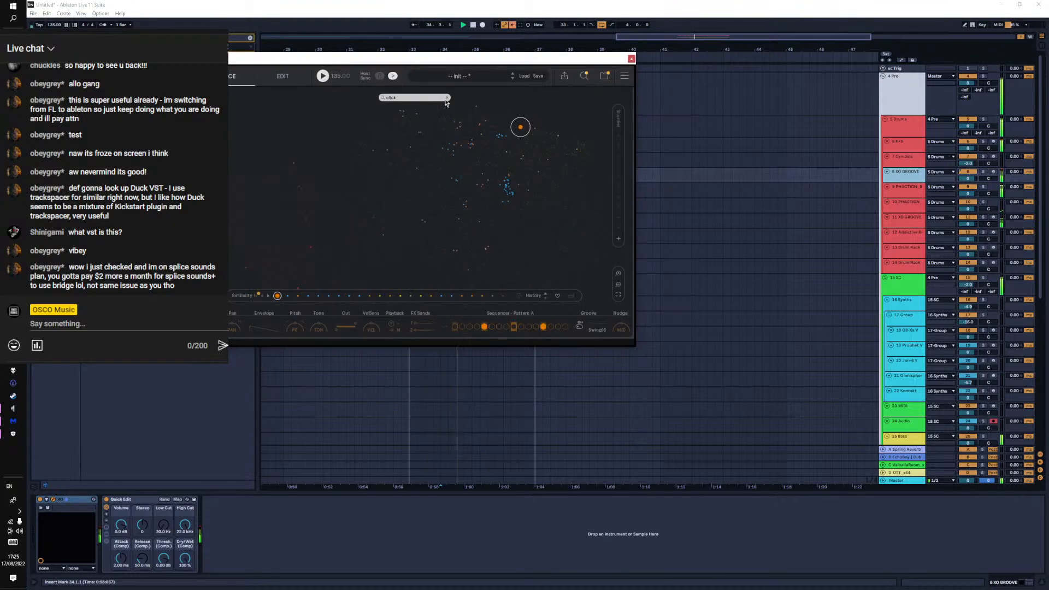
{"action": "left_click", "coordinate": [439, 98]}
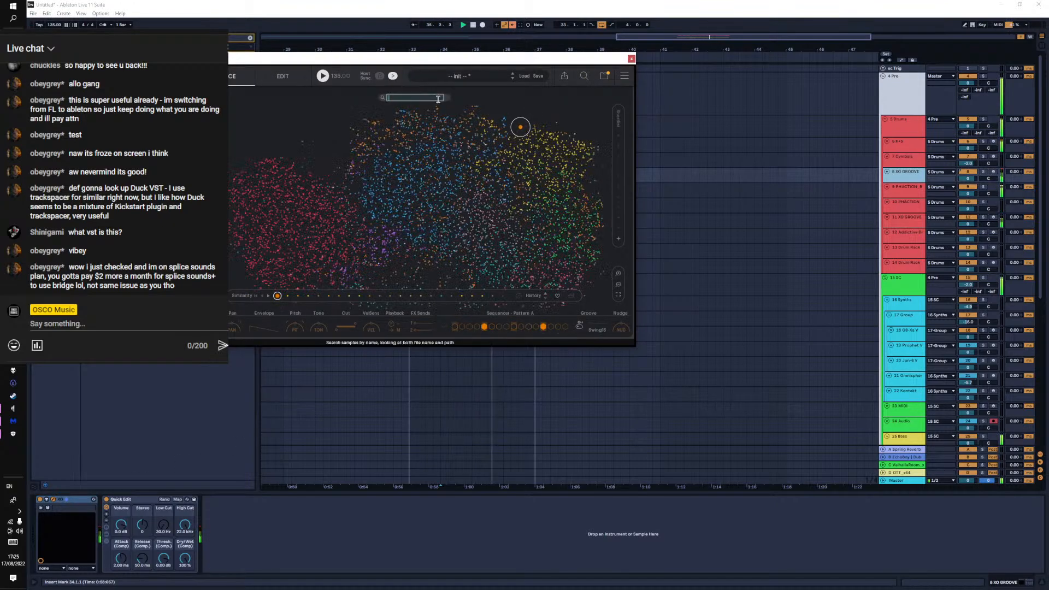
{"action": "type", "text": "snare"}
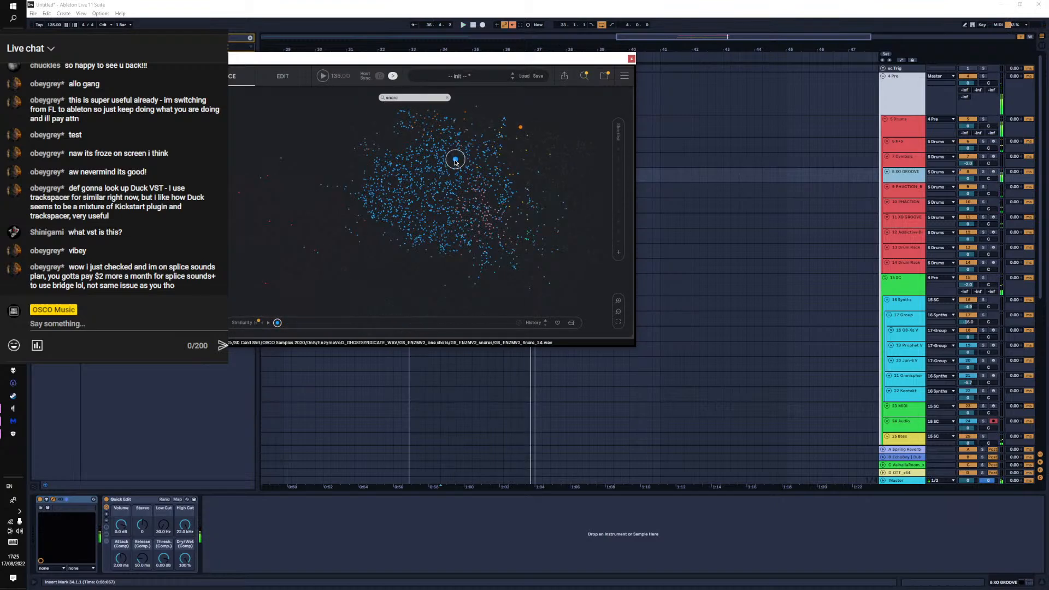
{"action": "left_click", "coordinate": [211, 134]}
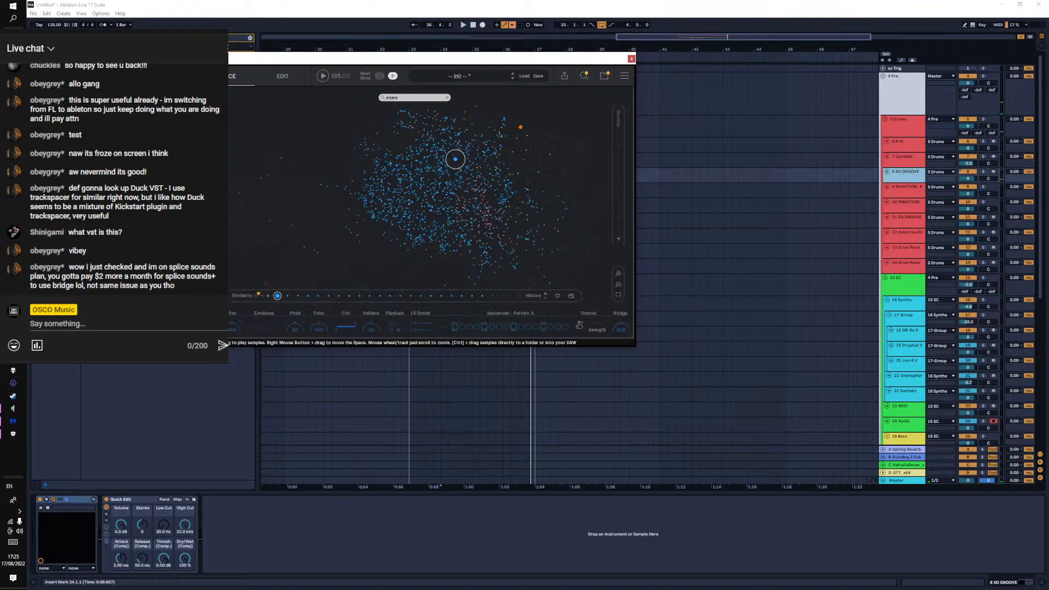
Place the previewed snare on steps 5 and 13 of XO's sequencer lane and play it with the track
{"action": "left_click", "coordinate": [485, 327]}
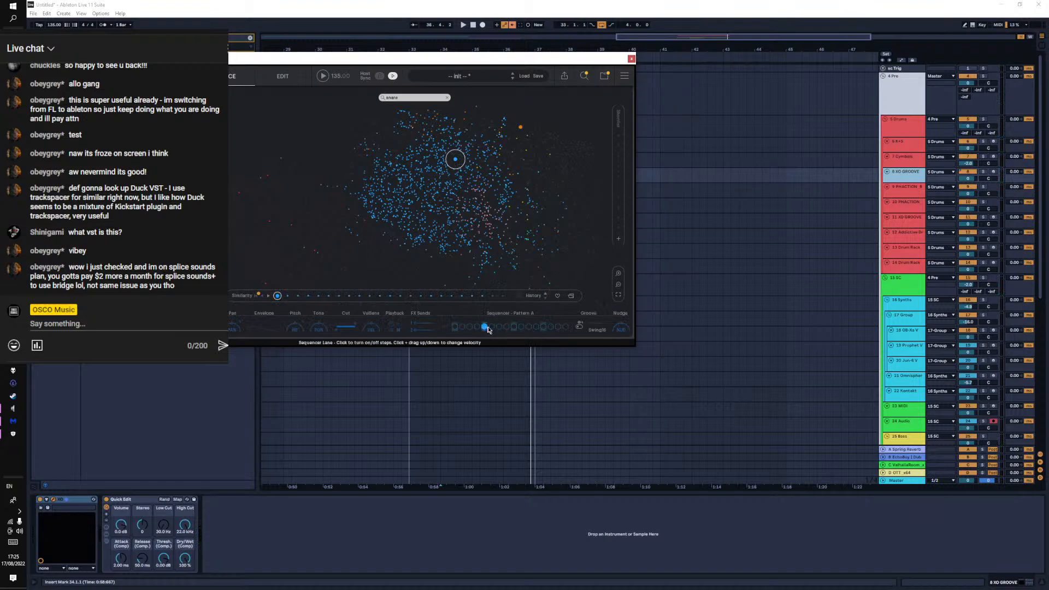
{"action": "left_click", "coordinate": [545, 328]}
{"action": "key", "text": "space"}
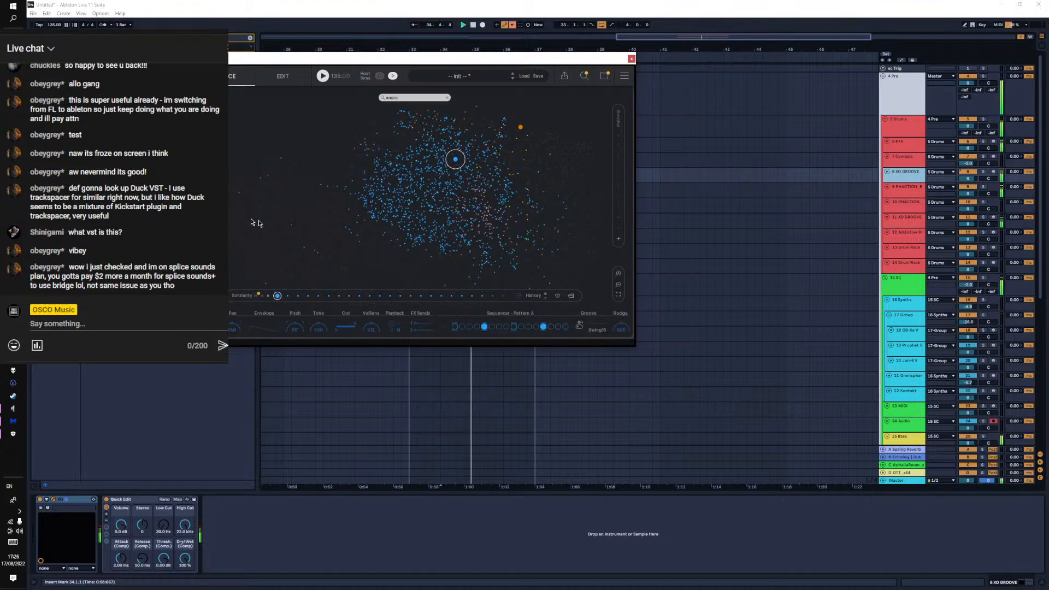
Audition more snares from the sample map, load one into another XO slot and play the loop
{"action": "left_click", "coordinate": [485, 159]}
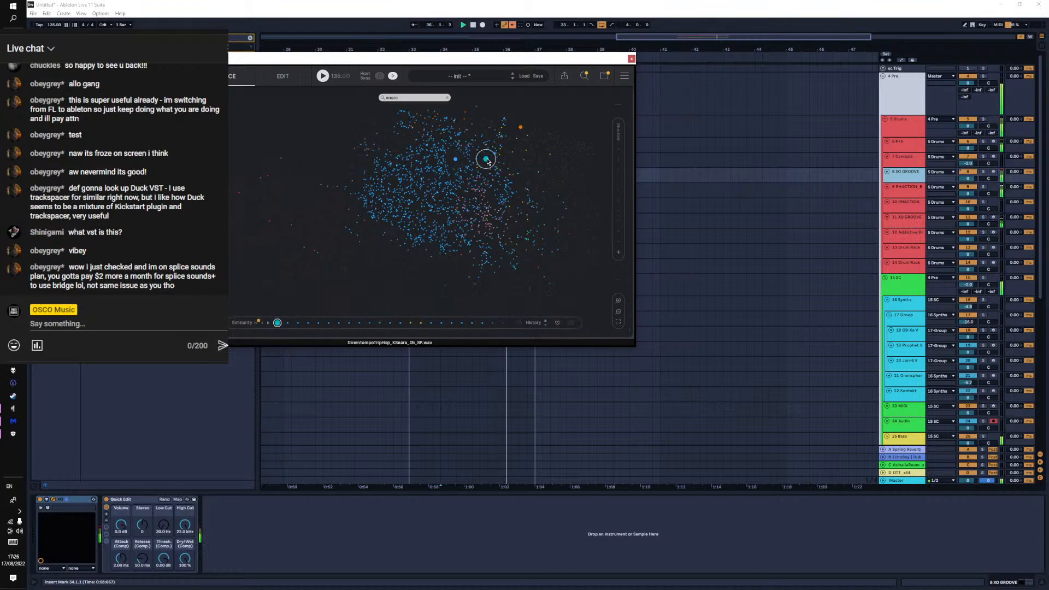
{"action": "left_click", "coordinate": [485, 154]}
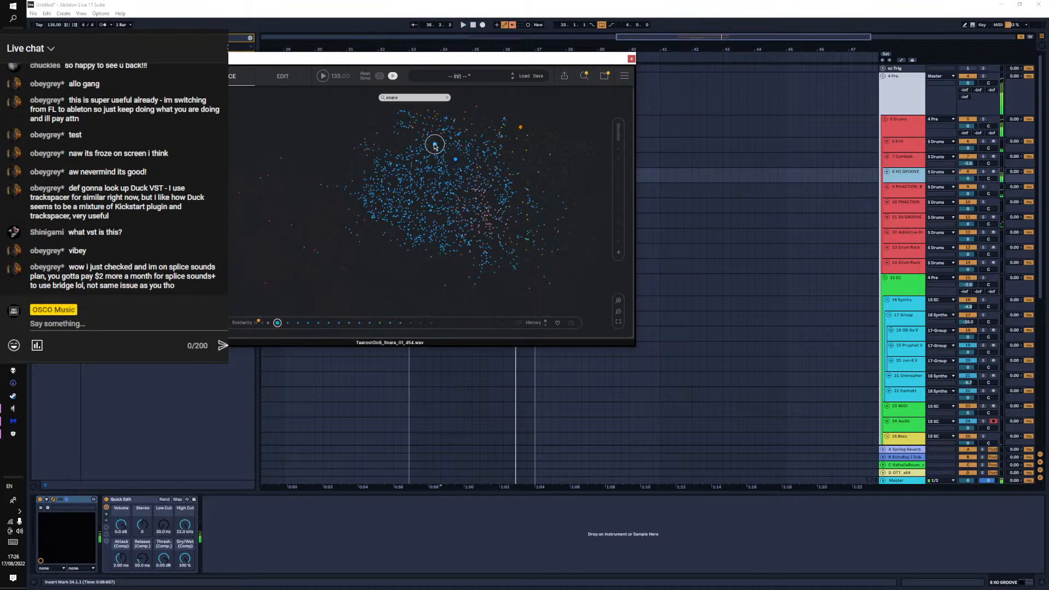
{"action": "left_click", "coordinate": [366, 181]}
{"action": "left_click", "coordinate": [387, 172]}
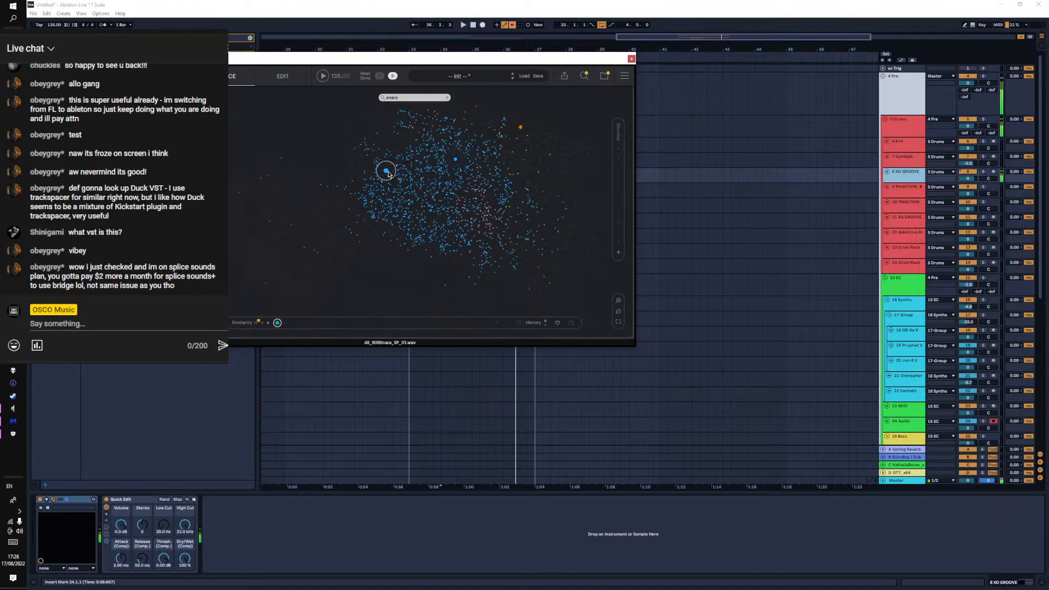
{"action": "left_click", "coordinate": [393, 173]}
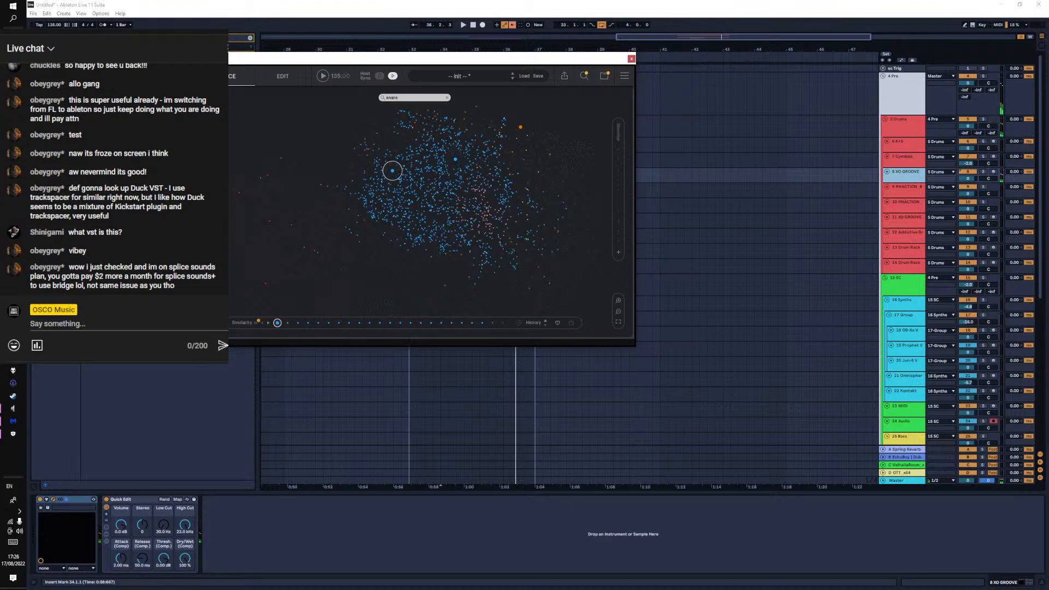
{"action": "key", "text": "space"}
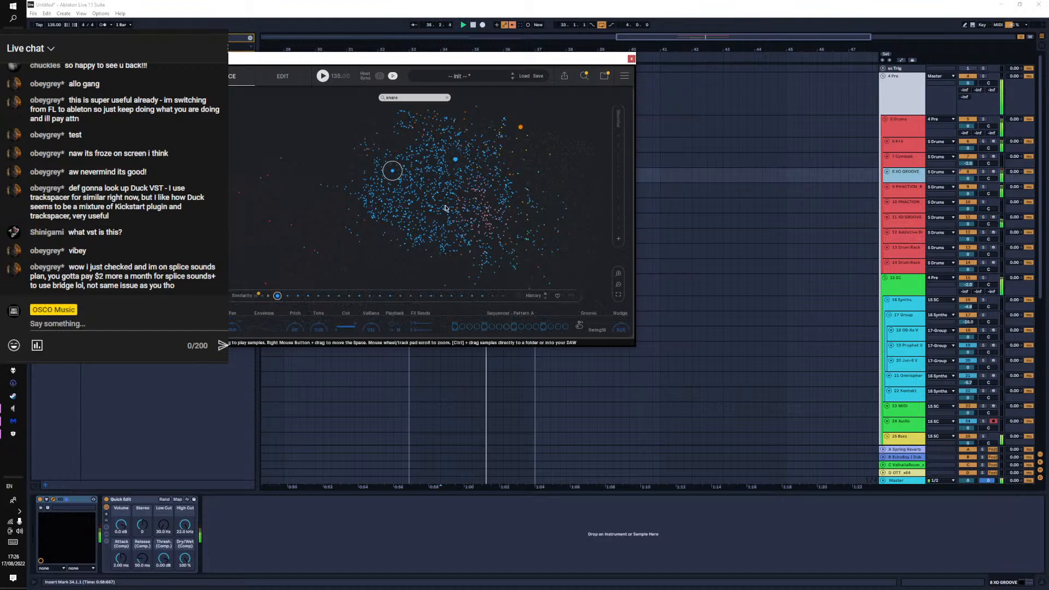
Program the second snare layer on steps 5 and 13 of Pattern A
{"action": "left_click", "coordinate": [484, 327]}
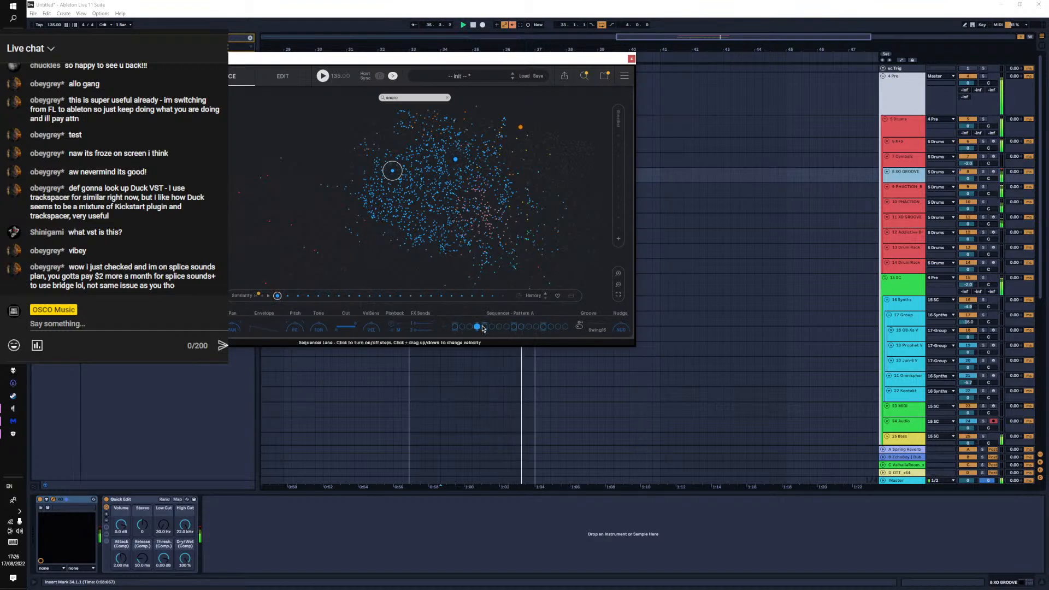
{"action": "left_click", "coordinate": [477, 327]}
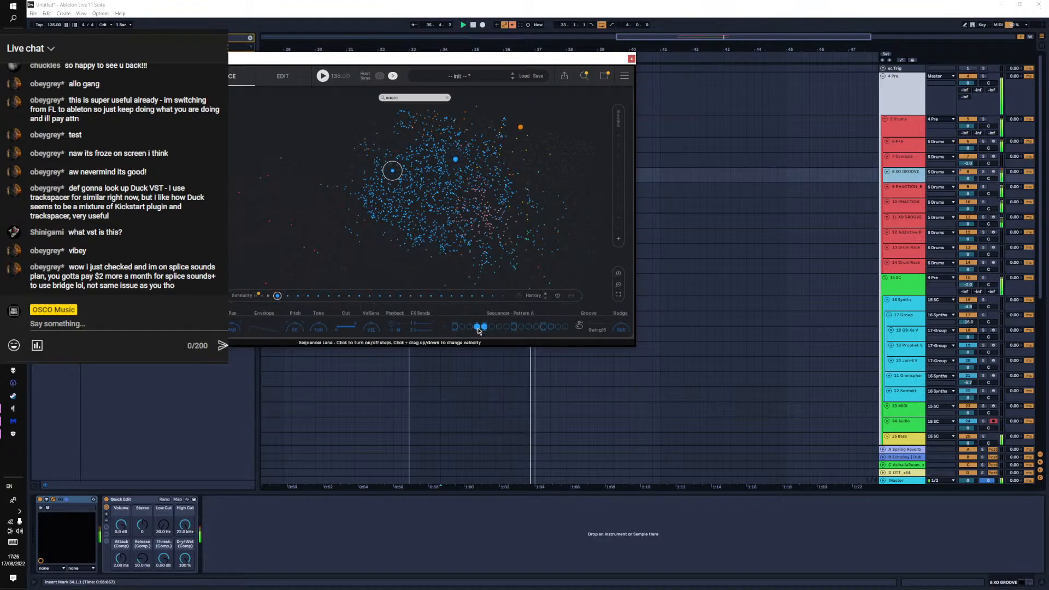
{"action": "left_click", "coordinate": [543, 327]}
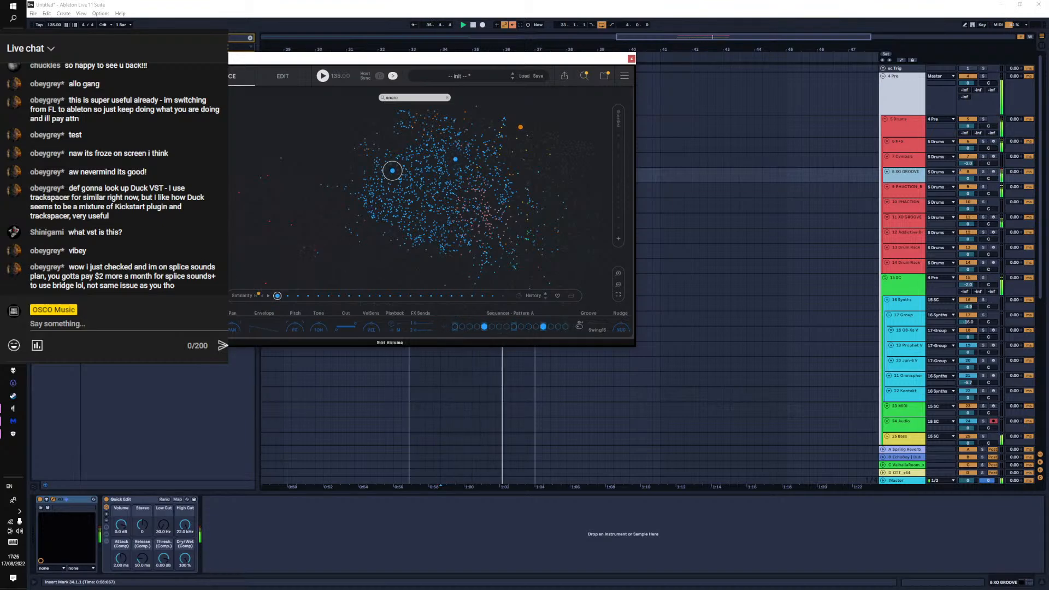
Try several neighbouring snares along the Similarity list for the second snare layer while the loop plays
{"action": "left_click", "coordinate": [288, 295]}
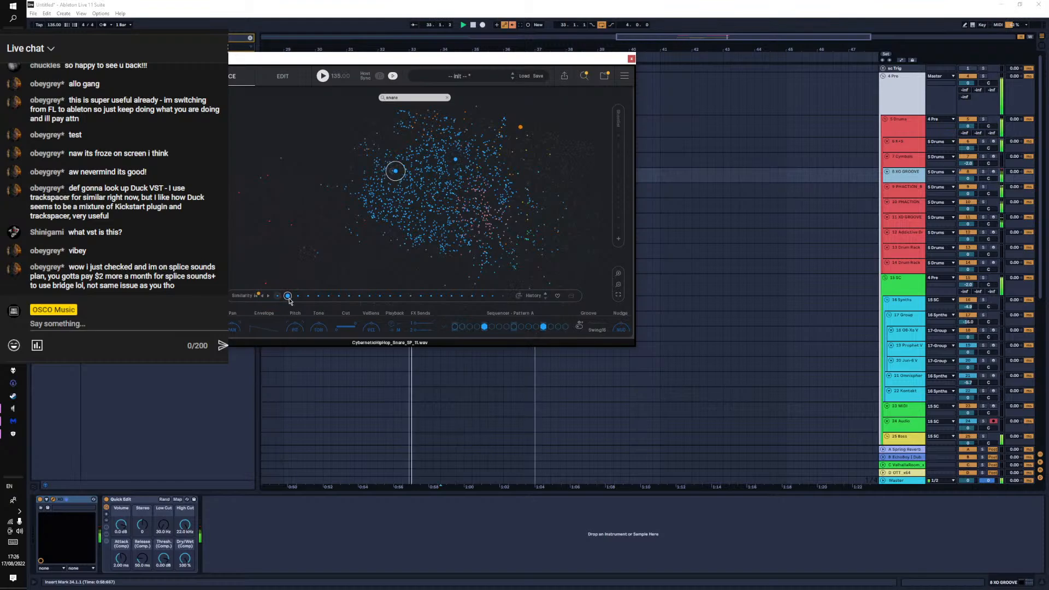
{"action": "left_click", "coordinate": [297, 296]}
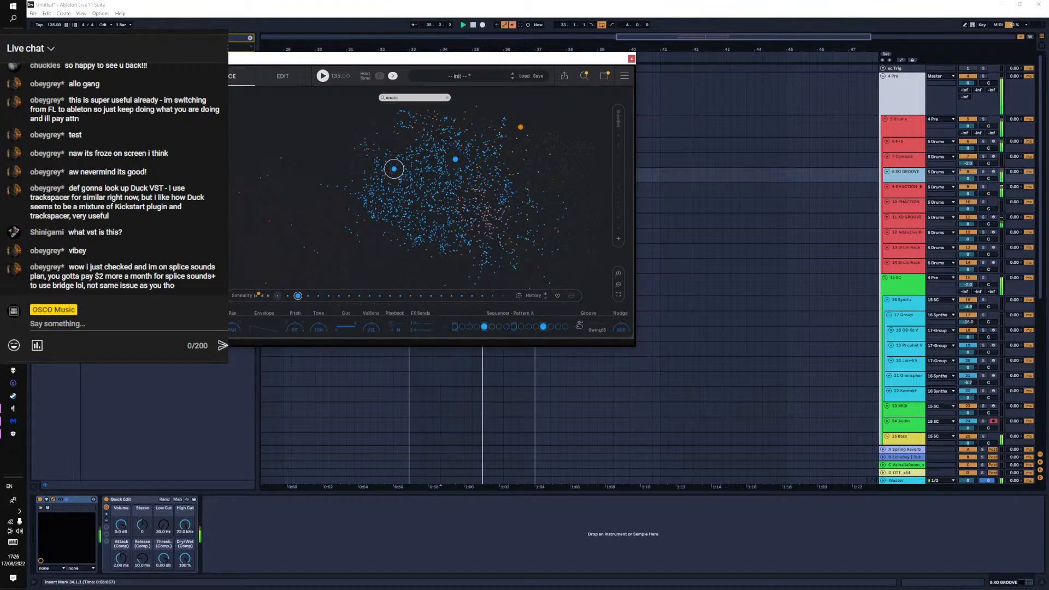
{"action": "left_click", "coordinate": [308, 296]}
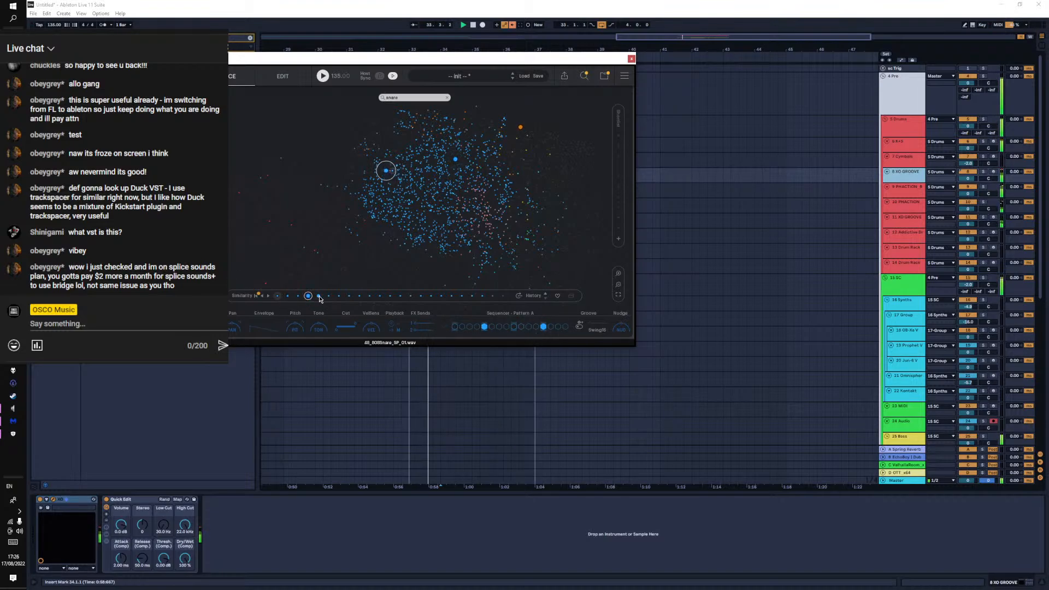
{"action": "left_click", "coordinate": [319, 296]}
{"action": "left_click", "coordinate": [328, 297]}
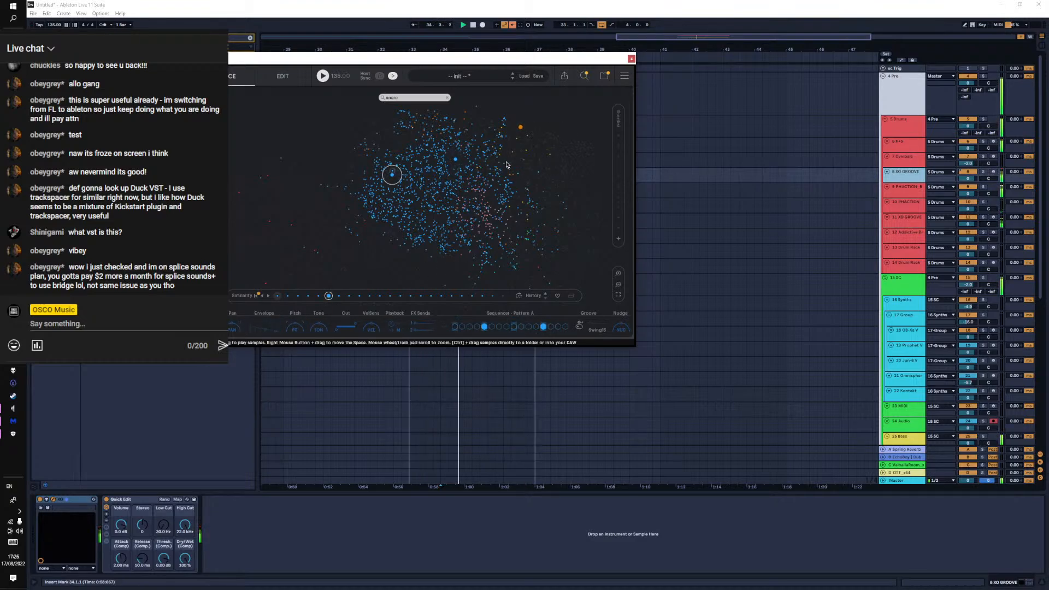
Look over XO's sample folders and its Search & Filter options
{"action": "left_click", "coordinate": [604, 78]}
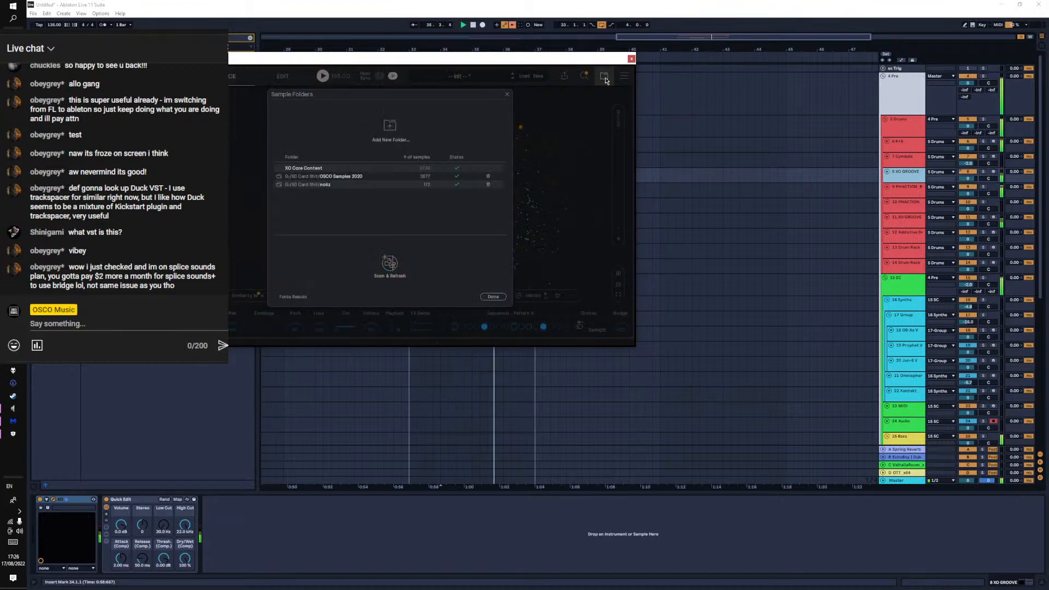
{"action": "left_click", "coordinate": [604, 79]}
{"action": "left_click", "coordinate": [585, 79]}
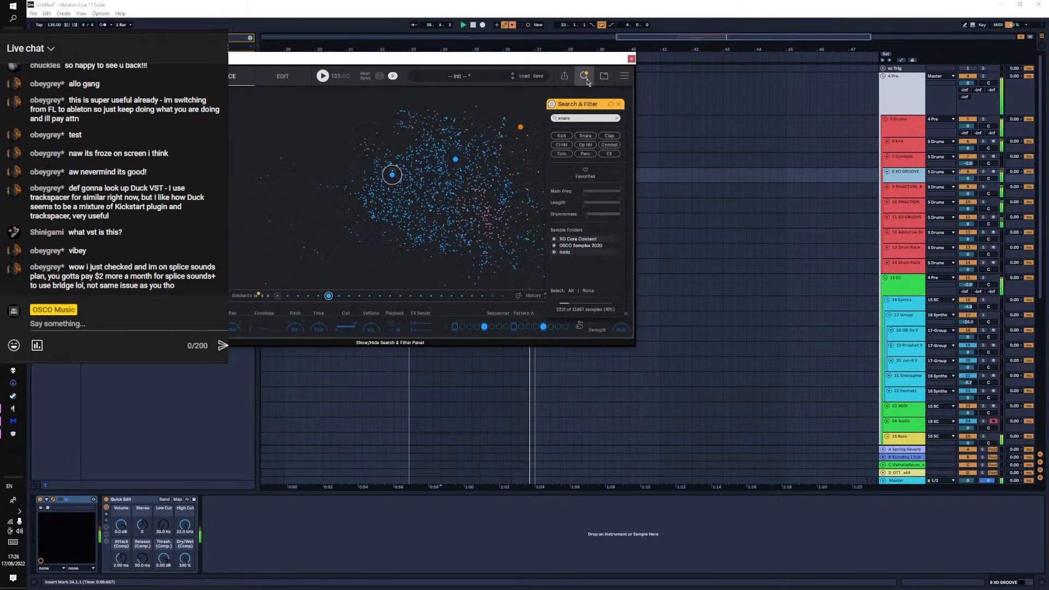
{"action": "left_click", "coordinate": [587, 81]}
{"action": "left_click", "coordinate": [587, 81]}
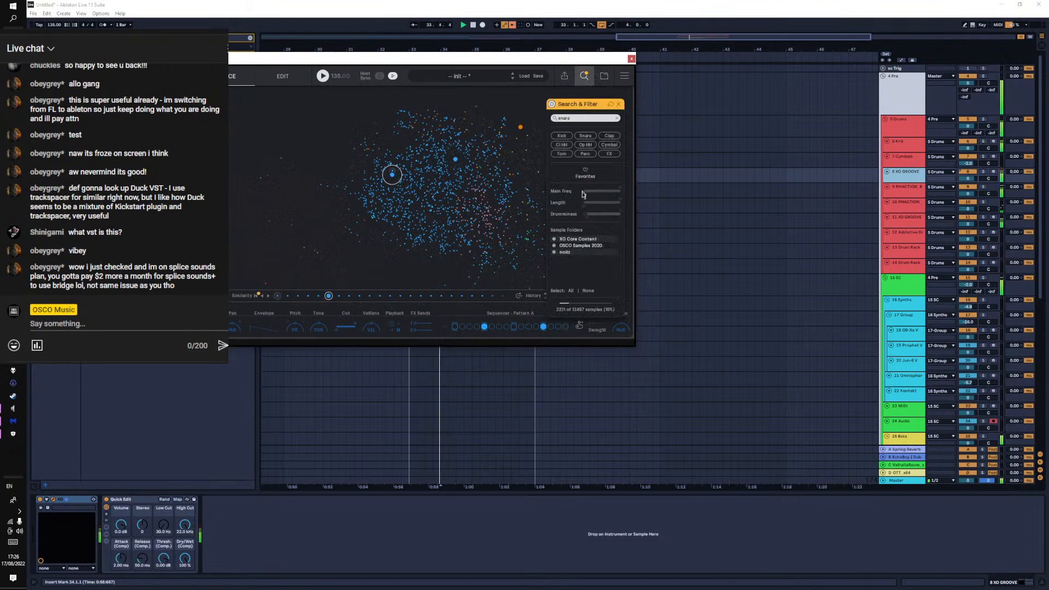
{"action": "left_click", "coordinate": [587, 80]}
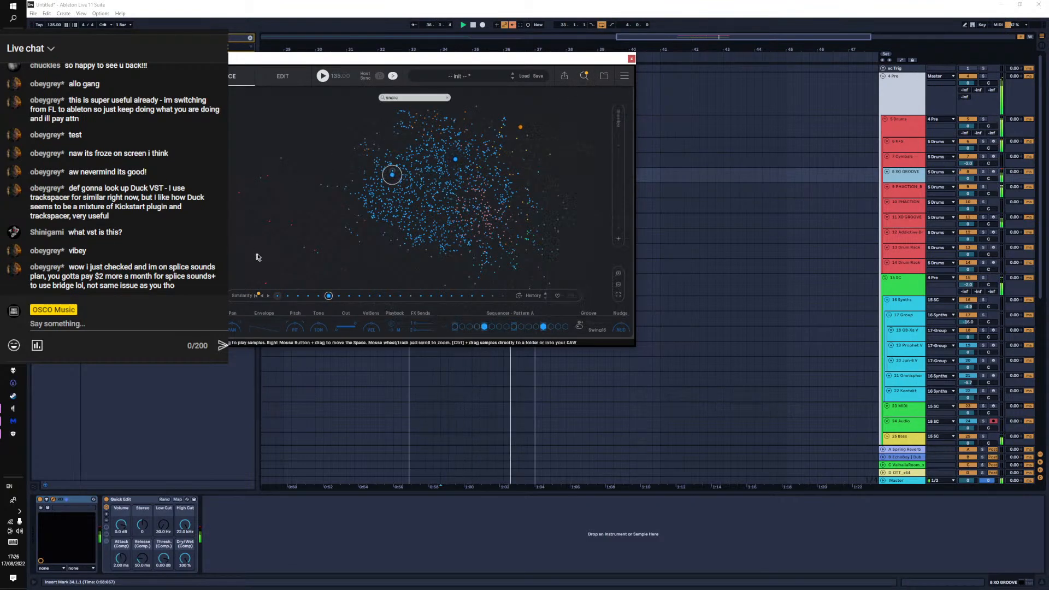
Audition other snares on the map, replace the second snare layer's sample with one of them and play the loop
{"action": "left_click", "coordinate": [439, 162]}
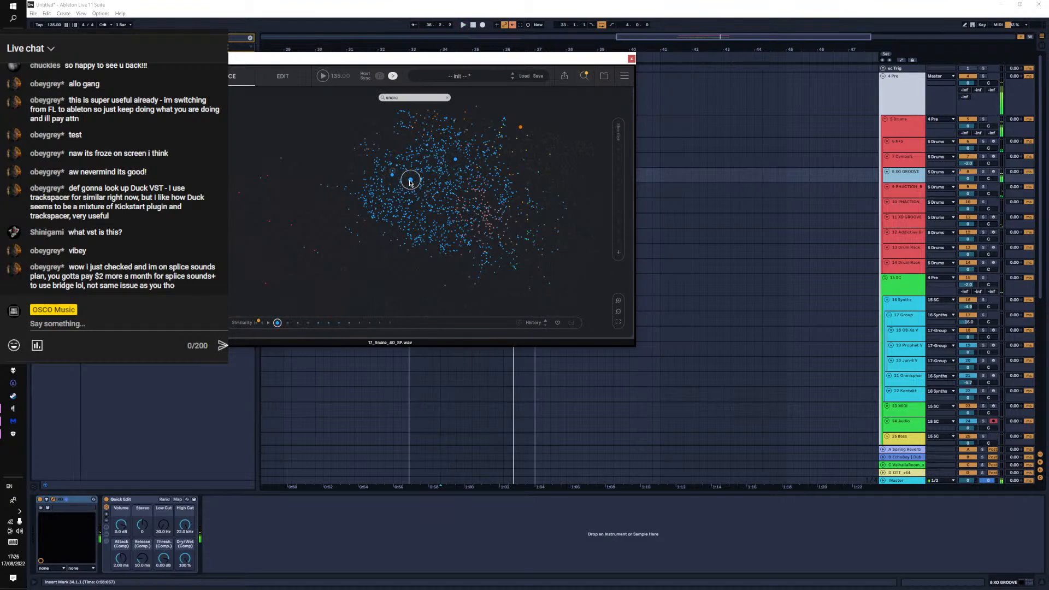
{"action": "left_click", "coordinate": [430, 163]}
{"action": "left_click", "coordinate": [393, 154]}
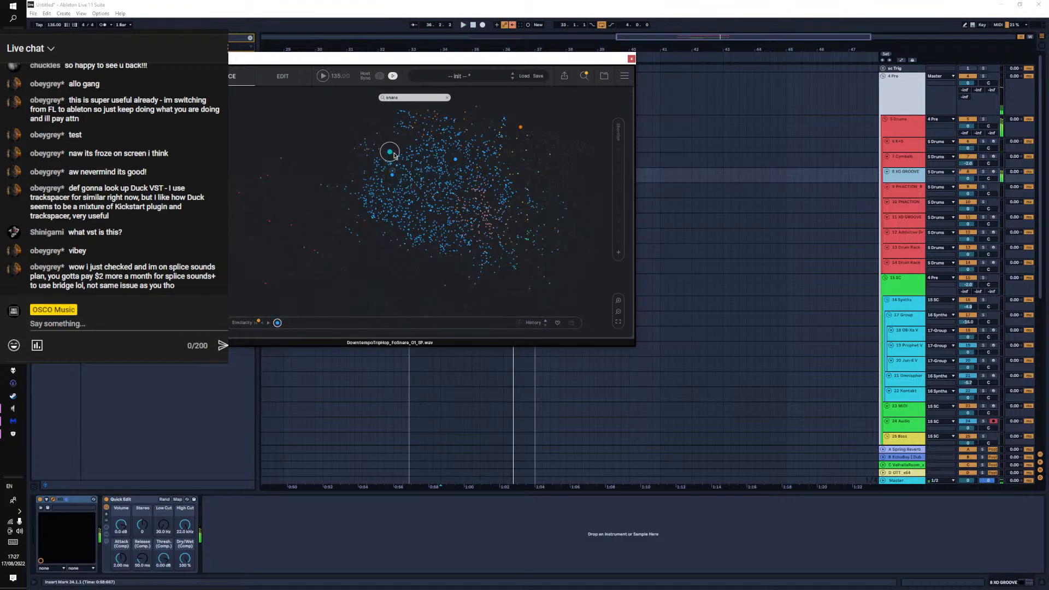
{"action": "left_click", "coordinate": [413, 157]}
{"action": "left_click", "coordinate": [427, 148]}
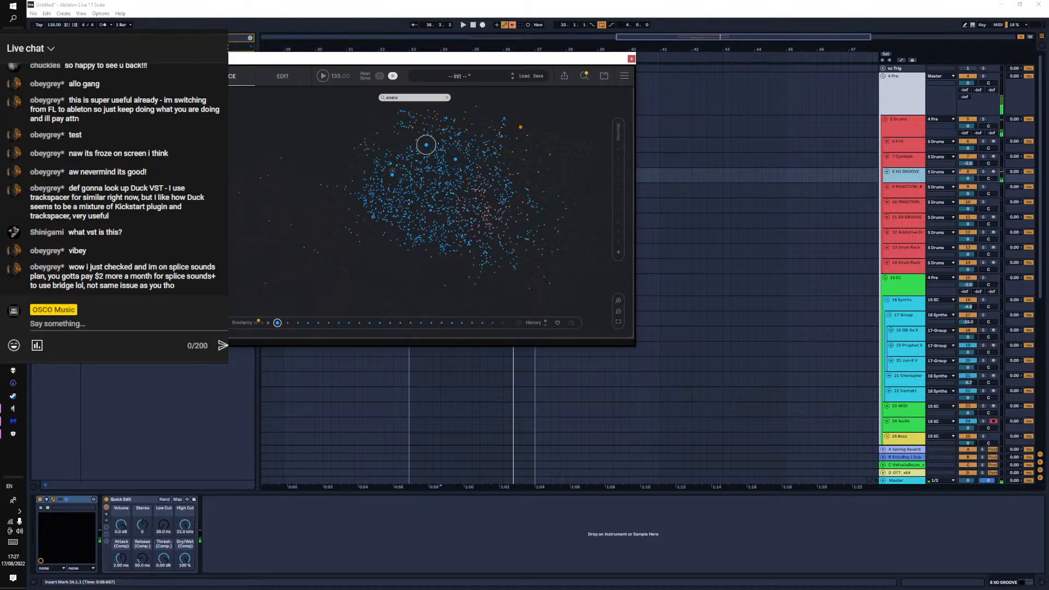
{"action": "key", "text": "space"}
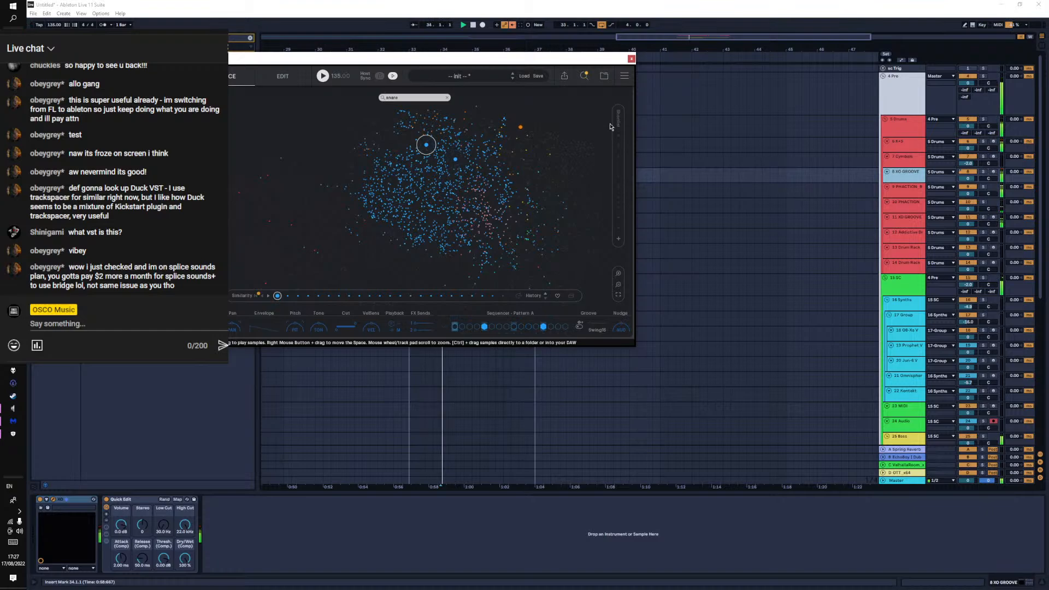
Search the samples for "hat" and audition hat samples against the playing groove
{"action": "left_click", "coordinate": [447, 97]}
{"action": "type", "text": "hat"}
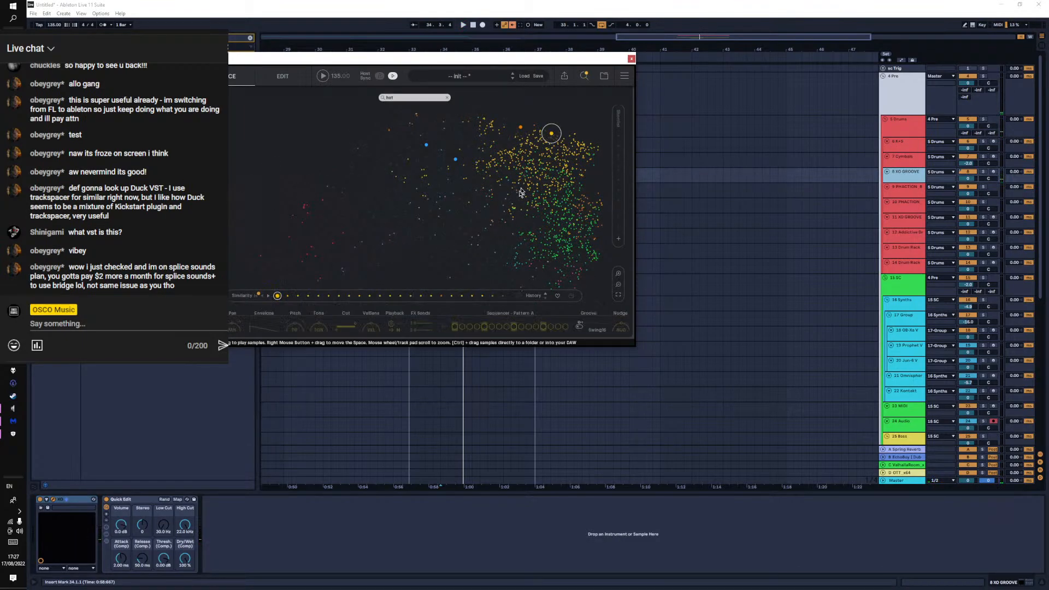
{"action": "left_click", "coordinate": [536, 153]}
{"action": "left_click", "coordinate": [551, 150]}
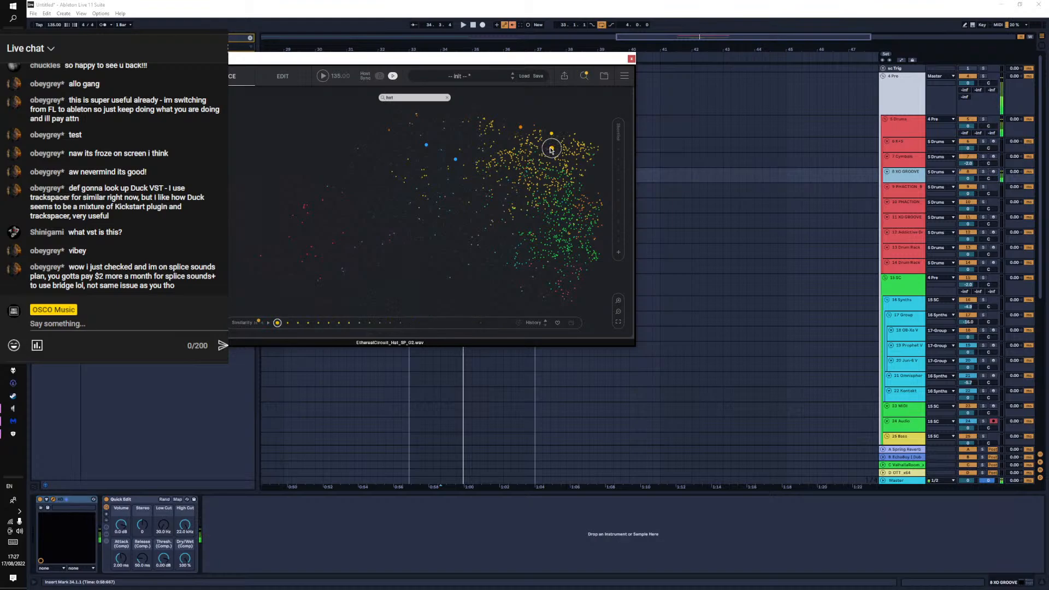
{"action": "key", "text": "space"}
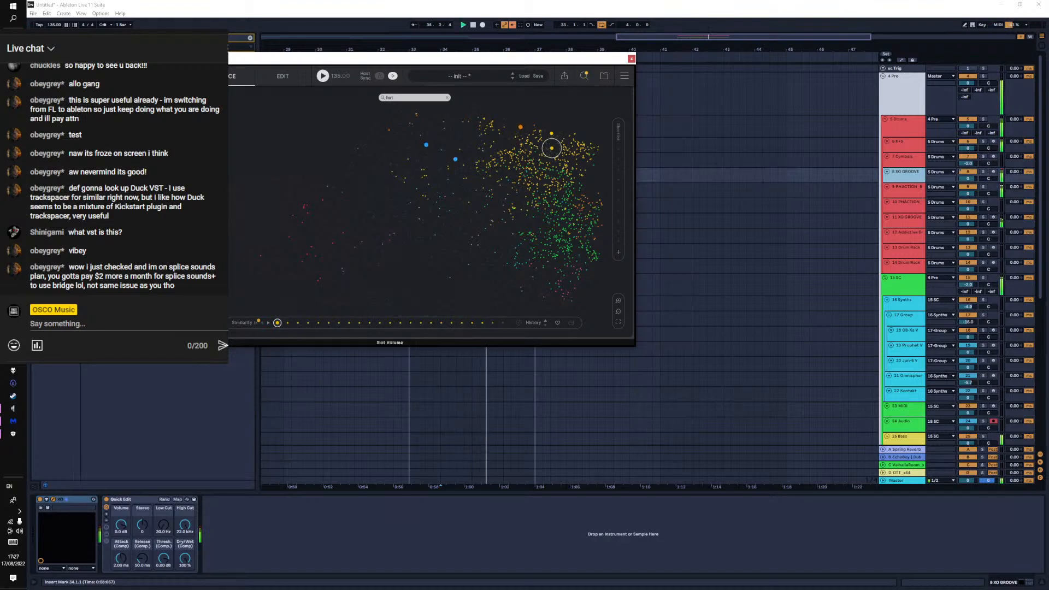
{"action": "left_click", "coordinate": [551, 135]}
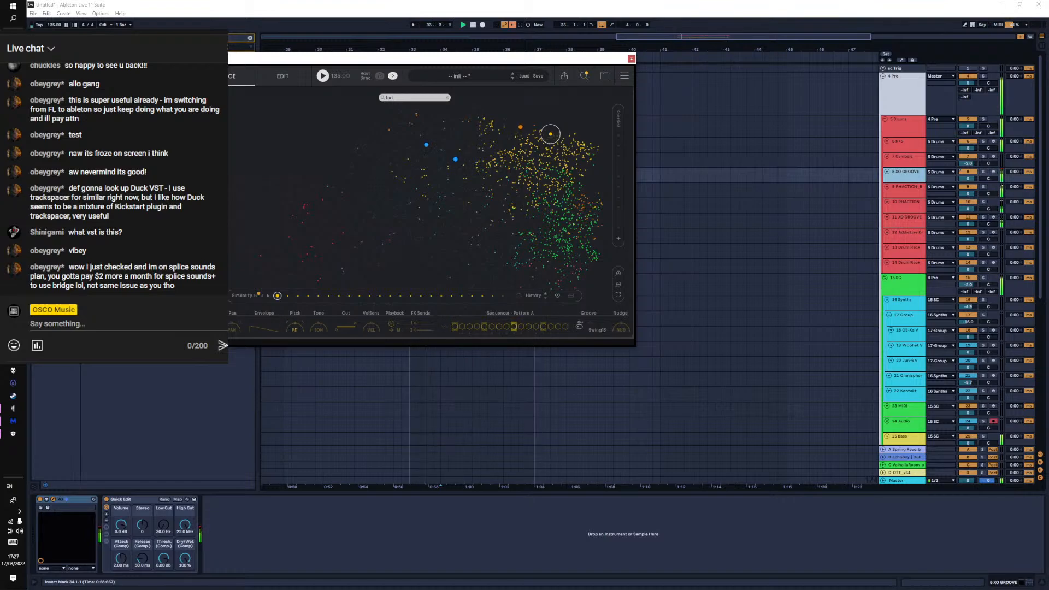
{"action": "left_click", "coordinate": [520, 128]}
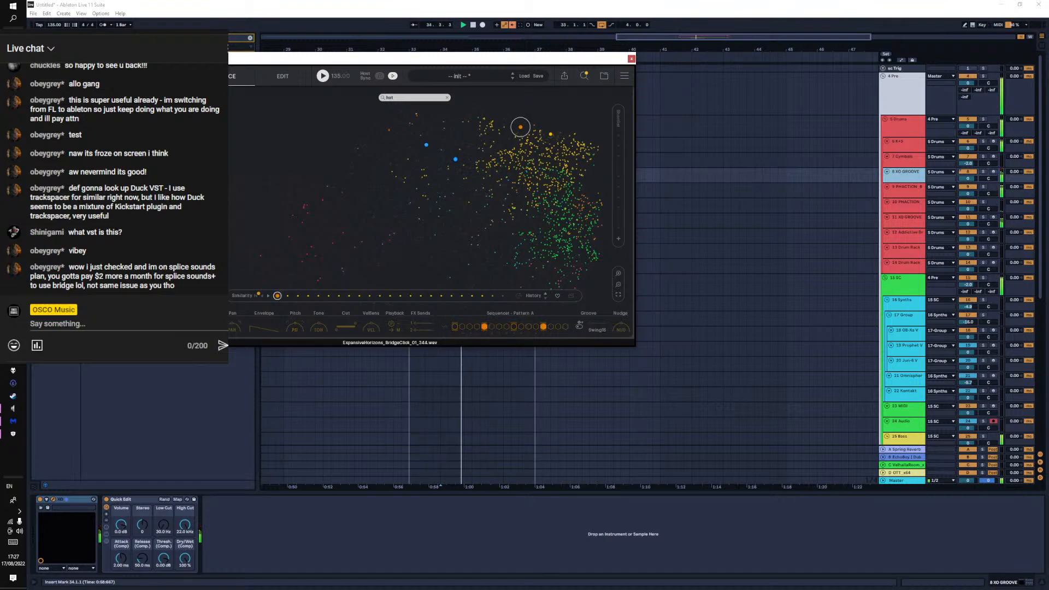
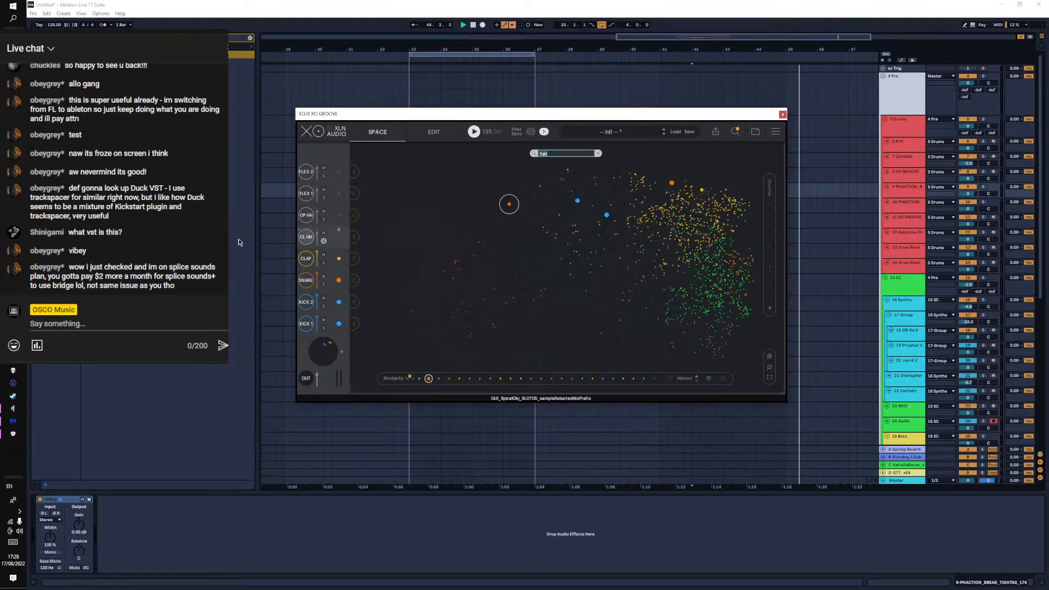
Restart playback of the loop from bar 33
{"action": "left_click", "coordinate": [406, 88]}
{"action": "key", "text": "space"}
{"action": "key", "text": "space"}
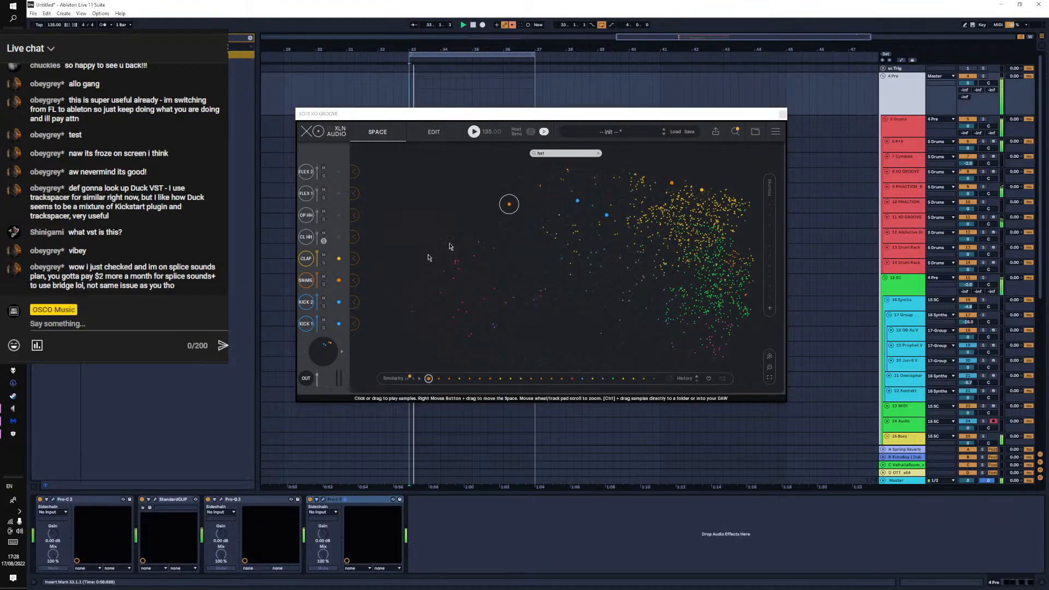
Audition other hats for the CLAP slot, assign a hi-hat sample to it and play the loop
{"action": "left_click", "coordinate": [305, 260]}
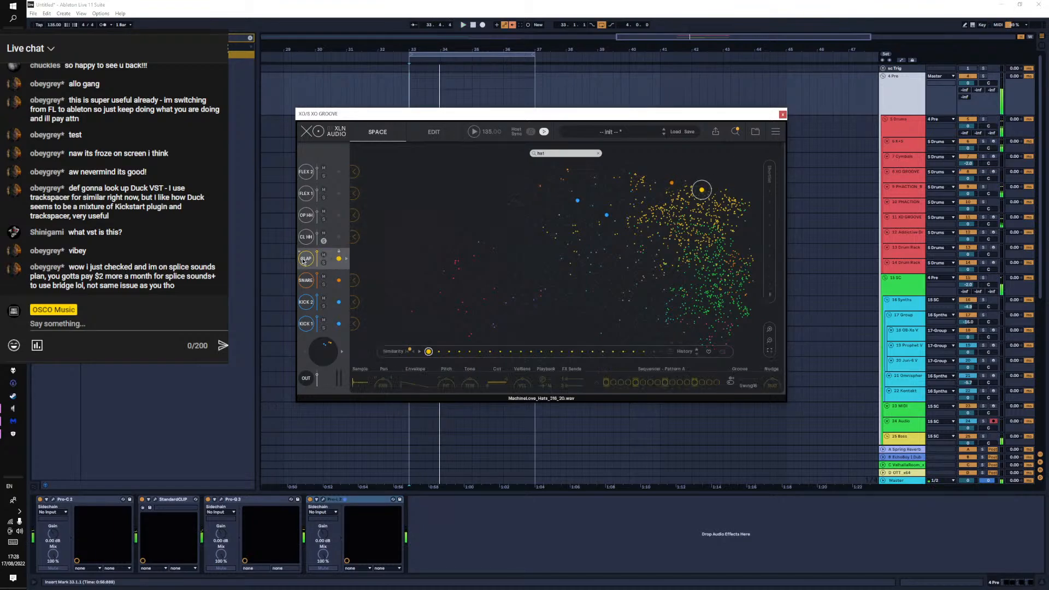
{"action": "left_click", "coordinate": [701, 191]}
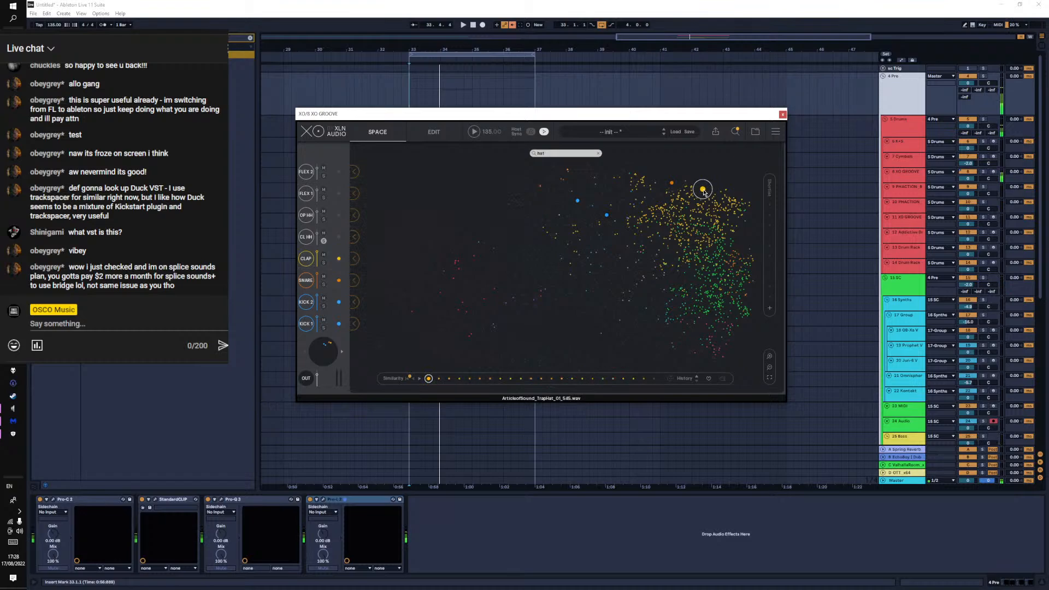
{"action": "left_click", "coordinate": [724, 196]}
{"action": "left_click", "coordinate": [713, 200]}
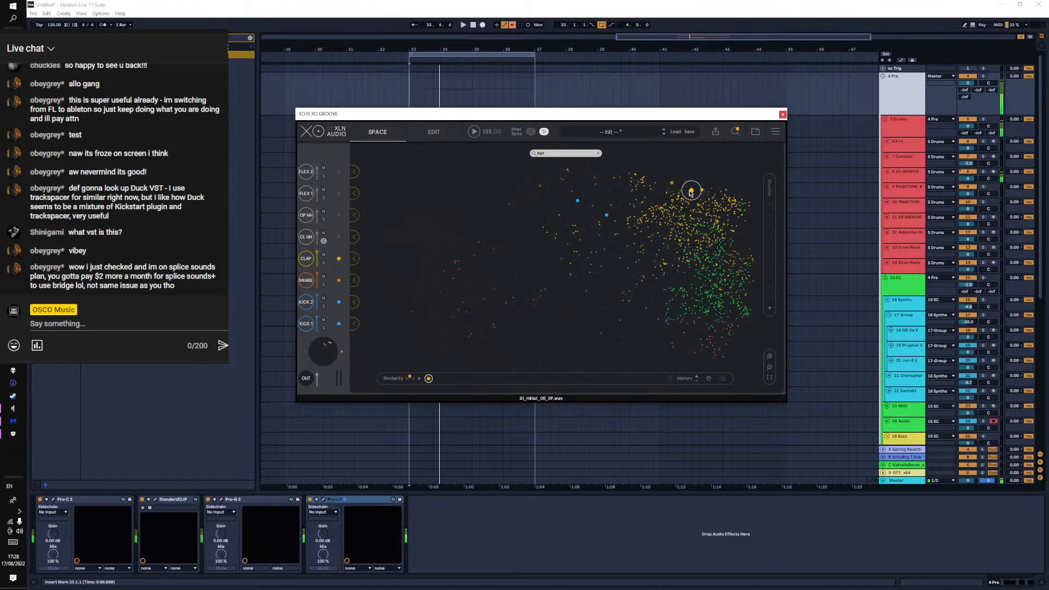
{"action": "left_click", "coordinate": [355, 259]}
{"action": "key", "text": "space"}
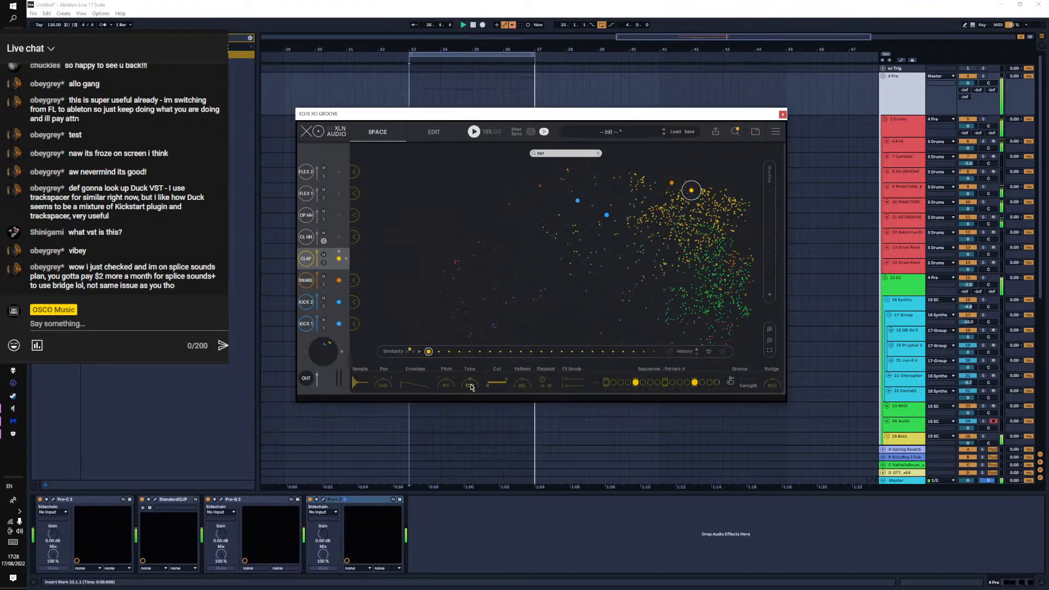
Inspect the CLAP slot's sample, replace it with a FutureBeats hi-hat sample and play the loop
{"action": "left_click", "coordinate": [360, 383]}
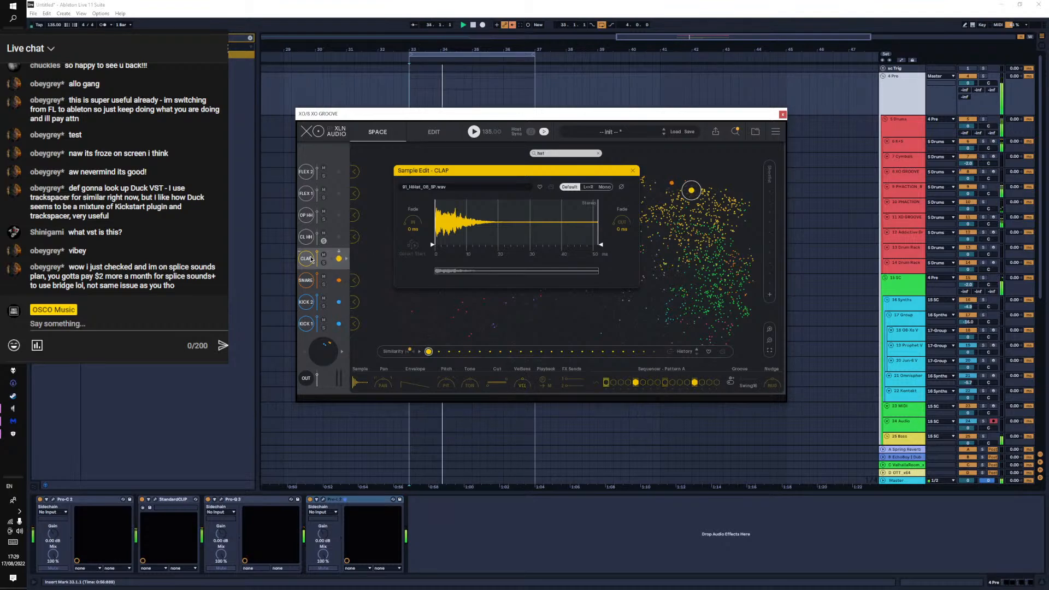
{"action": "key", "text": "space"}
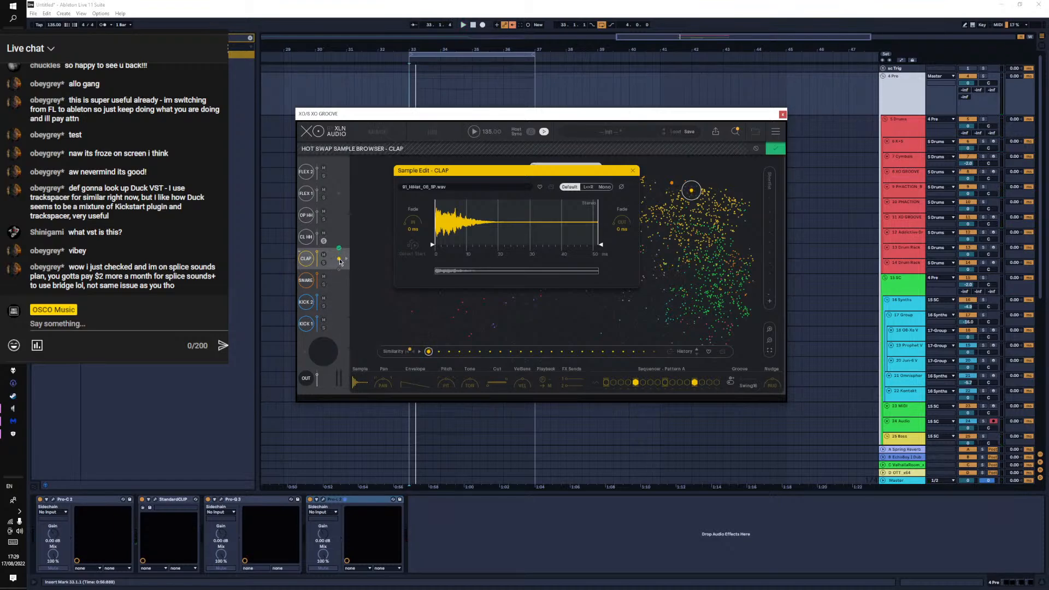
{"action": "left_click", "coordinate": [632, 171]}
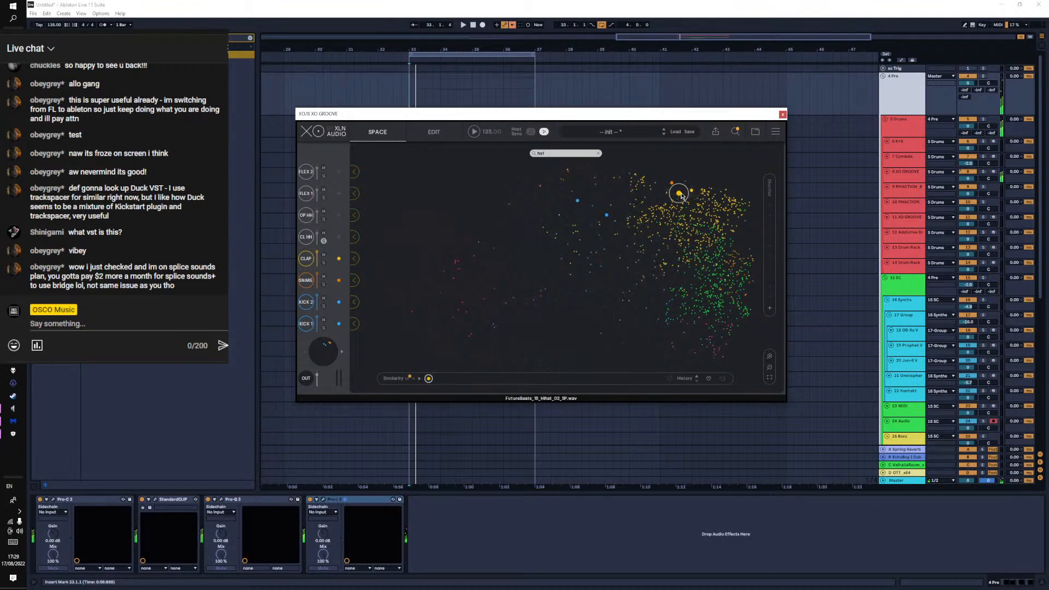
{"action": "left_click", "coordinate": [355, 260]}
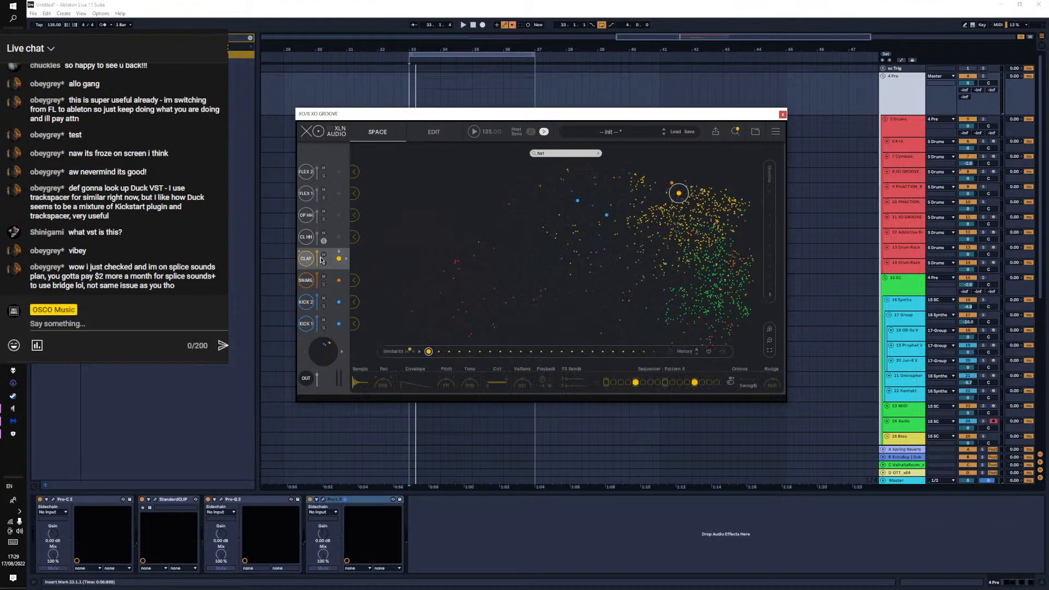
{"action": "left_click", "coordinate": [324, 256]}
{"action": "left_click", "coordinate": [306, 261]}
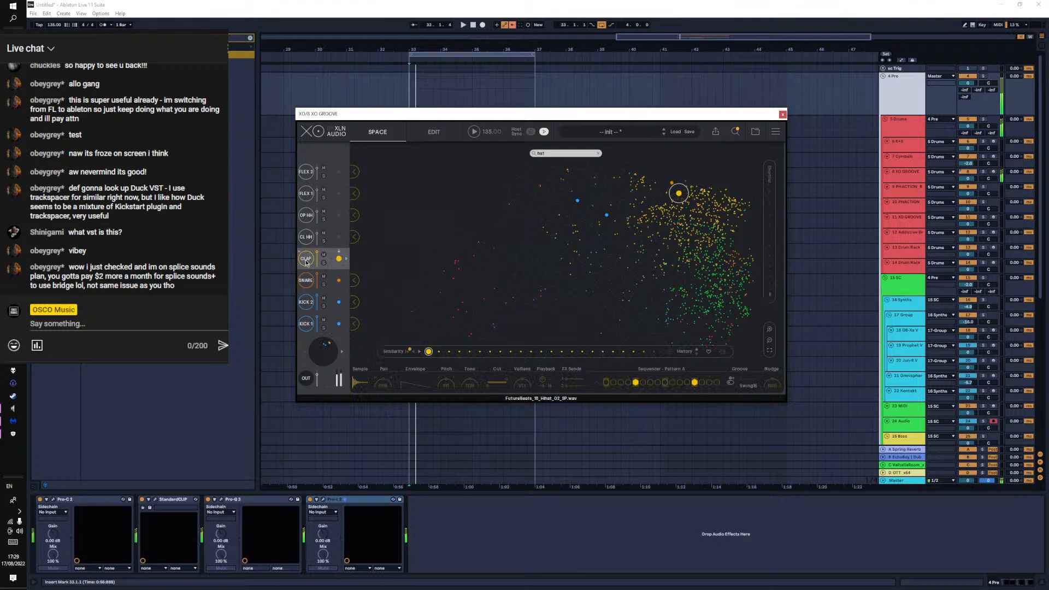
{"action": "key", "text": "space"}
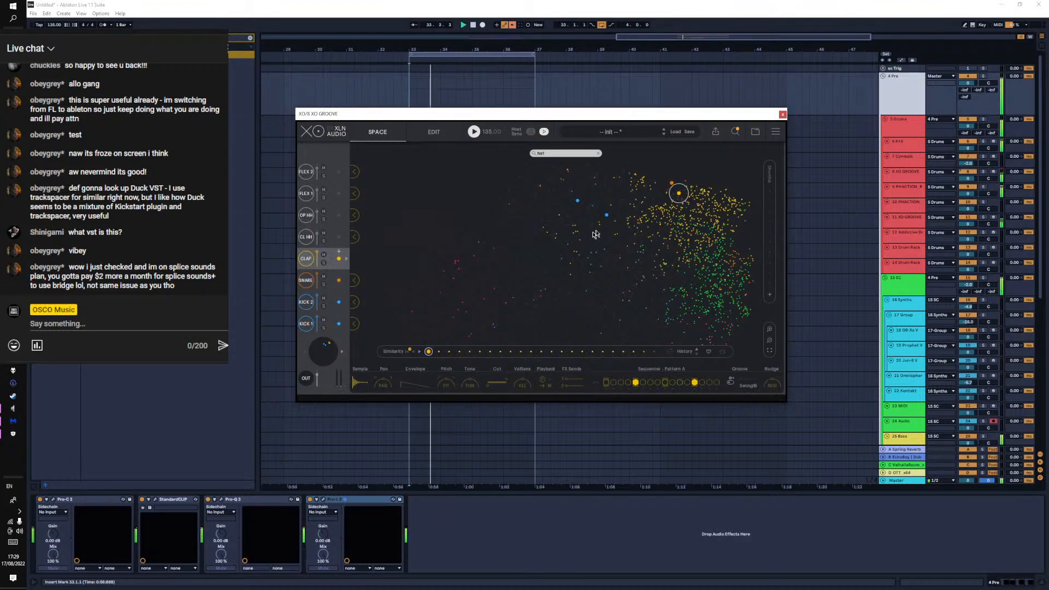
Assign the ArticlesofSound BeastHat sample to the CLAP slot and a nearby hat to the CL HH slot, and play the loop
{"action": "left_click", "coordinate": [701, 190]}
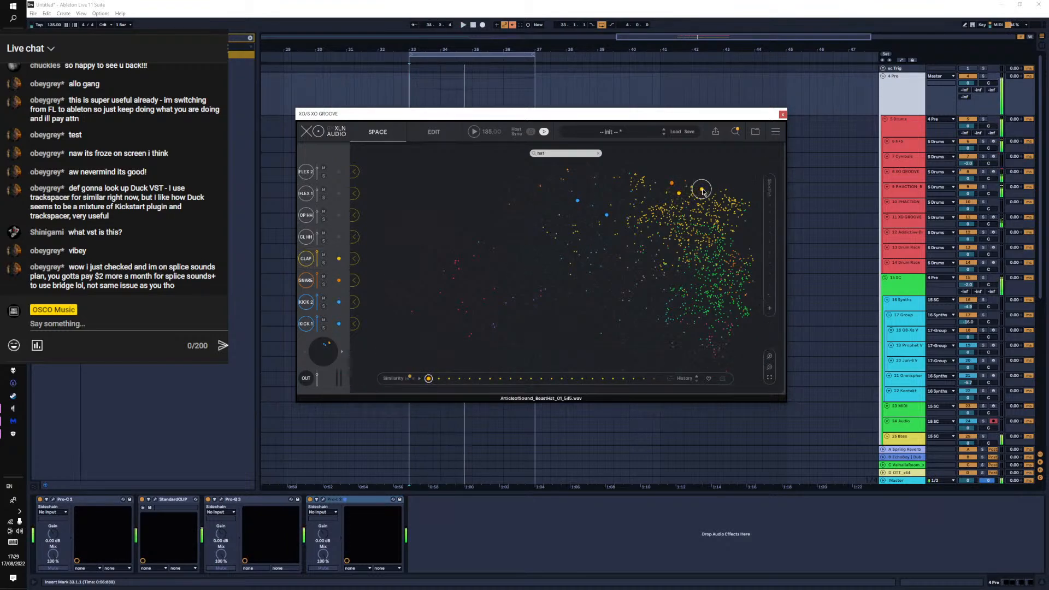
{"action": "left_click", "coordinate": [359, 259]}
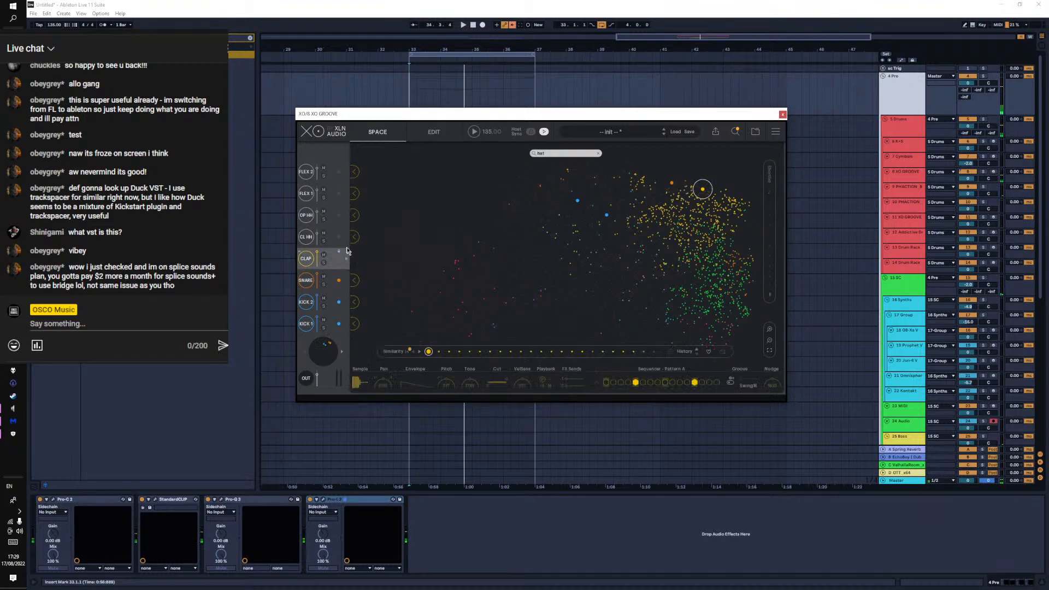
{"action": "left_click", "coordinate": [713, 198]}
{"action": "left_click", "coordinate": [354, 238]}
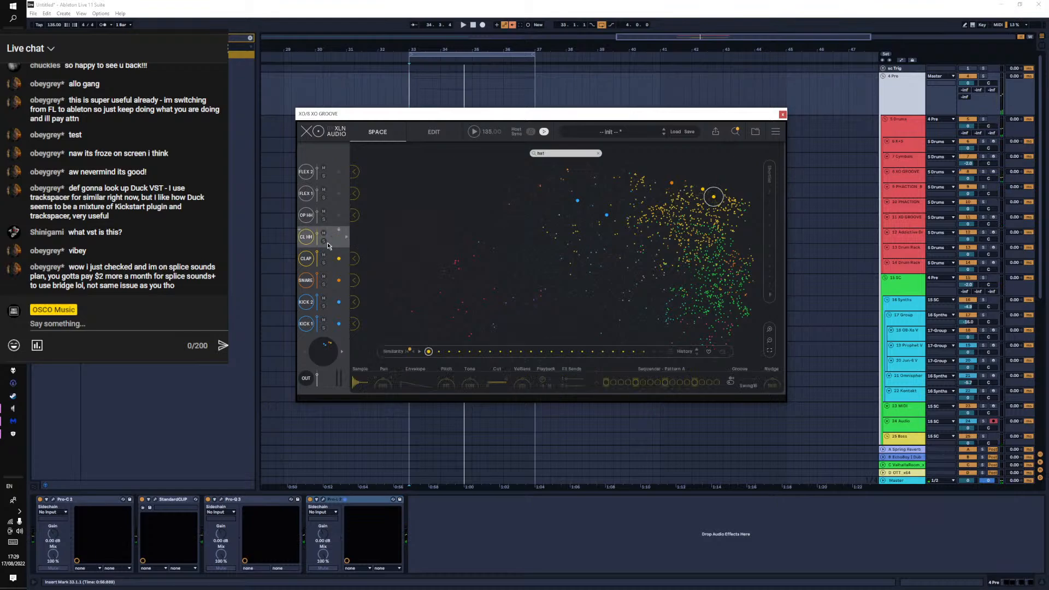
{"action": "key", "text": "space"}
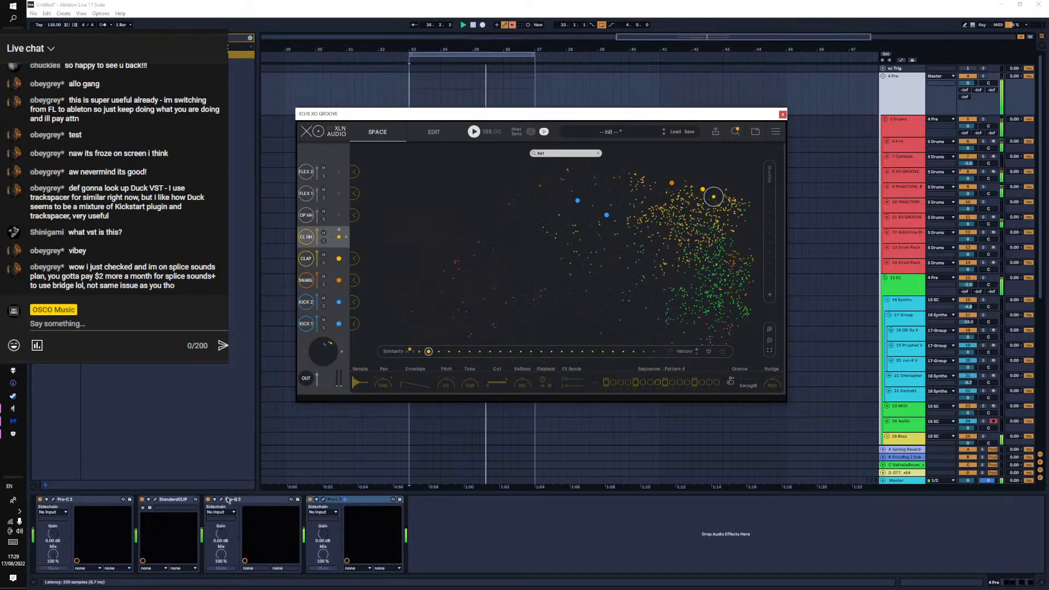
Add EQ Eight to the 8 XO GROOVE track and low-cut it with band 1 at about 271 Hz
{"action": "left_click", "coordinate": [906, 176]}
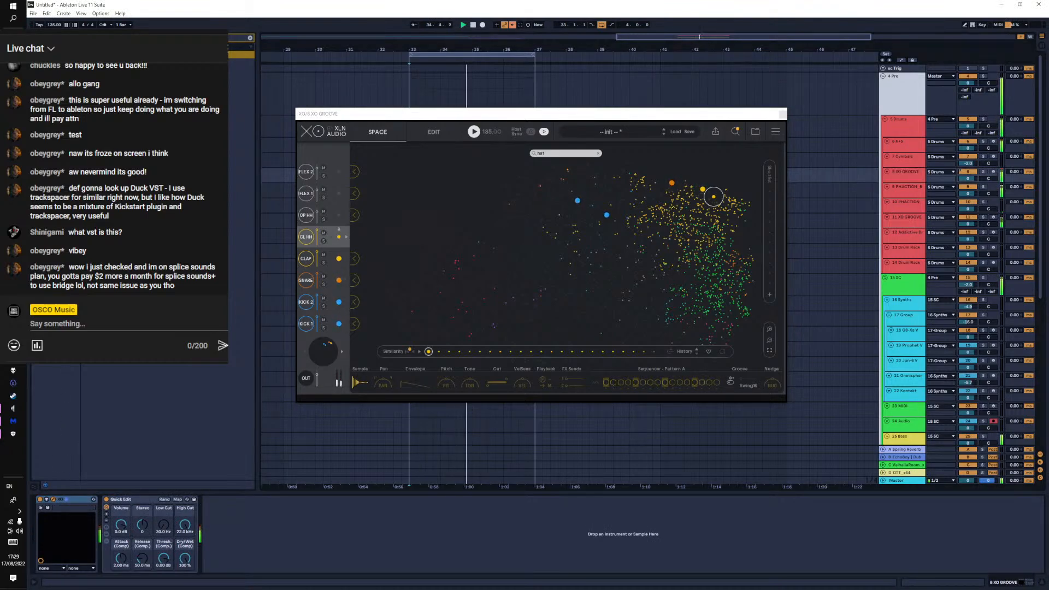
{"action": "type", "text": "eq"}
{"action": "key", "text": "Down"}
{"action": "key", "text": "Return"}
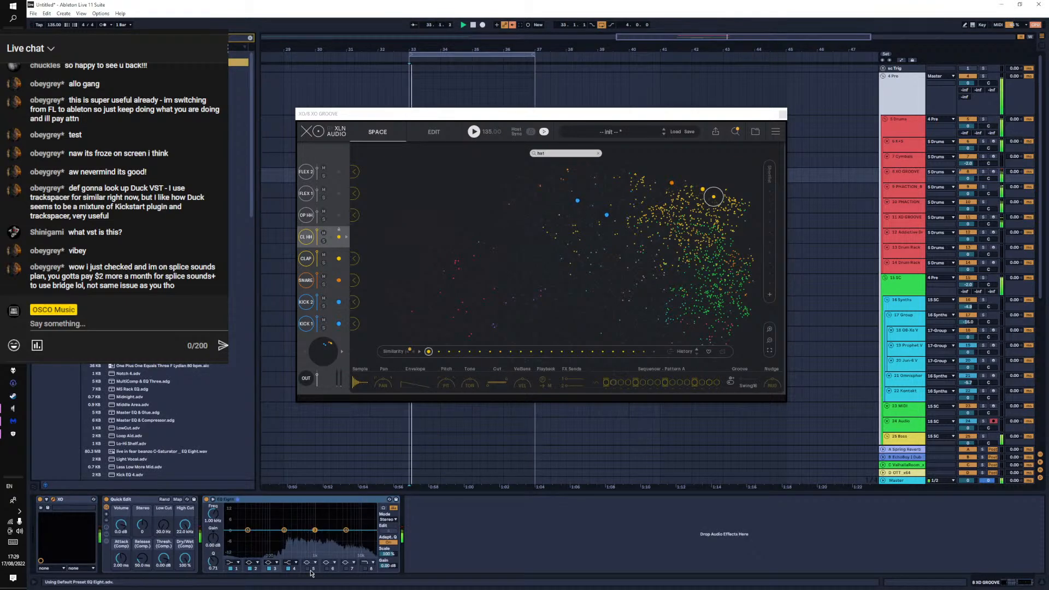
{"action": "left_click", "coordinate": [233, 563]}
{"action": "left_click", "coordinate": [233, 520]}
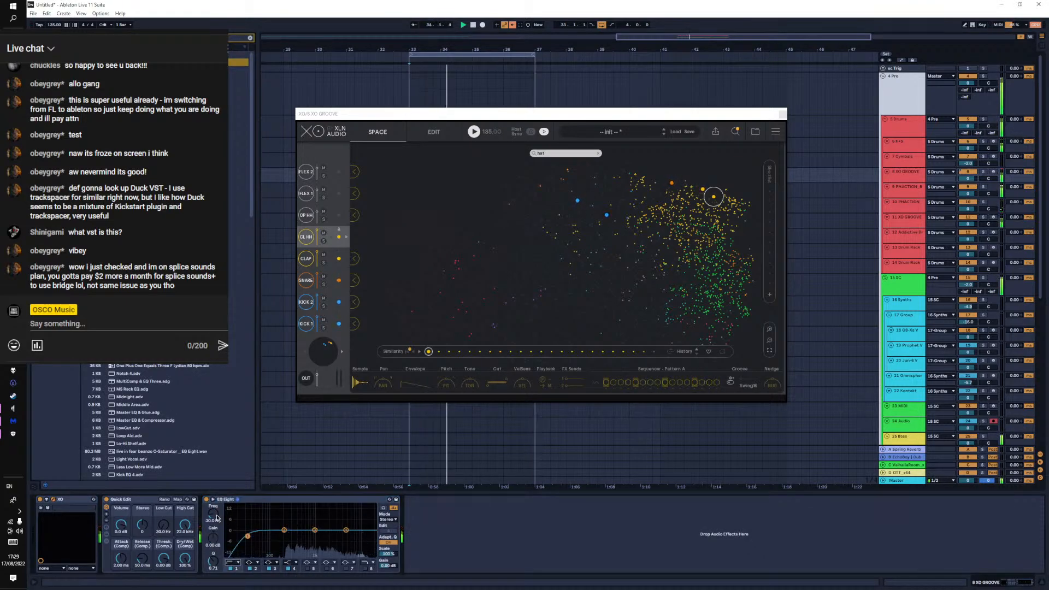
{"action": "left_click_drag", "start_coordinate": [247, 536], "coordinate": [290, 536]}
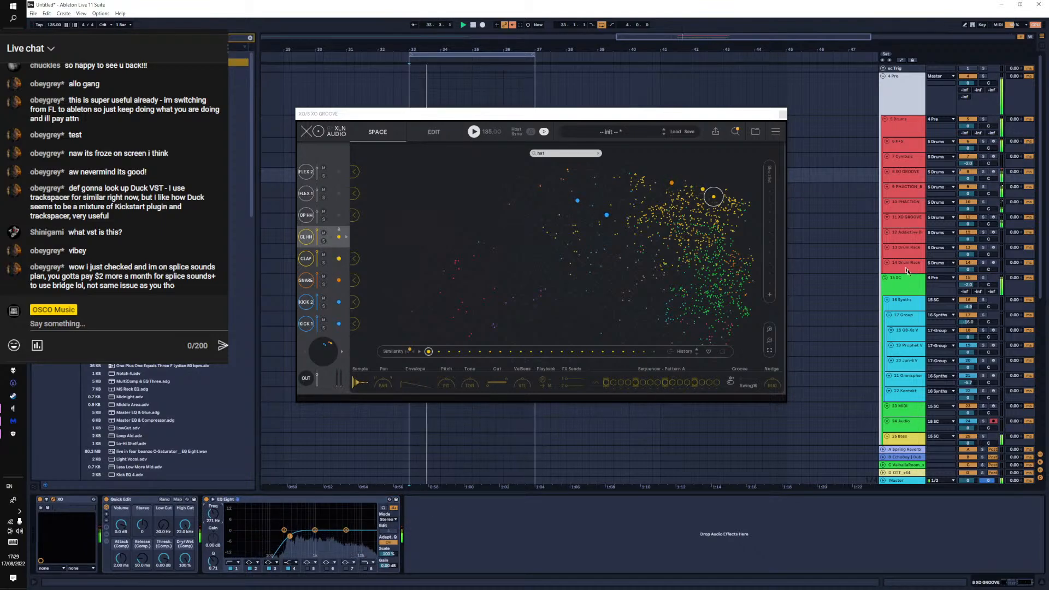
Close the XO window and audition the 27-Serum and 28-Serum bass tracks by soloing them
{"action": "left_click", "coordinate": [783, 114]}
{"action": "scroll", "coordinate": [754, 246], "scroll_direction": "down", "scroll_amount": 10}
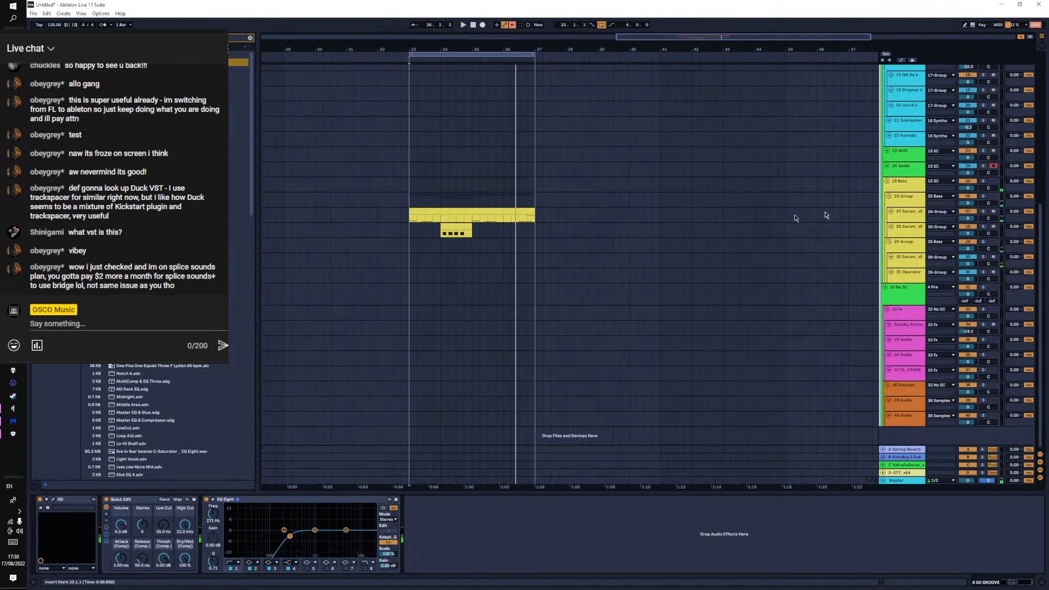
{"action": "left_click", "coordinate": [438, 212]}
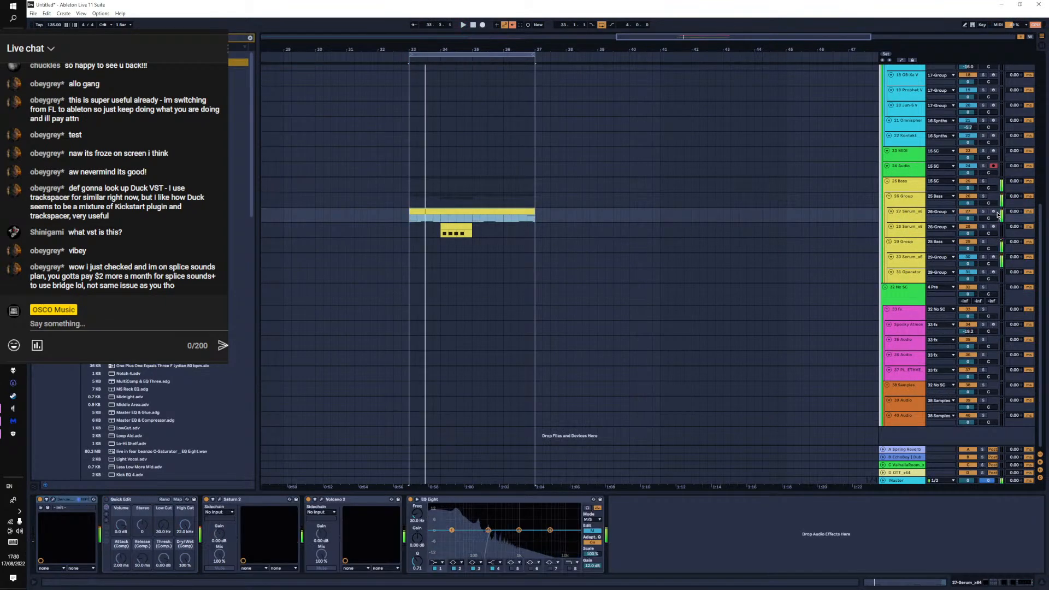
{"action": "left_click", "coordinate": [983, 212]}
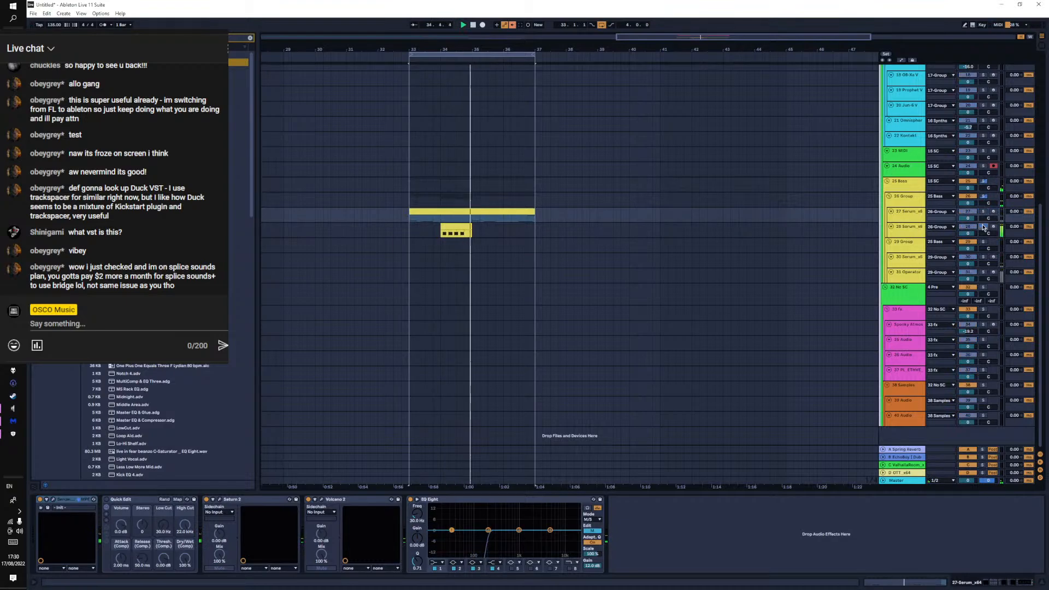
{"action": "left_click", "coordinate": [983, 227]}
{"action": "key", "text": "space"}
{"action": "left_click", "coordinate": [983, 228]}
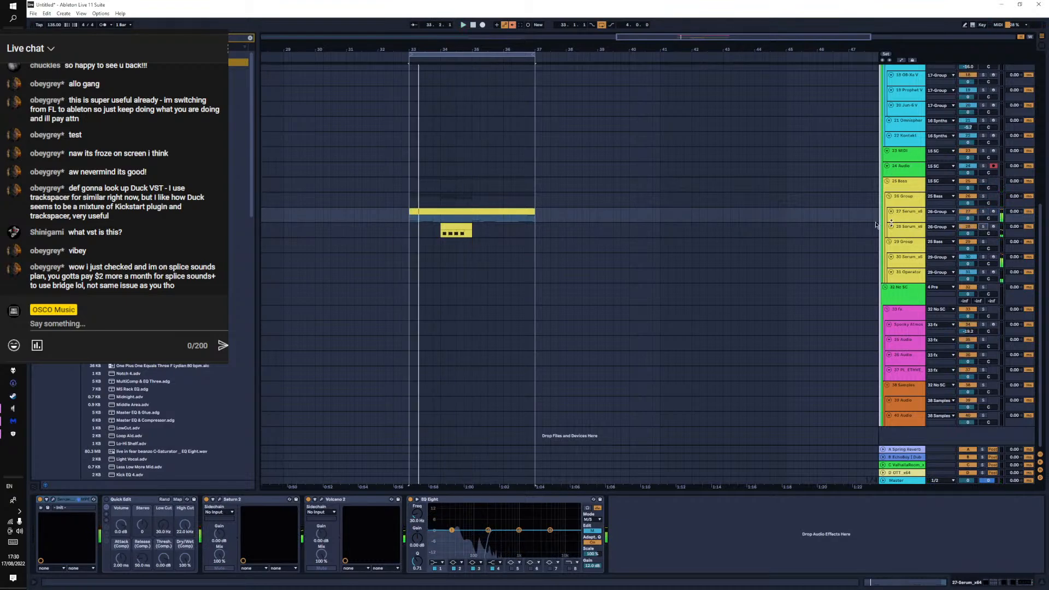
Duplicate the two Serum bass tracks' bars 33–37 to bar 37, extend the loop to bar 41 and play it
{"action": "left_click", "coordinate": [496, 211]}
{"action": "left_click", "coordinate": [528, 235], "text": "shift"}
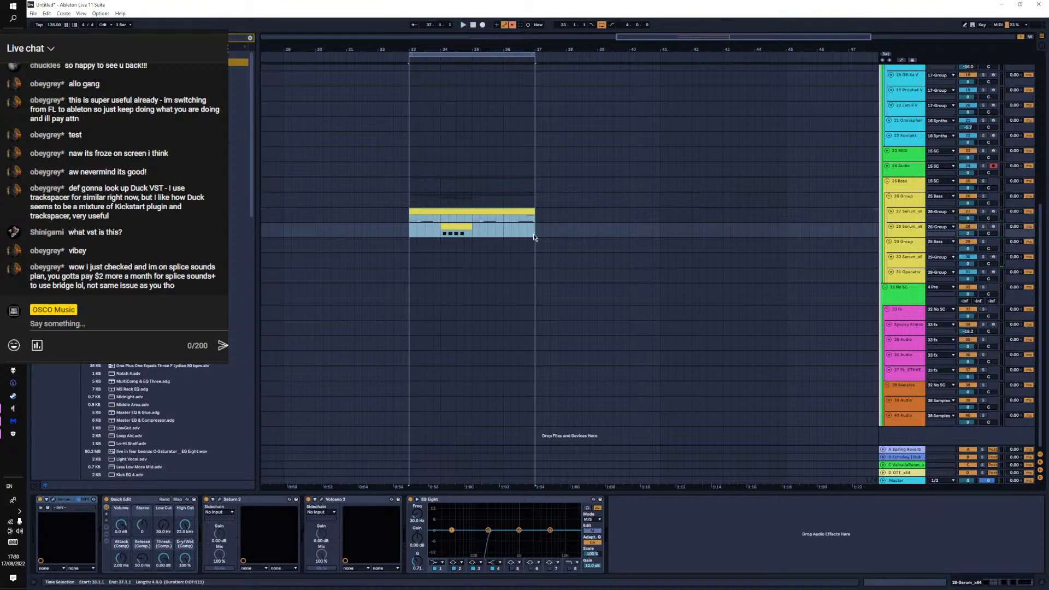
{"action": "key", "text": "ctrl+d"}
{"action": "left_click_drag", "start_coordinate": [533, 55], "coordinate": [660, 77]}
{"action": "scroll", "coordinate": [618, 216], "scroll_direction": "up", "scroll_amount": 2}
{"action": "key", "text": "space"}
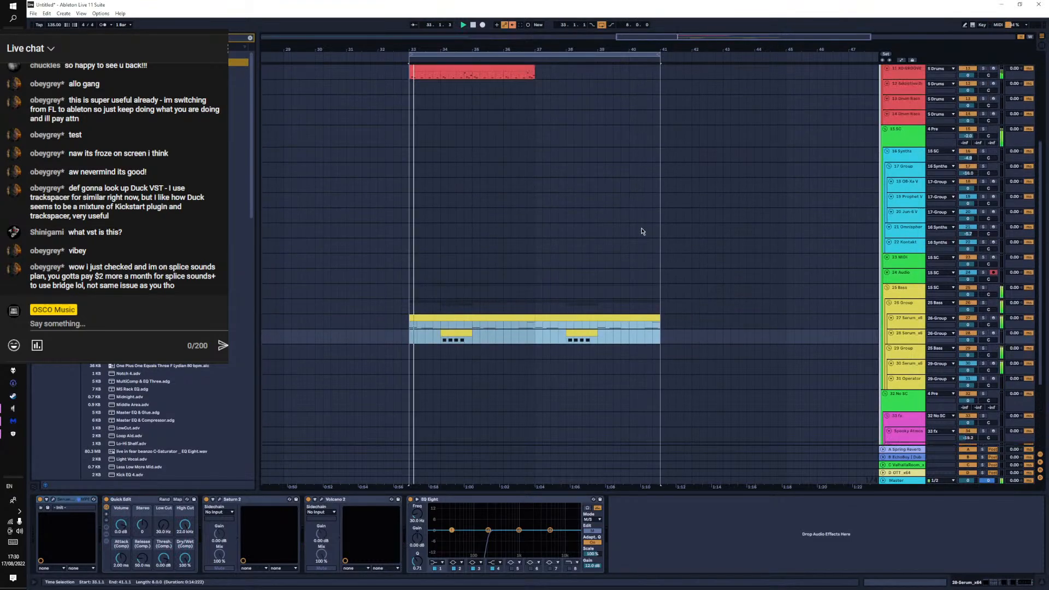
Duplicate the drum clips from bars 33–37 so they repeat up to bar 41
{"action": "scroll", "coordinate": [629, 232], "scroll_direction": "up", "scroll_amount": 5}
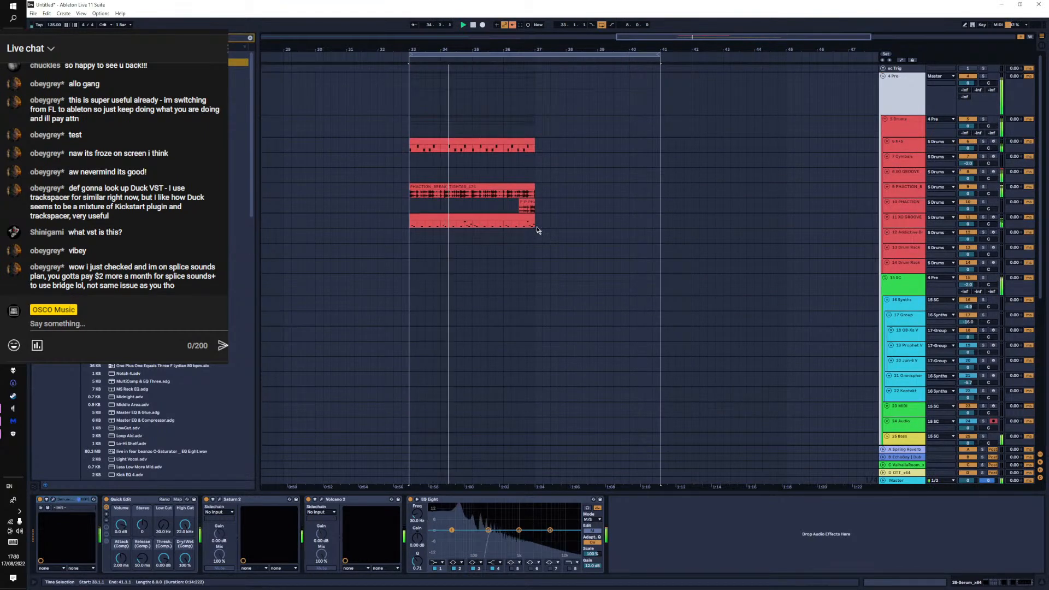
{"action": "left_click_drag", "start_coordinate": [535, 229], "coordinate": [407, 145]}
{"action": "key", "text": "ctrl+d"}
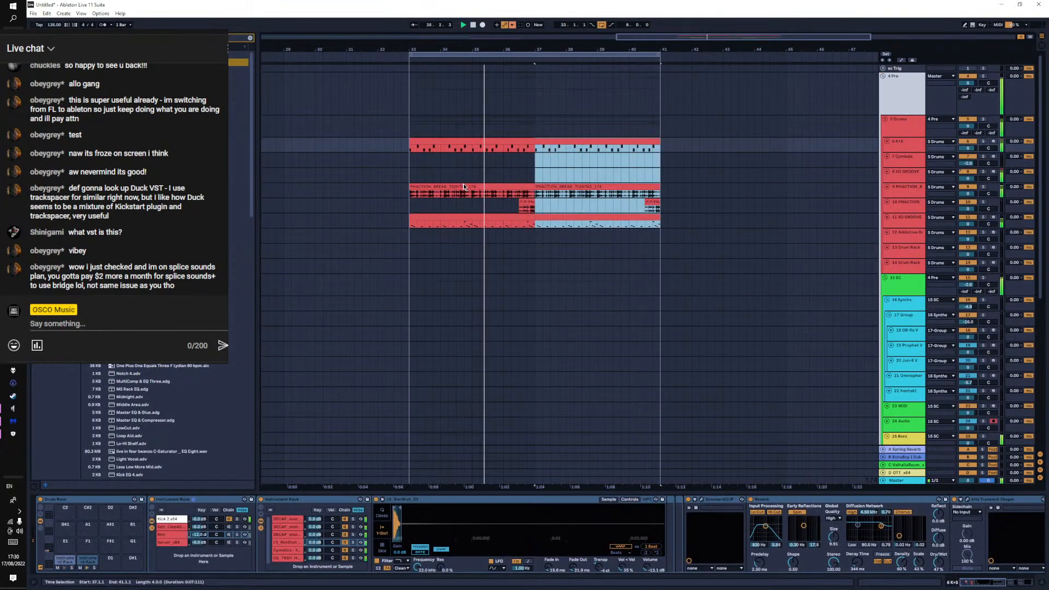
Shorten the first 27-Serum bass clip so it ends at bar 36
{"action": "scroll", "coordinate": [480, 215], "scroll_direction": "down", "scroll_amount": 6}
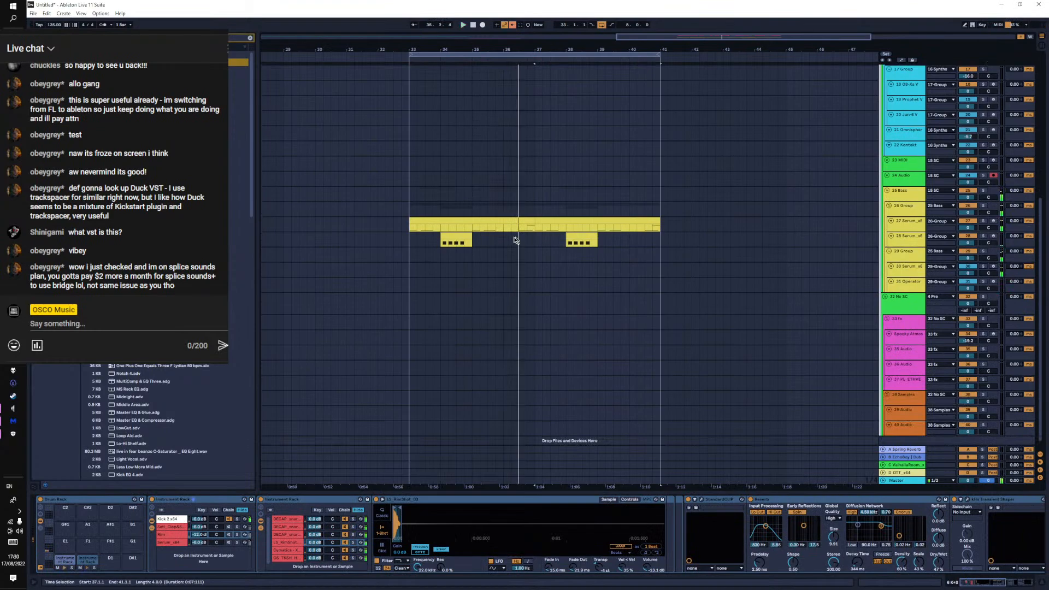
{"action": "left_click", "coordinate": [519, 237]}
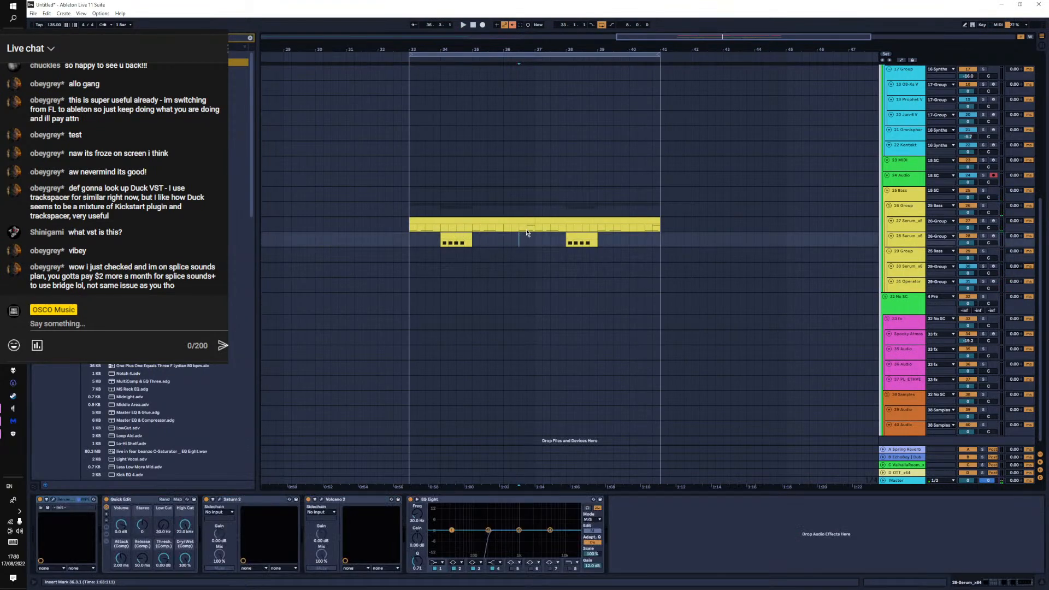
{"action": "left_click_drag", "start_coordinate": [533, 219], "coordinate": [519, 219]}
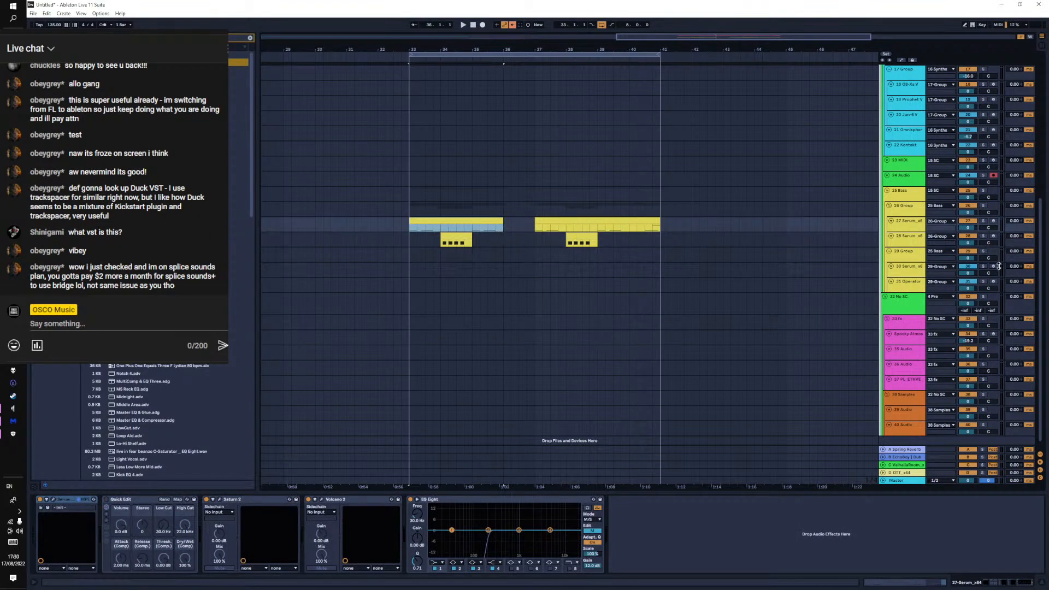
Duplicate the 28-Serum track and move the copy's first clip to bar 36
{"action": "left_click", "coordinate": [905, 239]}
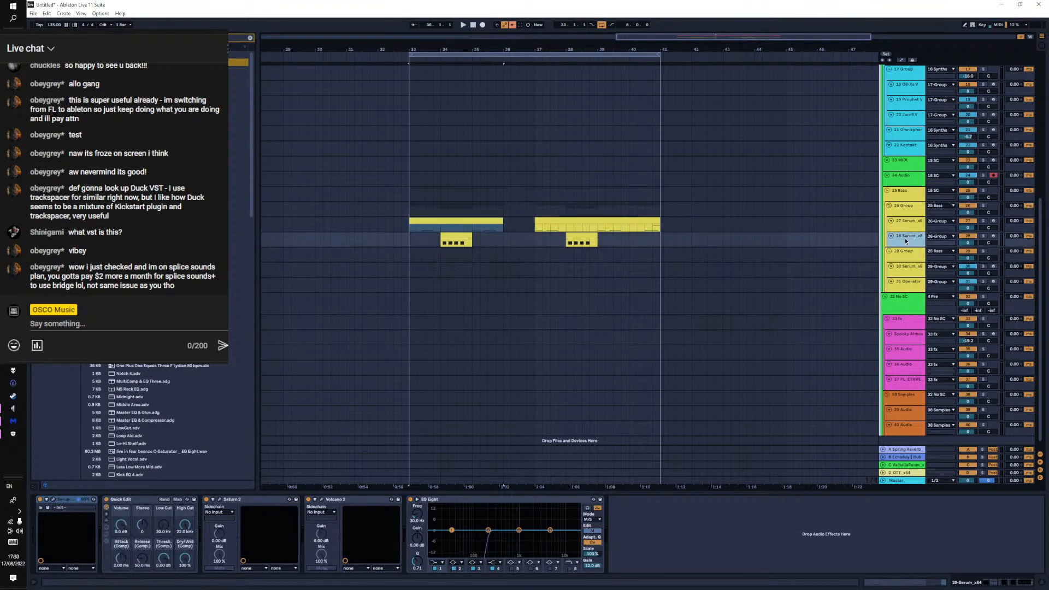
{"action": "key", "text": "ctrl+d"}
{"action": "left_click_drag", "start_coordinate": [467, 261], "coordinate": [530, 259]}
In the bar 36 clip, delete the first and last F#1 notes and move the remaining later note to beat 3
{"action": "double_click", "coordinate": [529, 258]}
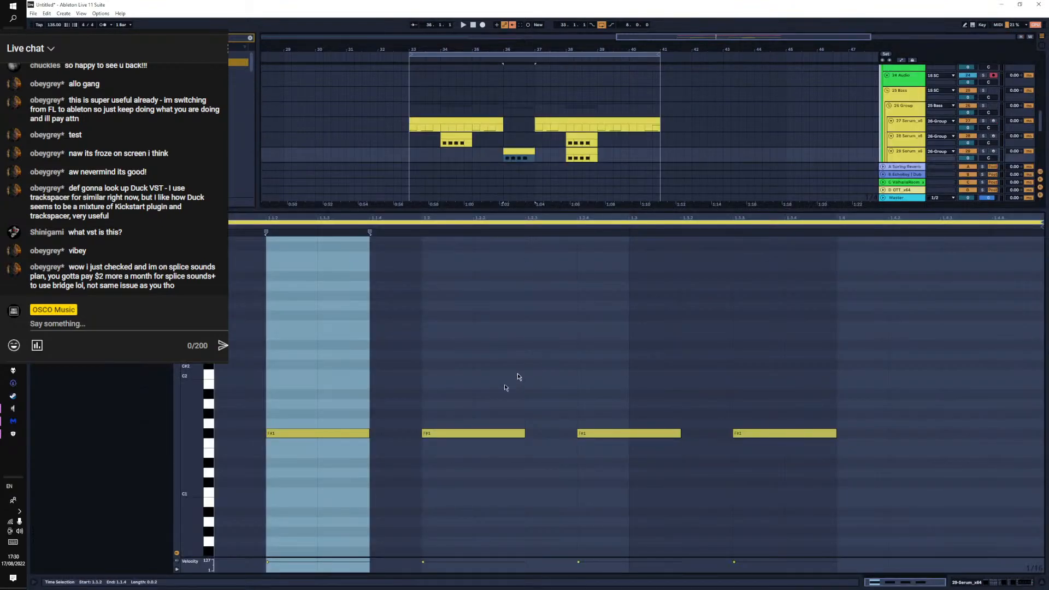
{"action": "double_click", "coordinate": [346, 434]}
{"action": "left_click", "coordinate": [749, 436]}
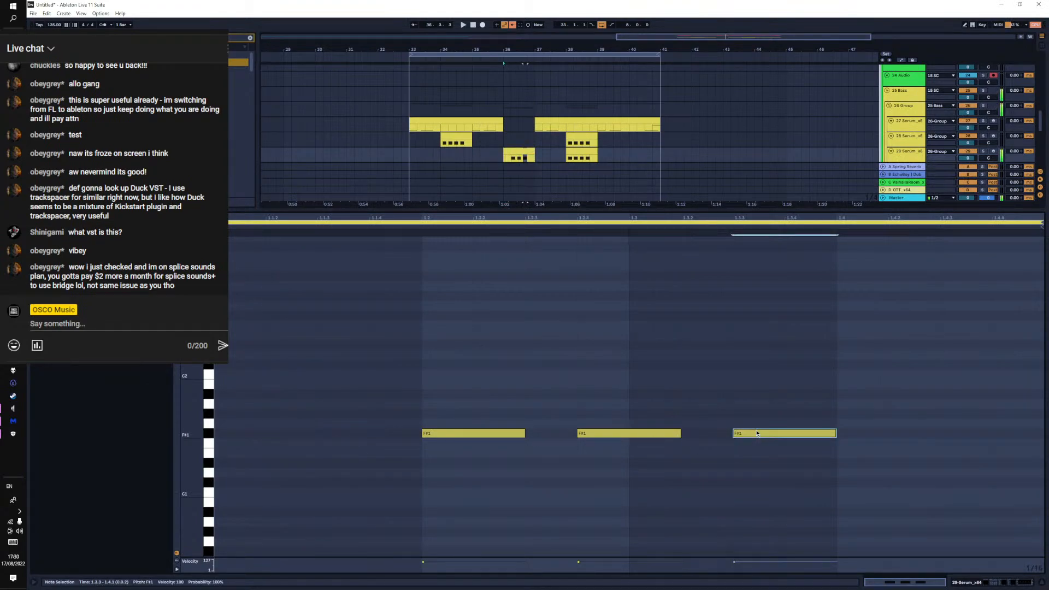
{"action": "double_click", "coordinate": [757, 434]}
{"action": "left_click_drag", "start_coordinate": [669, 436], "coordinate": [722, 436]}
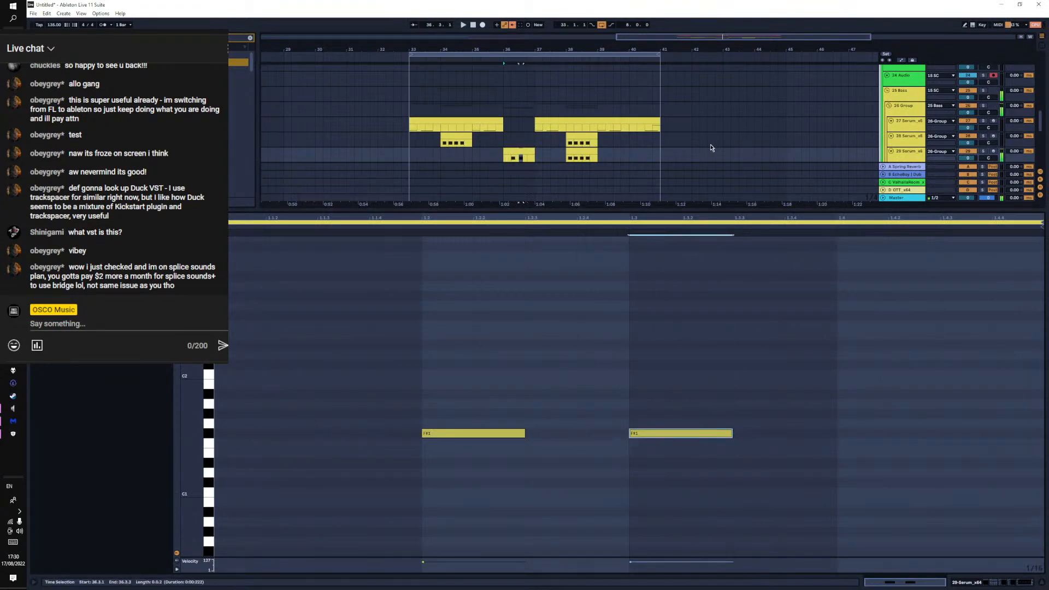
Show the 29-Serum track's devices and play the arrangement from bar 36
{"action": "scroll", "coordinate": [750, 167], "scroll_direction": "down", "scroll_amount": 3}
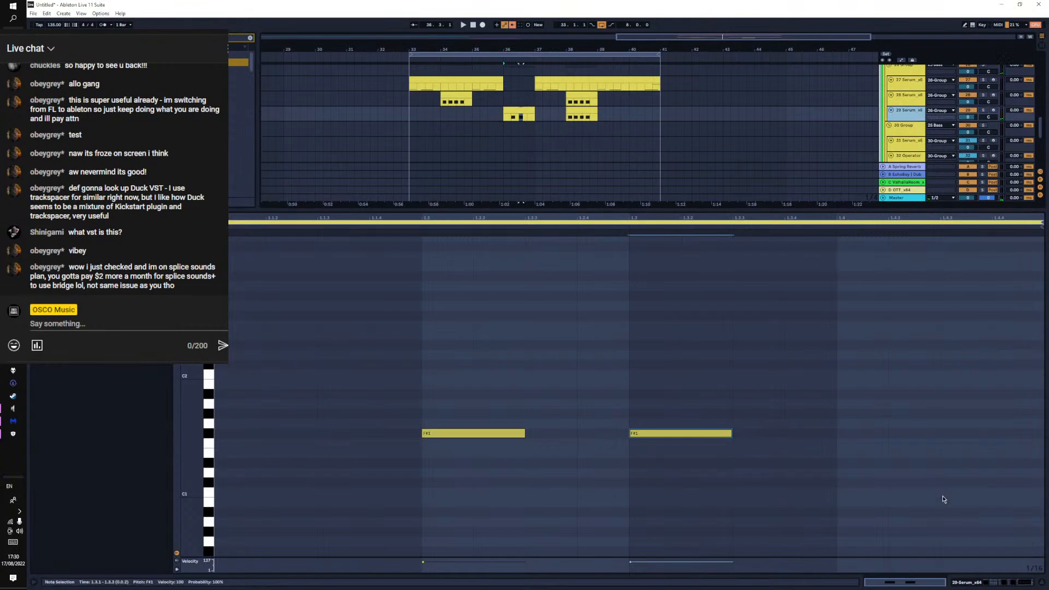
{"action": "left_click", "coordinate": [982, 583]}
{"action": "key", "text": "space"}
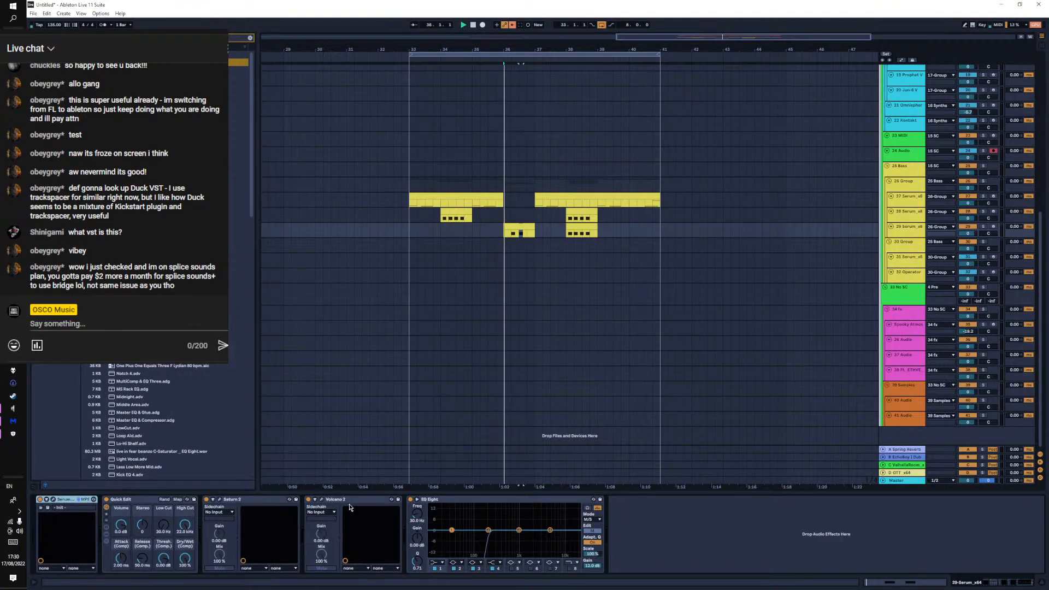
{"action": "key", "text": "space"}
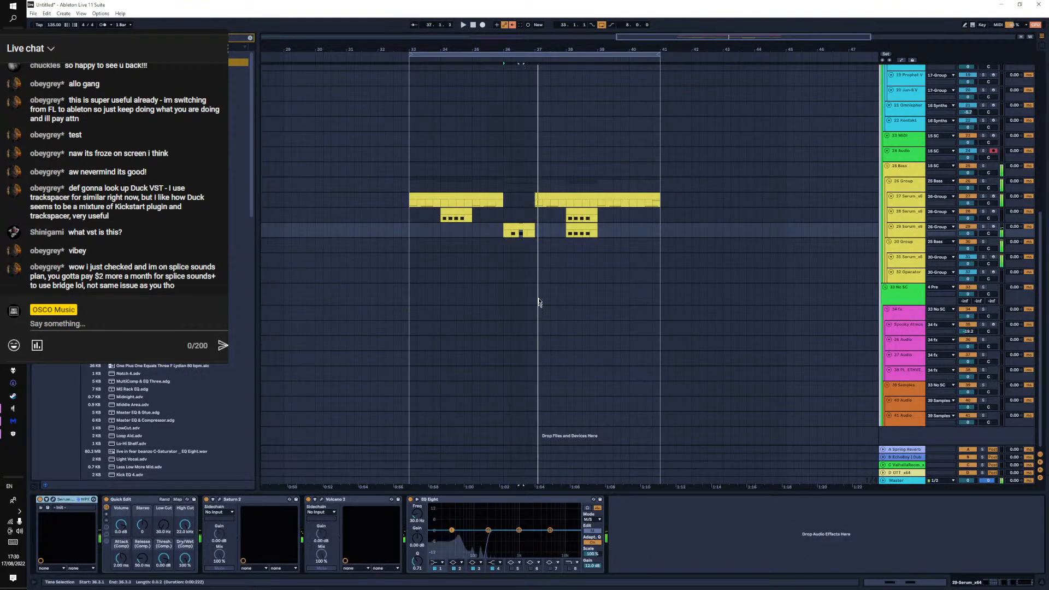
Consolidate the bar 36 clip, lengthen both notes to a full beat and lower the second to E1
{"action": "left_click", "coordinate": [521, 234]}
{"action": "double_click", "coordinate": [520, 227]}
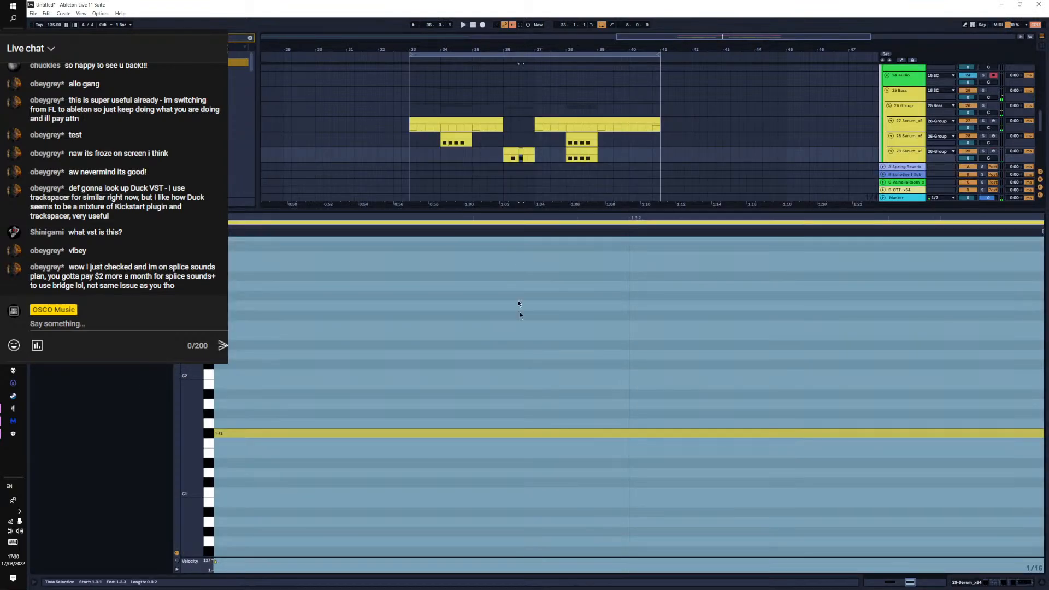
{"action": "left_click", "coordinate": [529, 152]}
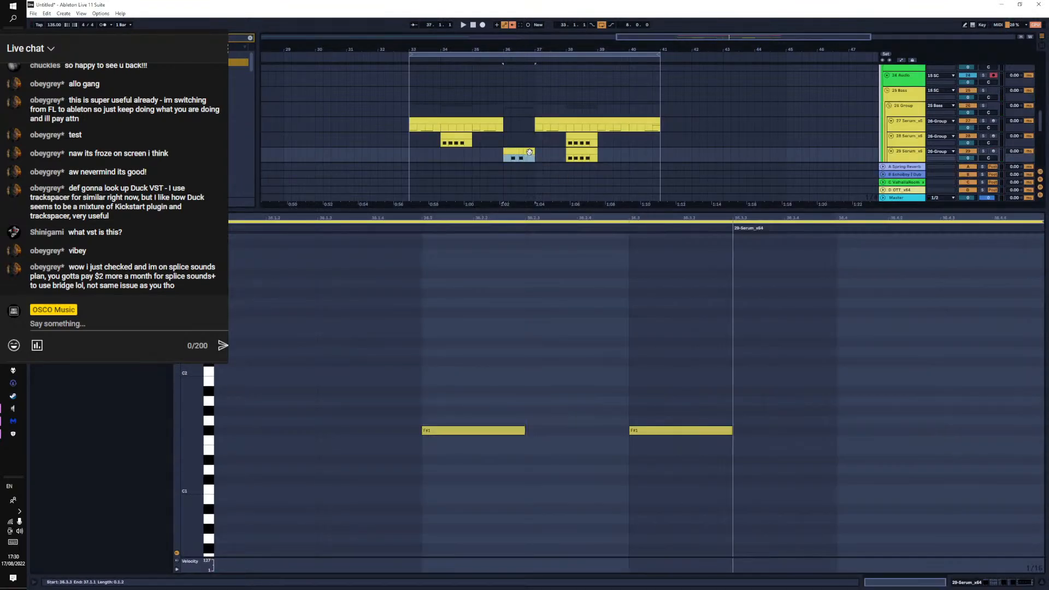
{"action": "key", "text": "ctrl+j"}
{"action": "left_click_drag", "start_coordinate": [525, 396], "coordinate": [822, 417]}
{"action": "left_click", "coordinate": [688, 398]}
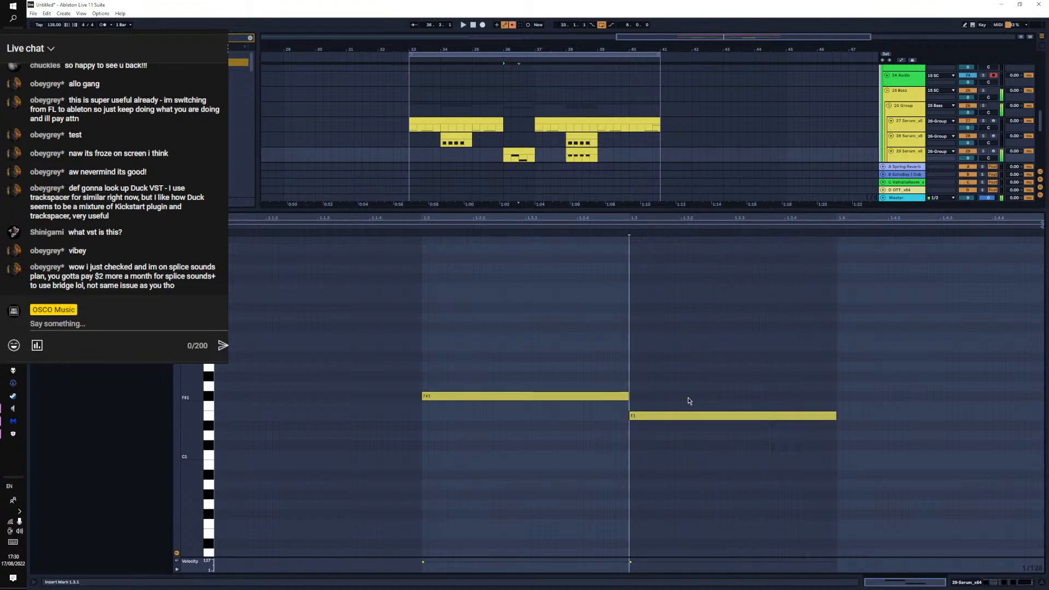
Add a one-beat D#1 note on beat 4 of the bar 36 clip by copying the E1 note, and play it back
{"action": "key", "text": "space"}
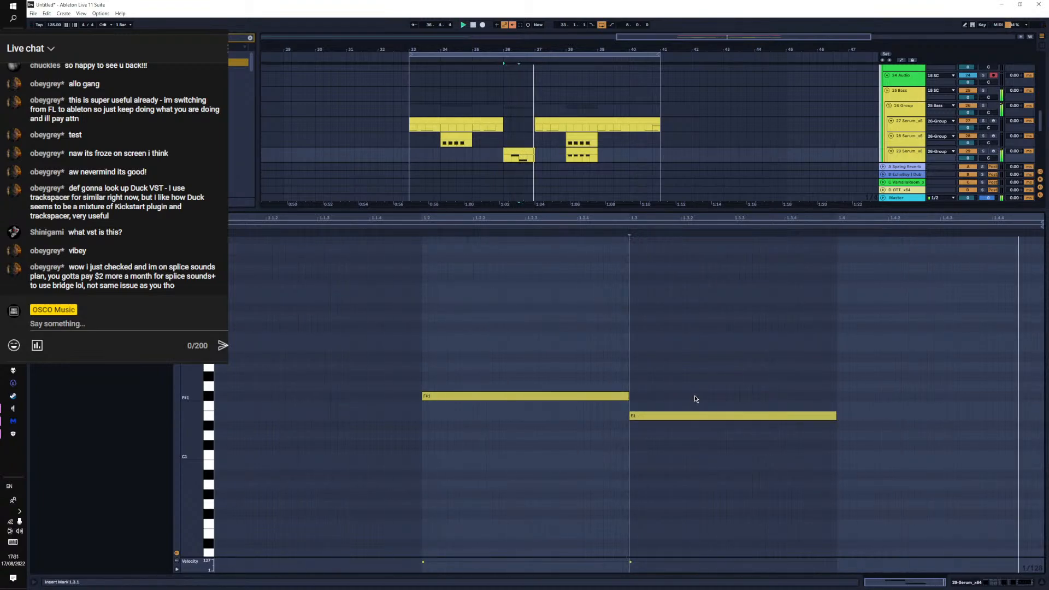
{"action": "key", "text": "space"}
{"action": "left_click_drag", "start_coordinate": [729, 418], "coordinate": [936, 425]}
{"action": "key", "text": "space"}
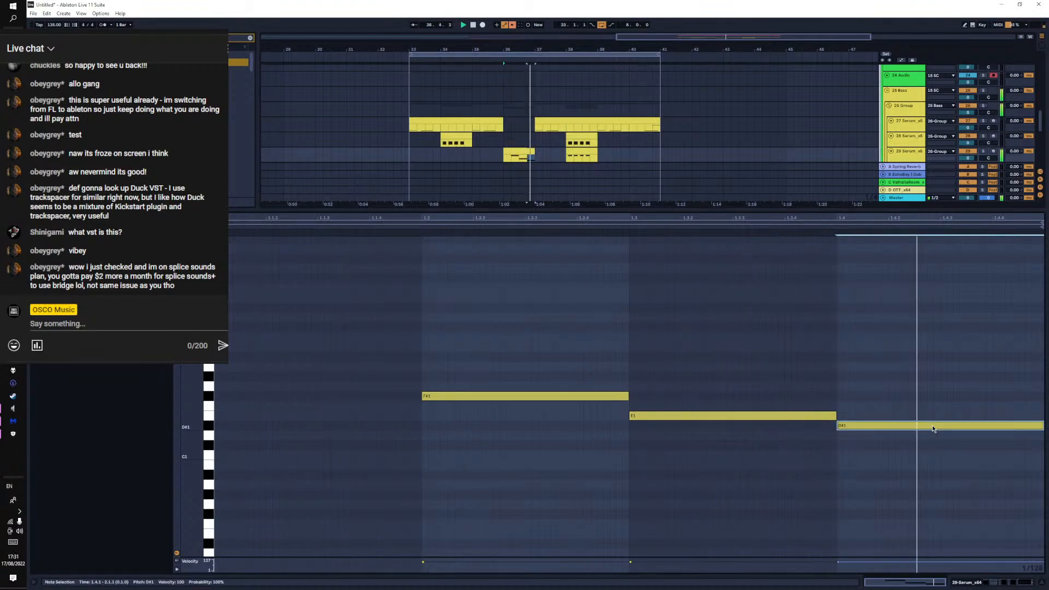
Insert a MIDI track below the 31-Serum track in 30-Group and load Serum_x64 on it
{"action": "left_click", "coordinate": [973, 583]}
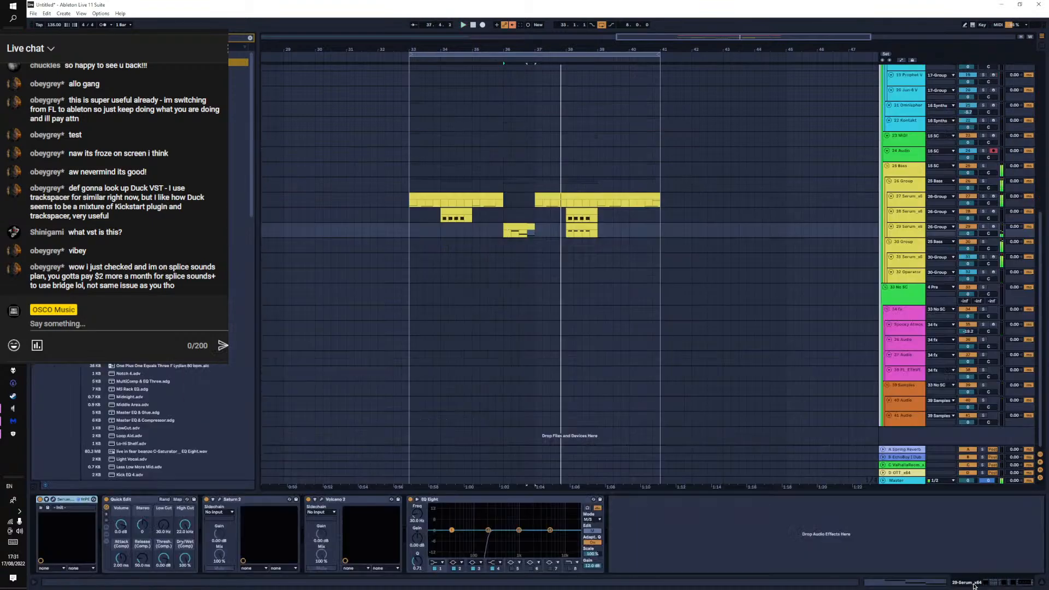
{"action": "left_click", "coordinate": [912, 264]}
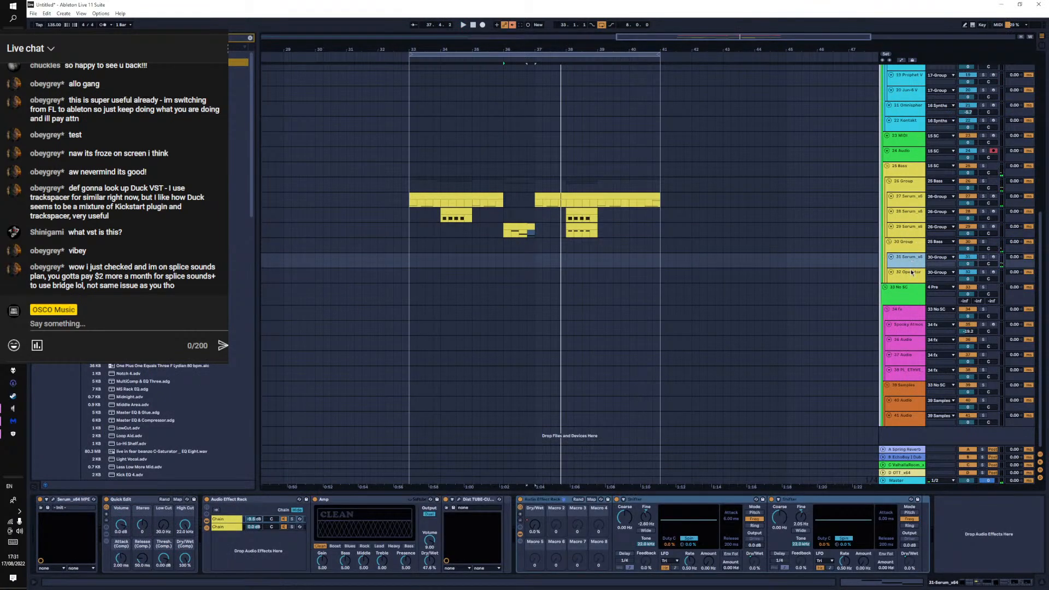
{"action": "left_click", "coordinate": [912, 276]}
{"action": "left_click", "coordinate": [913, 267]}
{"action": "key", "text": "ctrl+shift+t"}
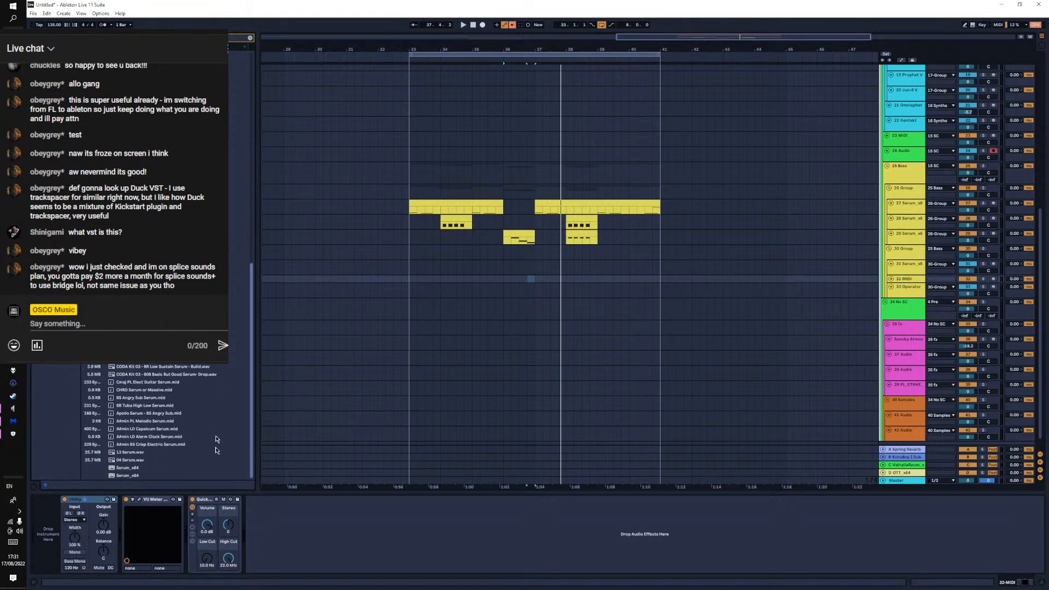
{"action": "left_click", "coordinate": [125, 476]}
{"action": "left_click_drag", "start_coordinate": [124, 477], "coordinate": [148, 524]}
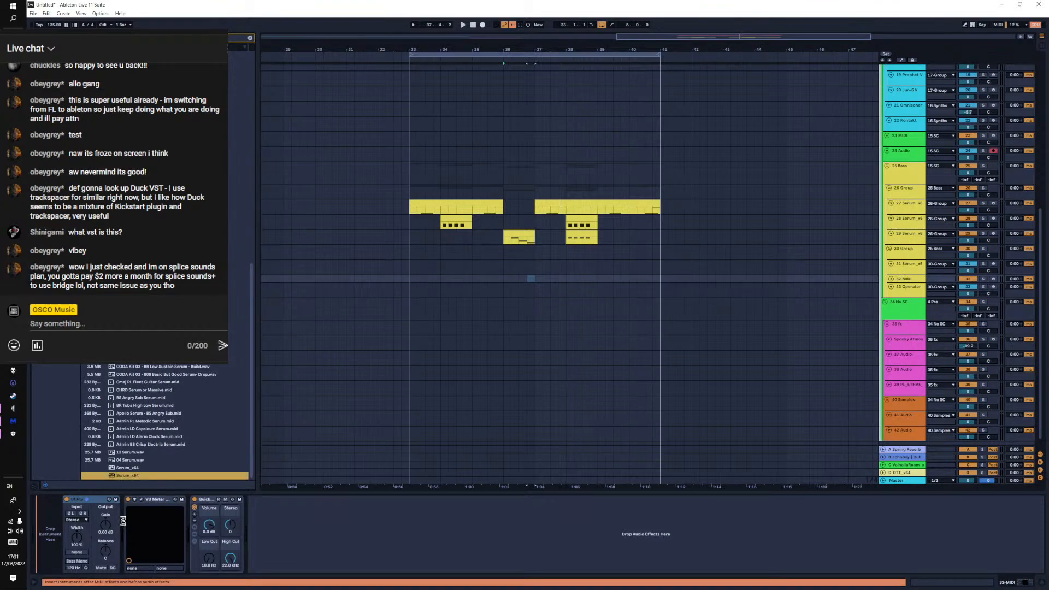
Set the 32-Serum track's MIDI input to the 29-Serum_x64 track, with monitoring on In
{"action": "left_click", "coordinate": [905, 282]}
{"action": "left_click", "coordinate": [938, 281]}
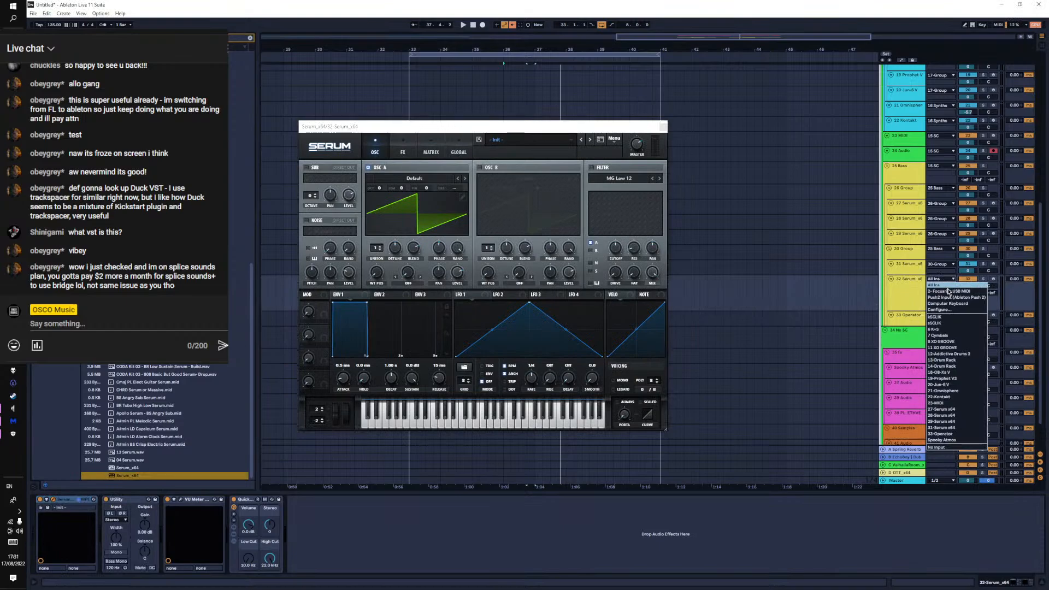
{"action": "left_click", "coordinate": [952, 429]}
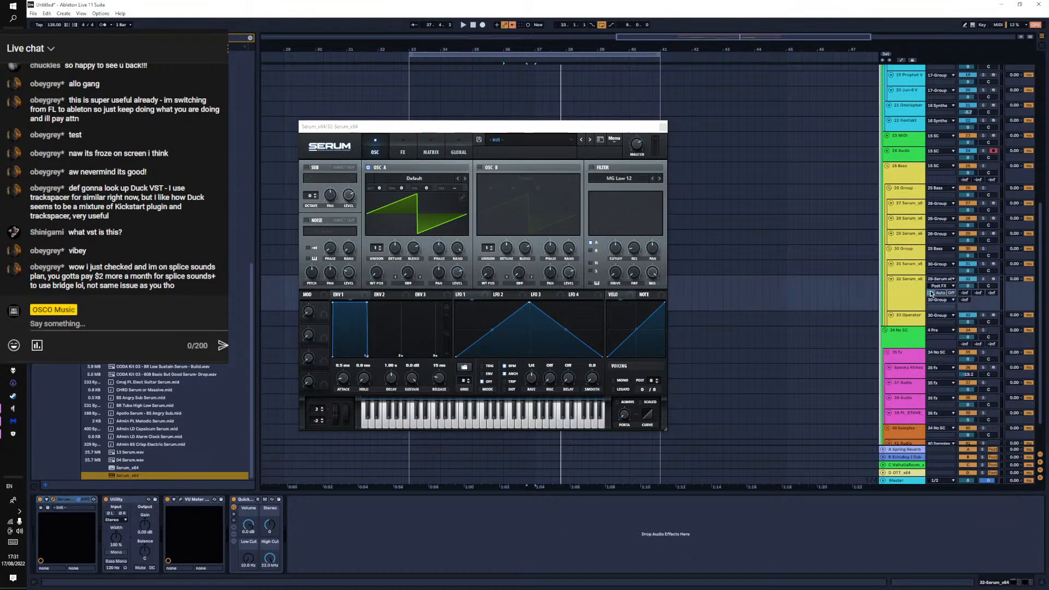
During playback, turn off the VU Meter, enable Serum's sub oscillator and solo the 32-Serum track
{"action": "key", "text": "space"}
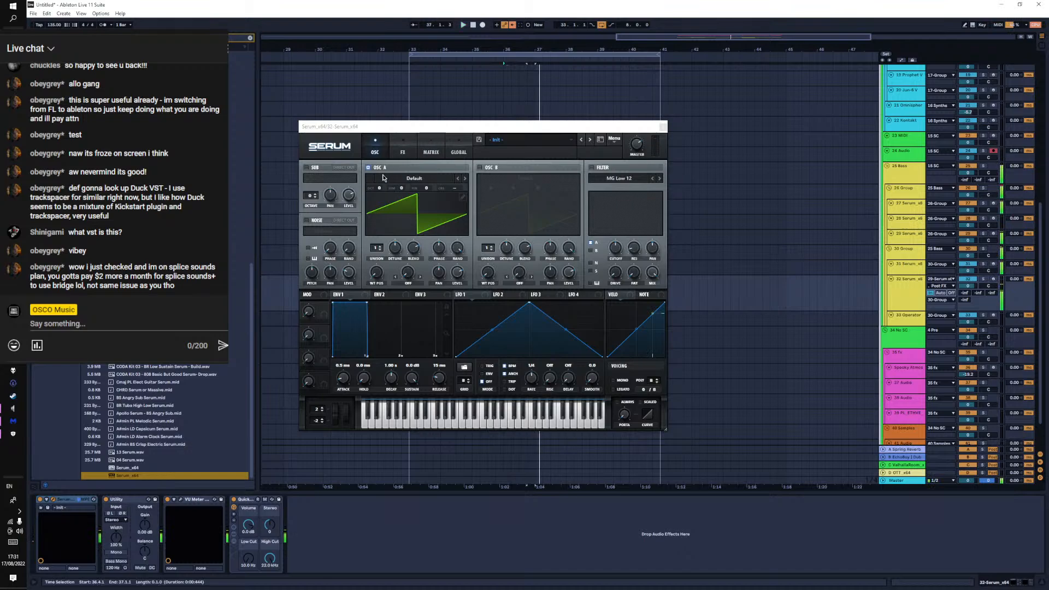
{"action": "left_click", "coordinate": [168, 499]}
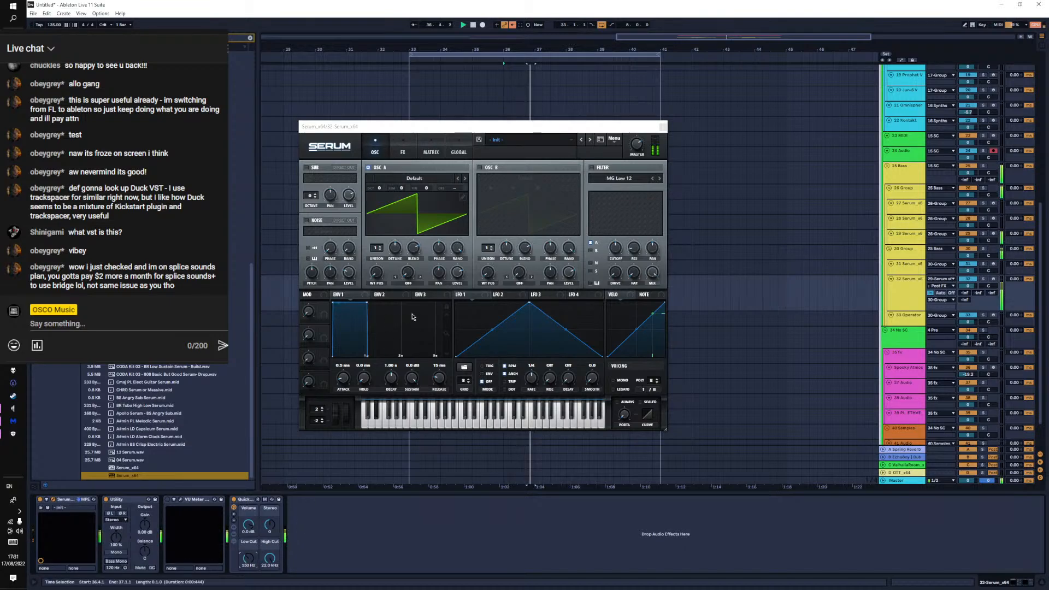
{"action": "left_click", "coordinate": [309, 178]}
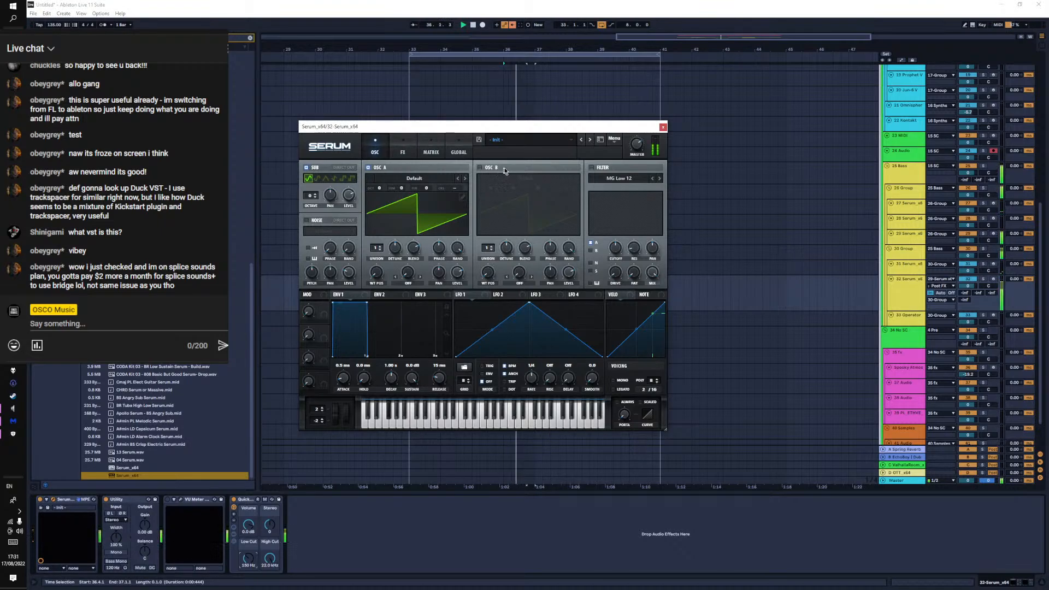
{"action": "left_click", "coordinate": [982, 278]}
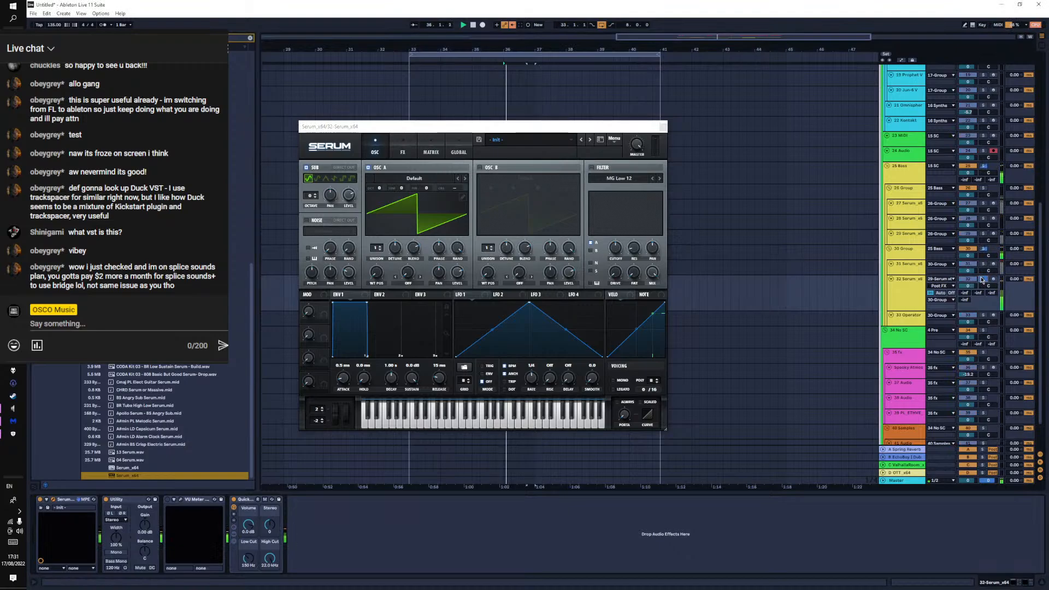
Compare the sound with the Quick Edit rack bypassed, check the 30-Group EQ, and delete Quick Edit from the 32-Serum track
{"action": "left_click", "coordinate": [234, 500]}
{"action": "key", "text": "space"}
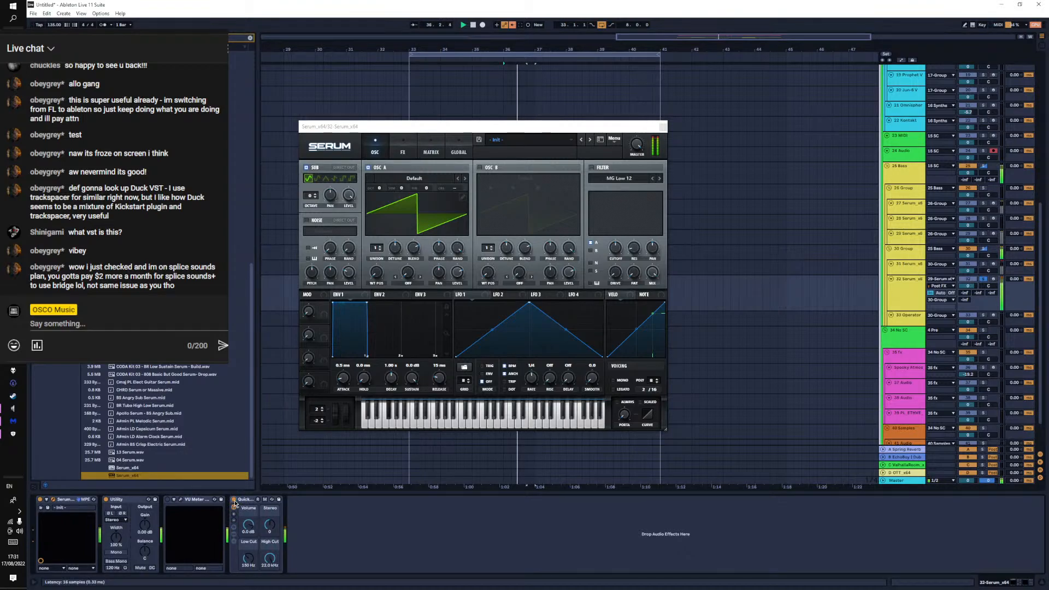
{"action": "left_click", "coordinate": [234, 499]}
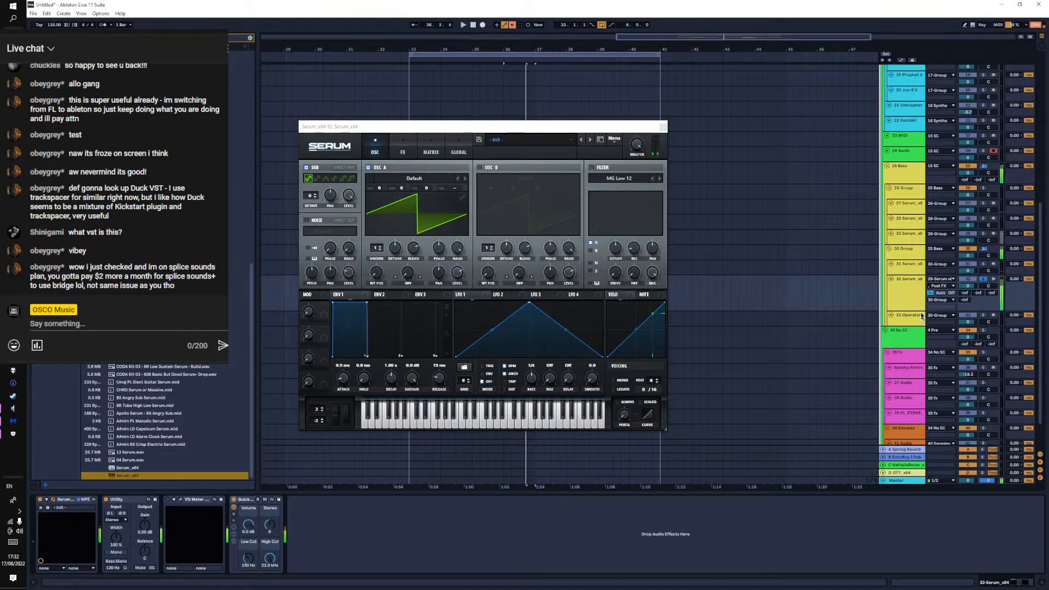
{"action": "left_click", "coordinate": [904, 250]}
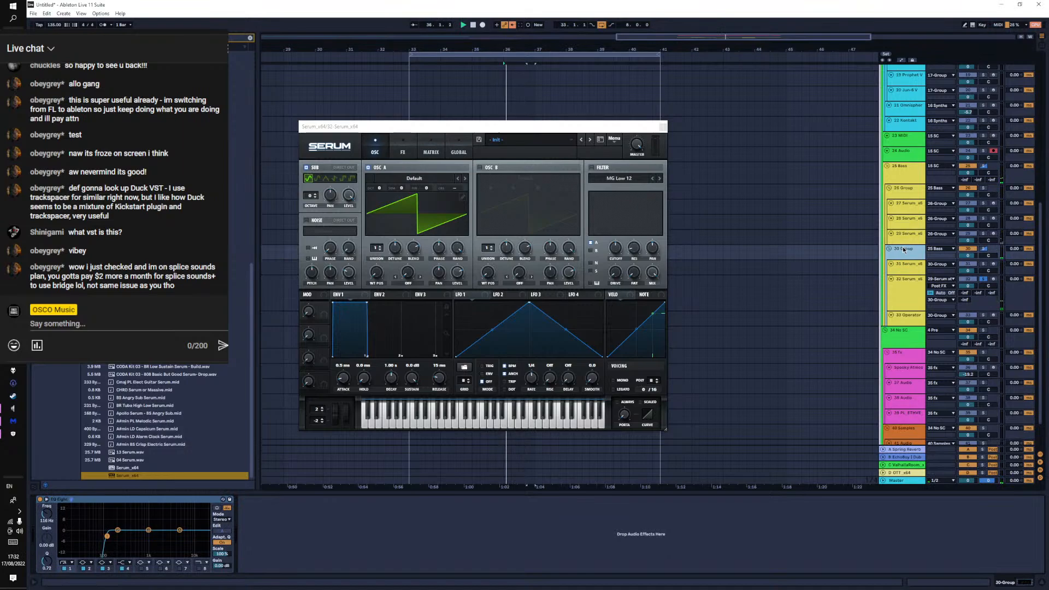
{"action": "left_click", "coordinate": [905, 280]}
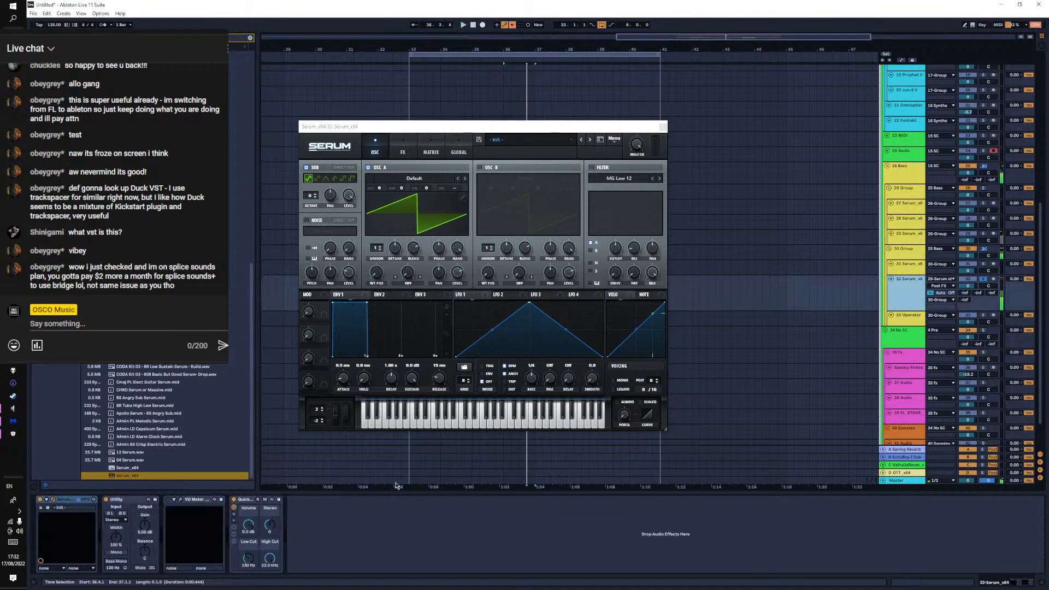
{"action": "left_click", "coordinate": [249, 501]}
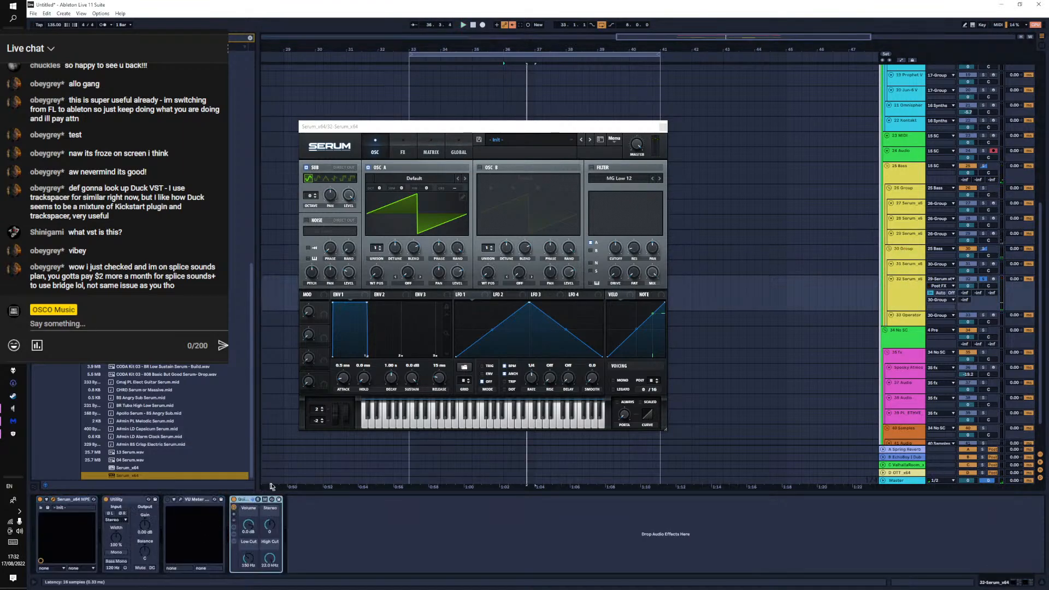
{"action": "key", "text": "Delete"}
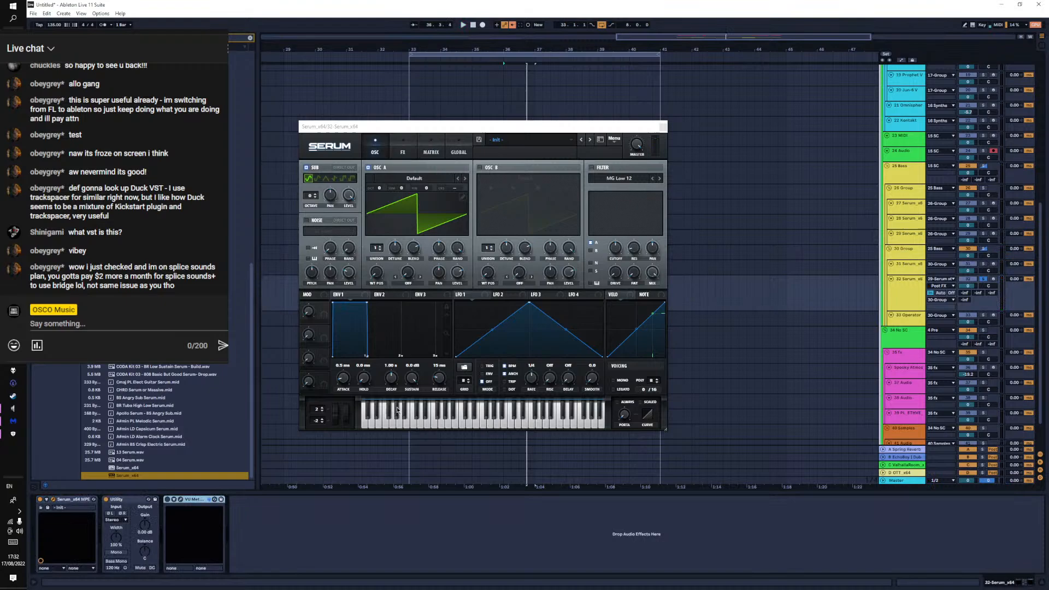
Enable Tube distortion in the new Serum's effects, raise its drive, and return to the oscillator page
{"action": "left_click", "coordinate": [410, 140]}
{"action": "left_click", "coordinate": [311, 183]}
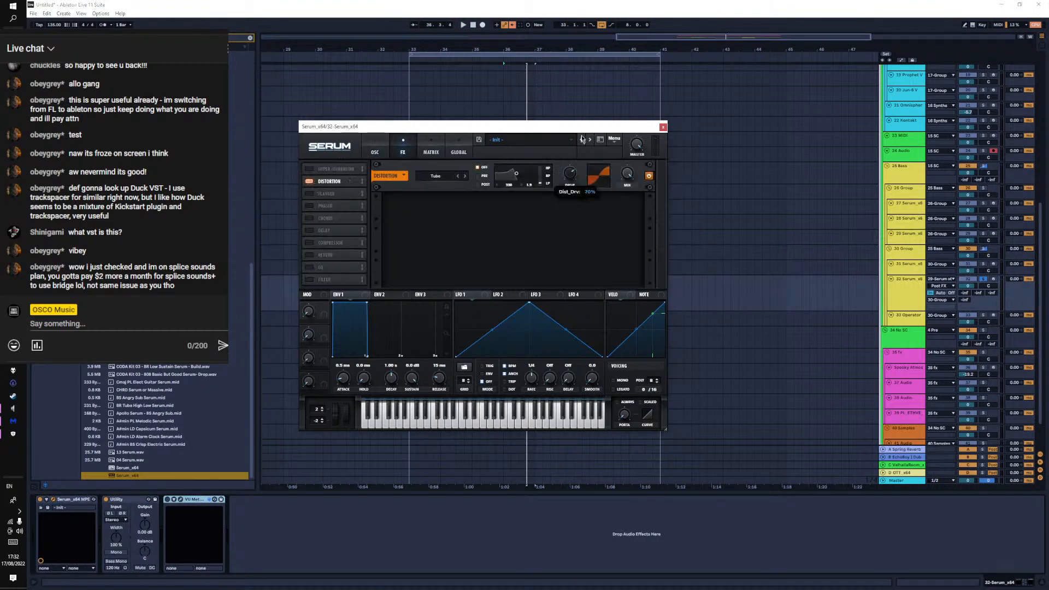
{"action": "key", "text": "space"}
{"action": "left_click", "coordinate": [377, 149]}
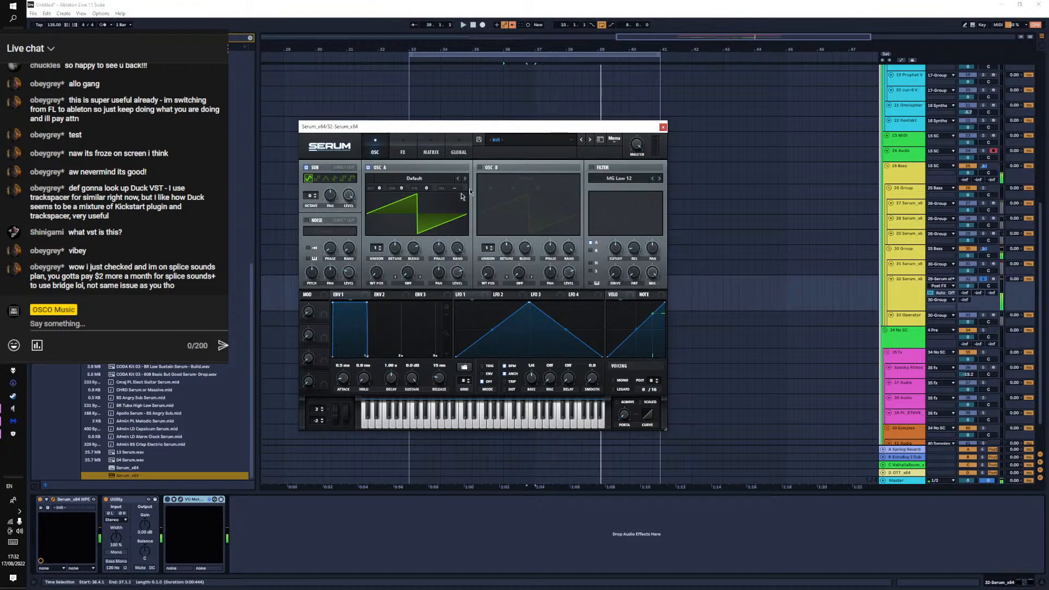
Move the Serum window off the arrangement and delete the bar 38 clip on the 29-Serum track
{"action": "left_click_drag", "start_coordinate": [569, 127], "coordinate": [529, 322]}
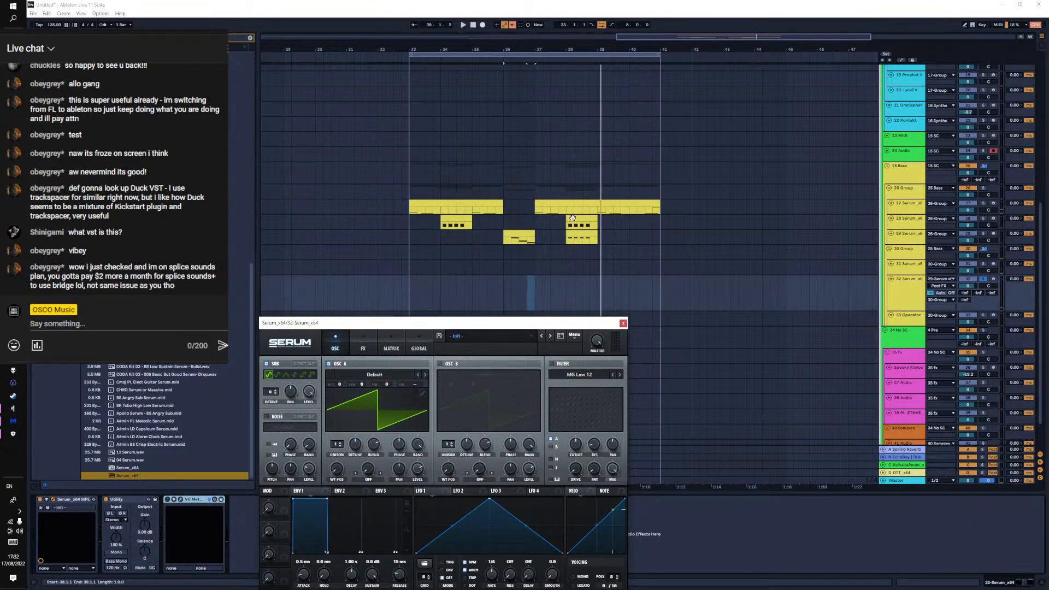
{"action": "left_click", "coordinate": [581, 231]}
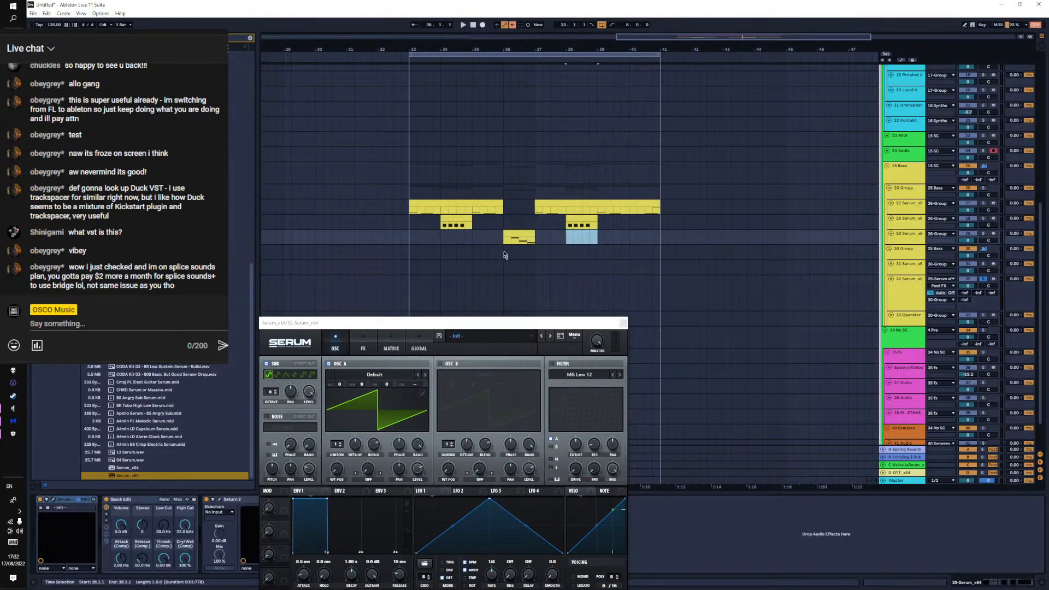
{"action": "key", "text": "Delete"}
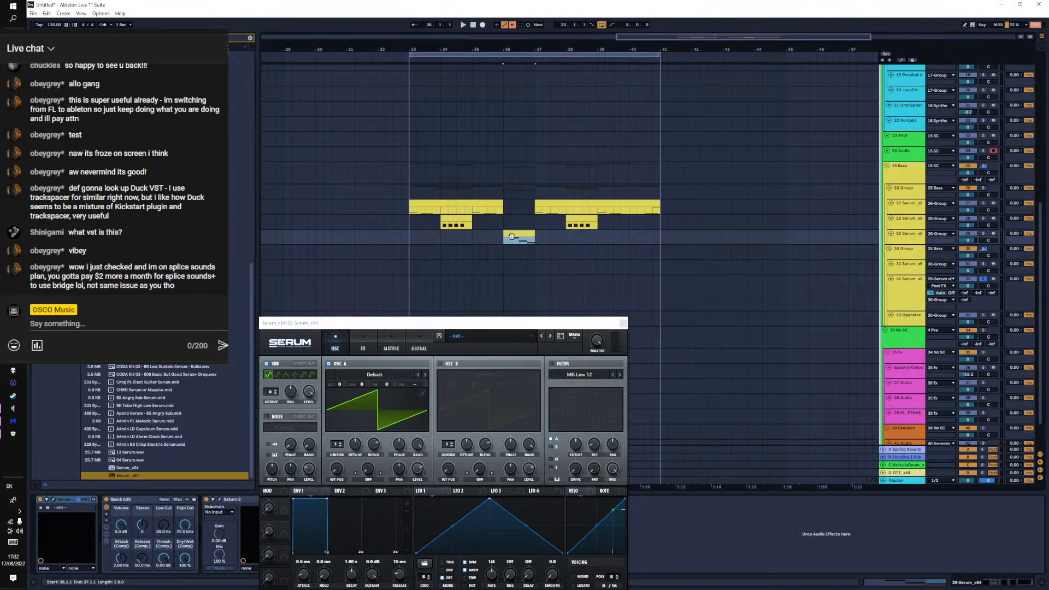
Set the loop to cover bars 35 and 36, unsolo the 32-Serum track and play the loop
{"action": "key", "text": "ctrl+l"}
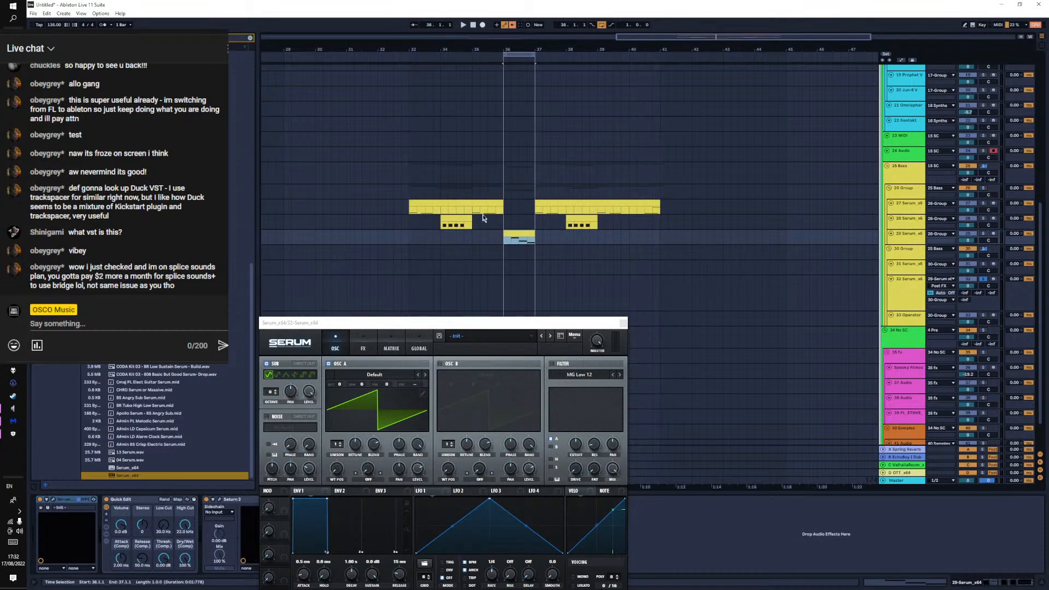
{"action": "left_click_drag", "start_coordinate": [507, 55], "coordinate": [474, 54]}
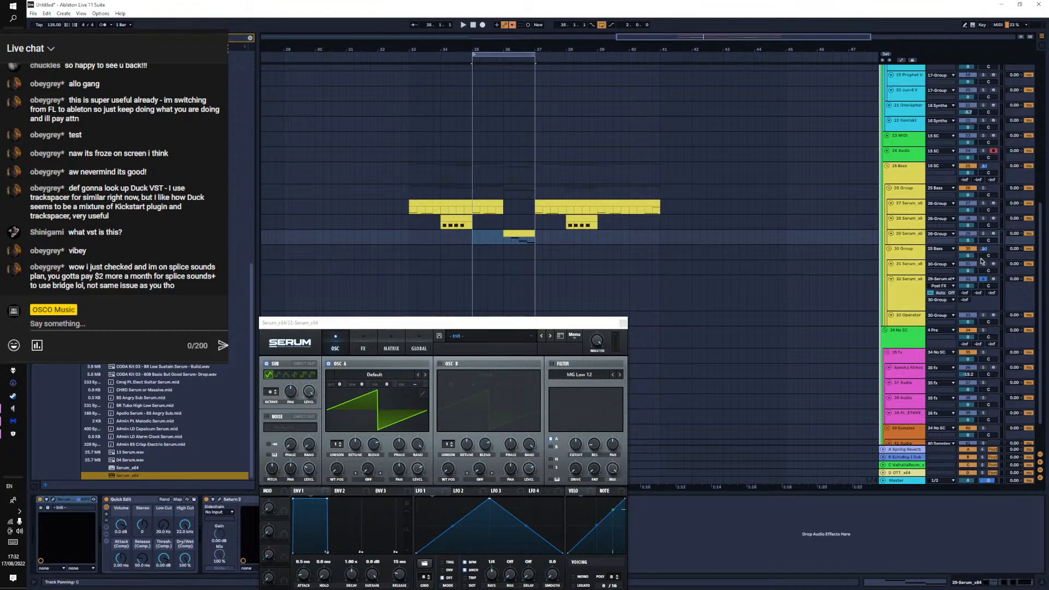
{"action": "key", "text": "space"}
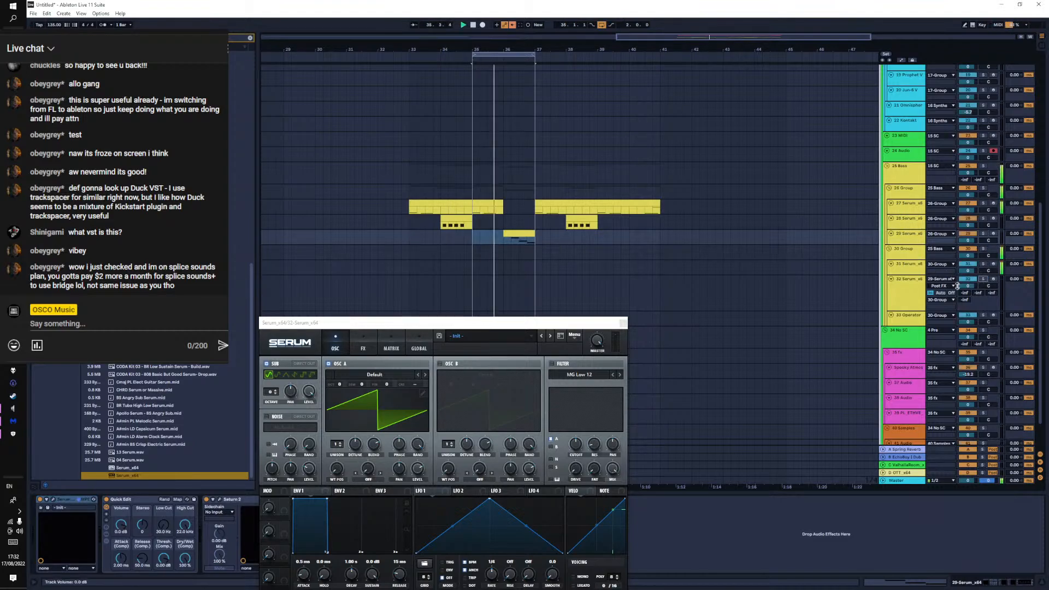
Move the Serum window aside and raise the last note of the bar 36 clip to G#1
{"action": "left_click_drag", "start_coordinate": [466, 324], "coordinate": [475, 127]}
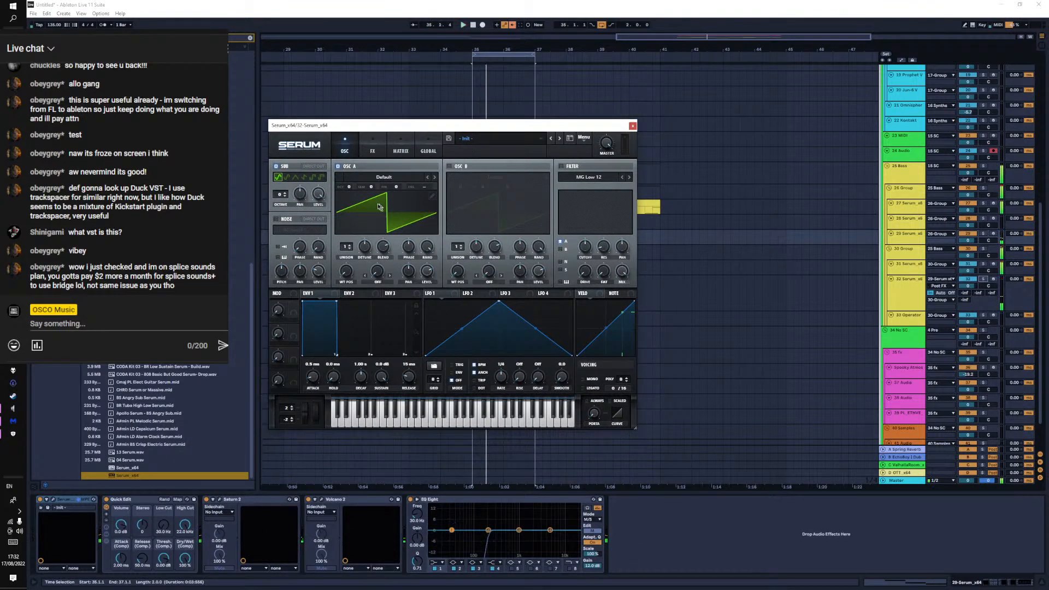
{"action": "left_click_drag", "start_coordinate": [384, 125], "coordinate": [176, 90]}
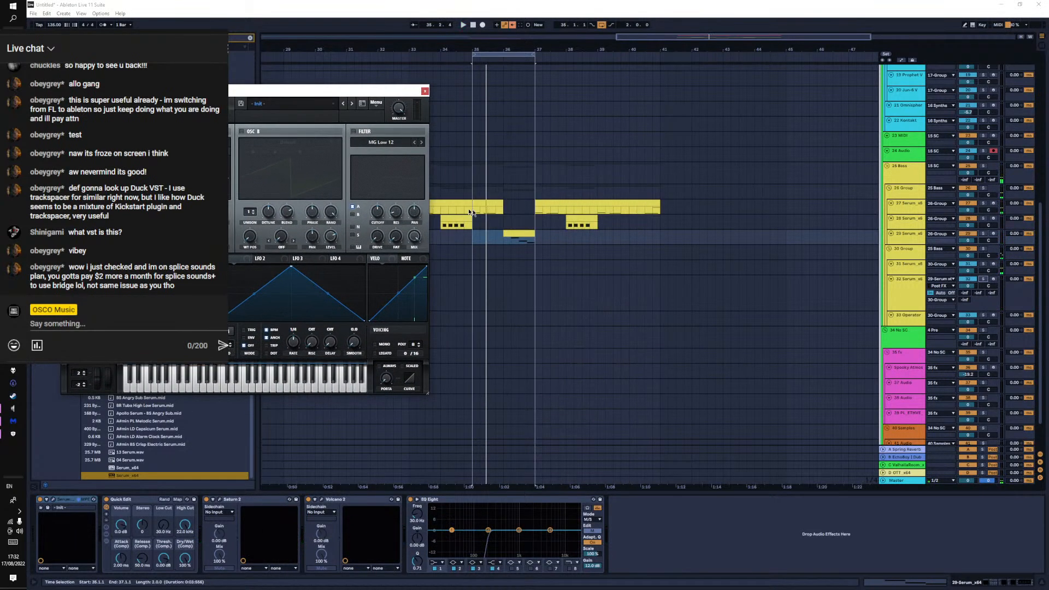
{"action": "double_click", "coordinate": [515, 235]}
{"action": "left_click_drag", "start_coordinate": [838, 414], "coordinate": [863, 369]}
While the loop plays, enable the new Serum's filter, adjust its cutoff and switch its type to MG Low 24
{"action": "key", "text": "space"}
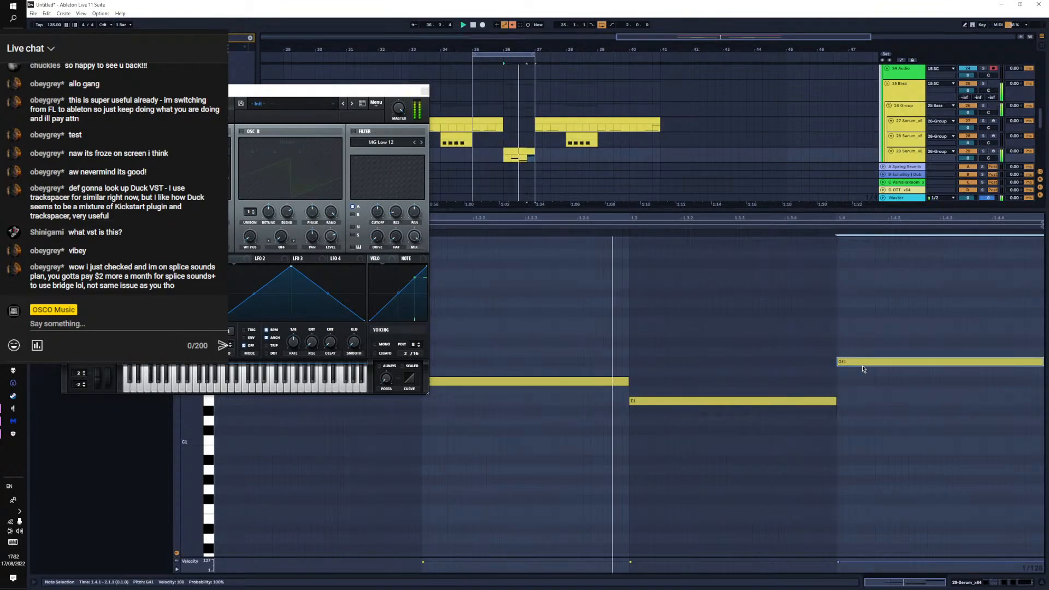
{"action": "left_click", "coordinate": [377, 213]}
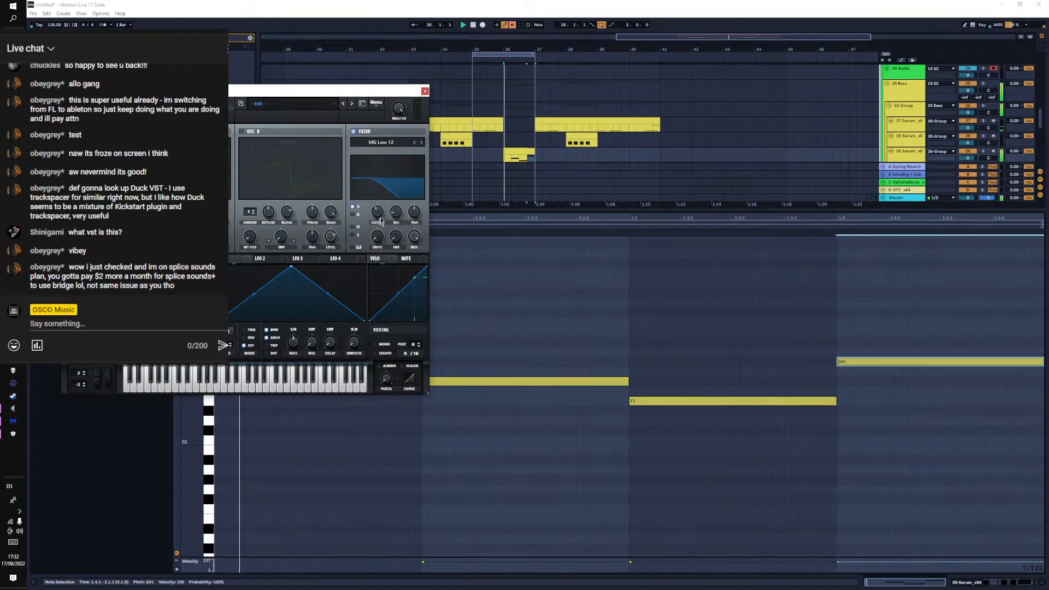
{"action": "left_click", "coordinate": [422, 143]}
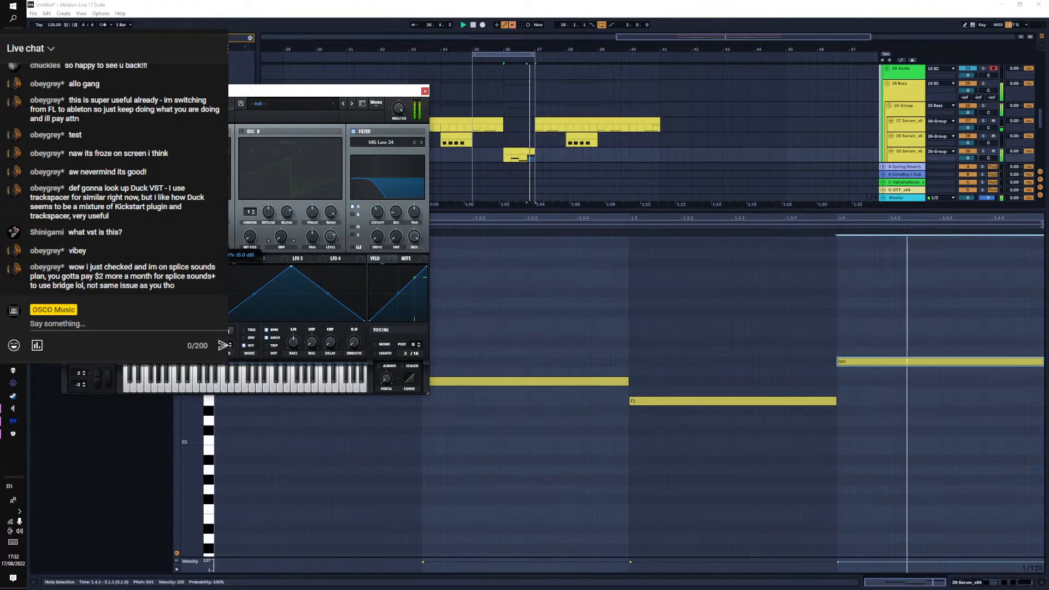
Enable Serum's compressor in multiband mode, raise its gain, and return to the oscillator page
{"action": "left_click", "coordinate": [170, 107]}
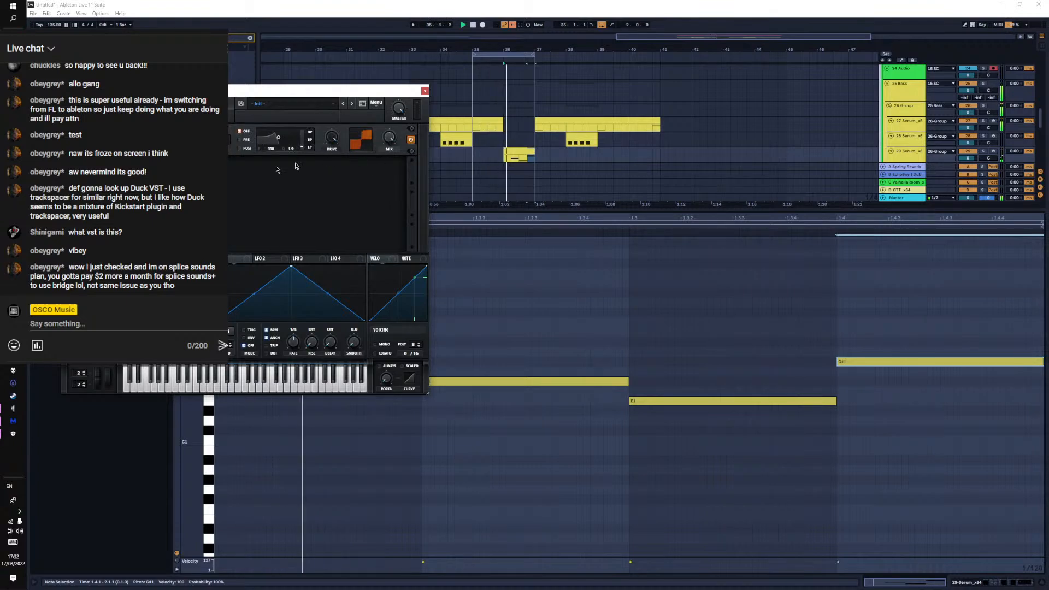
{"action": "left_click", "coordinate": [71, 207]}
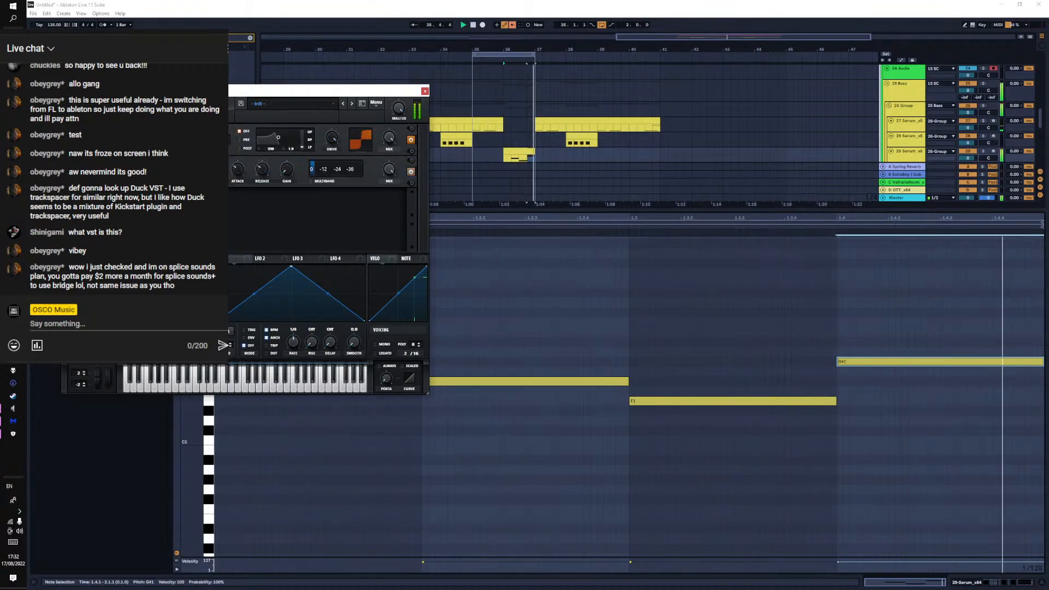
{"action": "left_click", "coordinate": [311, 181]}
{"action": "left_click_drag", "start_coordinate": [288, 169], "coordinate": [290, 128]}
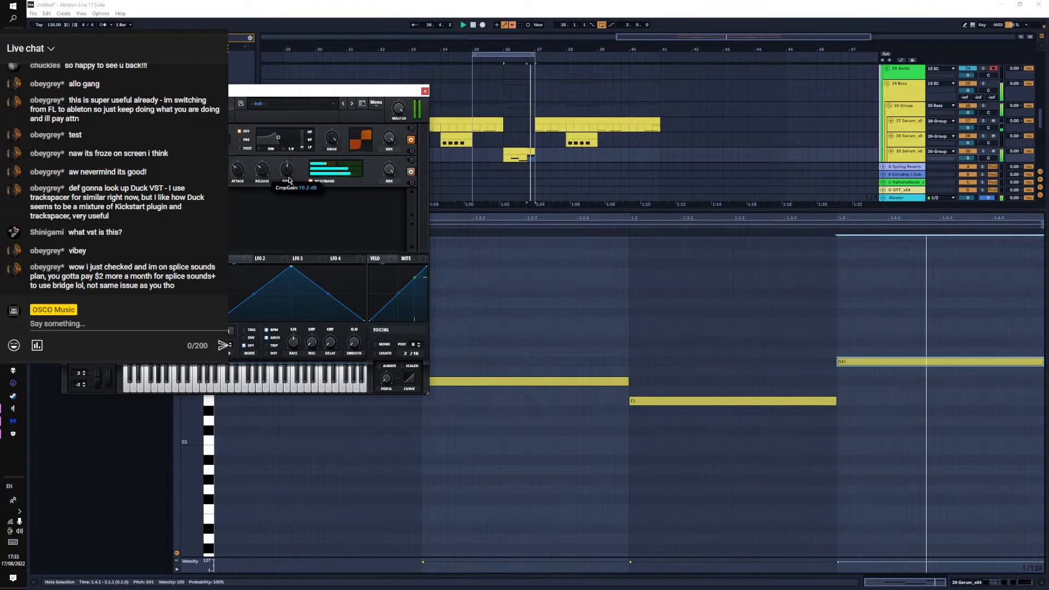
{"action": "left_click", "coordinate": [146, 106]}
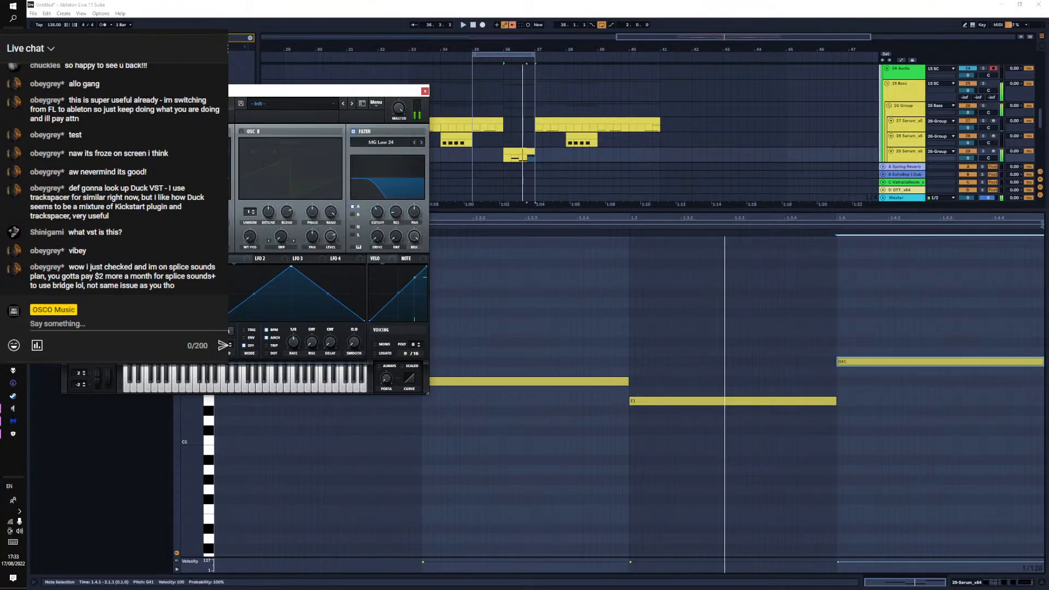
Enable Serum's EQ effect with its upper band set to a low-pass shape, auditioning it over the loop
{"action": "left_click", "coordinate": [171, 107]}
{"action": "left_click", "coordinate": [80, 232]}
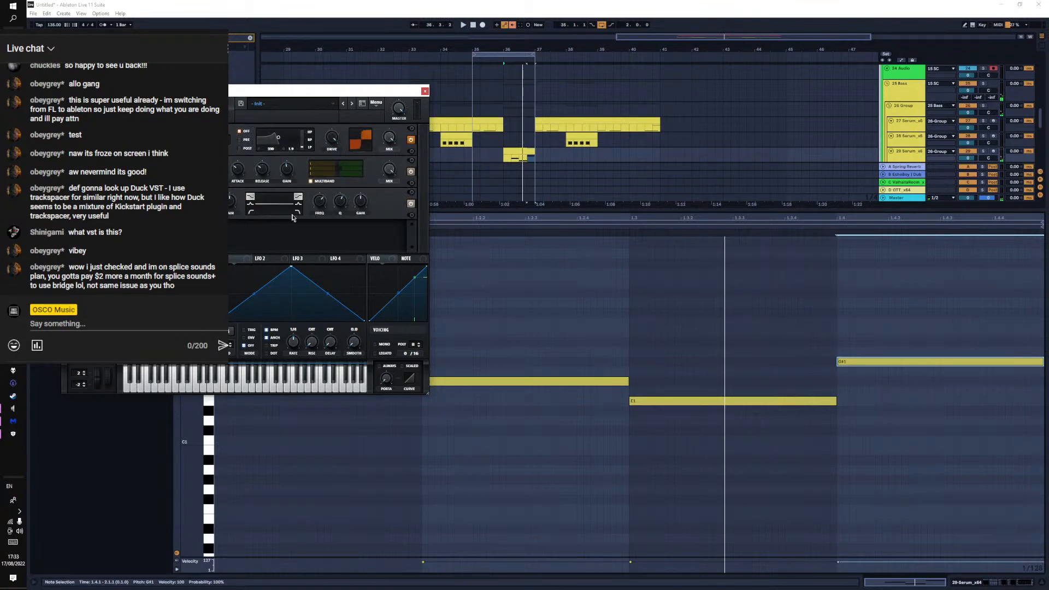
{"action": "key", "text": "space"}
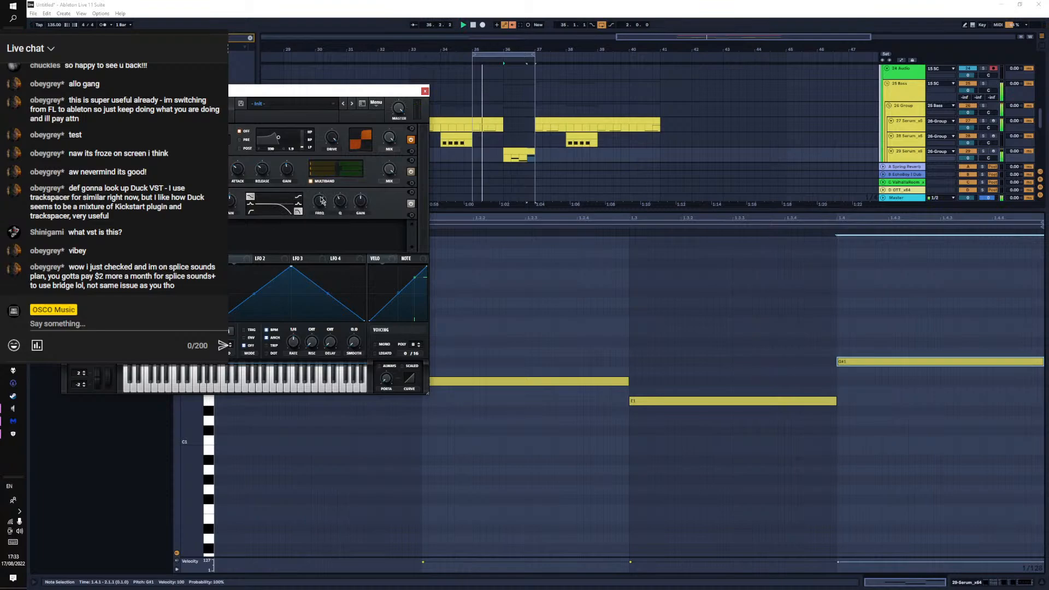
Raise Serum's filter cutoff on the oscillator page and move the plug-in window to the middle of the arrangement
{"action": "left_click", "coordinate": [137, 107]}
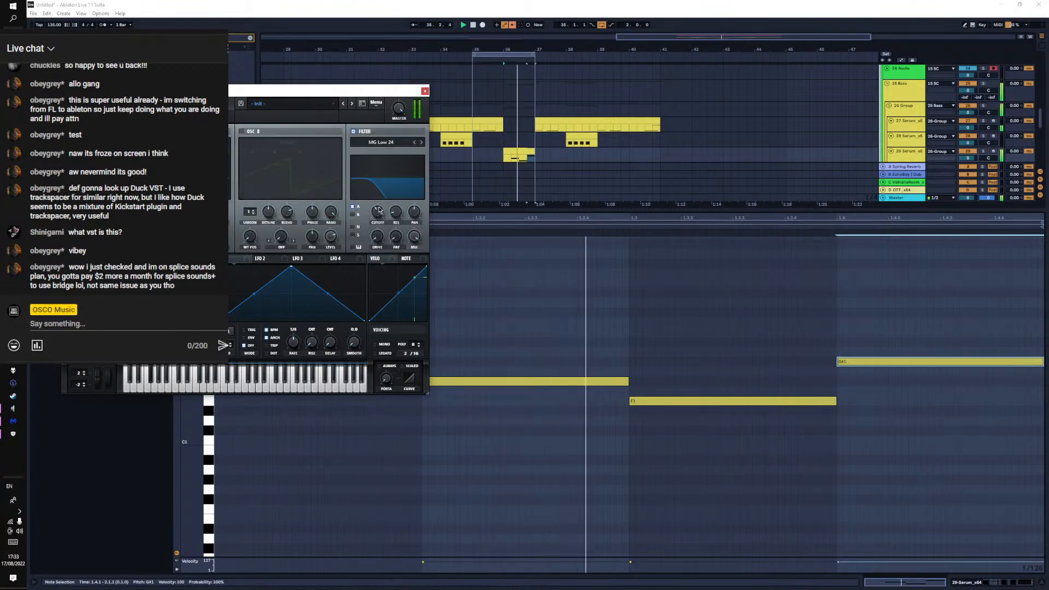
{"action": "left_click_drag", "start_coordinate": [377, 212], "coordinate": [401, 116]}
{"action": "left_click_drag", "start_coordinate": [180, 90], "coordinate": [454, 109]}
{"action": "left_click", "coordinate": [455, 136]}
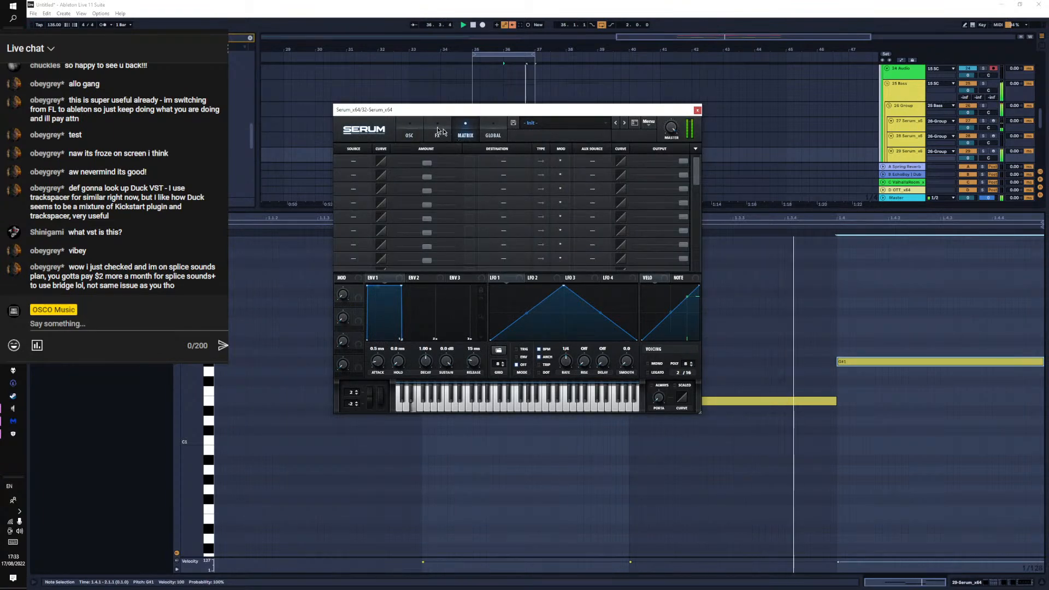
{"action": "left_click", "coordinate": [409, 135]}
Close Serum and try E1 as the pitch of the bar 36 clip's last note while the loop plays
{"action": "left_click_drag", "start_coordinate": [918, 371], "coordinate": [919, 421]}
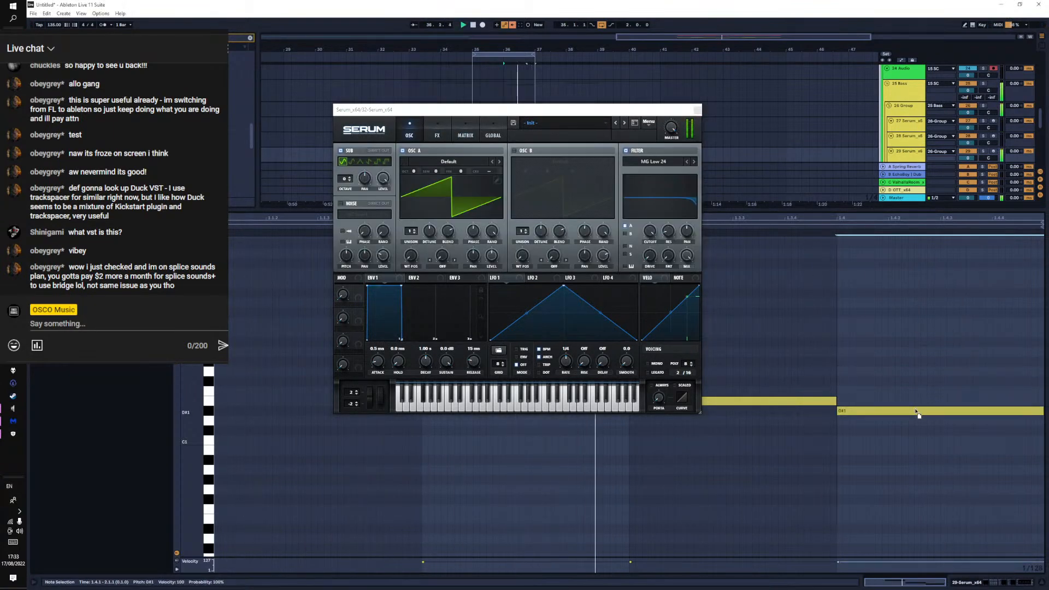
{"action": "left_click", "coordinate": [697, 110]}
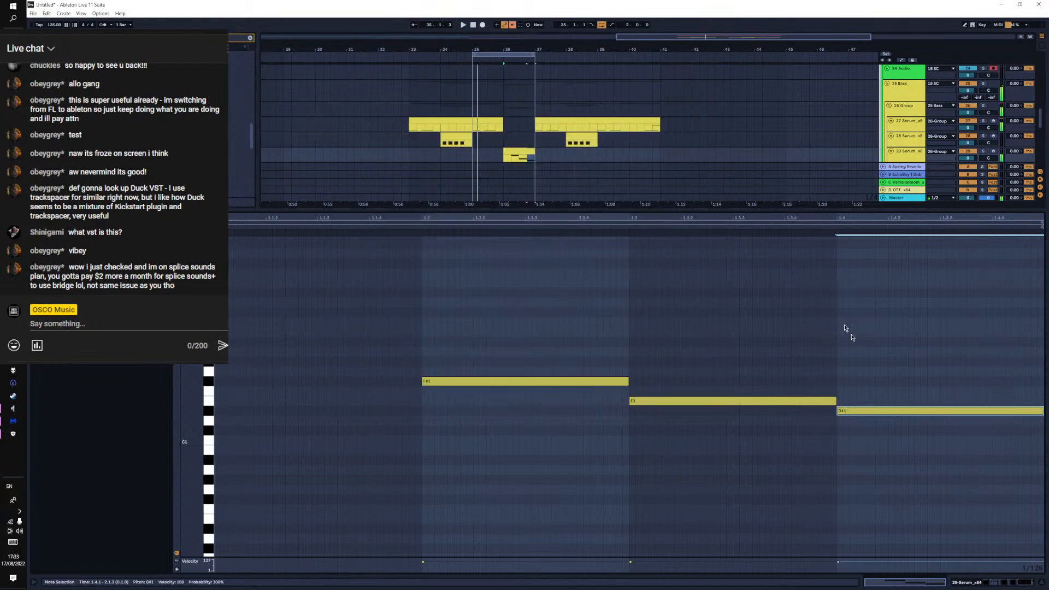
{"action": "key", "text": "Up"}
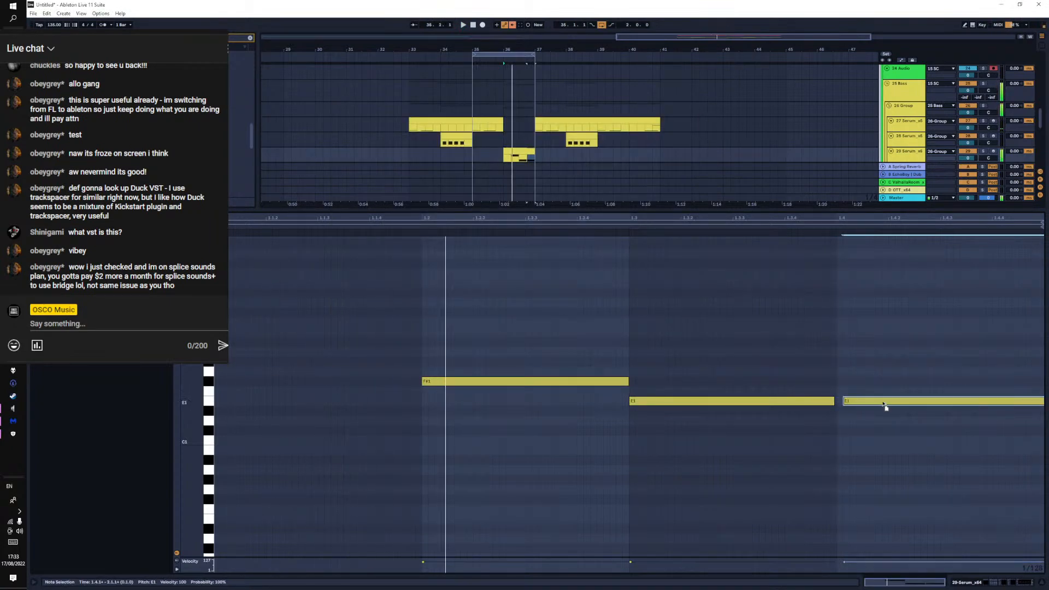
{"action": "key", "text": "space"}
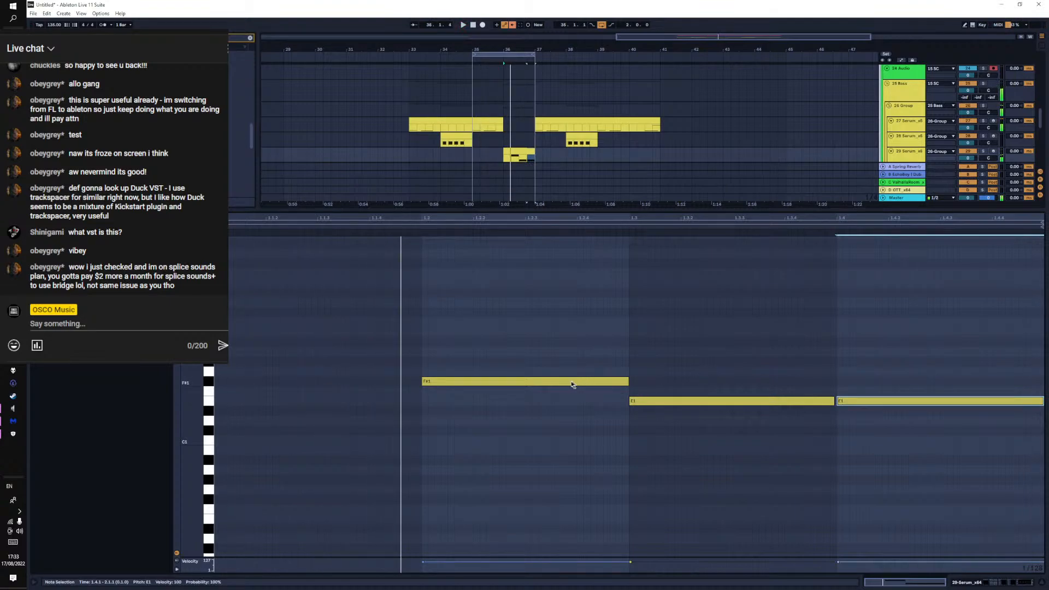
Add a D#1 note filling the first beat of the bar 36 clip and set the last note to D#1
{"action": "double_click", "coordinate": [372, 397]}
{"action": "left_click_drag", "start_coordinate": [373, 397], "coordinate": [266, 414]}
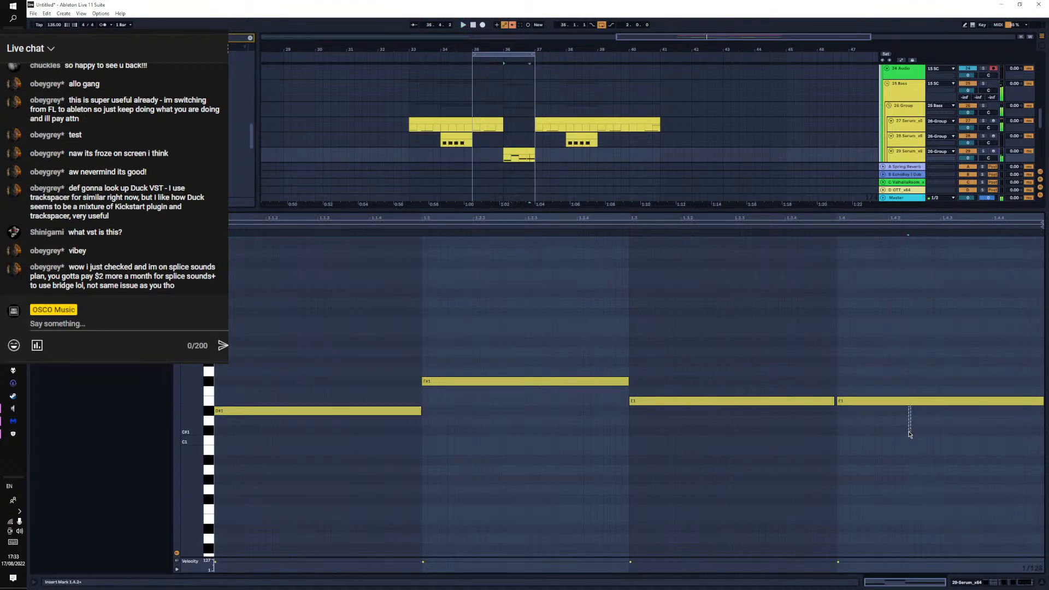
{"action": "left_click_drag", "start_coordinate": [911, 402], "coordinate": [884, 421]}
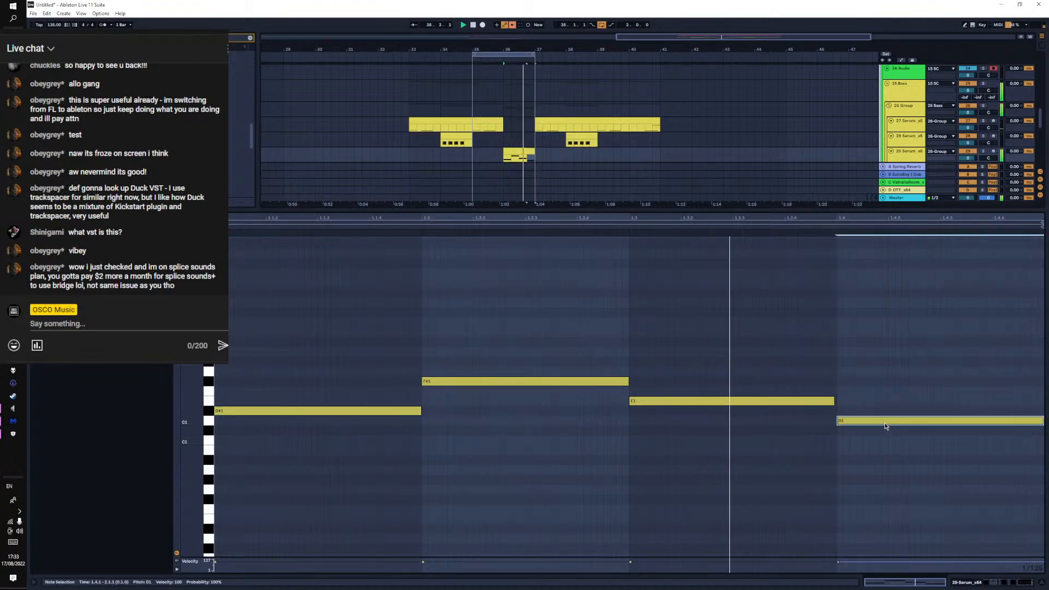
{"action": "left_click_drag", "start_coordinate": [884, 421], "coordinate": [884, 412]}
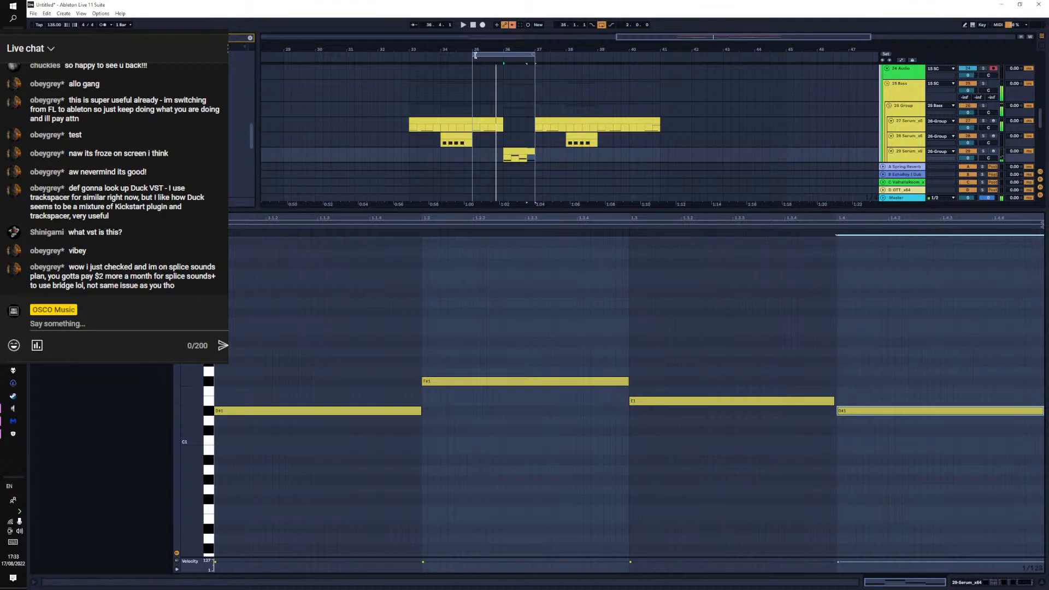
Start the loop at bar 33 and reduce the bar 36 clip to a single D#1 note on its second beat
{"action": "left_click_drag", "start_coordinate": [475, 55], "coordinate": [404, 61]}
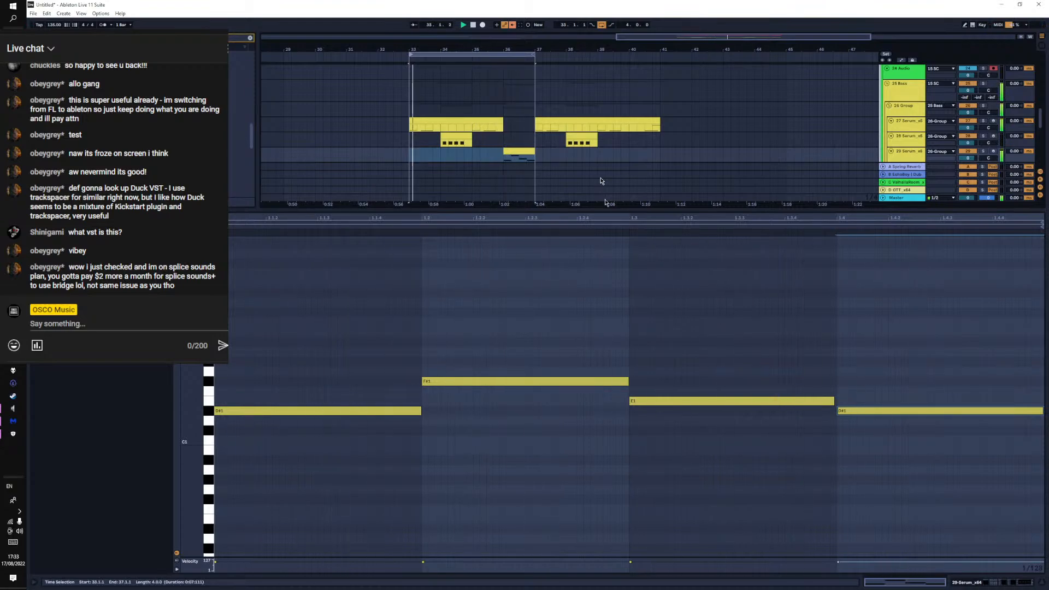
{"action": "left_click_drag", "start_coordinate": [397, 411], "coordinate": [399, 362]}
{"action": "double_click", "coordinate": [375, 356]}
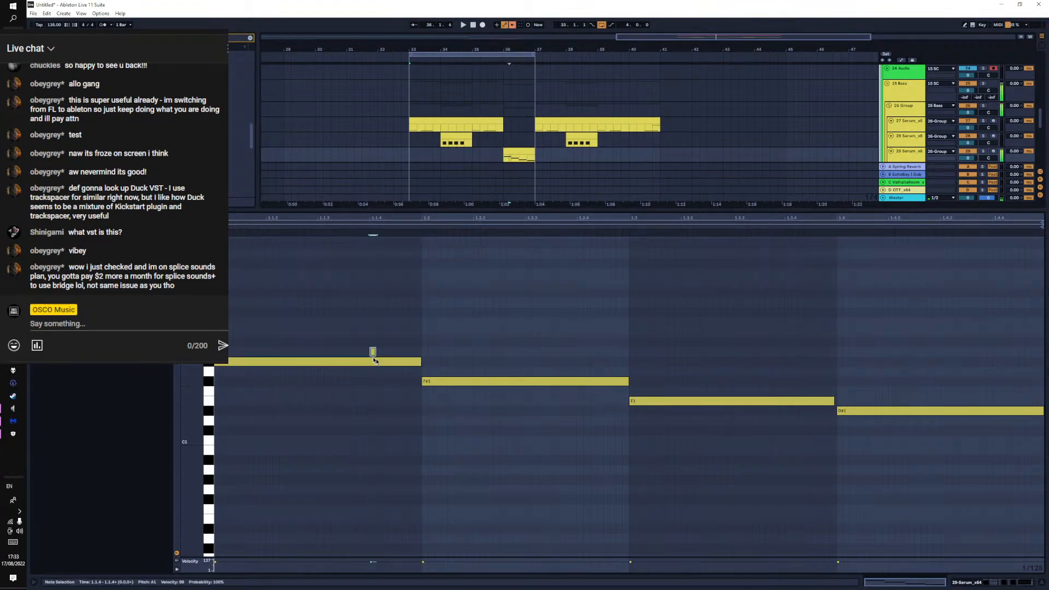
{"action": "double_click", "coordinate": [391, 362]}
{"action": "double_click", "coordinate": [374, 354]}
{"action": "double_click", "coordinate": [450, 382]}
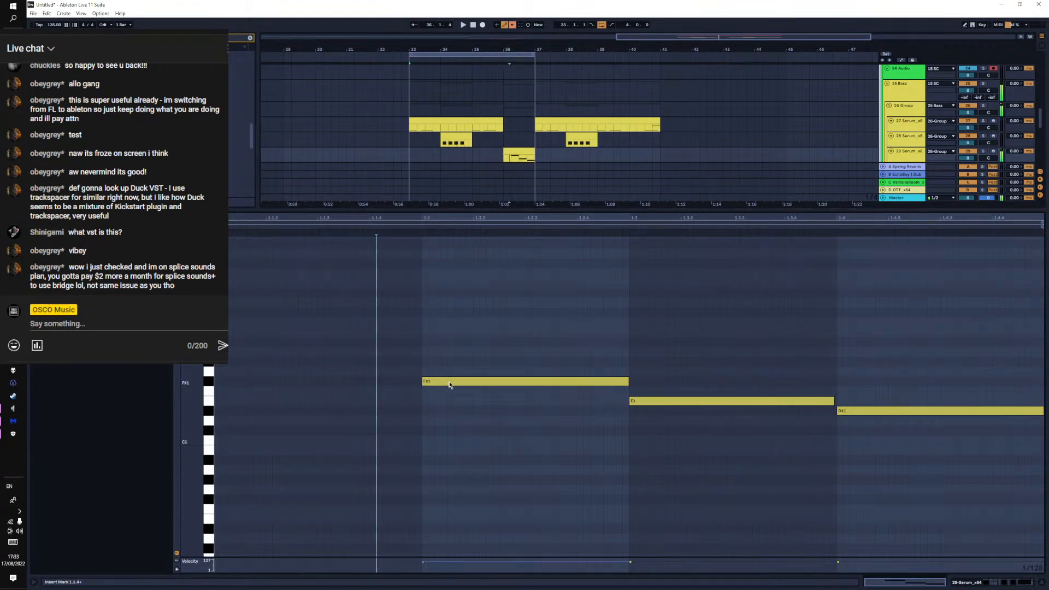
{"action": "double_click", "coordinate": [709, 401]}
{"action": "left_click_drag", "start_coordinate": [869, 414], "coordinate": [453, 415]}
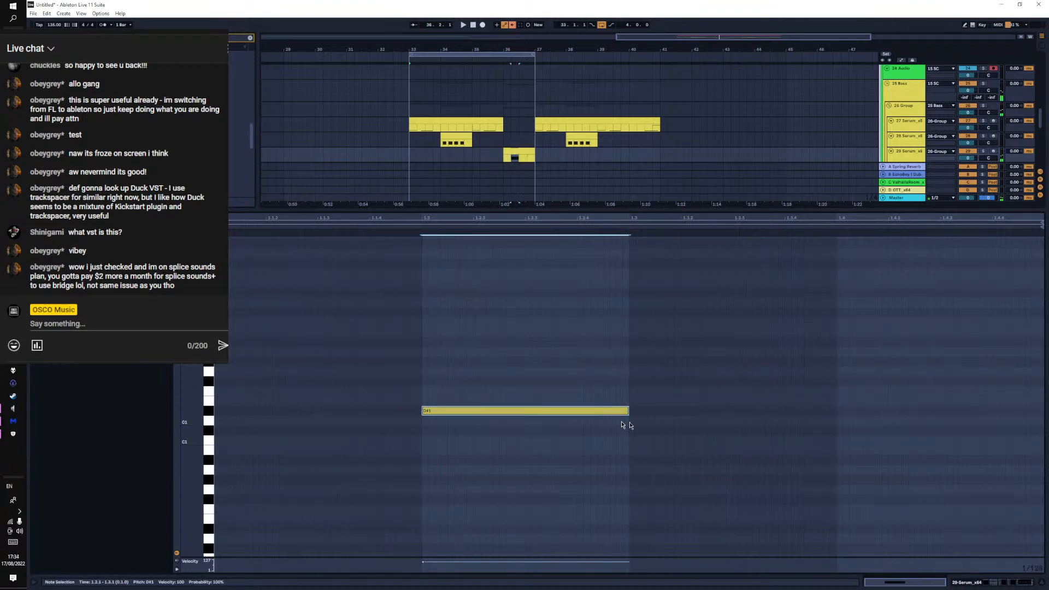
Lengthen the D#1 note to end at 1.4.3 while the loop plays
{"action": "key", "text": "space"}
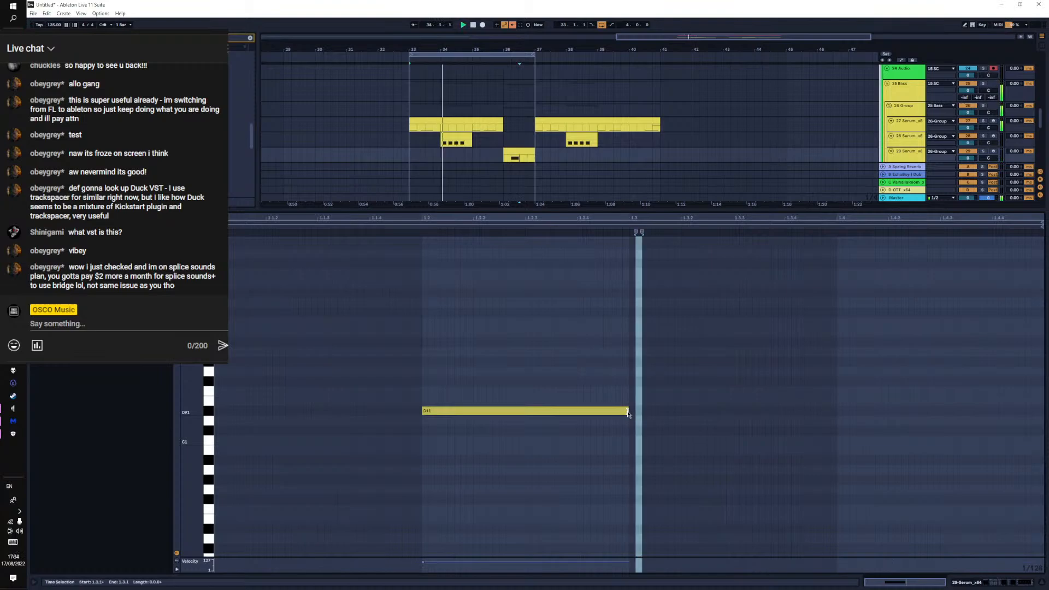
{"action": "left_click_drag", "start_coordinate": [634, 412], "coordinate": [836, 417]}
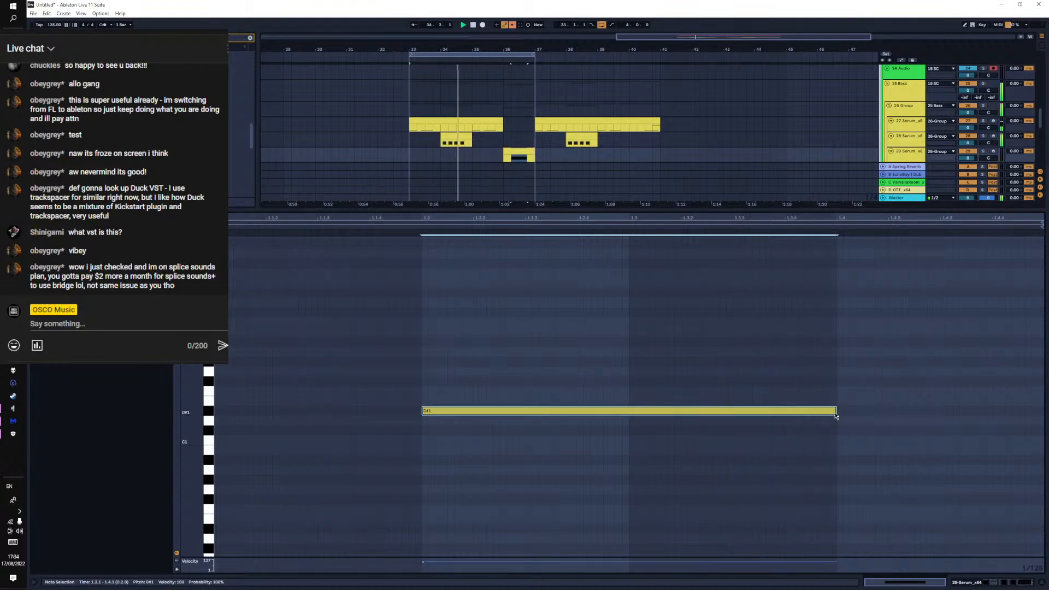
{"action": "left_click_drag", "start_coordinate": [836, 411], "coordinate": [941, 411]}
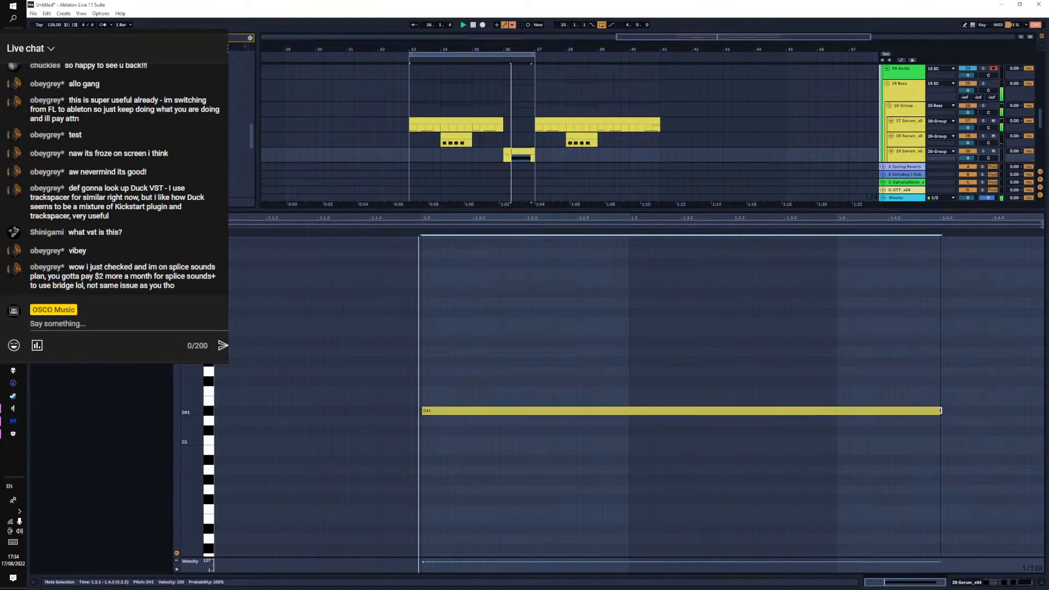
Open the Serum plug-in on the 32-Serum track and close the Saturn 2 window
{"action": "left_click", "coordinate": [999, 583]}
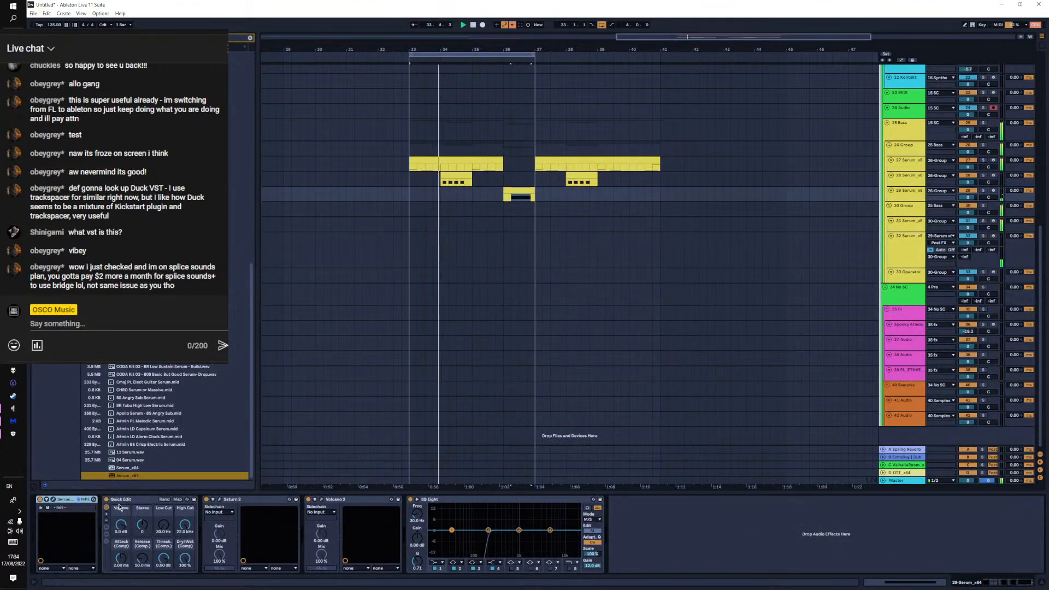
{"action": "left_click", "coordinate": [222, 499]}
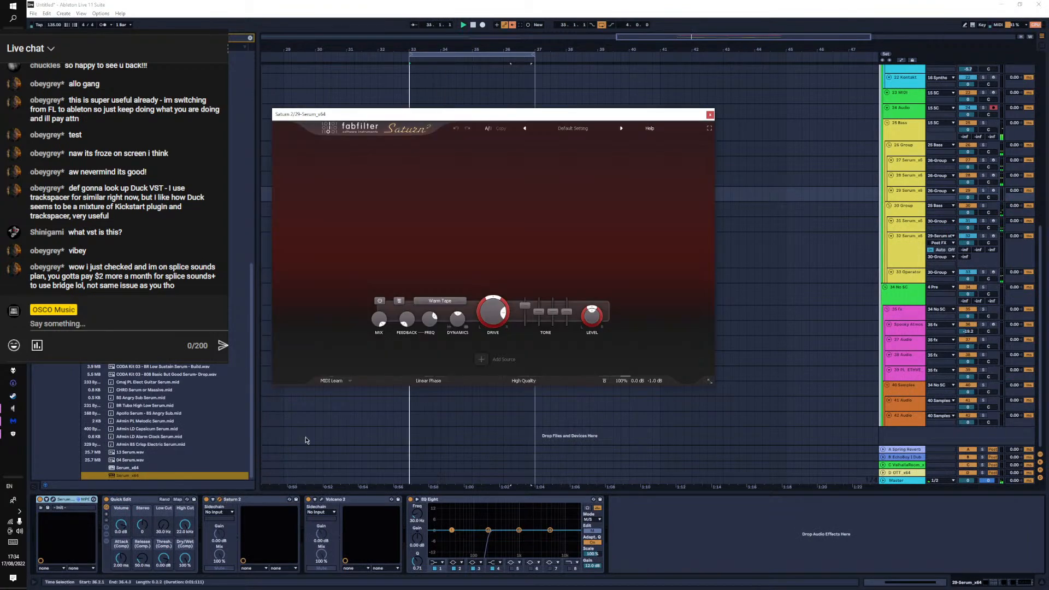
{"action": "left_click", "coordinate": [912, 241]}
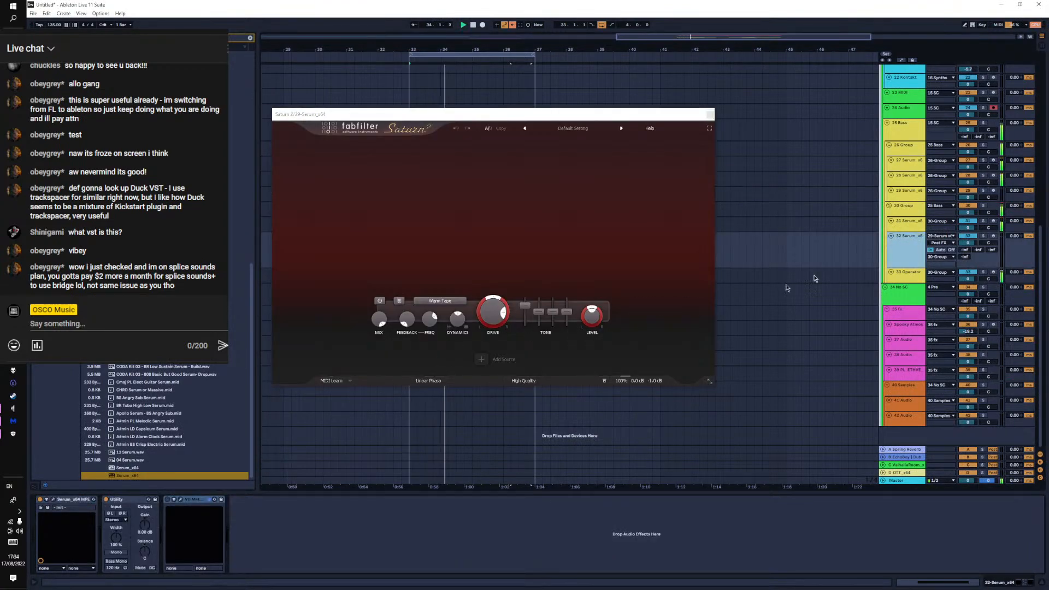
{"action": "left_click", "coordinate": [54, 499]}
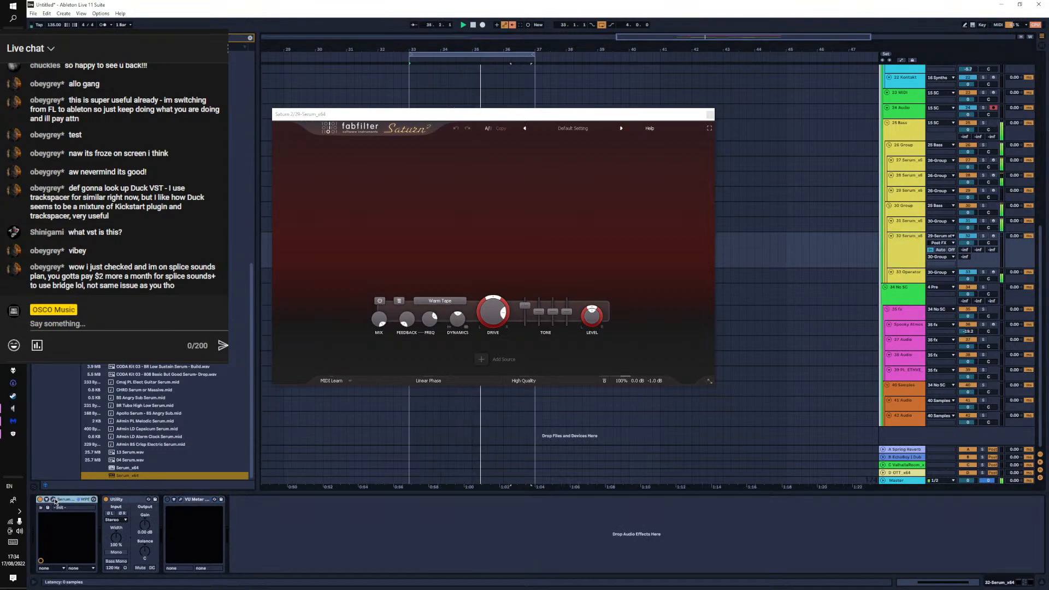
{"action": "left_click", "coordinate": [710, 115]}
{"action": "left_click", "coordinate": [711, 115]}
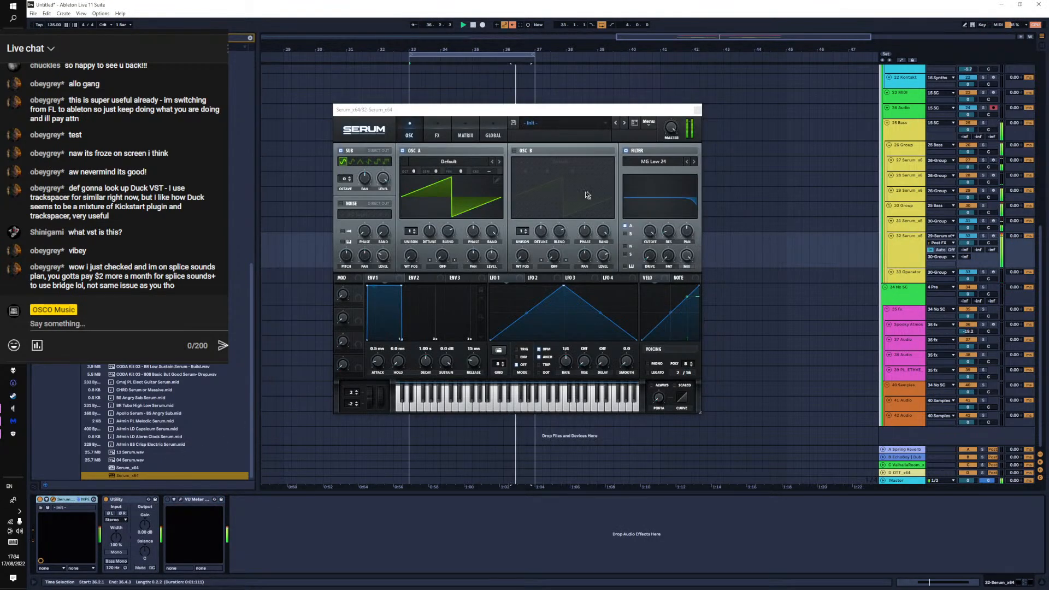
Raise oscillator A's unison to 16 voices and move the Serum window clear of the bar 36 clip
{"action": "left_click_drag", "start_coordinate": [413, 224], "coordinate": [429, 239]}
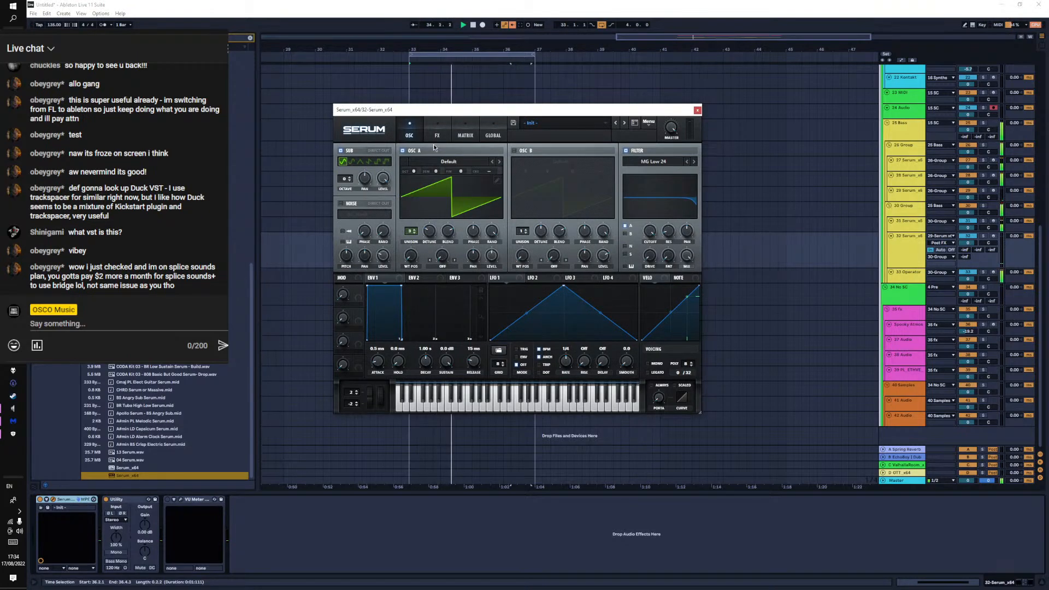
{"action": "left_click_drag", "start_coordinate": [432, 109], "coordinate": [693, 167]}
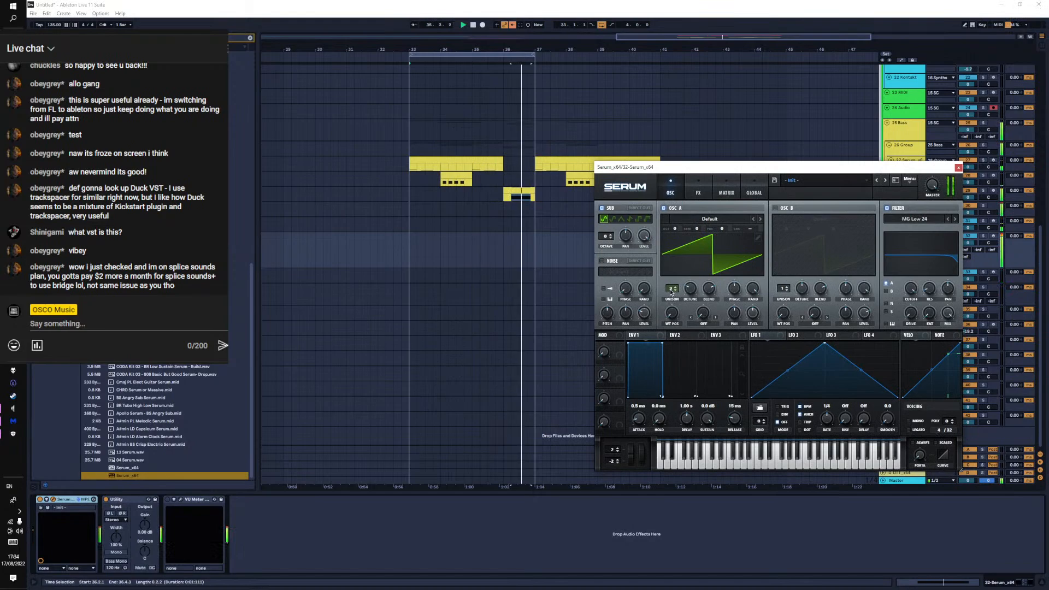
{"action": "left_click_drag", "start_coordinate": [672, 287], "coordinate": [686, 222]}
Select the bar 36 clip, restart the loop and adjust oscillator A's unison detune
{"action": "left_click", "coordinate": [522, 192]}
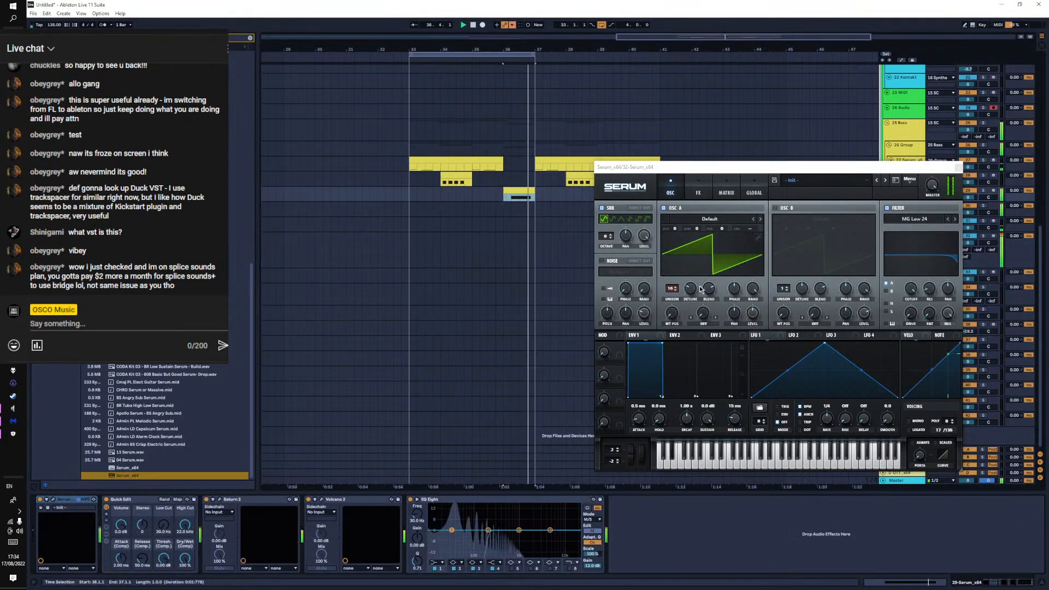
{"action": "left_click_drag", "start_coordinate": [691, 289], "coordinate": [691, 297]}
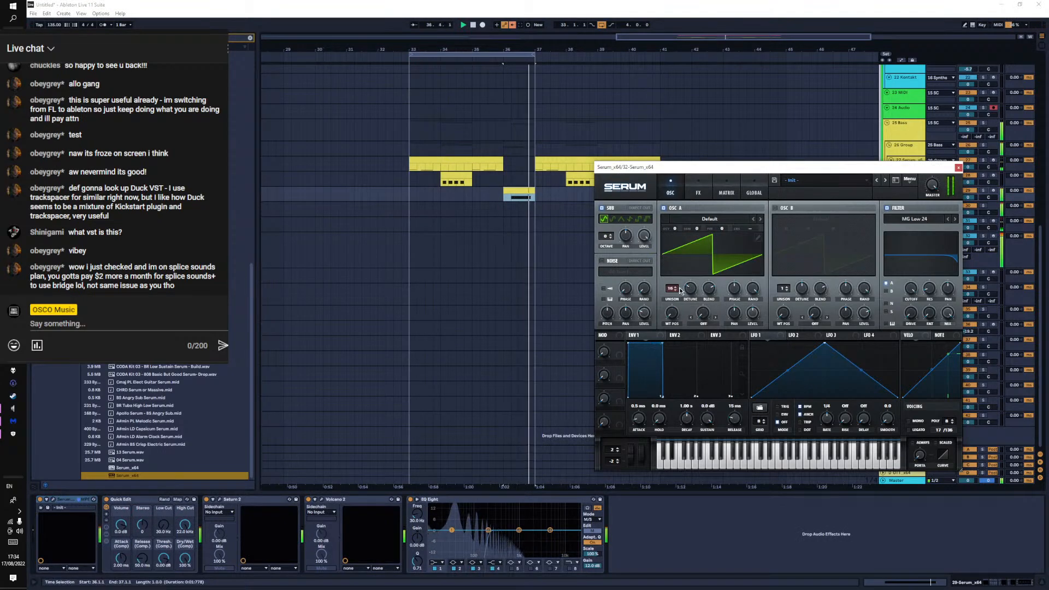
{"action": "key", "text": "space"}
{"action": "key", "text": "space"}
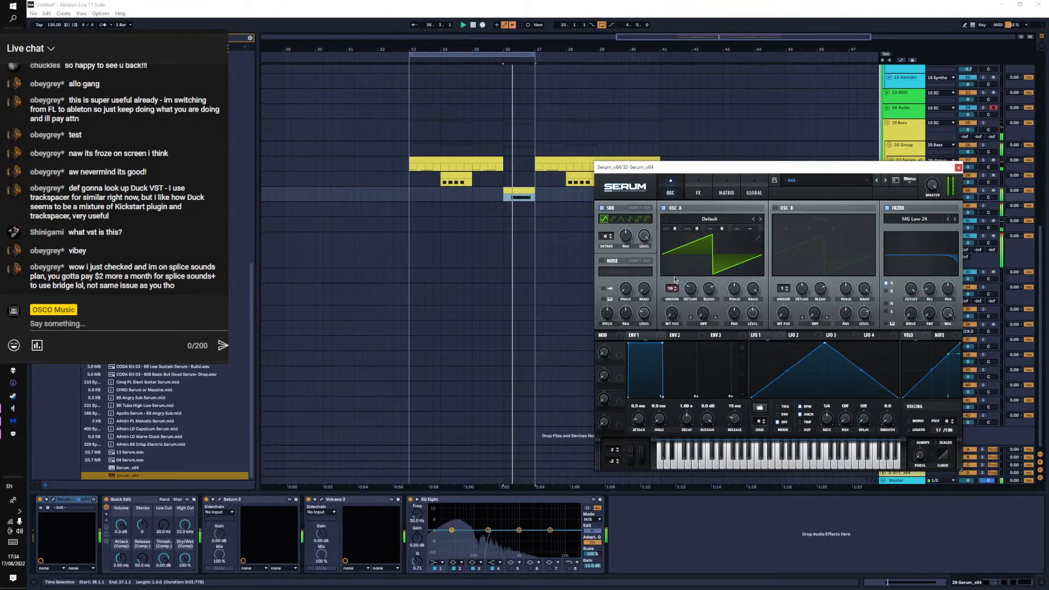
{"action": "left_click_drag", "start_coordinate": [673, 288], "coordinate": [692, 296]}
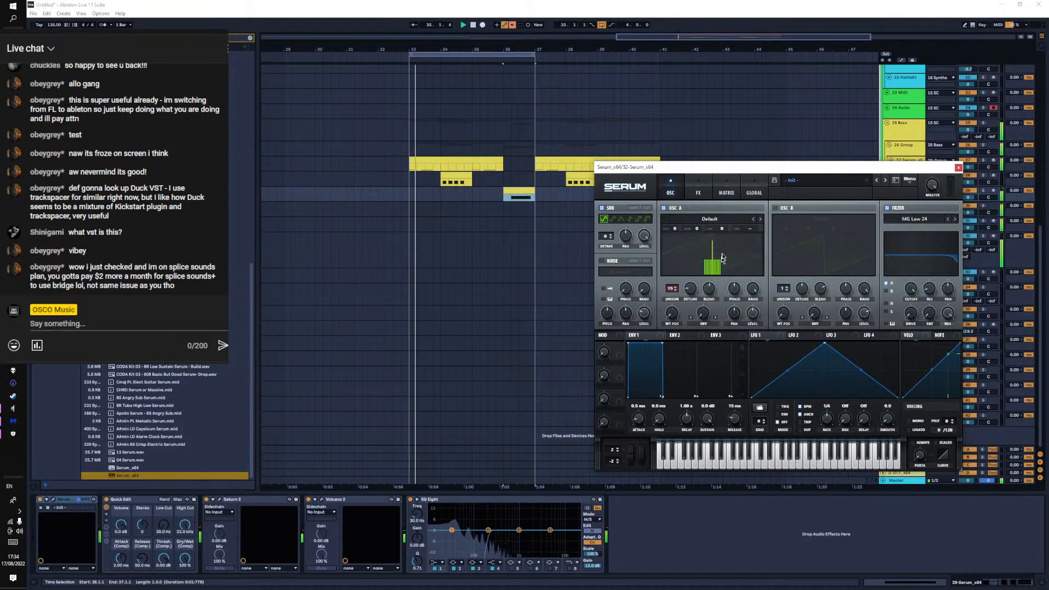
Enable Serum's chorus effect, set its filter to about 212 Hz during playback, and return to the oscillator page
{"action": "left_click", "coordinate": [756, 190]}
{"action": "left_click_drag", "start_coordinate": [694, 166], "coordinate": [378, 142]}
{"action": "left_click", "coordinate": [355, 167]}
{"action": "left_click", "coordinate": [383, 168]}
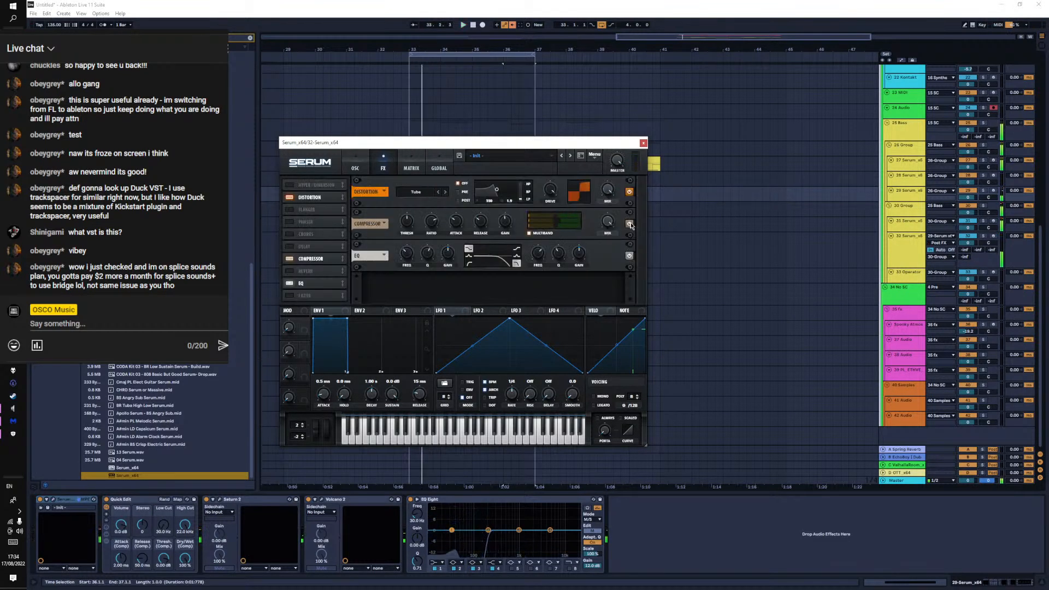
{"action": "left_click", "coordinate": [355, 168]}
{"action": "left_click", "coordinate": [411, 168]}
{"action": "left_click", "coordinate": [439, 167]}
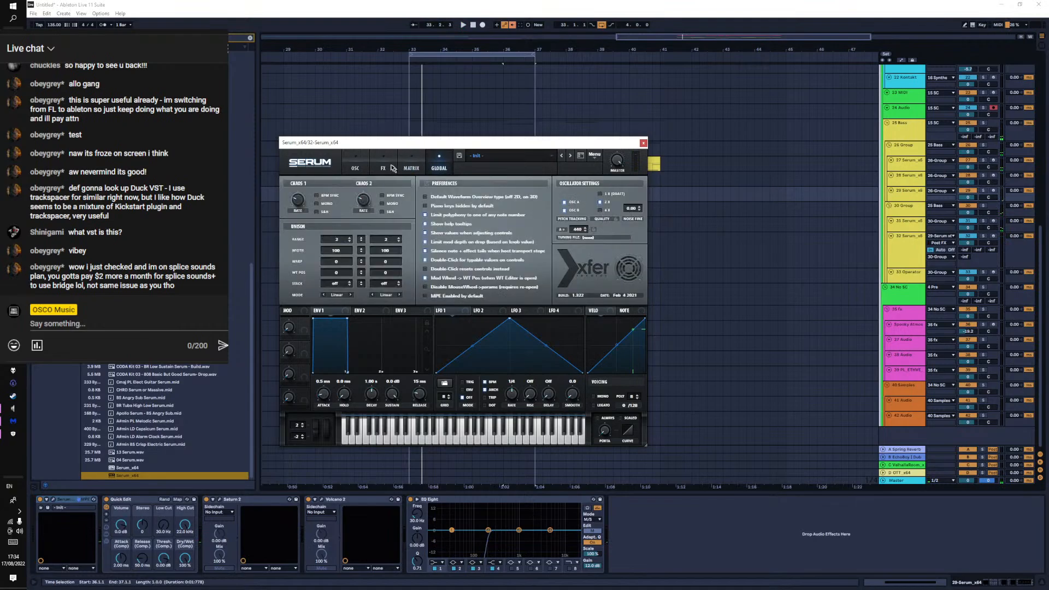
{"action": "left_click", "coordinate": [356, 167]}
{"action": "left_click", "coordinate": [383, 167]}
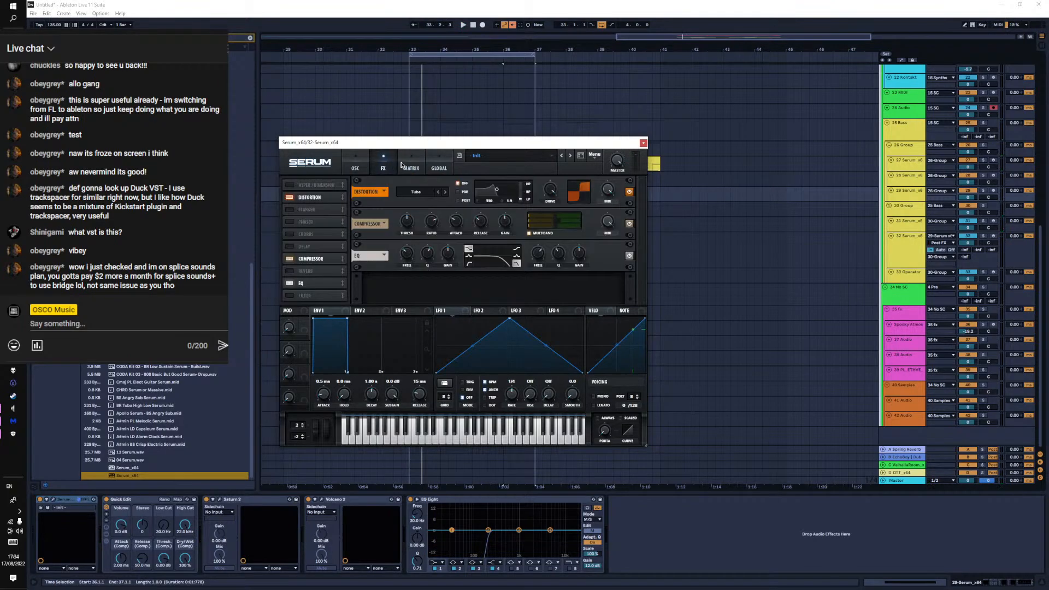
{"action": "left_click", "coordinate": [295, 236]}
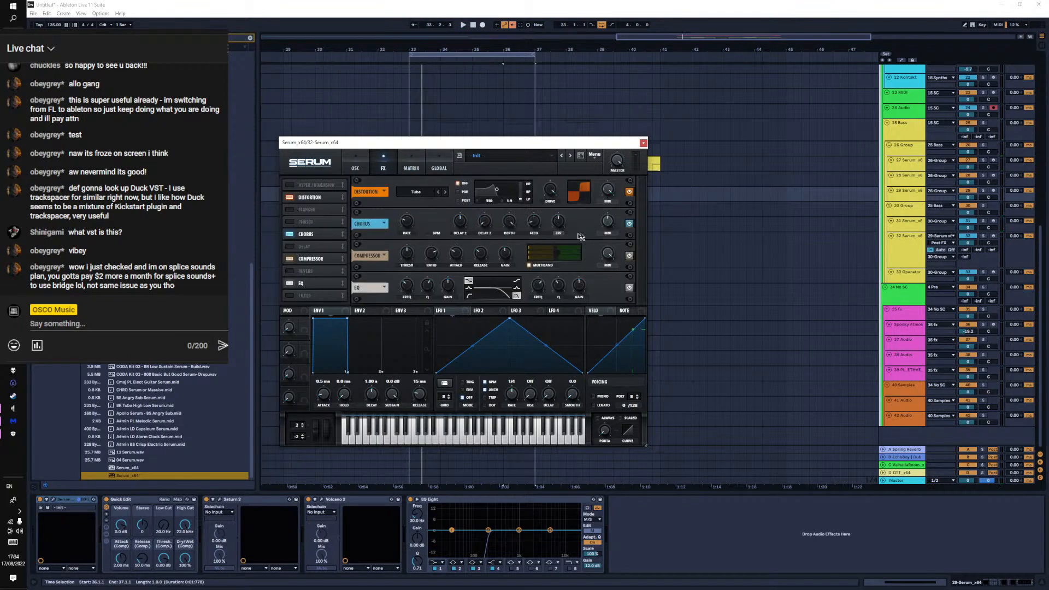
{"action": "key", "text": "space"}
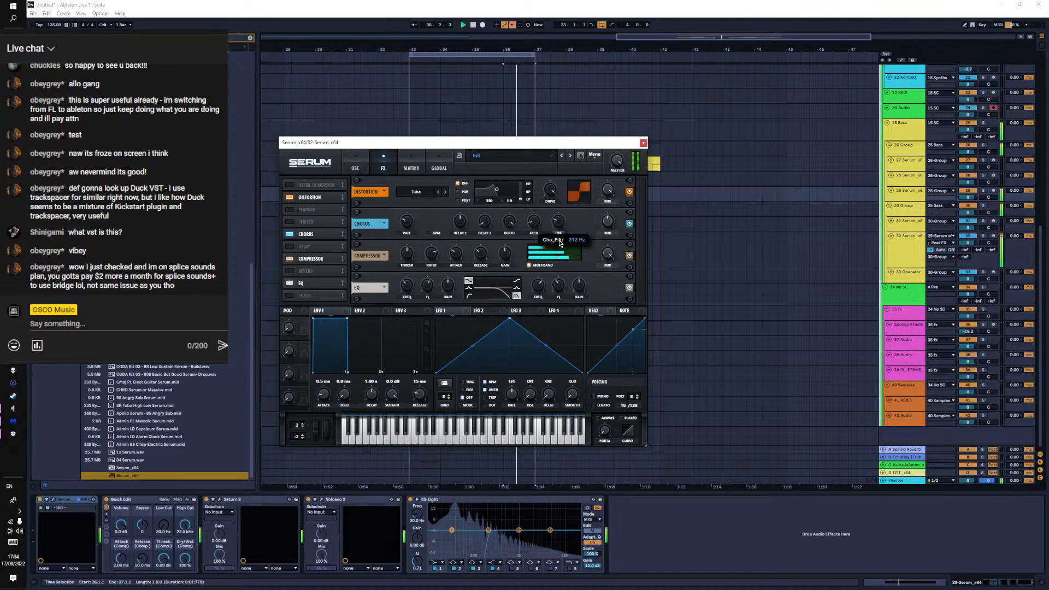
{"action": "left_click", "coordinate": [355, 167]}
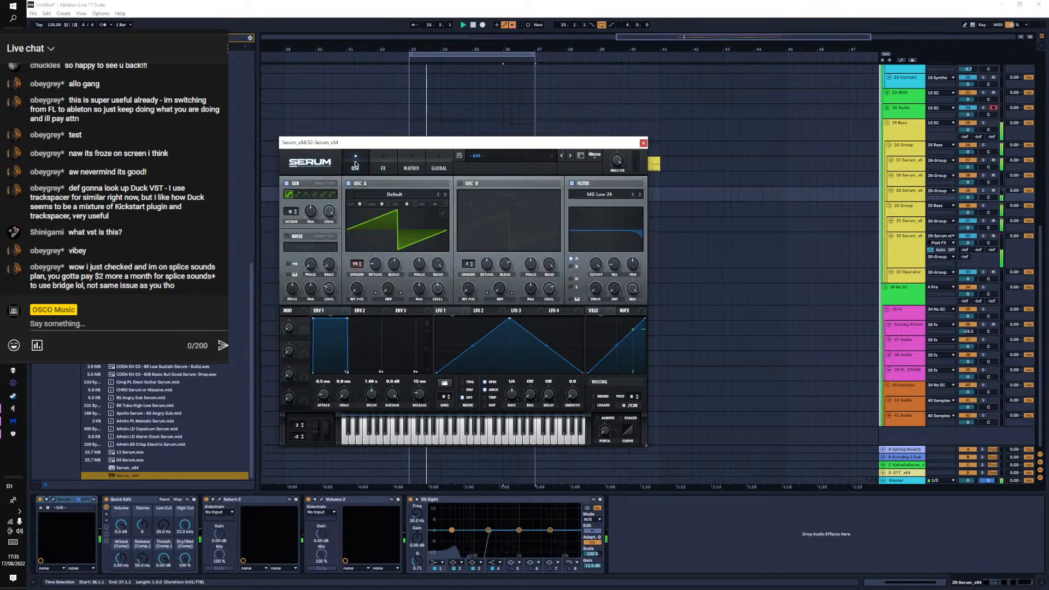
Browse oscillator A's wavetables during playback, choose Acid and raise its wavetable position
{"action": "left_click", "coordinate": [445, 195]}
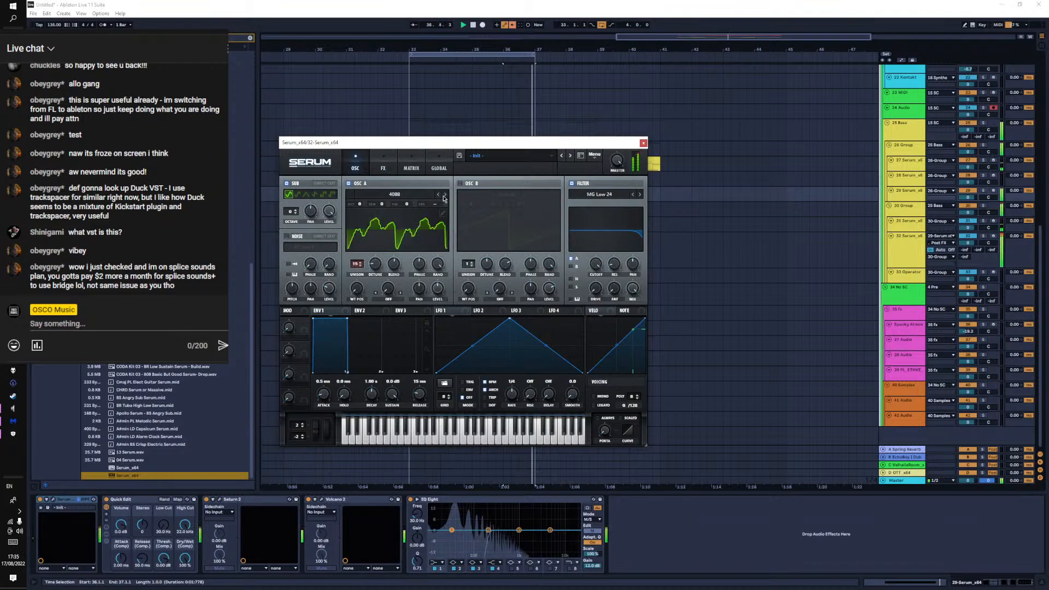
{"action": "left_click", "coordinate": [444, 195]}
{"action": "left_click", "coordinate": [444, 195]}
{"action": "left_click", "coordinate": [438, 195]}
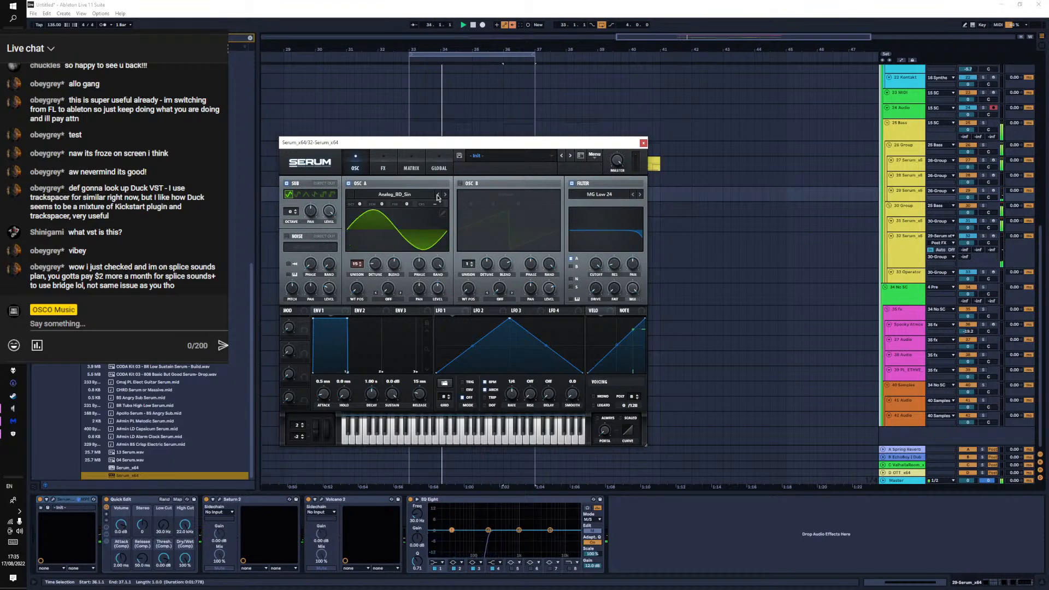
{"action": "left_click", "coordinate": [438, 195]}
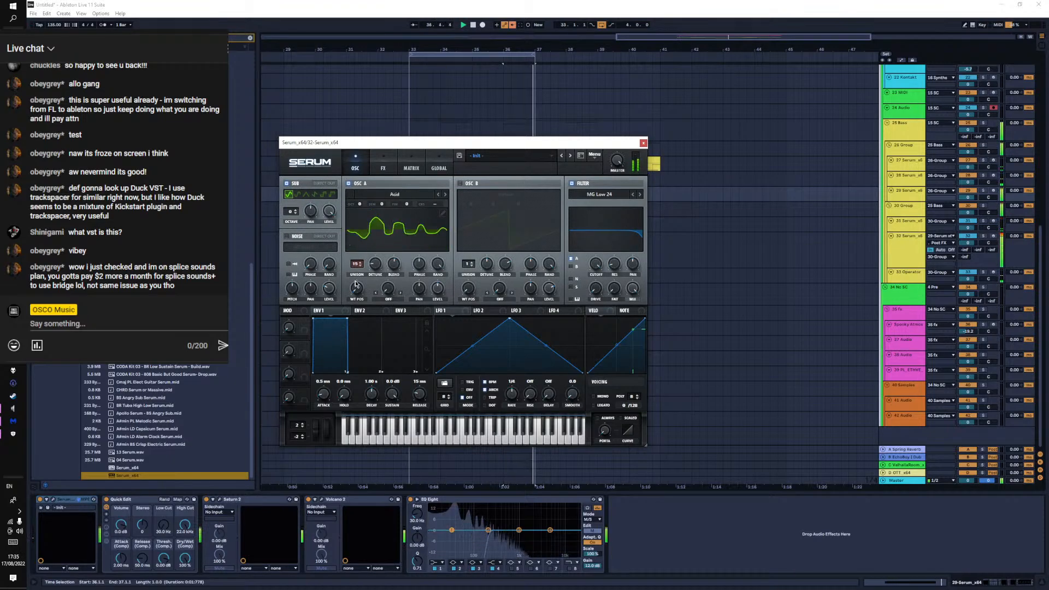
{"action": "left_click_drag", "start_coordinate": [356, 288], "coordinate": [370, 208]}
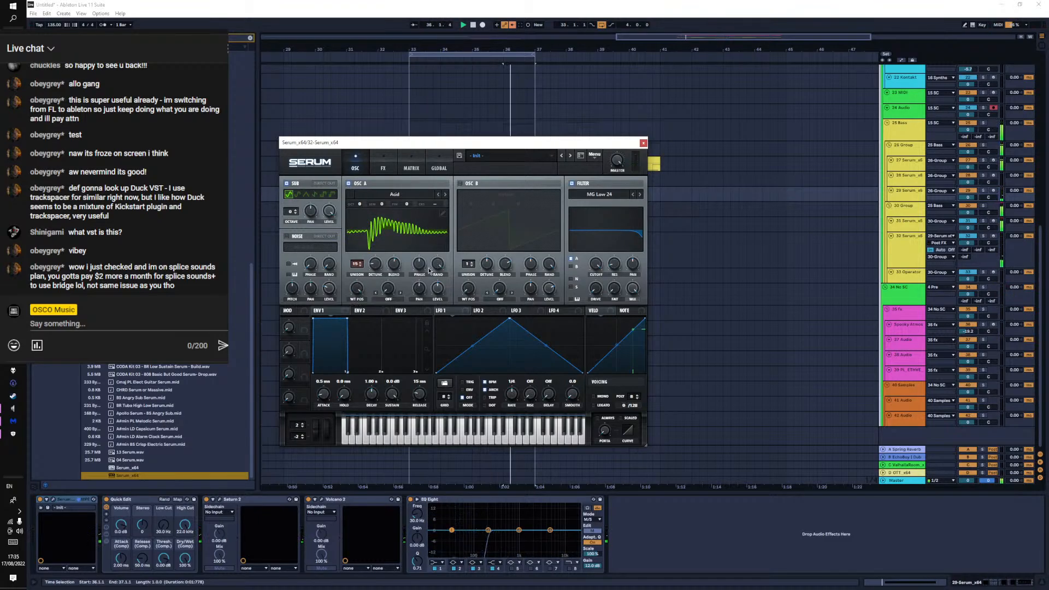
Open the bar 36 clip clear of the Serum window and lengthen its note to the end of the clip
{"action": "left_click_drag", "start_coordinate": [437, 142], "coordinate": [166, 149]}
{"action": "double_click", "coordinate": [525, 191]}
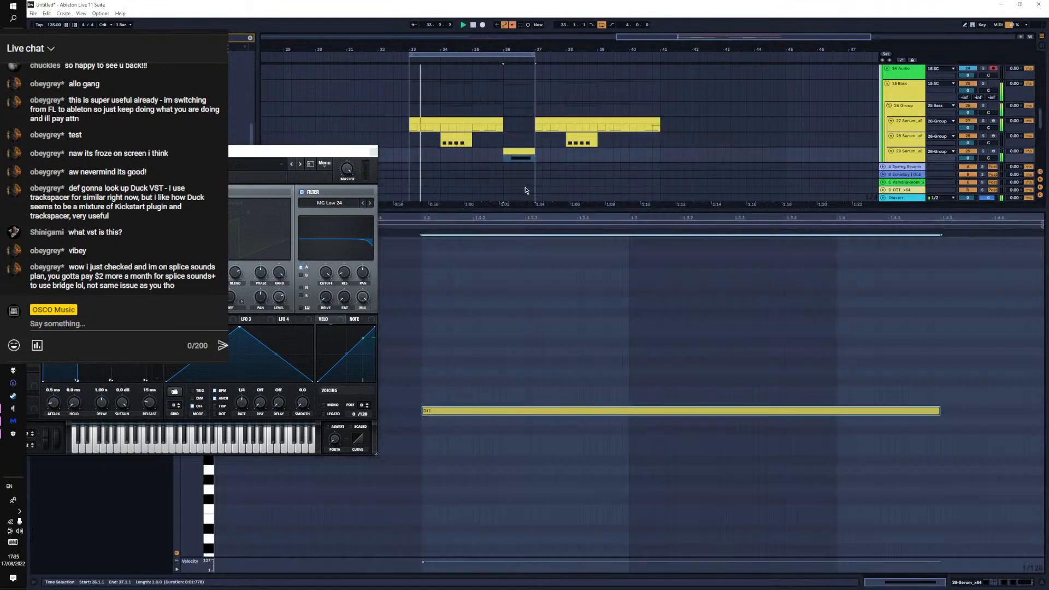
{"action": "left_click_drag", "start_coordinate": [940, 410], "coordinate": [1041, 405]}
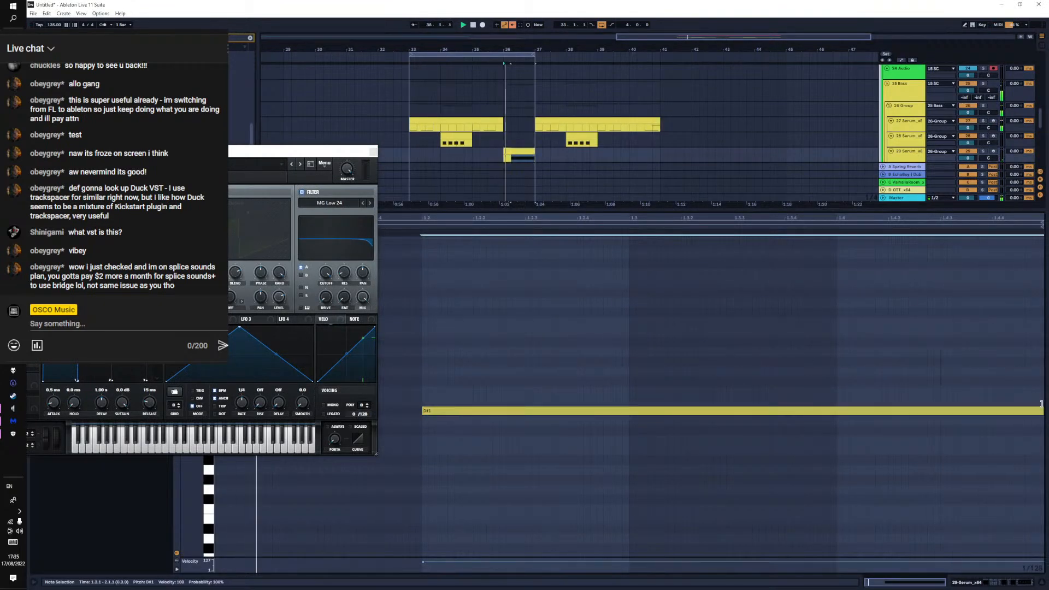
{"action": "left_click_drag", "start_coordinate": [306, 151], "coordinate": [685, 156]}
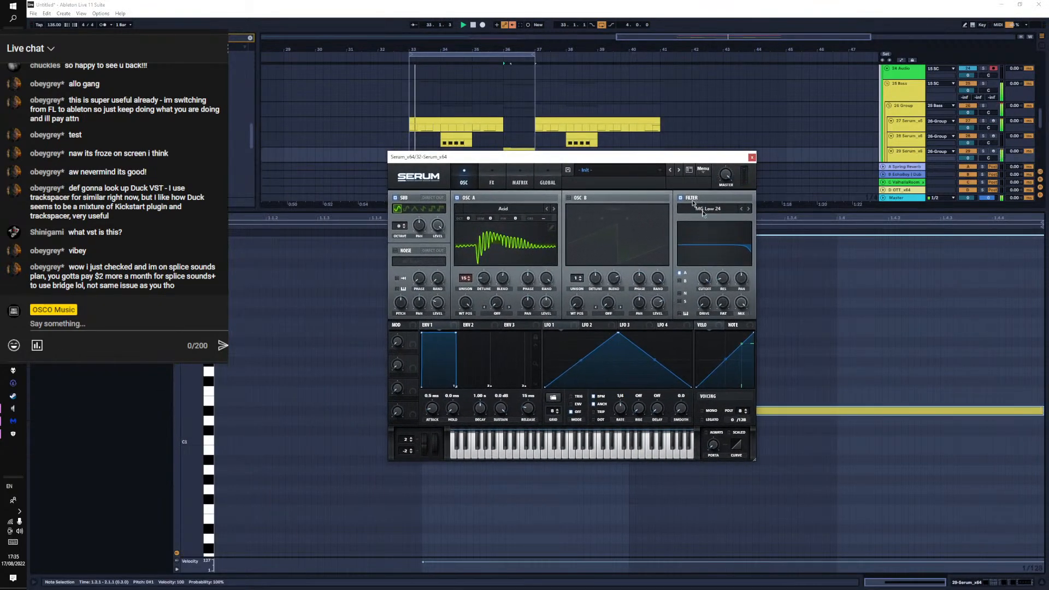
Add the Thermal distortion plug-in to the 32-Serum track and start loop playback
{"action": "left_click", "coordinate": [978, 583]}
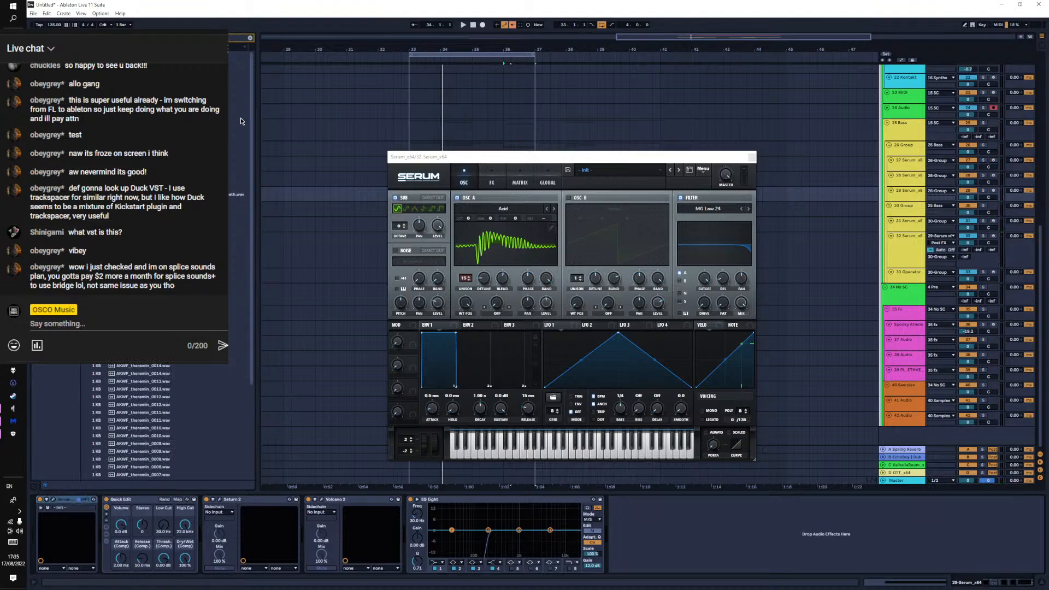
{"action": "left_click_drag", "start_coordinate": [118, 475], "coordinate": [378, 527]}
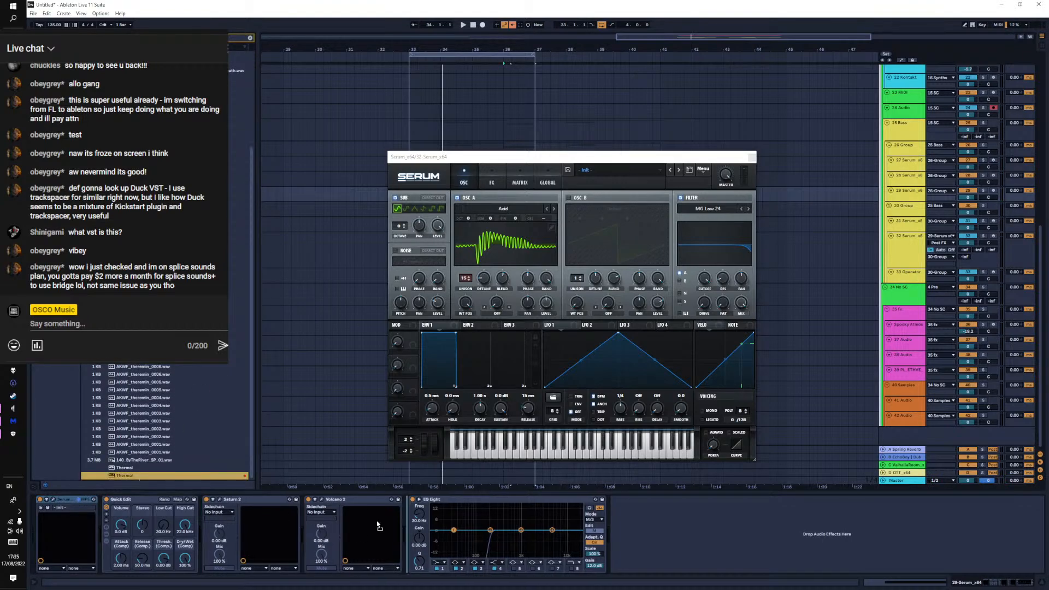
{"action": "left_click_drag", "start_coordinate": [524, 492], "coordinate": [877, 295]}
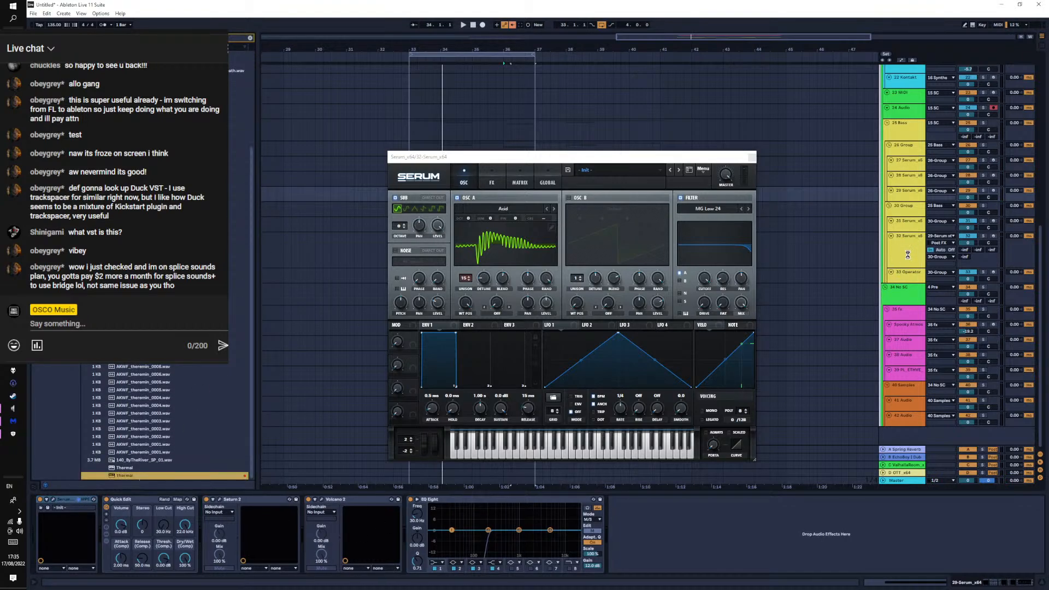
{"action": "left_click_drag", "start_coordinate": [901, 255], "coordinate": [900, 255]}
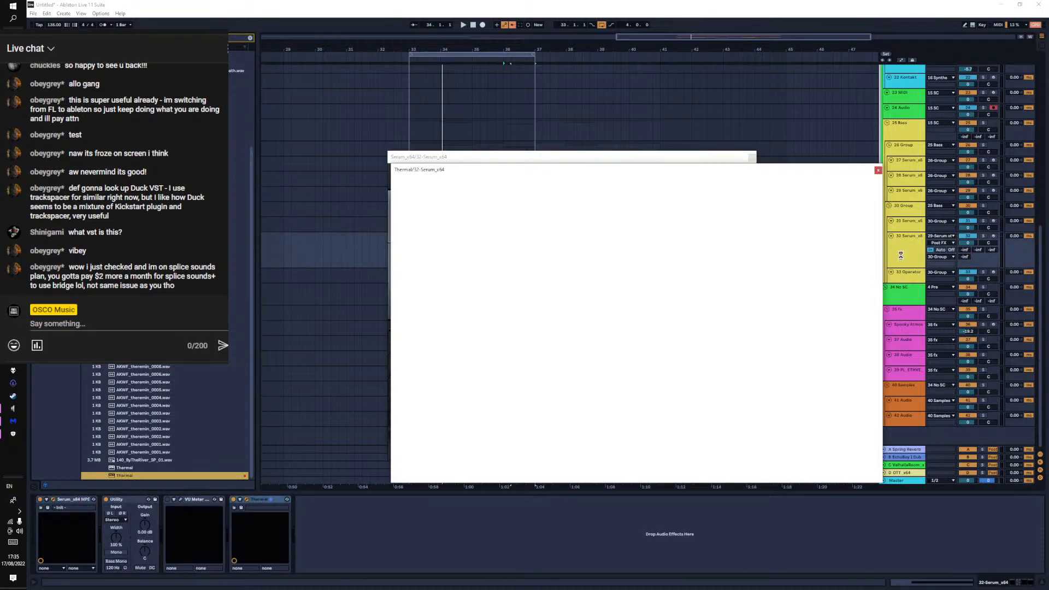
{"action": "key", "text": "space"}
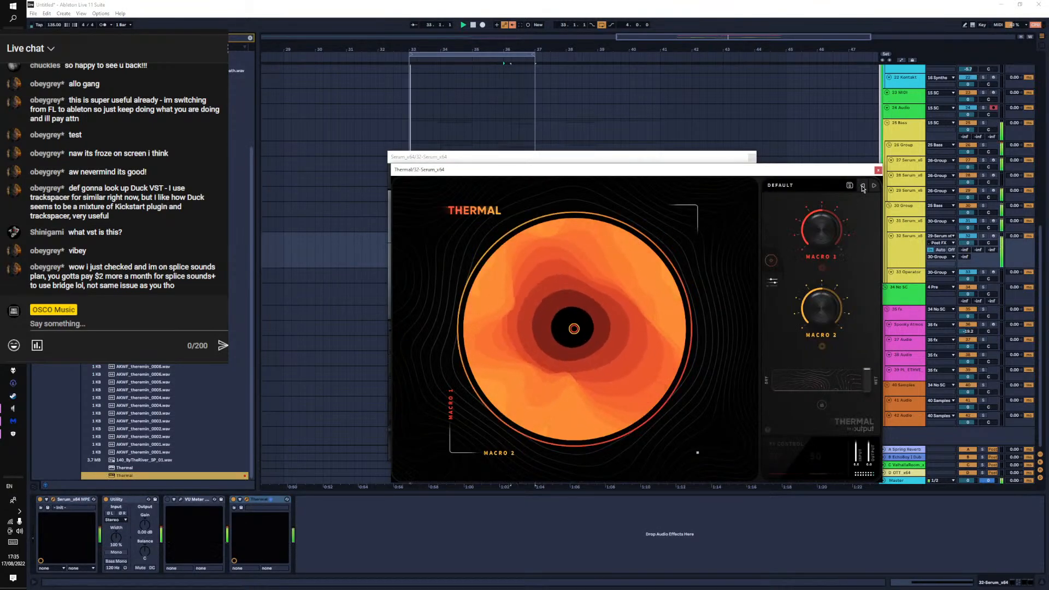
Move the Serum window clear of Thermal and audition Thermal's presets up to Unruly
{"action": "left_click", "coordinate": [609, 157]}
{"action": "left_click_drag", "start_coordinate": [610, 158], "coordinate": [420, 86]}
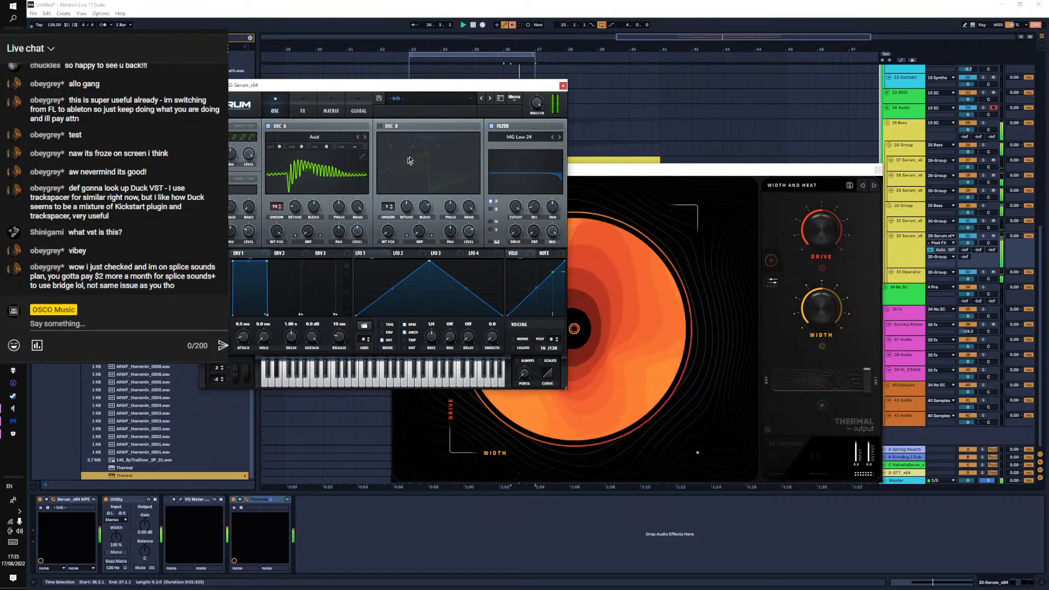
{"action": "left_click", "coordinate": [869, 186]}
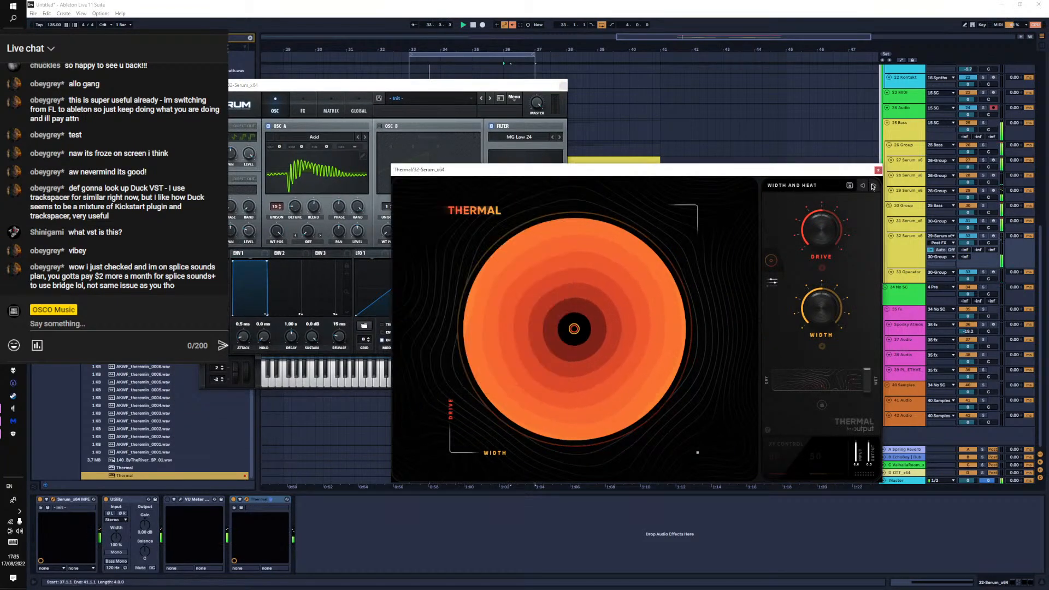
{"action": "left_click", "coordinate": [869, 185]}
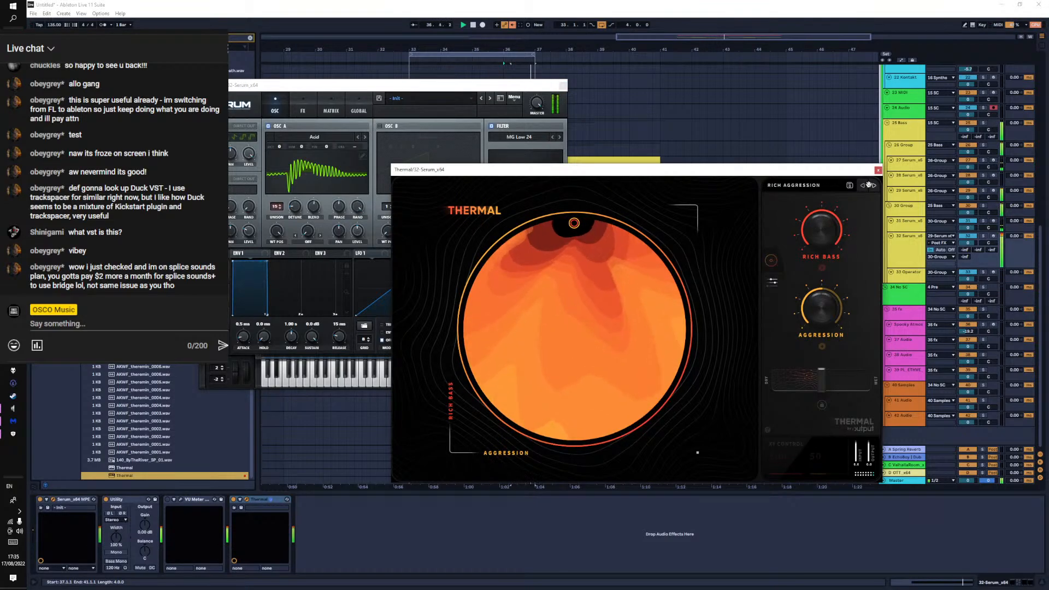
{"action": "left_click", "coordinate": [870, 186]}
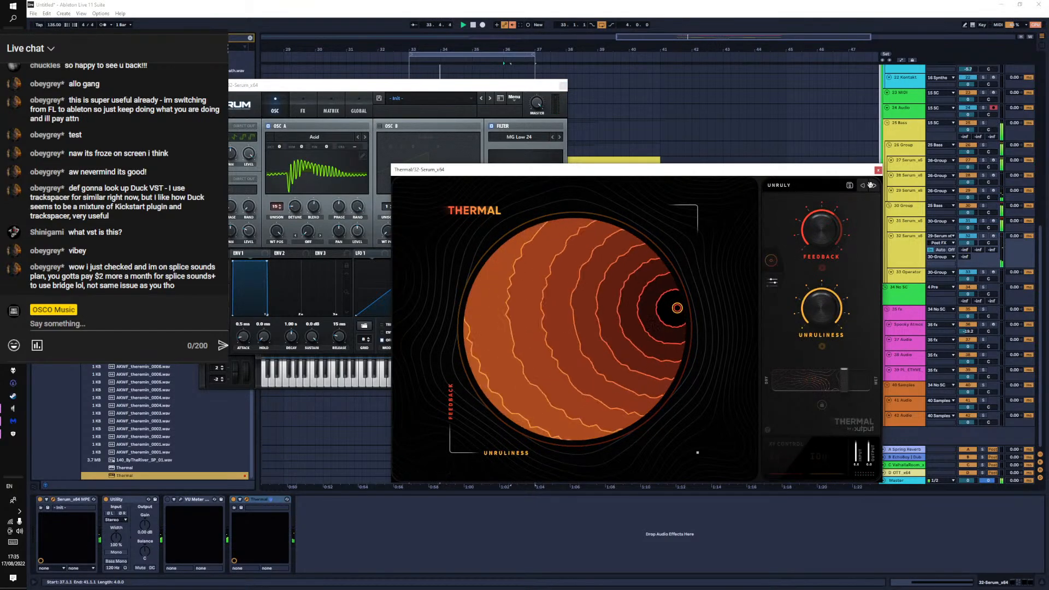
Load Ghz CanOpener Studio 3 on the Master track behind a Utility at -3 dB gain, and set its crossfeed angle to 45°
{"action": "key", "text": "ctrl+f"}
{"action": "type", "text": "can"}
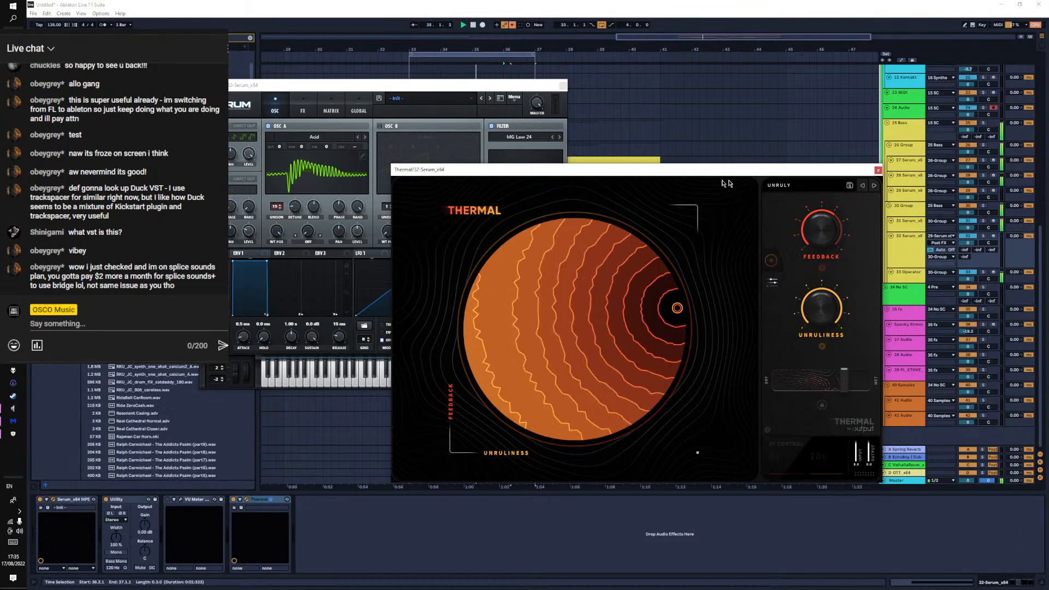
{"action": "scroll", "coordinate": [121, 420], "scroll_direction": "down", "scroll_amount": 20}
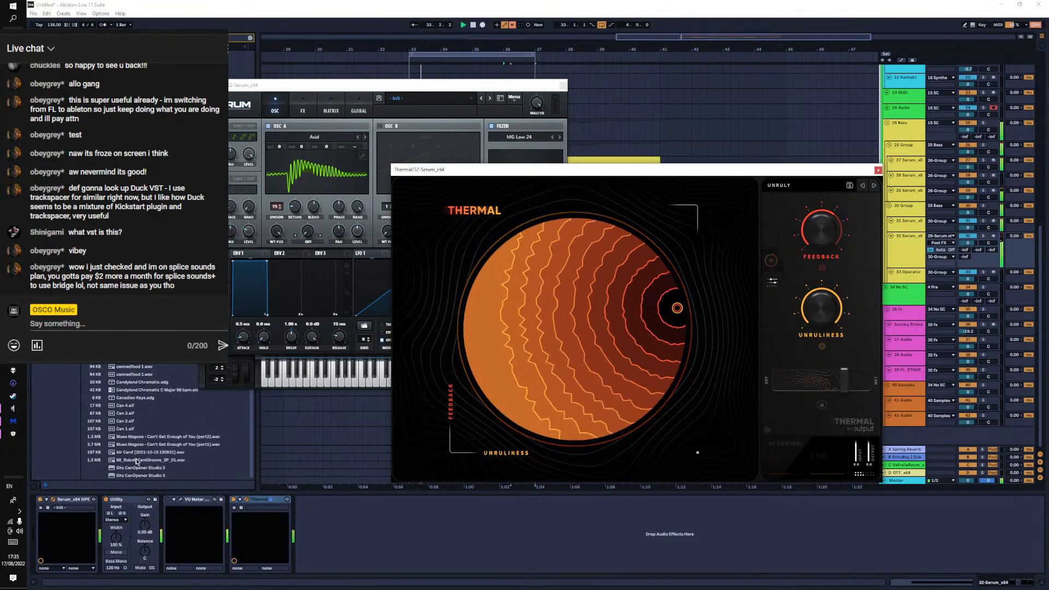
{"action": "left_click", "coordinate": [141, 476]}
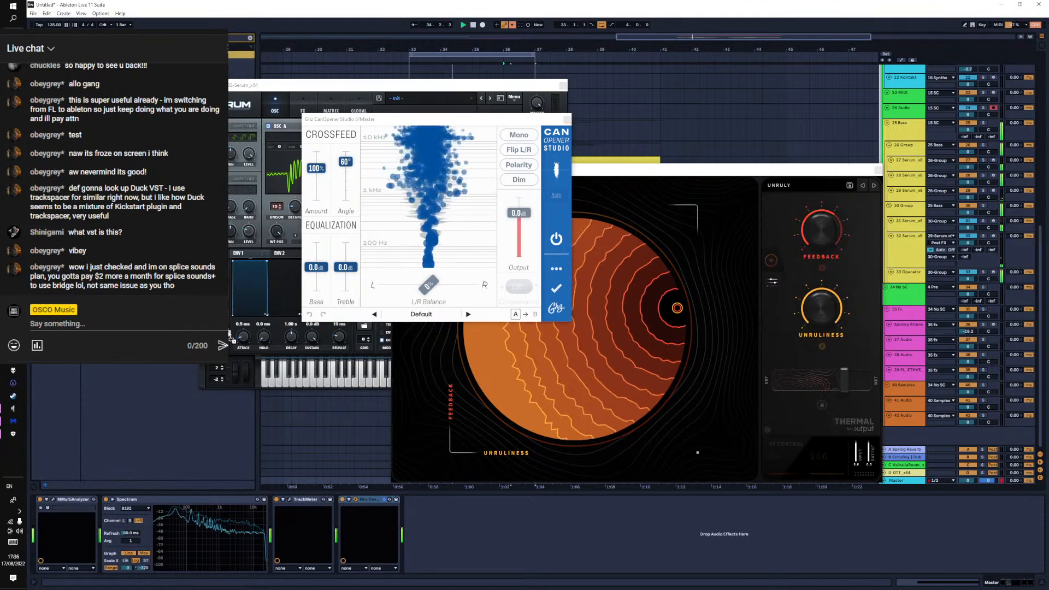
{"action": "left_click_drag", "start_coordinate": [339, 509], "coordinate": [346, 521]}
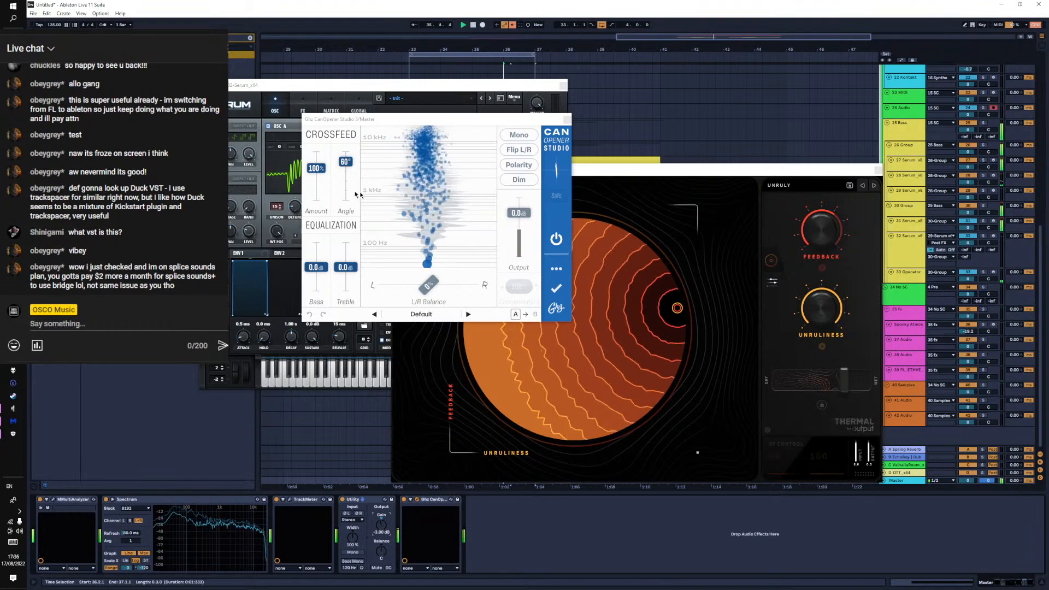
{"action": "left_click_drag", "start_coordinate": [346, 165], "coordinate": [347, 174]}
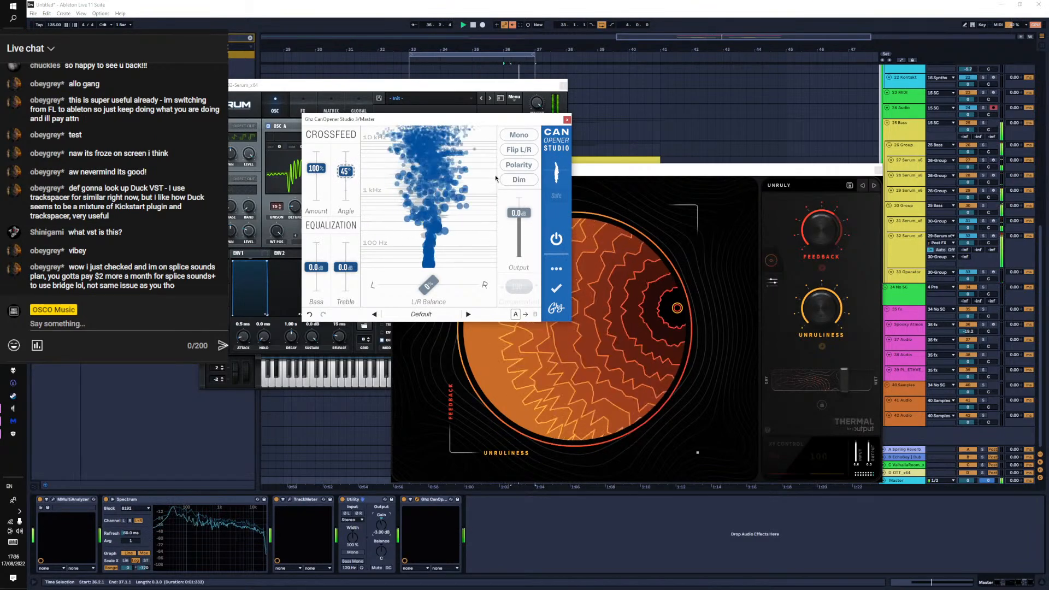
Audition CanOpener's Mono, Polarity and Dim options during playback, switching each one off again
{"action": "left_click", "coordinate": [518, 135]}
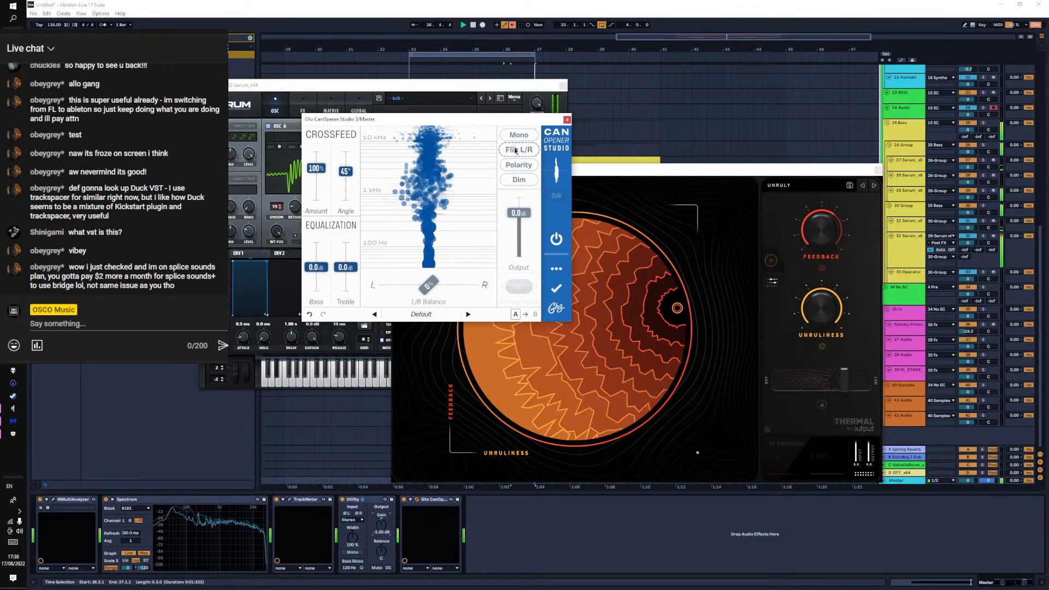
{"action": "left_click", "coordinate": [518, 165]}
{"action": "left_click", "coordinate": [520, 136]}
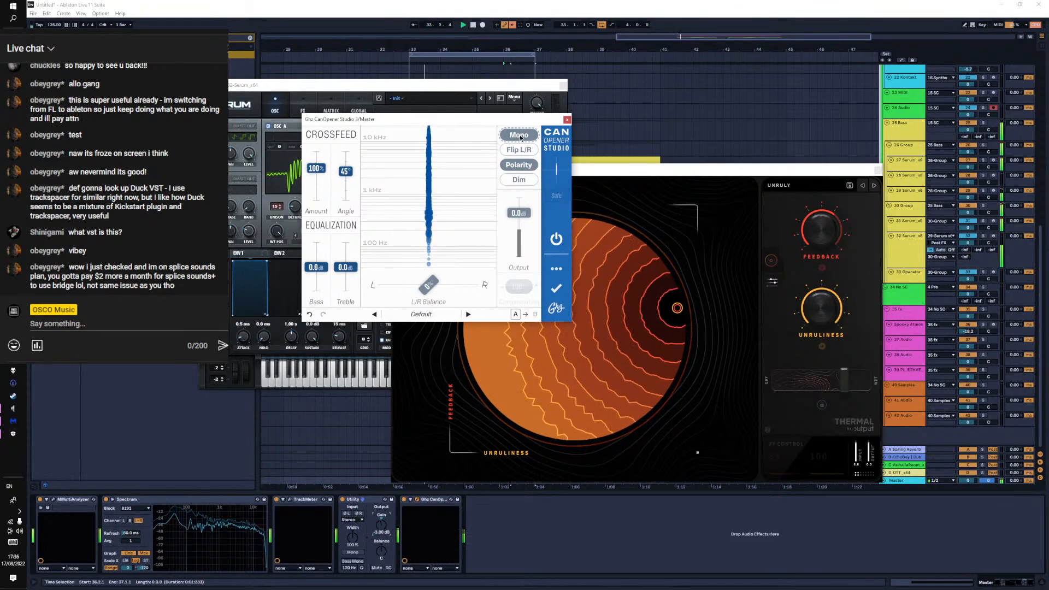
{"action": "left_click", "coordinate": [527, 169]}
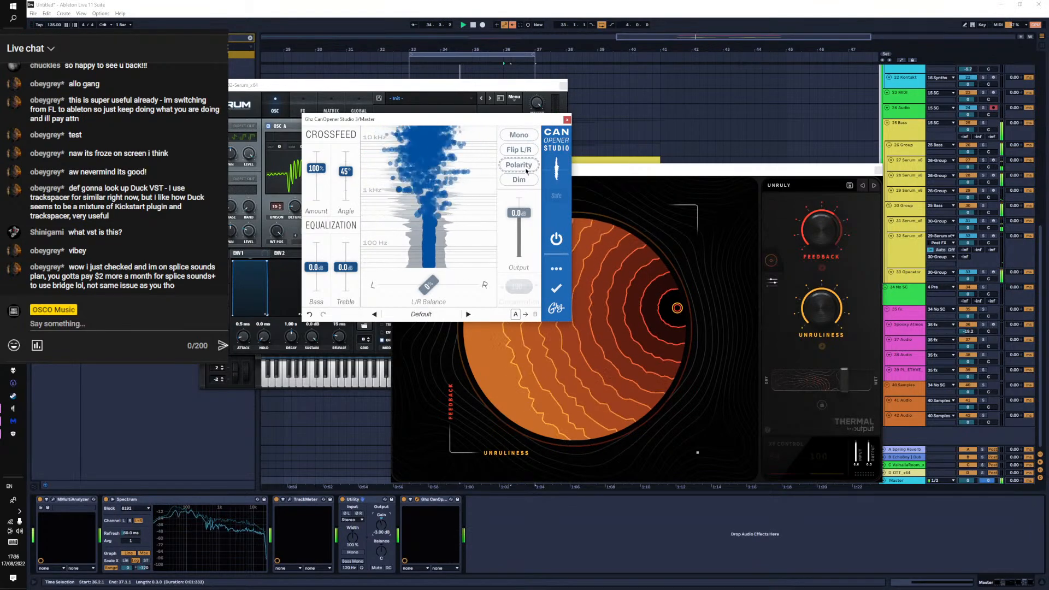
{"action": "left_click", "coordinate": [526, 170]}
{"action": "left_click", "coordinate": [526, 170]}
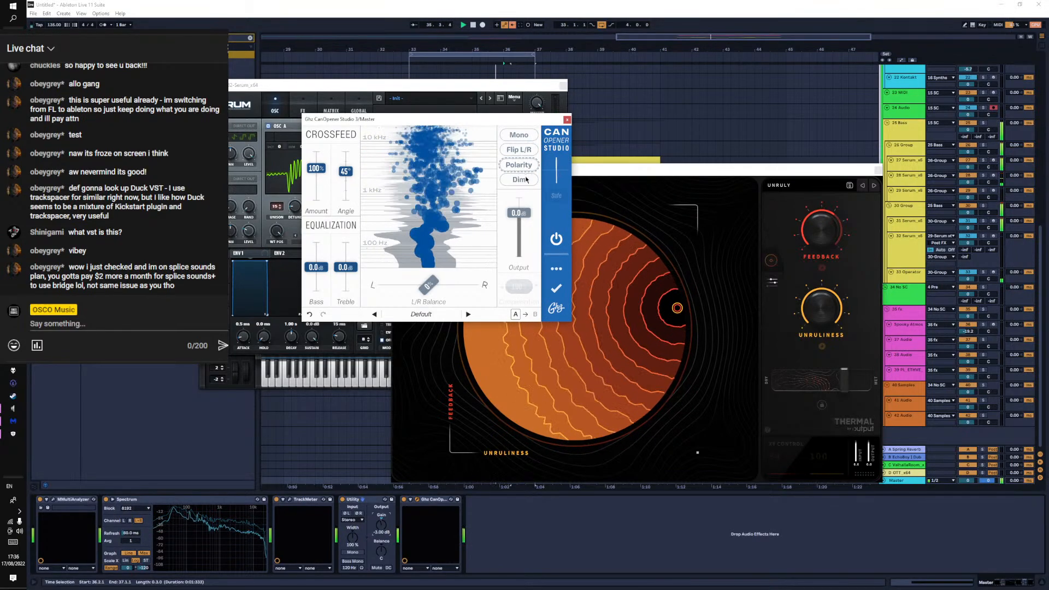
{"action": "left_click", "coordinate": [525, 180]}
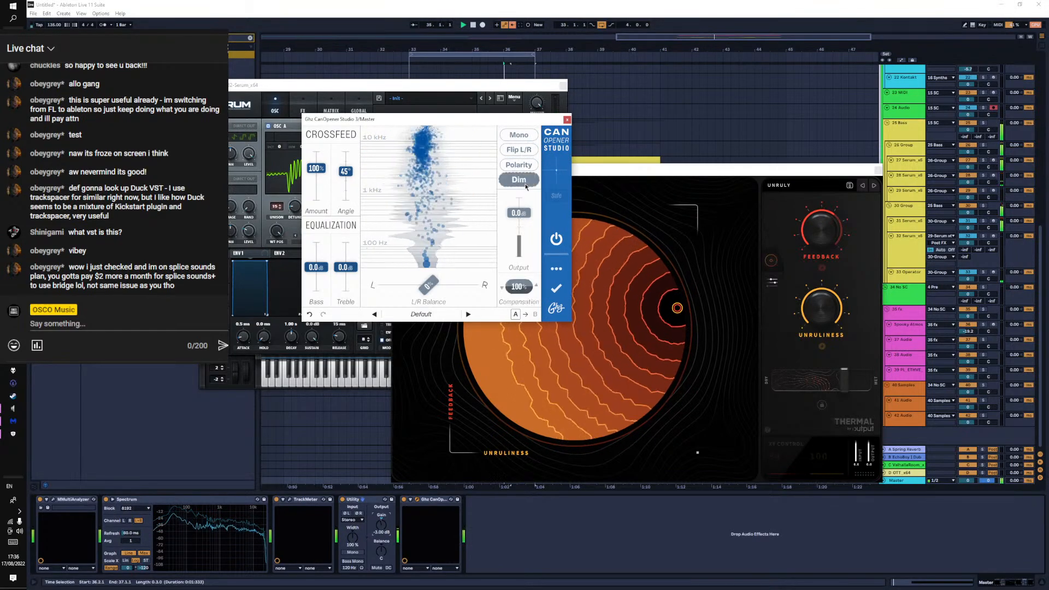
{"action": "left_click", "coordinate": [524, 140]}
{"action": "left_click", "coordinate": [519, 136]}
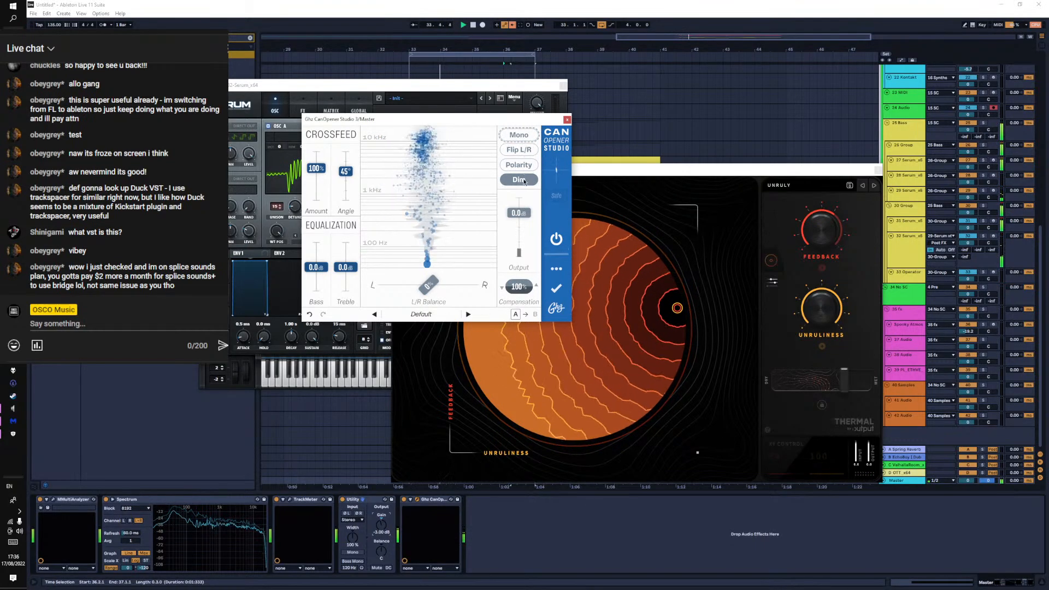
{"action": "left_click", "coordinate": [519, 180]}
{"action": "left_click", "coordinate": [555, 197]}
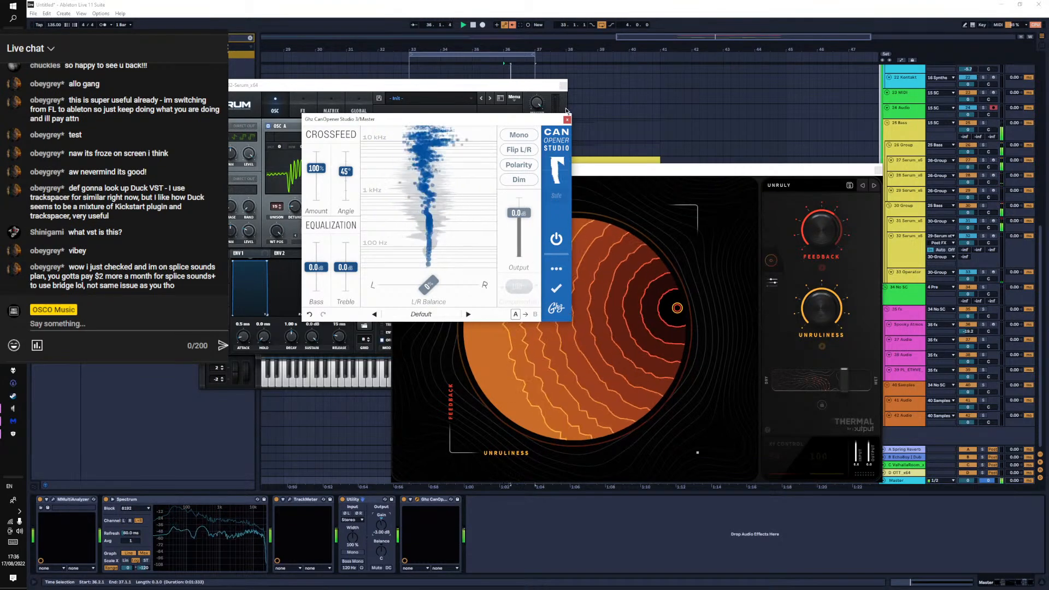
Close CanOpener, step Thermal's presets on to Ripped Apart and raise its Resonance macro to 100 percent
{"action": "left_click", "coordinate": [568, 119]}
{"action": "left_click_drag", "start_coordinate": [553, 175], "coordinate": [470, 162]}
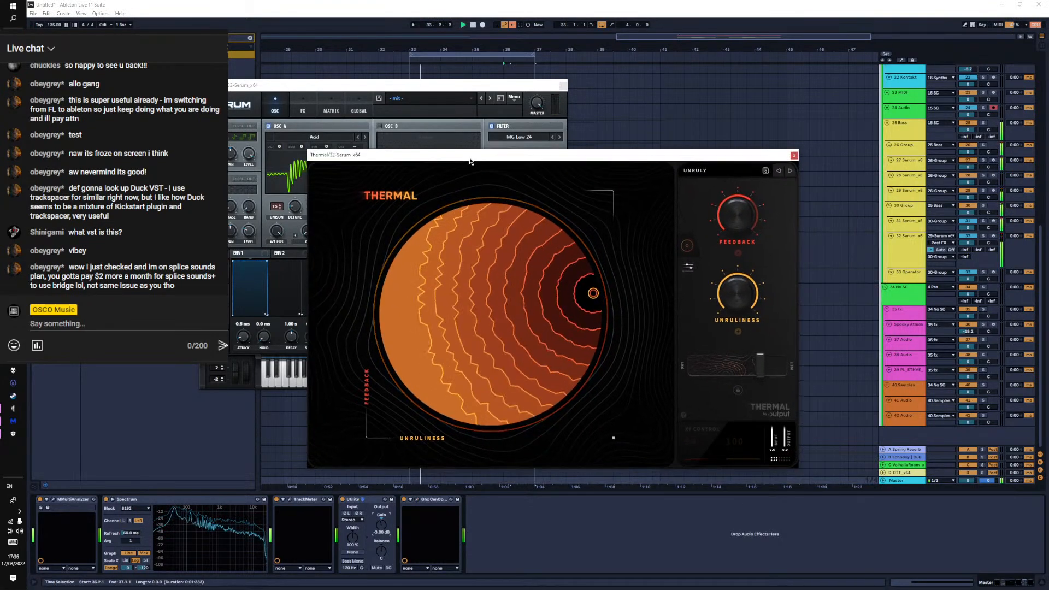
{"action": "left_click", "coordinate": [790, 171]}
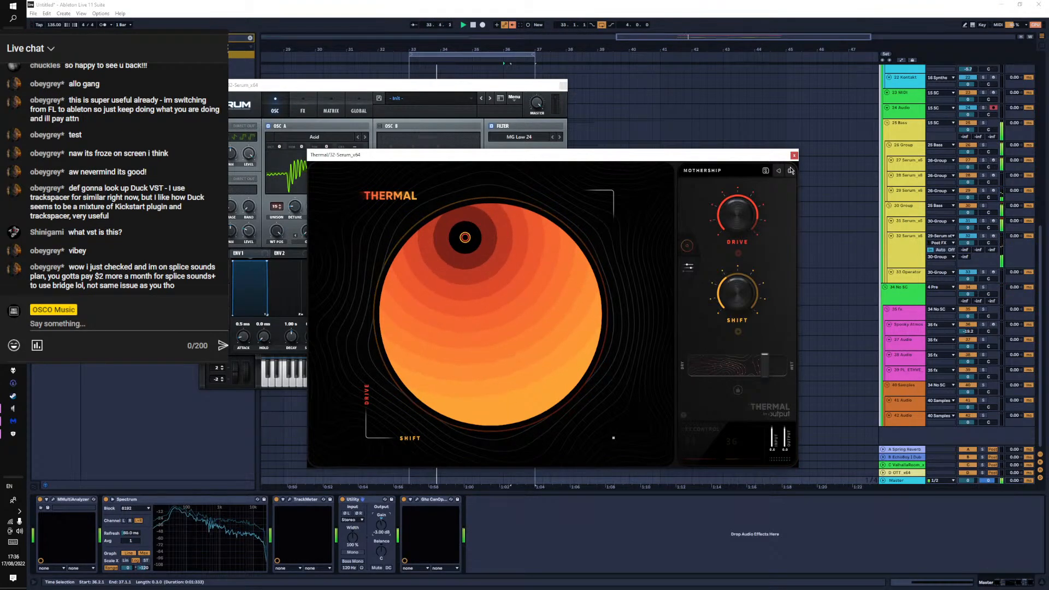
{"action": "left_click", "coordinate": [791, 171]}
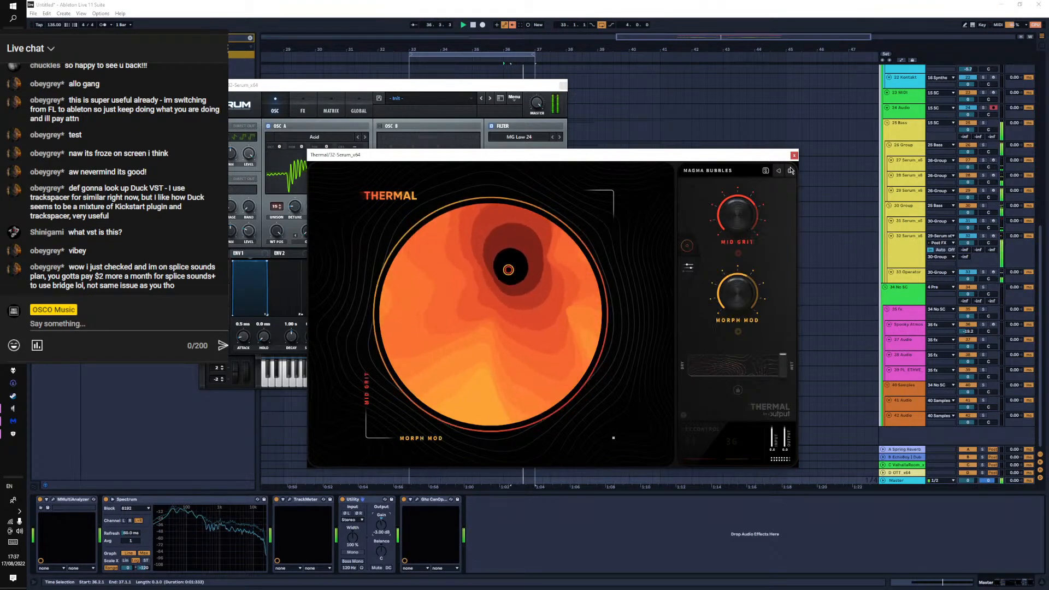
{"action": "left_click", "coordinate": [791, 171]}
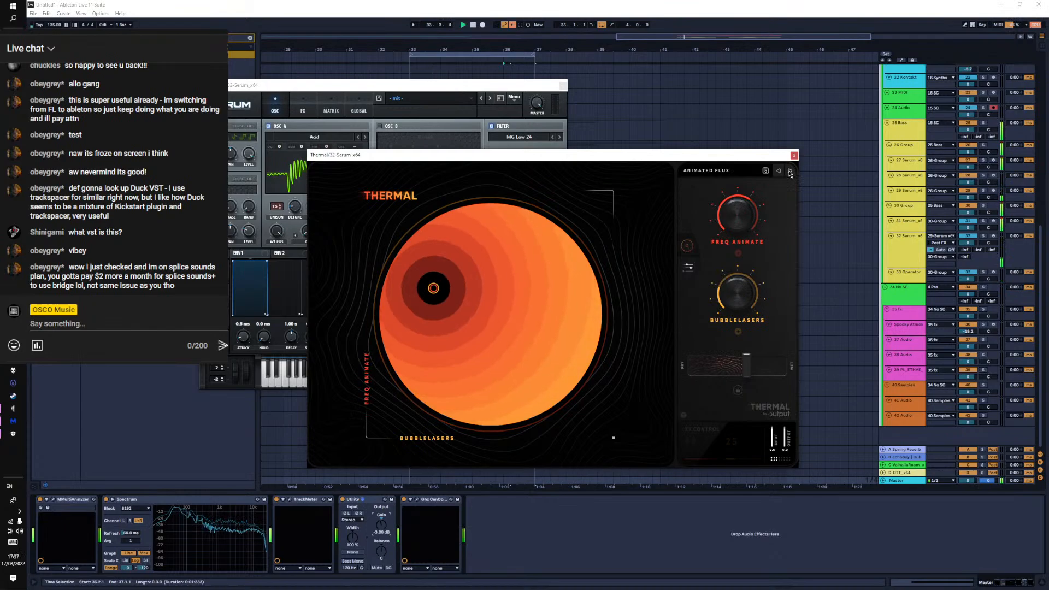
{"action": "left_click", "coordinate": [791, 171]}
{"action": "left_click", "coordinate": [790, 171]}
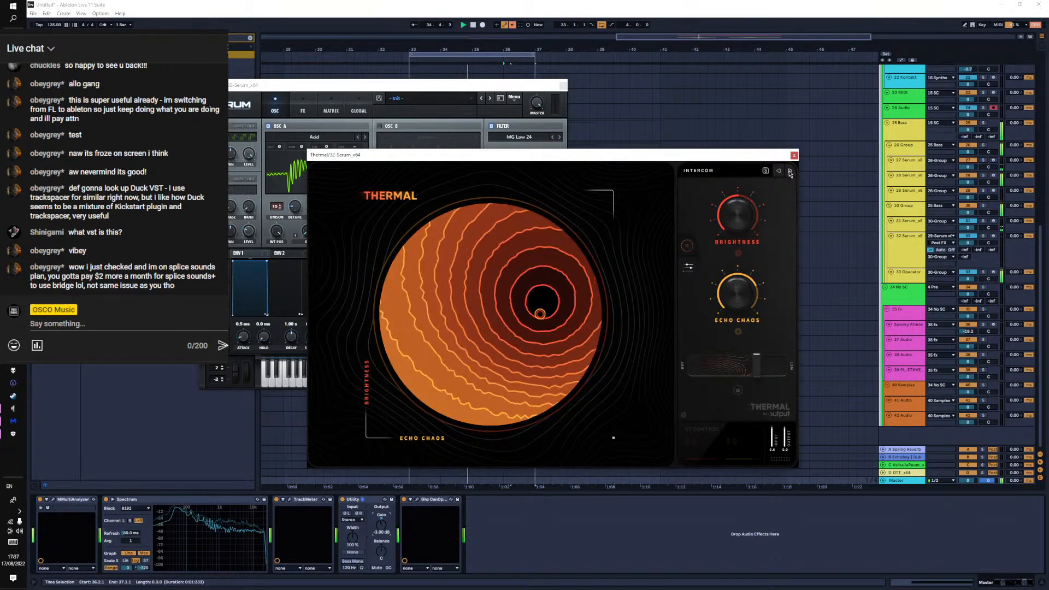
{"action": "left_click", "coordinate": [791, 172]}
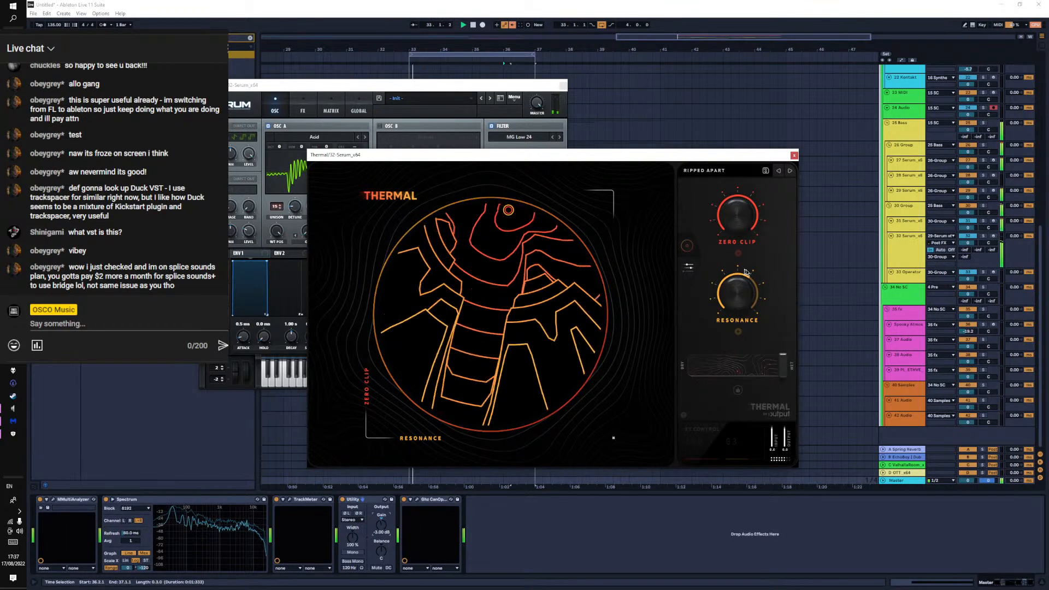
{"action": "left_click_drag", "start_coordinate": [736, 296], "coordinate": [747, 240]}
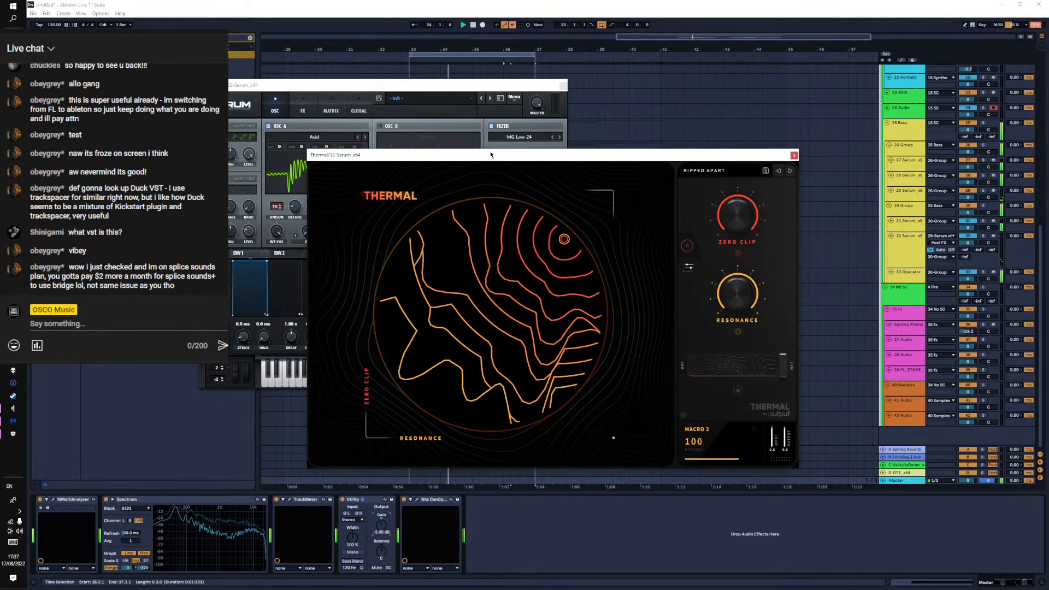
Reposition the Thermal window and step its presets past Dial Up to Swirls of Light
{"action": "left_click_drag", "start_coordinate": [490, 155], "coordinate": [676, 149]}
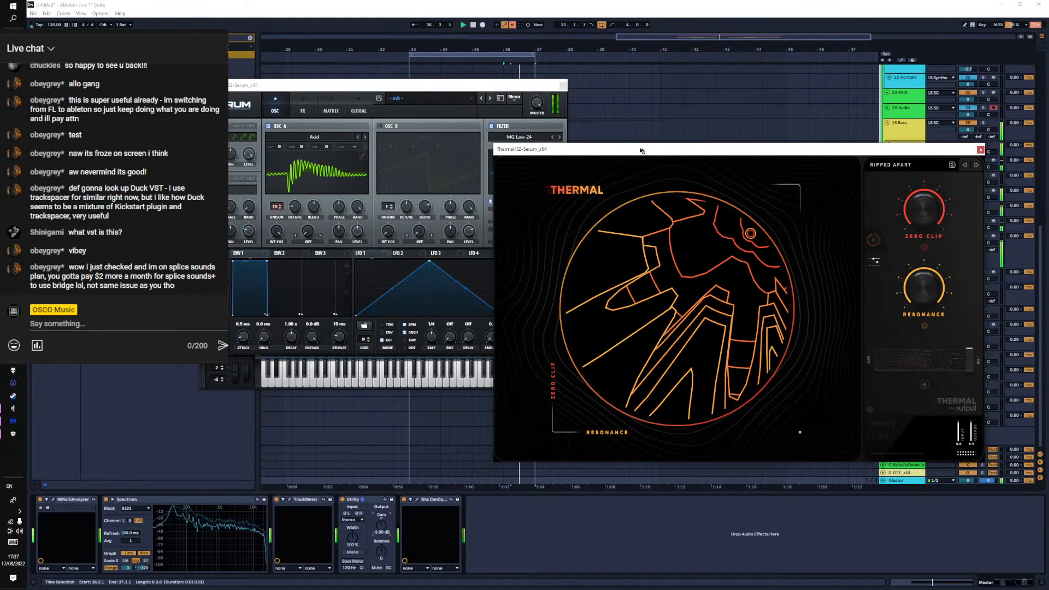
{"action": "left_click_drag", "start_coordinate": [641, 151], "coordinate": [365, 126]}
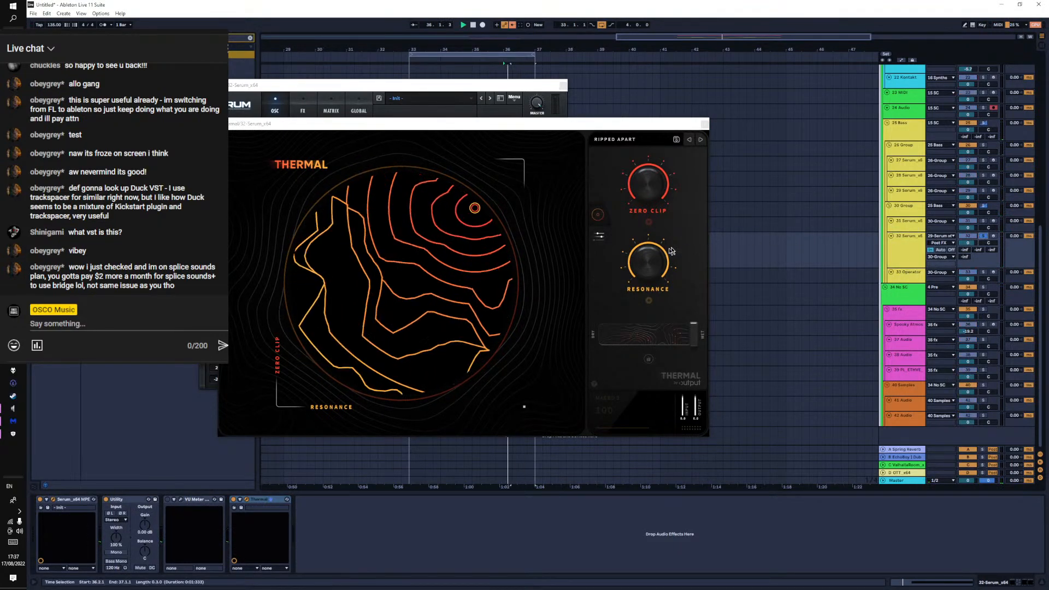
{"action": "left_click", "coordinate": [701, 140]}
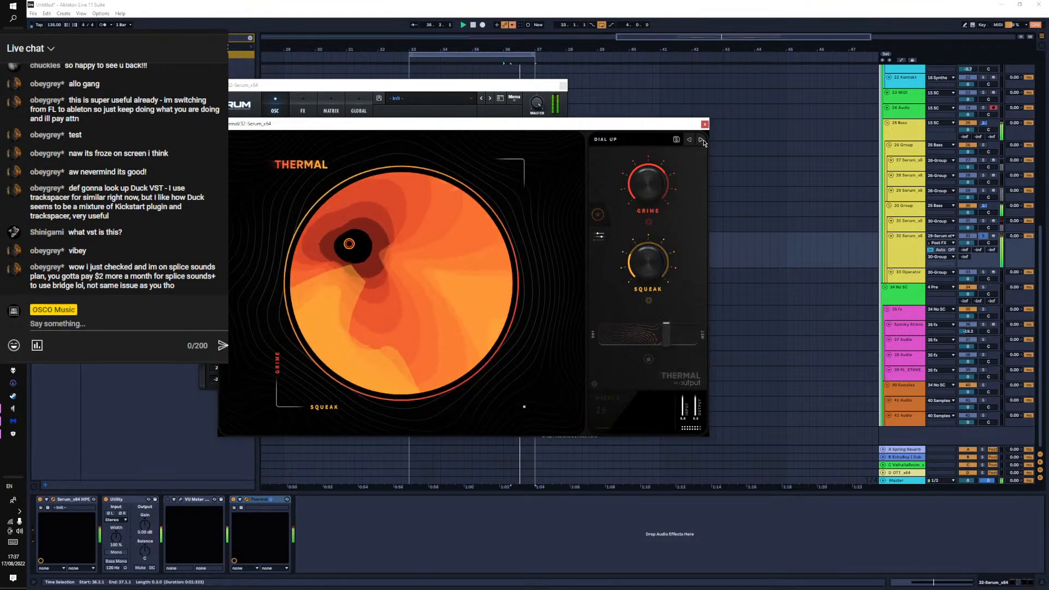
{"action": "left_click", "coordinate": [701, 140]}
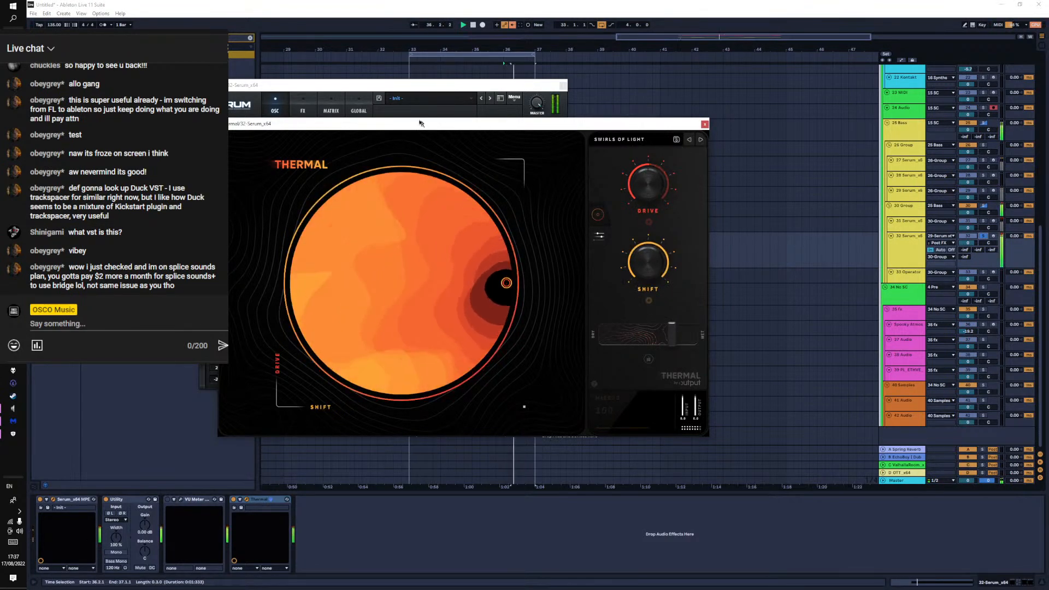
Assign Serum's LFO 1 to oscillator A's level, turn off its BPM sync and raise its rate to about 9.3 Hz
{"action": "left_click", "coordinate": [382, 88]}
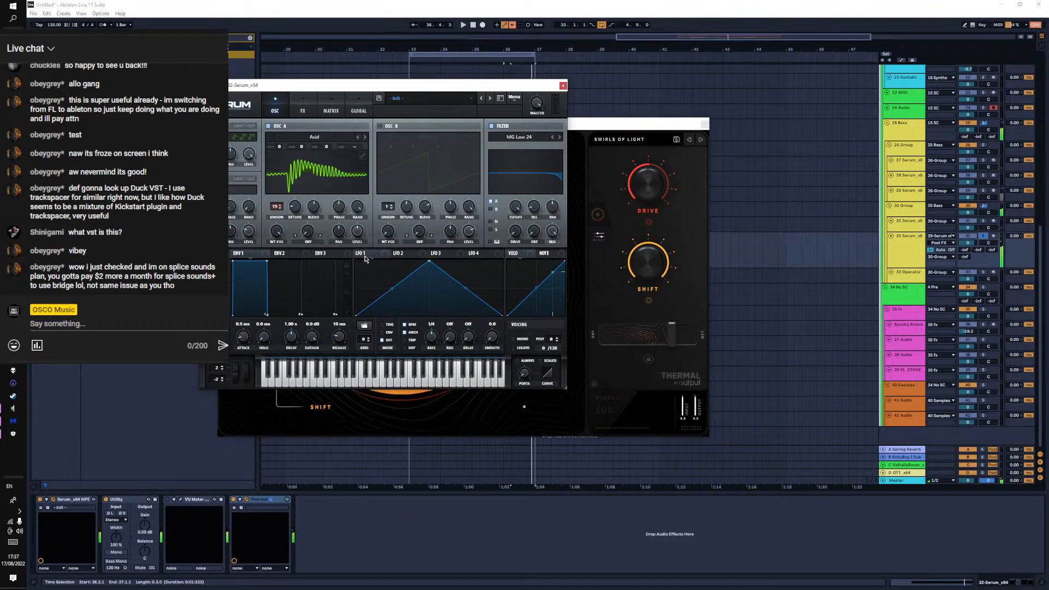
{"action": "left_click_drag", "start_coordinate": [359, 236], "coordinate": [358, 234]}
{"action": "left_click", "coordinate": [405, 325]}
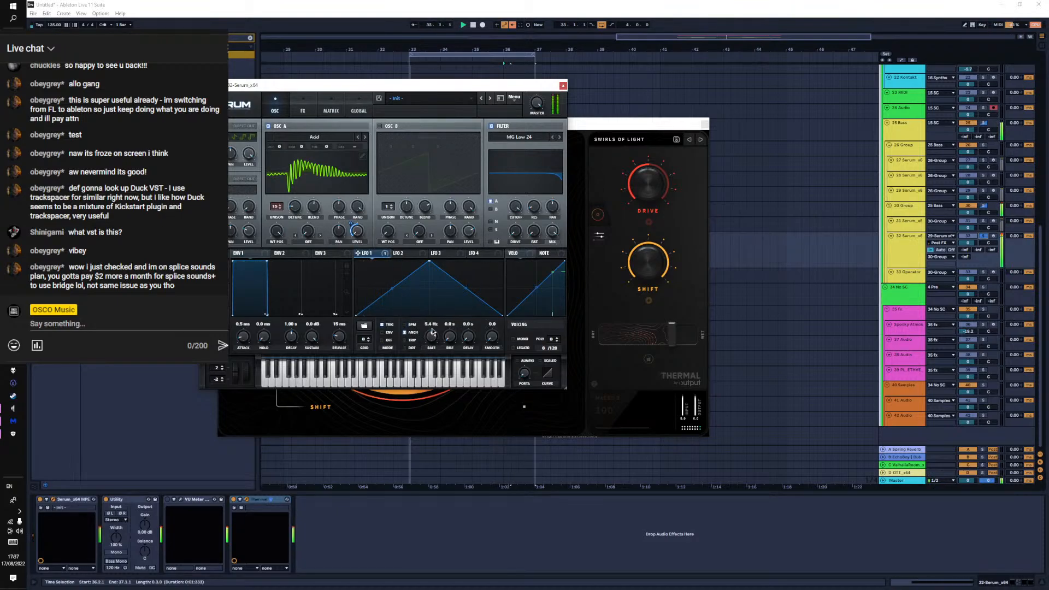
{"action": "left_click_drag", "start_coordinate": [431, 331], "coordinate": [429, 317]}
Modulate the high-band frequency of Serum's EQ effect with LFO 1
{"action": "left_click", "coordinate": [323, 110]}
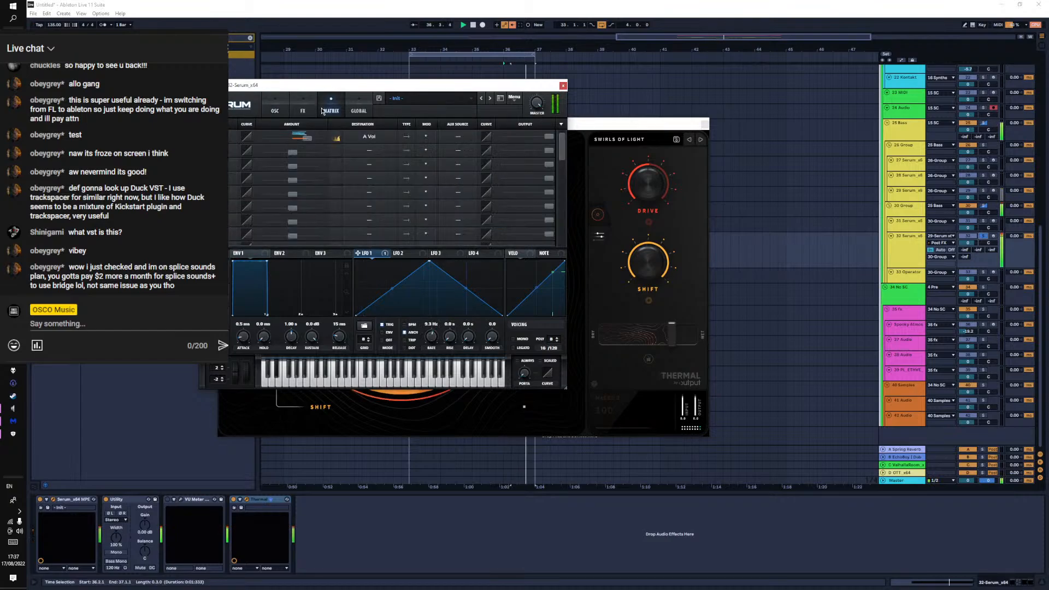
{"action": "left_click", "coordinate": [278, 110]}
{"action": "left_click", "coordinate": [357, 109]}
{"action": "left_click", "coordinate": [295, 108]}
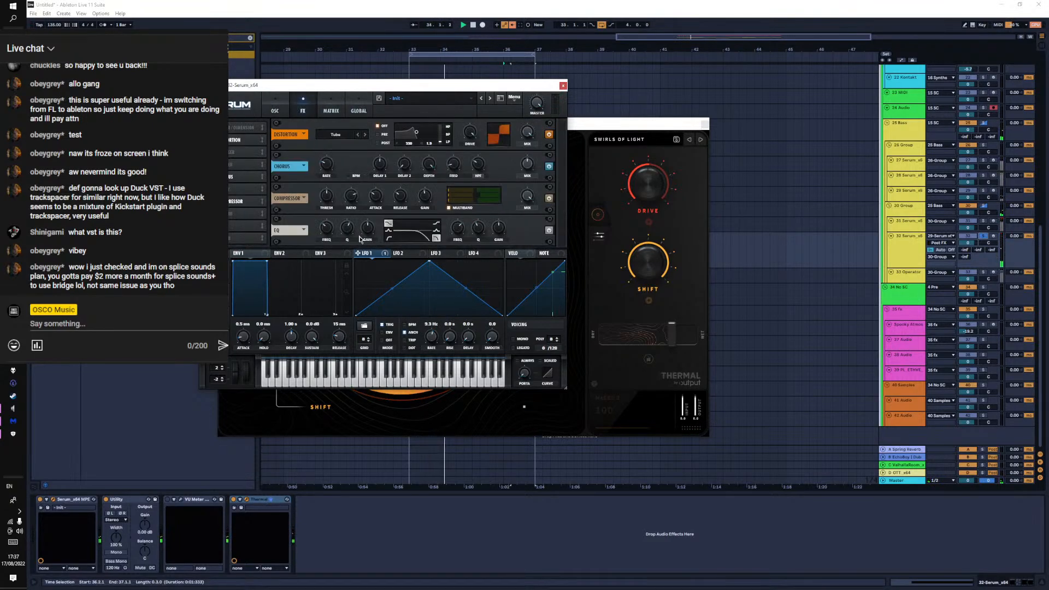
{"action": "left_click_drag", "start_coordinate": [457, 232], "coordinate": [455, 253]}
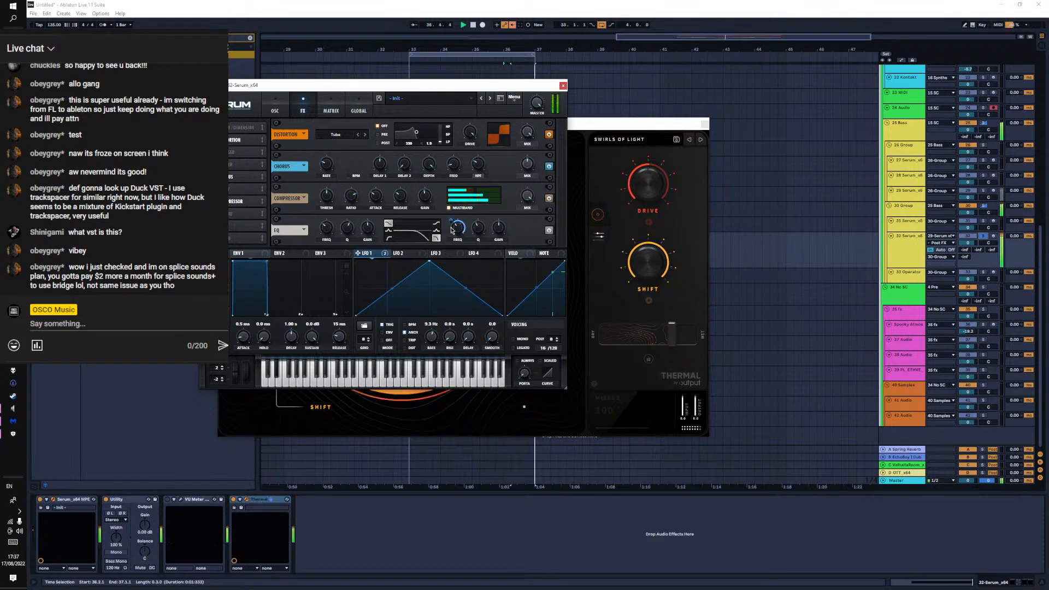
Switch LFO 1 back to BPM sync at a 1/4 rate and adjust the EQ's high-band frequency and Q
{"action": "left_click", "coordinate": [404, 324]}
{"action": "left_click", "coordinate": [385, 324]}
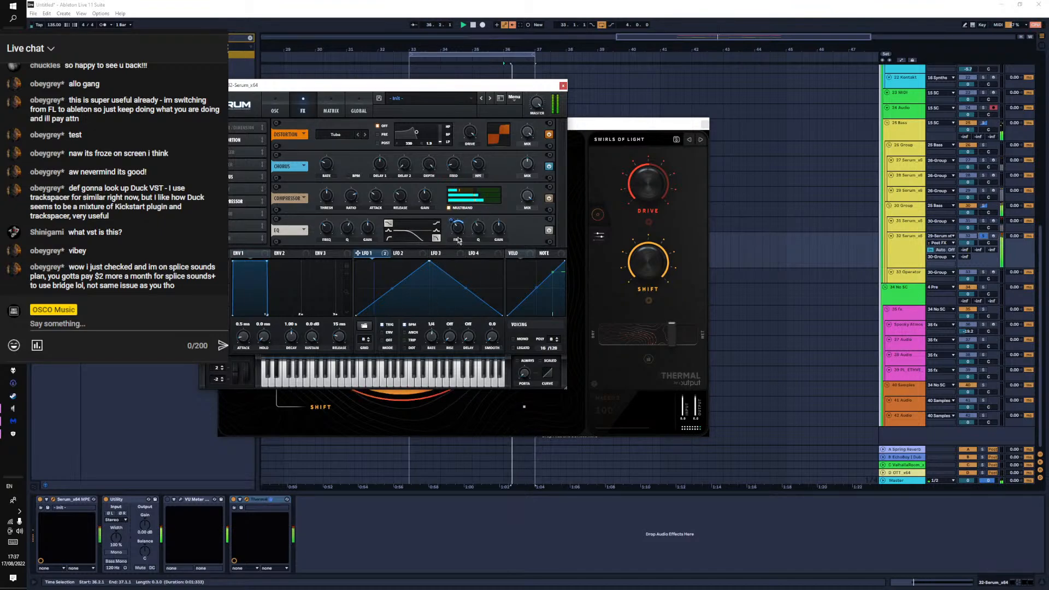
{"action": "key", "text": "space"}
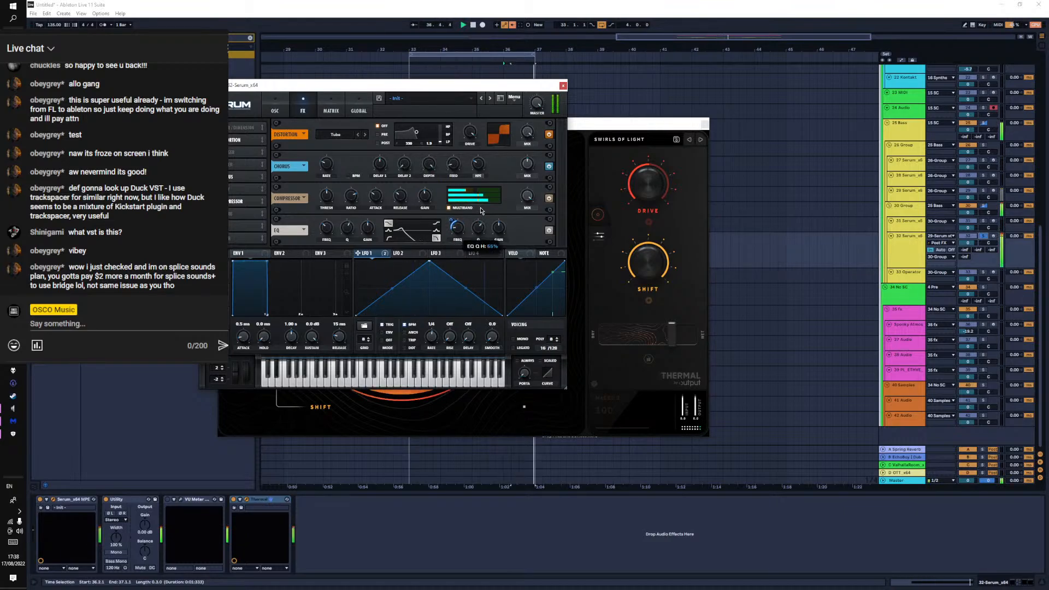
{"action": "key", "text": "space"}
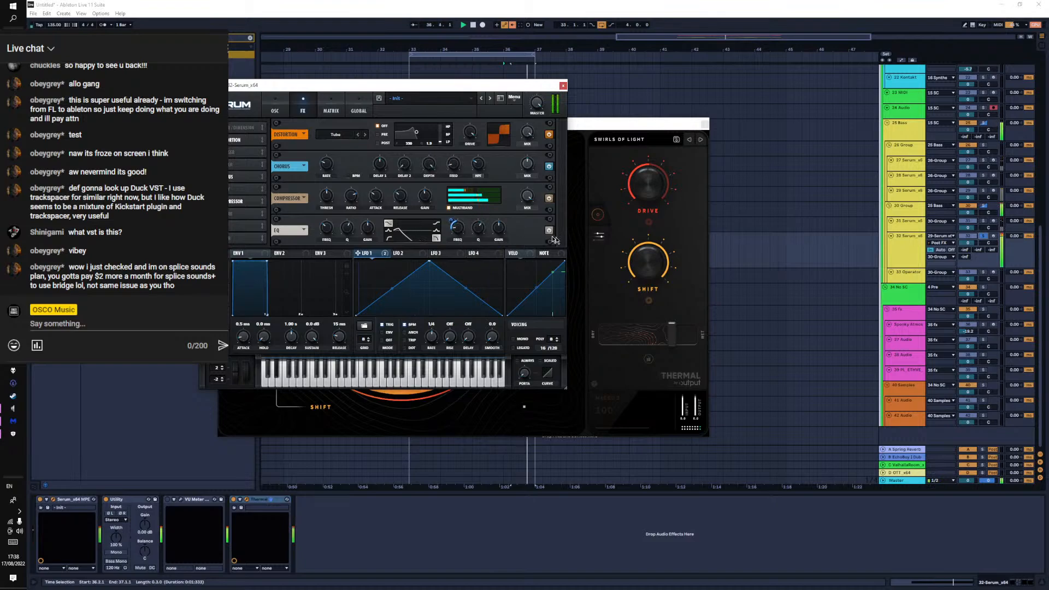
Take the 32-Serum track out of solo and restart playback to hear it with the full mix
{"action": "left_click", "coordinate": [984, 236]}
{"action": "key", "text": "space"}
{"action": "key", "text": "space"}
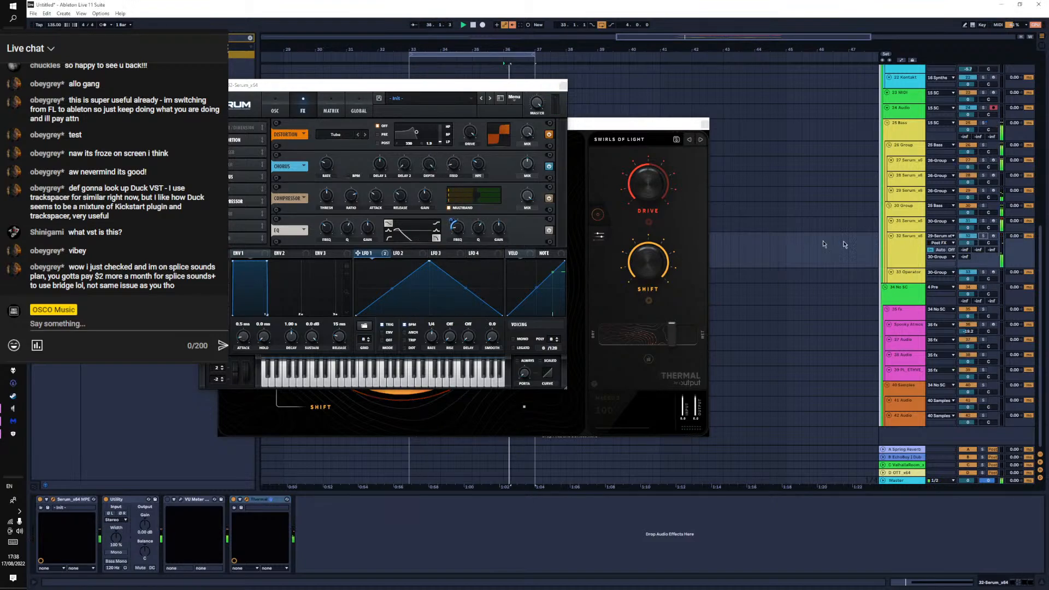
Move the Thermal window aside and step its presets past Basement Tapes to Harmonic Tremolo
{"action": "left_click", "coordinate": [701, 139]}
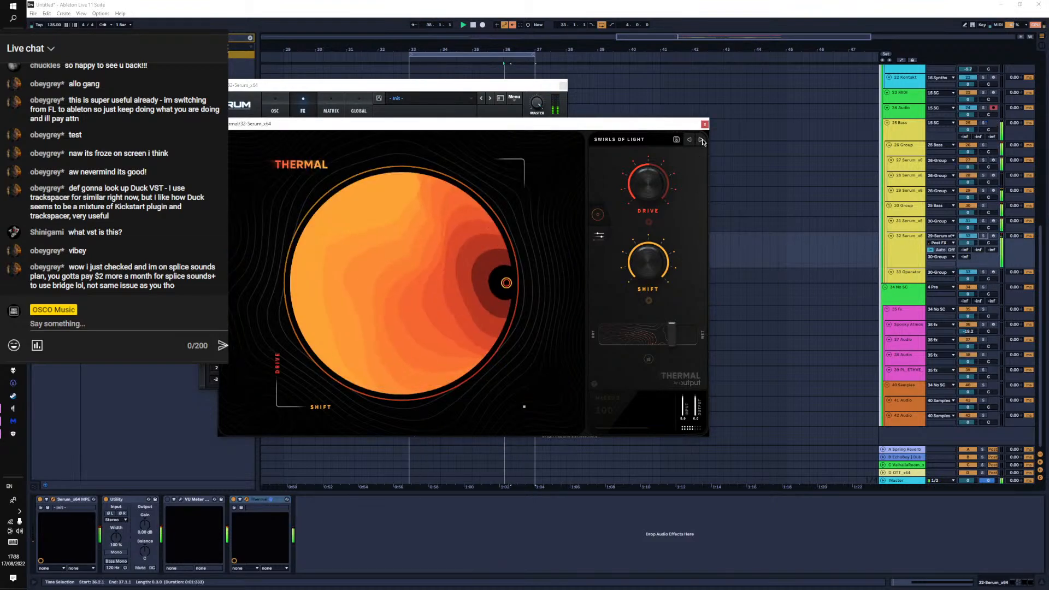
{"action": "left_click_drag", "start_coordinate": [673, 123], "coordinate": [771, 114]}
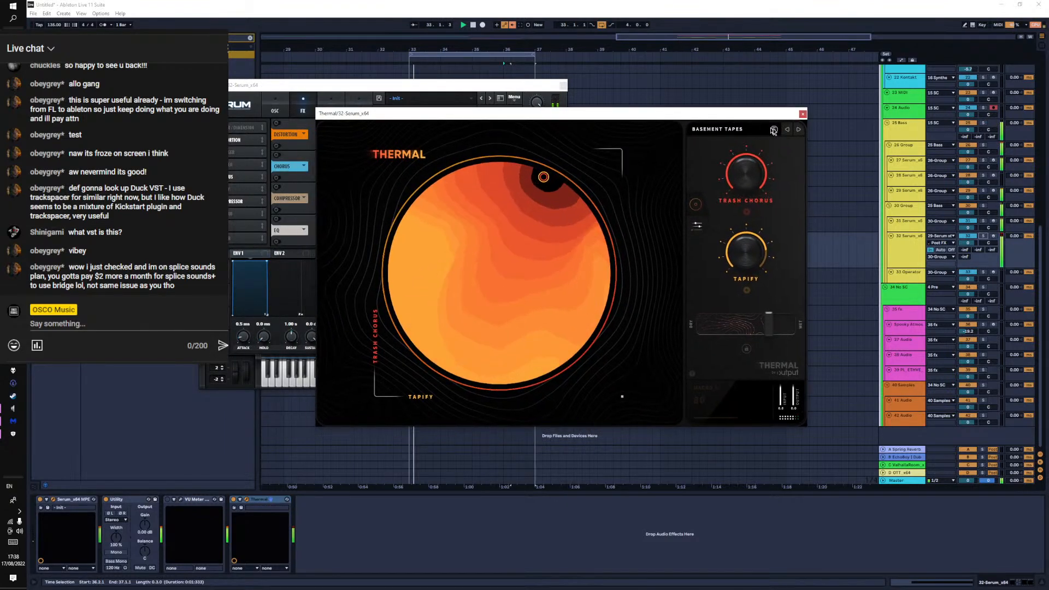
{"action": "left_click", "coordinate": [796, 131]}
{"action": "key", "text": "space"}
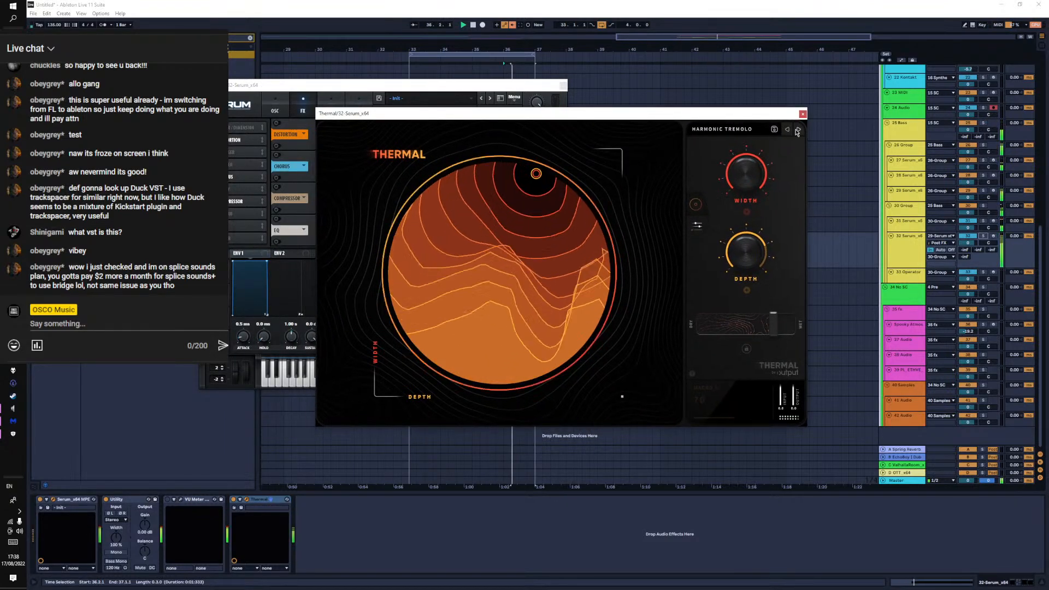